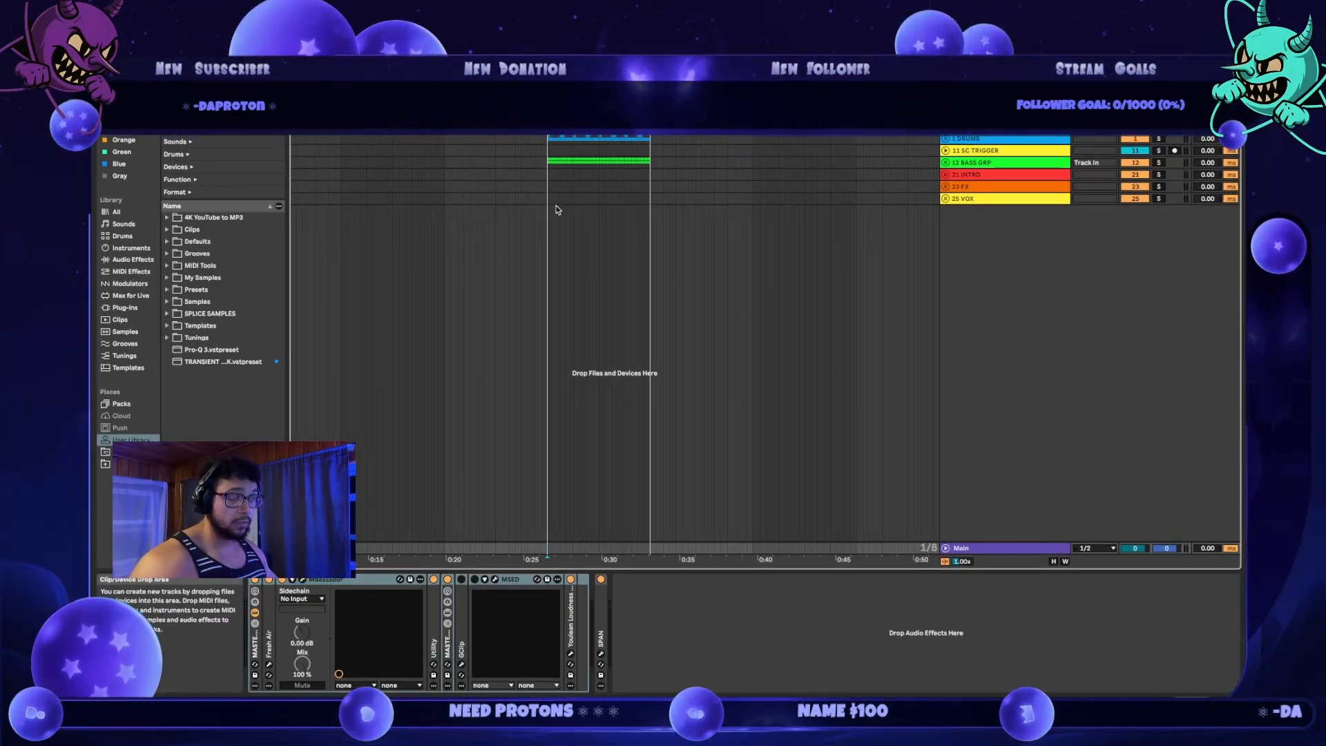
- Expand the DRUMS and BASS GRP groups and select the 17 SYNTH track inside the LAYERS group
scroll(557, 198, up, 3)
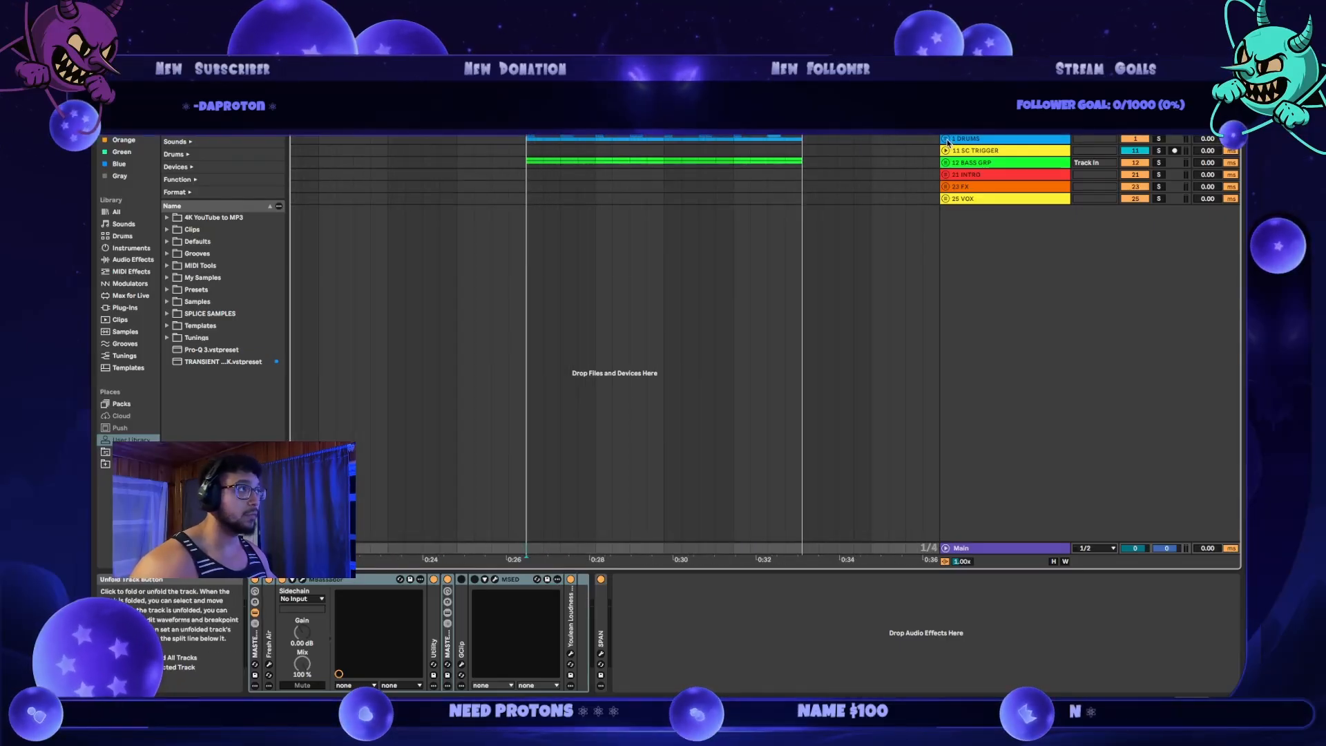
click(945, 139)
click(946, 230)
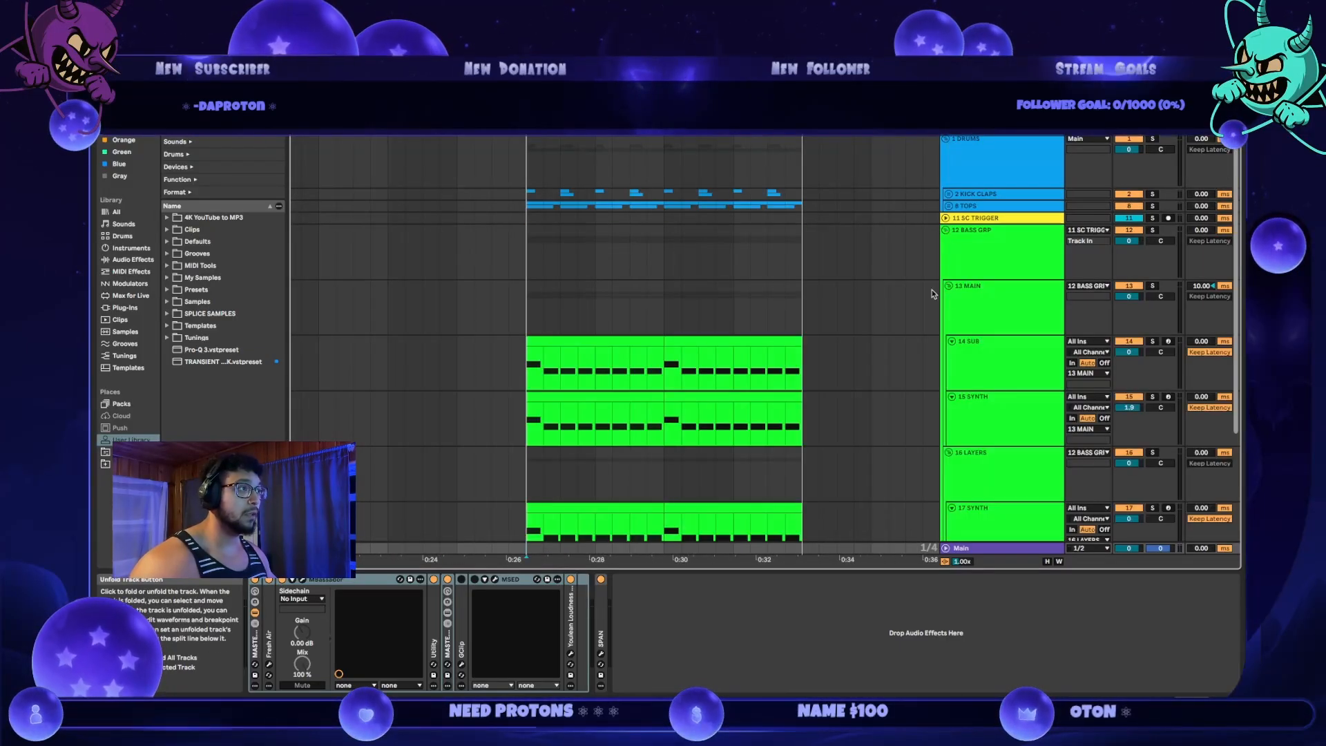
scroll(977, 331, down, 1)
click(979, 506)
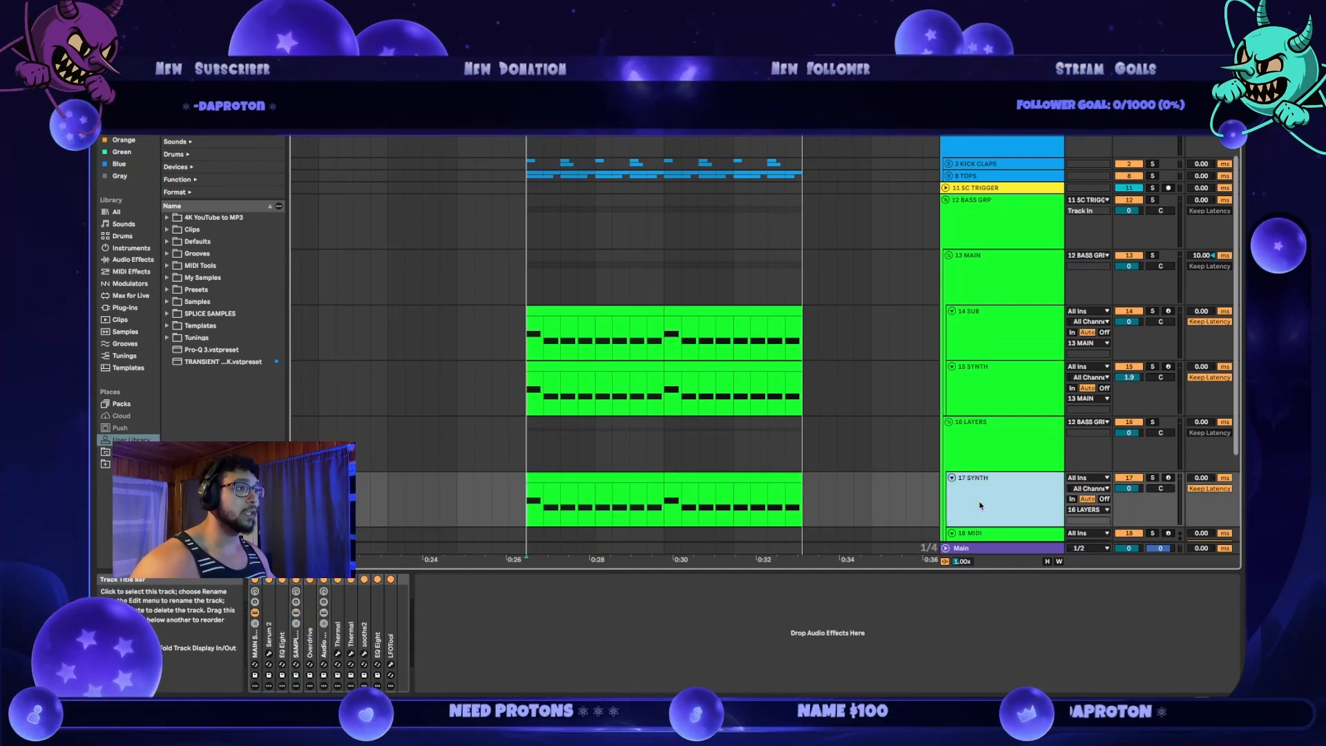
click(514, 493)
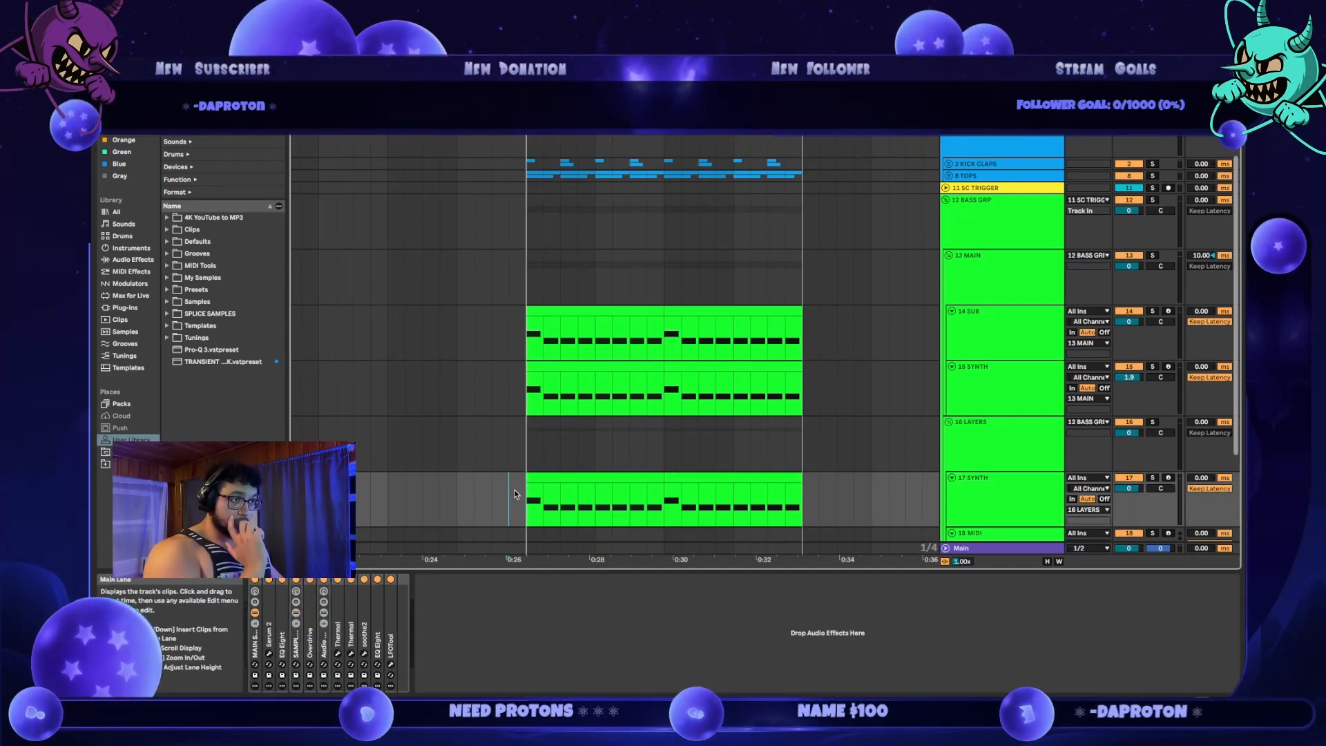
click(526, 496)
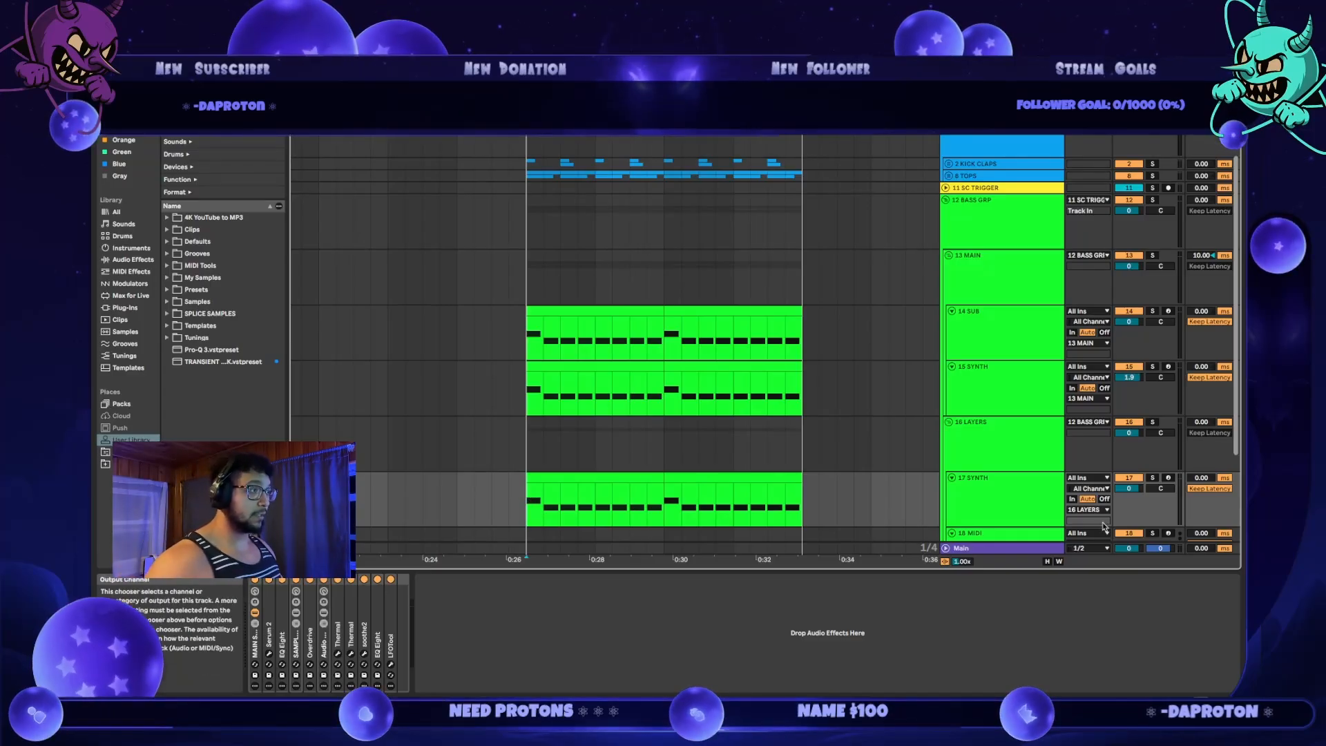
click(1039, 507)
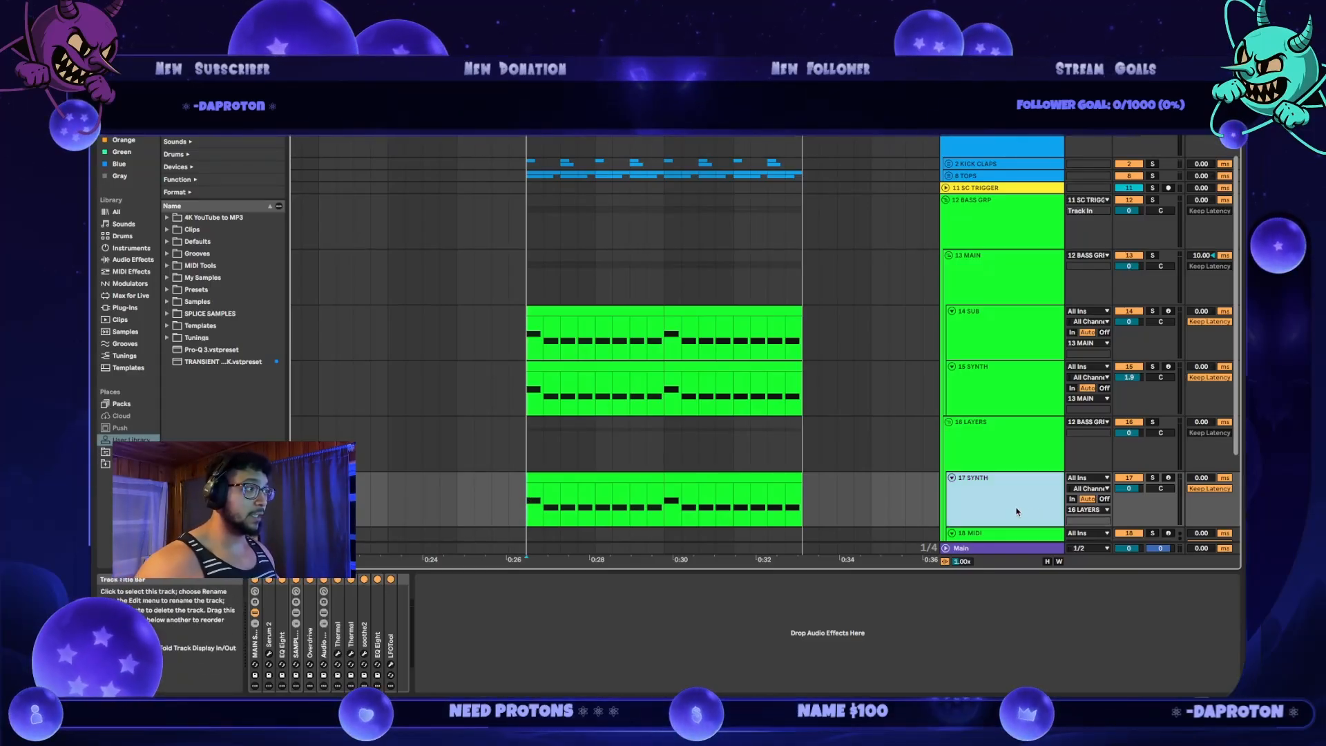
click(507, 406)
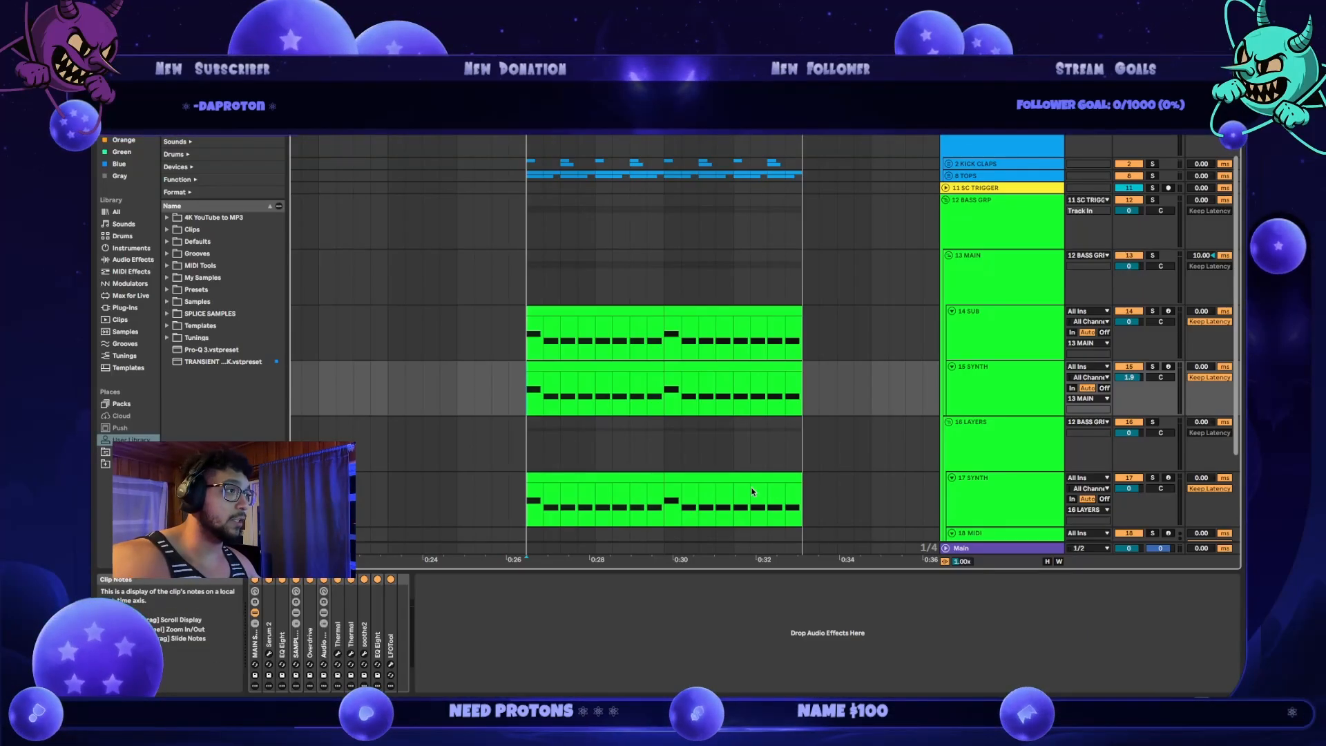
drag(837, 513, 462, 515)
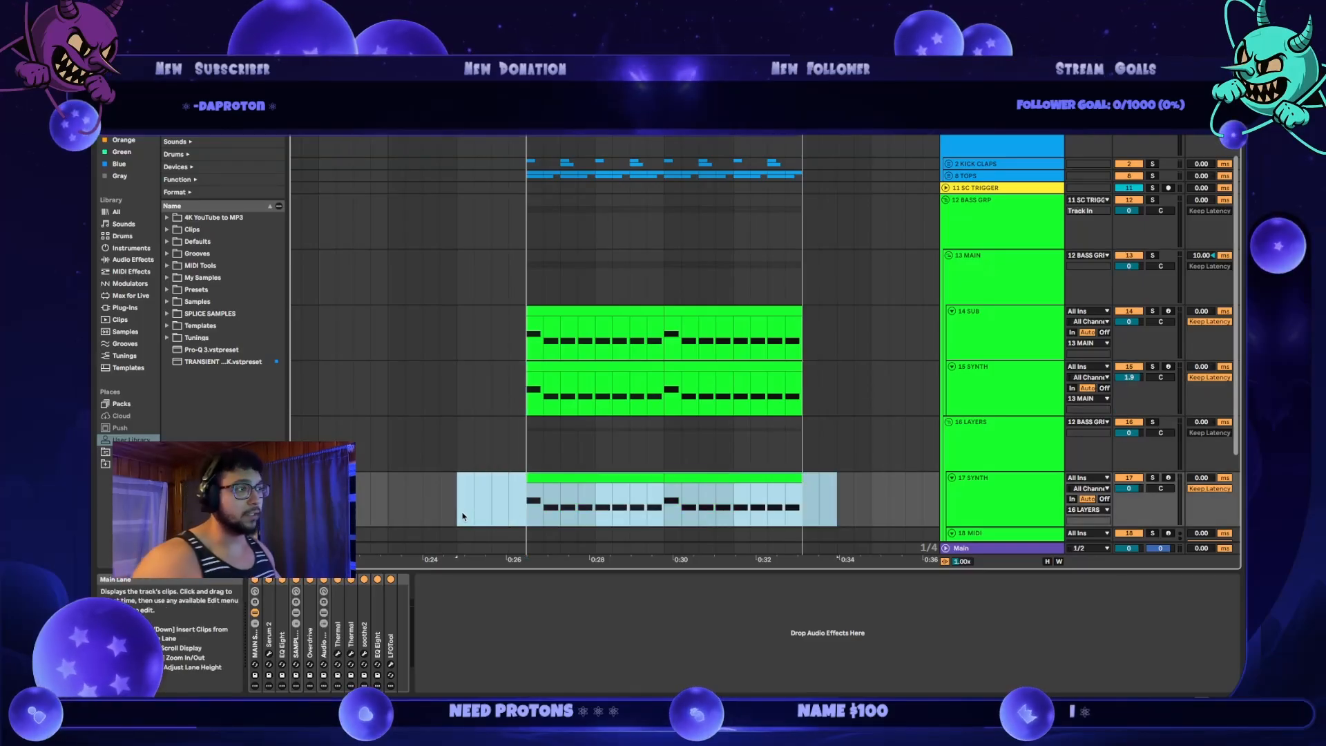
key(Delete)
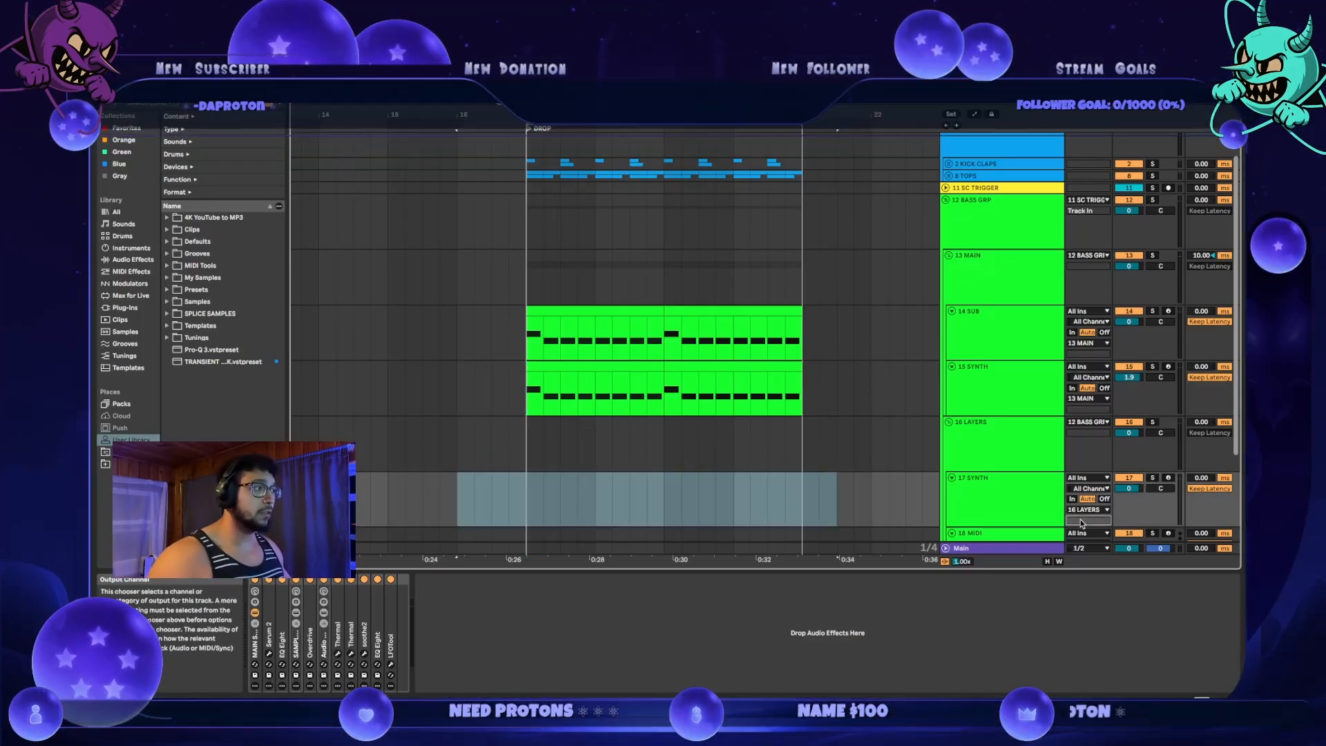
click(1015, 513)
key(Delete)
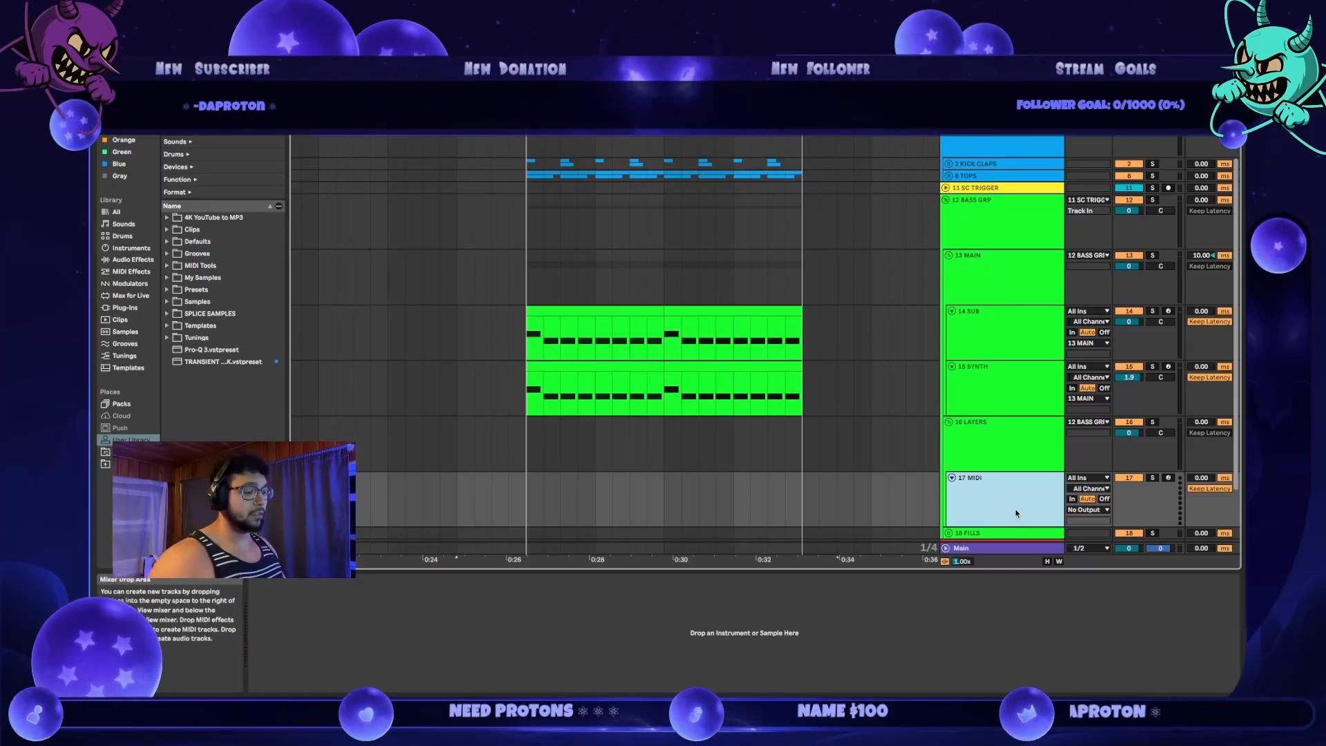
key(ctrl+z)
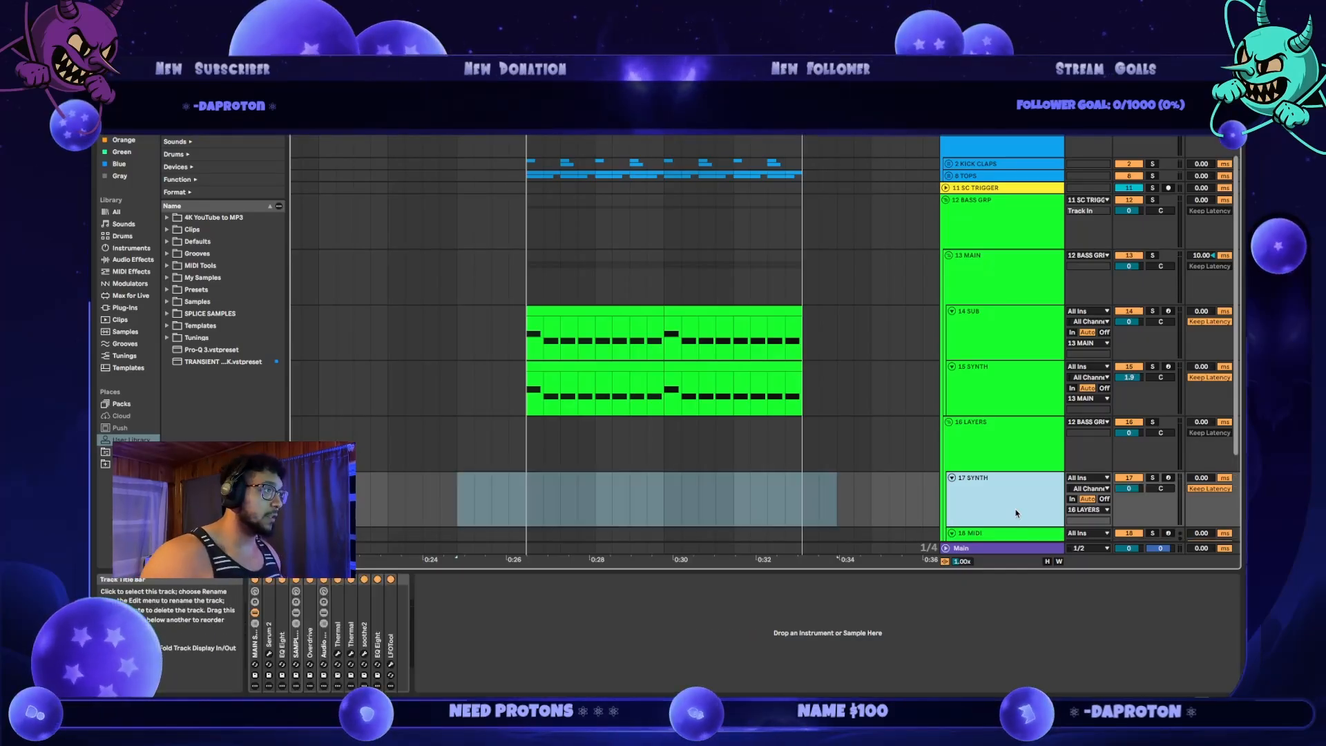
key(ctrl+z)
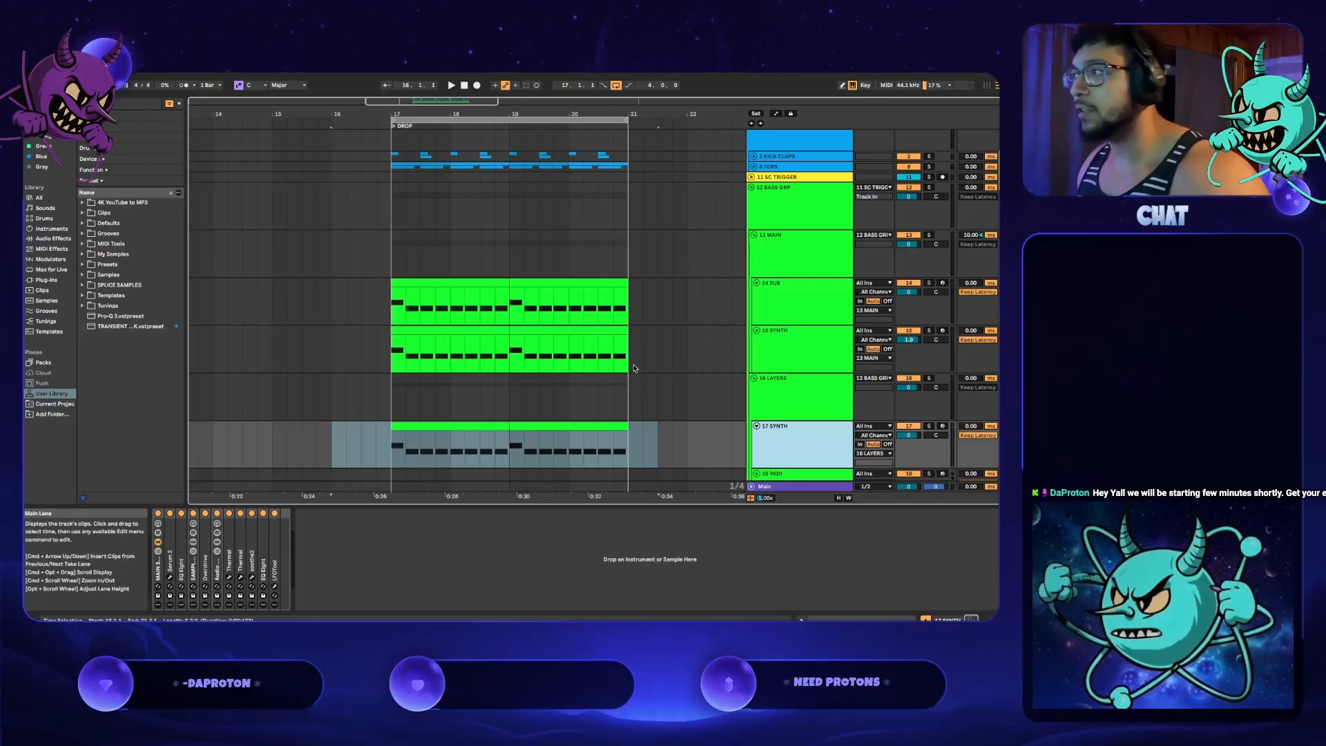
- Deactivate the 17 SYNTH track and audition the 15 SYNTH track soloed from the start of the drop at bar 17
click(791, 368)
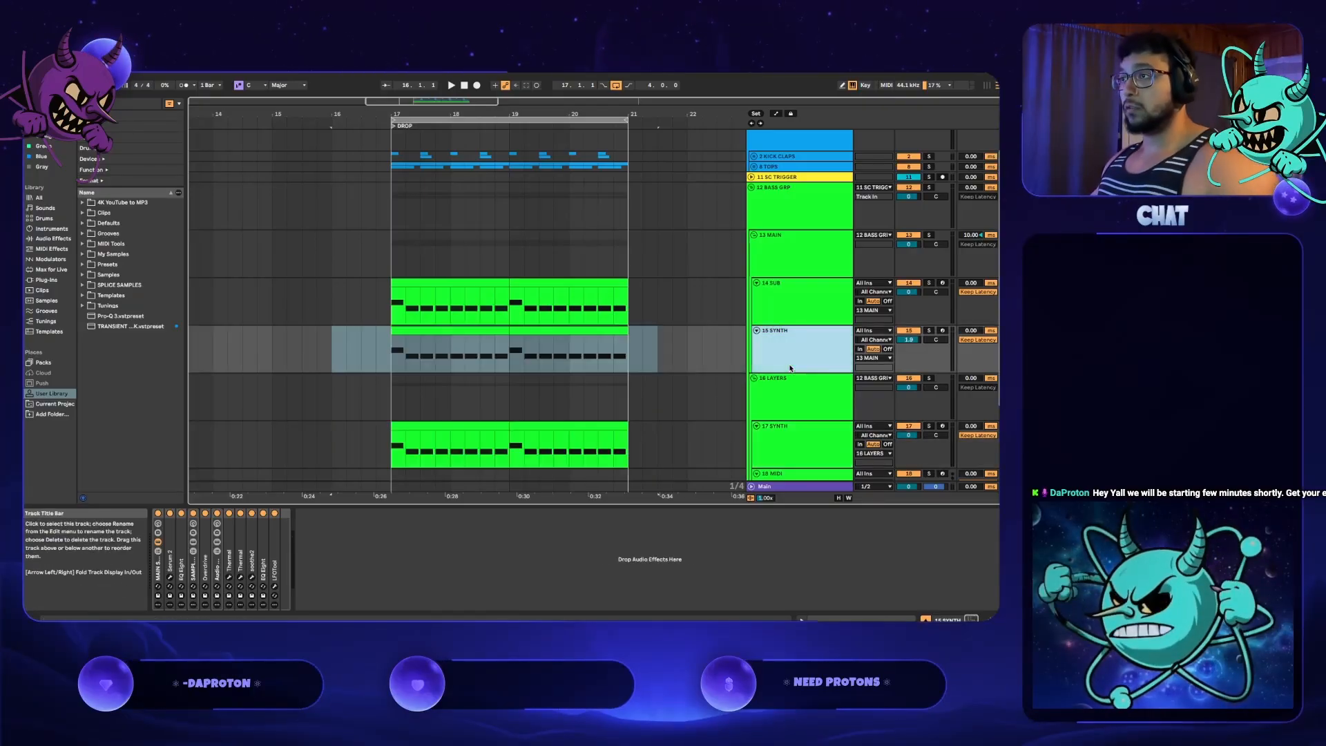
click(391, 361)
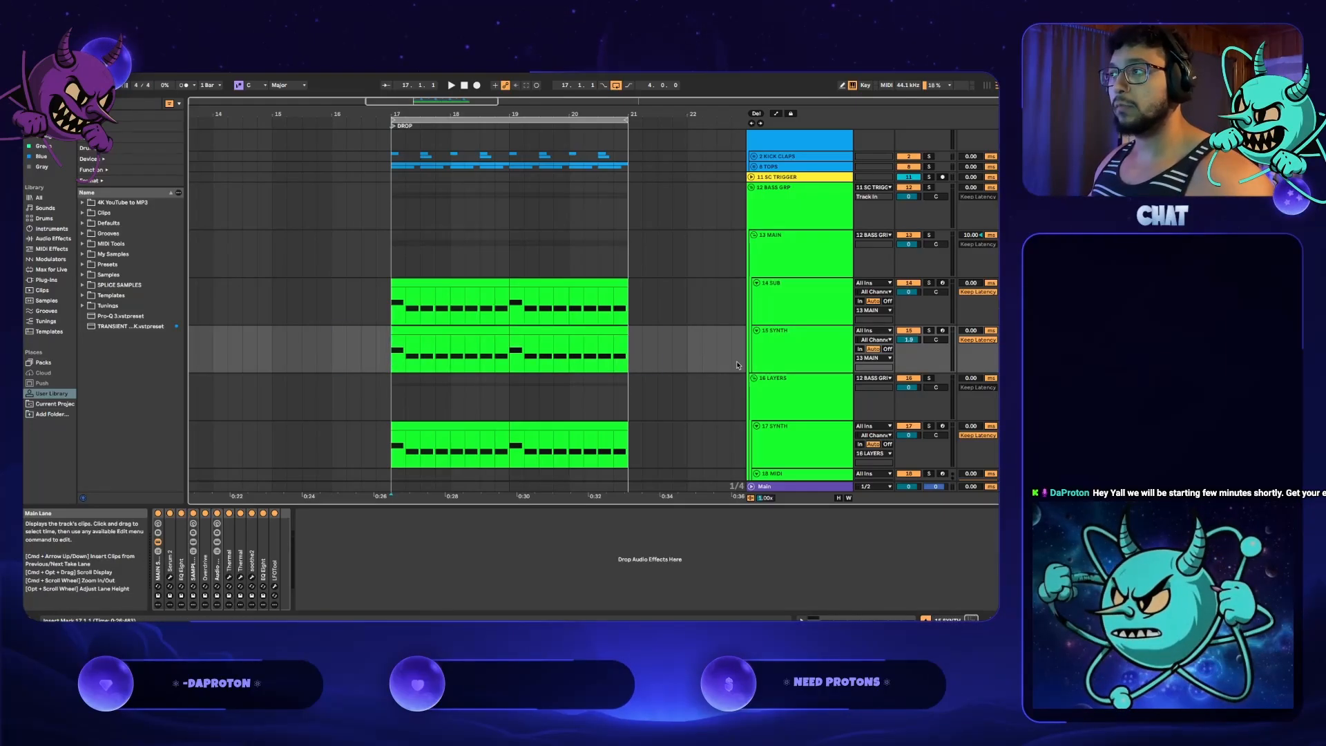
click(834, 354)
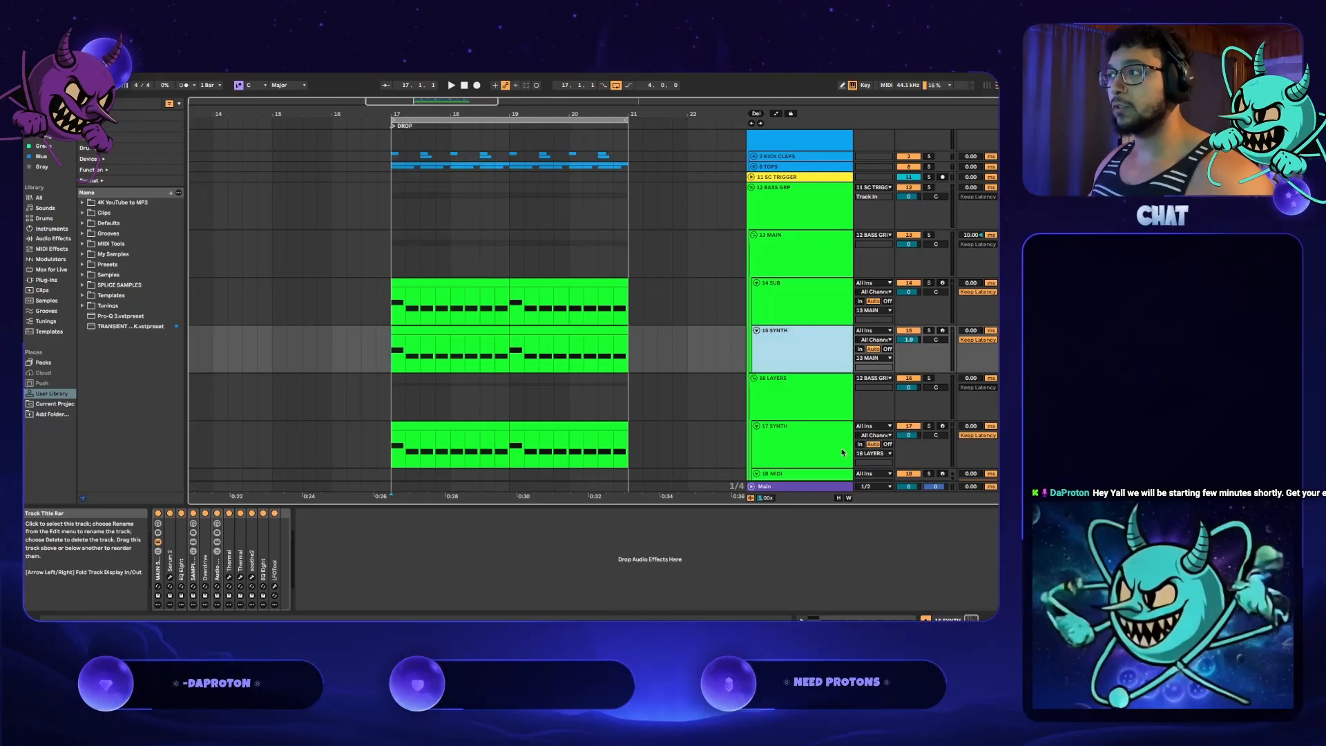
click(914, 434)
click(916, 428)
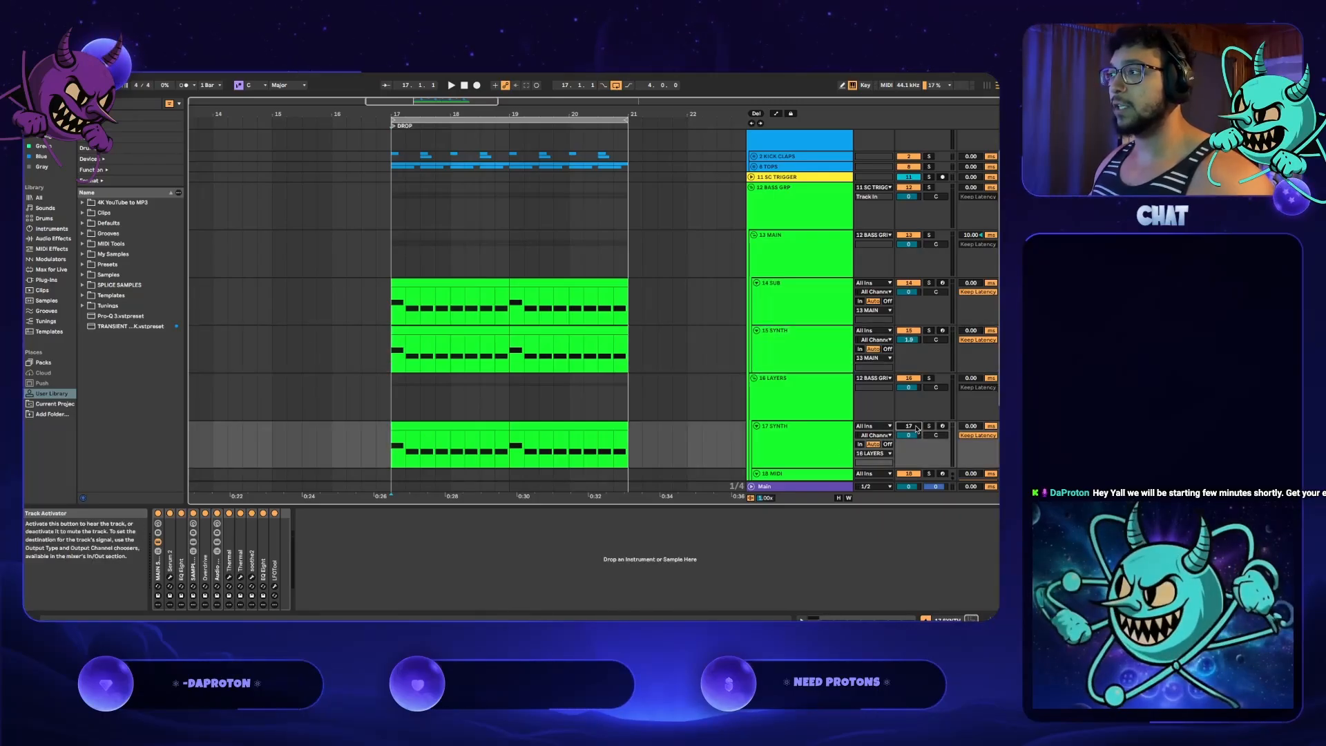
click(929, 331)
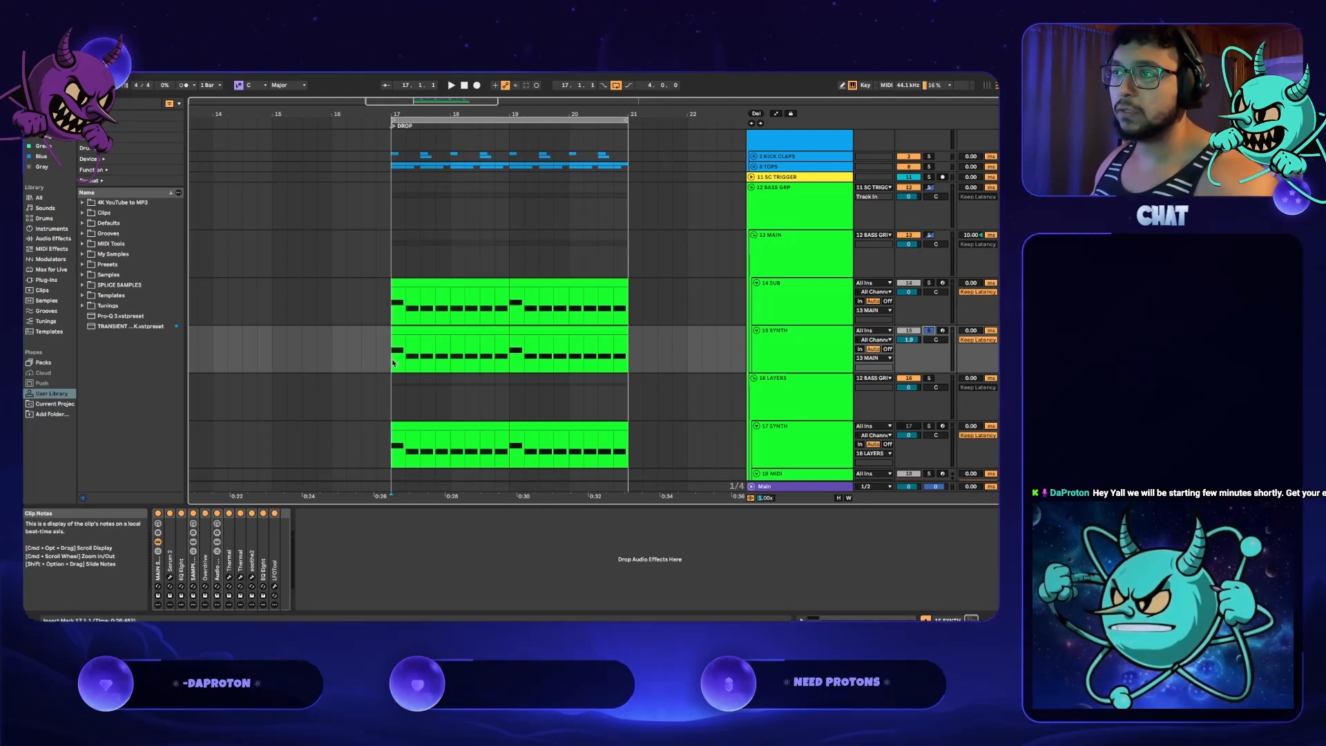
key(space)
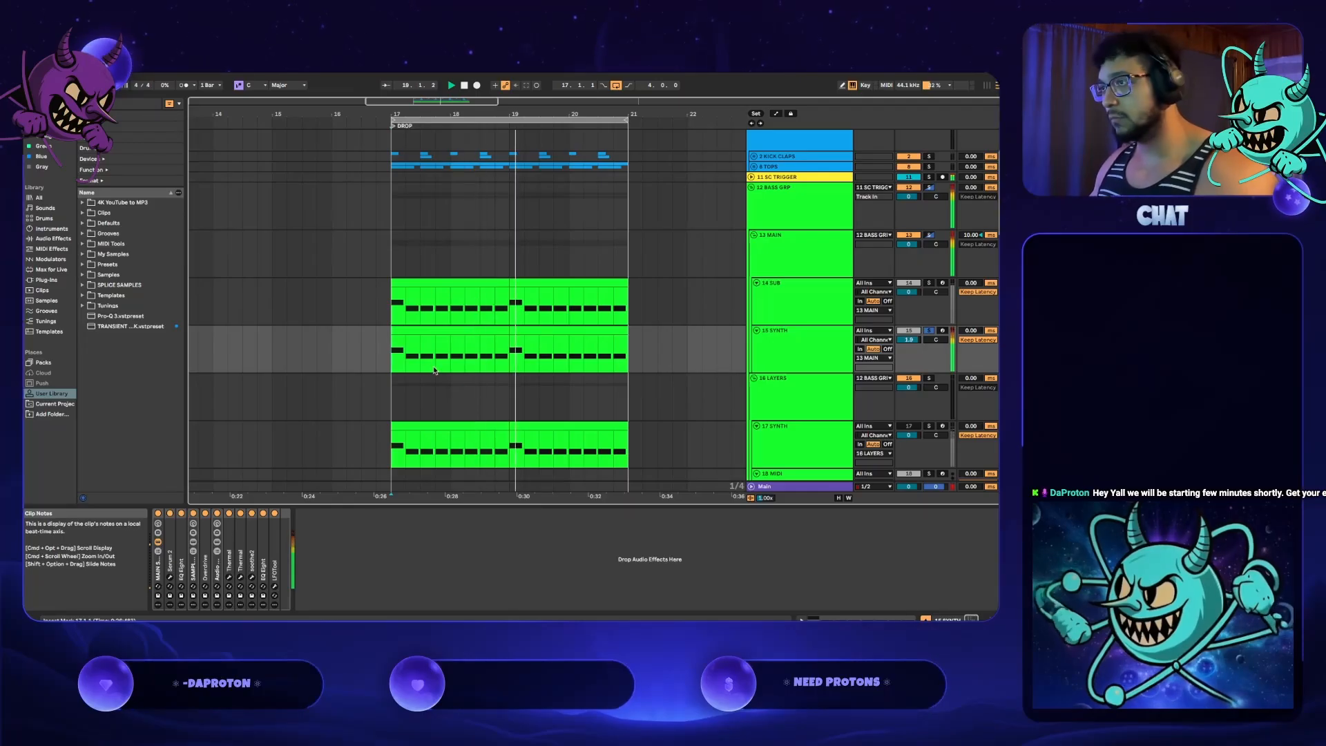
- Open the Serum 2 window of the 15 SYNTH track and dismiss its update notice
click(815, 368)
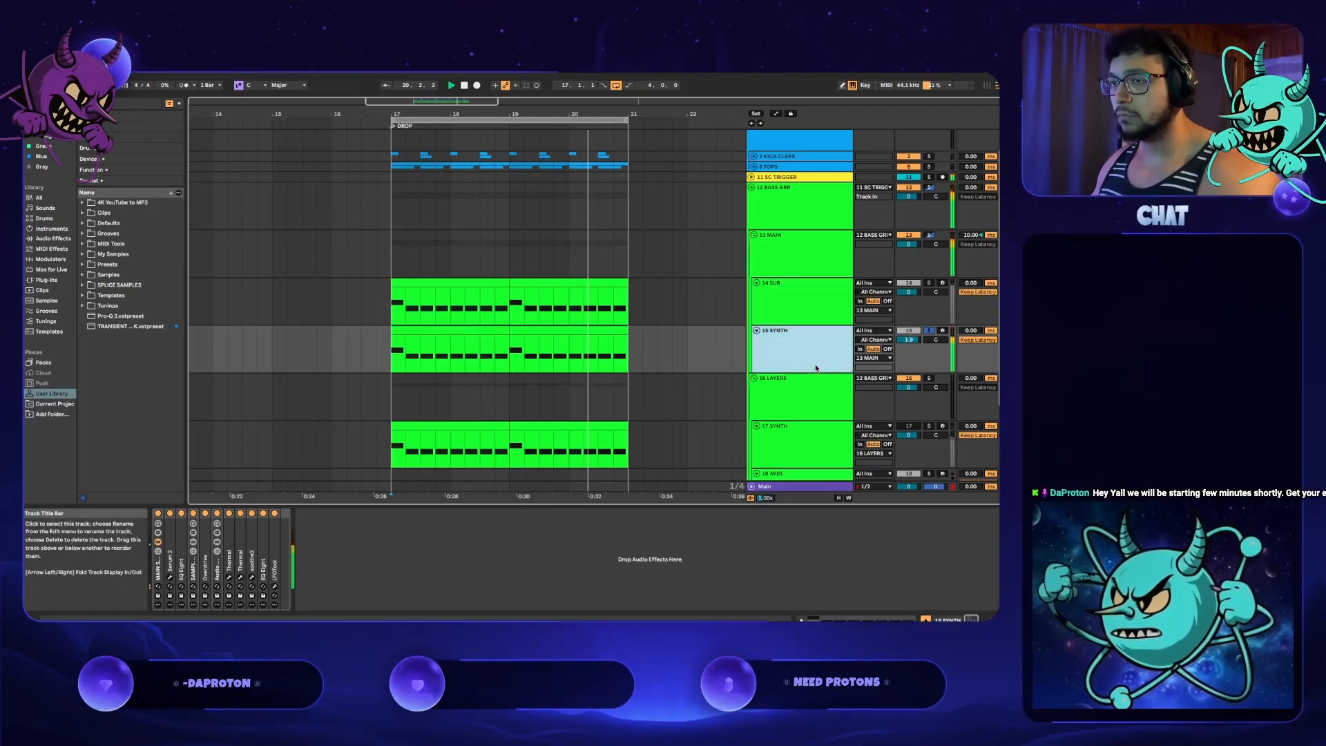
click(170, 577)
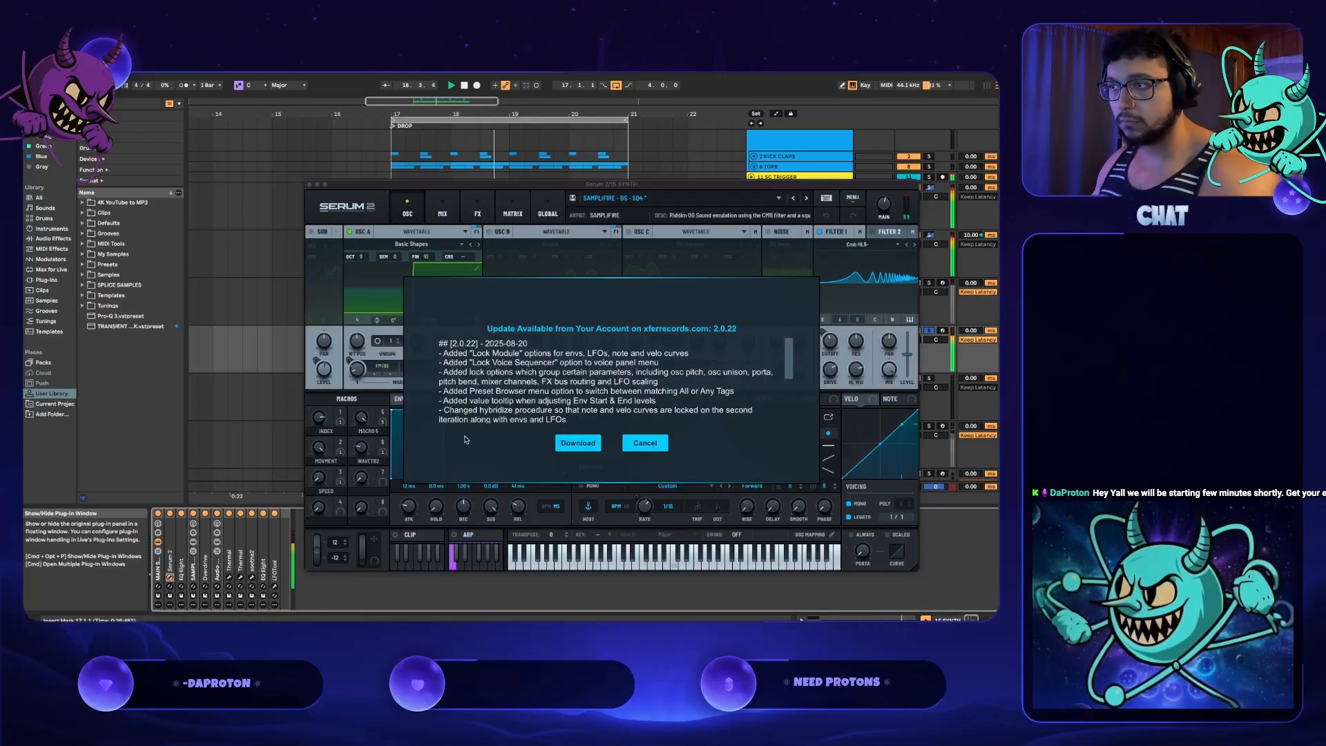
click(642, 444)
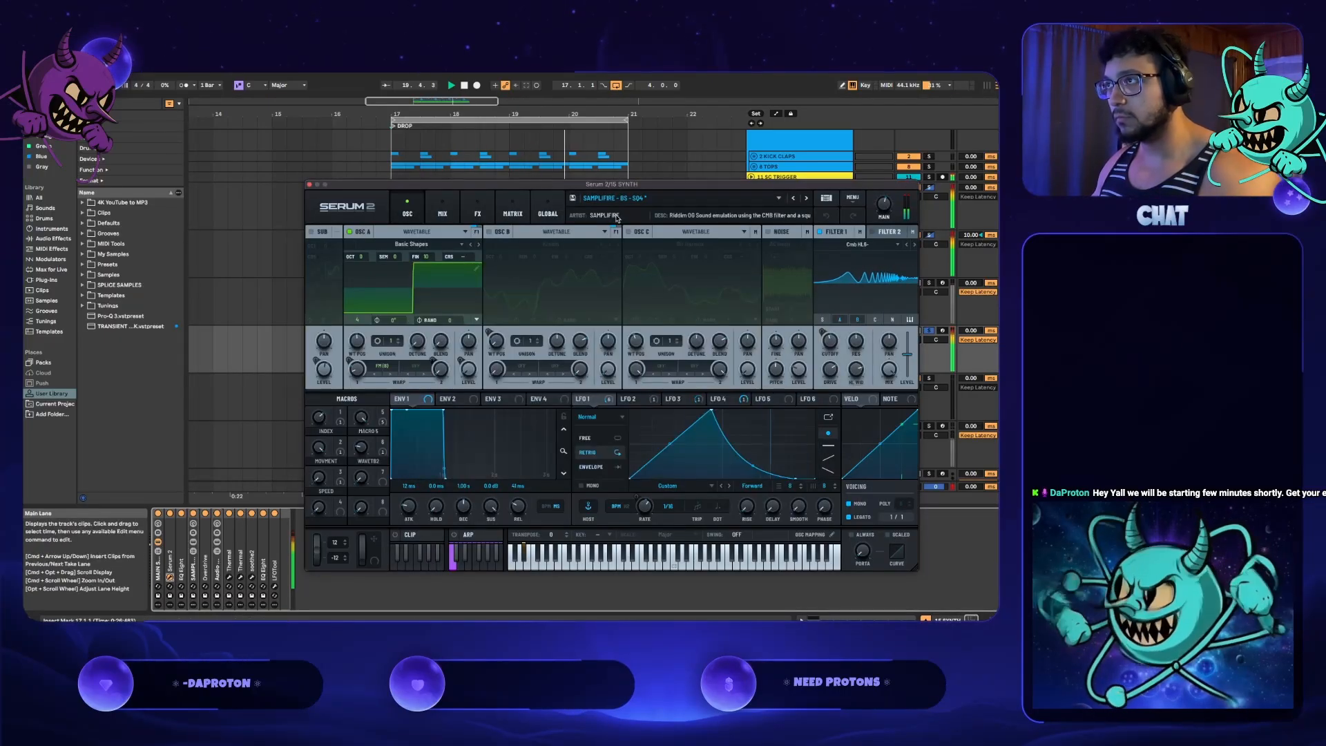
- Move the Serum 2 window higher on the screen and scale its interface to 90%
drag(593, 189, 540, 160)
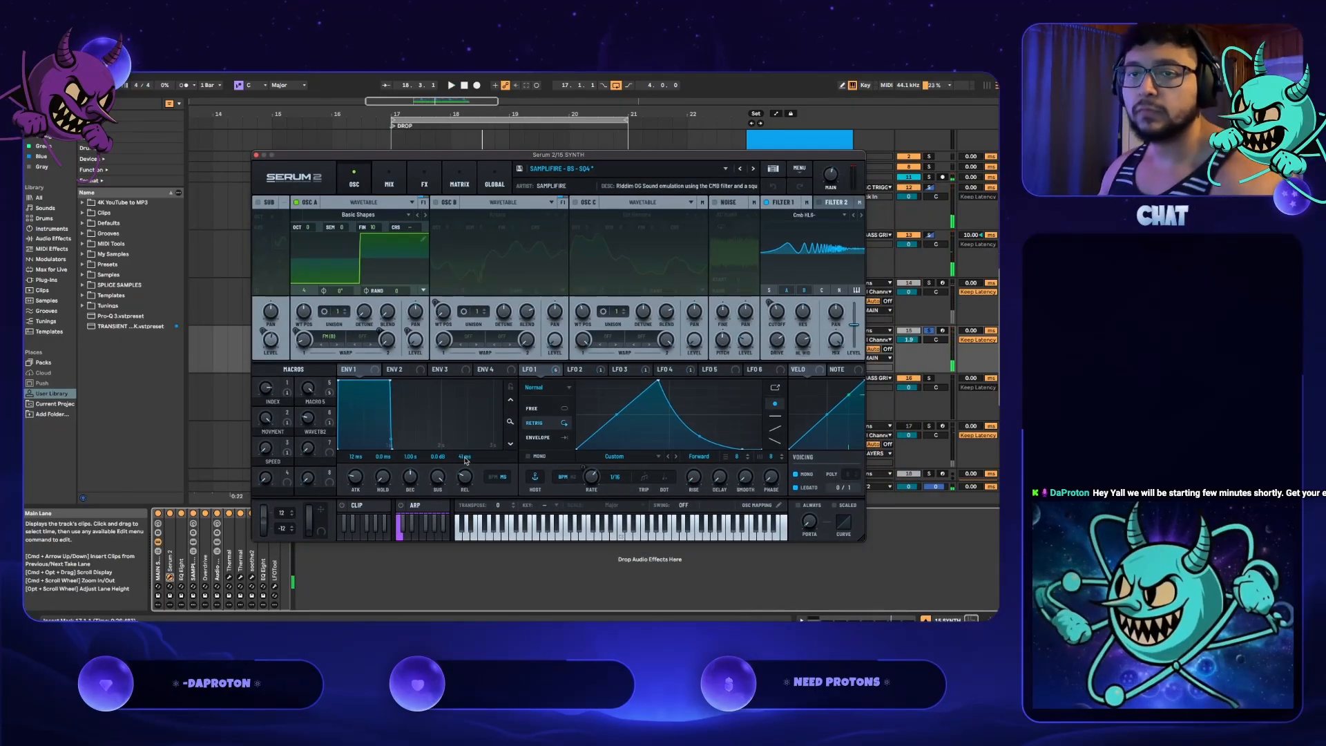
click(282, 186)
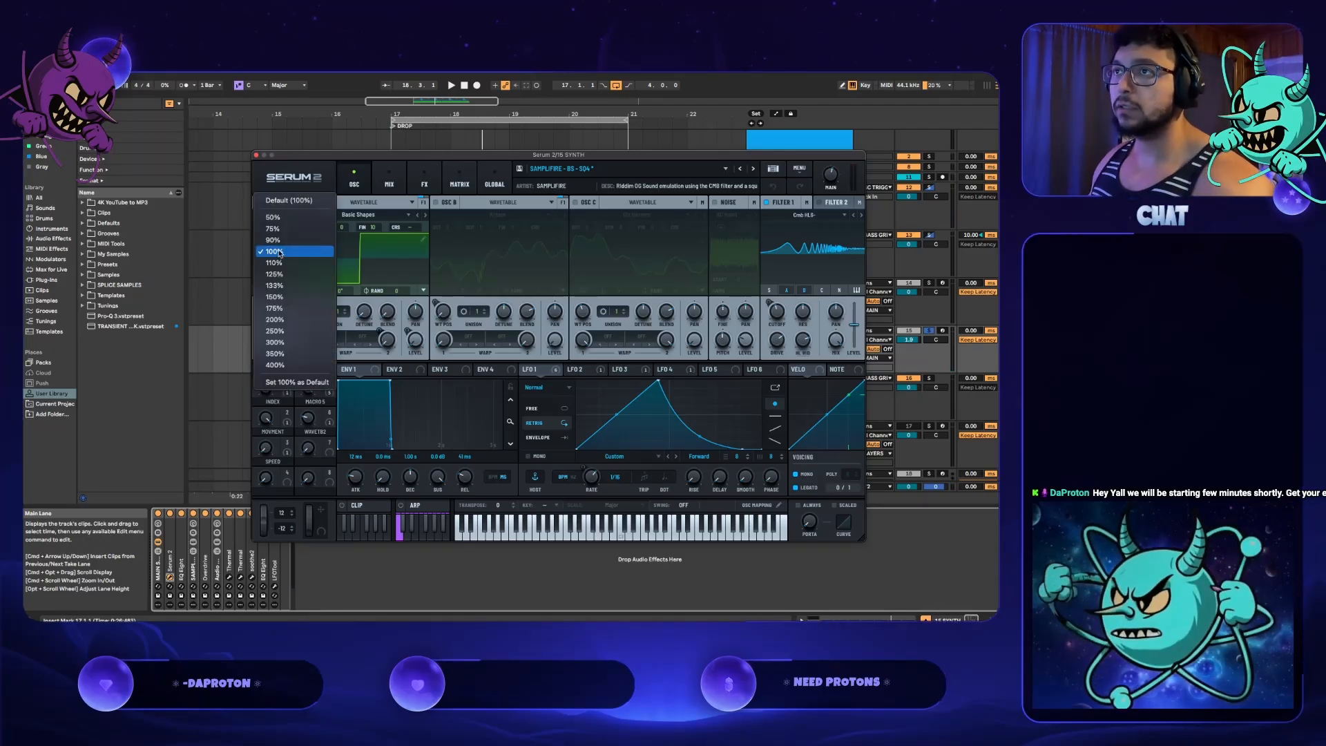
click(273, 239)
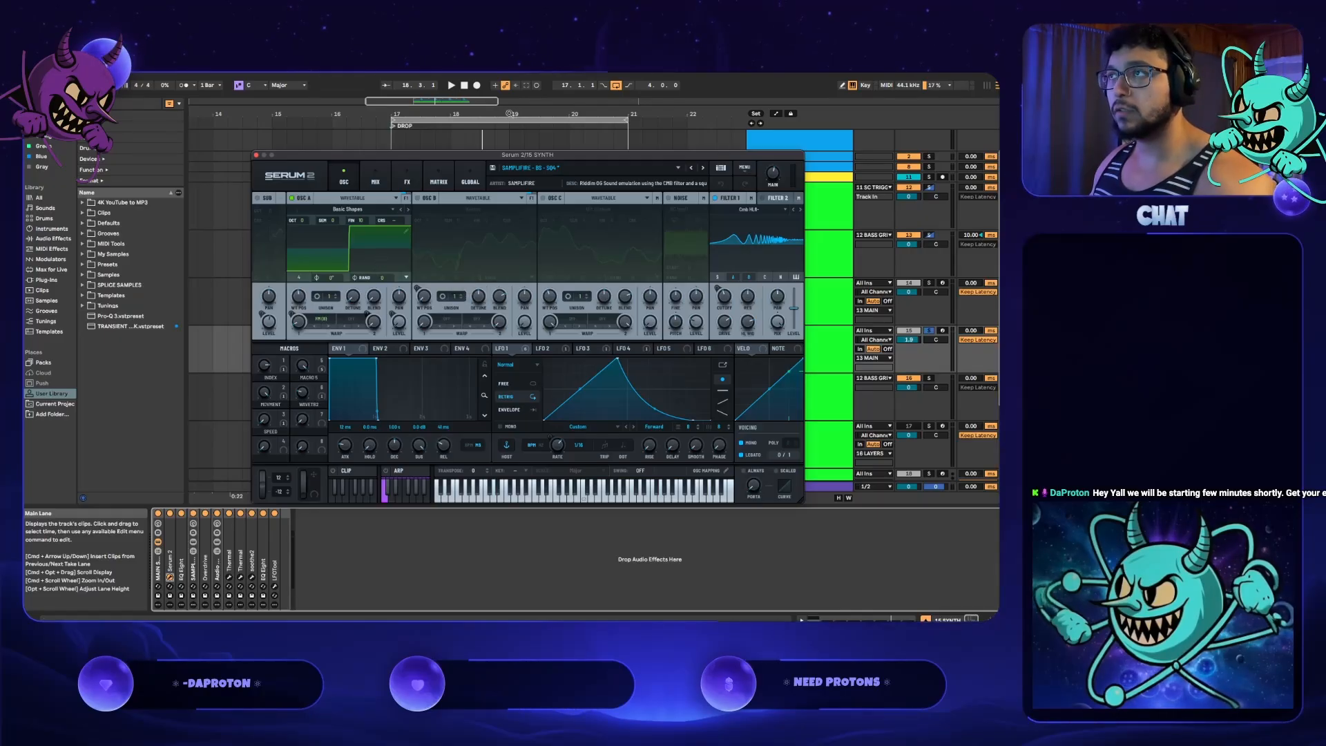
- Save the Serum 2 patch in the BASS- LEAD folder as a new preset named "DAPROTON - SQ4 Iteration 1 (ORIGINAL)"
click(546, 169)
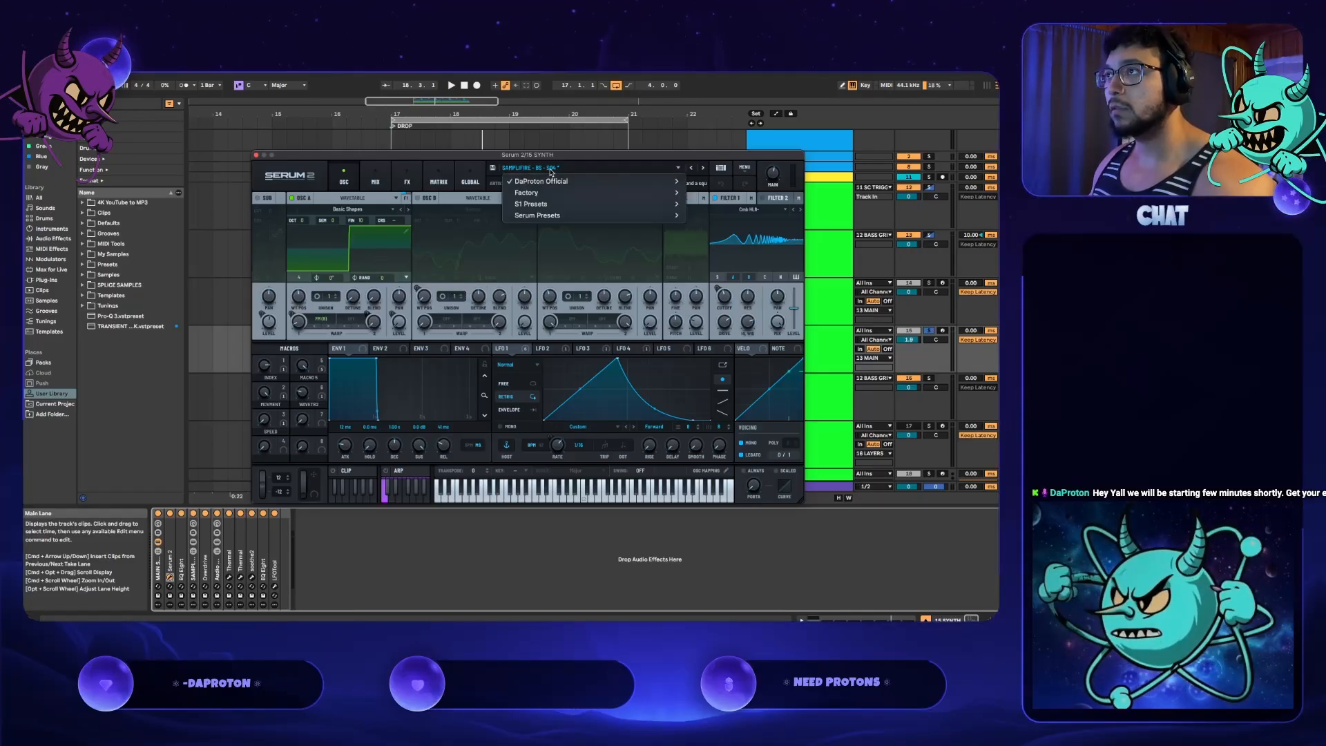
click(509, 170)
click(509, 170)
click(509, 170)
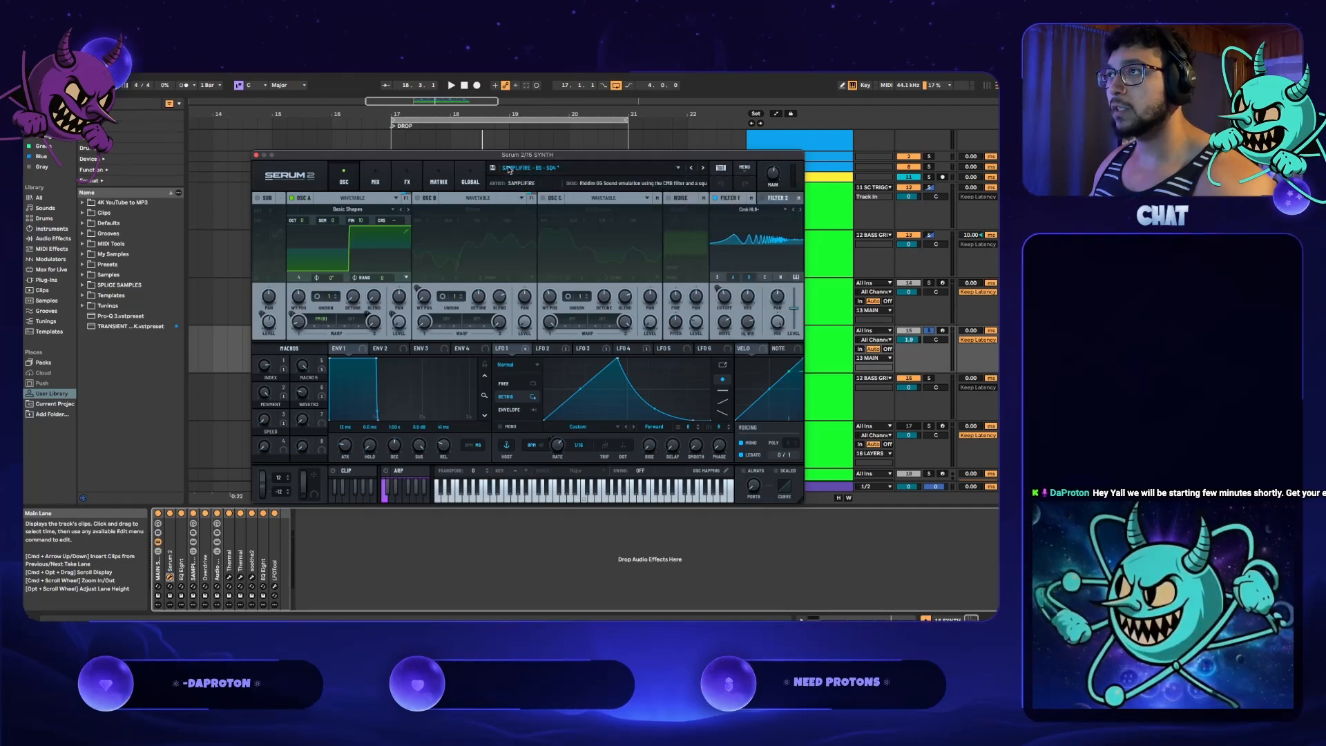
click(492, 169)
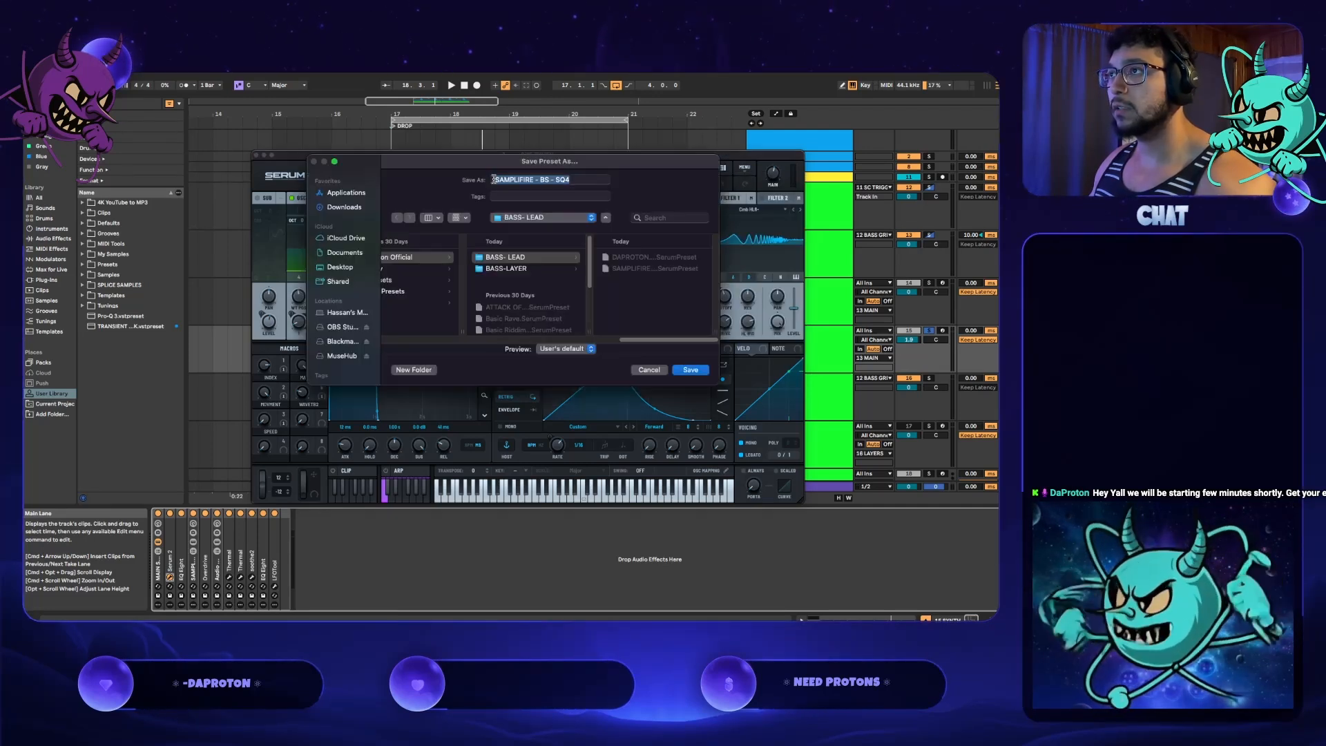
click(534, 180)
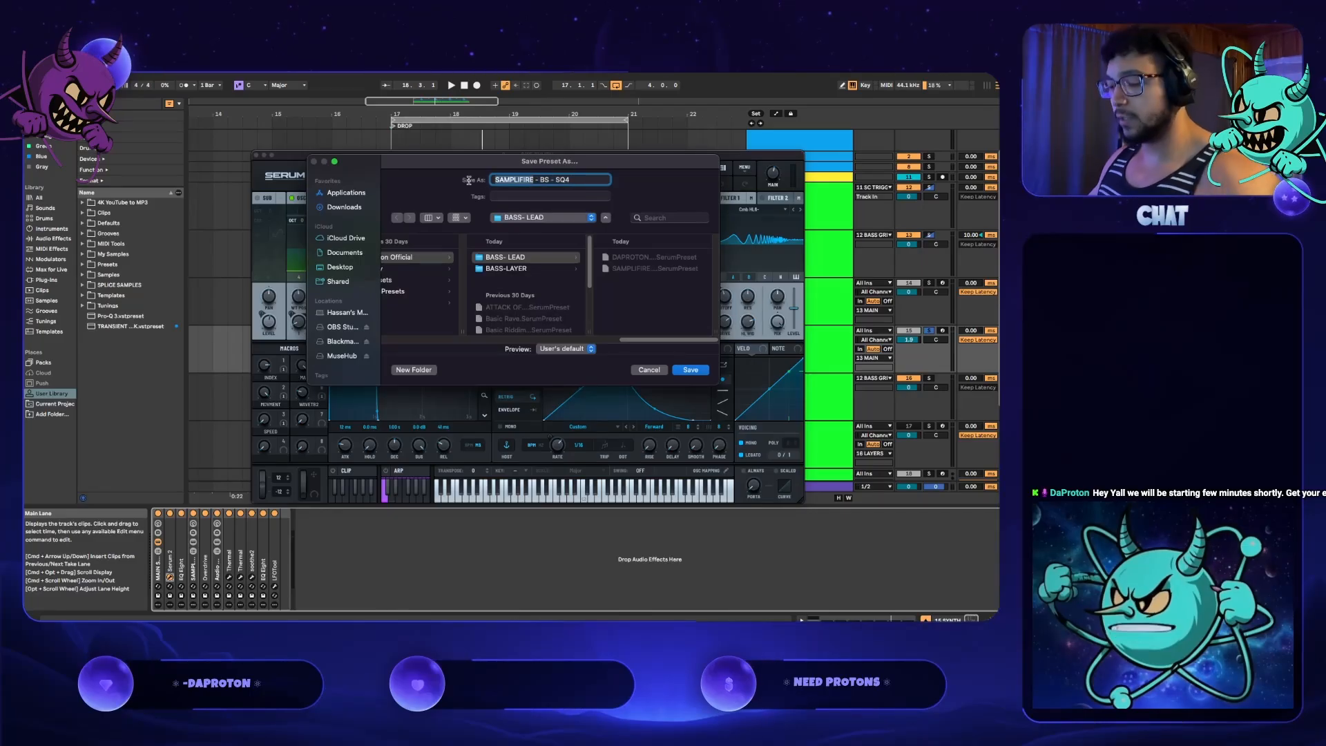
text(DAPROTON)
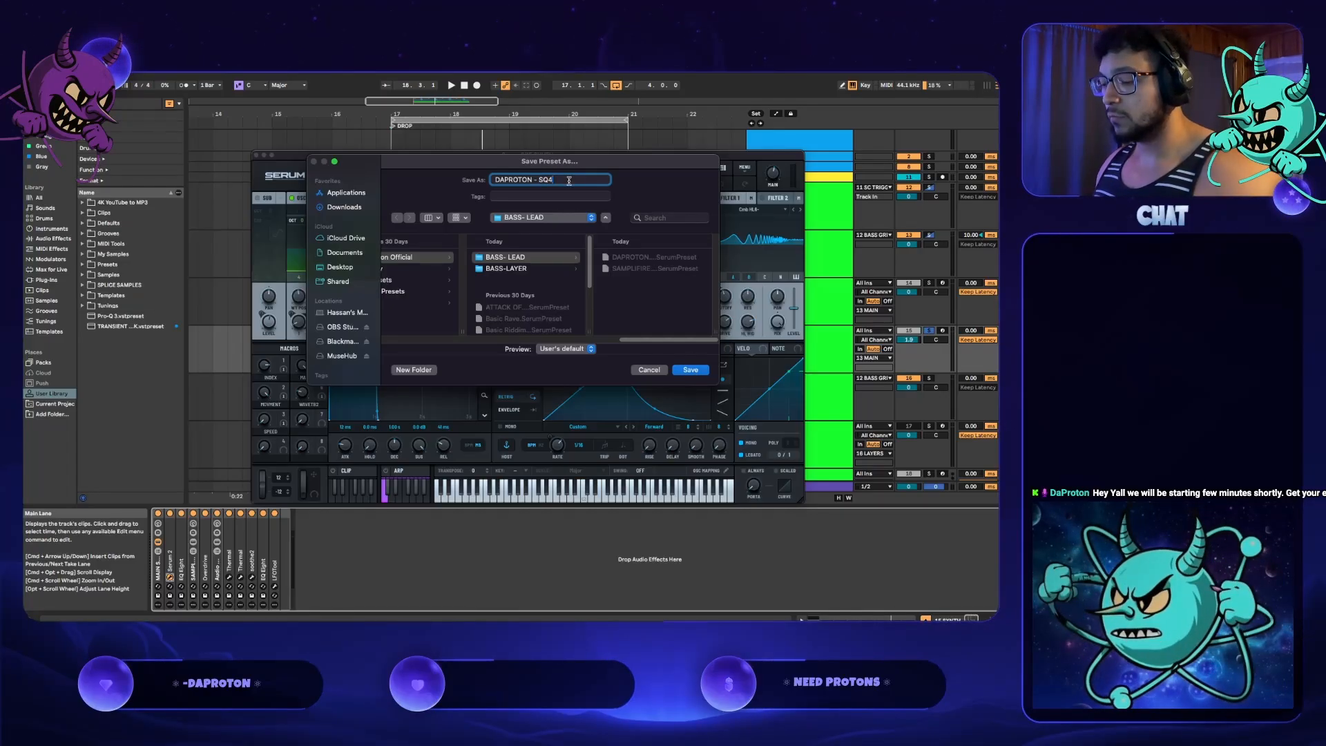
text(Iteration)
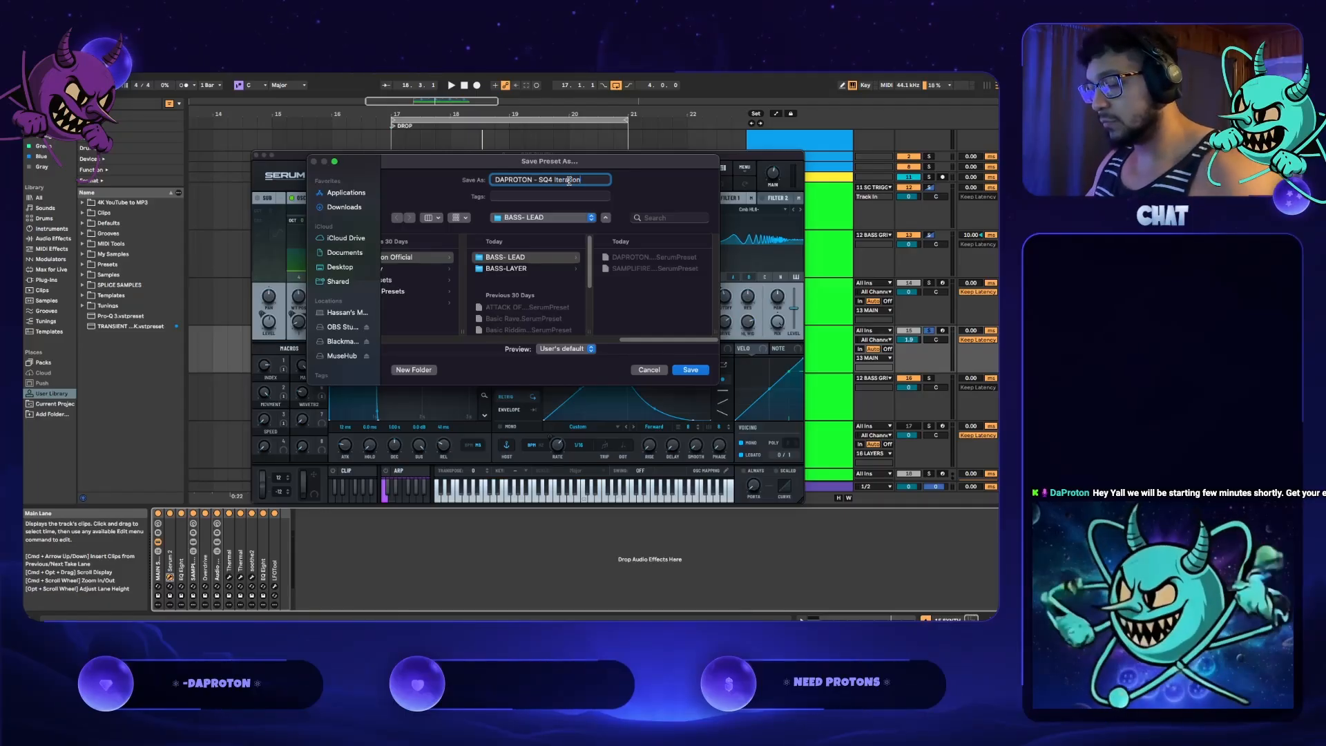
text( 1)
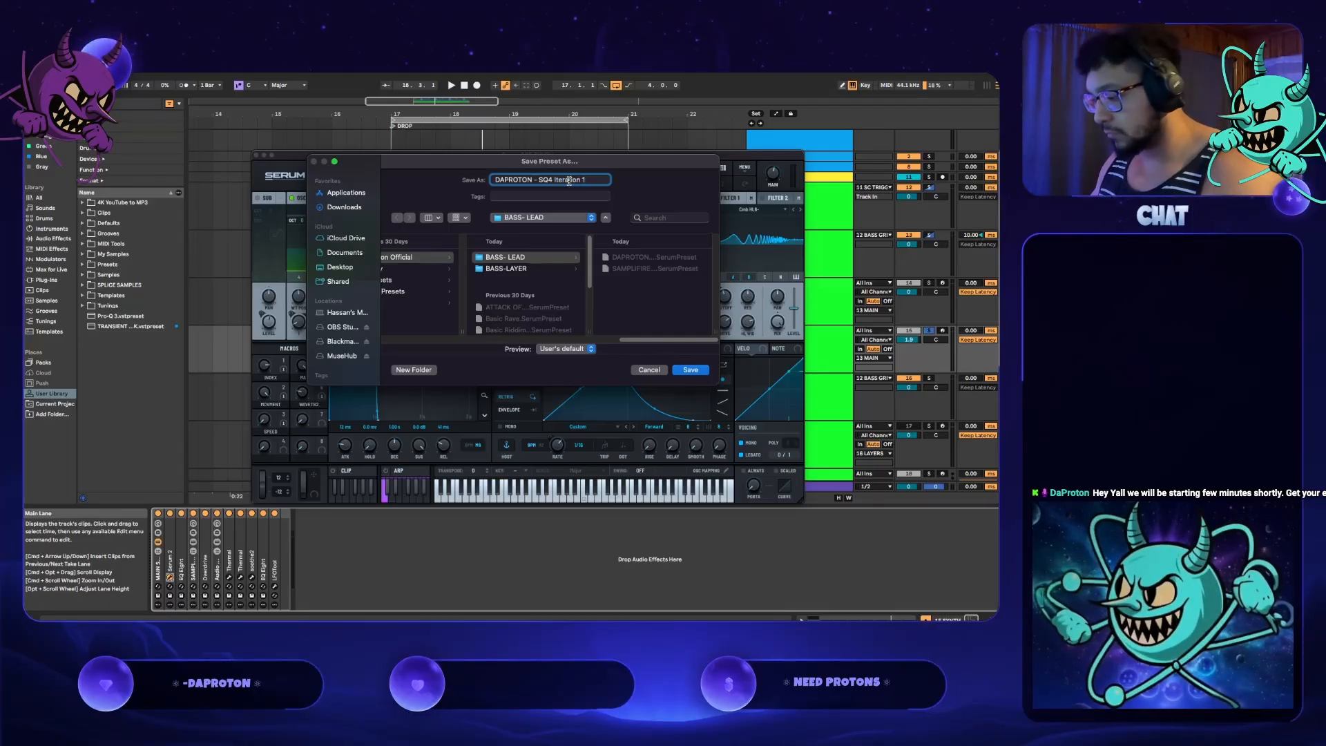
text( (ORIGINAL)
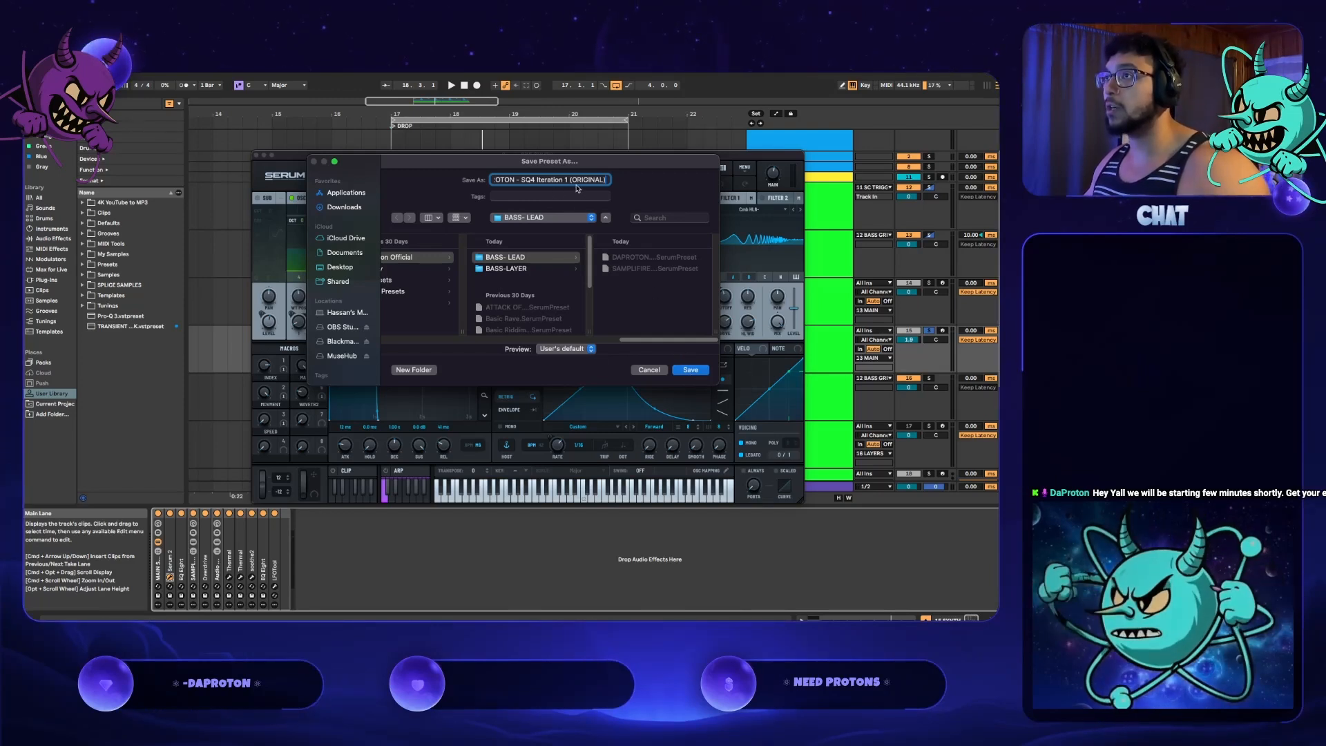
click(690, 369)
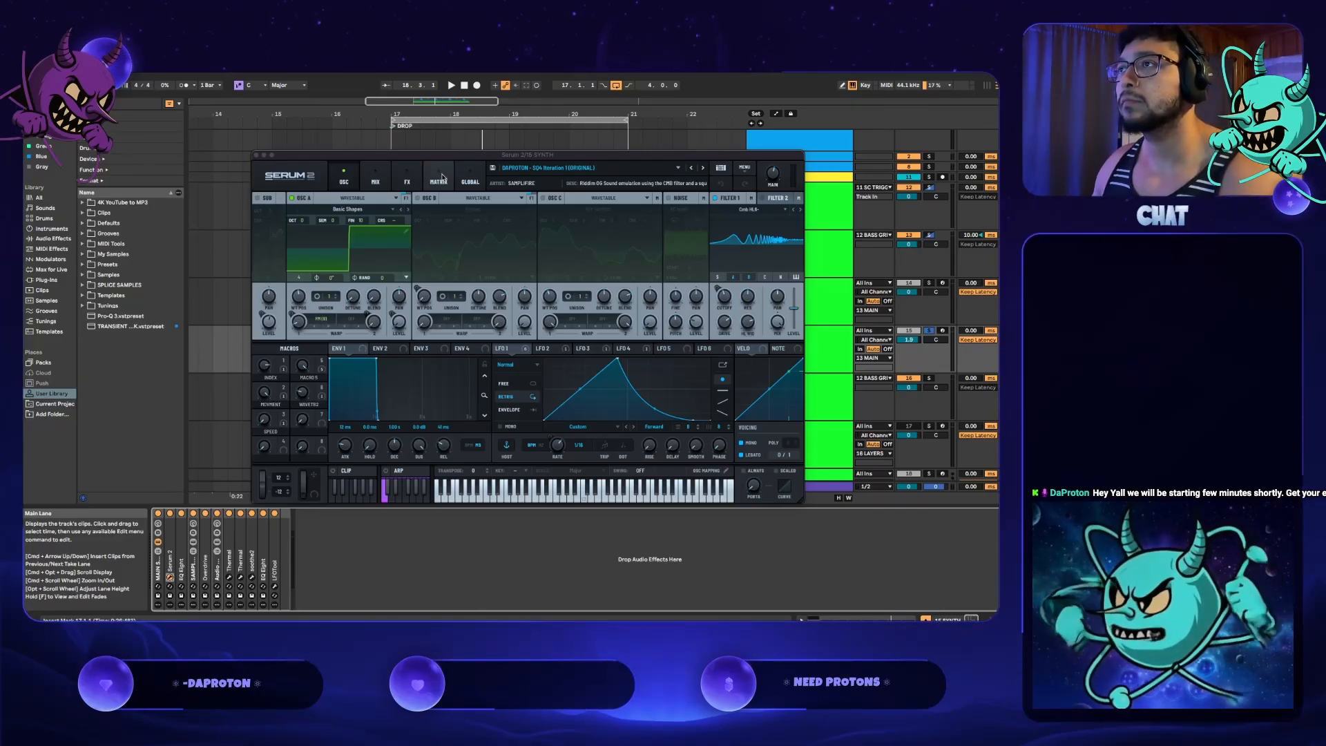
- Load the preset "DAPROTON - BL- SQ W-KREAM FM" from the DaProton Official BASS- LEAD folder into the 15 SYNTH track's Serum 2
click(678, 168)
mouse_move(663, 184)
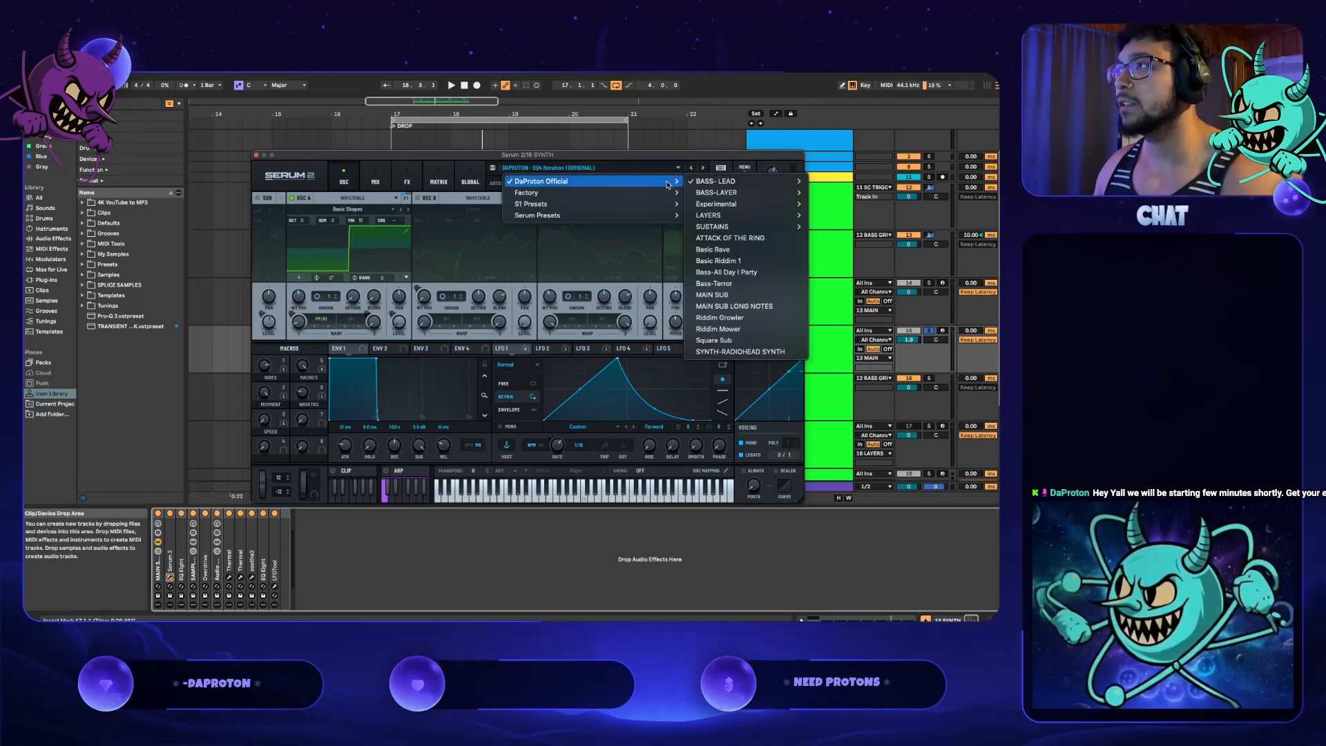
mouse_move(731, 183)
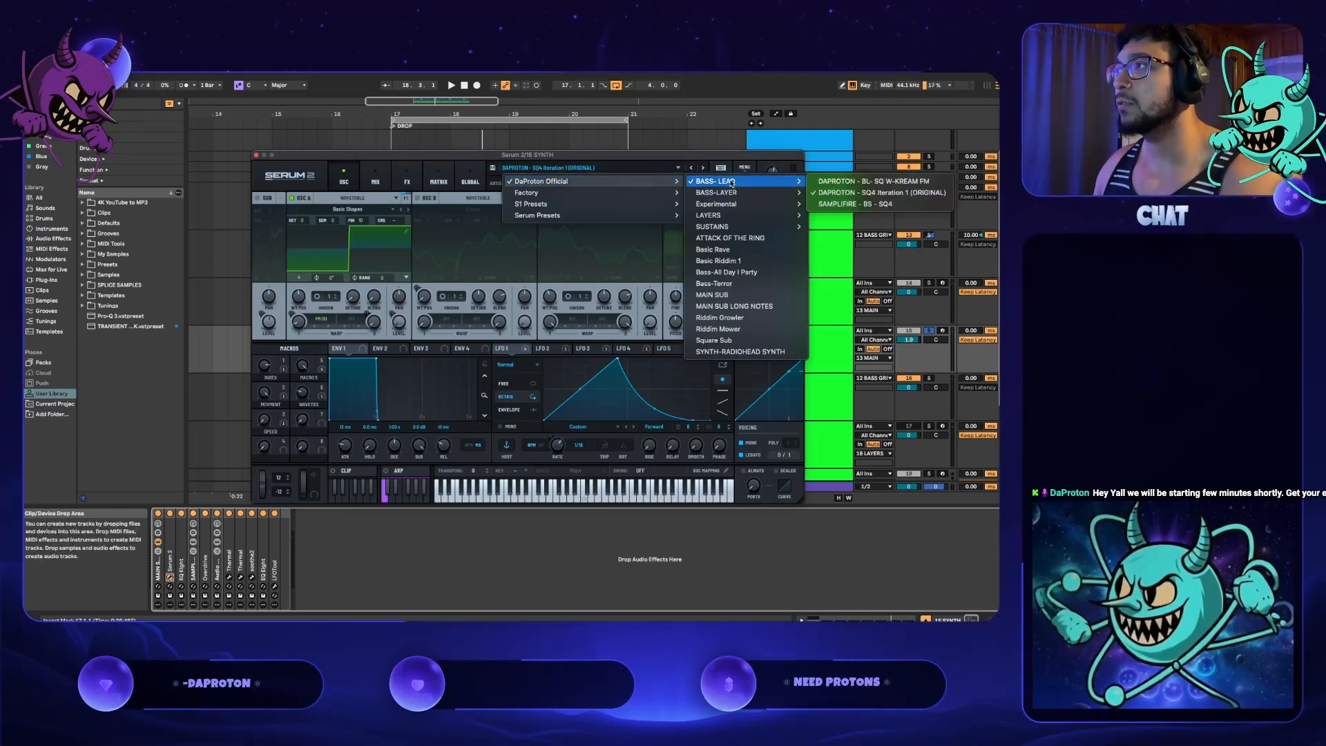
click(856, 181)
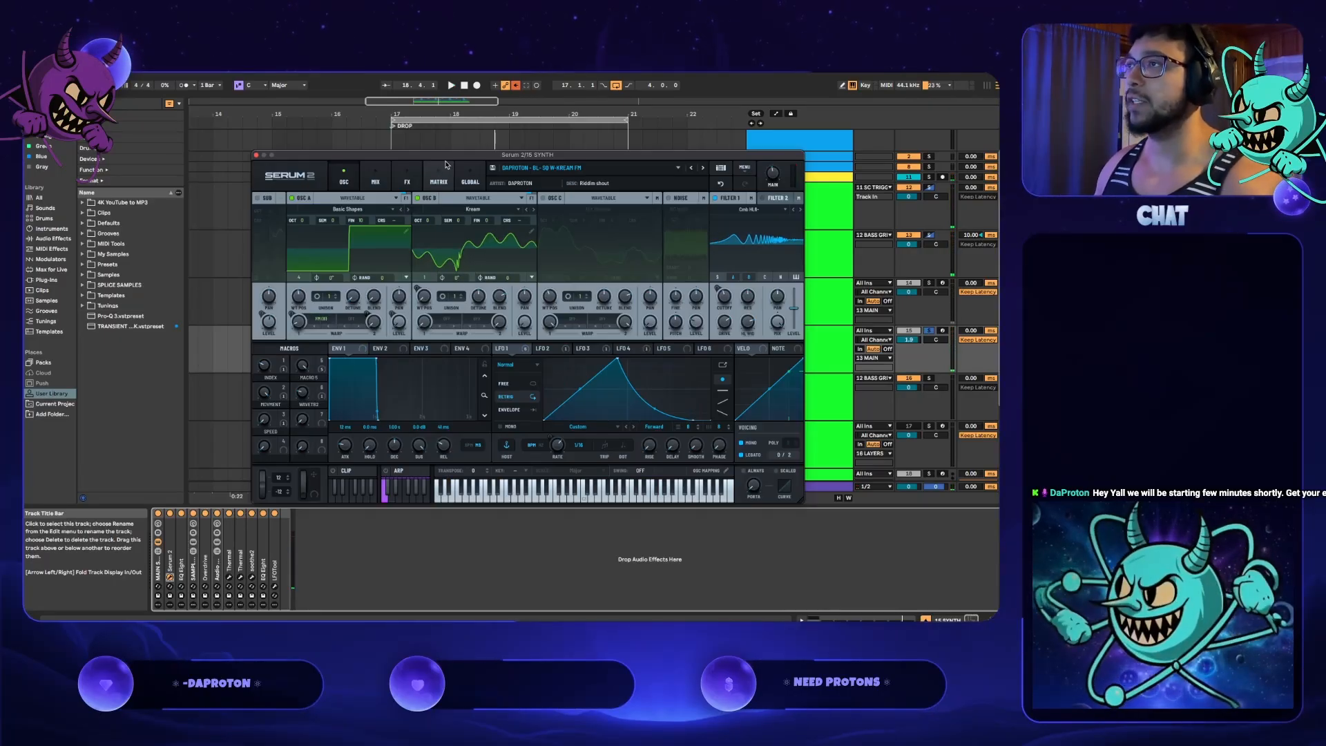
- Show the patch's effects chain, check the available user FX rack presets, and audition the drop
click(407, 179)
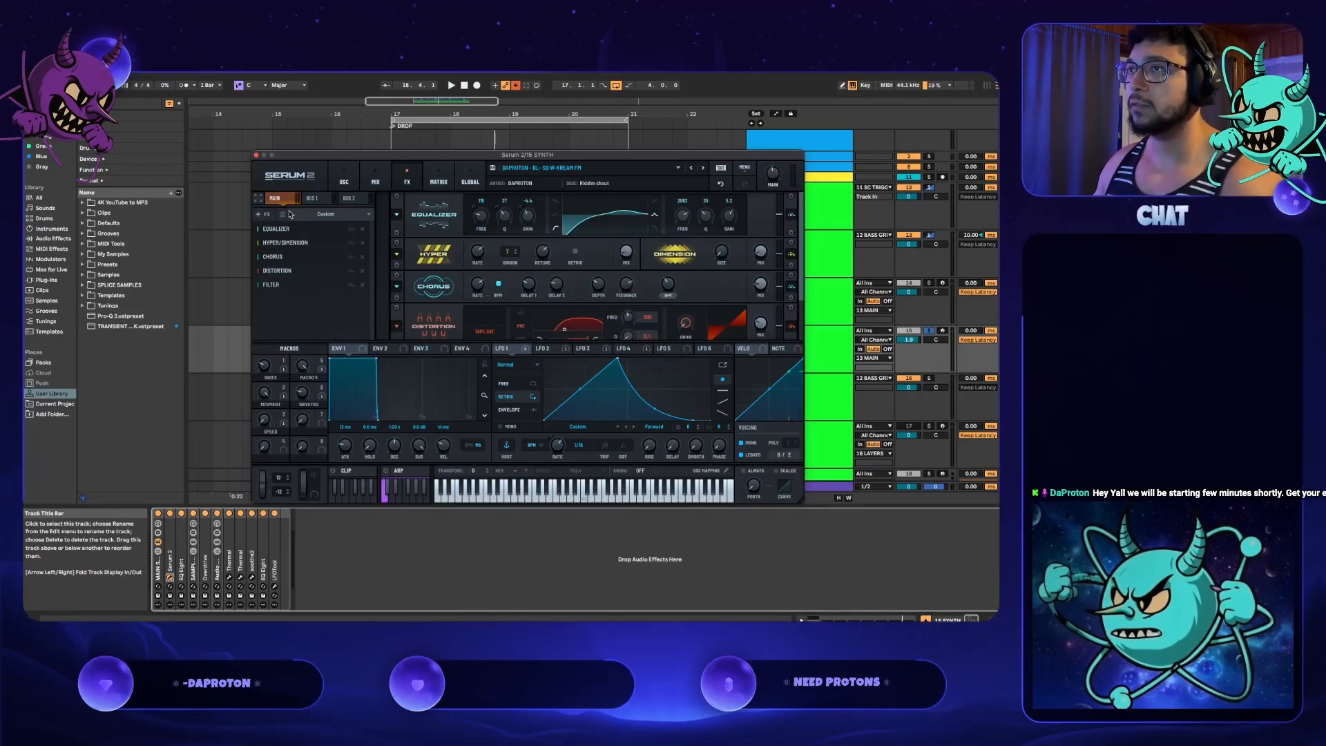
click(322, 218)
mouse_move(345, 225)
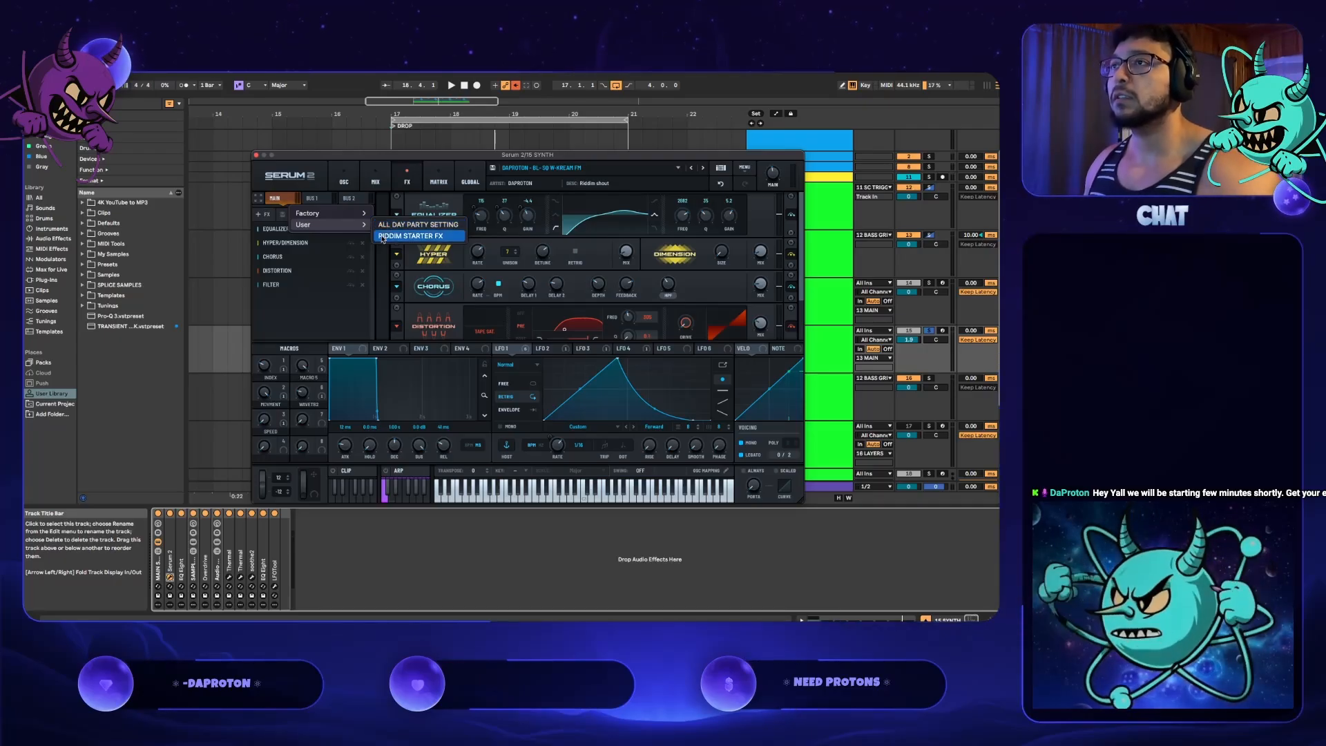
click(341, 308)
key(space)
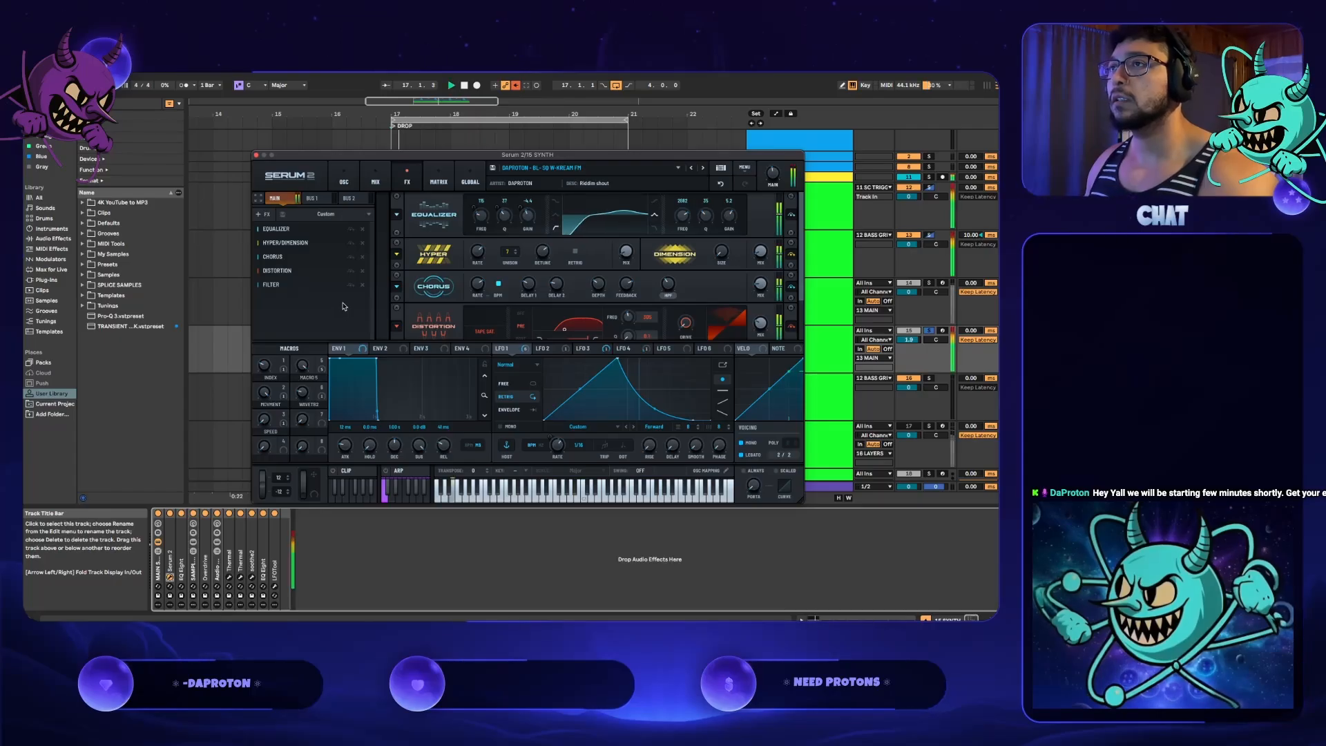
- Try the user FX rack preset RIDDIM STARTER FX on the patch, audition the drop, and undo the patch changes
click(325, 214)
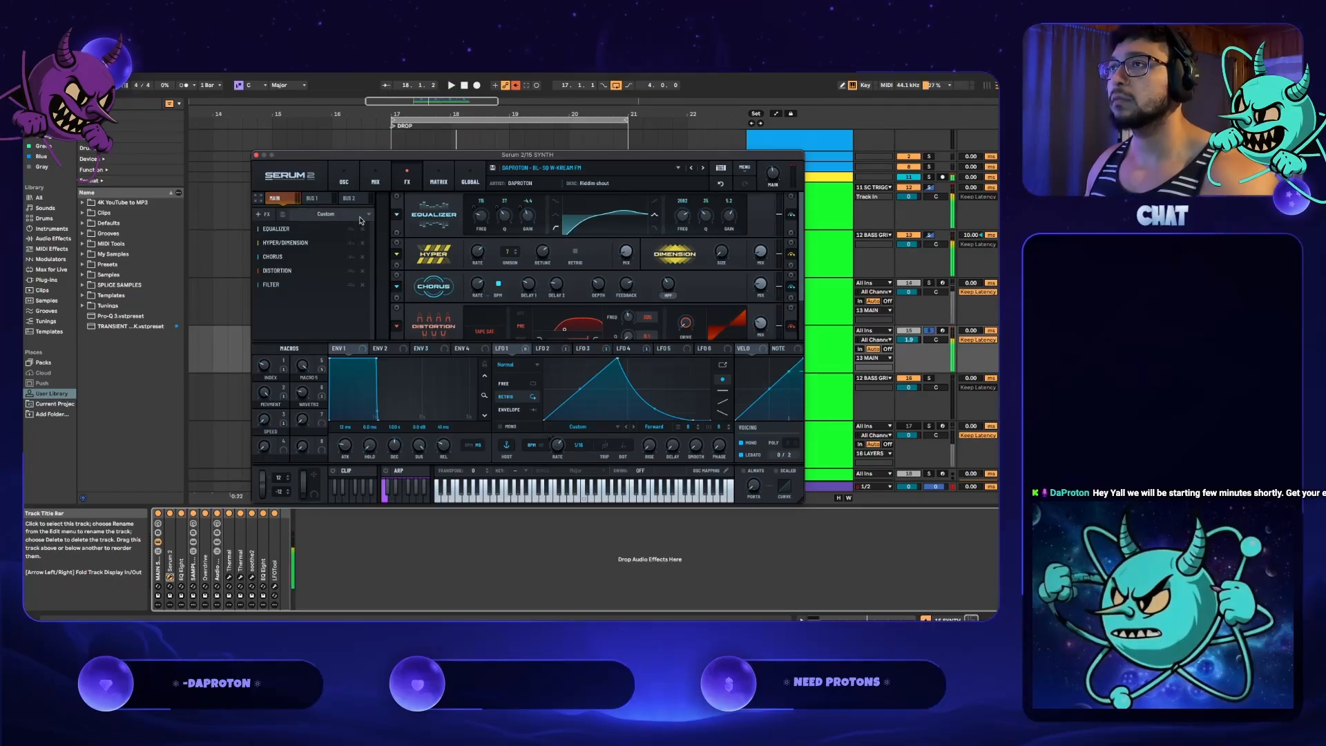
mouse_move(362, 226)
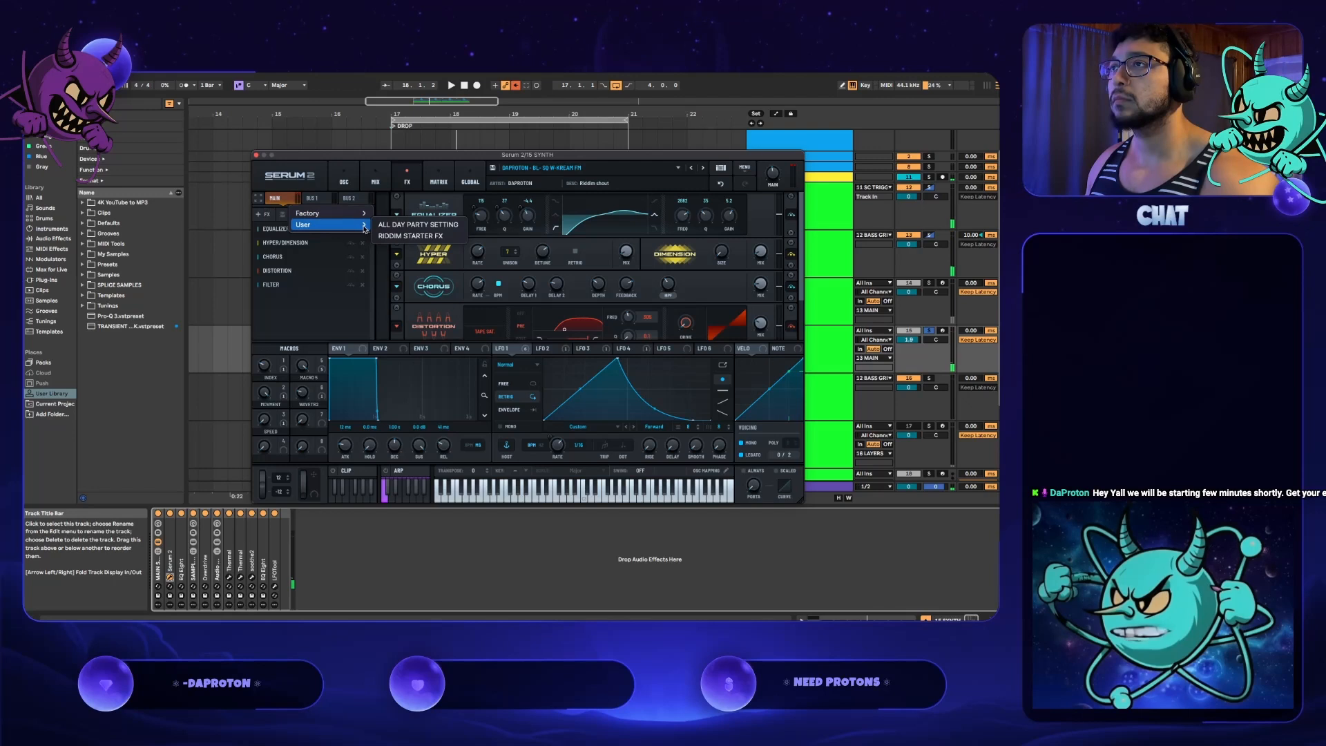
click(390, 236)
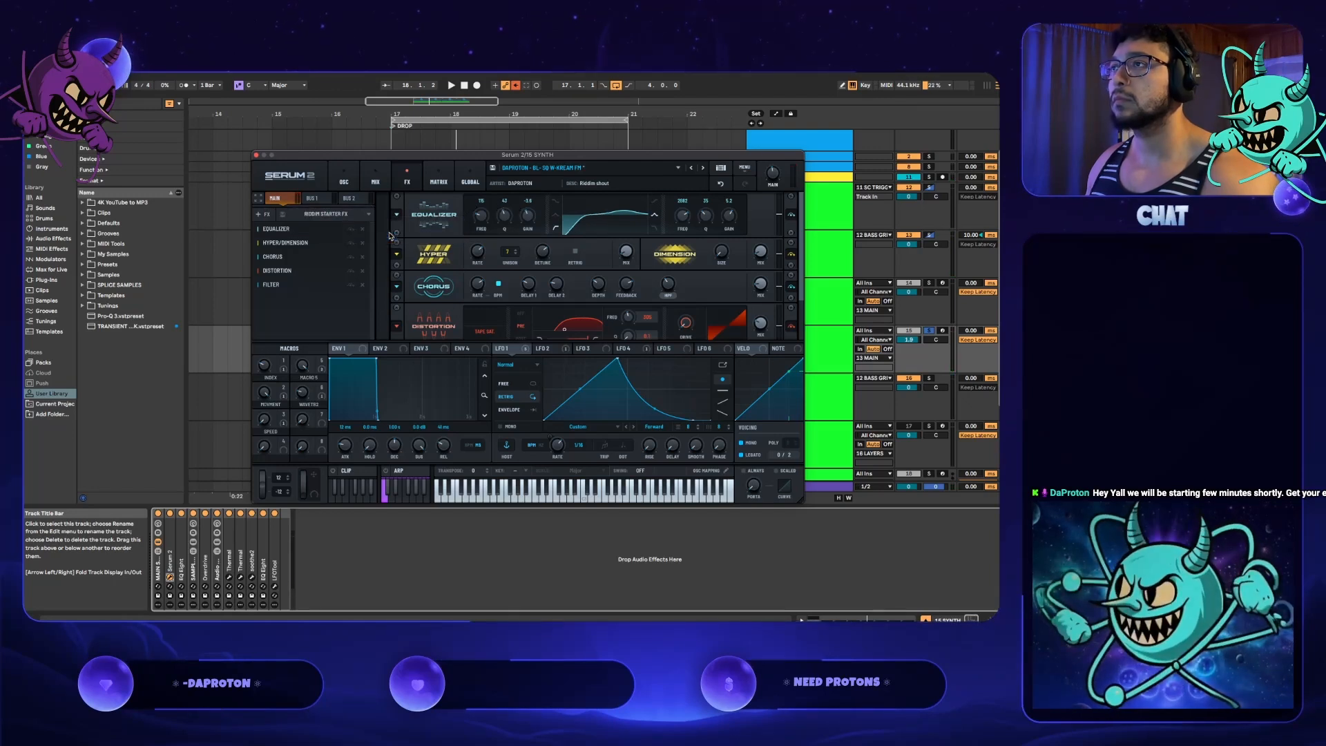
key(space)
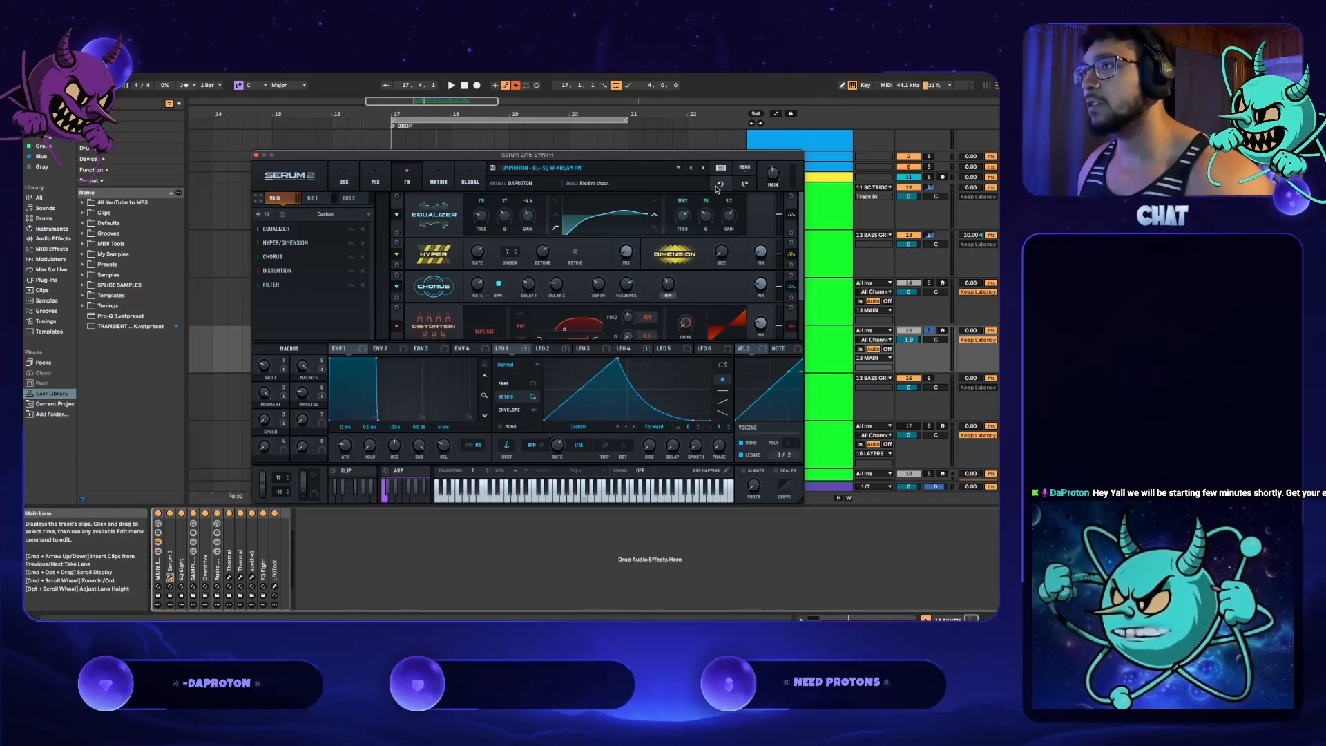
key(space)
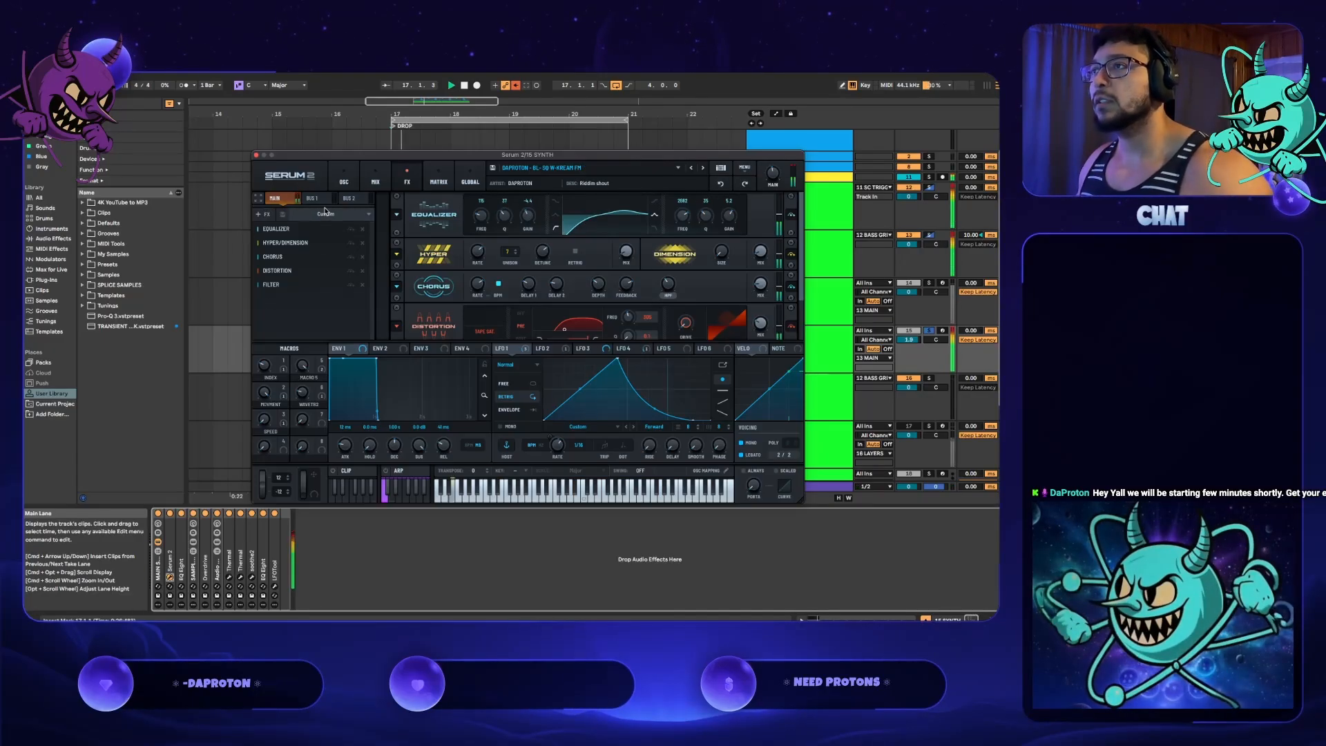
click(720, 184)
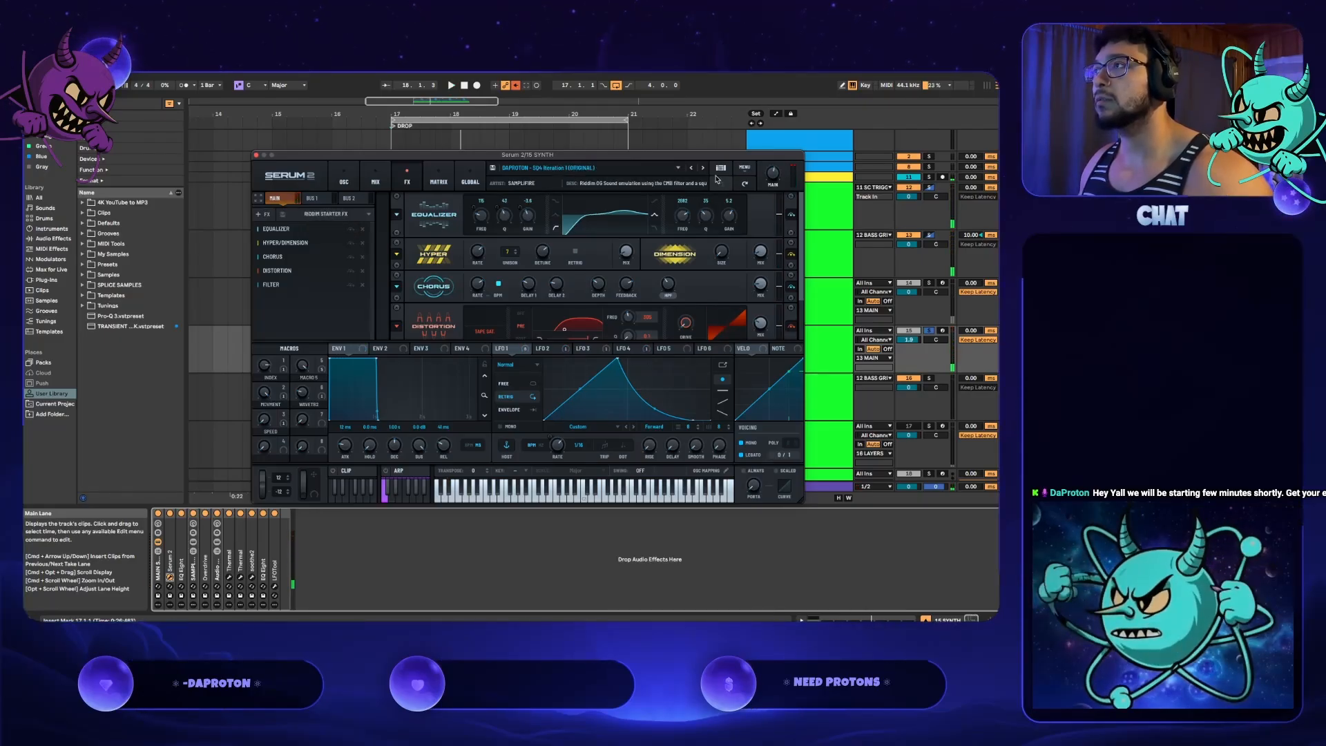
- Reload the BASS- LEAD preset "DAPROTON - BL- SQ W-KREAM FM", audition it with the oscillators shown, and close the Serum 2 window
click(678, 168)
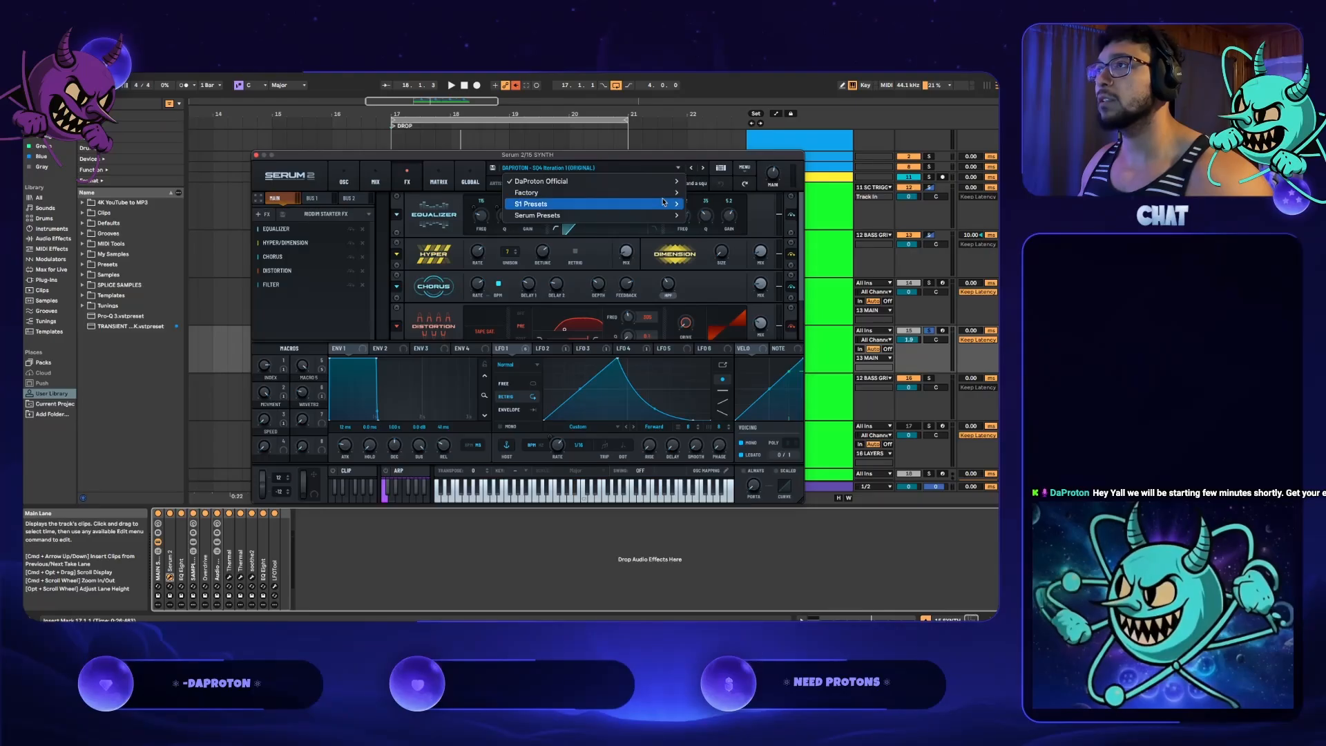
mouse_move(676, 194)
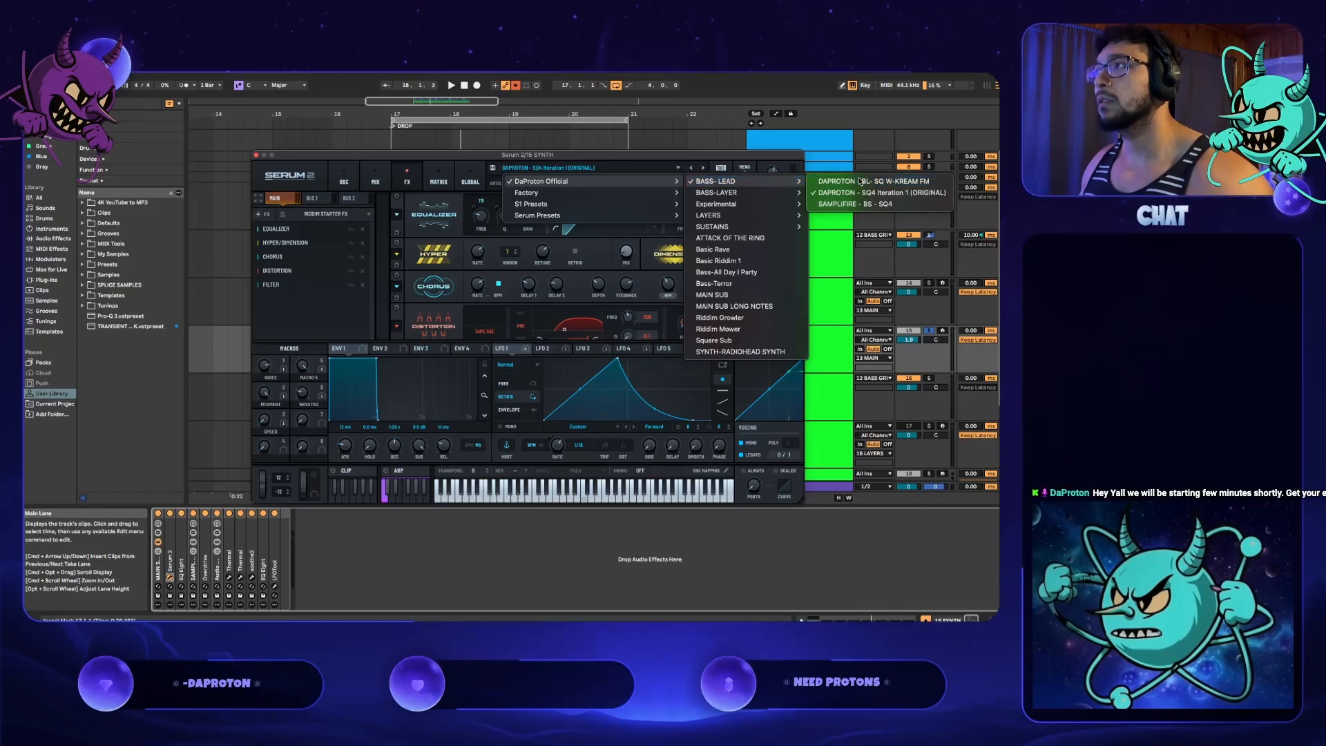
click(860, 181)
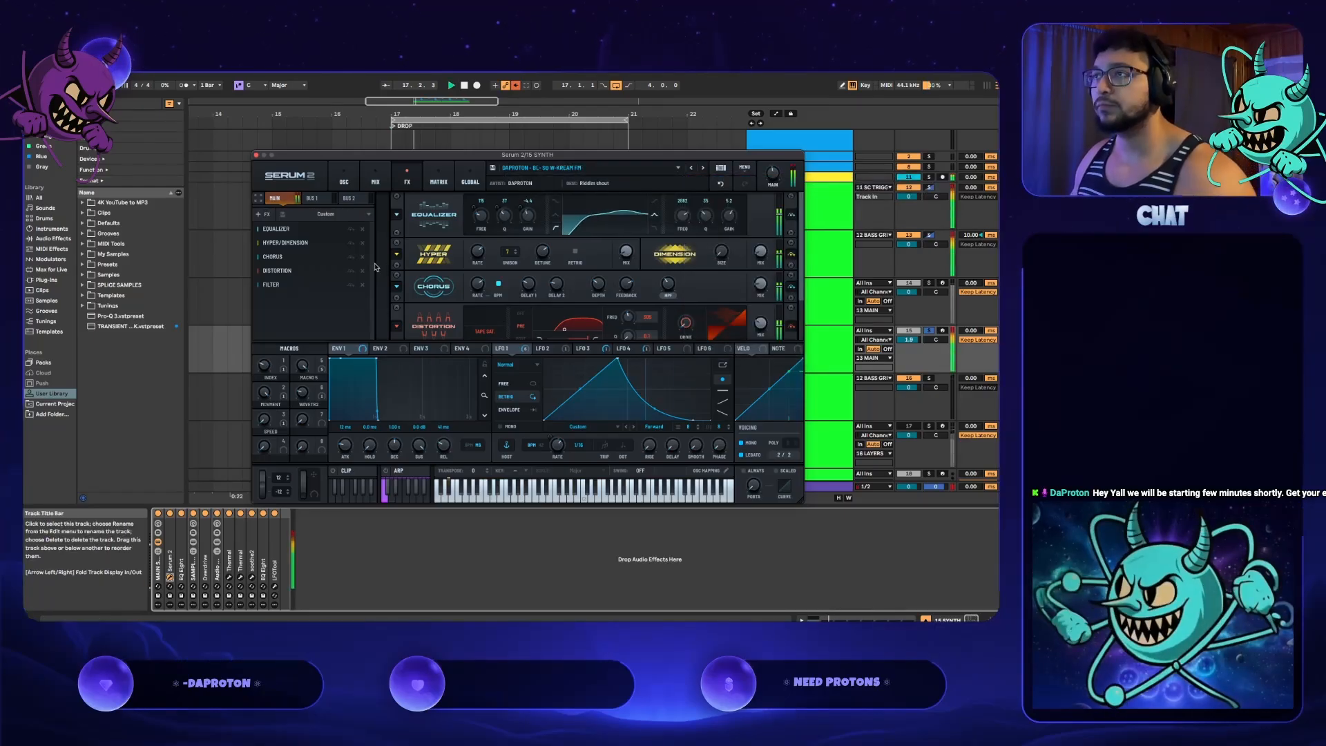
click(346, 178)
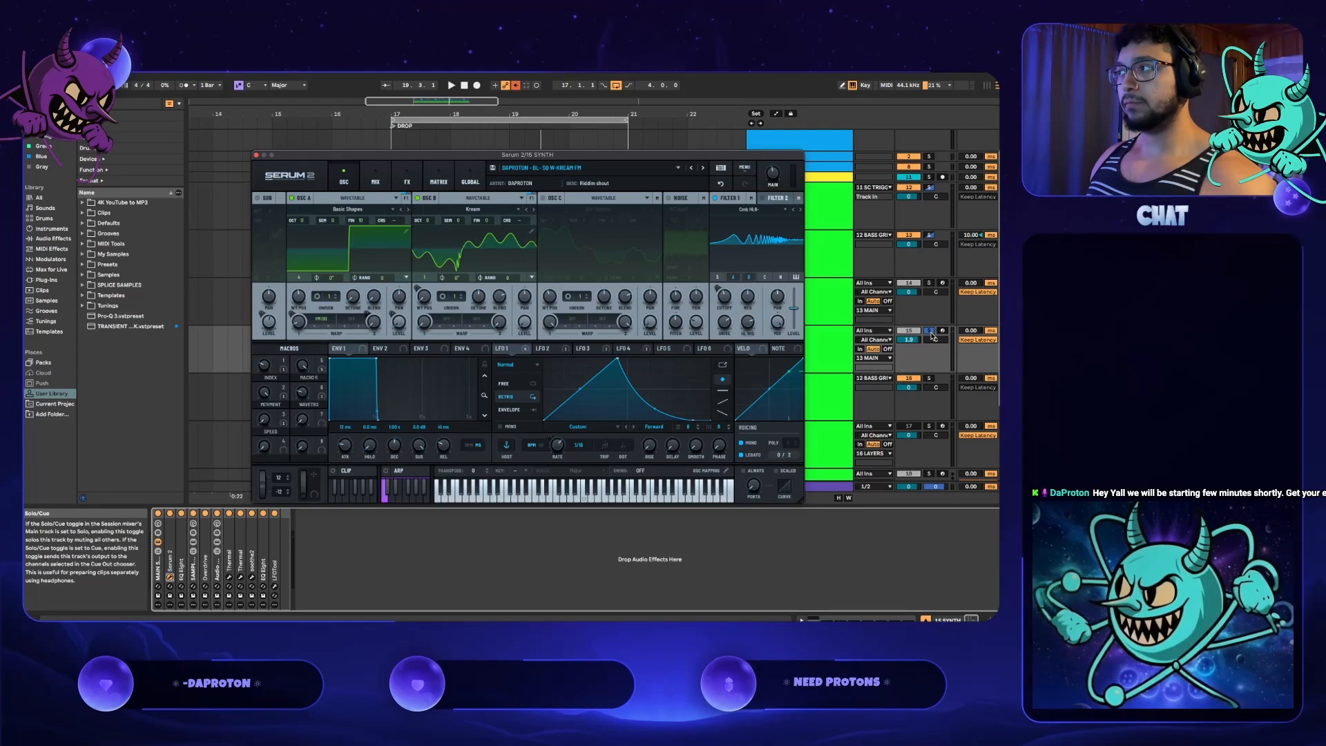
key(space)
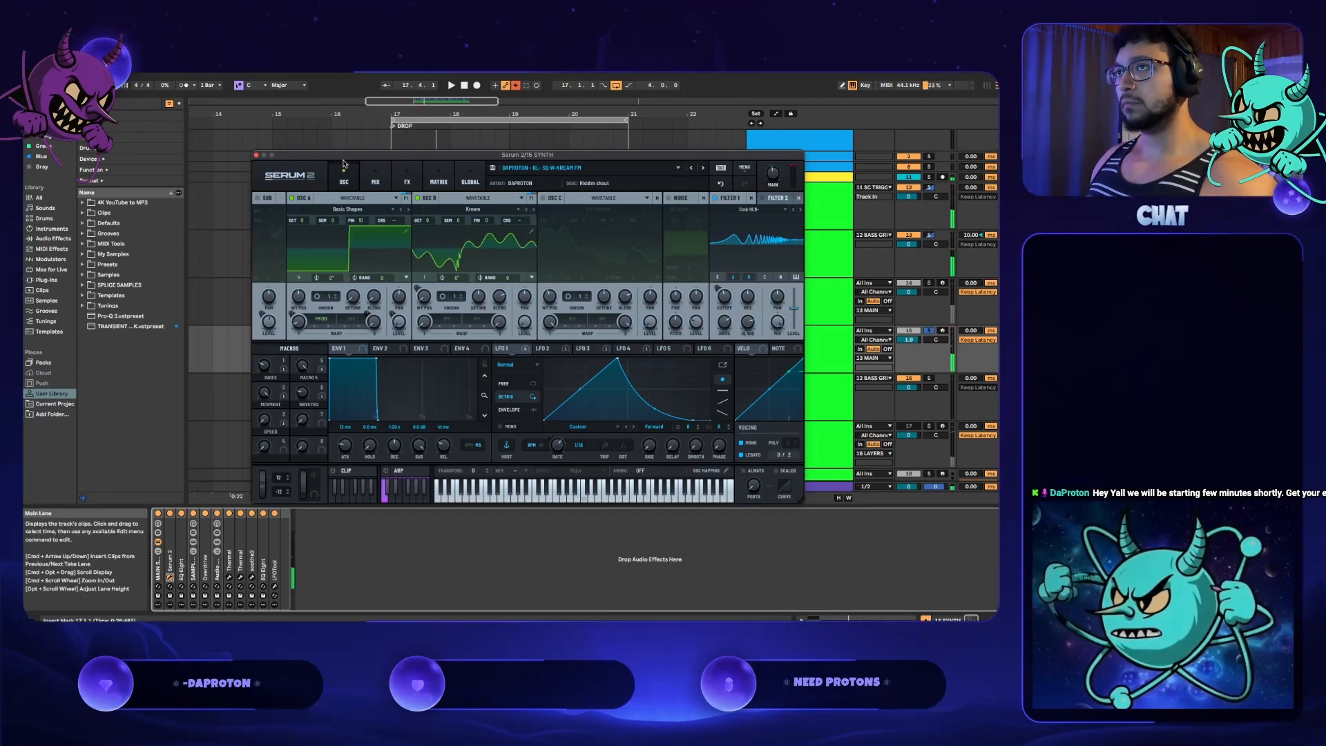
click(256, 155)
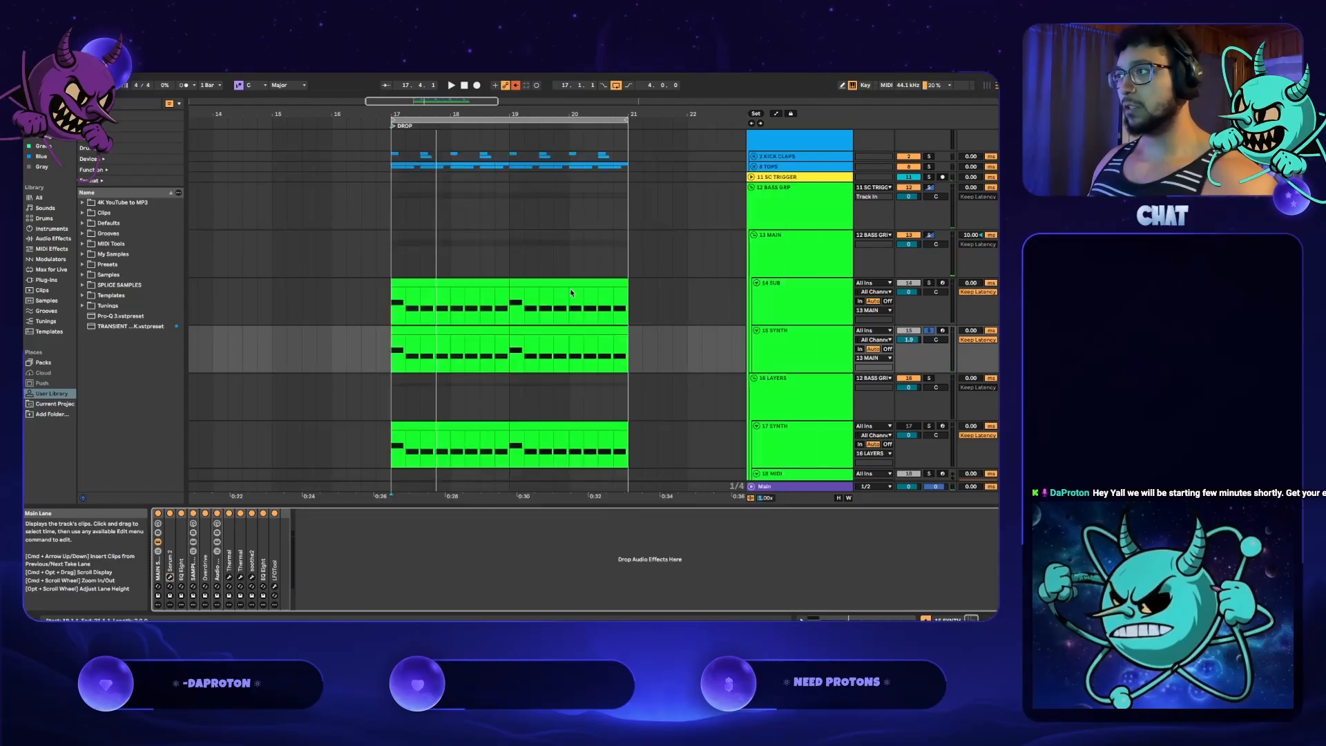
- Duplicate the 15 SYNTH track, then delete the bar 17 clip from the copy and the bar 19 clip from the original
click(782, 344)
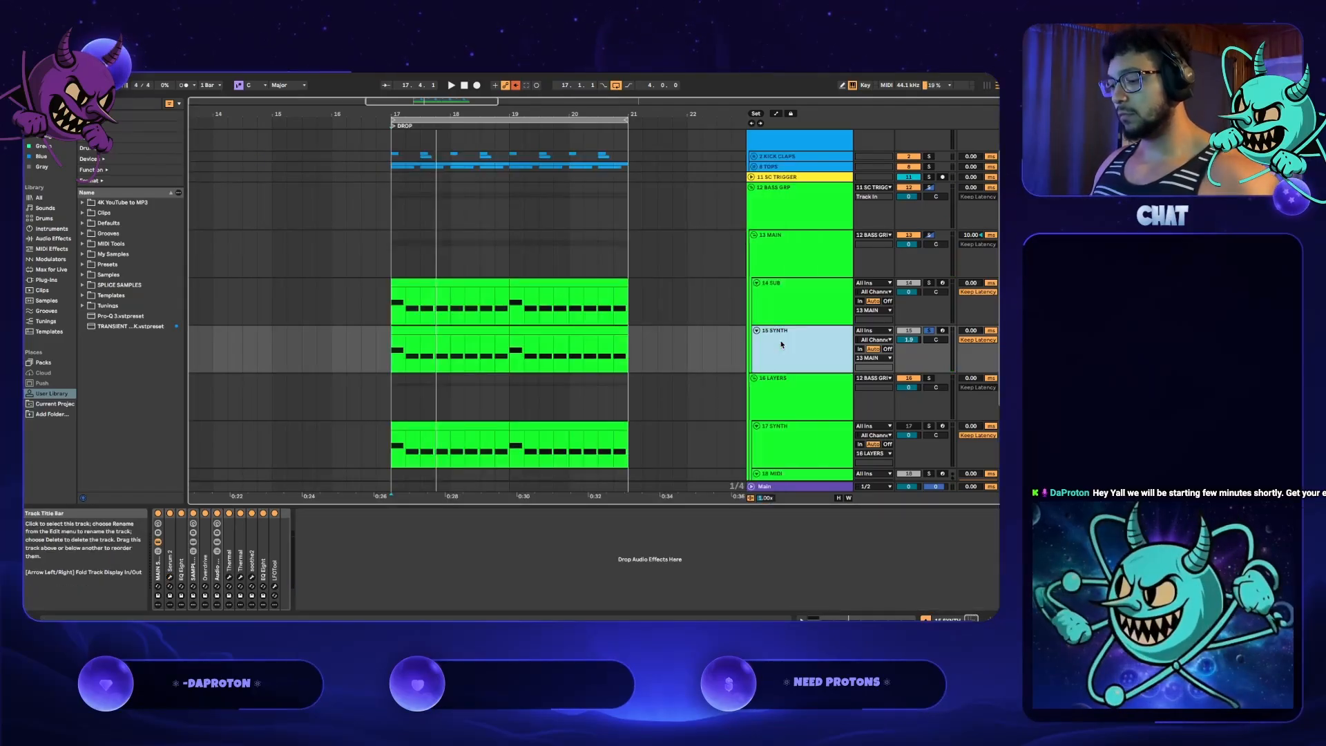
key(ctrl+d)
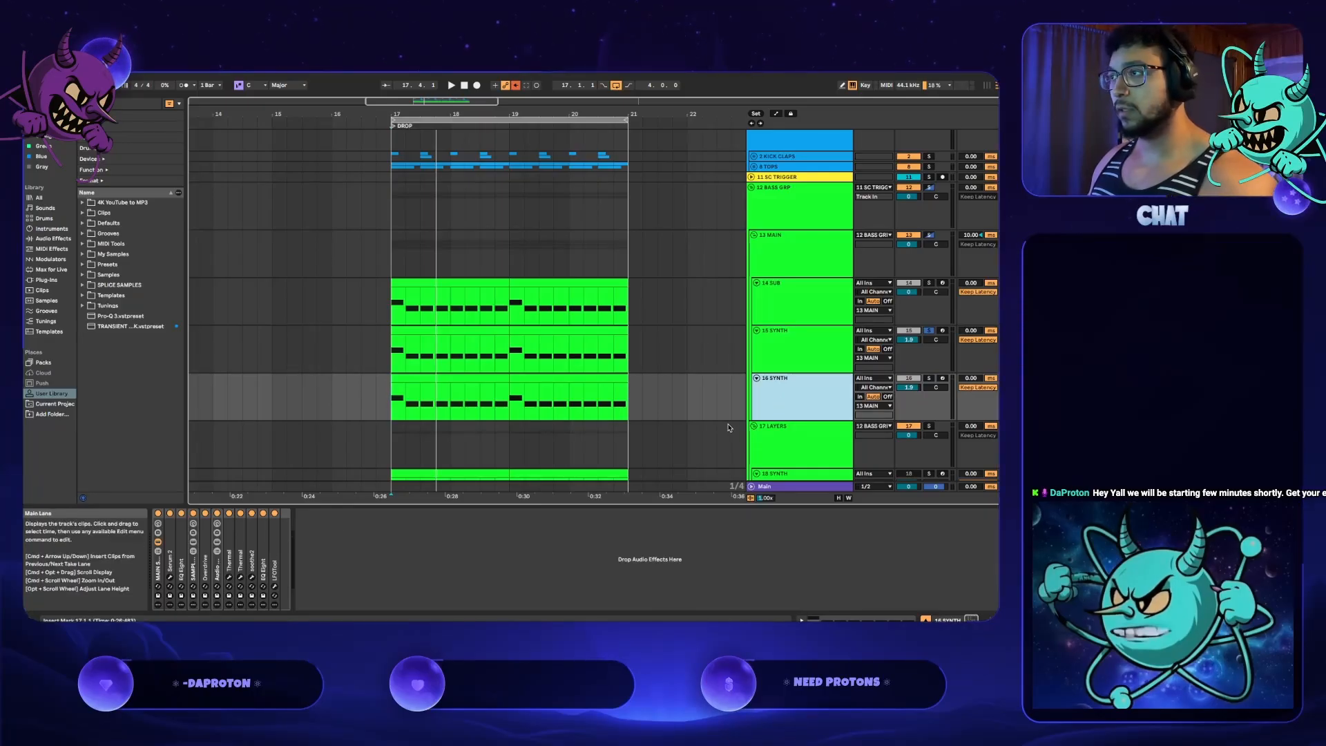
click(462, 378)
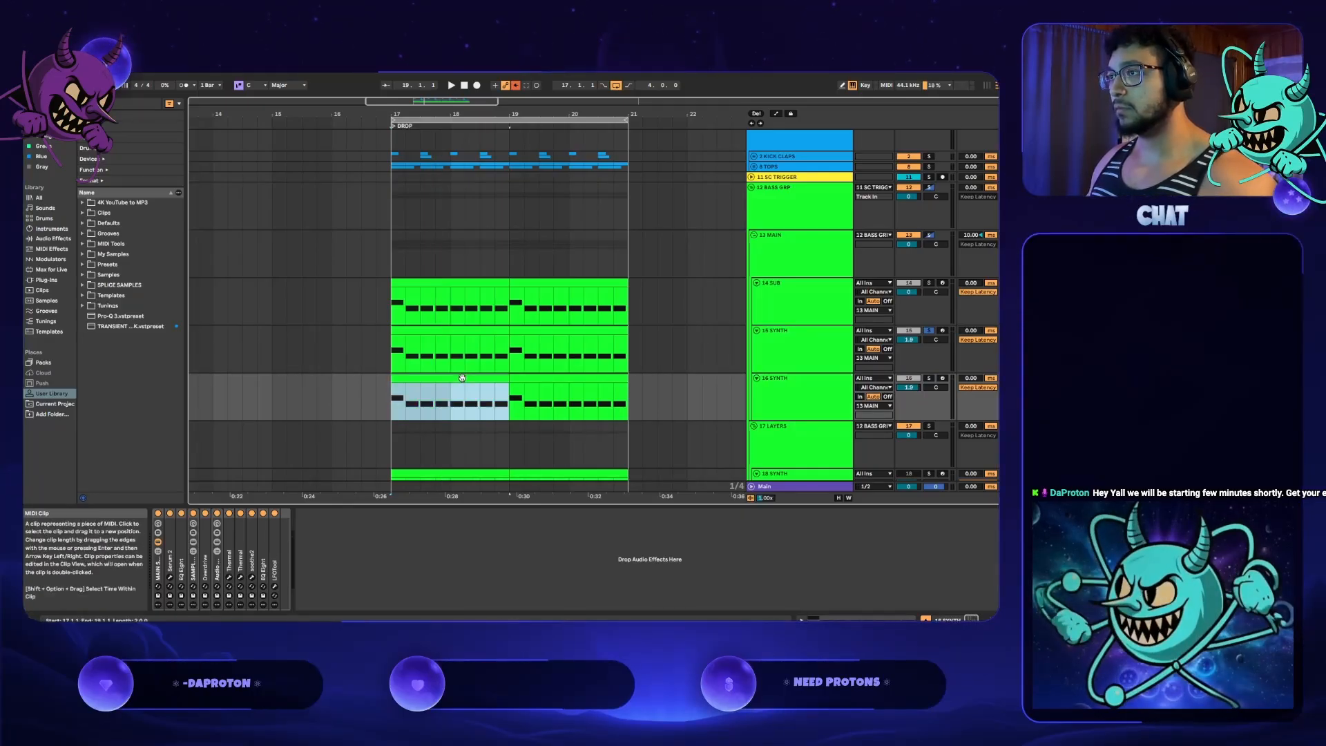
key(Delete)
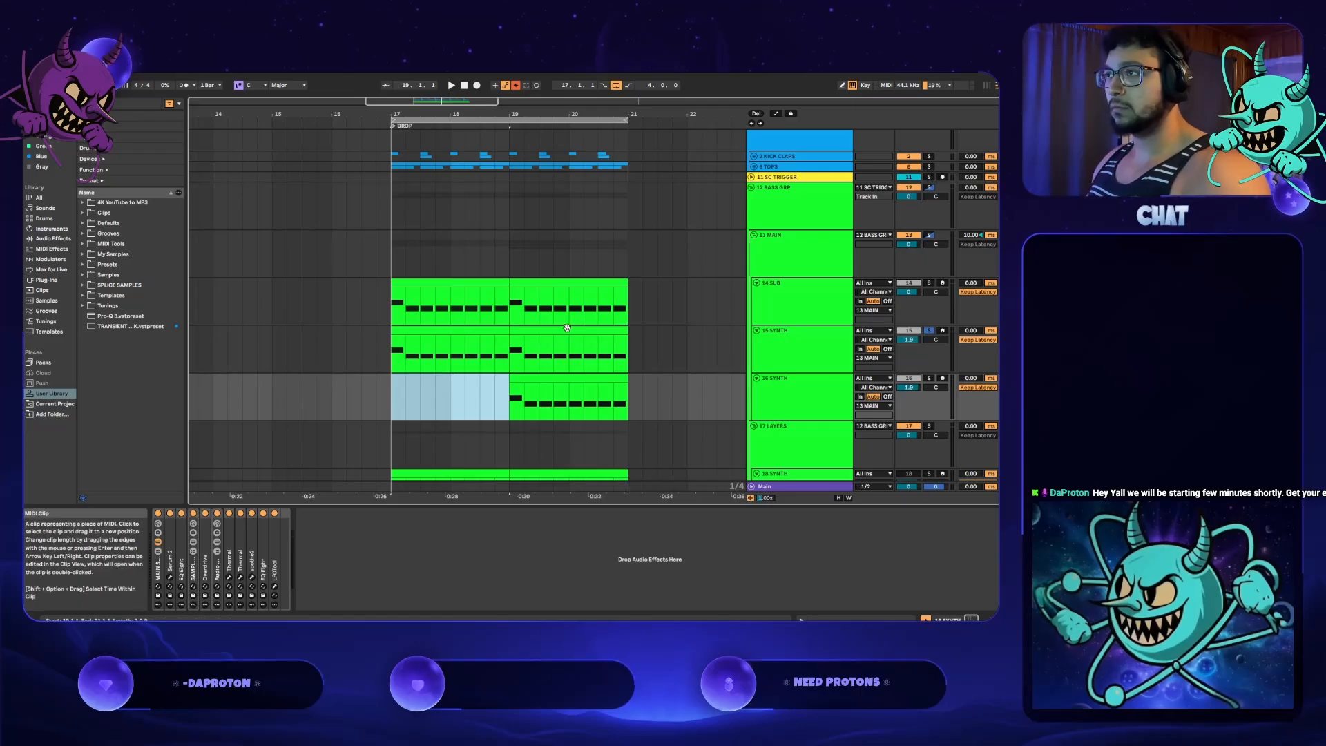
click(568, 331)
key(Delete)
- Load the BASS- LEAD preset "DAPROTON - SQ4 Iteration 1 (ORIGINAL)" into the duplicated 16 SYNTH track's Serum 2, audition it, and close the window
click(765, 348)
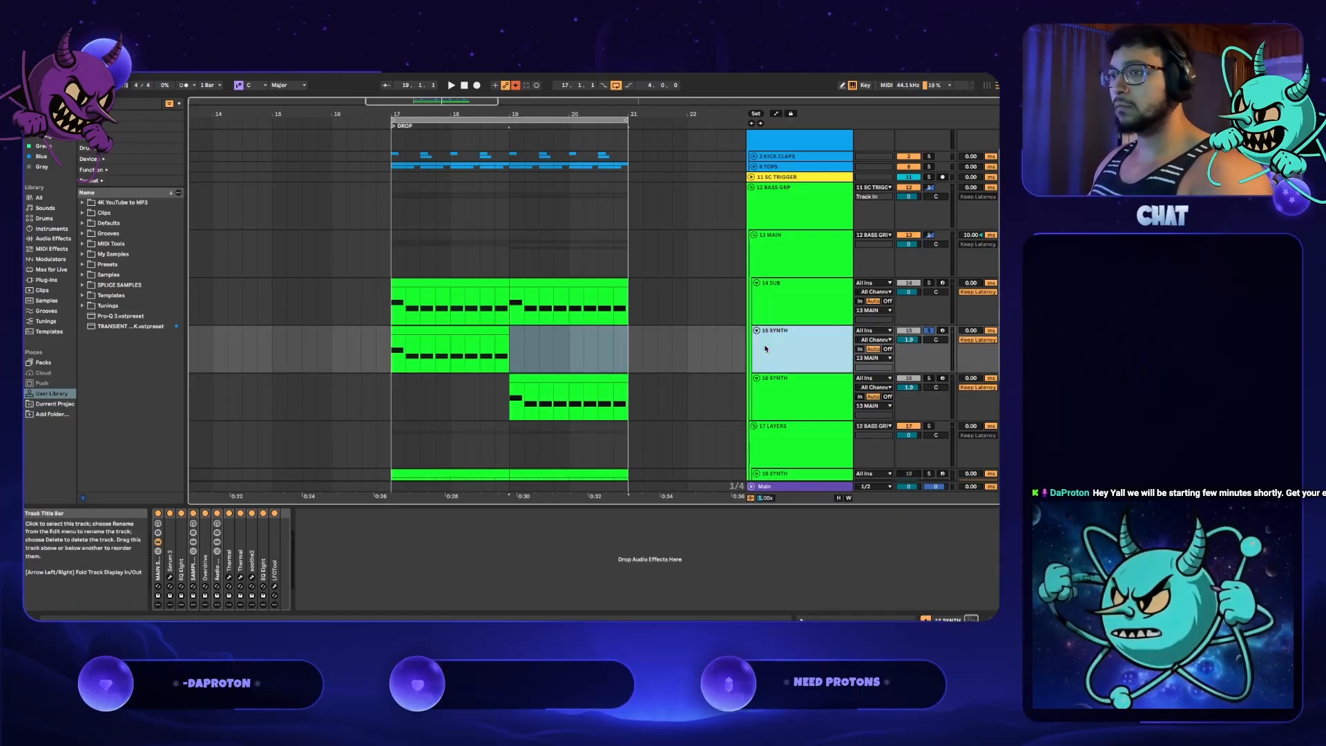
key(Down)
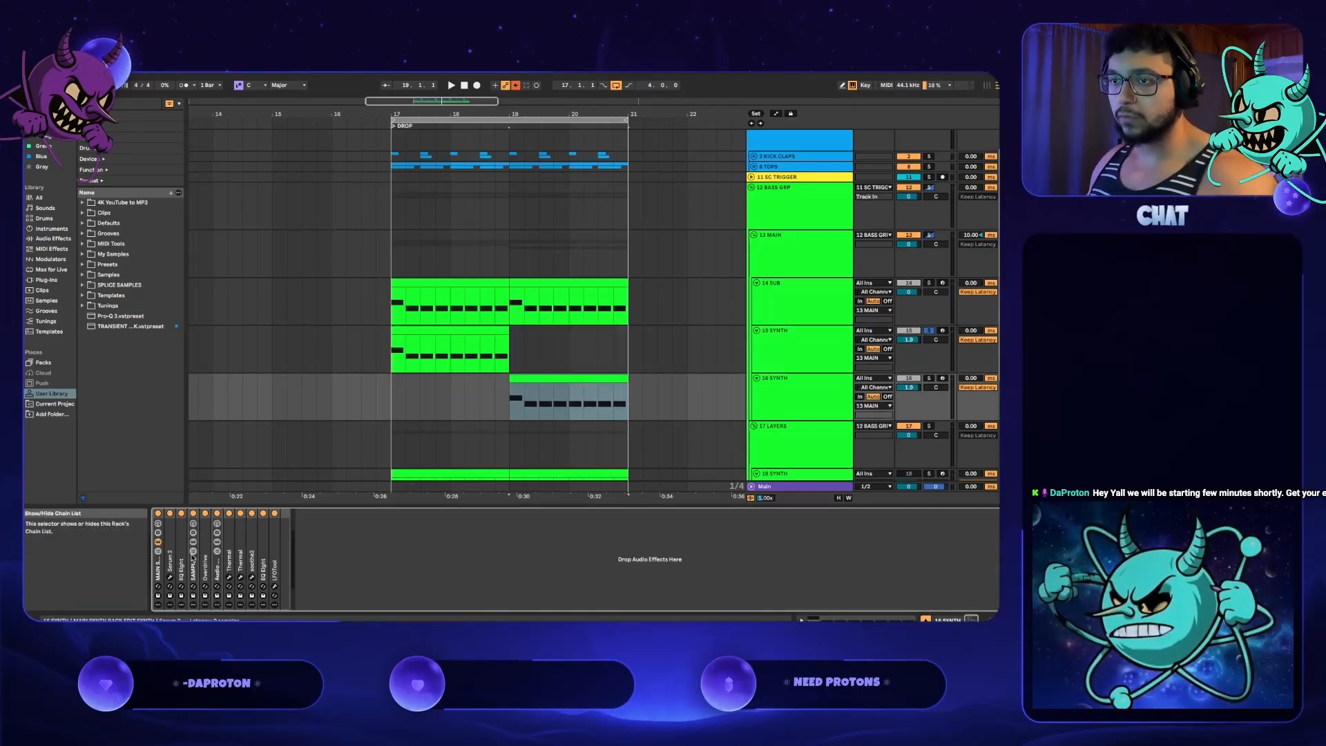
click(169, 576)
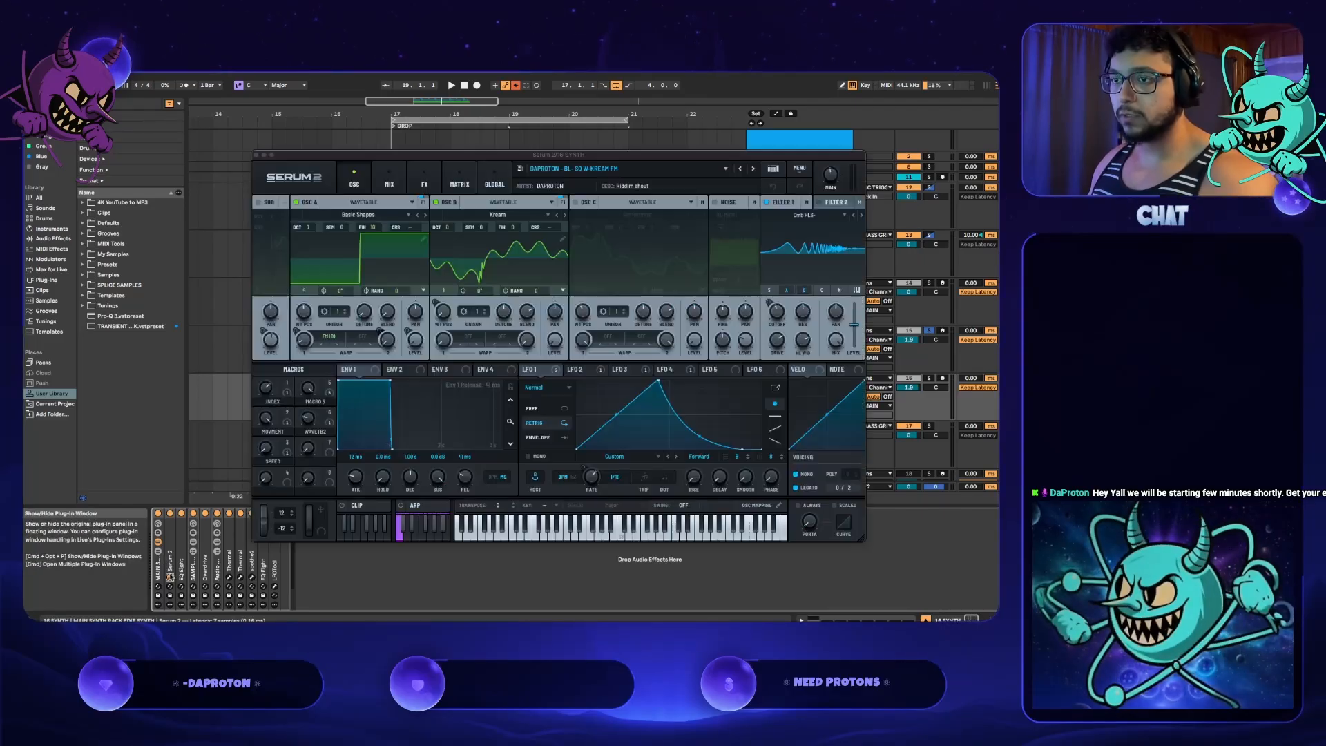
click(598, 169)
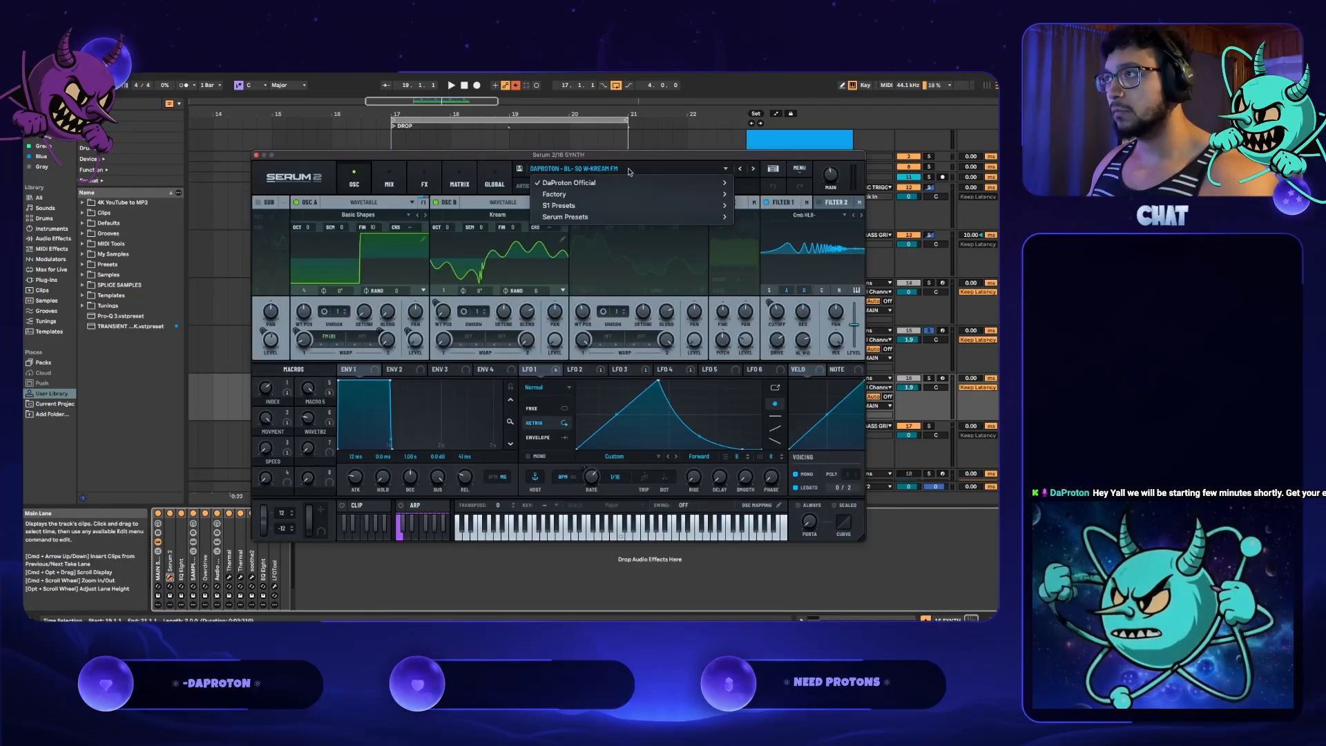
mouse_move(690, 182)
mouse_move(779, 184)
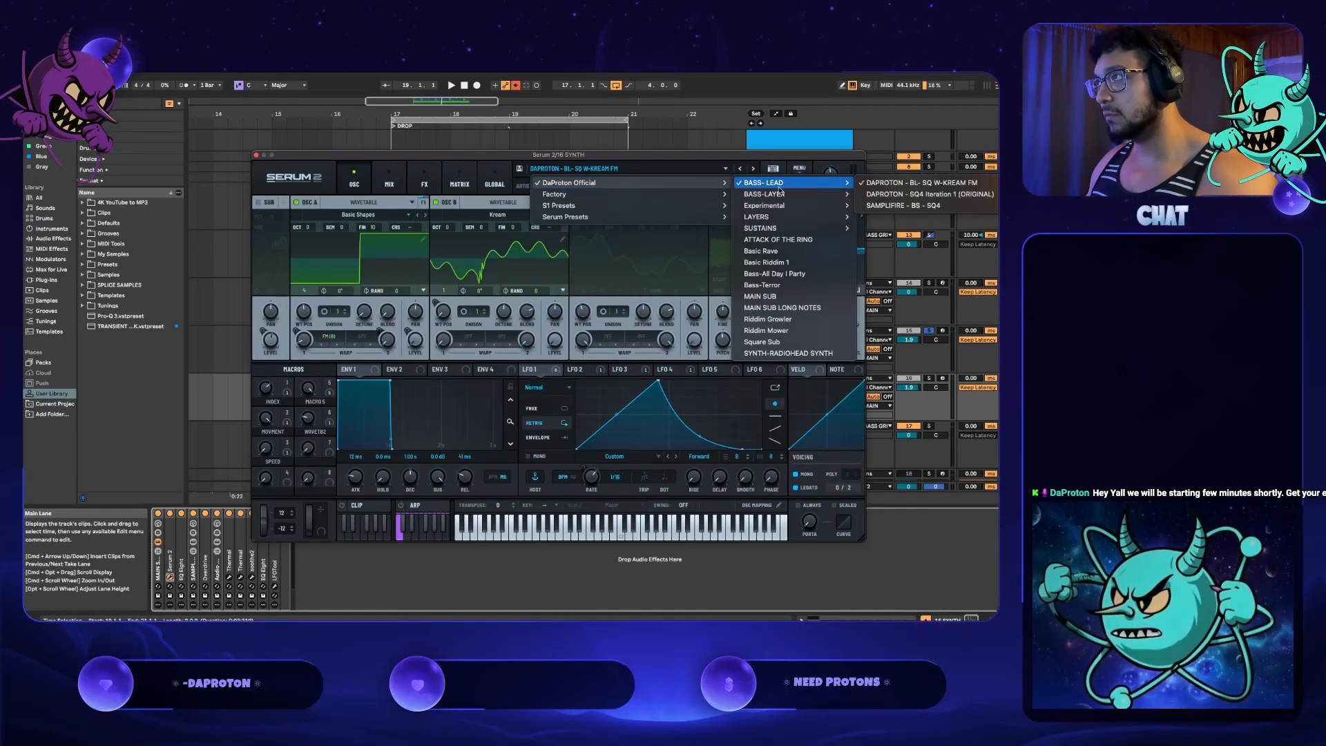
click(867, 194)
key(space)
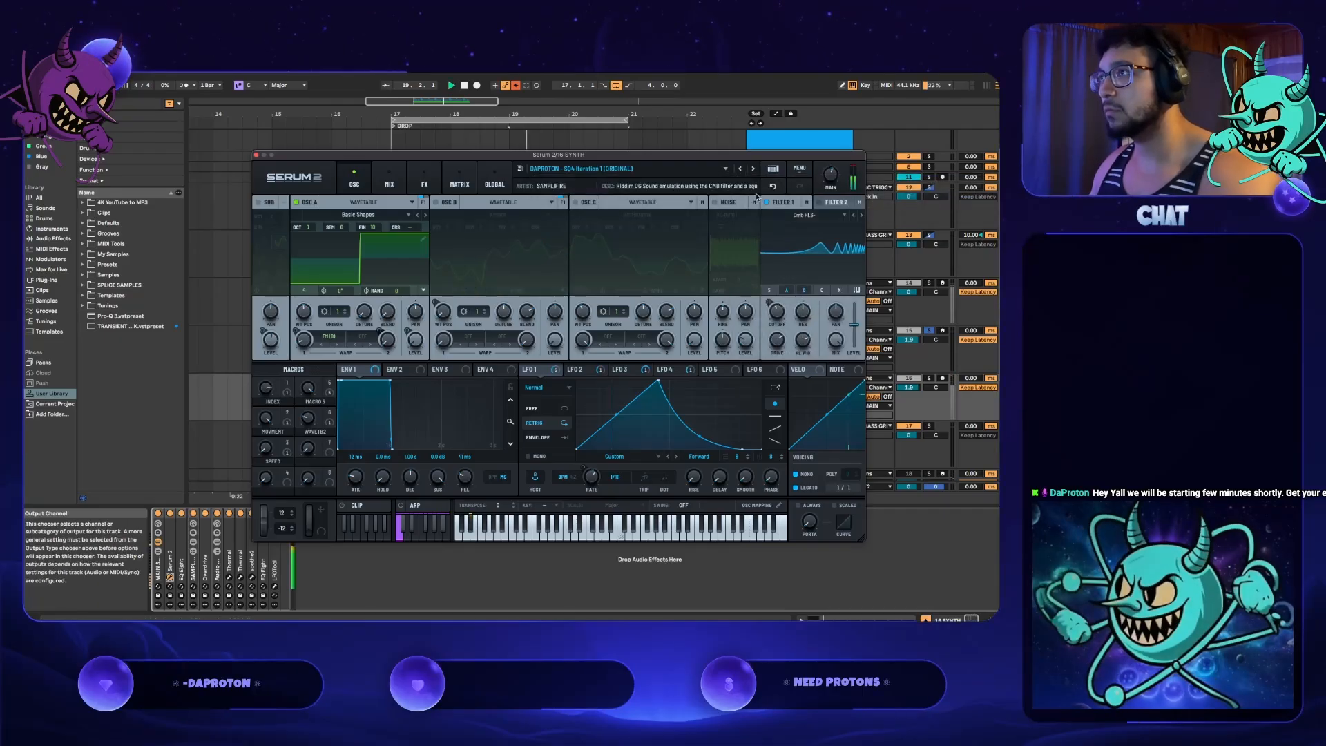
click(256, 156)
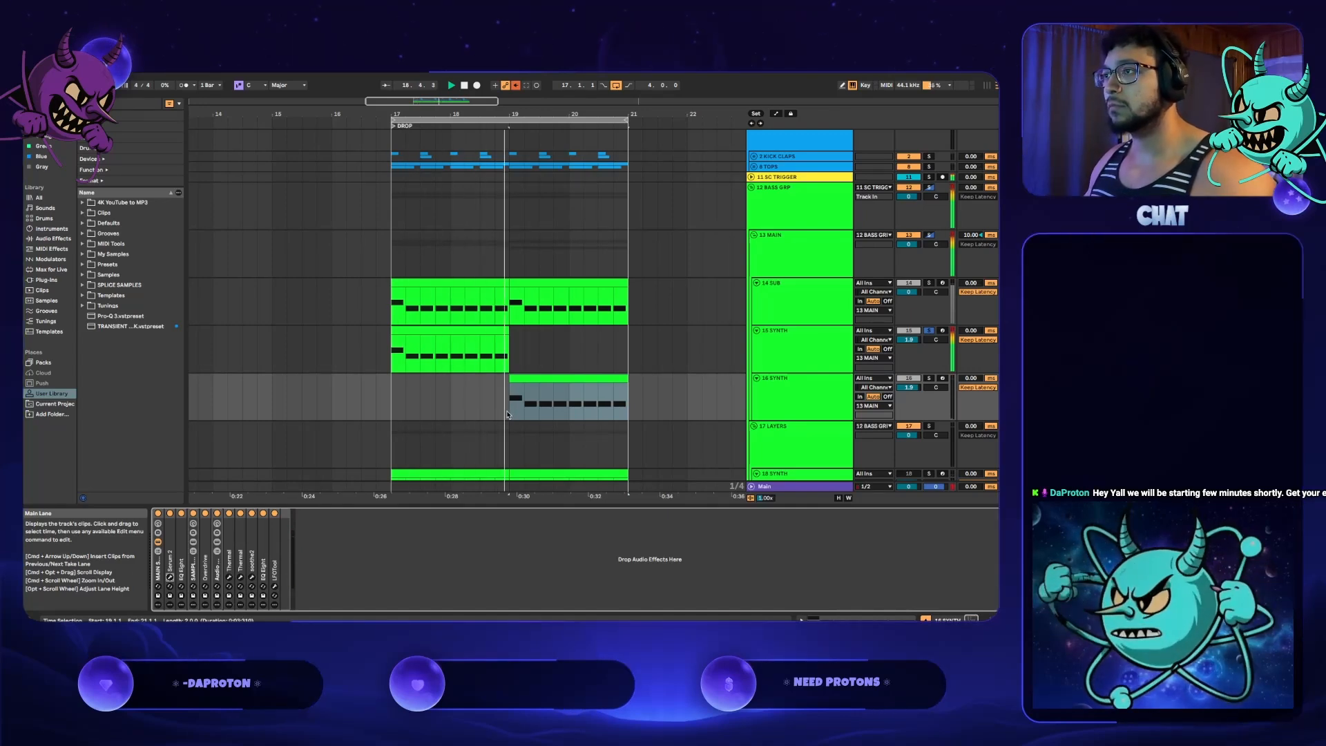
- Solo the 16 SYNTH track together with 15 SYNTH and audition both patches across the drop
click(779, 349)
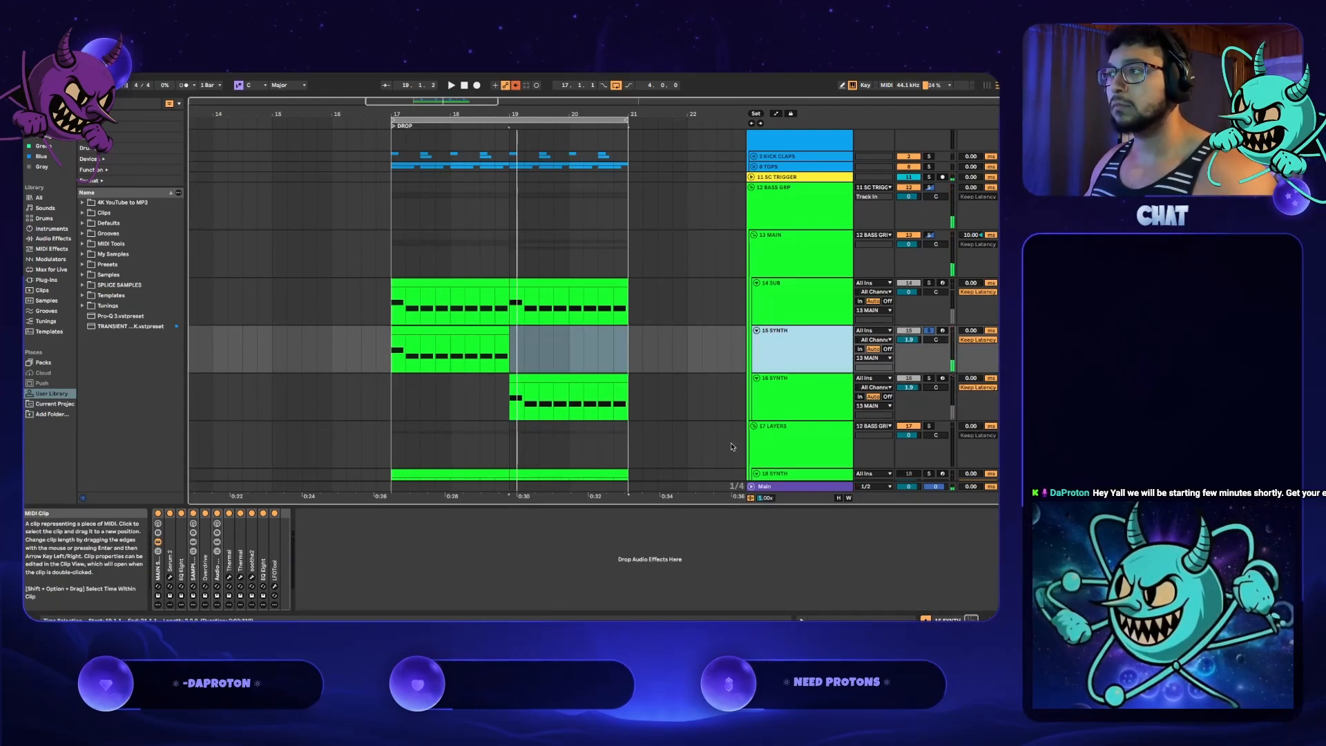
click(784, 426)
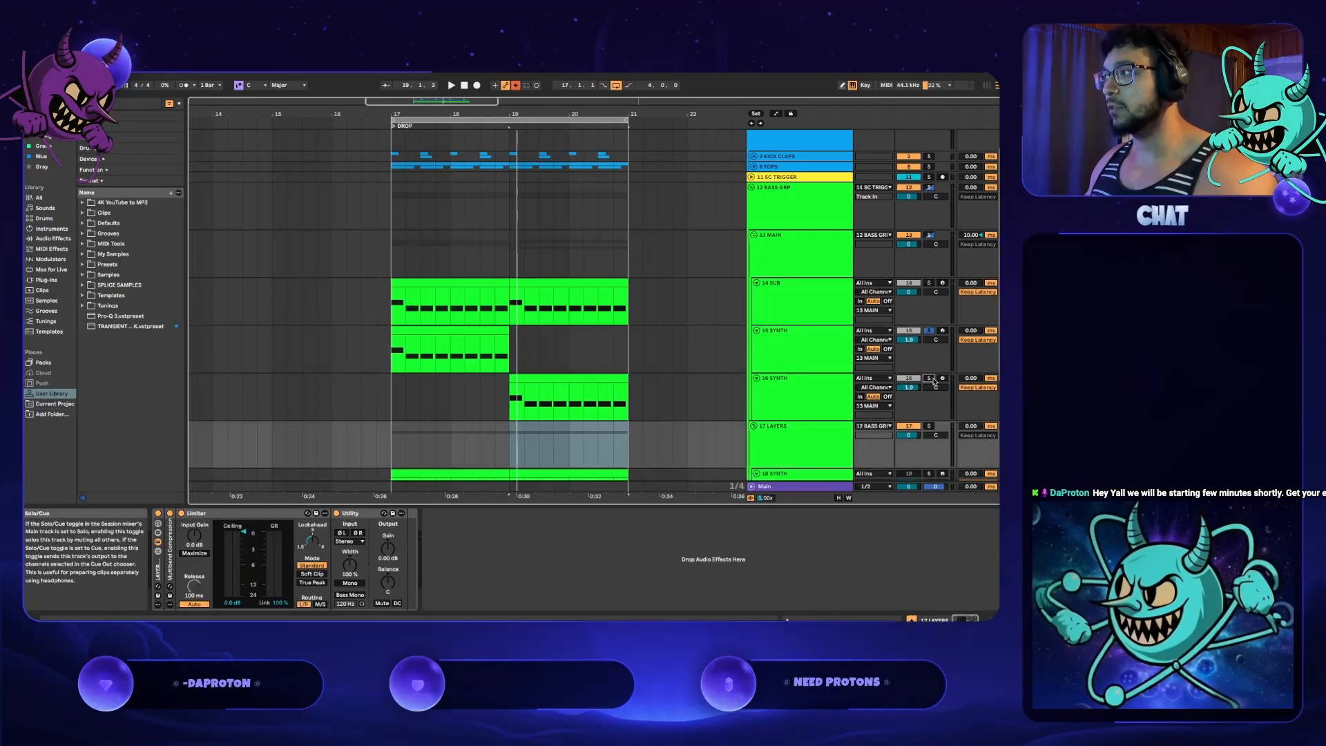
click(930, 379)
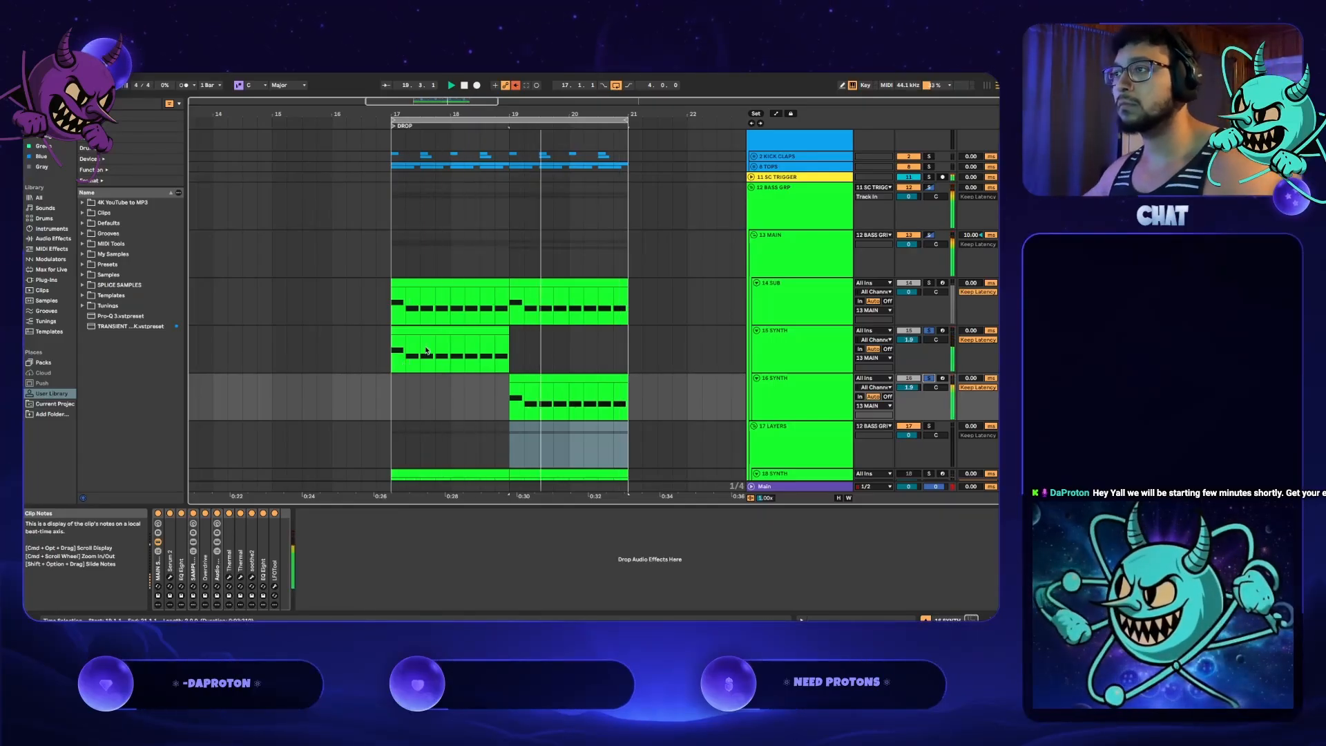
- Compare the frequency spectrum of the two bass patches in the Main track's SPAN analyzer, and close its window
click(801, 486)
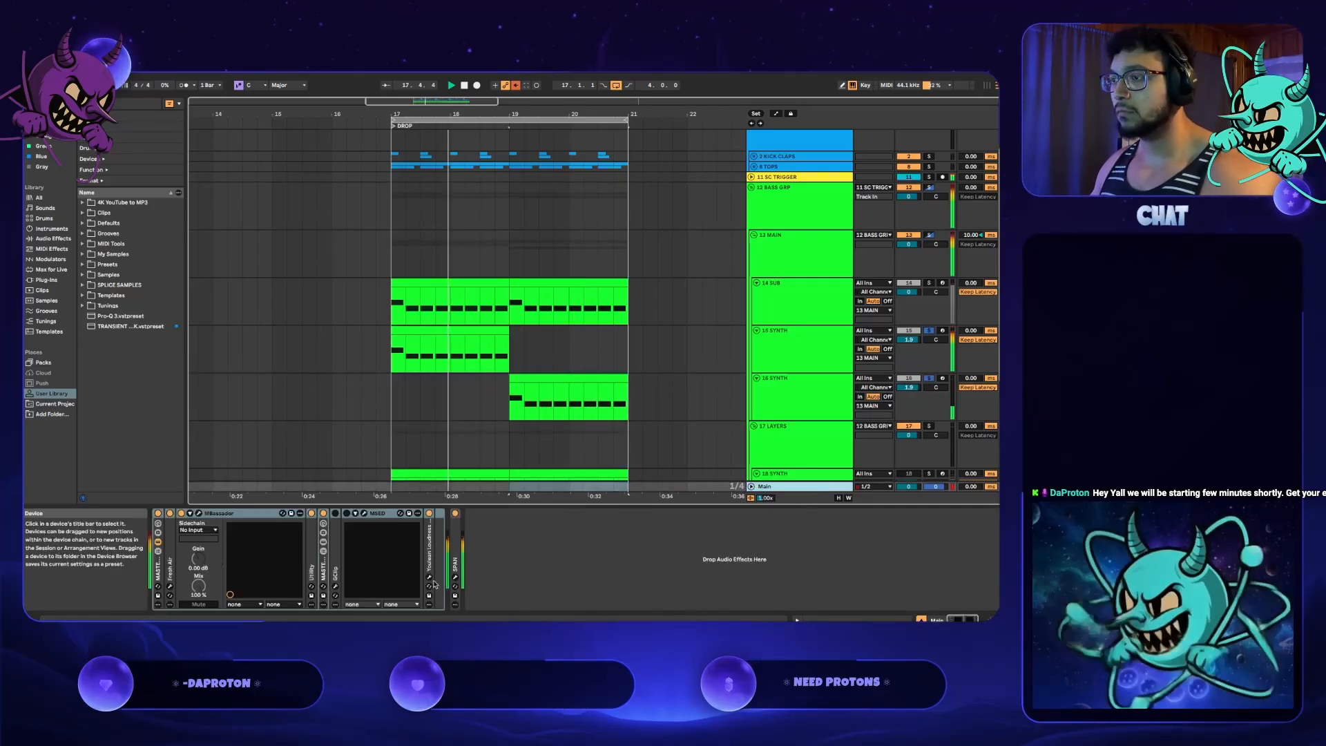
click(455, 579)
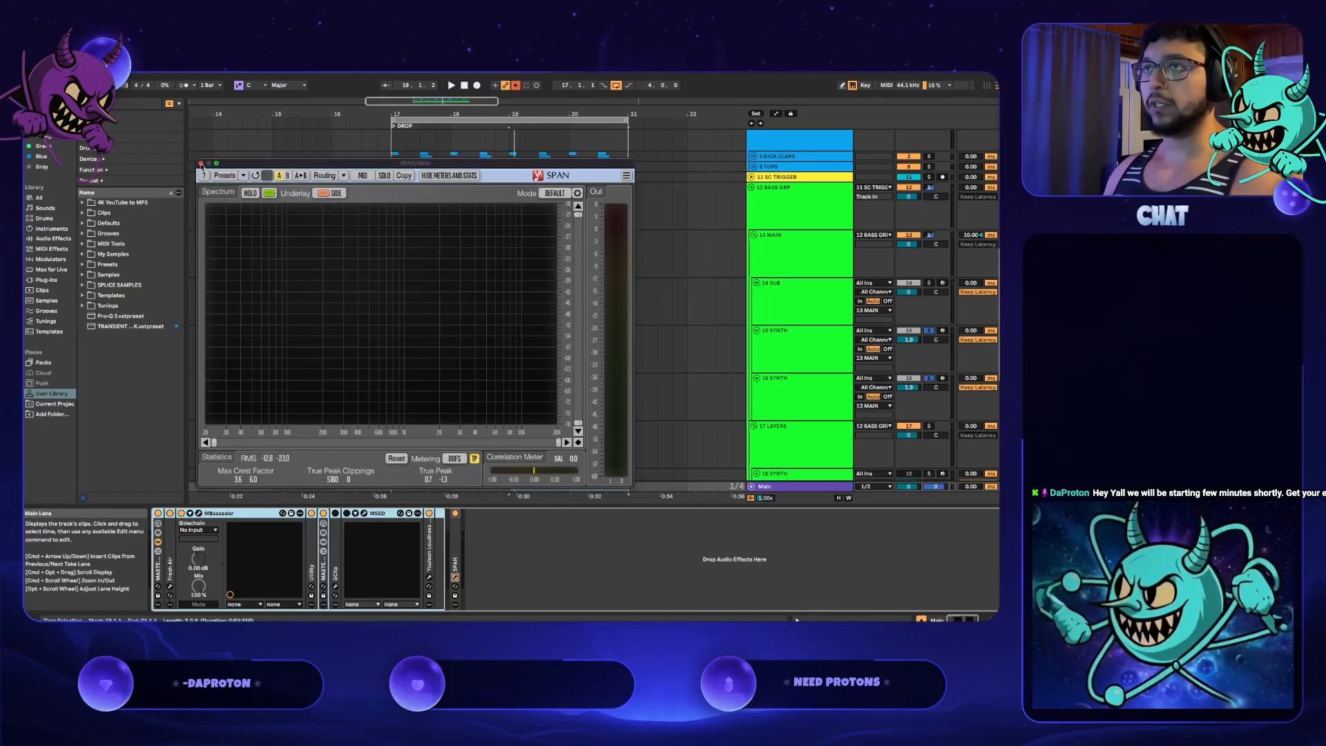
click(201, 164)
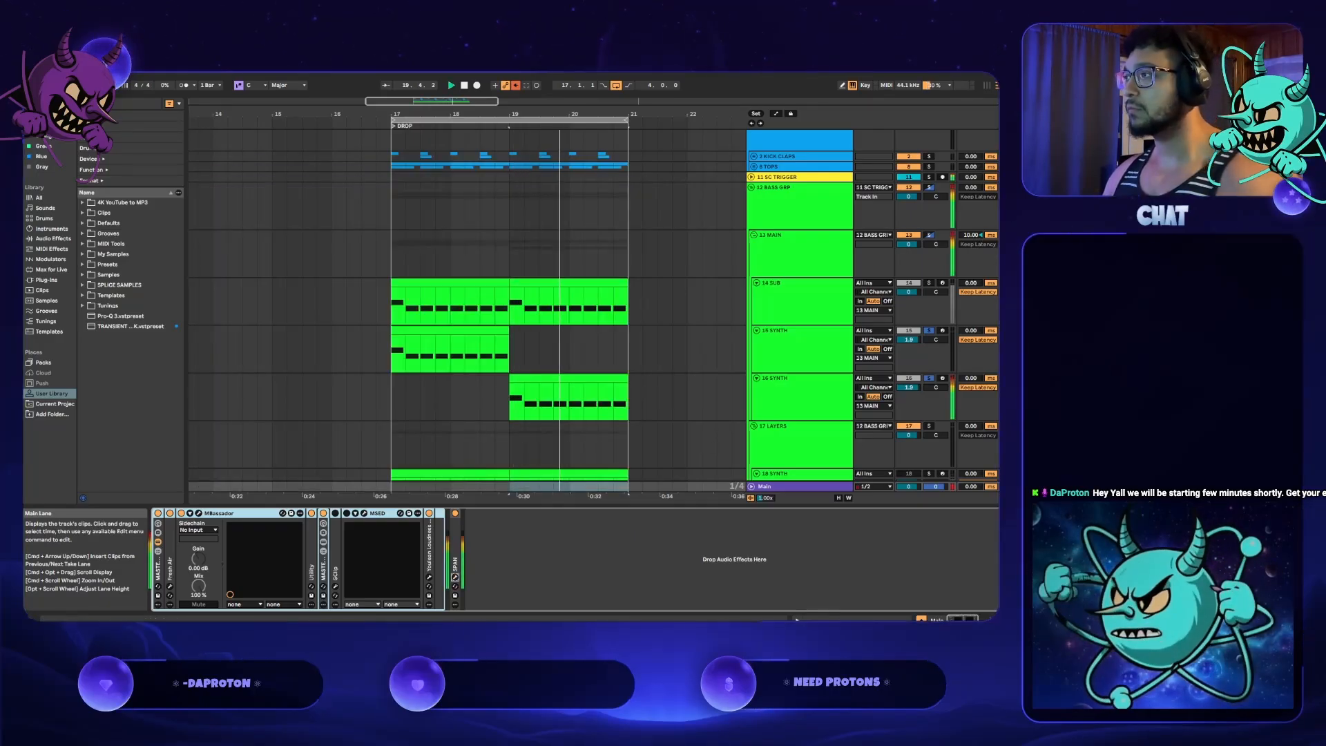
- Unsolo the synth tracks to hear the full mix and examine the drop's spectrum in the Main track's SPAN analyzer, closing its window
click(930, 284)
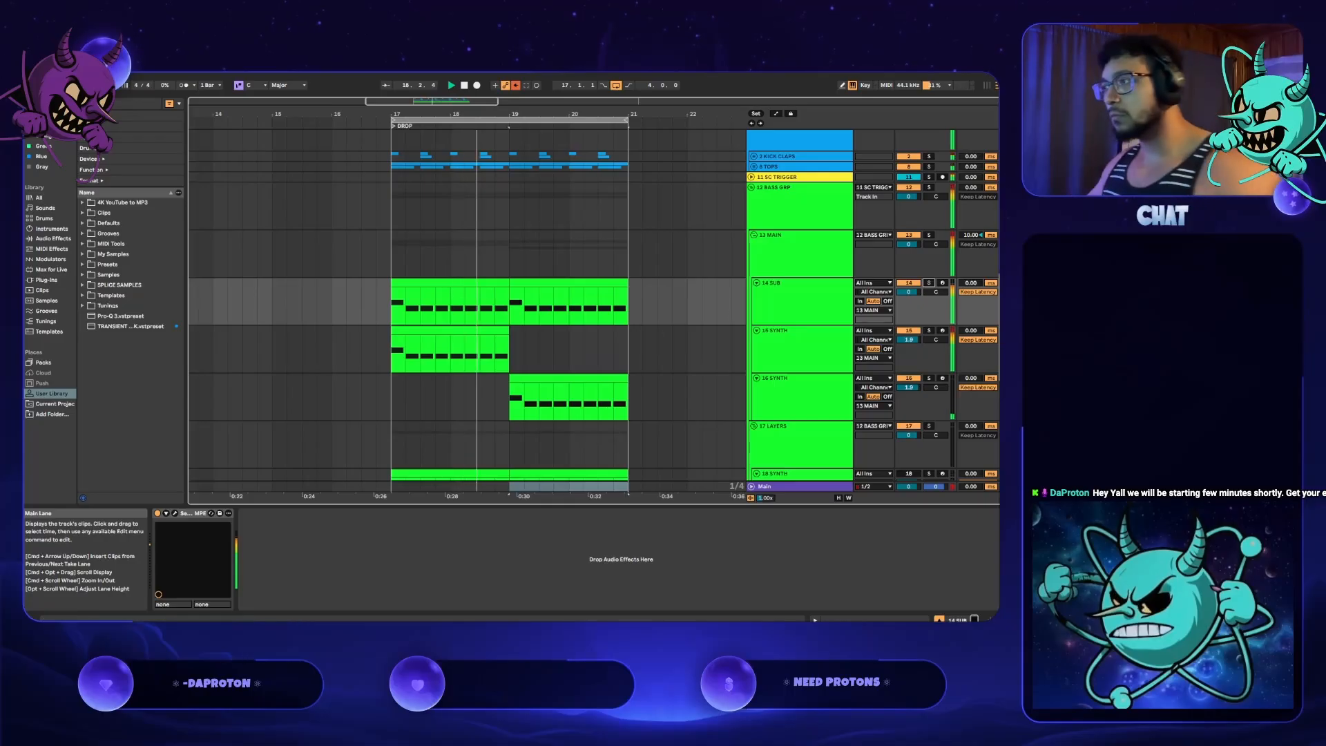
click(804, 488)
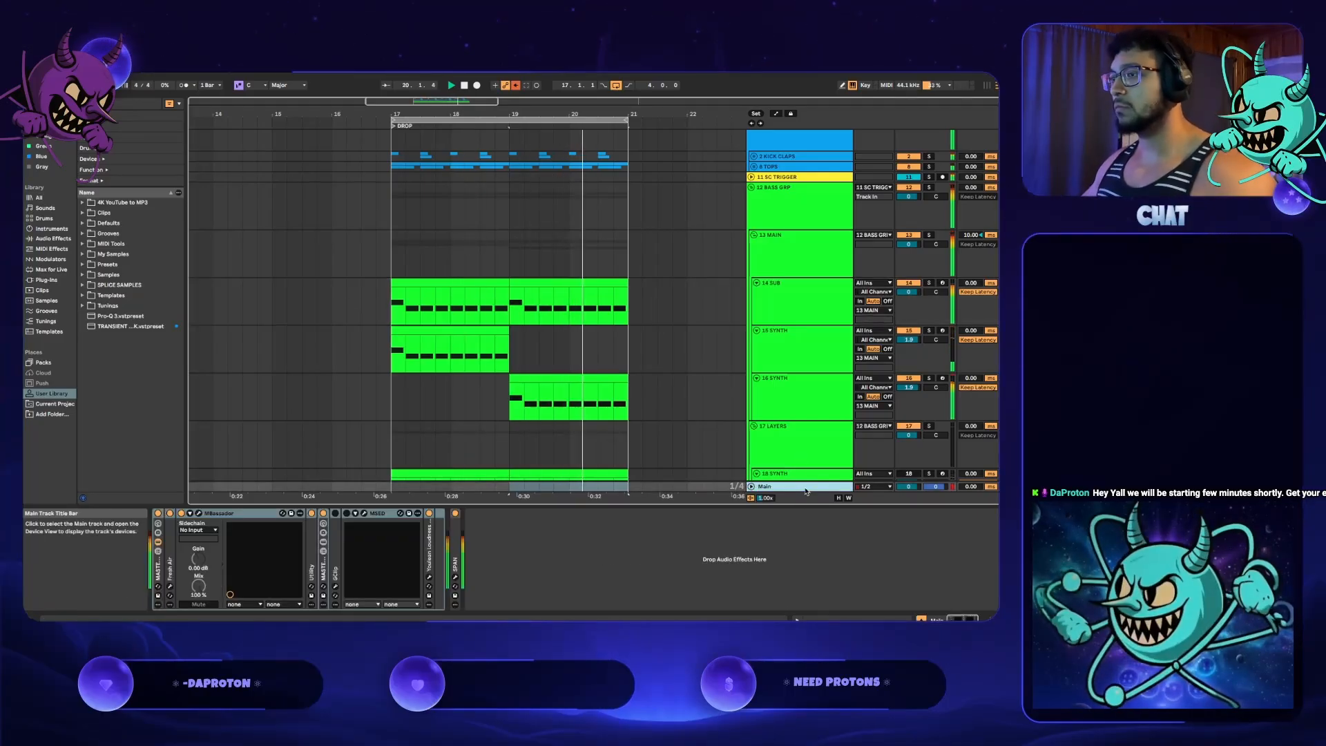
click(455, 577)
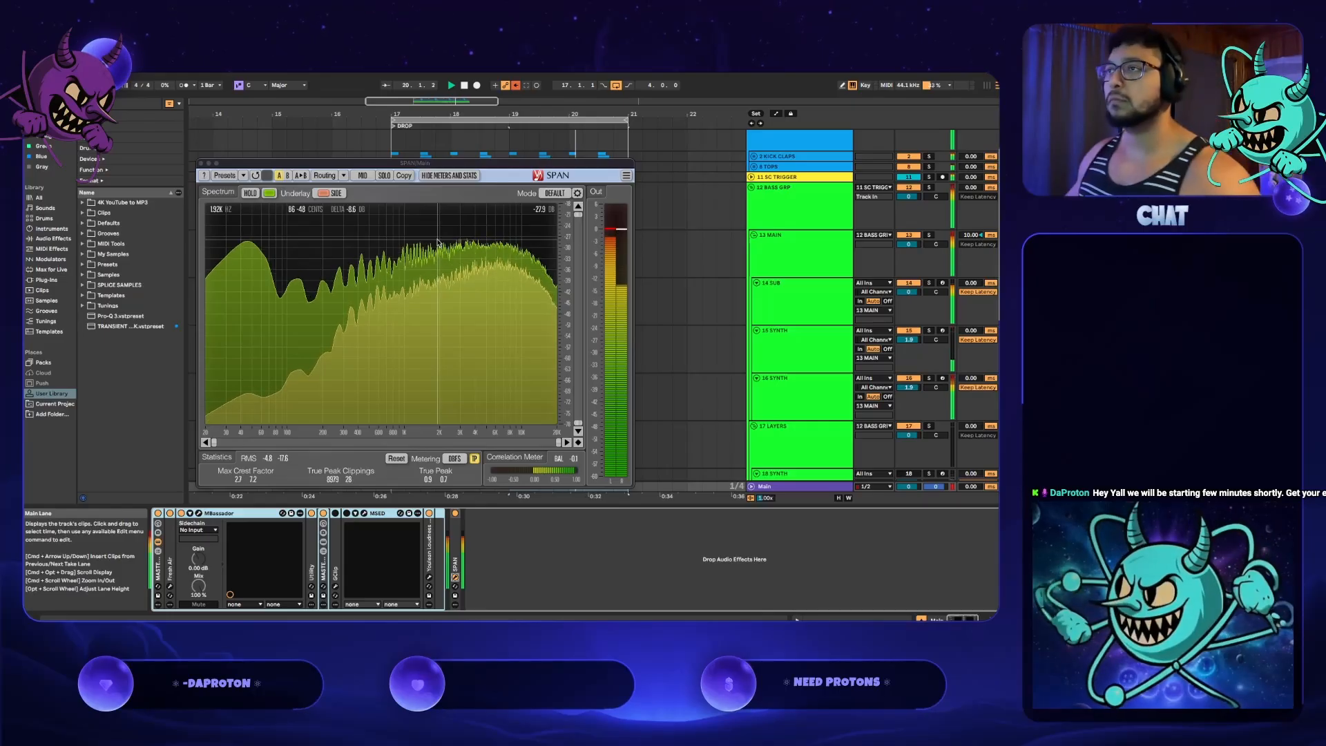
click(200, 164)
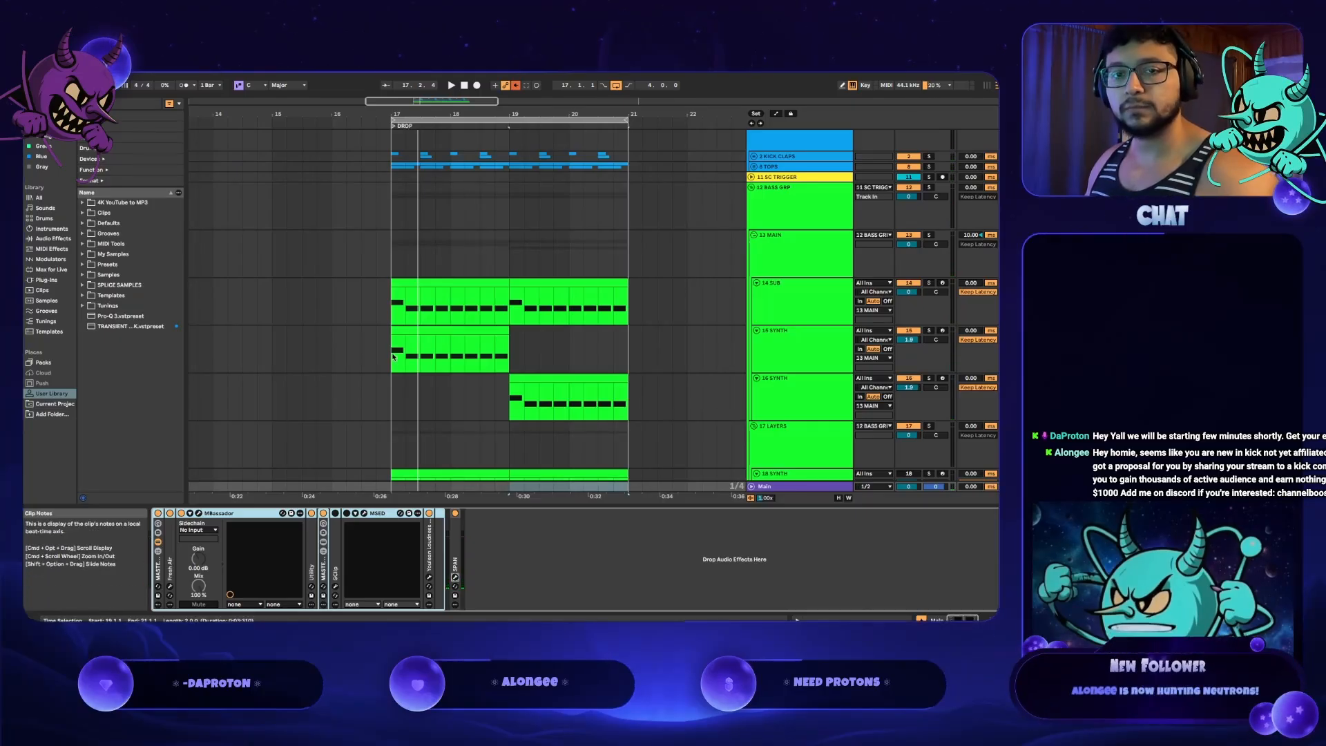
- Play the drop from bar 17 and compare the 15 SYNTH and 16 SYNTH patches in the full mix
click(395, 354)
key(space)
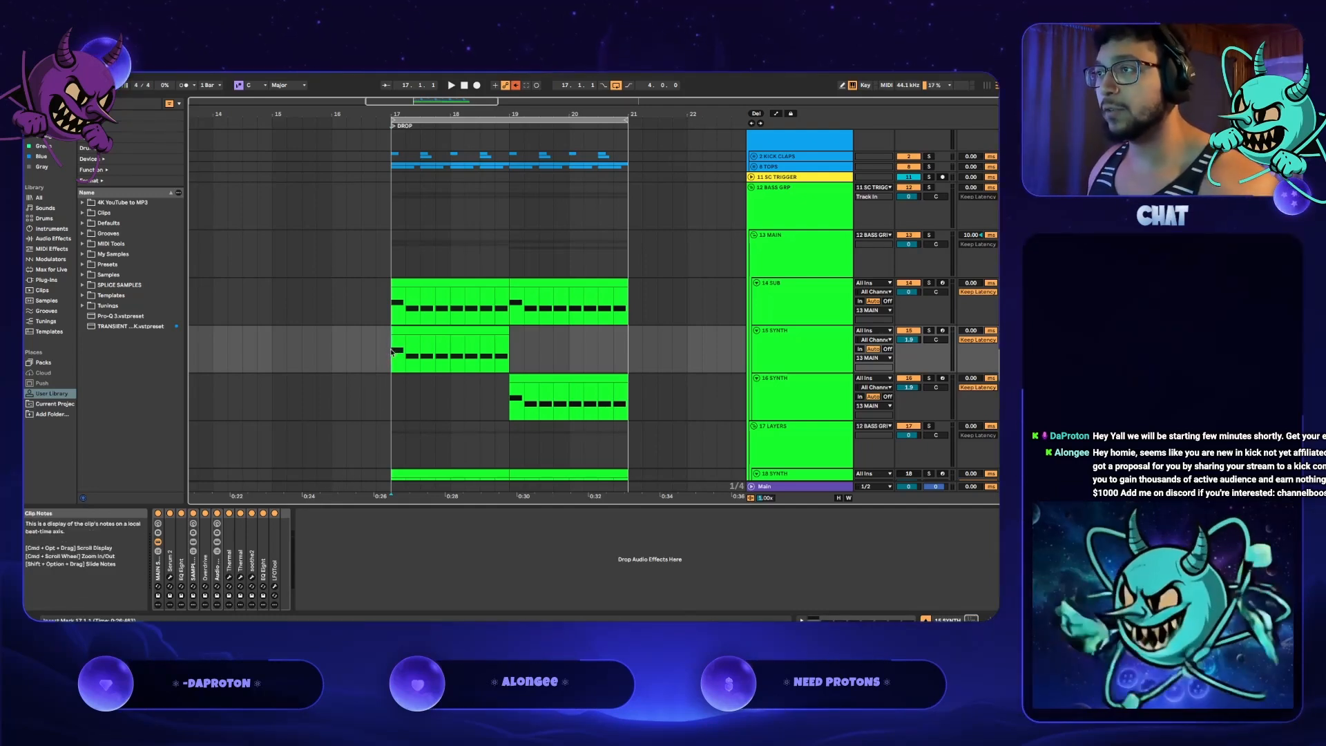
click(817, 384)
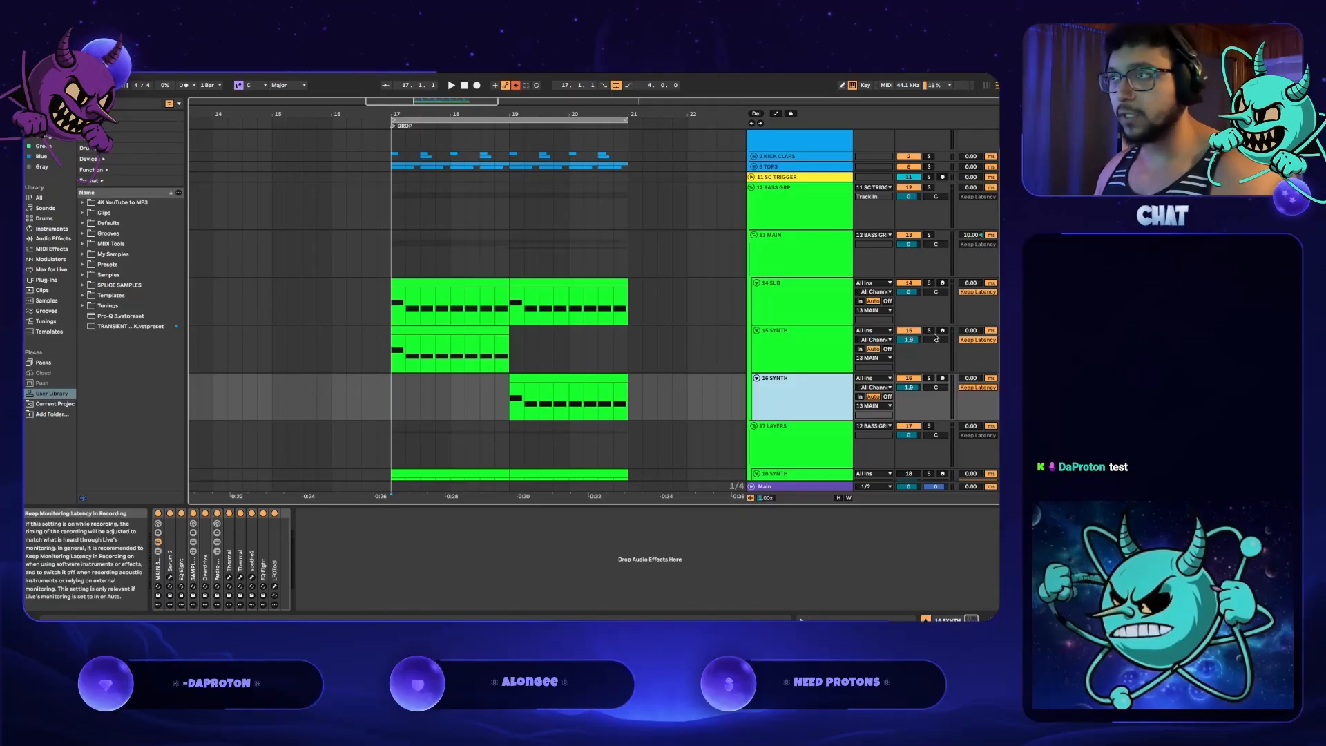
click(579, 359)
key(space)
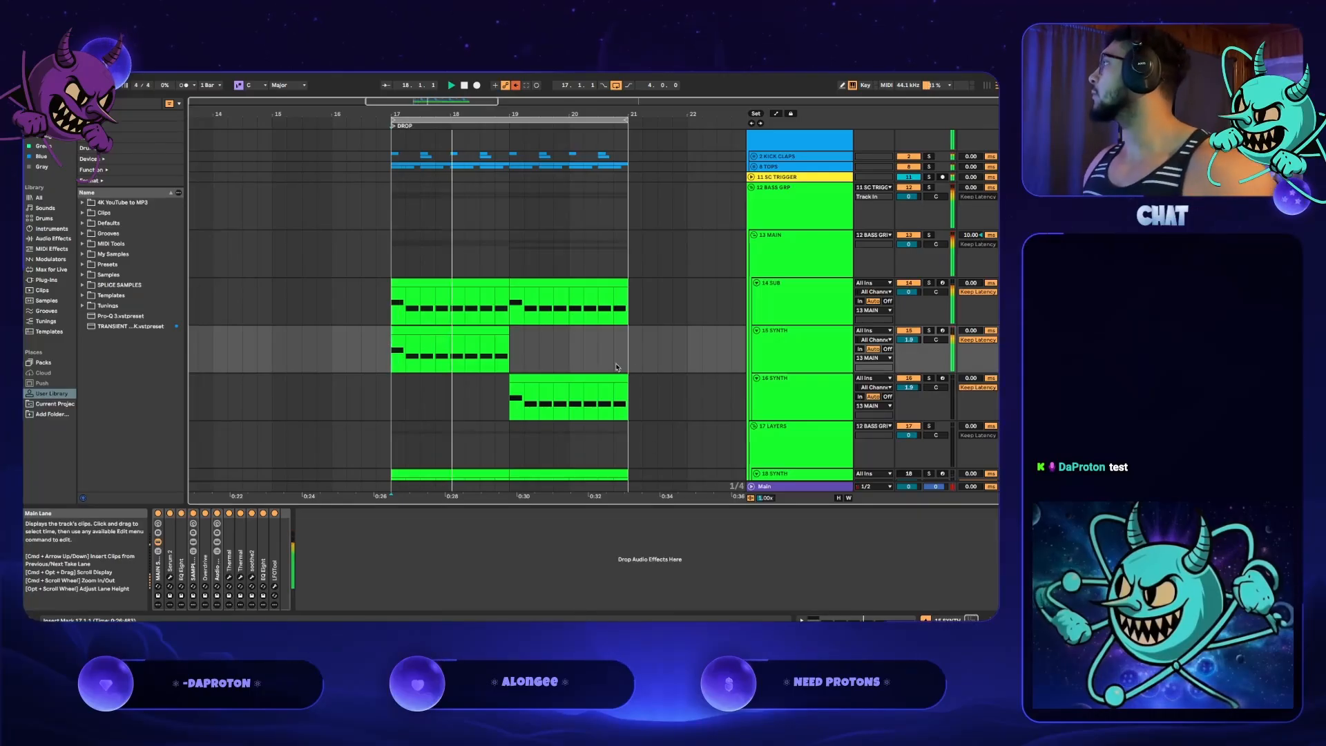
click(801, 304)
click(805, 368)
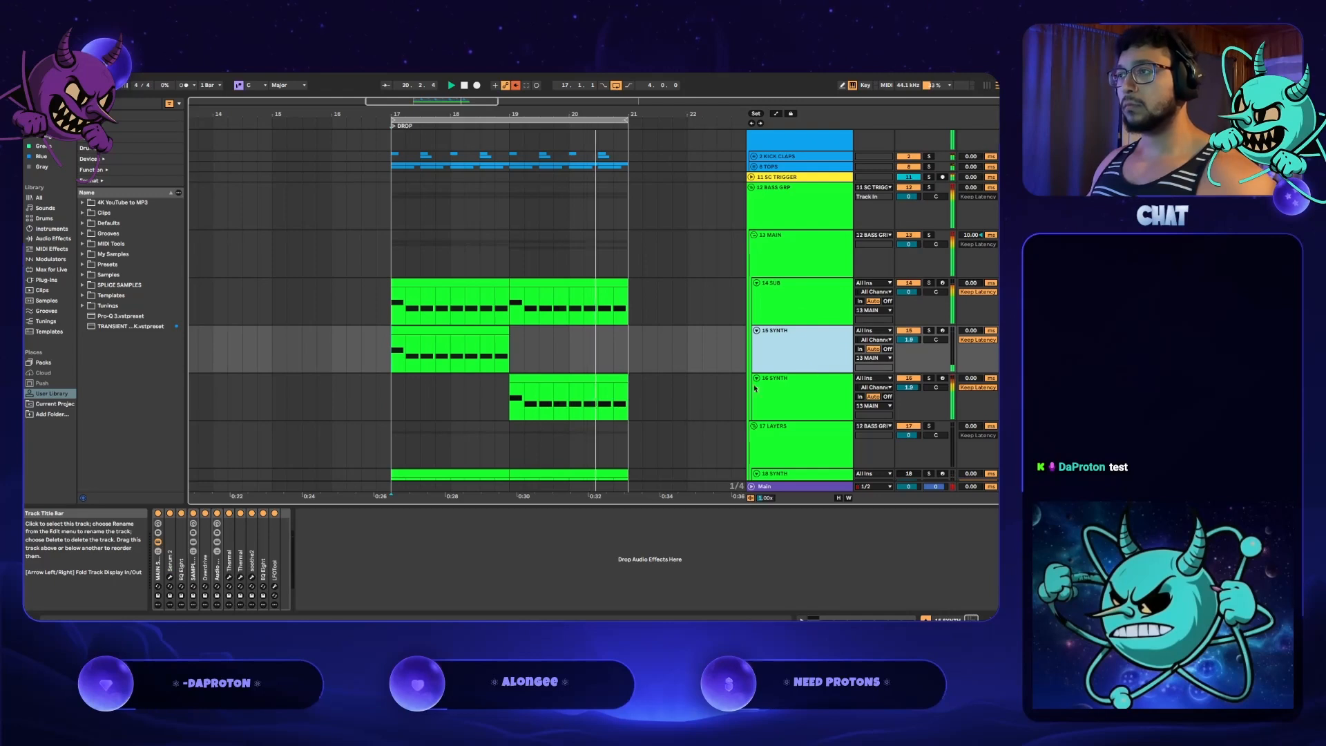
- Duplicate the 16 SYNTH track and move the clip on the copy from bar 19 to bar 21
click(795, 400)
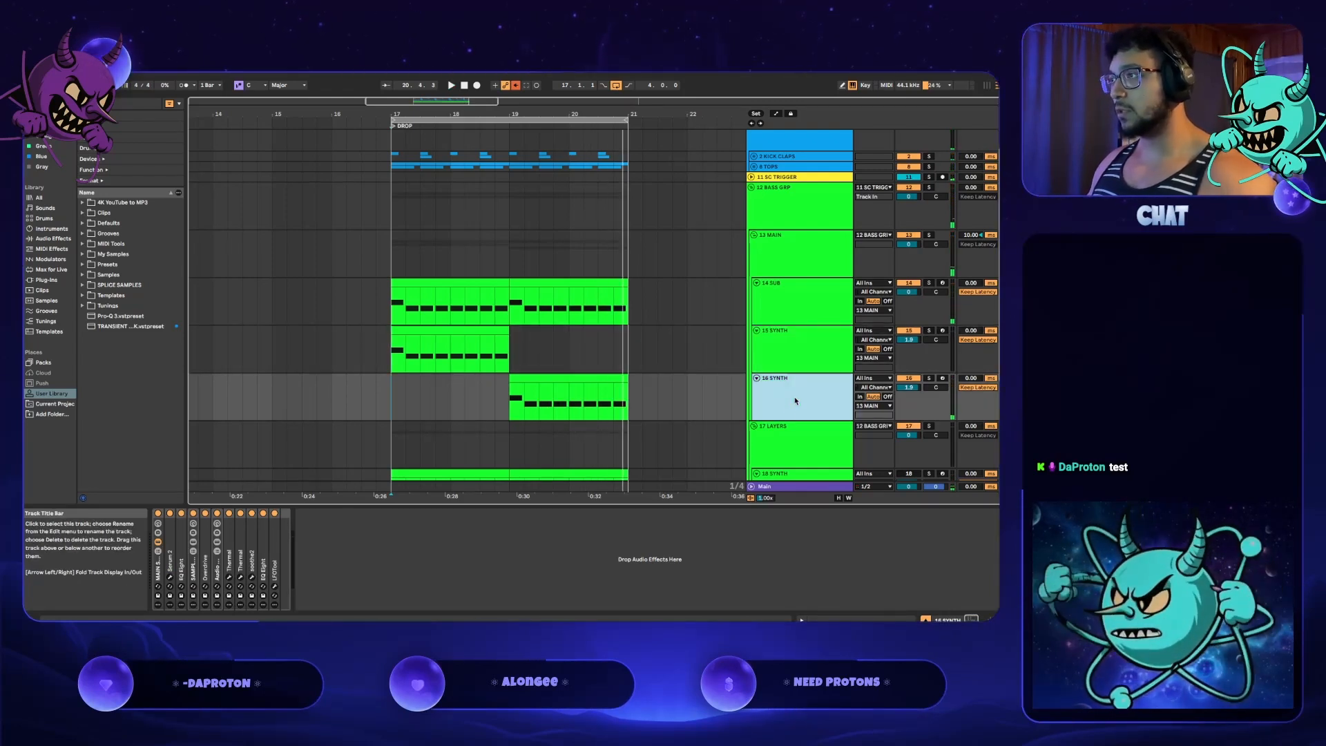
key(super+d)
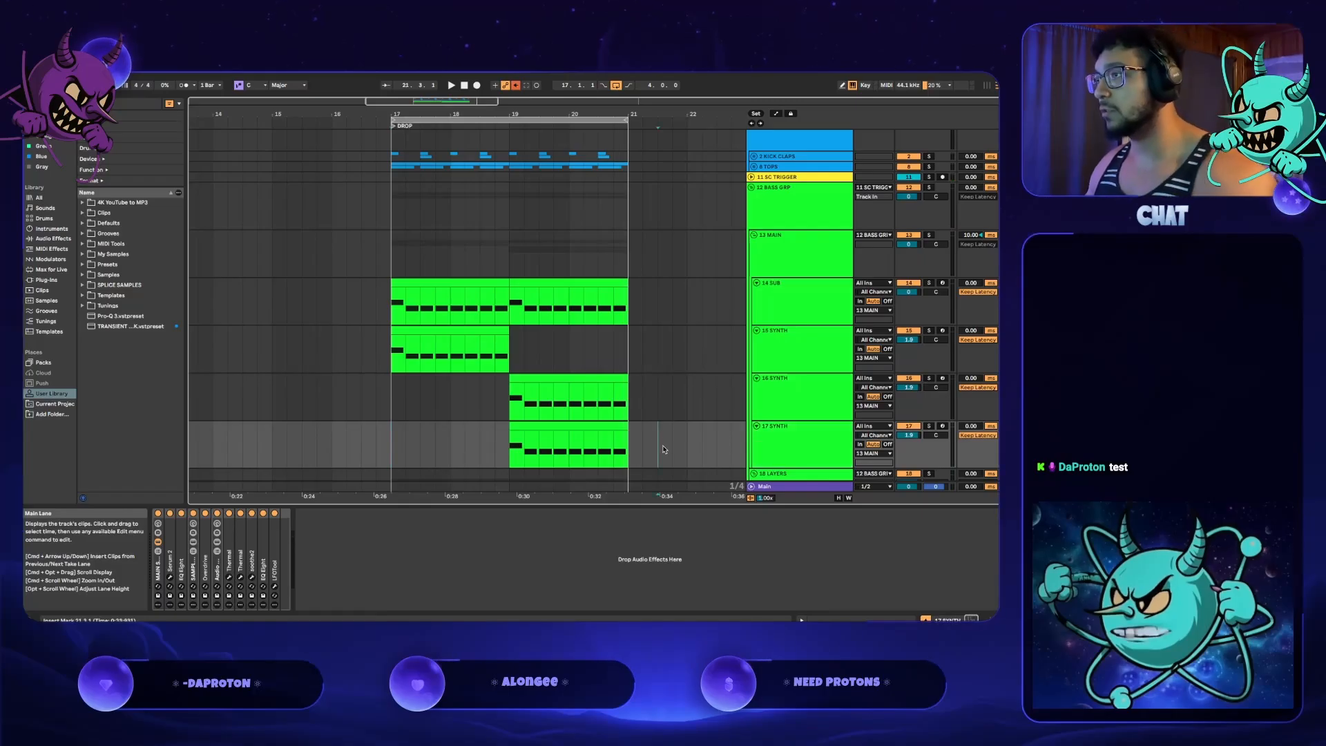
drag(587, 424, 714, 428)
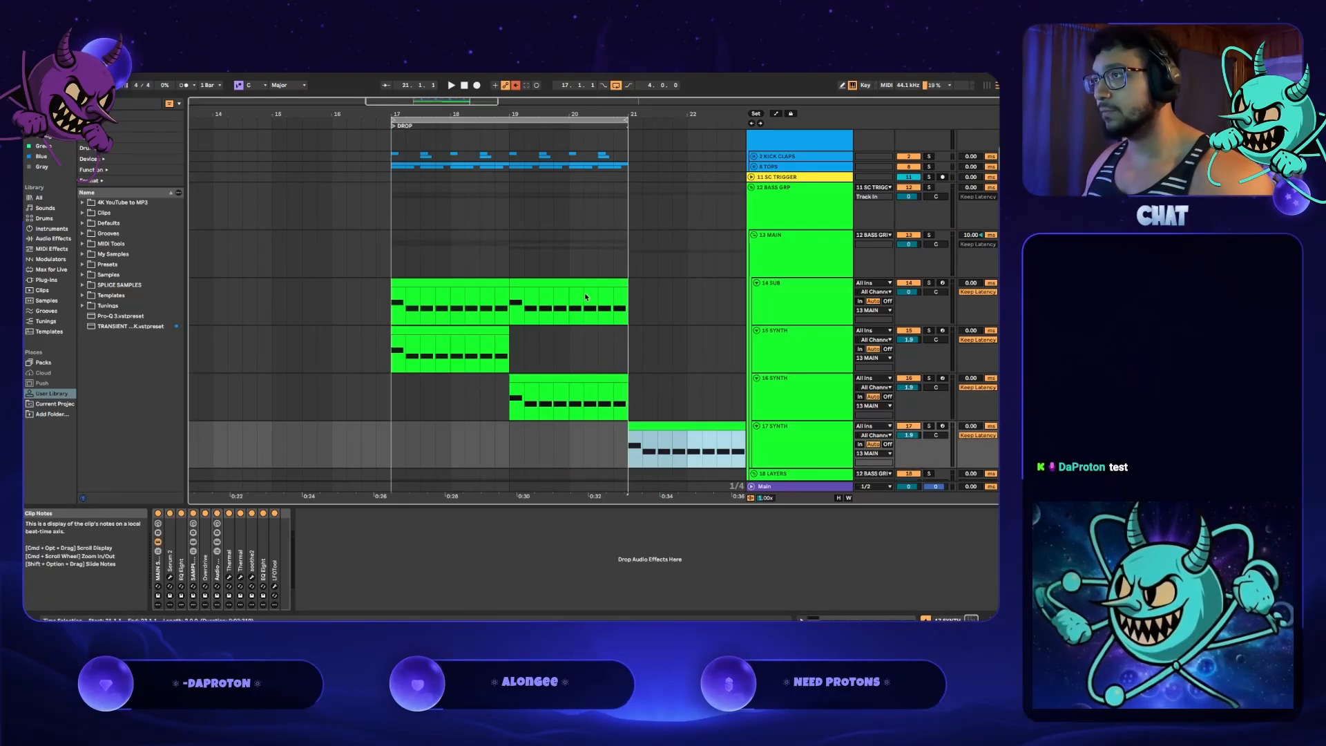
- Duplicate the bars 19 to 21 content of the SUB, KICK CLAPS, TOPS and SC TRIGGER tracks to bar 21
click(570, 281)
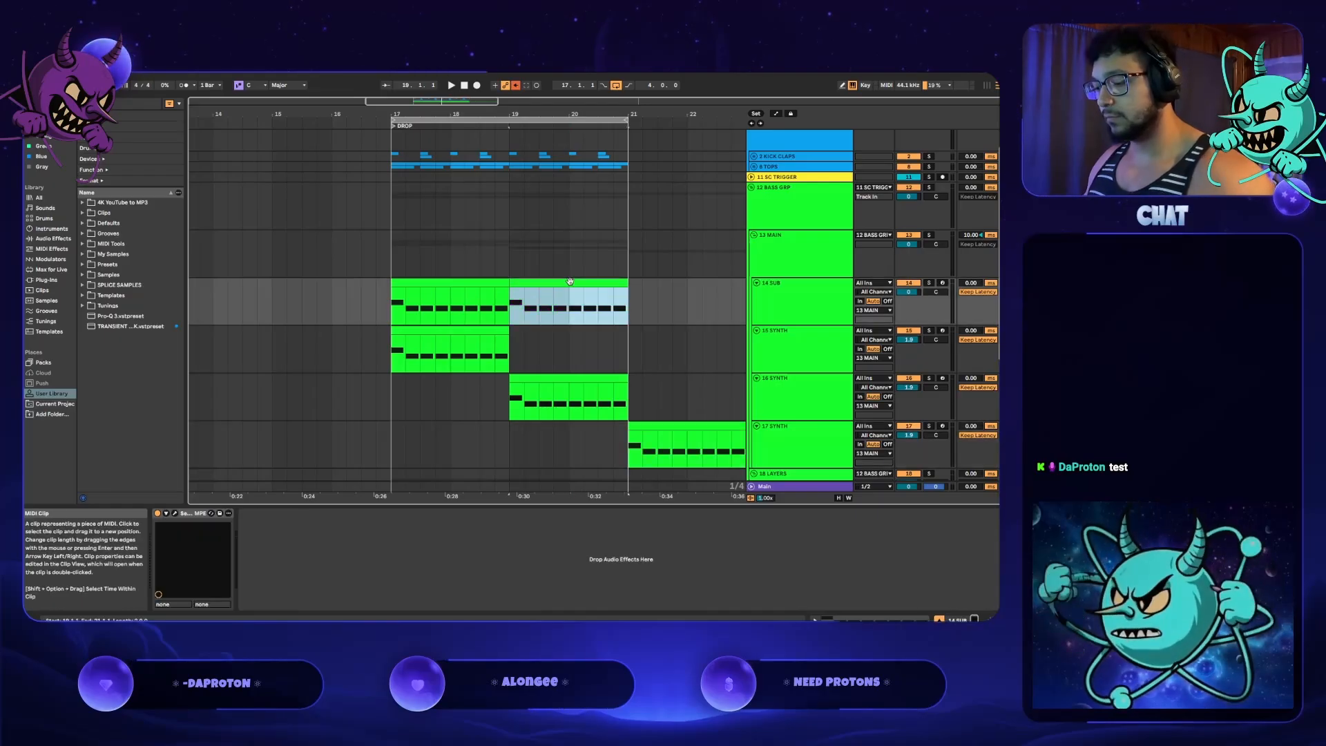
key(super+d)
click(397, 200)
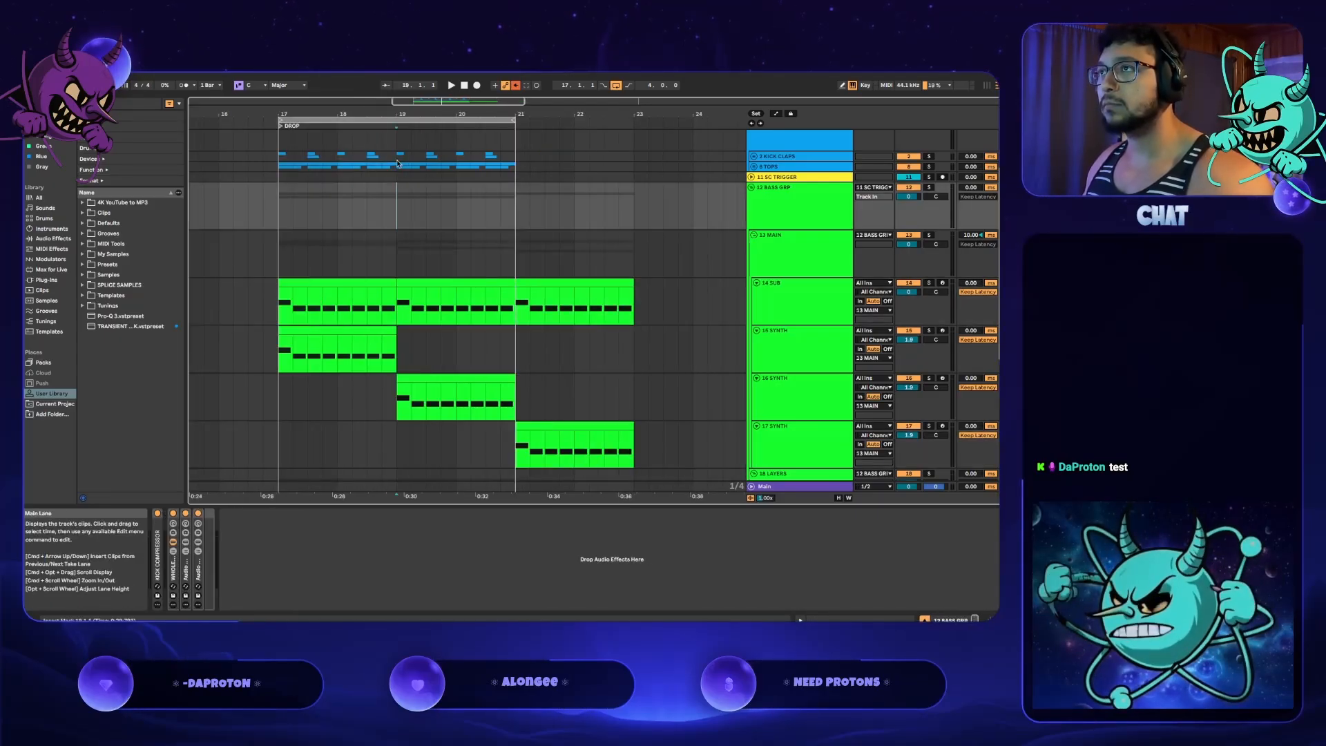
drag(397, 156, 513, 177)
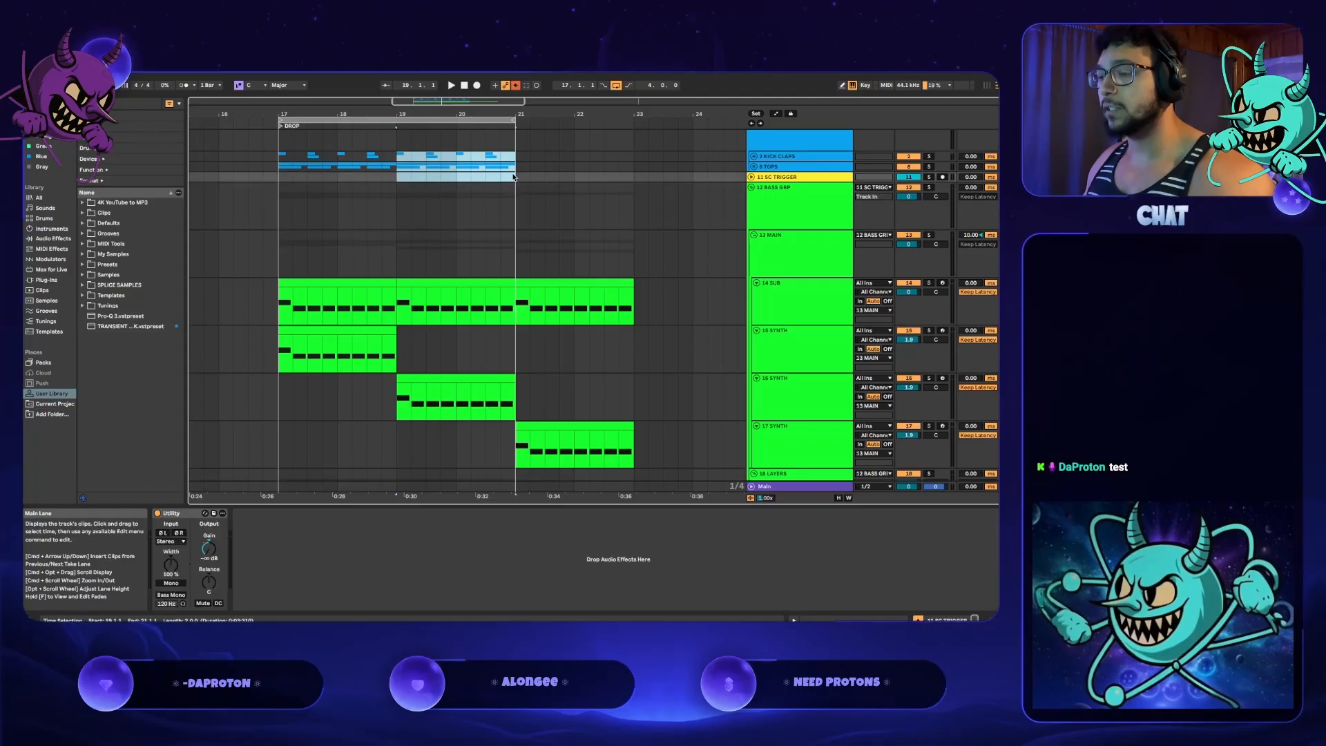
key(super+d)
click(455, 207)
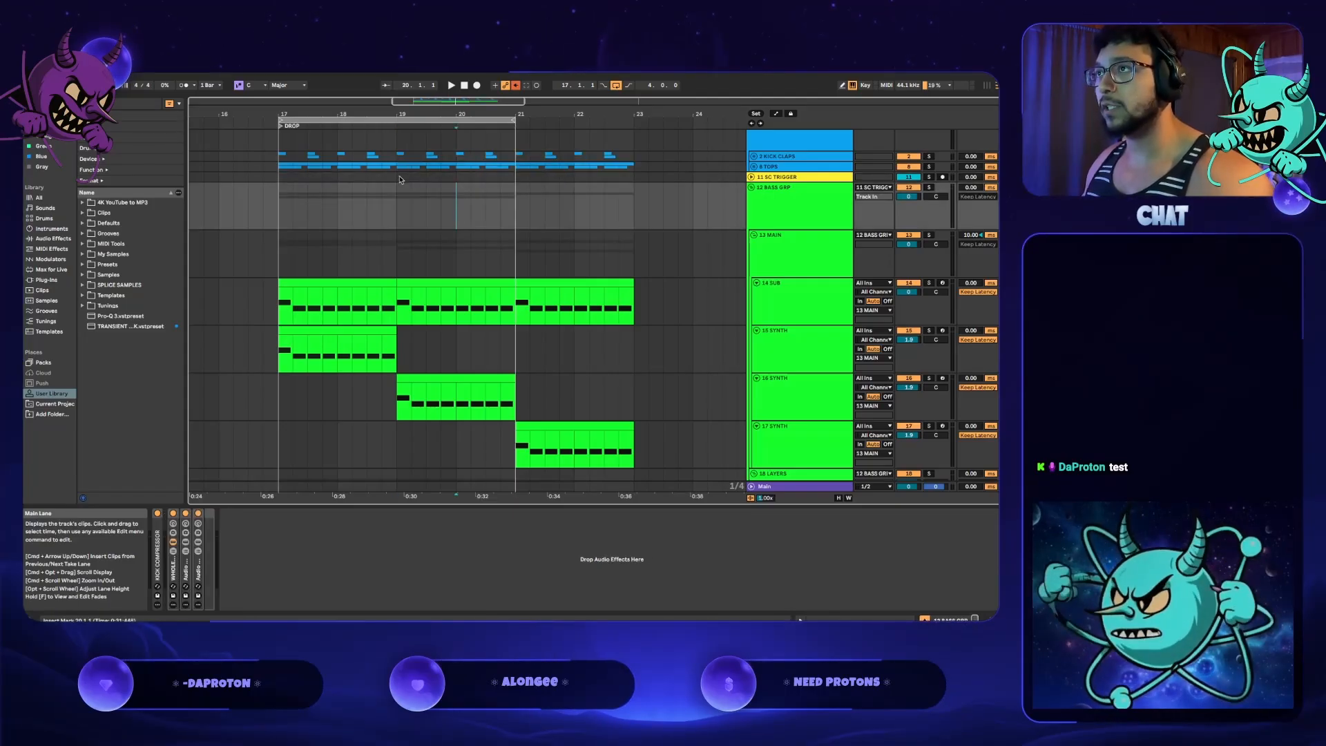
drag(399, 180, 513, 181)
key(super+d)
click(519, 179)
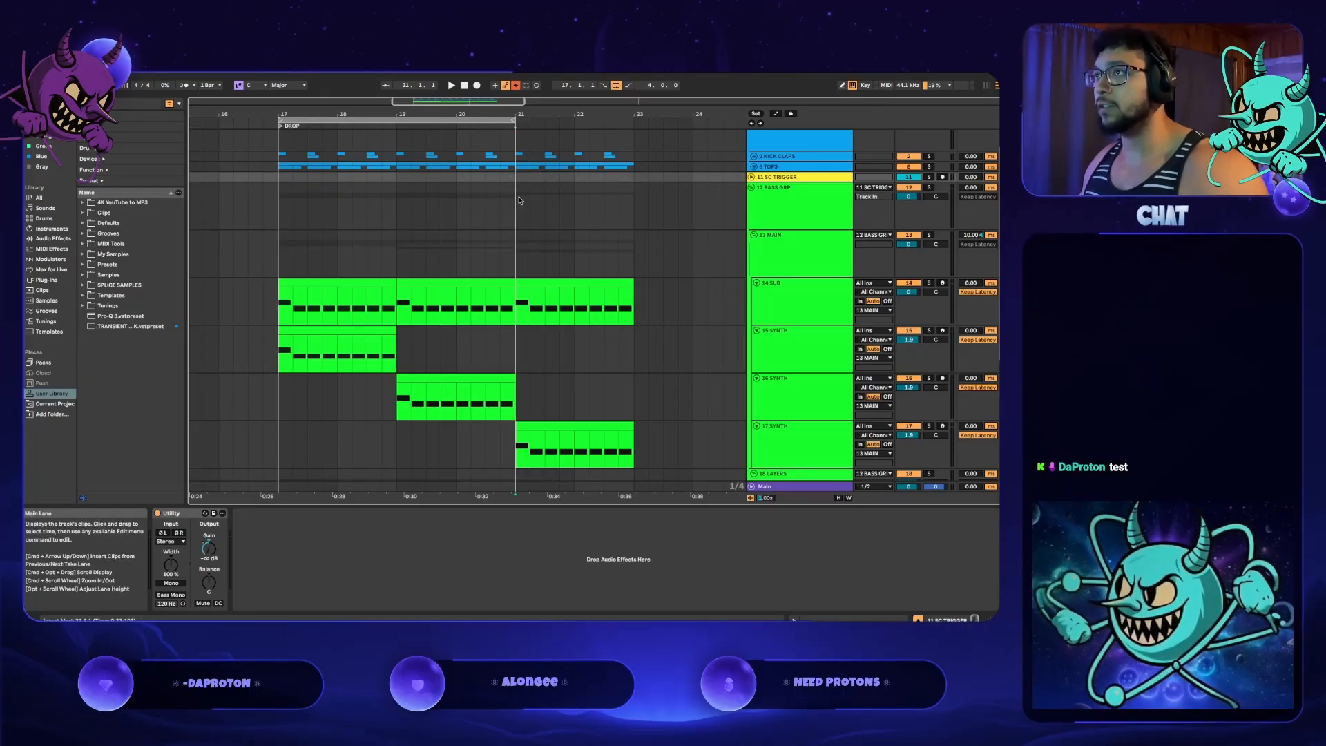
- Set the arrangement loop to bars 21 to 23 and audition the new section
click(520, 200)
key(space)
drag(467, 118, 703, 119)
key(space)
key(w)
scroll(489, 234, up, 5)
key(space)
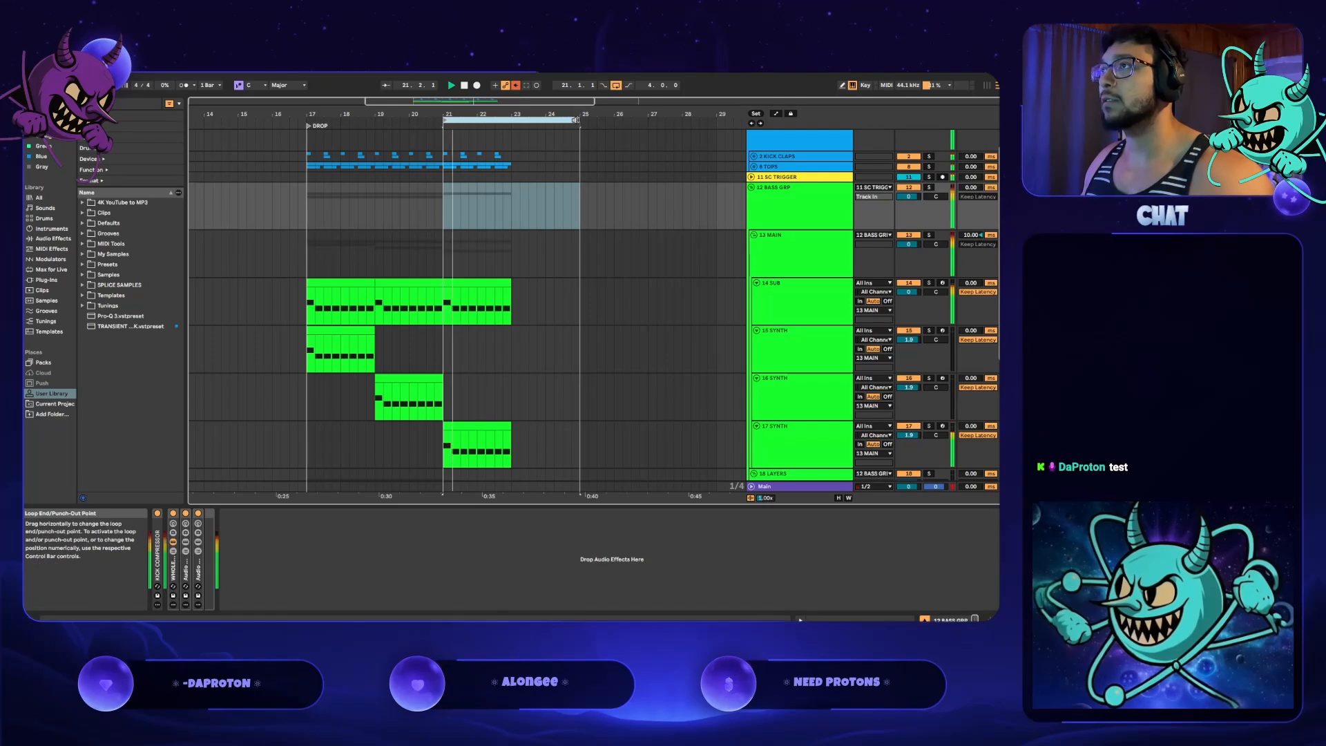
click(546, 128)
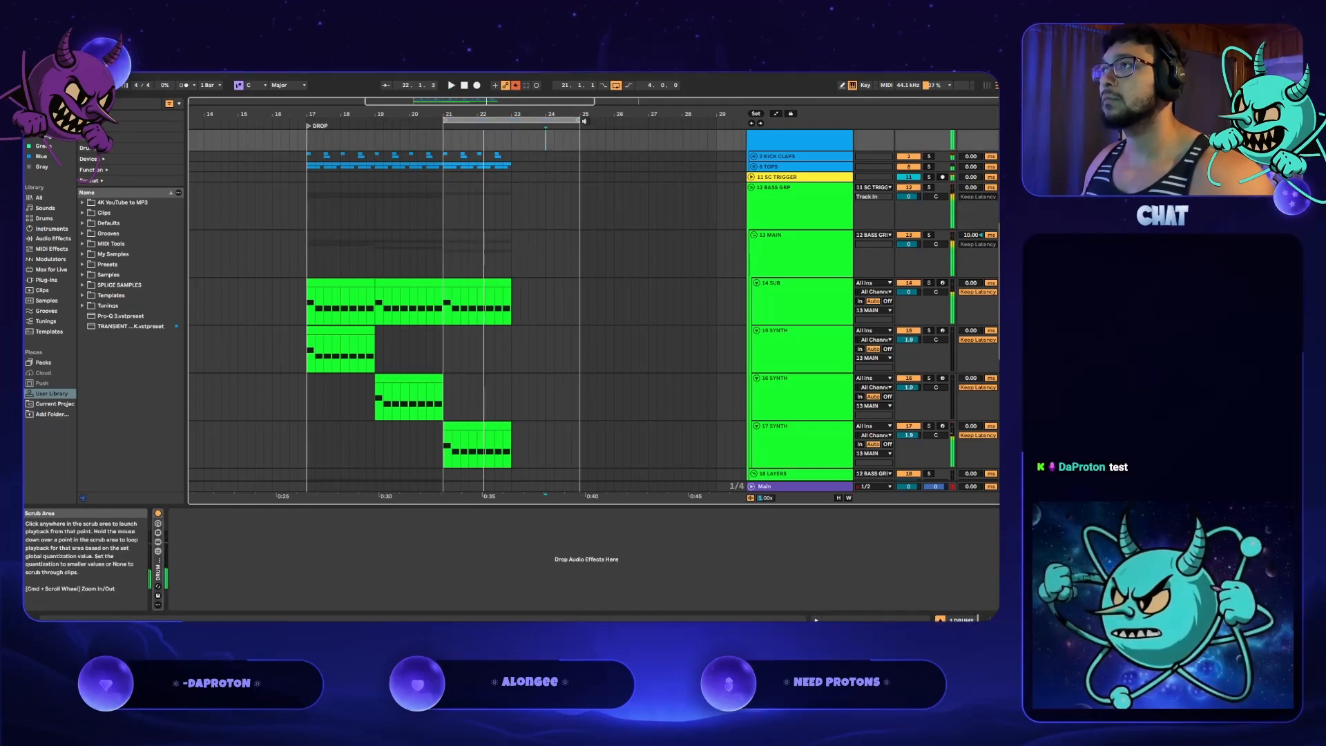
drag(580, 119, 511, 121)
click(536, 305)
click(565, 337)
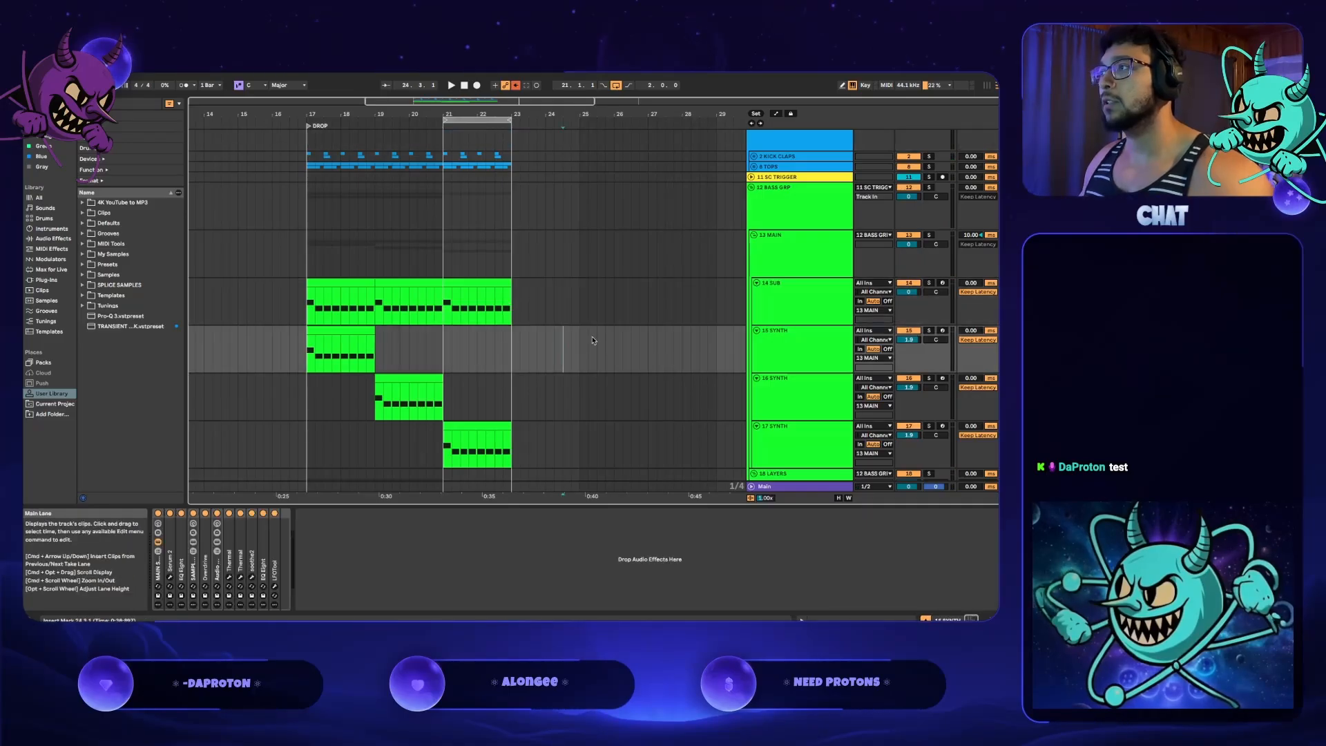
click(657, 446)
- Show the automation lanes, unfold SC TRIGGER to check its Utility gain automation through bar 23, and hide the lanes again
click(807, 260)
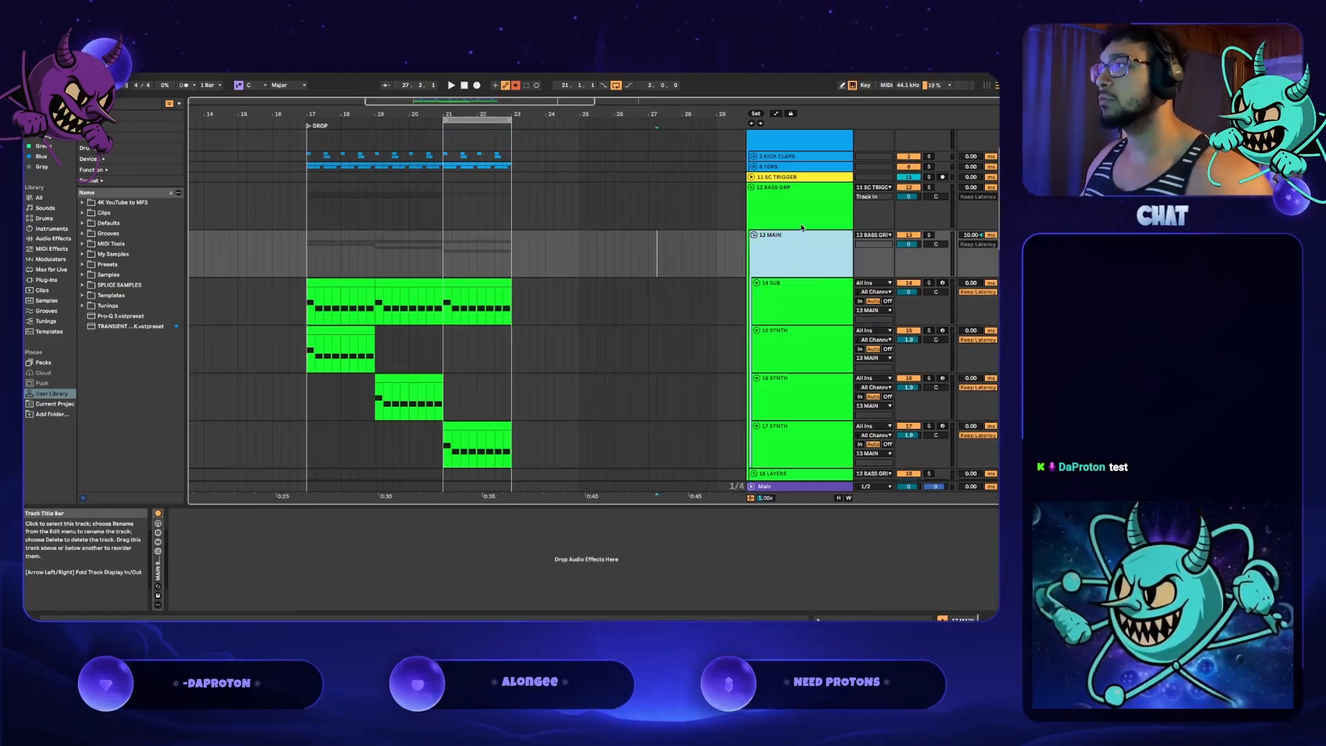
click(787, 177)
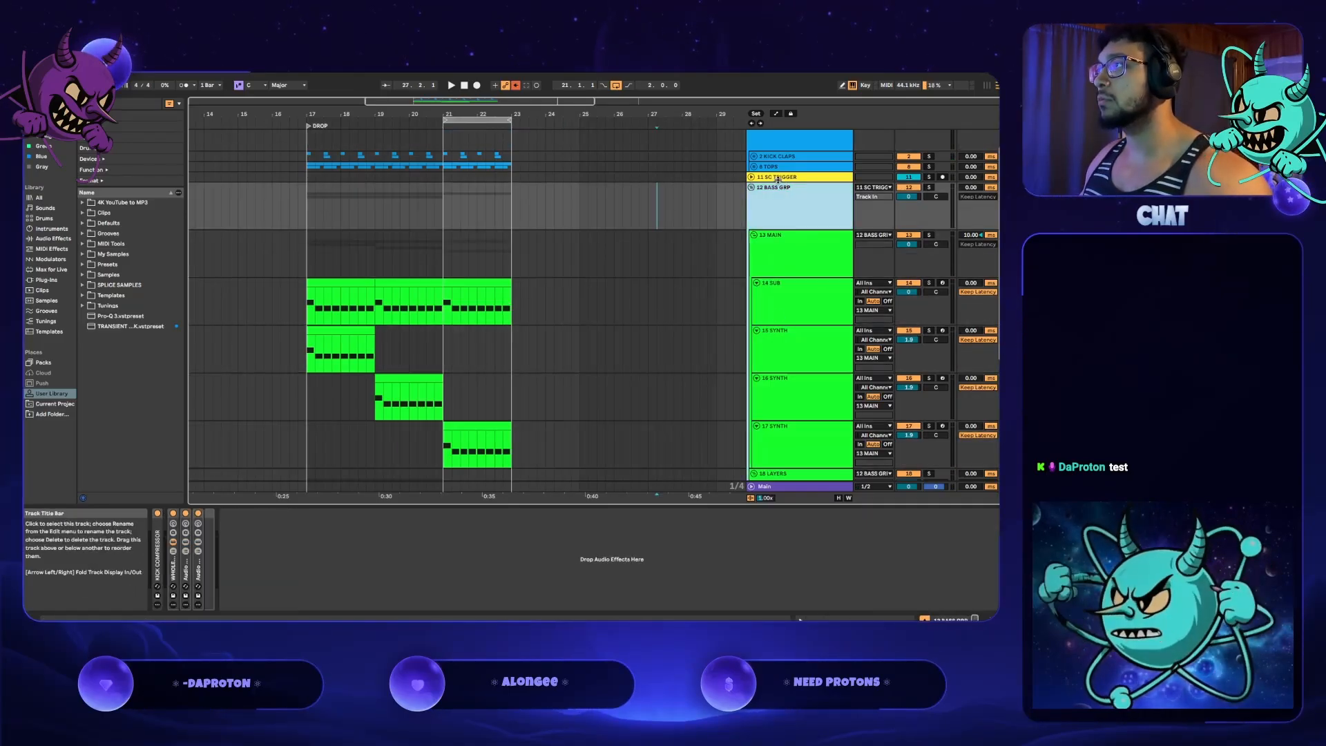
click(776, 115)
click(751, 178)
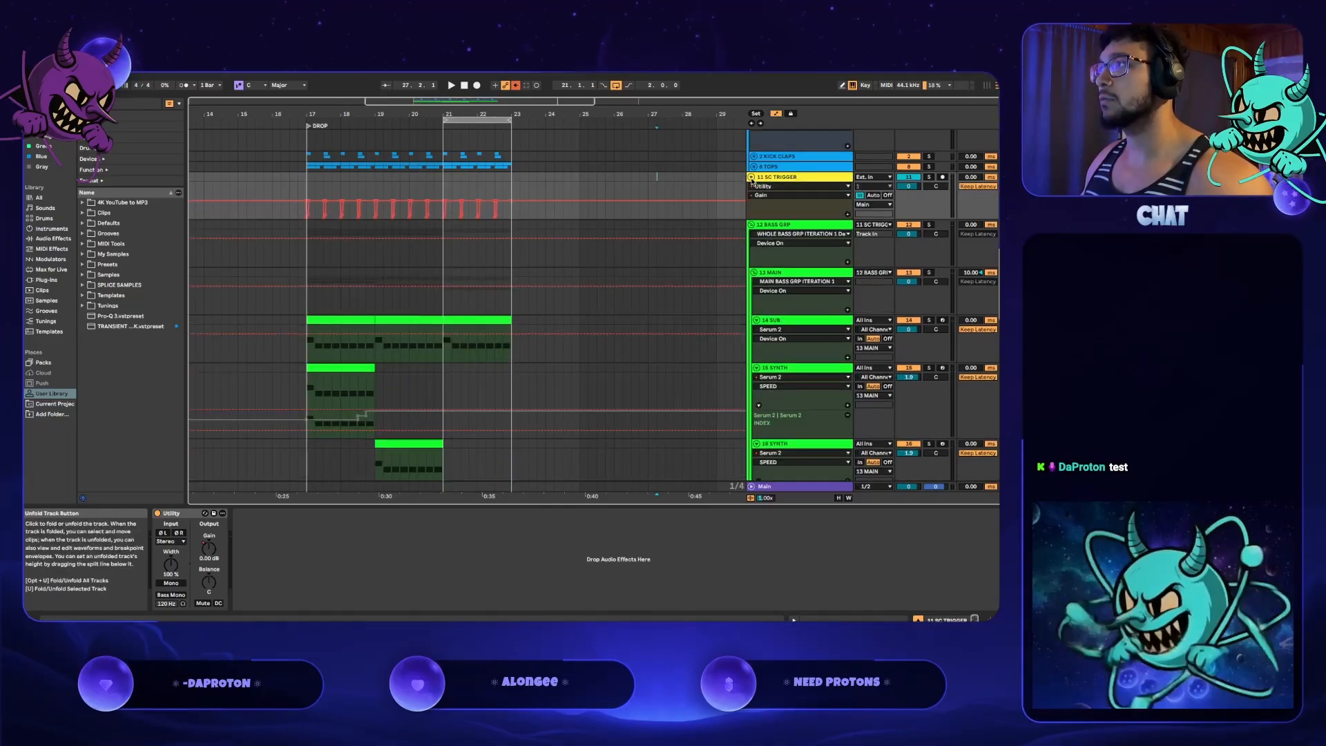
scroll(486, 203, up, 5)
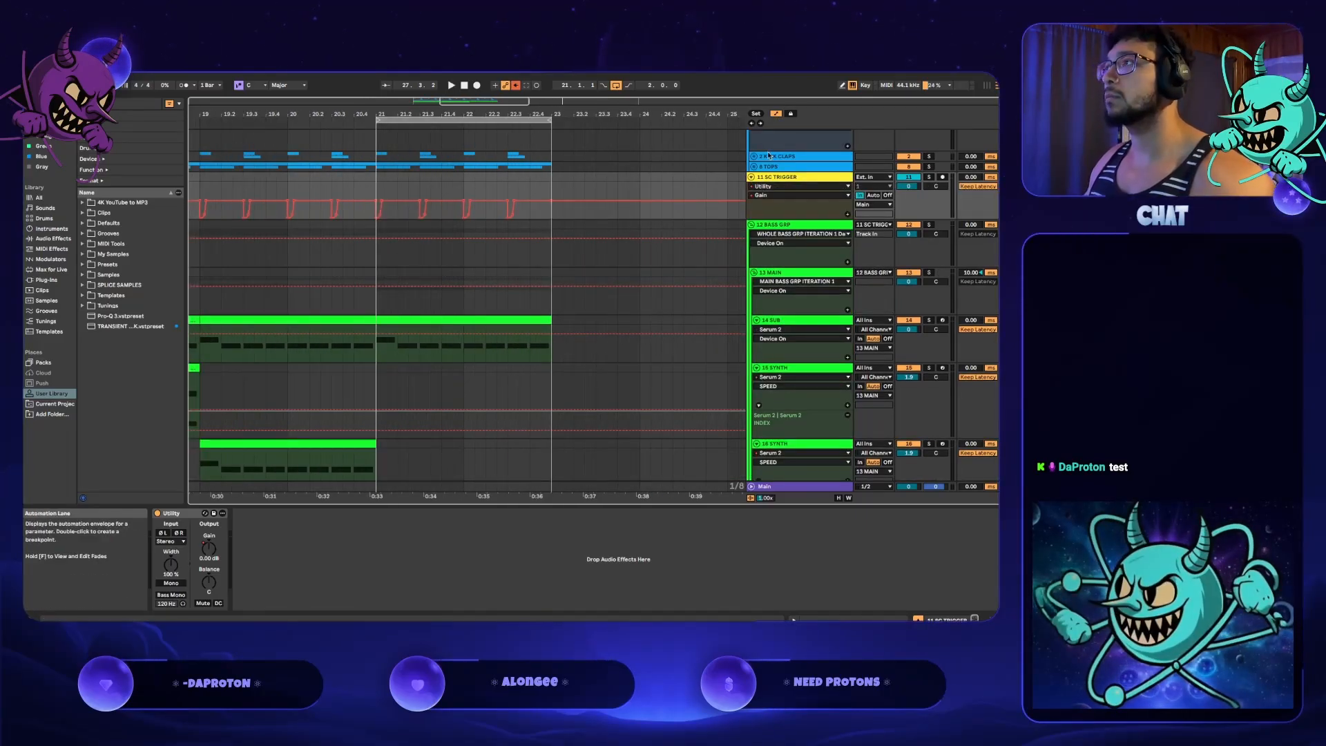
click(776, 114)
drag(440, 383, 422, 391)
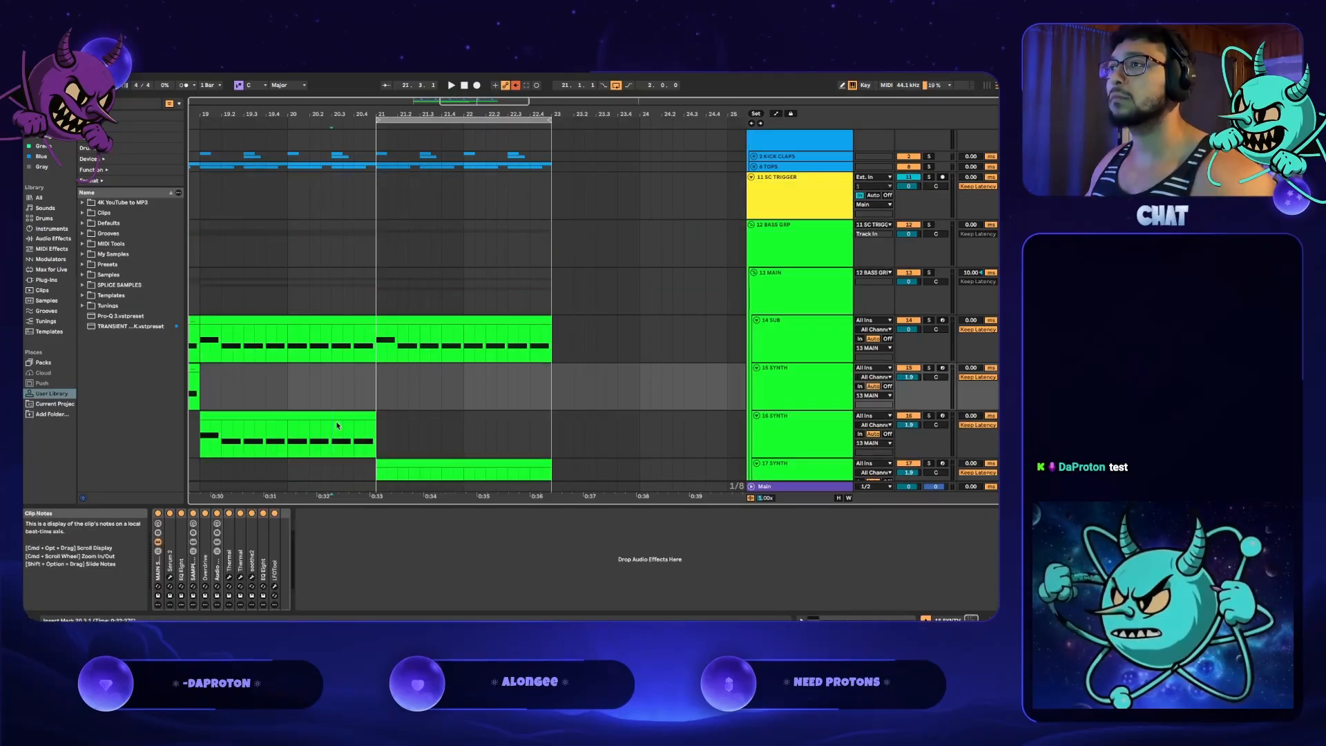
- Audition the bar 21 section, open the 17 SYNTH track's Serum 2, and enable oscillator B with the Kream wavetable
click(337, 426)
key(space)
scroll(448, 423, down, 5)
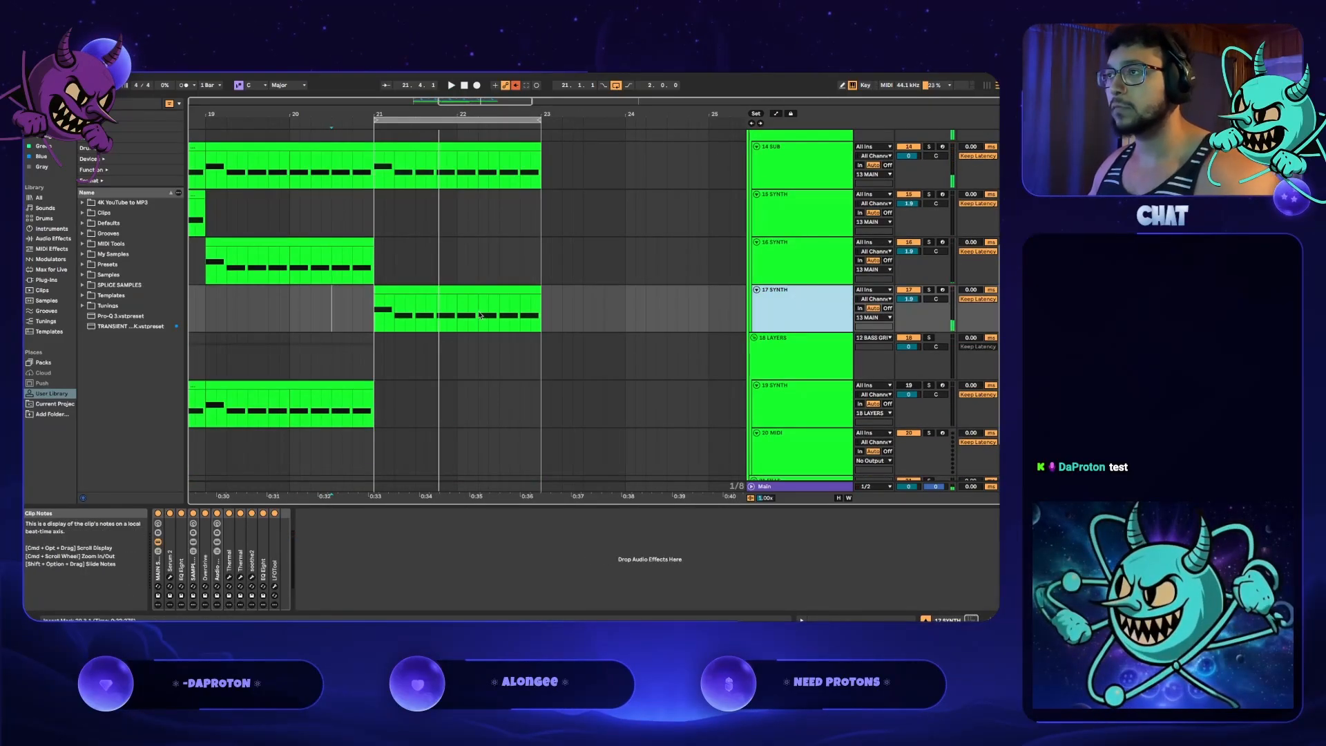
double_click(804, 320)
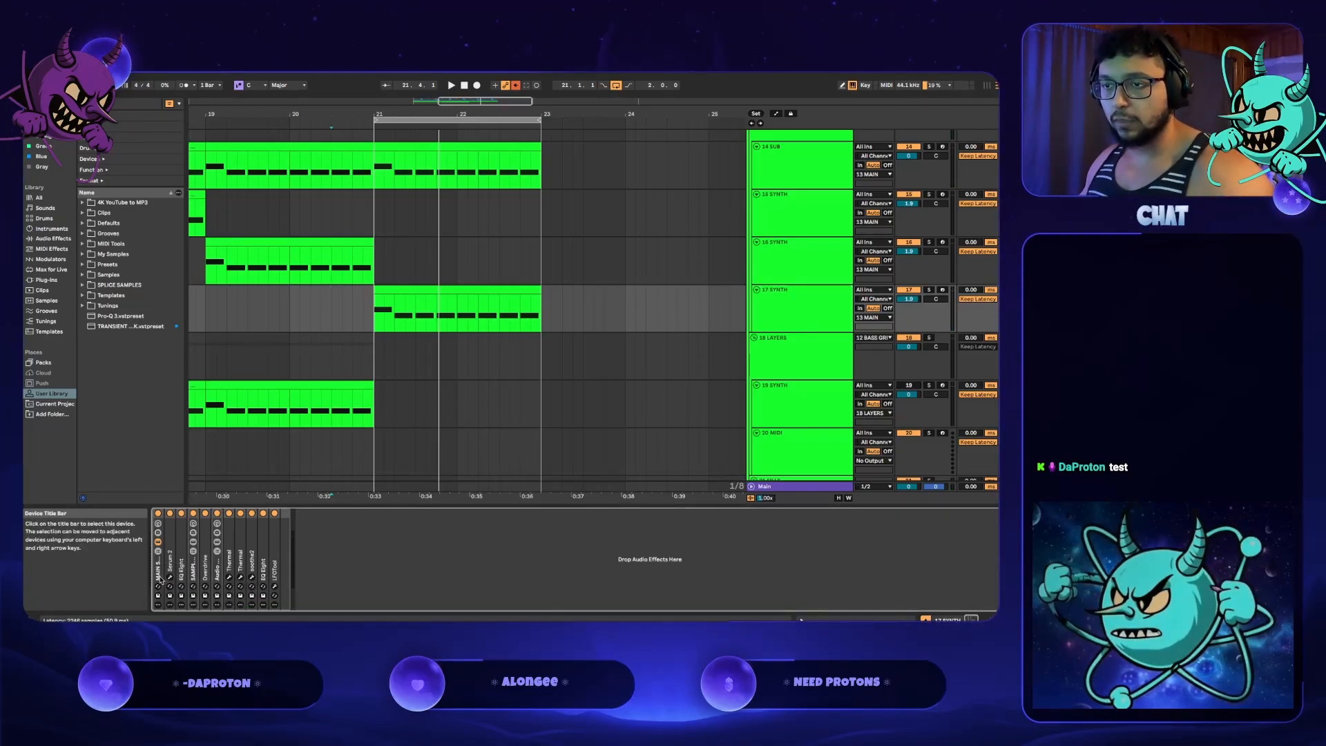
click(170, 577)
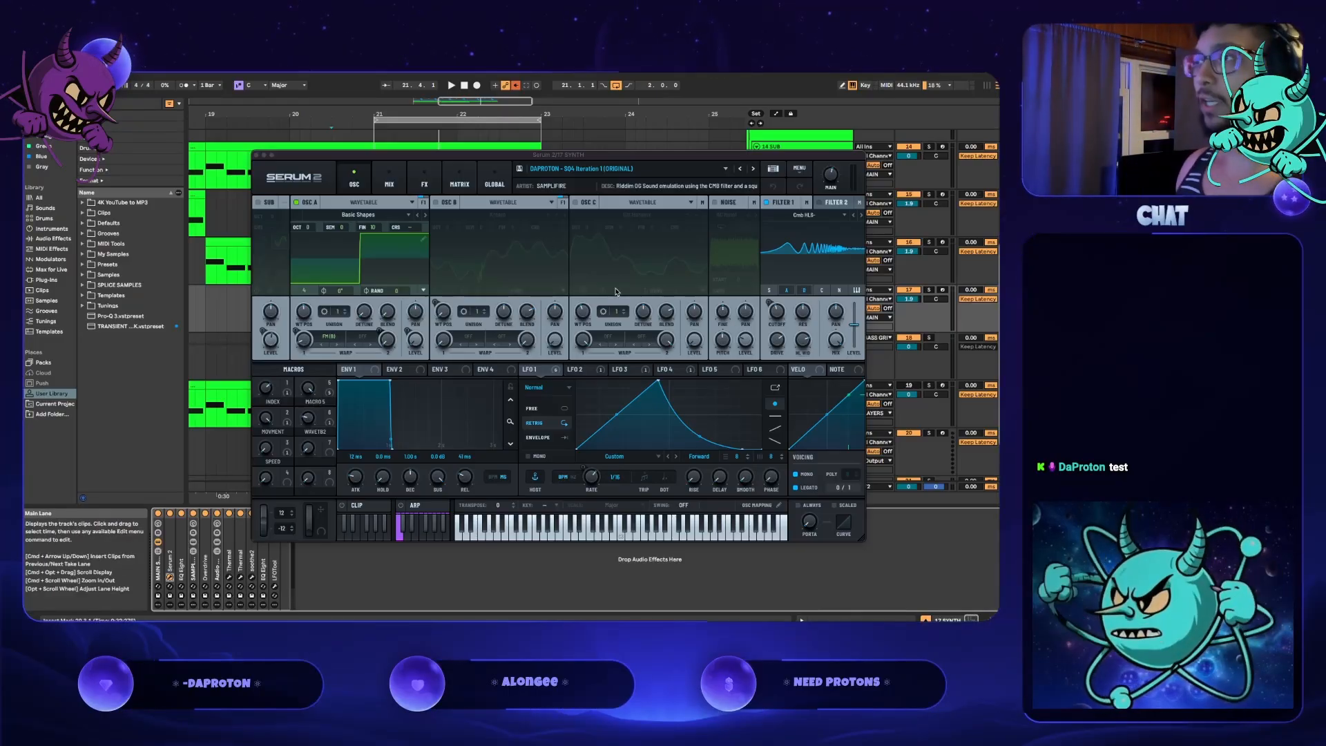
click(436, 202)
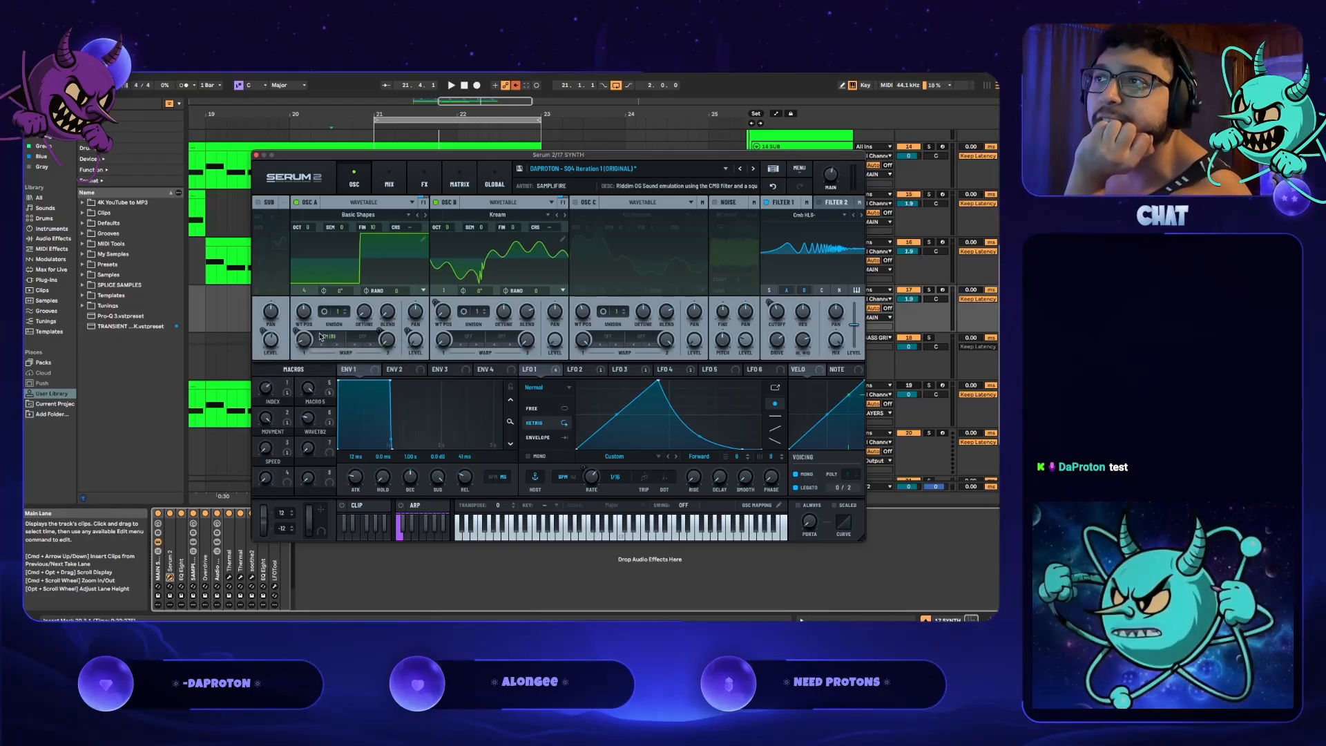
mouse_move(306, 345)
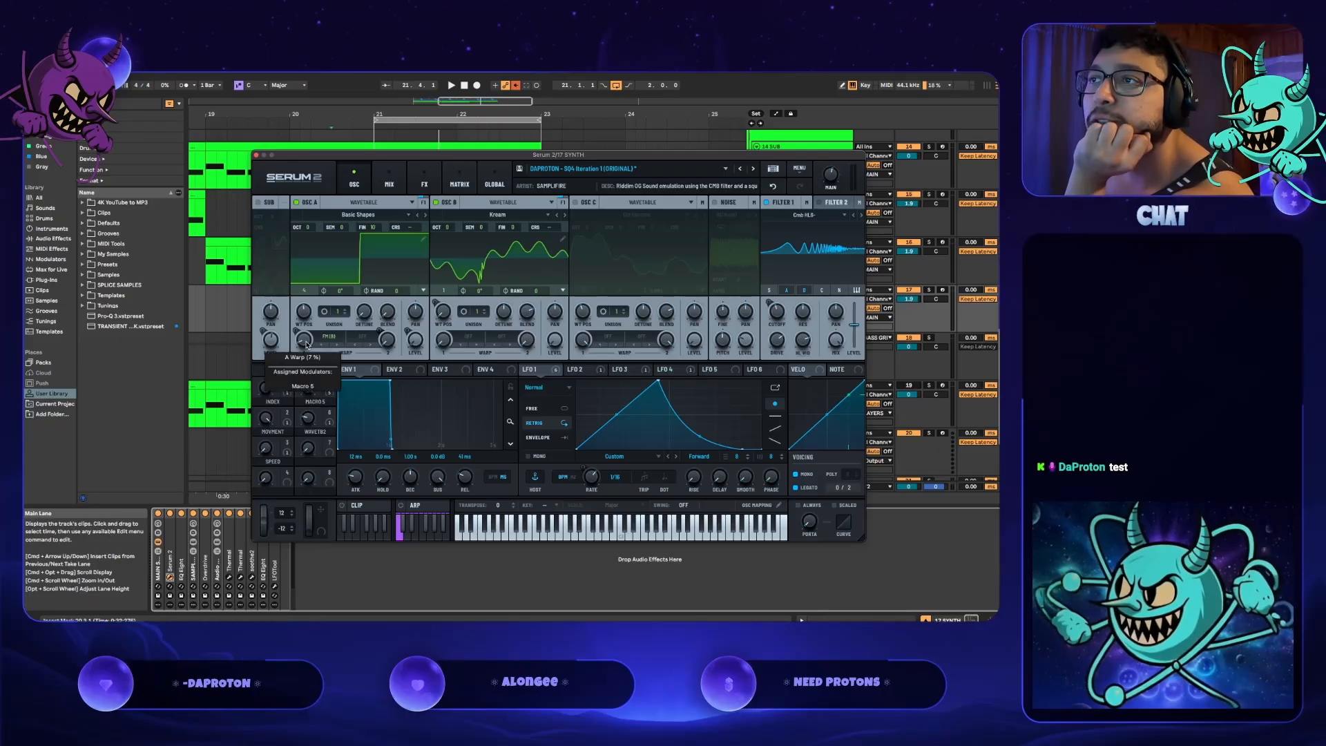
- Load the user effects preset "ALL DAY PARTY SETTING" in the 17 SYNTH track's Serum 2 and review its effect modules
click(424, 181)
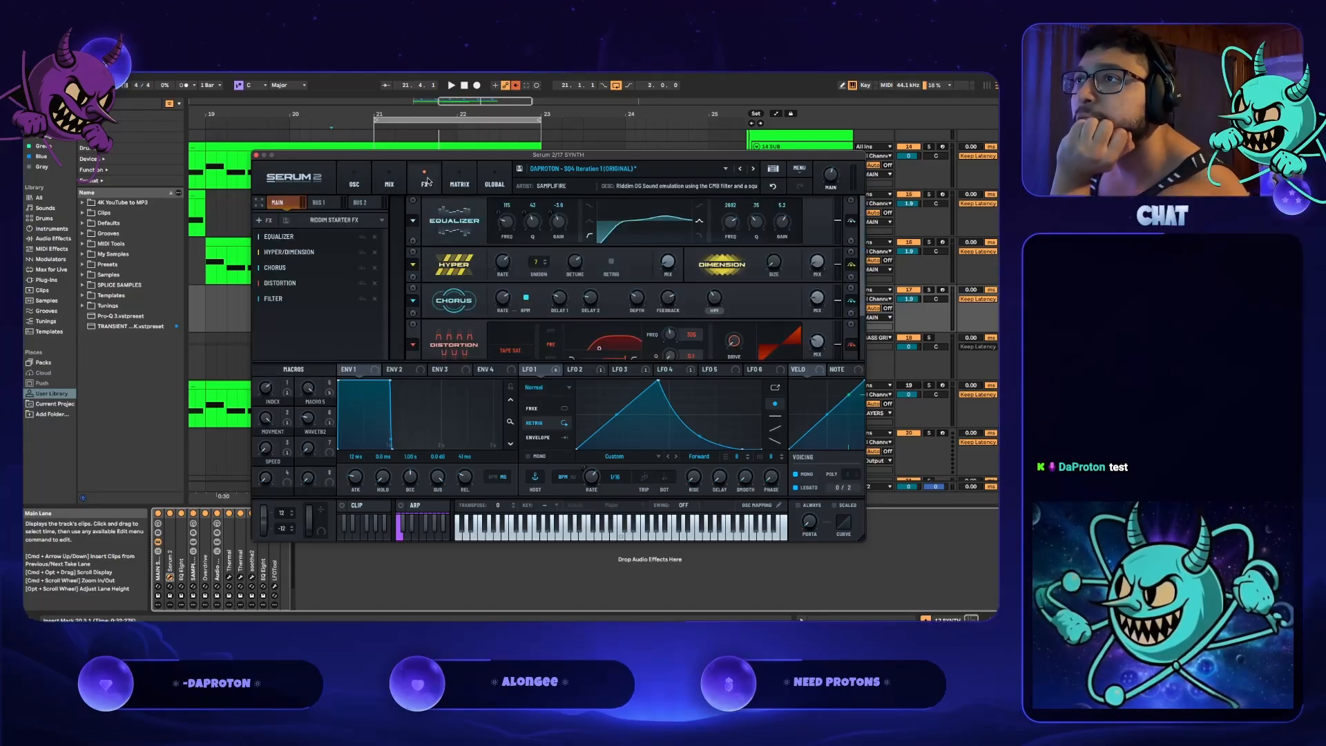
click(335, 220)
mouse_move(333, 233)
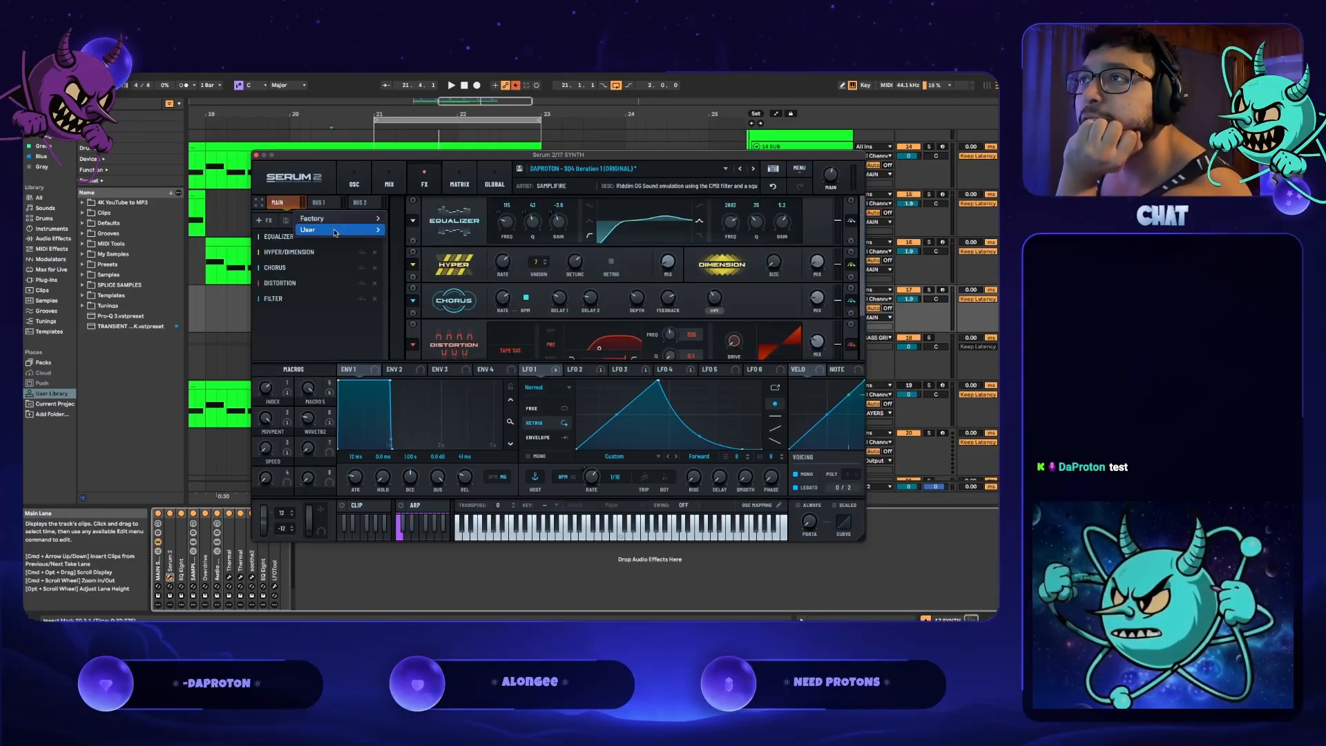
click(417, 231)
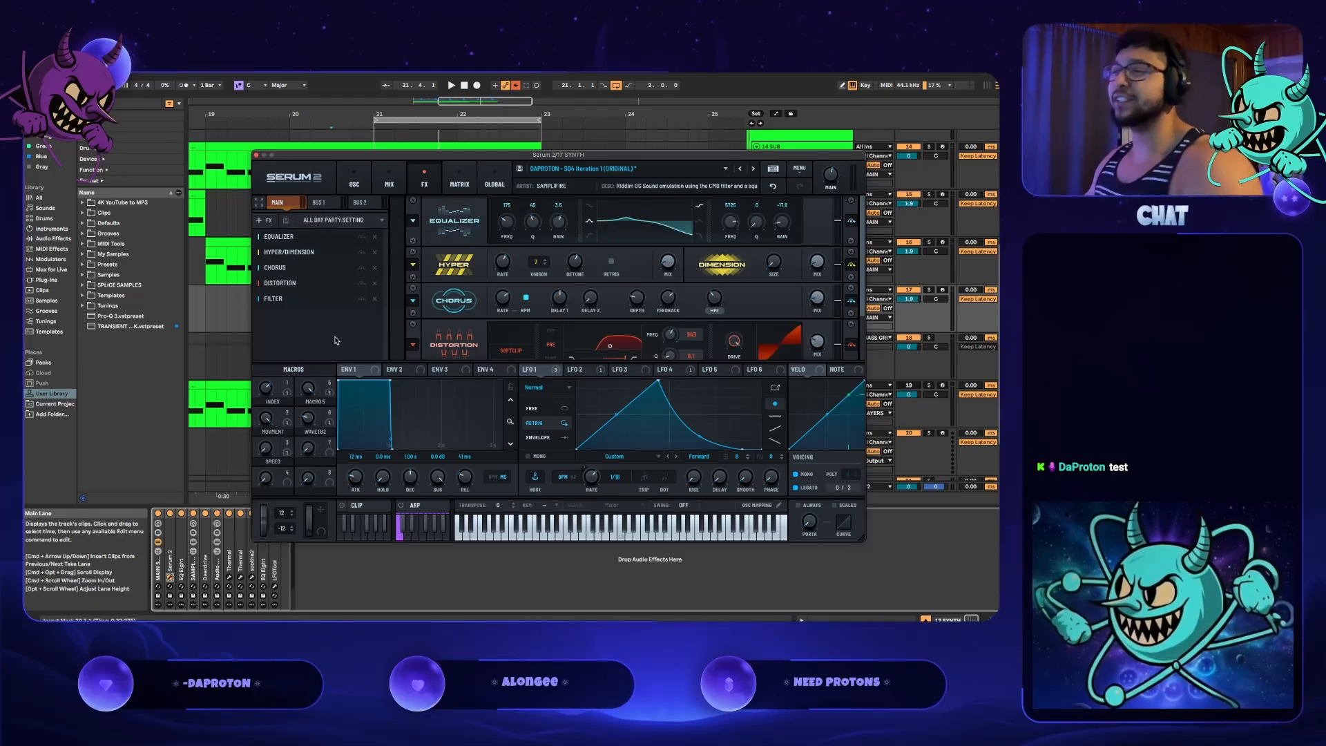
scroll(413, 327, down, 3)
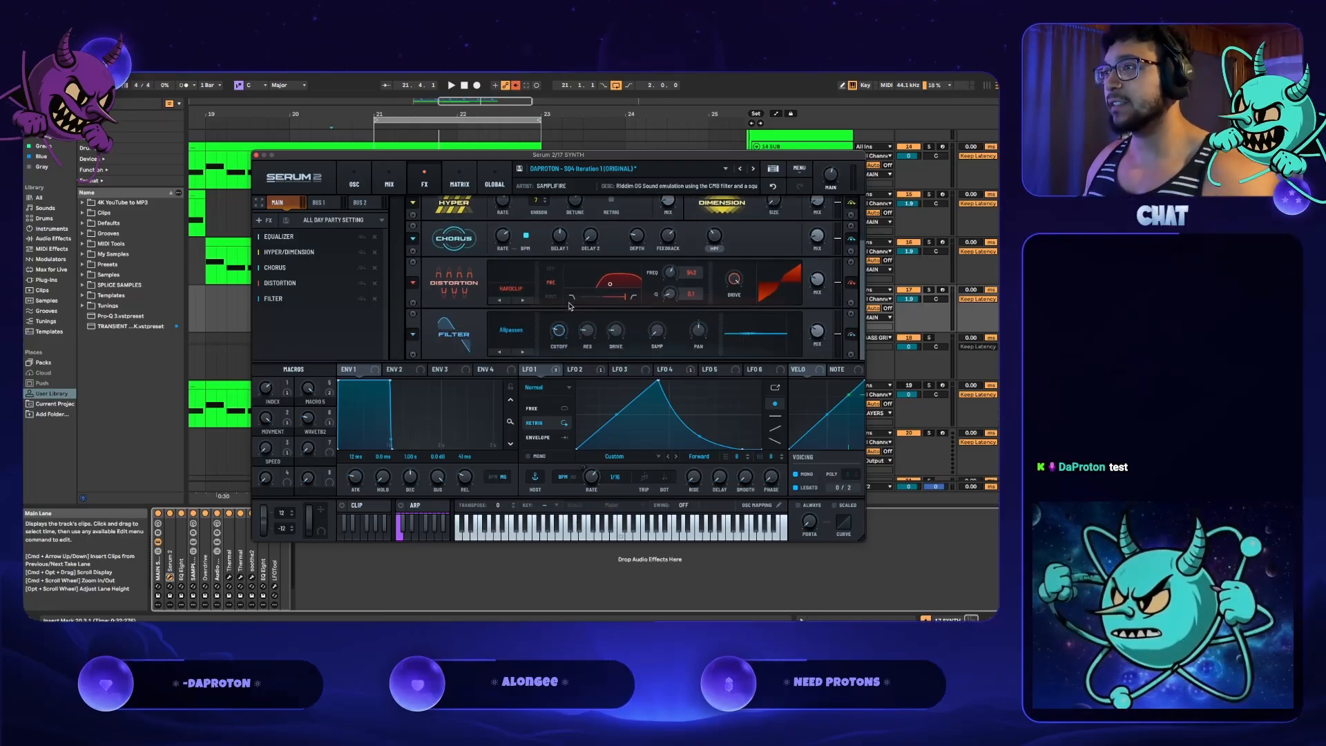
scroll(570, 306, up, 2)
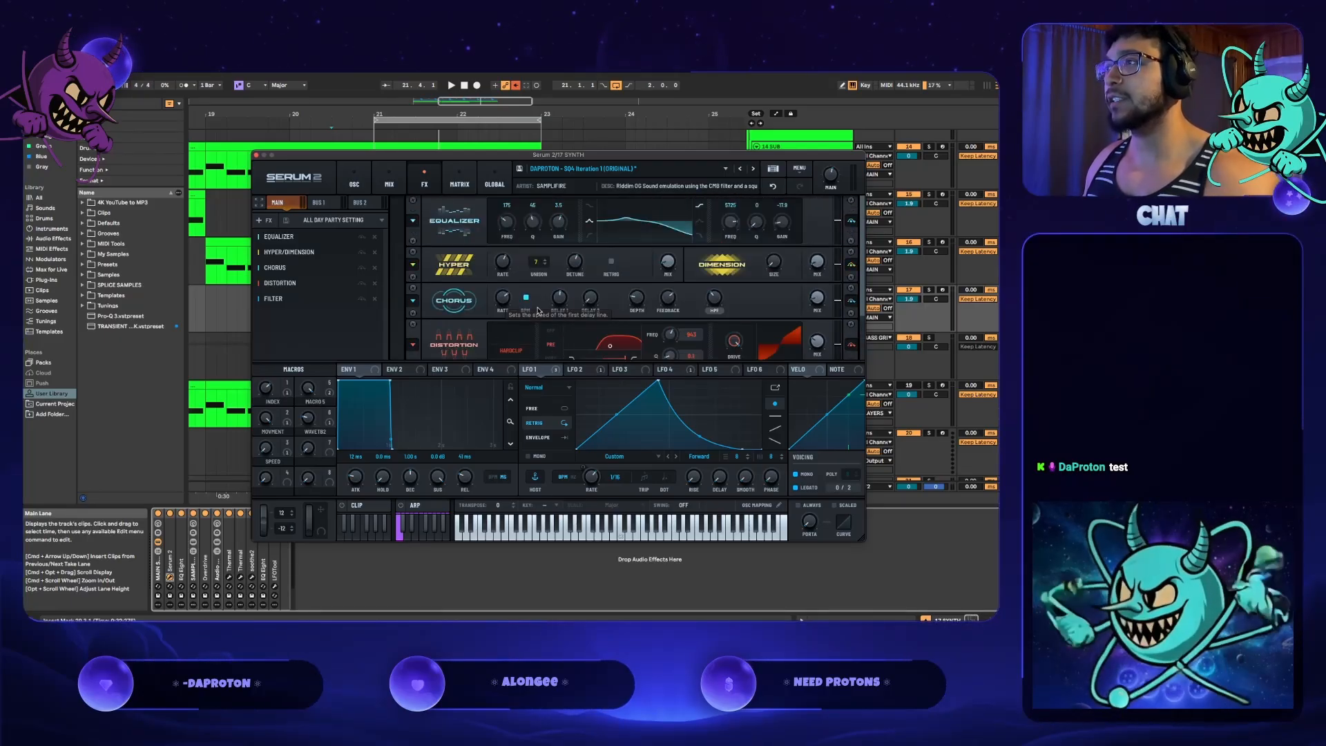
scroll(538, 311, down, 2)
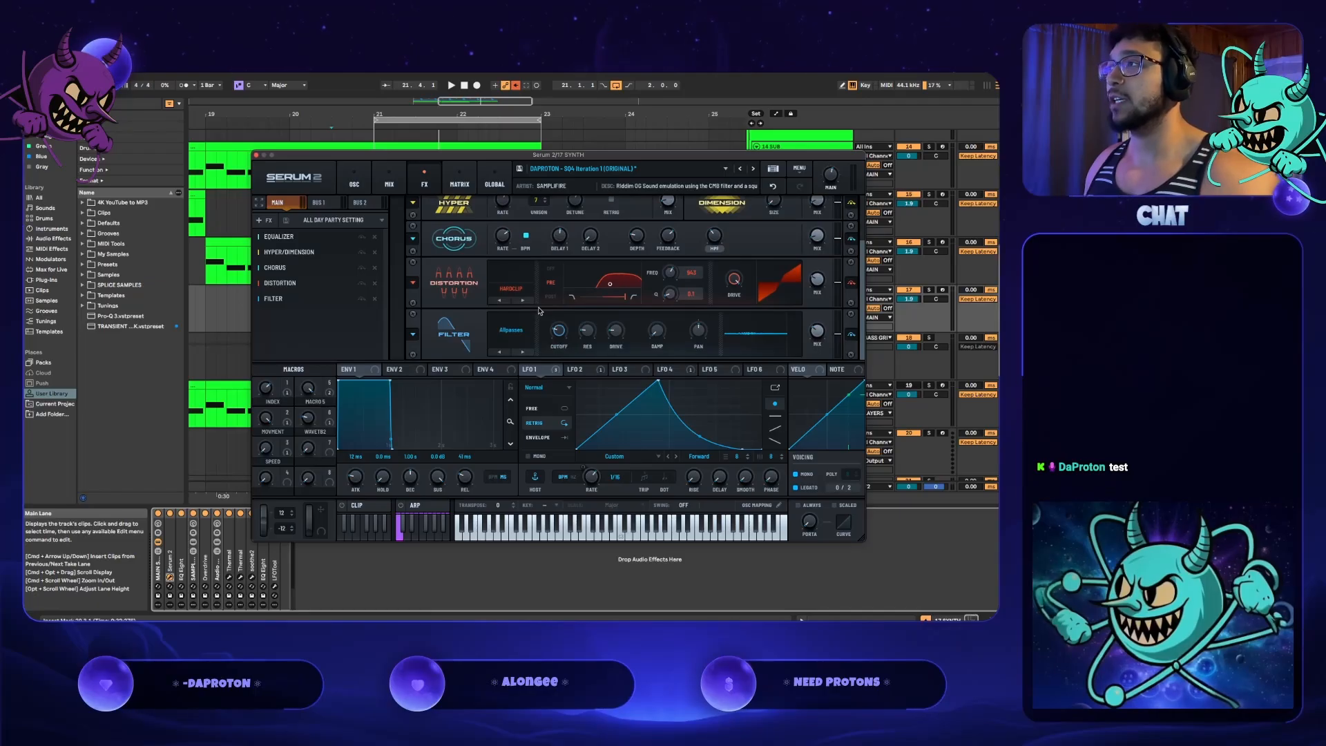
- Stop the loop playback, clear Serum 2 out of the way, and inspect the Main track's spectrum in SPAN
key(space)
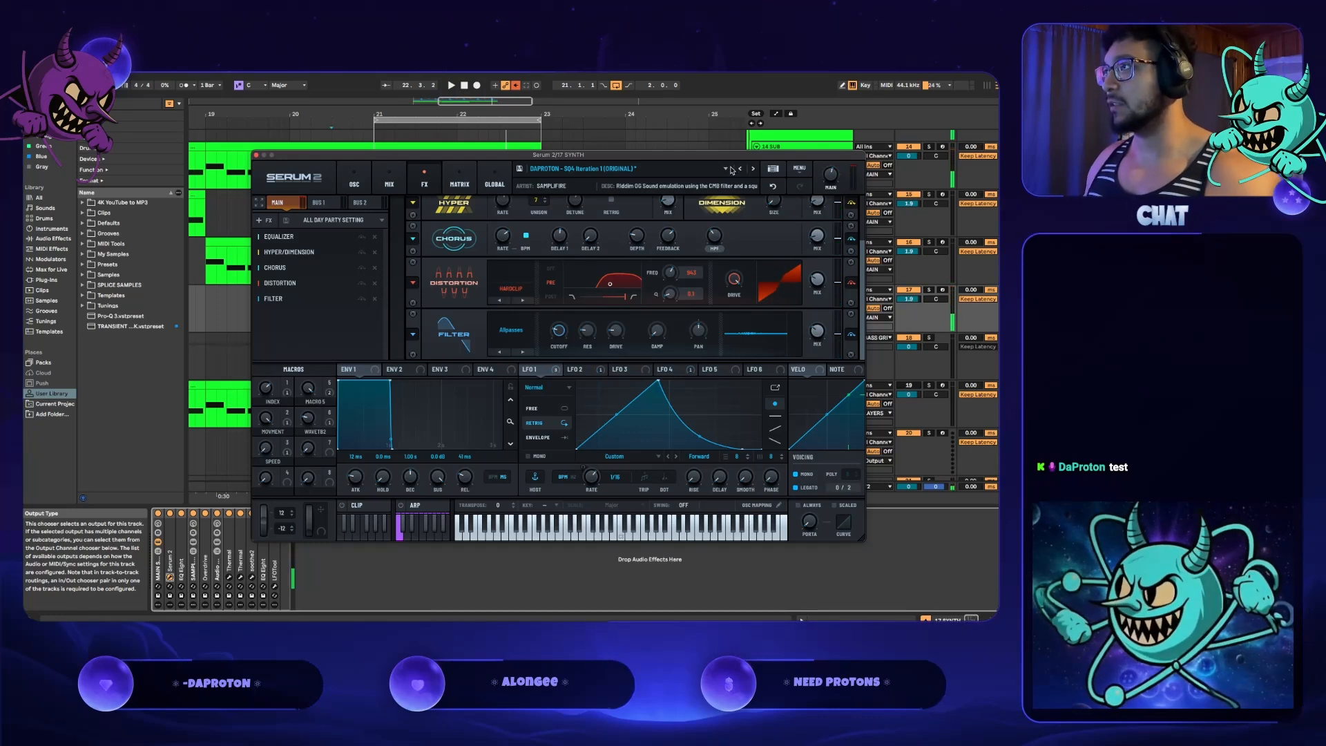
drag(710, 156, 592, 88)
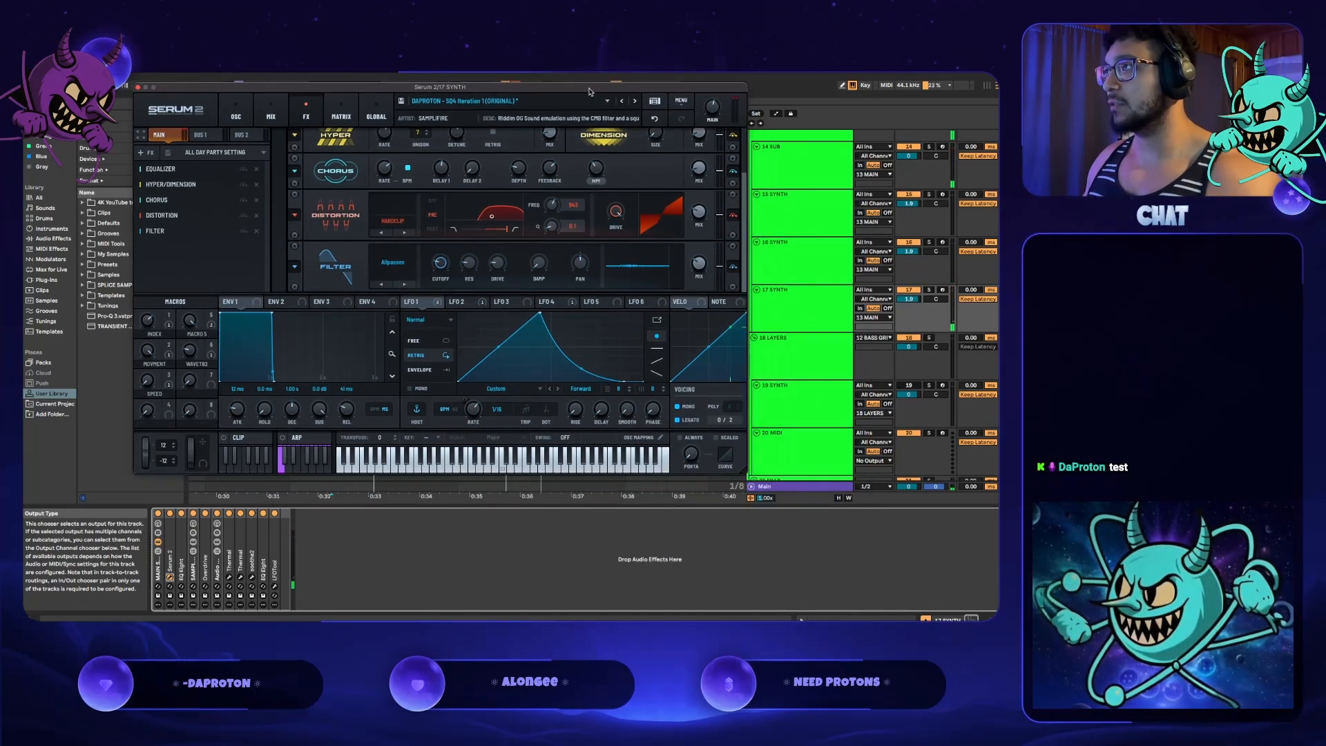
click(801, 485)
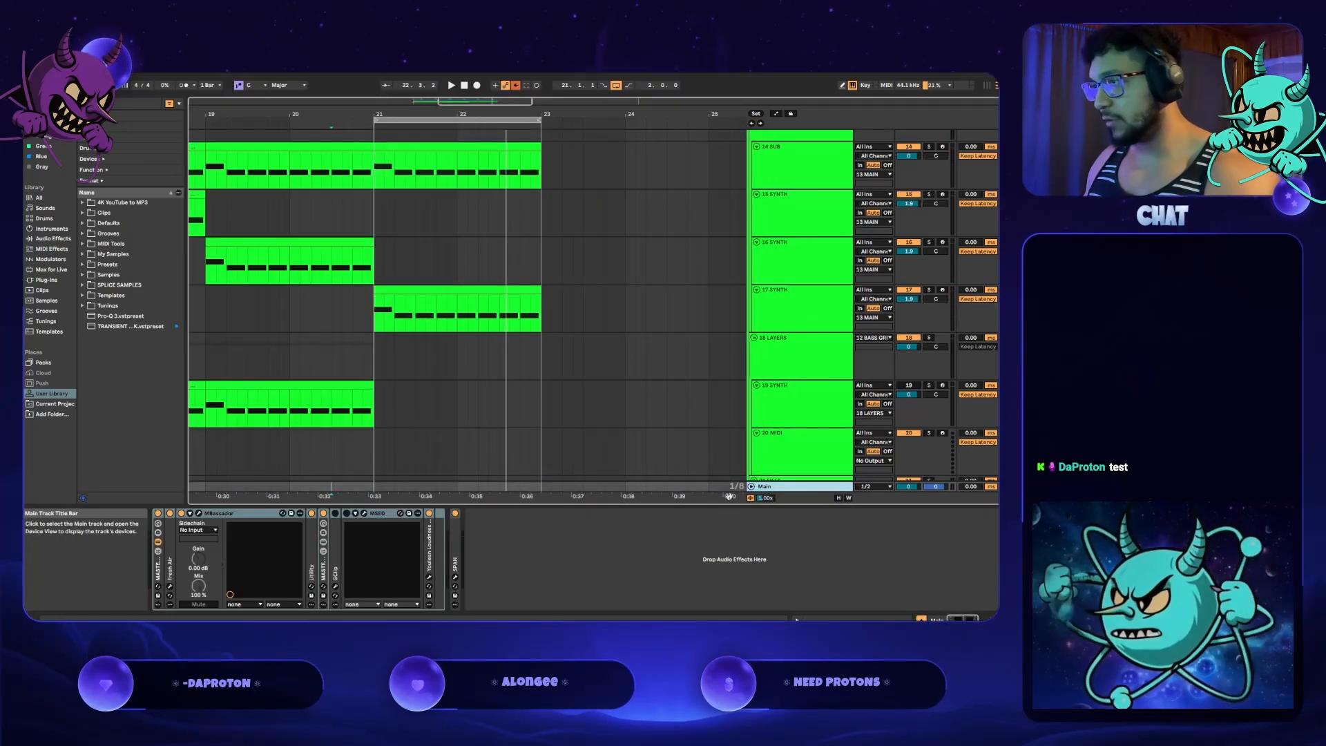
click(455, 577)
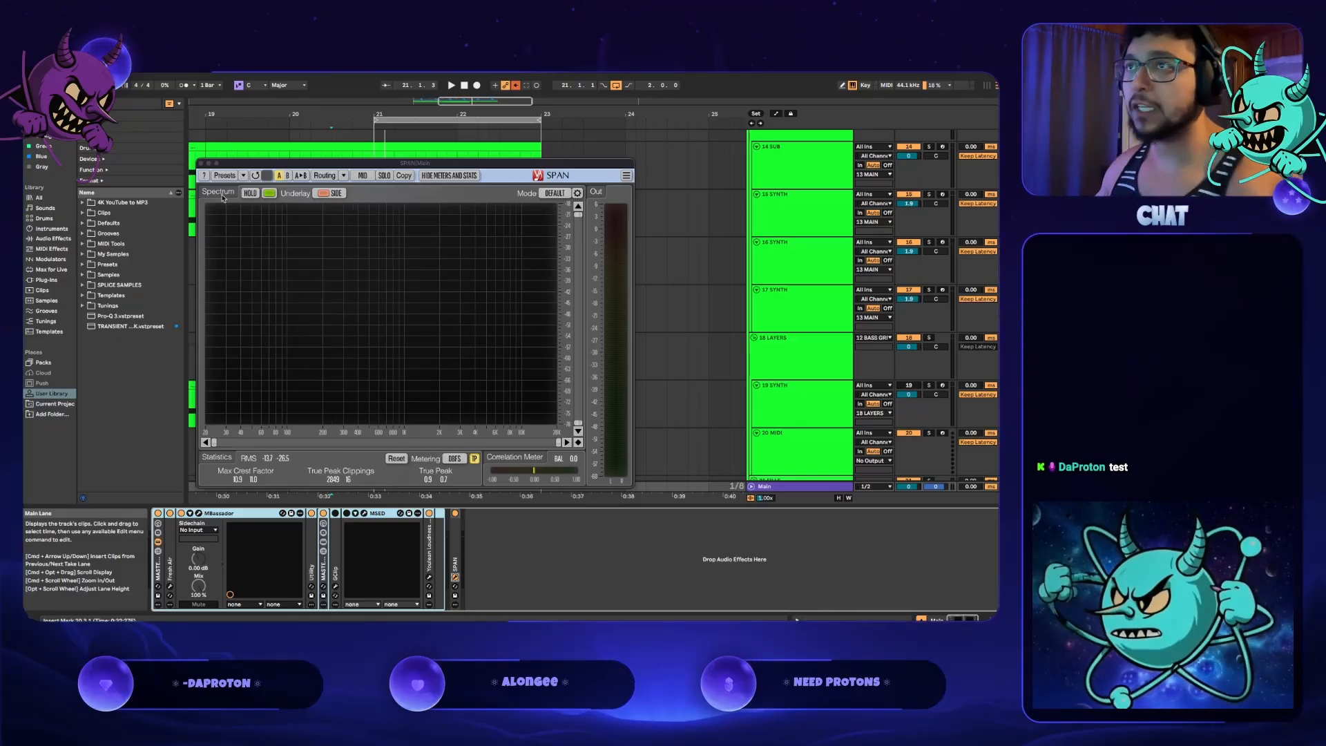
click(200, 164)
- Play the loop and load the user effects preset "RIDDIM STARTER FX" in the 17 SYNTH track's Serum 2
key(space)
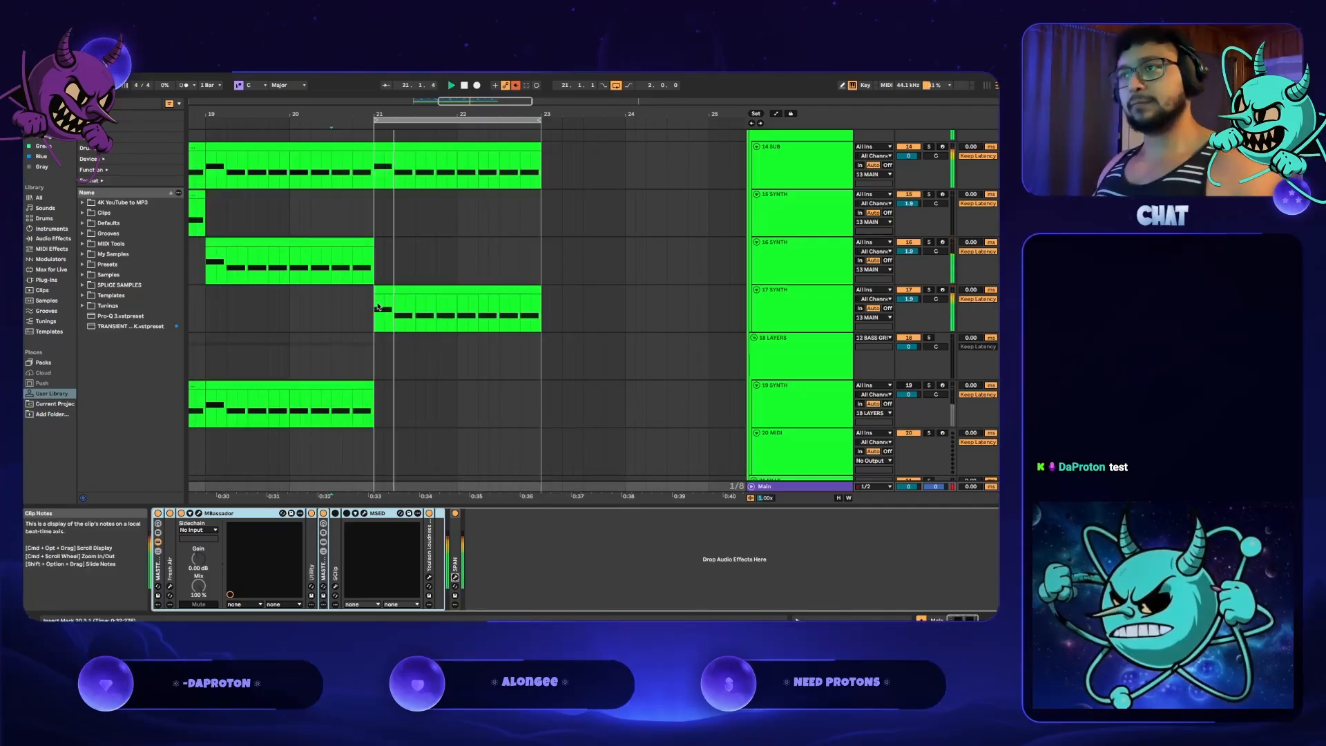
click(833, 311)
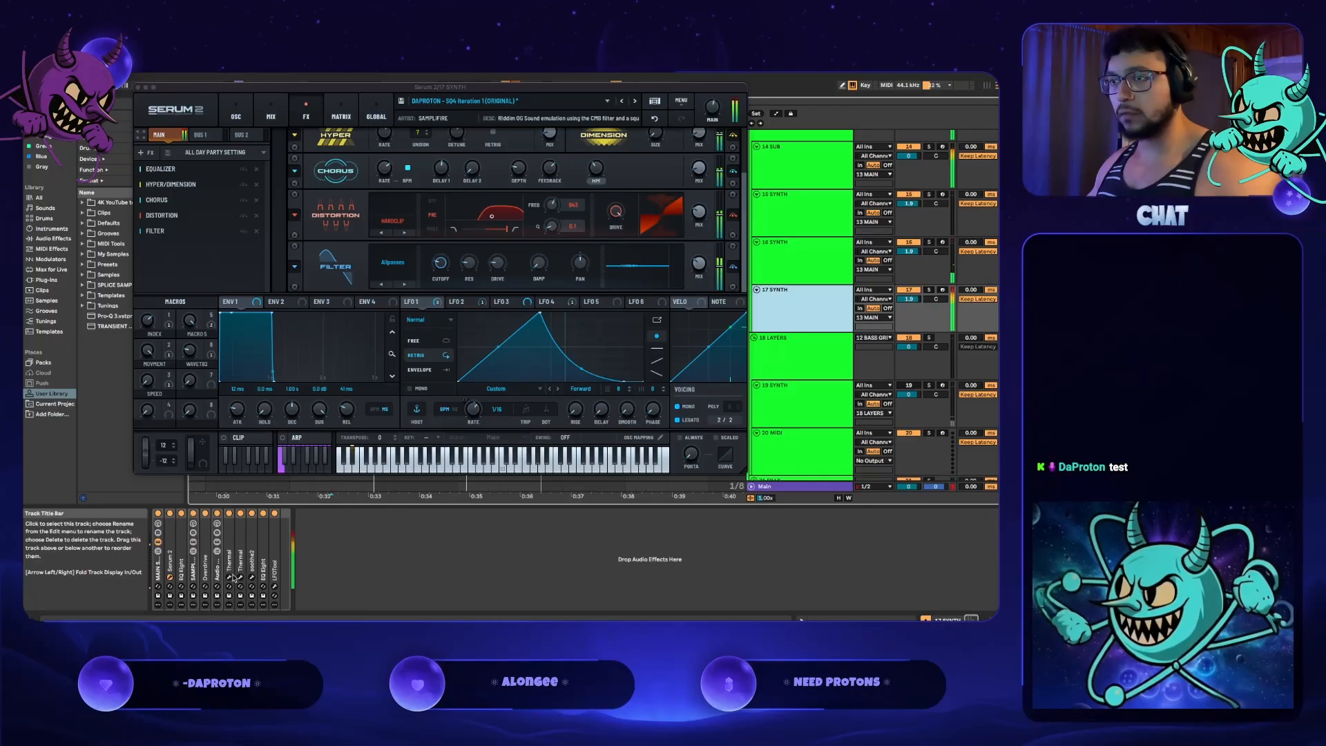
click(222, 152)
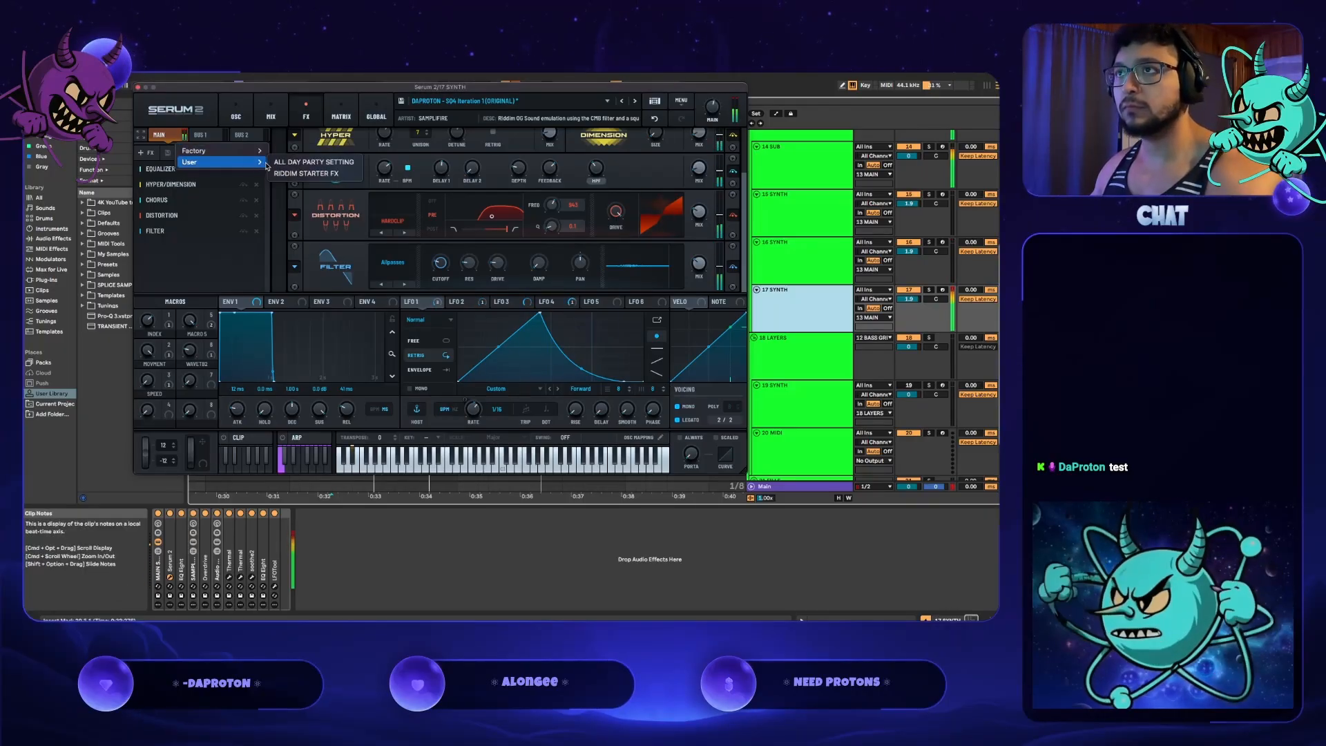
click(307, 164)
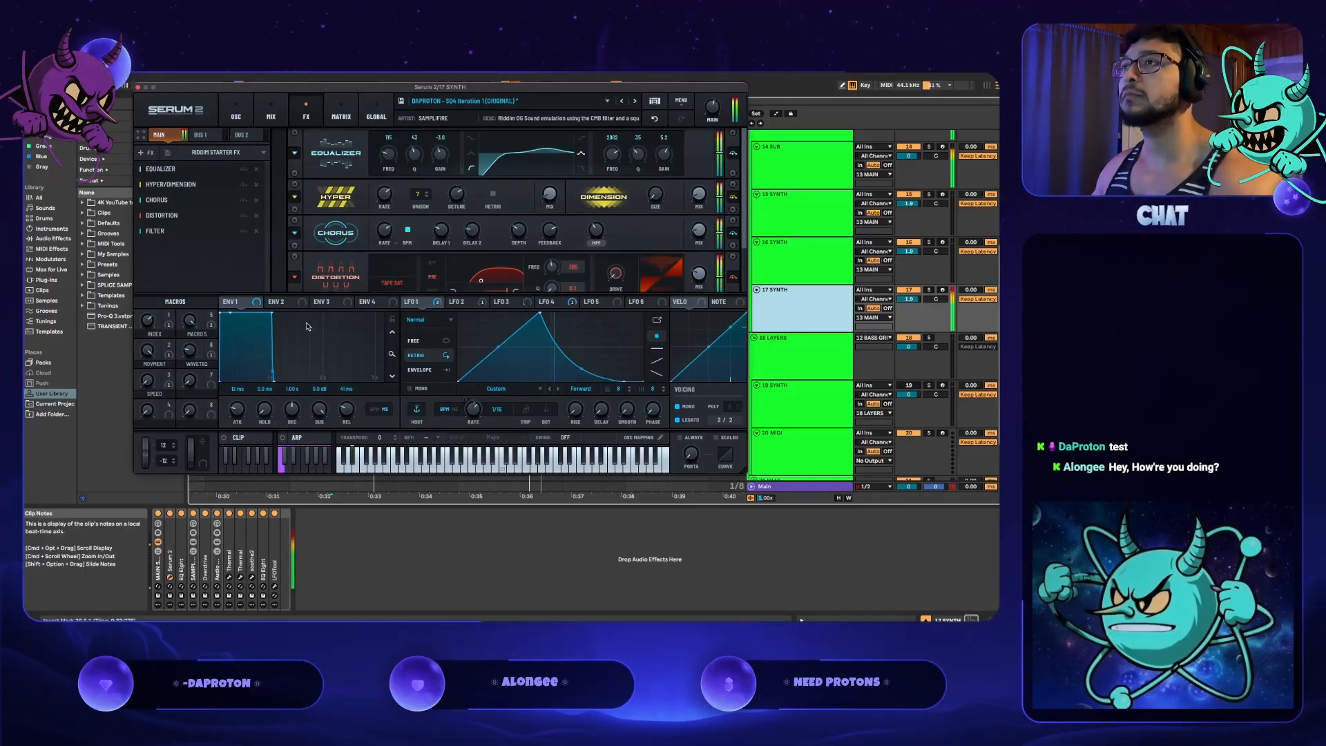
drag(284, 93, 447, 171)
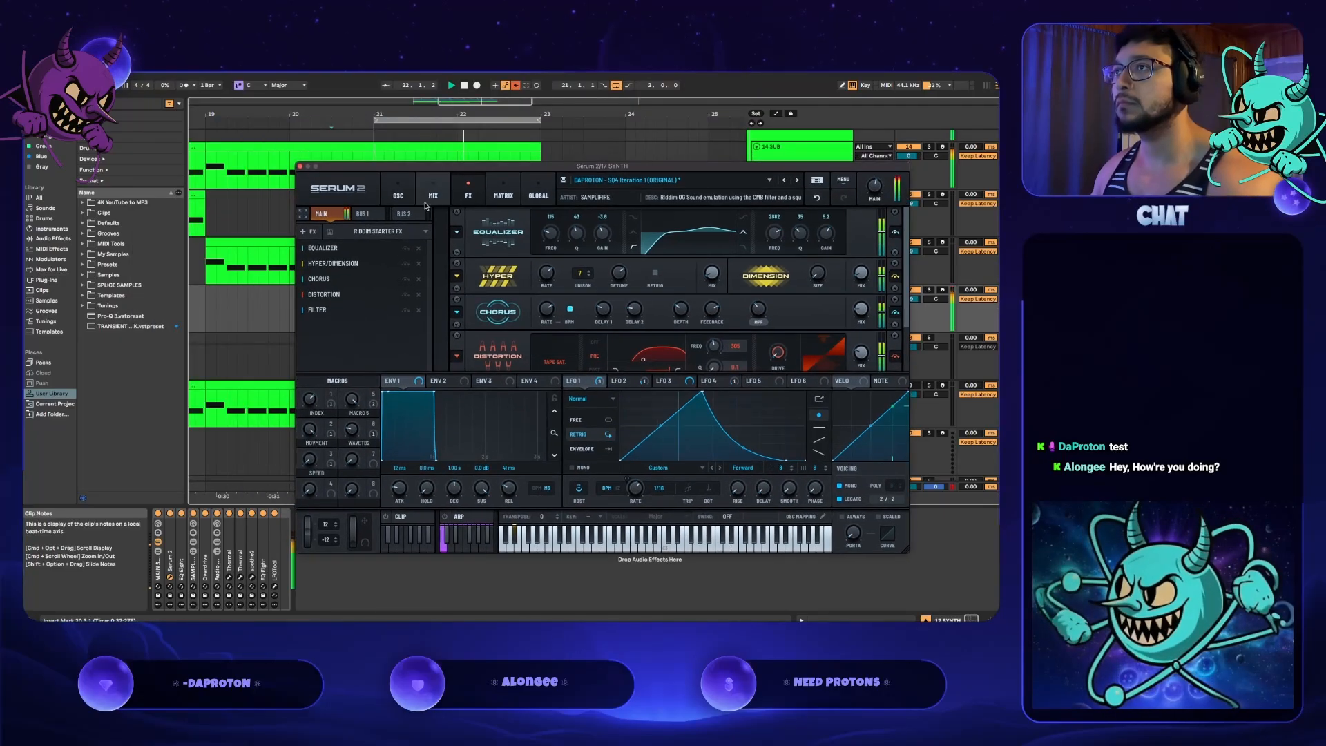
- Adjust the sub level and oscillator A's warp, and assign LFO 1 to oscillator A's warp
click(398, 192)
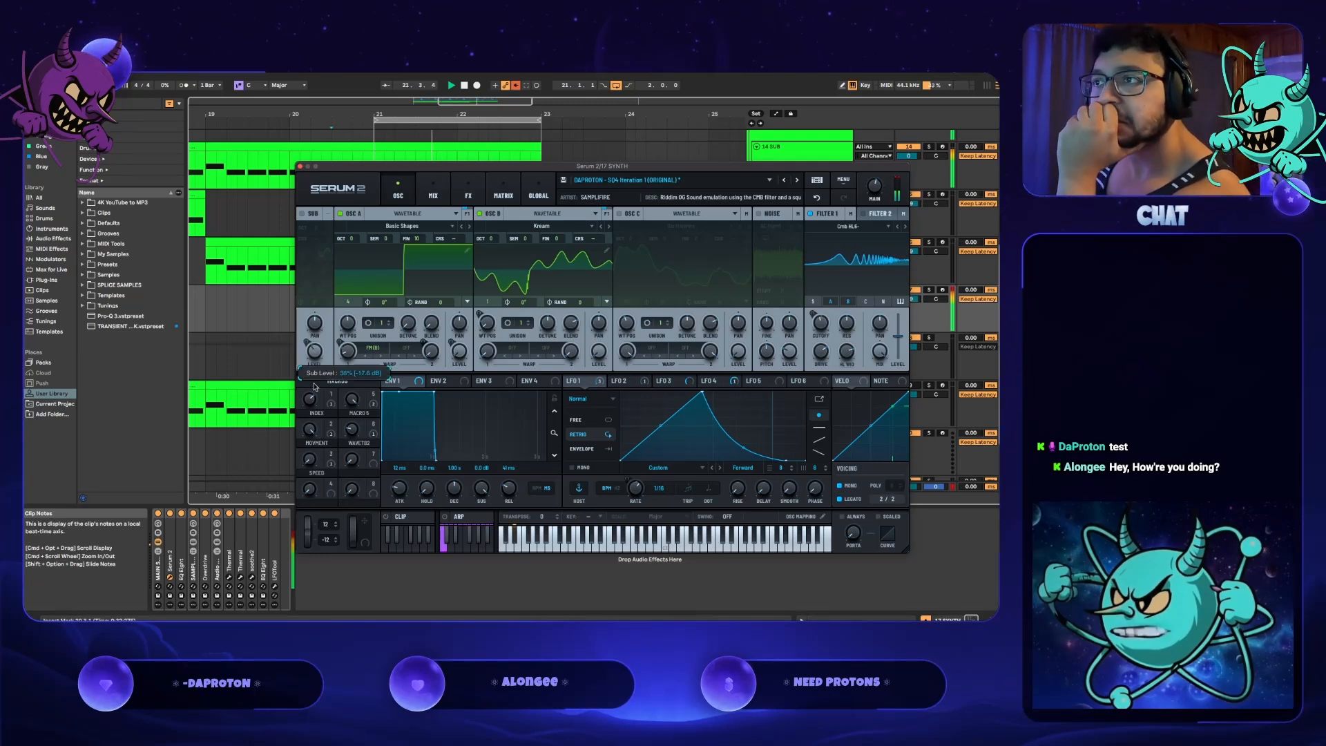
drag(316, 429, 320, 331)
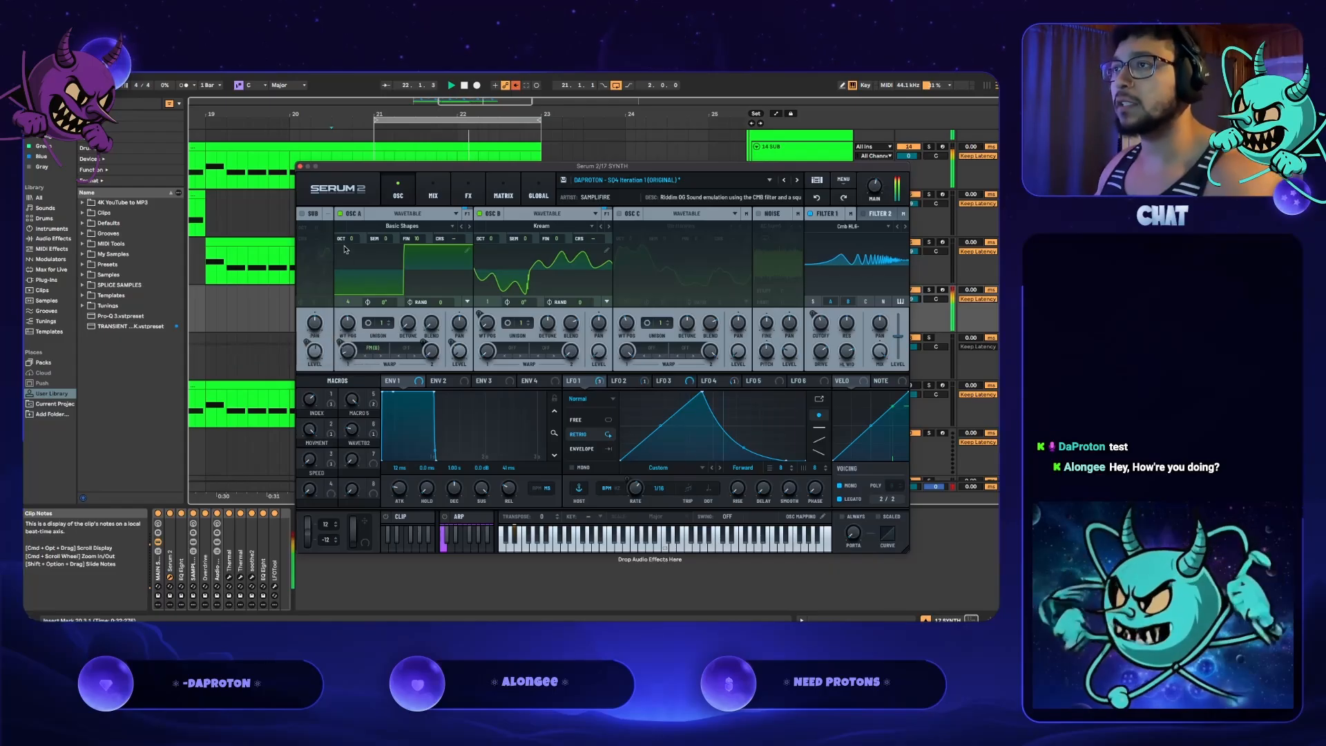
mouse_move(349, 356)
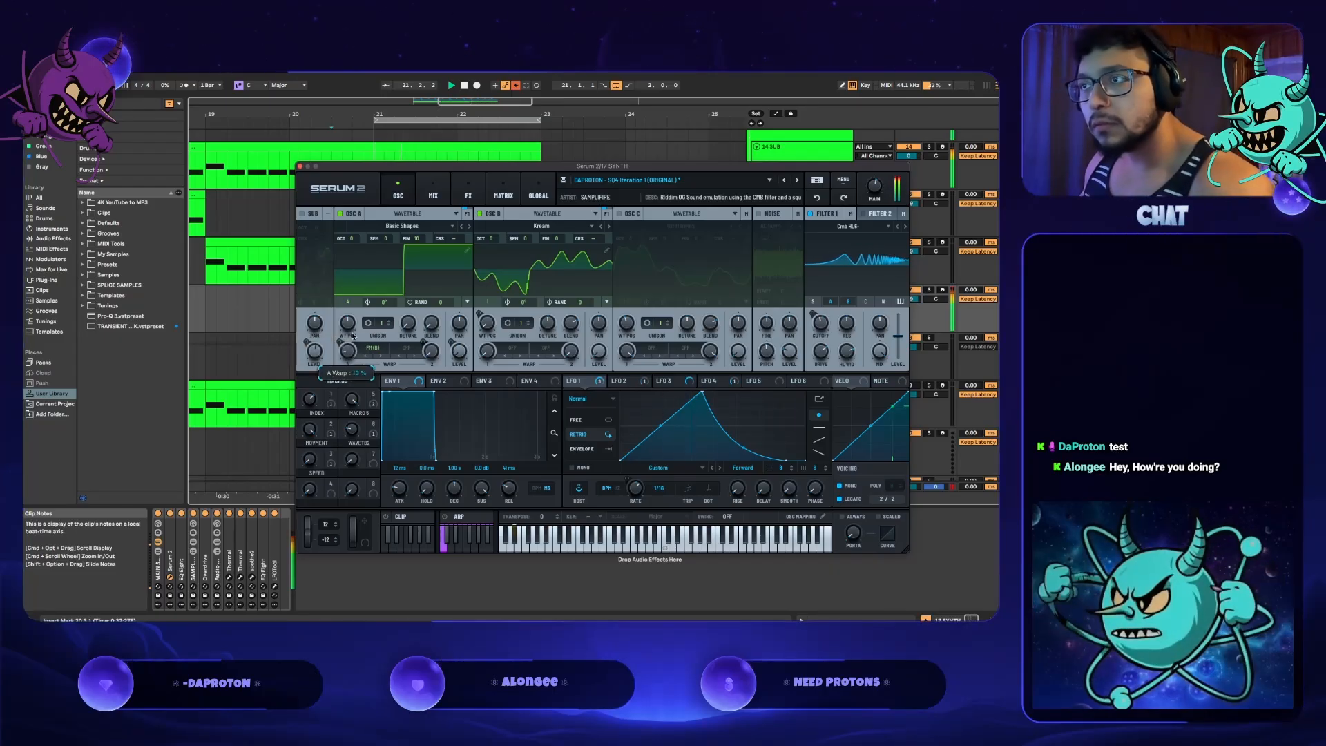
drag(356, 314, 359, 304)
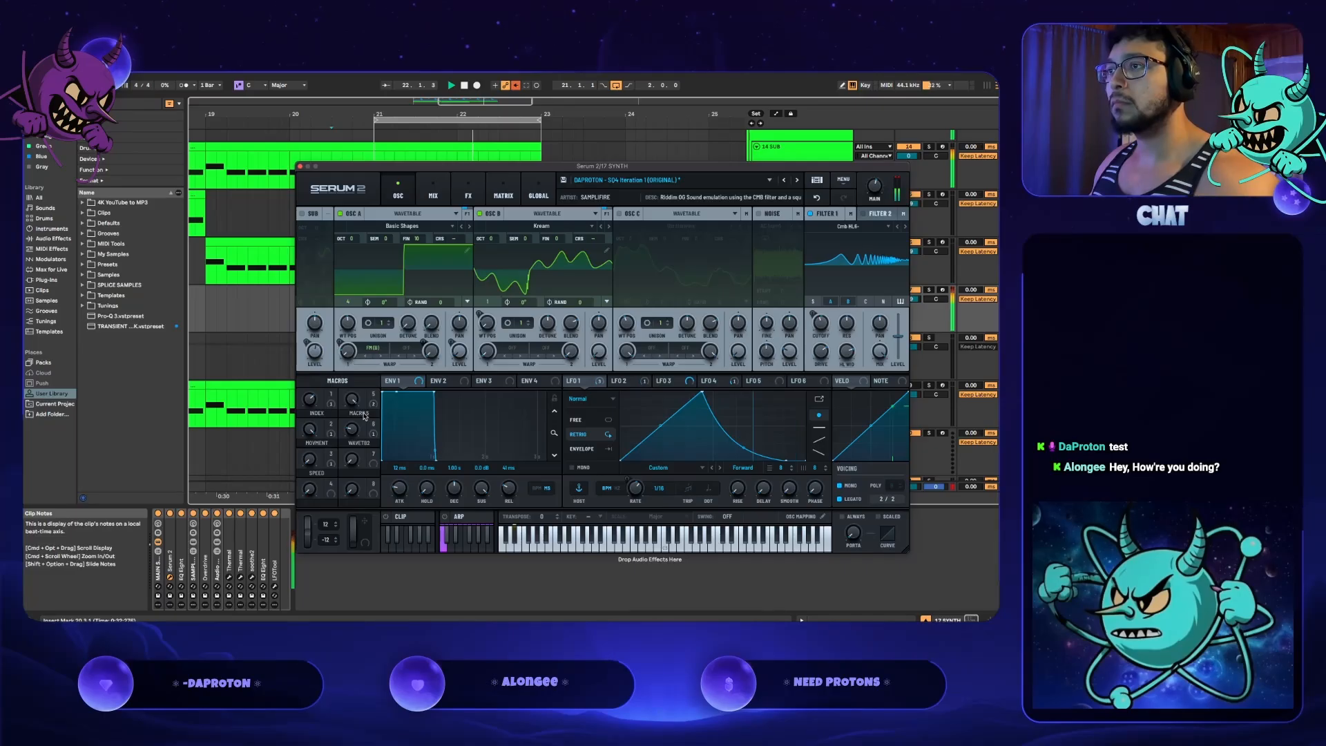
drag(569, 381, 340, 390)
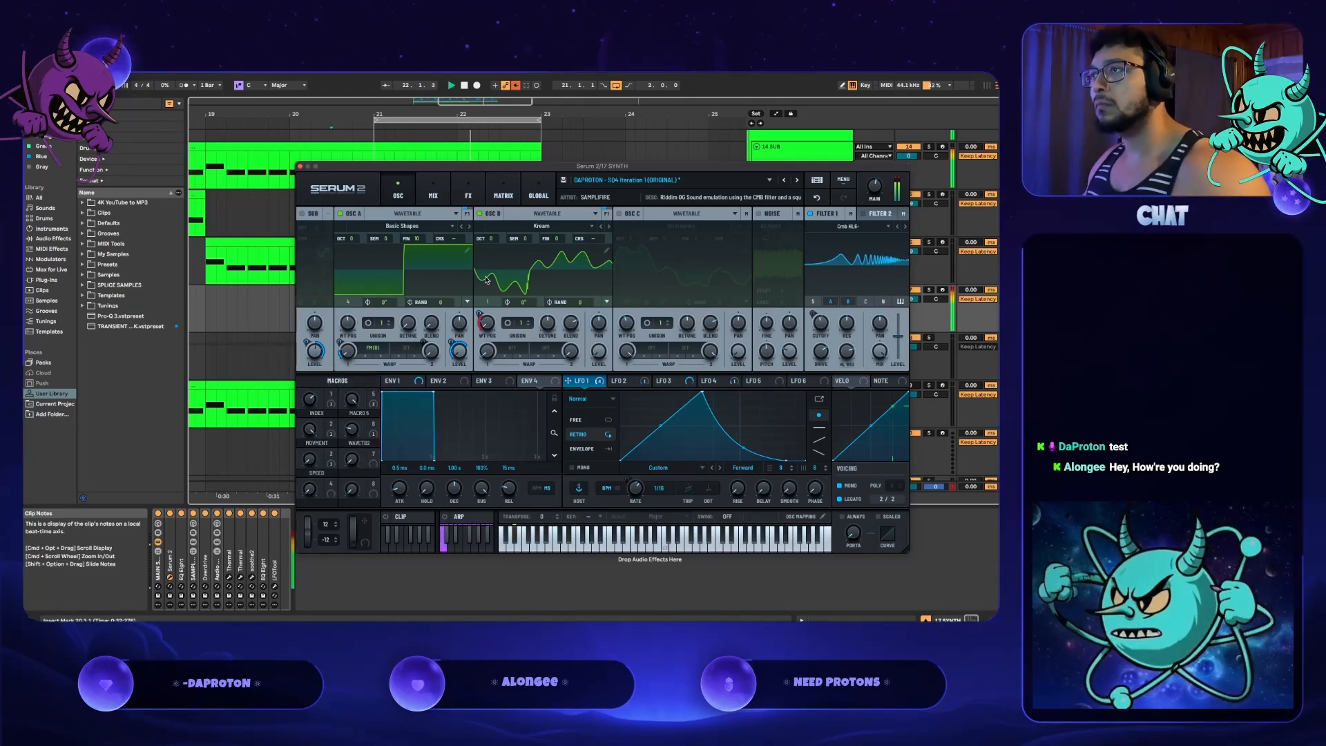
- Switch oscillator B to the Misfits wavetable and raise its wavetable position
click(606, 227)
click(607, 227)
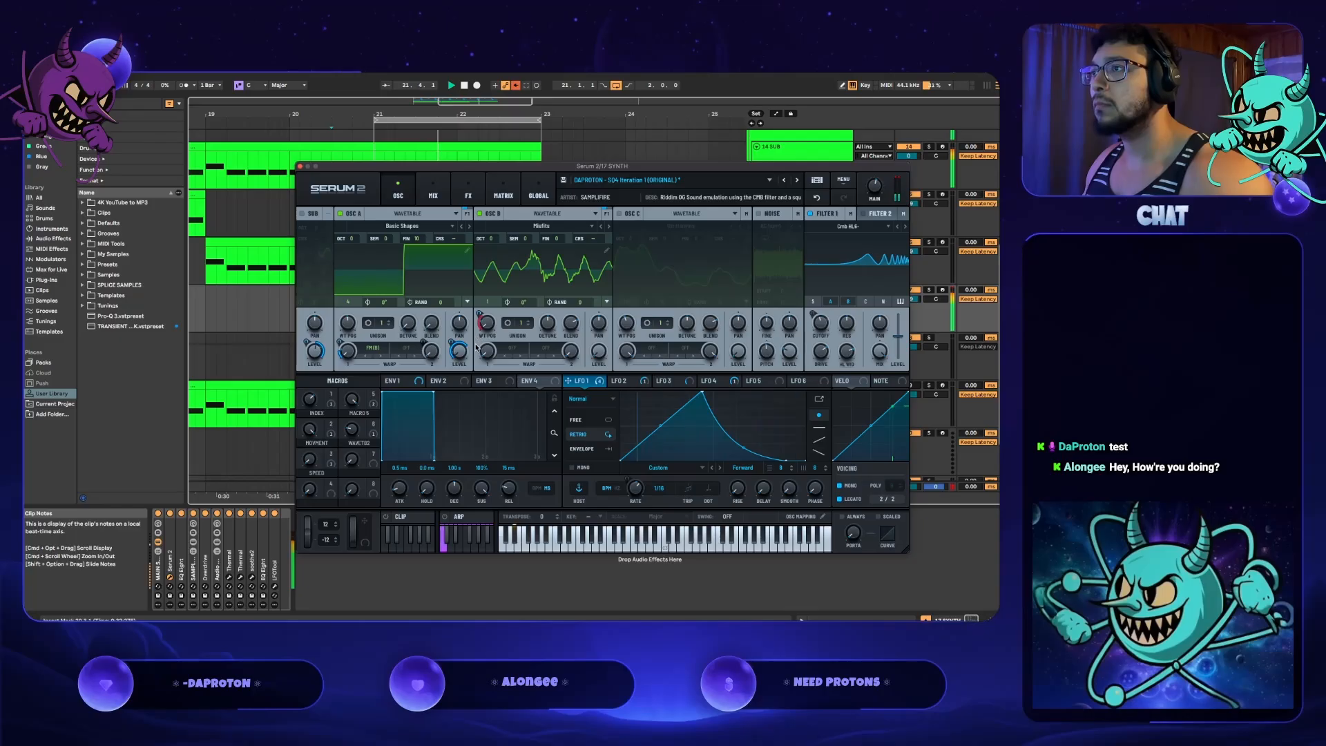
drag(486, 323, 502, 267)
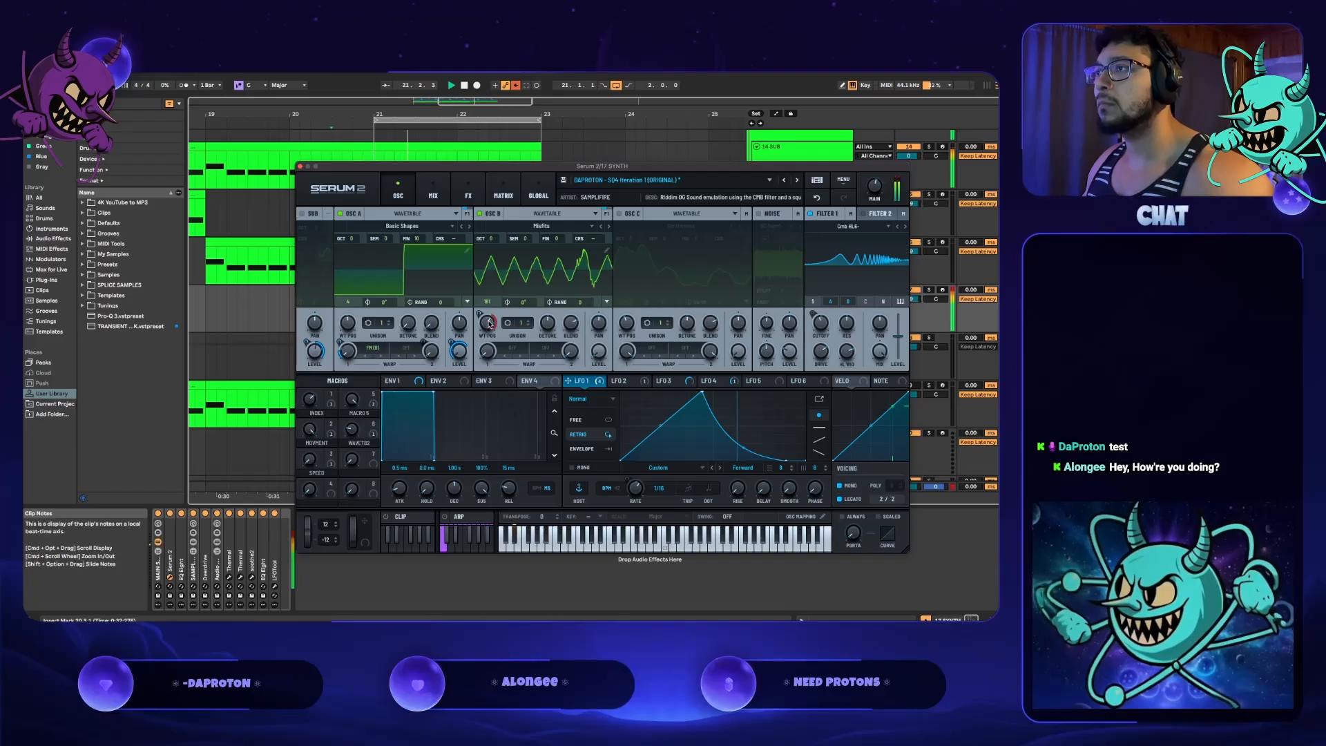
mouse_move(489, 323)
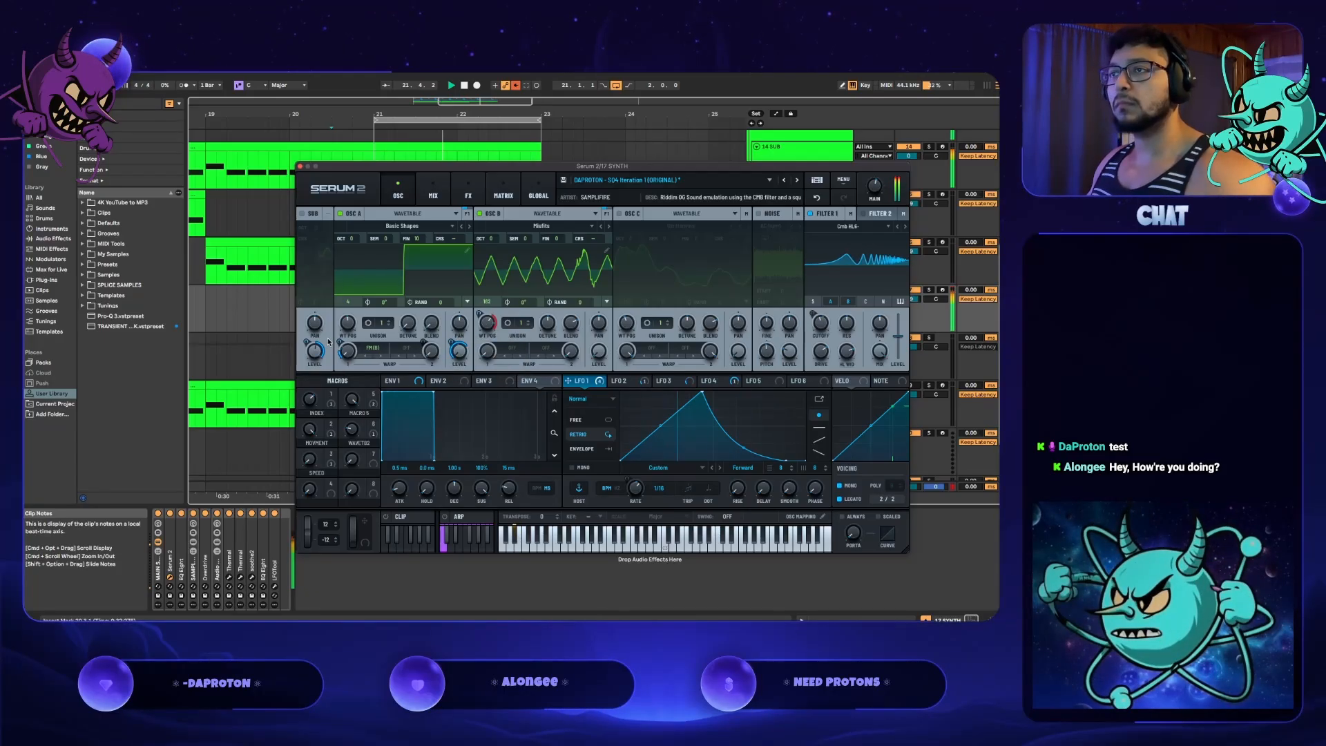
- Fine-tune LFO 1's modulation depth on oscillator A's warp, and change oscillator B's octave during playback
mouse_move(340, 340)
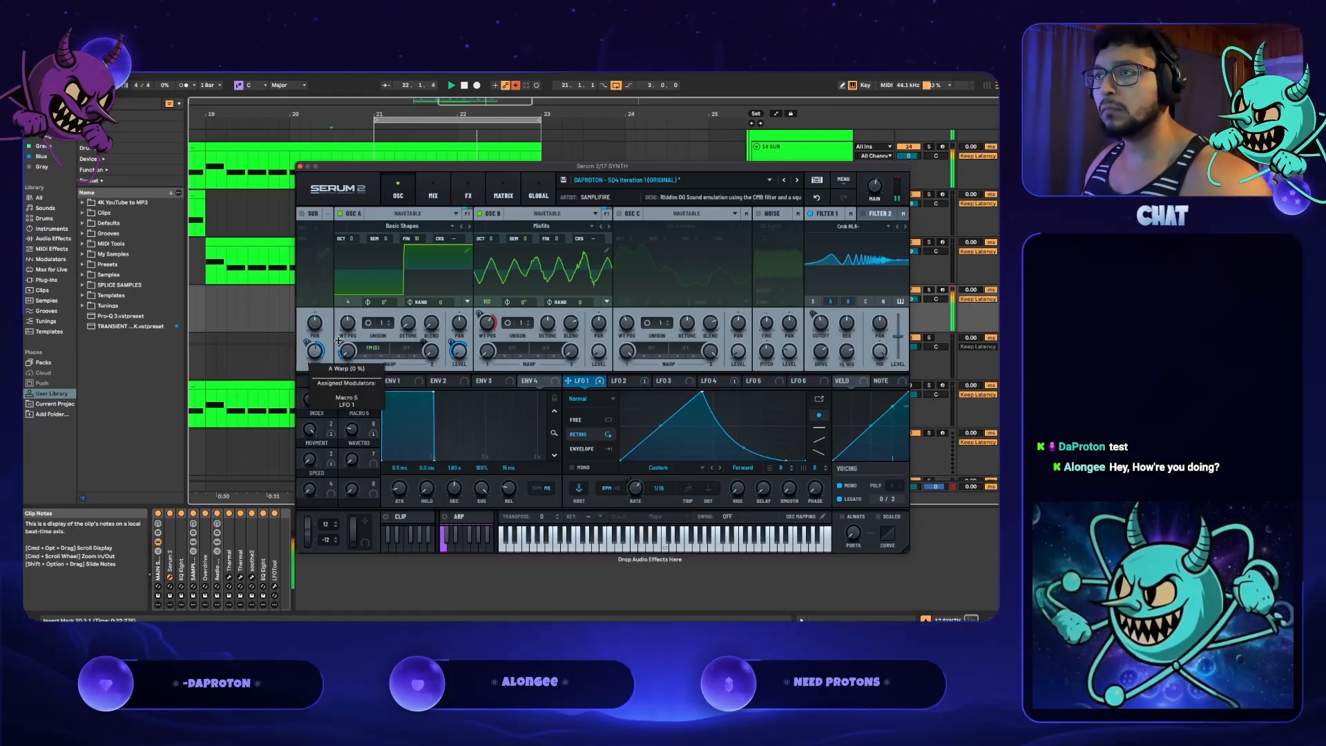
drag(340, 335, 340, 341)
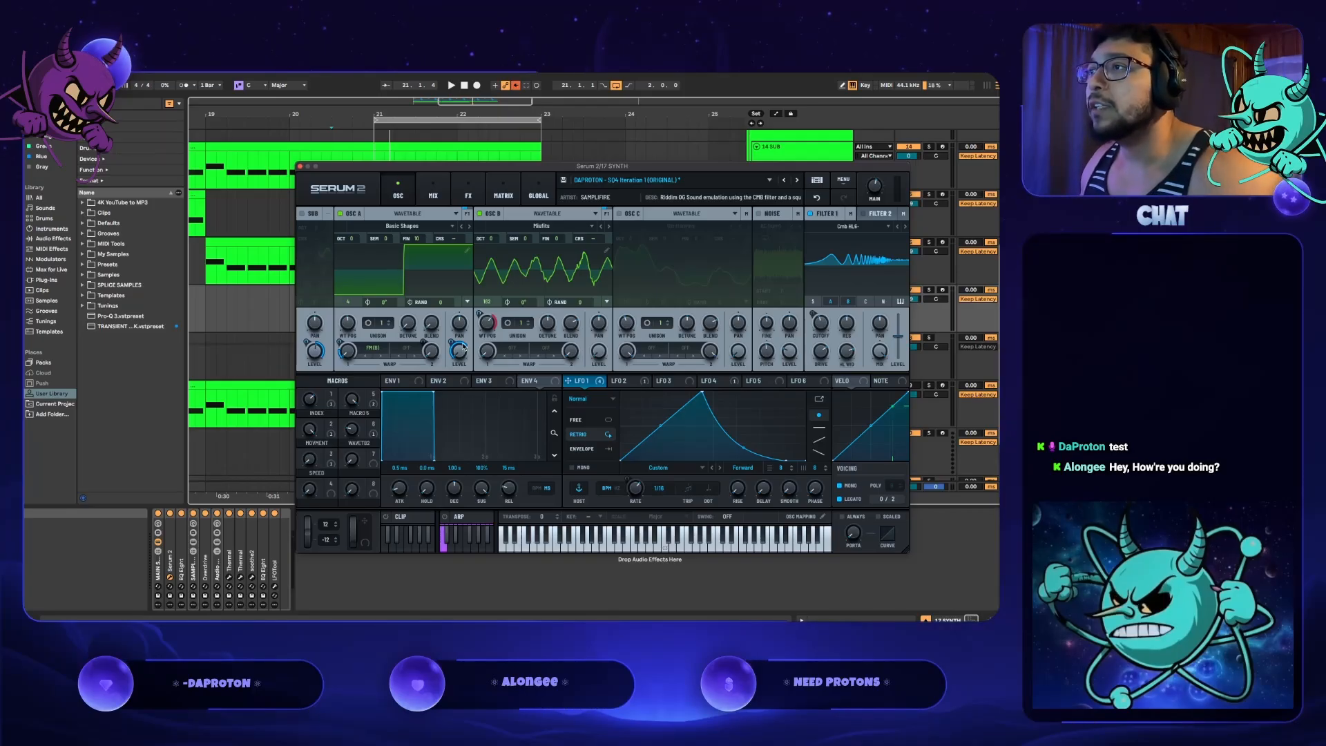
key(space)
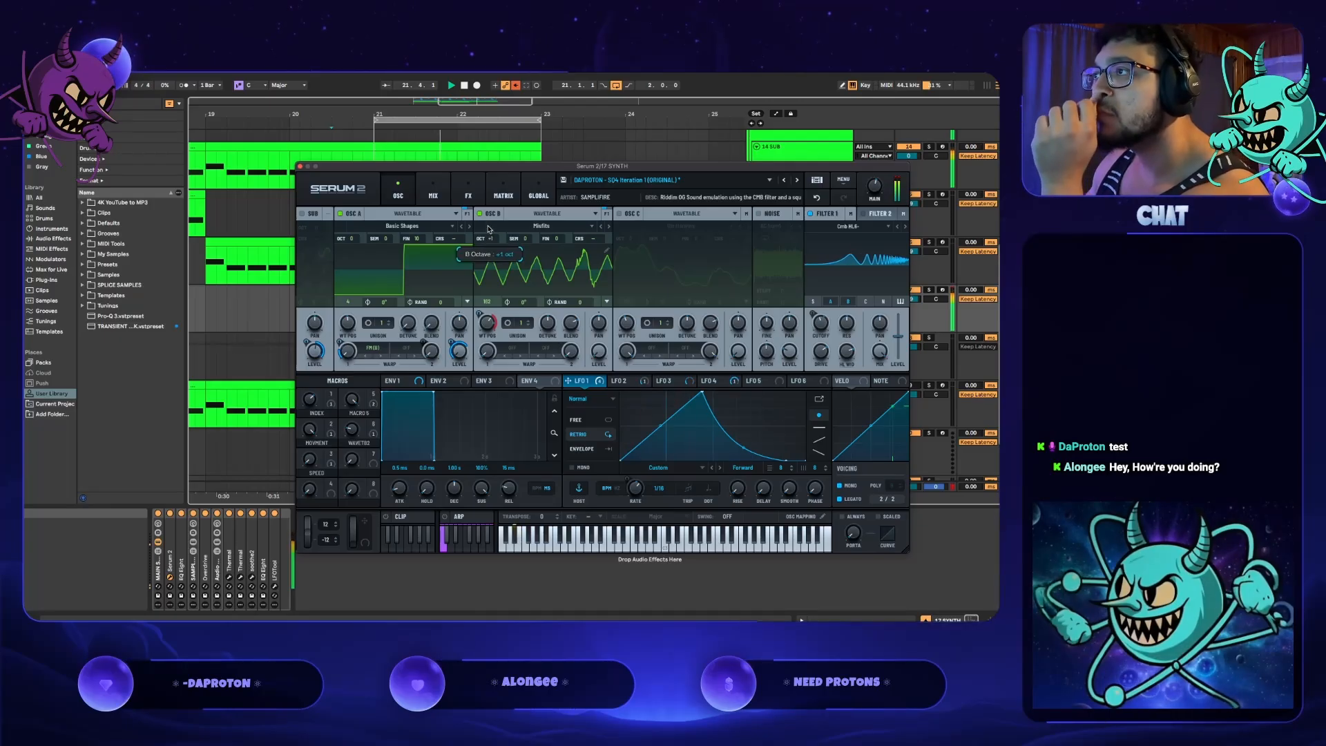
drag(489, 220, 487, 200)
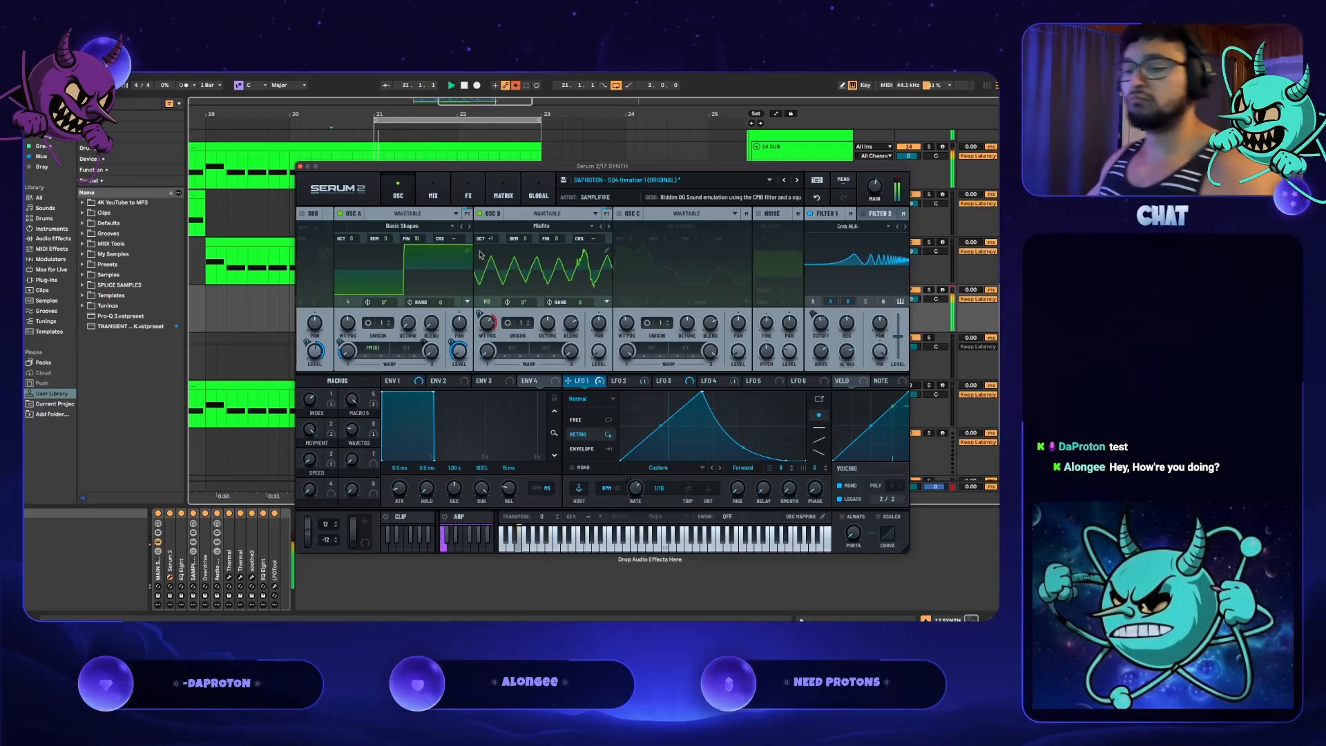
- Close Serum 2 and check the playing loop's spectrum in the Main track's SPAN analyzer
click(299, 166)
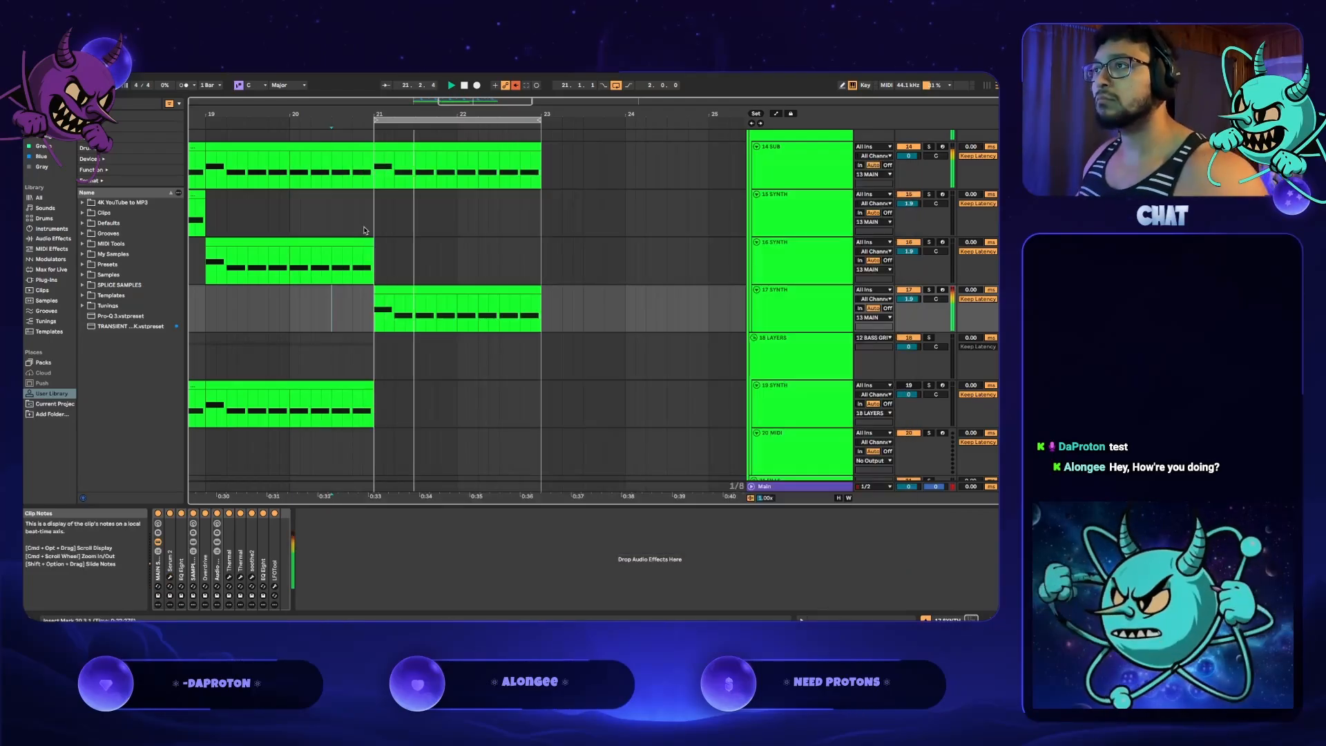
click(794, 474)
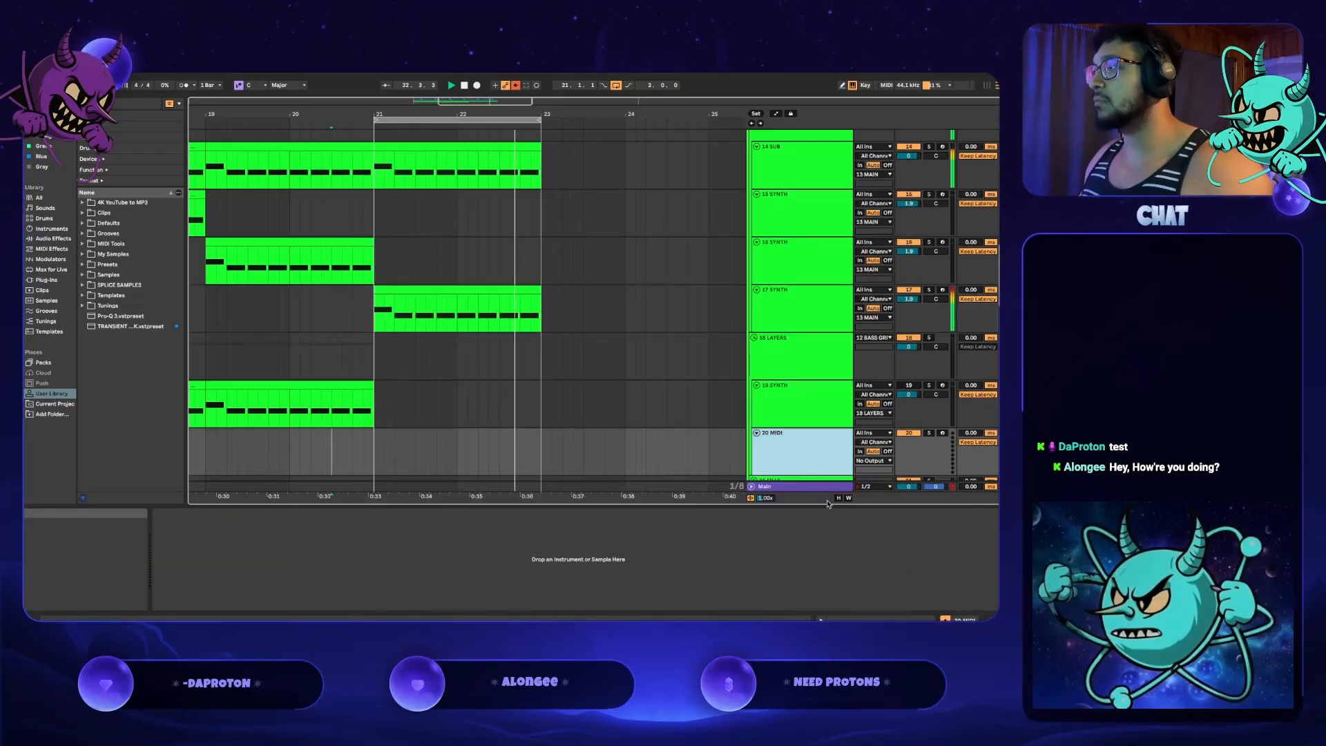
click(802, 487)
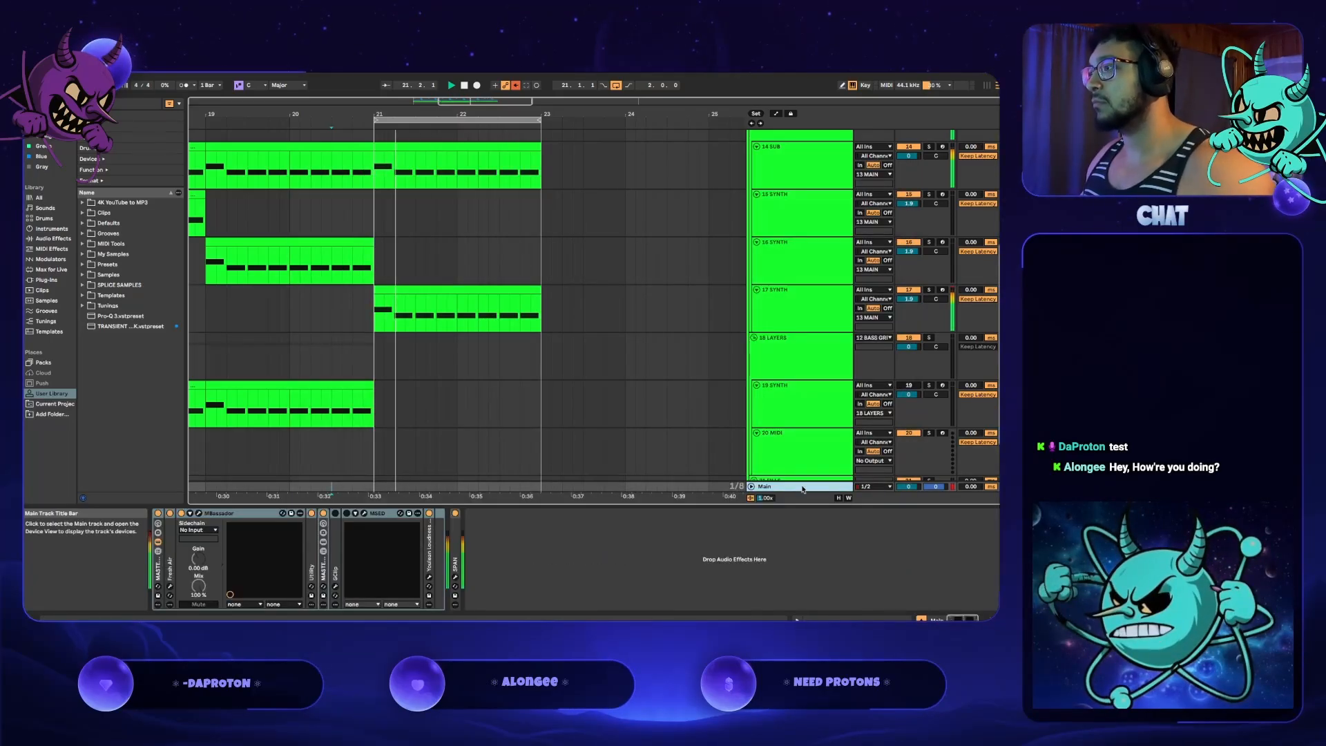
click(456, 578)
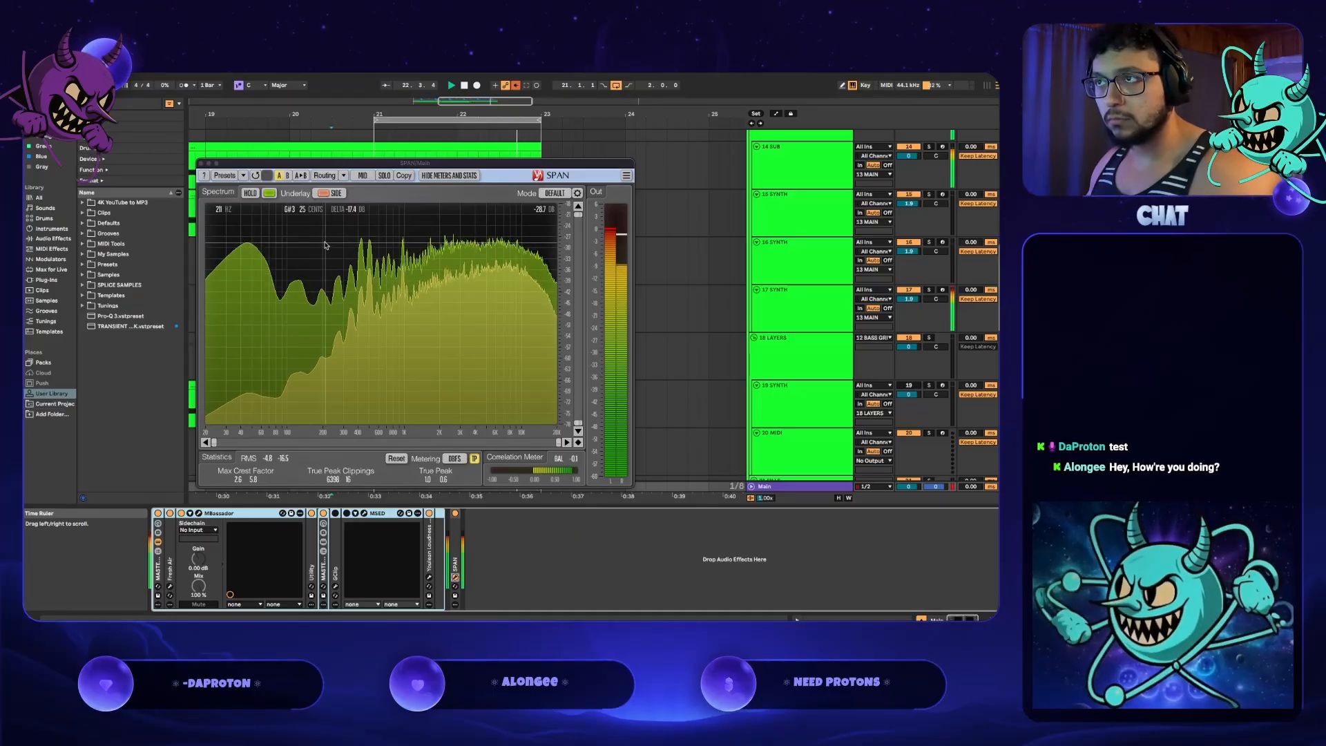
click(793, 277)
- Reopen the 17 SYNTH track's Serum 2 effects and lower the Q of the equalizer's low band
click(789, 312)
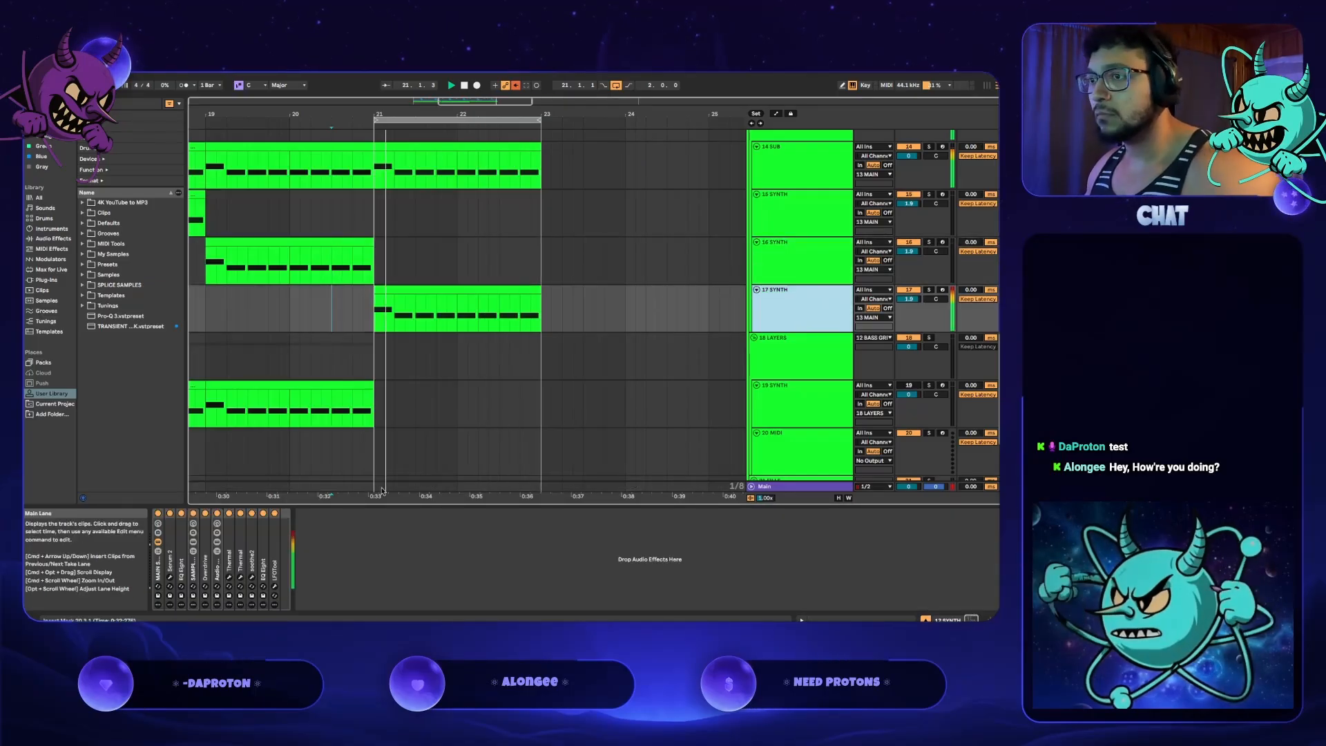
click(170, 577)
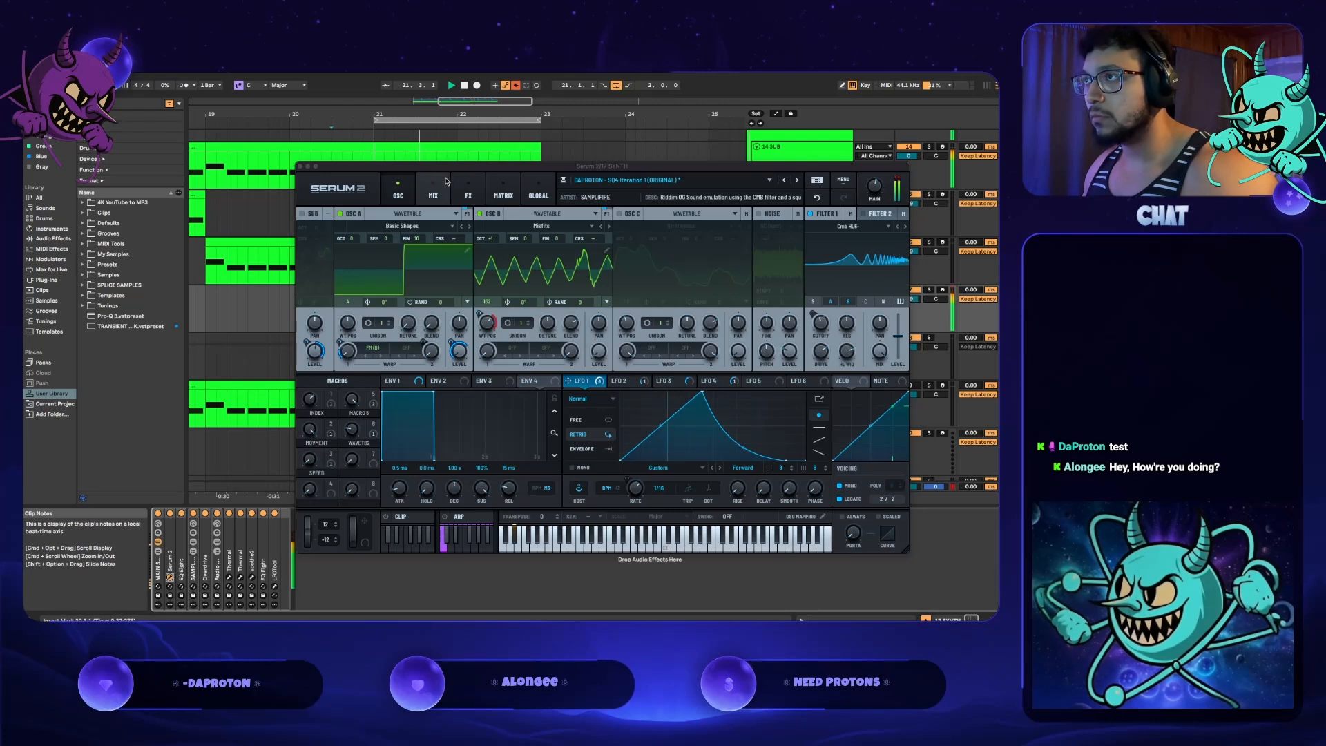
click(468, 192)
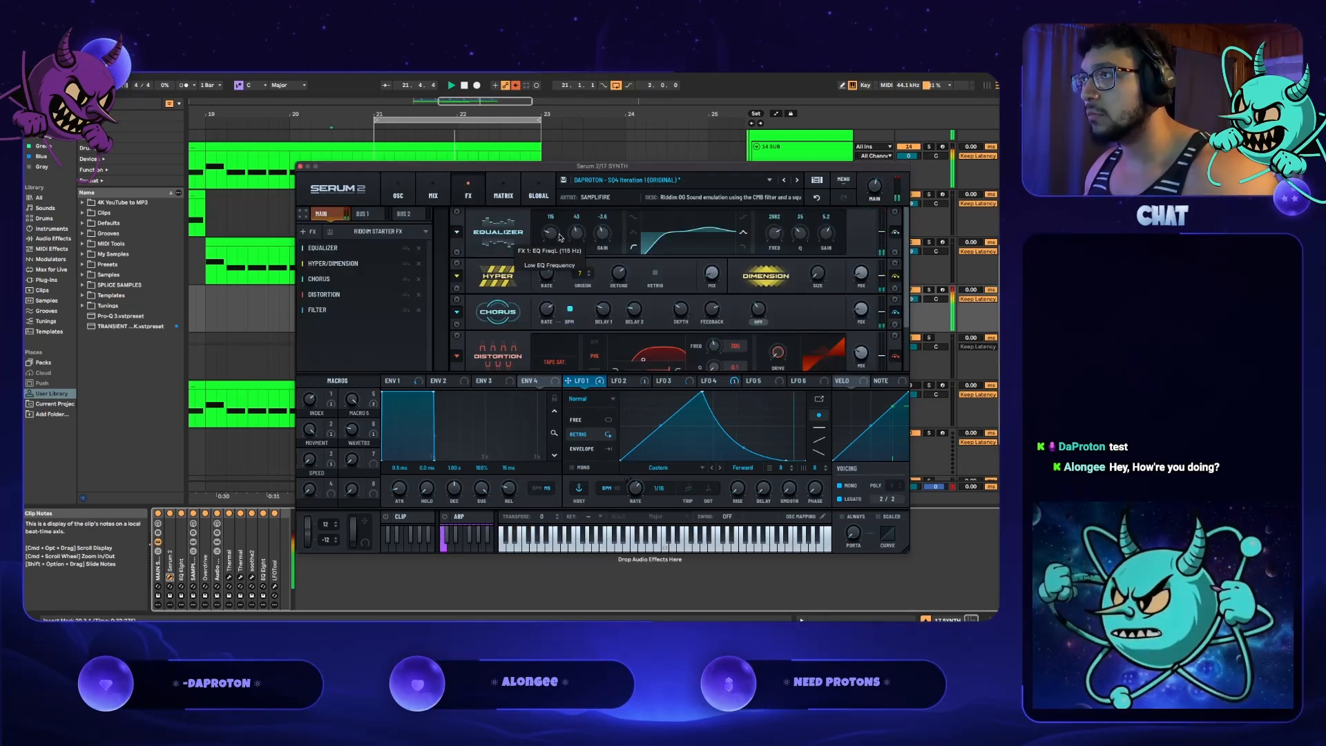
drag(577, 237, 578, 250)
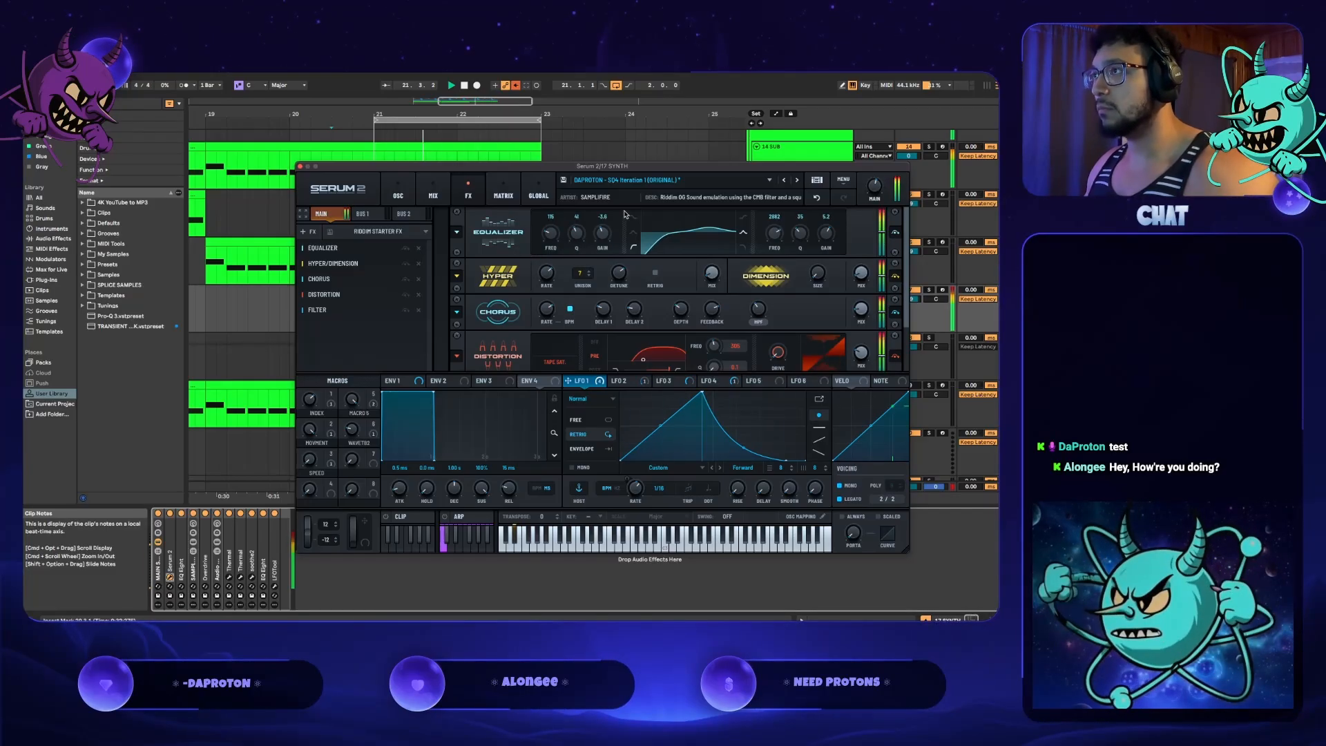
click(301, 167)
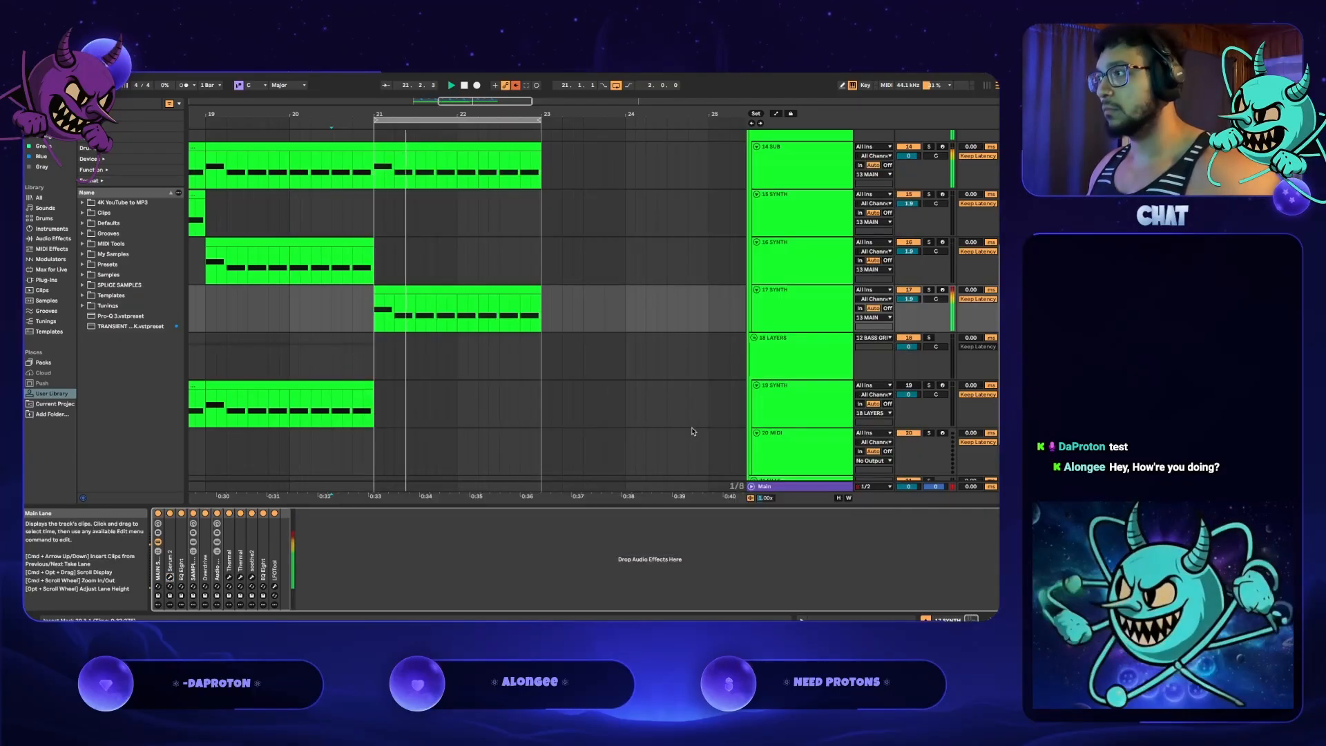
- Recheck the Main track's spectrum in SPAN, and reopen the 17 SYNTH track's Serum 2 effects to review the distortion
click(797, 487)
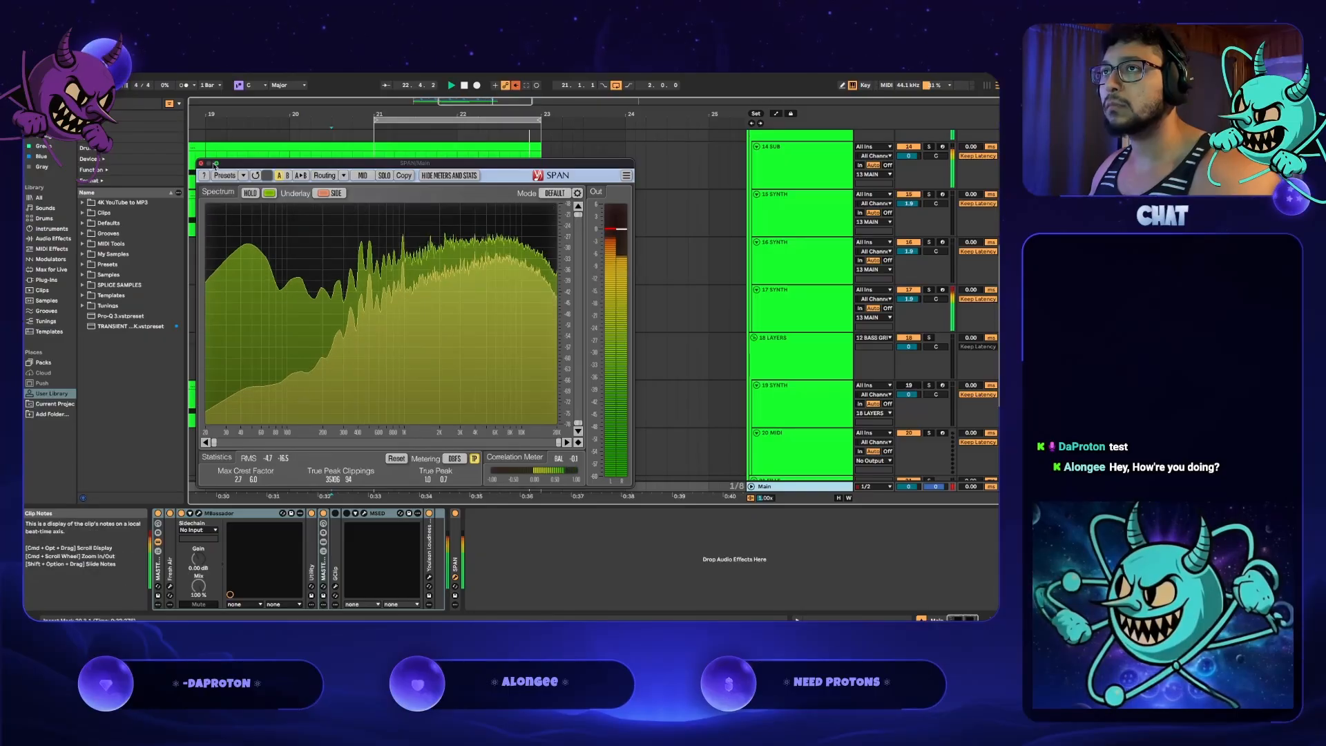
click(215, 165)
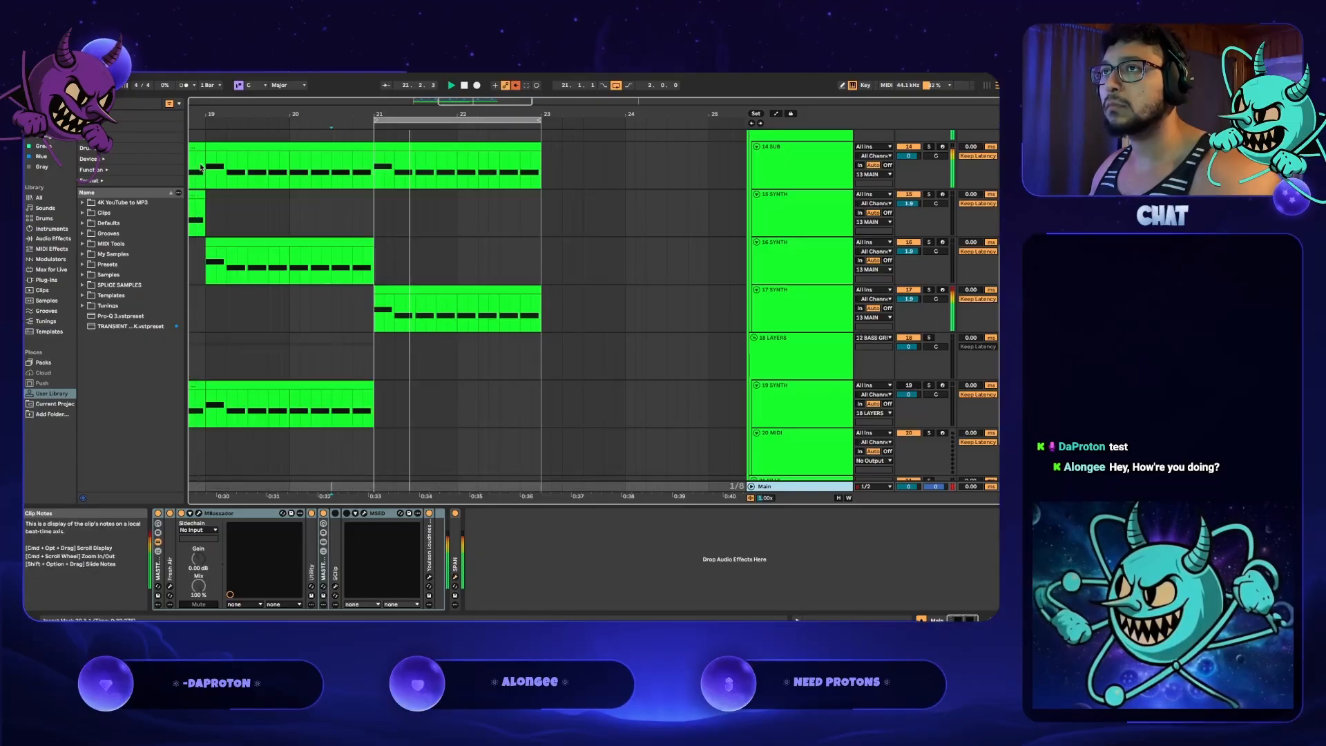
click(769, 328)
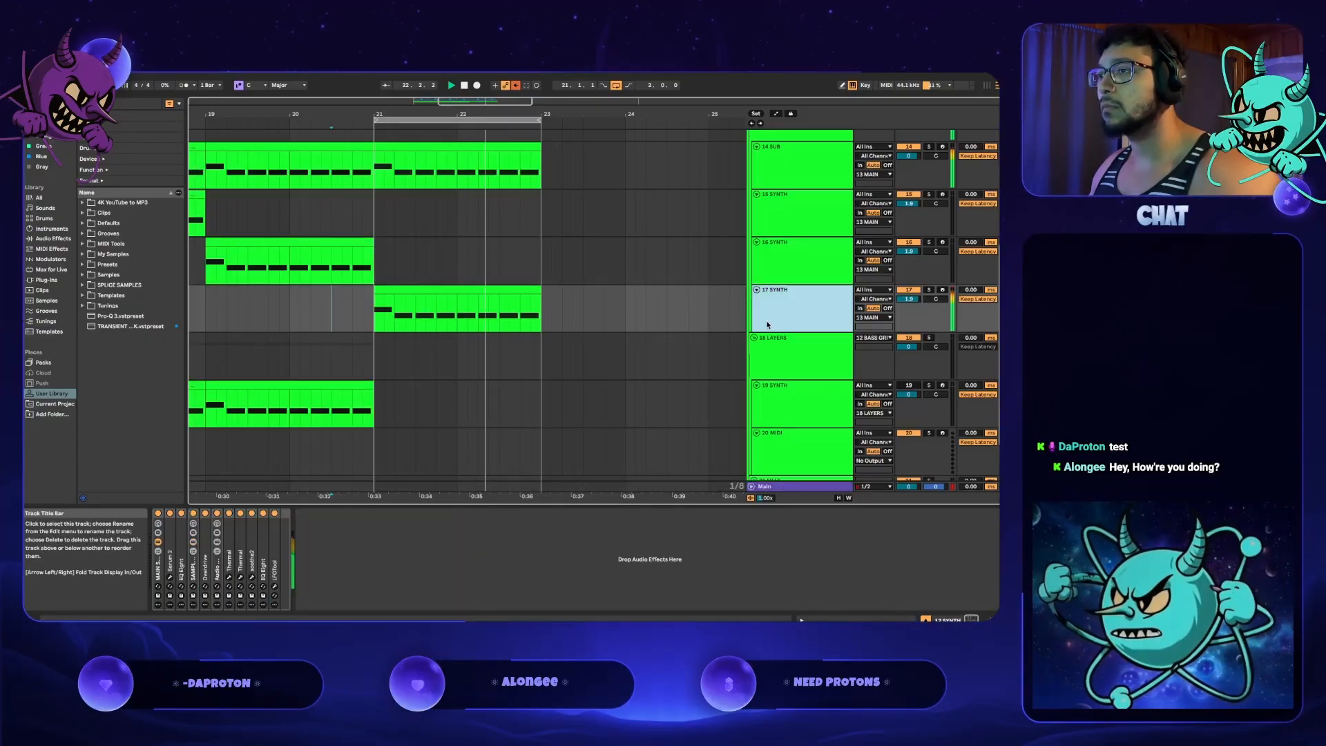
click(169, 577)
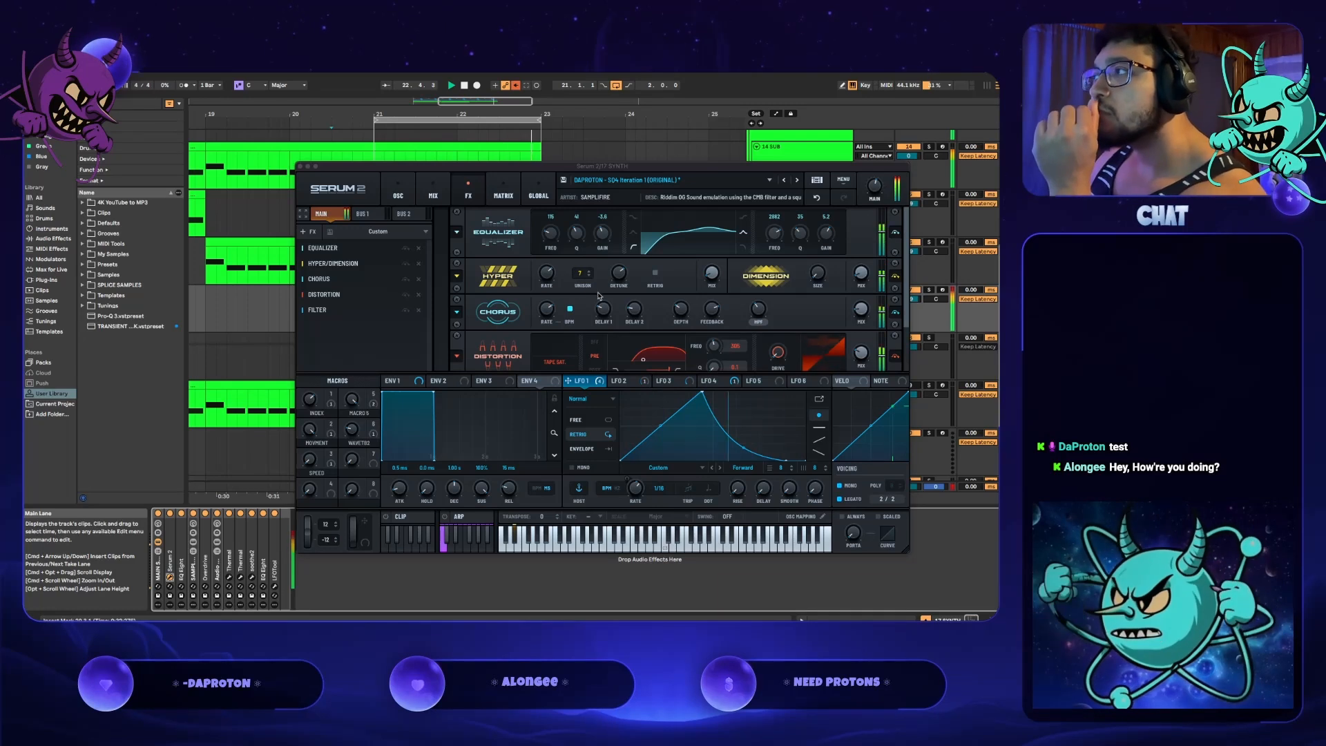
scroll(807, 313, down, 3)
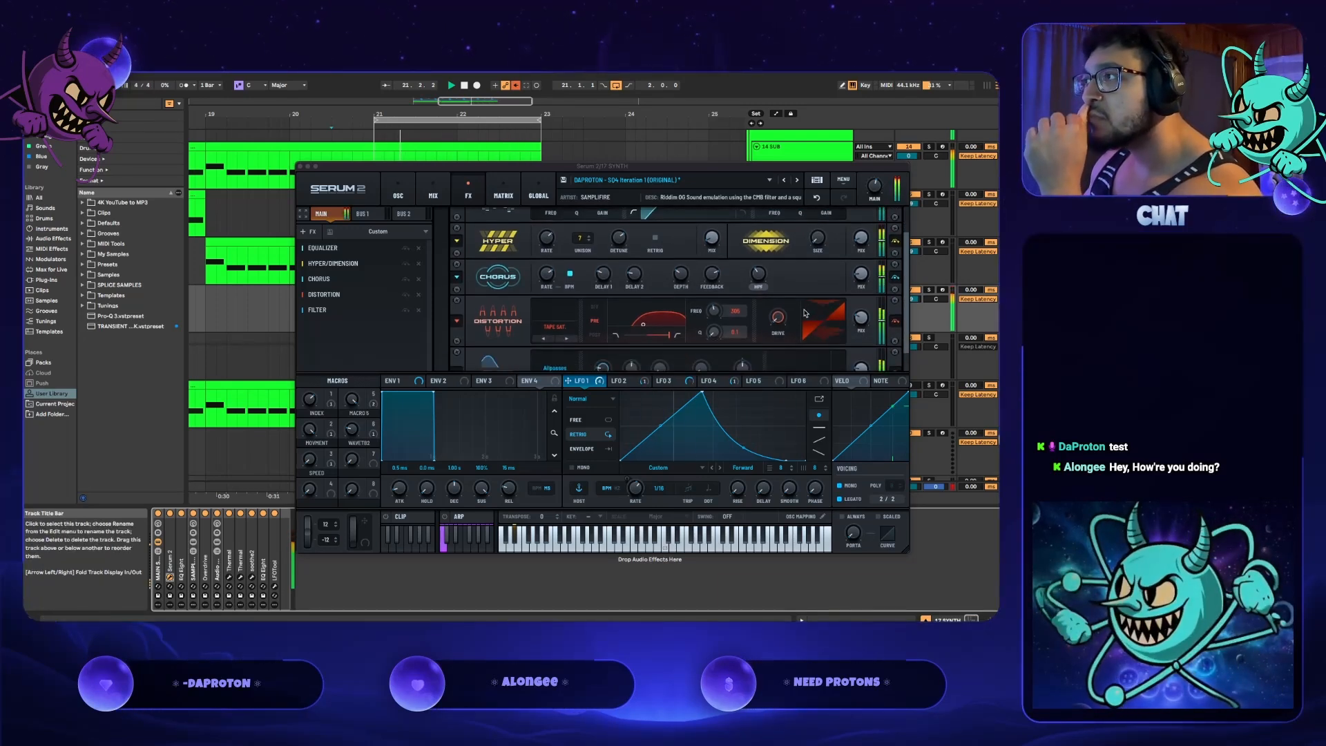
- Add a second Equalizer to Serum 2's main effects chain and place it directly after the first equalizer
scroll(738, 345, down, 2)
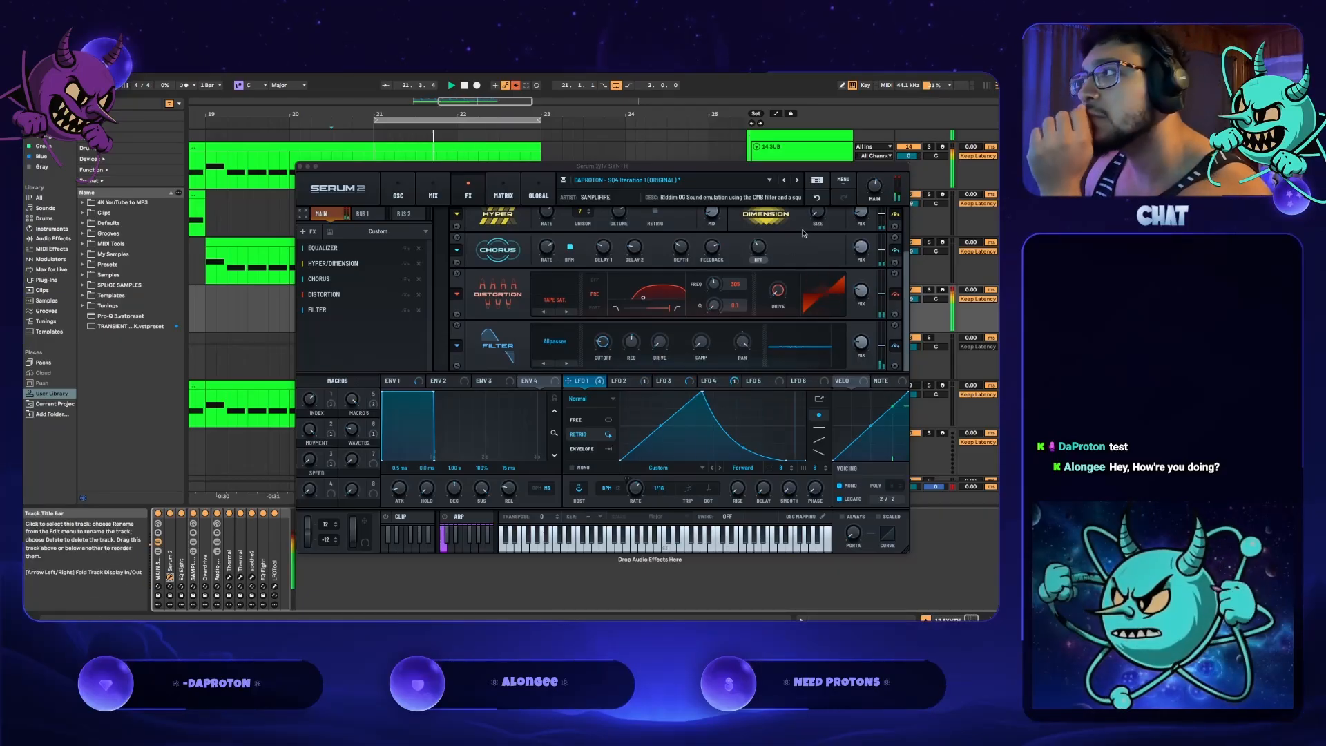
scroll(811, 242, up, 4)
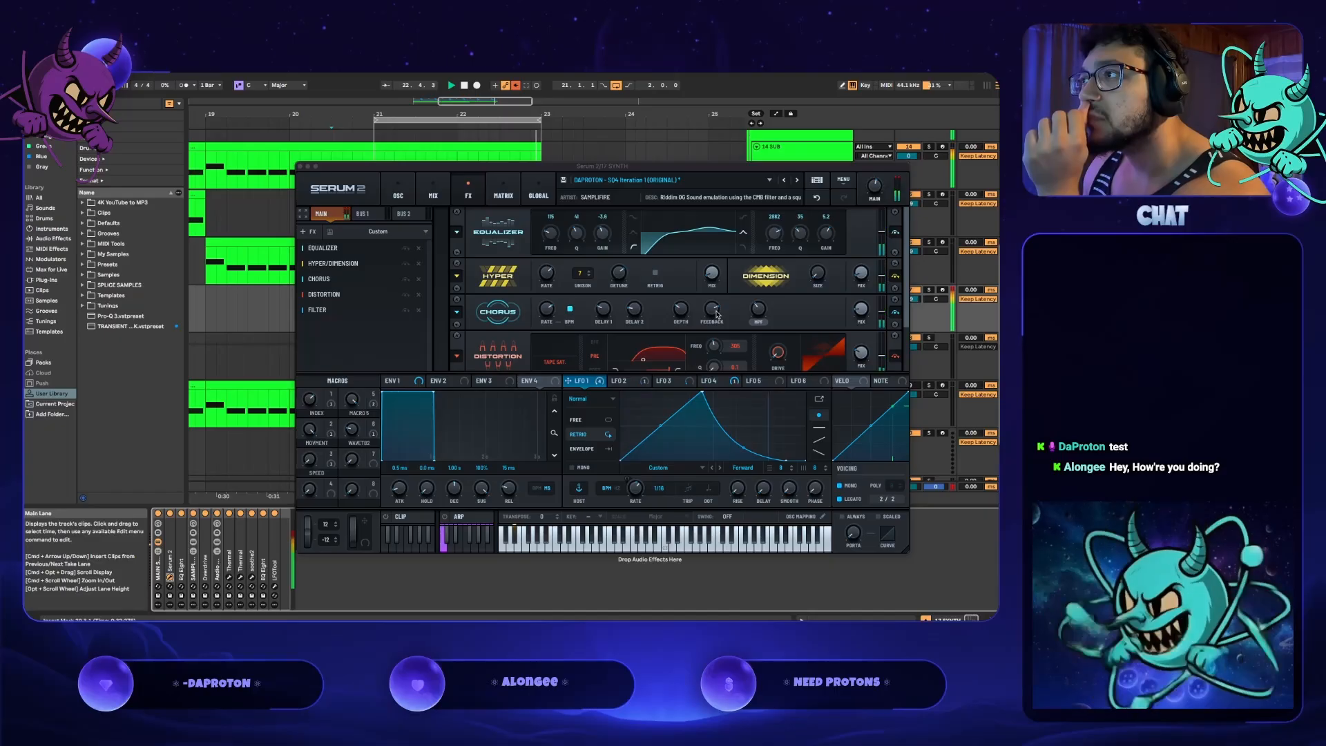
click(310, 234)
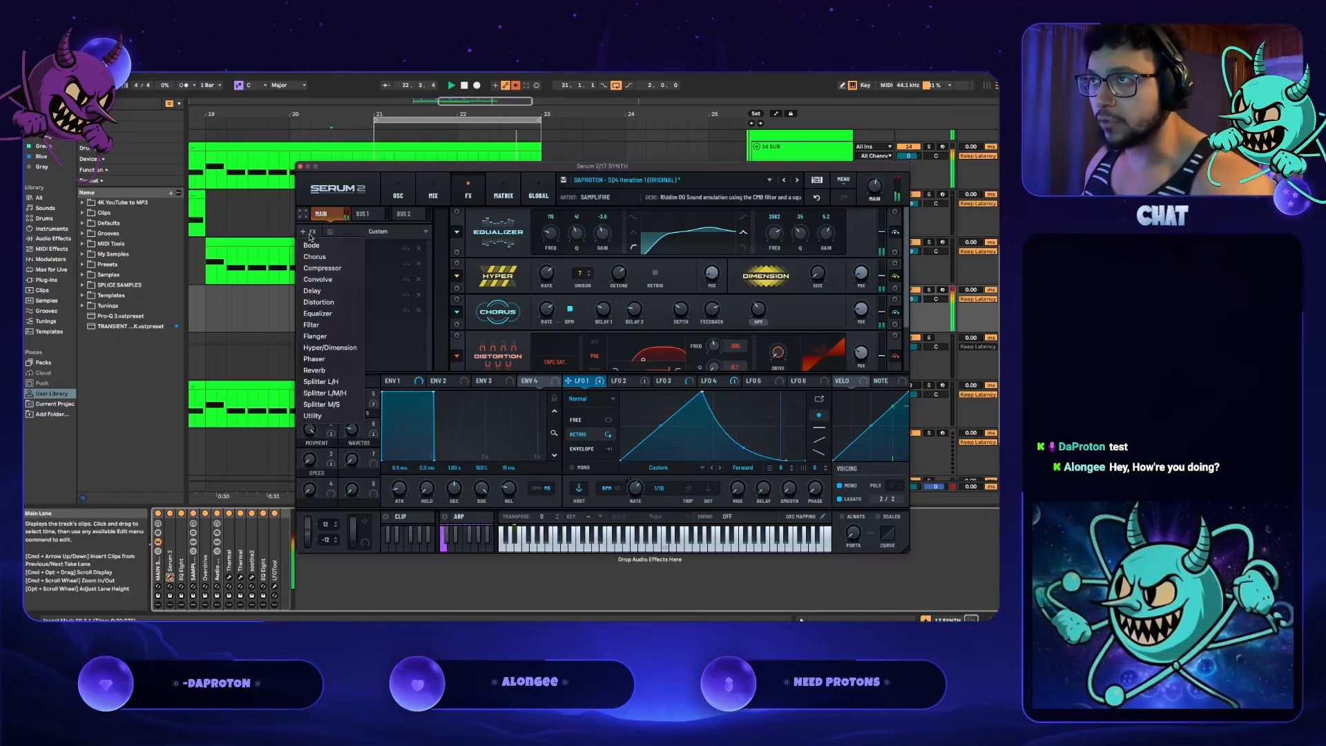
click(314, 314)
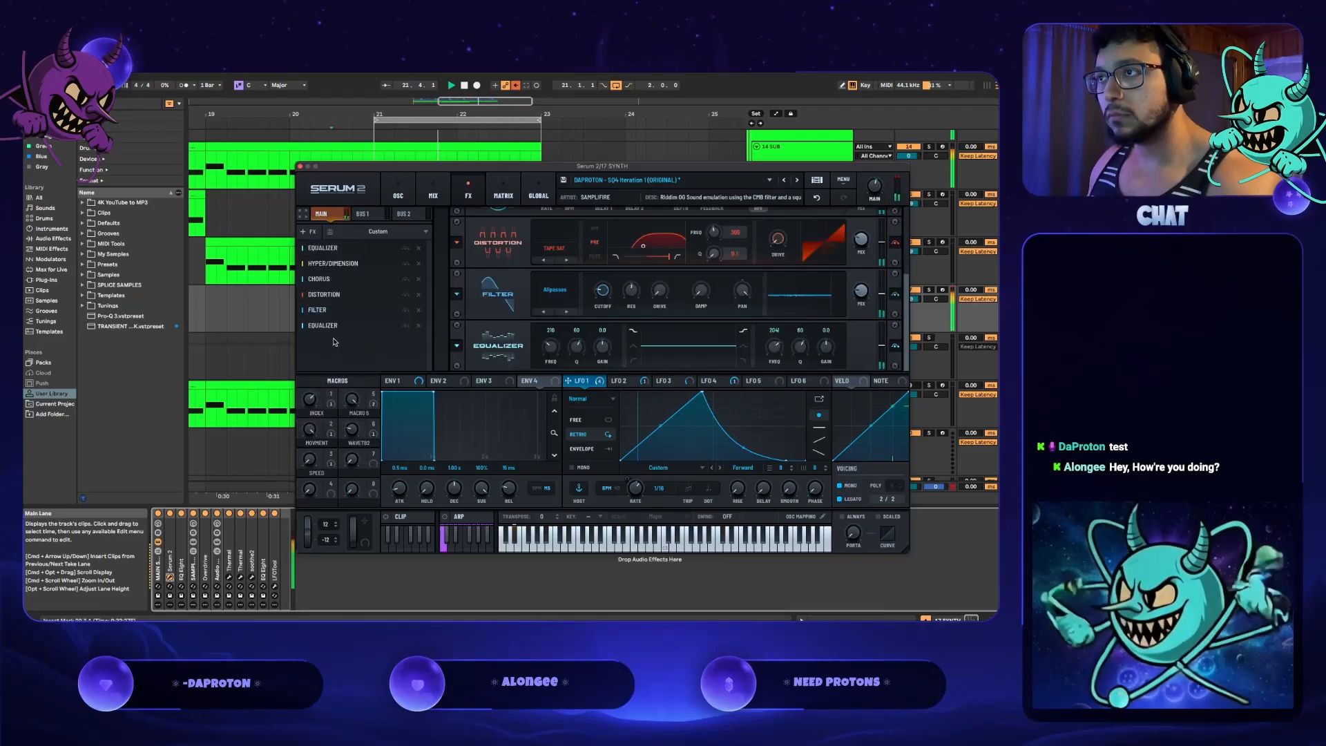
drag(332, 331, 332, 265)
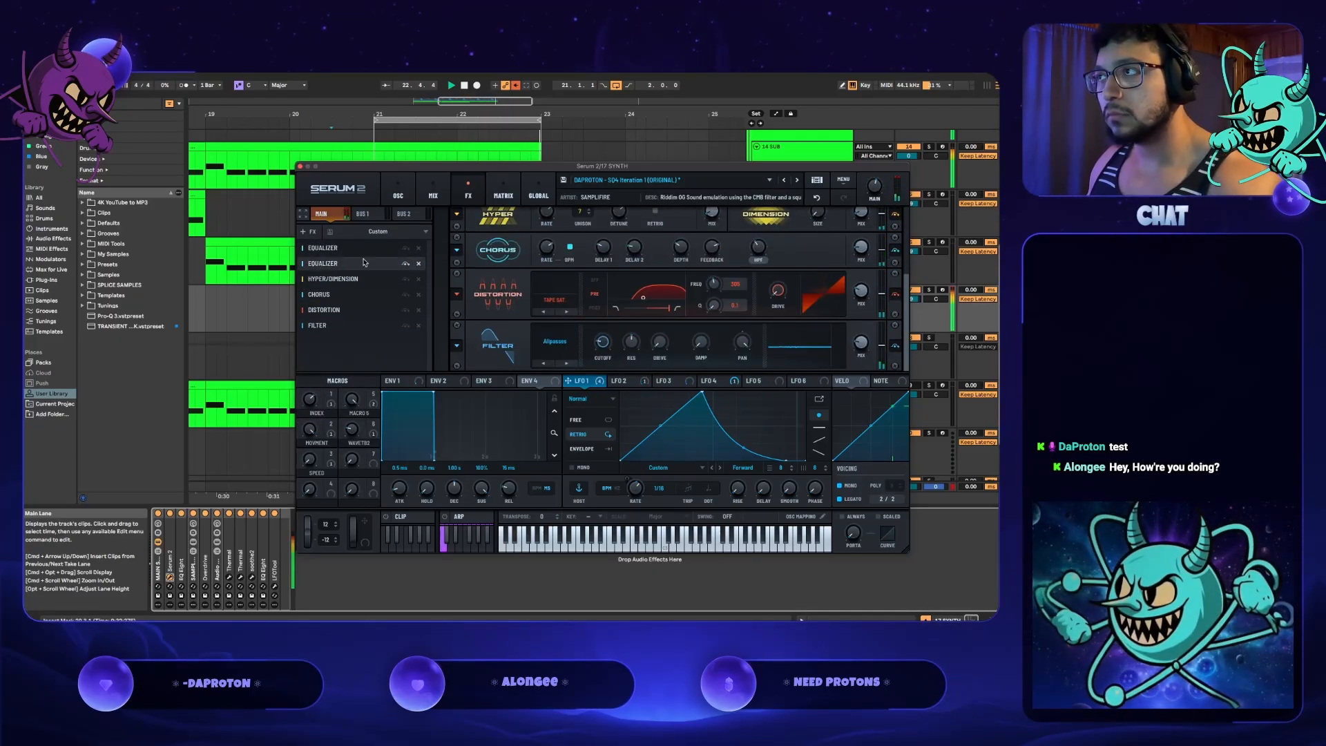
scroll(532, 266, up, 3)
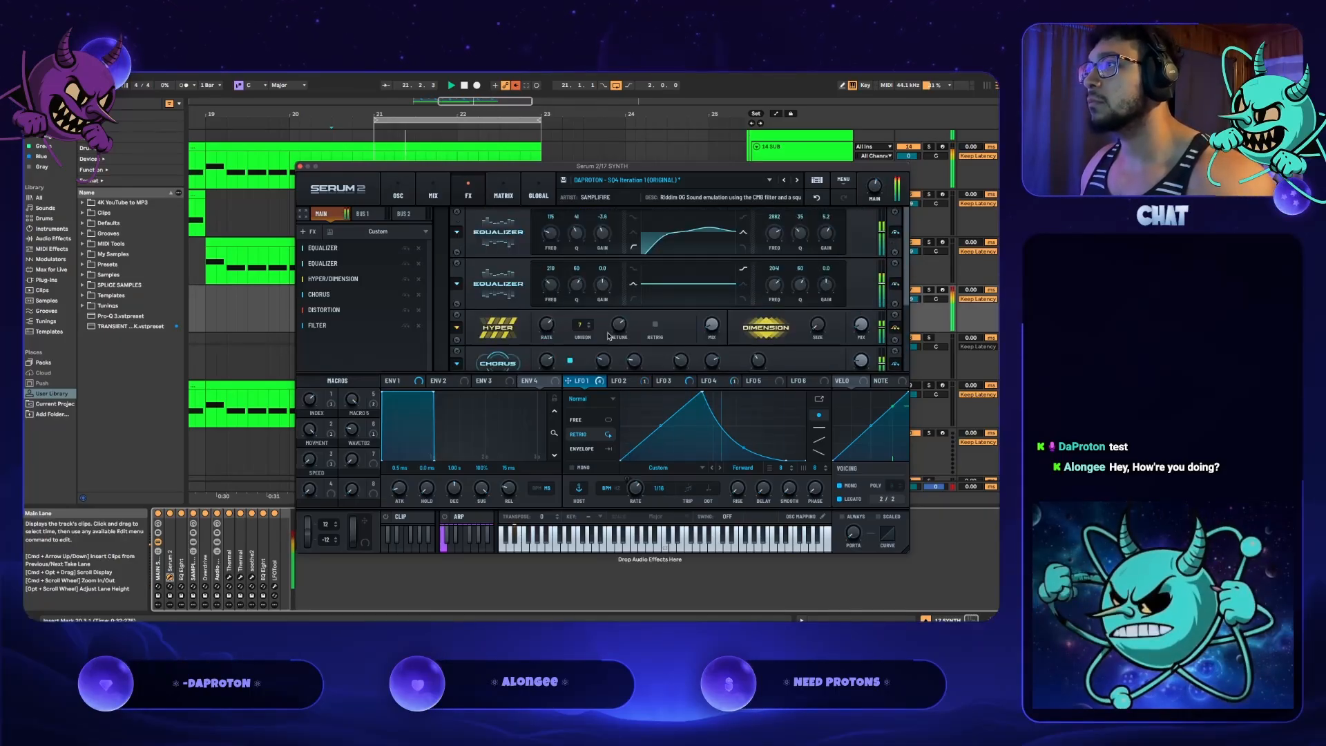
- Shape the second equalizer's low band by tuning its frequency, cutting its gain to about -7.1 and setting its Q to 47
drag(552, 286, 557, 251)
drag(600, 290, 605, 352)
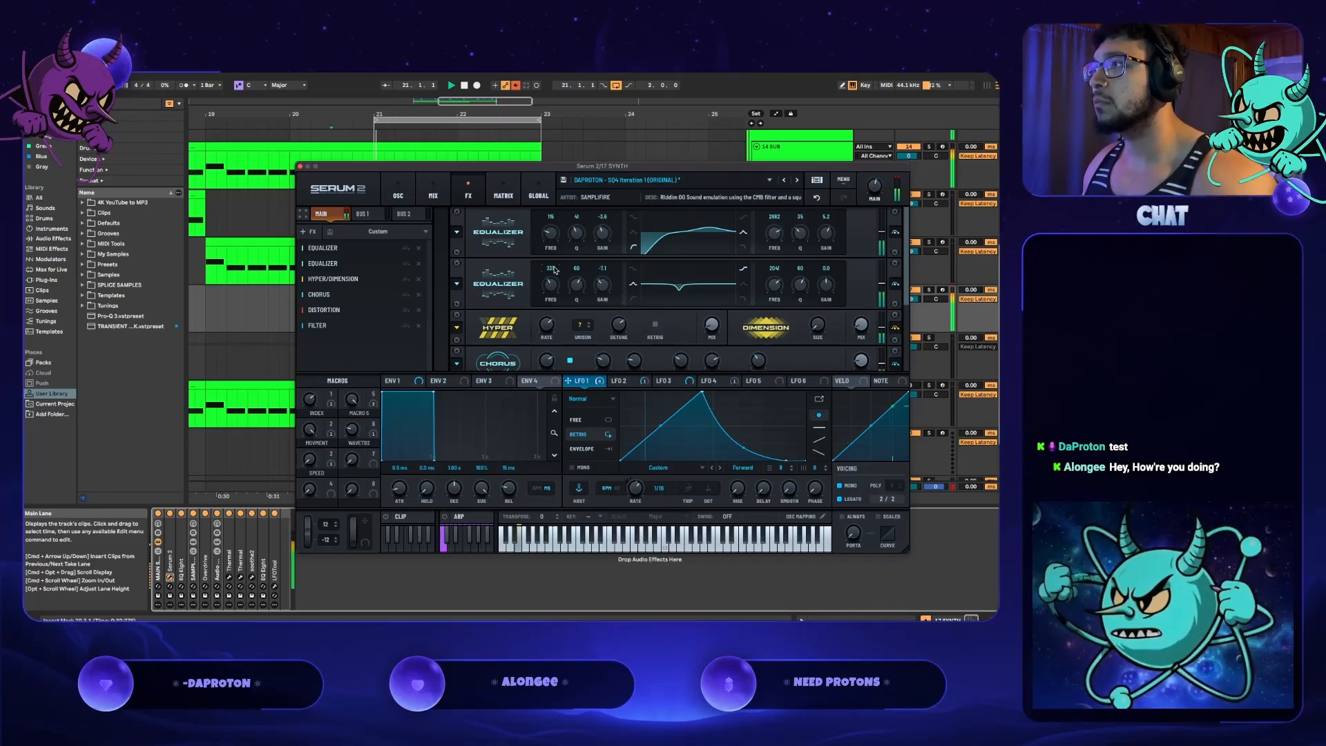
drag(565, 283, 558, 309)
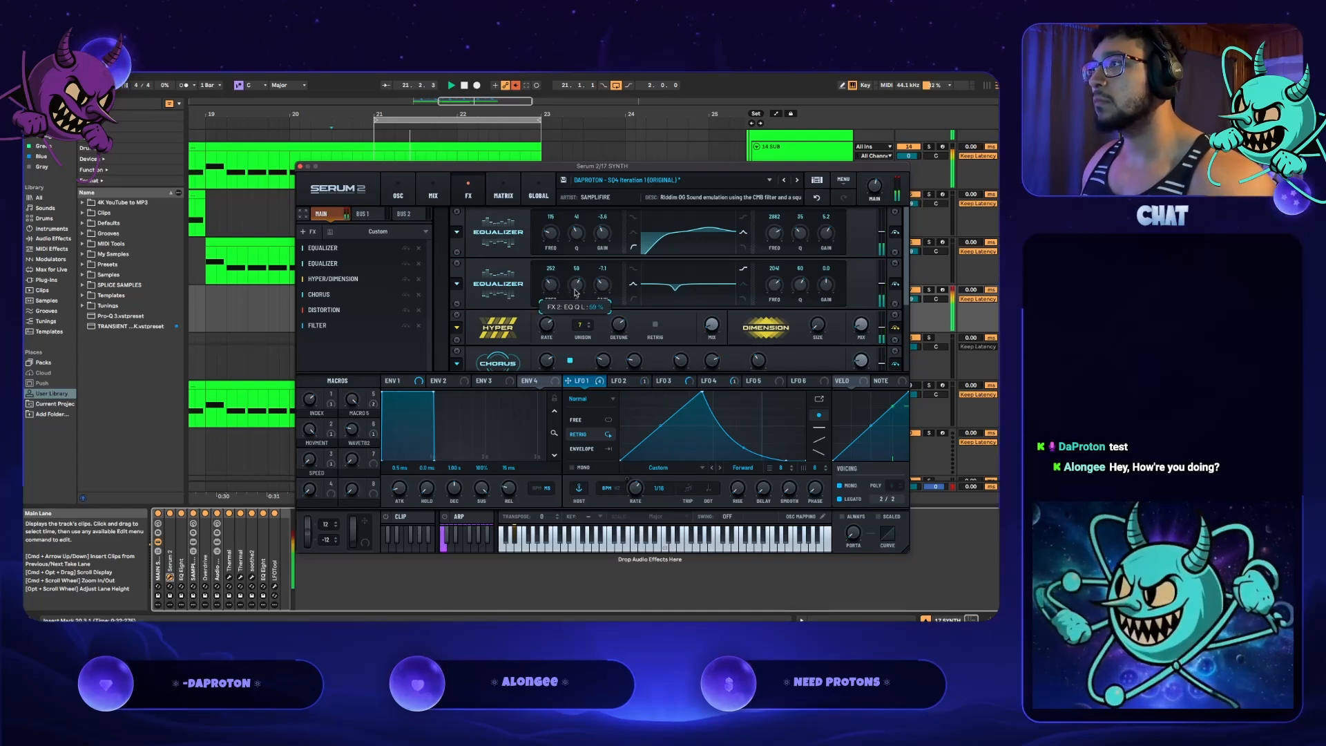
drag(572, 332, 572, 337)
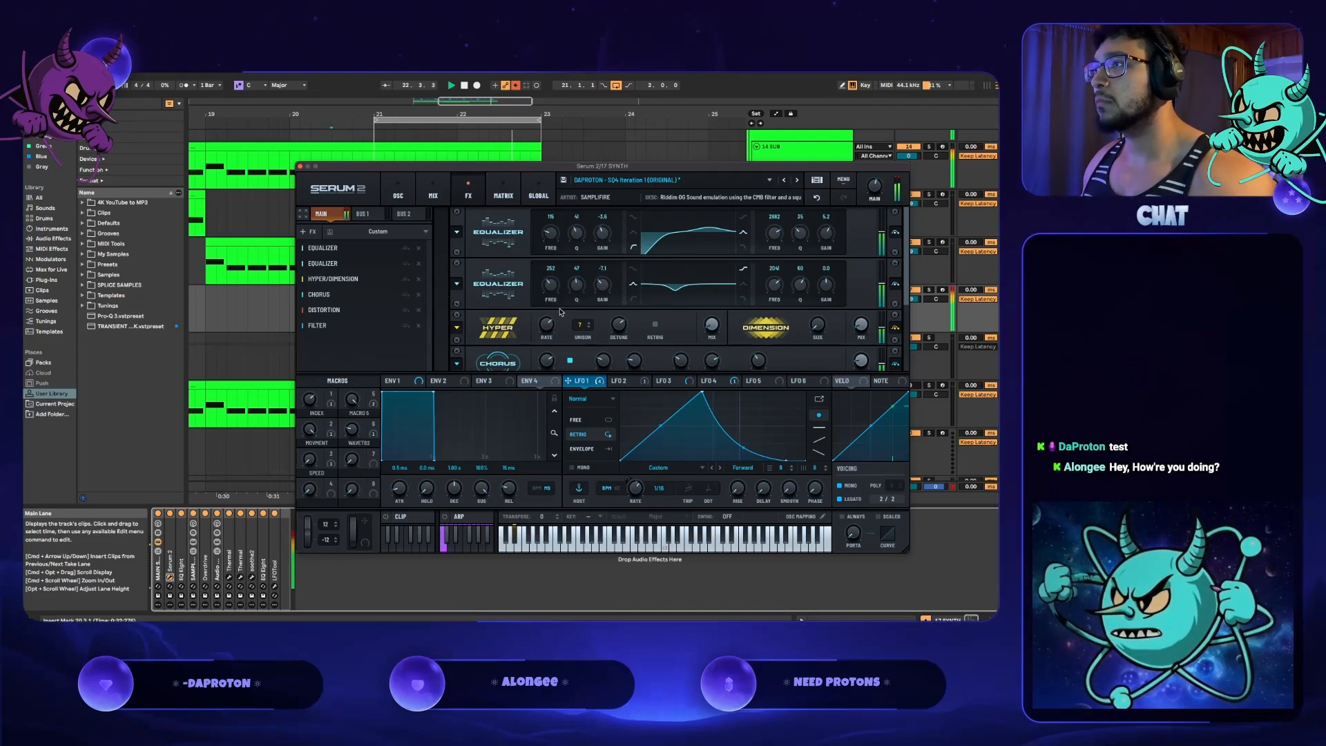
scroll(553, 289, up, 1)
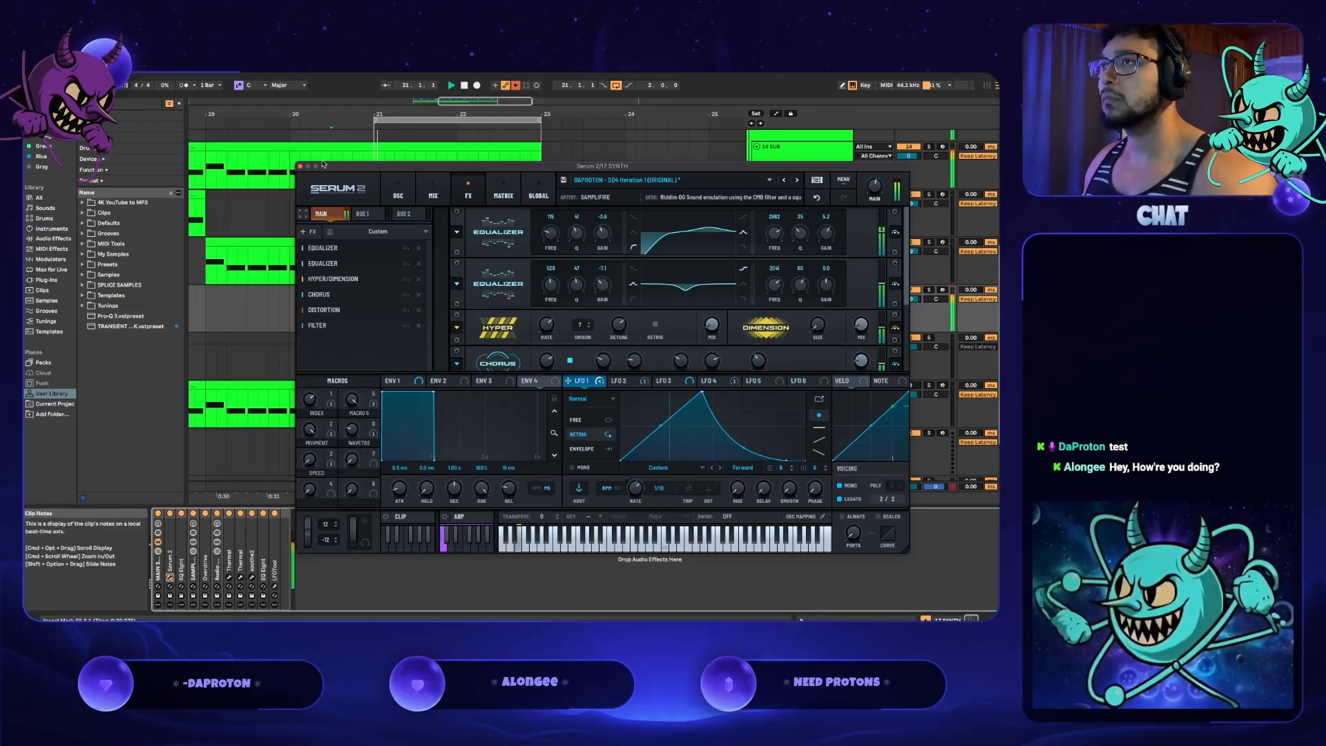
- Move the Serum 2 window aside and check the playing loop's spectrum in the Main track's SPAN analyzer
drag(339, 166, 162, 120)
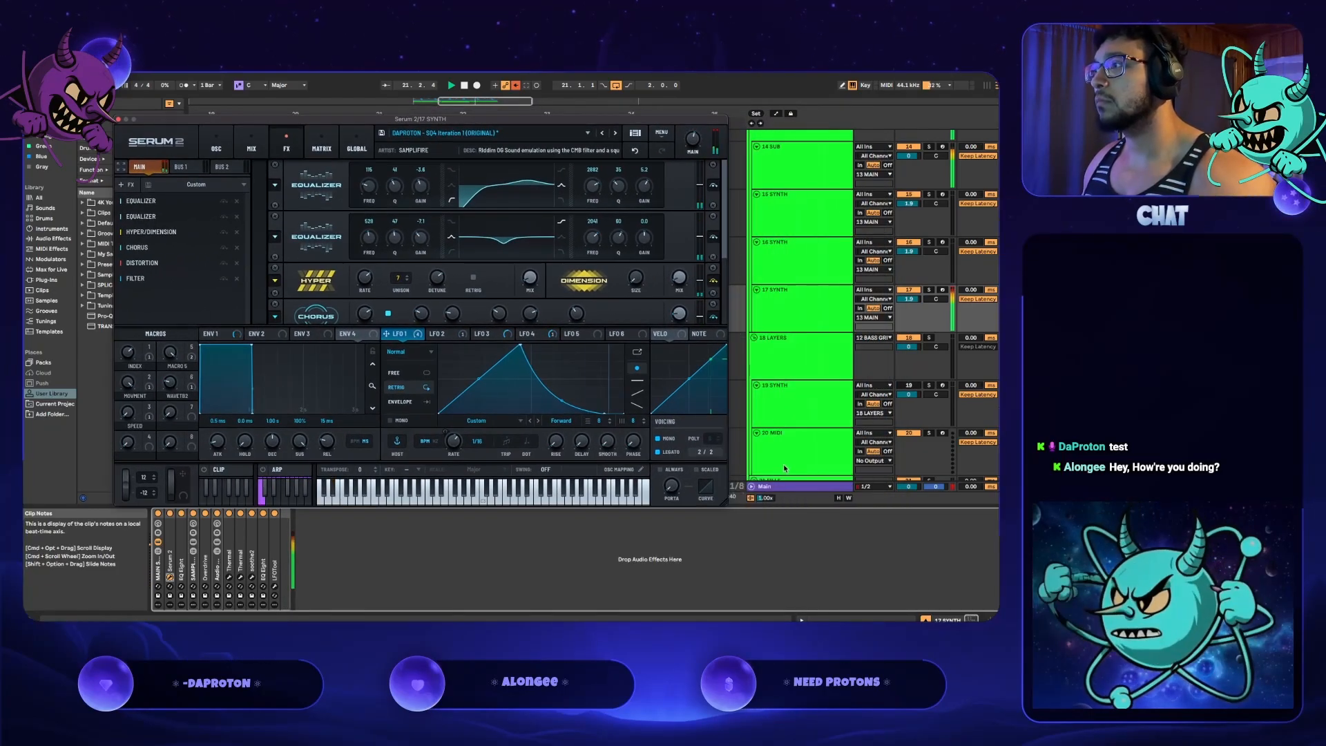
click(797, 485)
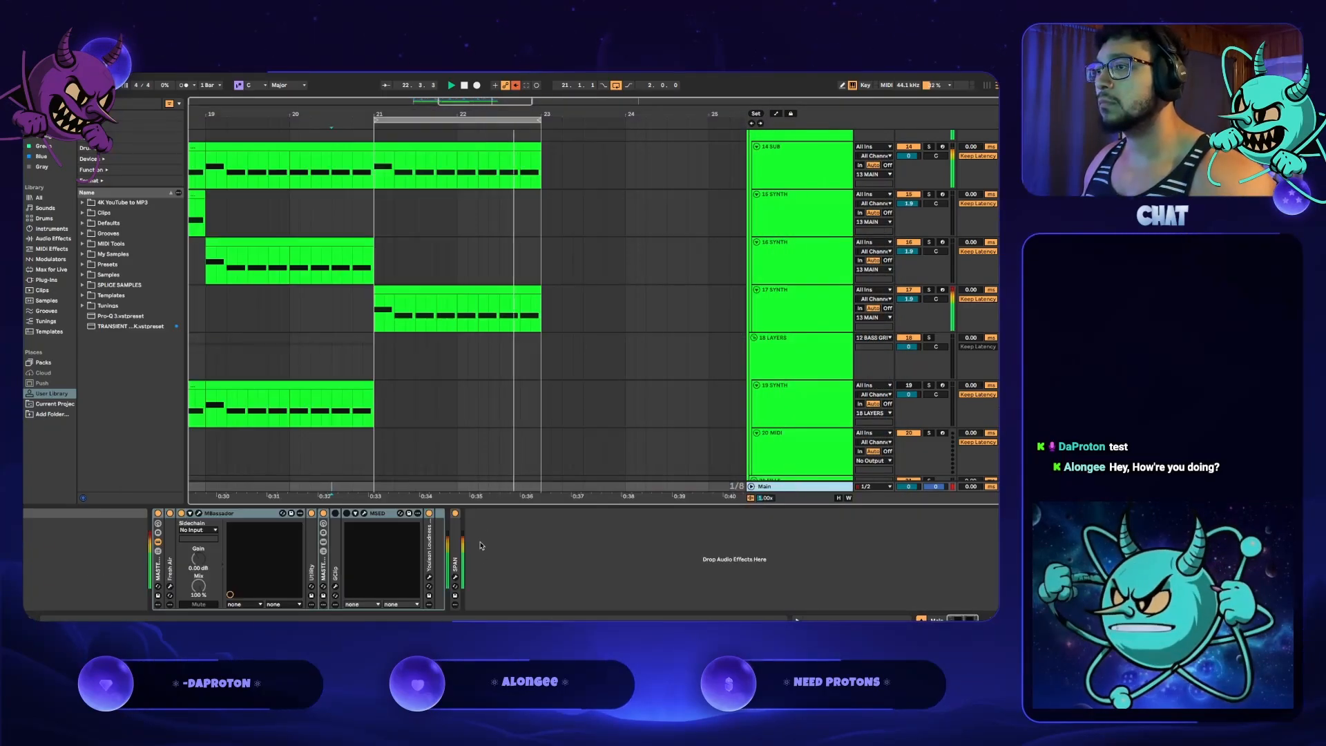
click(455, 578)
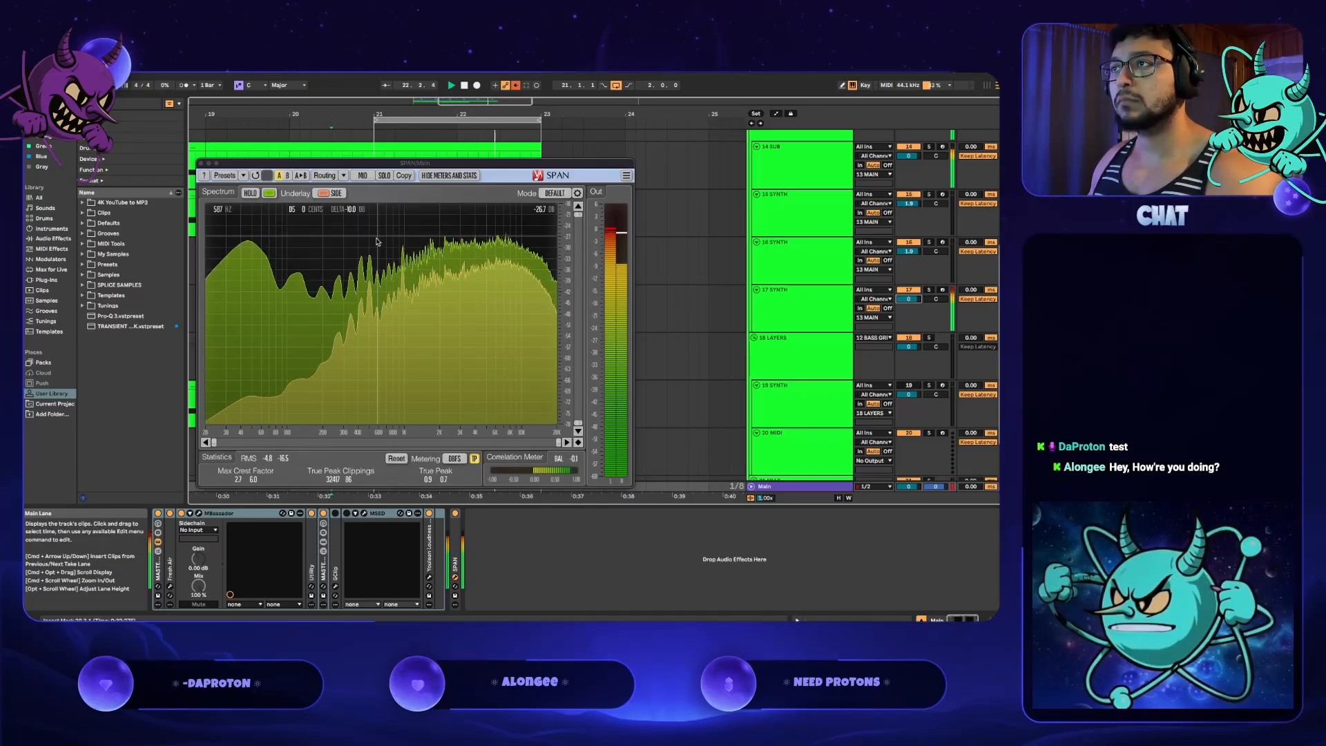
- Raise the second equalizer's low-band gain on 17 SYNTH to about -5.6 and close Serum 2
click(796, 326)
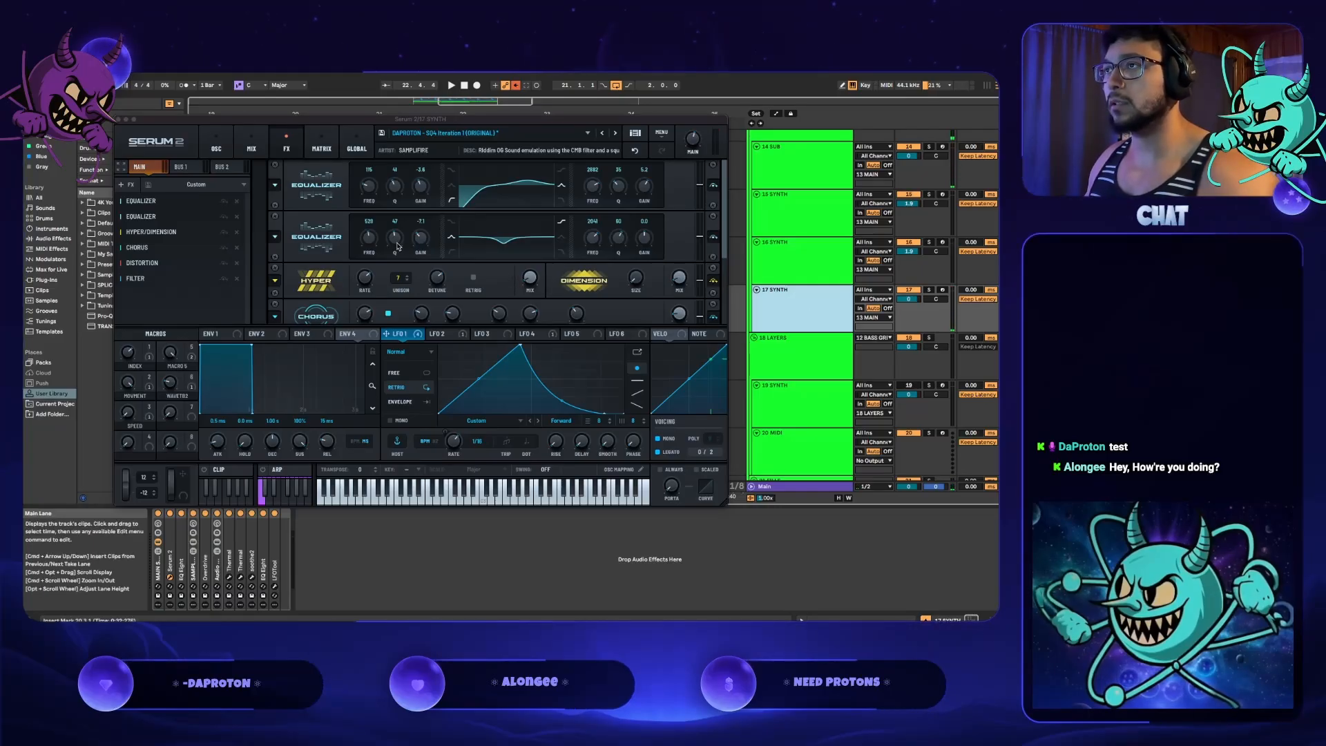
drag(419, 238, 419, 232)
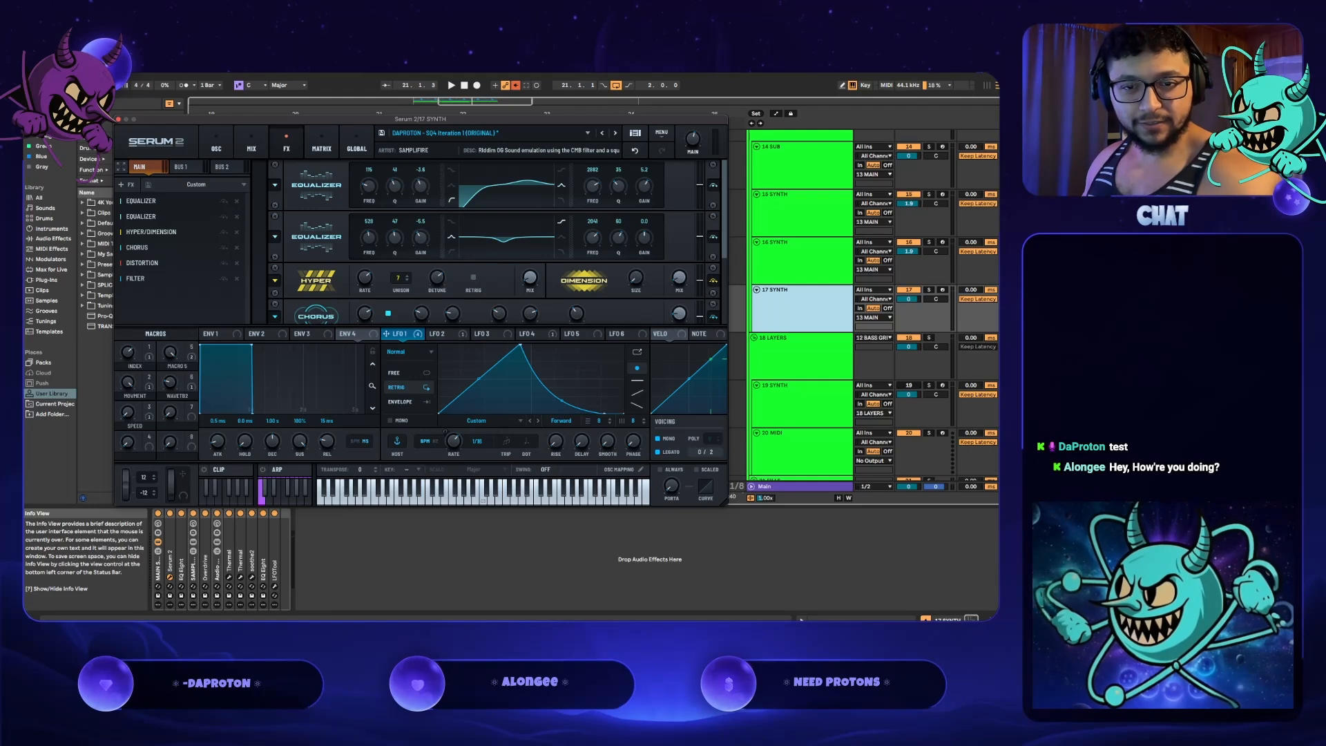
key(super+alt+p)
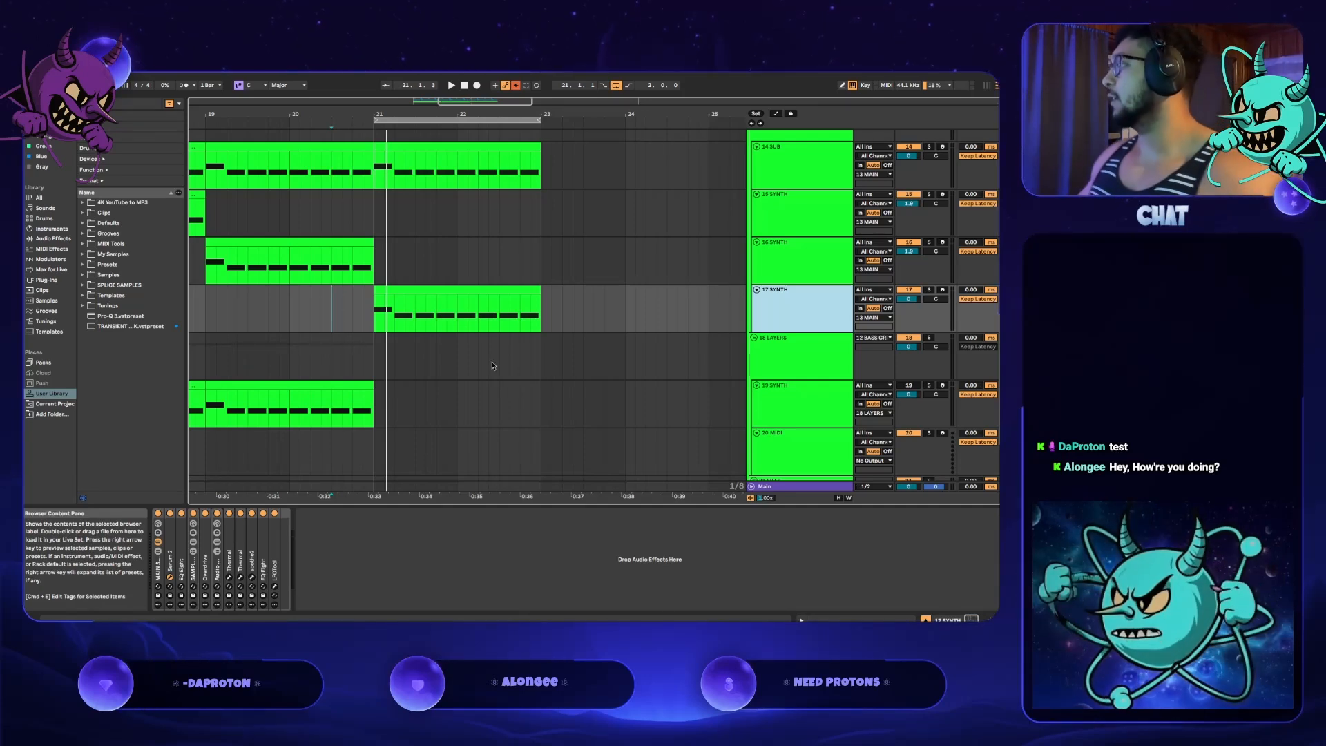
scroll(429, 346, left, 3)
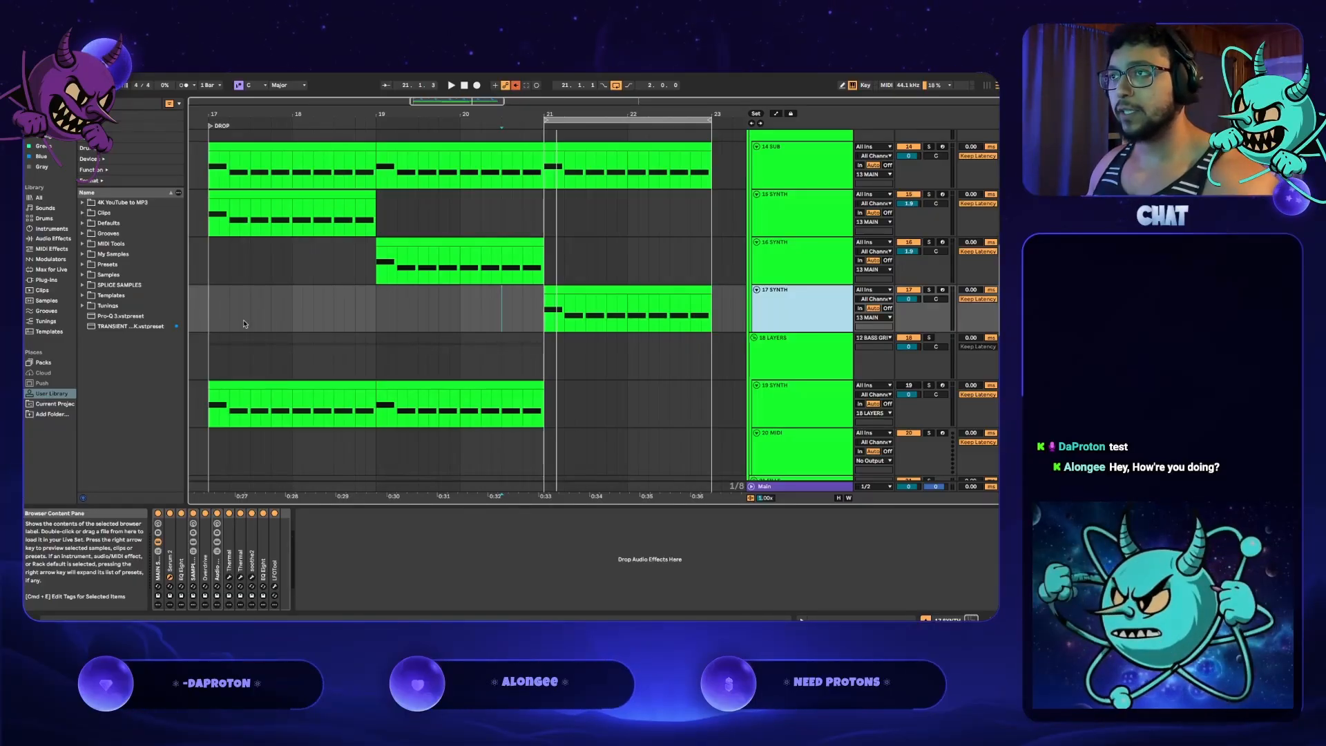
click(358, 306)
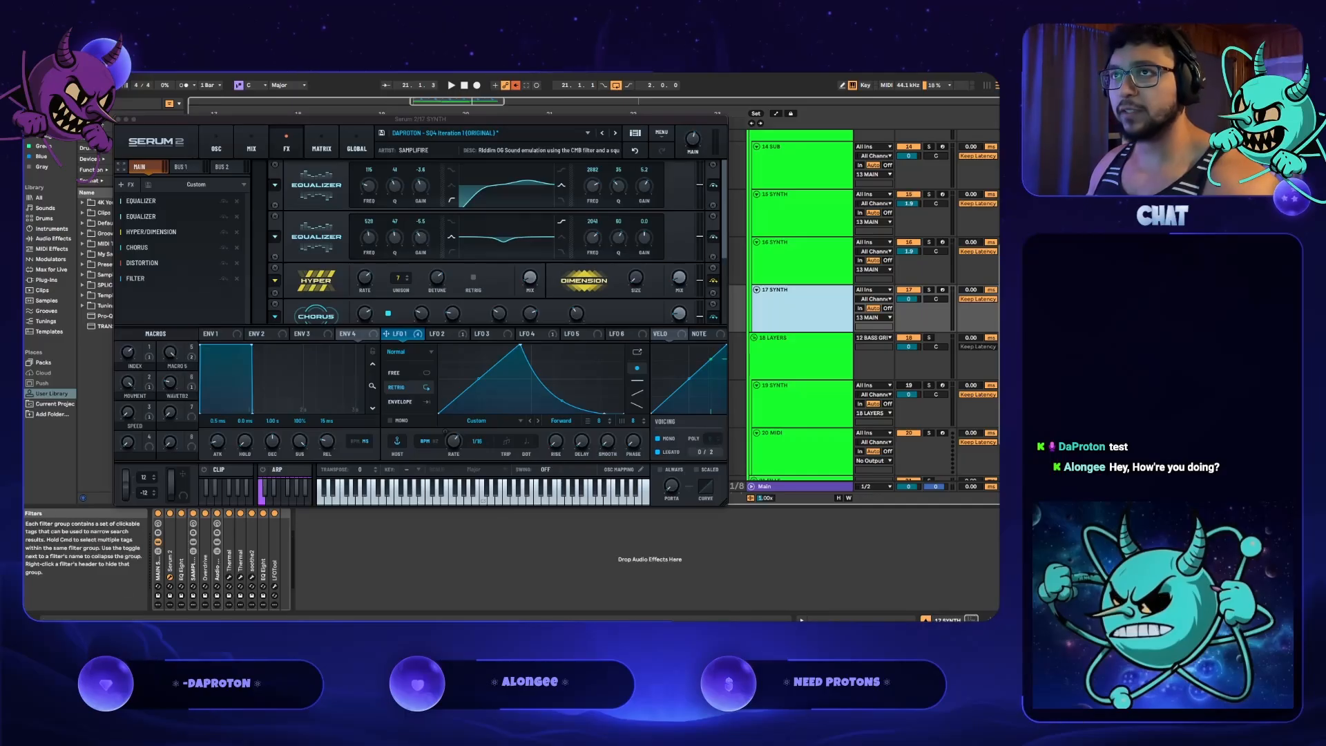
click(119, 119)
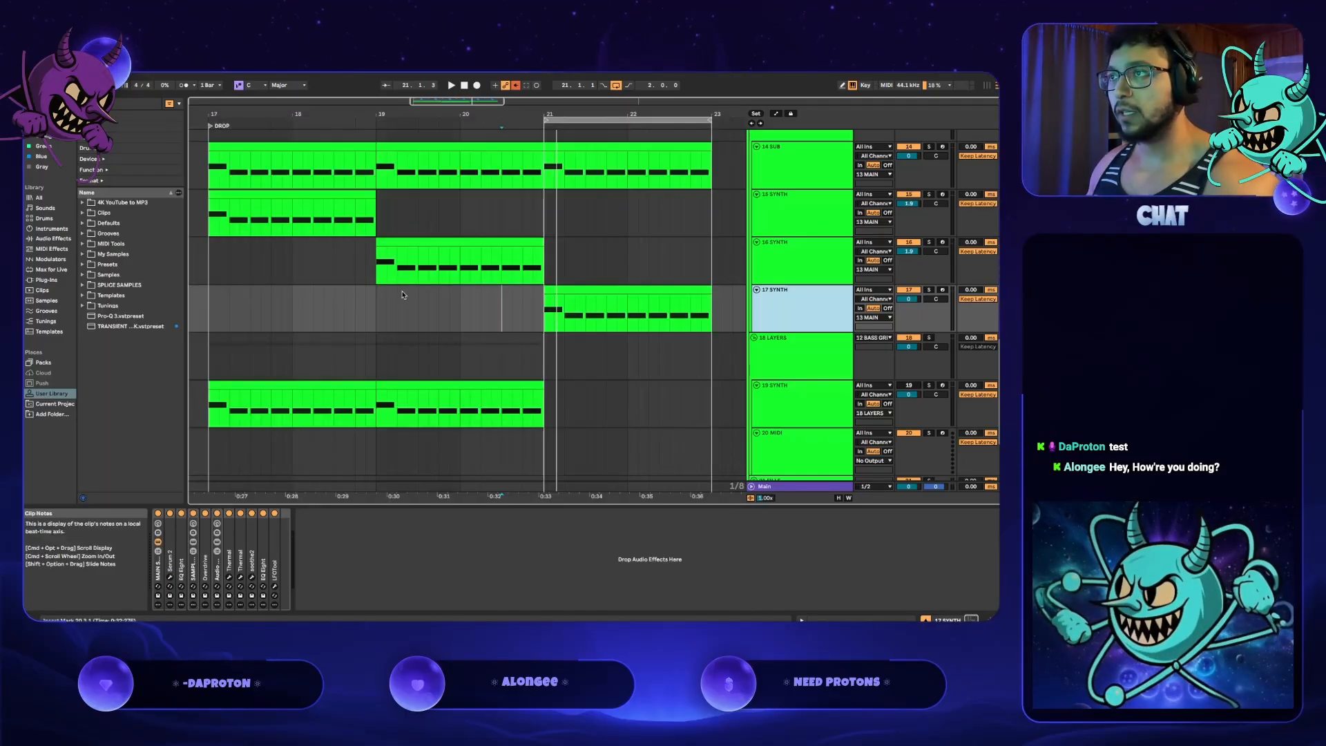
- Play the drop from bar 17 and reactivate the 19 SYNTH layer track
click(375, 323)
key(space)
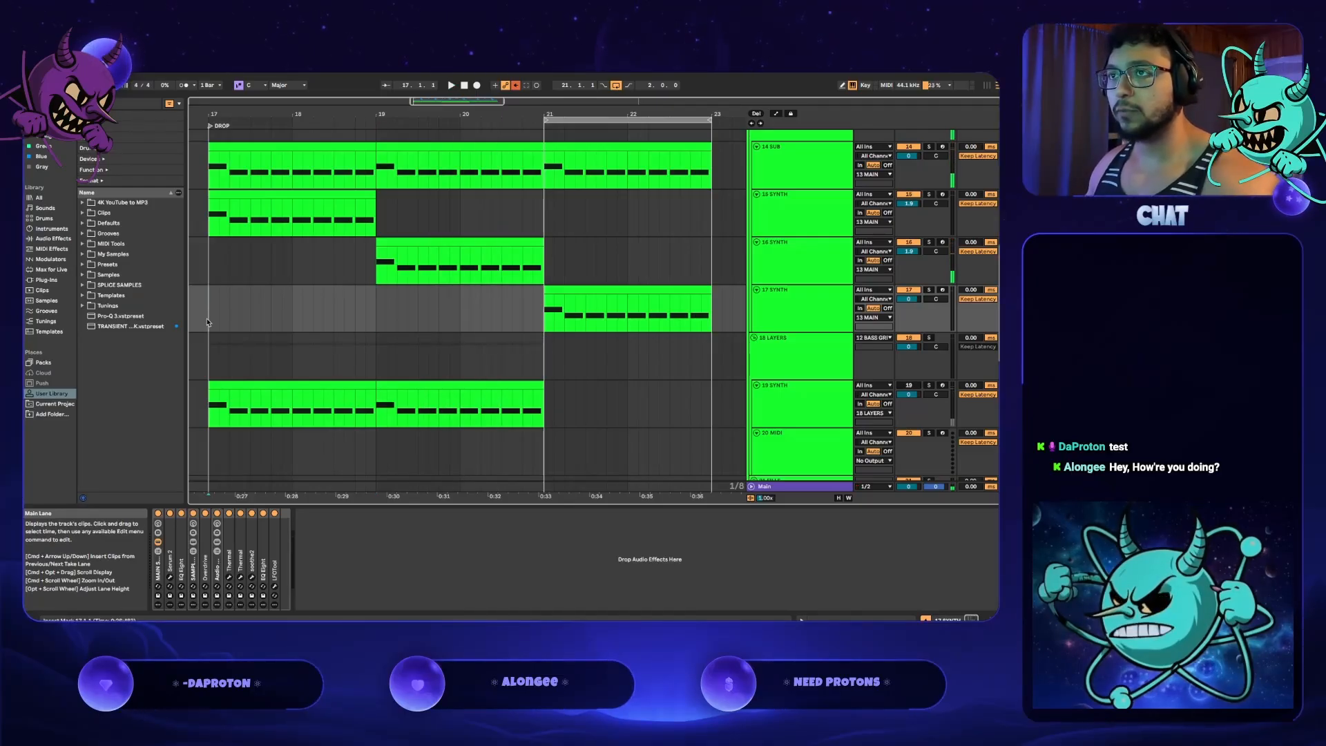
key(space)
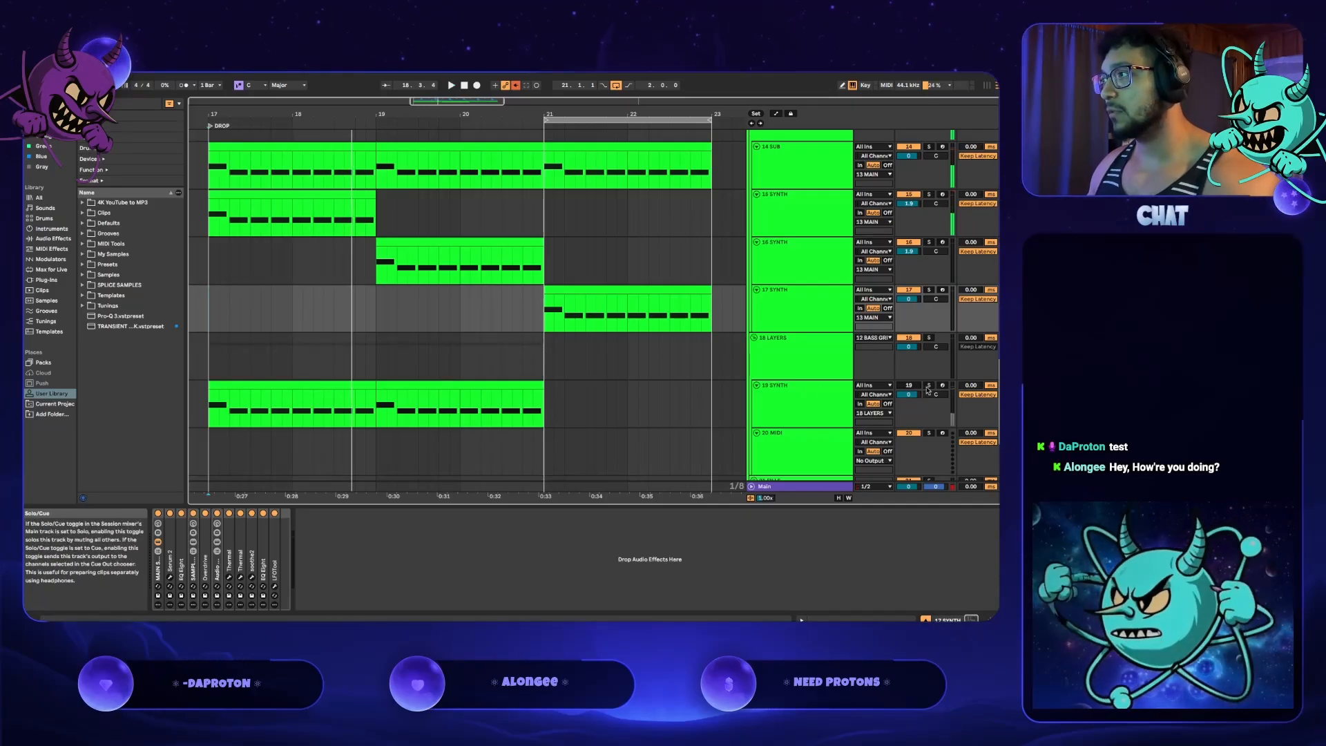
key(space)
key(space)
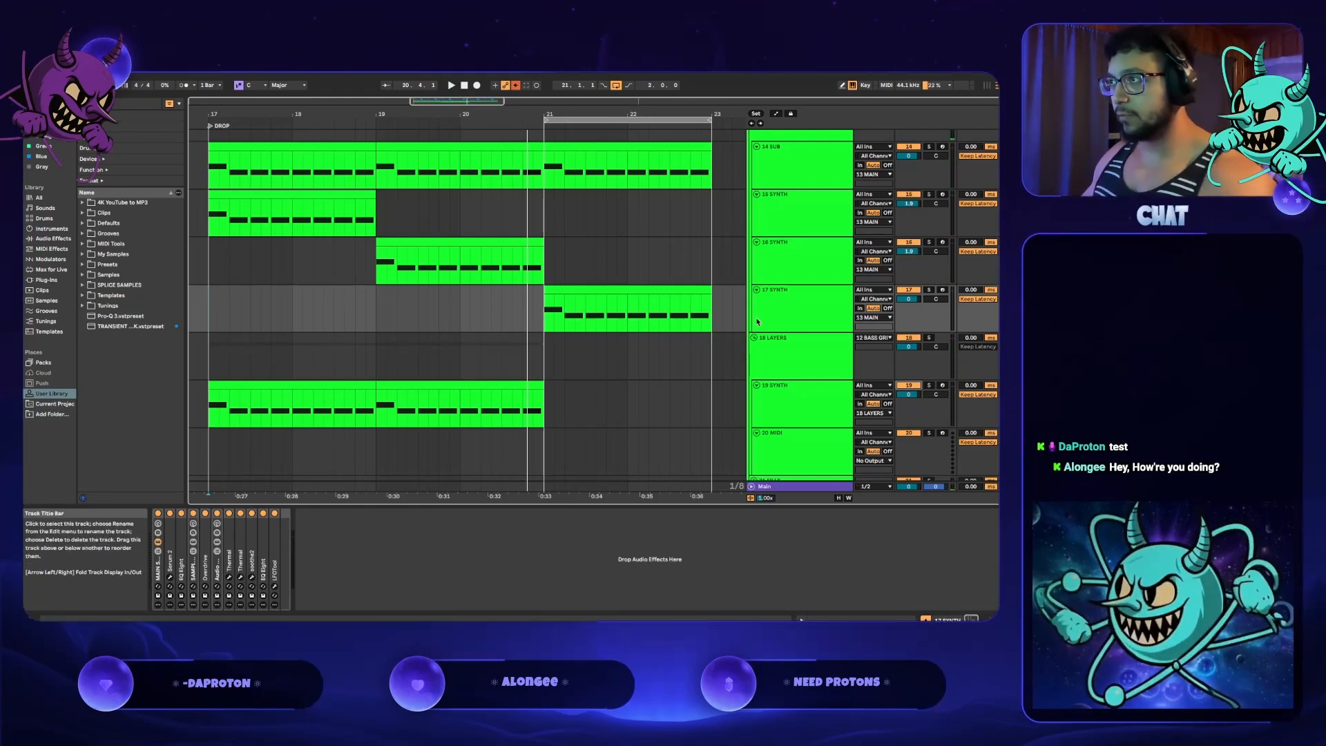
- Restart playback and duplicate the 19 SYNTH clip from bar 19 to bar 21
key(space)
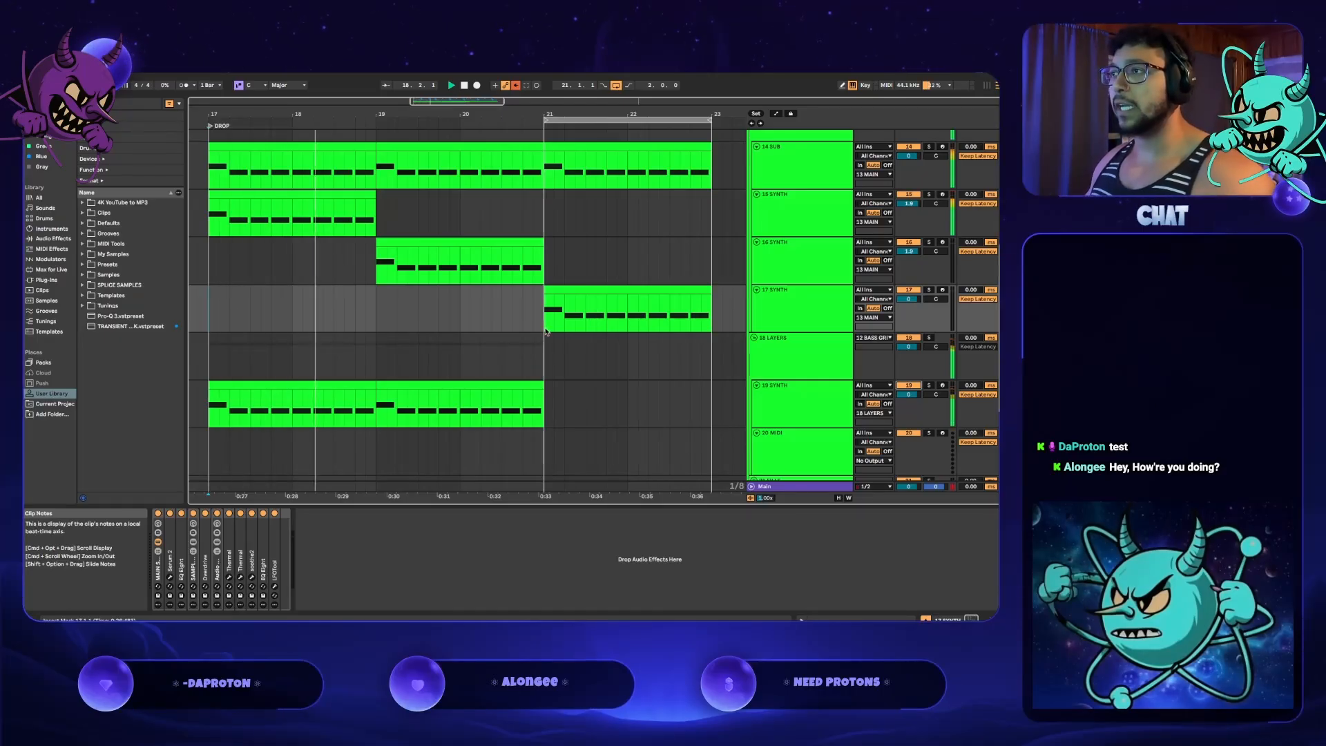
click(514, 388)
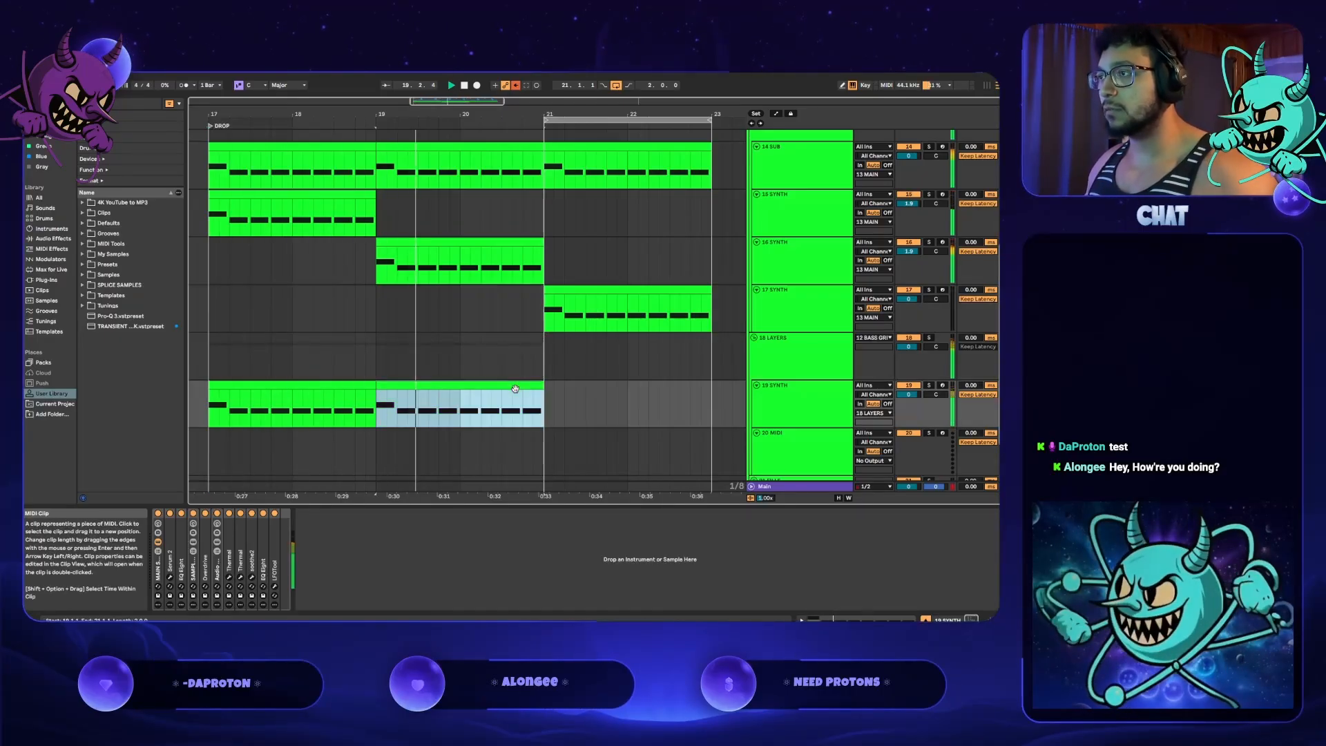
key(super+d)
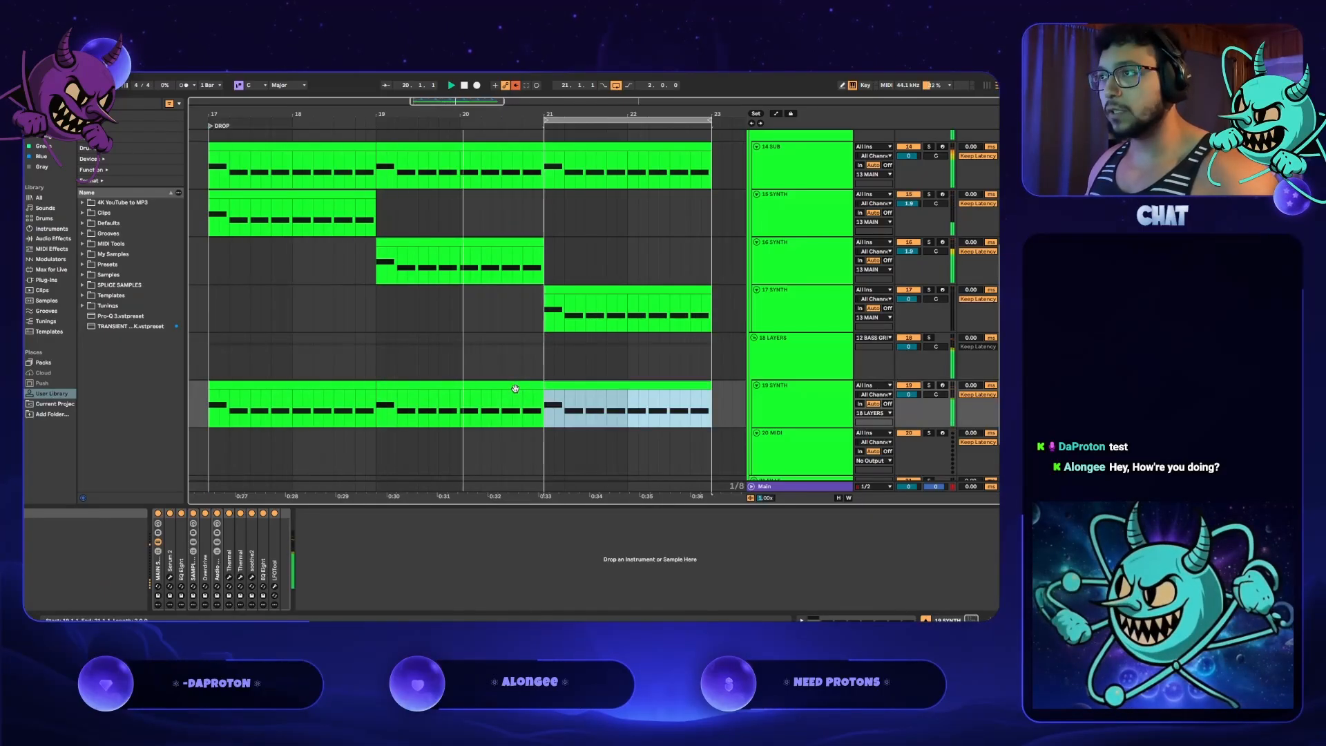
- Copy the first note of 17 SYNTH's bar 21 clip to bar 20 and deactivate the overlapping part of the 16 SYNTH clip
click(544, 310)
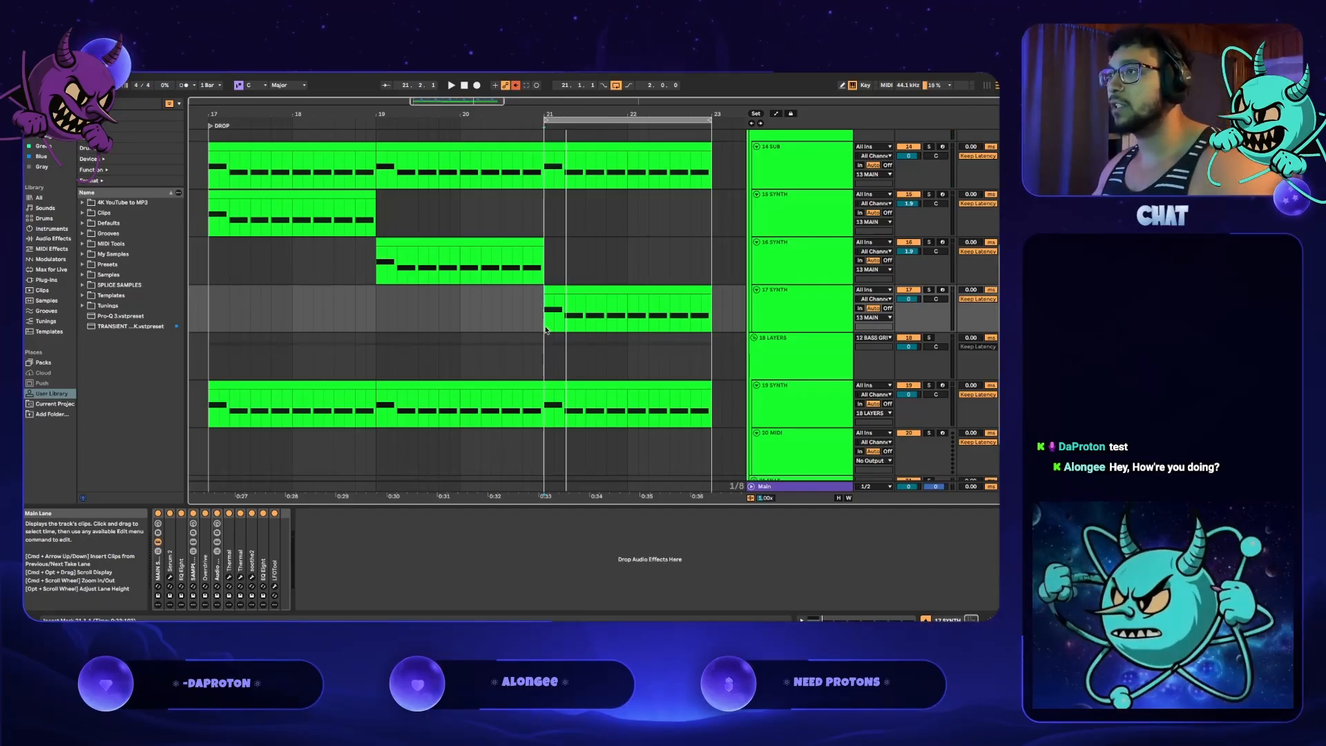
drag(546, 330, 565, 320)
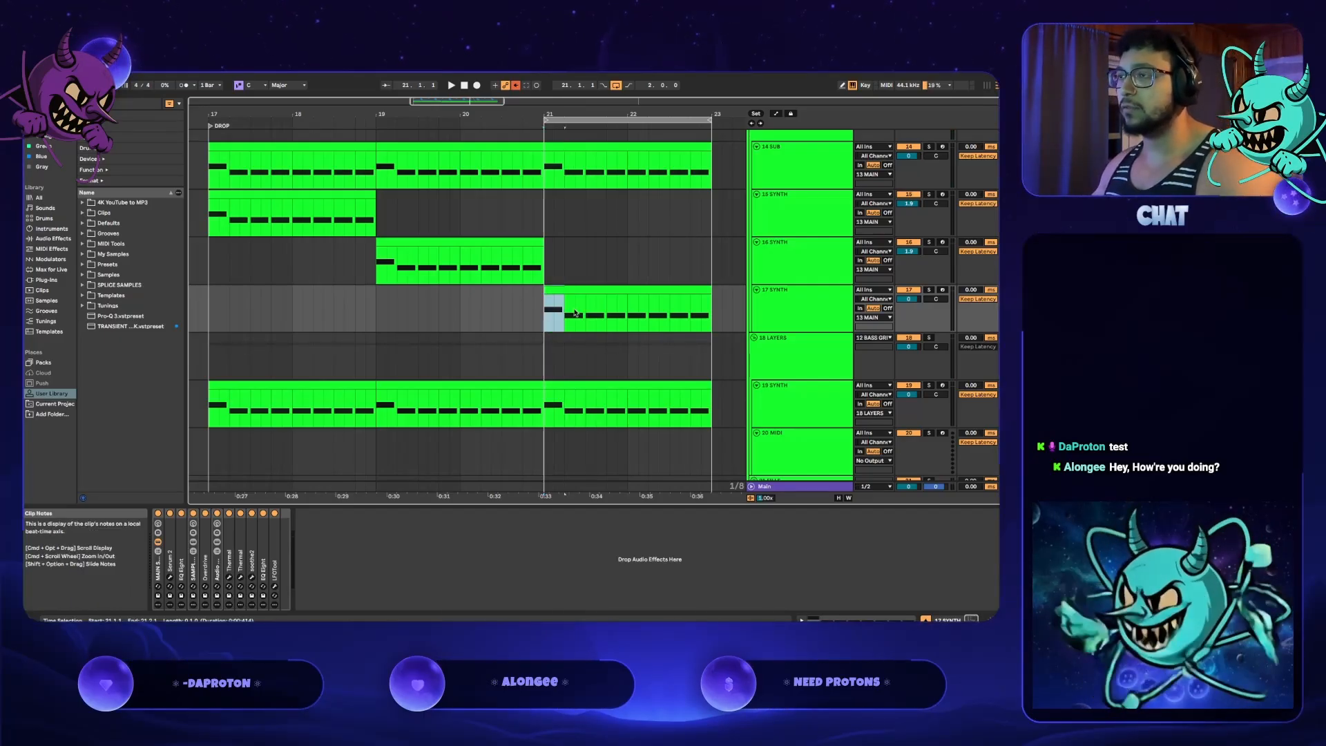
click(470, 322)
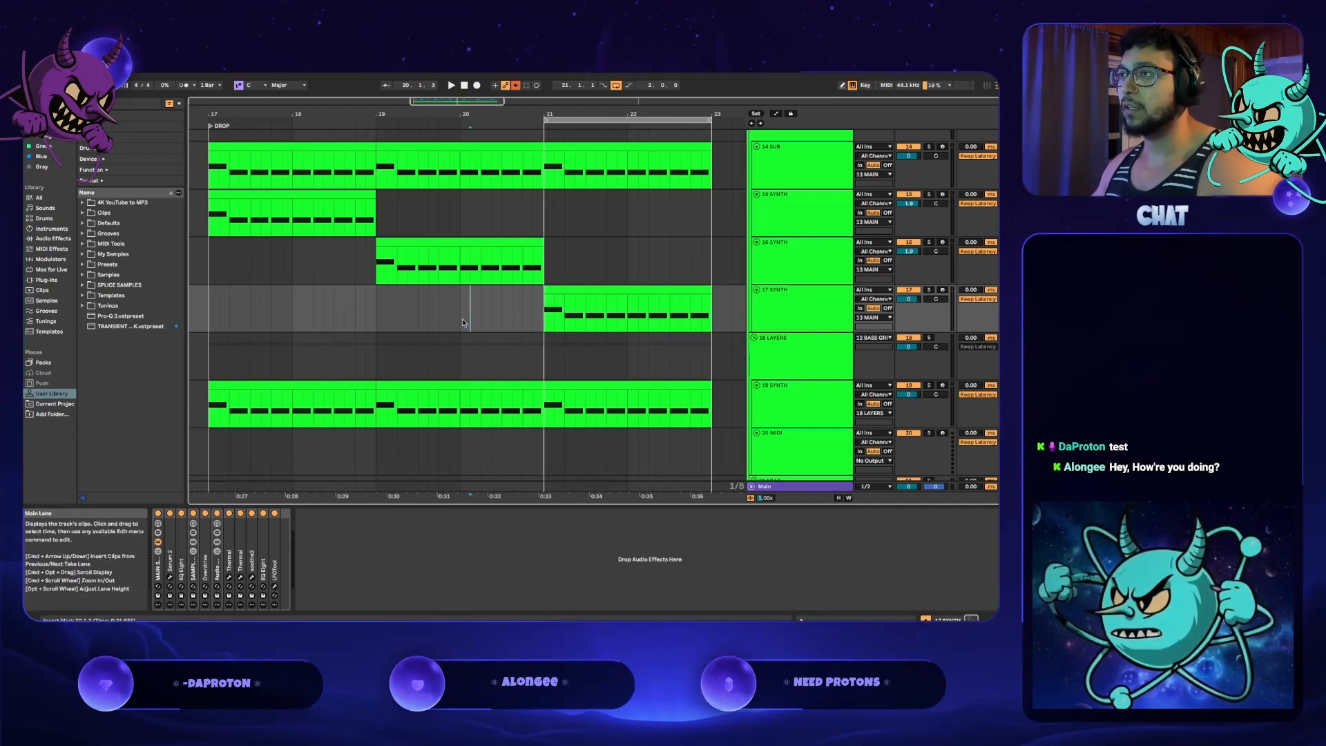
drag(462, 322, 482, 322)
key(super+shift+m)
drag(481, 265, 459, 265)
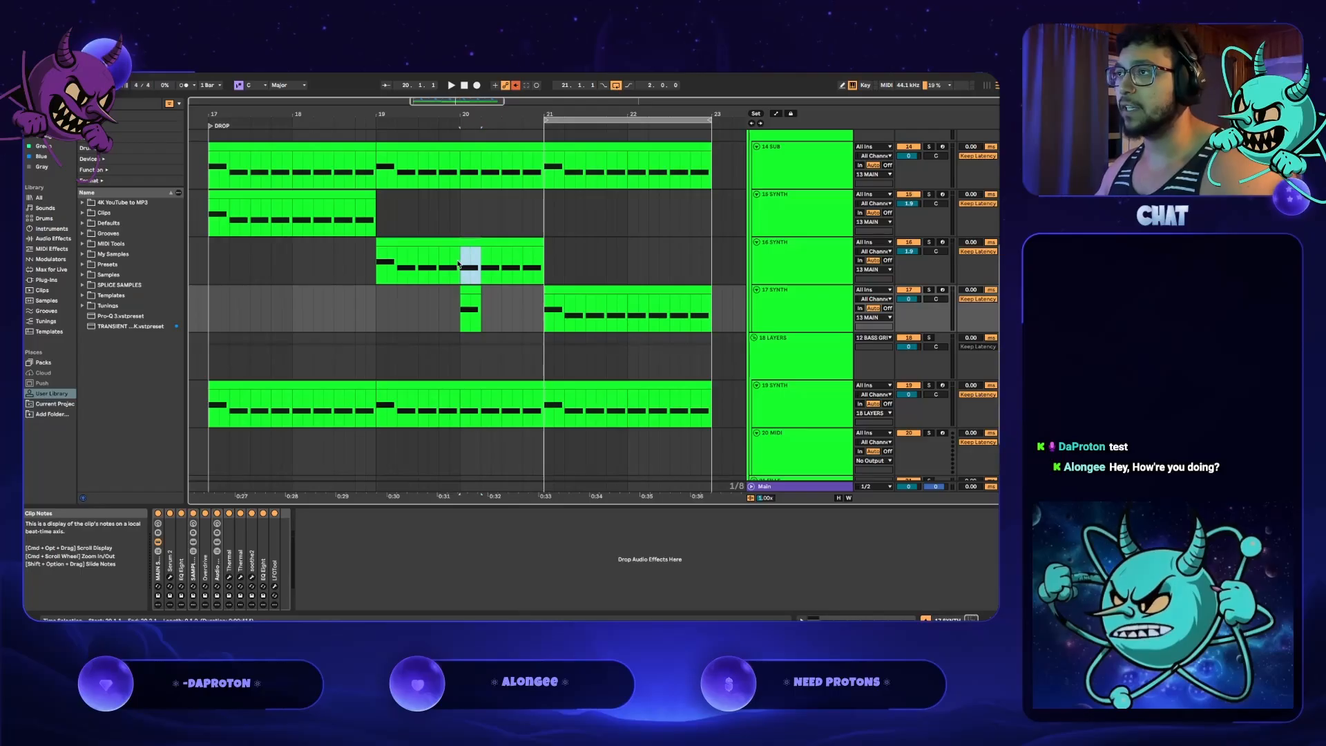
key(space)
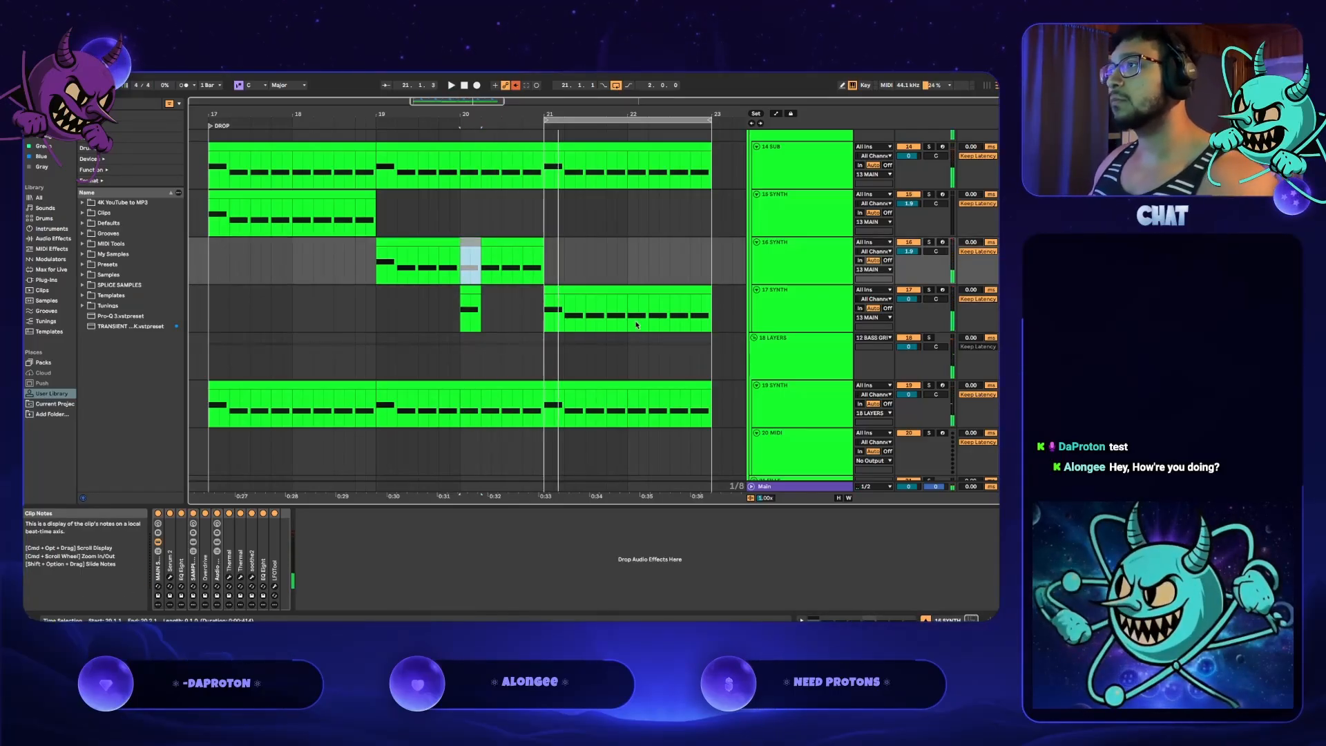
- Place a two-beat section of the 17 SYNTH pattern just before bar 21 and deactivate the 16 SYNTH section above it
drag(627, 324, 502, 316)
key(space)
click(560, 267)
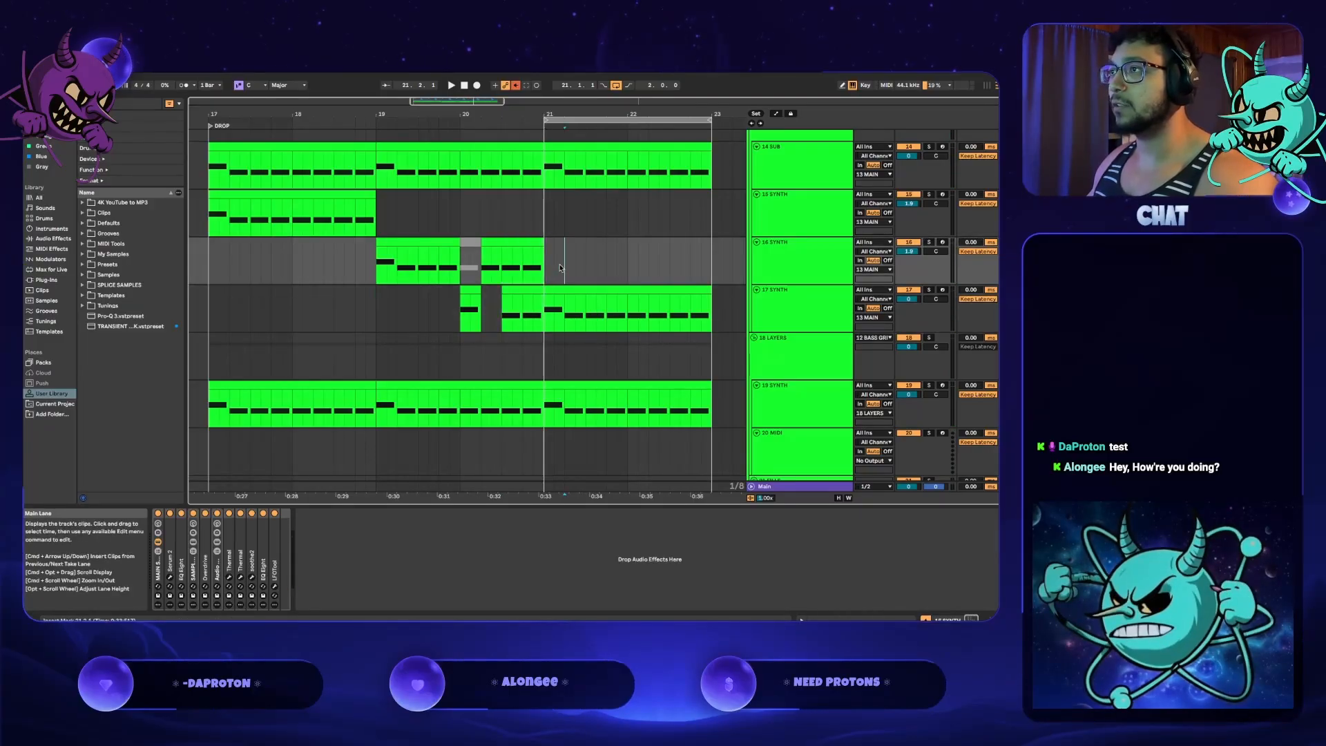
drag(552, 269, 513, 269)
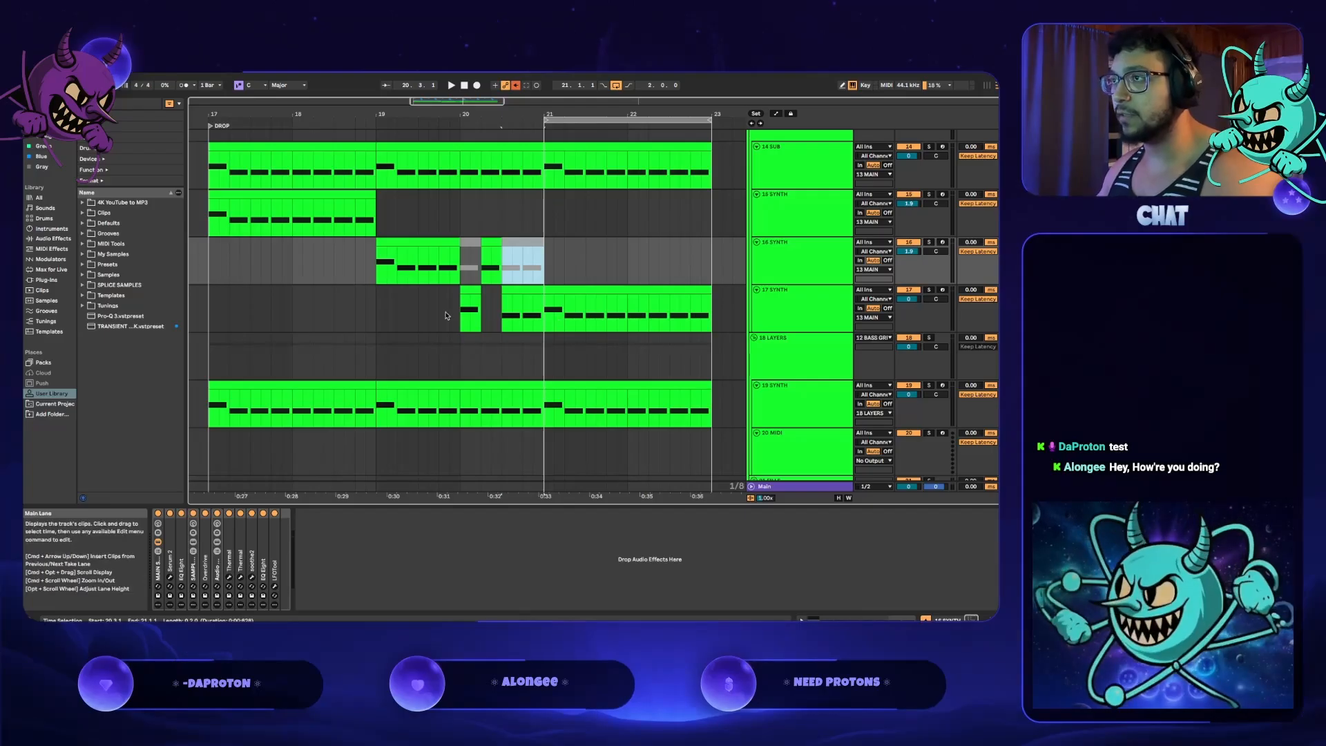
- Play the arrangement repeatedly from bar 19 to check the alternation between 16 SYNTH and 17 SYNTH, and select the 17 SYNTH track
key(space)
click(378, 308)
key(space)
key(space)
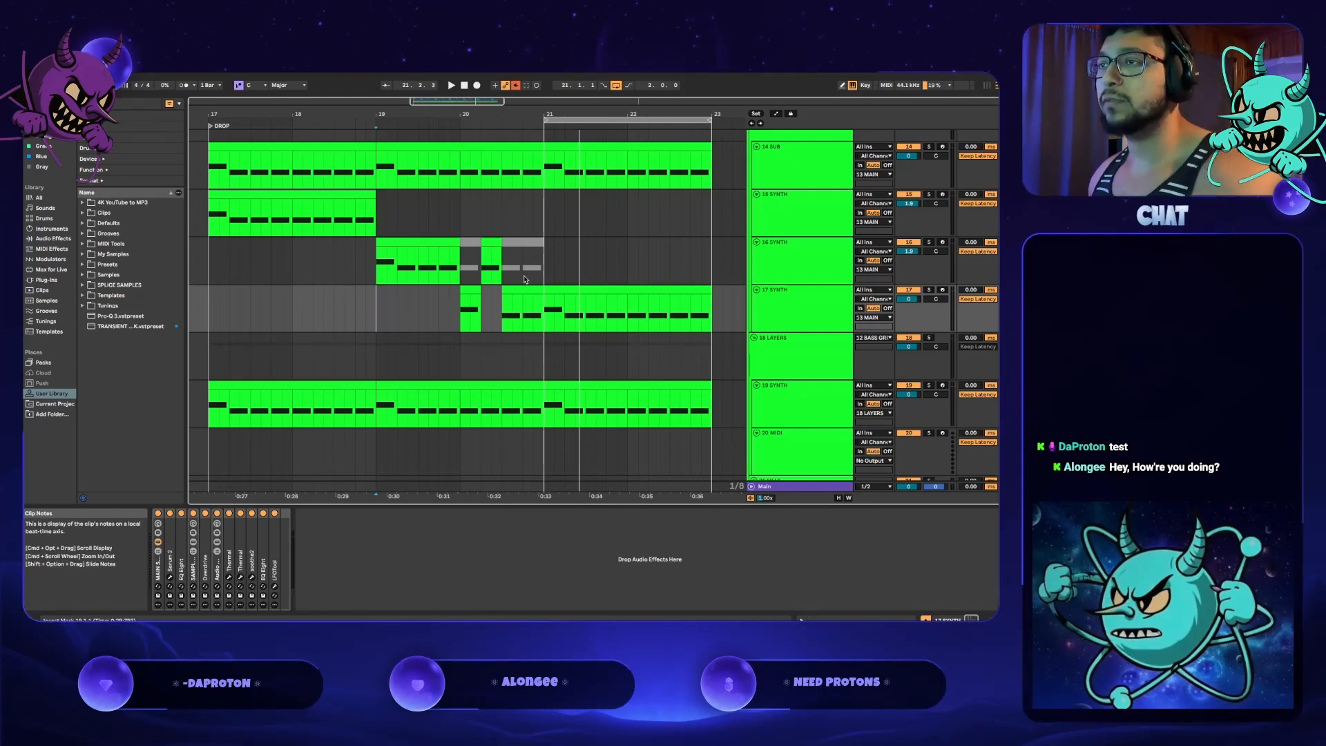
click(376, 269)
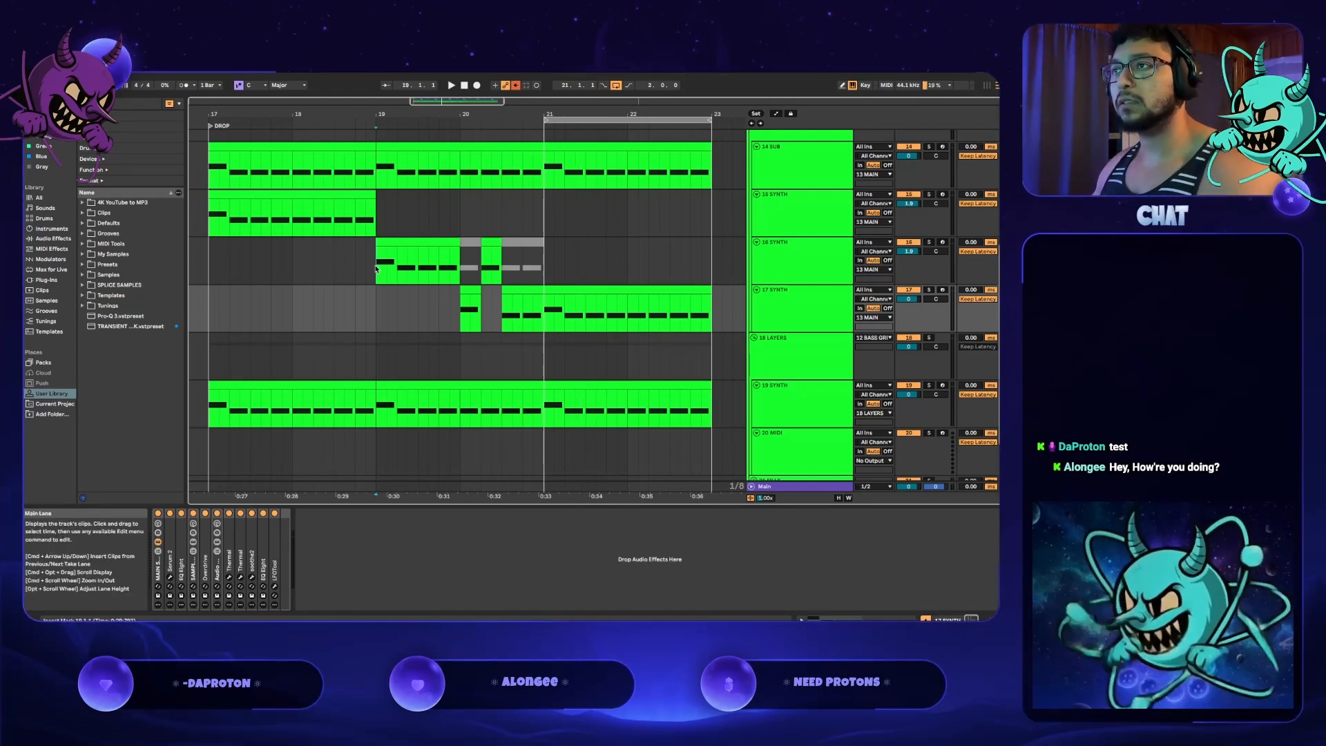
key(space)
click(835, 316)
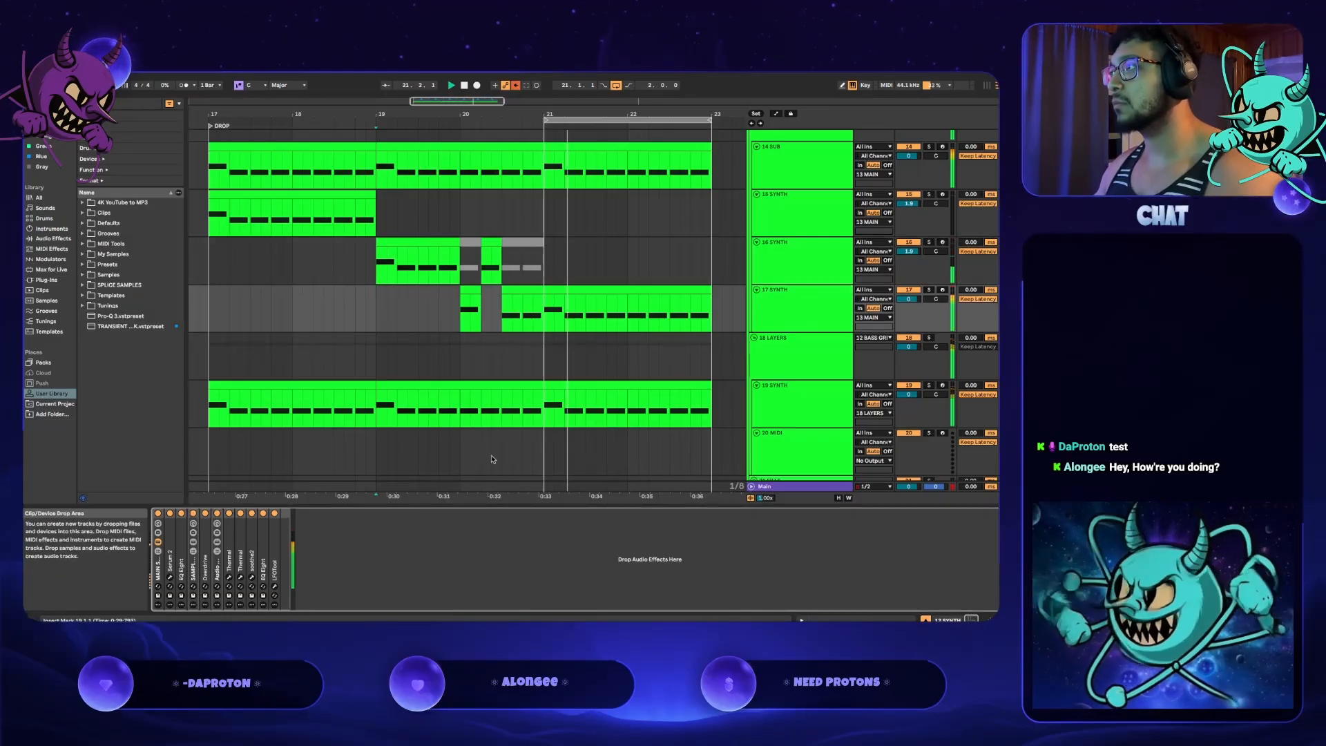
- Raise the 16 SYNTH track volume slightly and play the arrangement to check its level against 17 SYNTH
drag(909, 251, 909, 246)
key(space)
key(space)
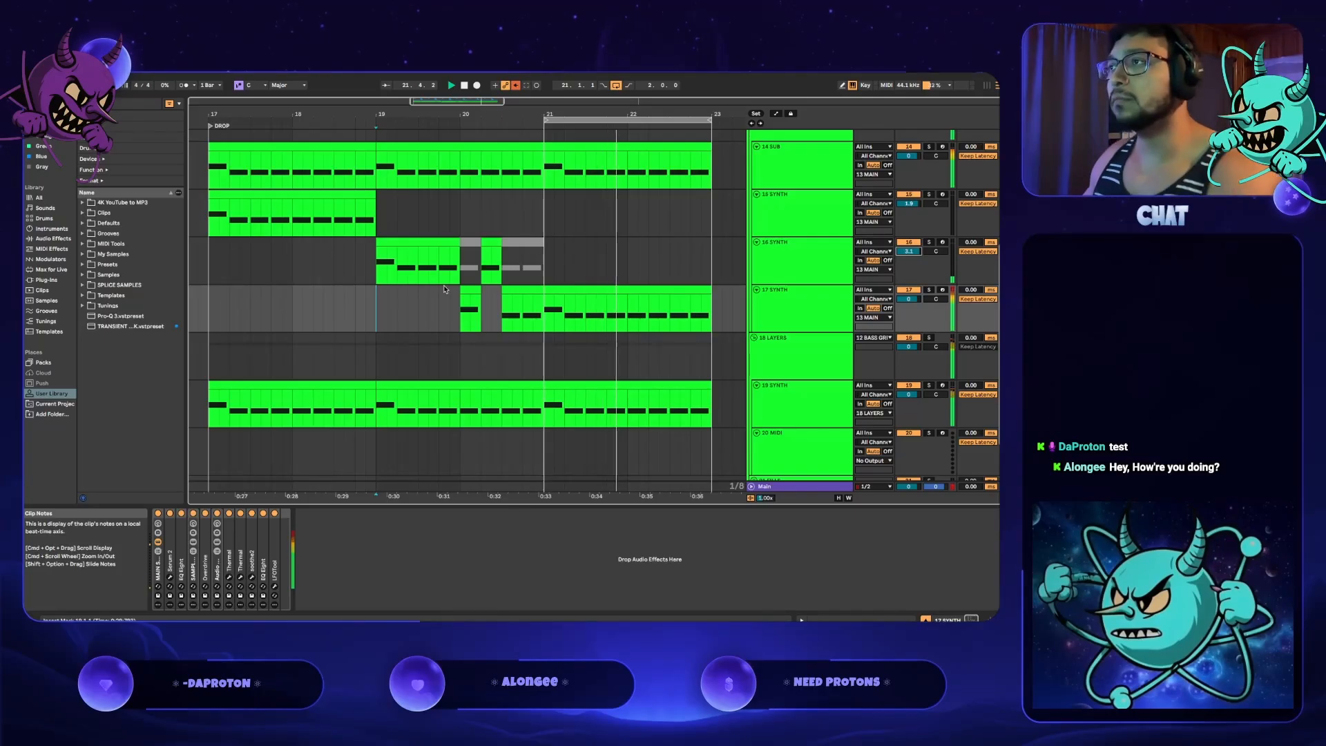
click(230, 270)
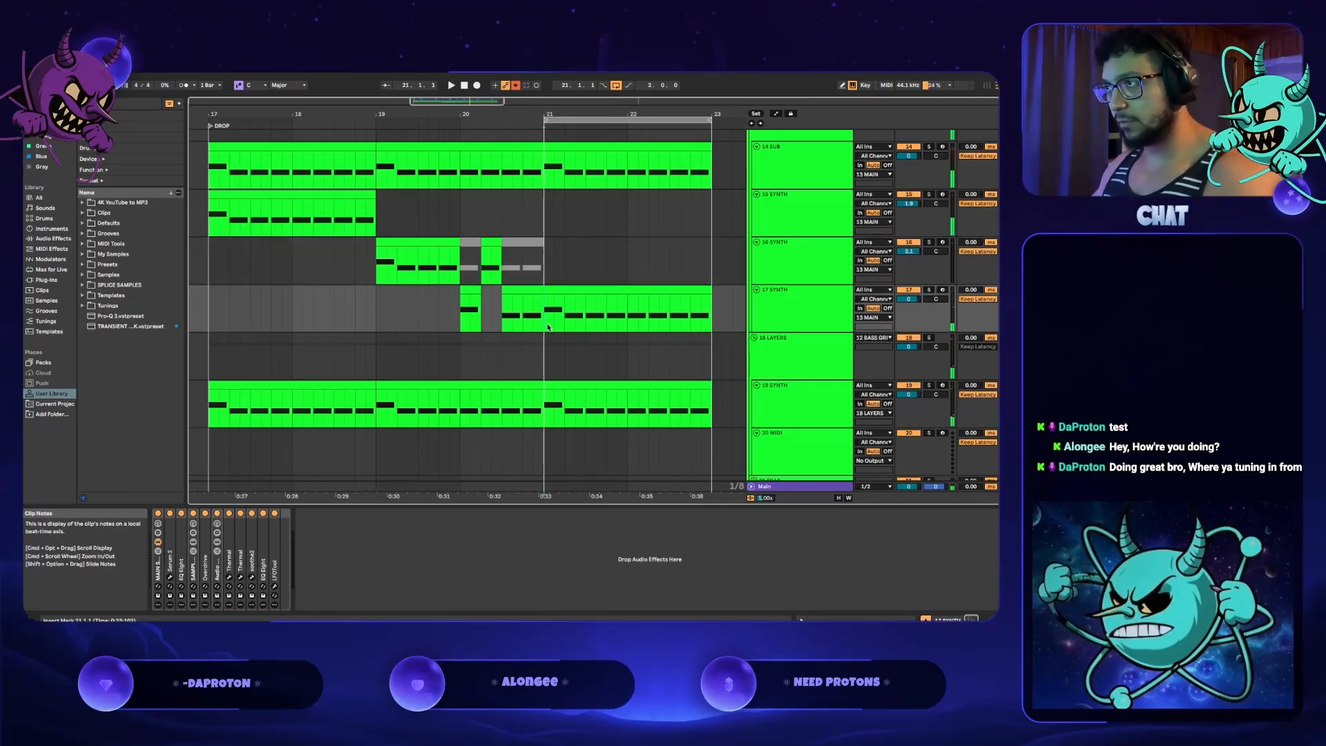
- Play the loop from bar 21 and examine the Main track's spectrum in SPAN, then close the analyzer
click(785, 322)
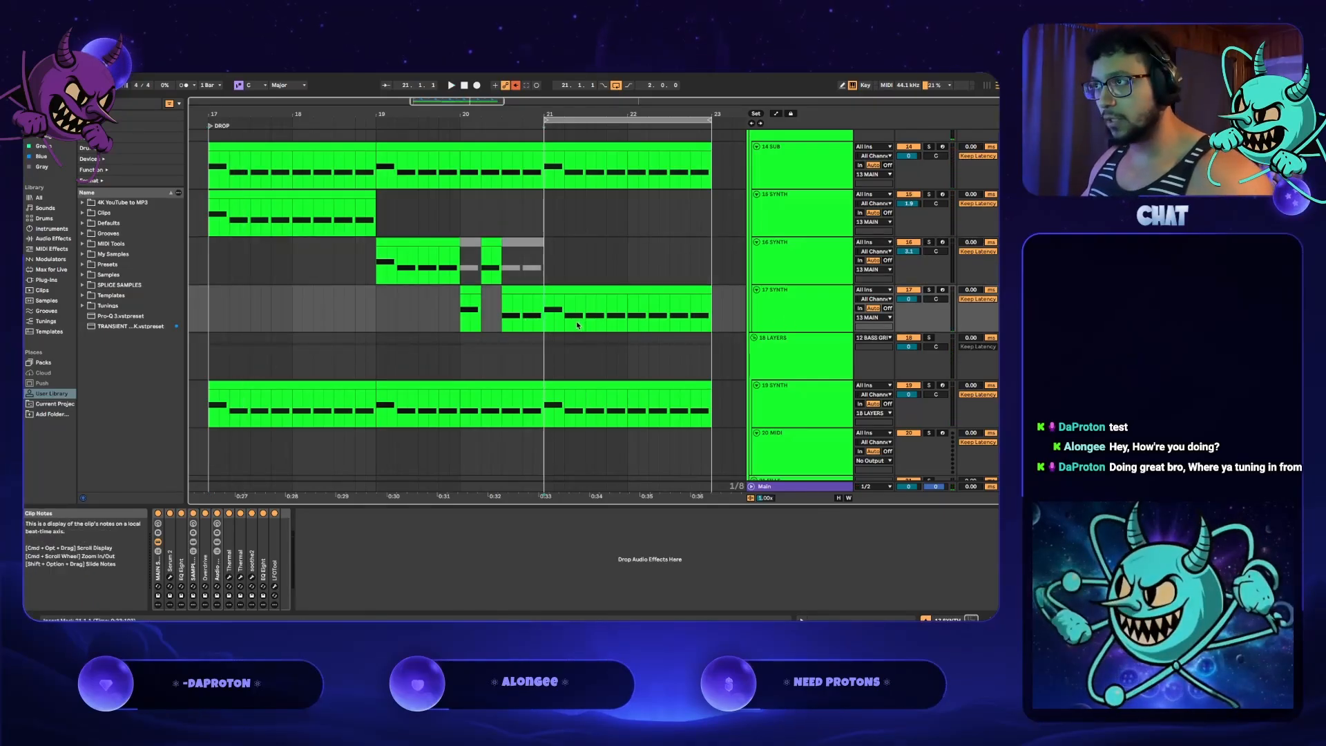
key(space)
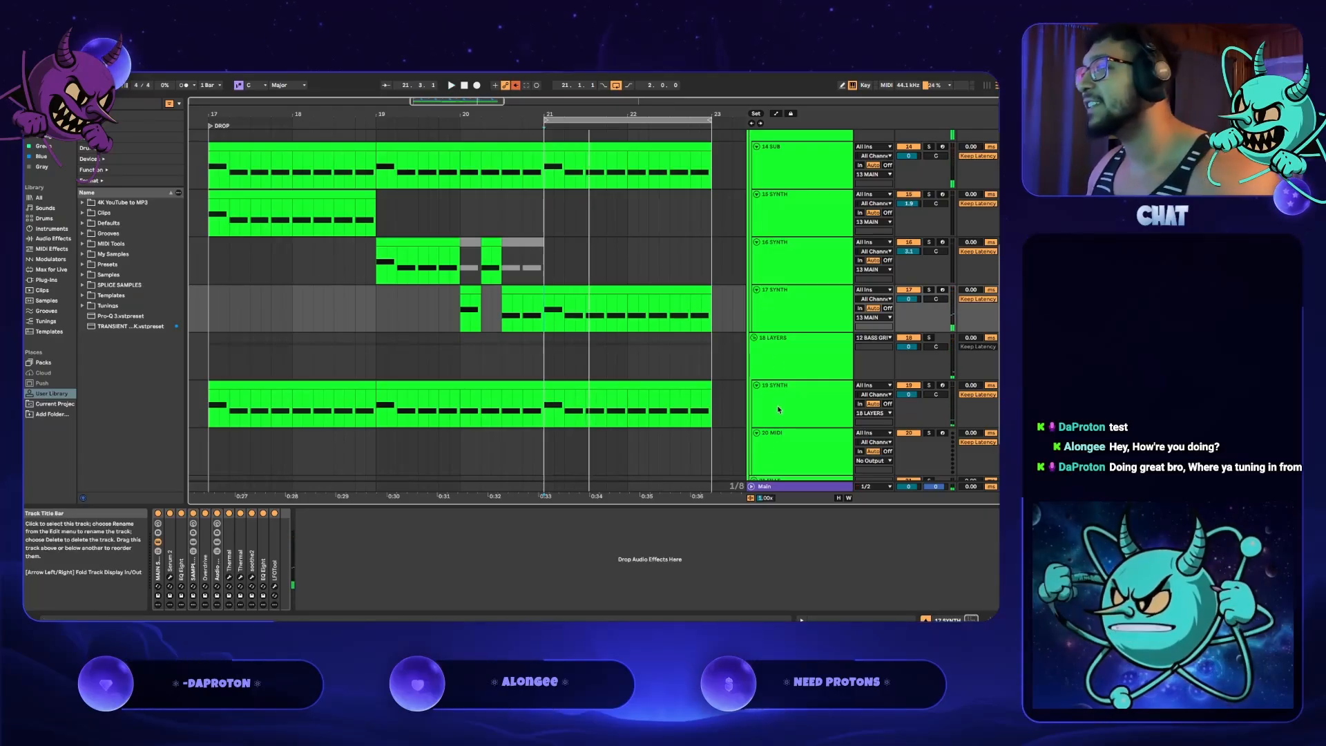
click(777, 486)
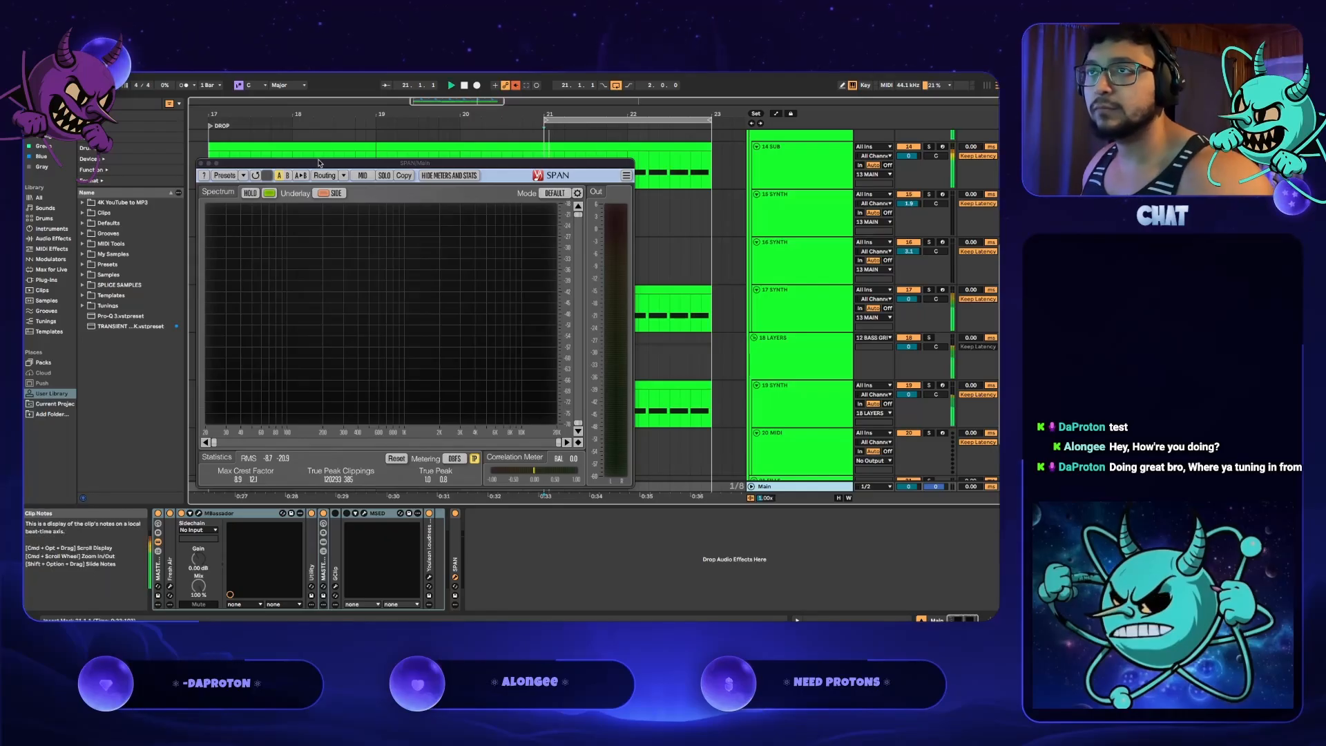
key(space)
click(200, 164)
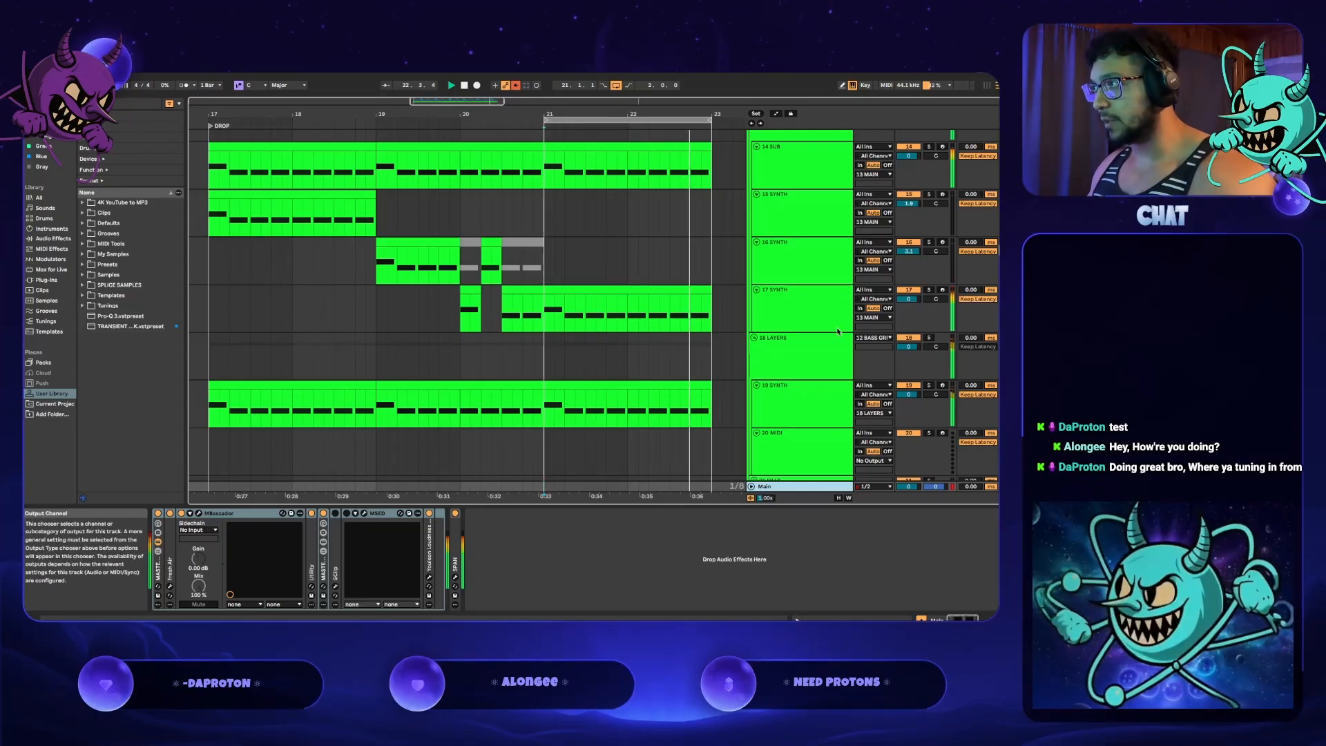
- Lower the 19 SYNTH volume to -0.4 and set the low-band gain of 17 SYNTH's second Serum 2 equalizer to -4.8 dB
click(788, 323)
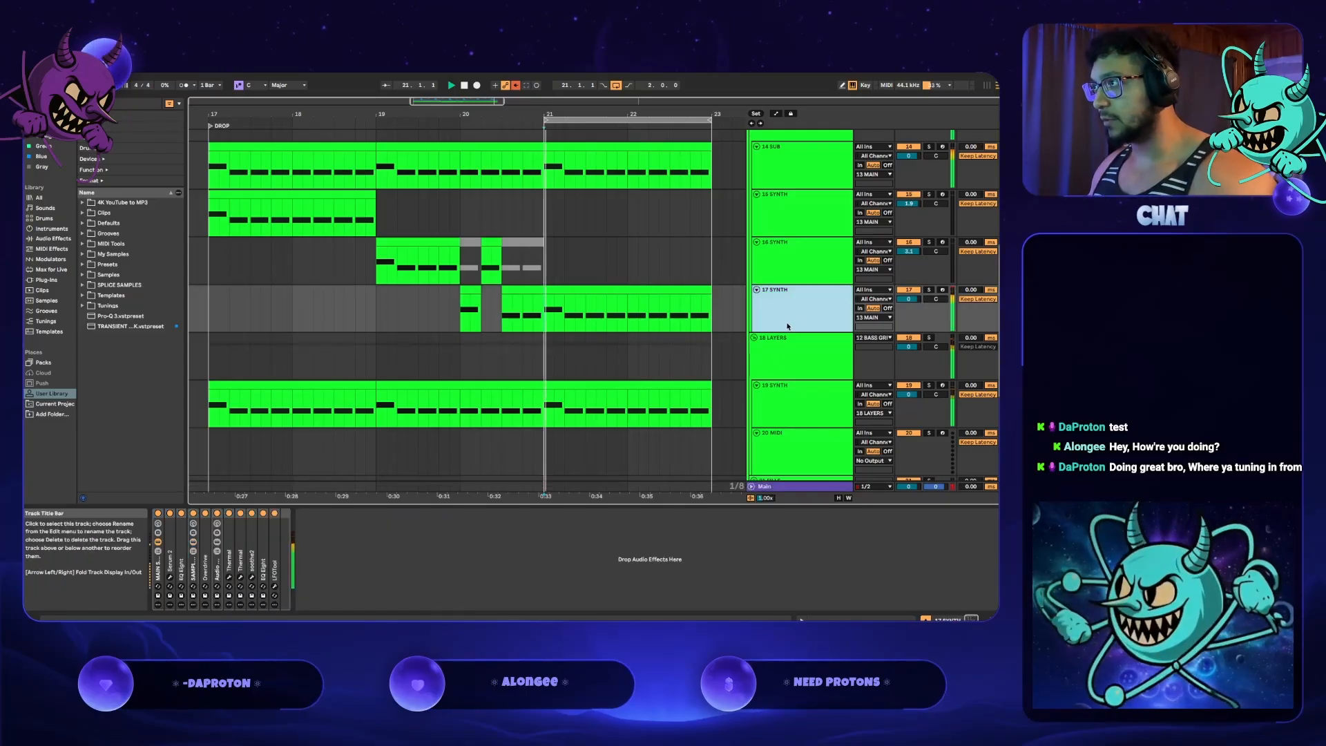
click(170, 577)
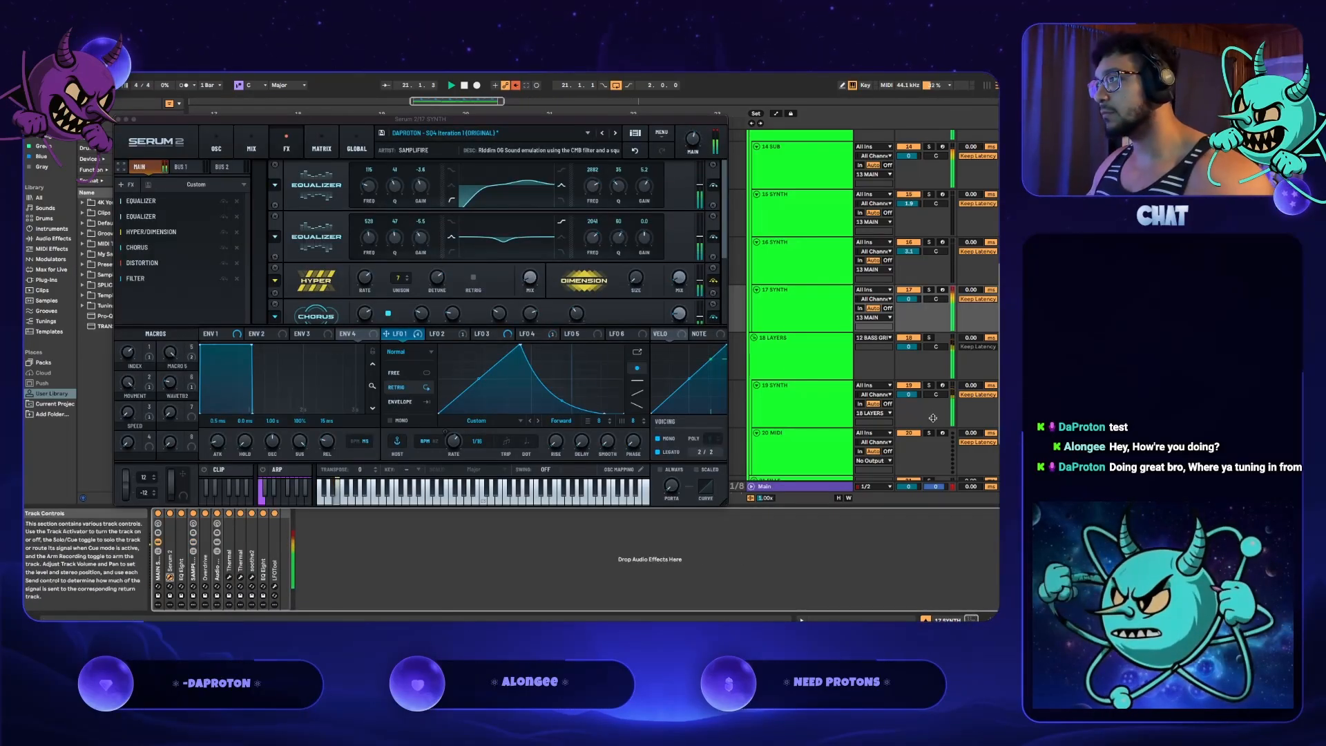
drag(909, 395, 911, 395)
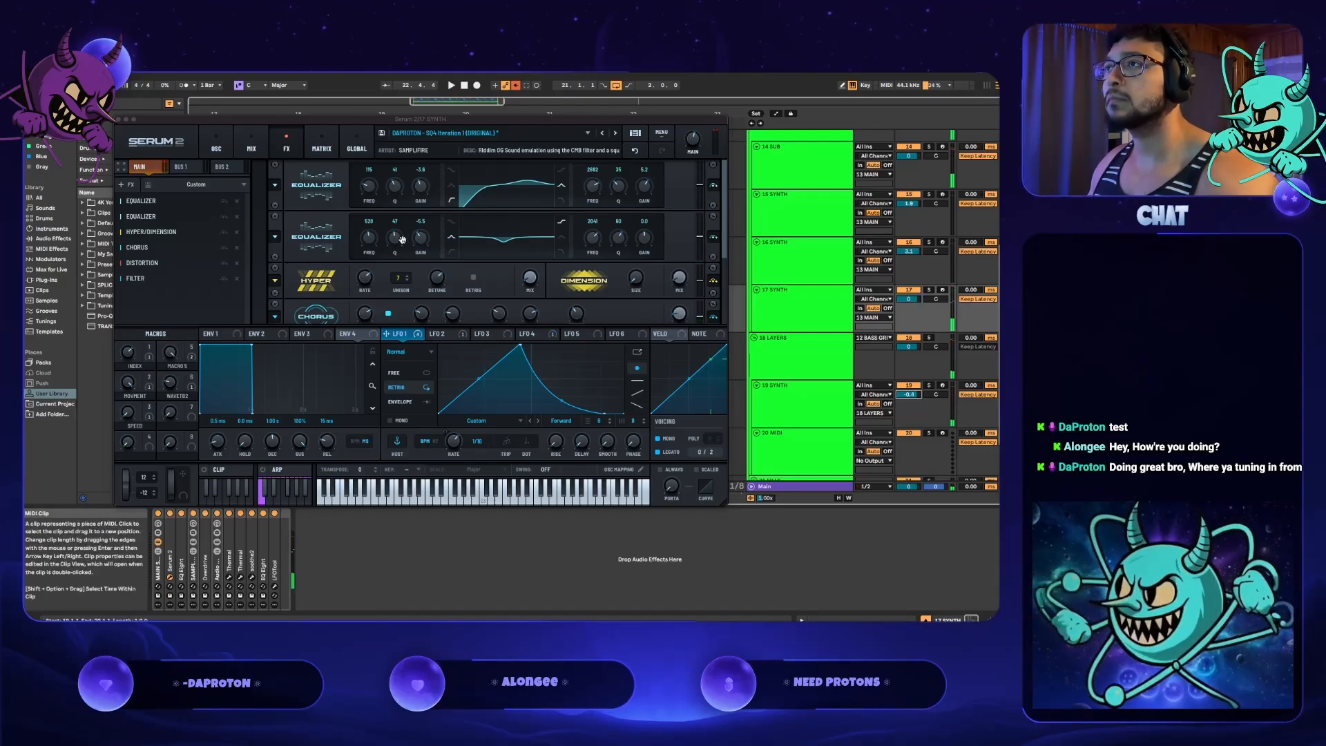
drag(423, 242, 423, 238)
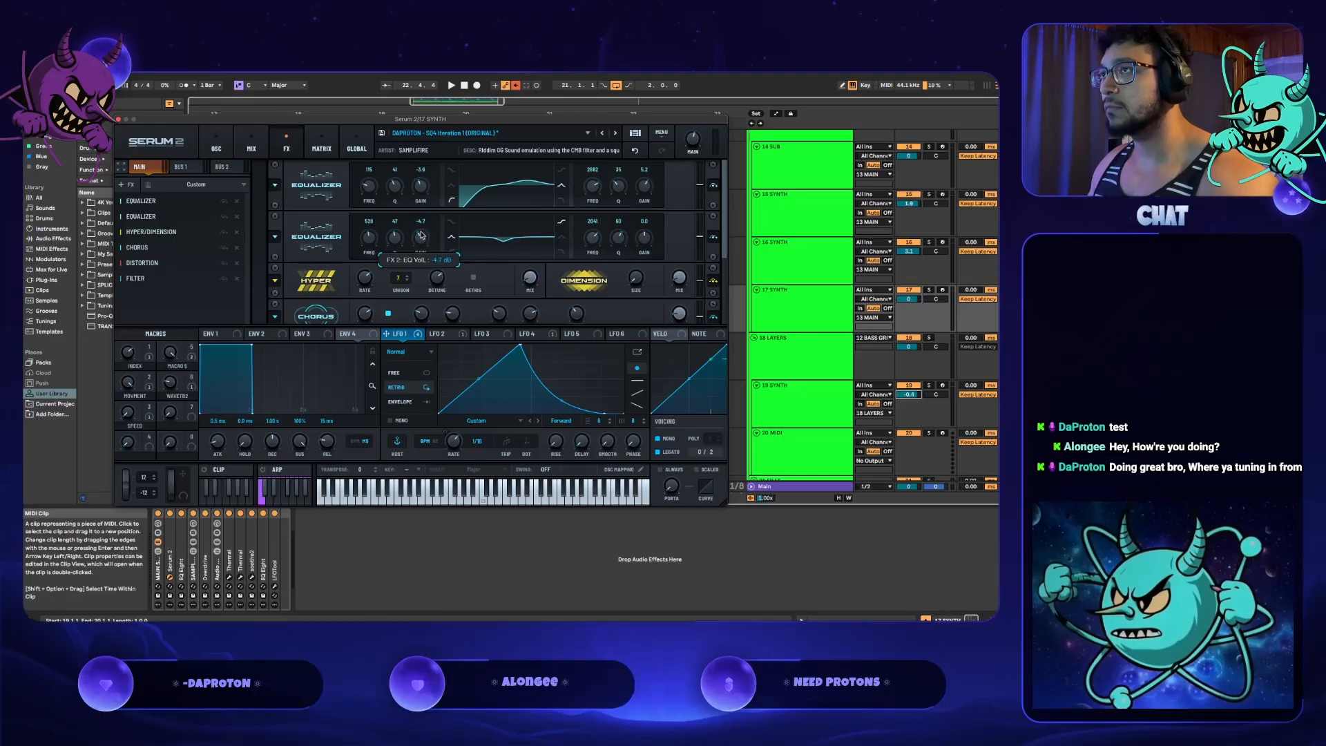
key(space)
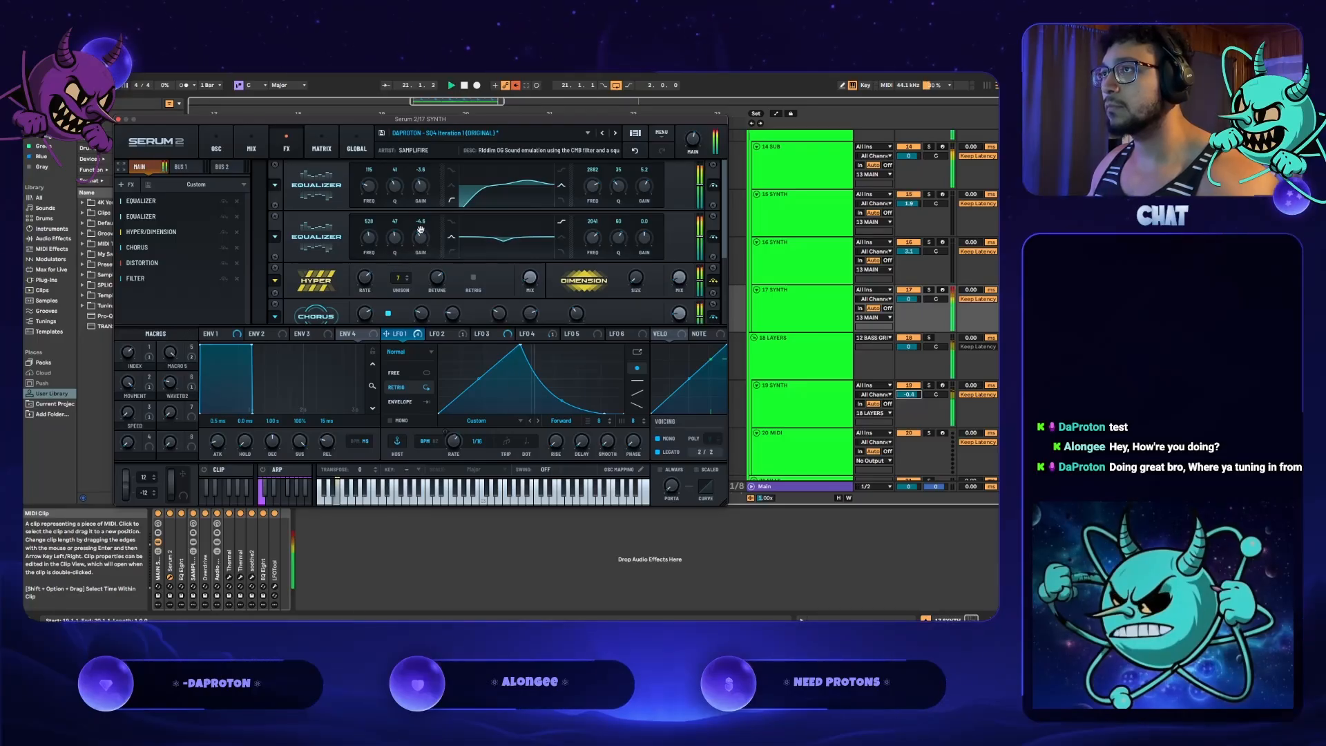
- Compare the mid and side spectrum of the Main track in SPAN while the loop plays
click(817, 487)
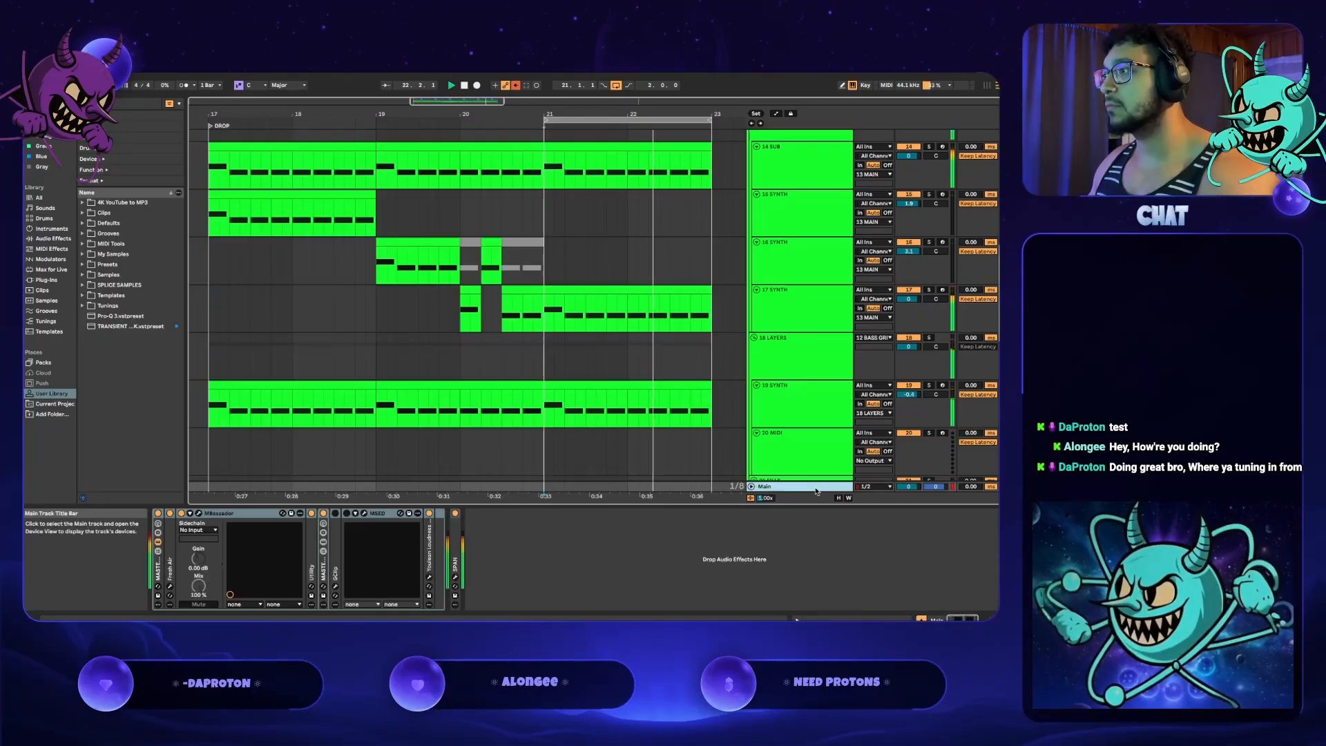
click(455, 578)
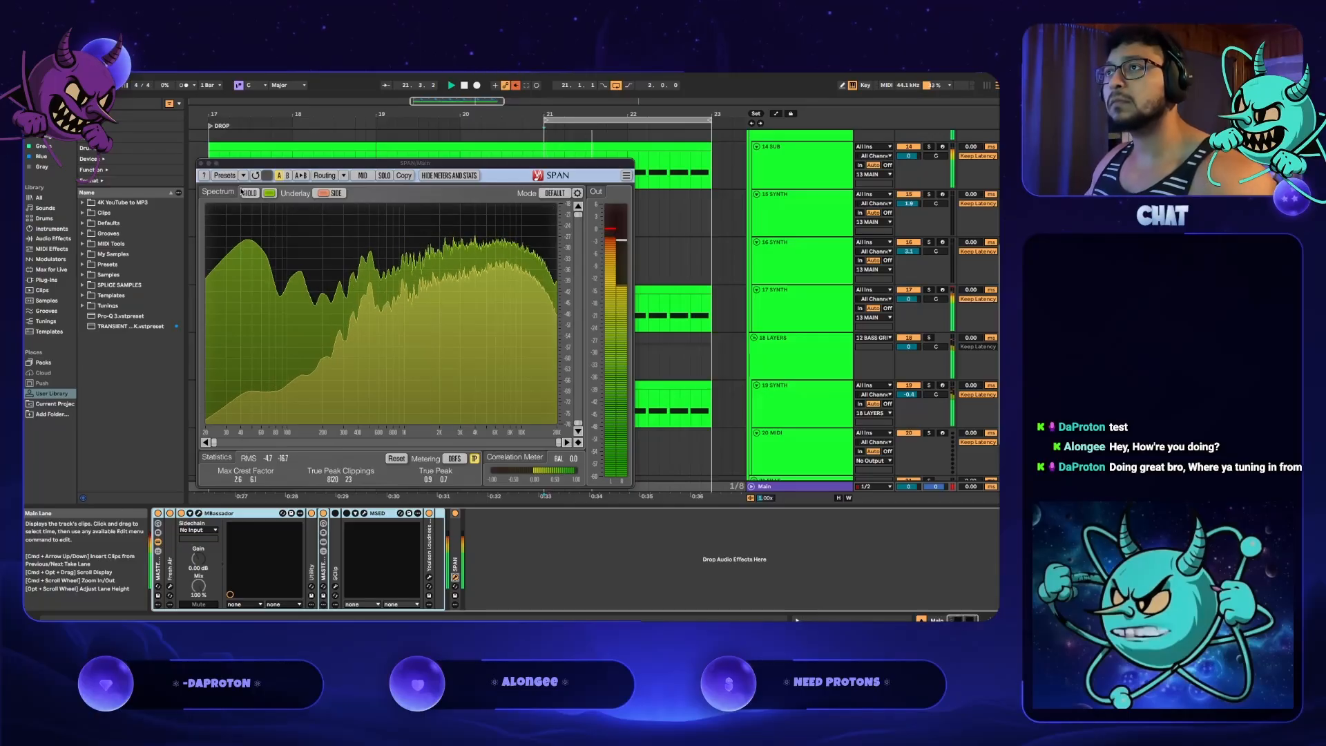
click(201, 163)
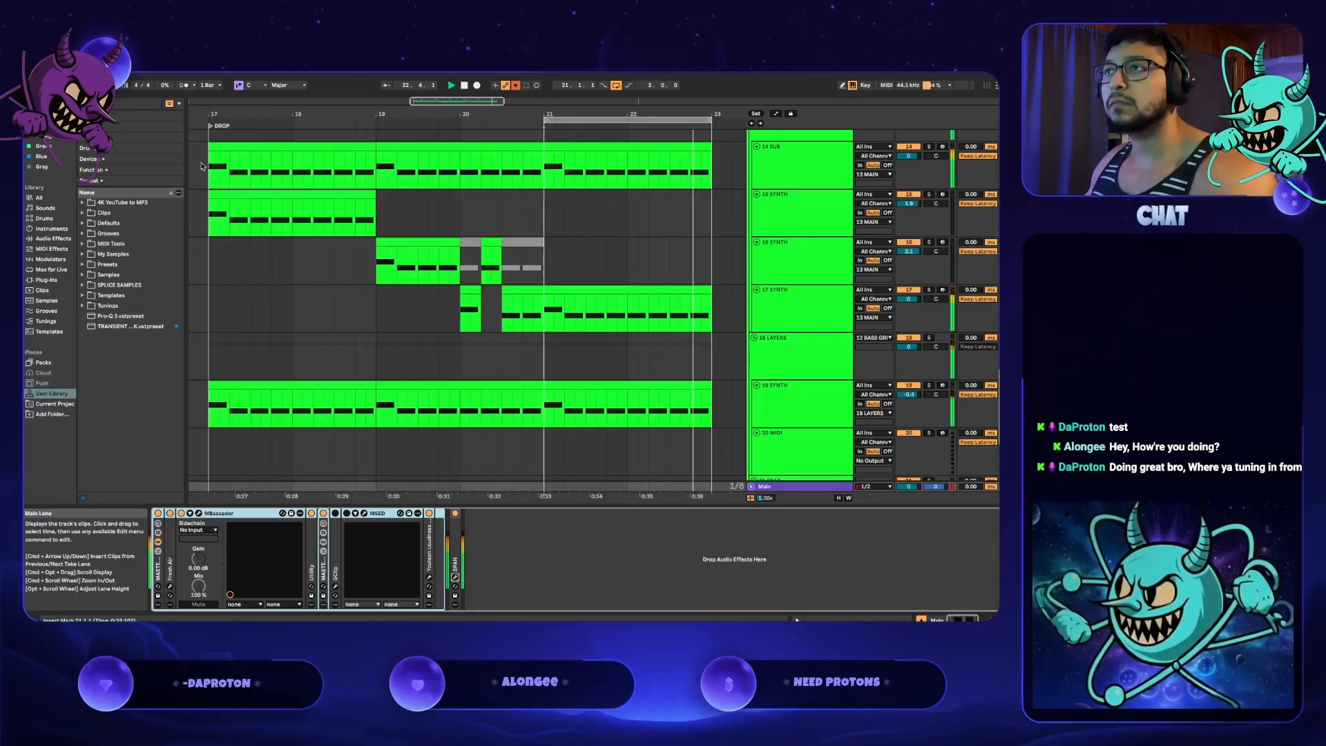
- Set the high band of 17 SYNTH's second Serum 2 equalizer to about 1221 Hz, Q 40 and 2.5 dB gain
click(819, 301)
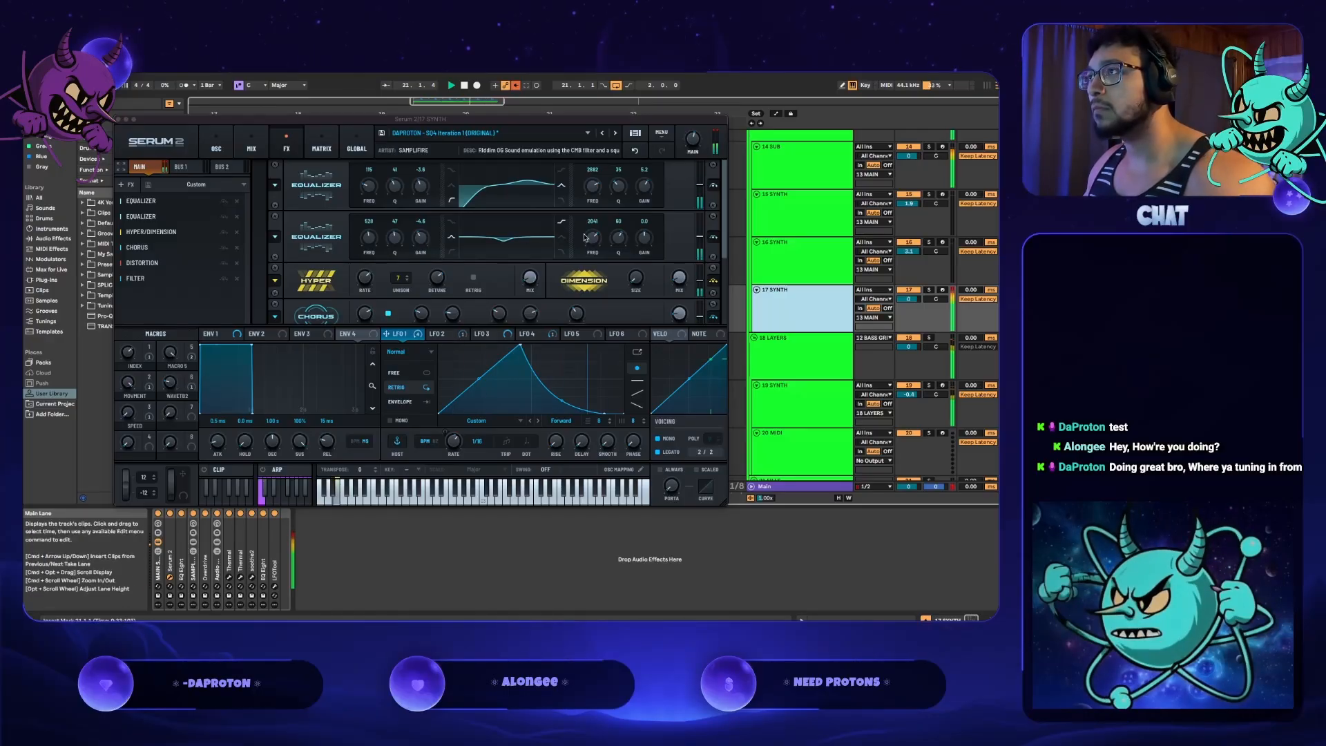
drag(592, 240, 593, 297)
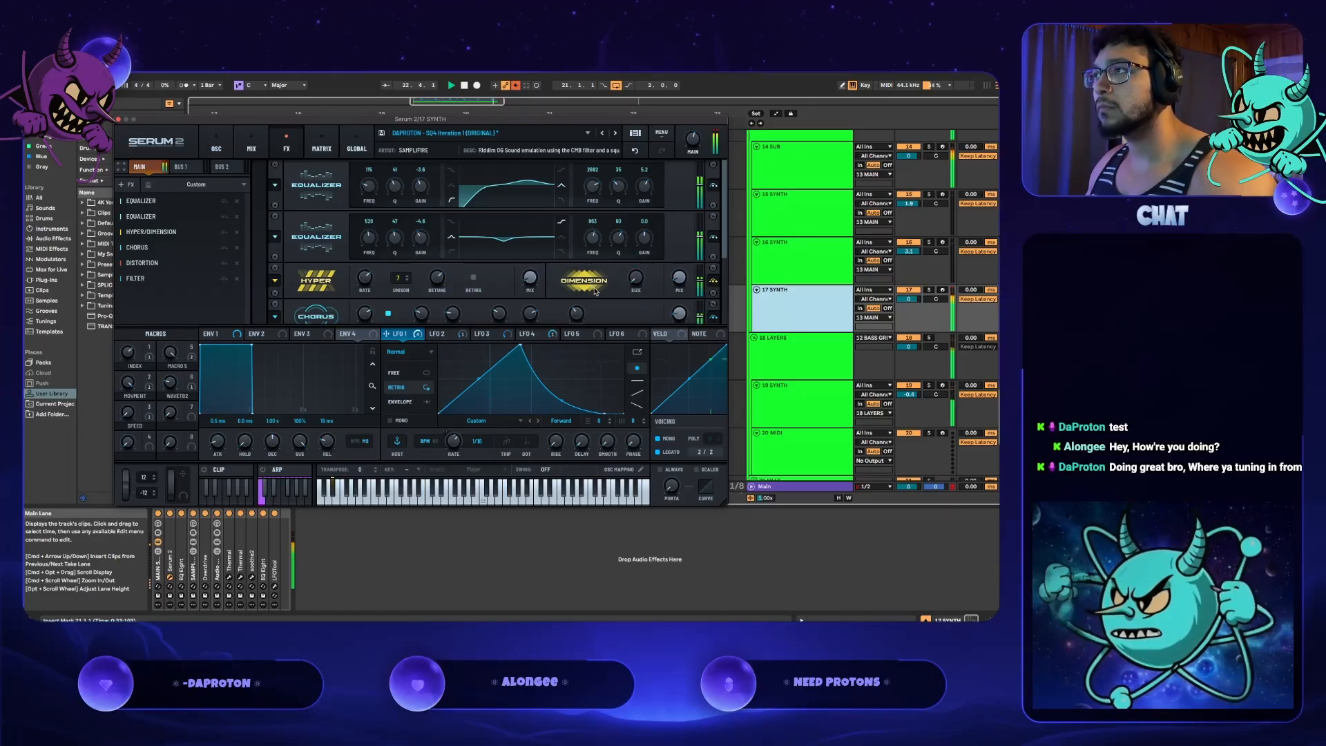
drag(647, 236, 648, 218)
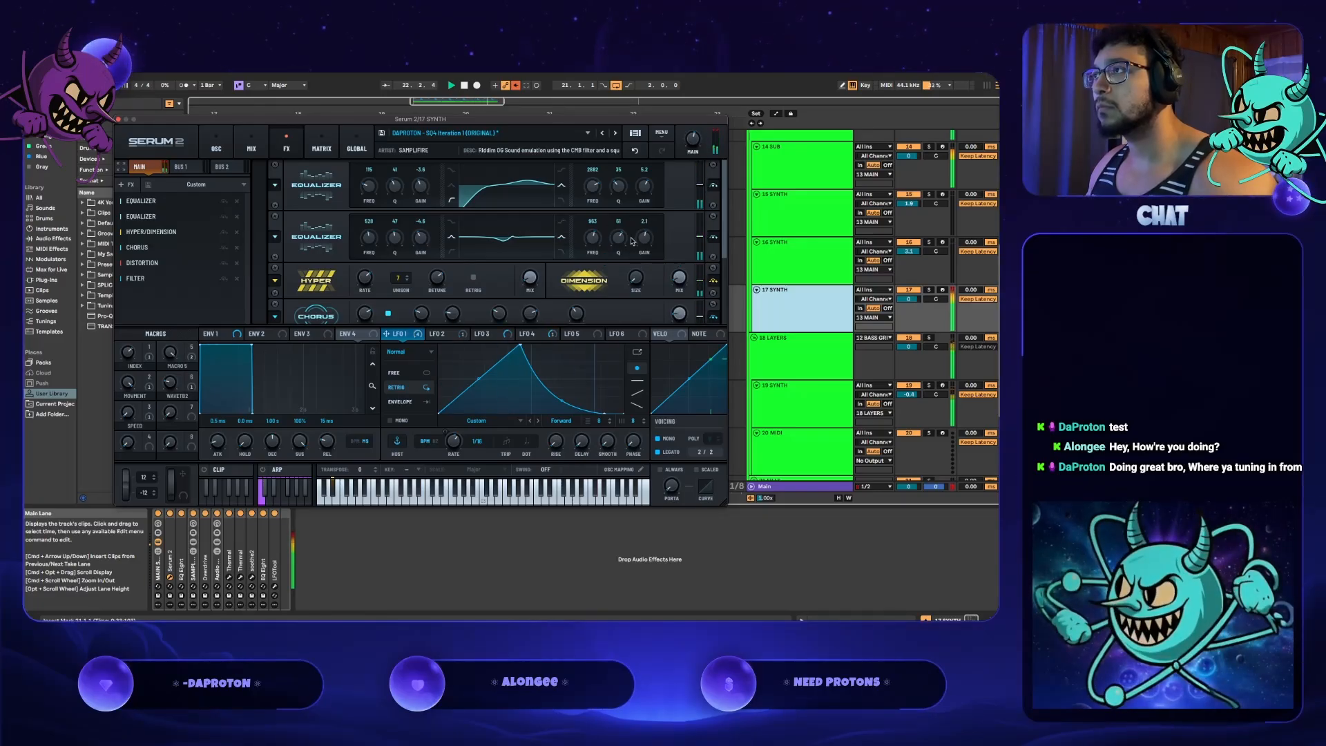
drag(623, 287, 629, 308)
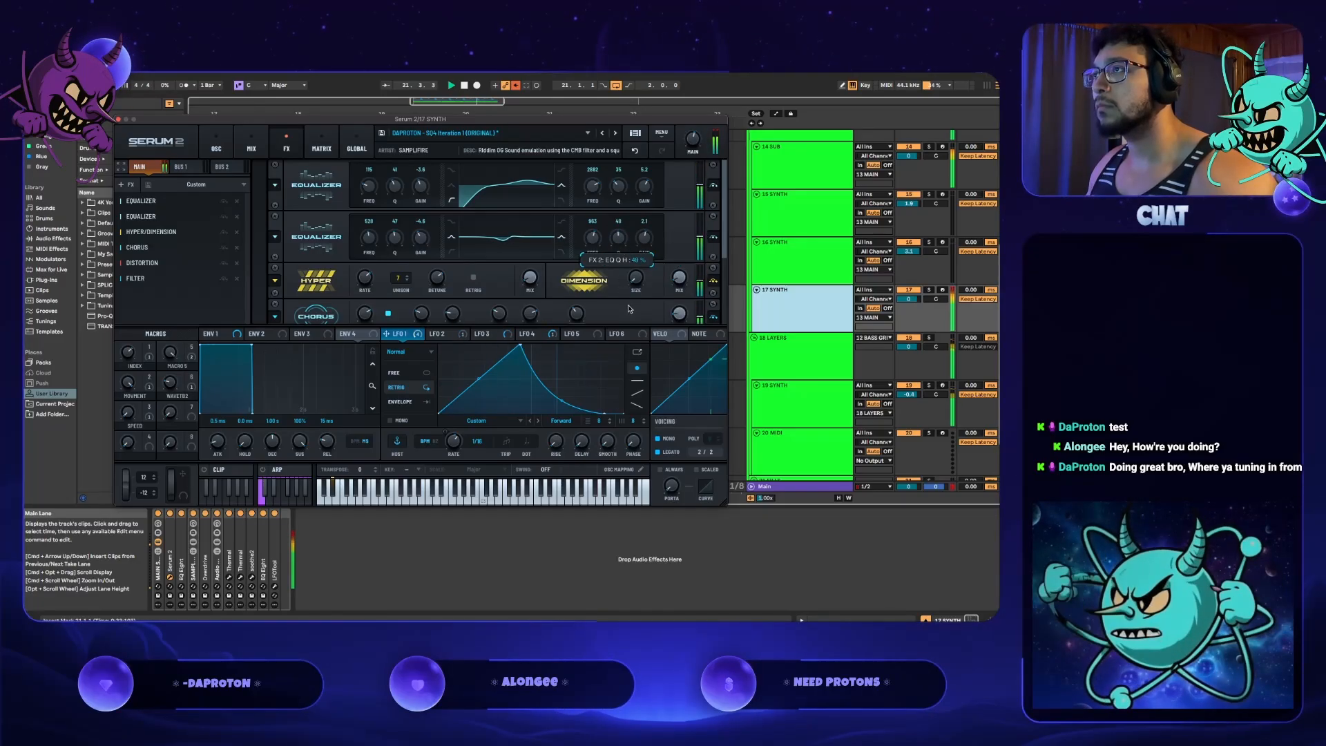
drag(644, 241, 650, 238)
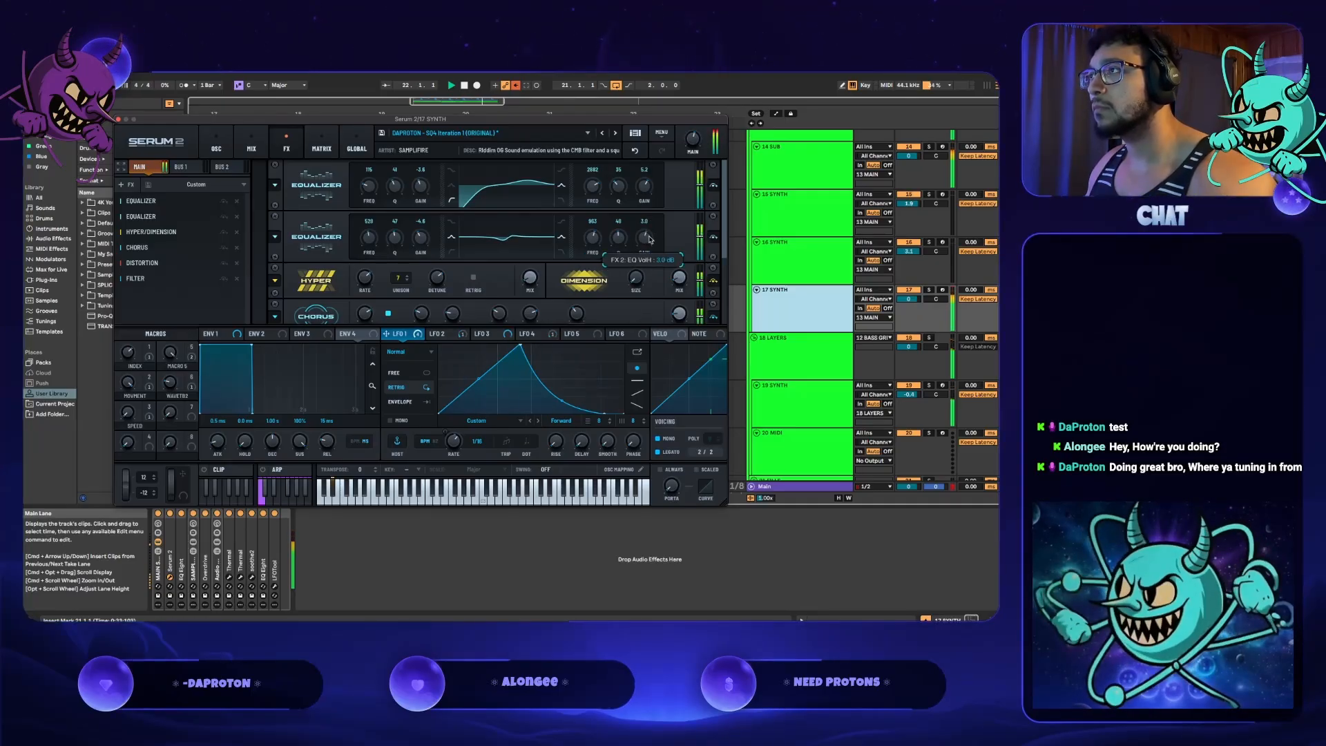
drag(598, 240, 594, 219)
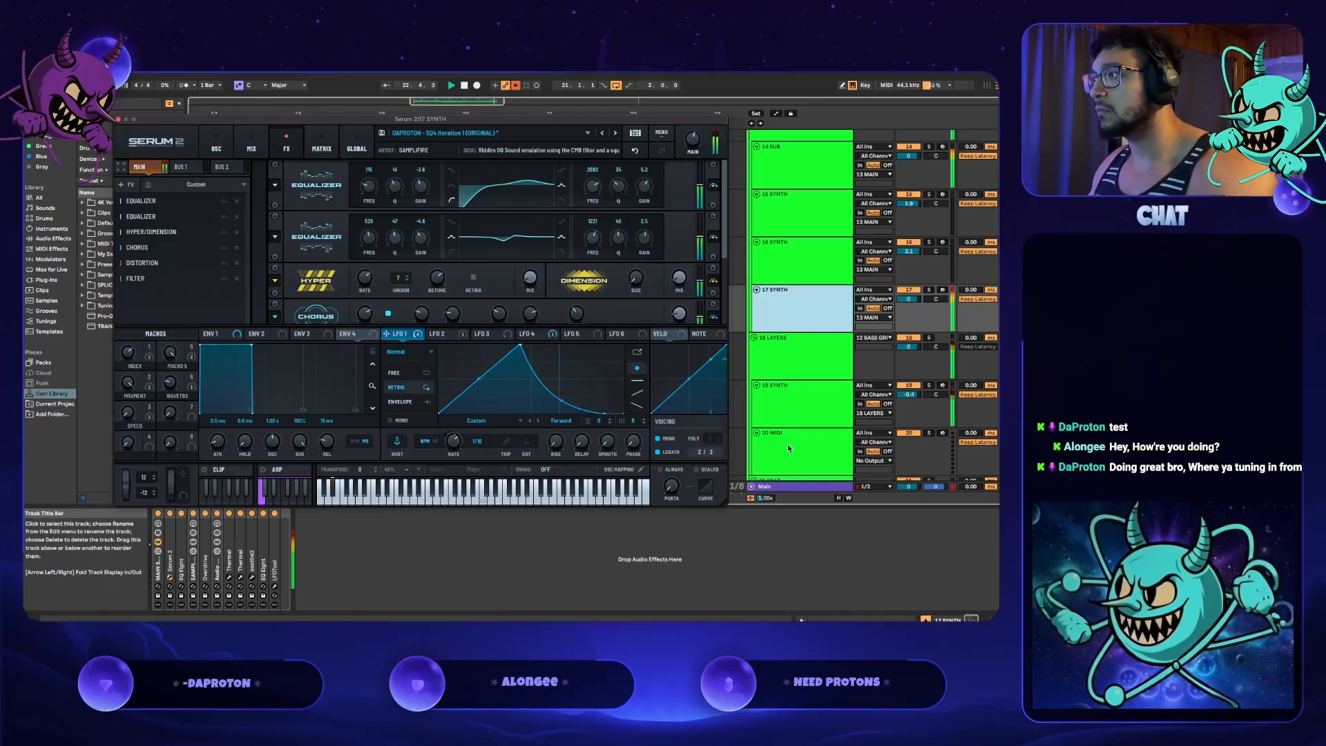
- Copy SPAN from the Main track to the end of the 17 SYNTH device chain and position its window beside Serum 2
click(799, 485)
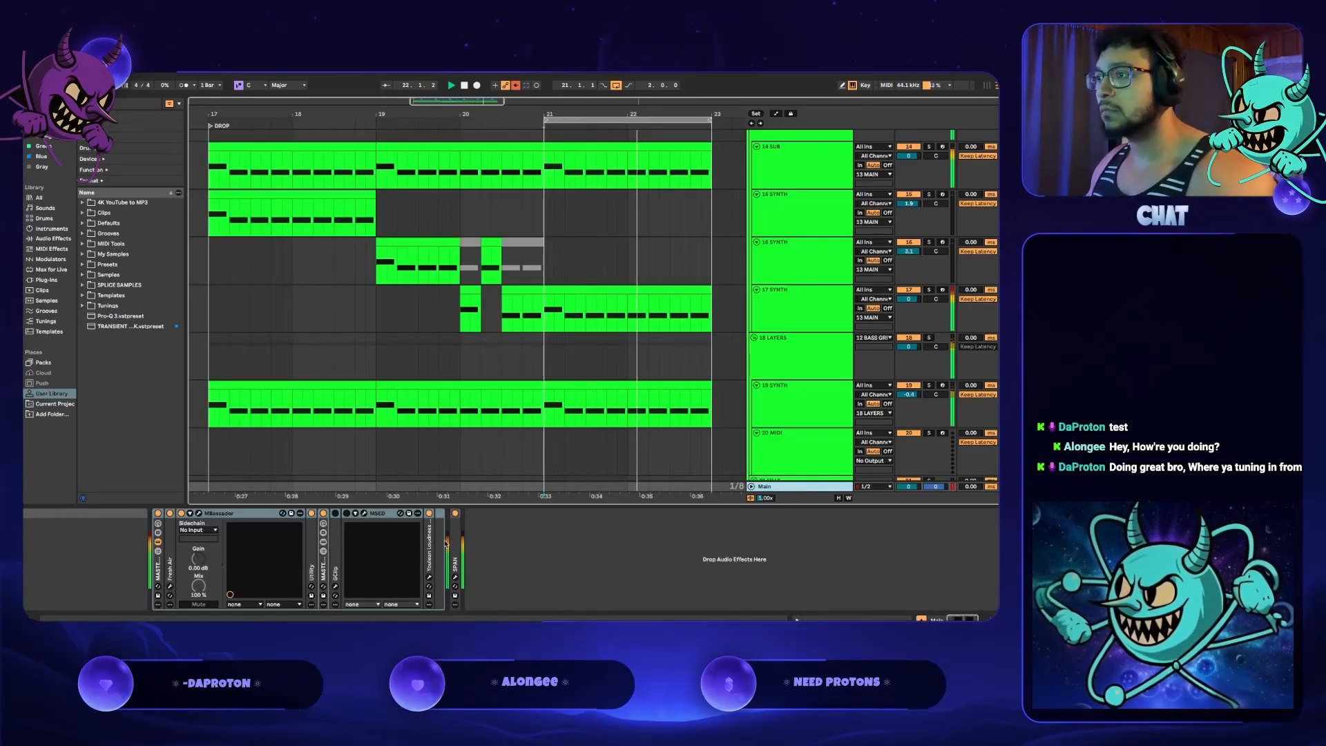
click(455, 570)
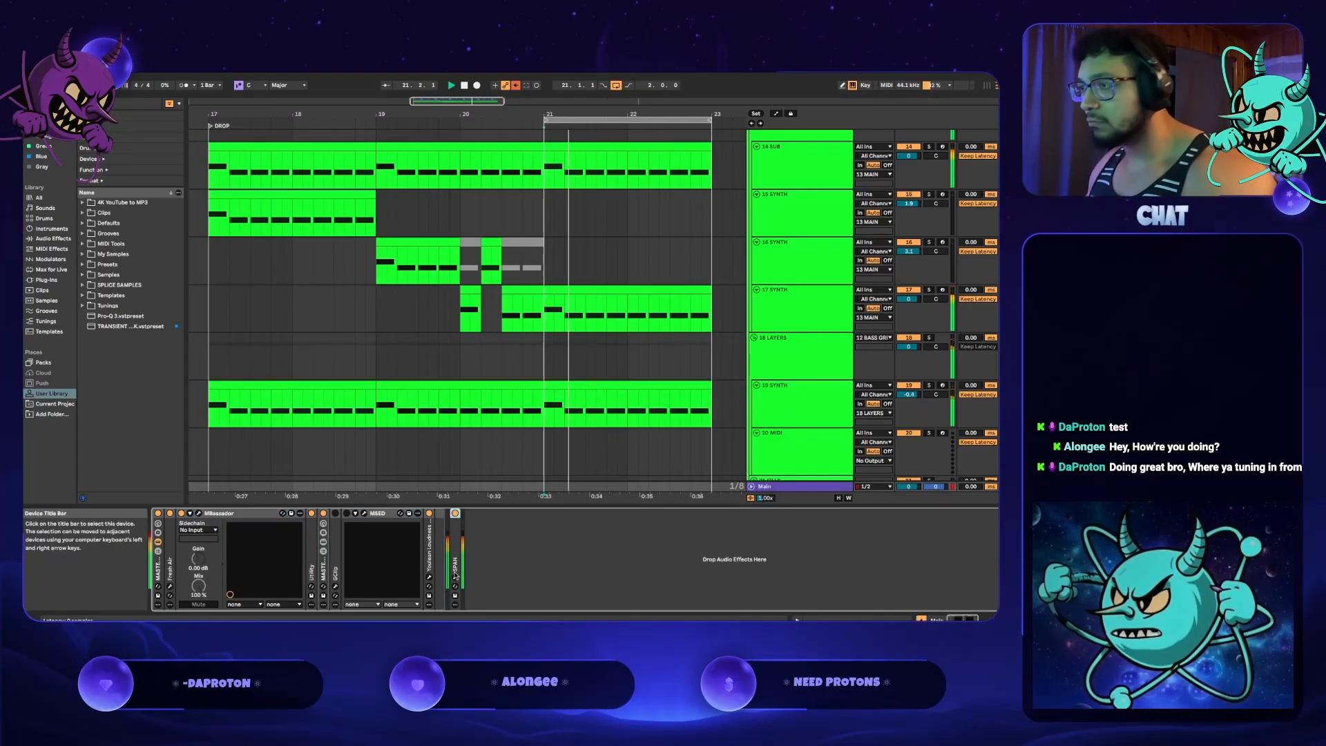
click(793, 331)
click(543, 570)
key(super+v)
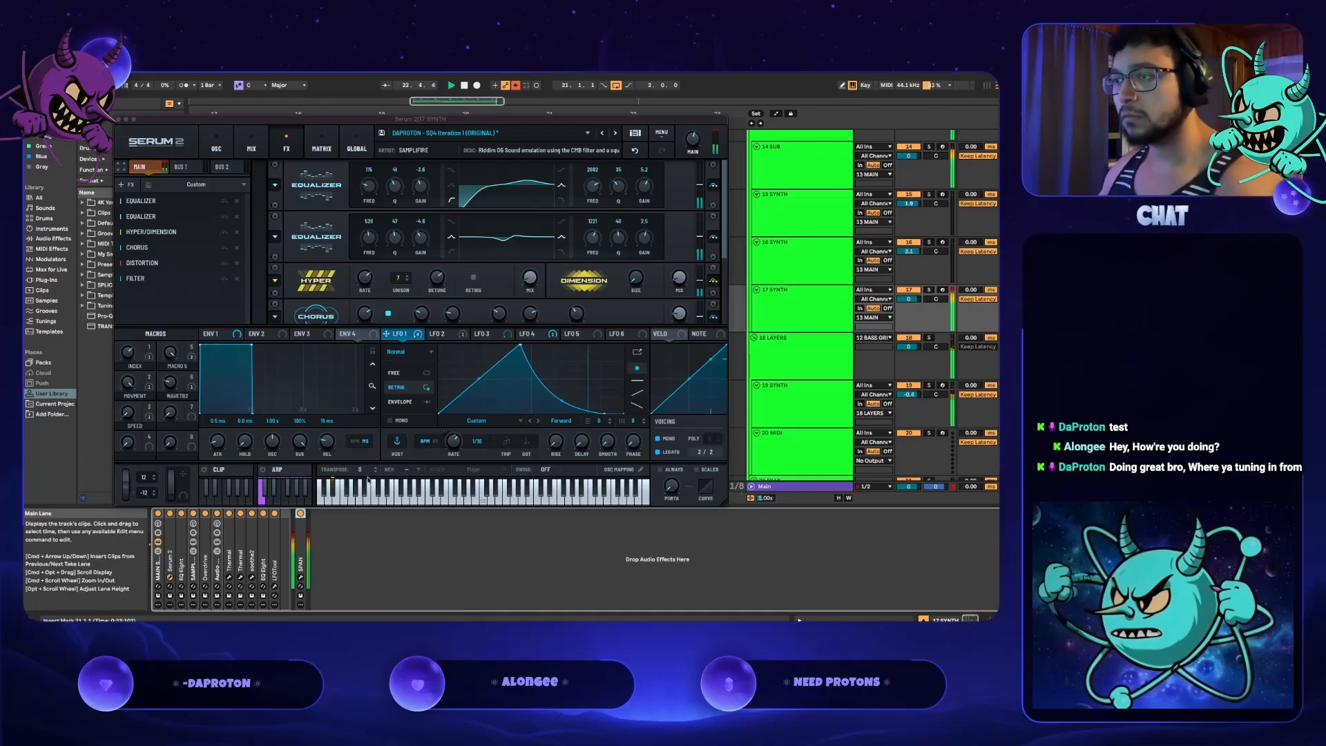
click(300, 577)
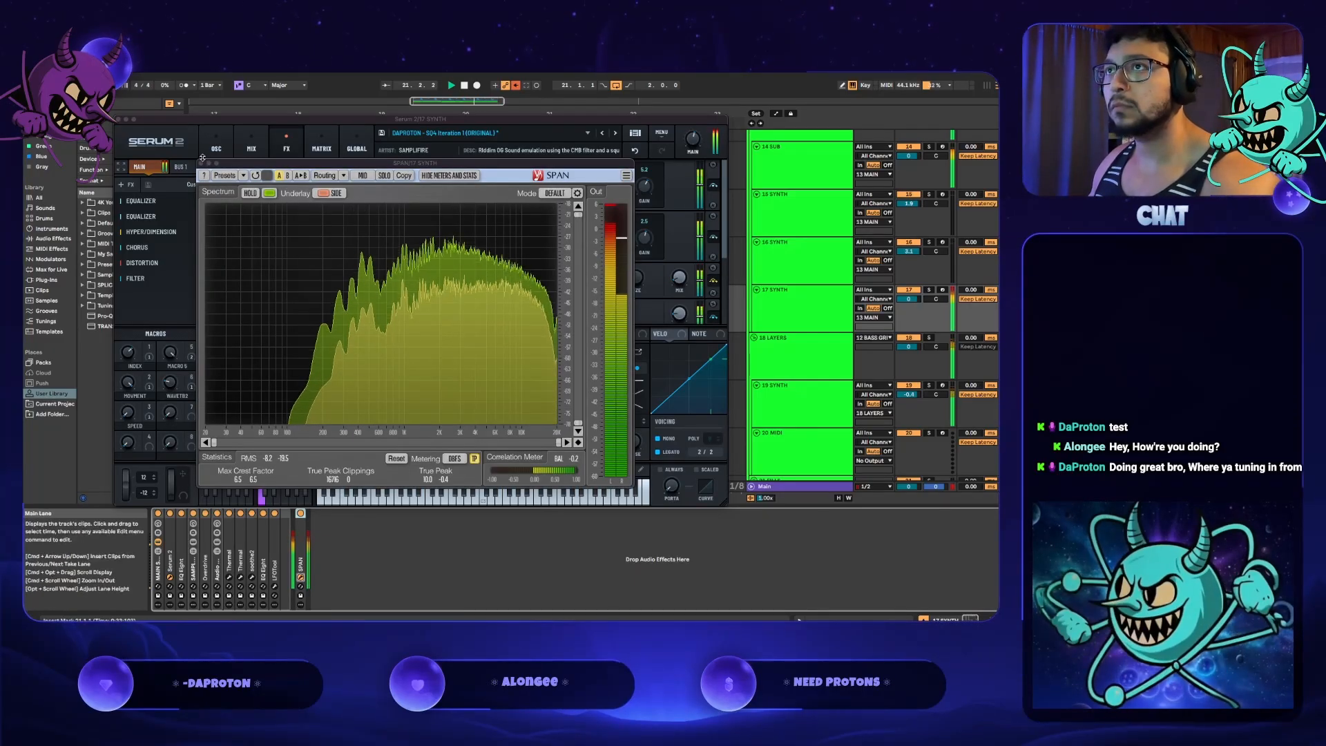
drag(198, 160, 281, 242)
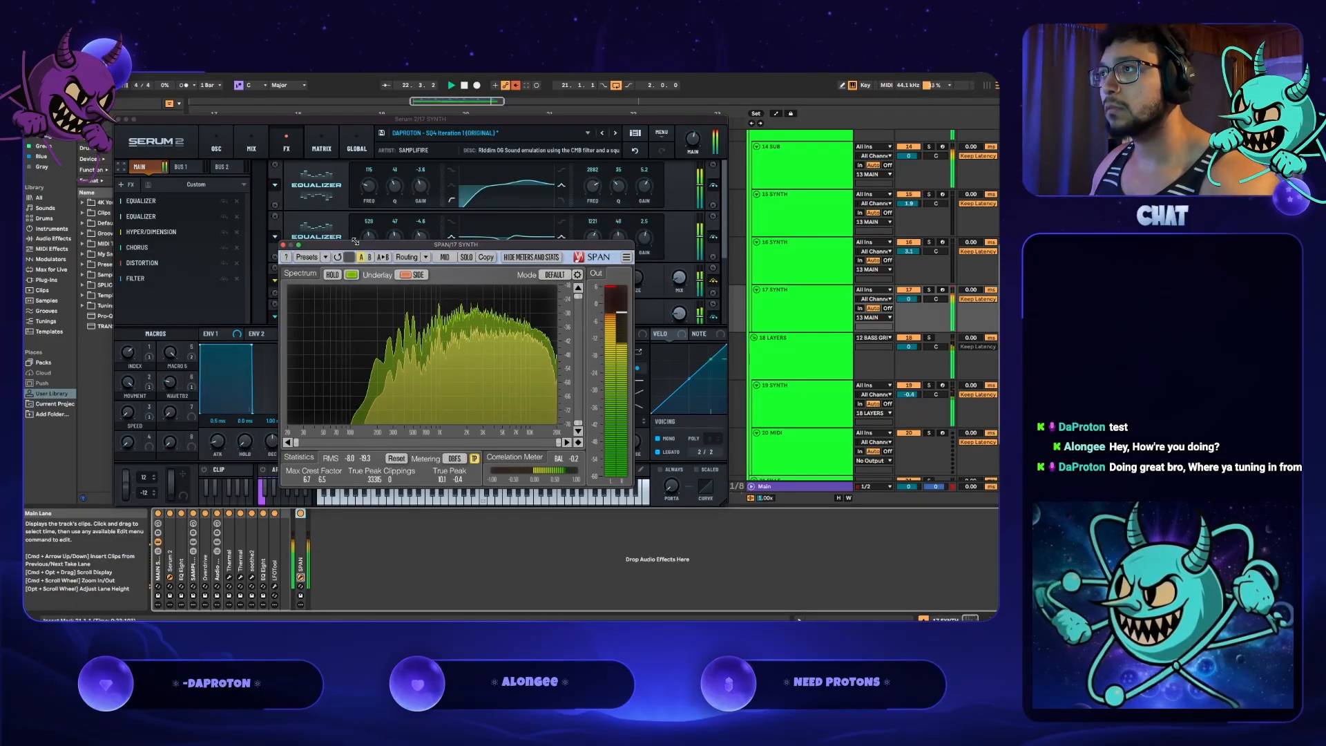
drag(507, 249, 835, 215)
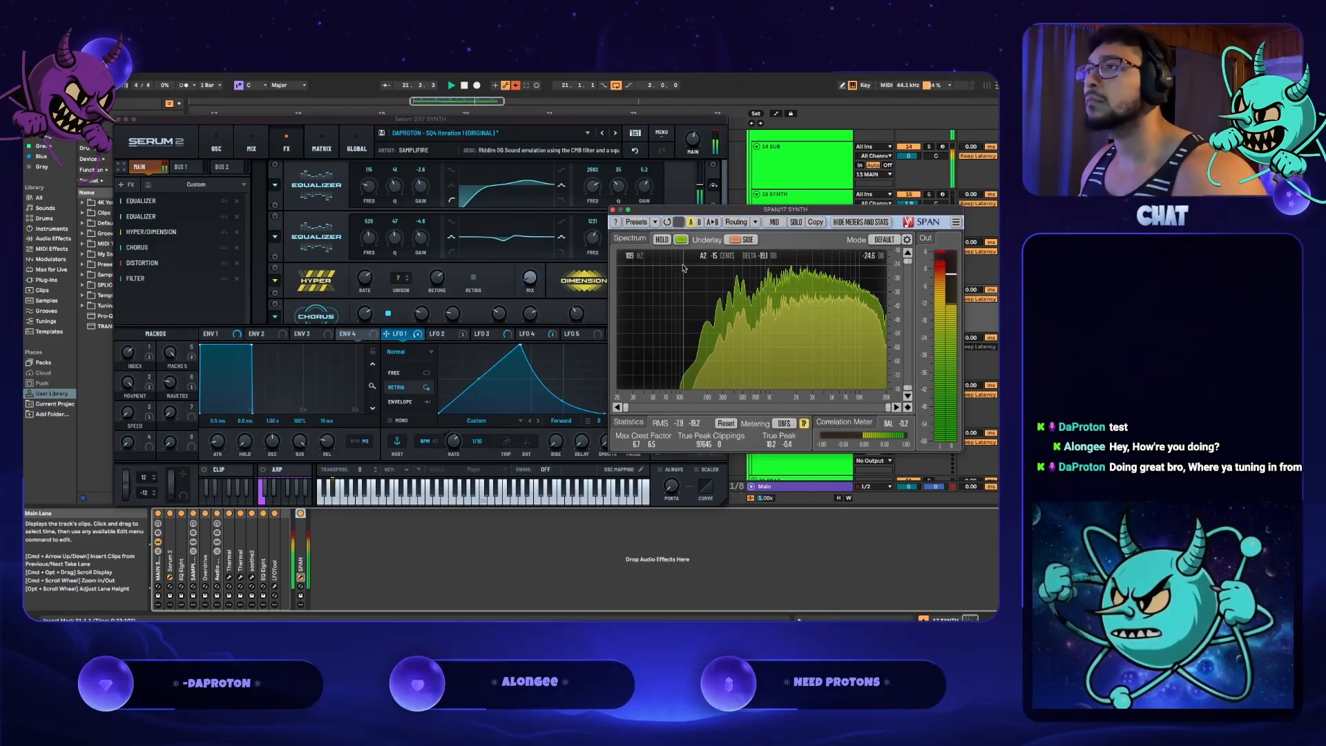
drag(647, 216, 653, 301)
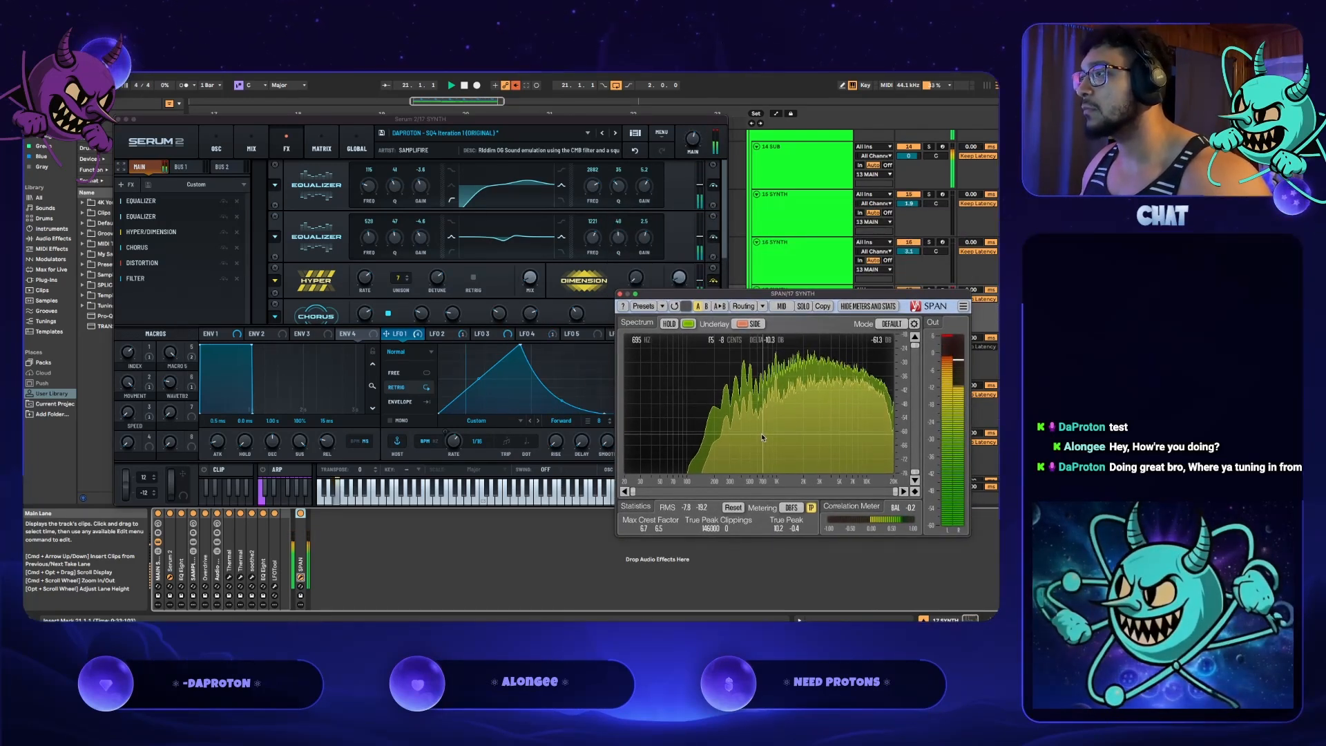
- Set the second equalizer's low band to about 420 Hz, Q 54 and -7.0 dB gain, using the SPAN spectrum as a guide
mouse_move(373, 236)
mouse_down()
mouse_move(373, 279)
mouse_move(371, 216)
mouse_move(372, 236)
mouse_up()
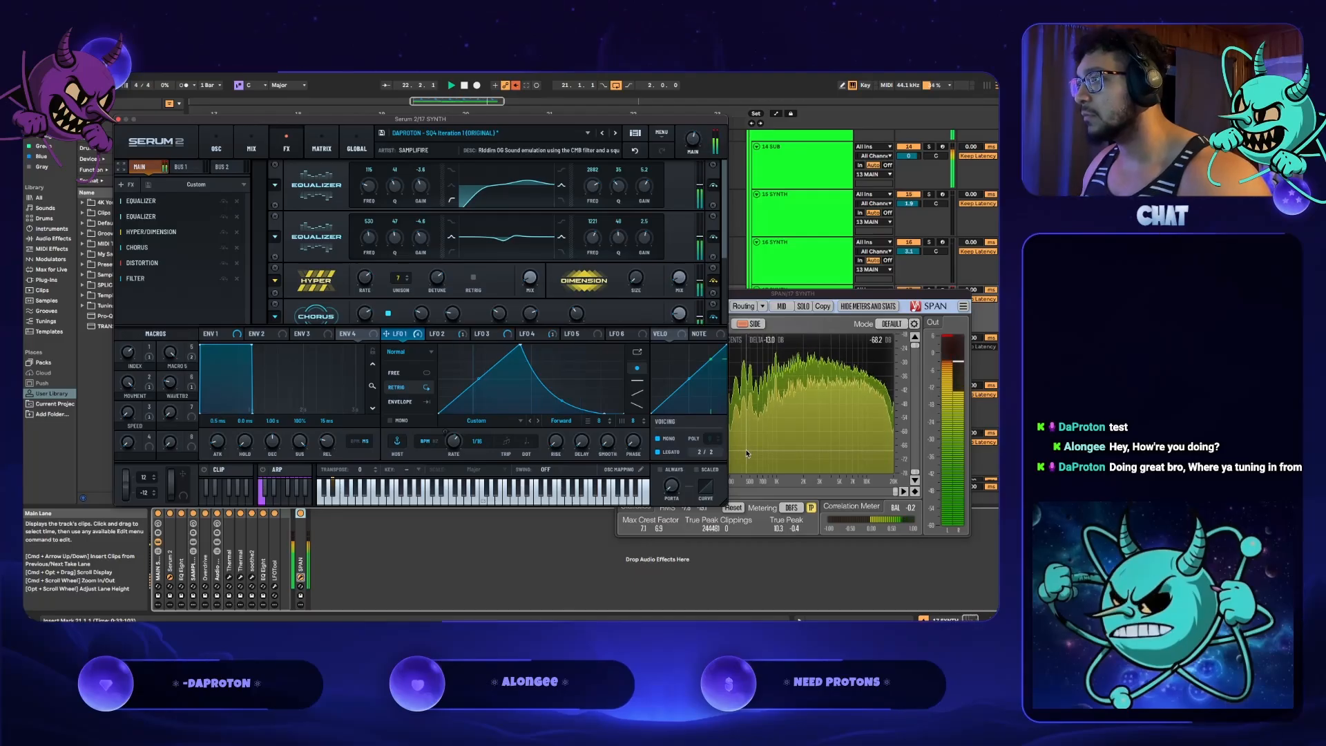
drag(806, 296, 888, 255)
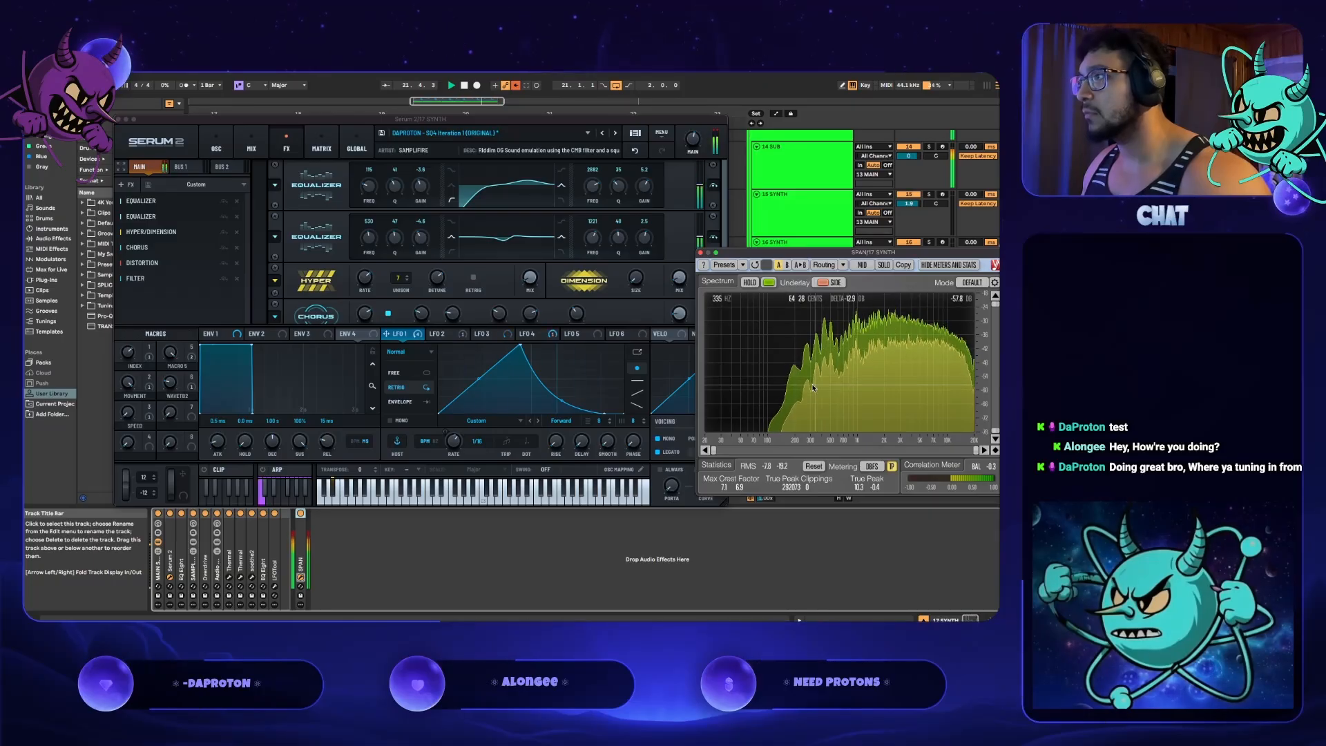
click(324, 218)
drag(369, 185, 370, 181)
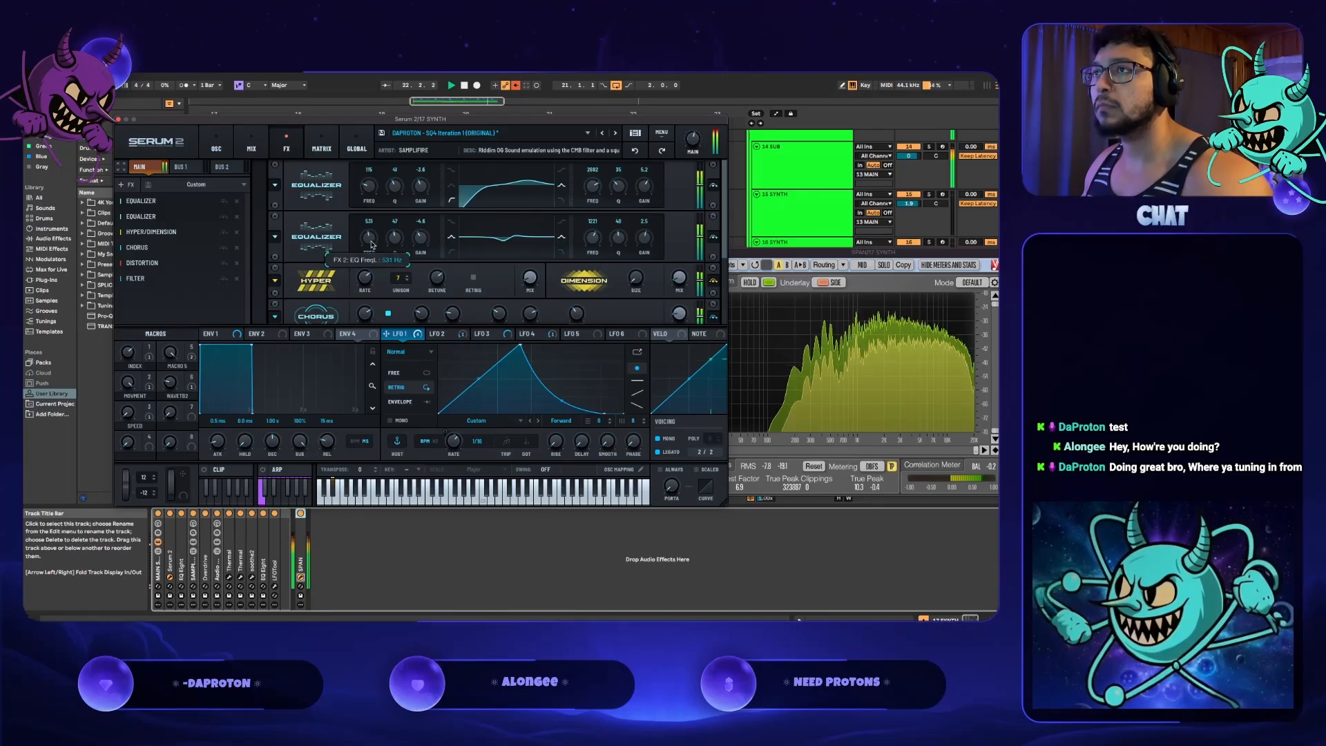
drag(370, 243, 372, 263)
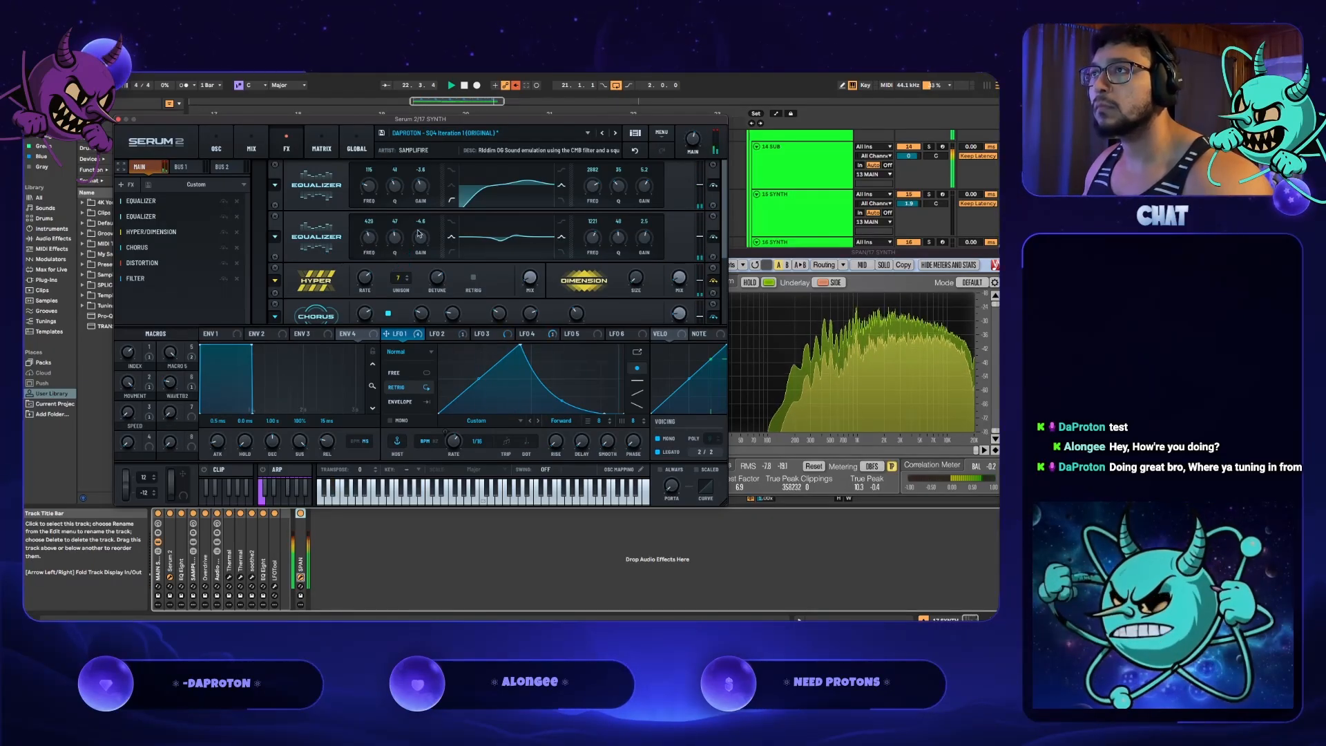
drag(398, 239, 400, 243)
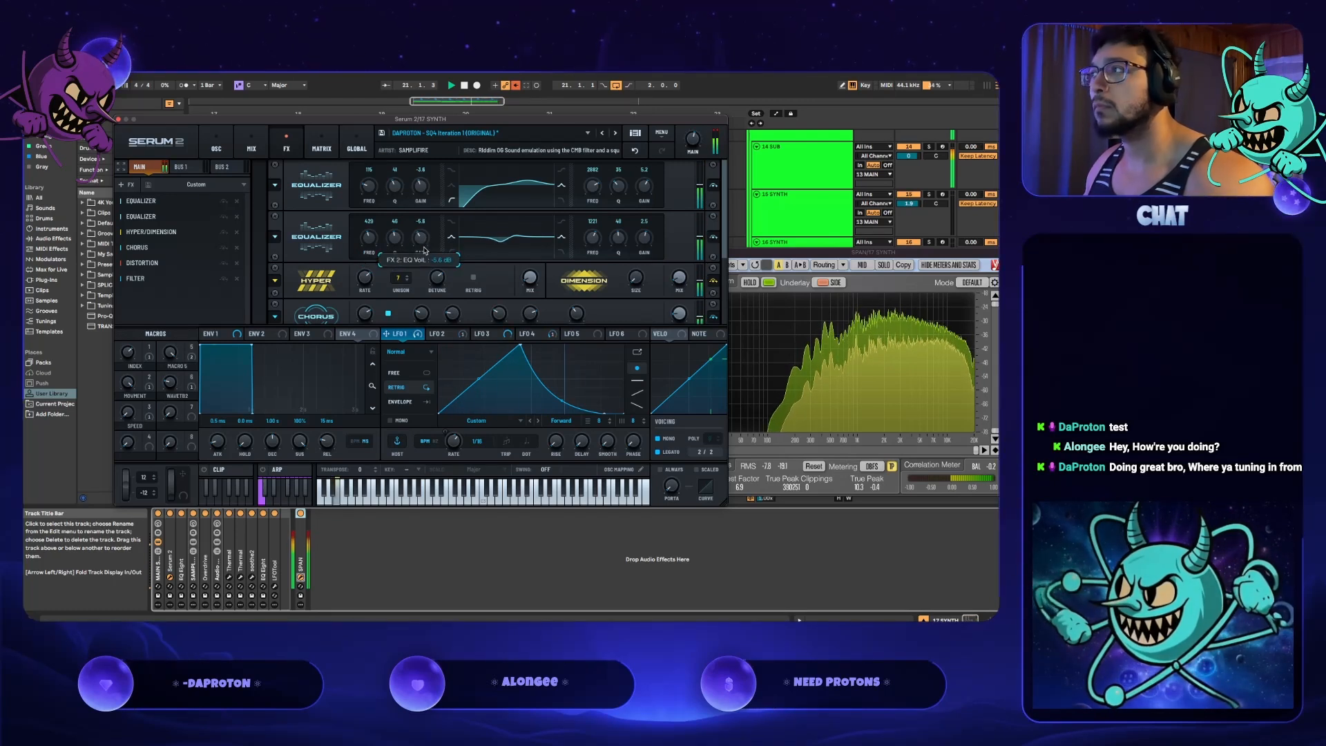
drag(425, 259, 423, 287)
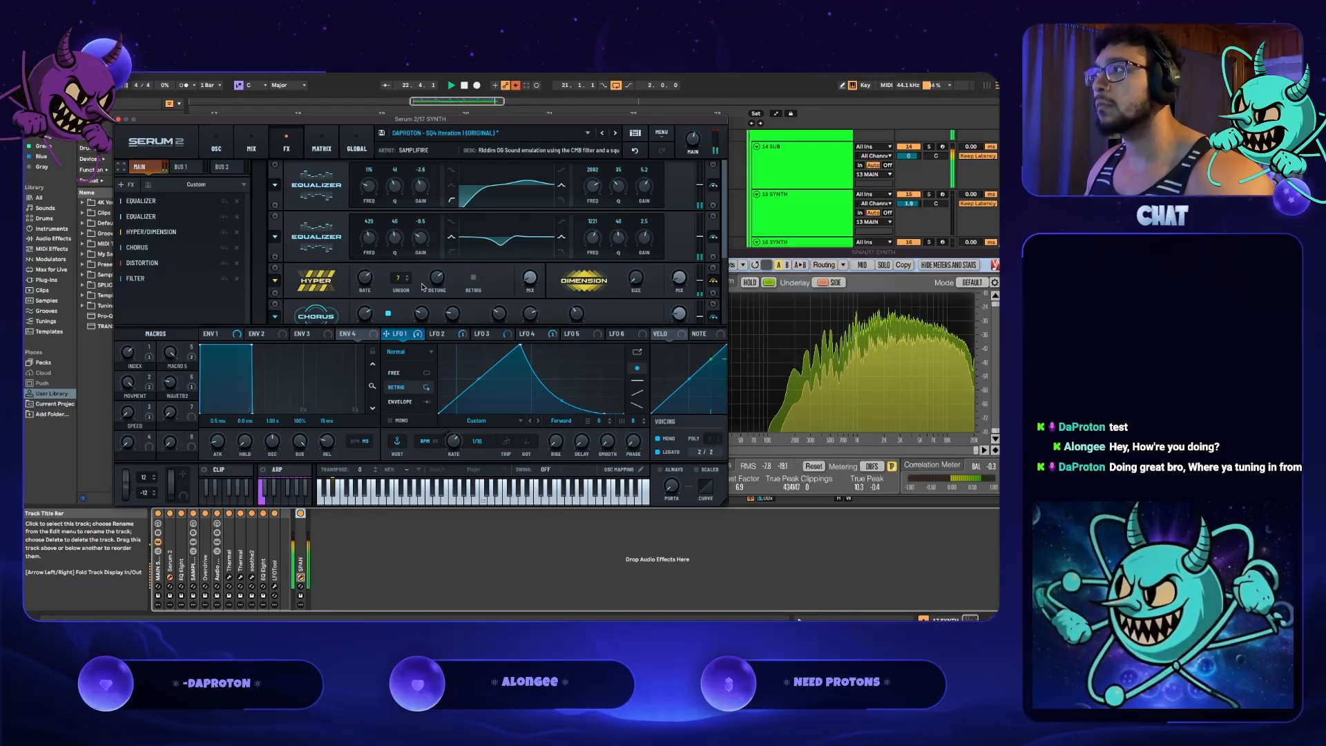
drag(421, 271, 419, 219)
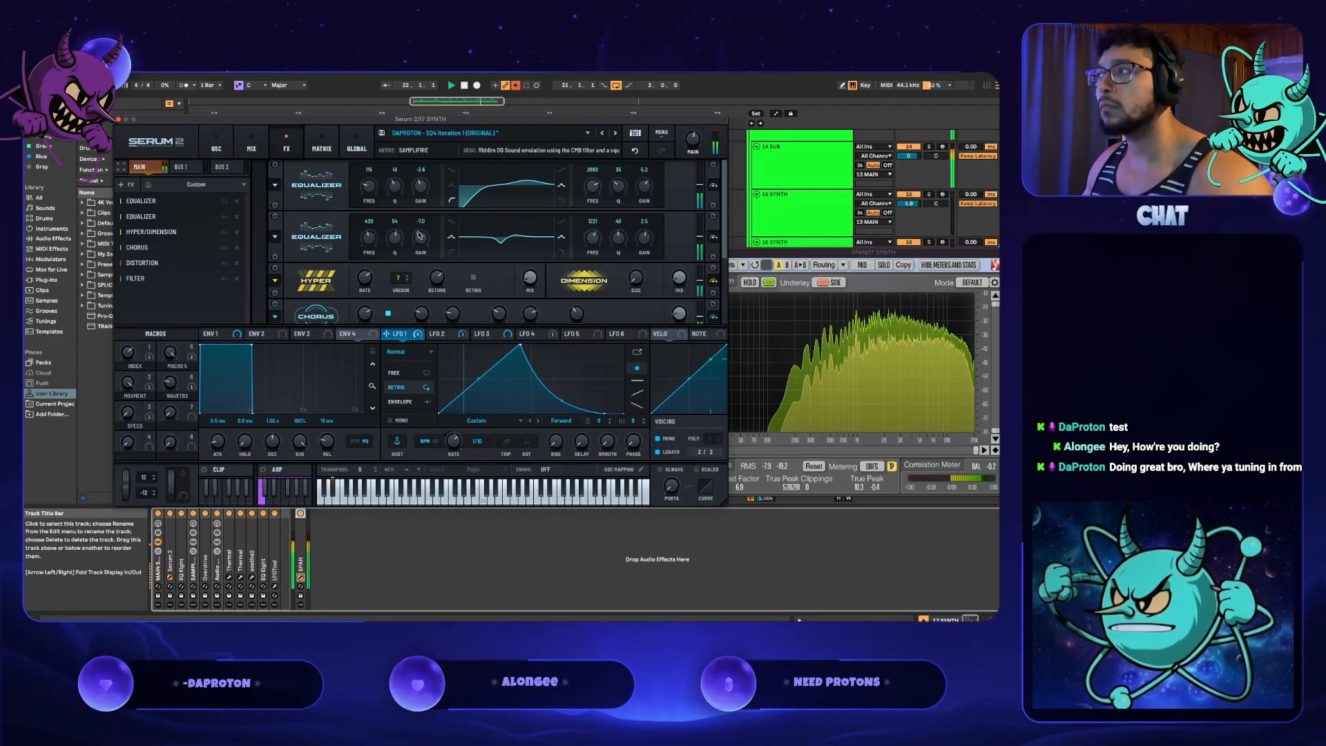
mouse_move(421, 239)
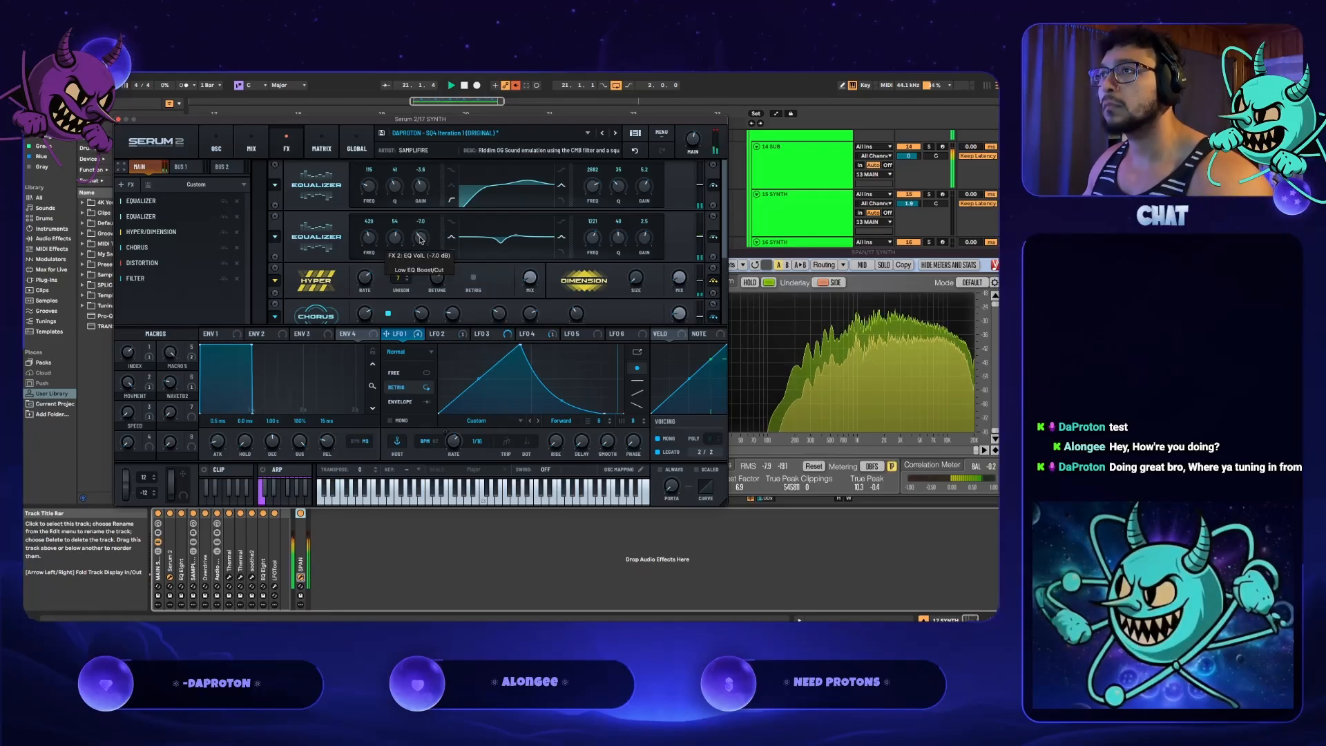
- Fine-tune the second equalizer's low-band gain and set its high band to about 632 Hz and 3.1 dB gain
drag(420, 233, 420, 231)
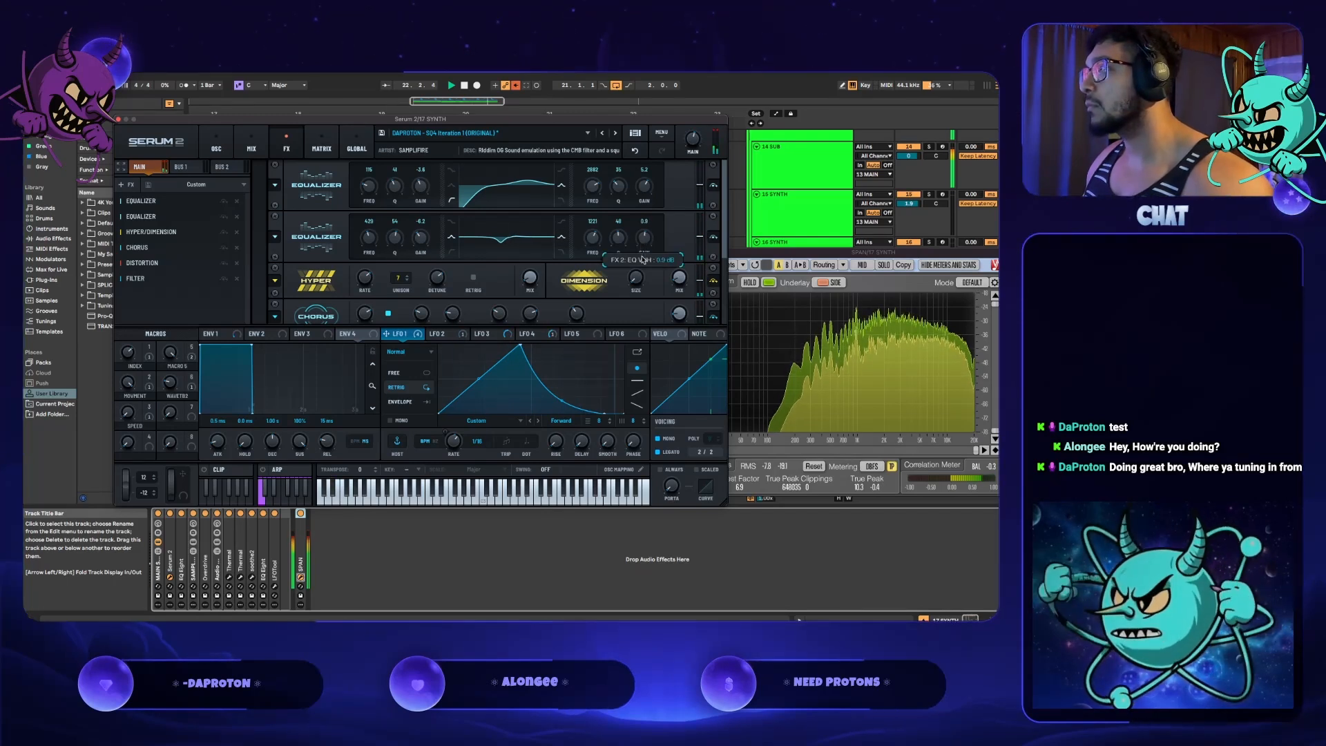
drag(642, 261, 593, 281)
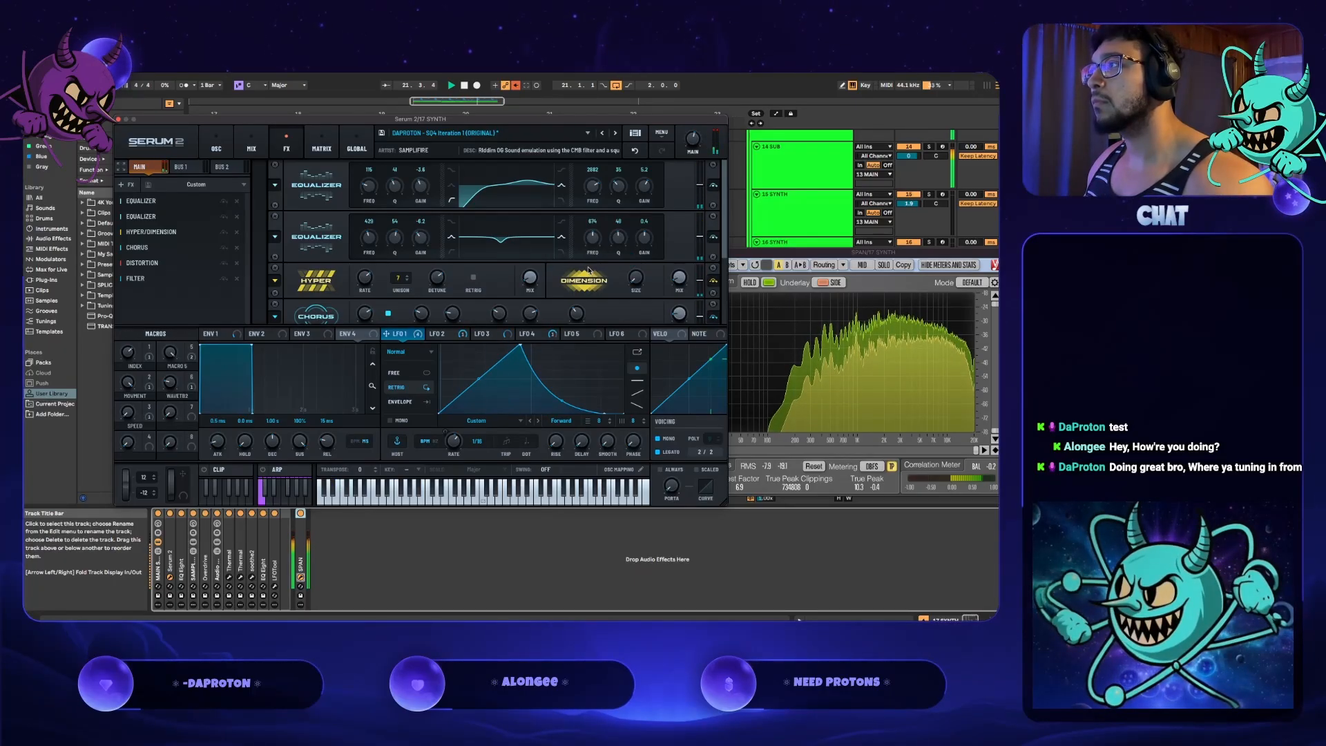
mouse_move(590, 238)
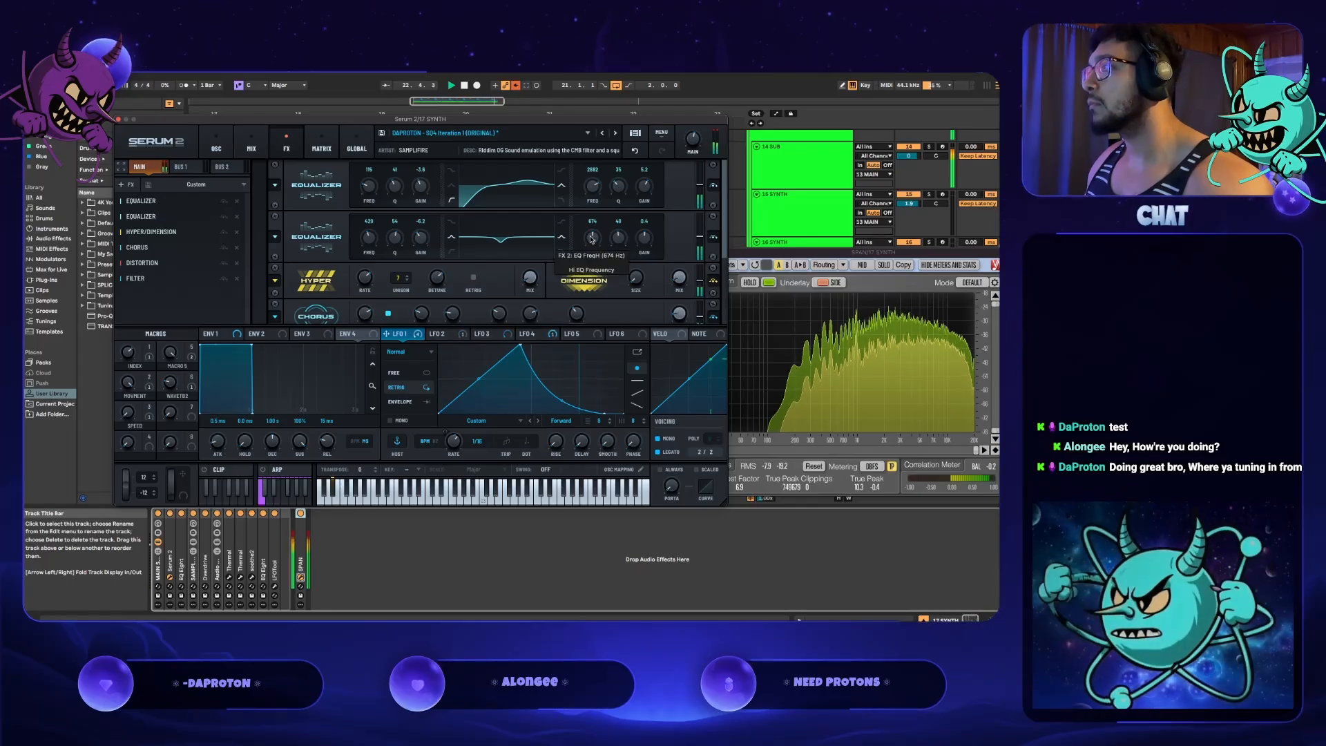
drag(590, 239, 591, 241)
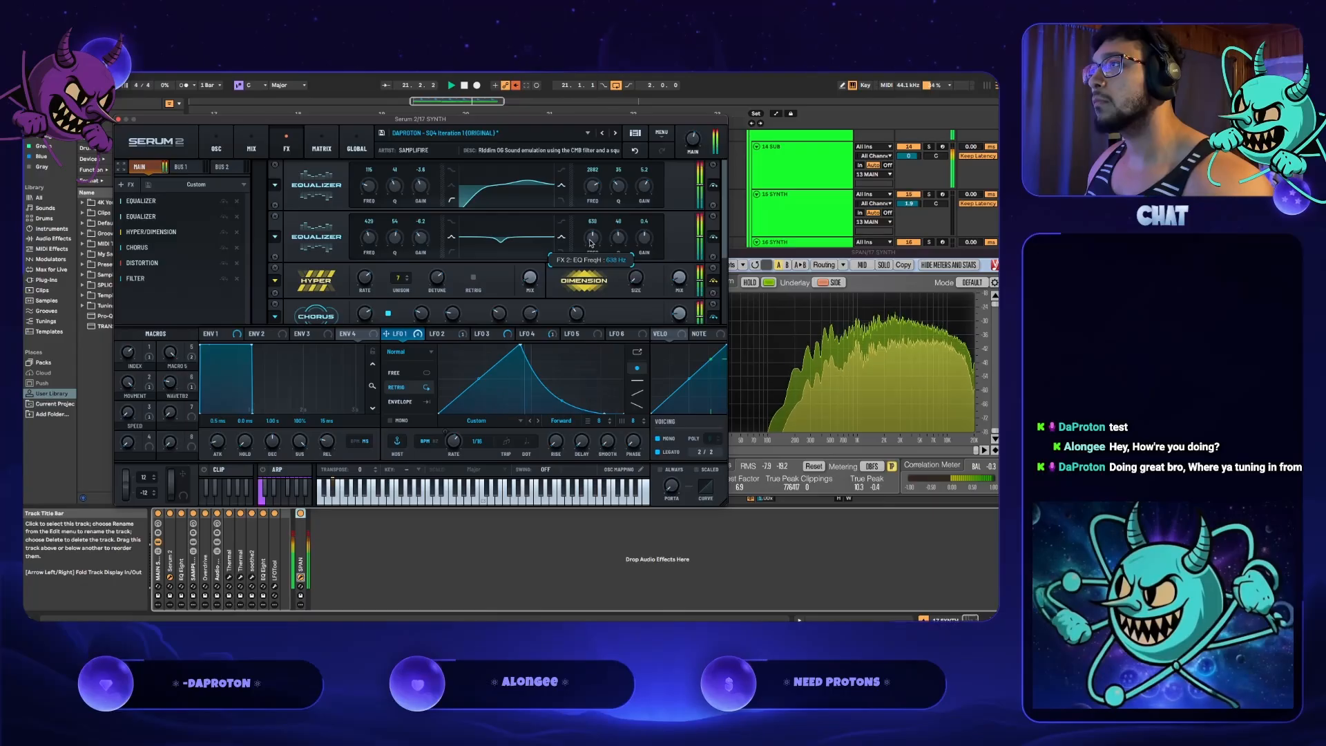
drag(644, 237, 646, 229)
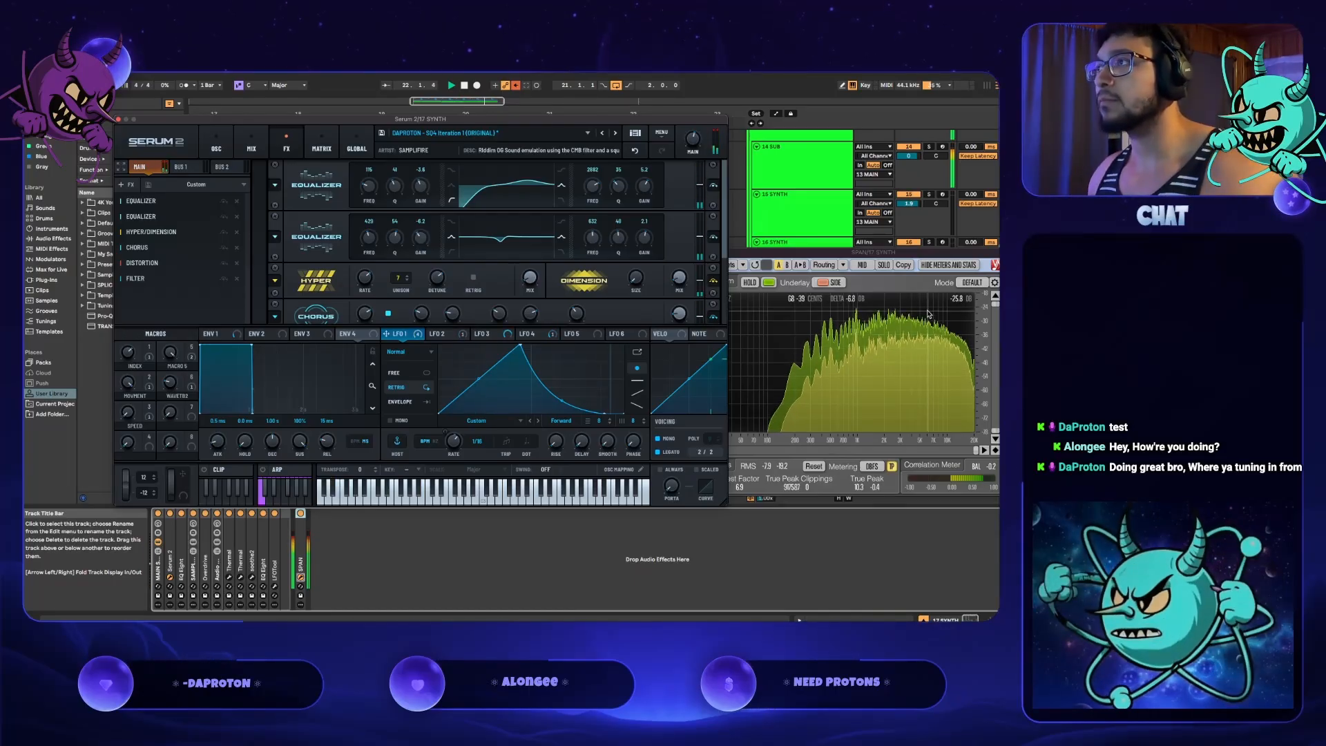
- Add a third equalizer to the end of Serum 2's main FX chain and bring the 17 SYNTH SPAN window forward
click(127, 184)
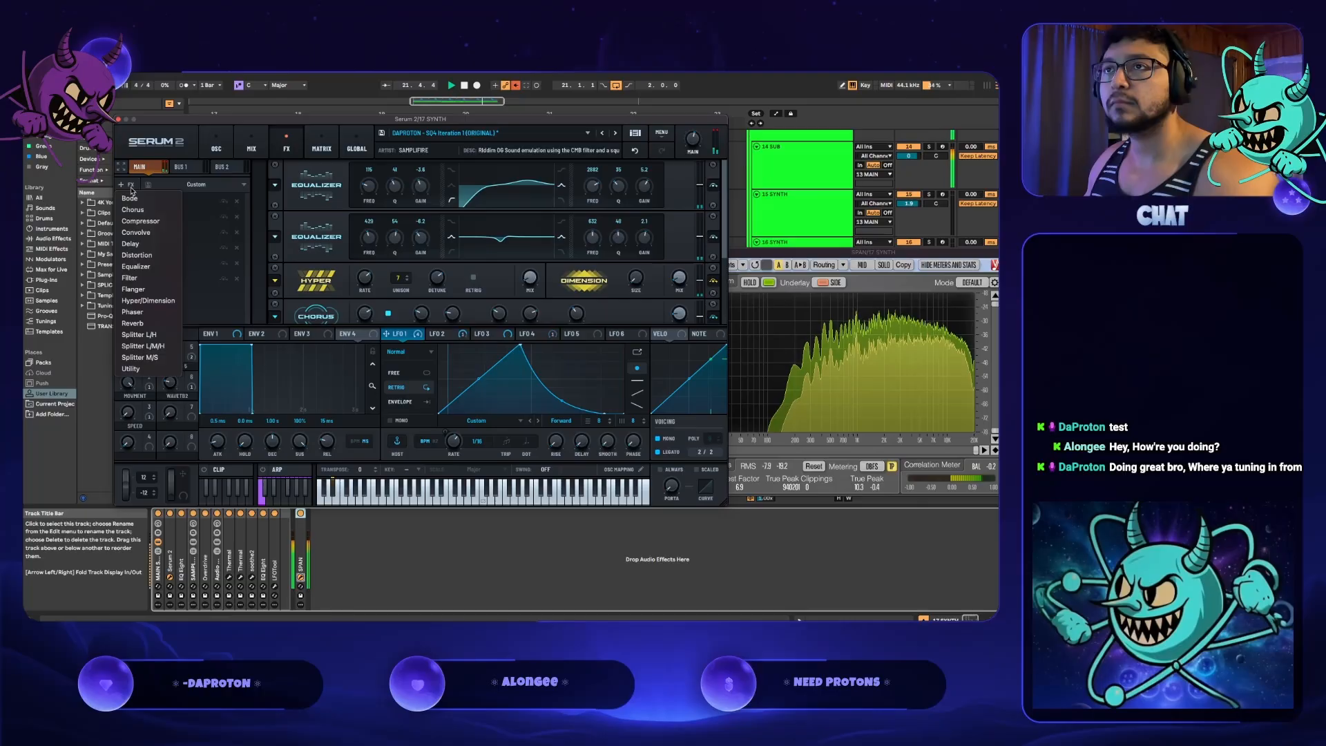
click(136, 267)
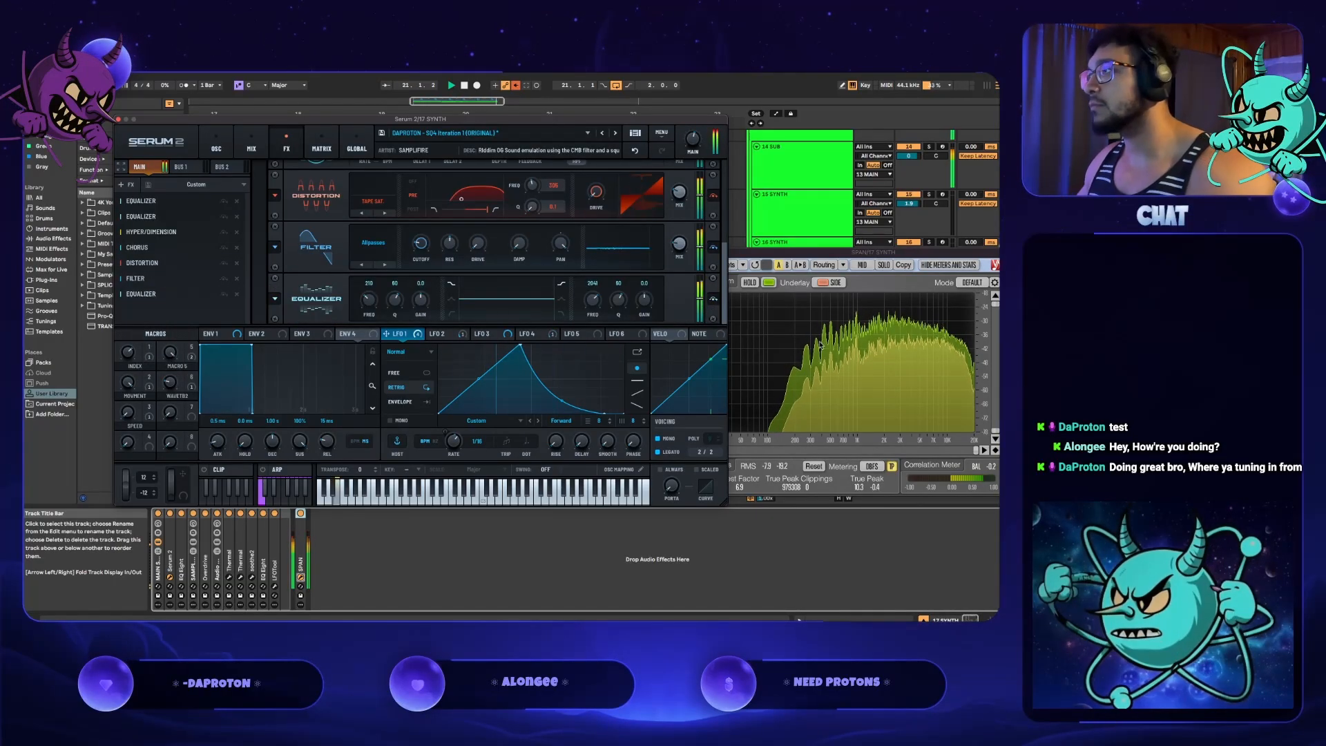
click(856, 385)
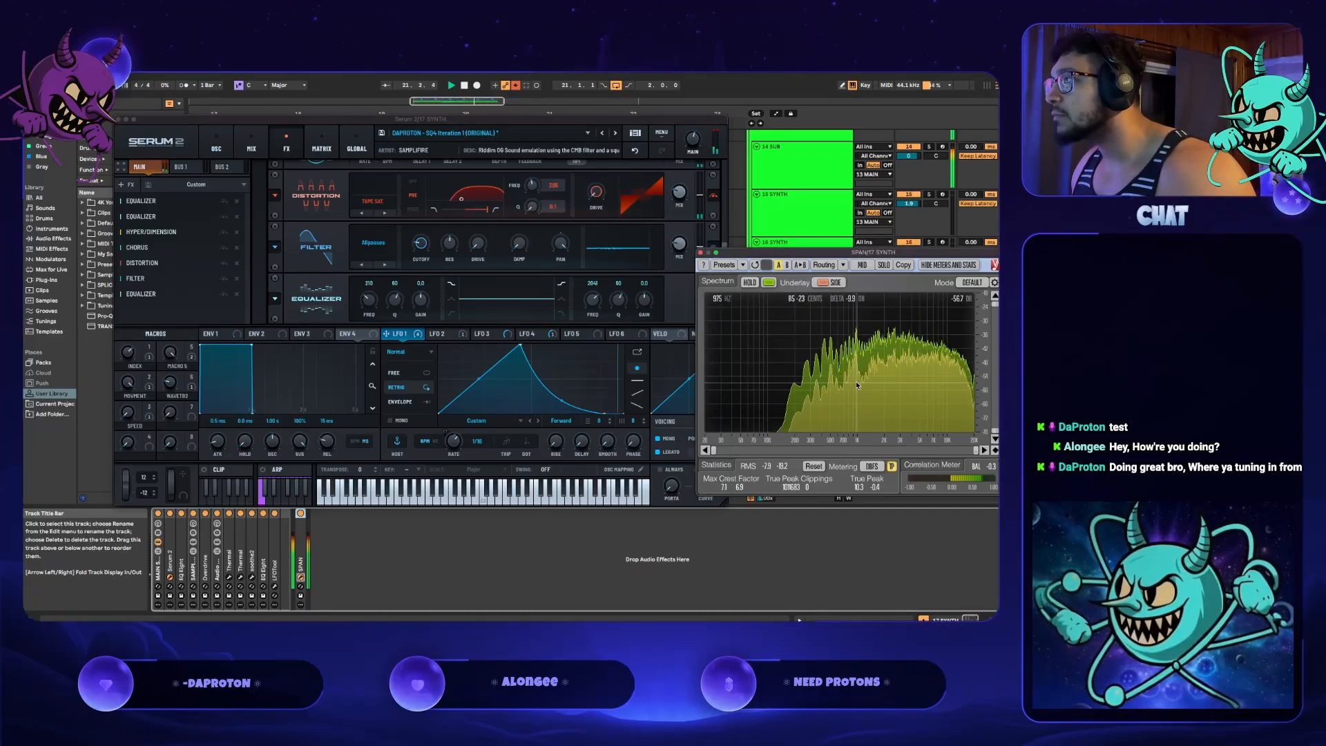
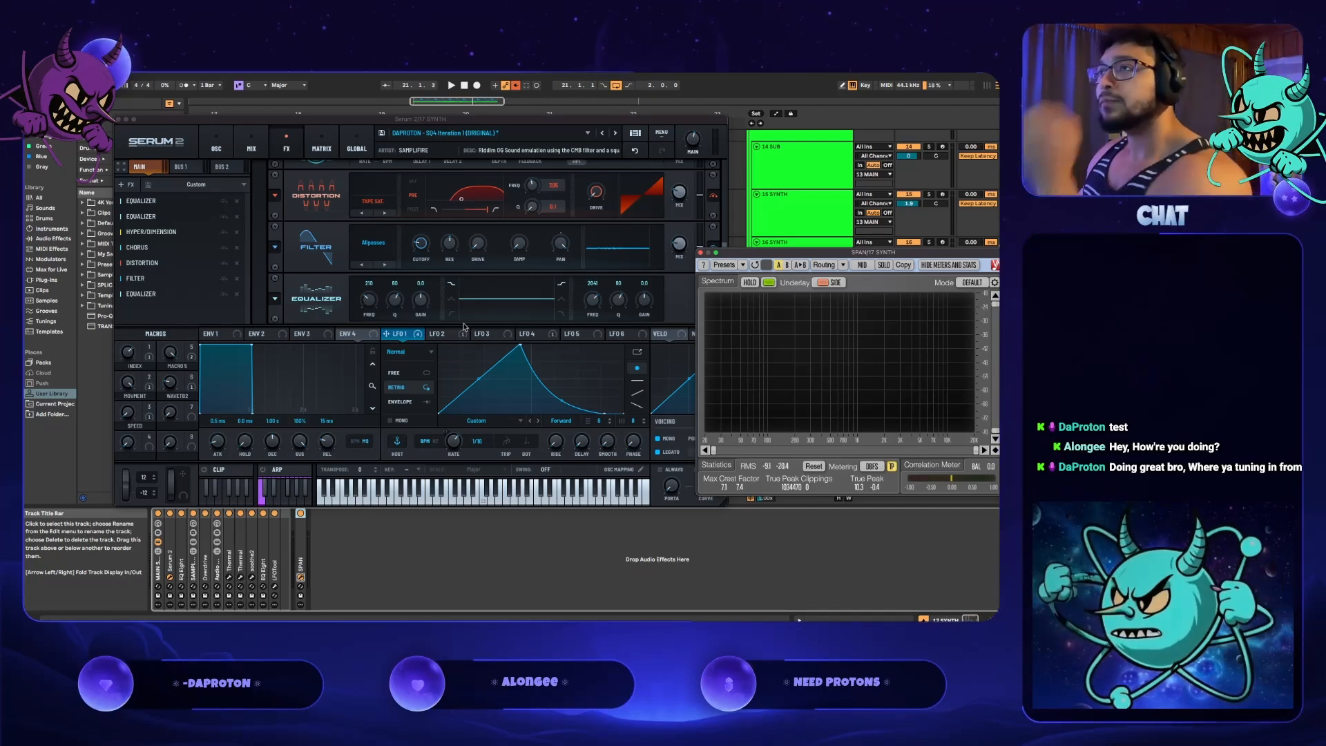
- With the loop playing, set the third equalizer's low band to a peak just under 1 kHz with about -2.8 dB gain
key(space)
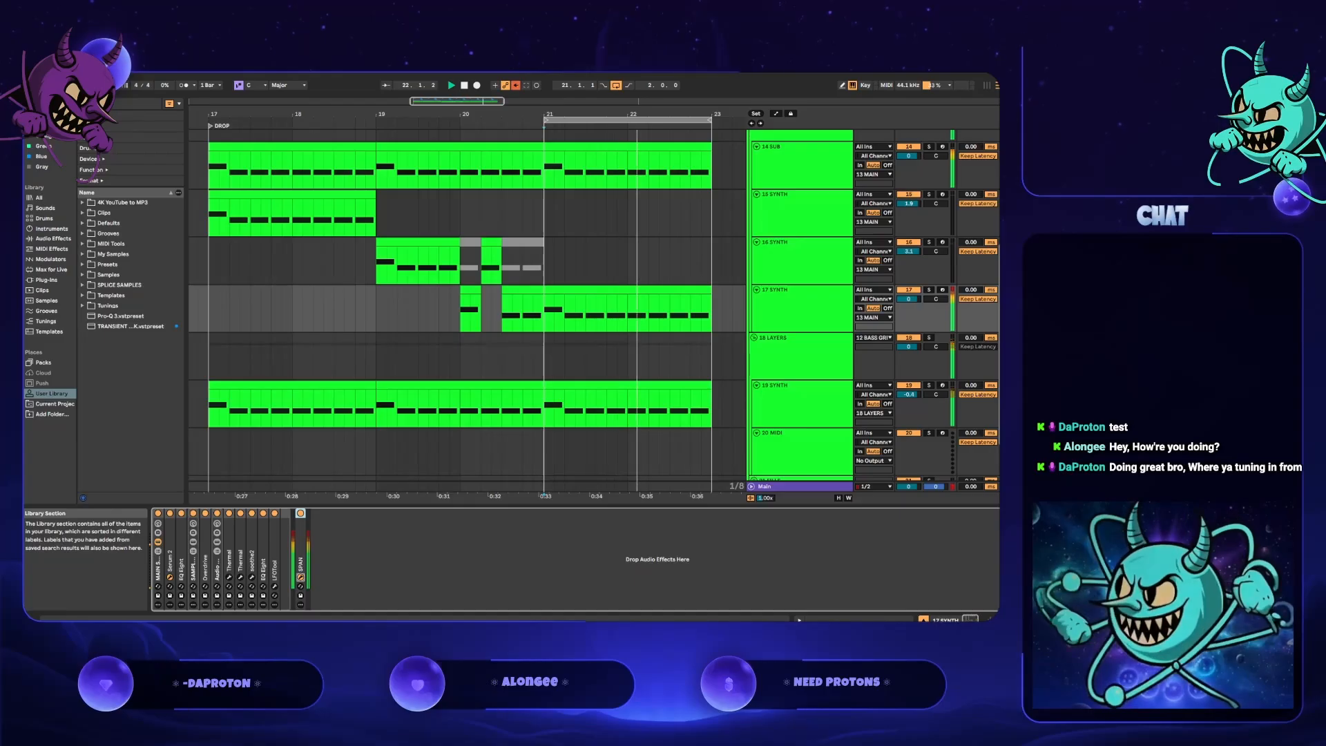
key(super+alt+p)
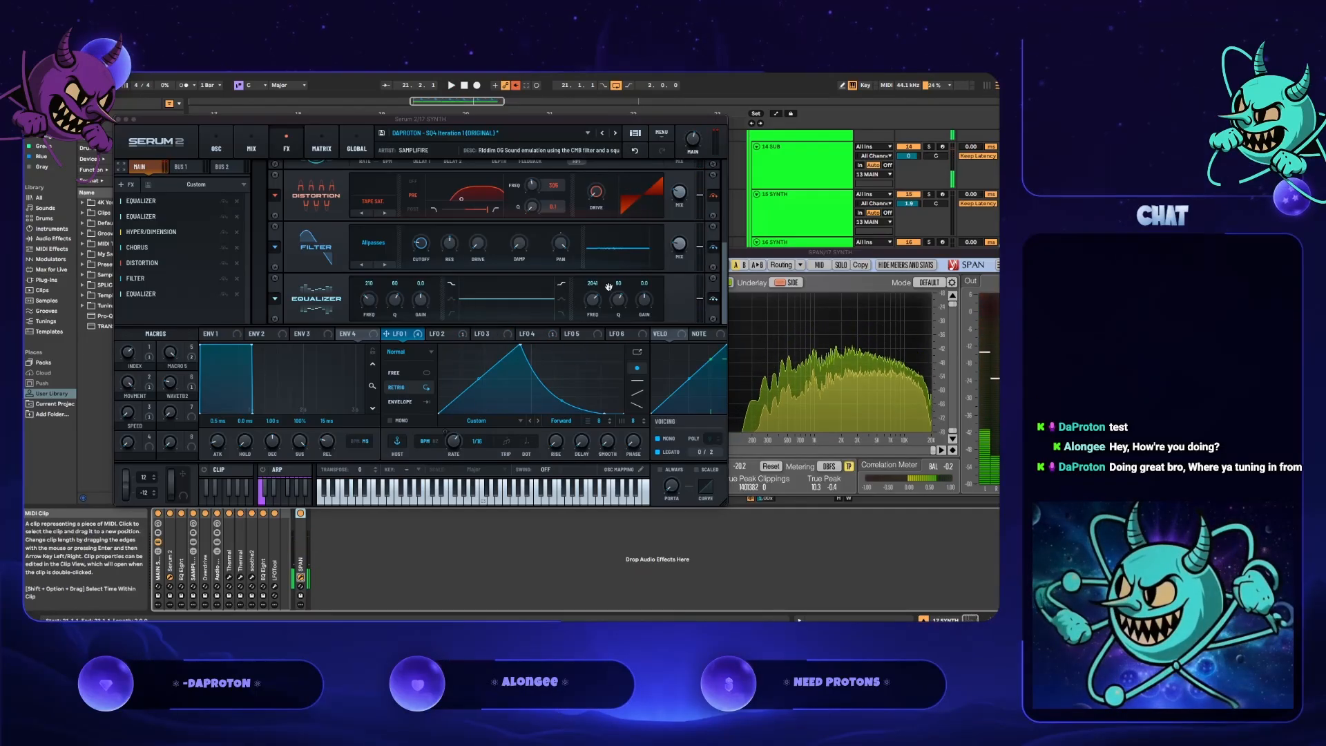
click(814, 336)
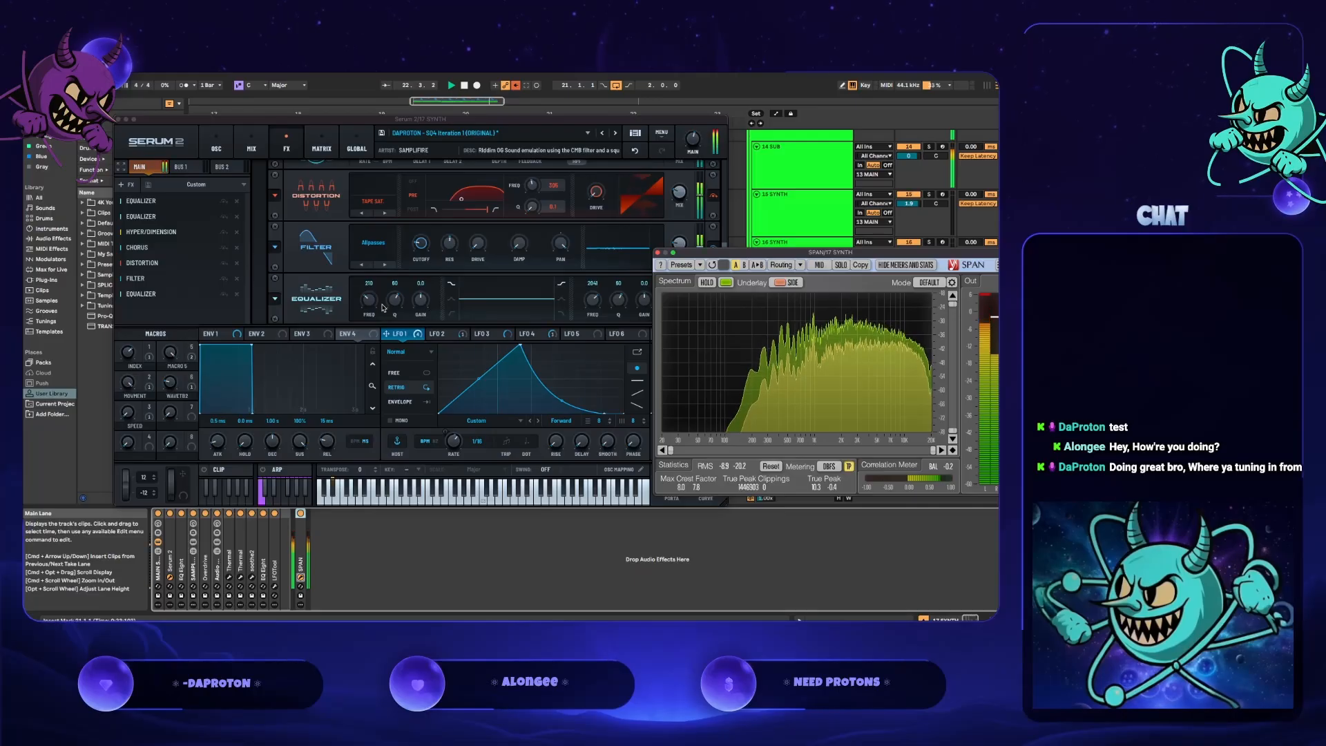
drag(368, 306, 382, 215)
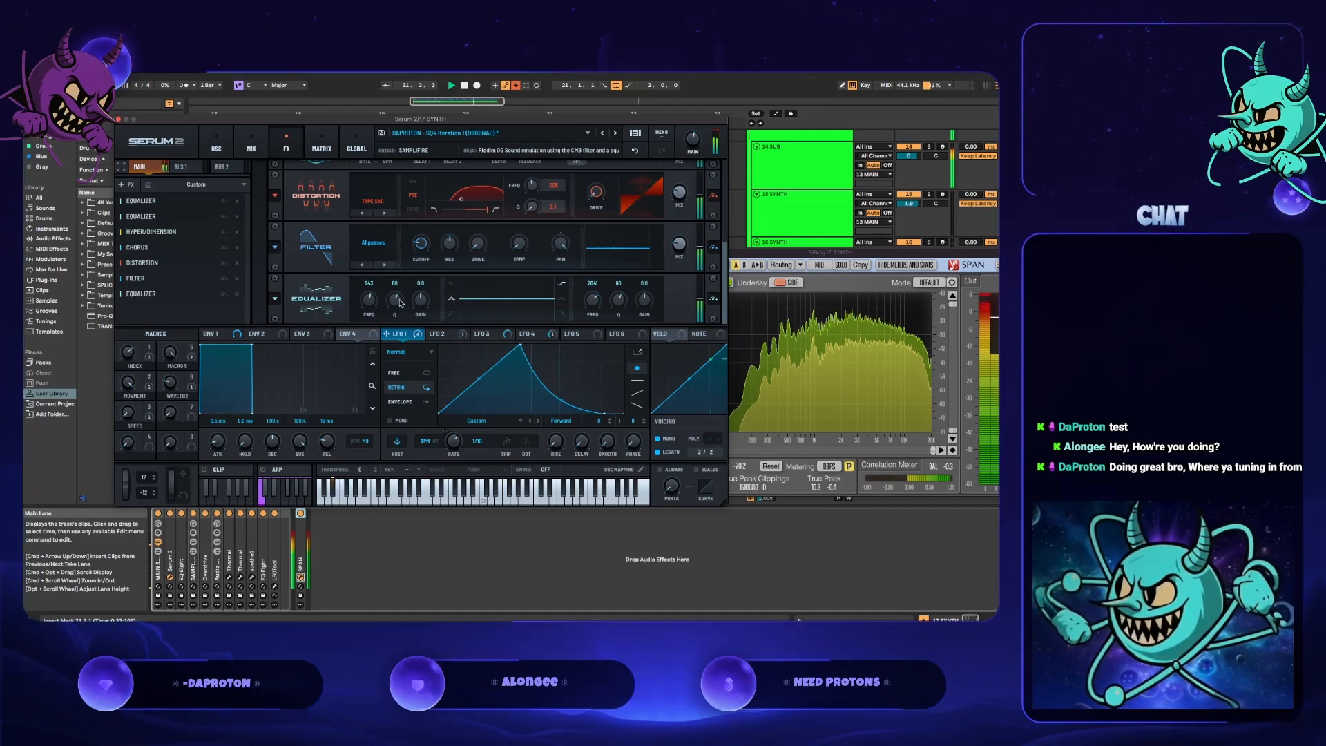
drag(413, 301, 422, 334)
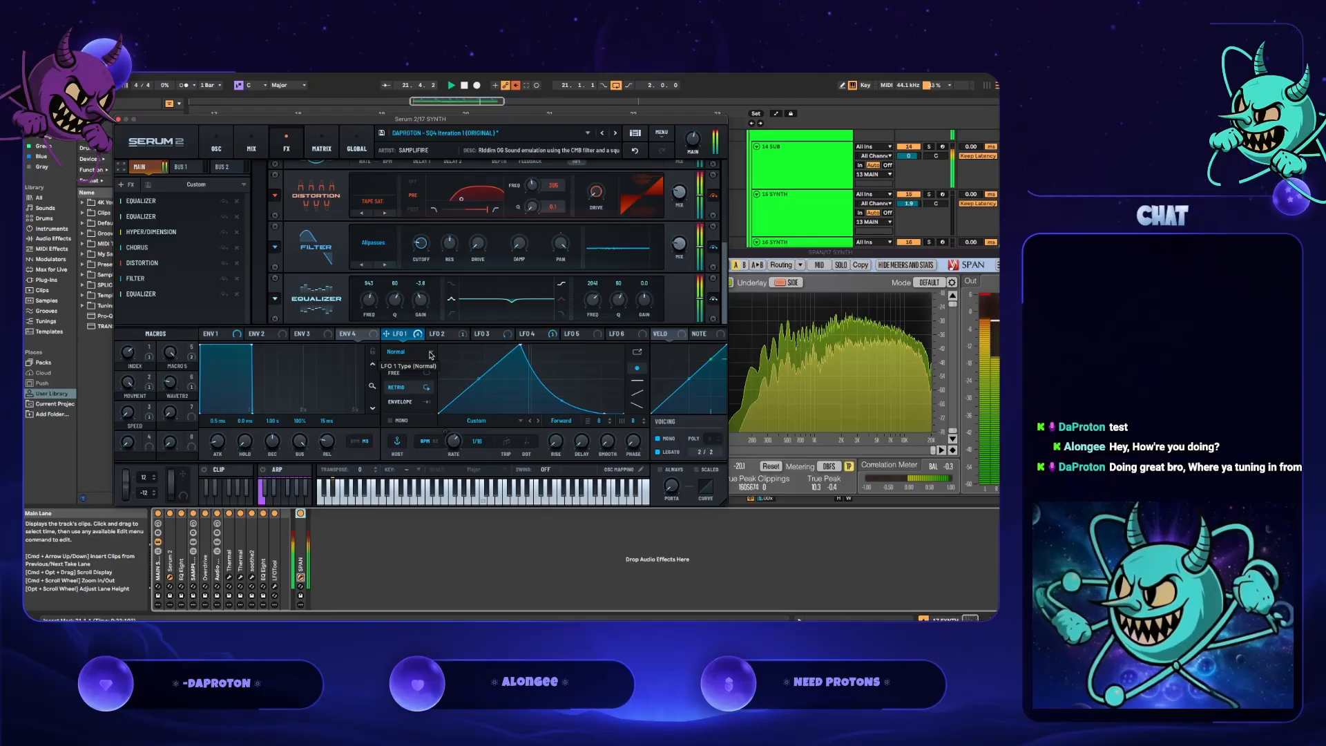
- Close the 17 SYNTH plug-in windows and examine the Main track's mid and side spectrum in SPAN
click(118, 120)
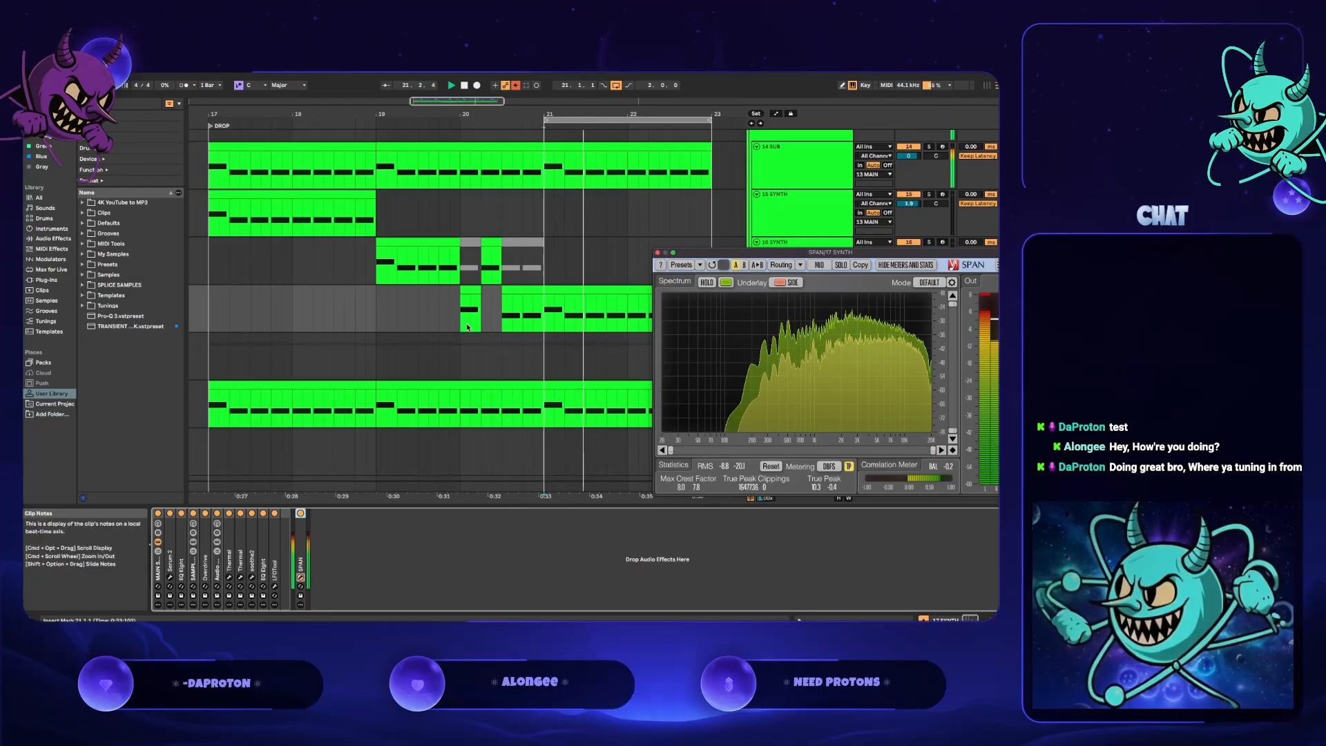
click(658, 253)
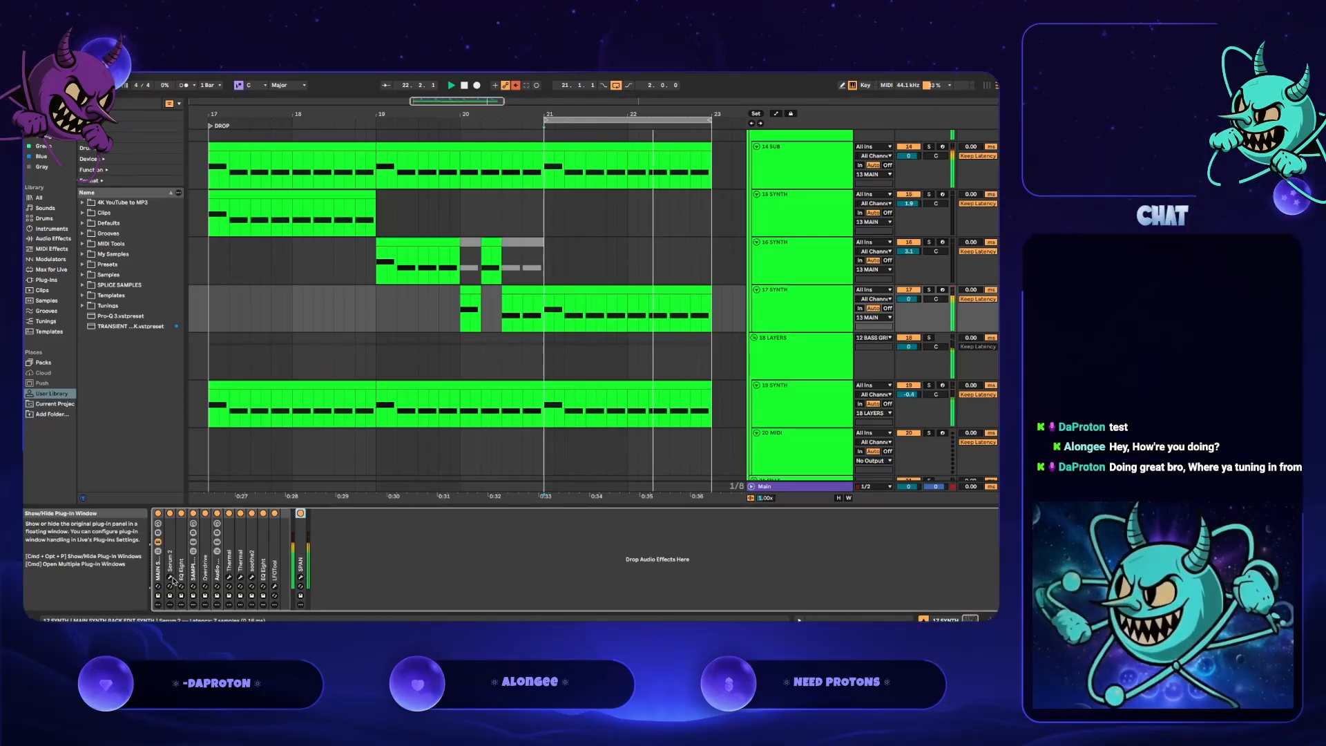
click(365, 326)
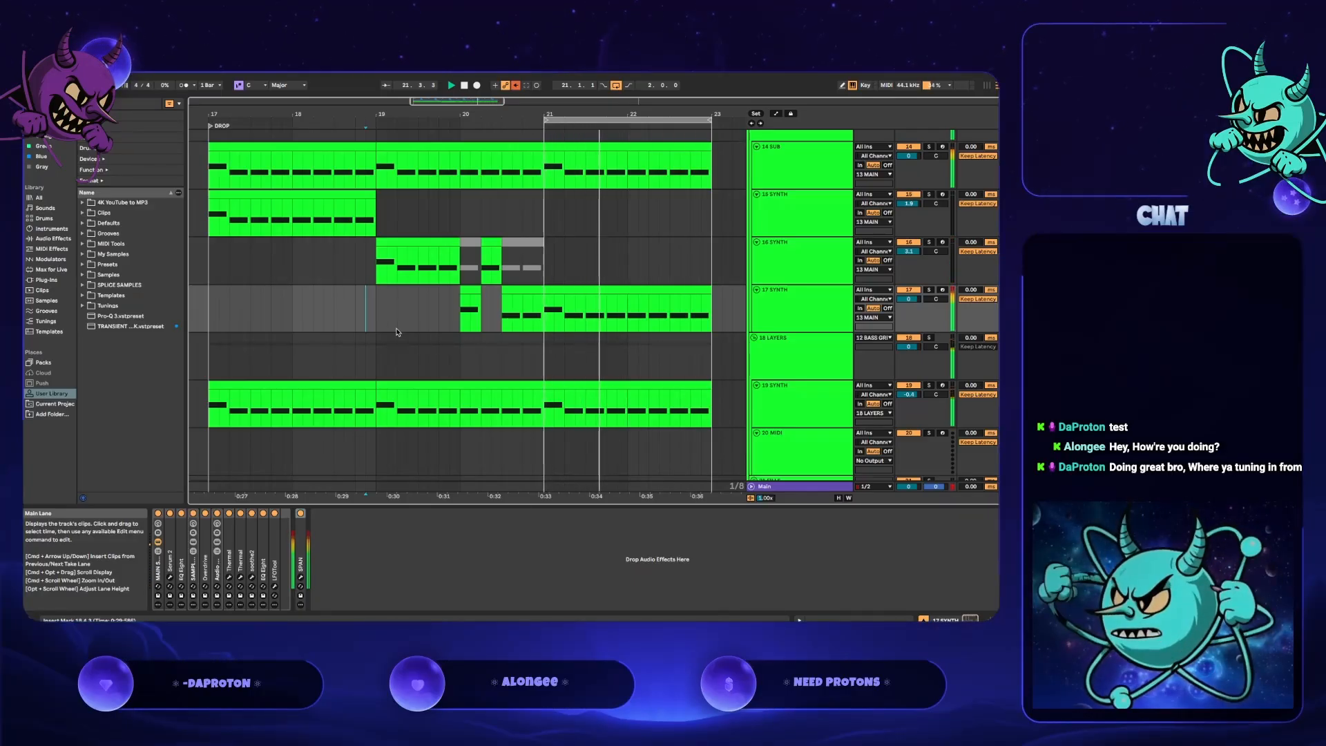
click(786, 485)
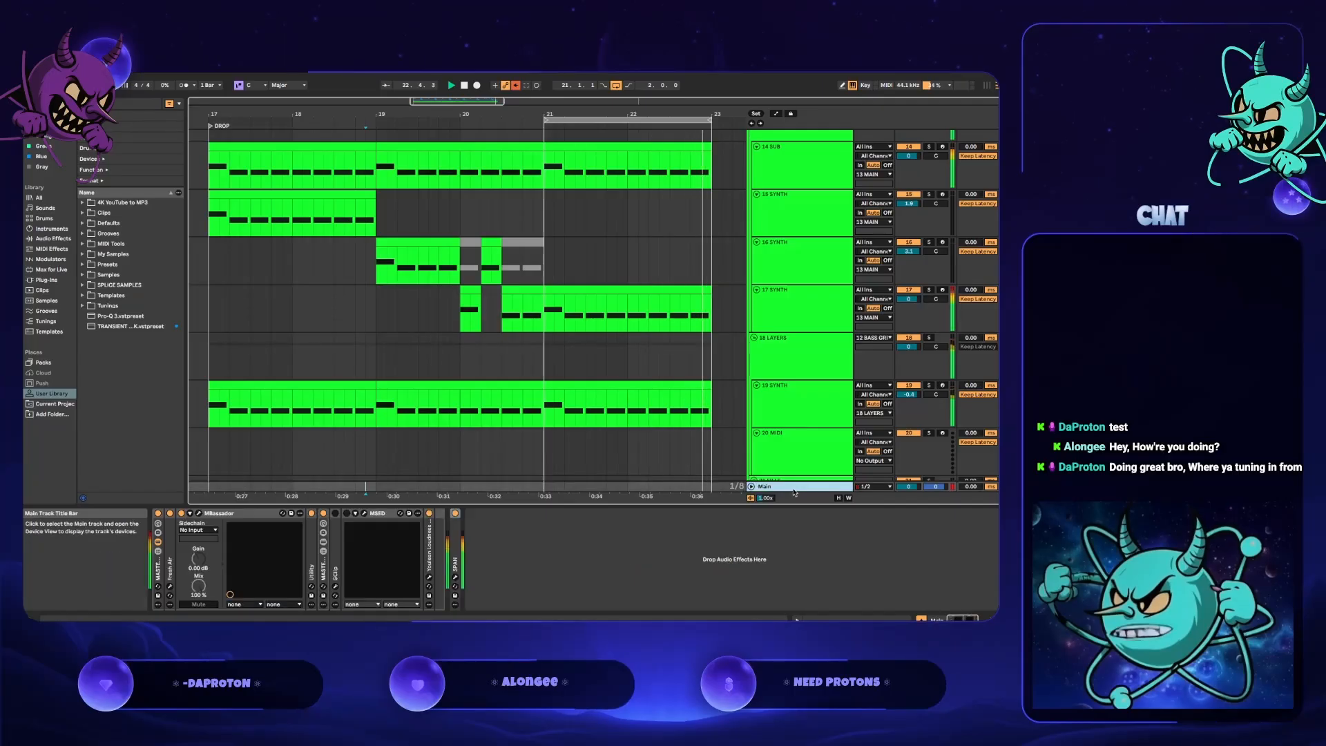
click(455, 578)
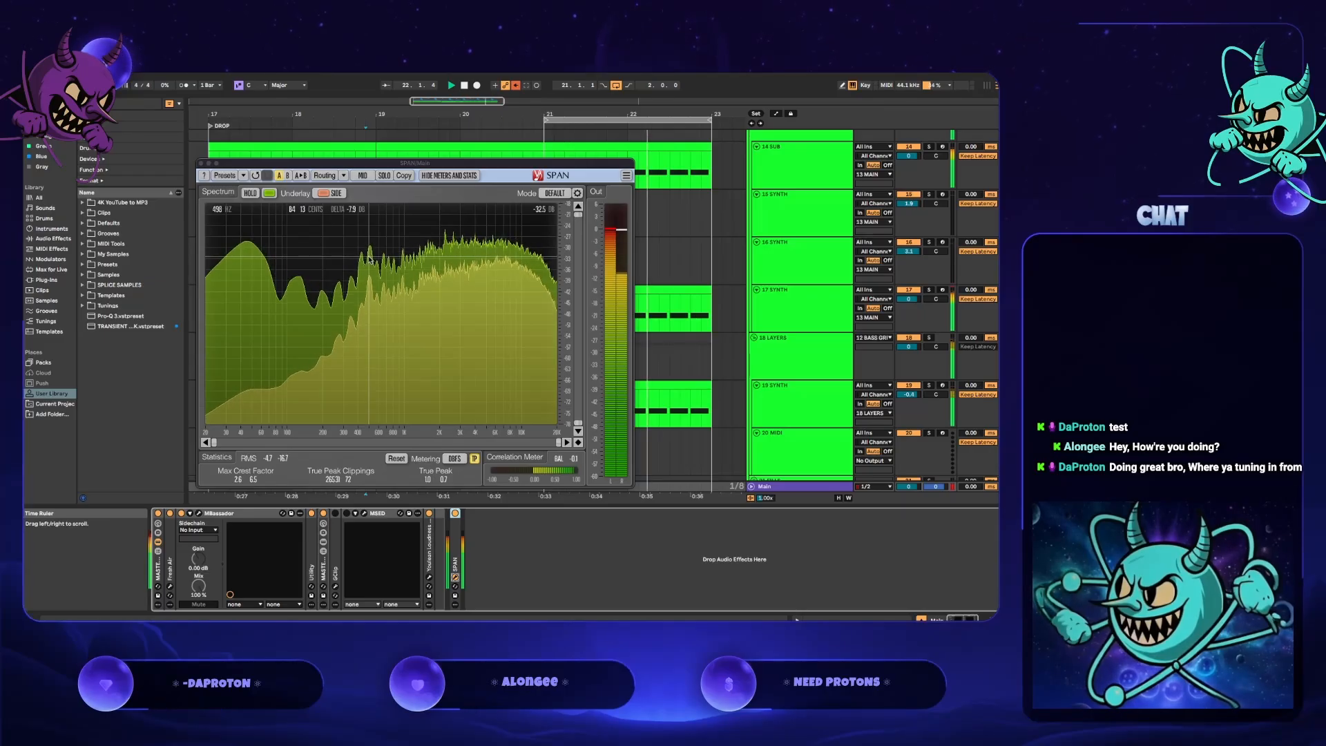
- Set the second equalizer's low band on 17 SYNTH to about 470 Hz and -10.0 dB gain, checking it against the Main track's SPAN
click(816, 323)
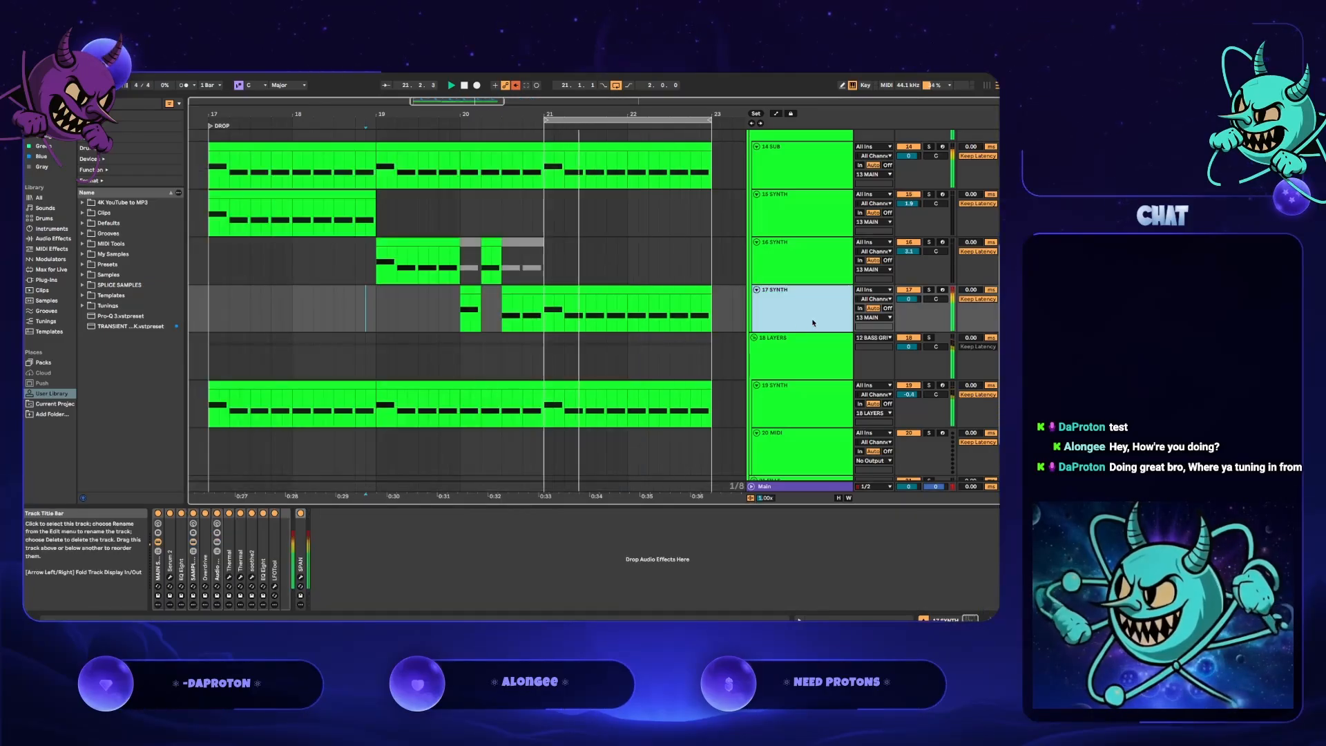
click(170, 578)
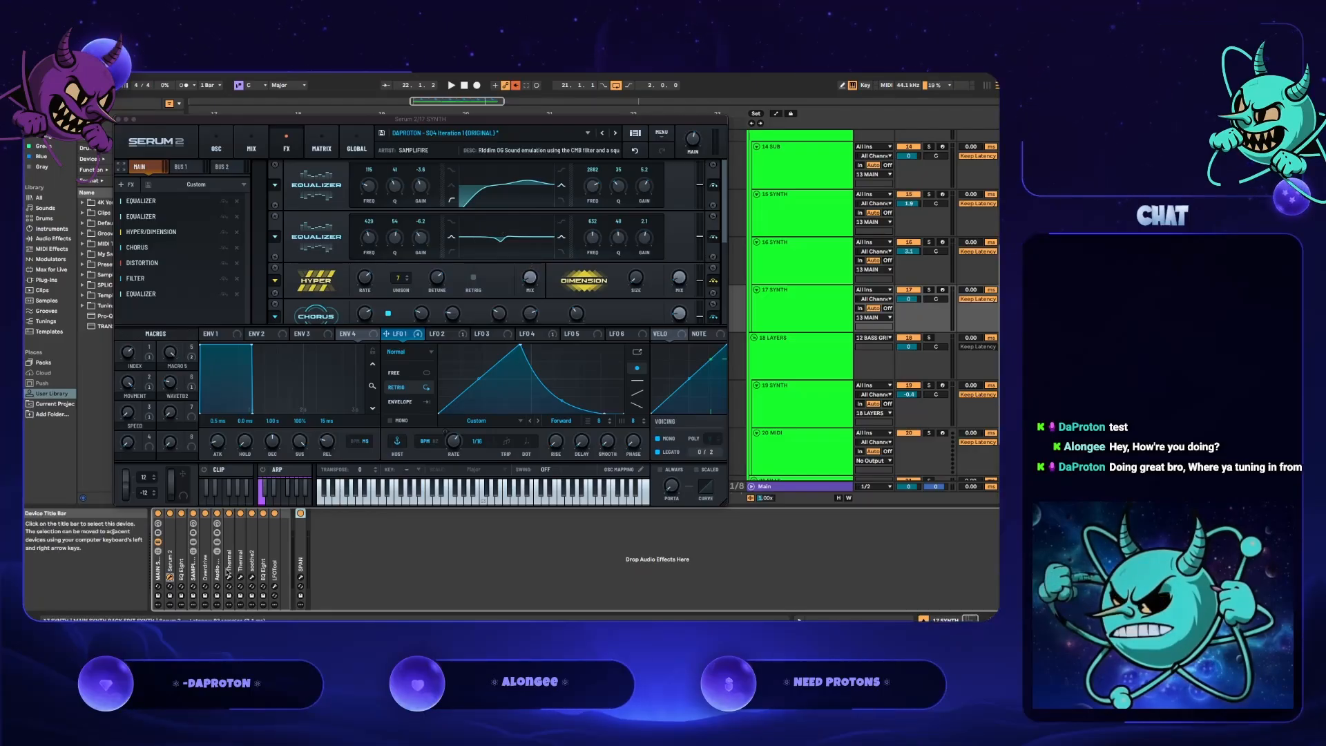
key(space)
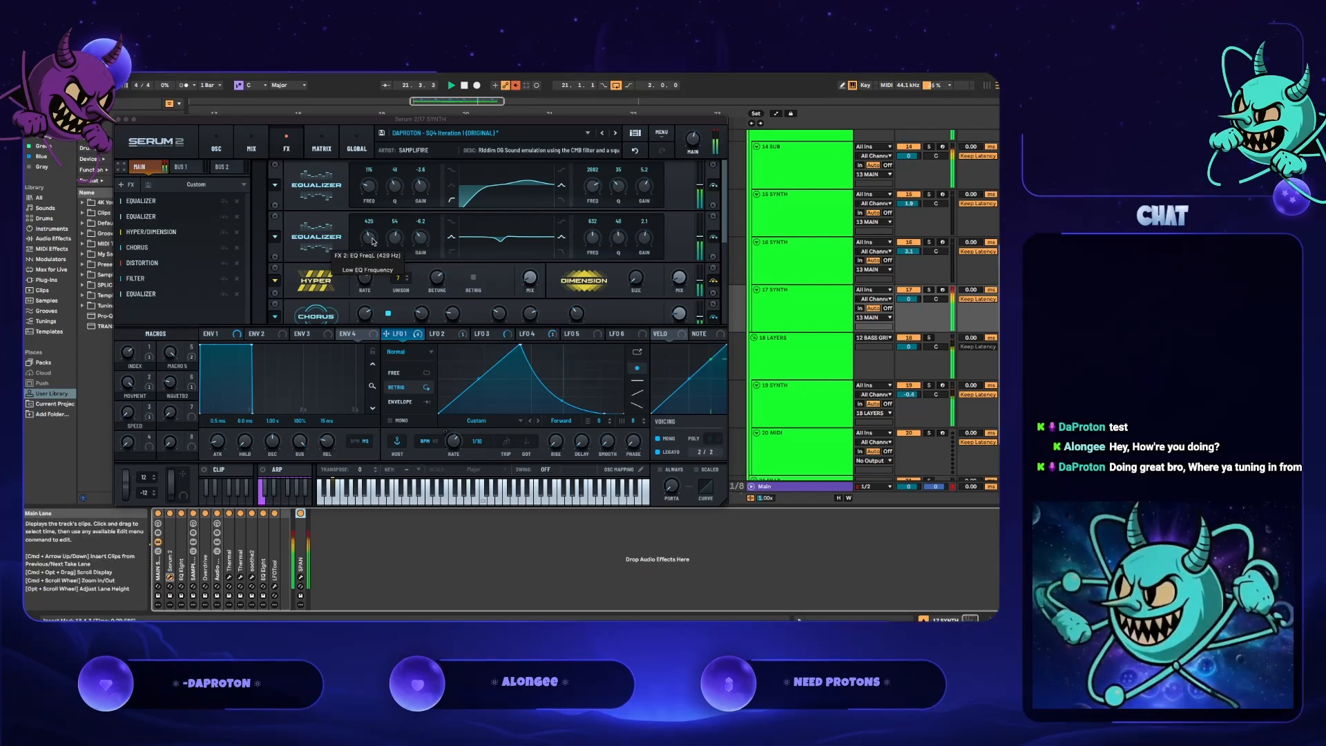
drag(370, 242, 420, 253)
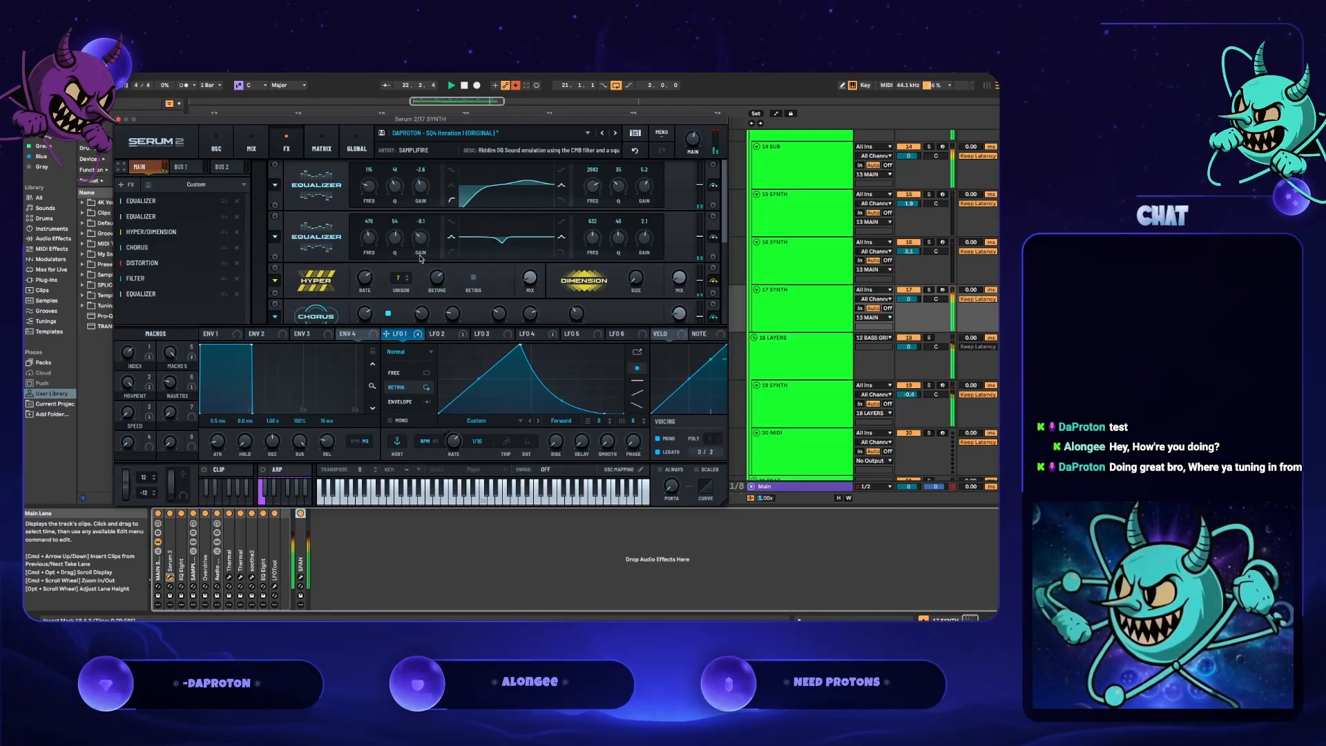
click(790, 487)
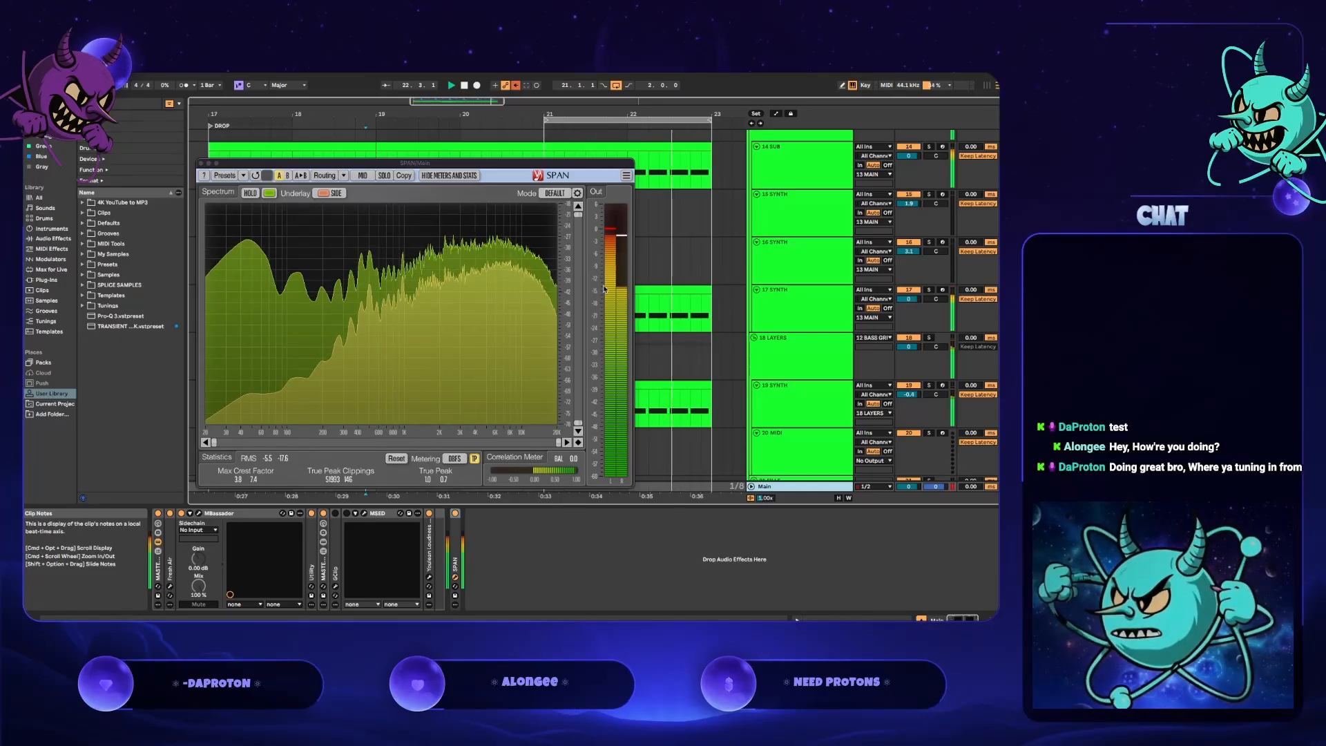
click(771, 301)
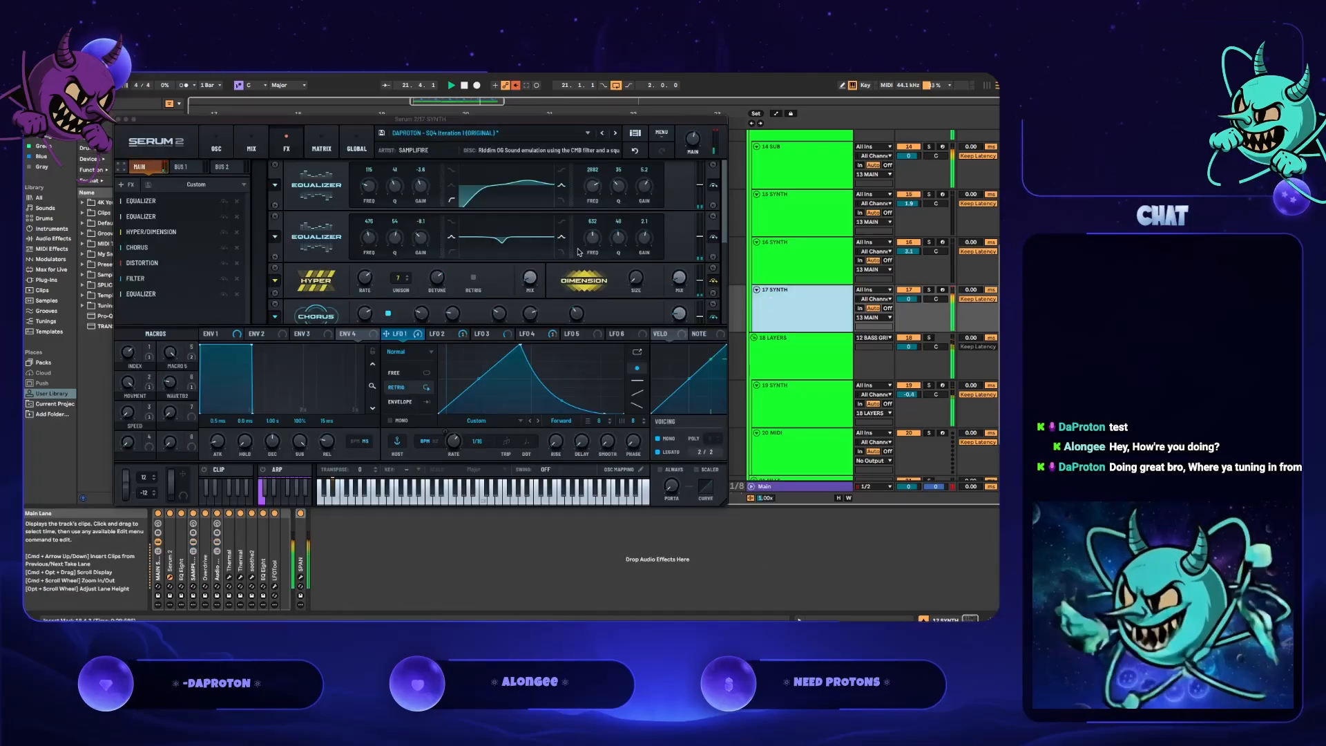
drag(421, 240, 424, 246)
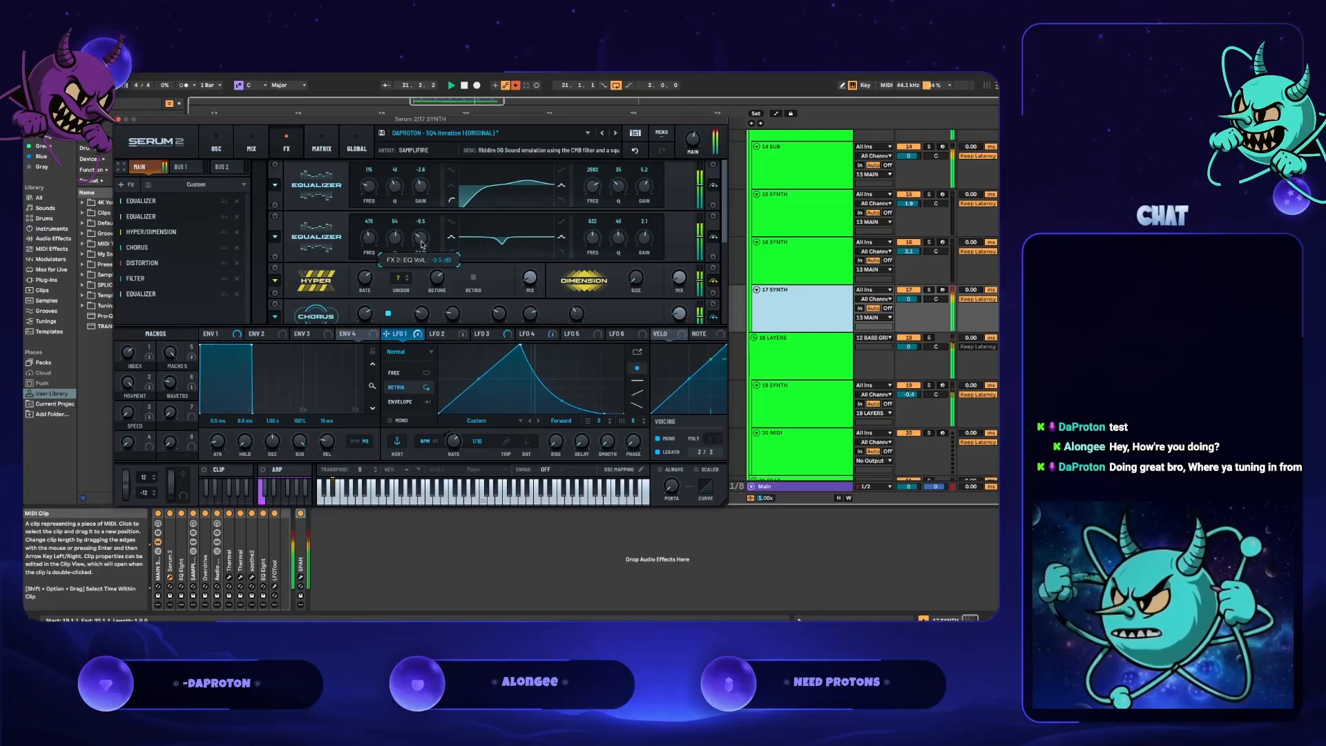
drag(423, 247, 424, 251)
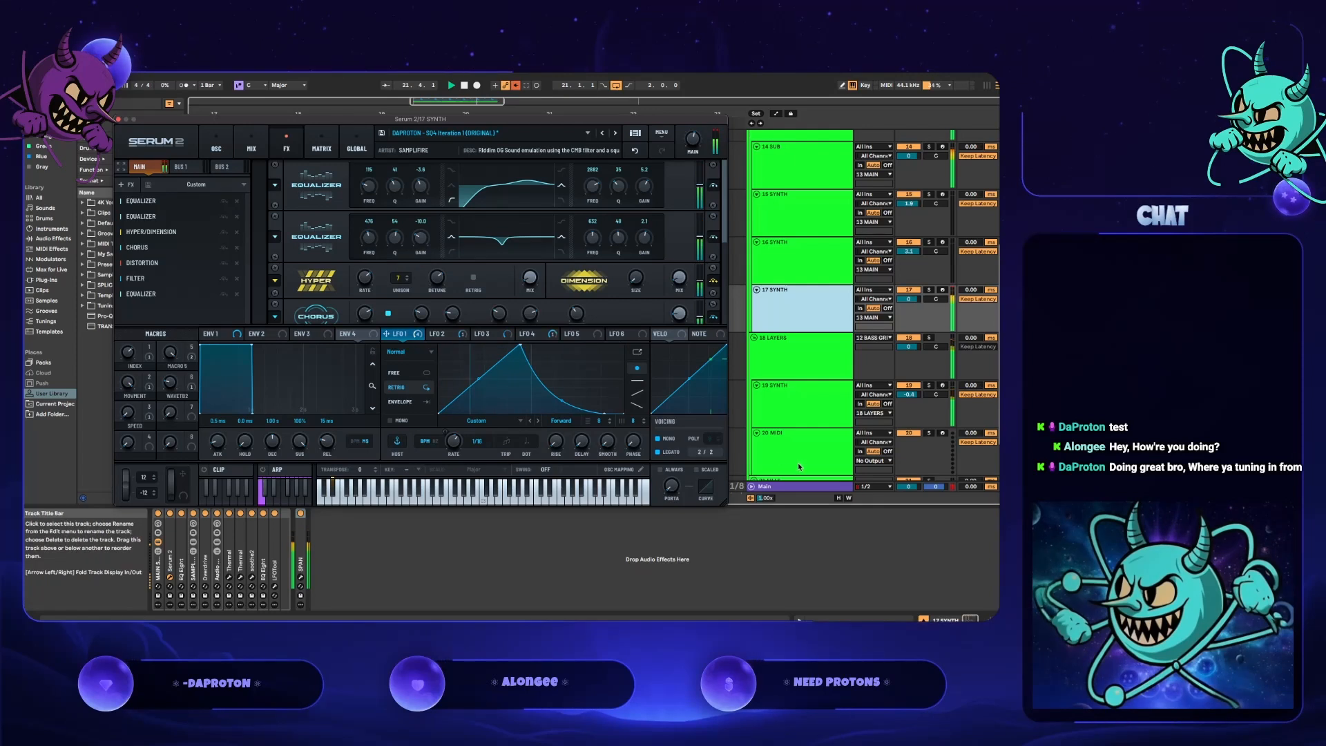
- Compare the Main track's SPAN spectrum around 470 Hz with the 17 SYNTH equalizer settings
click(780, 449)
click(778, 295)
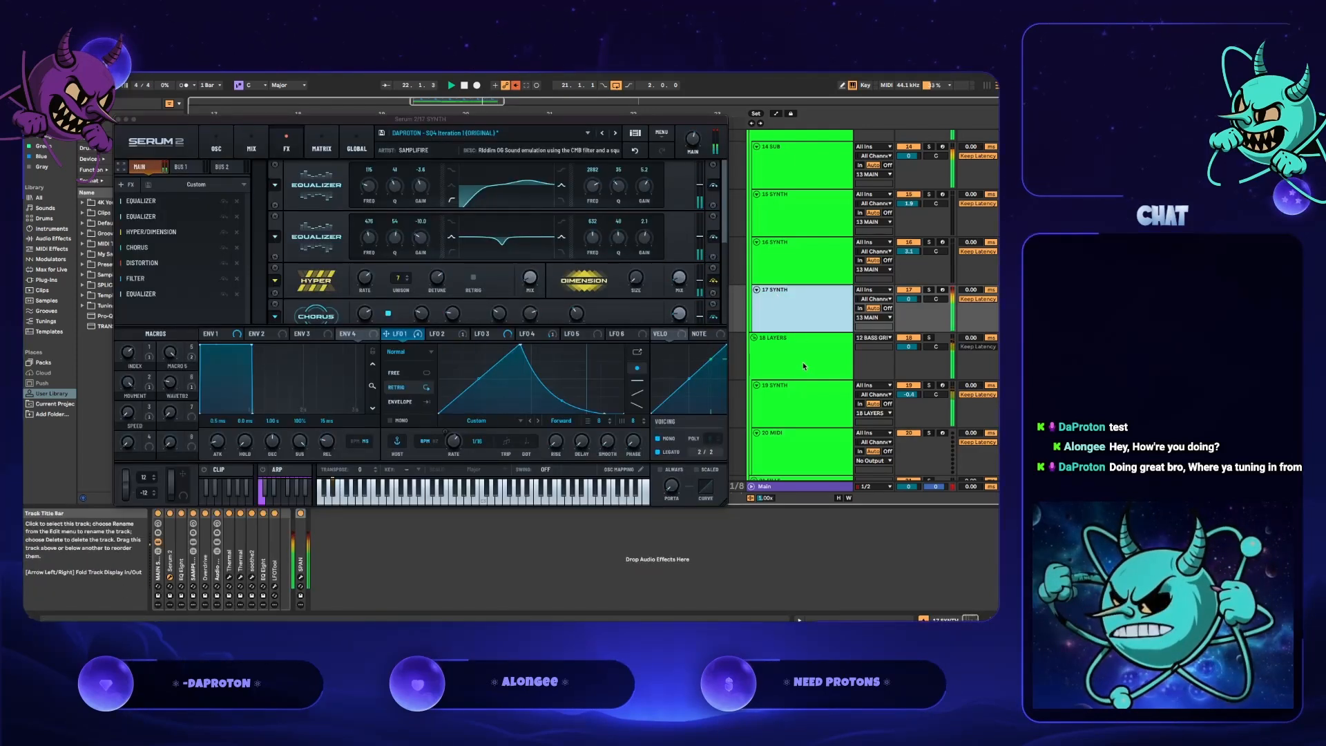
click(797, 485)
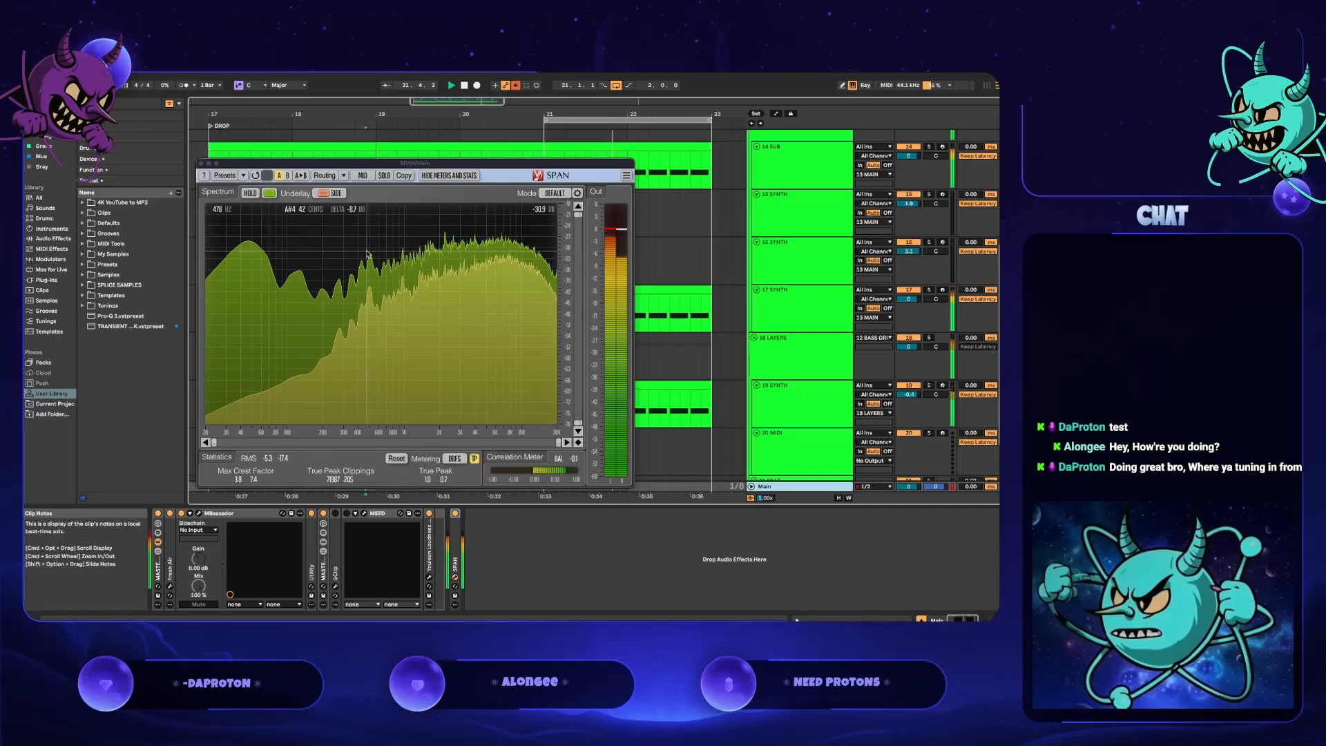
click(777, 314)
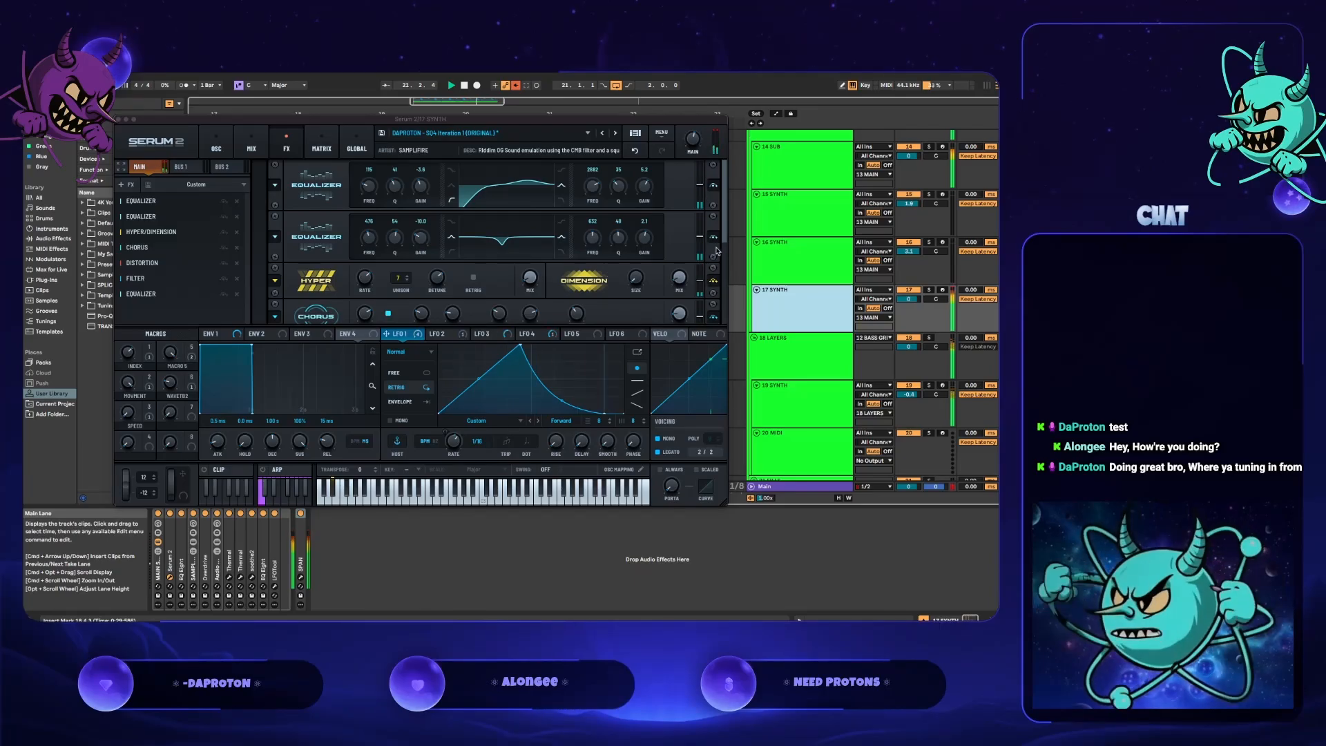
- Add a fourth equalizer to the end of the Serum 2 FX chain on 17 SYNTH
scroll(717, 251, down, 5)
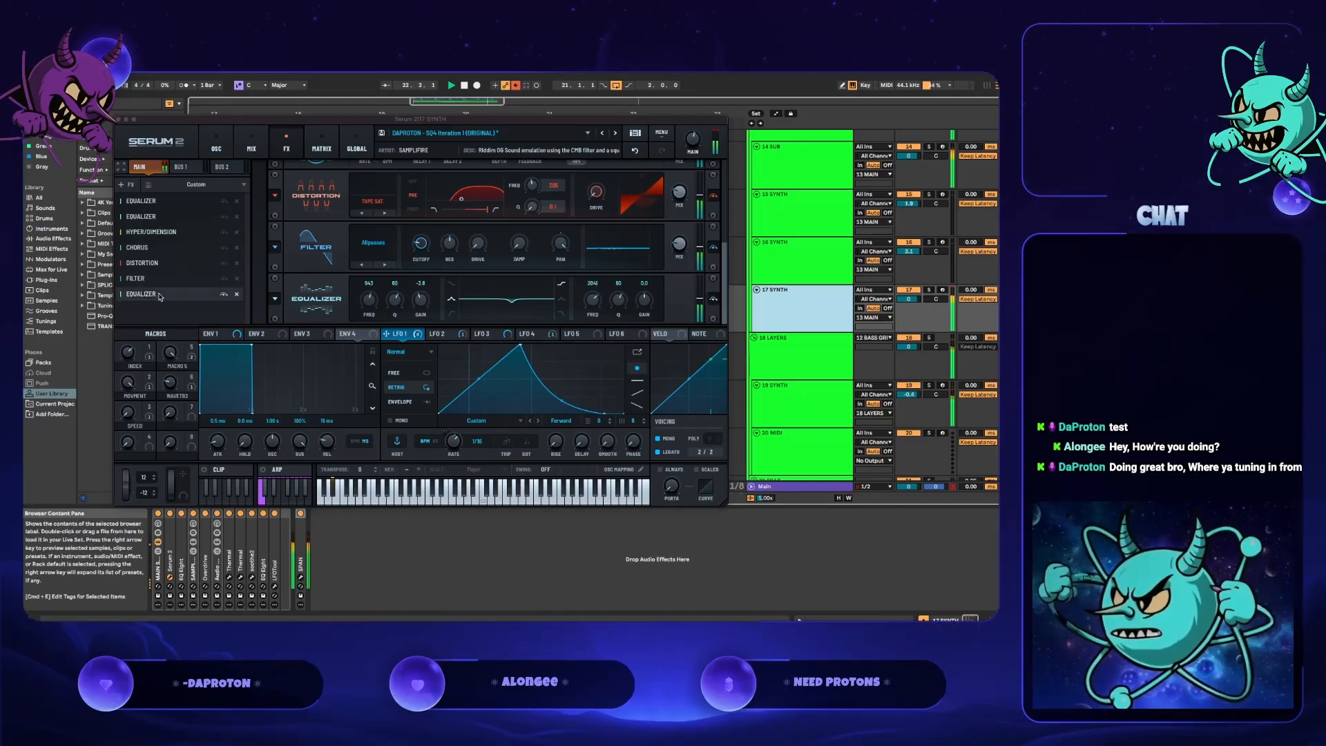
click(125, 184)
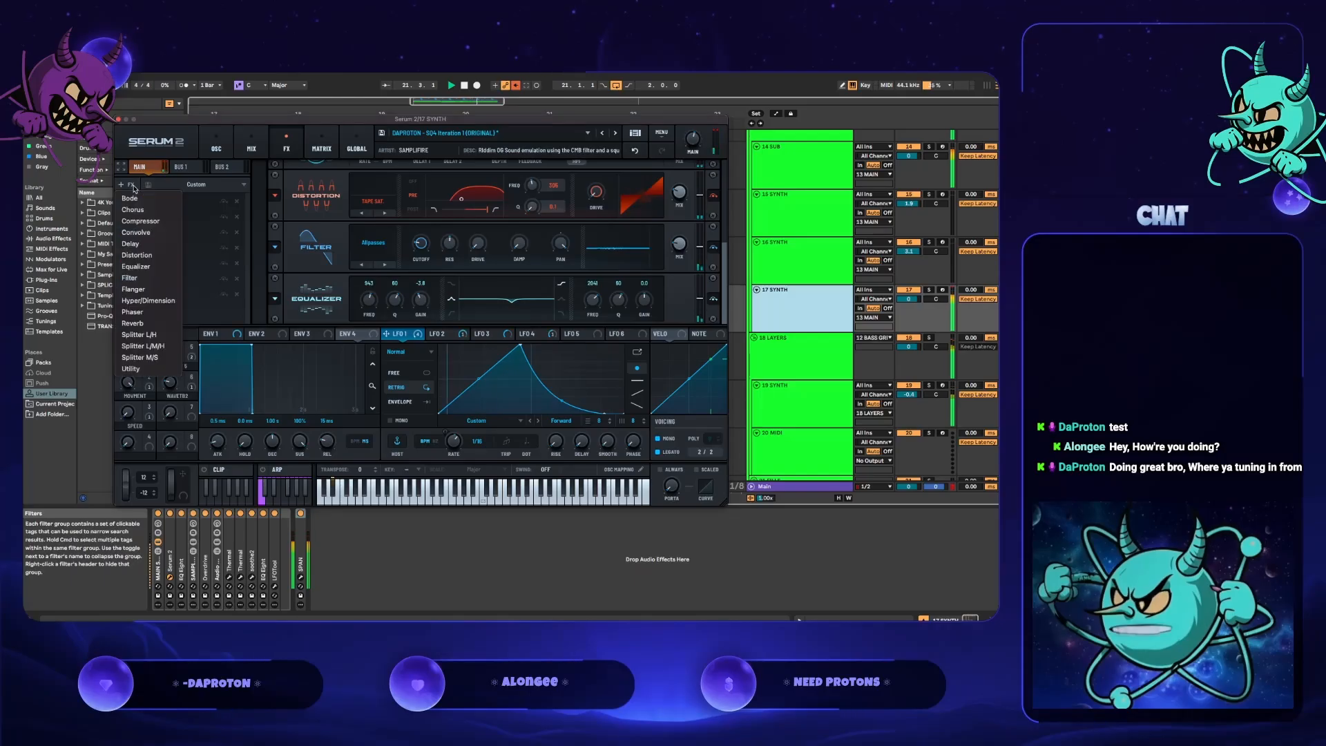
click(141, 266)
- Examine the Main track's spectrum in SPAN during playback and show the device chain of 19 SYNTH
click(784, 362)
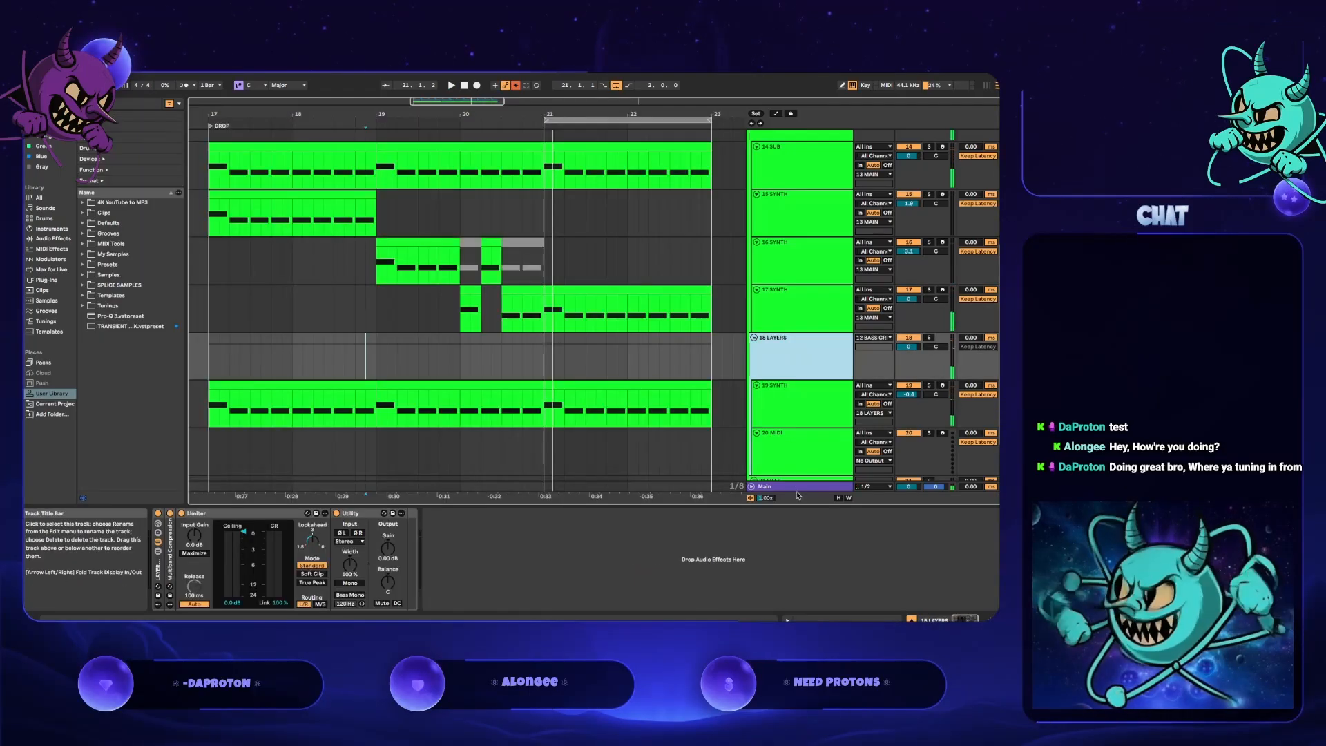
click(785, 488)
key(space)
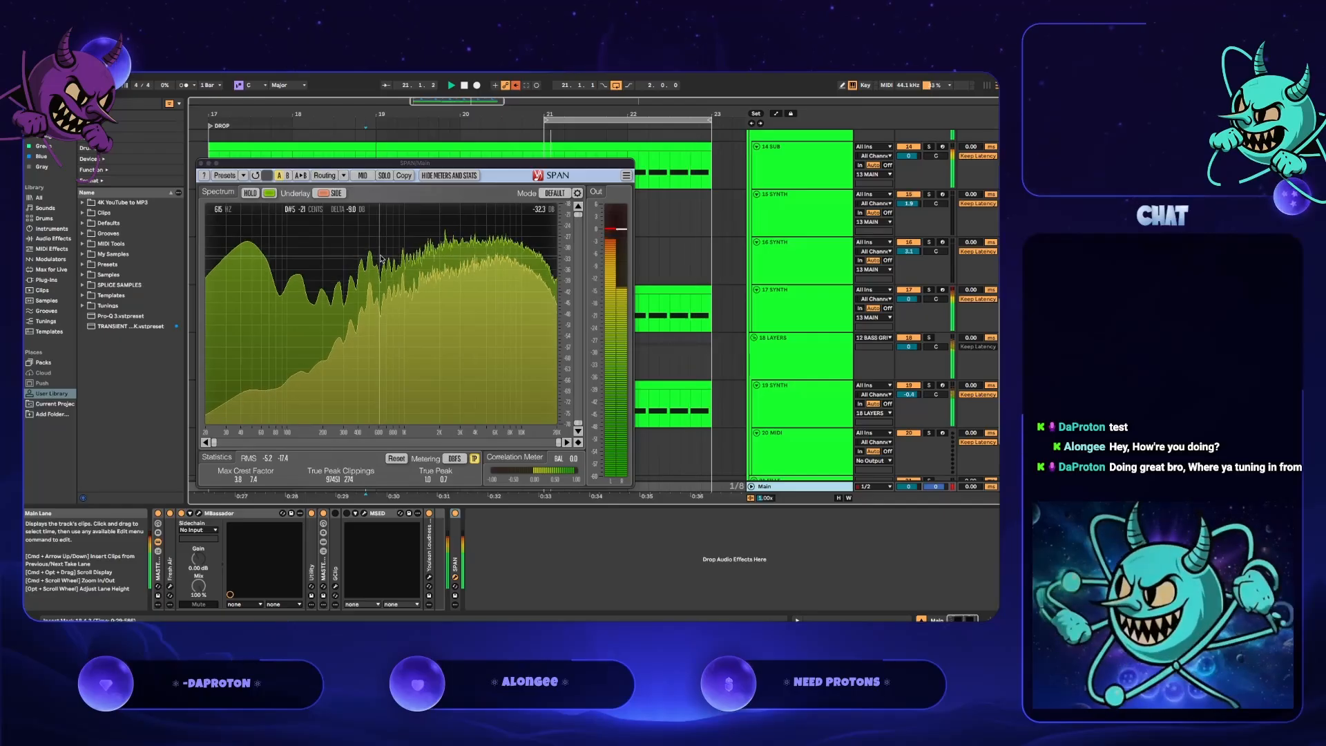
click(777, 408)
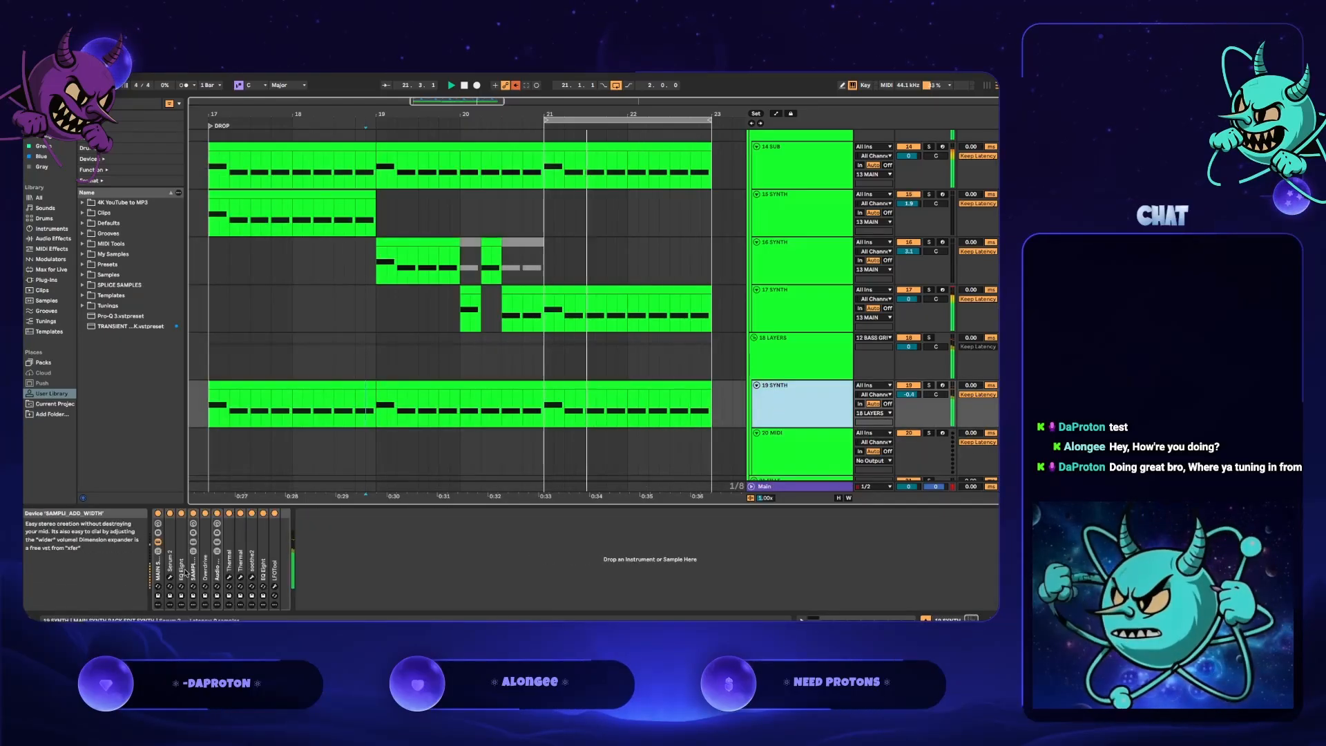
- Inspect the Serum 2 patch on 19 SYNTH, fold that track, and return to 17 SYNTH's effects chain
click(171, 576)
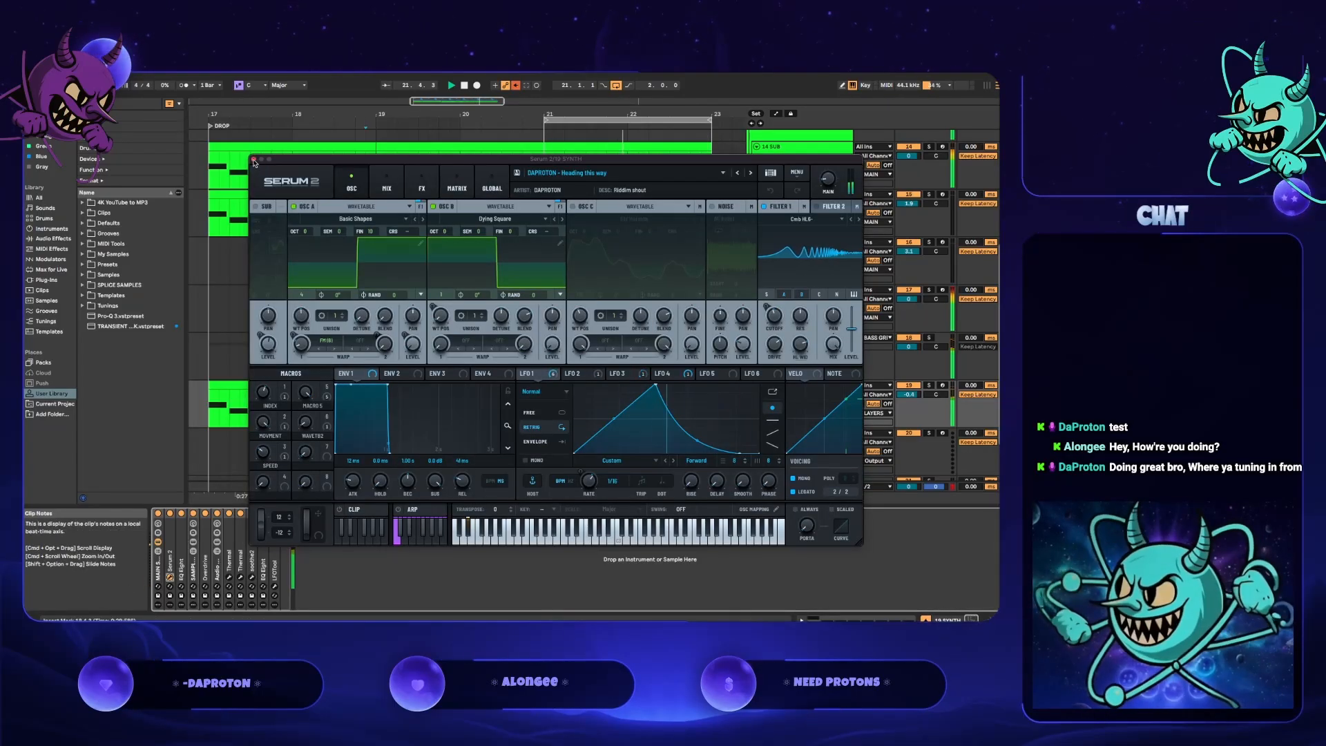
click(254, 160)
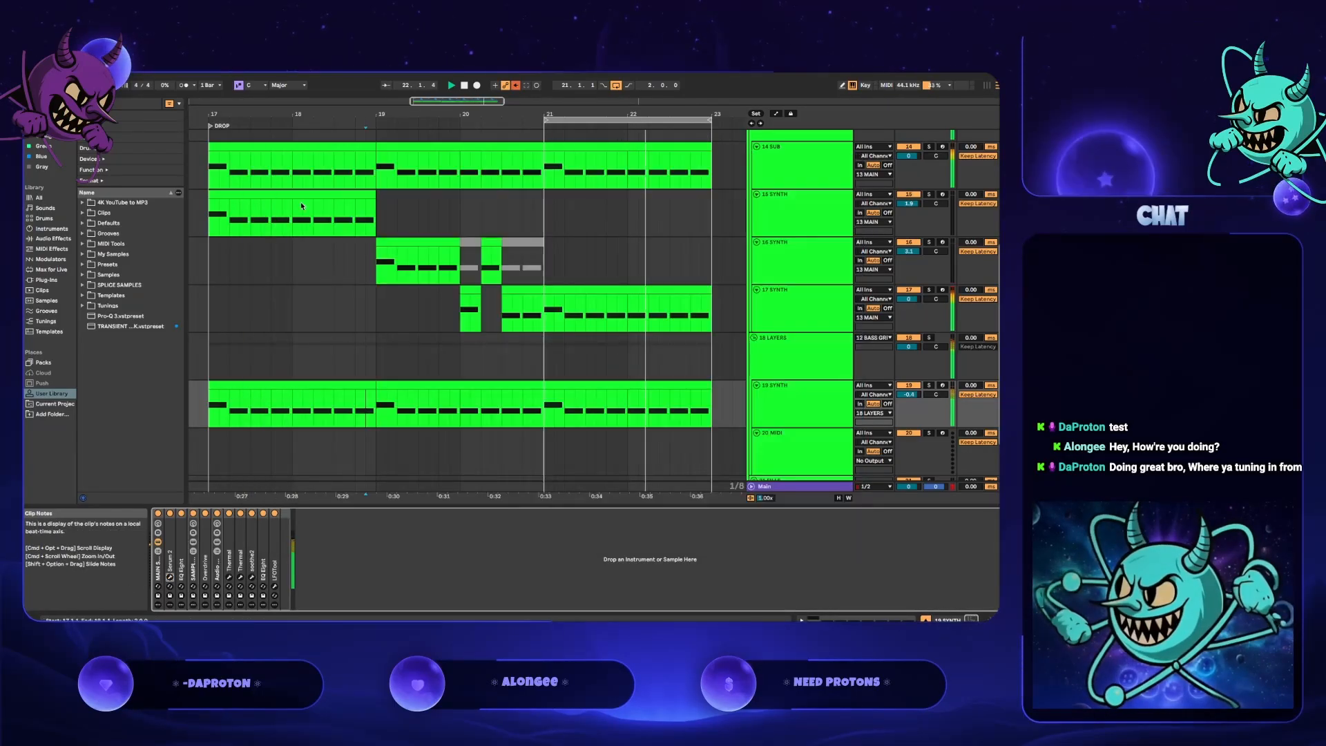
click(756, 386)
click(765, 306)
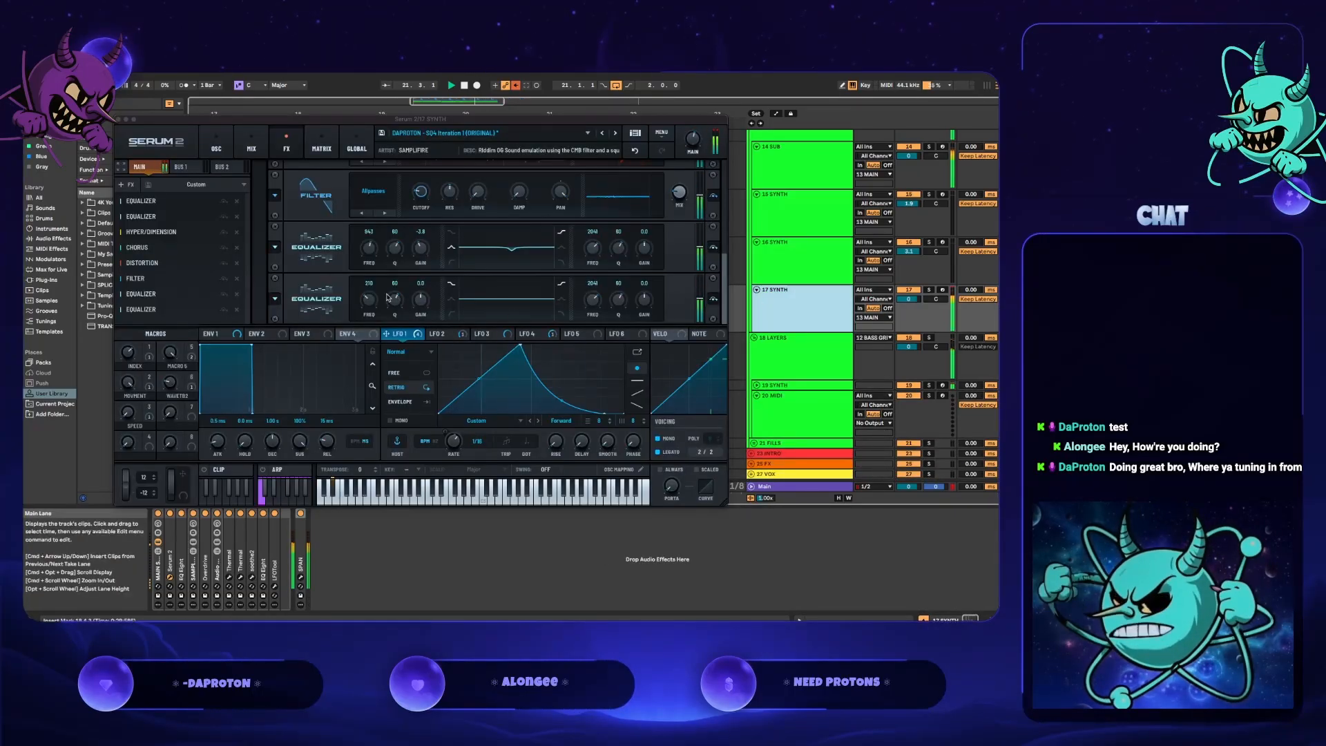
- Make the fourth equalizer's high band on 17 SYNTH a peak at about 601 Hz with 1.8 dB gain and a lower Q
click(560, 301)
drag(594, 329, 588, 369)
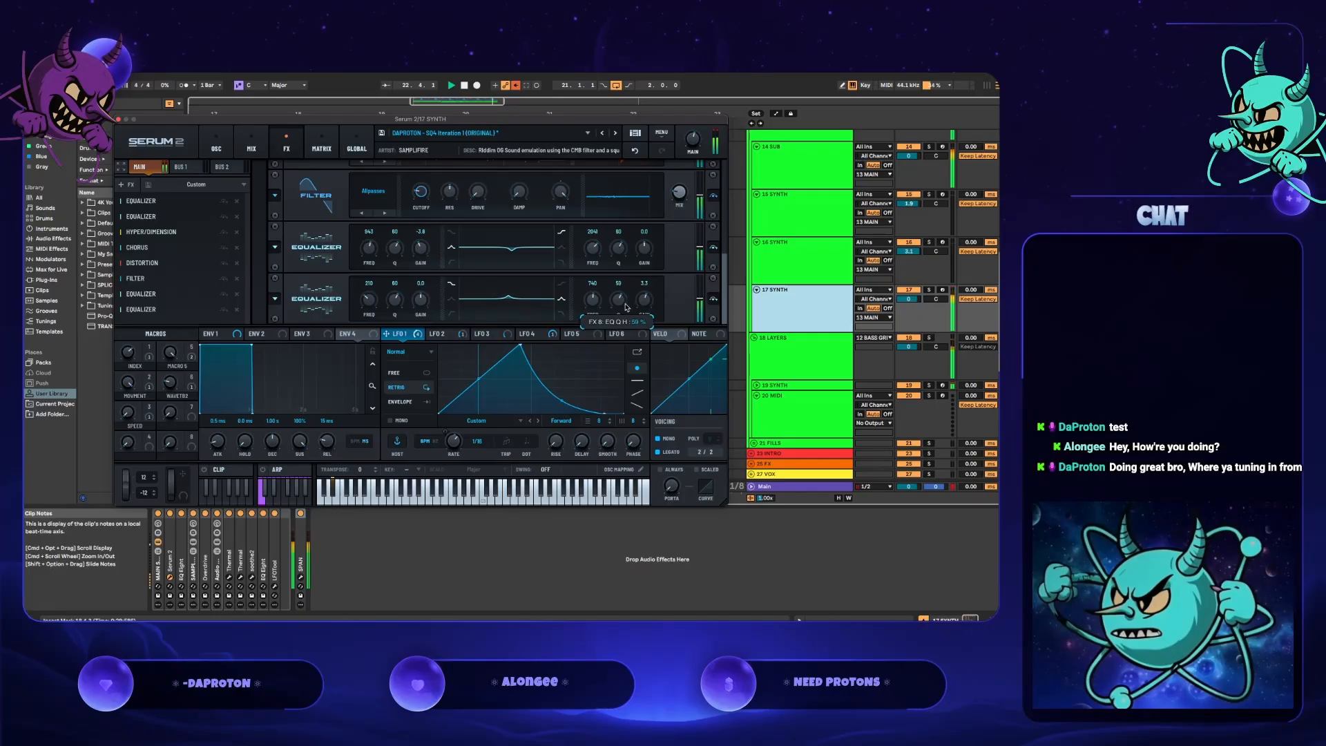
drag(618, 338, 617, 351)
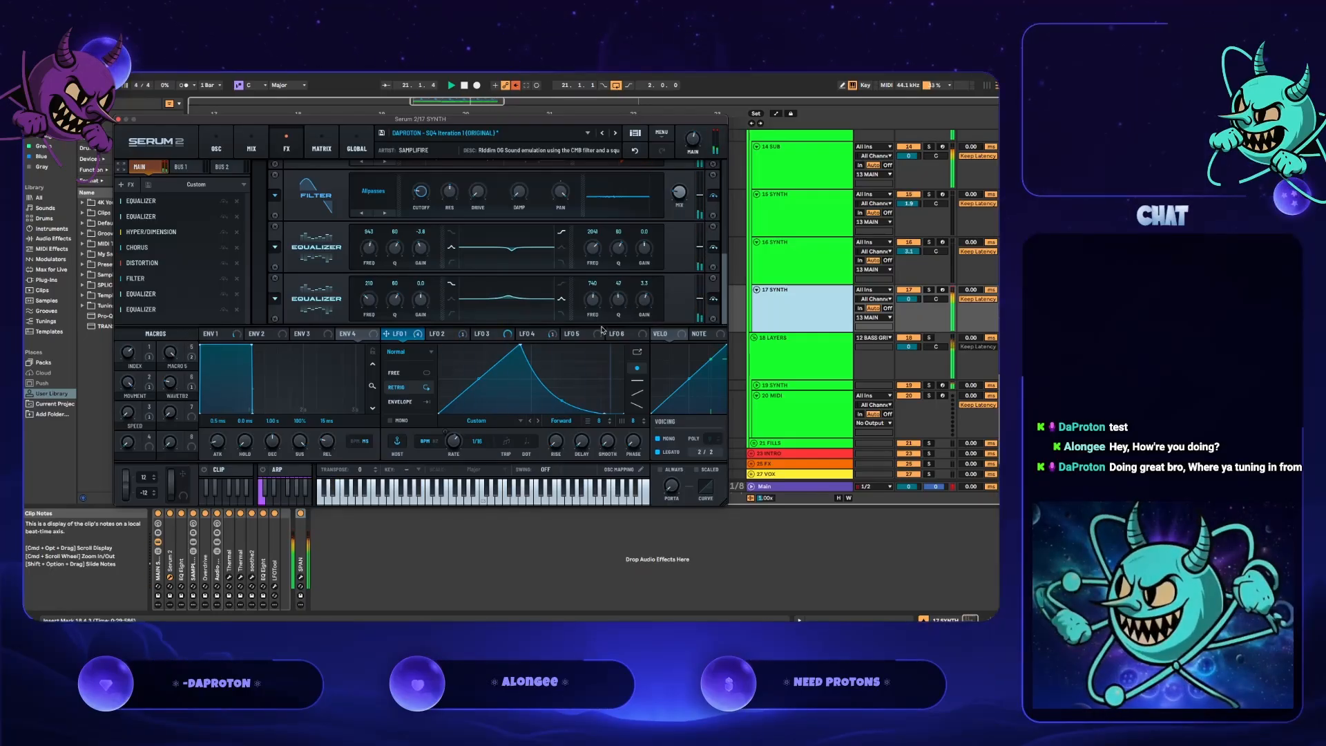
drag(647, 308, 641, 321)
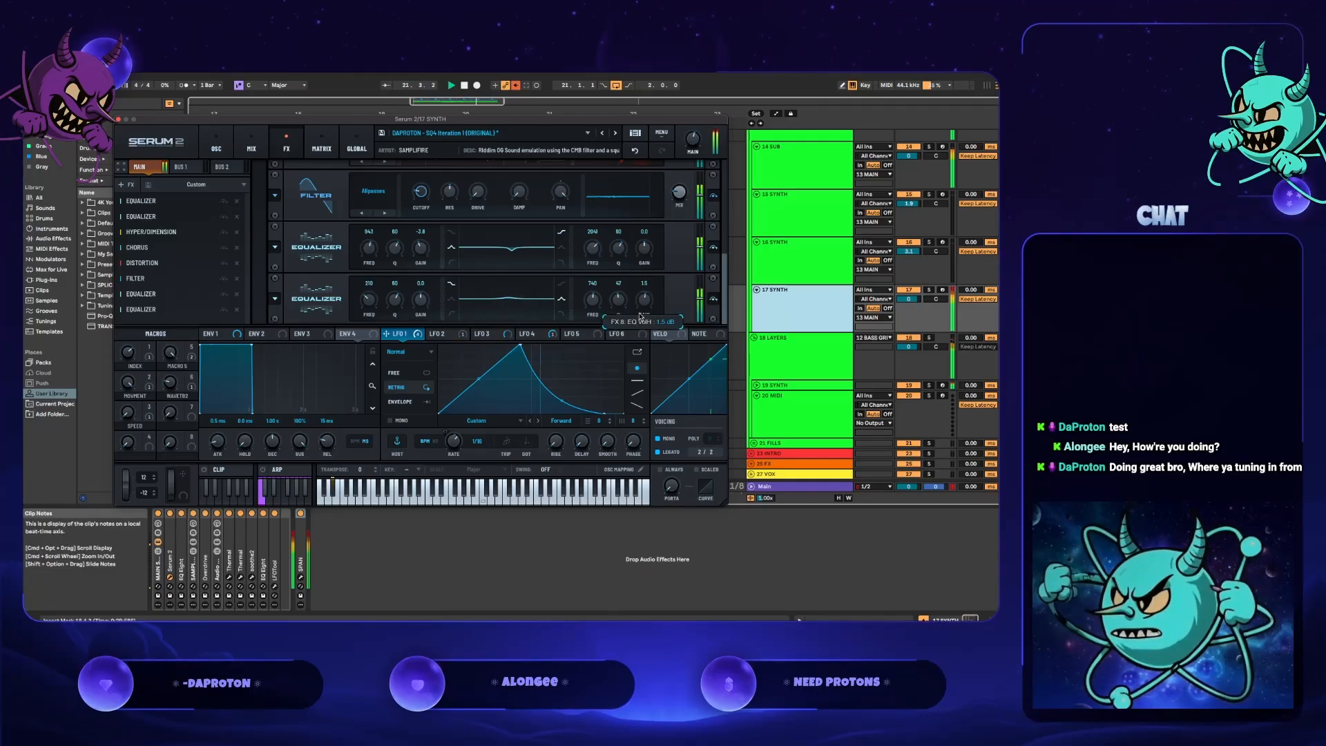
drag(640, 316, 594, 311)
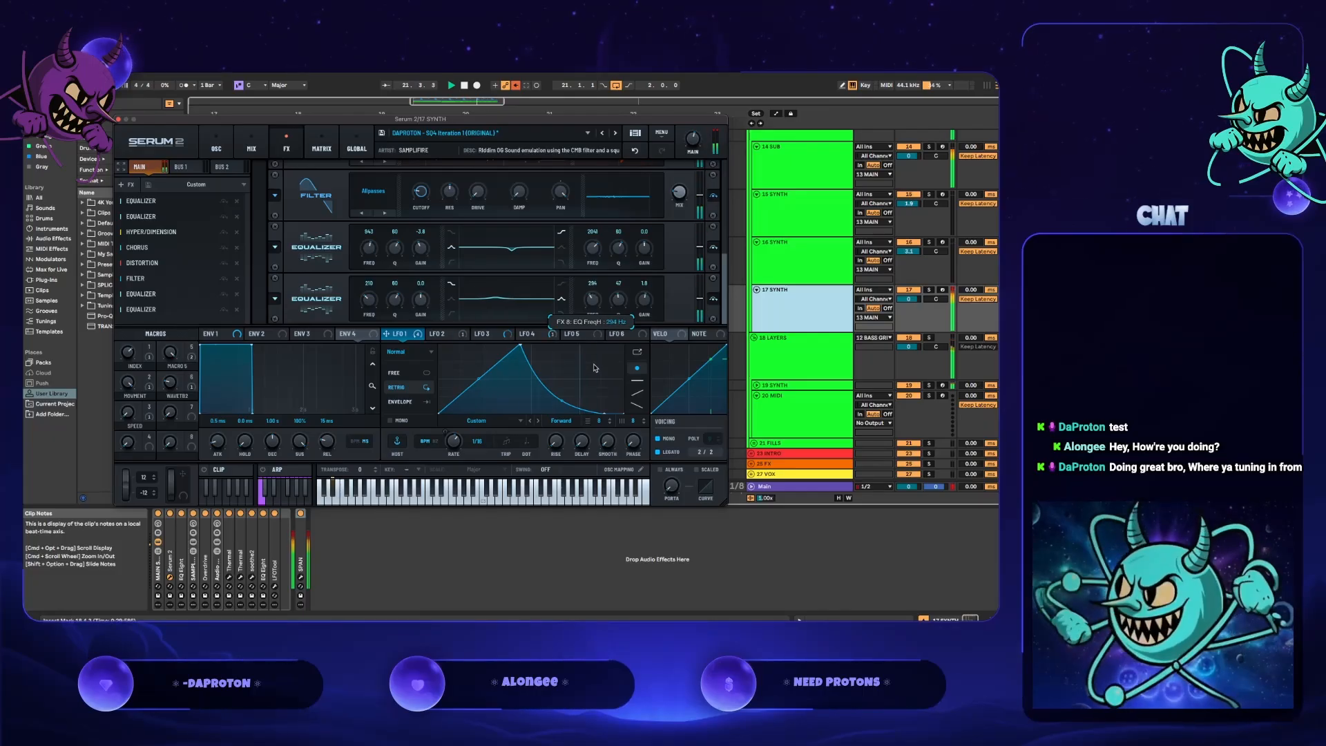
drag(605, 297, 606, 245)
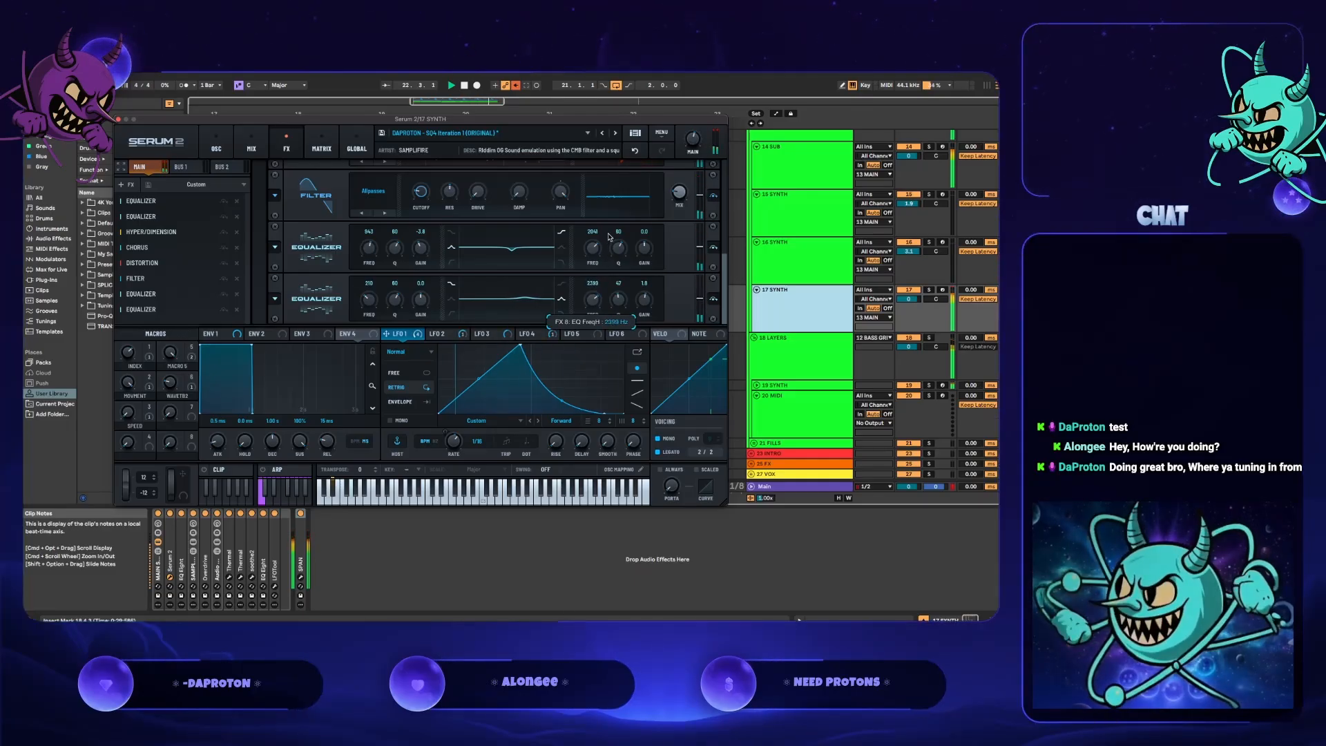
drag(607, 330, 607, 330)
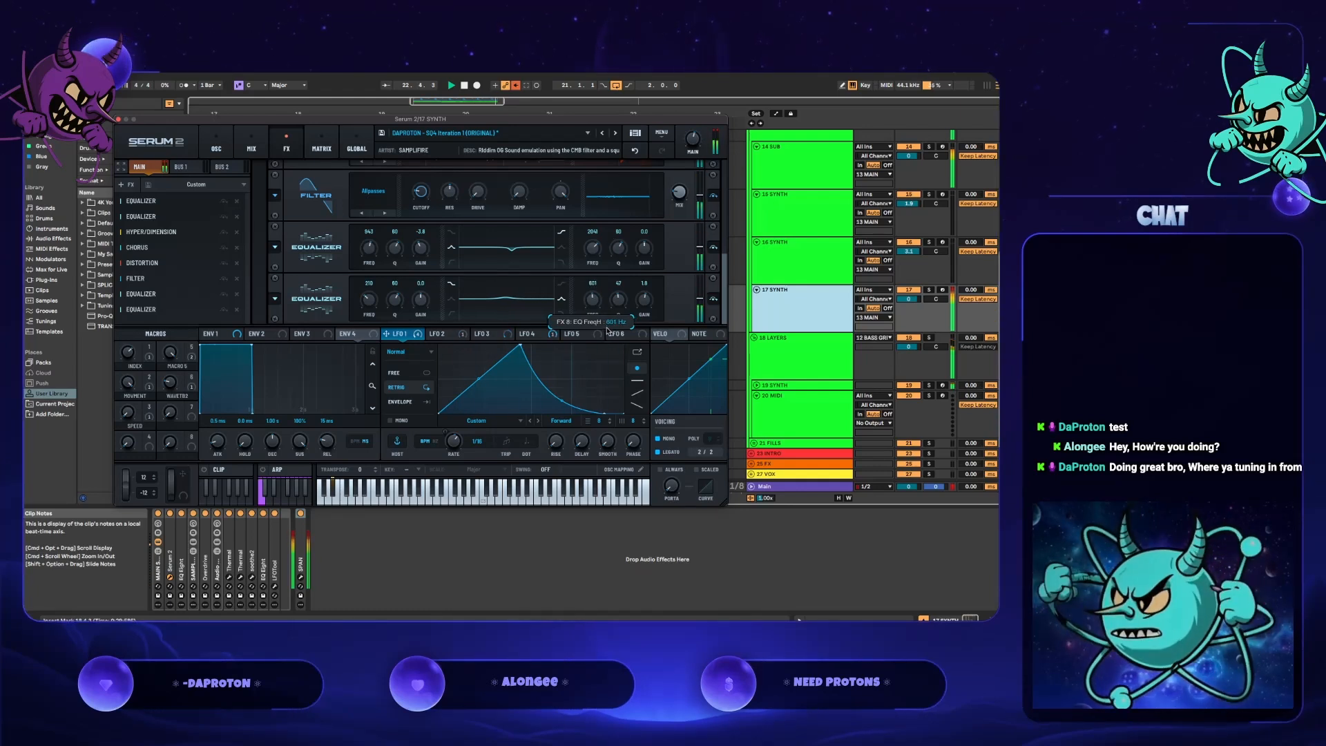
- Check the Main track's SPAN spectrum and raise the fourth equalizer's high-band gain on 17 SYNTH to about 3.0 dB
click(788, 486)
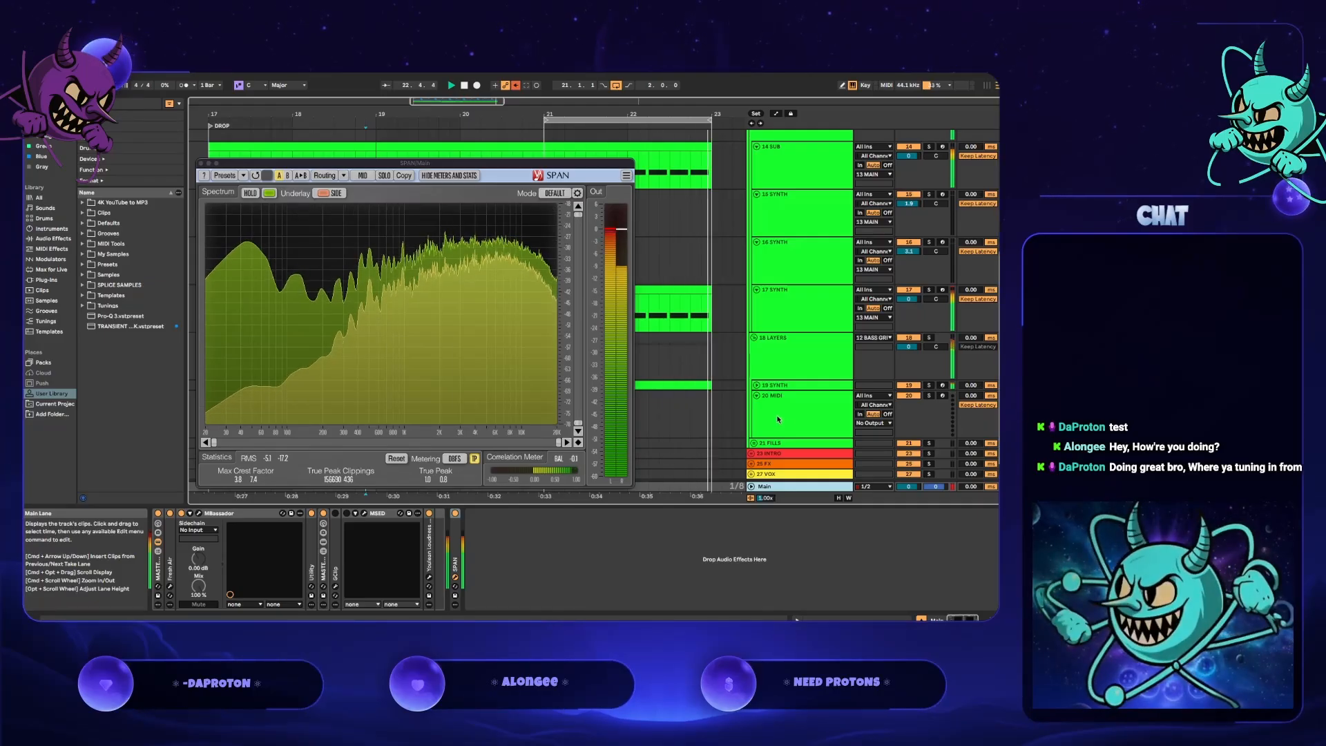
click(756, 411)
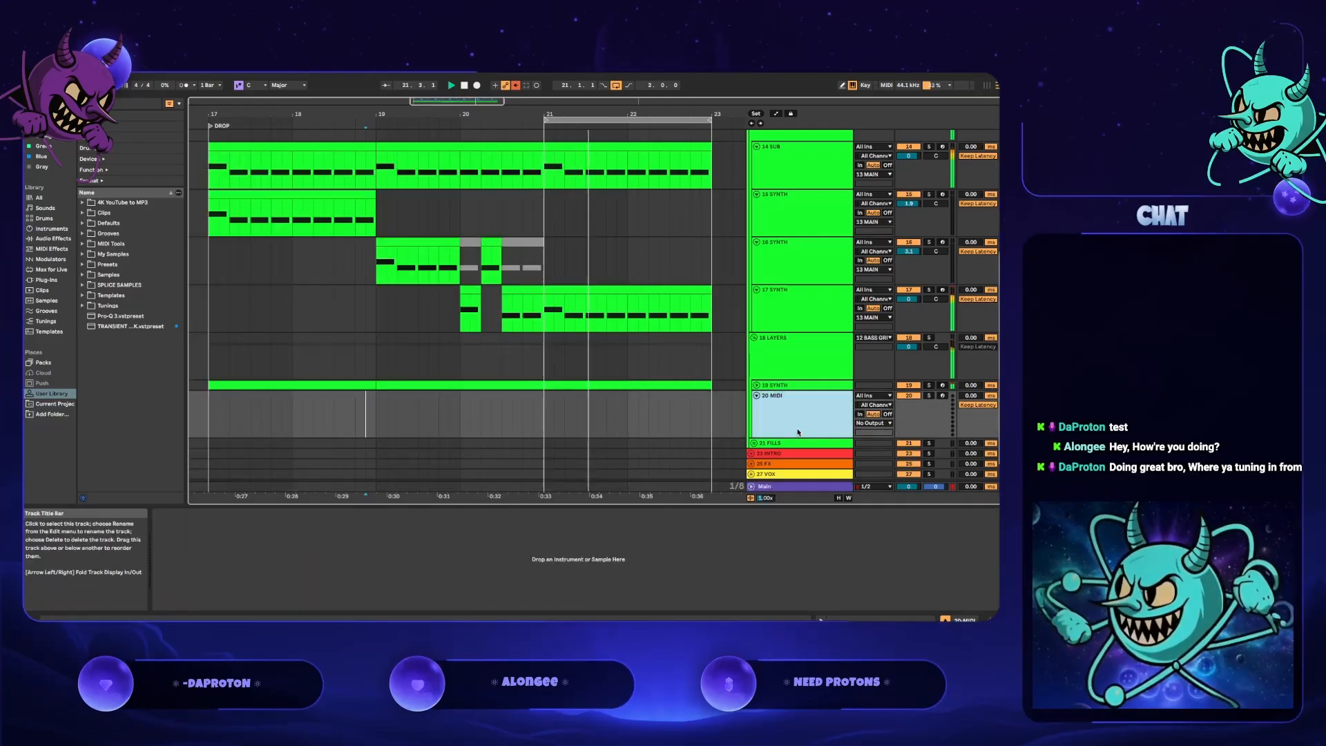
click(767, 311)
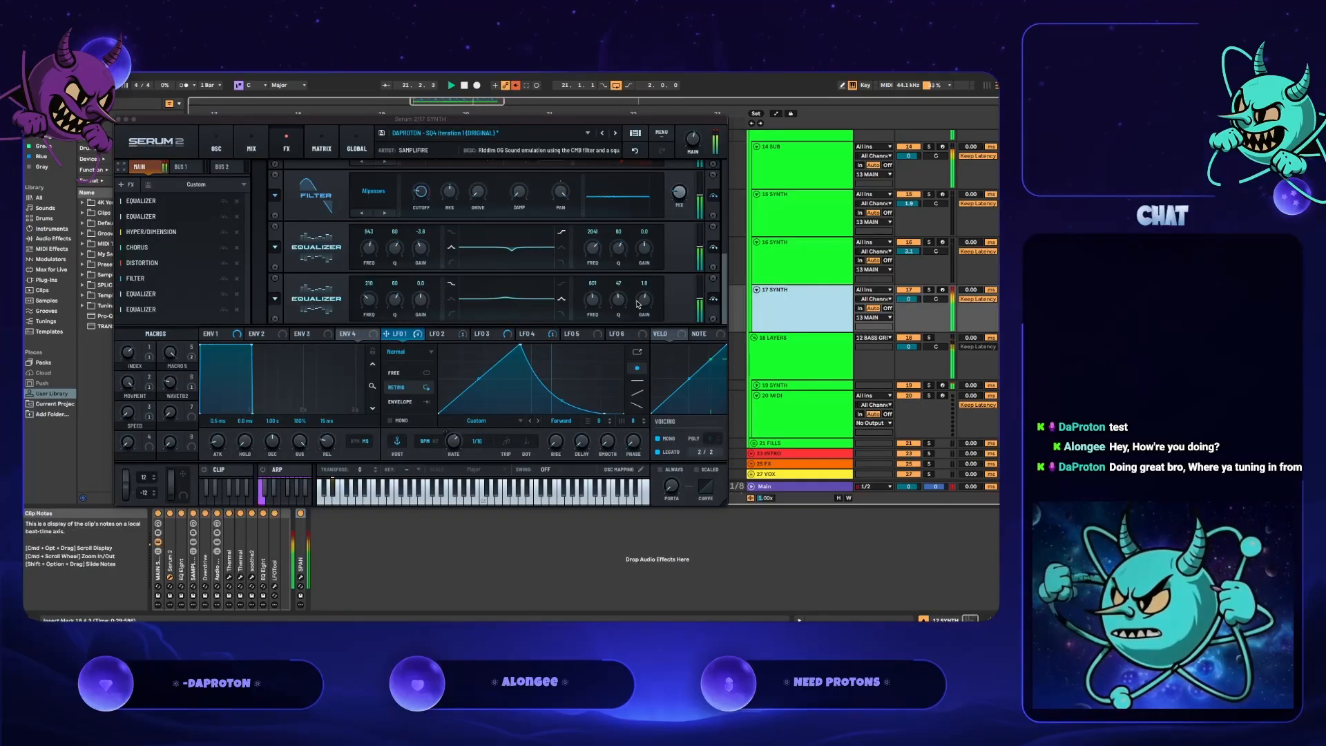
drag(641, 302, 643, 301)
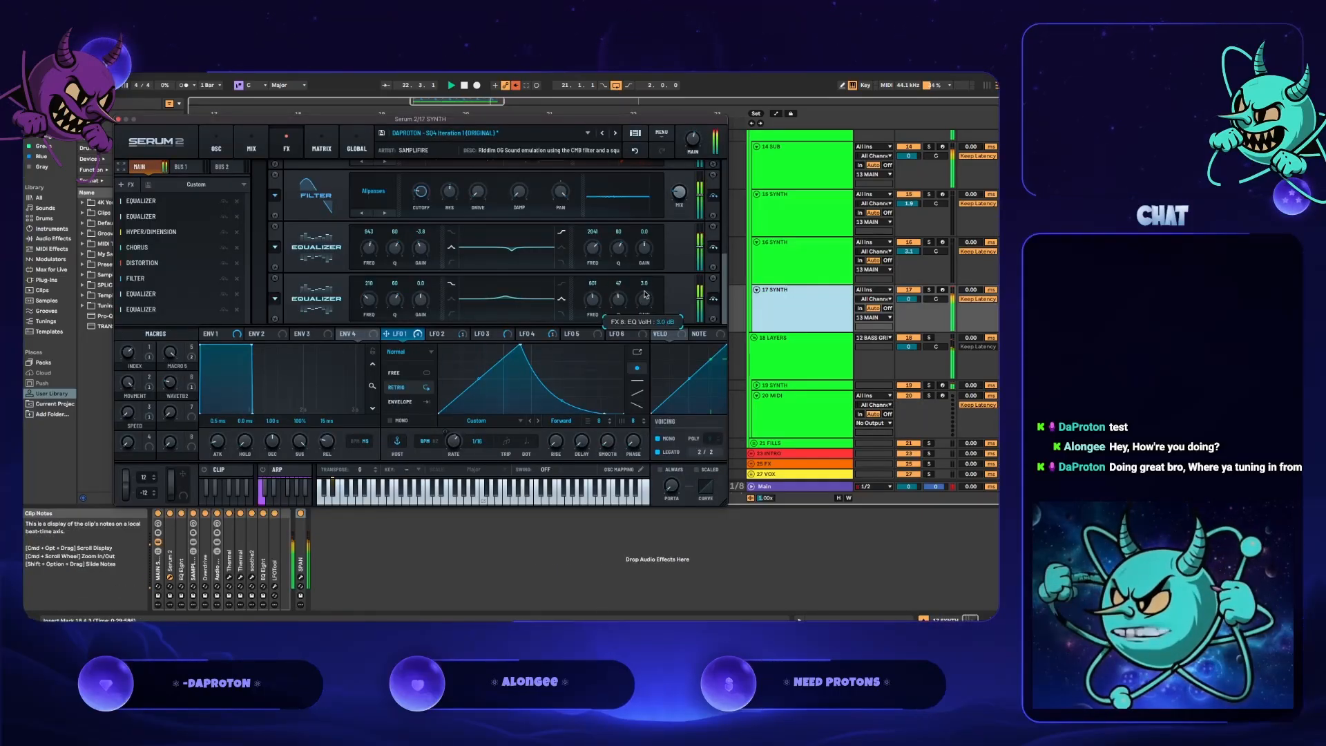
- Check SPAN around 2 kHz and make the third equalizer's high band on 17 SYNTH a peak at about 2258 Hz with -2.4 dB gain
click(807, 488)
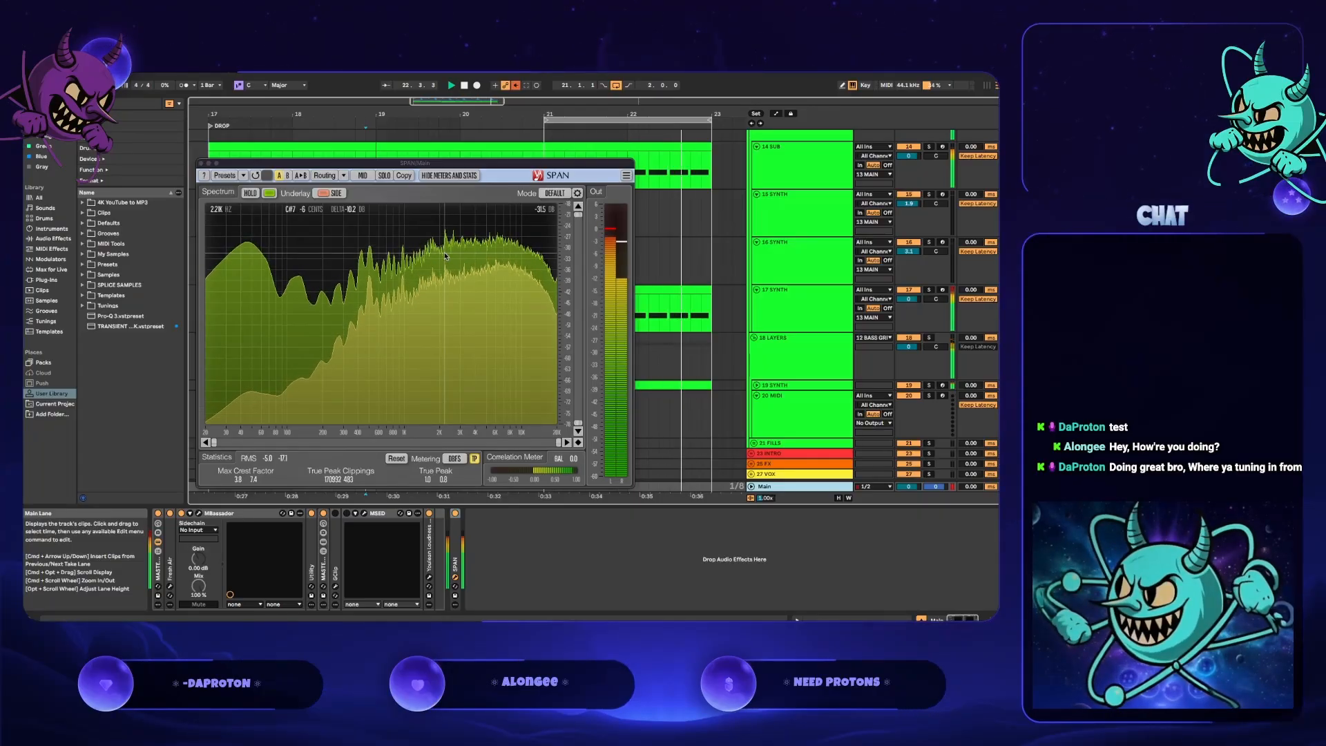
click(778, 311)
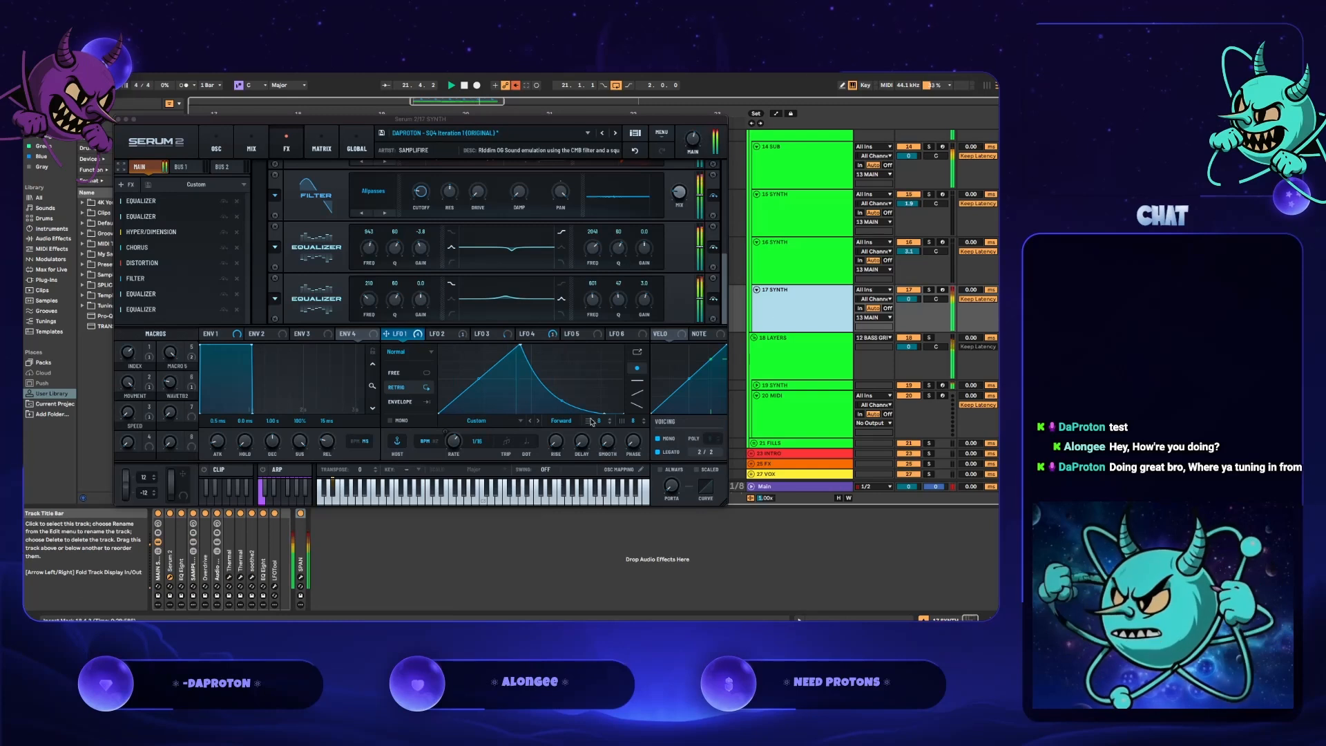
drag(590, 257, 640, 255)
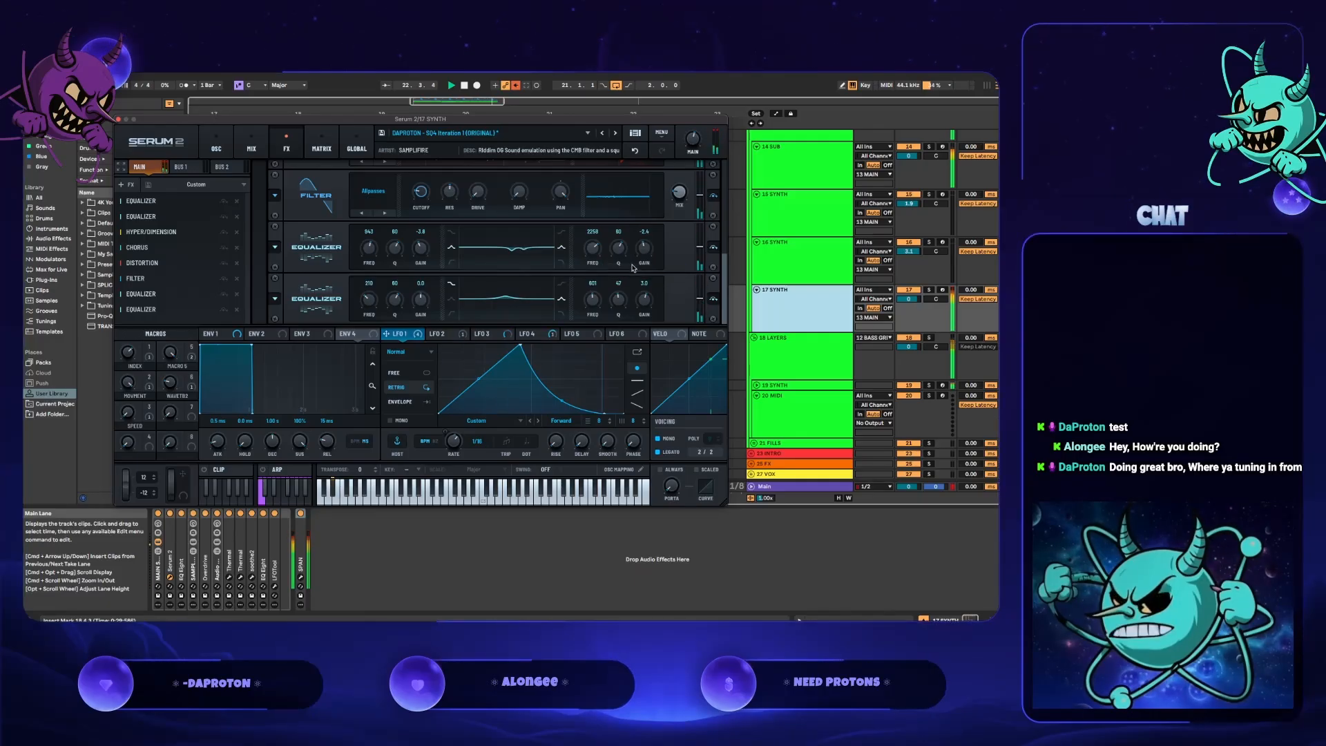
- Recheck the Main spectrum in SPAN and deepen the third equalizer's high-band cut on 17 SYNTH to about -3.2 dB with a slightly higher Q
click(817, 489)
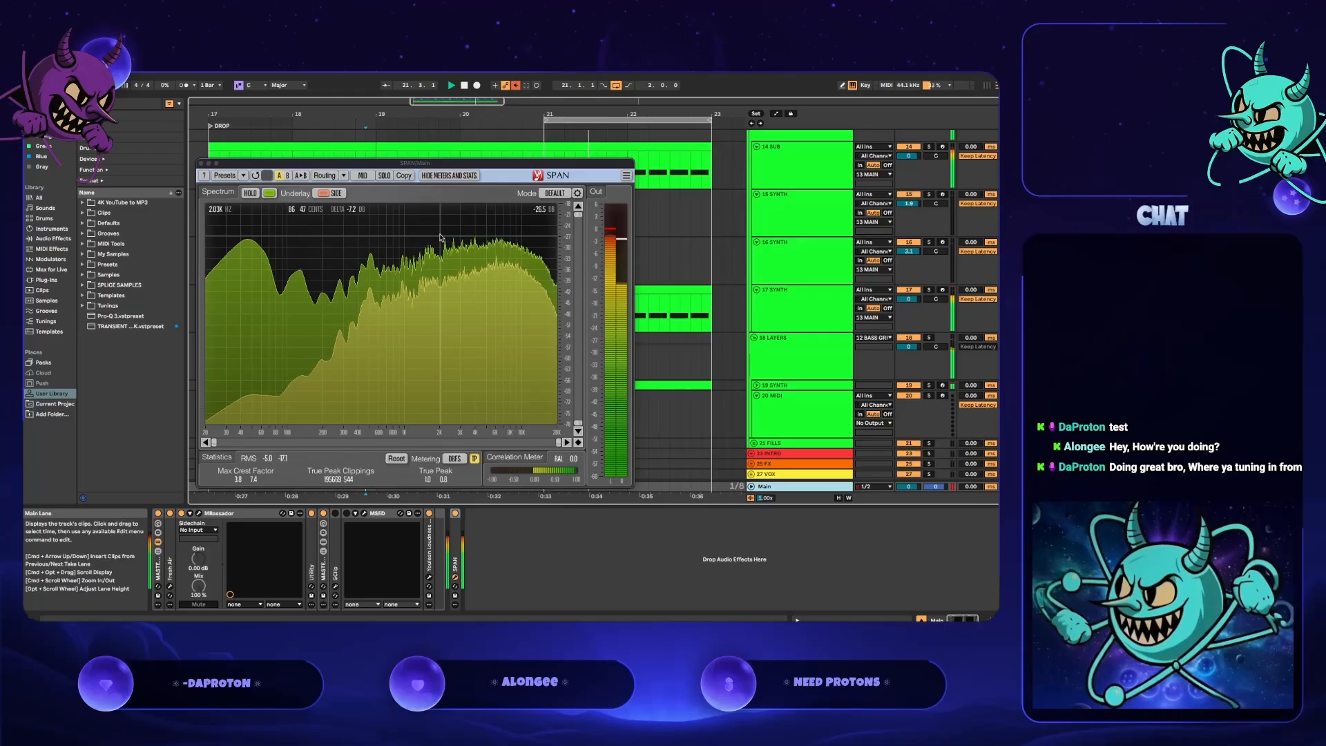
click(804, 312)
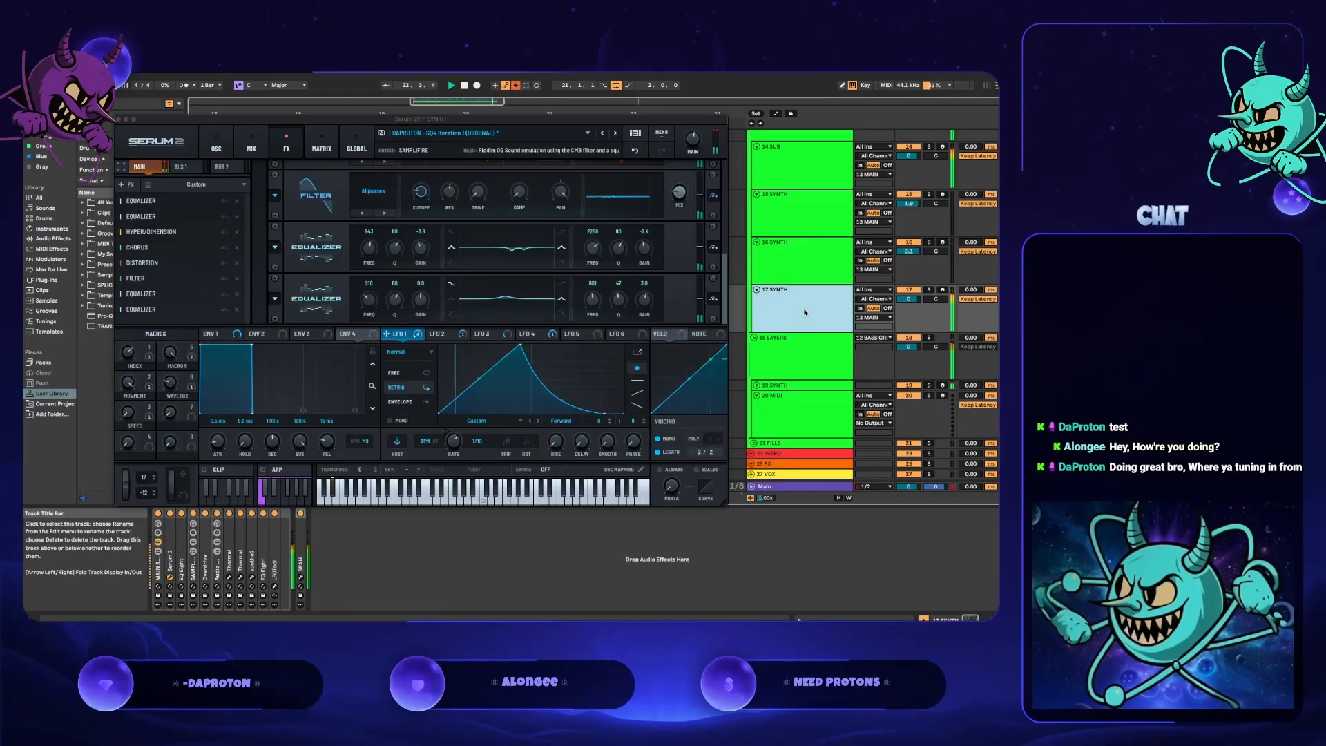
click(647, 254)
drag(623, 252, 622, 244)
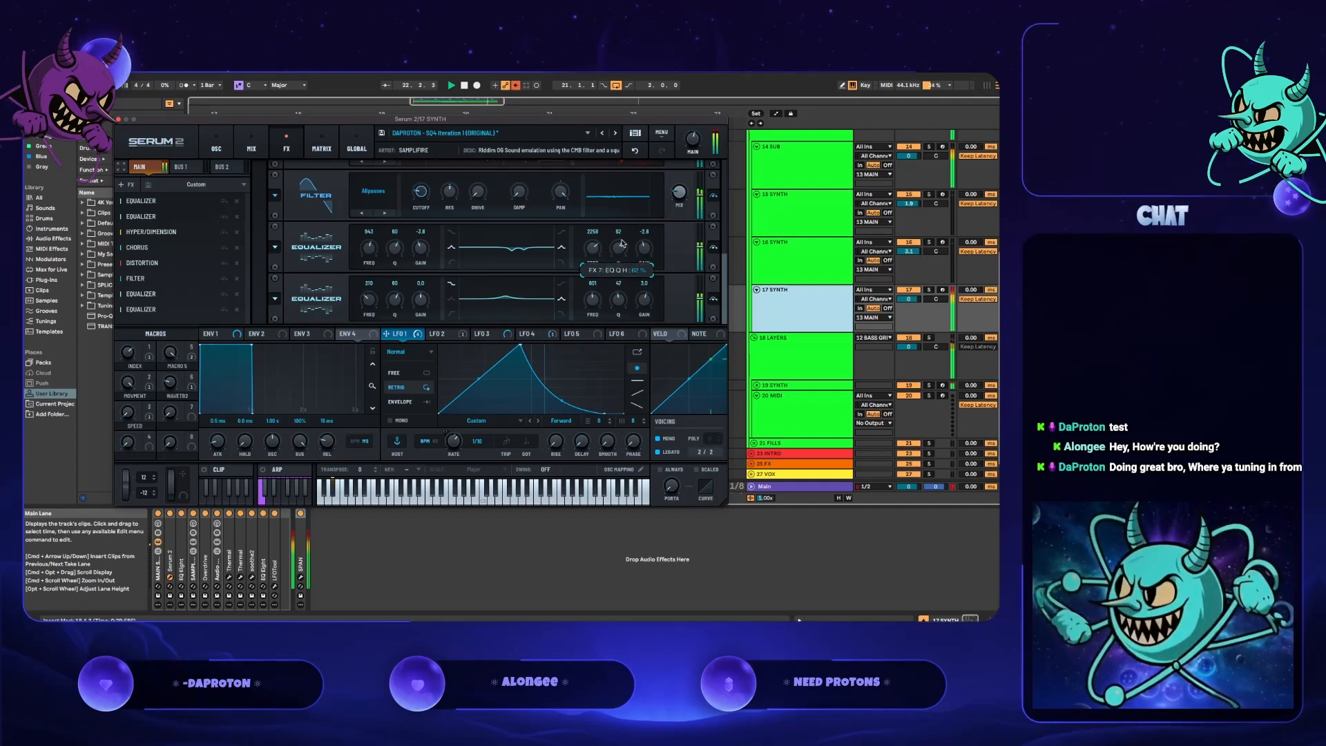
drag(644, 249, 645, 255)
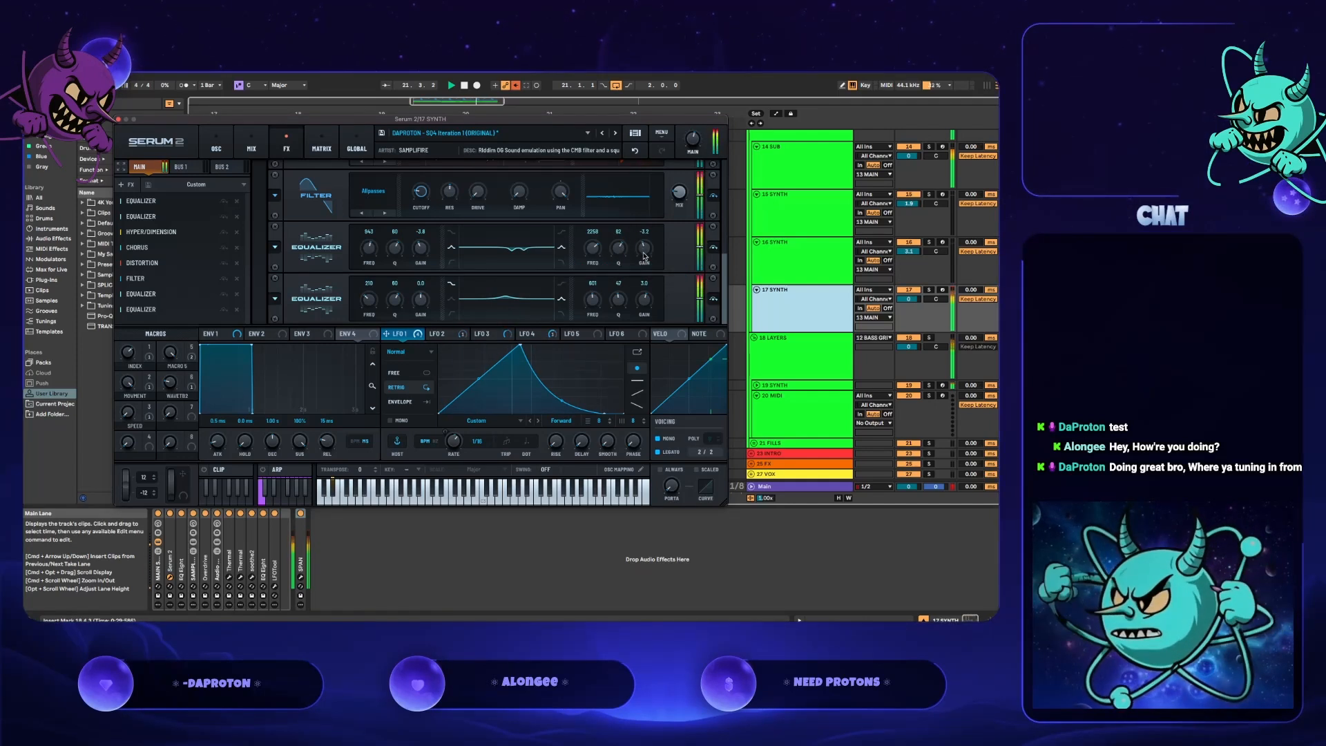
- Compare with the Main track's SPAN and fine-tune the third equalizer's high-band frequency on 17 SYNTH to about 2253 Hz
click(782, 486)
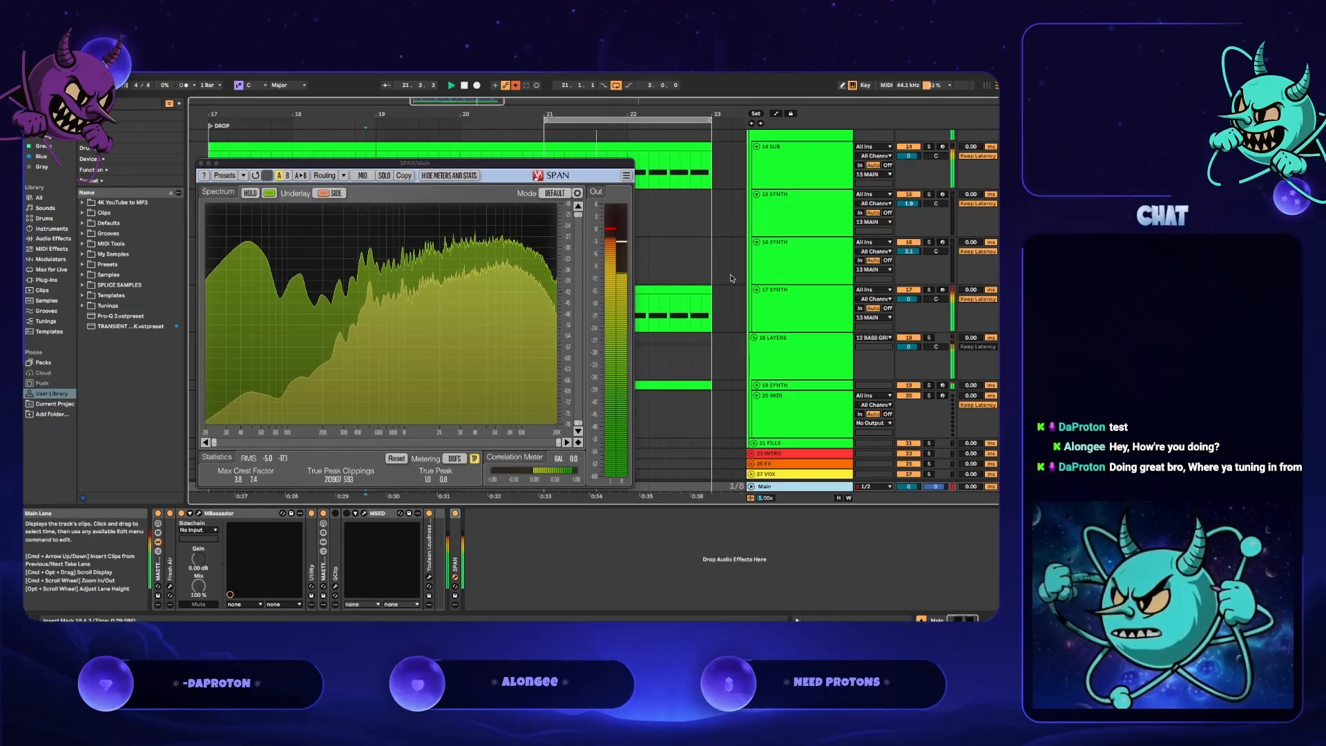
click(799, 309)
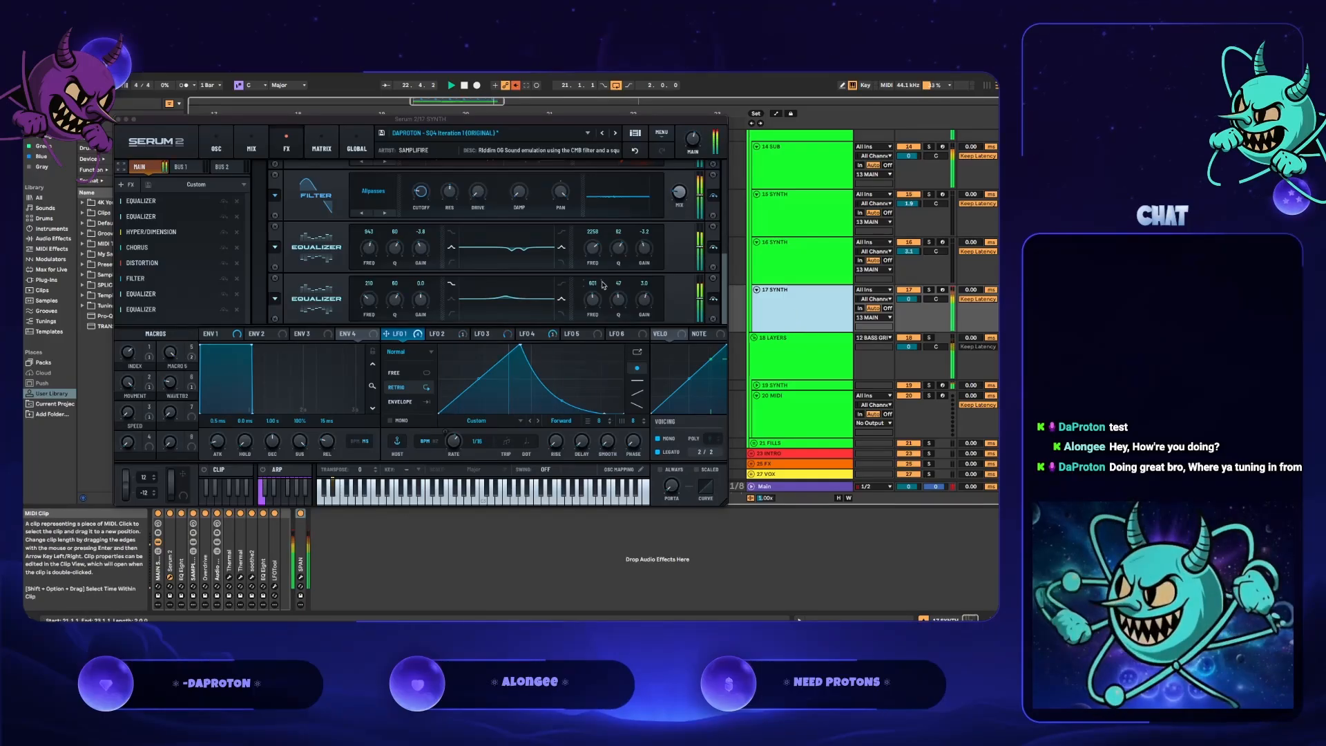
drag(597, 250, 616, 269)
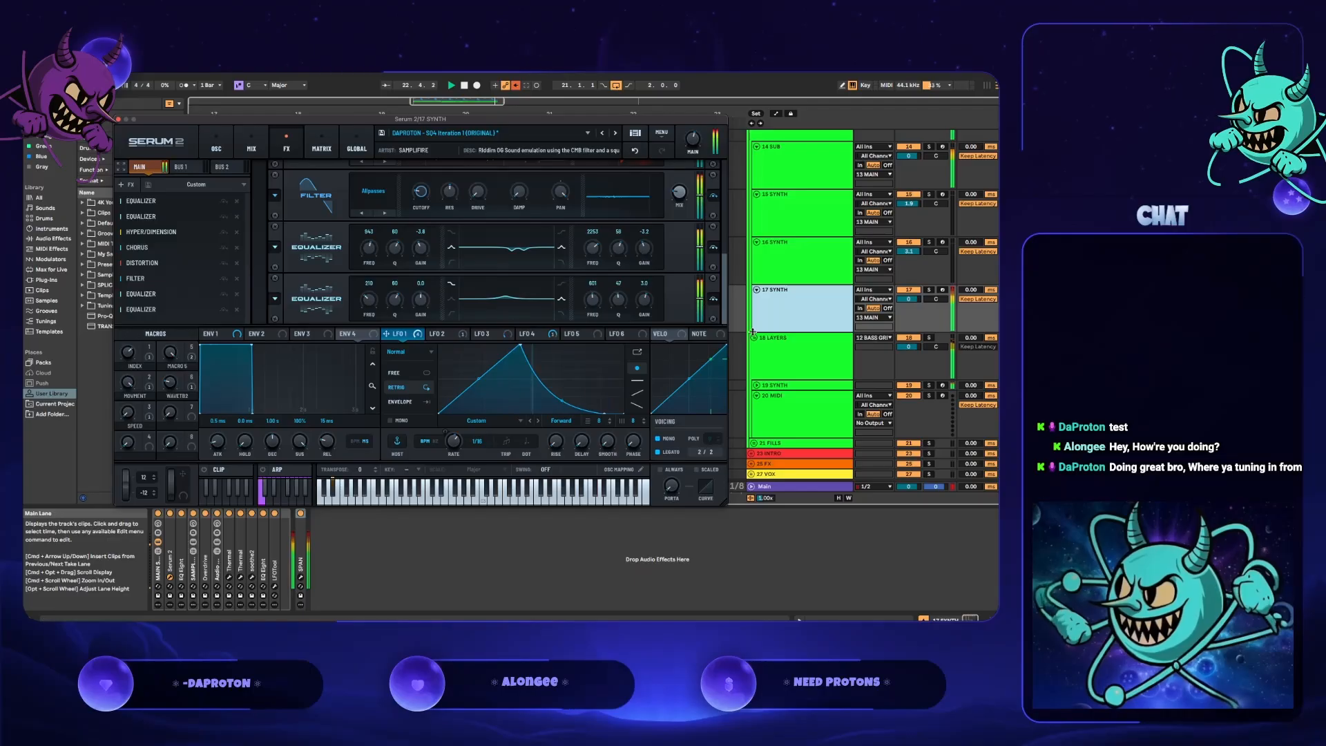
- Bring up SPAN on the Main track, resume playback, and move the SPAN window away from the start of the arrangement
click(795, 487)
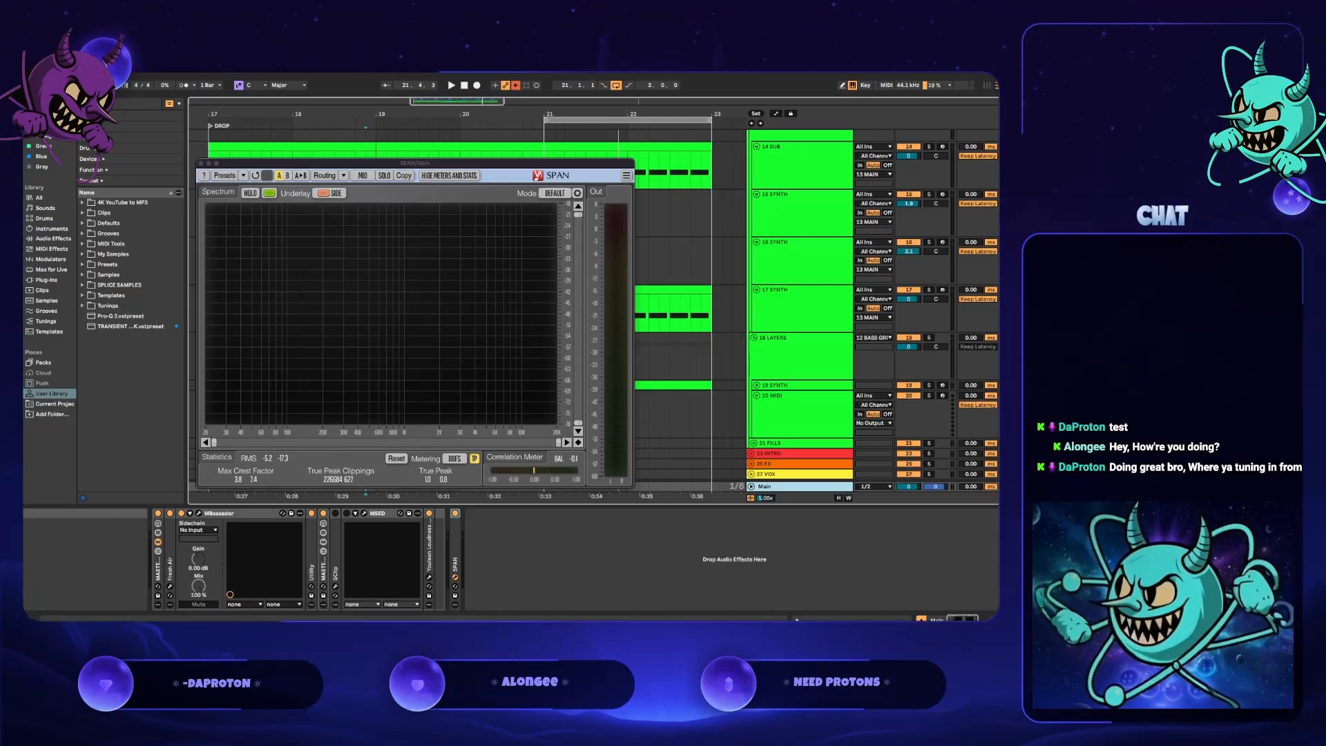
key(ctrl+alt+p)
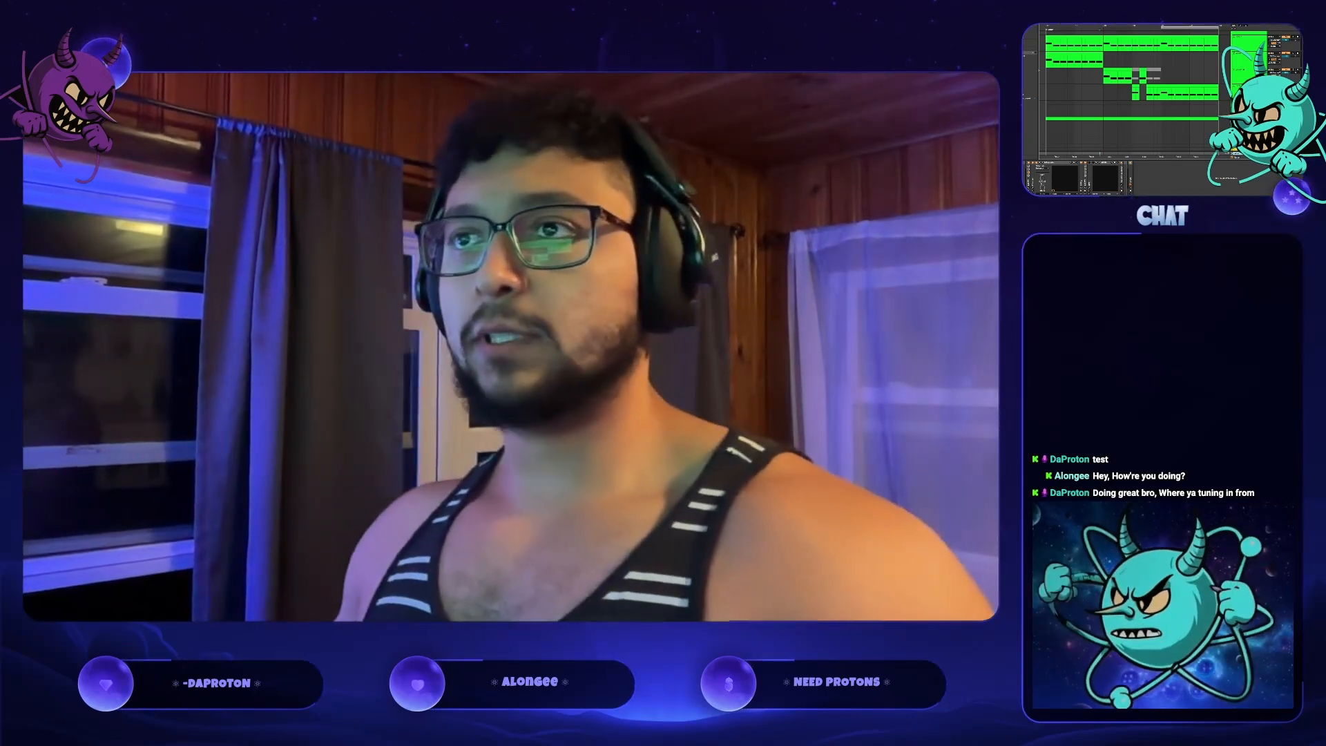
key(ctrl+alt+p)
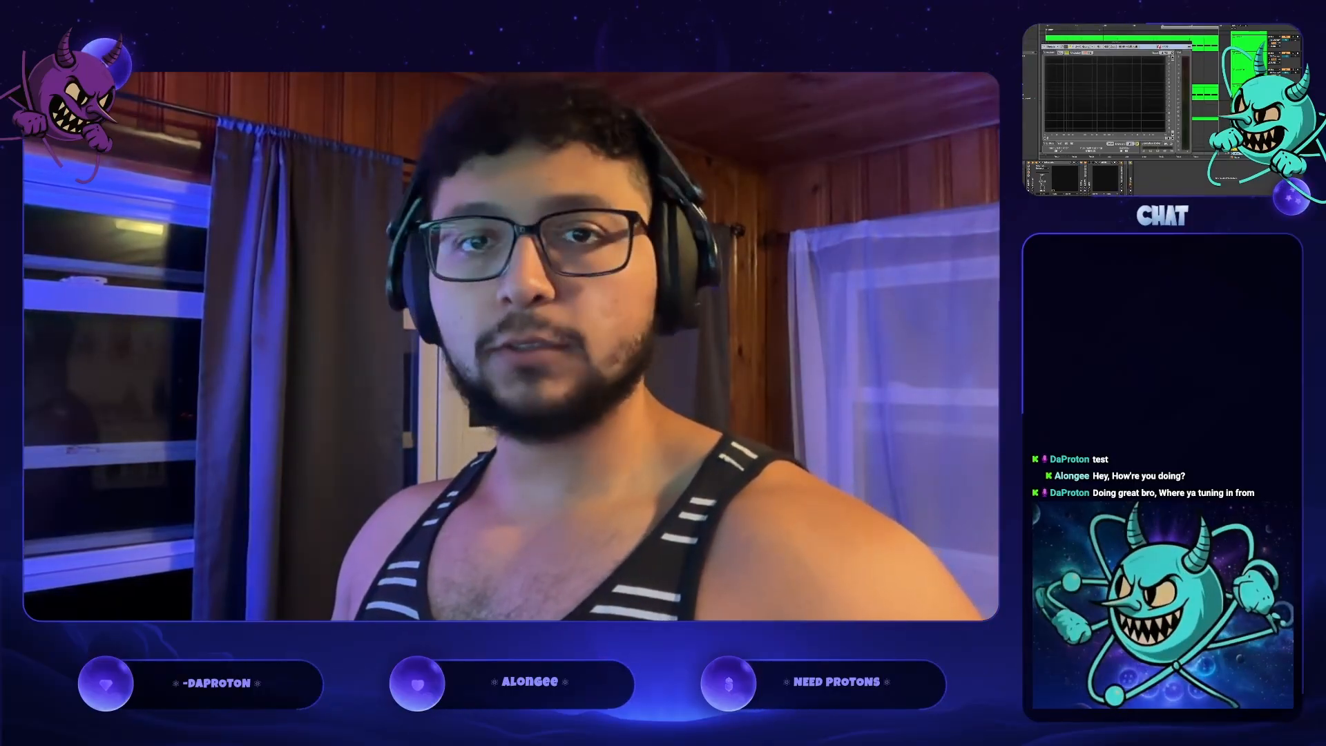
key(space)
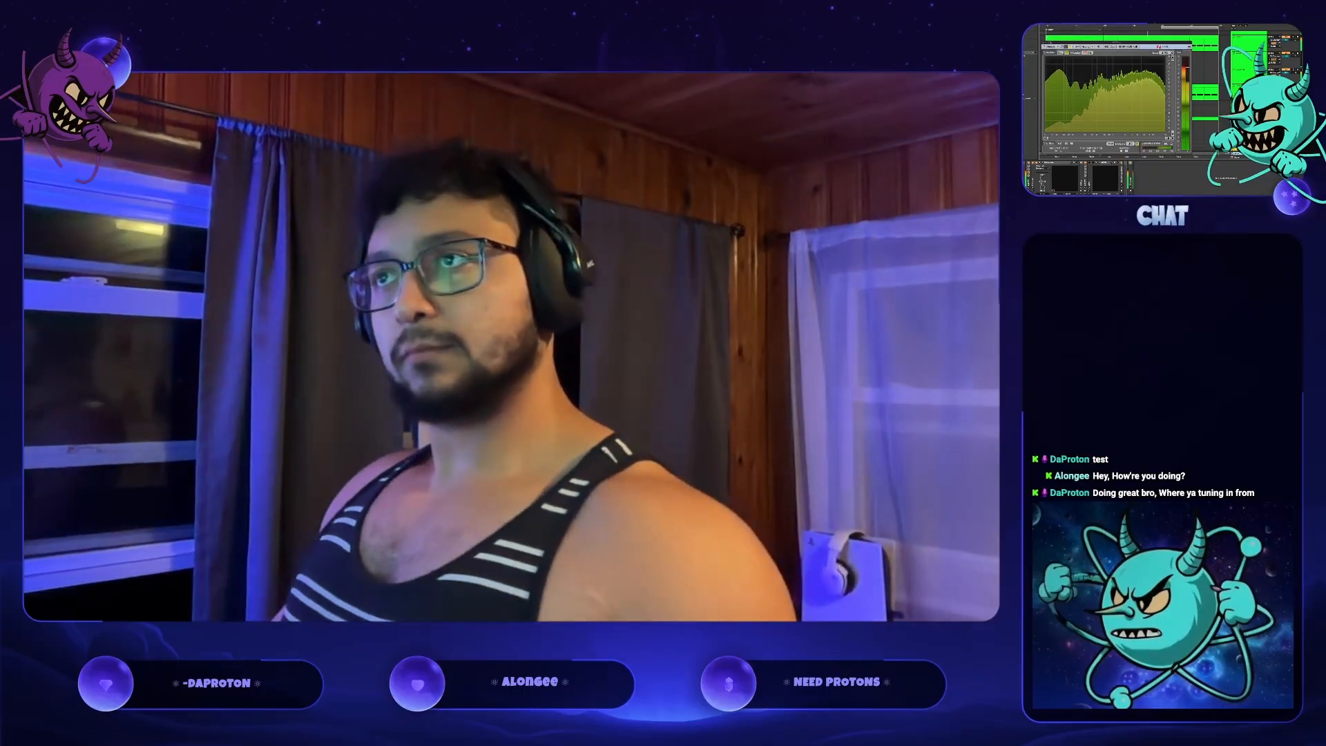
drag(1067, 43, 1127, 55)
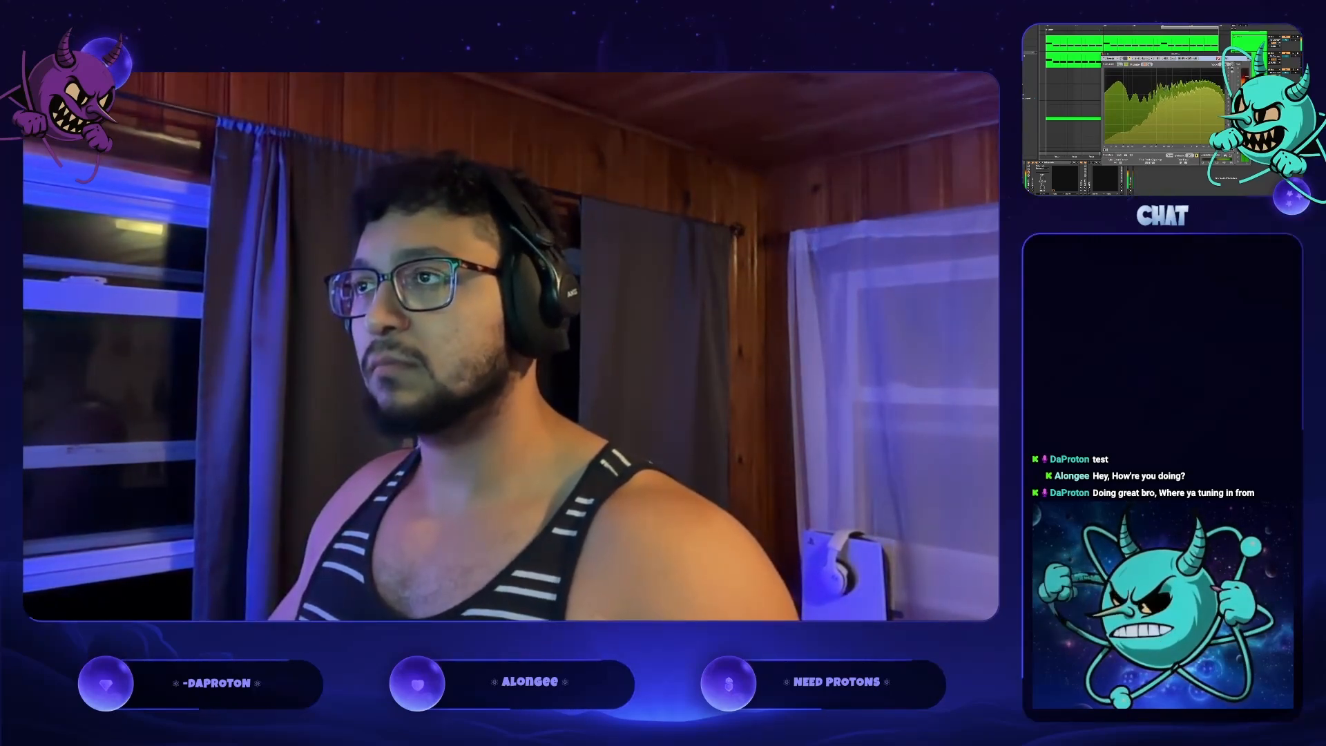
- Examine the Serum 2 effects chains of the drop's synth tracks against the Main track's SPAN spectrum during playback
click(1242, 60)
click(1243, 76)
click(1242, 93)
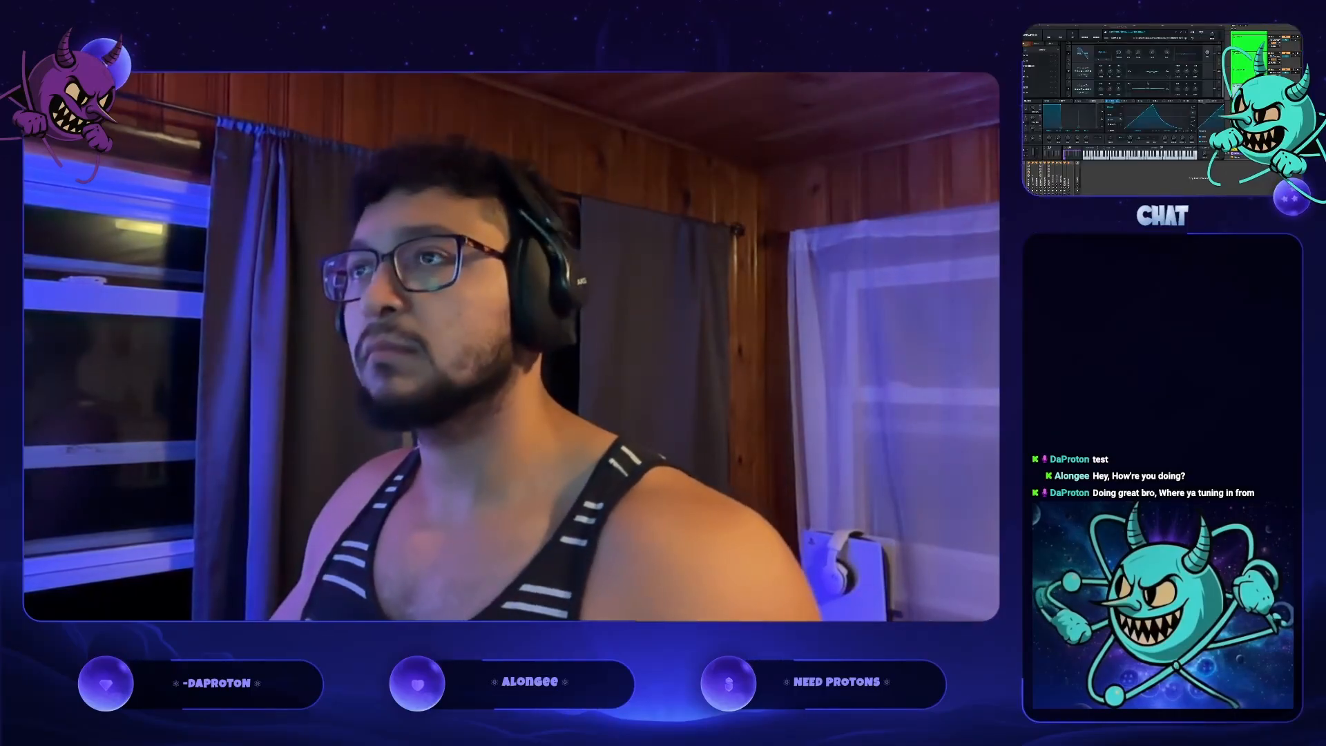
scroll(1087, 56, down, 5)
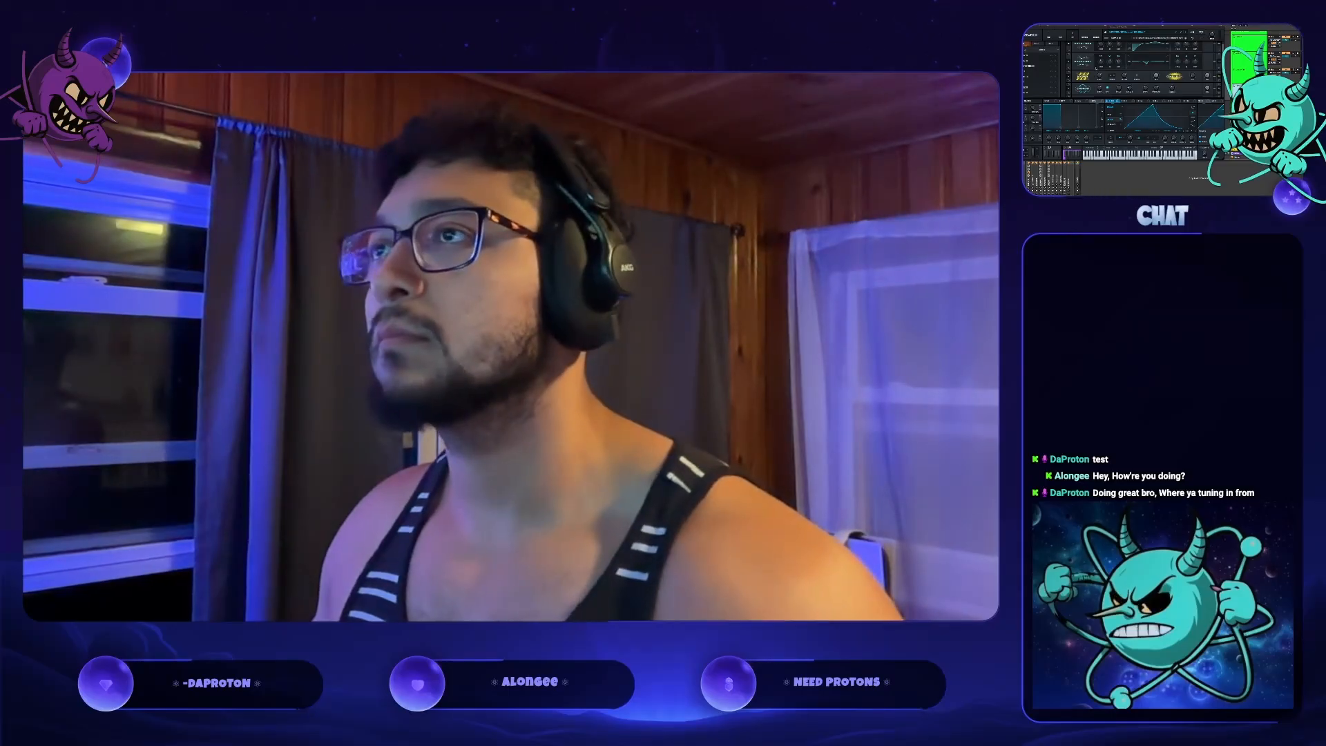
scroll(1087, 54, up, 1)
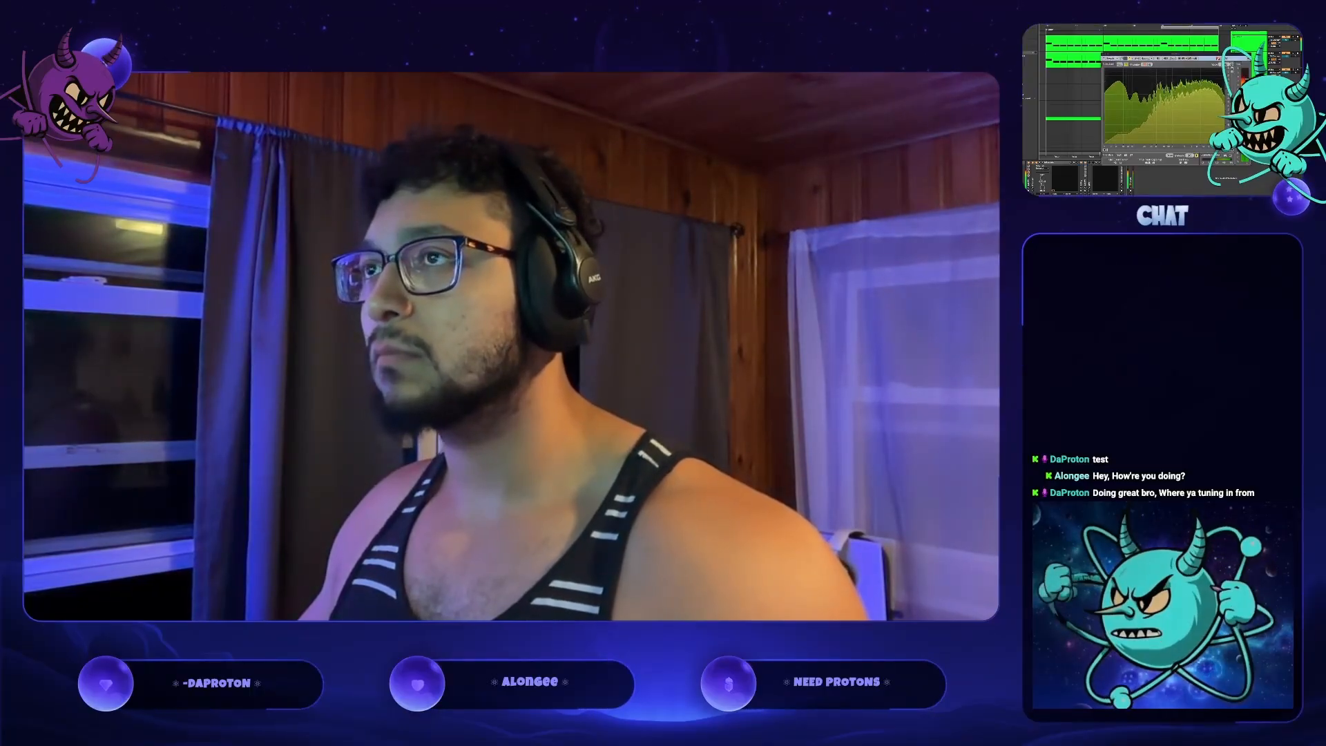
click(1248, 58)
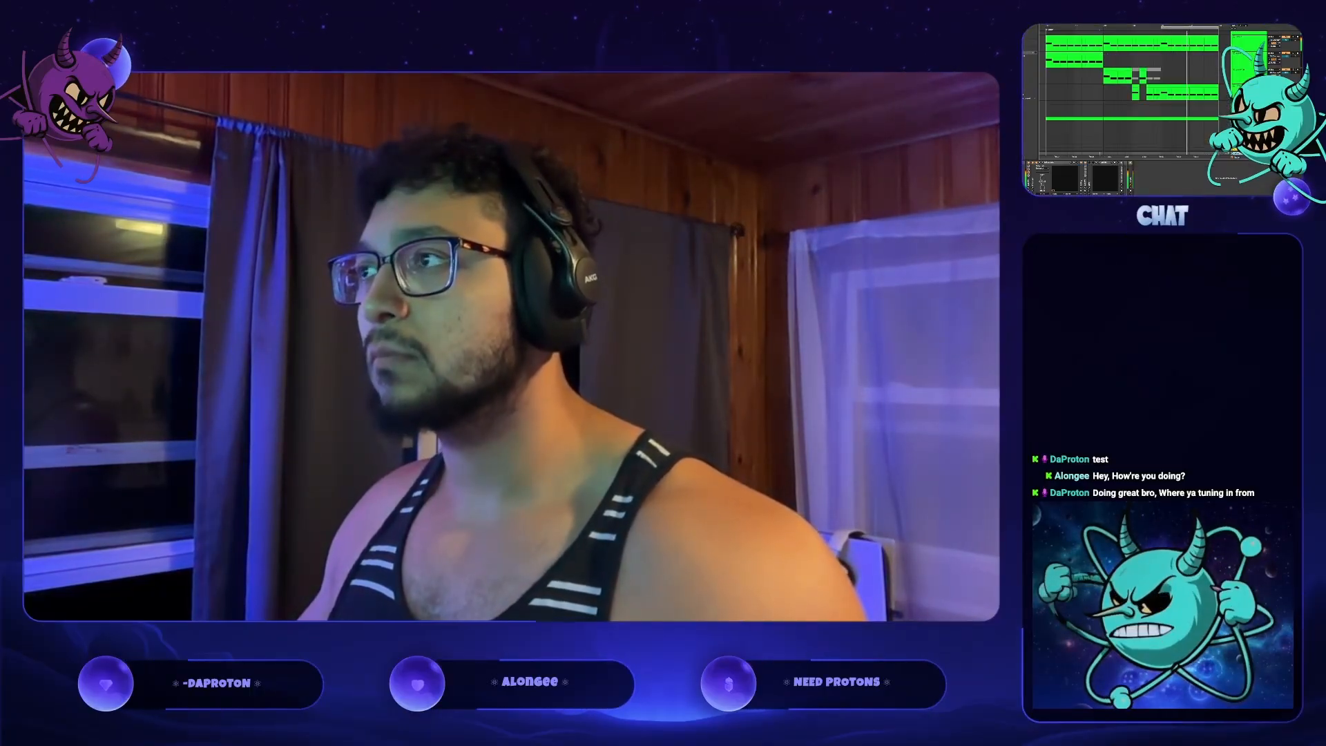
click(1243, 87)
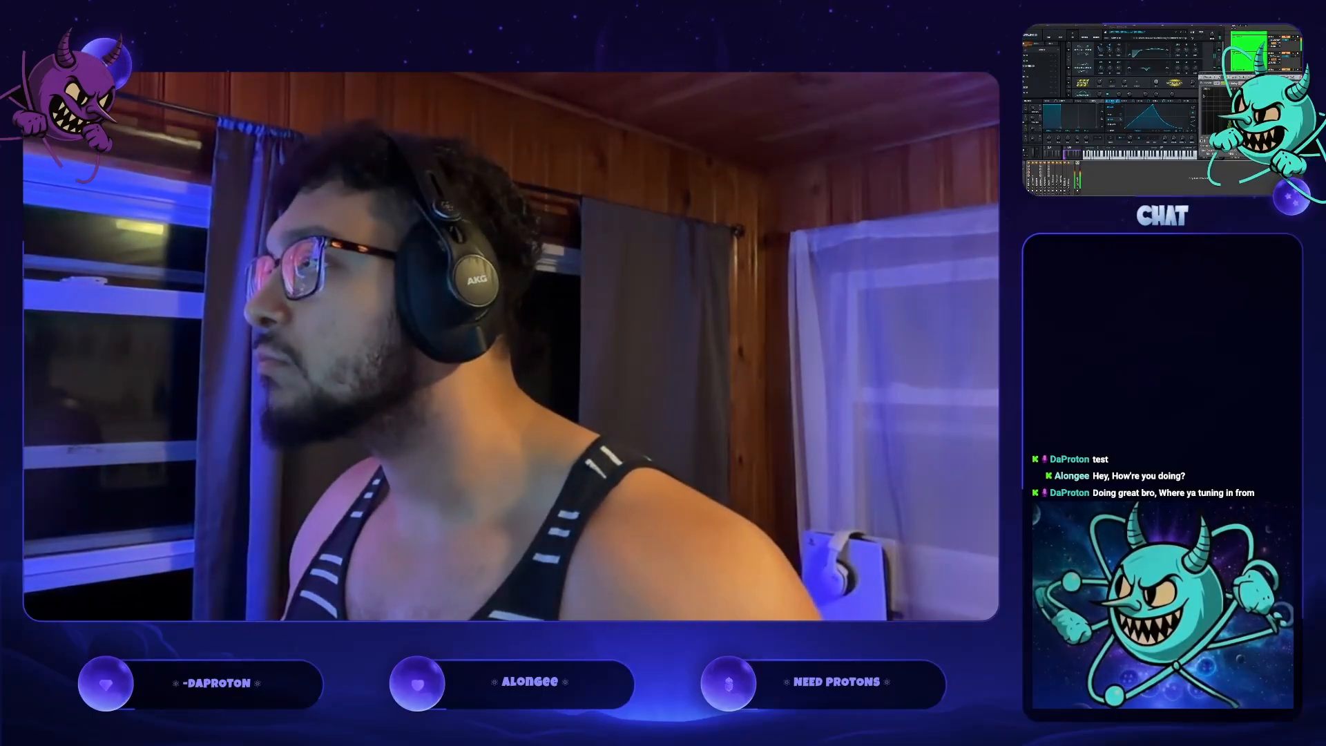
scroll(1133, 69, down, 3)
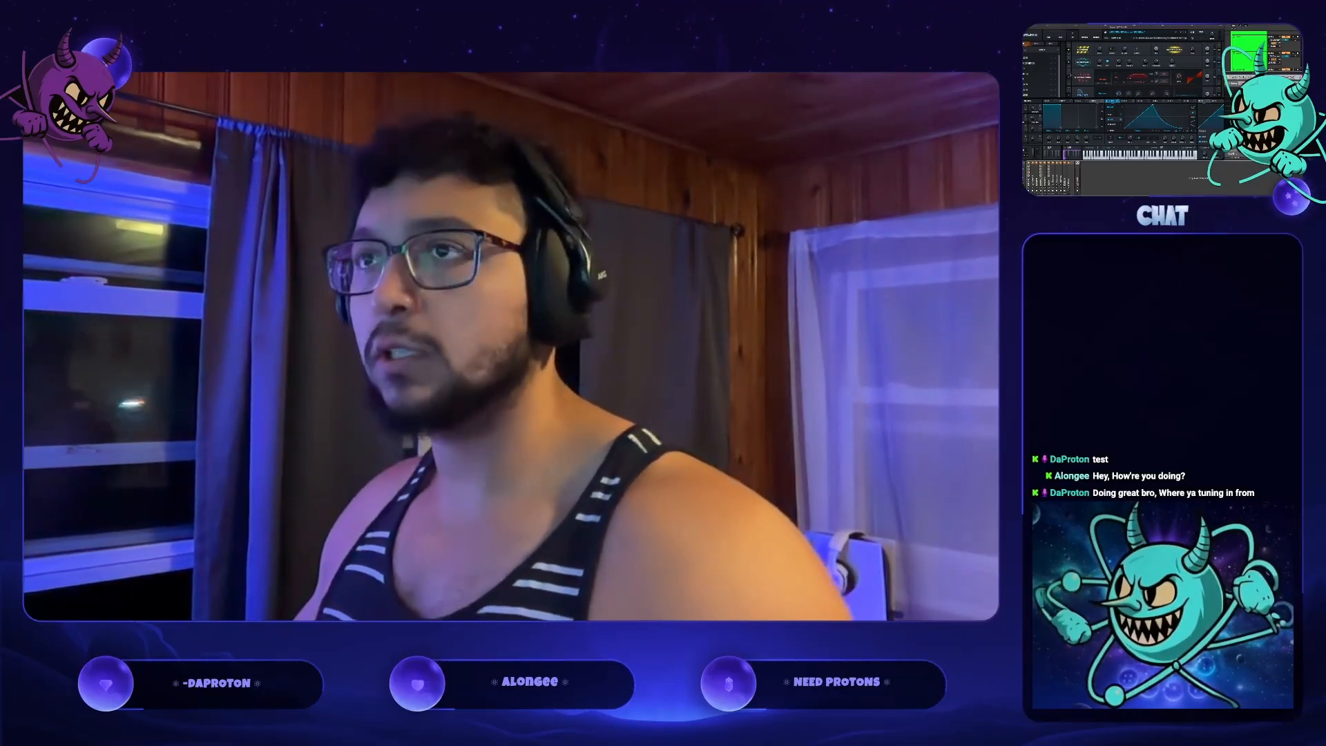
click(1070, 73)
mouse_move(1075, 77)
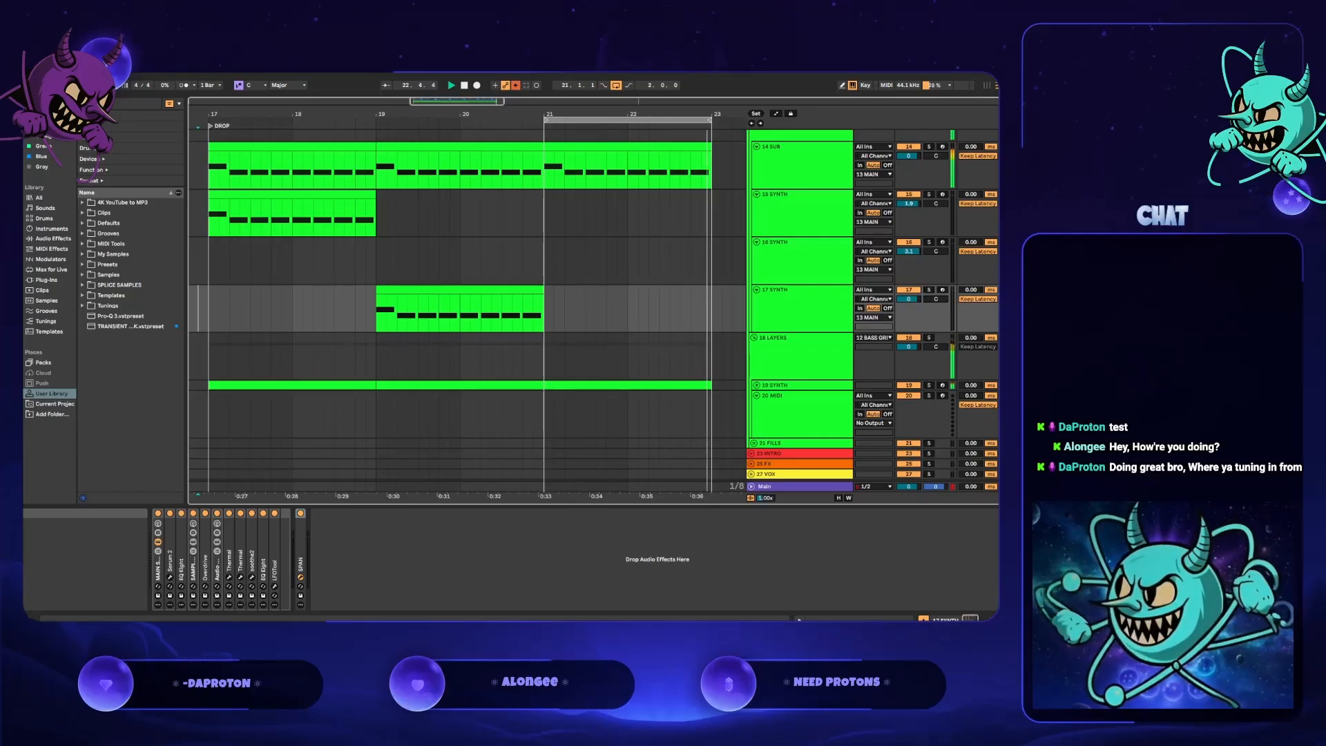
- Stop playback, close SPAN, and move the arrangement loop to bars 19–21 around the 17 SYNTH clip
click(508, 425)
key(space)
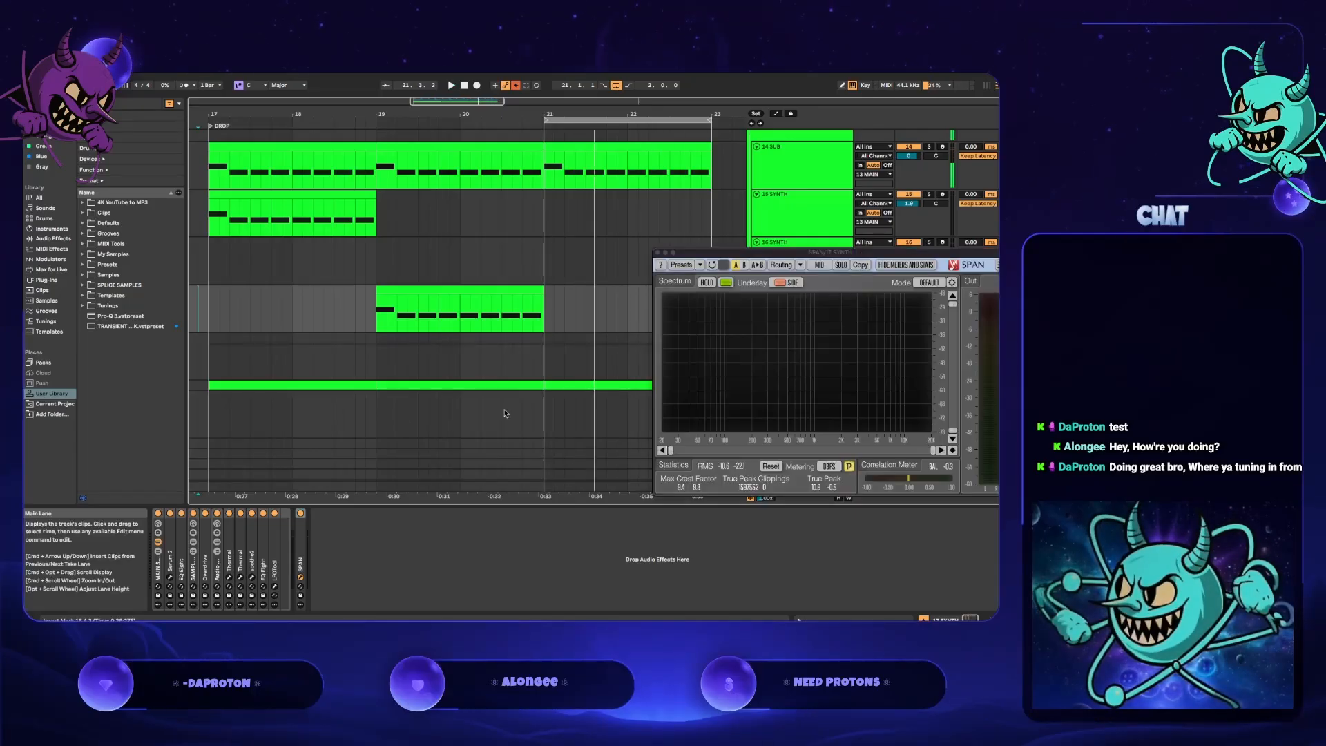
click(658, 253)
drag(568, 118, 406, 118)
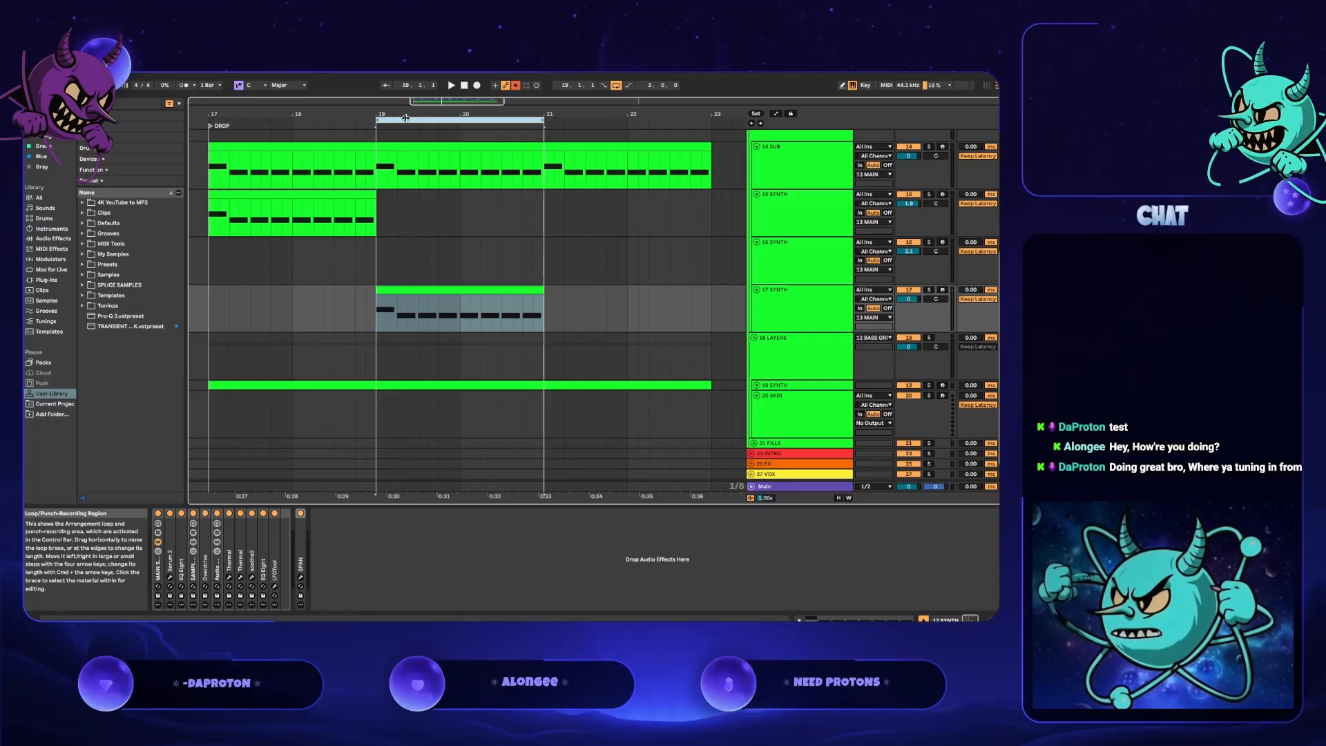
click(405, 117)
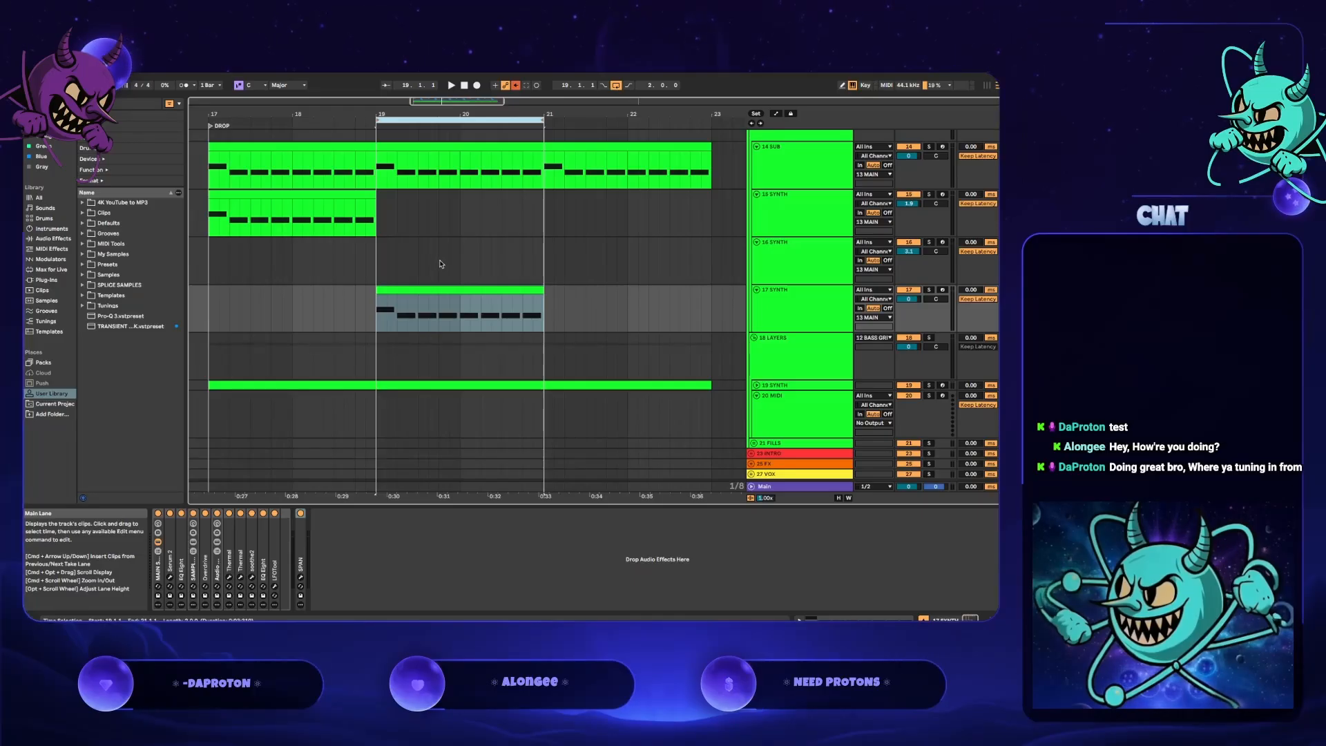
- Fold the empty 16 SYNTH track and unfold 19 SYNTH so its layer clip's notes are visible
click(769, 269)
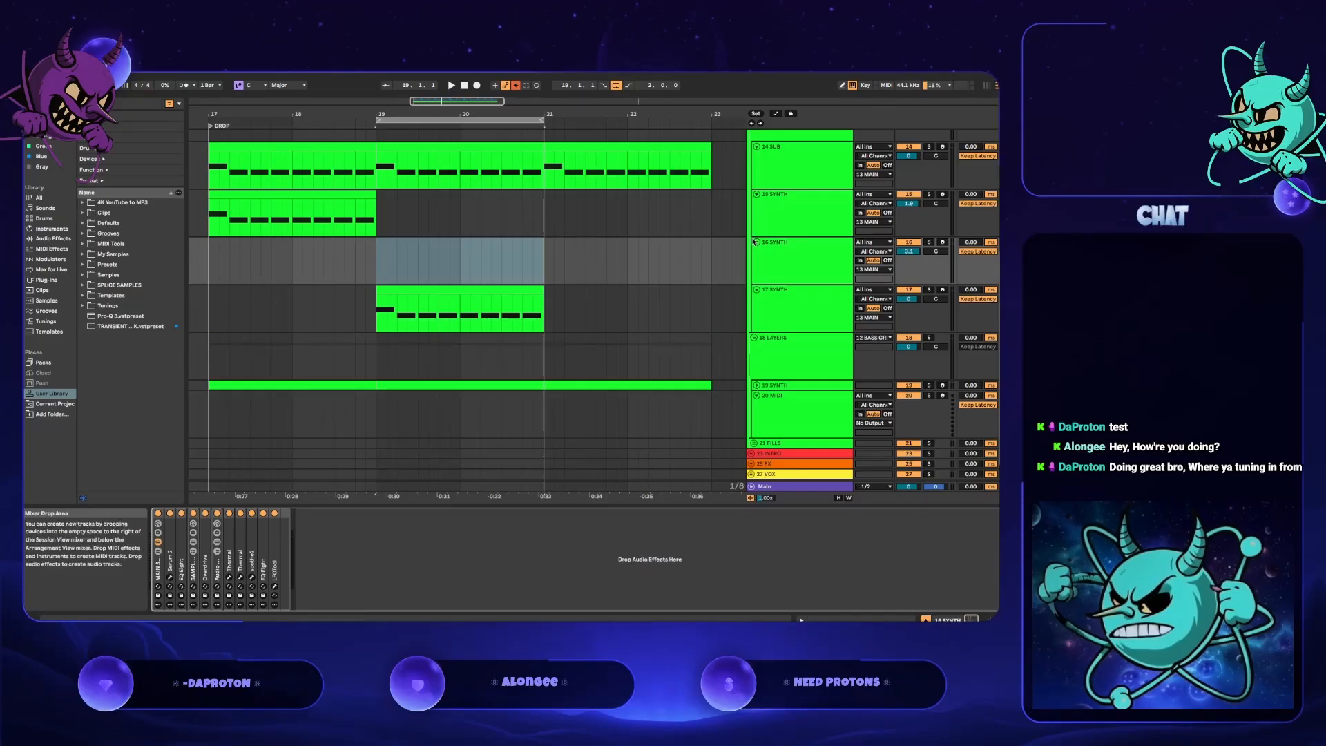
key(Left)
click(779, 207)
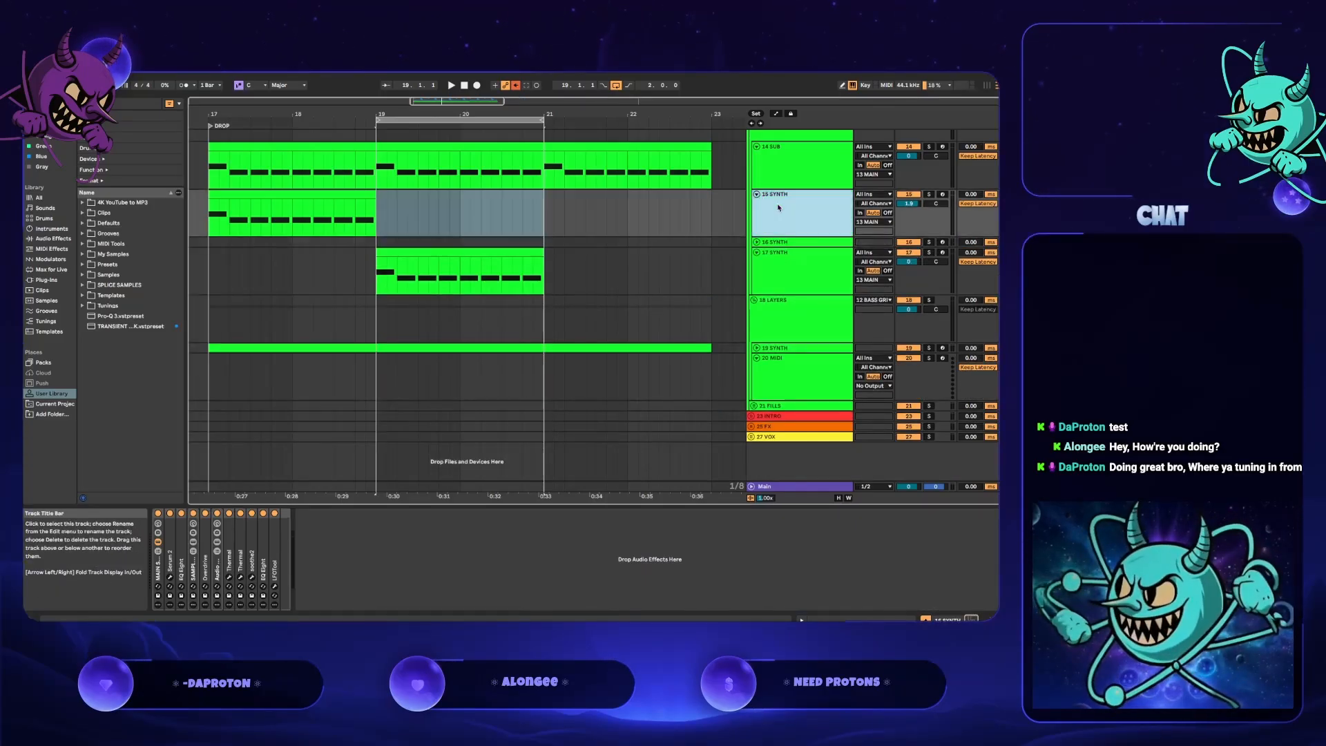
click(780, 328)
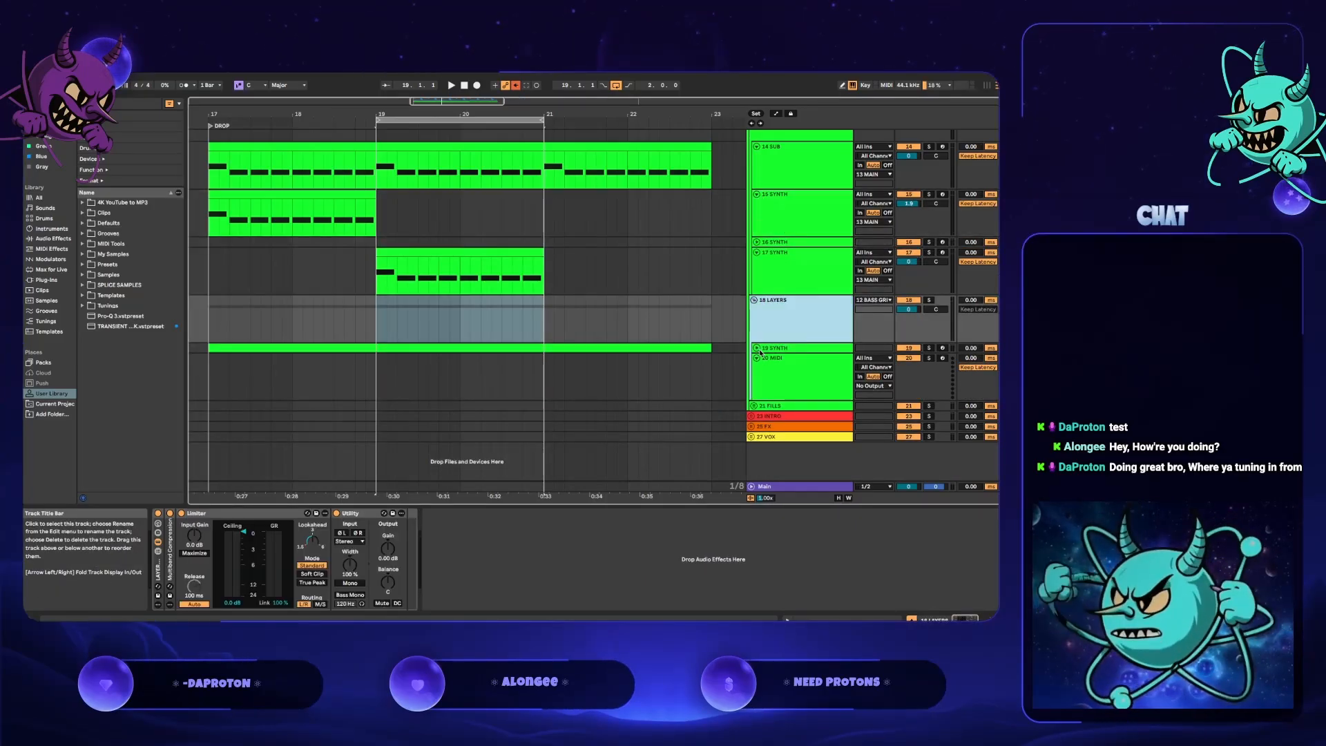
click(758, 349)
click(638, 386)
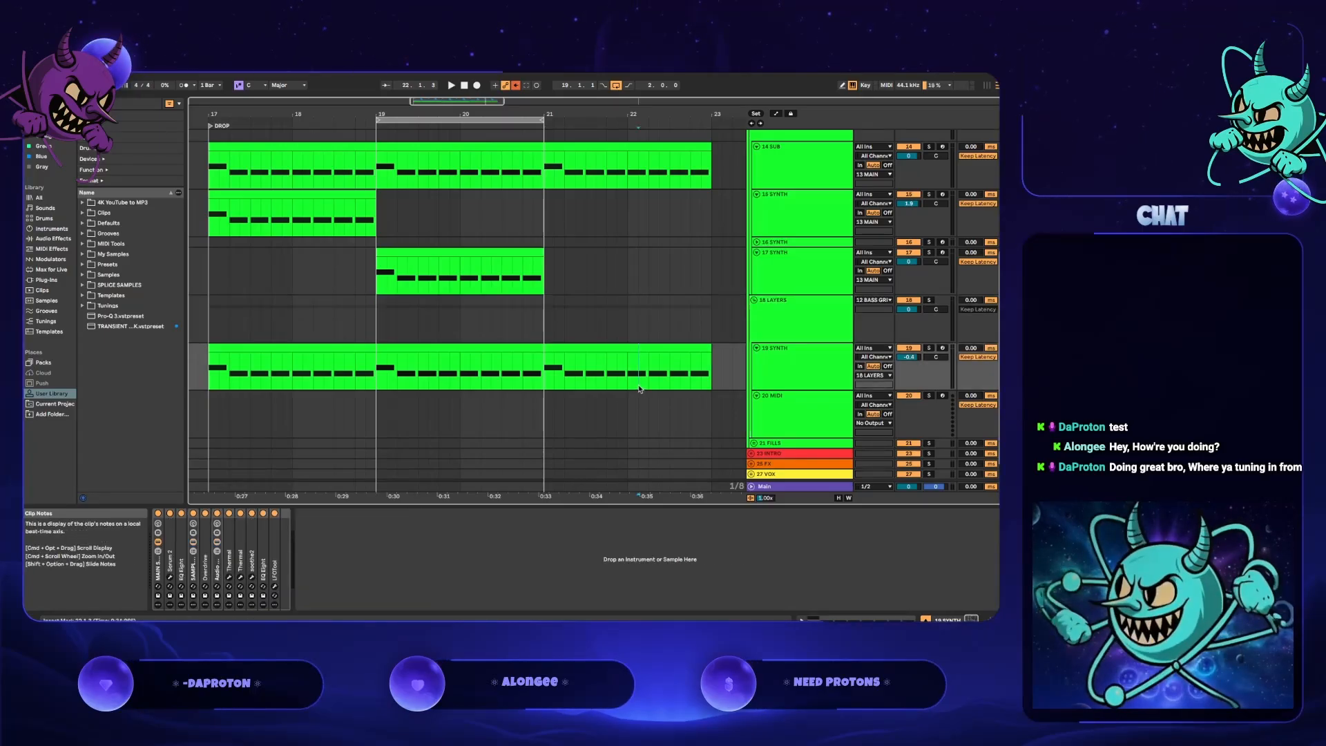
click(332, 221)
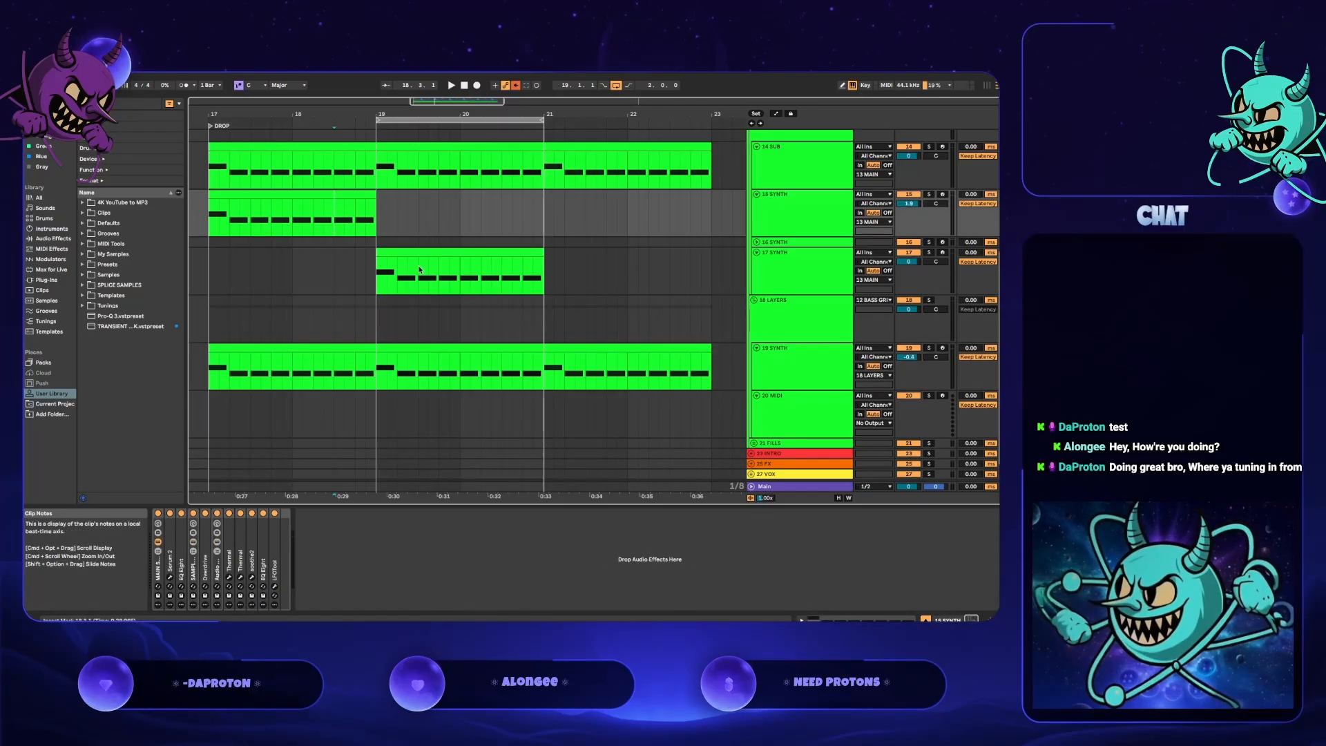
click(416, 268)
click(335, 216)
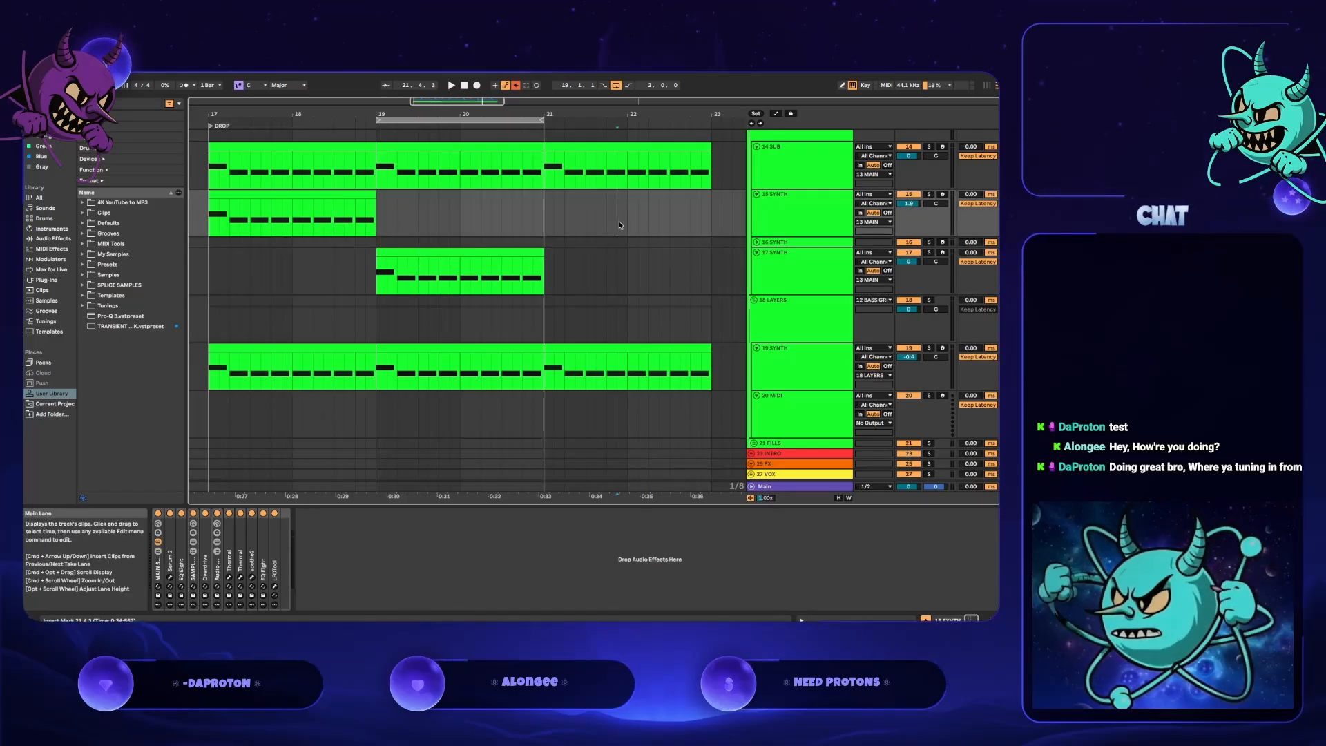
click(691, 269)
drag(692, 270, 598, 271)
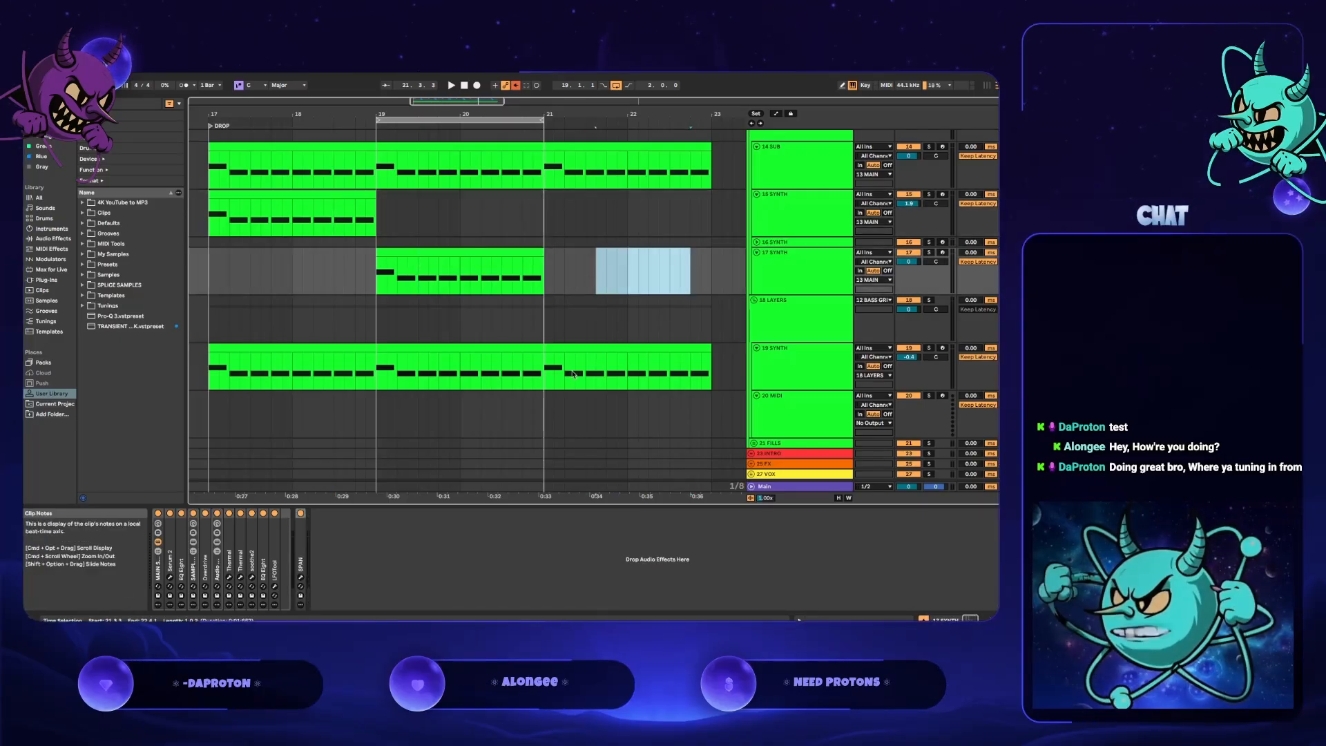
click(574, 375)
click(490, 356)
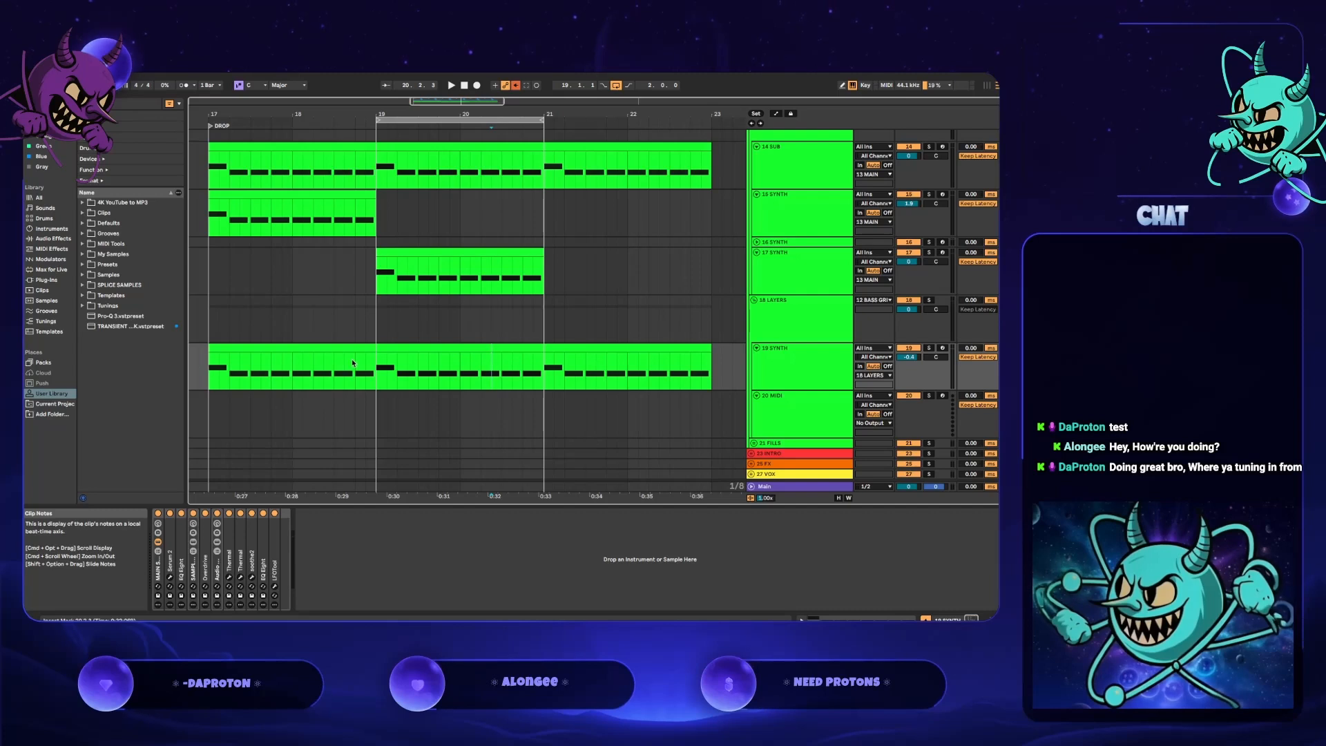
click(429, 253)
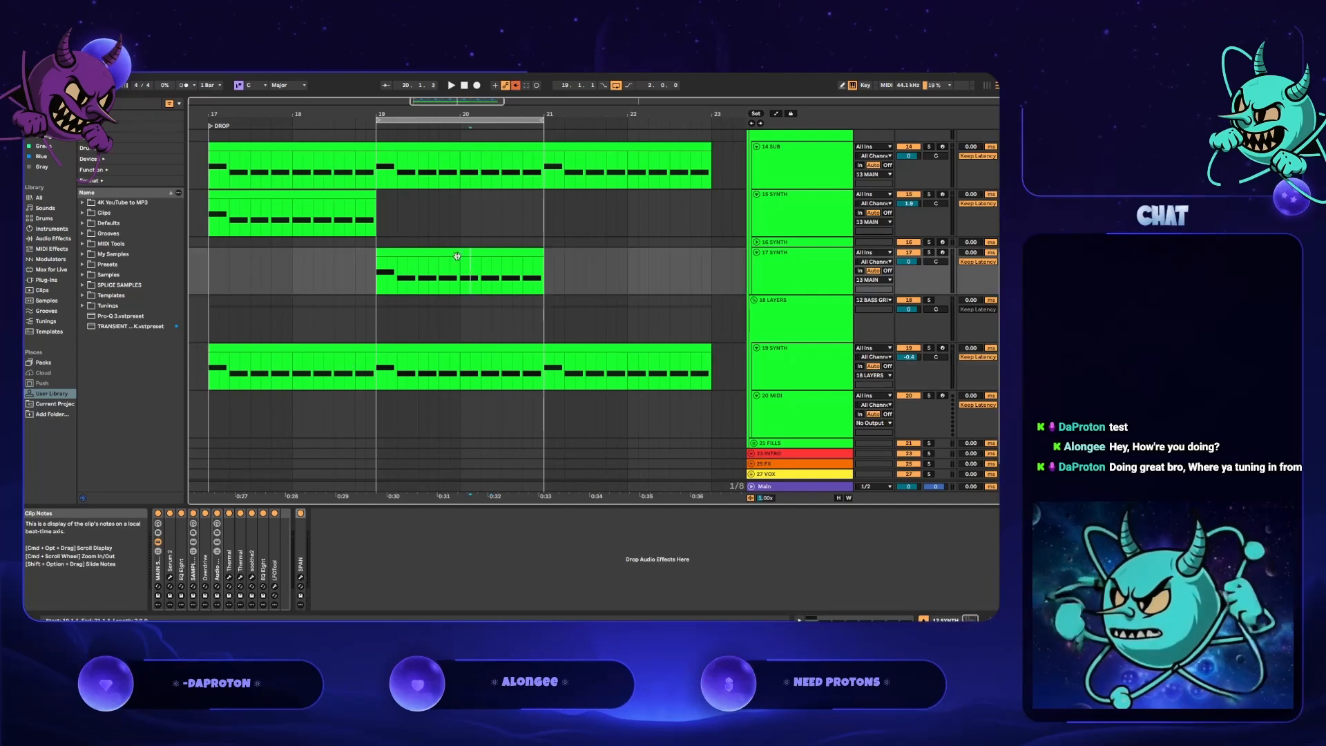
click(429, 241)
- Audition the 17 SYNTH clip from bar 19 within the loop, restarting playback from its beginning
click(430, 284)
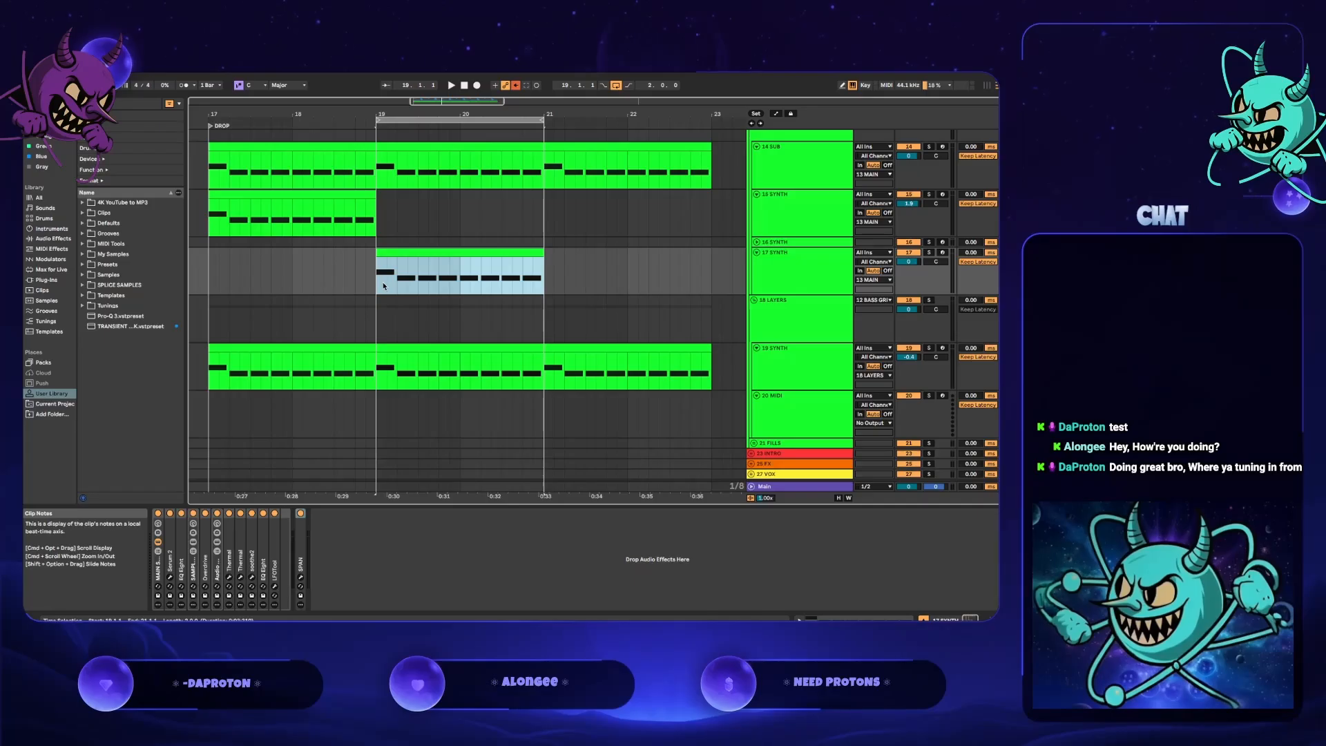
key(space)
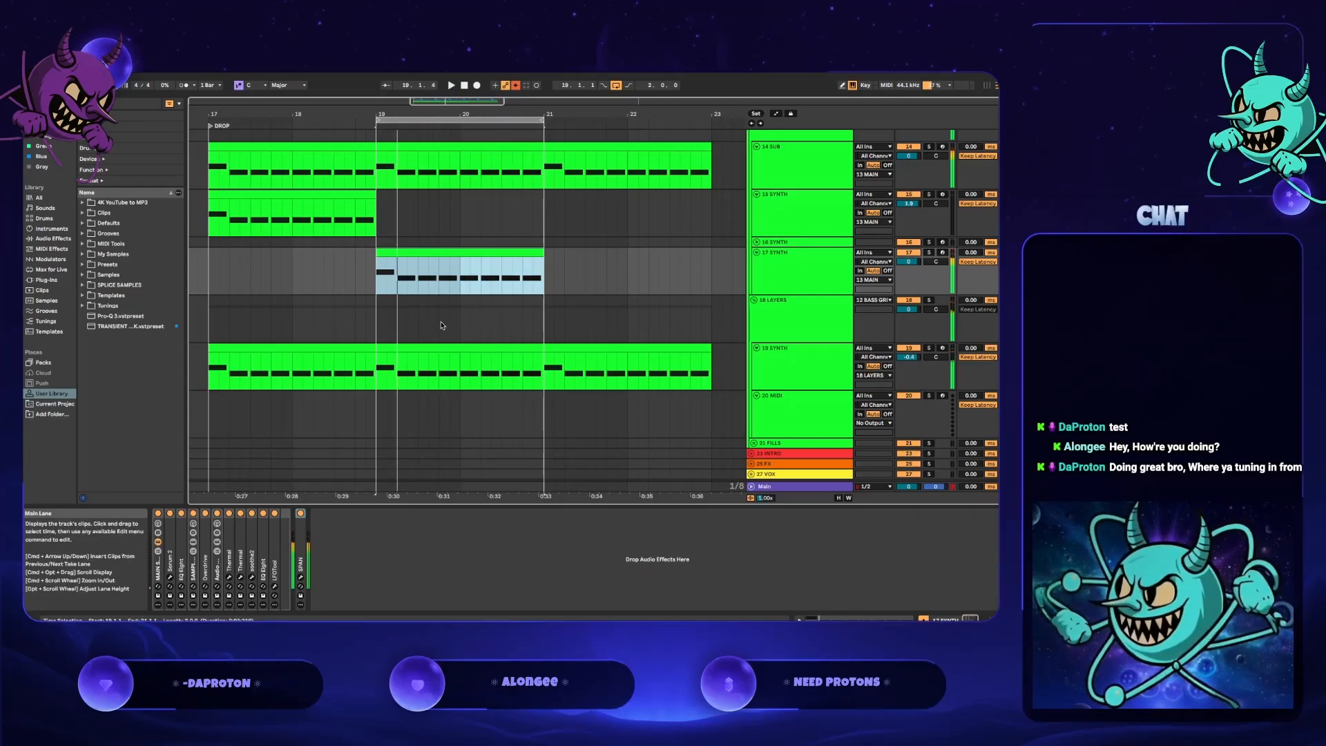
click(378, 283)
key(space)
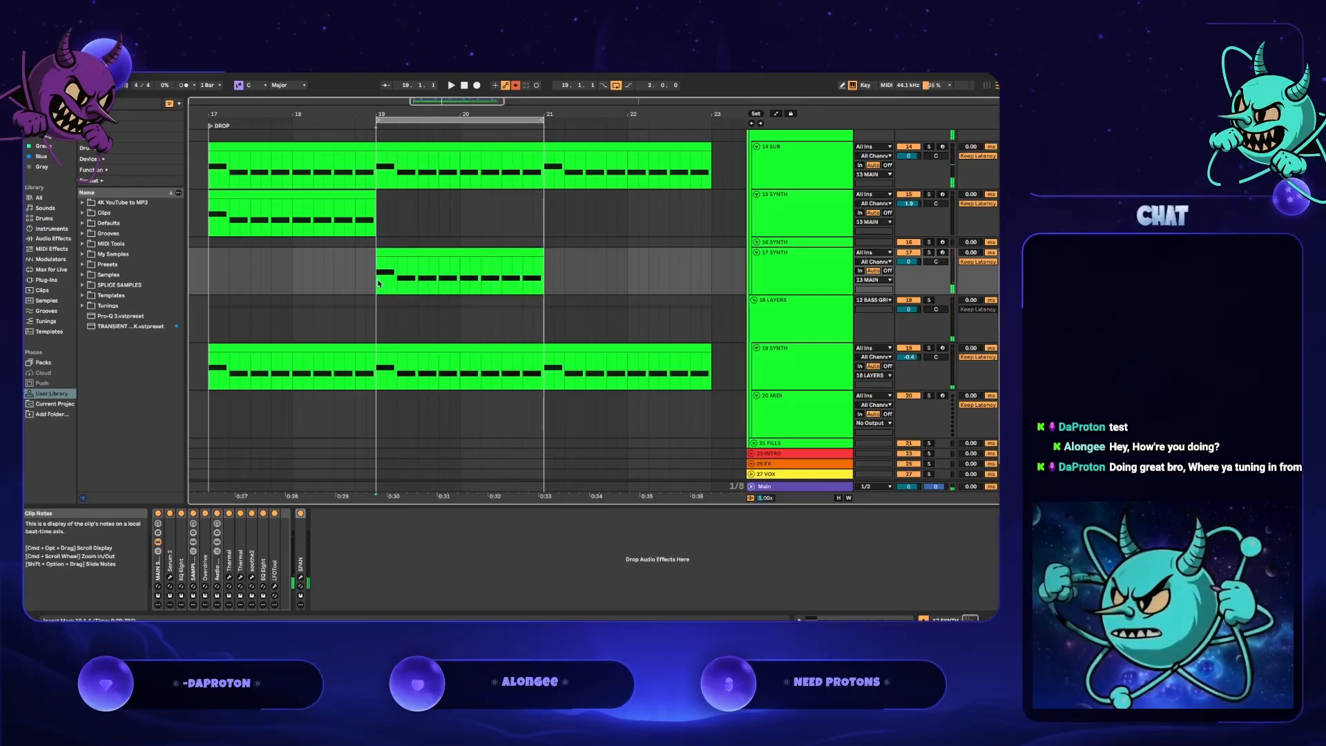
click(395, 264)
key(space)
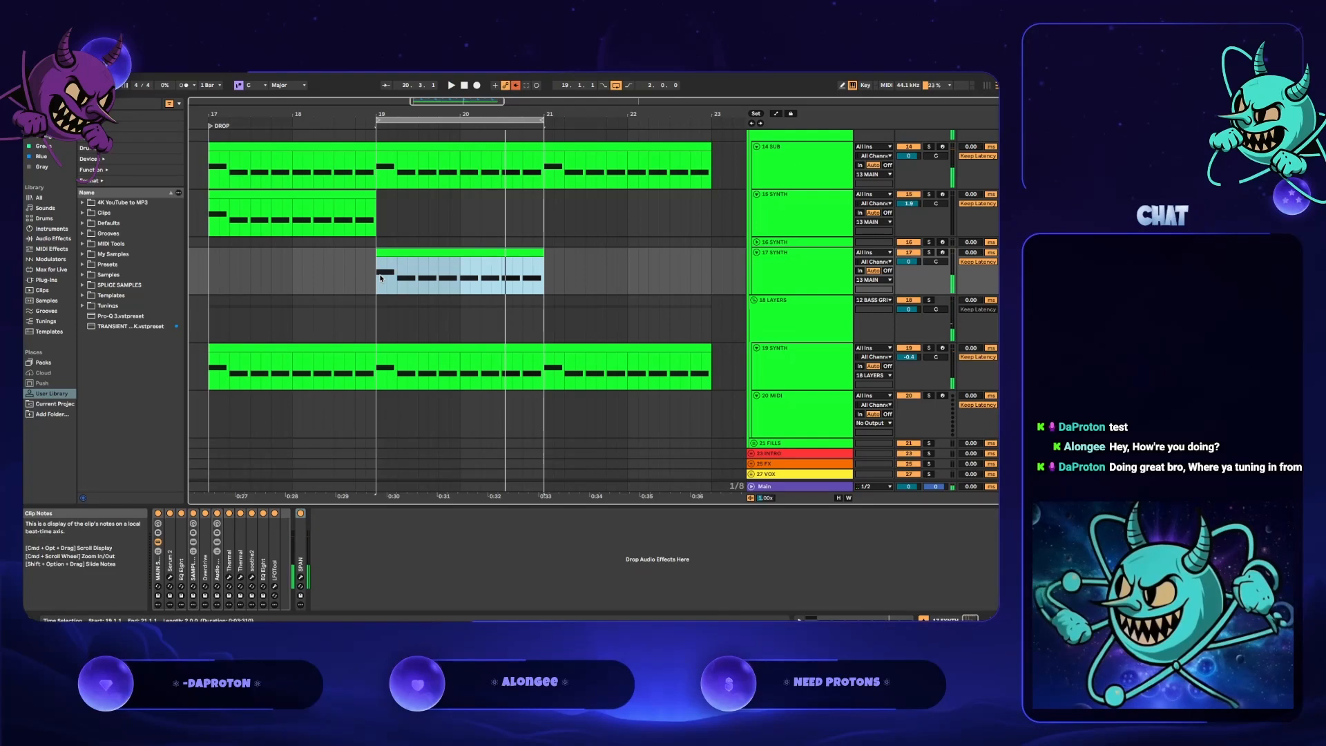
- Deactivate the 19 SYNTH layer and expand the Serum 2 device on 17 SYNTH to expose its macros during playback
click(906, 350)
key(space)
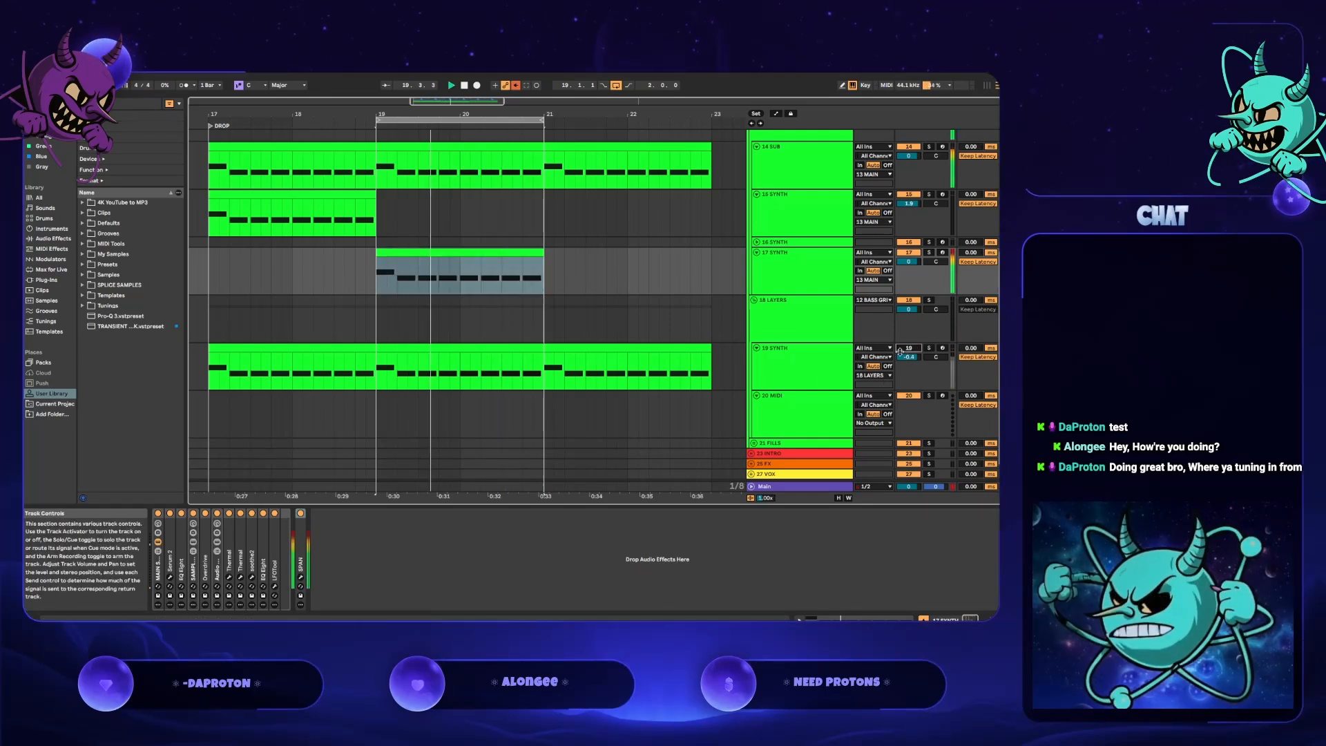
click(813, 291)
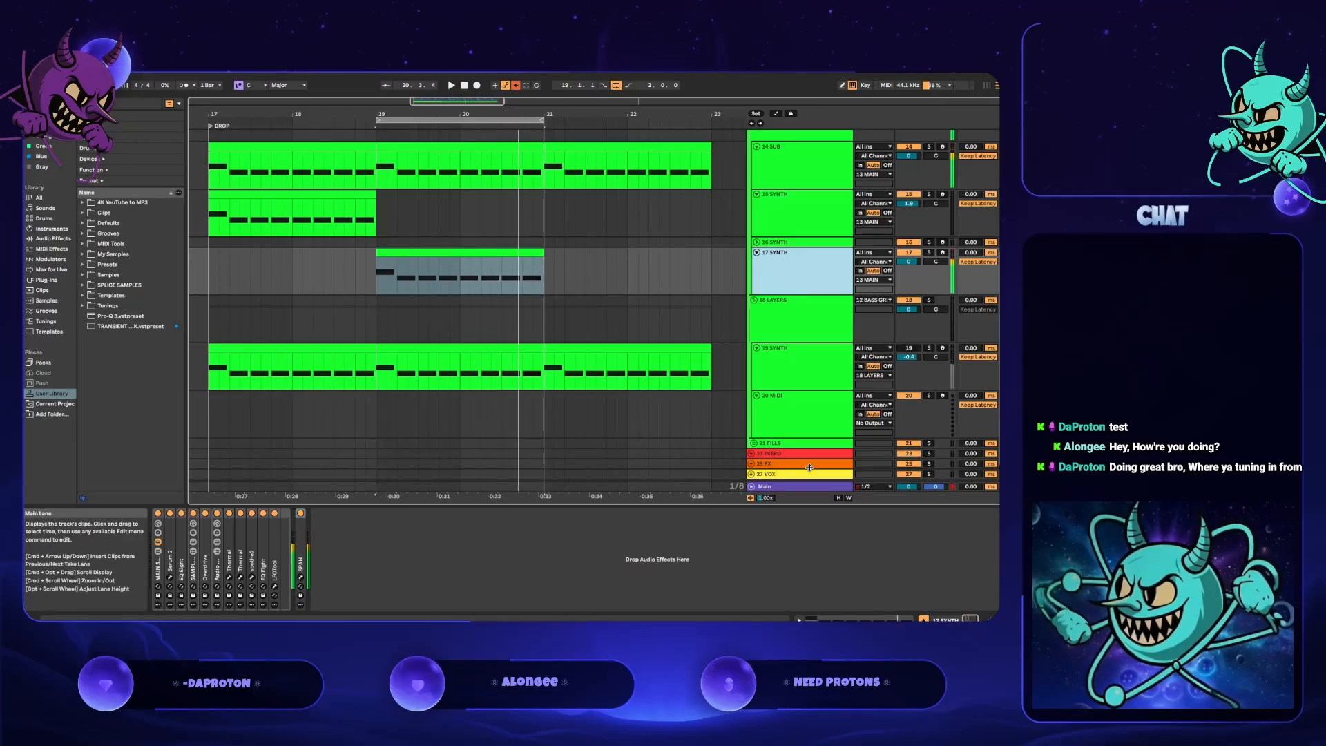
double_click(171, 556)
key(space)
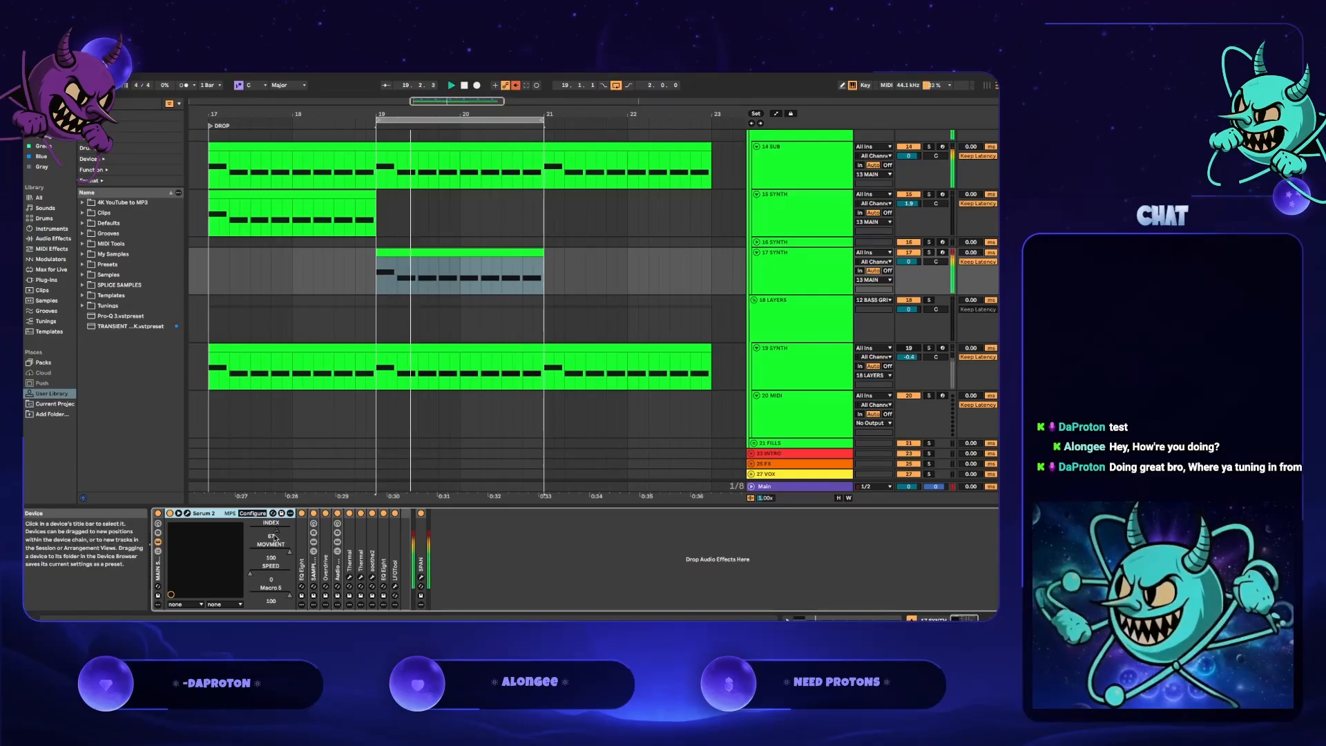
- Show the Serum 2 INDEX automation on 17 SYNTH, lower its value at bar 19, and re-enable the automation
drag(276, 532, 269, 532)
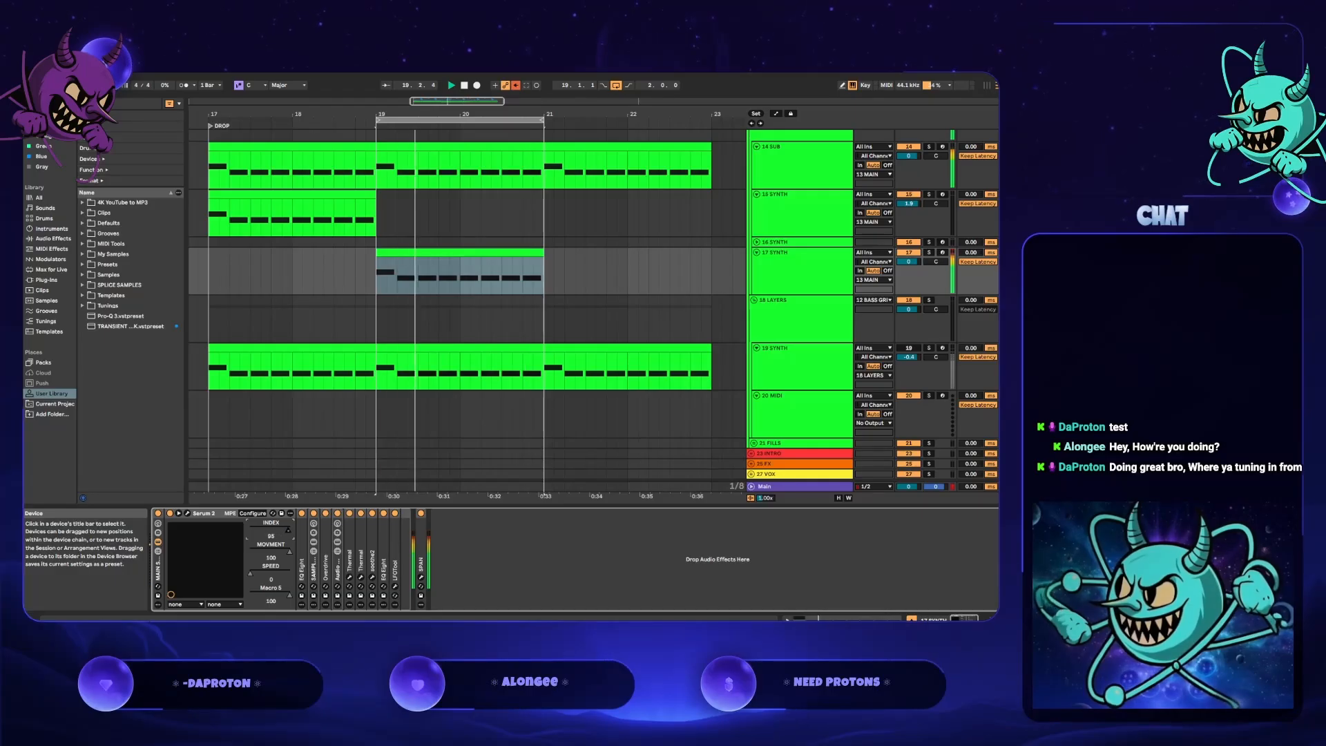
right_click(277, 534)
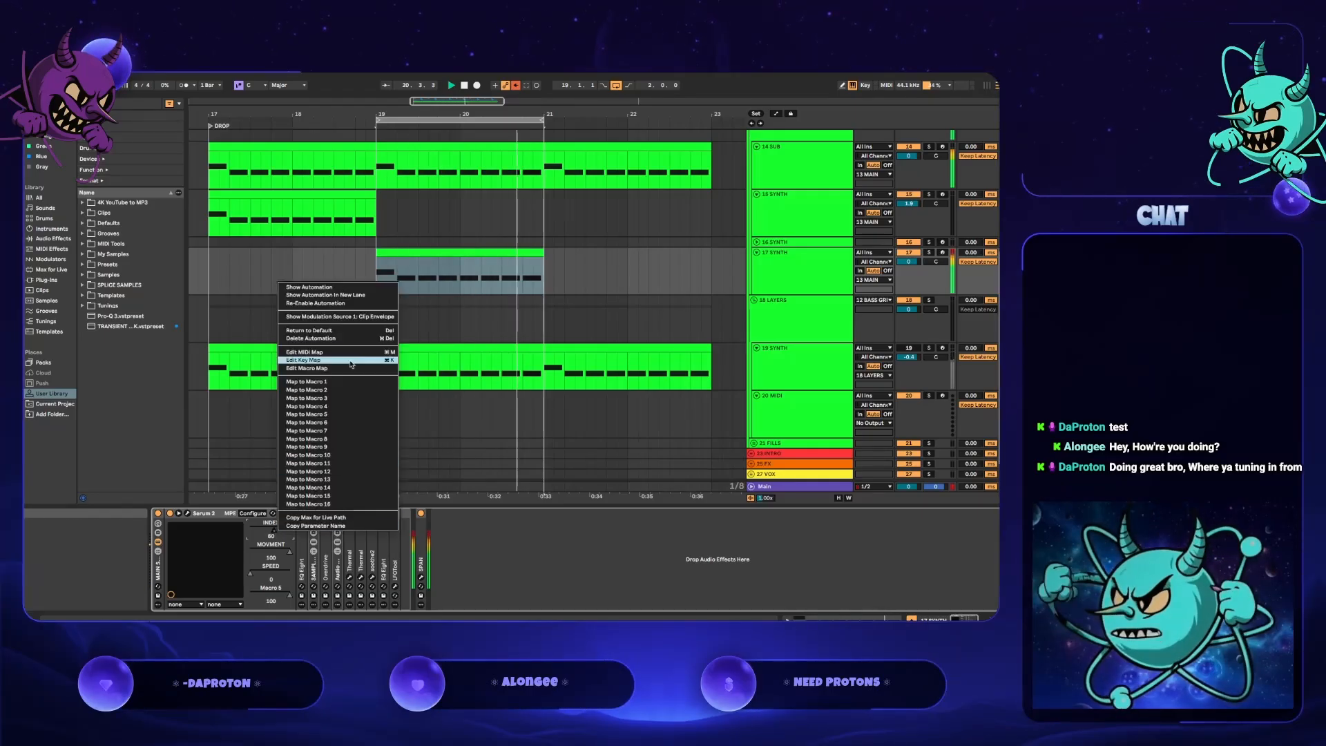
click(356, 291)
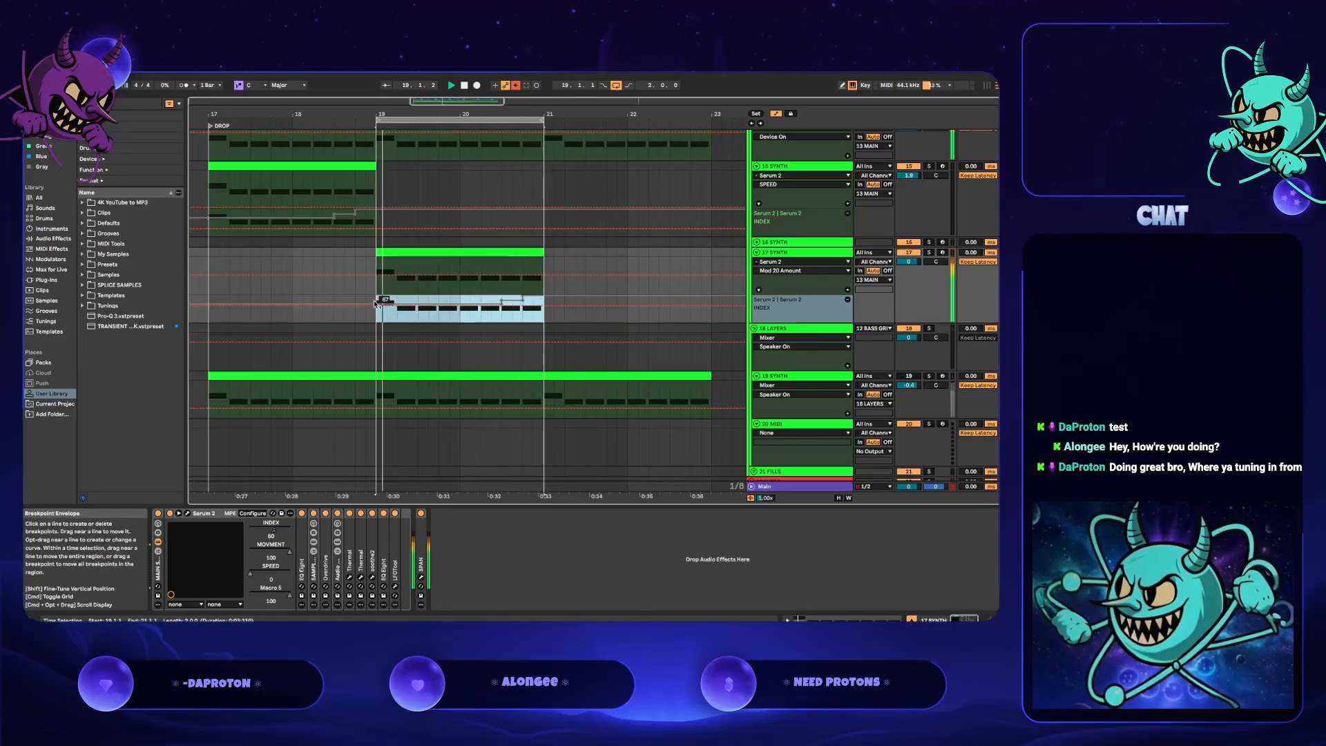
drag(376, 304, 376, 314)
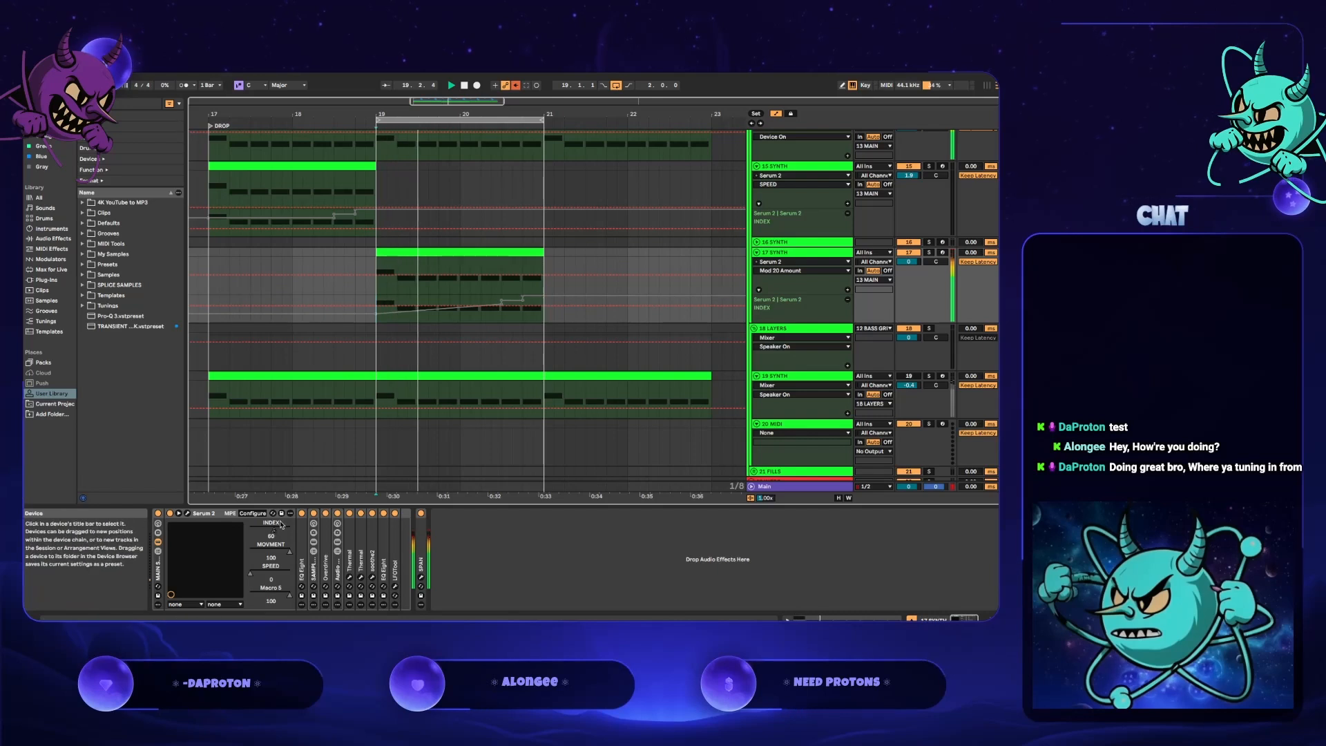
right_click(274, 529)
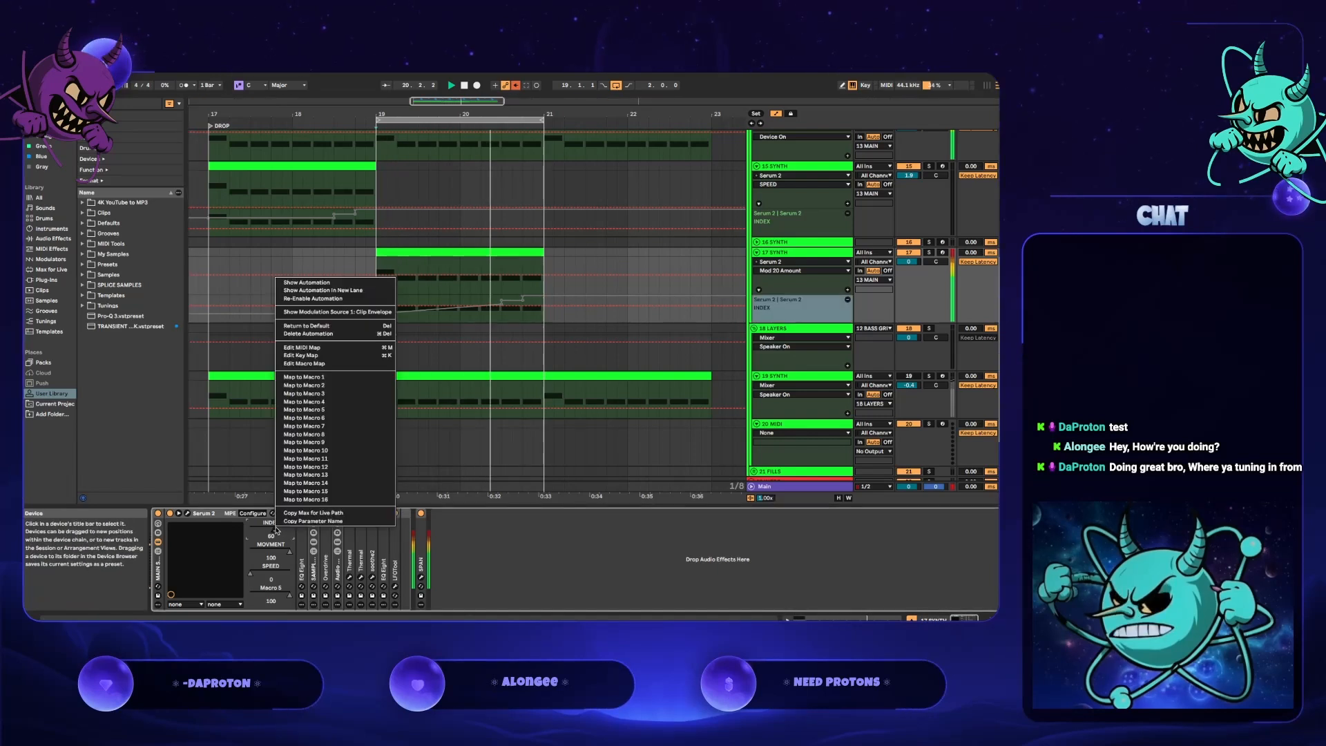
click(346, 305)
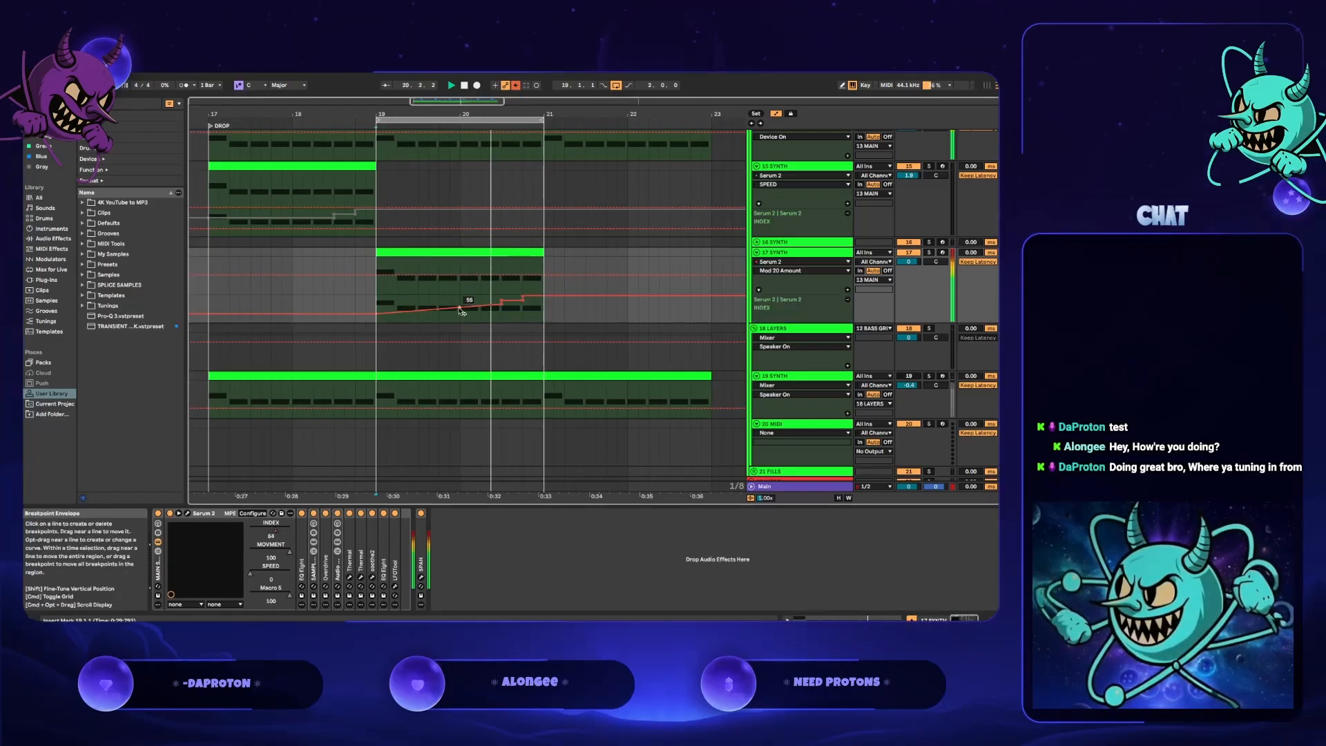
- Lower the INDEX automation for the two beats from bar 20, paste that segment at bar 19, and play the result
drag(460, 310, 496, 317)
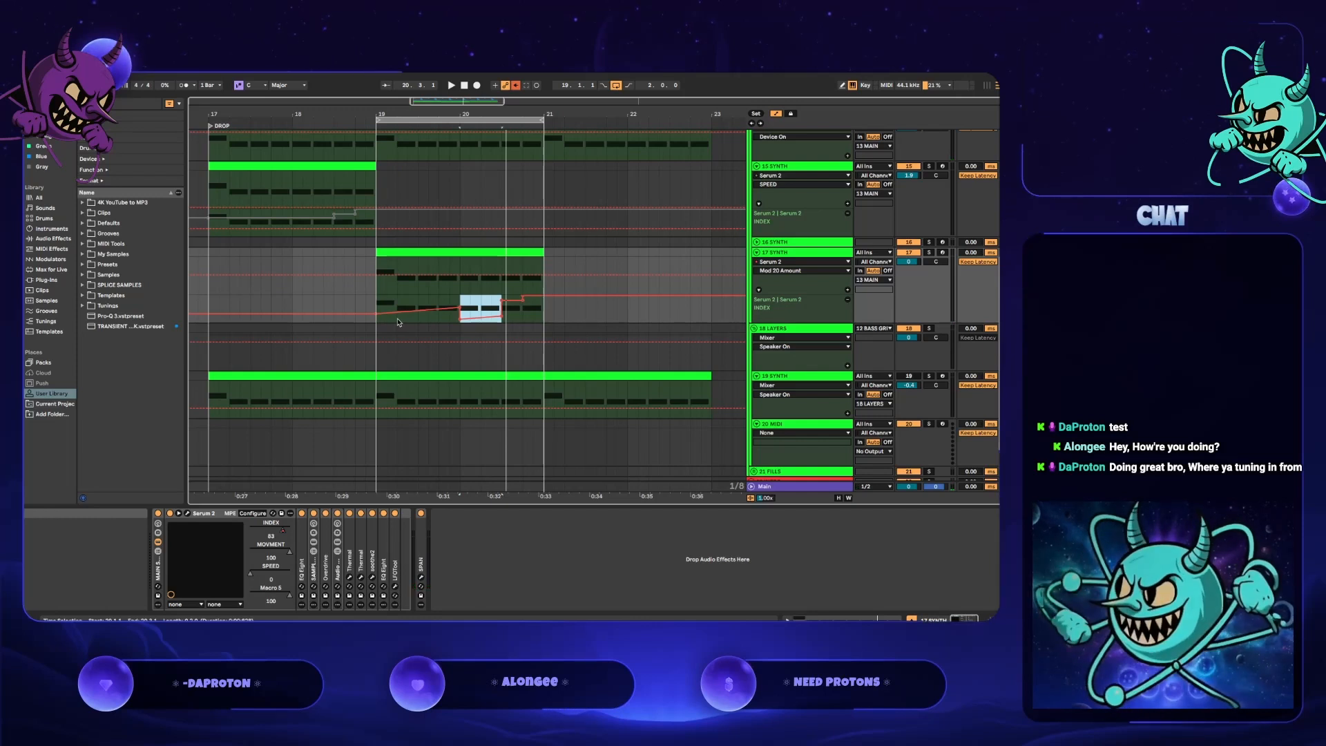
click(375, 309)
key(super+v)
key(space)
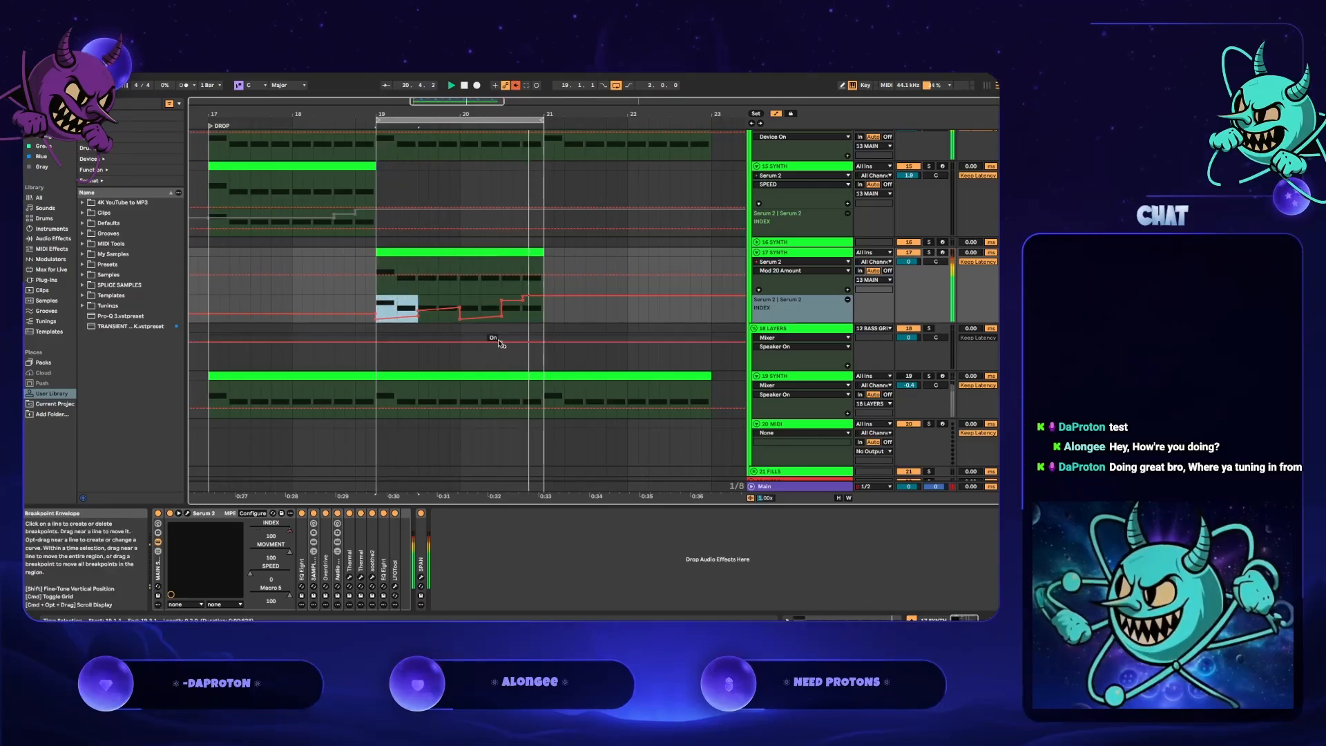
click(373, 301)
scroll(459, 330, down, 1)
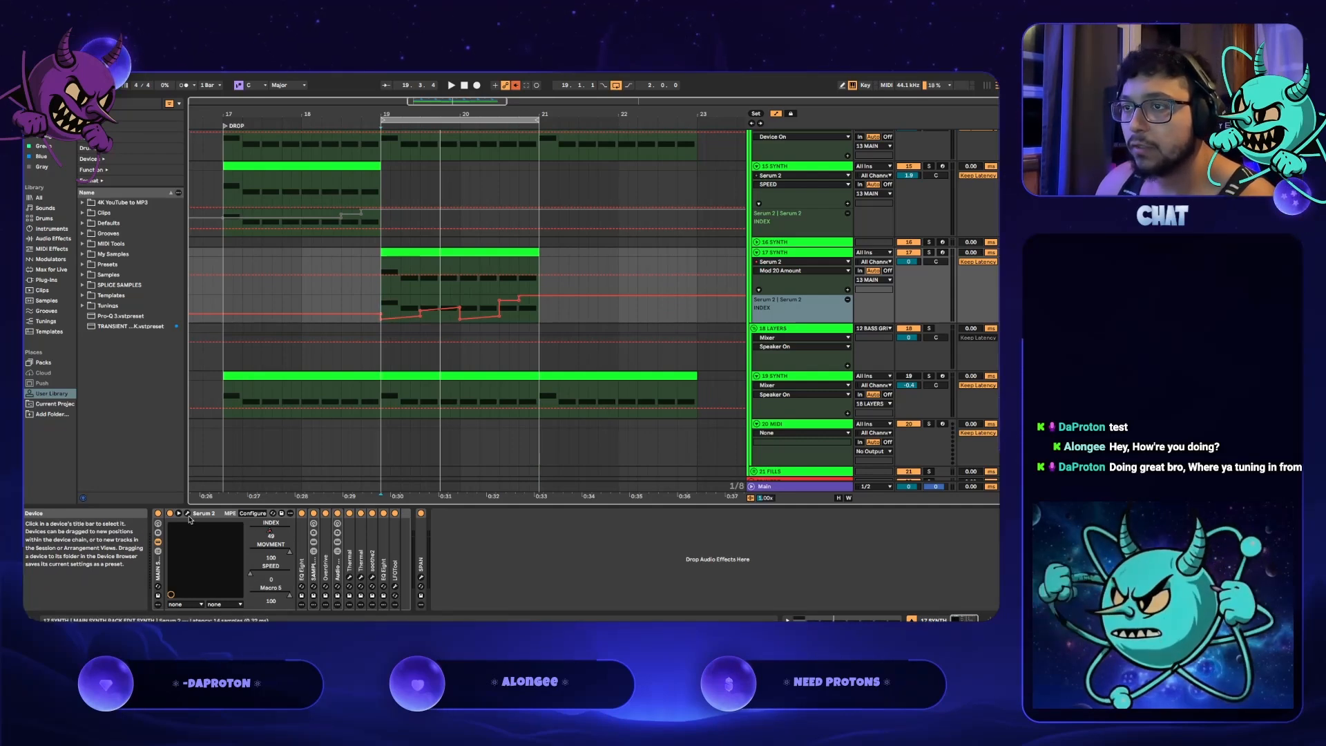
- Override the INDEX automation on 17 SYNTH by setting the macro to about 28, and lower MOVMENT to 0 during playback
right_click(270, 531)
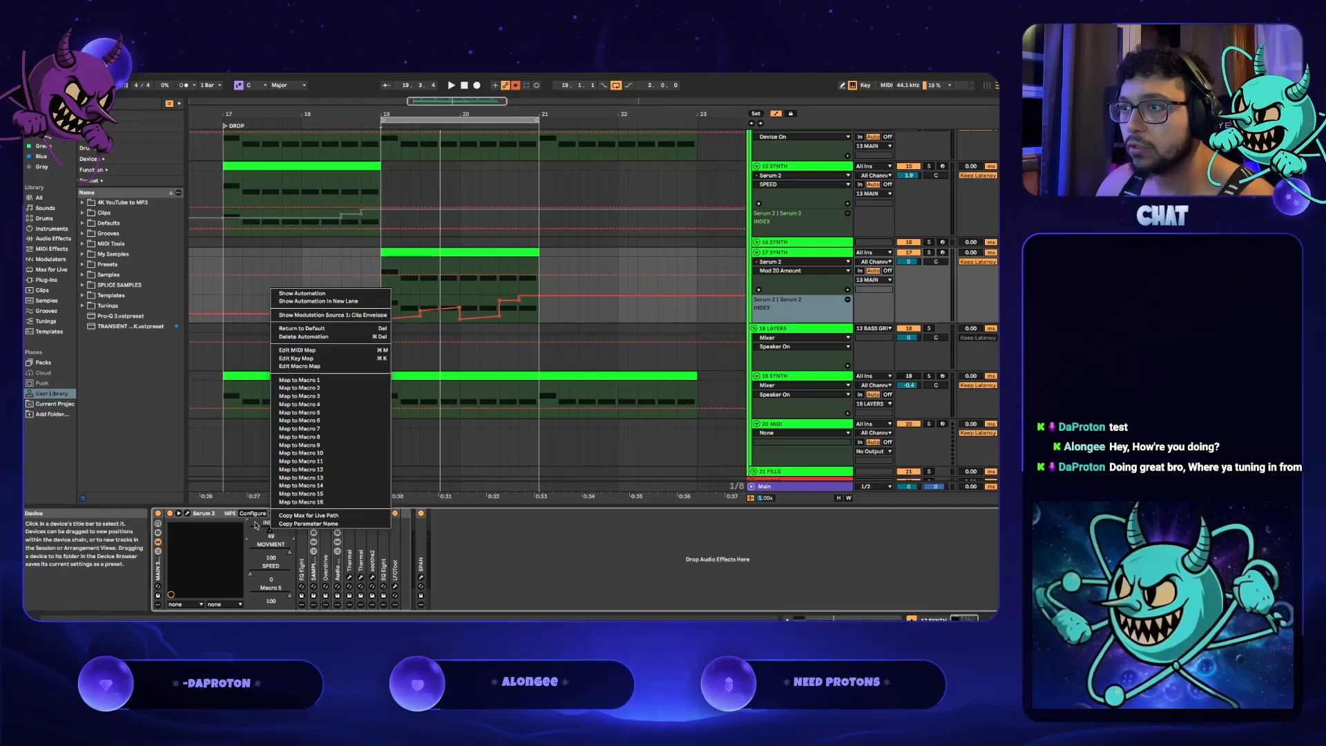
click(261, 532)
drag(270, 534, 271, 525)
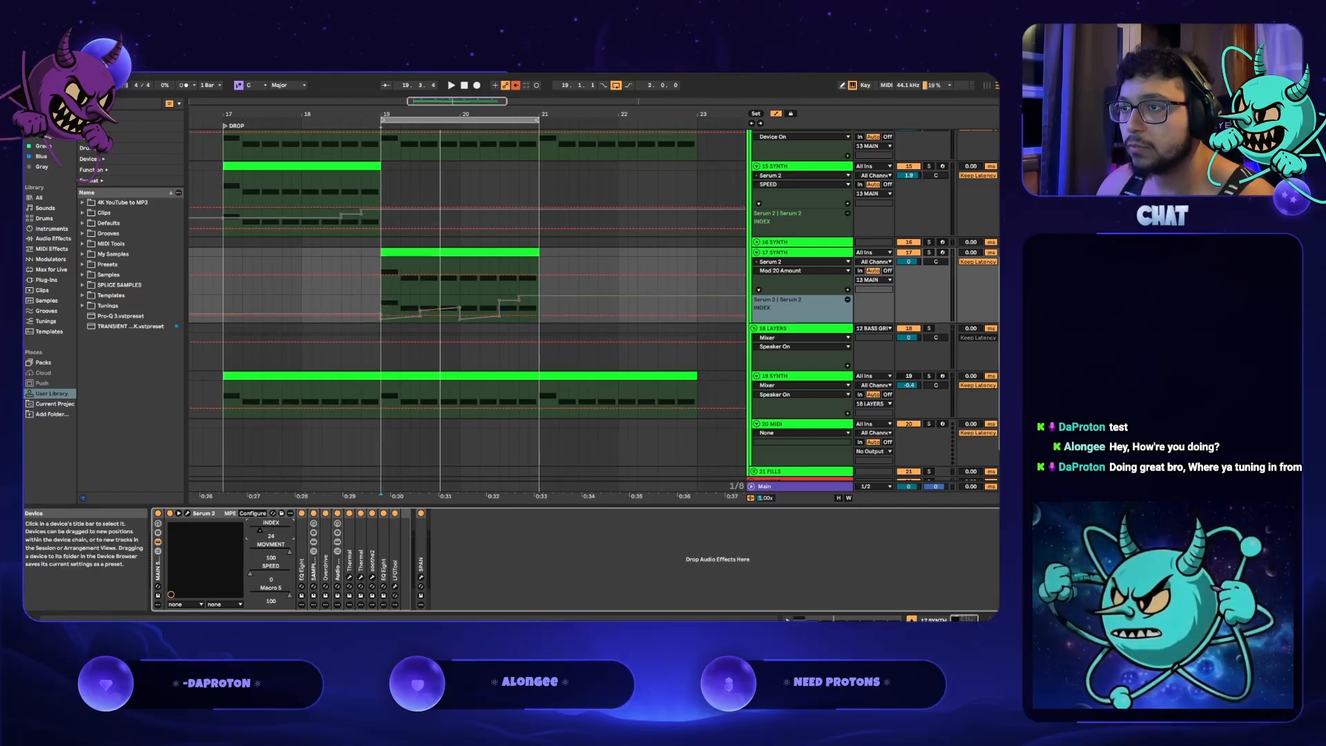
key(space)
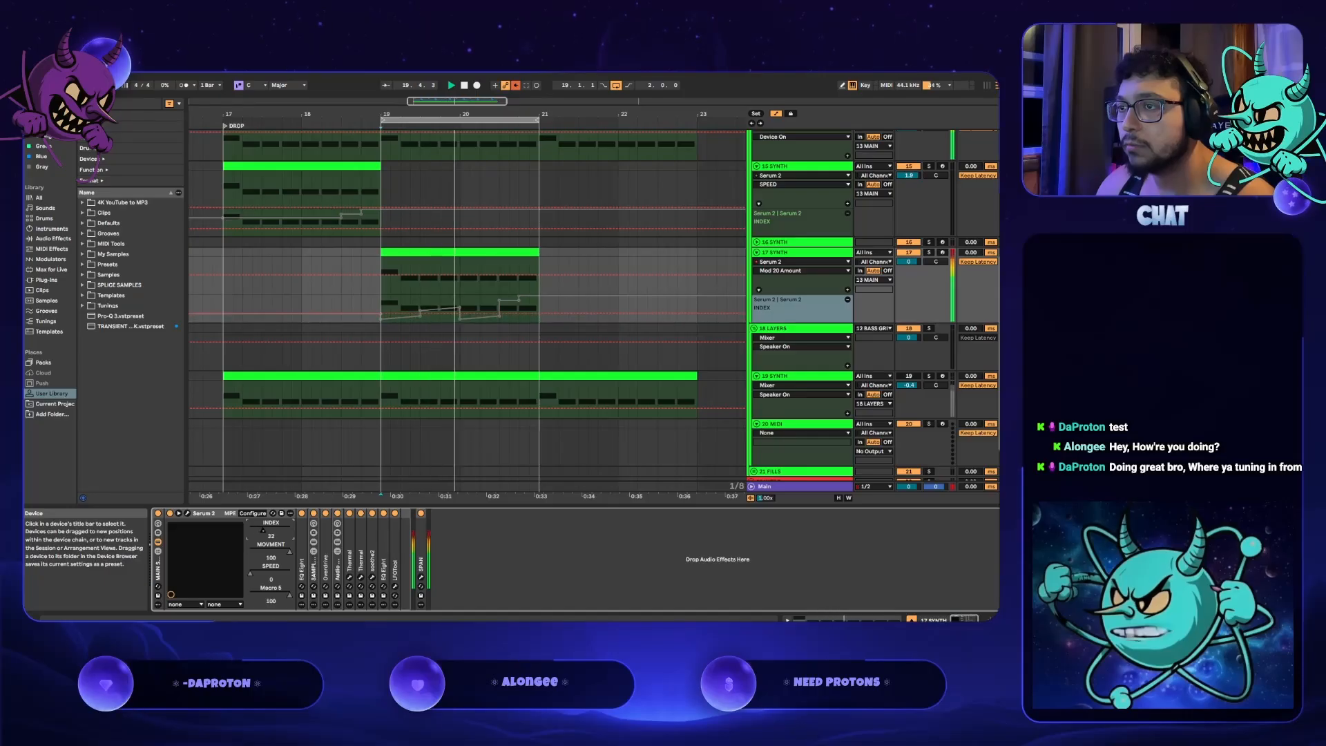
drag(270, 553, 271, 583)
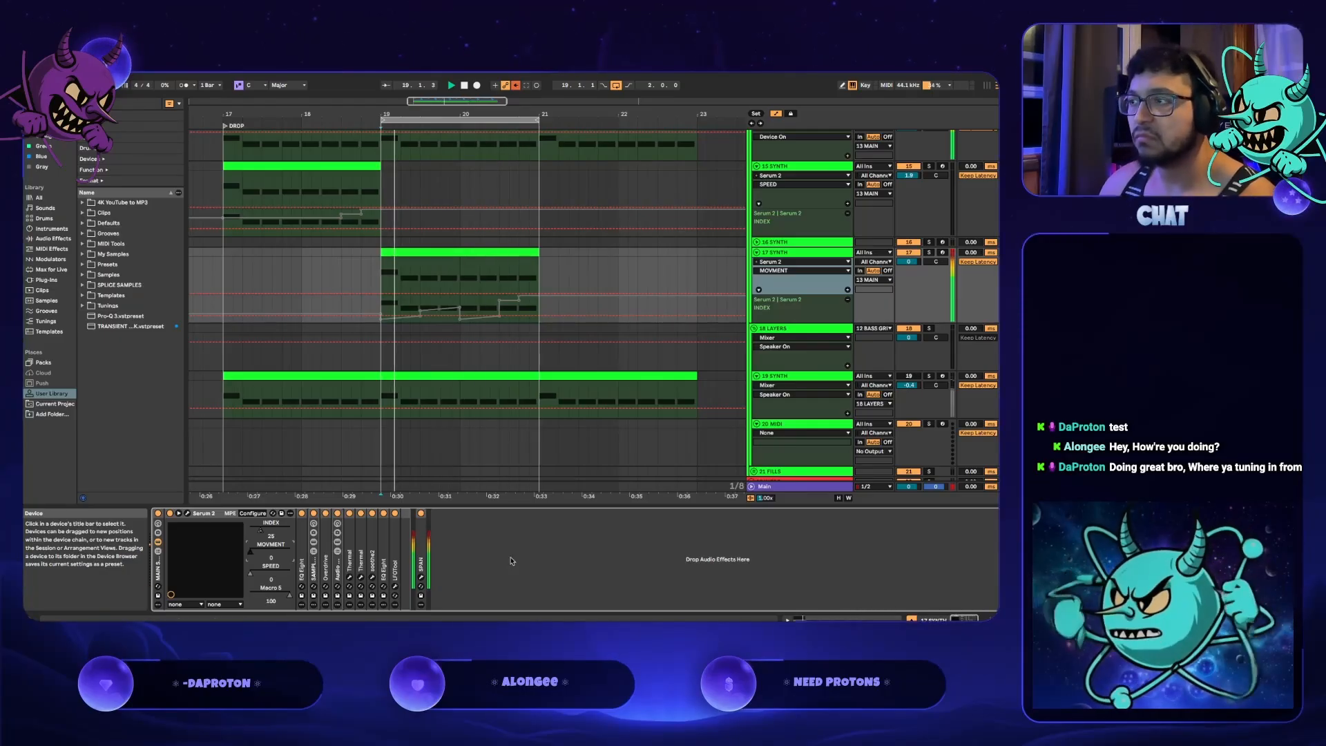
- Check the looped bass in the Main track's SPAN spectrum, then stop playback and close SPAN
click(797, 483)
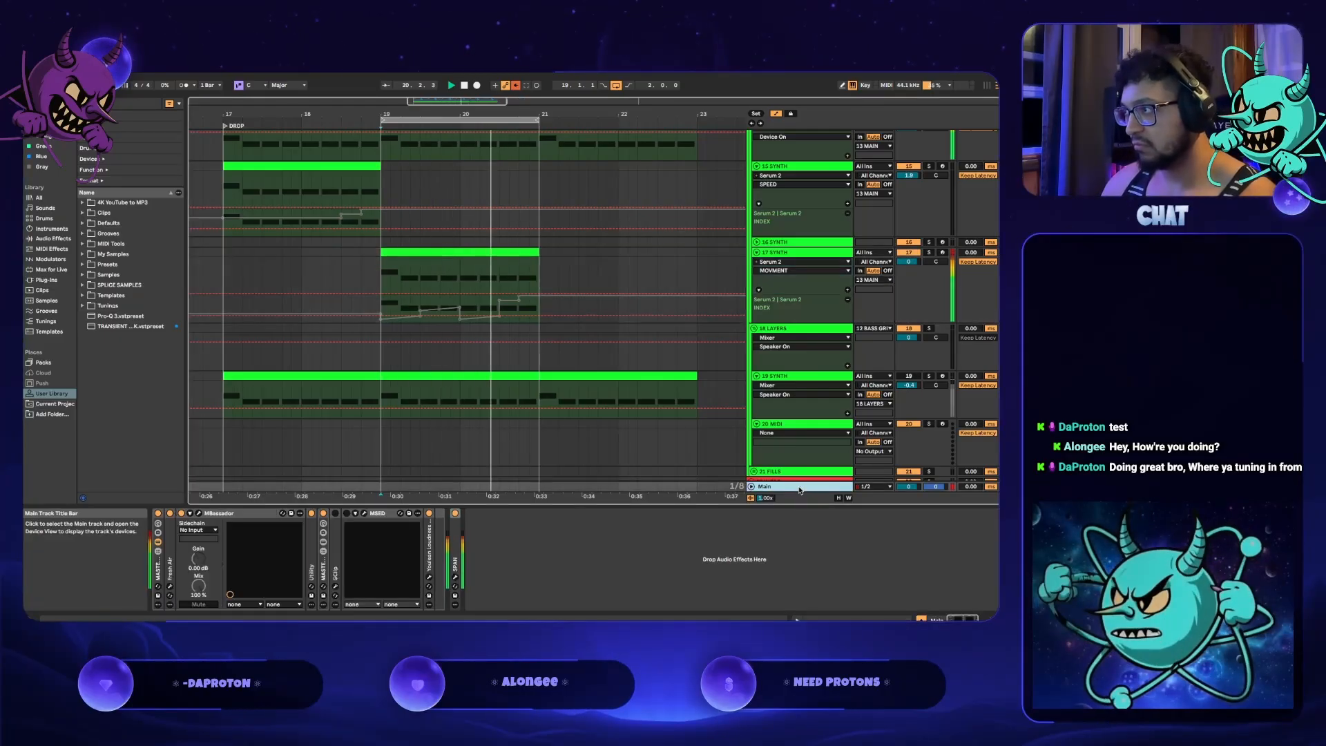
click(456, 577)
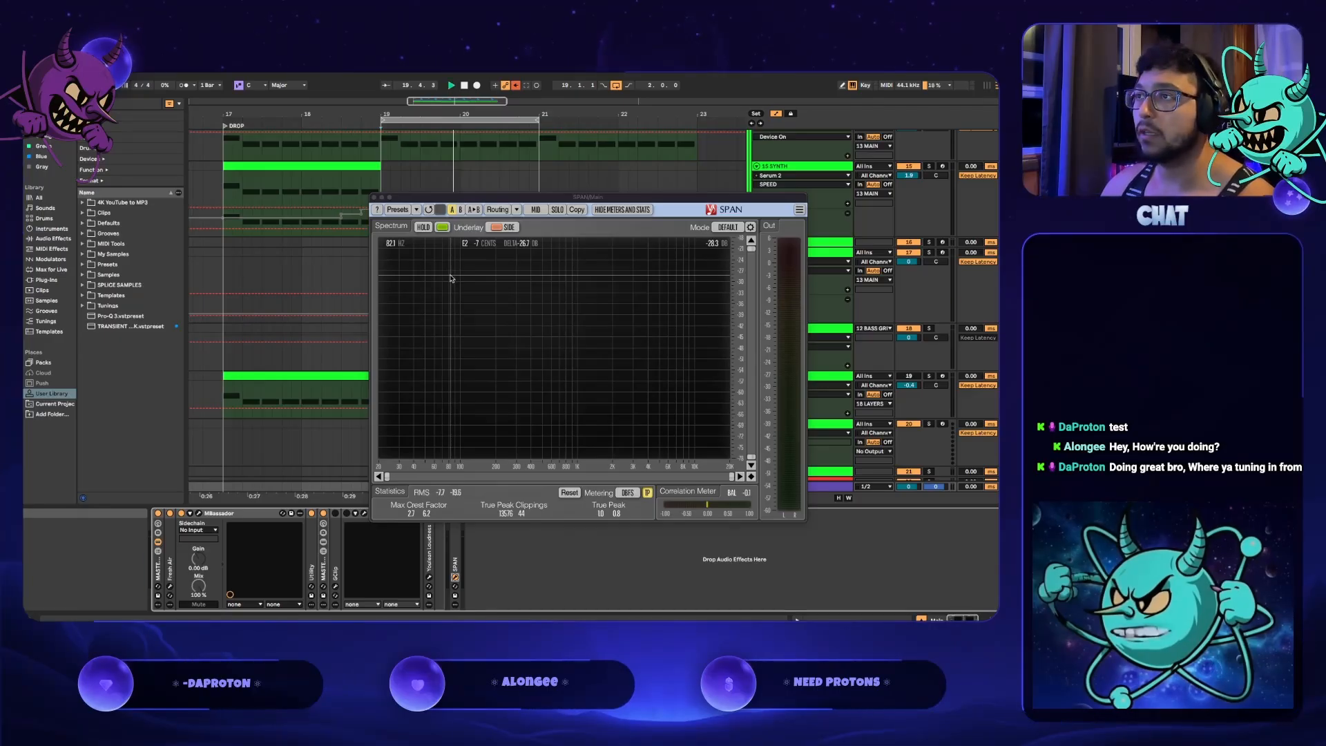
key(space)
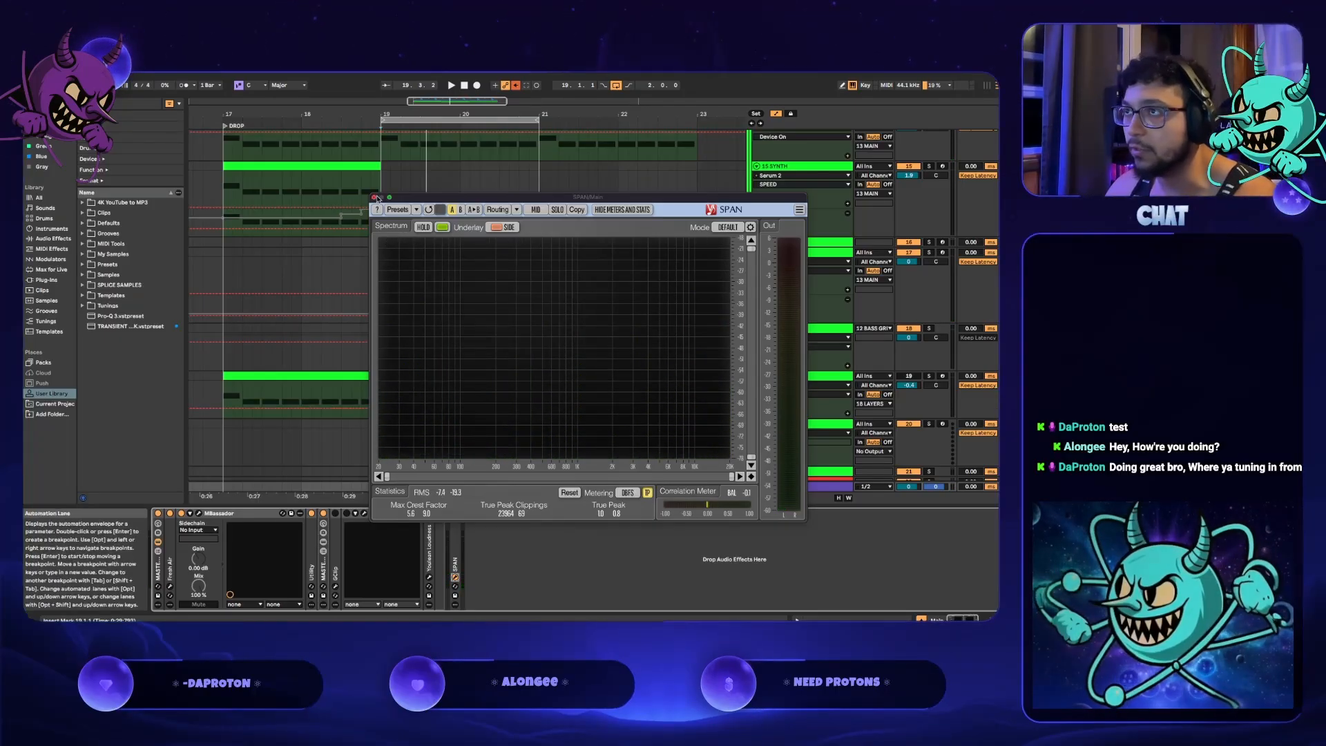
click(374, 198)
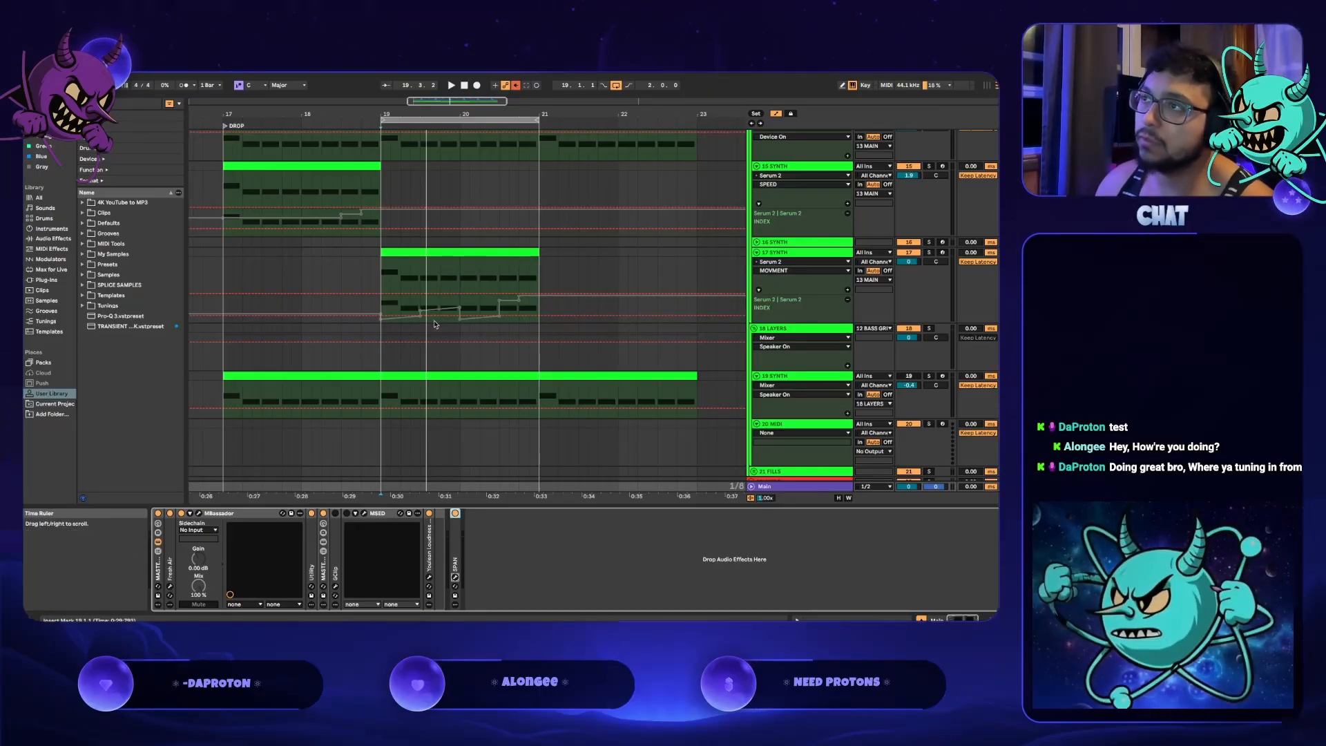
- Return to the start of the 17 SYNTH clip and open the track's Serum 2 plug-in window
click(382, 275)
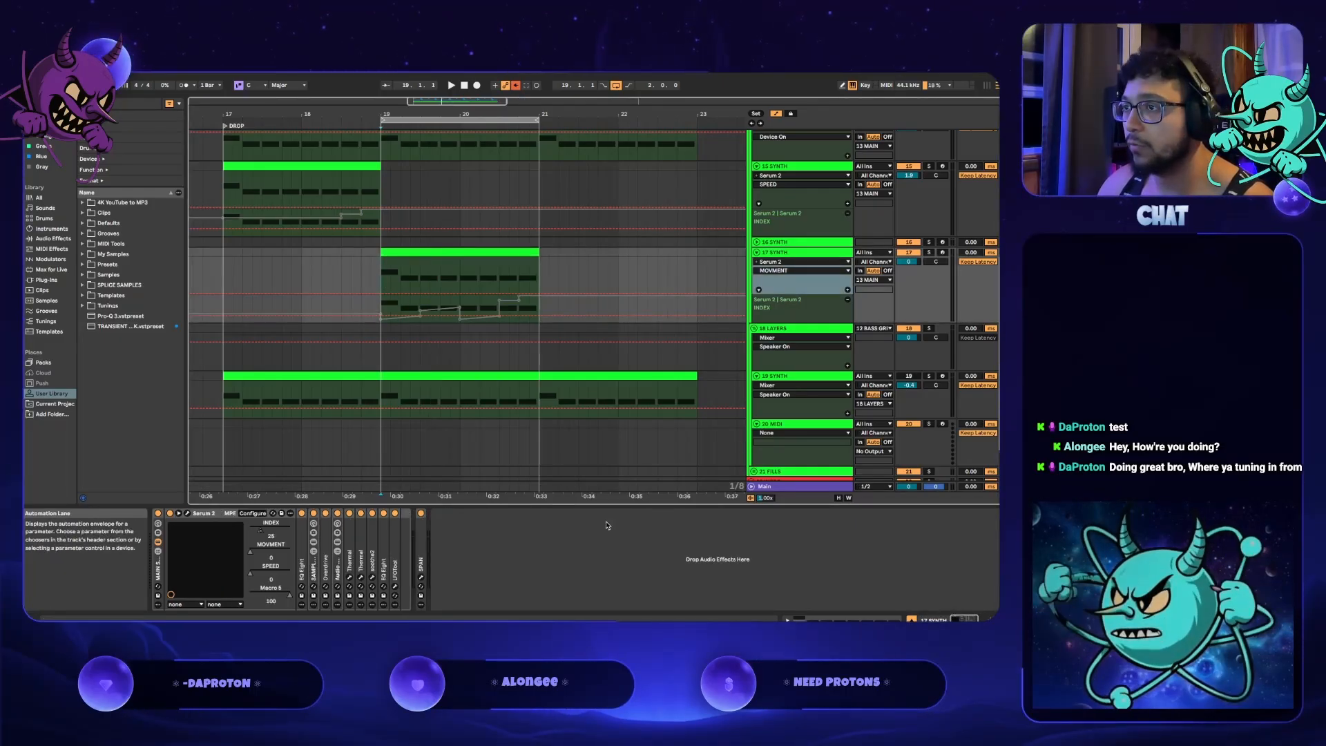
click(188, 514)
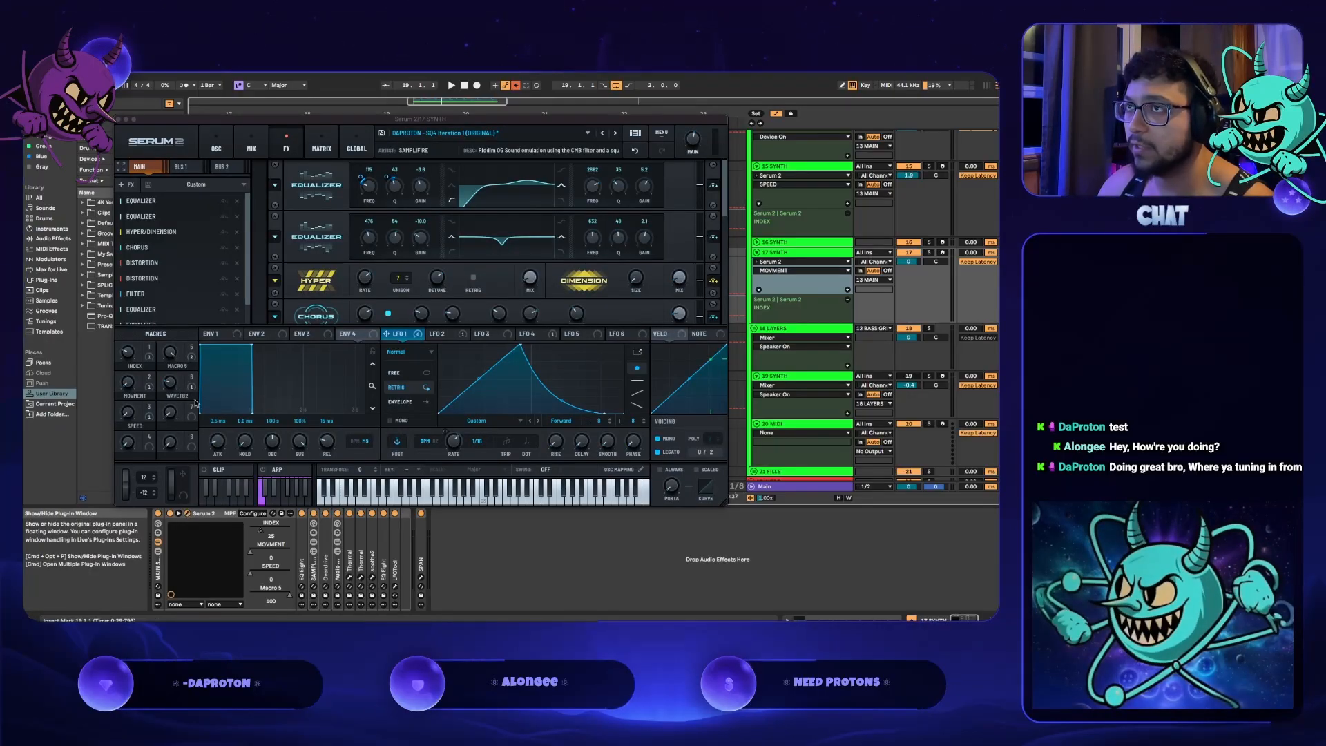
- Audition the MOVMENT macro on the 17 SYNTH Serum 2 patch during playback and leave it at 100
drag(127, 389, 130, 383)
key(space)
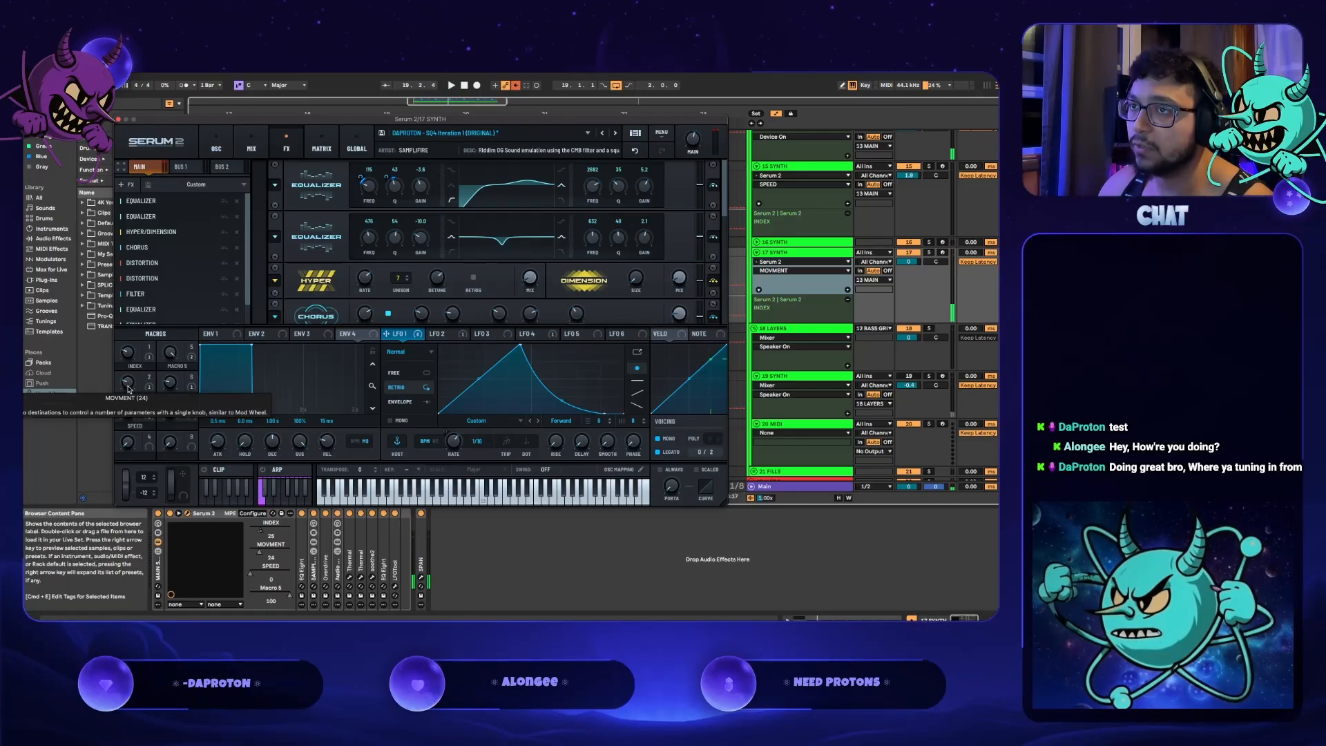
click(128, 388)
drag(128, 388, 129, 388)
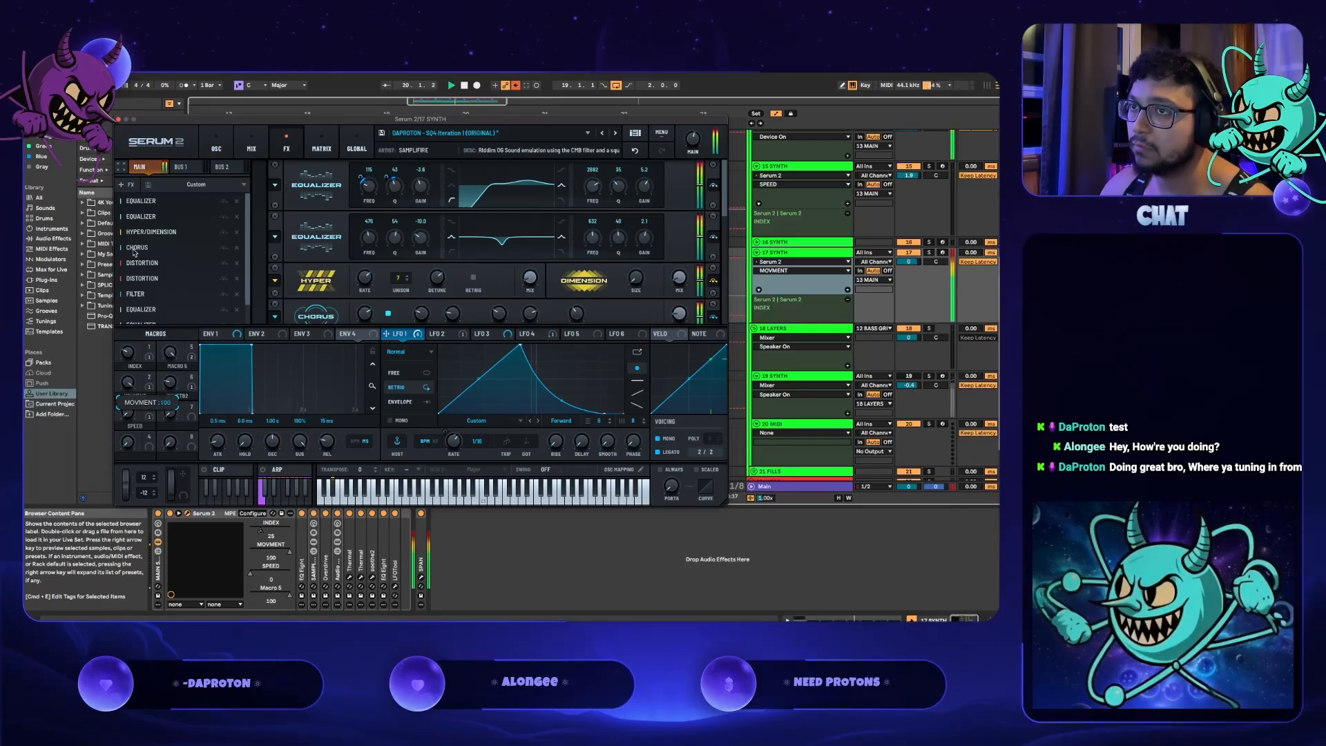
drag(135, 253, 145, 210)
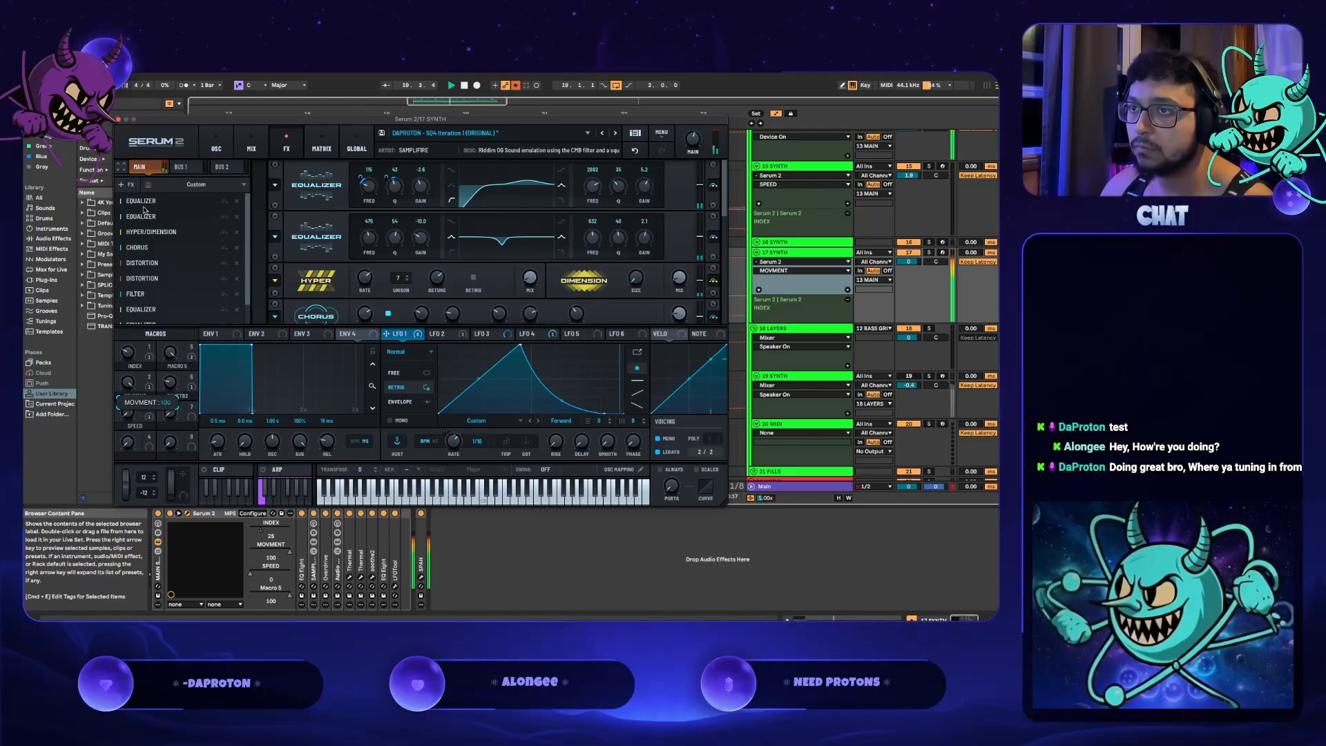
drag(141, 282, 124, 422)
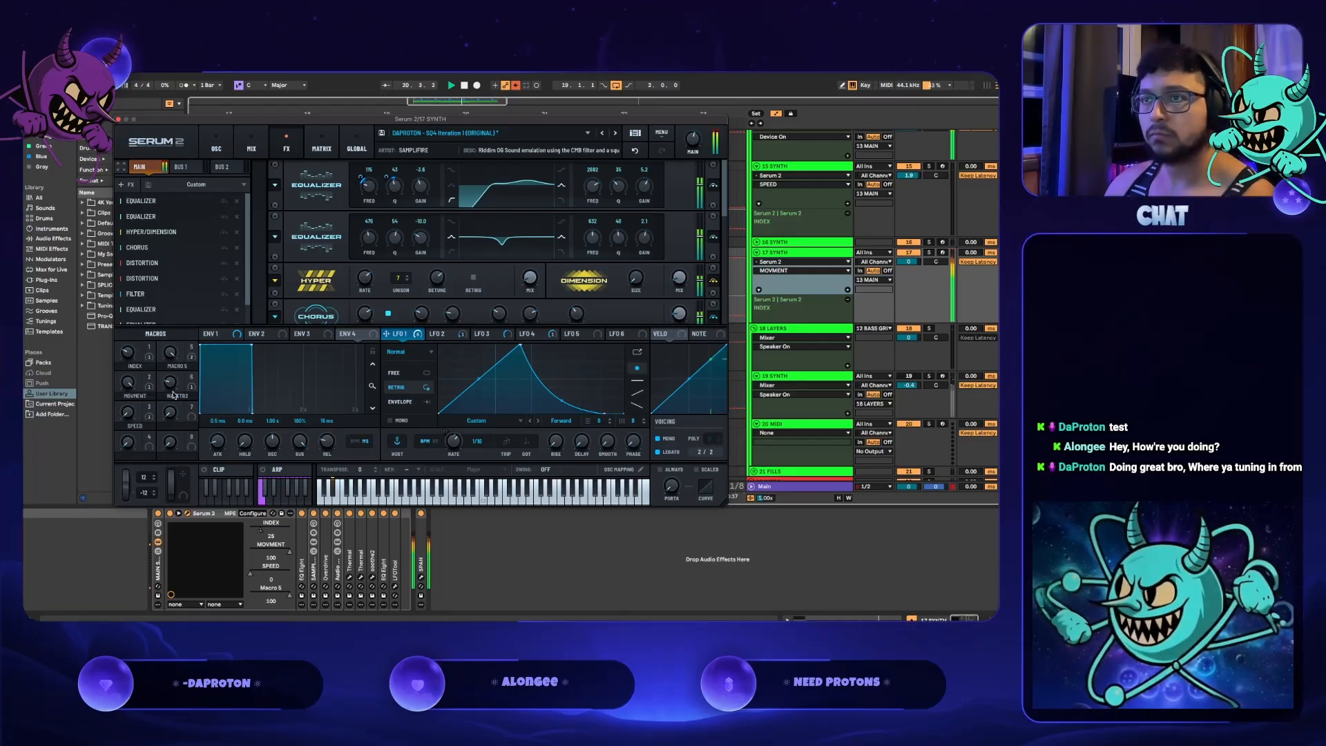
- Try re-enabling the bypassed LFO 1 modulation on oscillator B's wavetable position, raising the WAVETB2 macro to 100 during playback
click(216, 148)
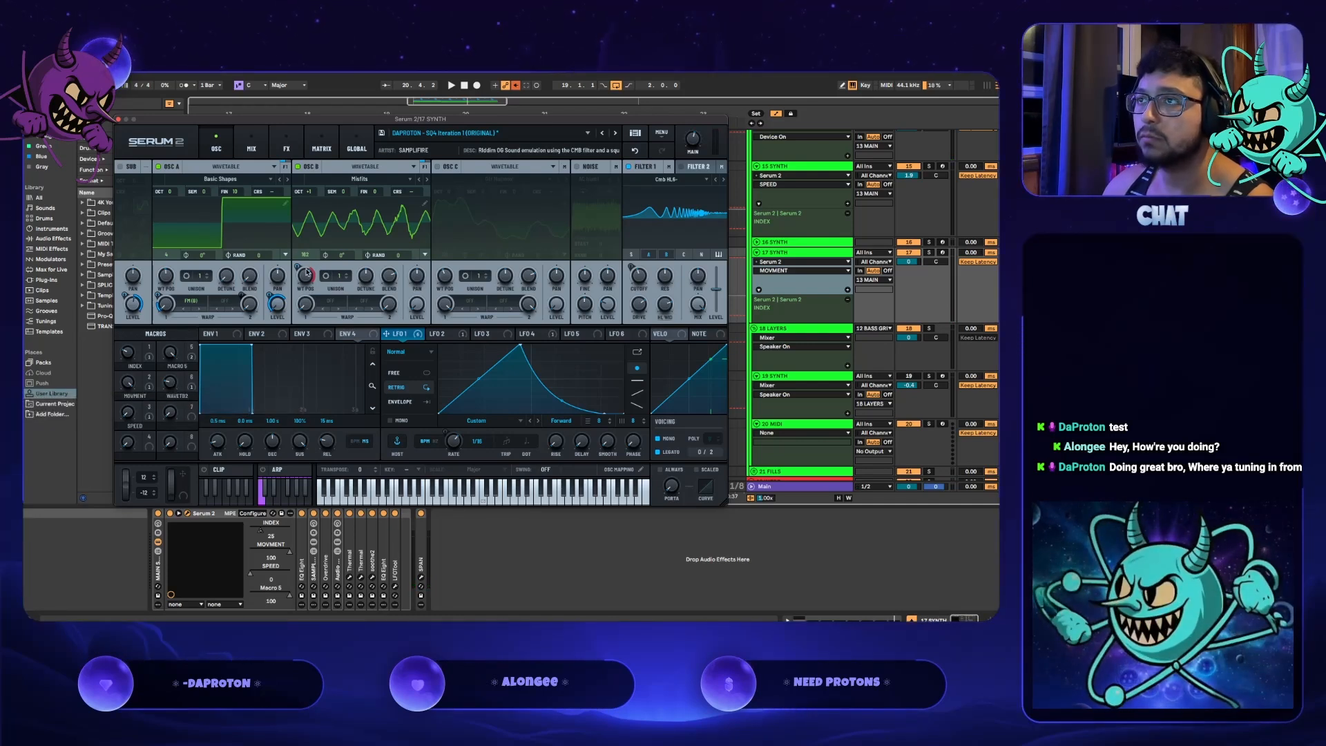
right_click(308, 272)
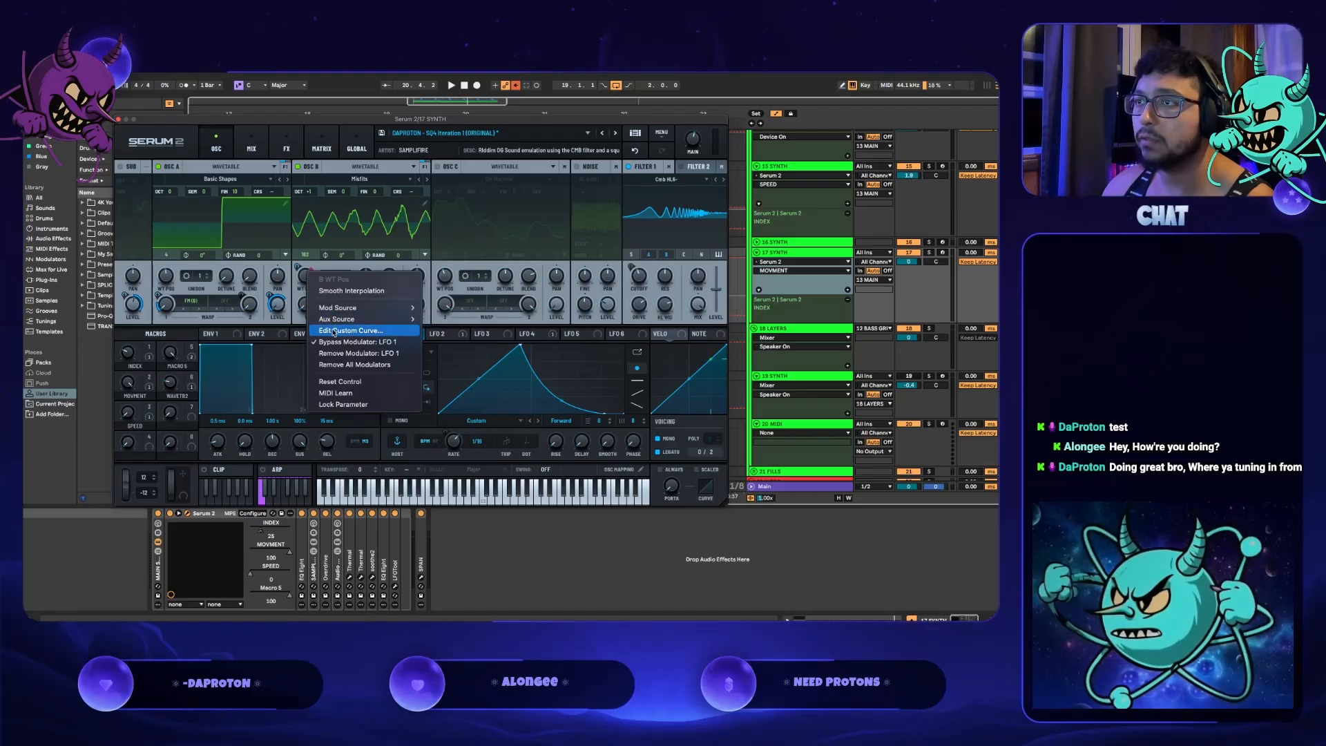
click(173, 382)
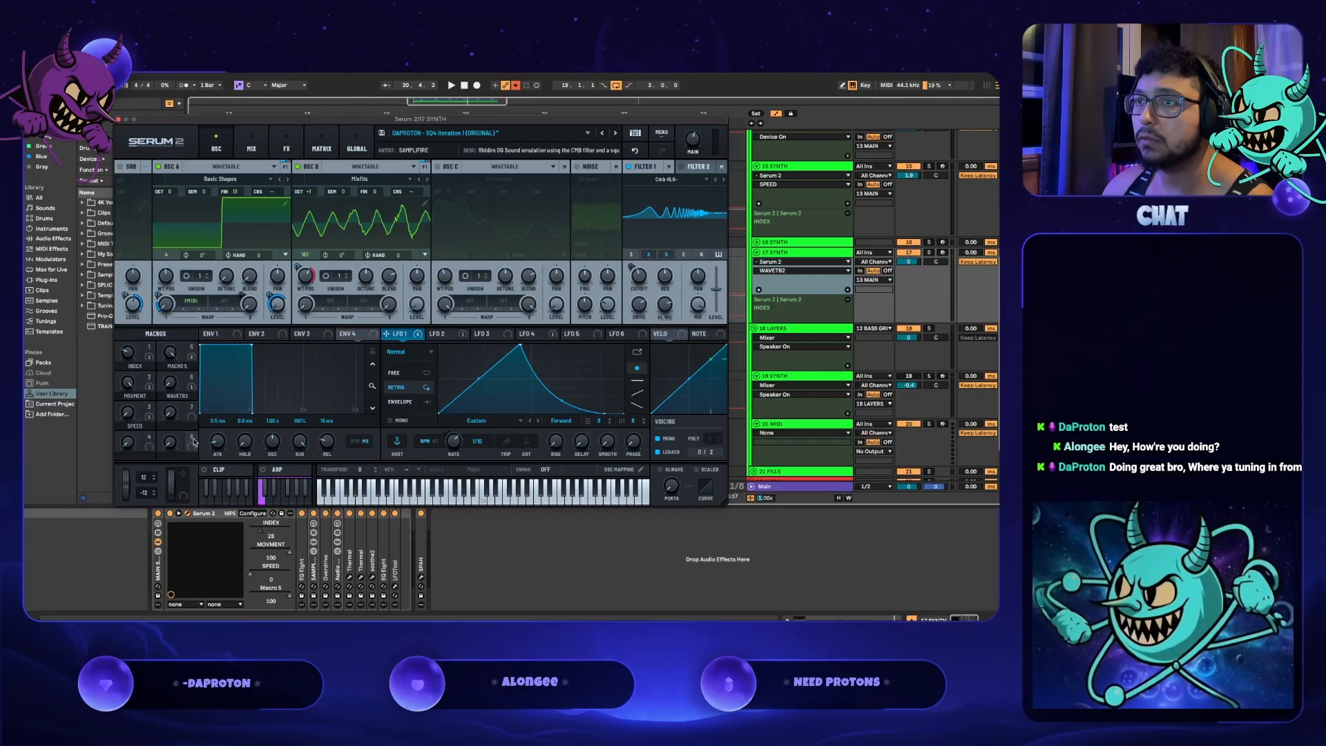
right_click(310, 277)
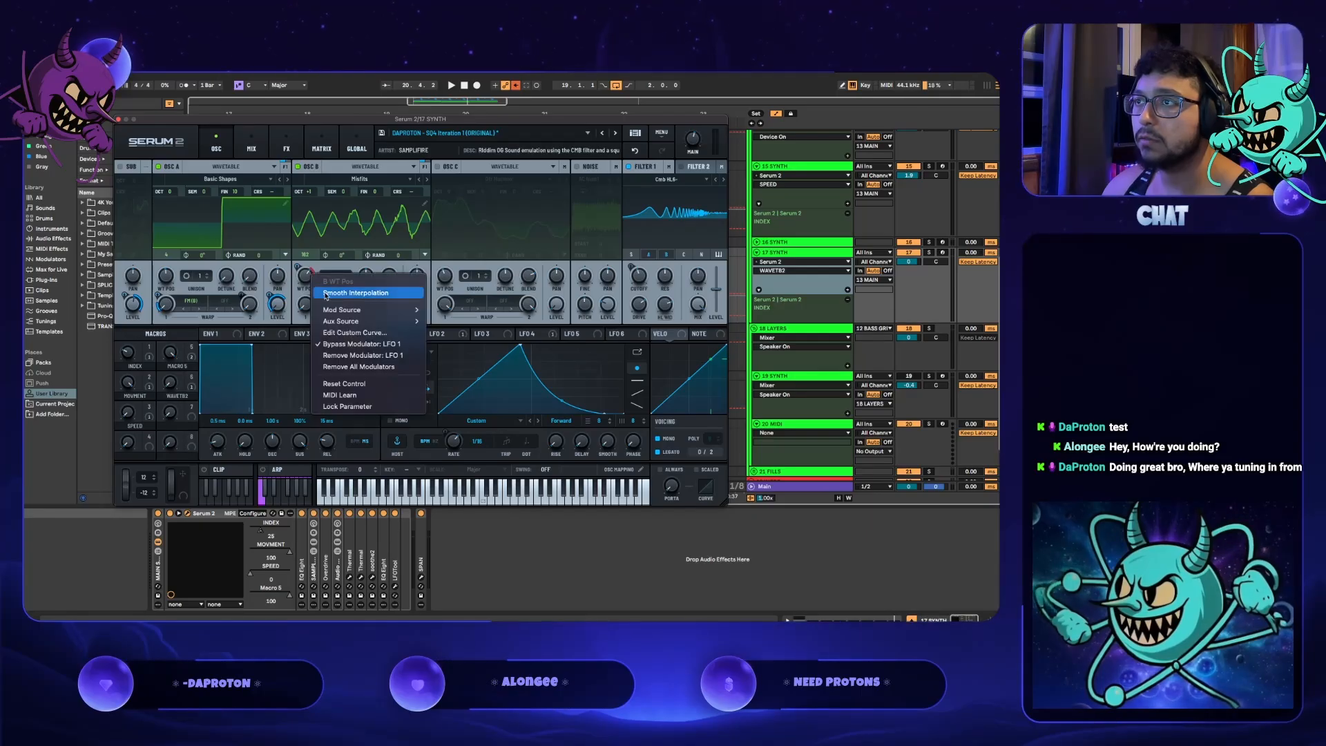
click(346, 344)
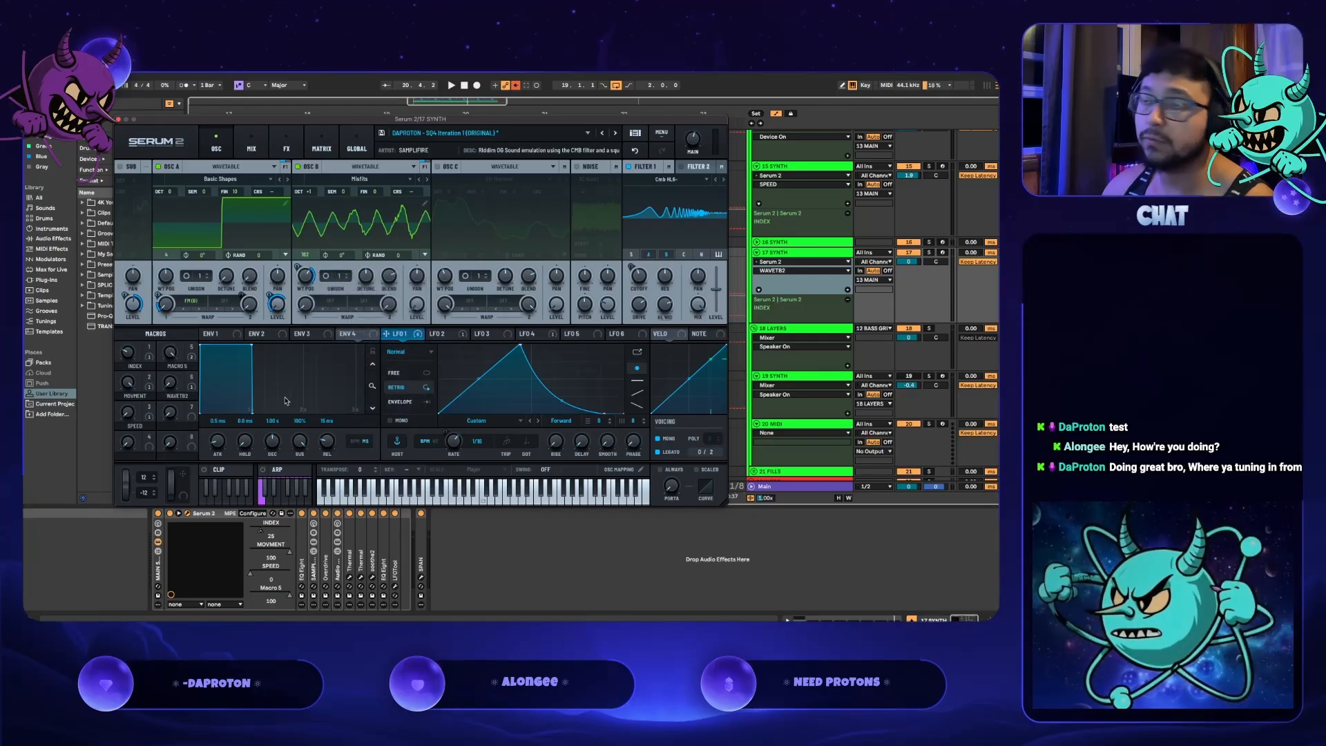
drag(167, 395, 156, 292)
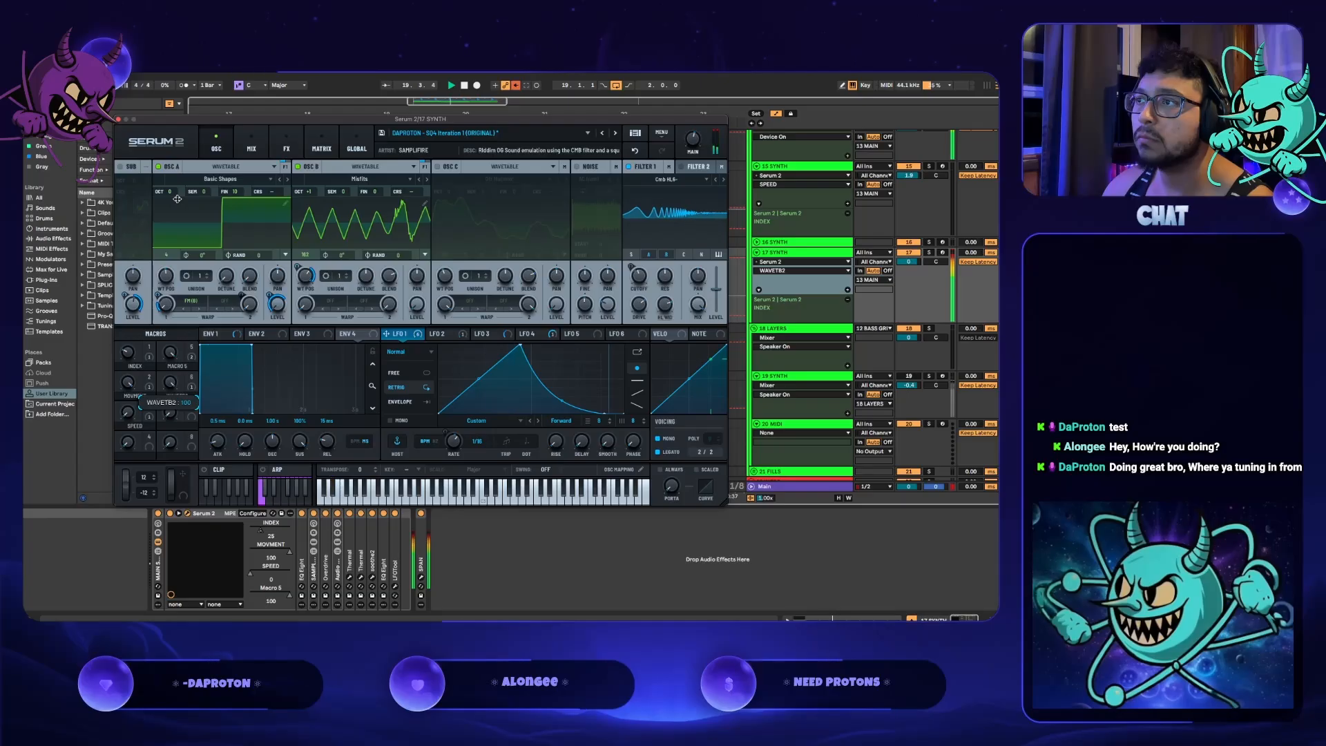
- Remove LFO 1 as a modulation source from oscillator B's wavetable position
right_click(418, 337)
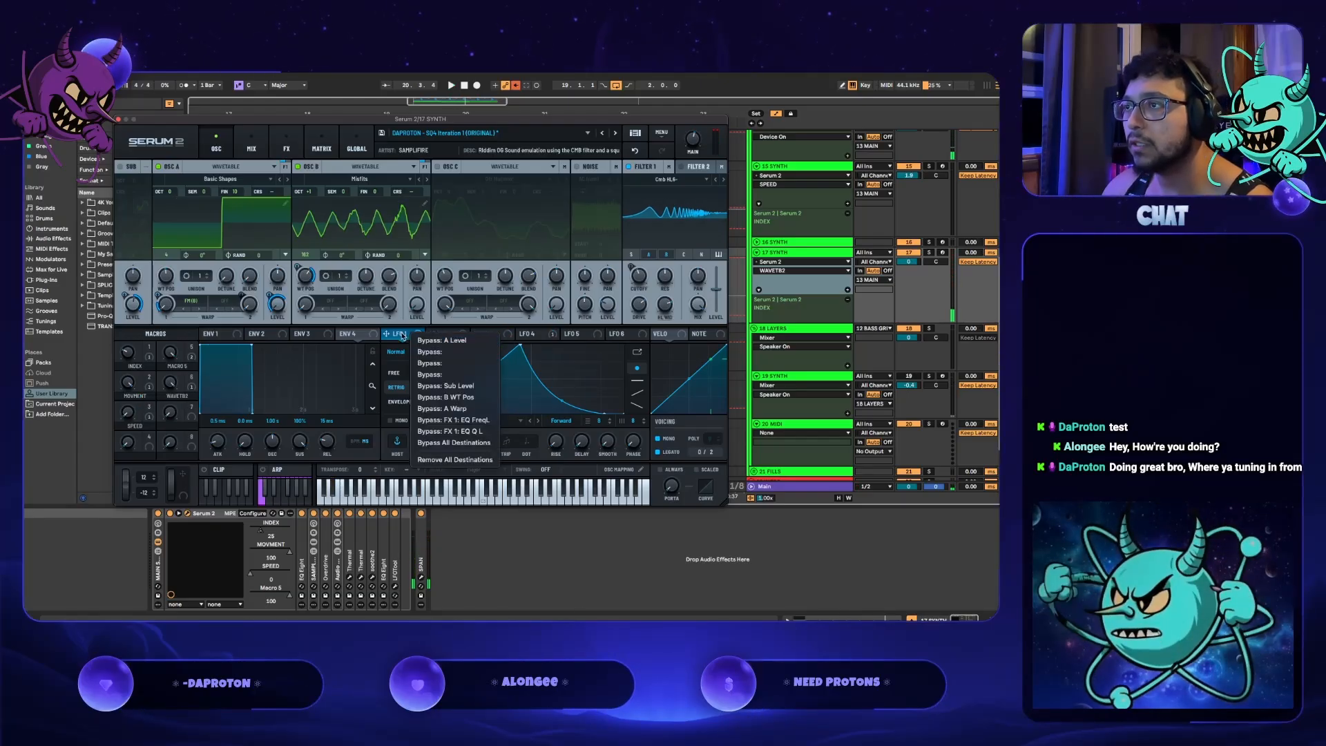
click(401, 336)
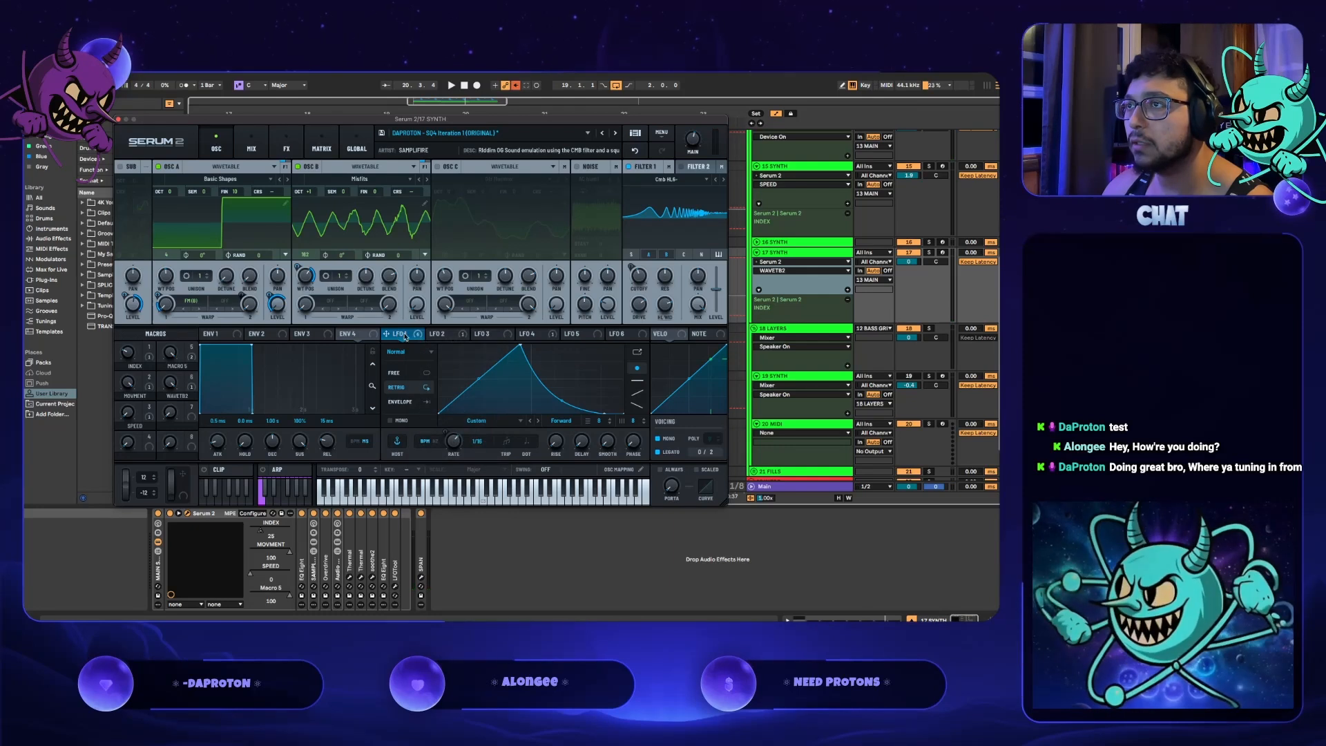
right_click(407, 338)
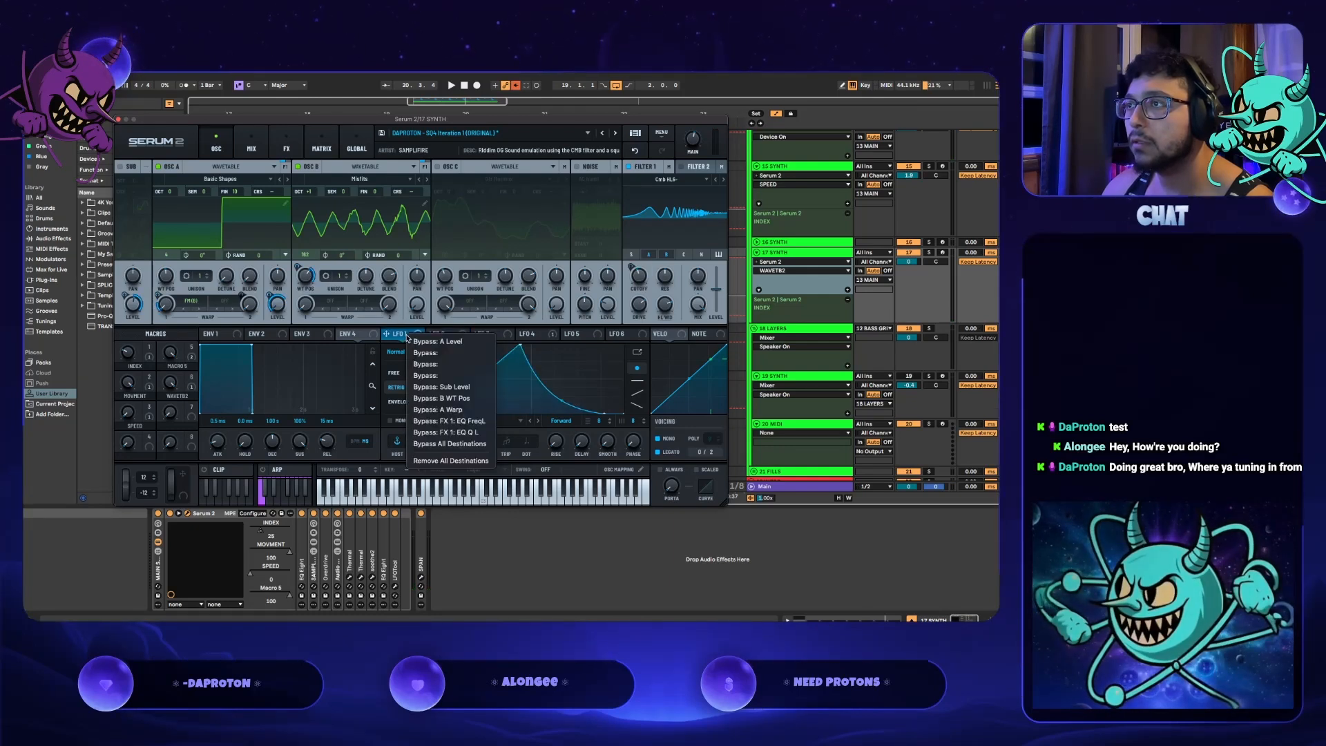
right_click(301, 279)
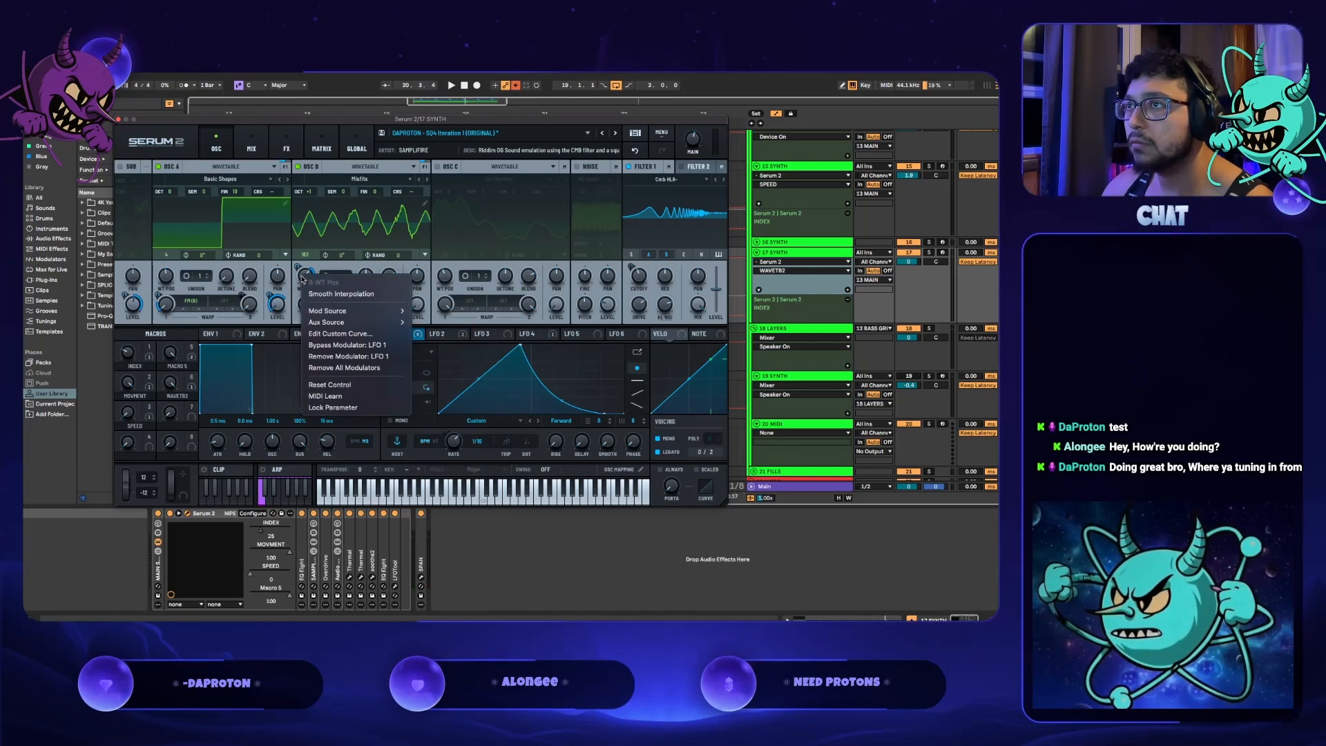
mouse_move(366, 311)
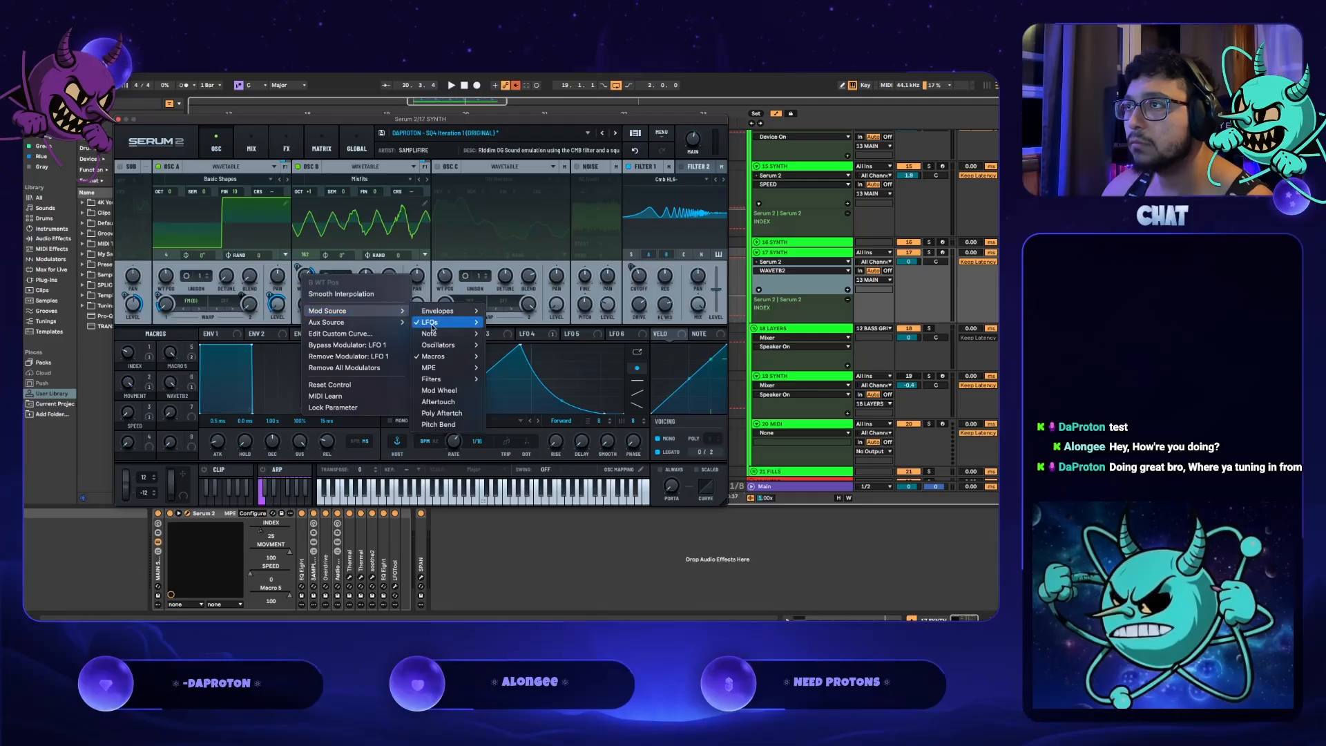
mouse_move(442, 323)
click(491, 323)
- Sweep the WAVETB2 macro between 0 and 100 during playback and leave it at 0
key(space)
drag(174, 385, 172, 532)
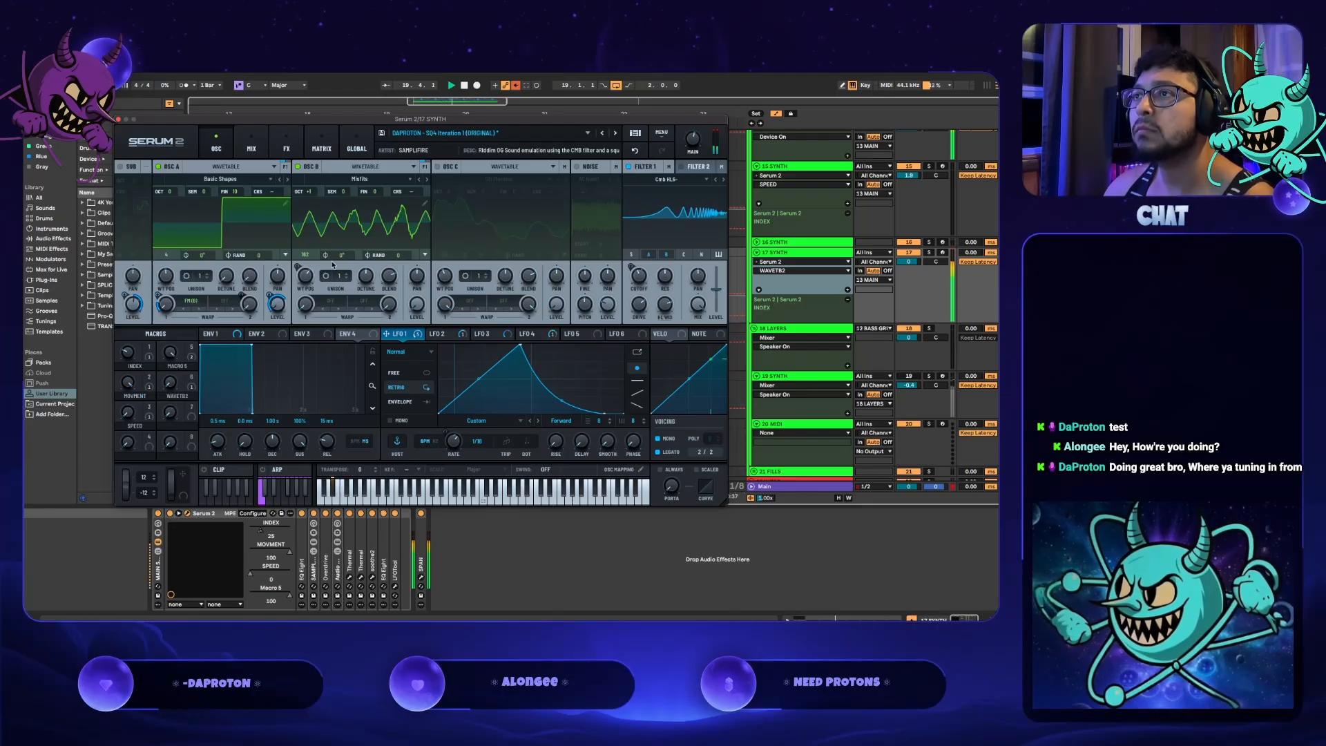
mouse_move(304, 279)
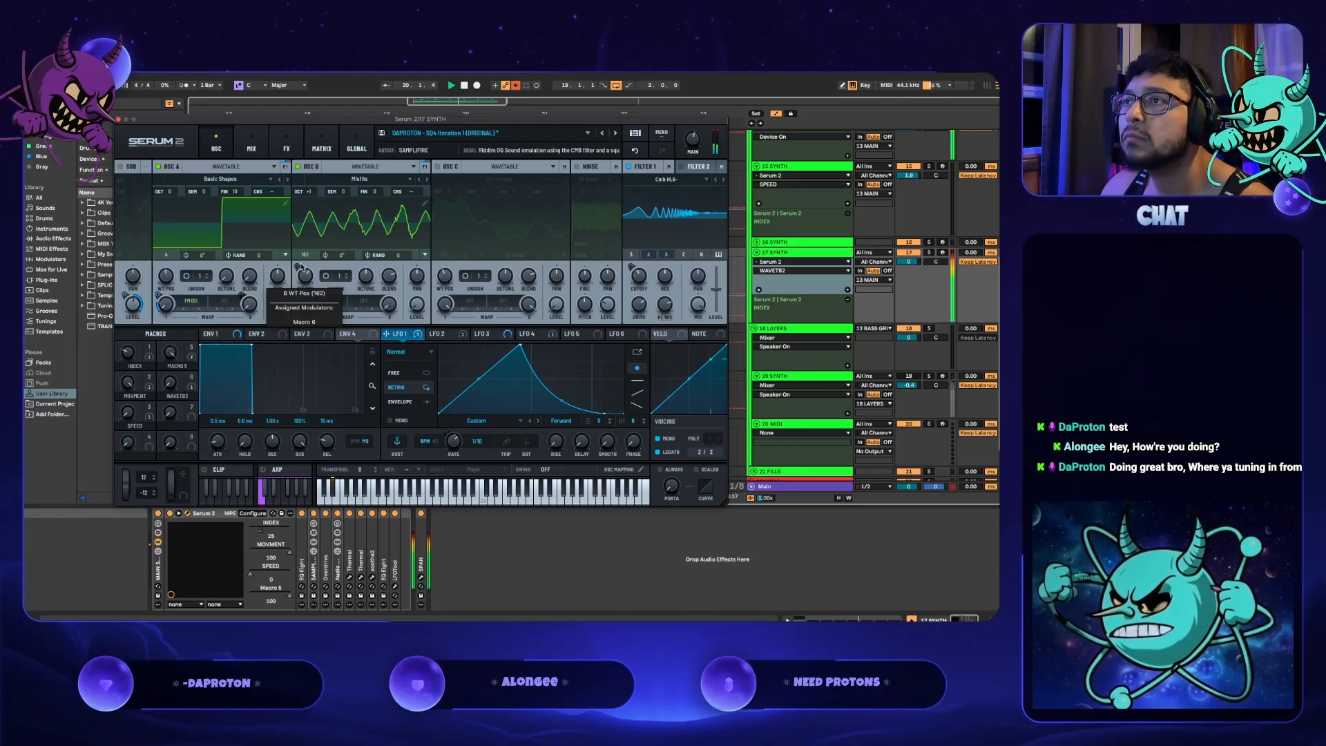
drag(176, 386, 225, 157)
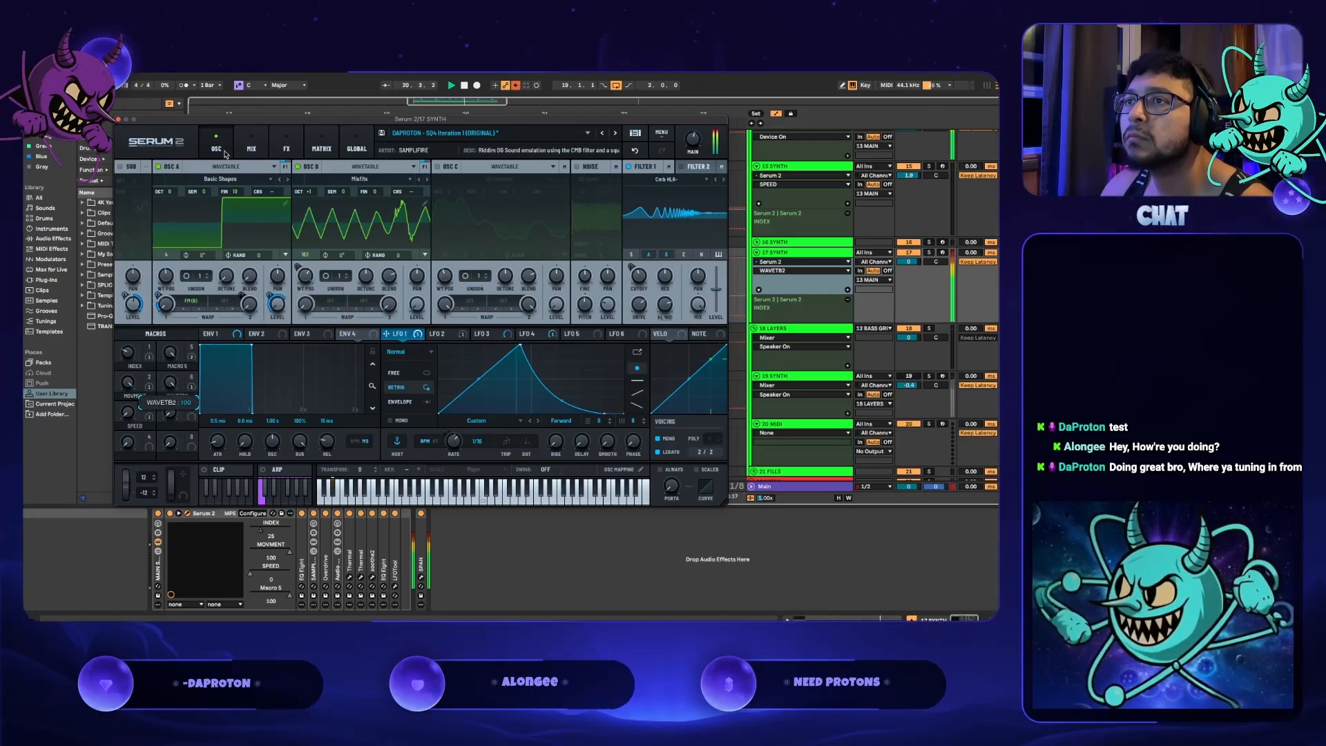
drag(204, 288, 181, 448)
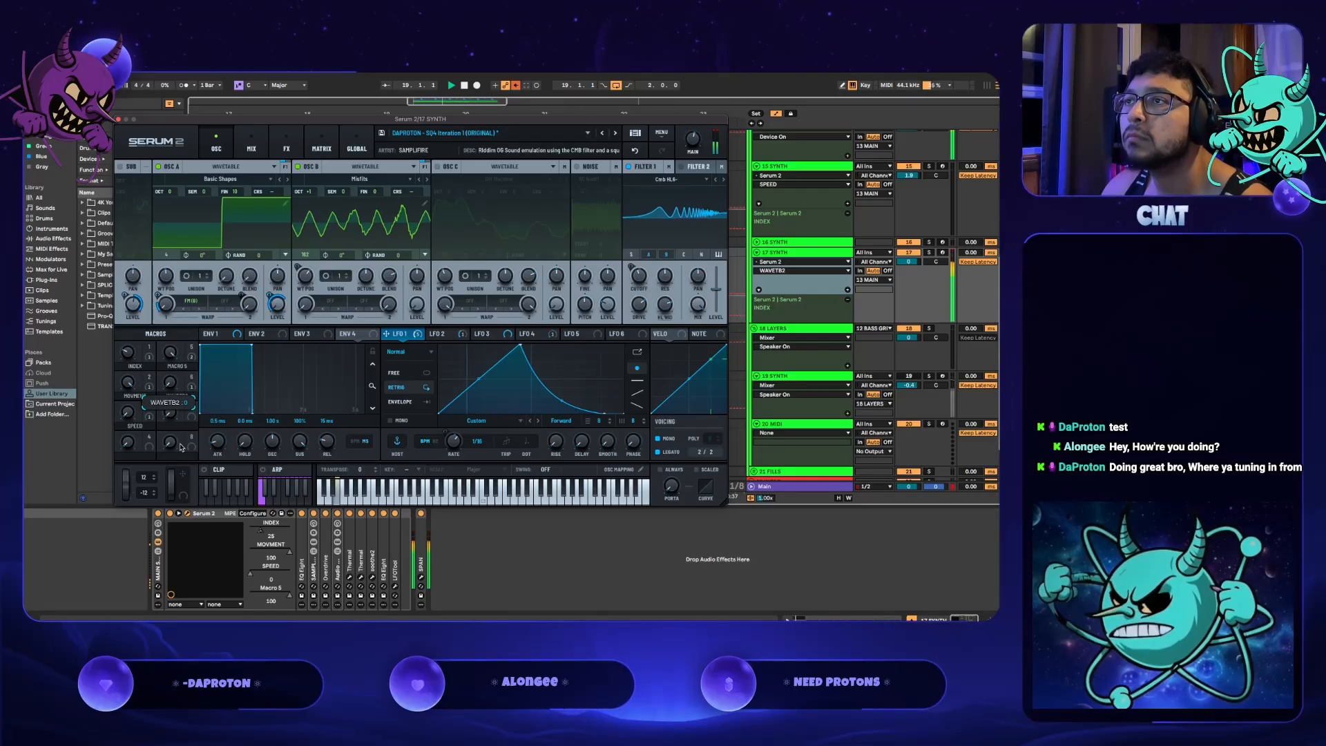
- Examine the Main track's output spectrum and levels in SPAN during playback, including the side signal
click(815, 487)
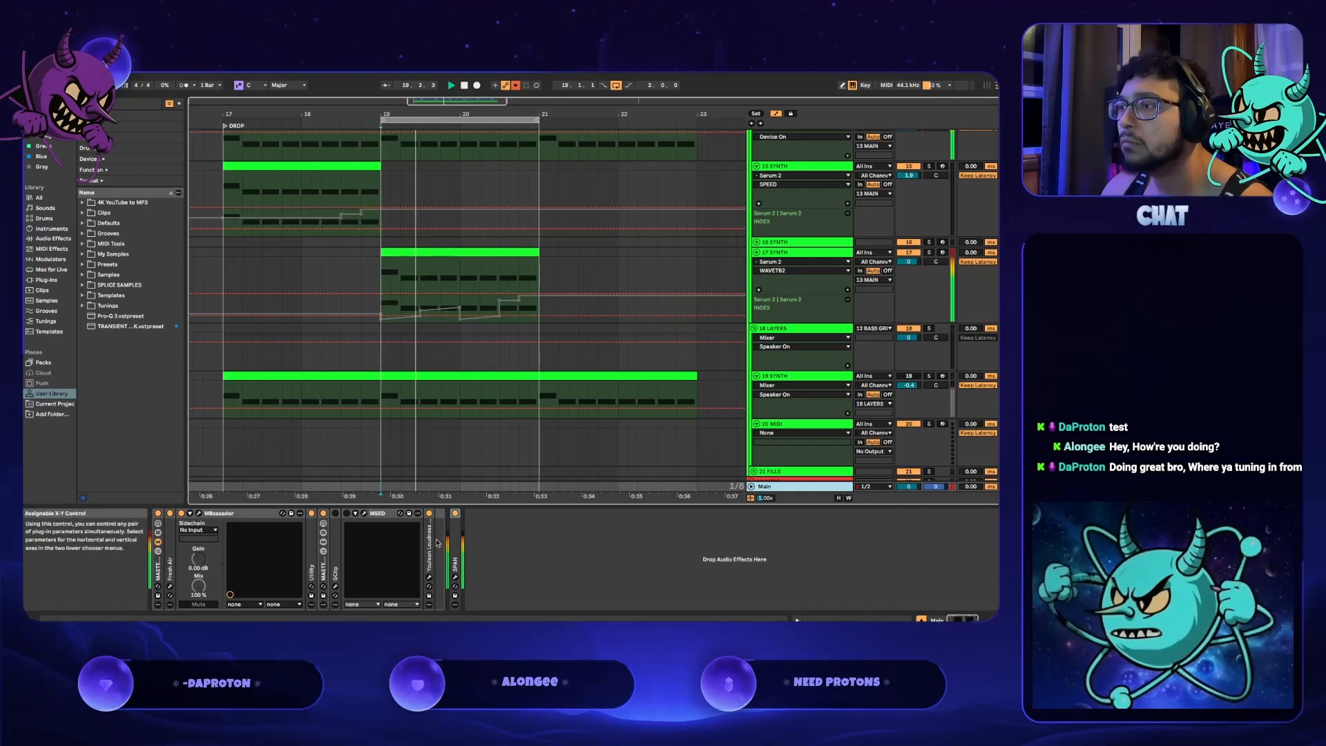
click(455, 576)
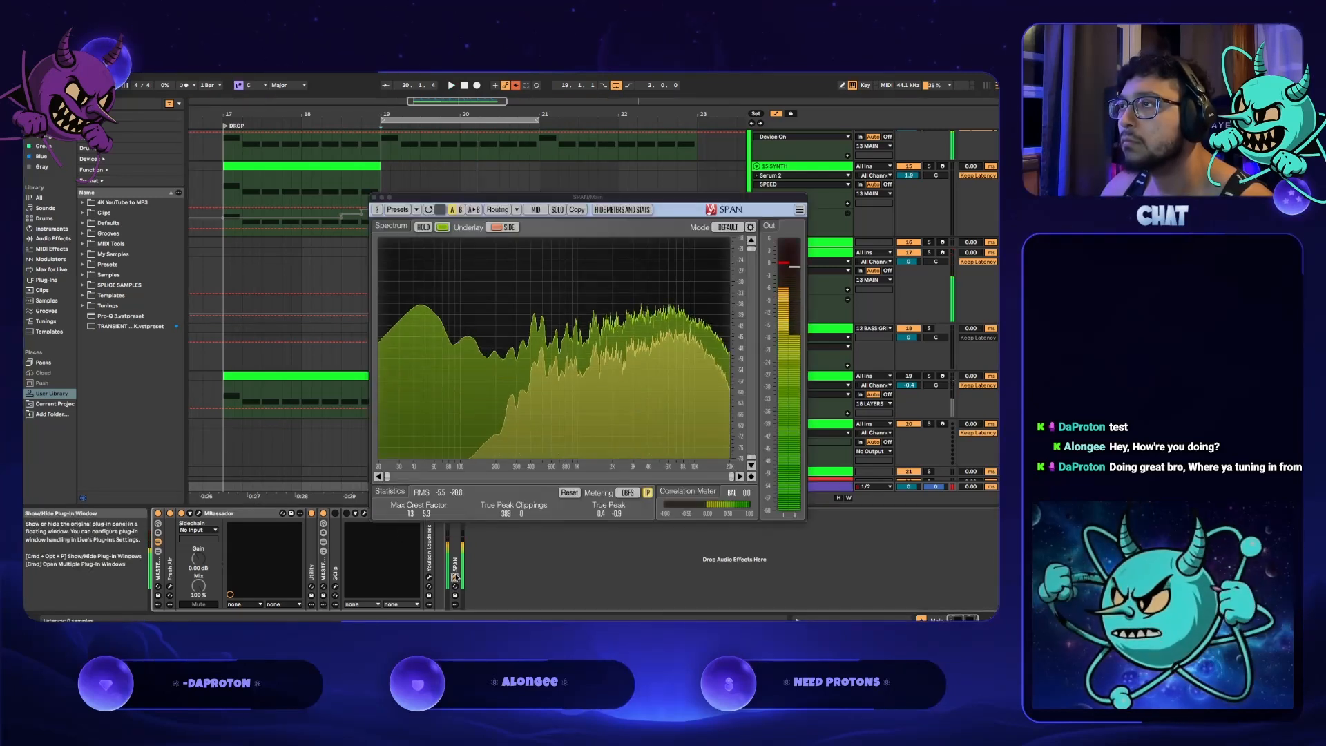
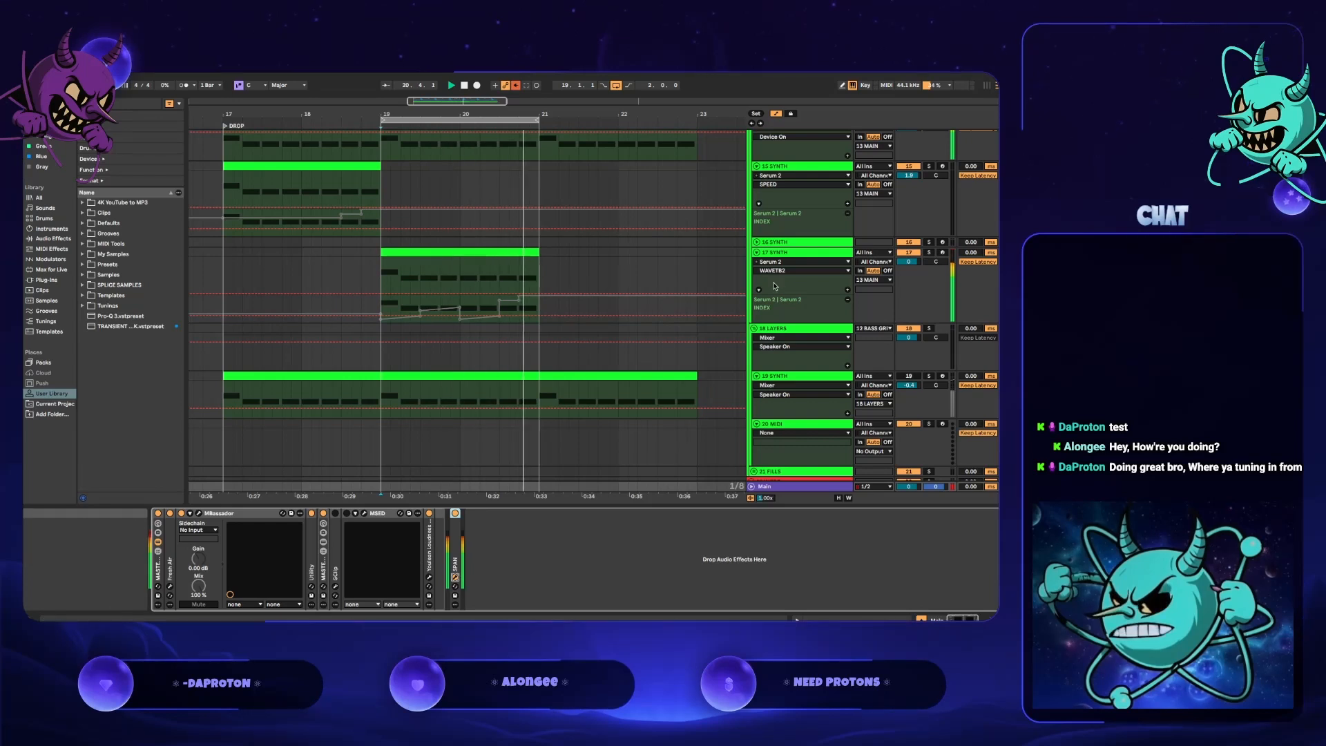
key(alt+super+p)
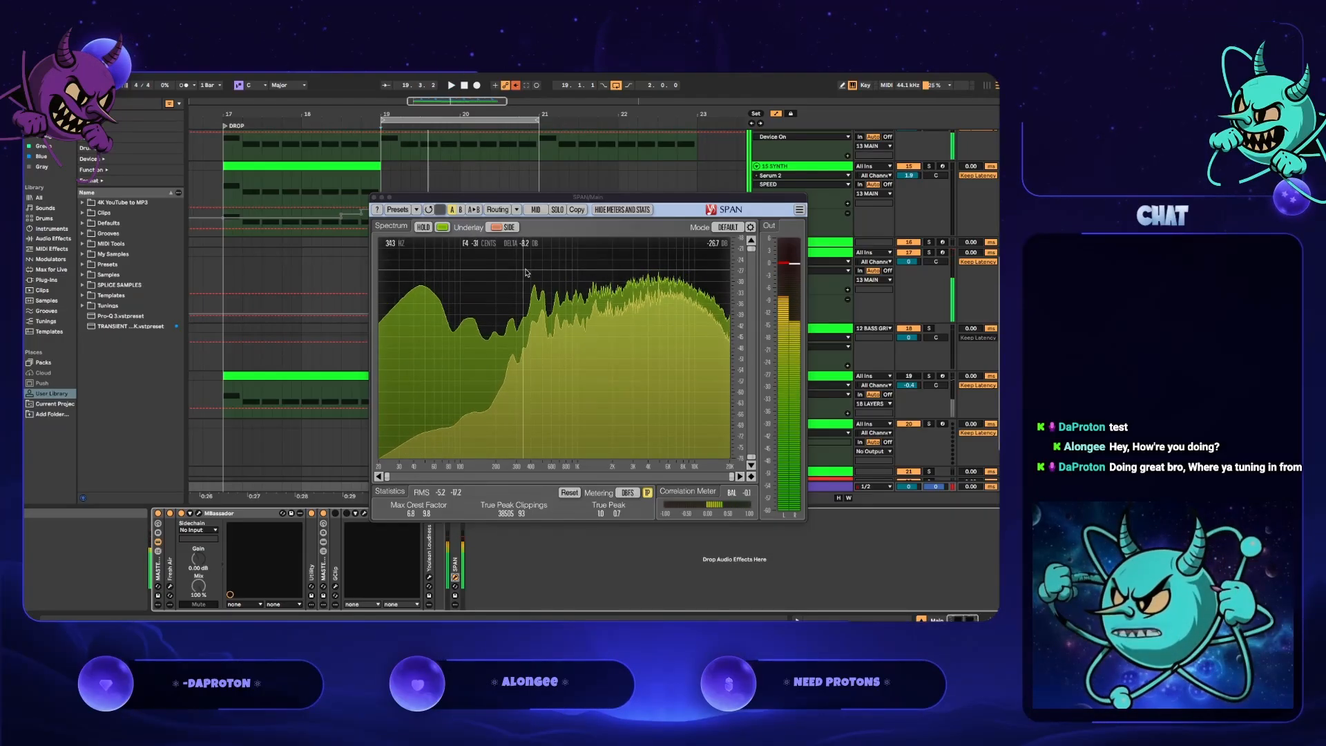
click(372, 199)
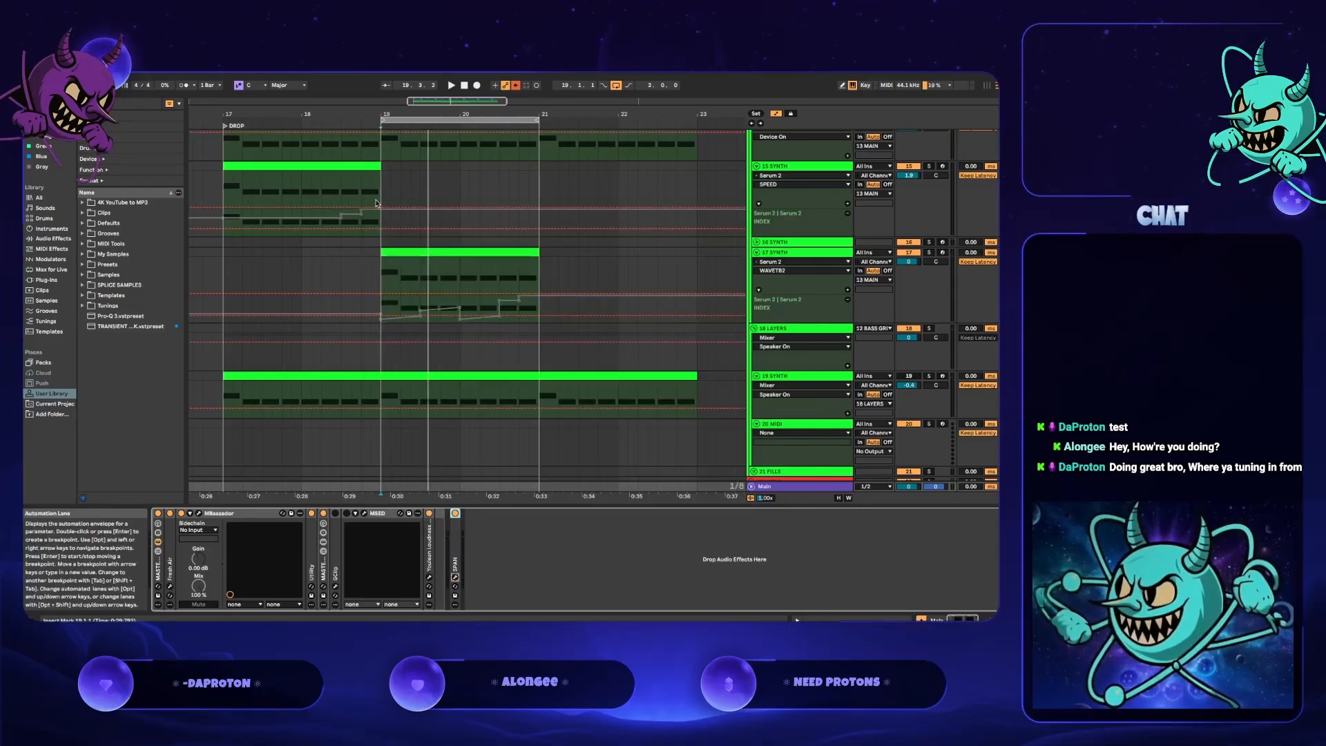
- Bring up the Serum 2 and SPAN plug-in windows of the 17 SYNTH track
click(809, 329)
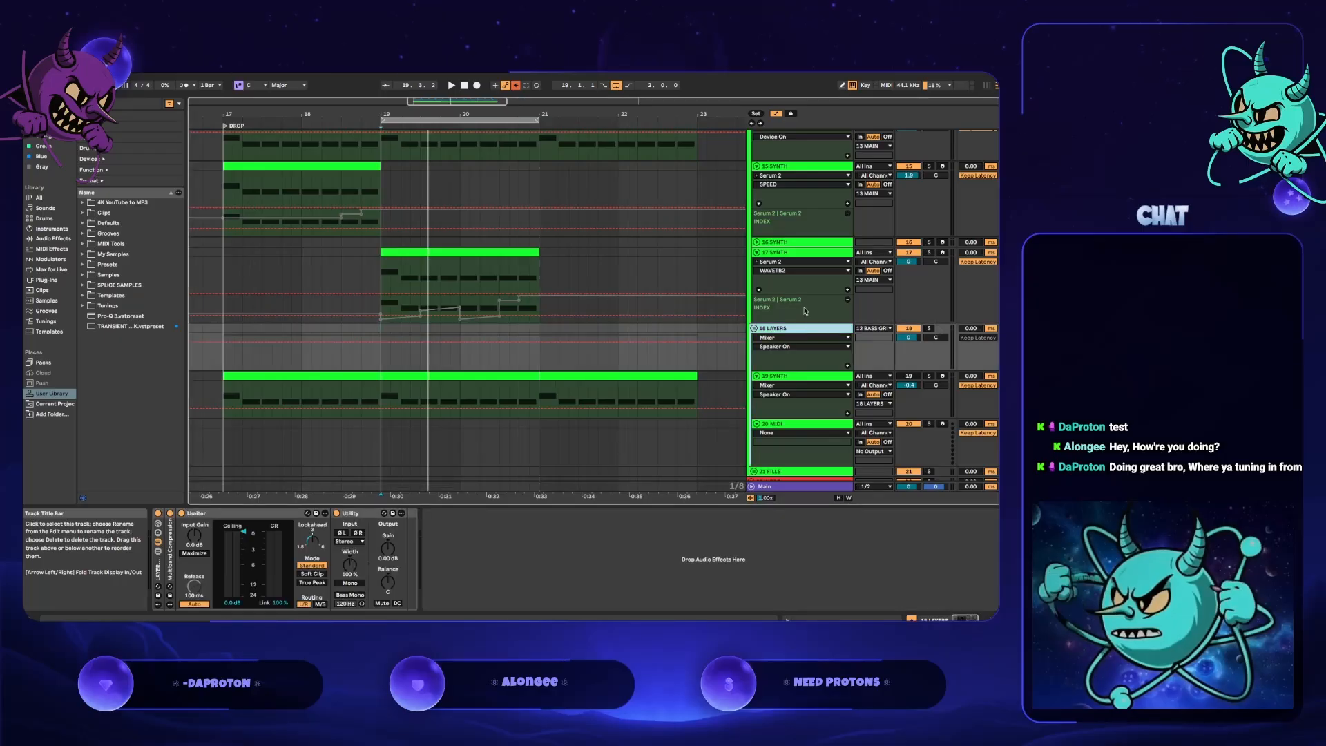
click(775, 252)
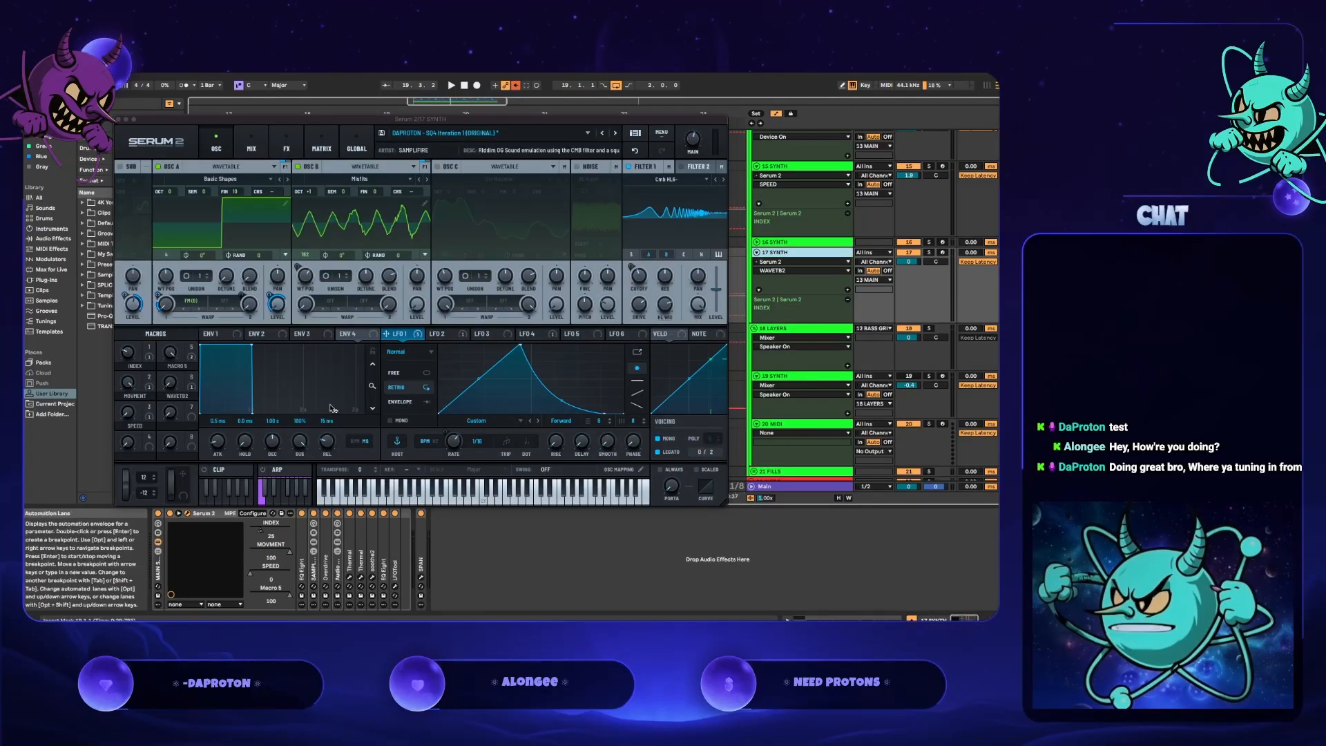
double_click(177, 397)
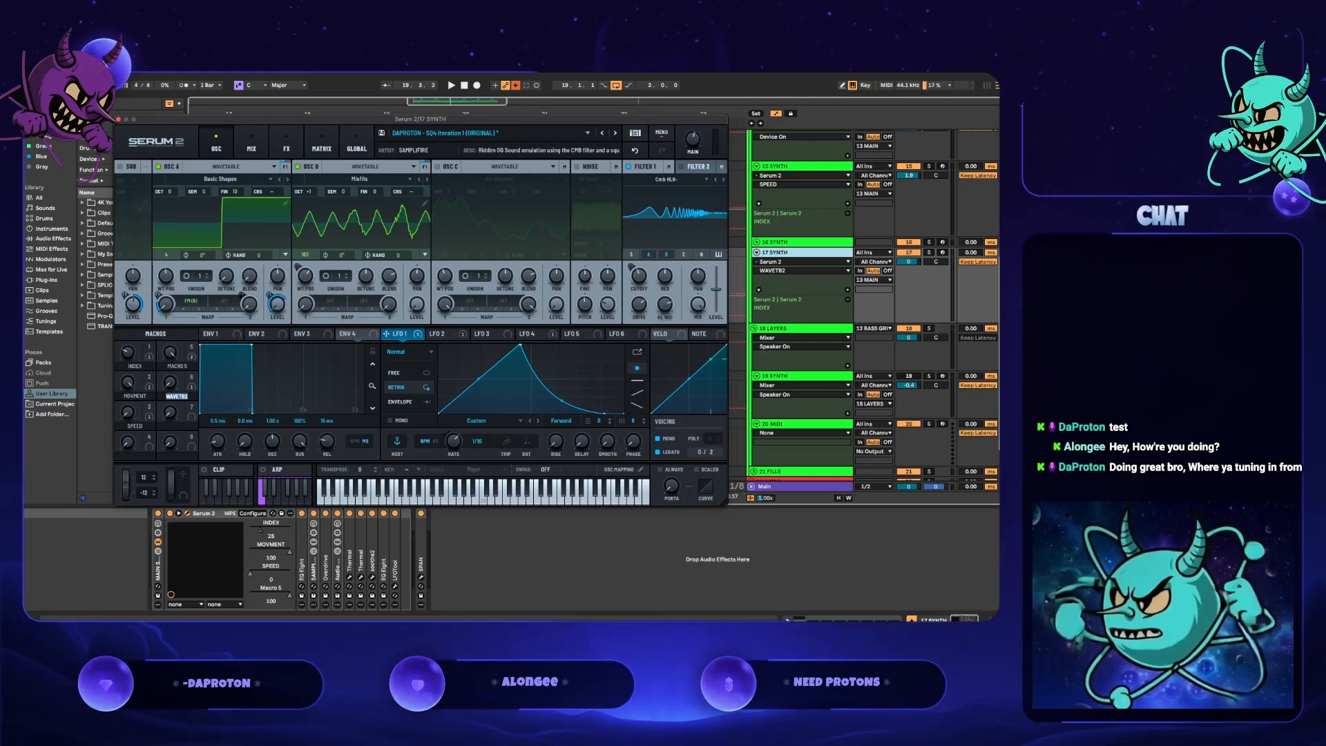
click(422, 578)
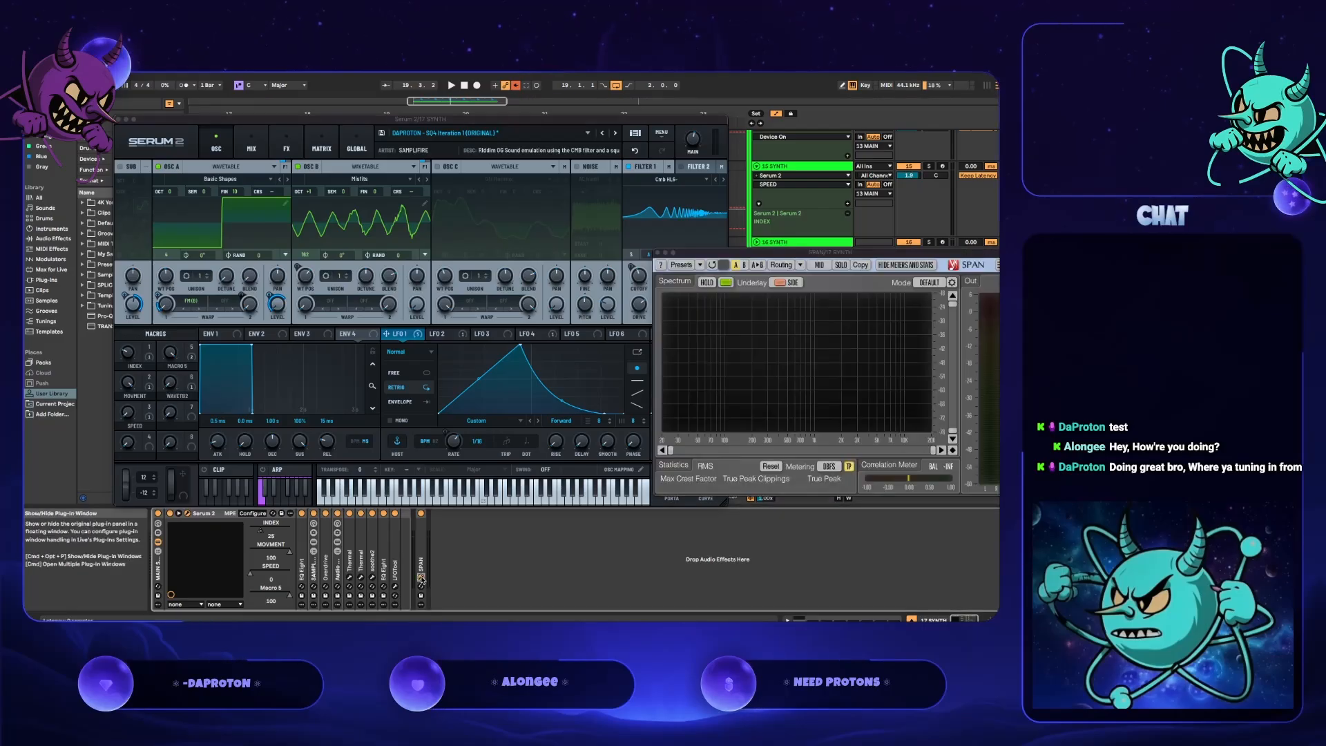
click(730, 149)
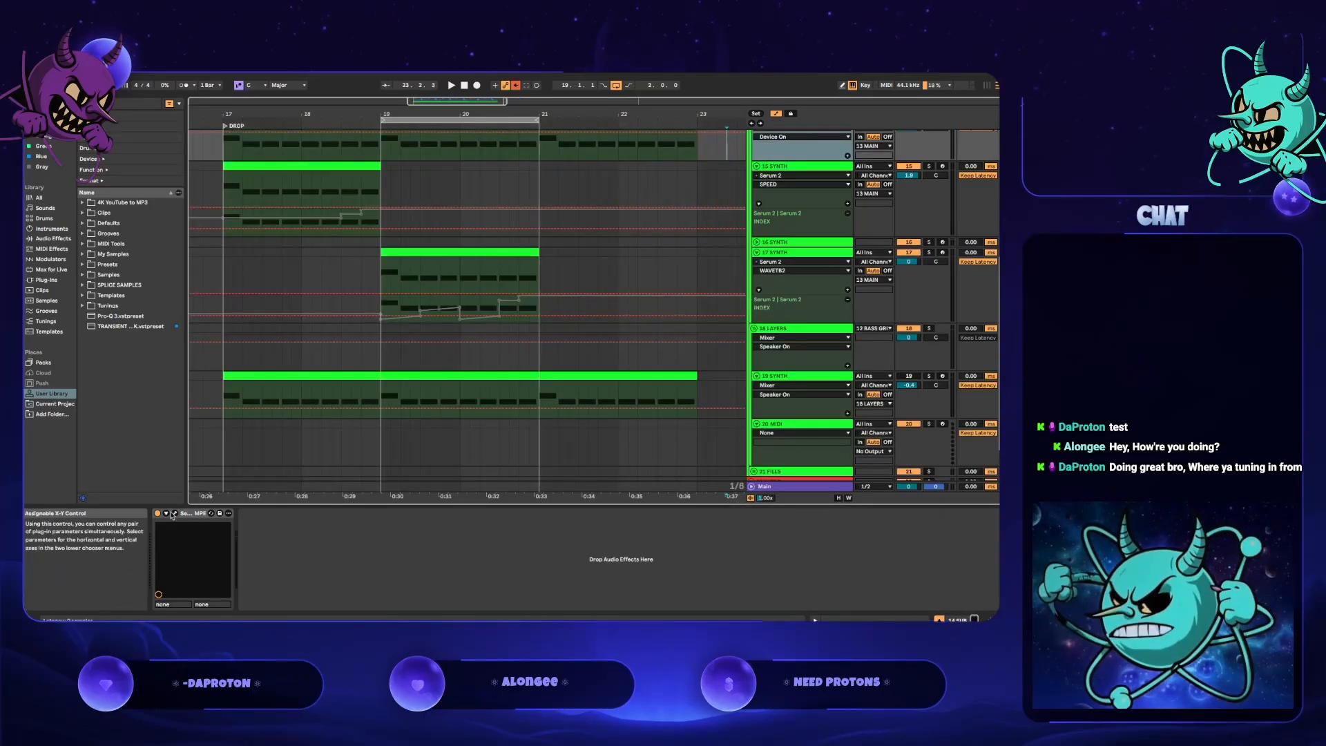
click(789, 169)
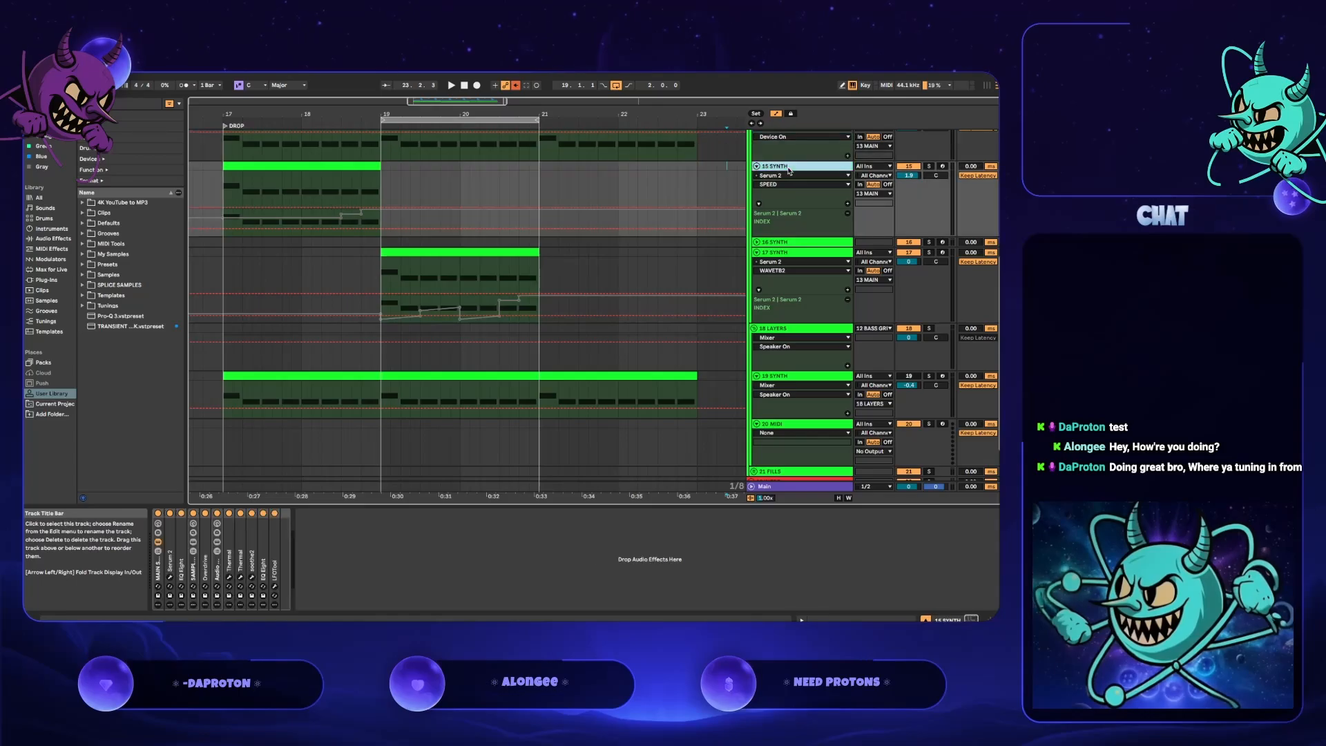
click(792, 242)
click(790, 251)
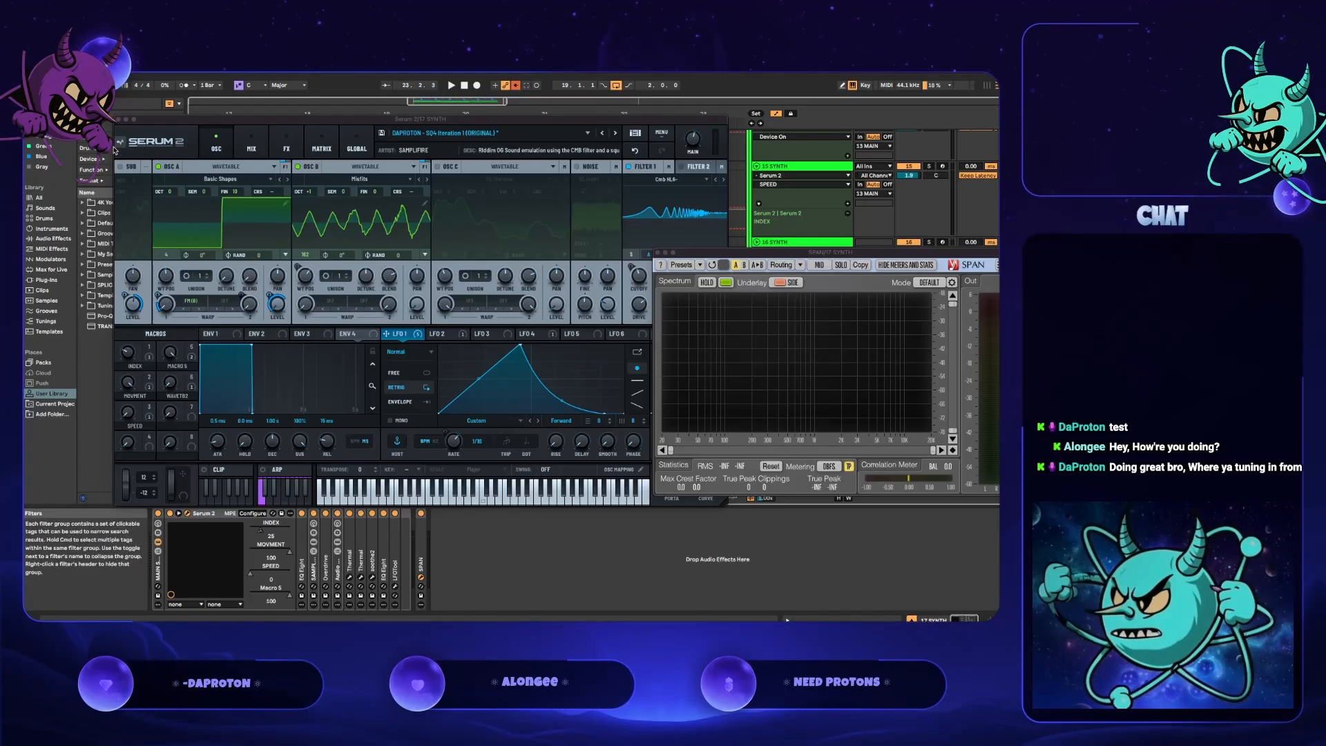
- Scale the Serum 2 interface to 75% and arrange its window directly above the SPAN analyser
click(144, 143)
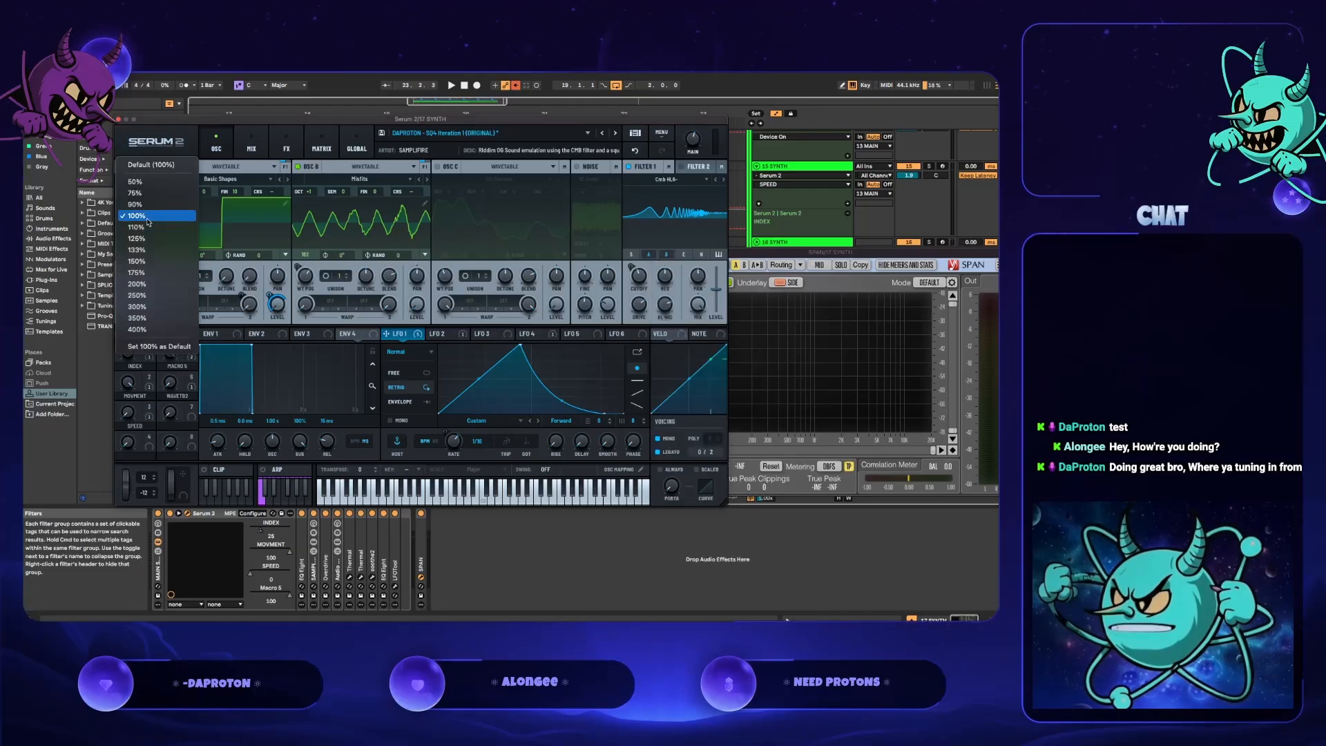
click(143, 198)
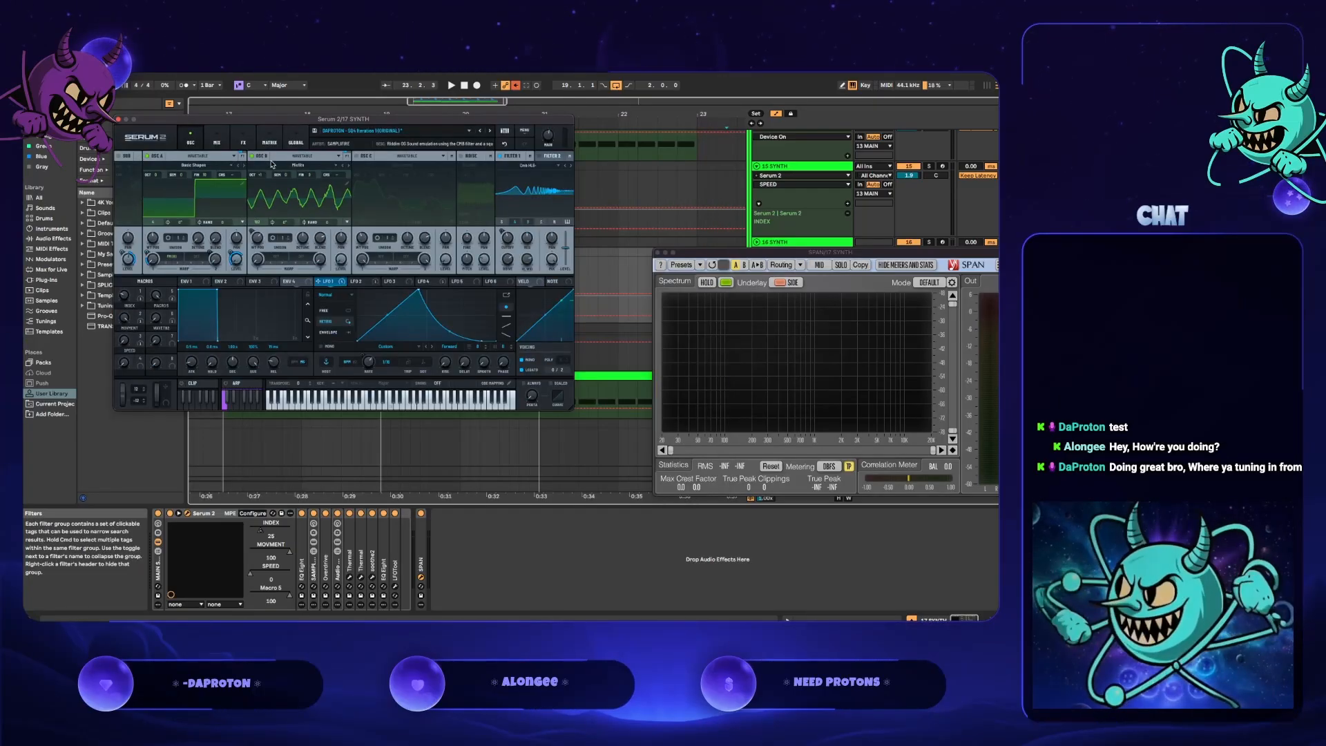
drag(277, 123, 468, 103)
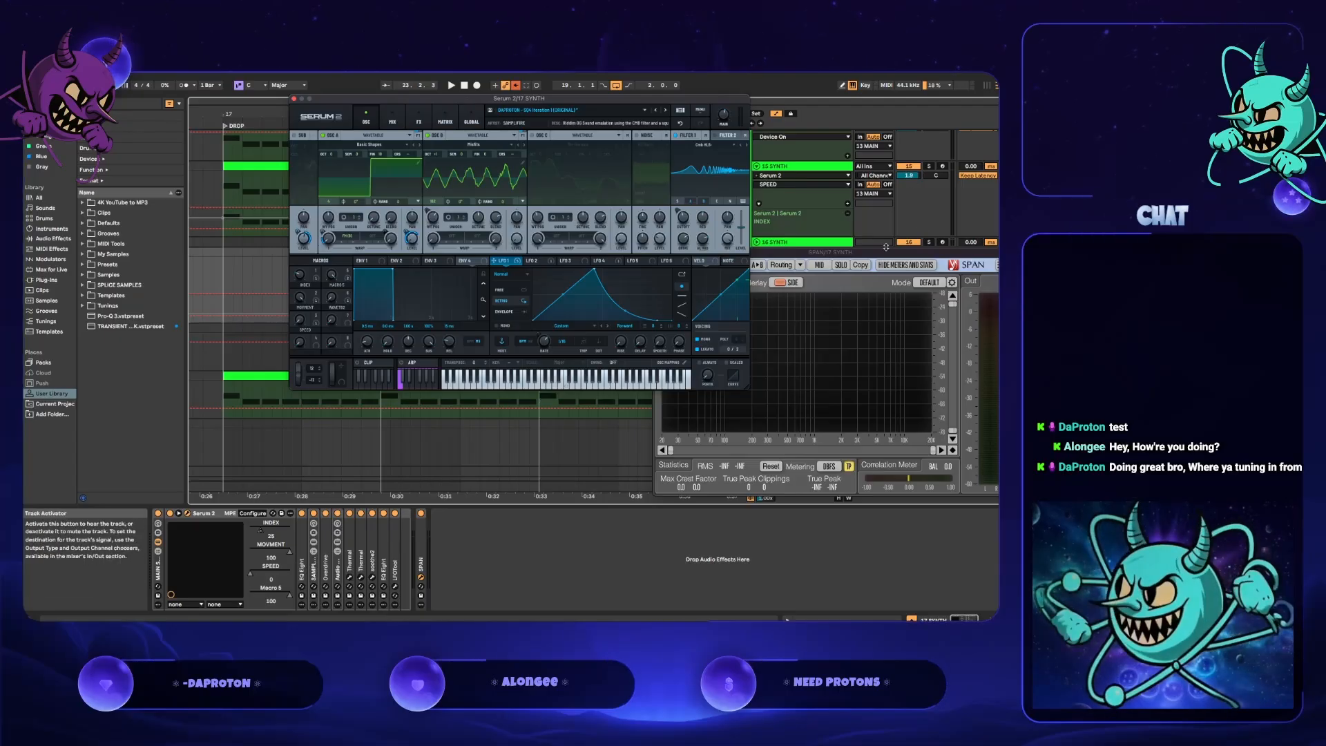
drag(879, 255, 577, 389)
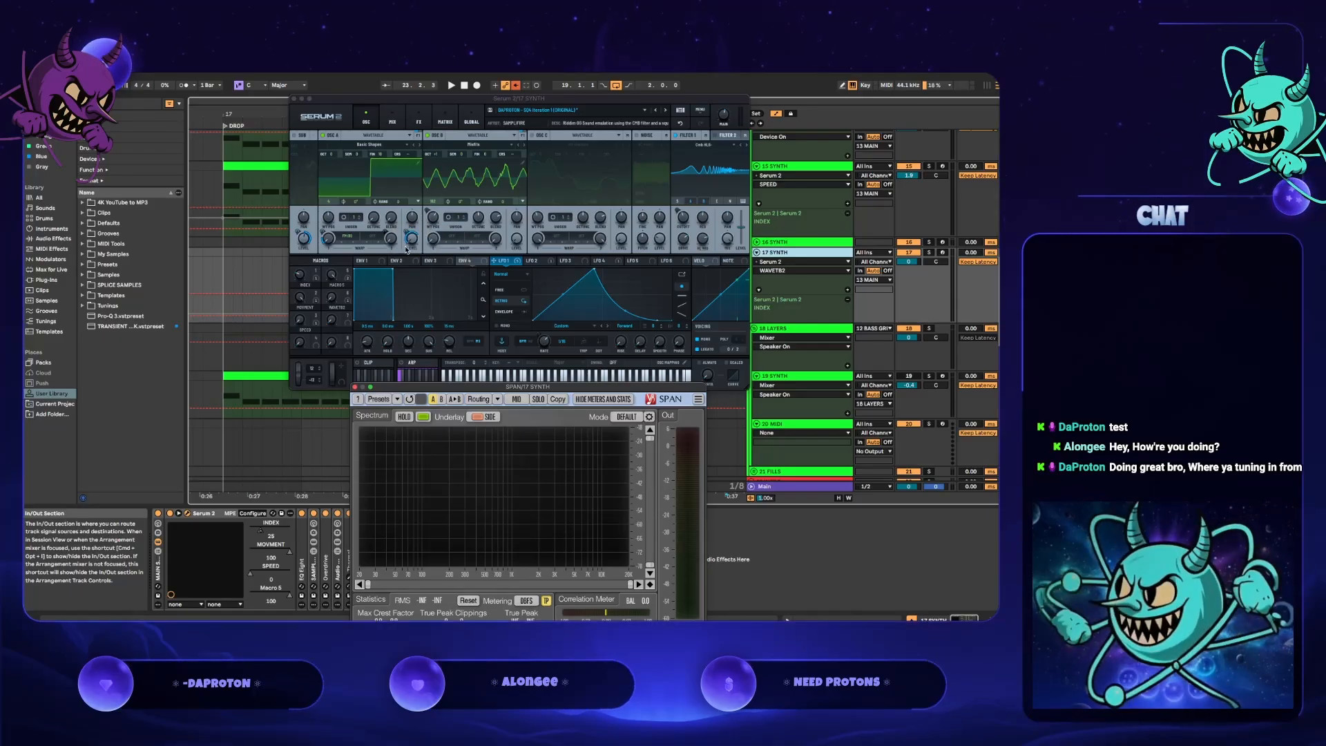
- Turn down the WAVETB2 macro in Serum 2 and adjust Macro 6's modulation amount on oscillator B's wavetable position
drag(333, 299, 333, 313)
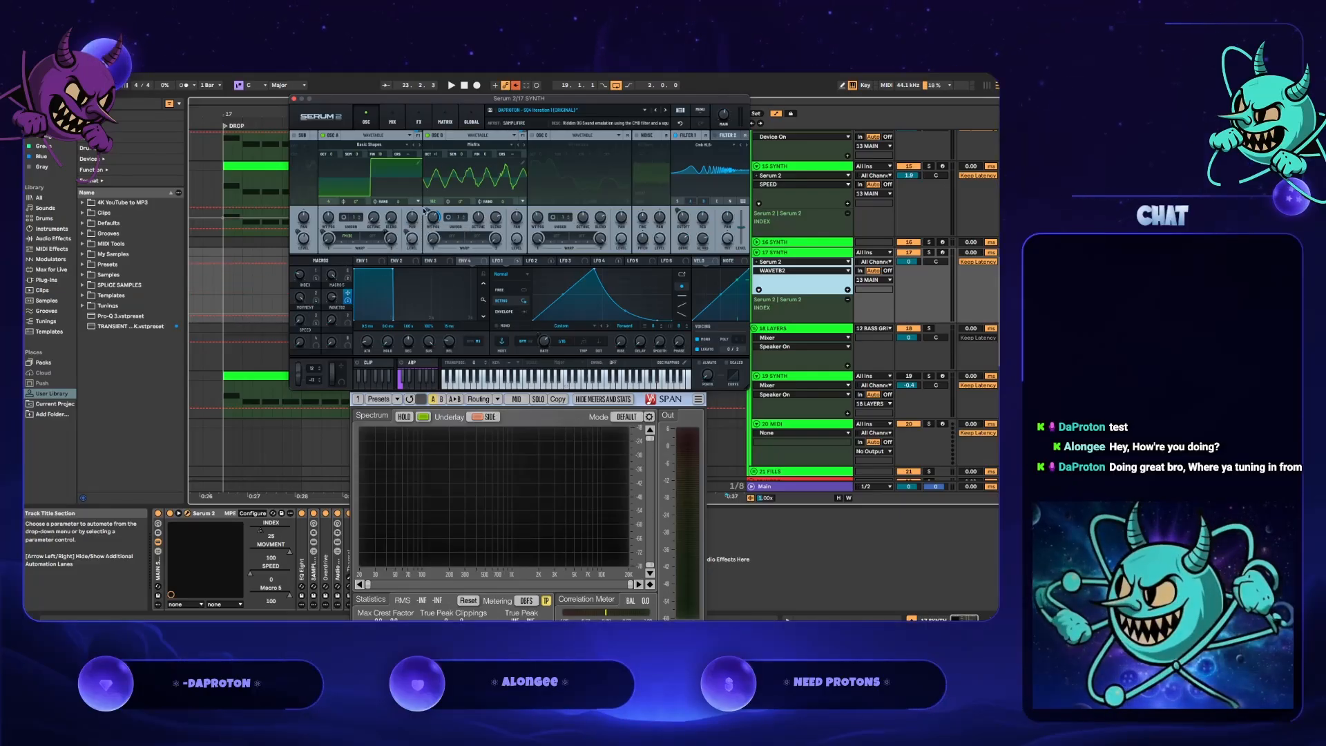
mouse_move(435, 226)
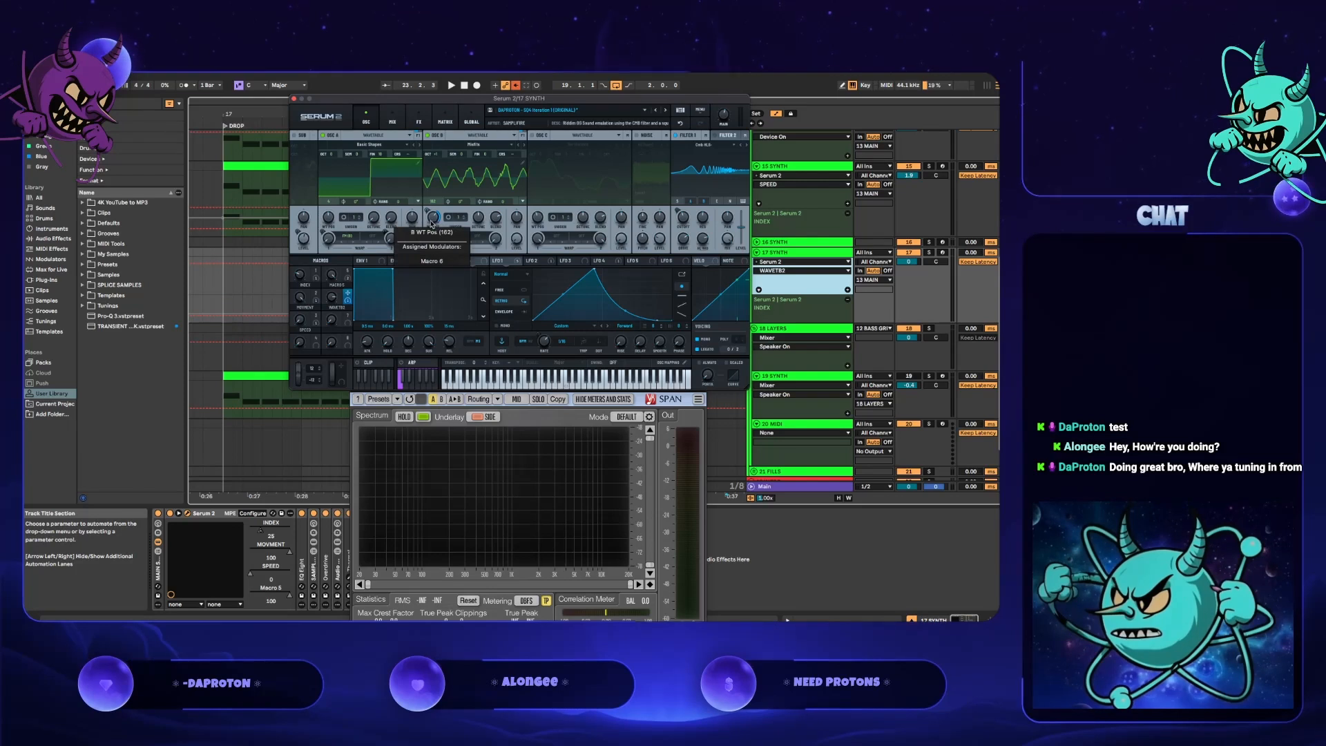
drag(427, 213, 429, 203)
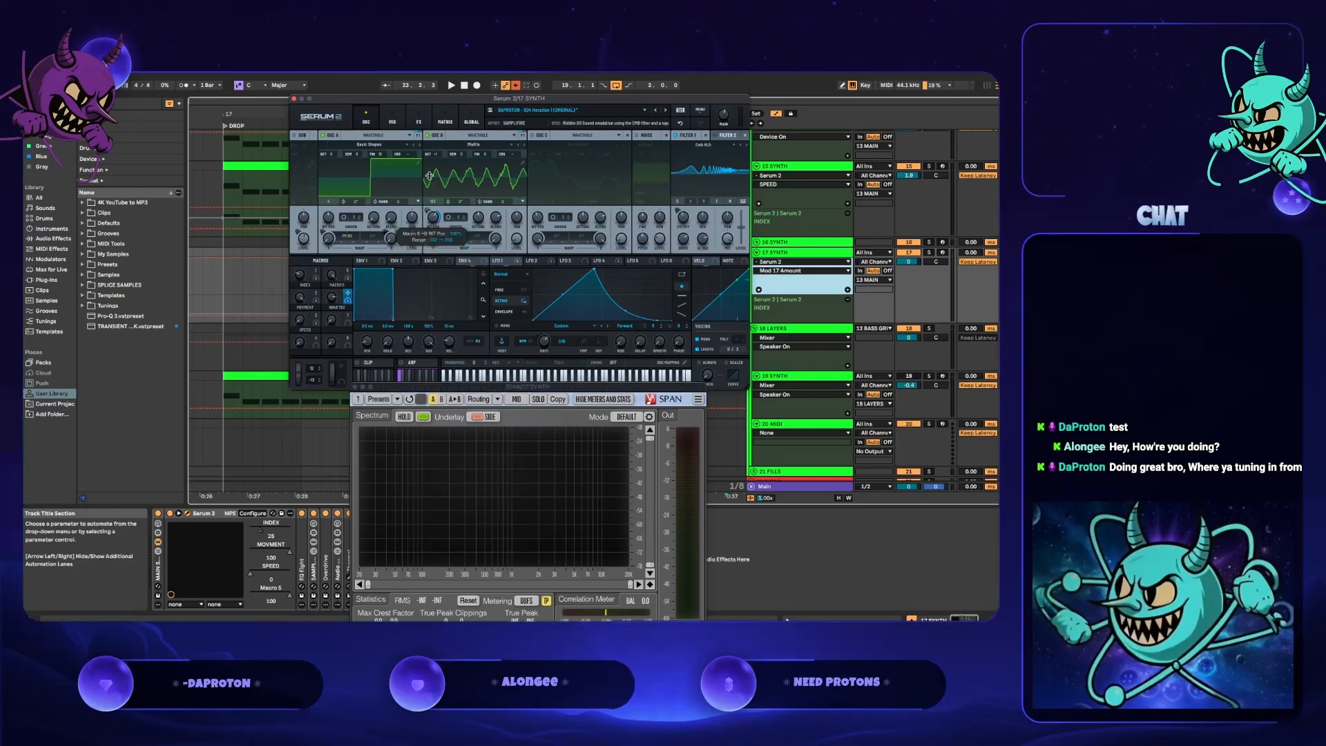
drag(432, 217, 425, 235)
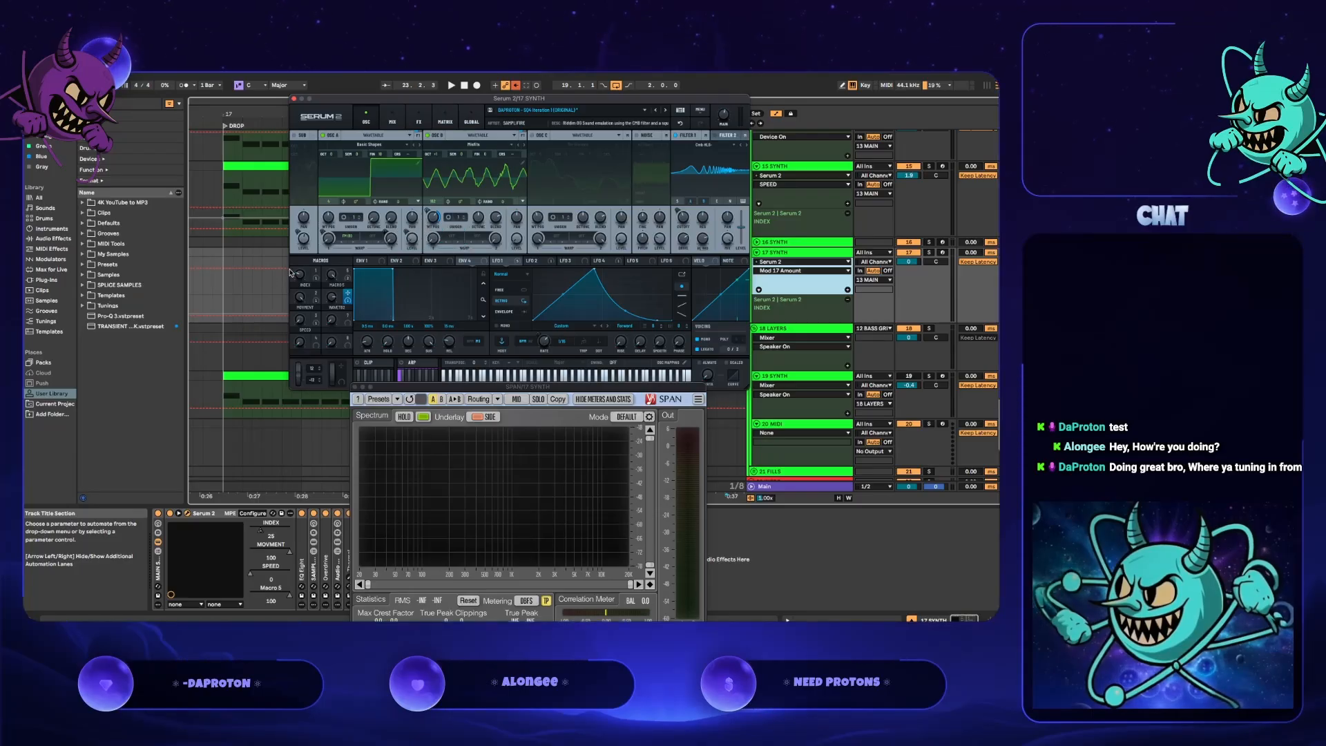
click(332, 304)
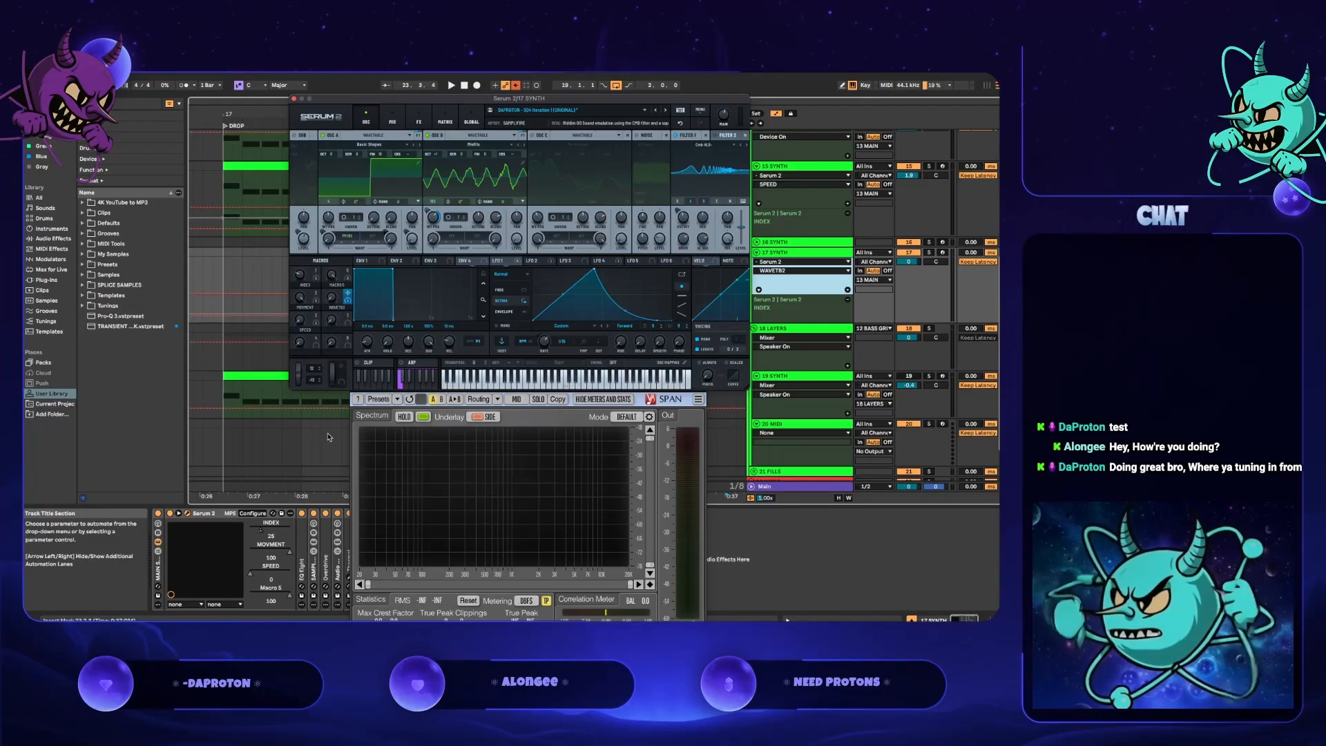
- Audition the drop briefly and move the playback start to the beginning of the 17 SYNTH clip at bar 19
click(275, 270)
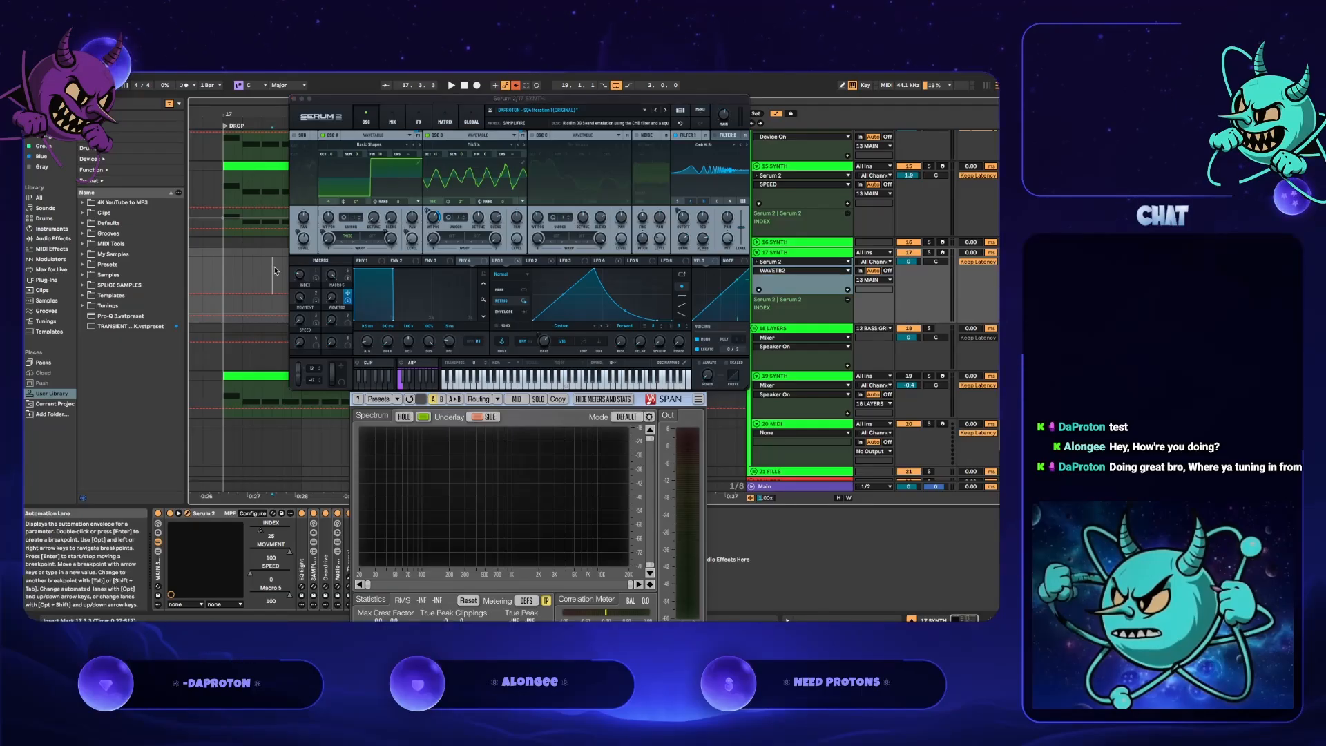
key(space)
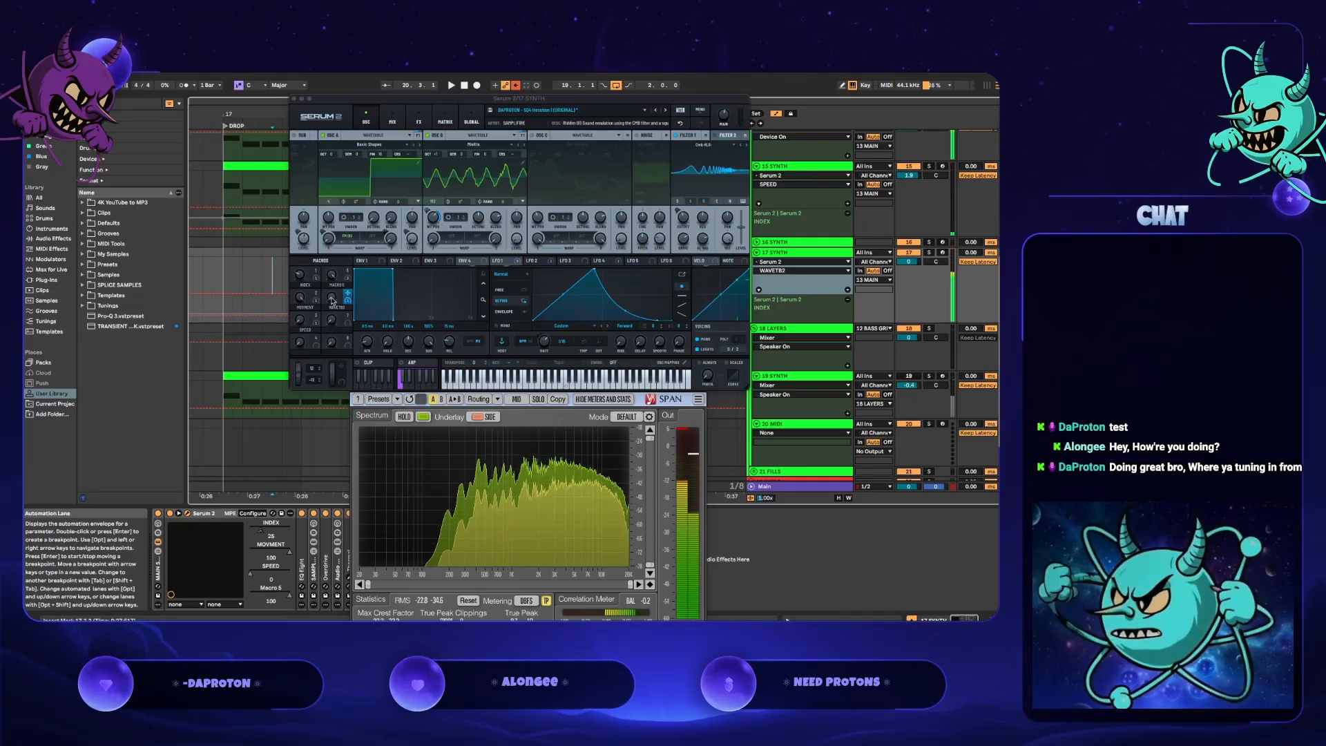
key(space)
drag(424, 98, 438, 380)
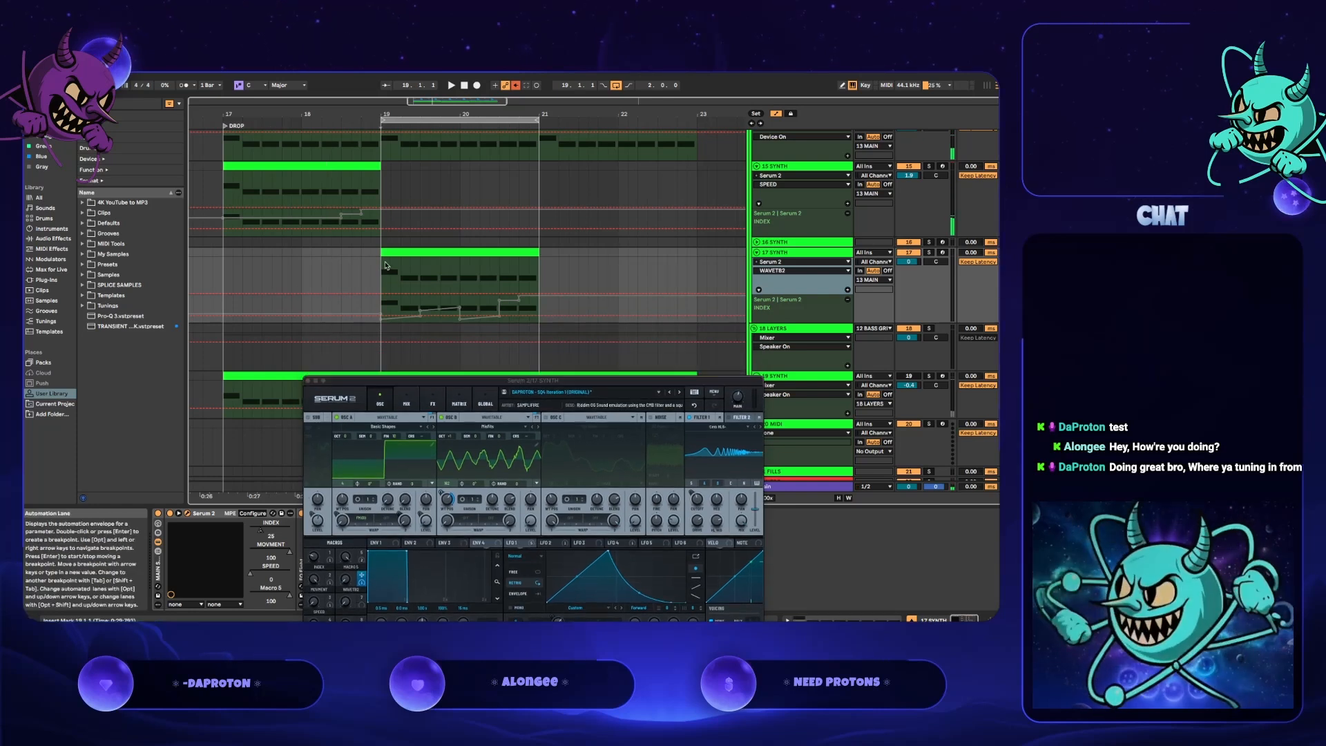
click(385, 265)
drag(437, 380, 417, 125)
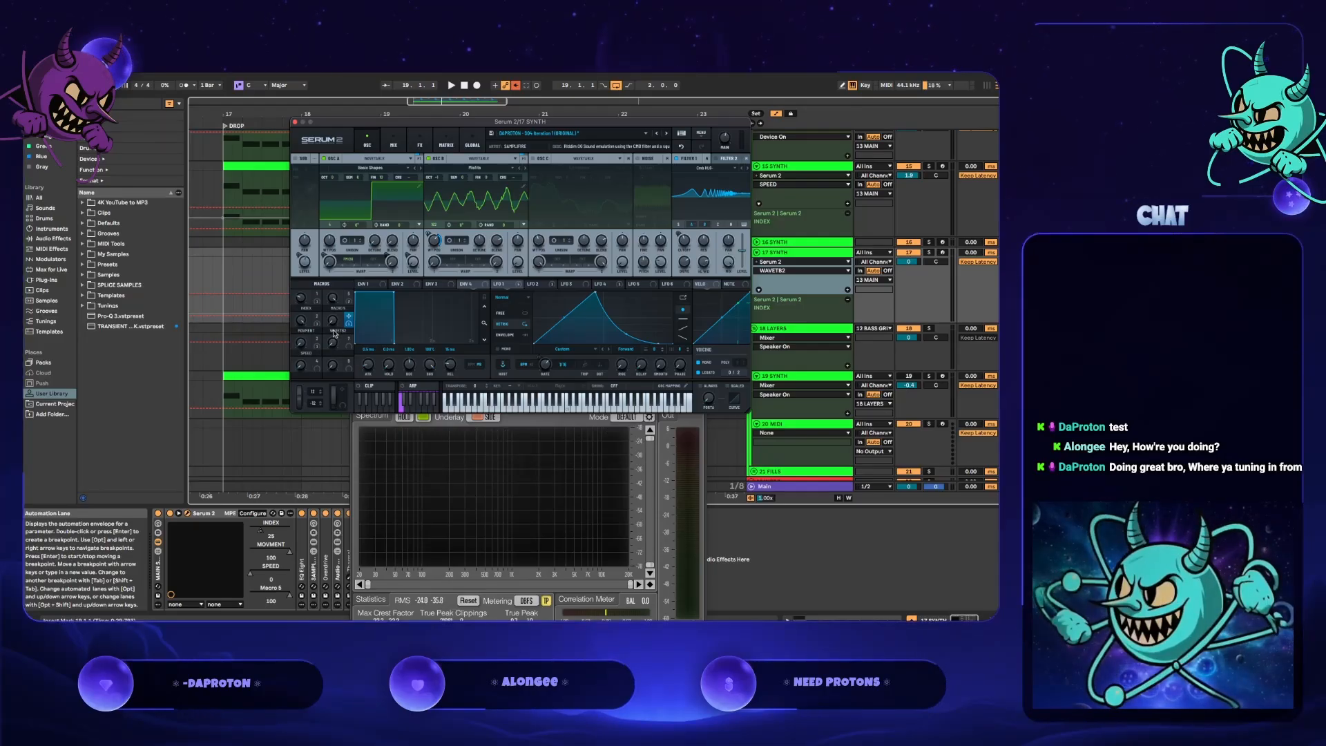
- Play the 17 SYNTH clip repeatedly from bar 19 and examine its frequency spectrum in SPAN
key(space)
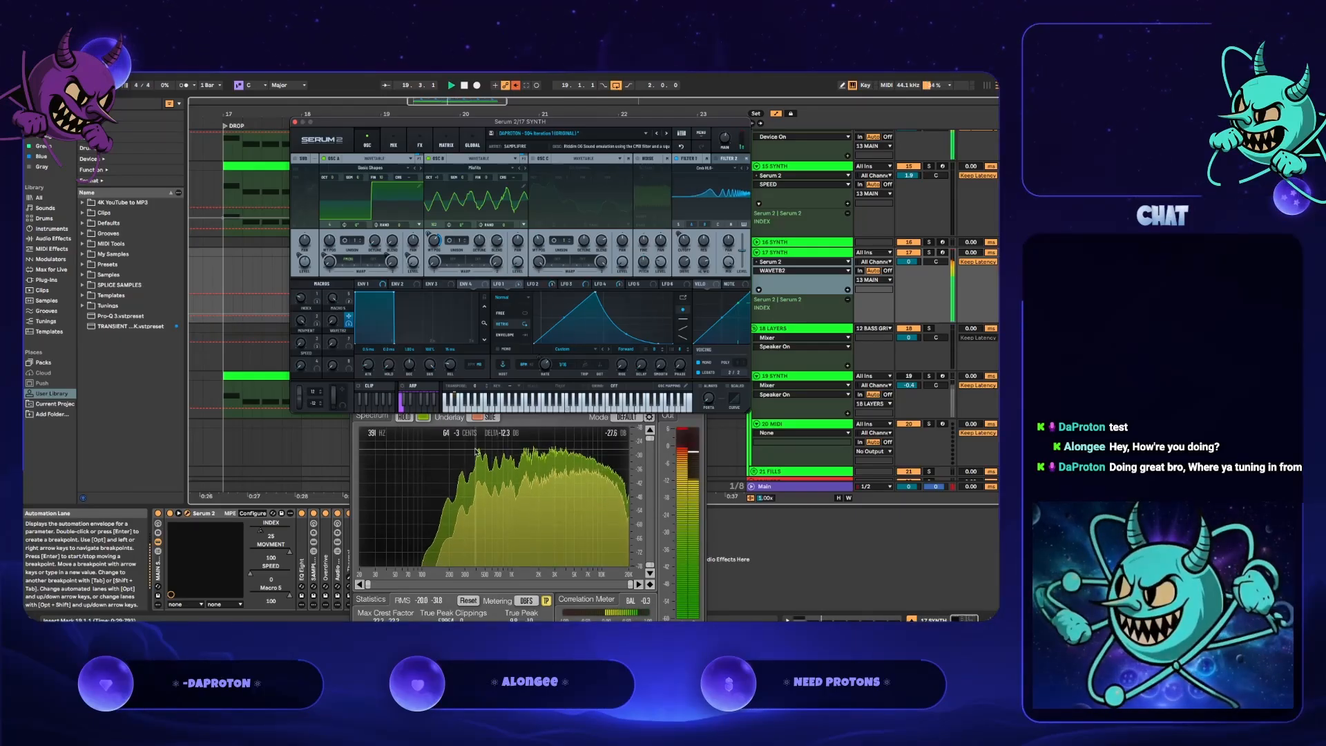
mouse_move(334, 322)
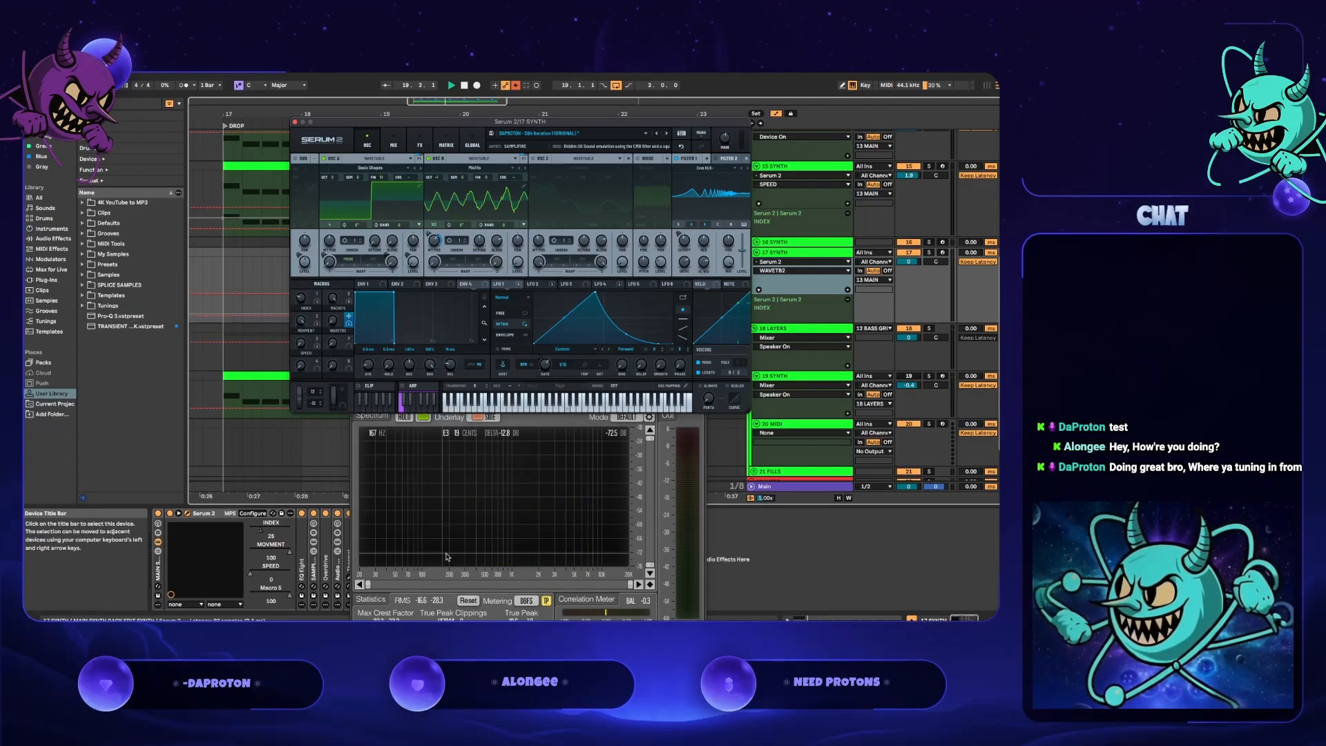
key(space)
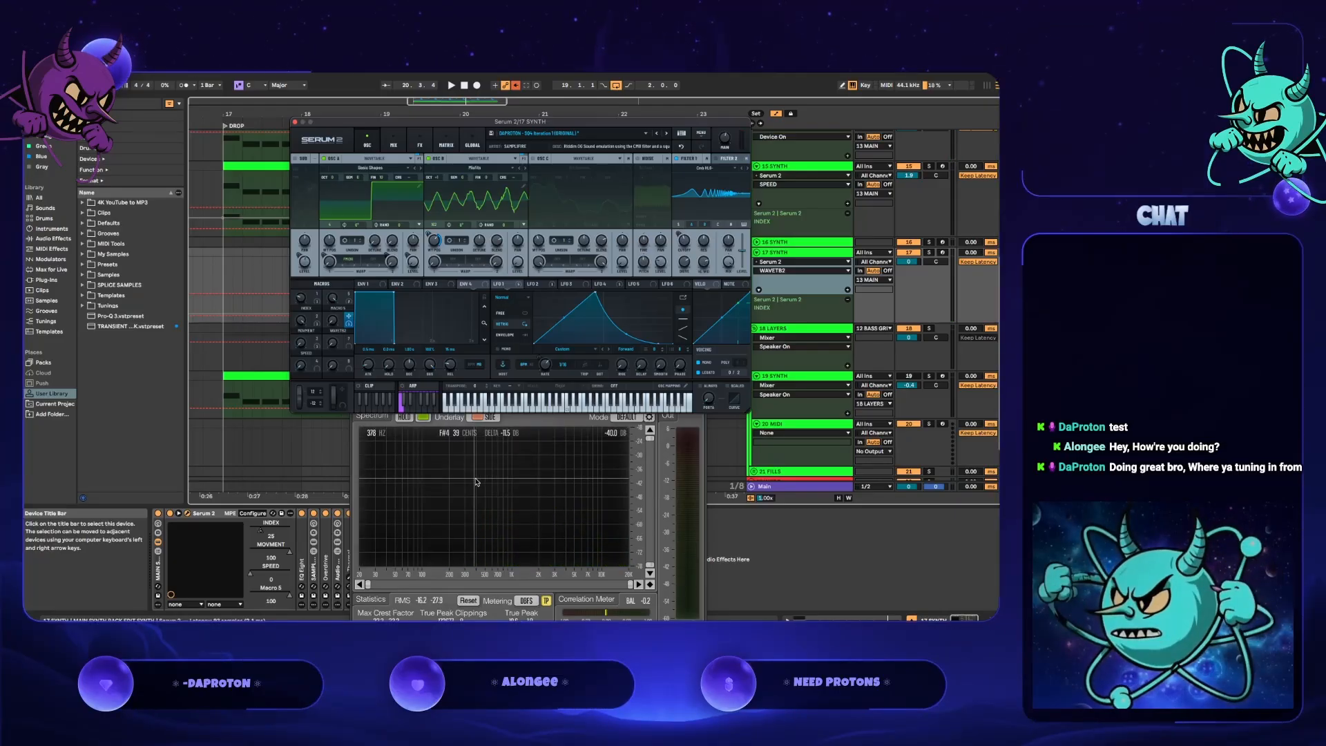
key(space)
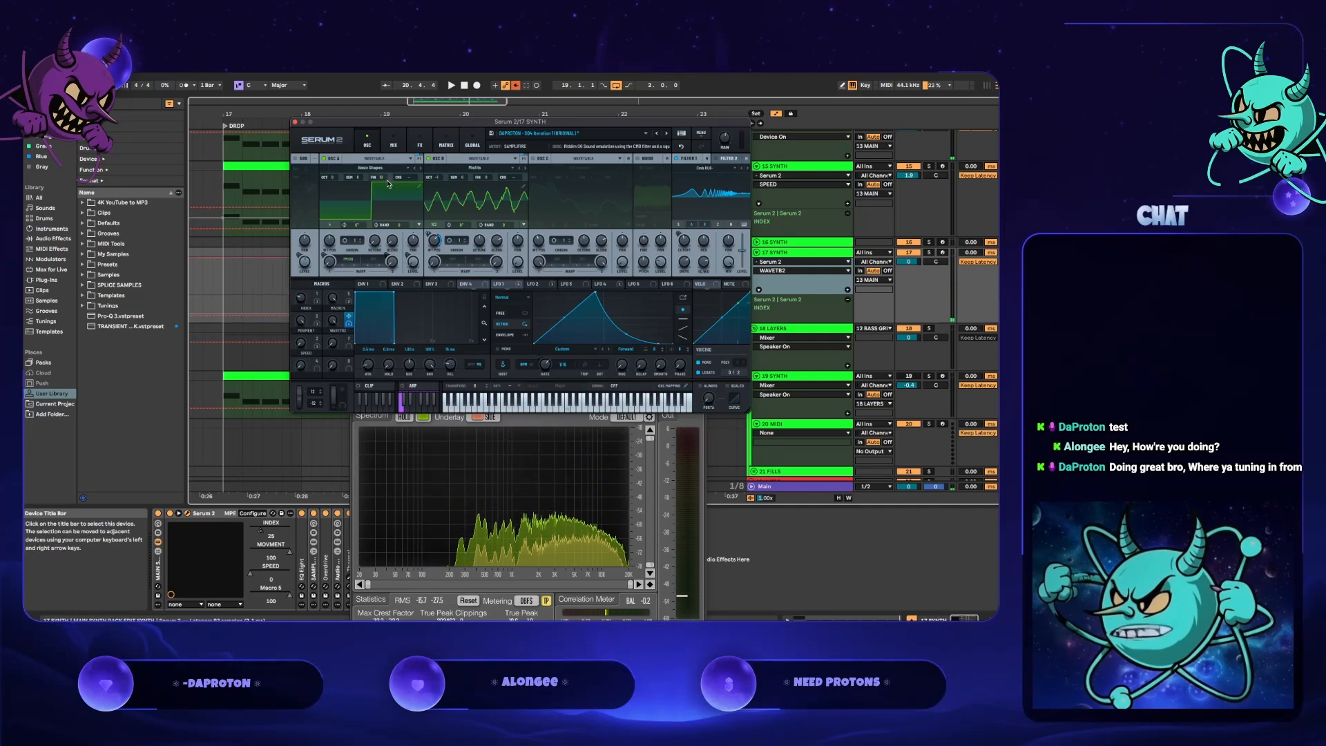
key(space)
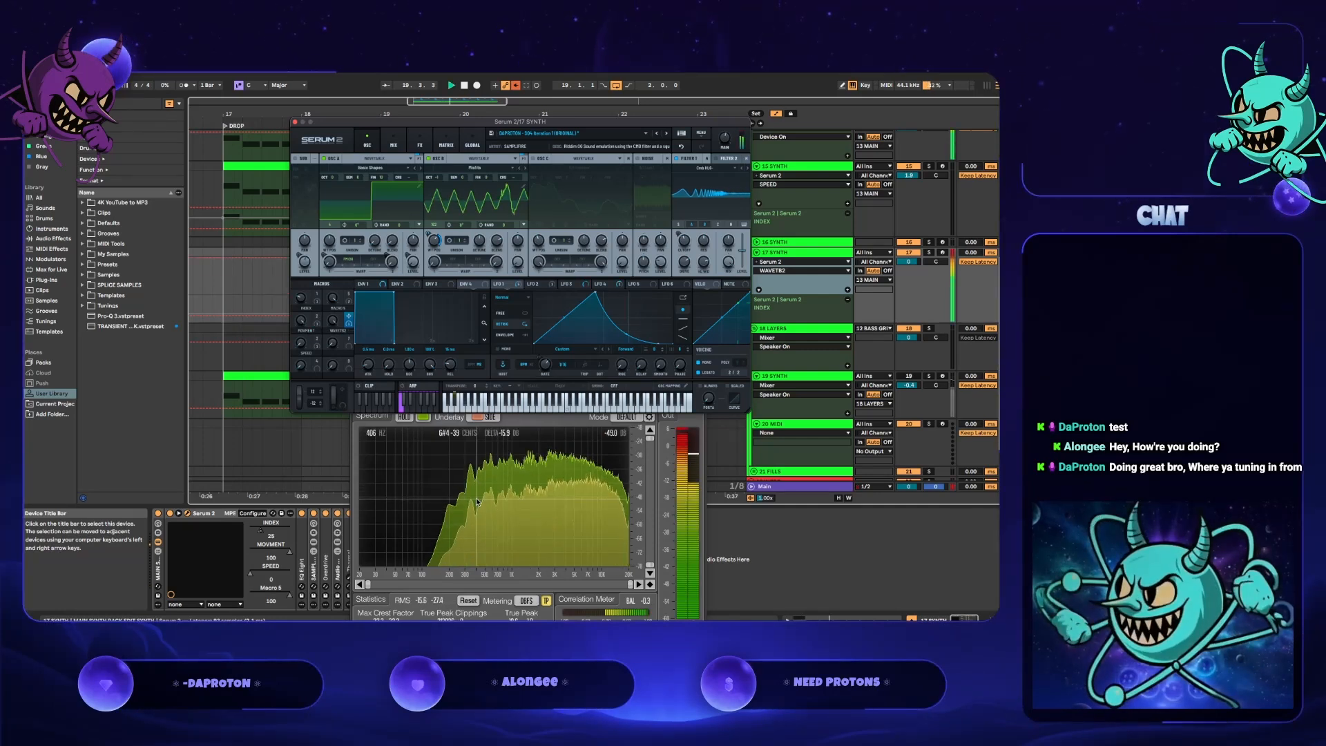
key(space)
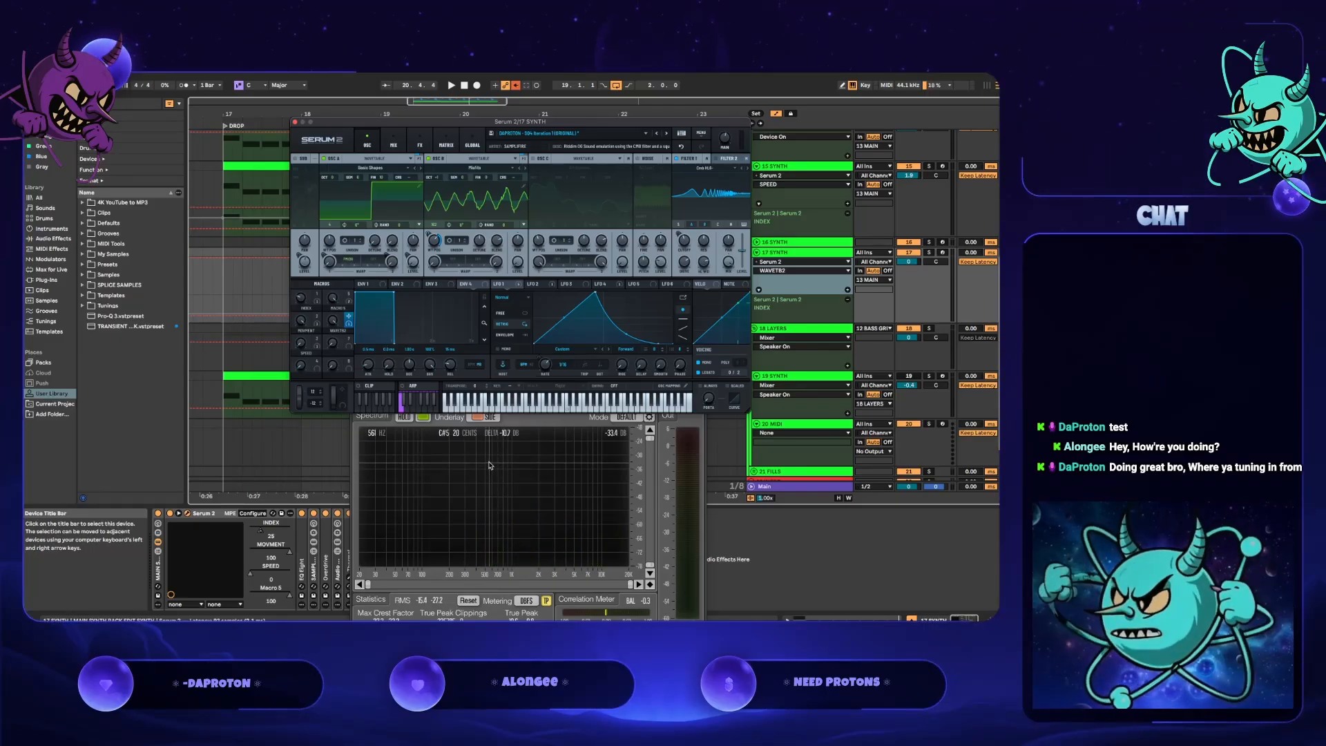
key(space)
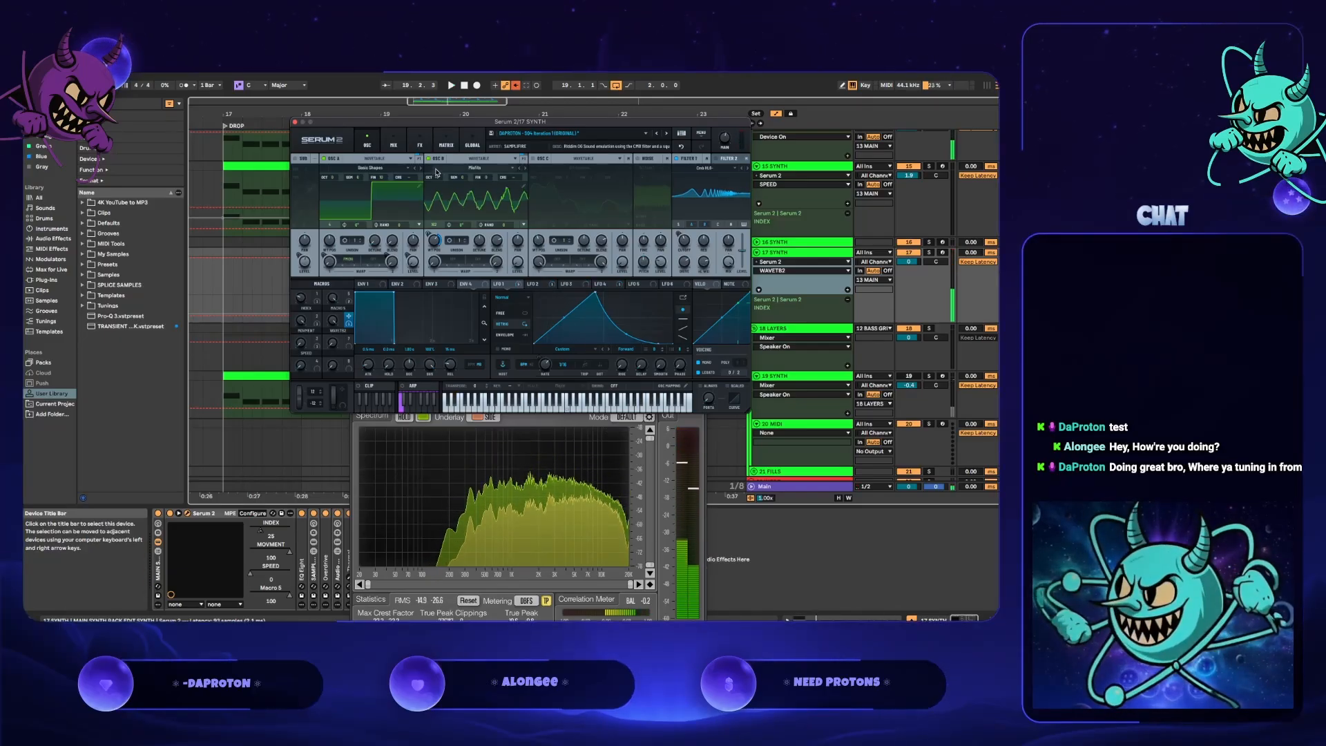
- Lower oscillator B's octave in Serum 2 and audition the 17 SYNTH clip while watching SPAN
drag(437, 179, 437, 195)
click(474, 457)
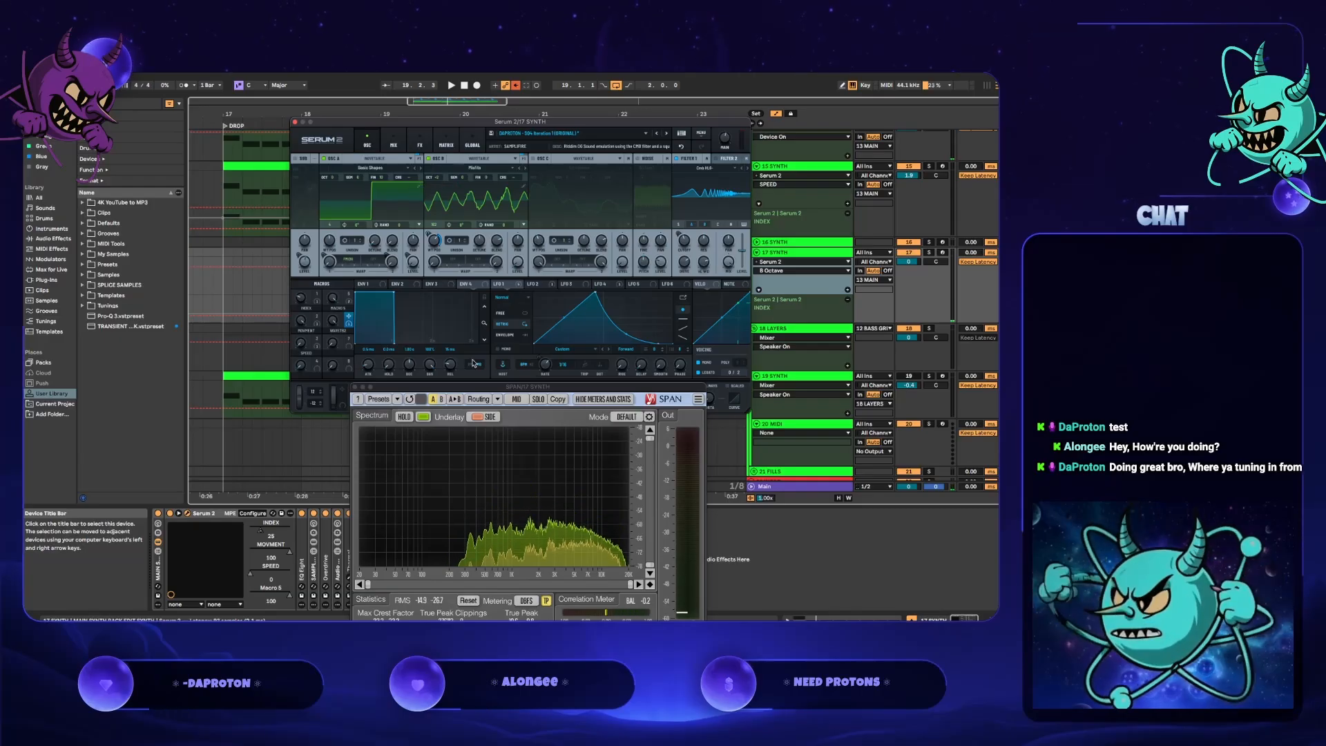
key(space)
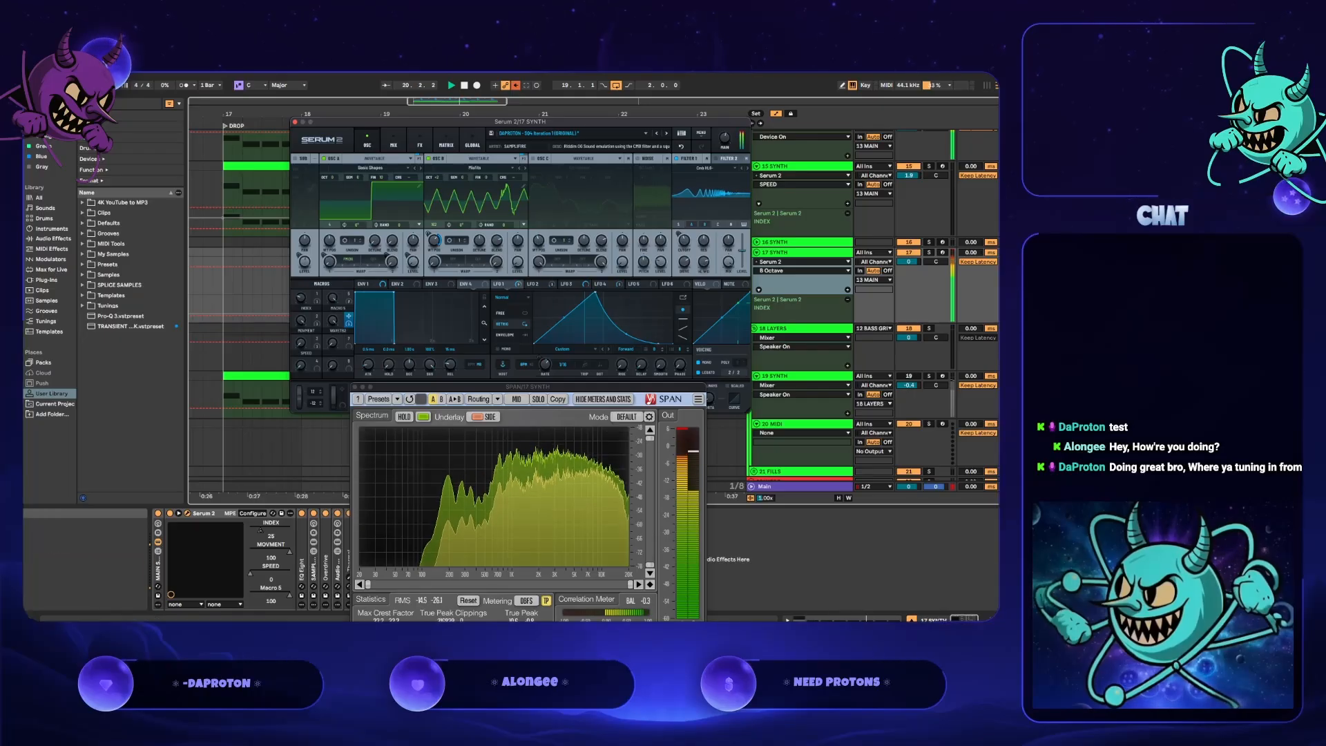
key(super+alt+p)
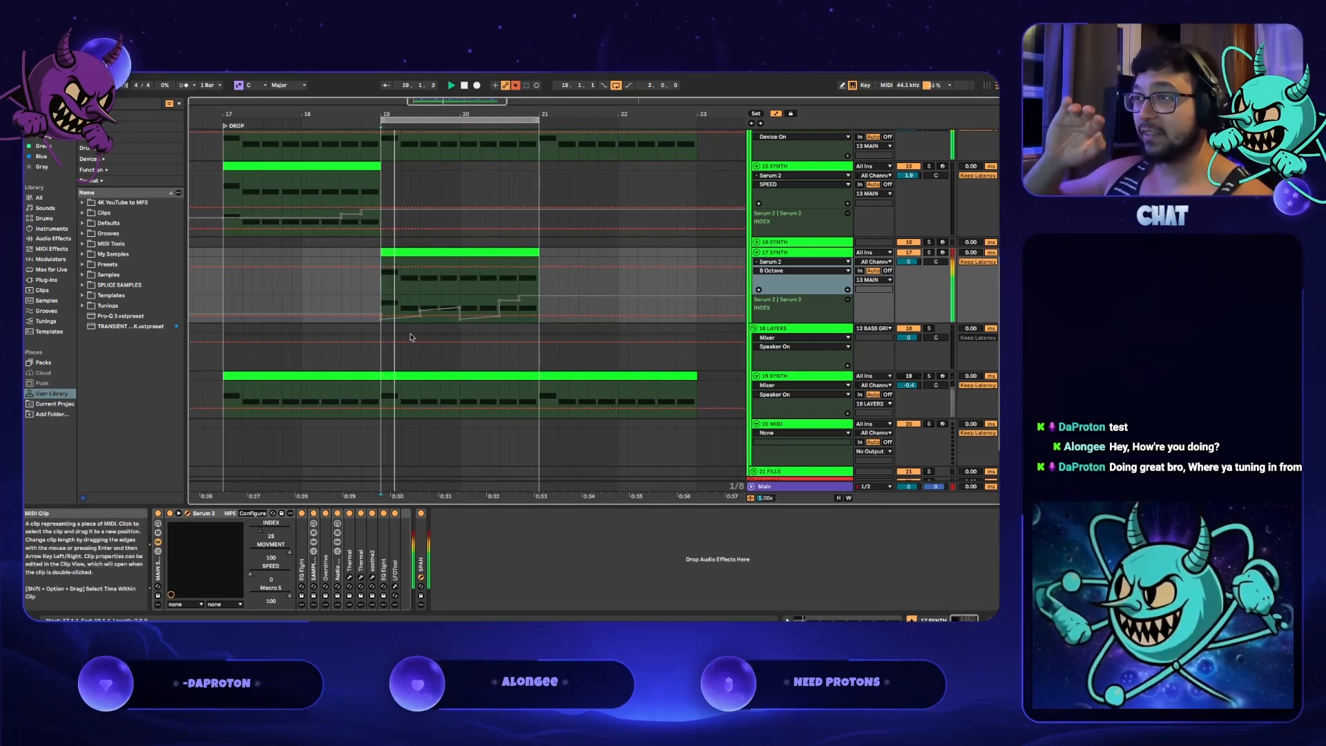
key(super+alt+p)
key(space)
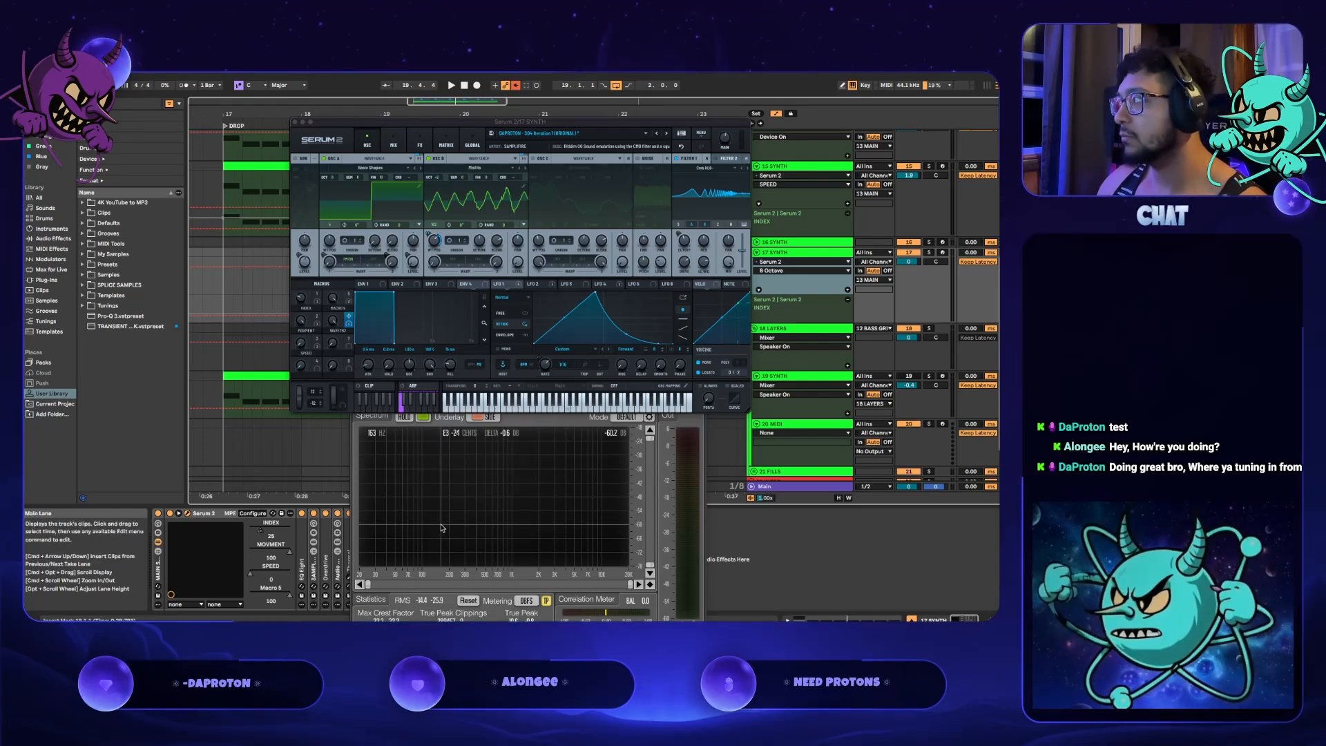
key(space)
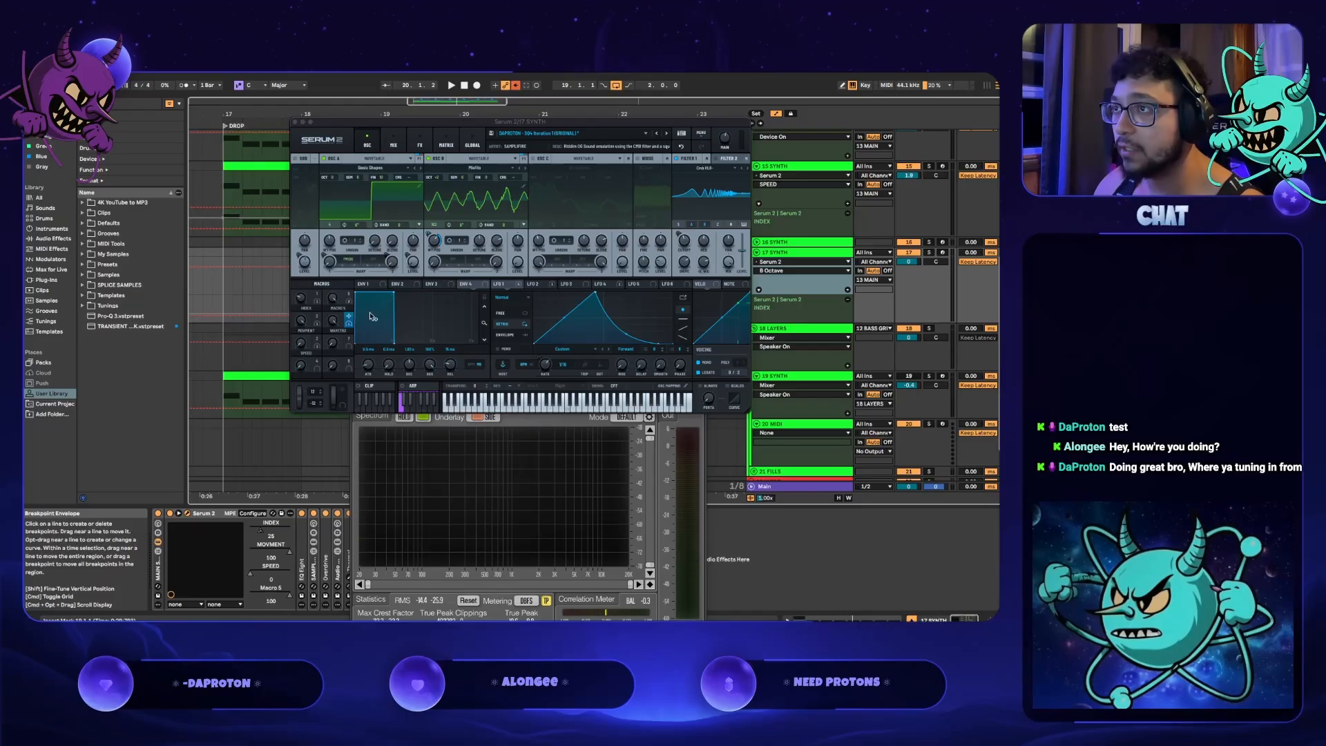
- Save the Serum 2 patch as a new preset named DAPROTON - BLESS YOU in the BASS-LAYER folder
click(491, 133)
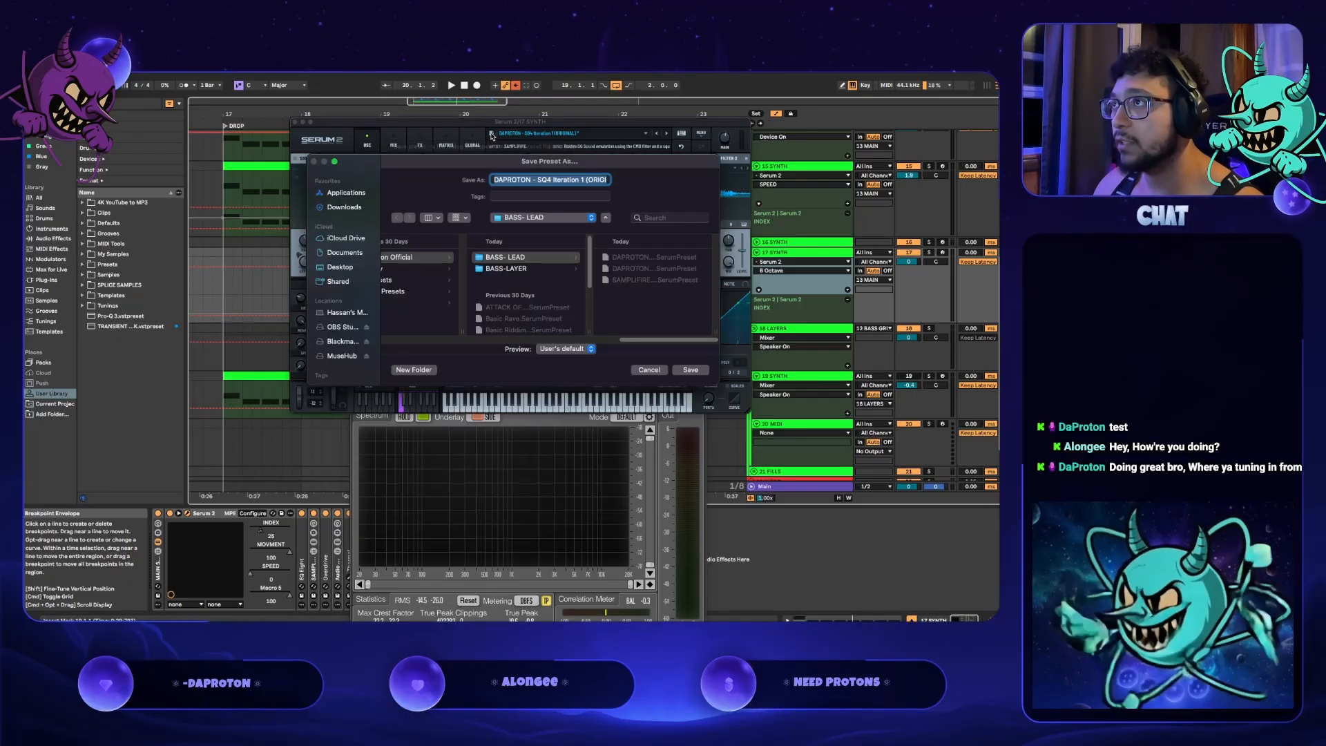
click(536, 270)
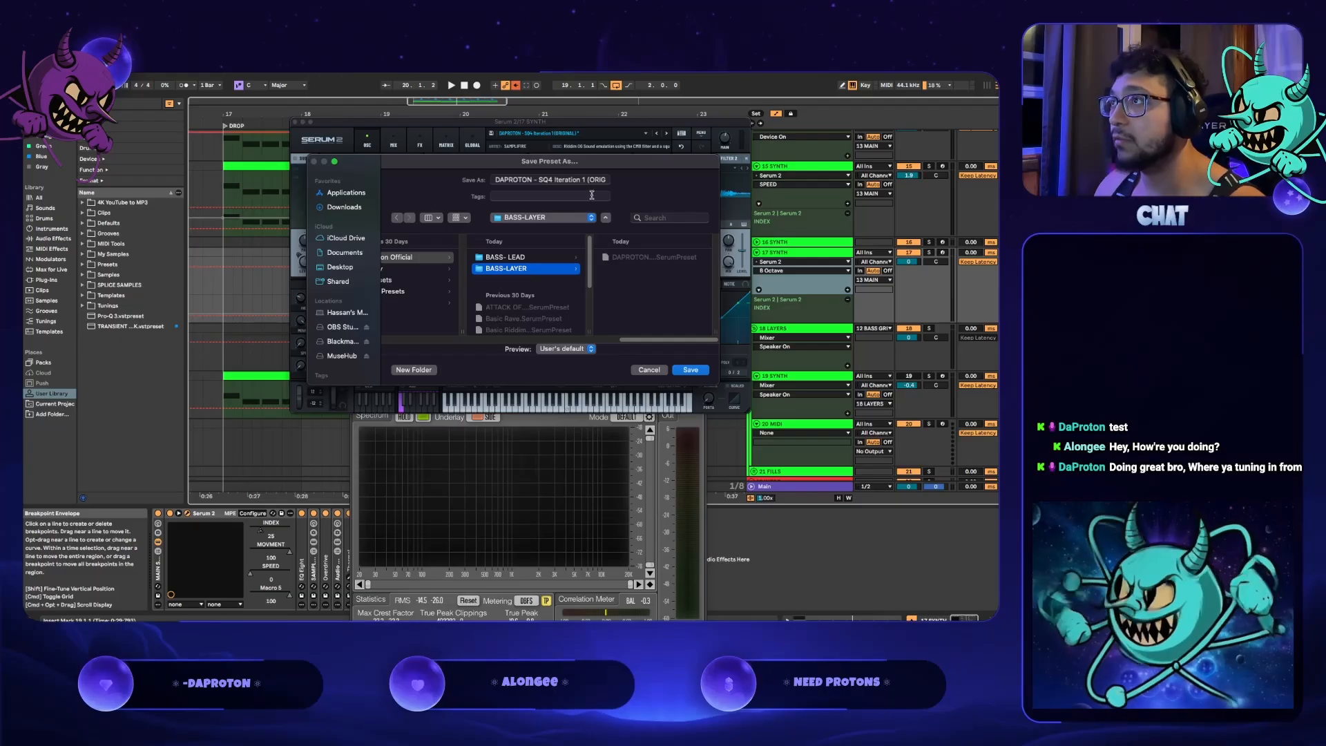
click(569, 180)
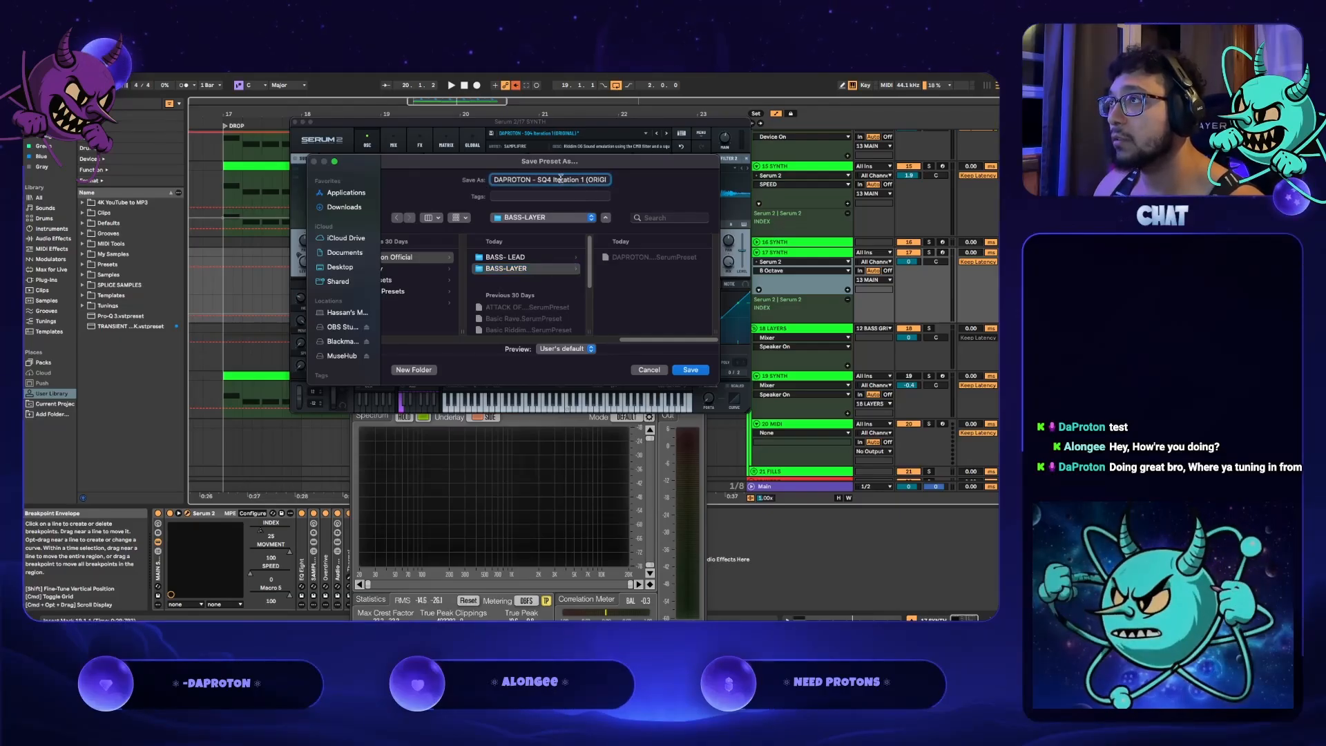
drag(537, 179, 666, 182)
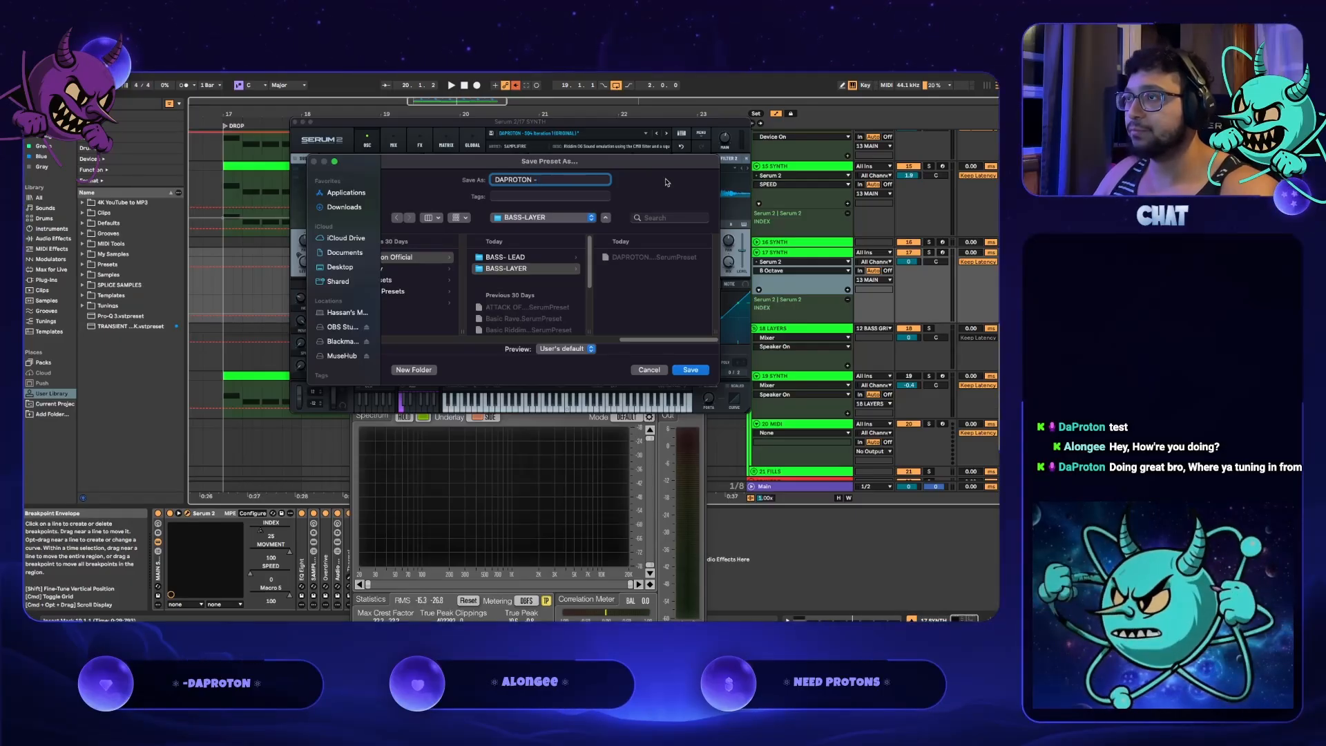
text(BLESS YOU)
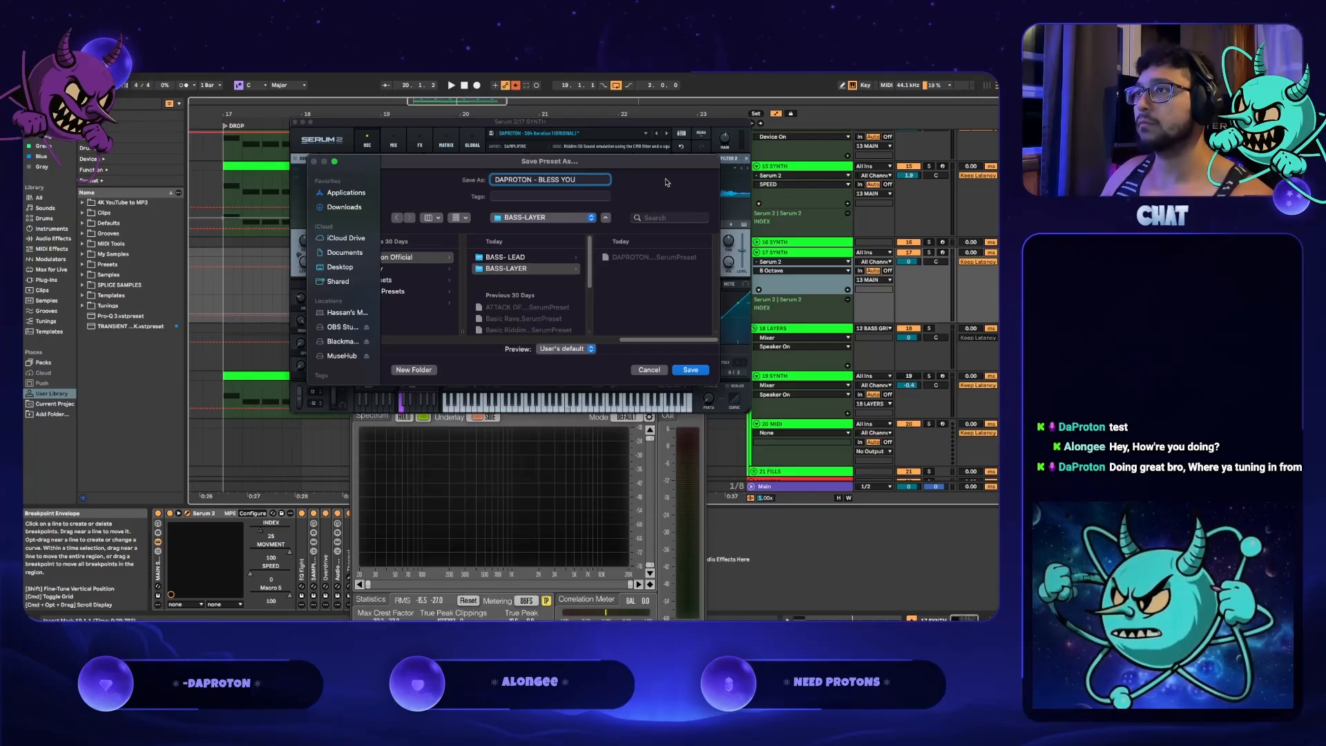
key(Return)
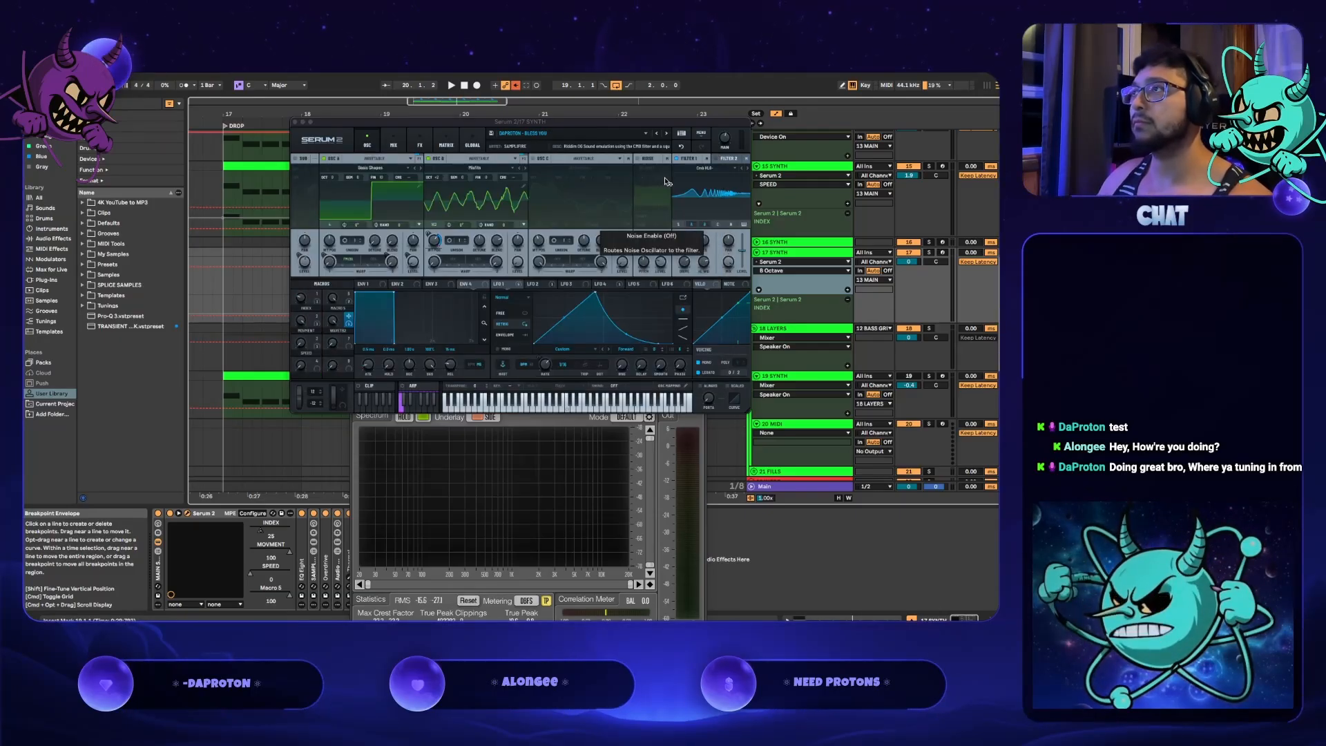
- Check that the saved preset is listed under BASS-LAYER in the DaProton Official preset library
click(642, 133)
mouse_move(587, 146)
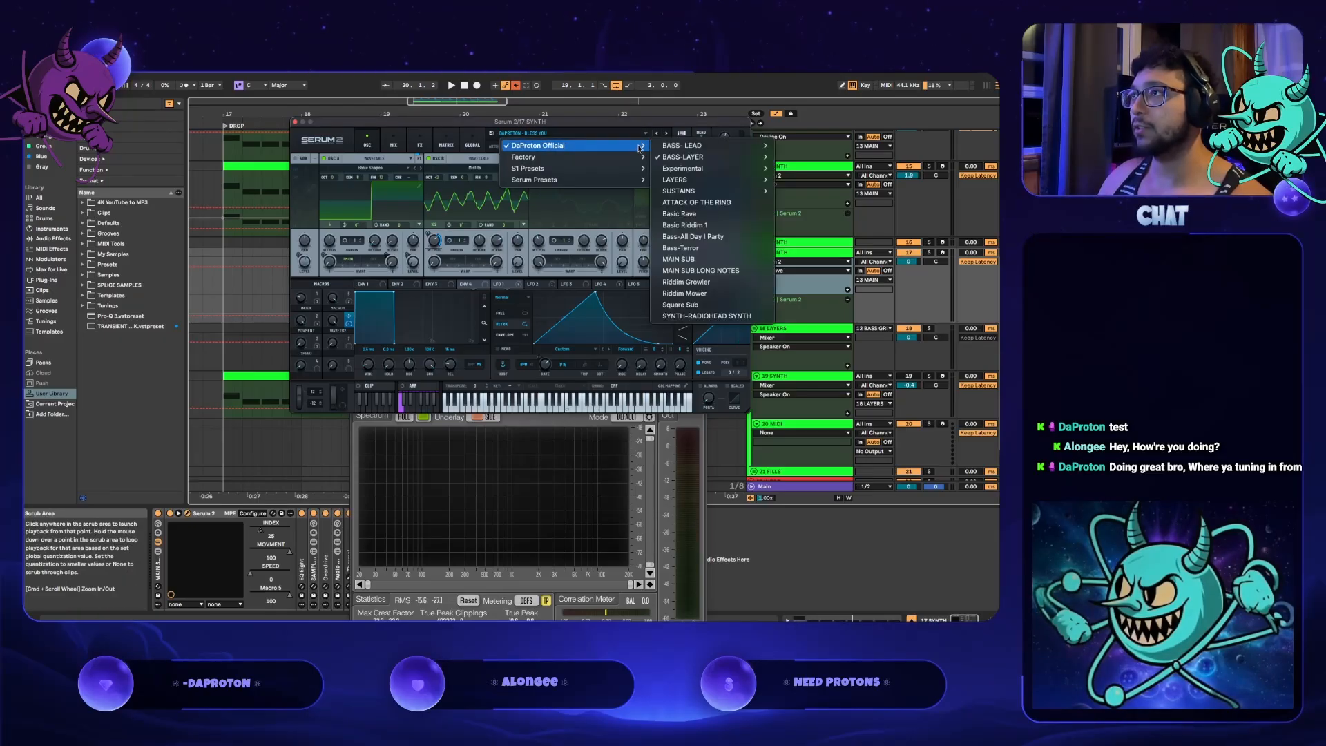
mouse_move(691, 157)
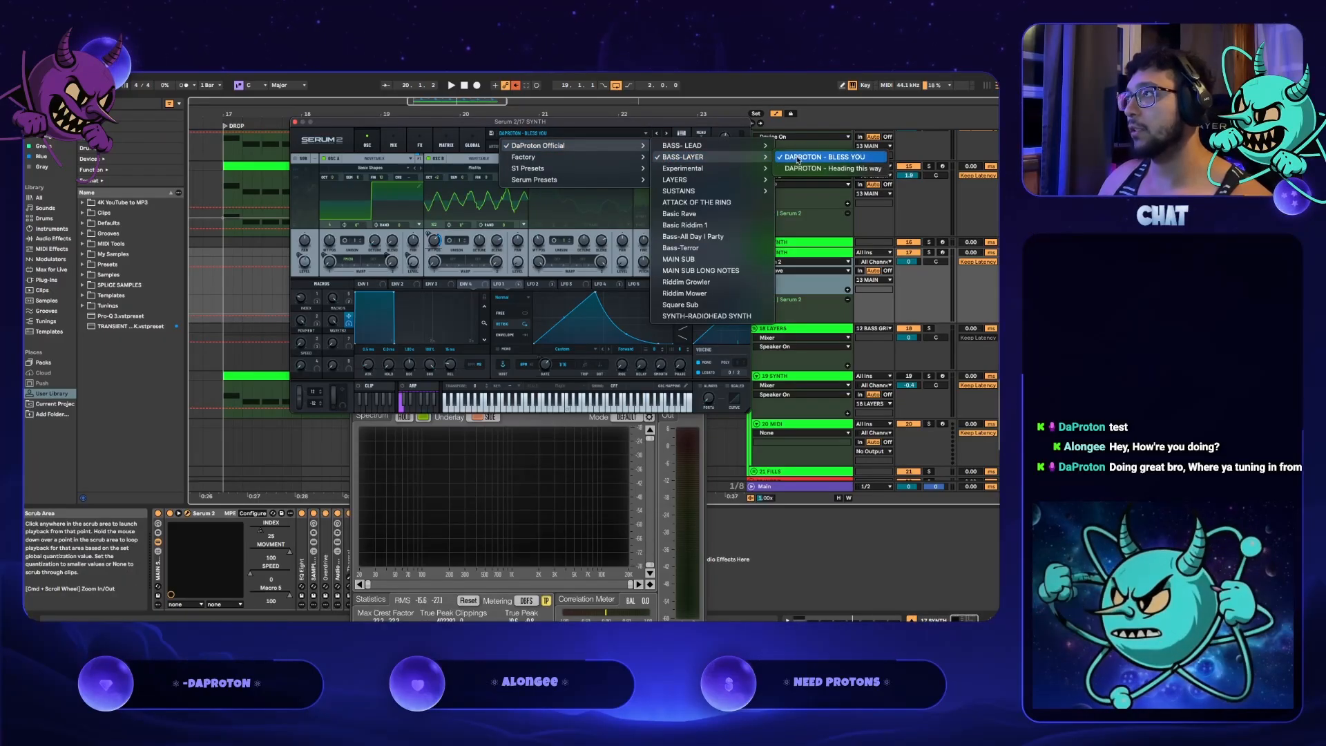
click(624, 136)
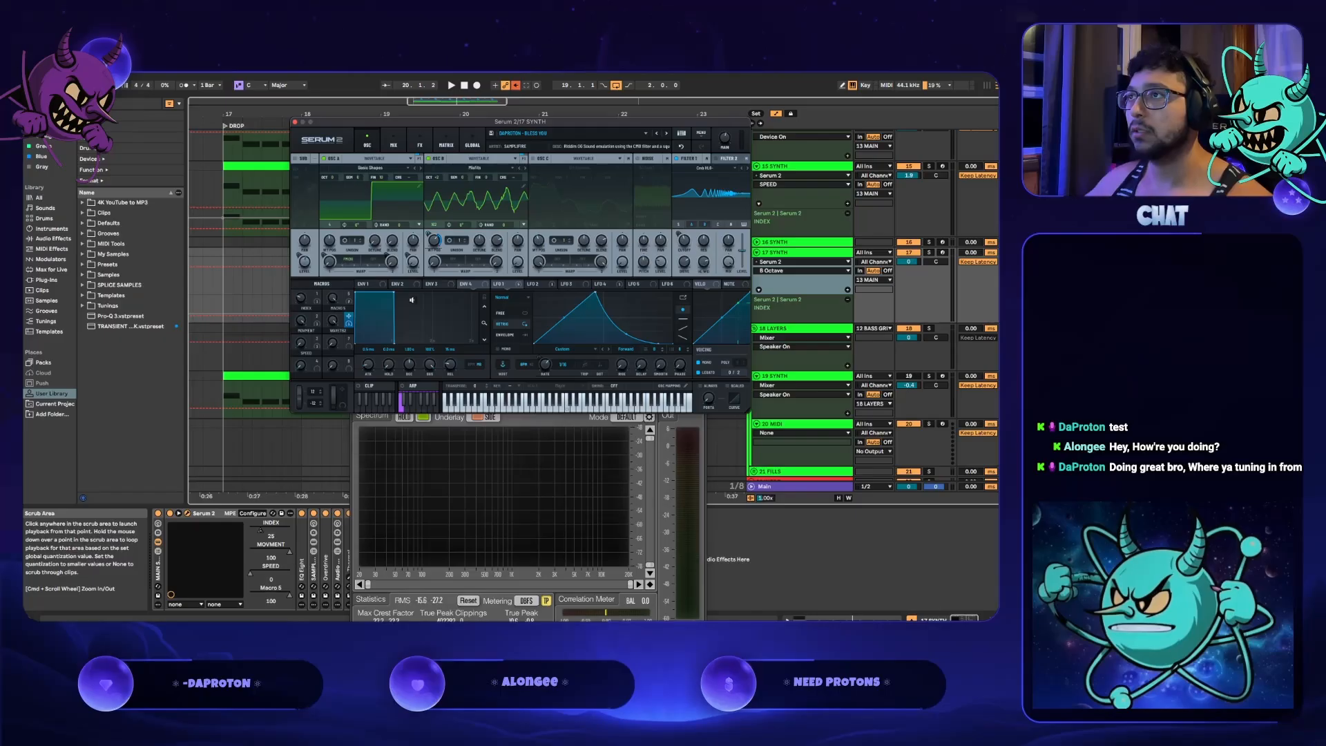
- Readjust oscillator B's octave between playbacks of the 17 SYNTH clip, comparing the low end in SPAN
key(space)
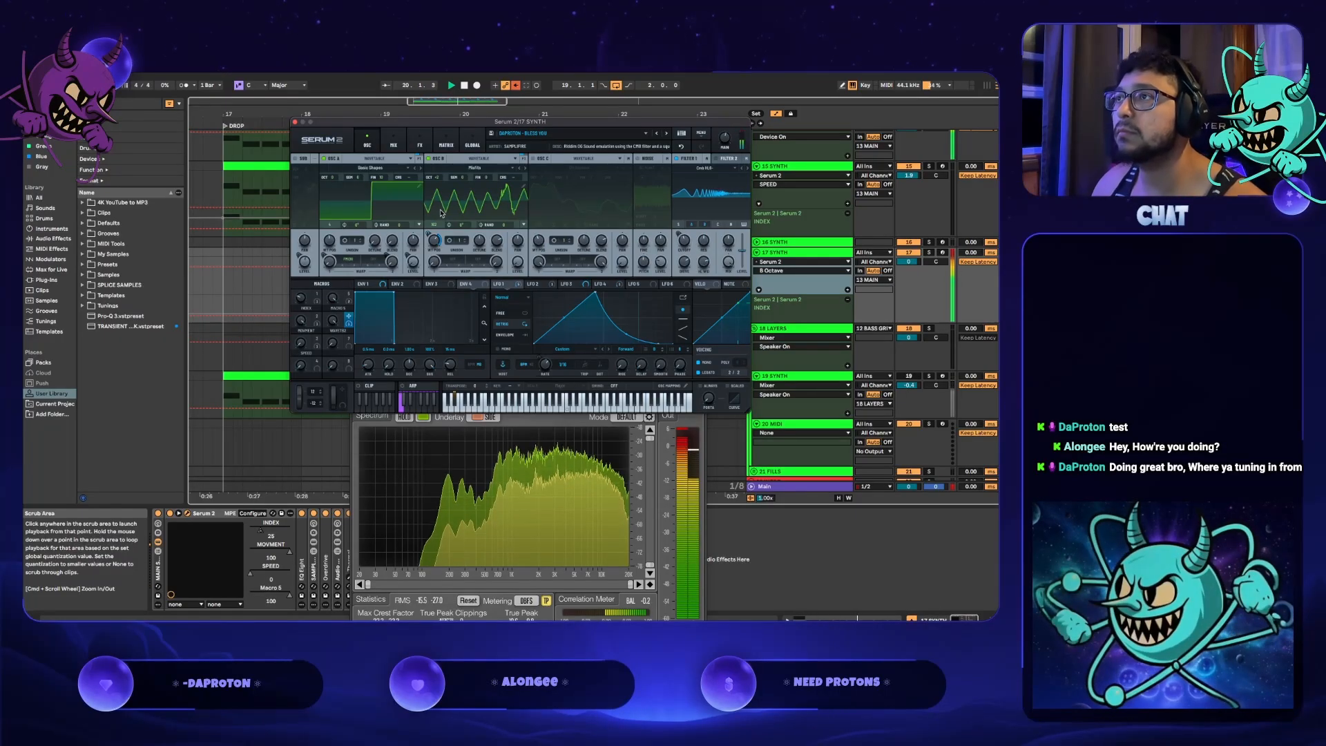
key(space)
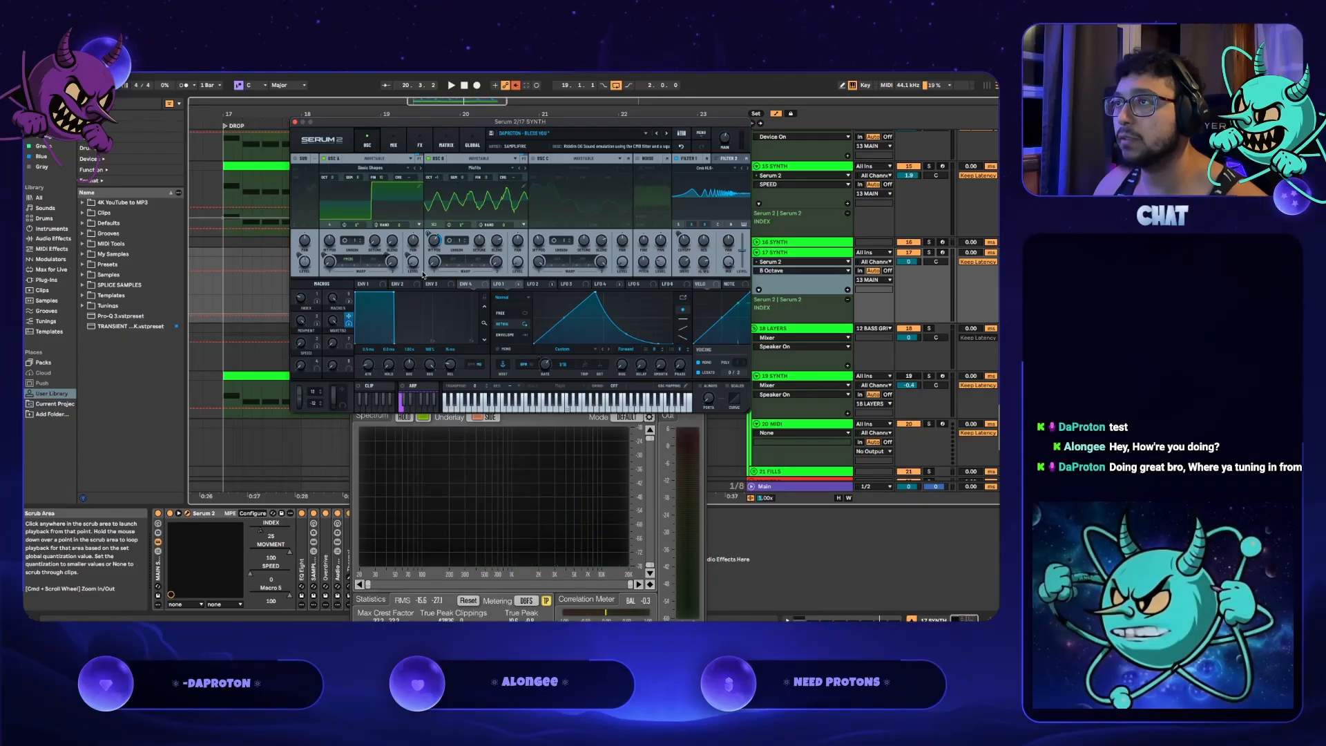
key(space)
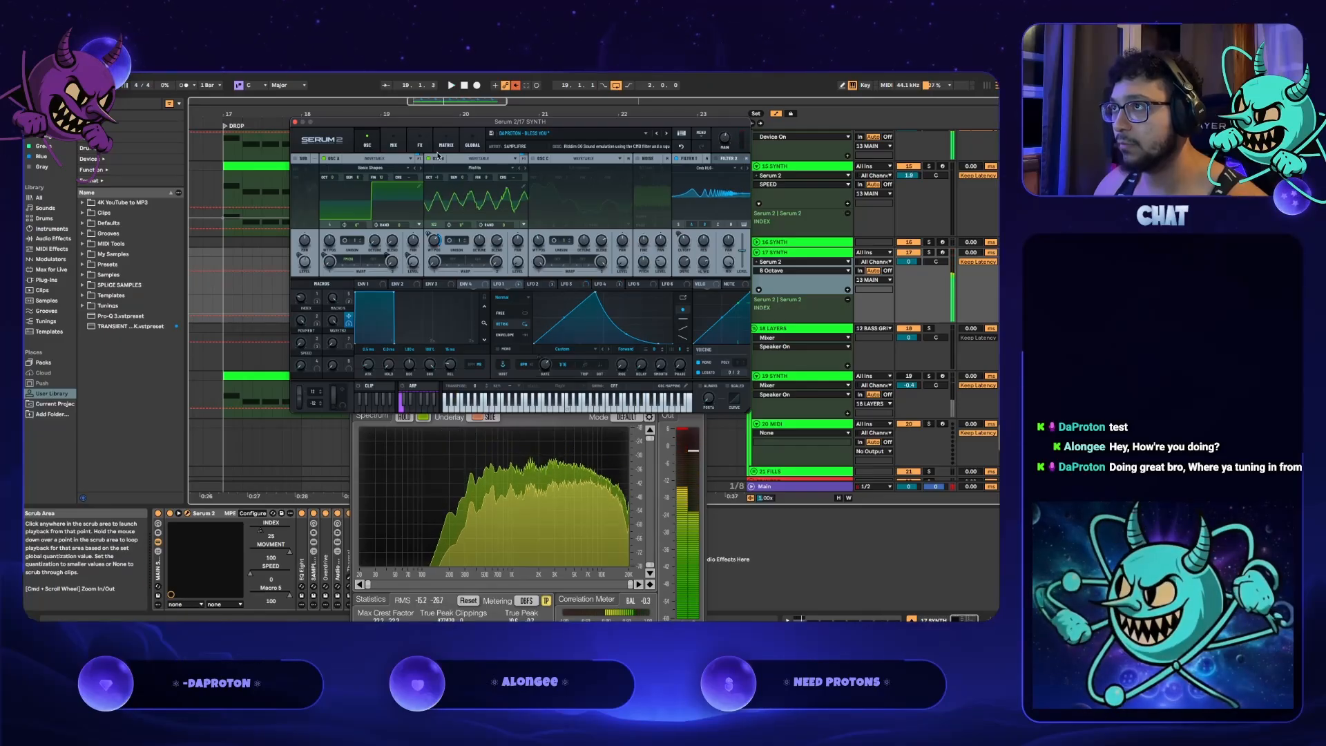
click(437, 184)
drag(440, 177, 441, 171)
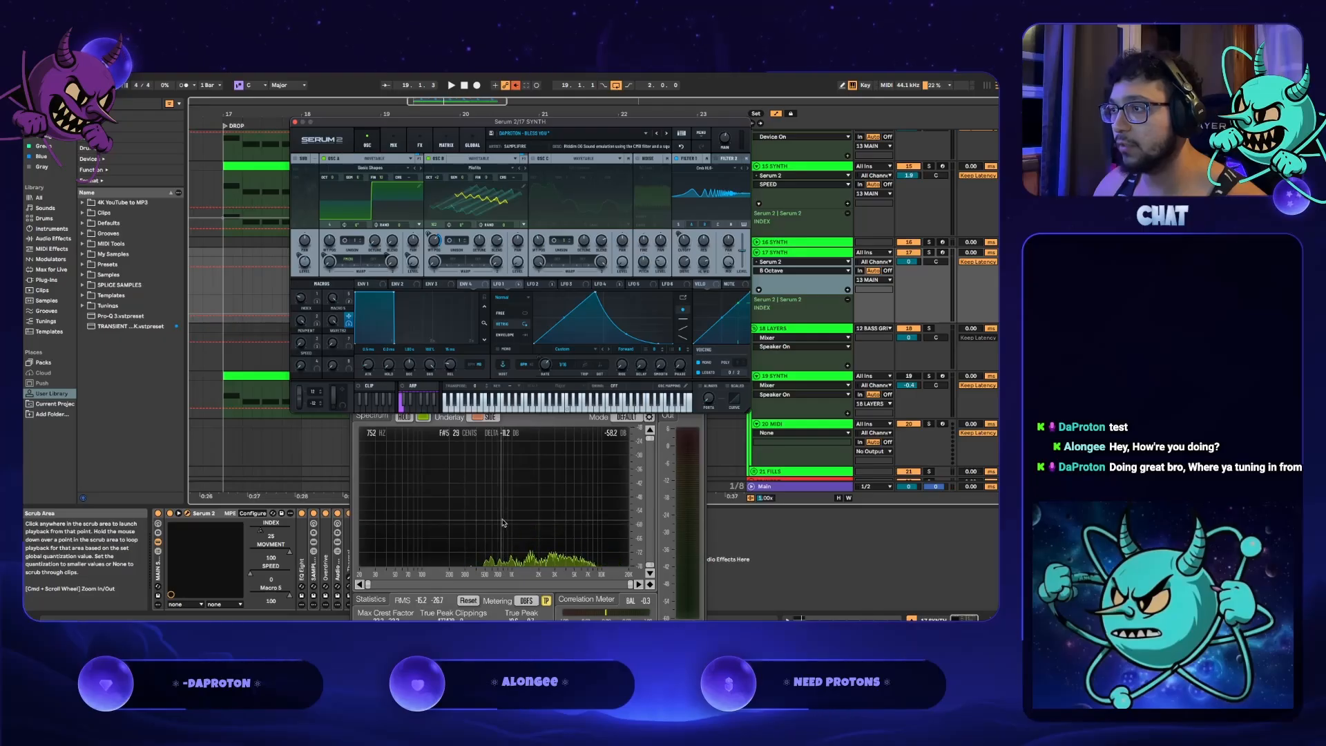
key(space)
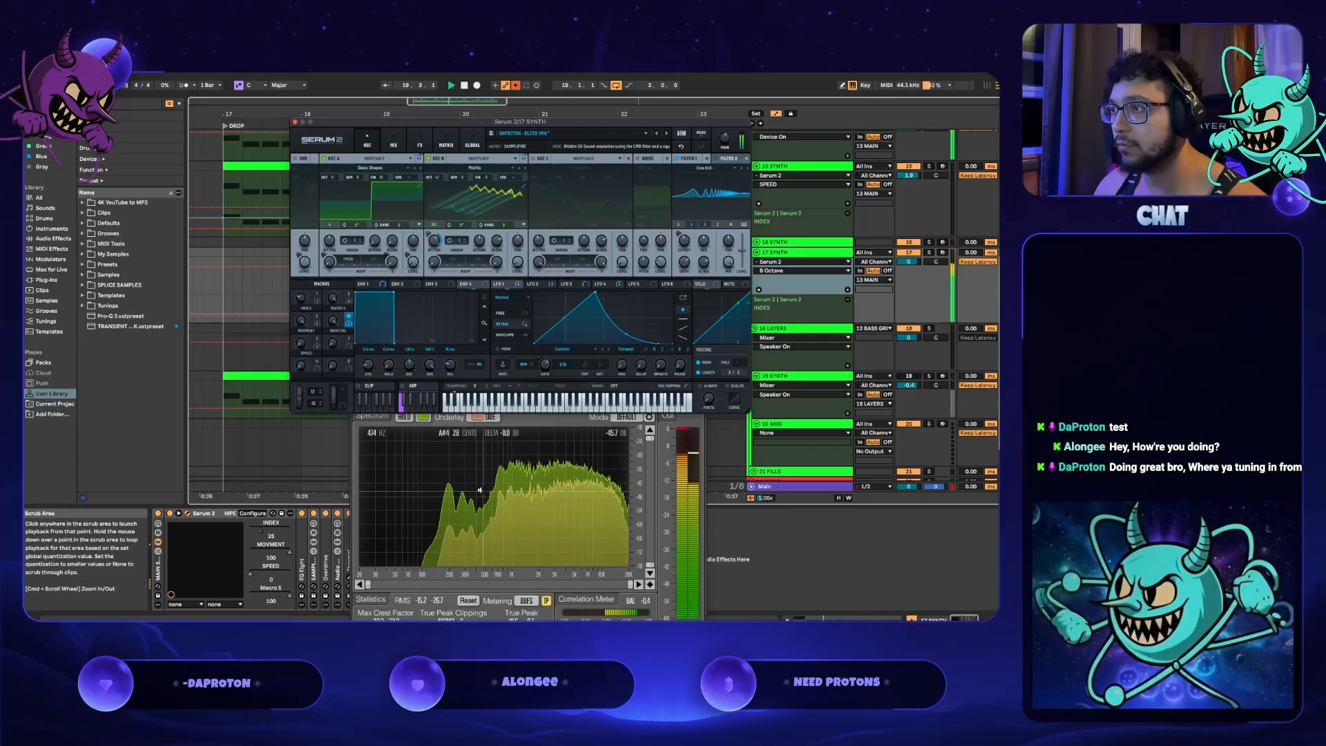
- Try oscillator B's semitone pitch in Serum 2 between playbacks of the 17 SYNTH clip
key(space)
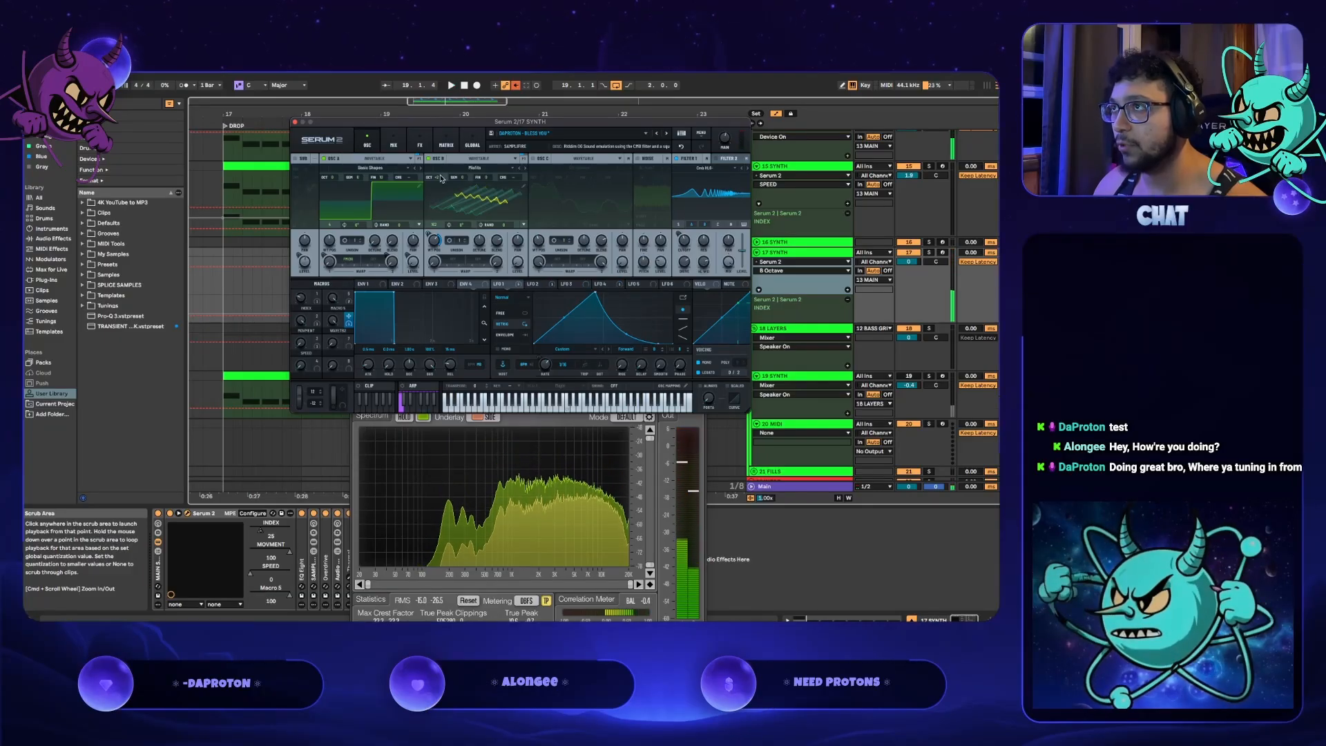
key(space)
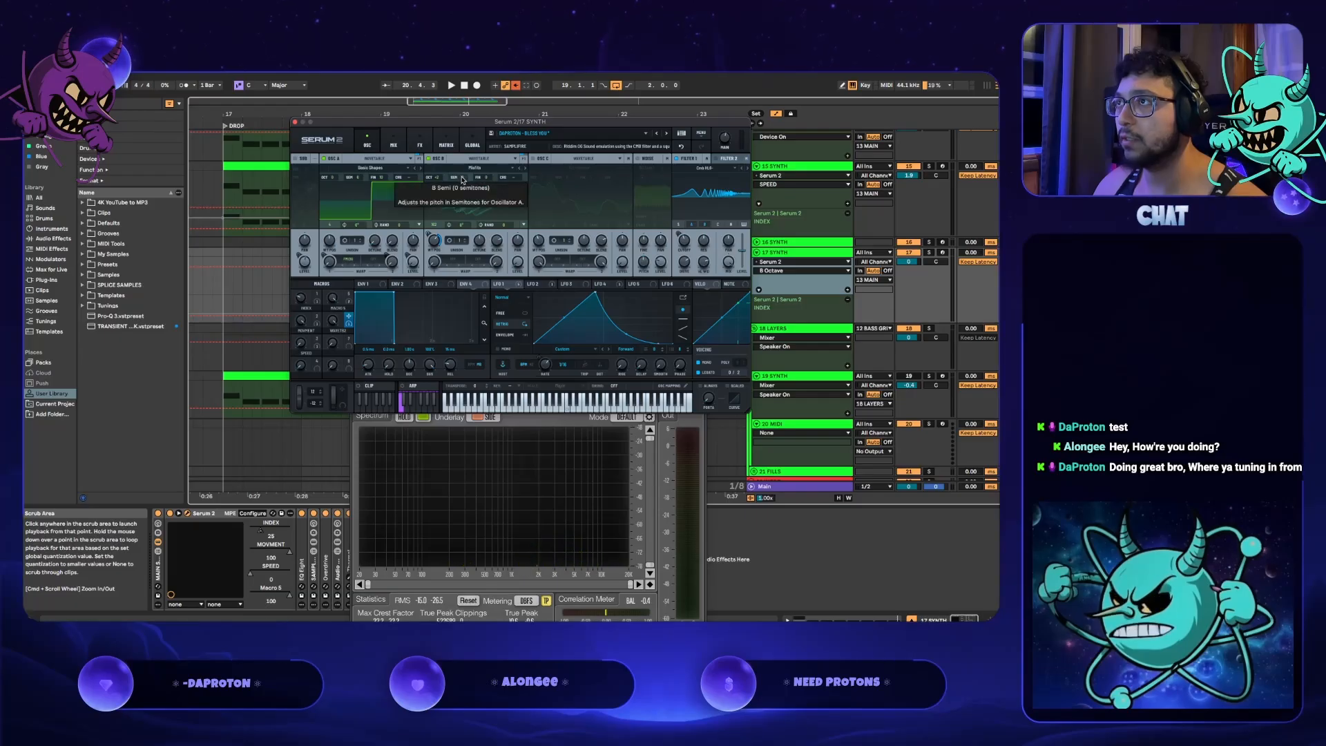
key(space)
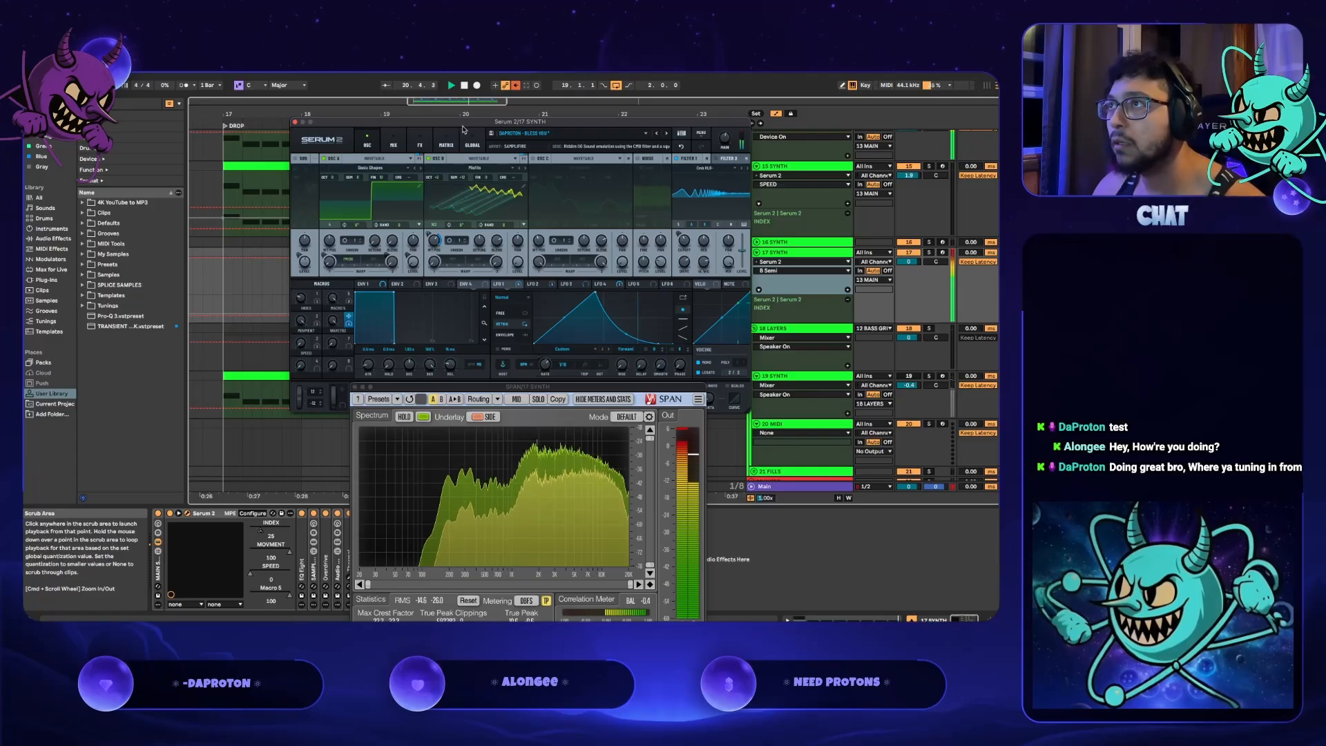
- Adjust oscillator B's coarse pitch in Serum 2 and audition the 17 SYNTH clip while watching SPAN
drag(516, 179, 516, 177)
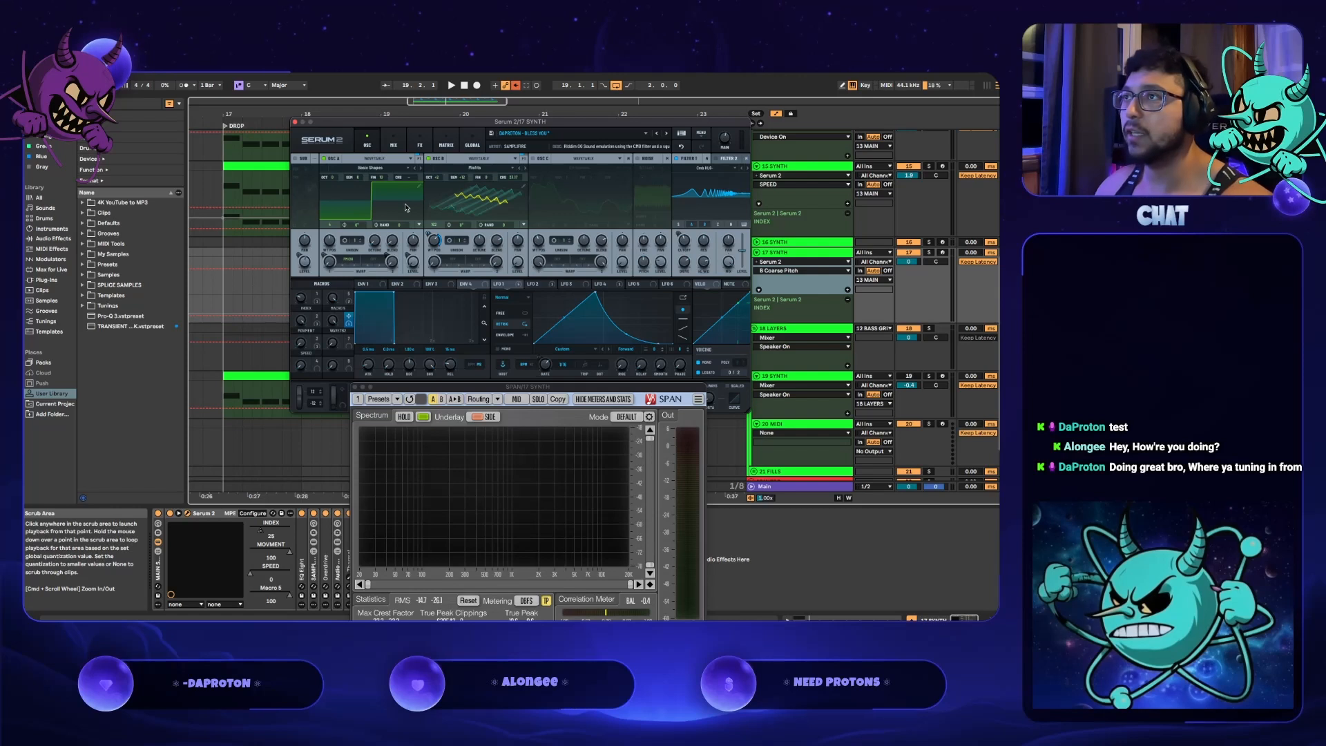
click(516, 178)
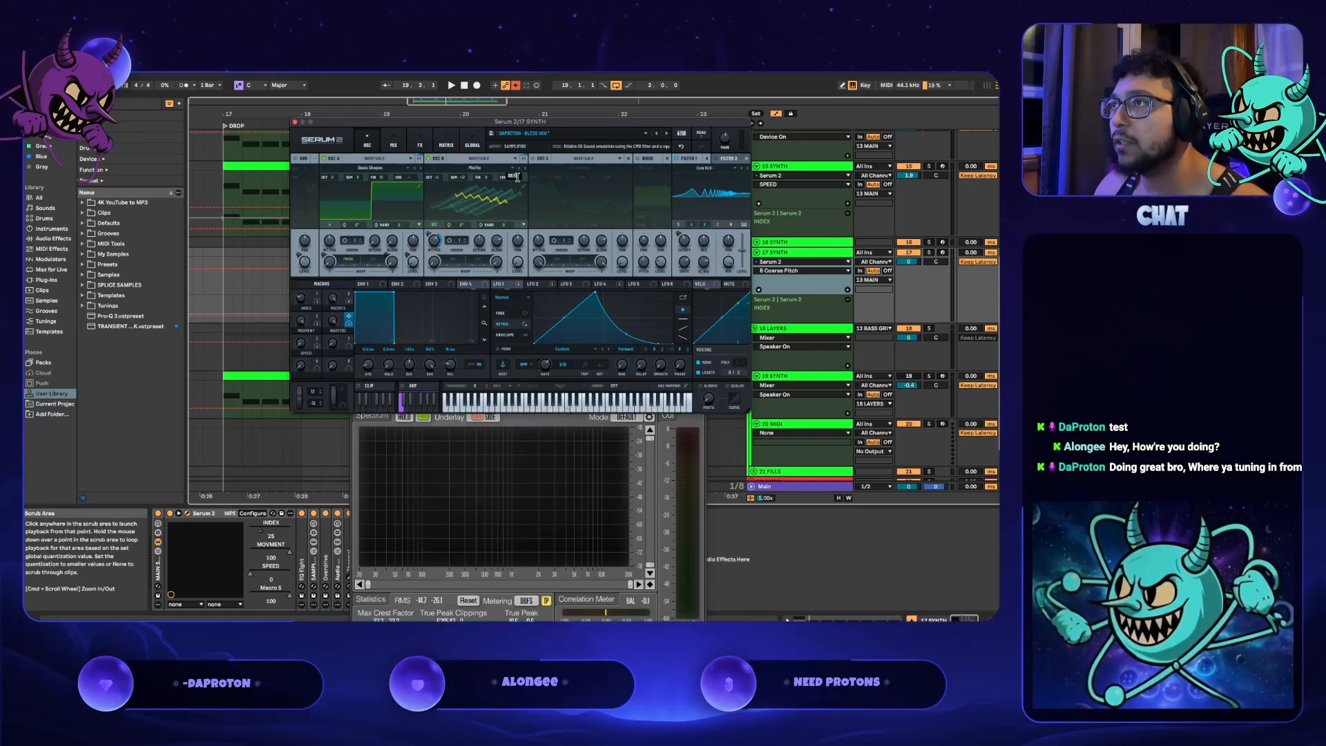
click(464, 180)
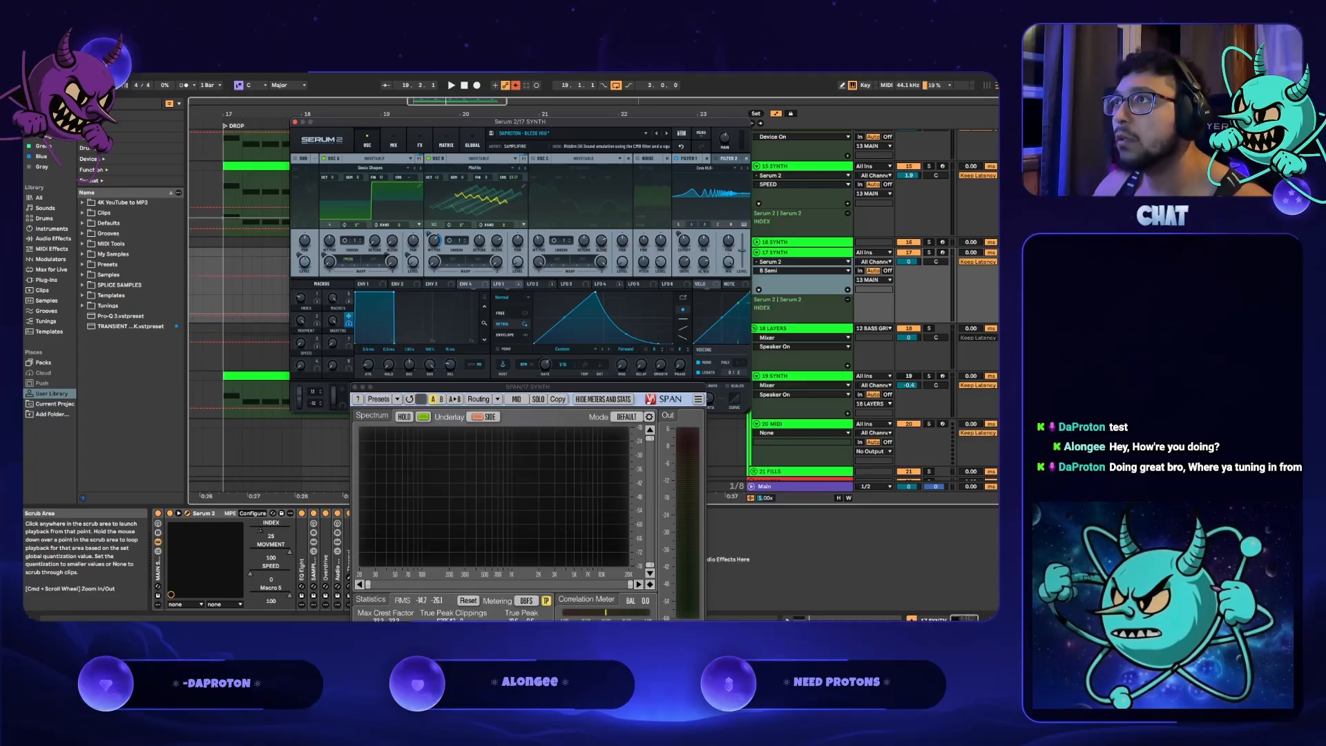
click(515, 177)
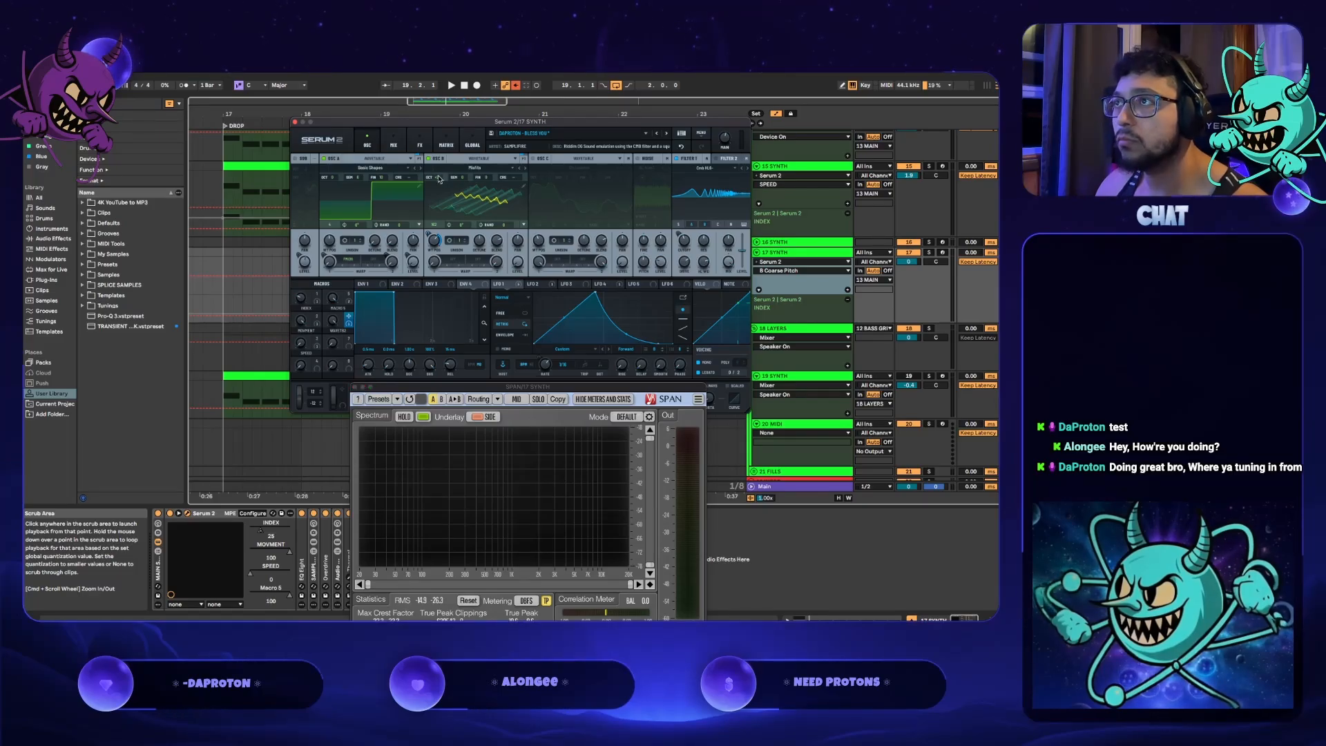
key(space)
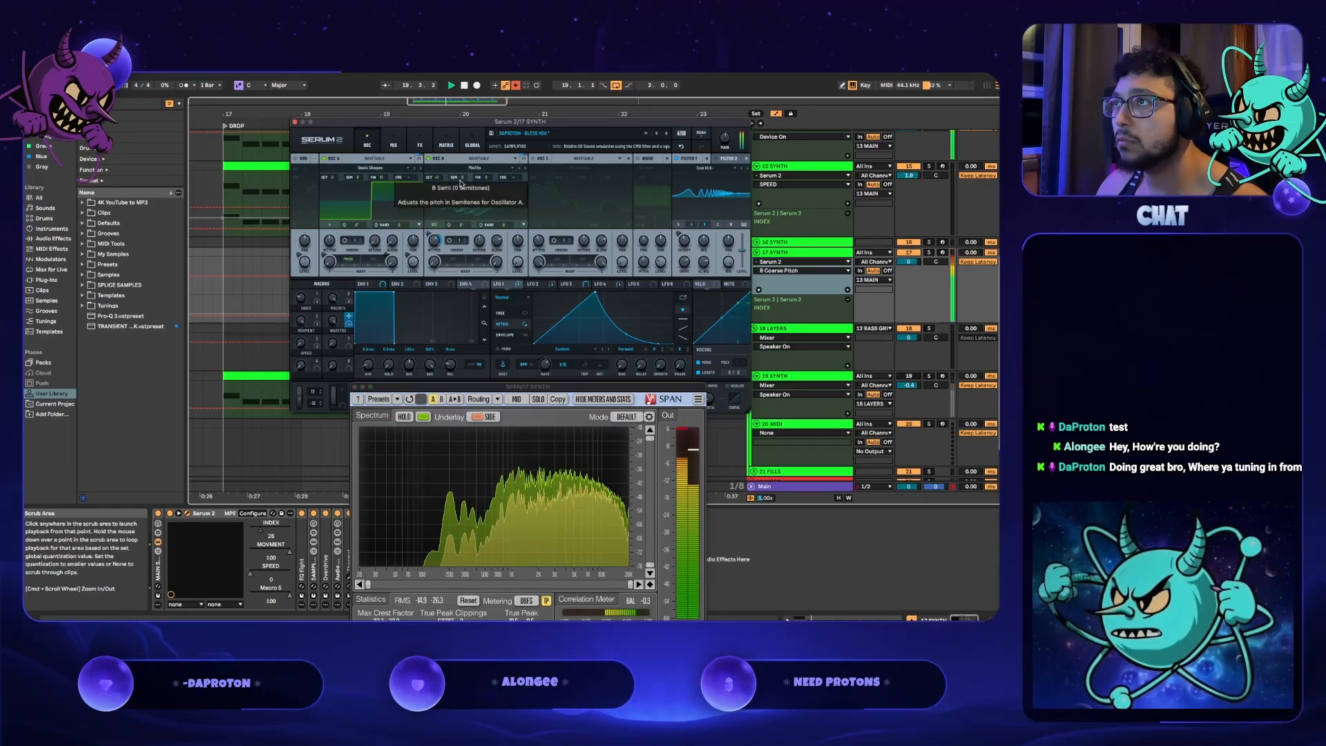
click(497, 178)
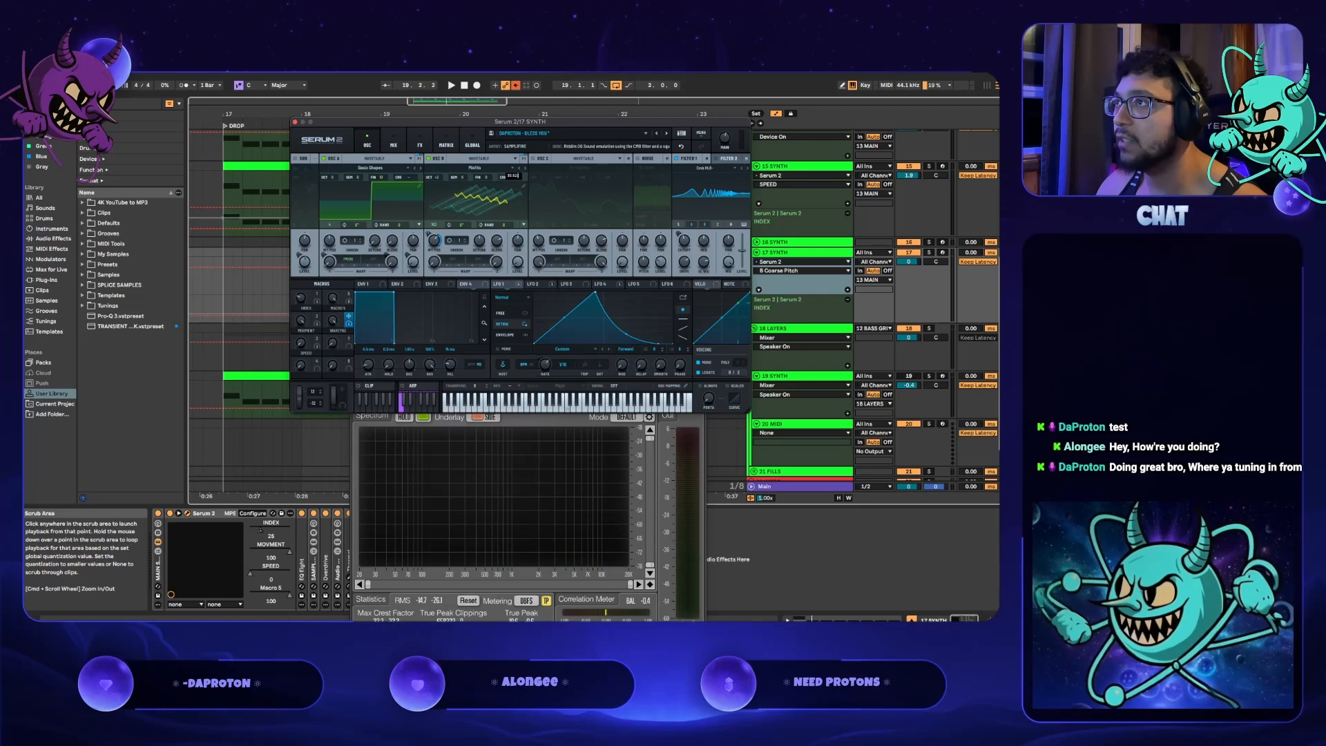
key(space)
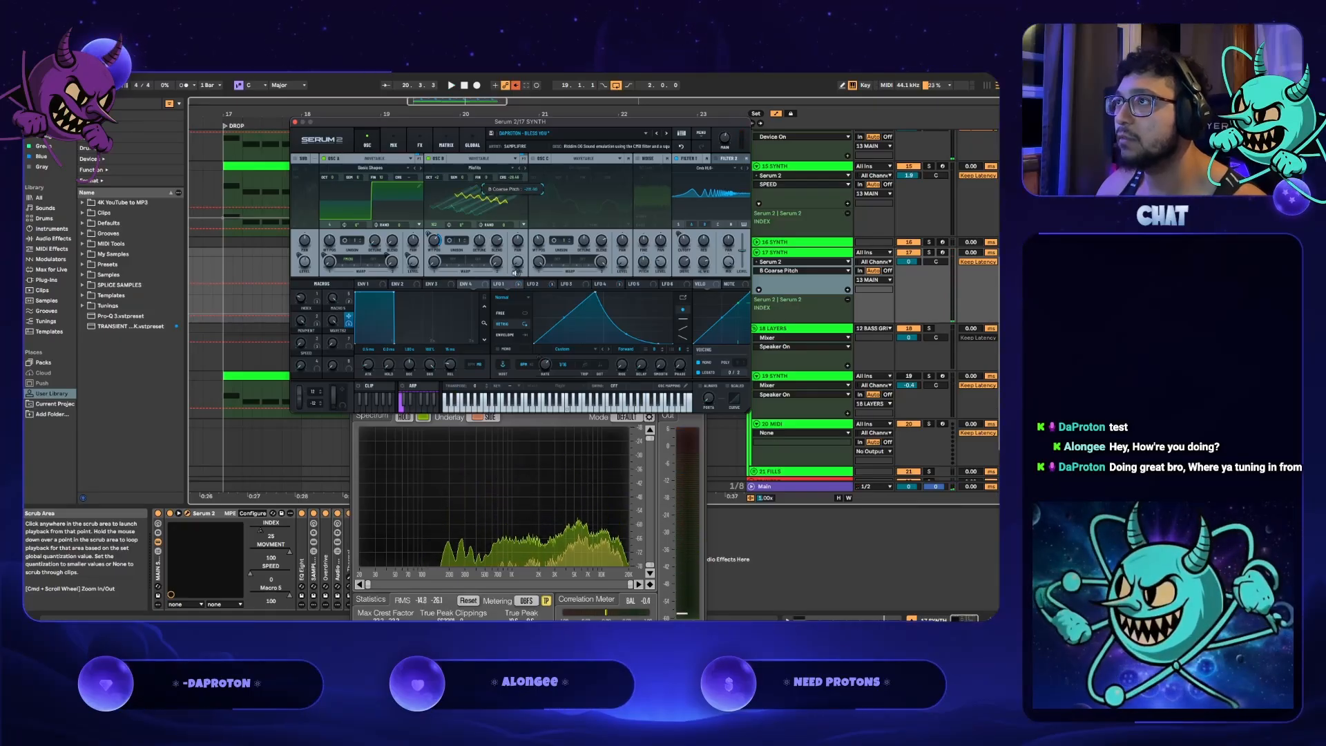
key(space)
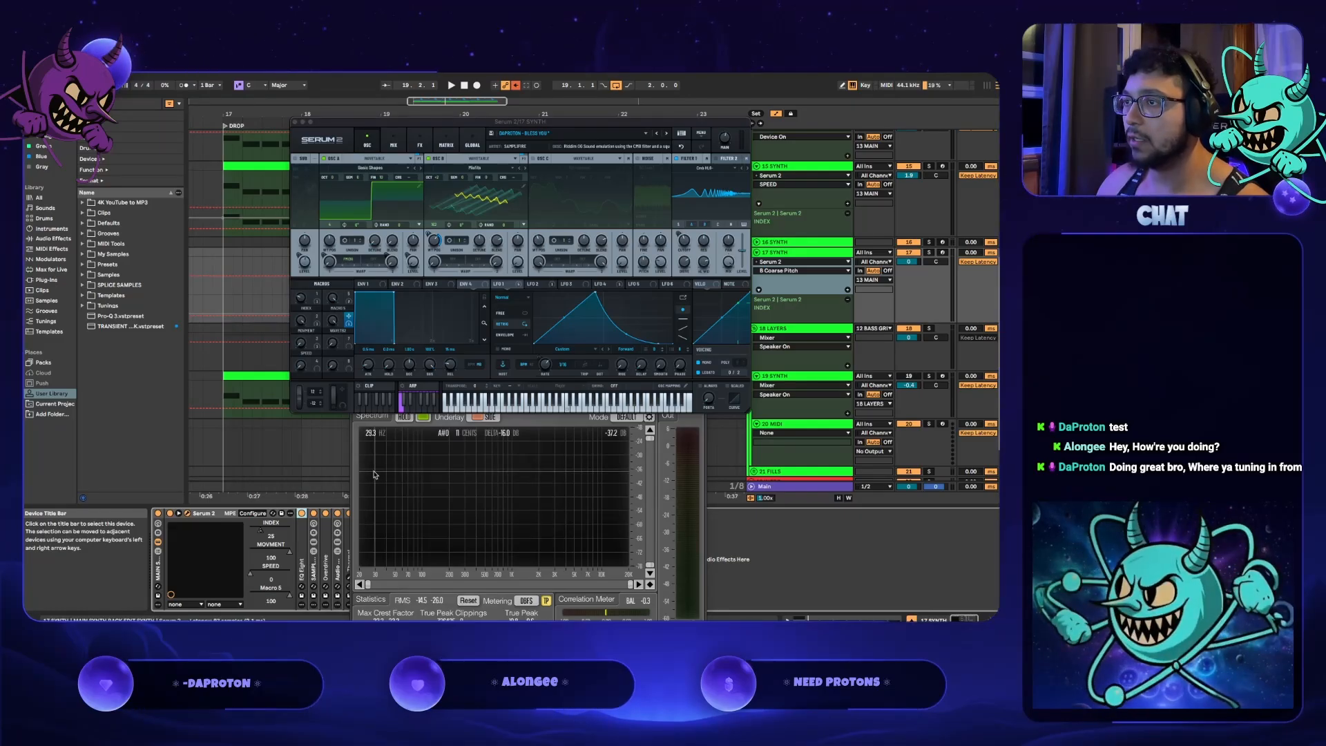
- Move the SPAN window clear of the 17 SYNTH device chain and unfold both Thermal devices
click(352, 470)
drag(407, 384, 448, 137)
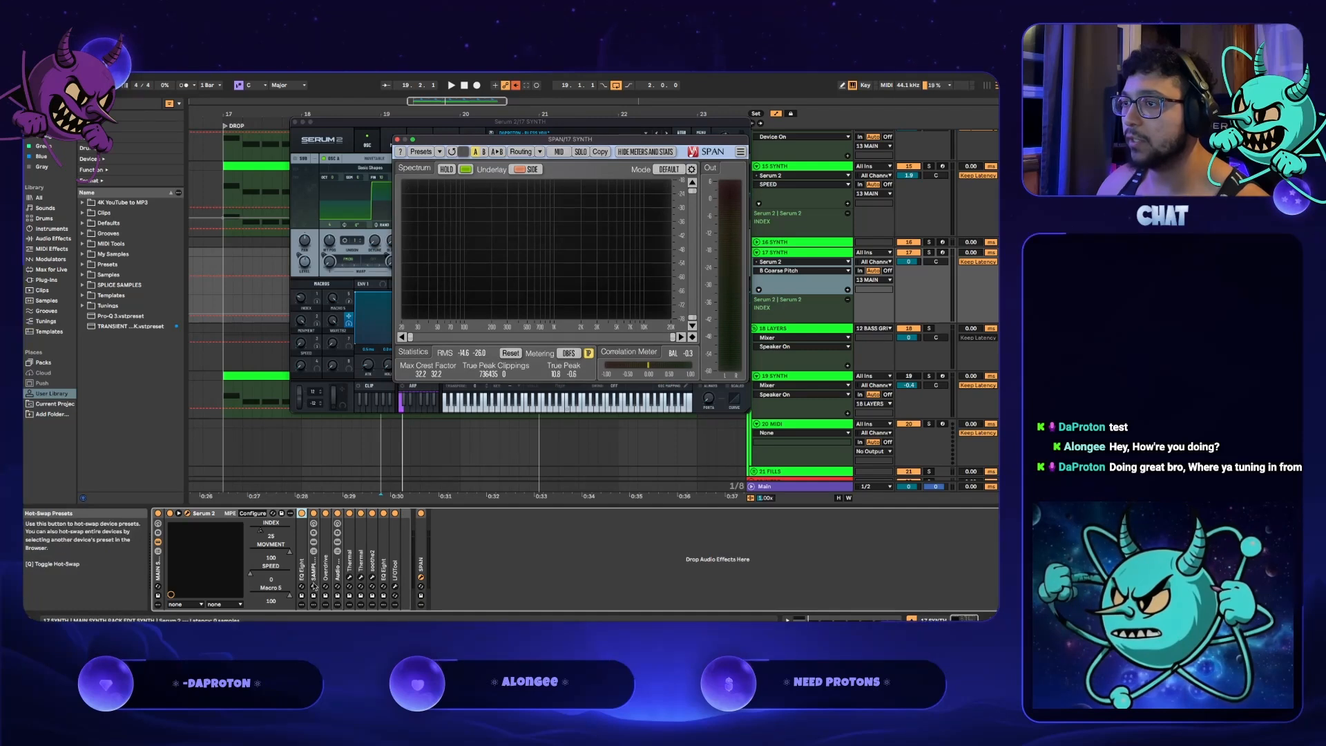
double_click(361, 563)
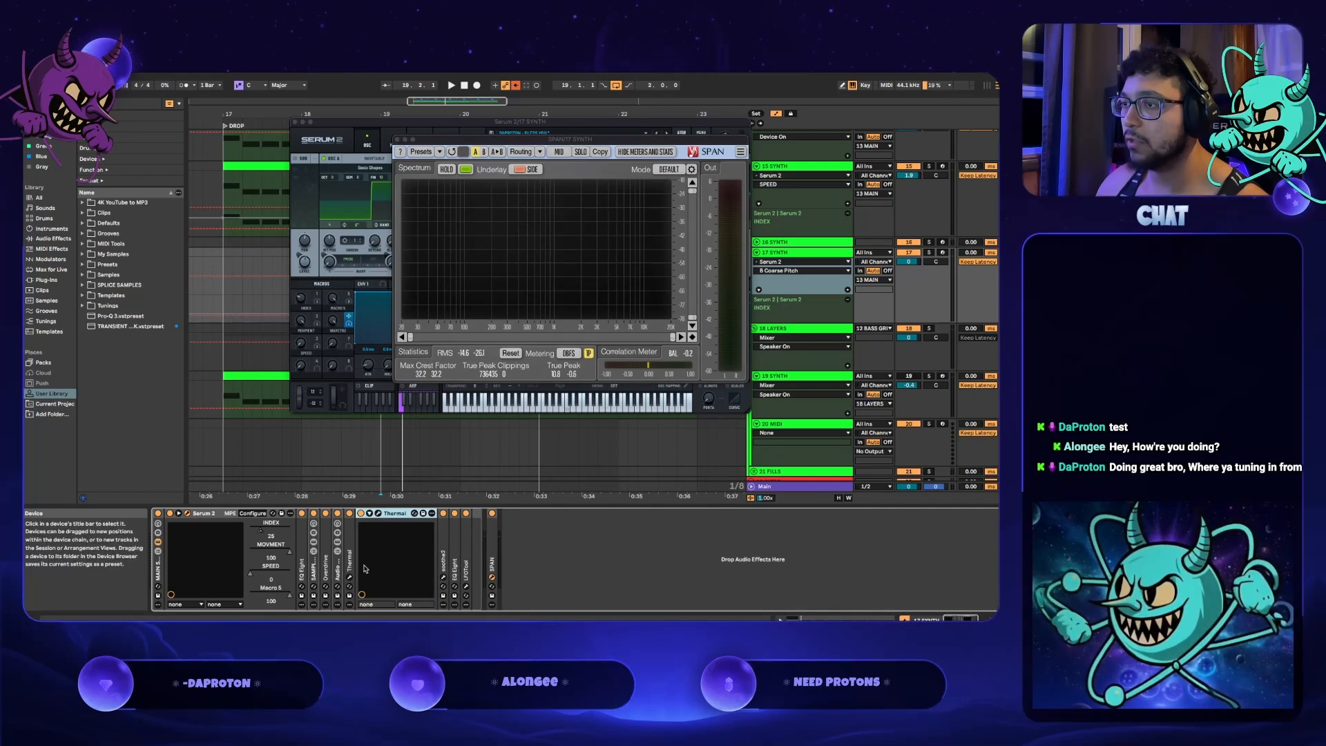
double_click(350, 563)
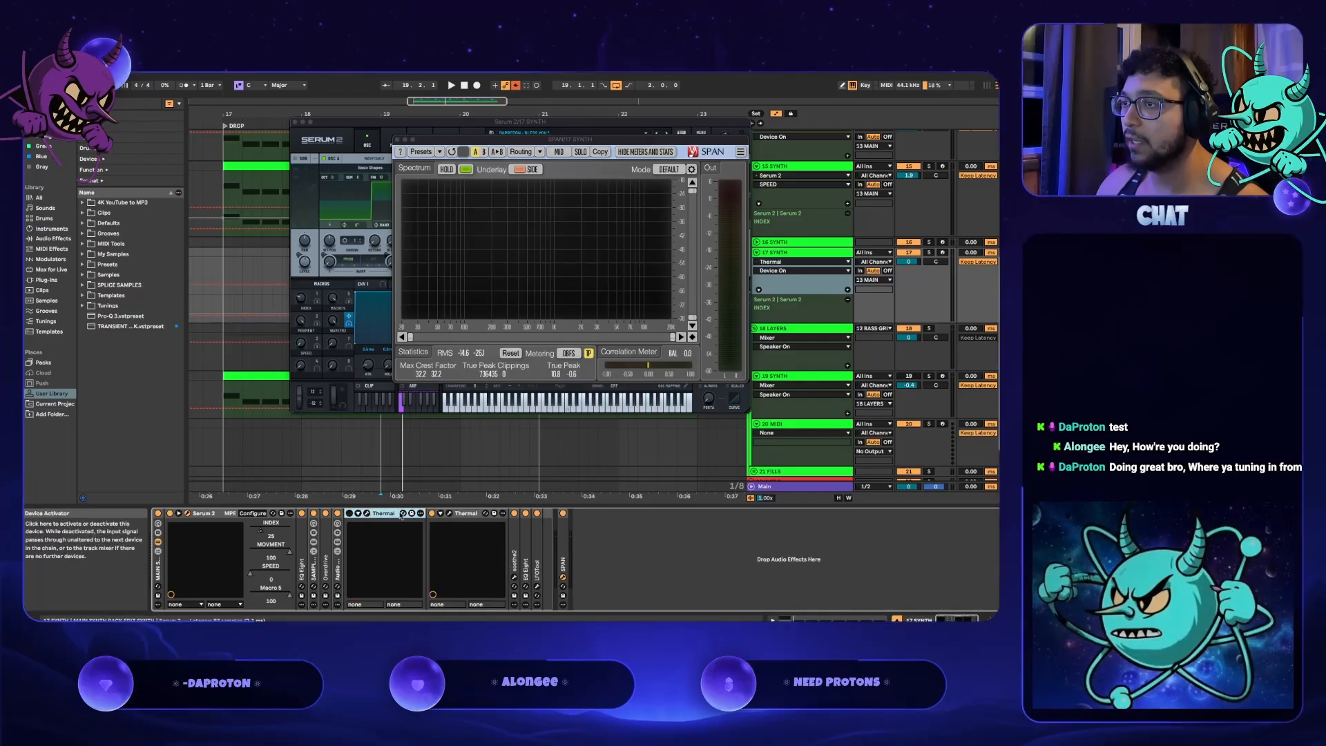
- Play the 17 SYNTH clip with the two Thermal devices enabled and bypassed, comparing the spectrum in SPAN
key(space)
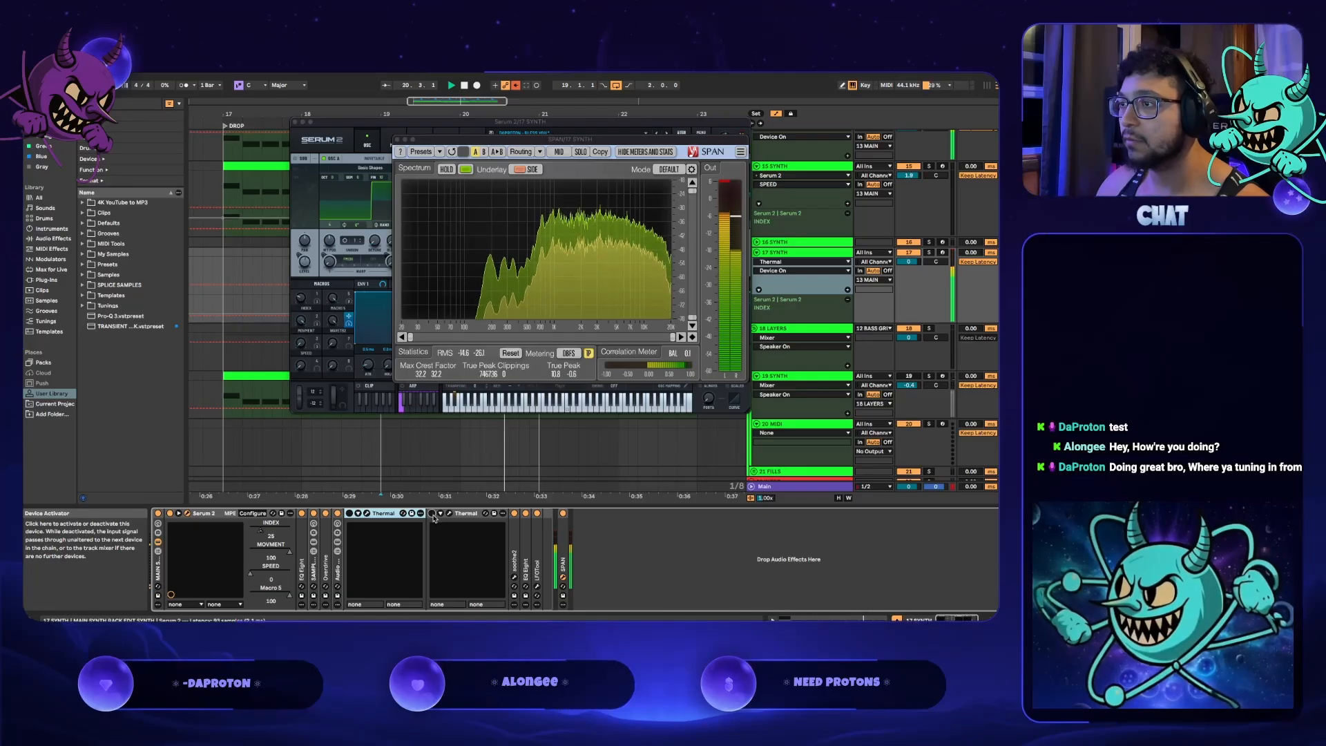
click(348, 513)
click(349, 513)
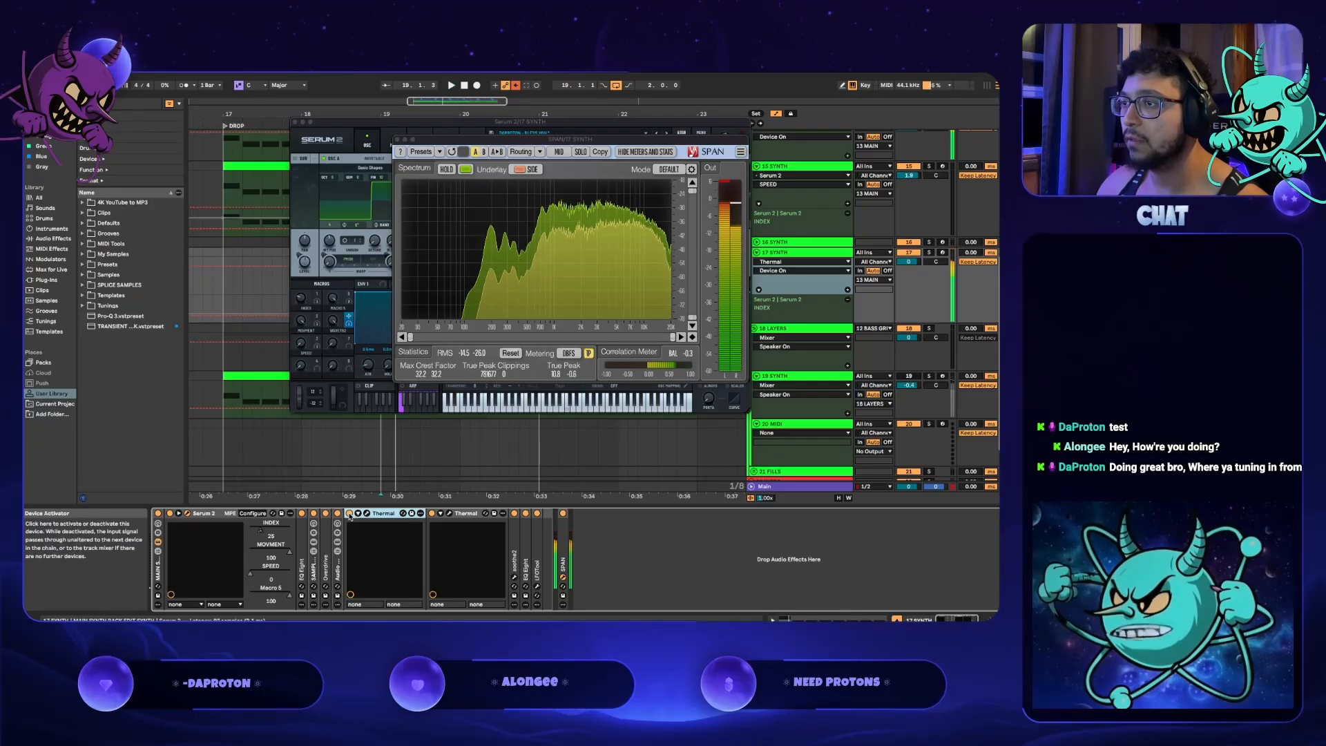
click(431, 513)
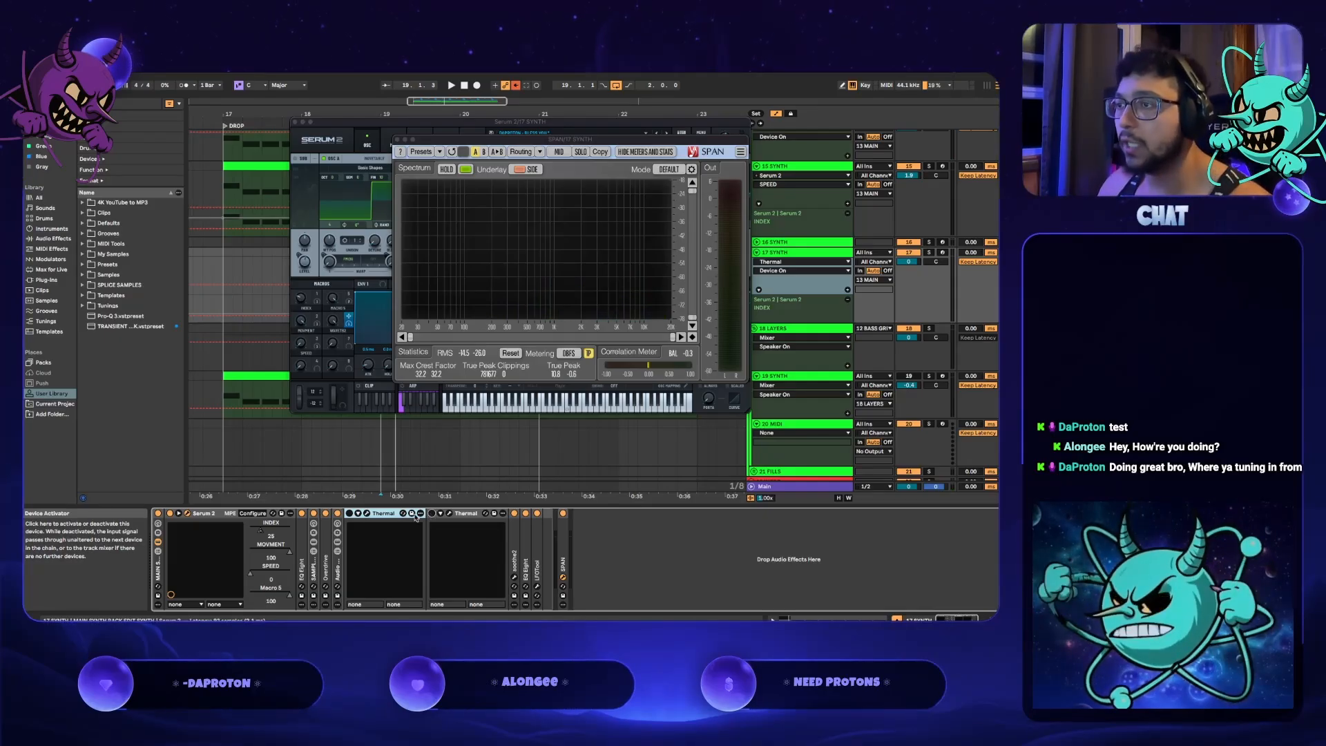
- Inspect the first Thermal's SYNTH GLORY effect stages, close its window and switch both Thermal devices back on
click(367, 514)
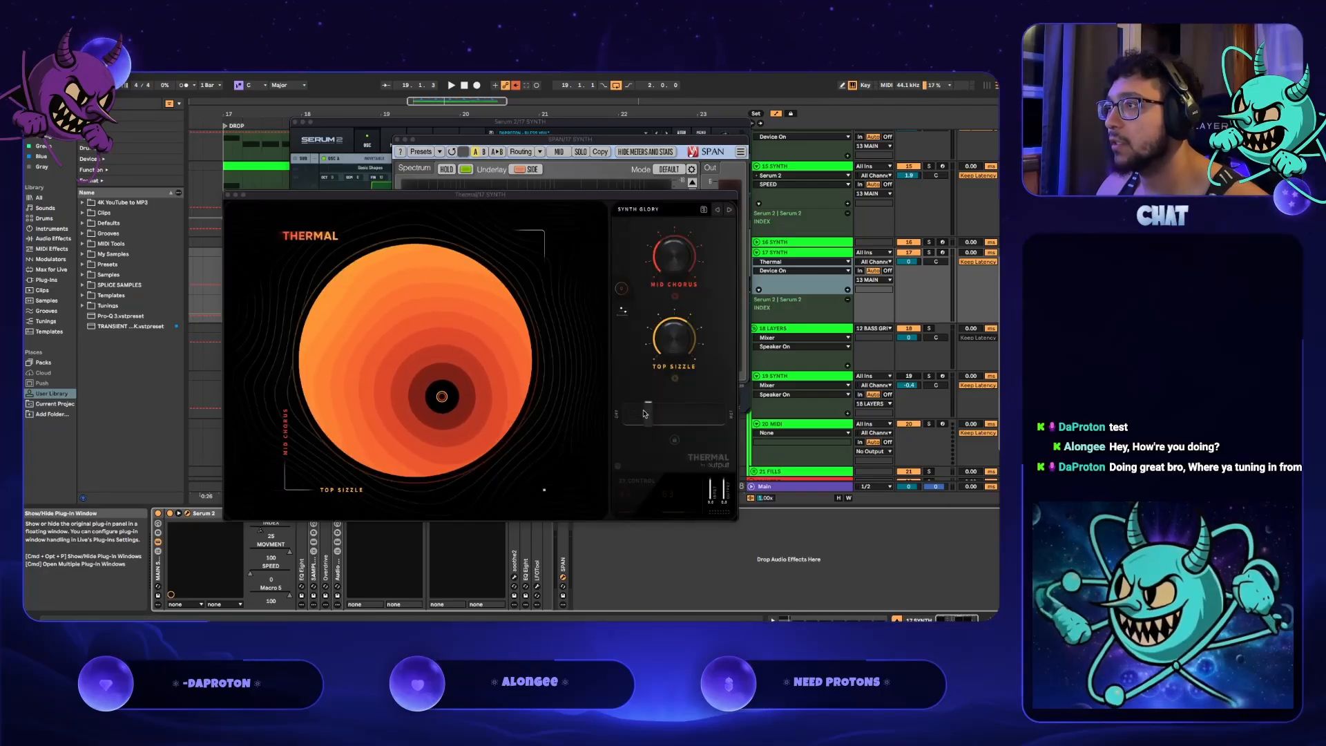
click(649, 433)
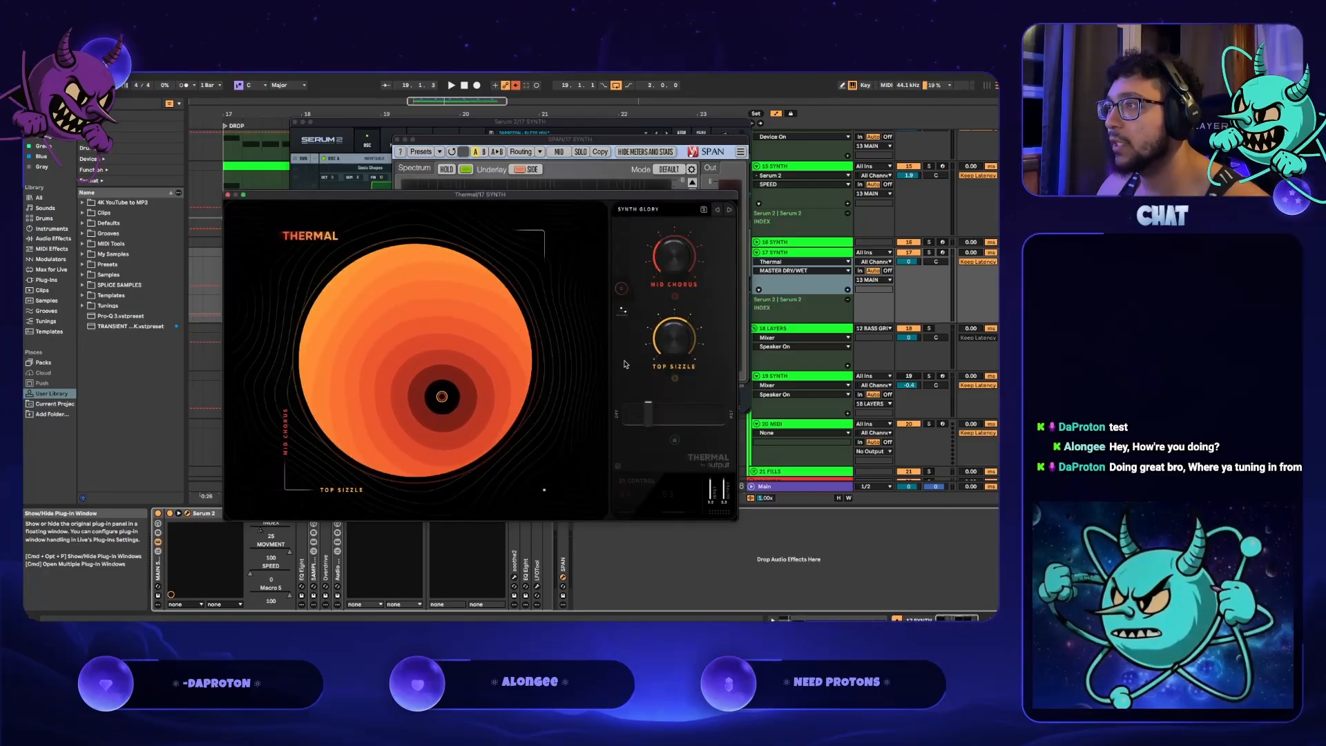
click(623, 309)
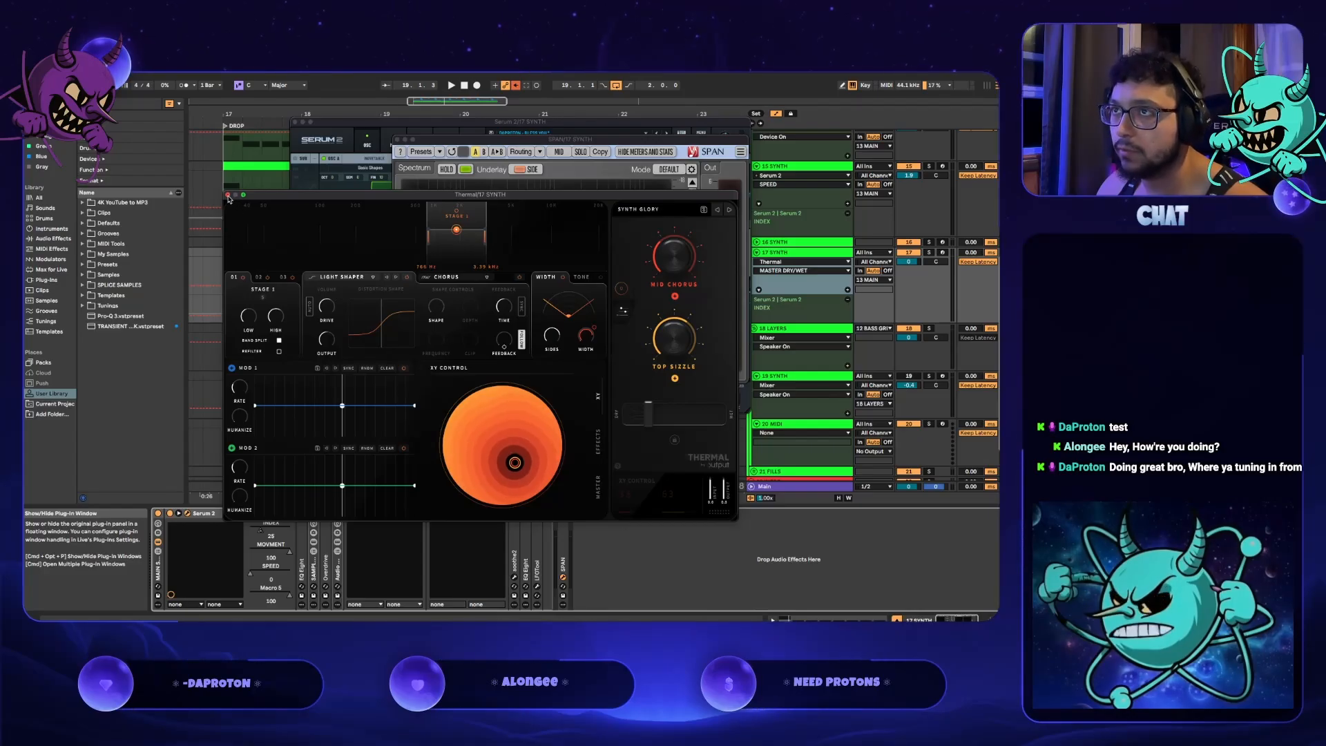
click(228, 195)
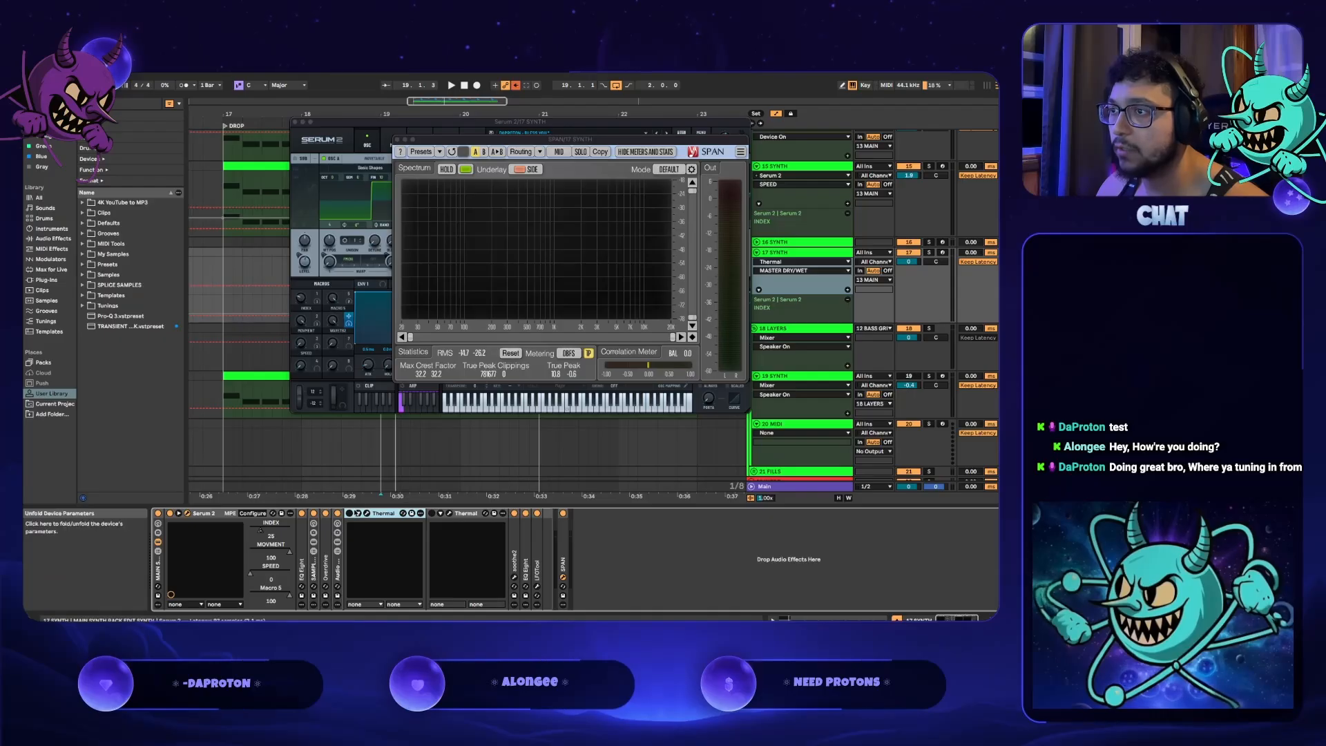
click(349, 515)
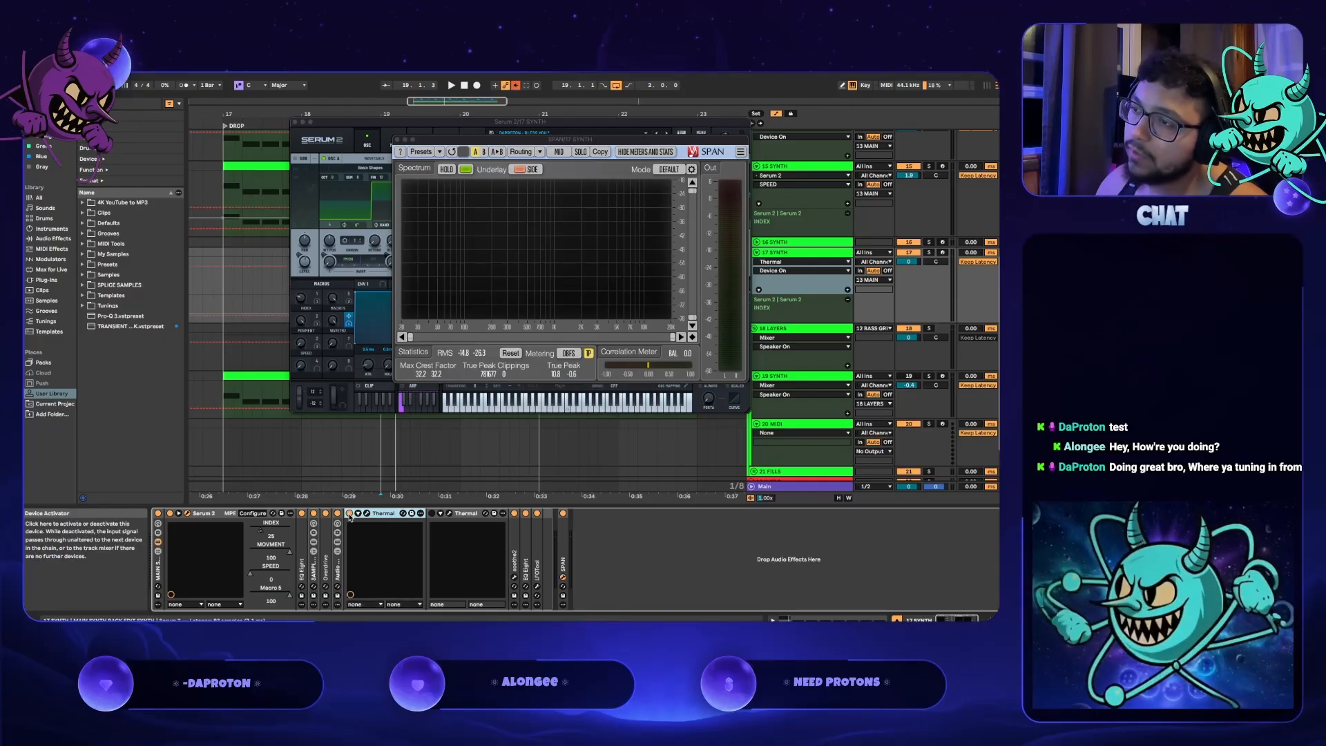
click(432, 514)
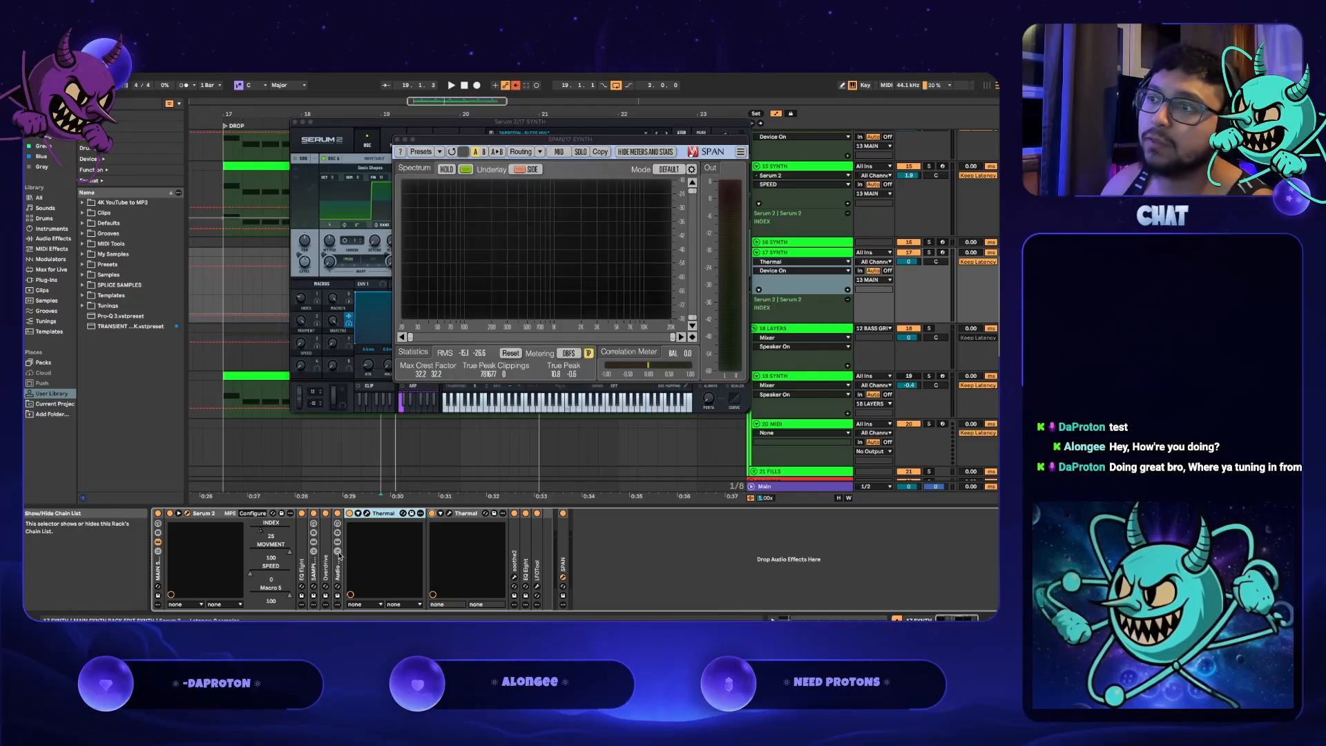
- Browse the first Thermal's preset categories, including Drums, Bass, Vocals, Ignition, Favorites and User, without loading another preset
click(367, 514)
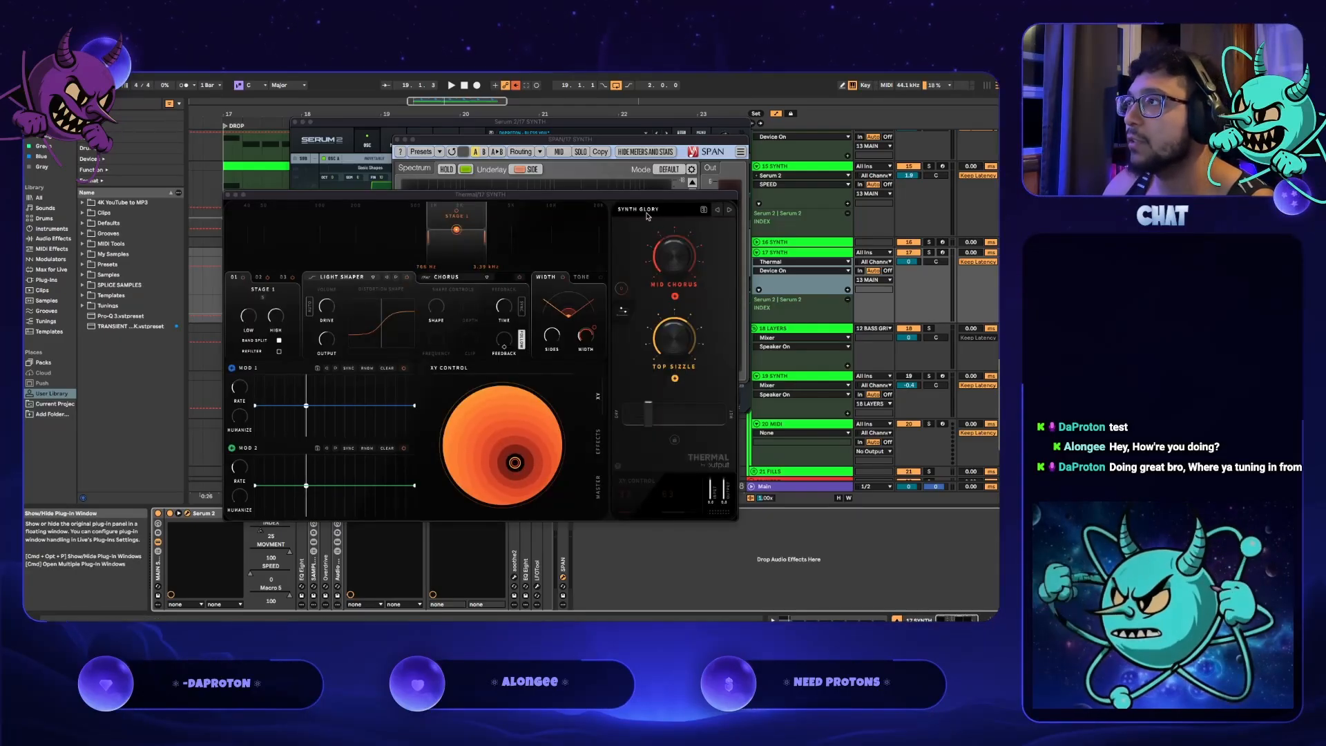
click(647, 214)
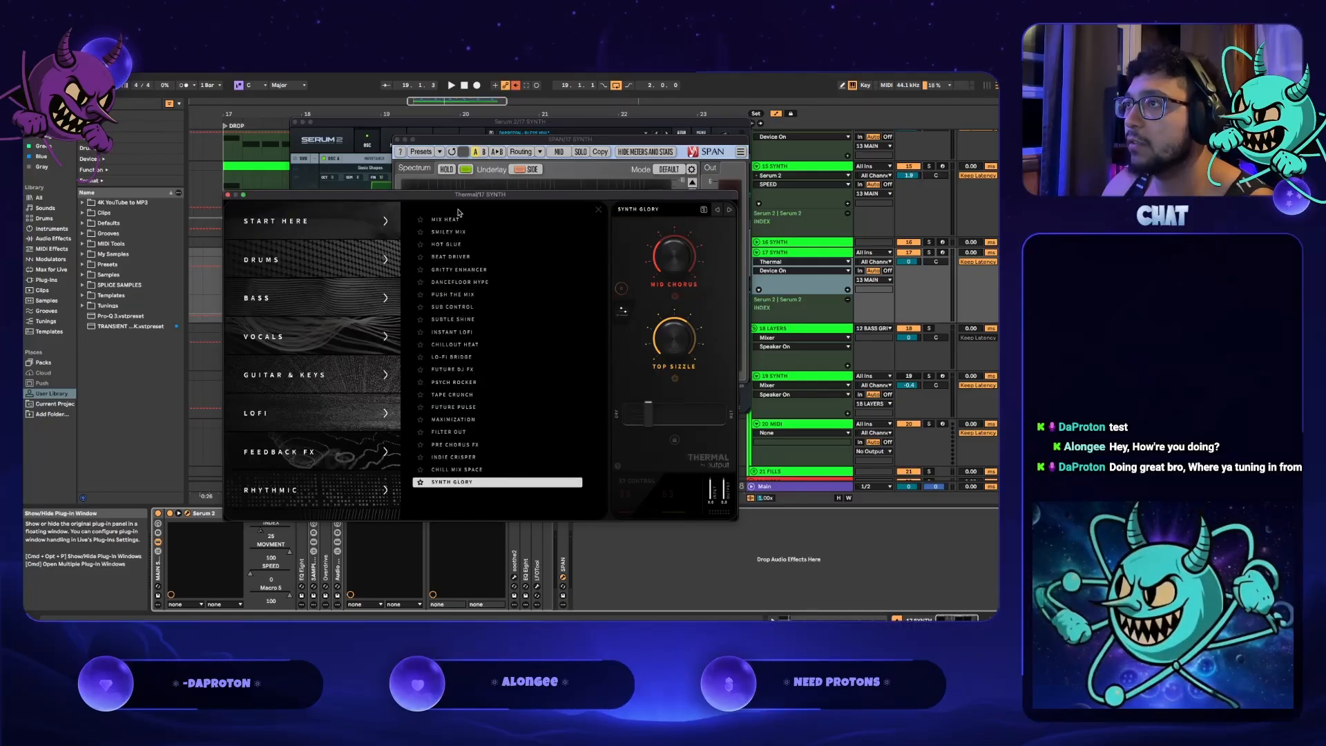
click(354, 253)
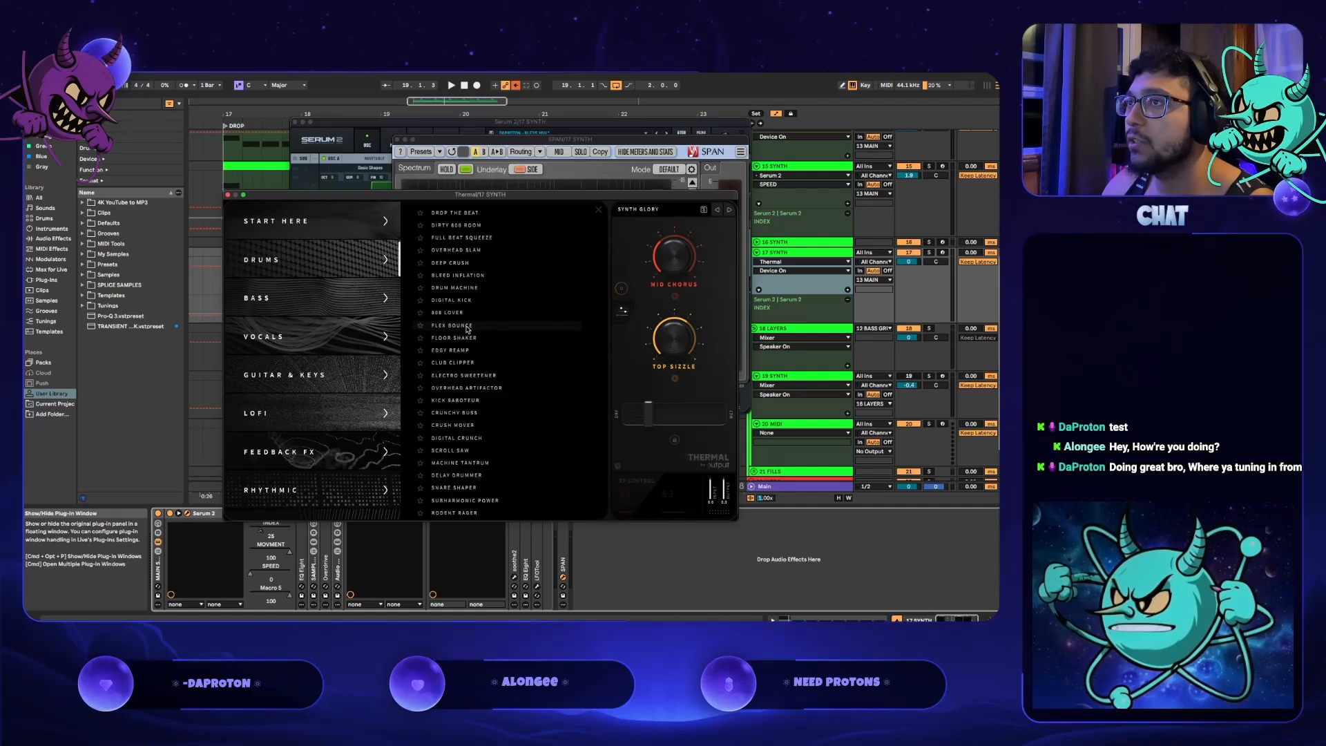
click(353, 294)
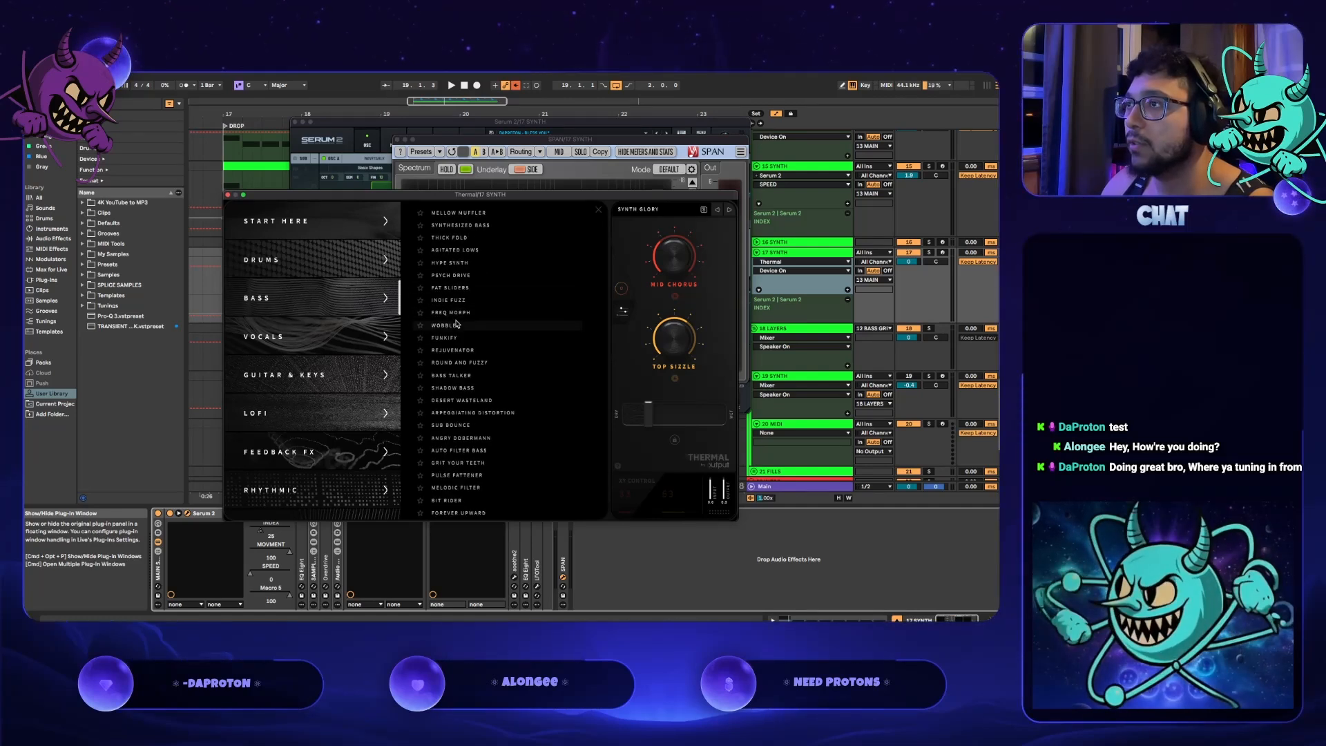
click(384, 353)
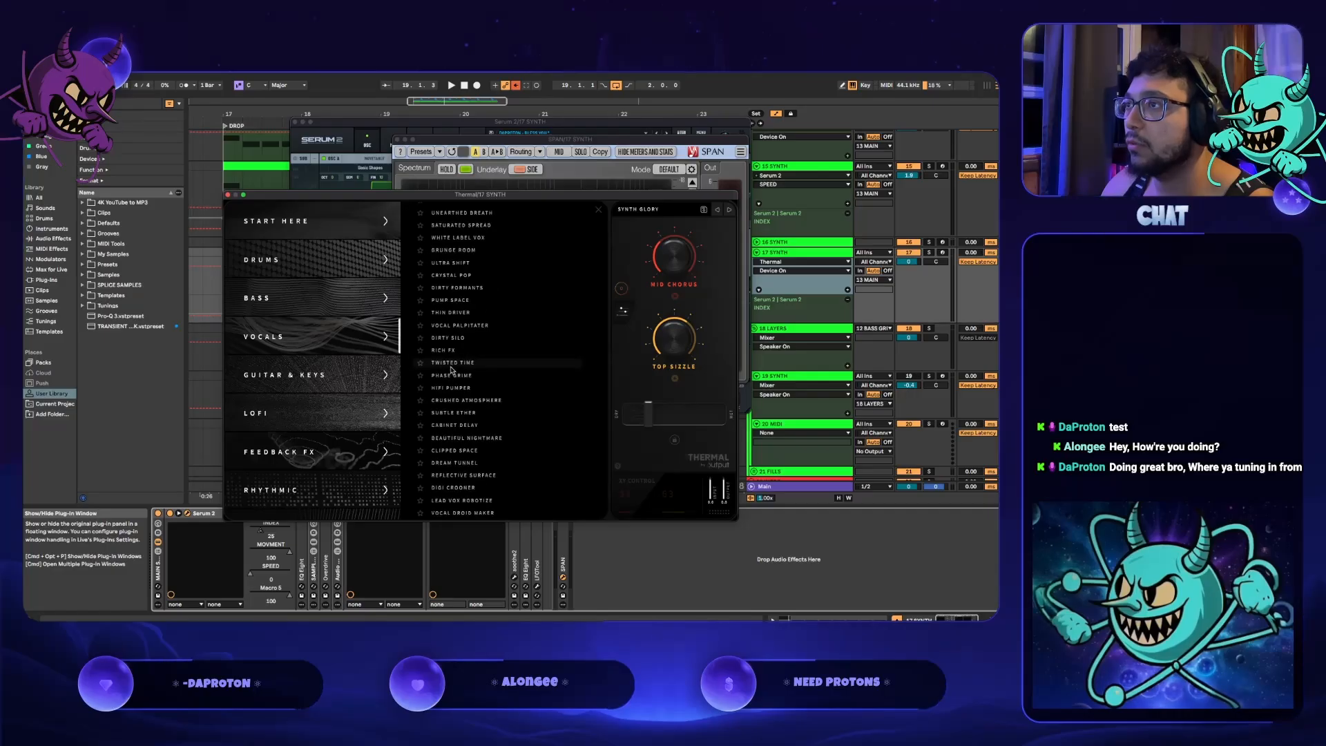
scroll(363, 431, down, 5)
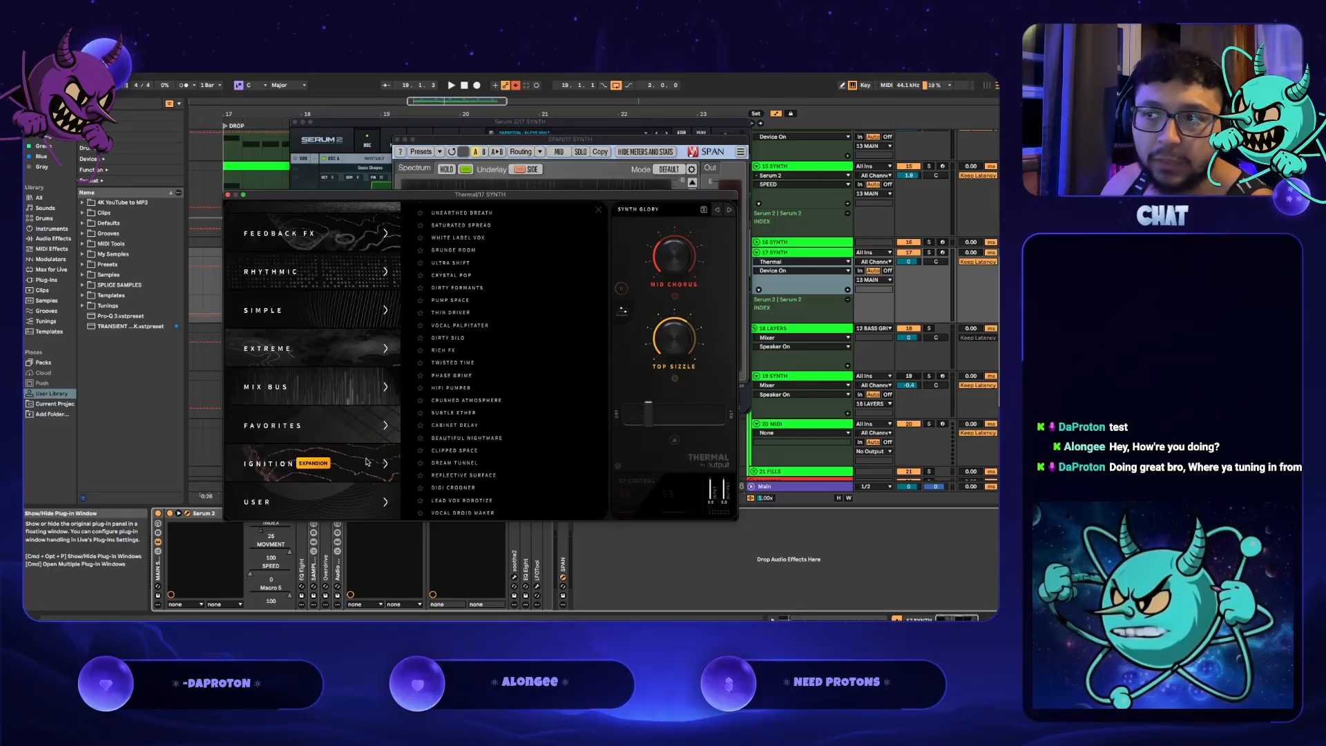
click(367, 462)
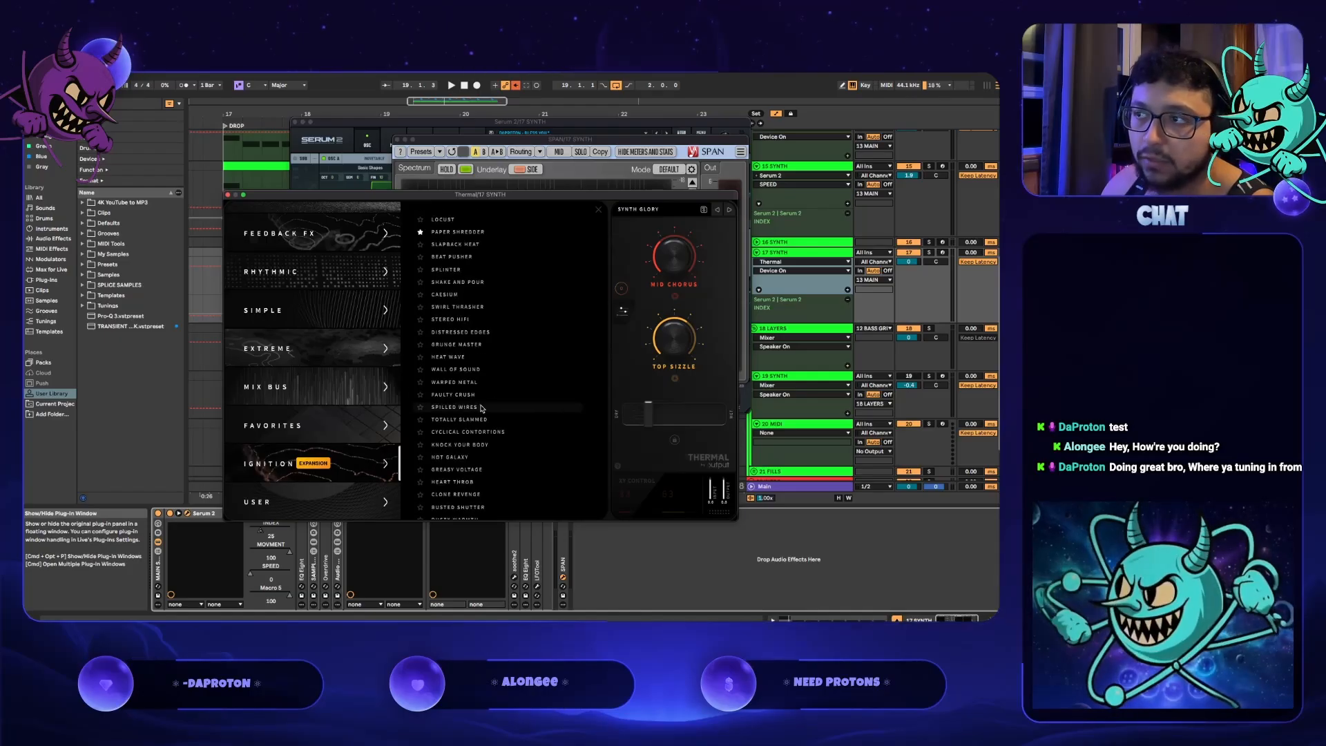
scroll(509, 384, down, 10)
scroll(511, 384, down, 10)
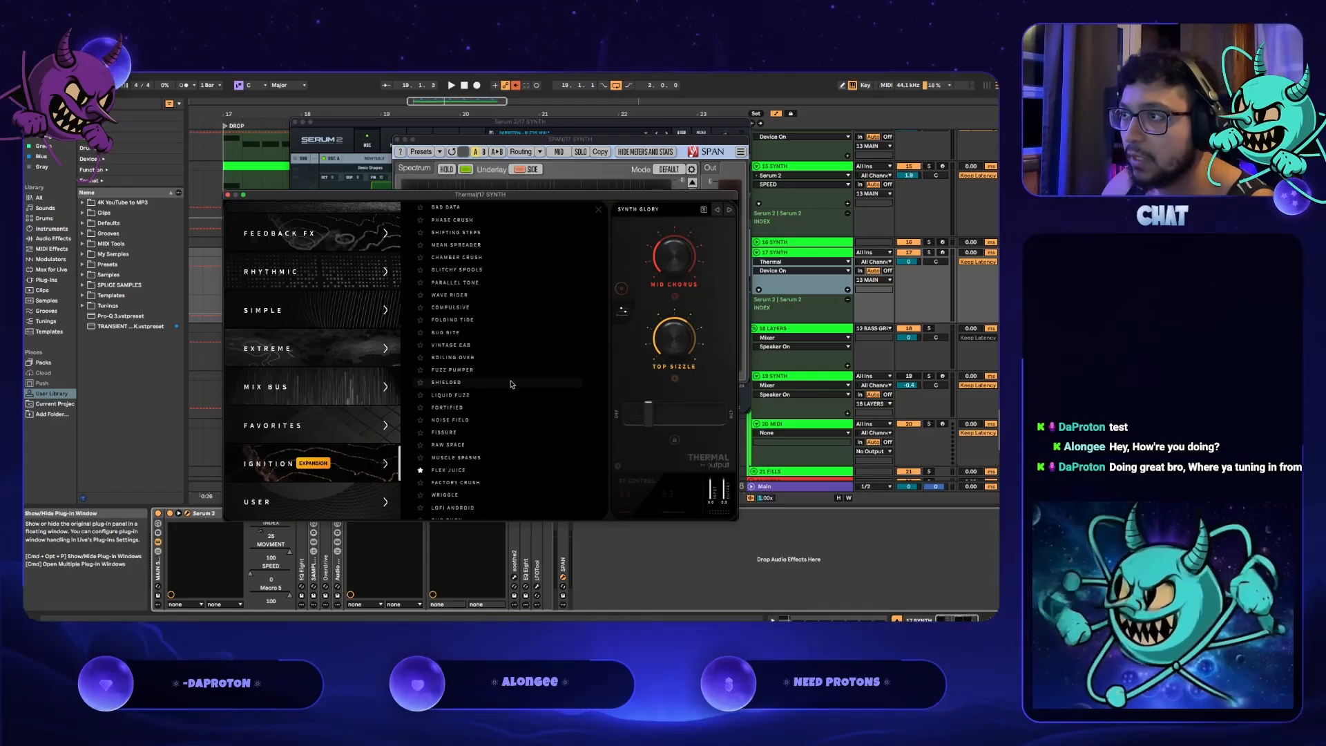
scroll(511, 384, up, 20)
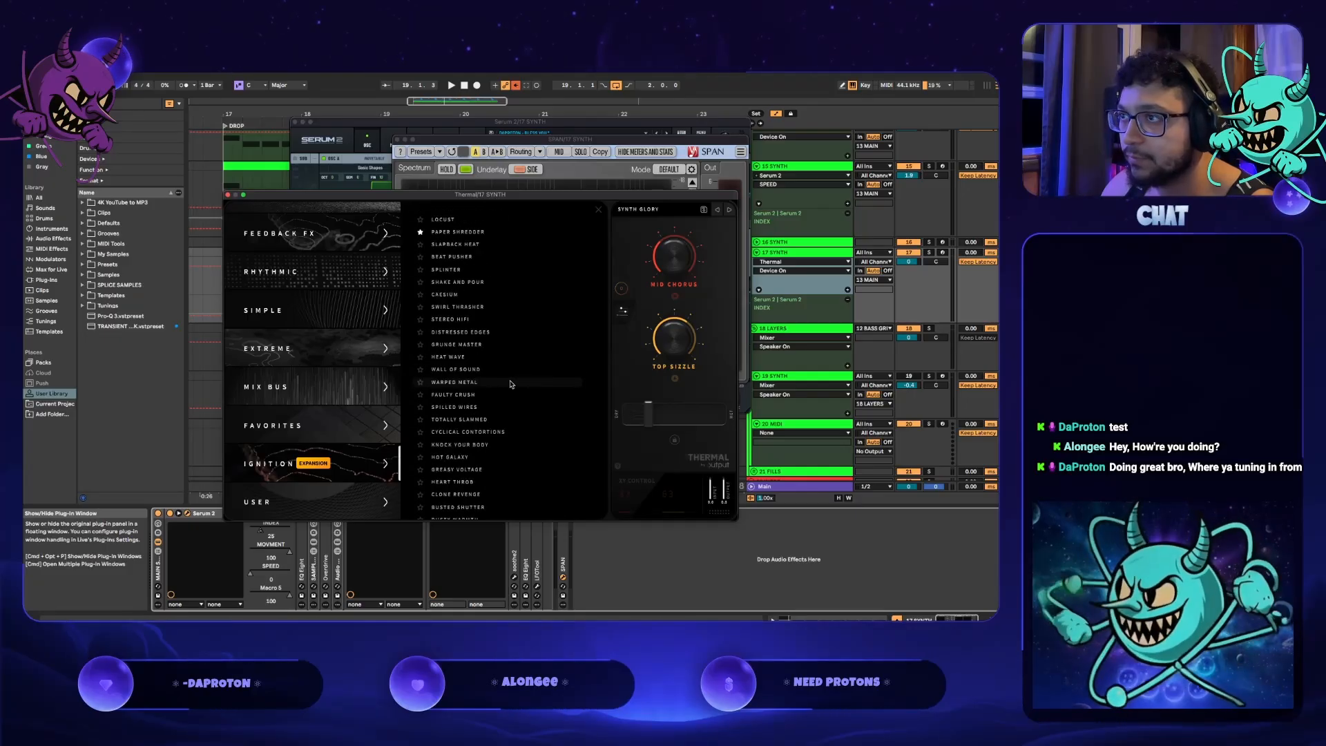
click(385, 421)
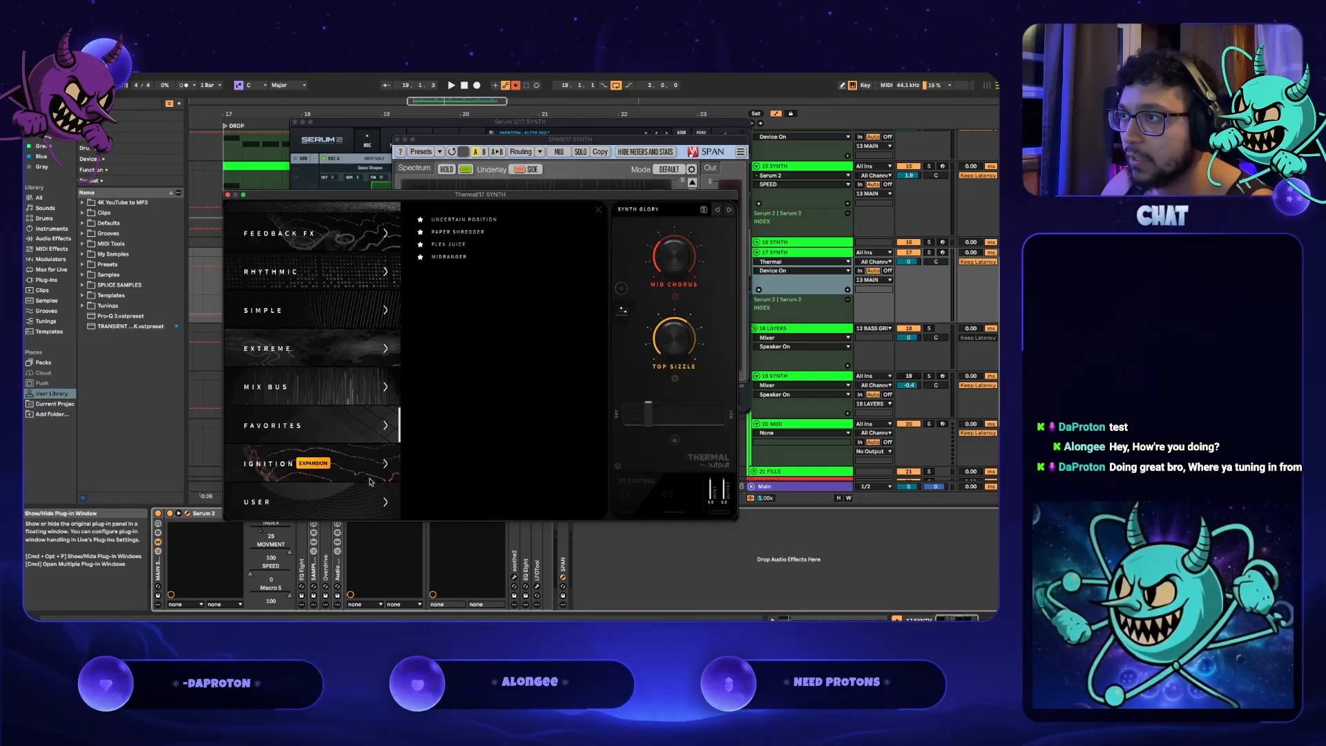
click(376, 501)
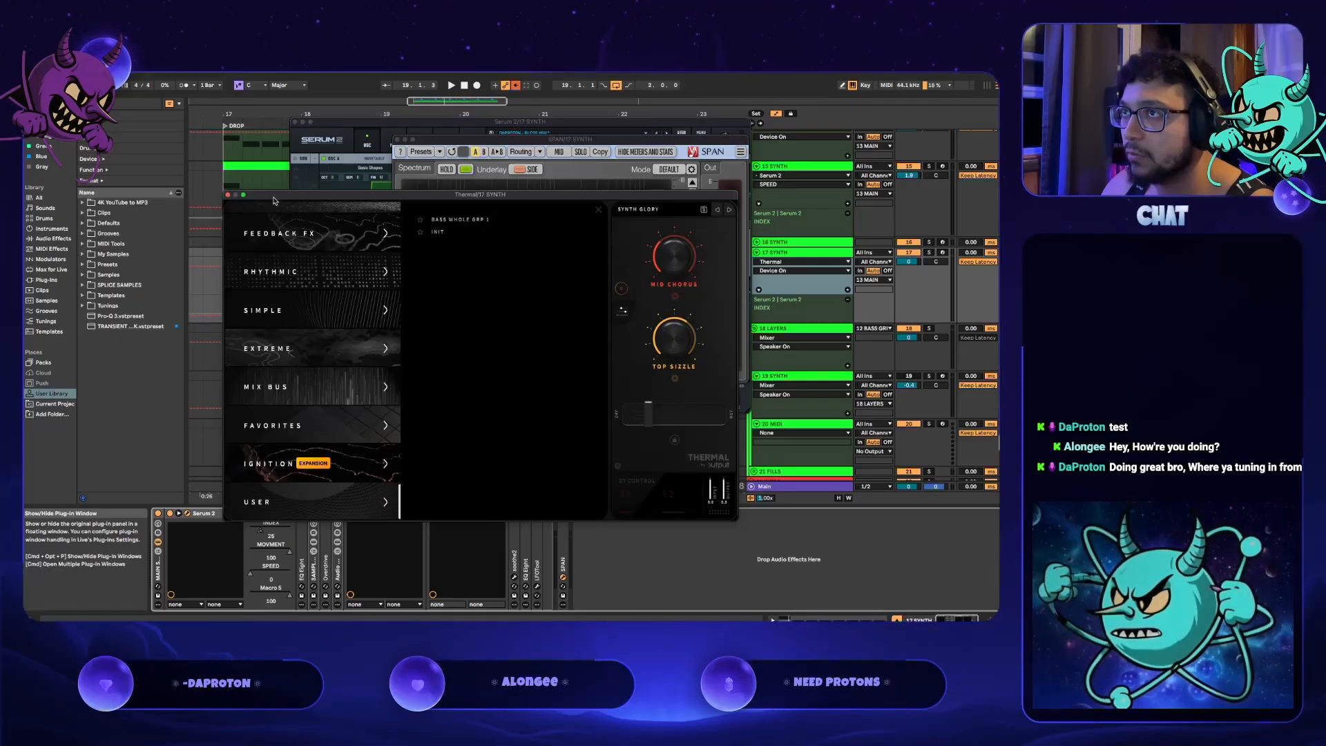
click(228, 195)
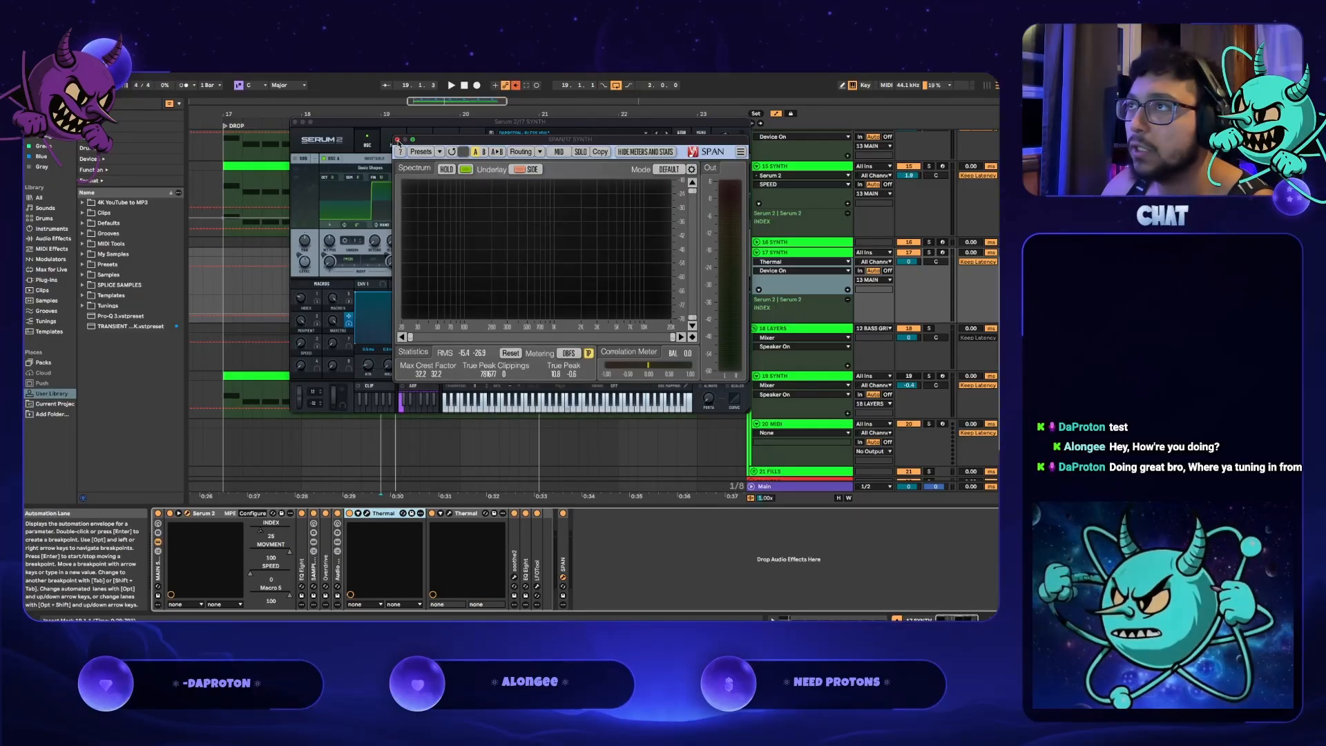
- Complete the Serum 2 tone macro's name as TONE 400-700HZ after checking the range in SPAN
click(397, 140)
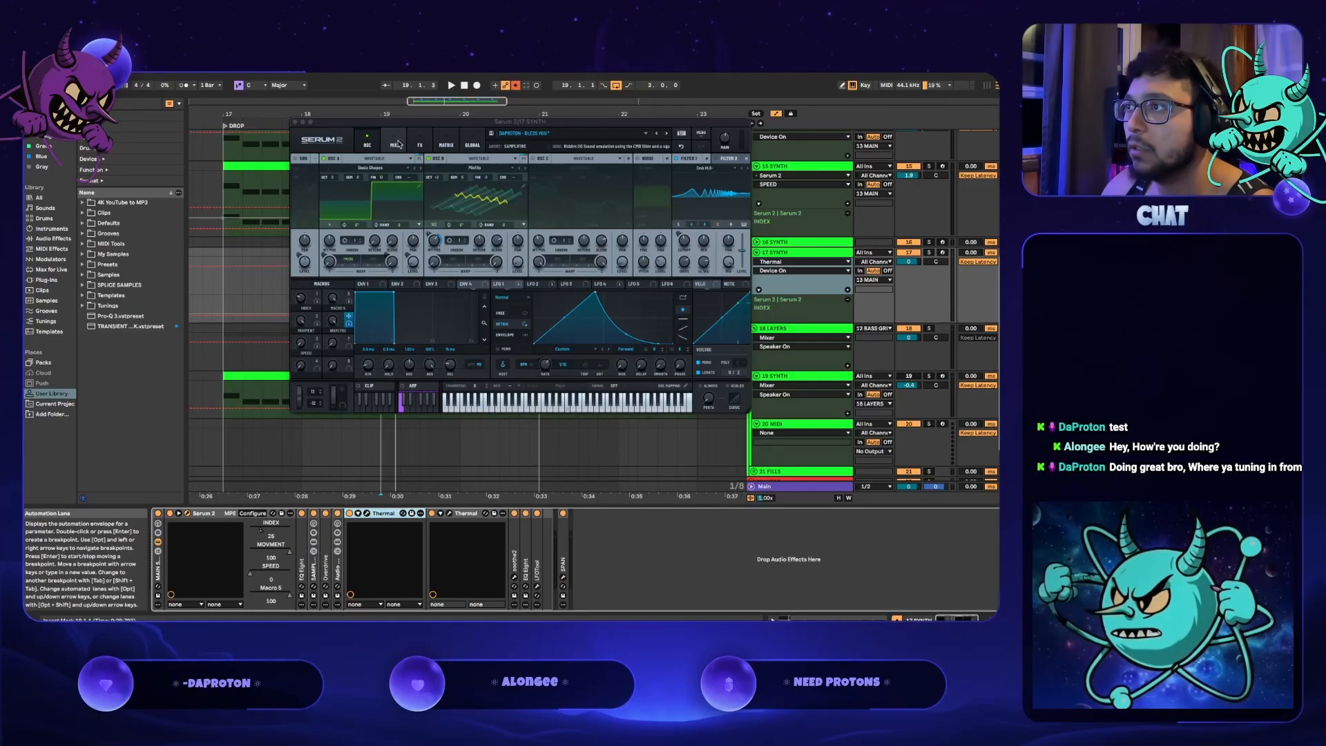
click(562, 579)
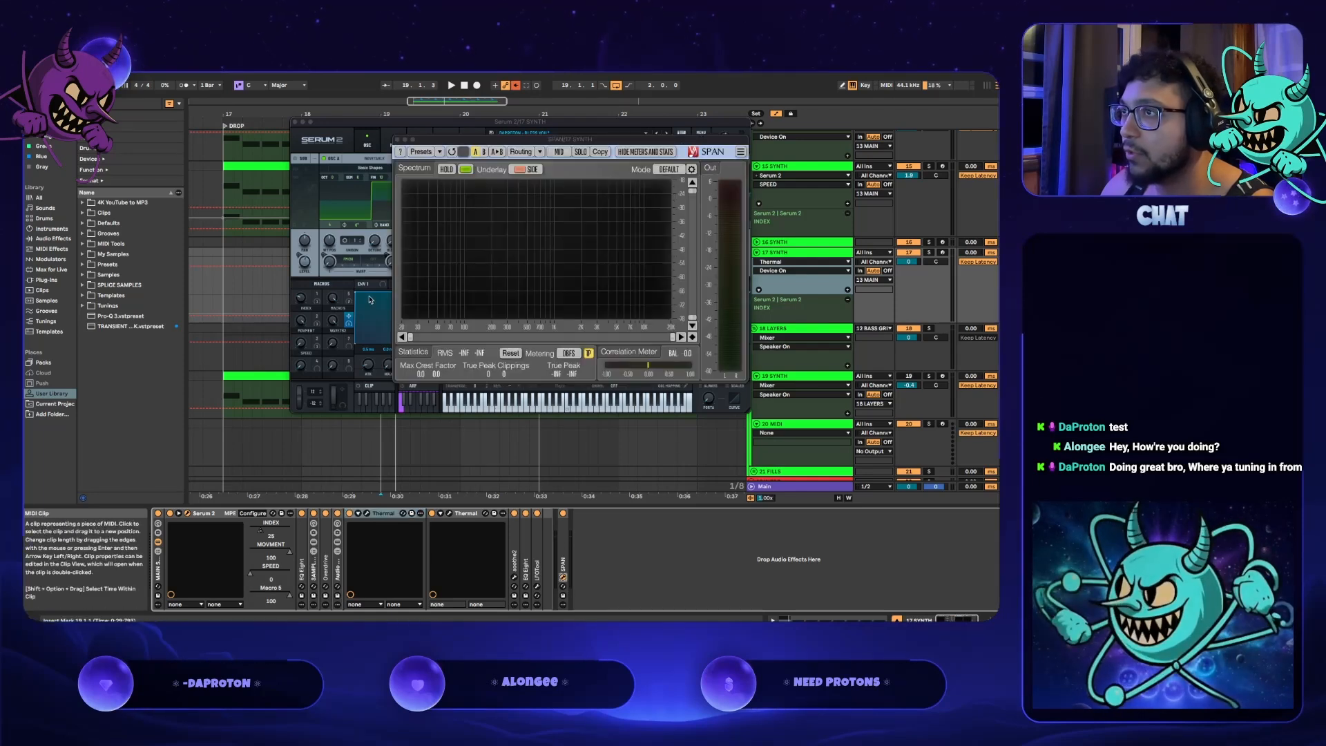
click(340, 332)
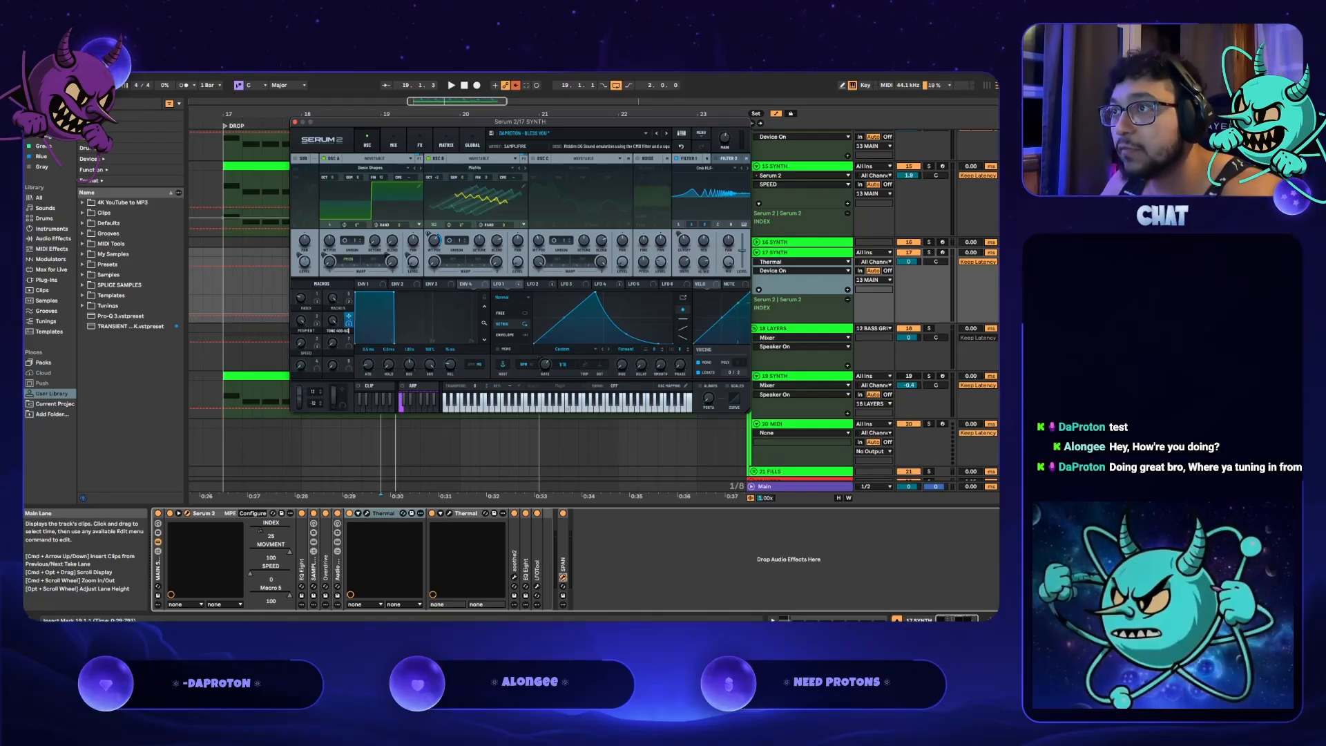
text(HZ)
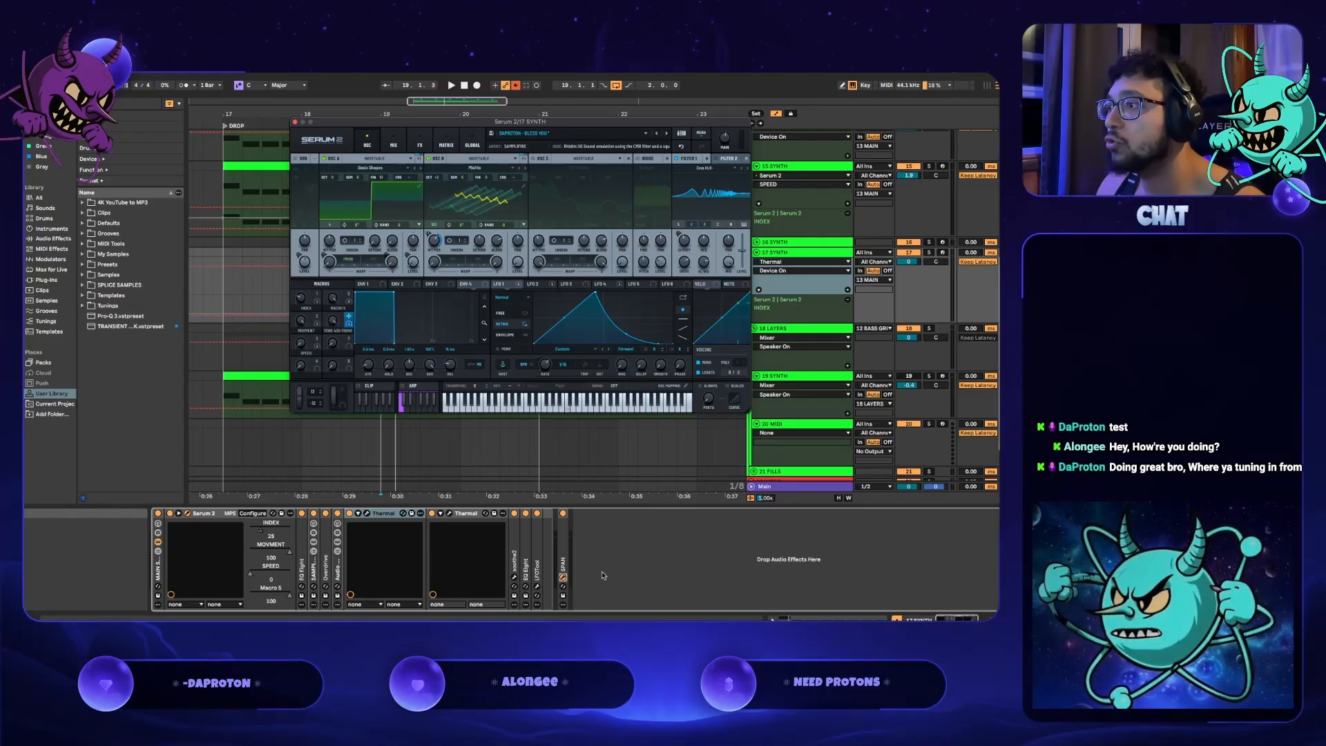
- Shift the SPAN window lower over Serum 2 and play the 17 SYNTH clip to watch its spectrum
click(563, 577)
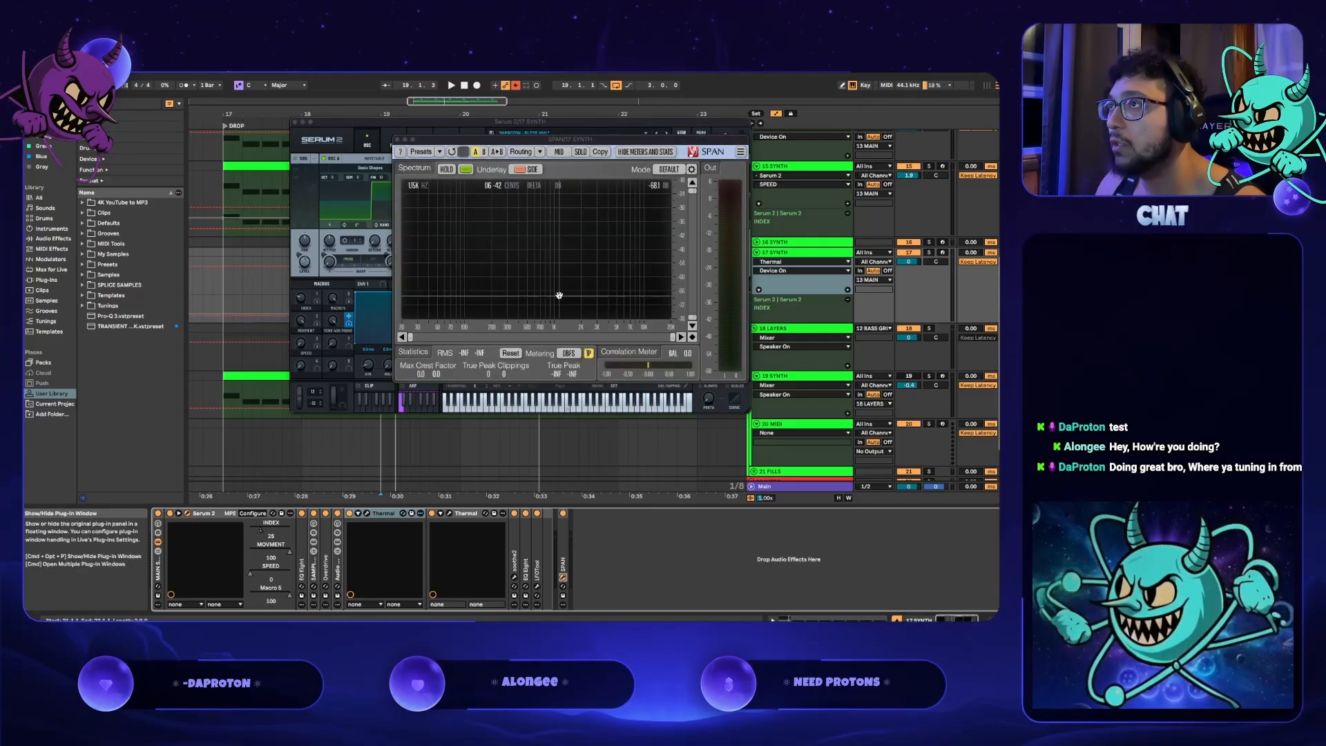
drag(564, 142, 512, 216)
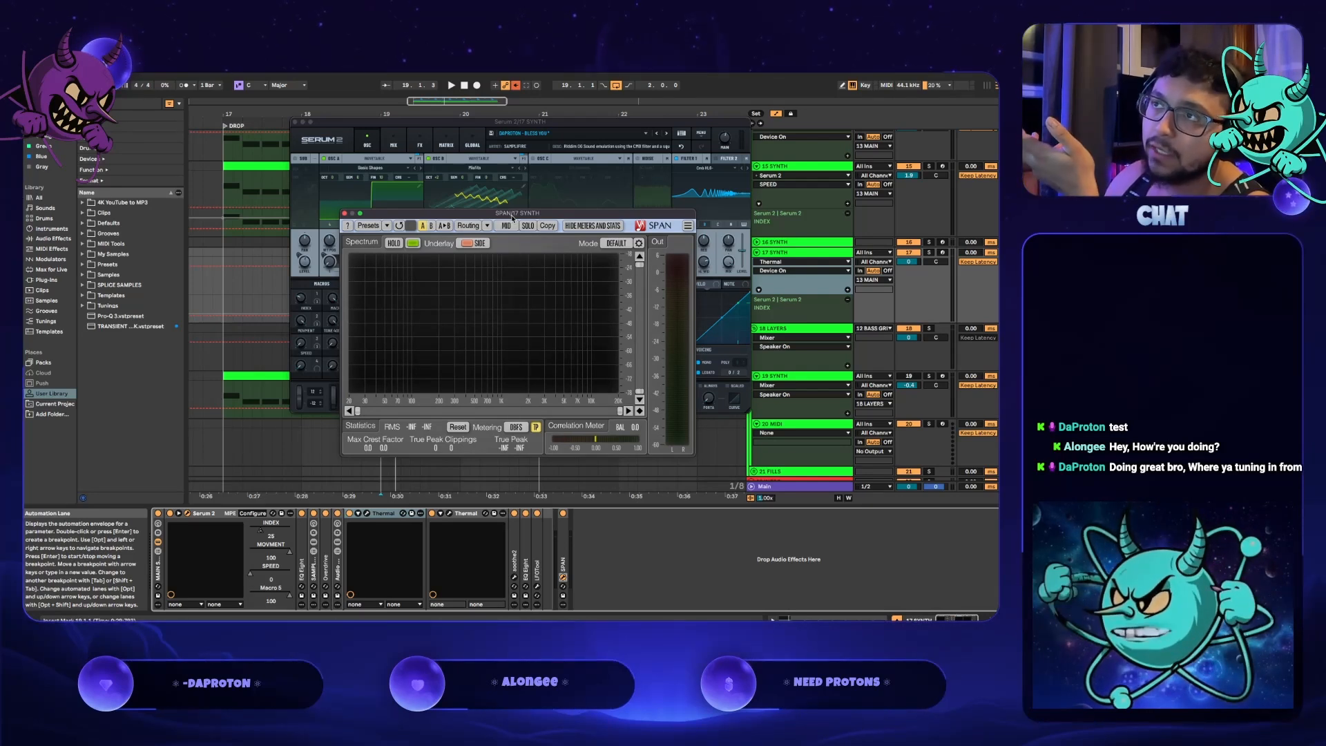
drag(512, 216, 513, 216)
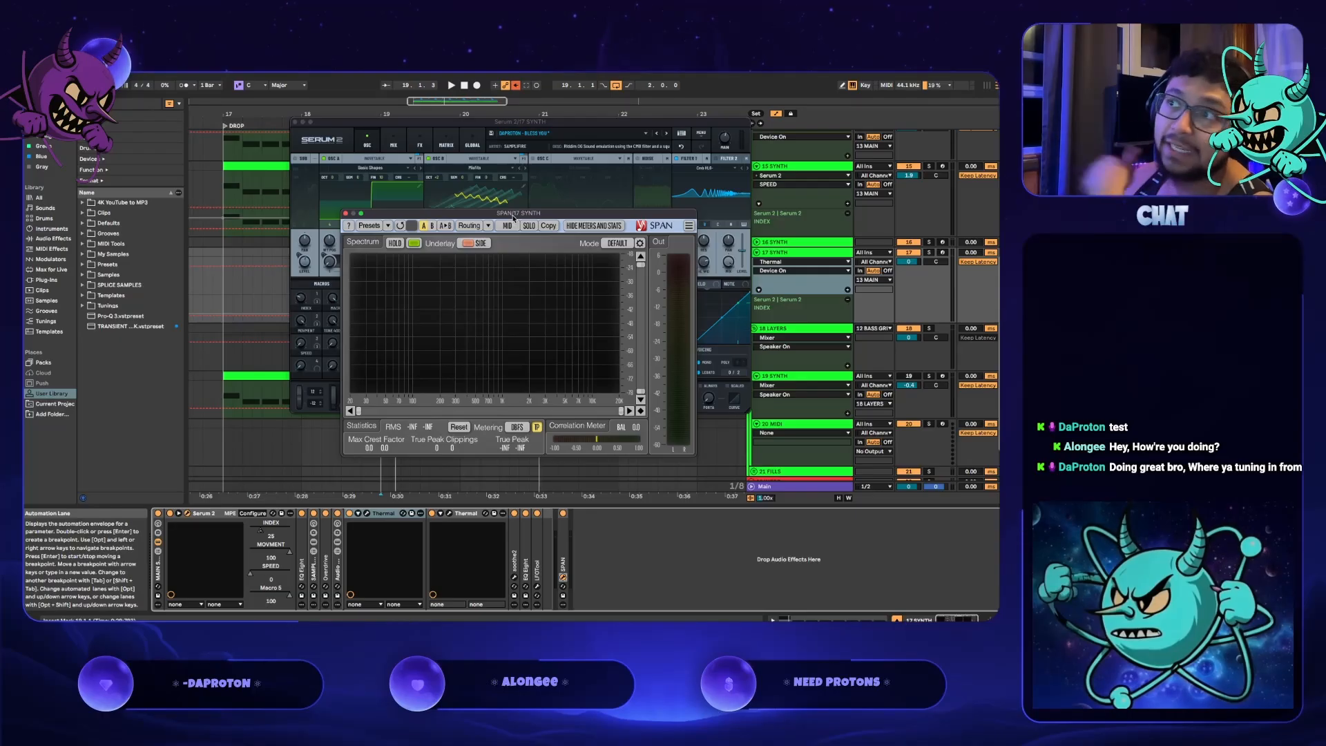
drag(514, 218, 494, 218)
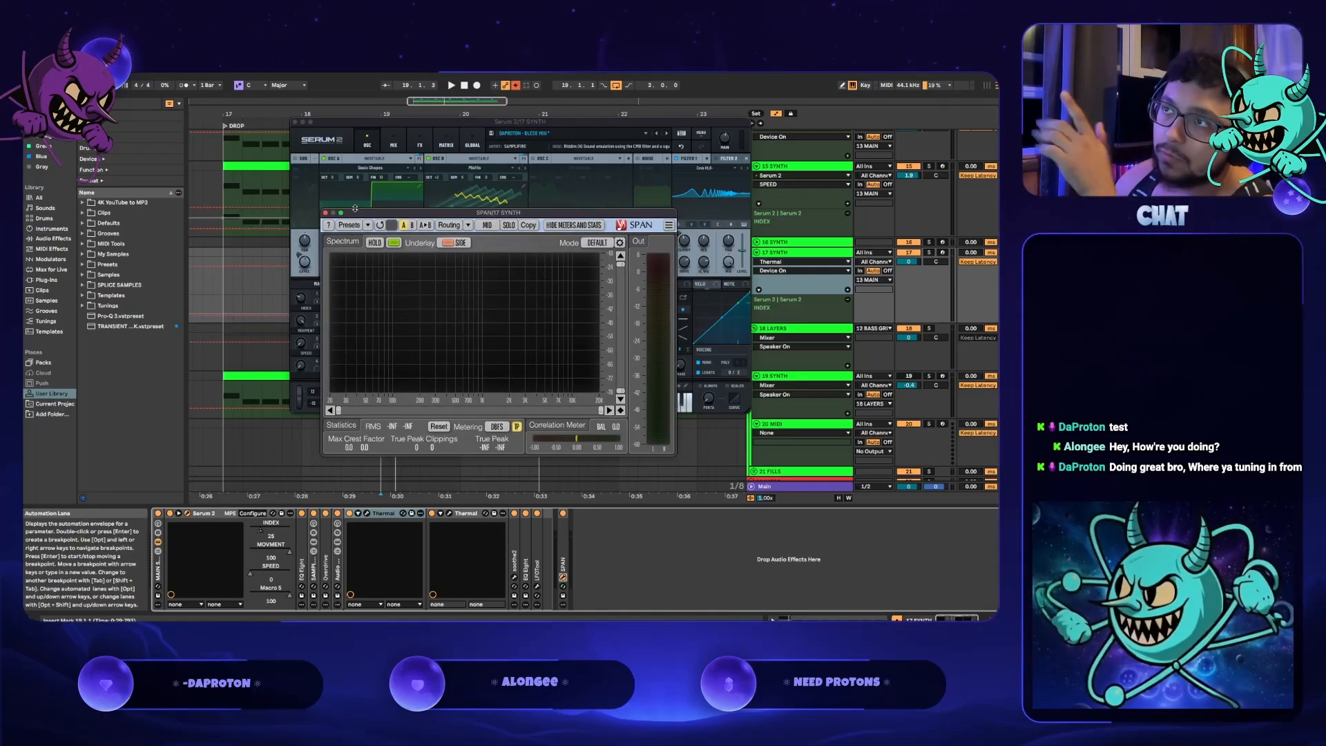
click(326, 214)
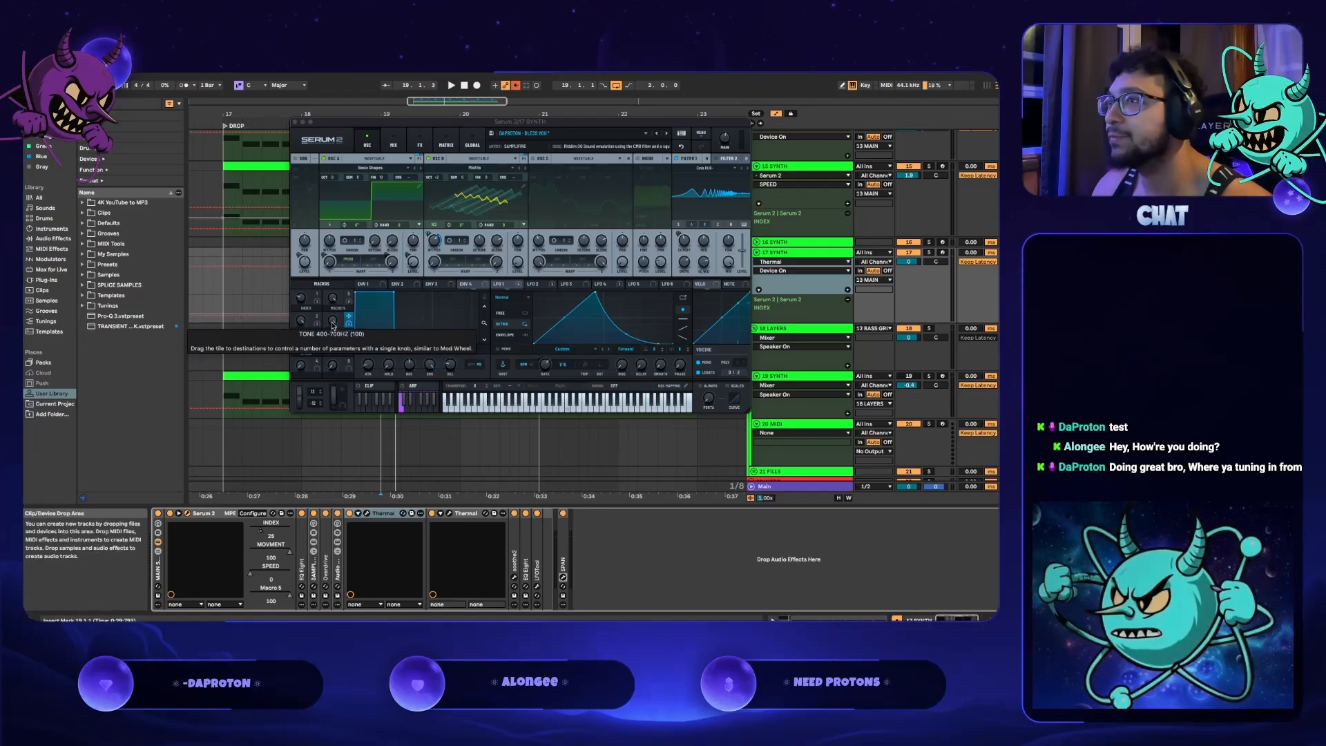
key(space)
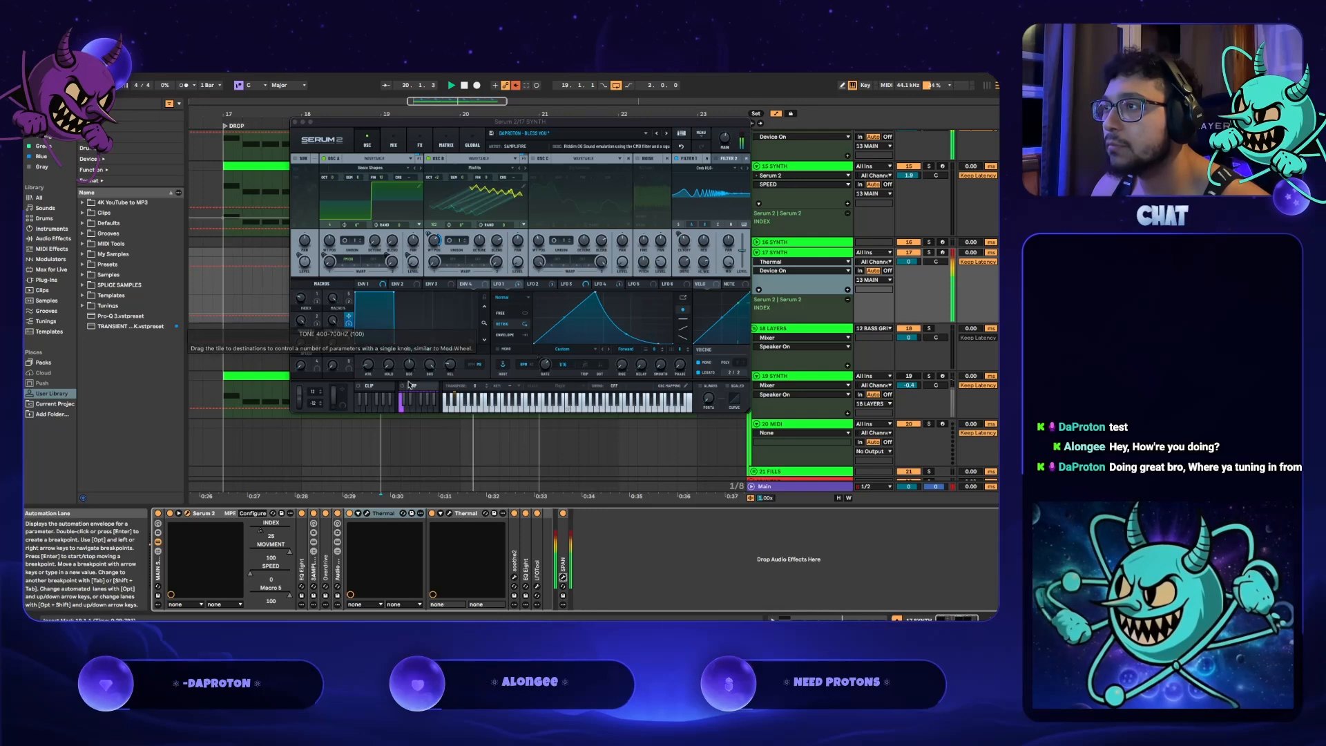
click(562, 577)
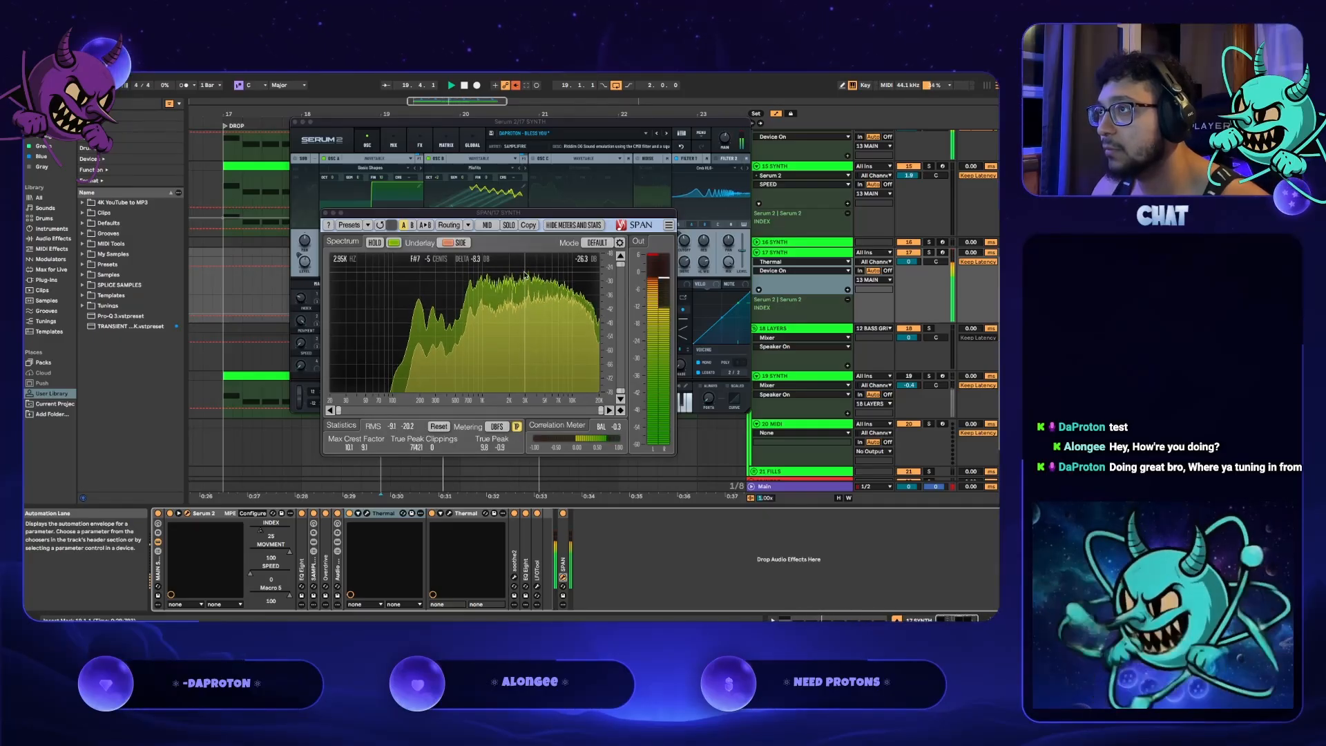
- Lower oscillator B's octave in Serum 2 and replay the clip to check the spectrum in SPAN
click(442, 181)
drag(442, 181, 442, 206)
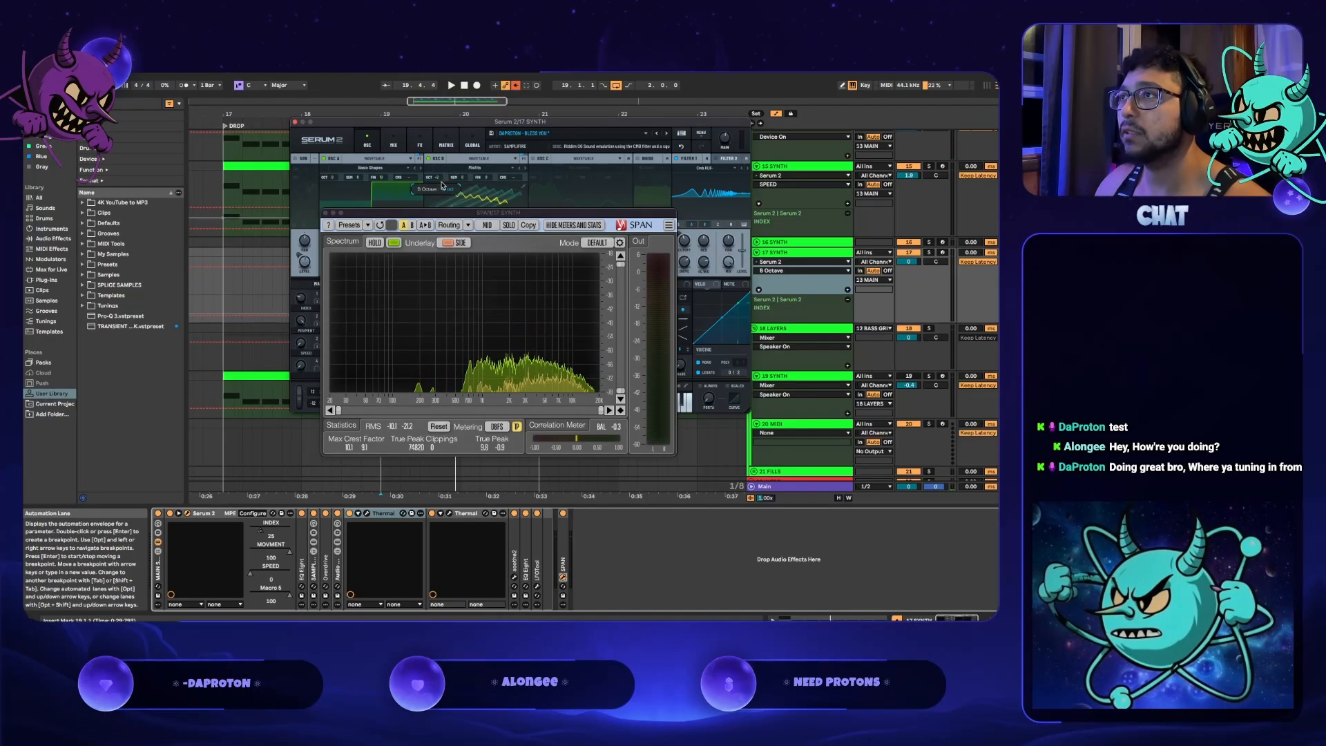
key(space)
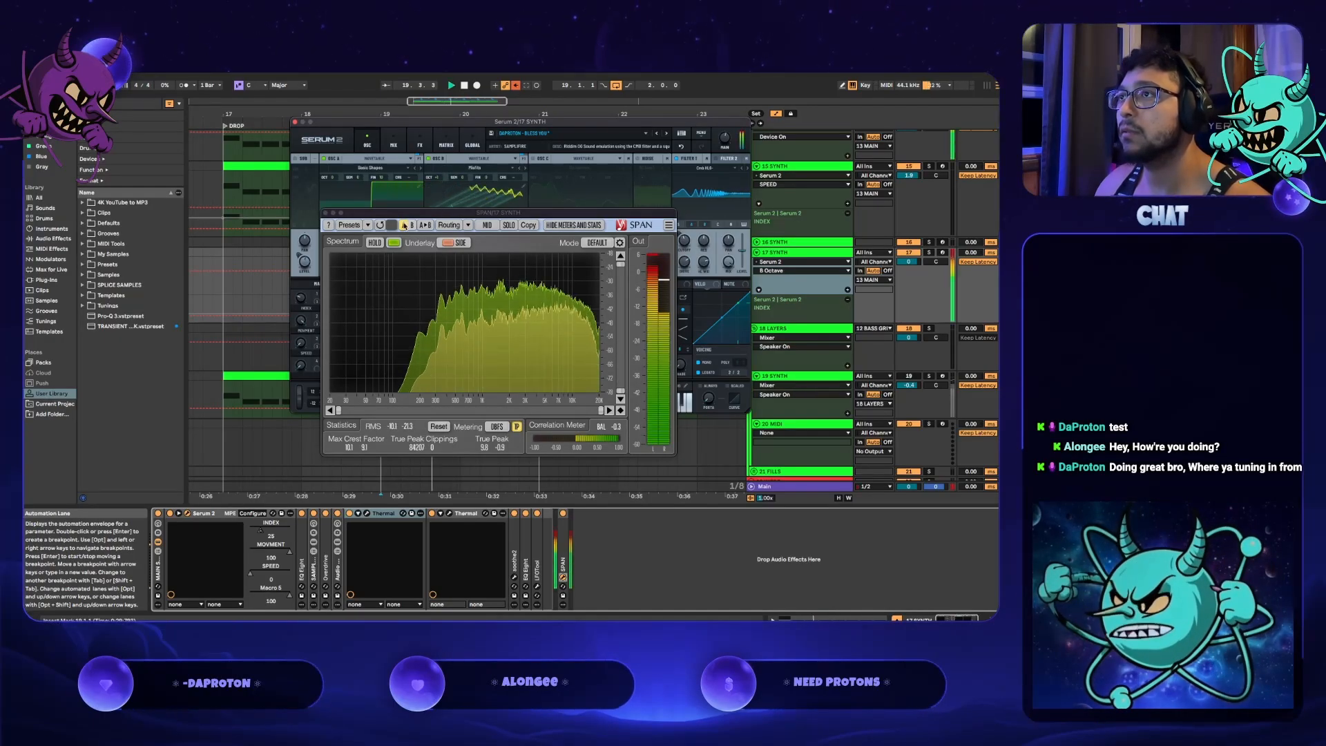
click(326, 213)
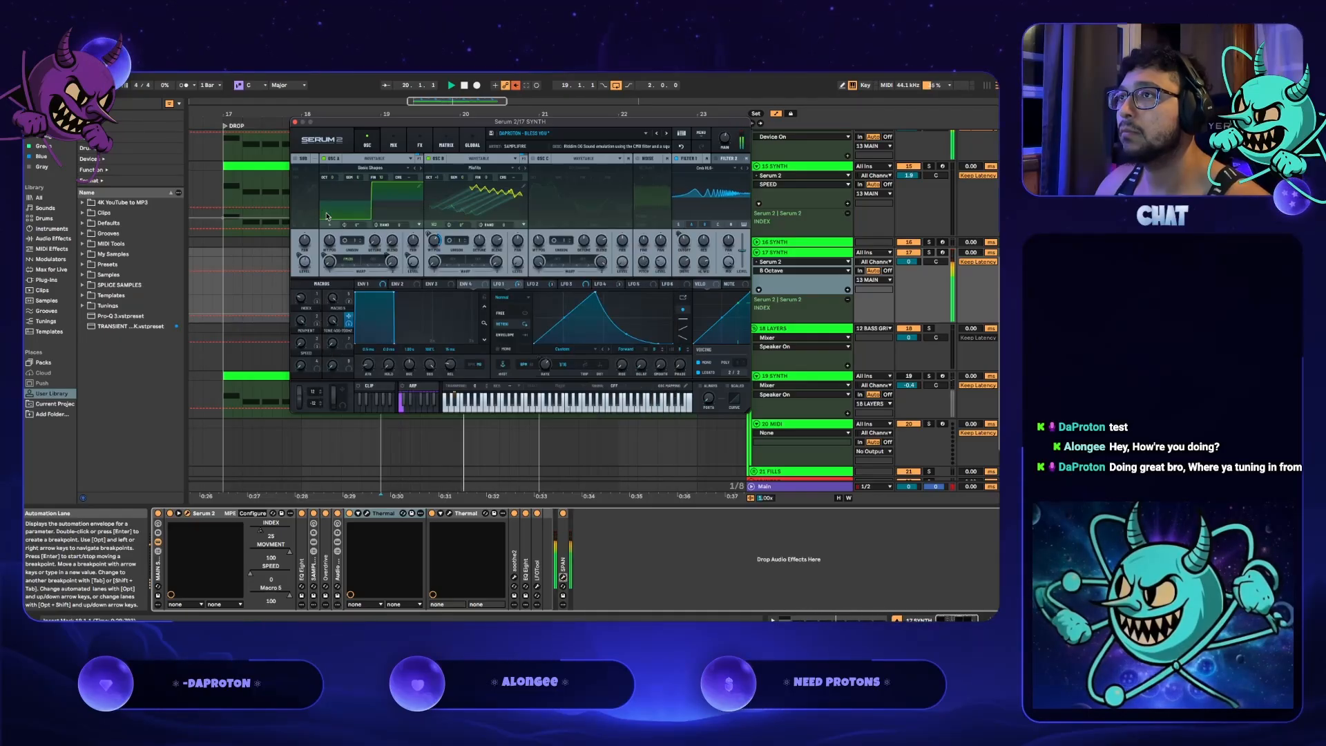
click(563, 577)
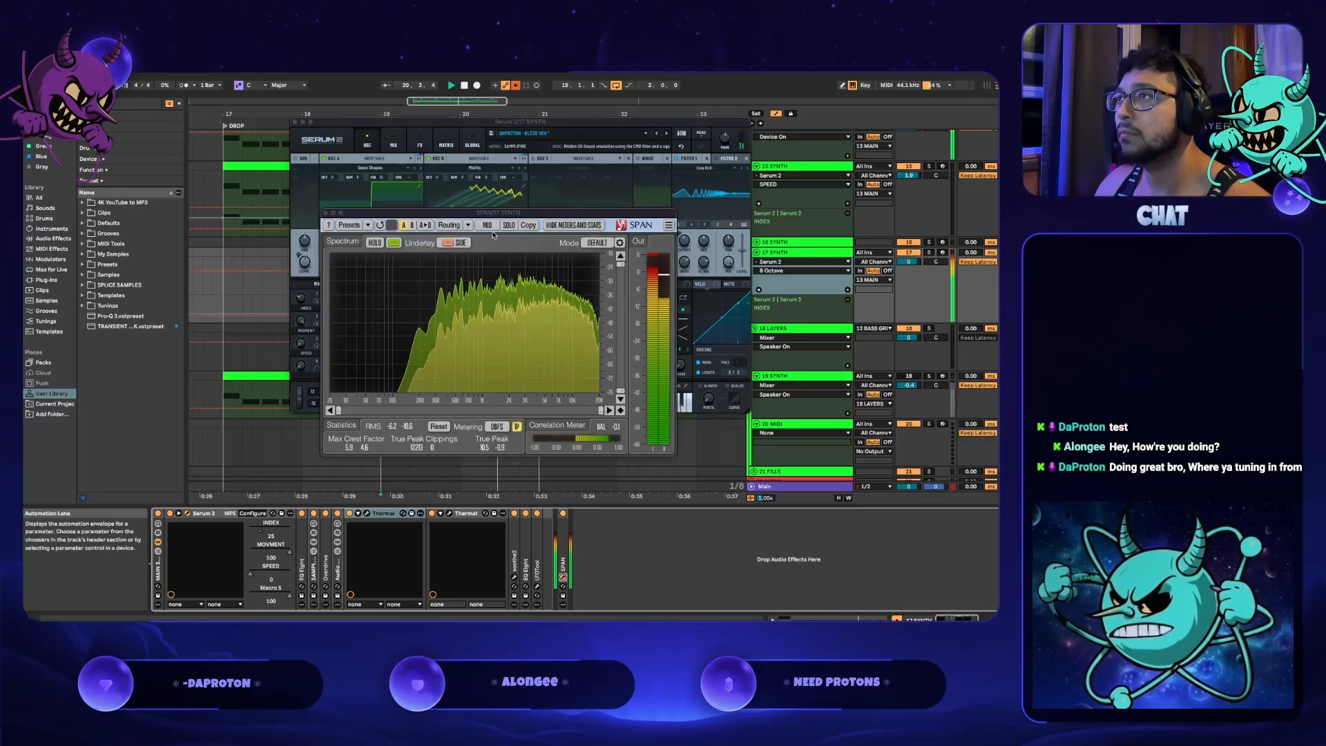
- Move the SPAN window below Serum 2 so the oscillators and the spectrum show together
drag(479, 214, 502, 385)
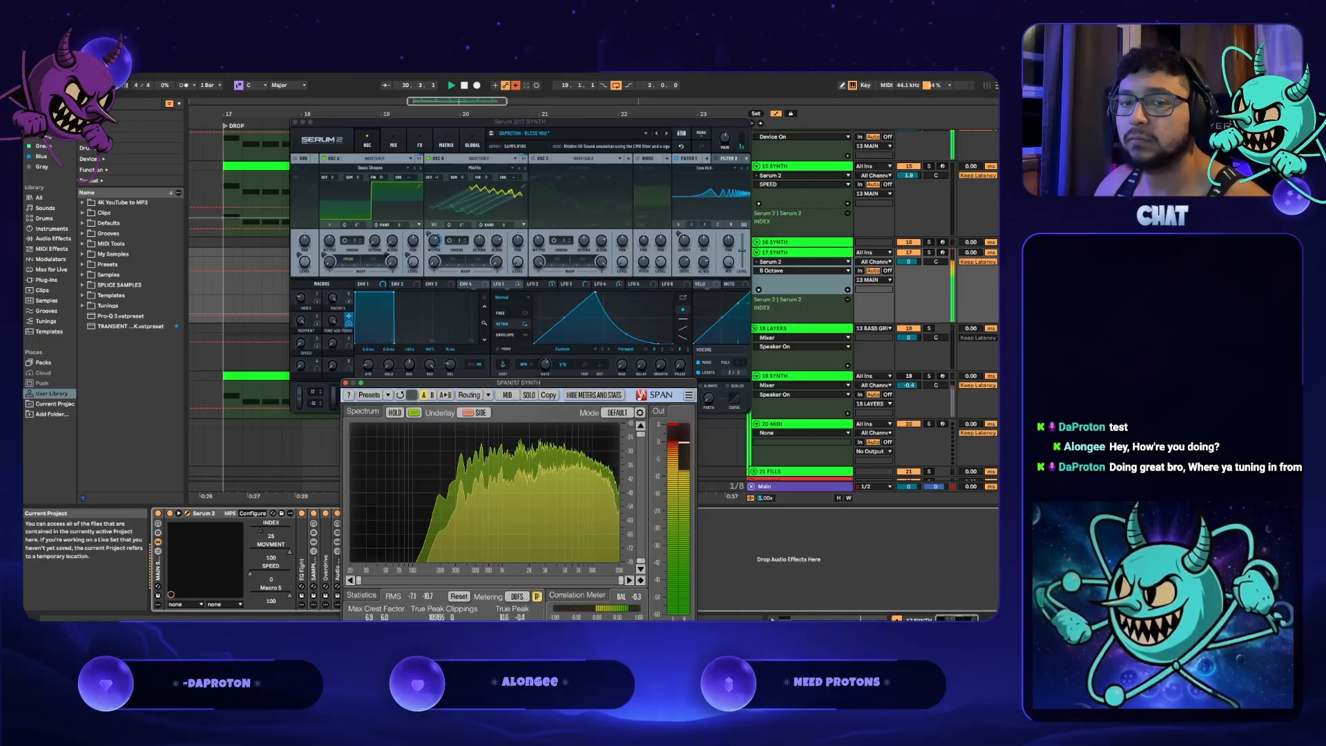
key(super+alt+p)
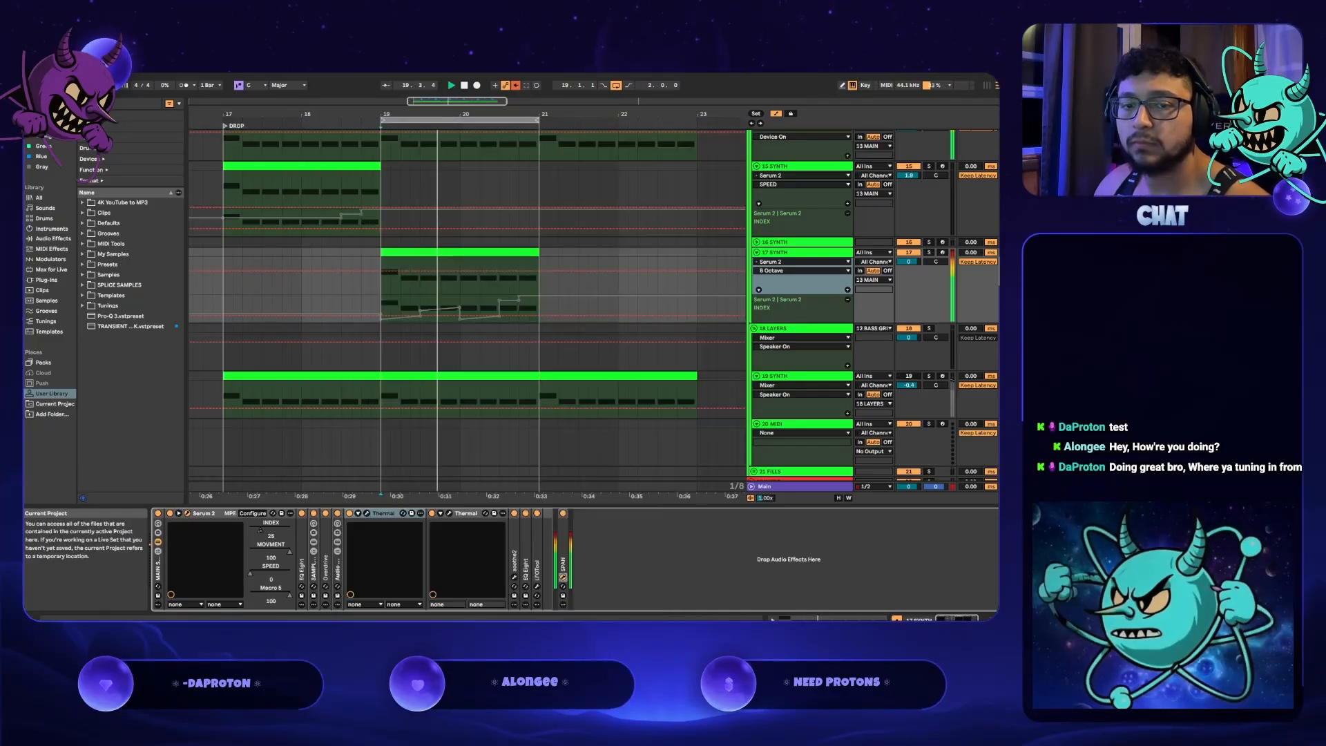
key(super+alt+p)
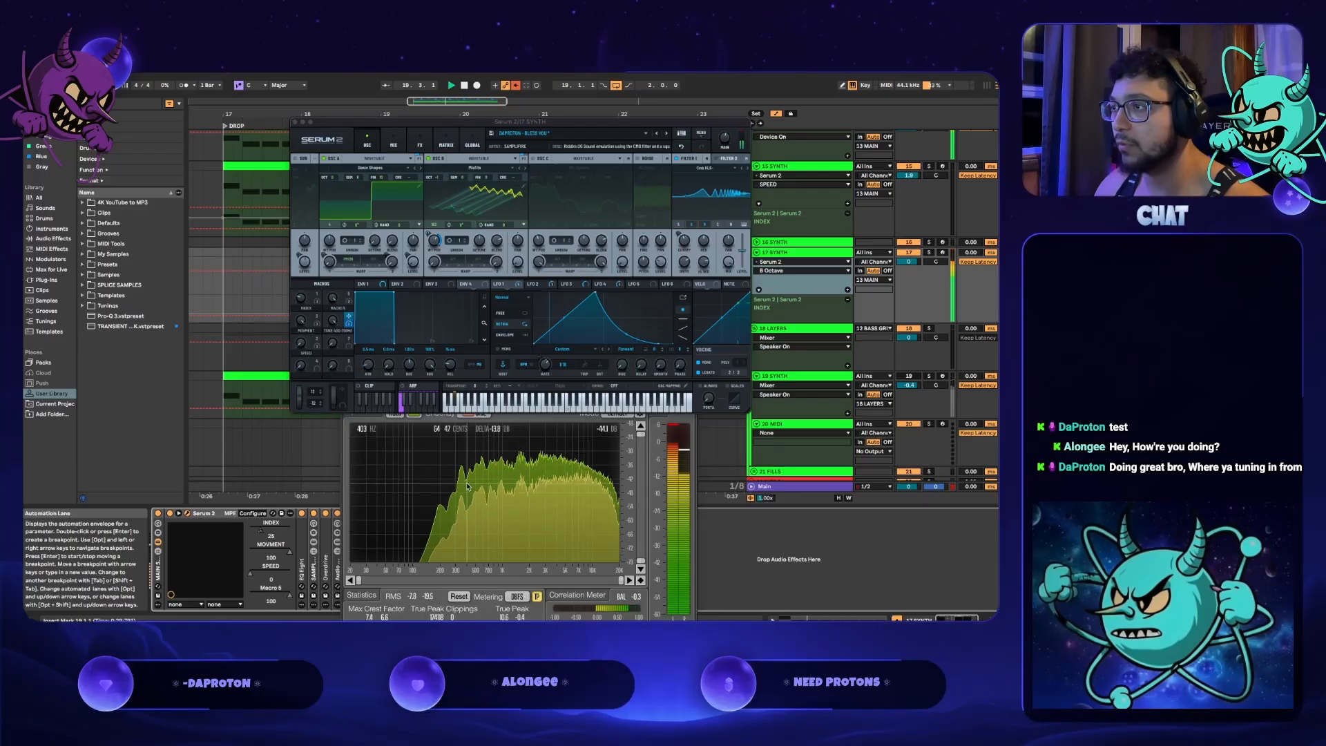
- Compare a higher and a lower octave for oscillator B in SPAN while the 17 SYNTH clip plays
drag(438, 178, 433, 159)
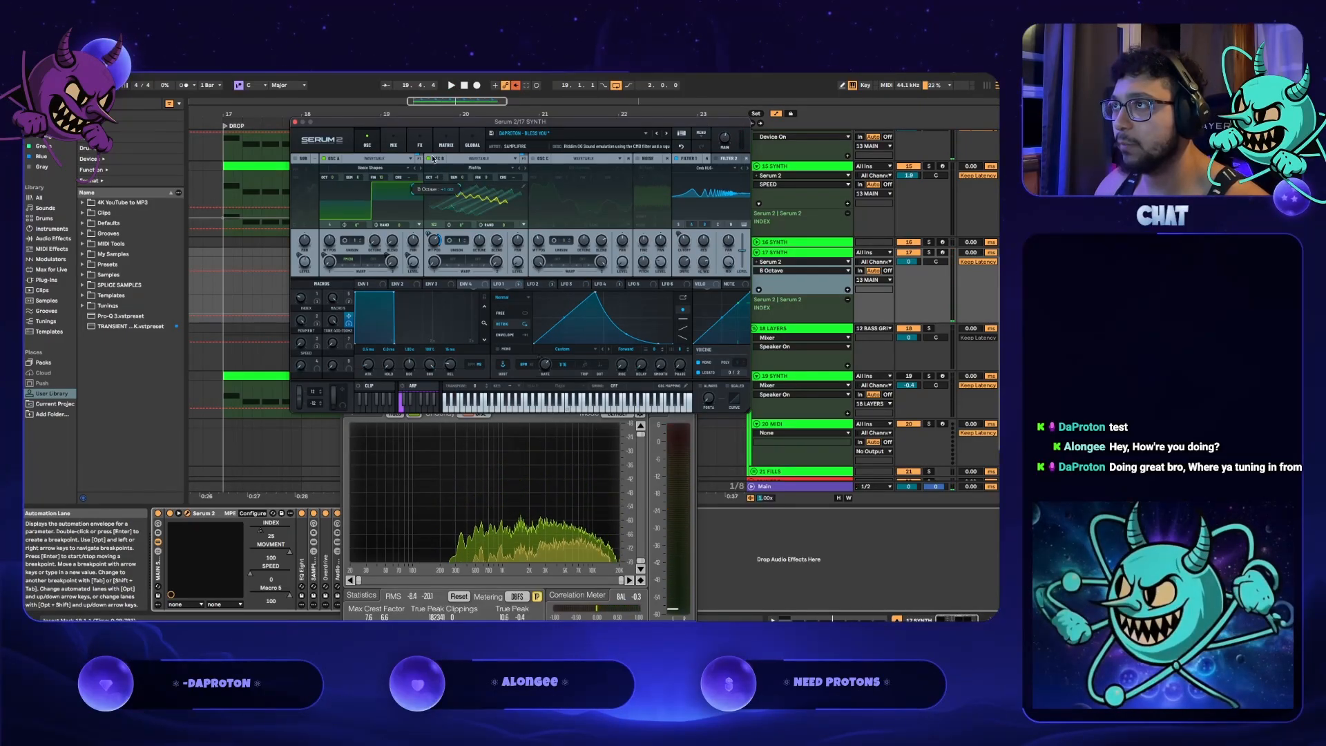
key(space)
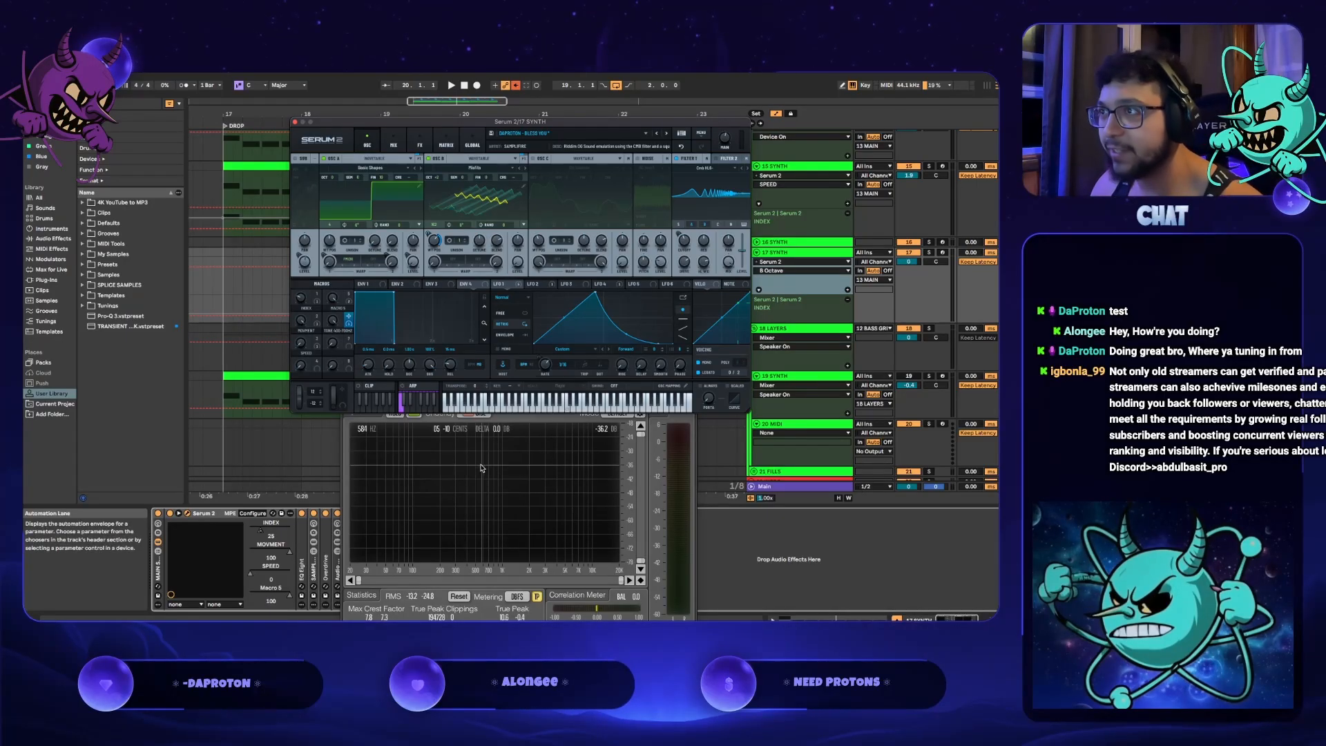
click(345, 434)
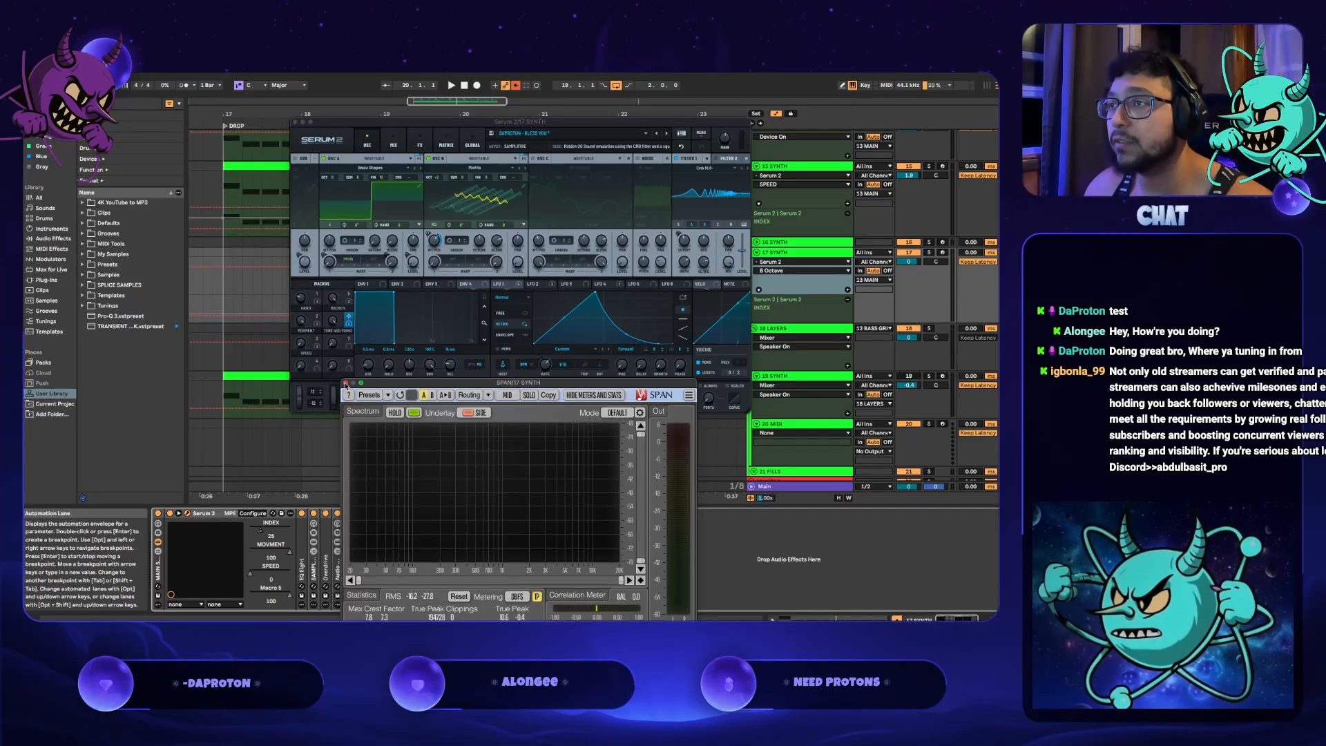
key(space)
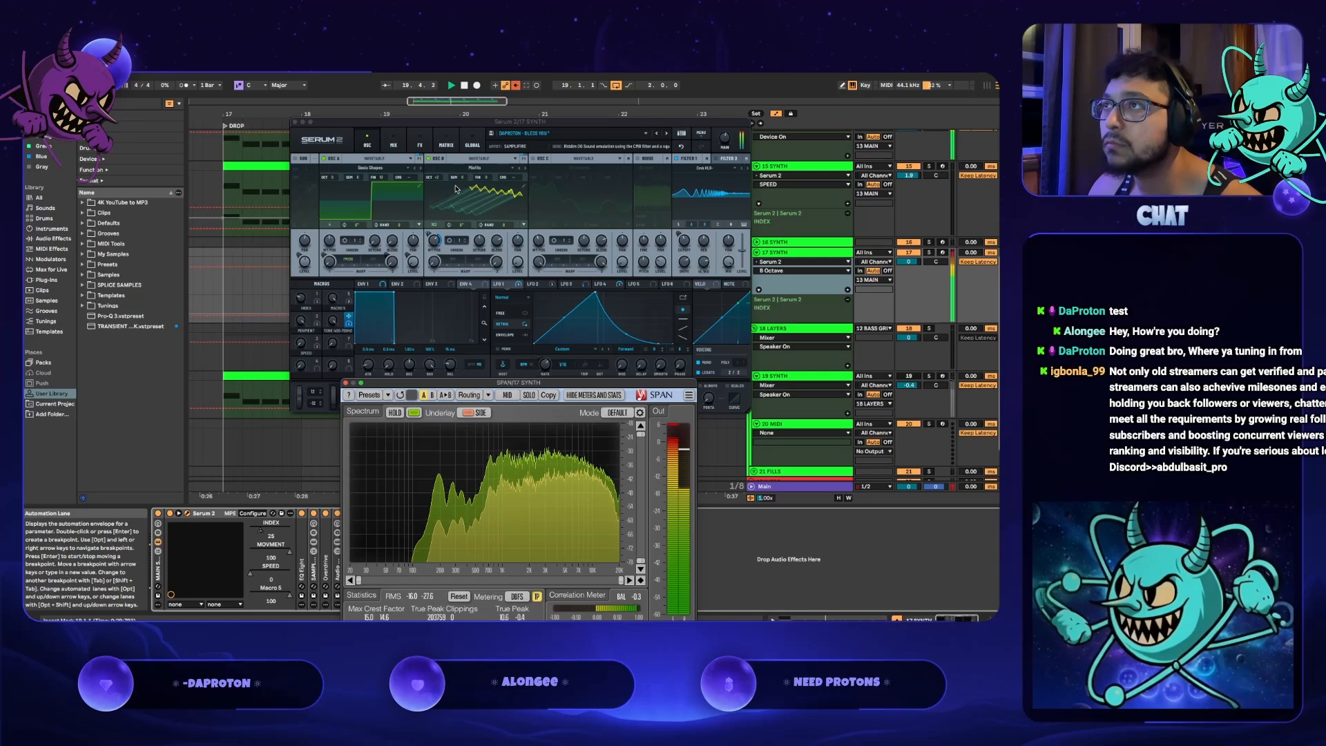
click(439, 205)
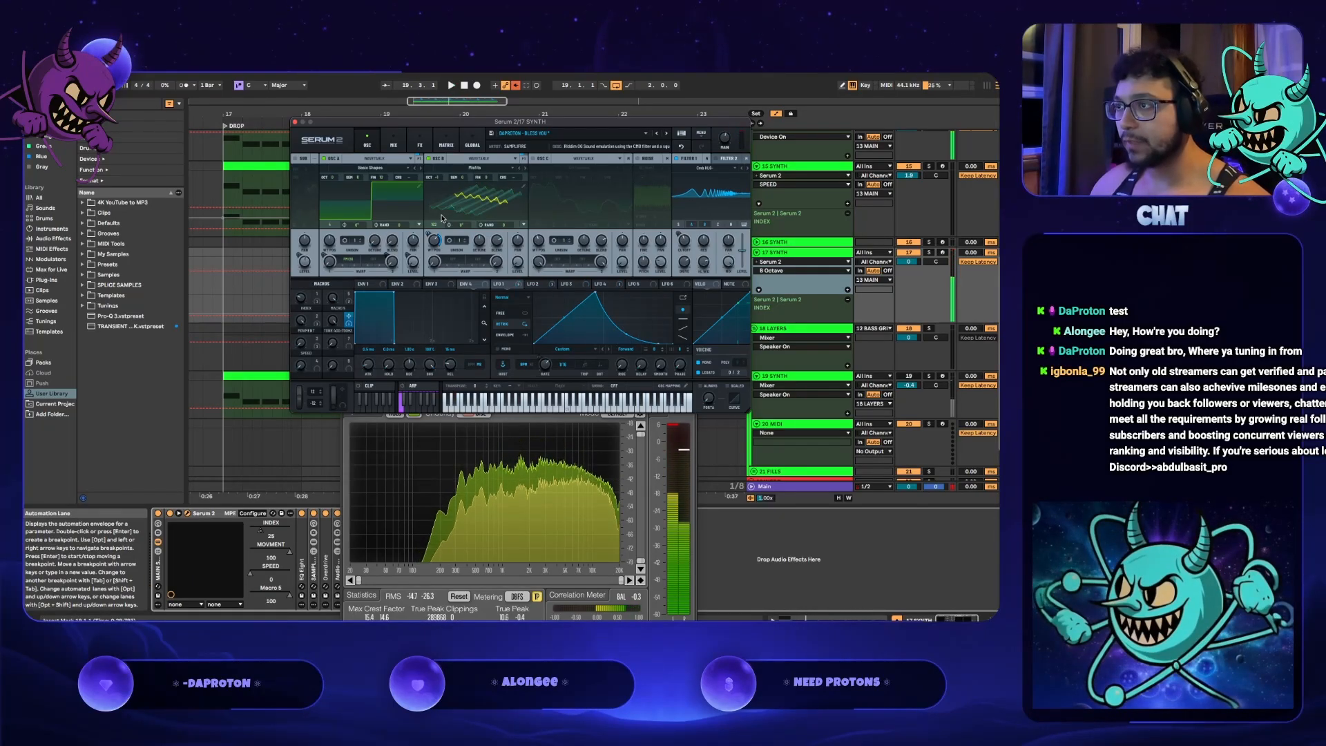
- Adjust the TONE 400-700HZ macro and replay the 17 SYNTH clip to check its effect on the spectrum in SPAN
drag(336, 328, 343, 469)
key(space)
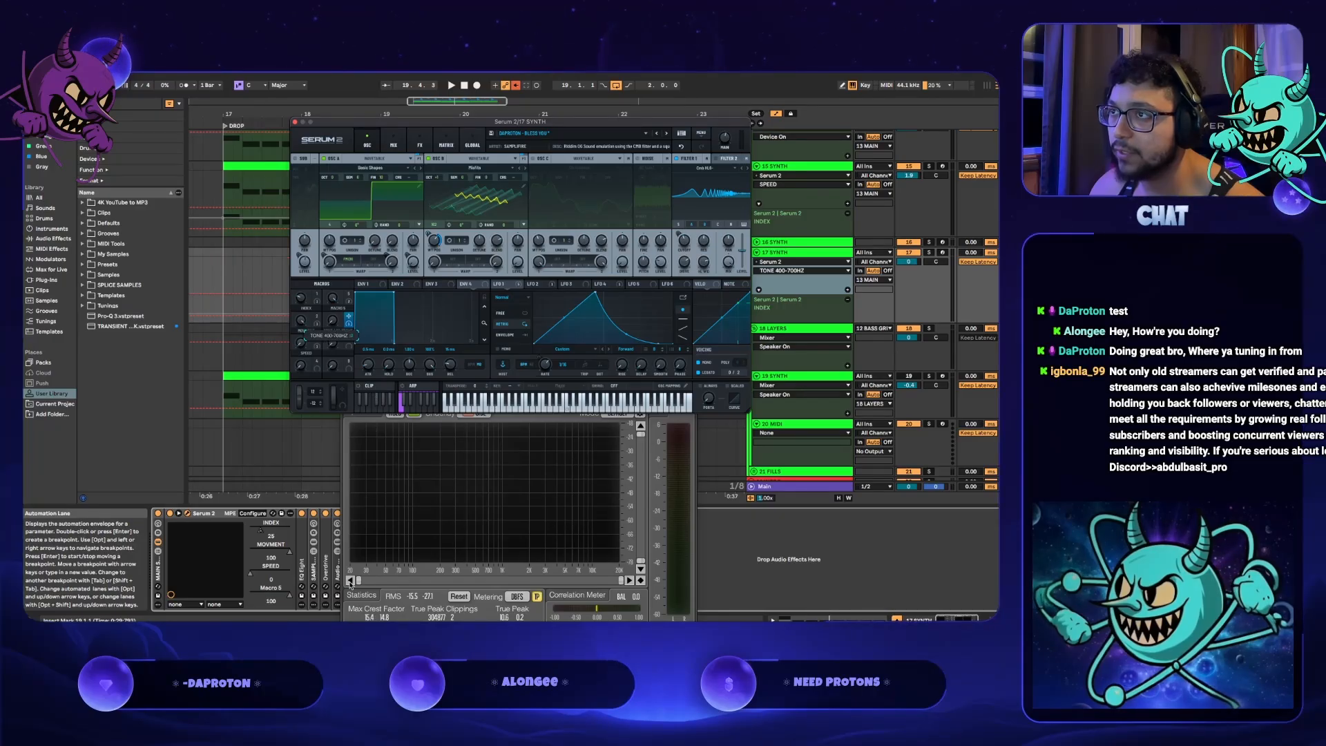
key(space)
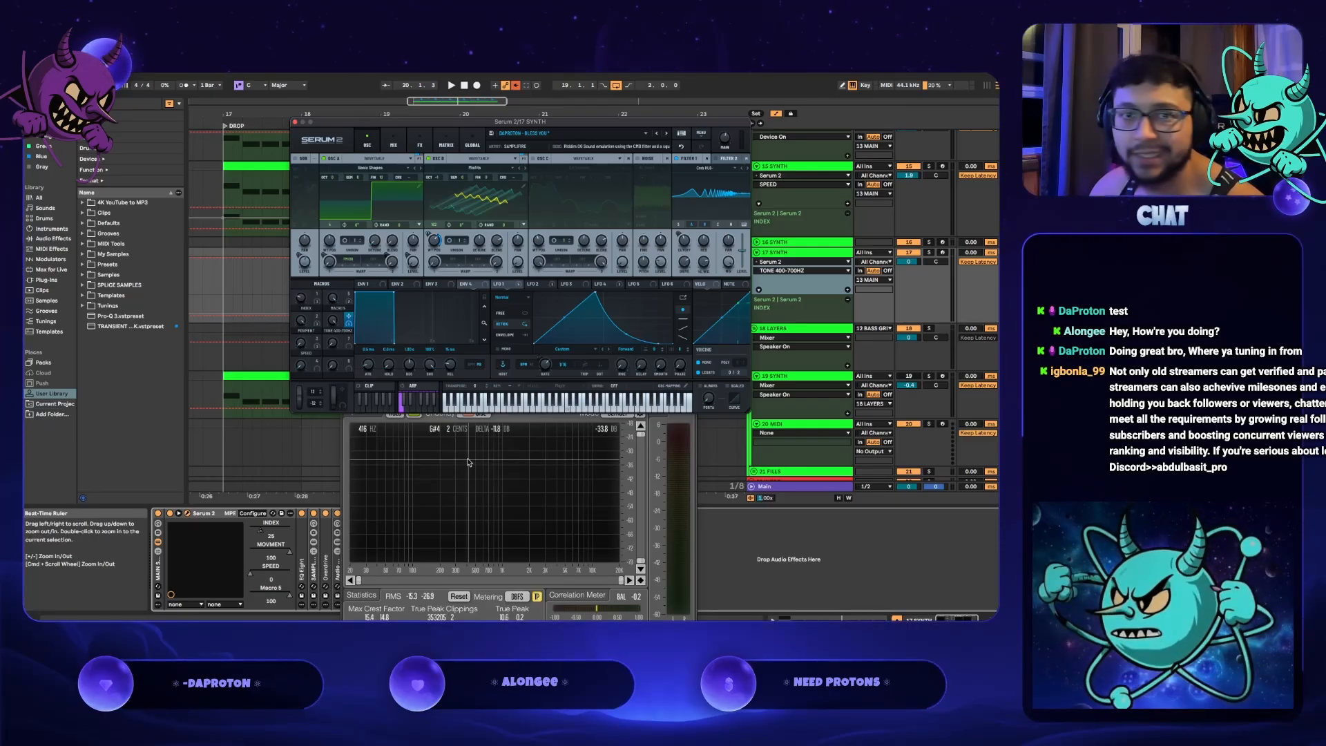
key(space)
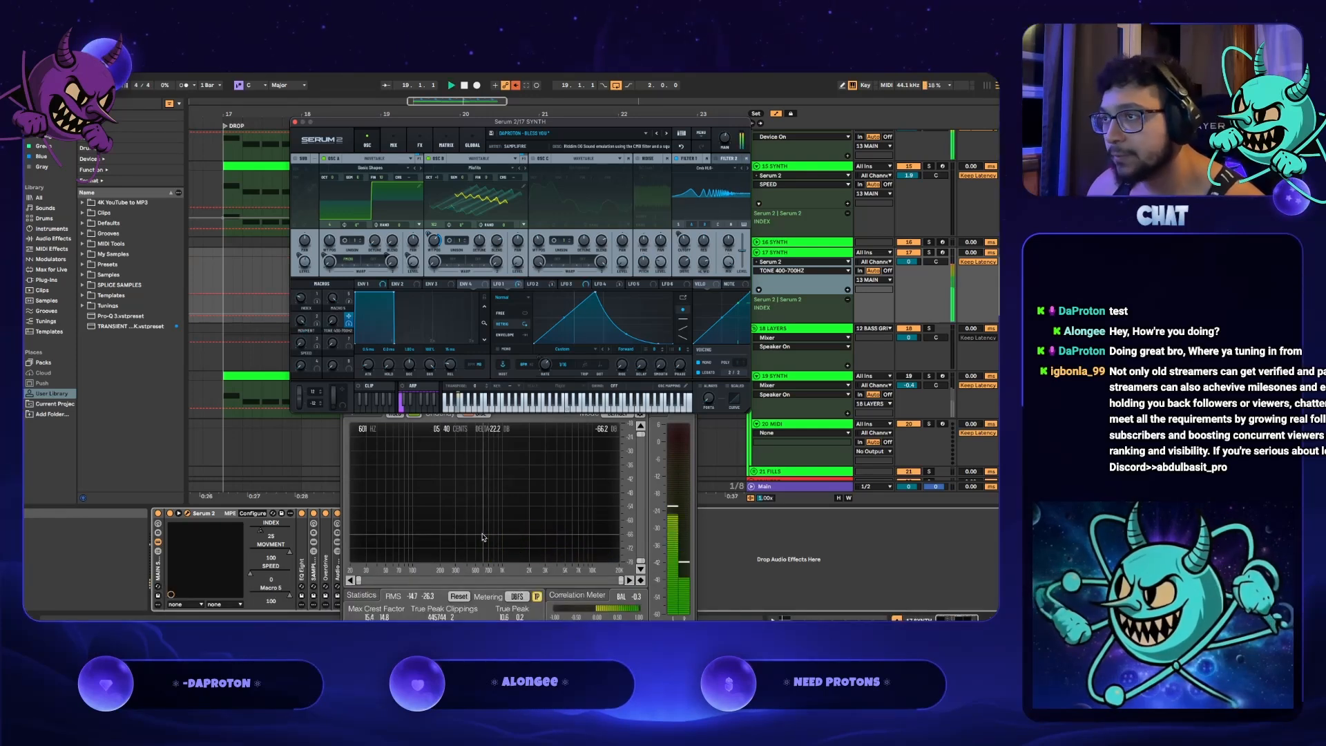
key(space)
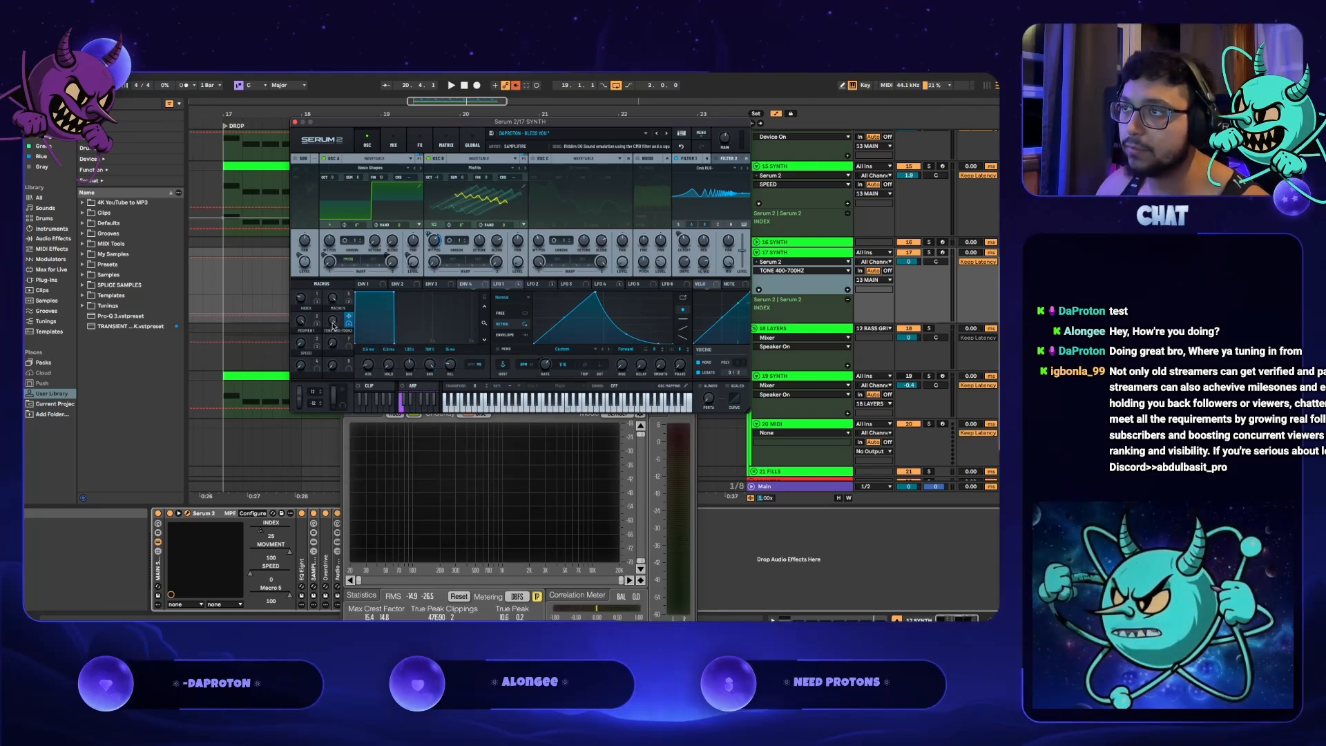
drag(333, 325, 330, 369)
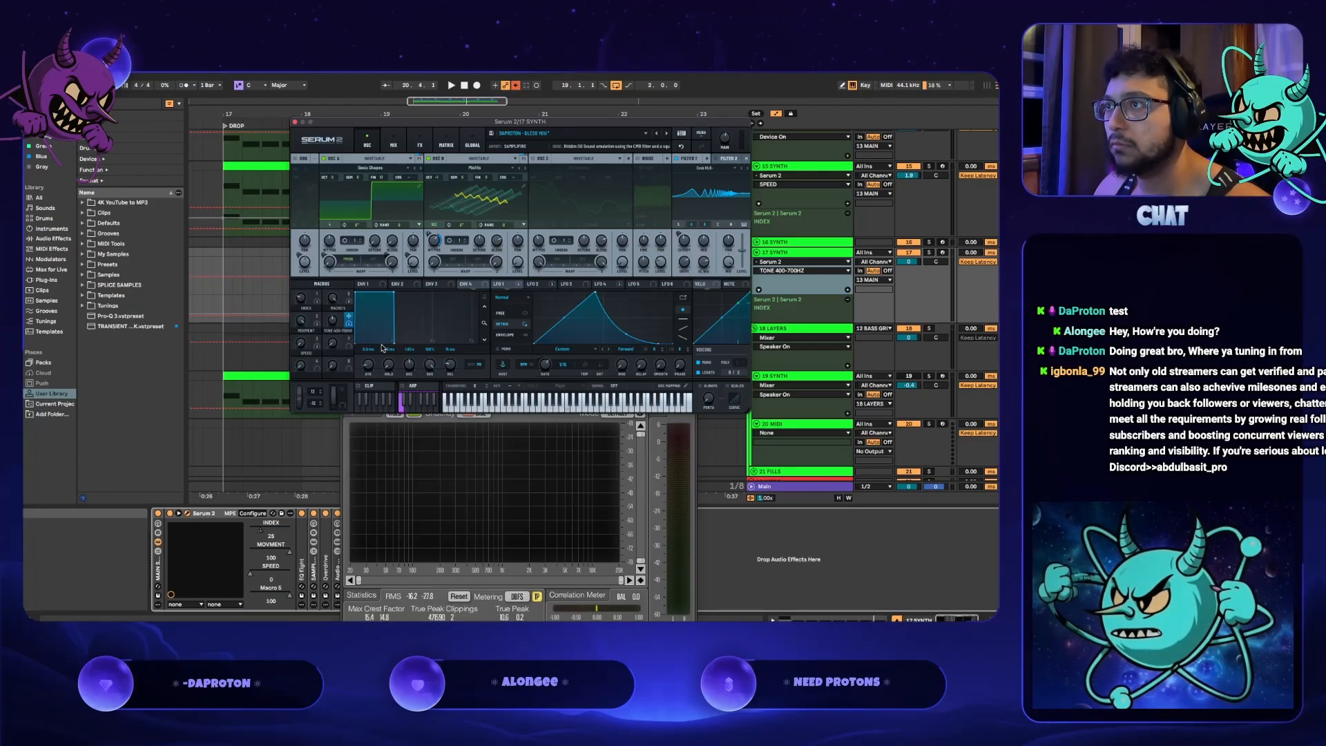
key(space)
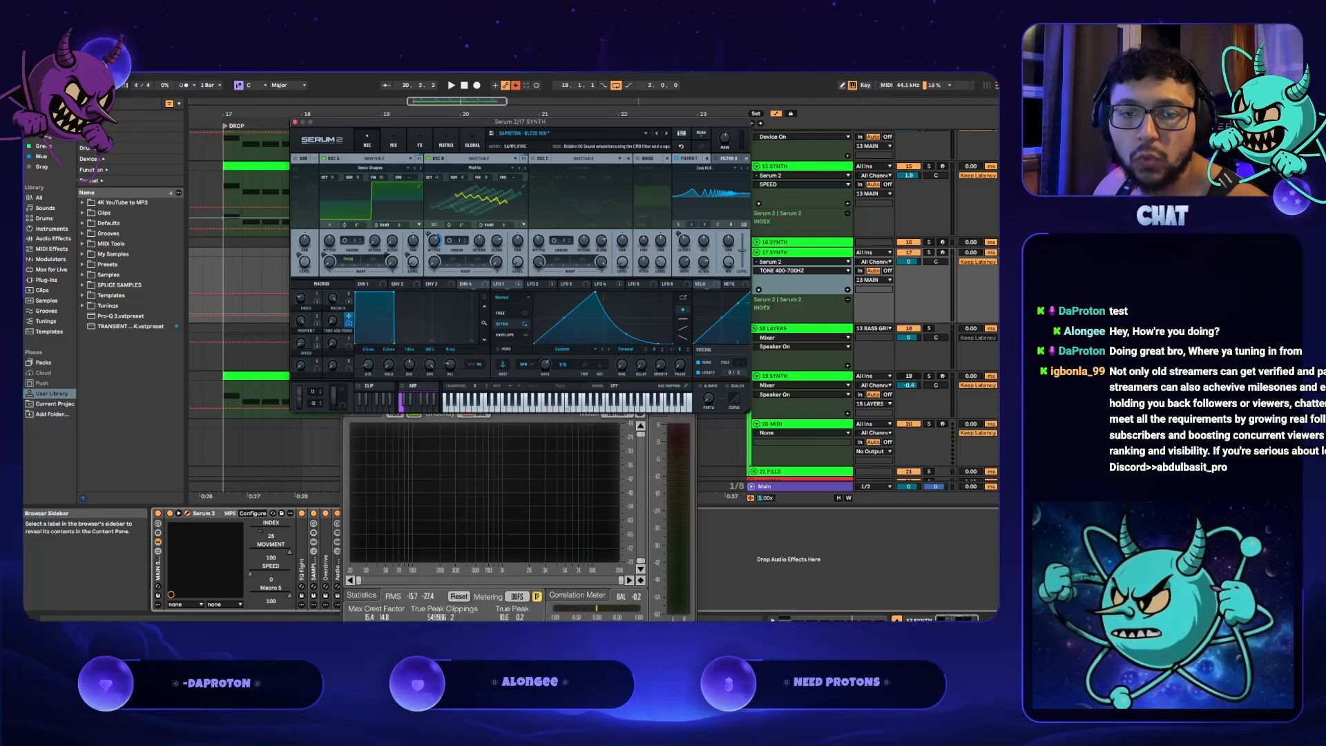
- Hide the plug-in windows to view the 17 SYNTH arrangement and play the clip once more
key(alt+super+p)
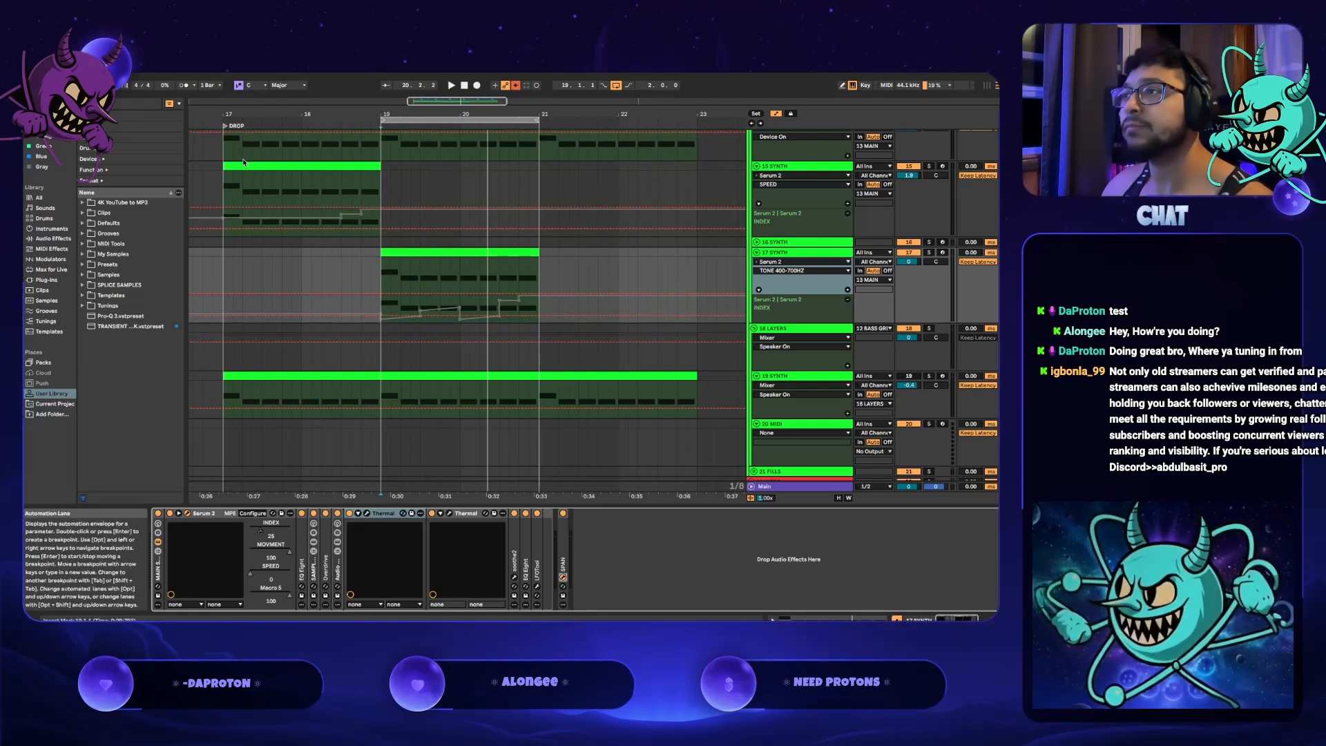
key(alt+super+p)
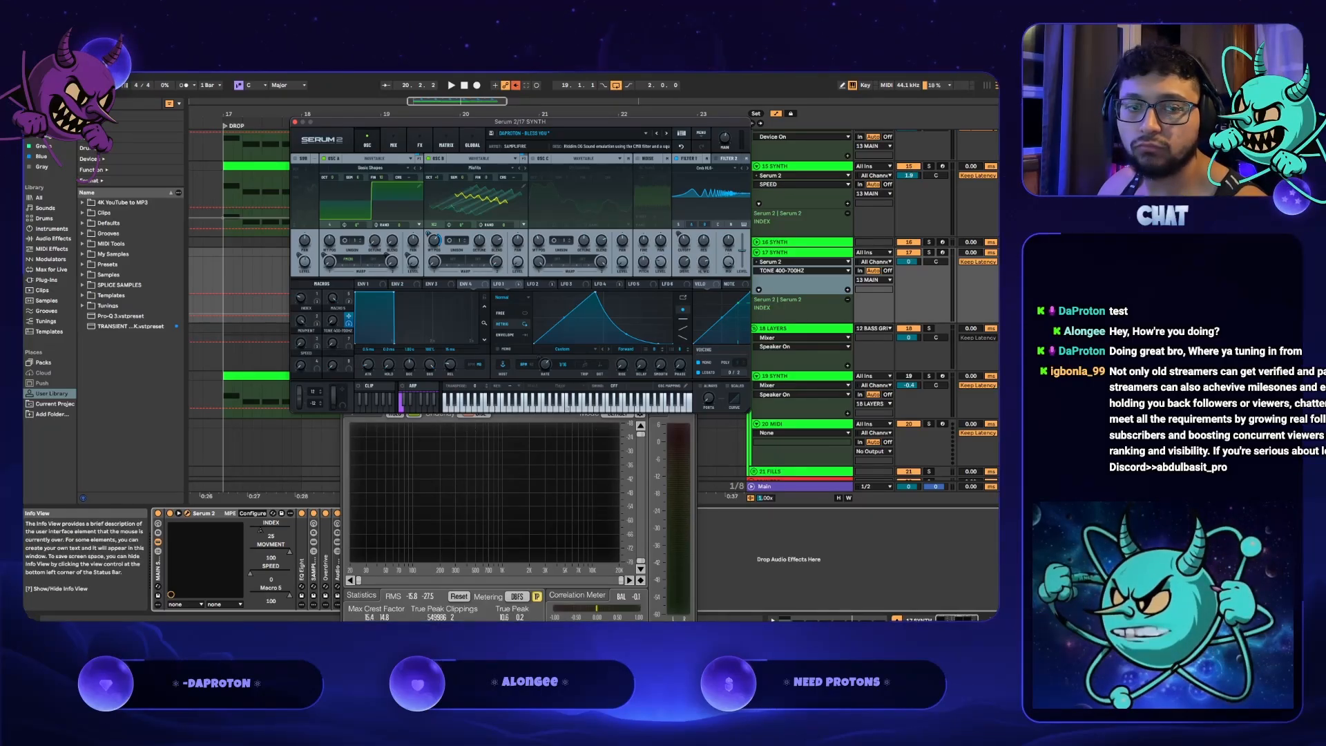
key(alt+super+p)
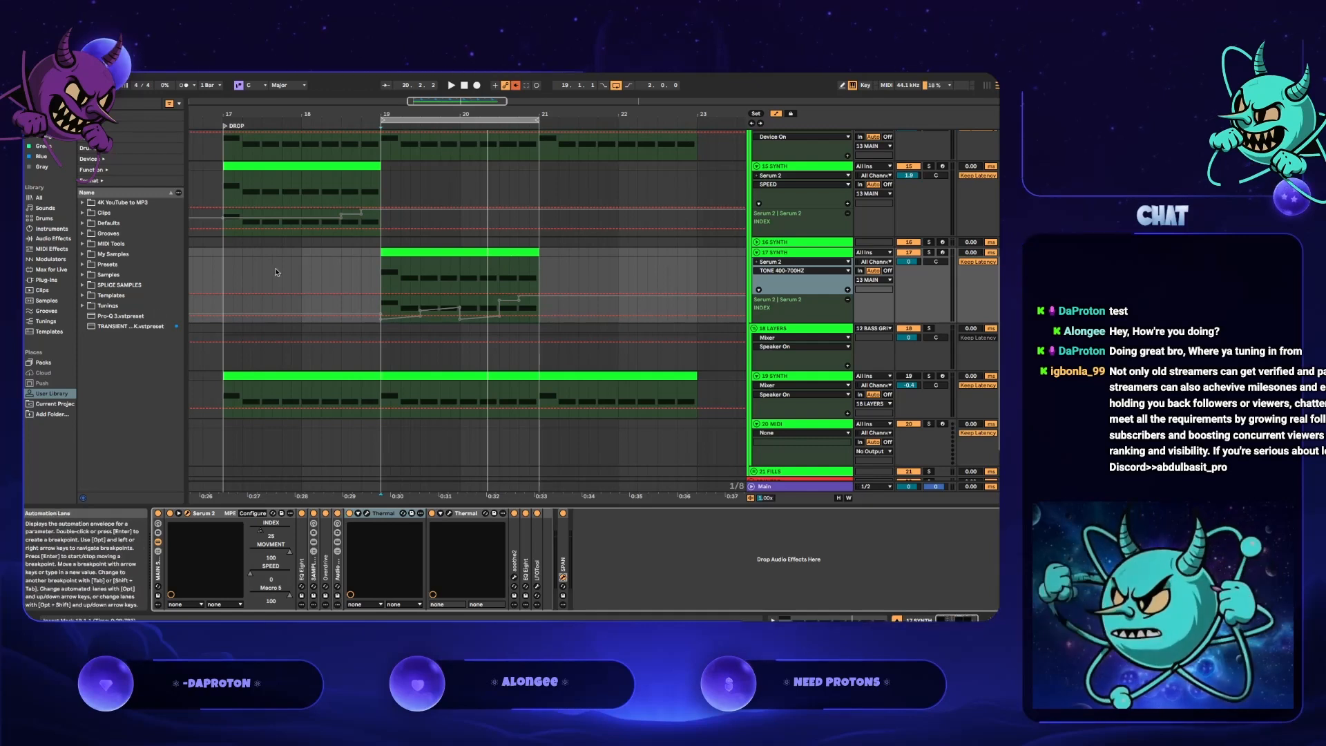
click(325, 269)
key(space)
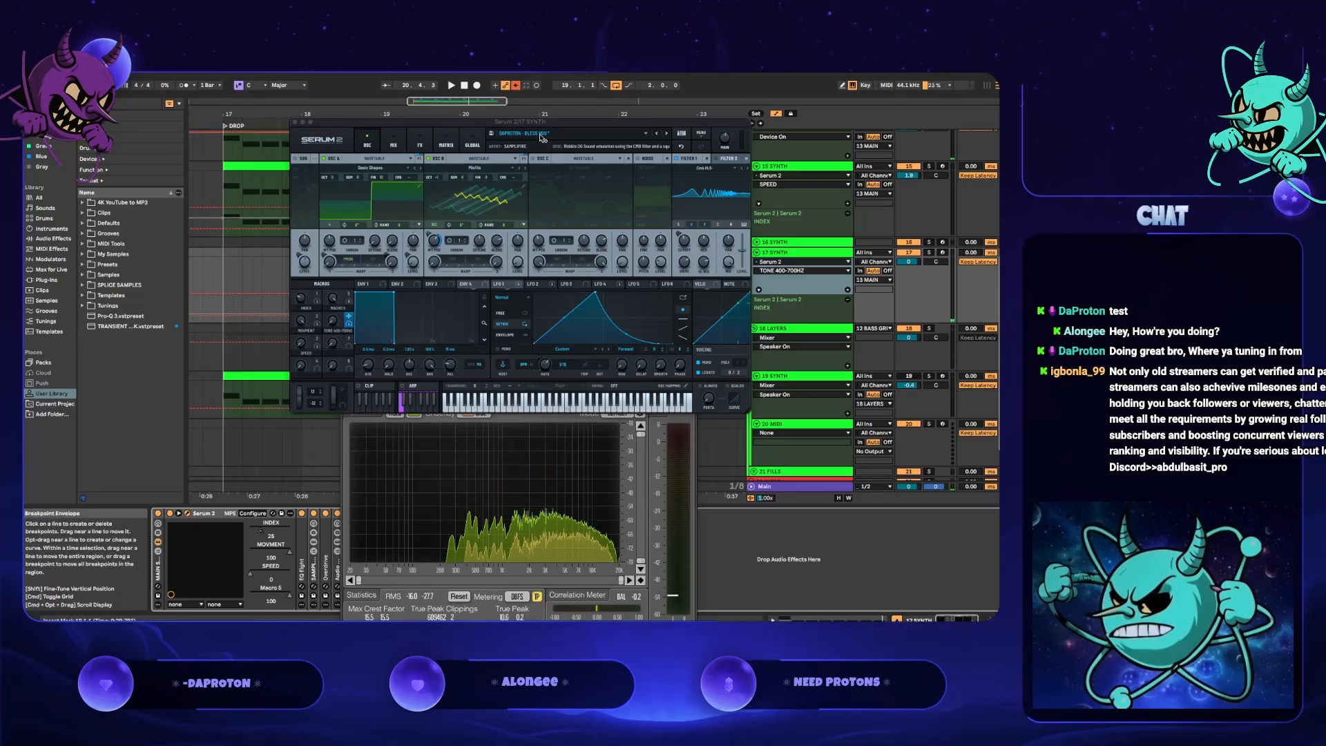
click(491, 134)
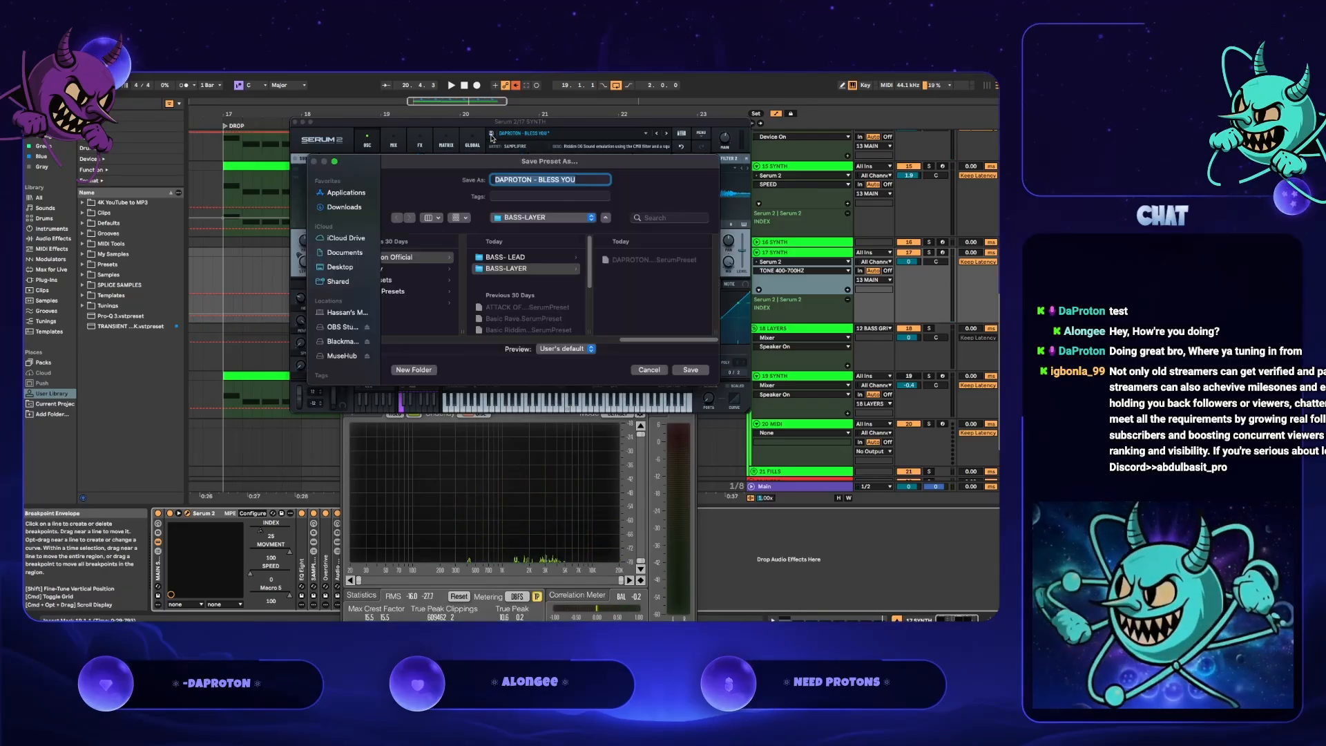
click(591, 182)
drag(582, 182, 543, 181)
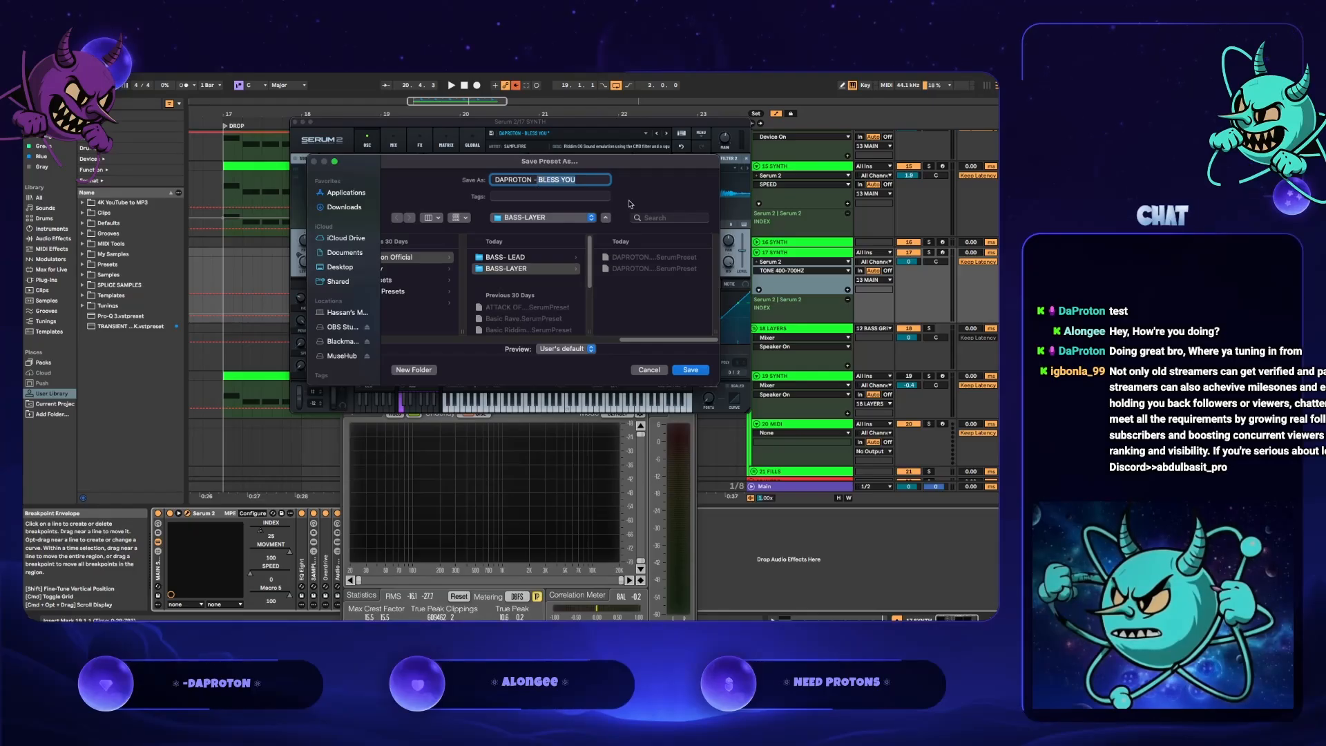
key(BackSpace)
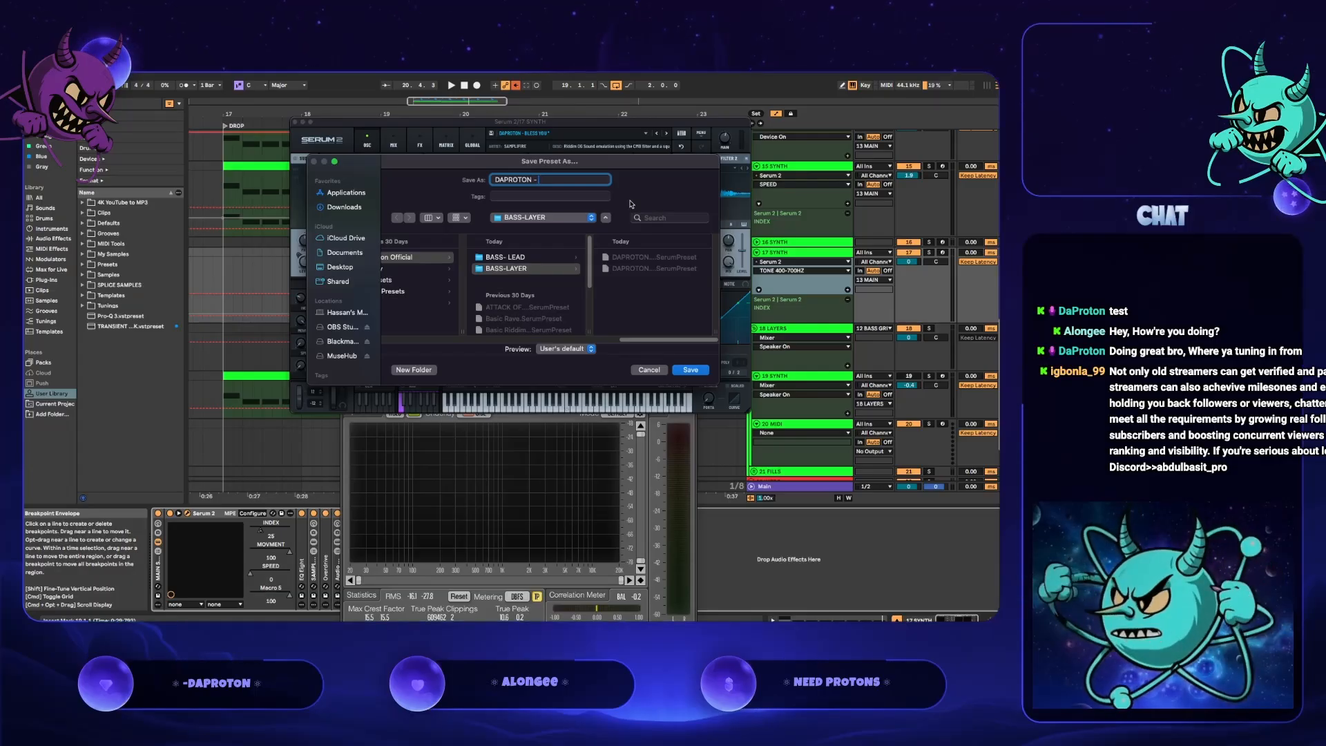
text(Sca)
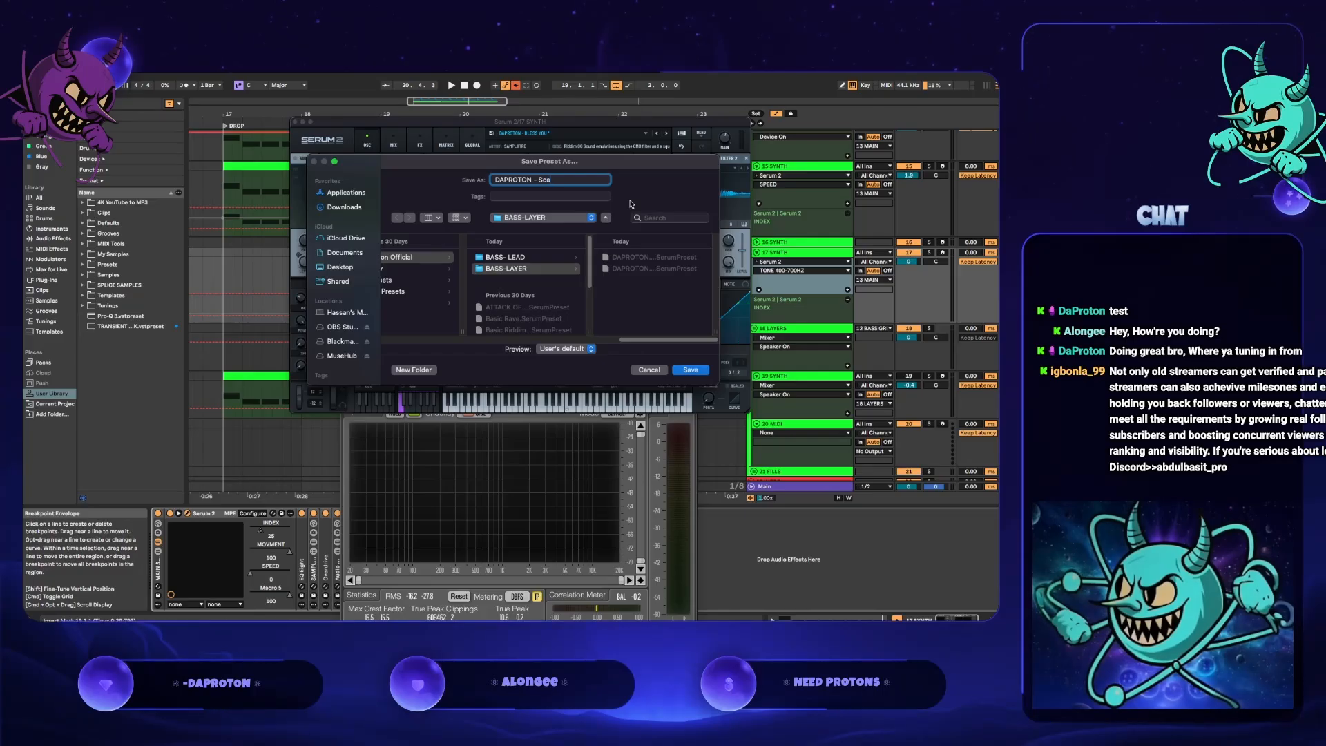
key(BackSpace)
key(BackSpace)
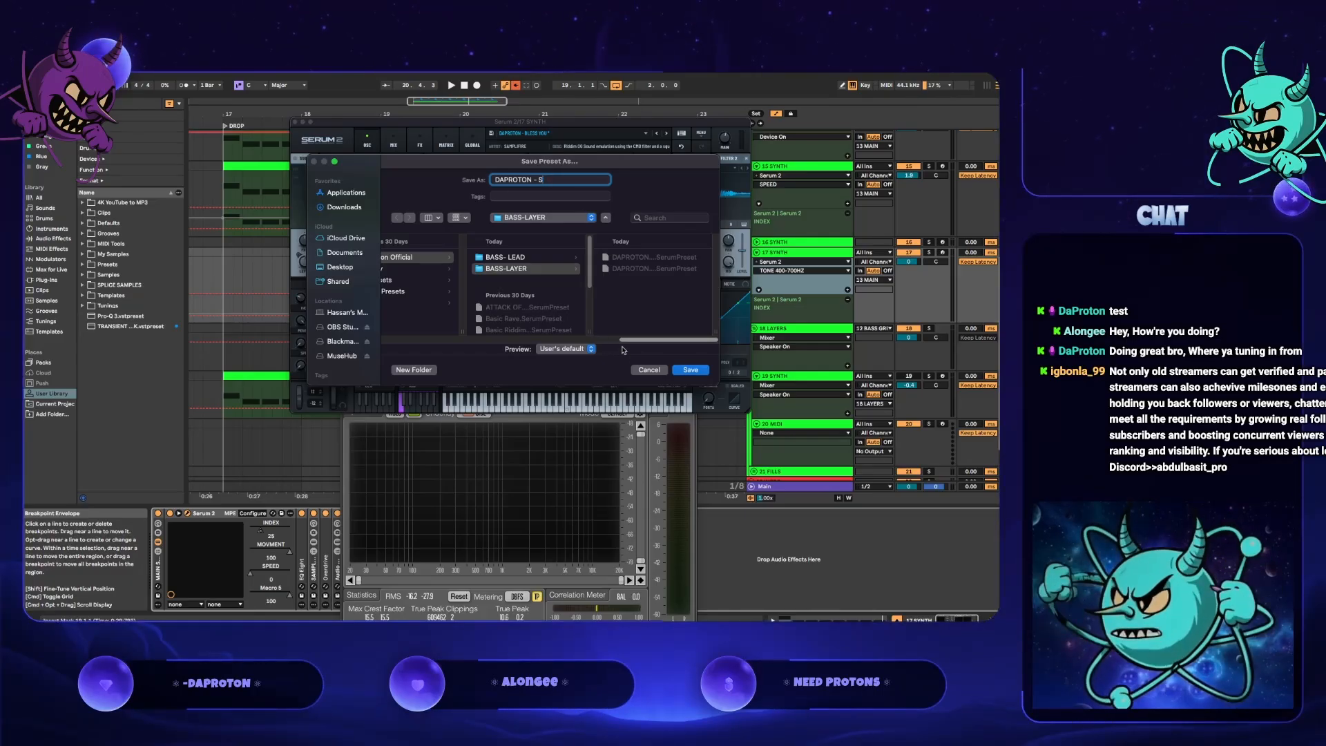
click(647, 370)
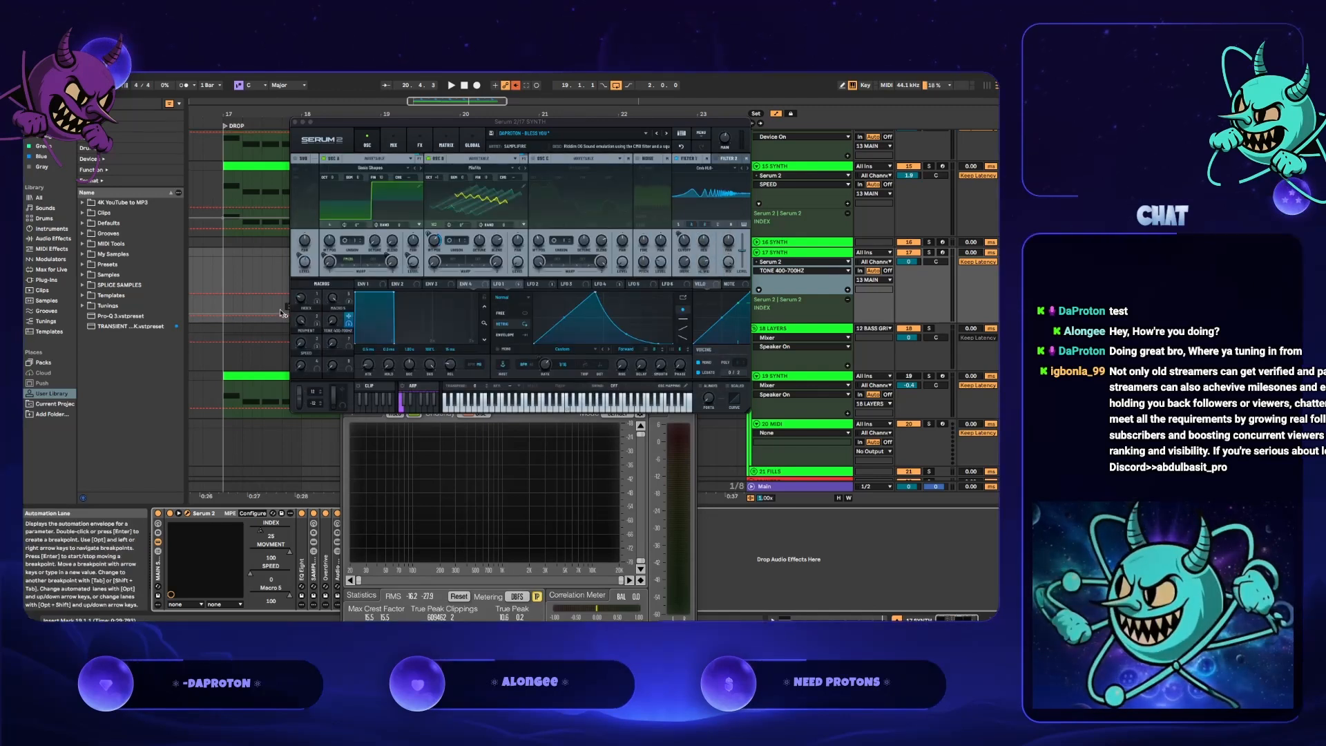
- Try higher and lower settings of the INDEX macro in Serum 2 while the 17 SYNTH clip plays
key(space)
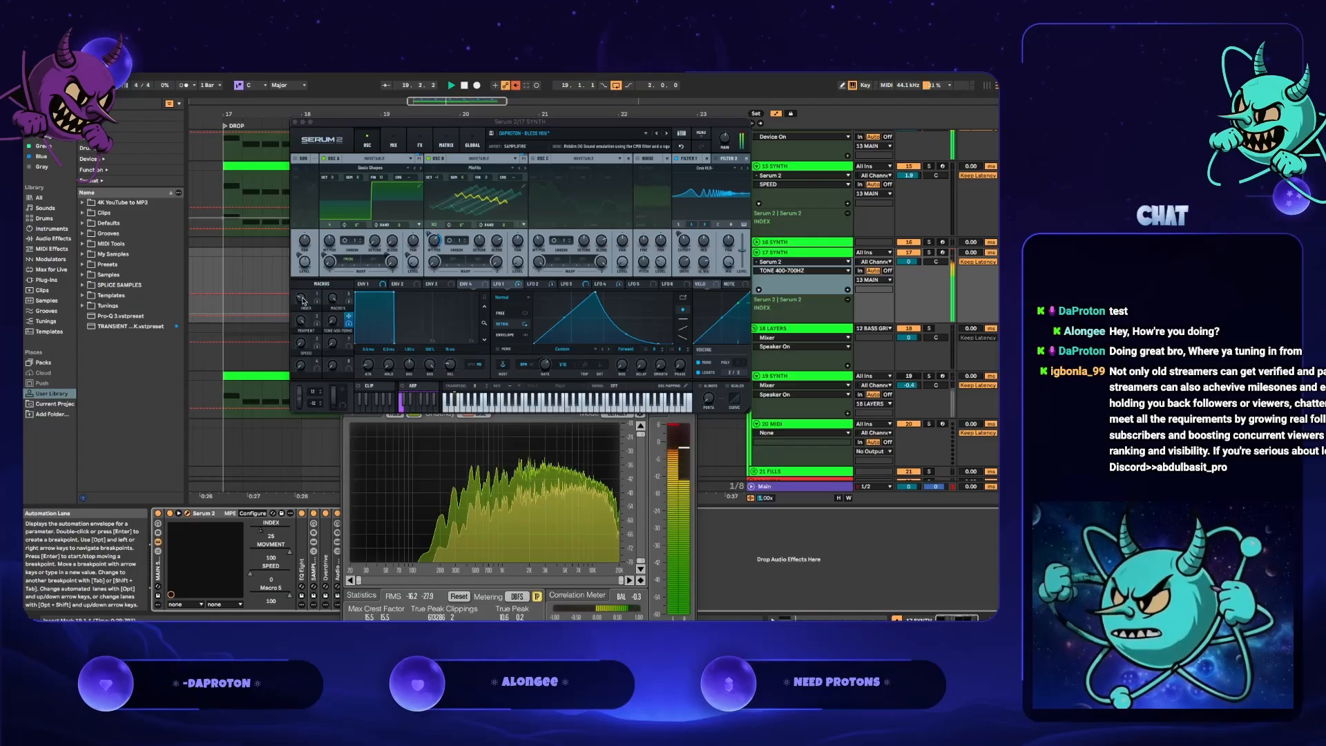
drag(304, 288, 298, 261)
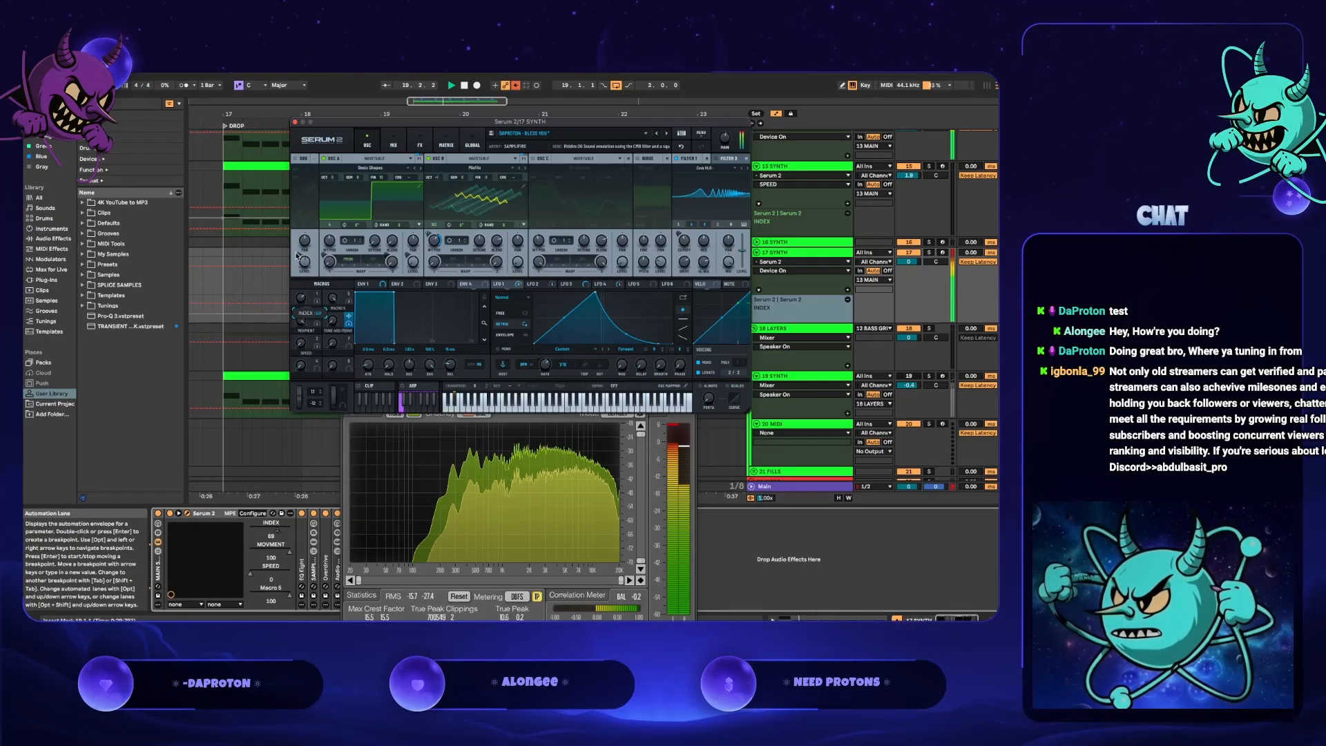
drag(296, 255, 299, 332)
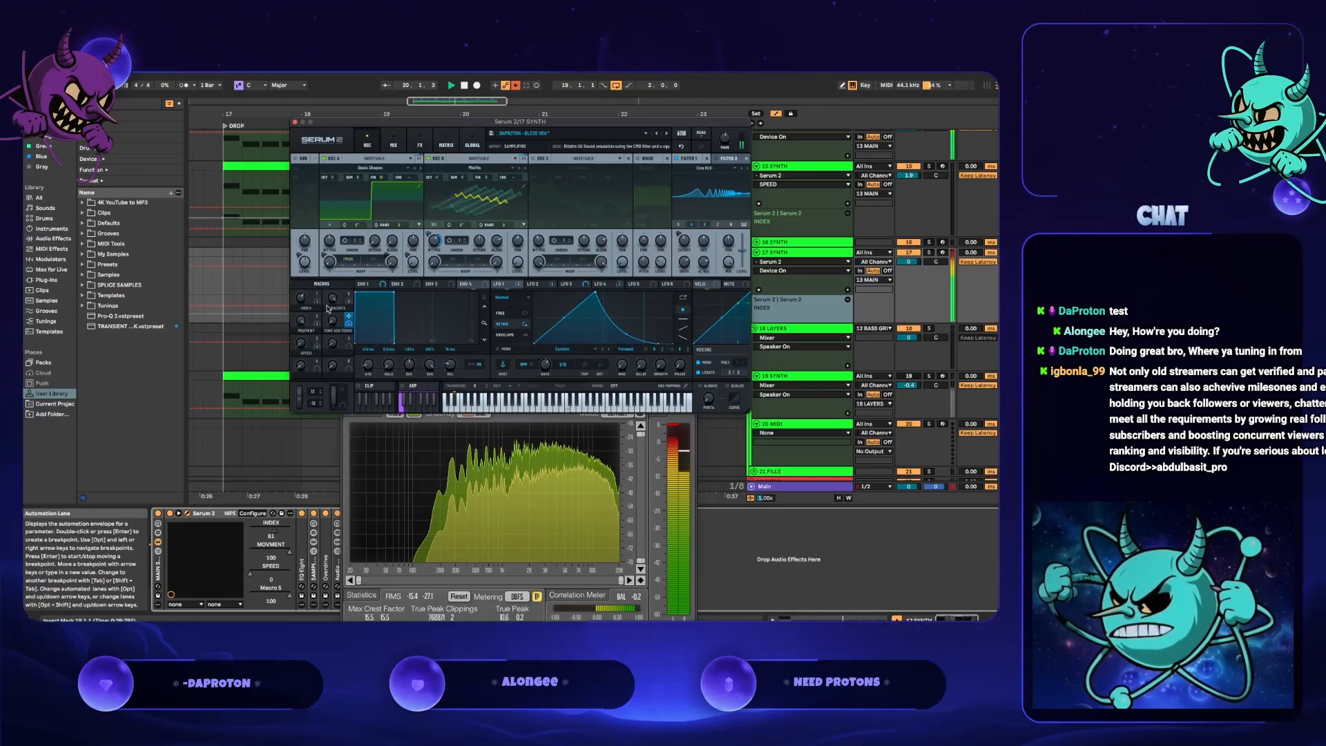
- Assign Macro 5 to oscillator A's Warp in Serum 2 and adjust the modulation amount while the clip plays
drag(331, 299, 331, 257)
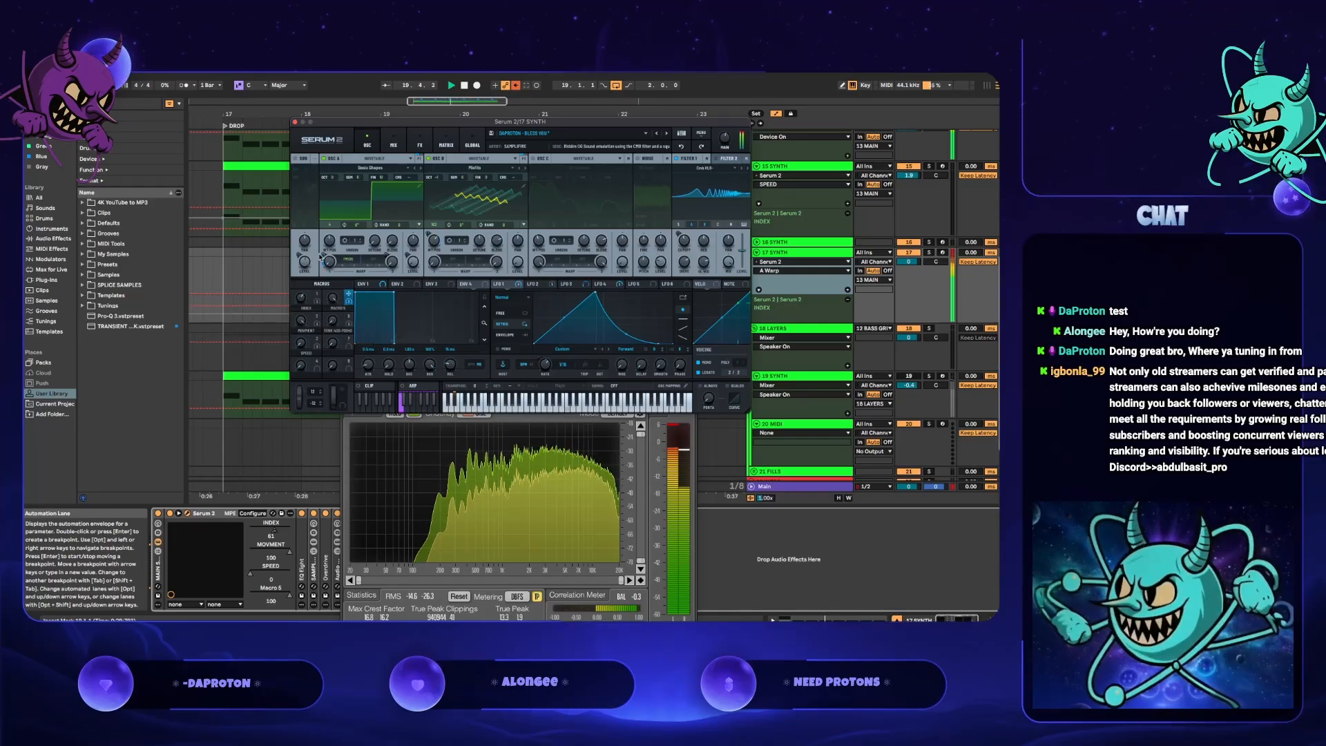
drag(325, 255, 326, 252)
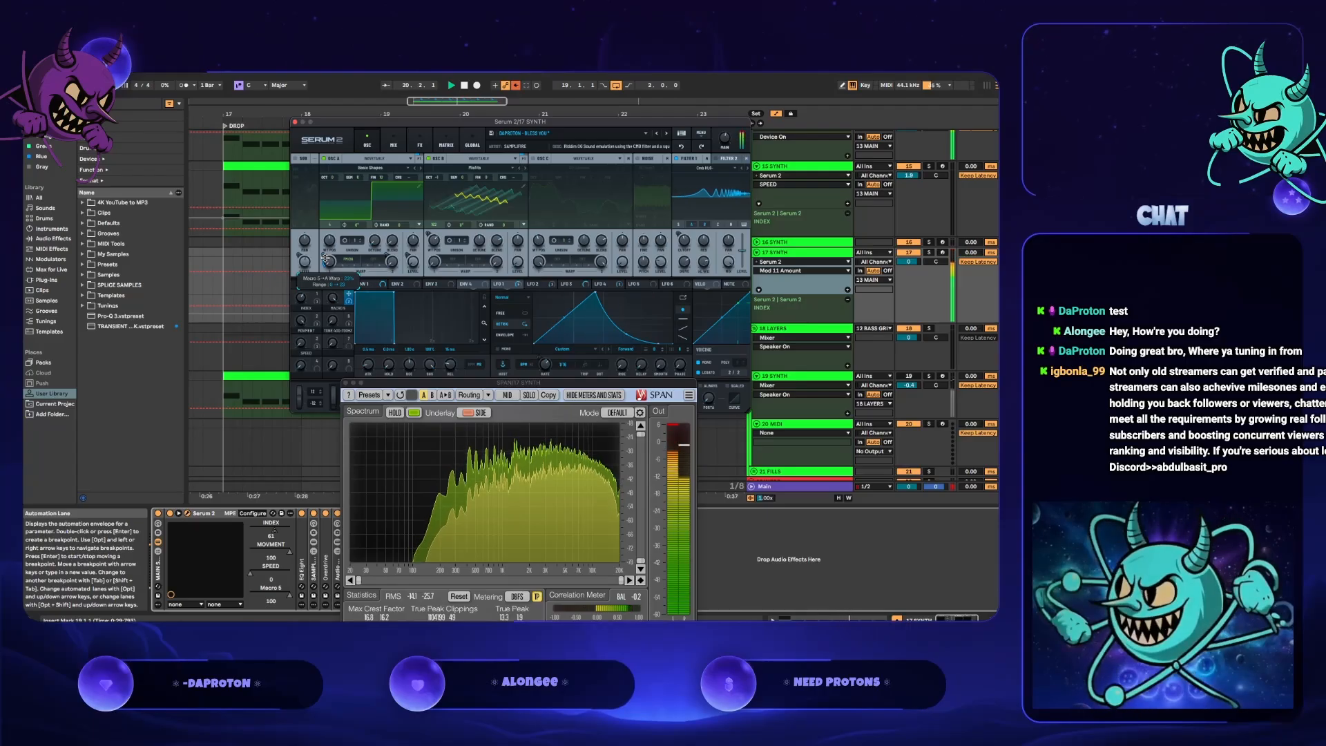
drag(324, 257, 325, 257)
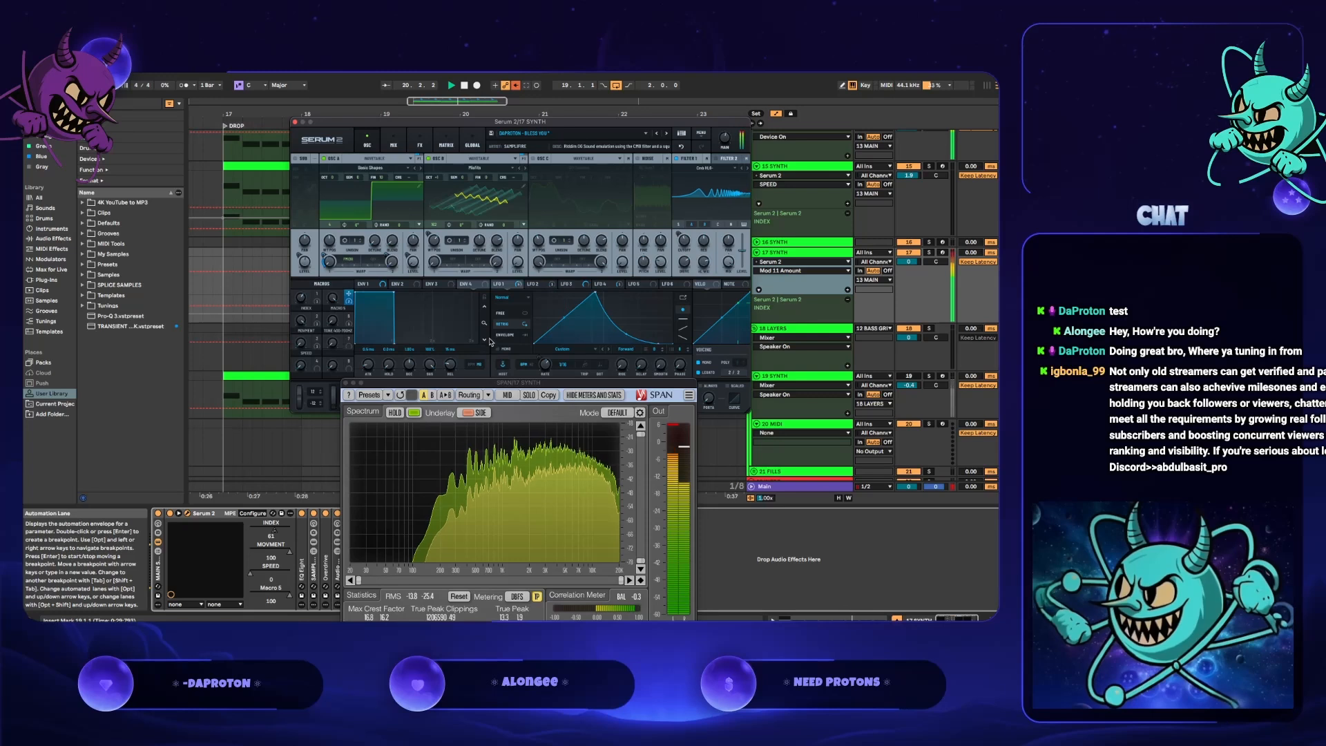
- Hide SPAN and audition the INDEX and TONE 400-700HZ macros in Serum 2 during playback
click(345, 382)
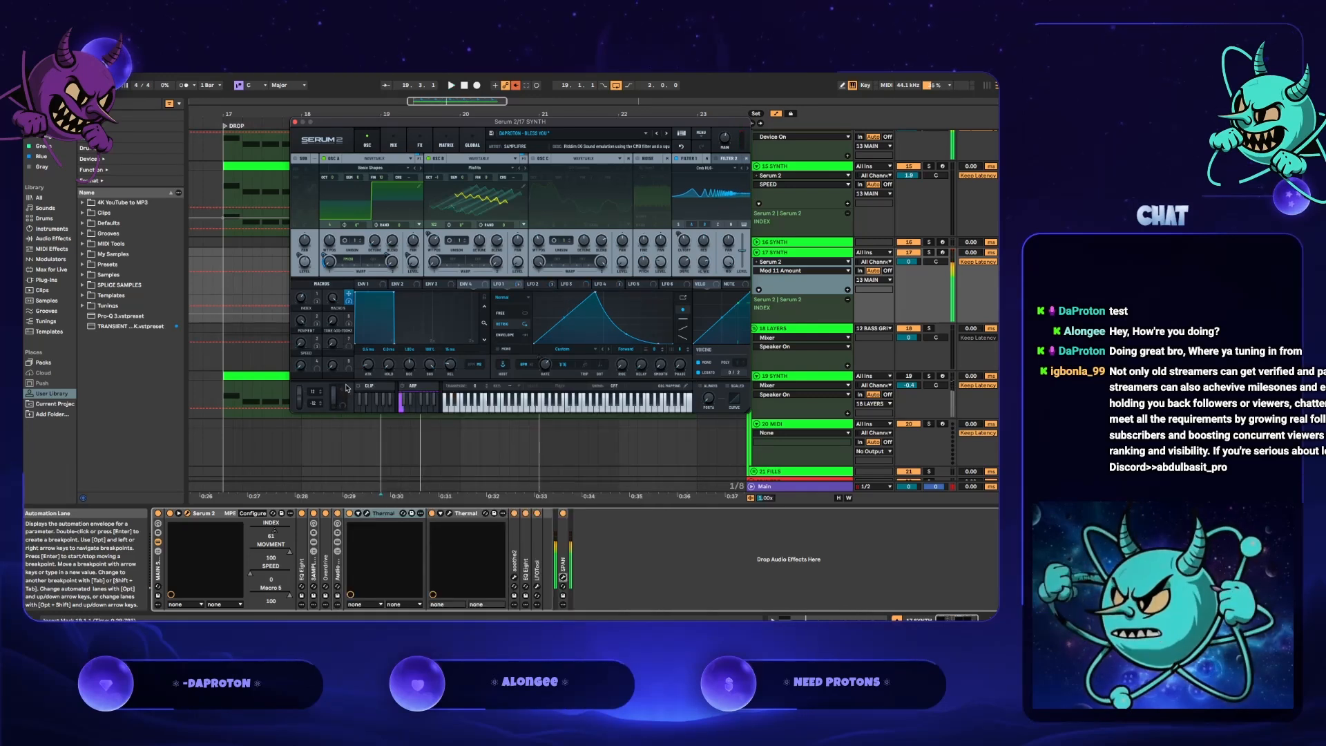
click(303, 302)
key(space)
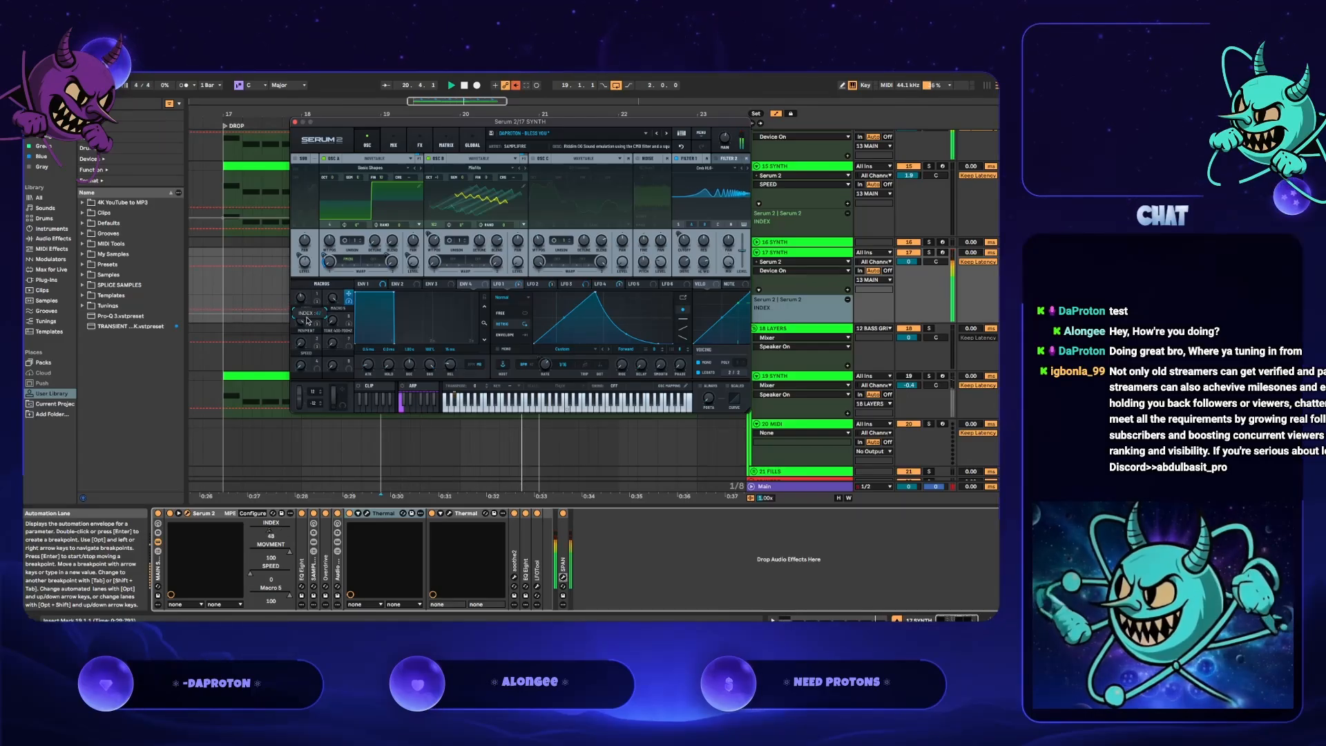
click(331, 323)
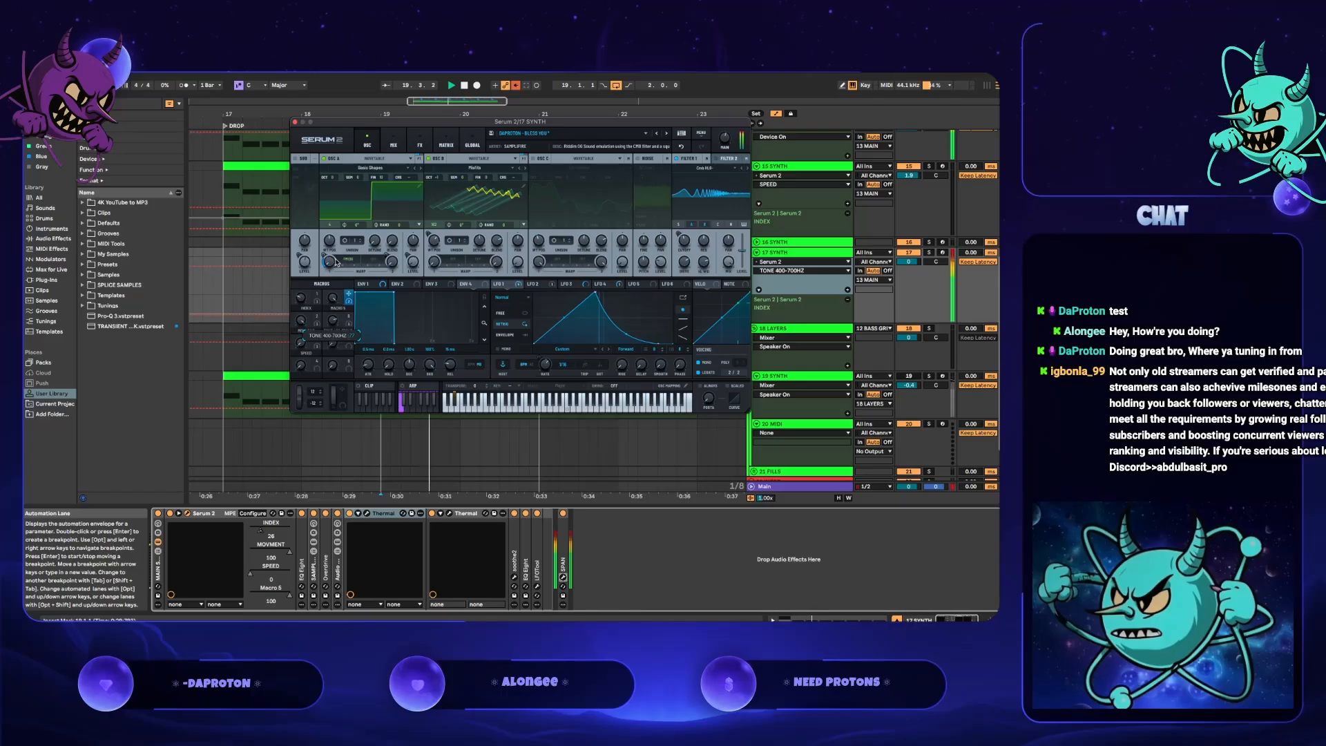
- Show SPAN for 17 SYNTH, open the Main track's SPAN, and play the loop to examine the full mix spectrum
click(563, 577)
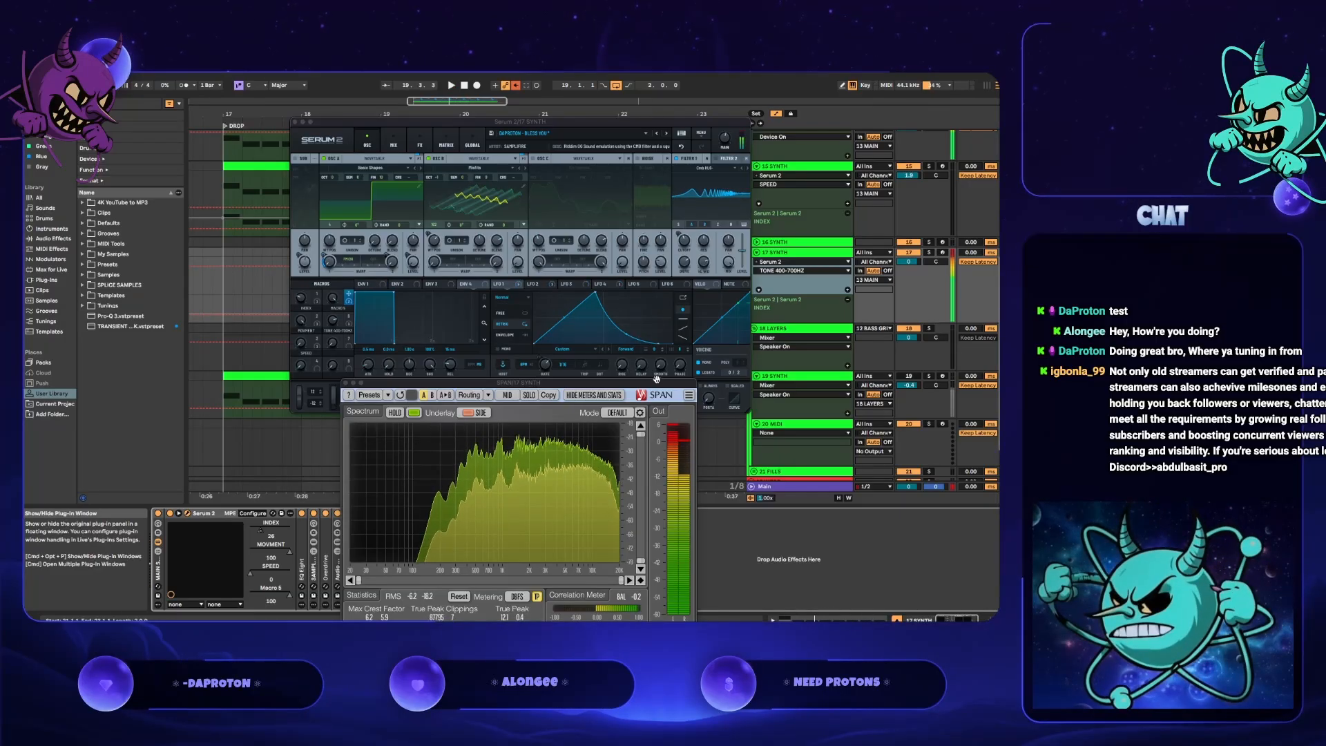
click(765, 486)
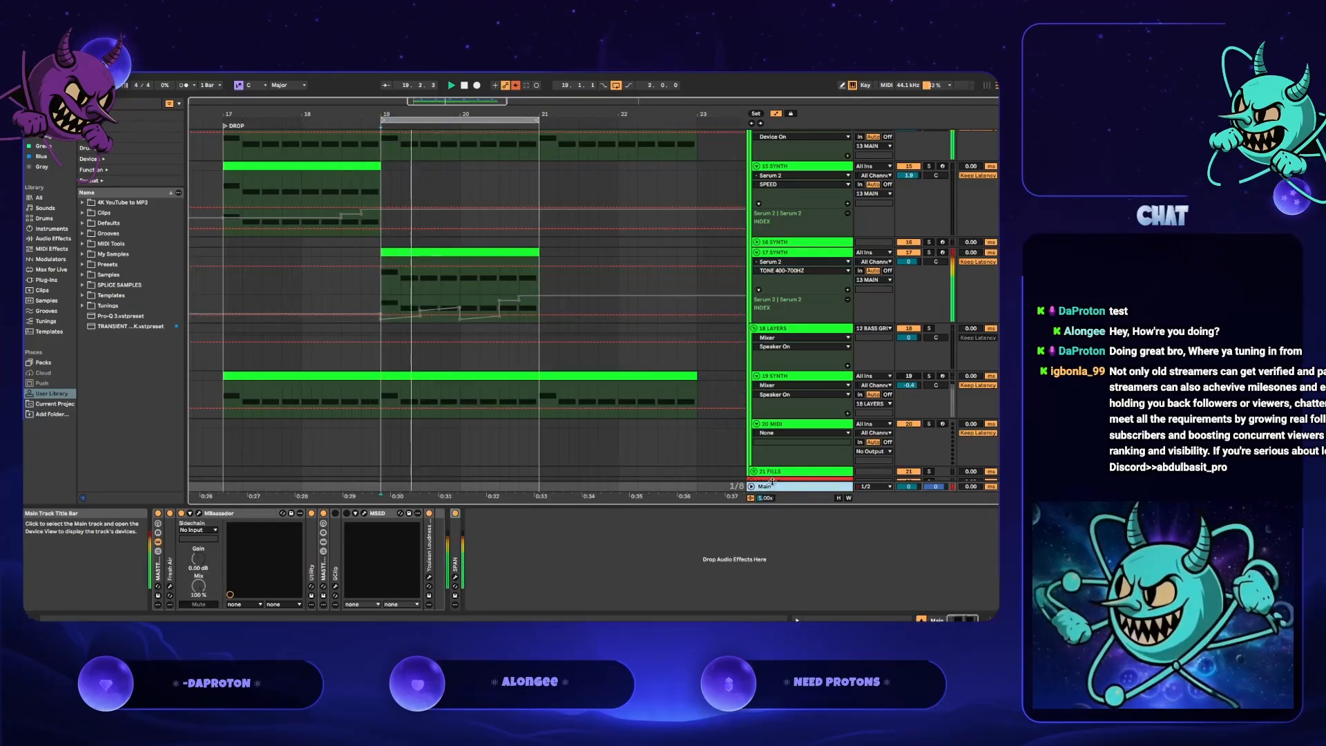
click(455, 577)
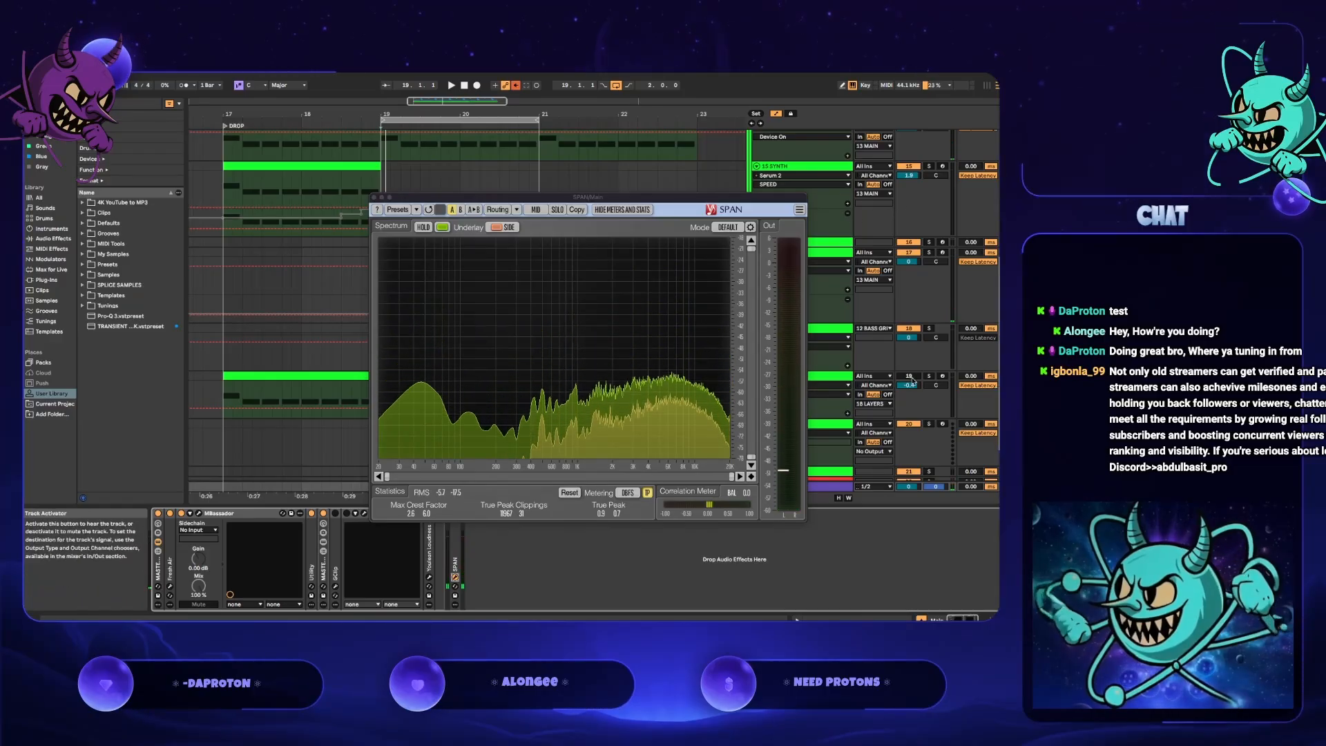
key(space)
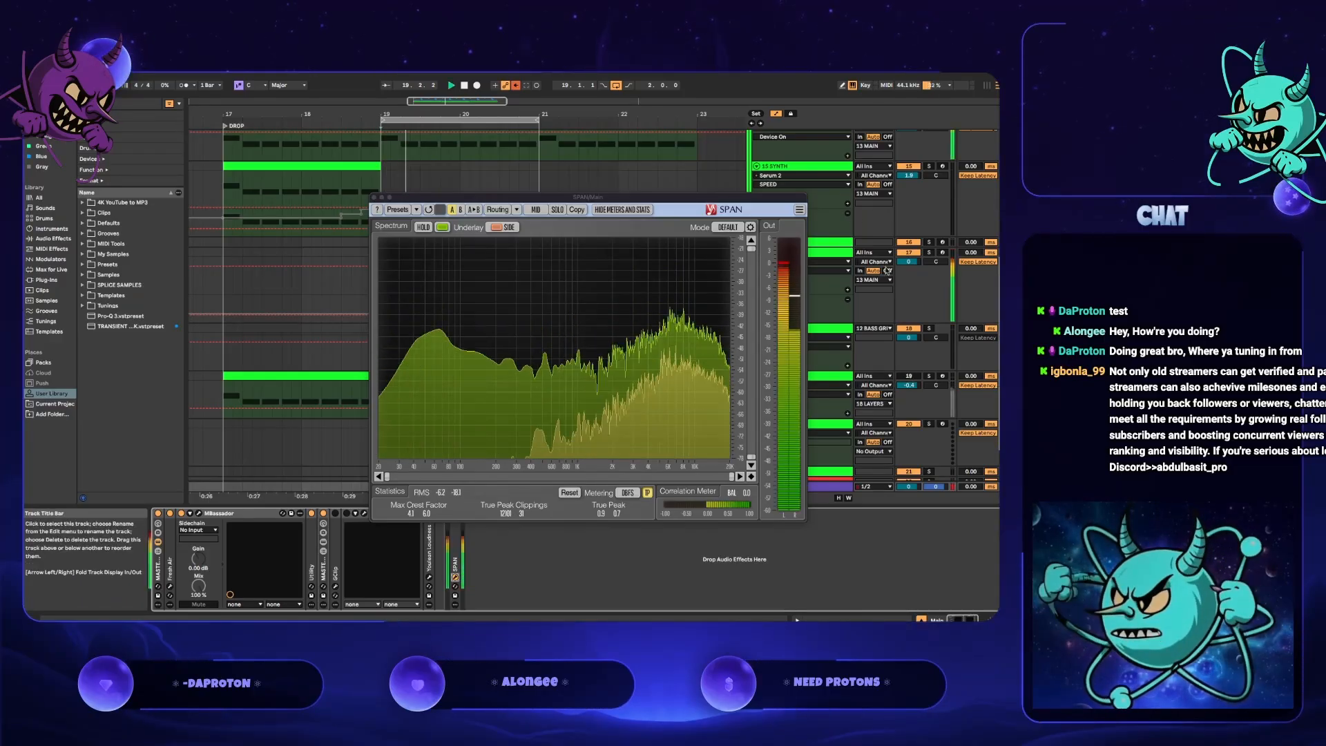
- Try several reduced track volumes on 17 SYNTH while watching the mix in the Main track's SPAN
drag(909, 261, 909, 269)
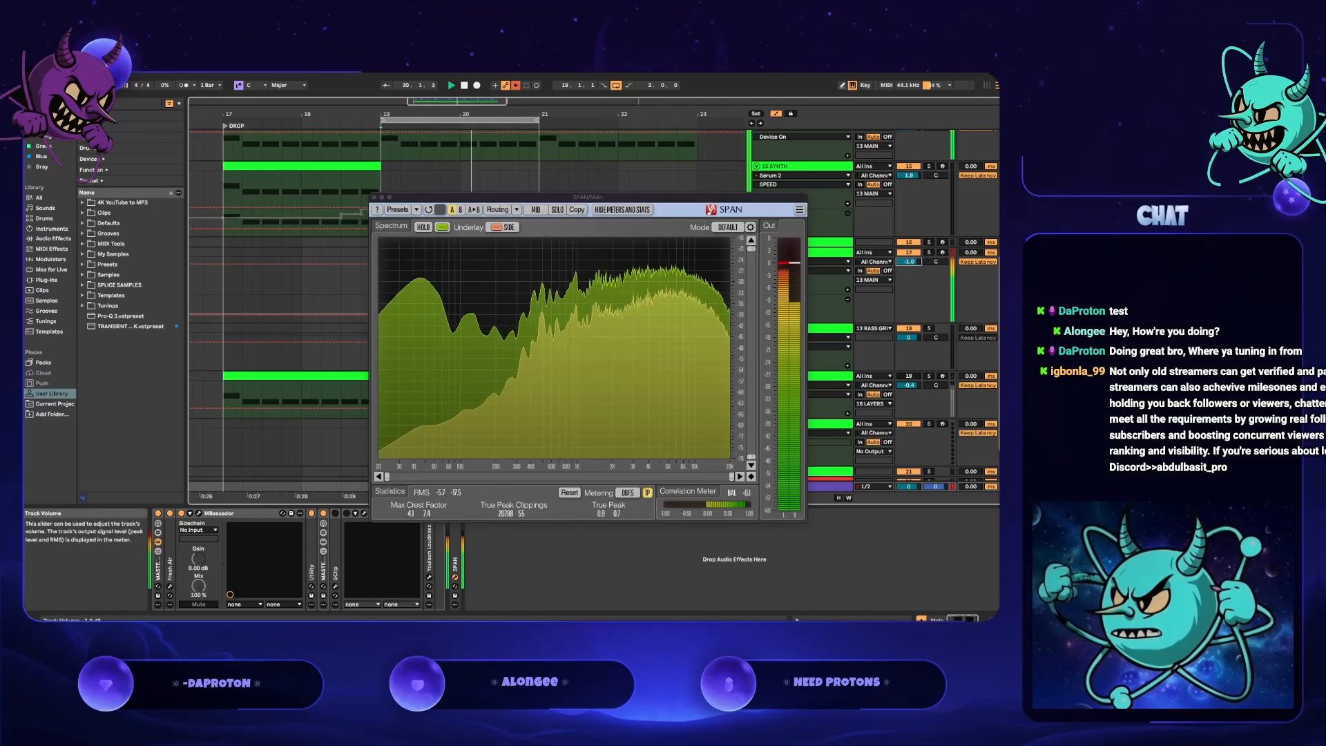
drag(909, 269, 909, 270)
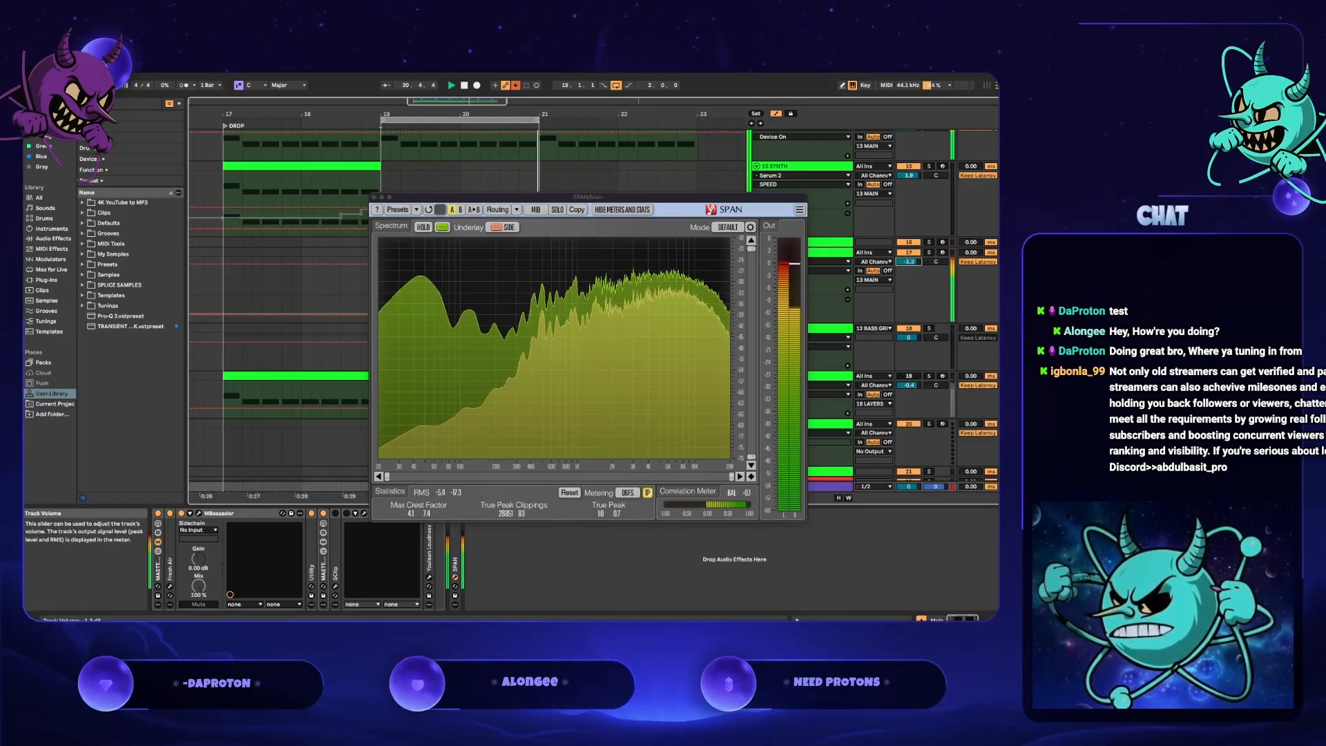
drag(908, 262, 908, 264)
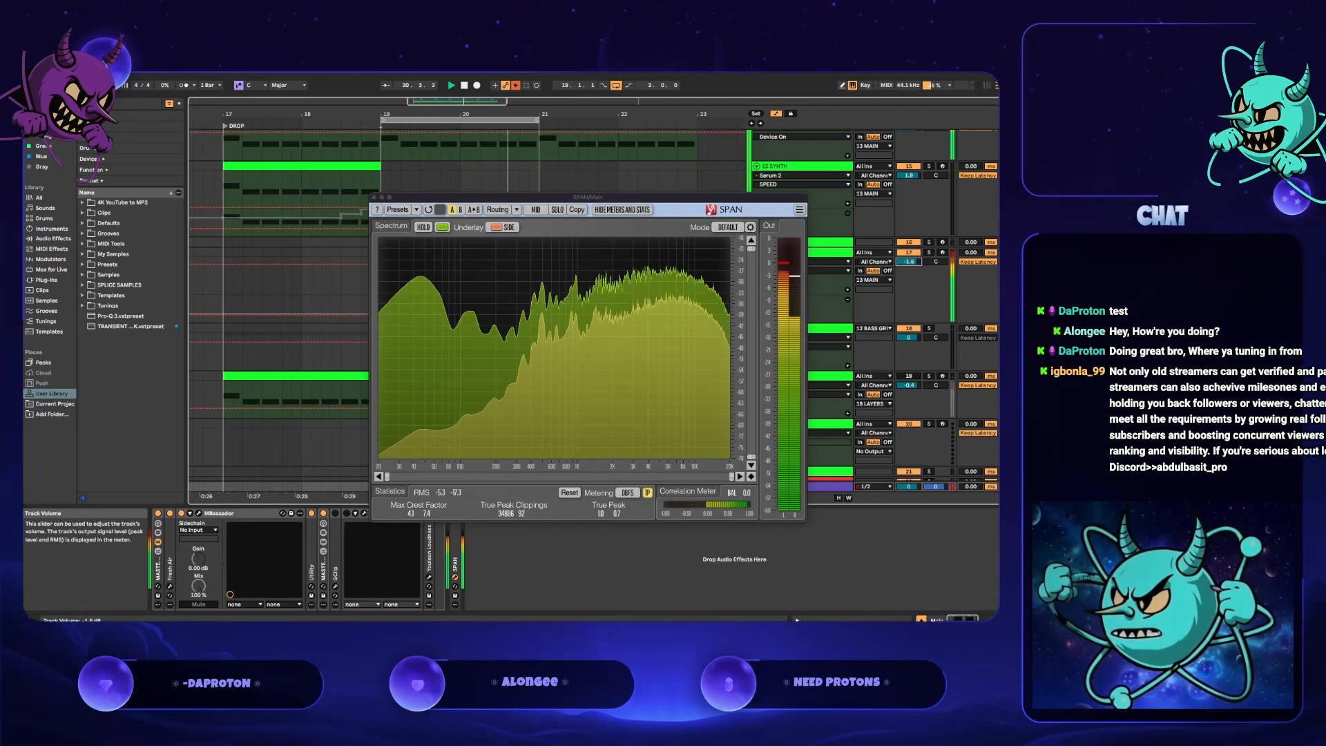
drag(908, 262, 908, 264)
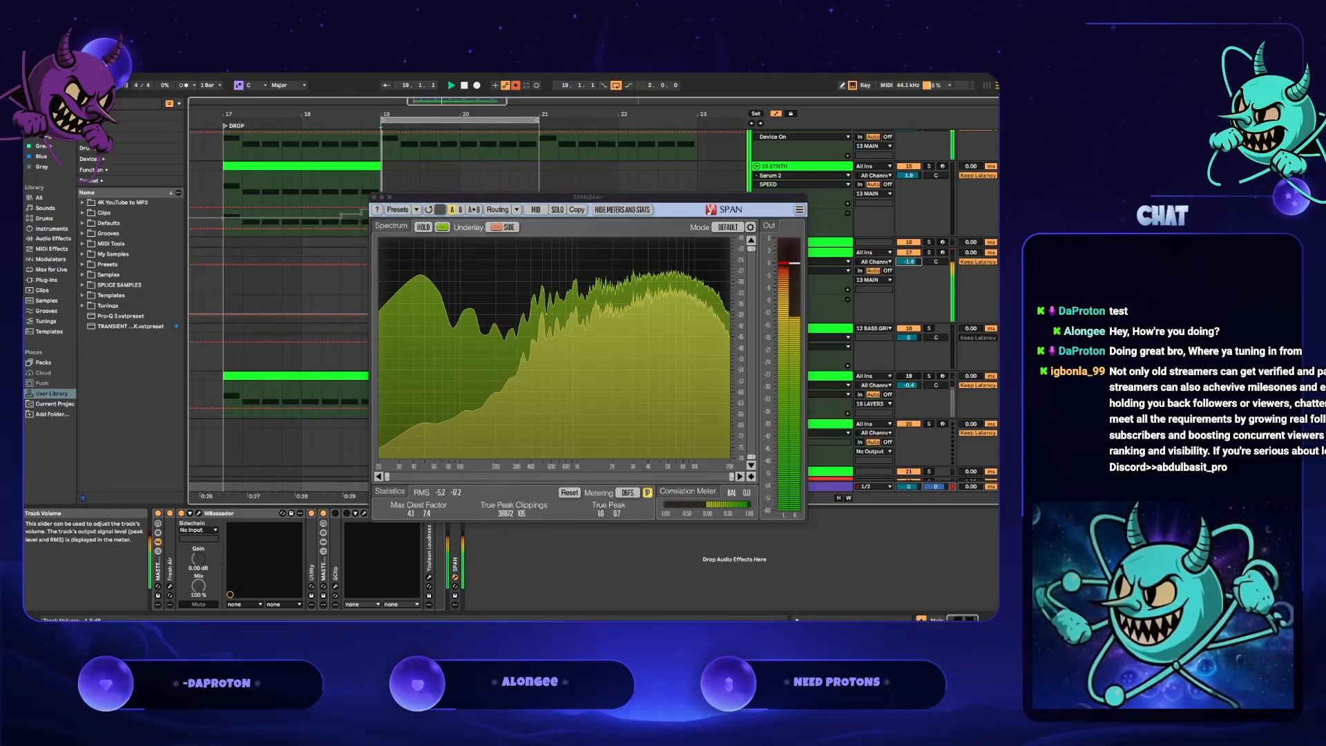
drag(908, 262, 908, 264)
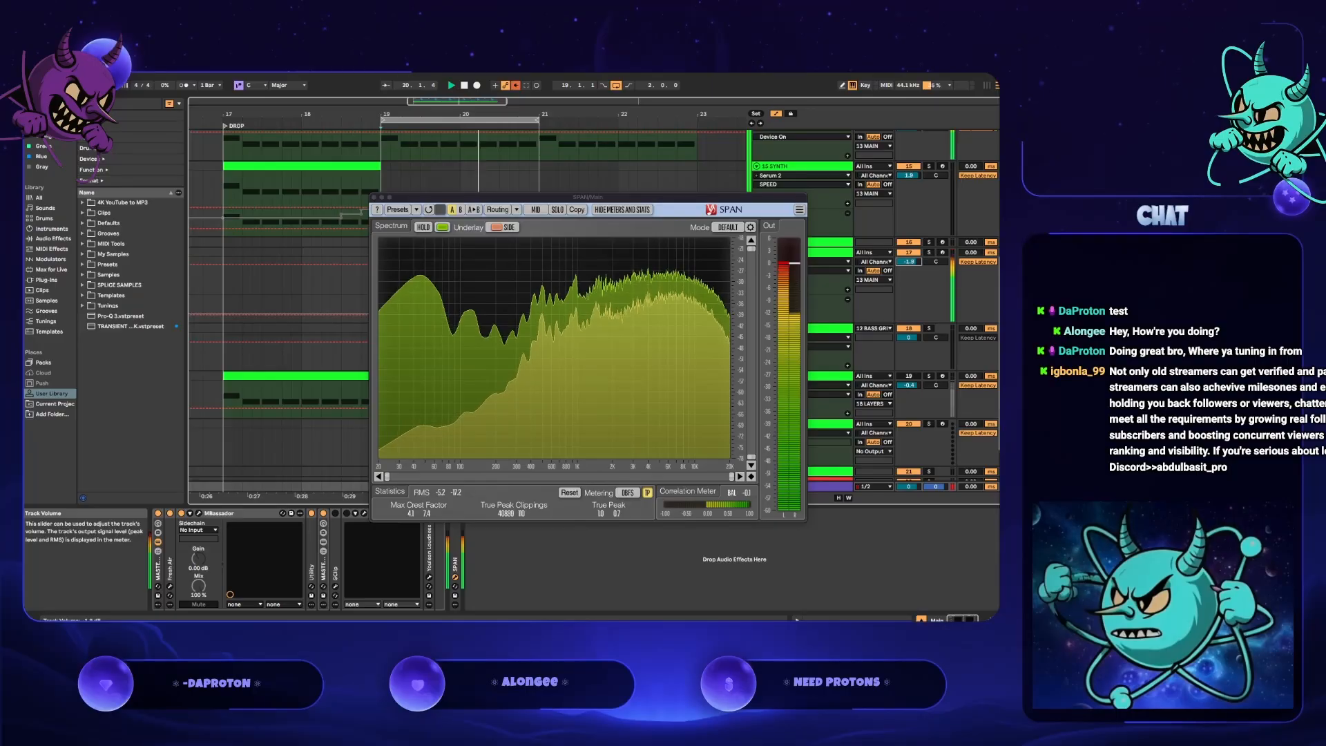
drag(908, 262, 908, 259)
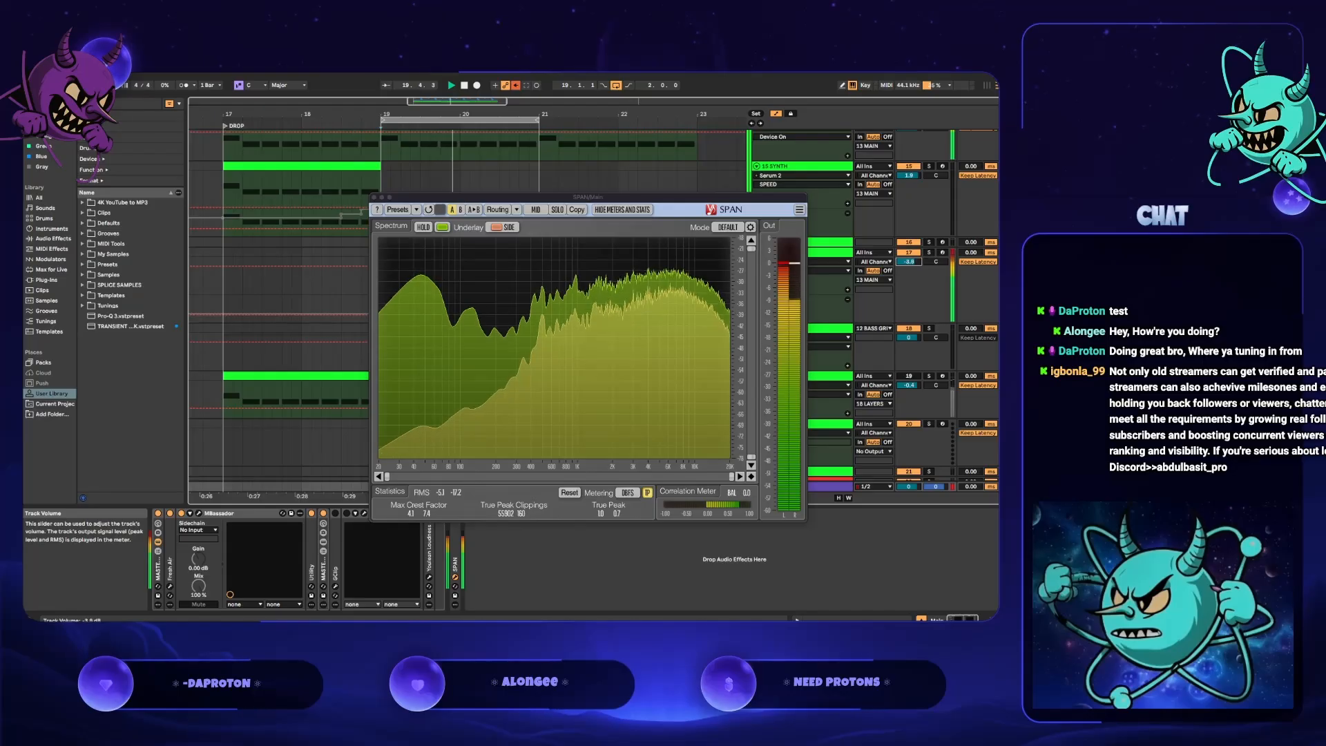
drag(909, 262, 908, 256)
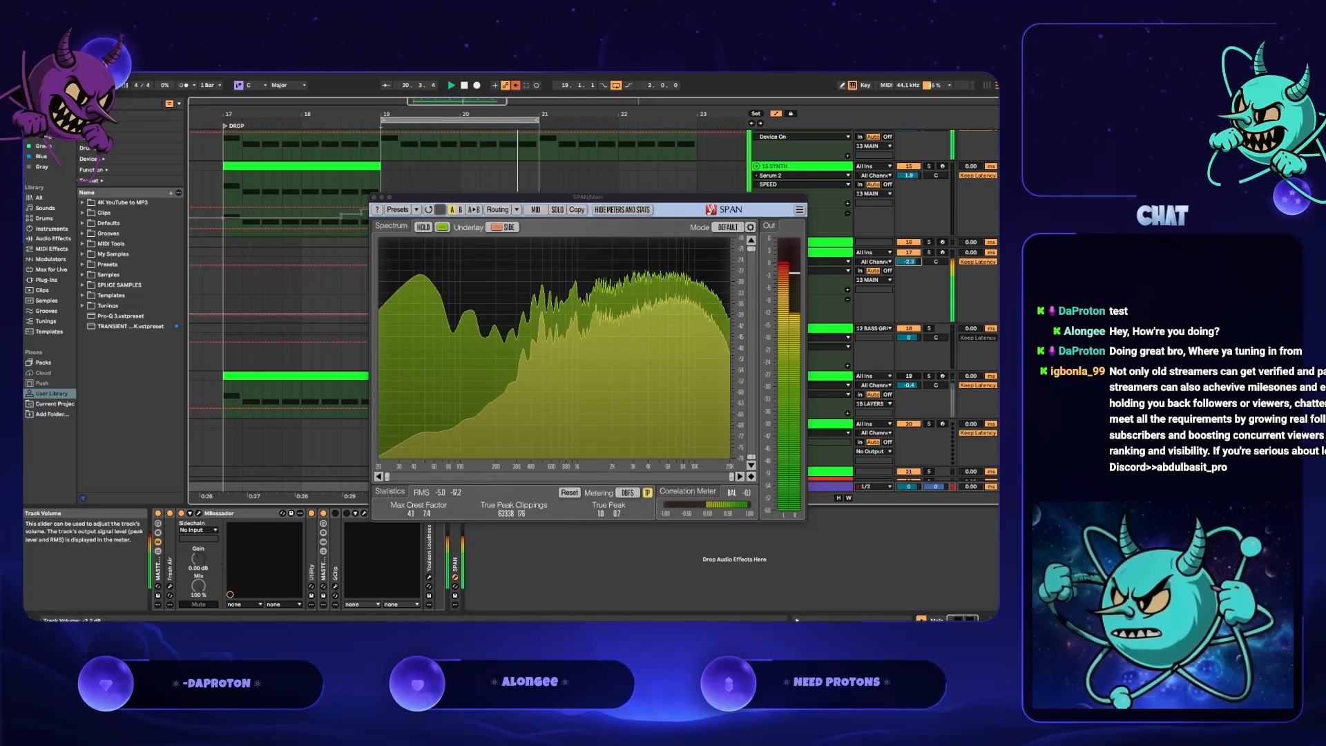
drag(908, 261, 909, 265)
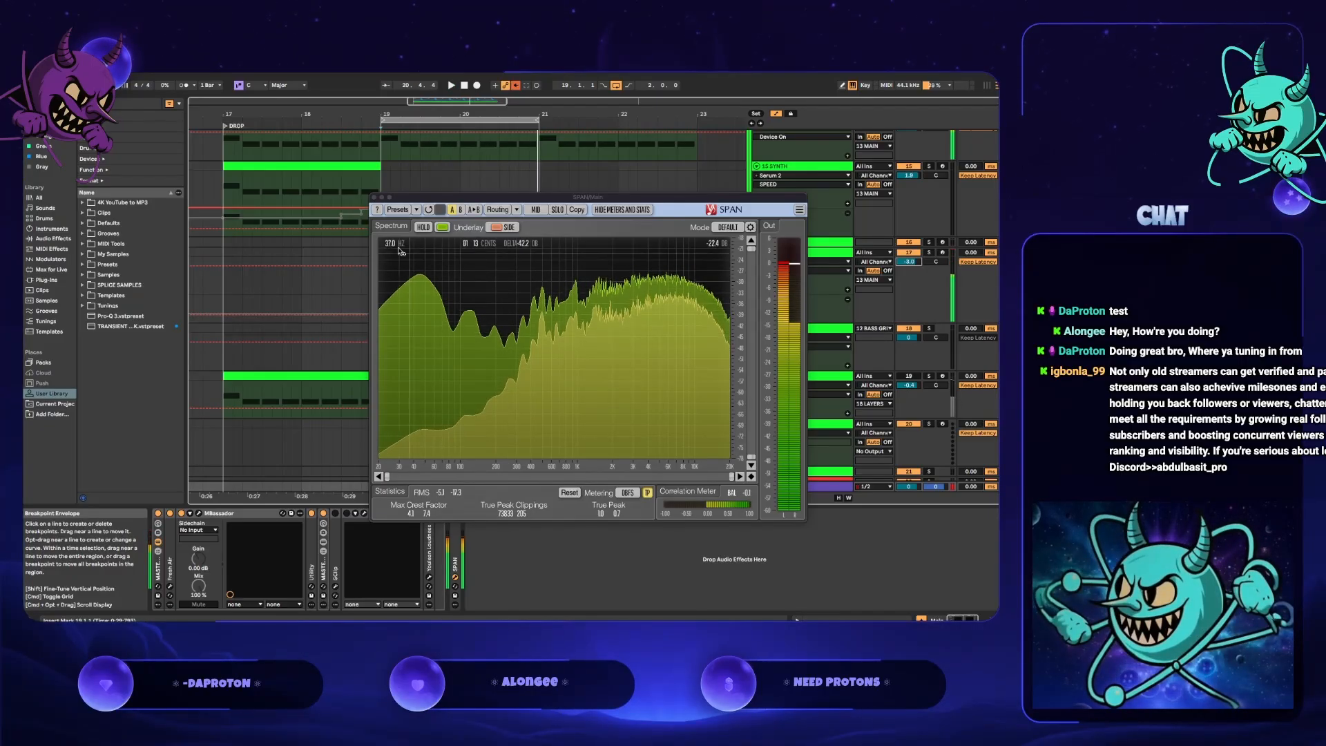
- Close the Main track's SPAN and set the 17 SYNTH track volume to 0 dB
click(374, 197)
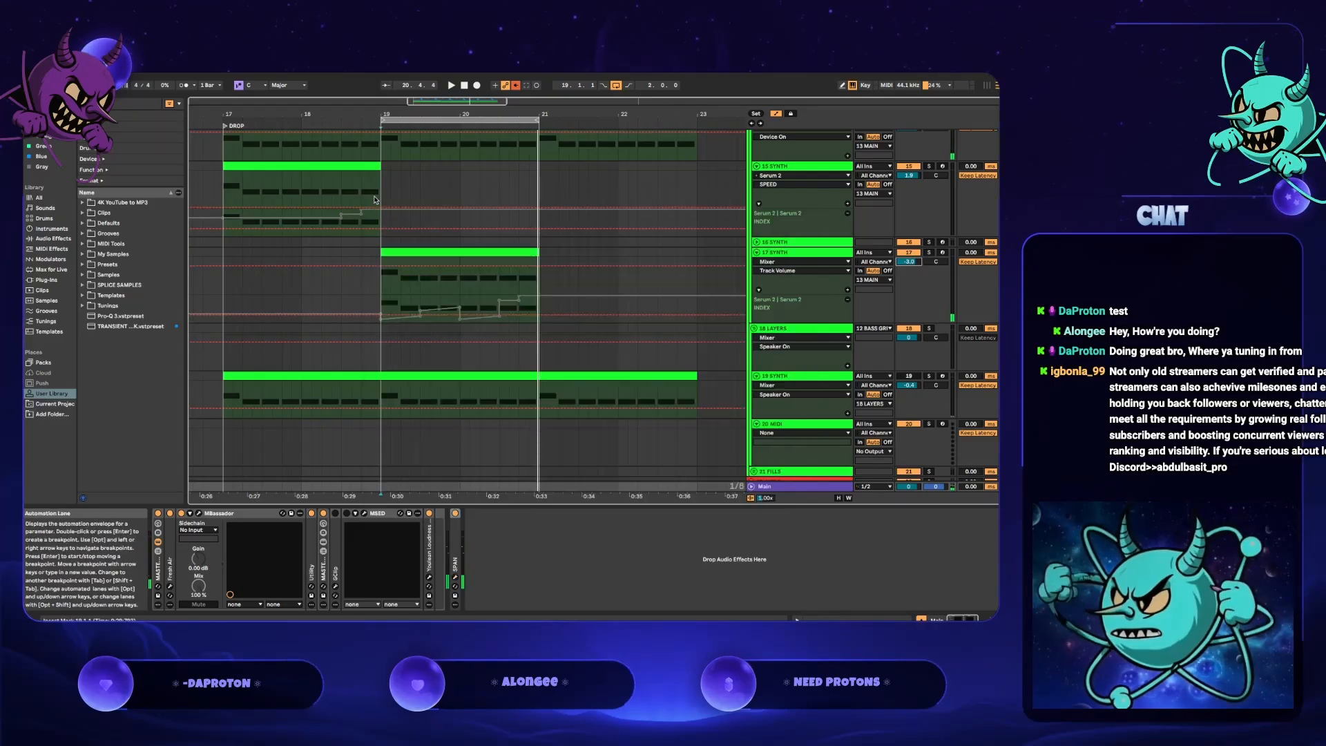
click(788, 254)
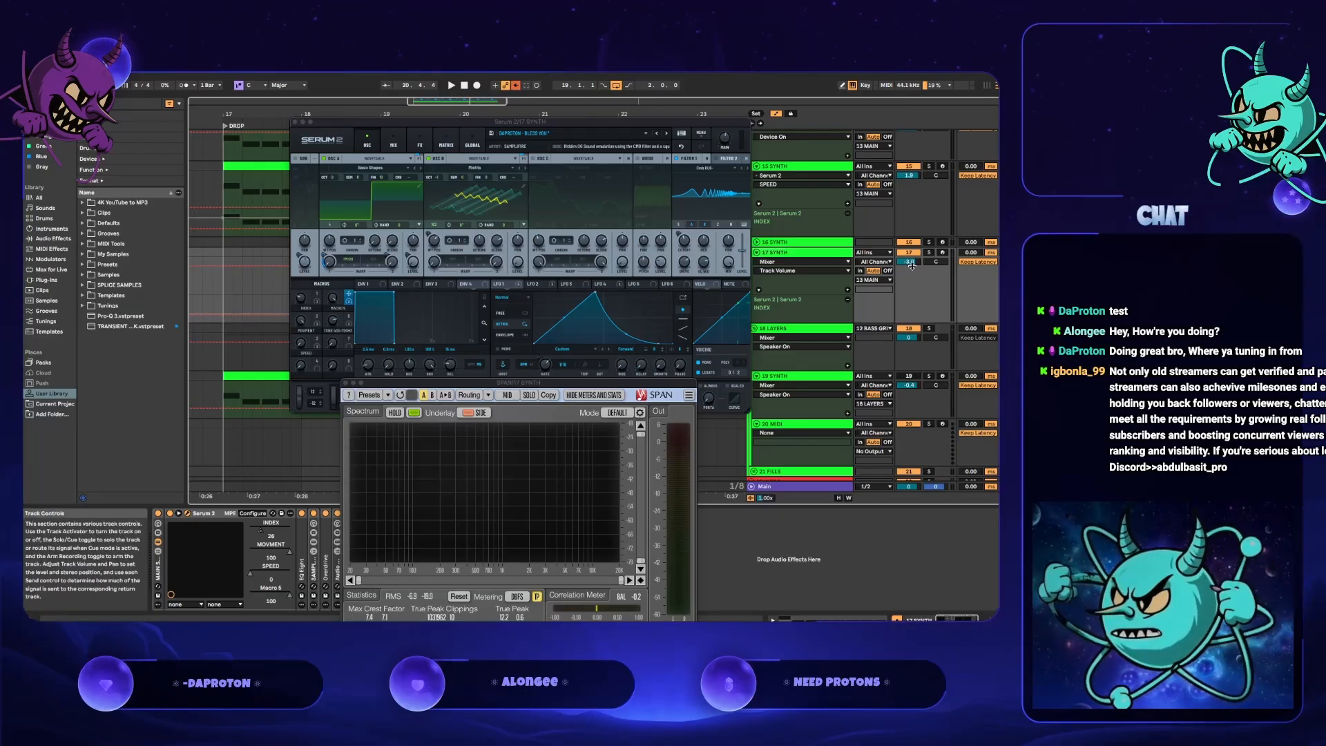
drag(909, 261, 909, 256)
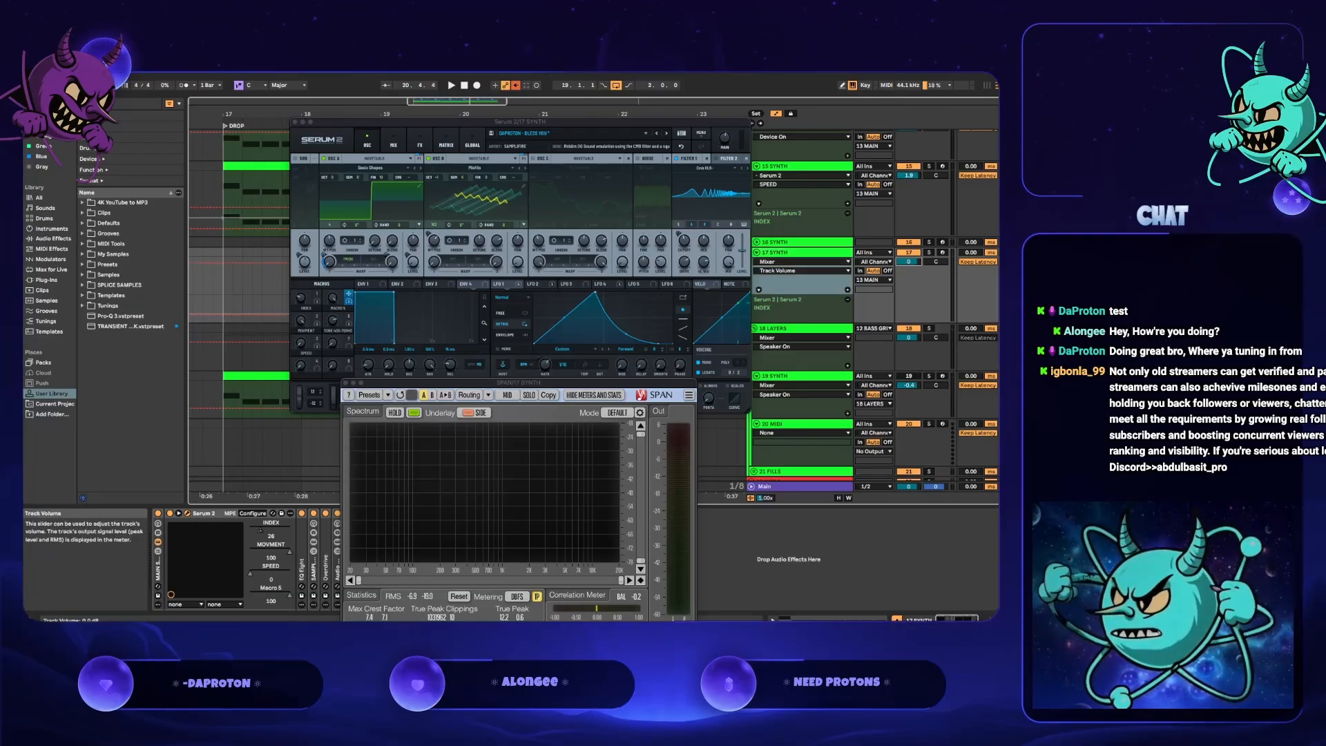
- Lower the main volume inside Serum 2 and play the 17 SYNTH clip to check its level
click(725, 138)
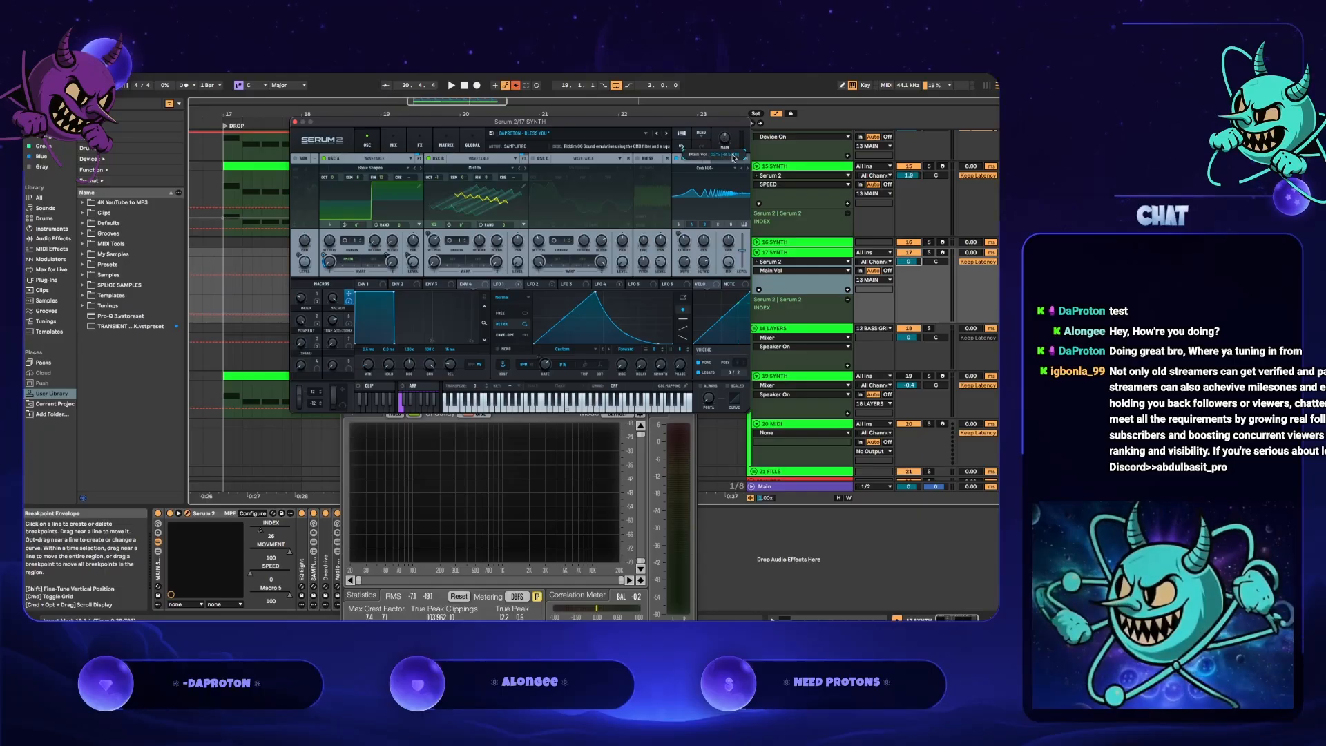
key(space)
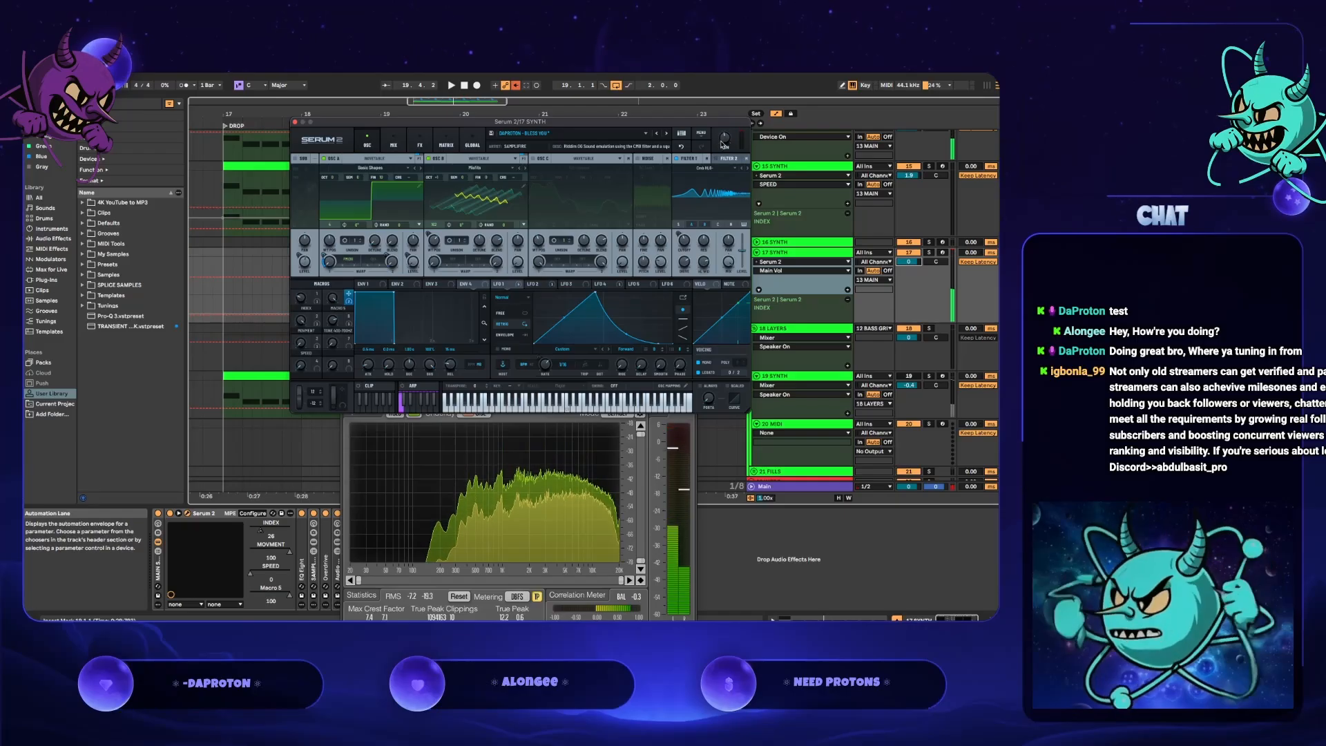
key(space)
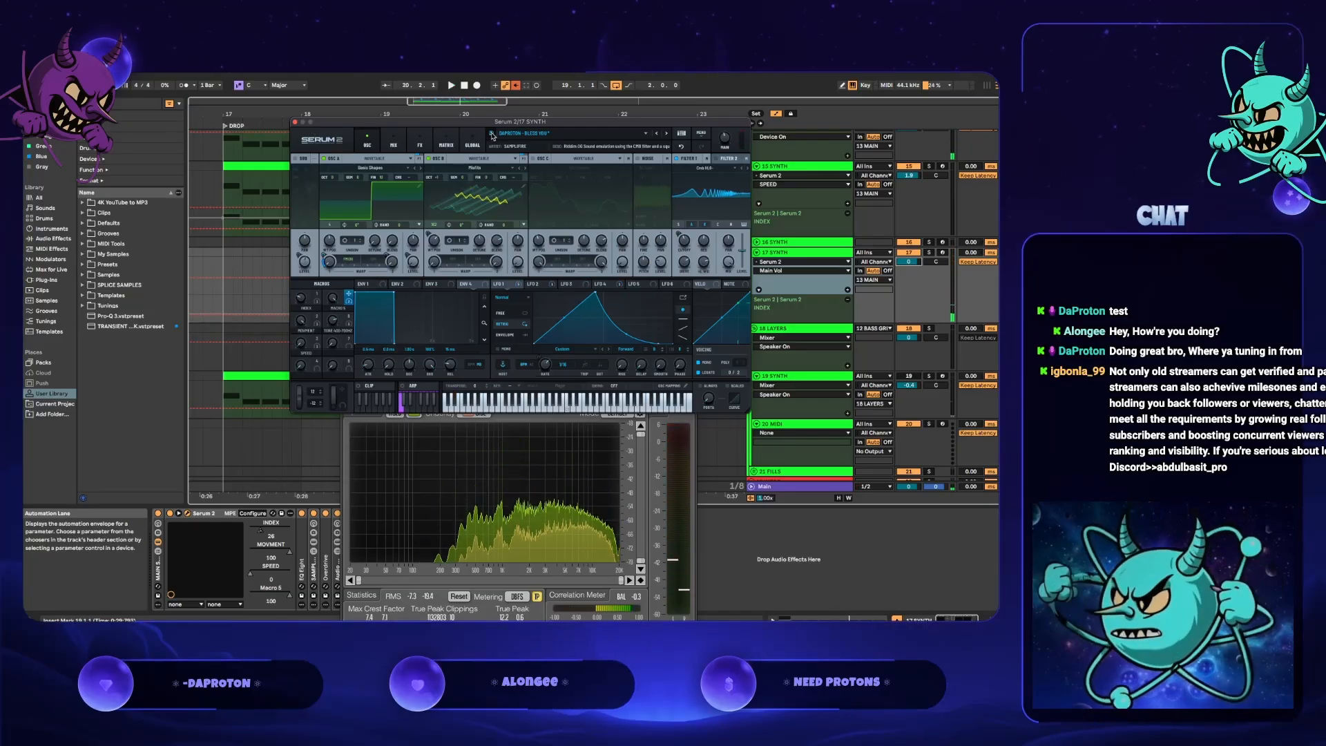
- Save the Serum 2 sound as a new preset named DAPROTON - RIDDIM SNEEZE in the BASS-LEAD folder
click(491, 135)
click(560, 179)
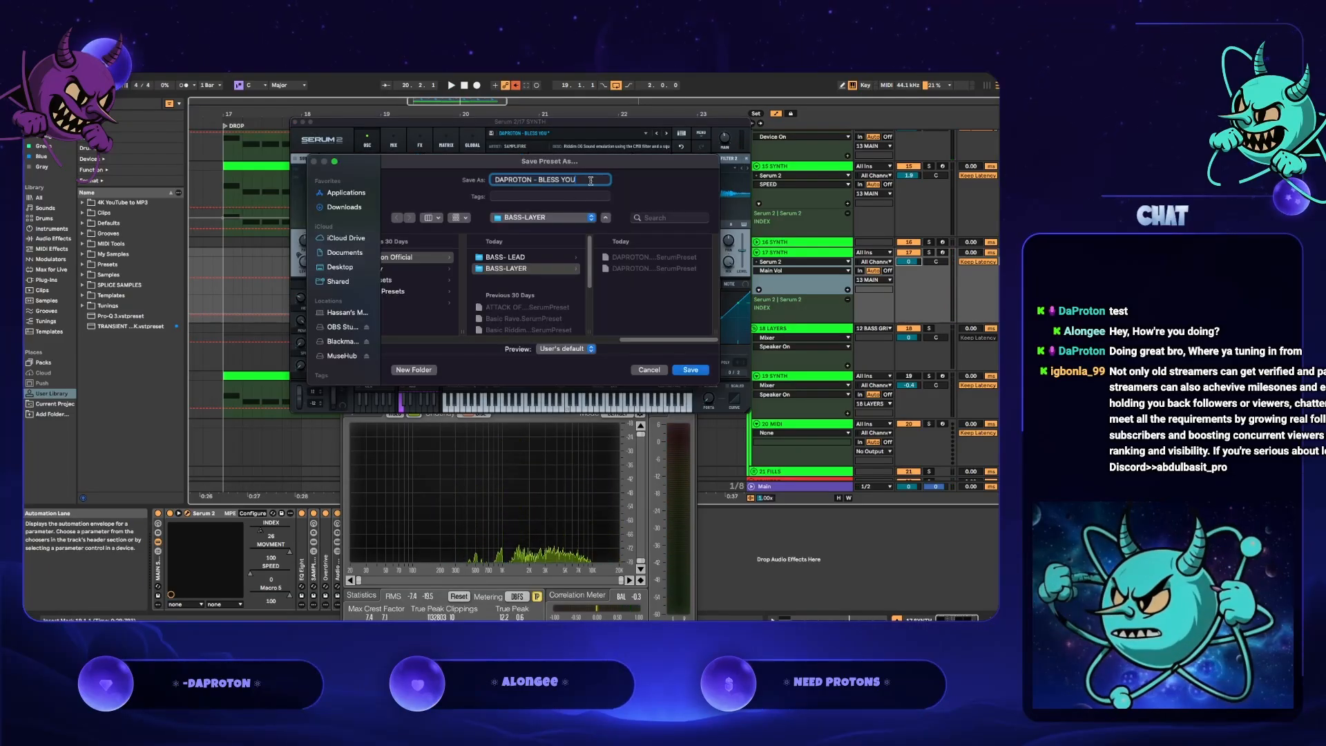
drag(539, 180, 596, 193)
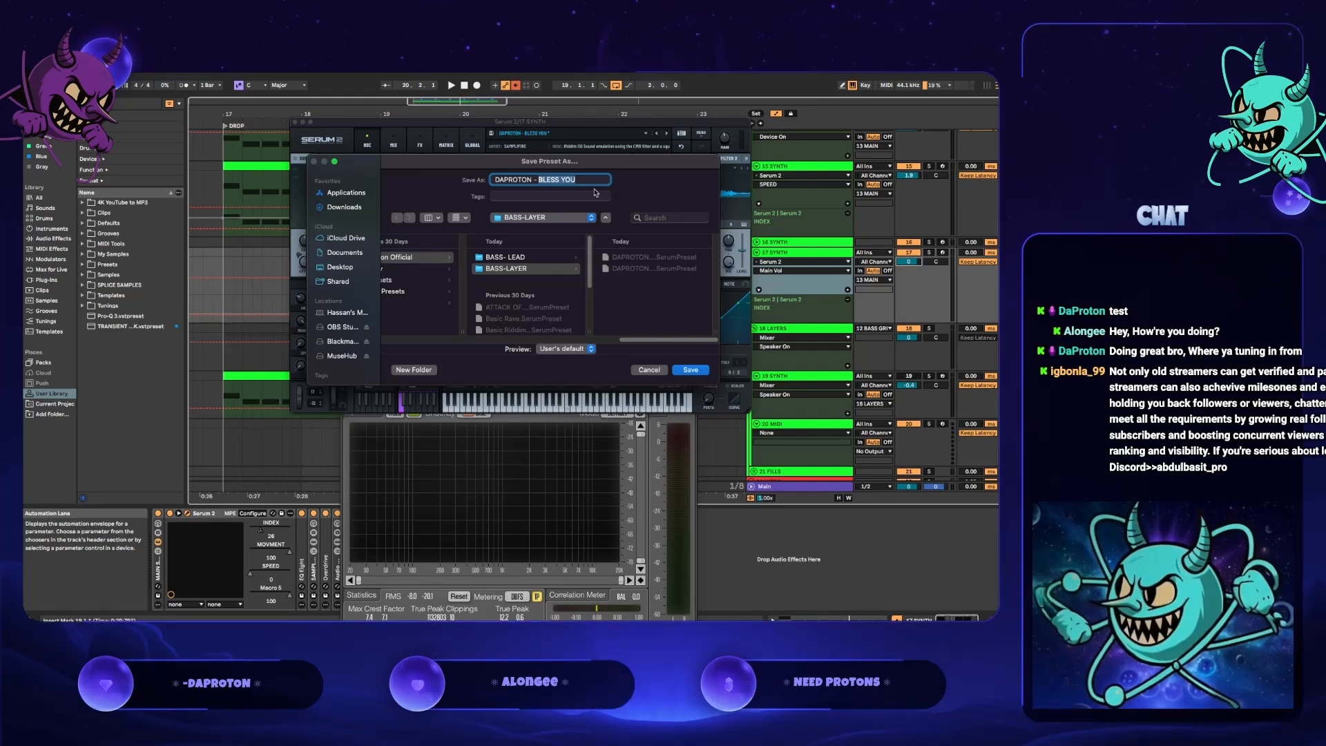
text(cary)
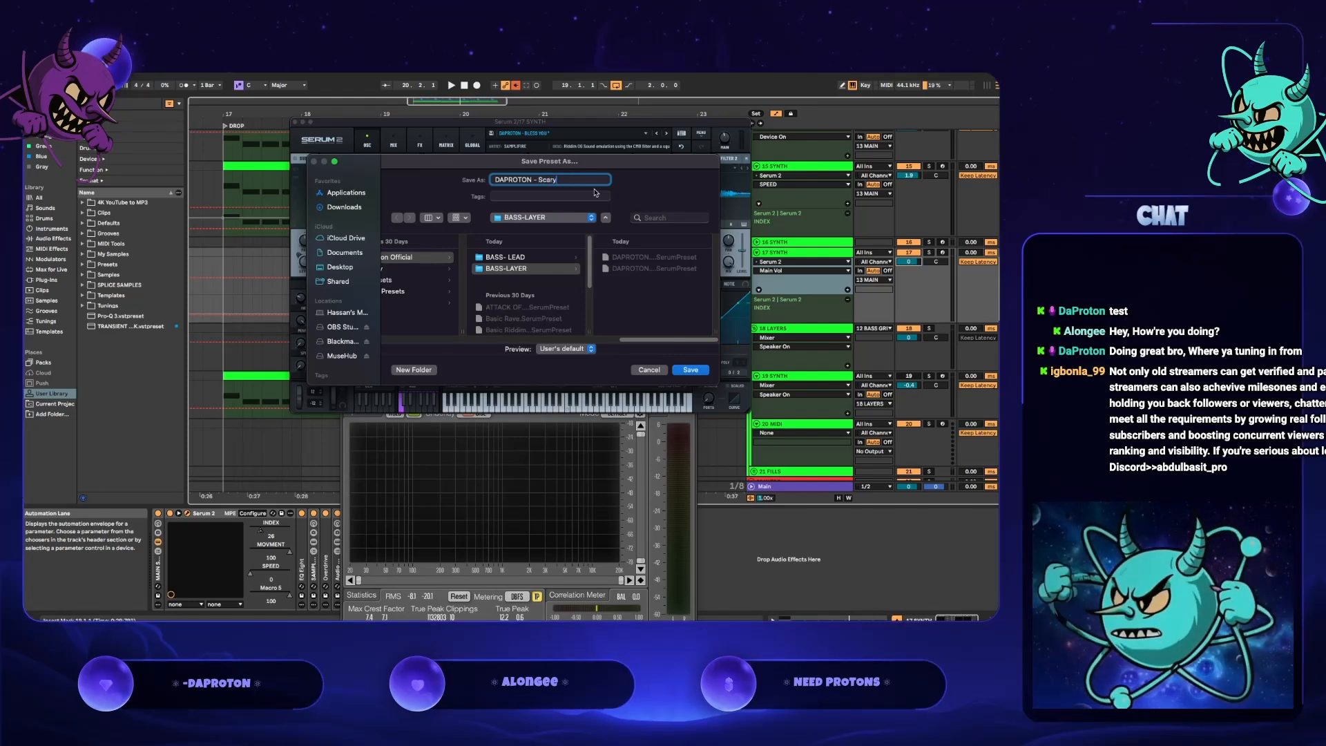
key(BackSpace)
key(BackSpace)
key(BackSpace)
key(BackSpace)
key(BackSpace)
text(RiDDIM SNEEZE)
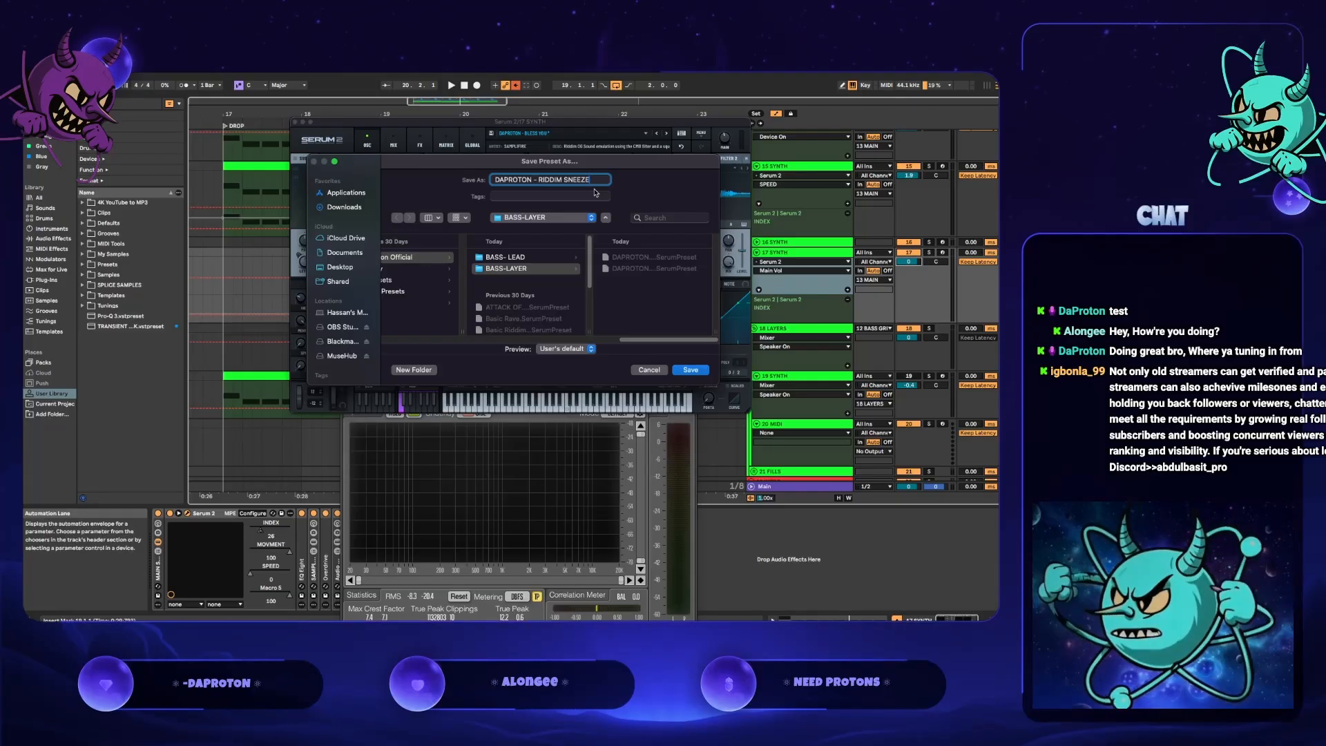
click(506, 256)
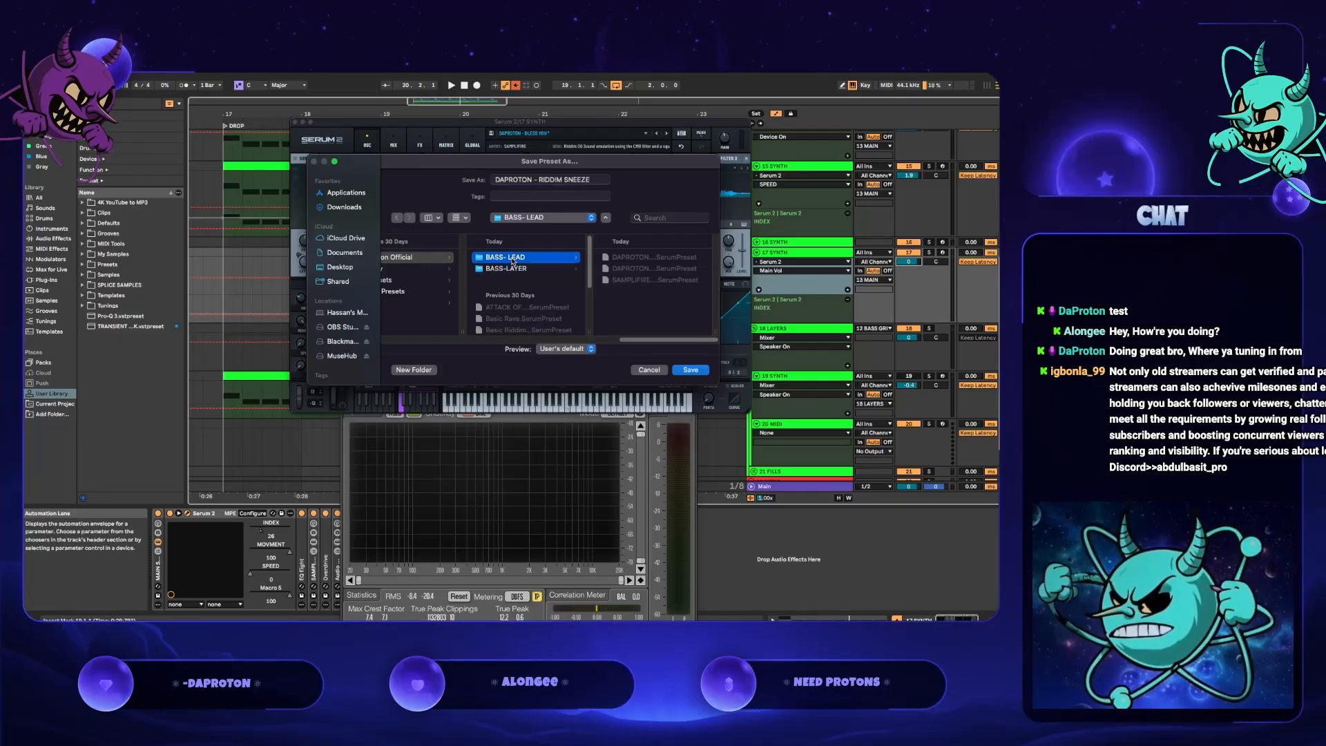
click(687, 370)
- Play the loop while trying the TONE 400-700HZ macro, and set the preset's author to DAPROTON
key(space)
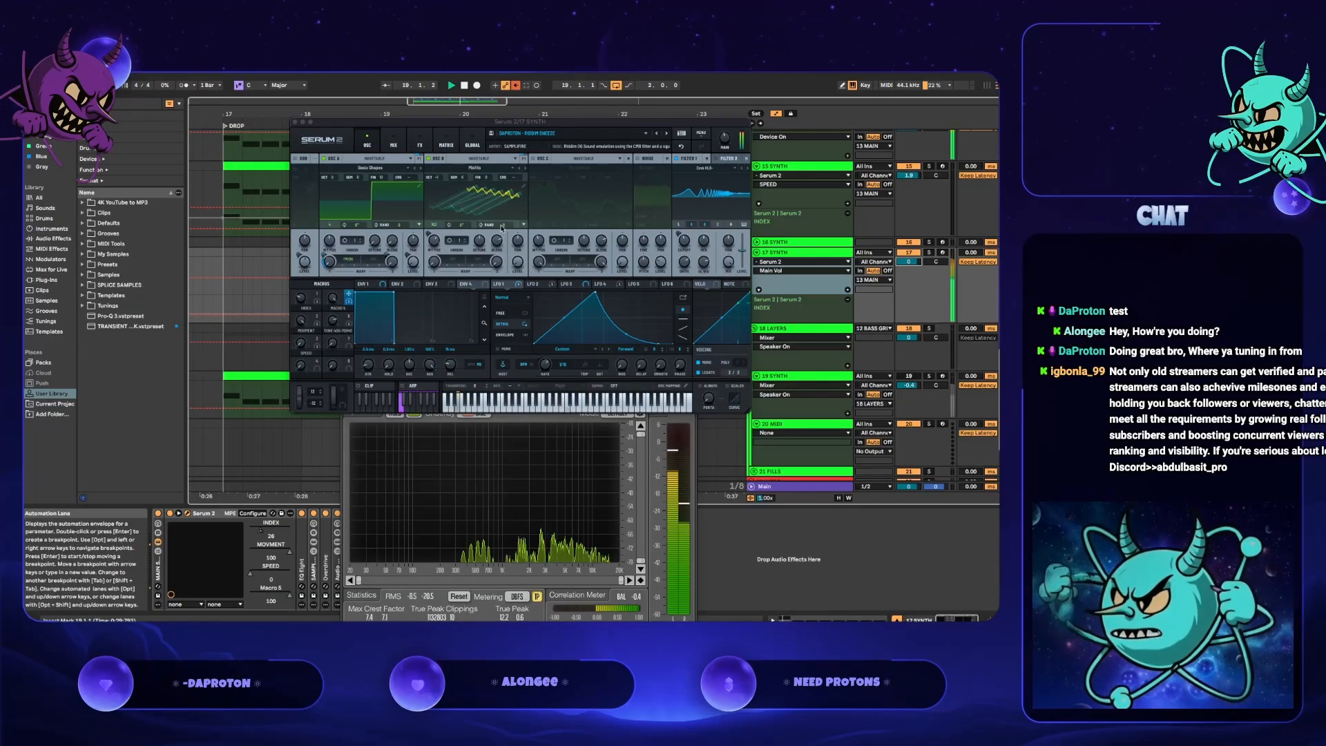
drag(334, 322, 332, 369)
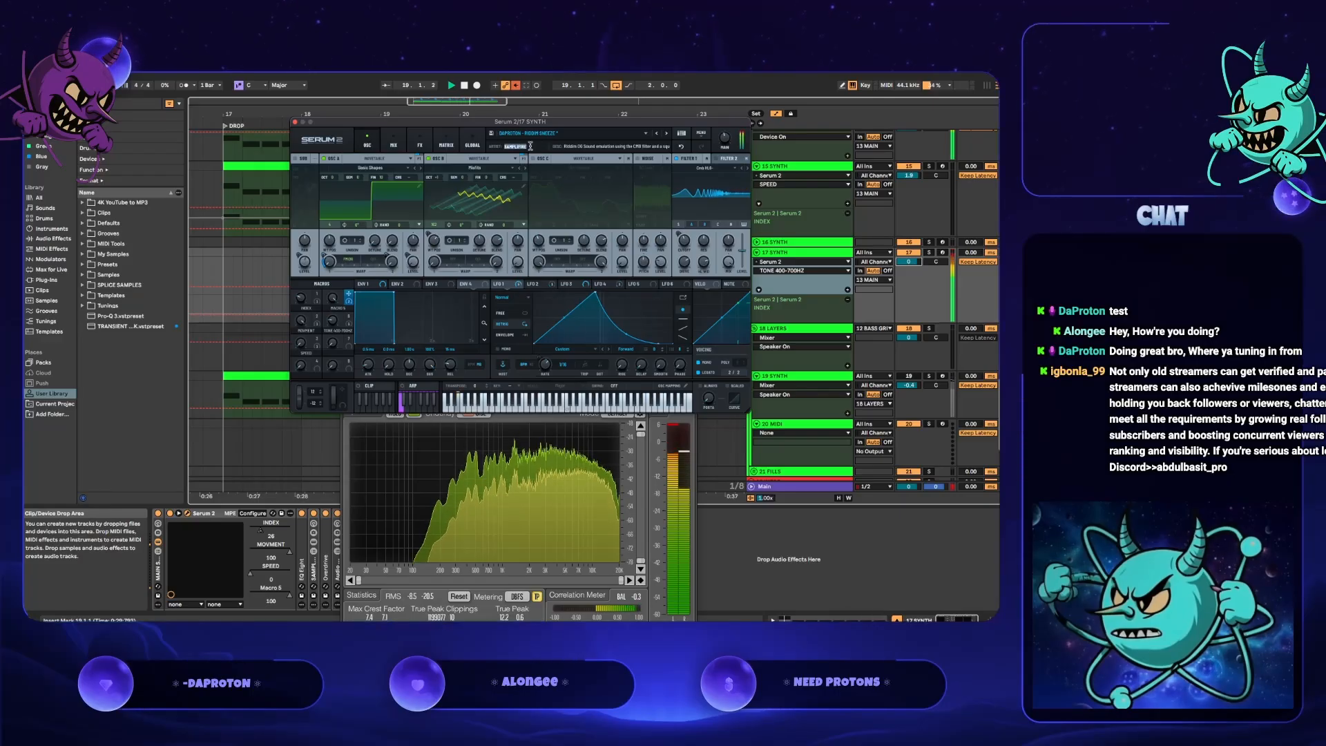
text(Dap)
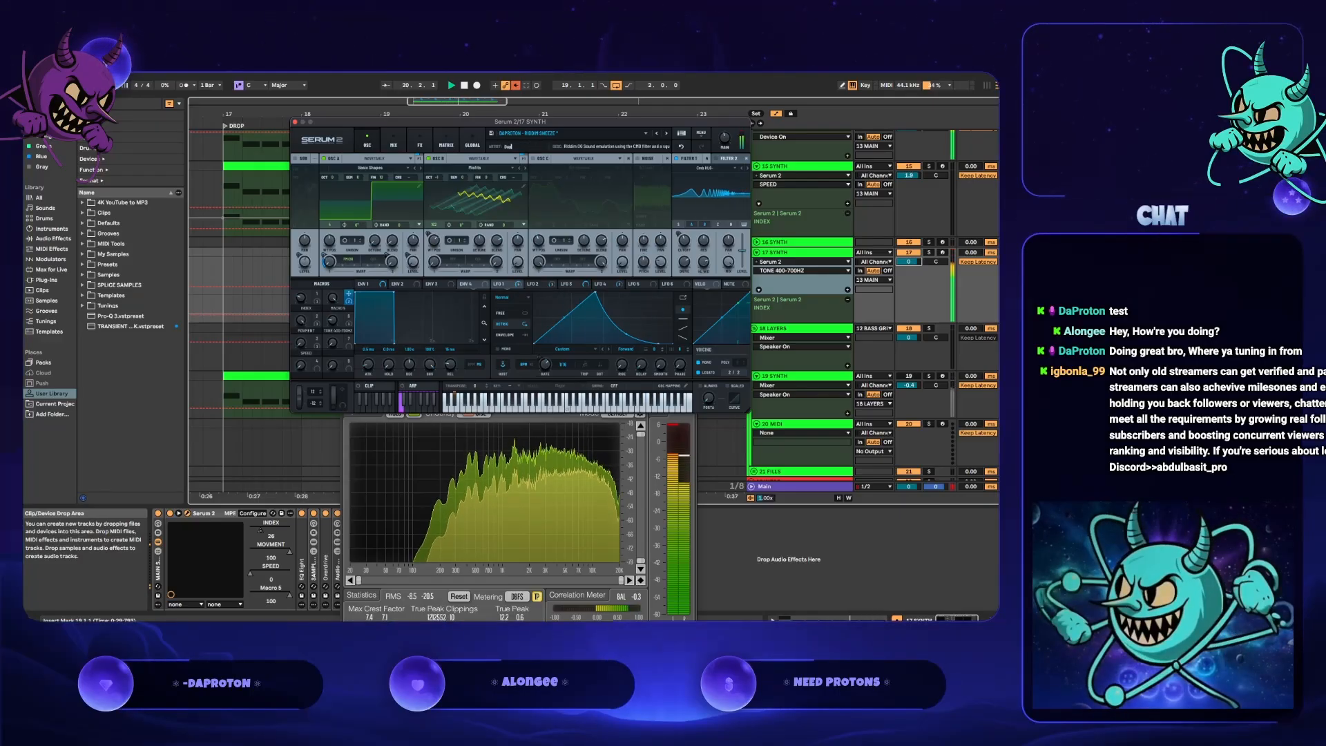
text(r)
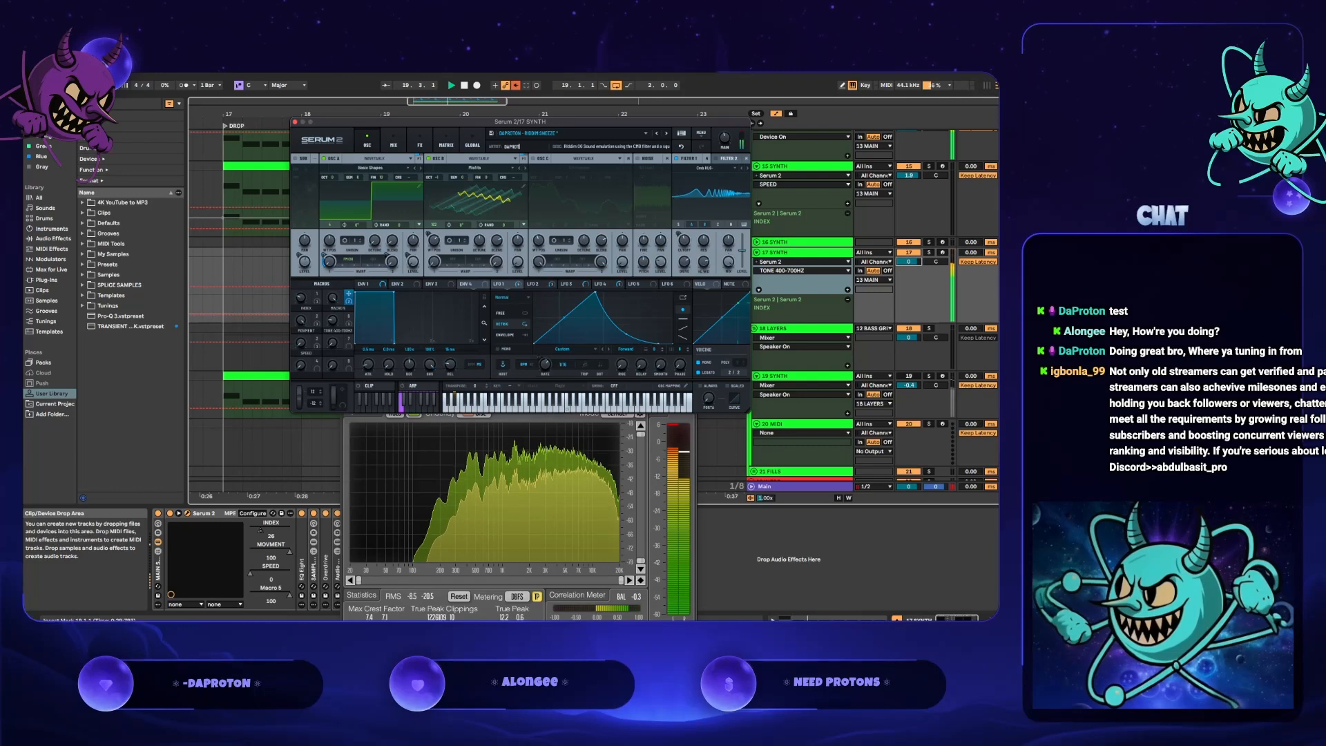
text(oton)
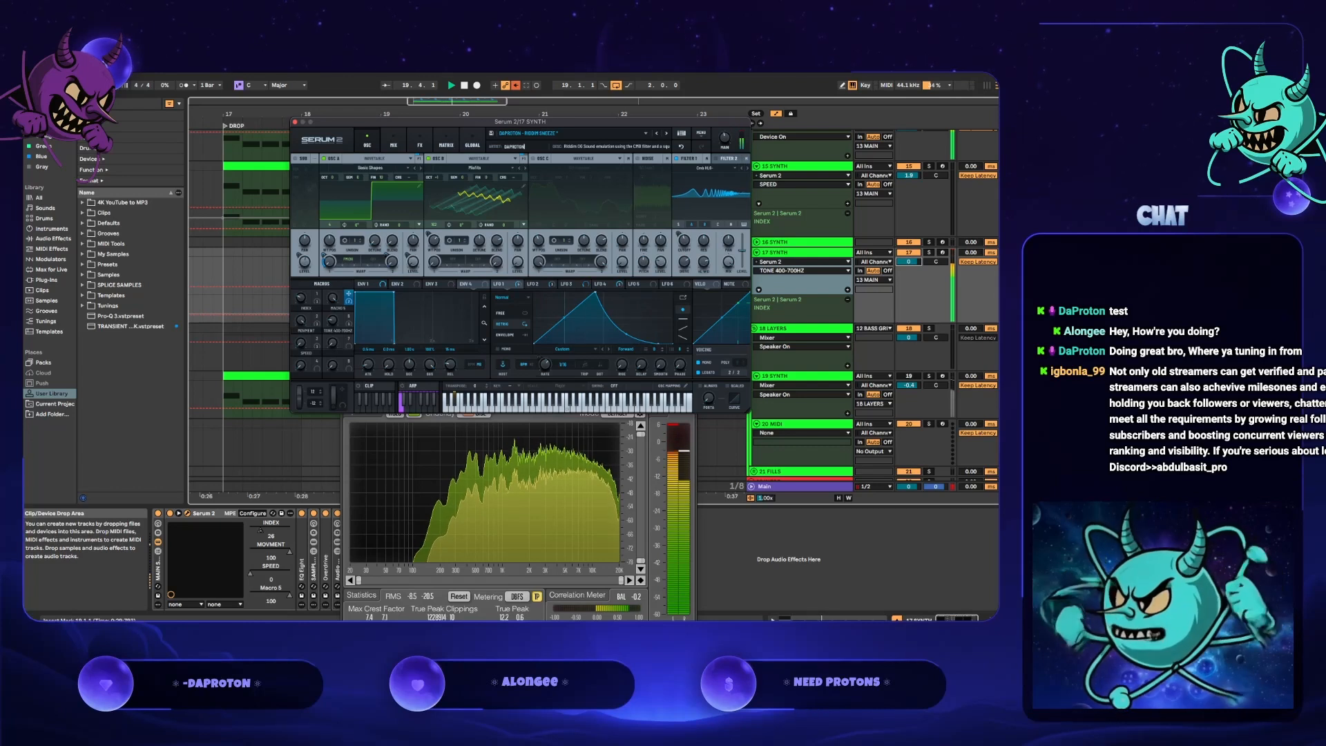
- Replace the preset's info text with MESS w/FM and TONE MACROS
click(589, 147)
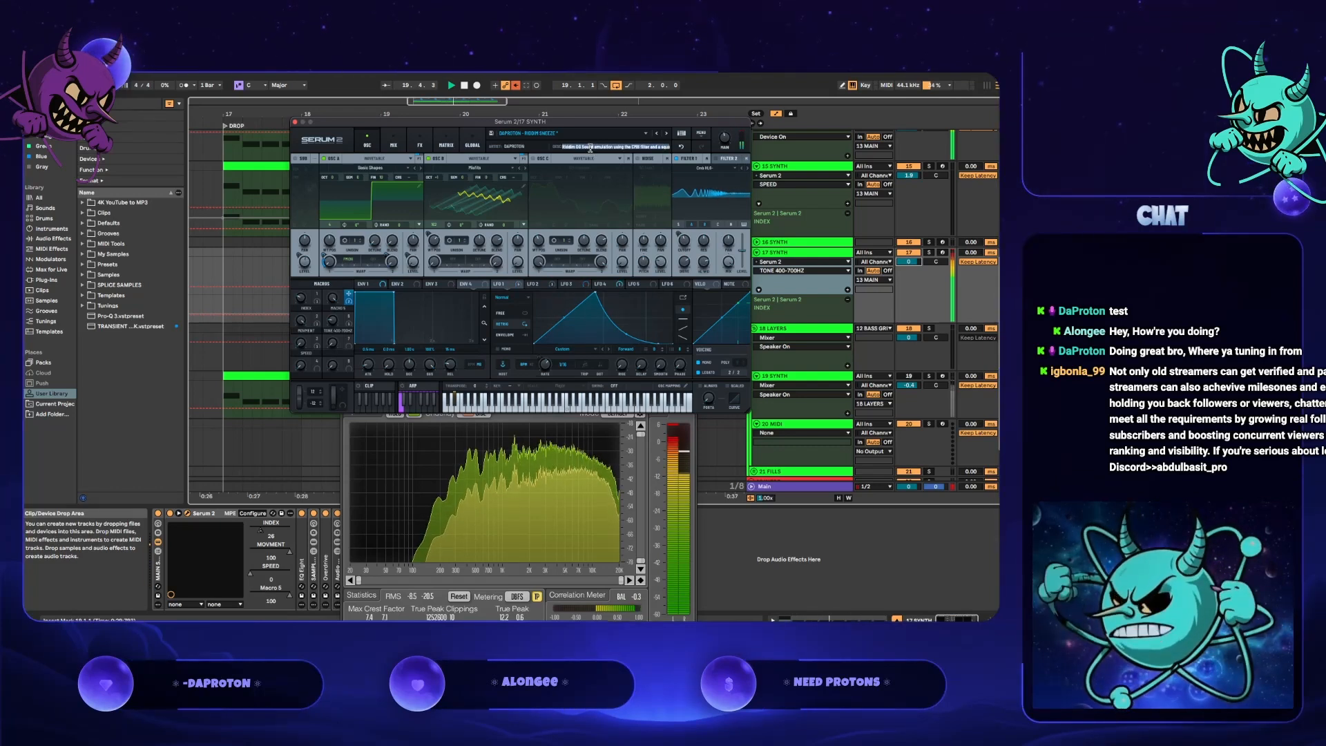
text(Ress)
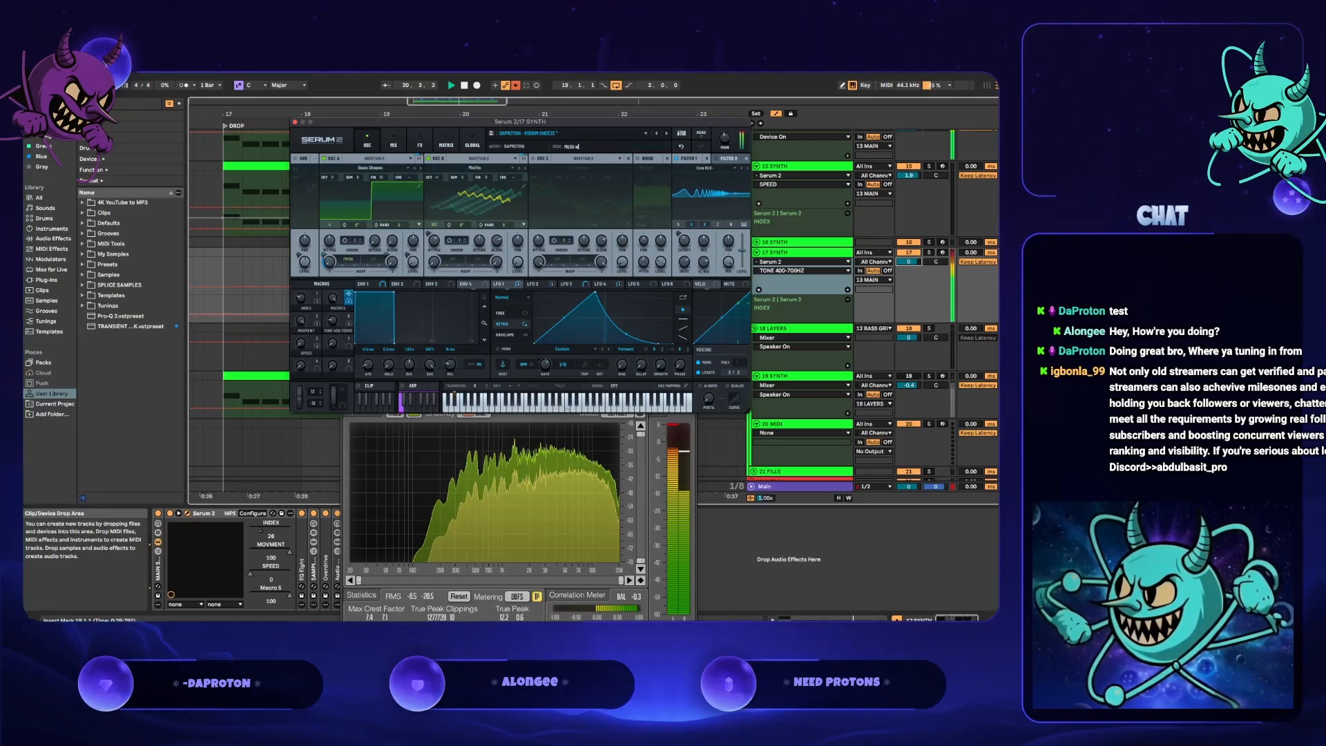
text( w/FM and)
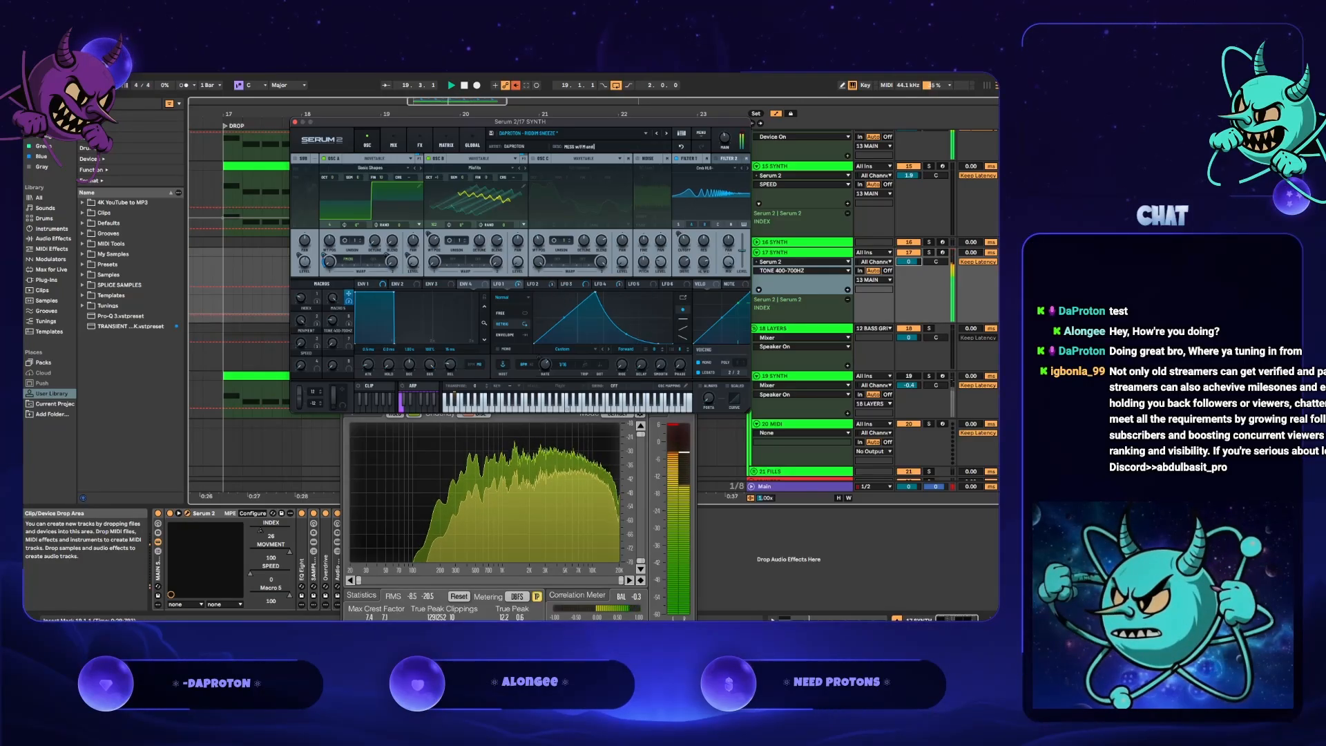
text( TON)
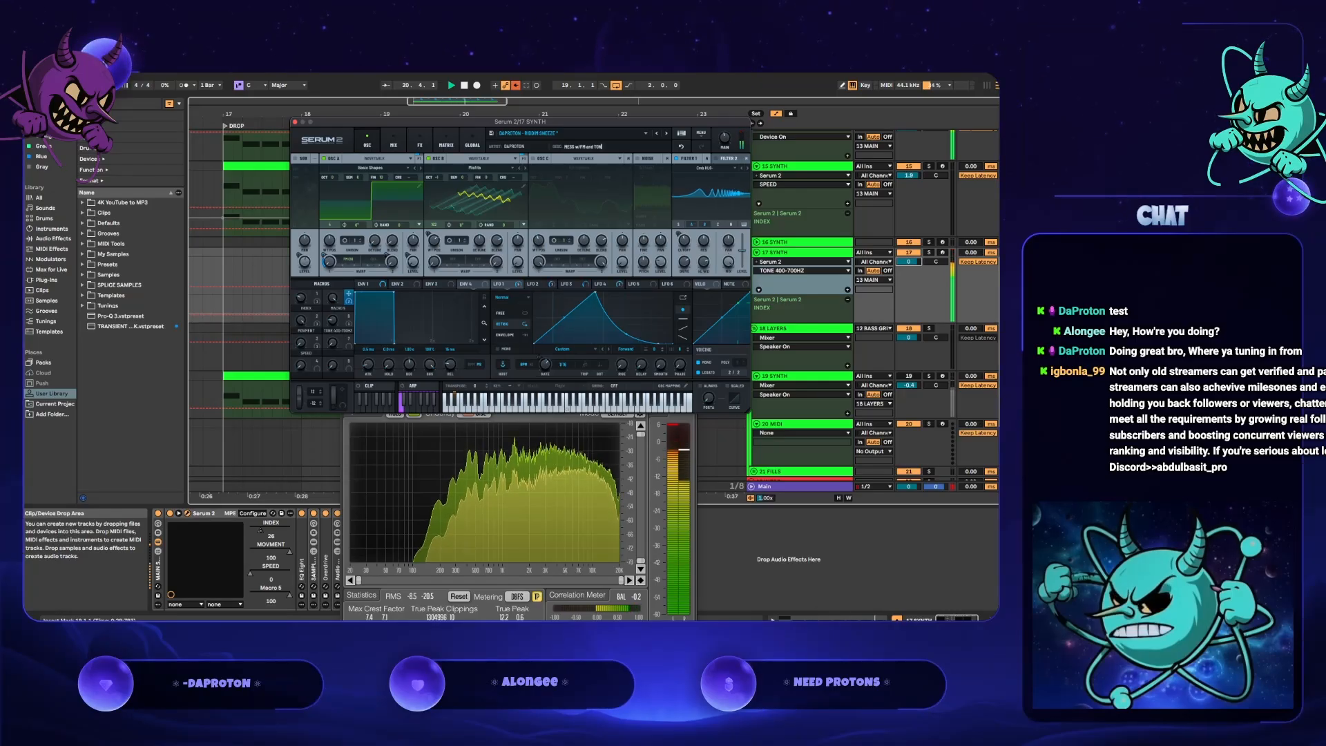
text(E MACRO)
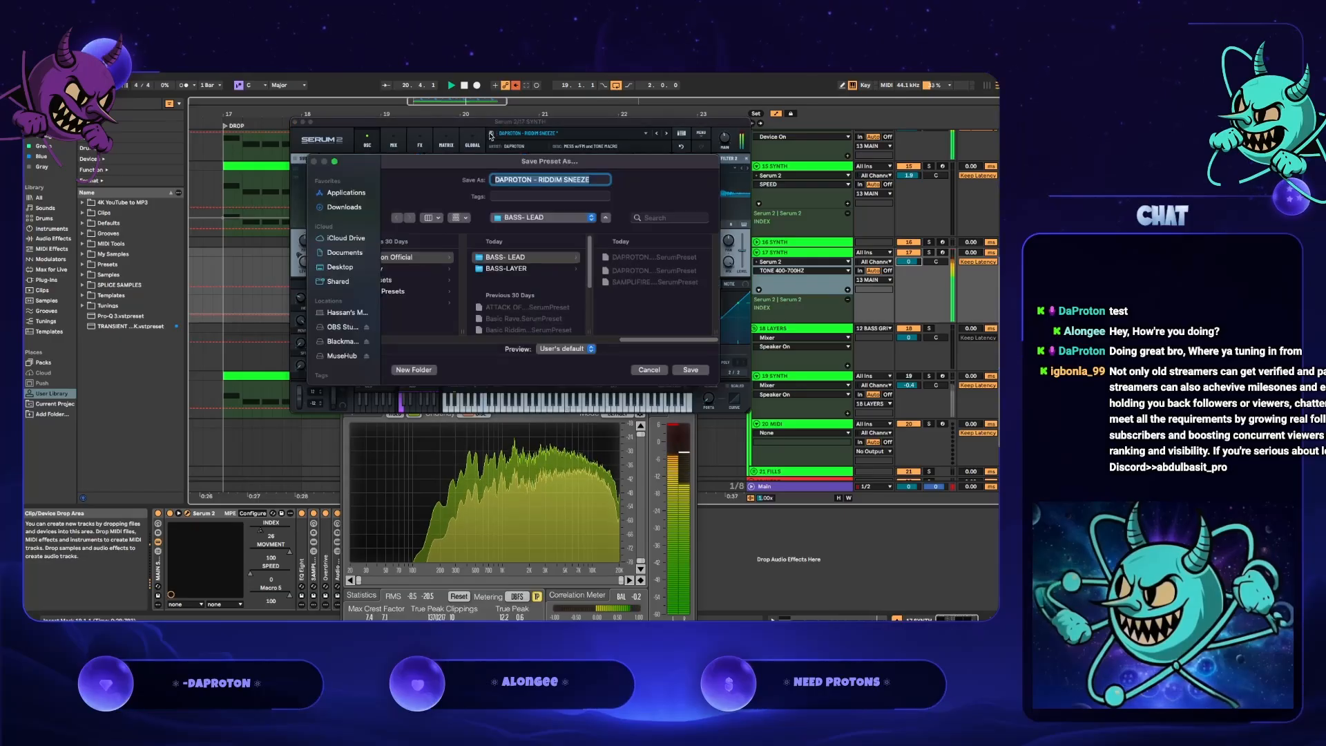
- Save the edited preset over the existing DAPROTON - RIDDIM SNEEZE file in BASS-LEAD
click(491, 134)
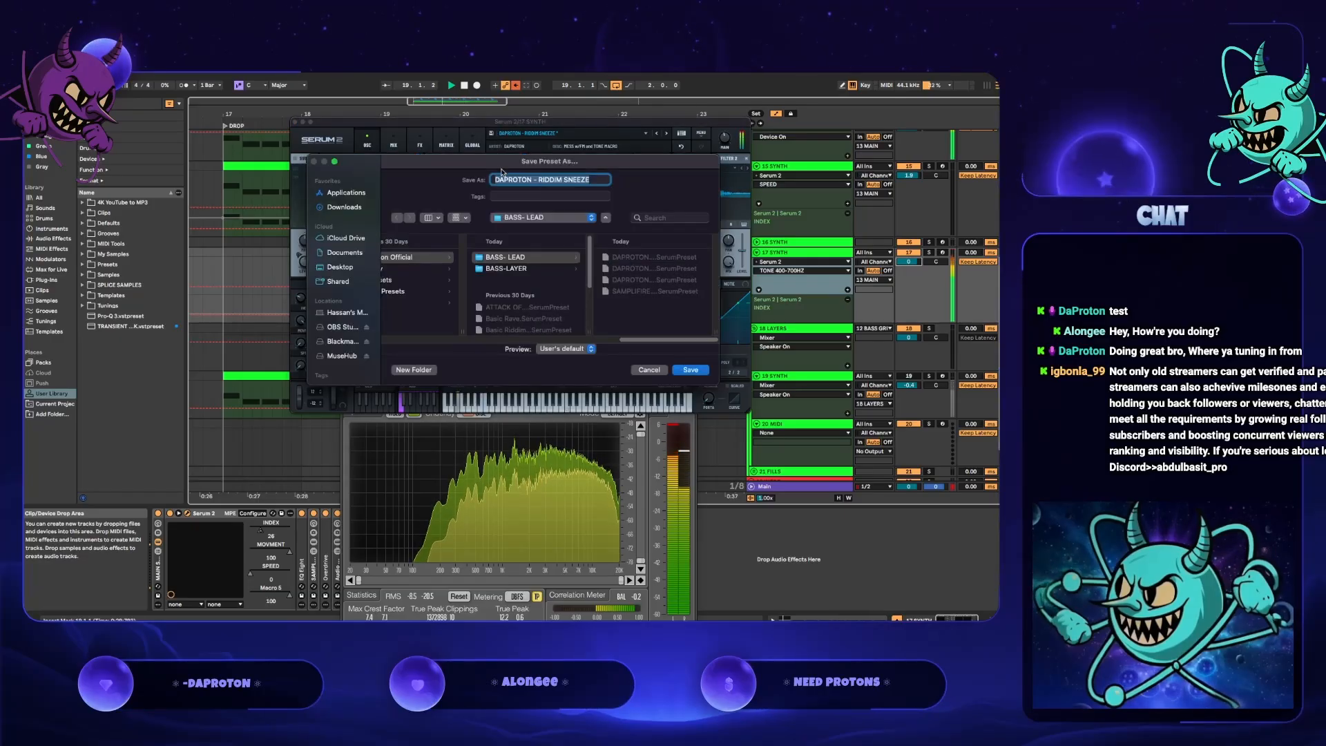
click(690, 371)
click(491, 327)
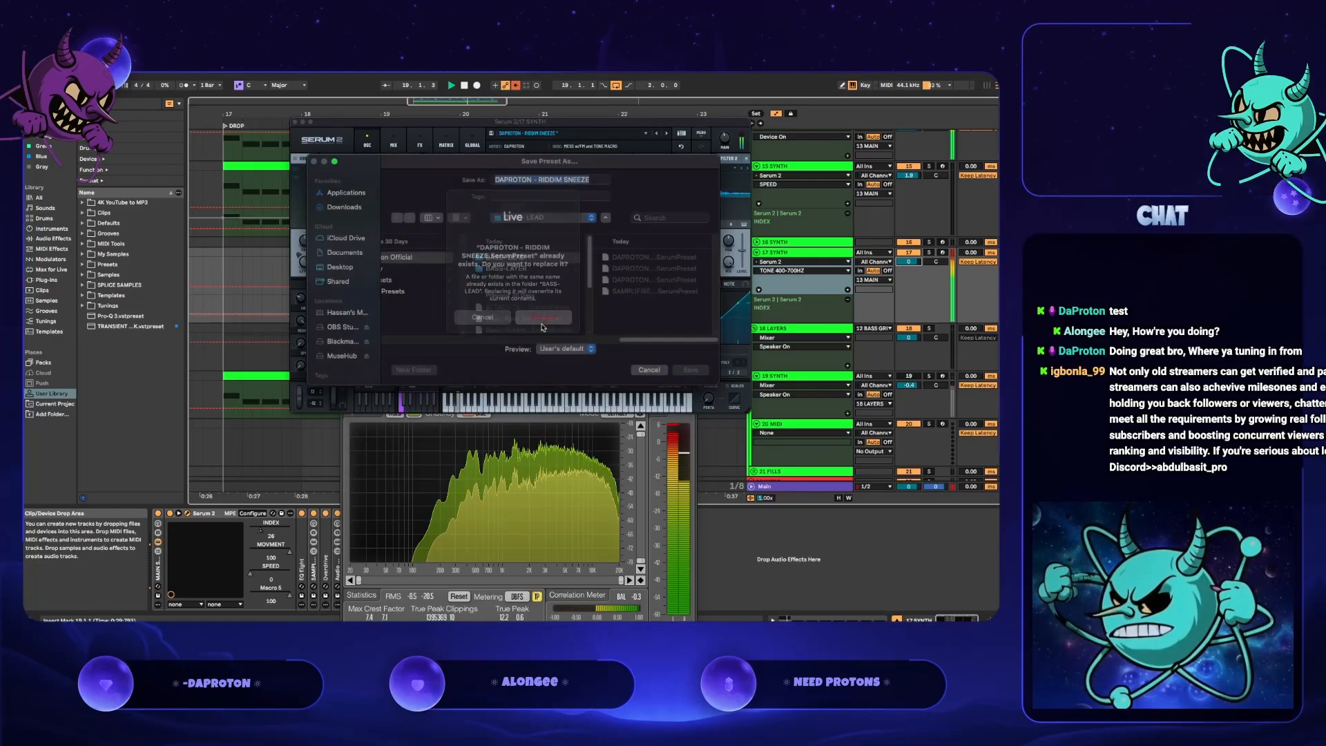
- Load DAPROTON - BL- SQ W-KREAM FM from the BASS-LEAD presets and compare its sound with DAPROTON - RIDDIM SNEEZE
click(646, 137)
mouse_move(622, 149)
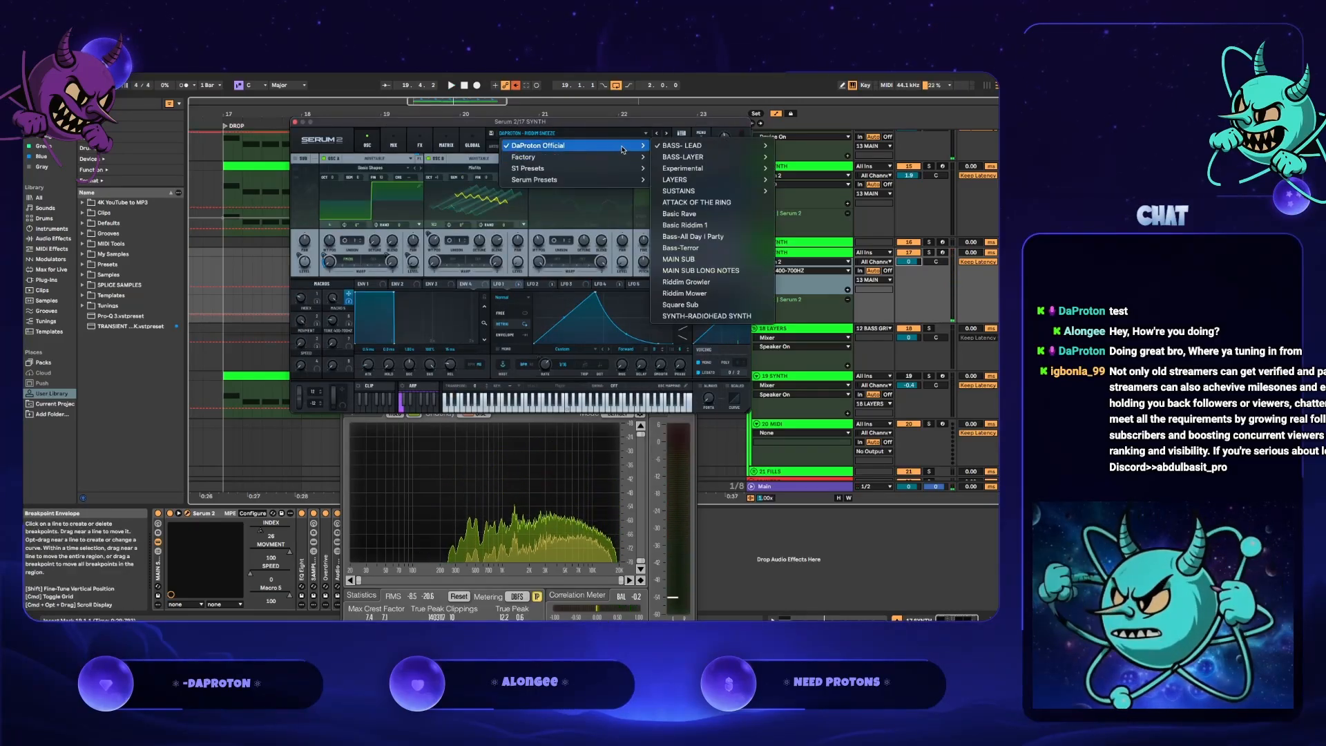
mouse_move(676, 148)
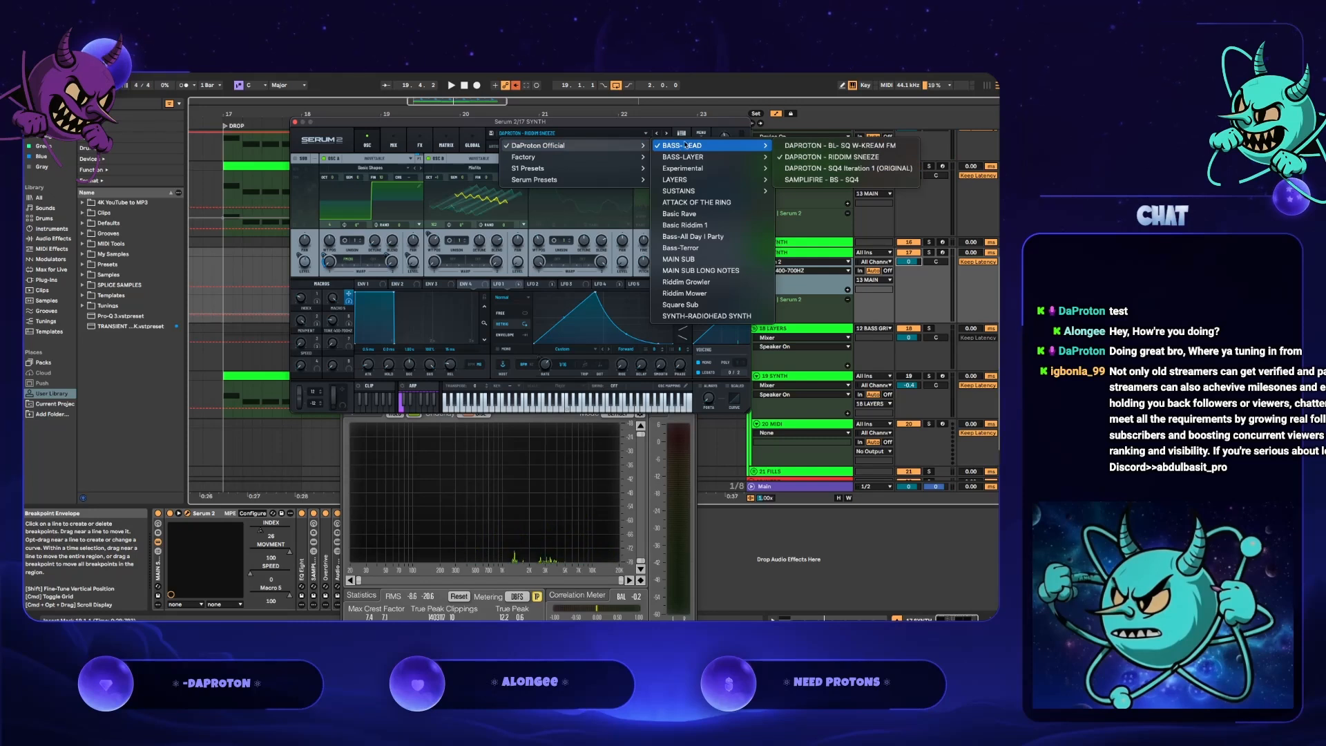
click(800, 146)
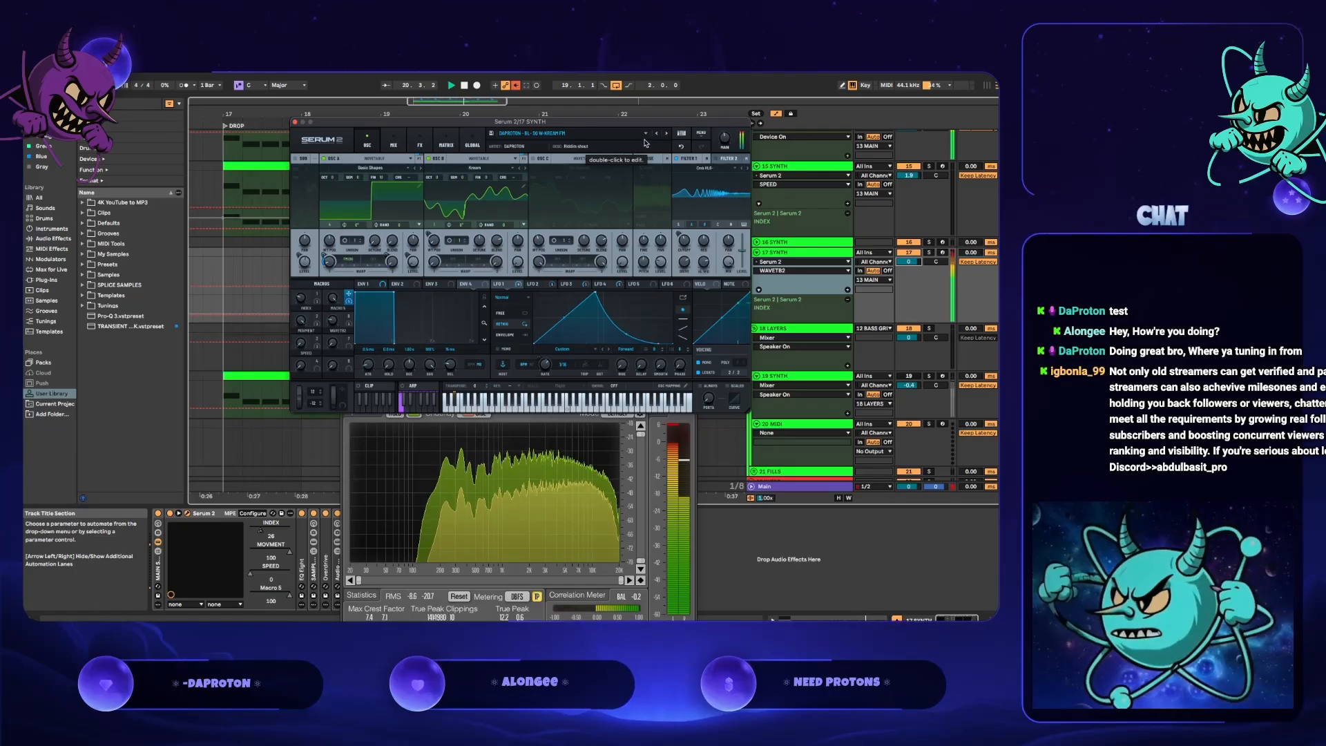
click(665, 135)
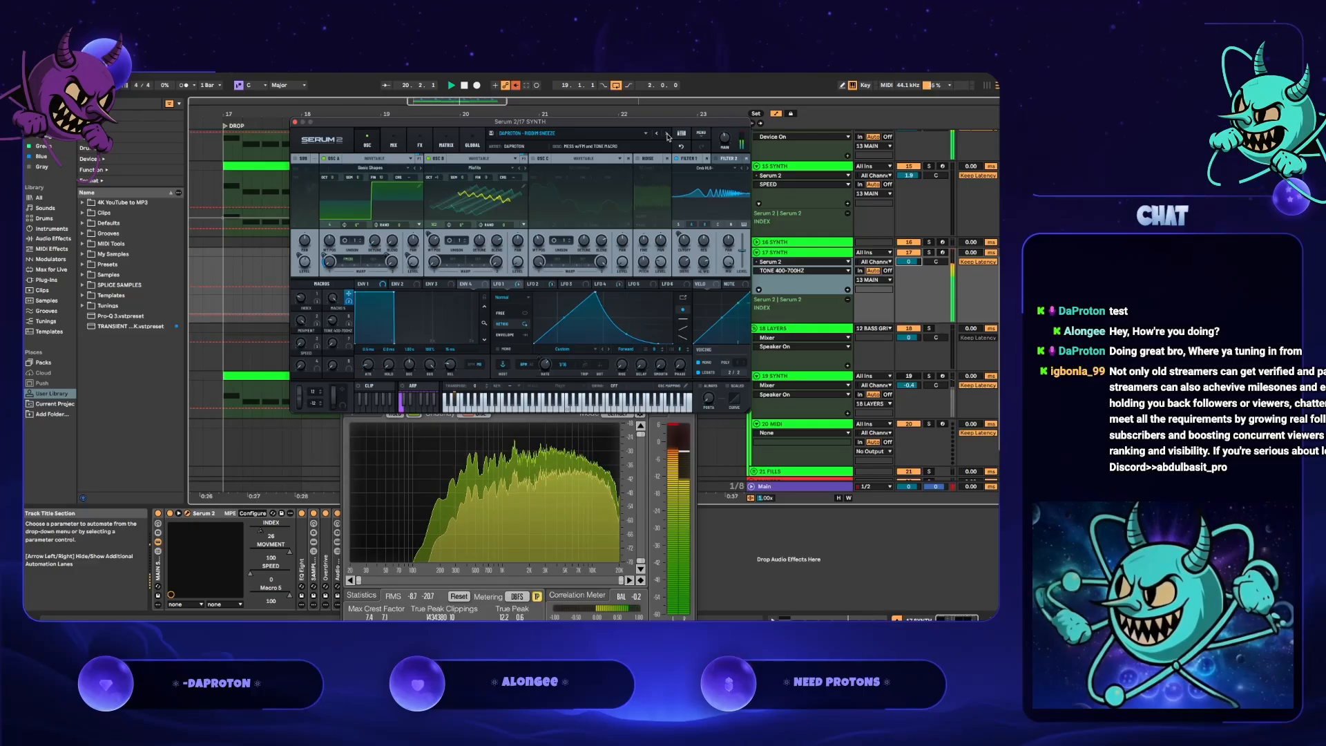
- Load the DAPROTON - SQ4 Iteration 1 (ORIGINAL) preset and set its author to DAPROTON
click(667, 136)
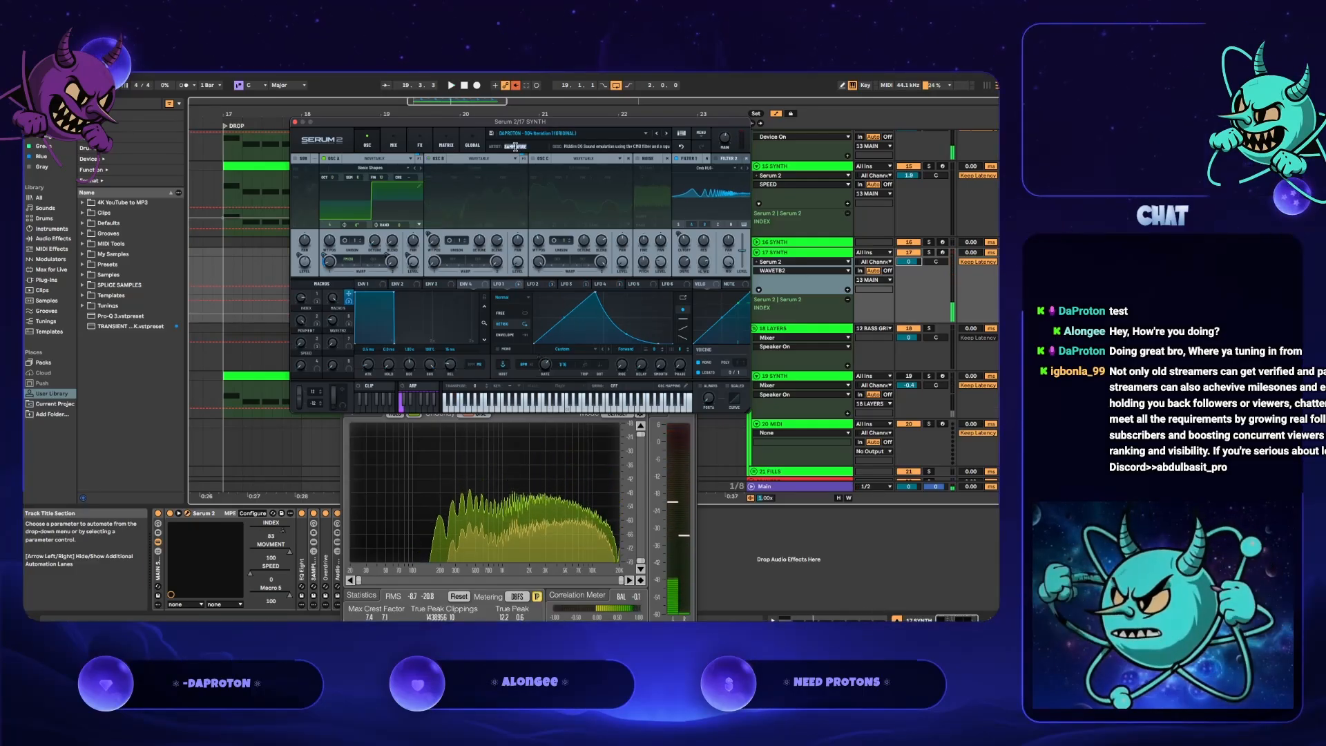
click(506, 146)
text(DAPROTON)
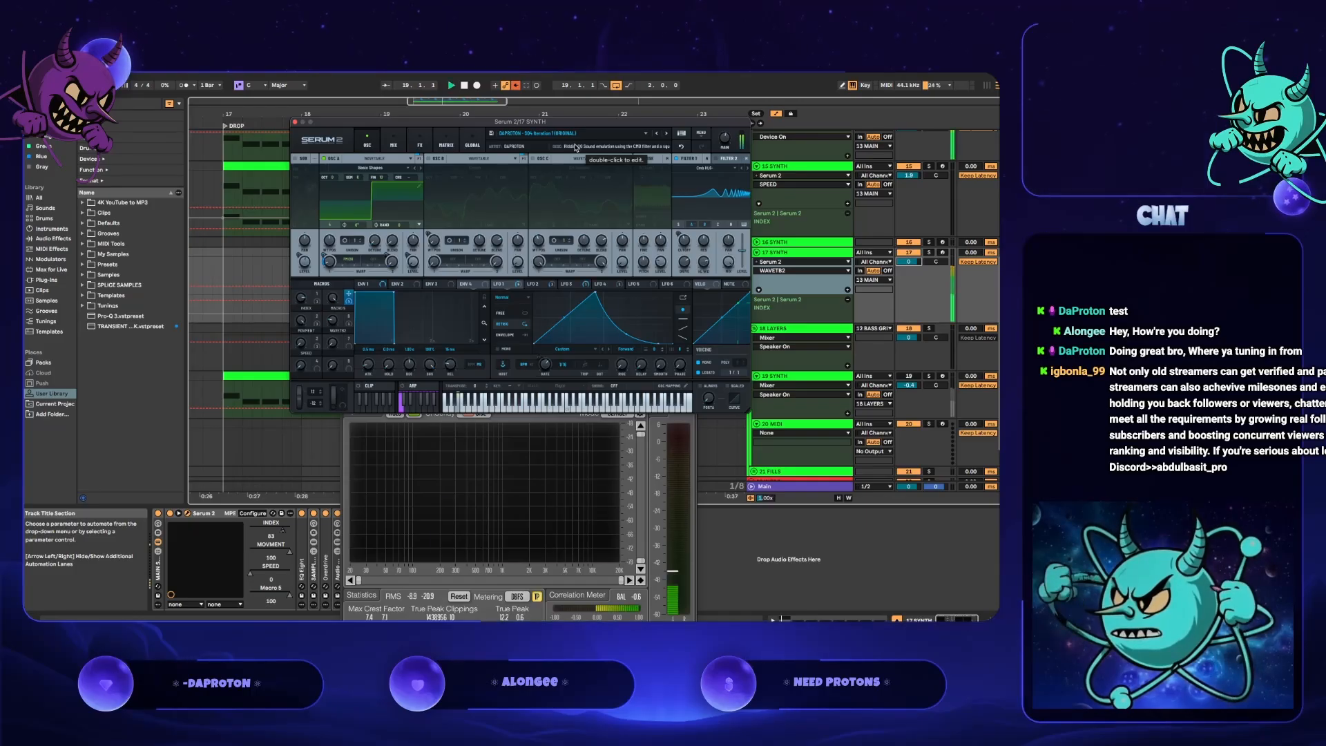
- Audition the neighbouring bass presets against each other during playback, ending on DAPROTON - RIDDIM SNEEZE
click(667, 135)
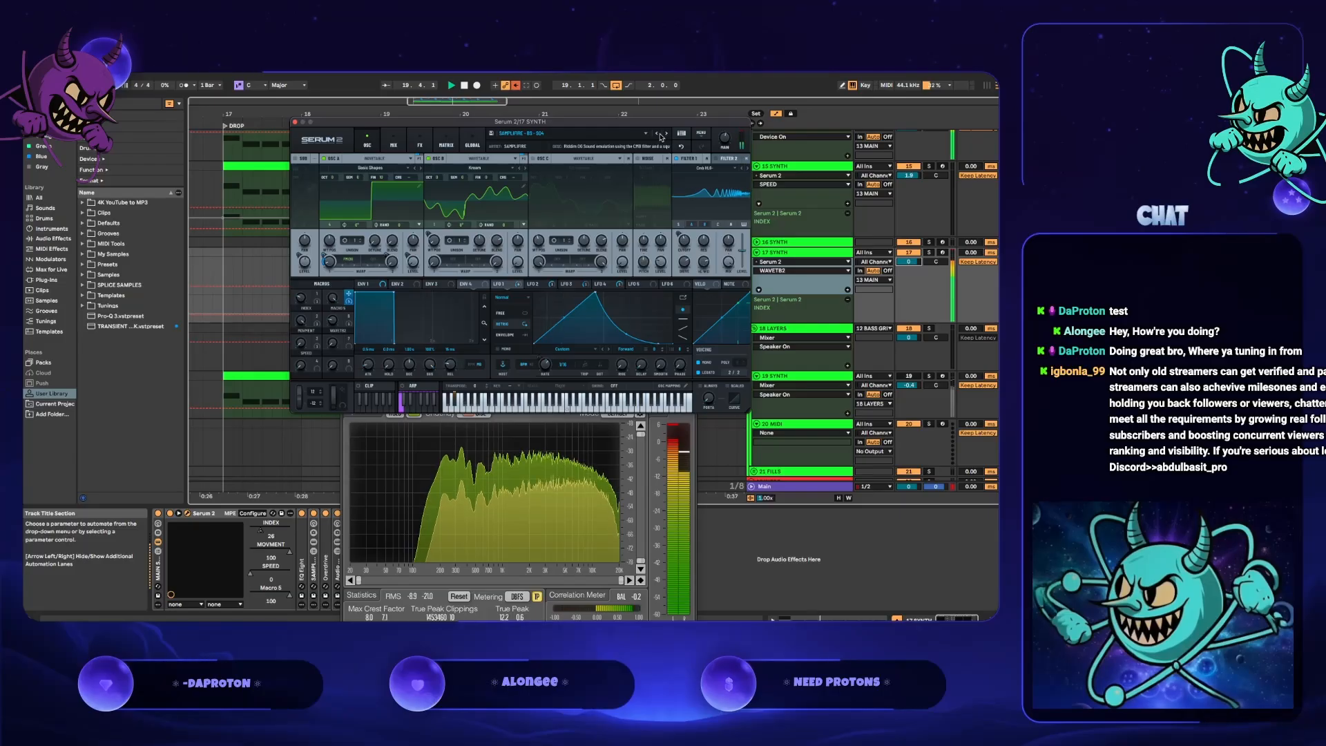
click(659, 135)
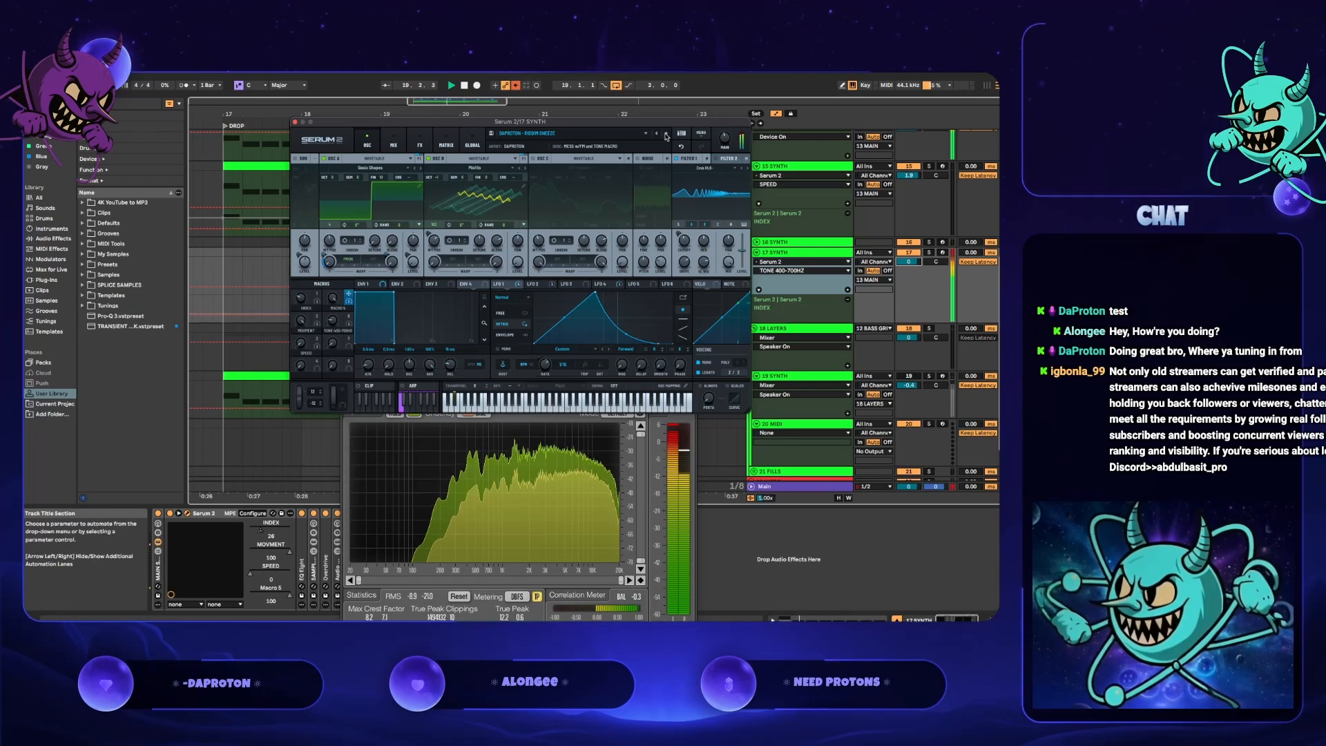
click(667, 135)
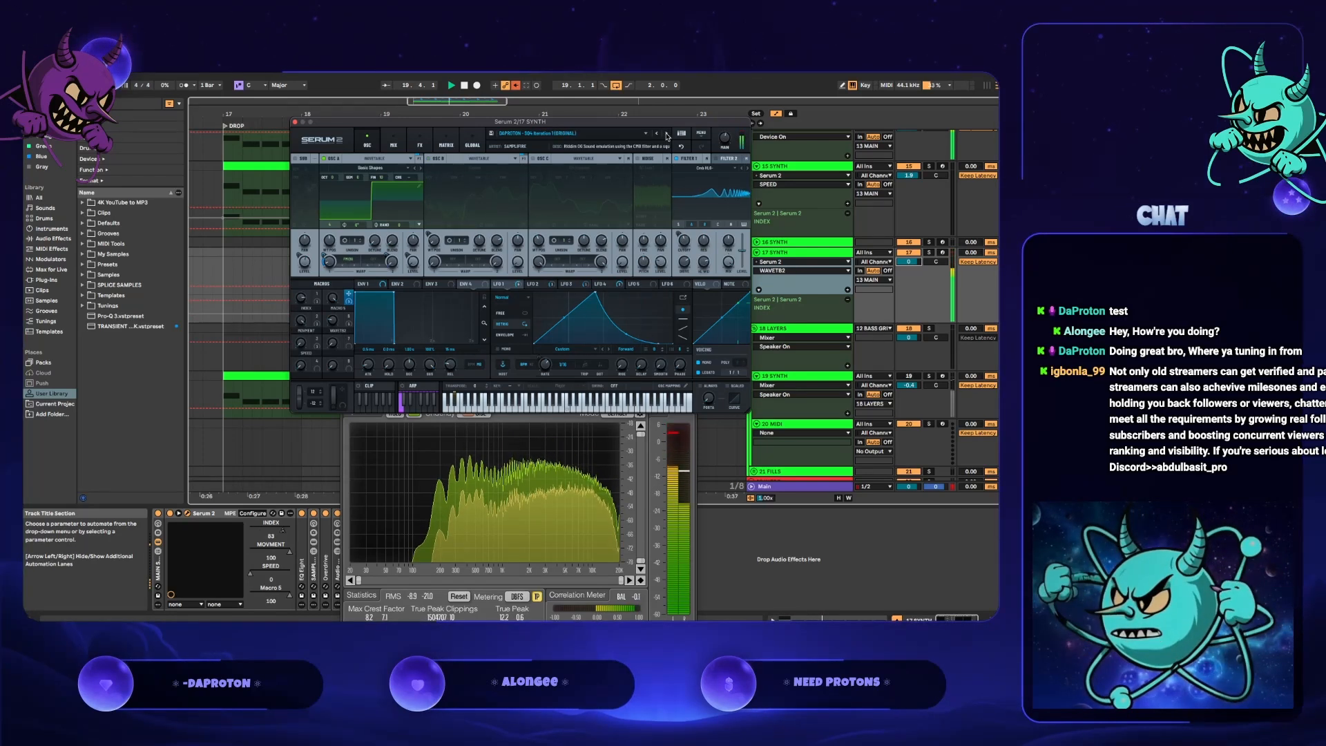
click(667, 135)
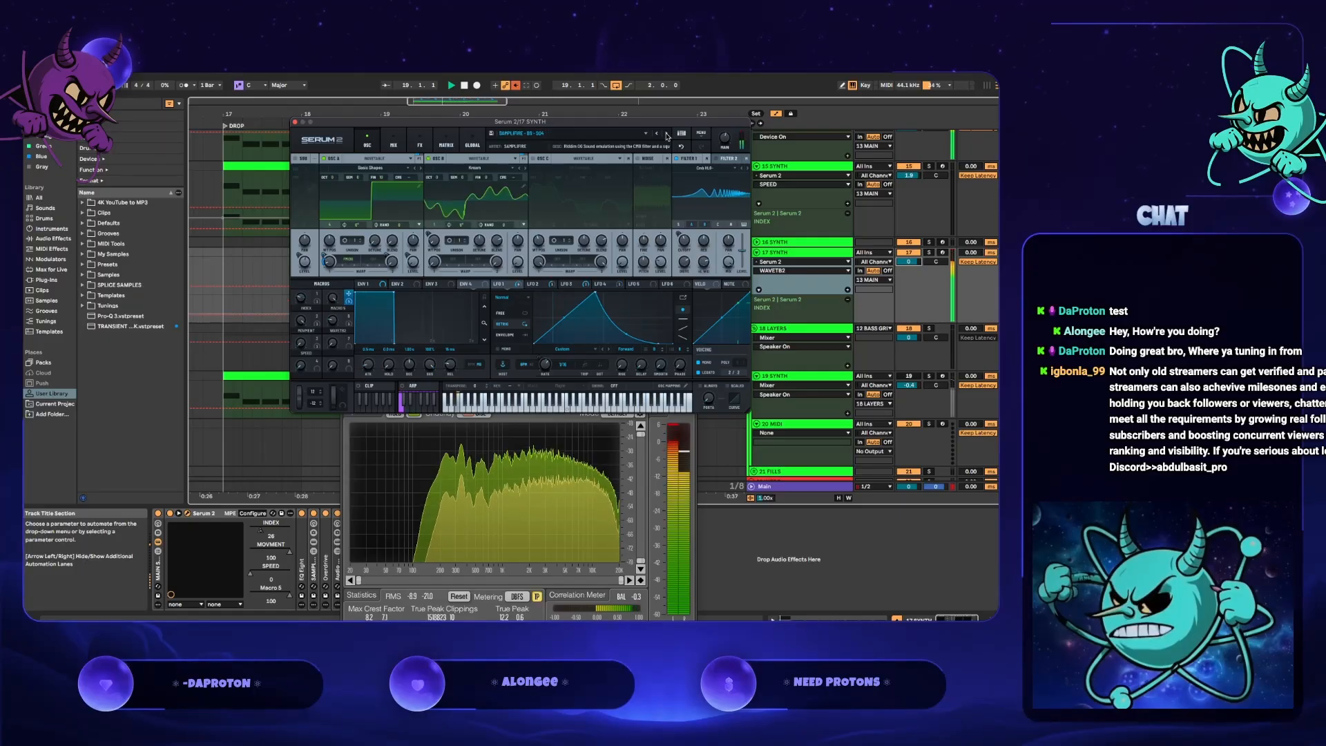
click(667, 135)
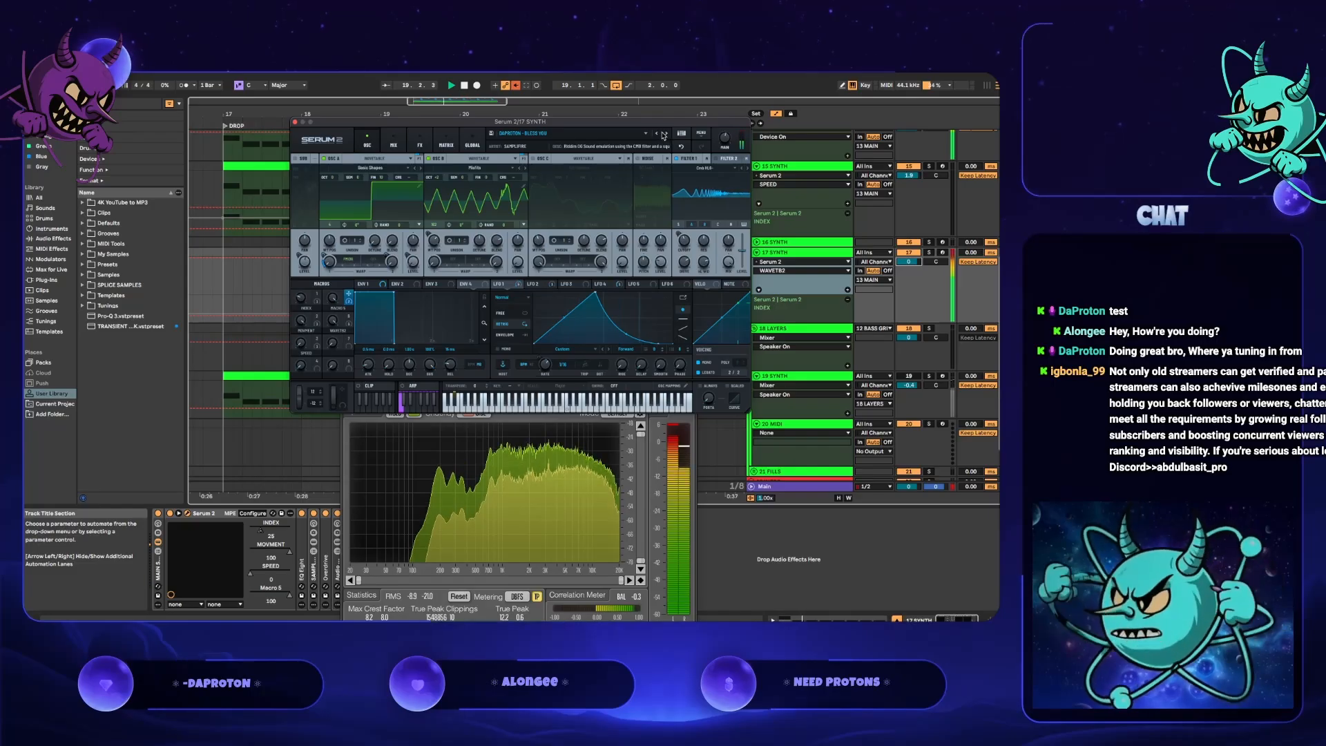
click(658, 135)
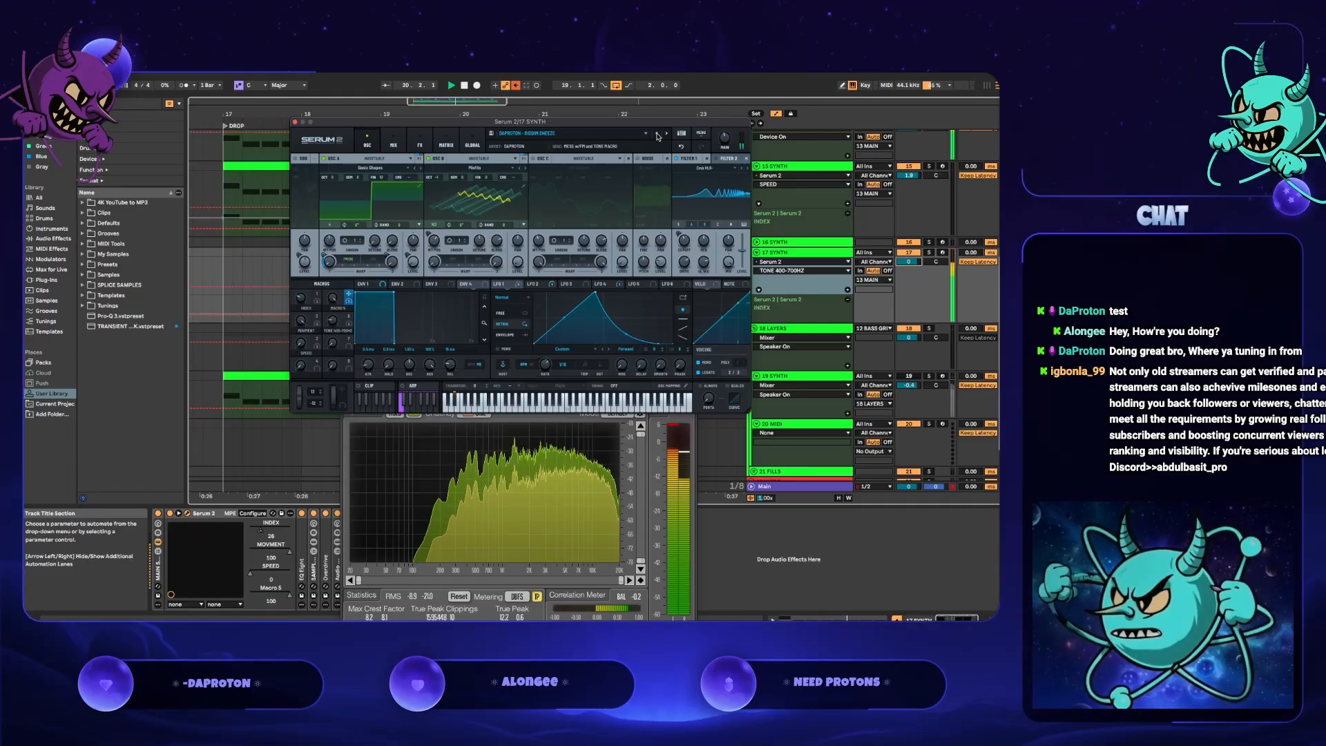
click(660, 134)
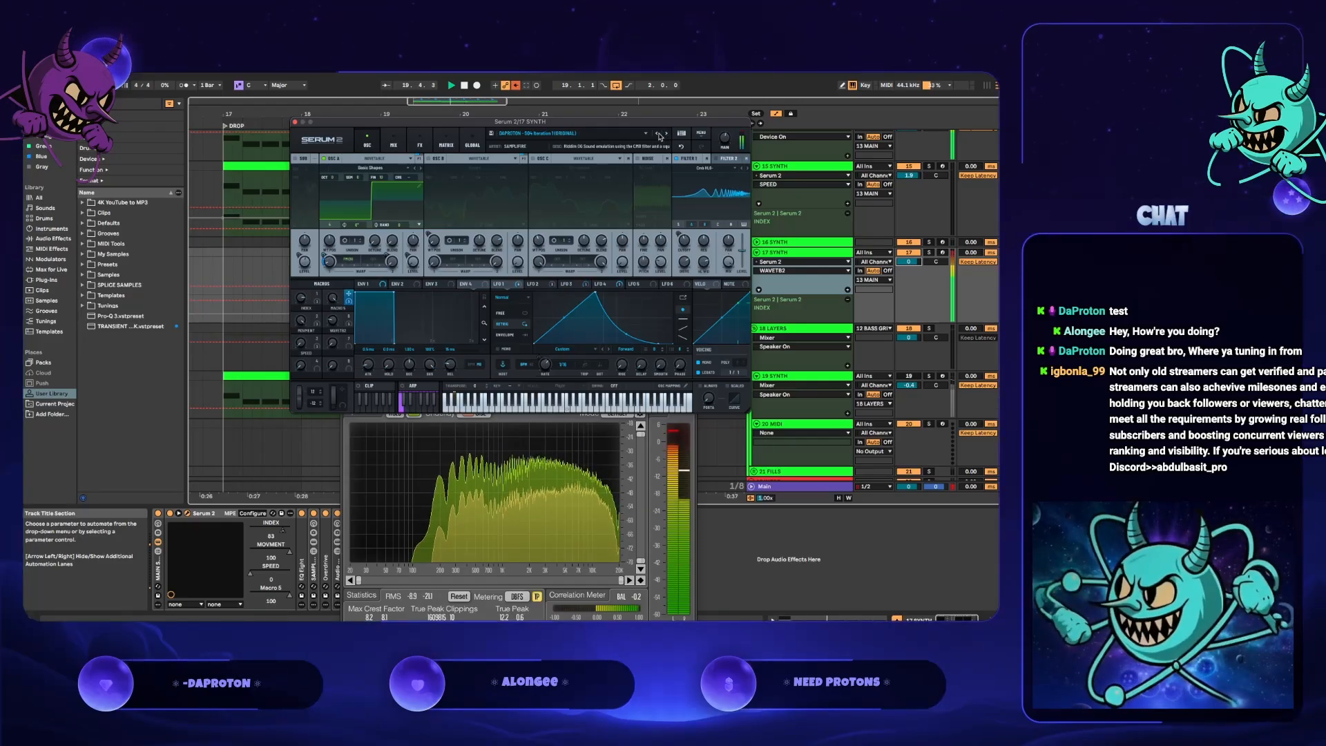
click(659, 136)
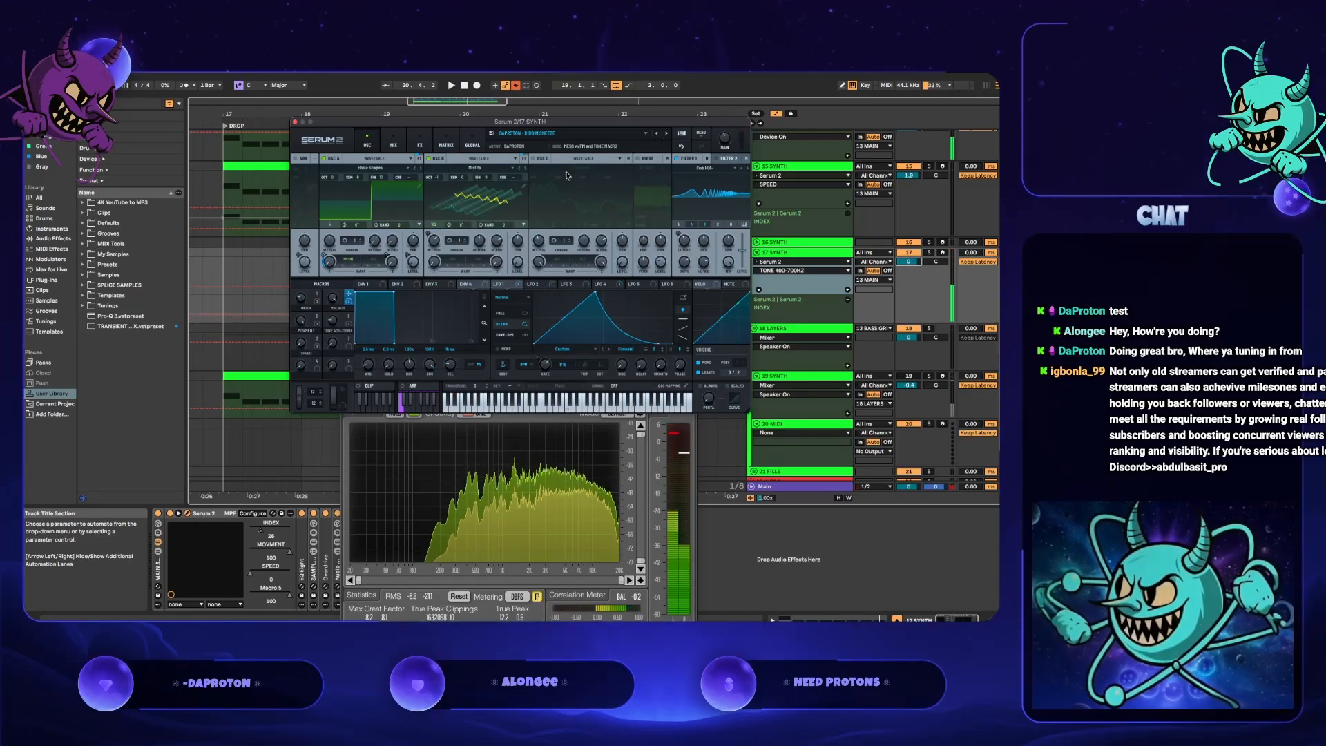
- Slightly lower the high-band gain of the last Equalizer in the preset's effects chain
click(420, 146)
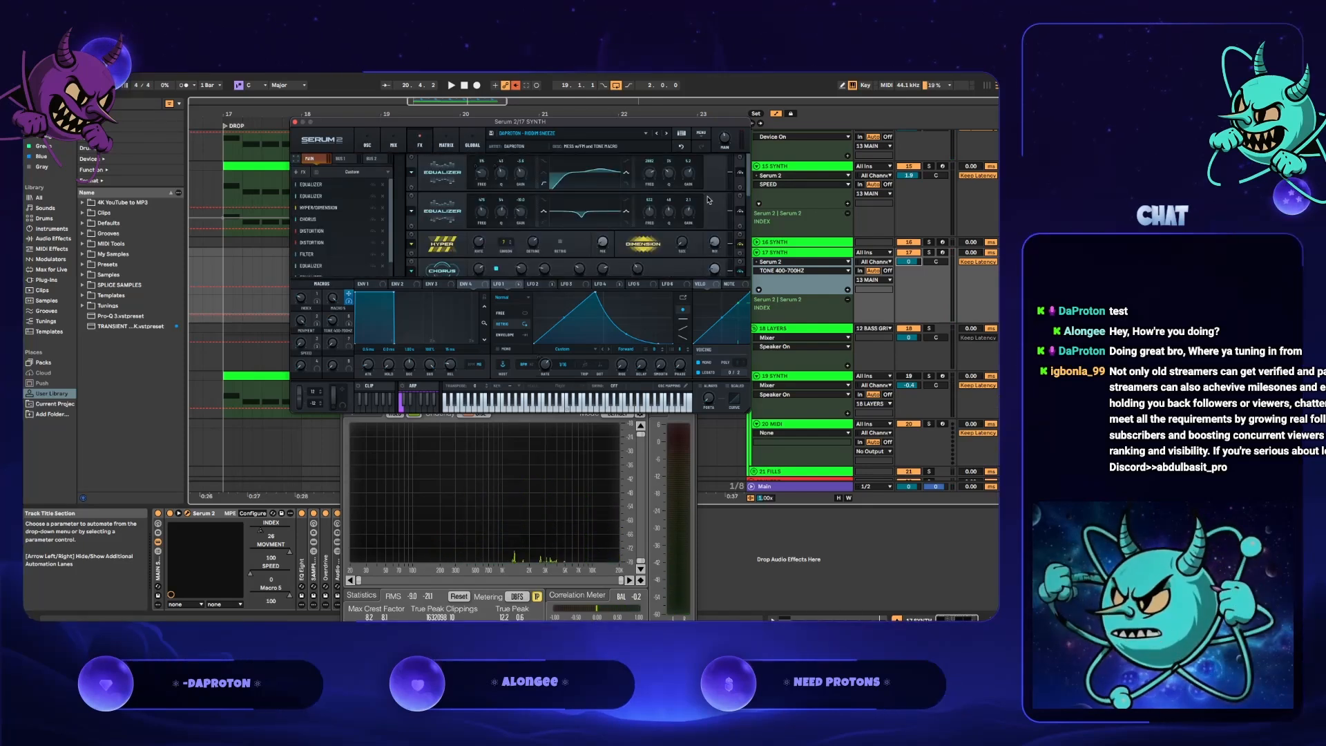
scroll(729, 200, down, 3)
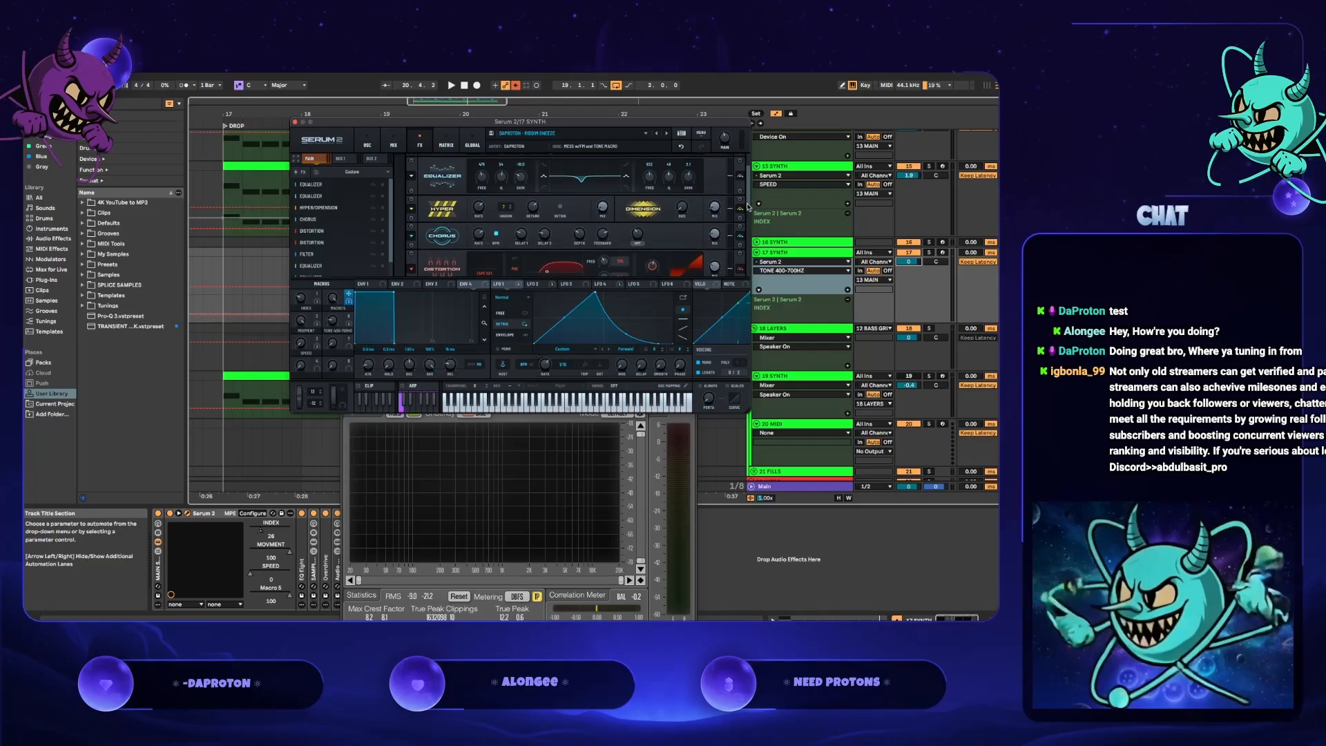
scroll(748, 214, down, 3)
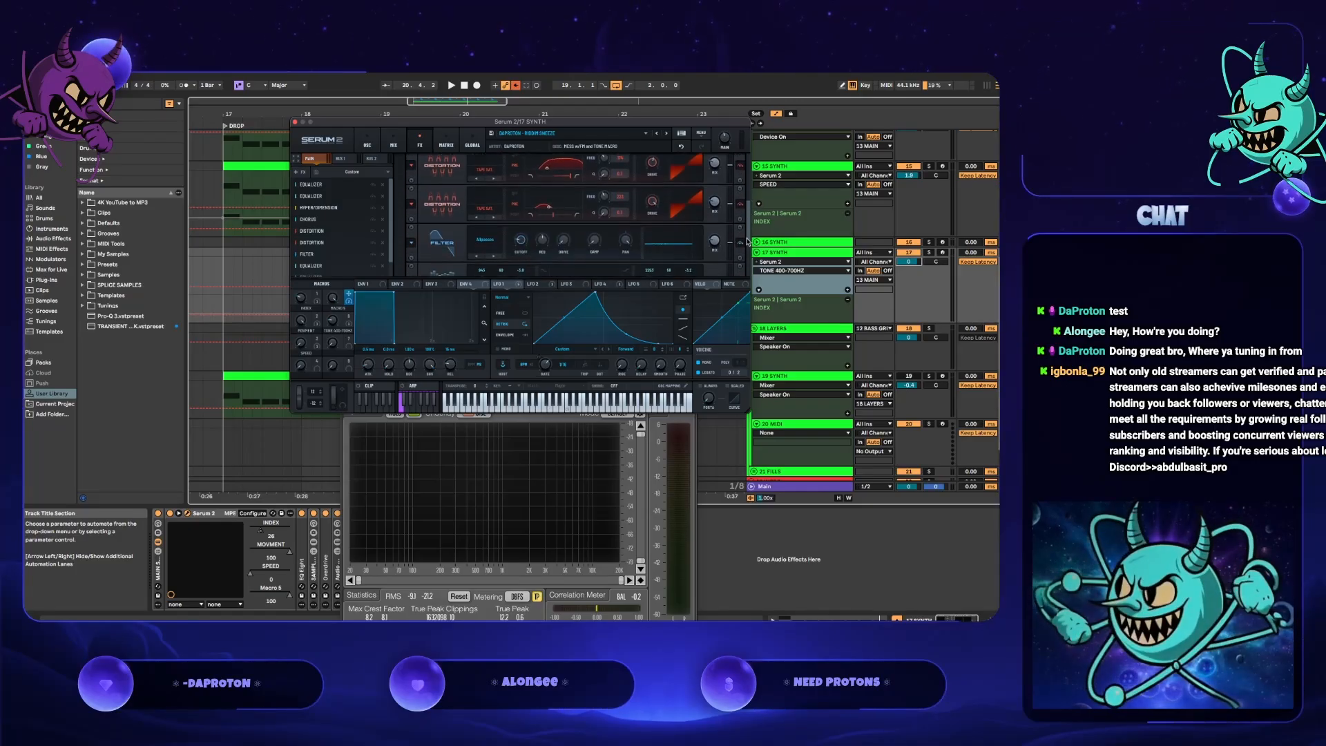
scroll(746, 247, down, 5)
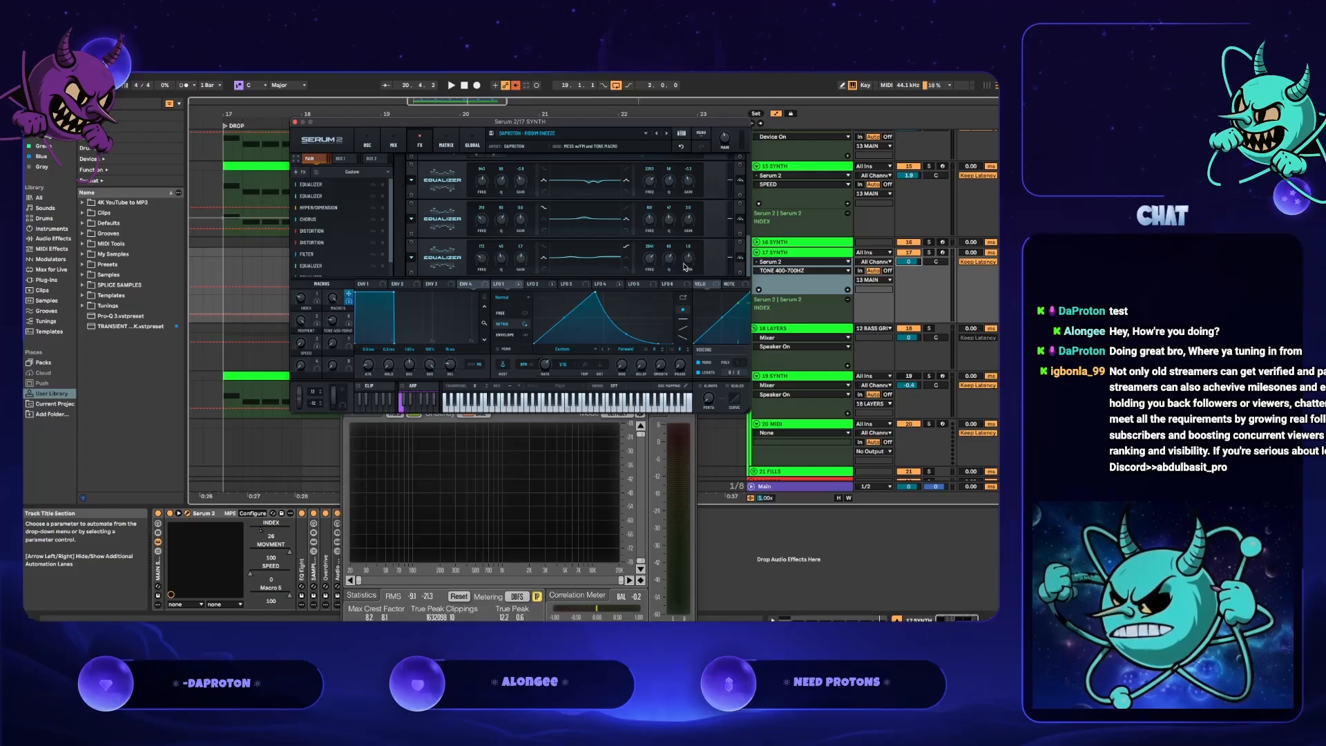
drag(687, 264, 689, 273)
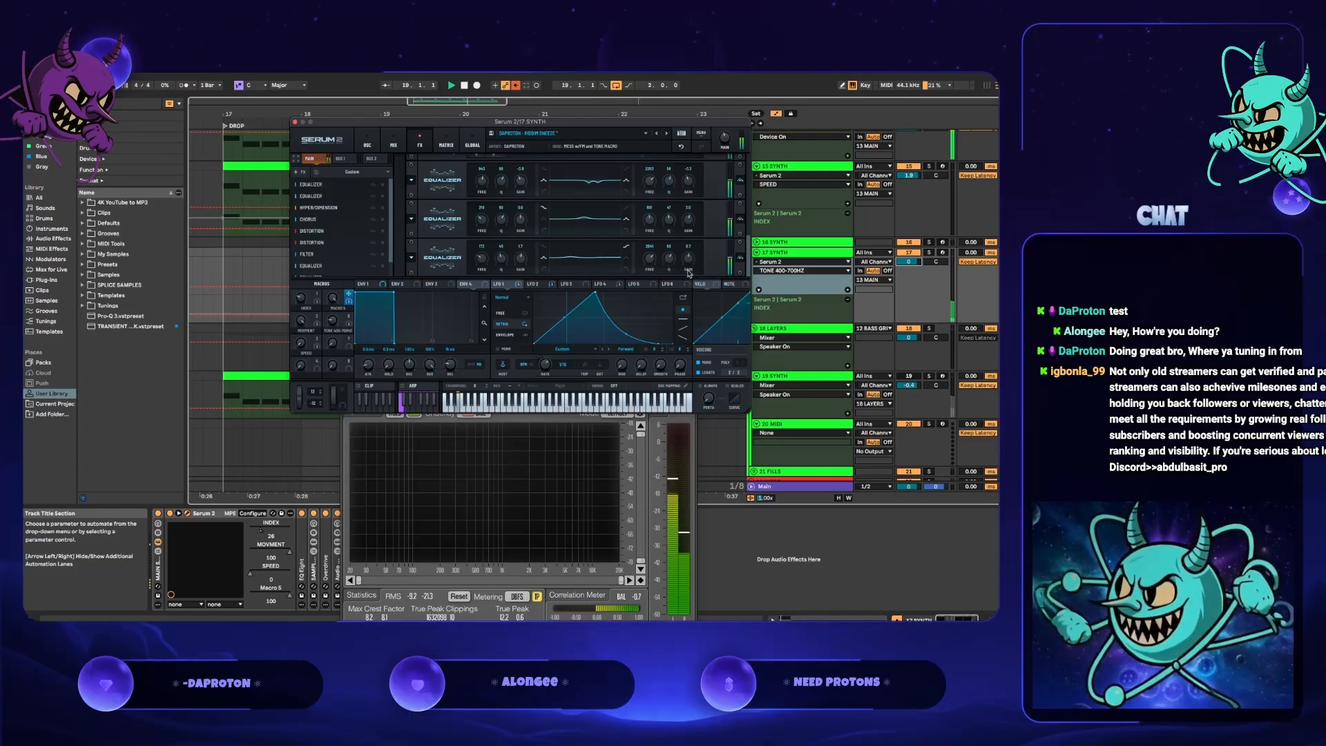
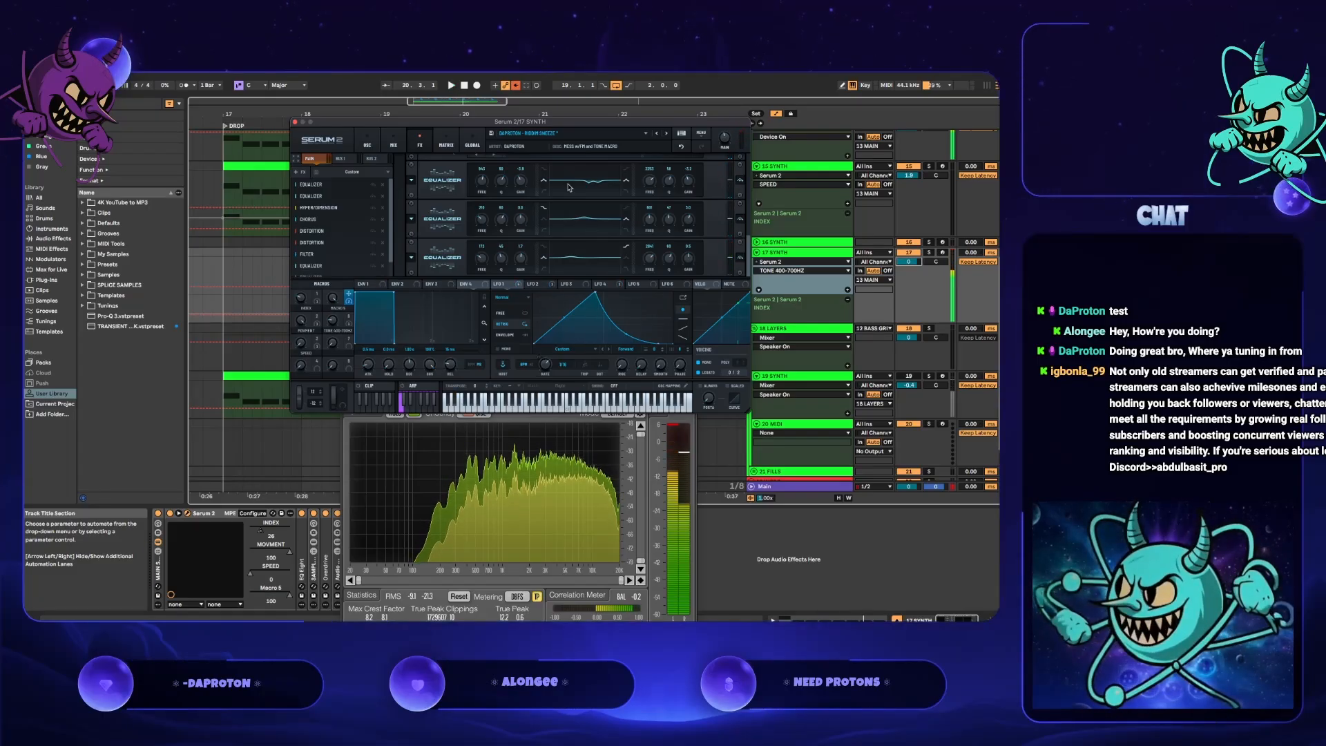
- Save the preset with its adjusted equalizer under the same name, replacing DAPROTON - RIDDIM SNEEZE in BASS-LEAD
click(491, 134)
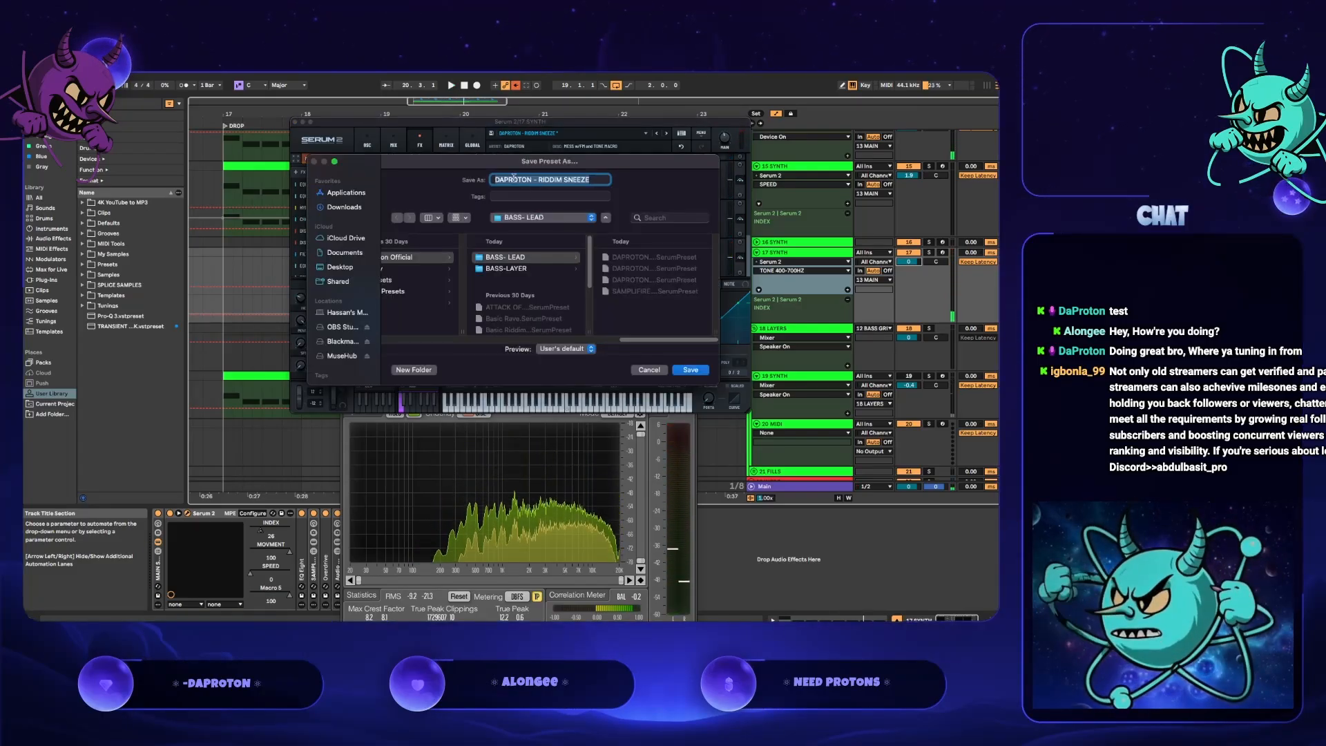
click(689, 370)
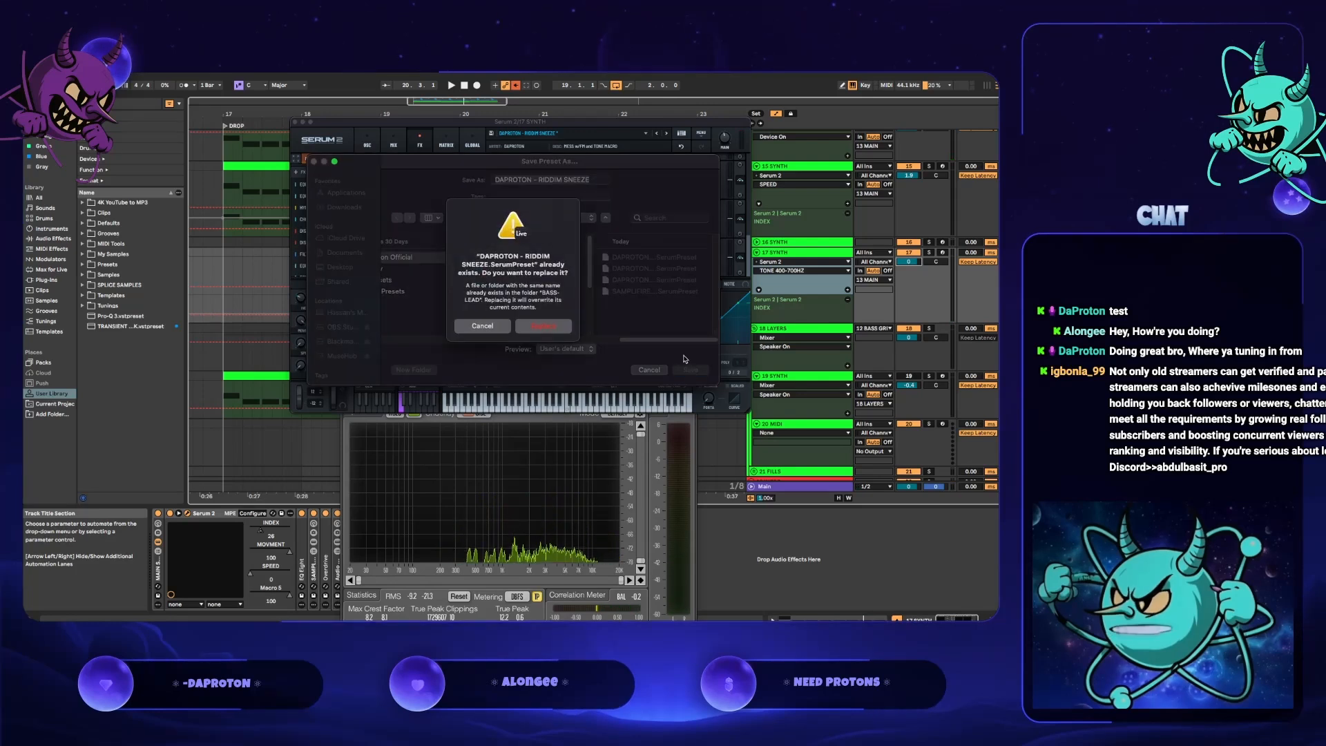
click(558, 330)
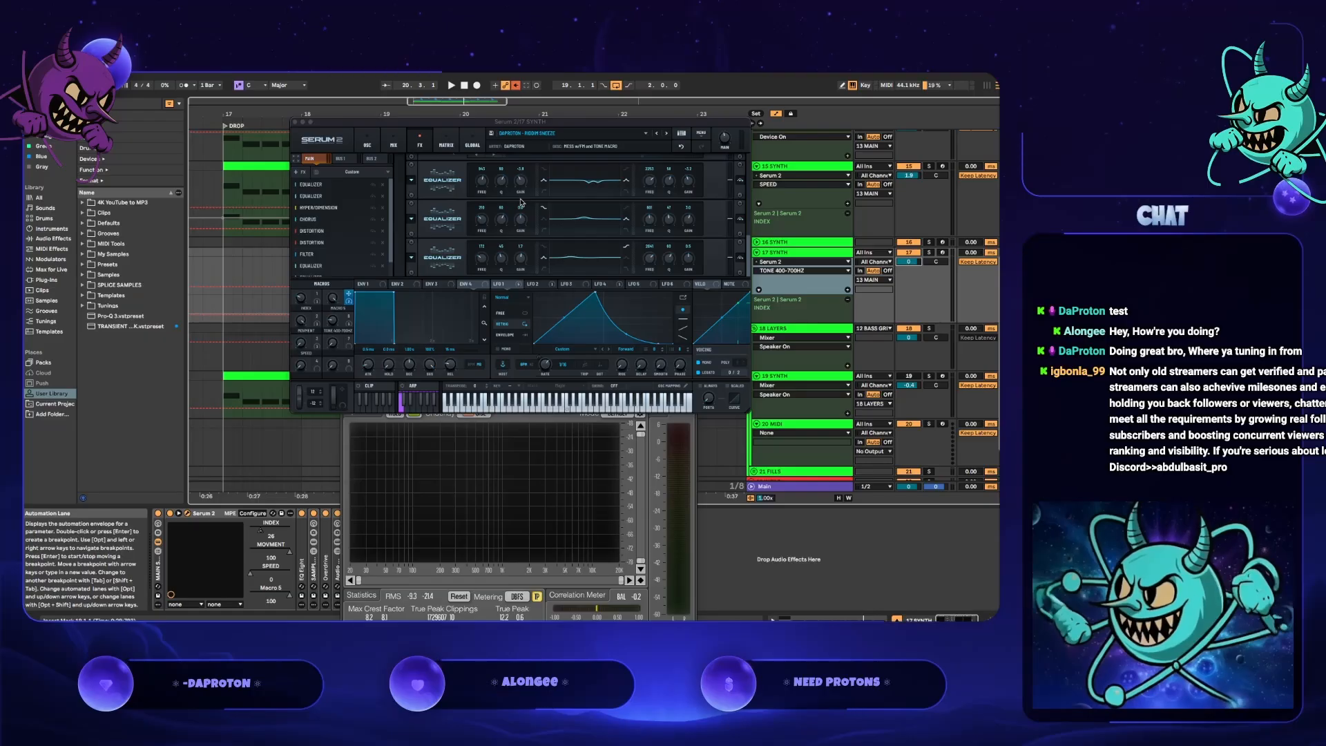
- Load the SAMPLIFIRE - BS - SQ4 preset from the BASS-LEAD folder of DaProton Official
click(645, 135)
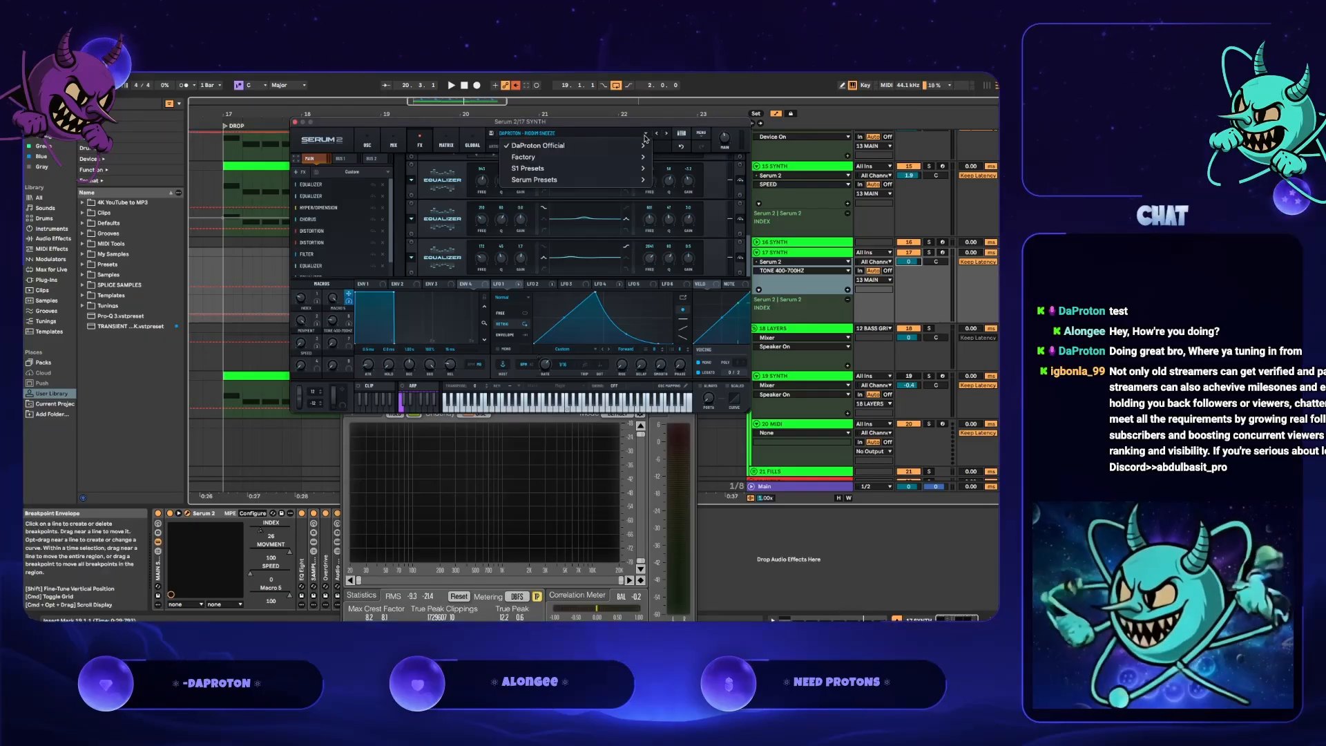
mouse_move(646, 145)
mouse_move(686, 148)
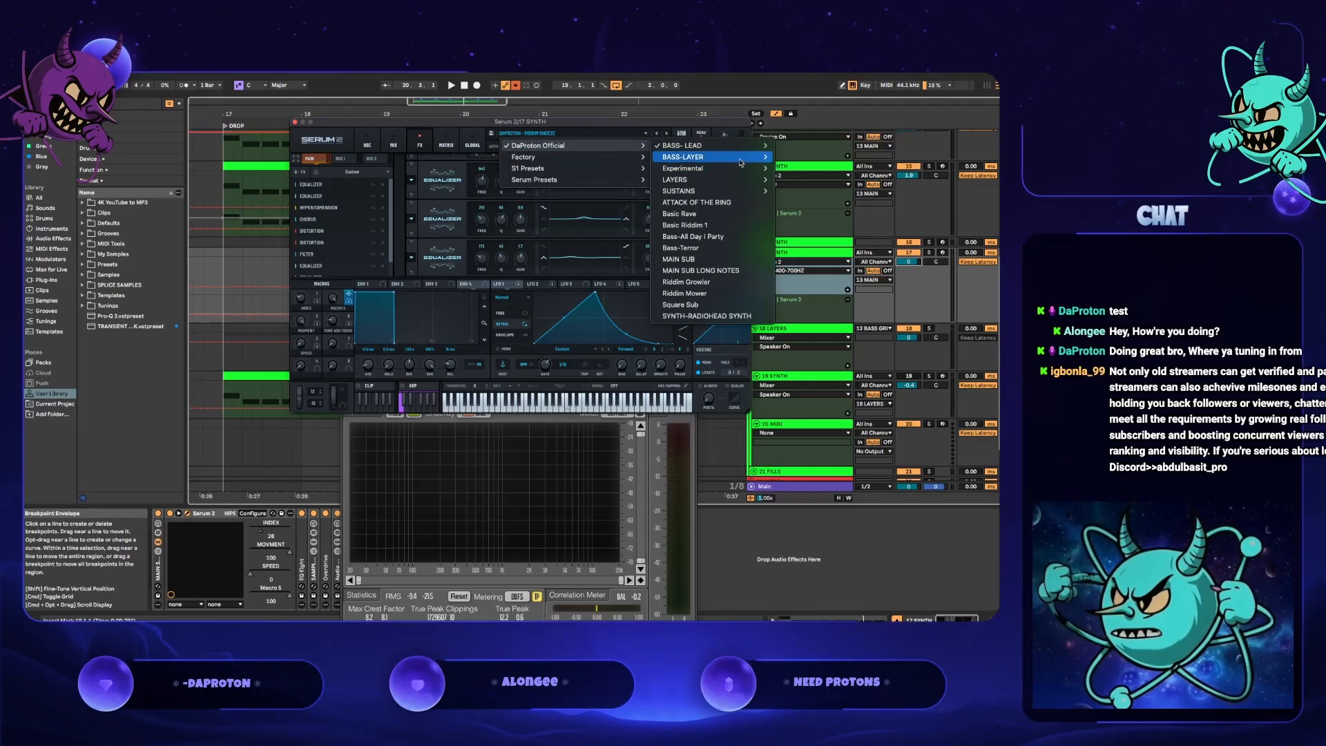
mouse_move(740, 163)
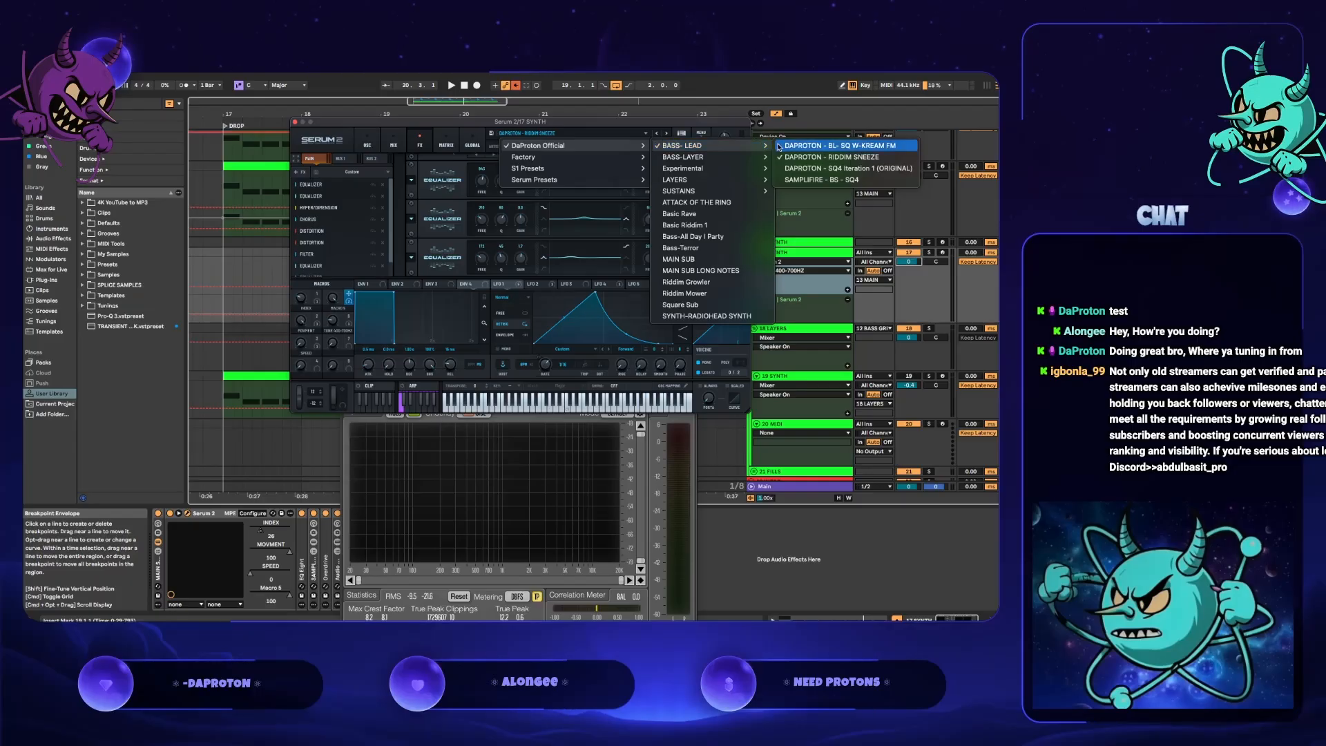
click(815, 181)
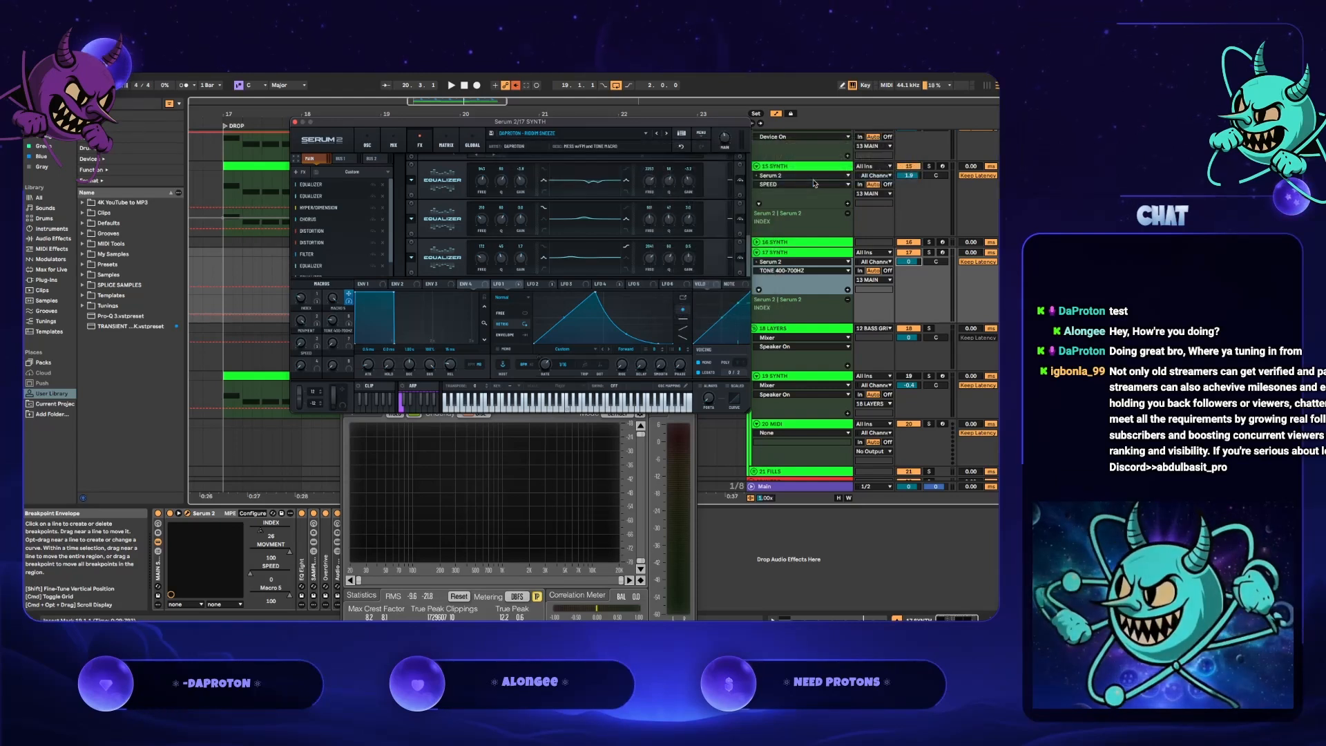
- Load DAPROTON - BL- SQ W-KREAM FM from the BASS-LEAD folder and start playback
click(647, 134)
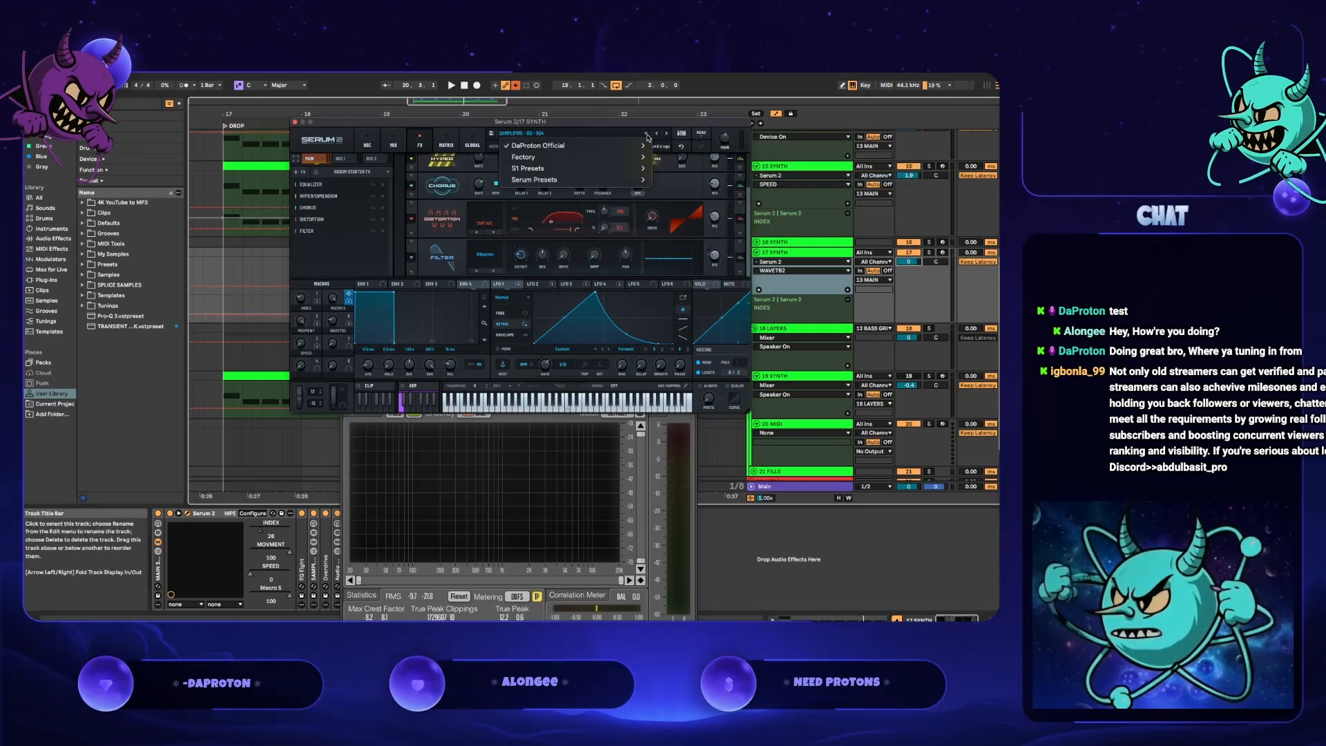
mouse_move(587, 146)
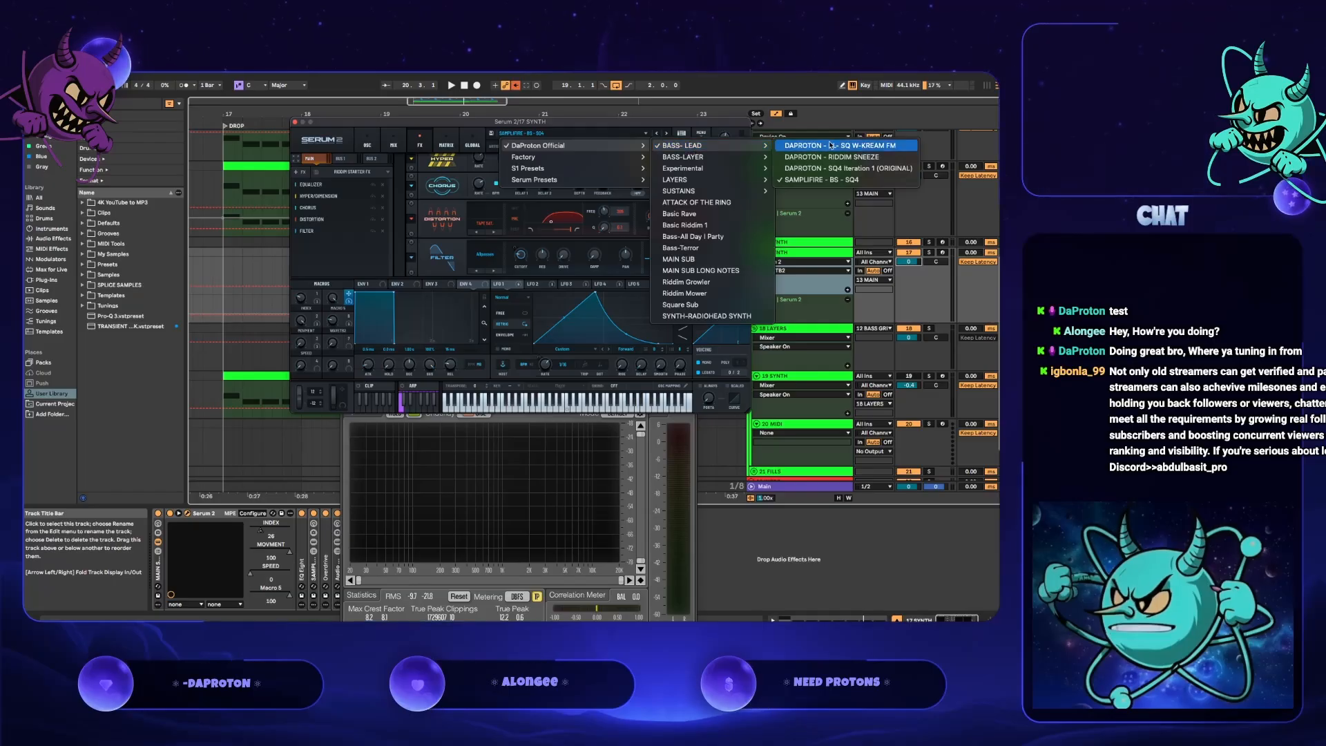
click(831, 145)
key(space)
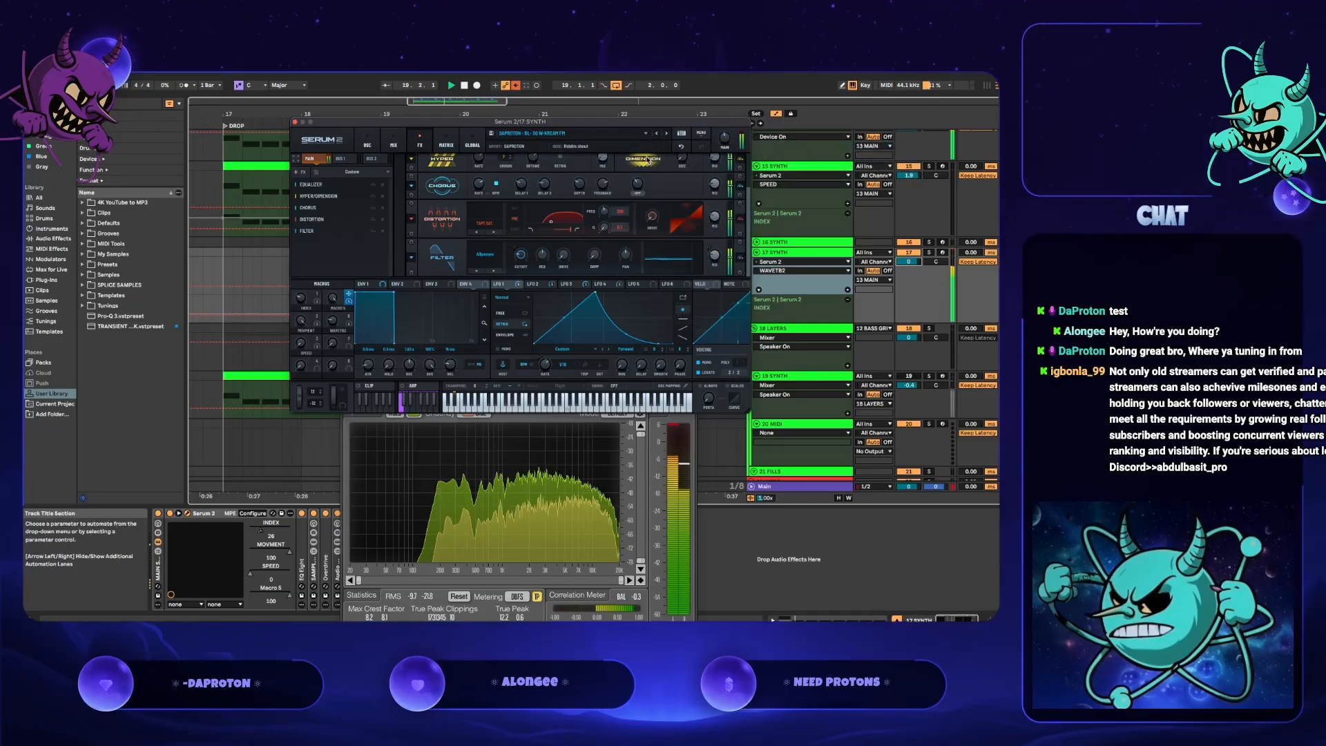
- Compare the four BASS-LEAD presets during playback, ending back on DAPROTON - BL- SQ W-KREAM FM
click(667, 137)
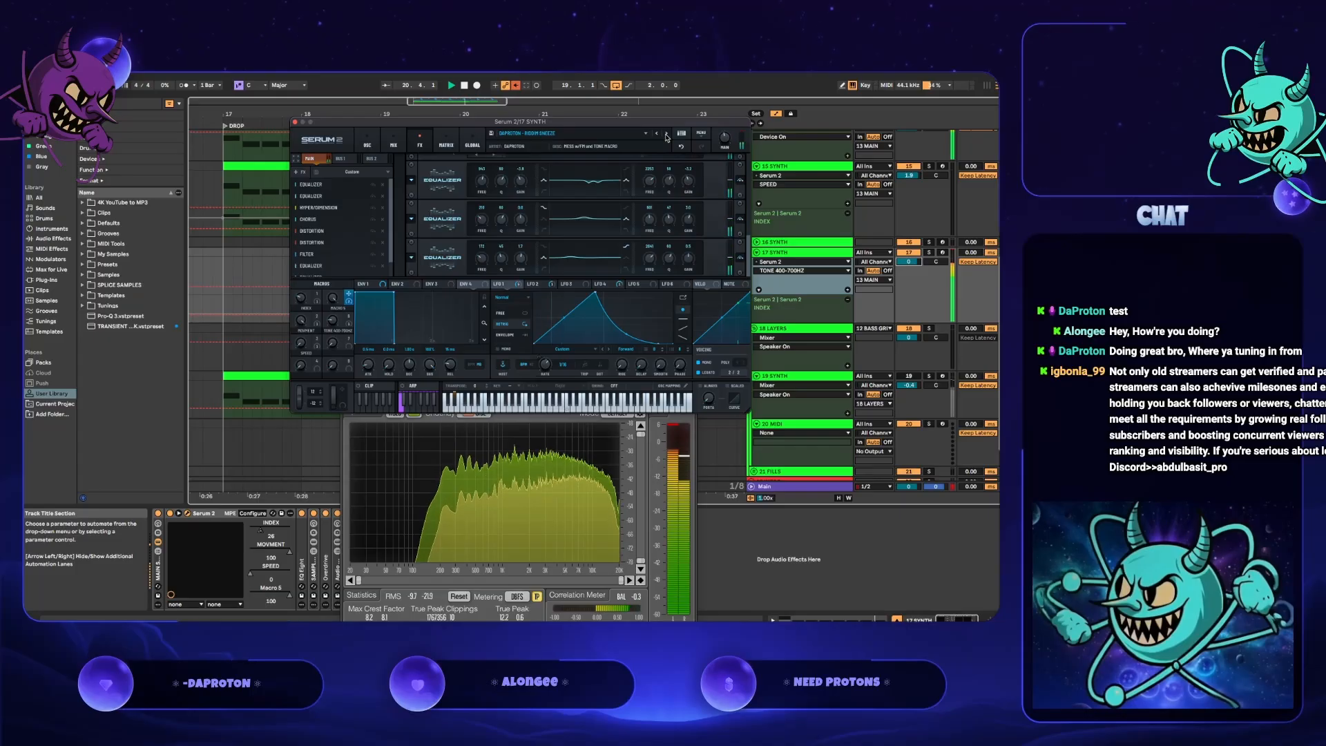
click(666, 135)
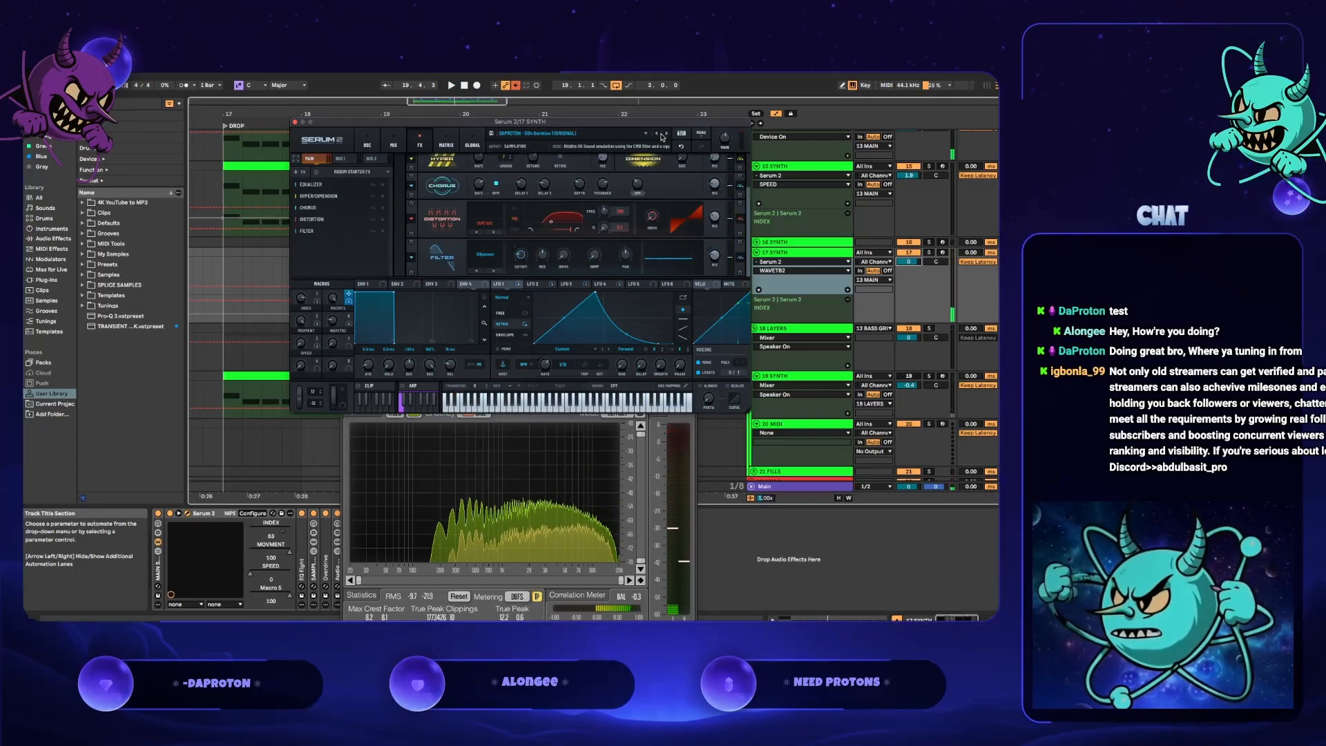
click(667, 134)
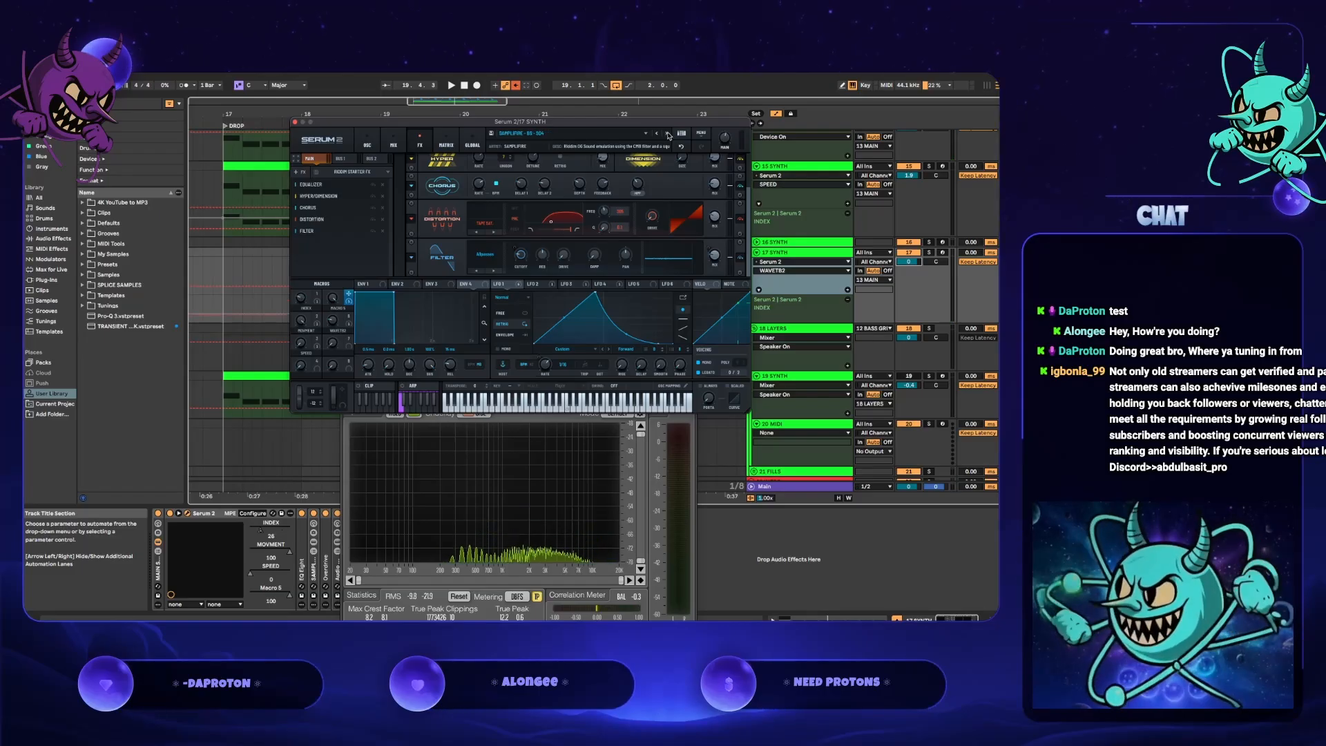
key(space)
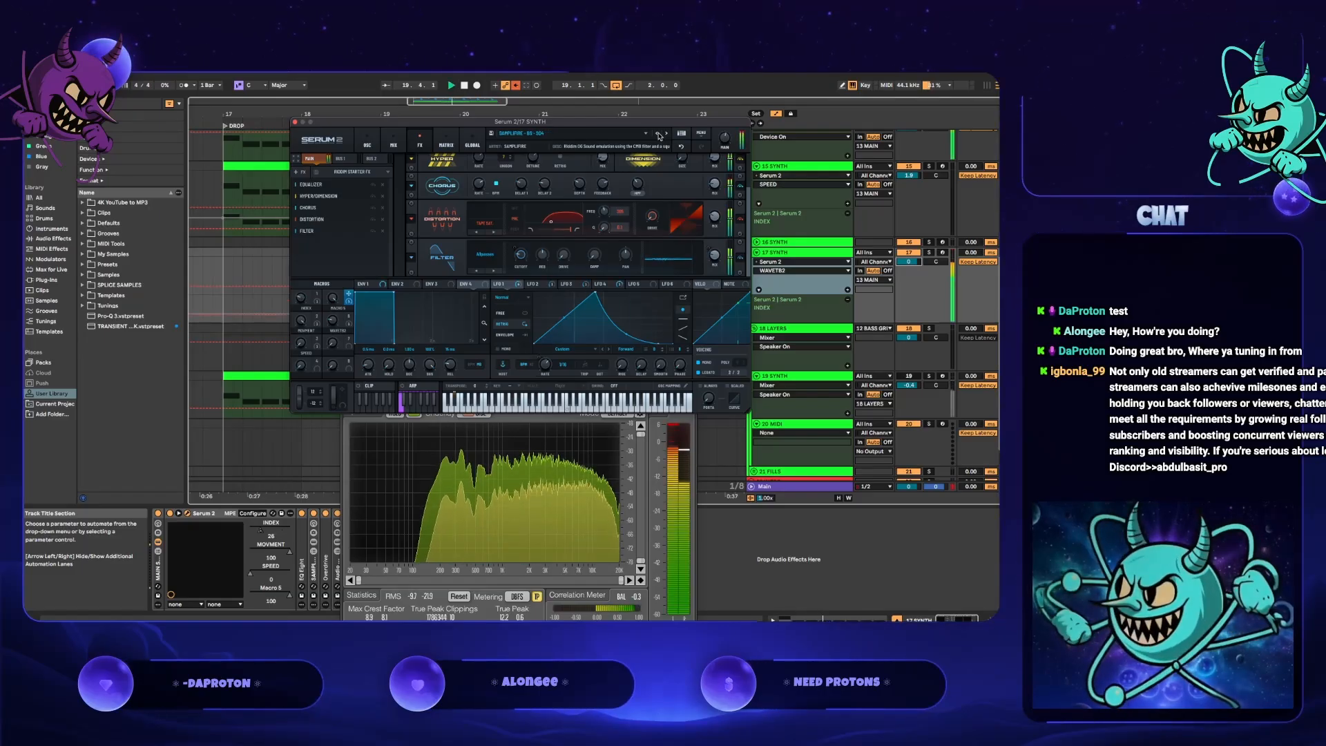
click(658, 135)
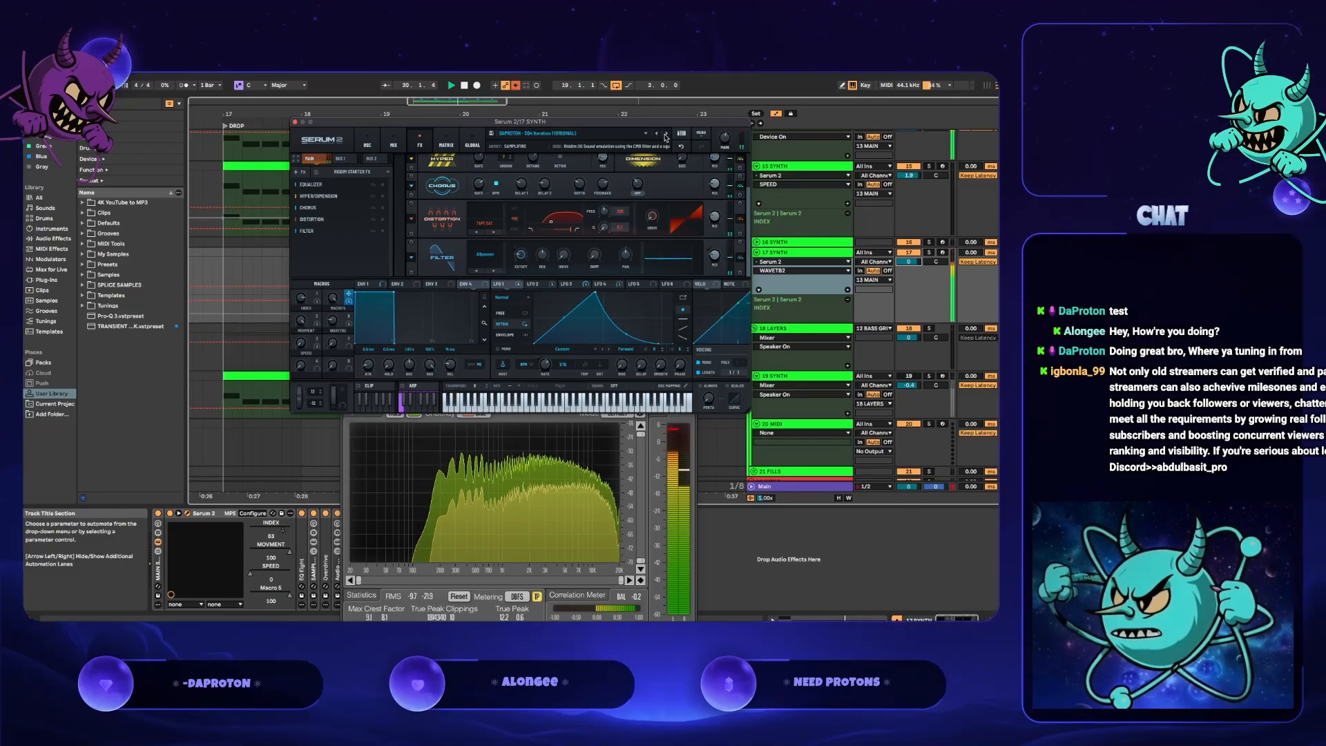
click(659, 135)
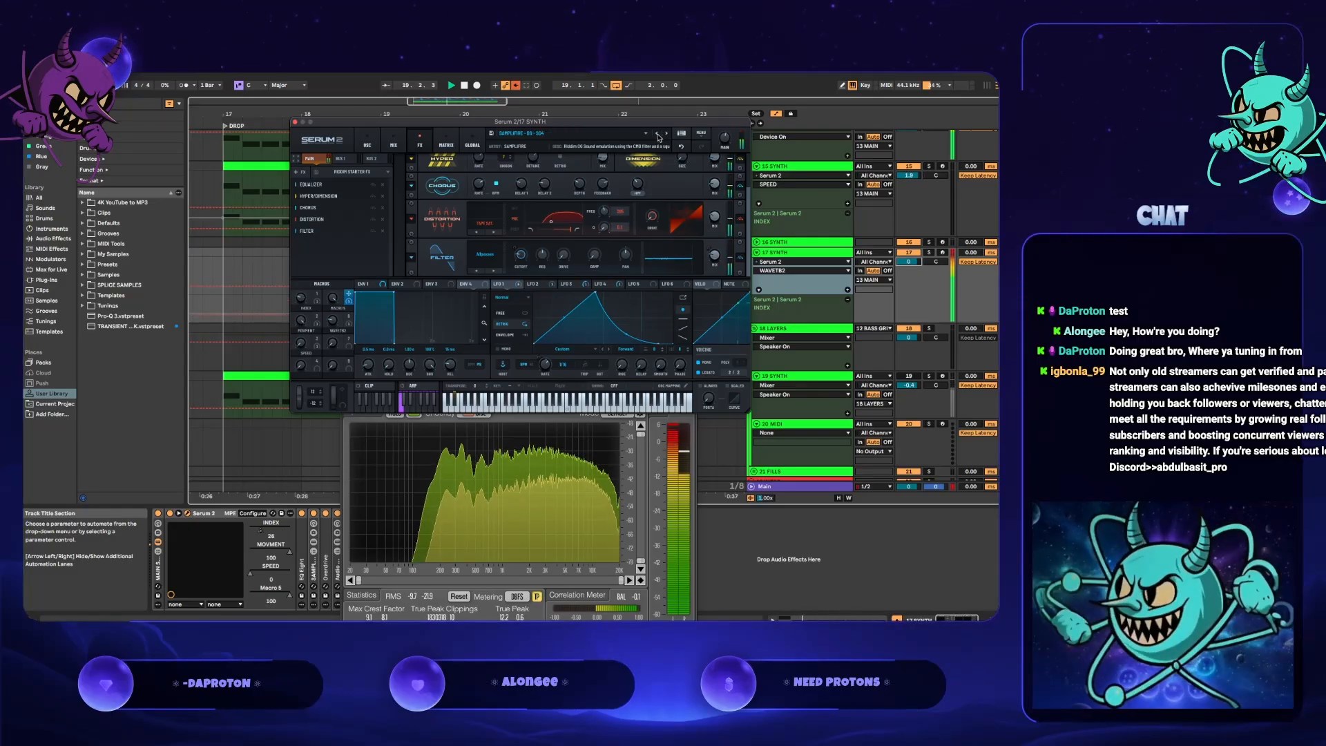
click(658, 134)
click(658, 134)
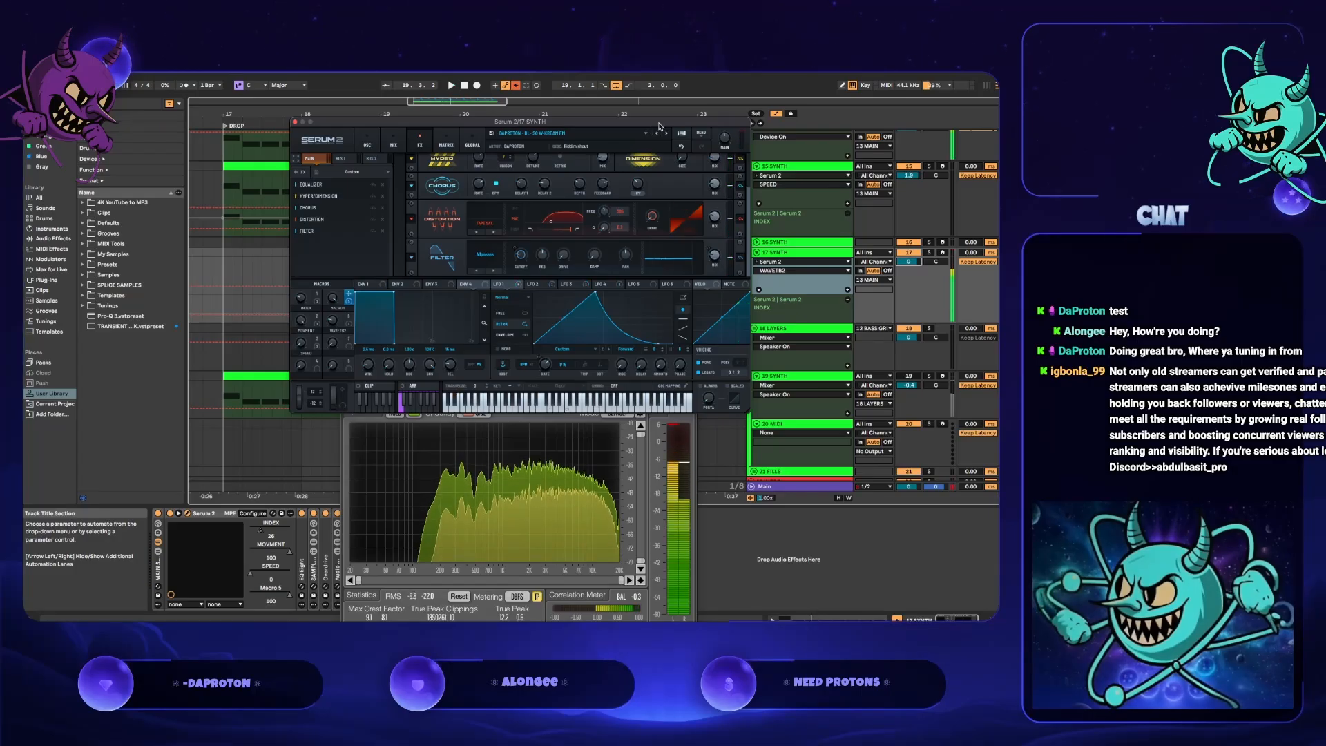
- Close the floating 17 SYNTH Serum 2 and SPAN plugin windows to uncover the arrangement
drag(659, 126, 637, 451)
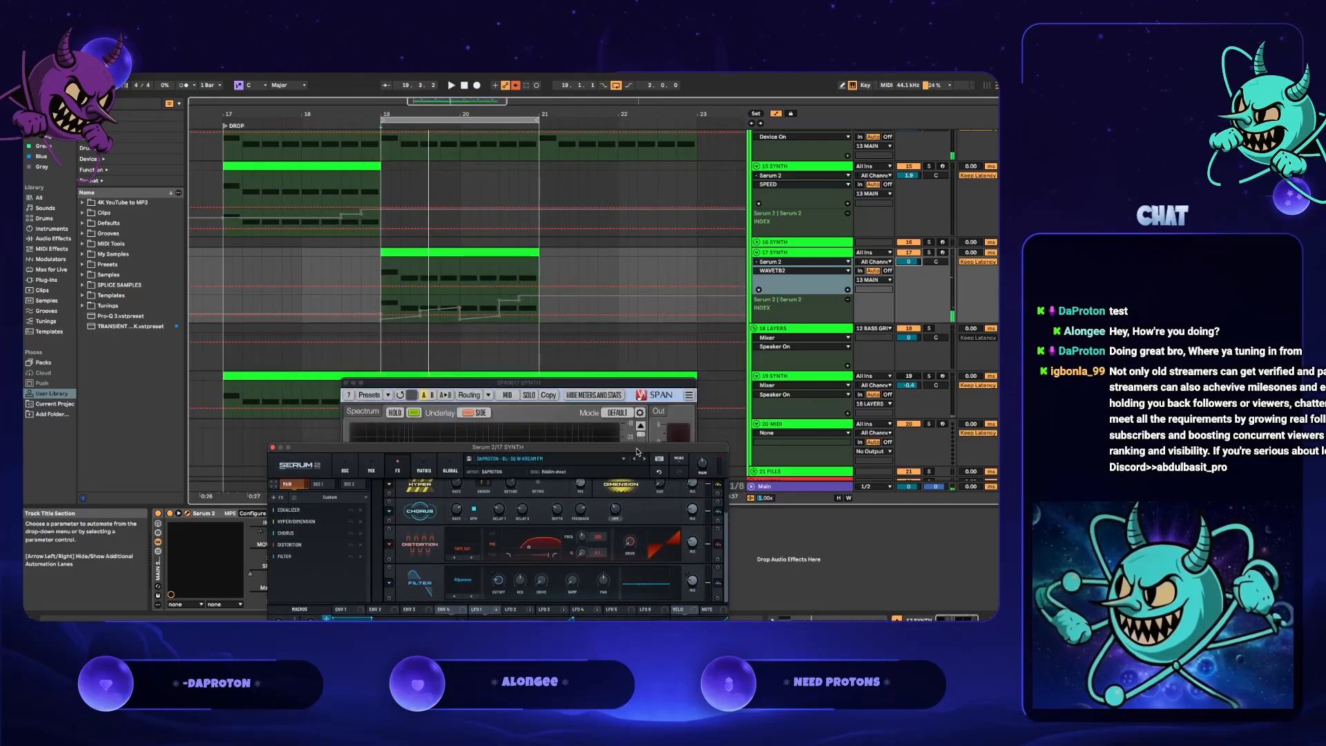
drag(271, 444, 274, 315)
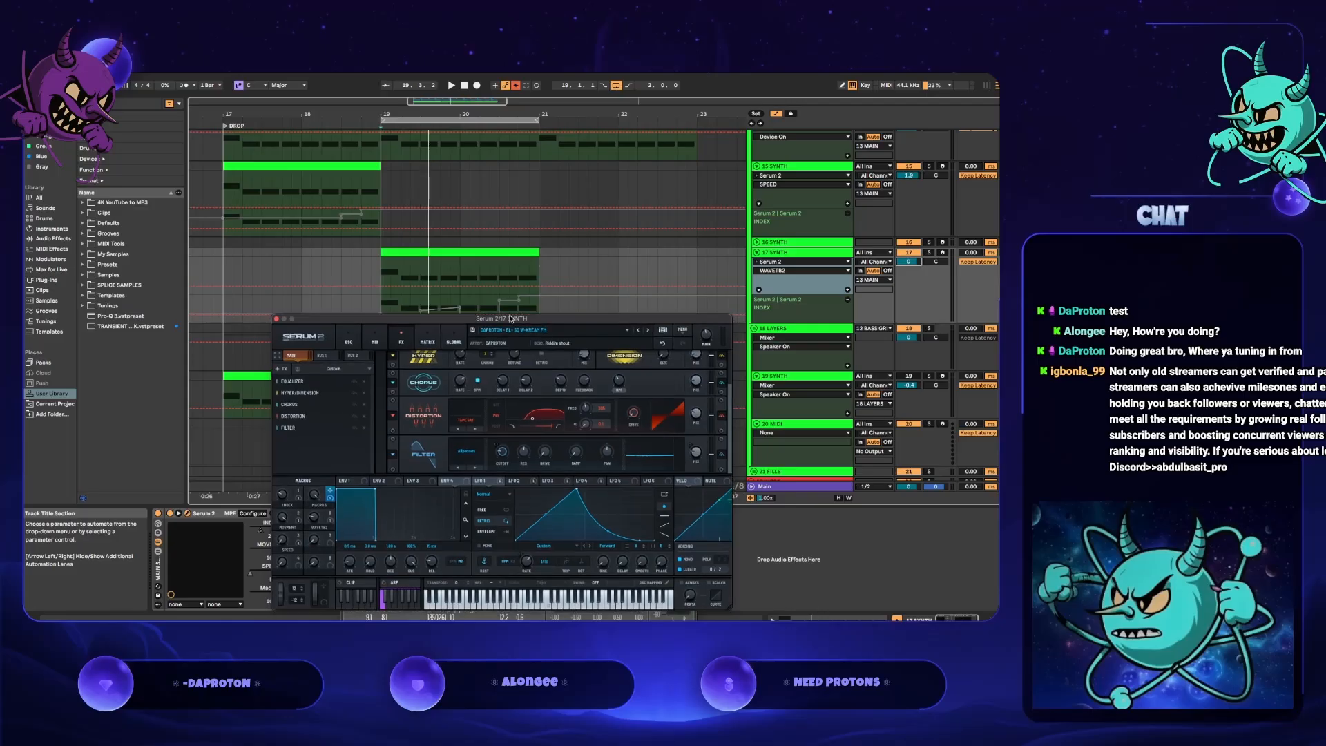
click(277, 318)
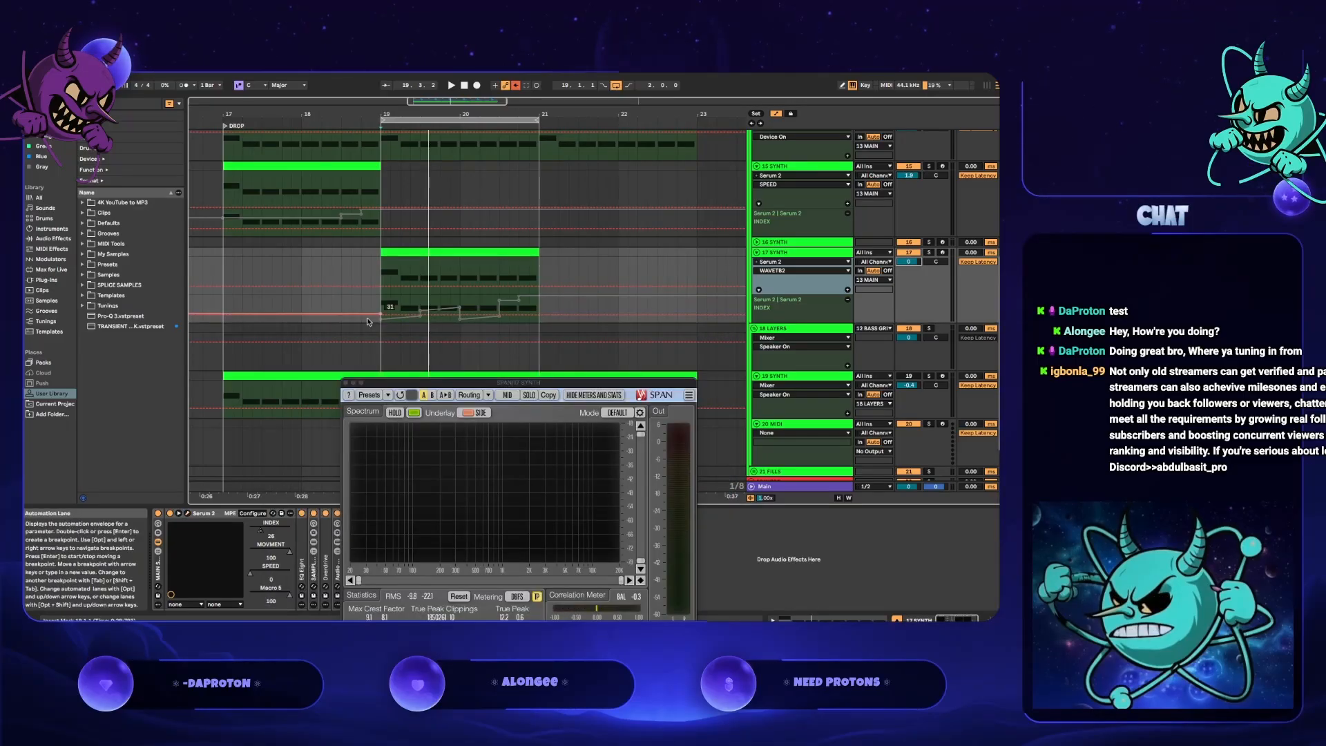
click(347, 382)
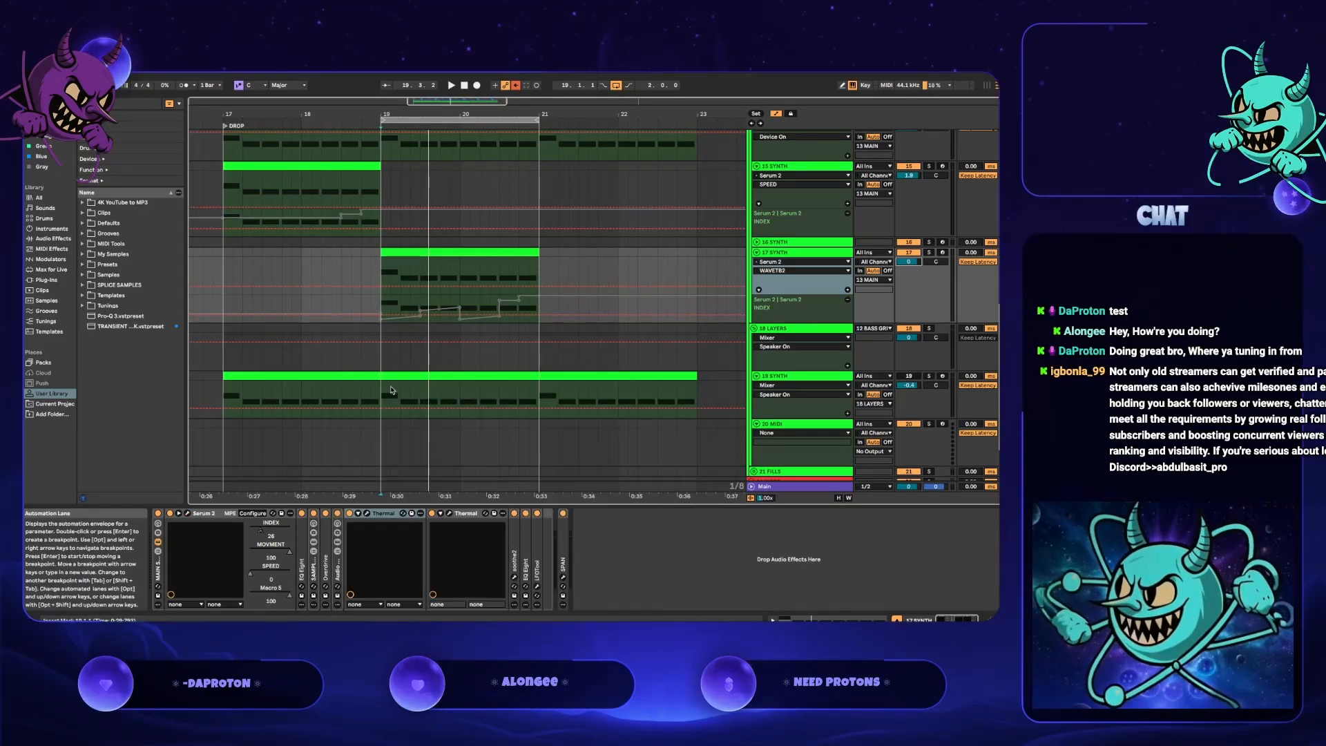
- Select bars 19 to 21 on the 19 SYNTH track, start playback and open that track's Serum 2
click(434, 385)
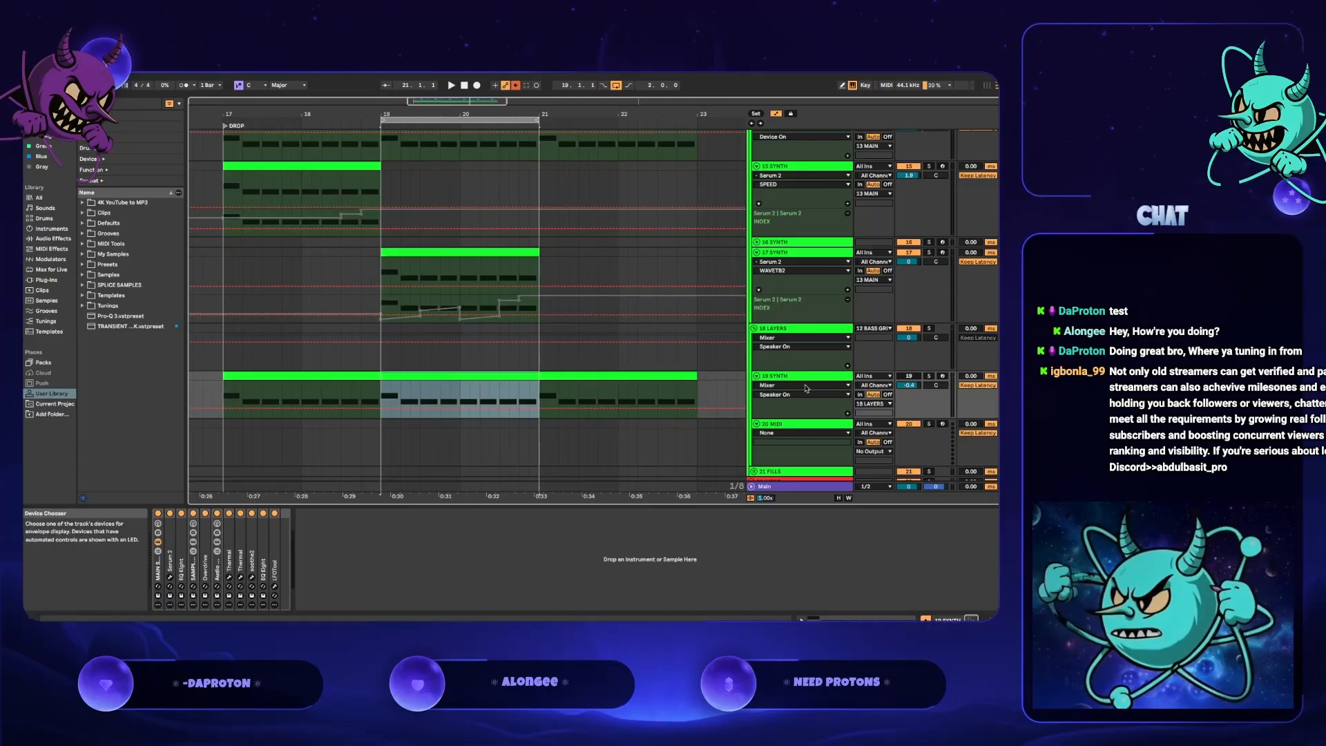
key(space)
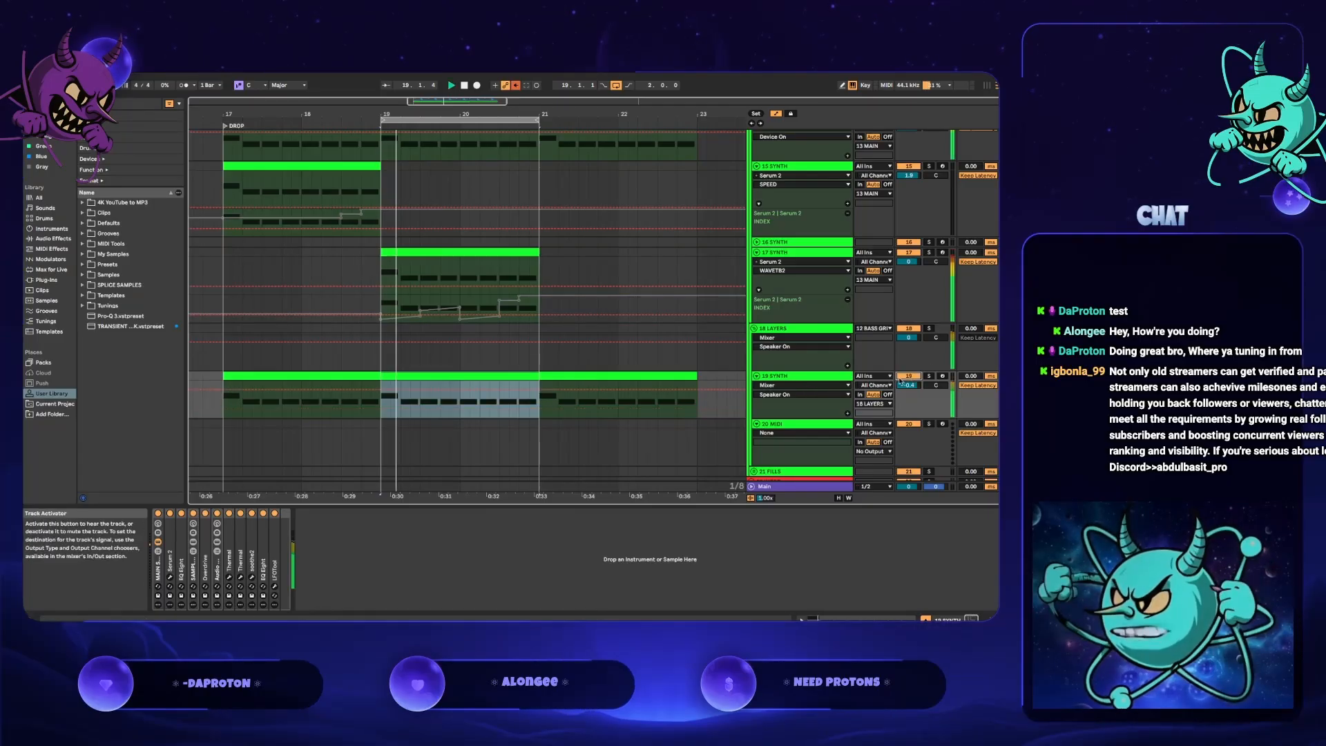
click(170, 582)
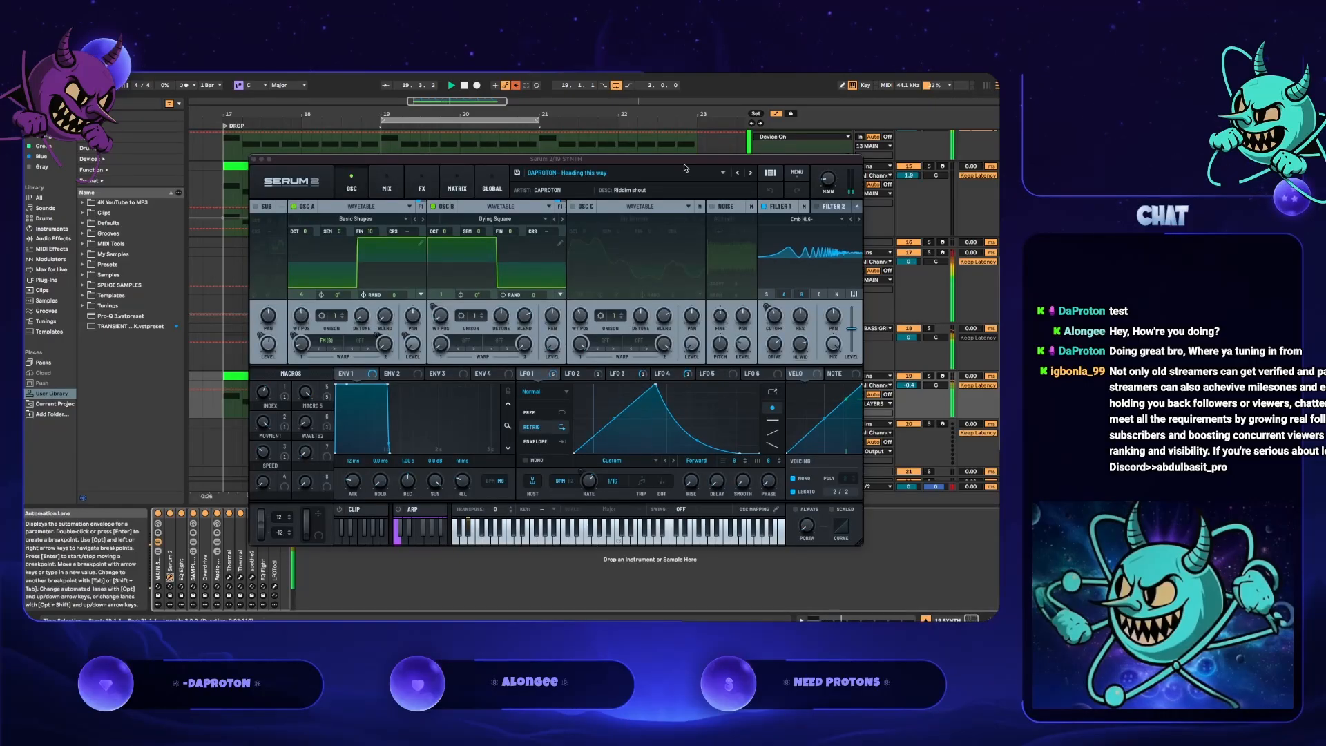
- Load the DAPROTON - BLESS YOU preset from the BASS-LAYER folder on 19 SYNTH and raise its SPEED macro
click(750, 173)
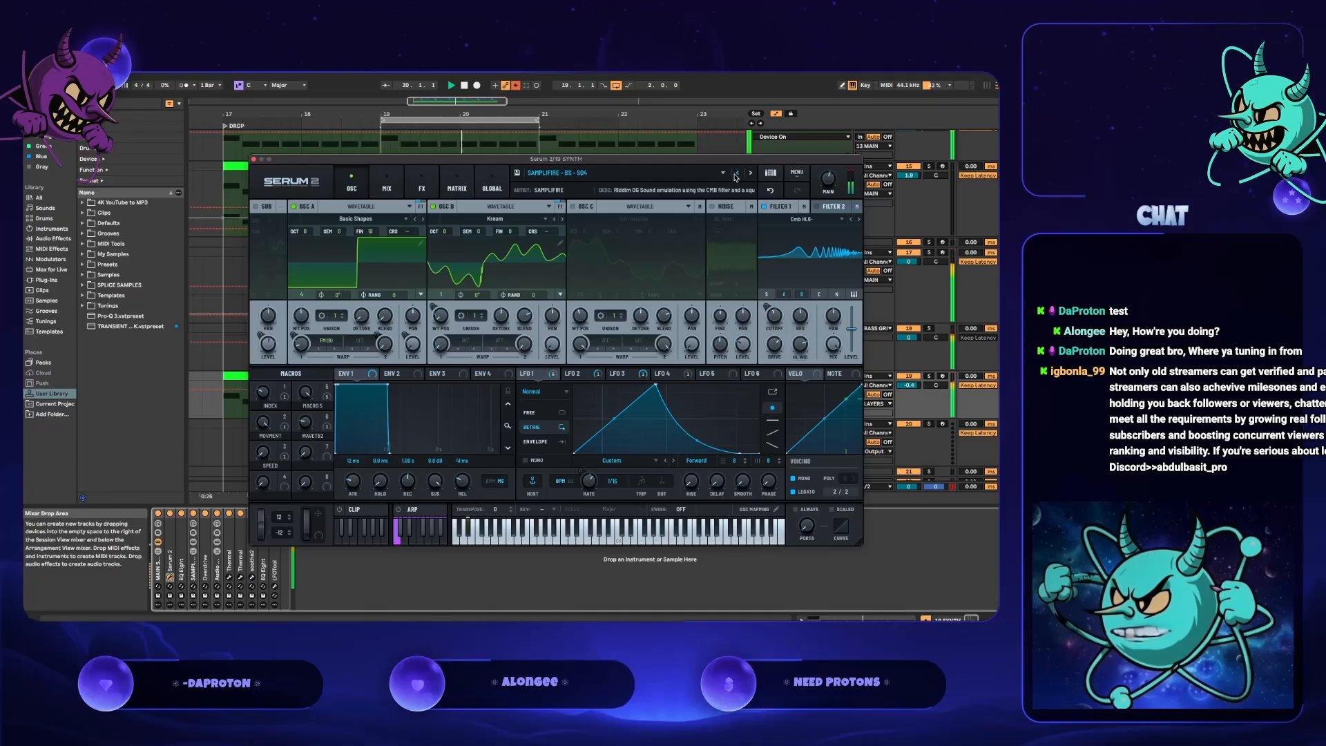
click(750, 173)
click(723, 172)
mouse_move(718, 187)
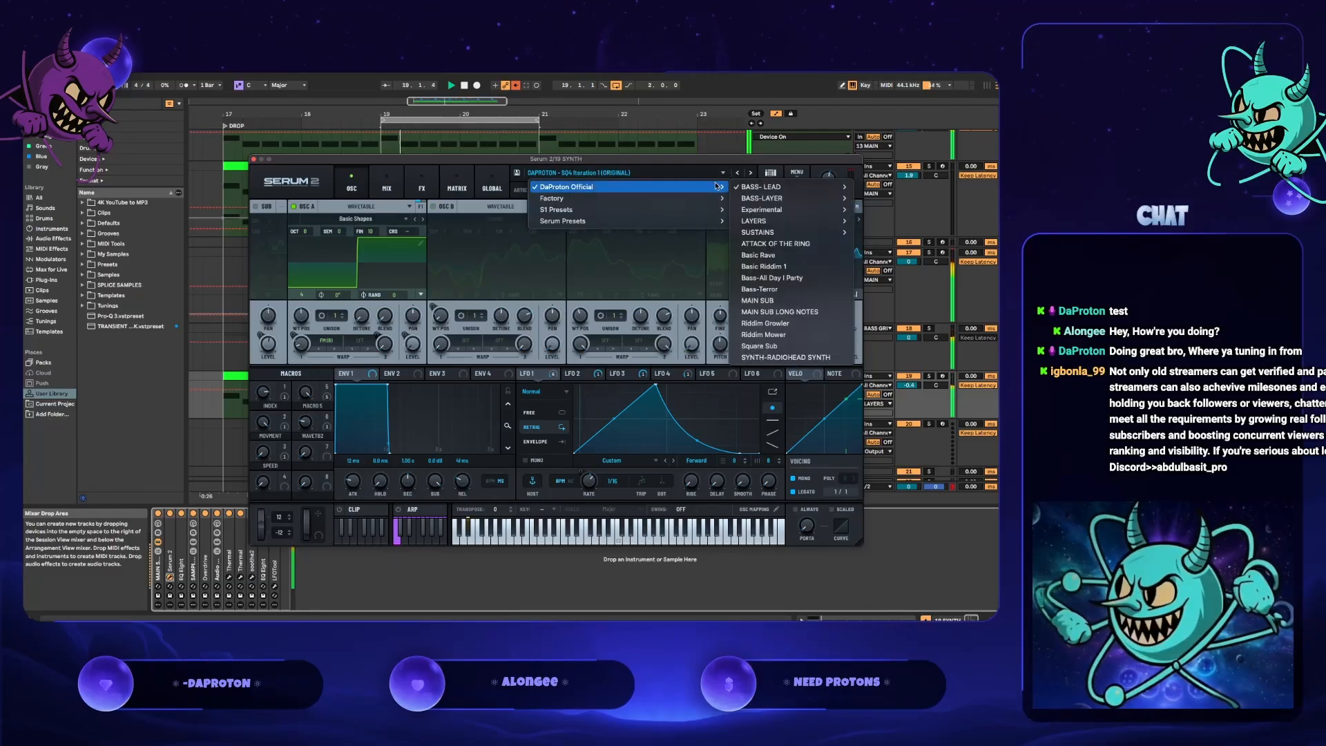
mouse_move(815, 198)
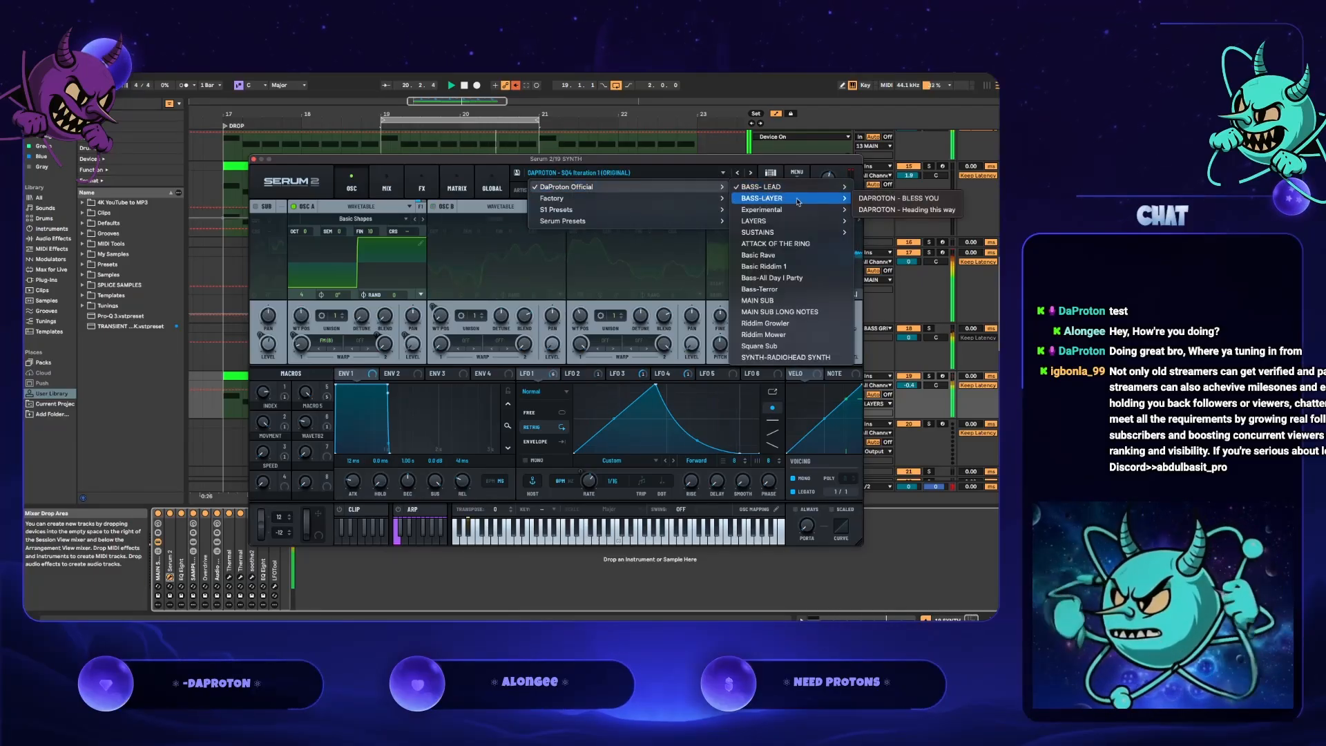
click(867, 199)
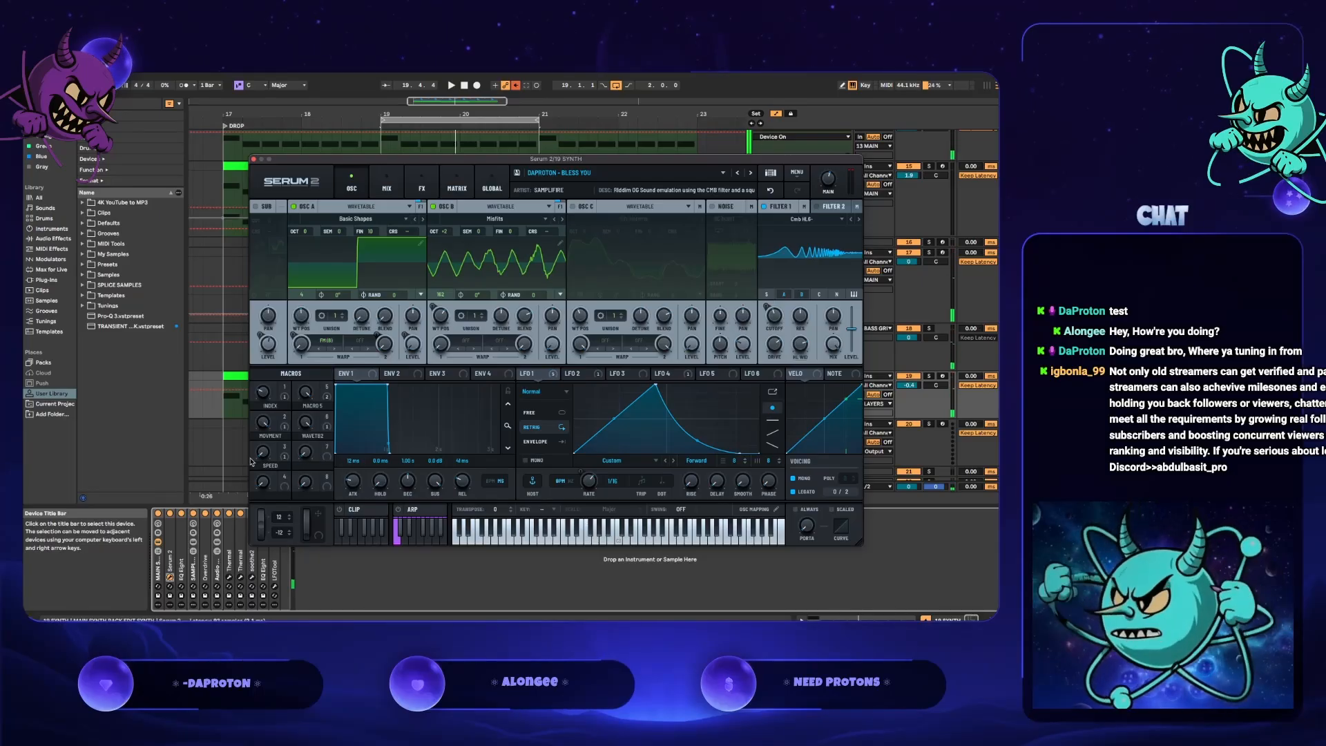
drag(261, 458, 261, 447)
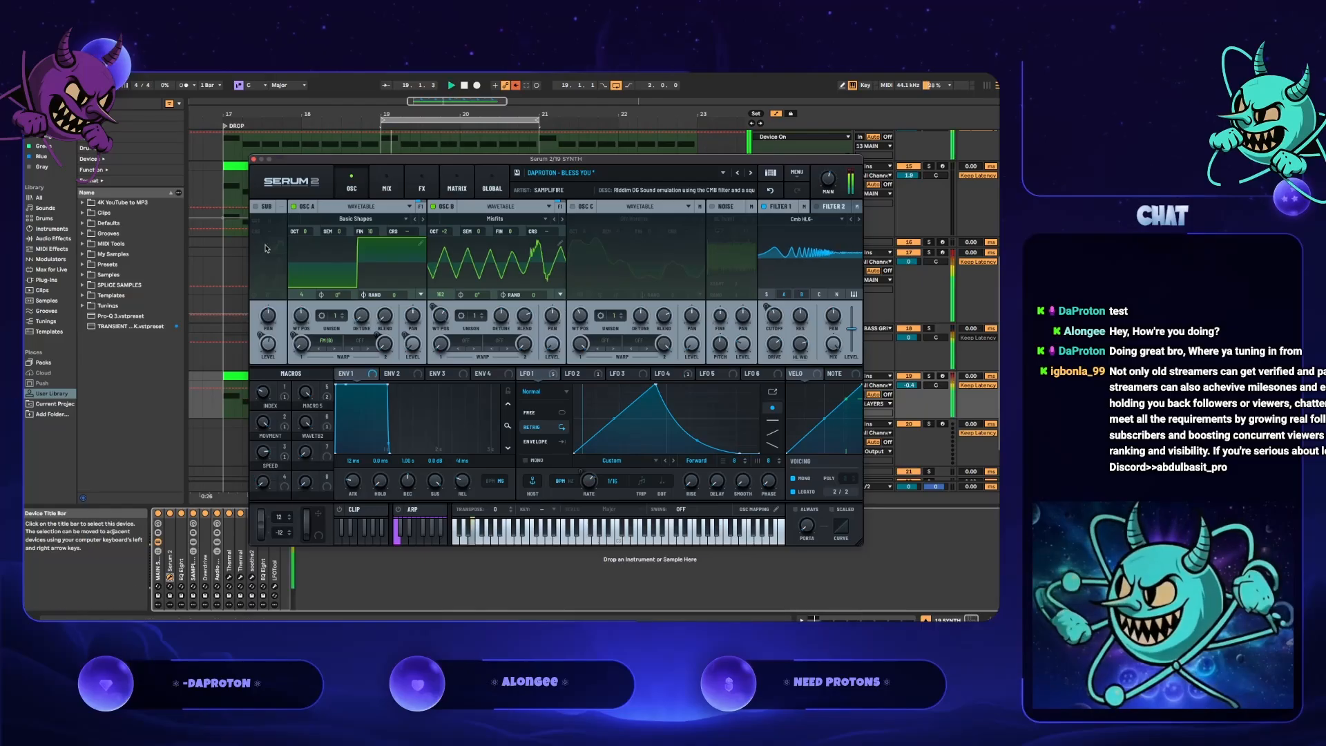
- Lower the BLESS YOU preset's SPEED macro with 19 SYNTH soloed, change oscillator B's octave and close the Serum 2 window
drag(267, 453, 261, 538)
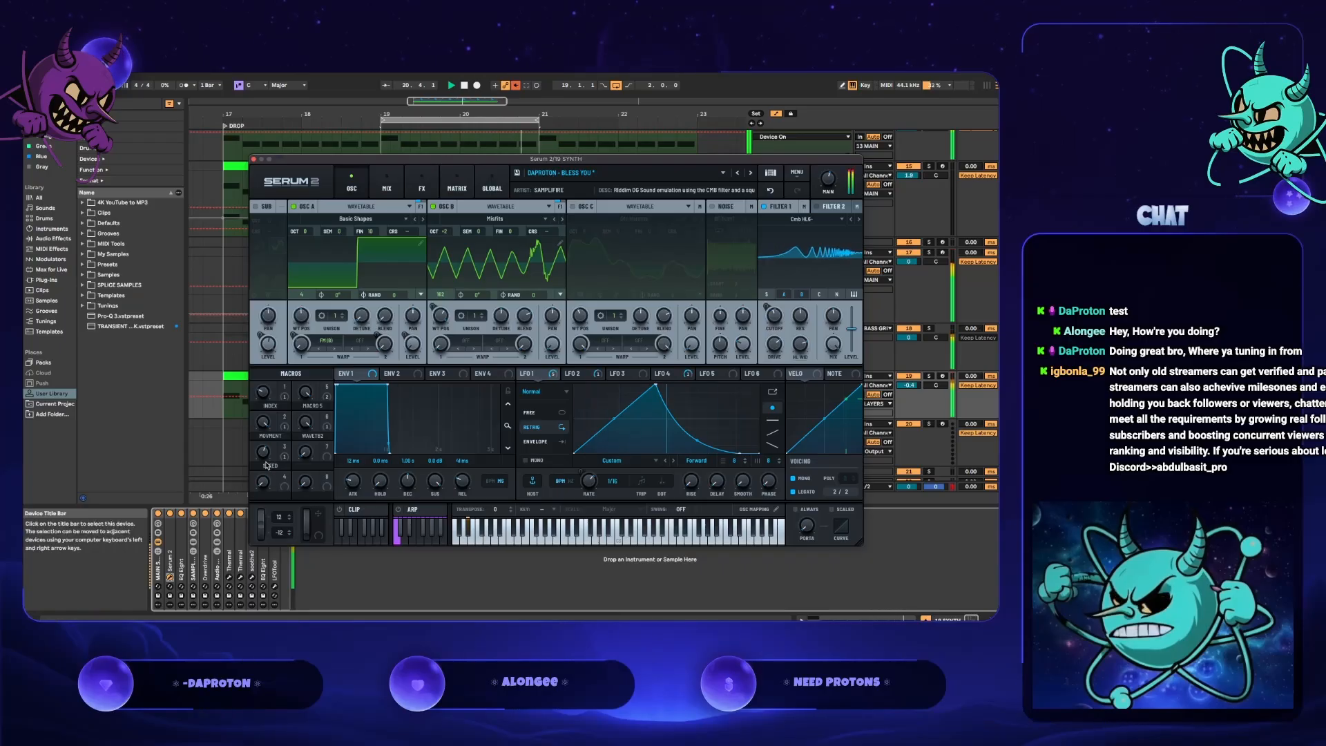
click(929, 377)
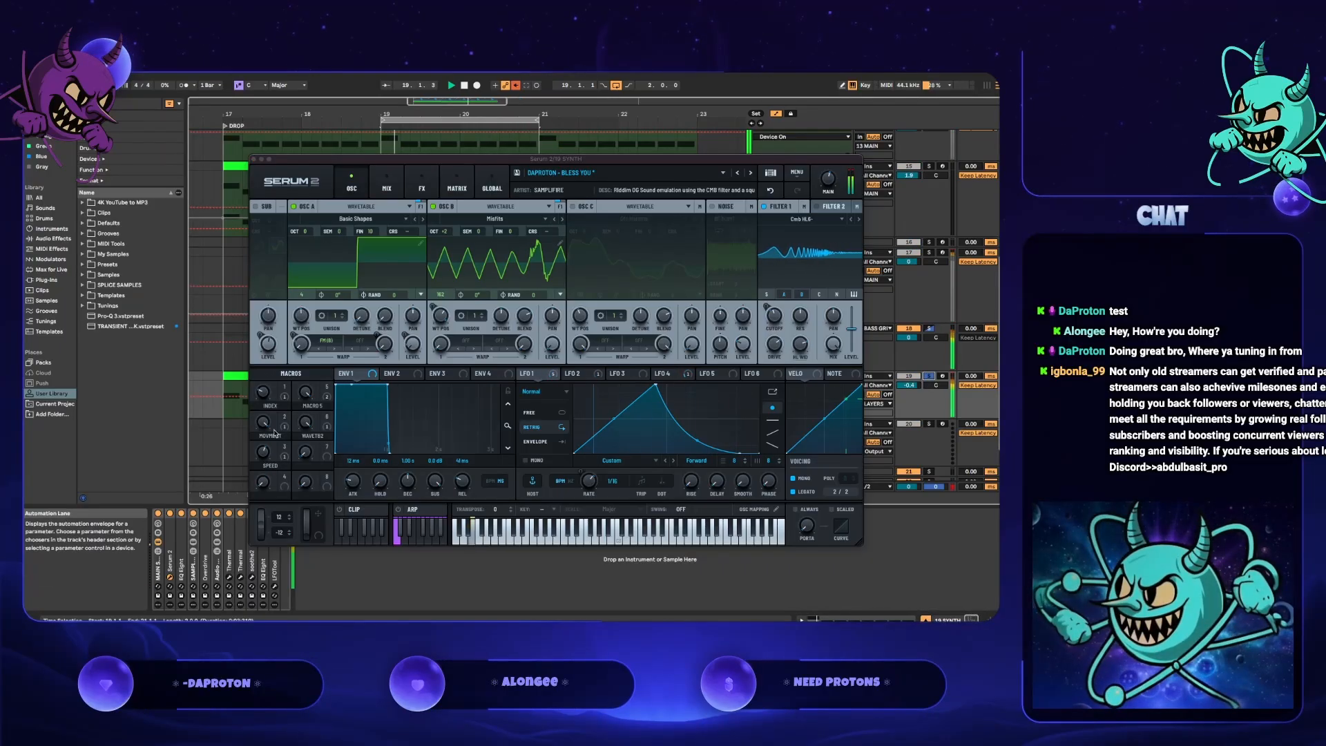
click(262, 464)
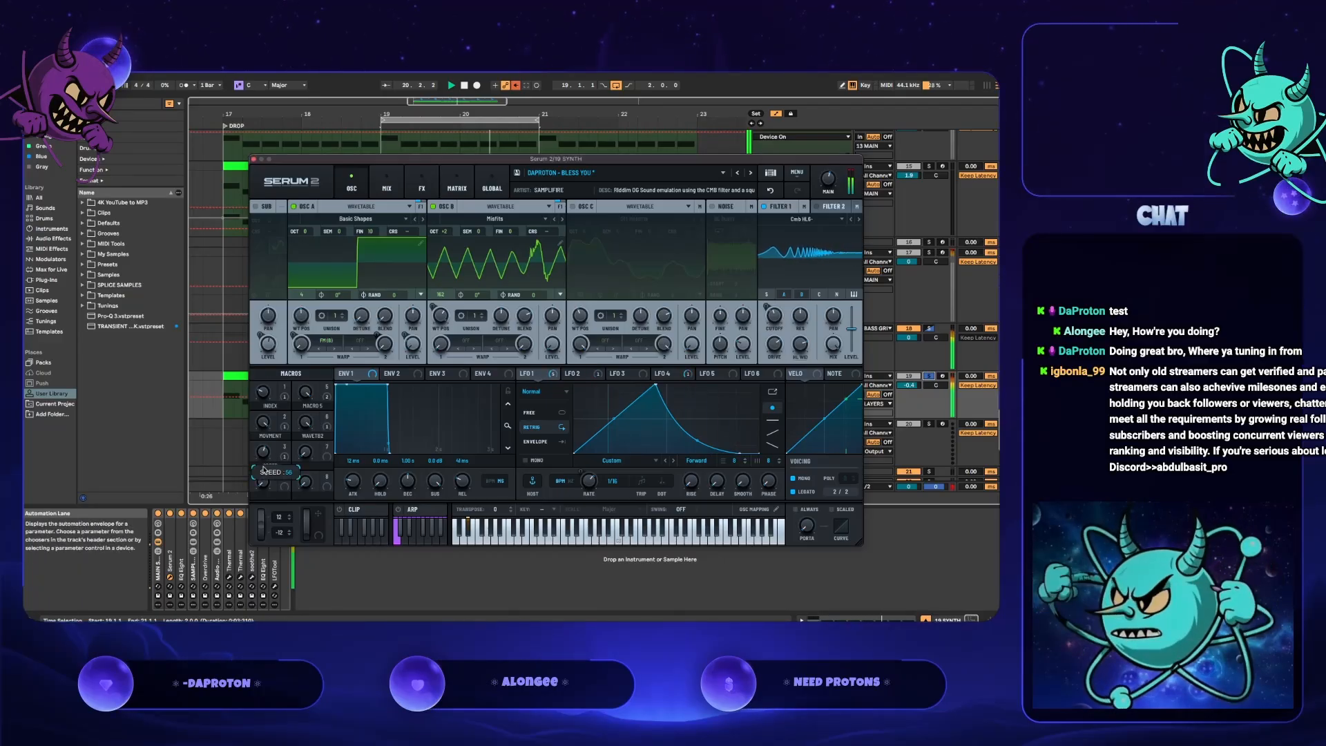
drag(264, 486, 252, 605)
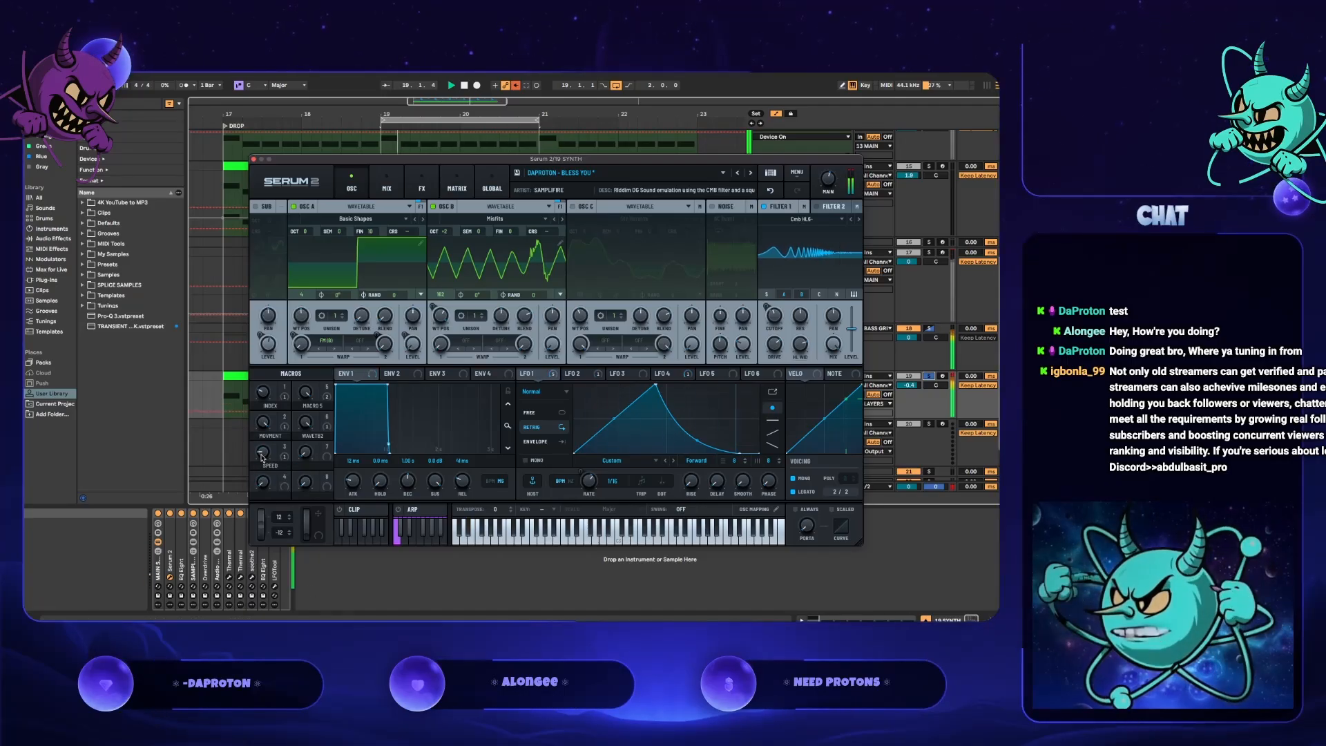
drag(259, 483, 261, 483)
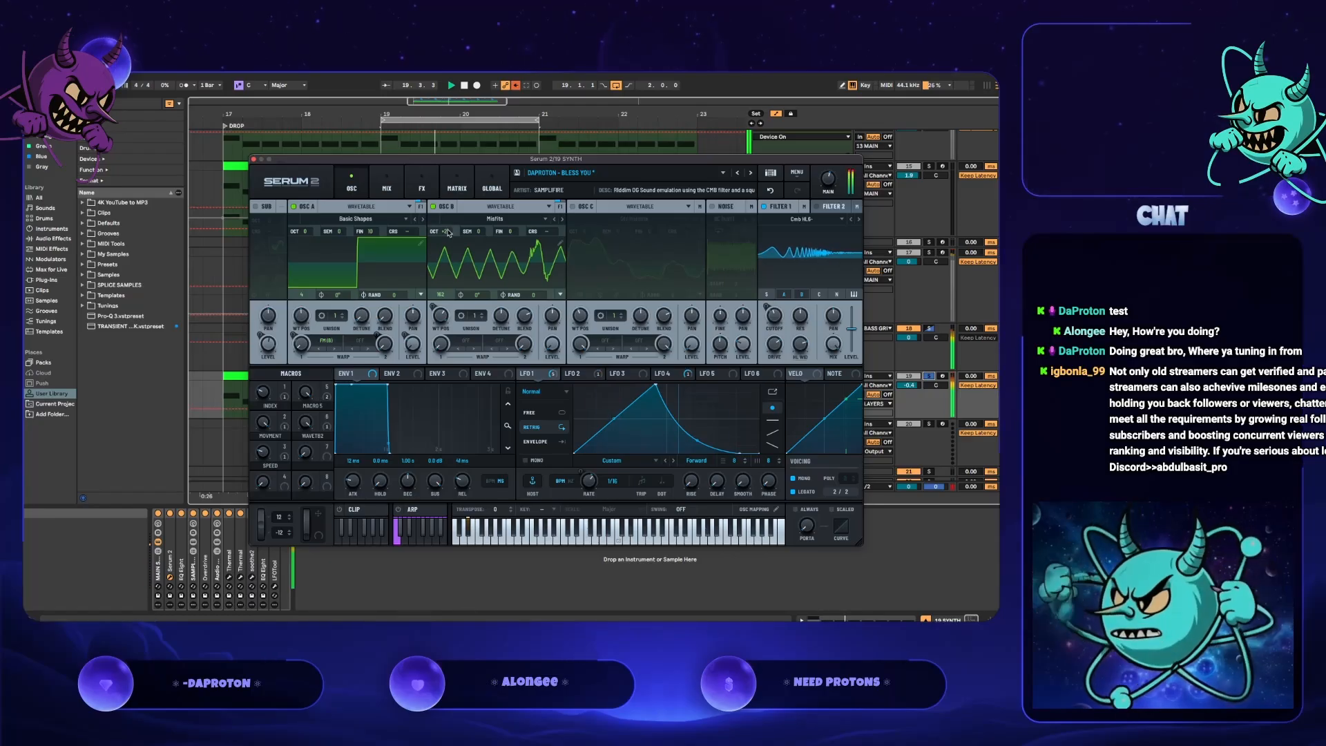
drag(444, 236, 446, 221)
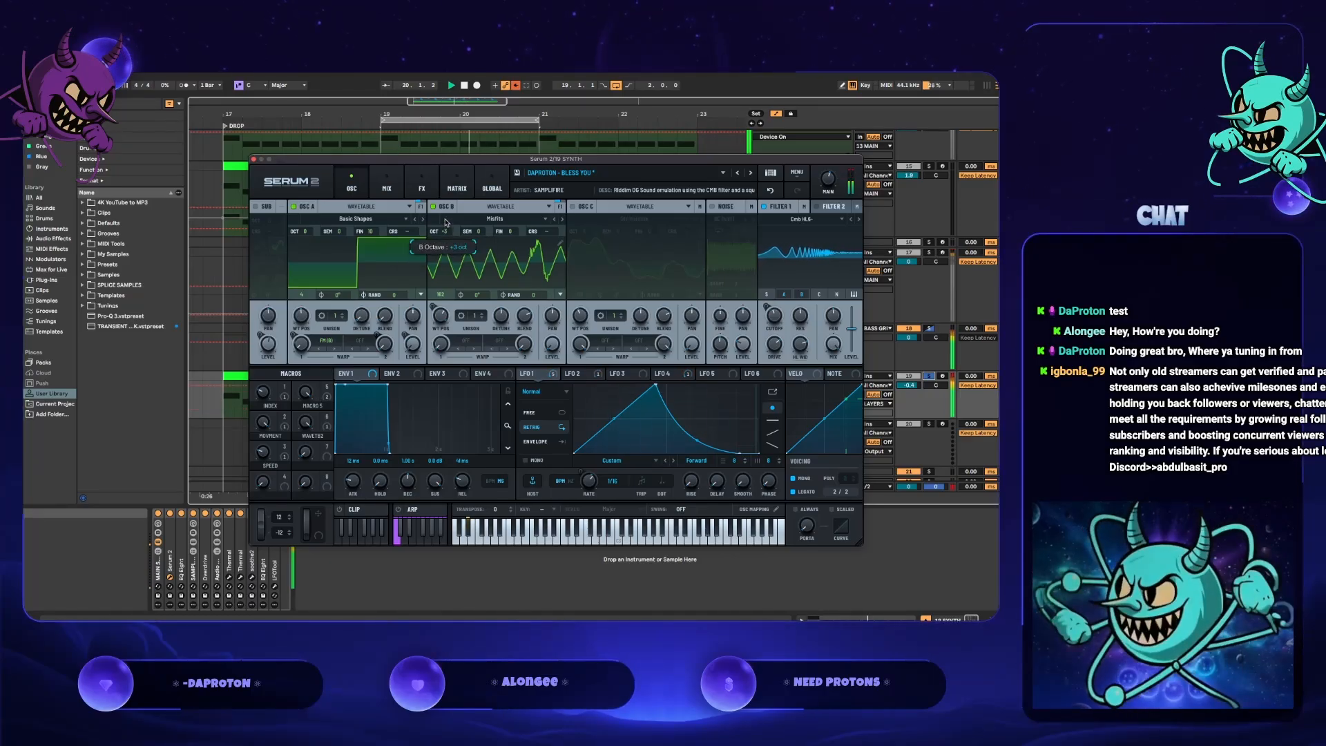
click(253, 160)
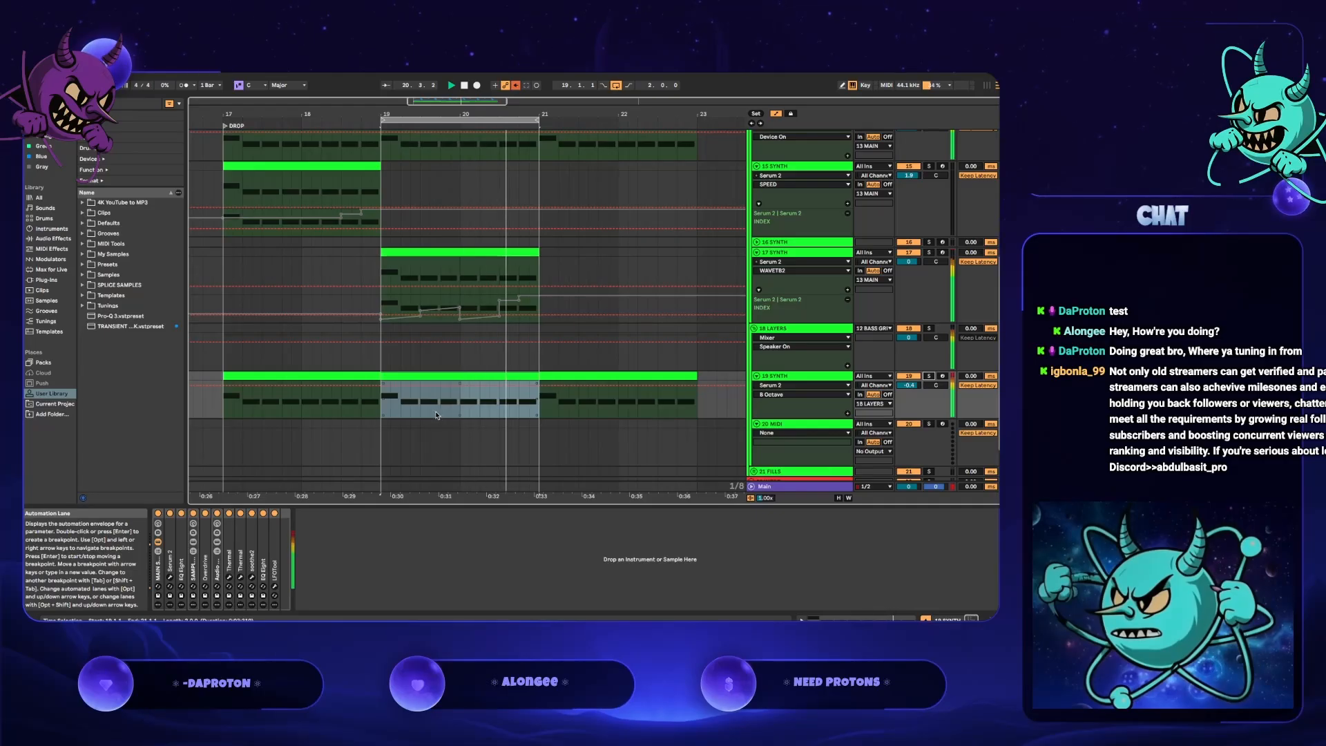
- Turn off the arrangement's automation view and play the drop from bar 17
click(787, 487)
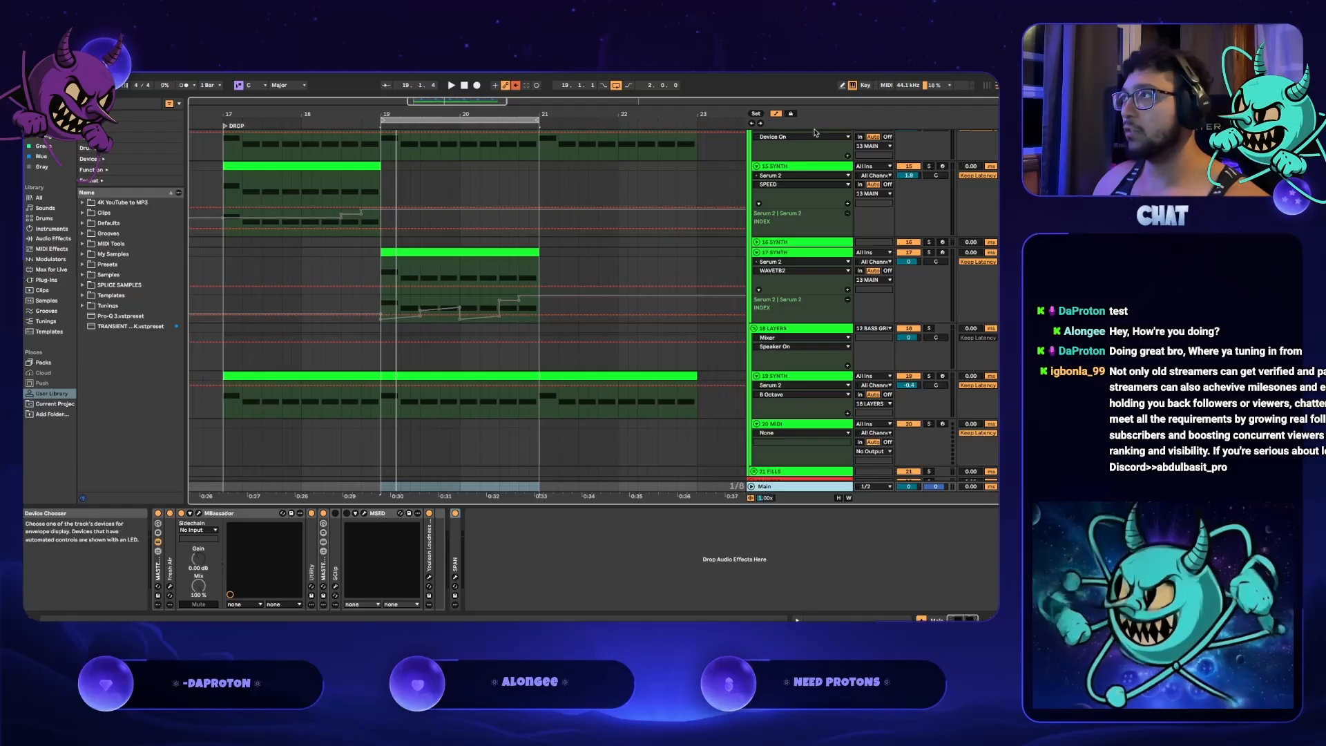
click(776, 115)
click(252, 304)
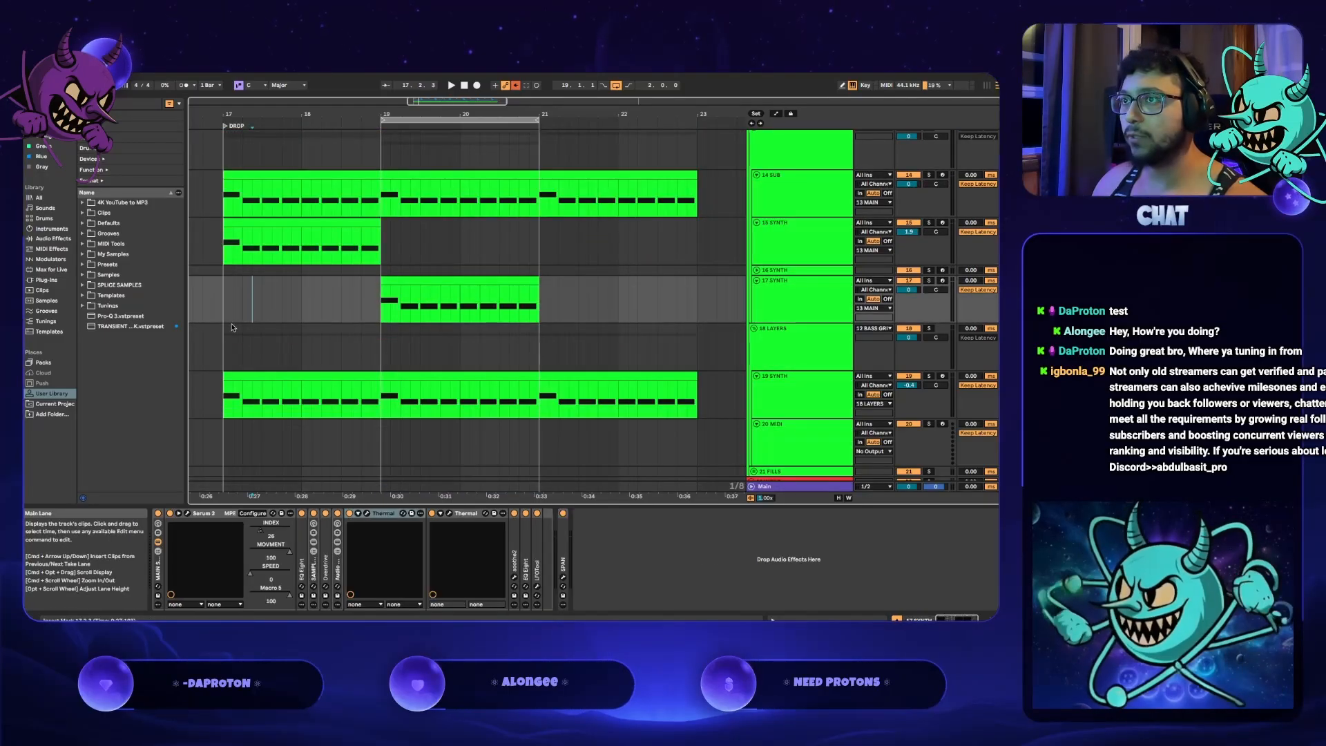
click(232, 327)
key(space)
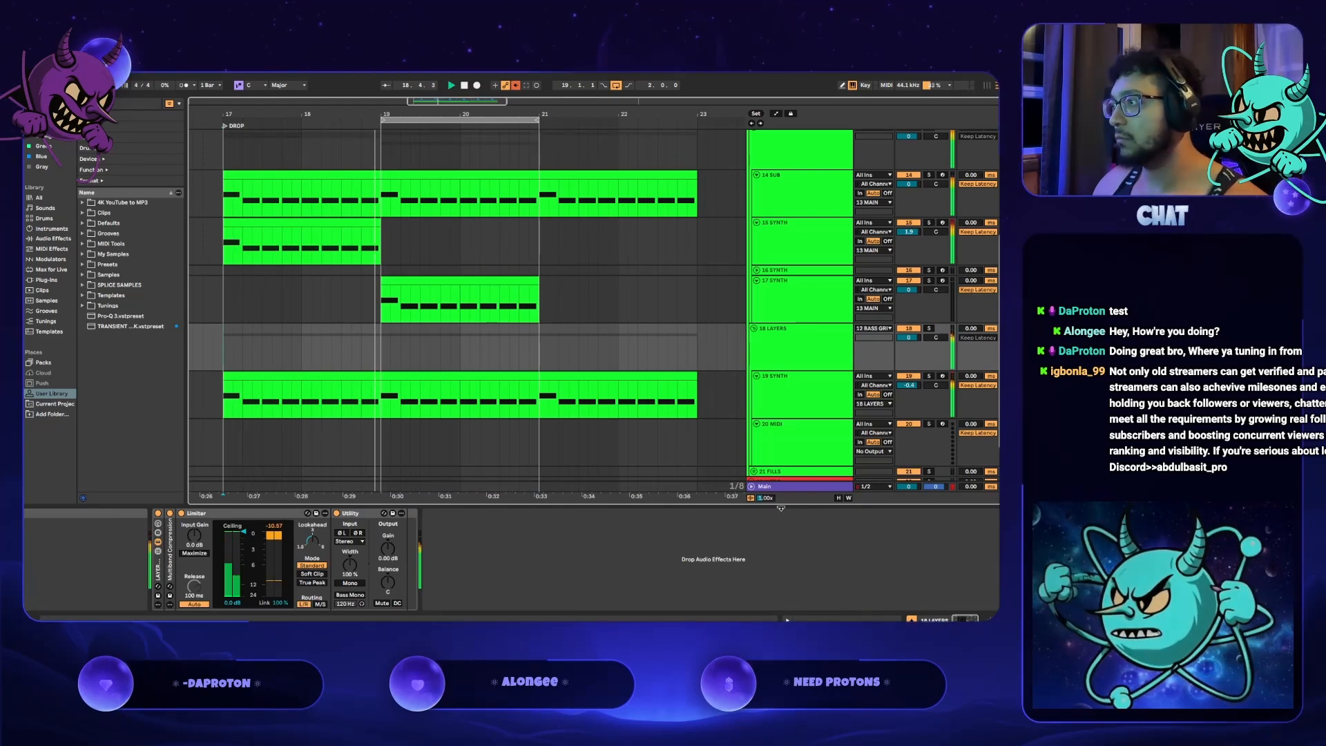
- Lower the 19 SYNTH track's volume and check the mix's spectrum in the Main track's SPAN during playback
click(801, 487)
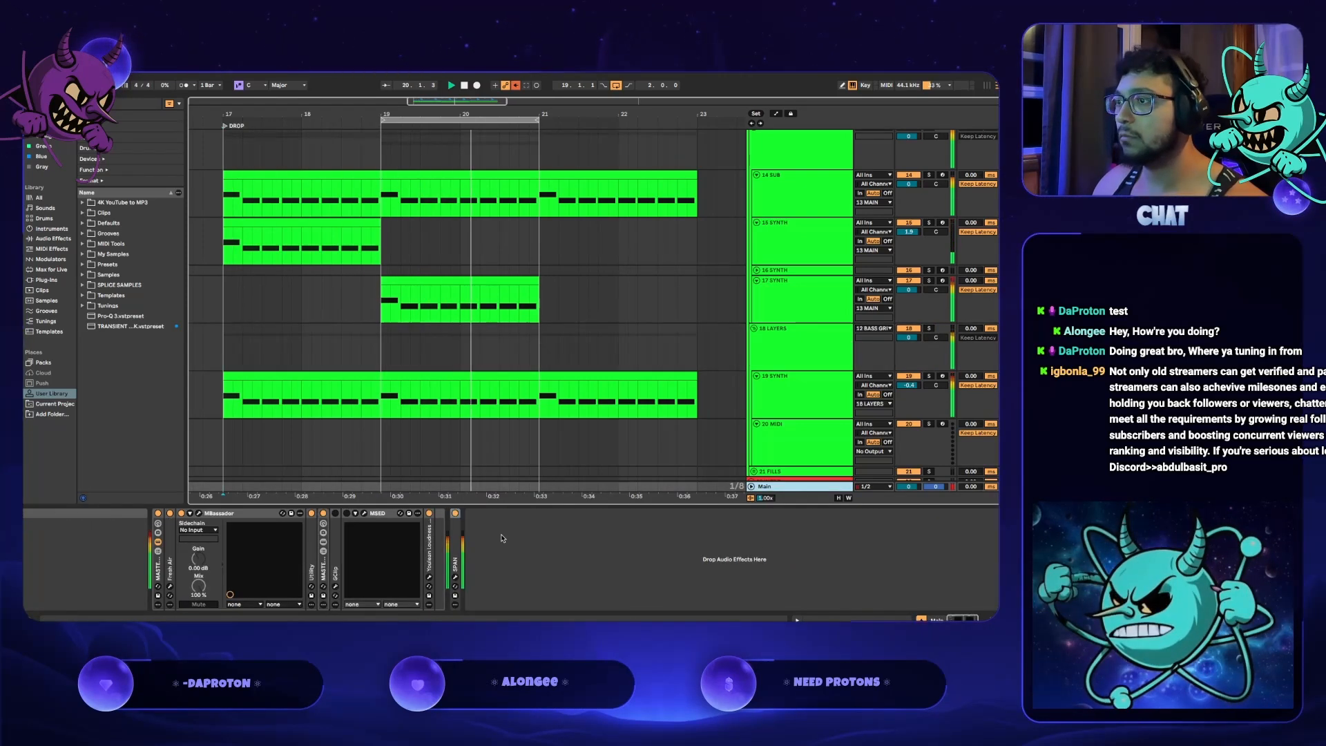
drag(909, 384, 909, 406)
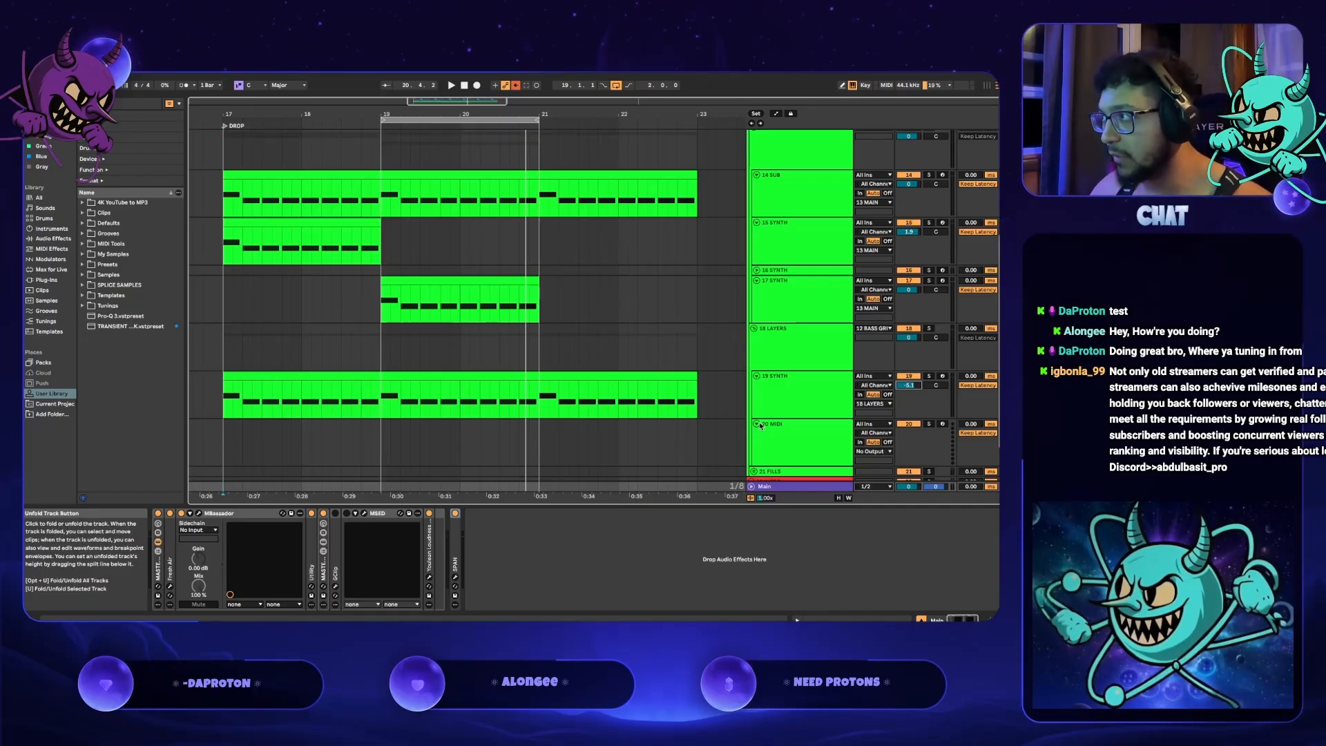
click(455, 577)
key(space)
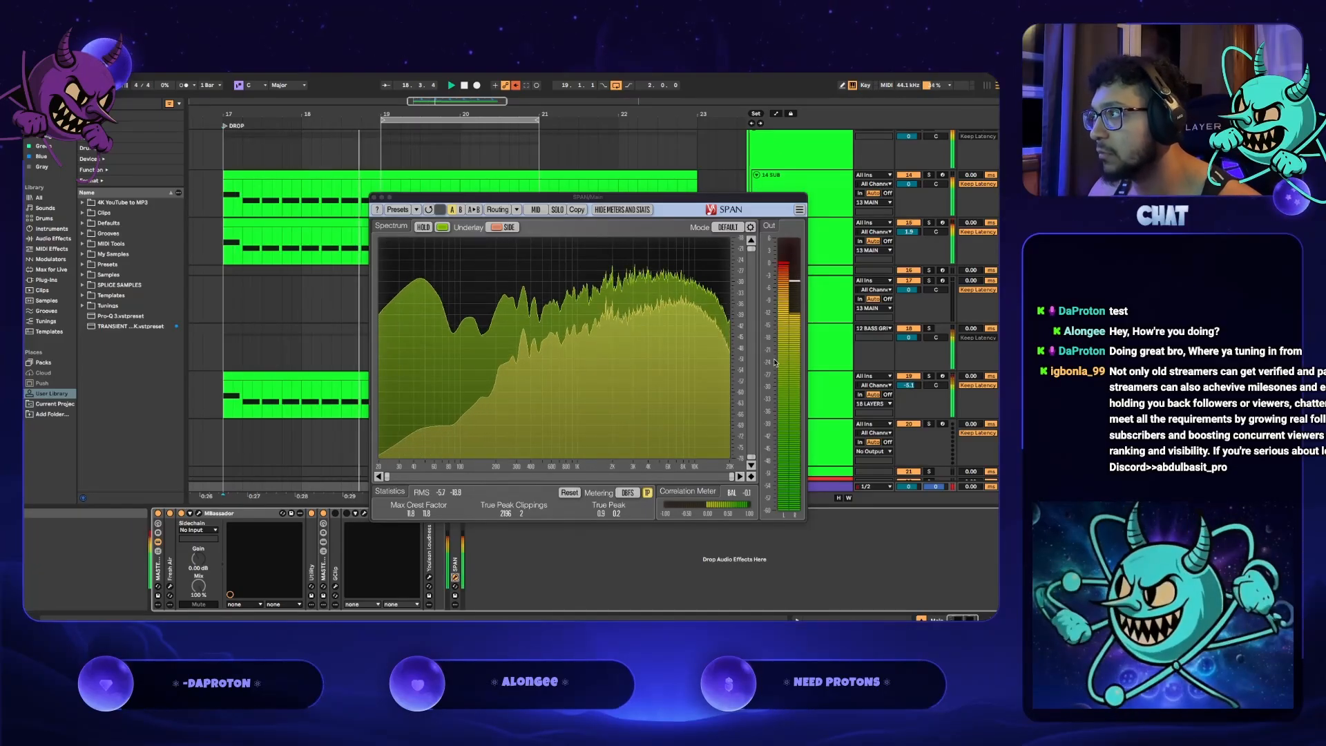
- Copy the SPAN analyzer from 17 SYNTH to the end of the 19 SYNTH device chain
click(832, 387)
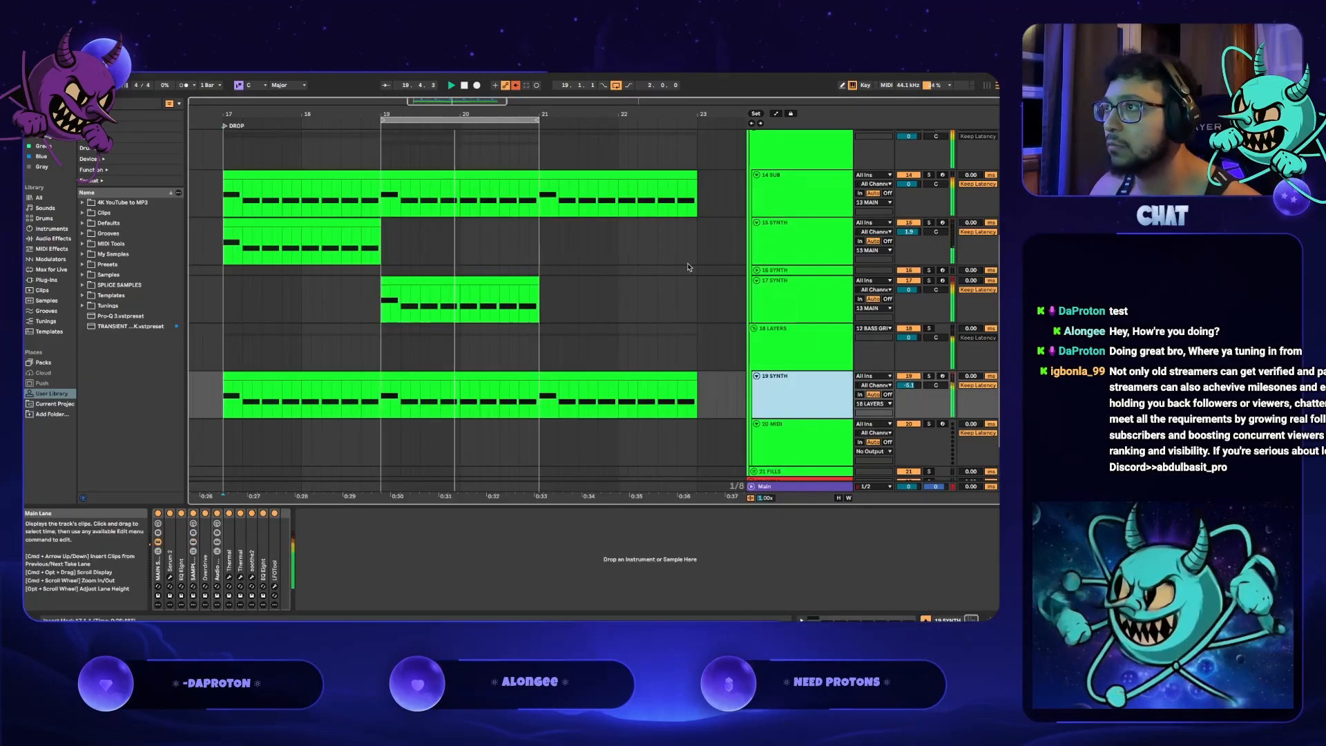
click(801, 297)
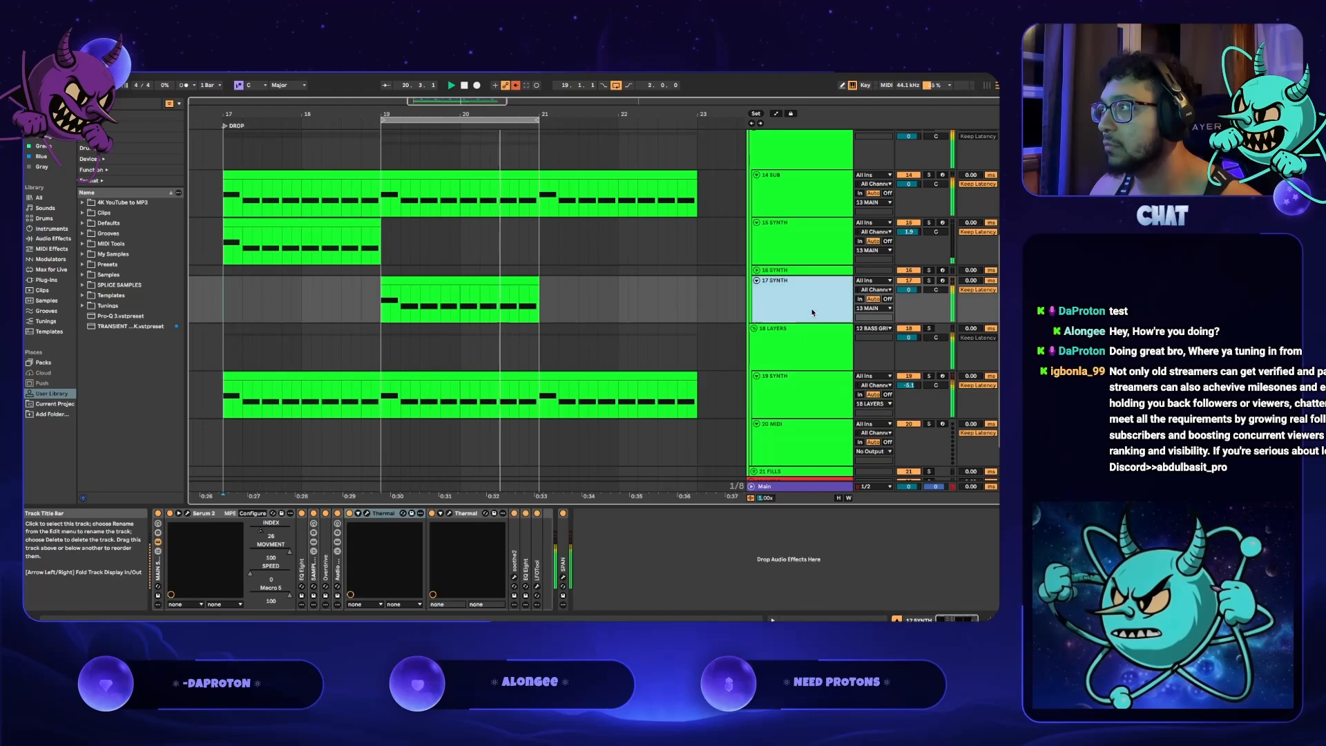
click(564, 552)
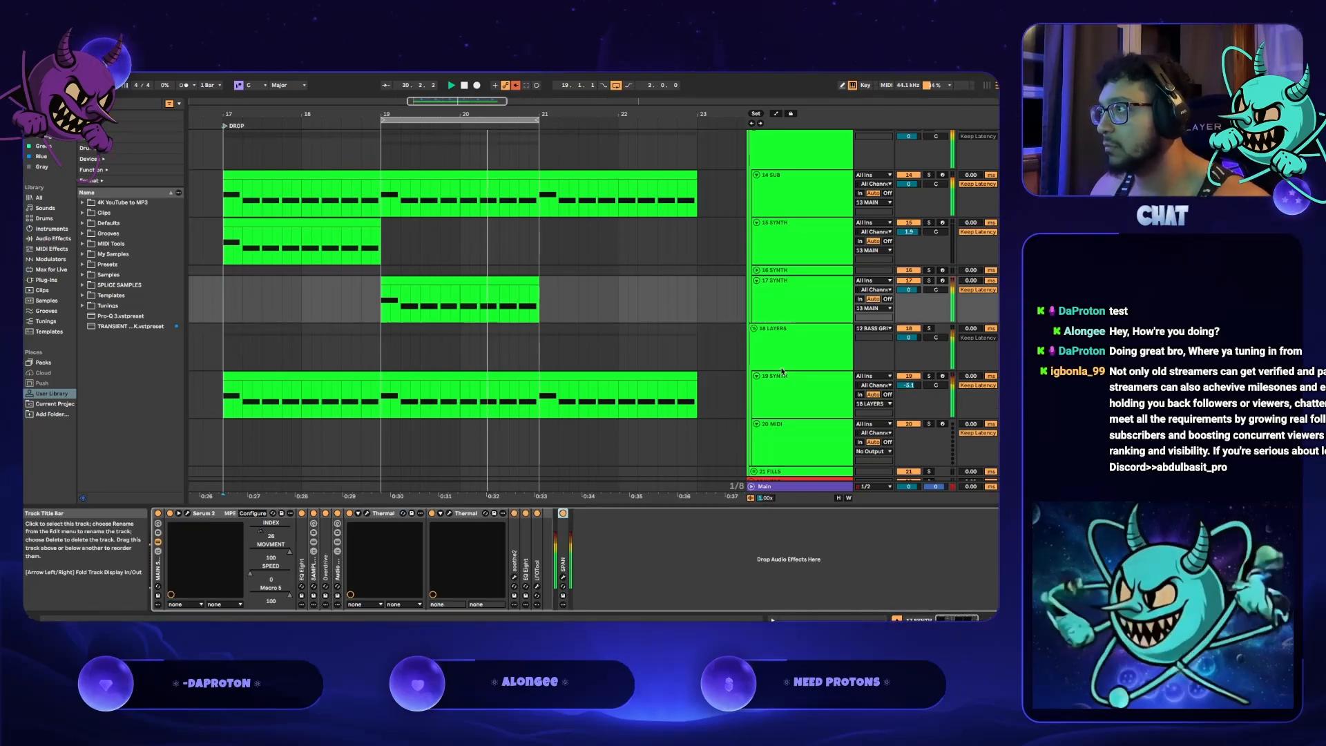
key(Down)
key(Down)
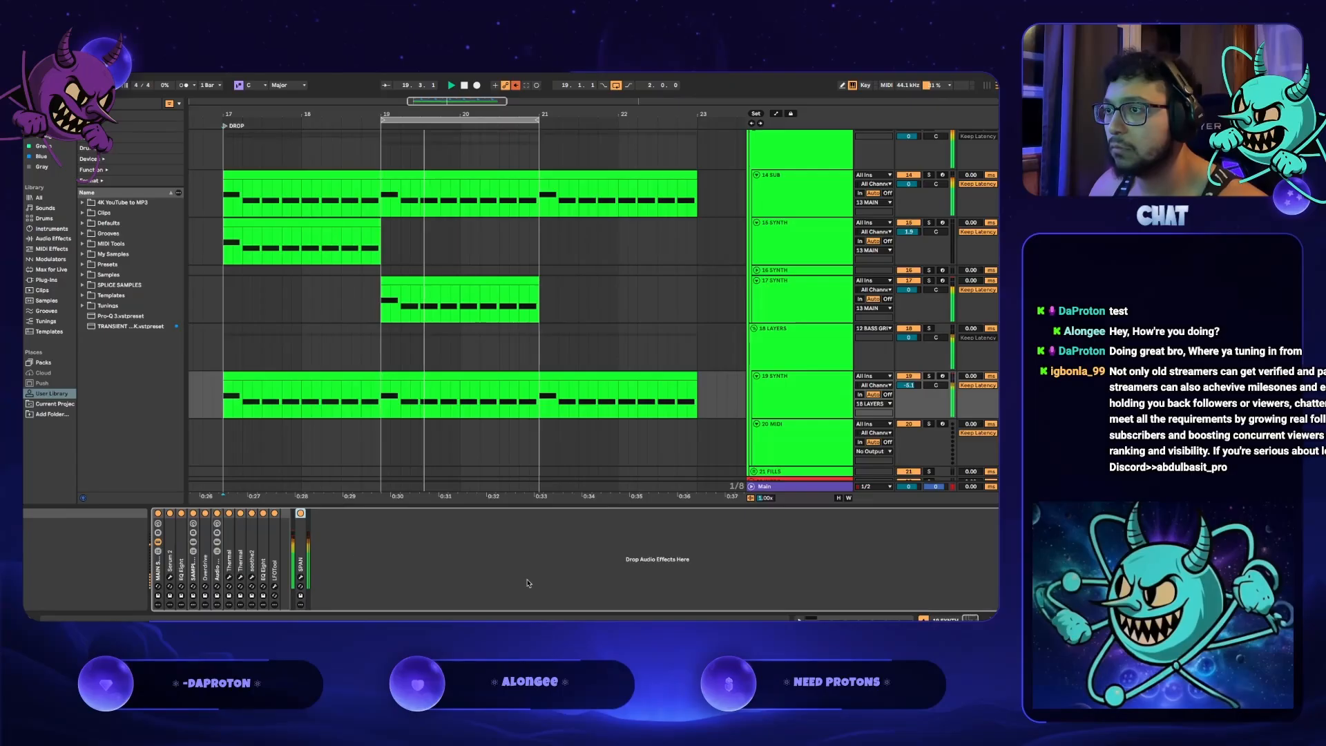
- Examine the 19 SYNTH layer's spectrum in its own SPAN, and soloed in the Main track's SPAN
click(301, 577)
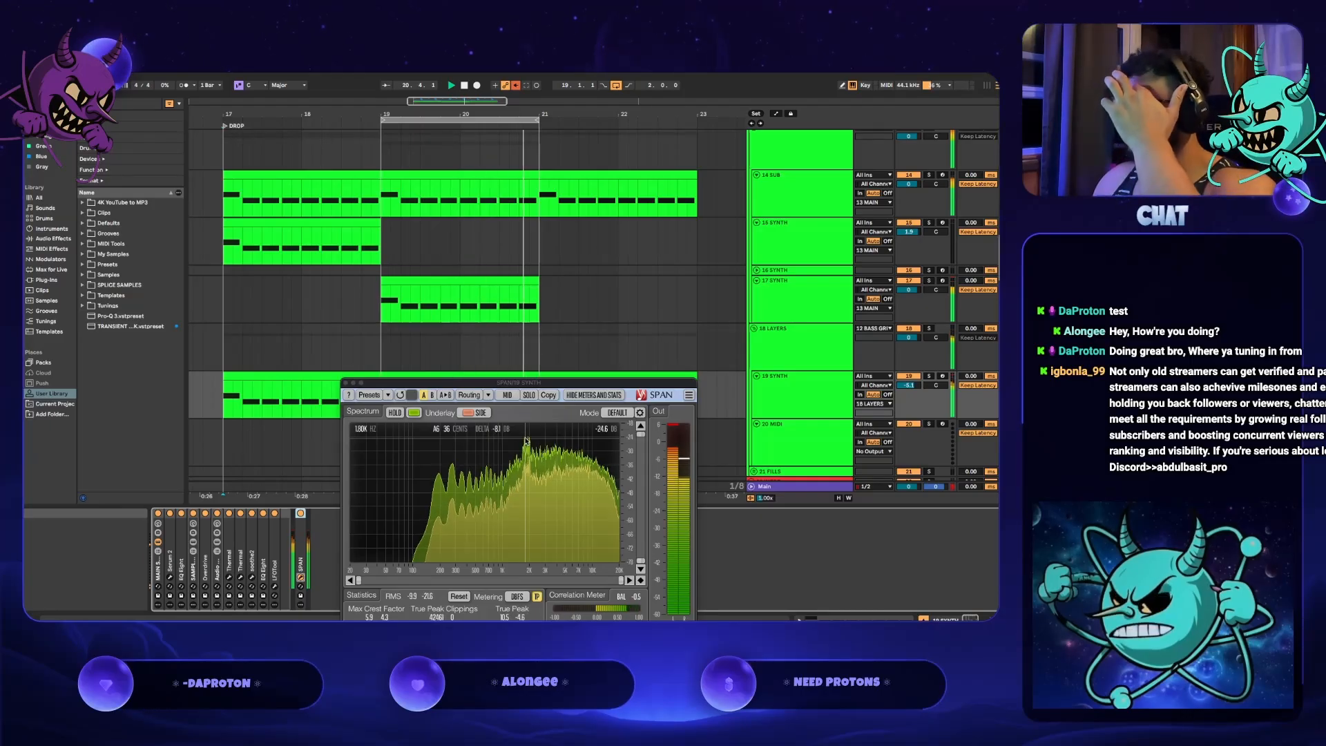
click(346, 383)
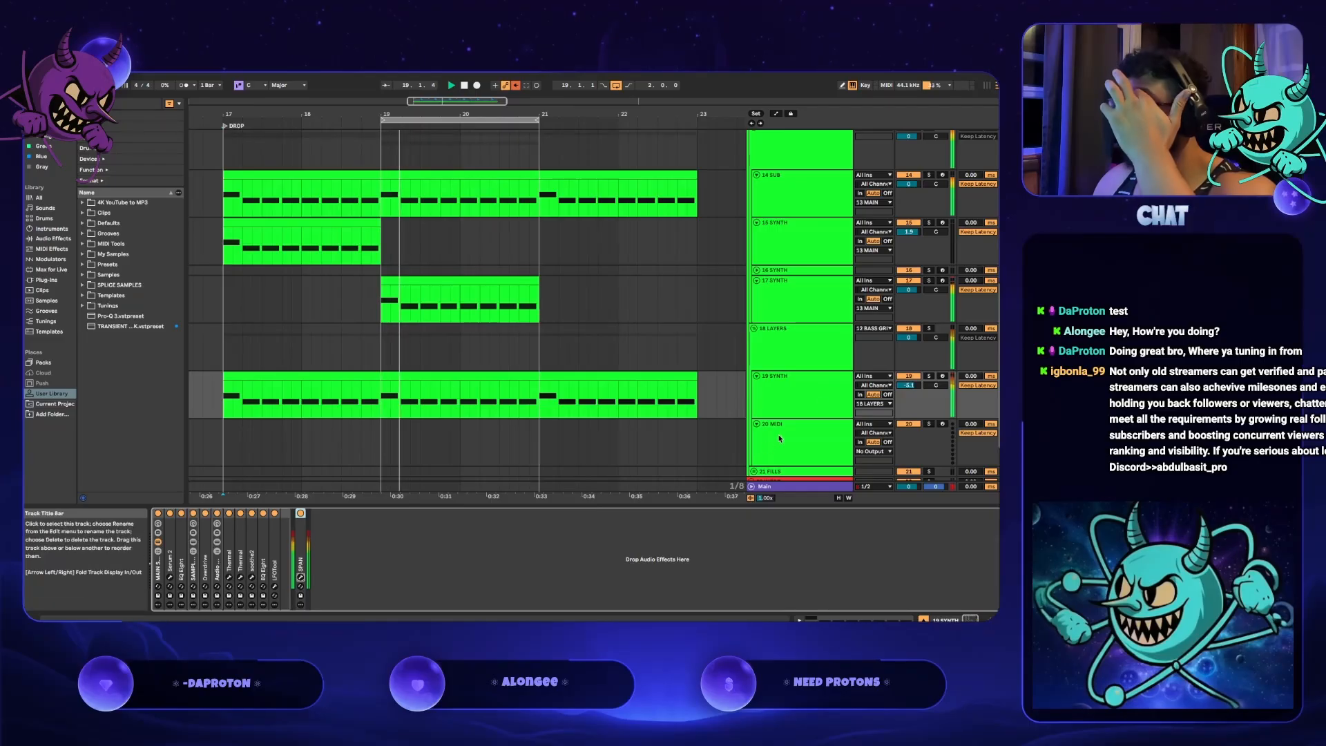
click(929, 376)
click(794, 486)
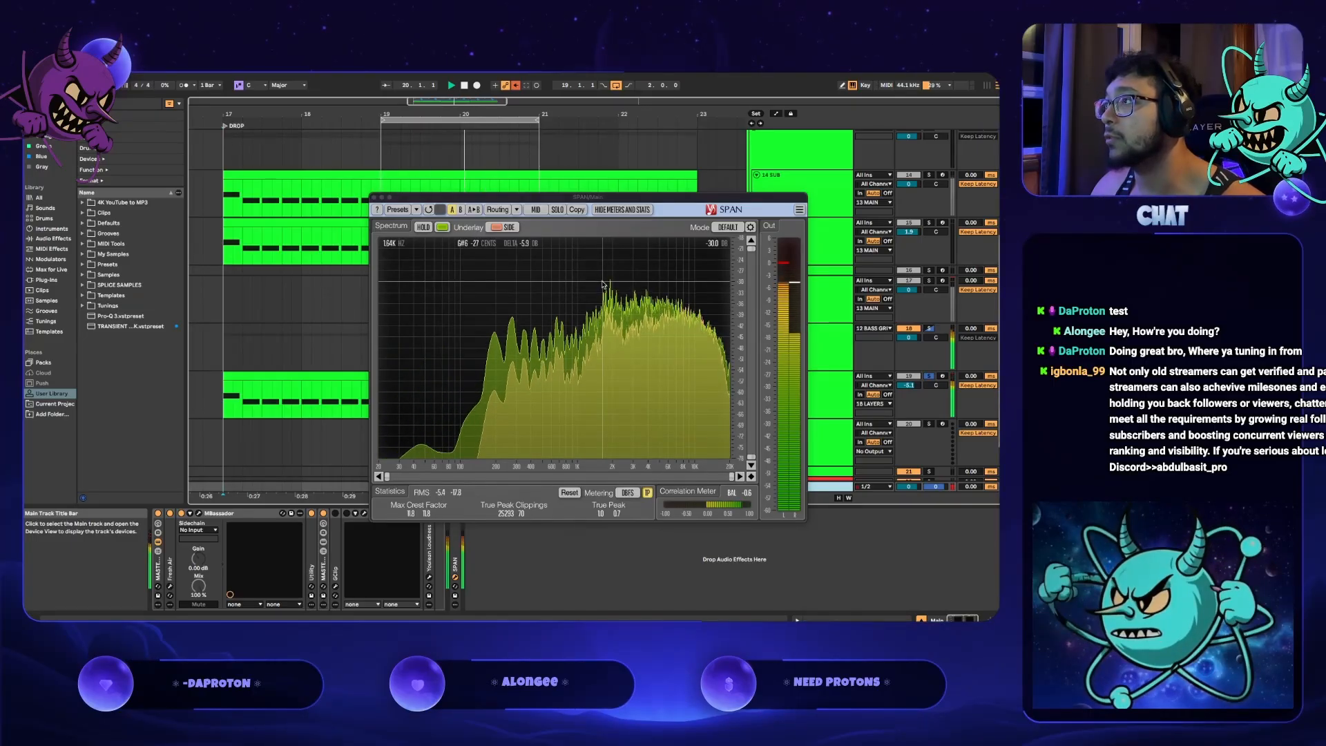
click(373, 197)
key(space)
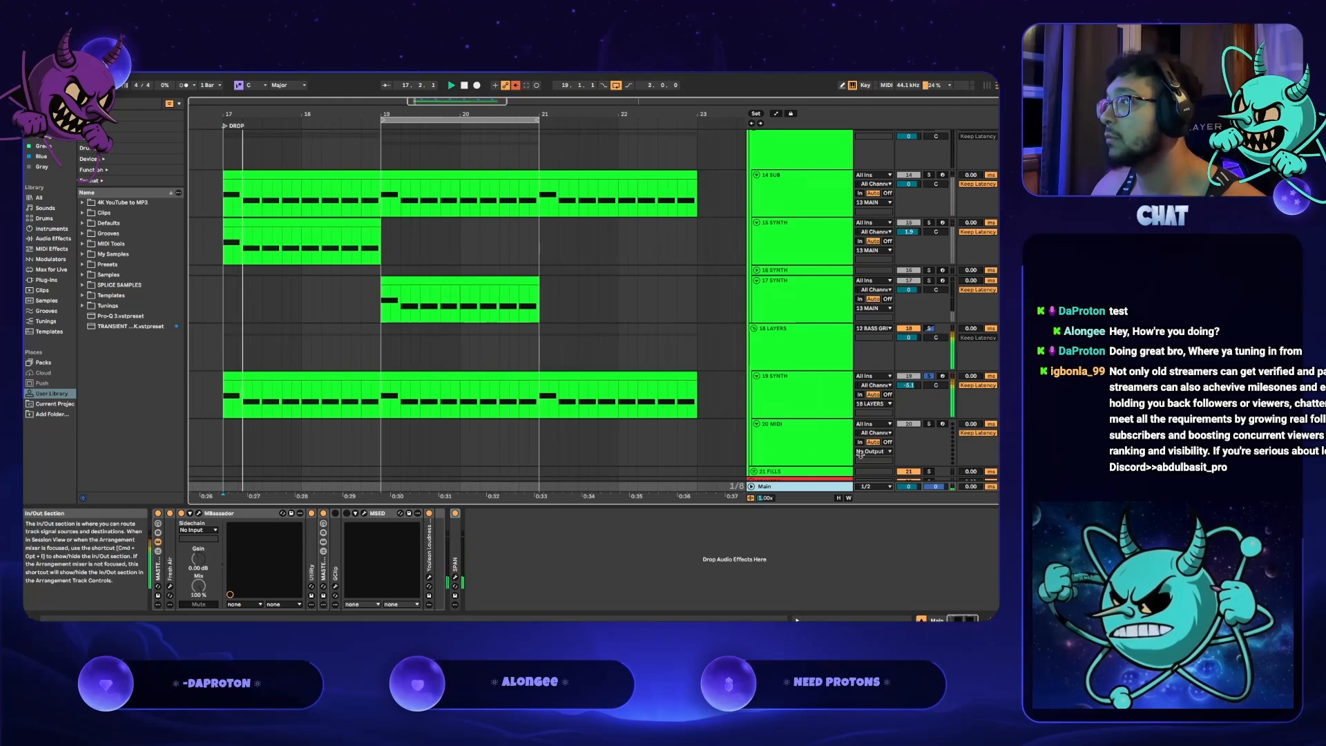
- Unsolo 19 SYNTH and lower its volume slightly while listening to it in the full mix
click(930, 376)
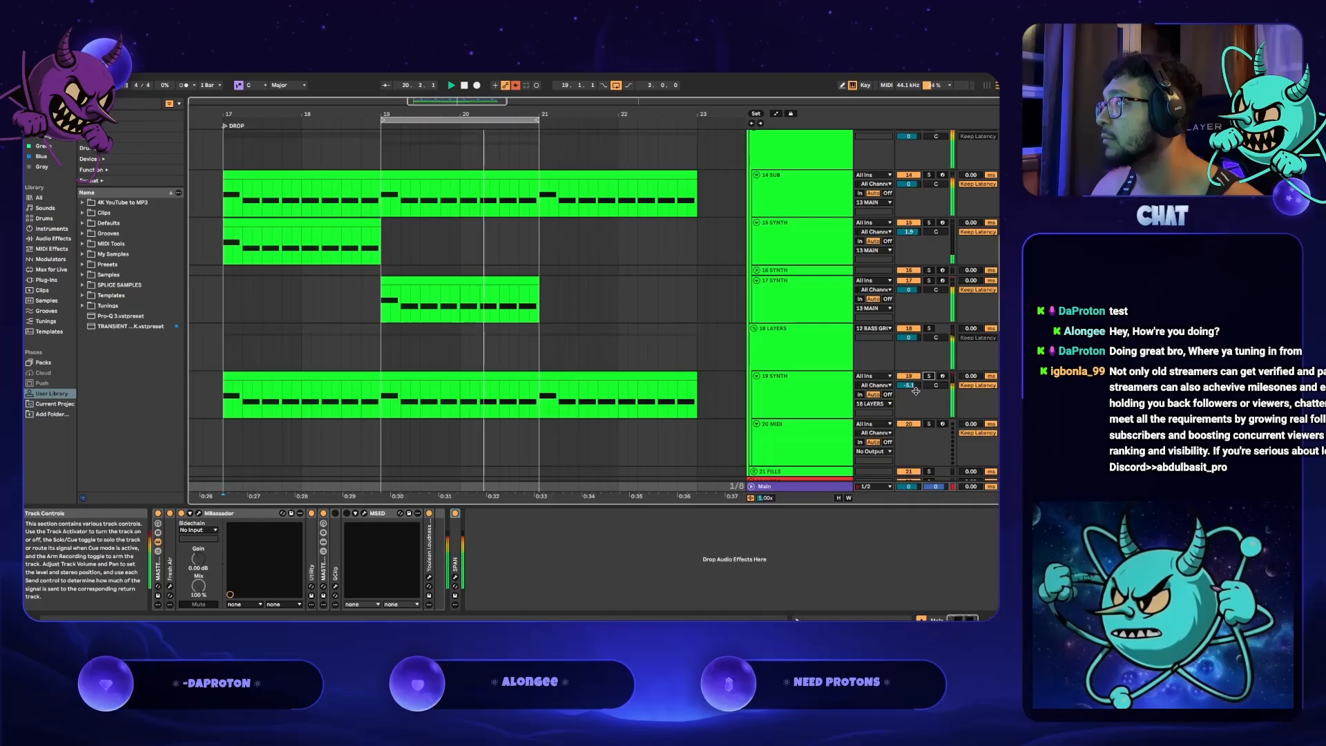
drag(909, 386, 909, 388)
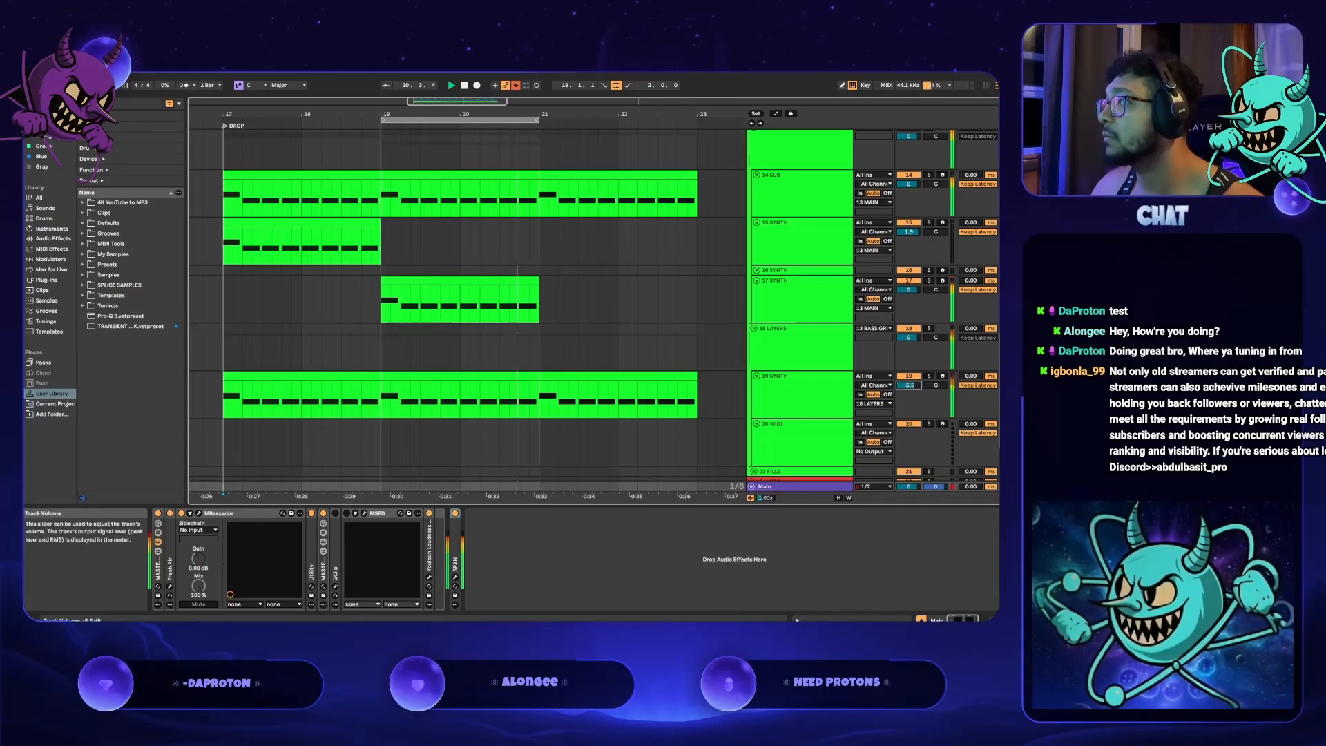
click(827, 487)
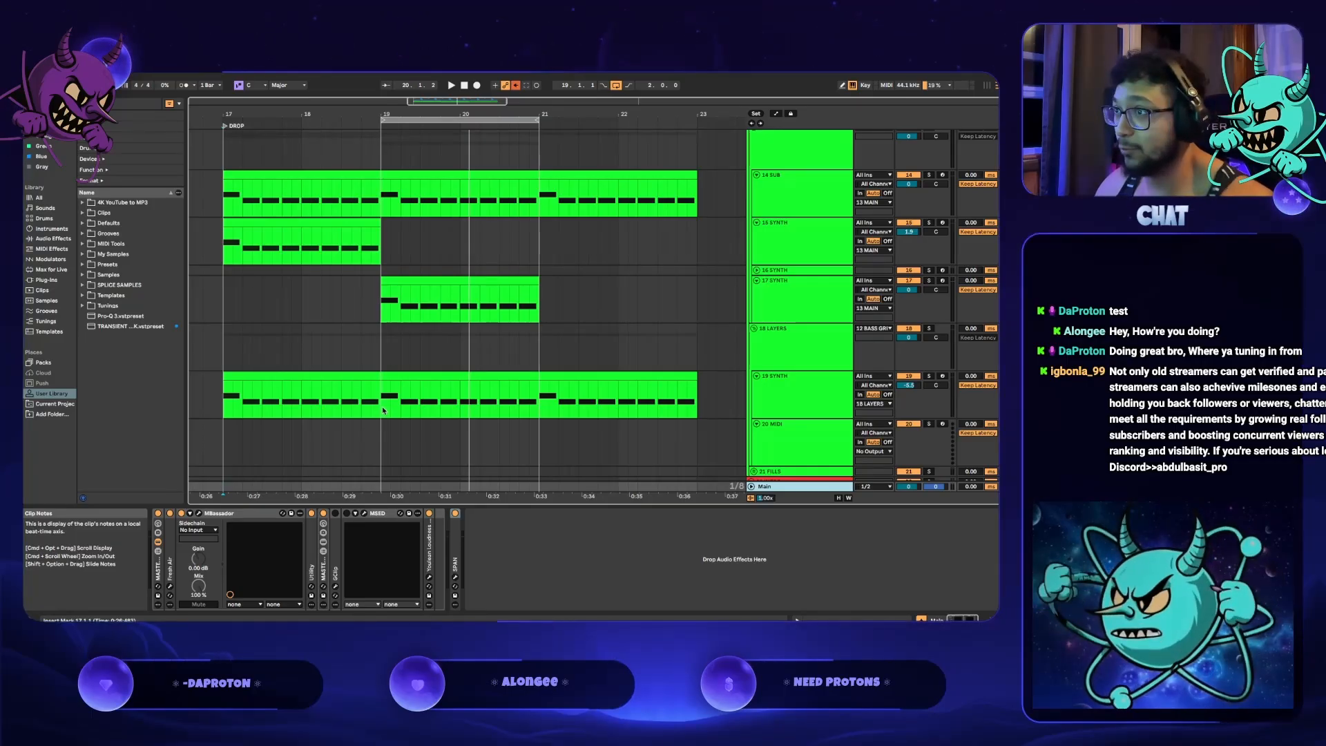
- Unfold the 16 SYNTH track and place a copy of the 17 SYNTH clip on it at bar 21
click(238, 401)
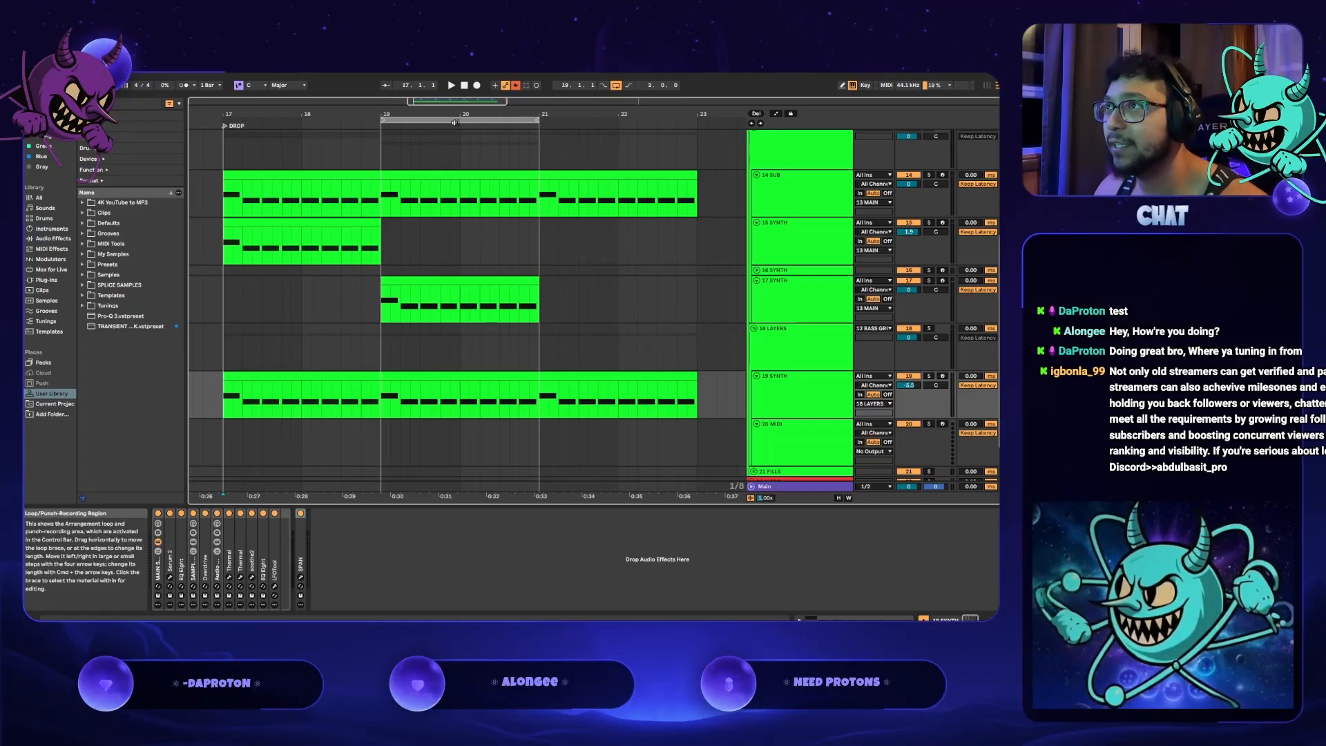
click(559, 278)
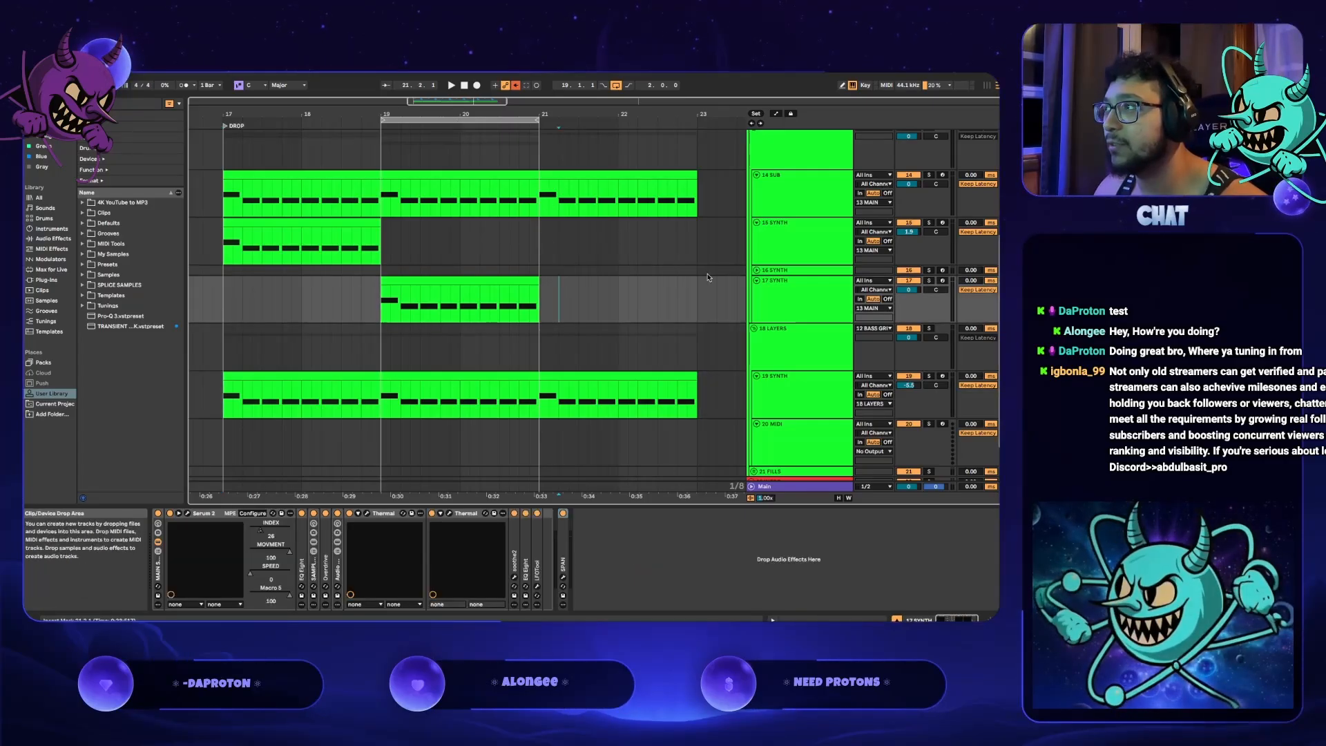
click(756, 270)
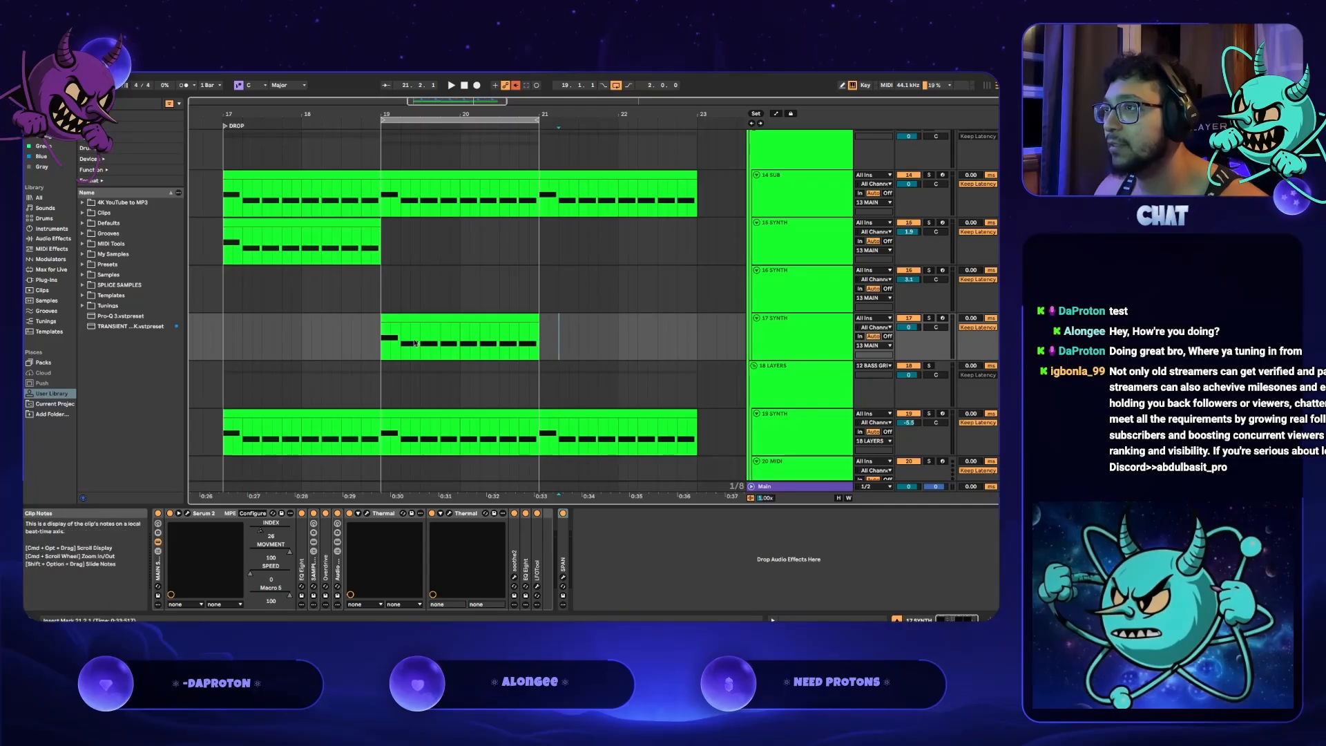
click(435, 330)
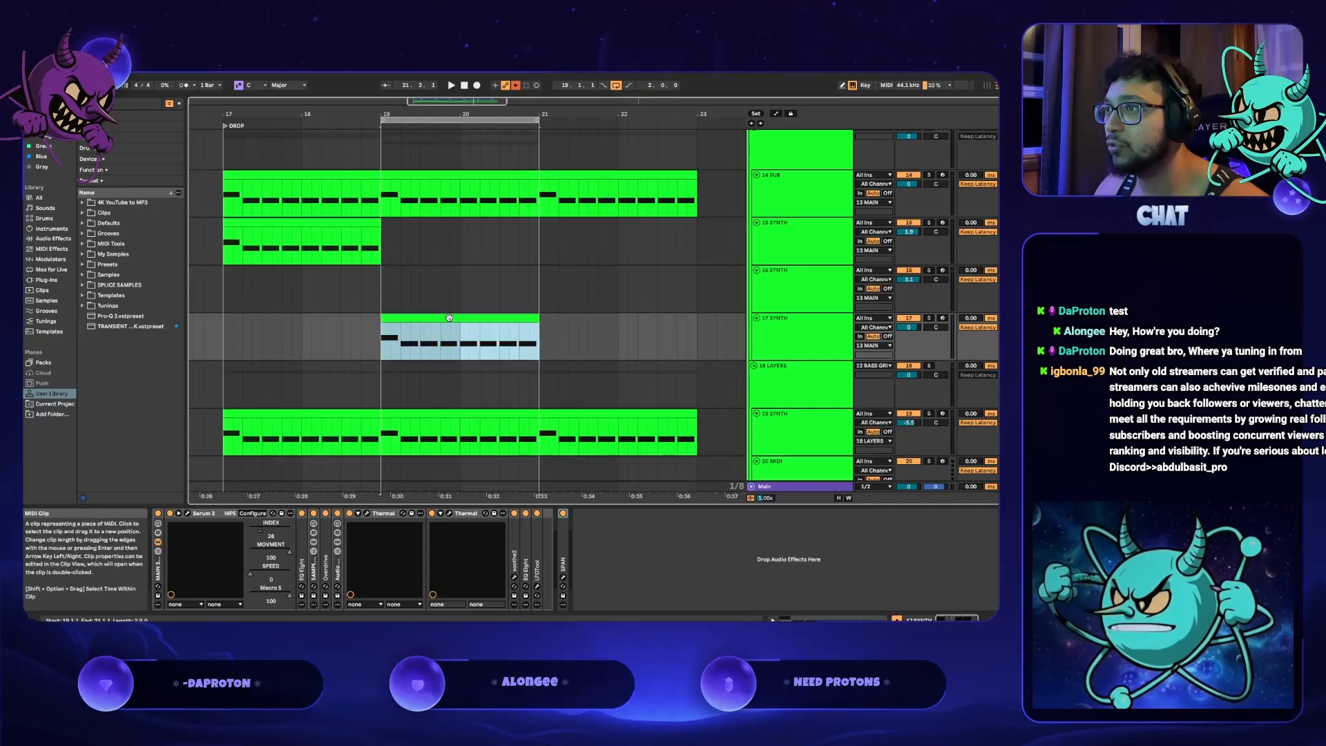
click(540, 270)
key(super+v)
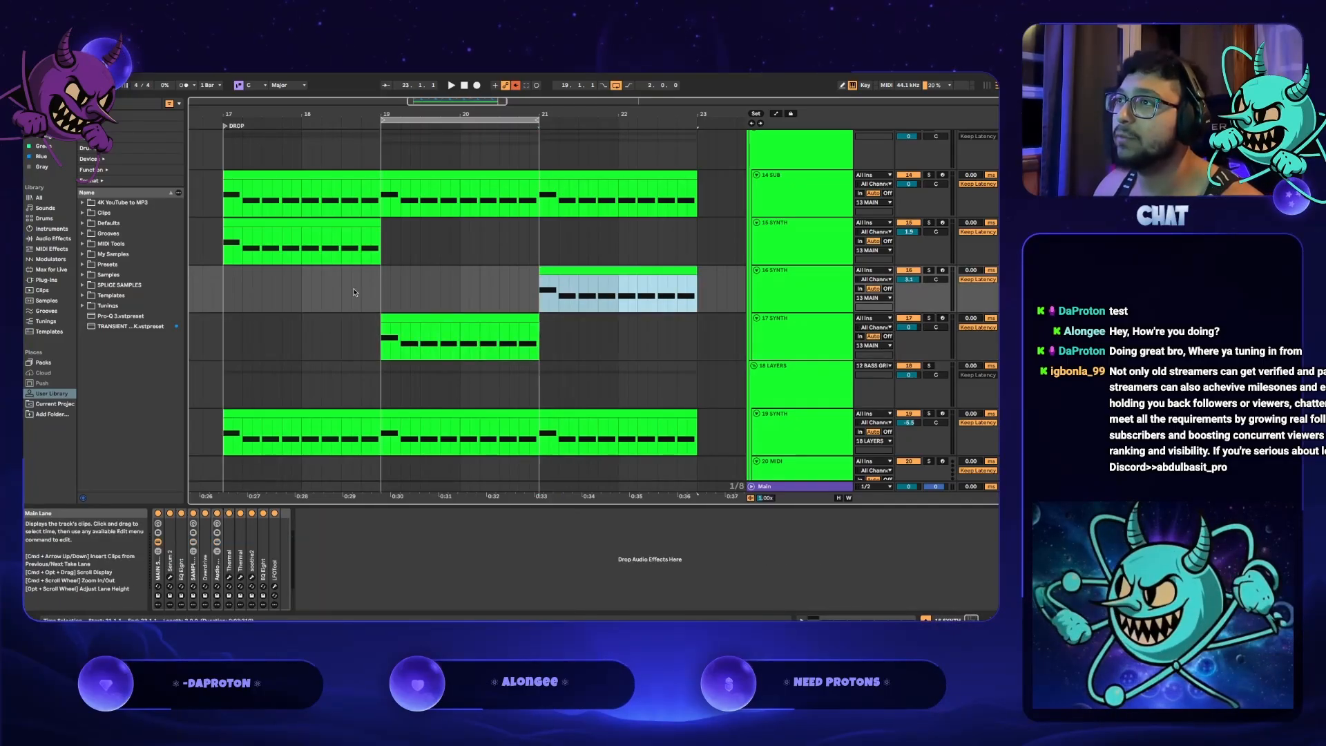
click(784, 242)
click(787, 290)
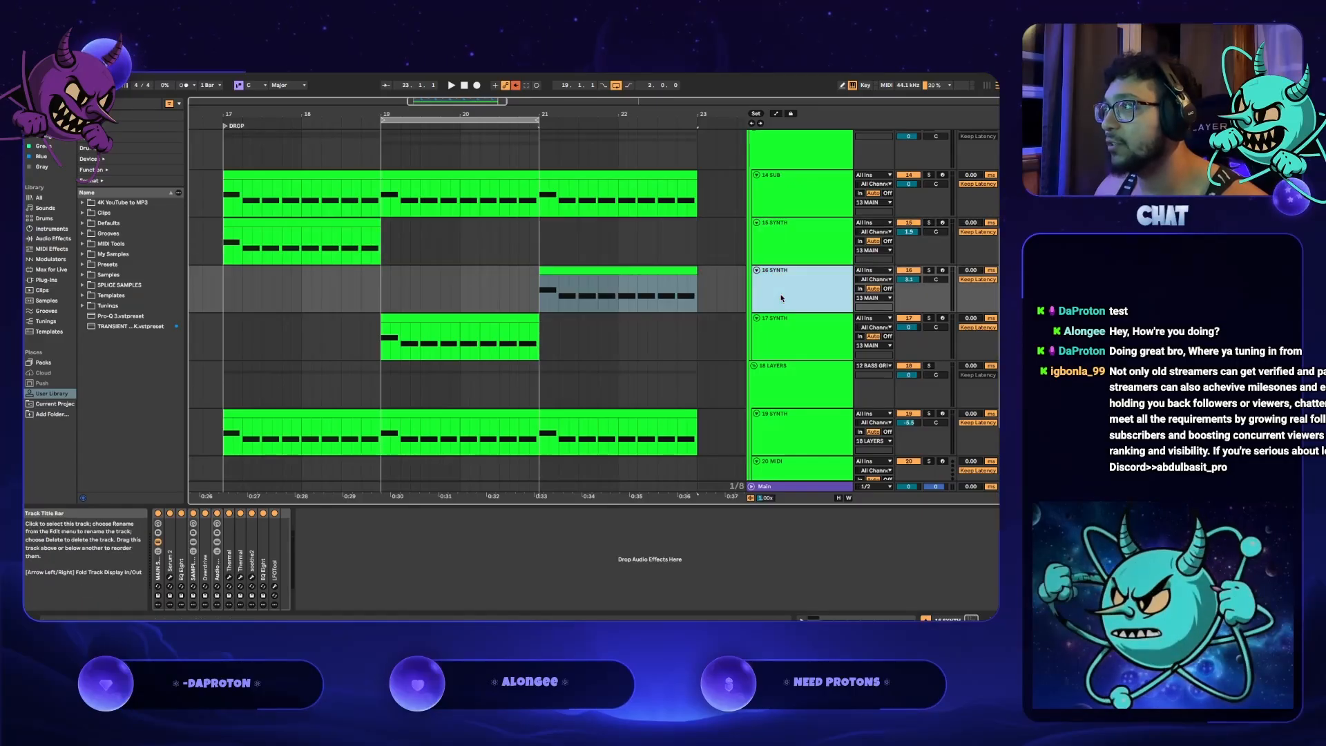
click(791, 345)
click(810, 450)
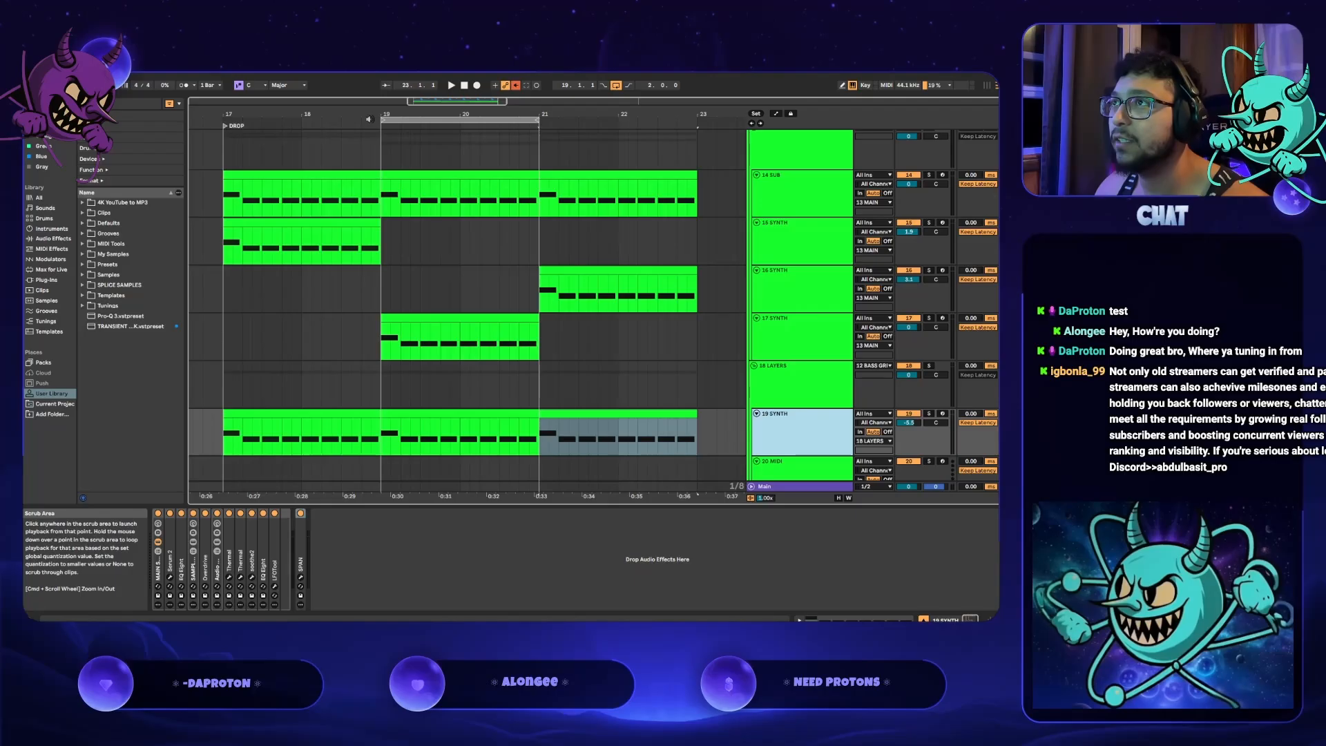
- Extend the loop region to cover bars 17 to 23 and start playback
drag(382, 120, 229, 115)
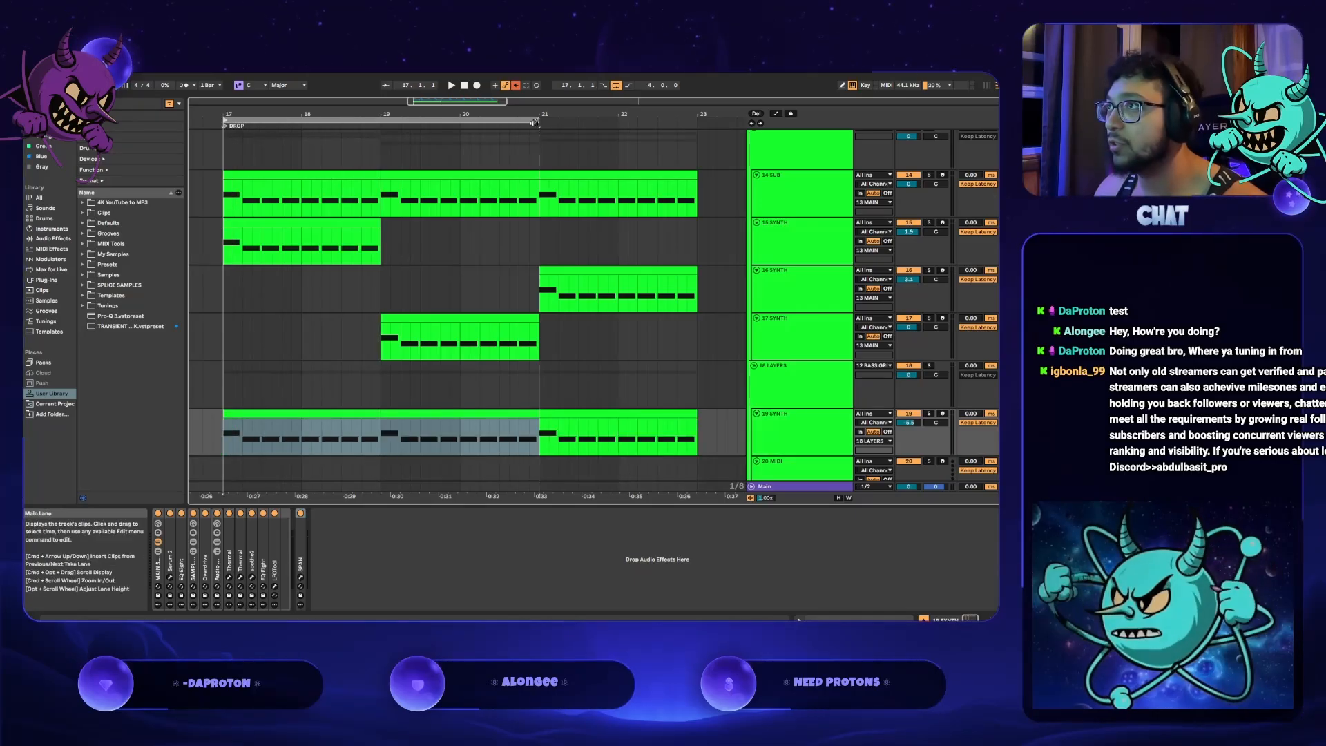
drag(537, 116, 696, 123)
key(space)
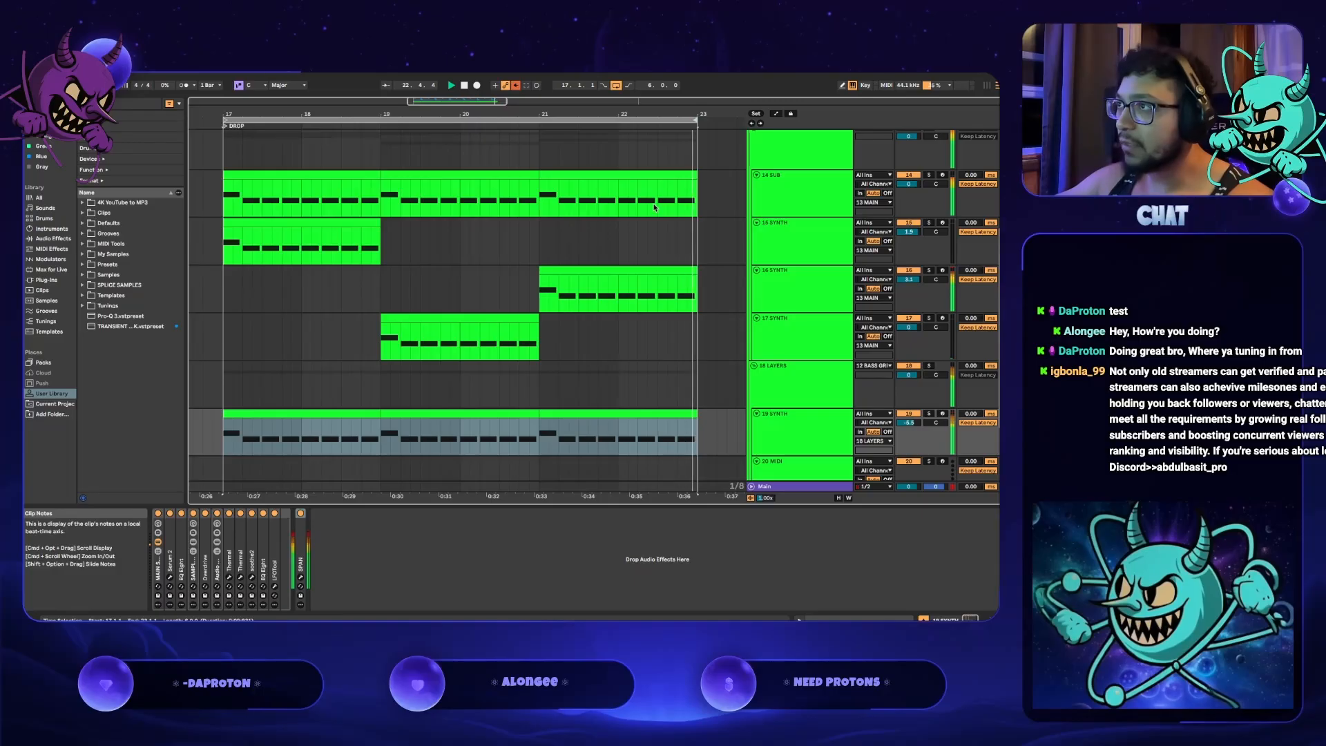
- Select the looped range on 17 SYNTH and reset the 15 SYNTH track's volume to its default
click(812, 357)
double_click(811, 352)
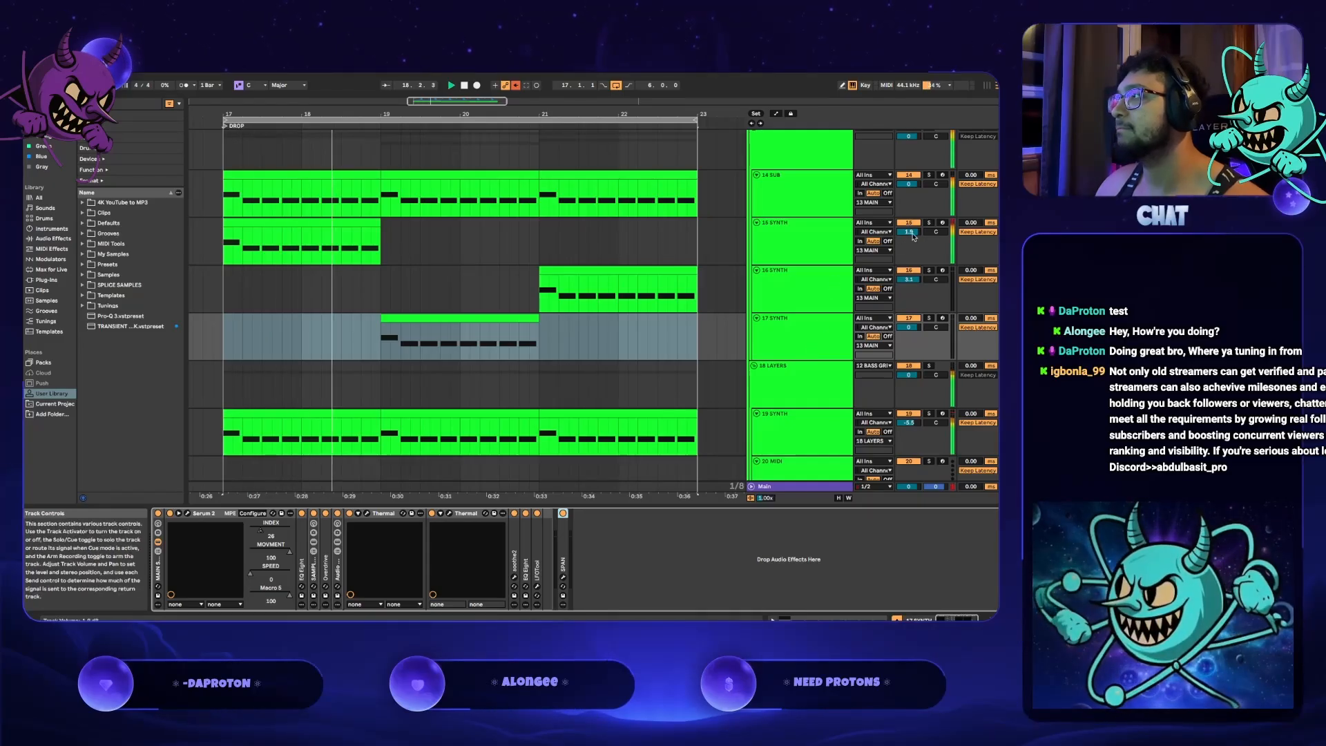
double_click(913, 235)
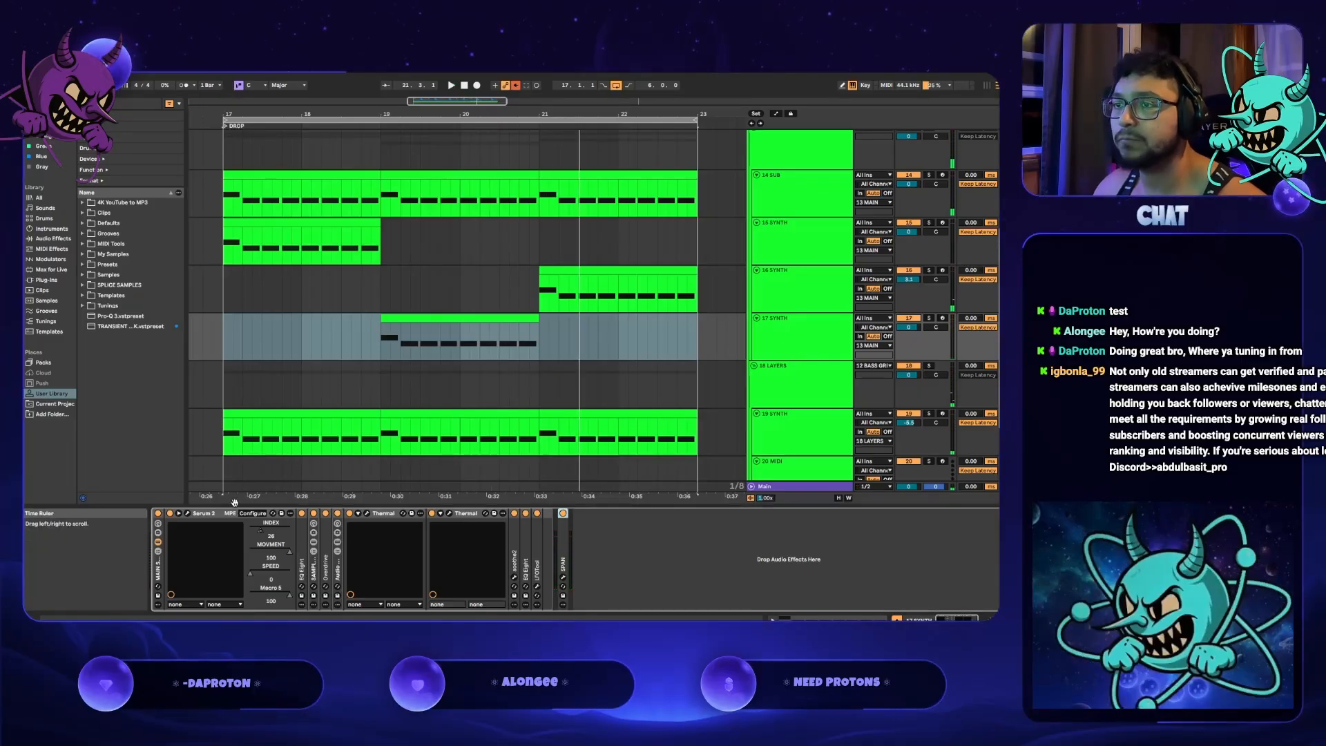
- Load the DAPROTON - RIDDIM SNEEZE preset from the BASS-LEAD folder into the 17 SYNTH Serum 2 and close the plug-in window
click(188, 519)
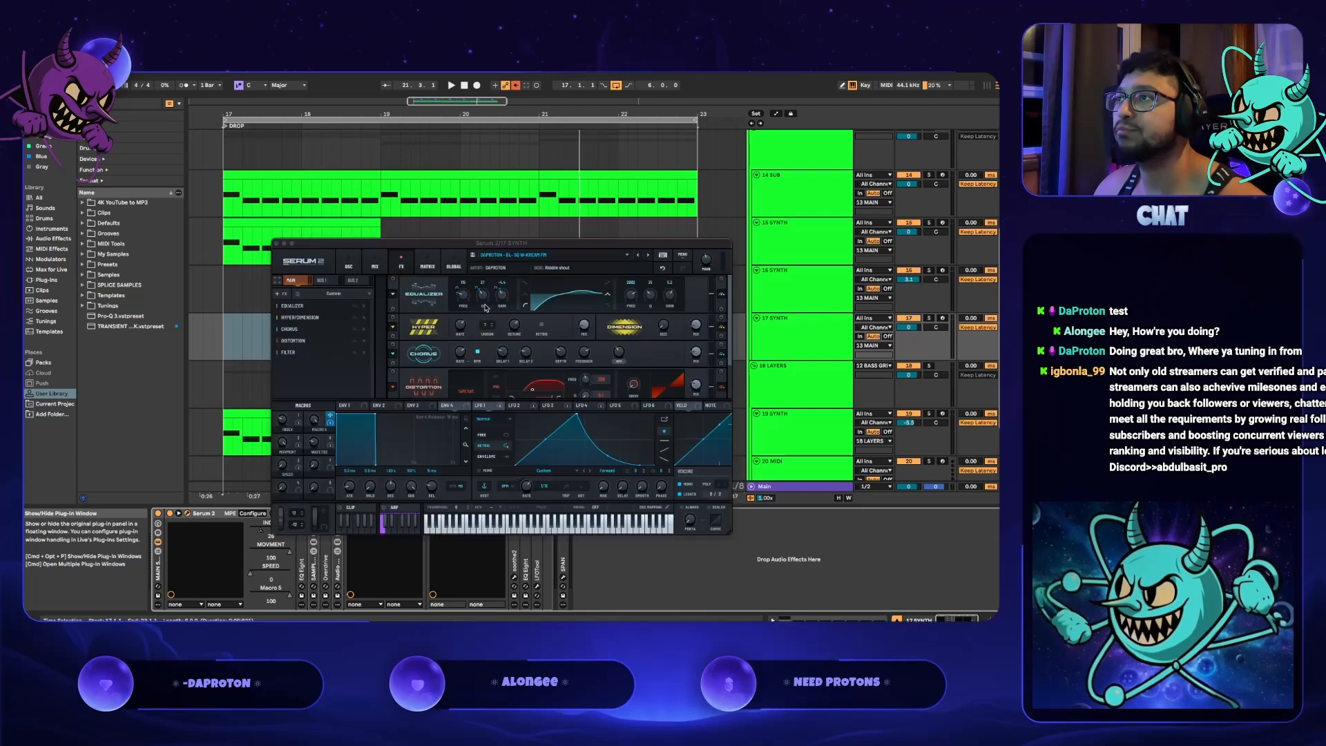
click(577, 258)
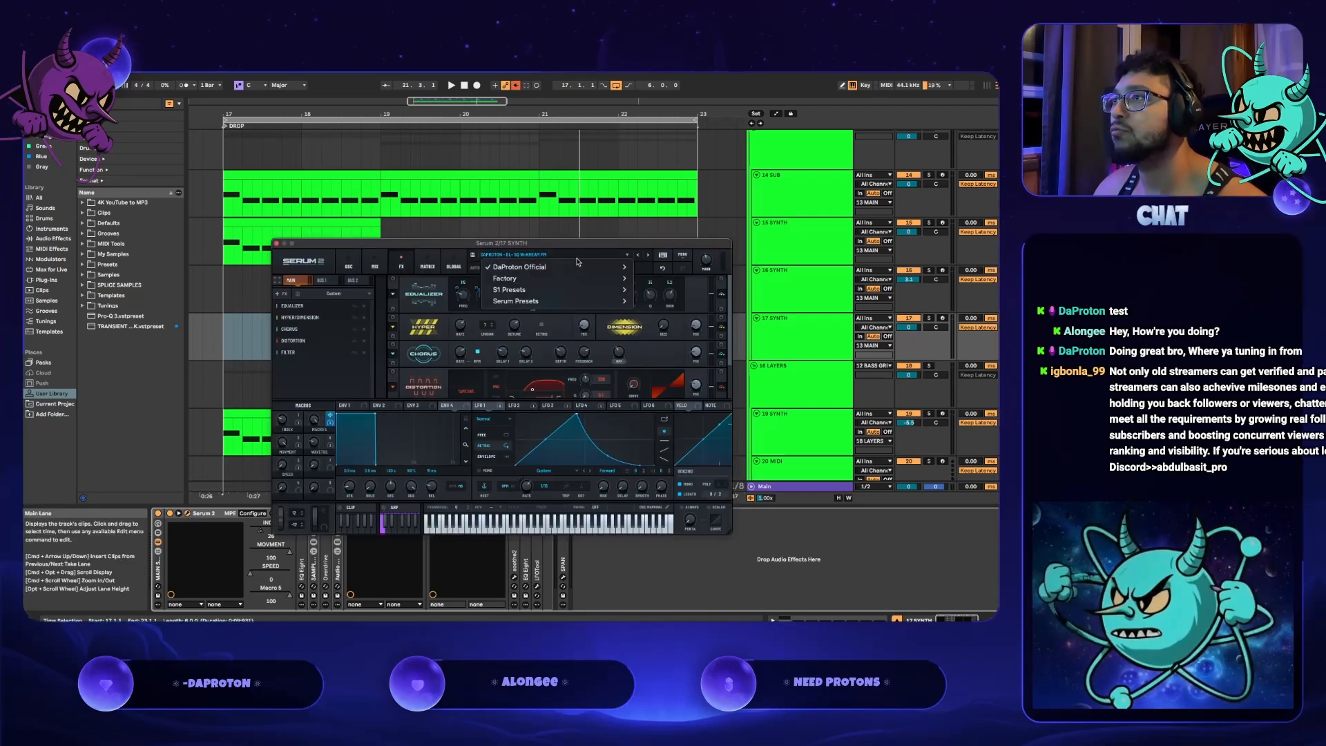
mouse_move(594, 268)
mouse_move(673, 270)
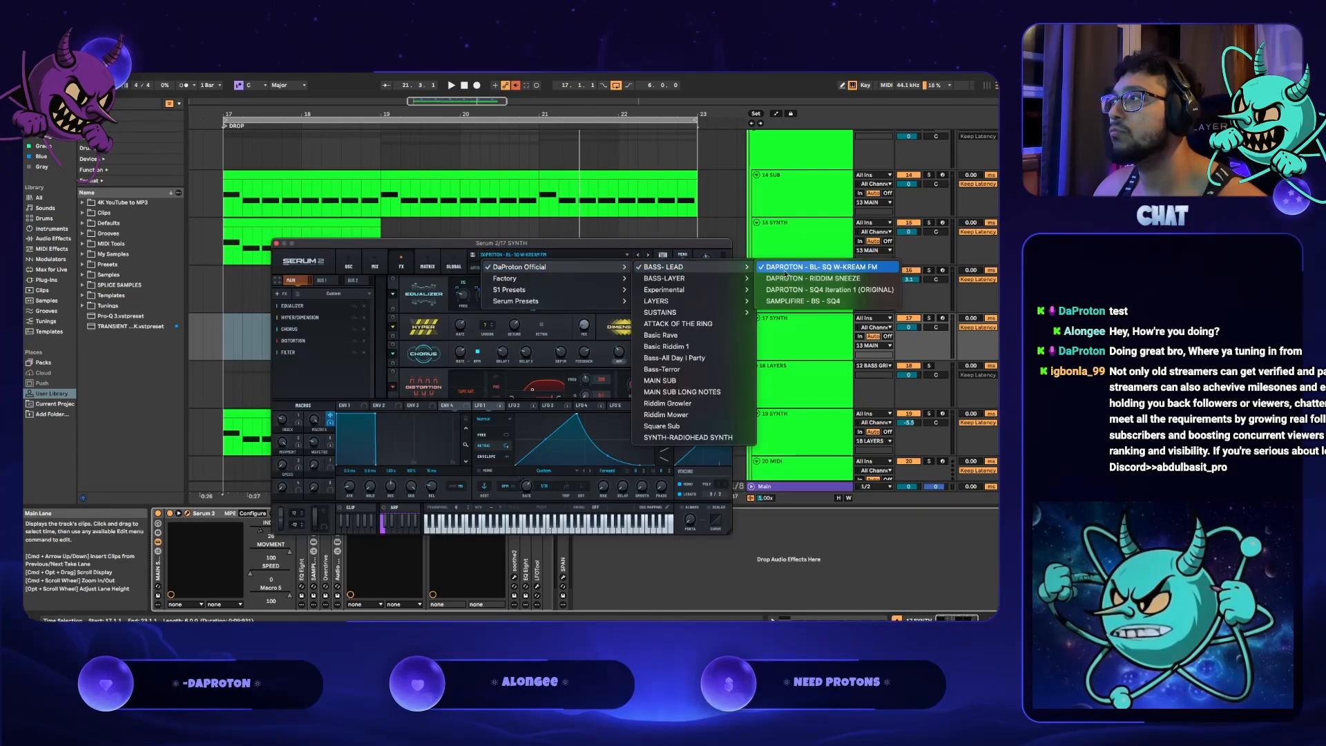
click(811, 279)
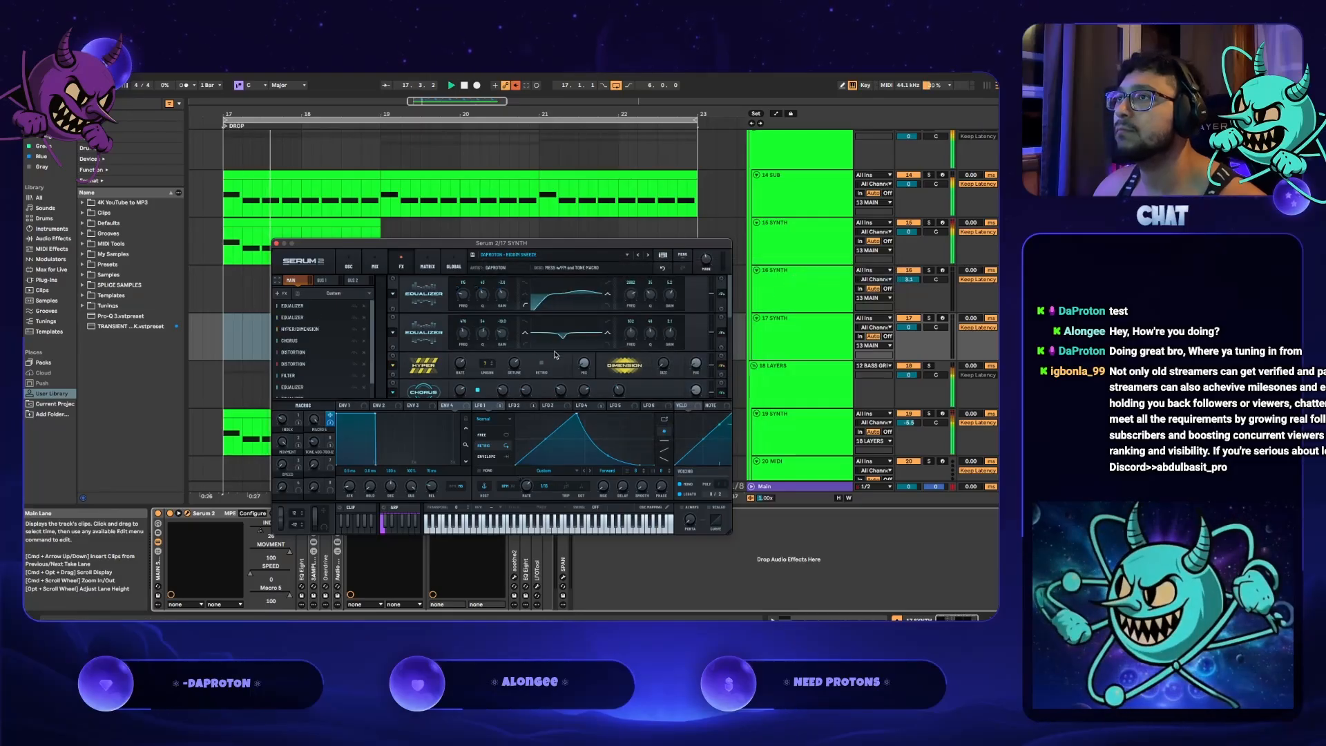
click(276, 243)
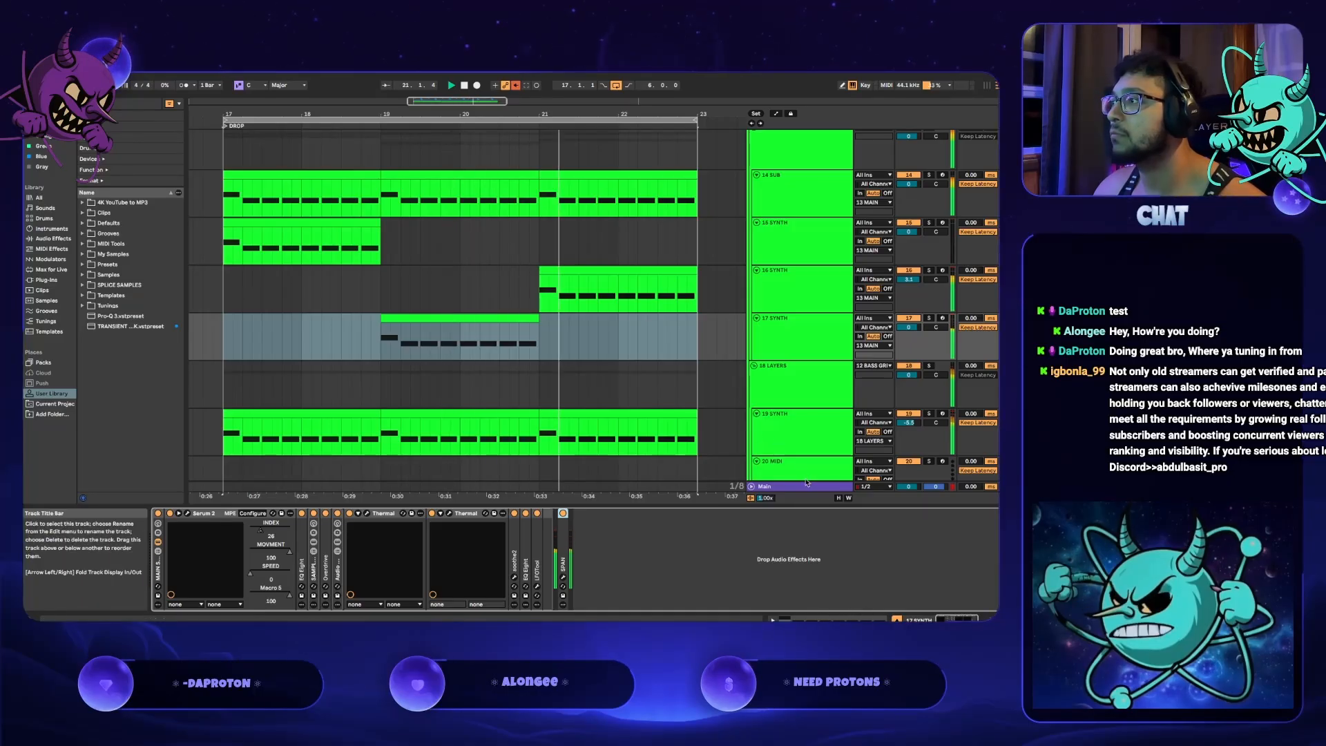
- Examine the drop's frequency spectrum and levels in SPAN on the Main track during playback
click(784, 486)
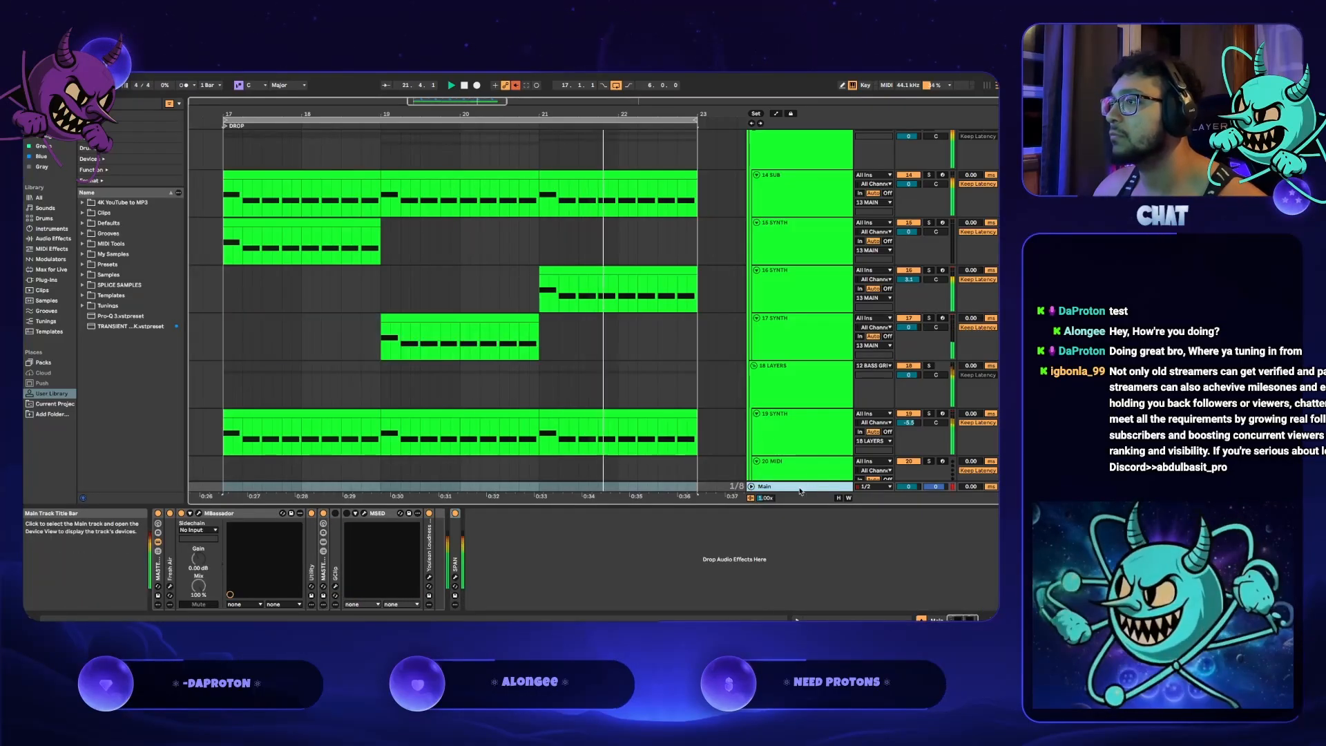
click(455, 577)
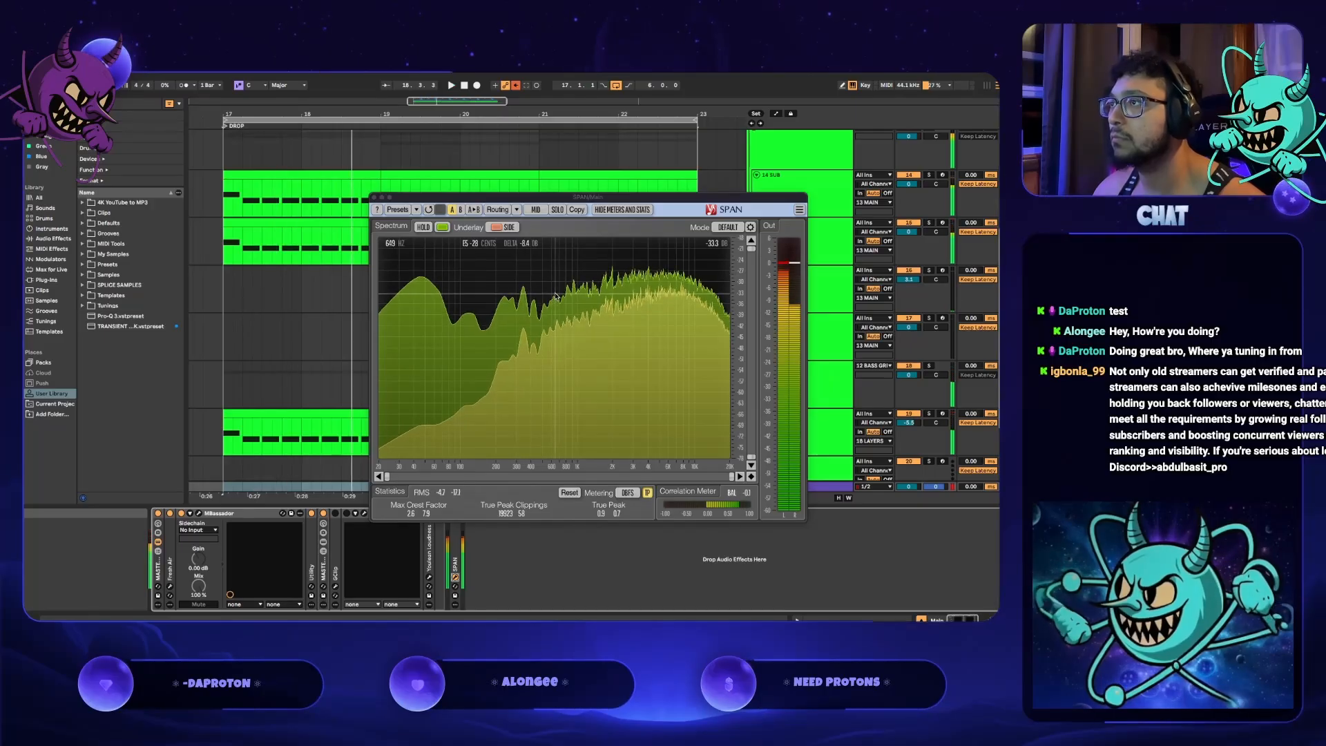
key(space)
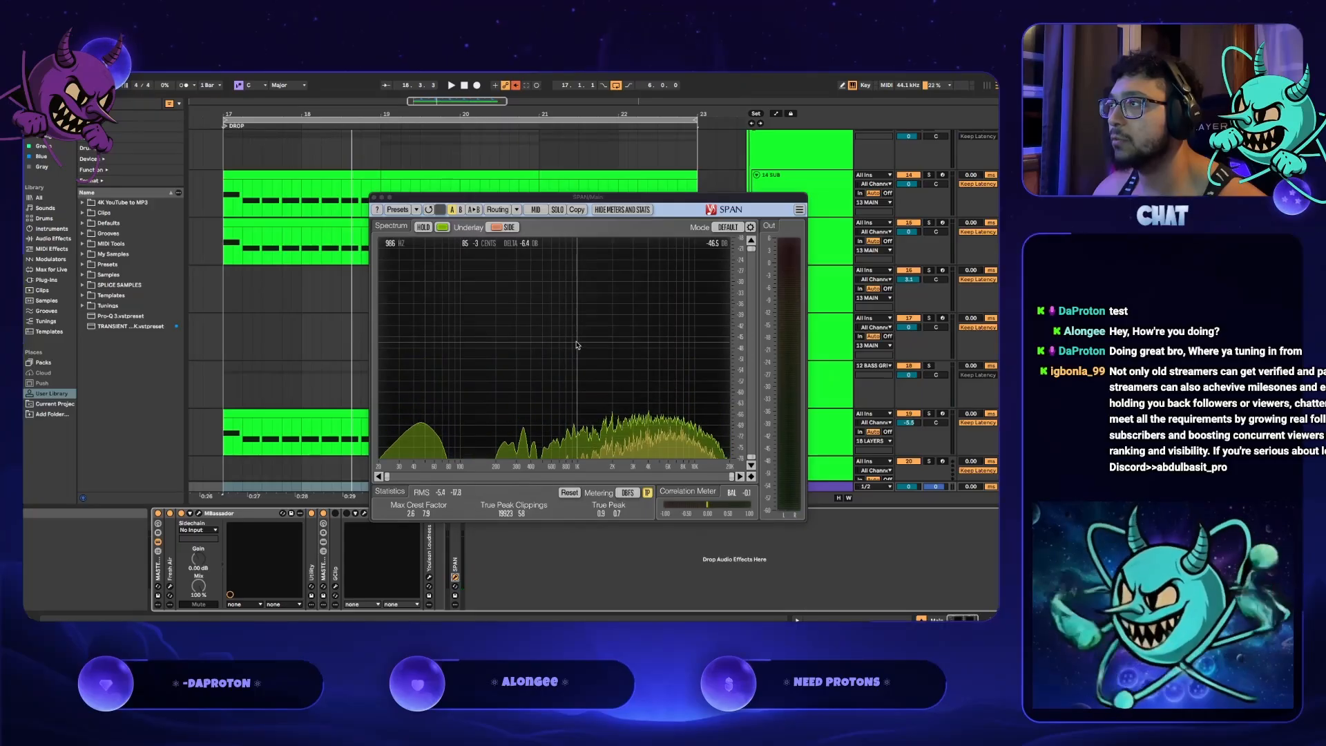
key(space)
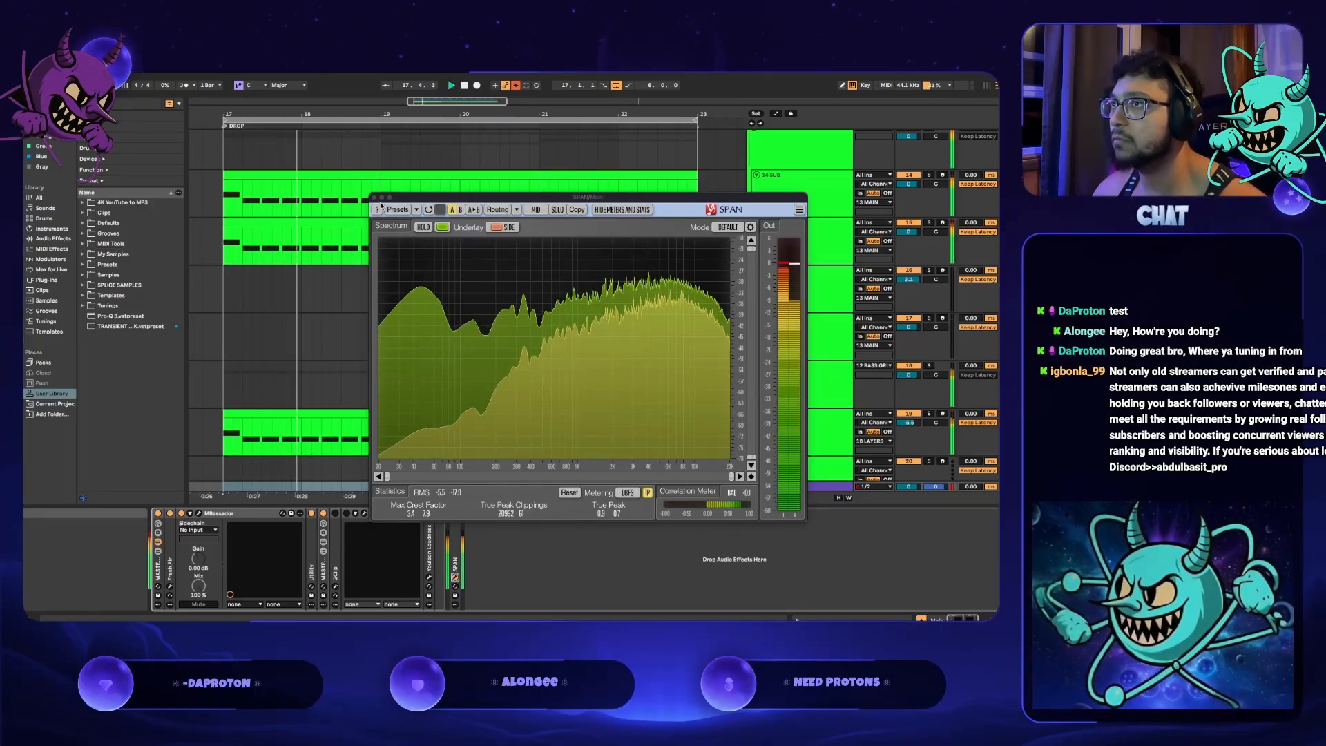
click(375, 198)
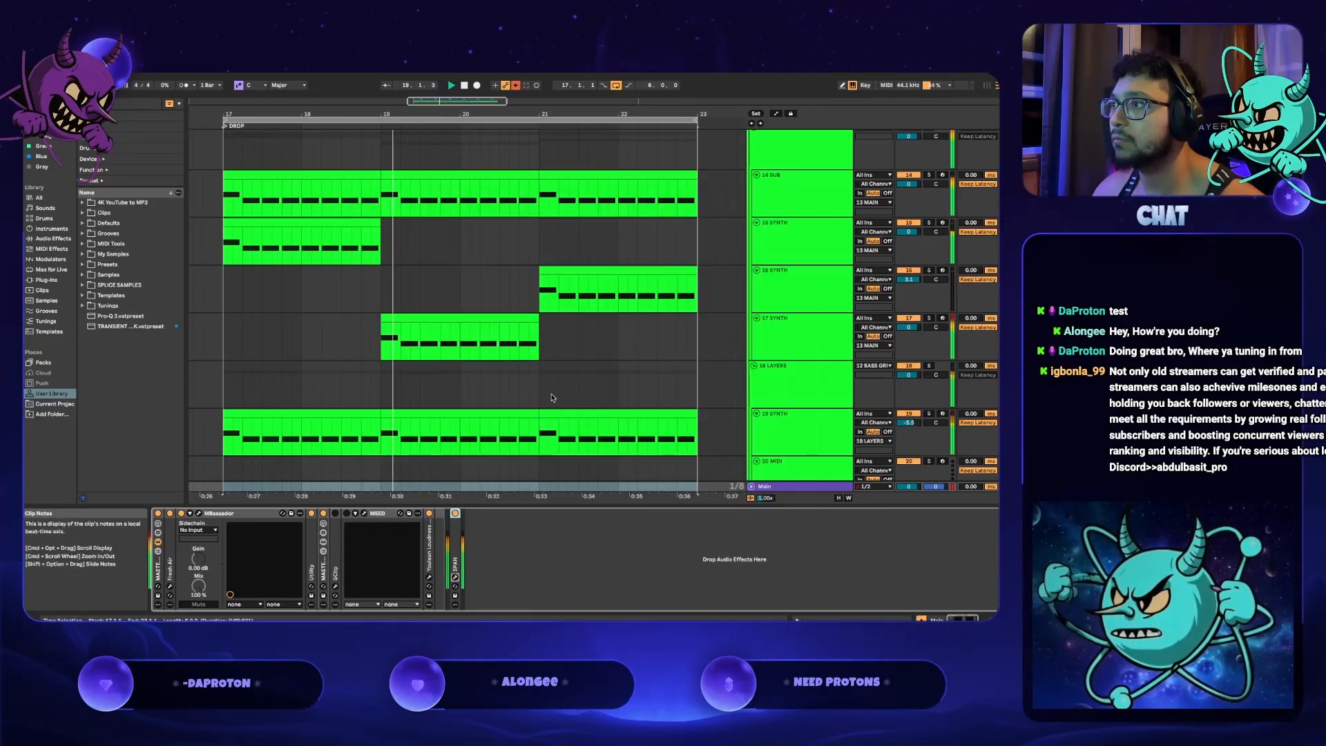
- Open Serum 2 on 19 SYNTH and change oscillator B's octave while the drop plays
click(414, 442)
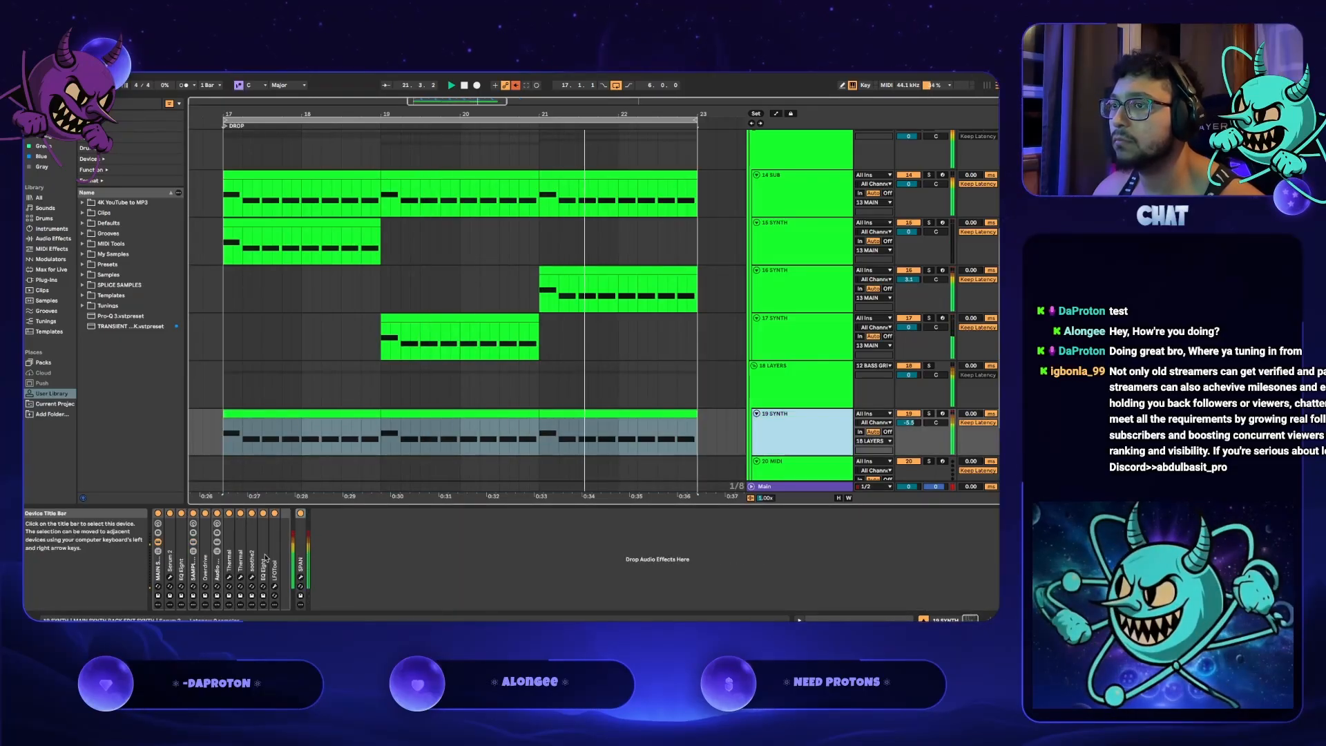
click(170, 577)
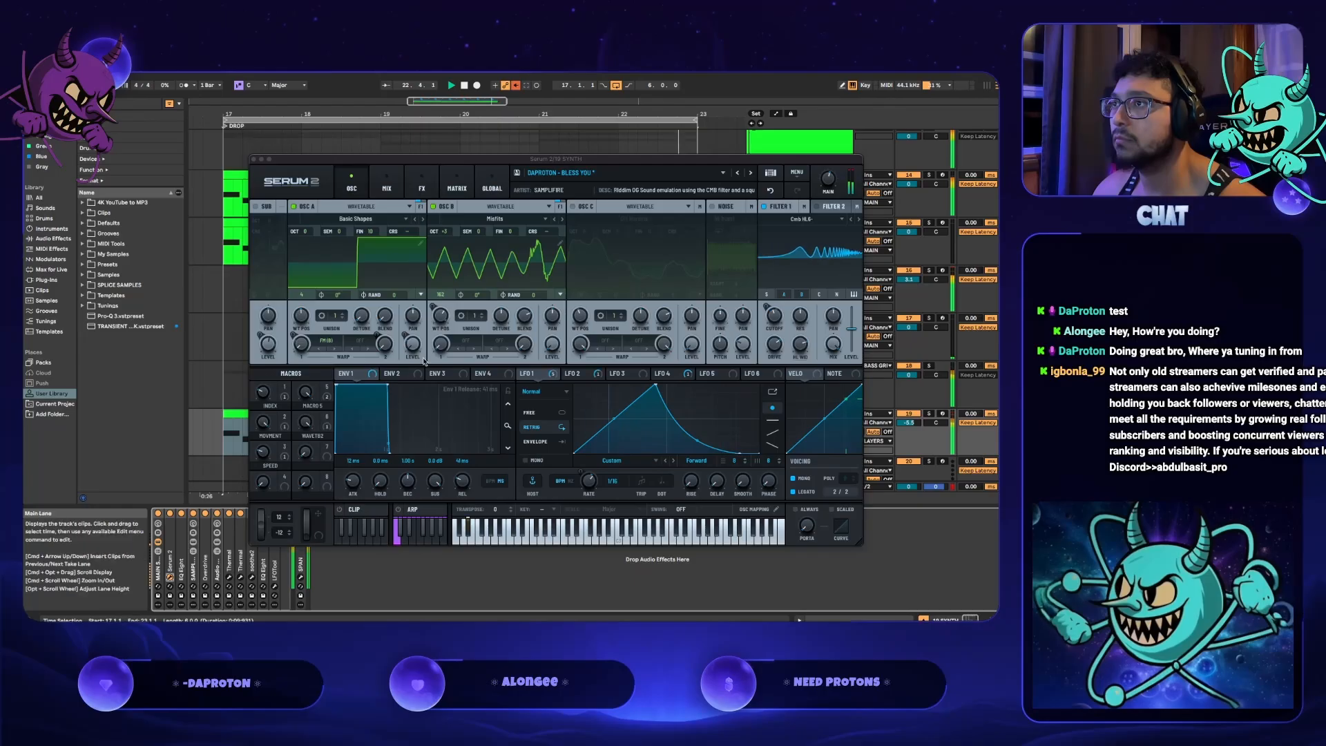
drag(445, 232, 450, 251)
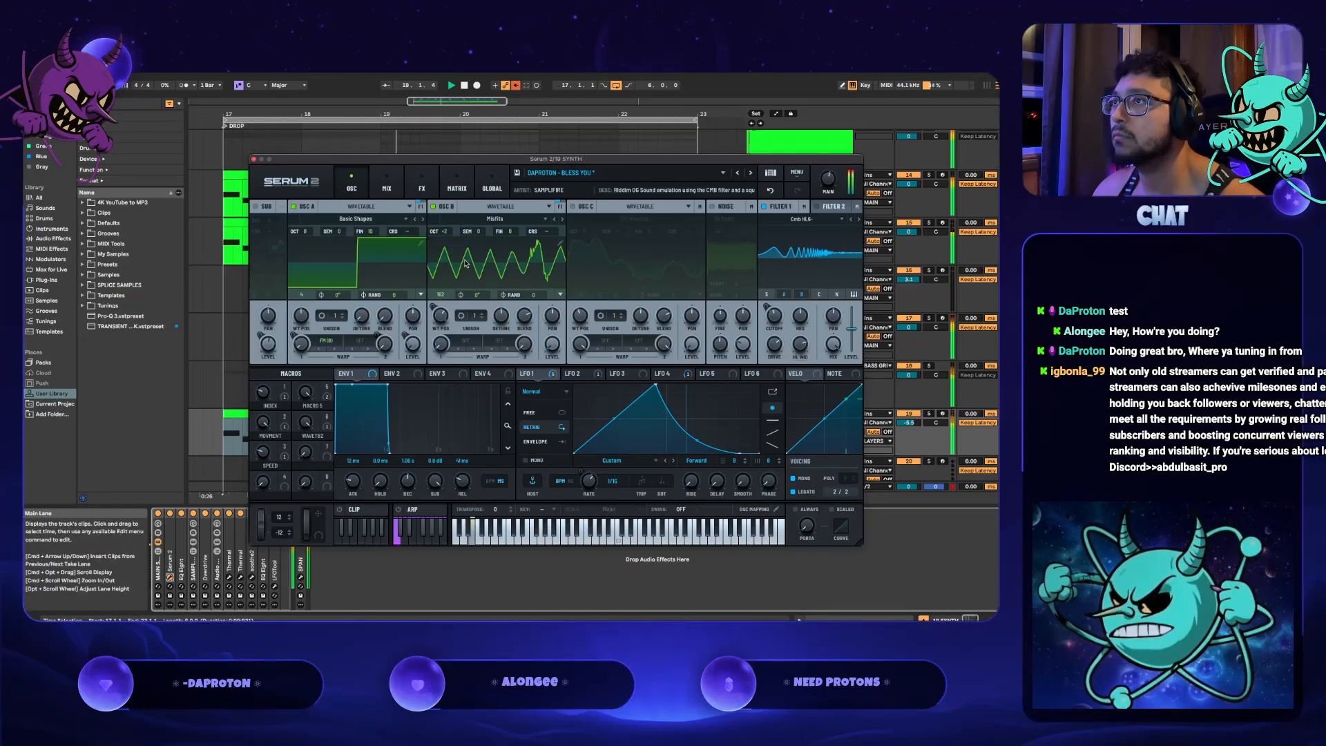
mouse_move(450, 235)
mouse_down()
mouse_move(443, 343)
mouse_move(451, 215)
mouse_up()
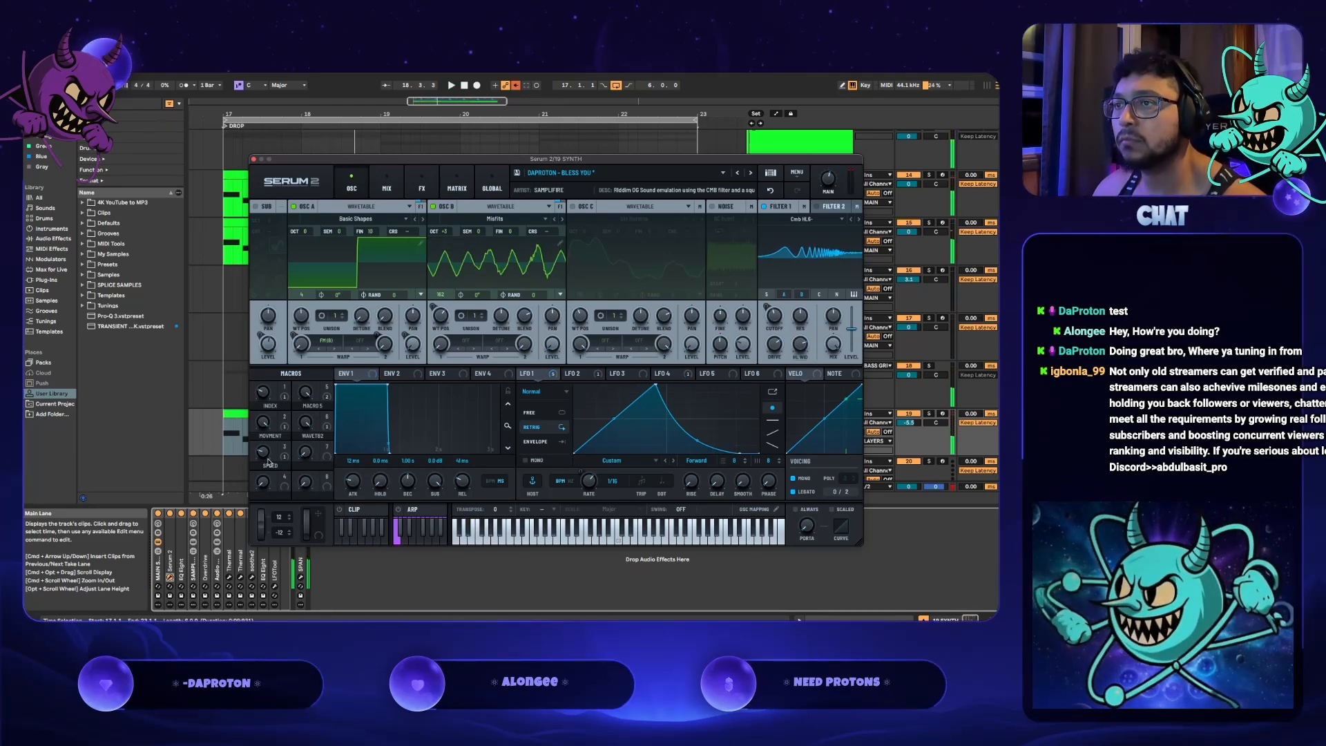
- Adjust the SPEED and MOVMENT macros of the 19 SYNTH Serum 2 patch, stop playback and hide the plug-in window
drag(268, 461, 270, 448)
key(space)
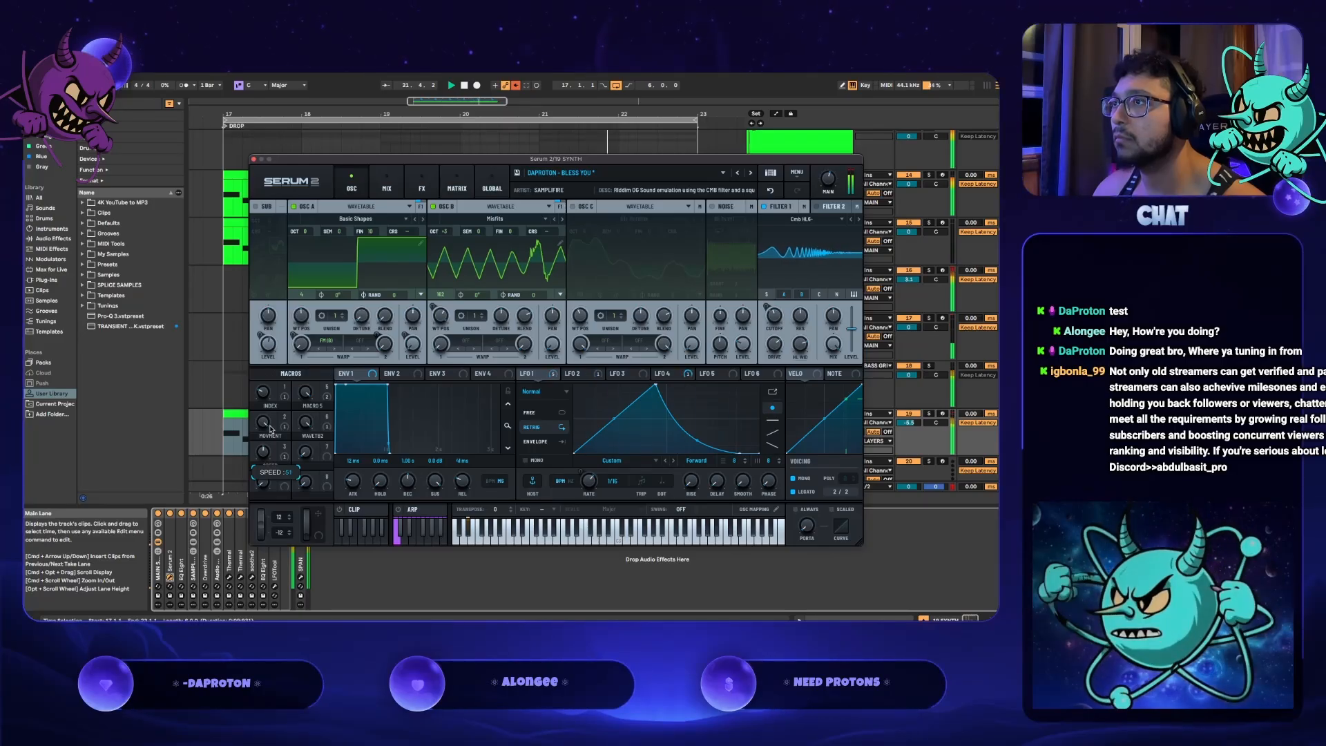
drag(270, 429, 270, 450)
key(space)
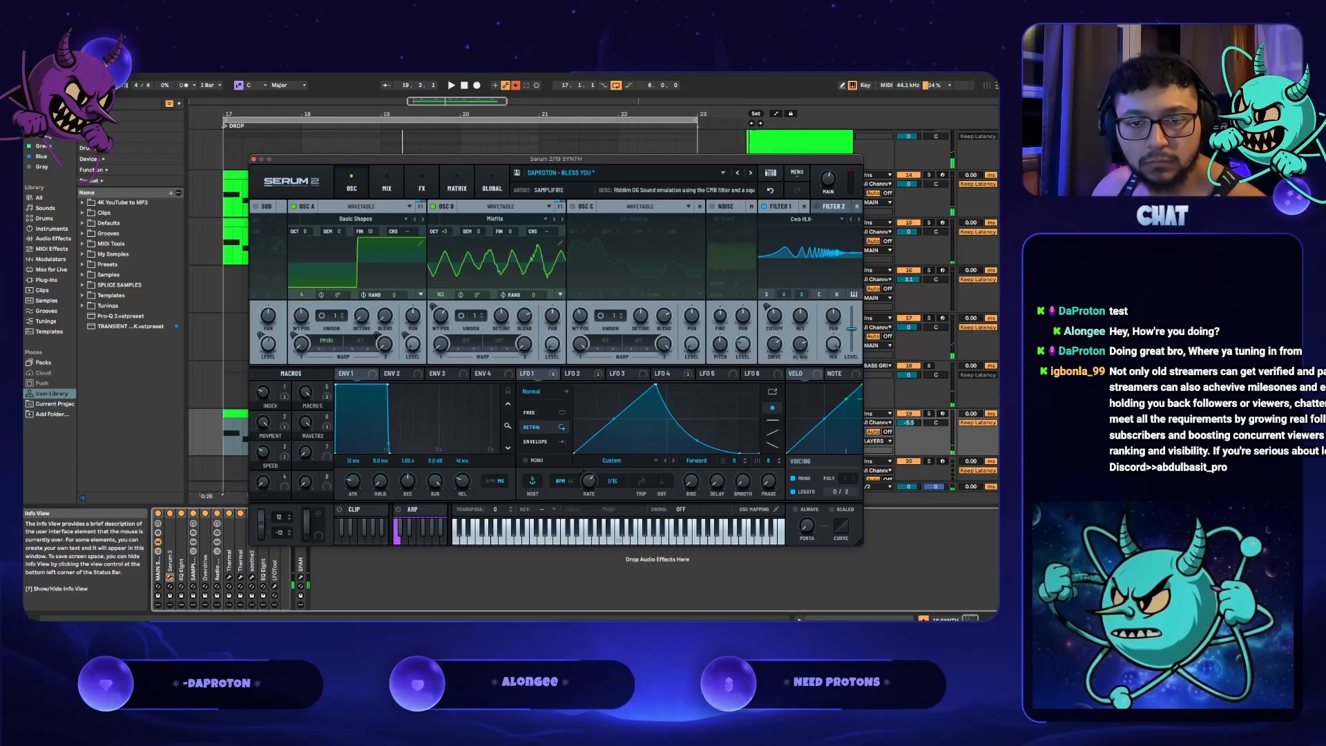
key(super+alt+p)
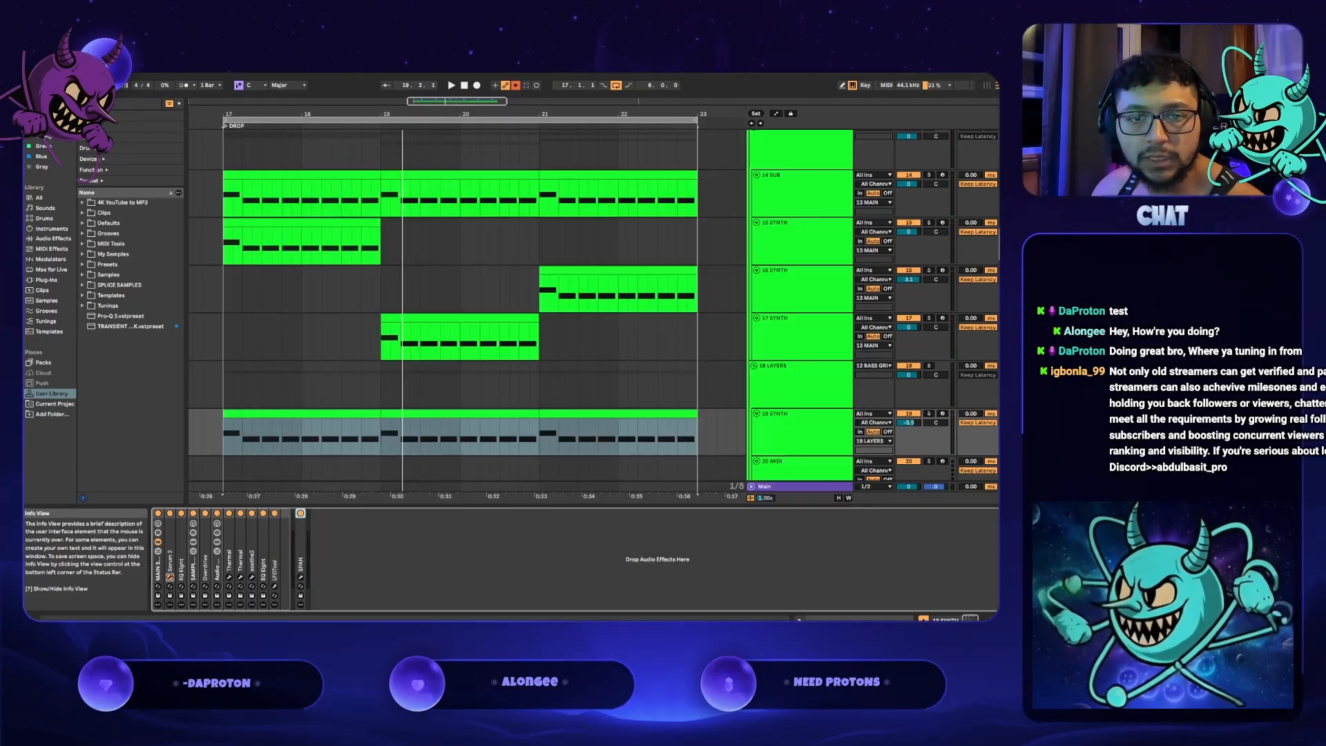
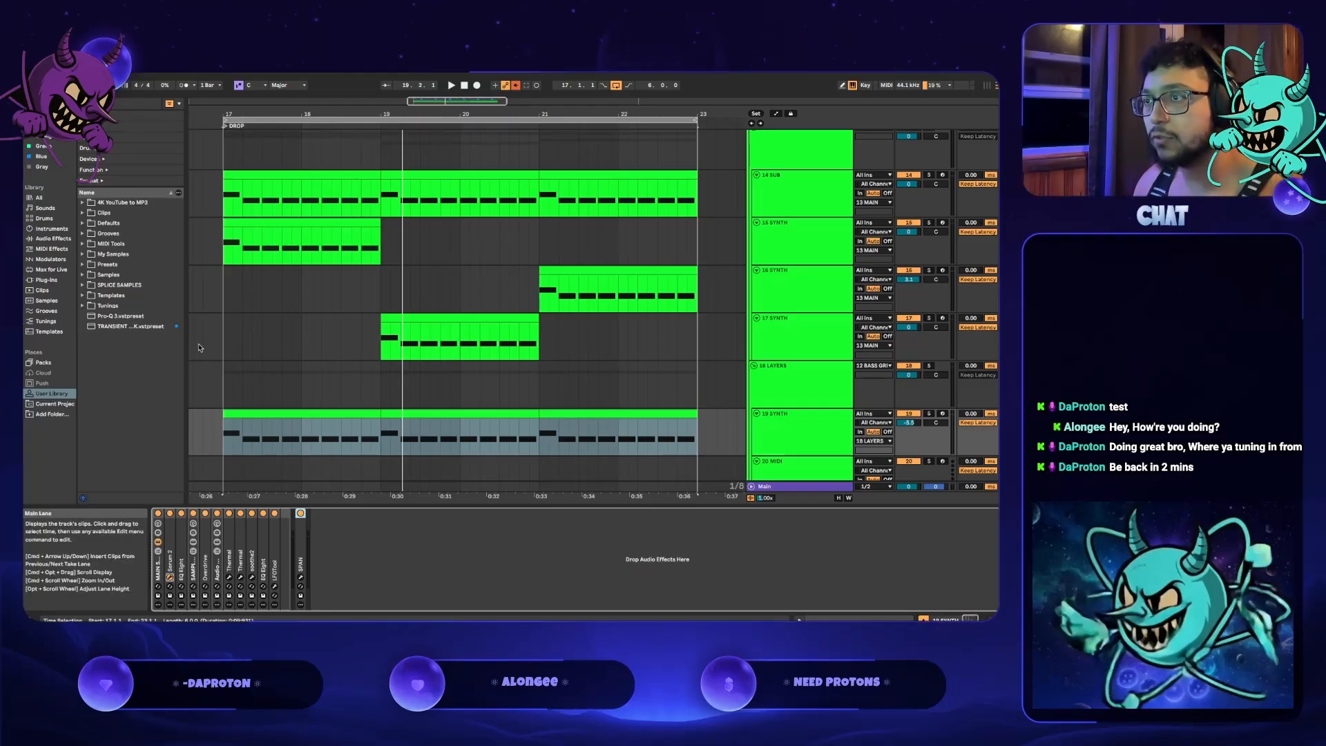
- Reopen the 19 SYNTH Serum 2 to review its patch, start the drop playing and close the window
key(alt+super+p)
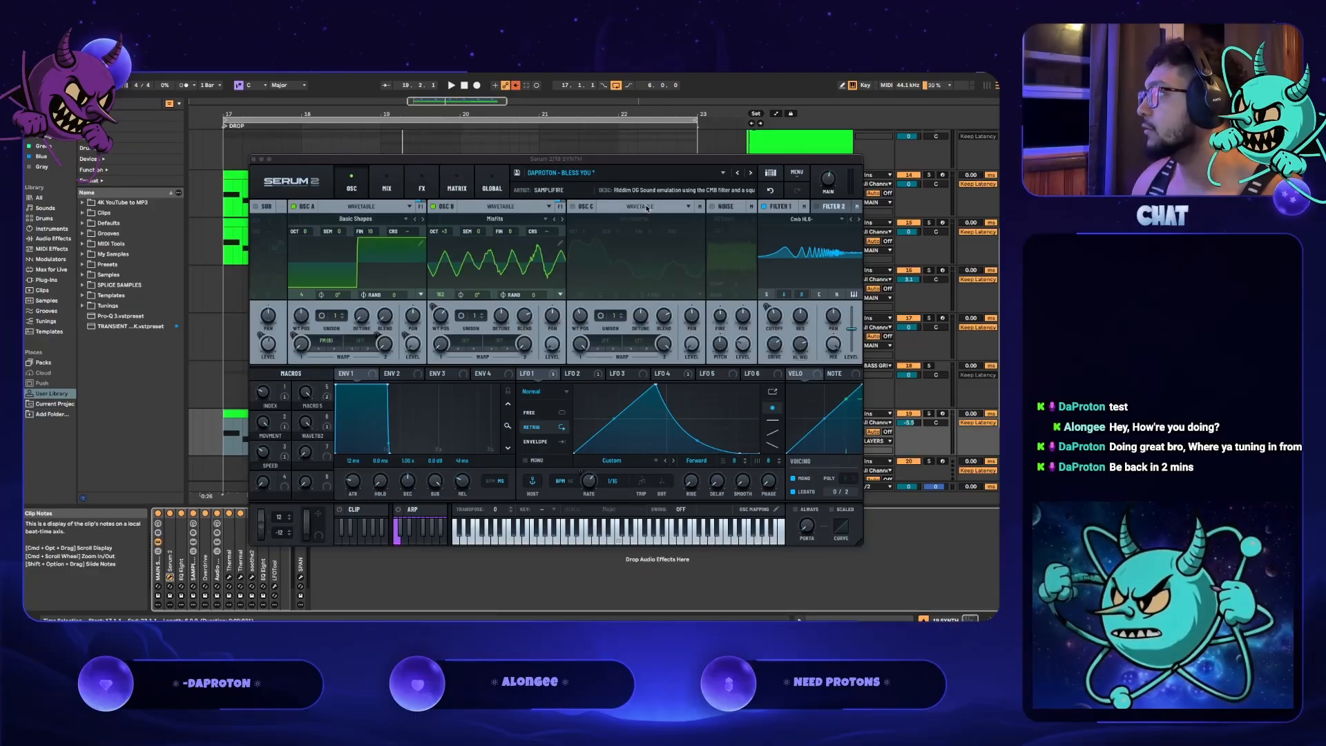
drag(585, 163, 567, 98)
key(space)
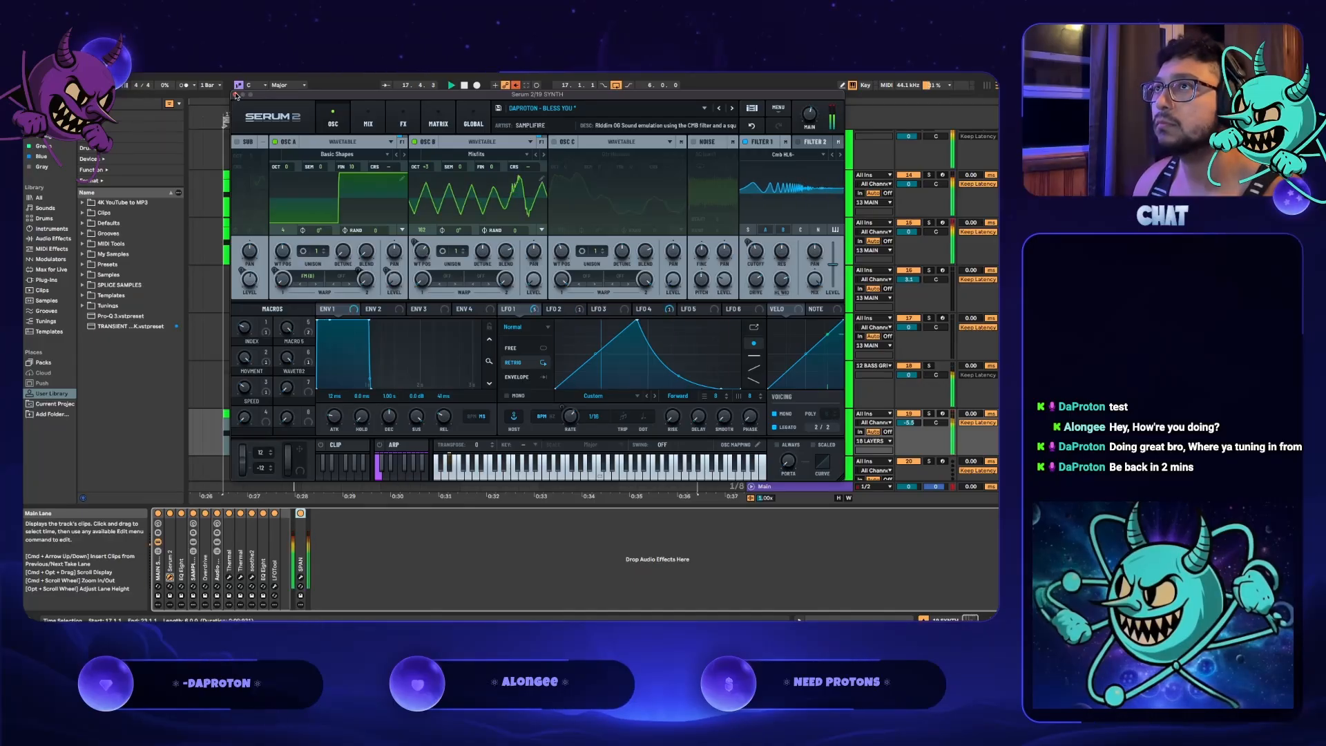
click(235, 95)
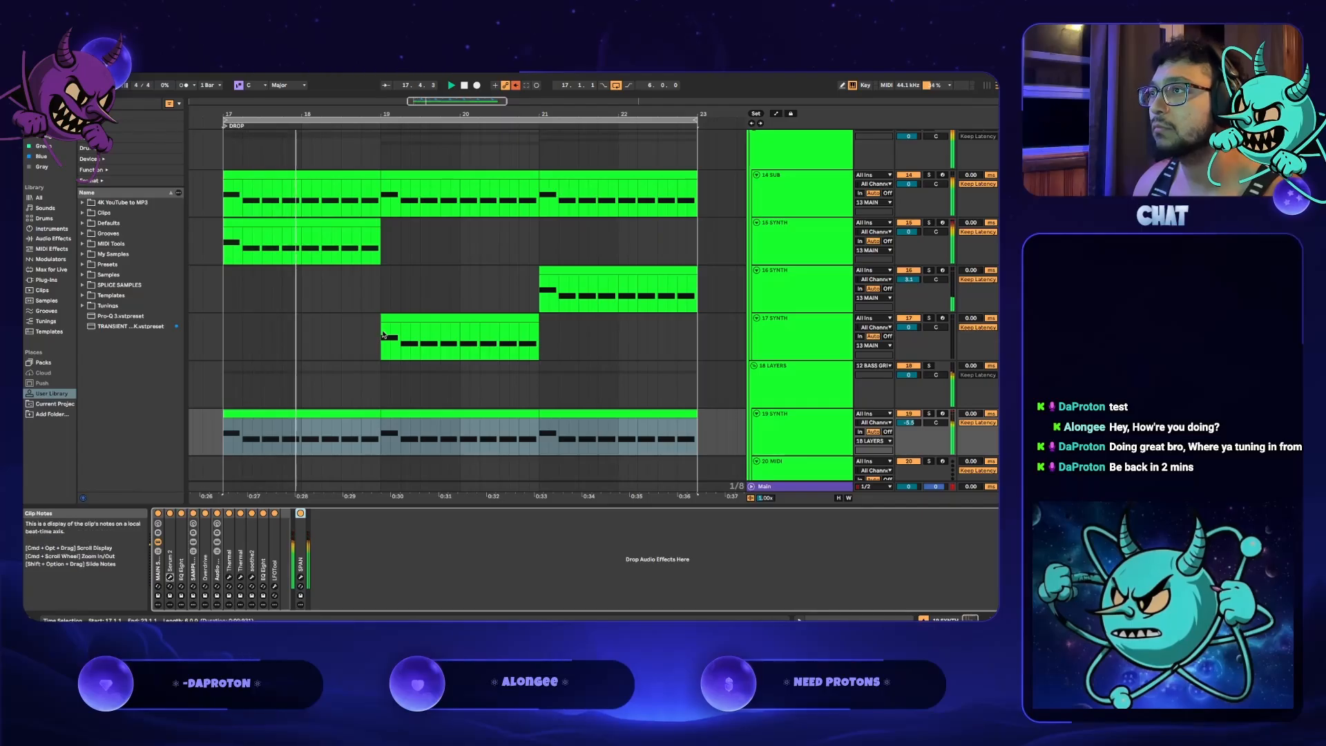
- Set the INDEX macro of the 17 SYNTH Serum 2 to 74 and replay the drop
click(379, 338)
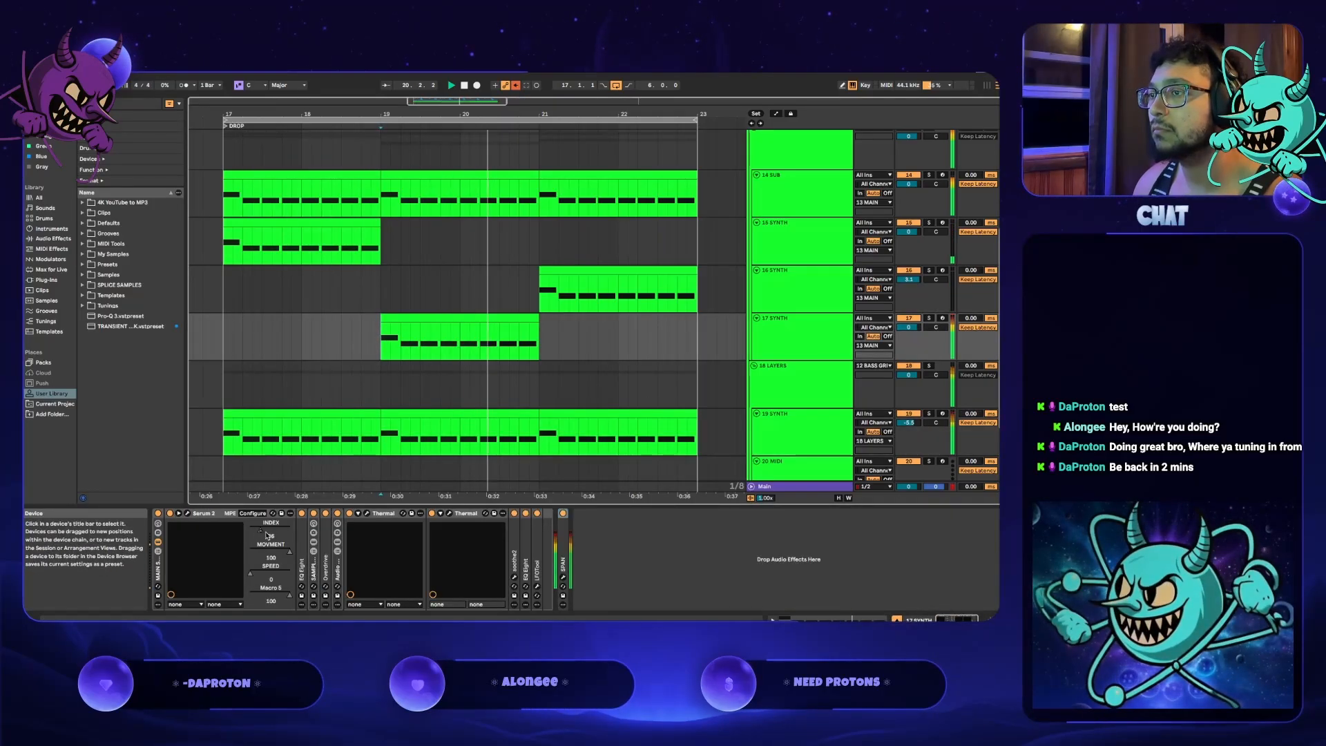
drag(274, 536, 274, 500)
key(space)
key(space)
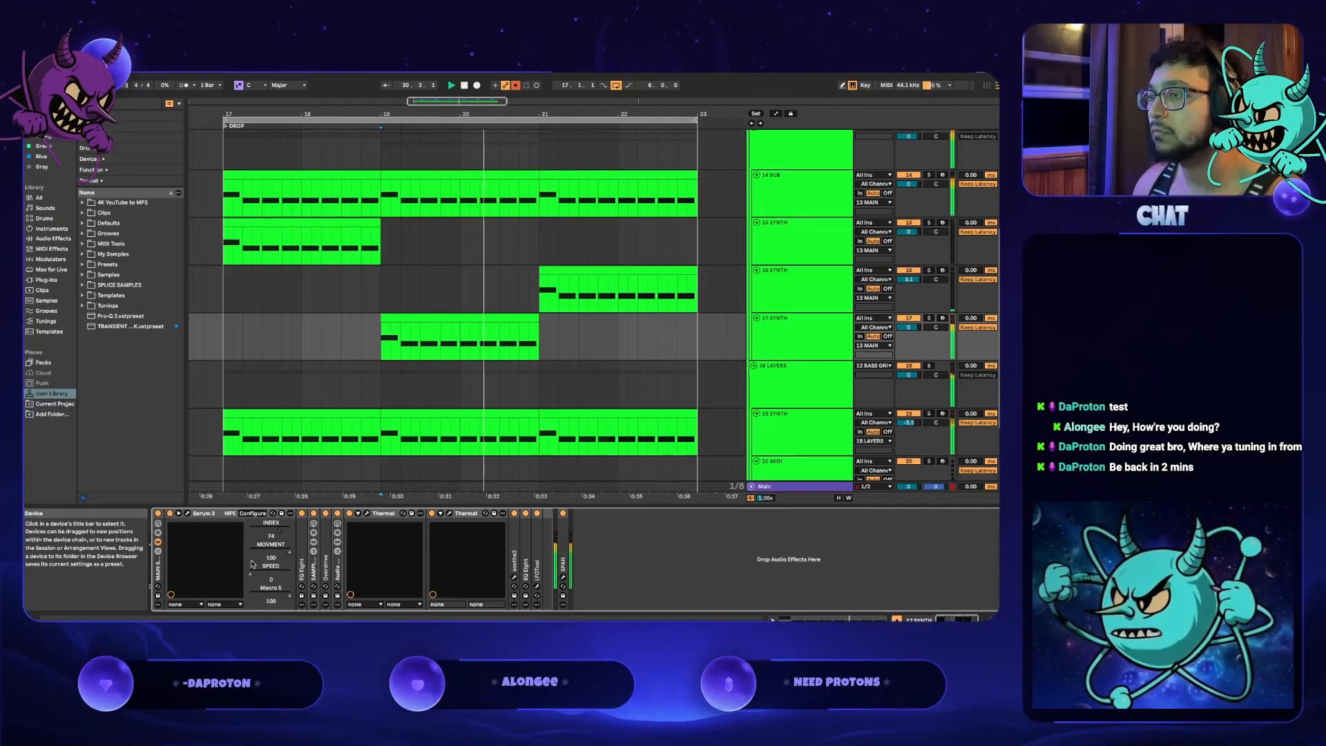
- Lower the MOVMENT macro of the 17 SYNTH Serum 2 to 38 while repeatedly replaying the drop
drag(273, 559, 273, 595)
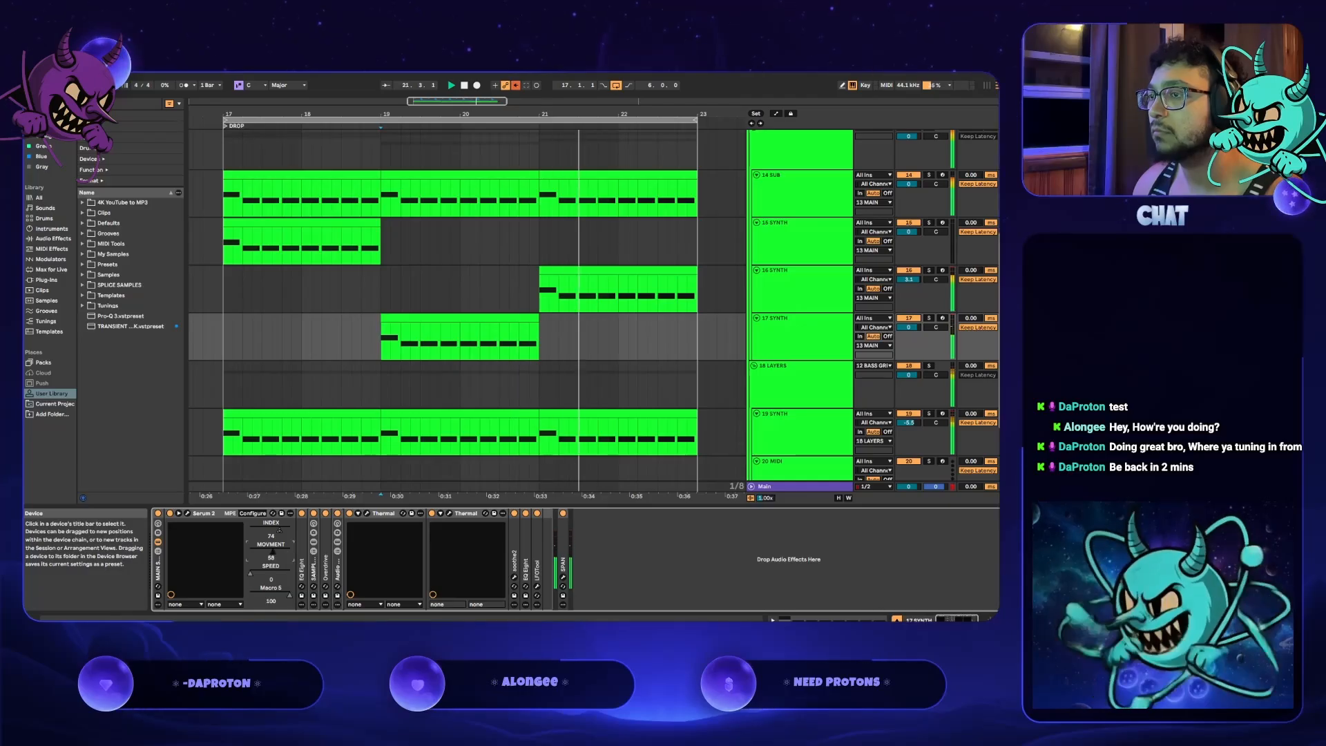
key(space)
key(space)
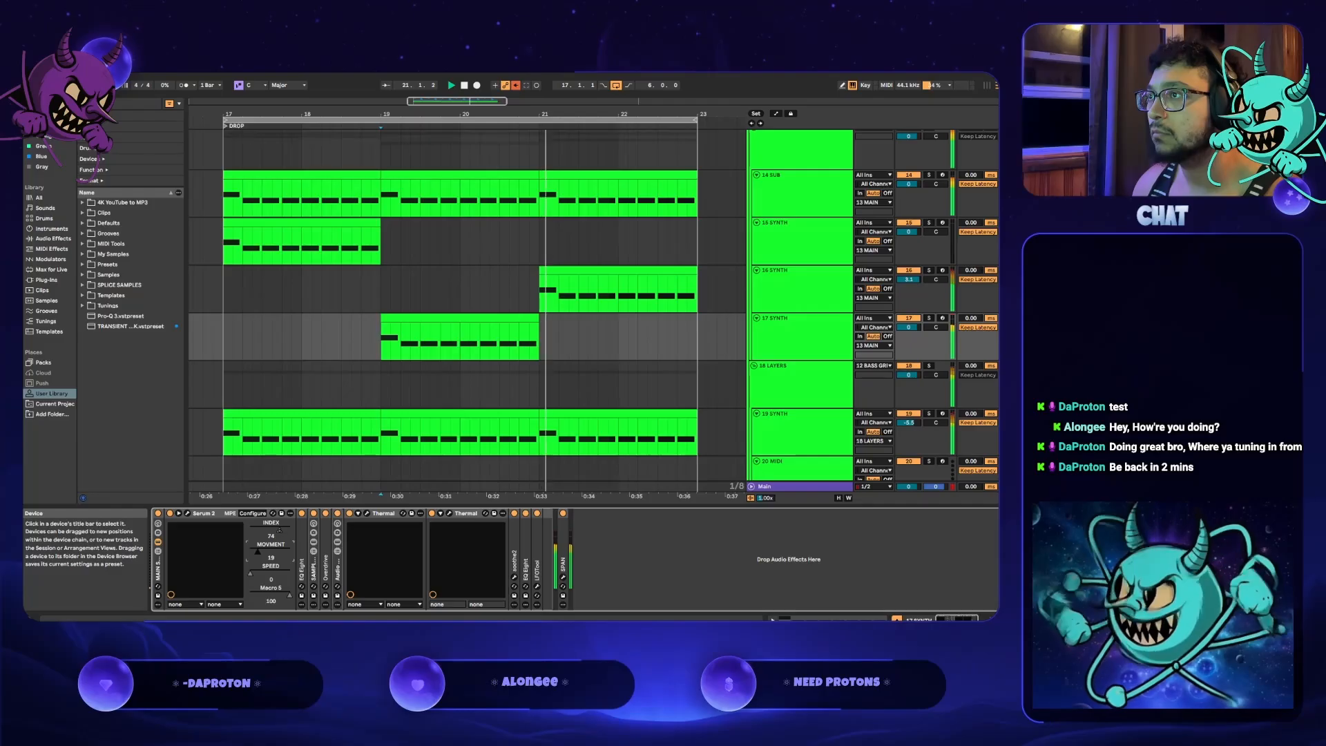
key(space)
key(space)
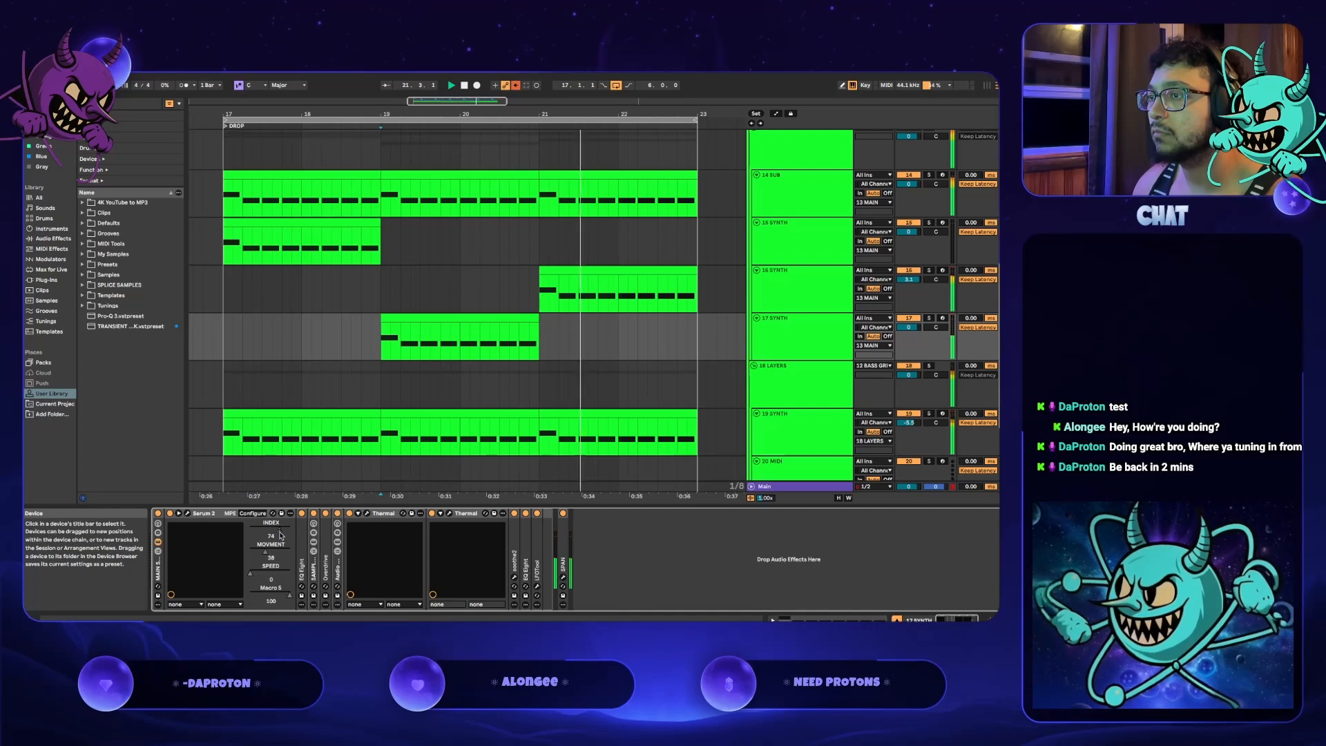
key(space)
key(space)
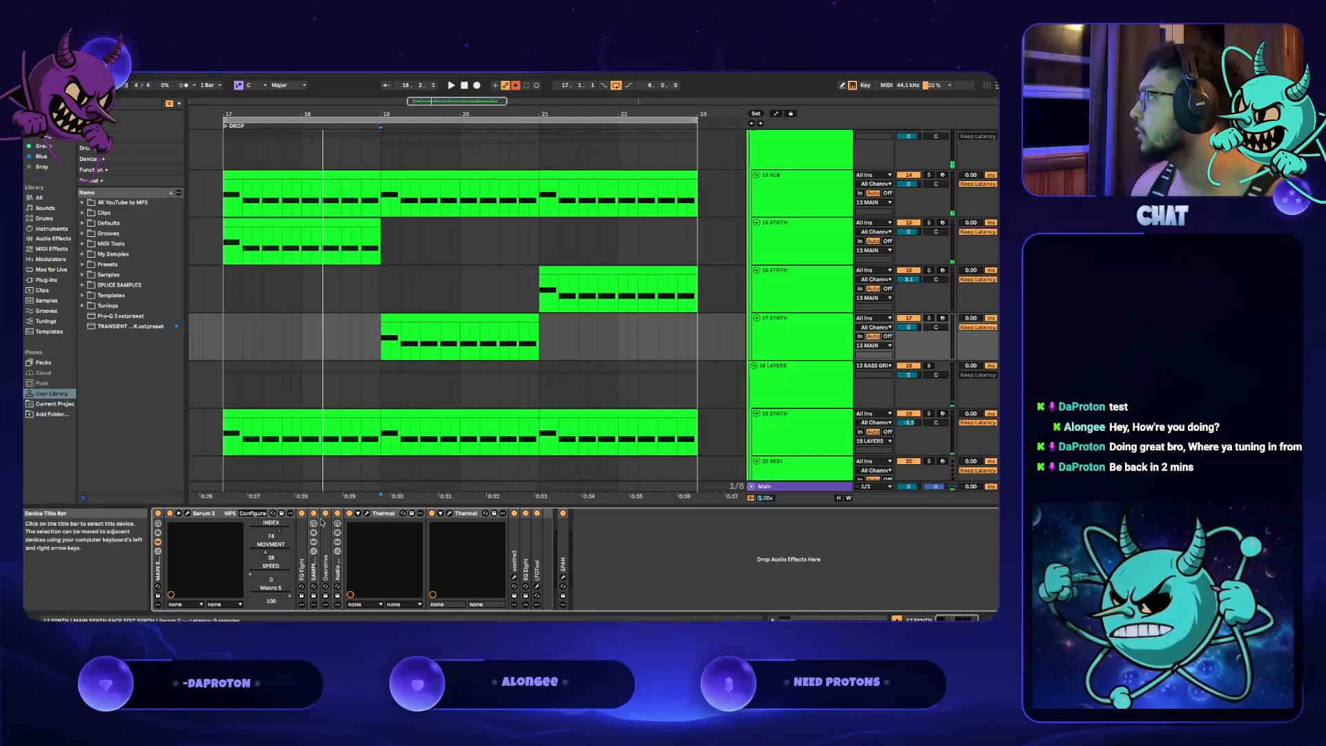
- Audition other INDEX amounts on the 17 SYNTH Serum 2, setting INDEX to 64 and MOVMENT to 63
click(320, 477)
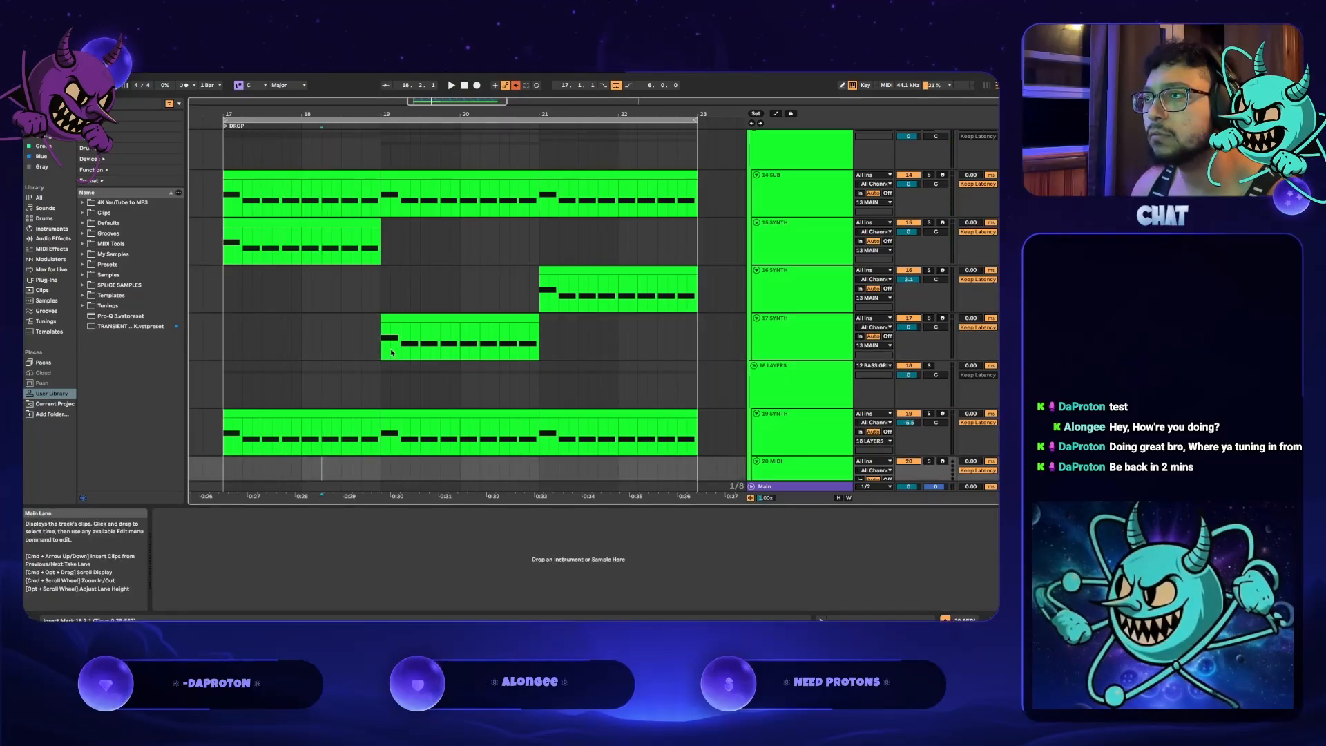
click(385, 360)
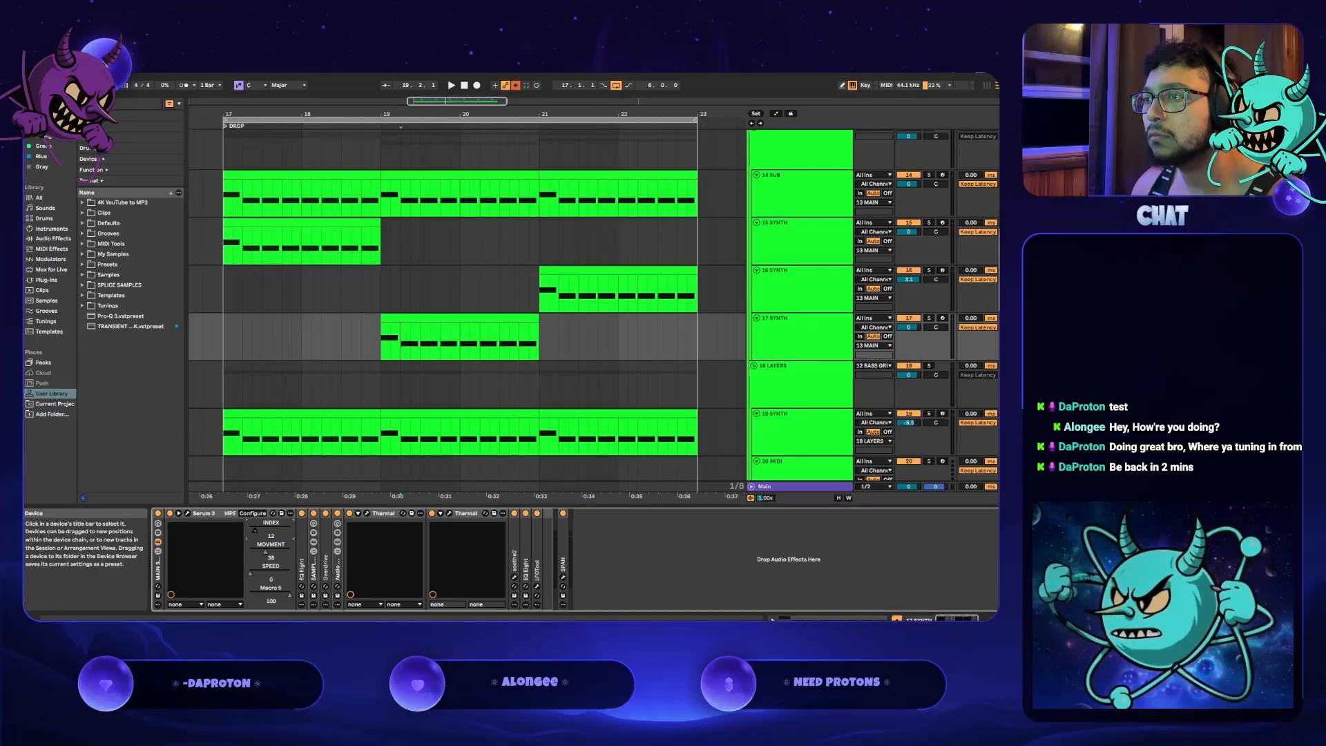
key(space)
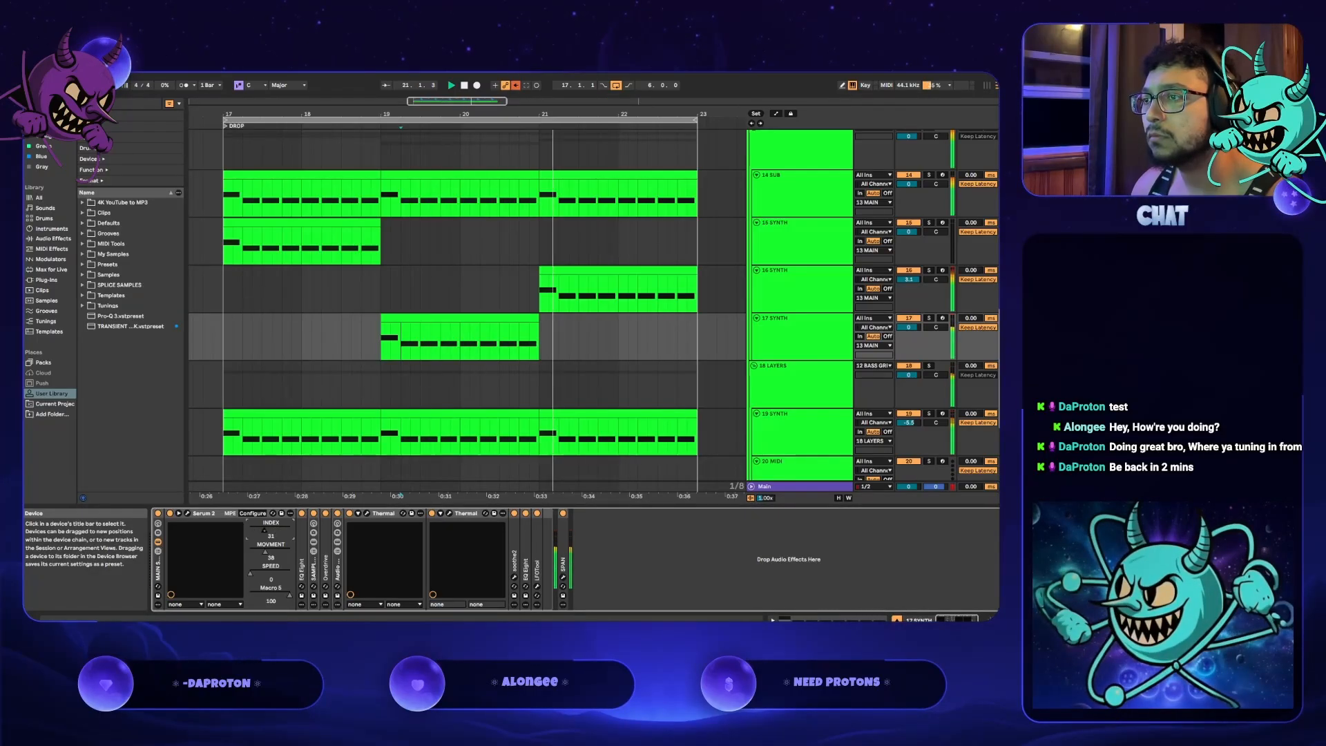
key(space)
key(space)
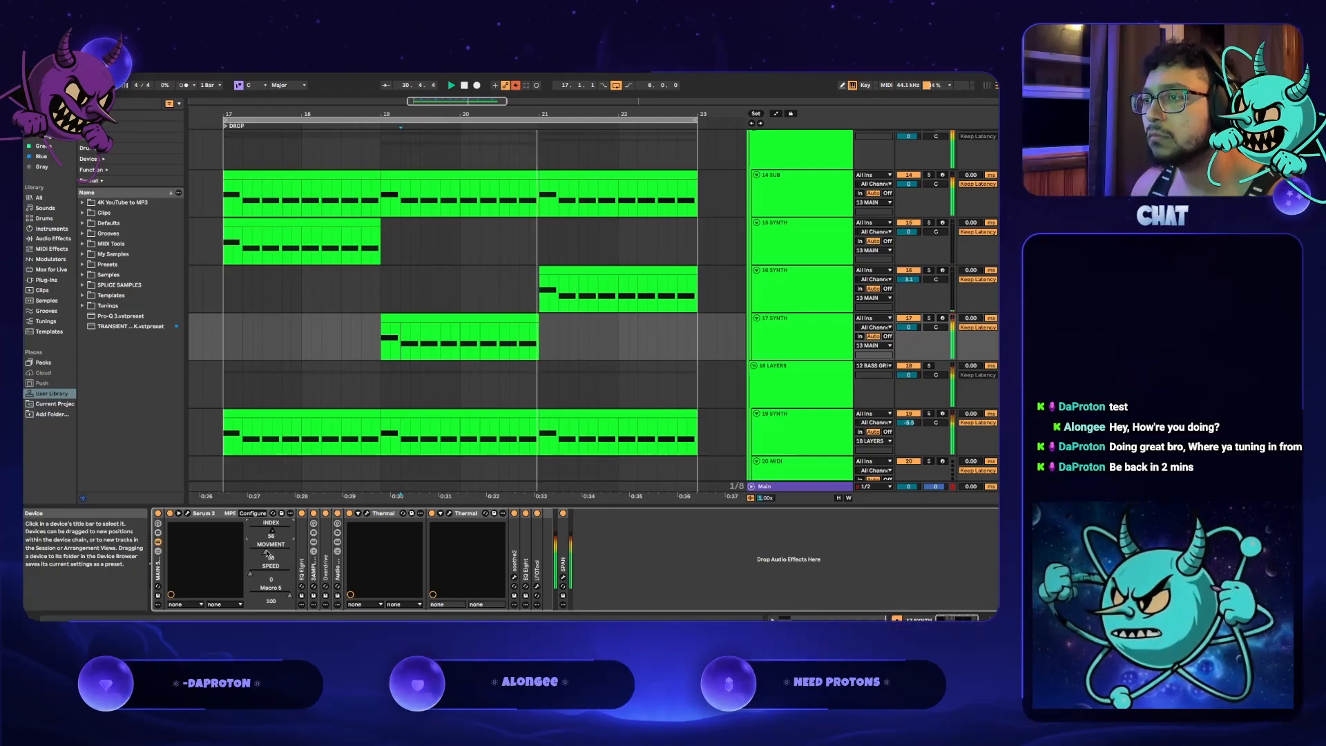
key(space)
key(space)
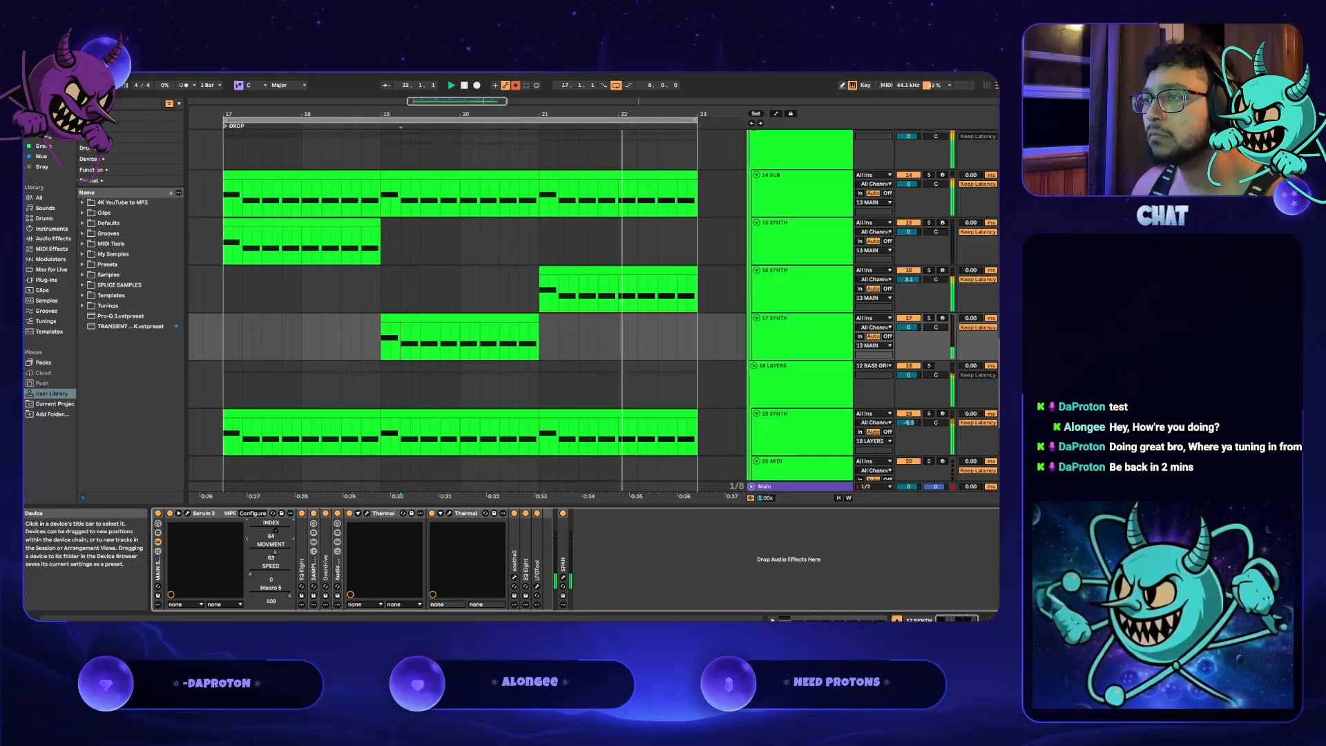
- Raise the INDEX macro of the 17 SYNTH Serum 2 to 73 and replay the drop to check it
key(space)
key(space)
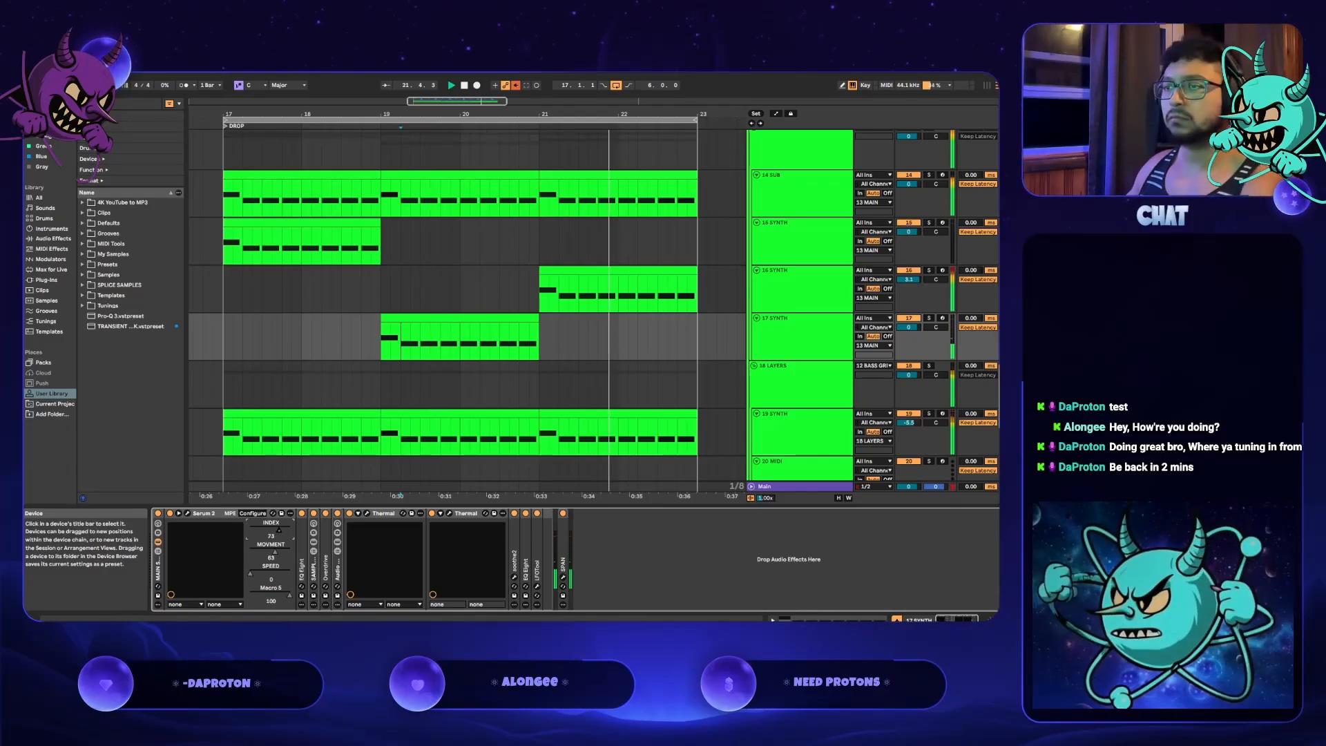
key(space)
key(space)
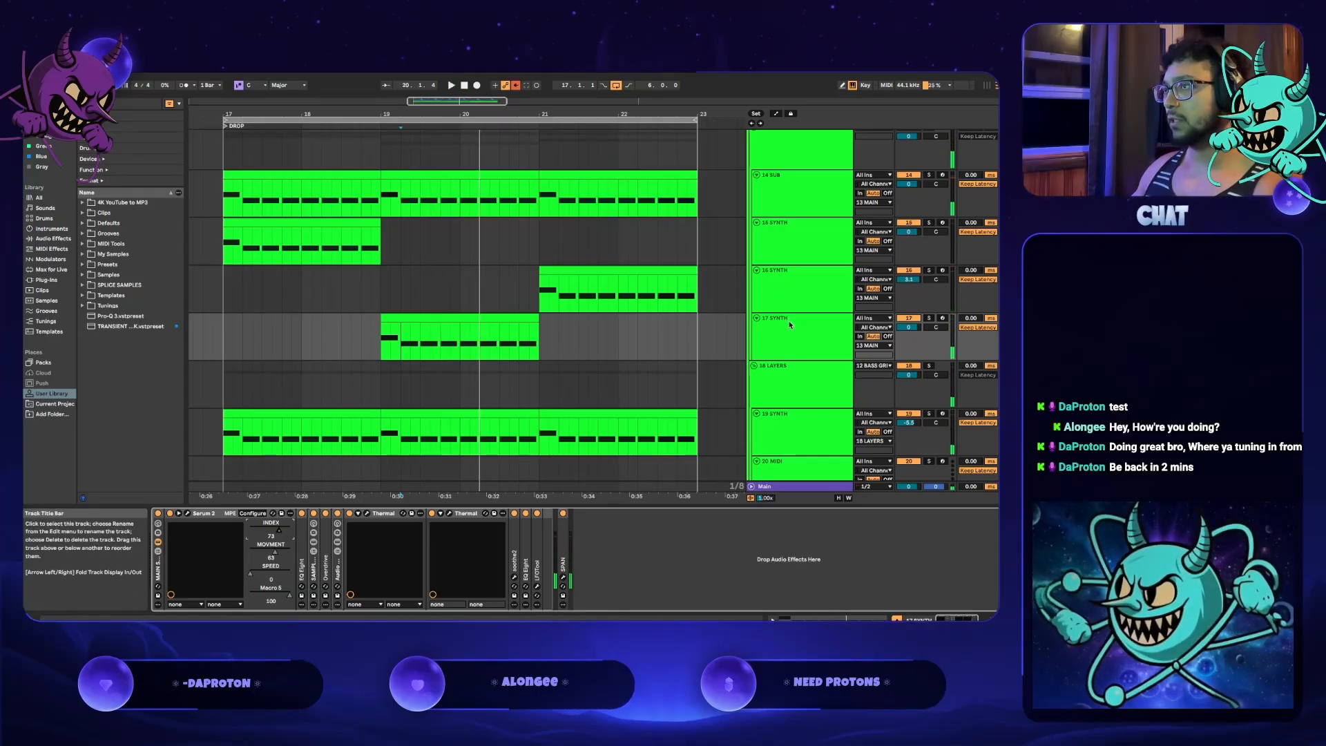
key(space)
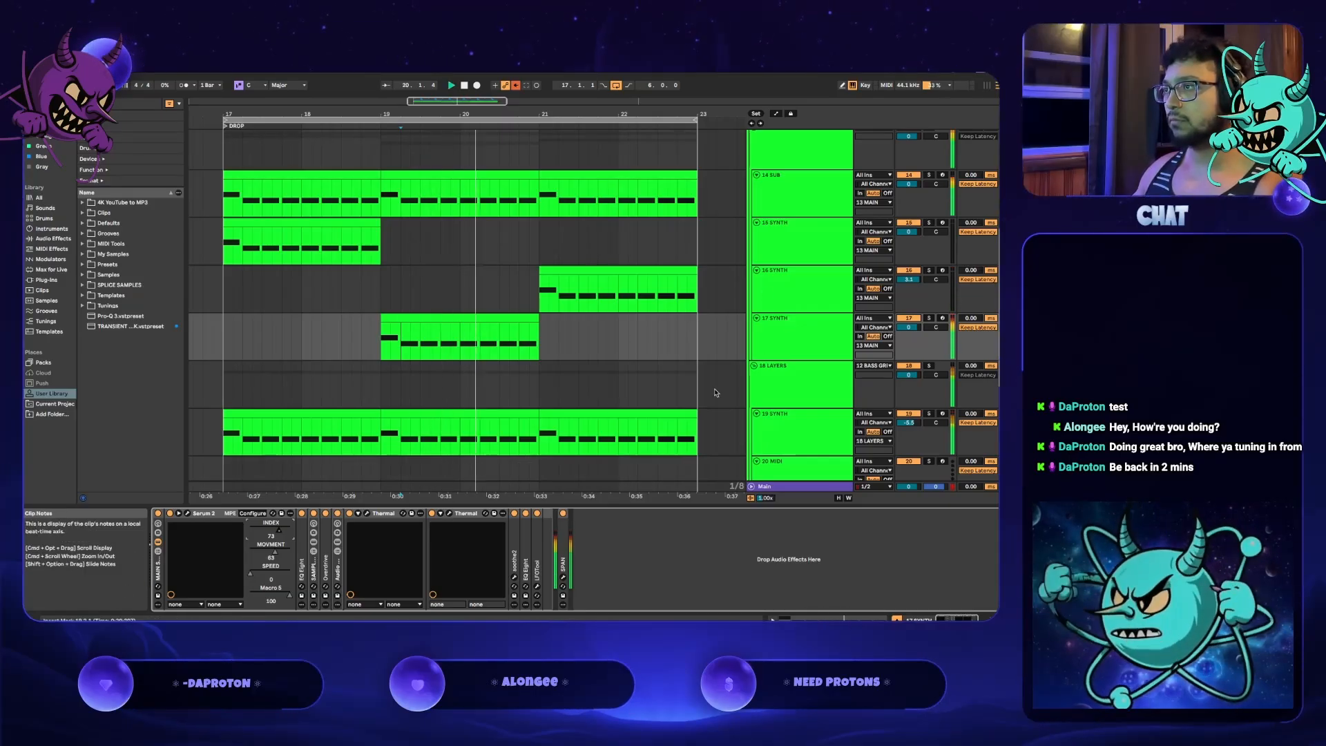
- Duplicate the 17 SYNTH track together with its two-bar clip at bar 19
click(776, 347)
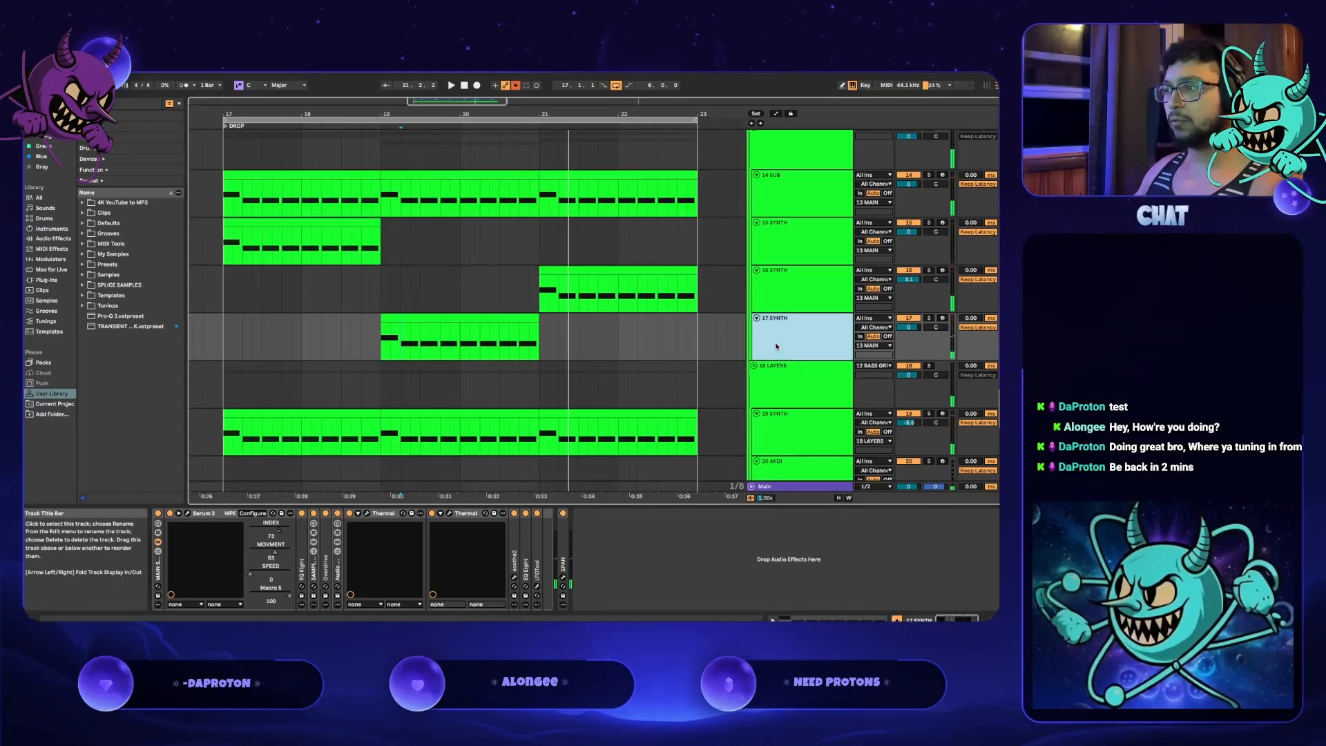
key(super+d)
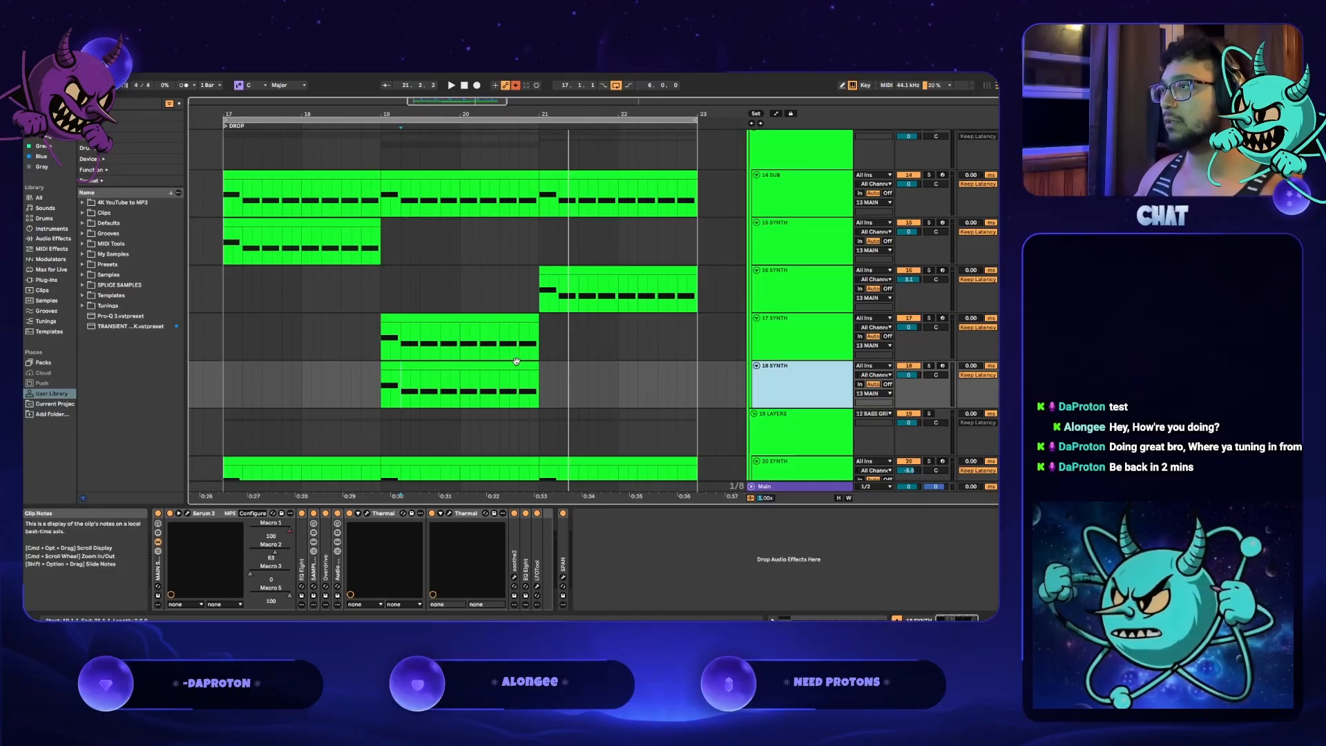
drag(525, 376, 753, 366)
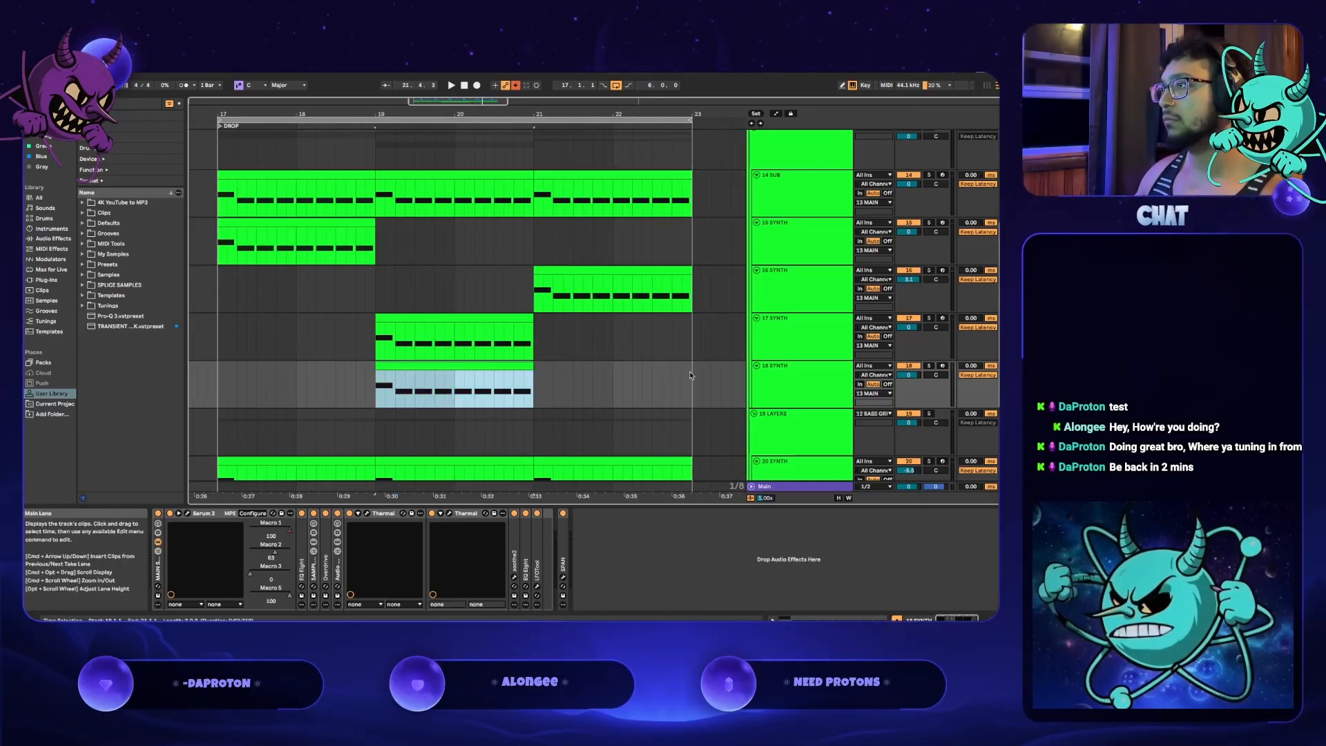
- Duplicate the 14 SUB section from bars 21–22 to bar 23 and move the 18 SYNTH clip to start at bar 23
scroll(684, 375, down, 2)
scroll(614, 377, right, 4)
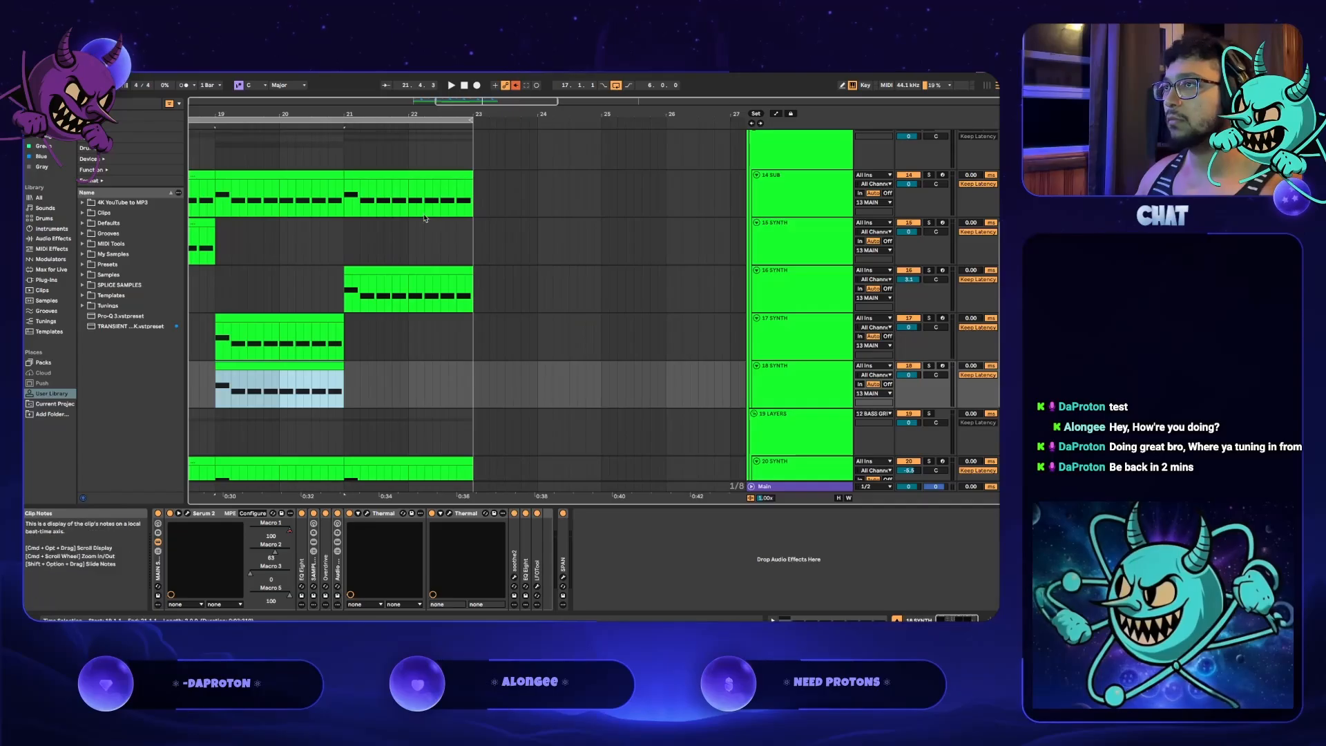
scroll(426, 216, right, 2)
scroll(351, 209, down, 2)
drag(295, 204, 399, 201)
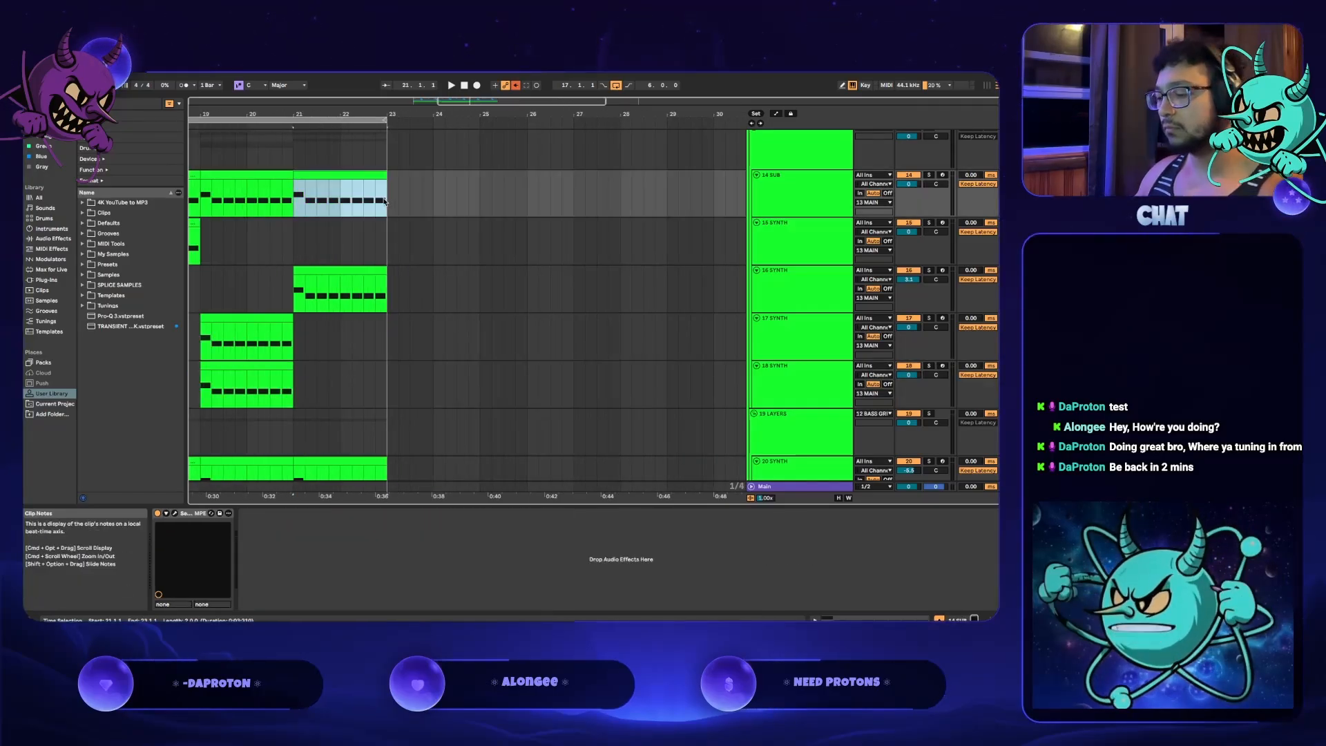
key(super+d)
drag(450, 186, 462, 373)
click(452, 381)
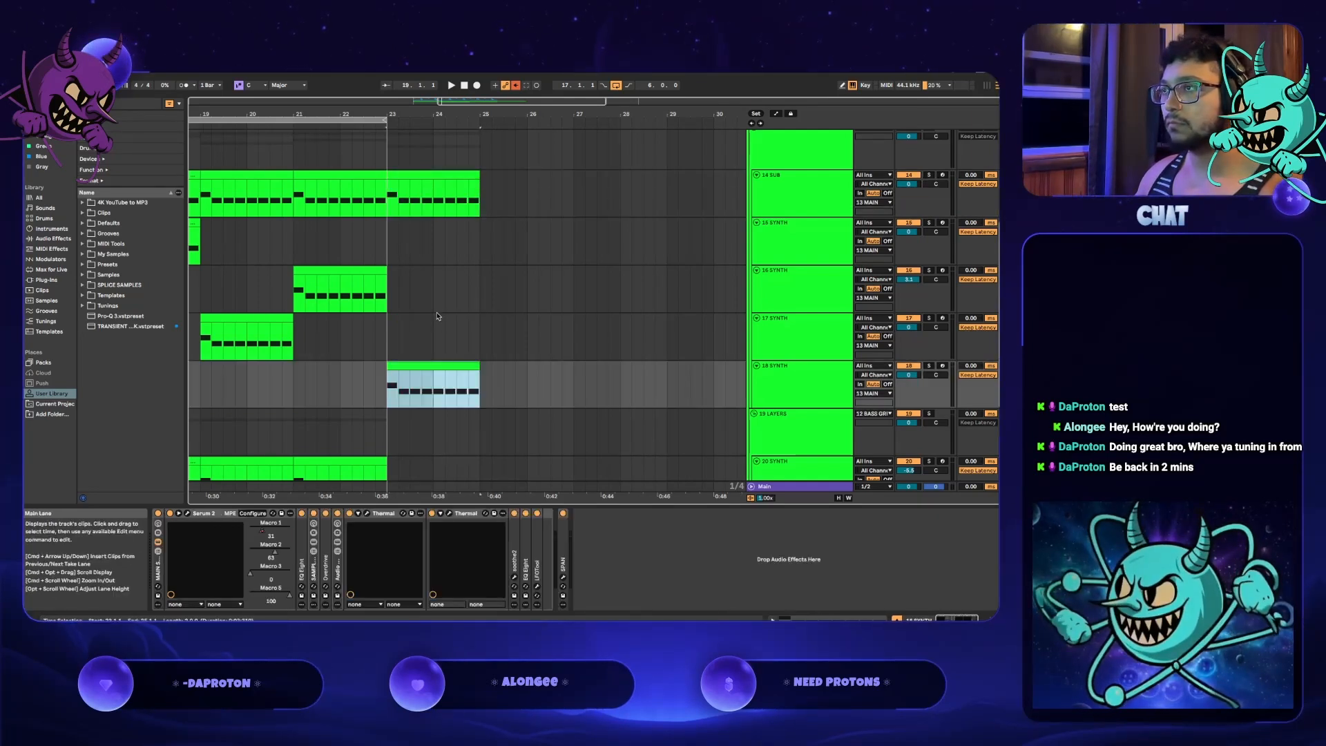
- Duplicate the KICK CLAPS and TOPS drum sections from bars 21–22 to bars 23–24
scroll(285, 179, up, 5)
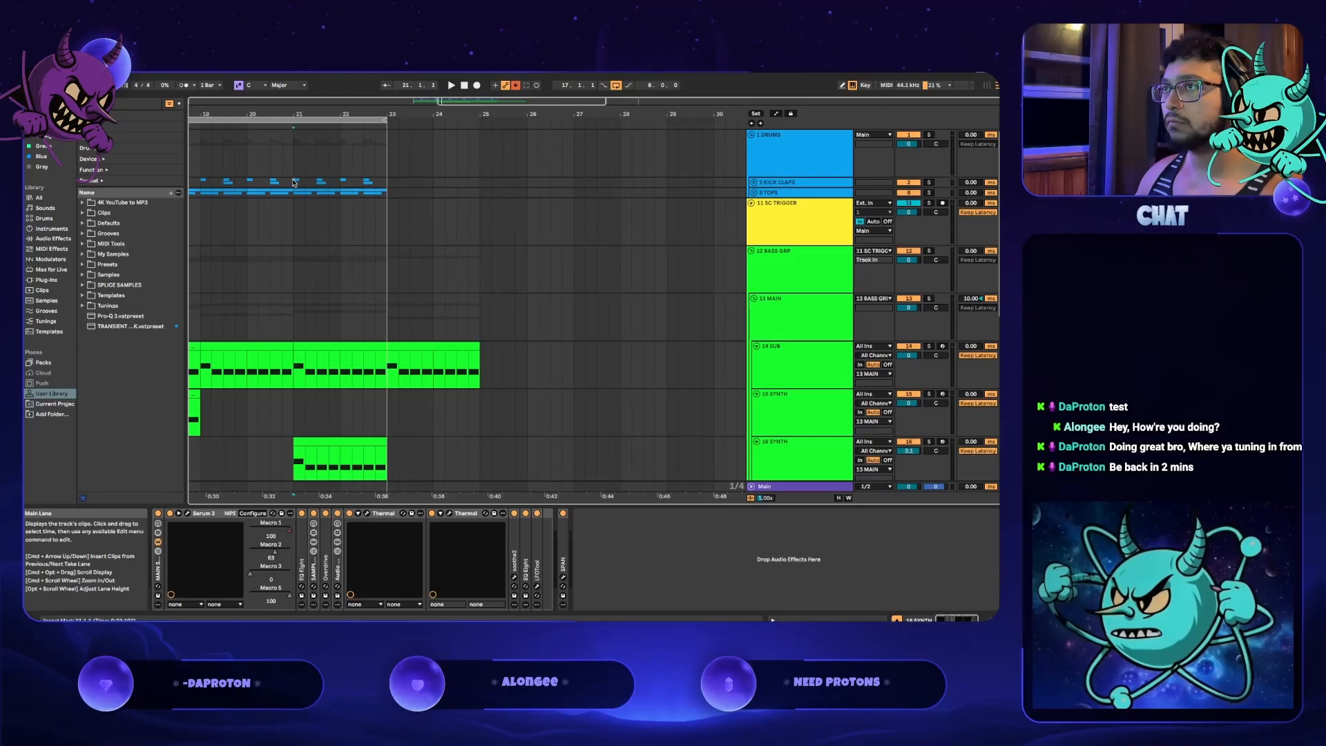
drag(291, 182, 387, 194)
key(ctrl+d)
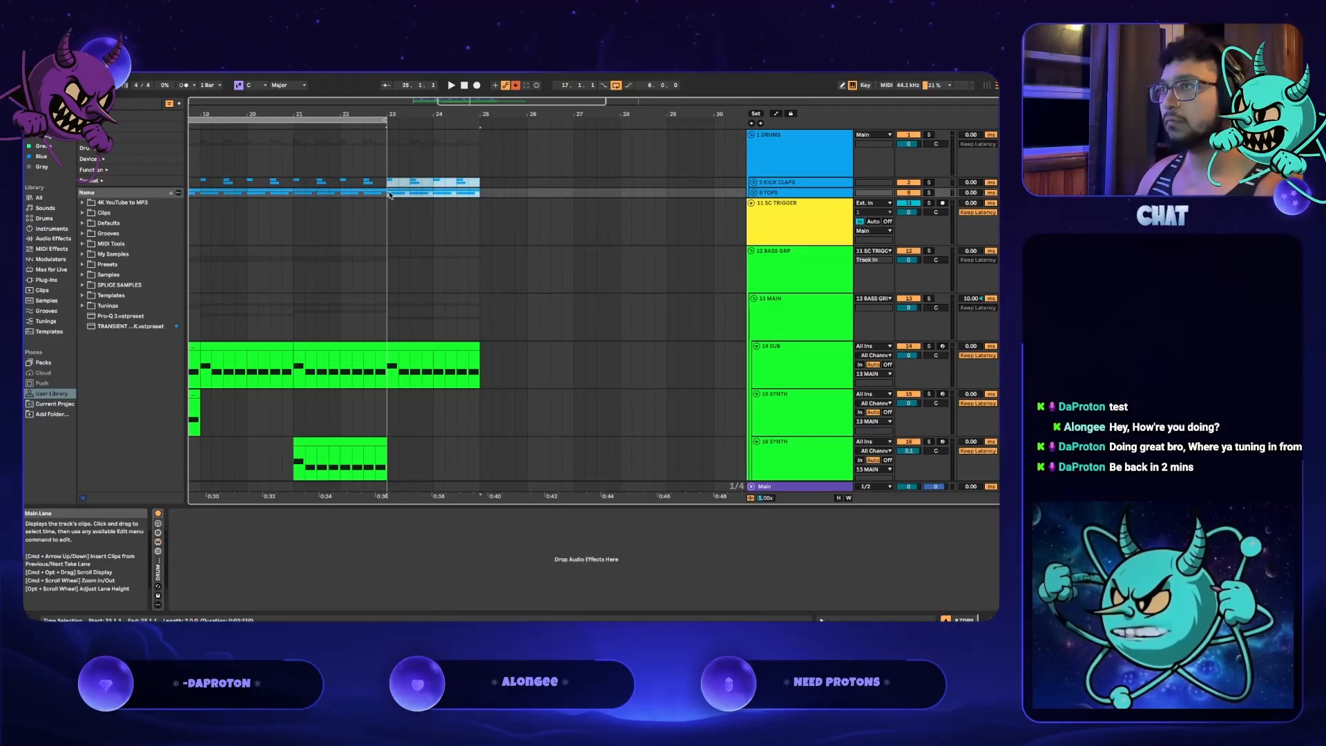
- Duplicate the SC TRIGGER section at bars 21–23 into bars 23–25 and extend the arrangement loop to bar 25
click(364, 261)
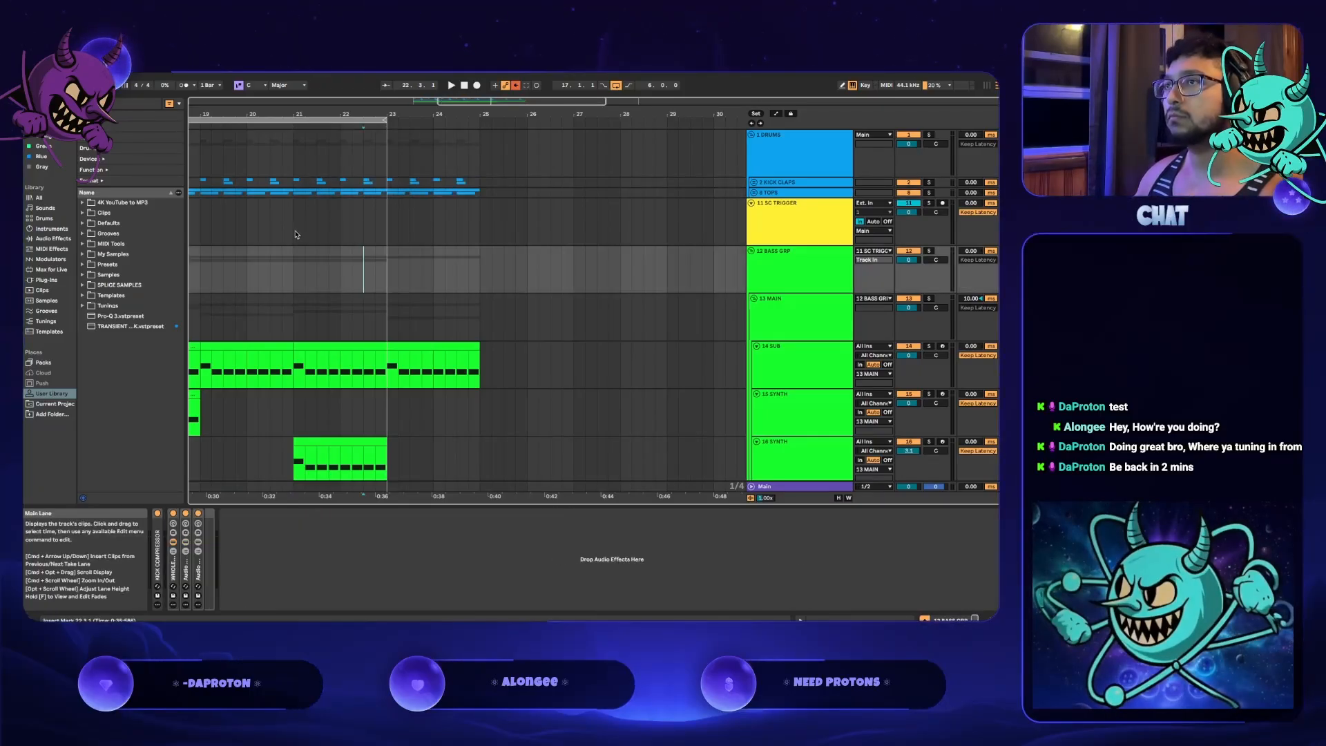
drag(296, 234, 364, 233)
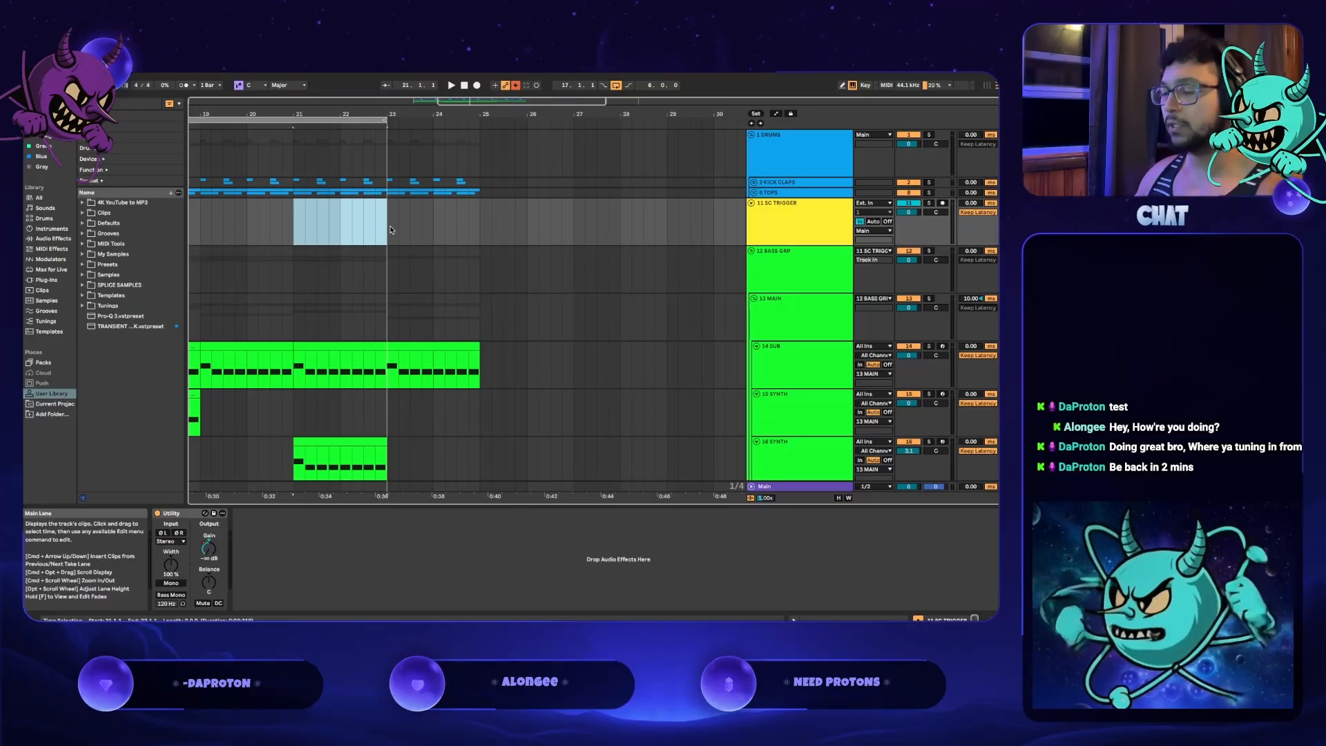
key(ctrl+d)
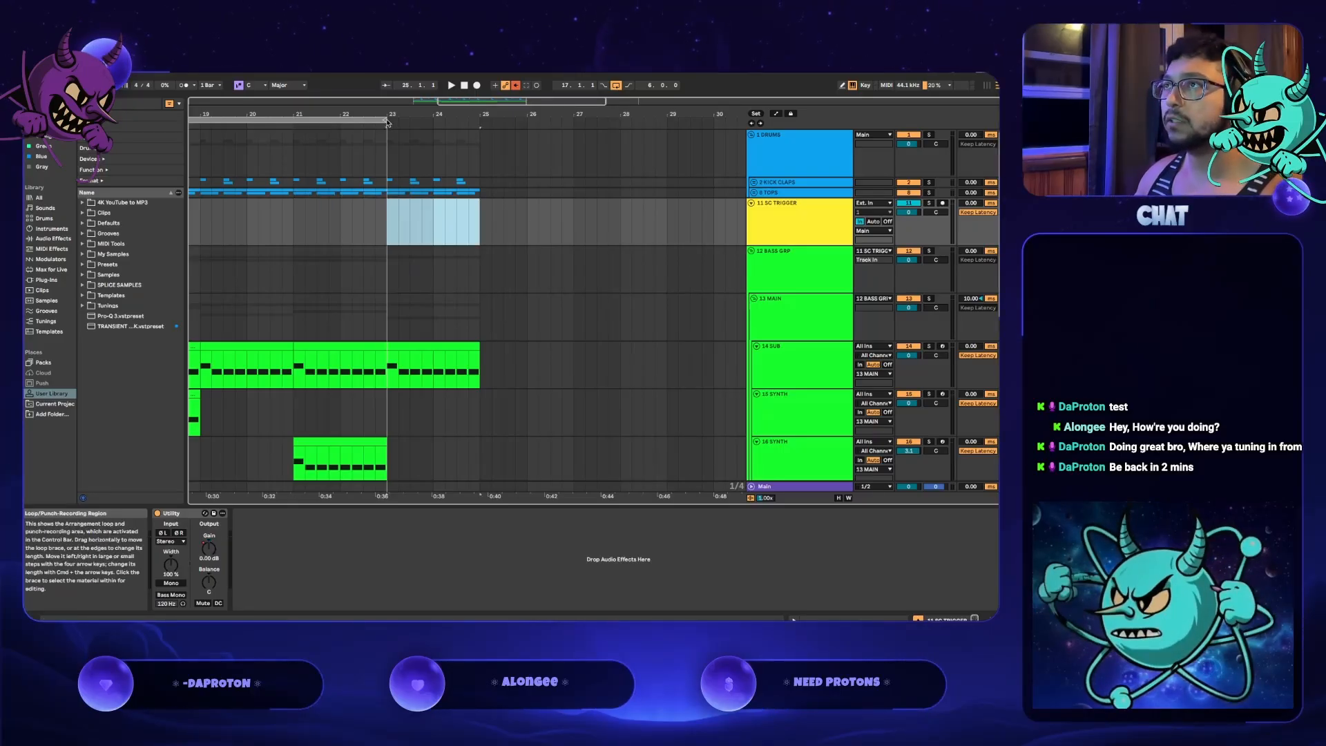
drag(386, 121, 478, 122)
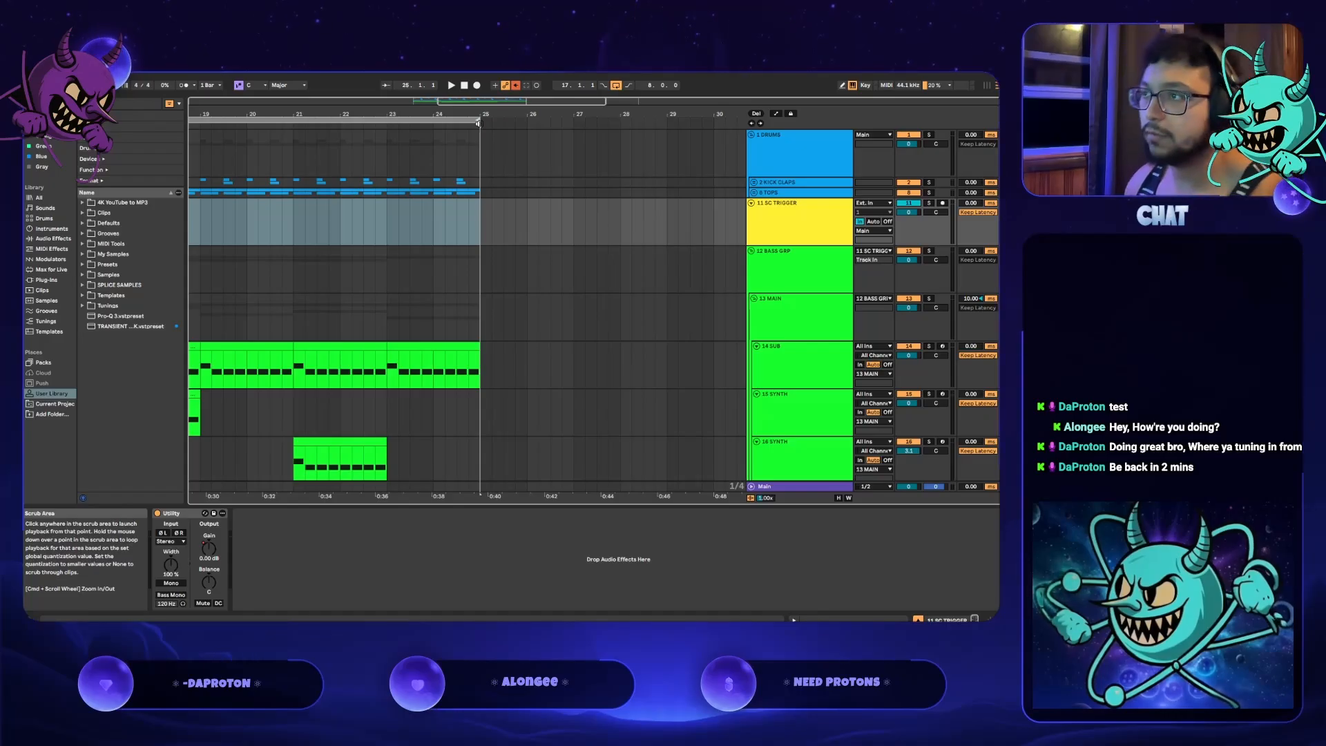
- Rearrange the synth clips so 16 SYNTH starts at bar 17, 15 SYNTH at bar 19 and 17 SYNTH at bar 21
scroll(435, 265, down, 2)
scroll(435, 265, left, 3)
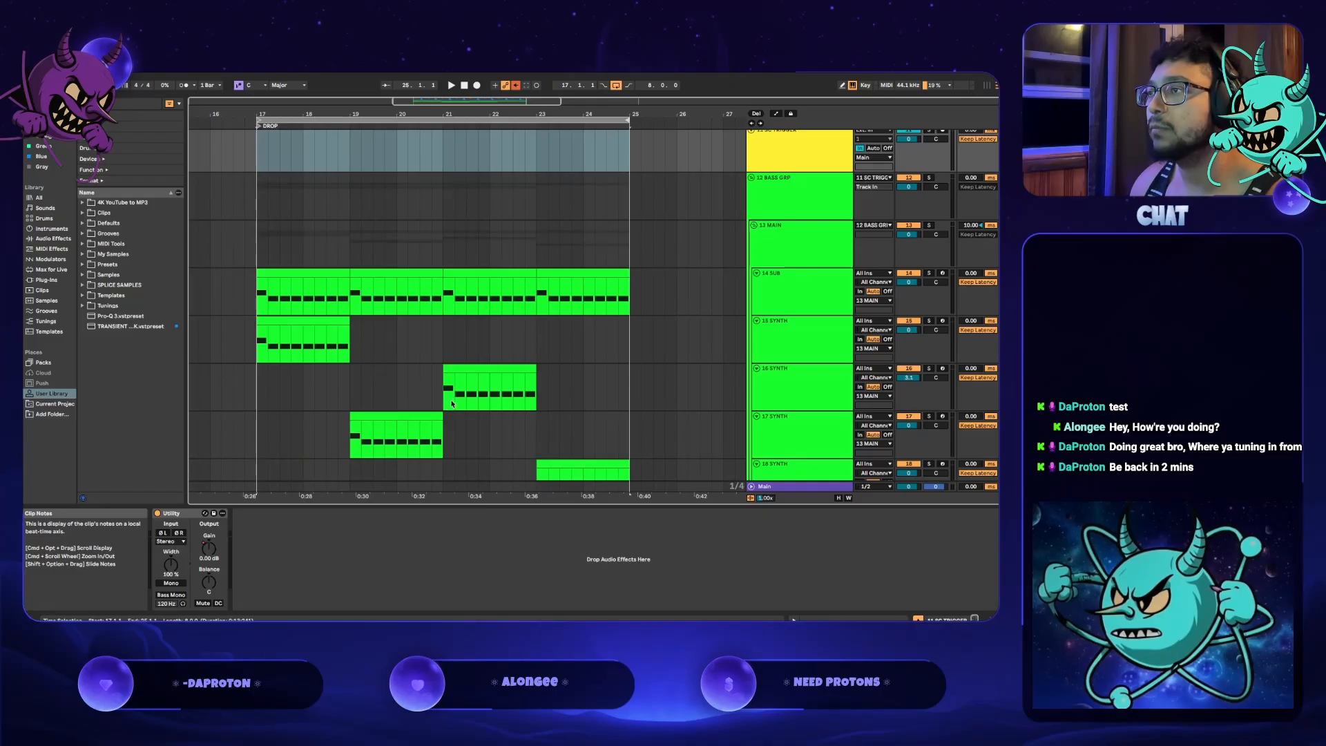
drag(447, 386, 299, 377)
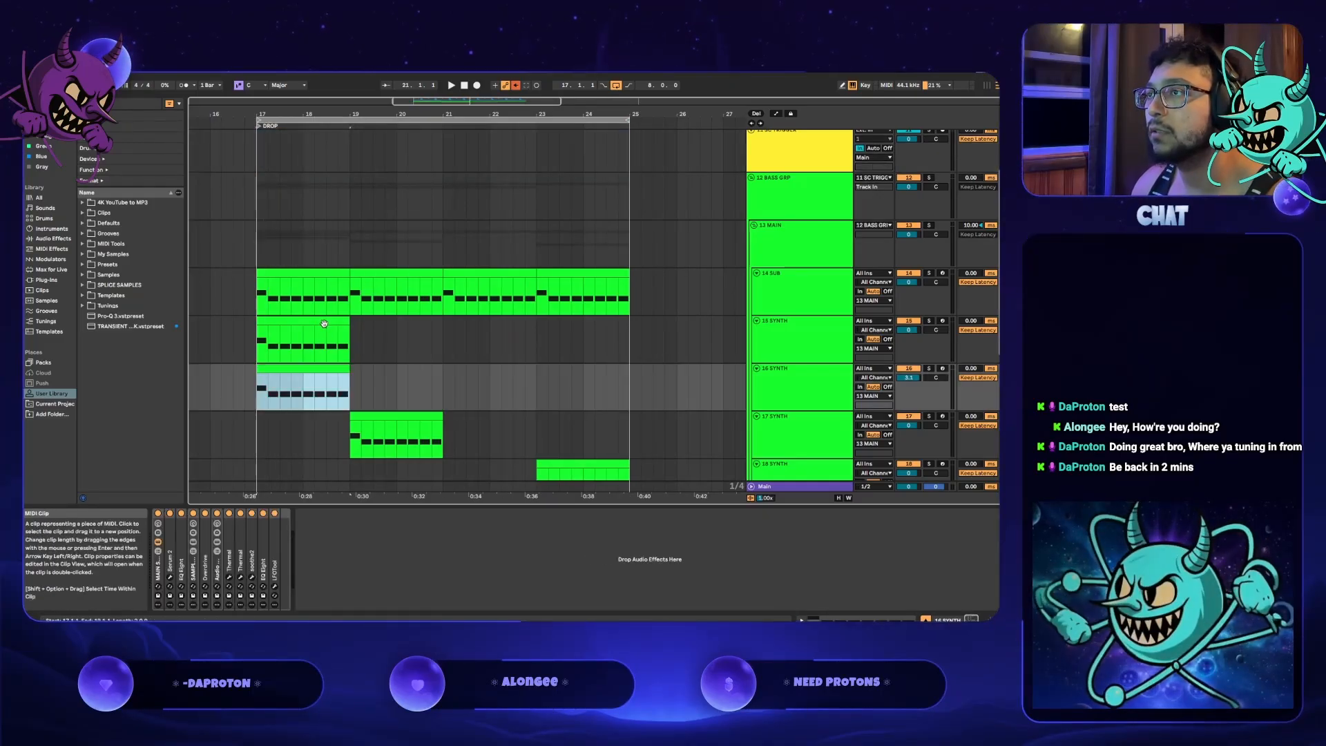
drag(324, 323, 424, 323)
drag(408, 416, 529, 415)
scroll(531, 418, down, 2)
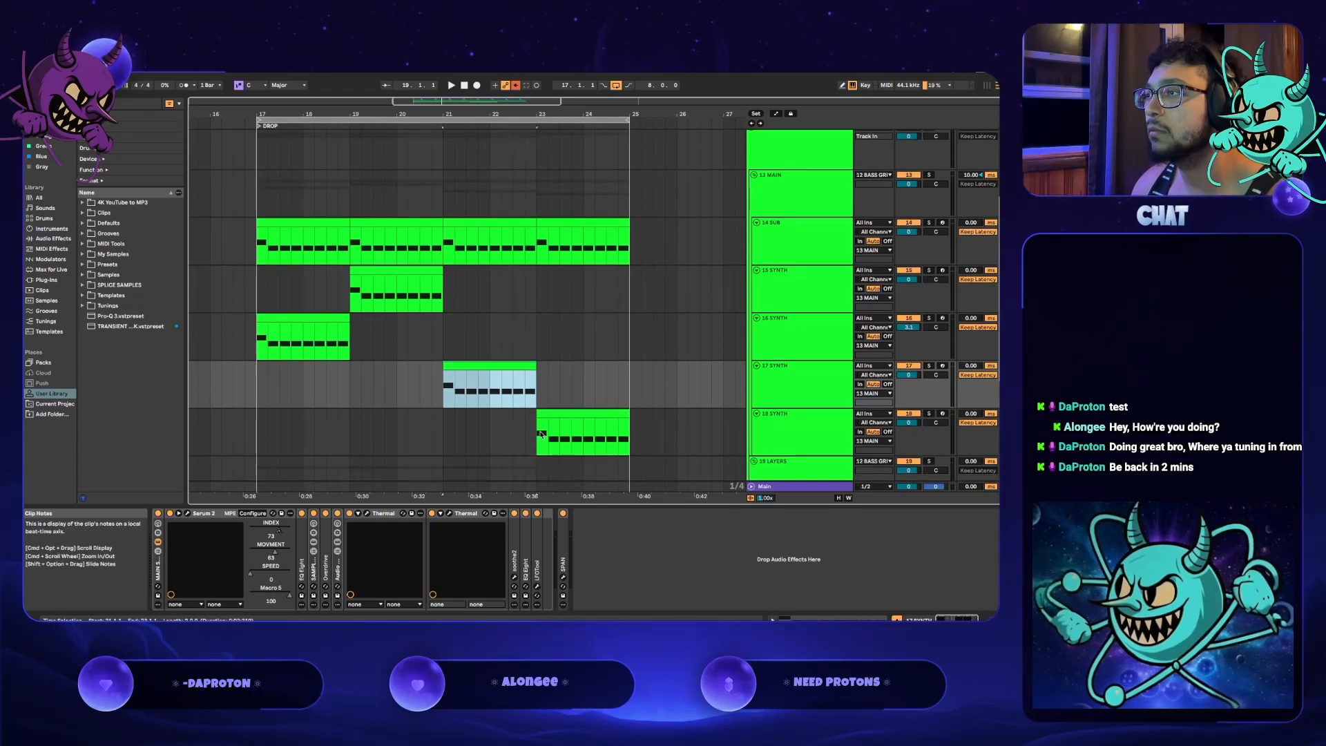
- Duplicate the 20 SYNTH track in the LAYERS group together with its clips
click(543, 433)
scroll(573, 439, down, 4)
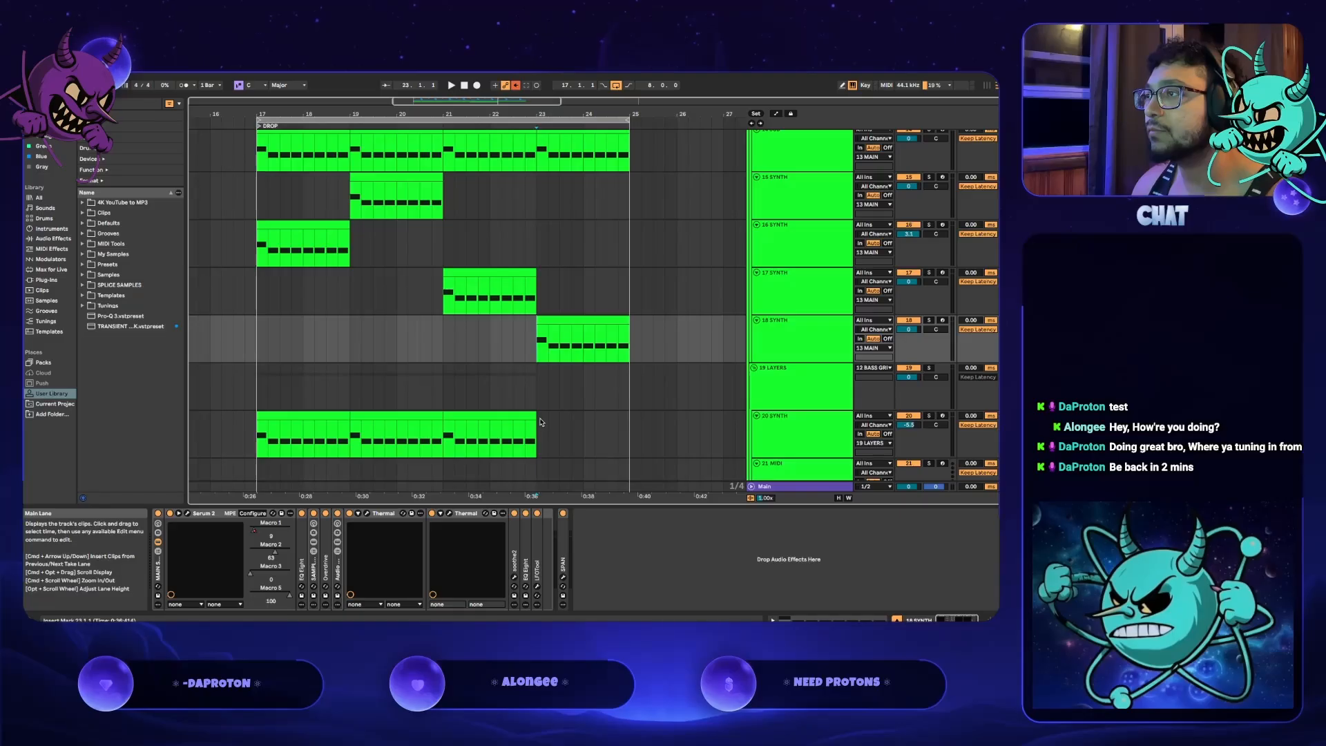
click(811, 429)
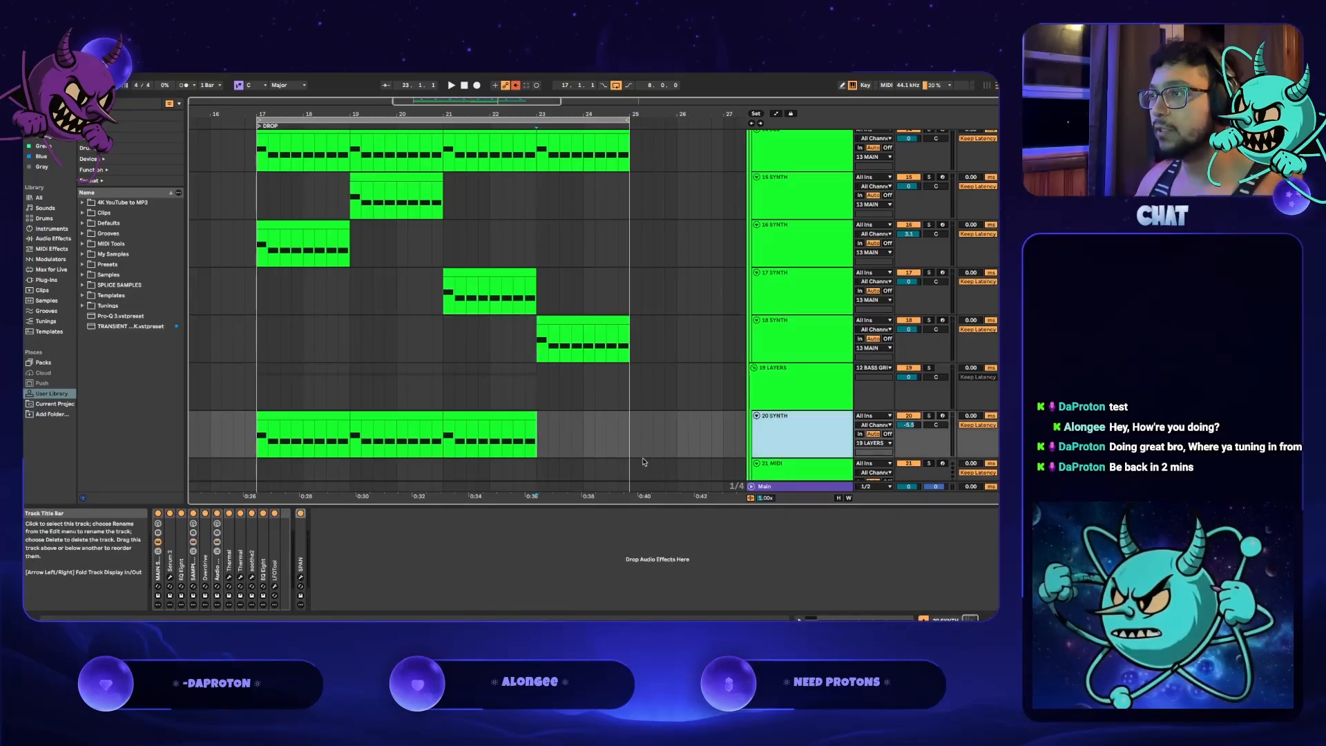
key(ctrl+d)
- Remove the clip at bars 21–23 from 20 SYNTH and the clips at bars 17–21 from its duplicate, 21 SYNTH
drag(533, 388, 451, 385)
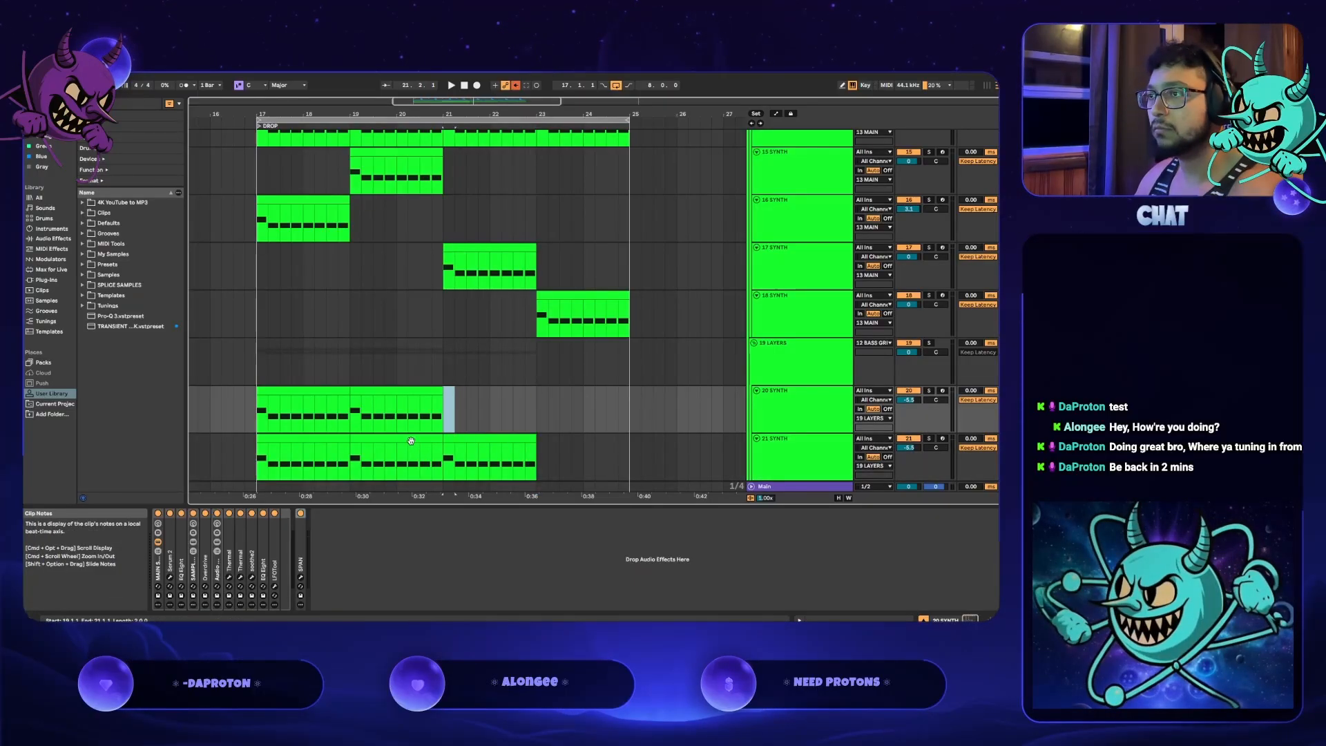
click(413, 439)
key(Delete)
click(312, 438)
key(Delete)
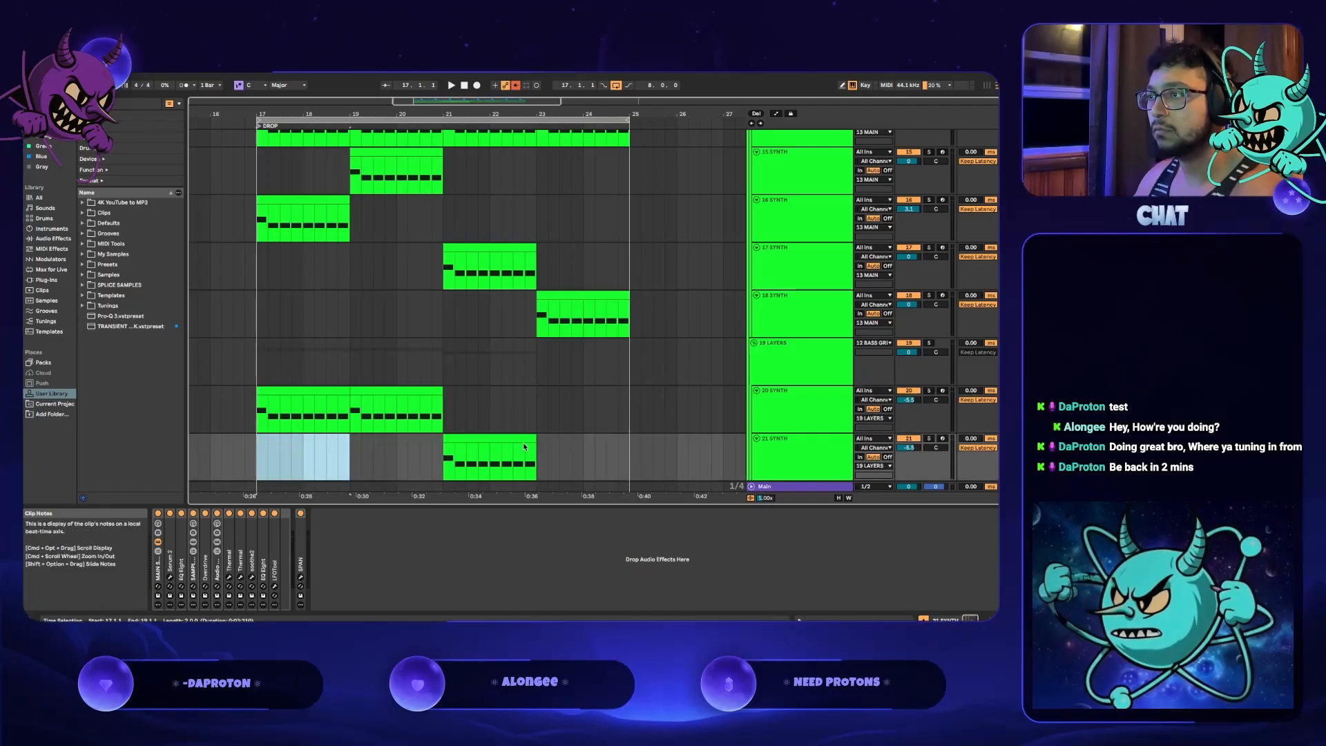
- Duplicate the remaining 21 SYNTH clip into bars 23–25
click(522, 438)
key(ctrl+d)
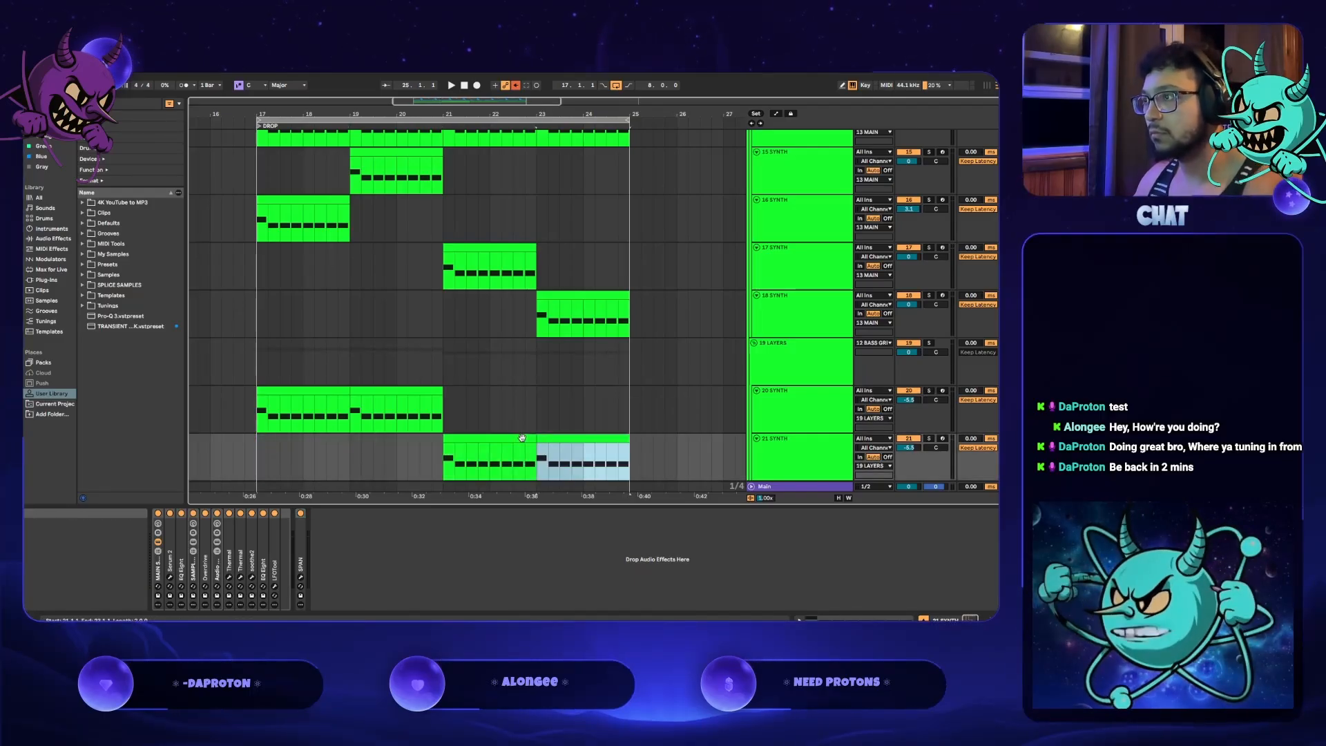
click(808, 463)
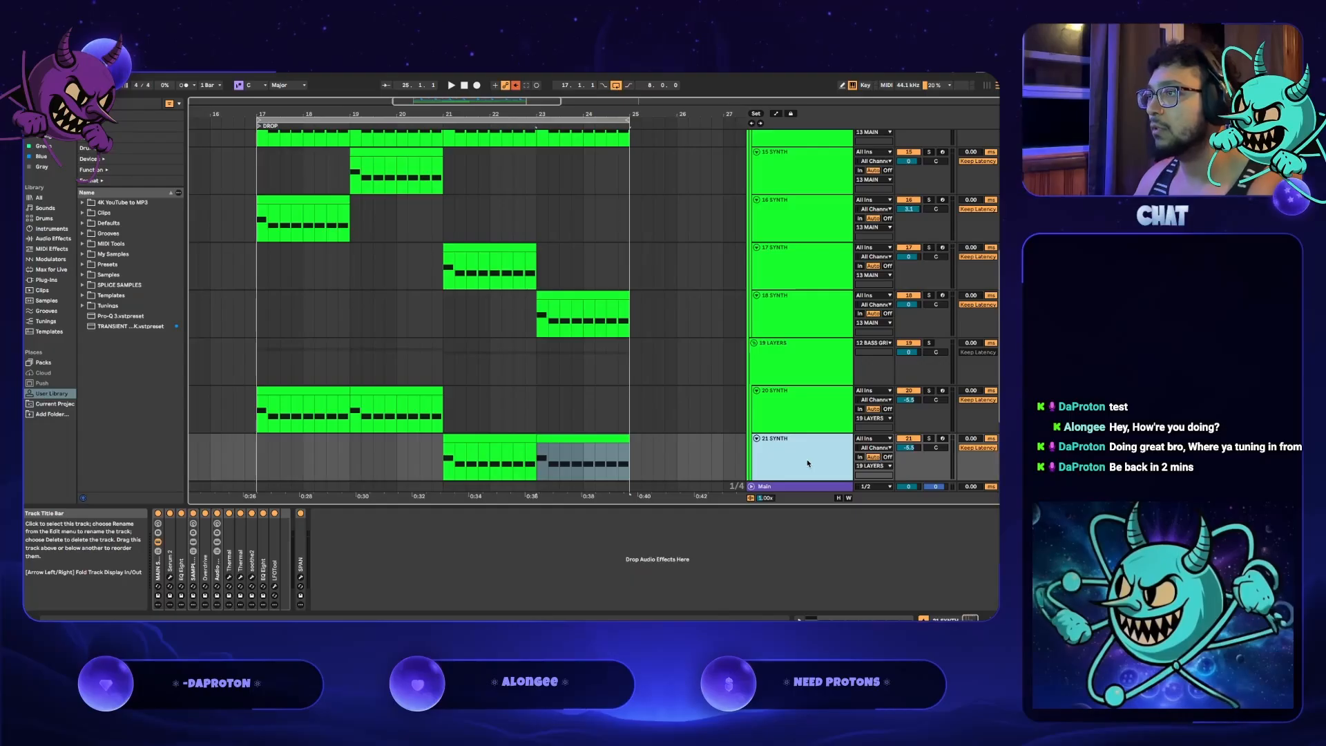
key(ctrl+shift+t)
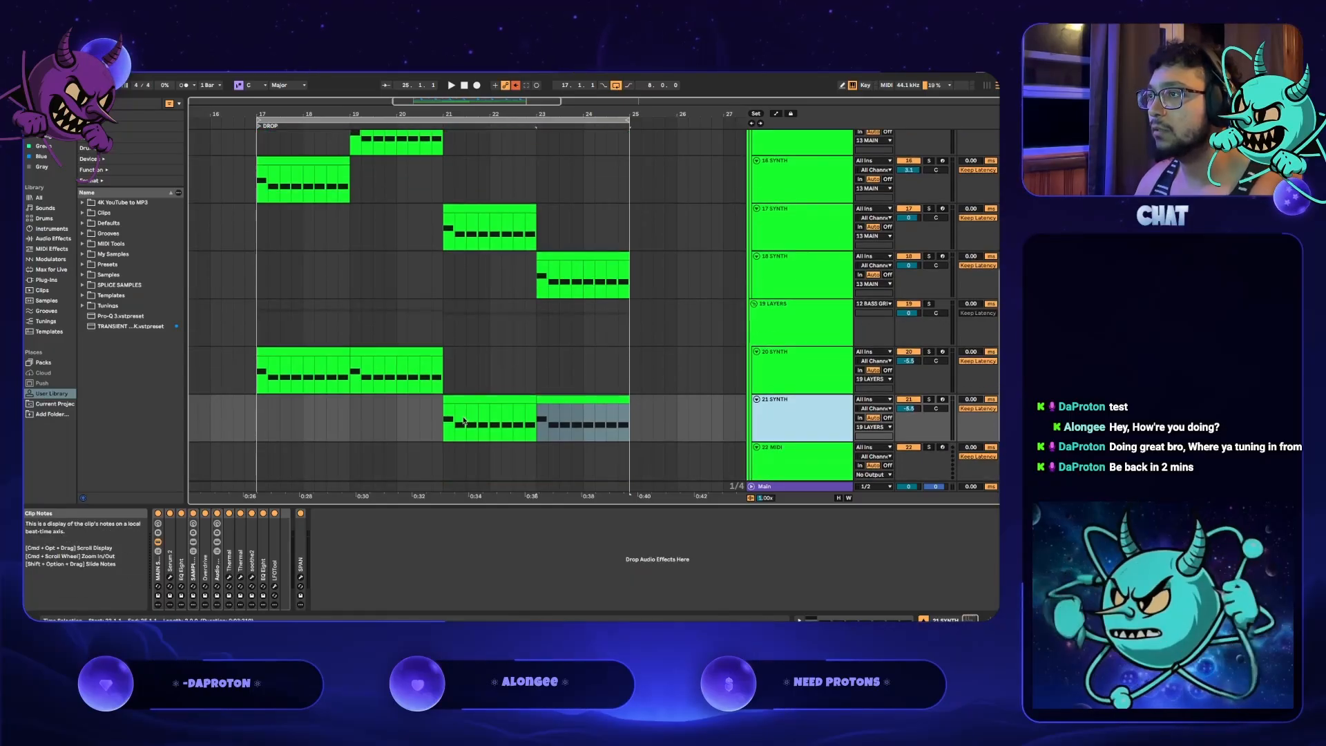
- Select bars 21–25 on 21 SYNTH and open that track's Serum 2 plug-in window
drag(445, 423, 628, 419)
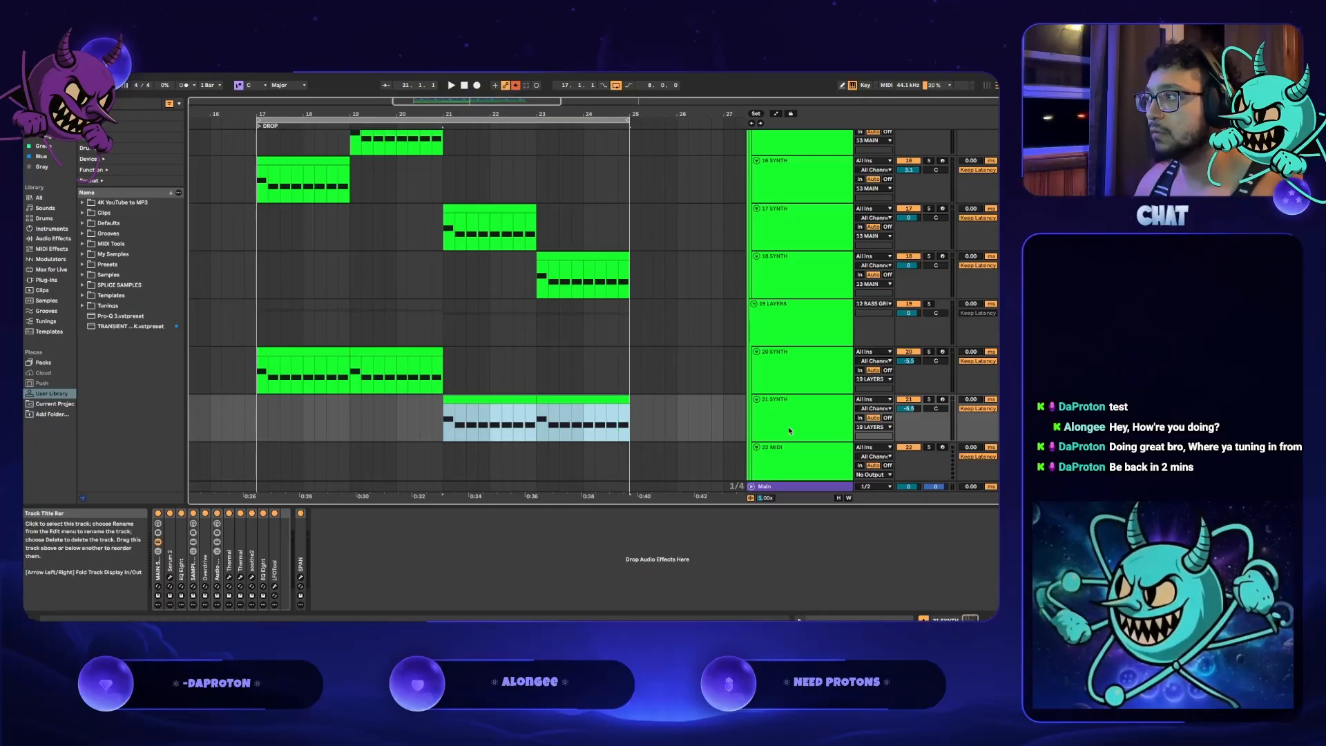
click(395, 543)
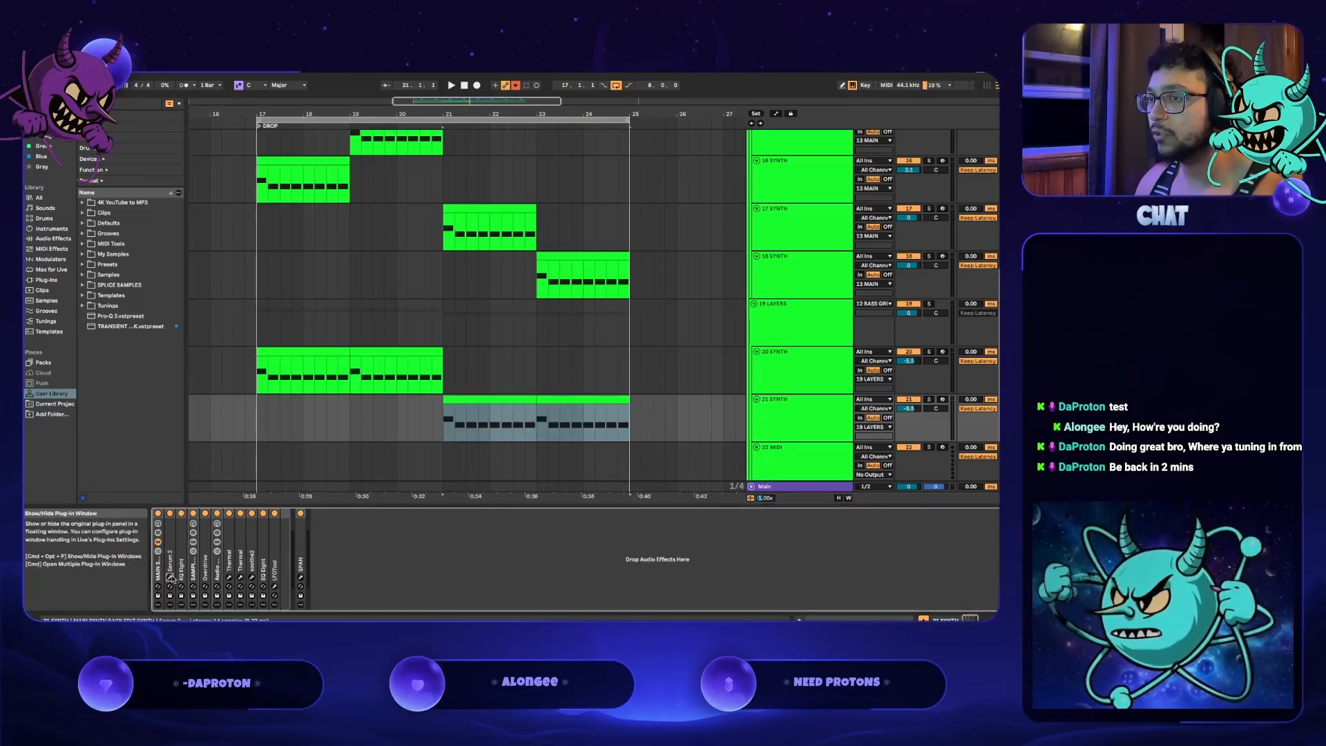
click(170, 576)
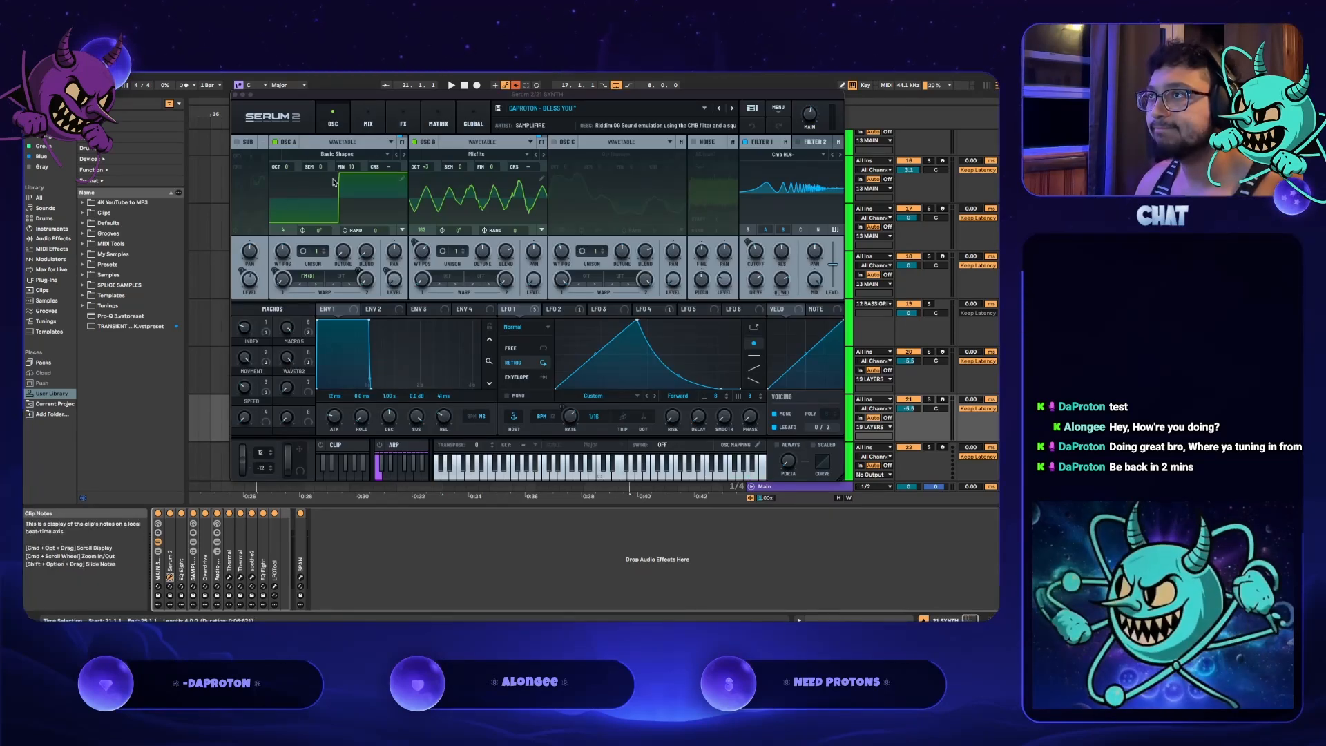
- Reload the BASS-LAYER preset "DAPROTON - BLESS YOU" in Serum 2
click(698, 111)
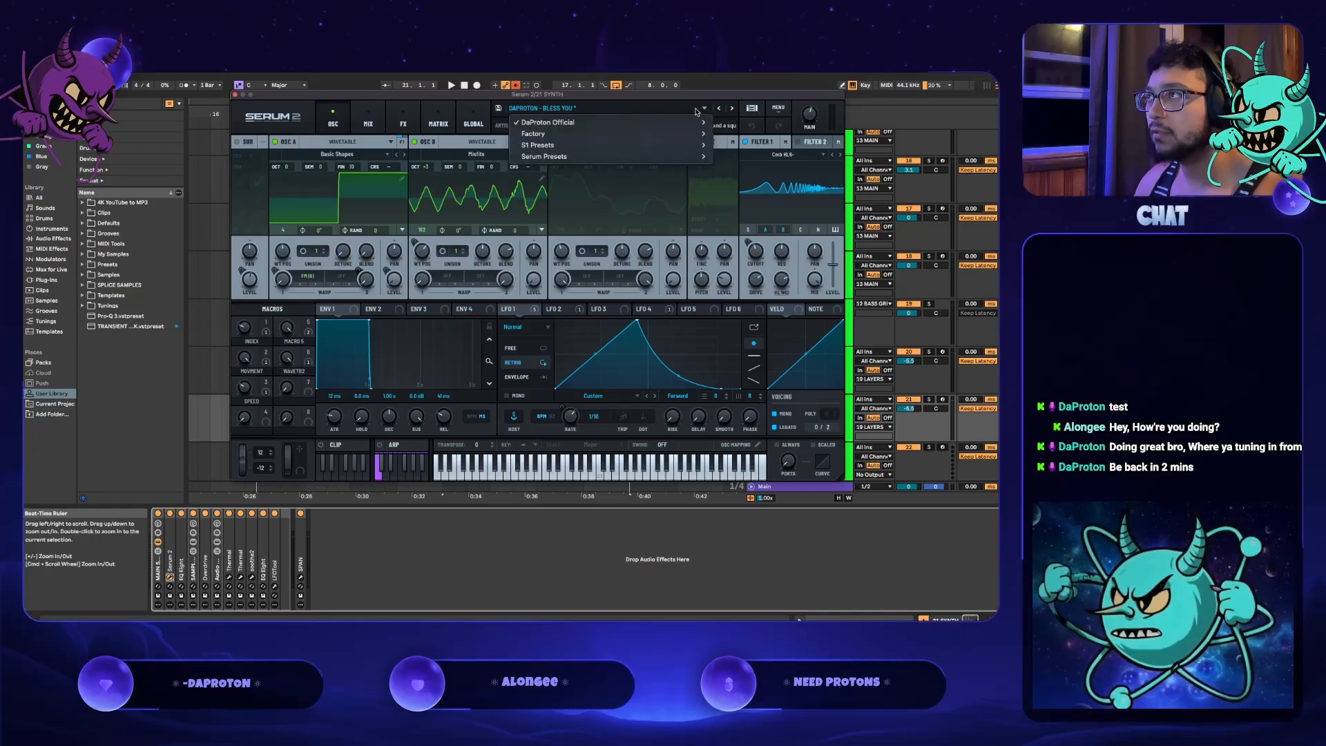
mouse_move(699, 122)
mouse_move(822, 134)
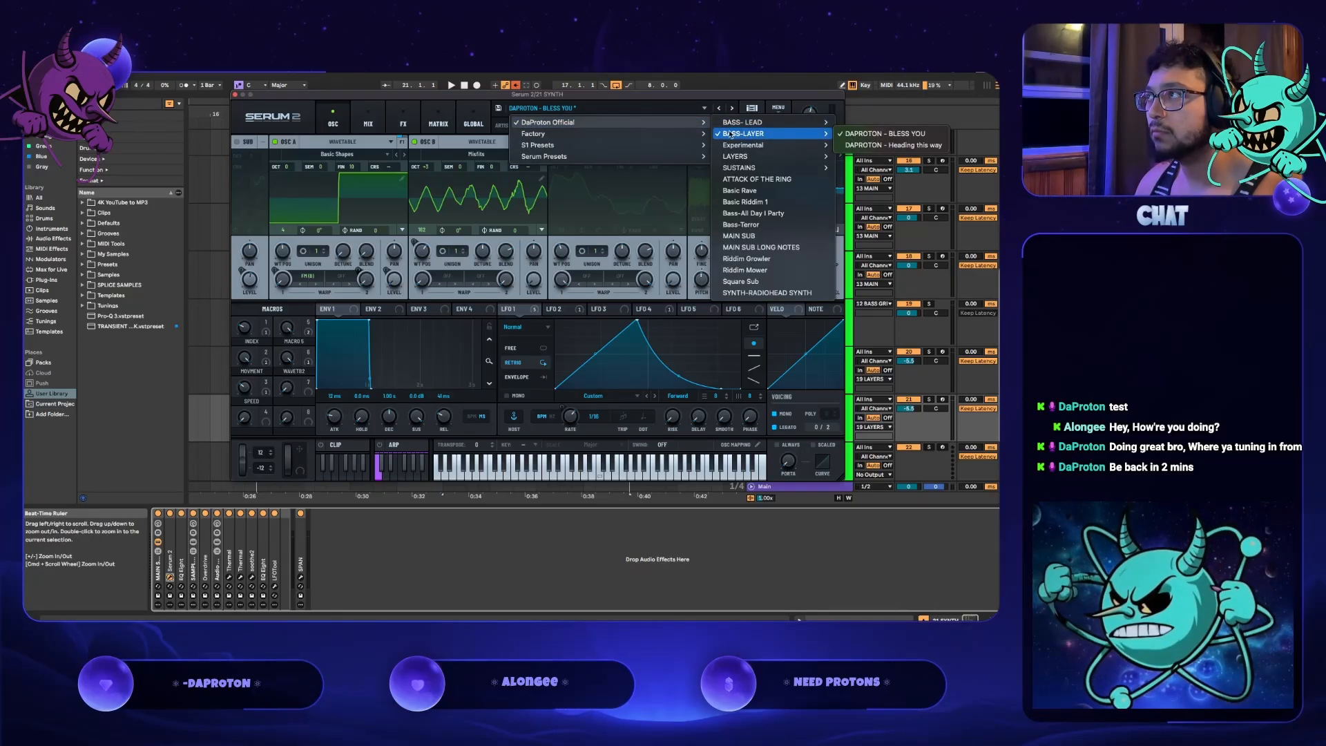
click(869, 134)
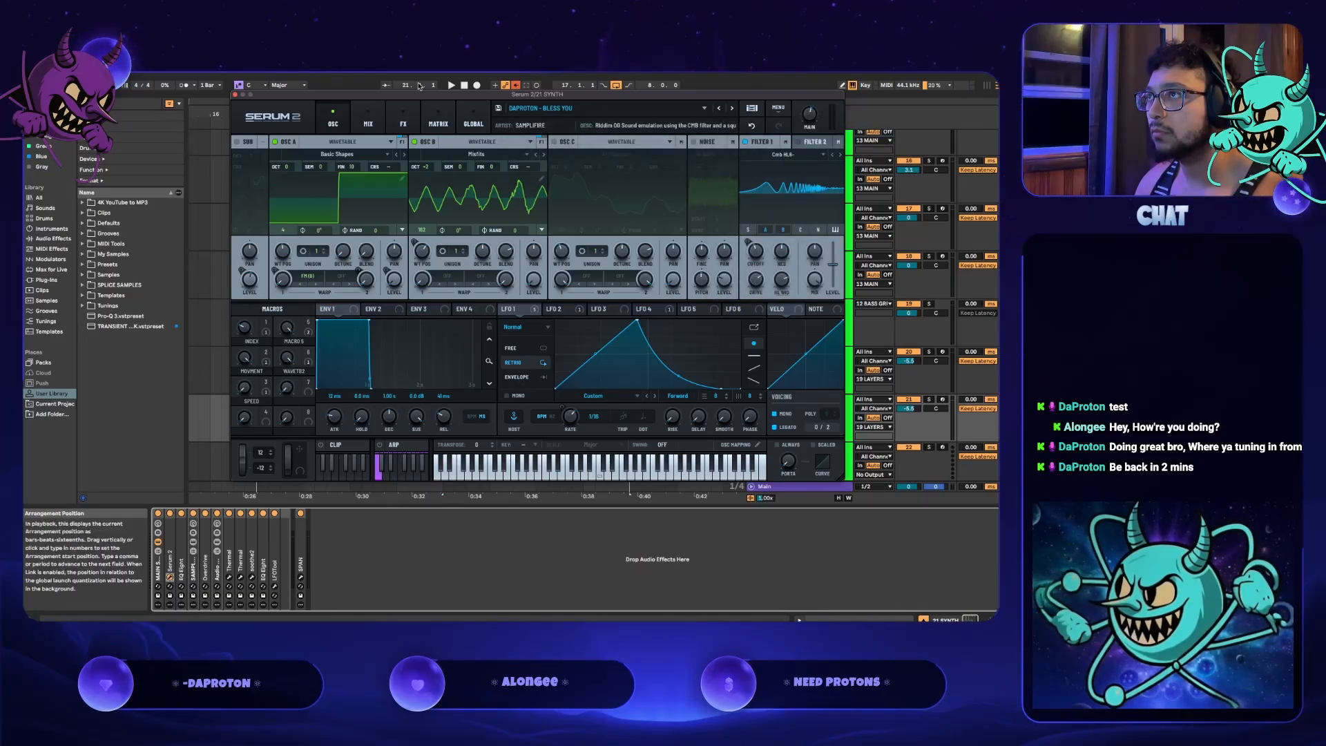
- Load the BASS-LAYER preset "DAPROTON - Heading this way" from the DaProton Official folder into 21 SYNTH's Serum 2
drag(424, 95, 353, 385)
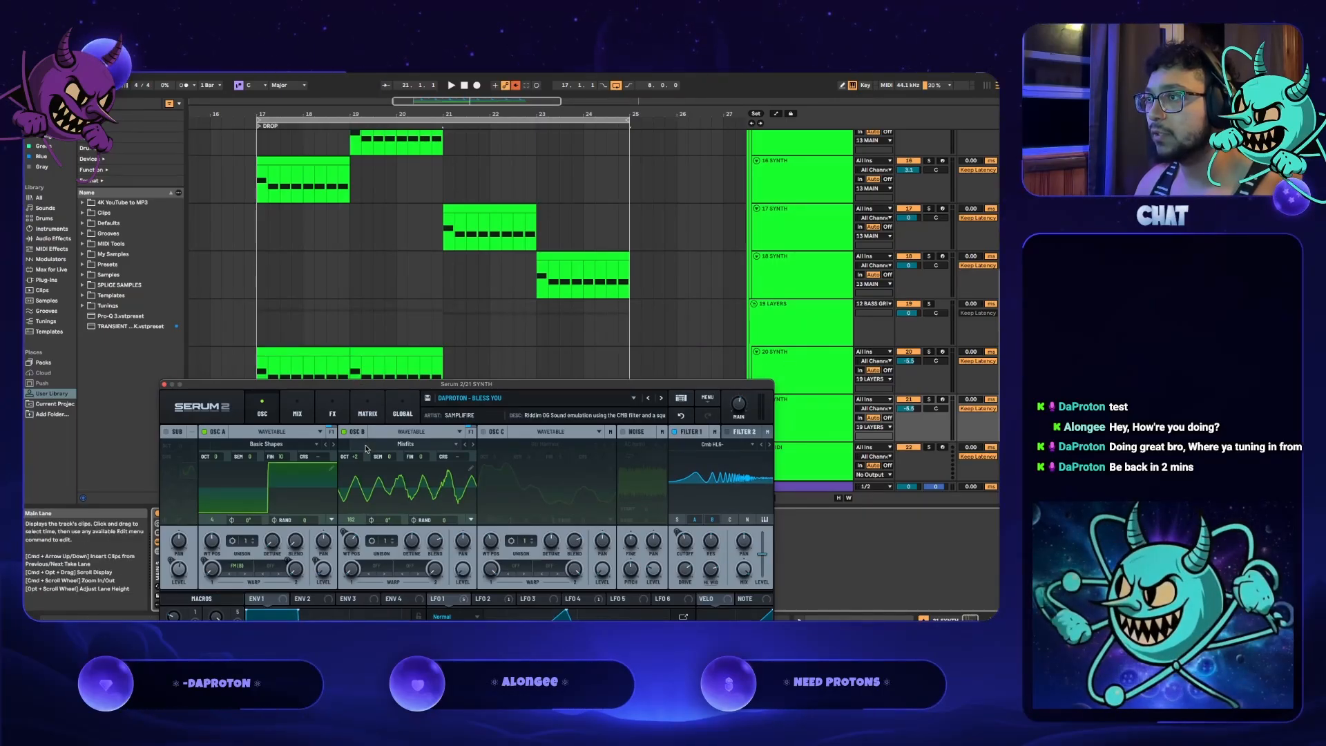
drag(743, 386, 850, 180)
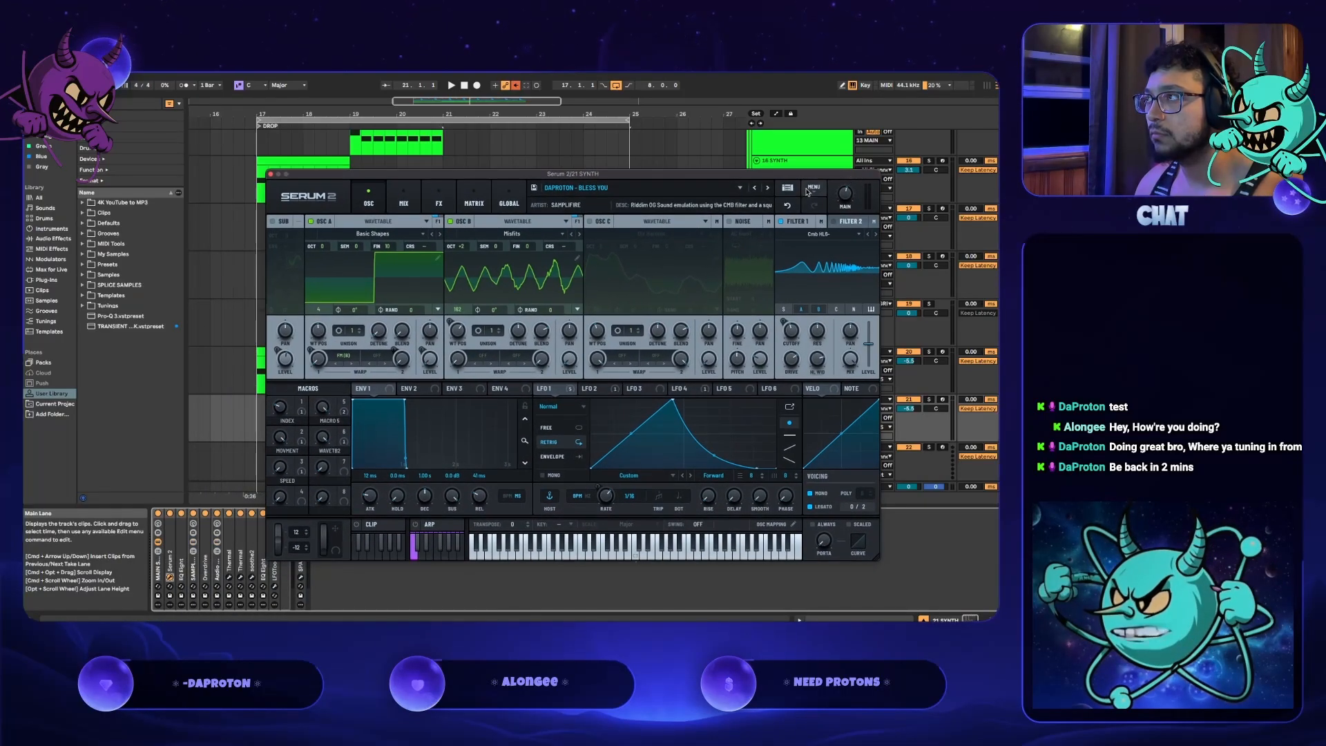
click(740, 188)
mouse_move(727, 207)
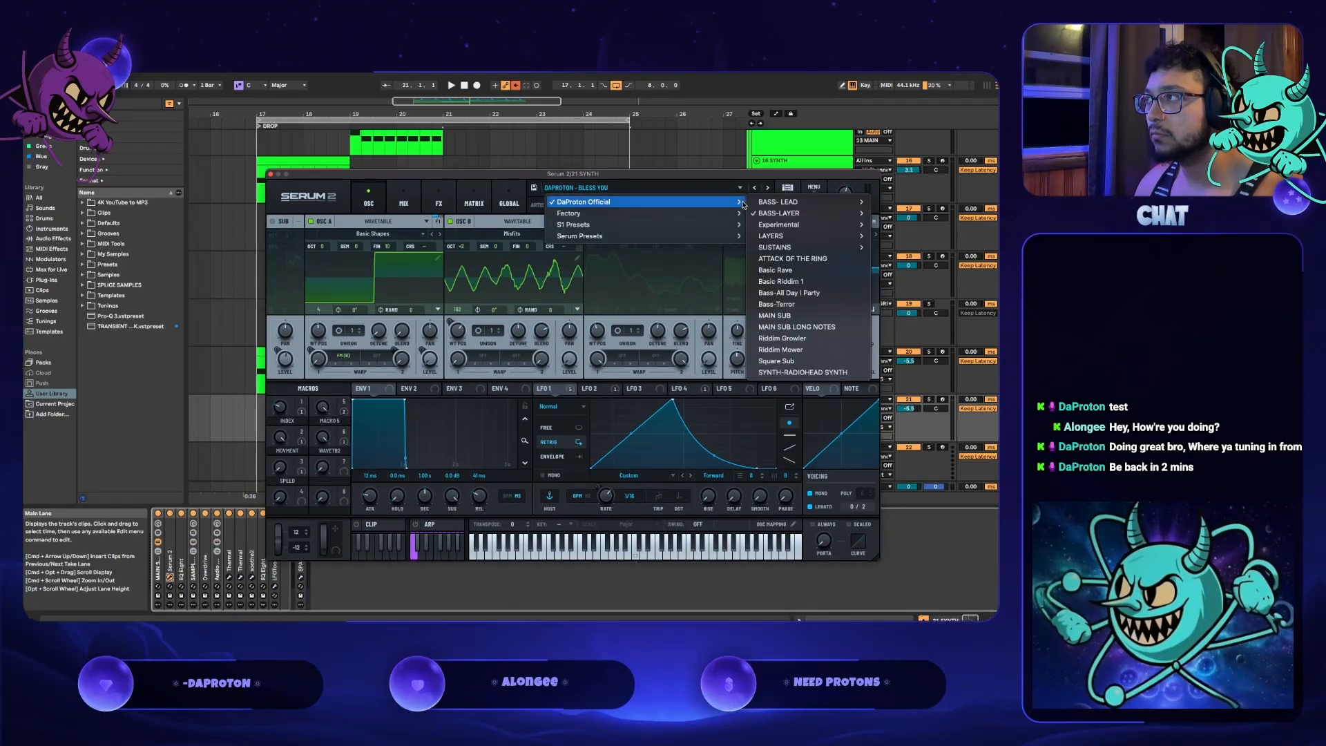
mouse_move(801, 213)
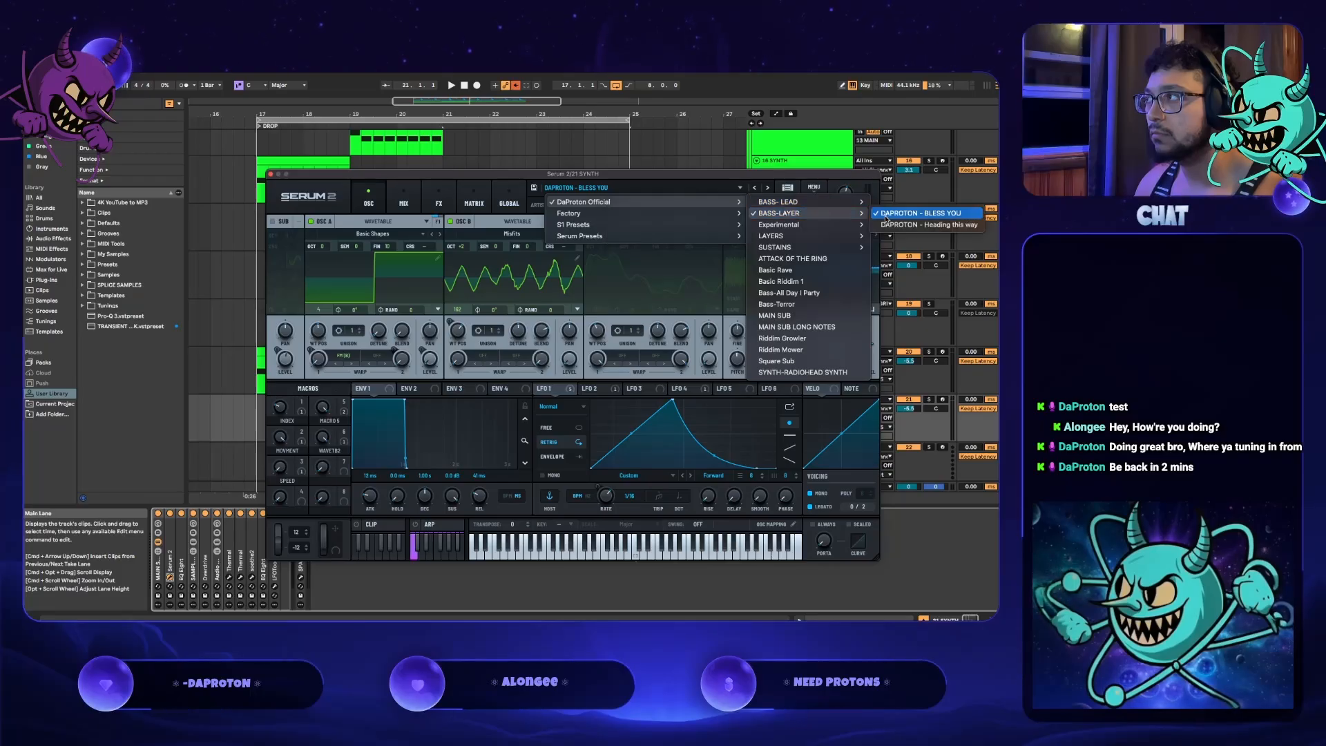
click(899, 226)
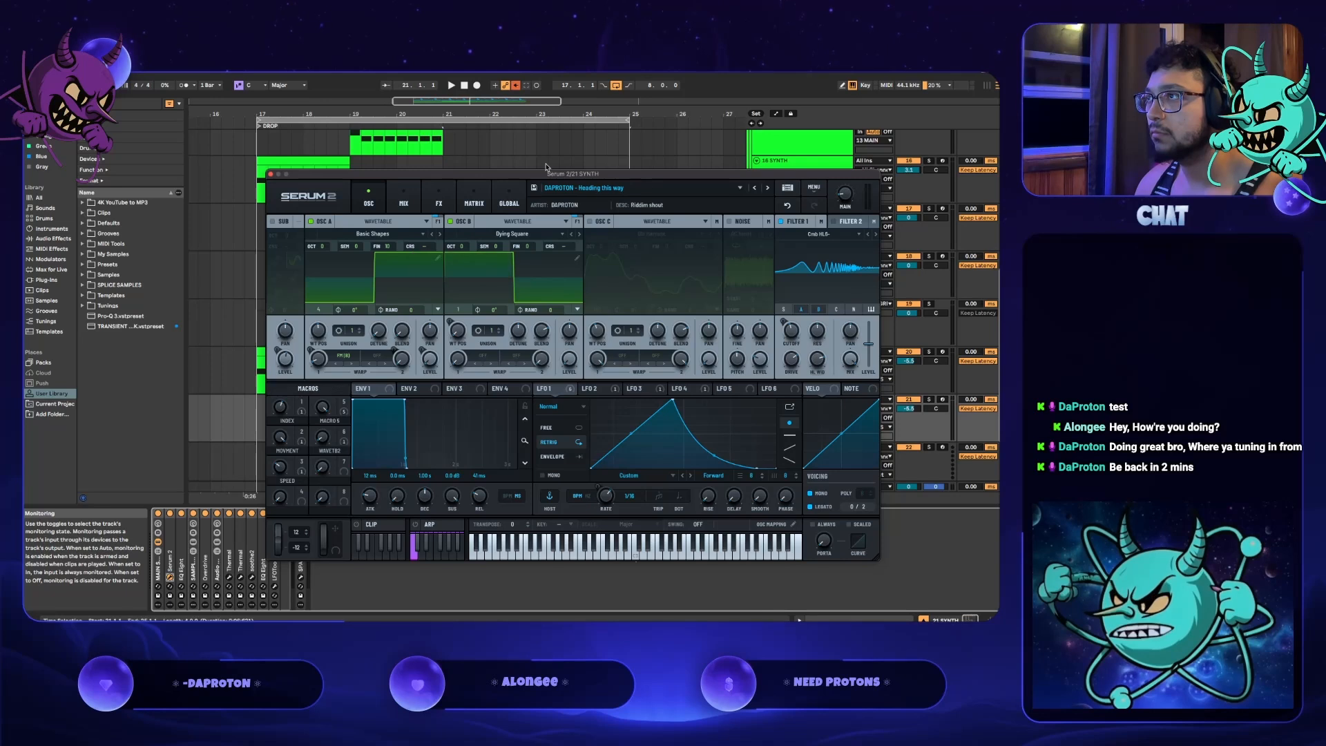
- Uncover the arrangement, start playback from bar 21 and solo the 21 SYNTH track
drag(502, 176, 453, 474)
key(space)
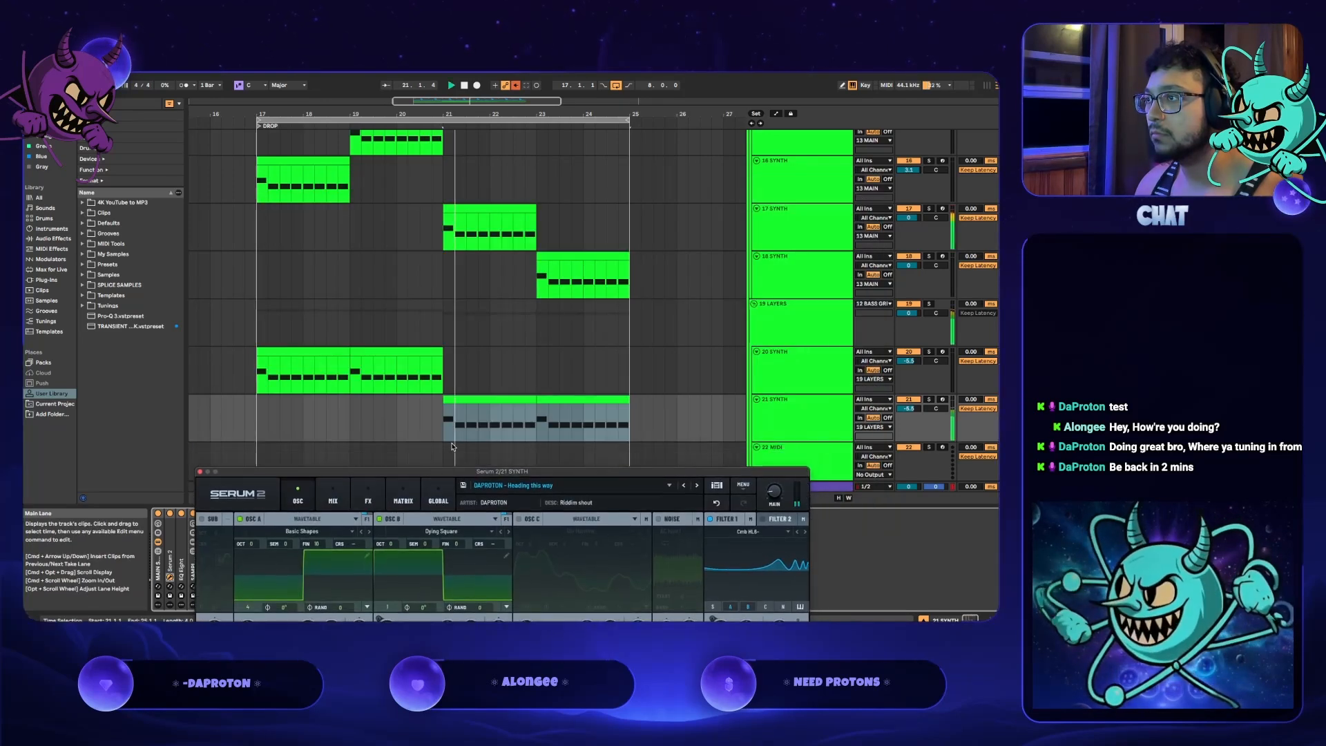
click(928, 400)
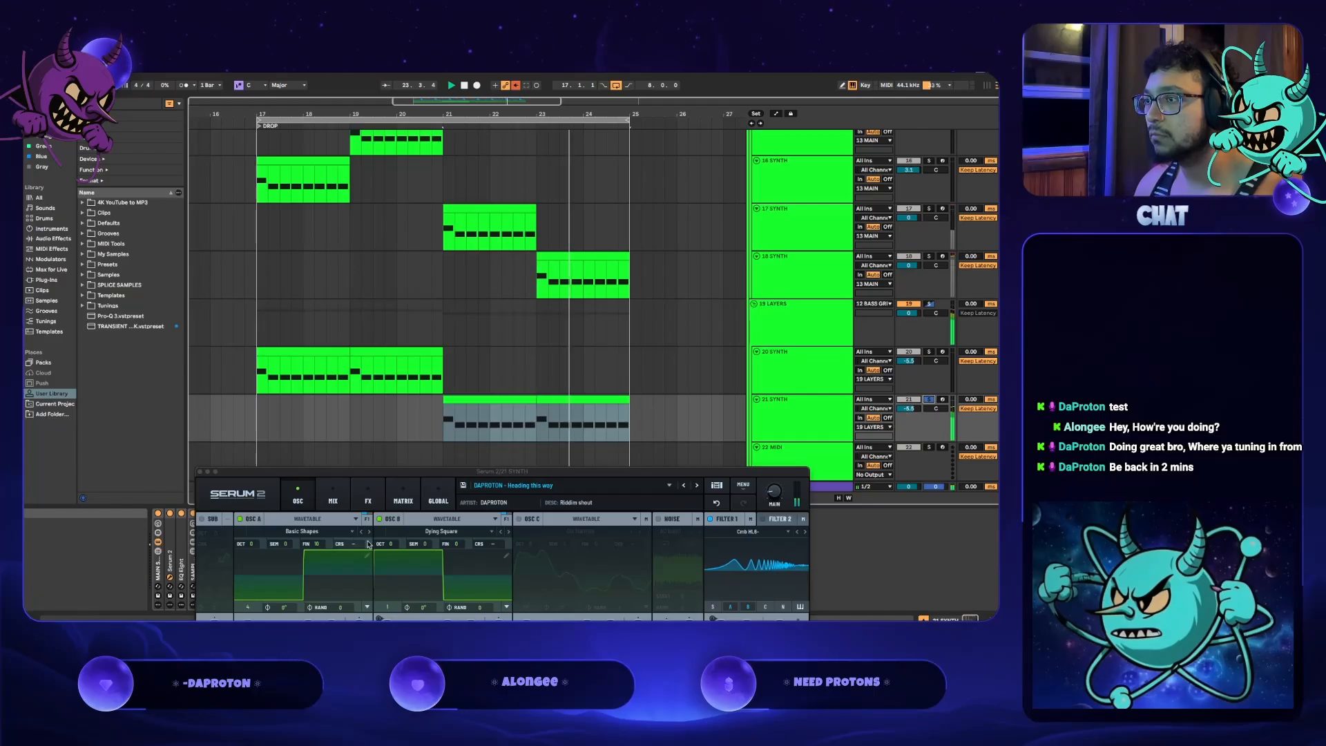
- Try different octaves for oscillator B during playback and set it to +2, restarting playback to hear the result
drag(385, 544, 397, 580)
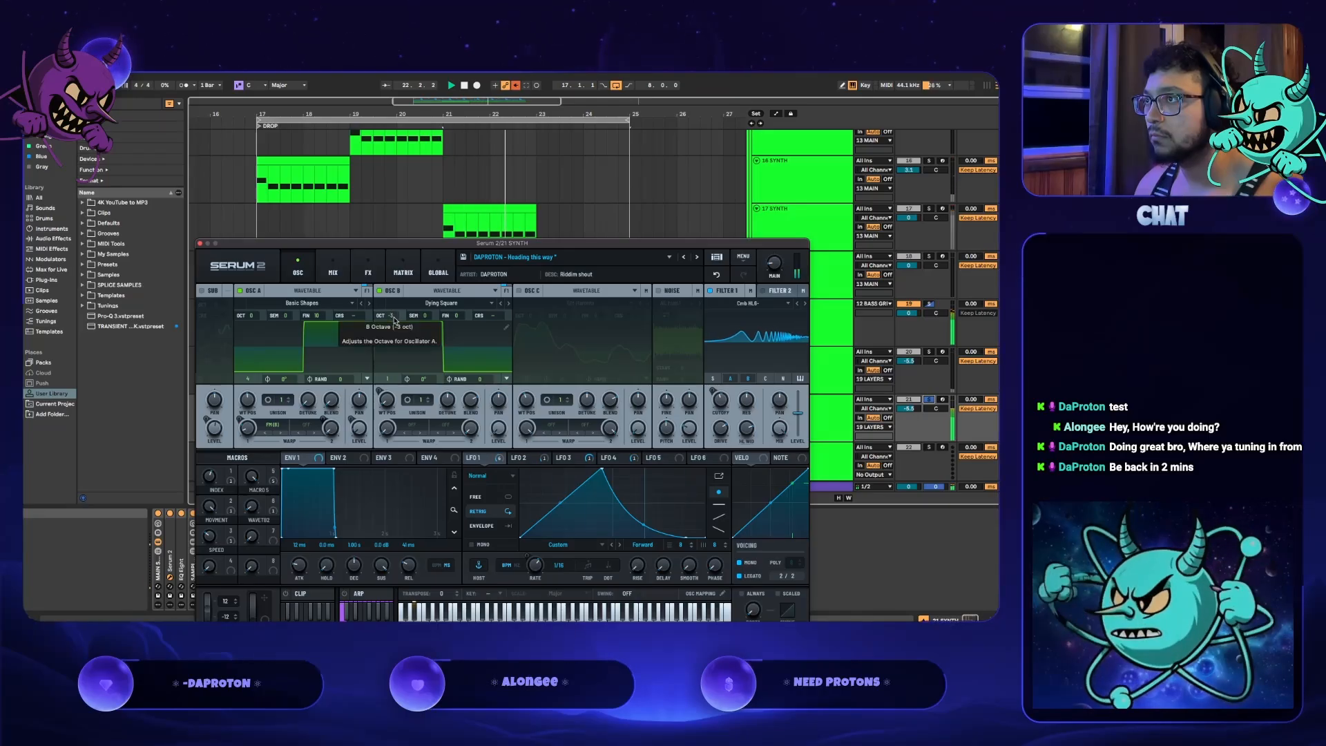
drag(394, 319, 401, 81)
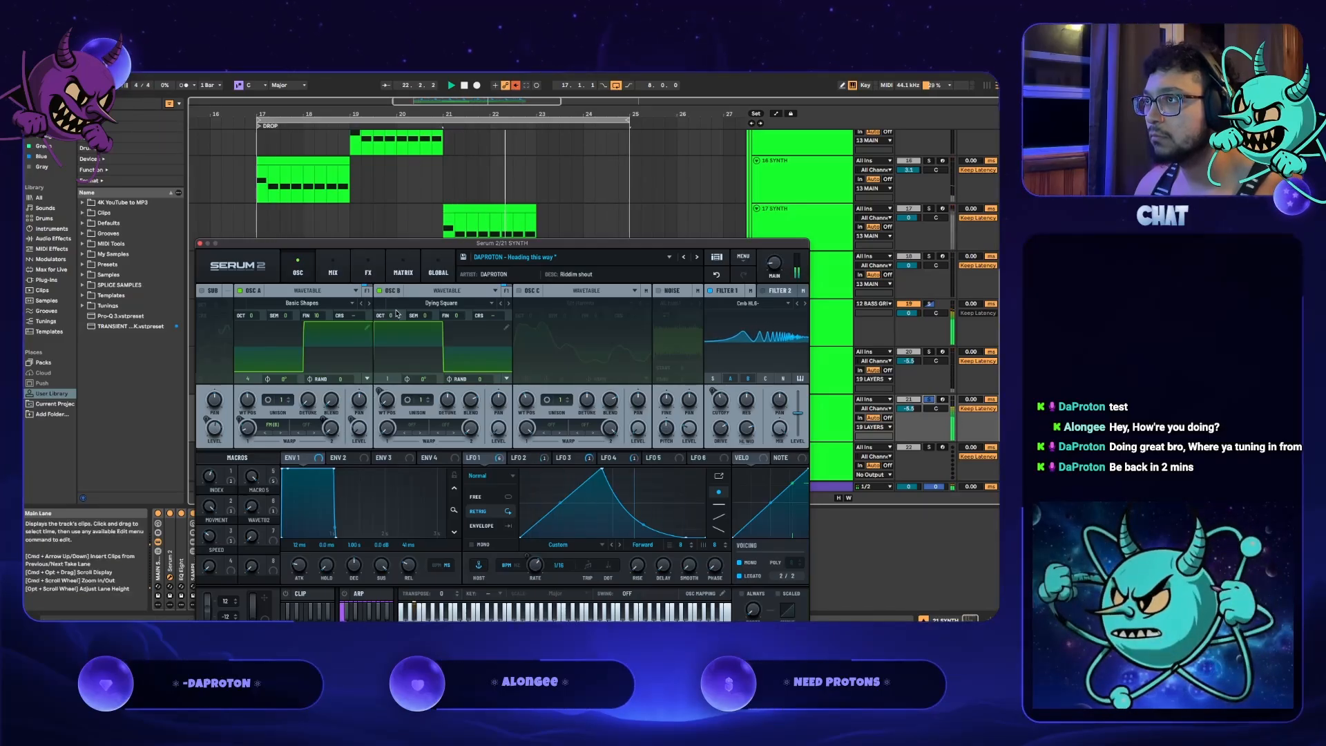
drag(398, 320, 412, 253)
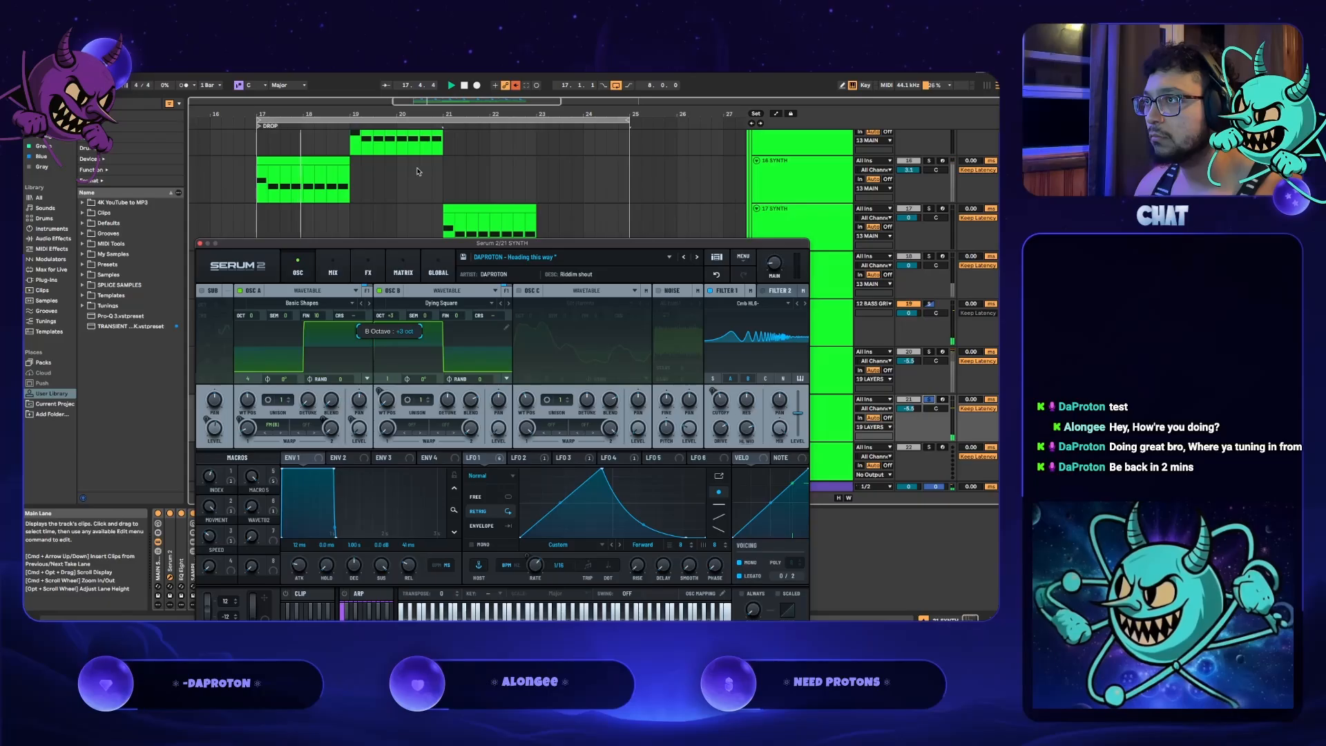
key(space)
key(space)
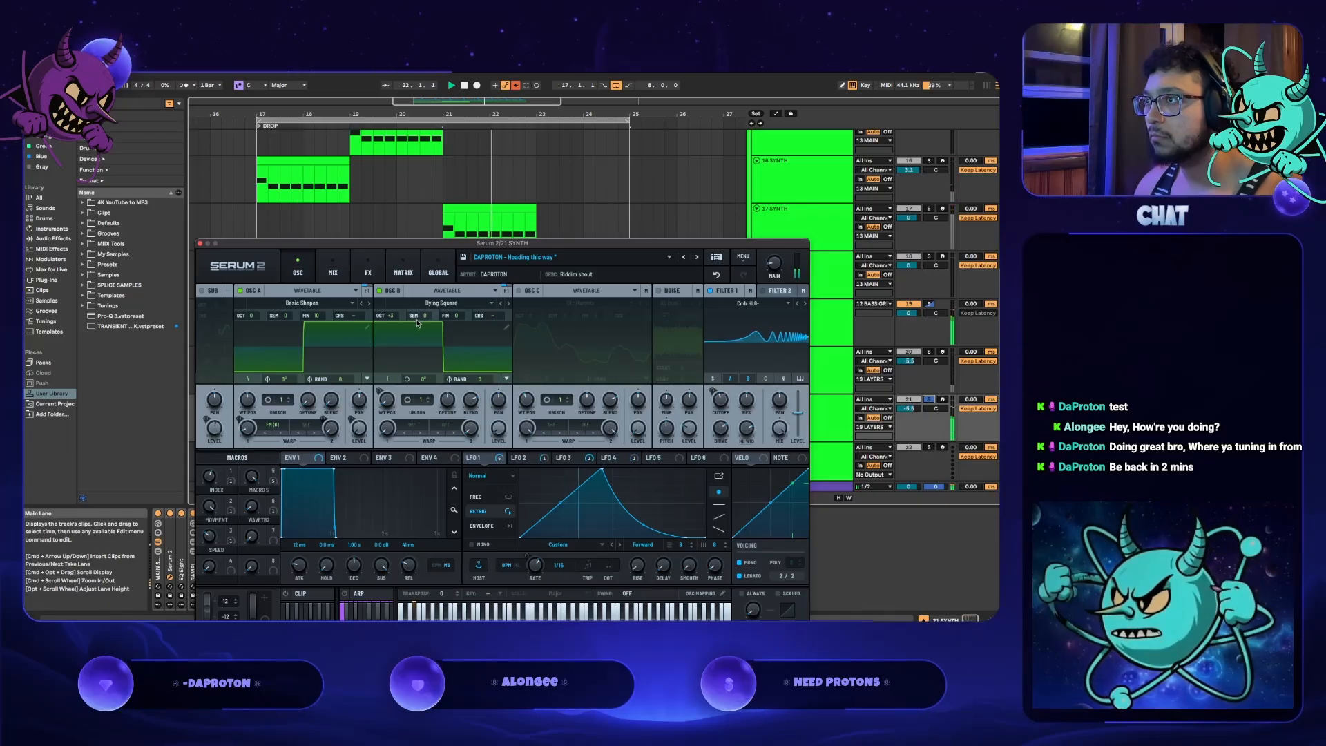
- Close the Serum 2 window and raise the 21 SYNTH track's volume, keeping the track unfolded
click(200, 244)
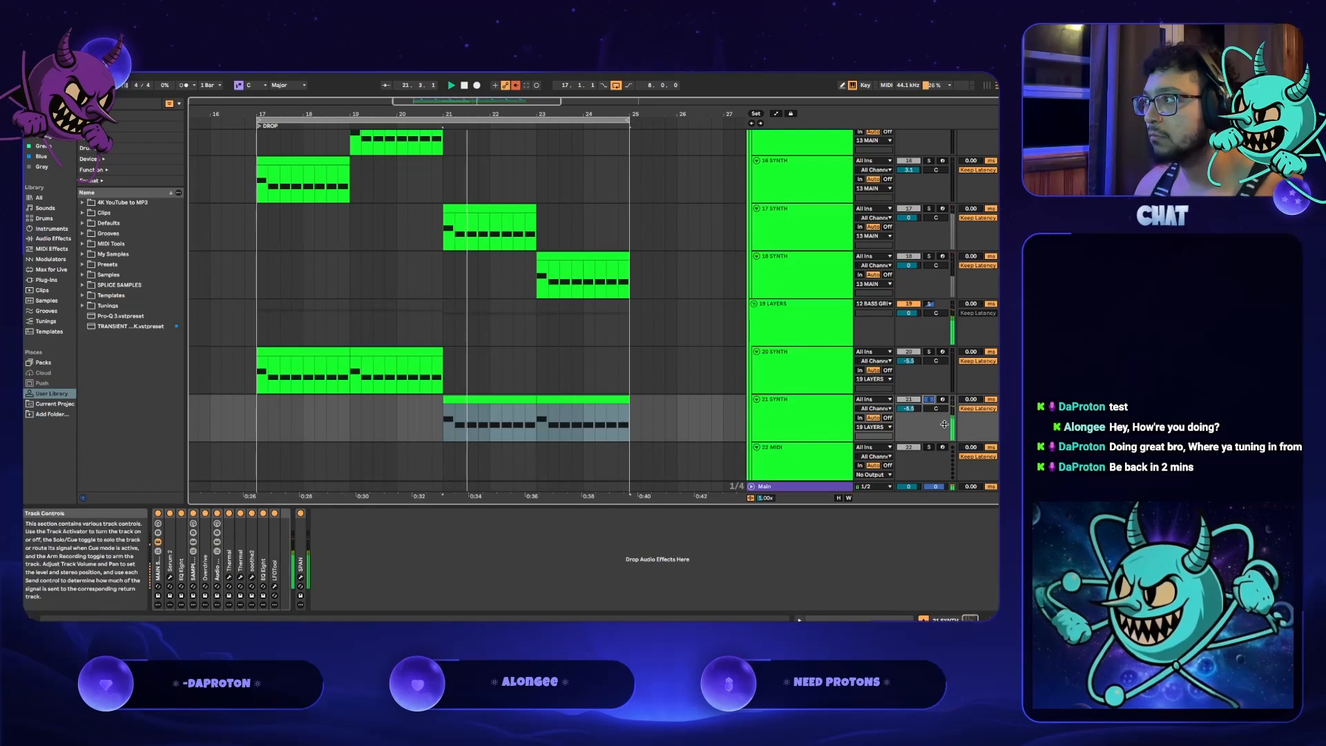
drag(909, 408, 908, 373)
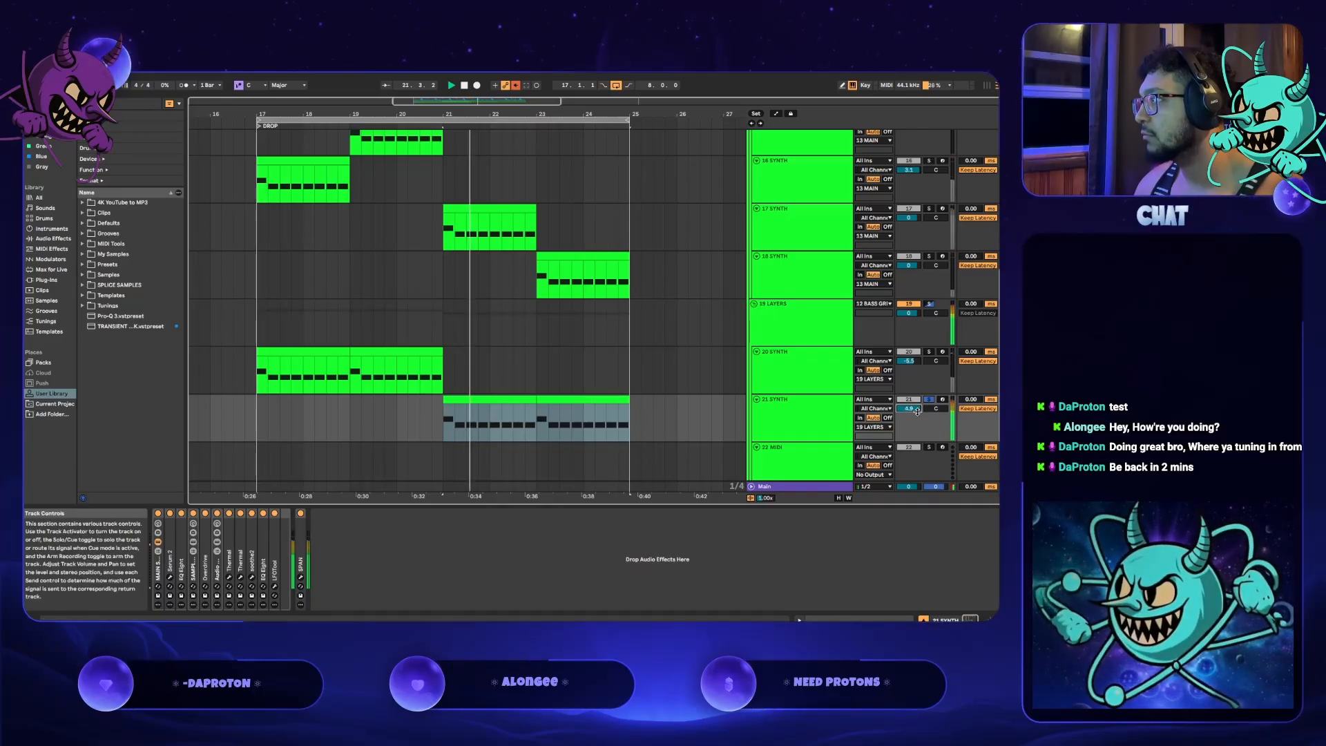
key(u)
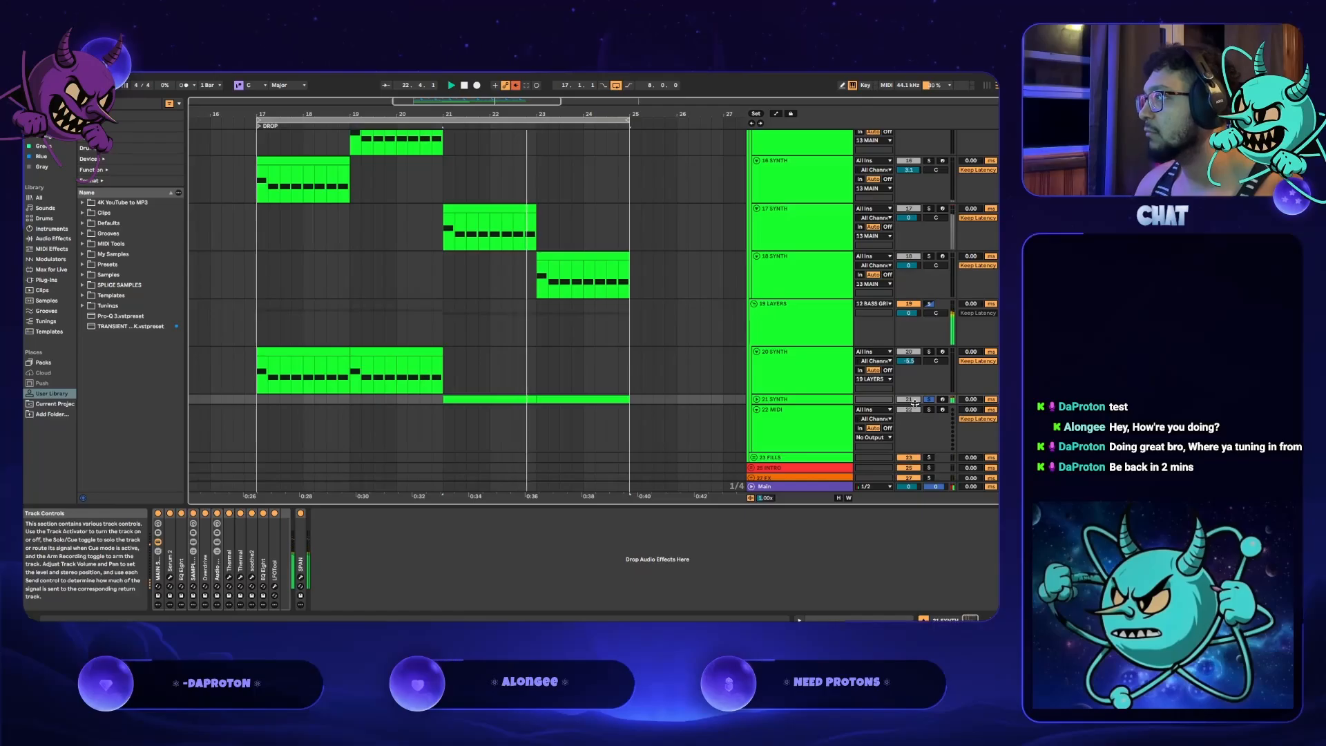
click(757, 400)
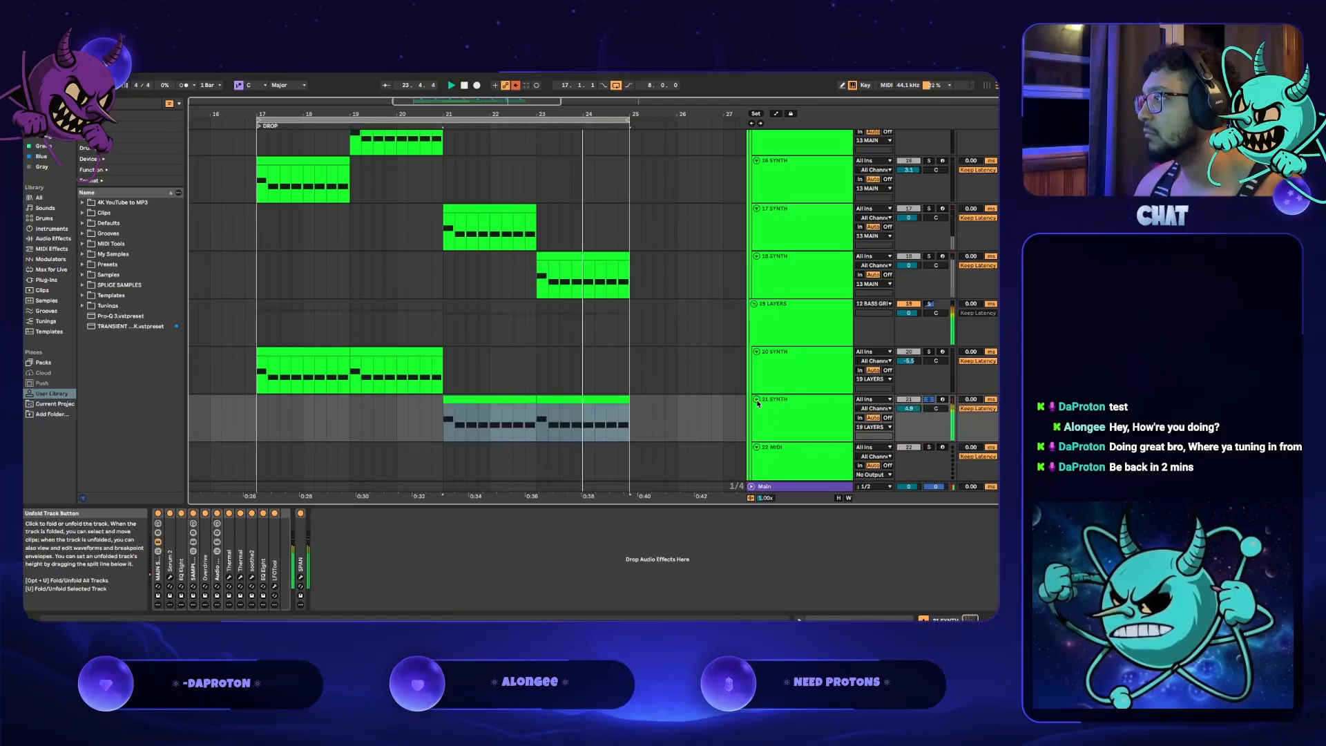
- Inspect the LFOTool curve on 21 SYNTH during playback, leaving the track unfolded and the plug-in window closed
key(u)
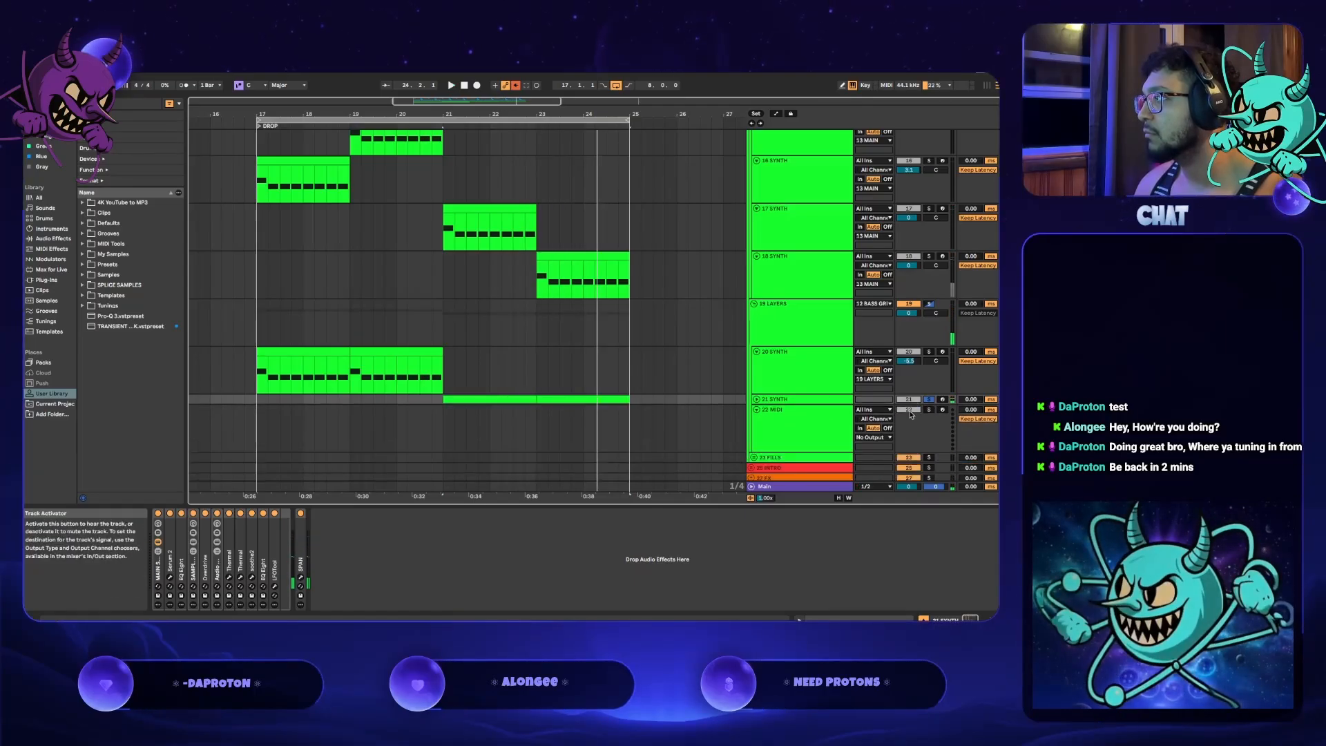
key(u)
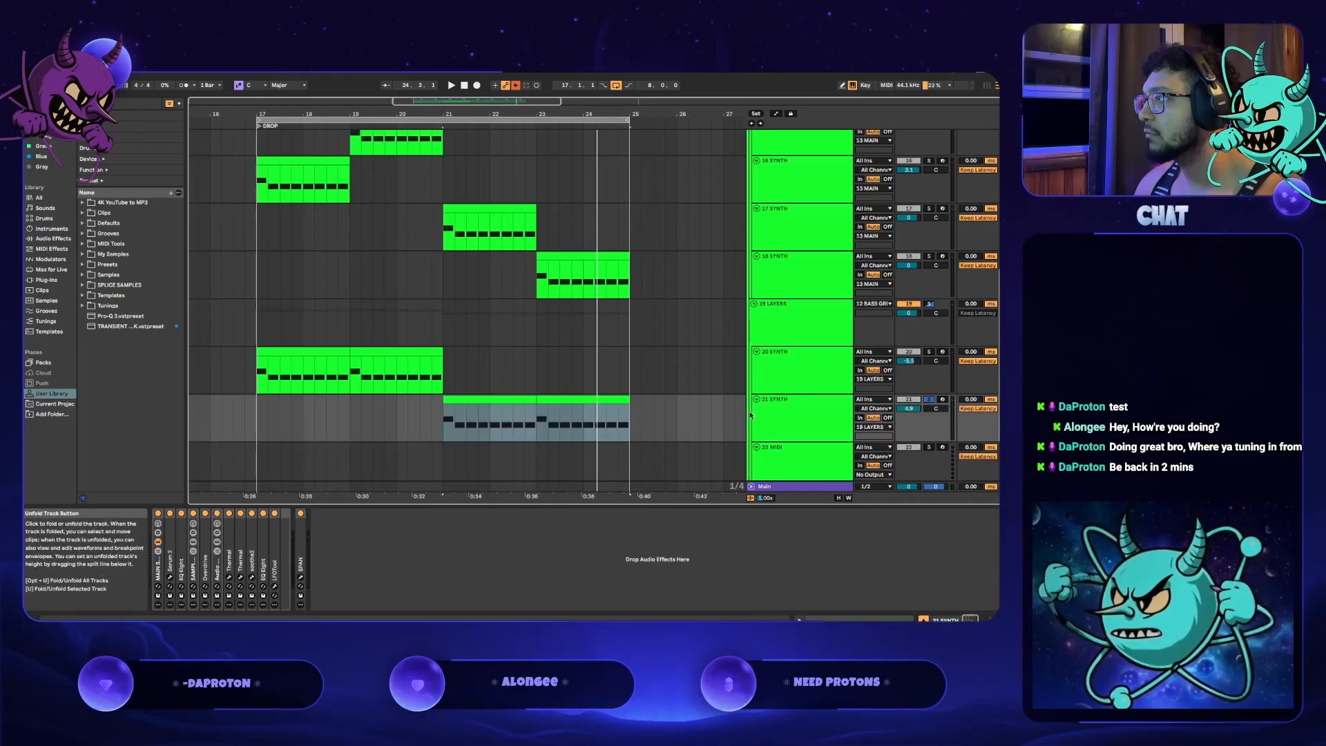
click(274, 586)
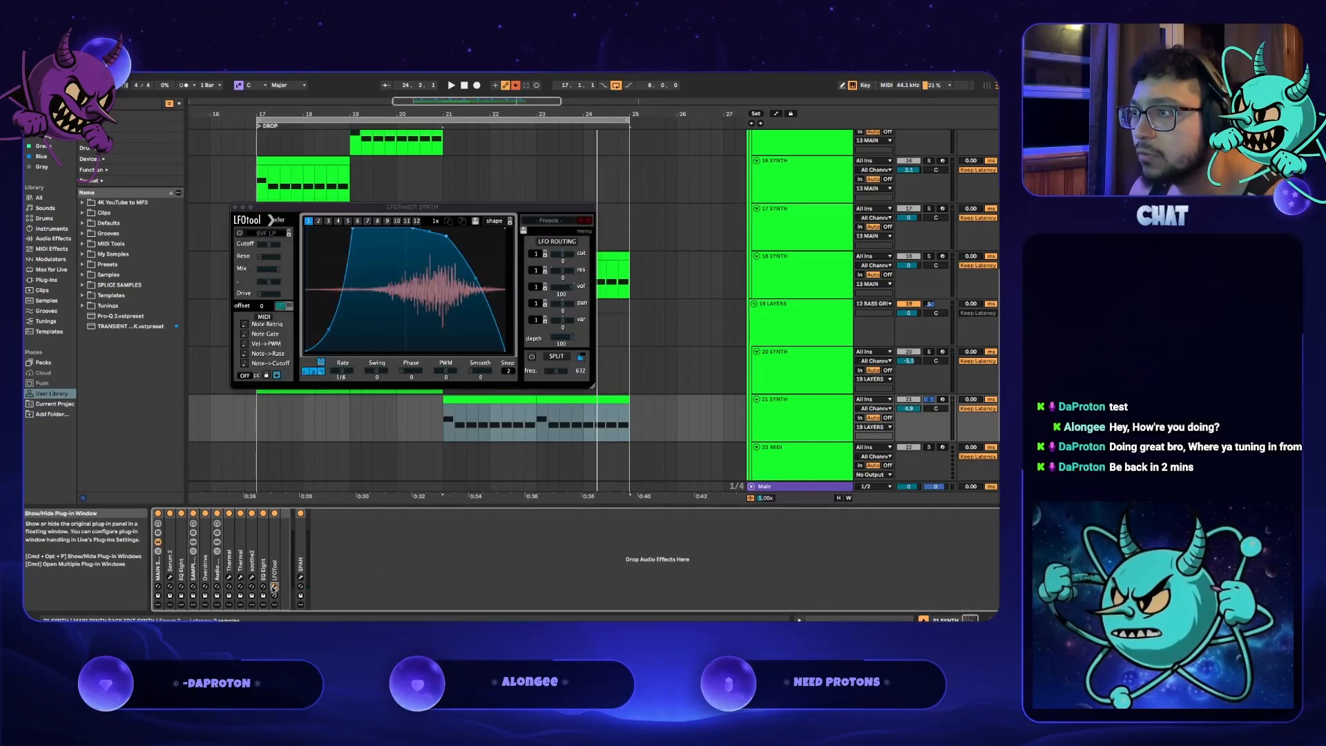
key(space)
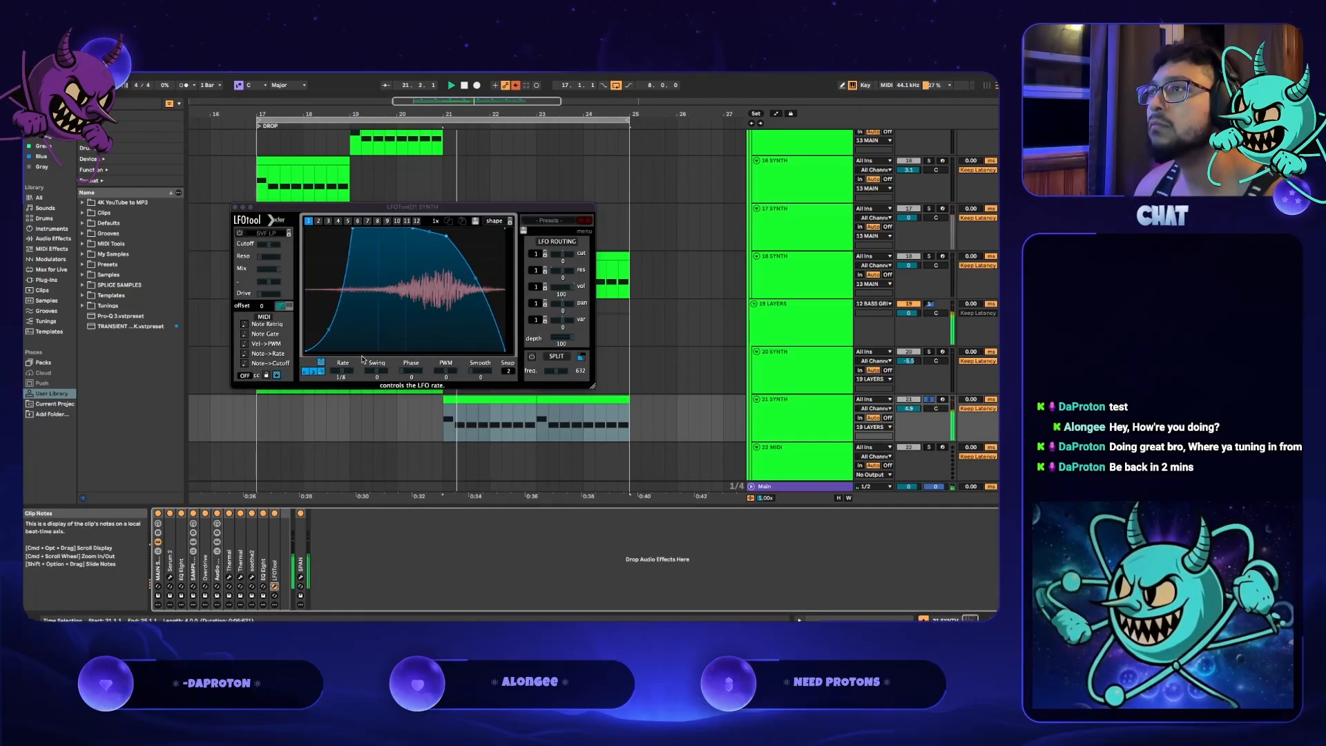
click(235, 207)
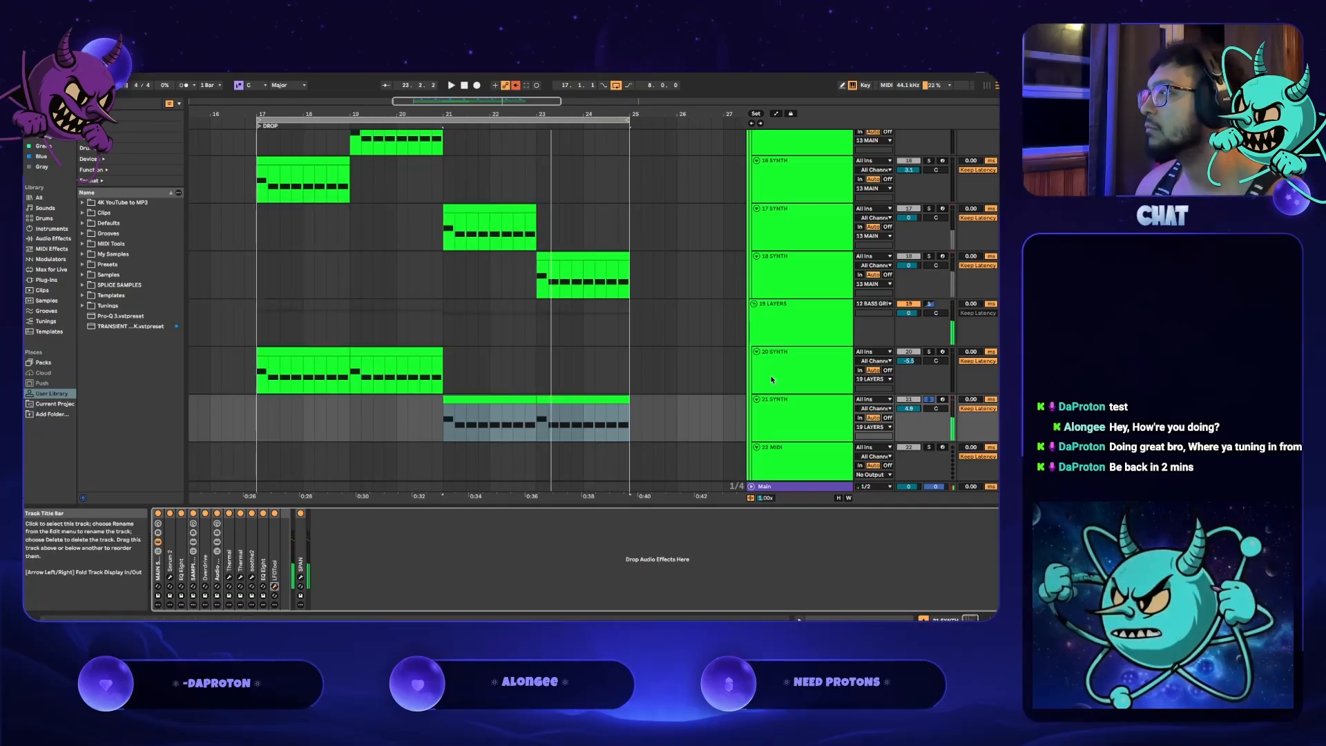
- Reset the 21 SYNTH track's volume to 0 dB and play back the layer to hear it
click(788, 390)
click(793, 417)
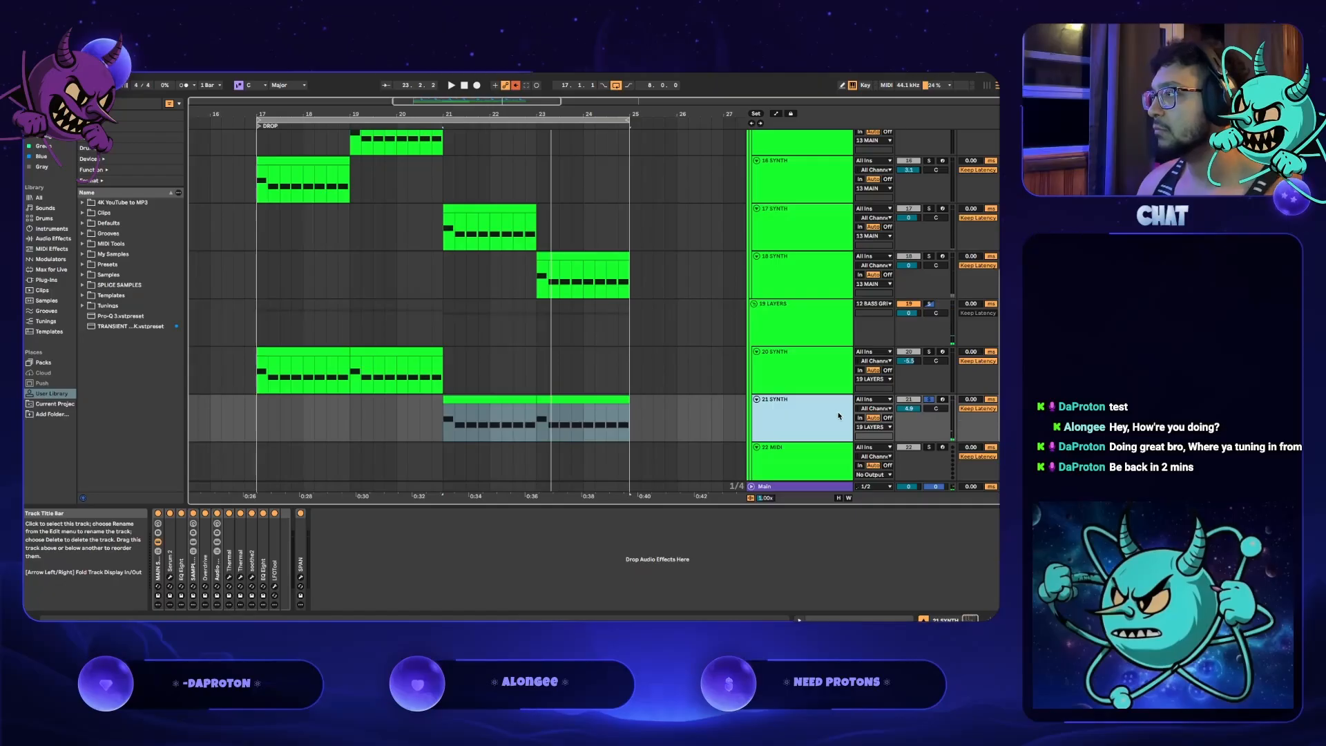
click(909, 408)
key(Delete)
key(space)
- Play the soloed layers from bar 19.3 and lower the 20 SYNTH track's volume to about -7 dB
click(371, 368)
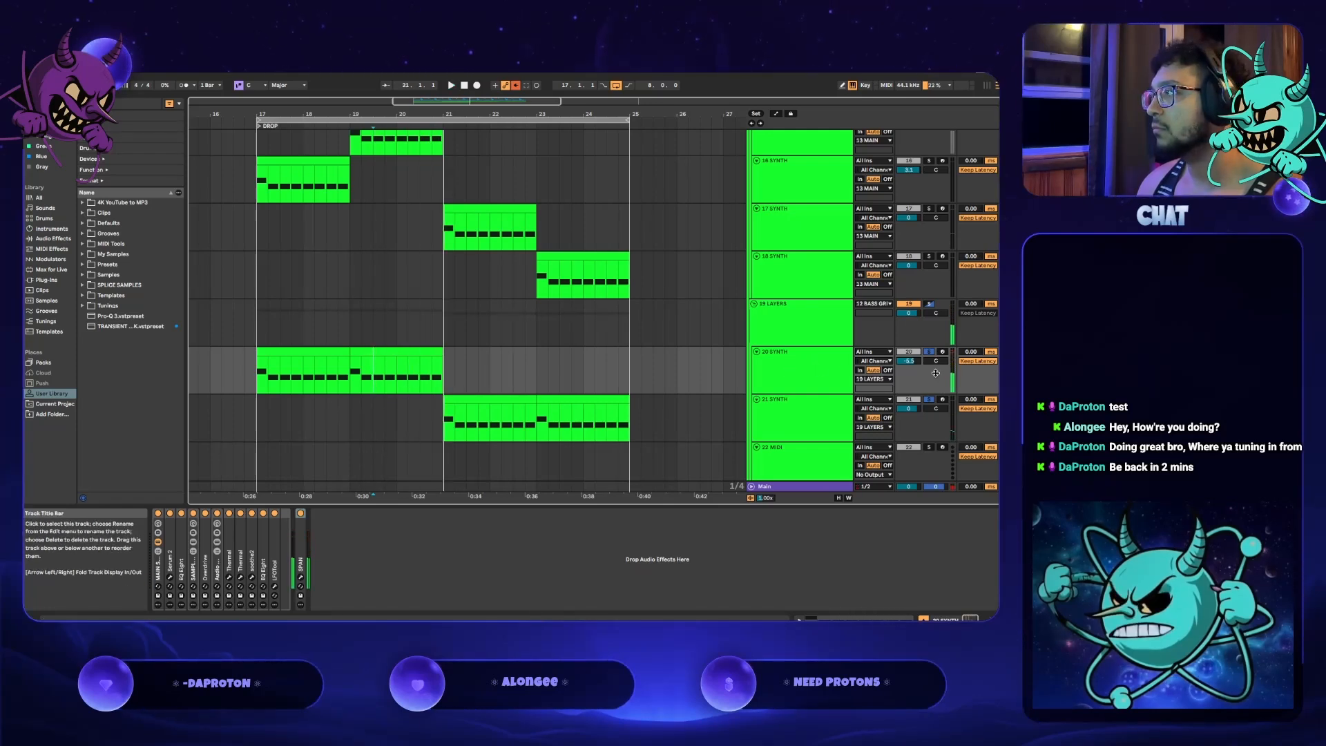
key(space)
key(space)
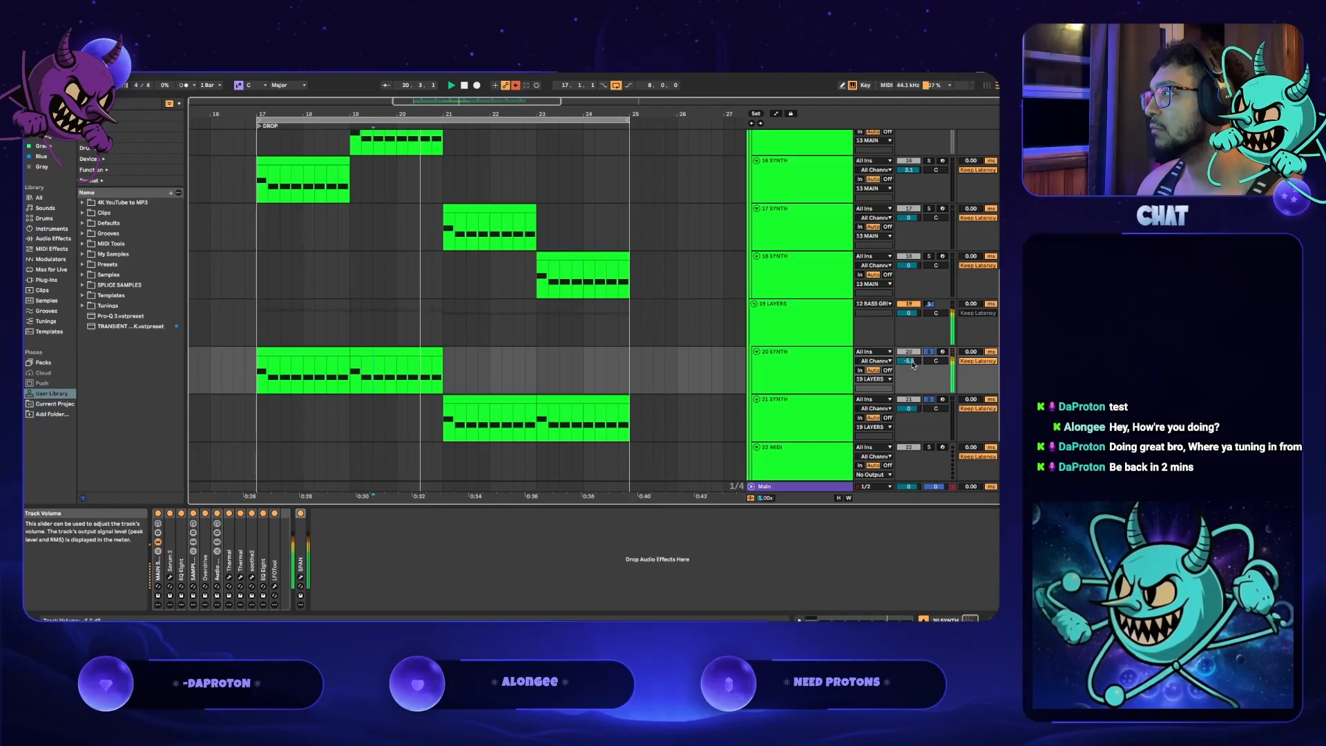
key(space)
key(space)
drag(912, 365, 909, 367)
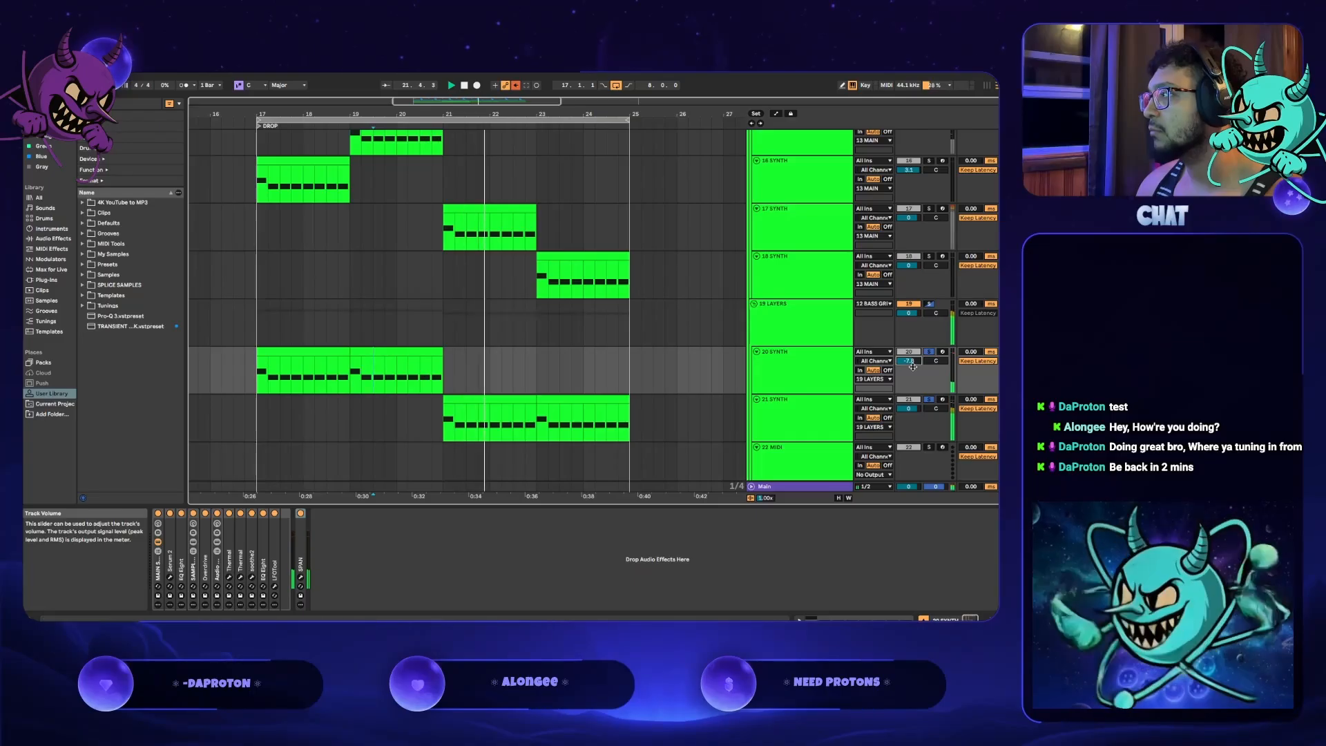
- Open 21 SYNTH's Serum 2 and raise its main volume during playback
click(922, 417)
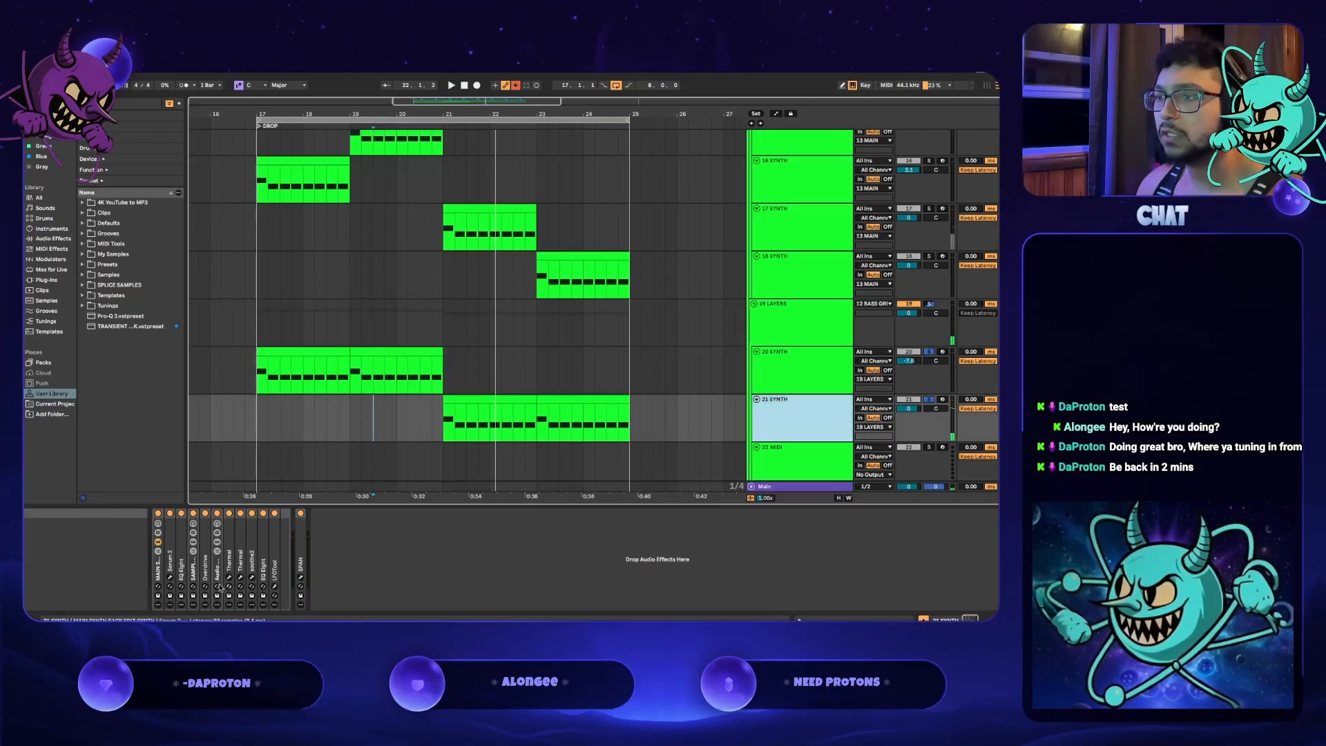
click(169, 577)
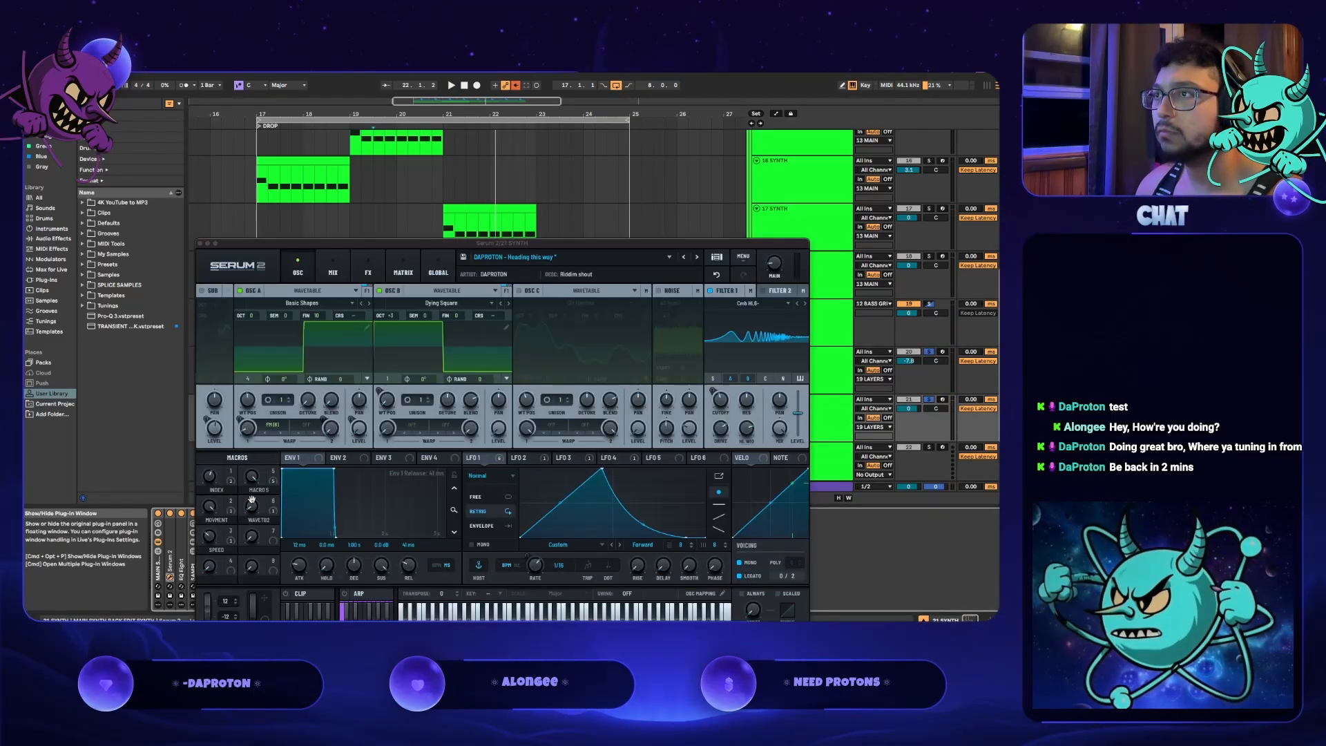
key(space)
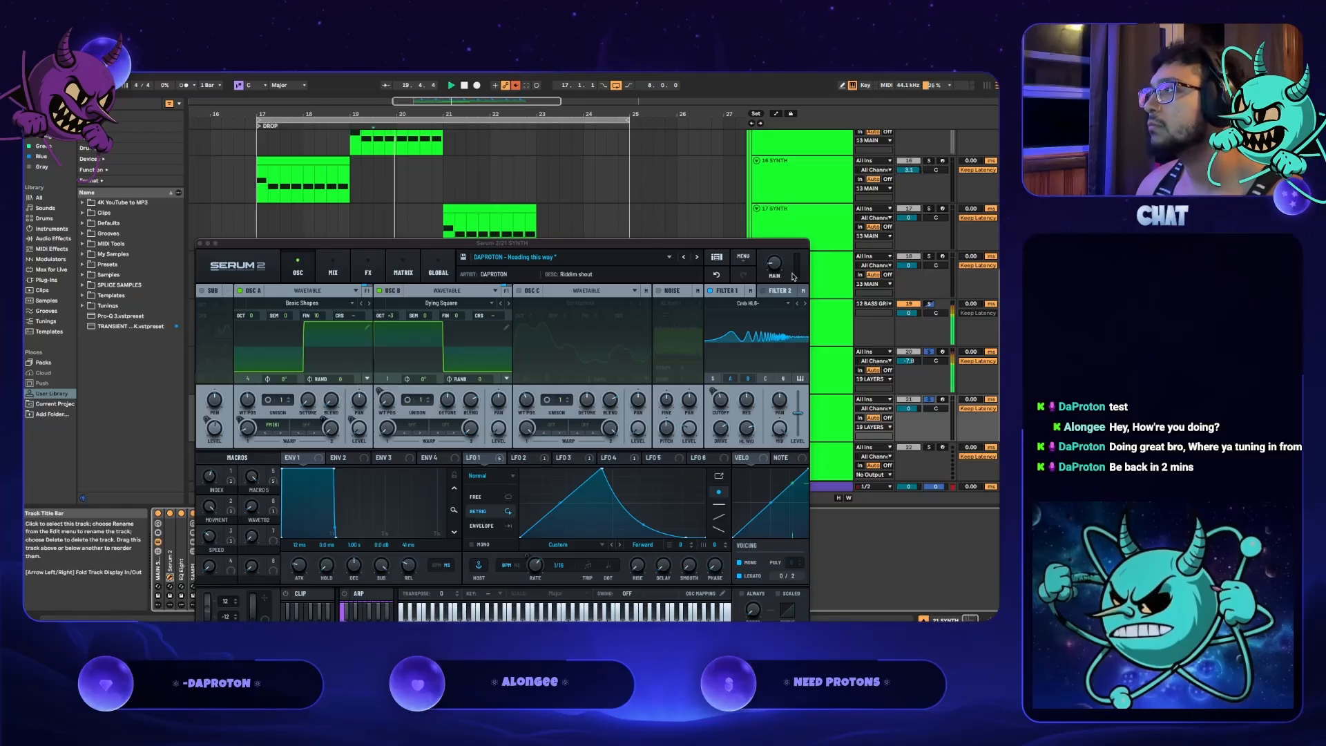
drag(774, 270, 780, 257)
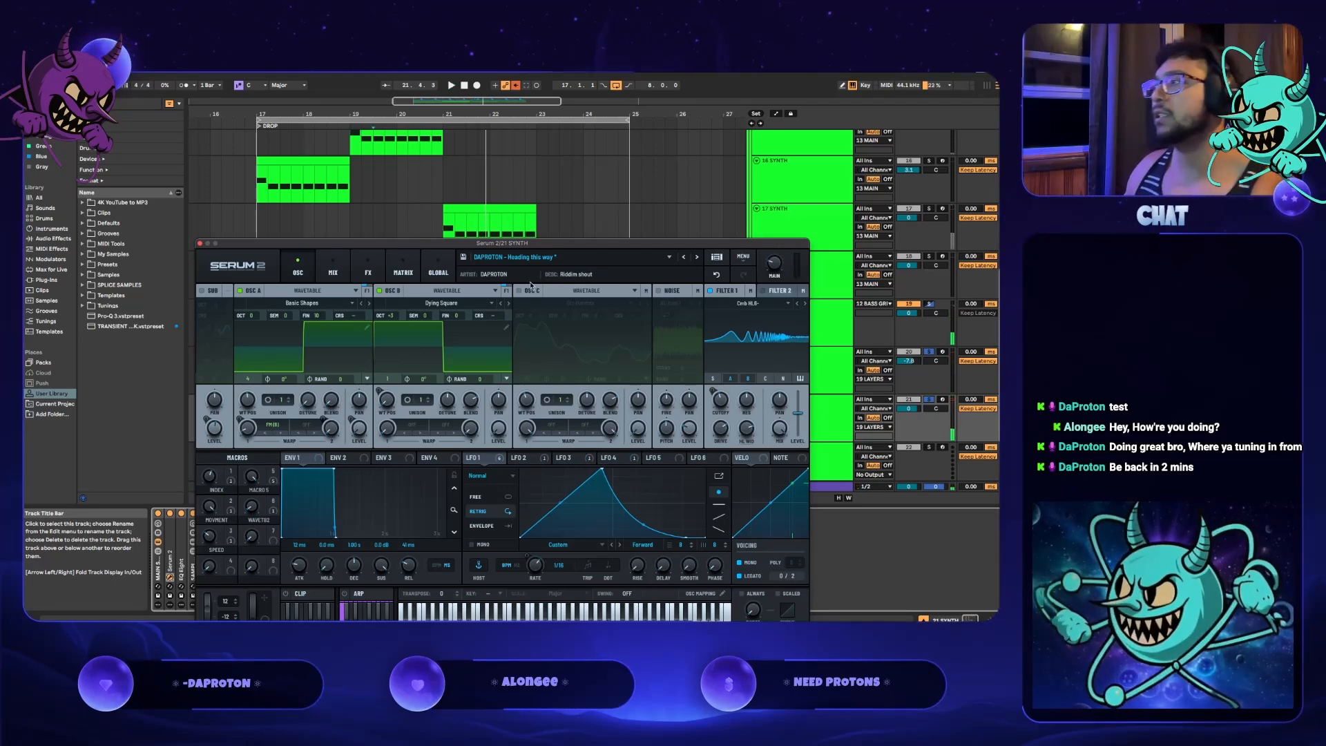
- Save 21 SYNTH's Serum 2 preset as "DAPROTON - Heading this way" in the BASS-LAYER folder, overwriting the existing file, and close the plug-in window
click(826, 414)
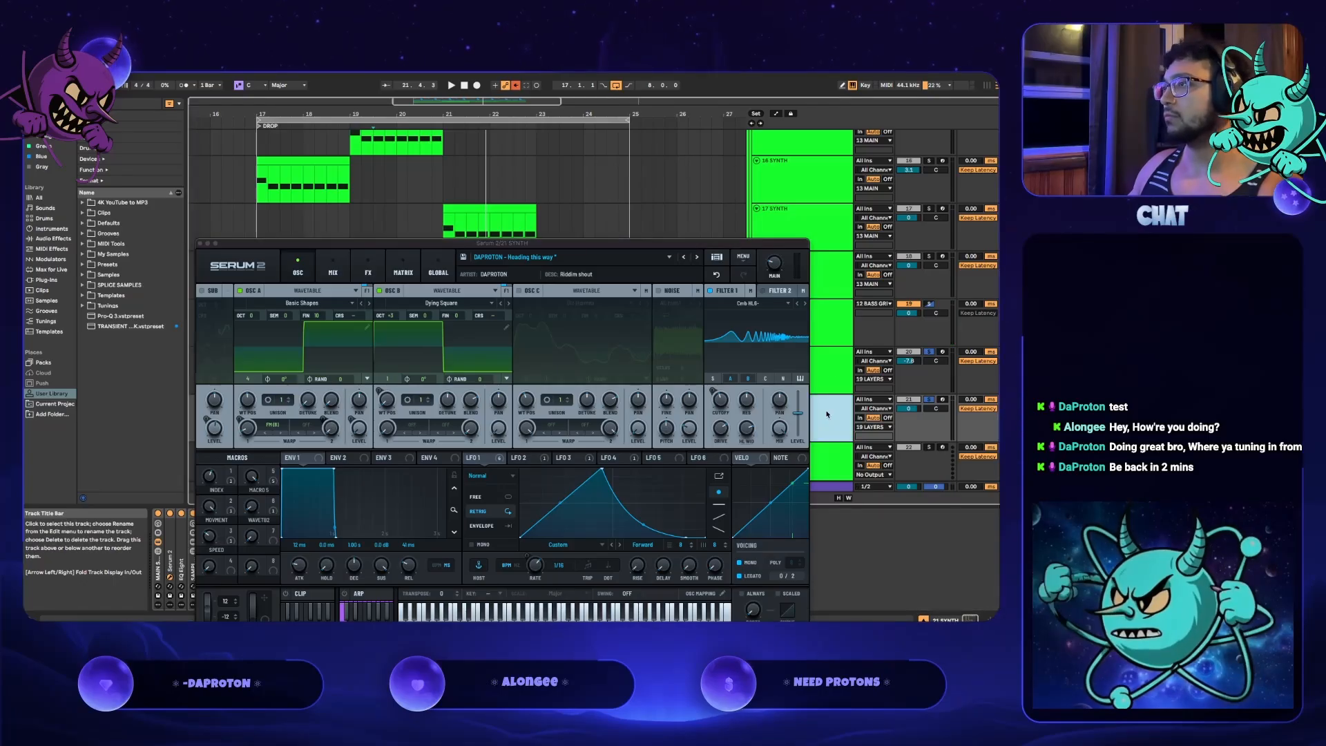
click(463, 259)
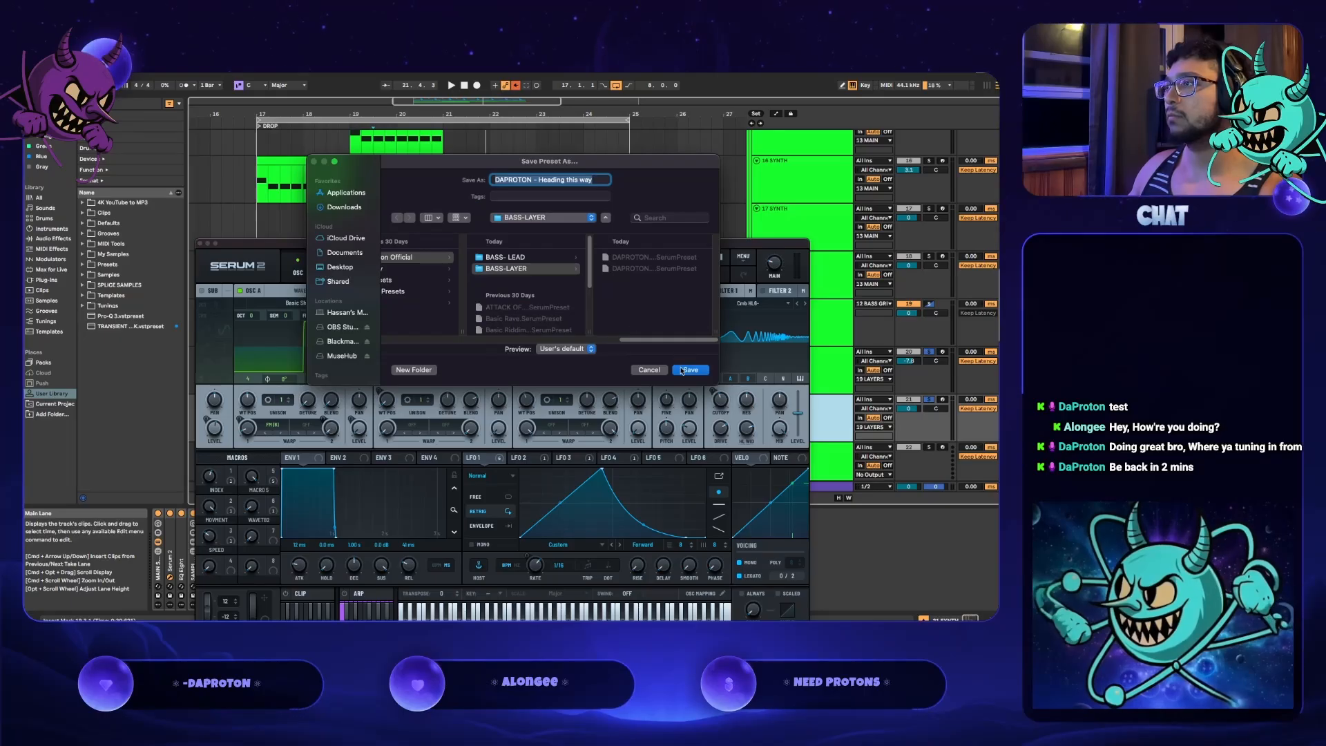
click(689, 370)
click(550, 323)
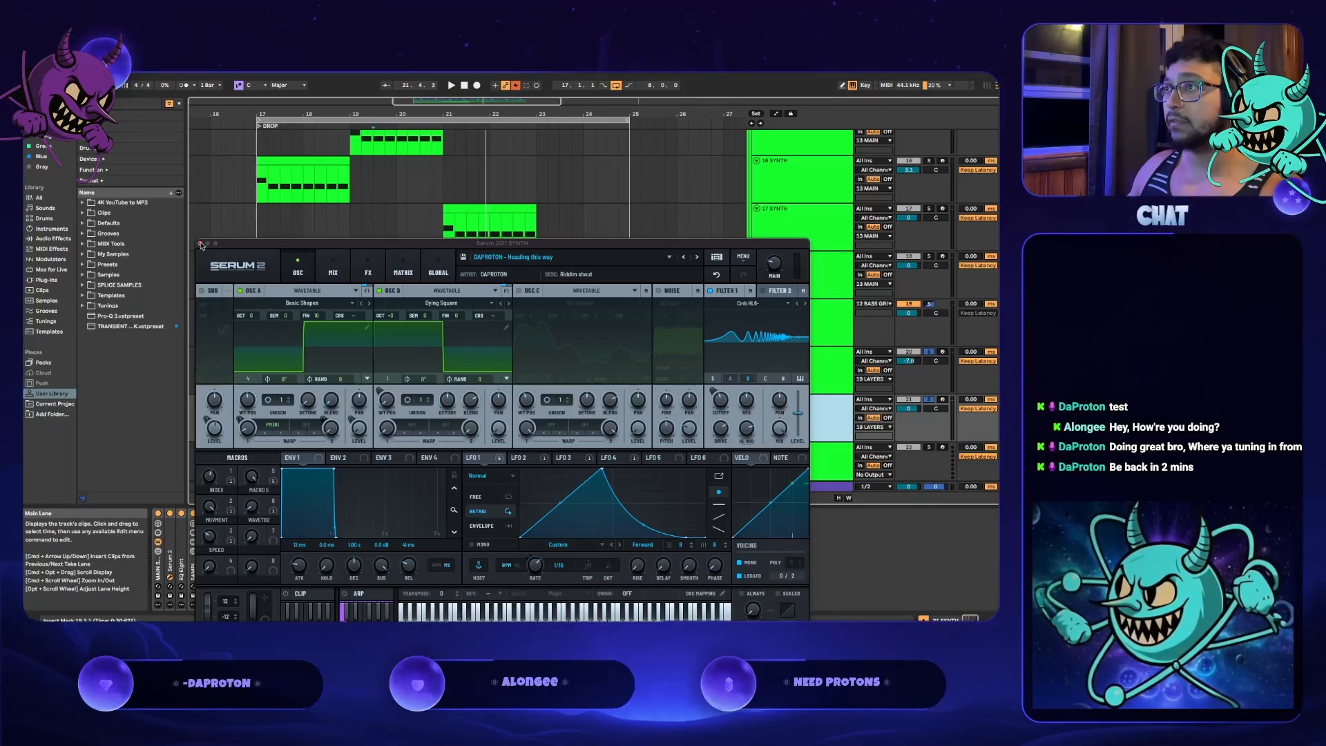
click(200, 244)
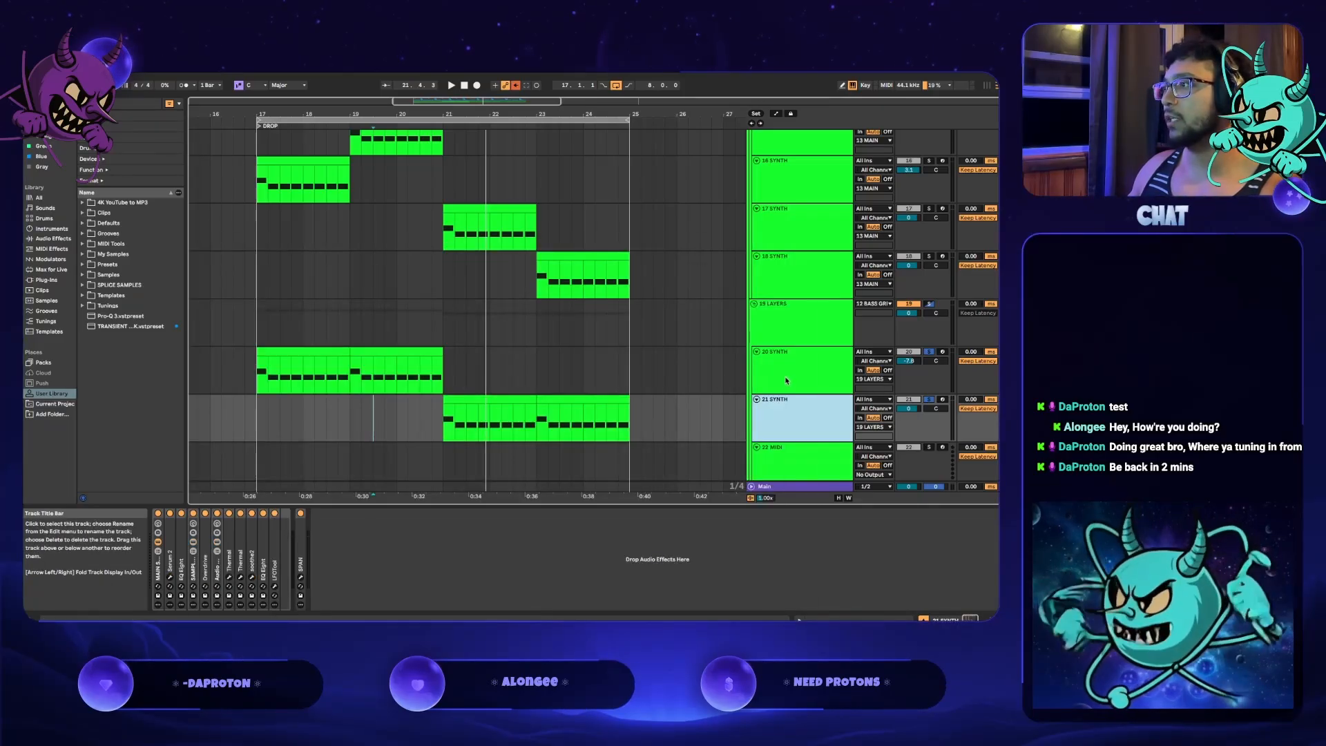
- Open 20 SYNTH's Serum 2, reset the track's volume to 0 dB and lower Serum's main volume during playback
key(Up)
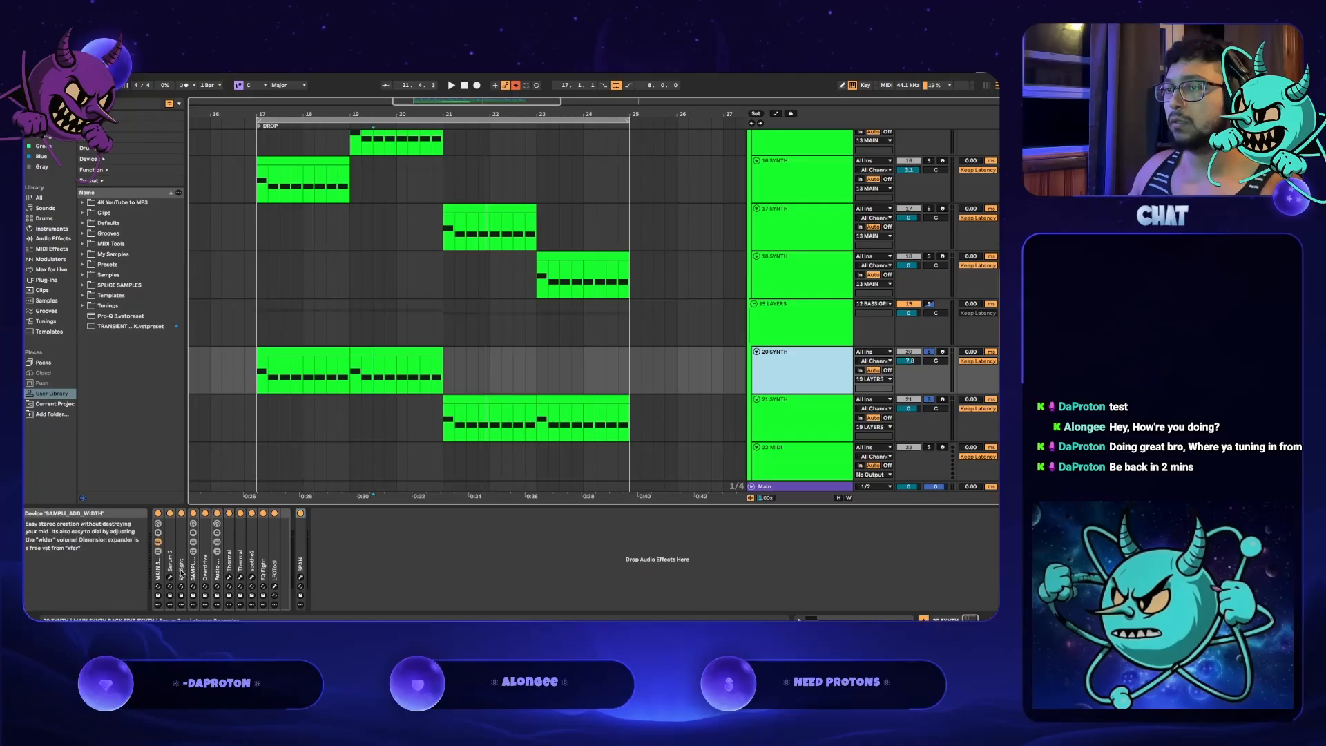
click(170, 577)
key(space)
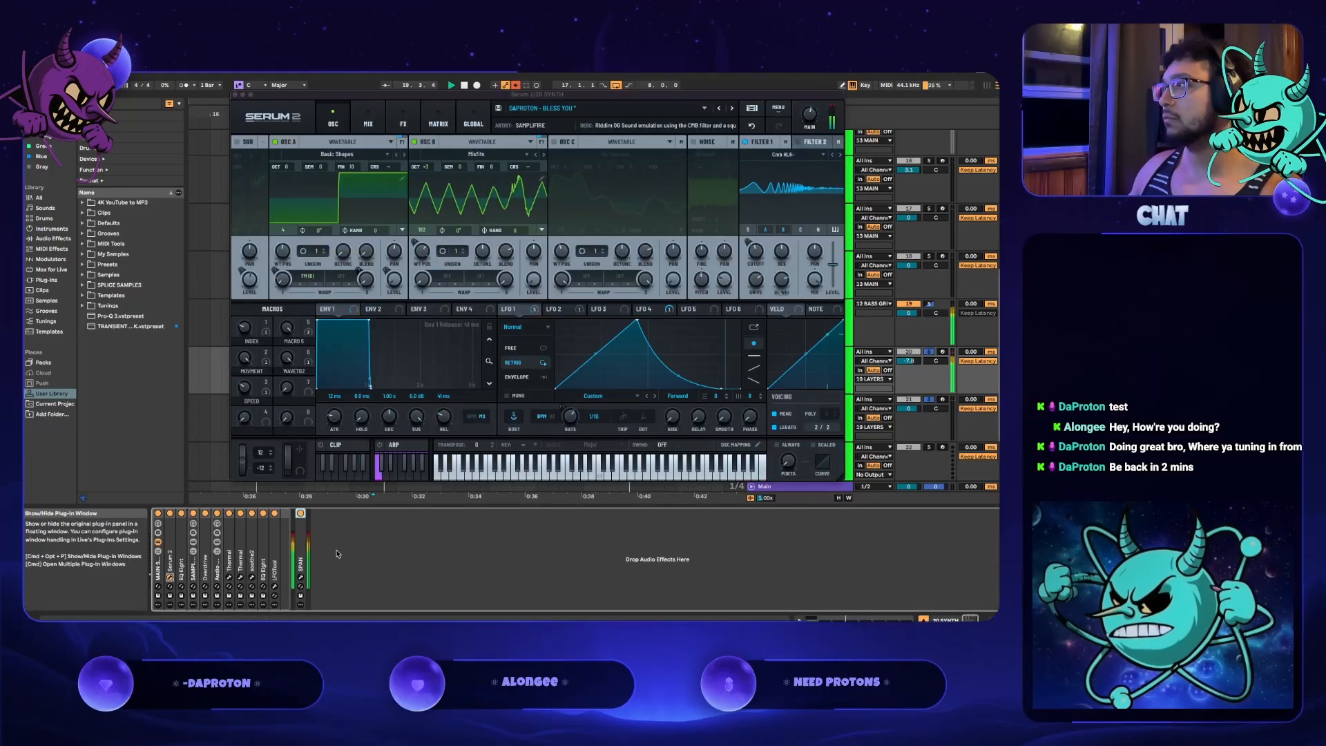
double_click(916, 363)
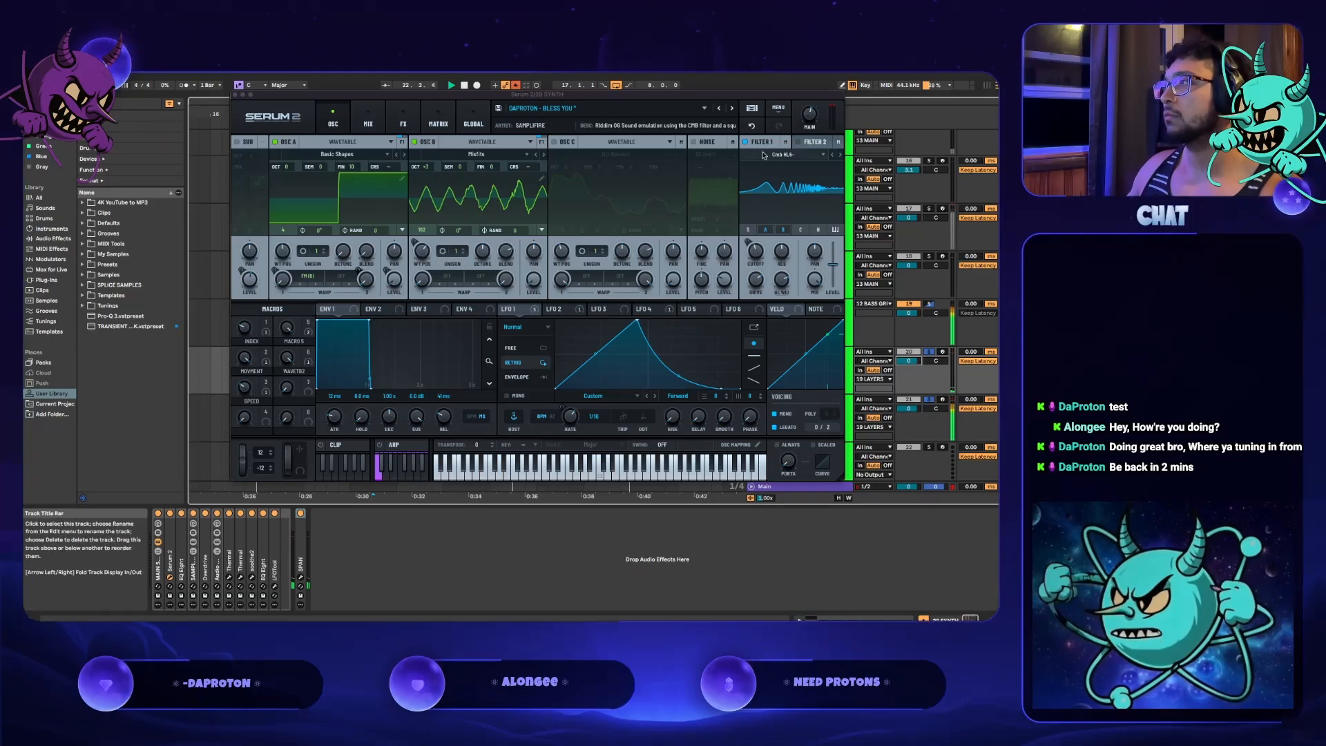
click(807, 121)
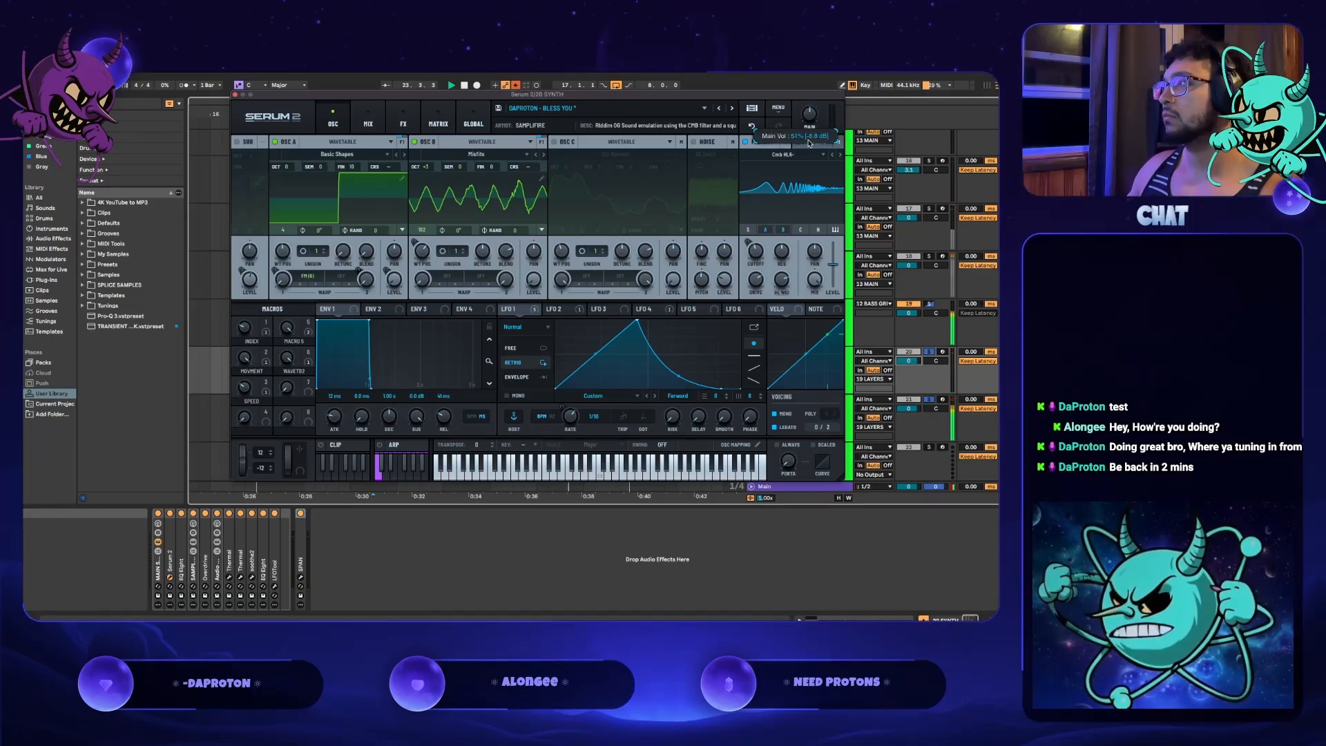
drag(811, 150, 805, 233)
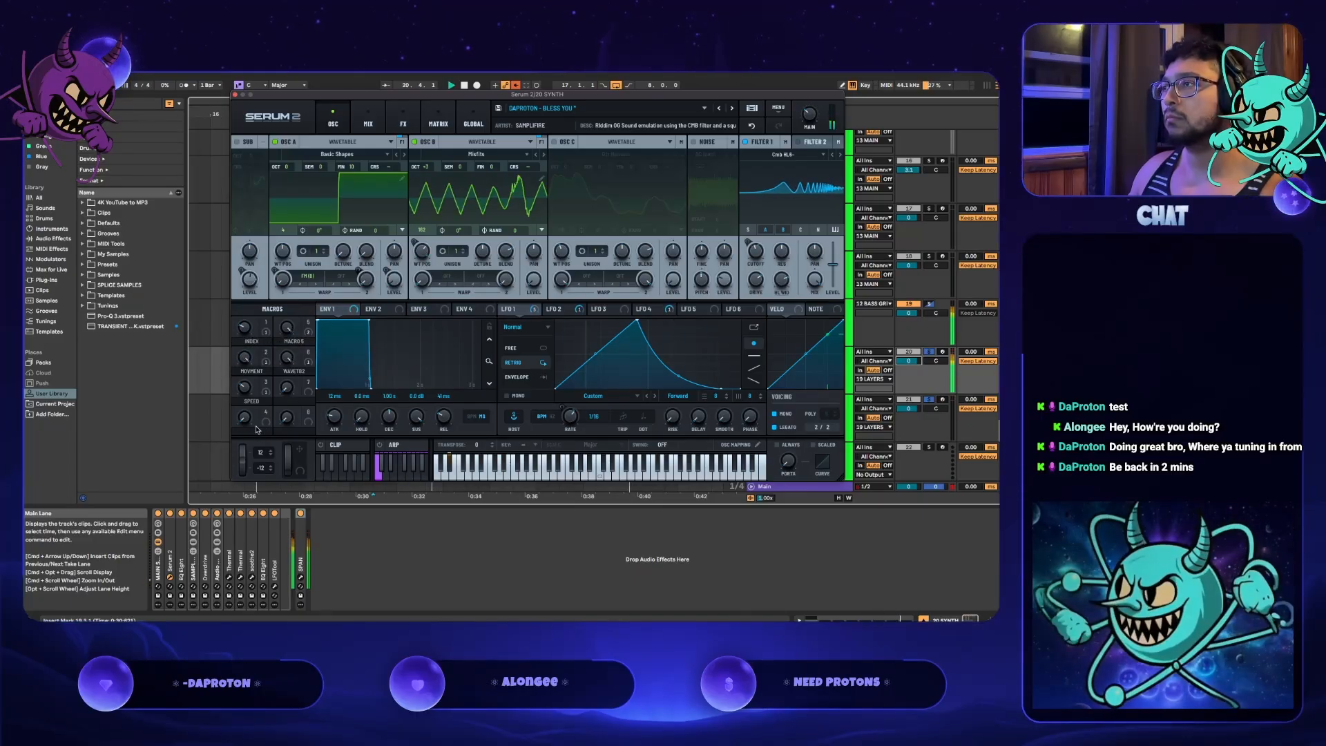
- Examine the waveform against the LFOTool curve on 20 SYNTH during playback, closing the plug-in window
click(274, 588)
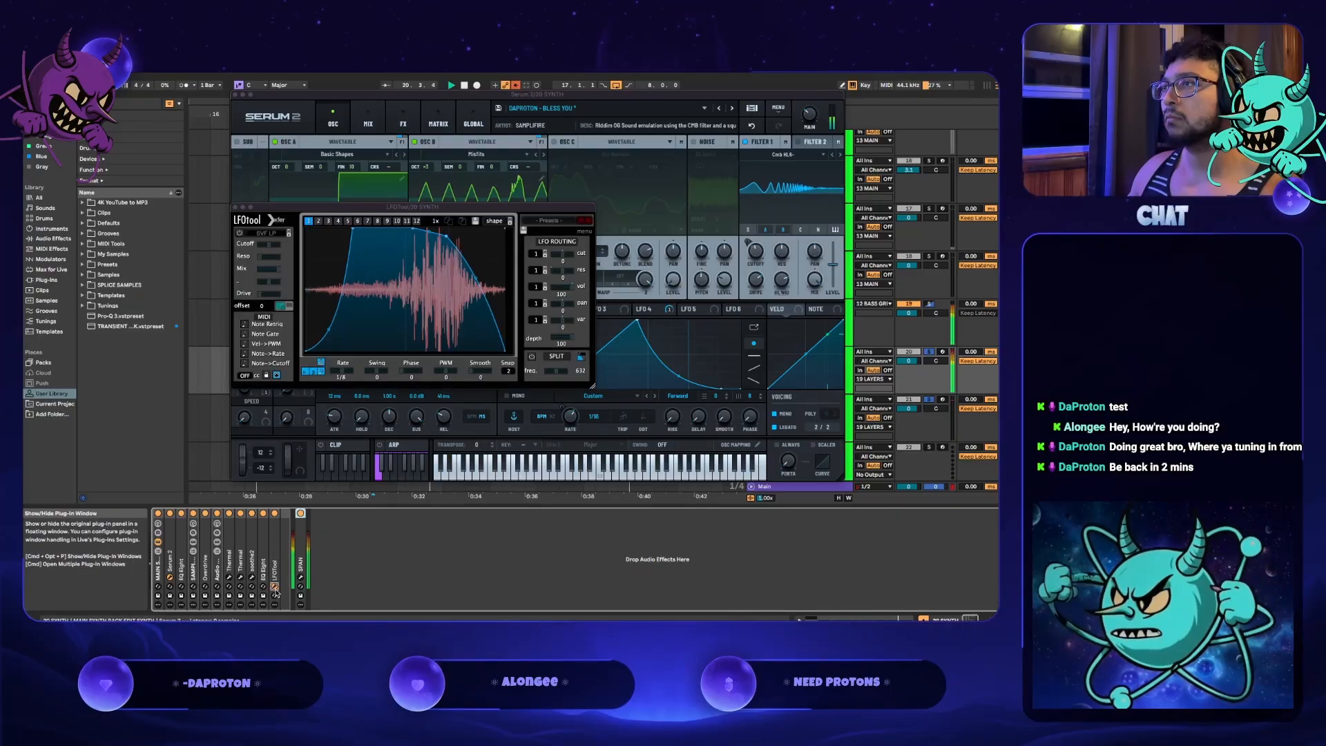
click(275, 588)
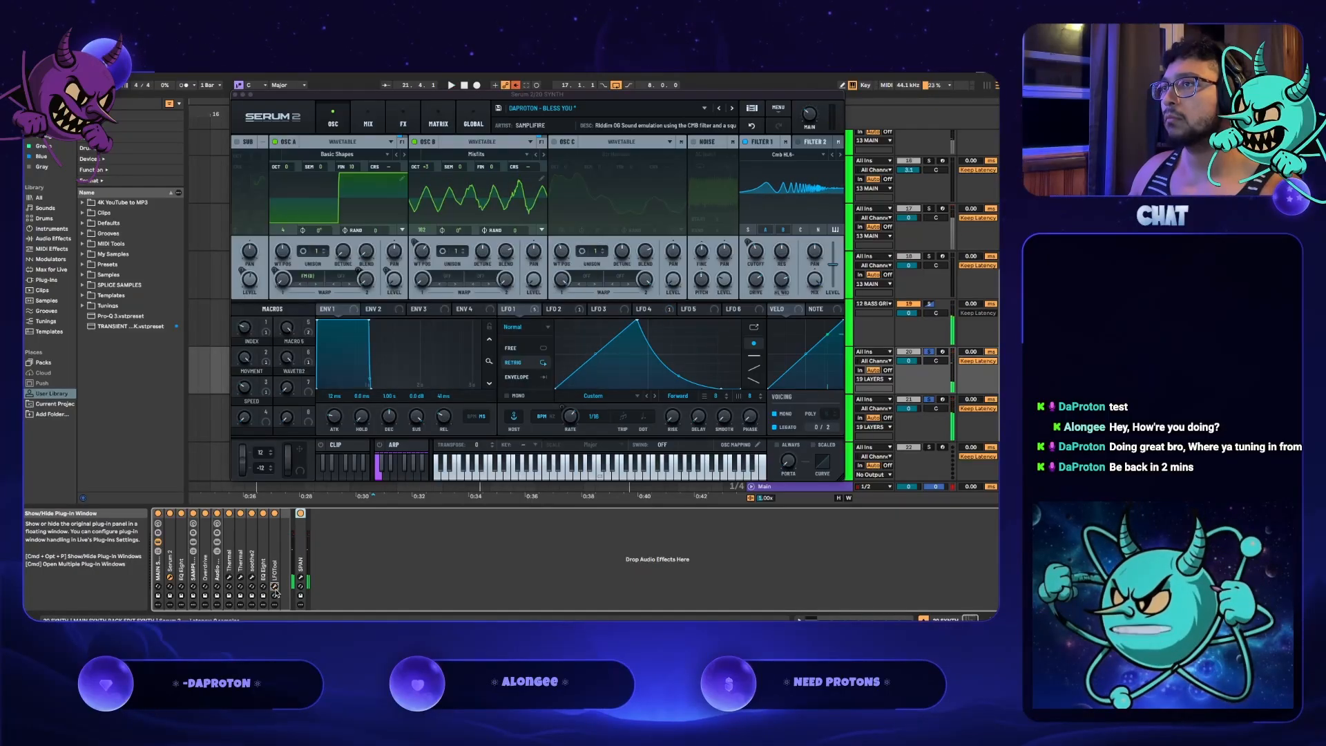
click(275, 588)
click(275, 588)
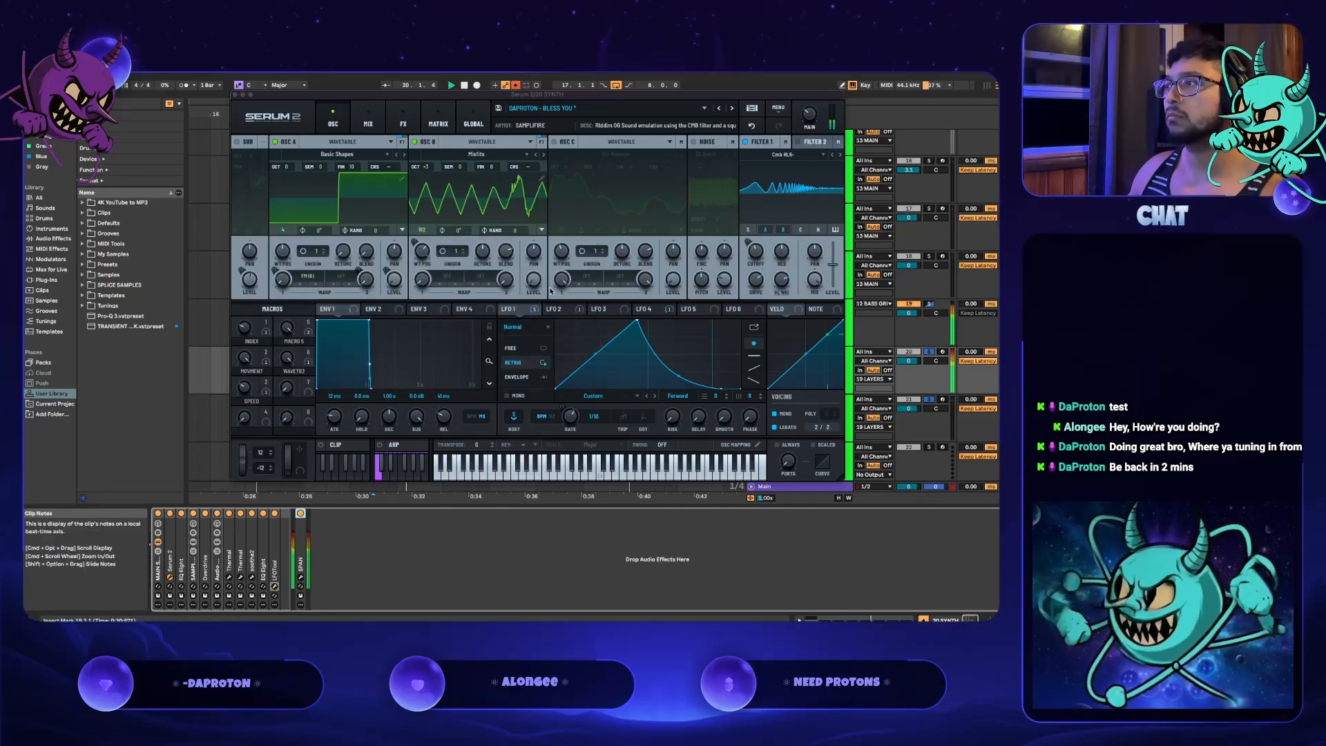
- Check the Main track's spectrum in SPAN during playback and close the analyzer
click(822, 486)
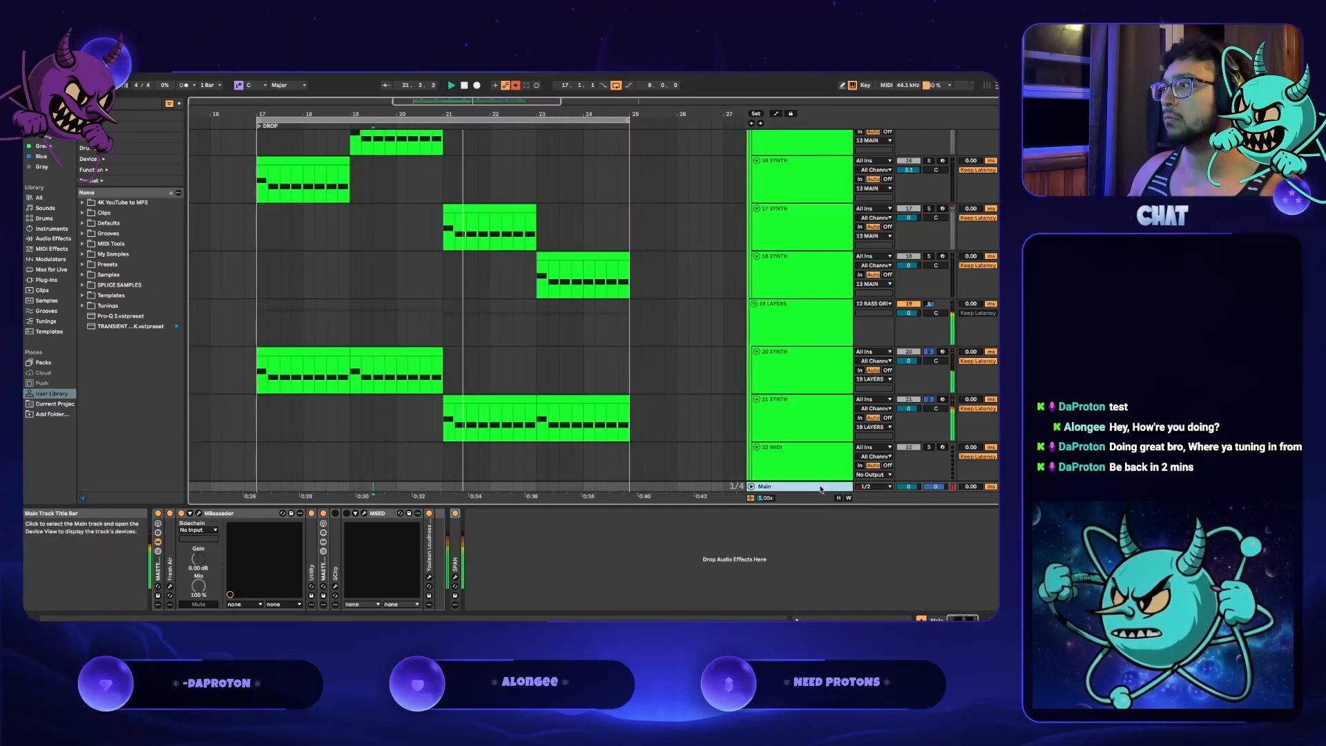
click(455, 579)
click(455, 579)
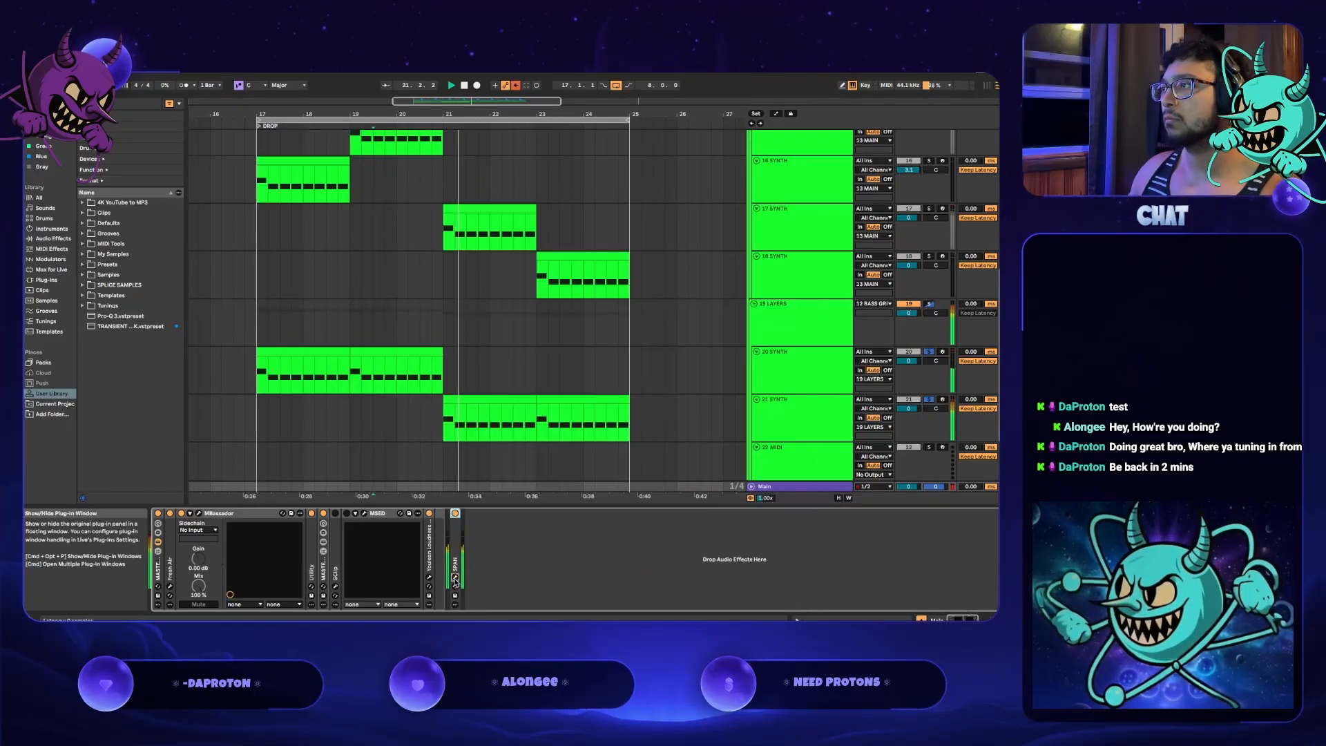
- Try lower octaves for oscillator B in 20 SYNTH's Serum 2 during playback, including +2 and +1, and raise the octave again
click(833, 427)
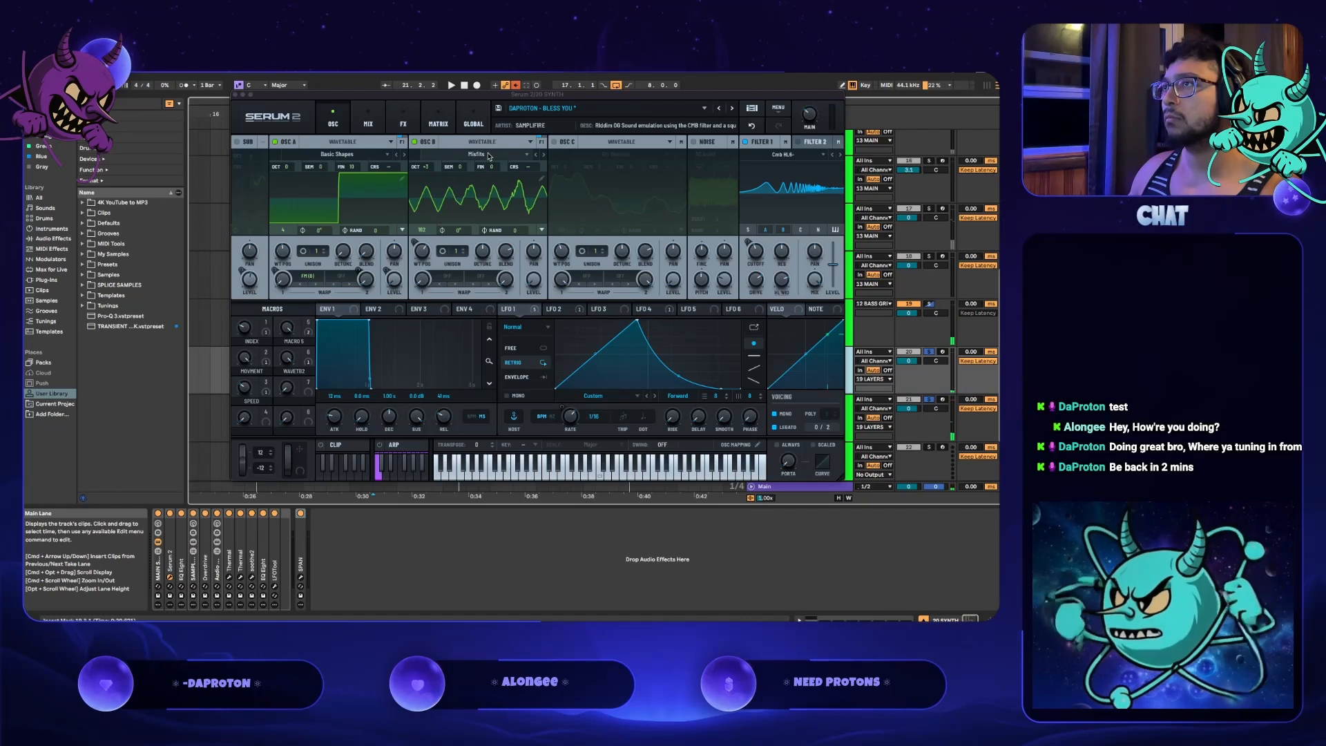
drag(431, 172, 432, 237)
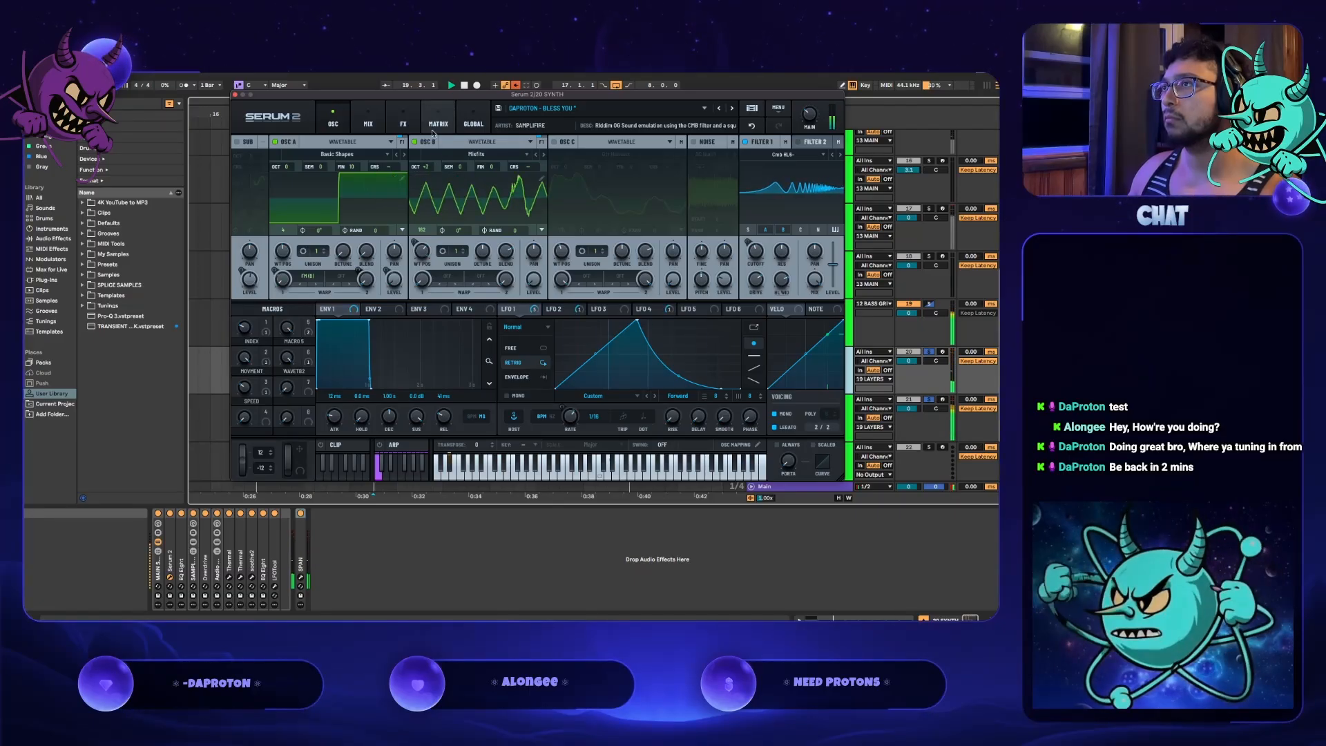
drag(431, 170, 434, 212)
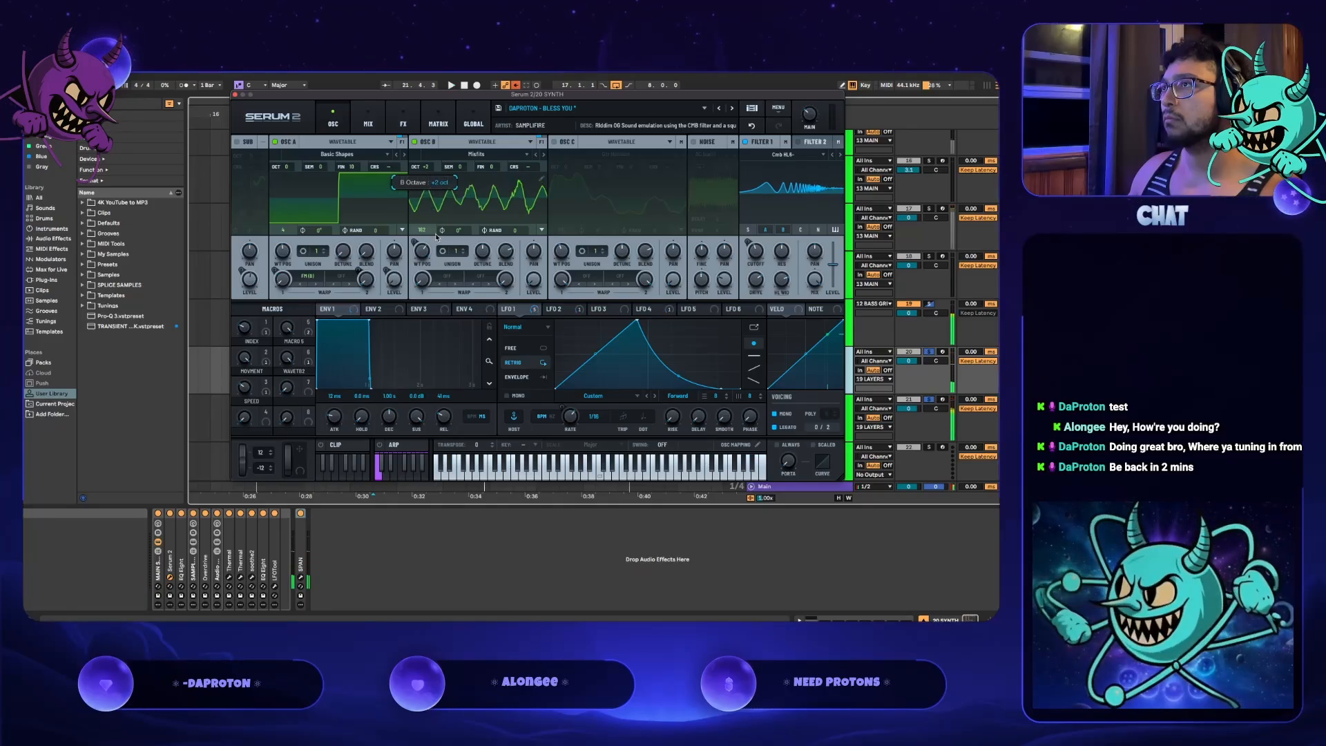
drag(430, 169, 434, 227)
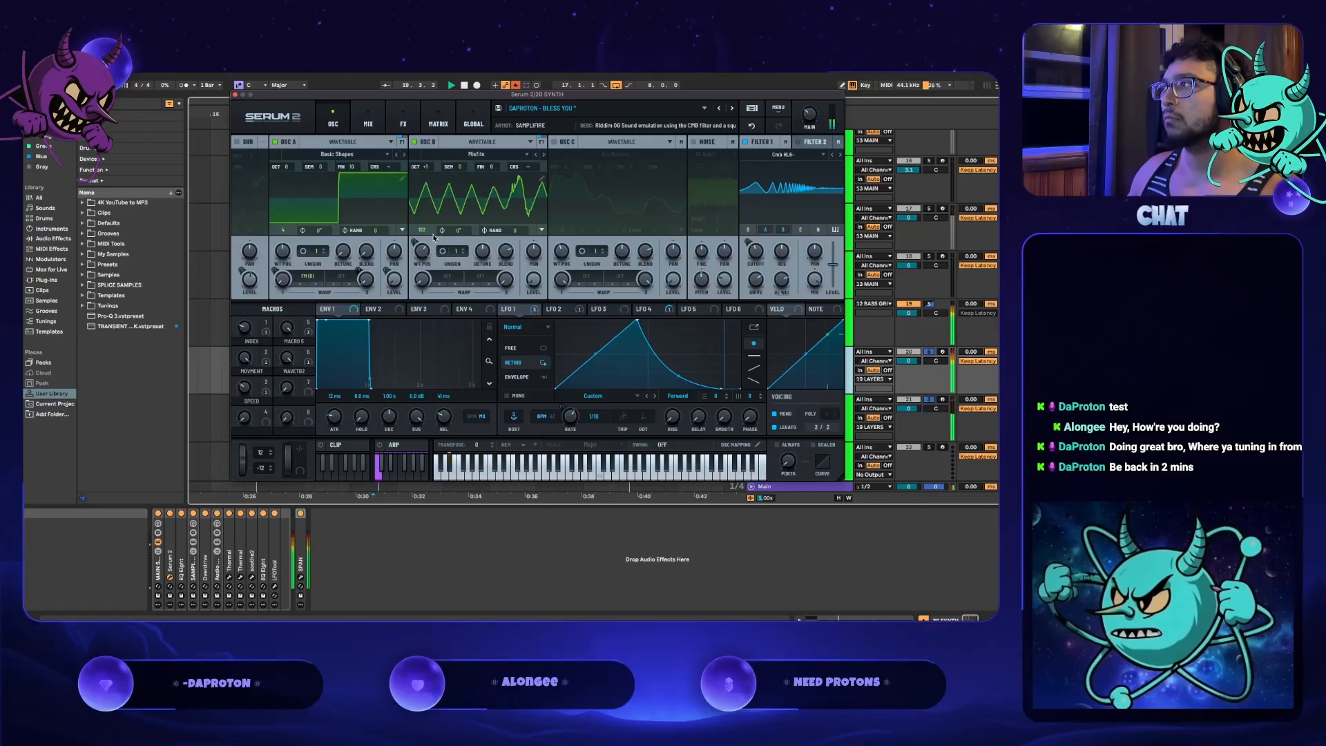
mouse_move(433, 237)
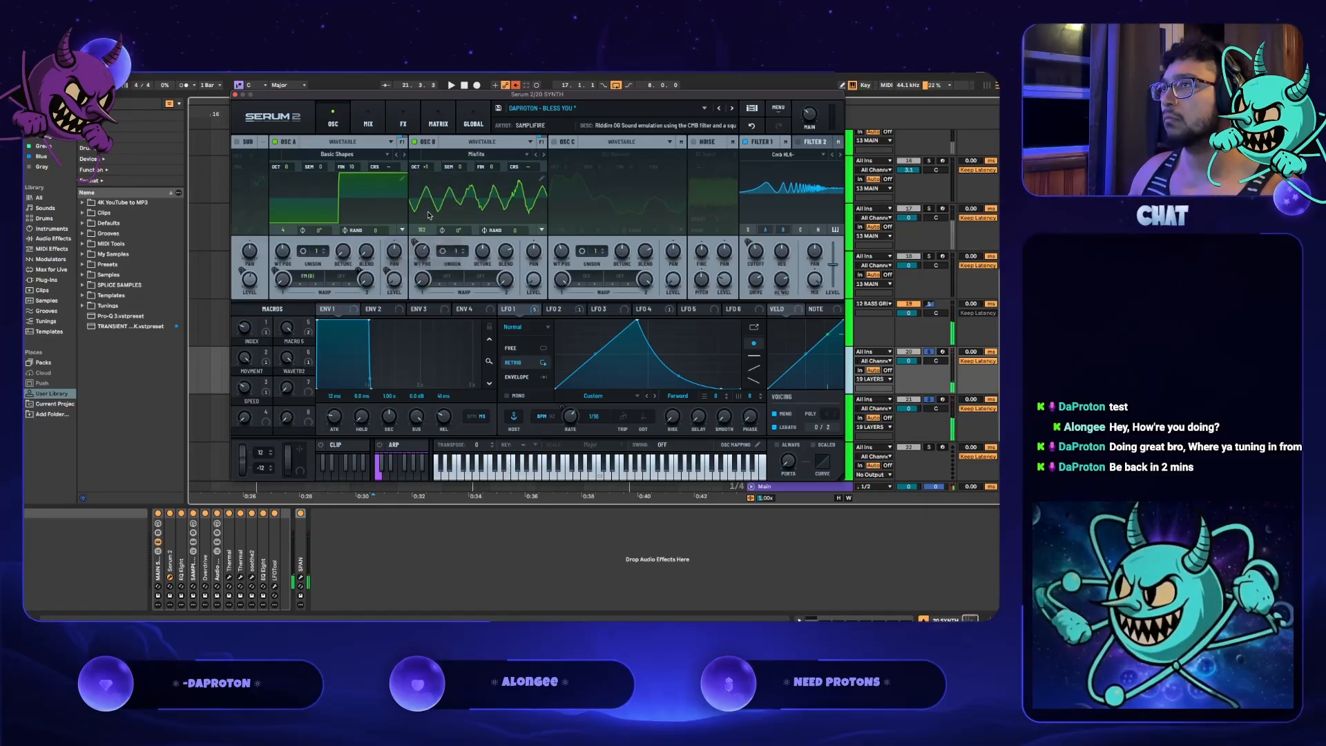
click(426, 166)
drag(426, 166, 426, 107)
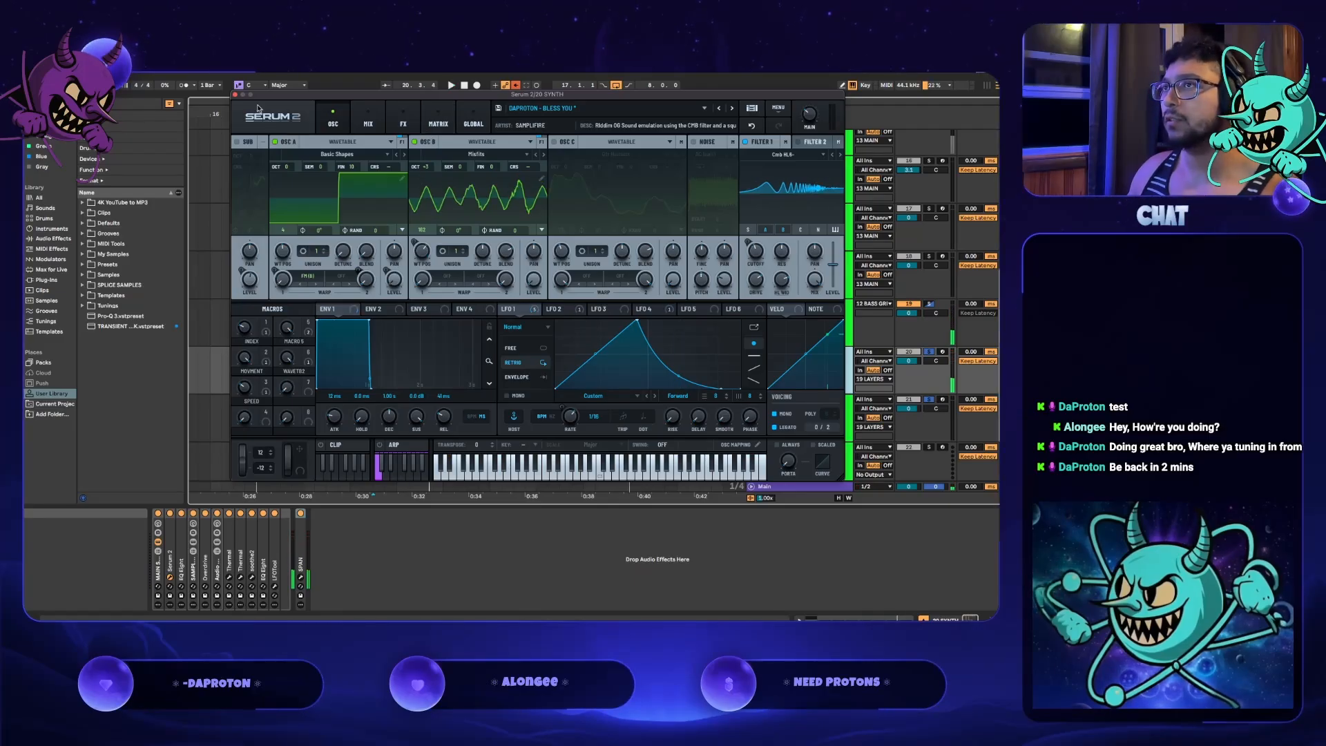
- Close 20 SYNTH's Serum 2 window and unsolo the layer tracks to hear the full drop
click(236, 94)
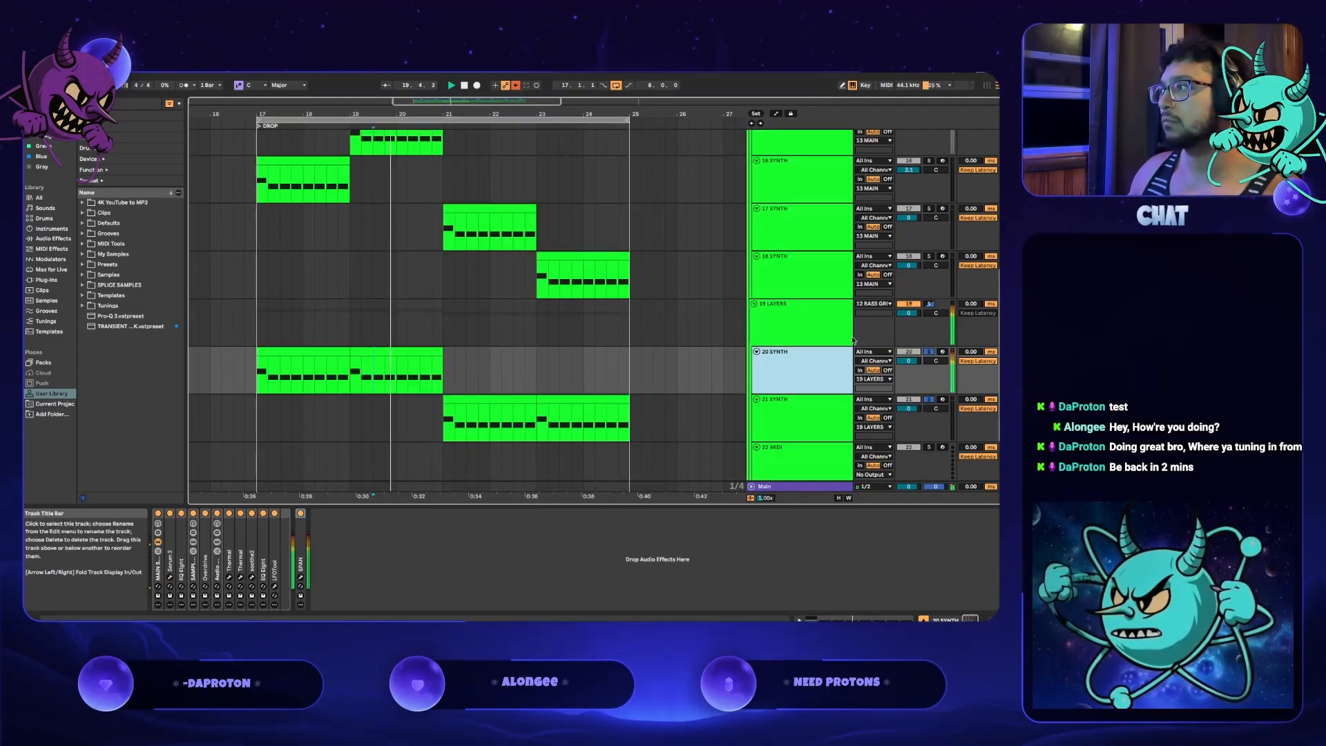
click(929, 353)
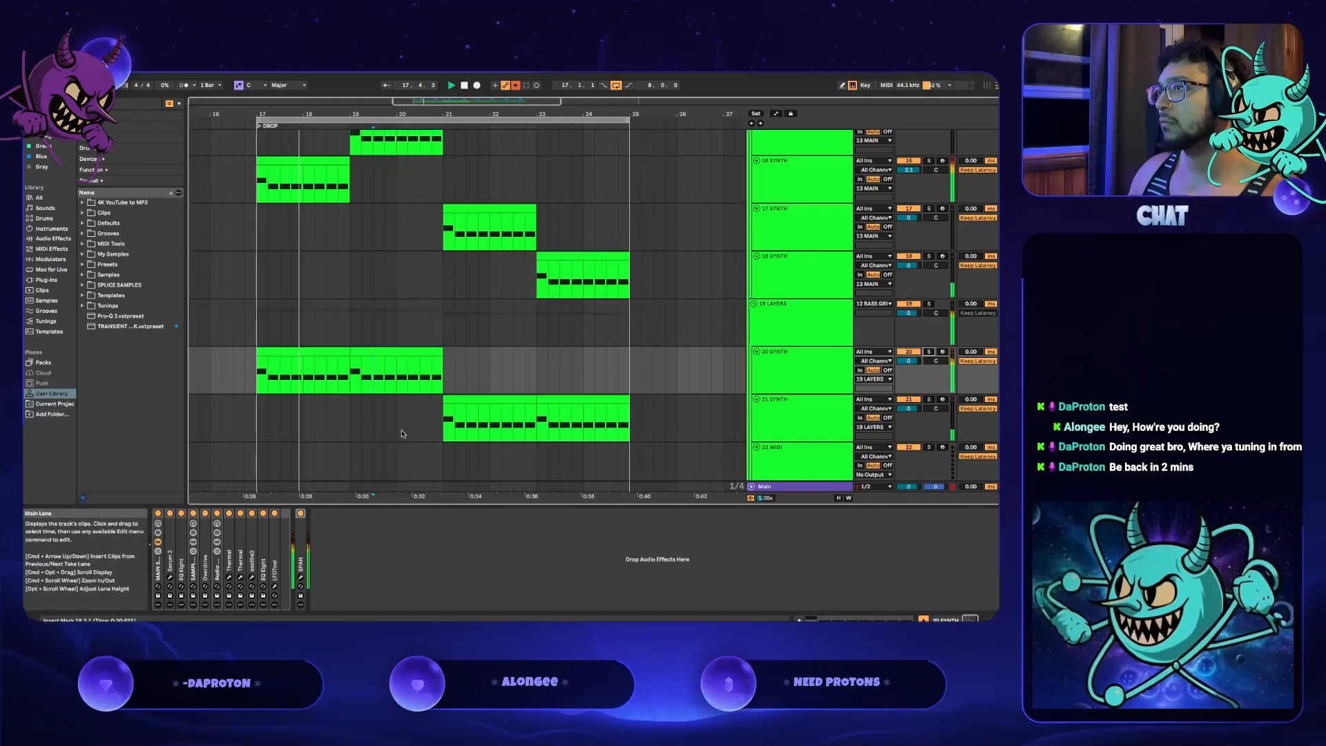
- Move the two 21 SYNTH clips four bars earlier so they start at bar 17
drag(445, 427, 629, 416)
key(Left)
key(Left)
key(Left)
key(Left)
key(Left)
key(Left)
key(Left)
key(Left)
key(Left)
key(Left)
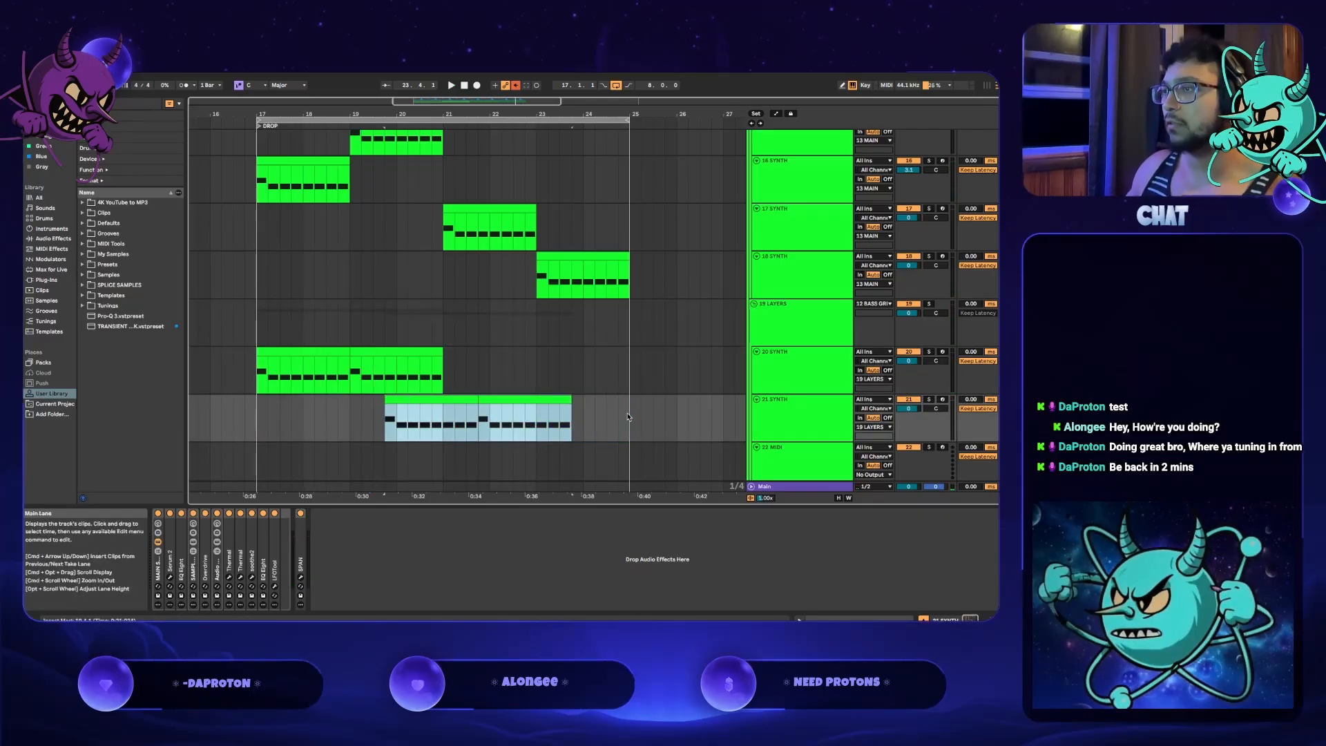
key(Left)
key(Left)
key(Left)
key(Left)
key(Left)
key(Left)
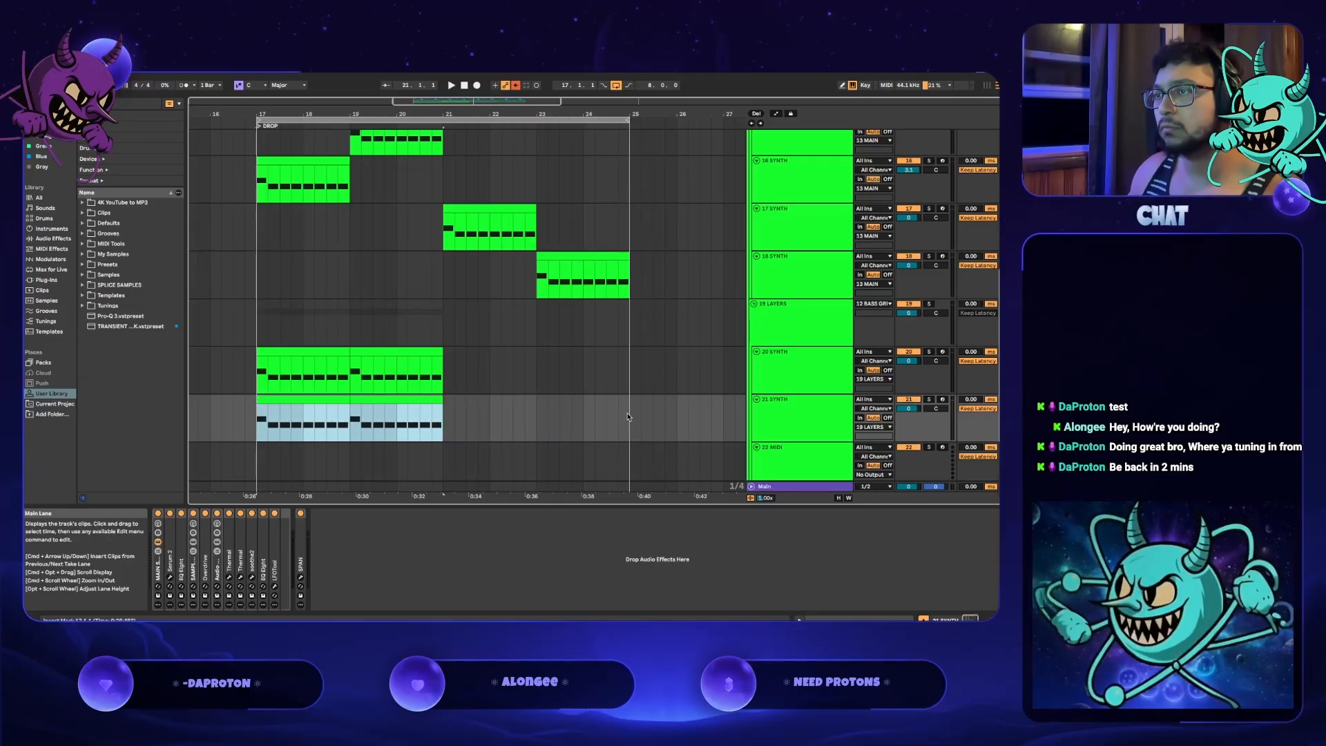
- Move the two 20 SYNTH clips four bars later to start at bar 21 and listen to the swapped layers
click(532, 401)
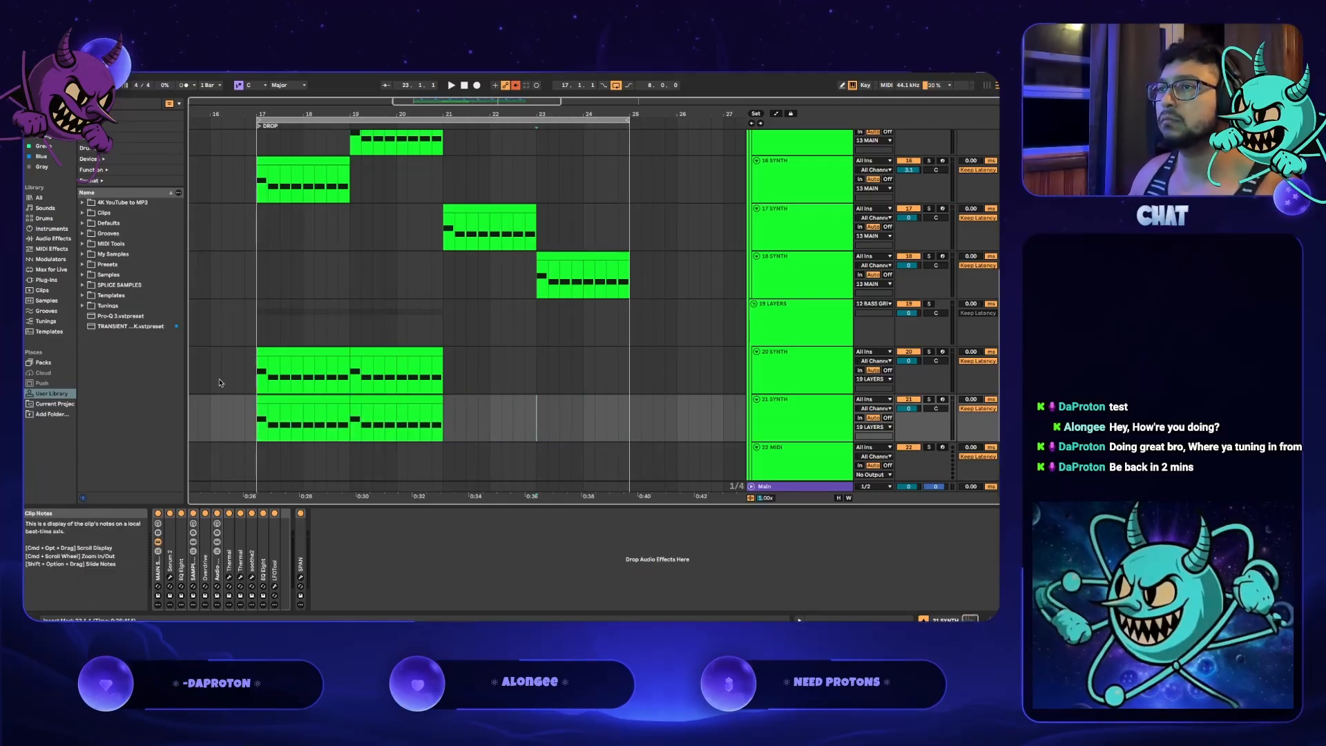
drag(253, 382, 614, 370)
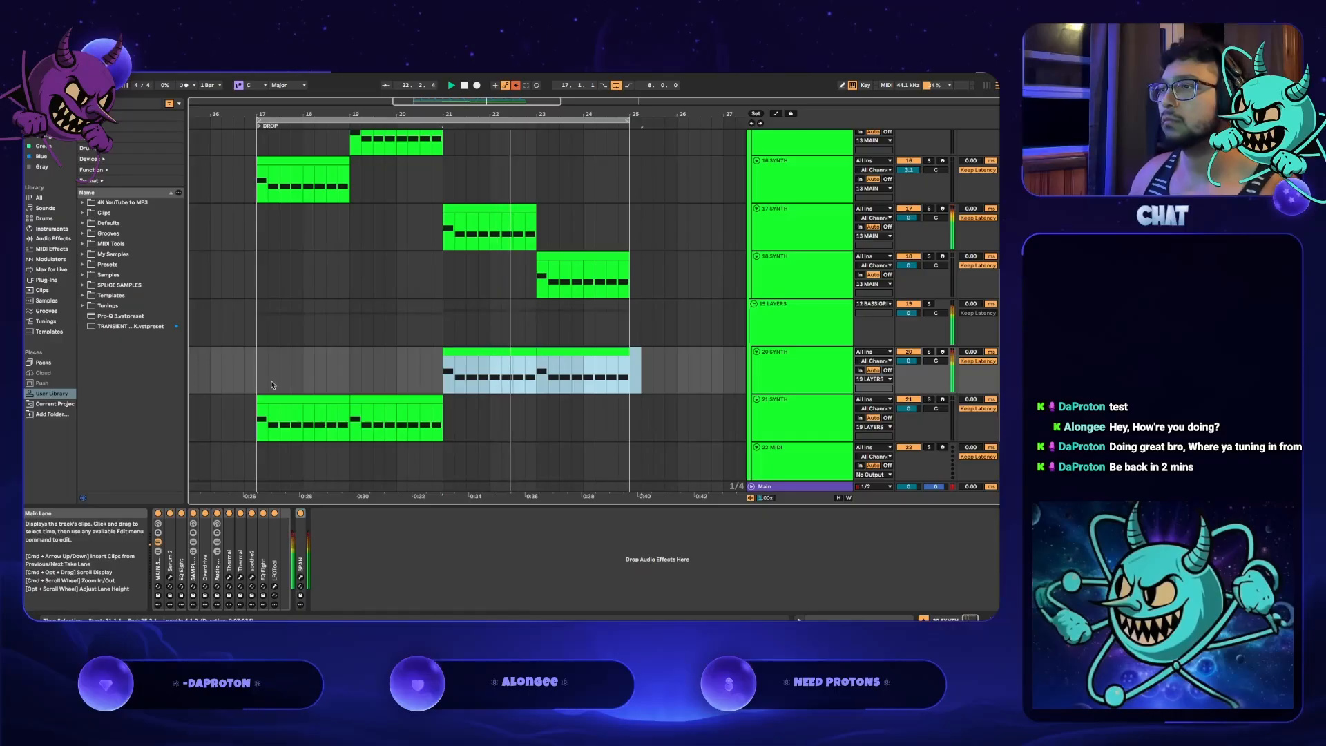
click(432, 369)
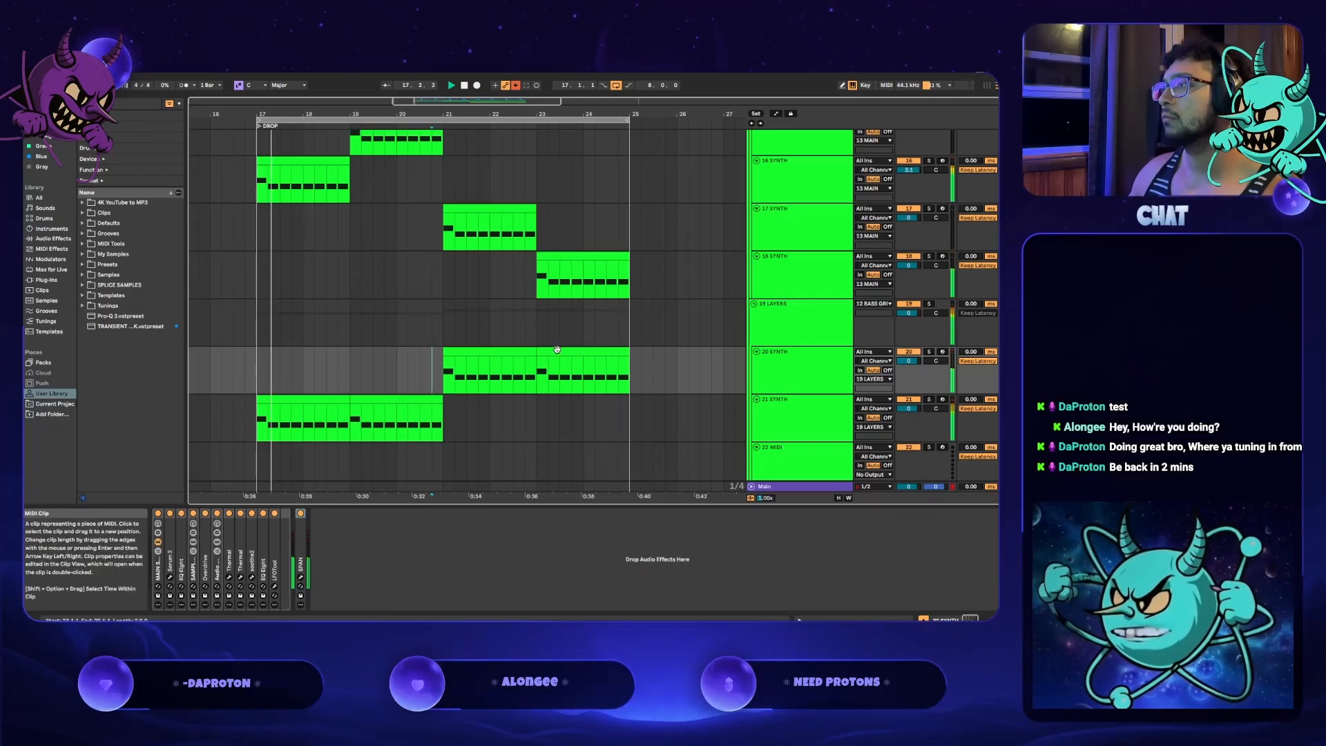
- Open Serum 2 on 20 SYNTH and adjust oscillator B's octave during playback
click(774, 365)
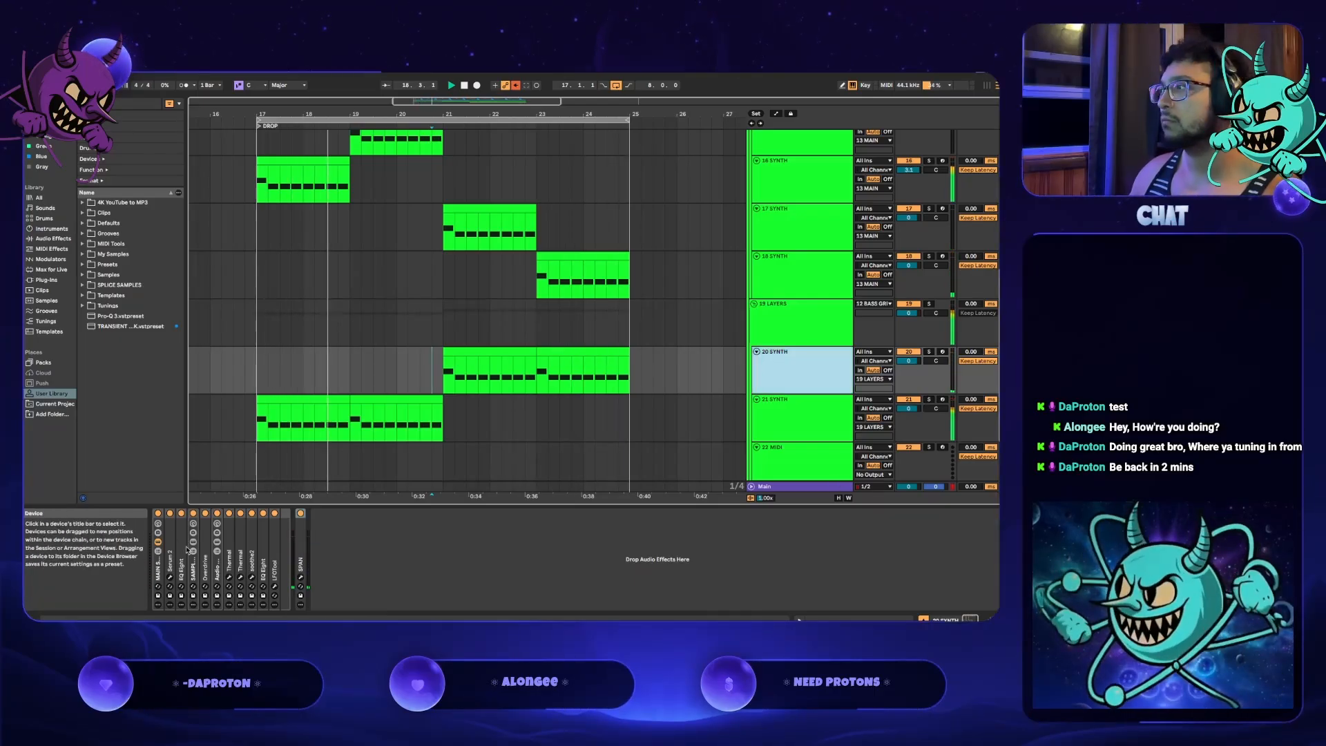
click(170, 577)
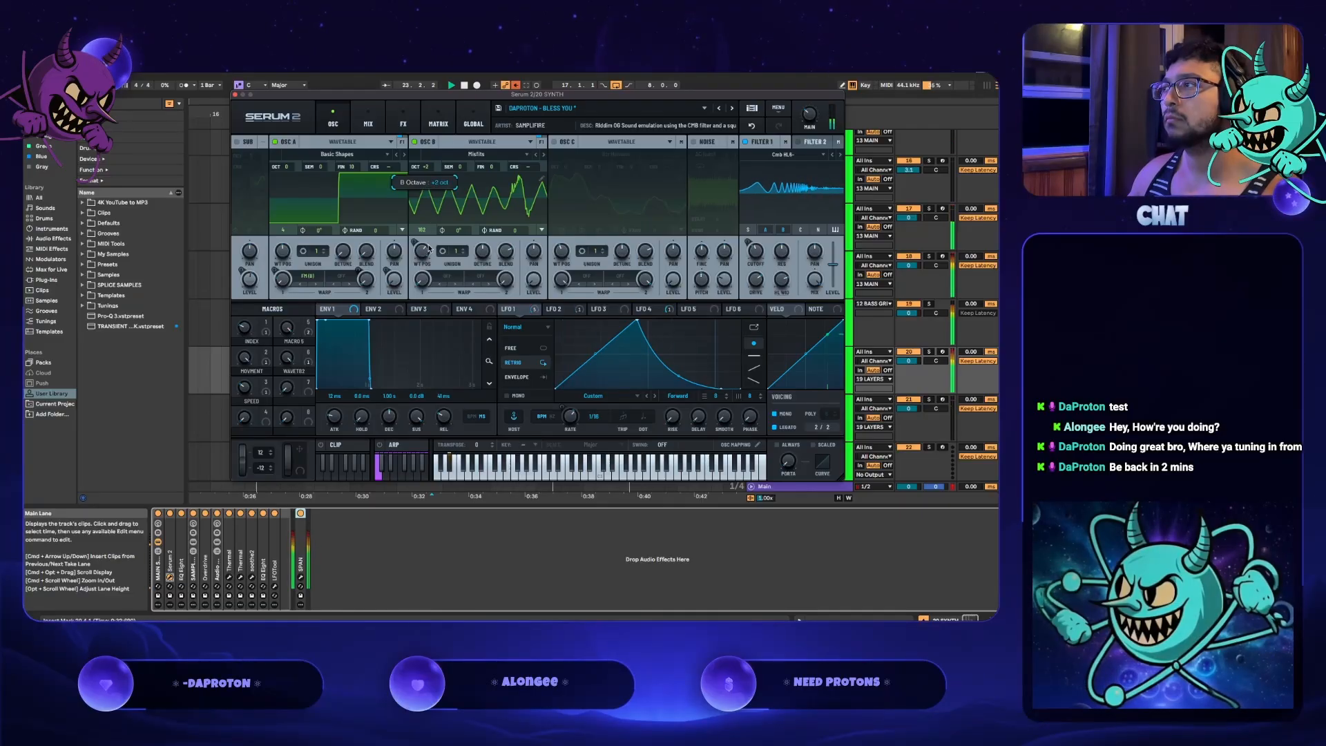
drag(428, 248, 445, 196)
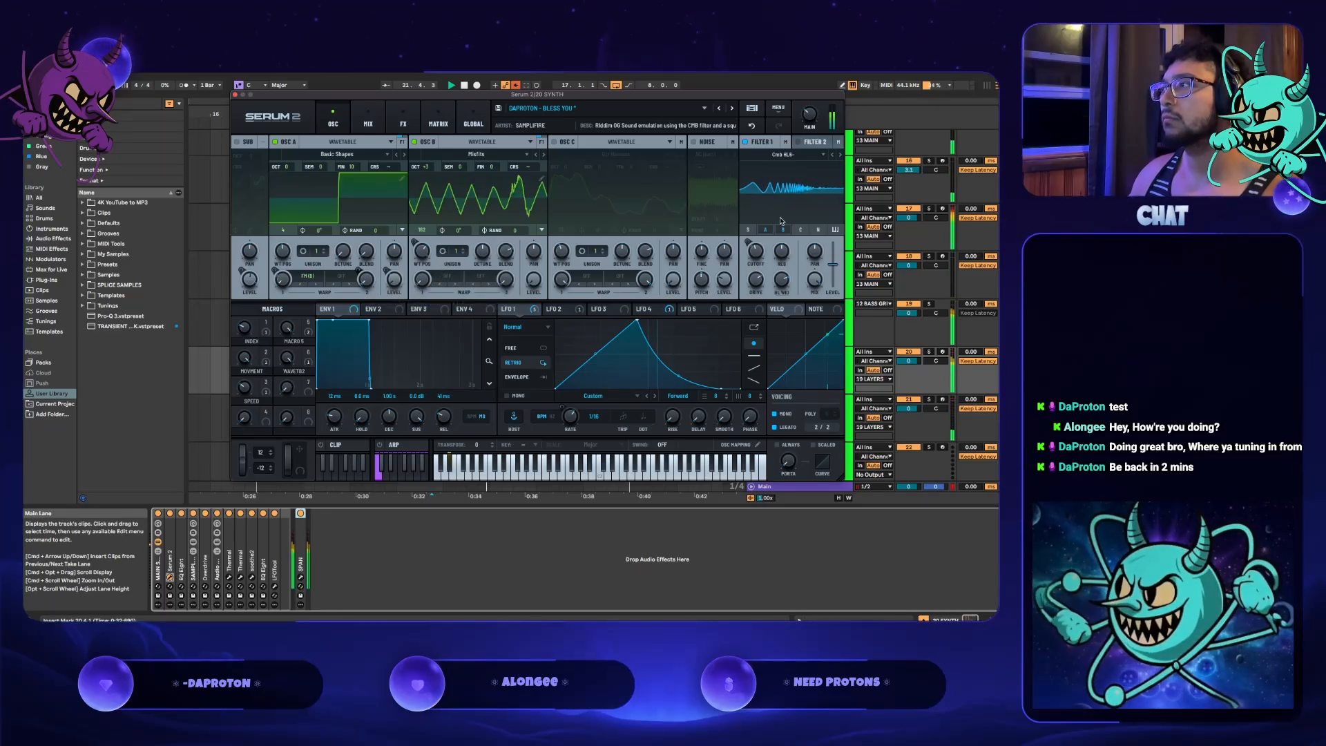
- Solo 20 SYNTH and set Serum 2's Movement macro to 100 while listening to the layer
click(928, 351)
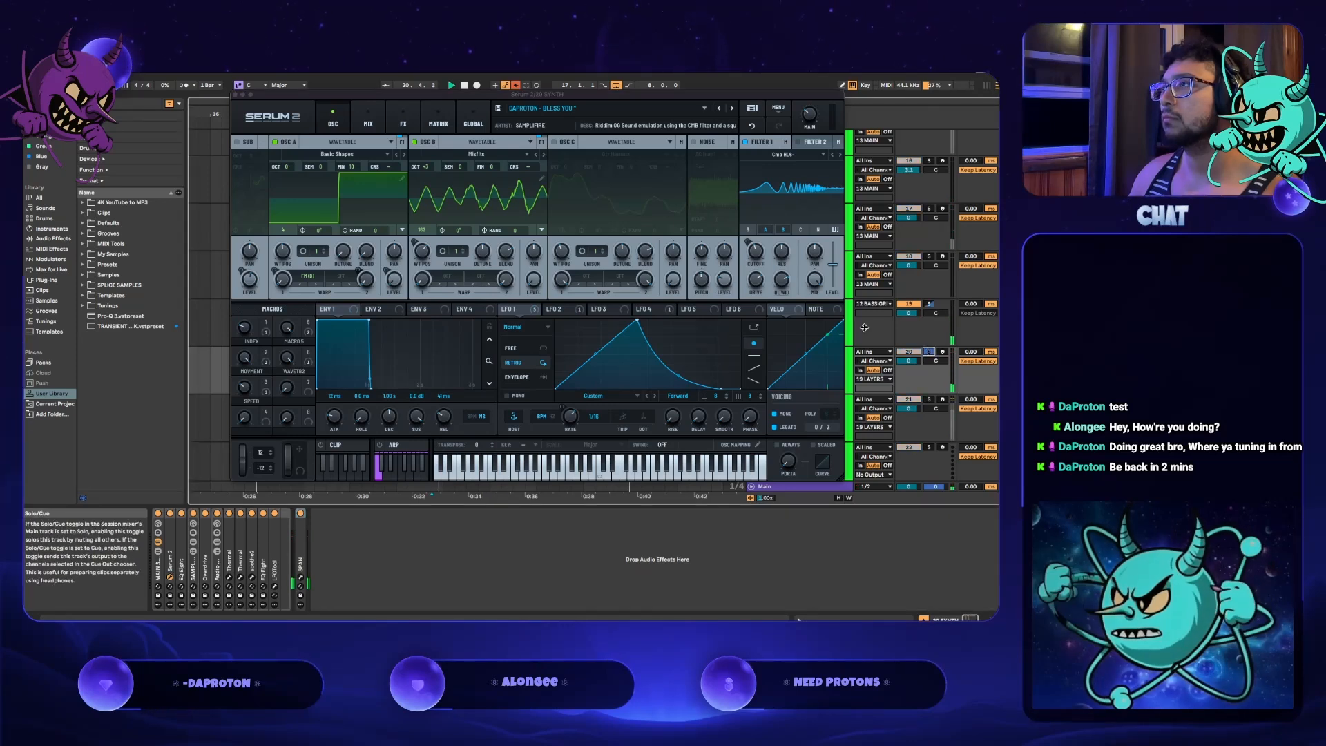
click(245, 328)
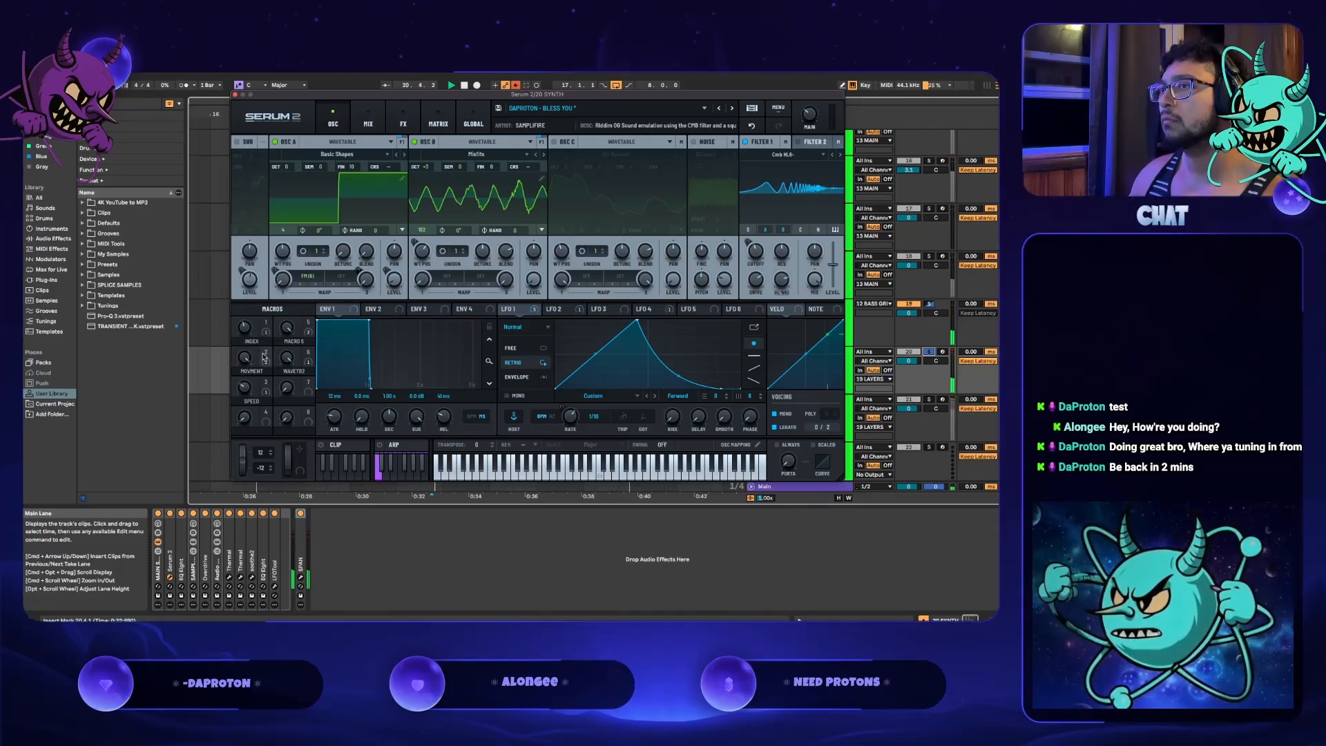
mouse_move(247, 369)
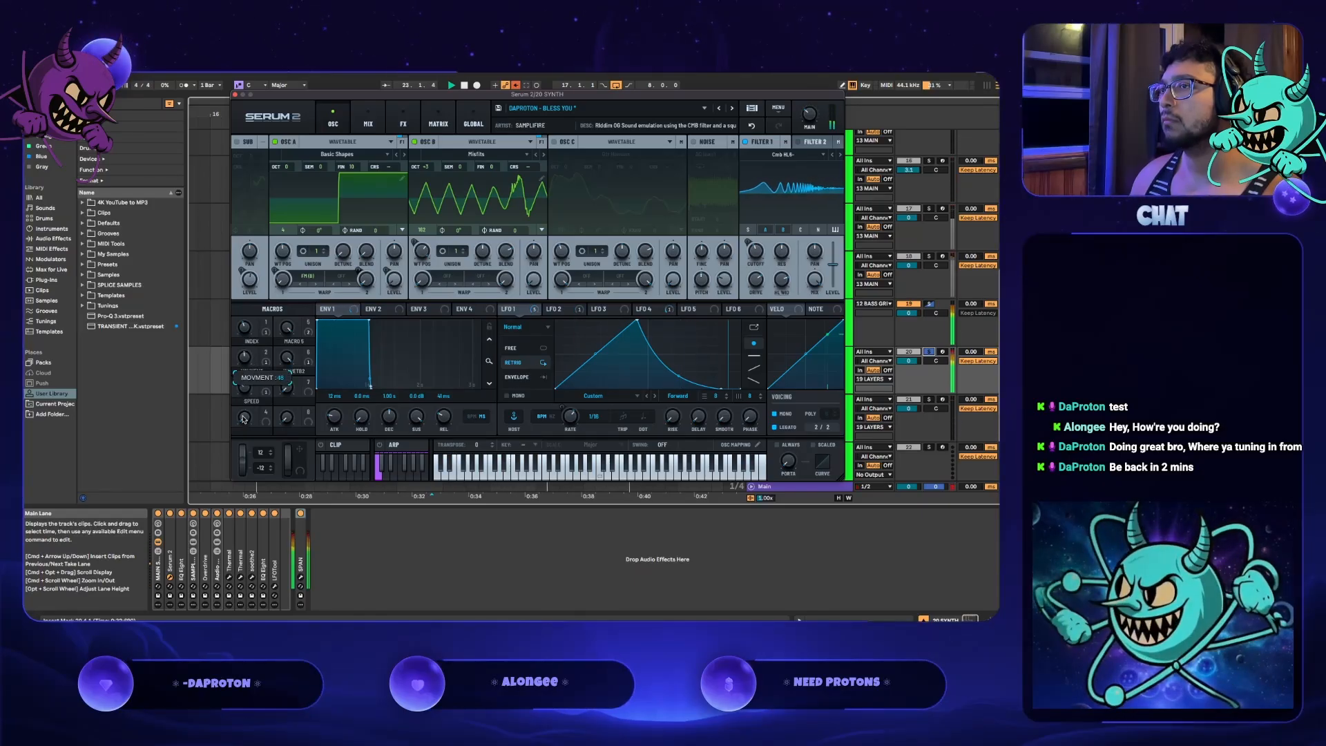
drag(242, 433, 240, 448)
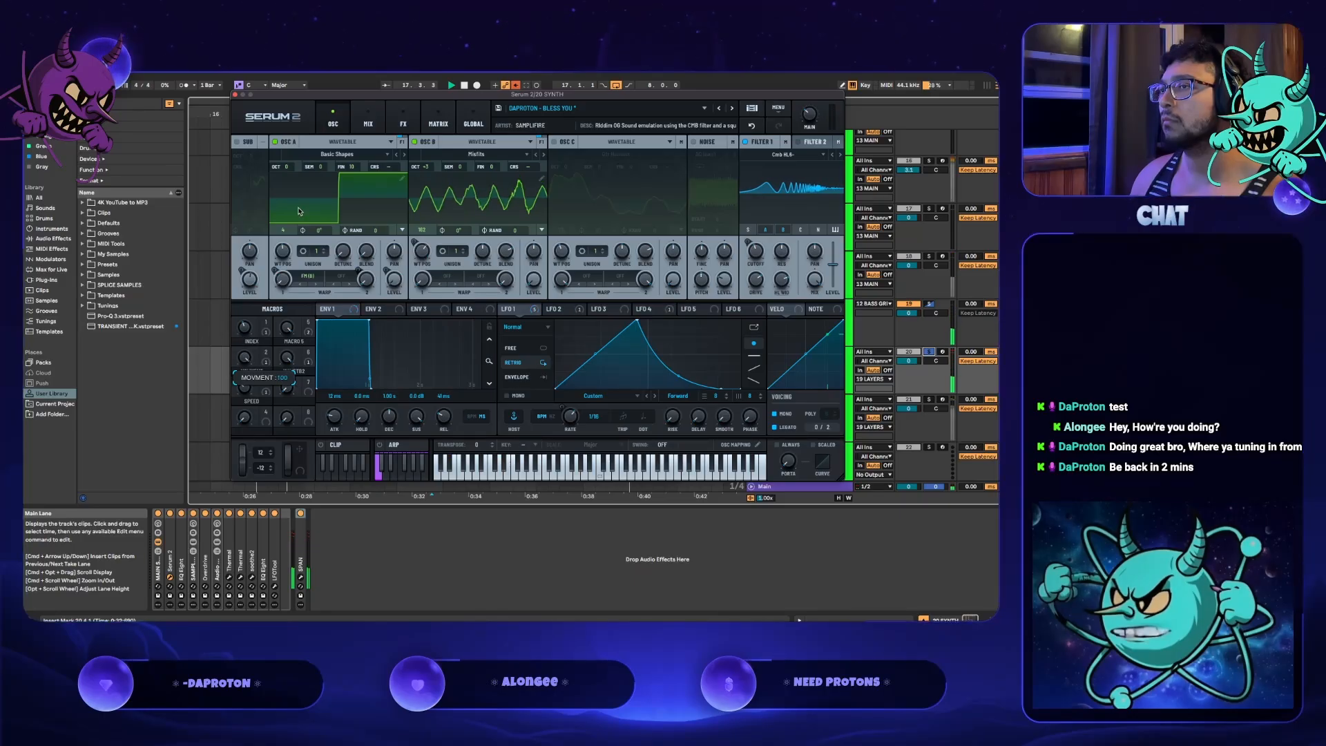
- In Serum 2's effects on 20 SYNTH, set the high-band gain of the 172 Hz equalizer to 0 and audition it
click(403, 123)
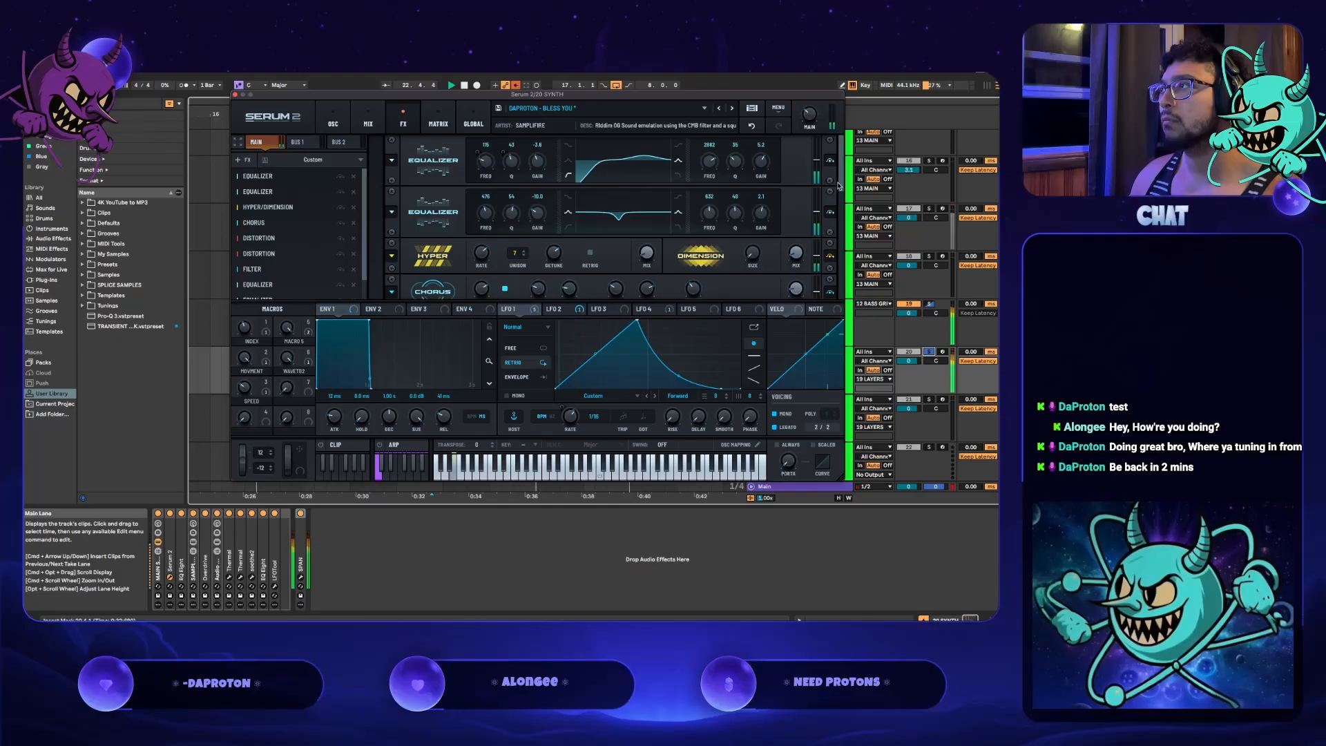
scroll(841, 185, down, 5)
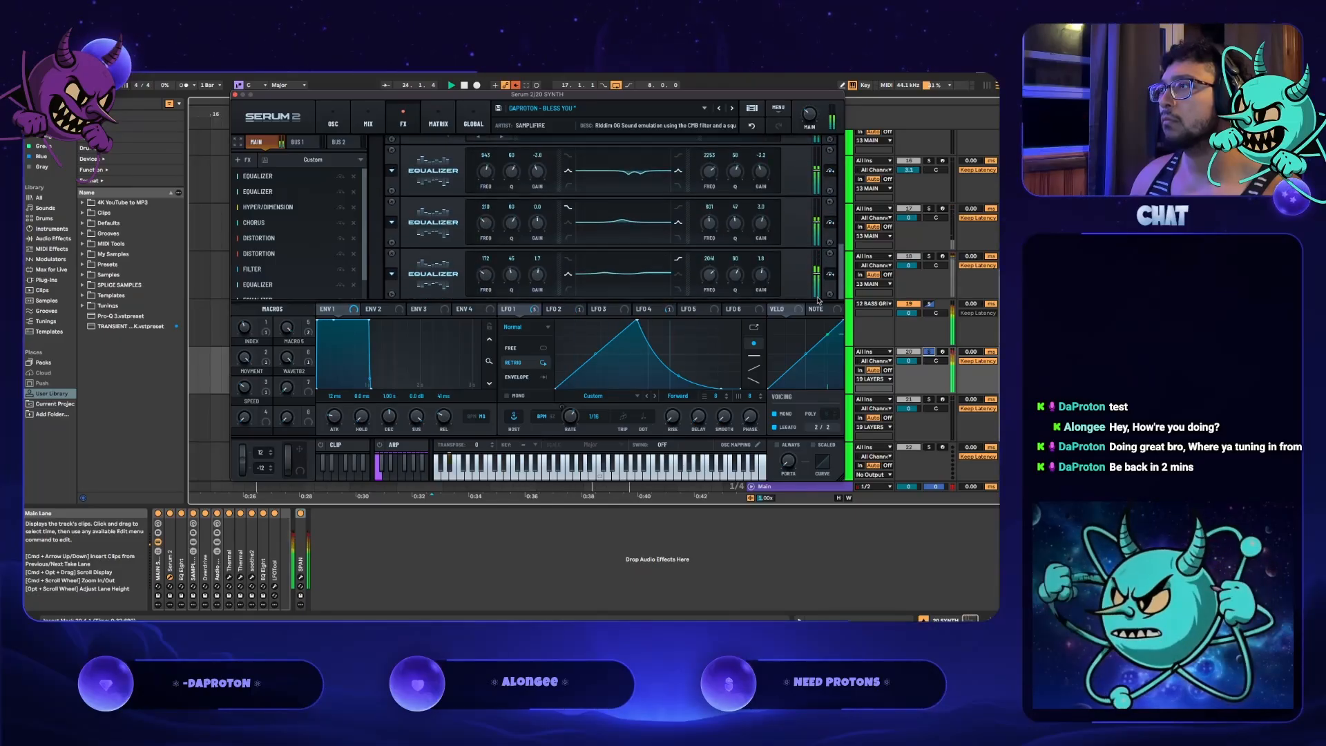
drag(763, 280, 762, 290)
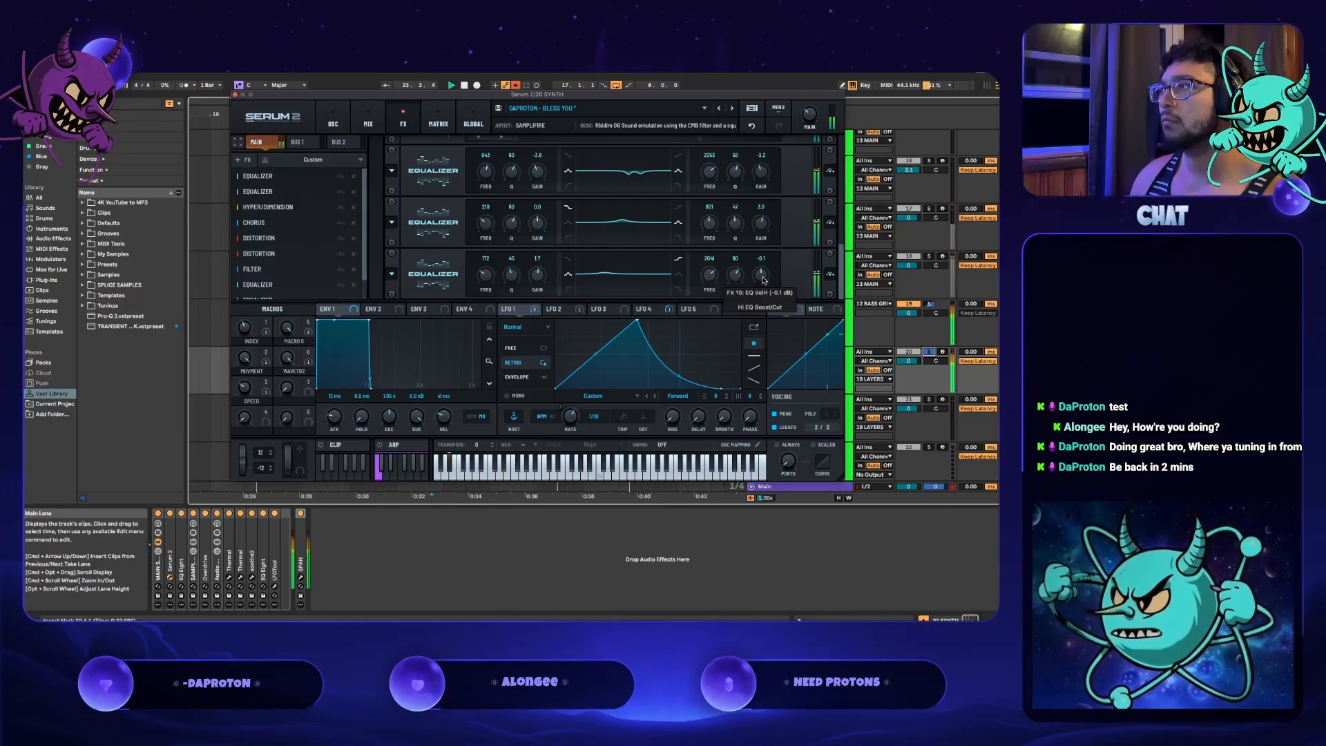
drag(763, 273, 763, 274)
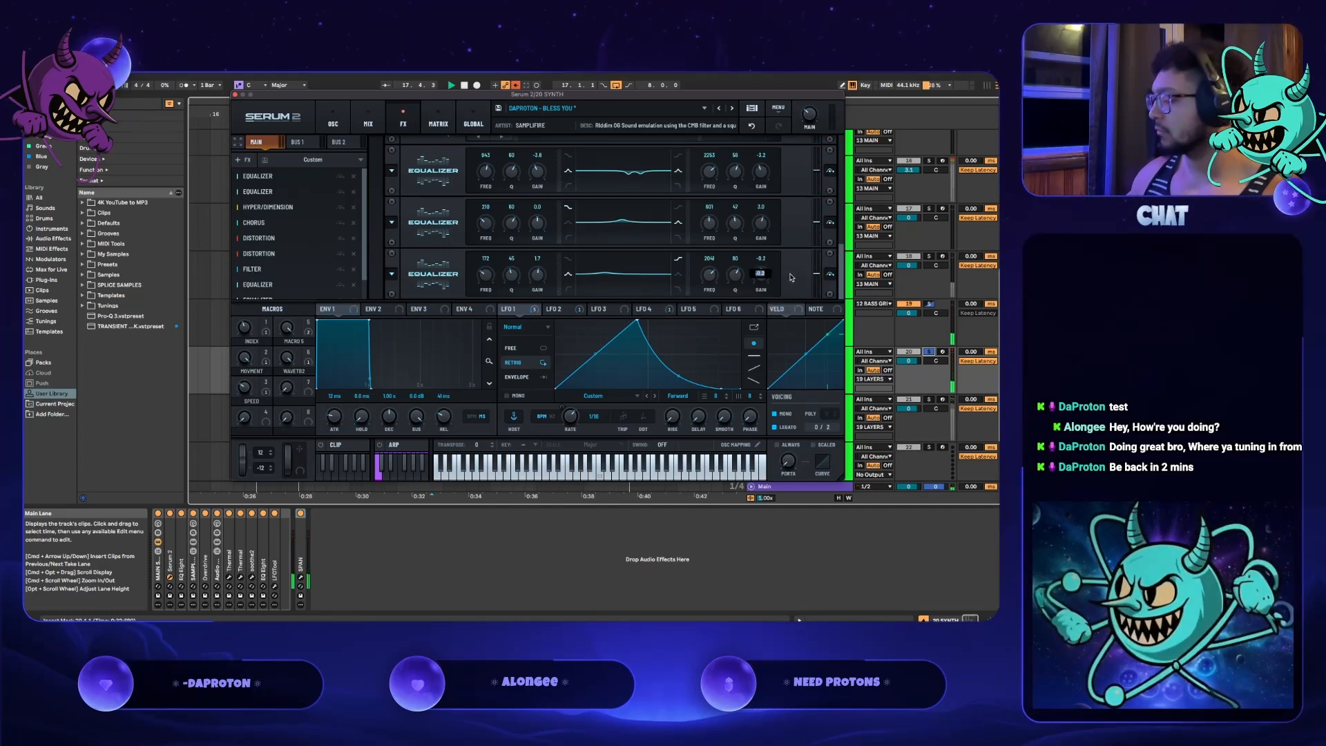
text(0)
key(Return)
key(space)
key(space)
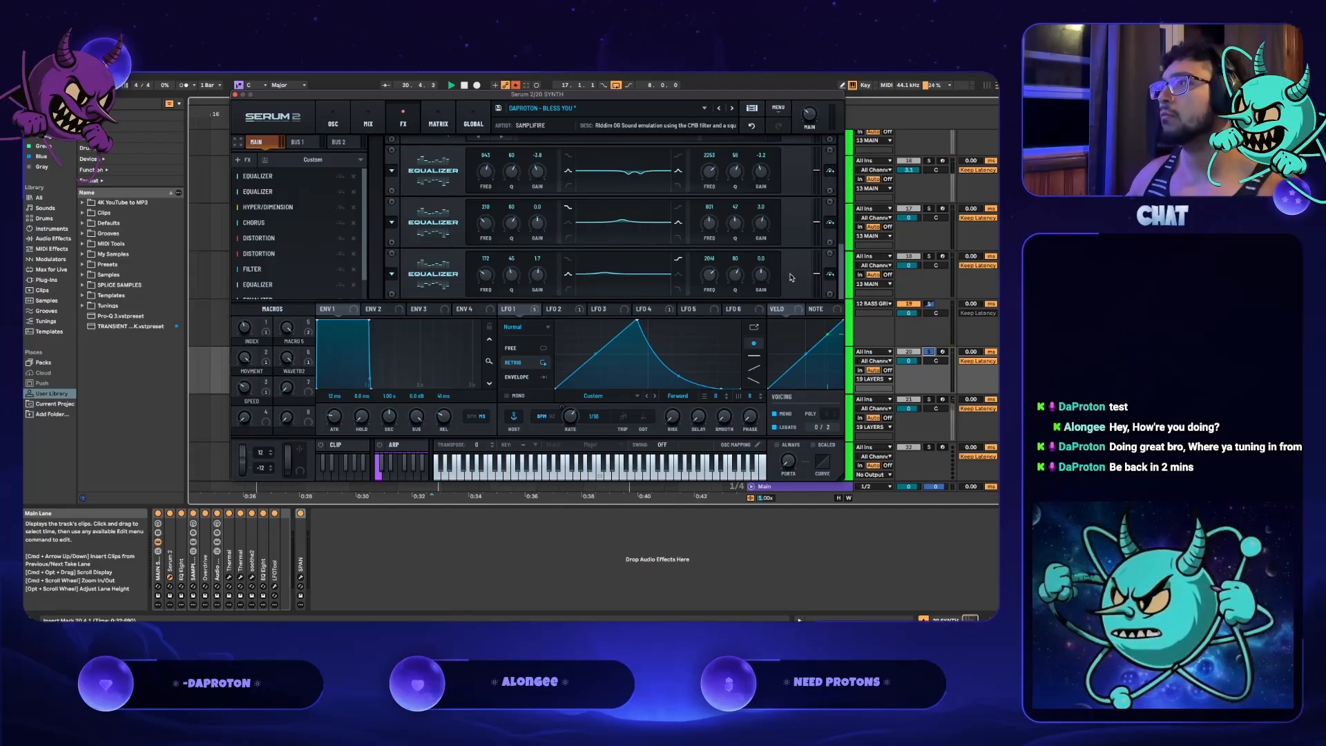
key(space)
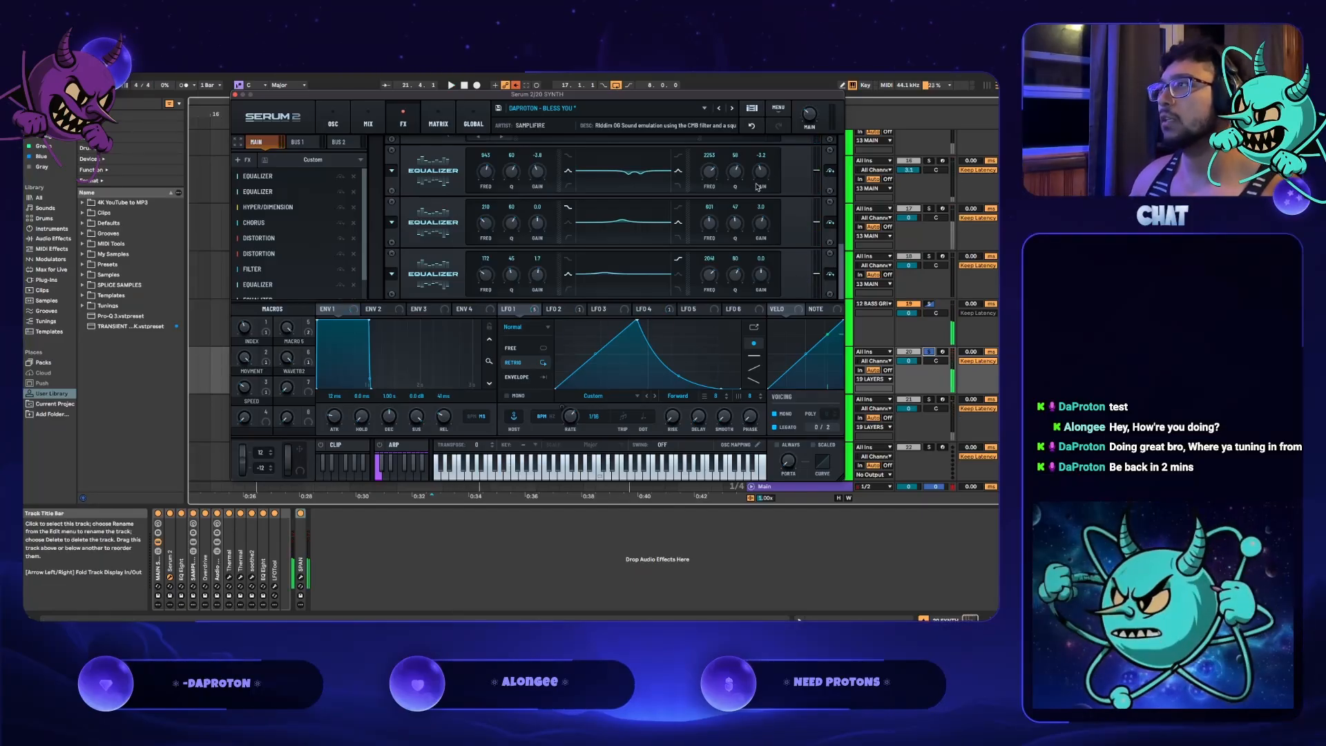
- Save 20 SYNTH's Serum 2 preset as DAPROTON - BLESS YOU in the BASS-LAYER folder, replacing the existing file
click(334, 120)
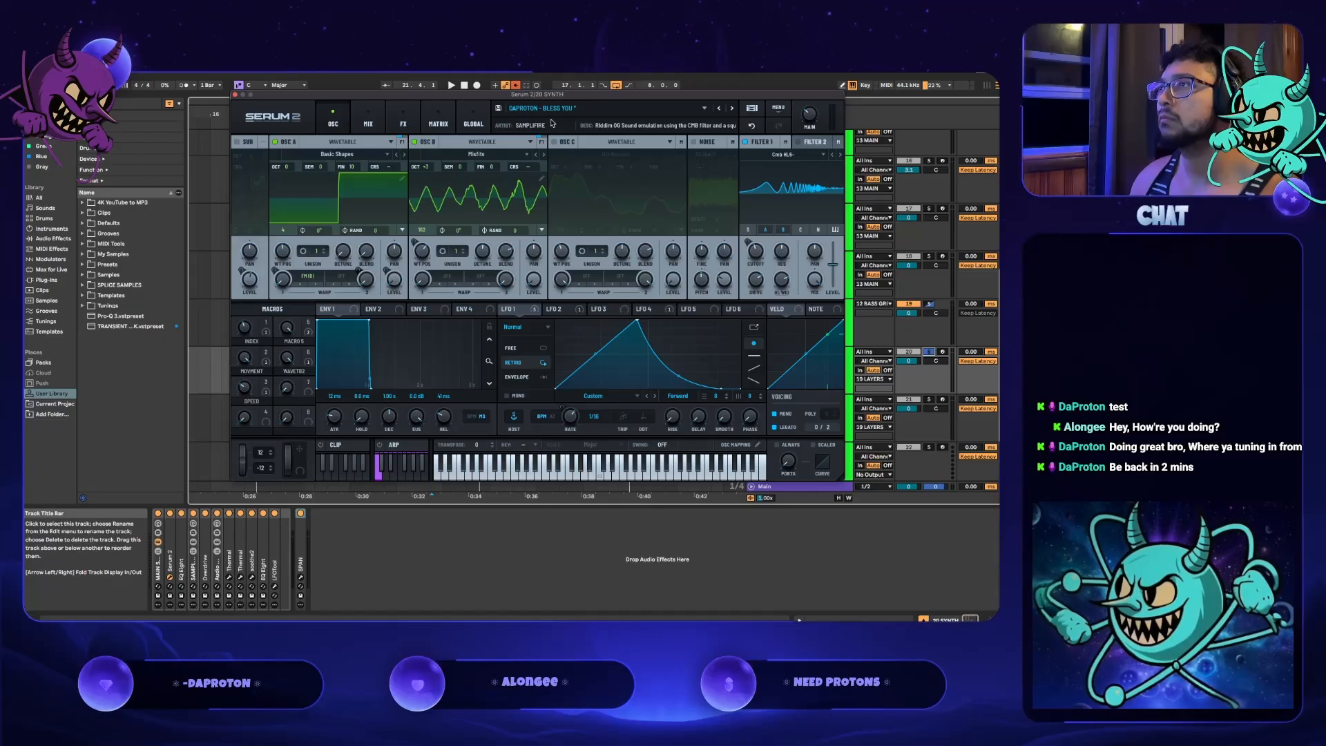
click(499, 108)
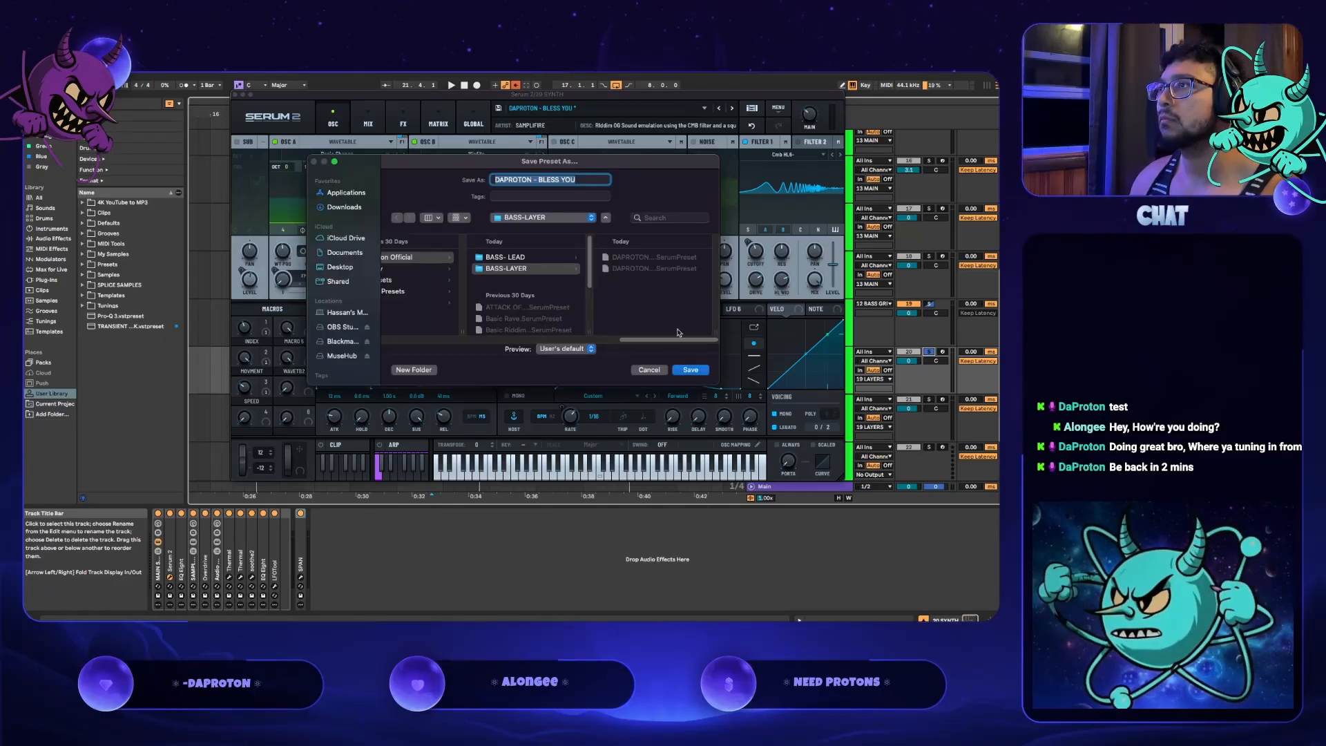
click(690, 370)
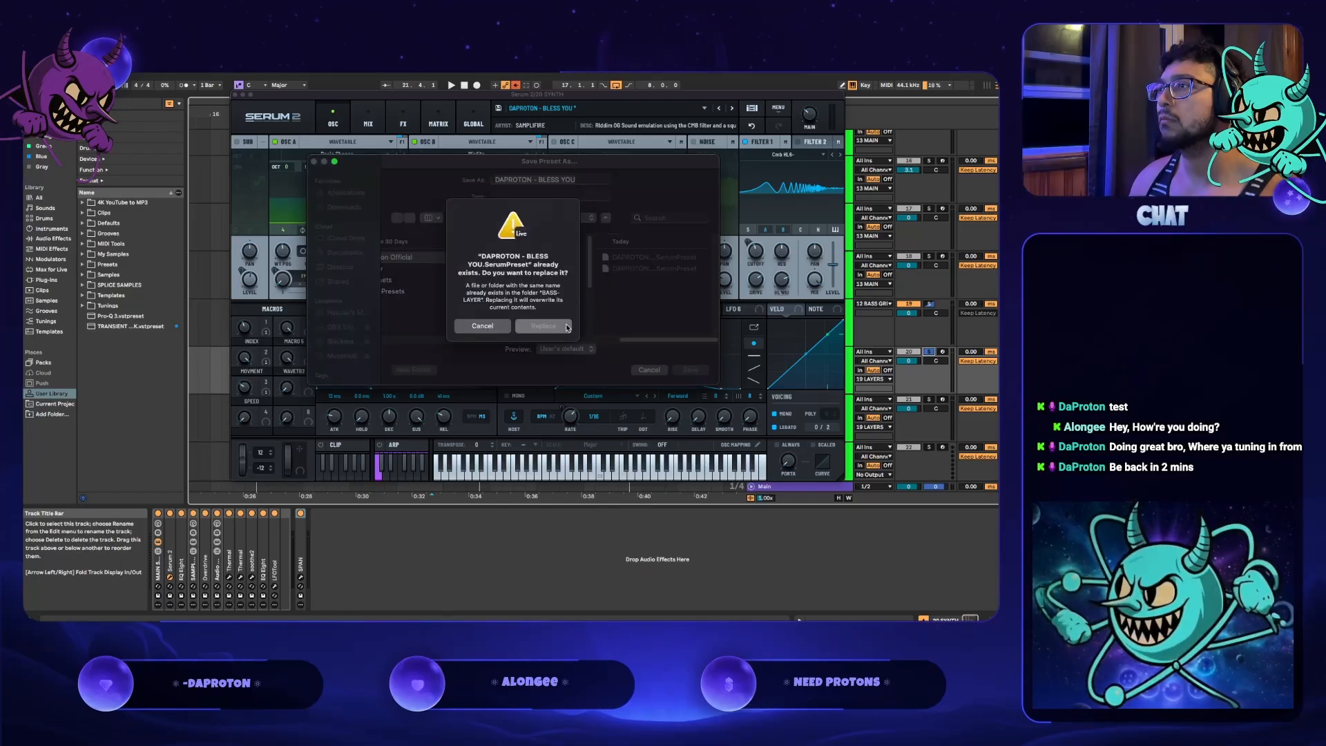
click(543, 326)
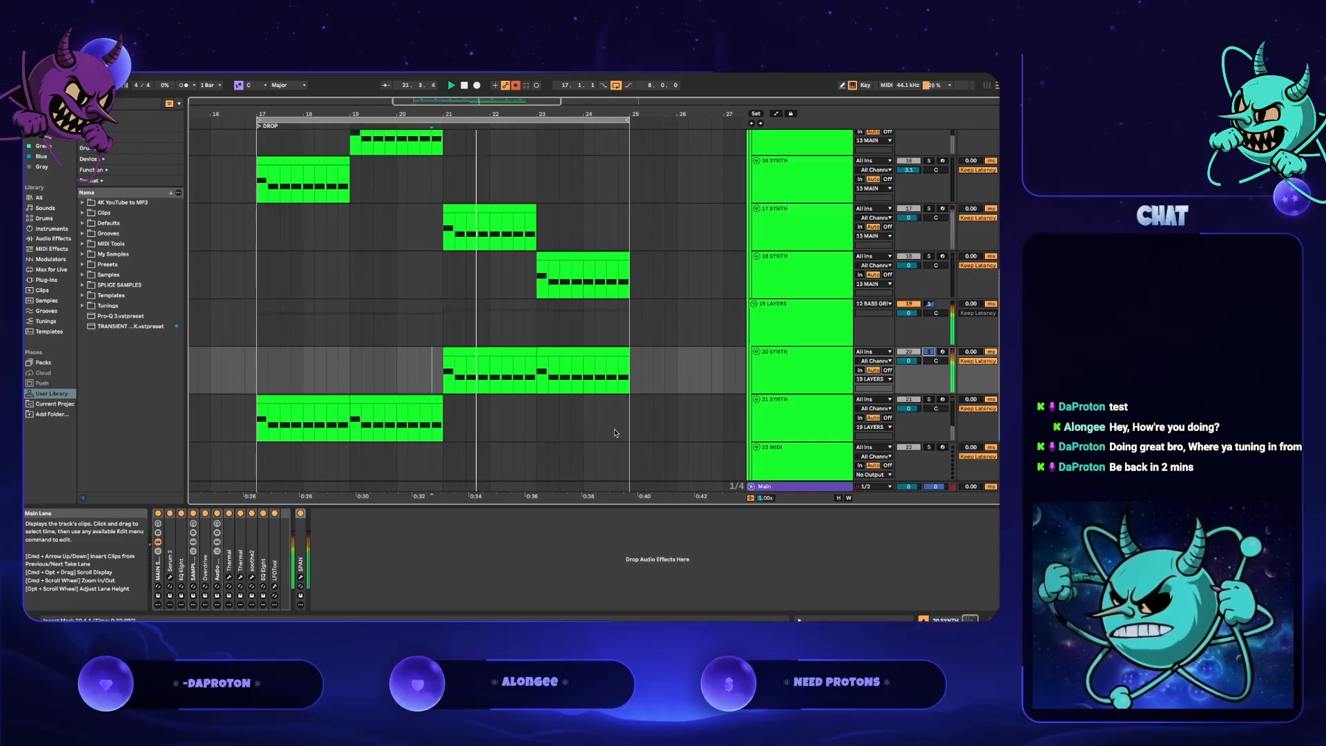
- Unsolo 20 SYNTH and check the device chains of 19 LAYERS and 20 SYNTH while the full drop plays
click(929, 351)
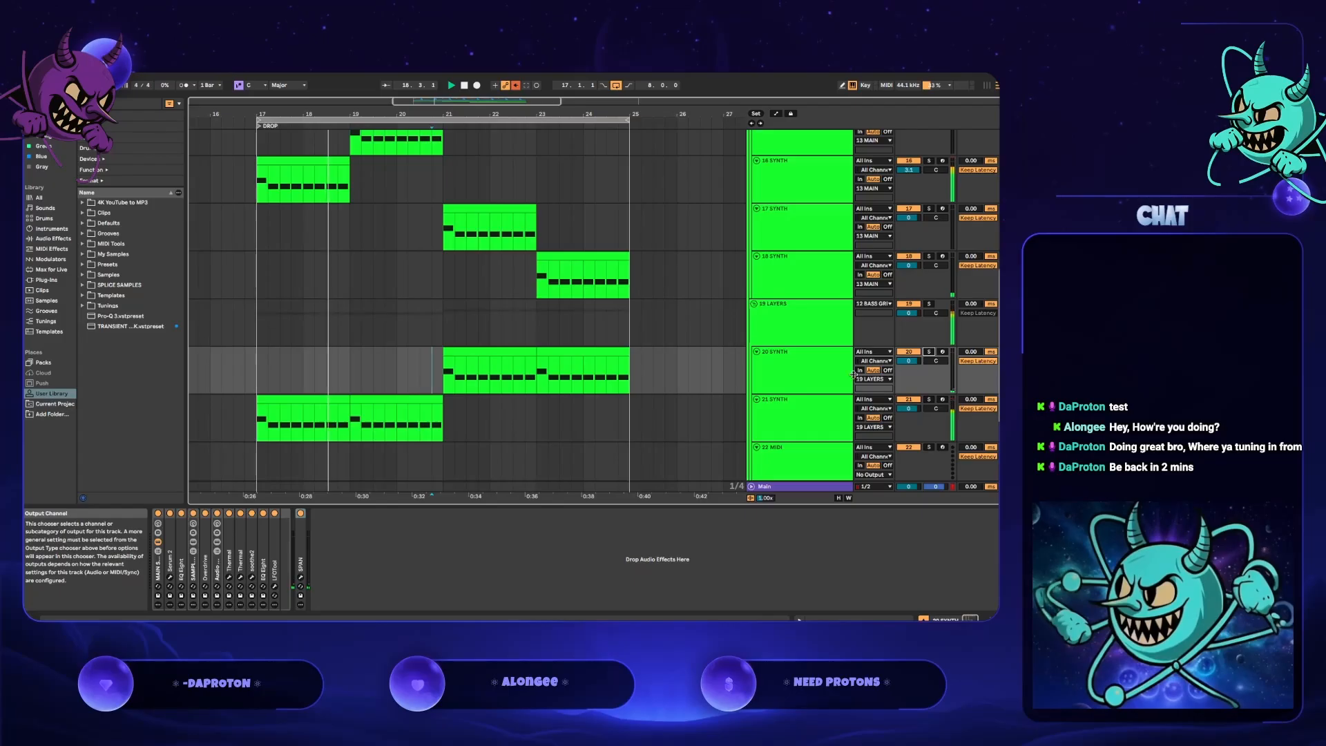
click(817, 389)
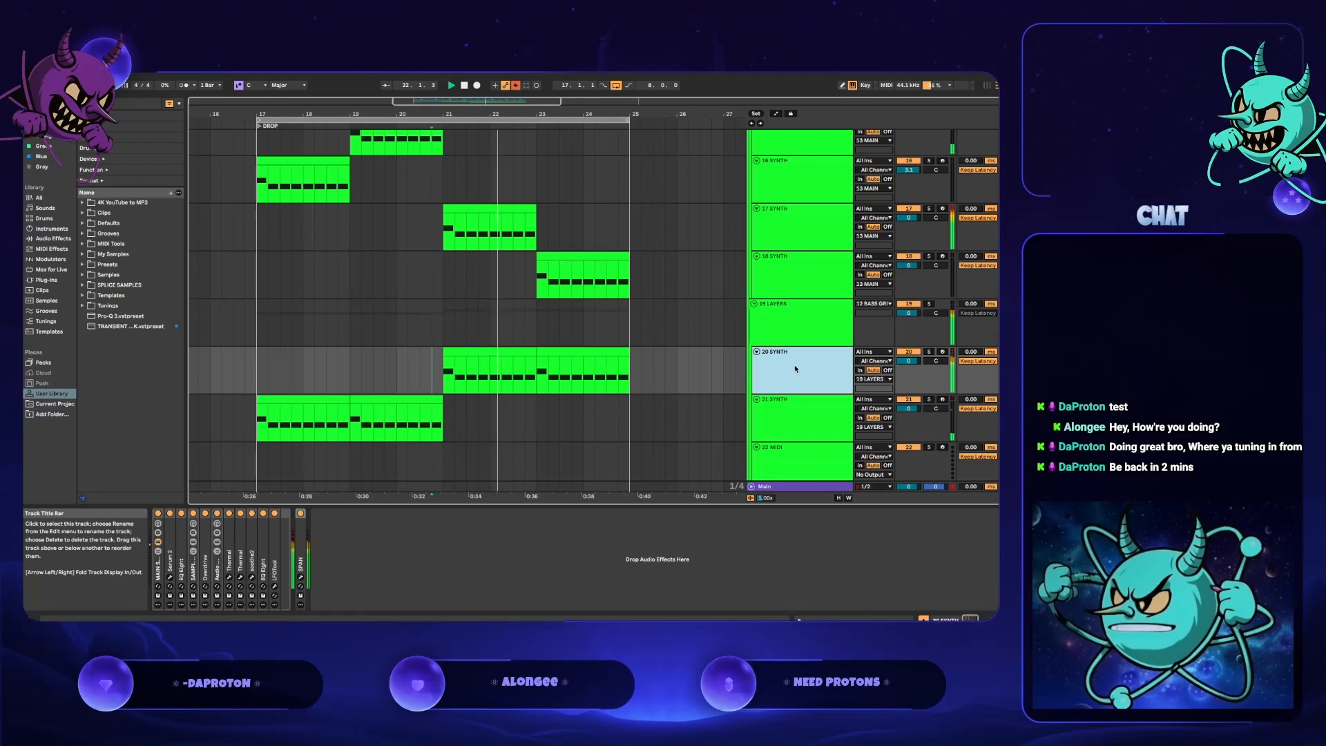
click(803, 331)
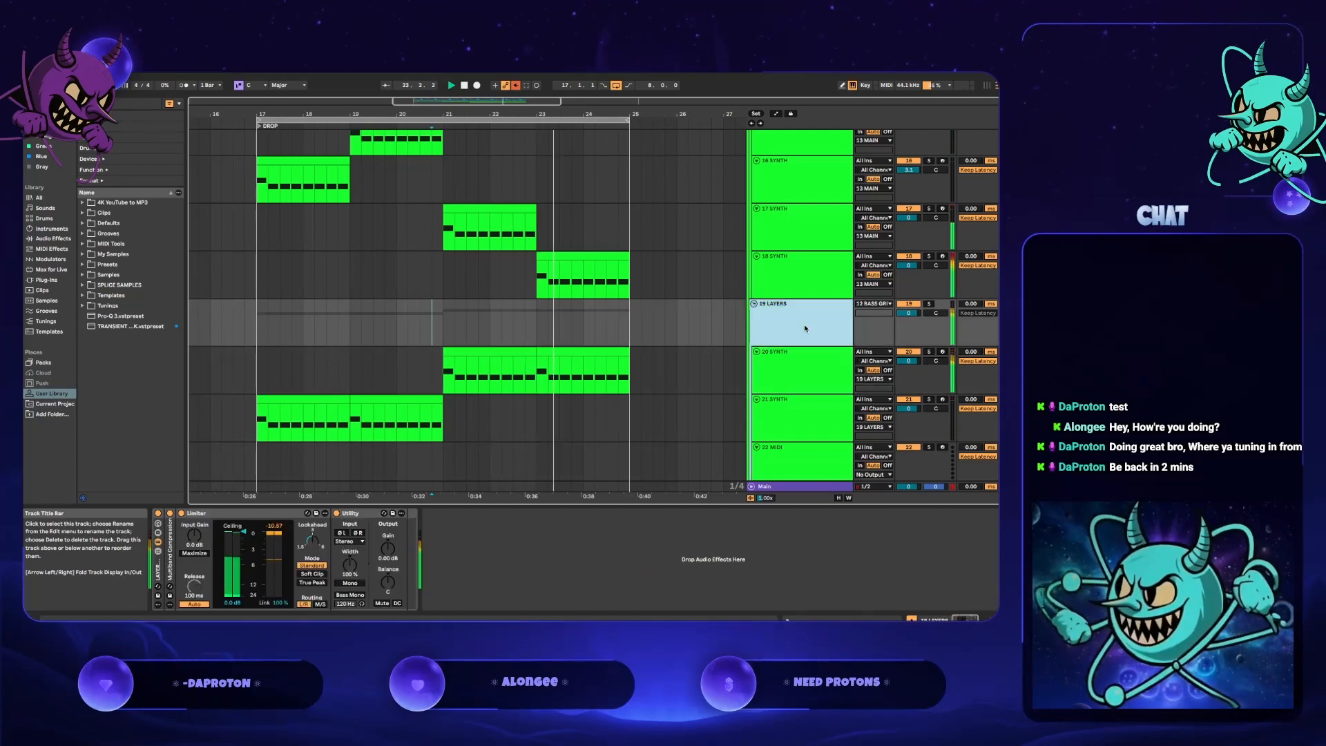
click(788, 384)
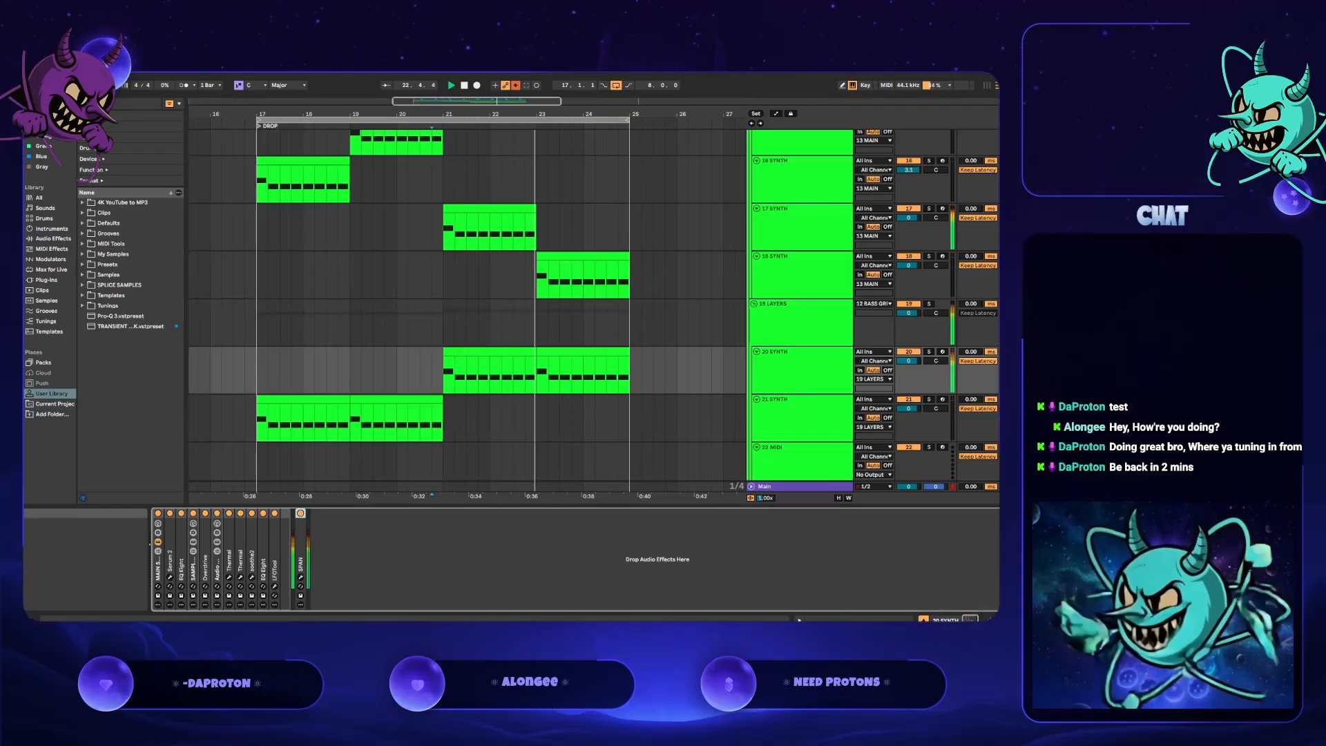
- Check the Serum 2 patch on 21 SYNTH during playback and close its window
click(285, 437)
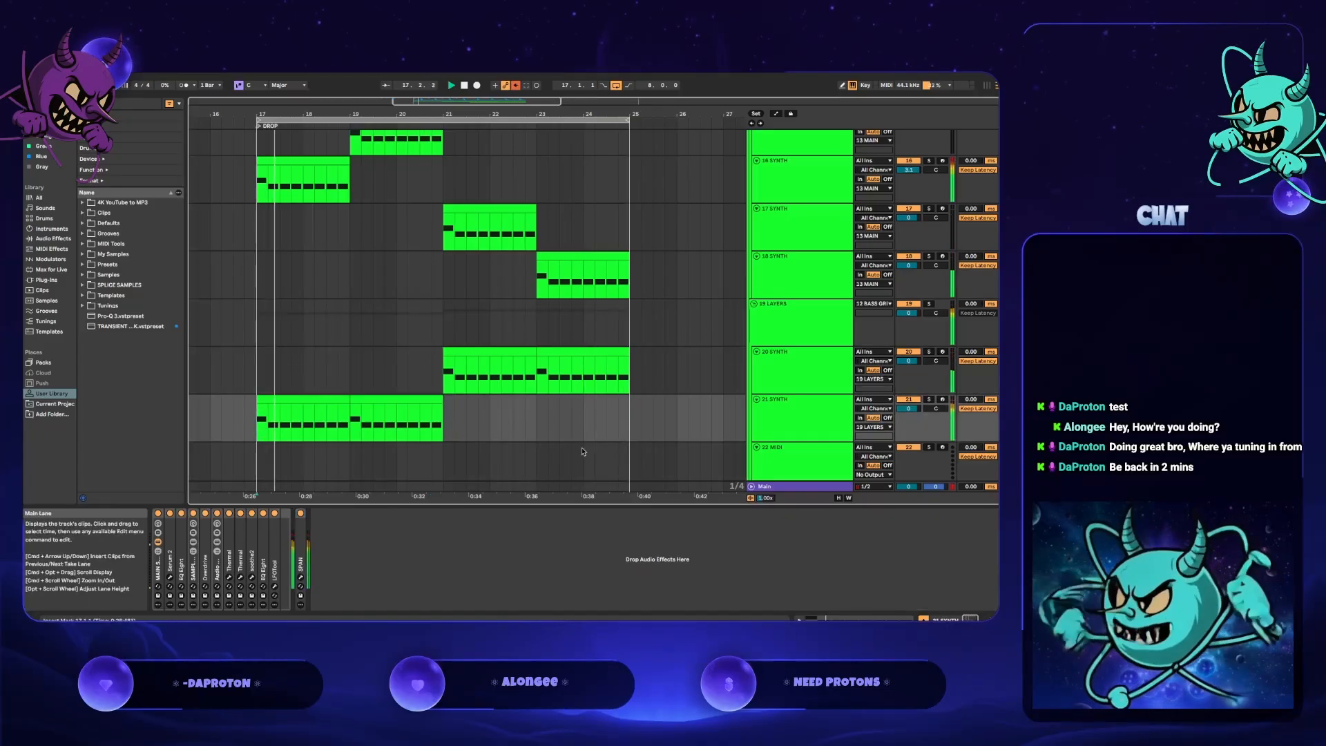
click(170, 577)
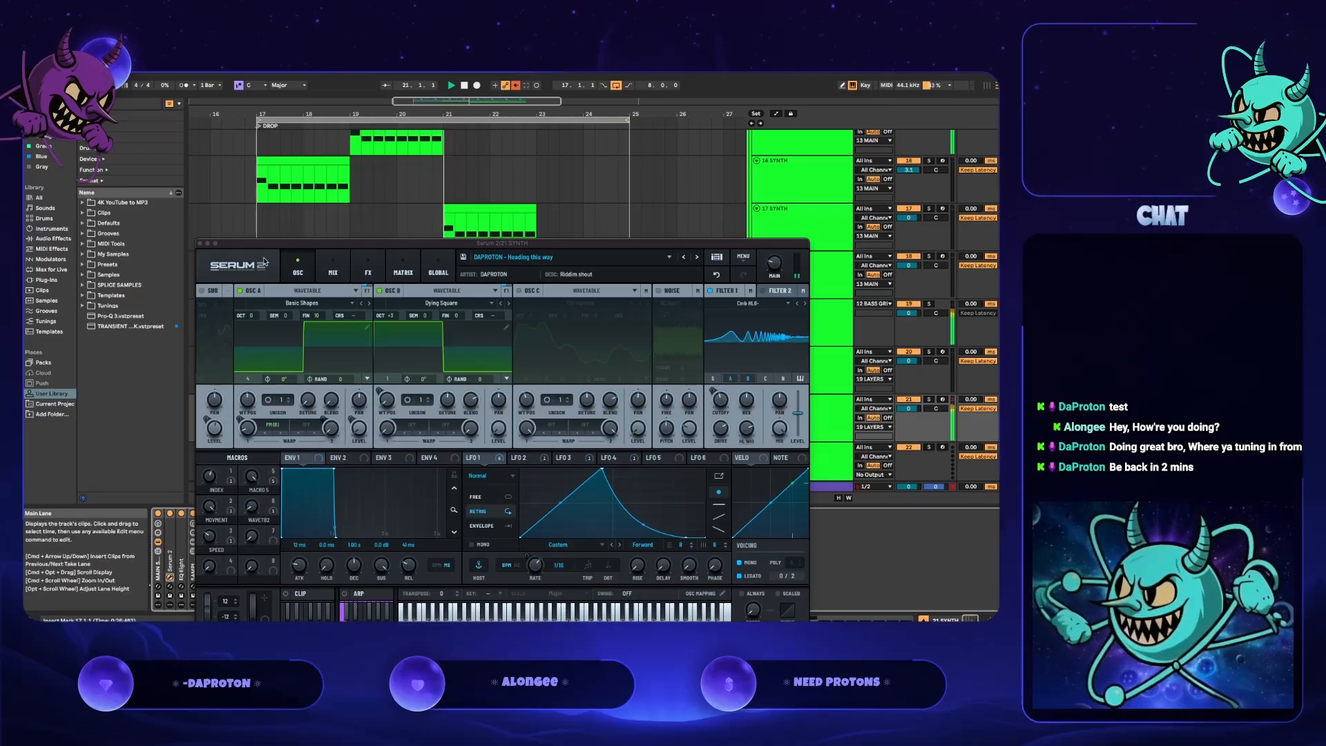
click(200, 243)
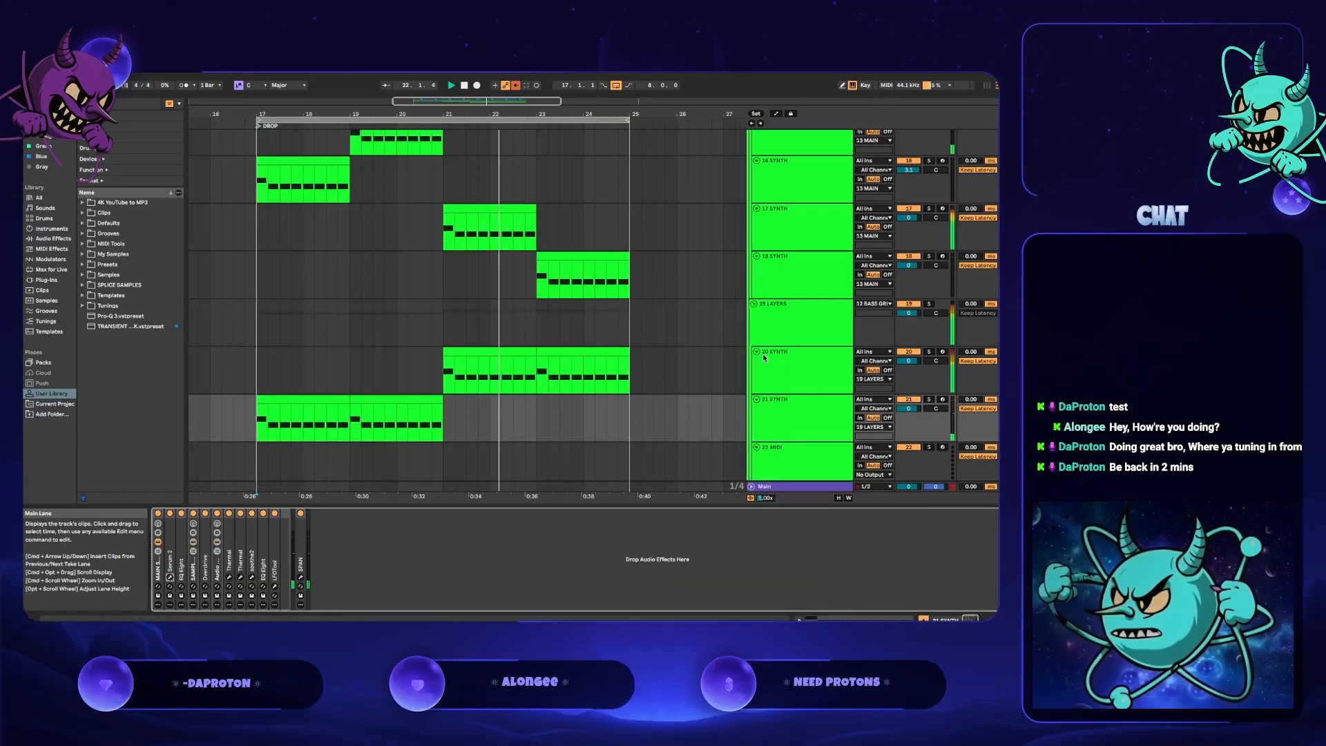
- Save 20 SYNTH's DAPROTON - BLESS YOU preset again over the existing file, close Serum 2 and select 21 SYNTH
click(787, 365)
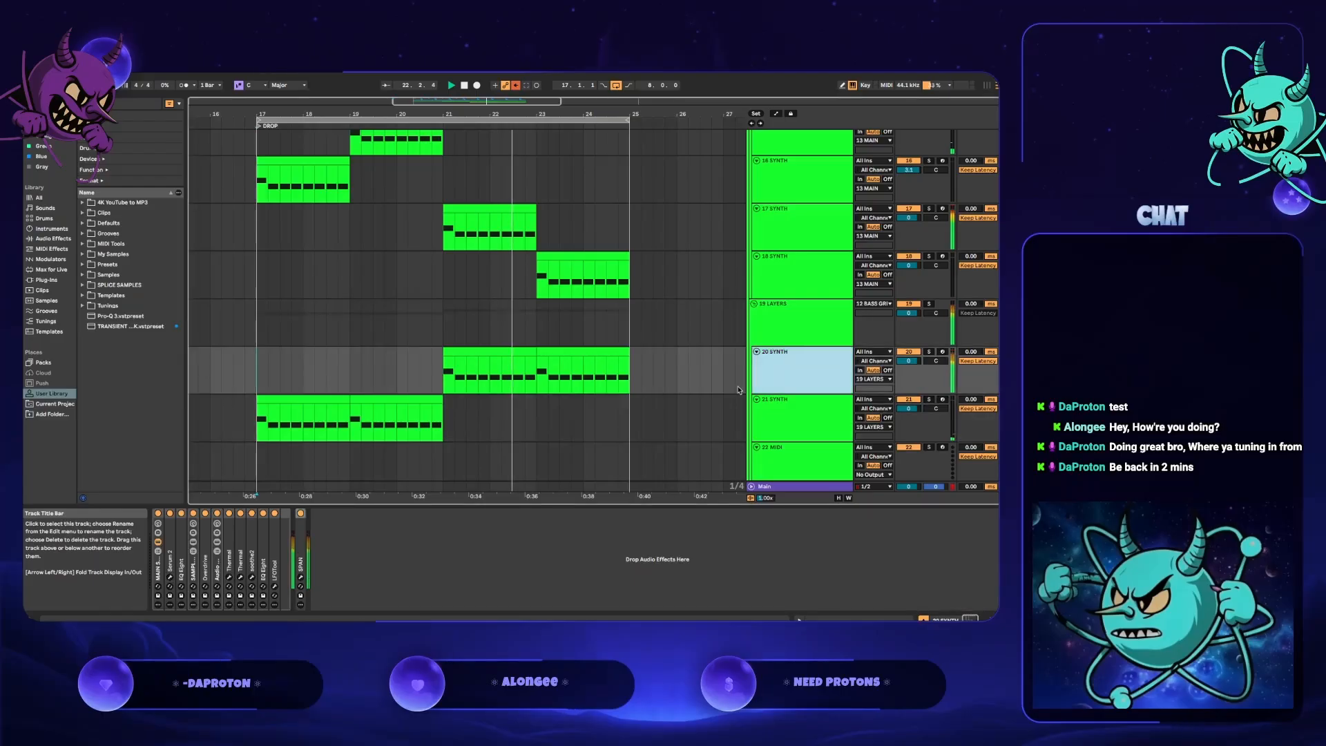
click(170, 577)
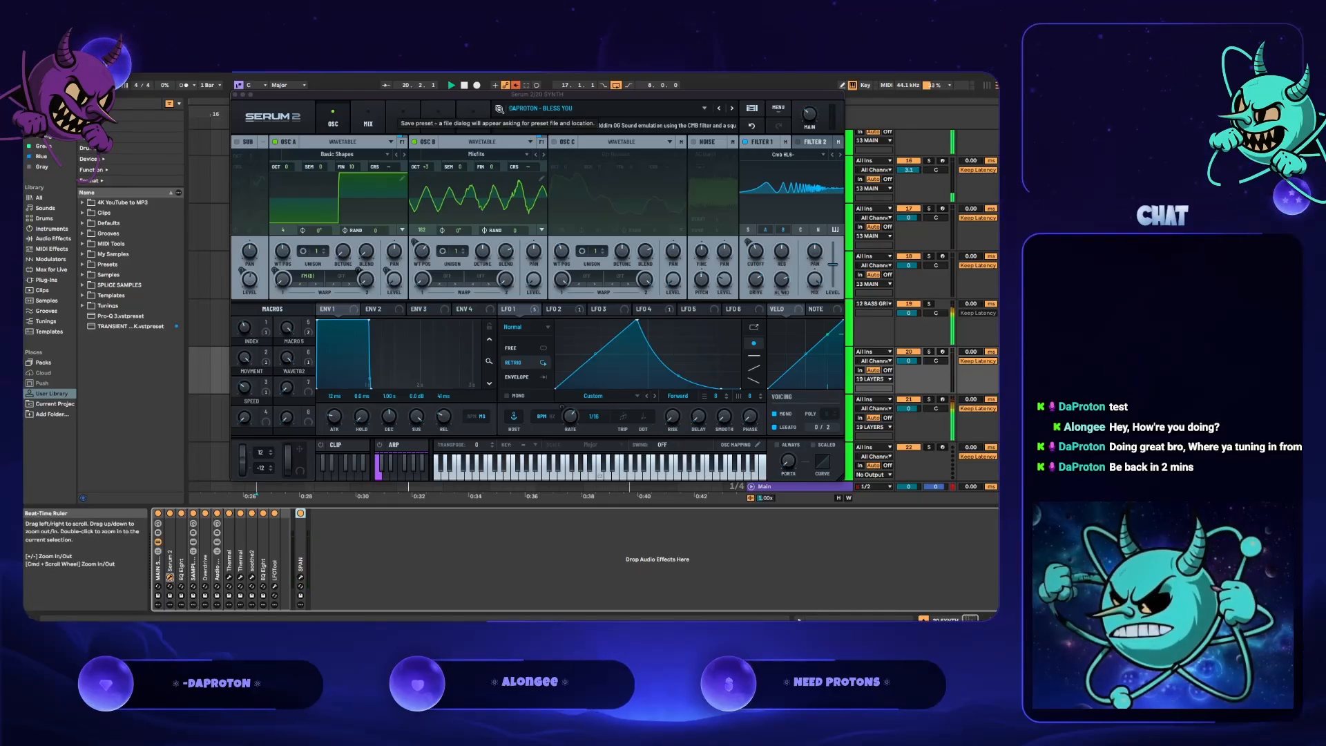
click(499, 108)
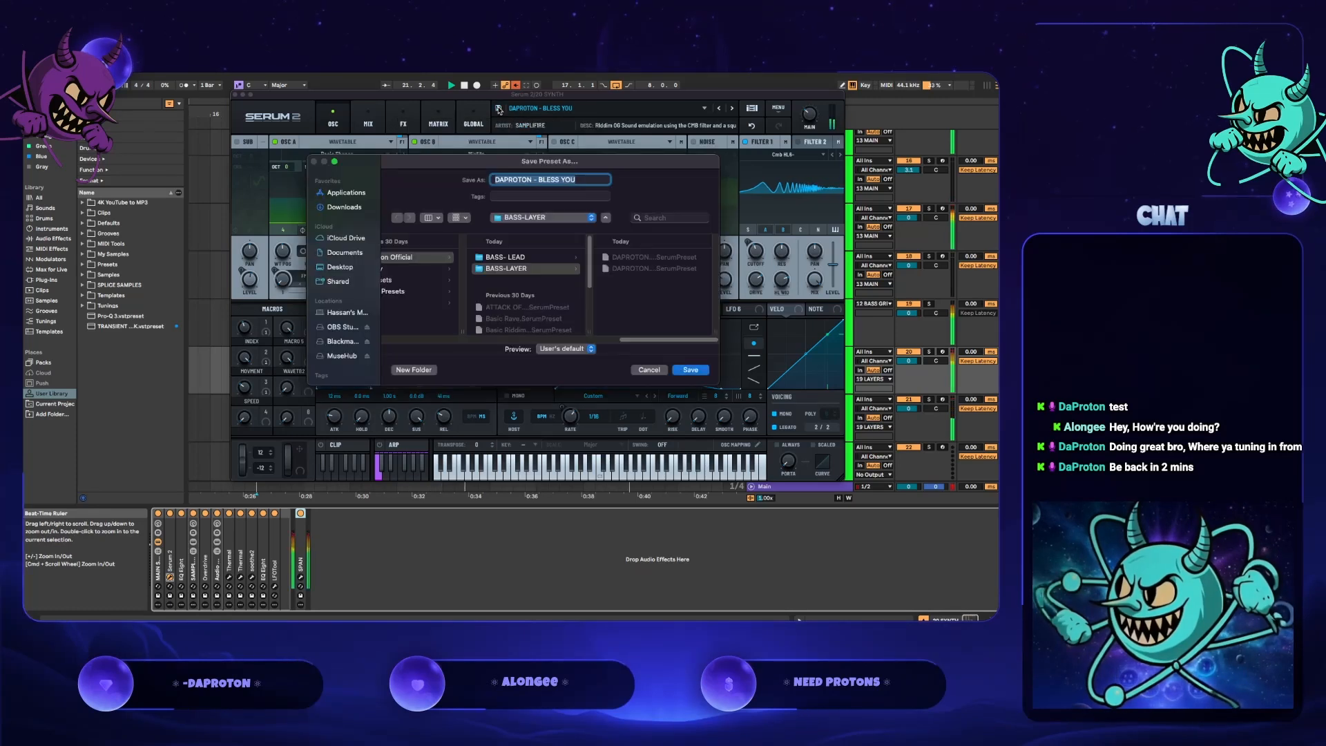
click(685, 373)
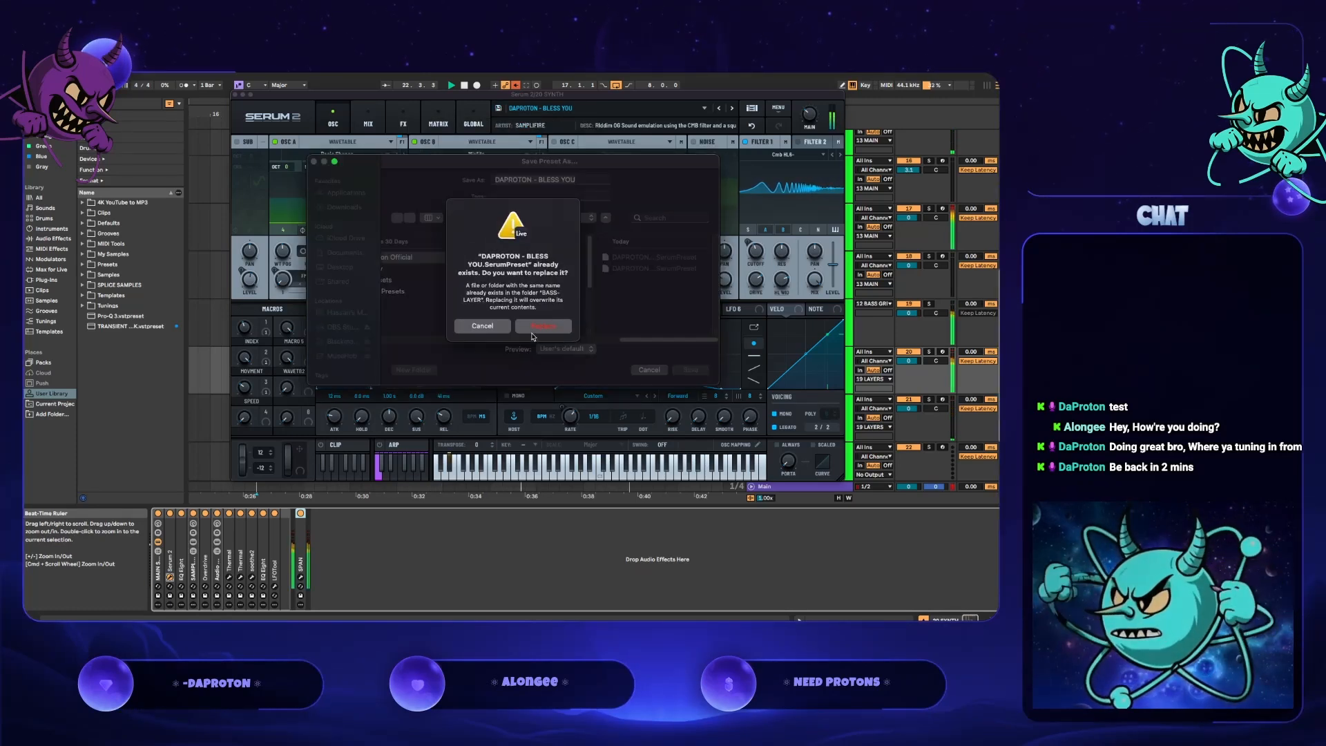
click(539, 330)
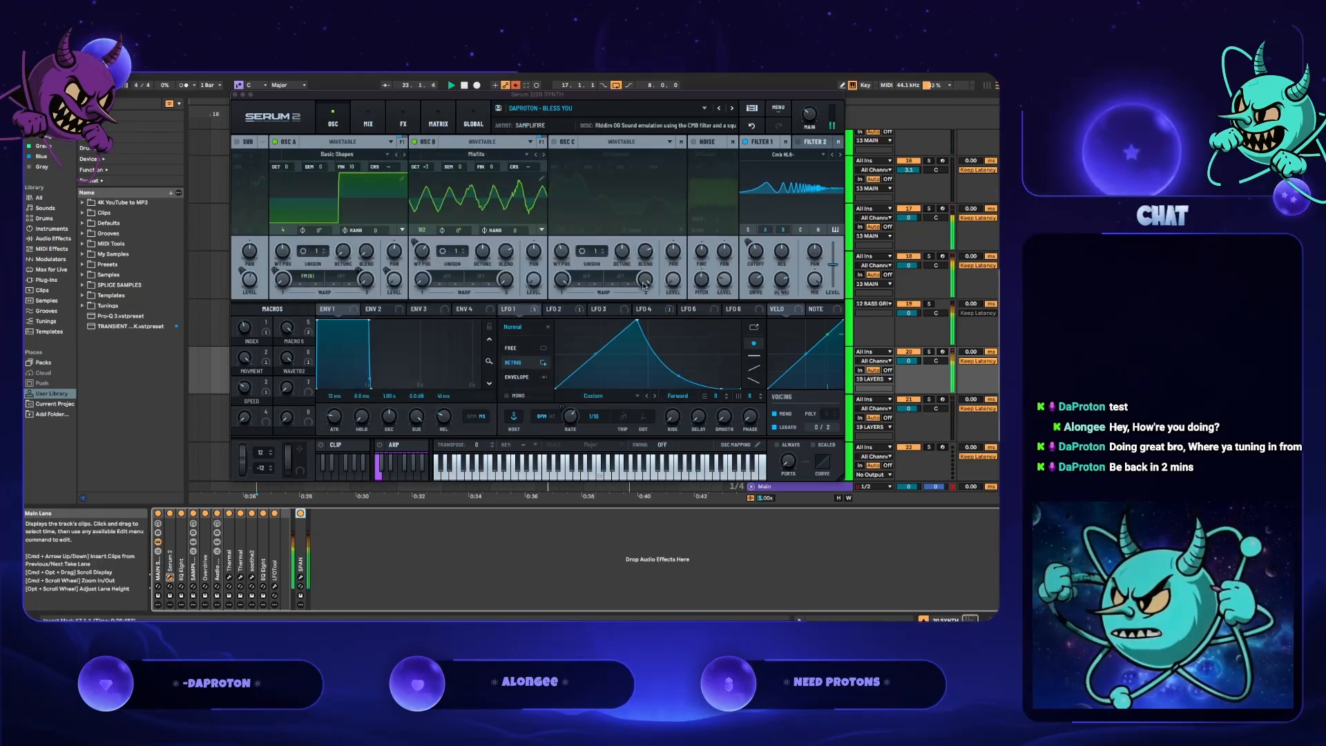
click(864, 331)
click(801, 415)
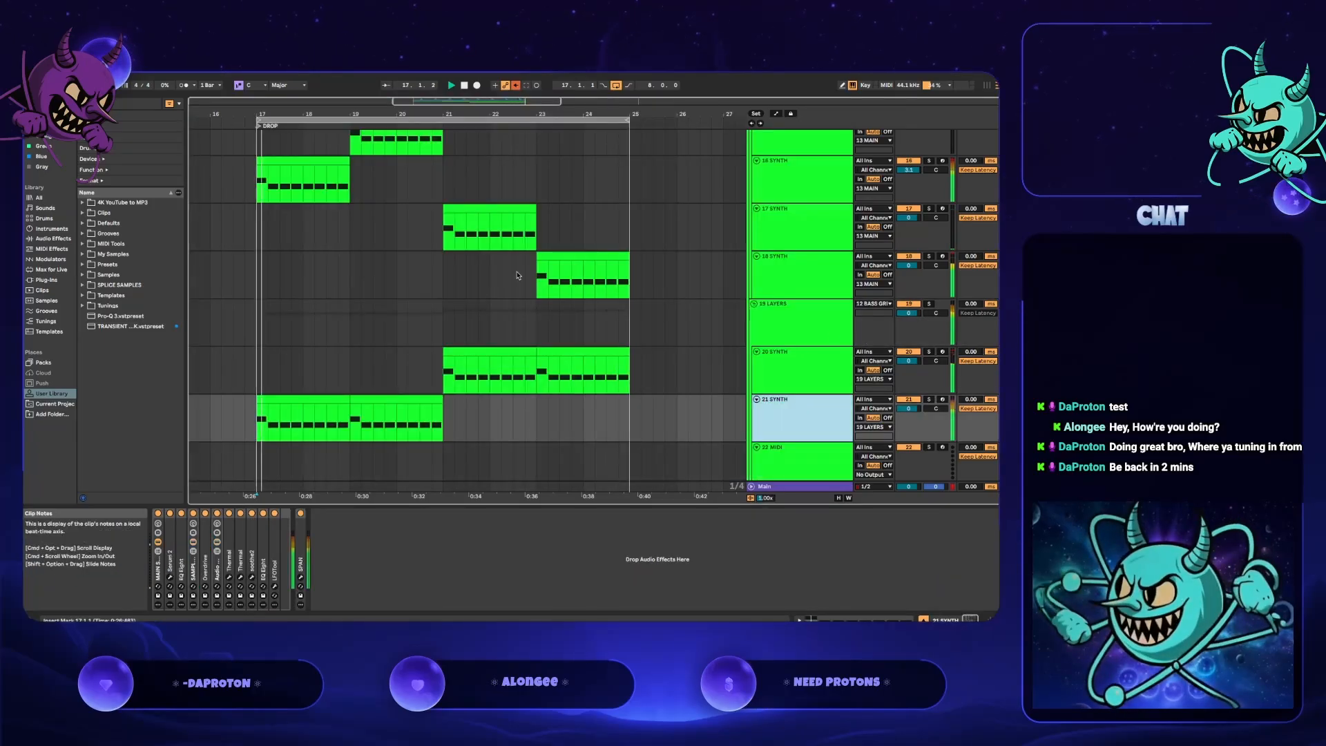
- Save 21 SYNTH's Serum 2 preset as DAPROTON - Heading this way in the BASS-LAYER folder over the existing file and close Serum 2
click(170, 577)
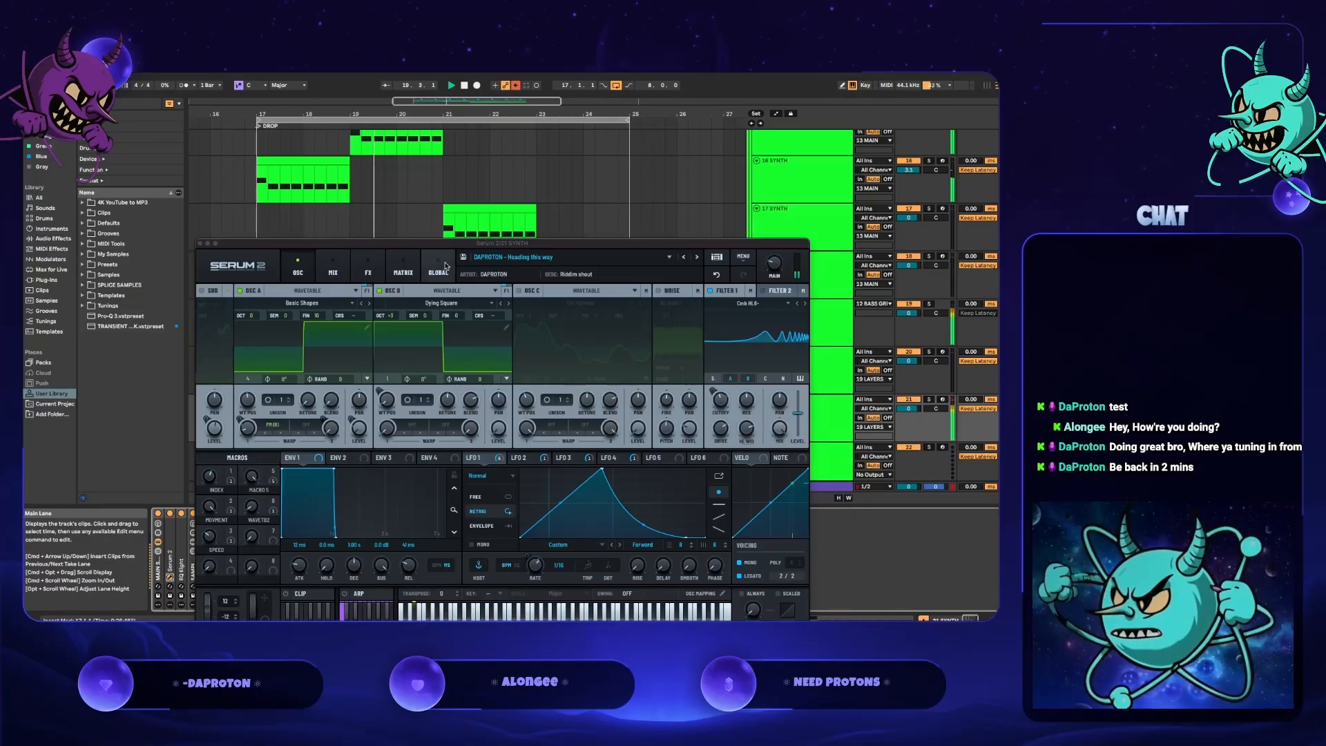
click(462, 257)
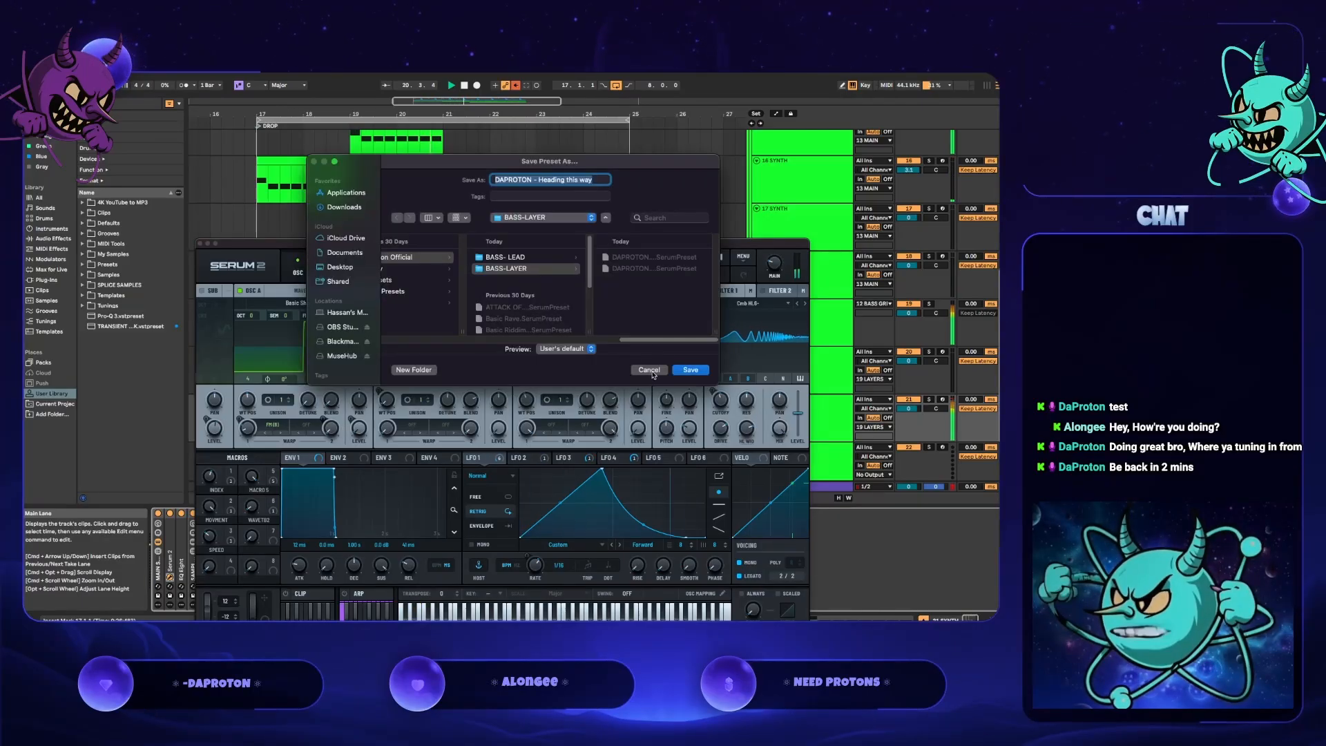
click(689, 371)
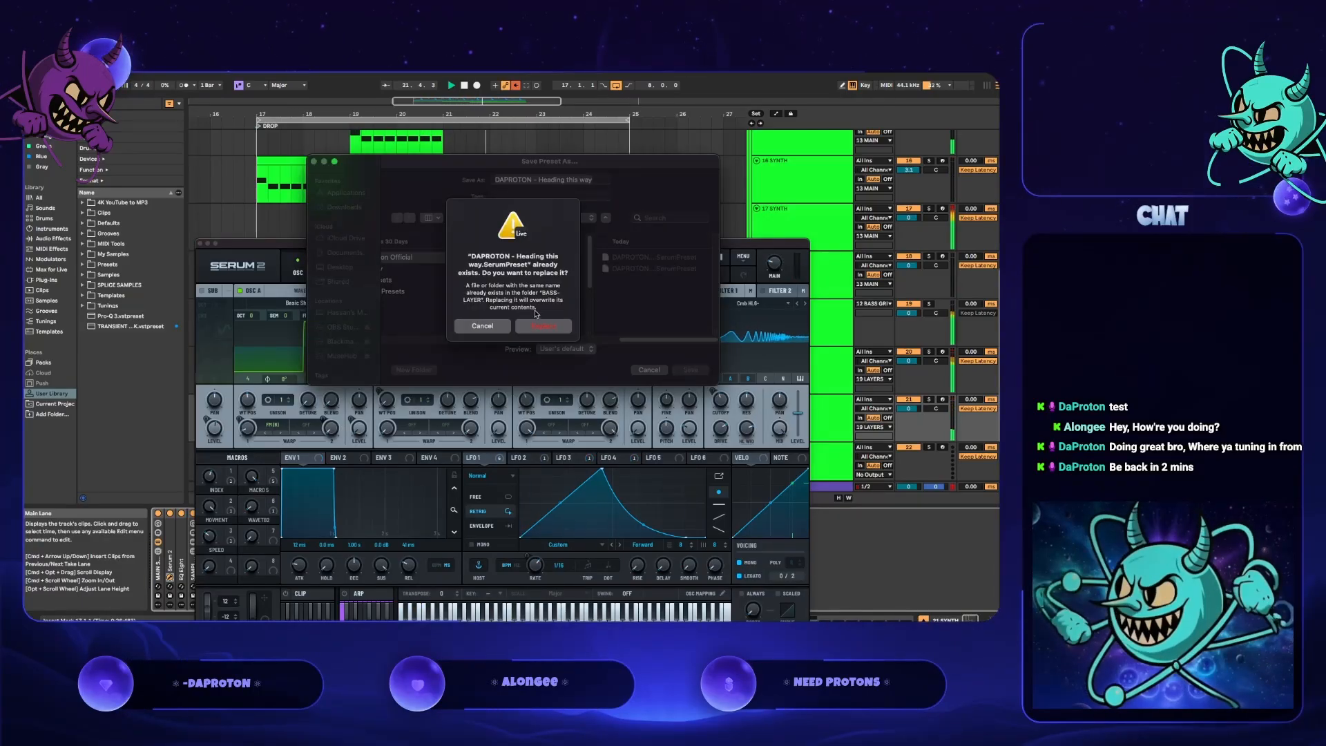
click(542, 332)
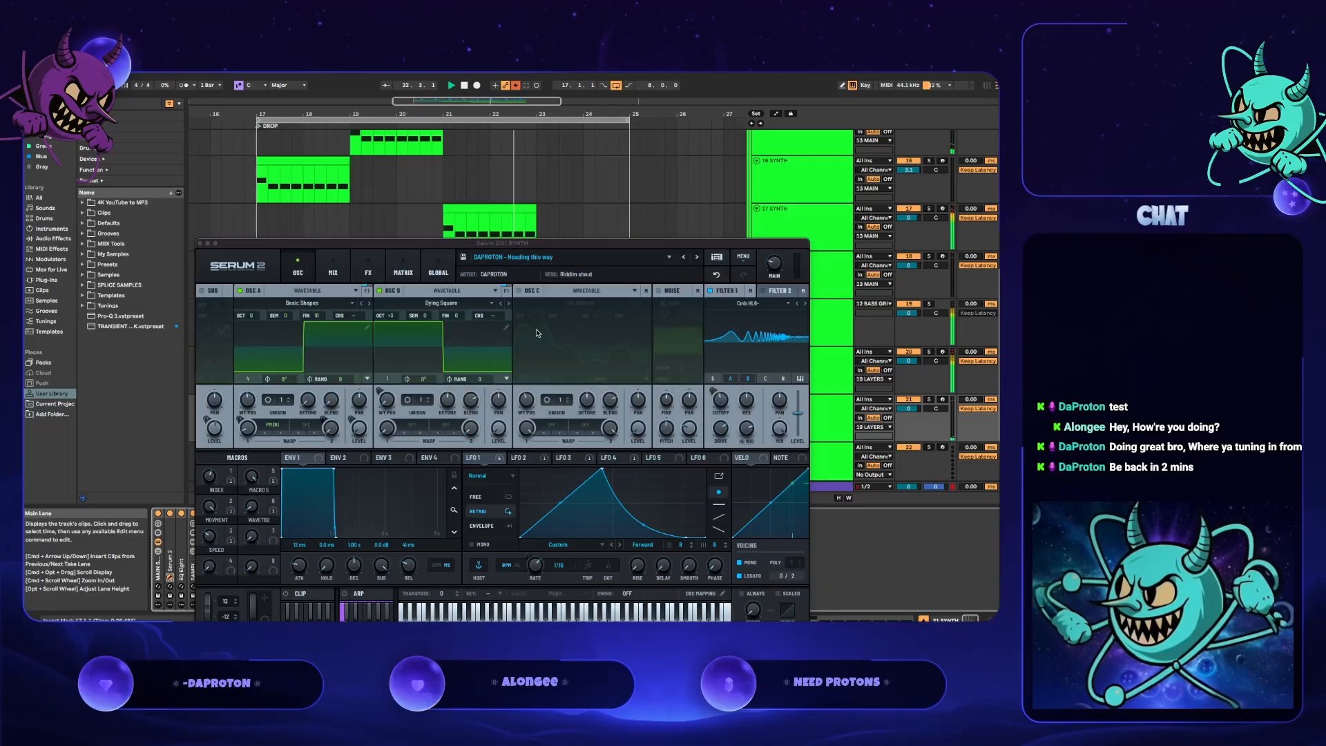
click(200, 244)
key(space)
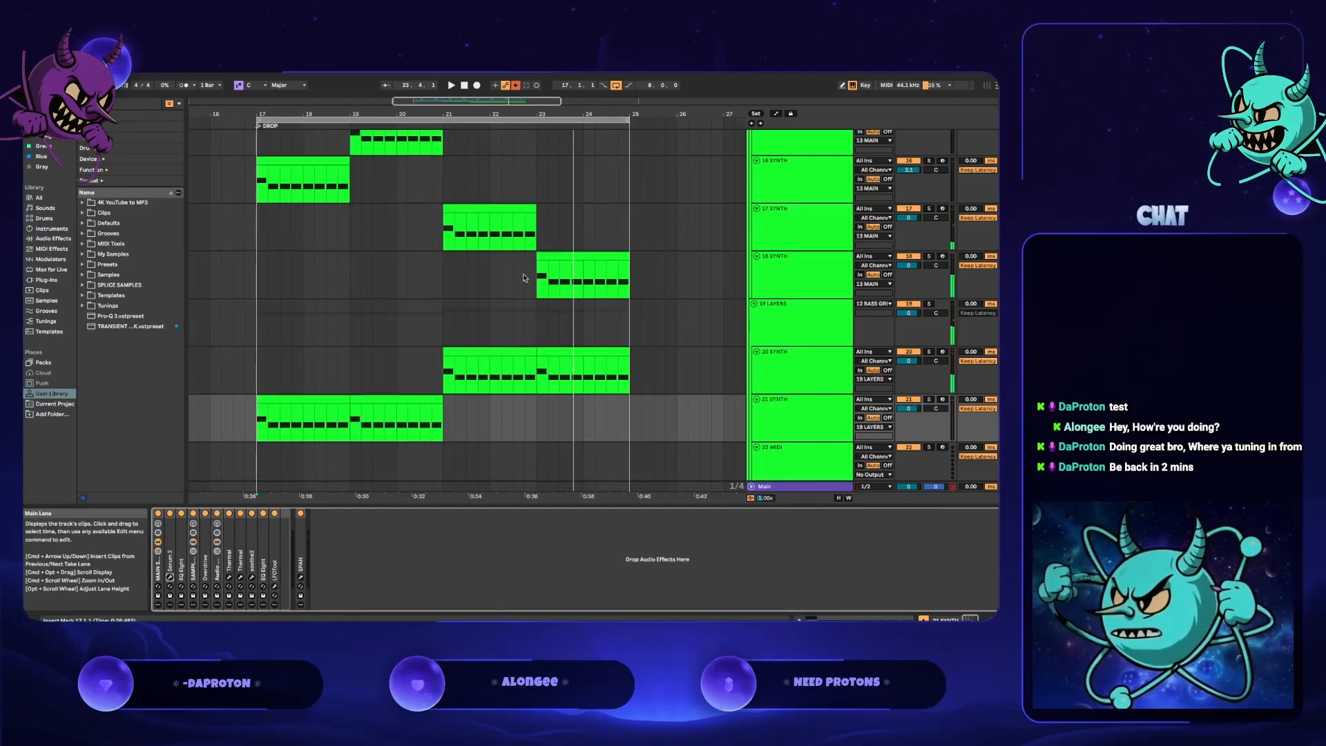
- Play back the drop to compare the bass sounds on 18 SYNTH and 16 SYNTH
click(550, 290)
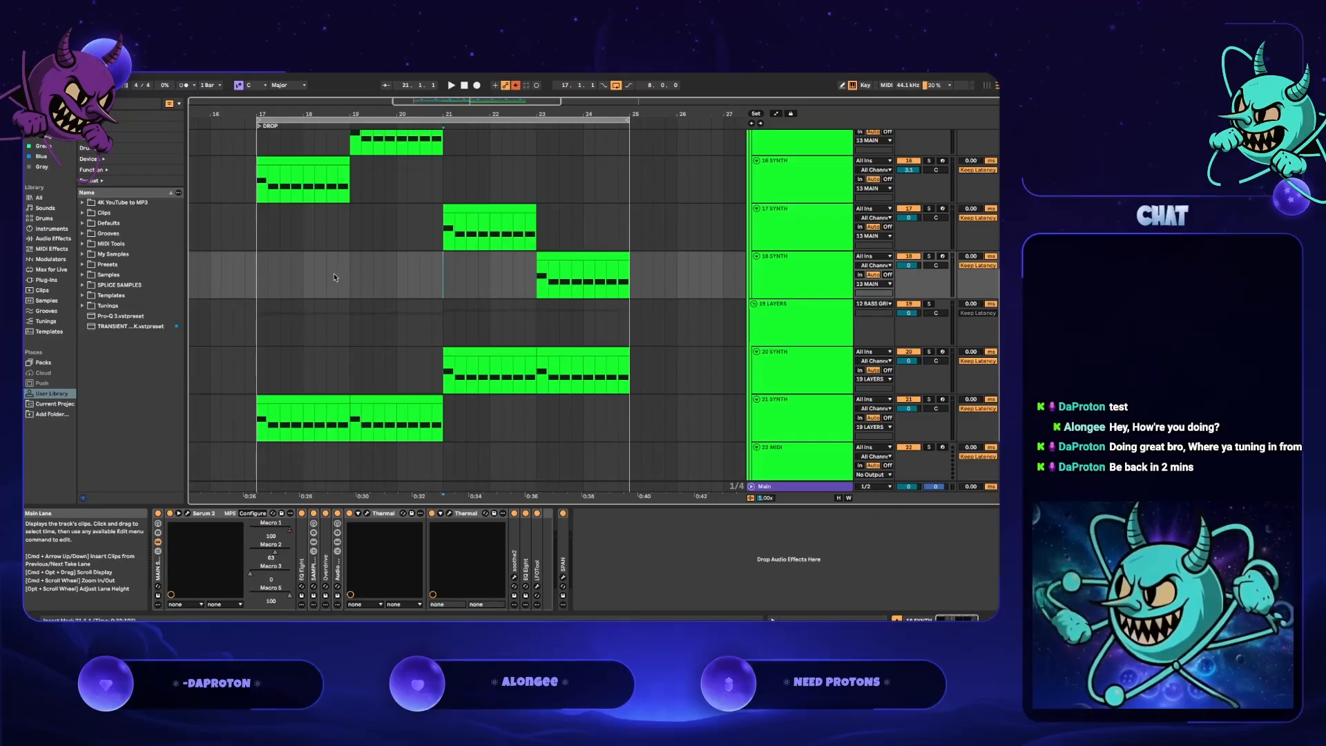
key(space)
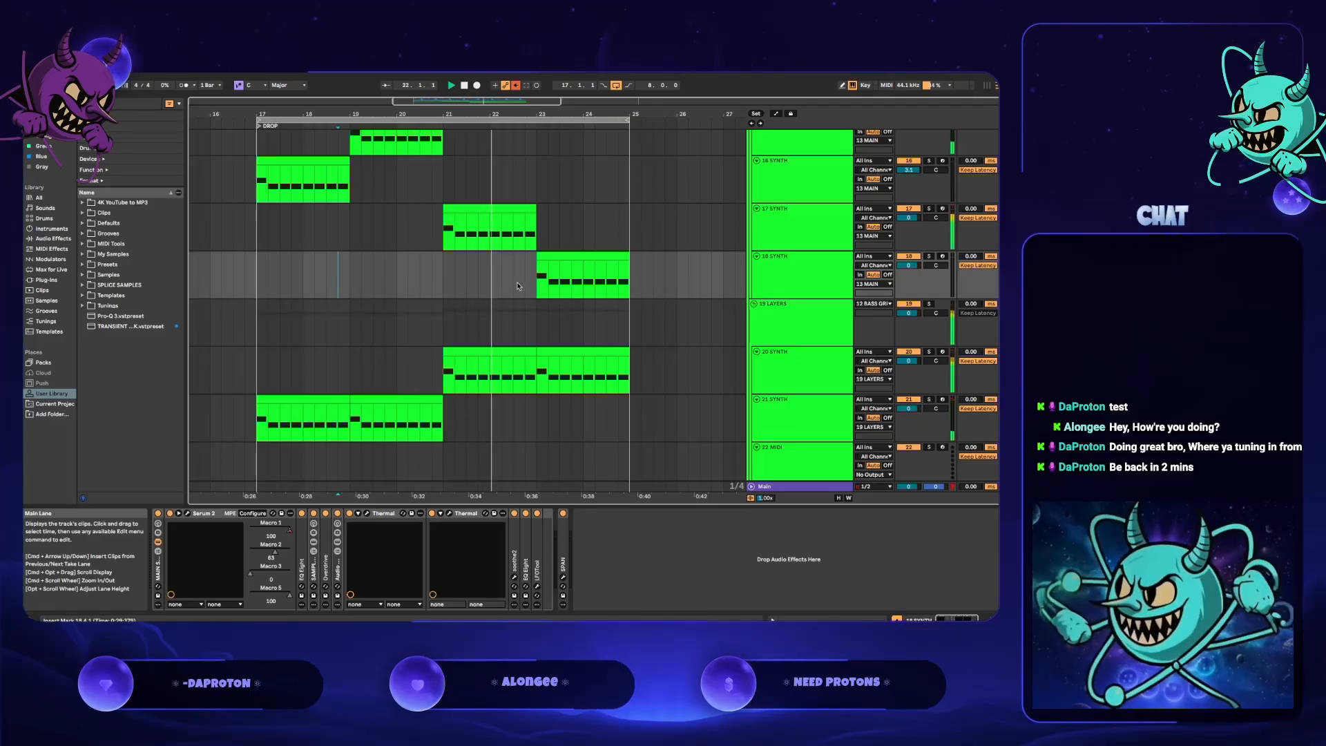
click(774, 287)
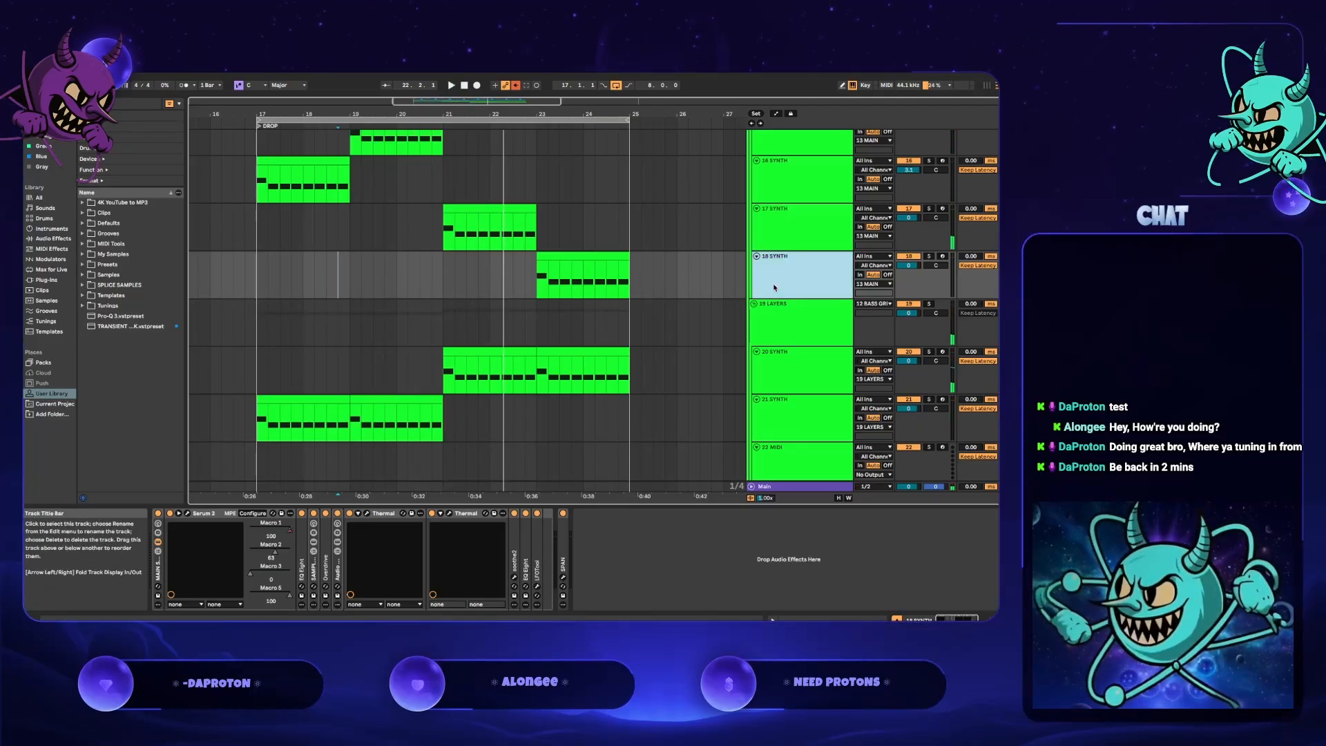
click(796, 192)
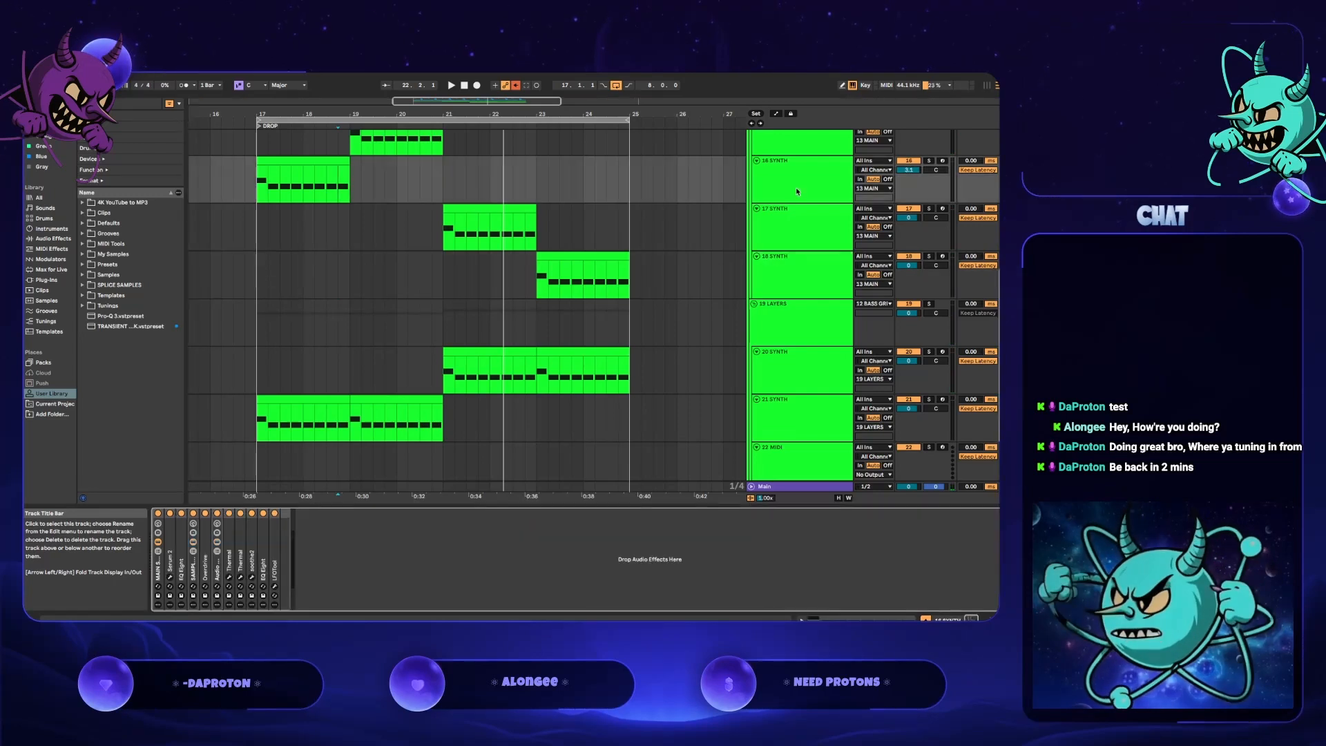
key(space)
click(269, 190)
key(space)
key(space)
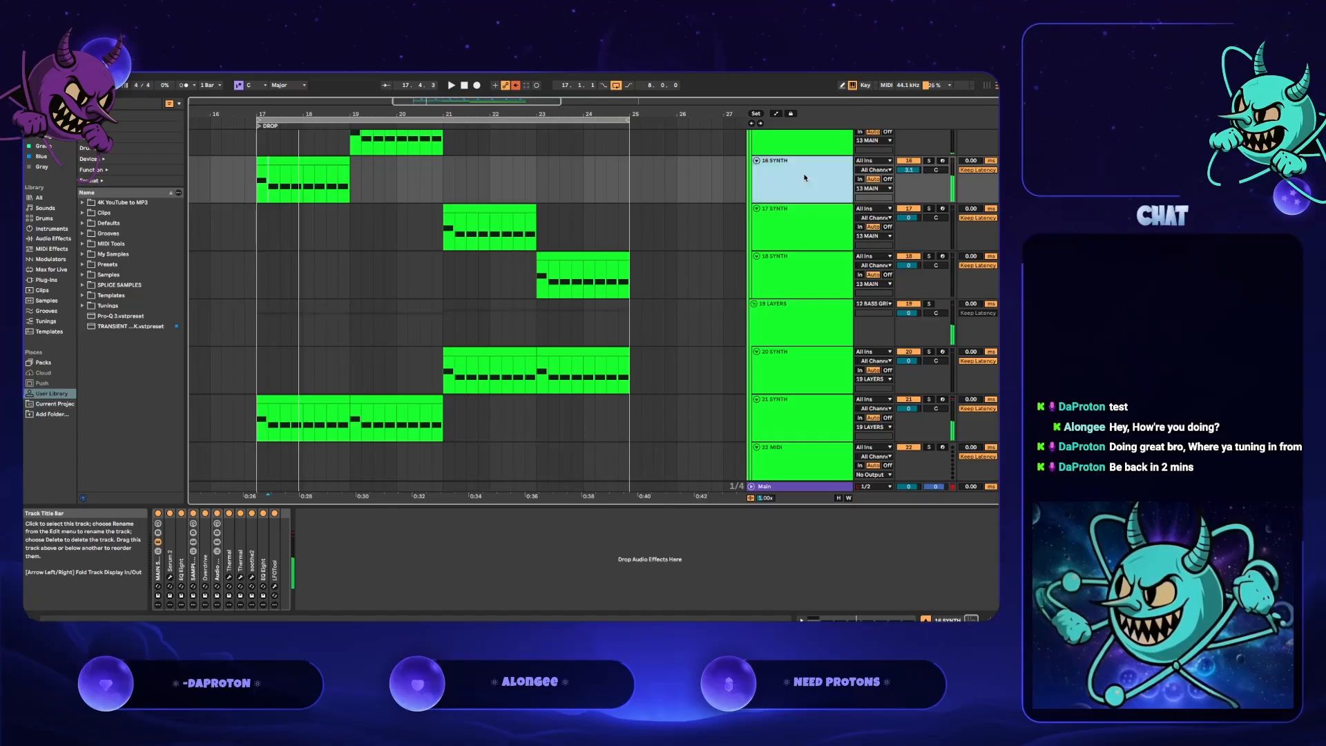
- Adjust Serum 2's main volume on 16 SYNTH and set its track volume to 0 dB, checking the level against the full drop
click(169, 577)
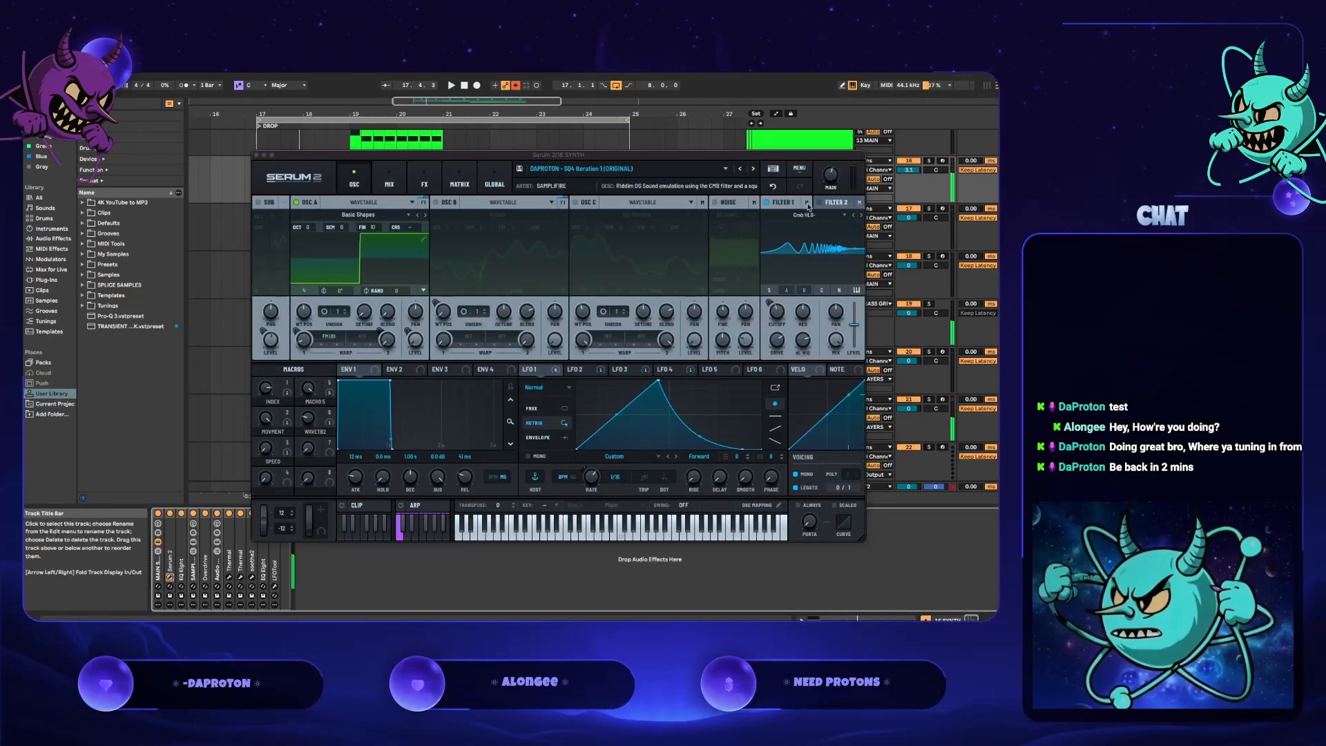
drag(837, 181, 828, 169)
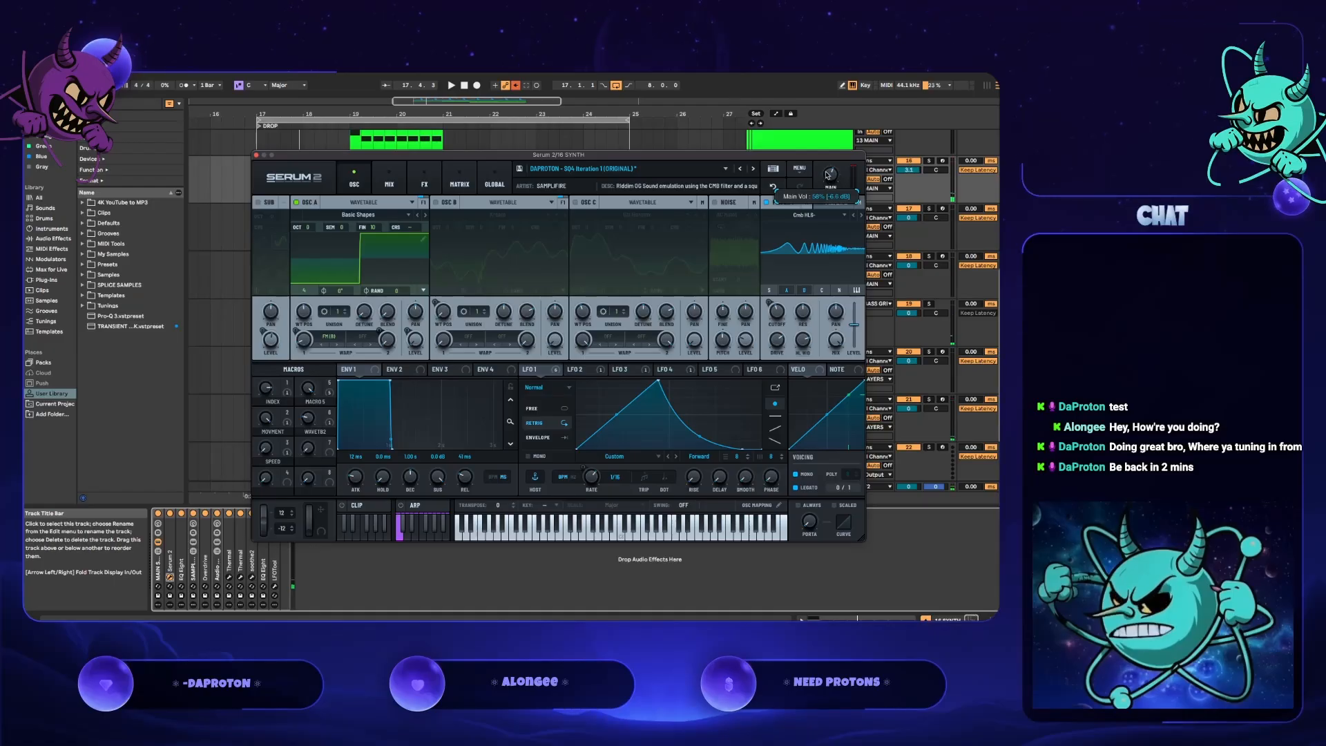
key(space)
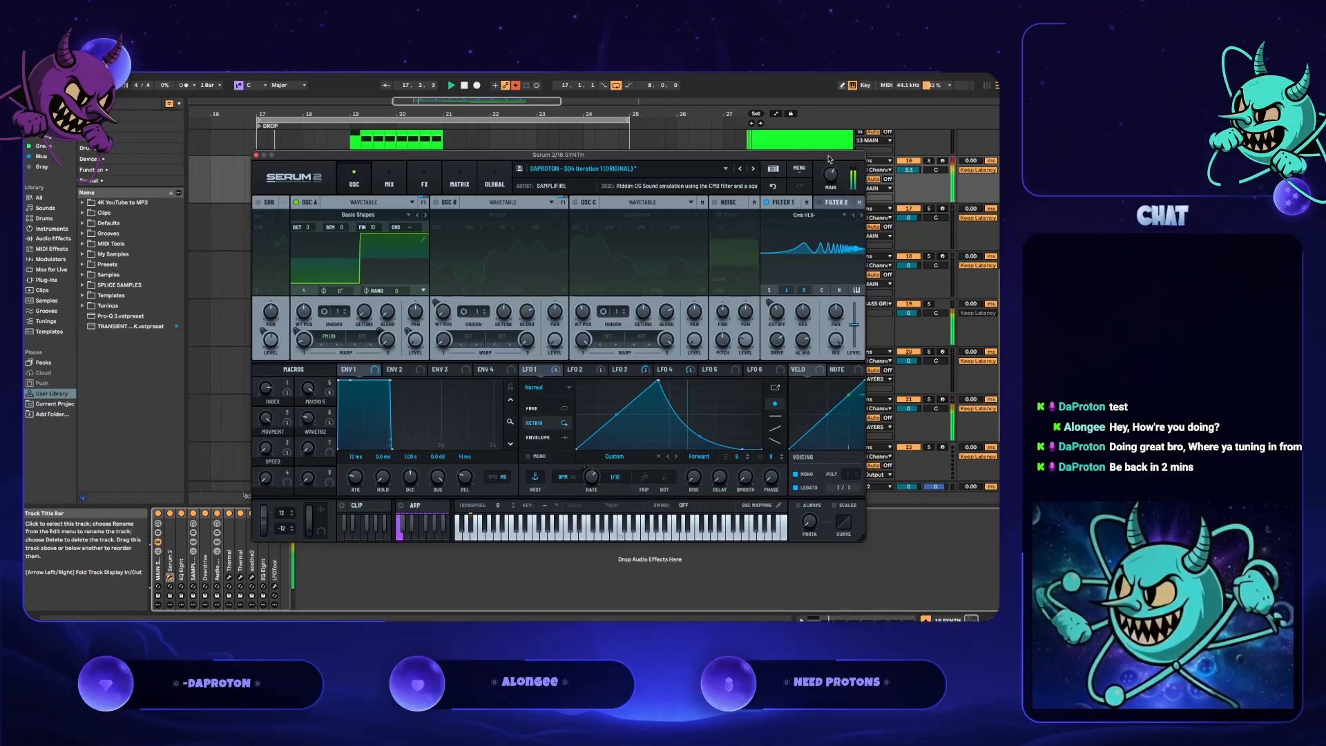
click(916, 170)
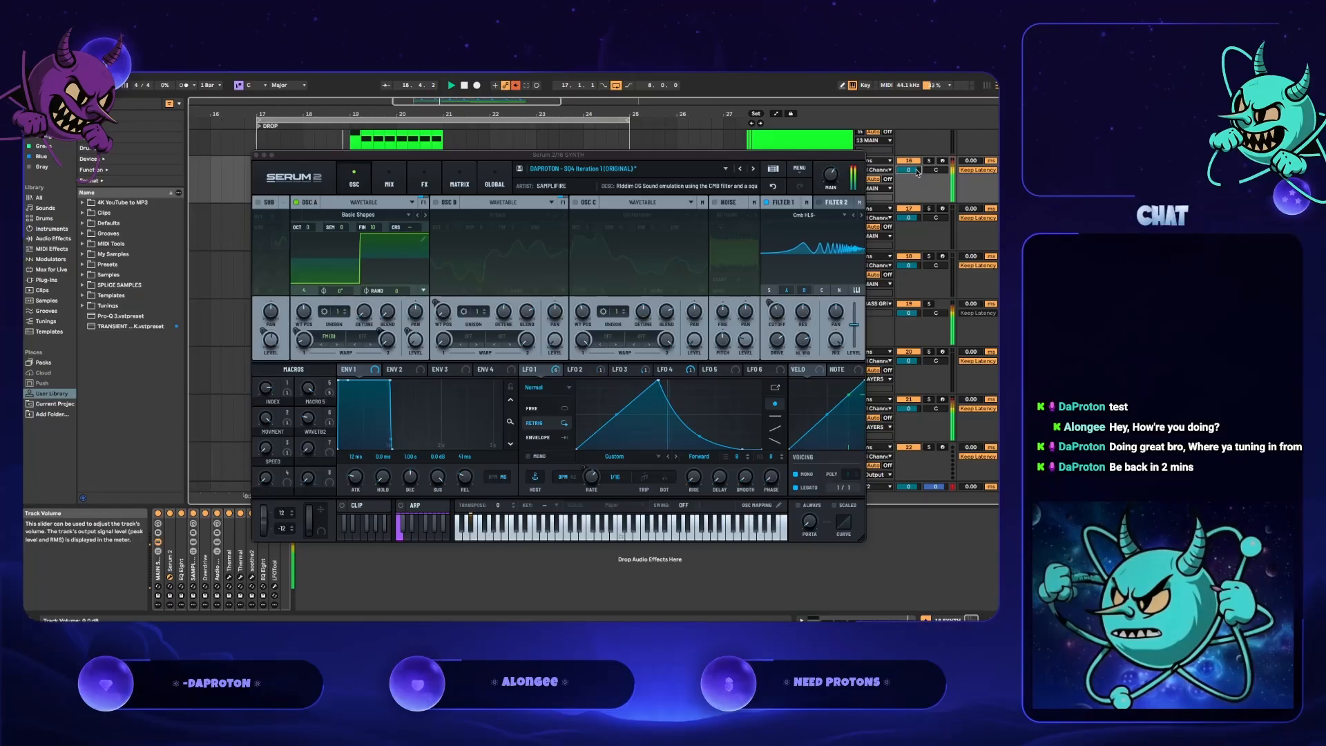
click(836, 182)
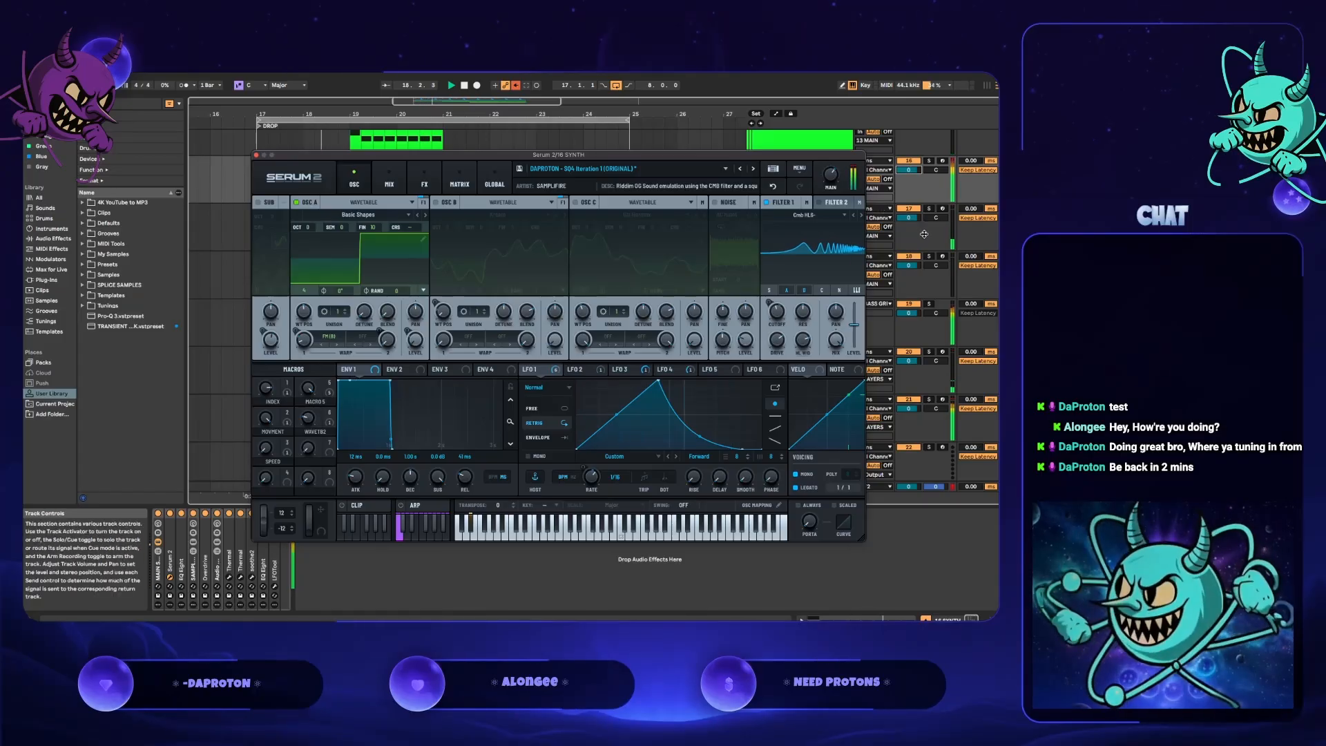
scroll(931, 236, up, 1)
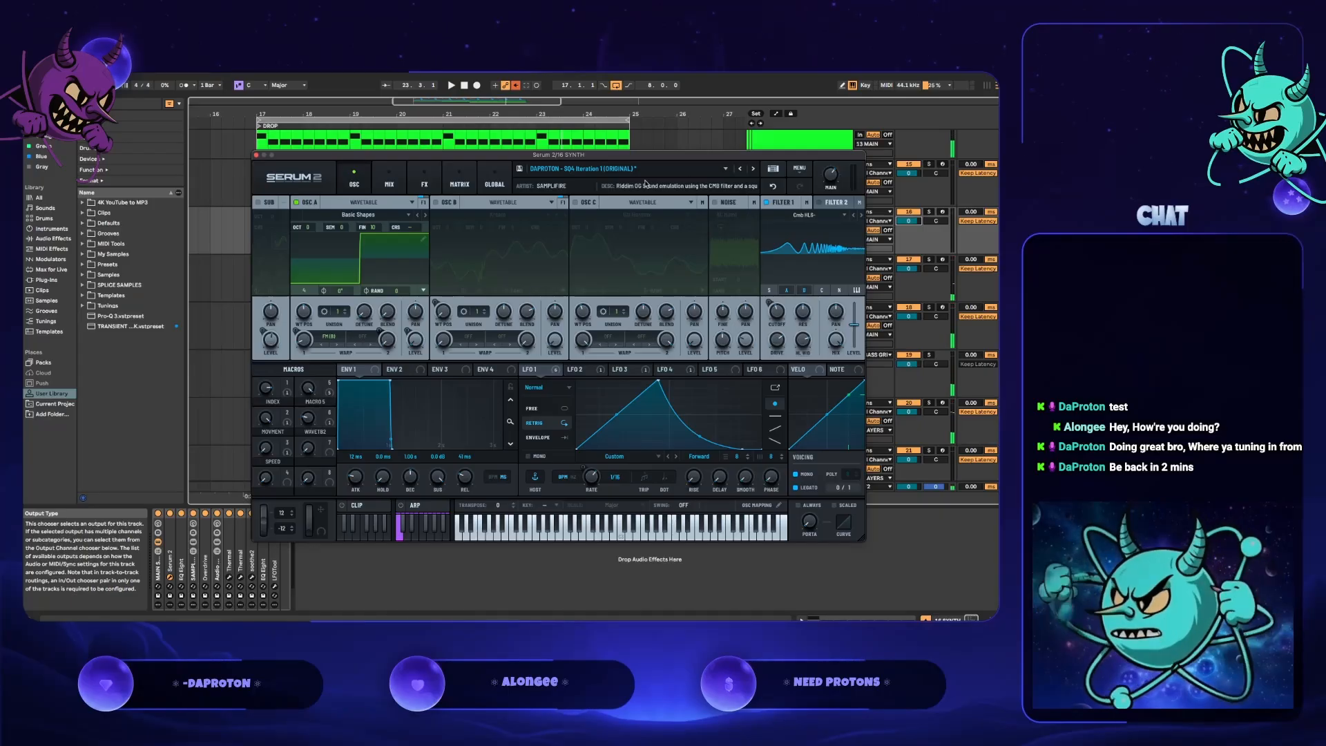
- Save 16 SYNTH's DAPROTON - SQ4 Iteration 1 (ORIGINAL) preset in the BASS- LEAD folder over the existing file and close Serum 2
click(520, 170)
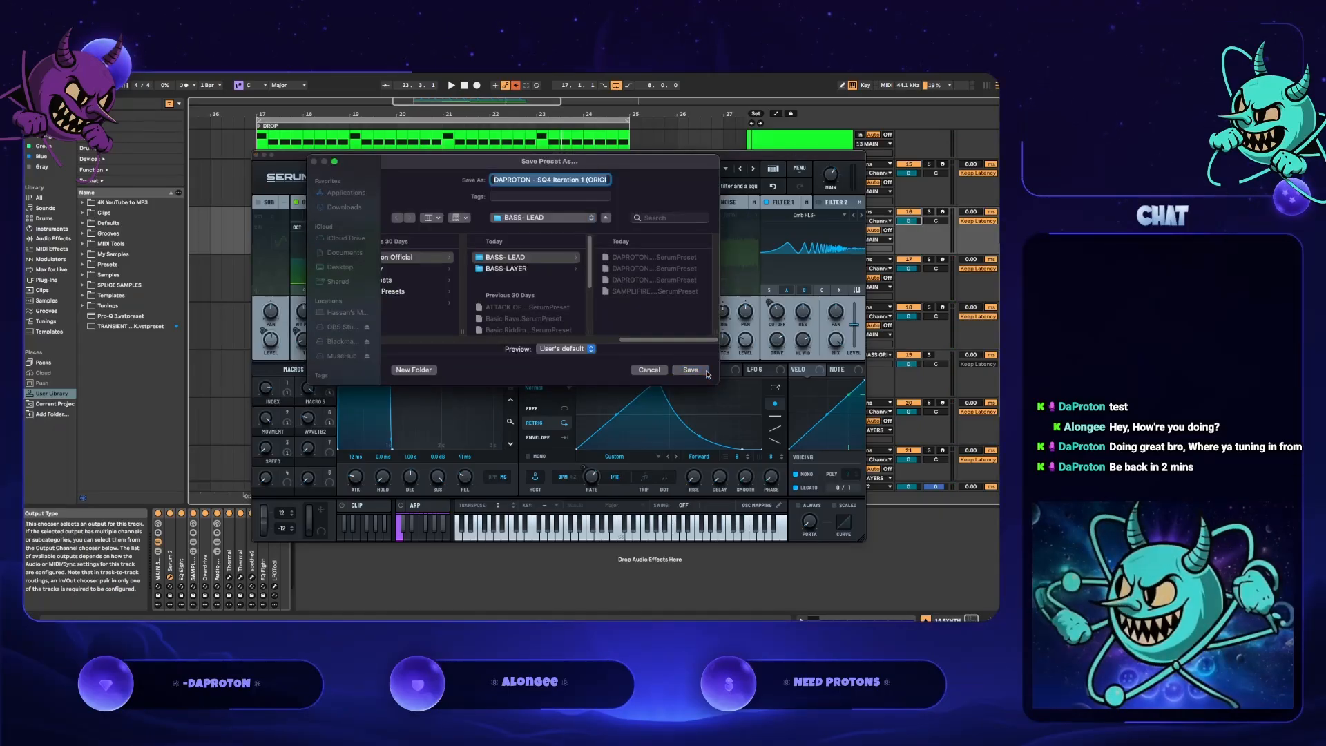
click(691, 369)
click(550, 330)
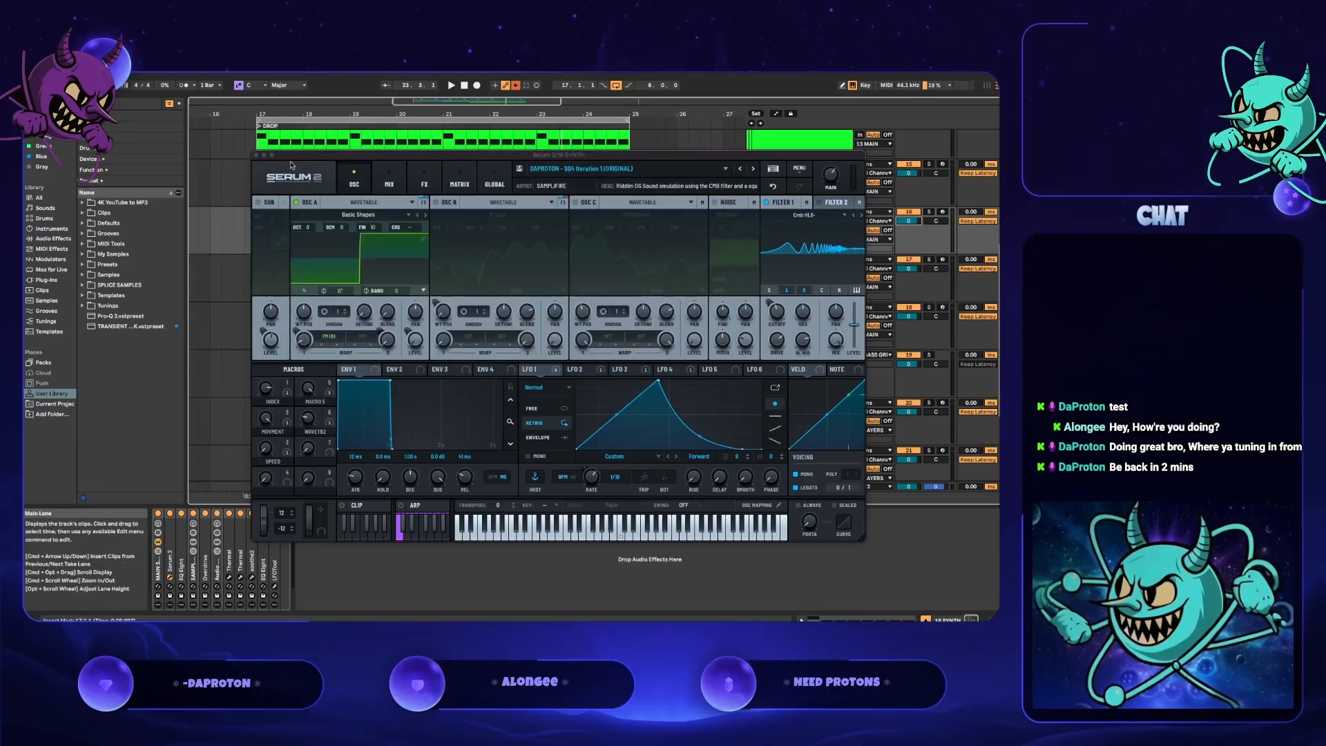
click(255, 155)
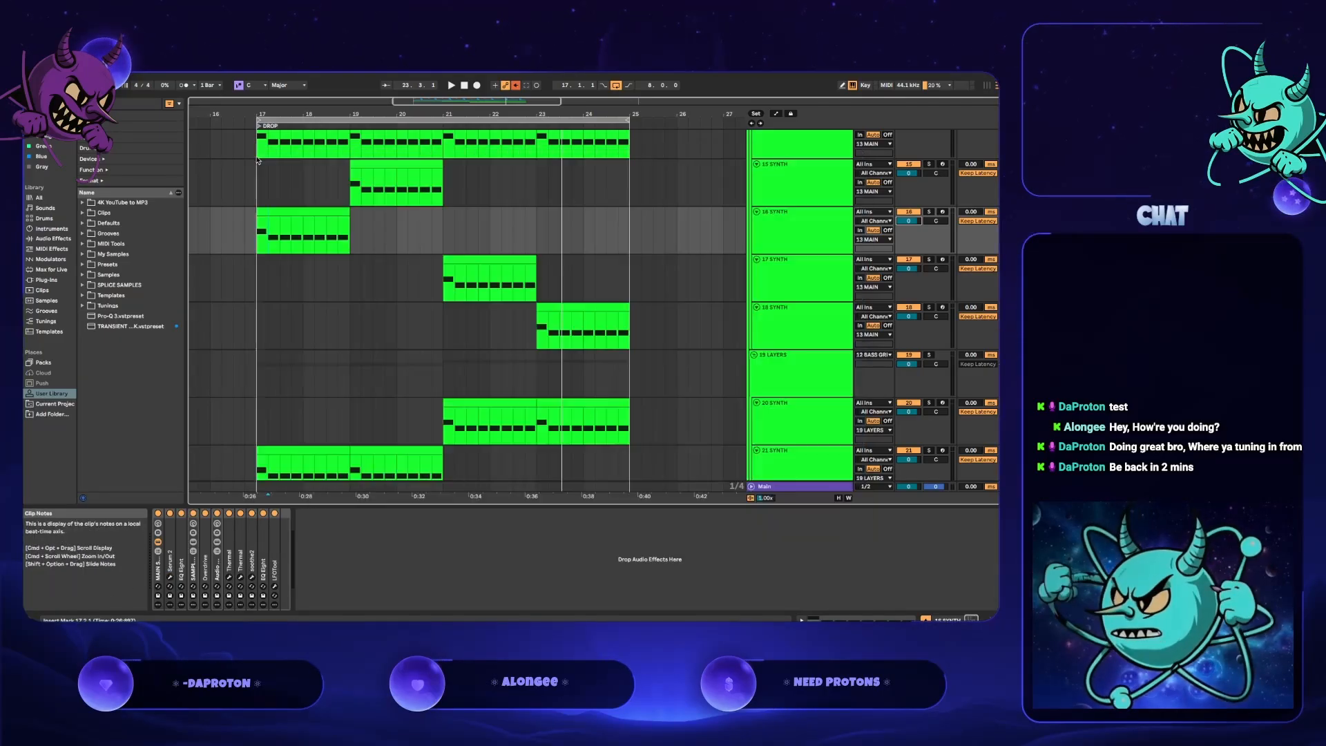
- Check the Serum 2 patch on 17 SYNTH while the drop plays and close its window
click(834, 295)
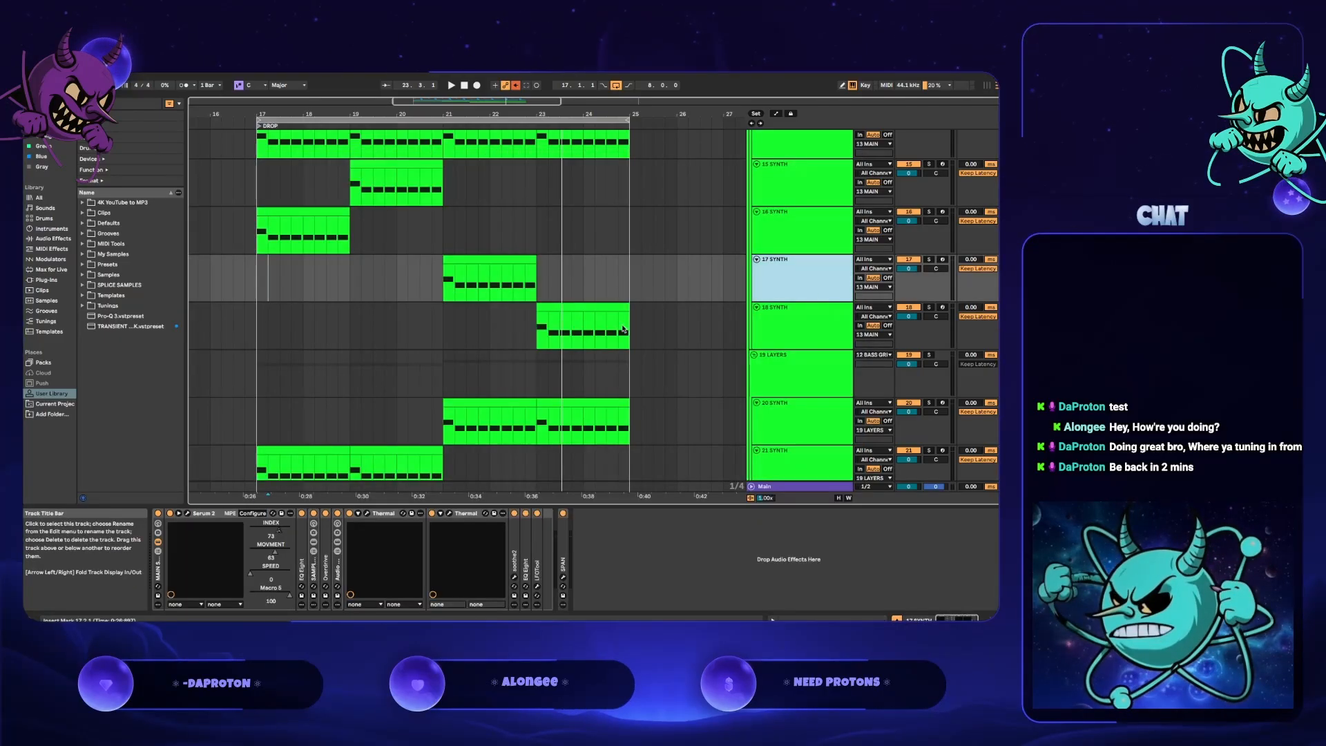
key(space)
click(188, 514)
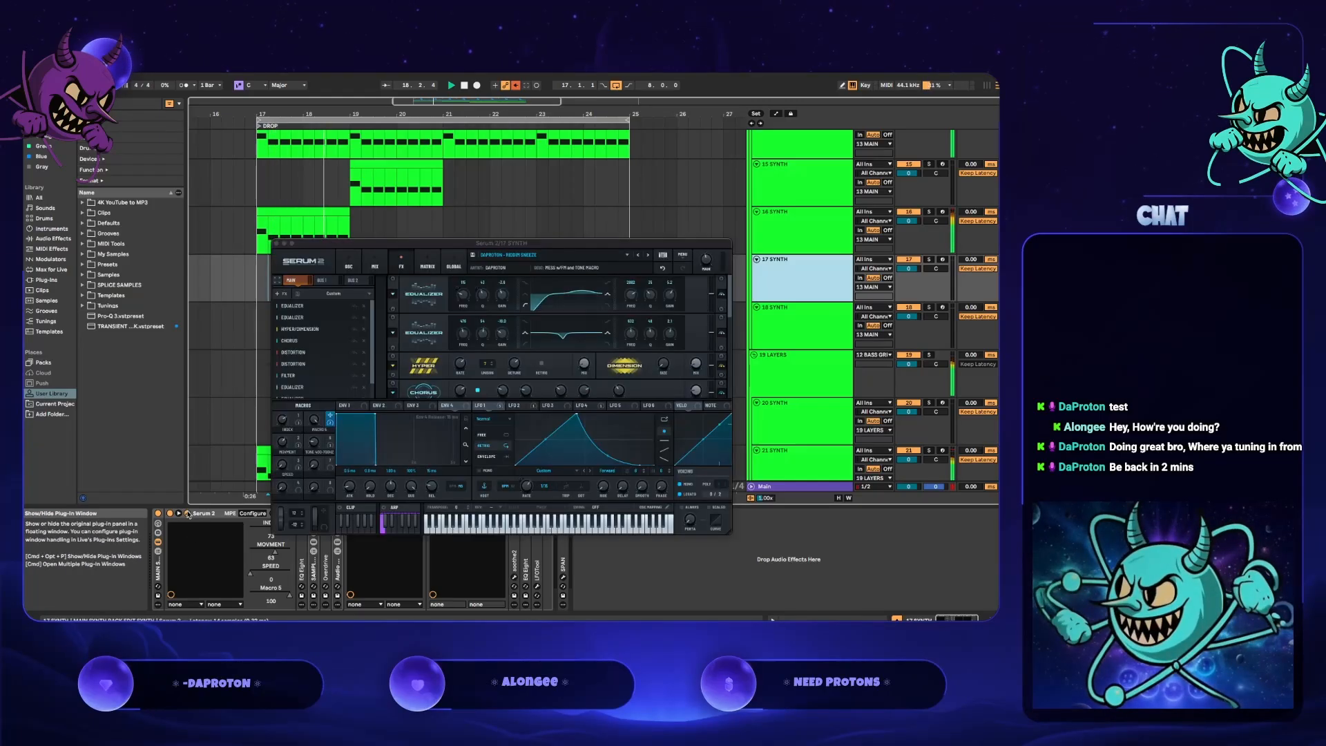
click(277, 244)
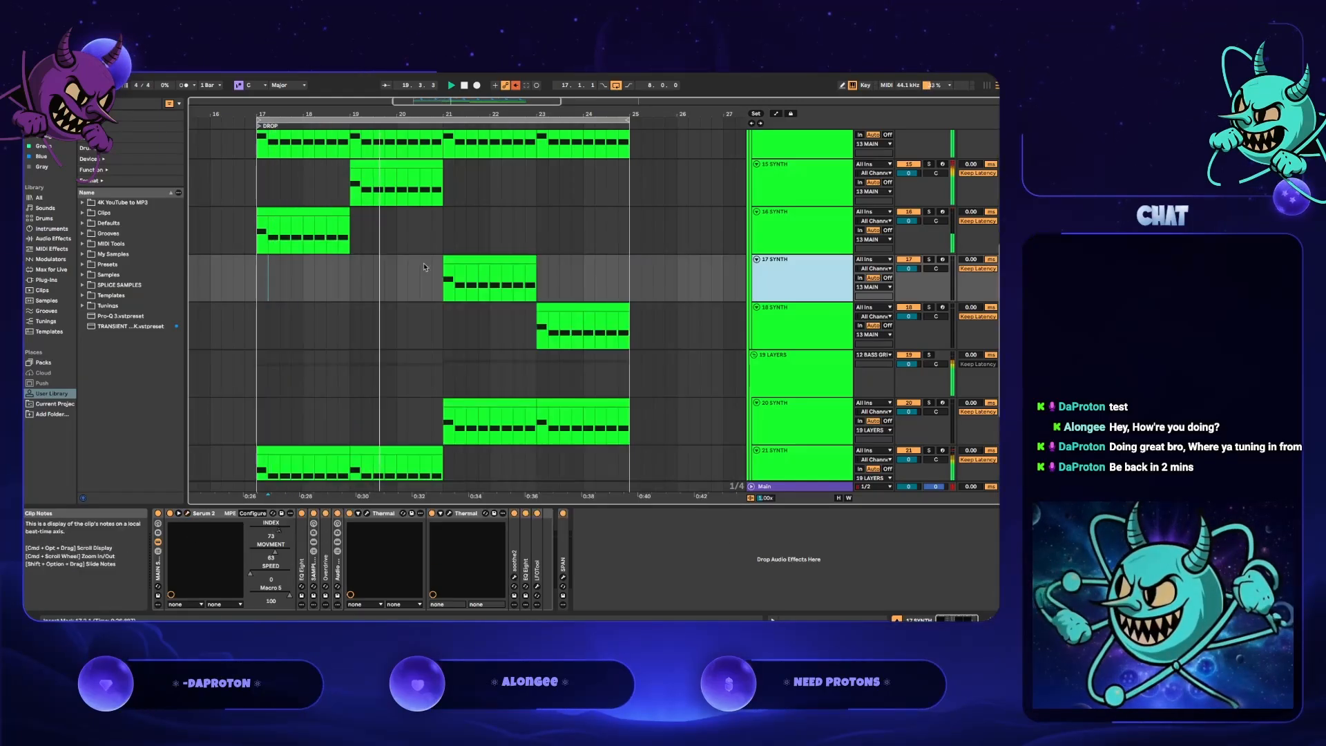
- Open 18 SYNTH's Serum 2 and shorten the loop to the drop's last two bars, starting at bar 23, to audition it
click(817, 330)
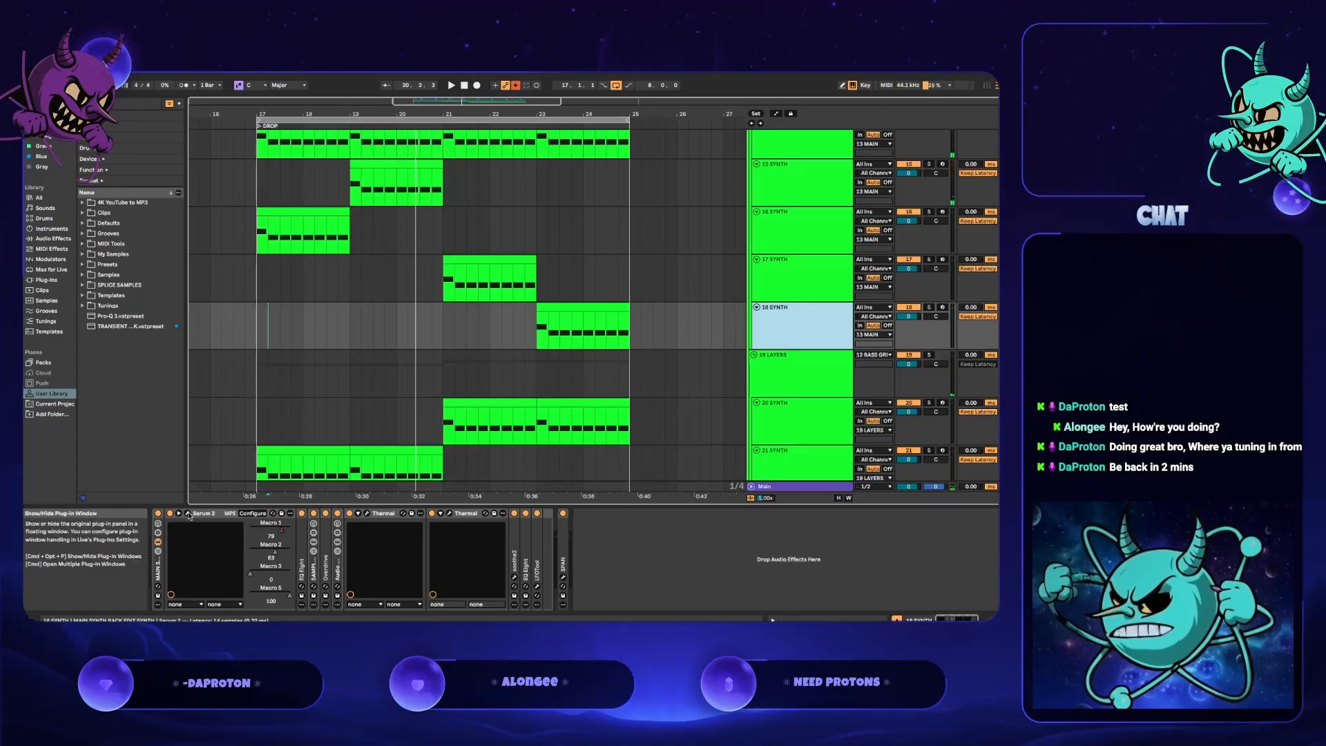
click(187, 514)
click(258, 124)
drag(258, 124, 506, 127)
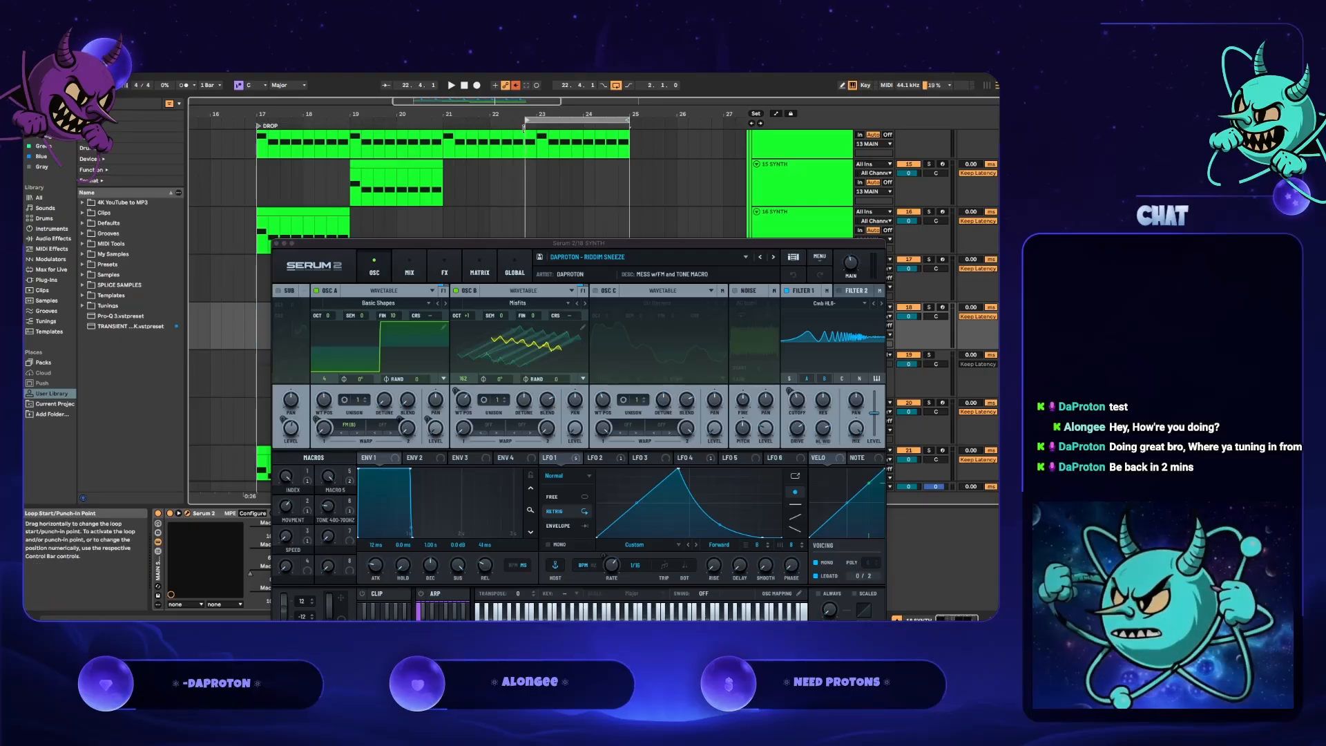
key(space)
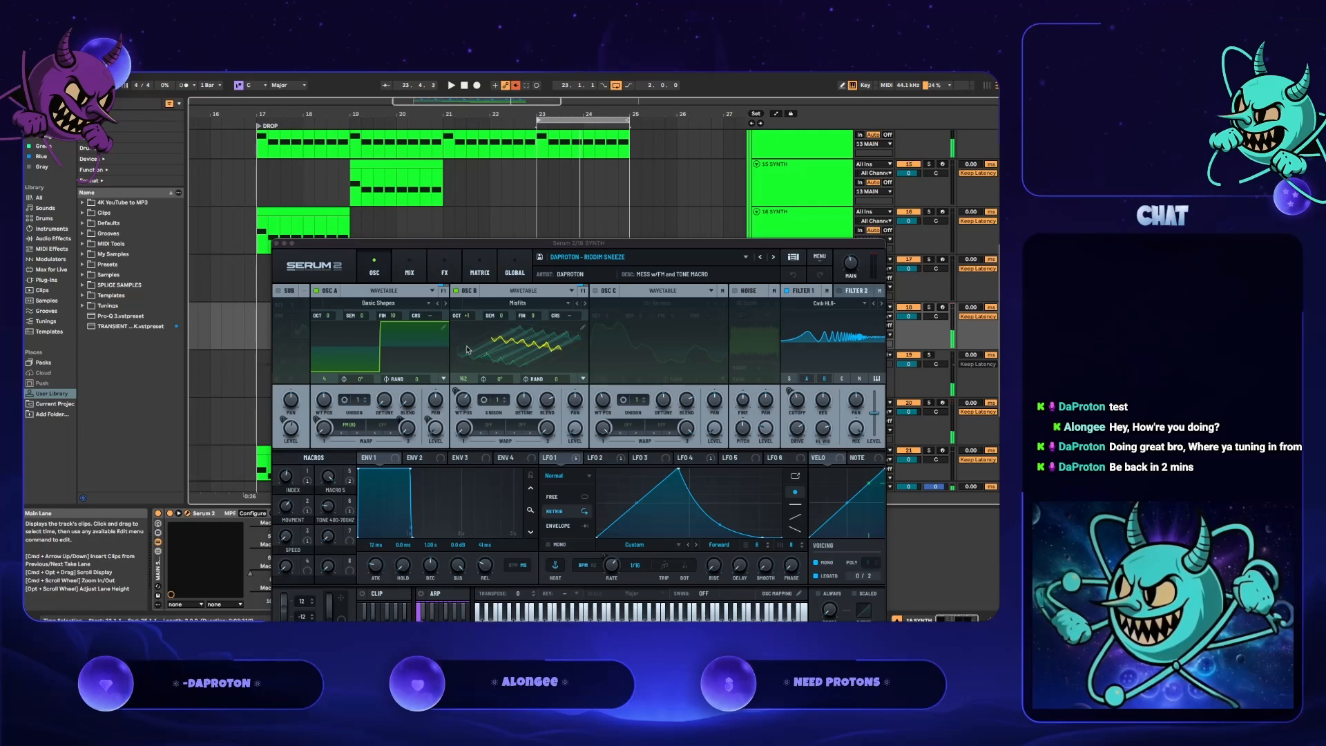
- Switch Oscillator B in 18 SYNTH's Serum 2 to the PerfectSQSteps wavetable with a 2D waveform view and audition it
click(456, 291)
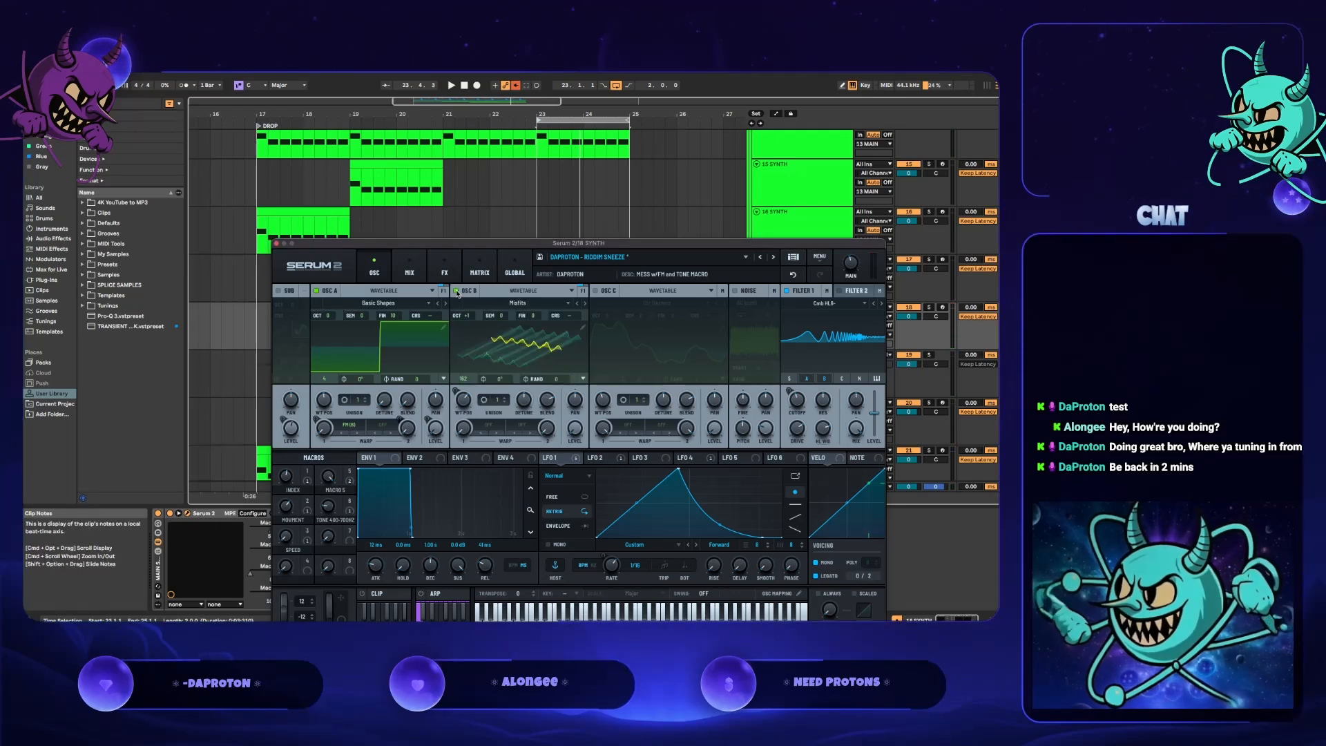
click(523, 340)
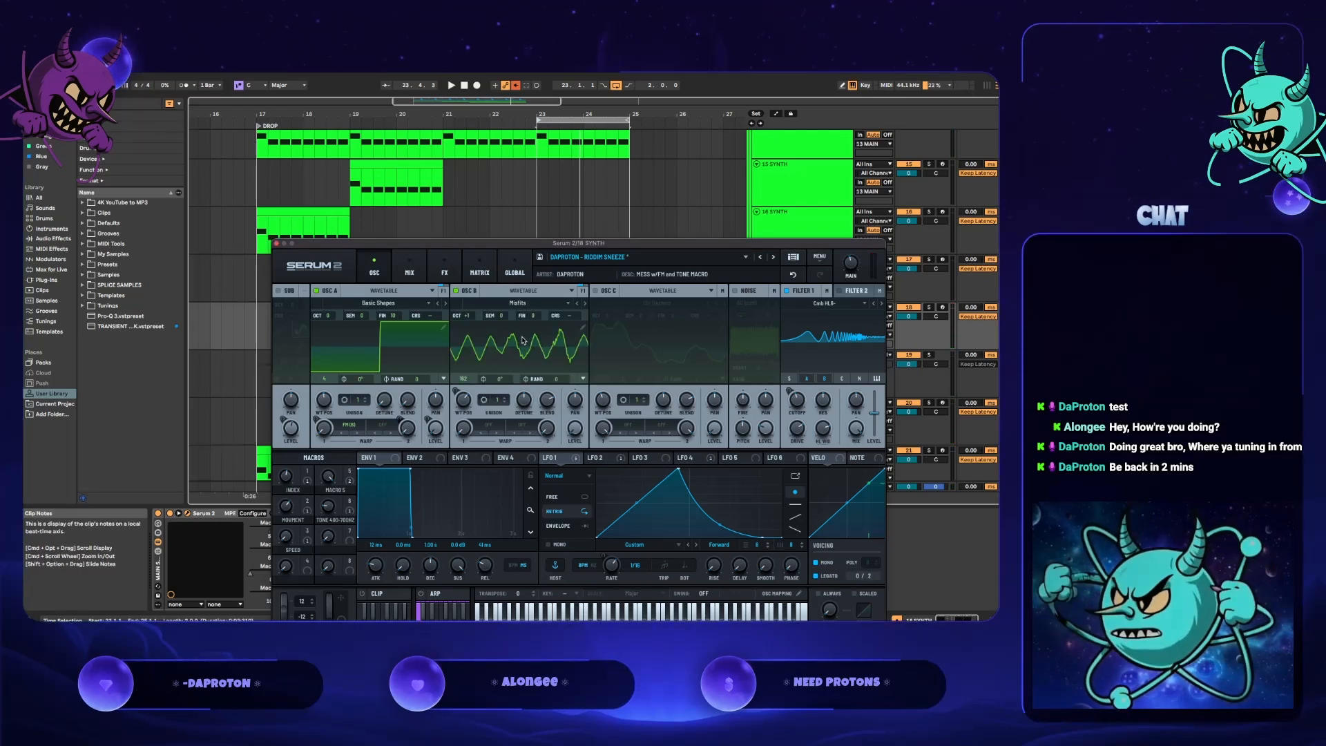
click(584, 305)
key(space)
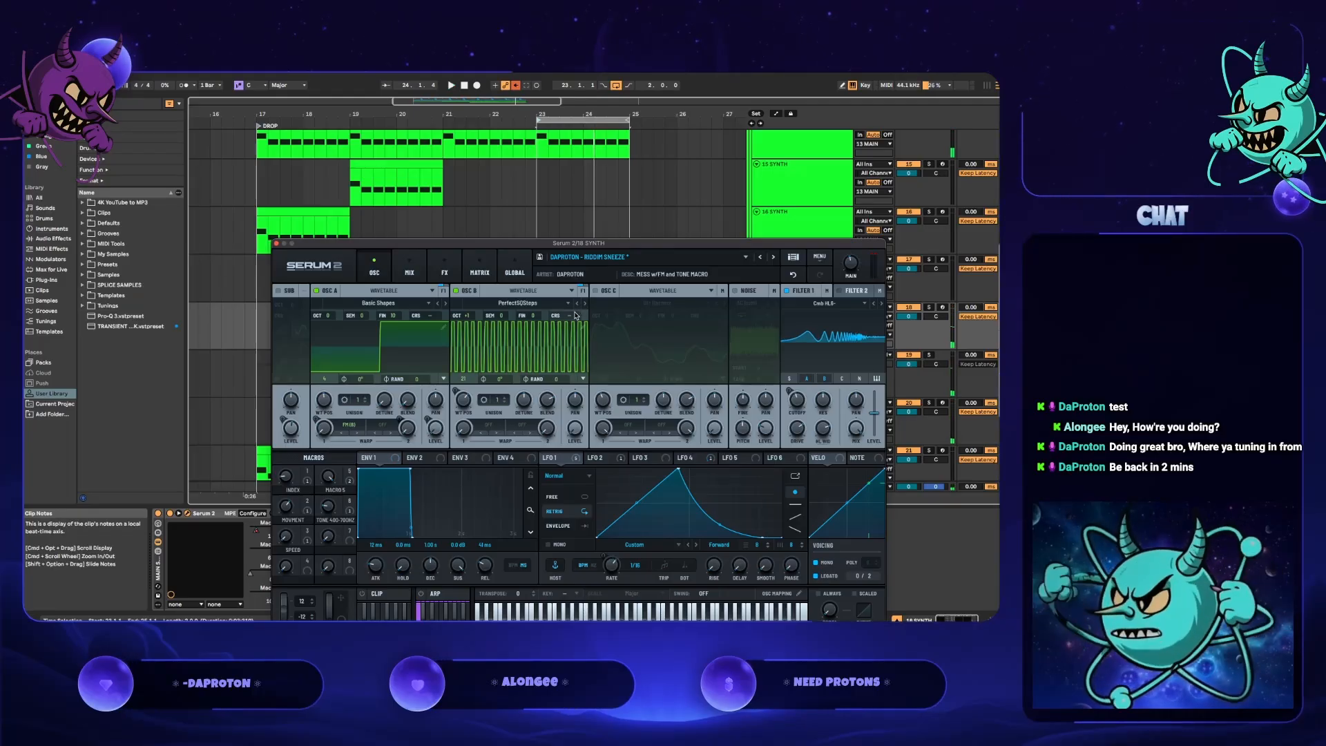
- Shrink and reposition 18 SYNTH's Serum 2 window, then open SPAN and examine the bass spectrum during playback
click(937, 520)
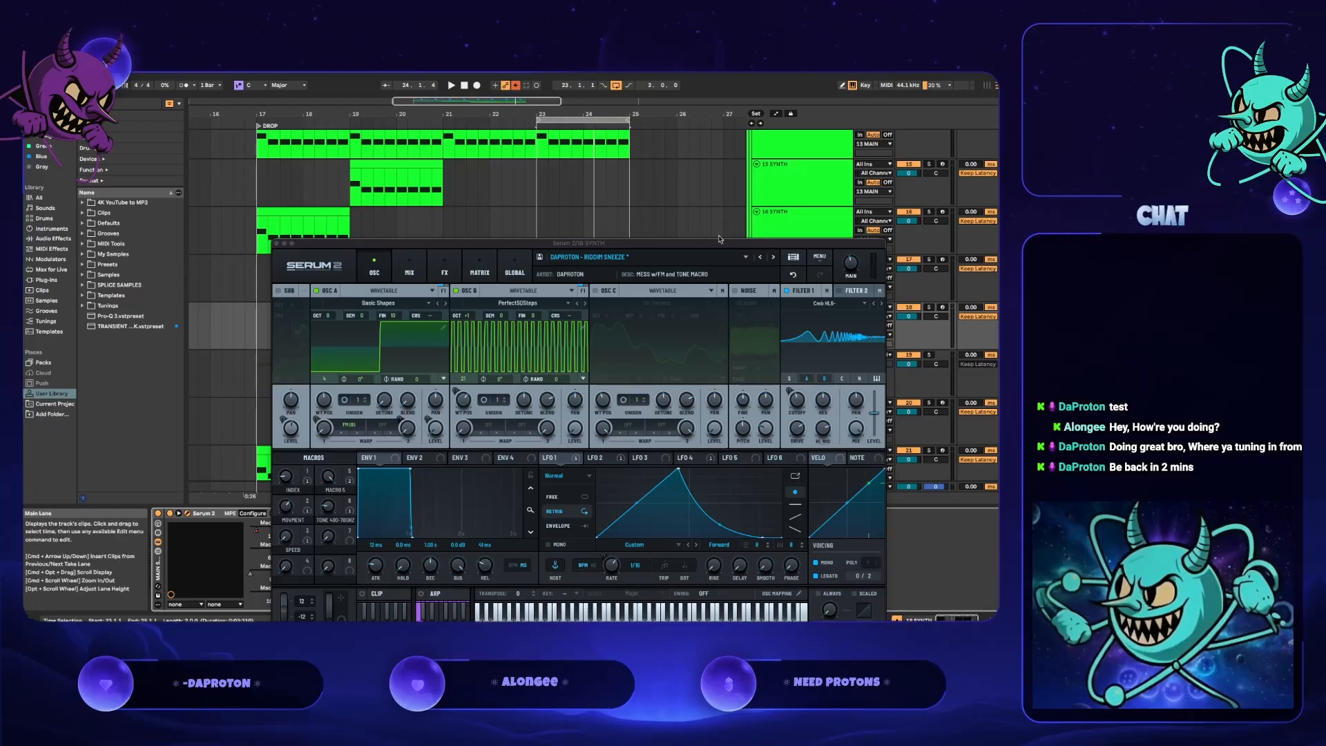
drag(712, 245, 694, 113)
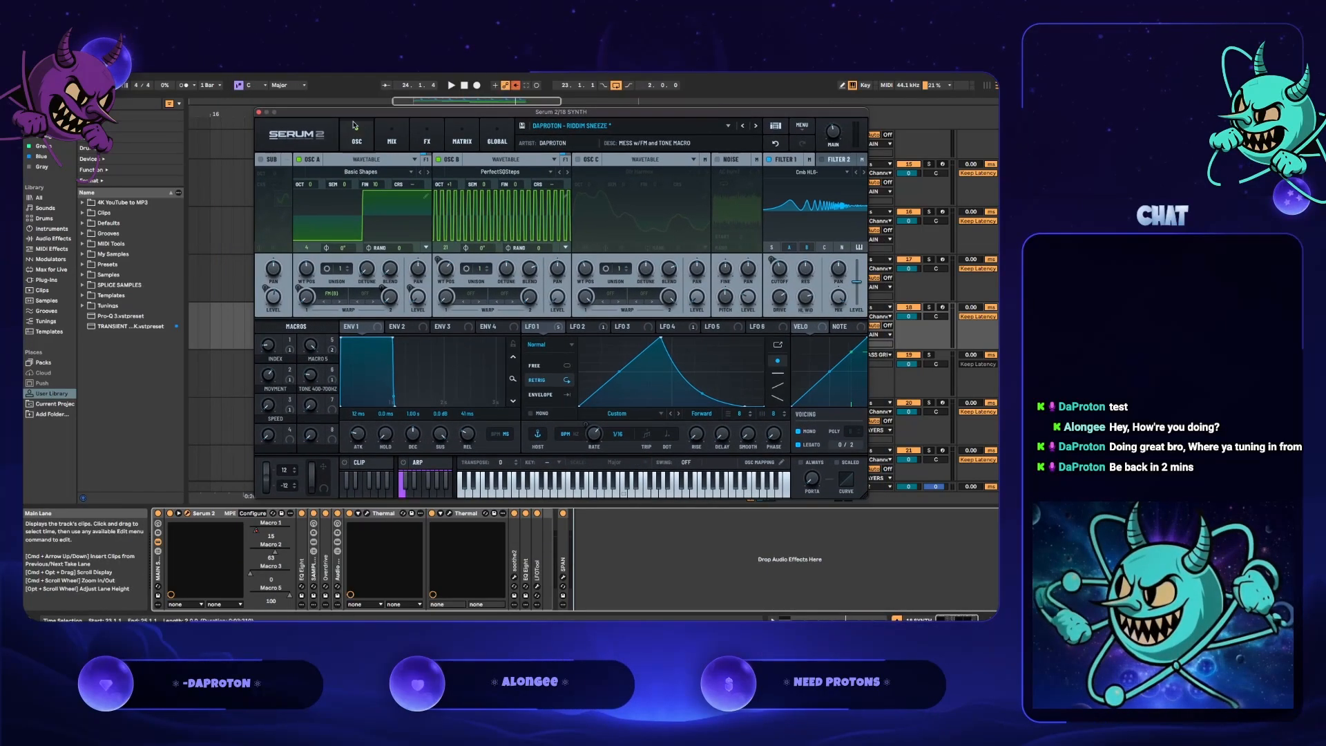
click(295, 132)
click(301, 202)
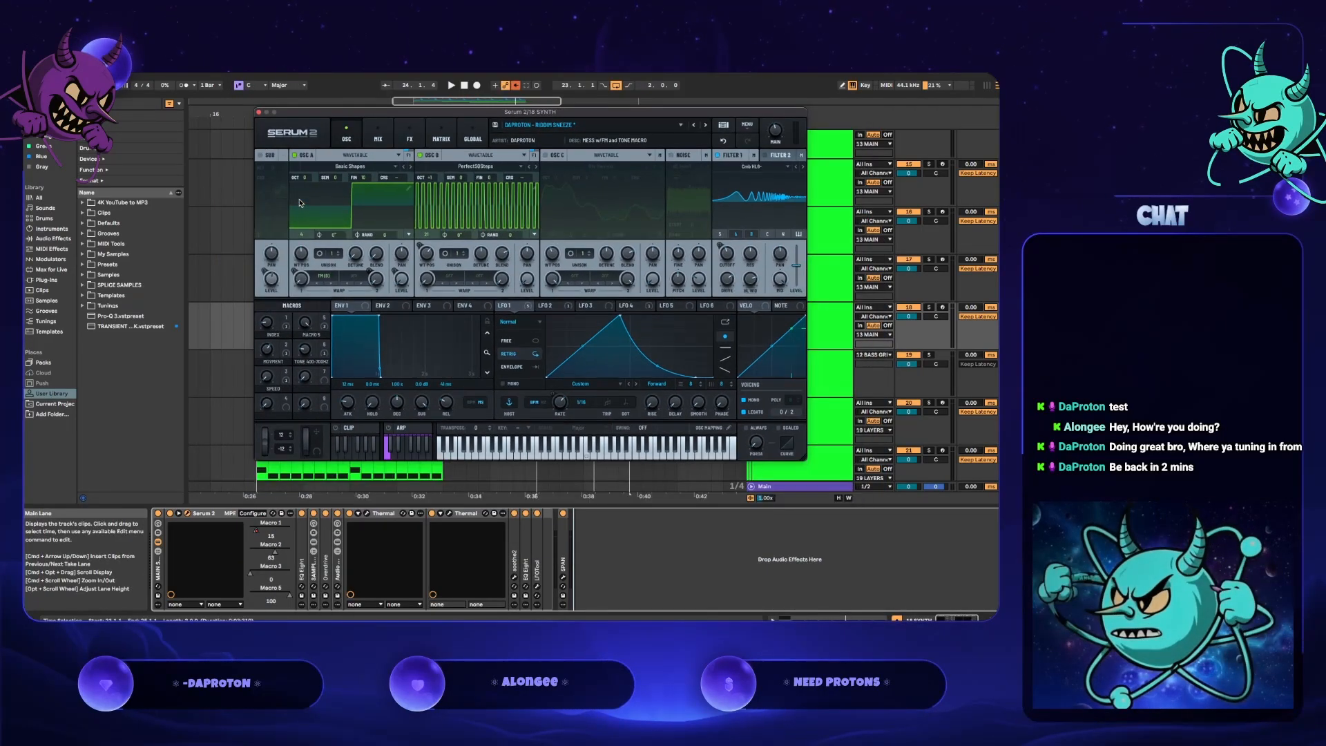
drag(531, 116, 514, 76)
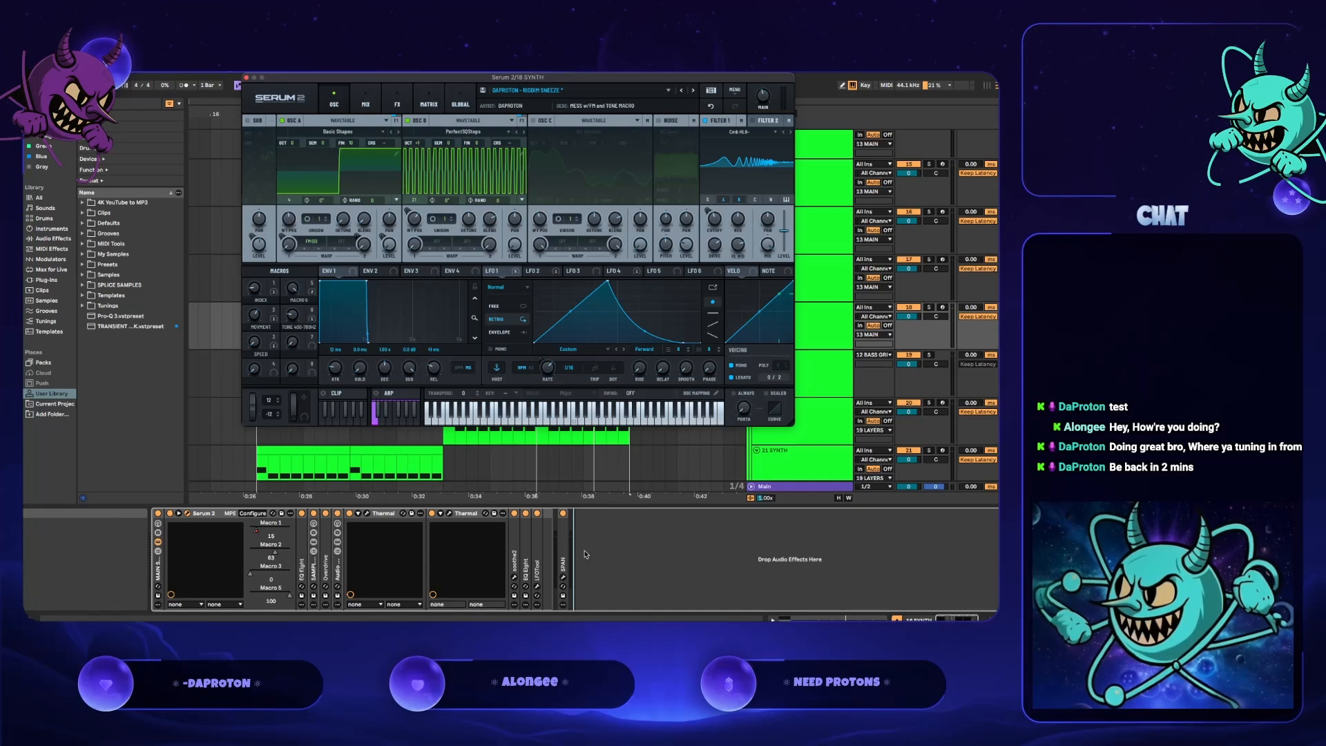
click(563, 578)
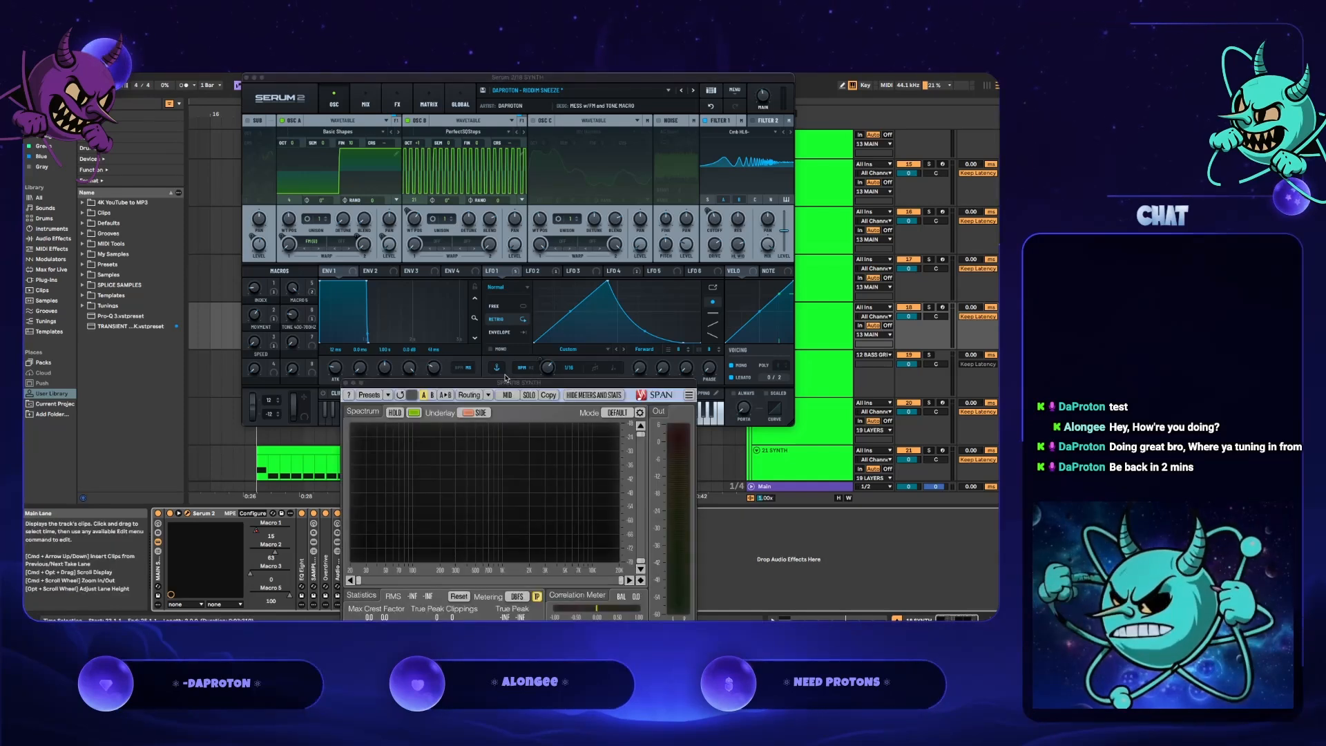
key(space)
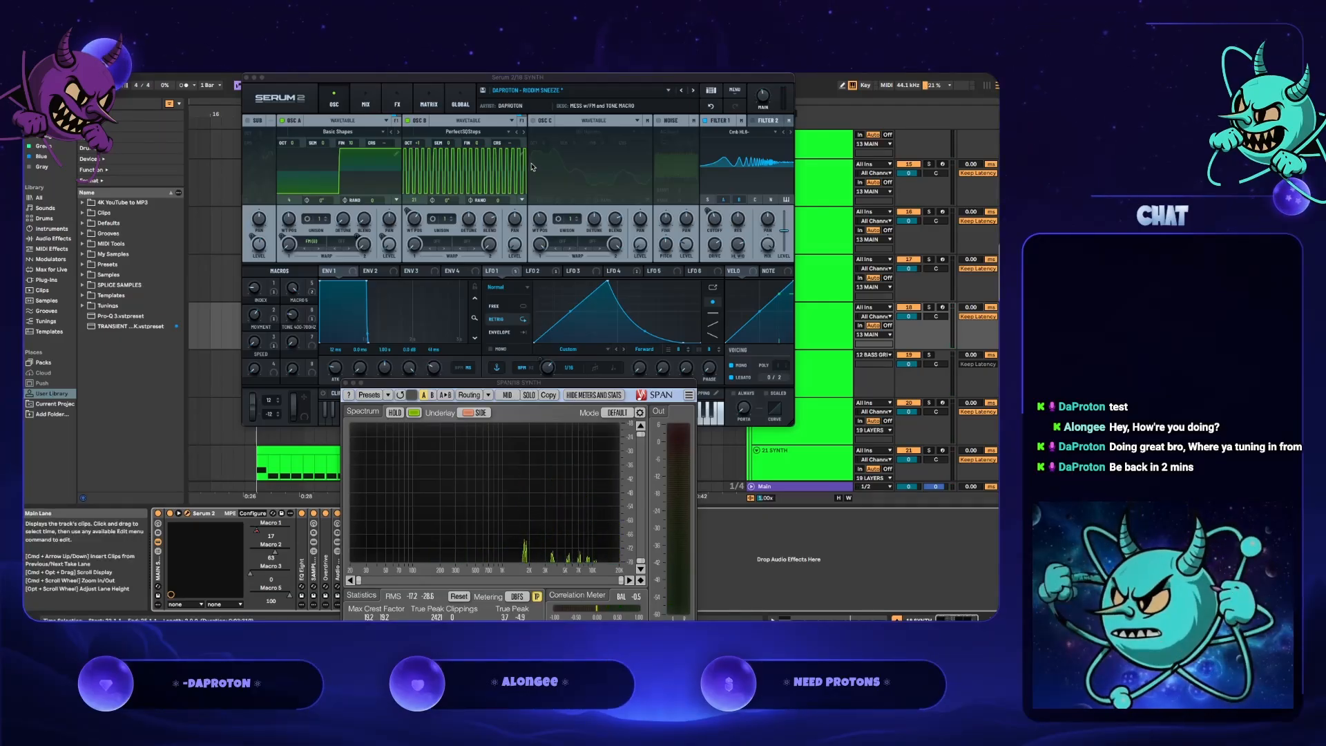
- Save 18 SYNTH's Serum 2 patch as "DAPROTON - SCREECHING HORROR" in the BASS-LAYER folder
click(482, 91)
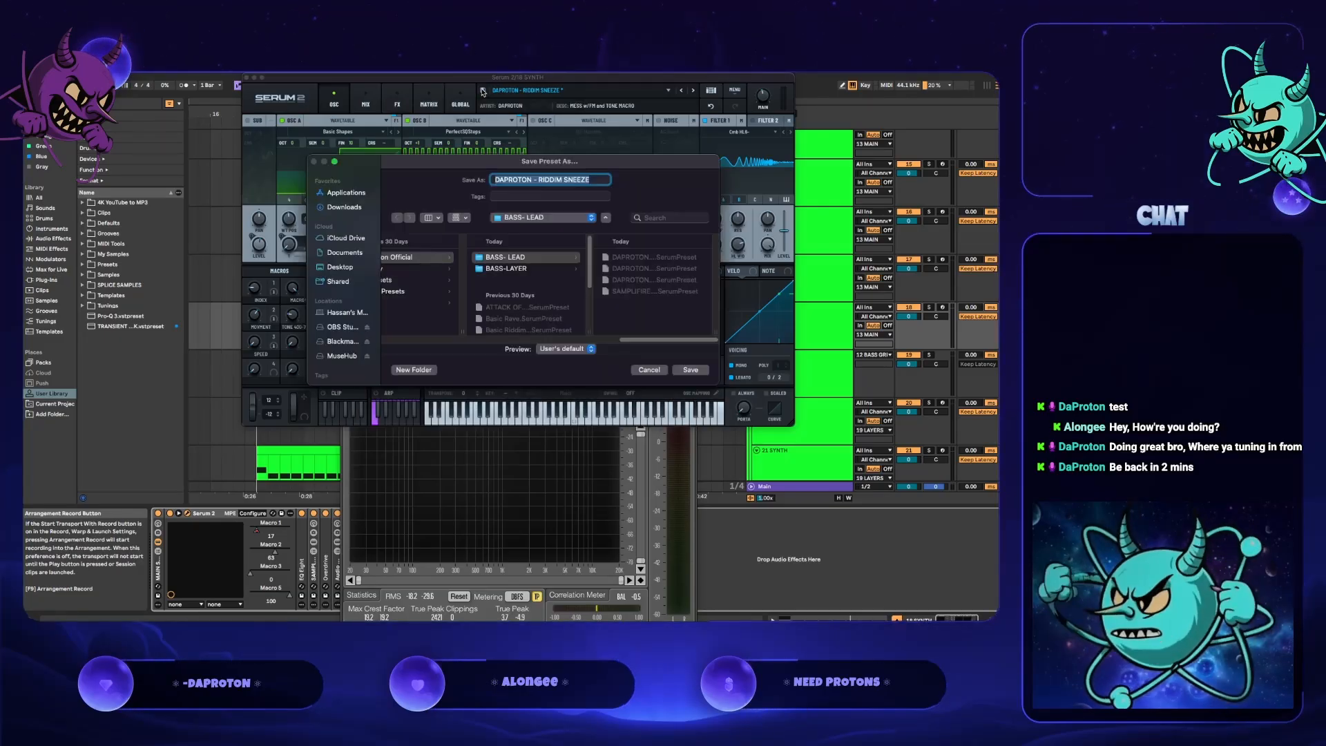
click(529, 269)
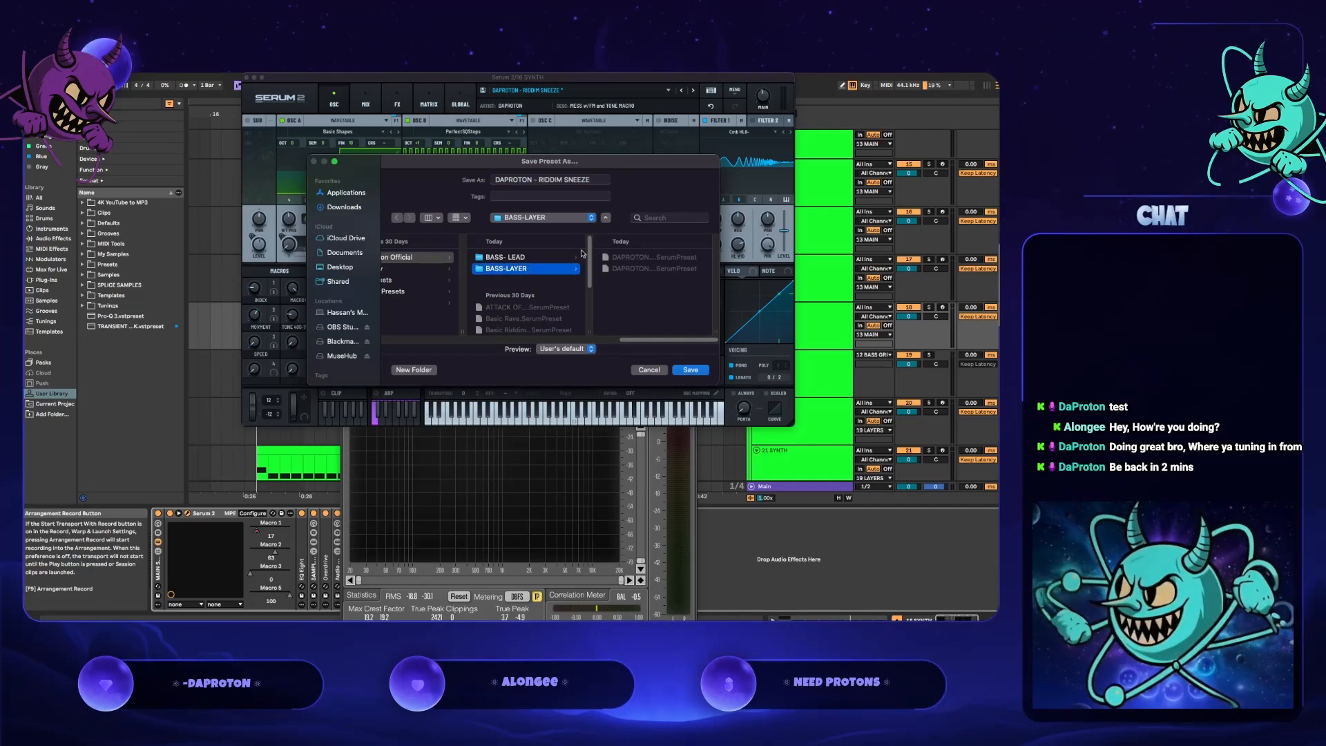
click(595, 179)
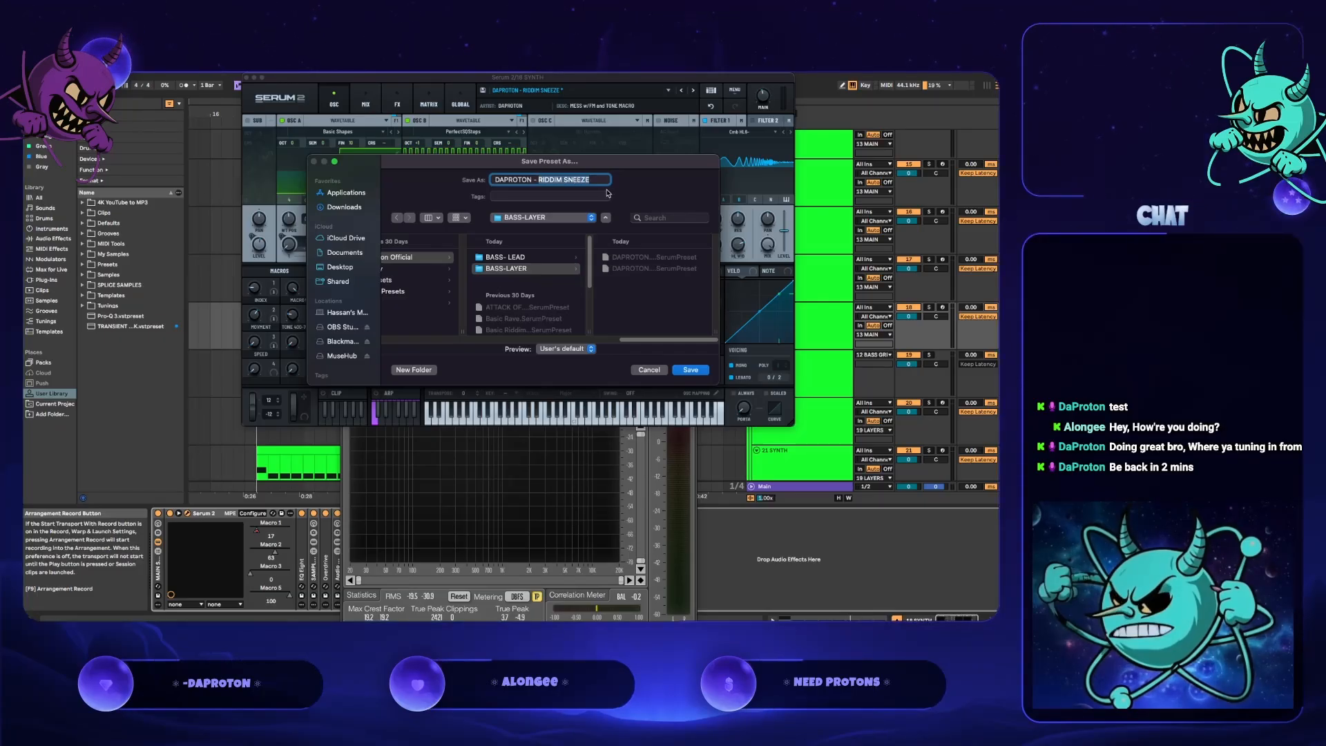
text(S)
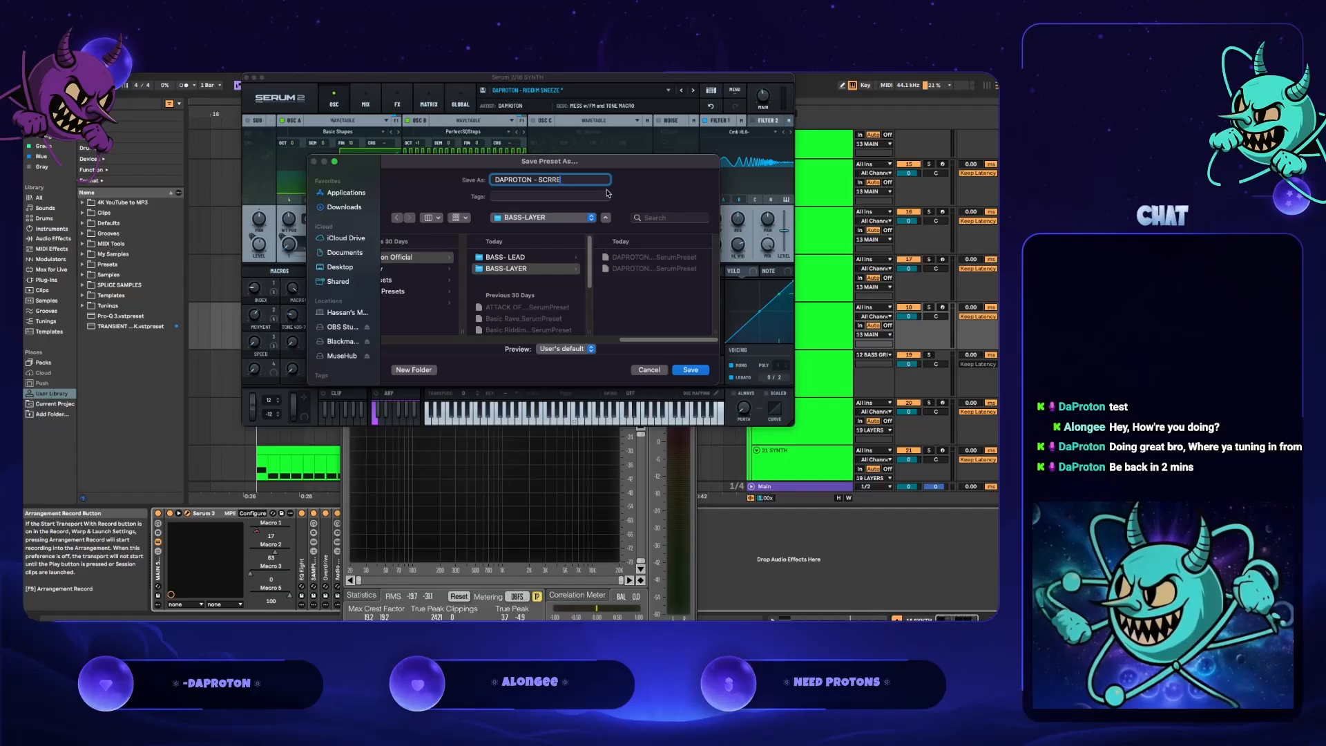
text(CREE)
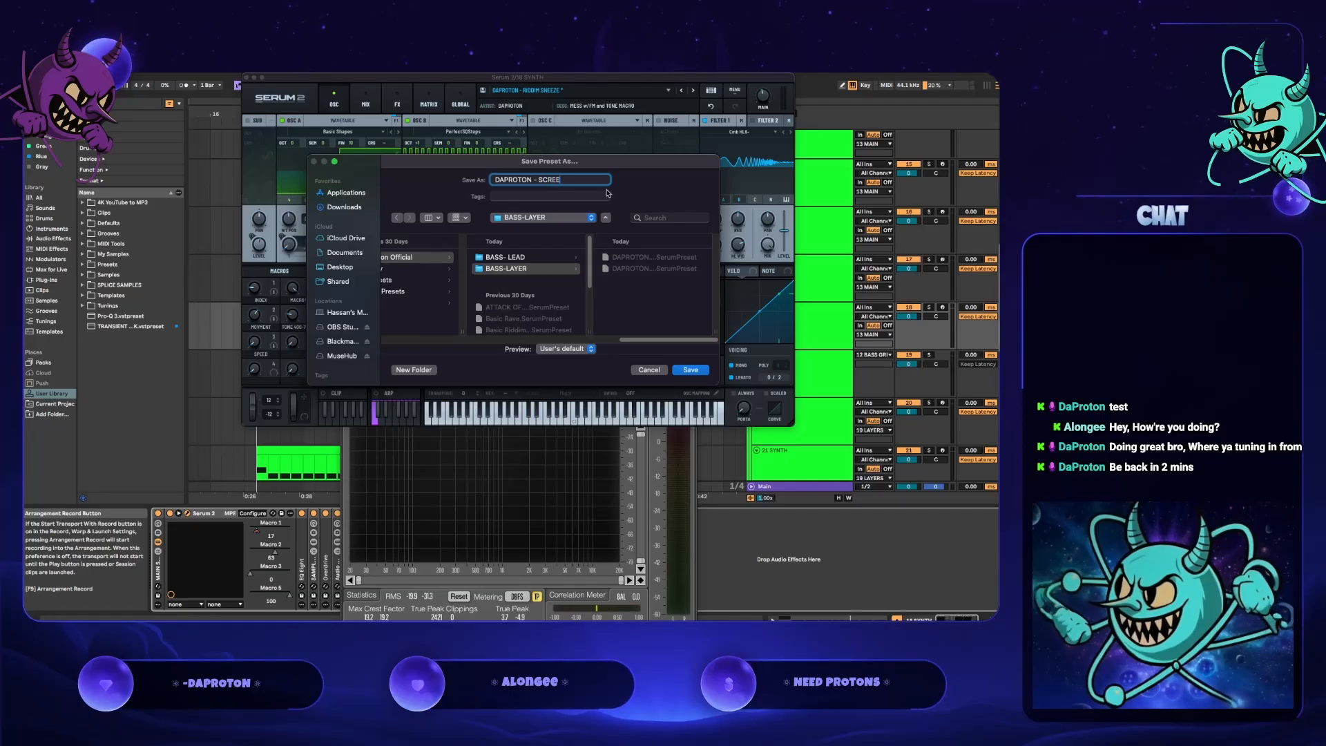
text(CHING TERRO)
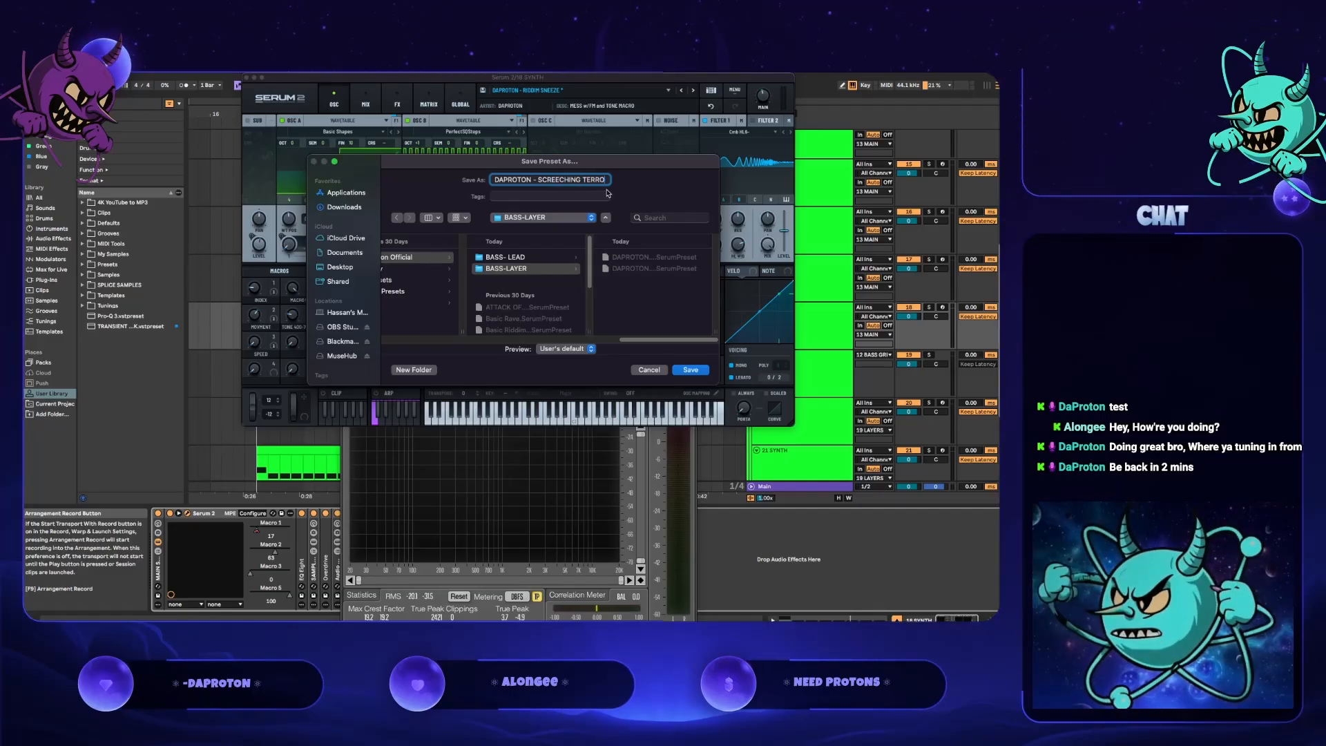
key(BackSpace)
key(BackSpace)
key(BackSpace)
key(BackSpace)
key(BackSpace)
key(BackSpace)
key(BackSpace)
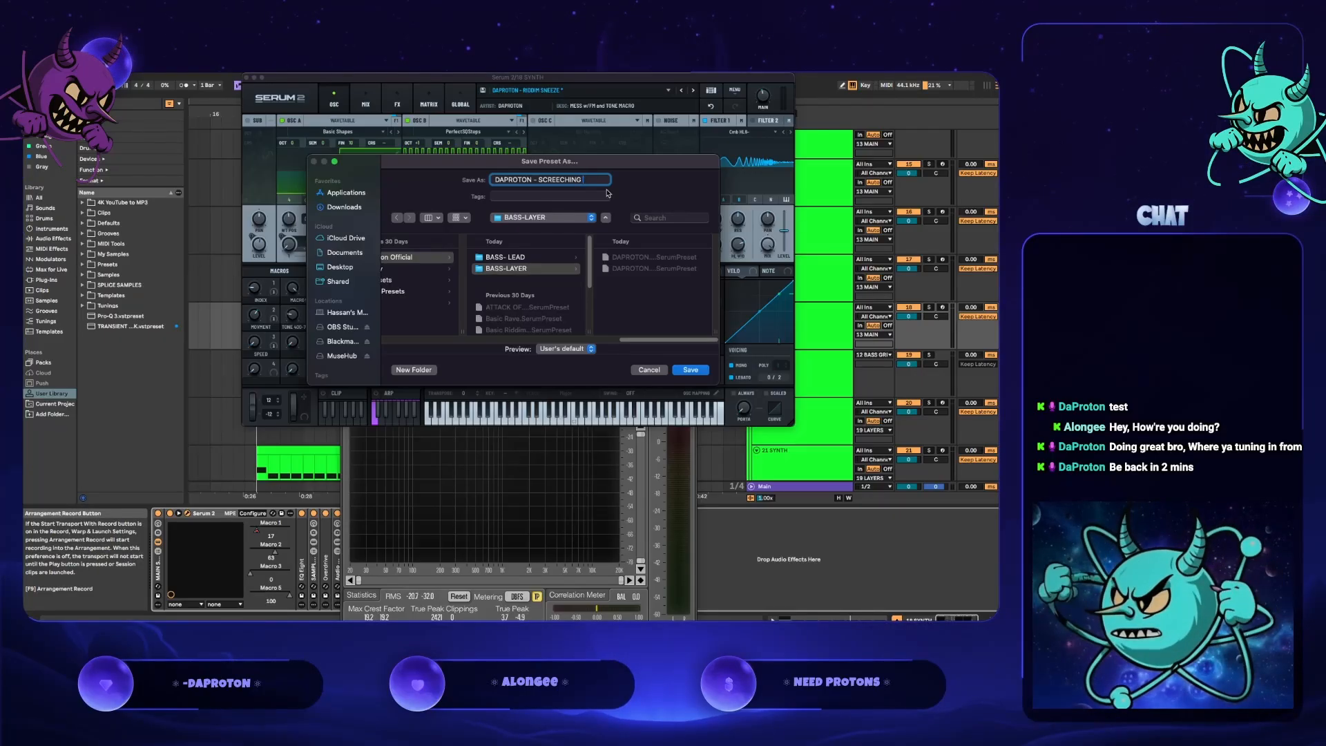
text(HORROR)
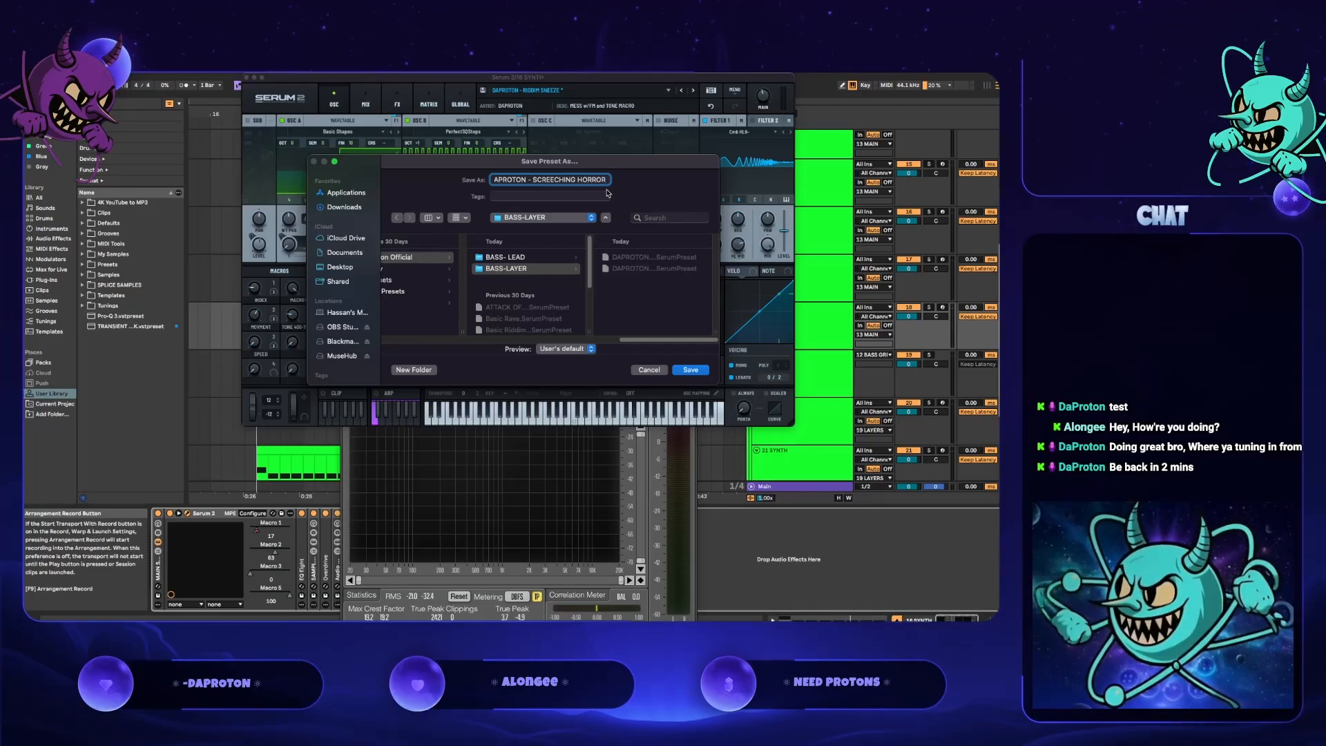
key(Return)
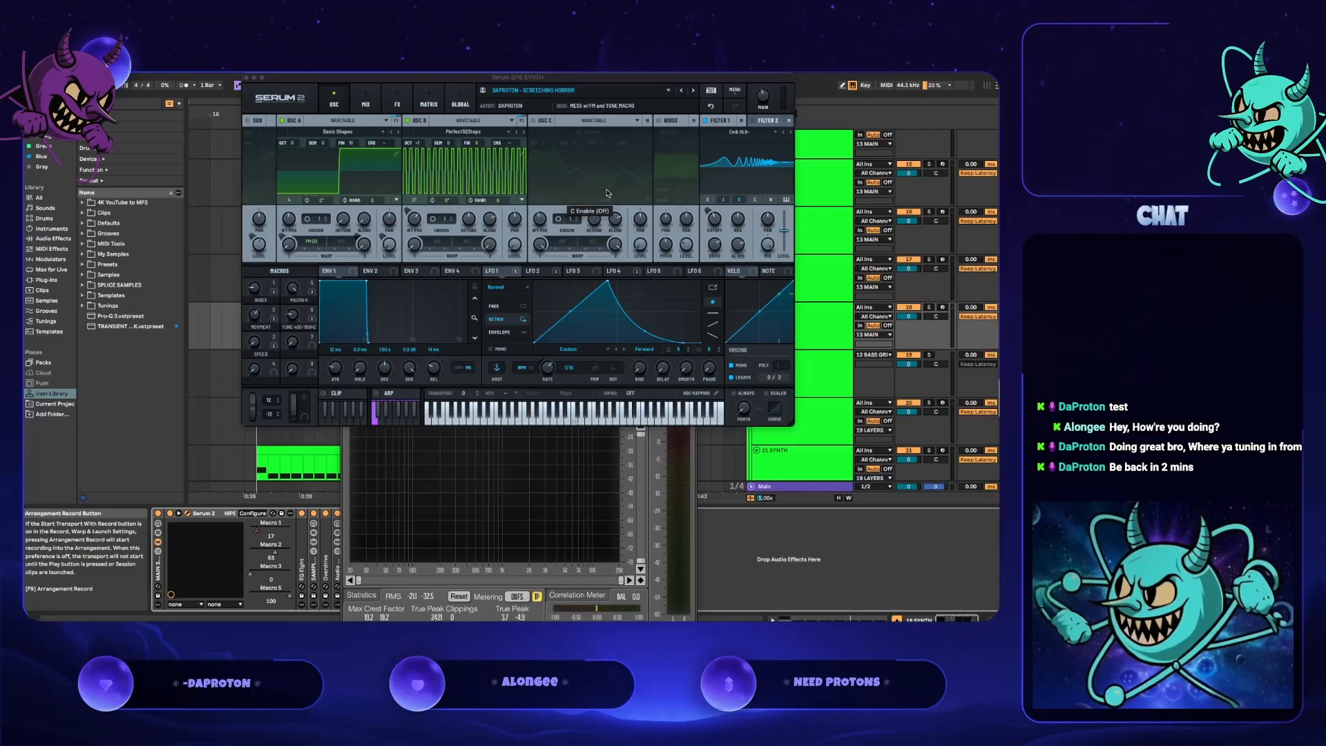
- Play the loop and try sweeping the INDEX macro in 18 SYNTH's Serum 2
key(space)
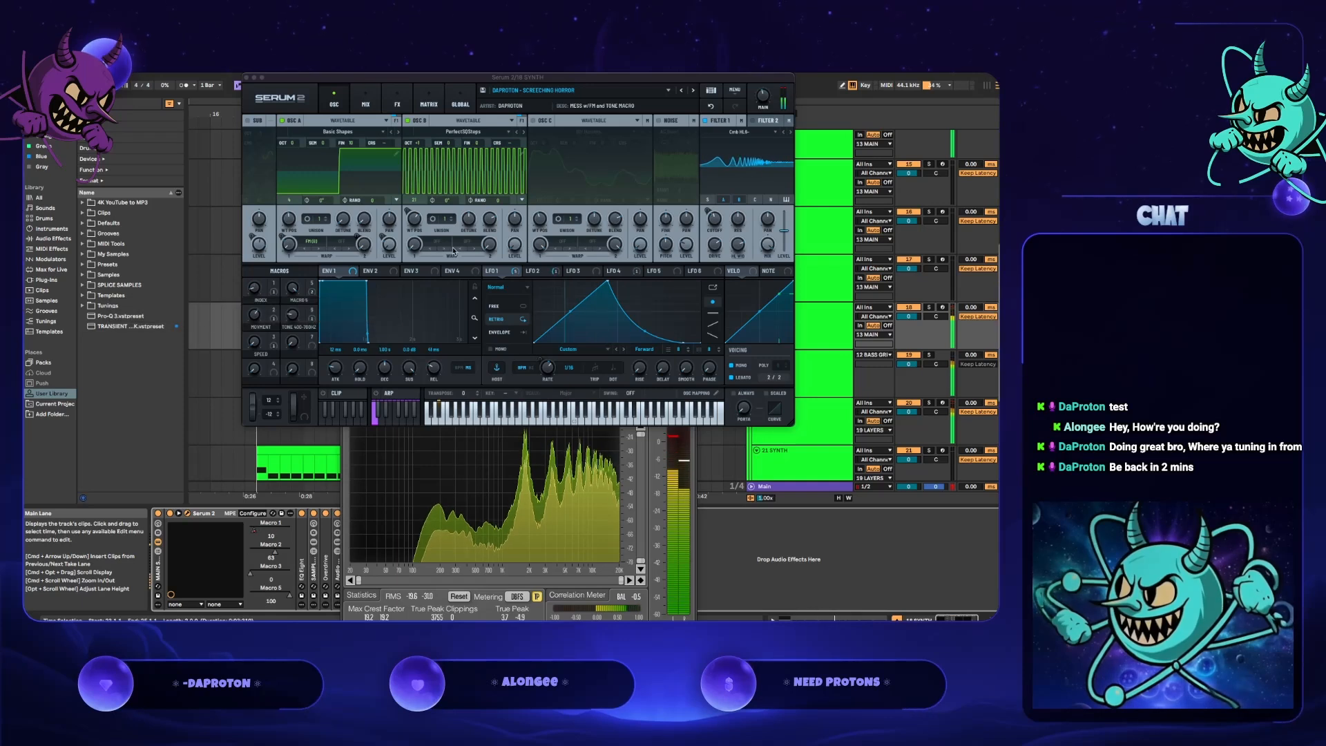
click(847, 320)
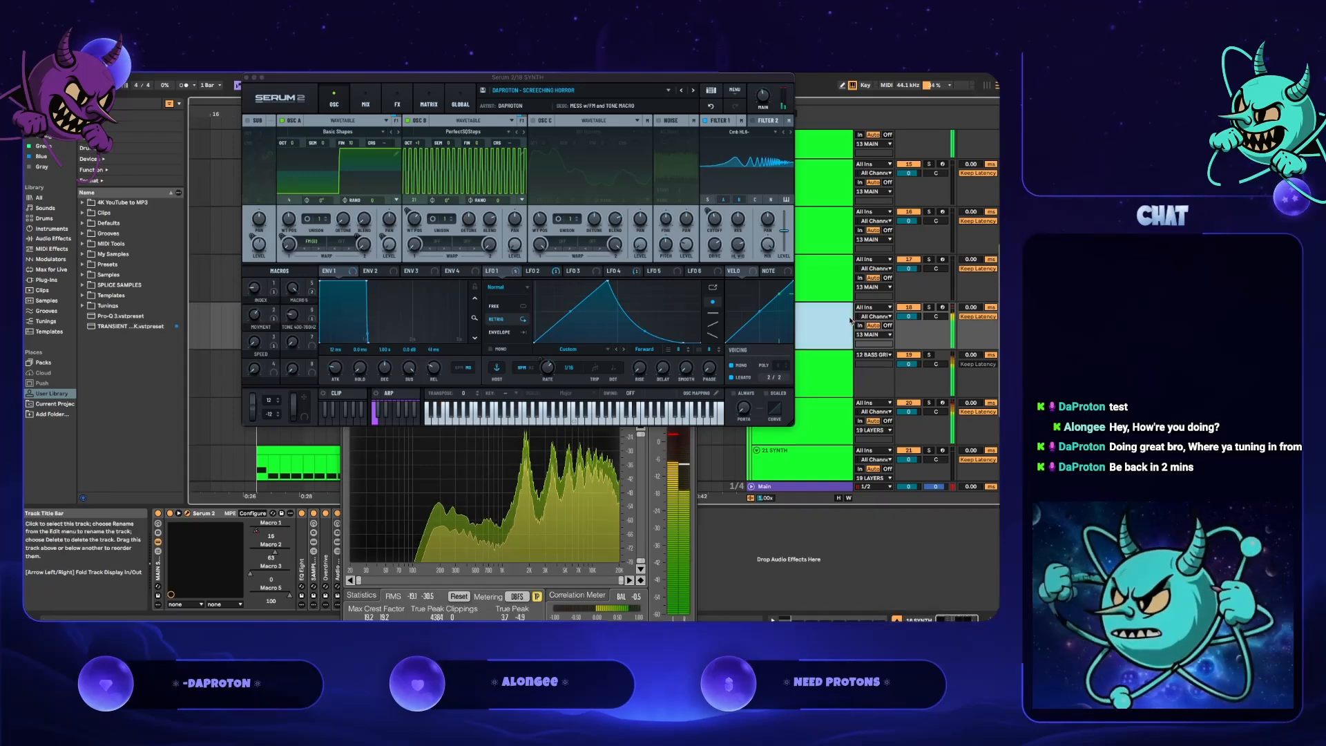
drag(258, 290, 256, 327)
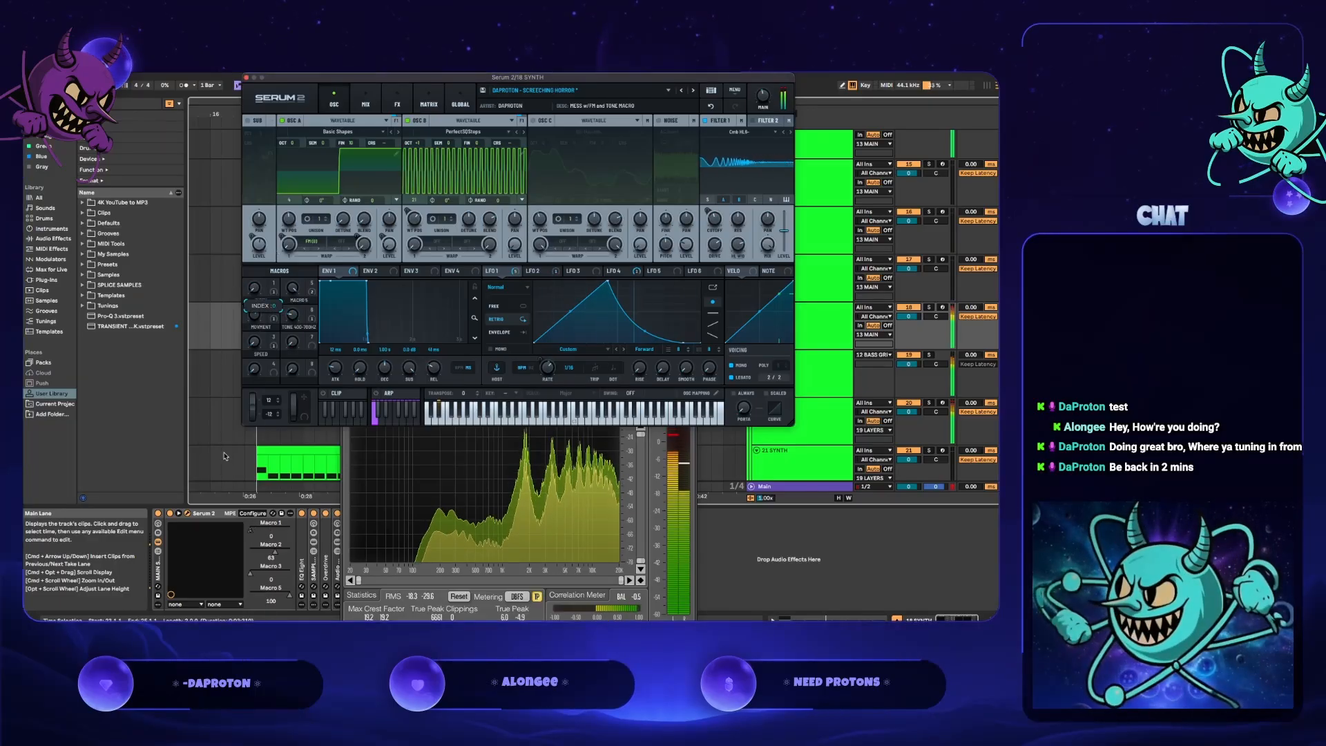
drag(273, 290, 274, 283)
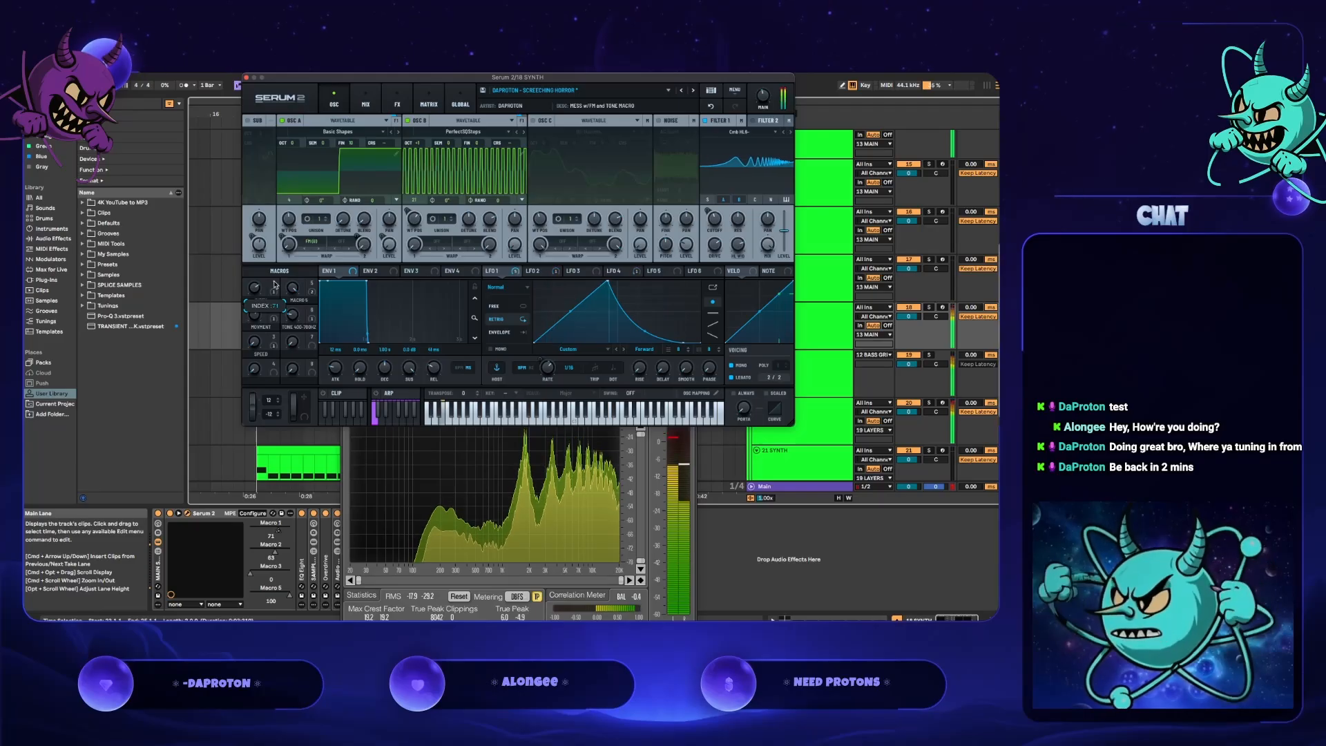
drag(263, 330, 261, 354)
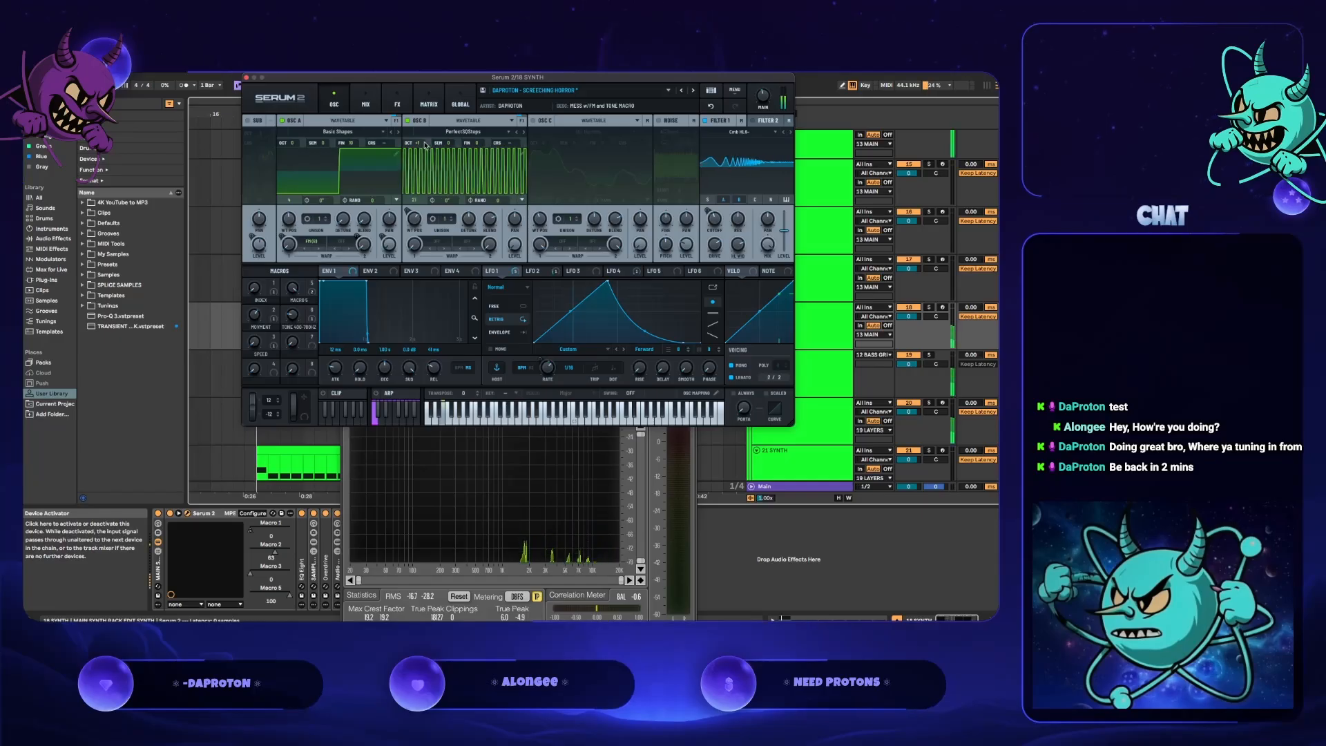
- Try raising and lowering Oscillator B's octave during playback, between +4 and -4
drag(420, 143, 425, 126)
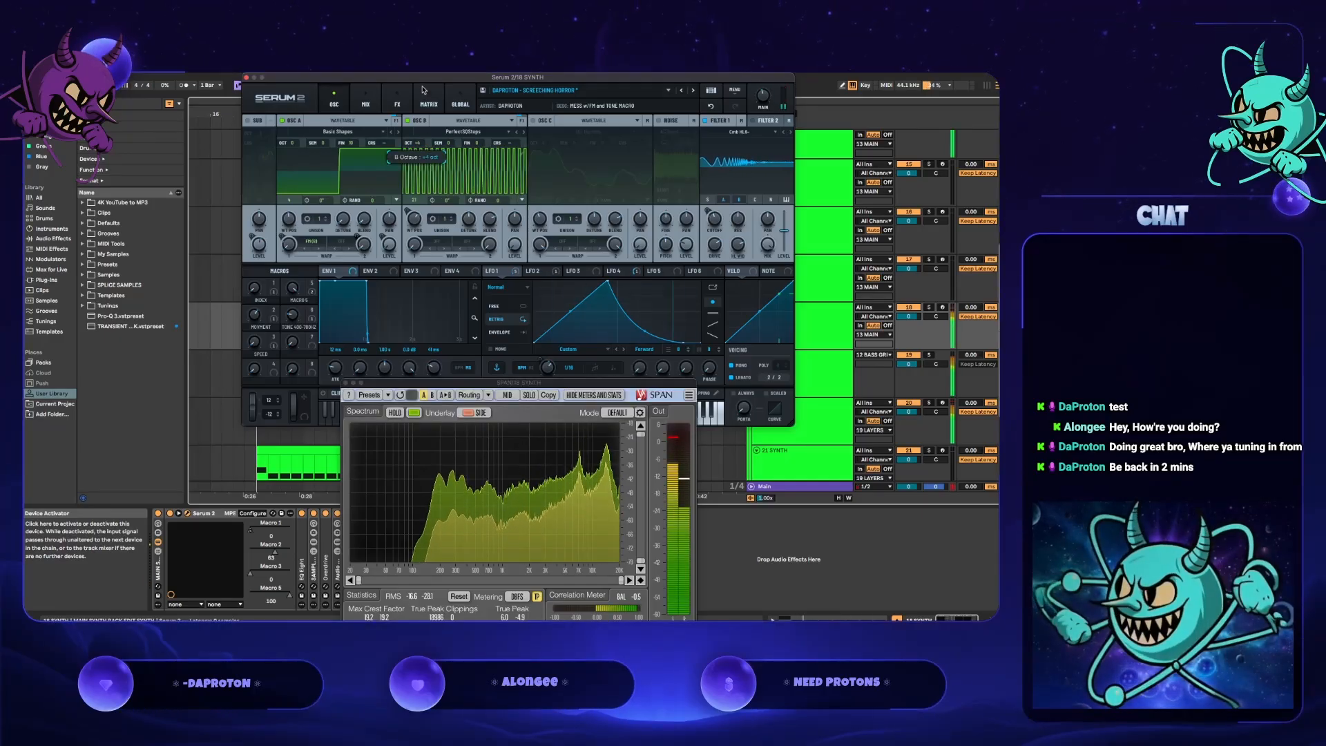
drag(423, 90, 442, 456)
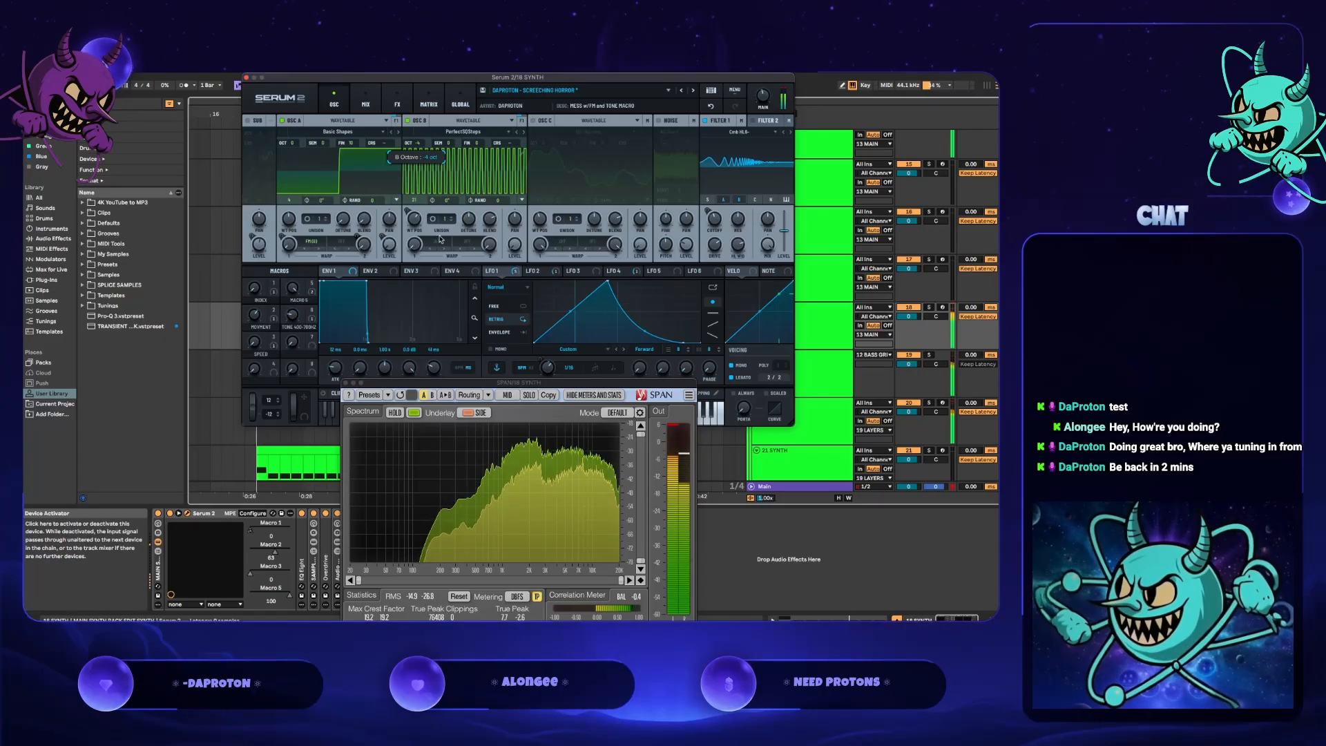
drag(437, 217, 439, 179)
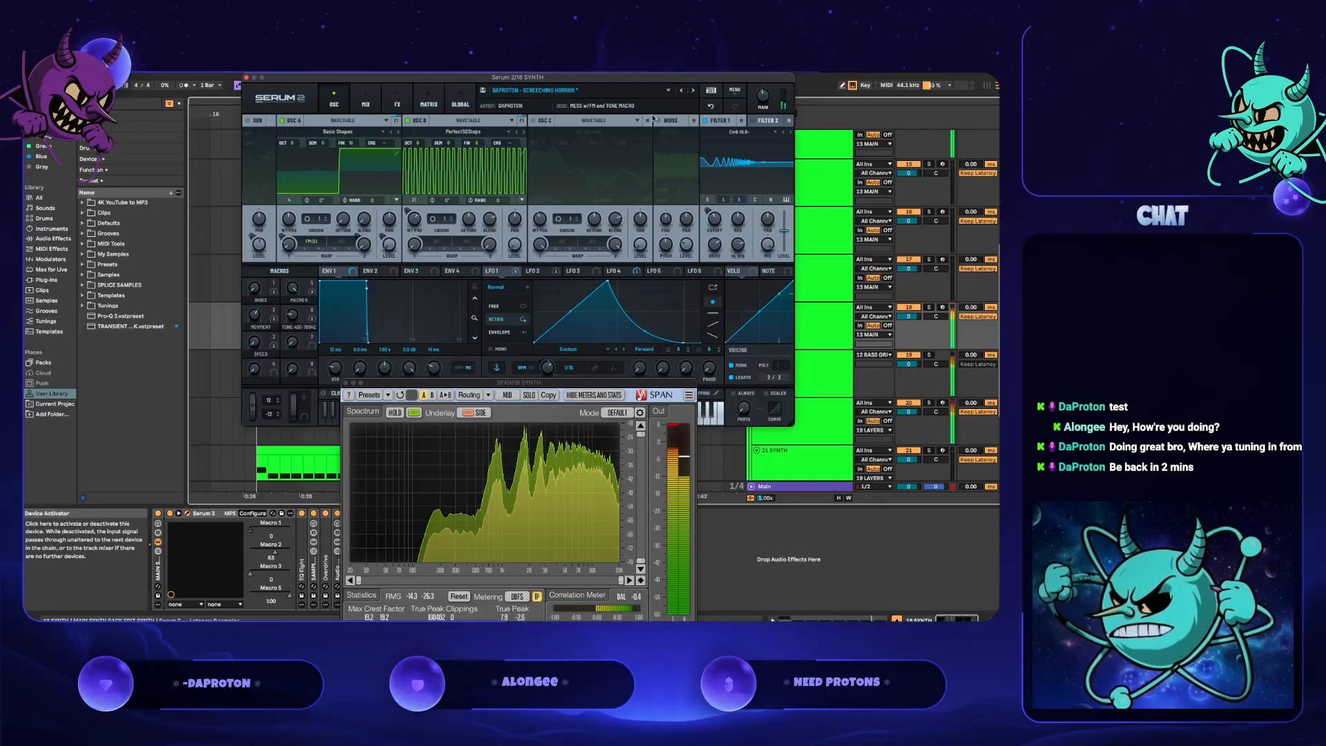
- Step through neighbouring Serum 2 presets and reload "DAPROTON - SCREECHING HORROR", discarding the octave and macro tweaks
click(693, 91)
click(694, 91)
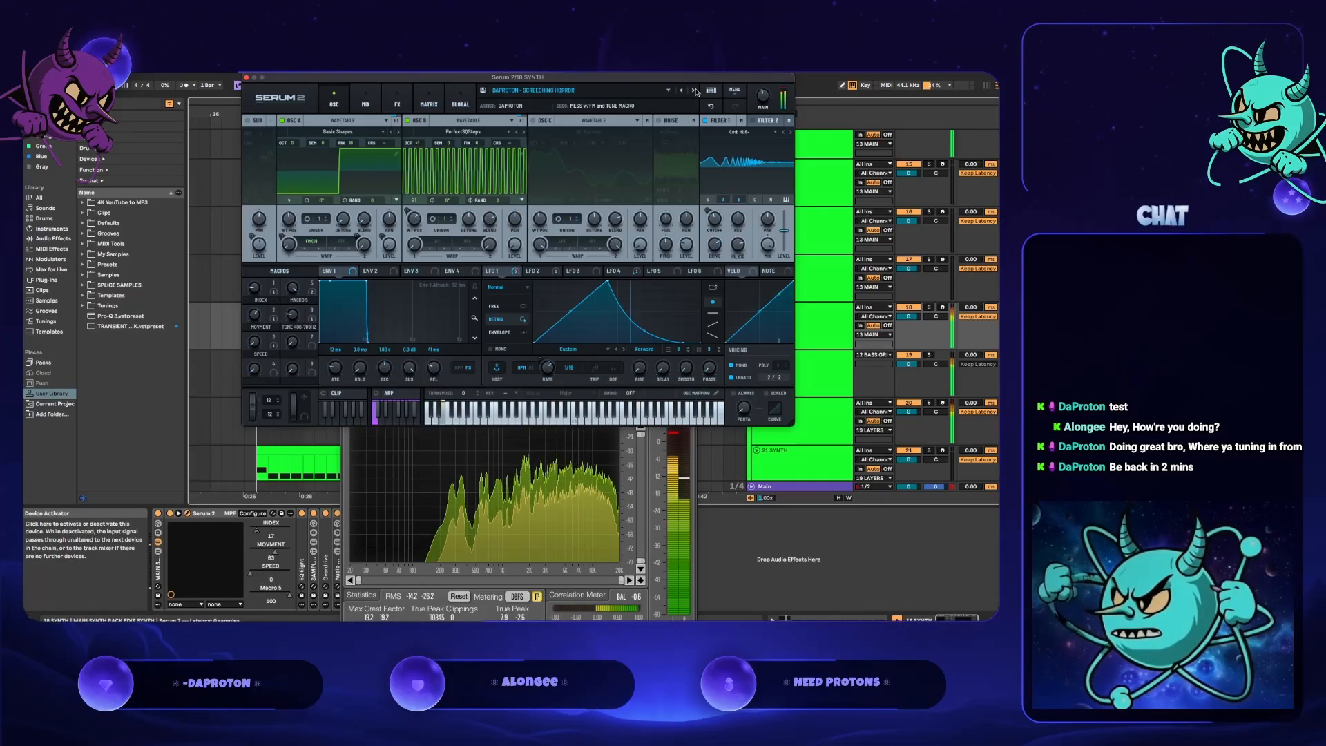
click(694, 91)
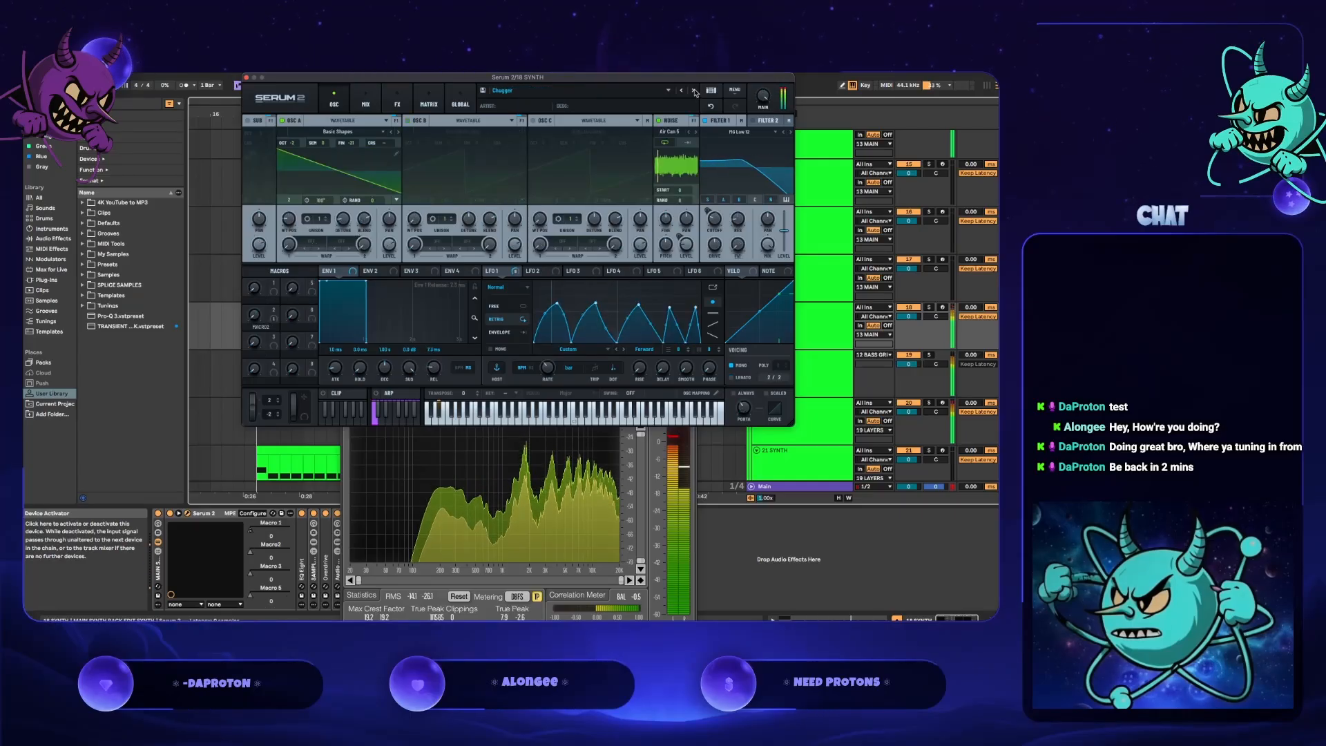
click(683, 91)
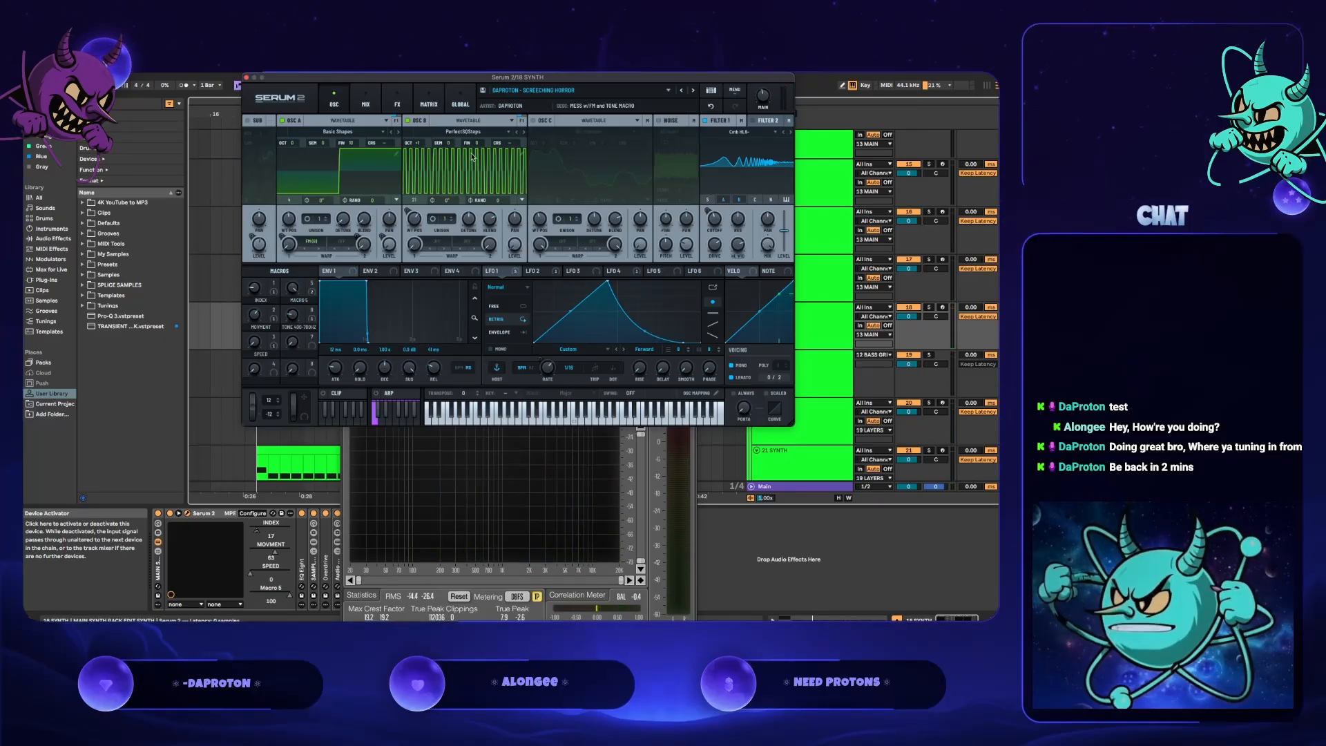
- Check 20 SYNTH's Serum 2 patch, close its window and return to the clip on 18 SYNTH
click(811, 454)
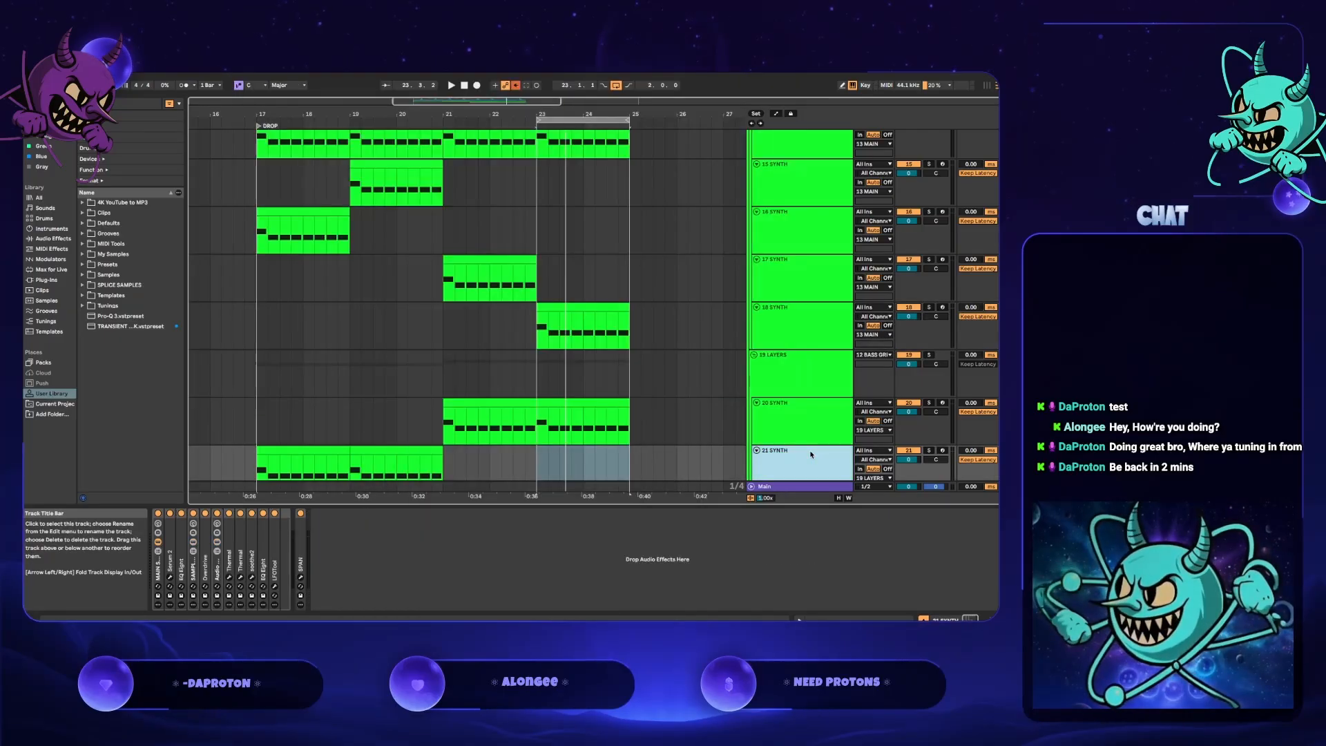
click(785, 420)
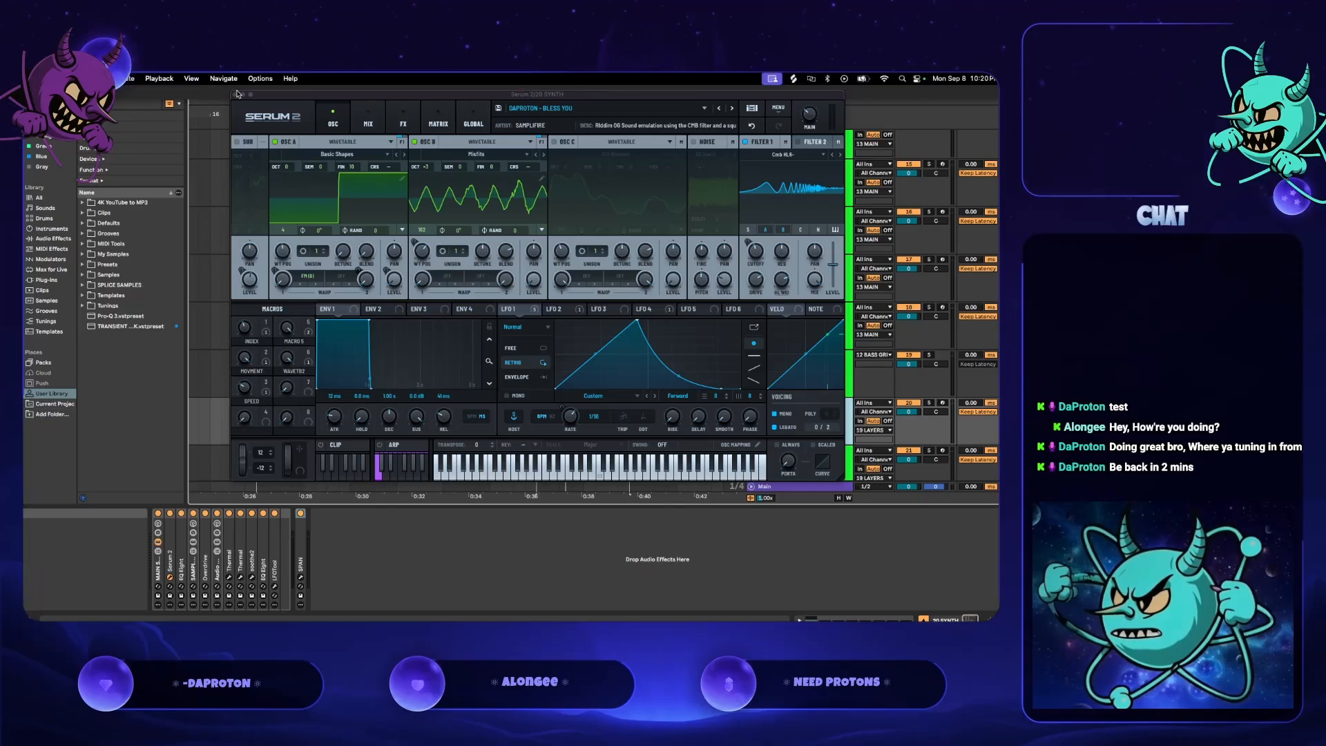
click(236, 95)
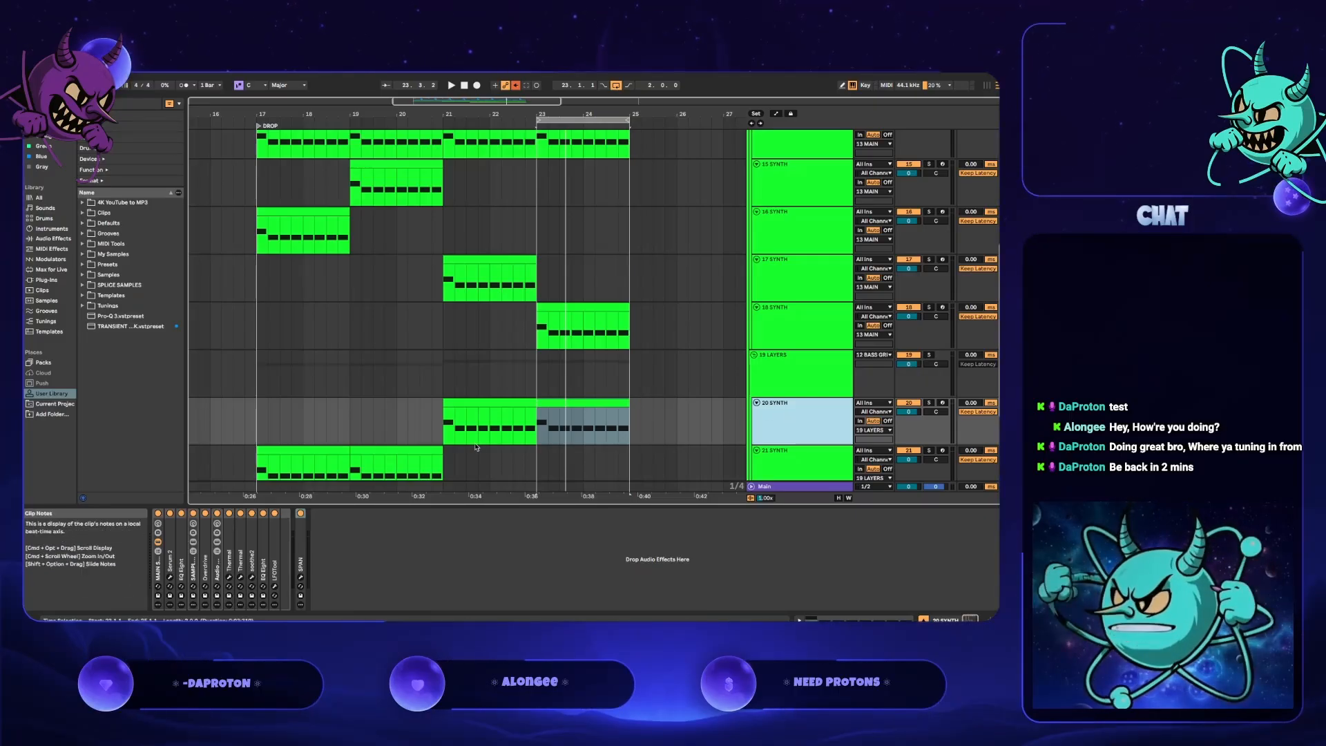
click(582, 311)
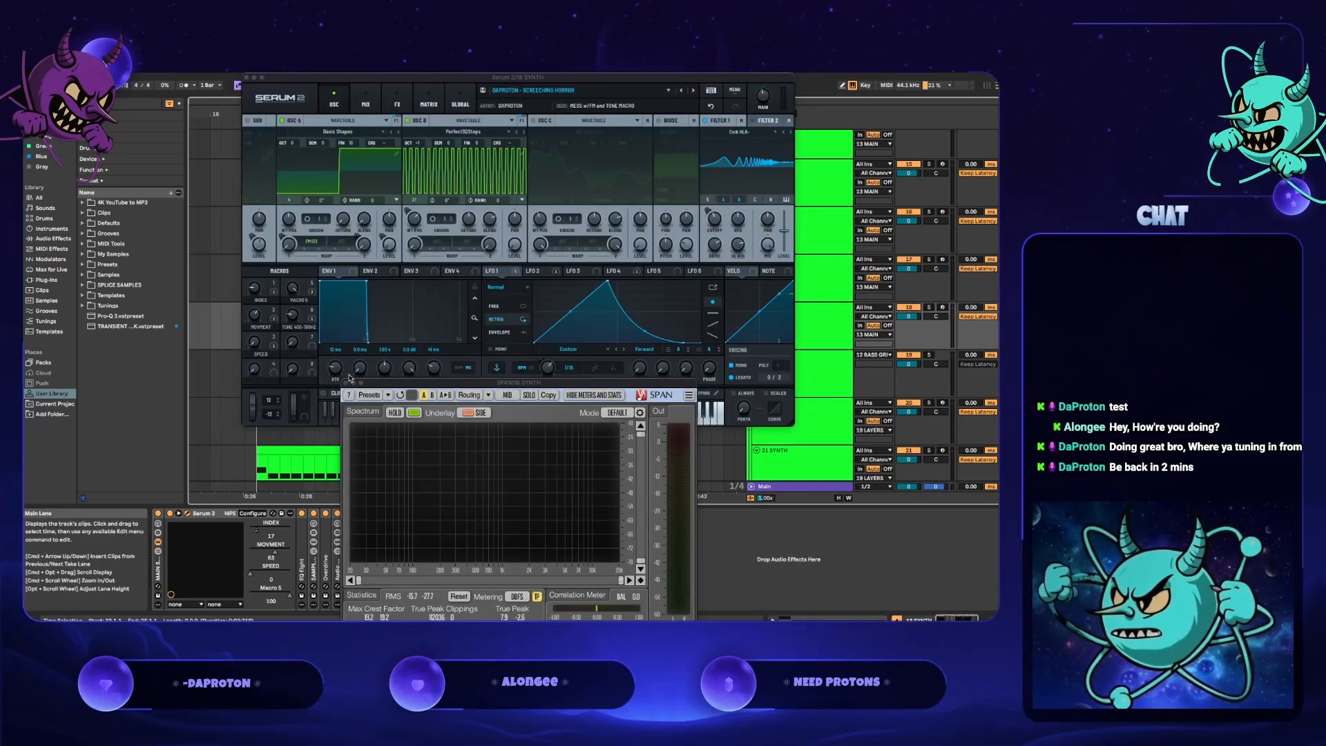
- Audition other Oscillator B wavetables in 18 SYNTH's Serum 2 while moving Macro 5, and settle on PWM Weird
key(space)
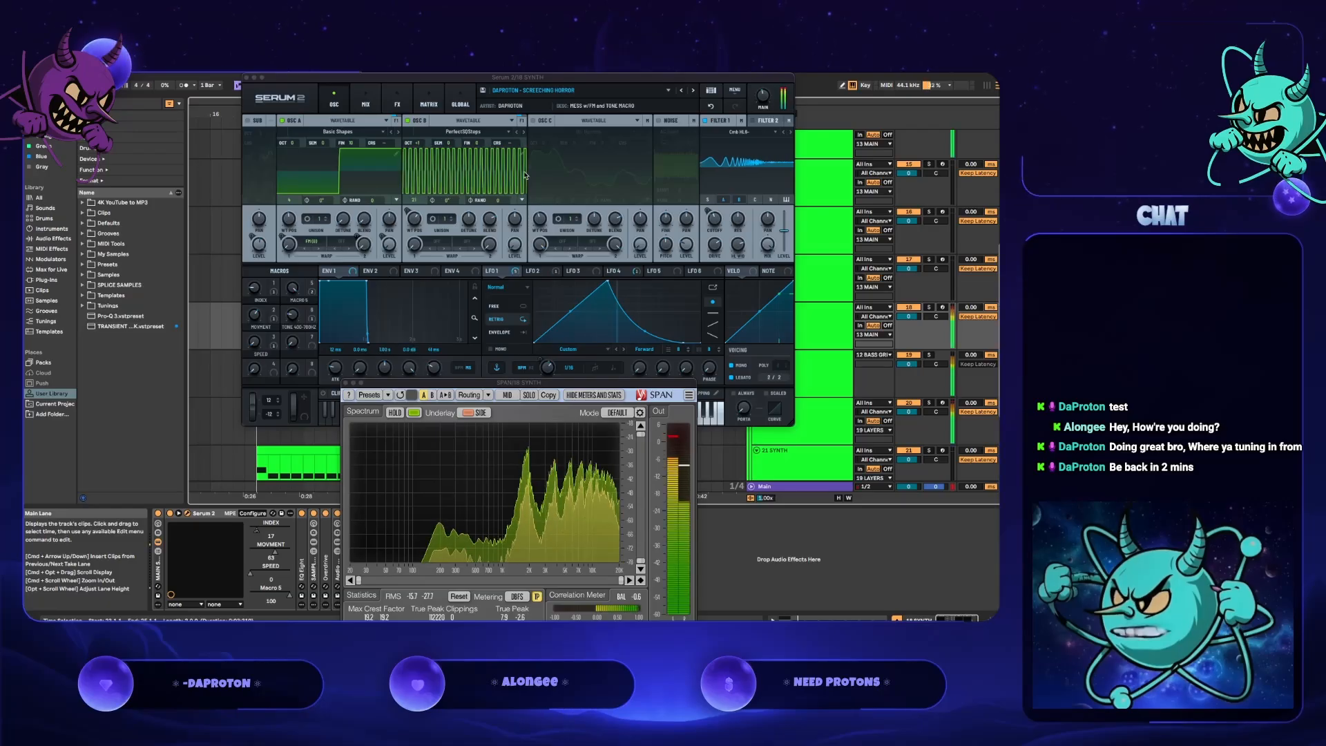
click(523, 132)
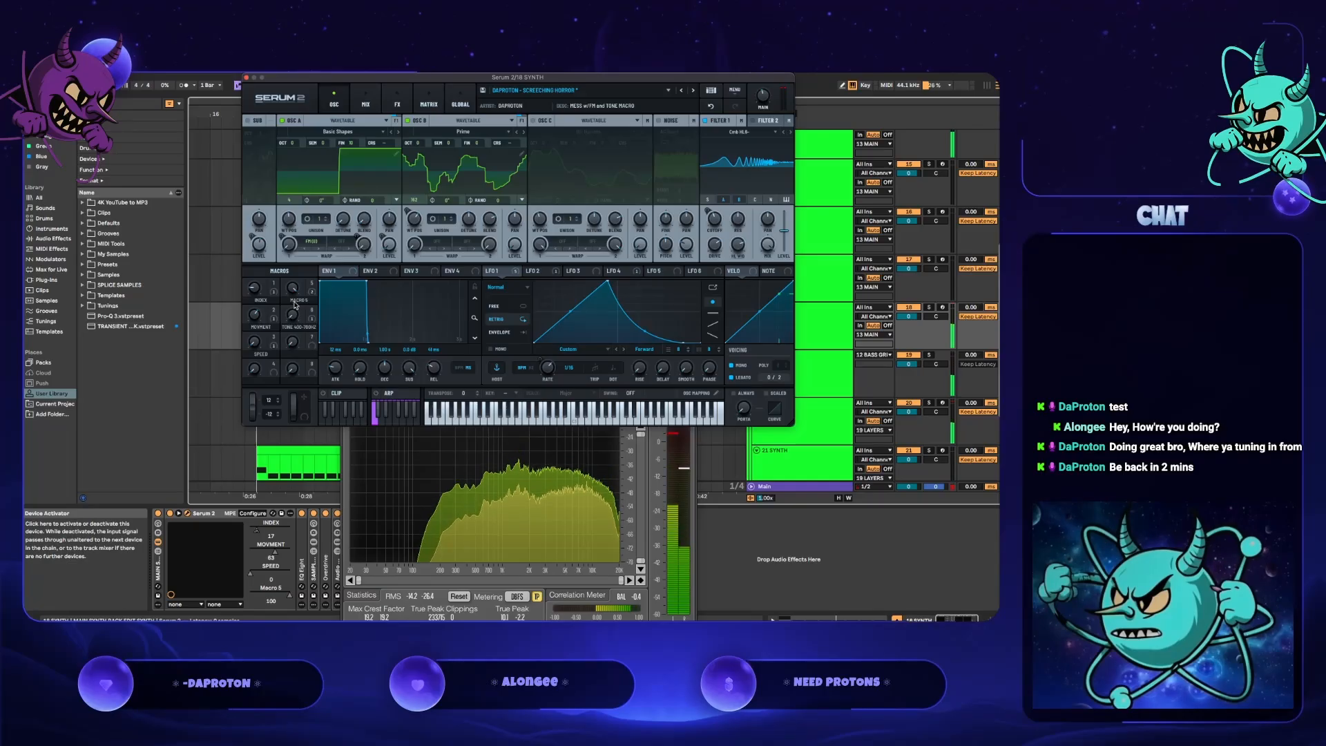
drag(295, 296, 314, 359)
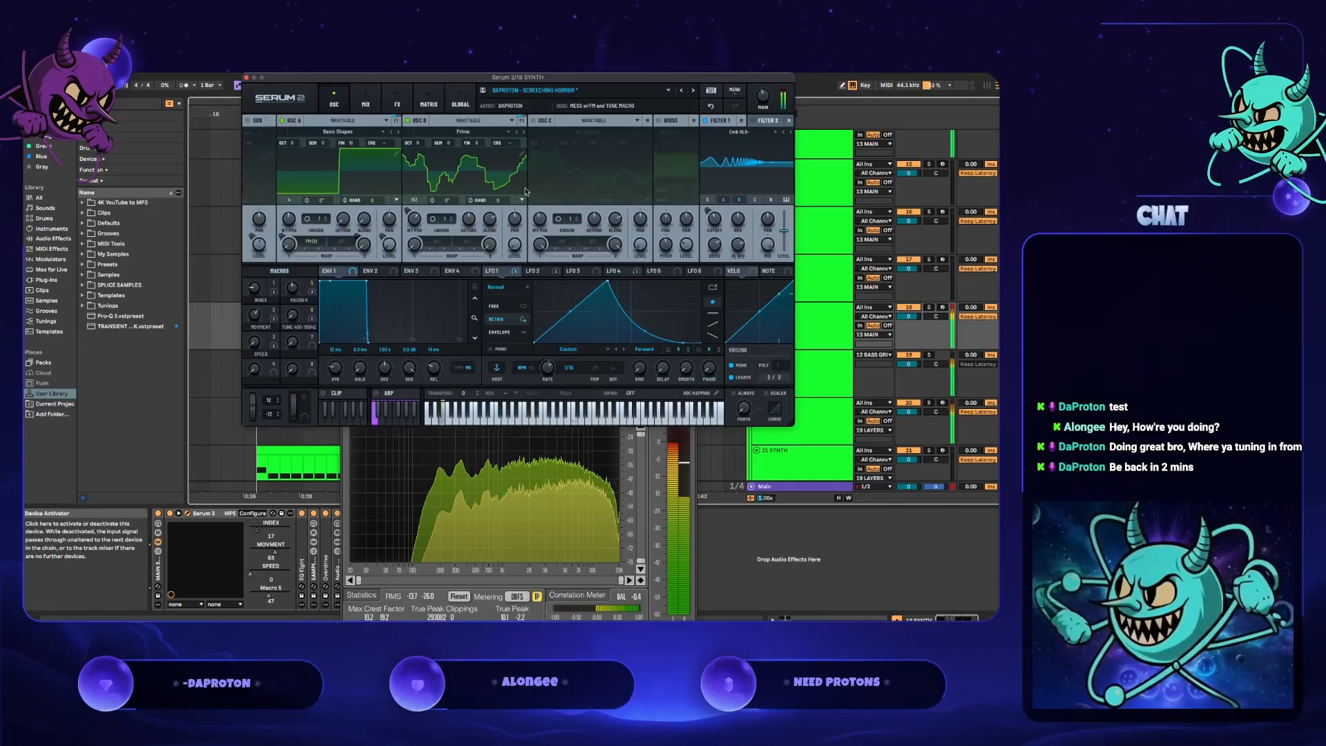
click(524, 132)
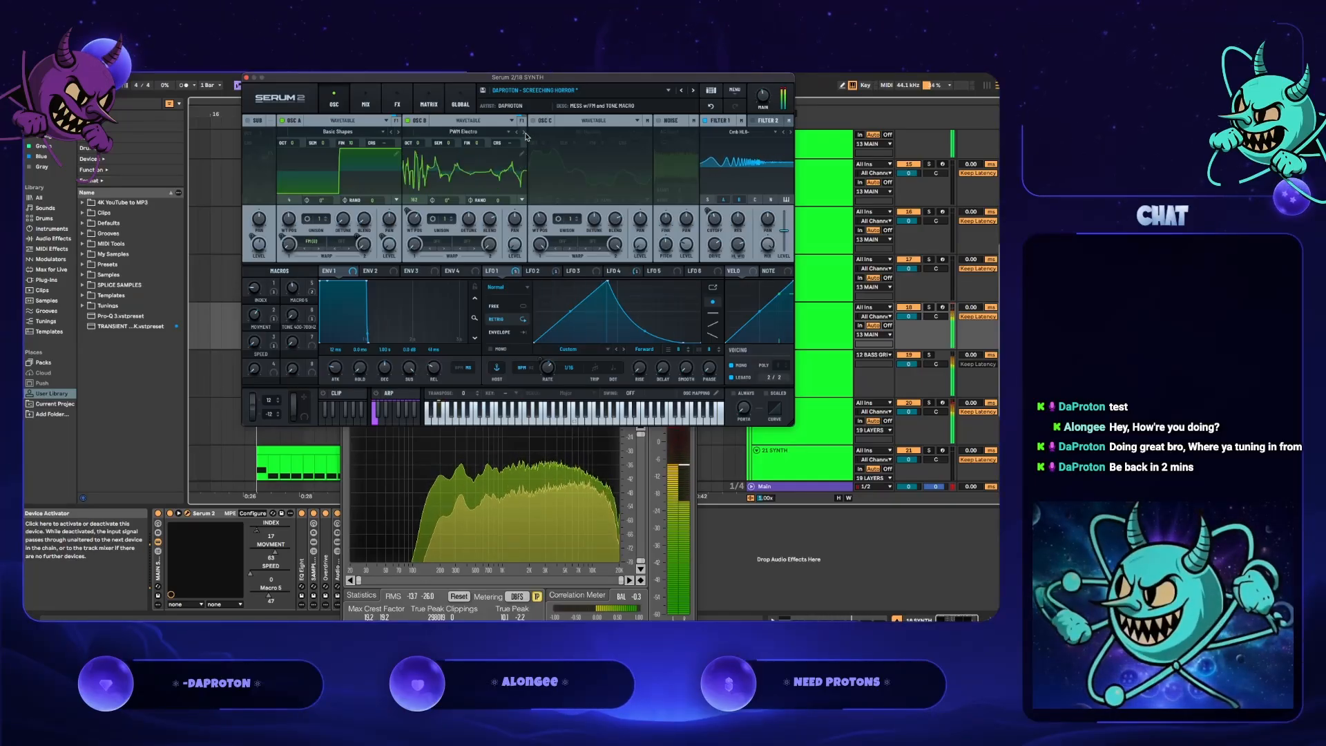
click(525, 133)
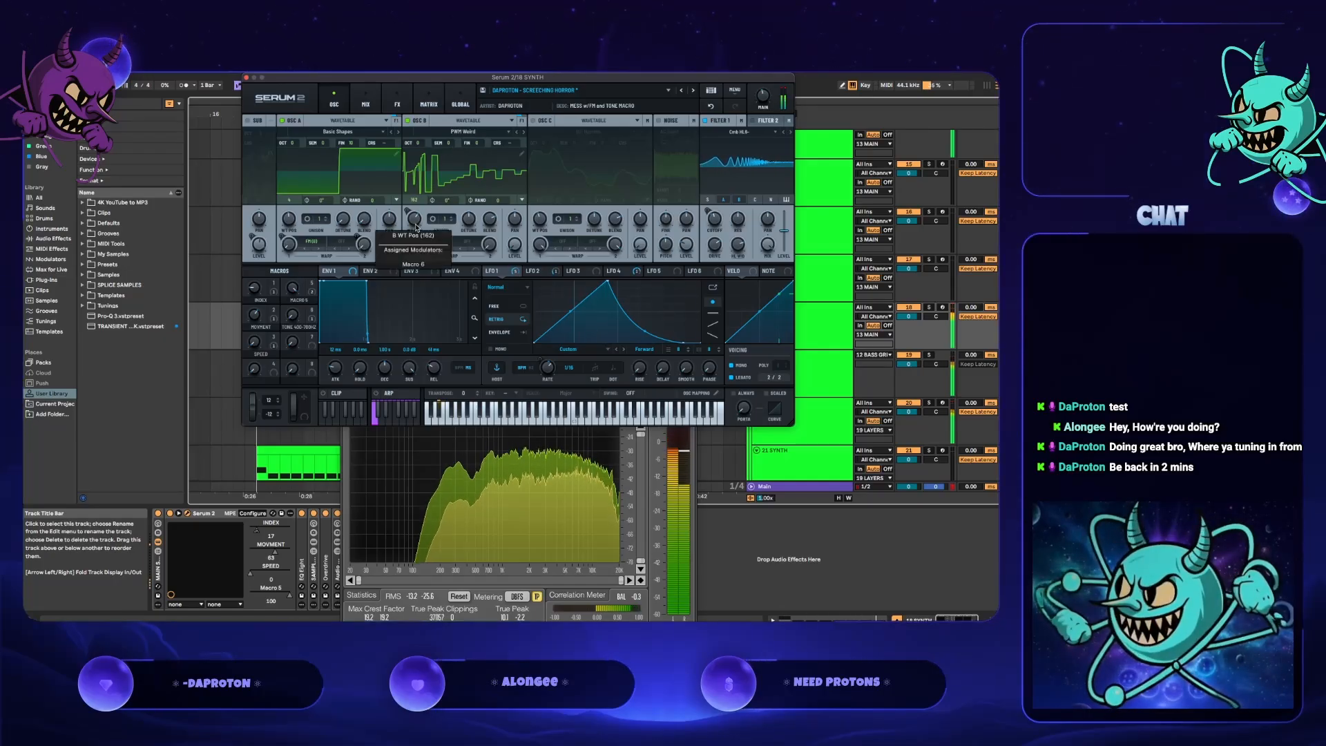
- Sweep Oscillator B's wavetable position and Macro 5 during playback, leaving Macro 5 at 100
drag(417, 223, 436, 310)
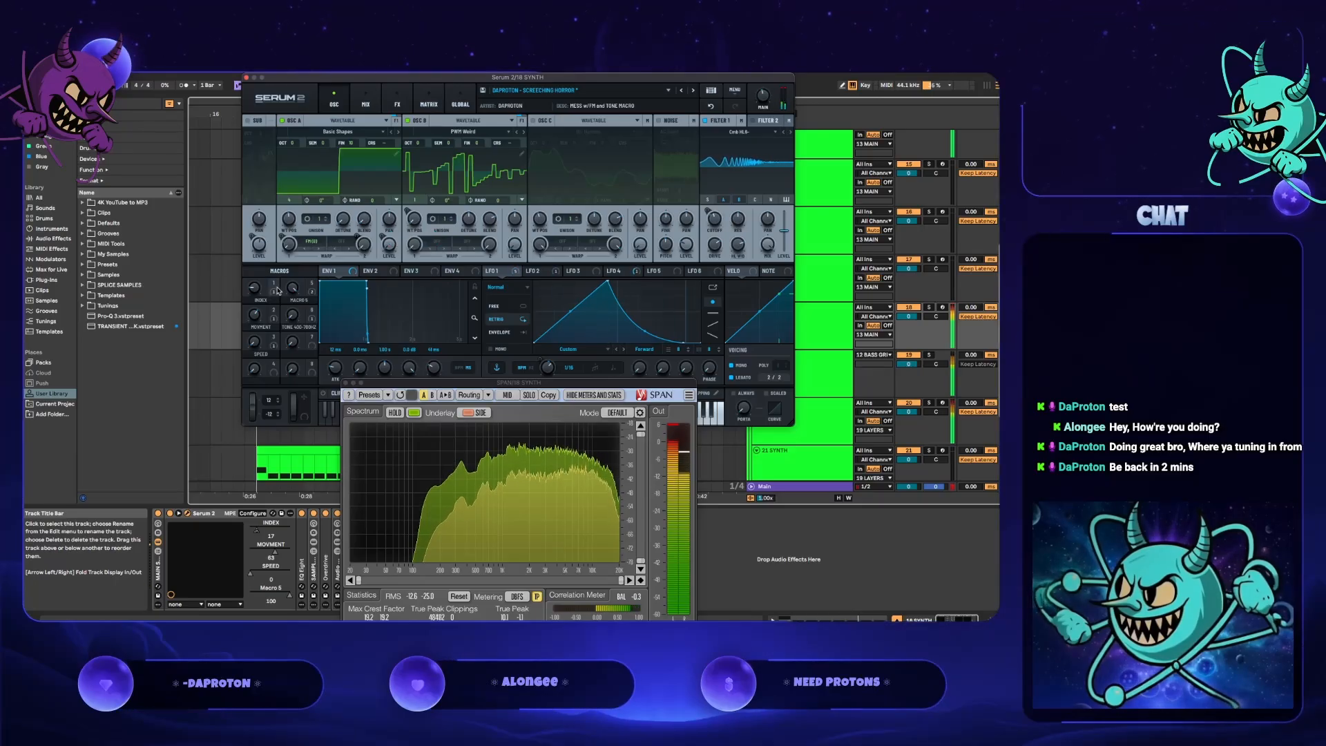
drag(292, 289, 292, 291)
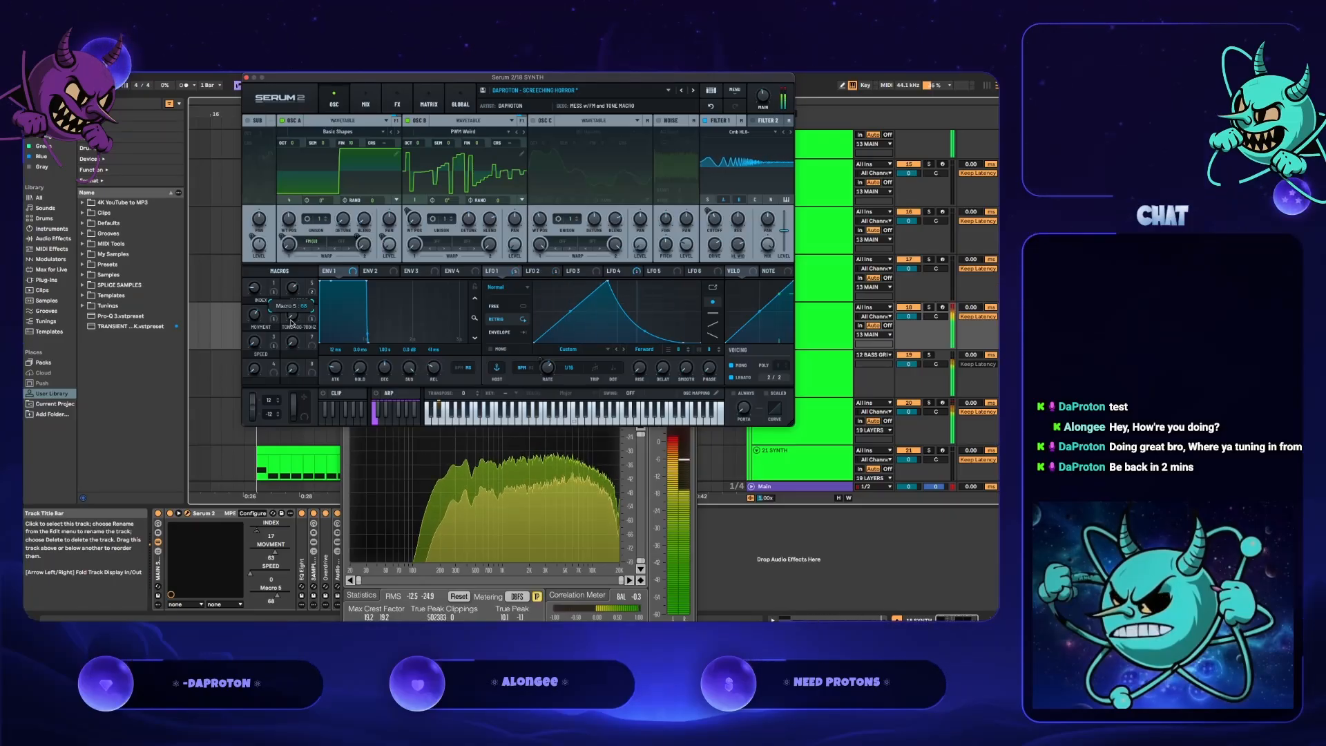
drag(292, 322, 311, 253)
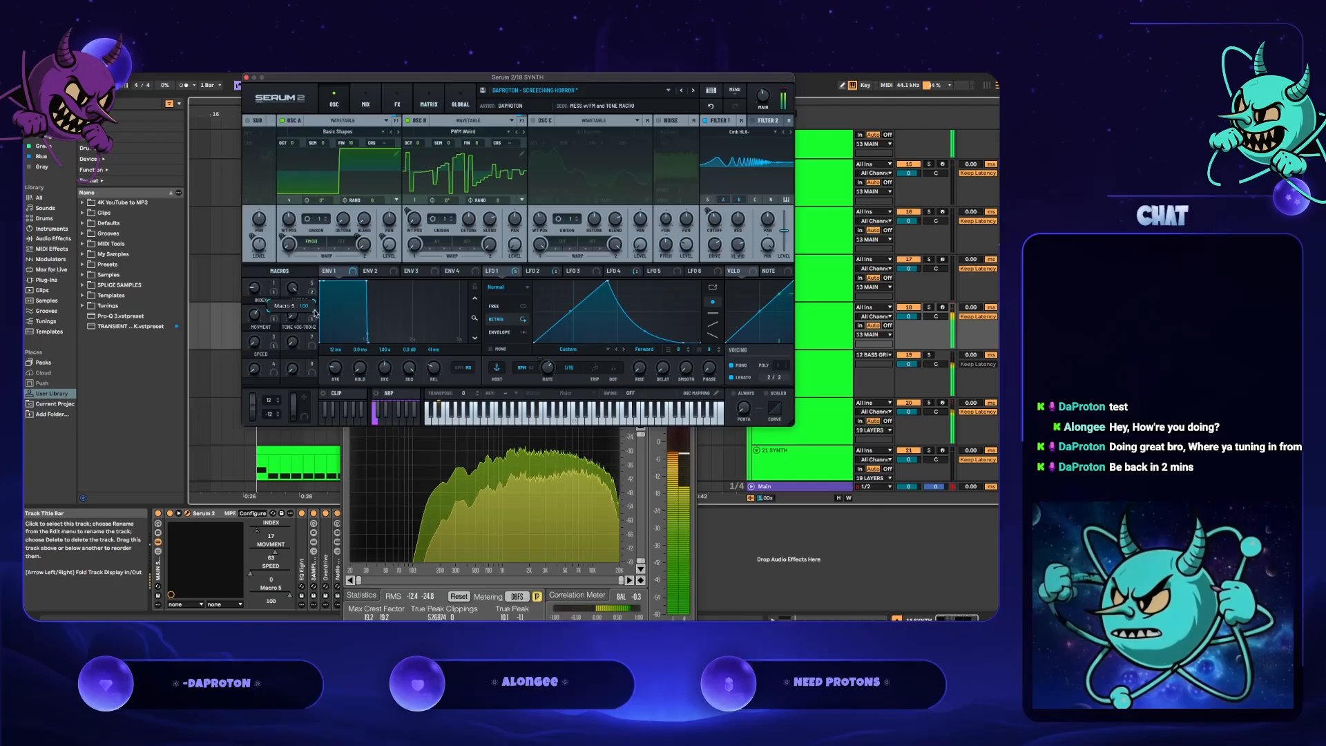
drag(316, 326, 311, 252)
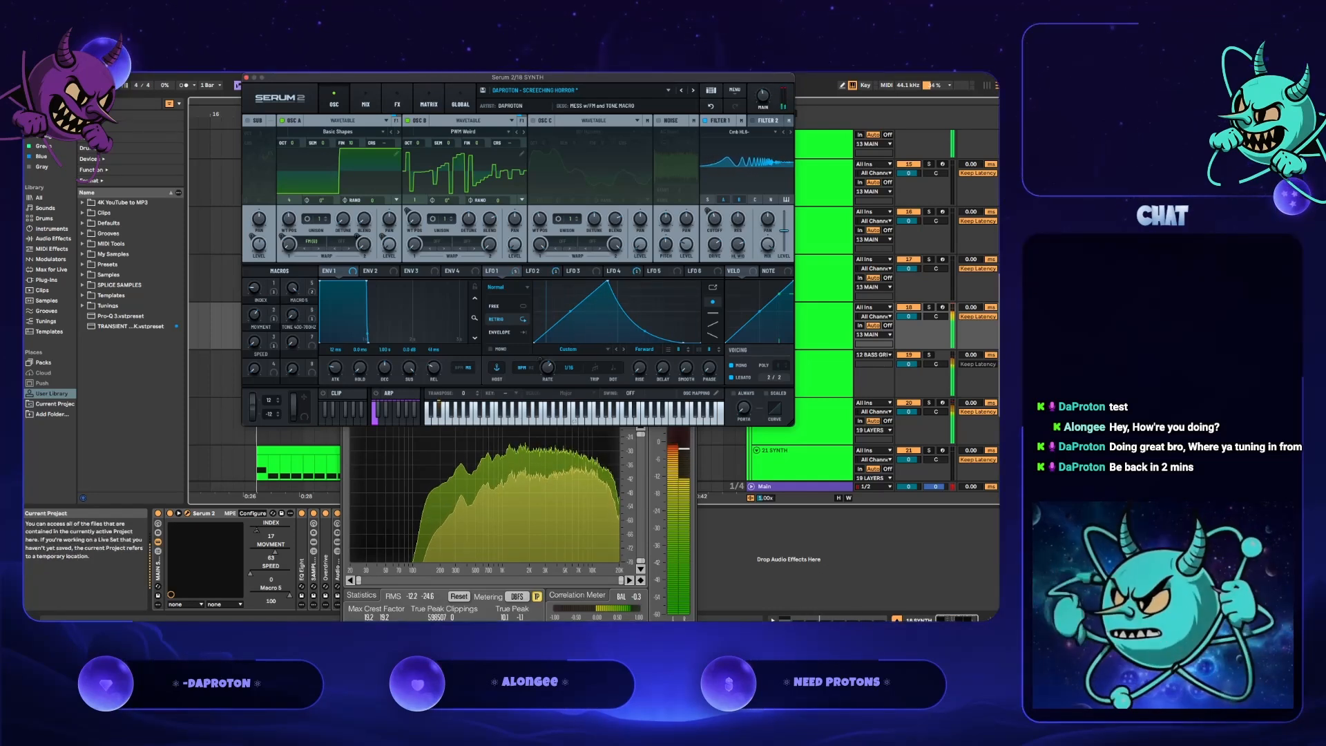
key(super+alt+p)
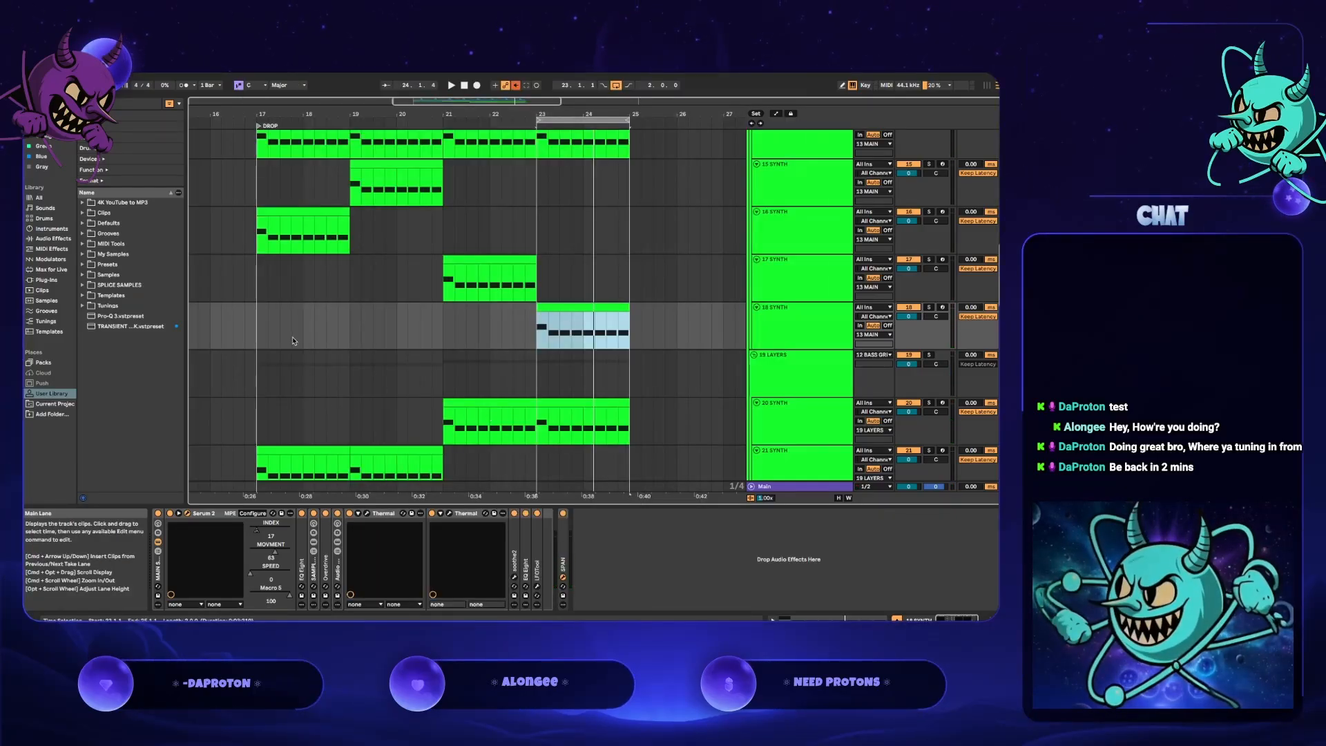
key(super+alt+p)
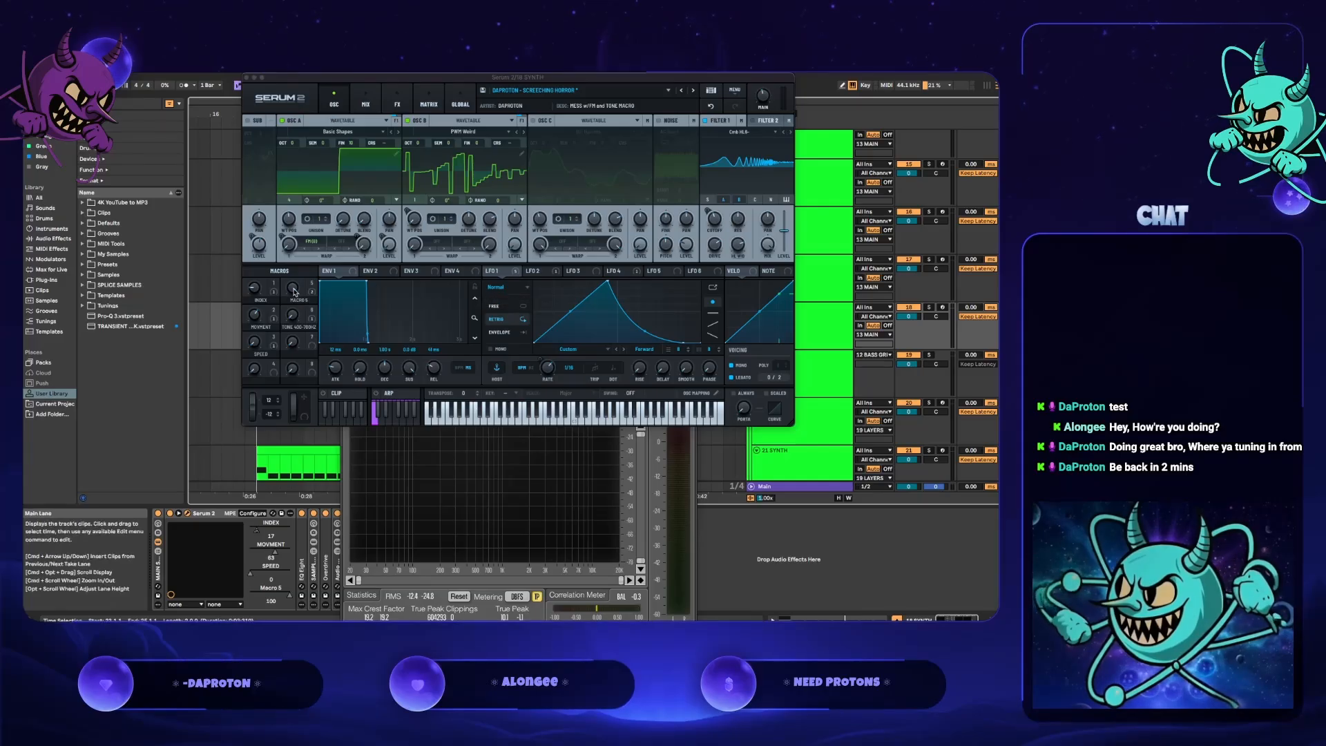
- Lower Macro 5 to 0 in 18 SYNTH's Serum 2
drag(294, 293, 300, 331)
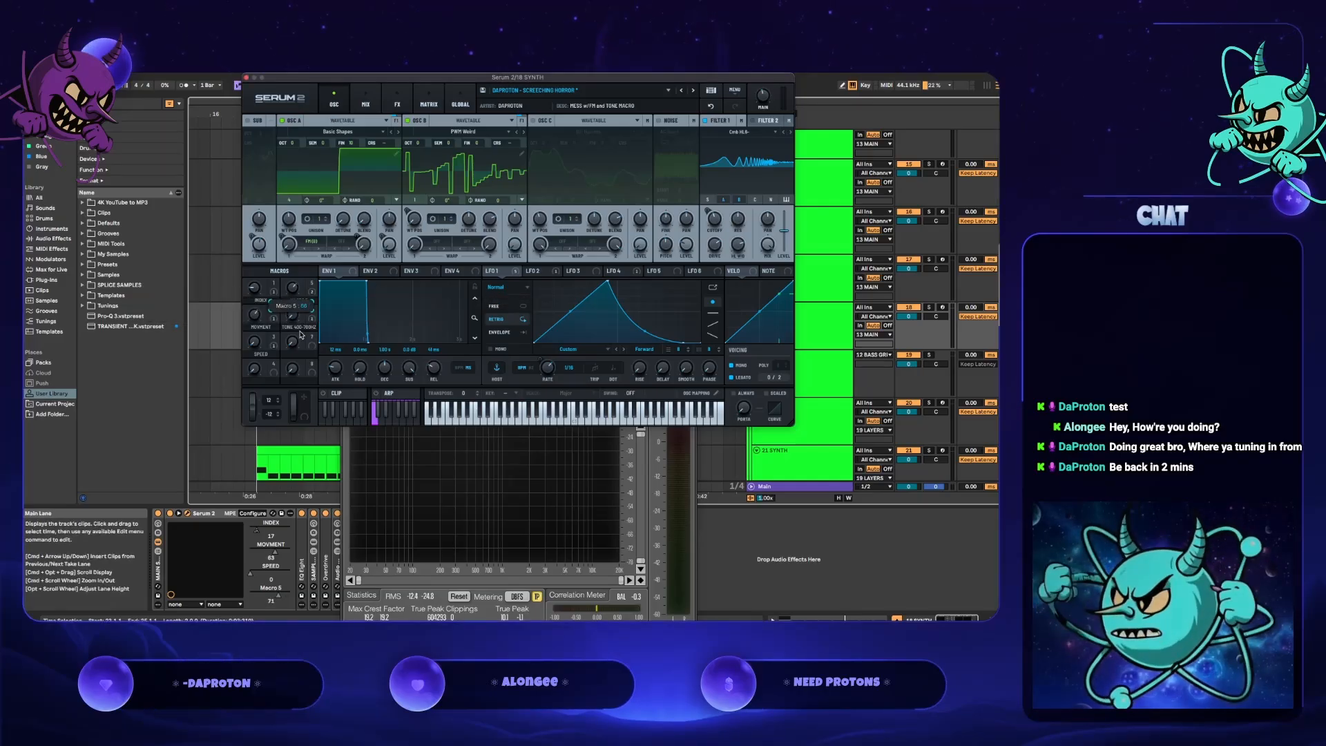
drag(308, 472, 276, 553)
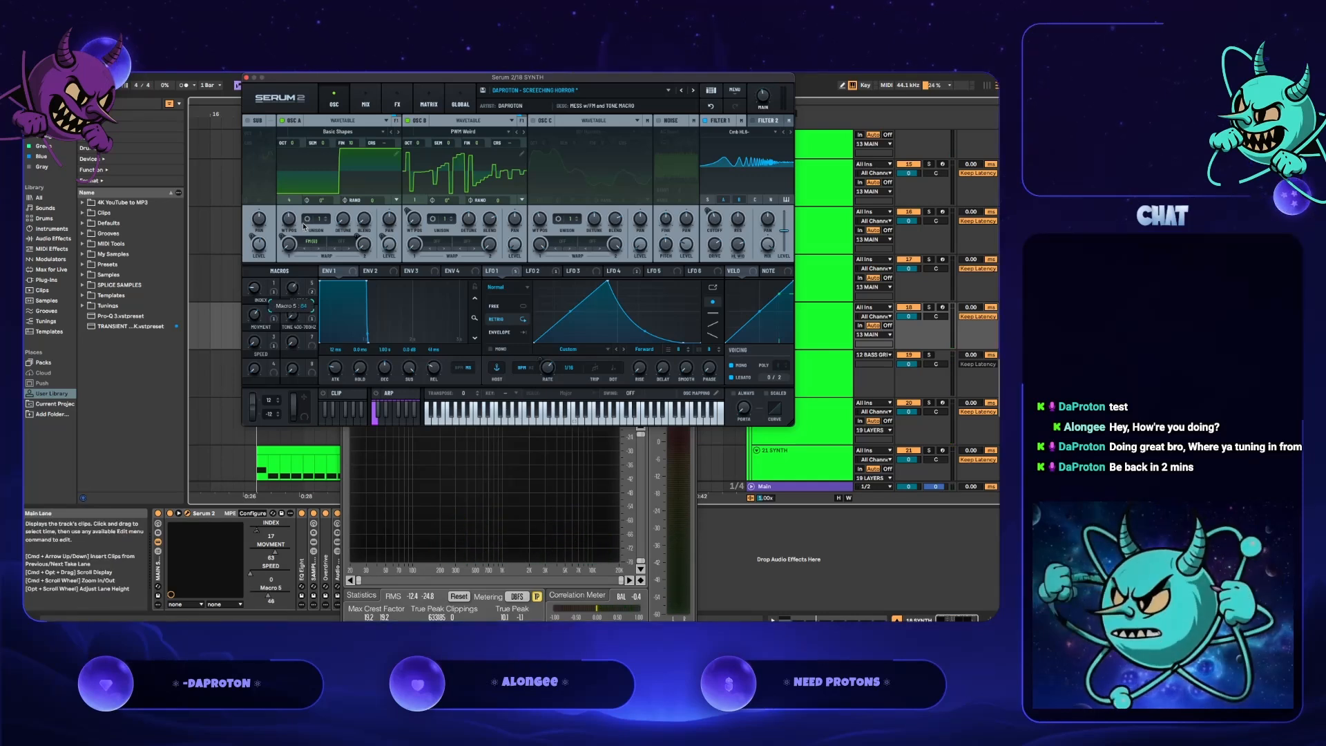
drag(314, 159, 291, 361)
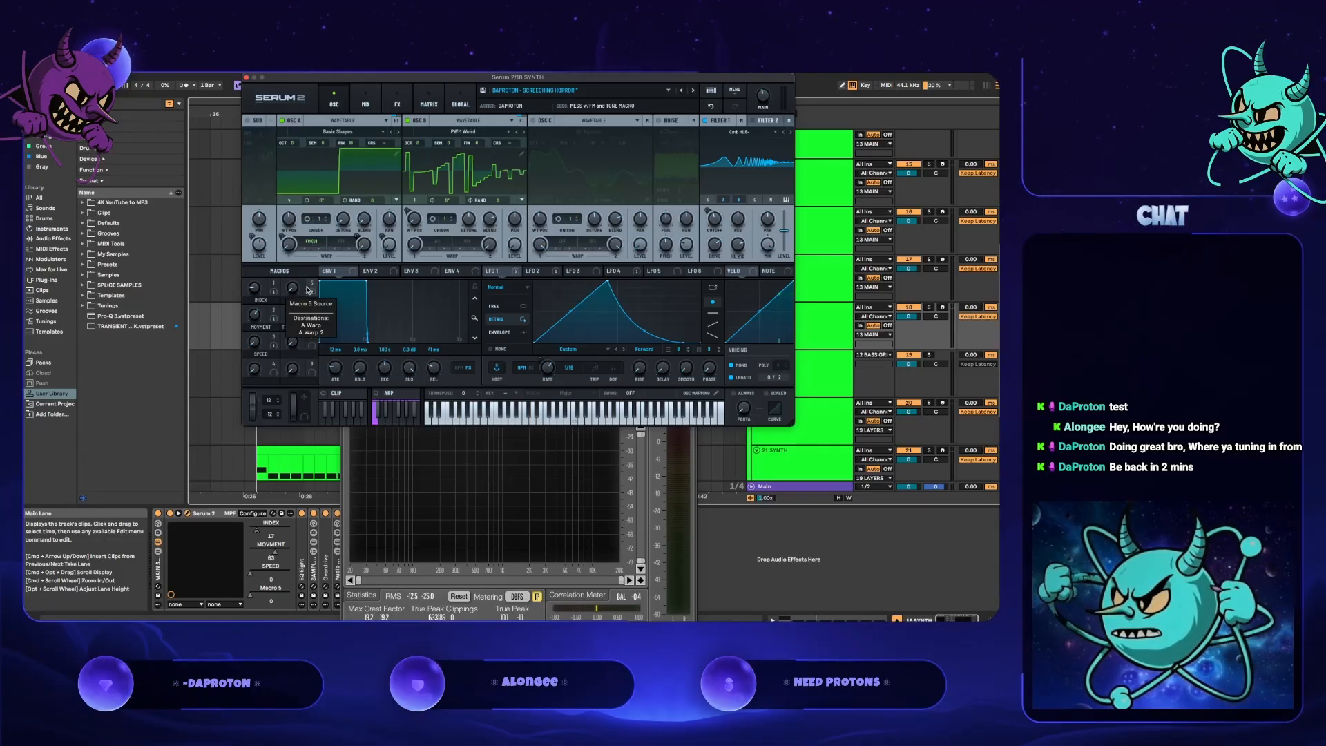
- Try to assign Macro 5 as a modulation source for Serum 2's main volume, also checking the mixer for a level target
drag(310, 293, 764, 98)
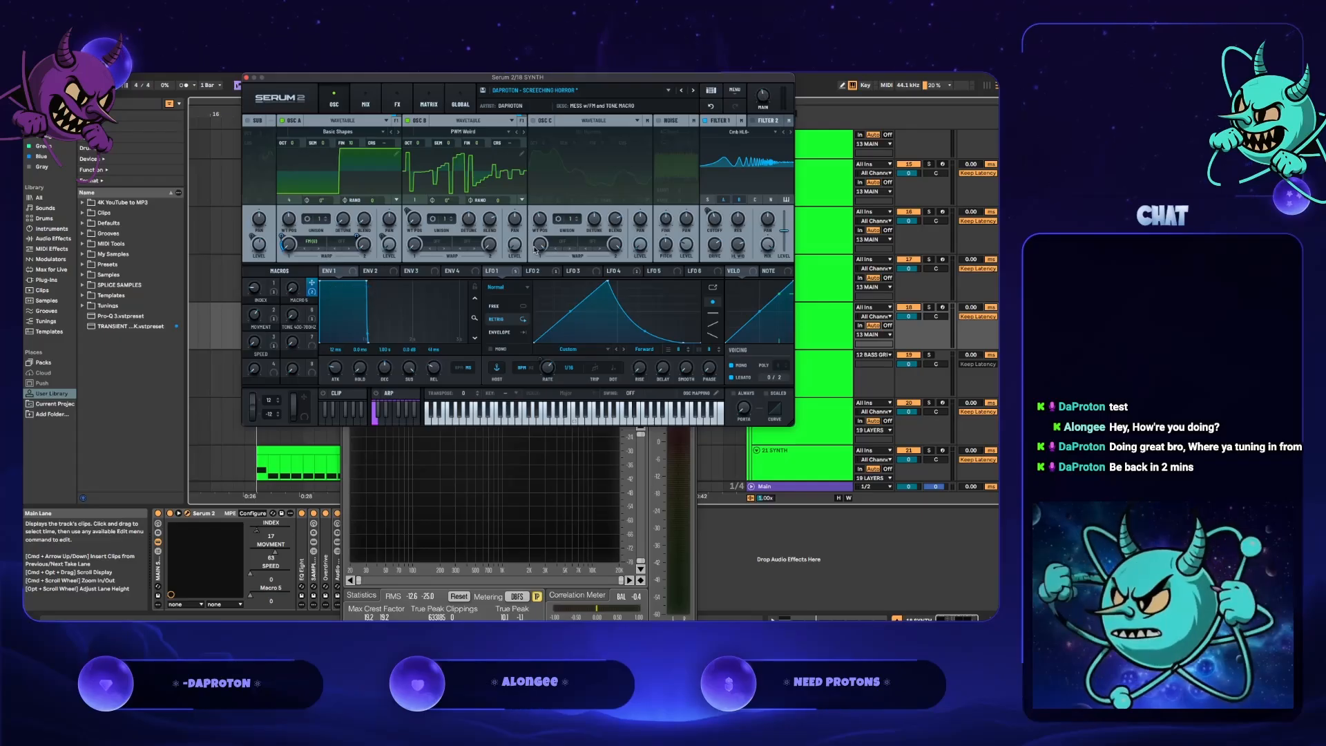
mouse_move(312, 288)
mouse_down()
mouse_move(386, 273)
mouse_move(777, 118)
mouse_move(764, 100)
mouse_move(643, 201)
mouse_move(397, 284)
mouse_move(314, 288)
mouse_up()
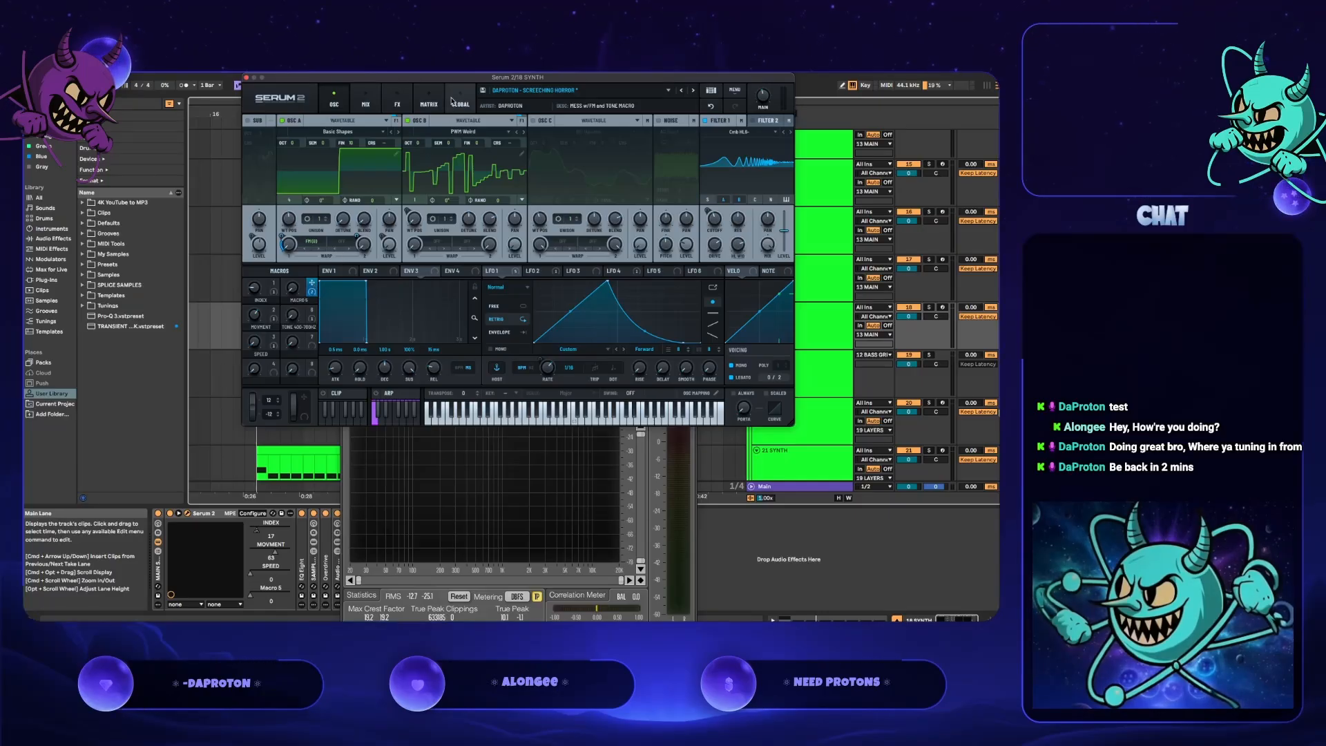
click(364, 104)
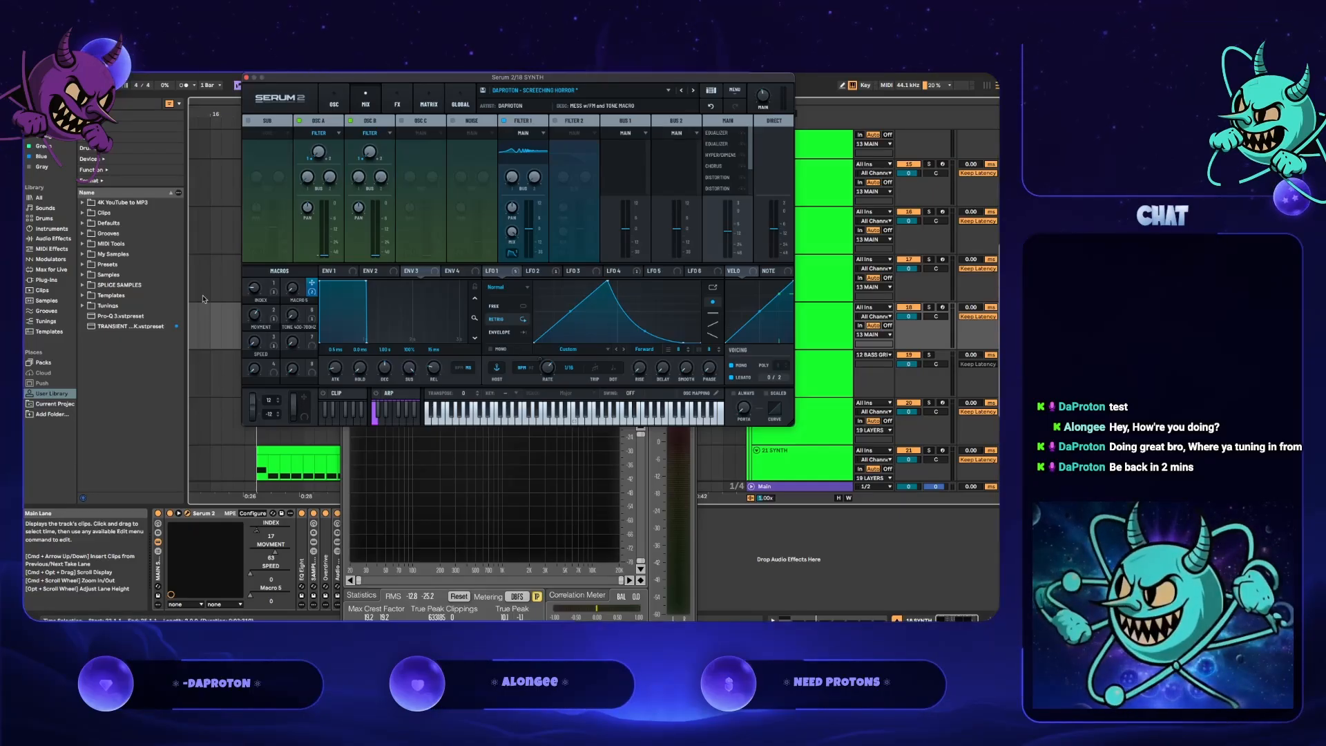
mouse_move(315, 290)
mouse_down()
mouse_move(501, 248)
mouse_move(729, 238)
mouse_move(399, 312)
mouse_move(306, 311)
mouse_move(304, 296)
mouse_up()
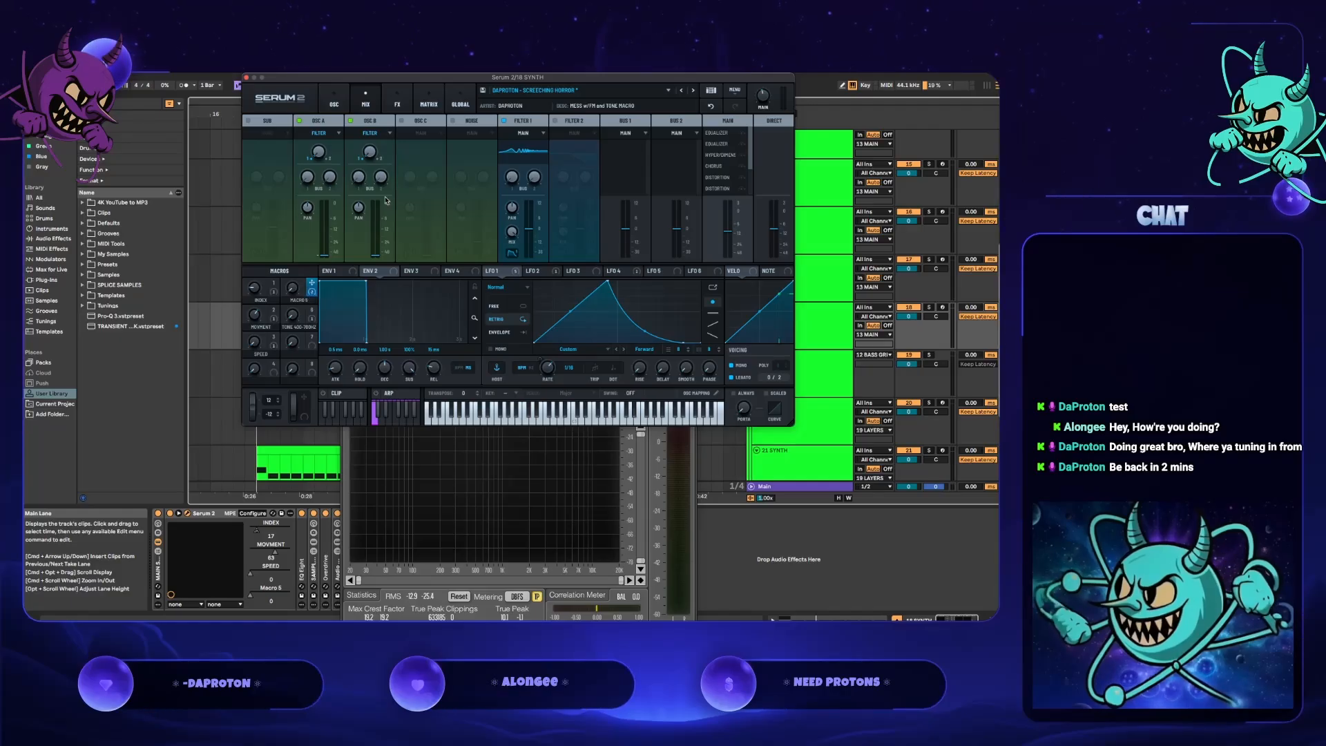
- Add a modulation matrix routing in the empty third row with Macro 5 as source and global Amp as destination
click(404, 102)
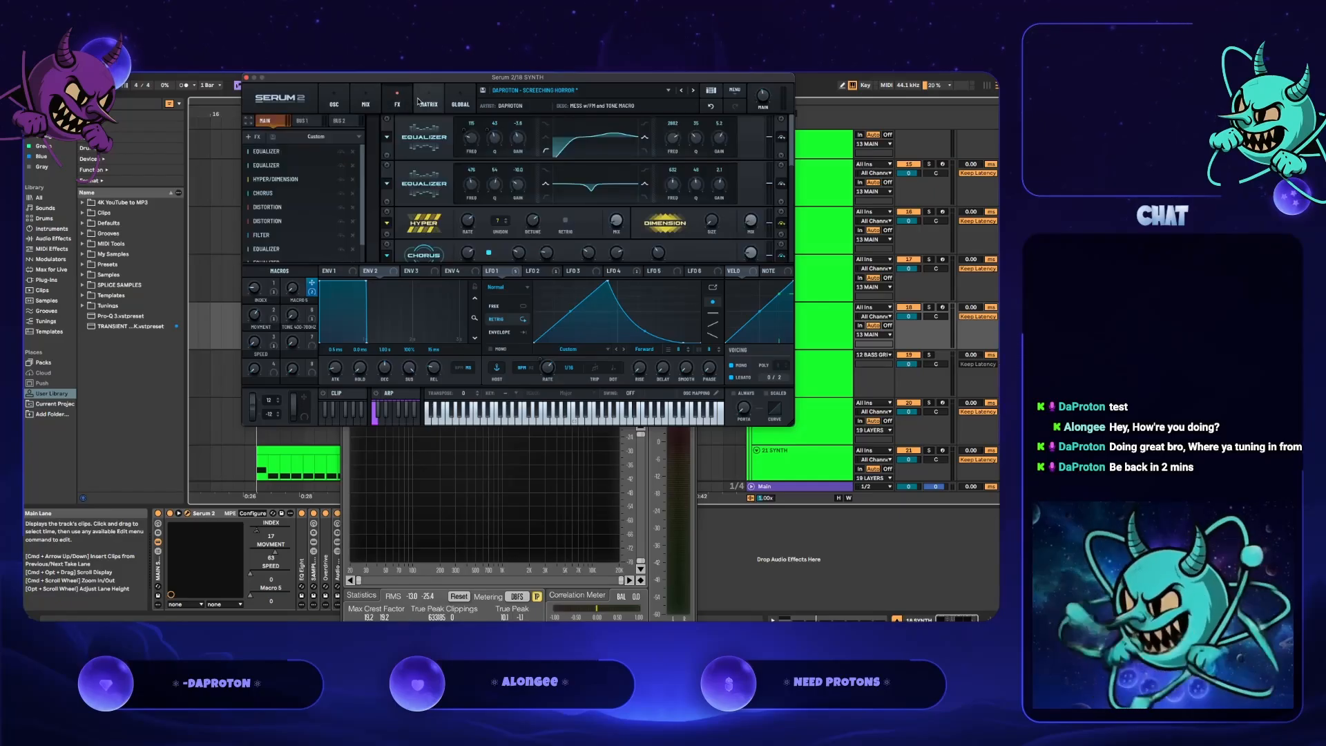
click(419, 102)
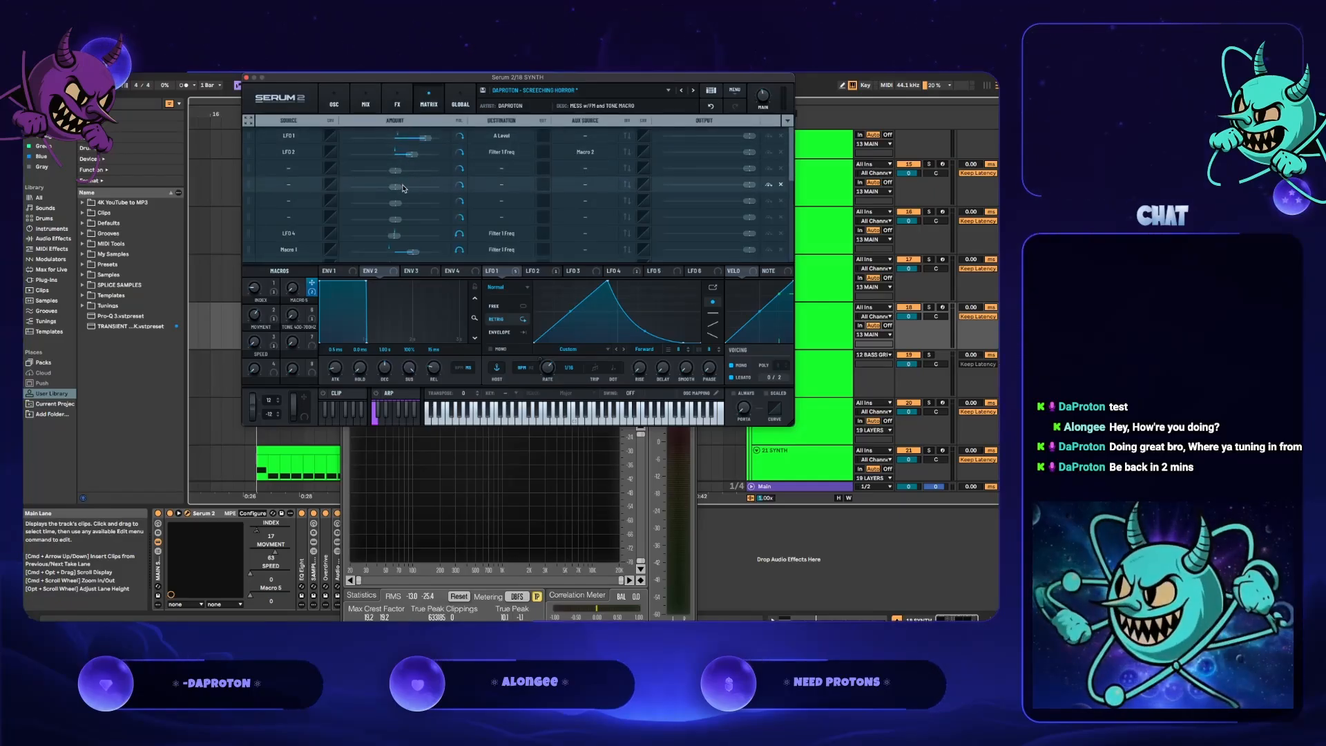
click(275, 174)
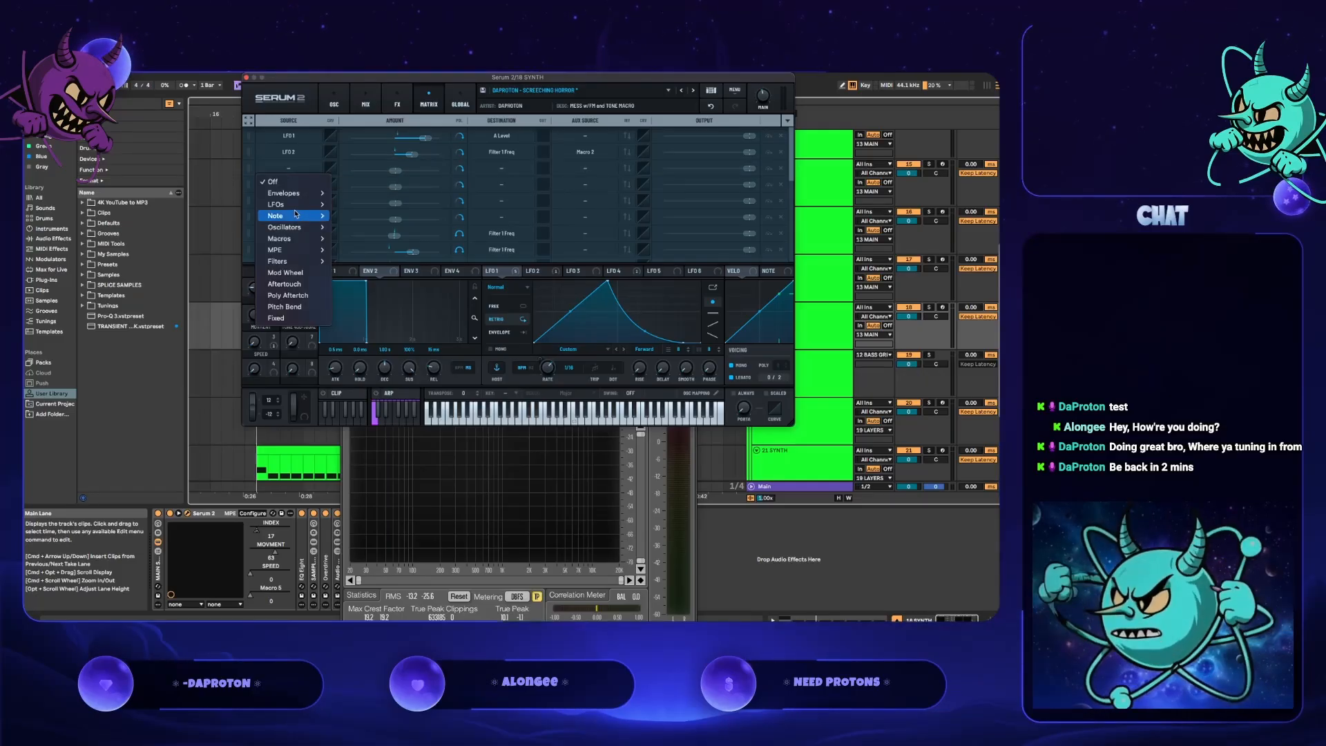
mouse_move(299, 241)
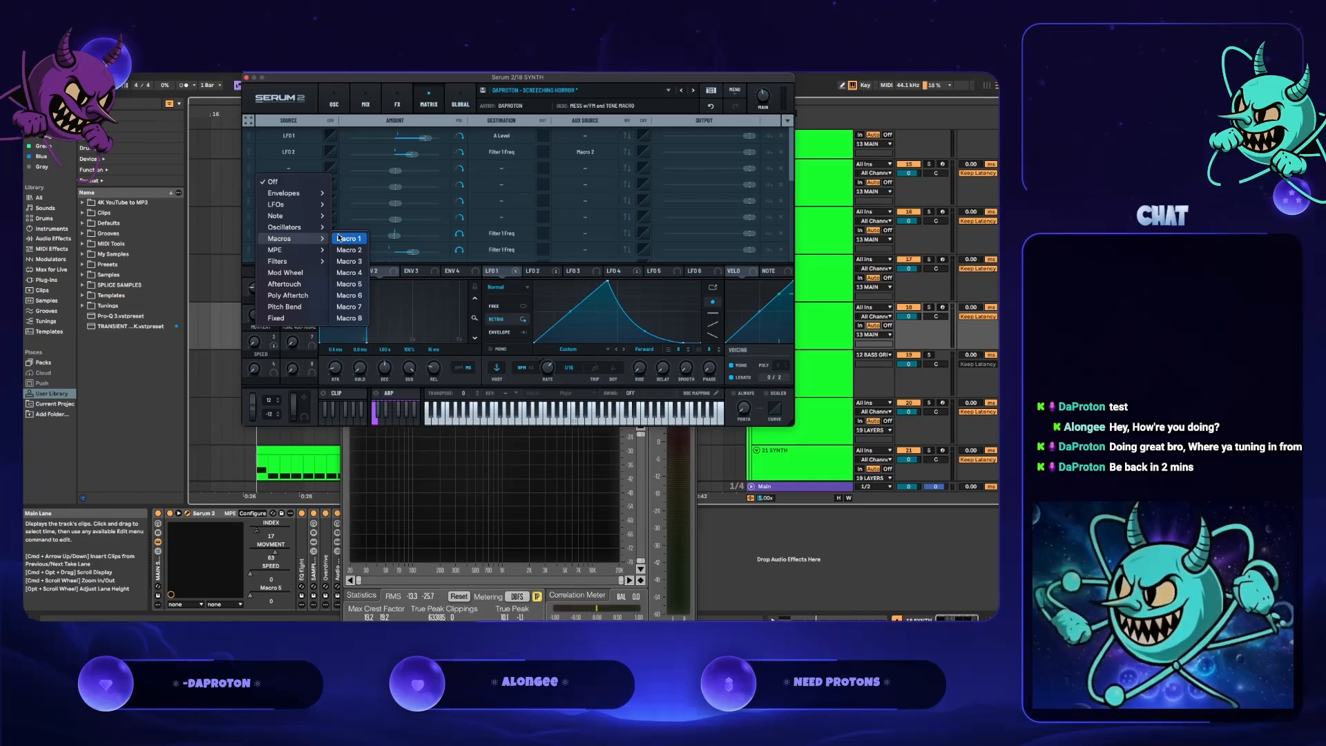
click(352, 284)
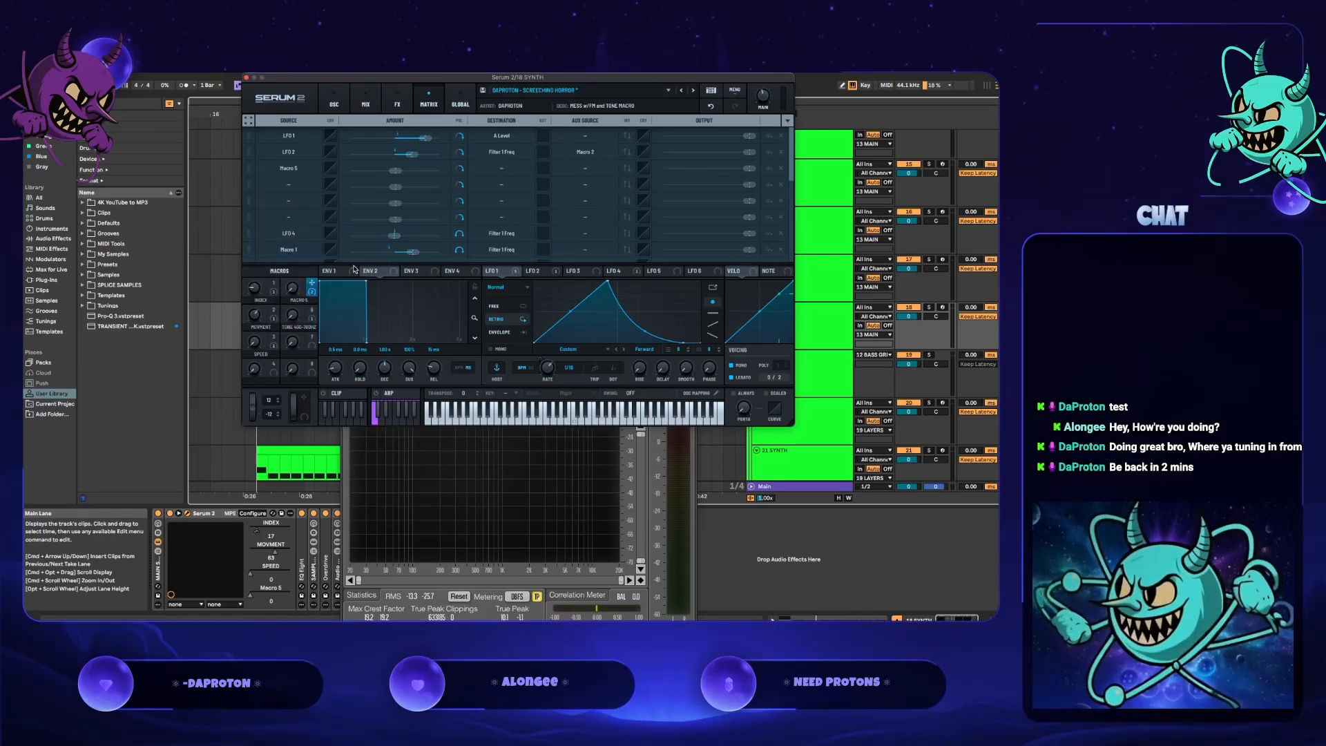
click(500, 169)
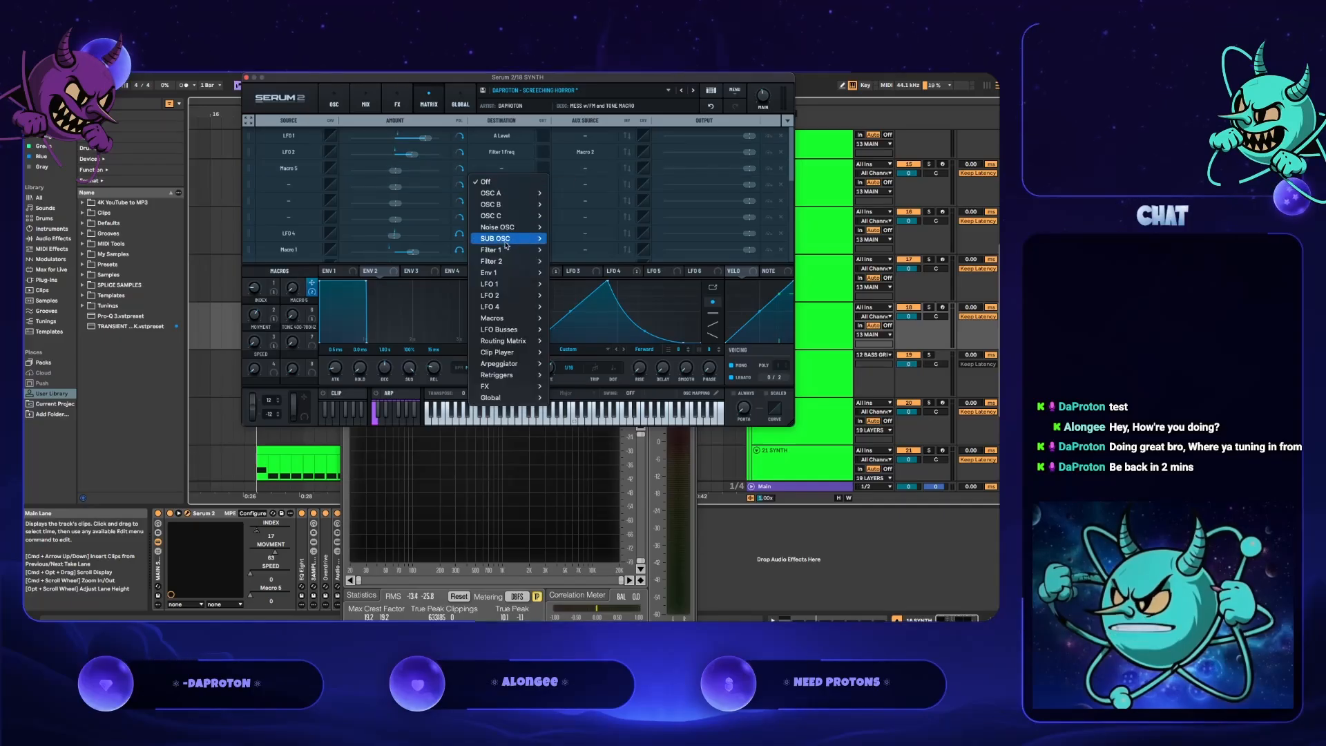
mouse_move(534, 393)
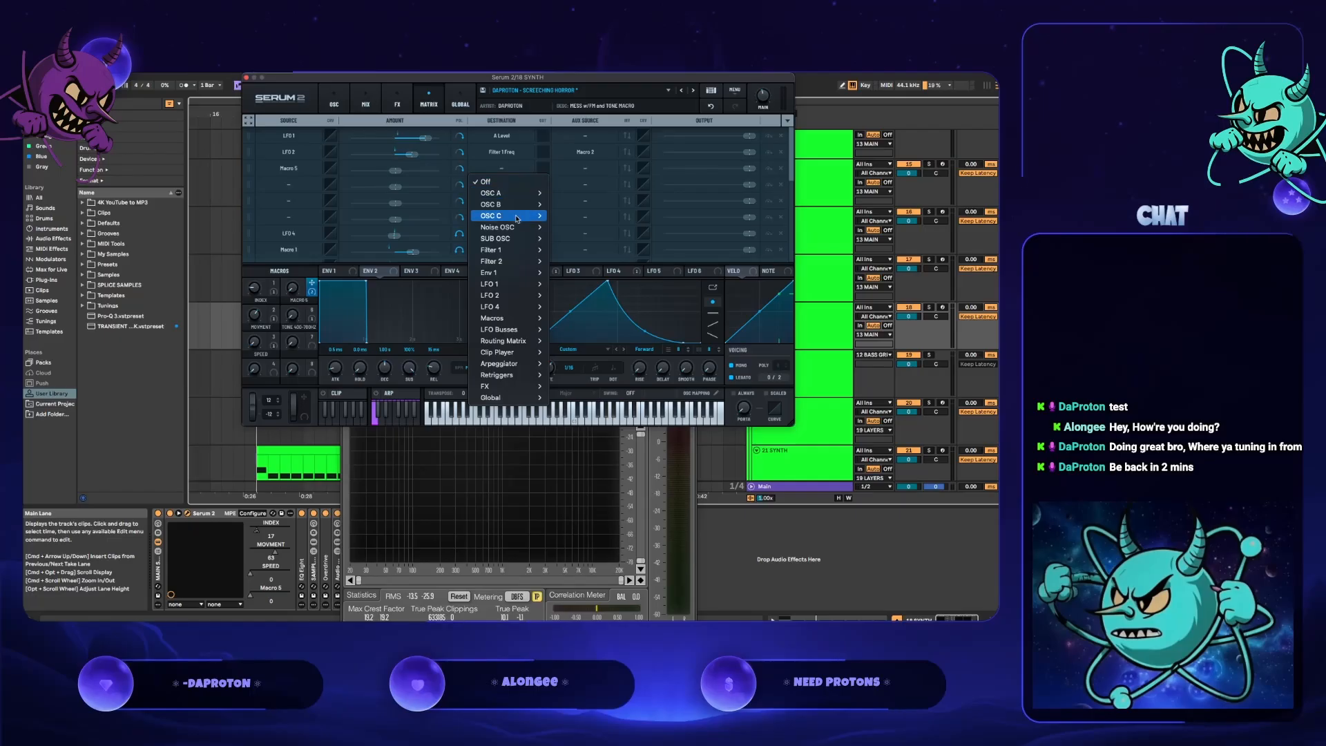
mouse_move(518, 398)
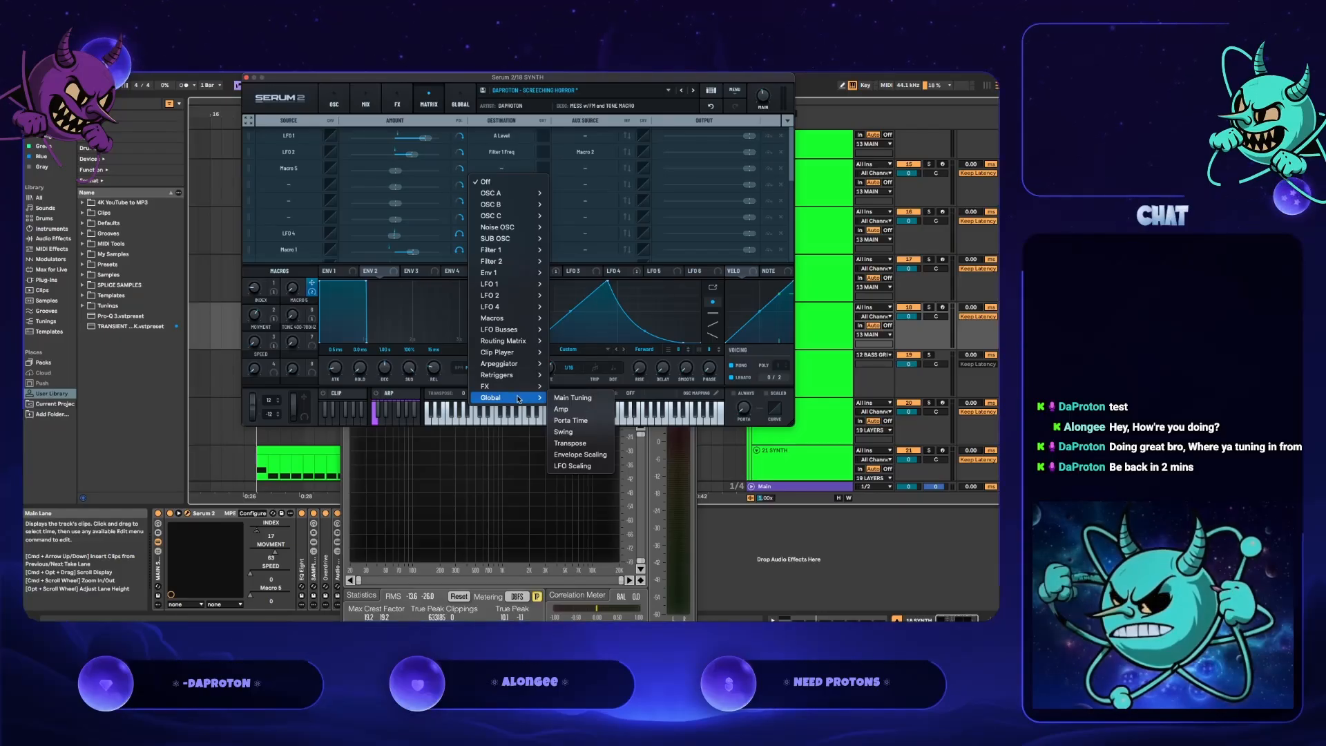
click(571, 411)
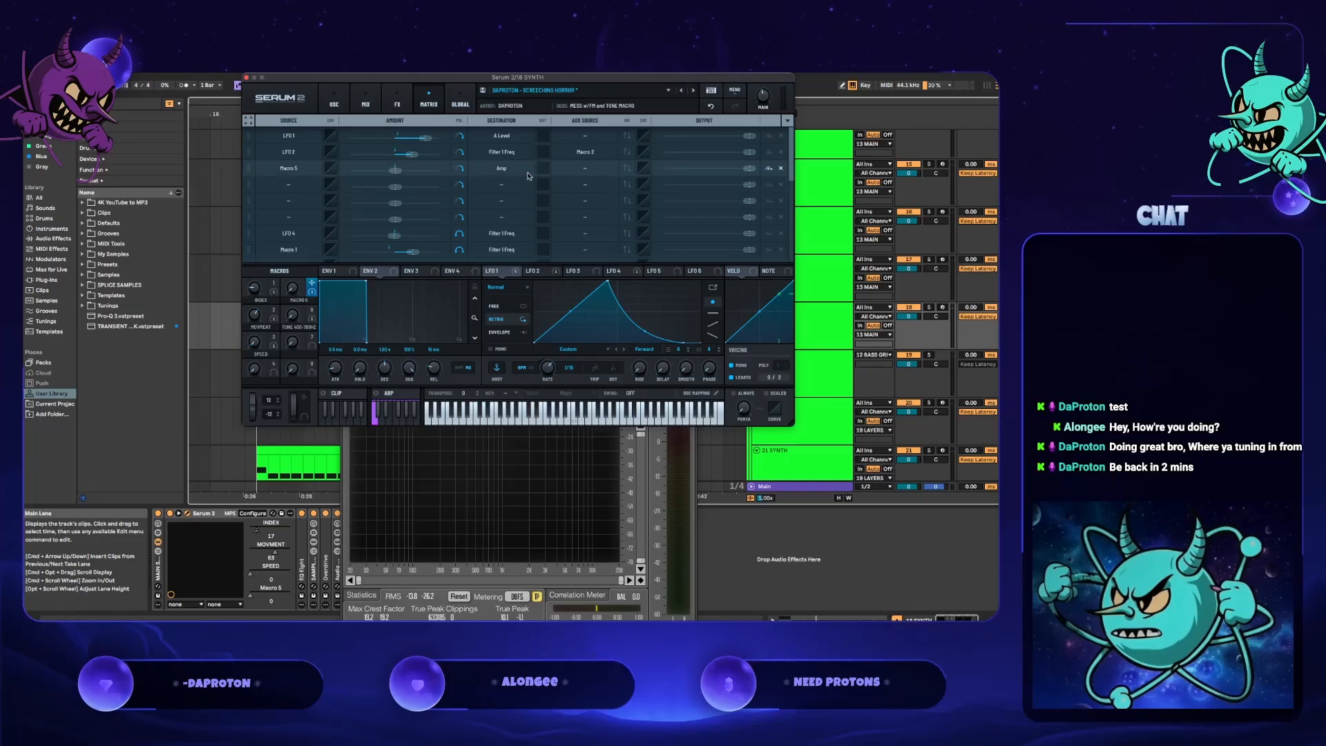
- Audition positive and negative amounts for the Macro 5 to Amp routing during playback, raising Macro 5 to 100
key(space)
mouse_move(396, 171)
mouse_down()
mouse_move(424, 175)
mouse_move(402, 177)
mouse_up()
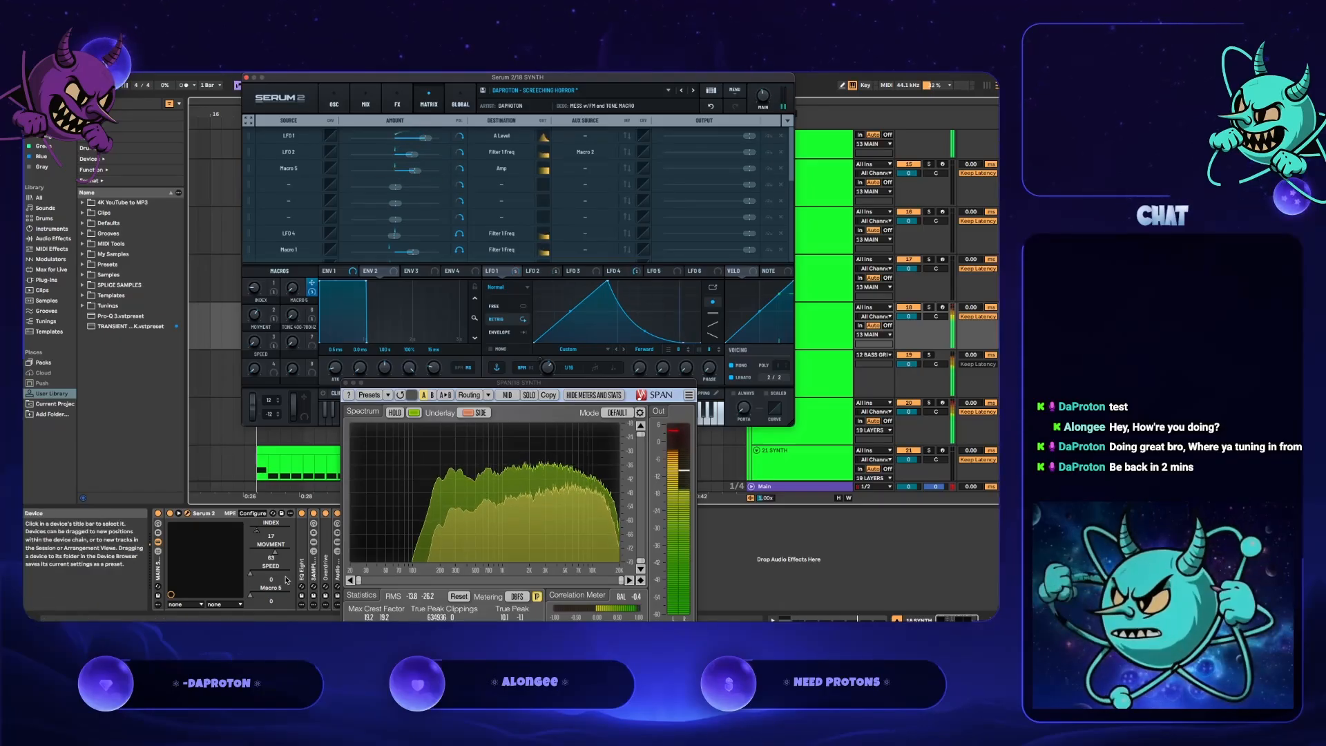
mouse_move(293, 312)
mouse_down()
mouse_move(307, 212)
mouse_move(295, 302)
mouse_up()
drag(412, 172, 348, 177)
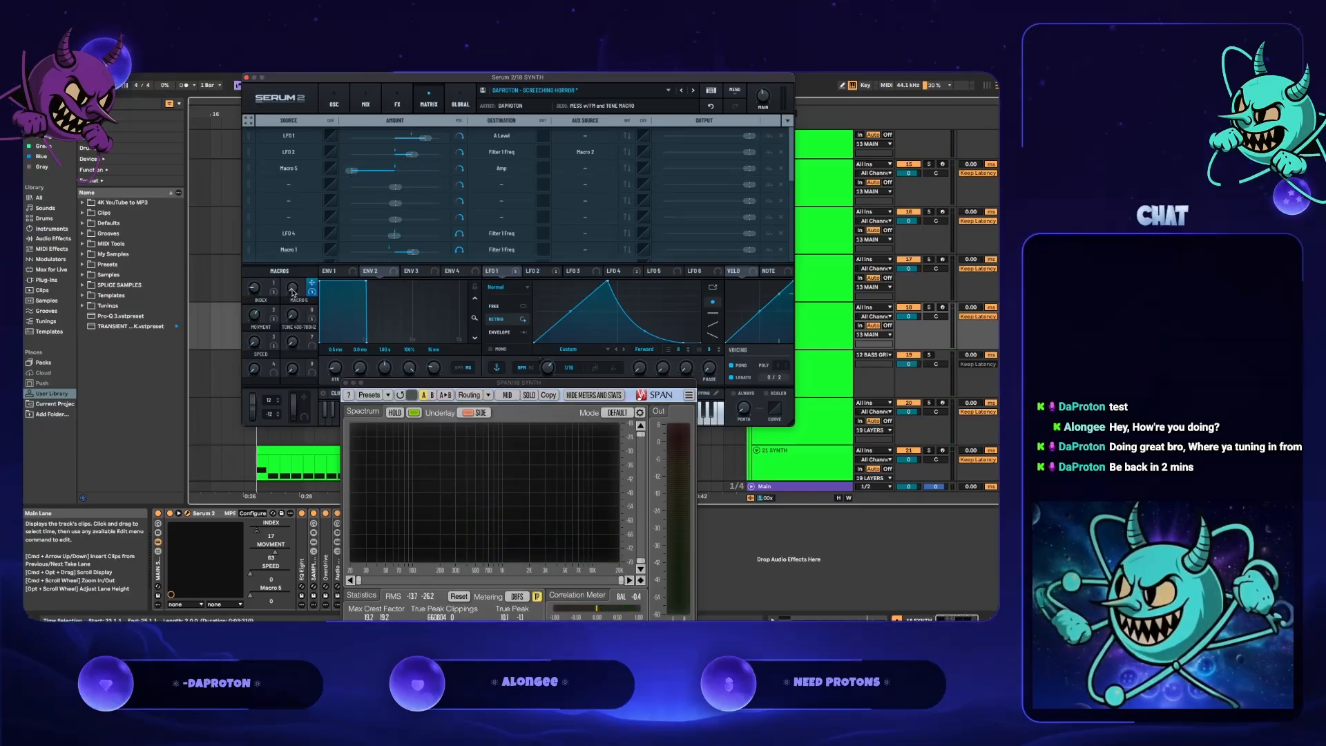
drag(291, 289, 319, 133)
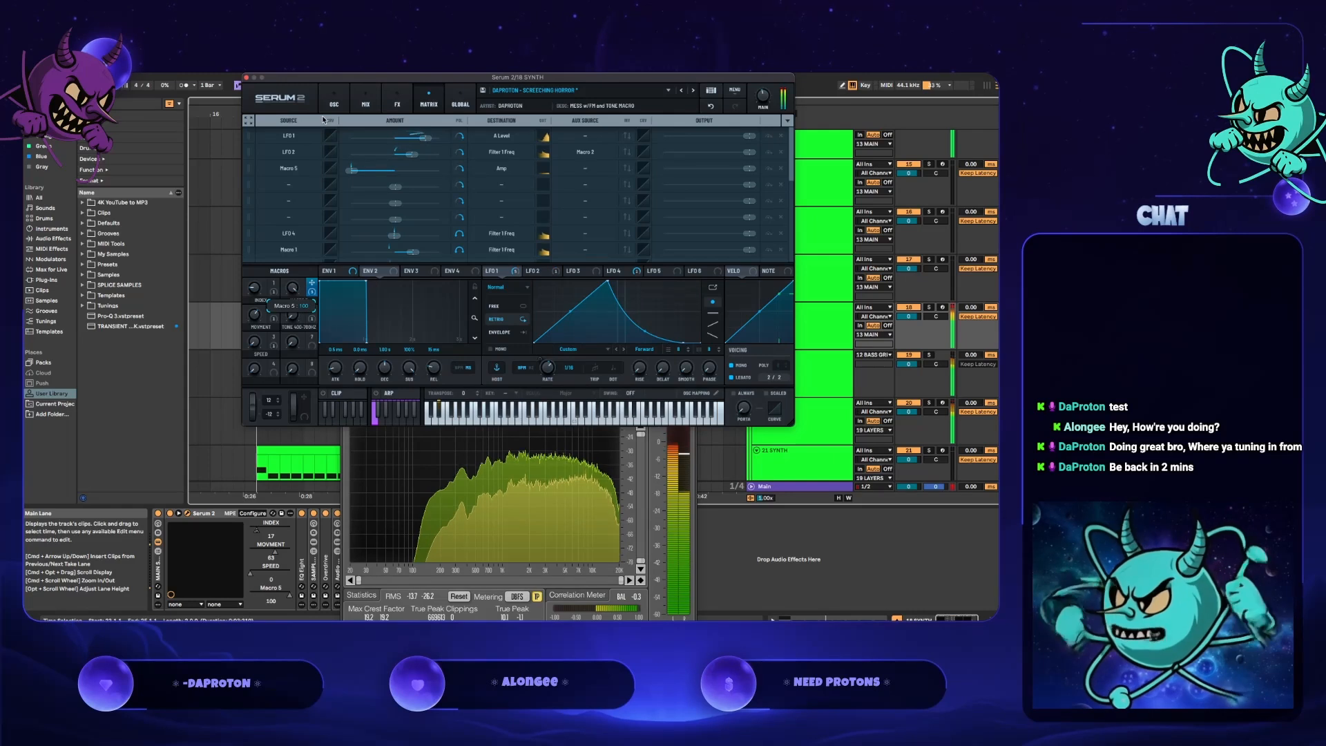
drag(323, 119, 331, 180)
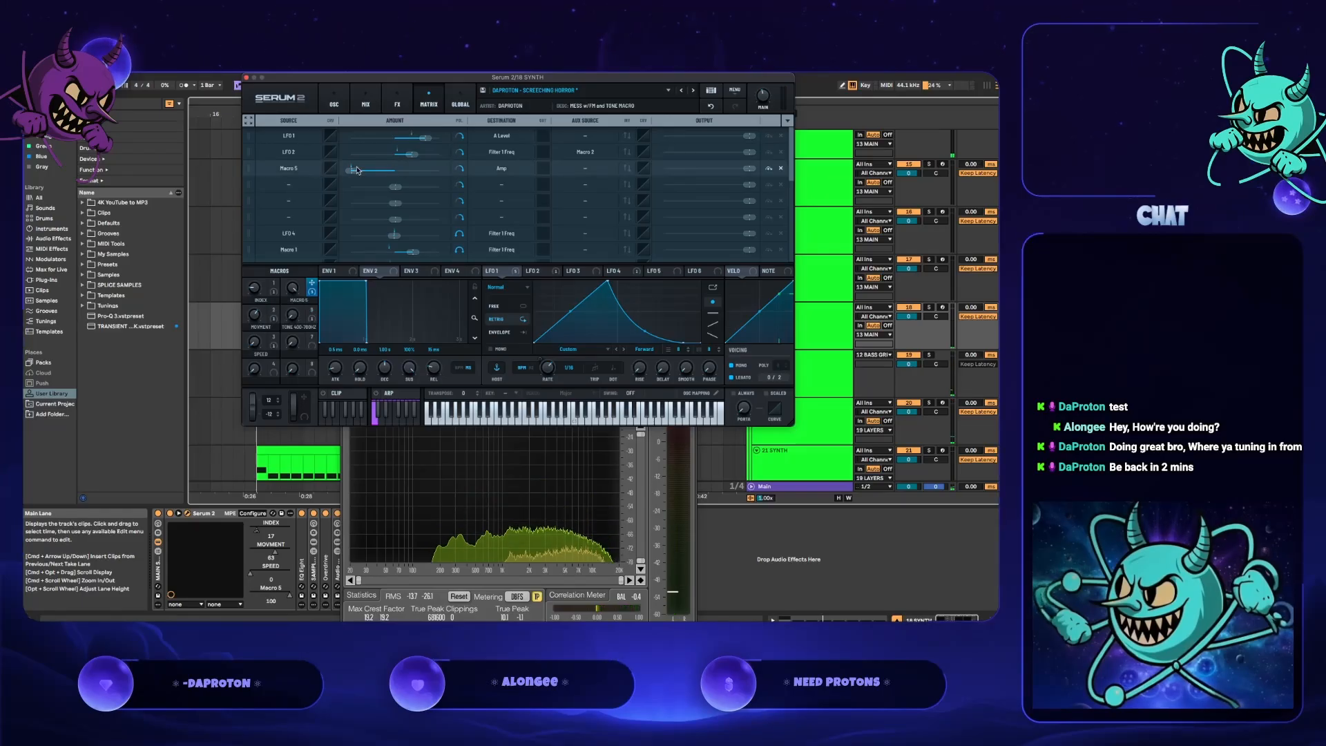
- Clear the Macro 5 to Amp routing from the modulation matrix by switching it off
click(293, 171)
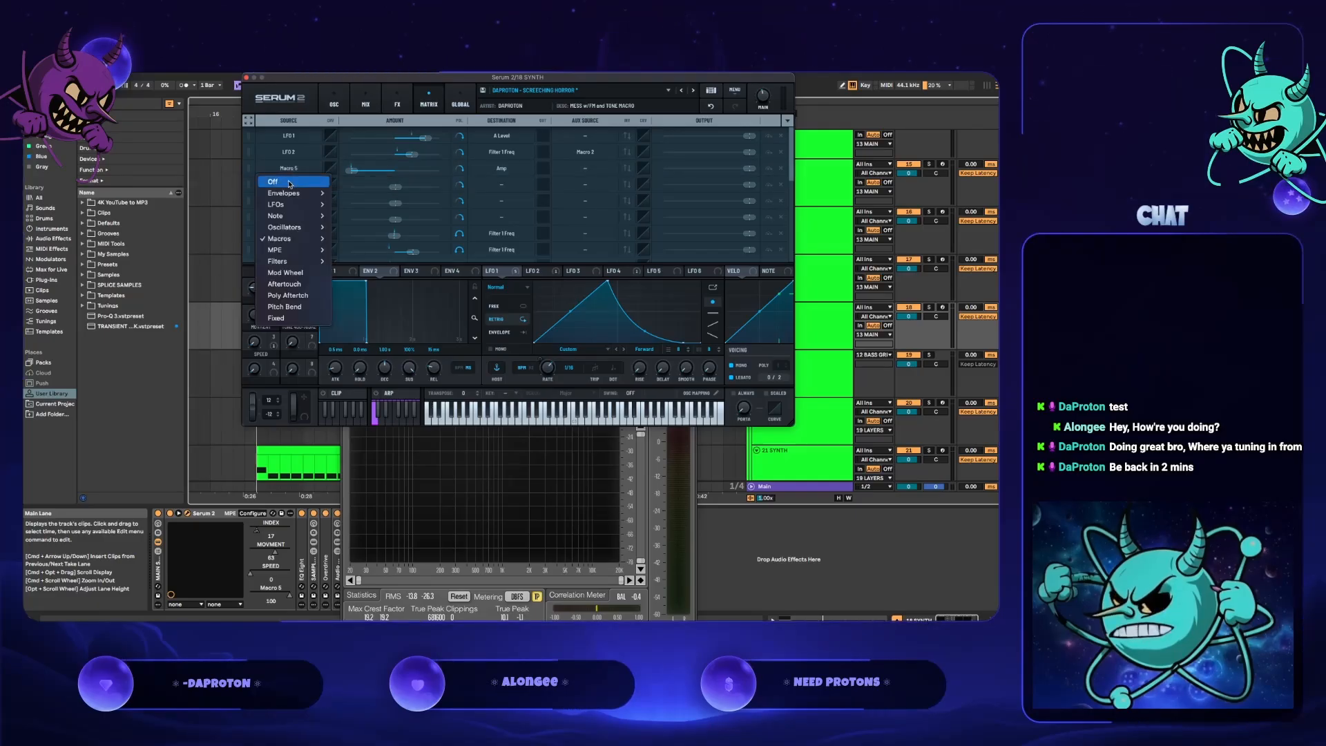
click(523, 185)
click(522, 185)
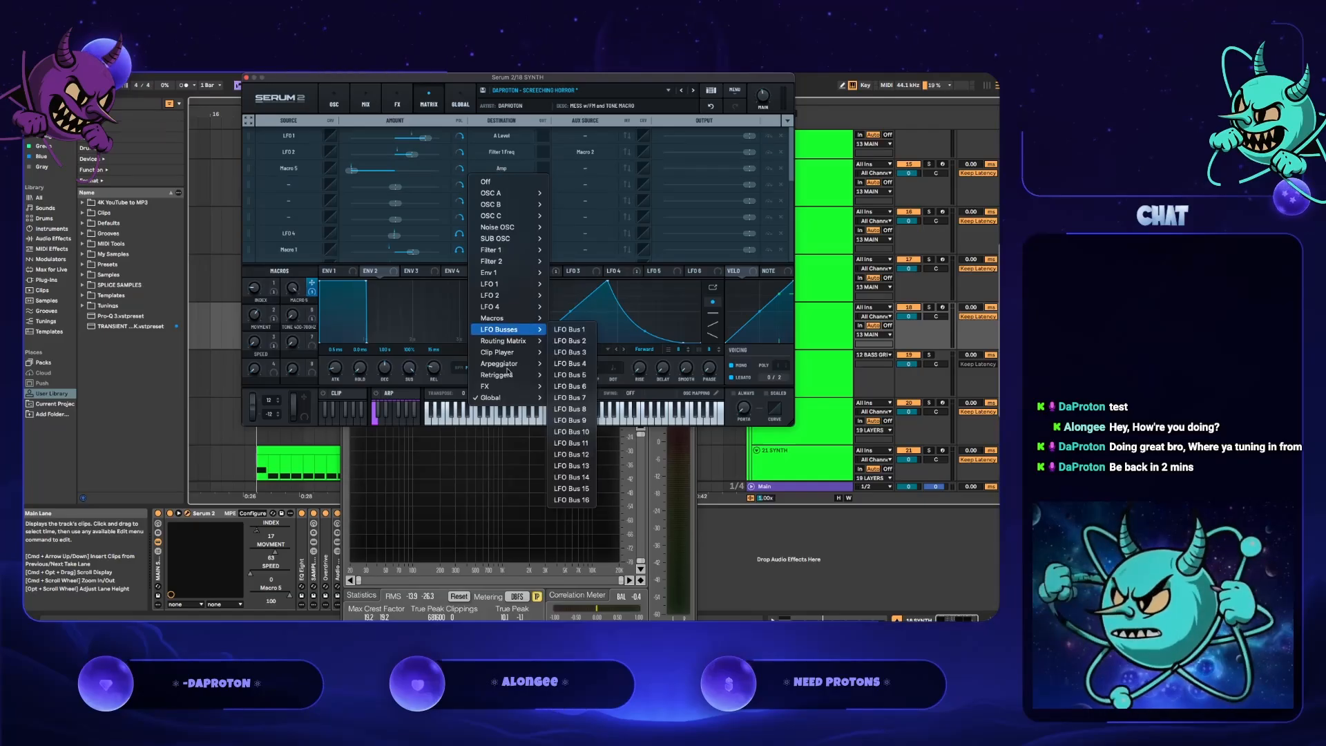
click(492, 182)
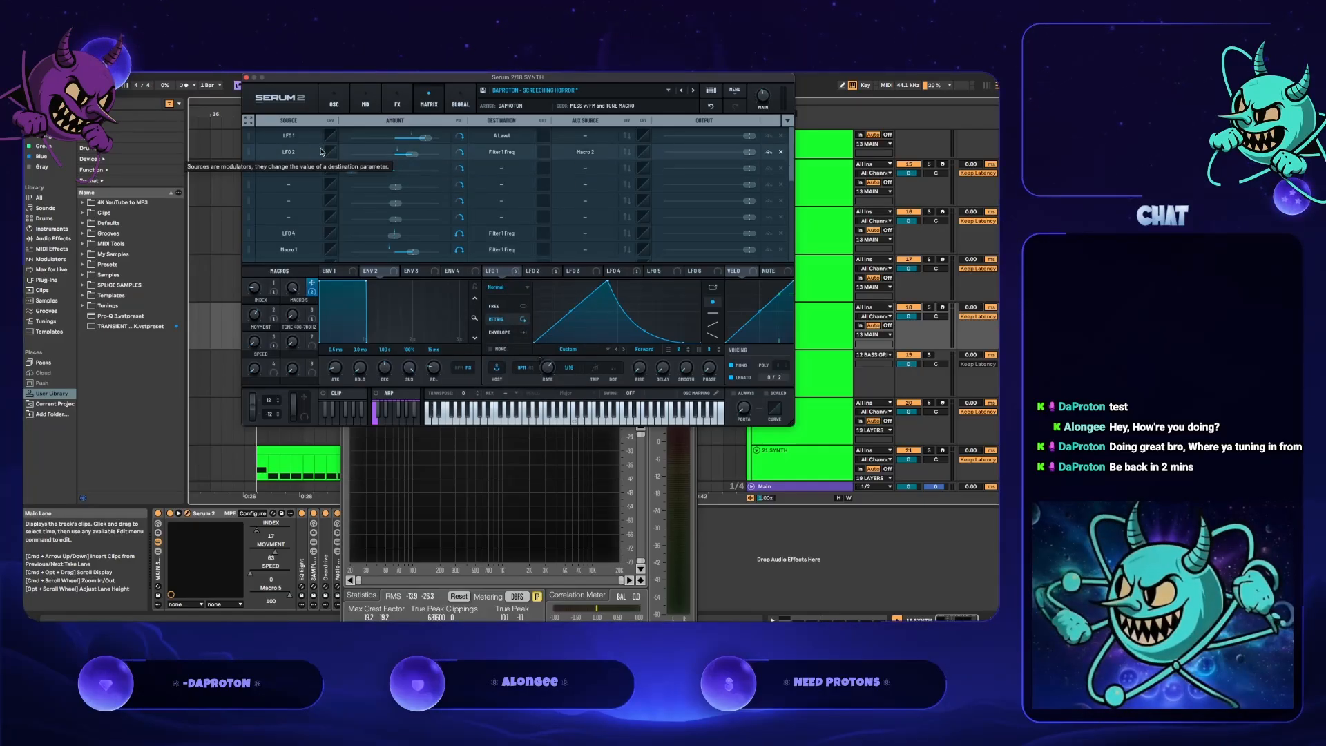
- Add a Utility module to the end of the main effects chain
click(397, 105)
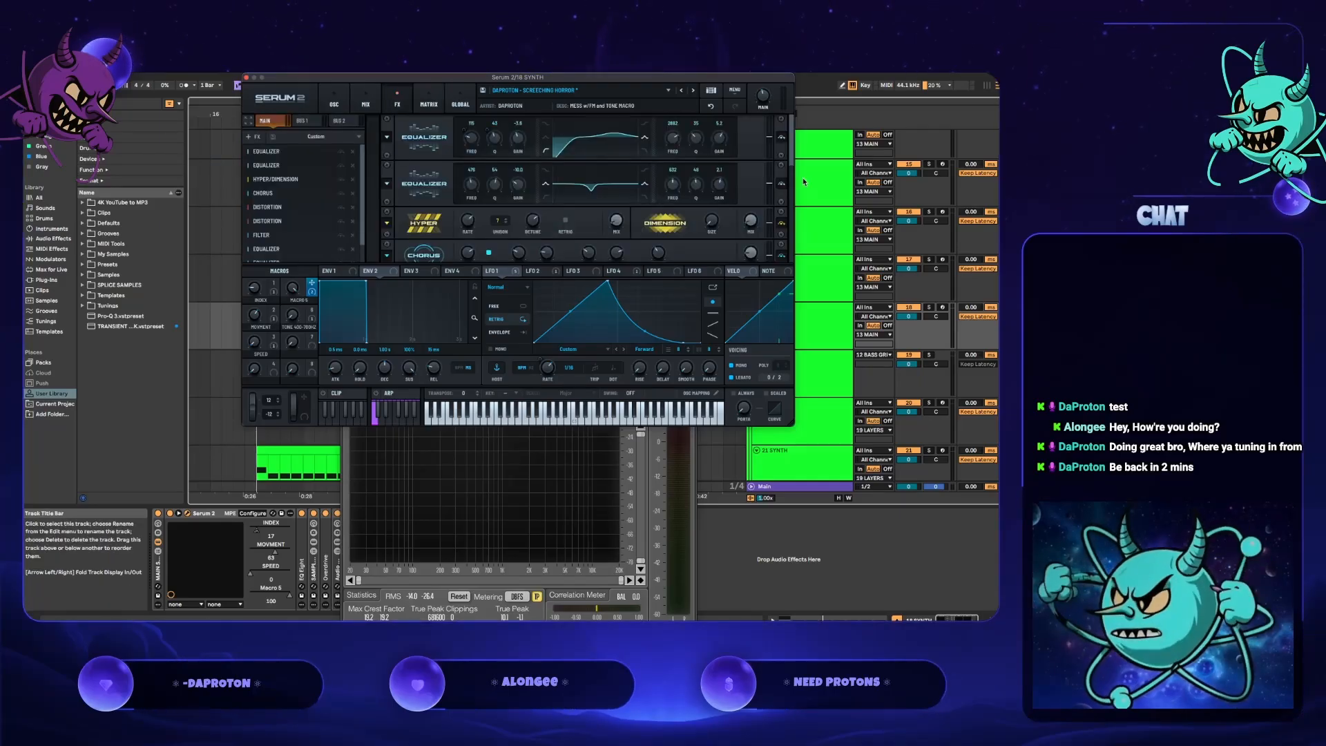
drag(792, 164, 797, 324)
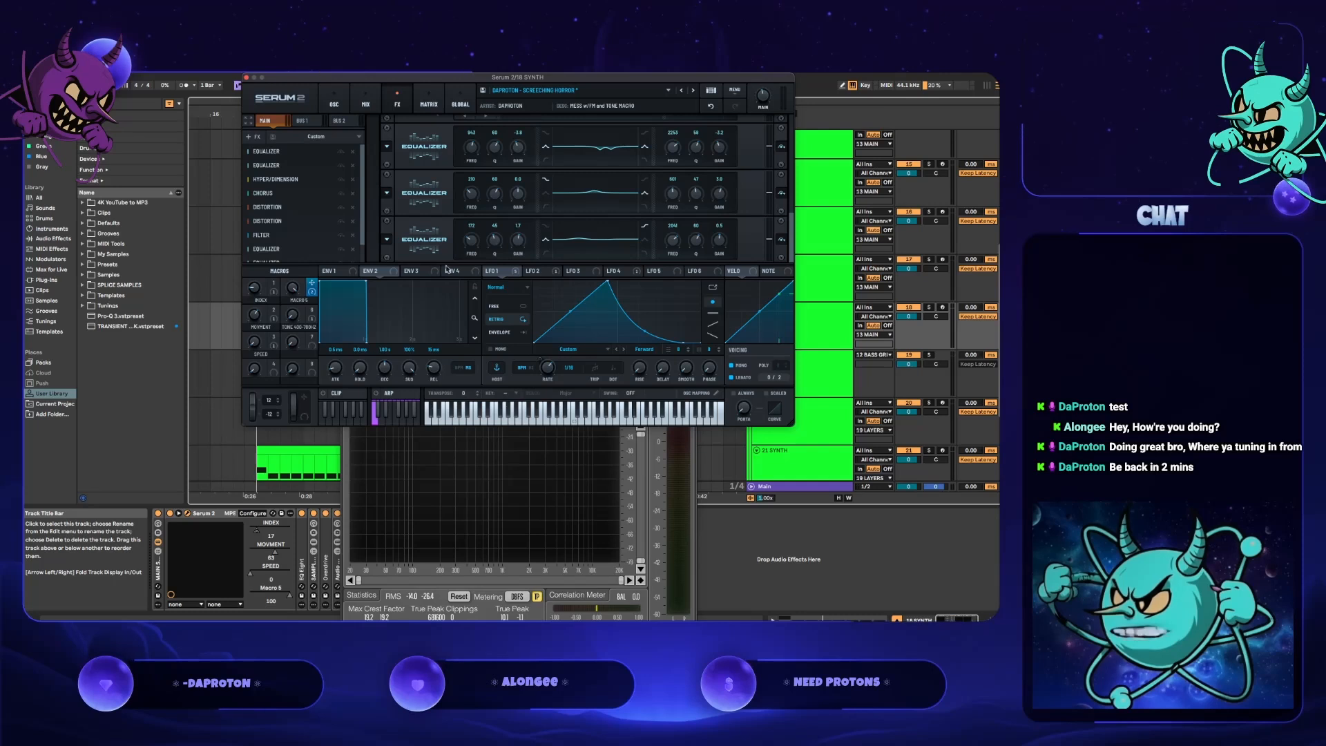
click(255, 136)
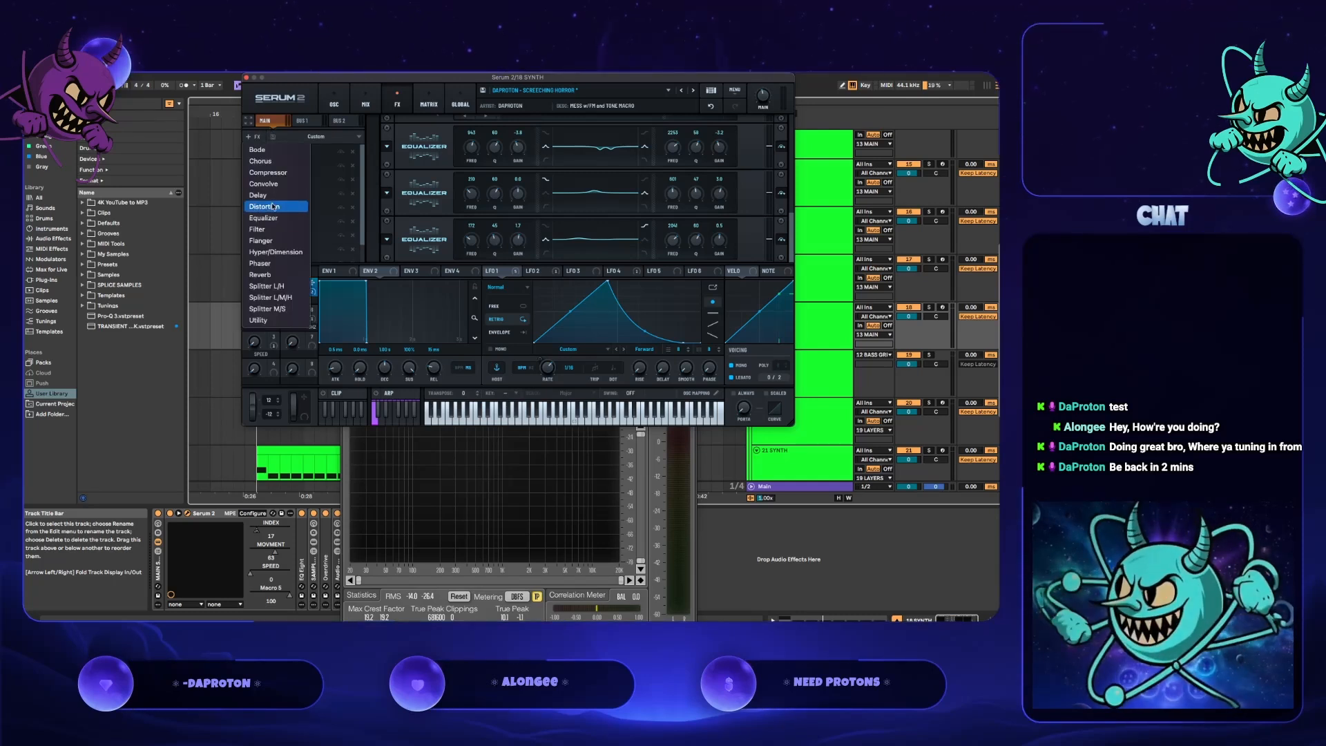
click(268, 320)
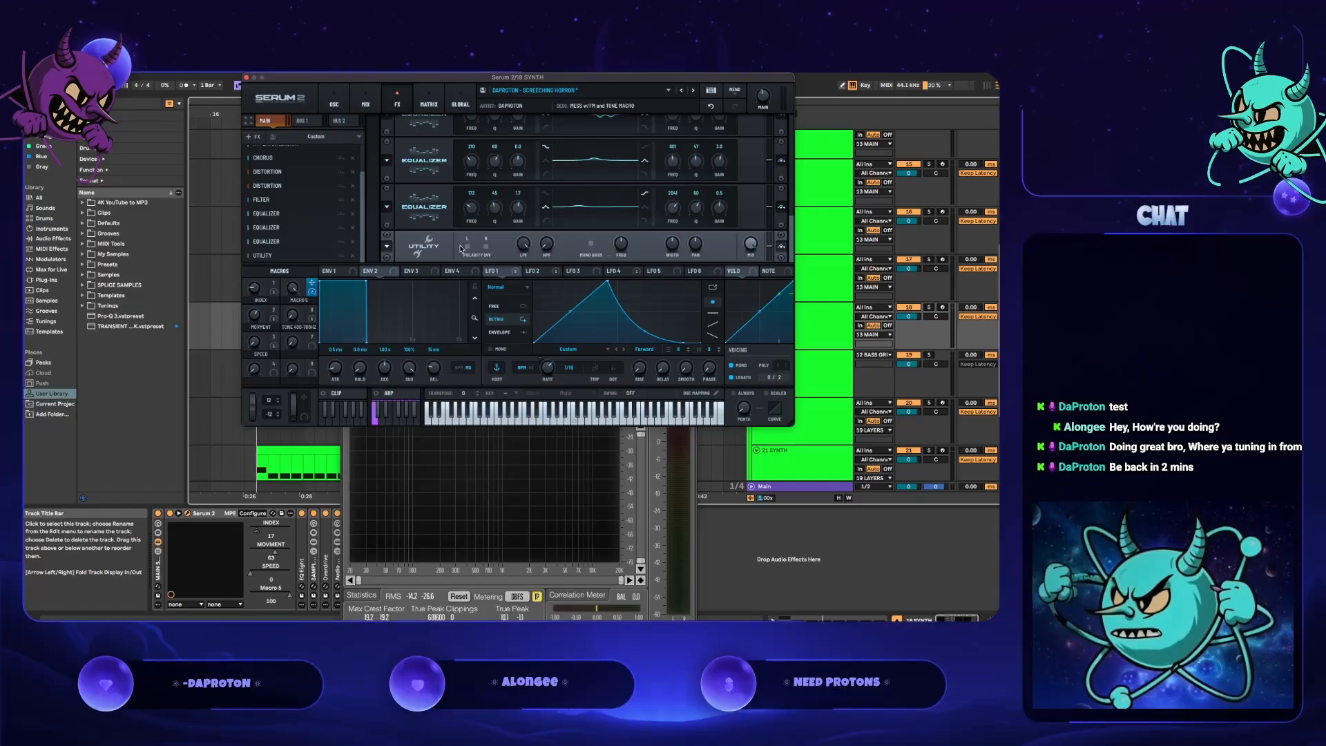
- Check the Utility module's factory presets and remove the module from the effects chain
click(389, 250)
mouse_move(392, 252)
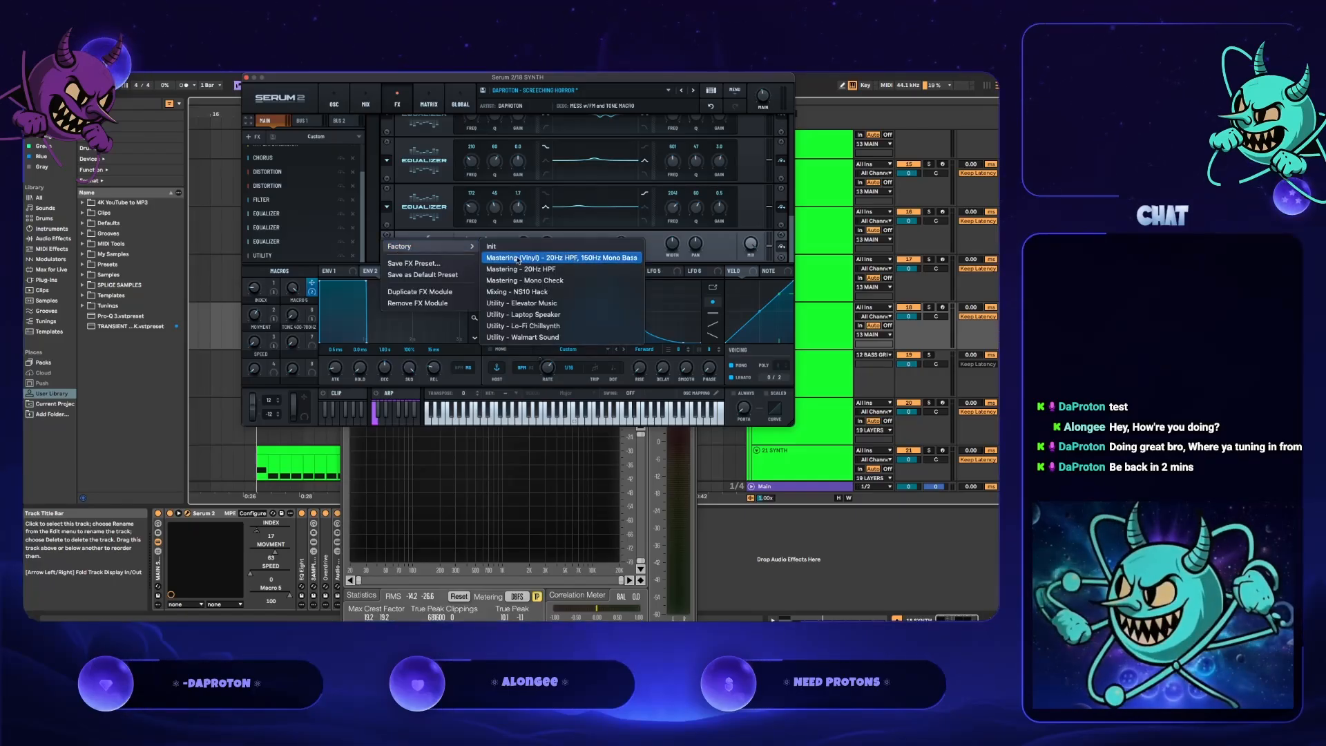
click(673, 252)
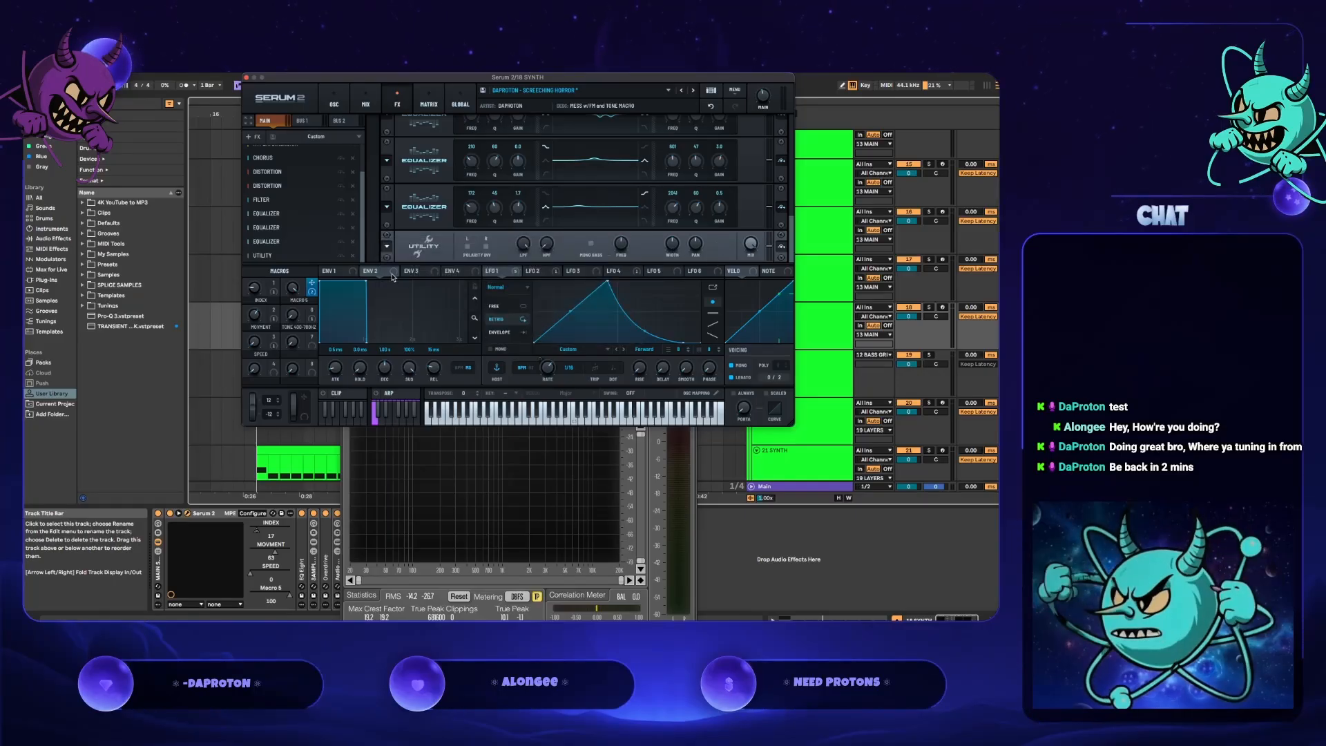
click(353, 256)
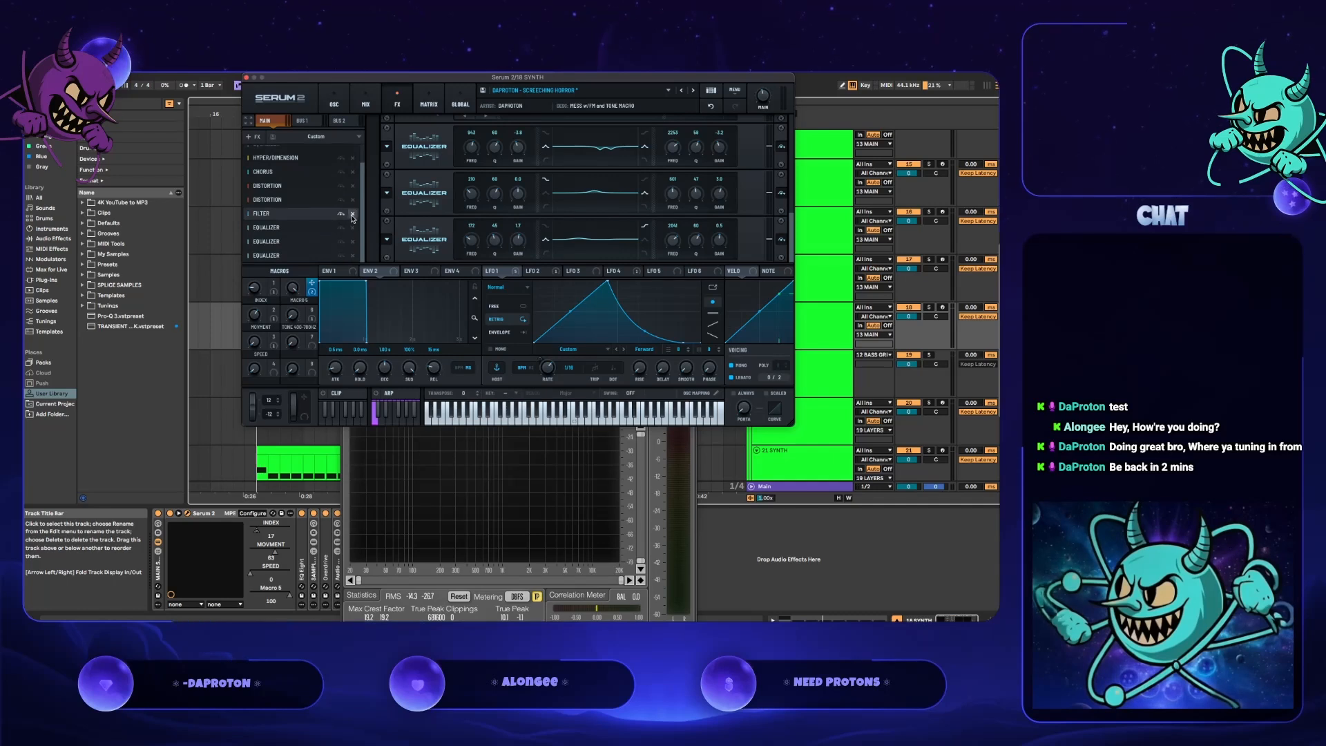
- Look over the available effect modules and try to assign Macro 5 to the Direct channel's level in the mixer
click(261, 136)
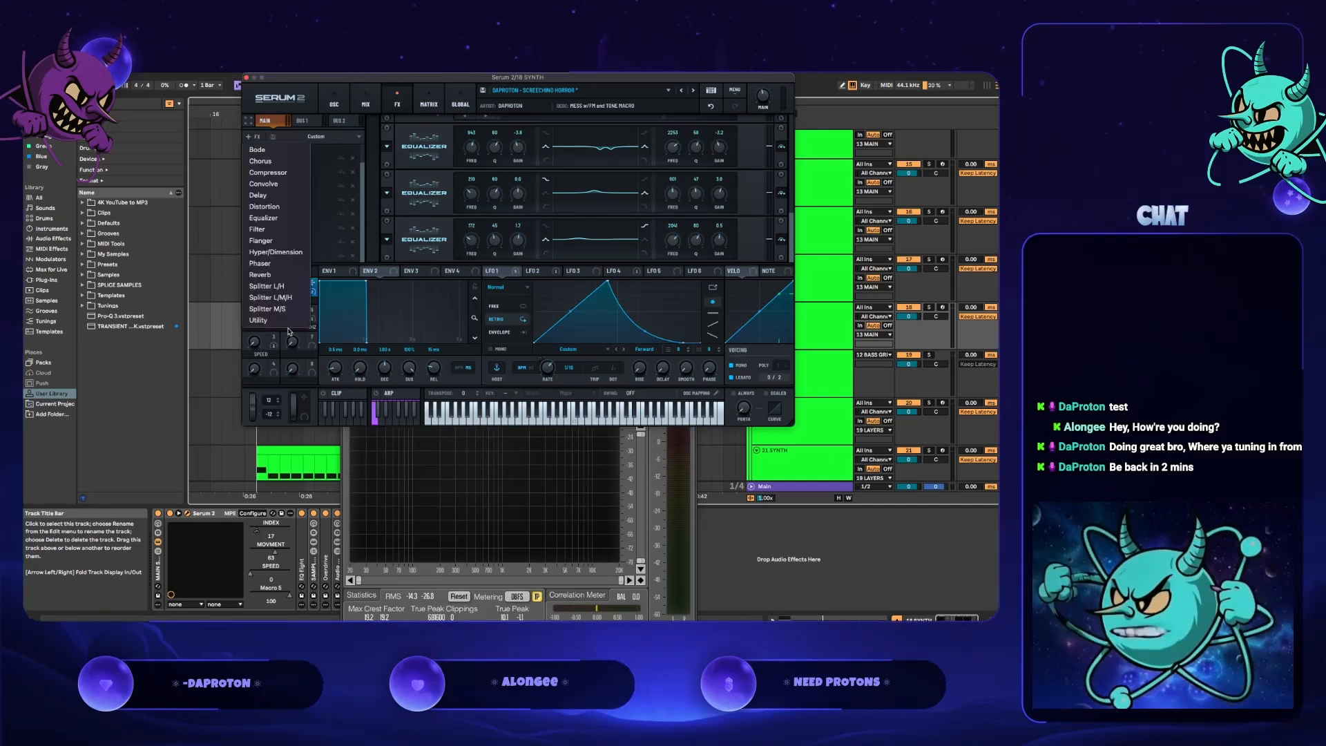
click(367, 100)
click(367, 101)
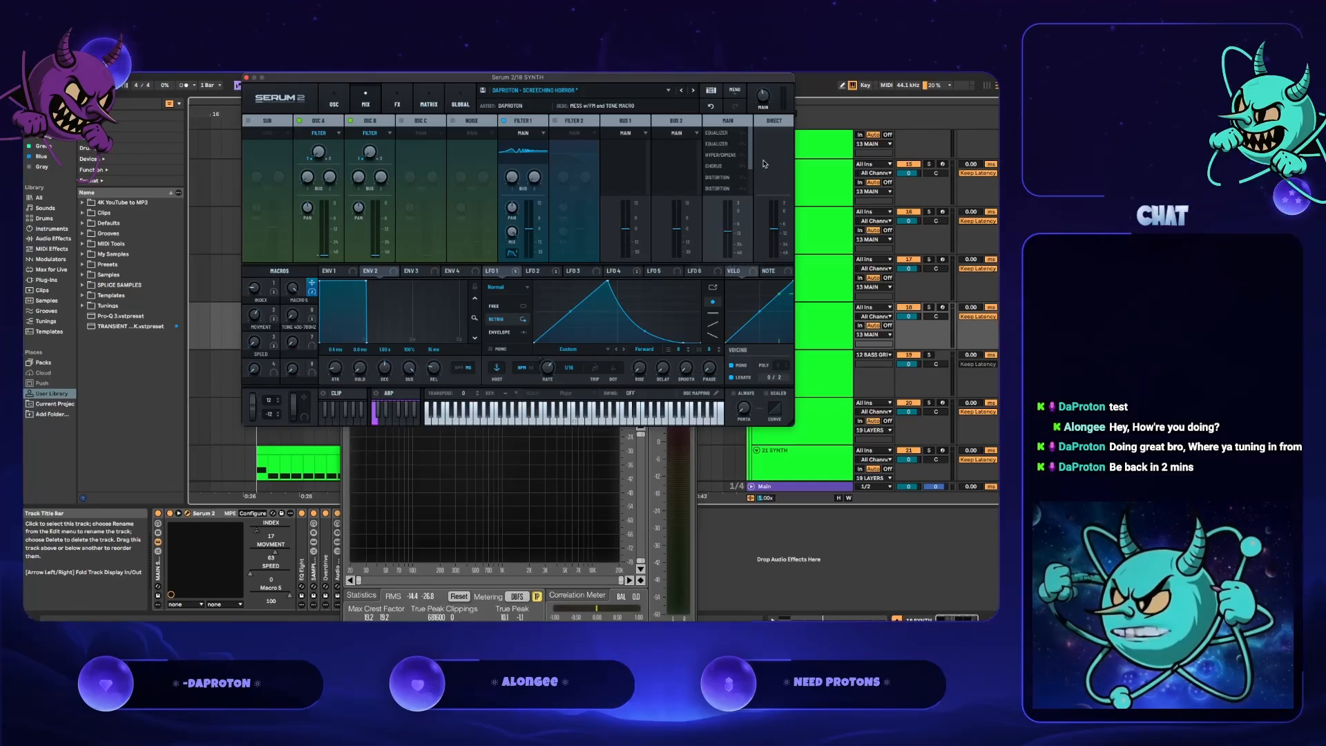
drag(751, 160, 751, 181)
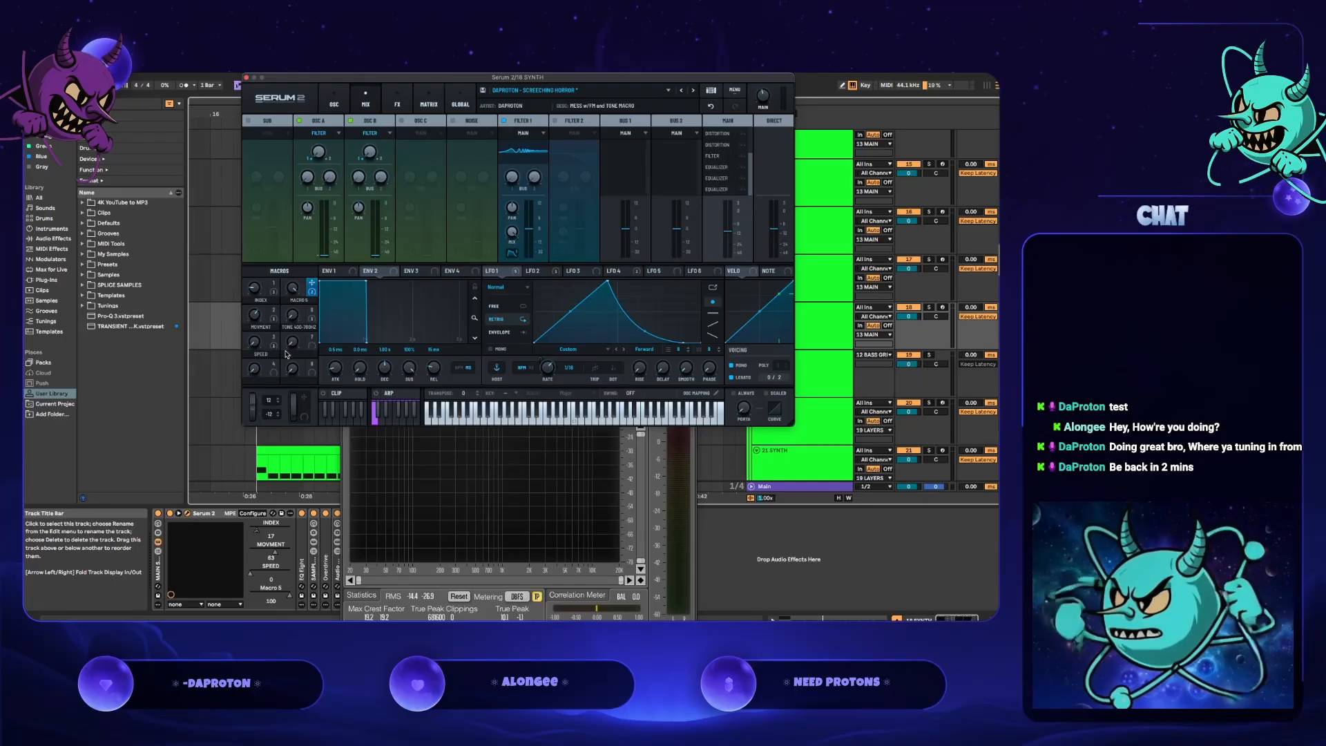
drag(313, 294, 773, 233)
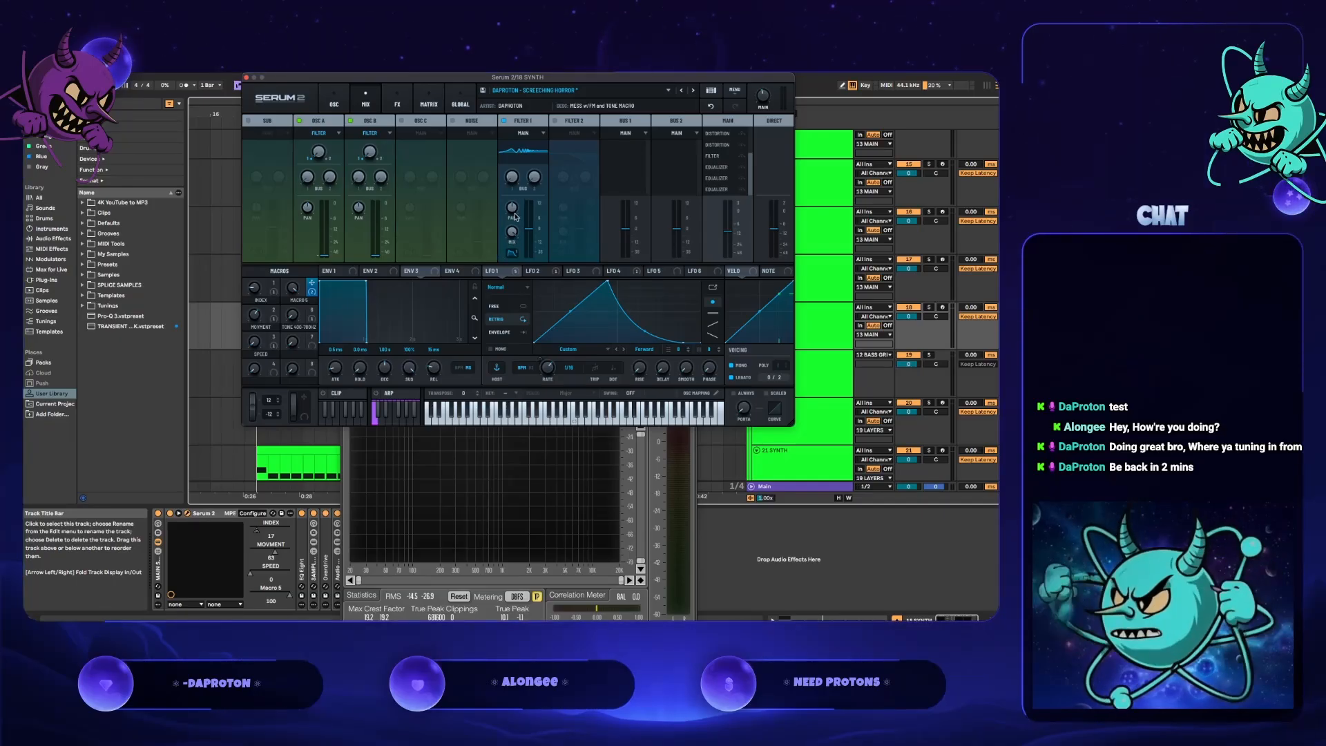
drag(315, 292, 774, 156)
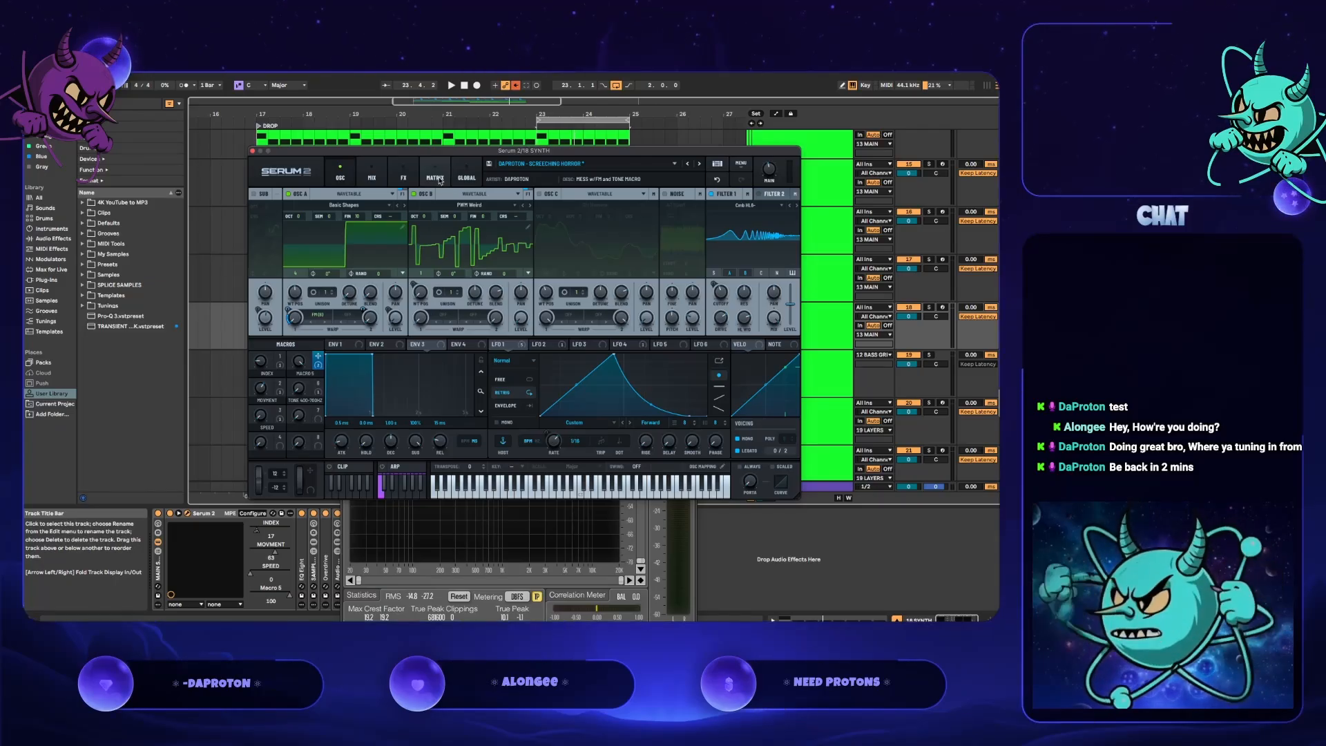
- Try assigning Macro 5 to the output level of the first equalizer in the main effects chain and turn the macro down to 0
click(404, 176)
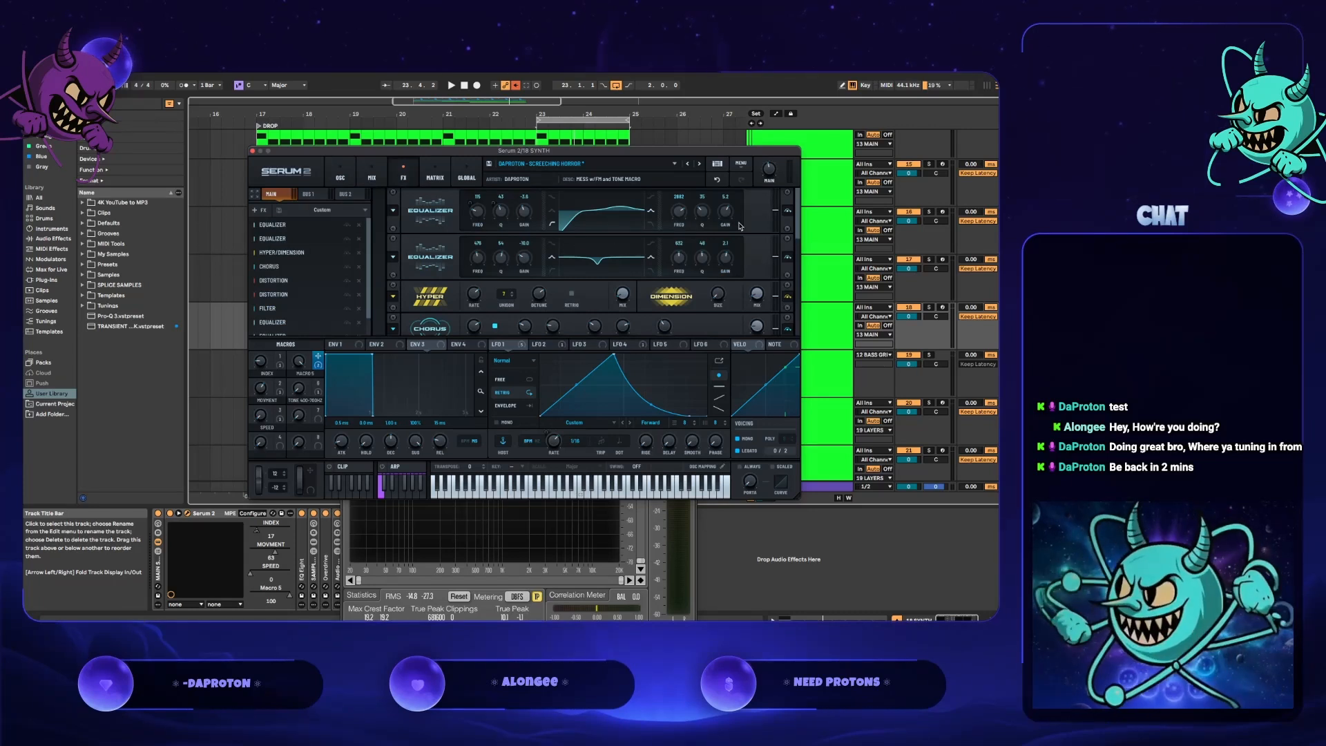
drag(319, 366, 777, 217)
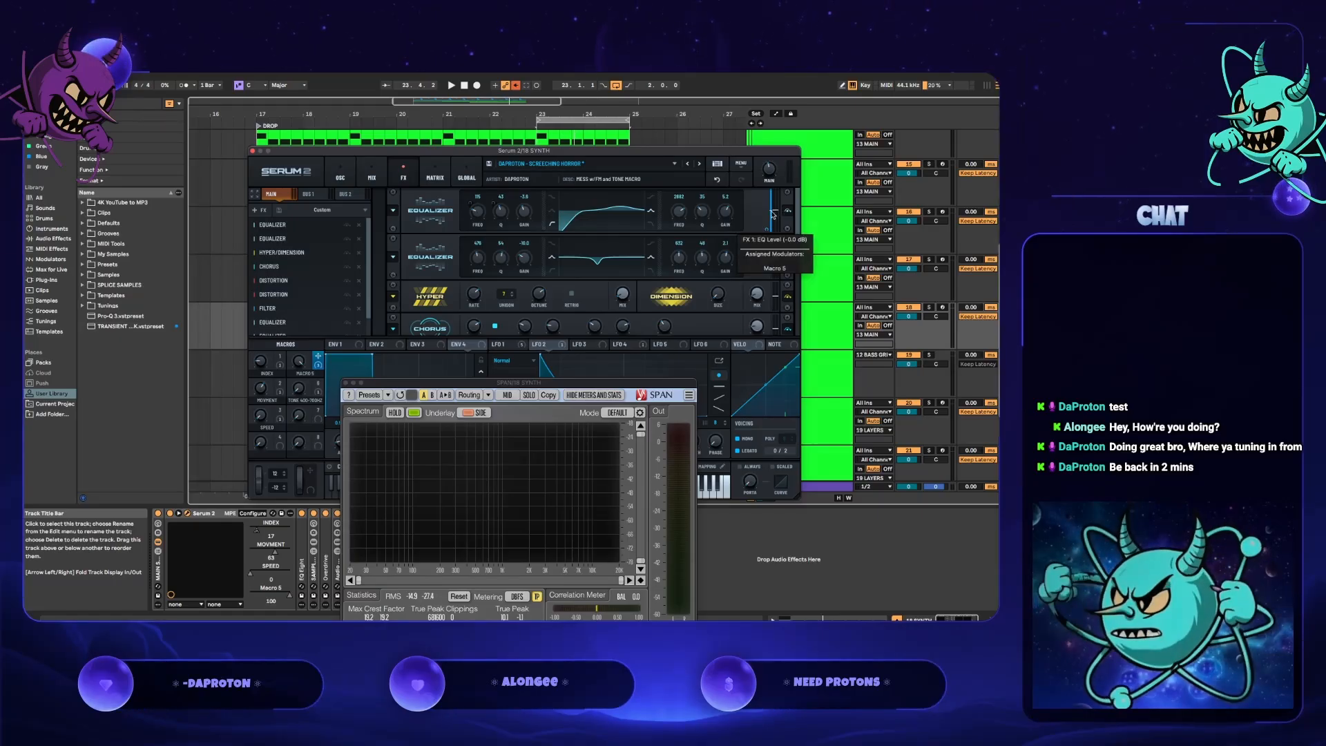
click(772, 214)
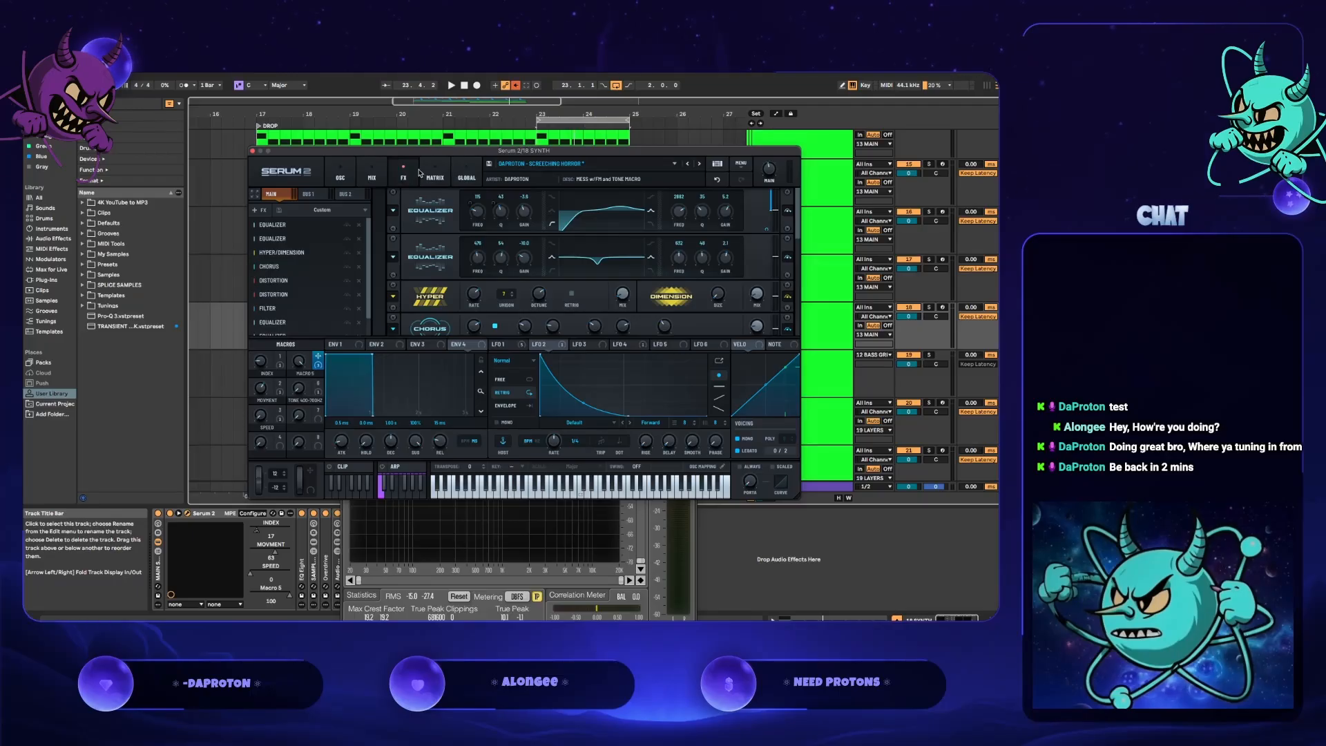
drag(301, 363, 302, 367)
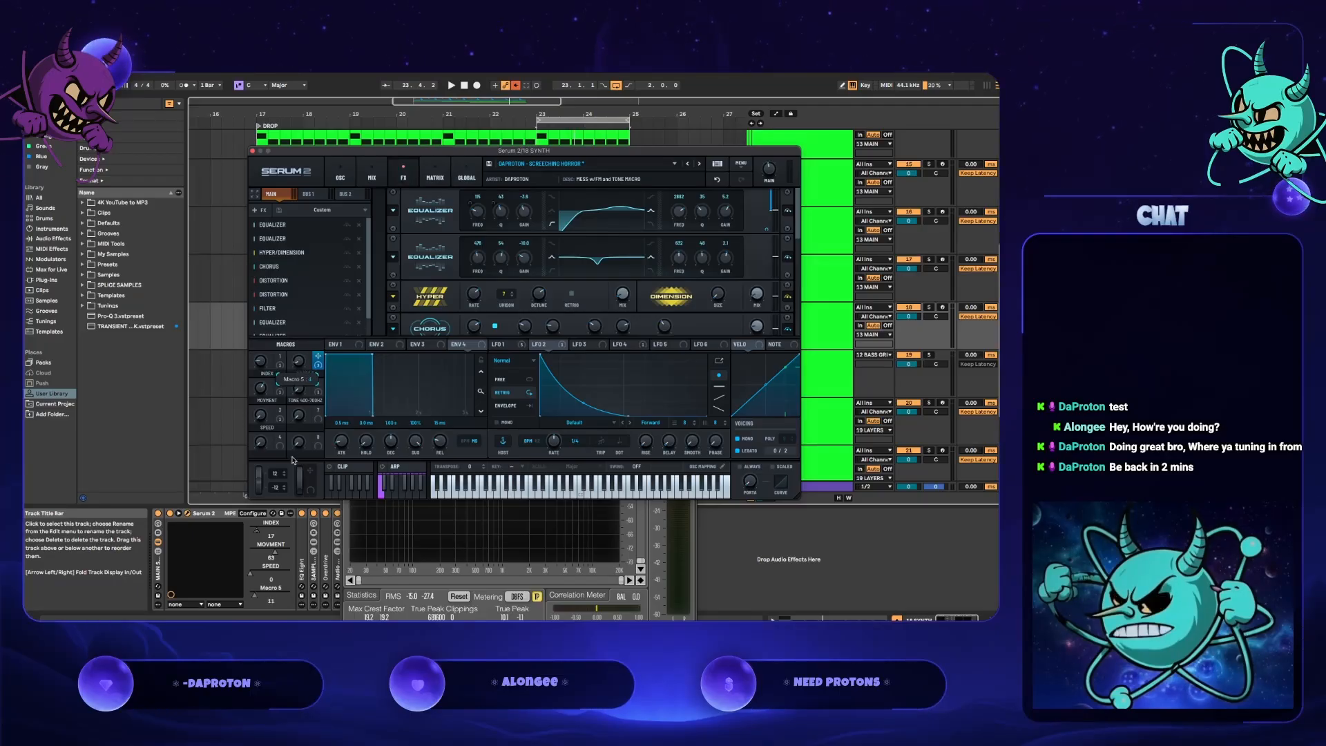
drag(294, 451, 291, 504)
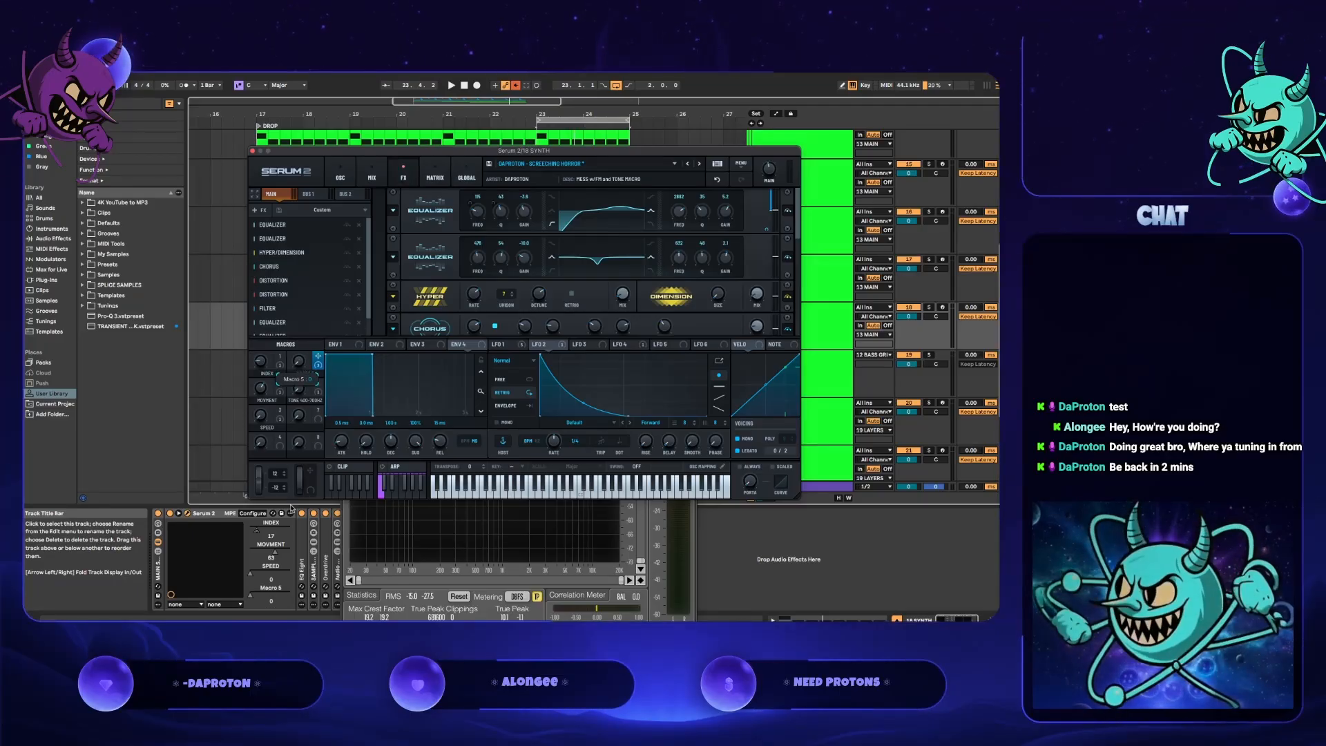
- Remove the Macro 5 modulation source from the first equalizer's level
right_click(770, 214)
mouse_move(794, 233)
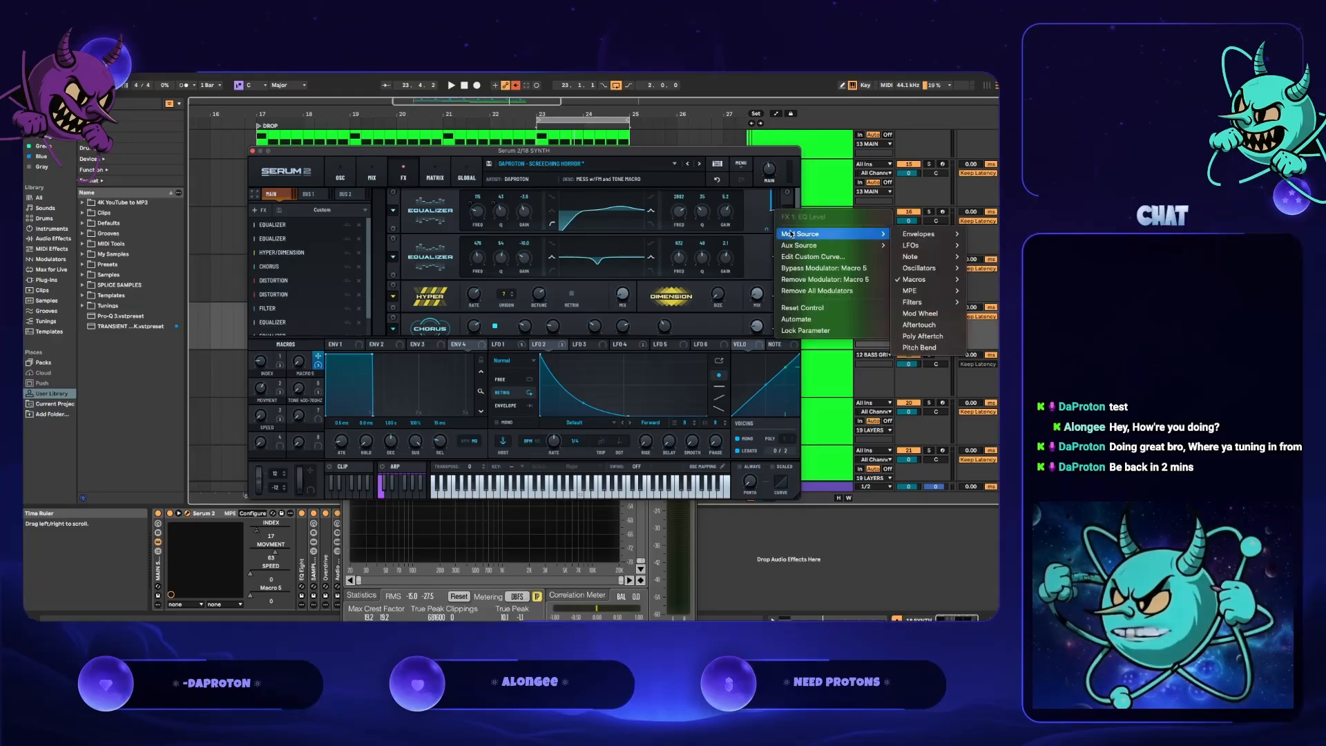
mouse_move(916, 280)
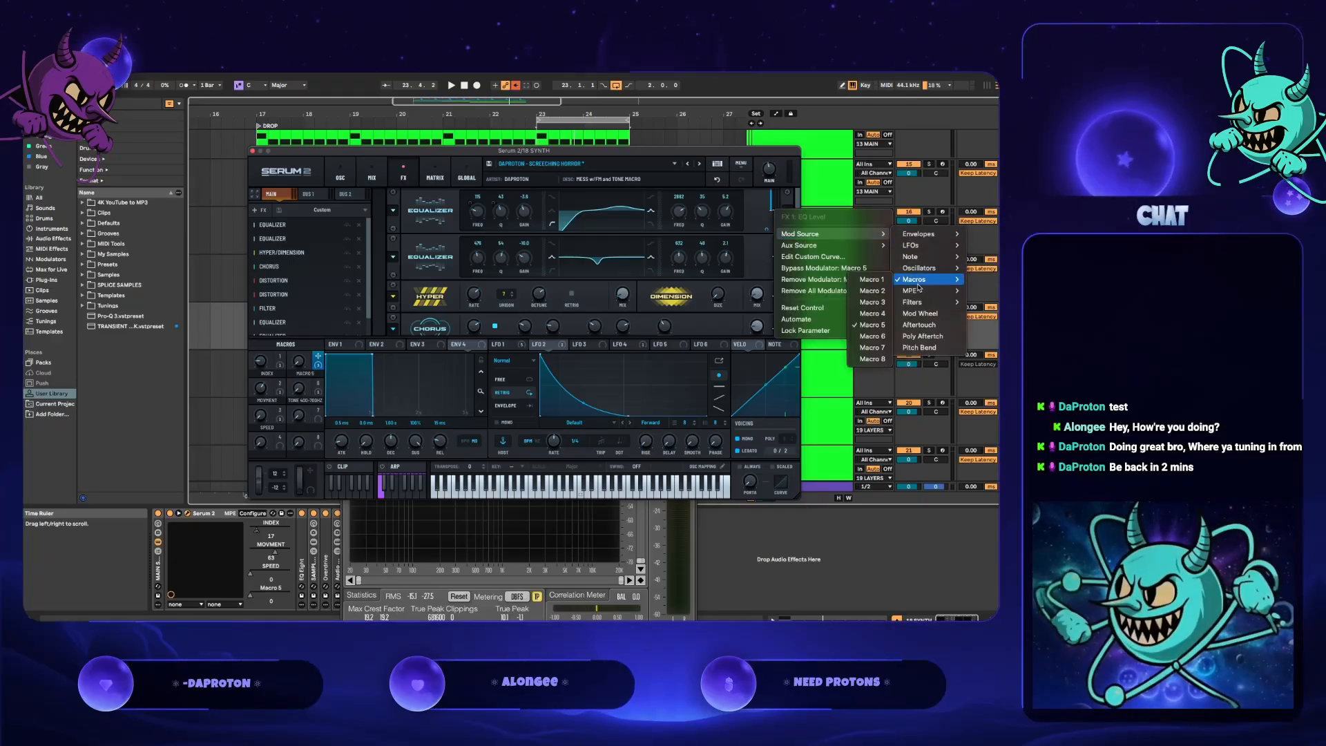
click(871, 325)
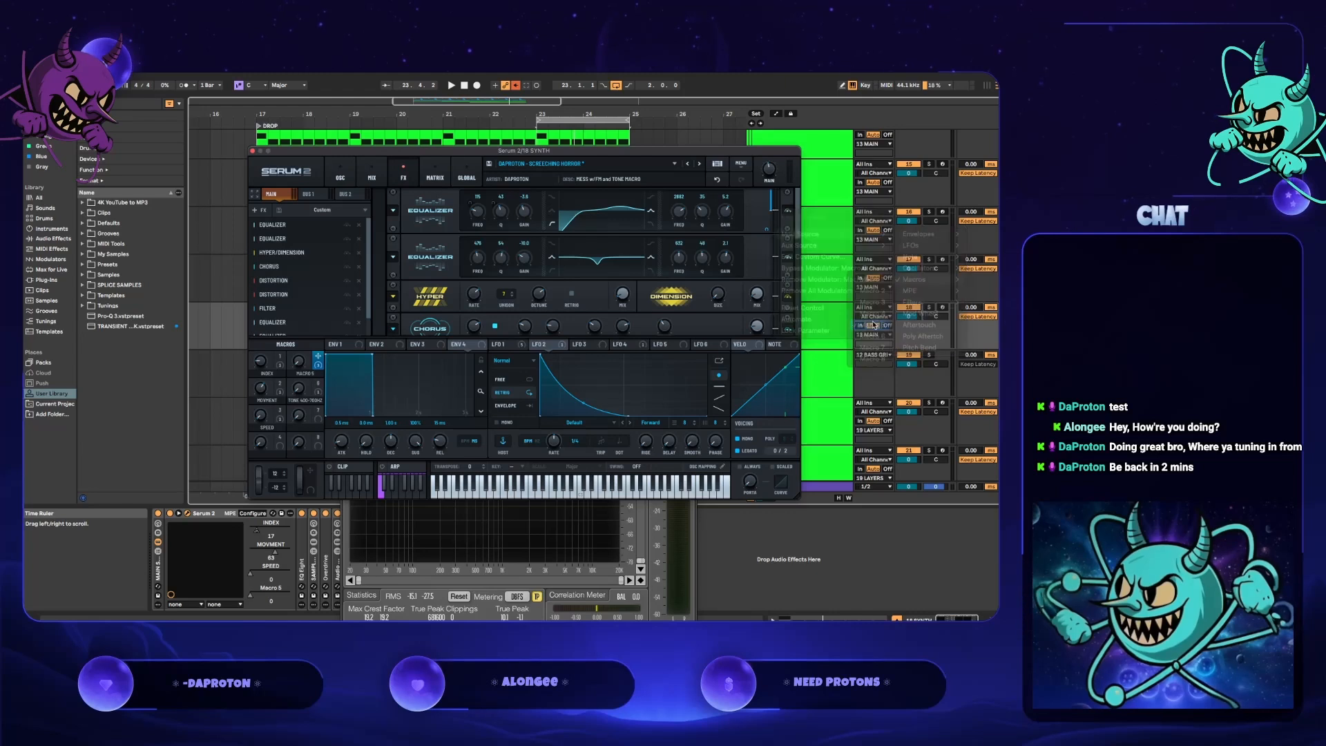
- Assign Macro 5 to the first equalizer's high-band gain with a negative amount and play the loop to audition it
click(297, 366)
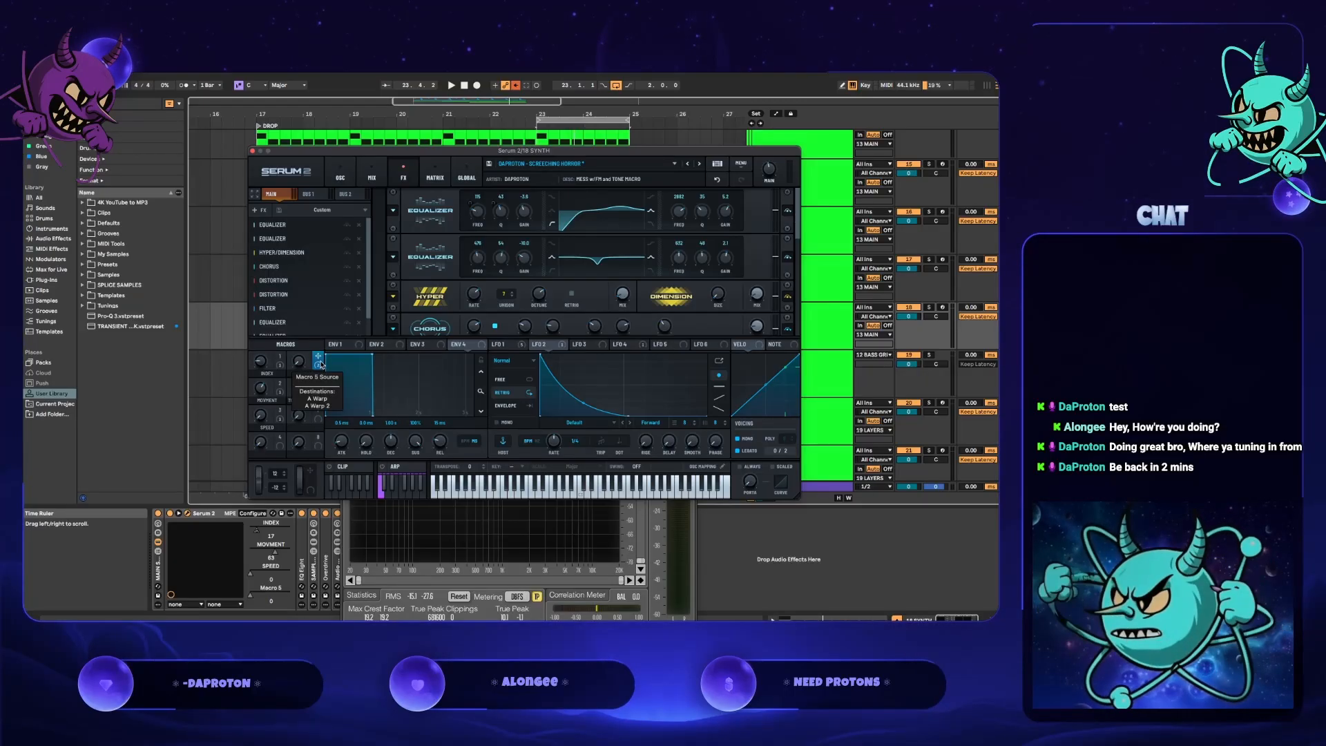
drag(319, 365, 726, 213)
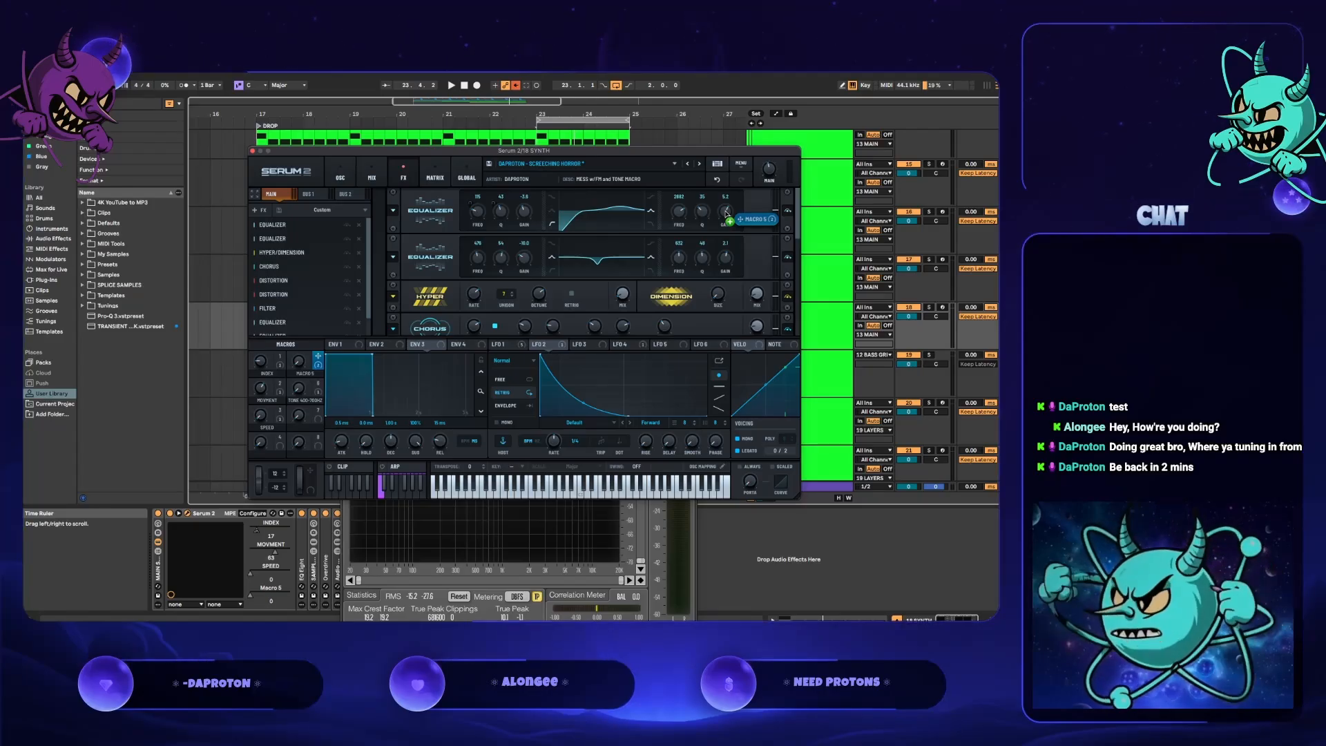
drag(726, 212, 726, 213)
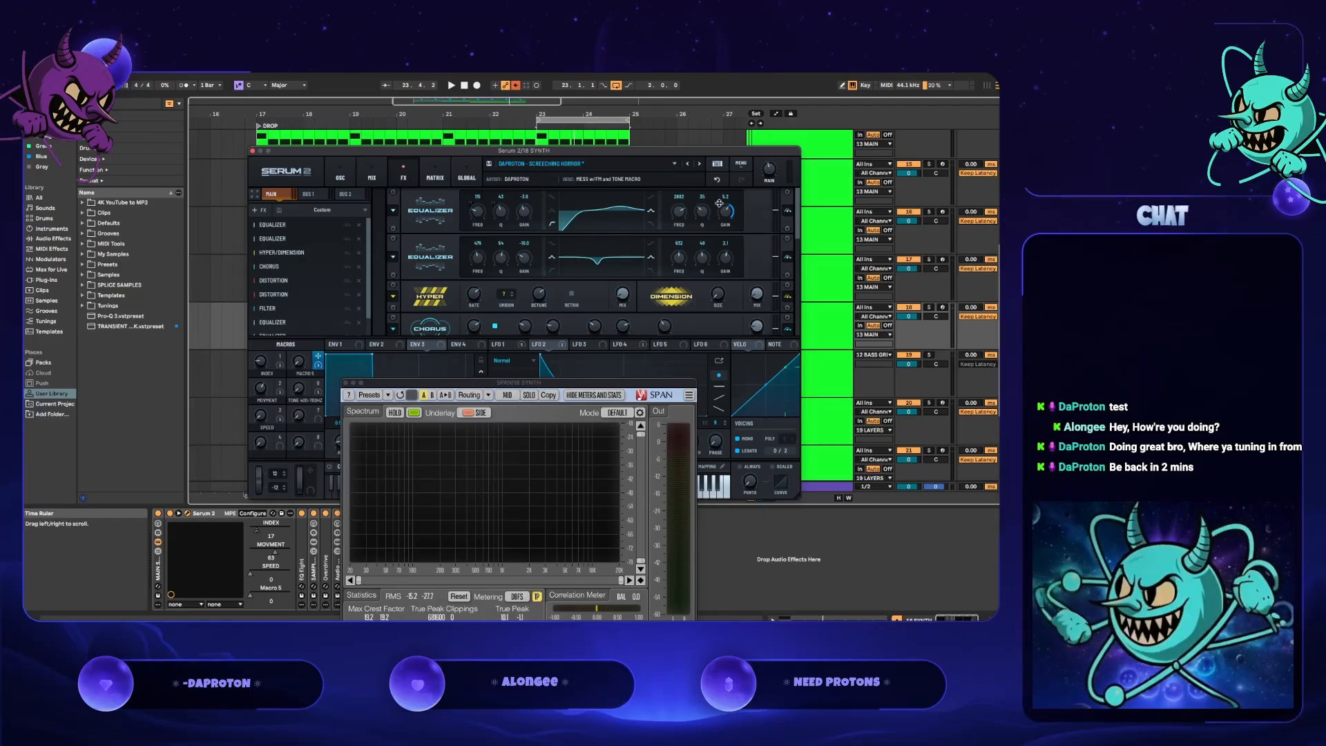
mouse_move(718, 203)
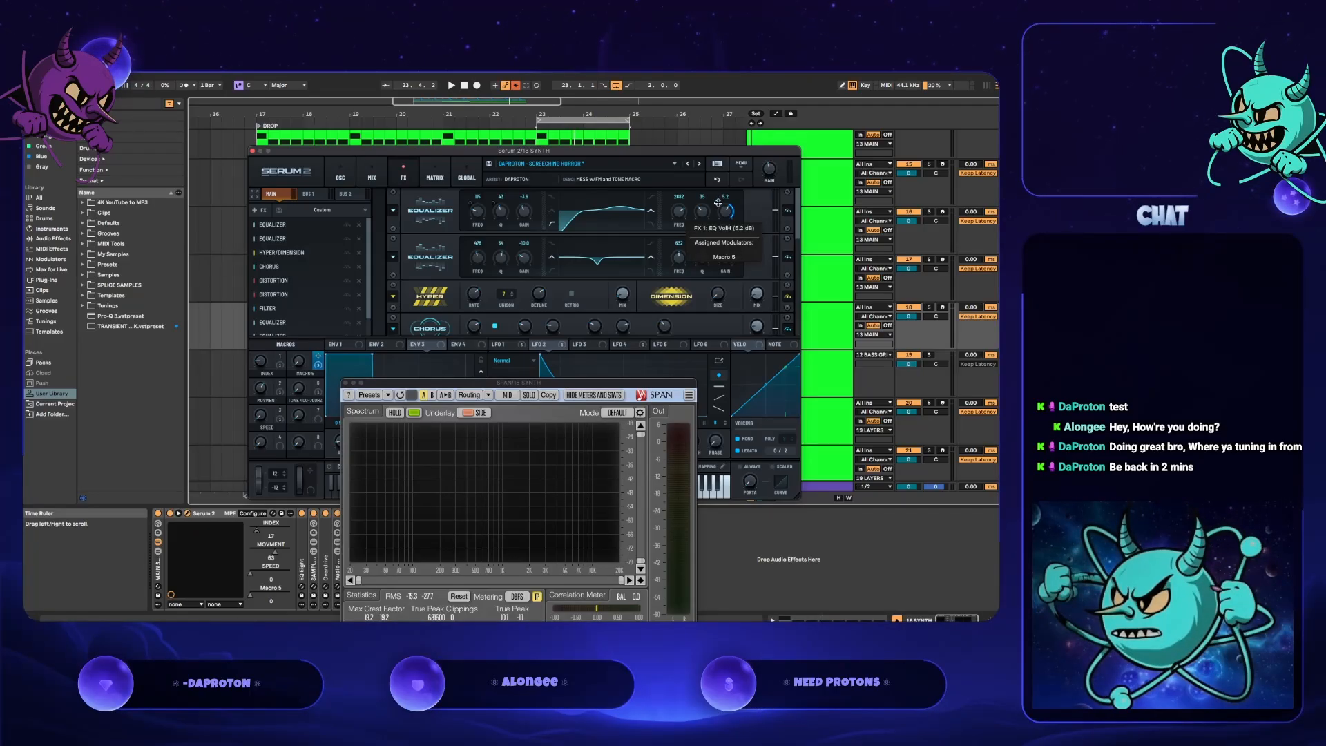
click(718, 202)
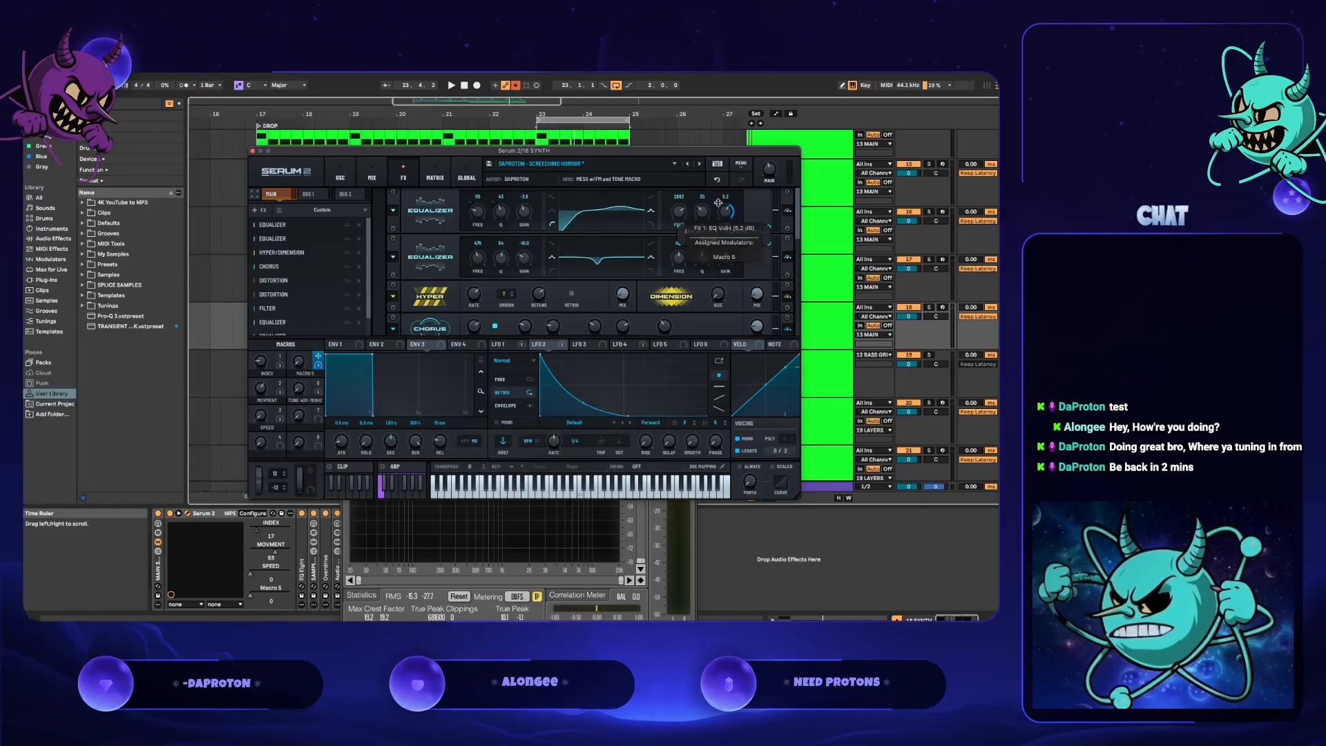
drag(718, 203, 721, 215)
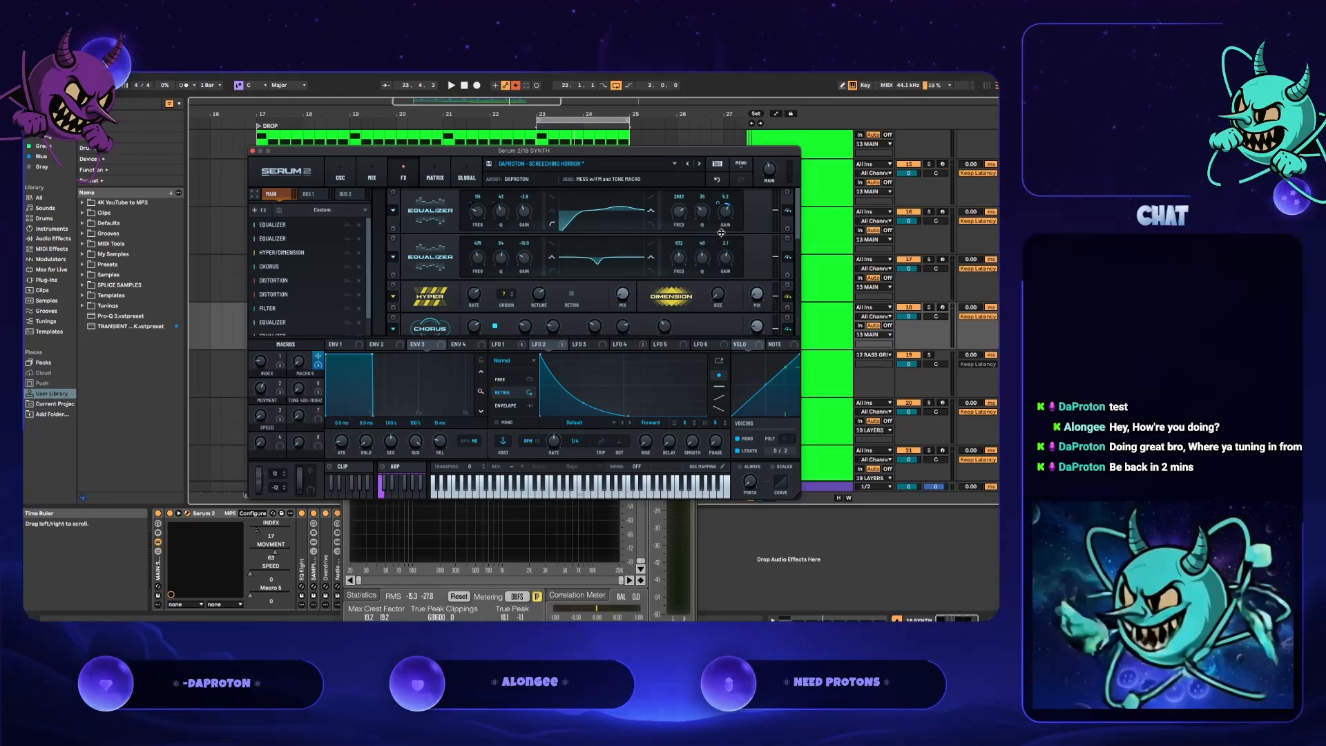
key(space)
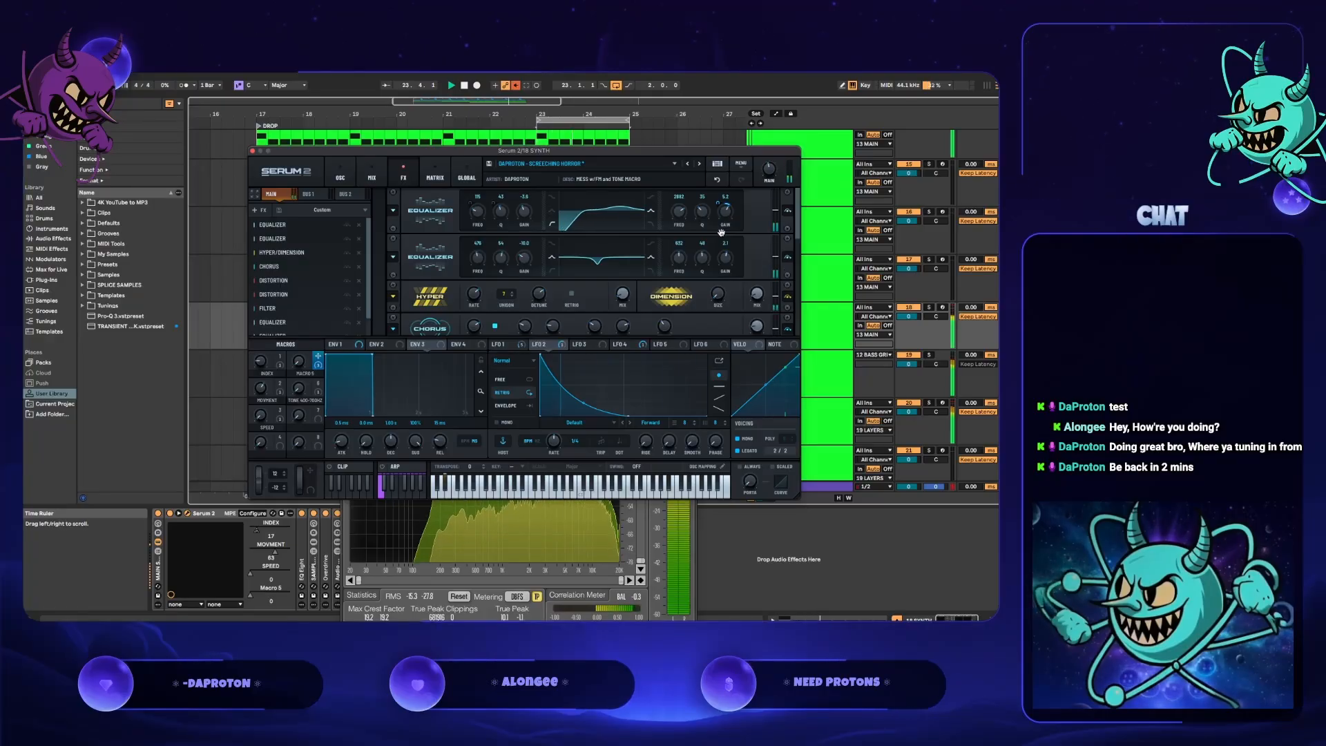
drag(660, 151, 671, 90)
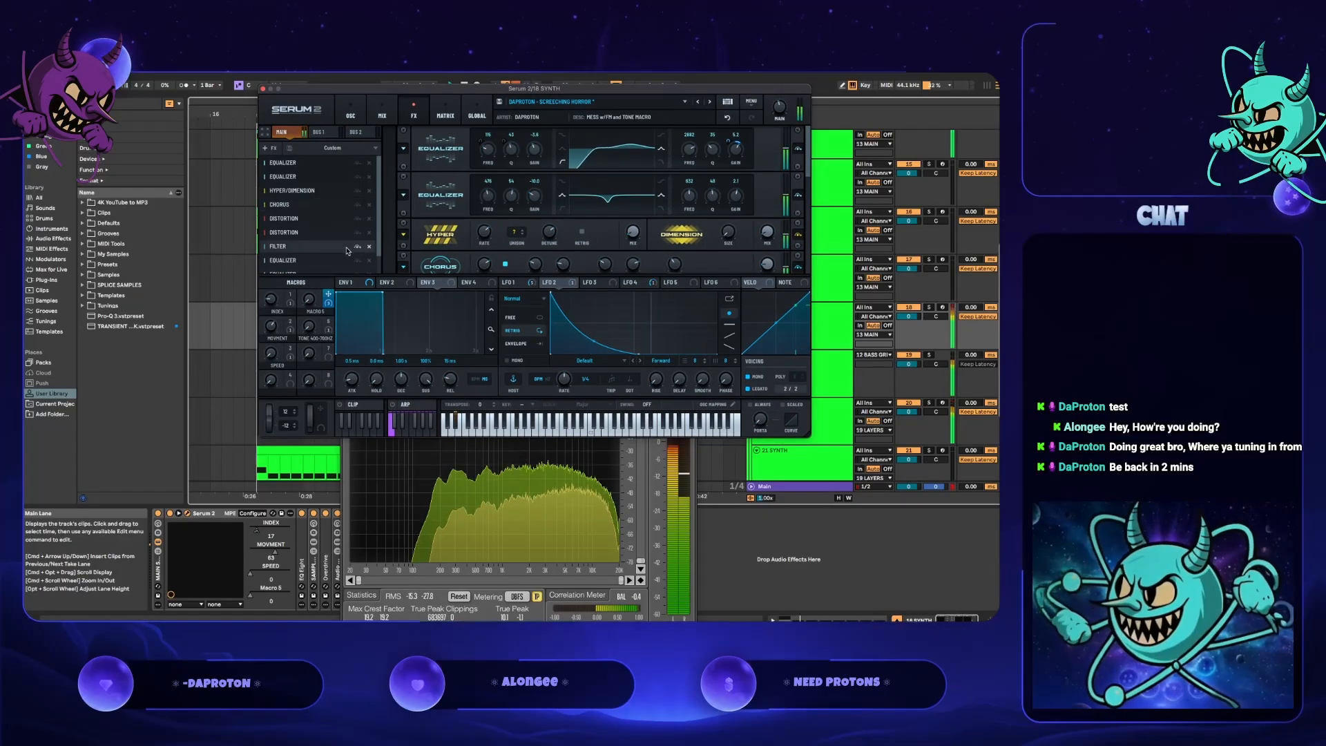
mouse_move(309, 305)
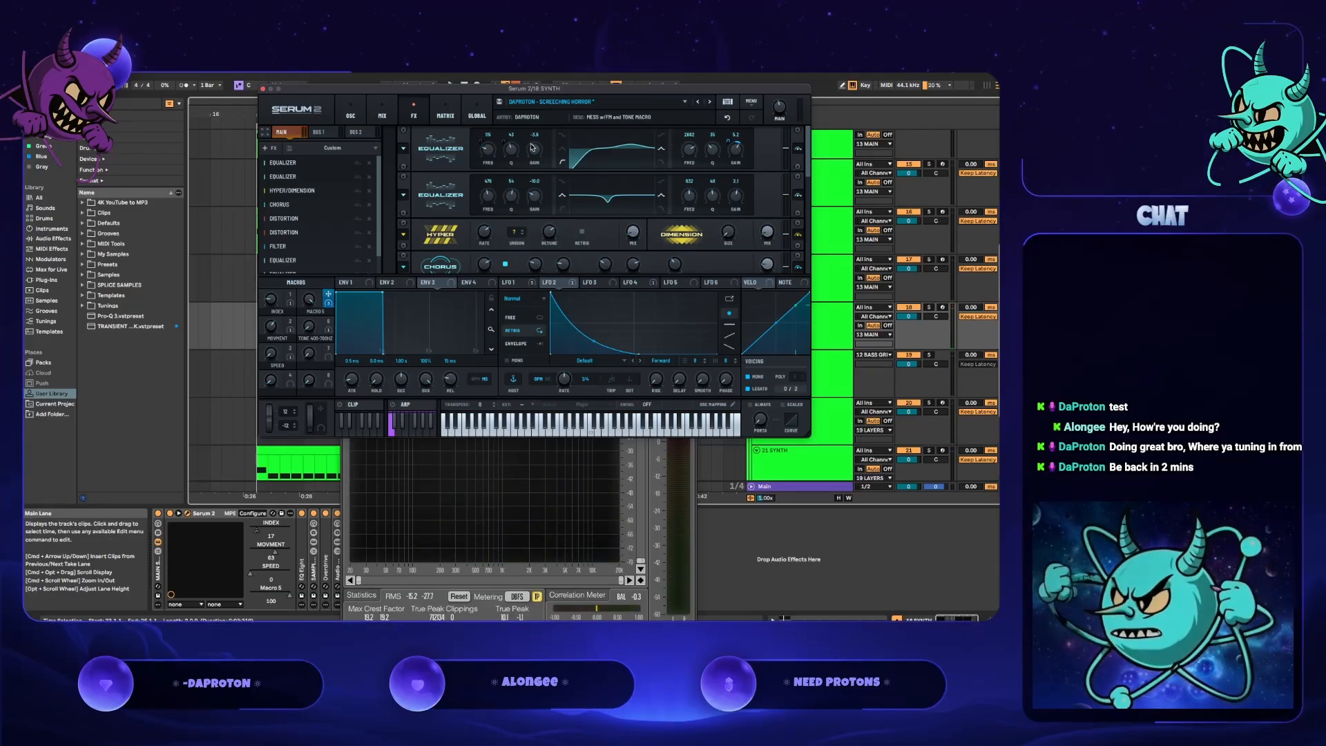
- Try cutting the first equalizer's low-band gain, and fine-tune the Macro 5 amount on its high-band gain during playback
drag(530, 169, 530, 181)
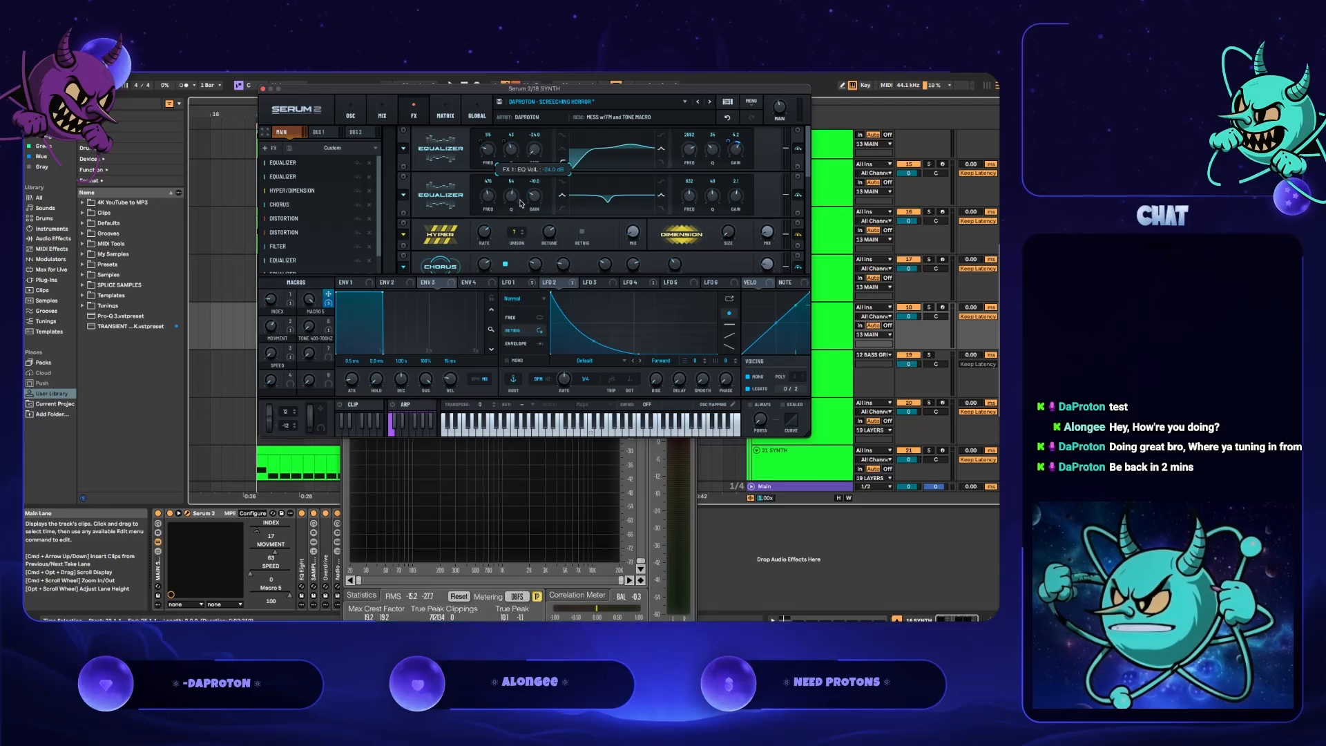
mouse_move(531, 158)
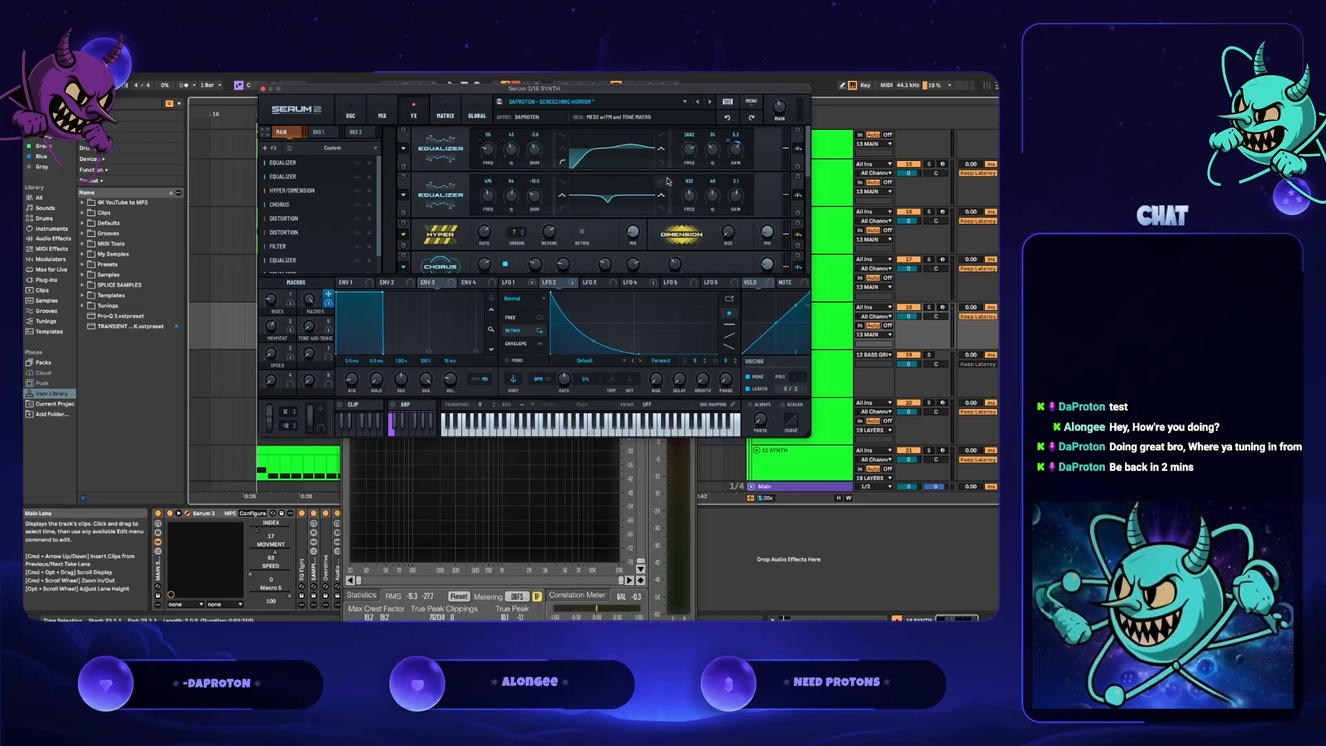
click(729, 142)
drag(728, 142, 731, 147)
key(space)
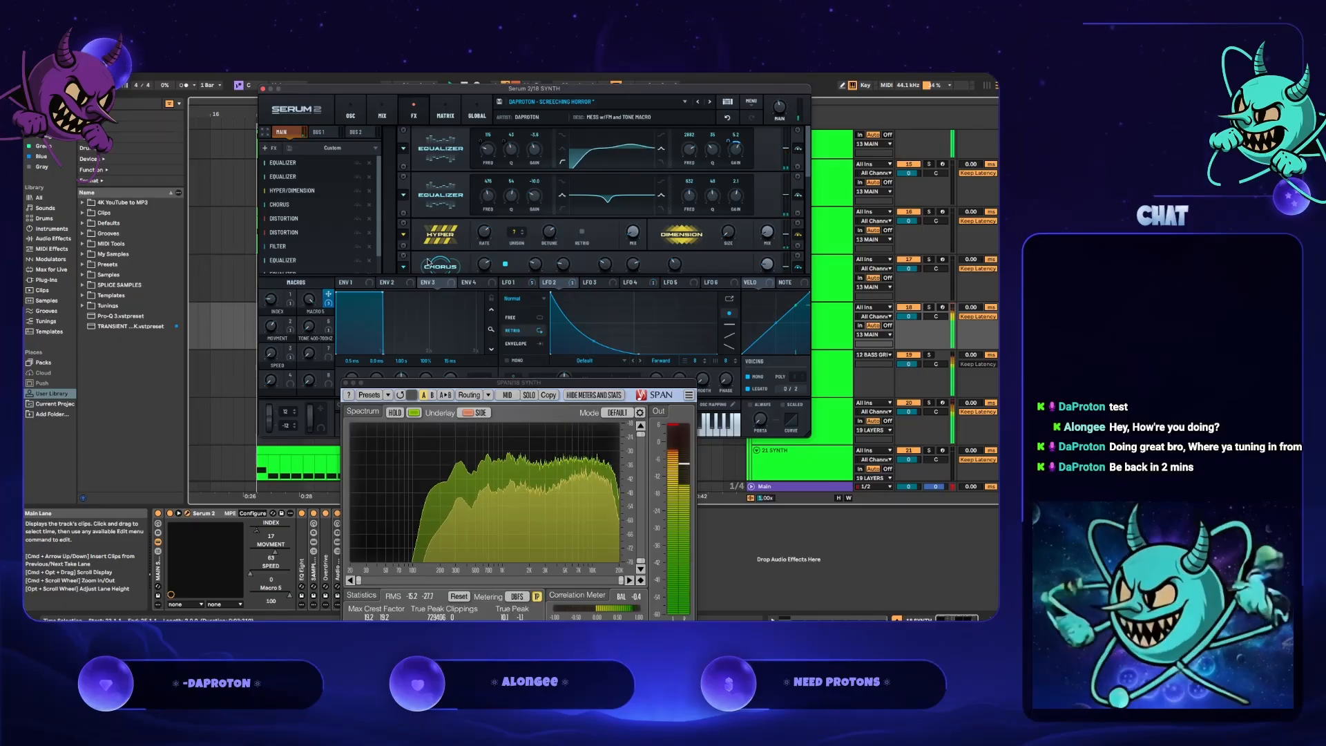
drag(310, 304, 313, 341)
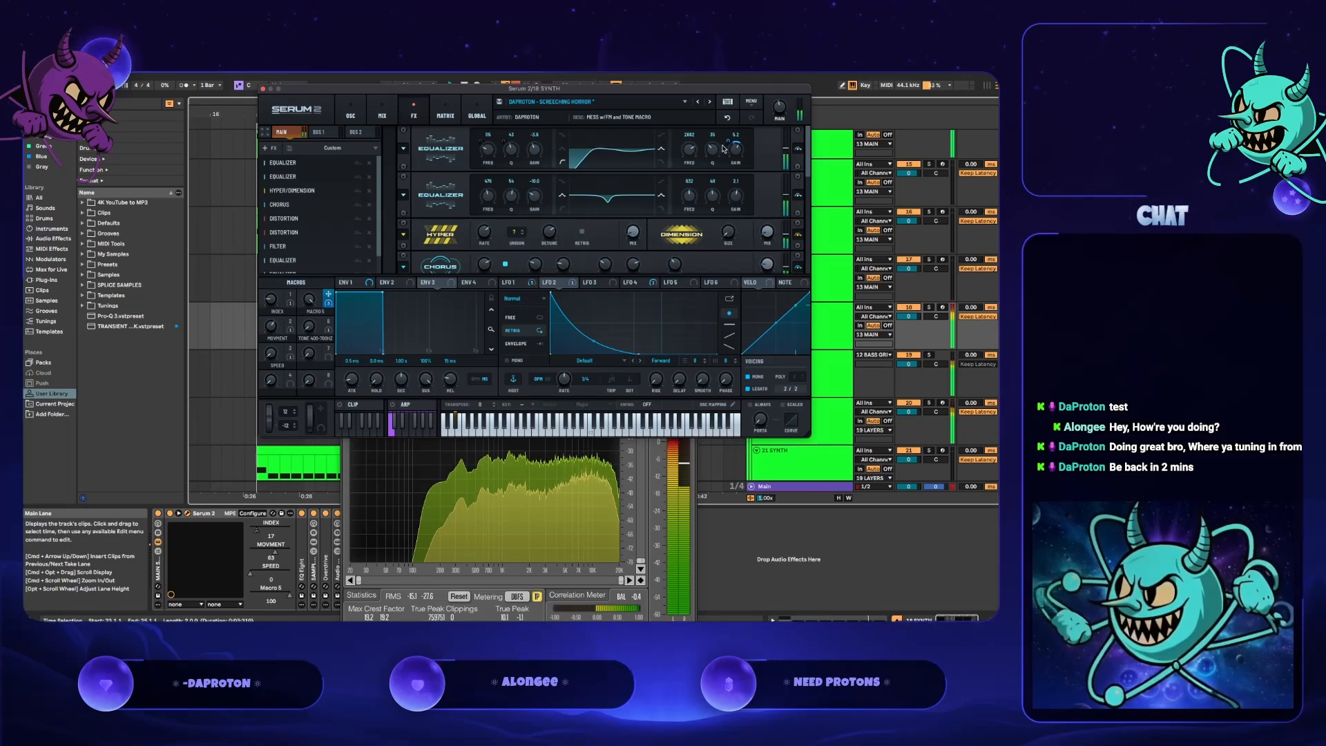
mouse_move(729, 139)
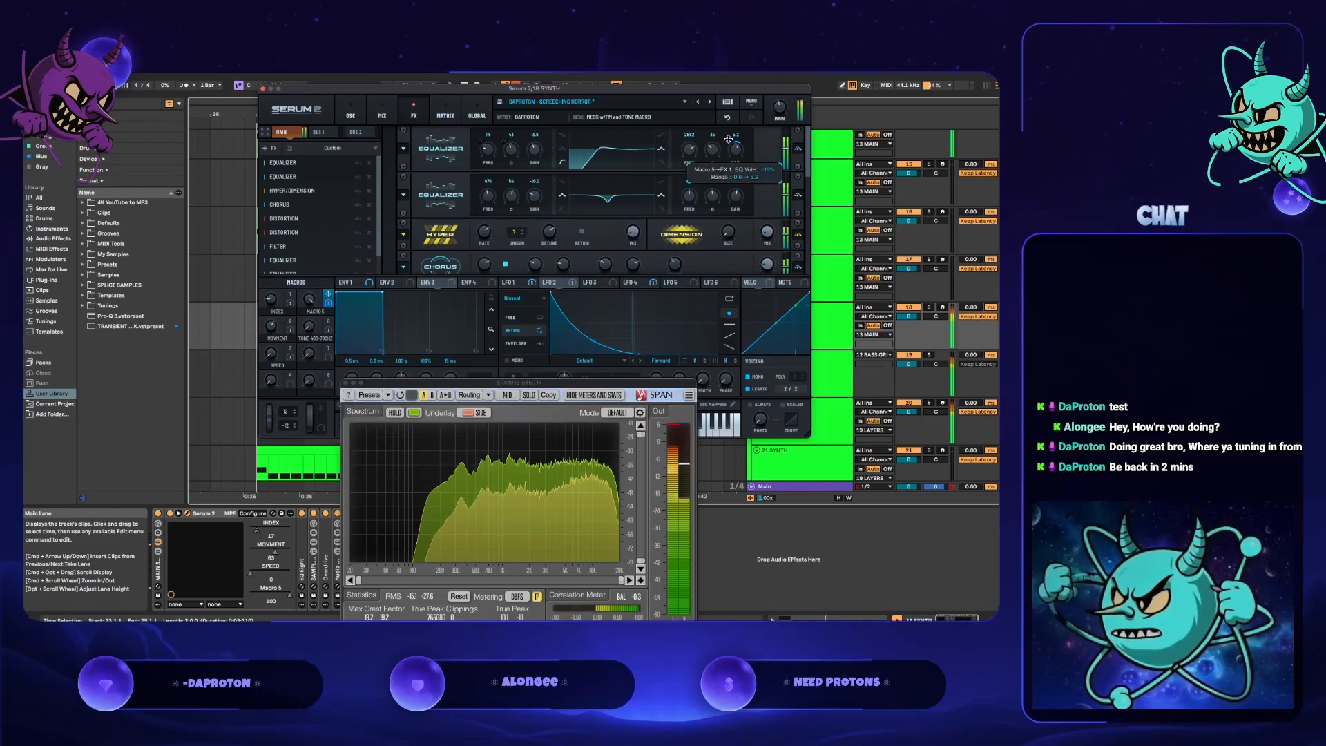
drag(728, 139, 729, 141)
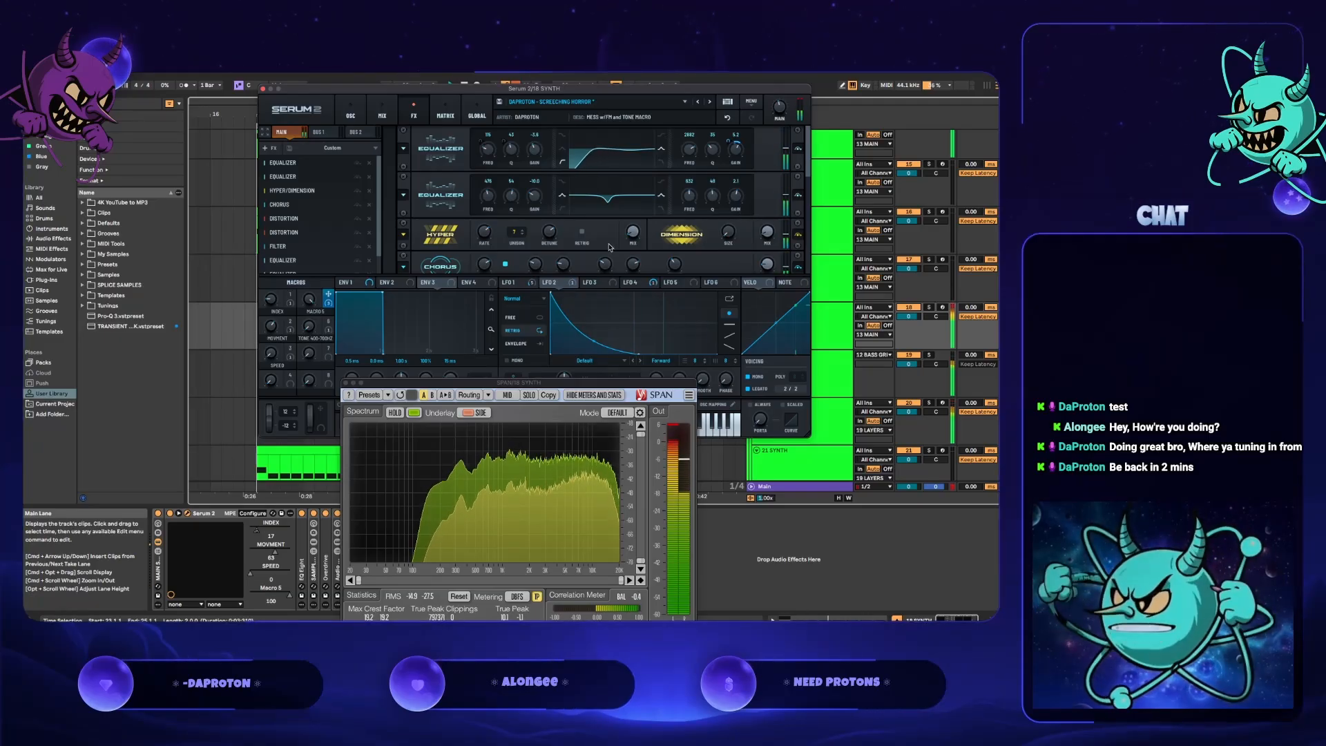
- Assign Macro 5 to the first distortion module's level with a negative amount and play the loop to check it
mouse_move(534, 199)
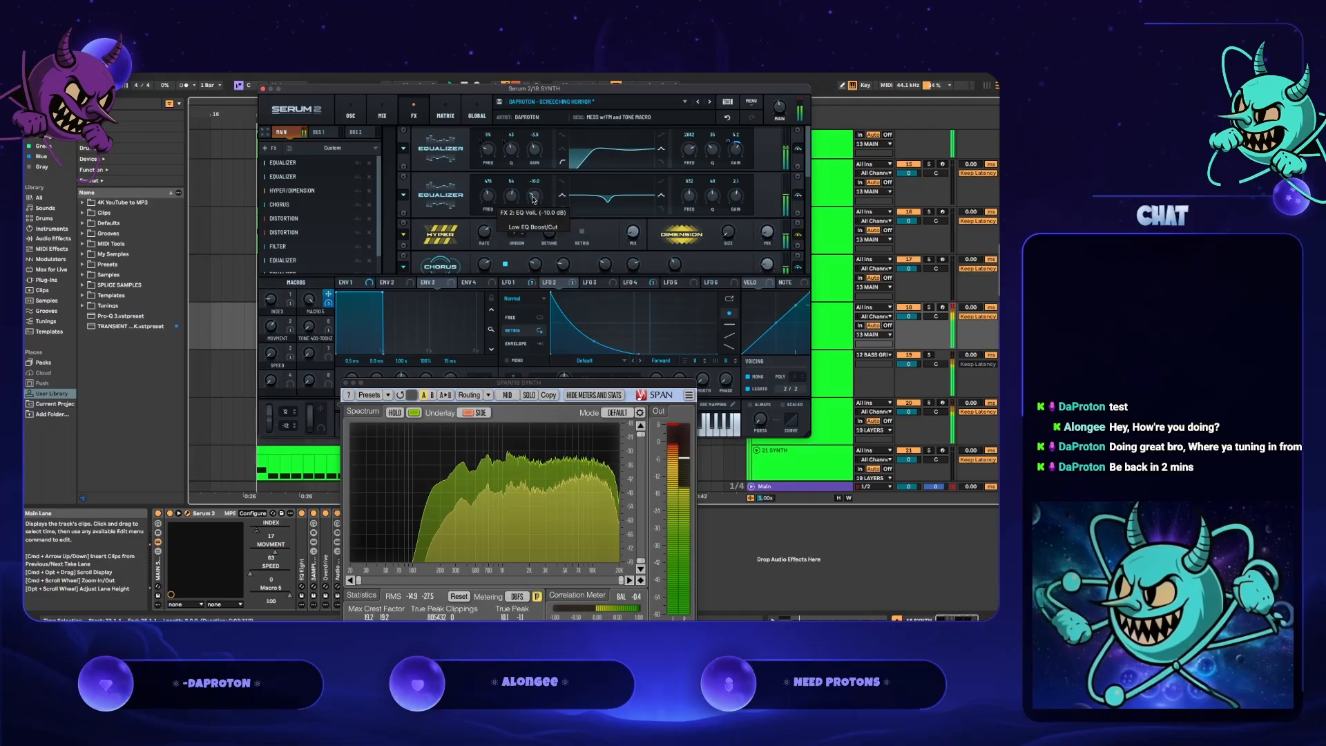
click(809, 172)
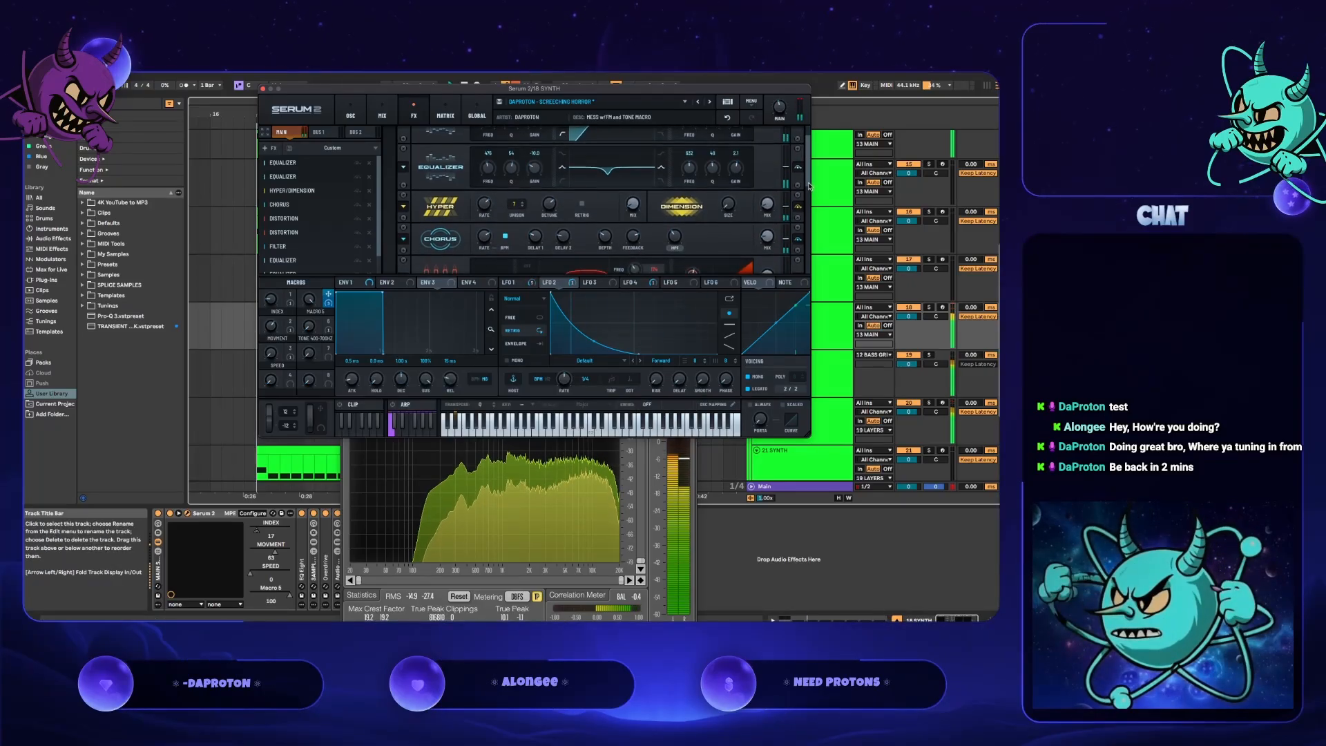
scroll(809, 172, down, 1)
scroll(809, 181, down, 3)
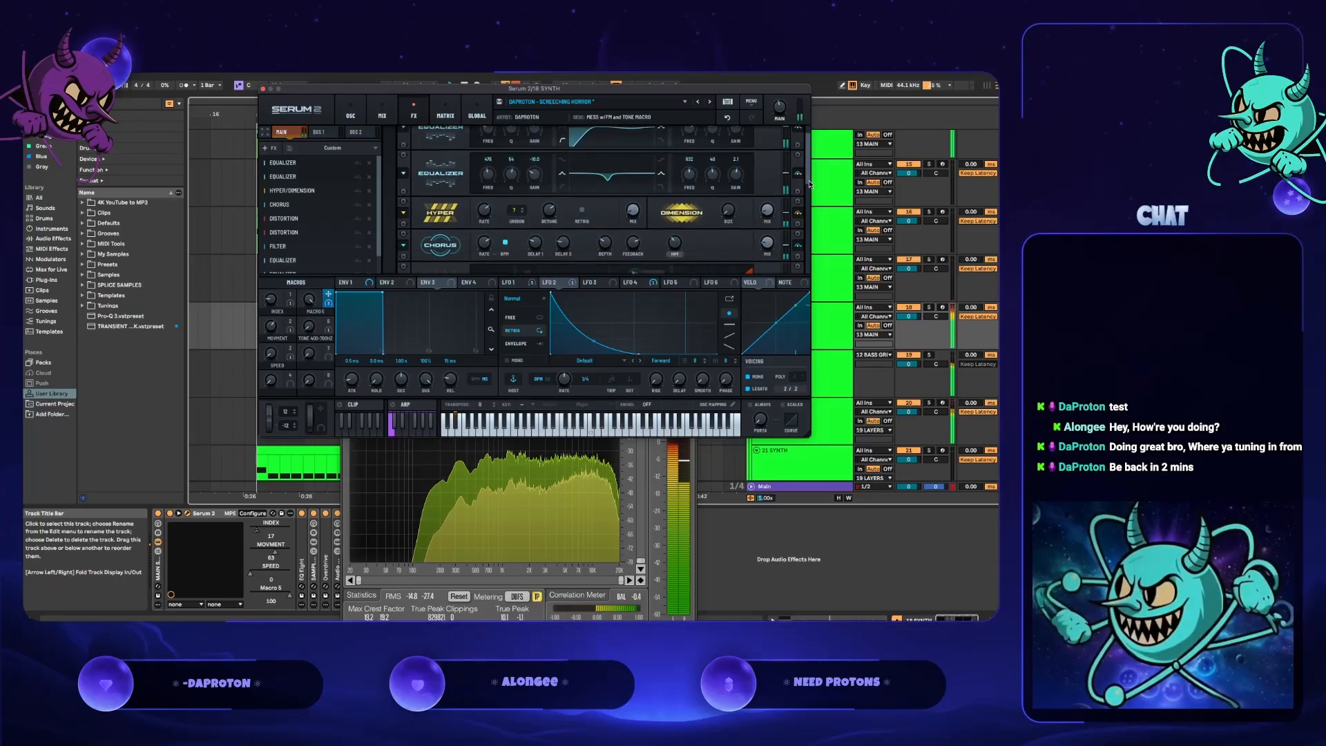
scroll(809, 188, down, 2)
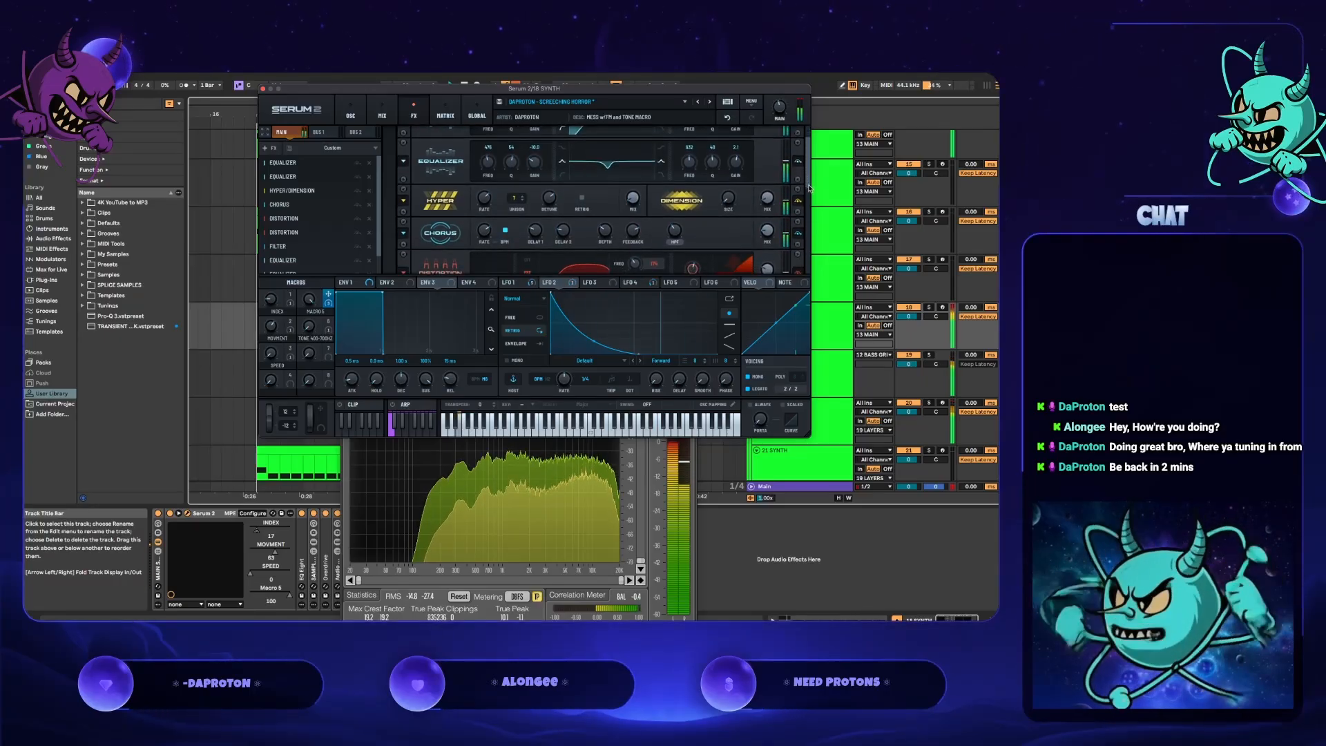
scroll(809, 190, down, 3)
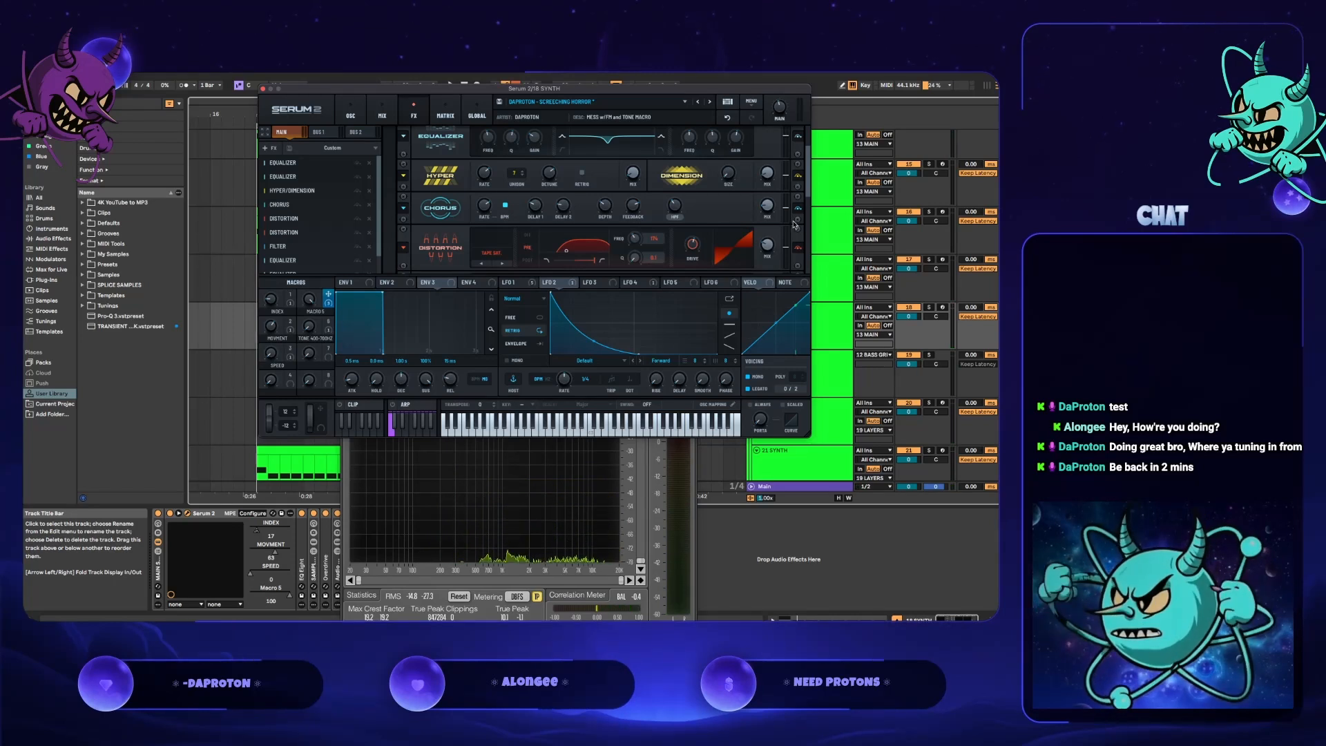
scroll(805, 210, down, 5)
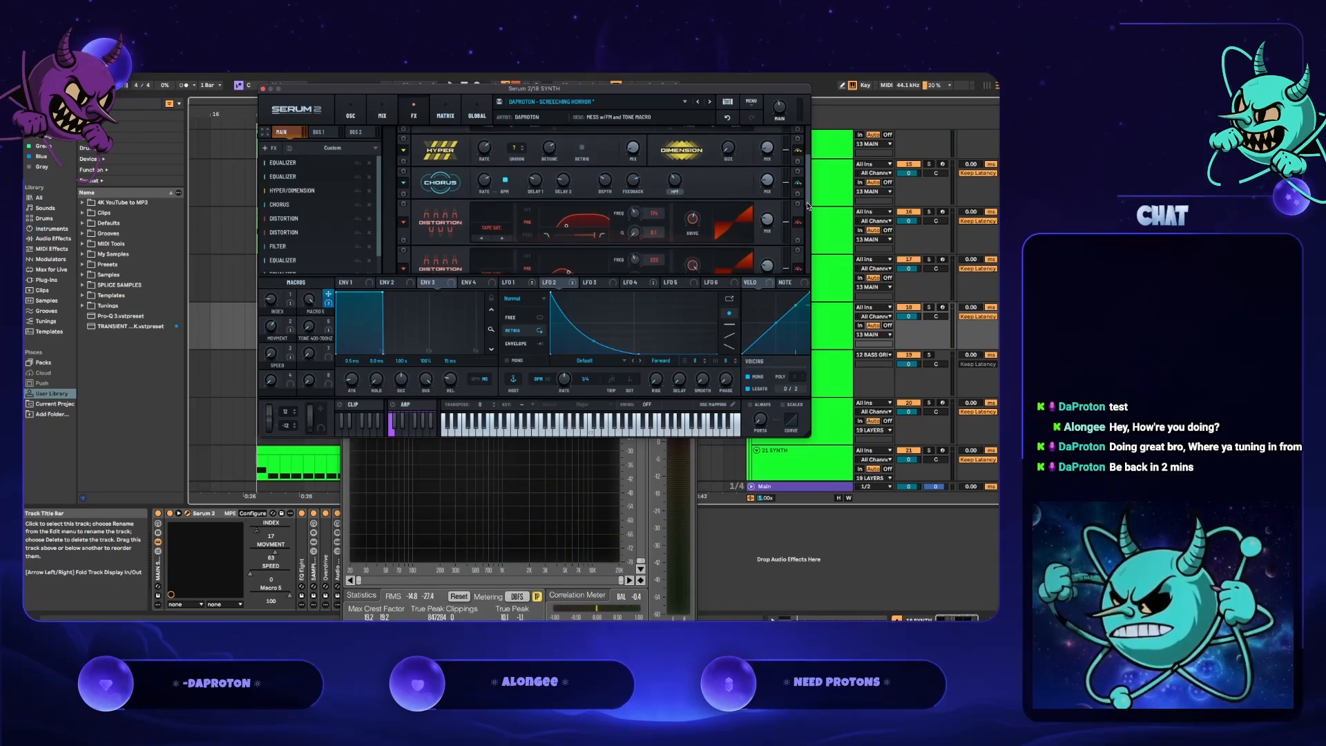
scroll(808, 211, down, 1)
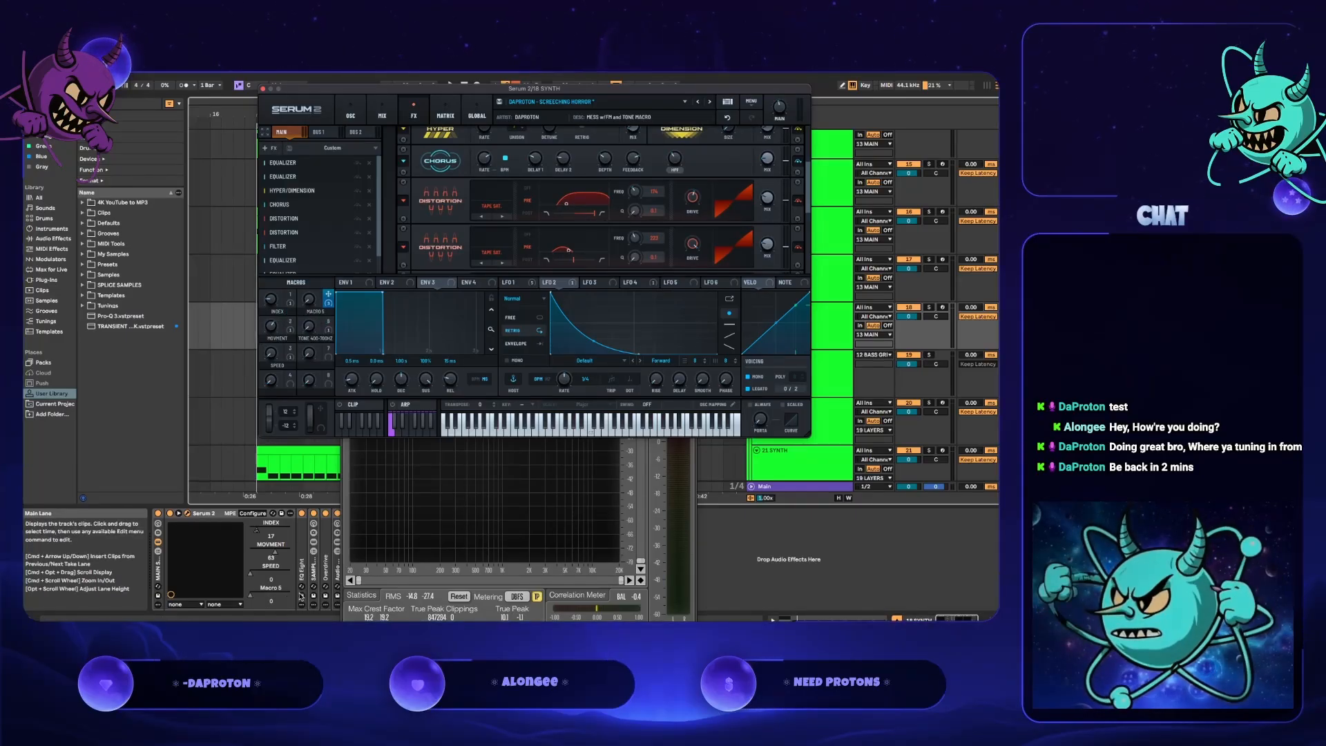
key(space)
drag(332, 302, 774, 183)
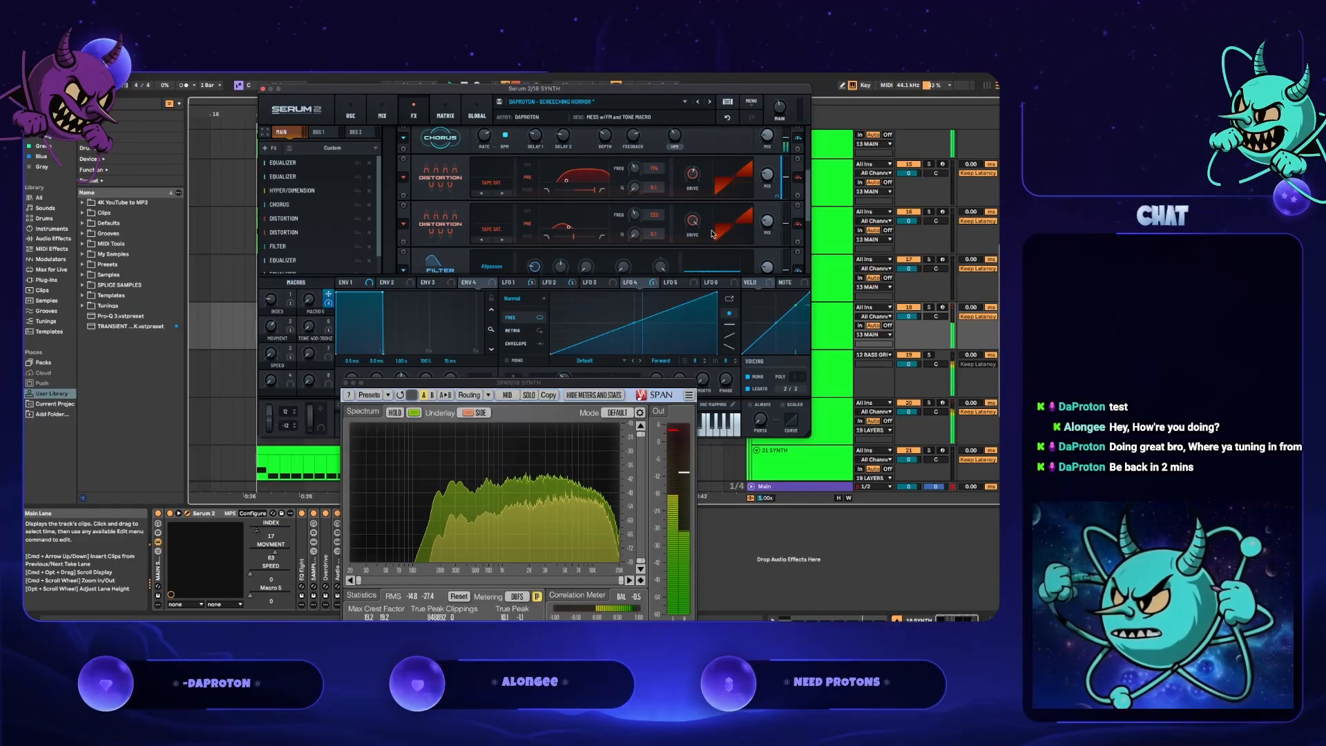
click(778, 195)
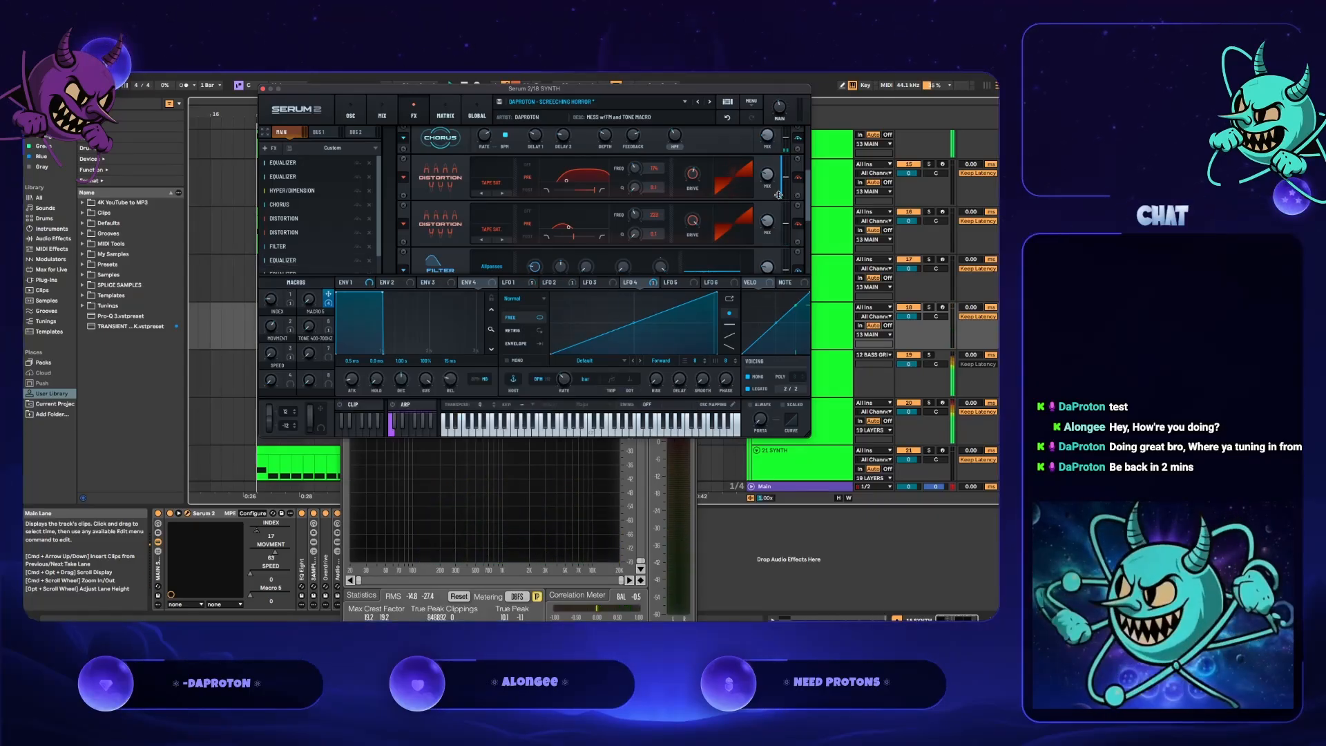
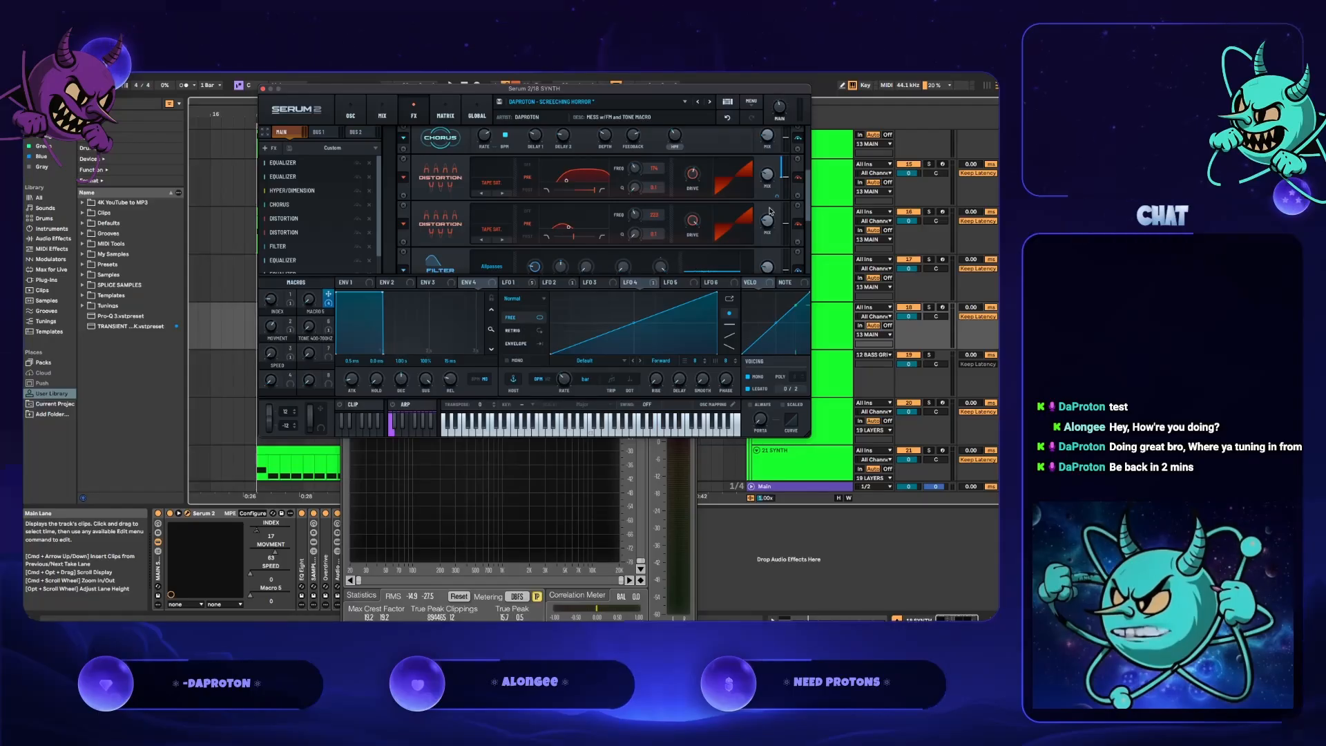
drag(777, 194, 776, 249)
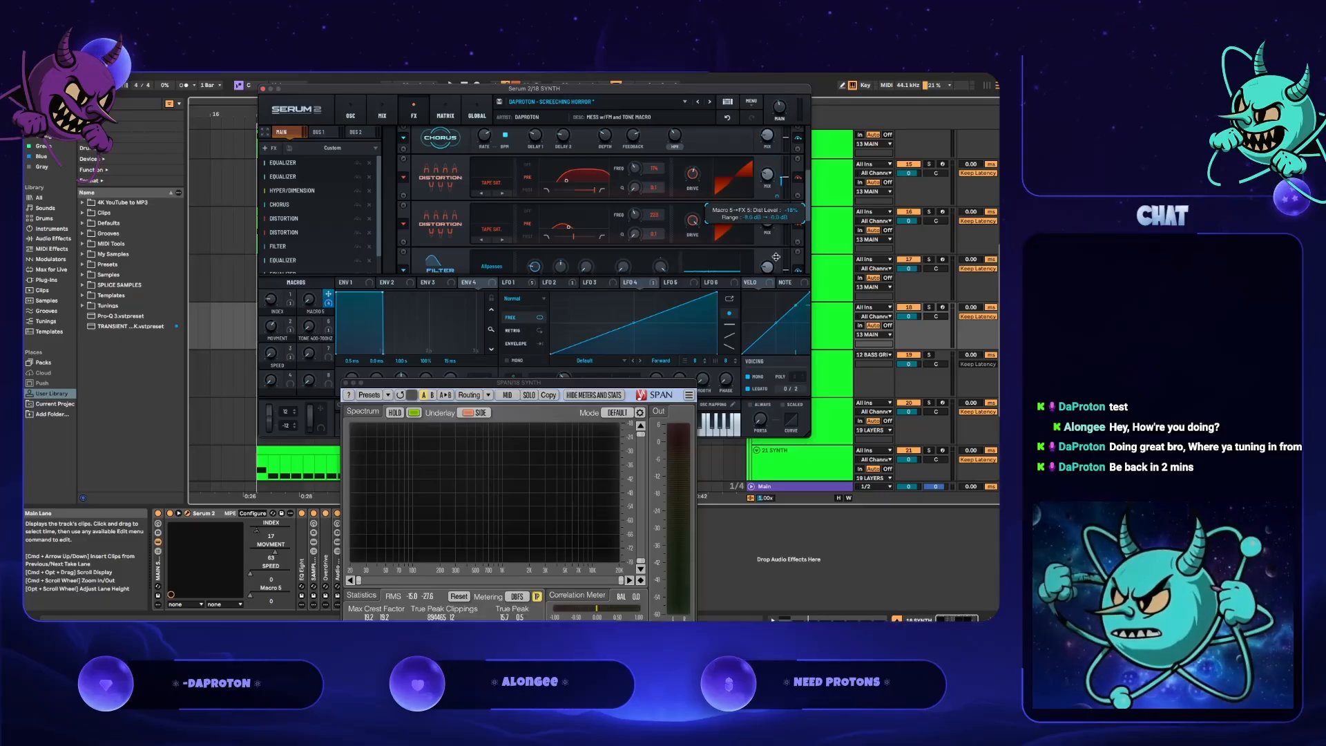
key(space)
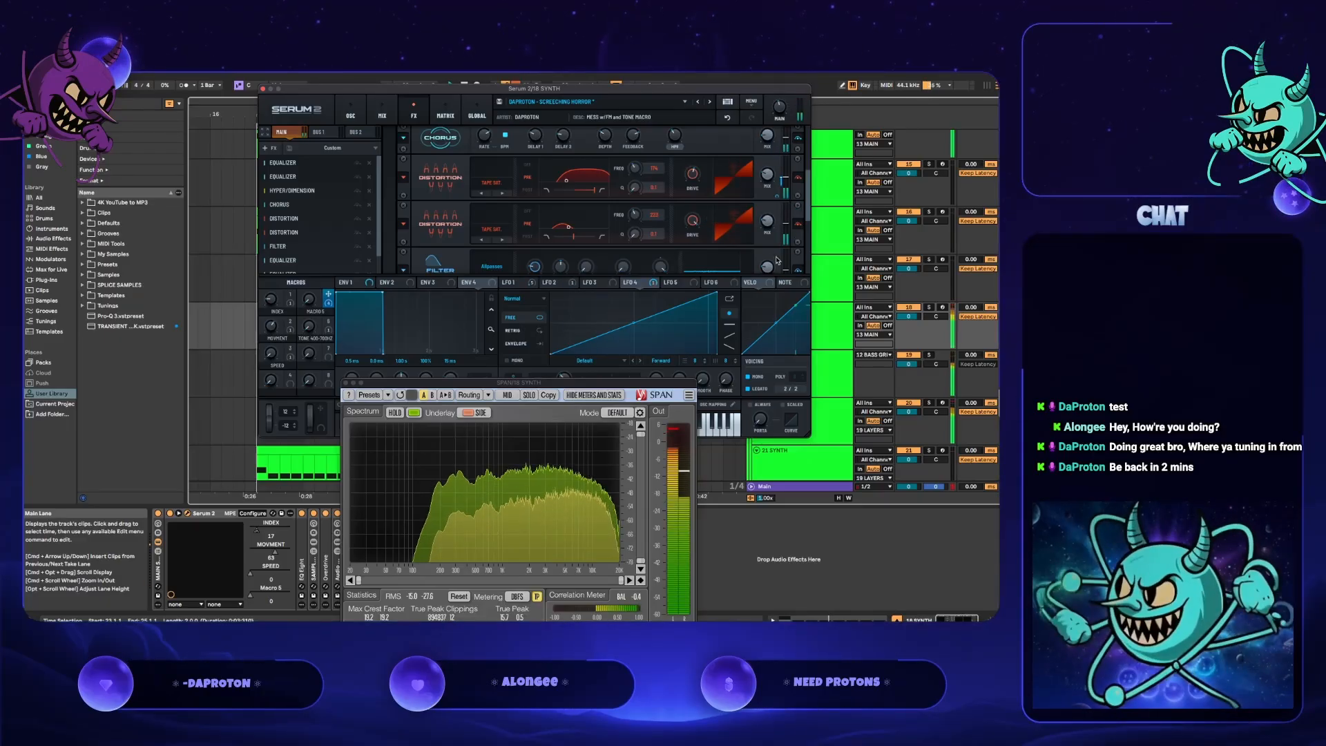
- Sweep Macro 5 up and down during loop playback to hear its effect on the bass and compare the spectrum
drag(309, 306, 369, 175)
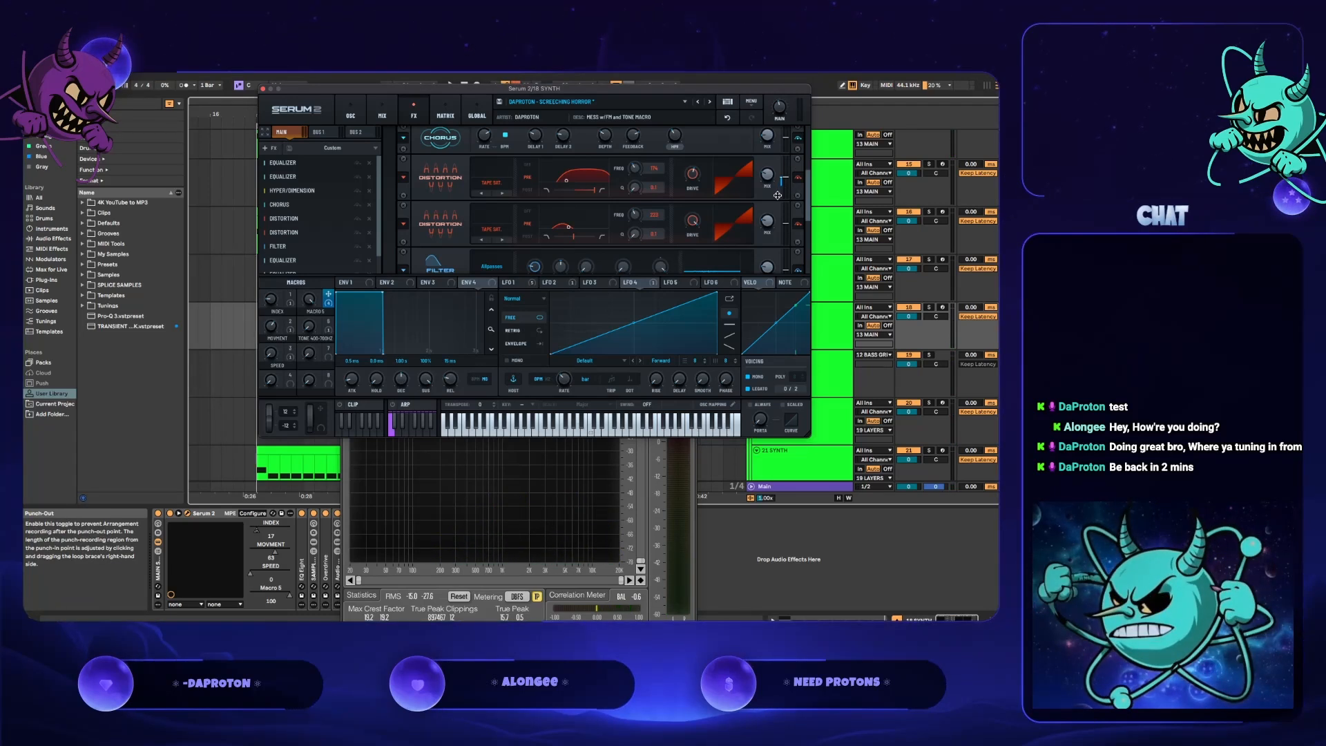
mouse_move(777, 195)
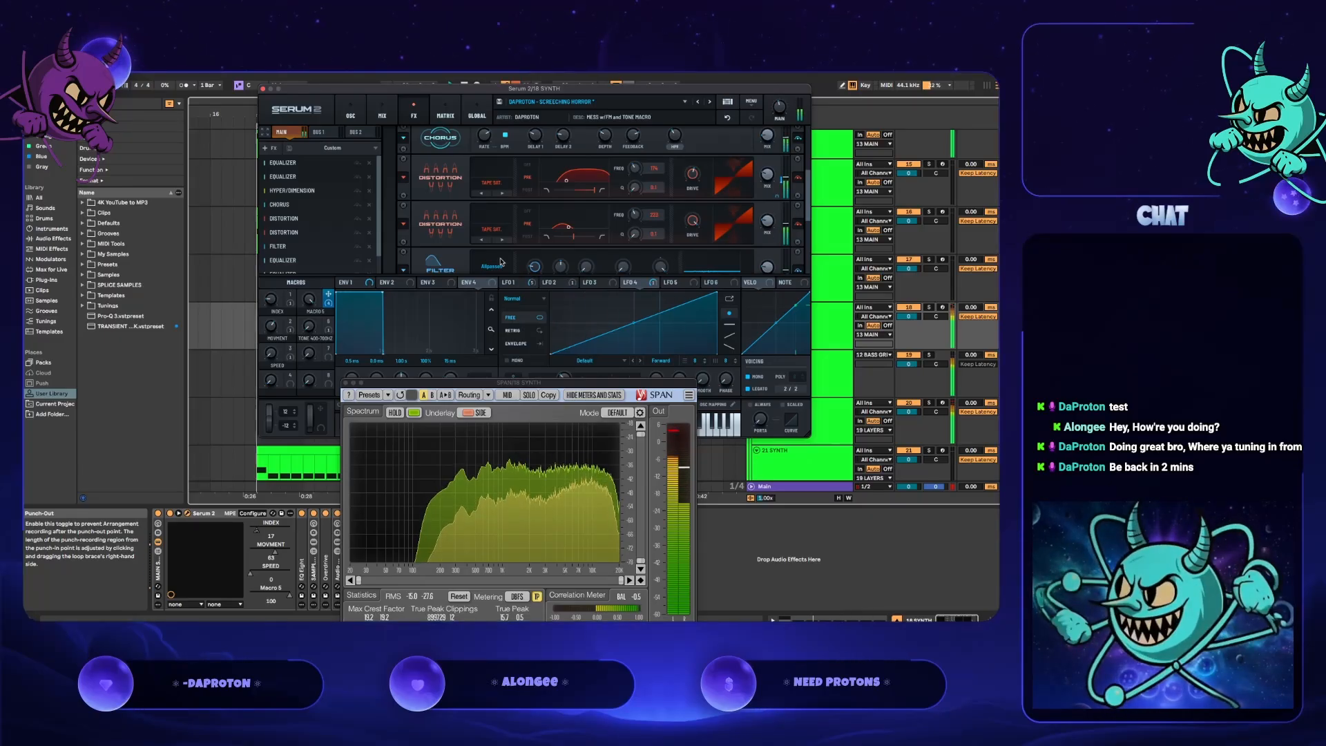
drag(310, 304, 300, 388)
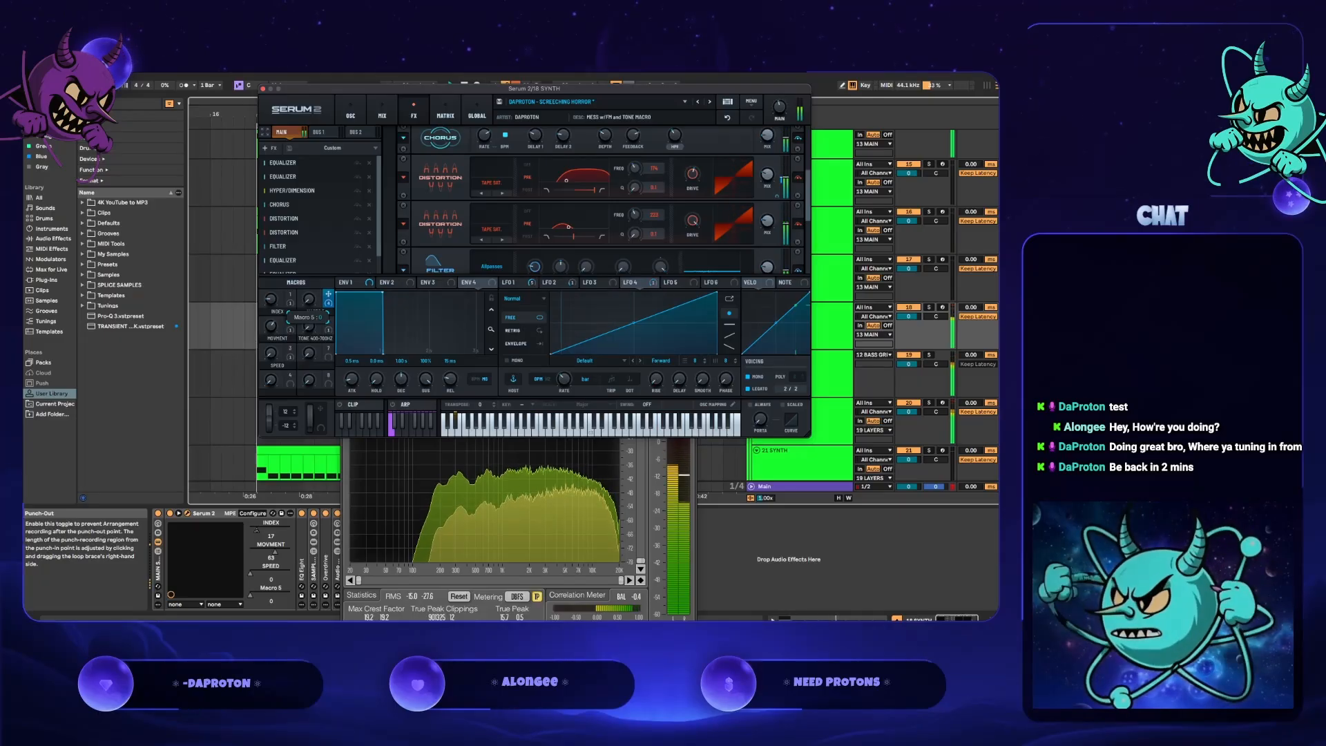
drag(304, 408, 384, 75)
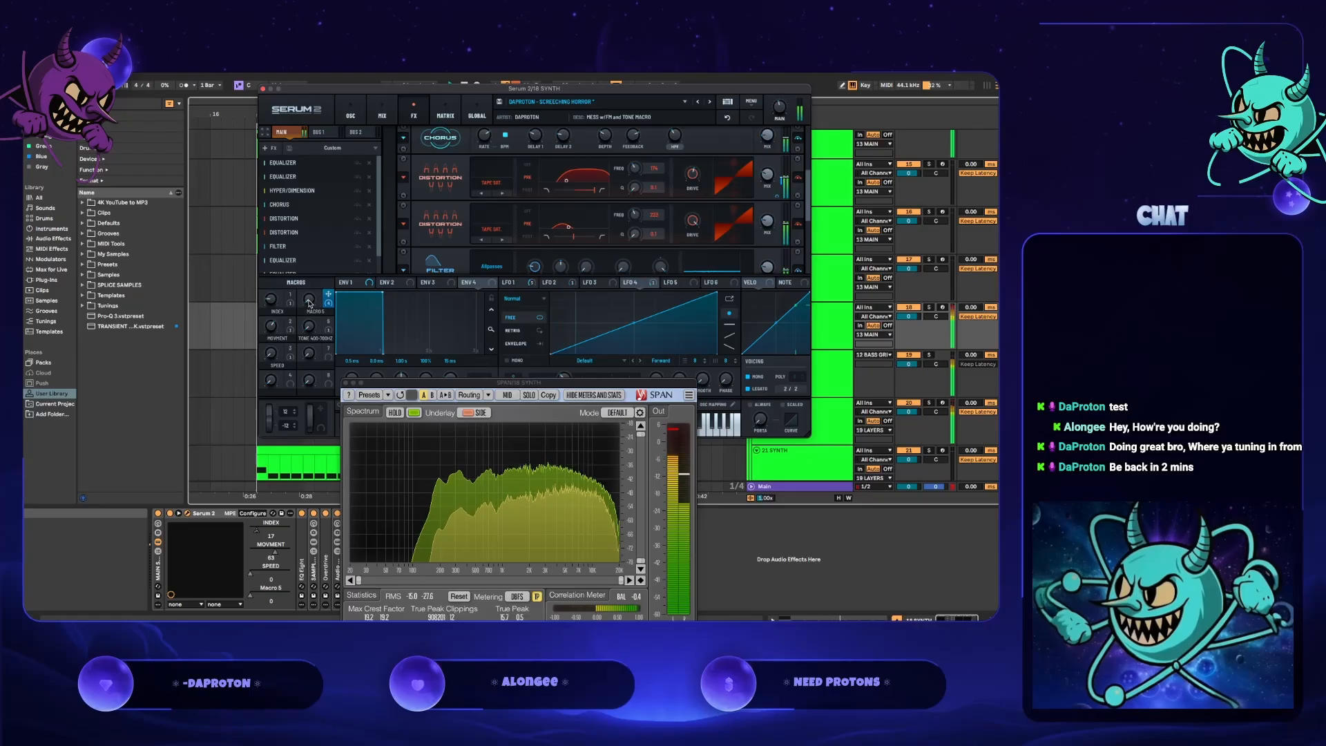
drag(309, 302, 337, 193)
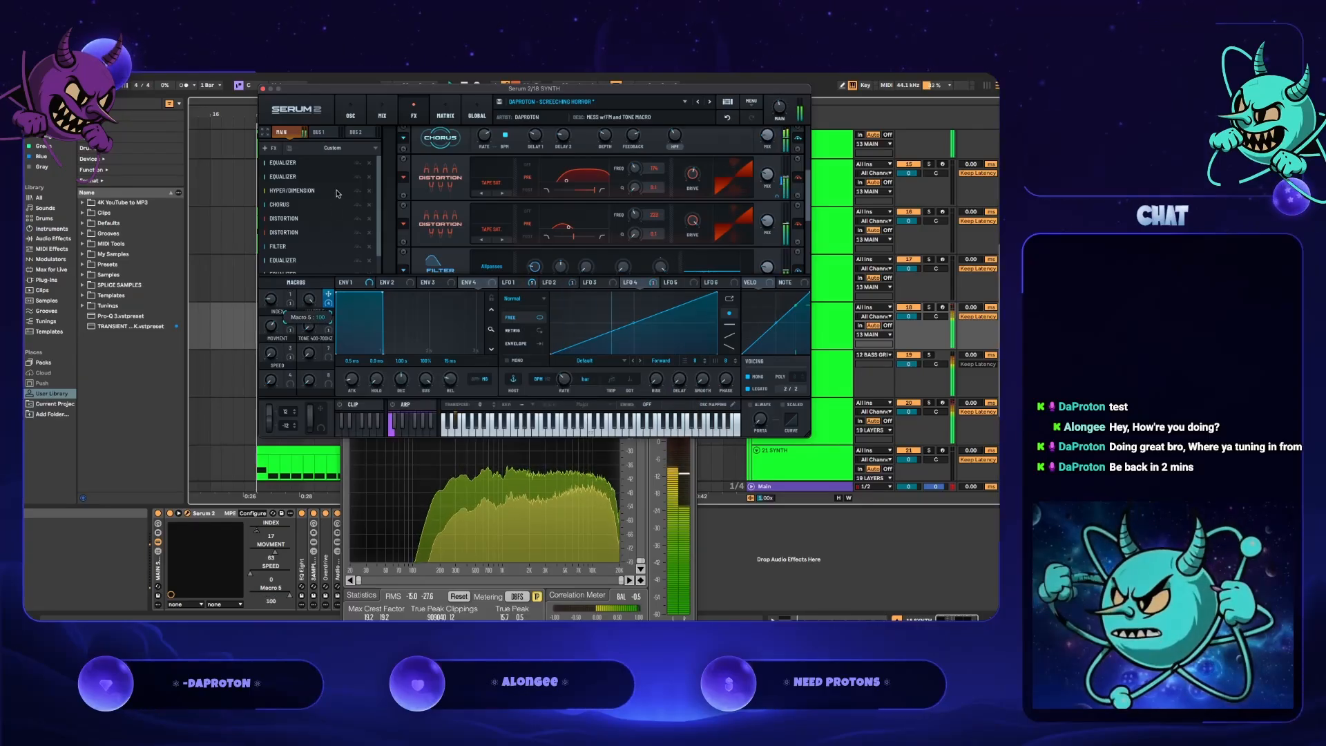
drag(337, 193, 319, 312)
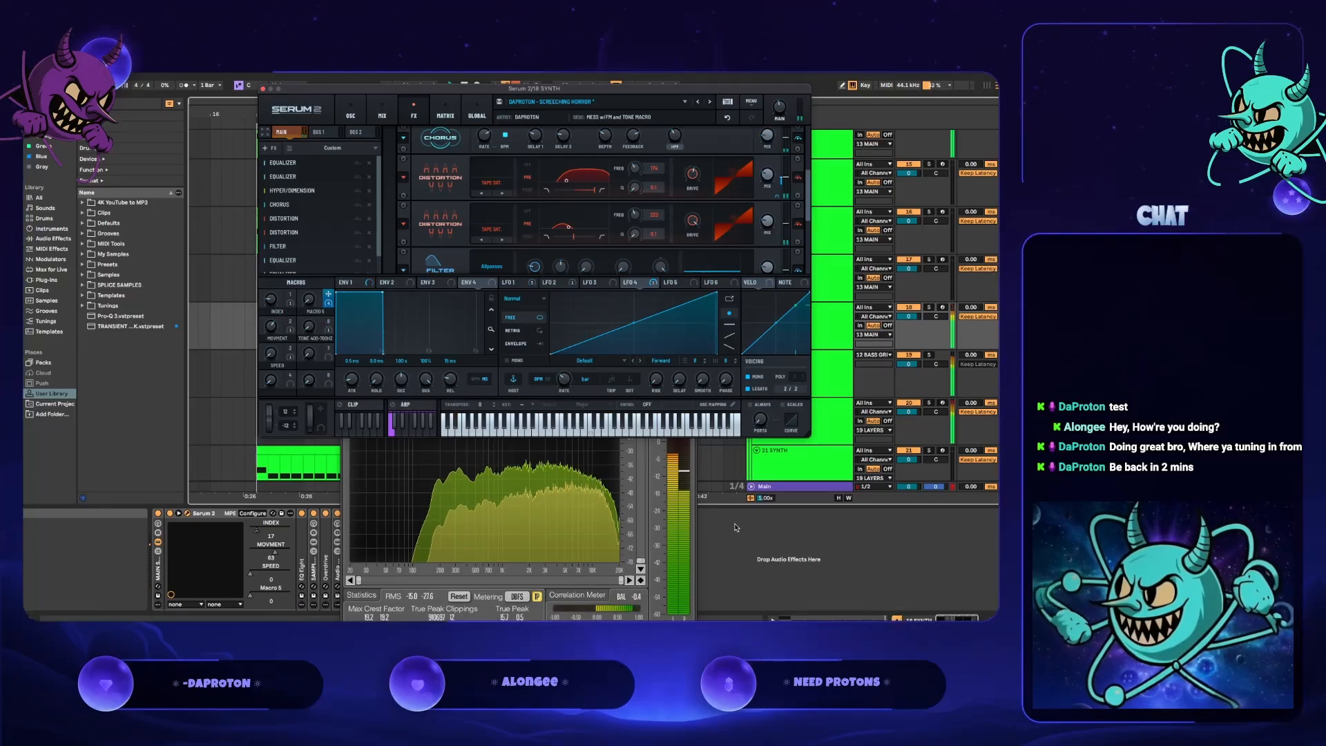
- Check the Main track's device chain and return to the 18 SYNTH track's devices
click(786, 496)
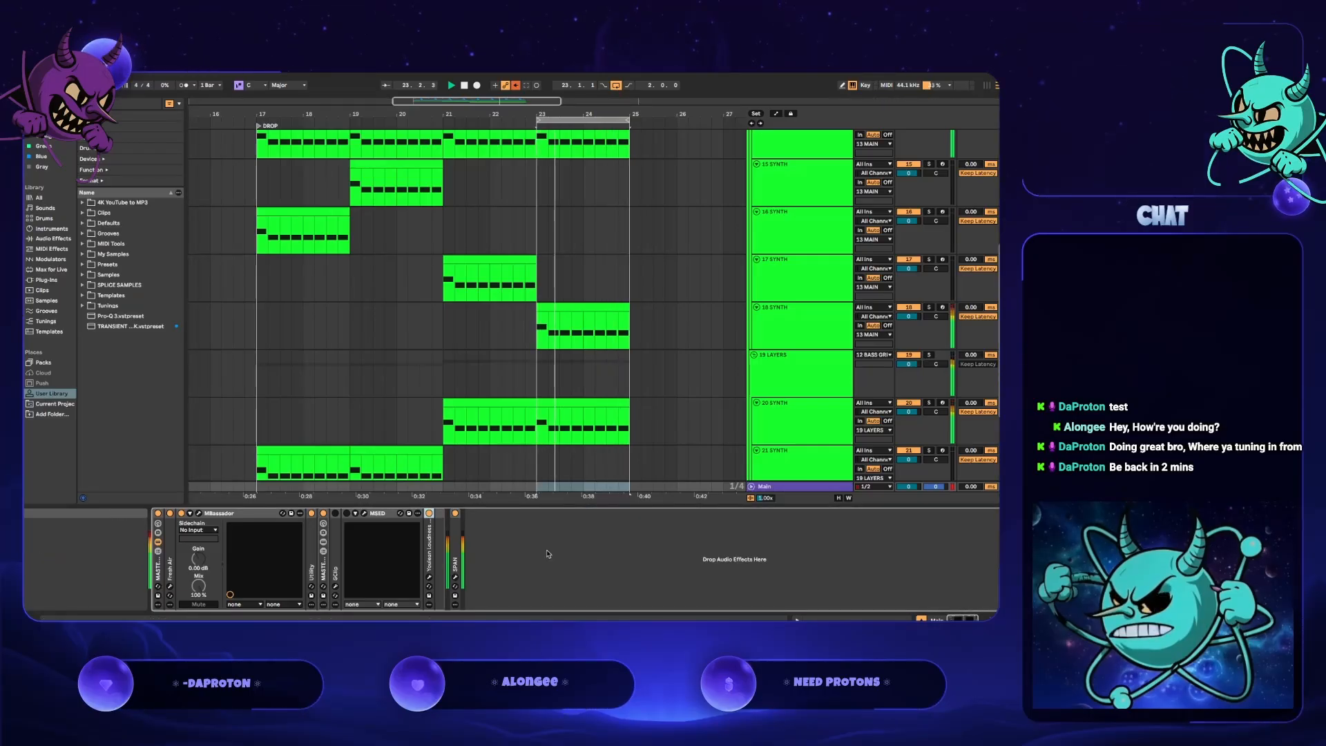
click(775, 325)
click(758, 567)
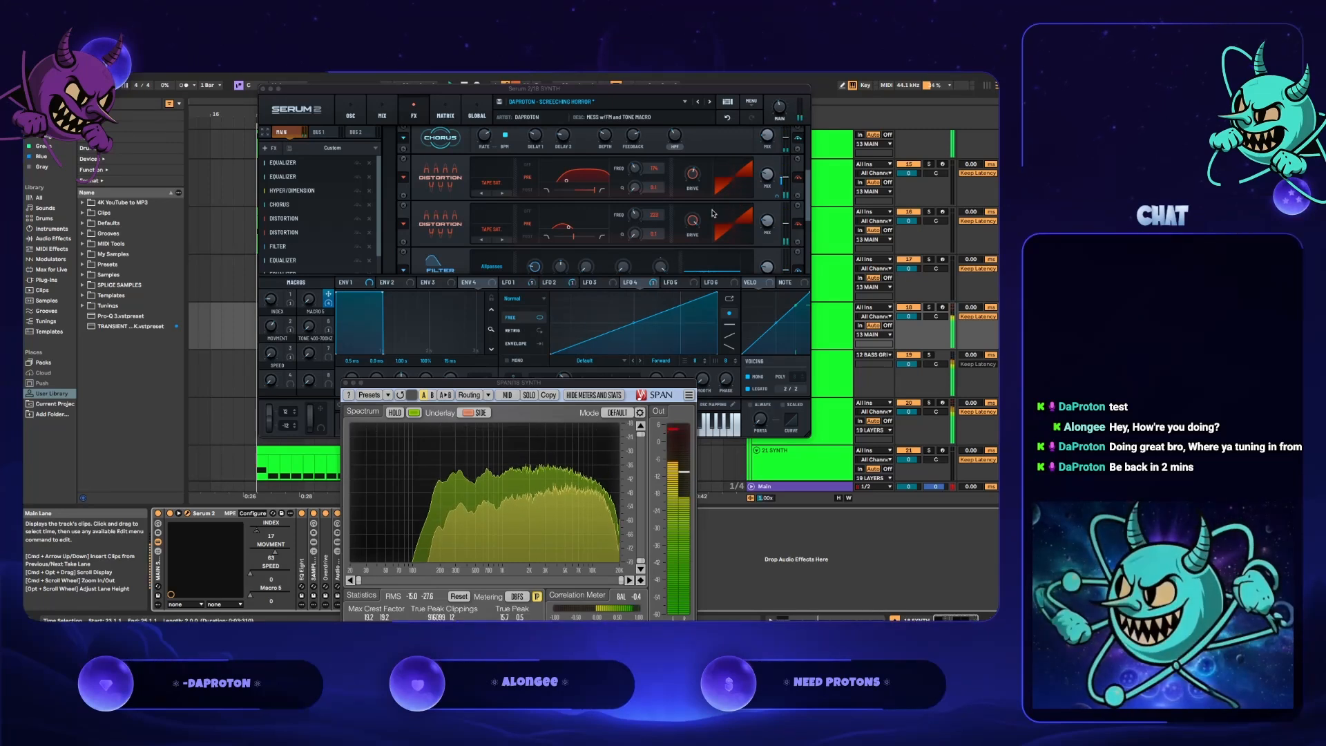
- Audition Macro 5 at different levels against the spectrum analyzer and leave it at 100
click(313, 303)
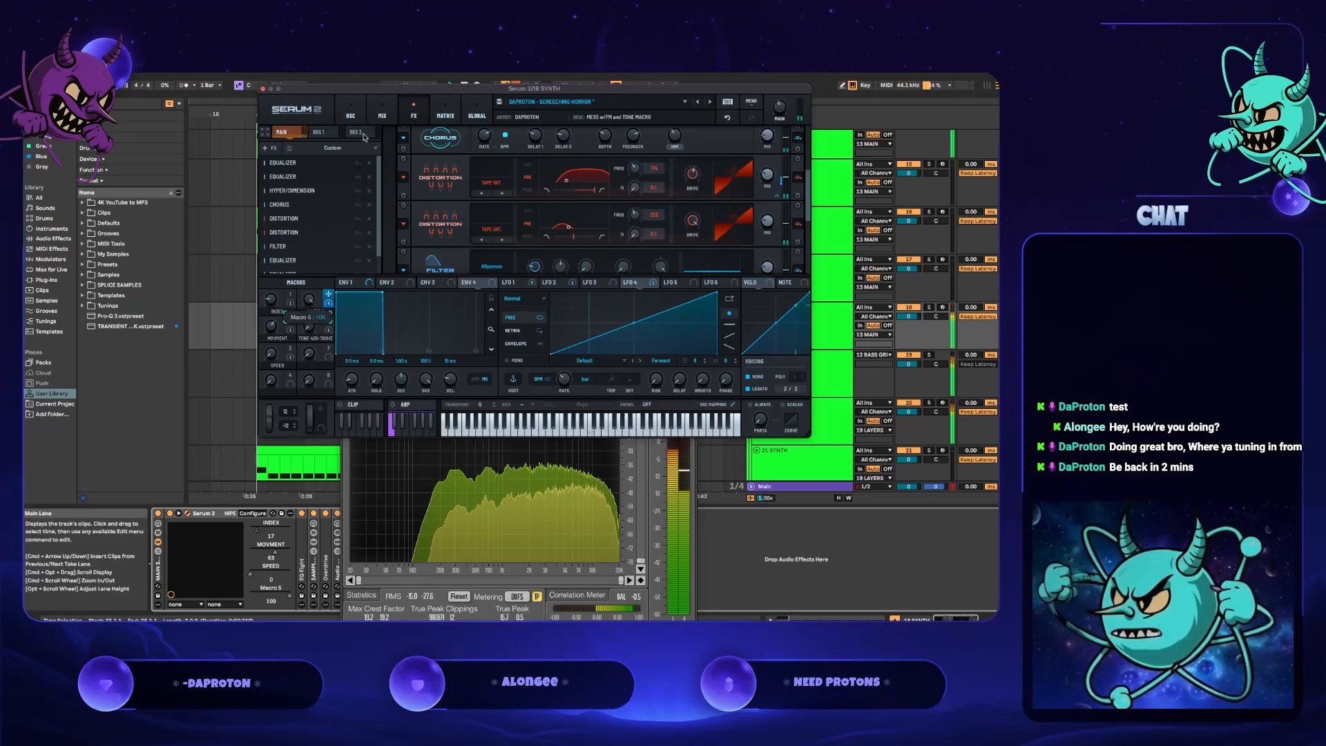
click(473, 467)
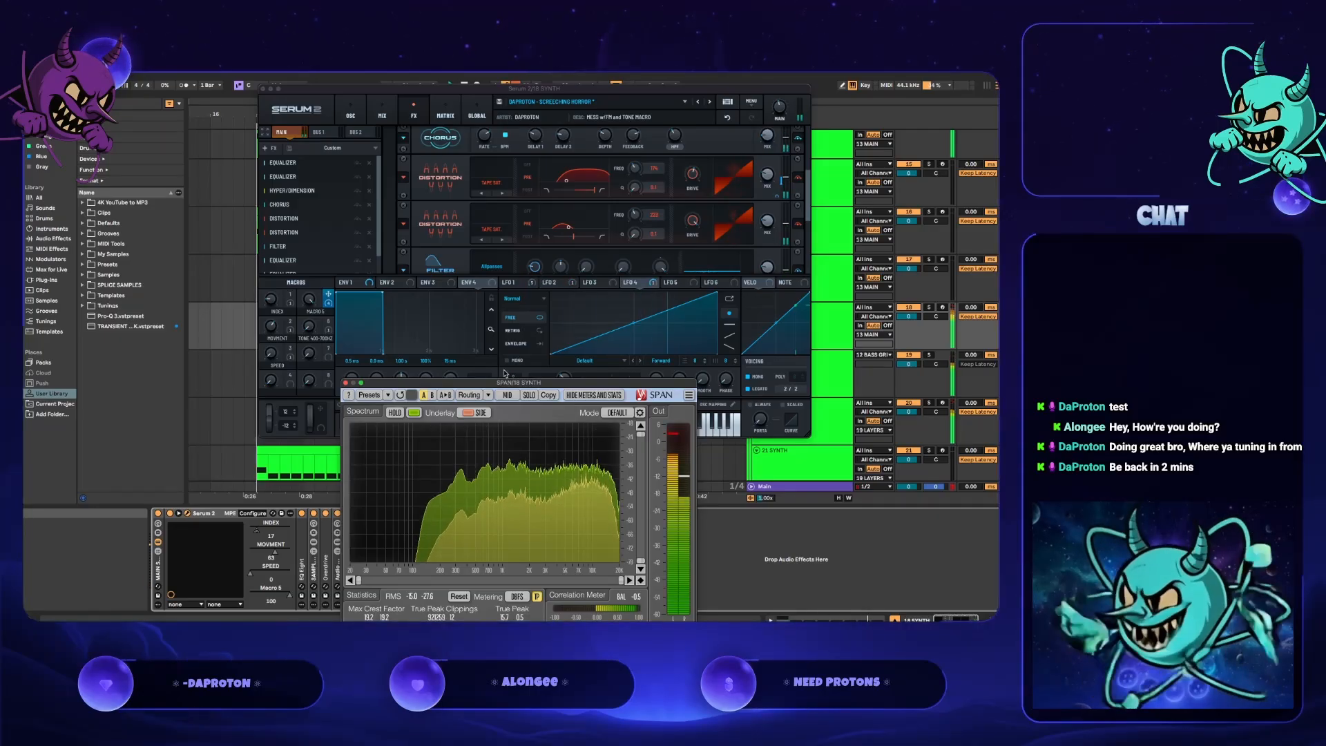
click(315, 304)
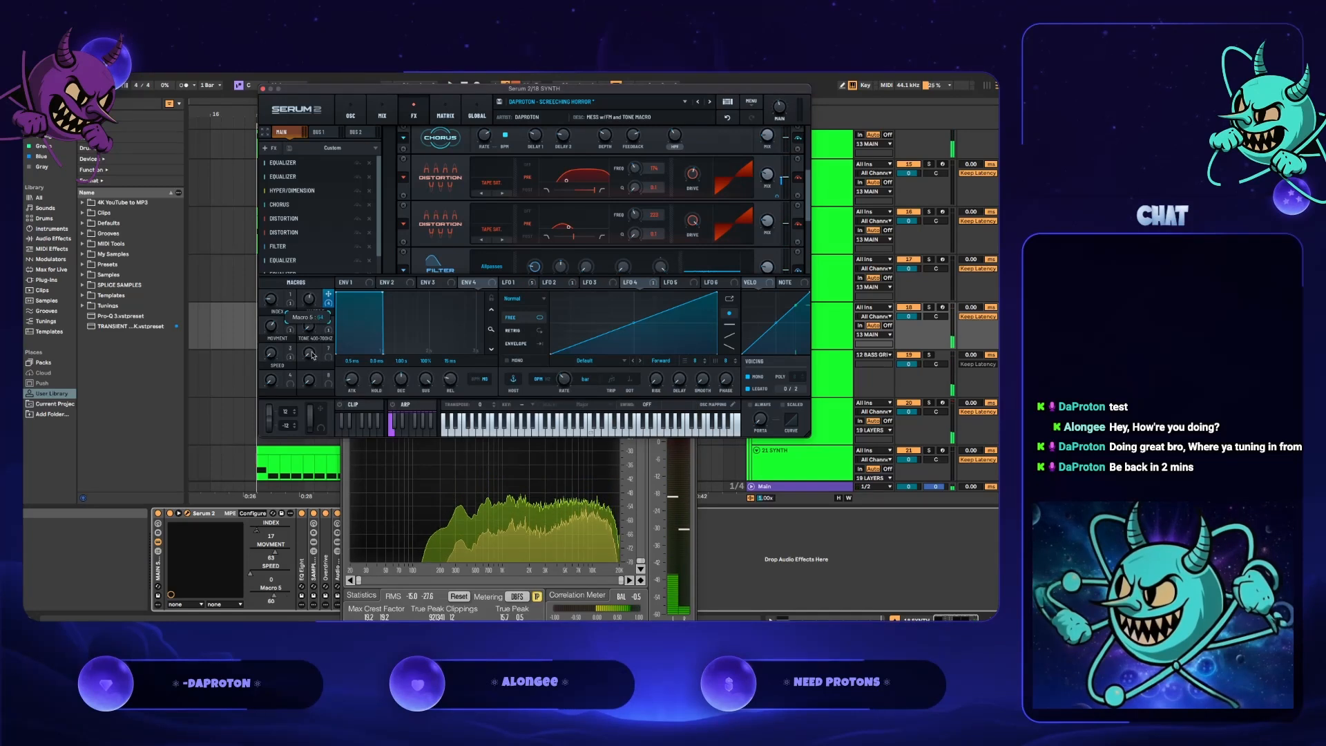
click(470, 469)
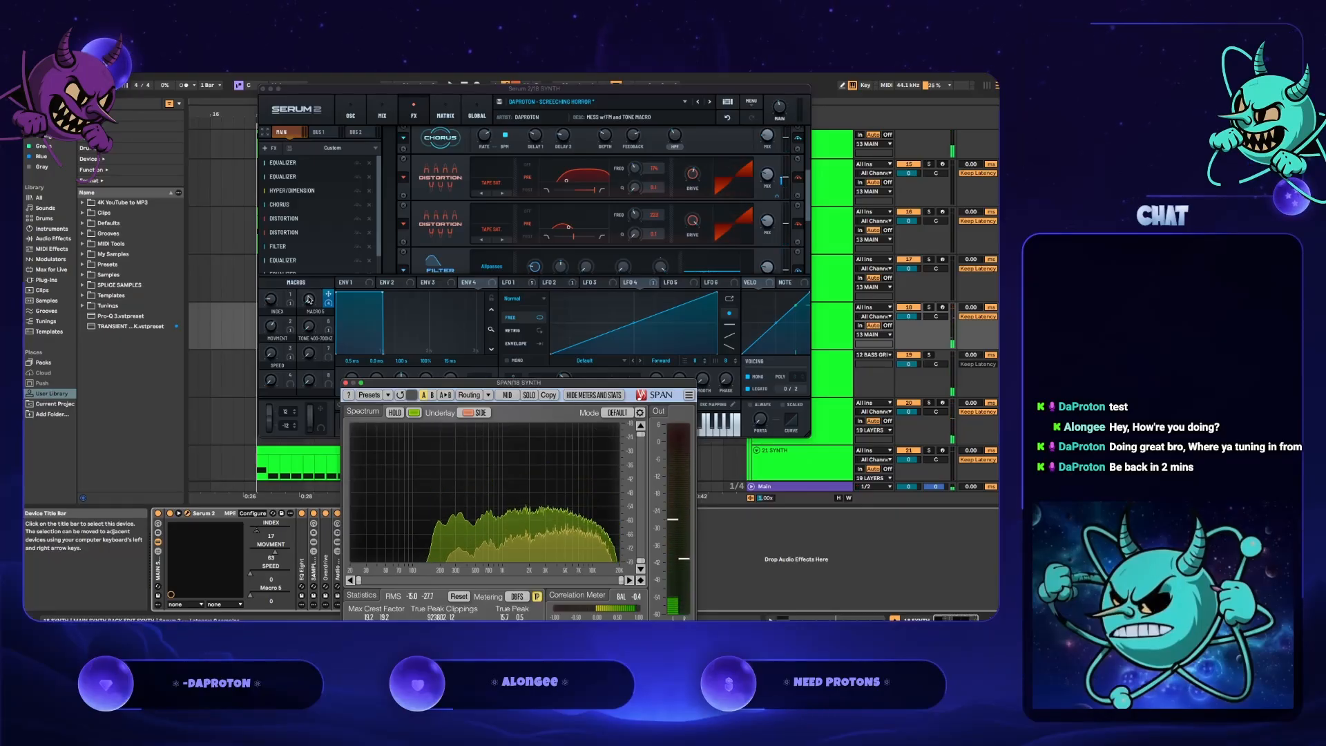
drag(309, 299, 329, 200)
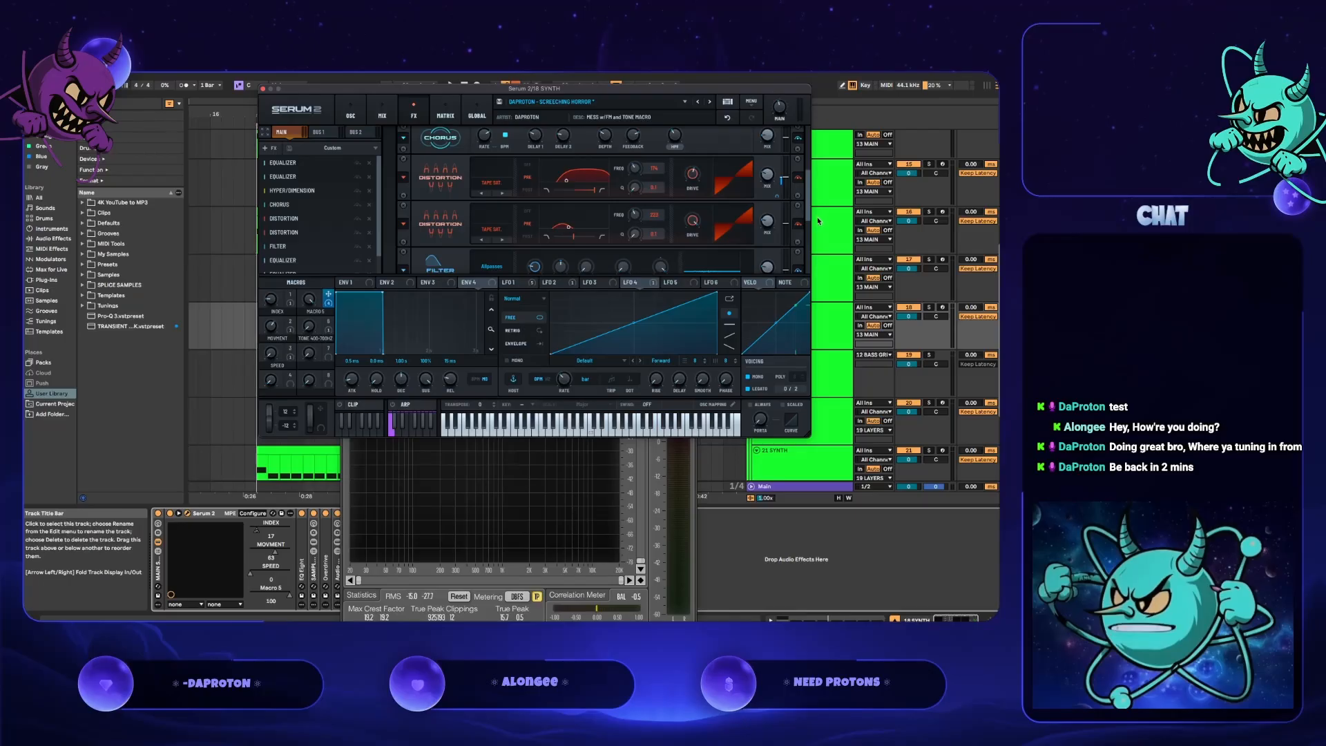
- Sweep the low-band frequency of the last equalizer in the effects chain during playback and settle on a lower frequency
scroll(794, 264, down, 5)
scroll(808, 268, down, 1)
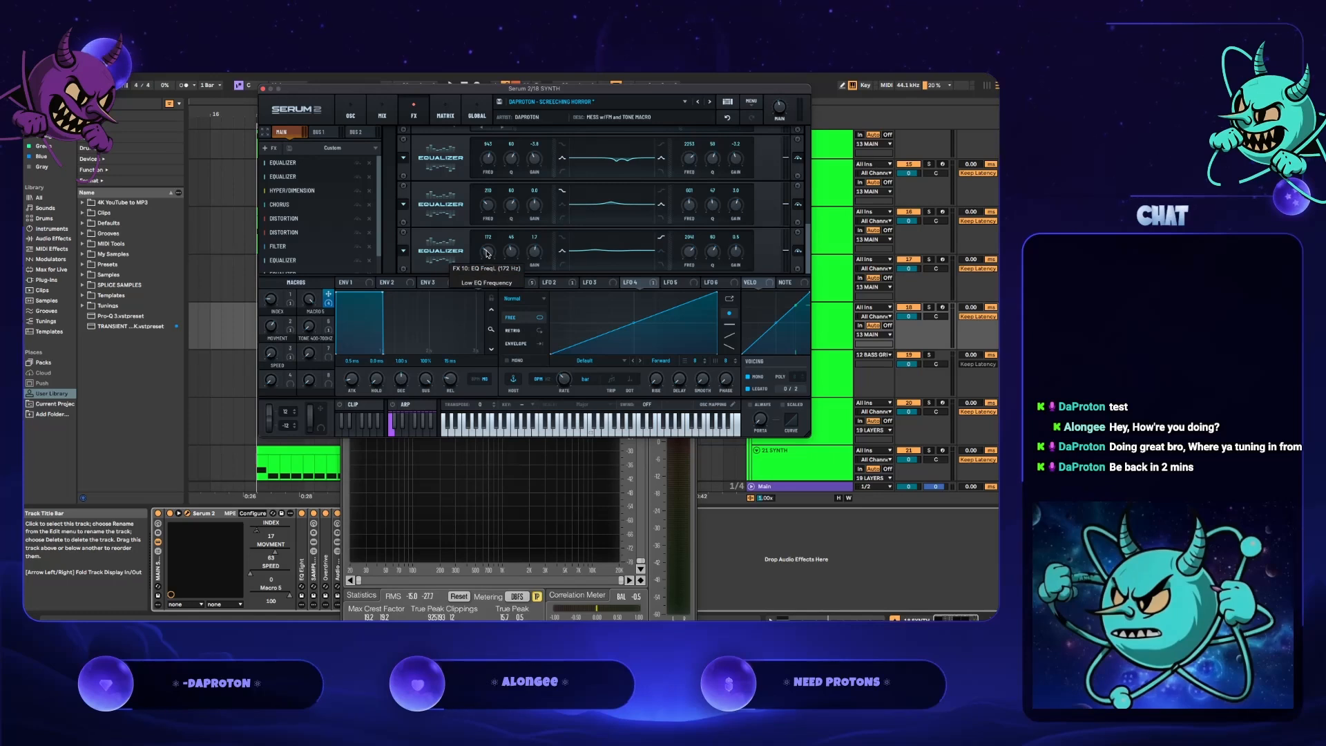
scroll(487, 254, up, 4)
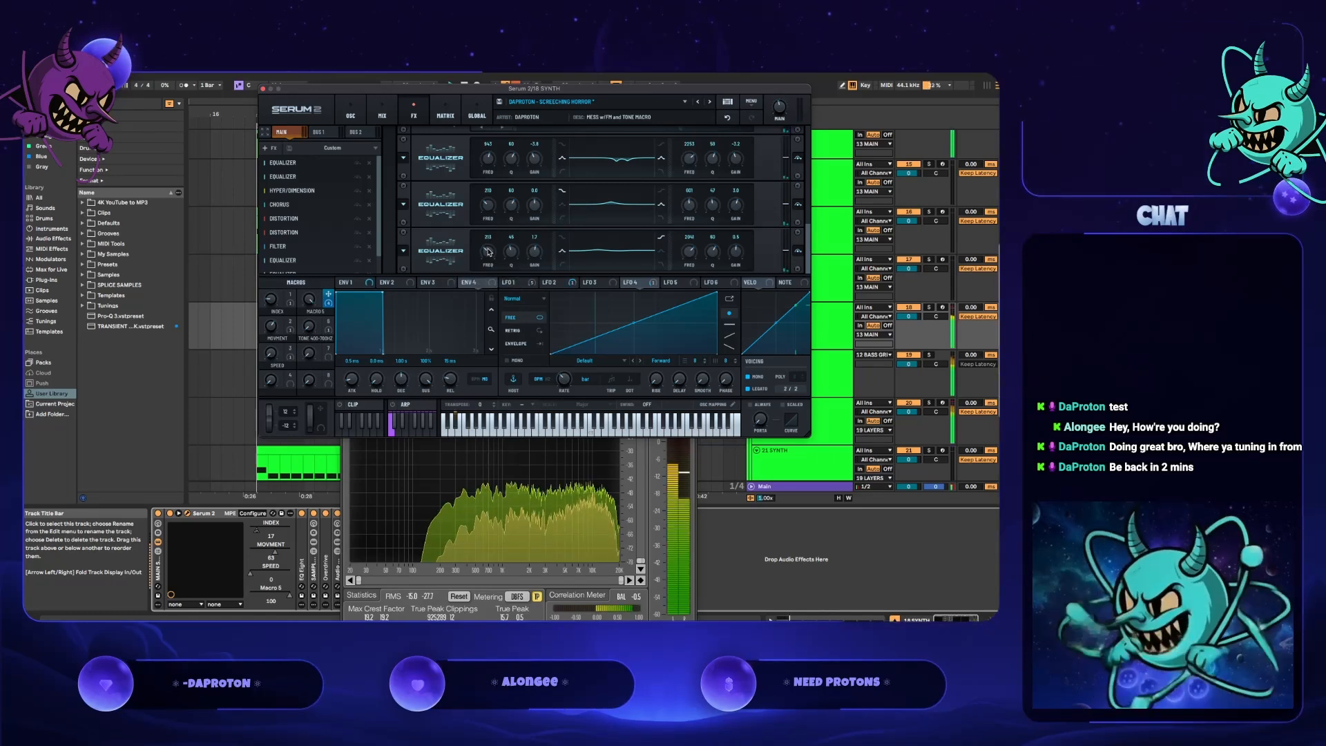
scroll(487, 252, down, 2)
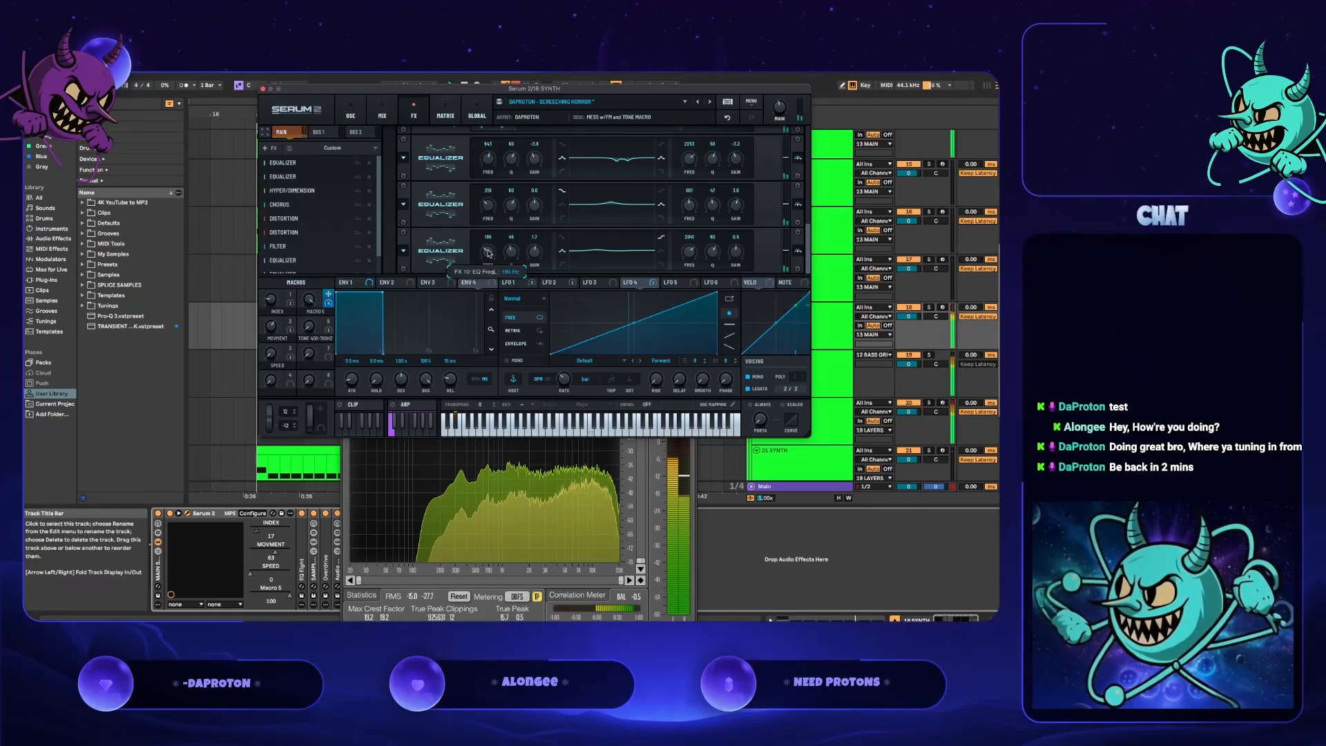
scroll(489, 257, up, 2)
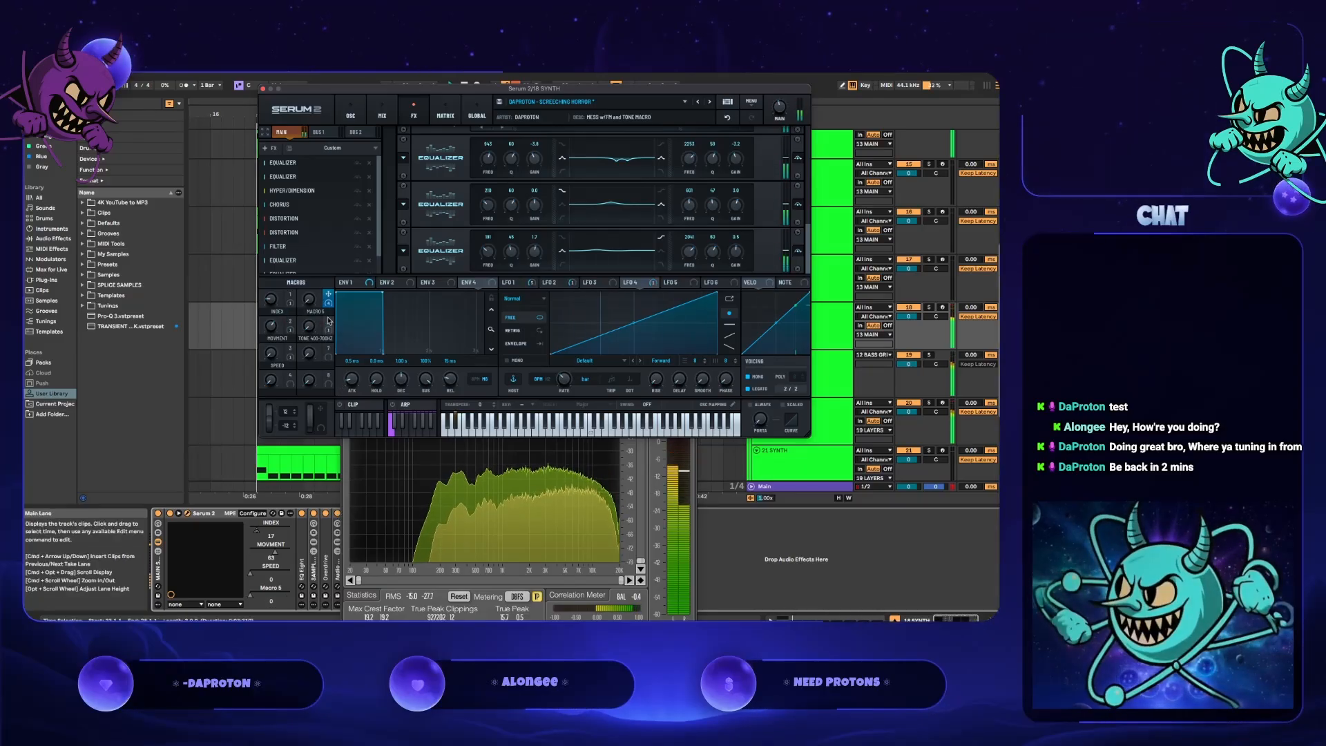
- Assign Macro 5 to the last equalizer's low-band gain with a small positive amount and play the loop to check it
drag(331, 312, 531, 243)
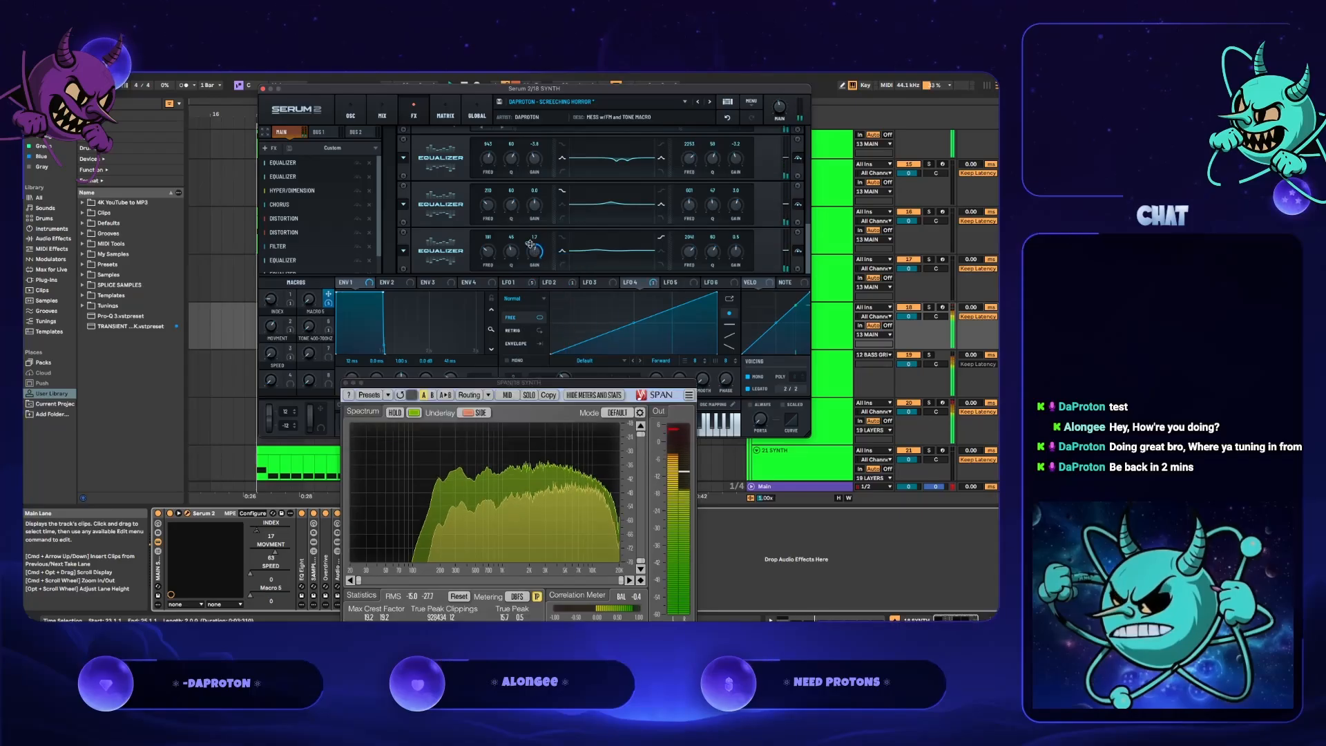
click(528, 245)
drag(526, 252, 526, 258)
drag(309, 298, 311, 262)
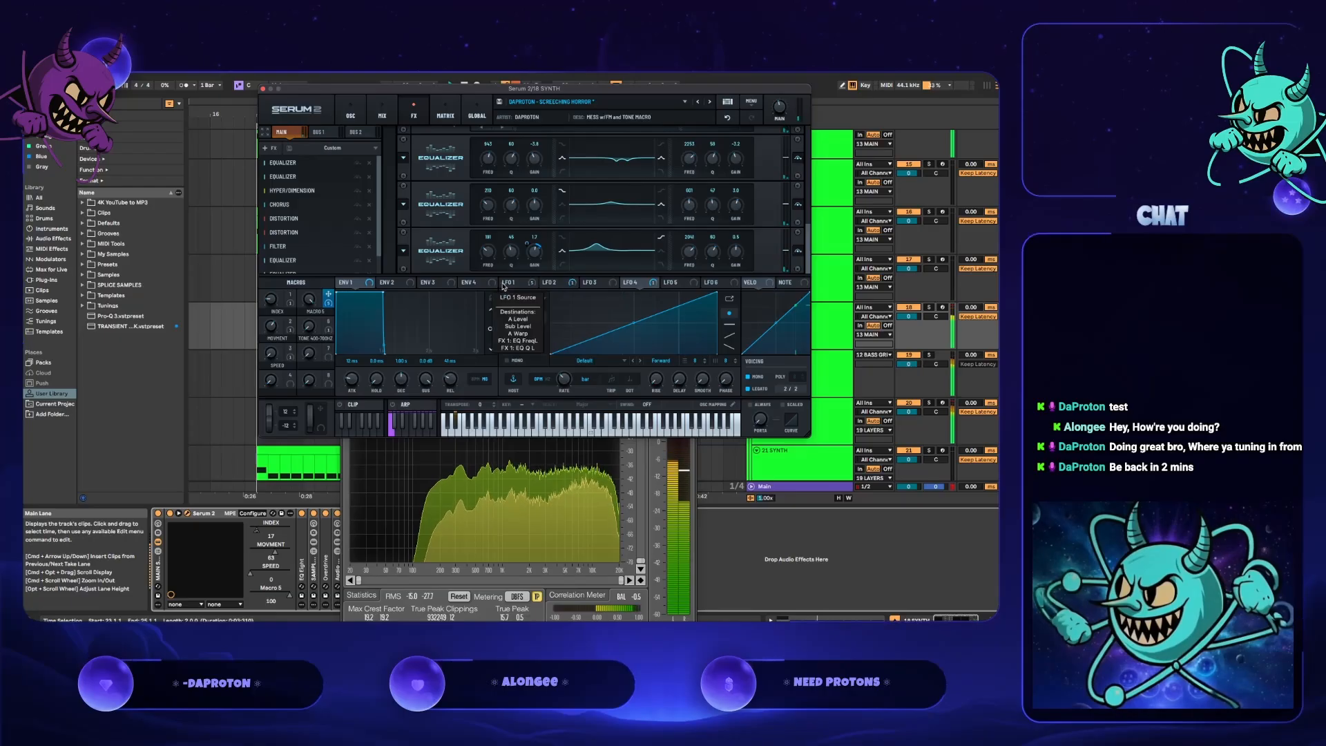
mouse_move(526, 242)
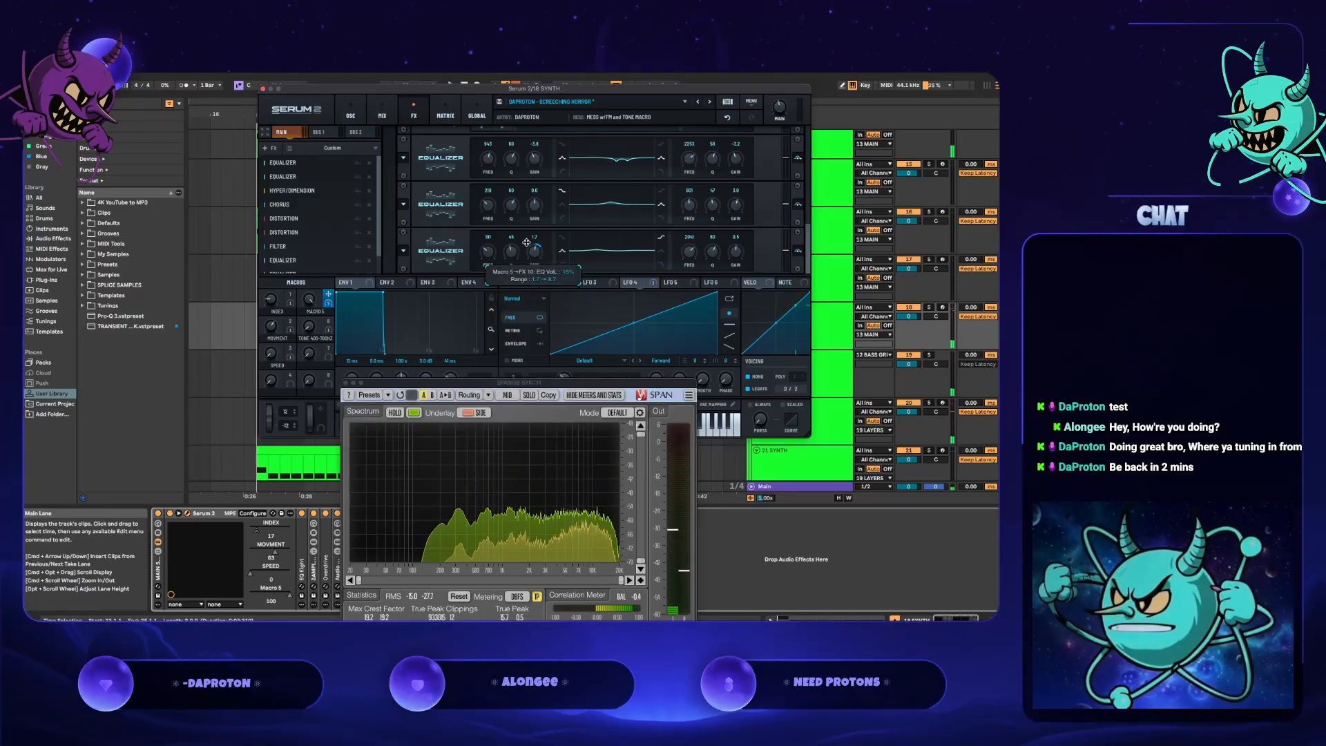
drag(527, 244, 531, 261)
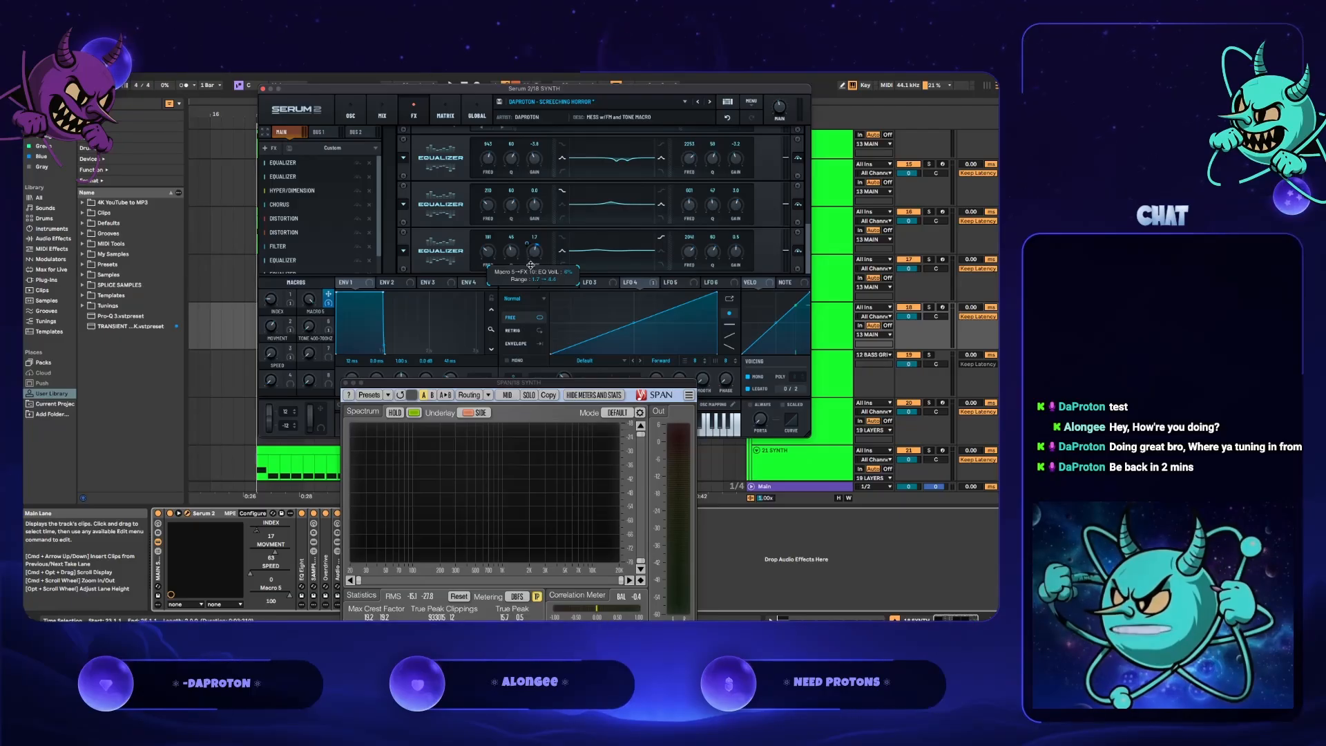
key(space)
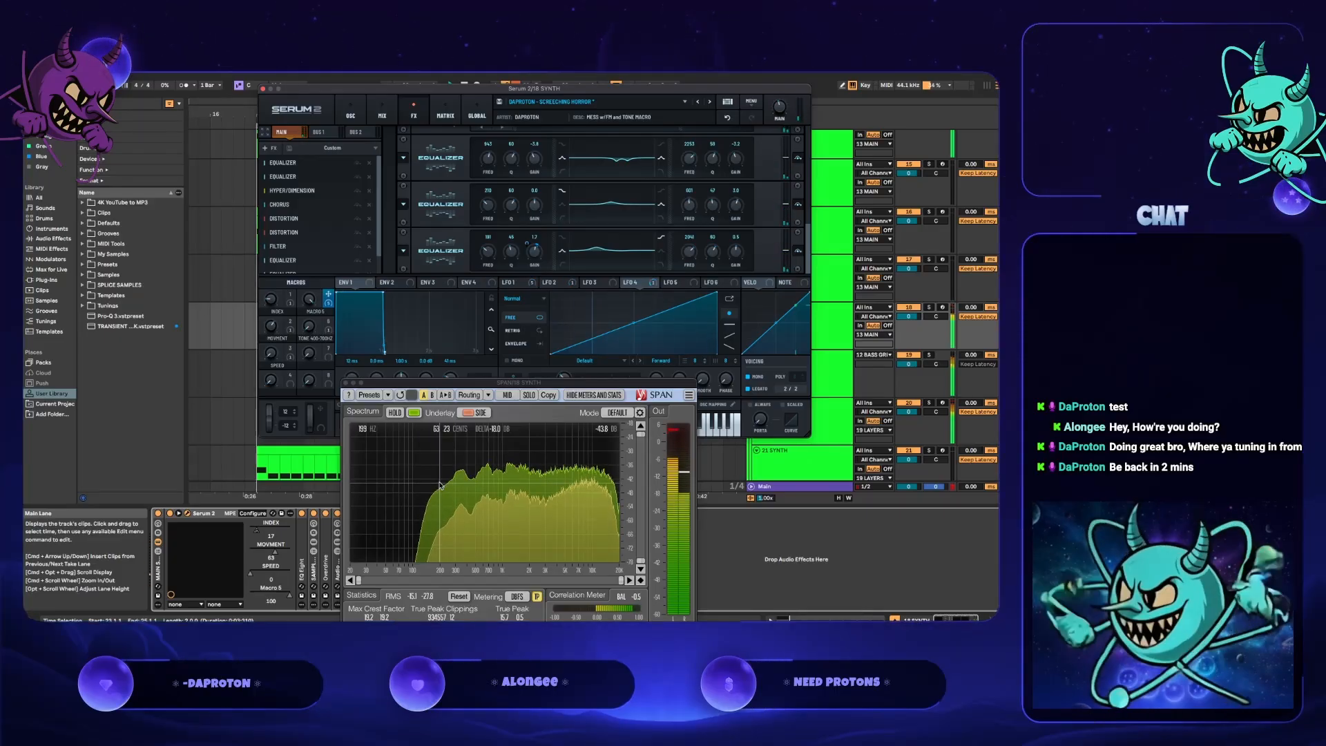
- Bypass and re-enable the Macro 5 modulation on the last equalizer's low-band gain to compare the sound
right_click(534, 246)
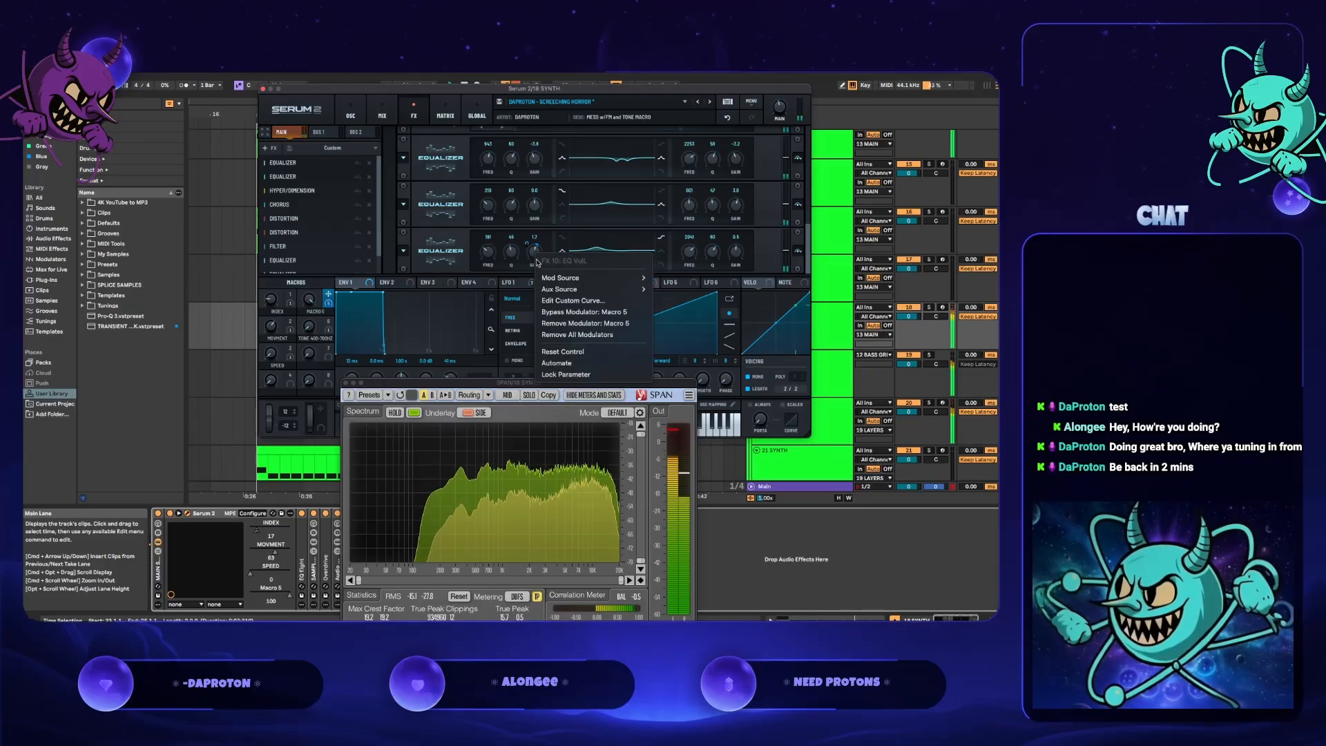
mouse_move(545, 277)
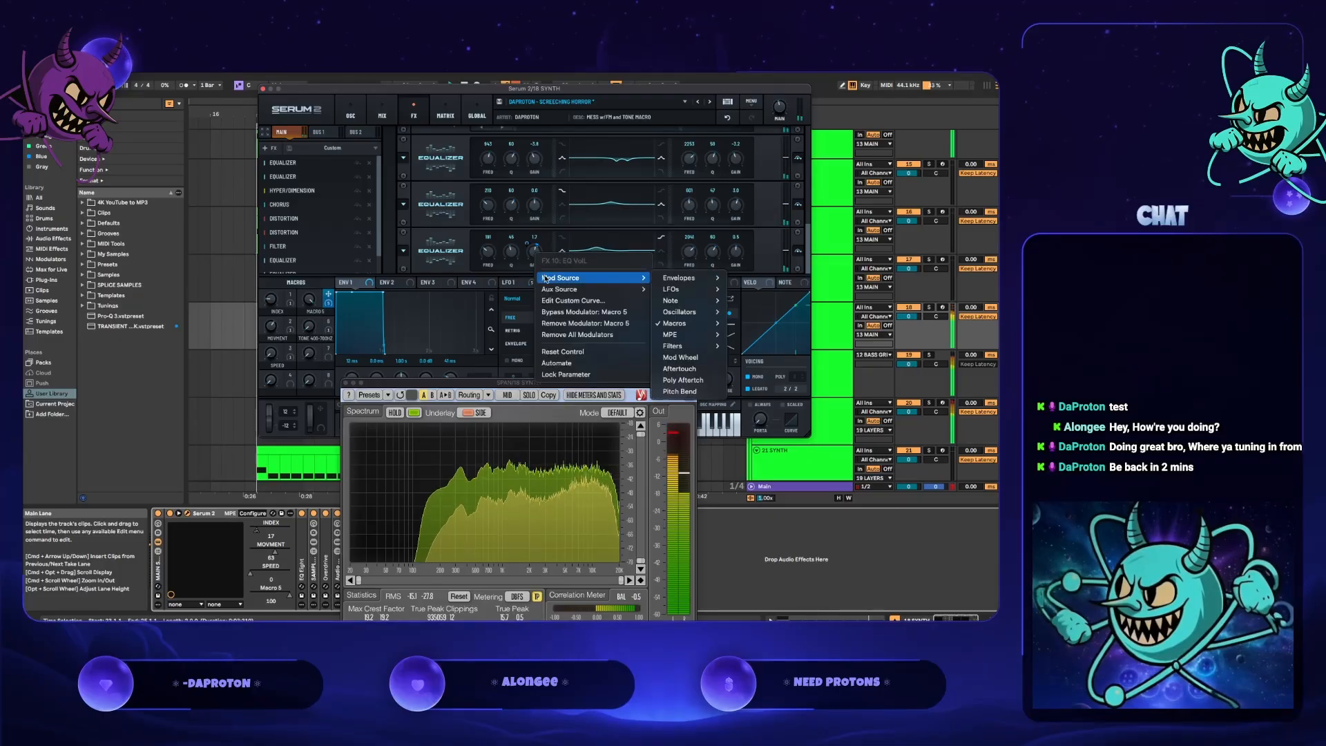
click(602, 315)
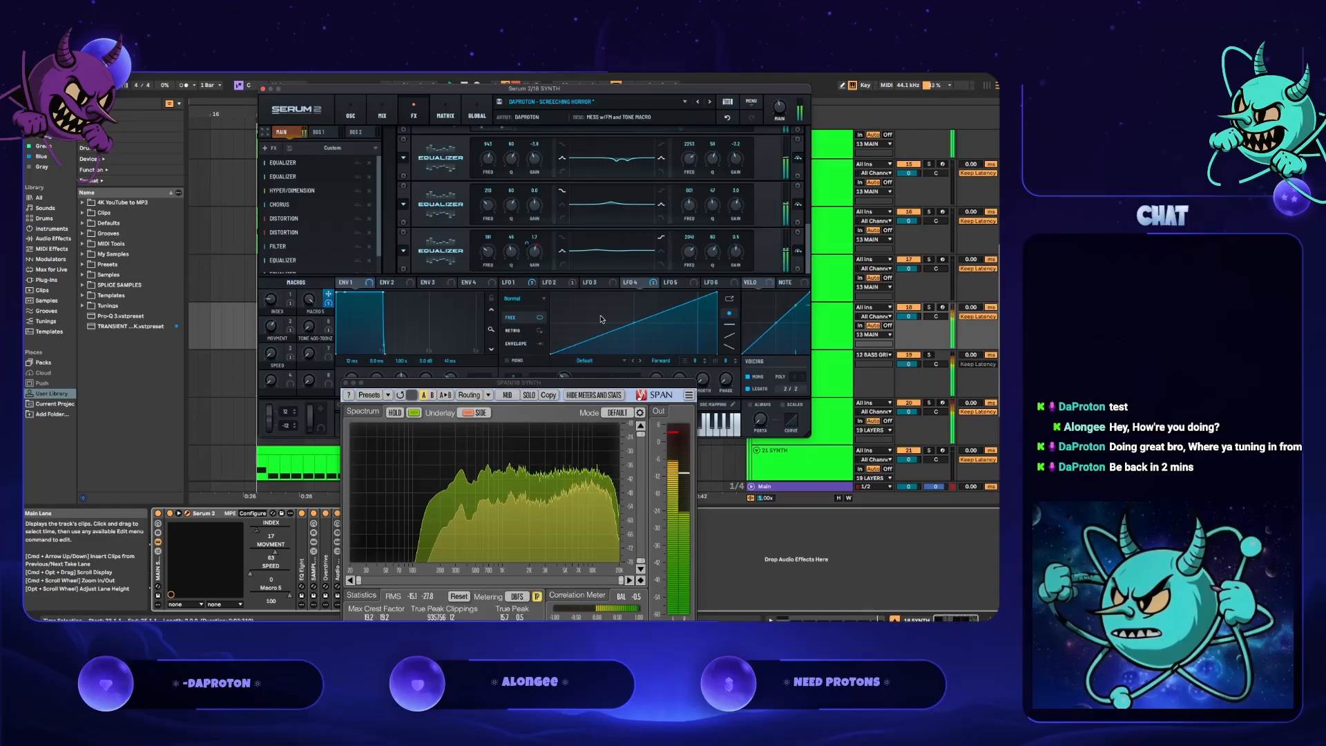
right_click(535, 251)
mouse_move(568, 278)
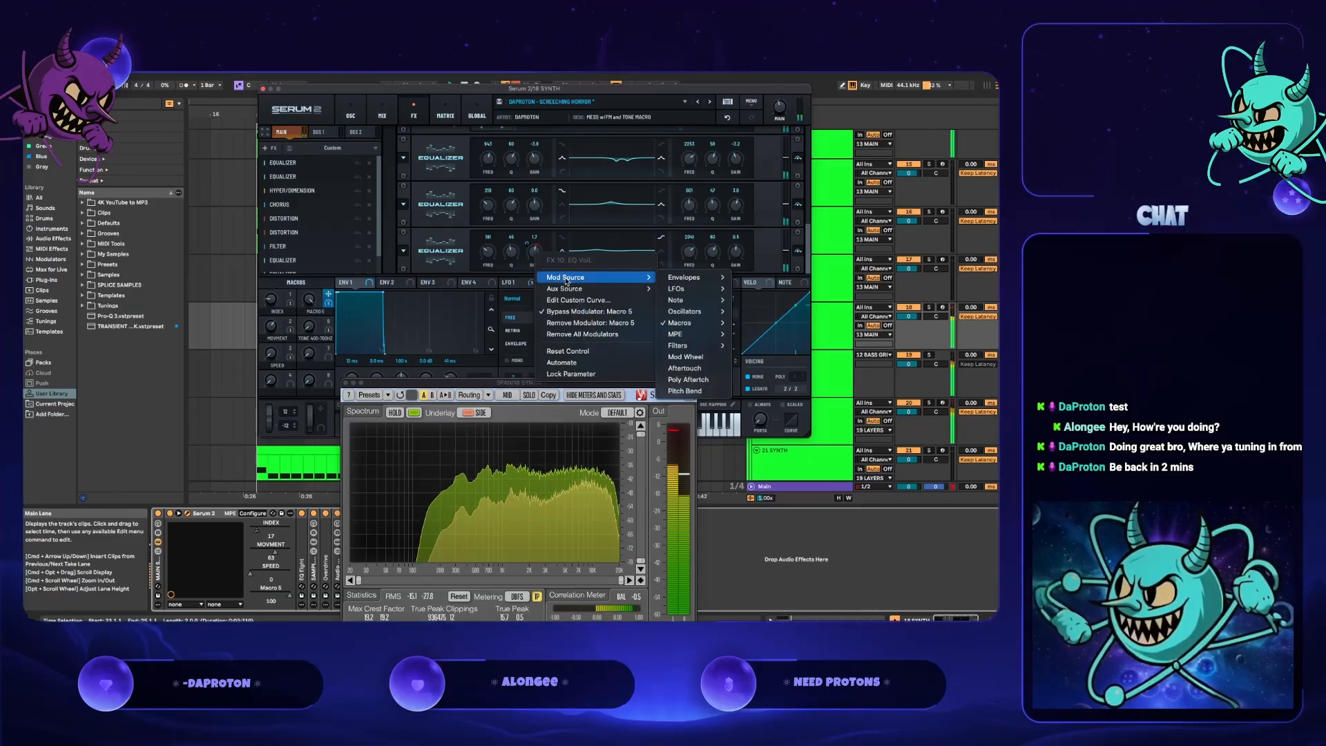
click(592, 312)
- Raise the last equalizer's low-band frequency gradually during playback to find where the boost fits
drag(490, 251, 493, 257)
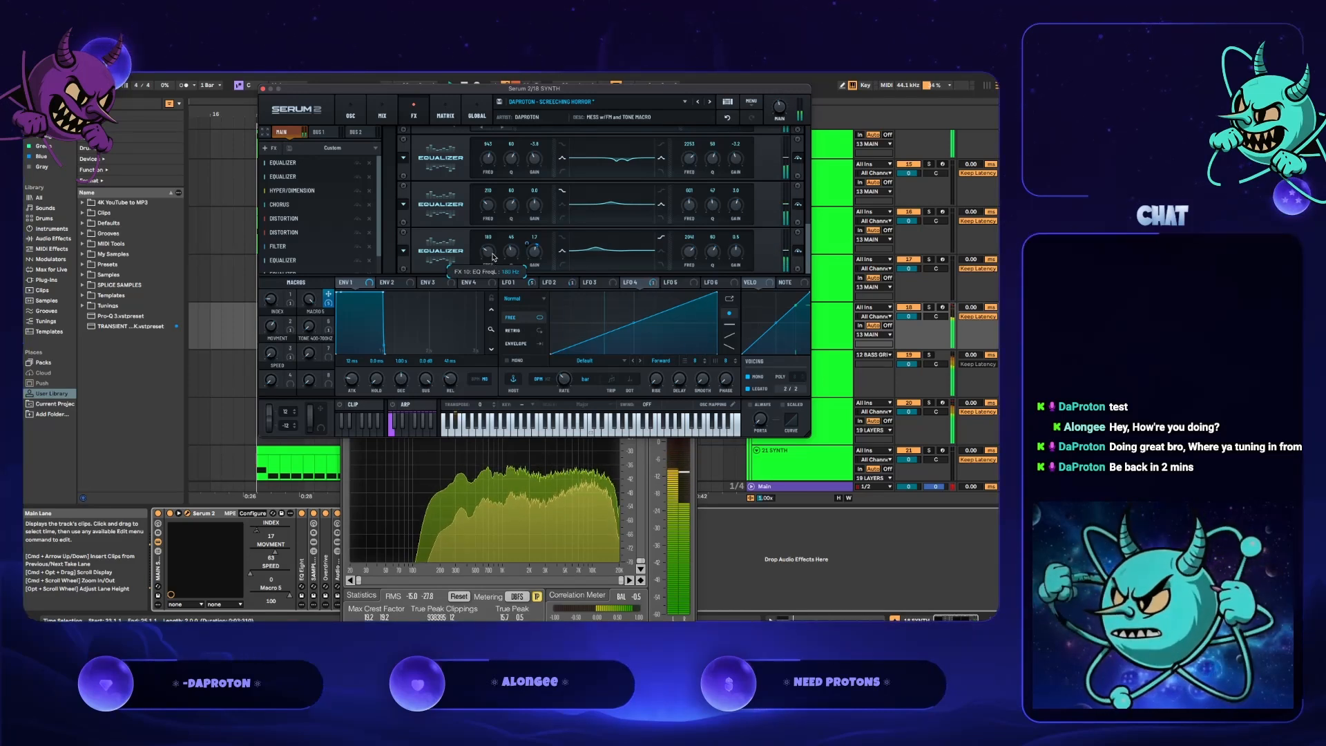
drag(495, 249, 496, 255)
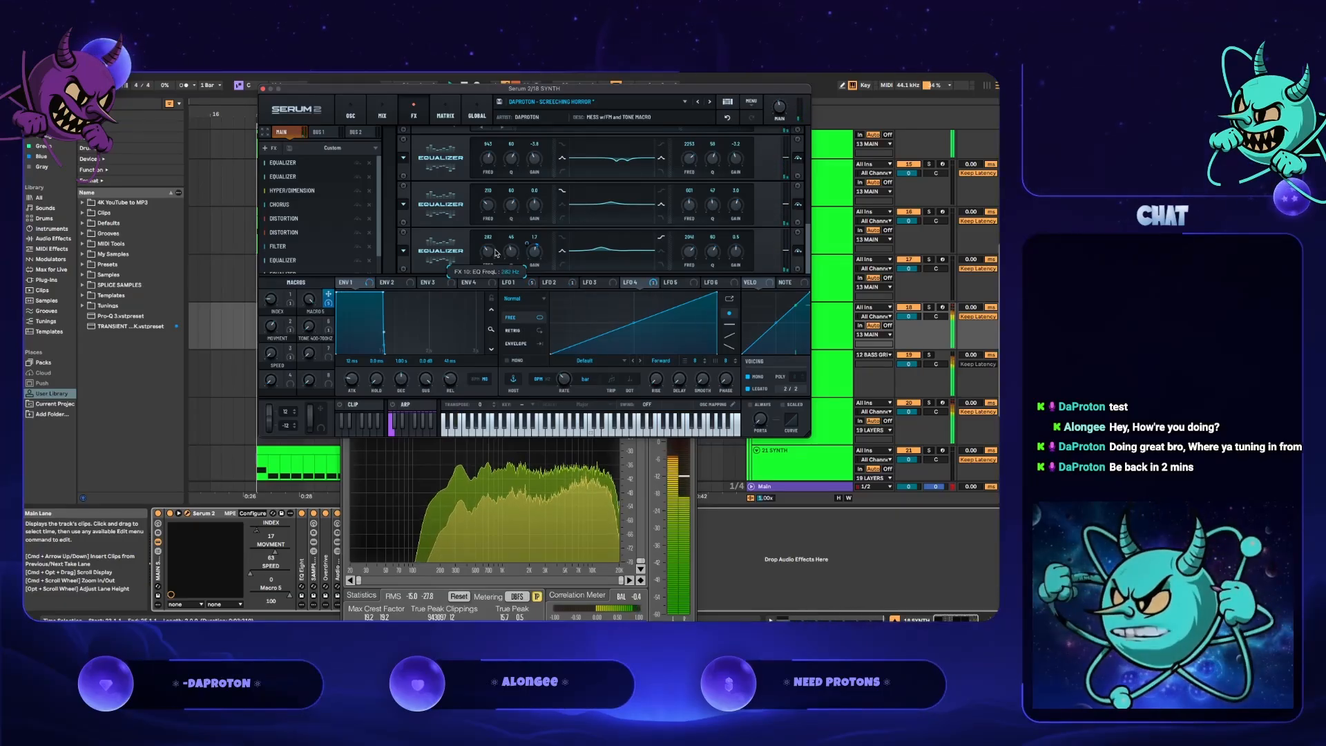
drag(497, 249, 505, 253)
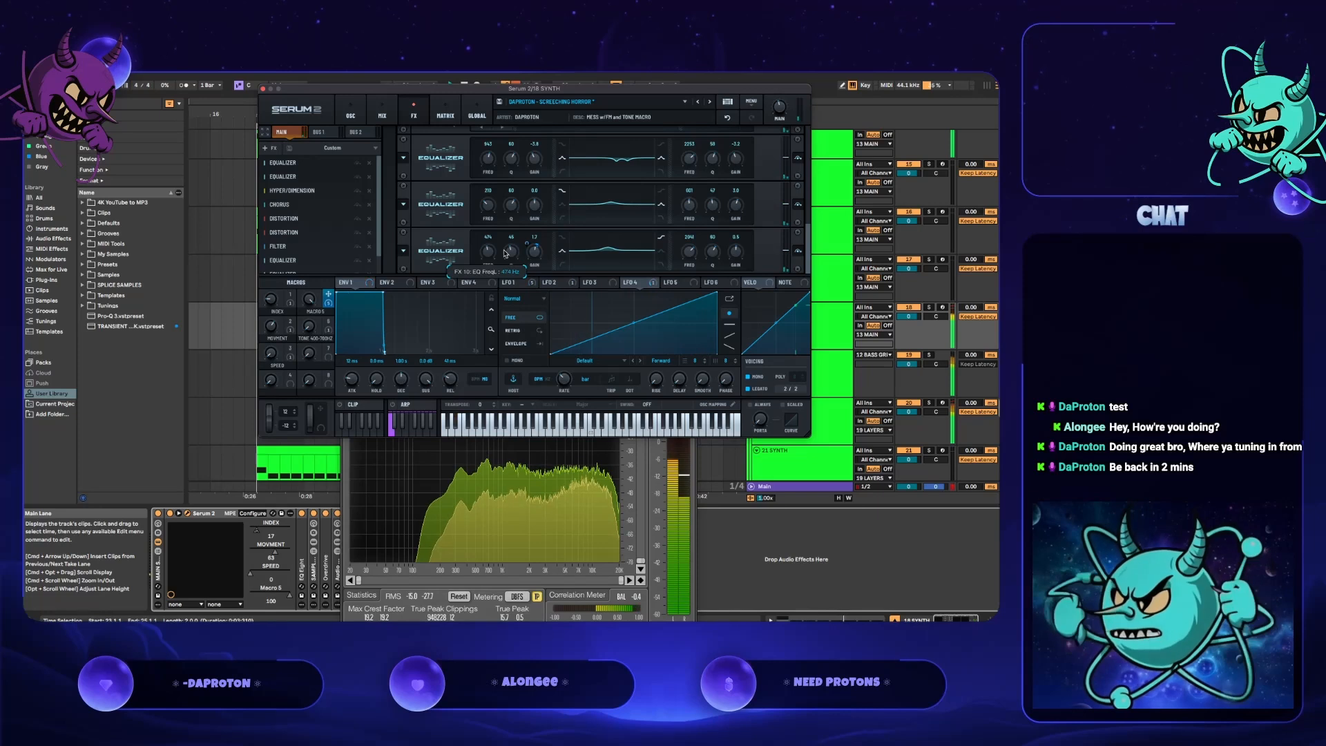
drag(504, 254, 504, 253)
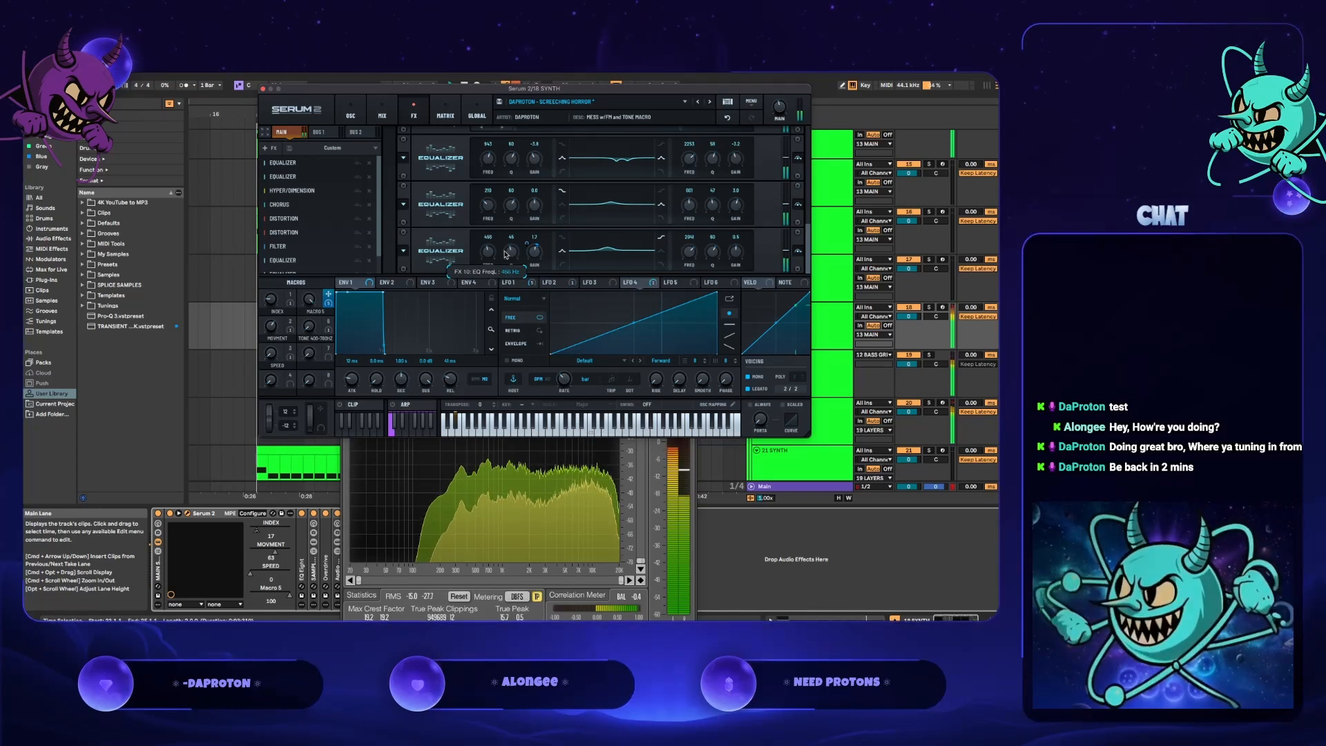
- Narrow the last equalizer's low band with a higher Q and readjust the Macro 5 amount on its gain
drag(506, 257, 509, 267)
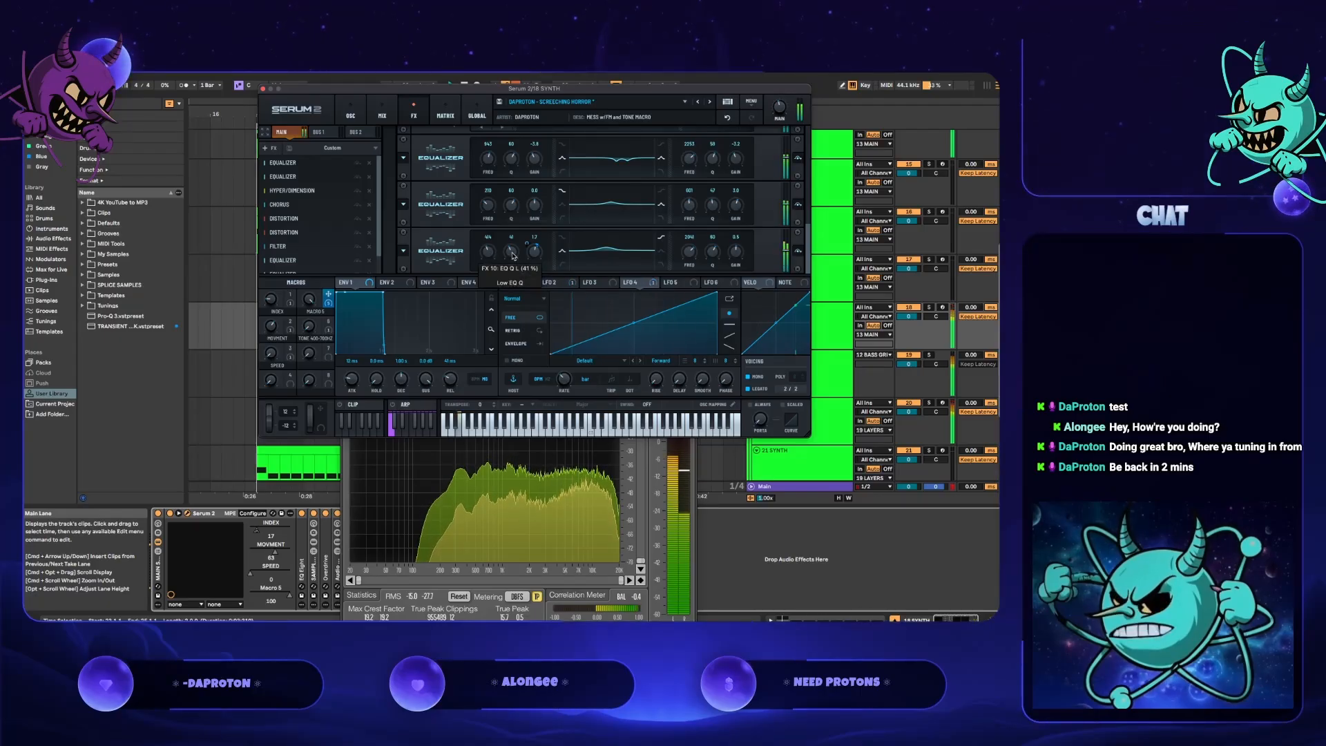
drag(513, 238, 516, 226)
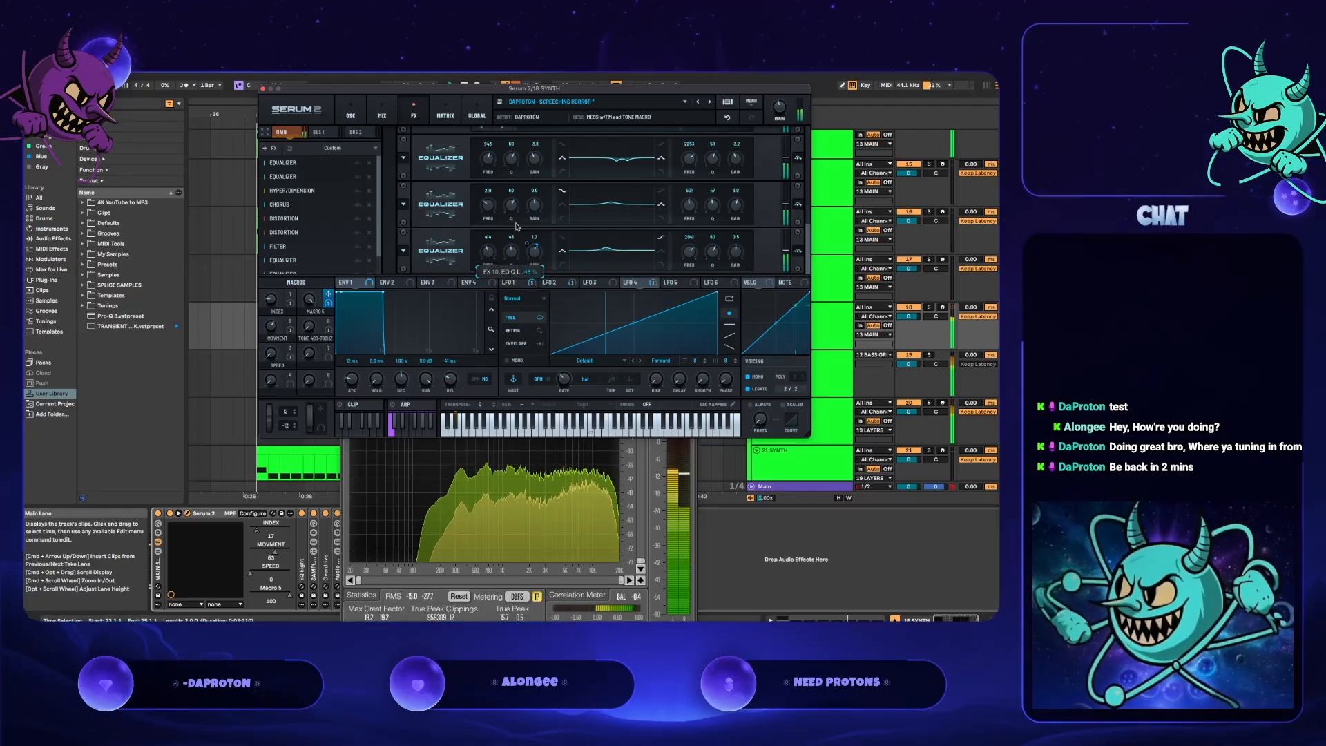
drag(488, 250, 518, 209)
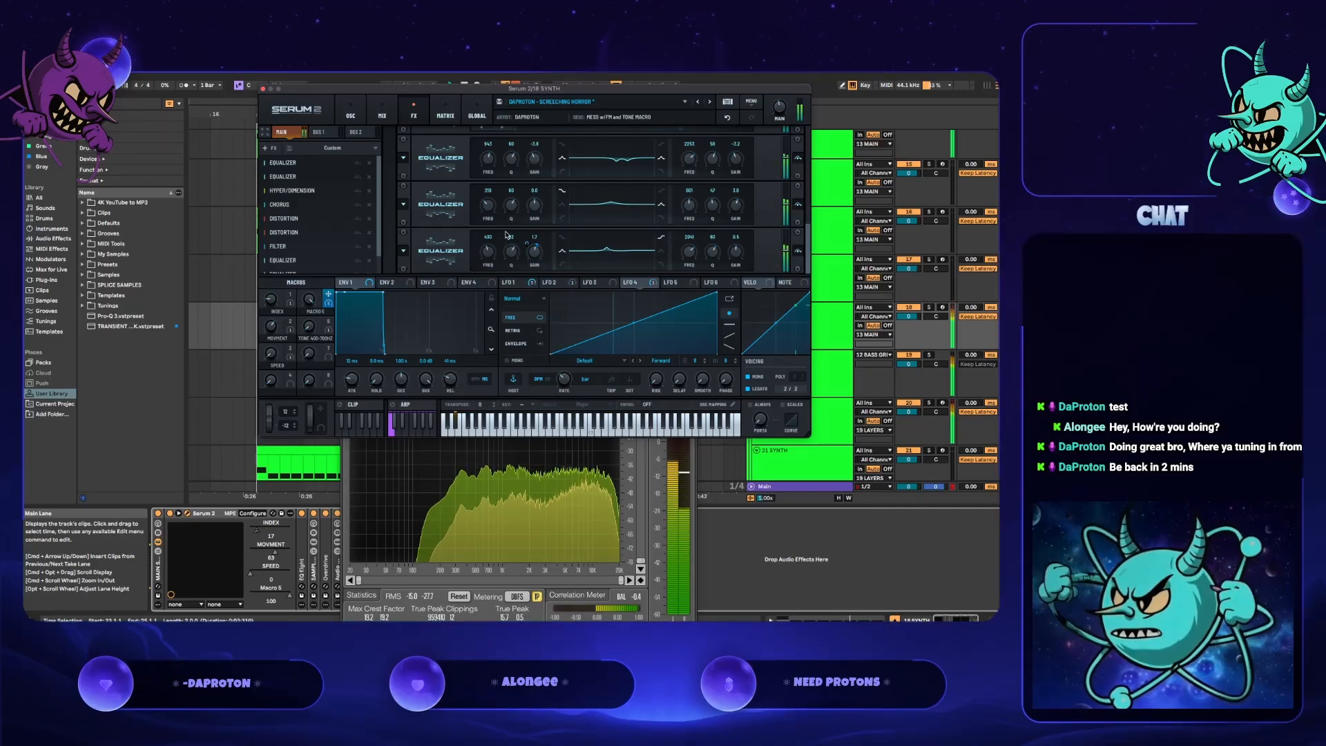
drag(526, 242, 527, 230)
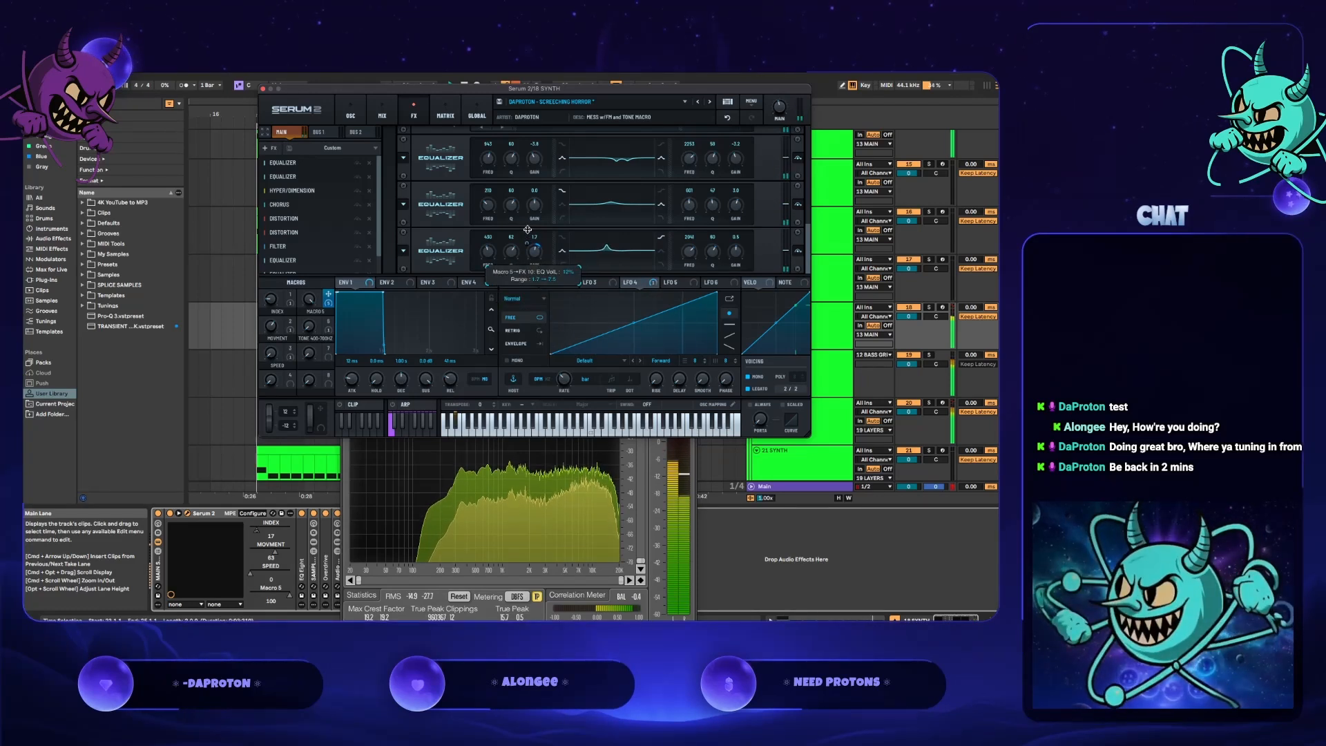
drag(528, 230, 529, 247)
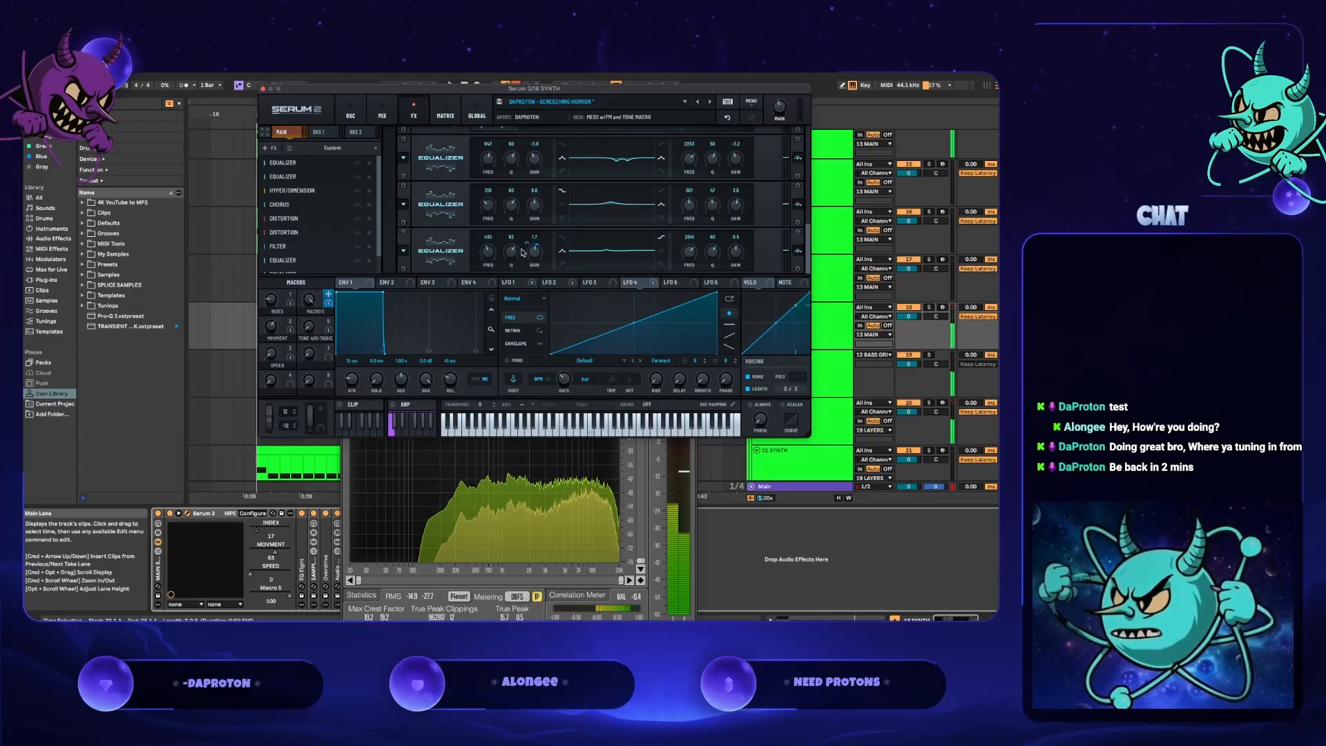
- Play the loop to check the synth against its spectrum, and close the Serum 2 and SPAN windows
mouse_move(515, 252)
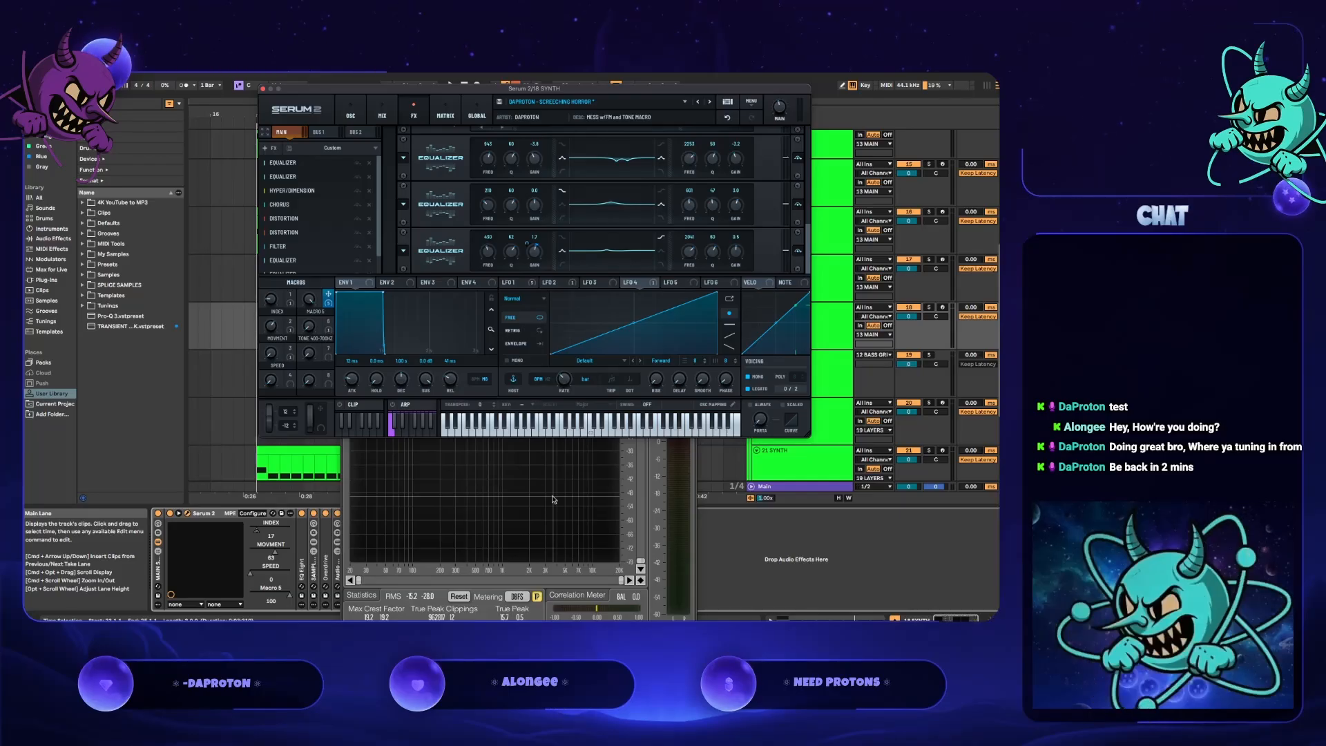
key(space)
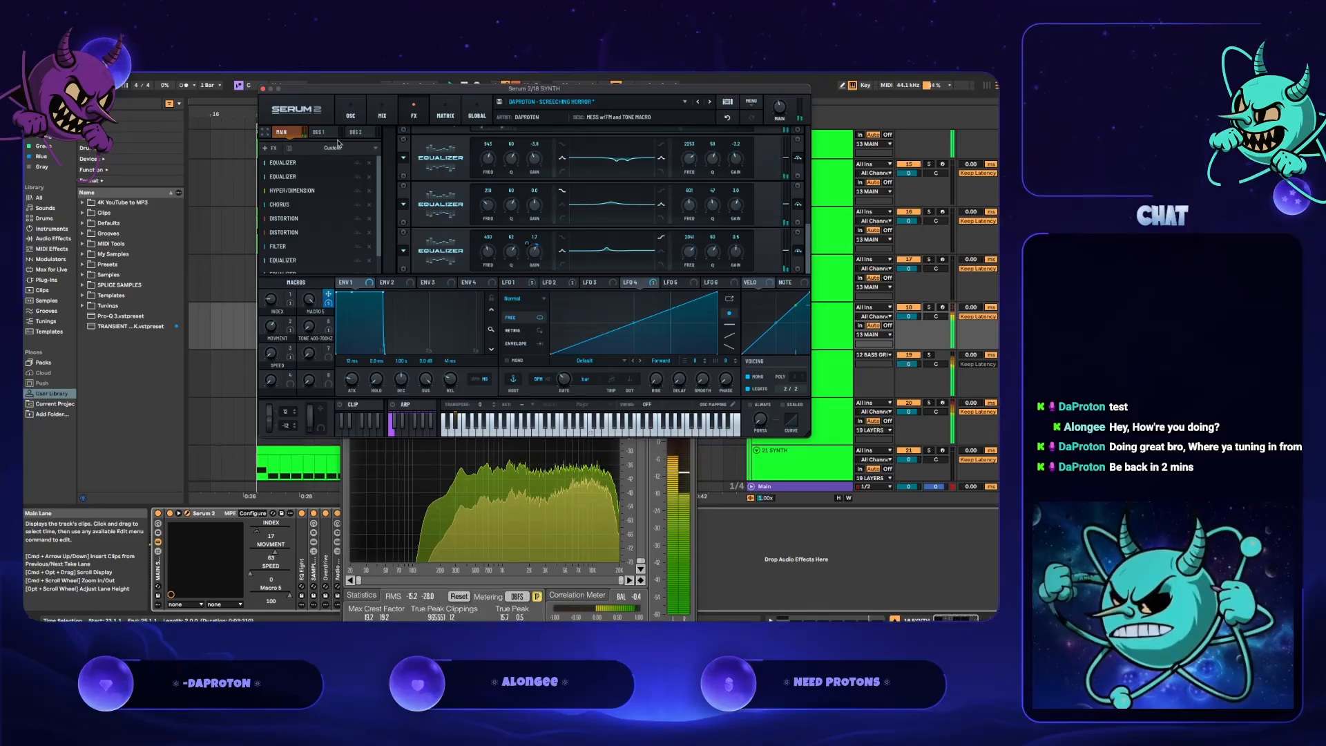
click(263, 88)
key(space)
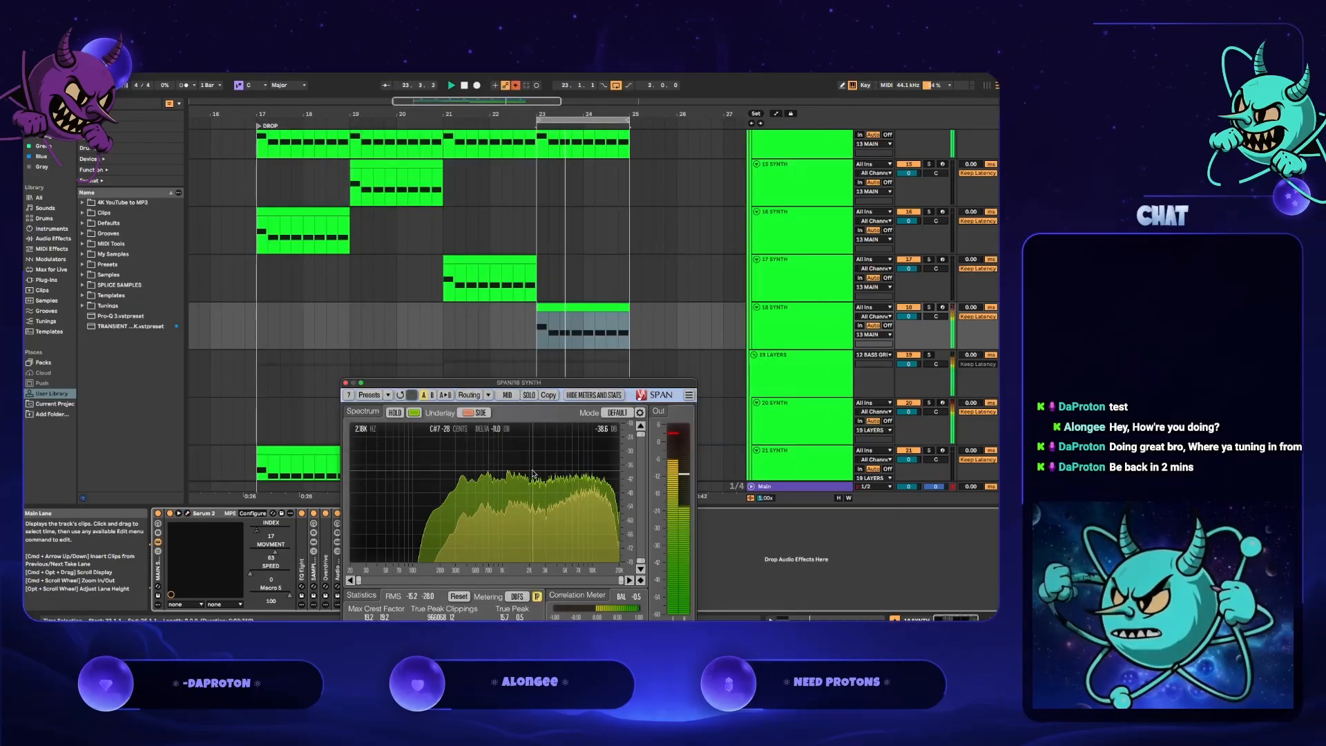
click(345, 383)
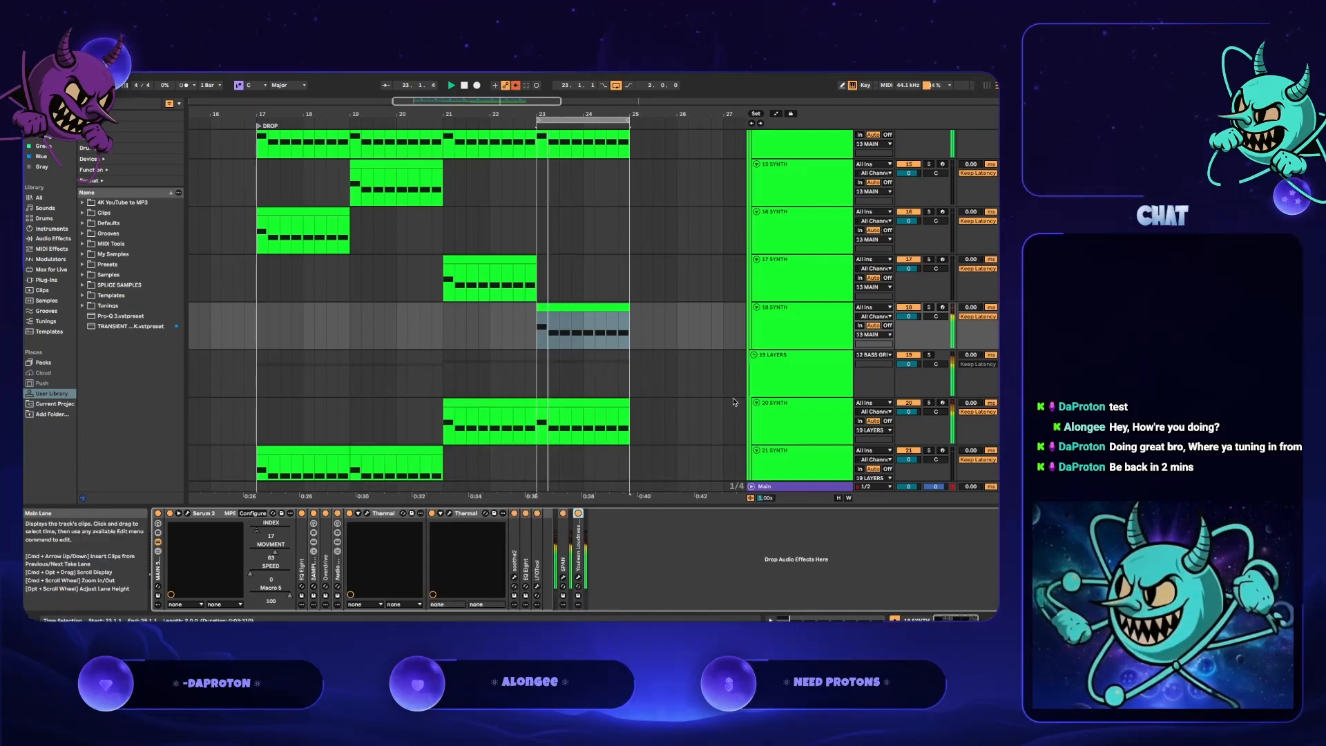
- Reopen Serum 2 on the 18 SYNTH track and sweep Macro 5 down to 0 and back to 100 to compare
click(784, 331)
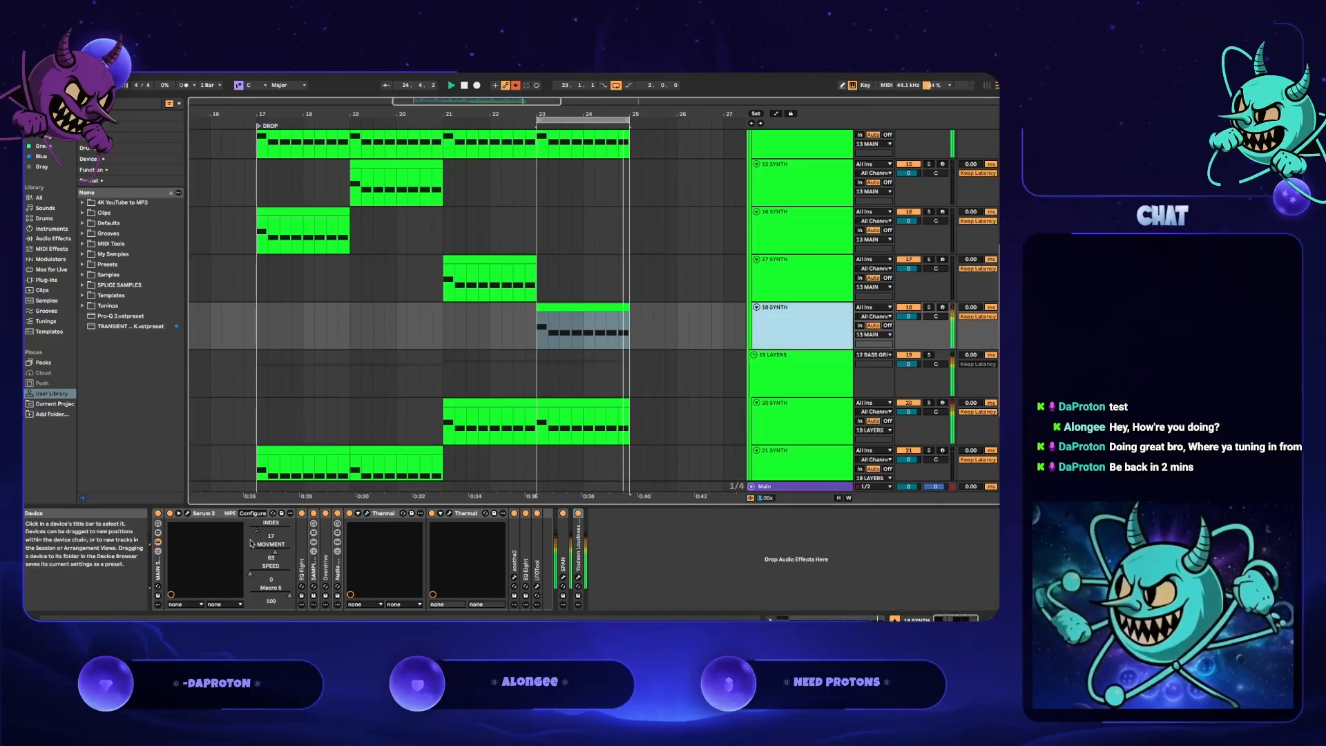
click(187, 513)
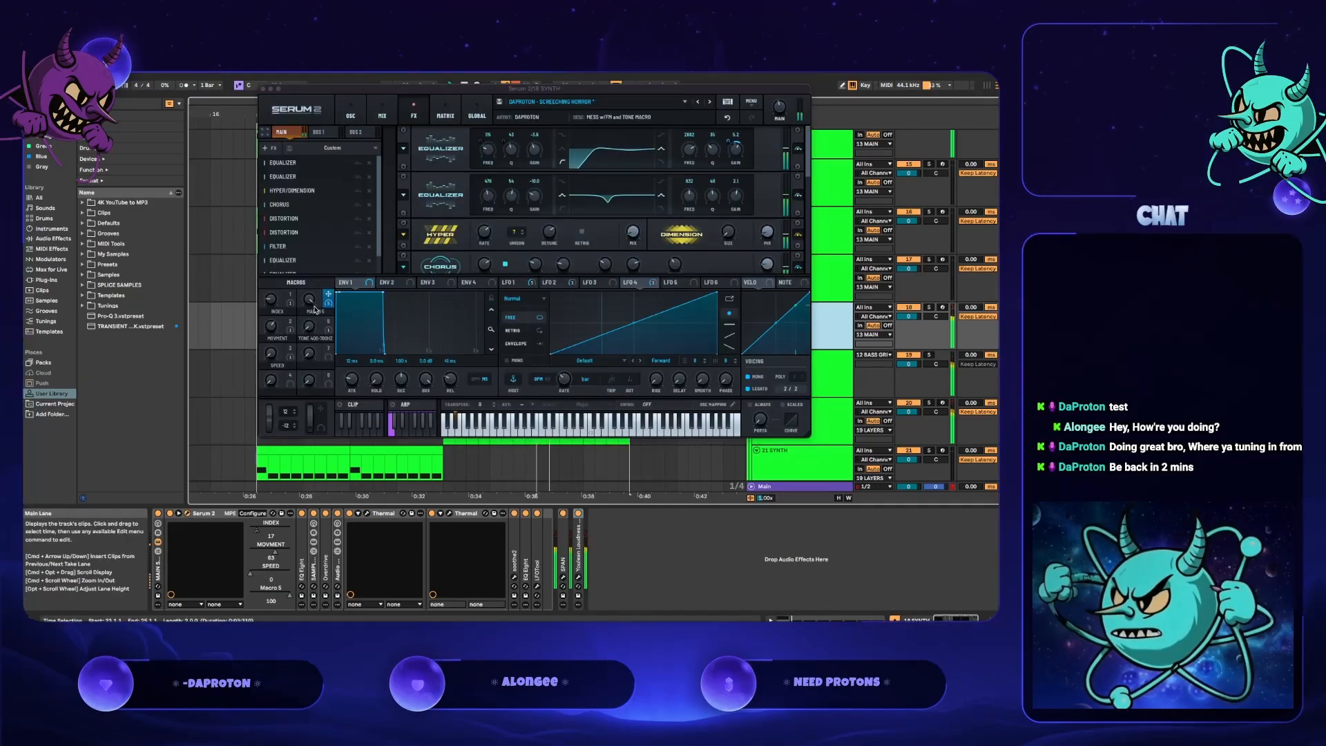
drag(309, 299, 309, 408)
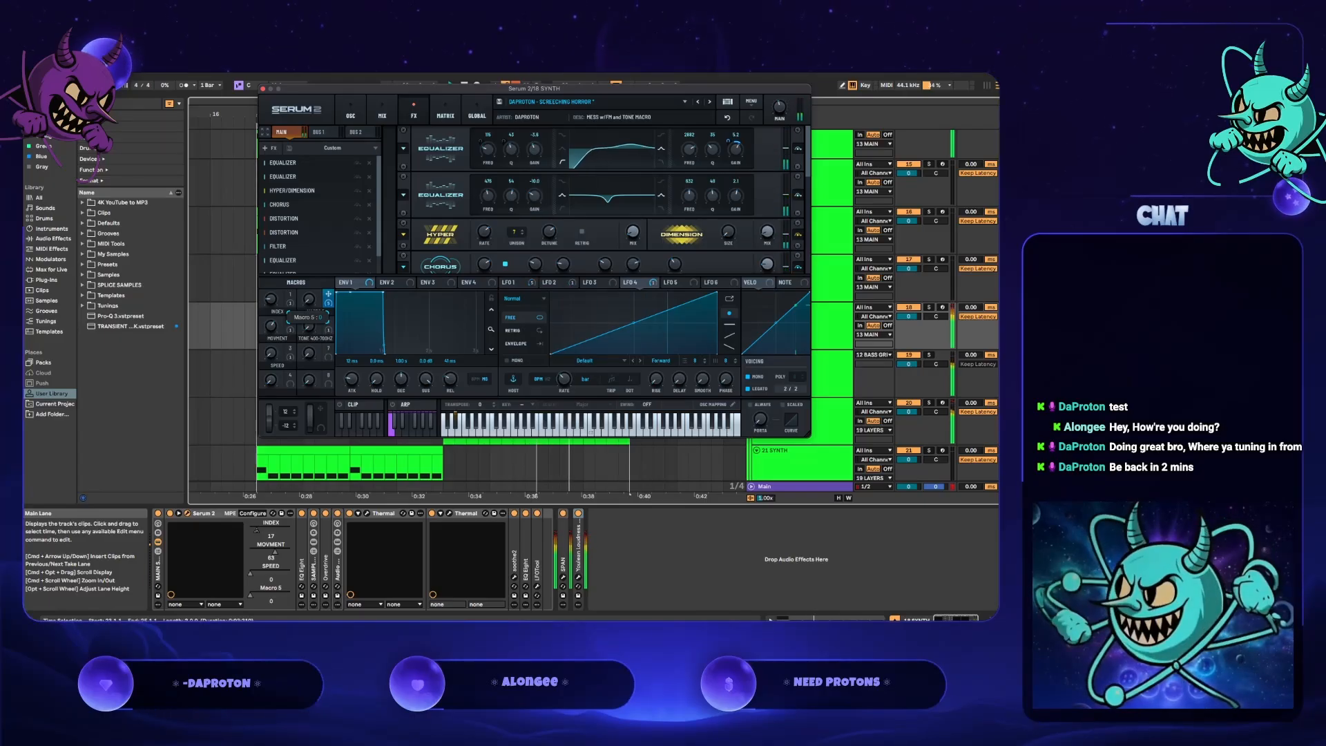
drag(309, 299, 350, 252)
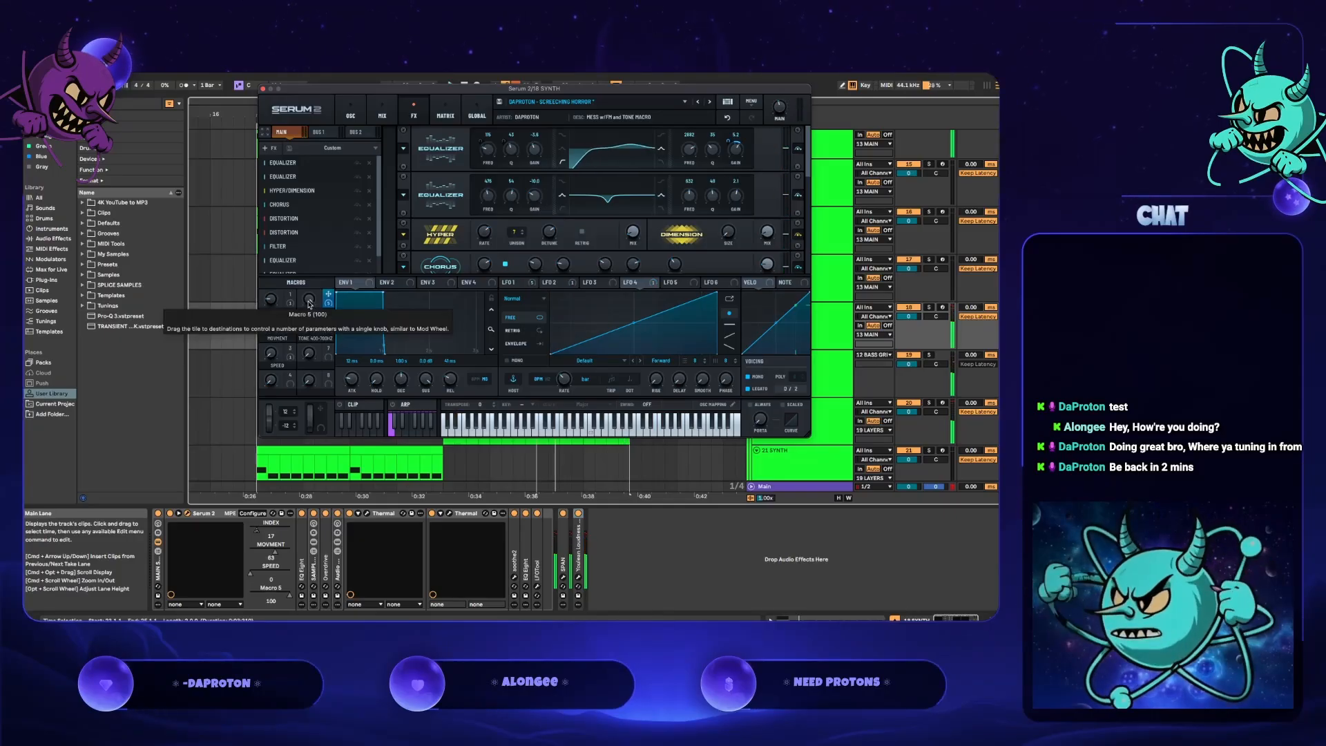
drag(363, 93, 358, 121)
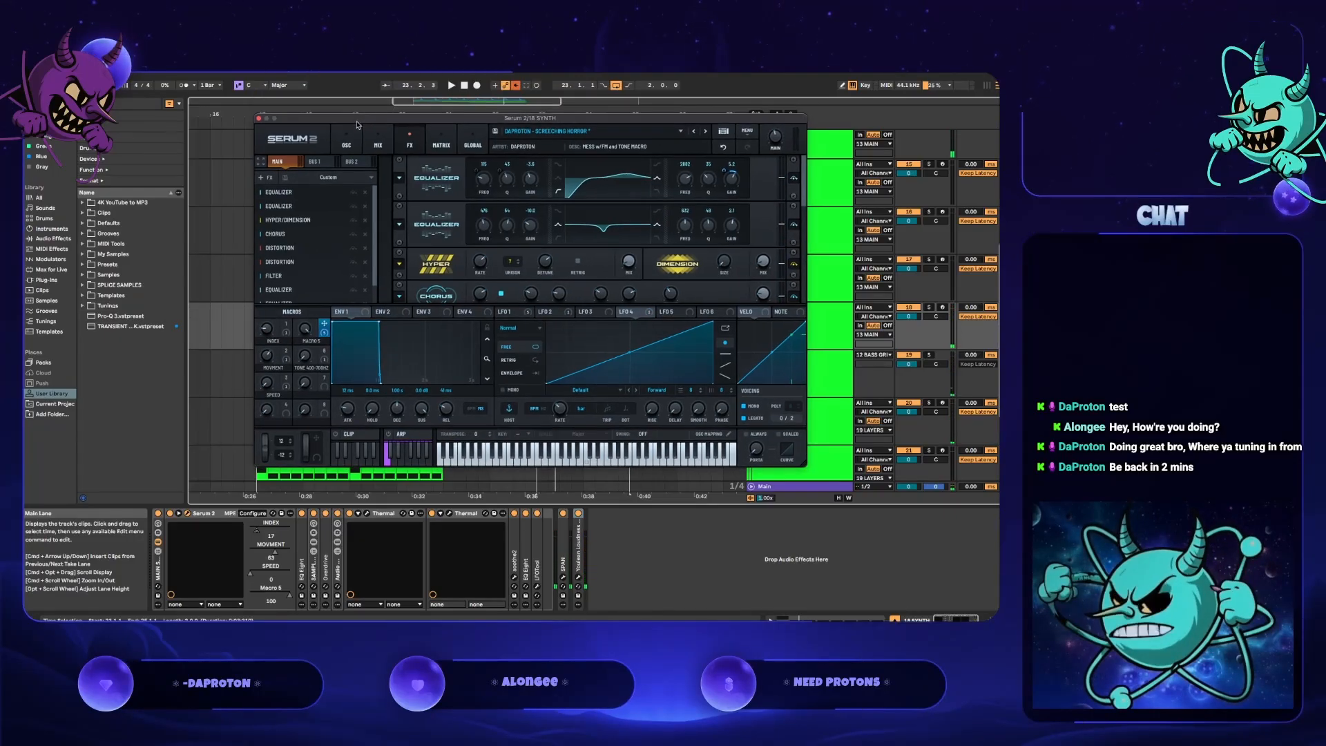
- Switch oscillator B off and back on during playback to compare its contribution to the sound
click(346, 145)
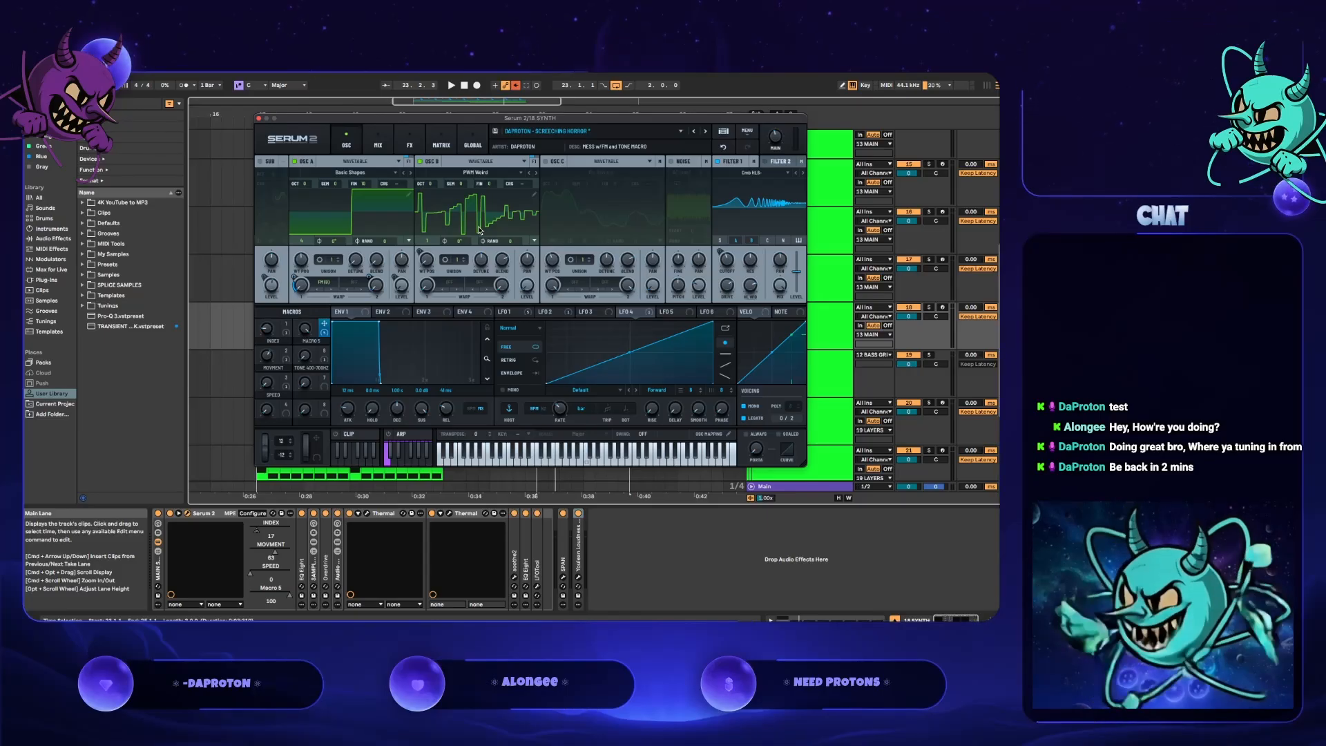
key(space)
click(420, 161)
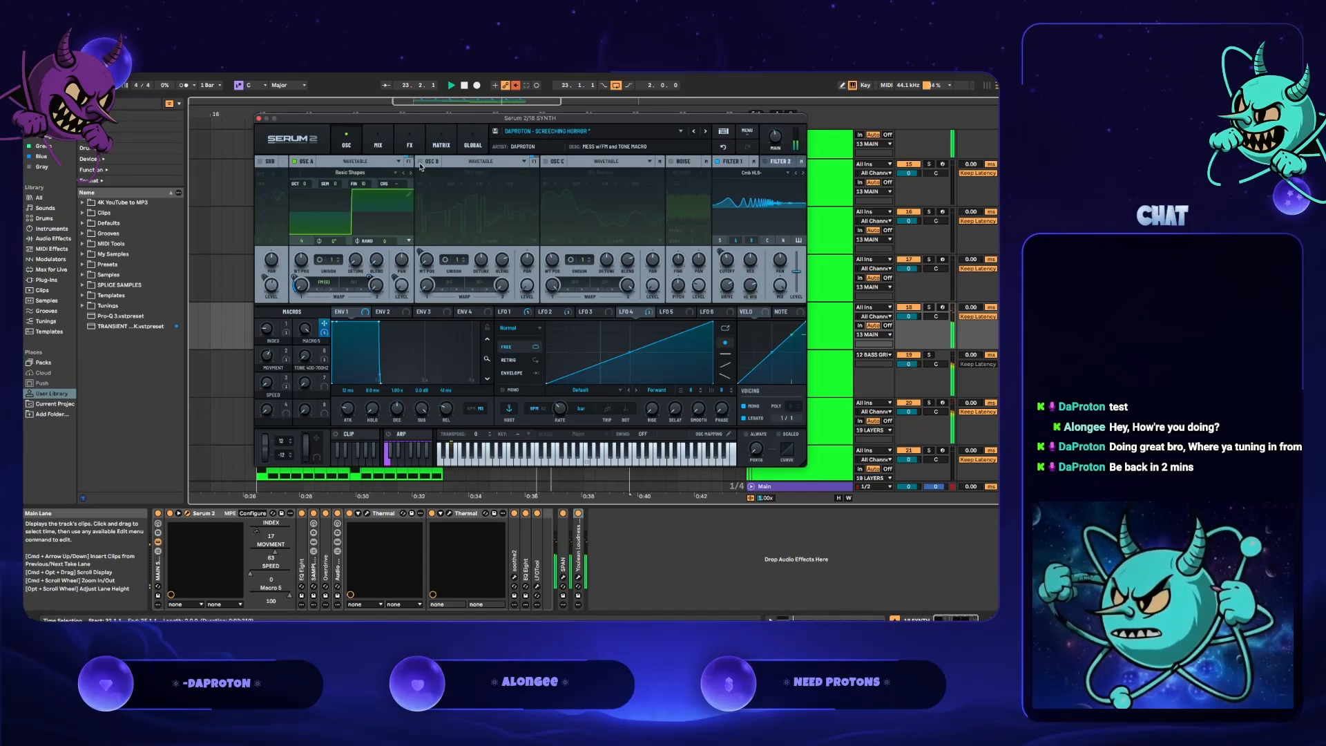
drag(303, 355, 299, 616)
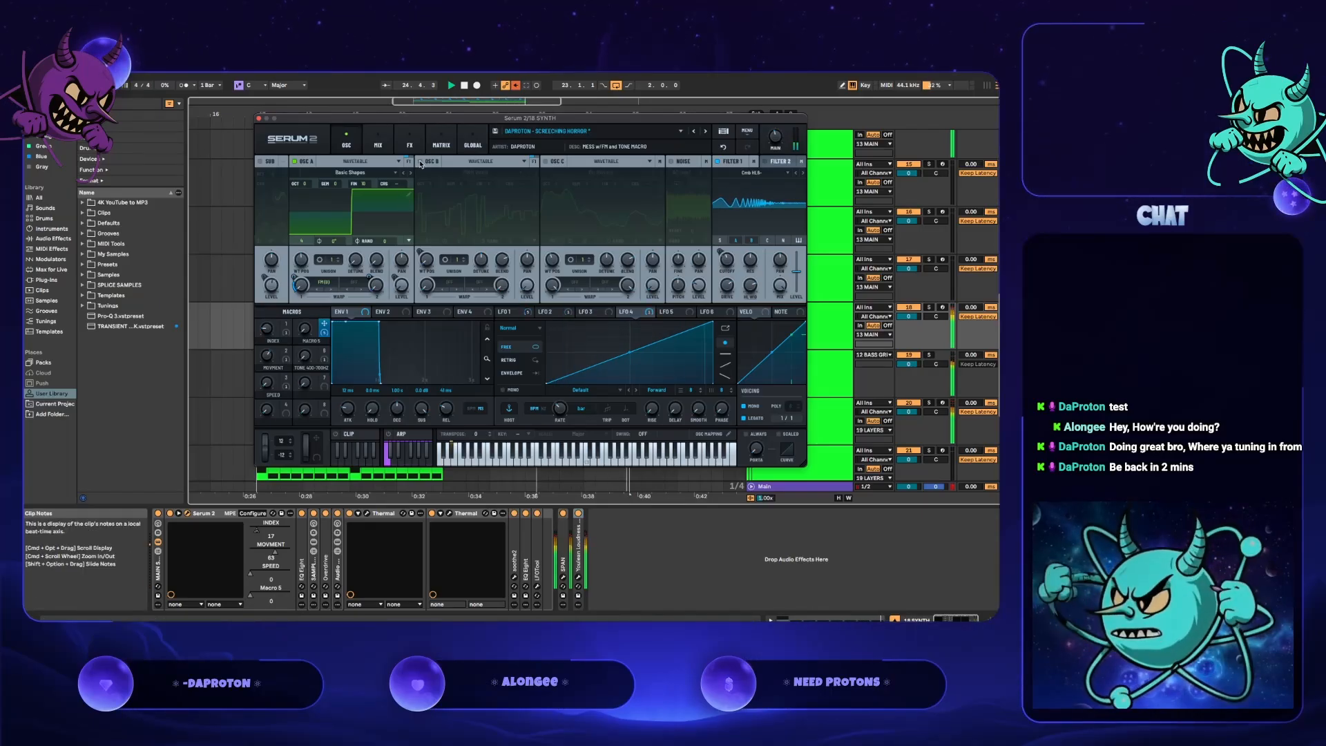
click(419, 162)
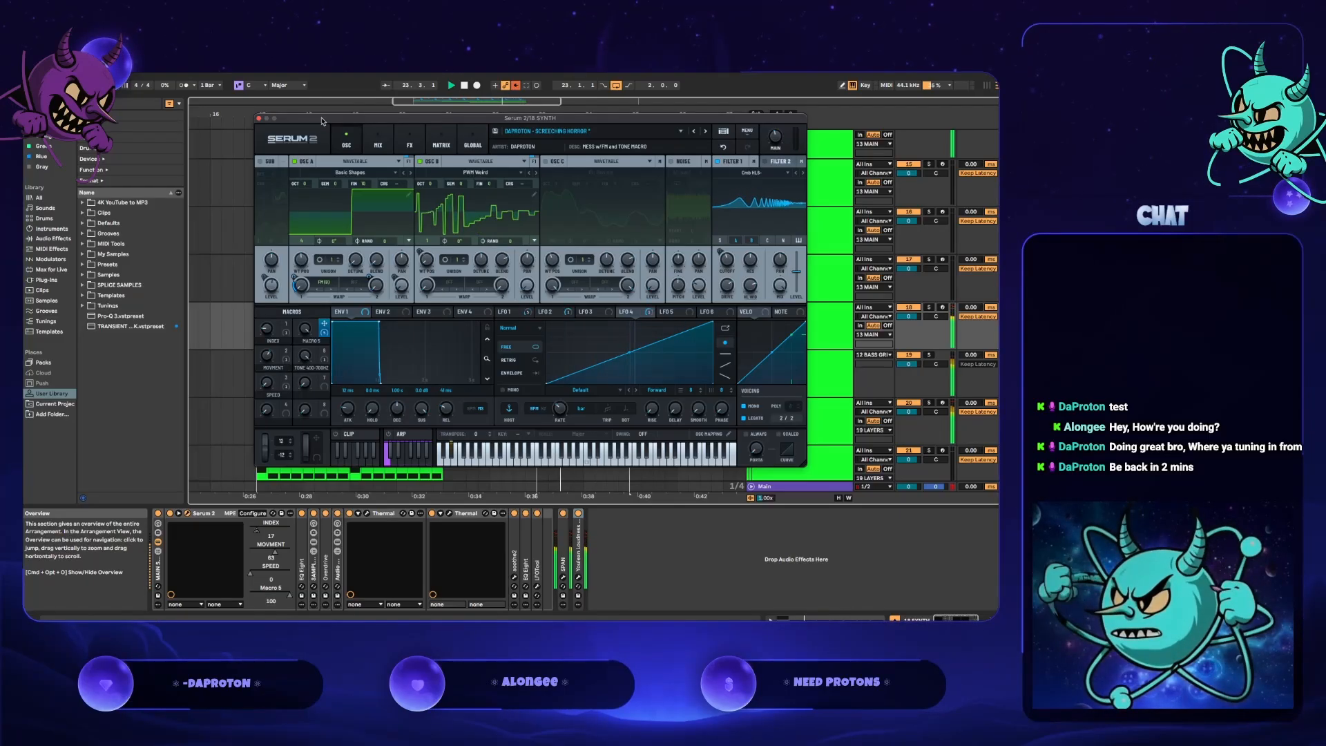
- Check the full mix in the Main track's SPAN during playback and return to the 18 SYNTH track
click(838, 336)
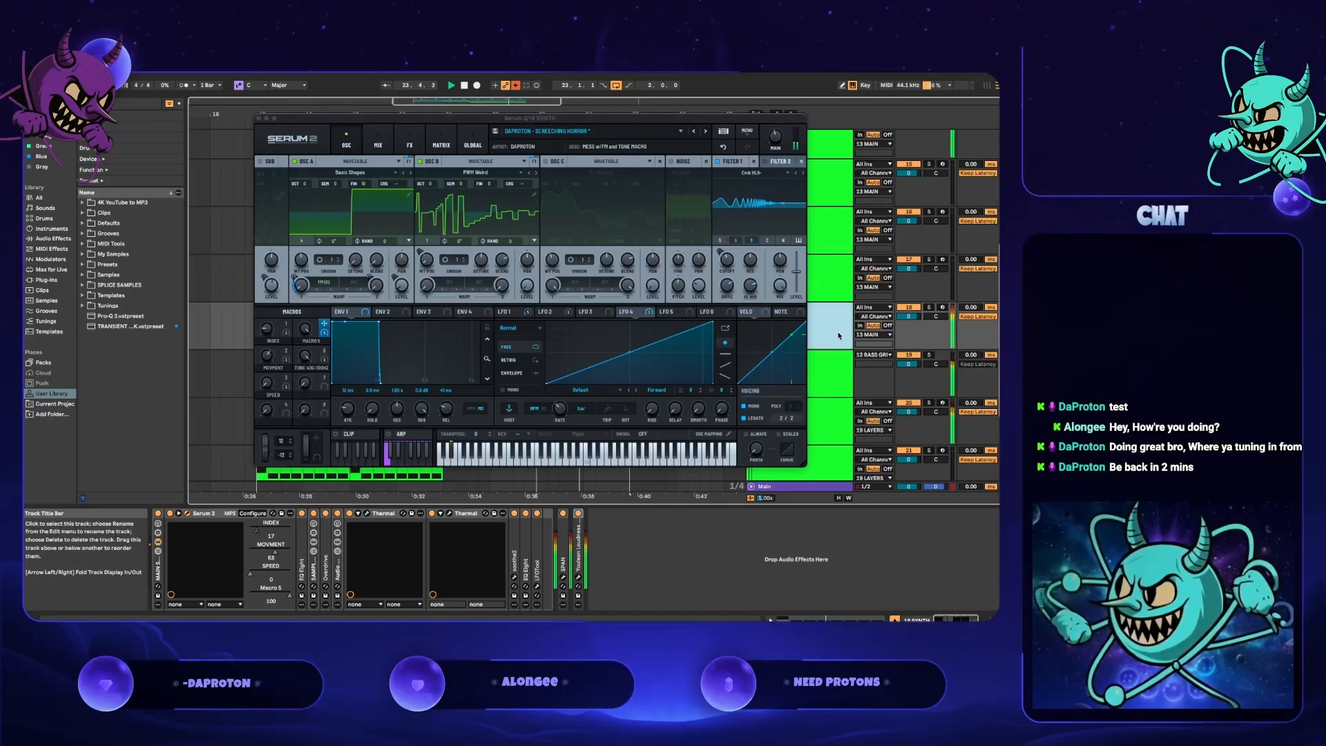
click(822, 486)
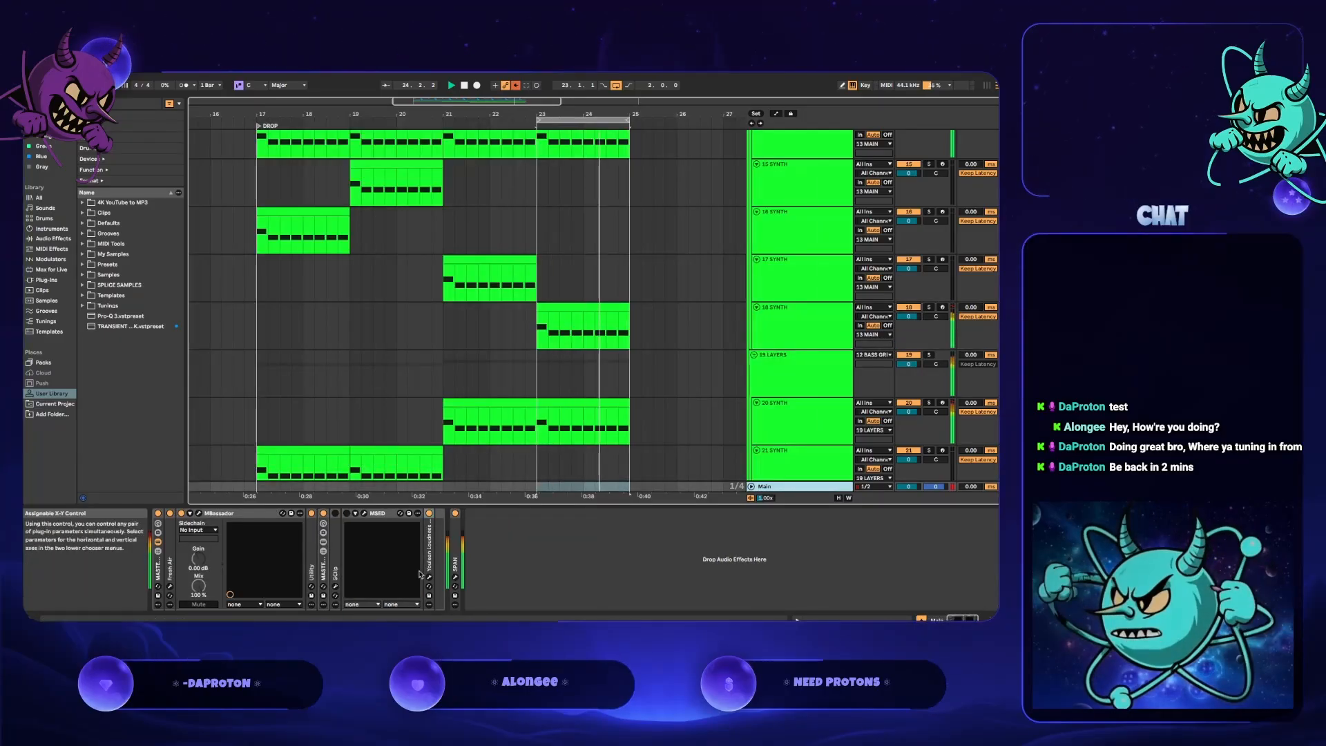
click(455, 576)
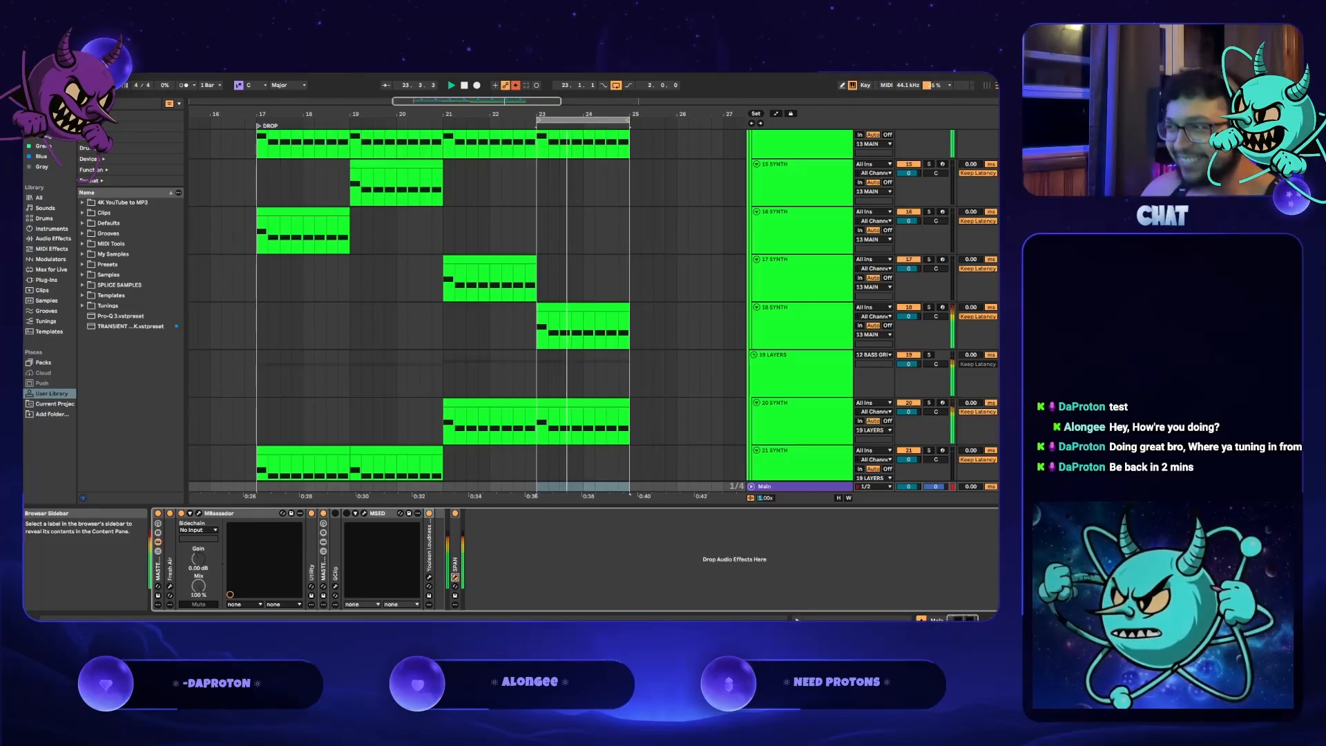
click(543, 339)
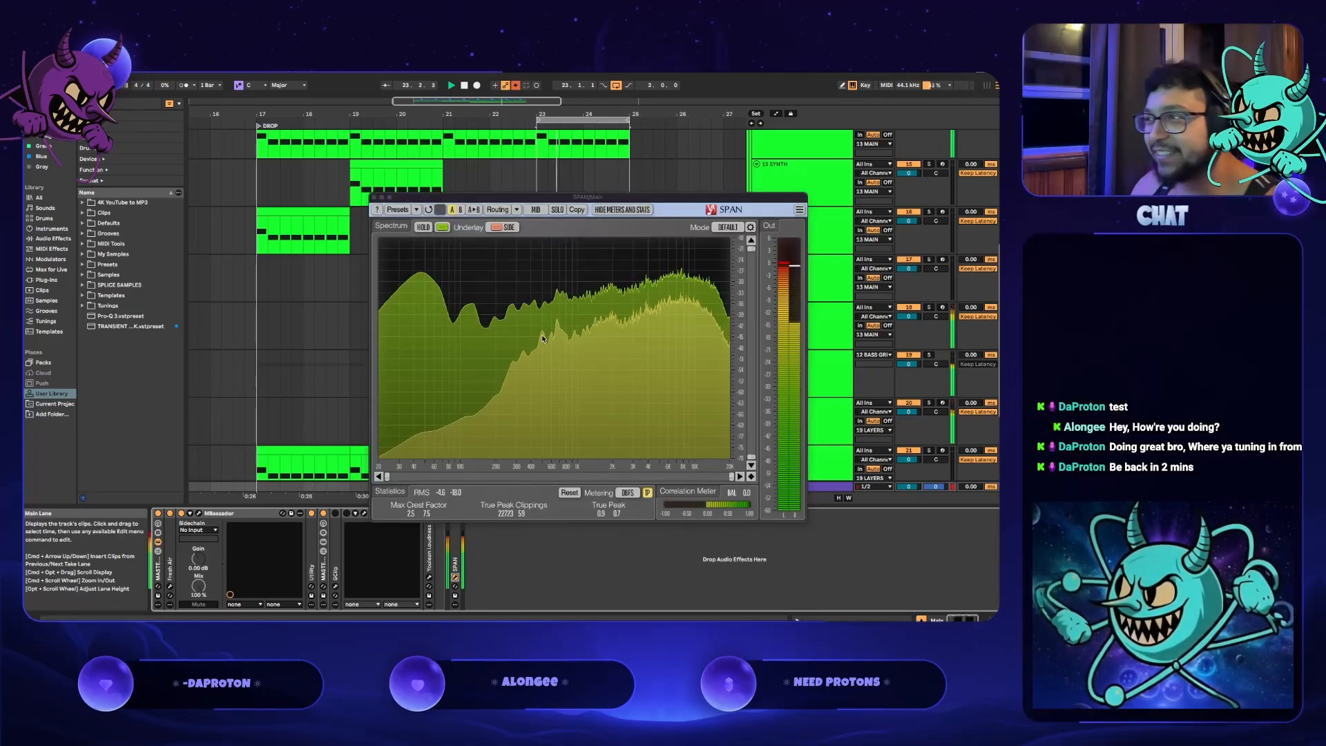
click(374, 198)
click(788, 320)
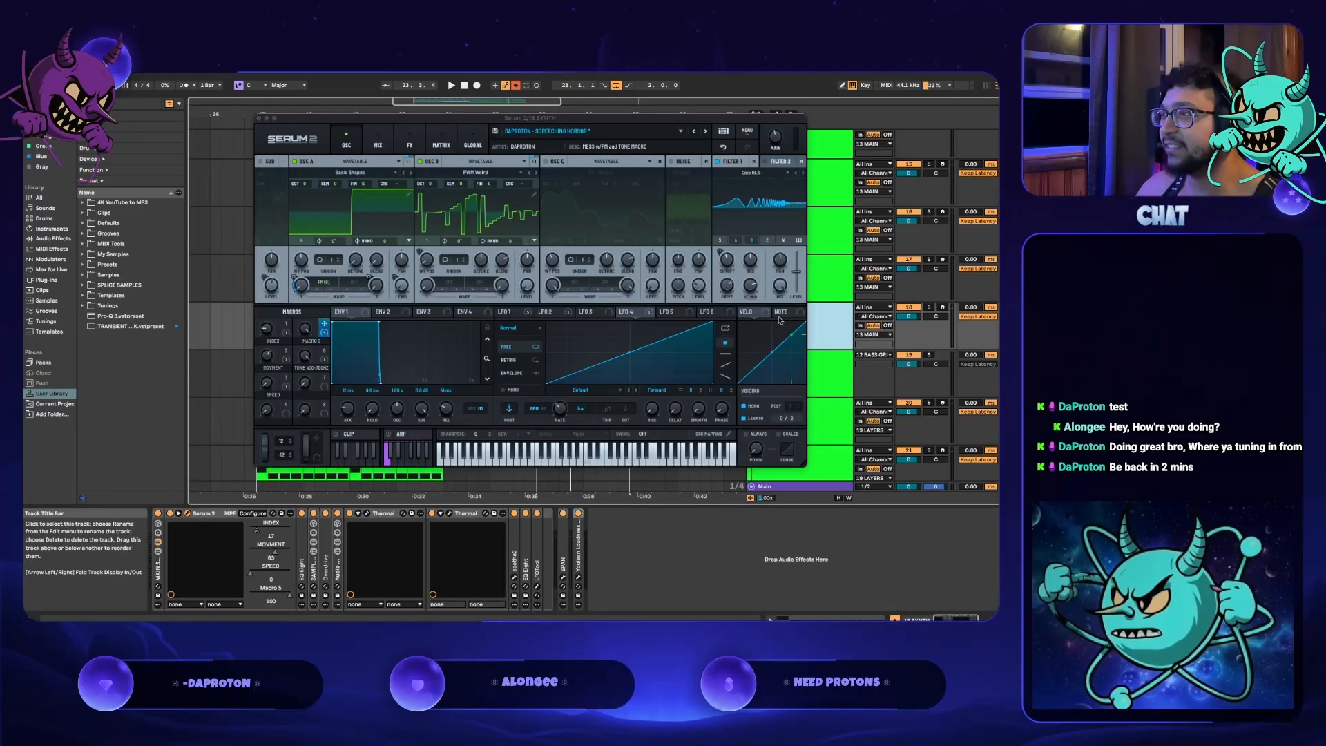
- Assign Macro 5 to the last equalizer's output level in the effects chain and reduce the modulation amount
click(423, 262)
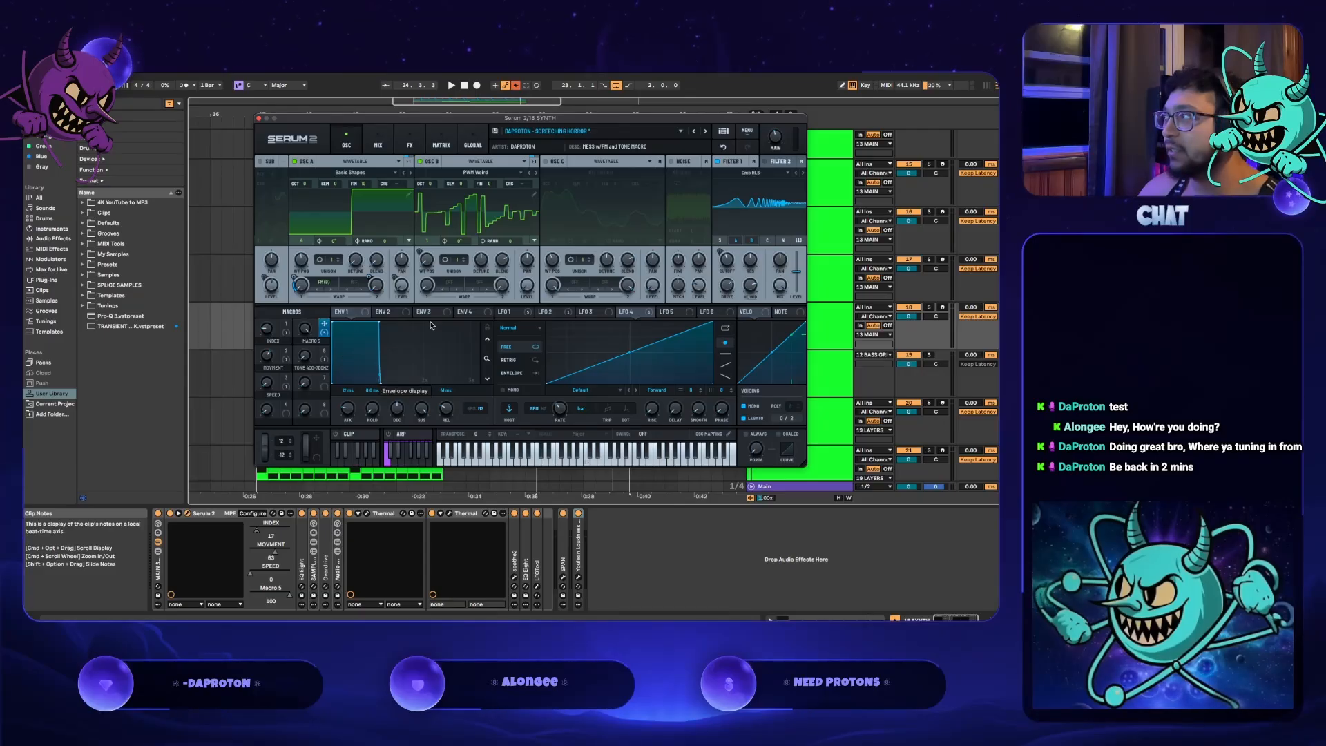
click(406, 143)
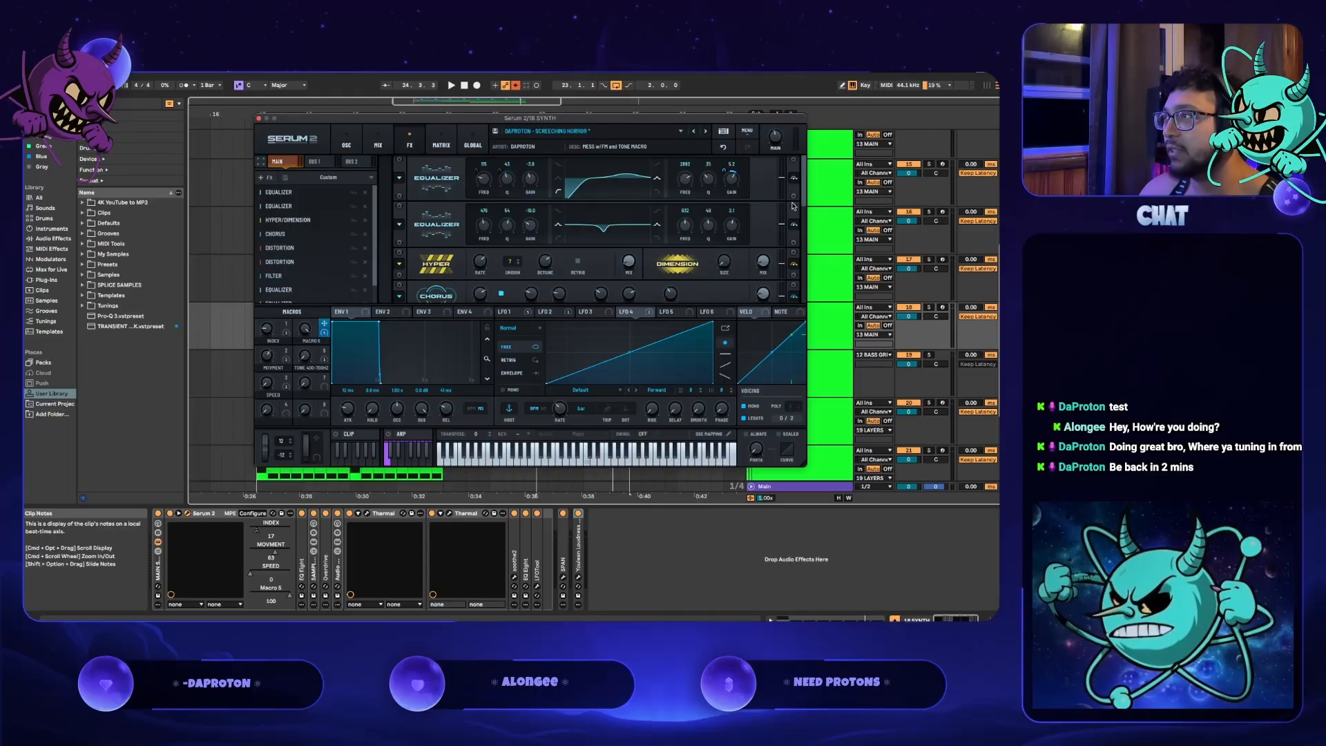
scroll(801, 210, down, 3)
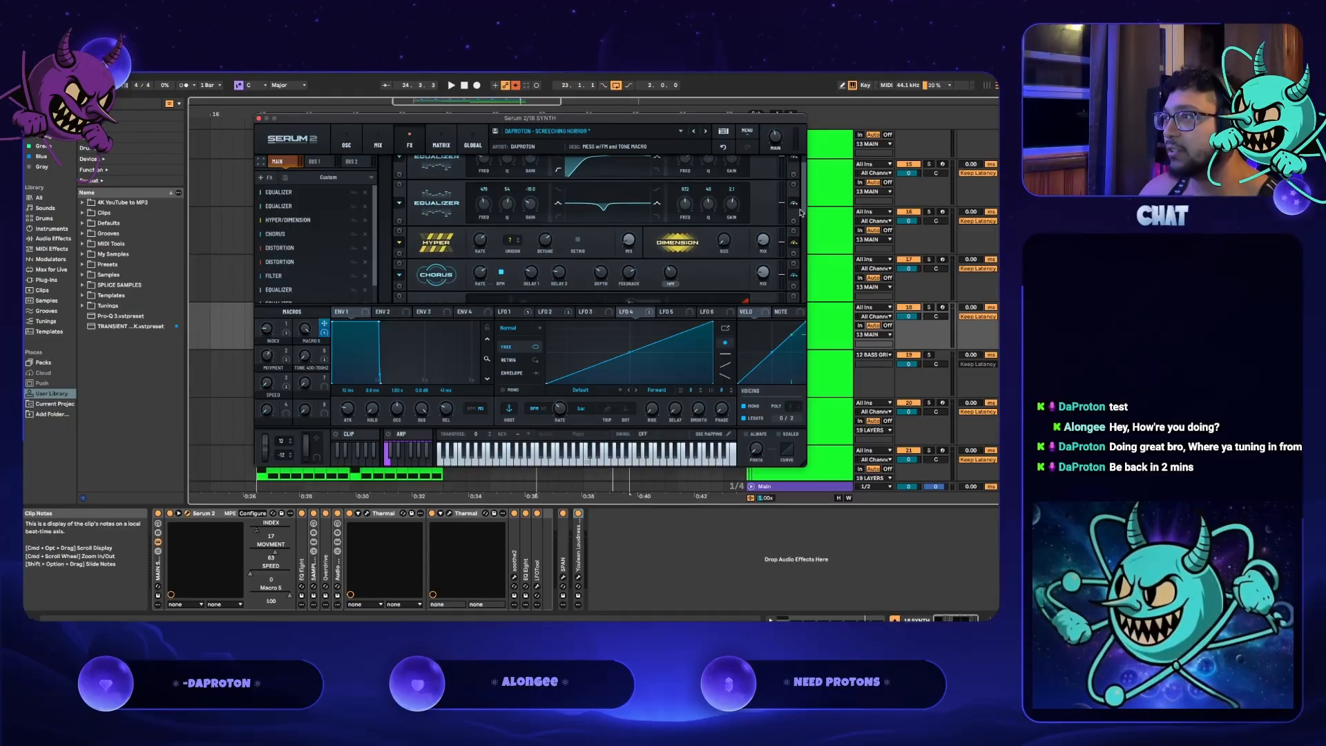
scroll(797, 228, down, 4)
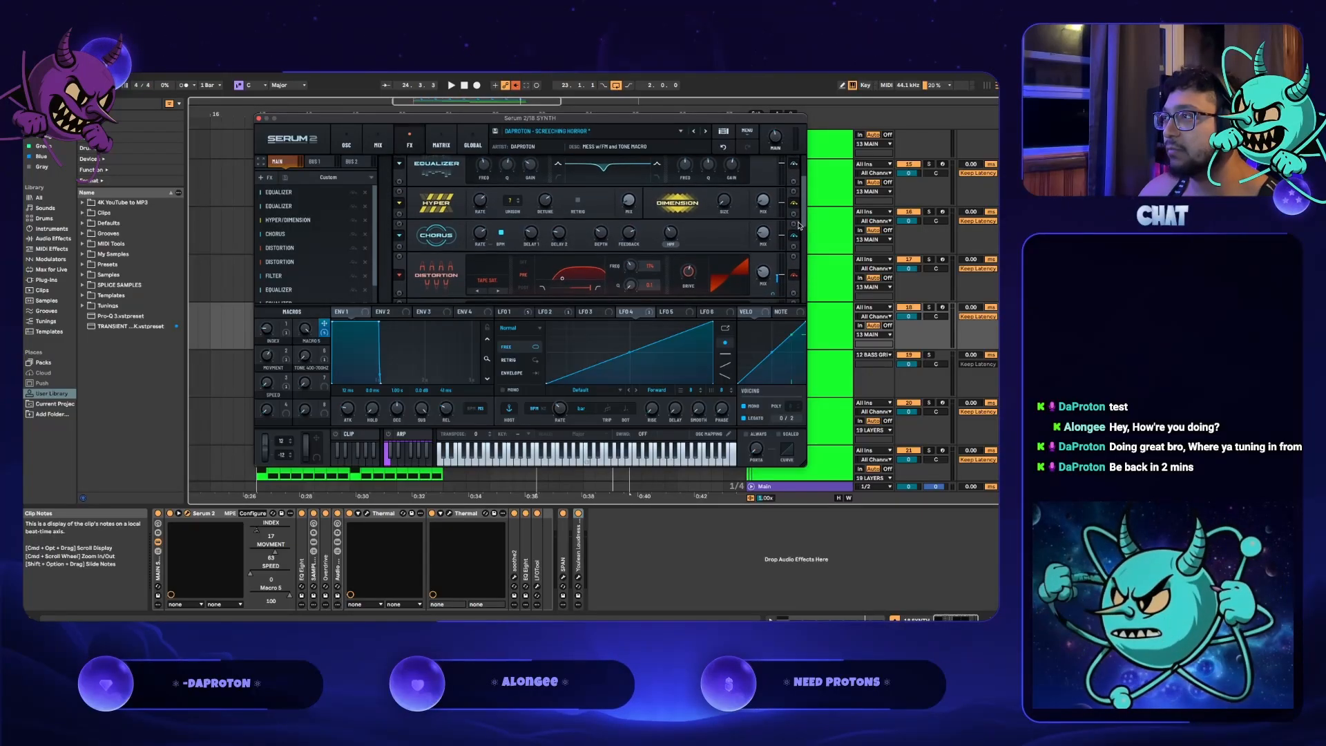
scroll(795, 249, down, 6)
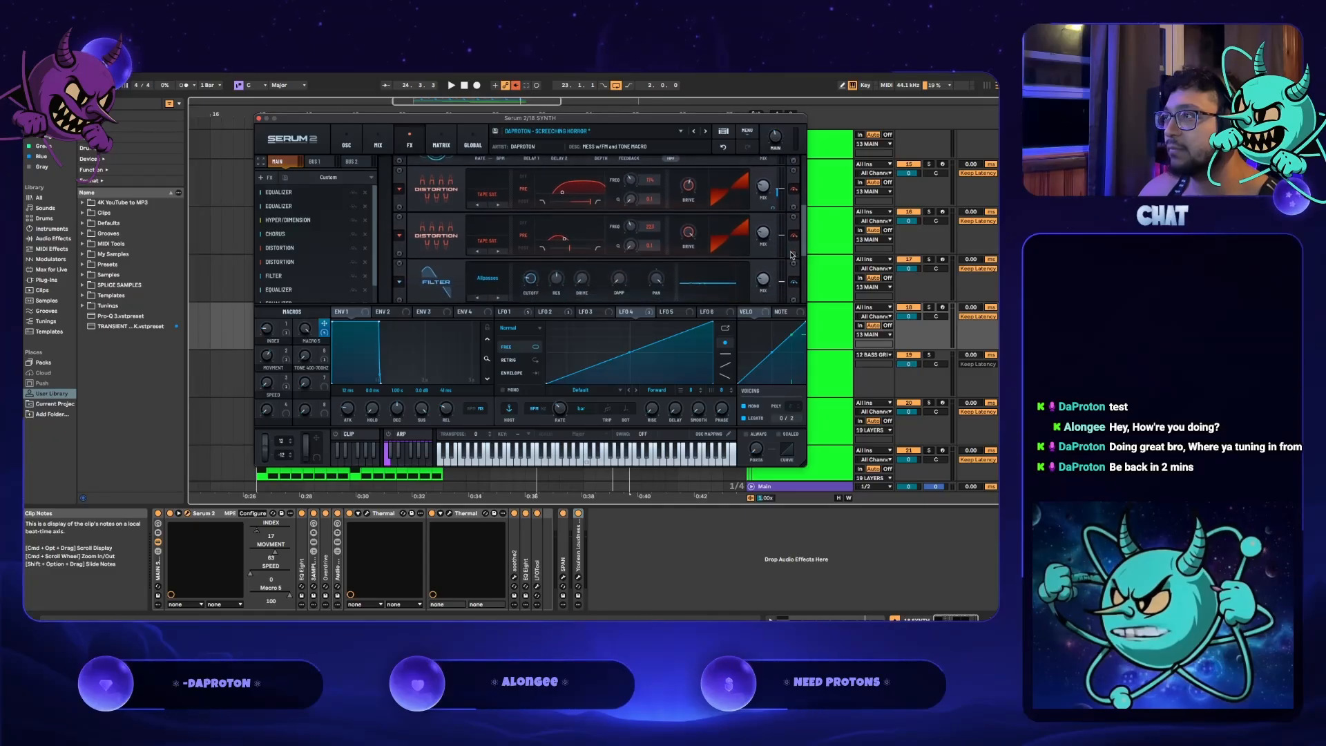
scroll(790, 264, down, 5)
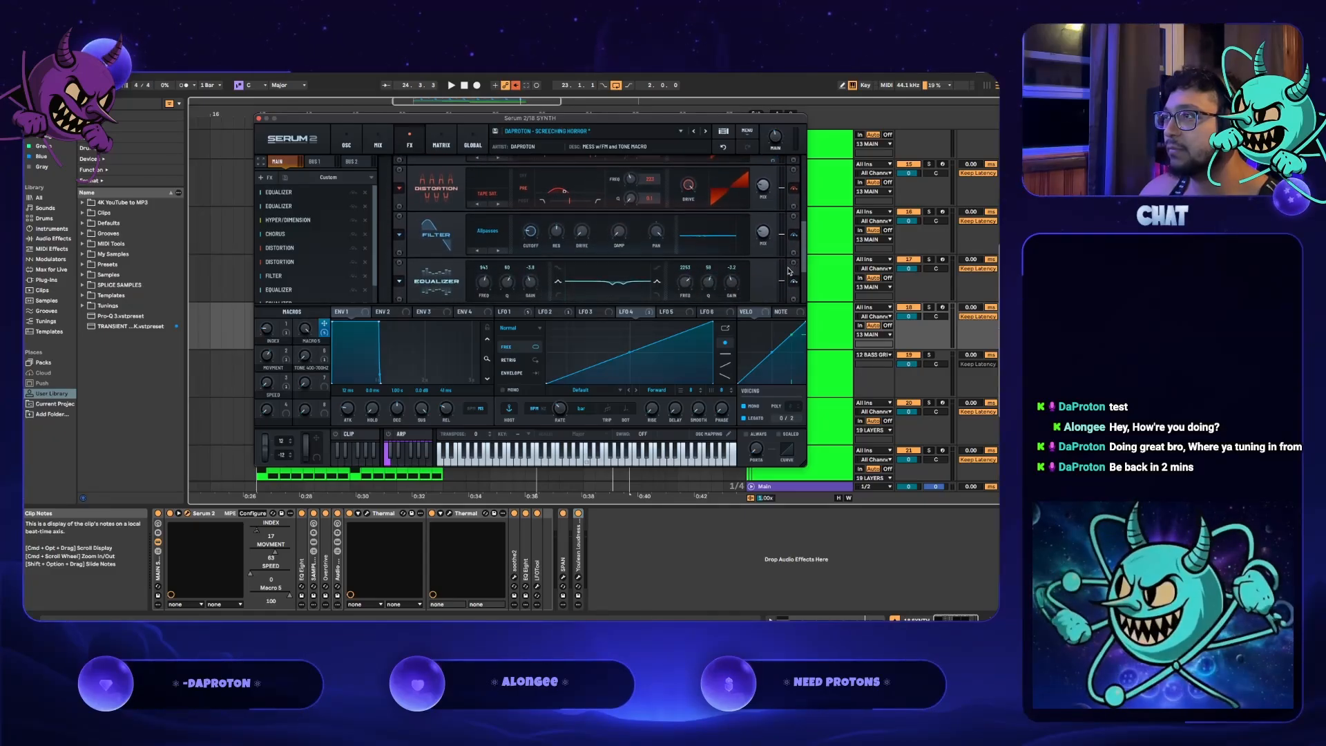
scroll(785, 288, down, 4)
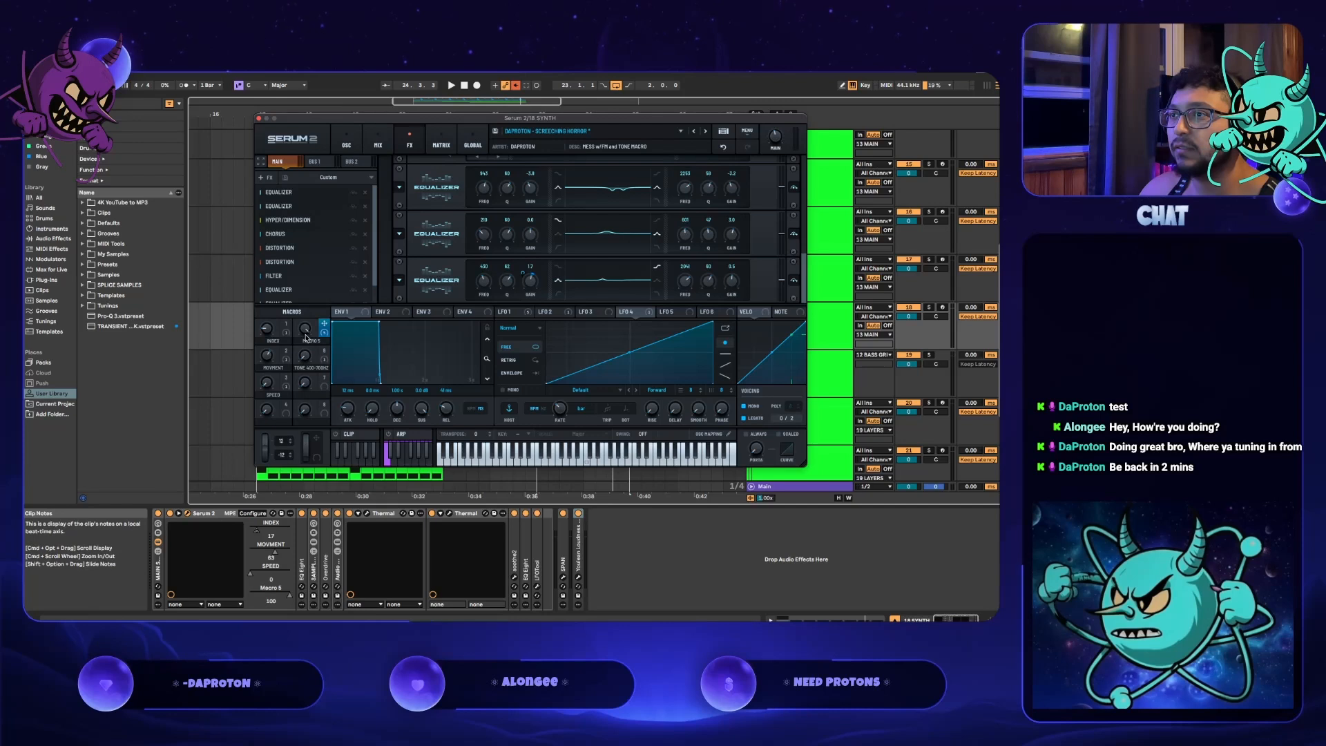
drag(307, 337, 782, 284)
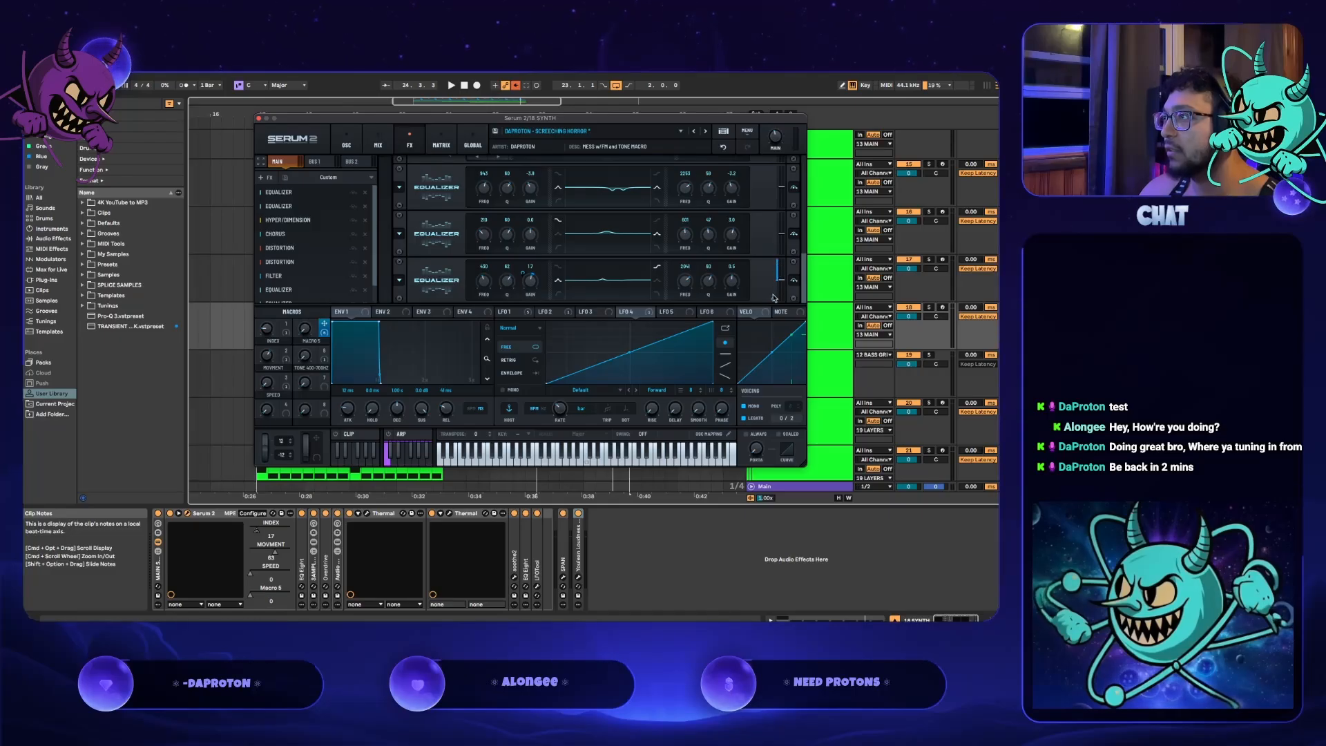
mouse_move(771, 300)
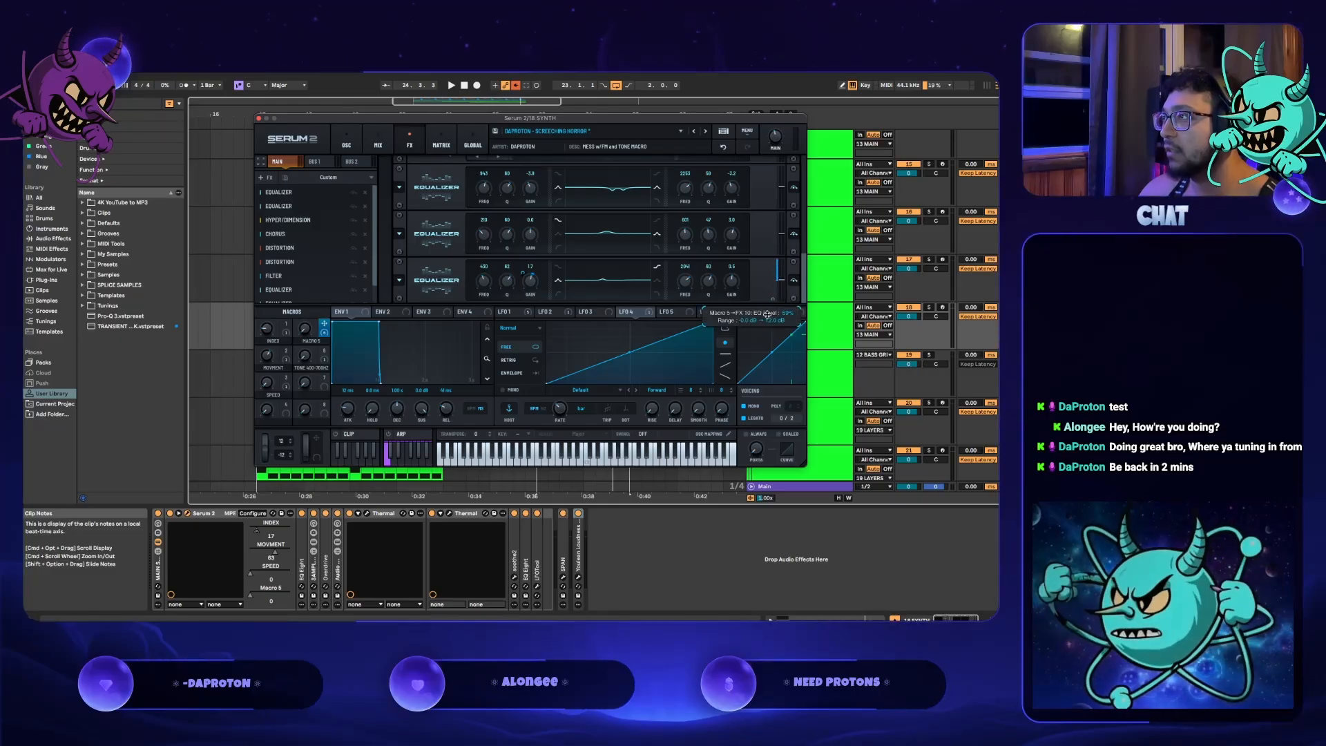
drag(762, 337, 757, 334)
- Sweep Macro 5 during playback to compare the levels, and examine the synth's spectrum in SPAN
key(space)
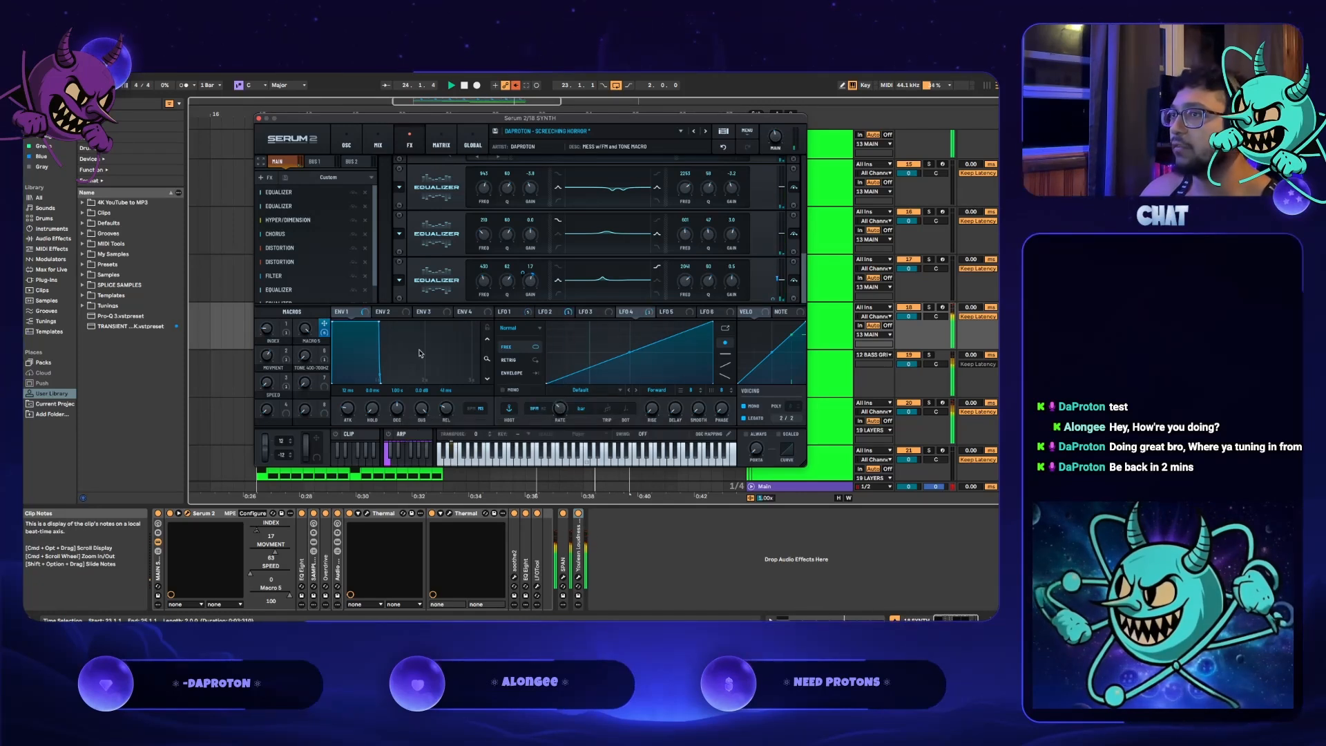
drag(306, 330, 315, 588)
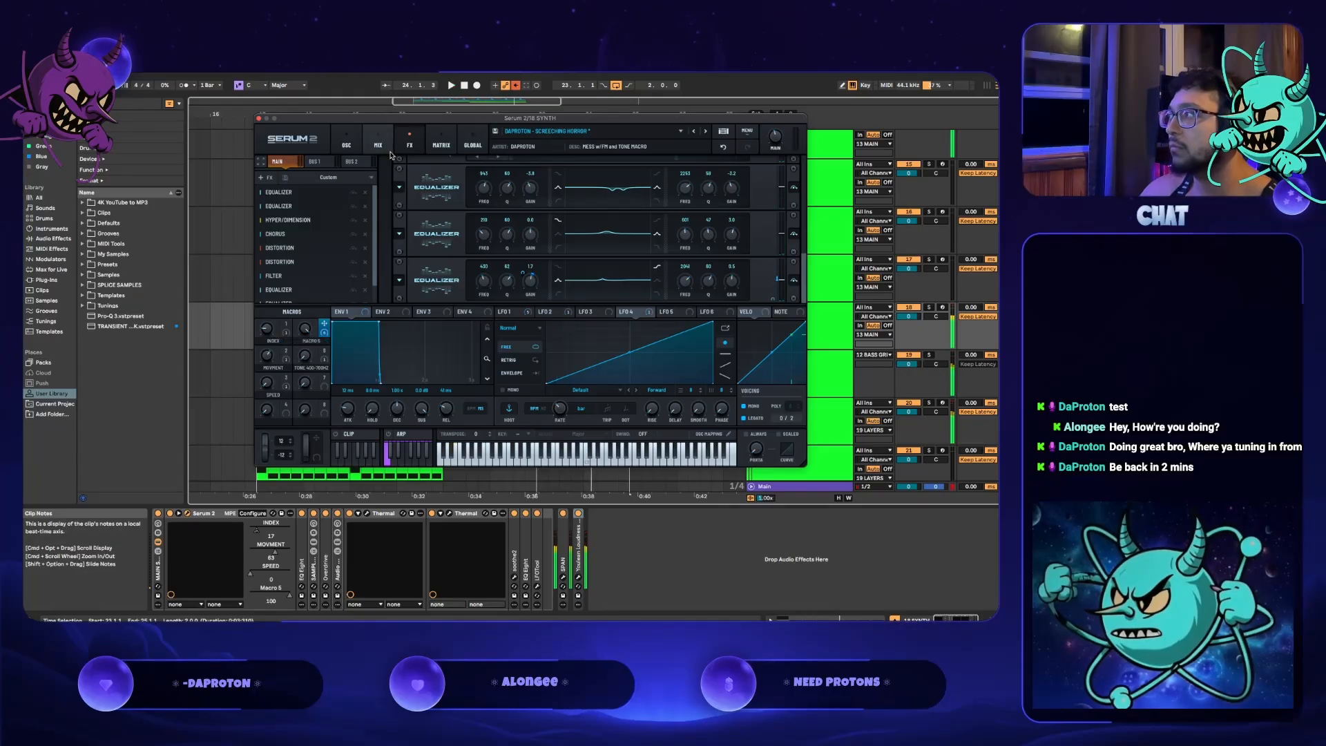
click(258, 120)
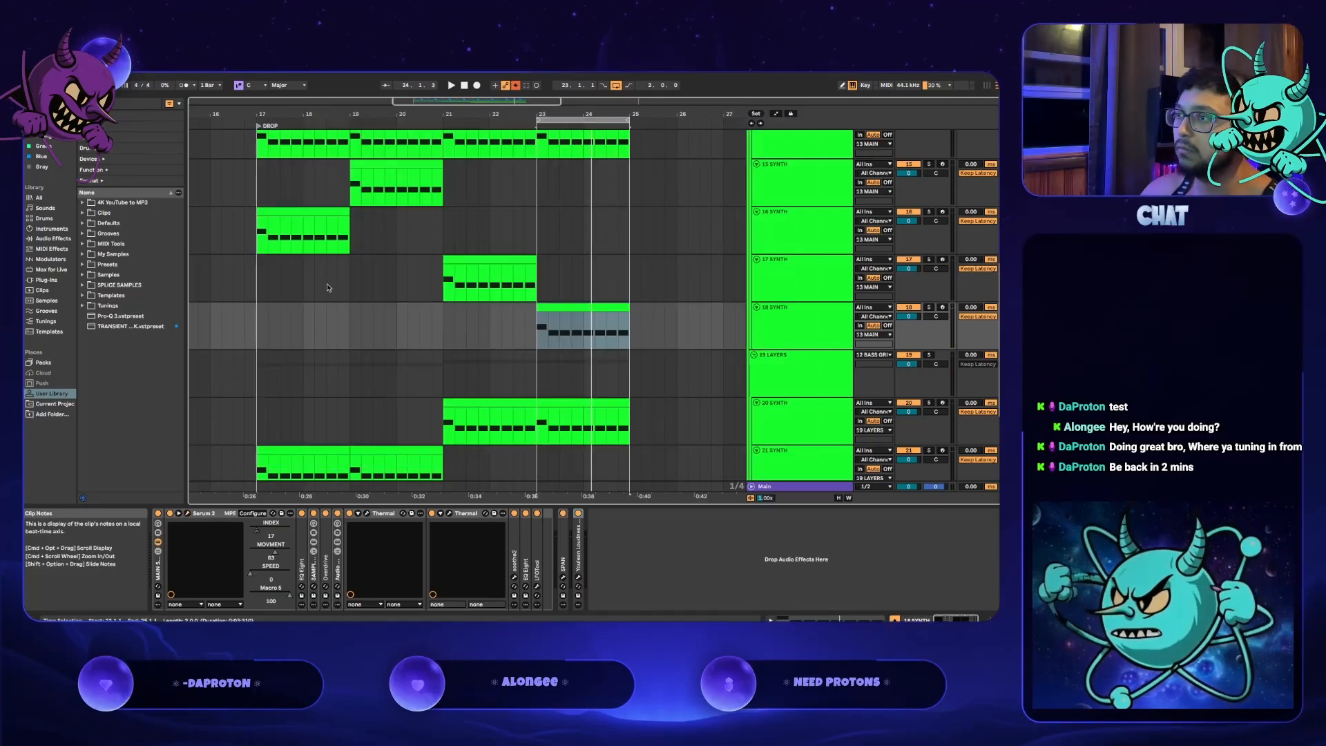
click(564, 578)
key(space)
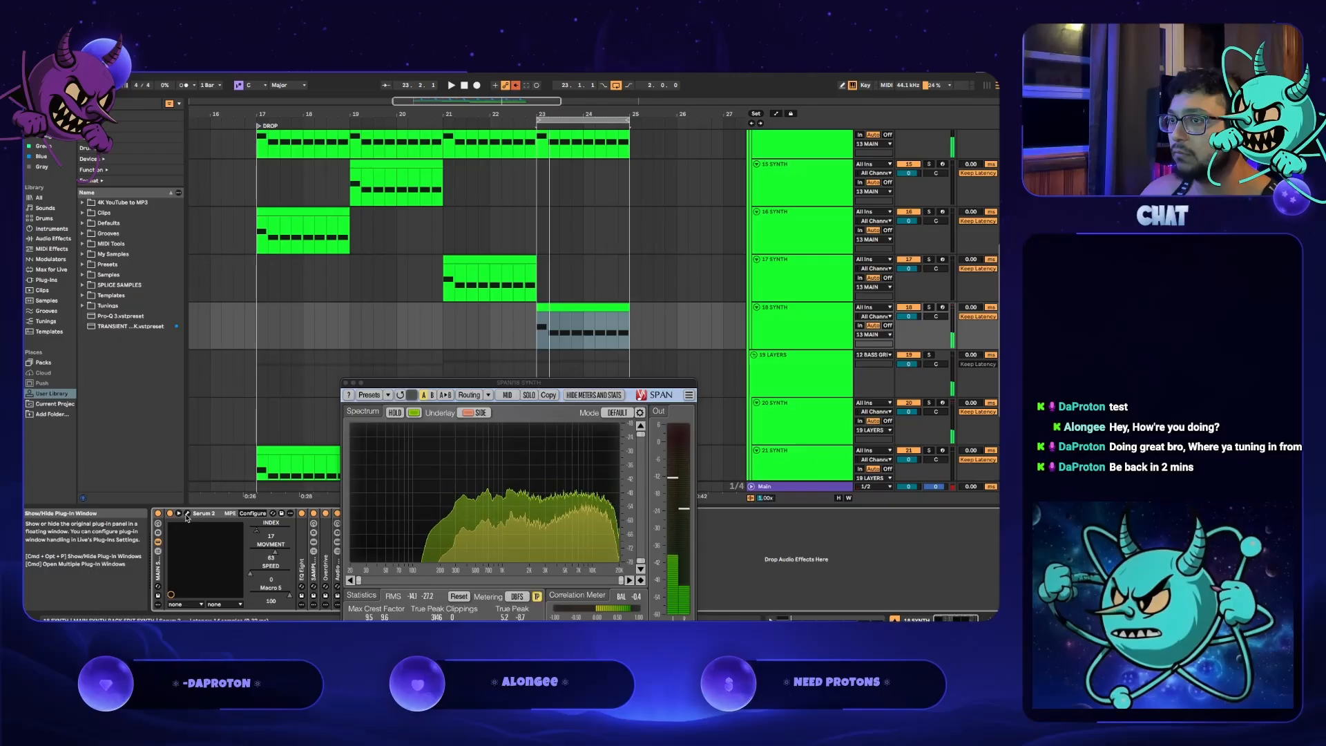
- Add the tone macro (Macro 6) to Serum 2's configured parameters in the device chain
click(252, 514)
click(252, 515)
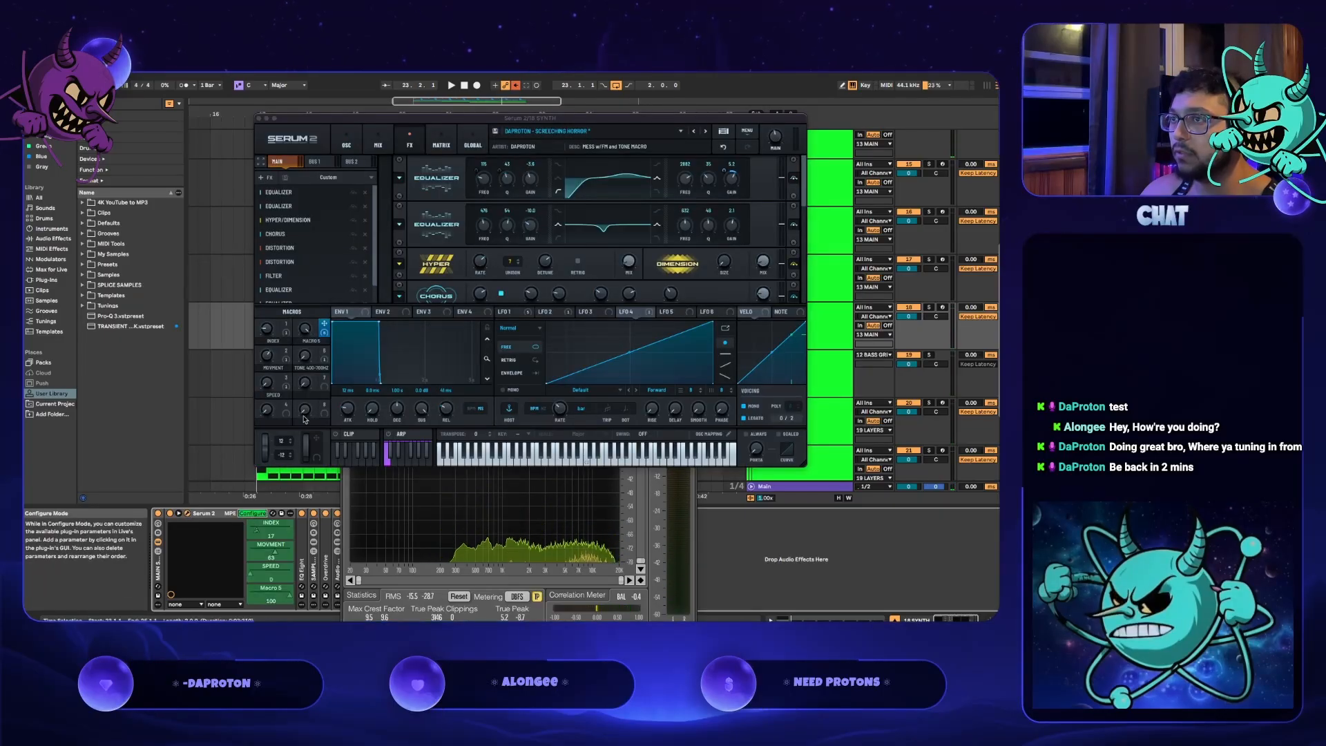
click(305, 357)
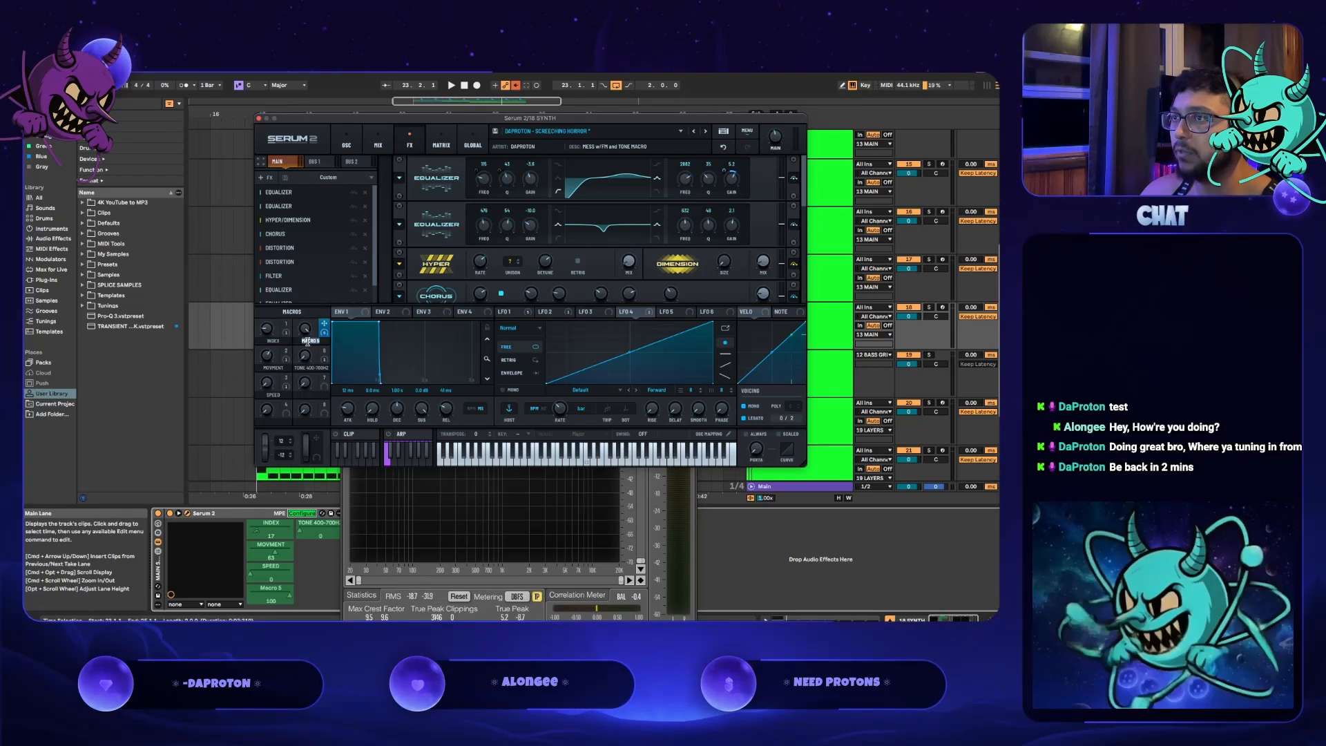
click(302, 513)
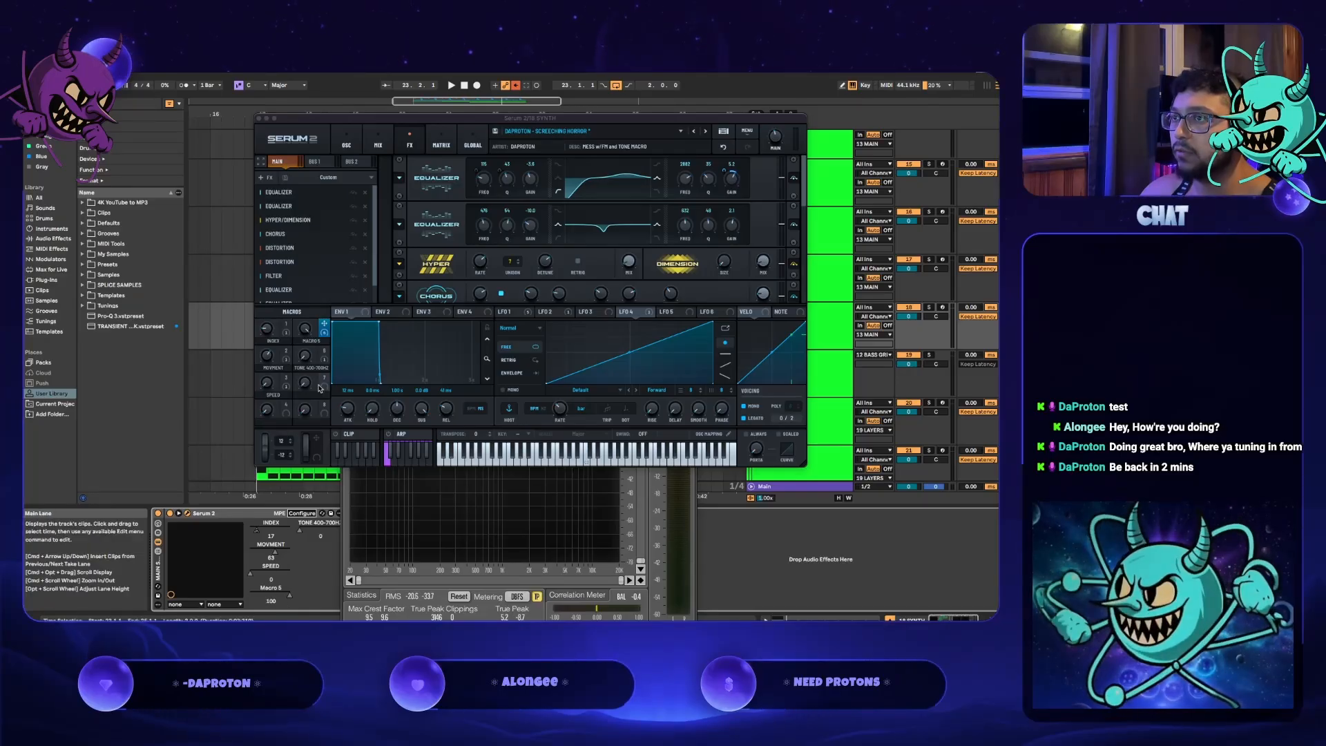
- Open Macro 5's name in Serum 2 for editing
right_click(276, 593)
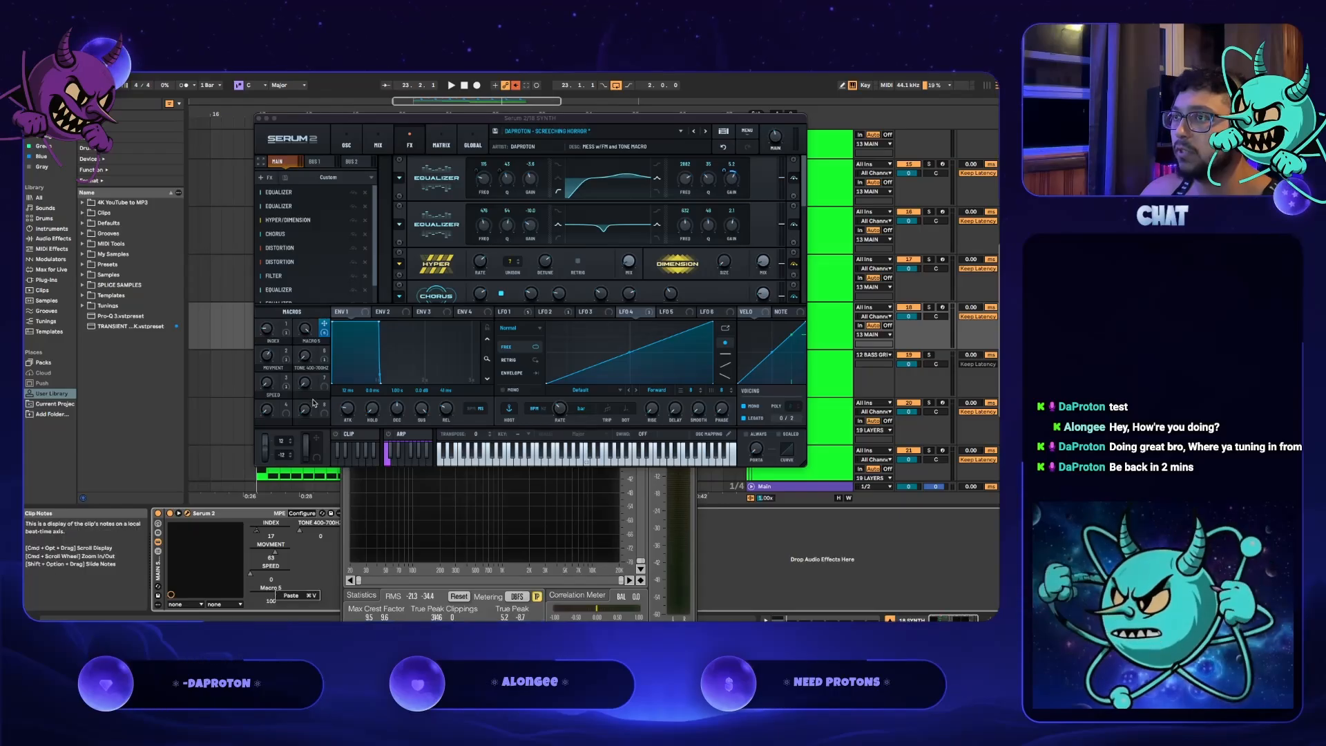
right_click(316, 341)
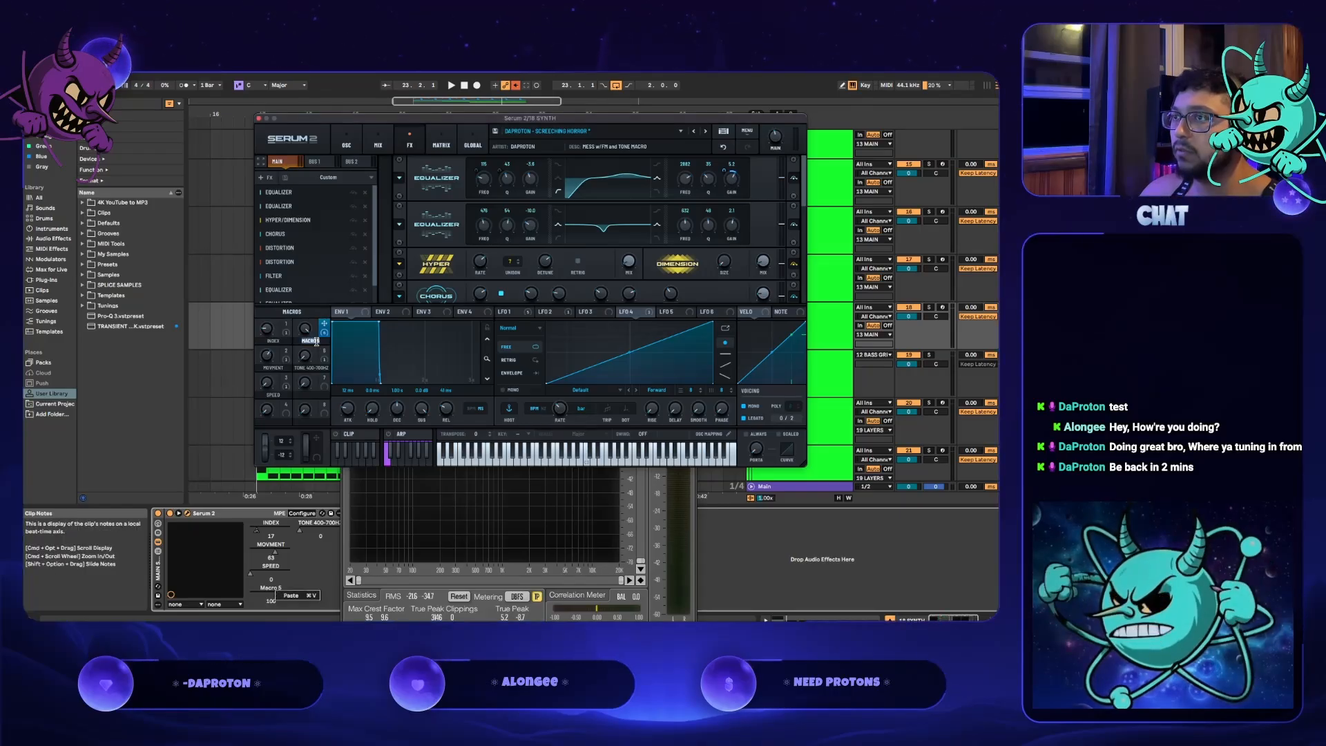
- Rename Macro 5 of the Serum 2 patch as FM
click(316, 342)
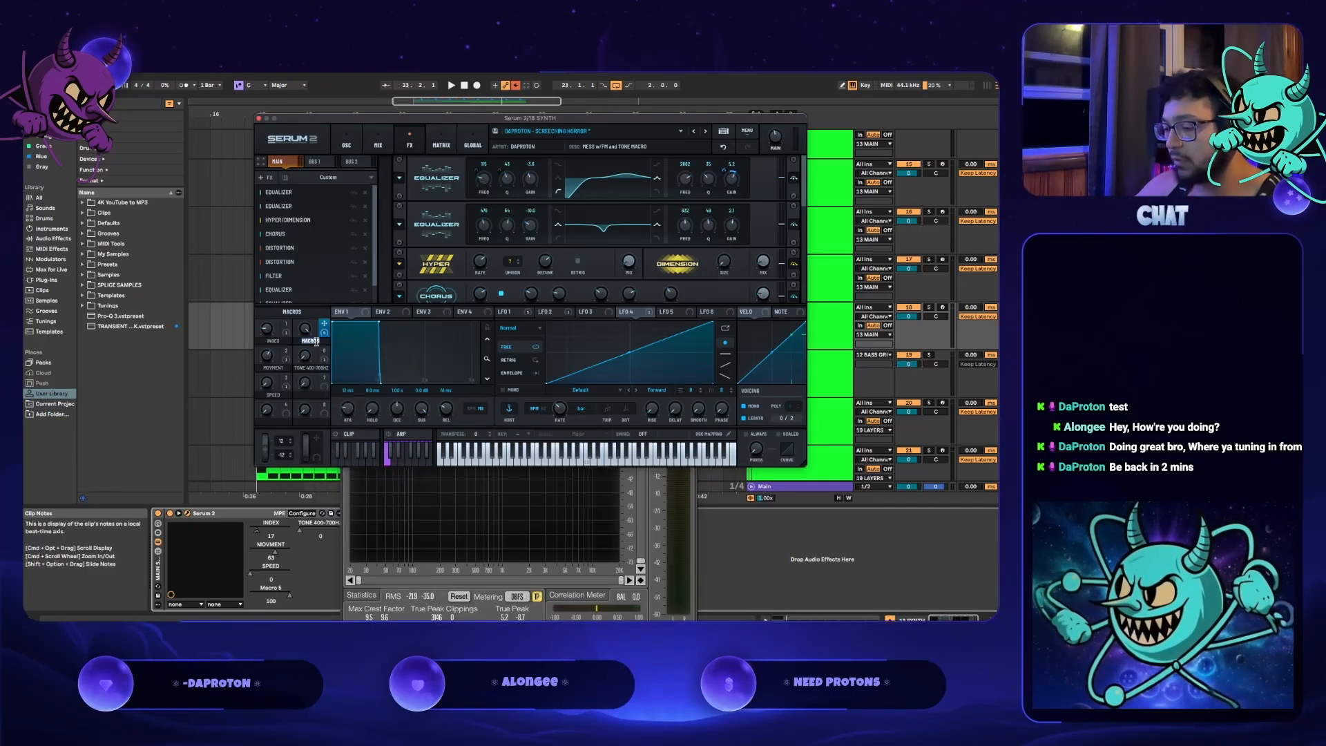
text(FM)
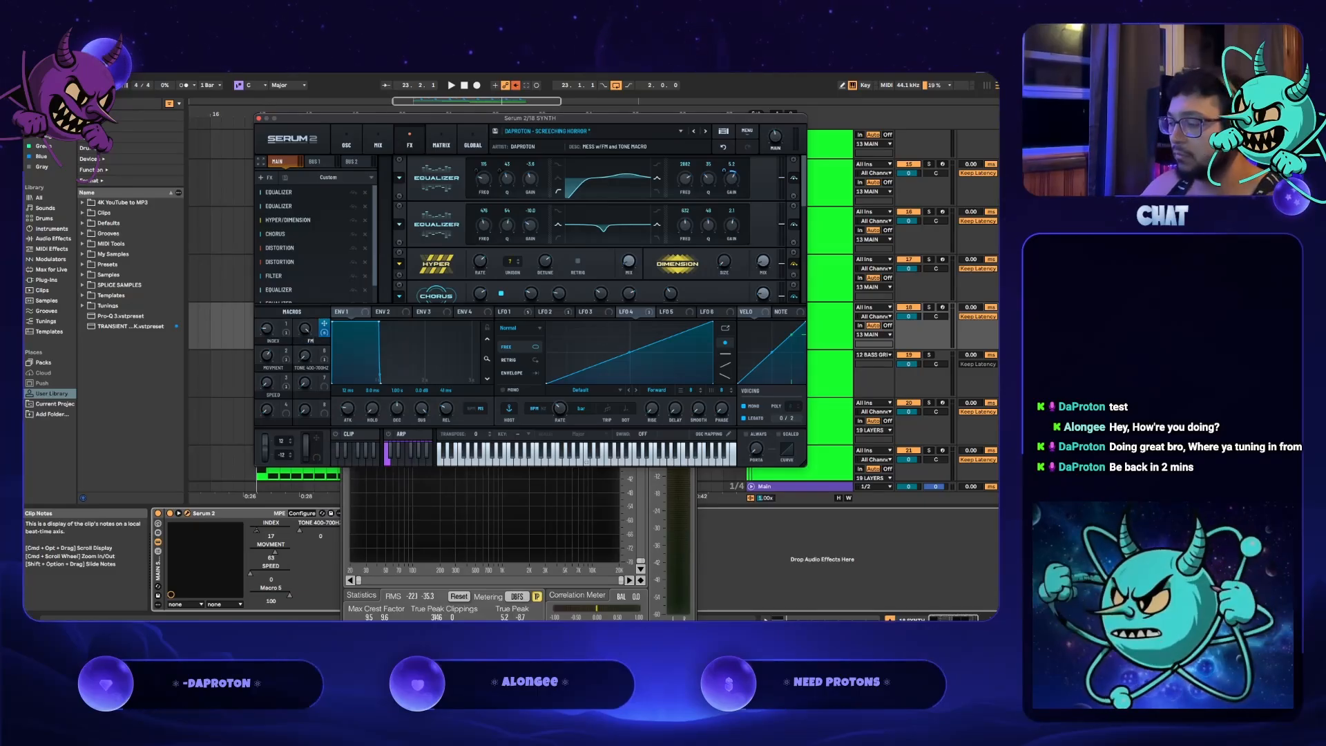
key(Return)
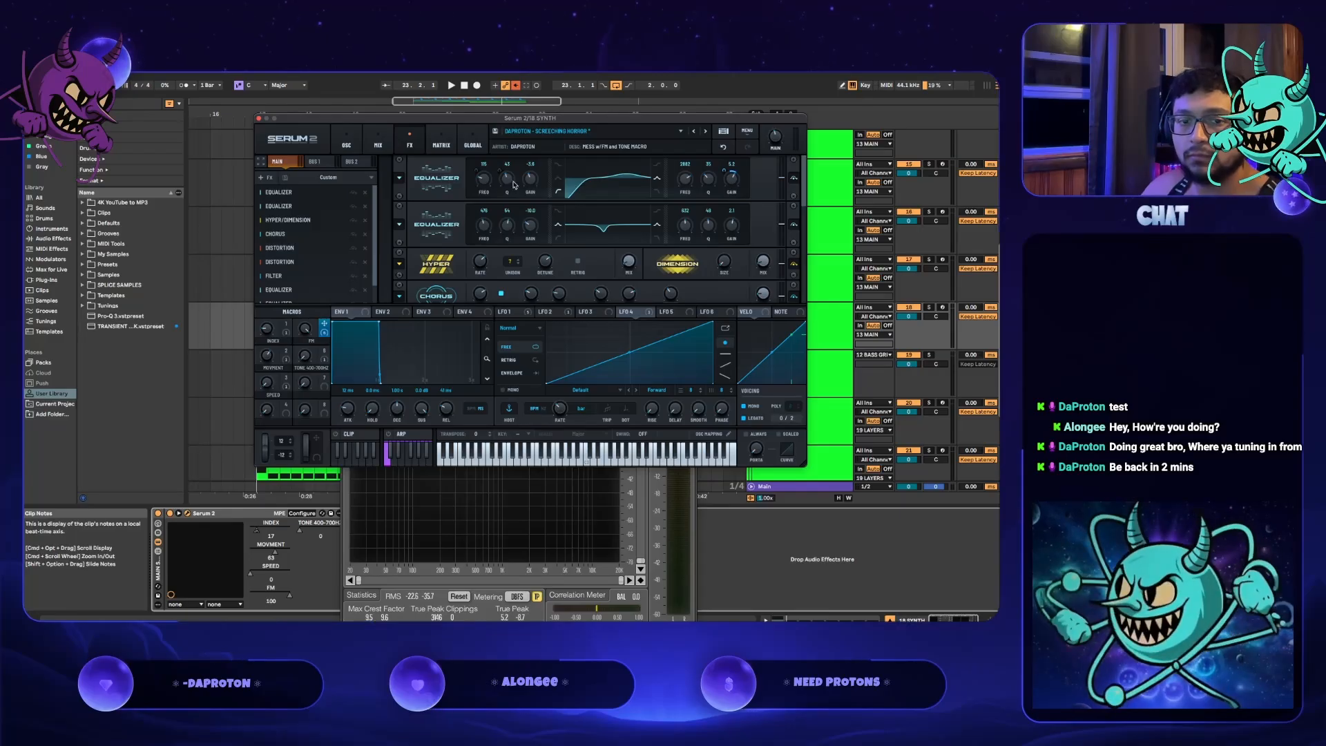
- Play the looped section and inspect the equalizers near the end of the synth's effects chain
key(alt+super+p)
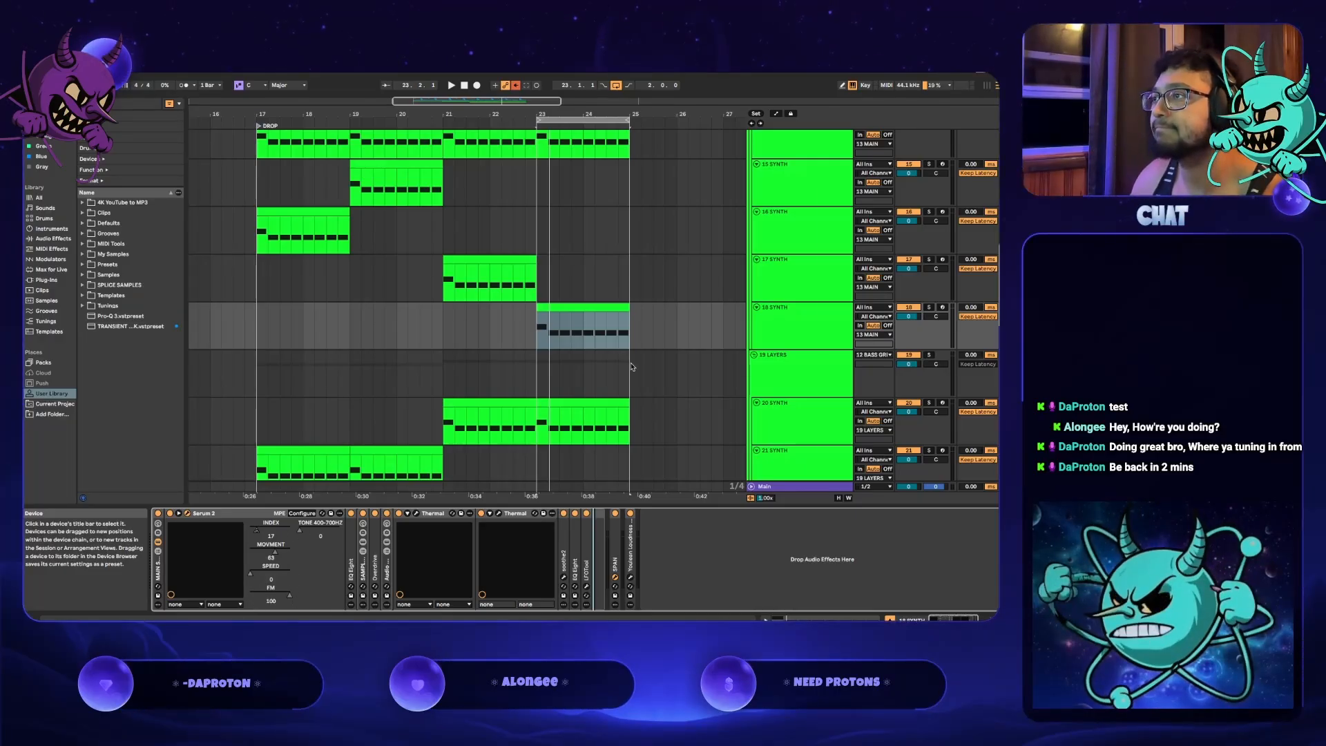
key(super+alt+p)
key(space)
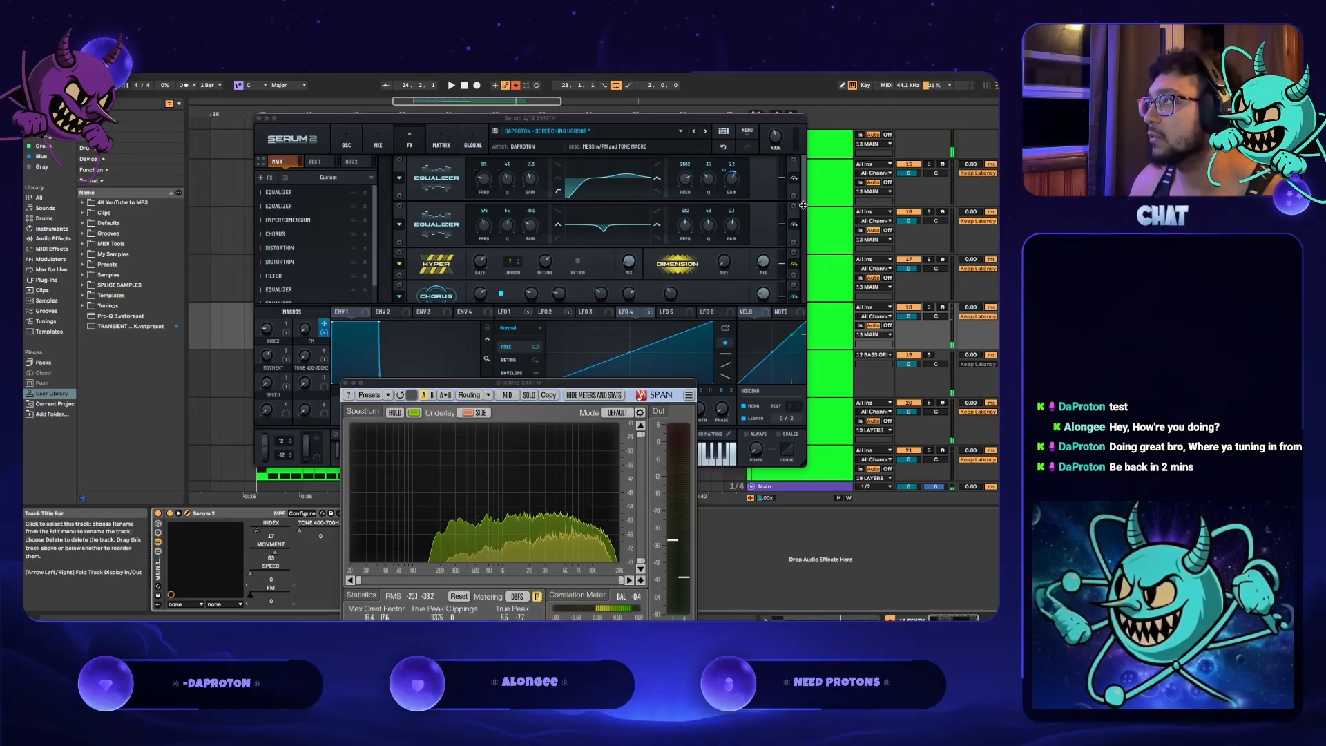
drag(803, 202, 796, 313)
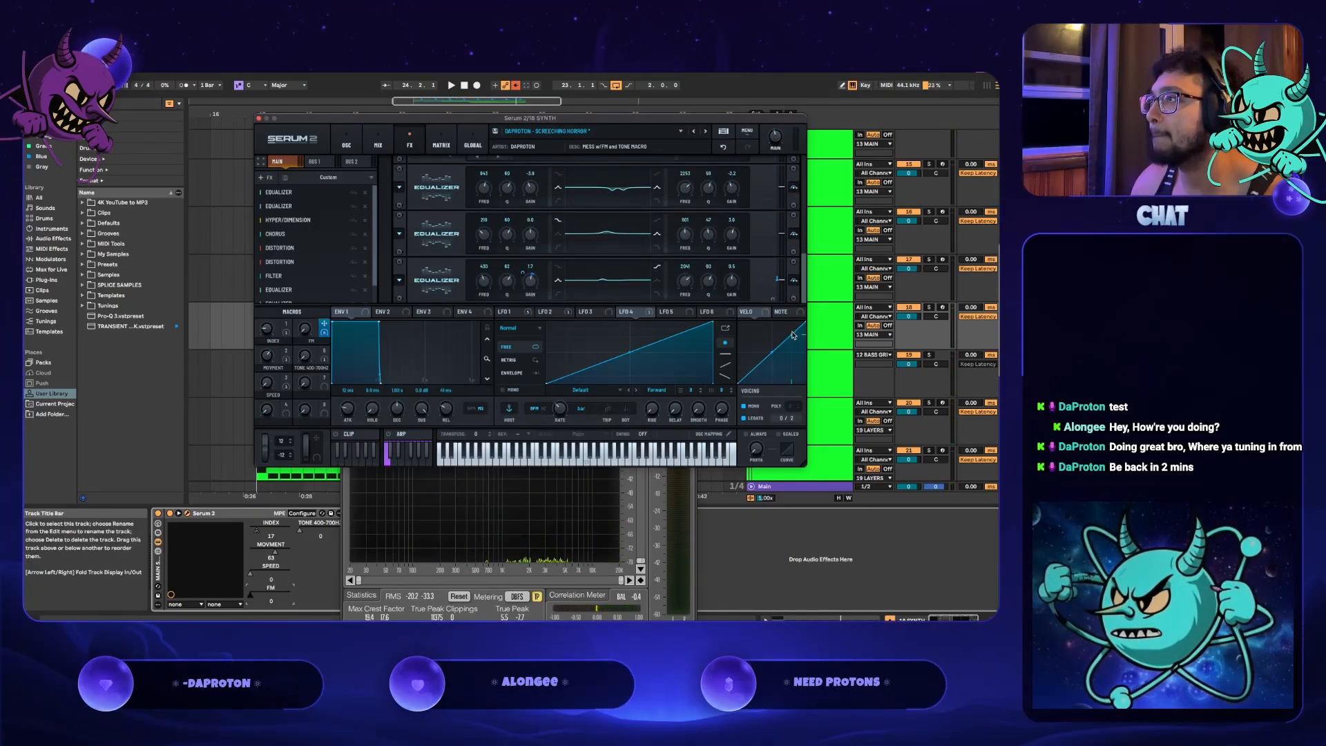
mouse_move(780, 281)
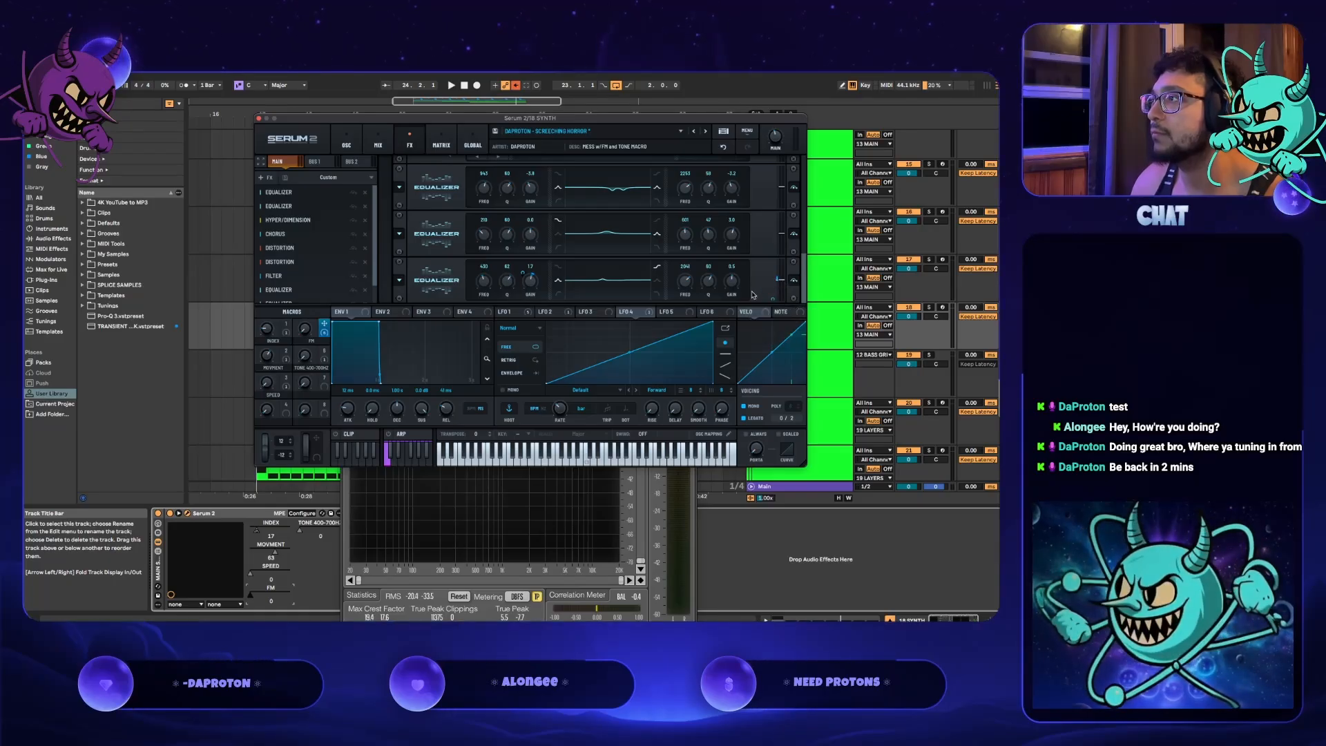
mouse_move(292, 362)
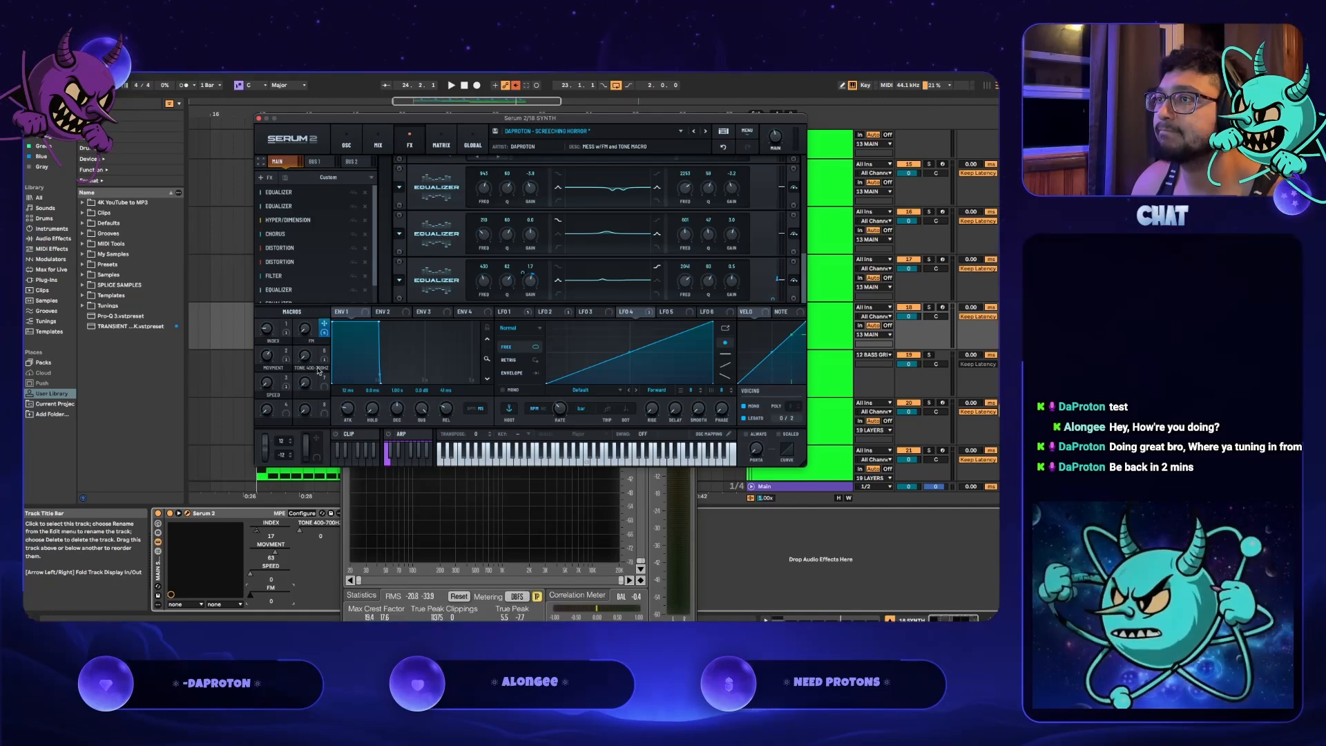
- Fine-tune the FM macro's modulation amount on the last equalizer's level, sweeping the macro up to 100 during playback
key(space)
drag(307, 363, 268, 553)
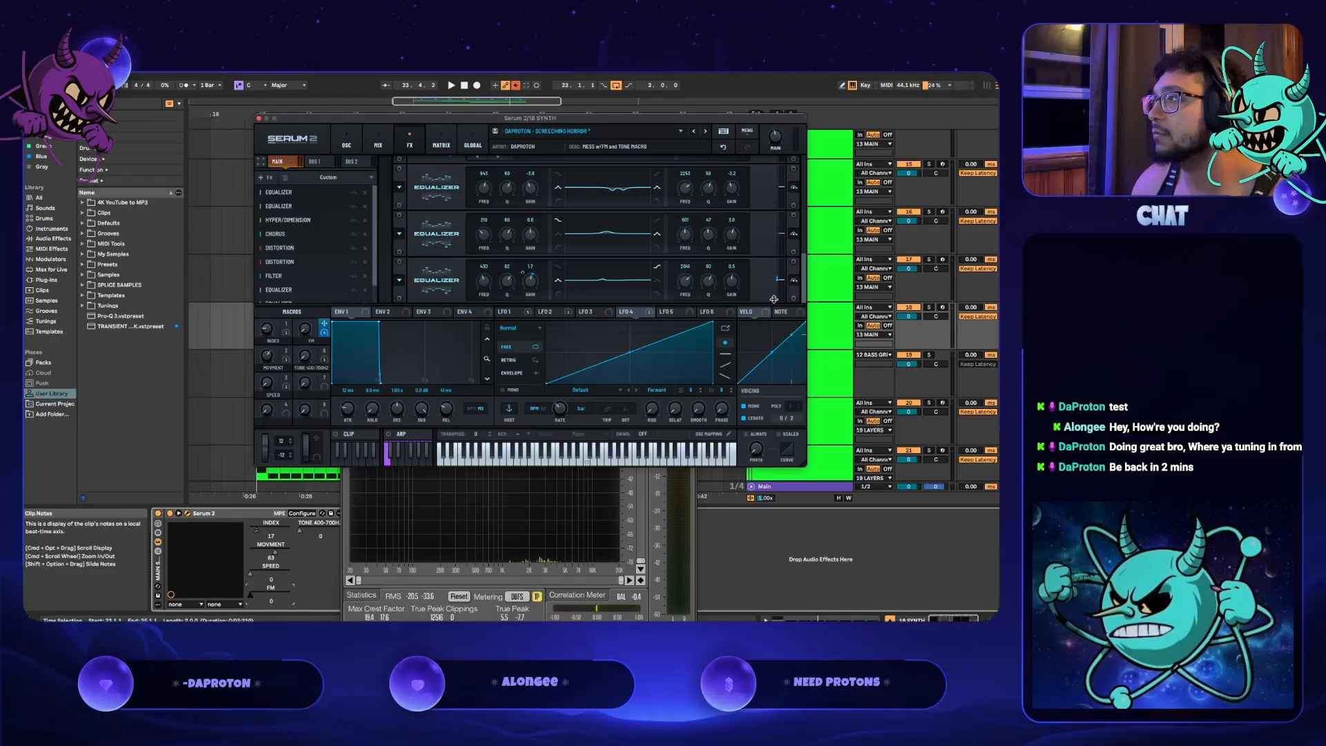
click(773, 300)
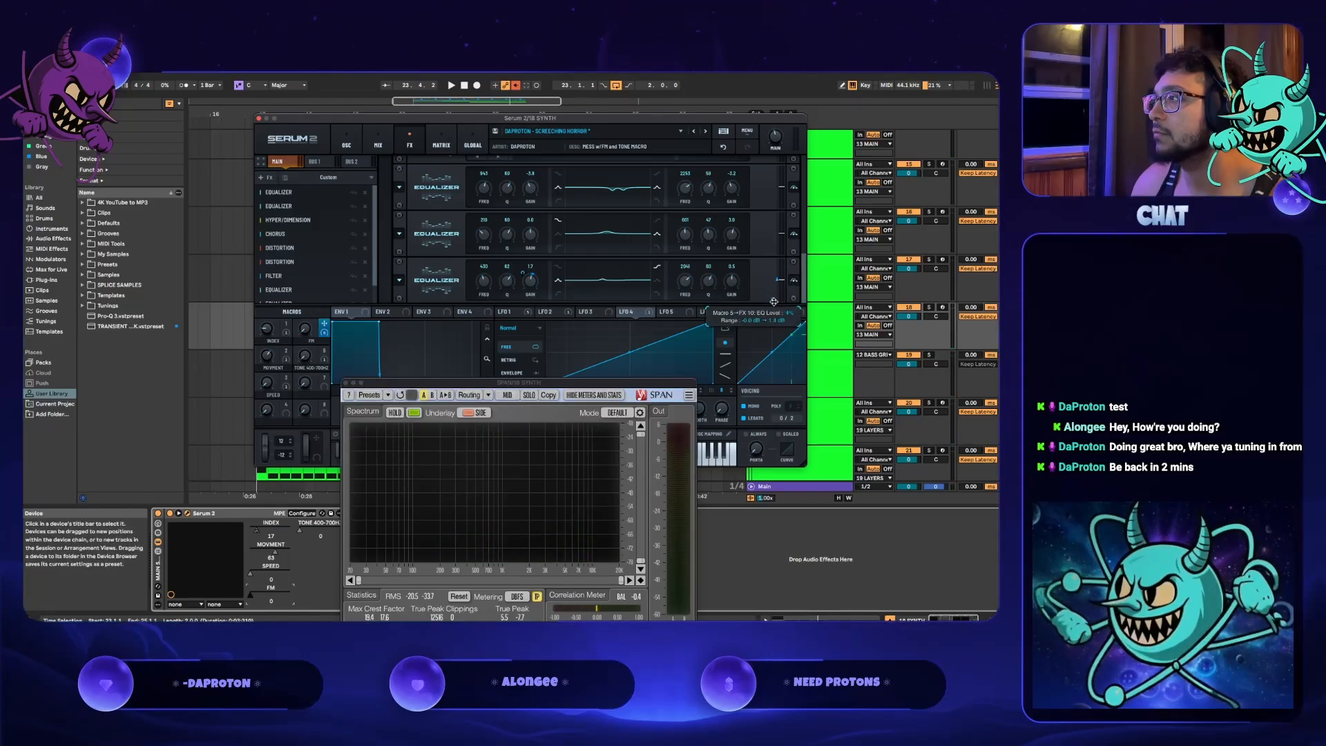
drag(774, 302, 775, 303)
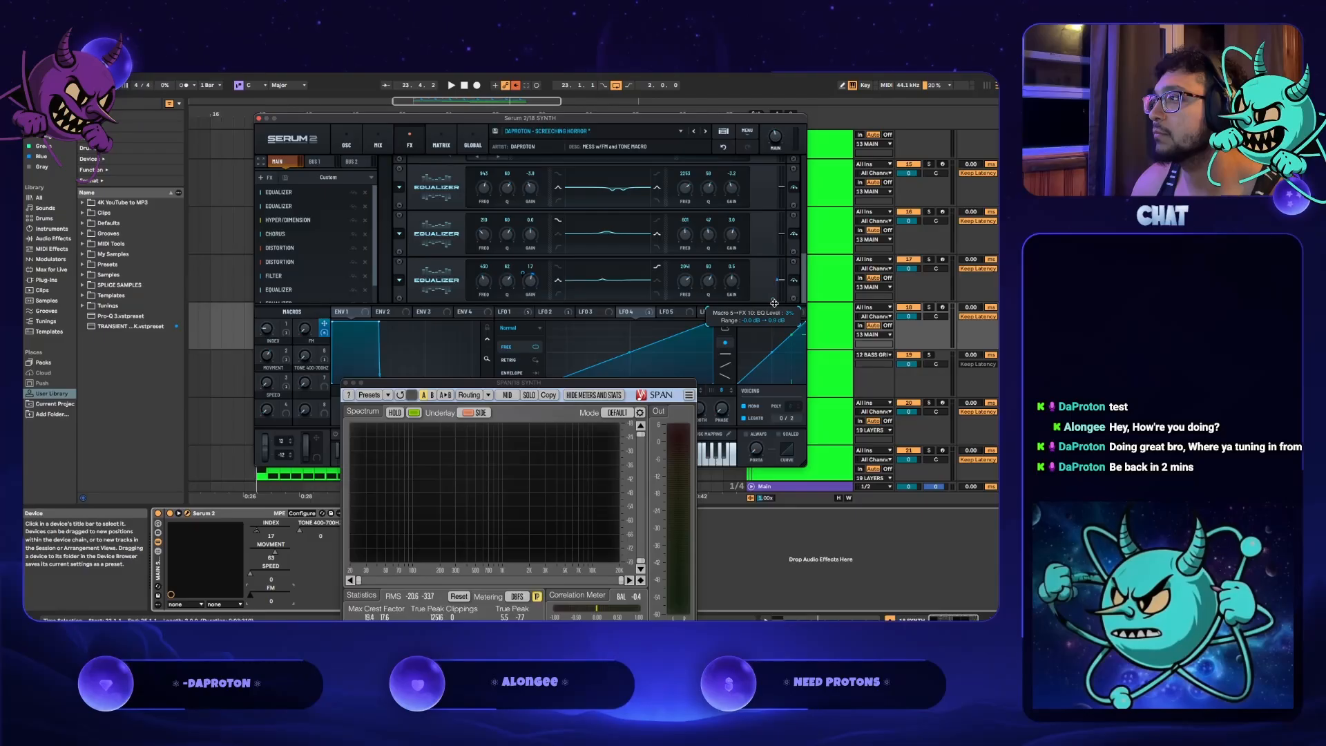
key(space)
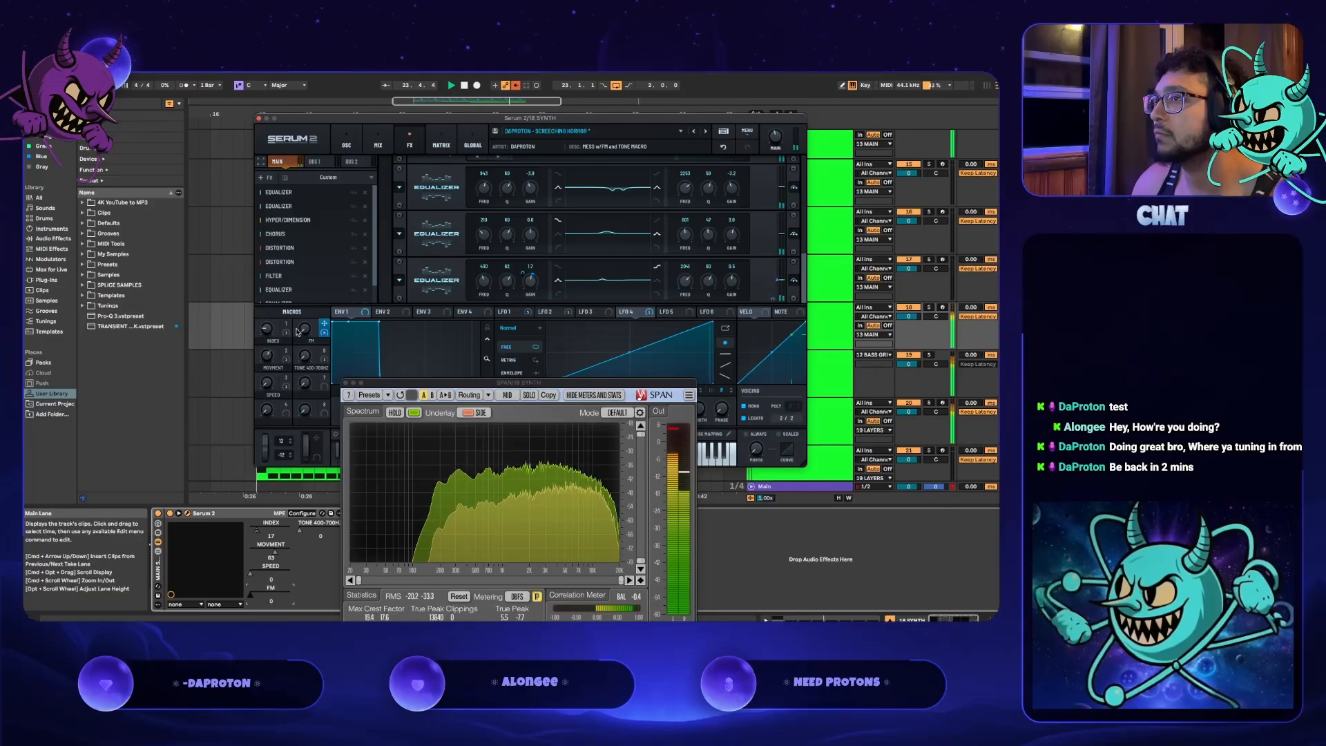
drag(302, 332, 373, 152)
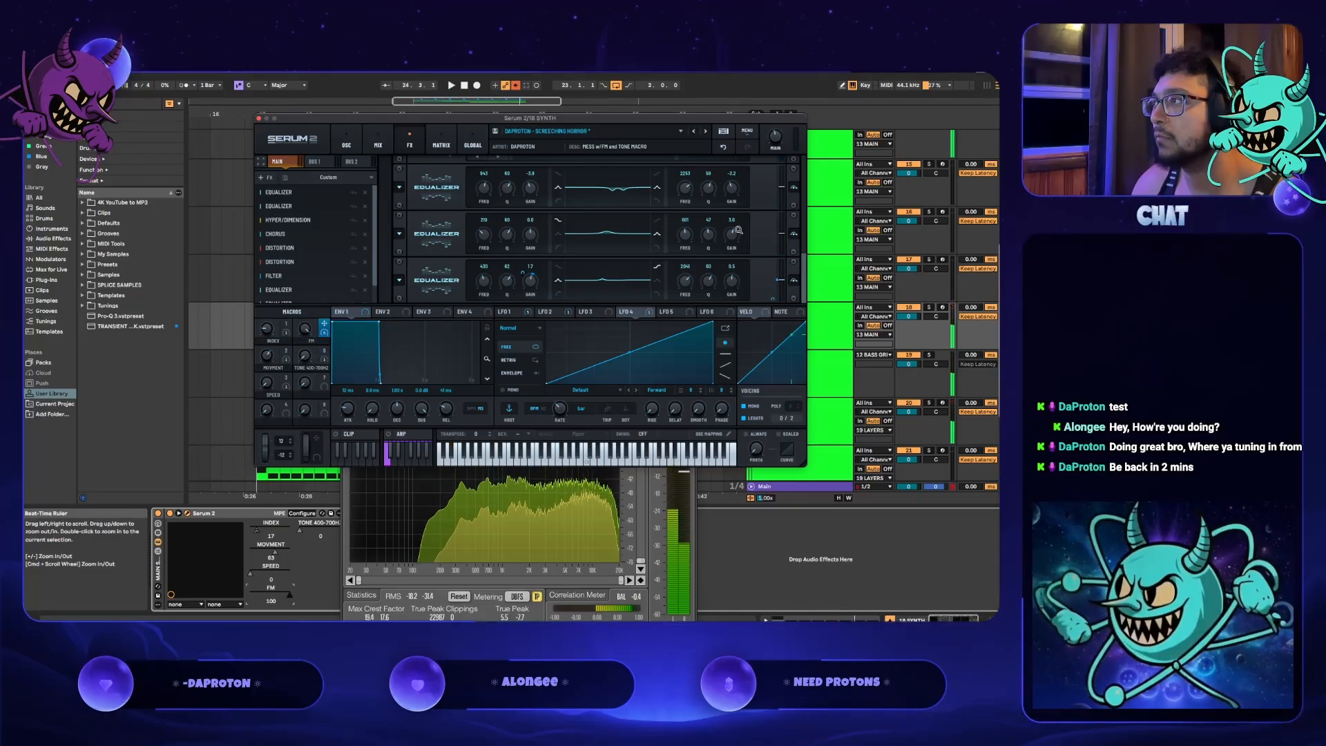
click(773, 298)
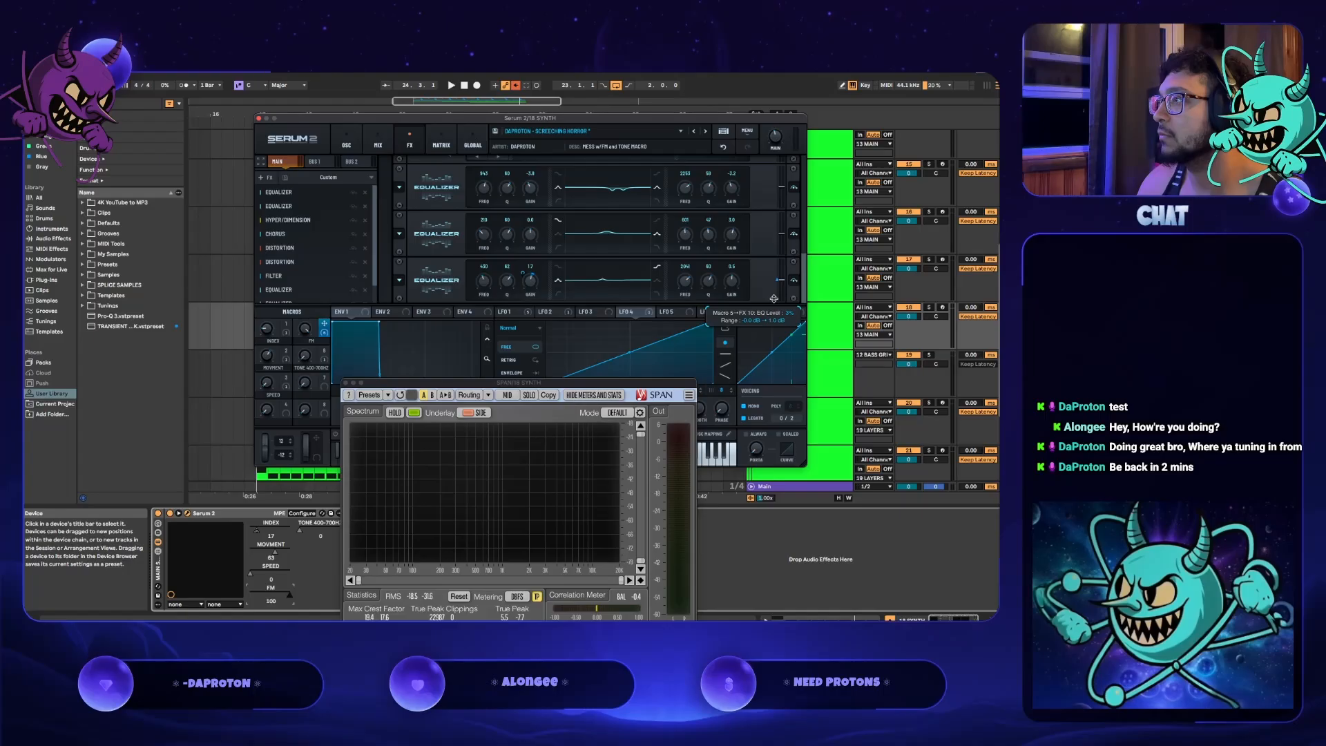
key(space)
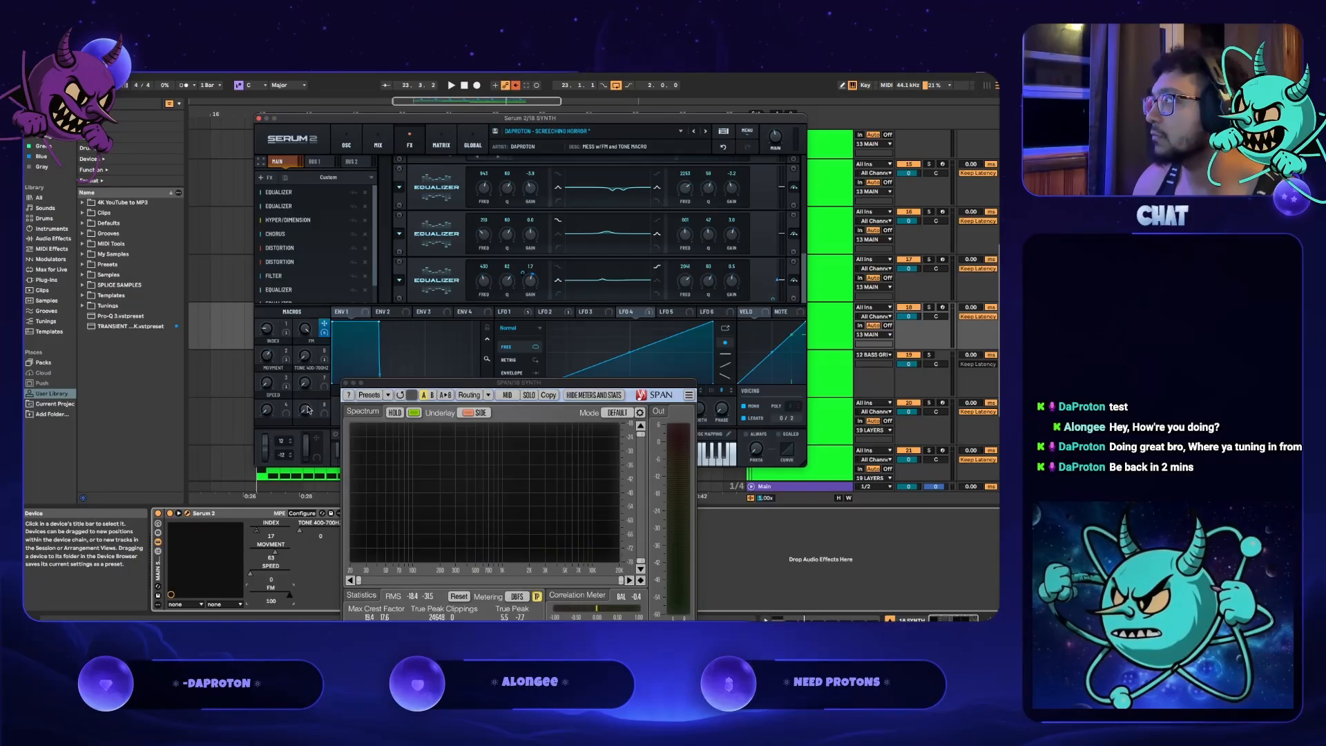
- Rename the FM macro as FM HYPE
click(311, 341)
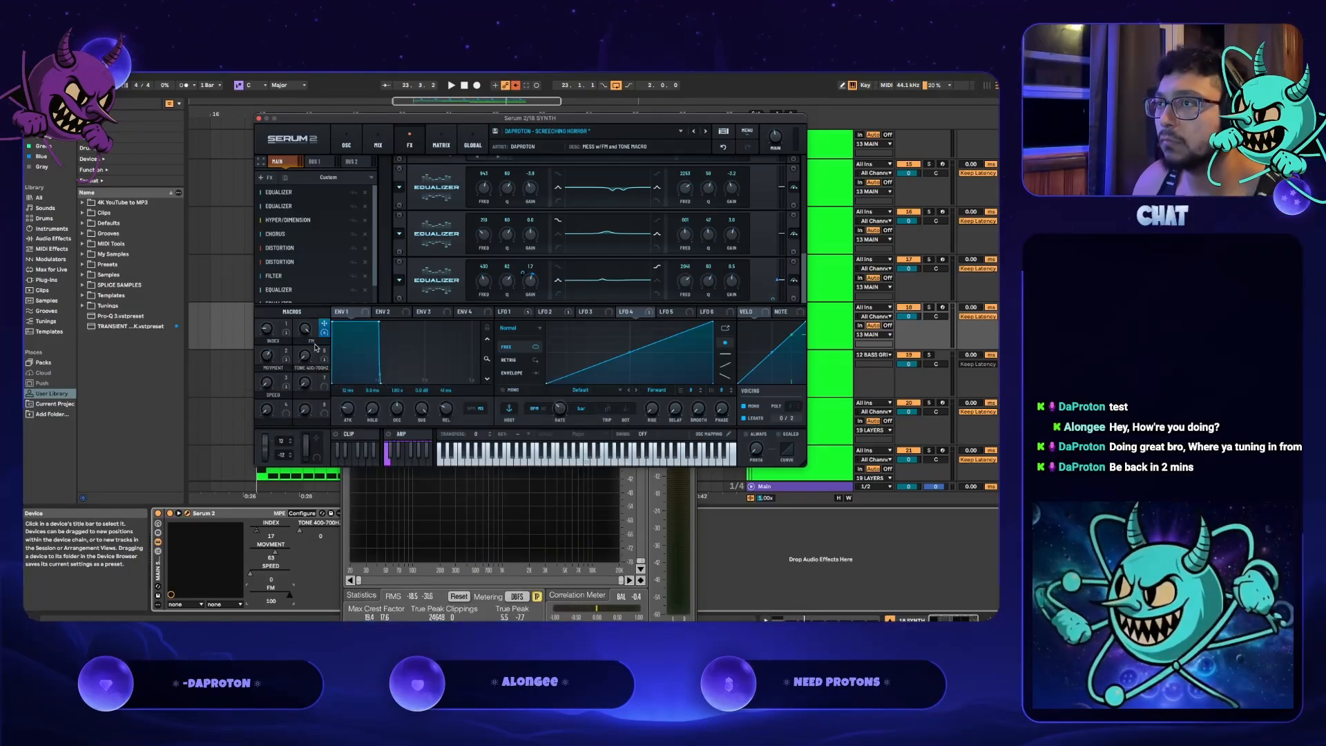
text(HYPE)
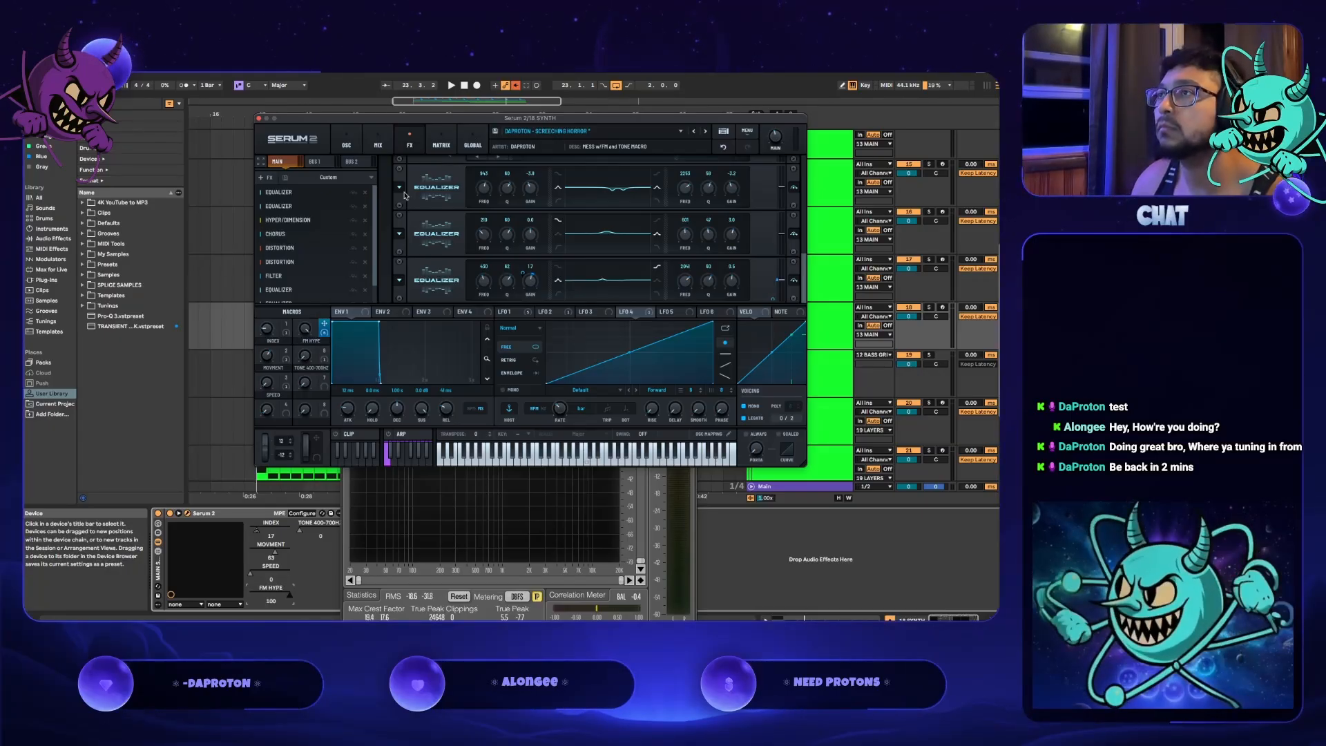
- Show the oscillators, set the INDEX macro to 62 and sweep the FM HYPE macro down during playback
click(346, 145)
key(space)
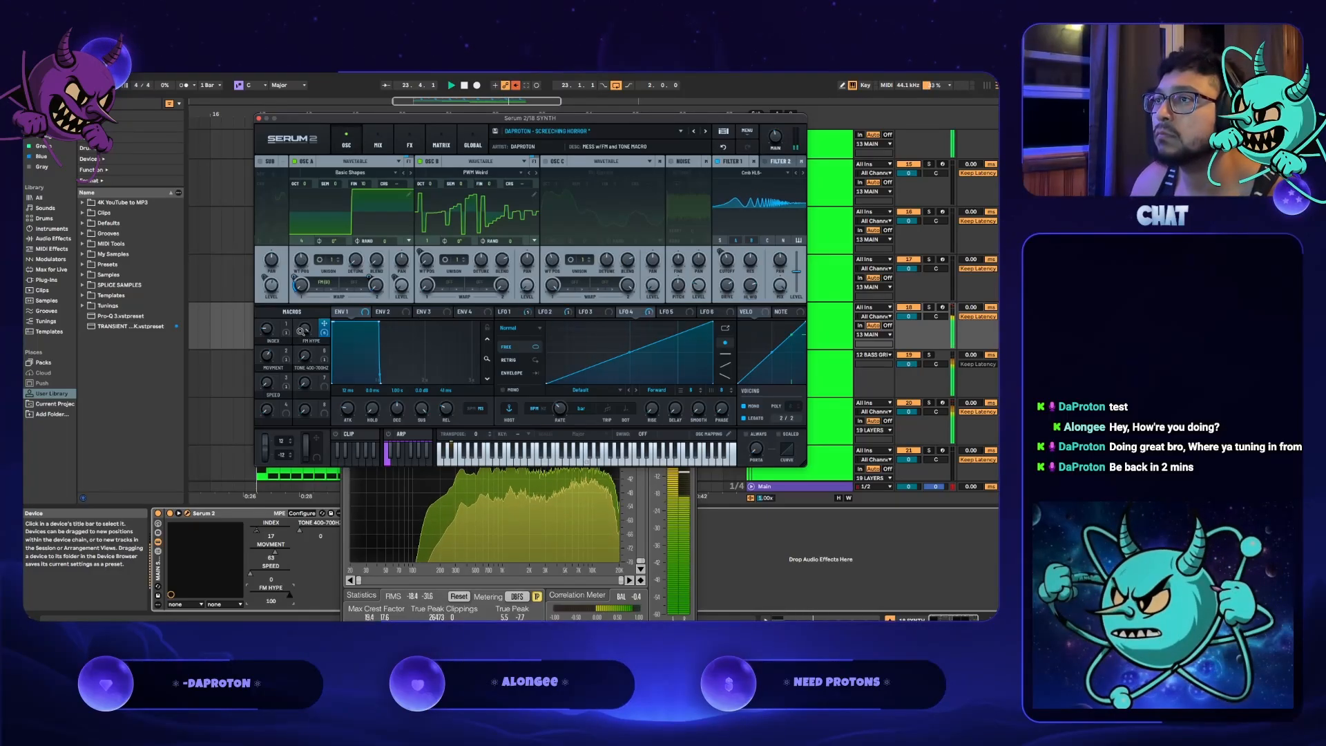
drag(304, 331, 317, 573)
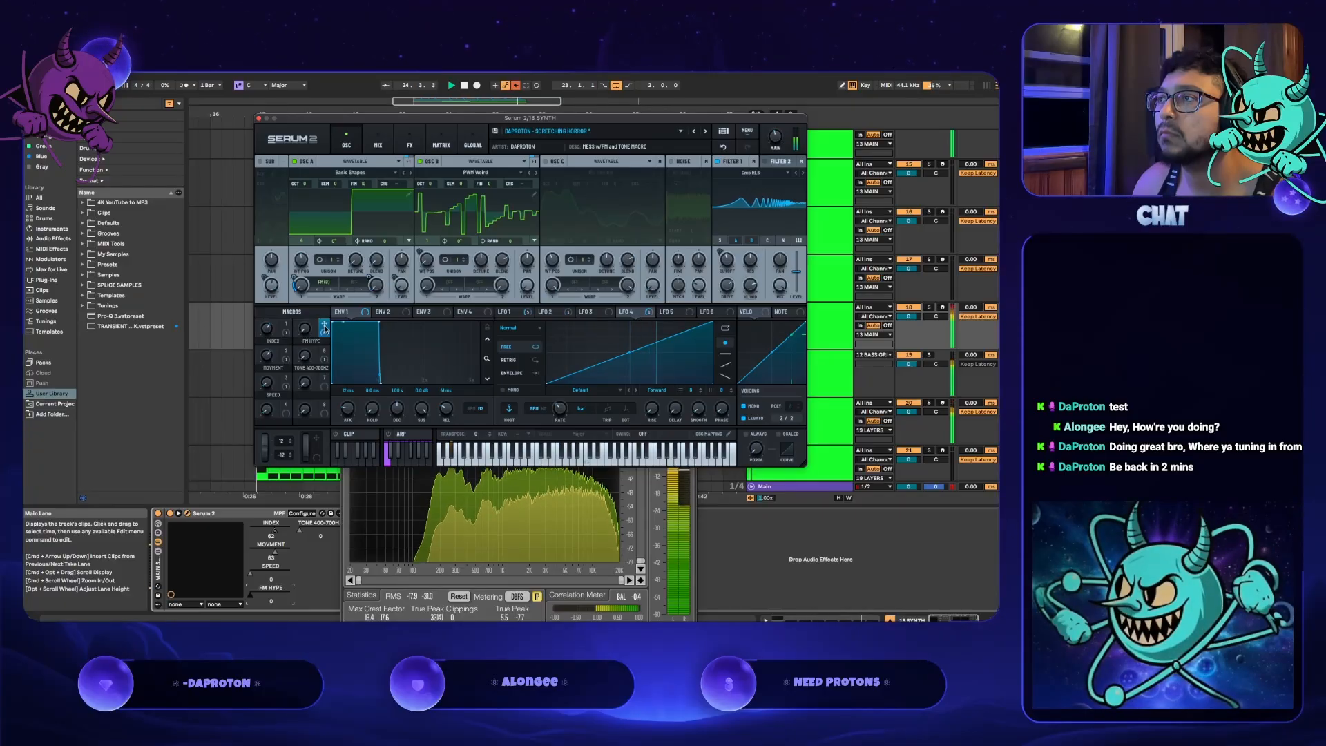
- Check the LFO 2 and LFO 1 shapes and raise the FM HYPE macro back to 100 during playback
click(558, 313)
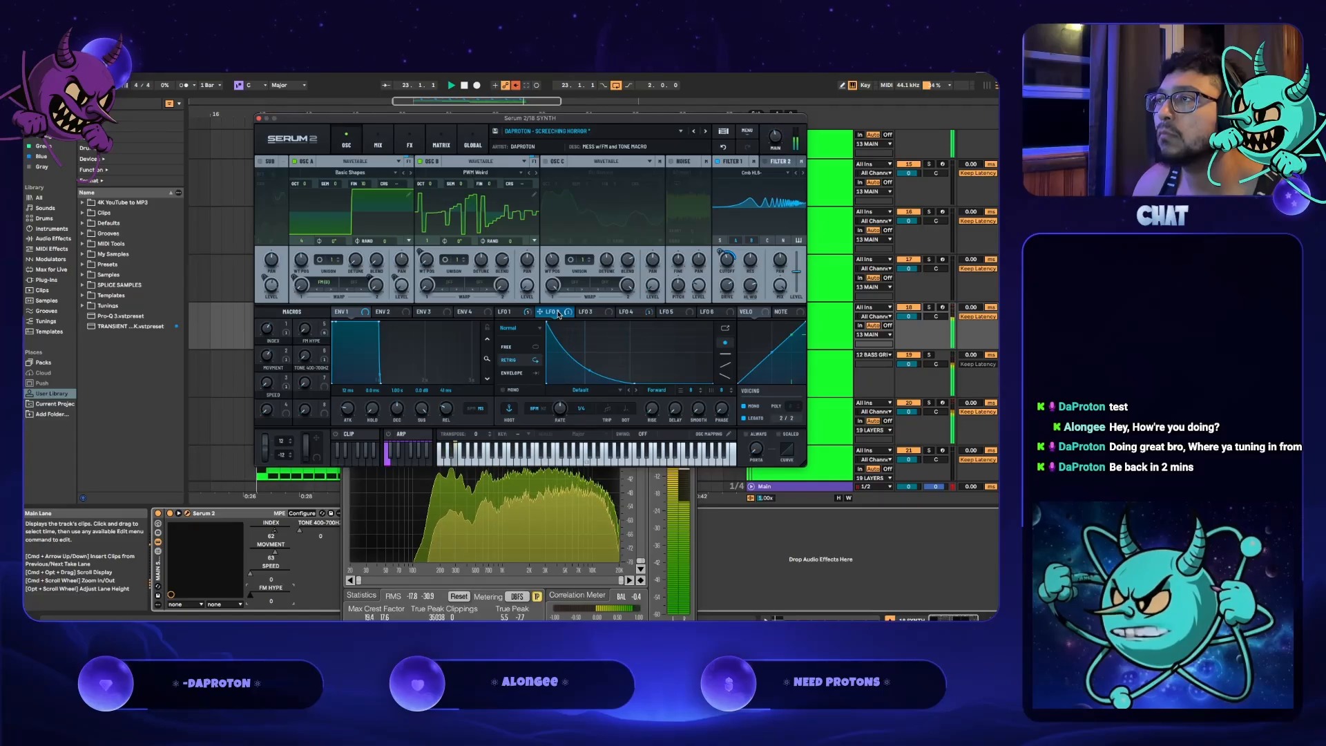
click(523, 311)
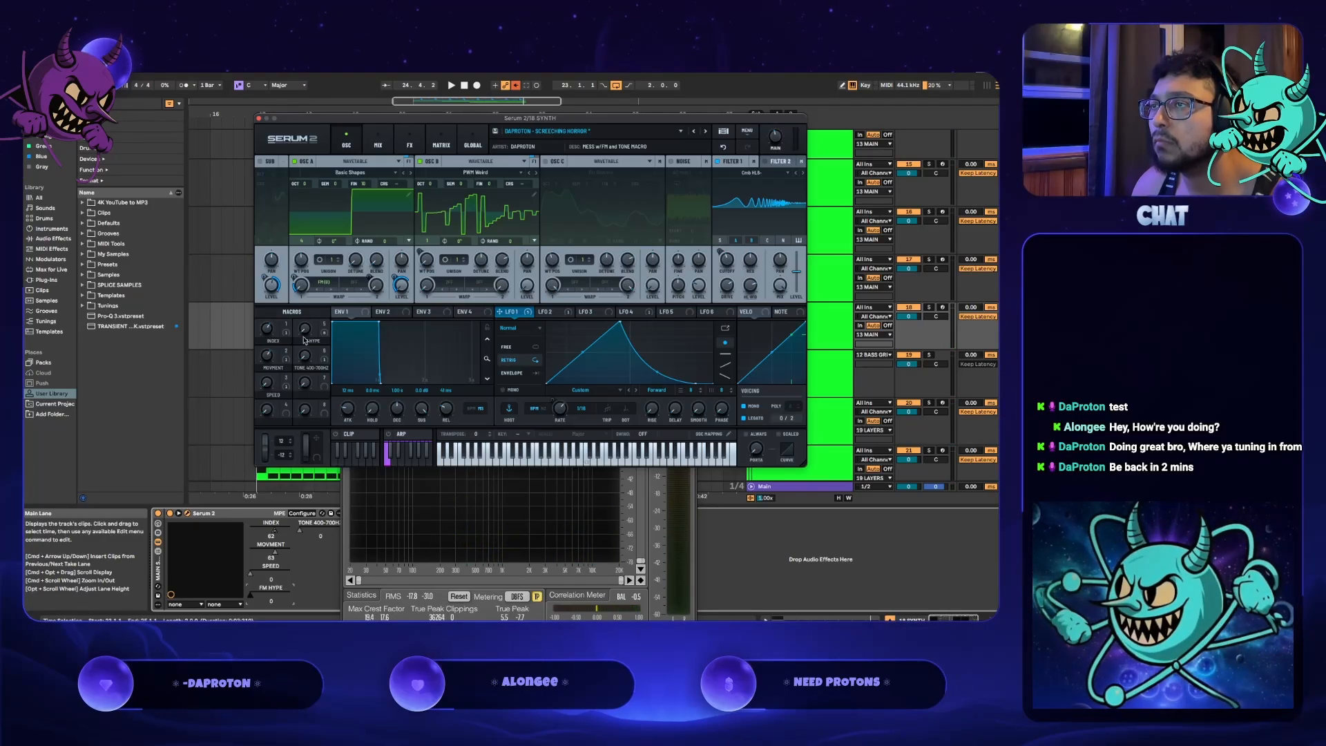
key(space)
drag(305, 335, 309, 263)
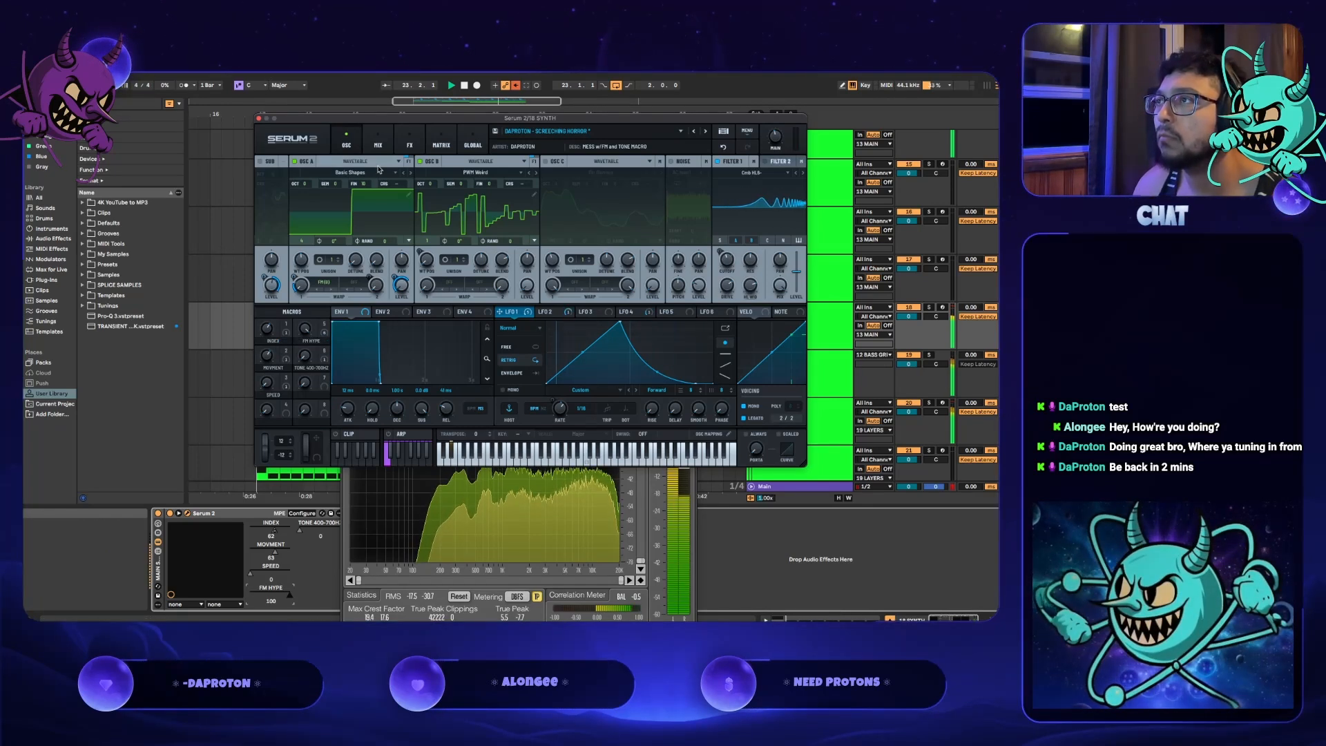
- Audition different wavetable positions of oscillator B during playback by sweeping it up and down
drag(426, 260, 249, 583)
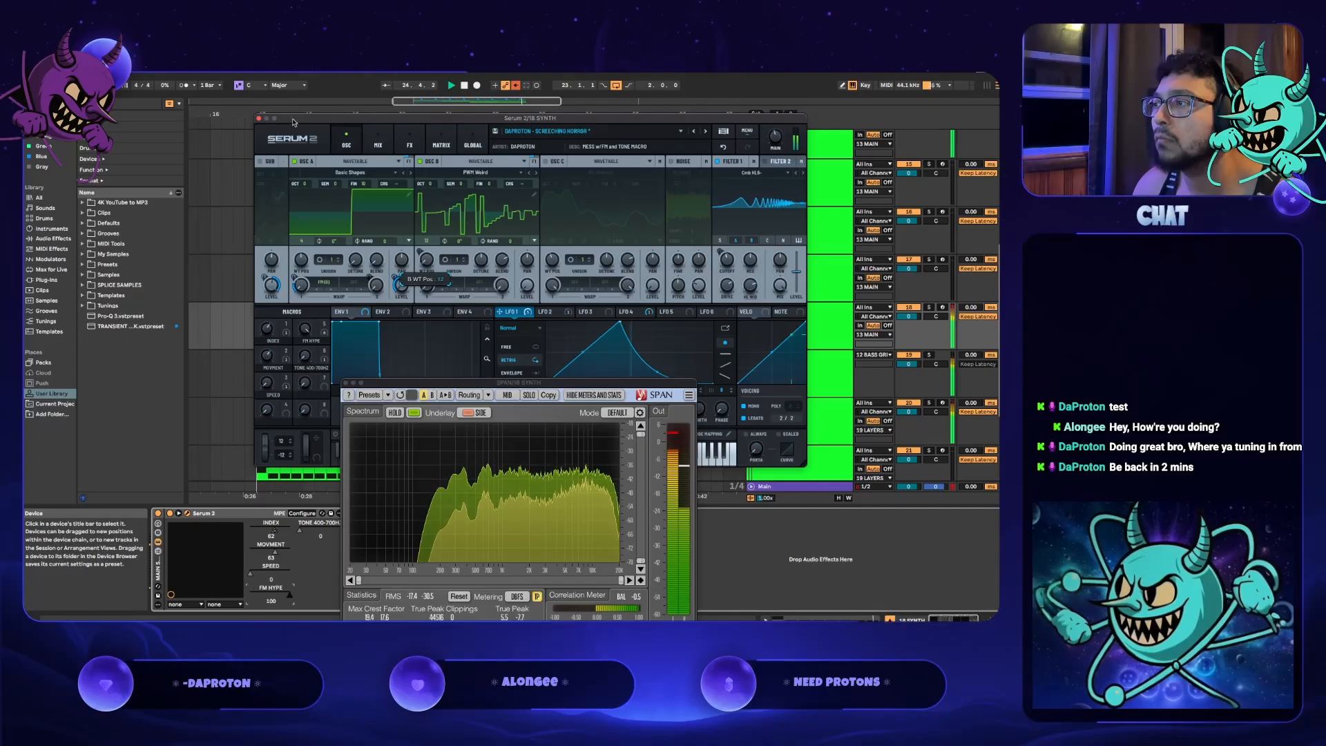
drag(292, 136, 294, 97)
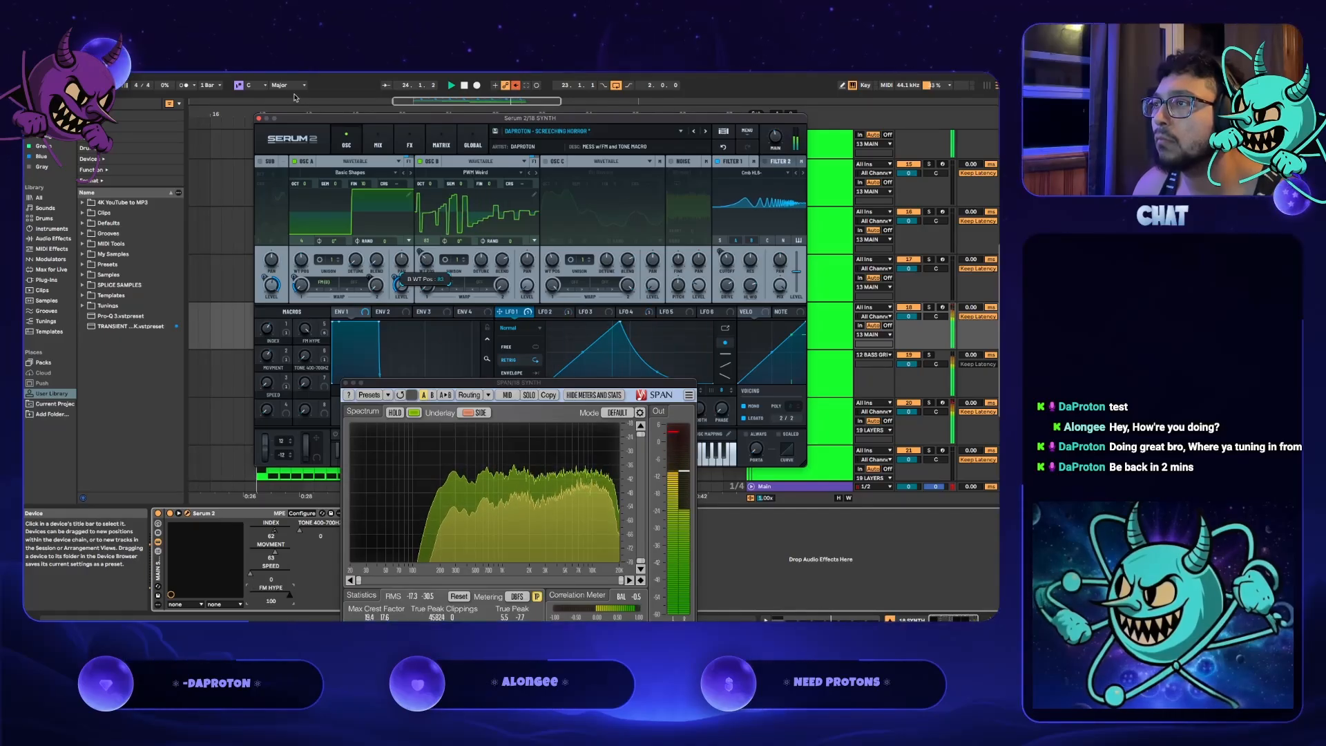
drag(294, 97, 417, 333)
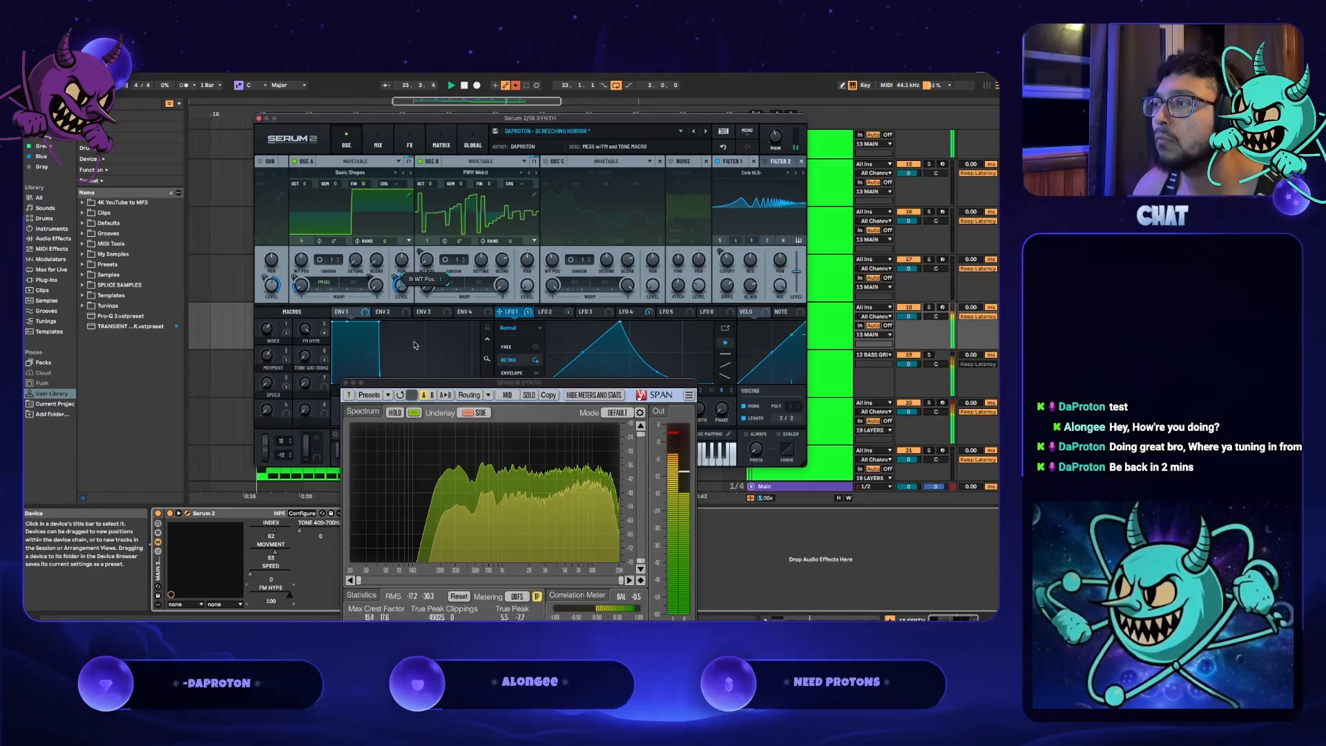
drag(425, 260, 377, 472)
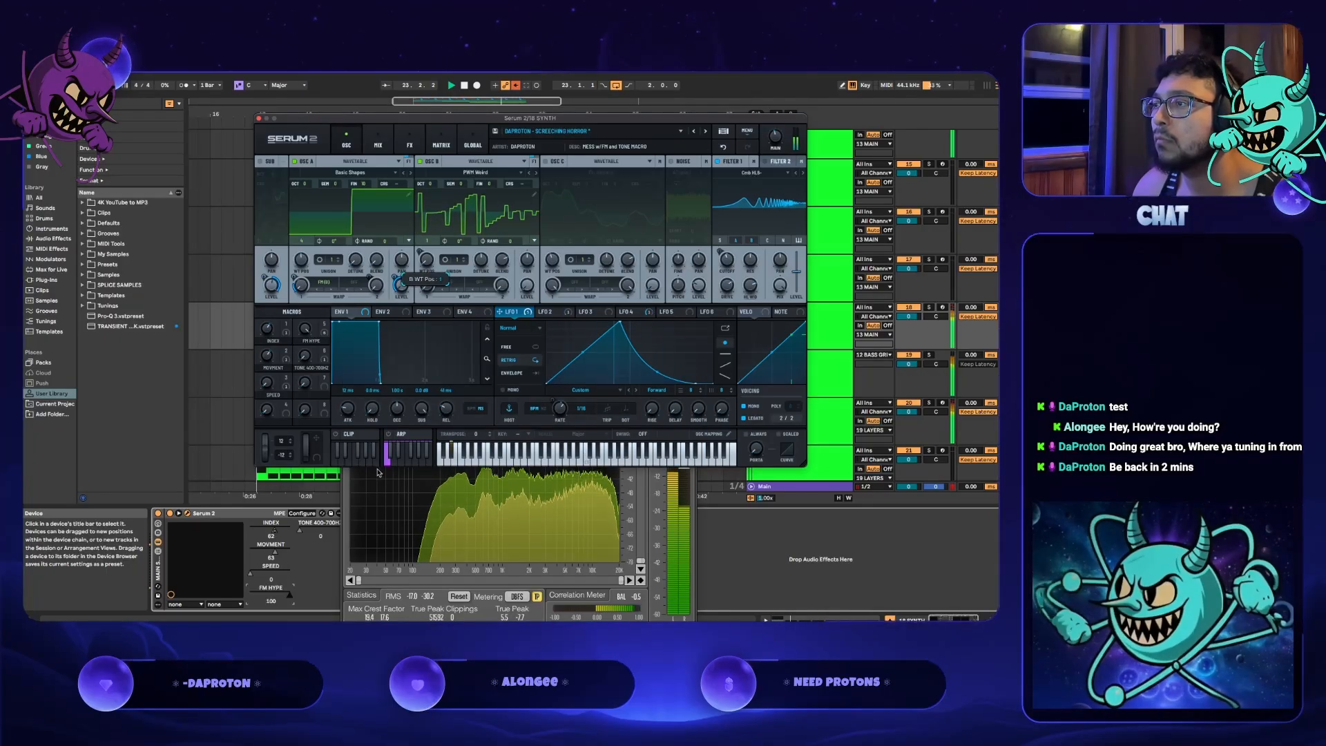
drag(378, 442, 456, 103)
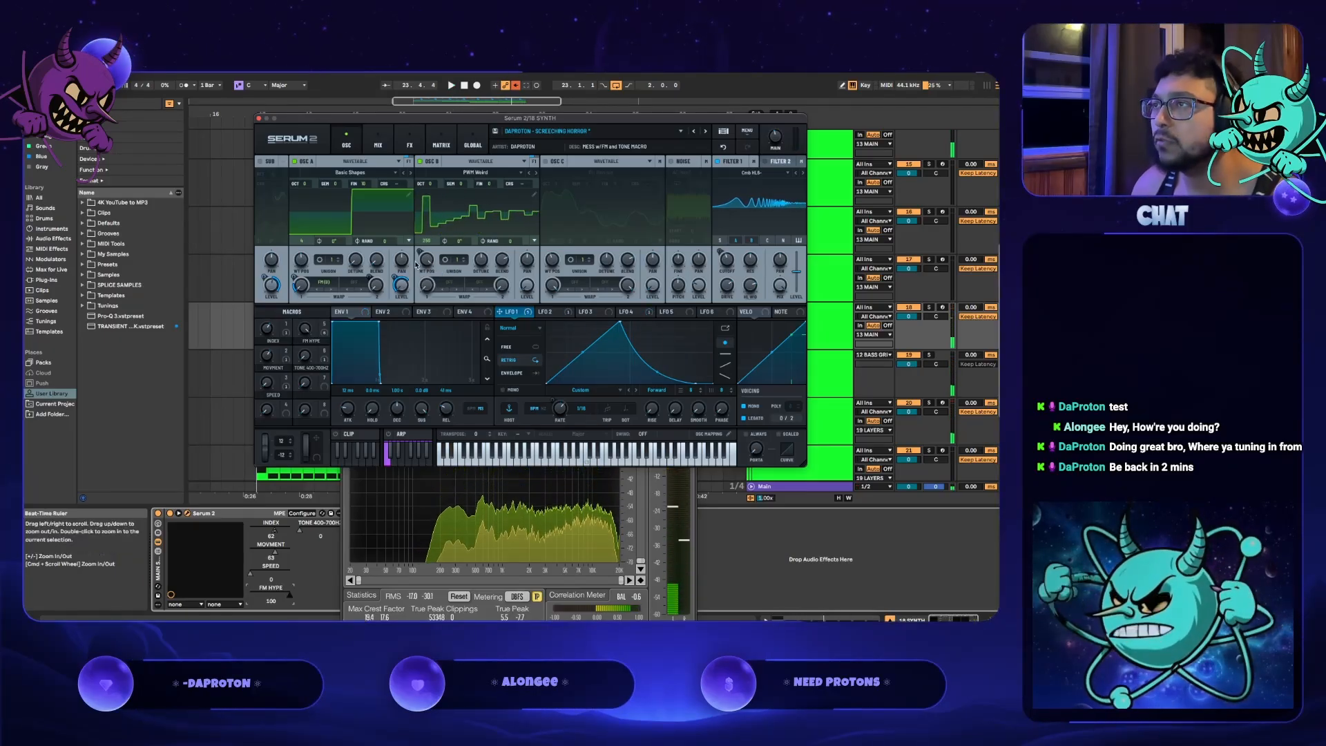
- Reset oscillator B's wavetable position to 1 and modulate it with the TONE 400-700HZ macro at 100%
drag(426, 261, 338, 462)
click(326, 360)
drag(421, 252, 426, 224)
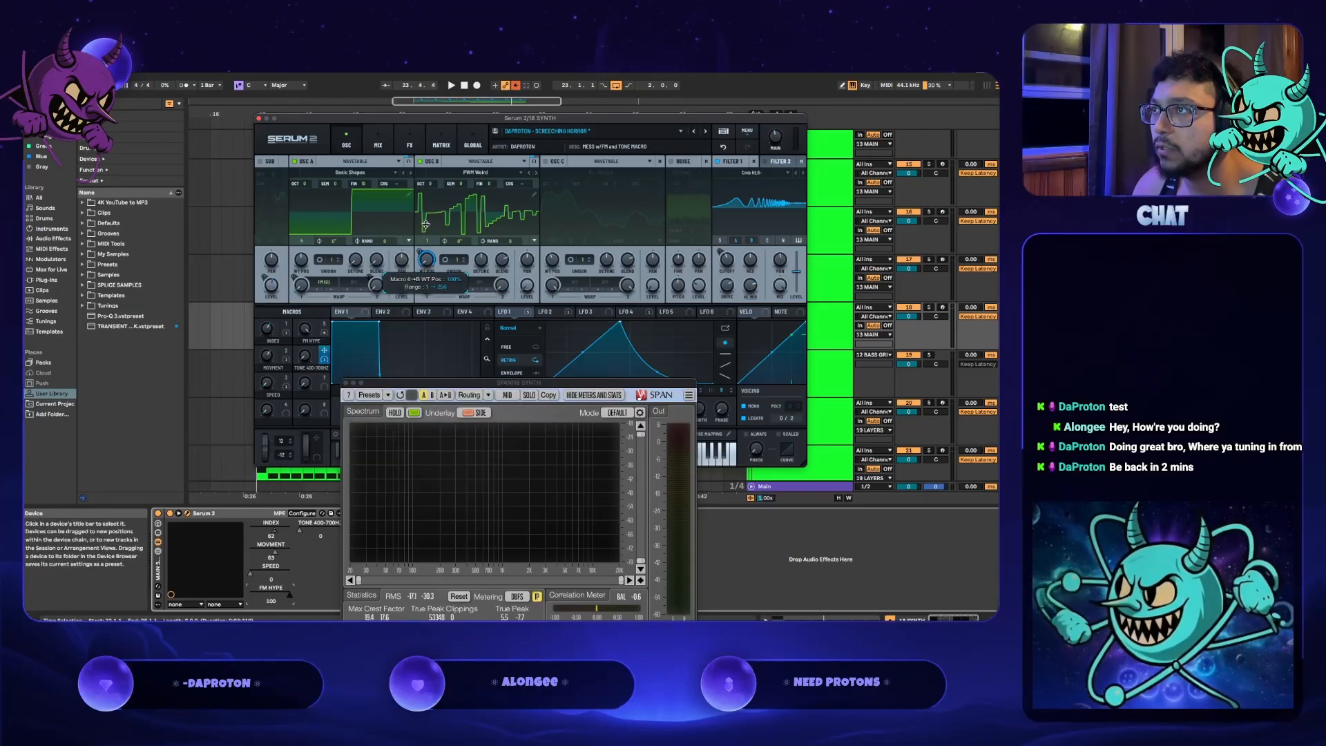
- Audition the TONE 400-700HZ macro's effect on oscillator B by sweeping the macro during playback
key(space)
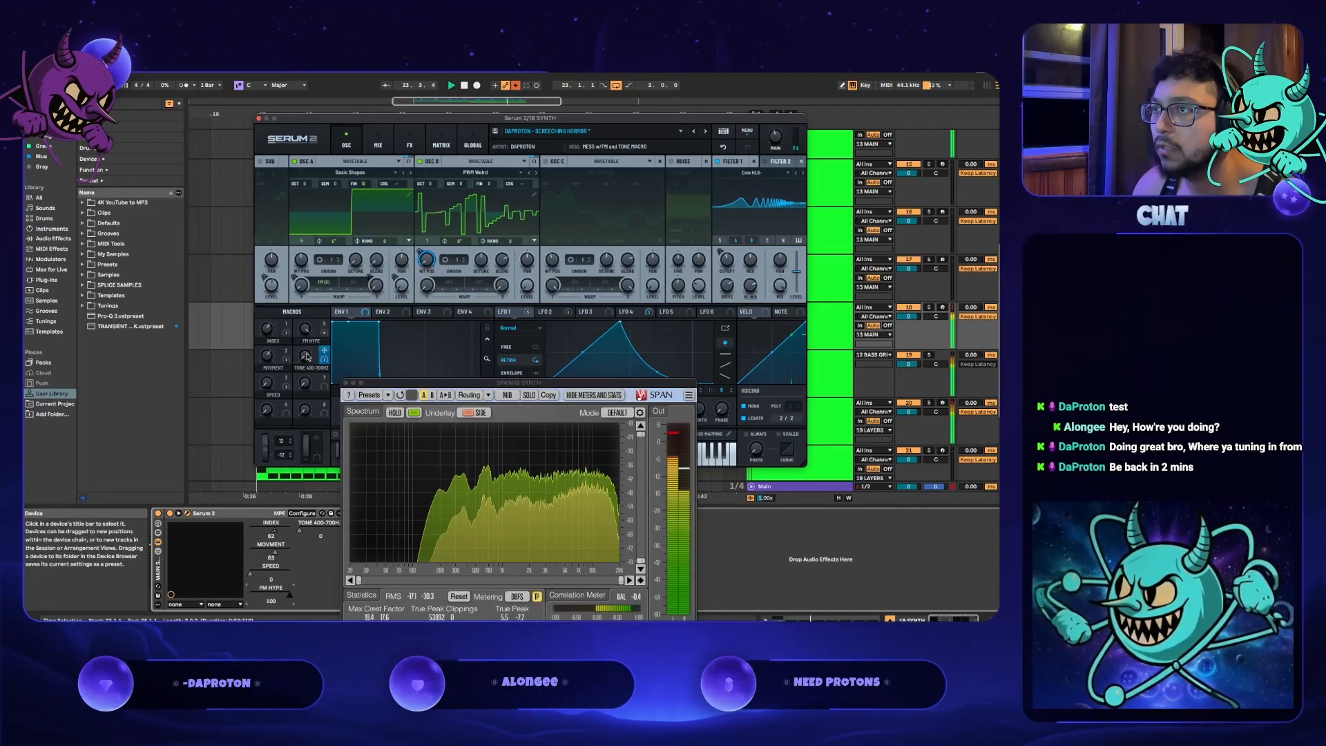
click(307, 357)
drag(358, 226, 299, 535)
key(space)
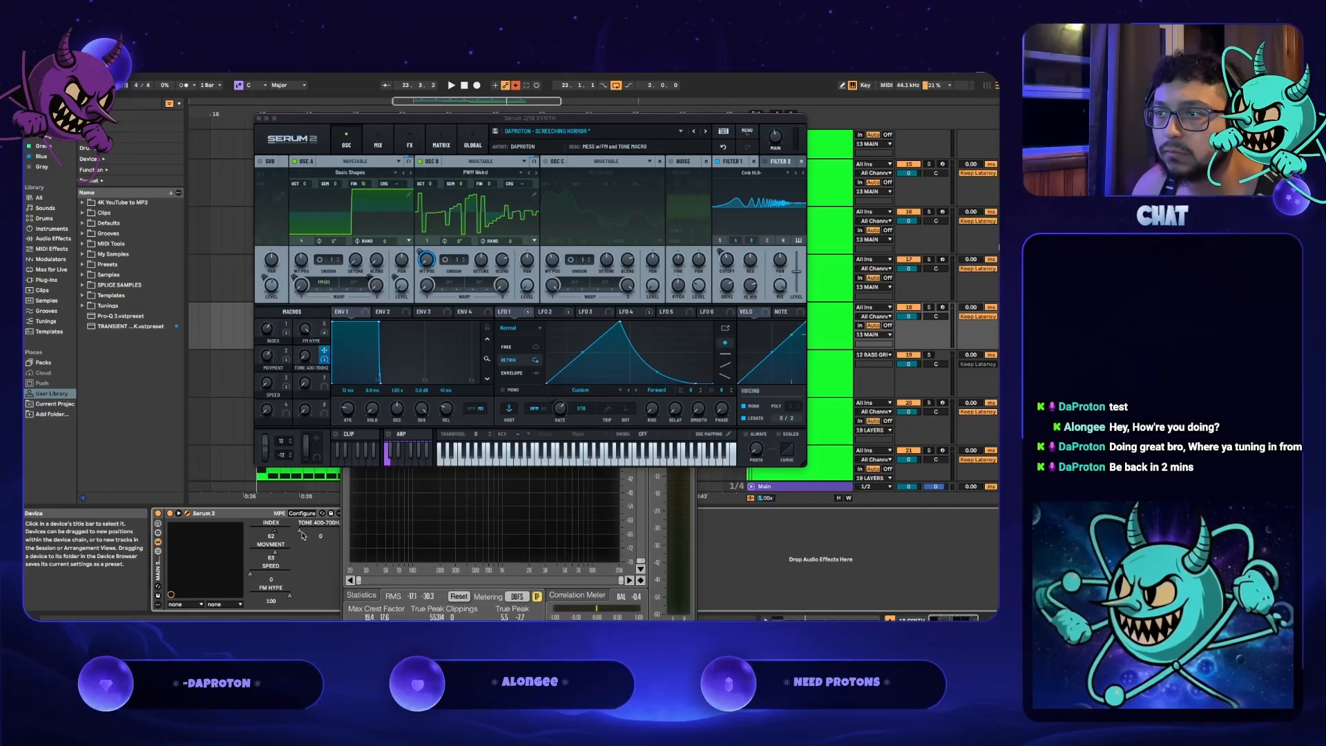
drag(304, 535, 304, 525)
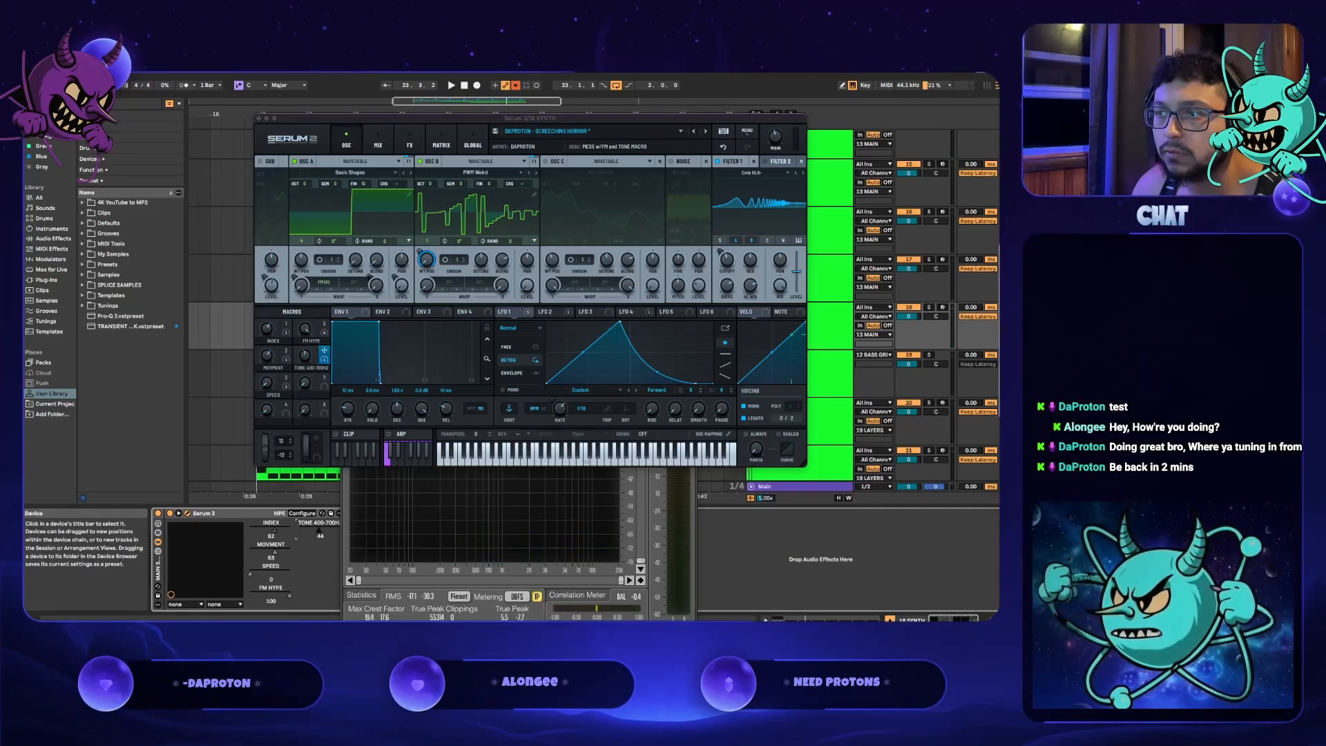
key(space)
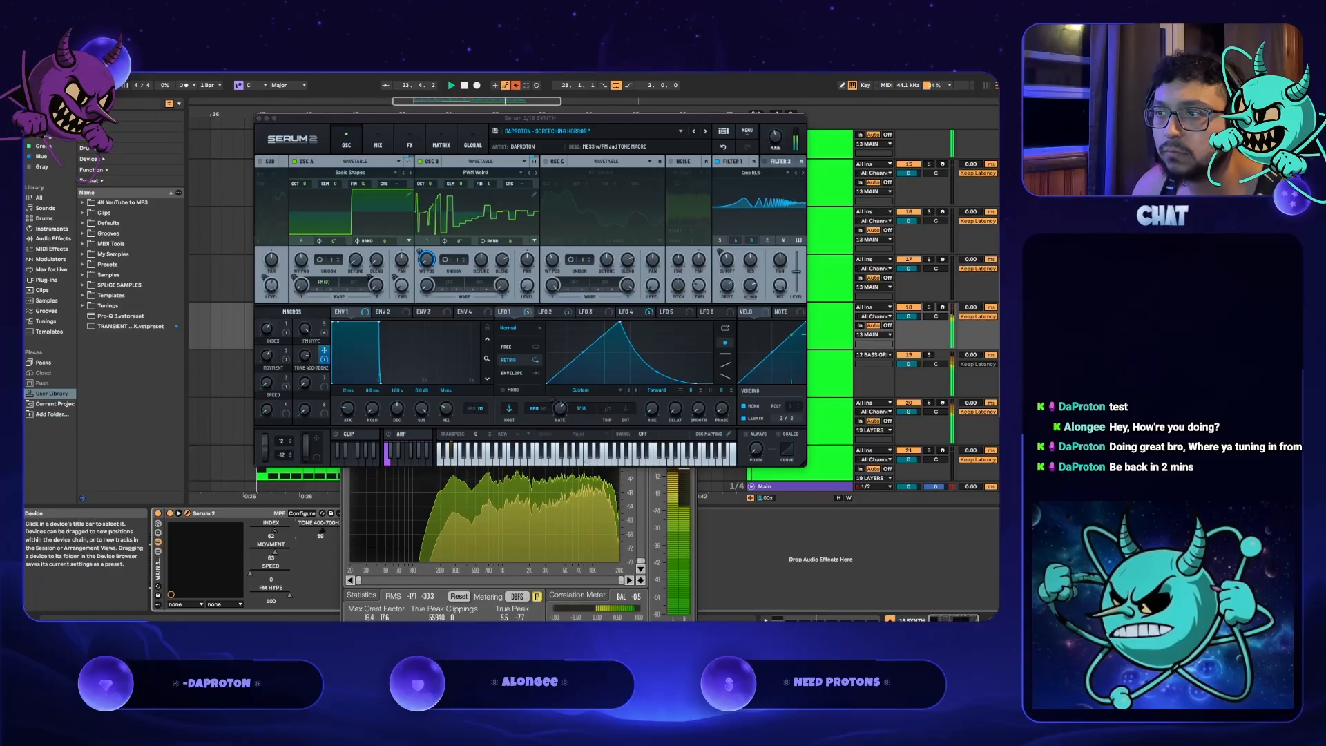
- Show the TONE 400-700HZ macro's automation in a new lane and close the Serum 2 window
right_click(302, 532)
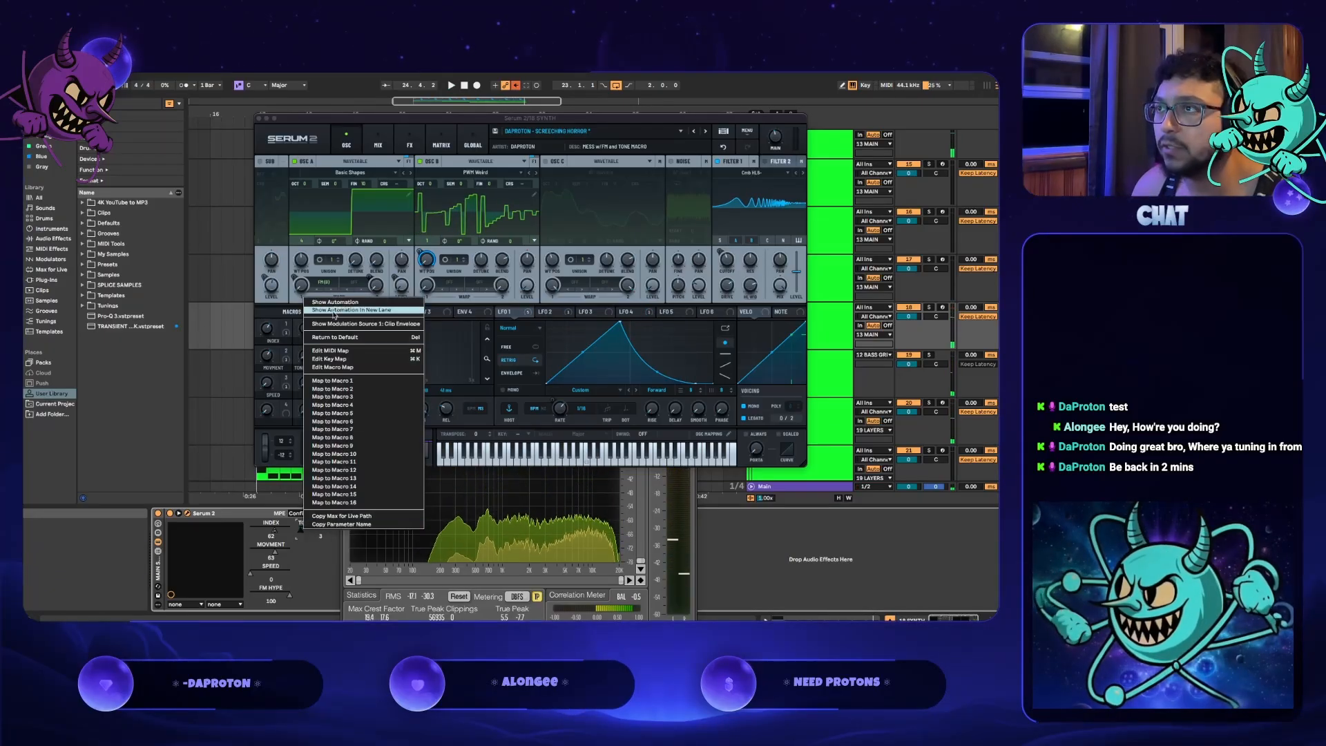
click(337, 310)
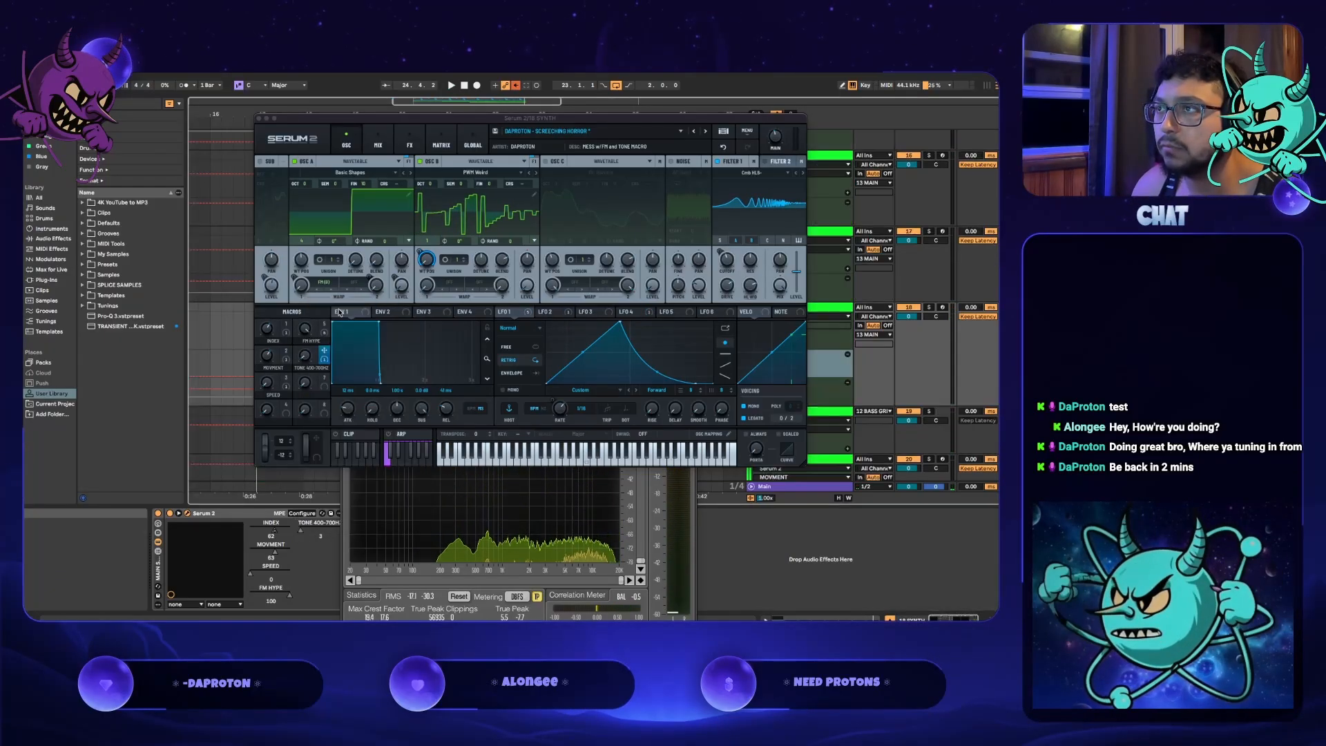
click(256, 119)
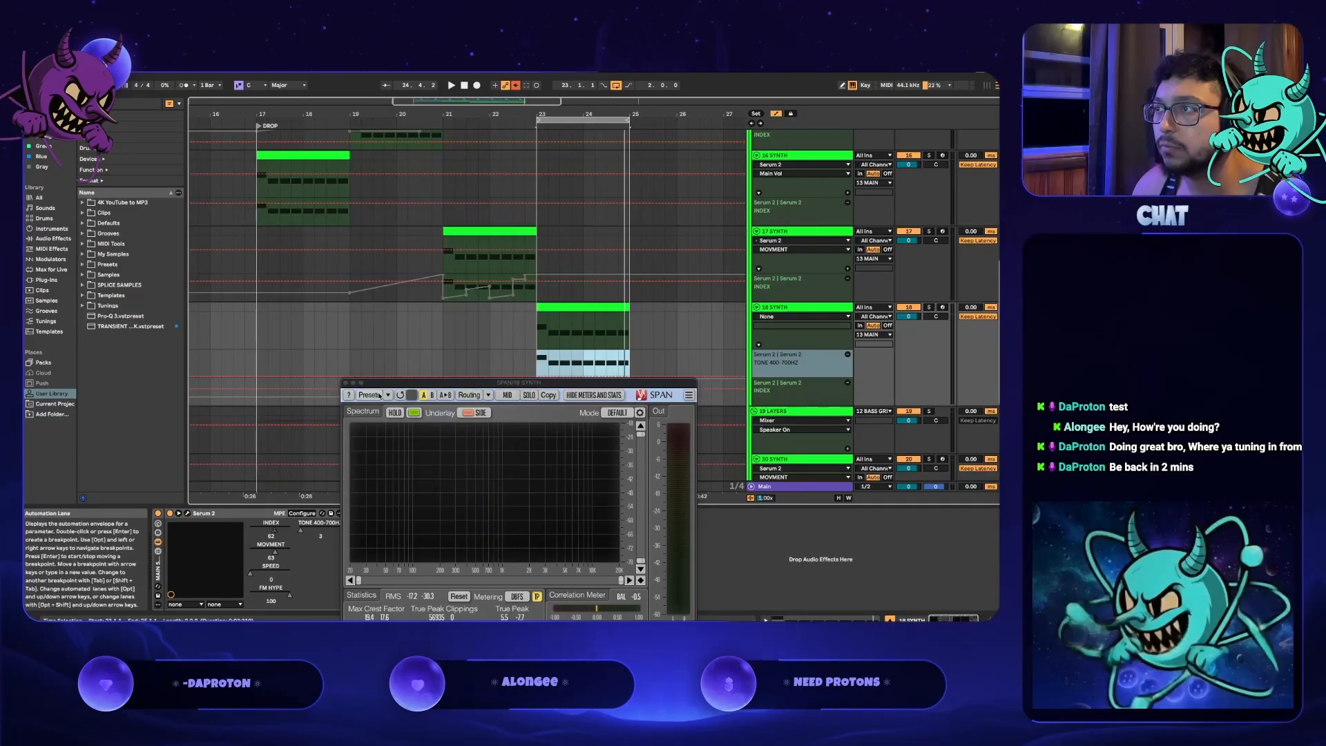
- Draw a rising TONE 400-700HZ automation ramp reaching 100 at bar 25 across the 18 SYNTH clip and audition it
drag(521, 389, 504, 507)
key(space)
key(space)
drag(539, 370, 555, 372)
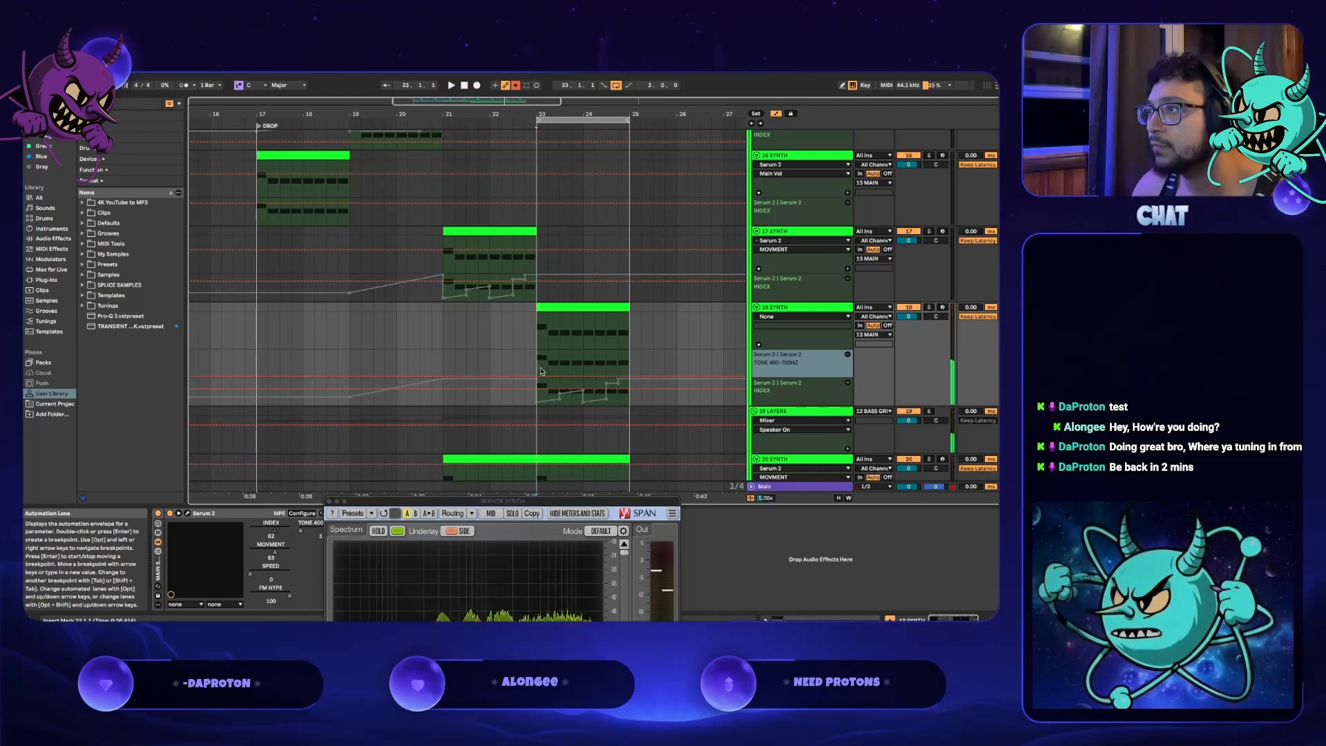
click(582, 366)
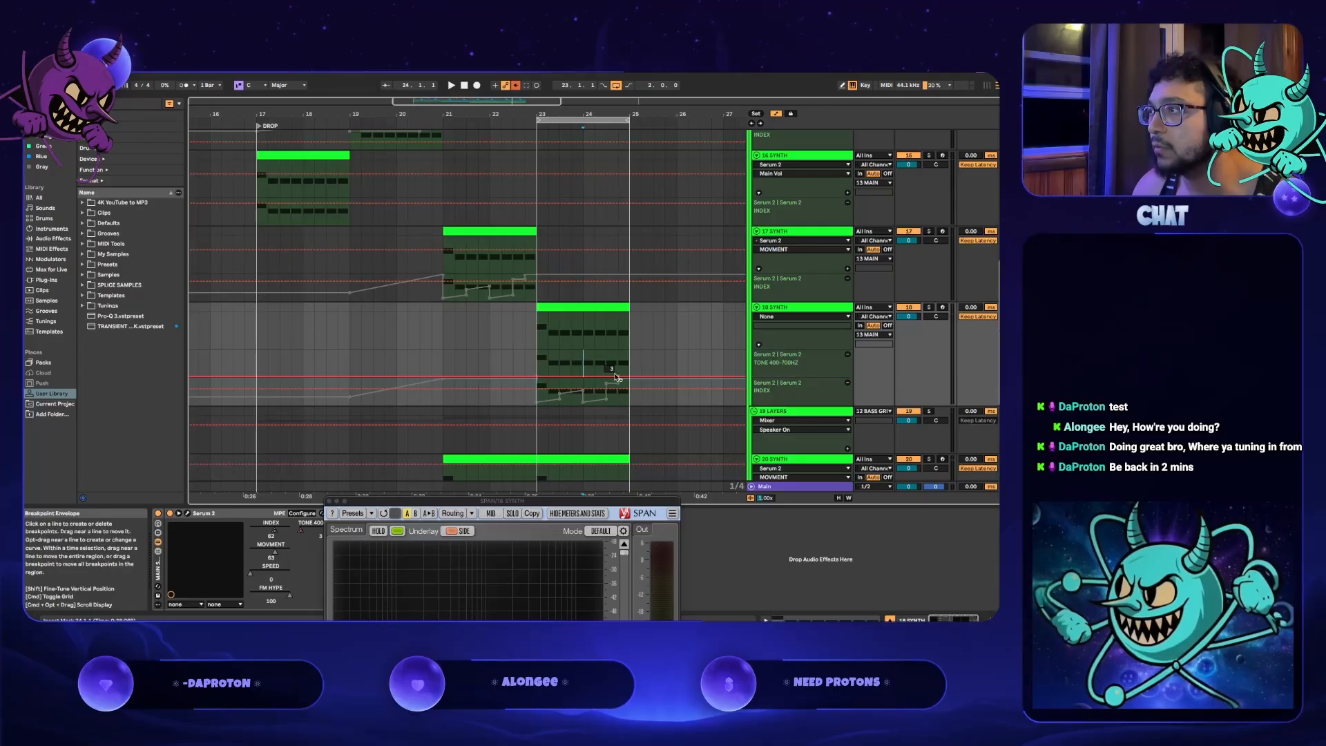
drag(623, 377, 641, 355)
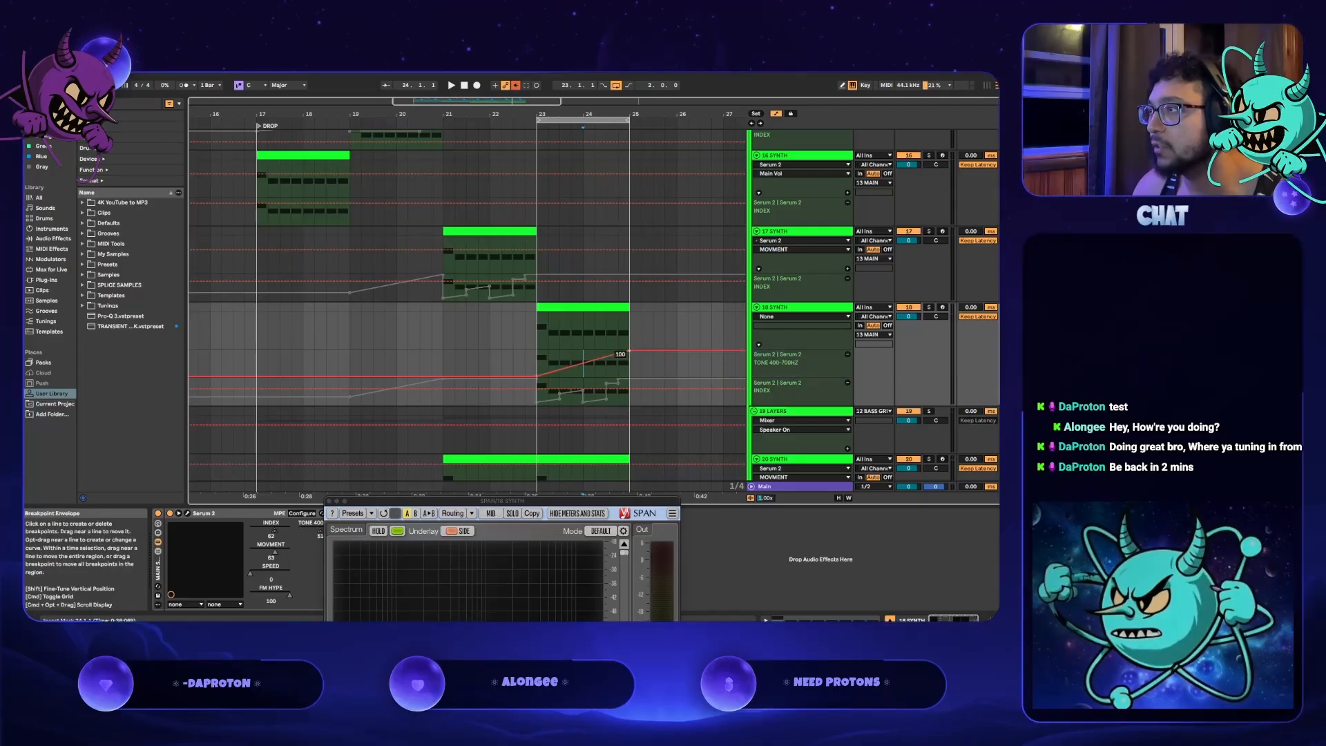
key(space)
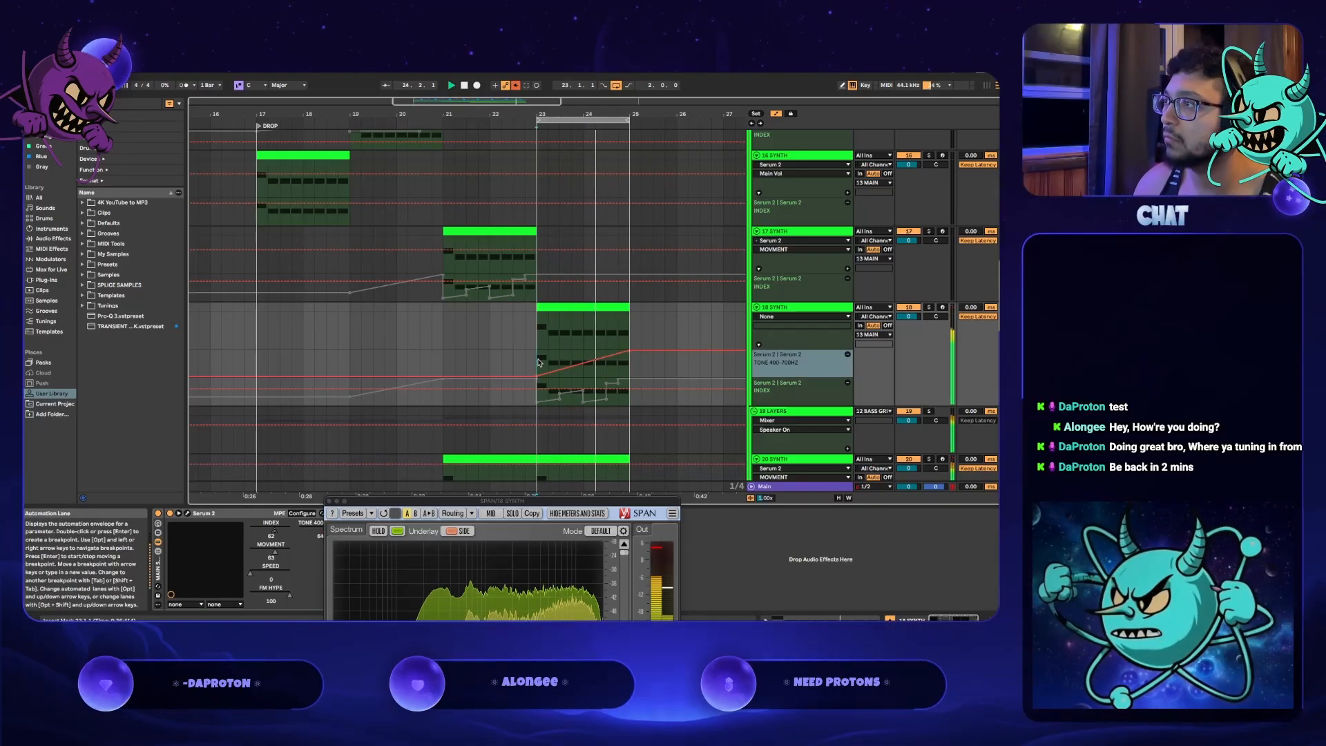
key(space)
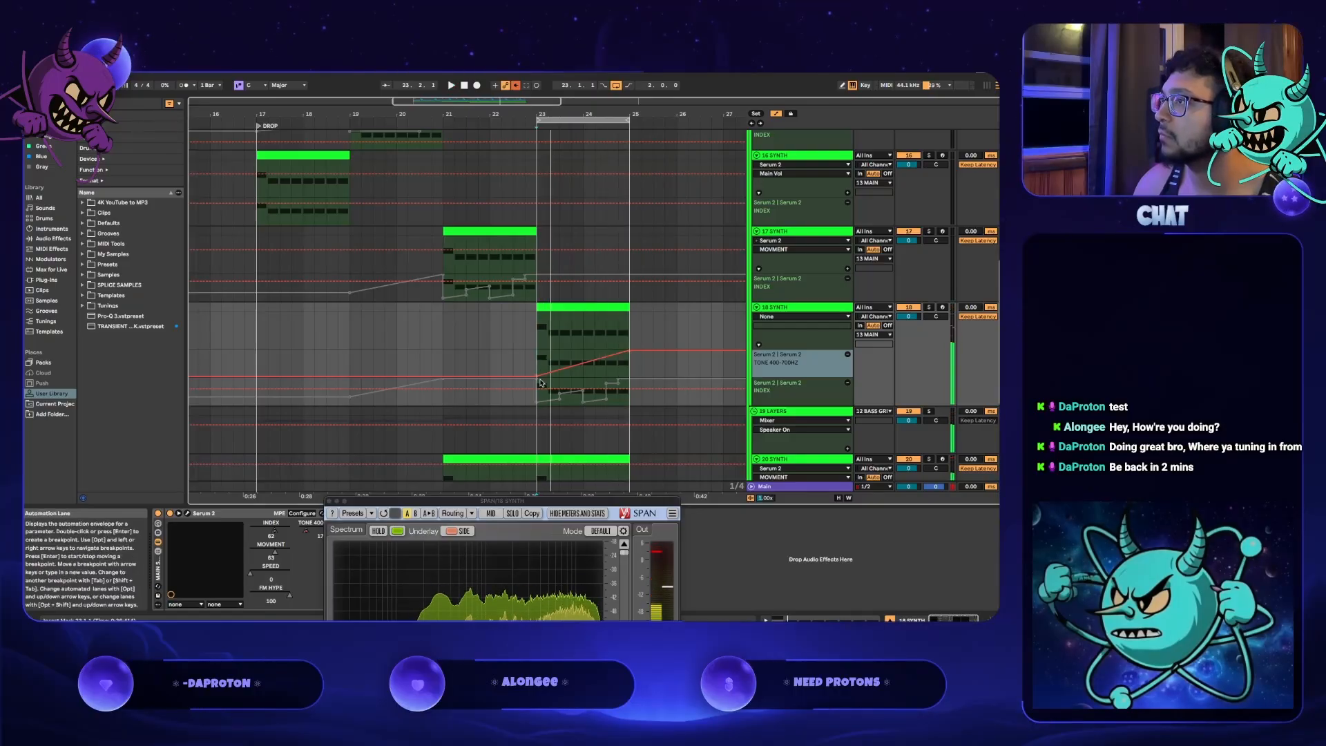
- Reshape the TONE 400-700HZ automation to fall from 100 at bar 23 to its low point at bar 25, then audition it
click(539, 376)
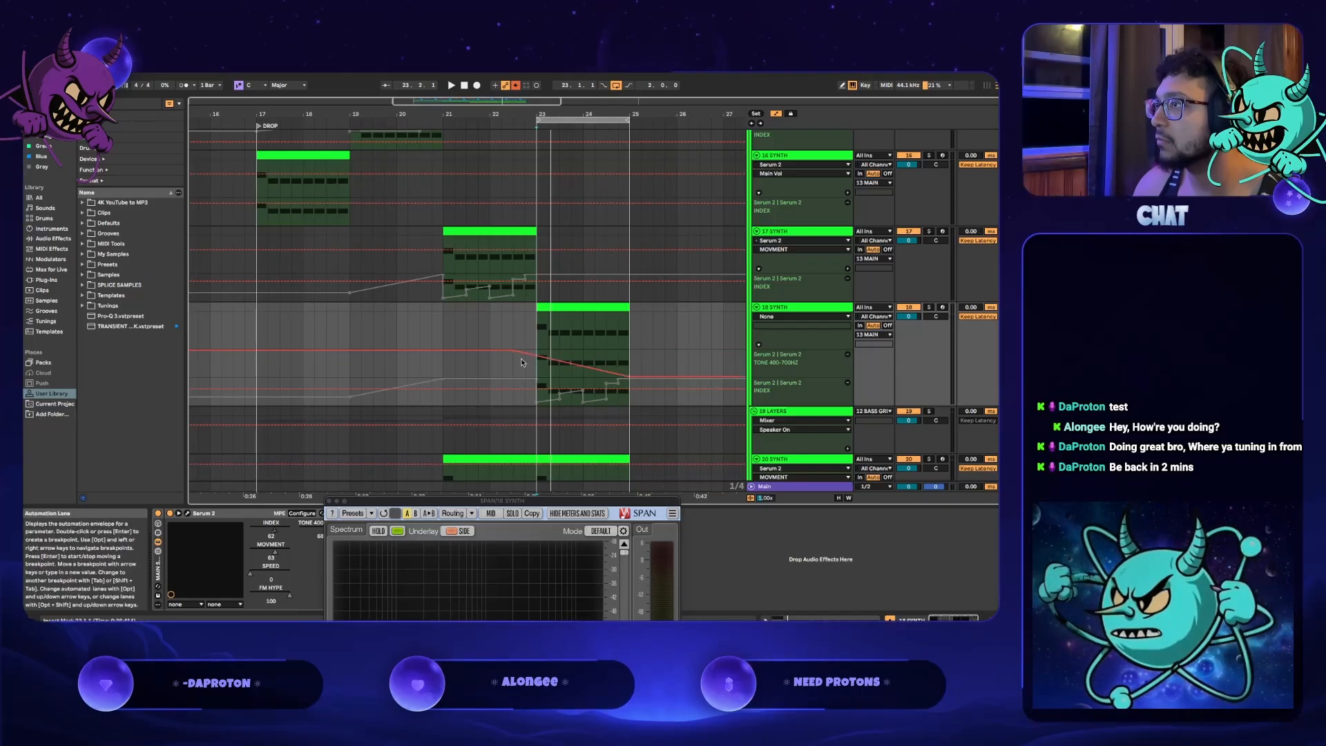
drag(512, 350, 536, 351)
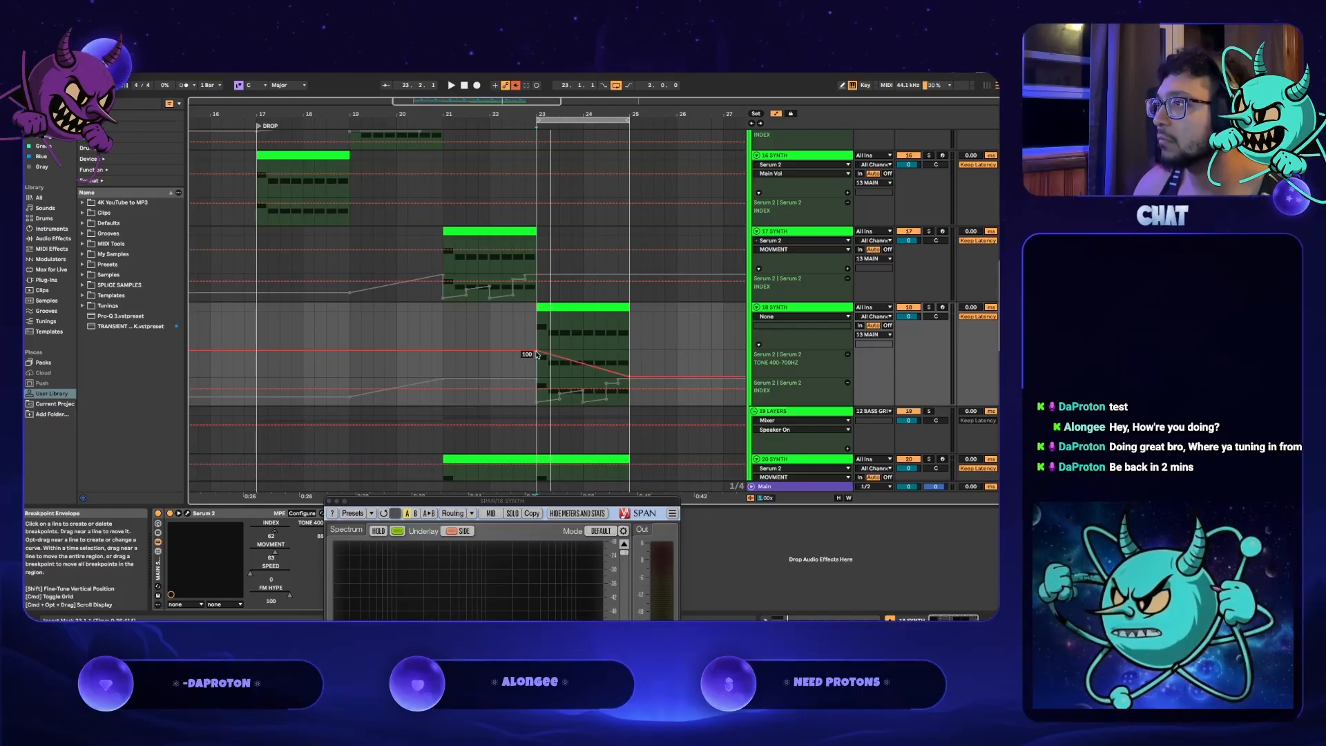
key(space)
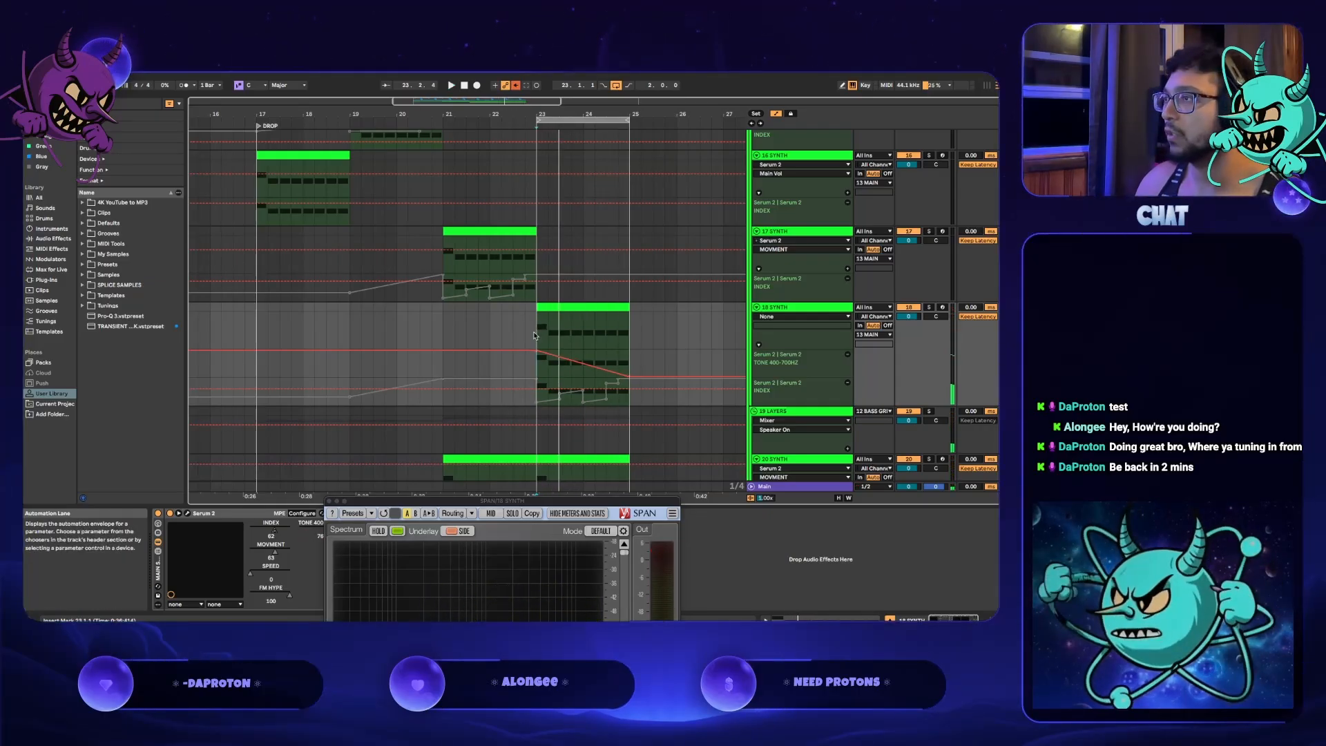
key(space)
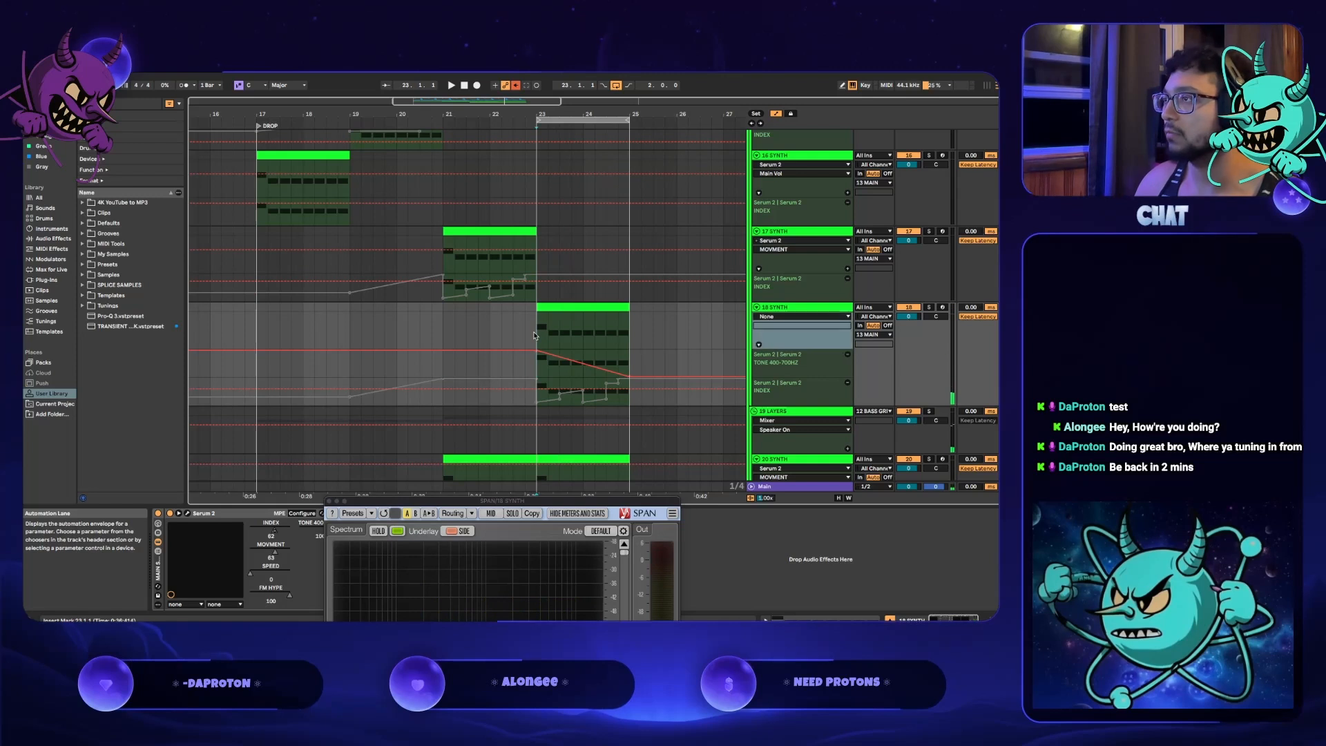
- Re-enable the INDEX macro's automation on 18 SYNTH and play the looped section
click(813, 388)
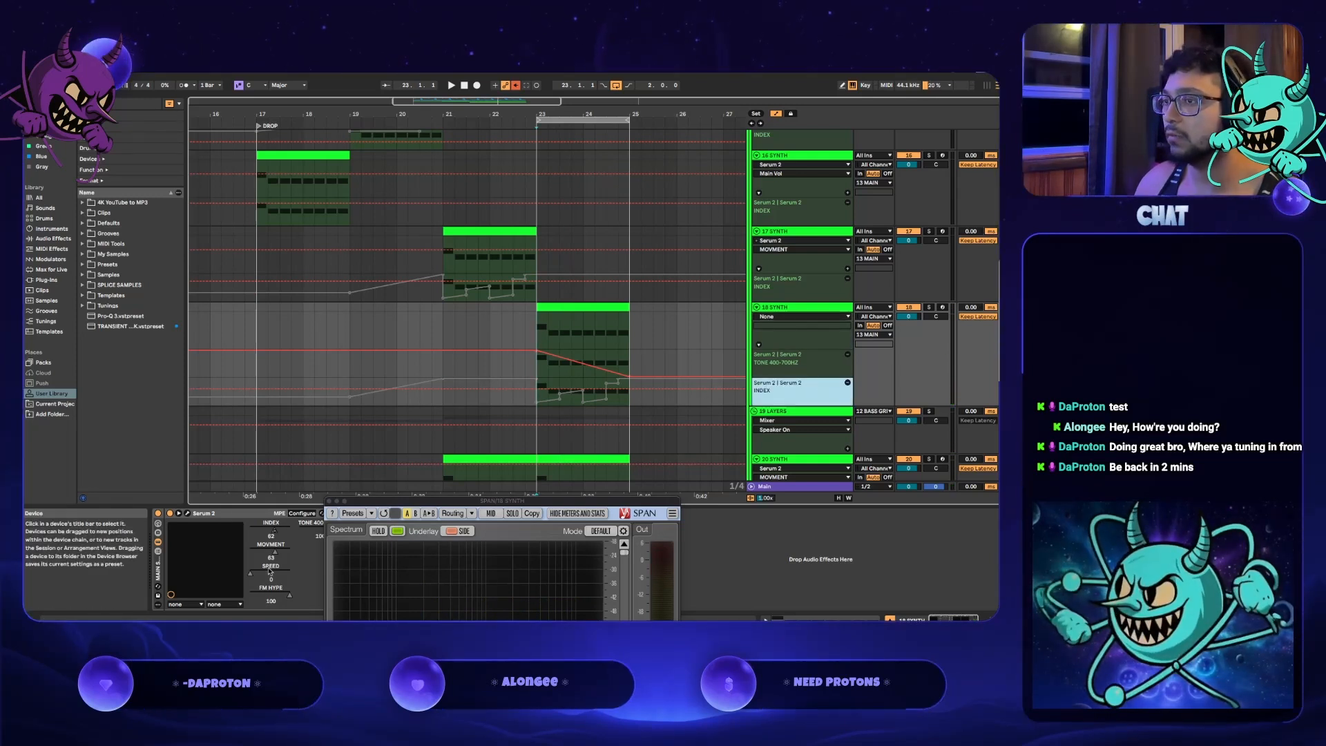
right_click(276, 532)
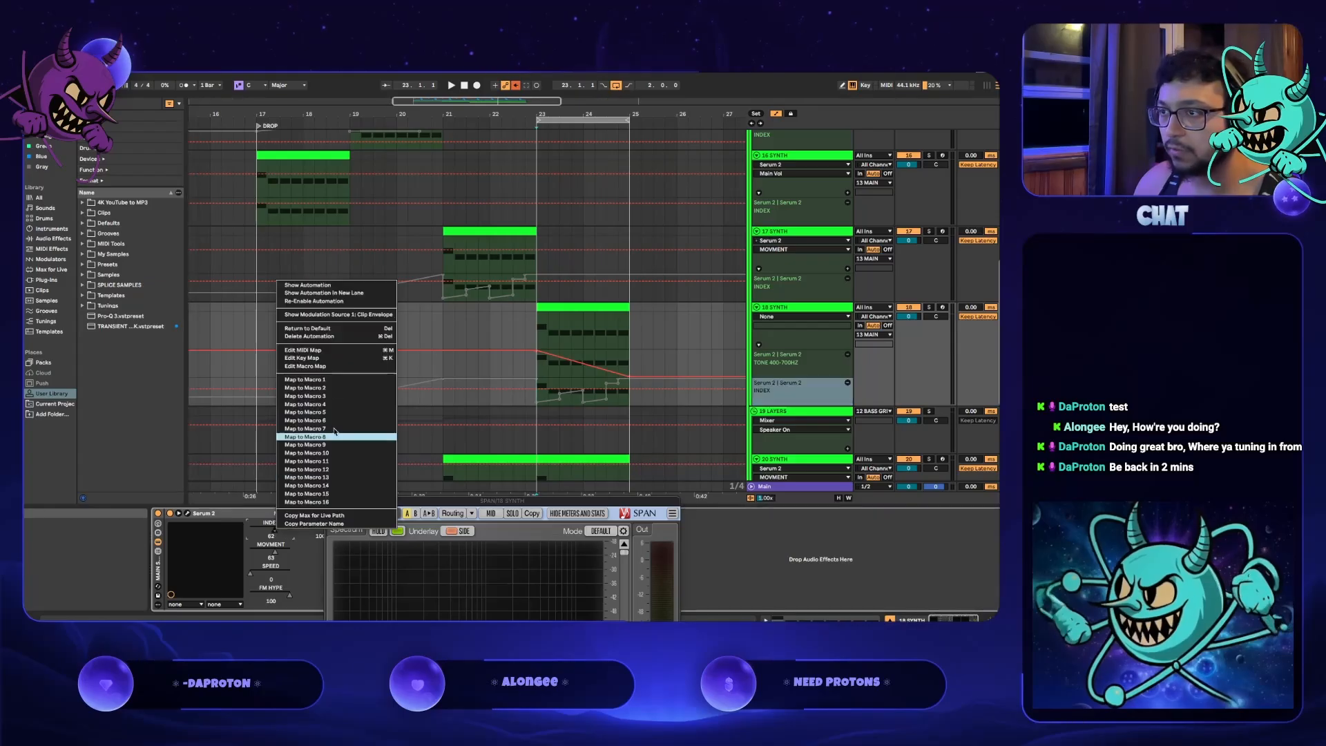
key(Escape)
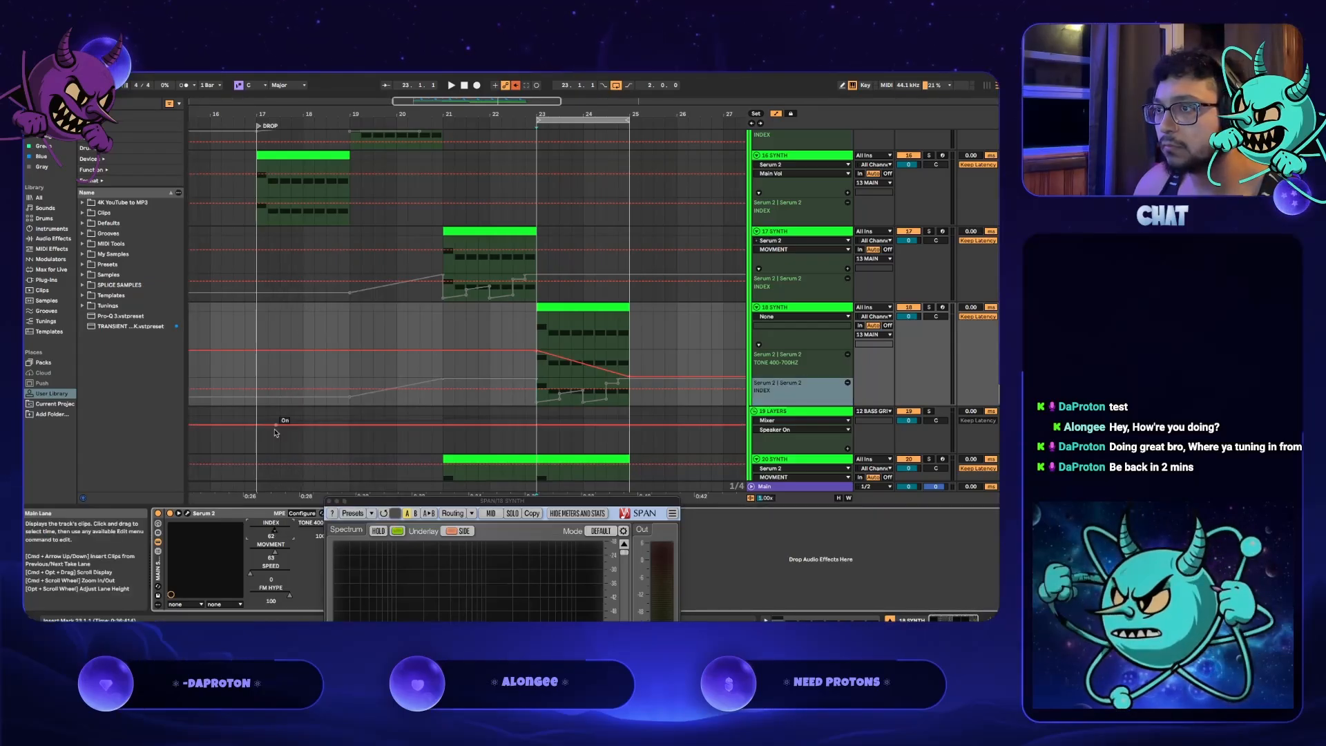
right_click(275, 531)
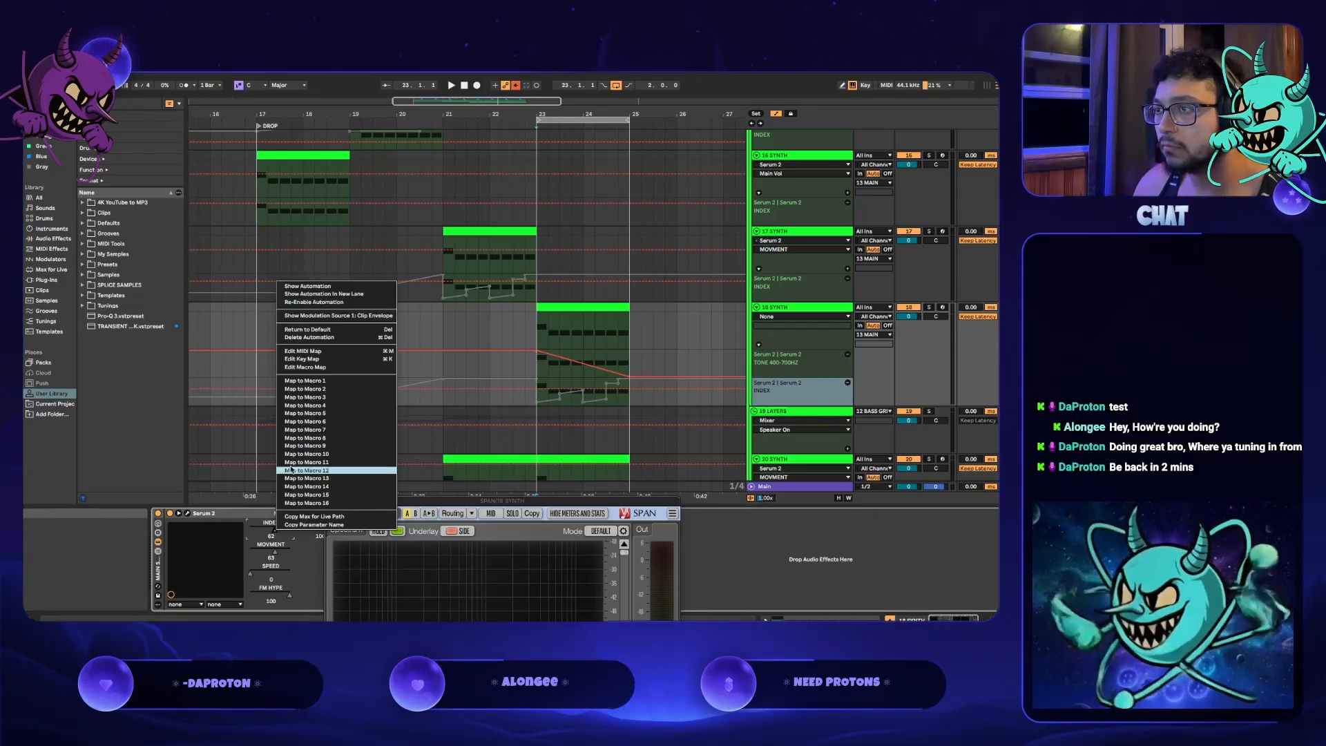
click(323, 294)
key(space)
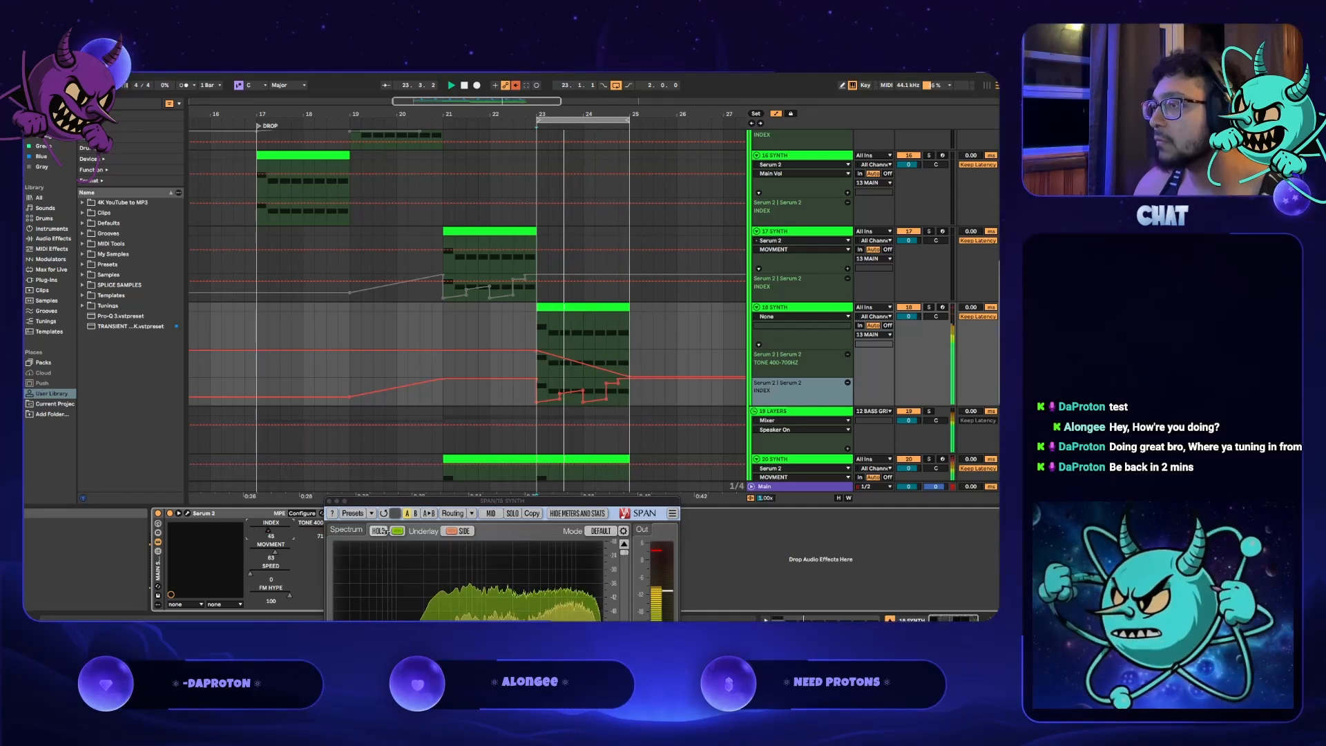
- Close the synth track's SPAN and examine the loop's spectrum with the SPAN on the Main track
click(330, 500)
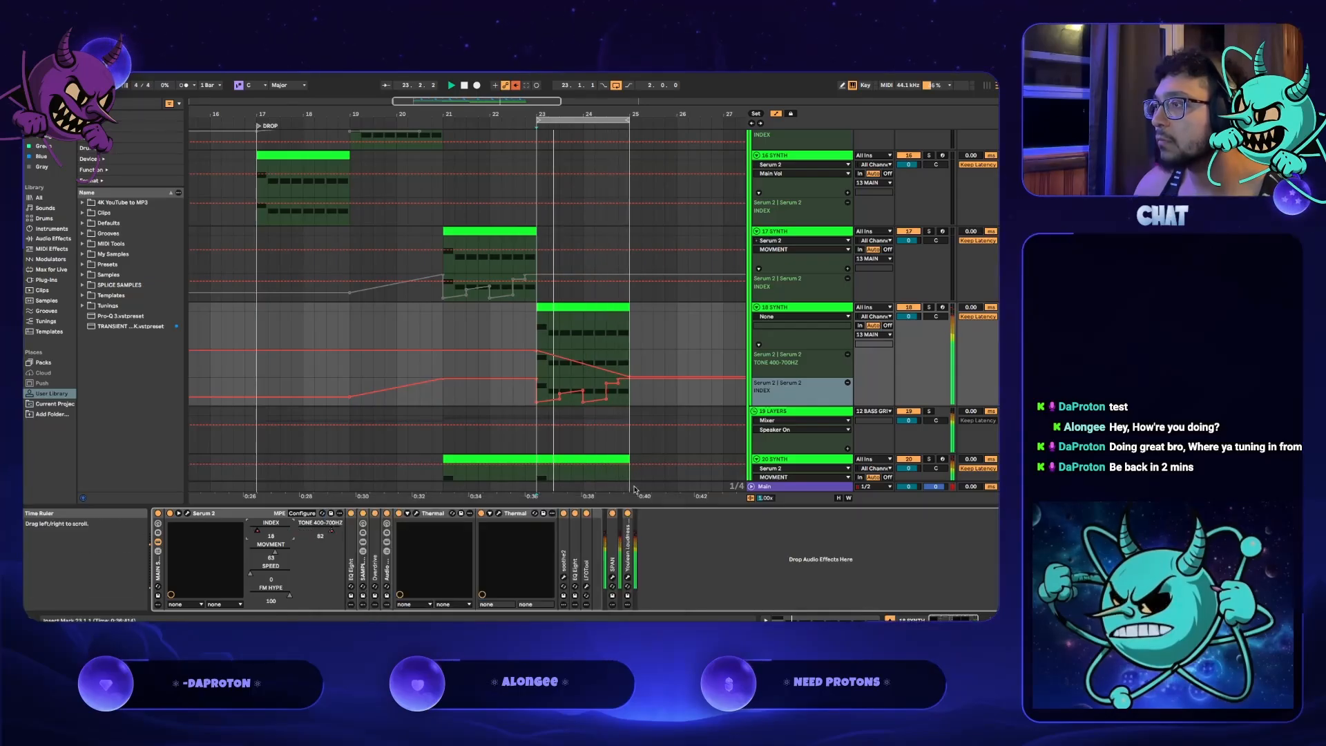
click(809, 488)
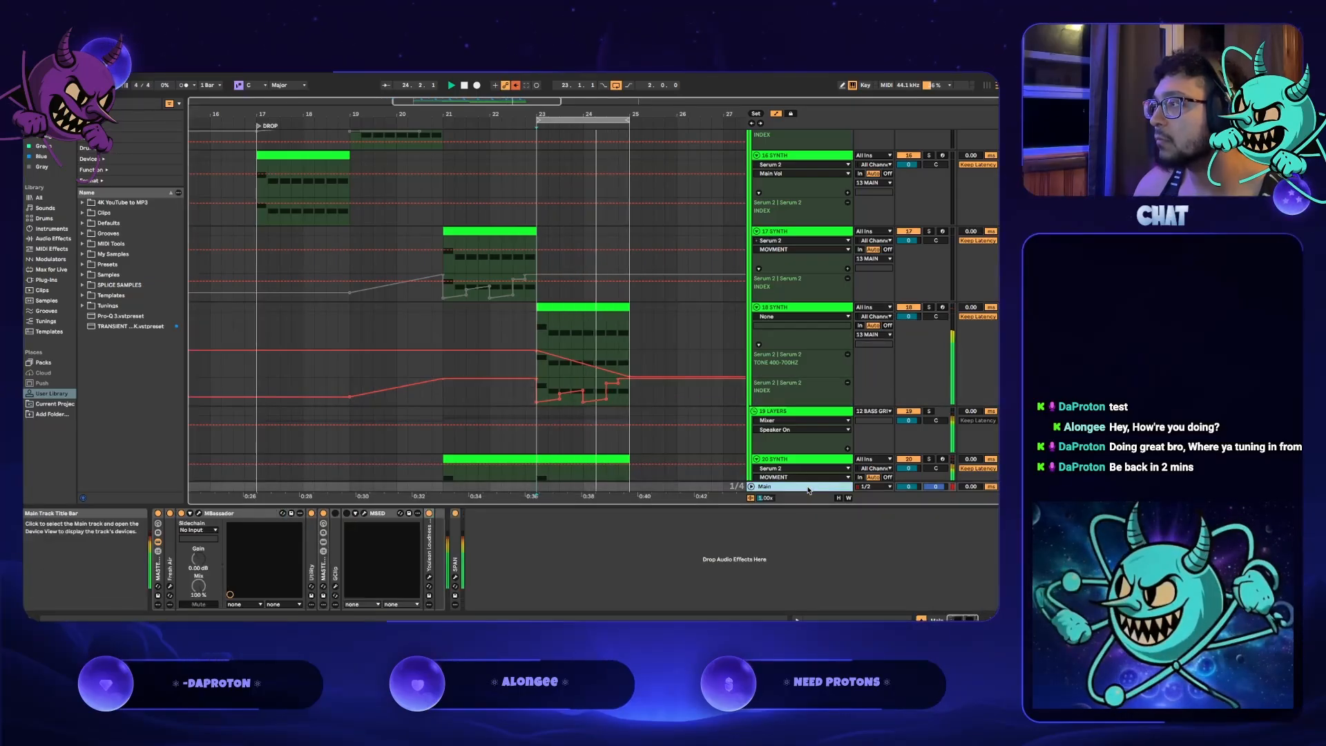
click(455, 578)
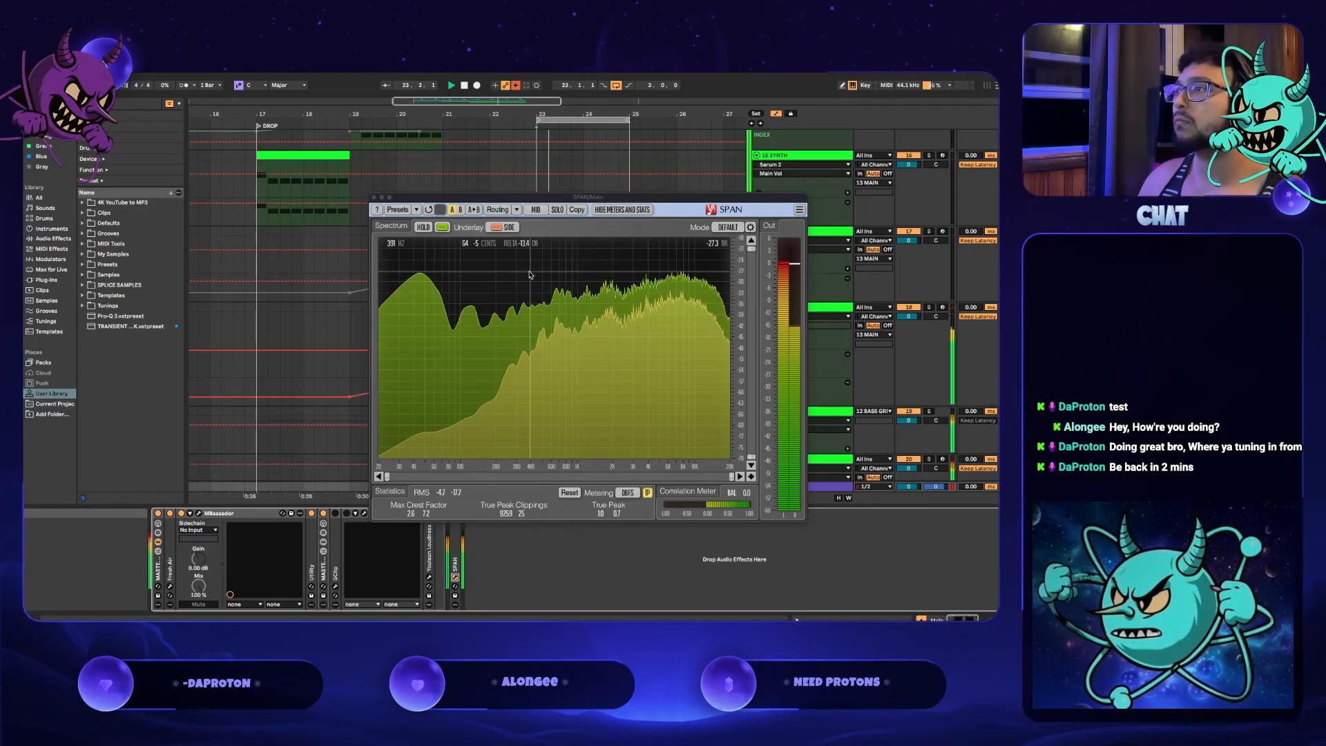
click(374, 199)
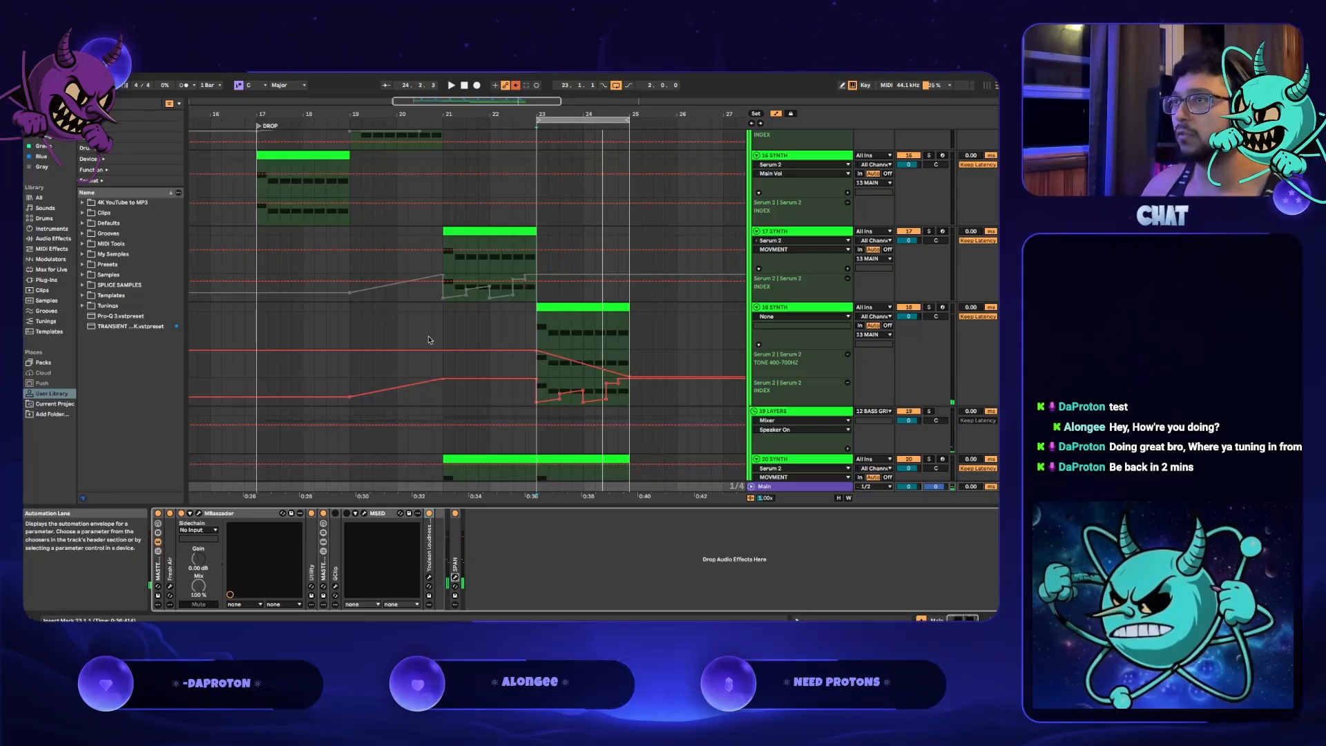
- Play from the drop and raise the main volume of 18 SYNTH's Serum 2 to 64%
click(257, 334)
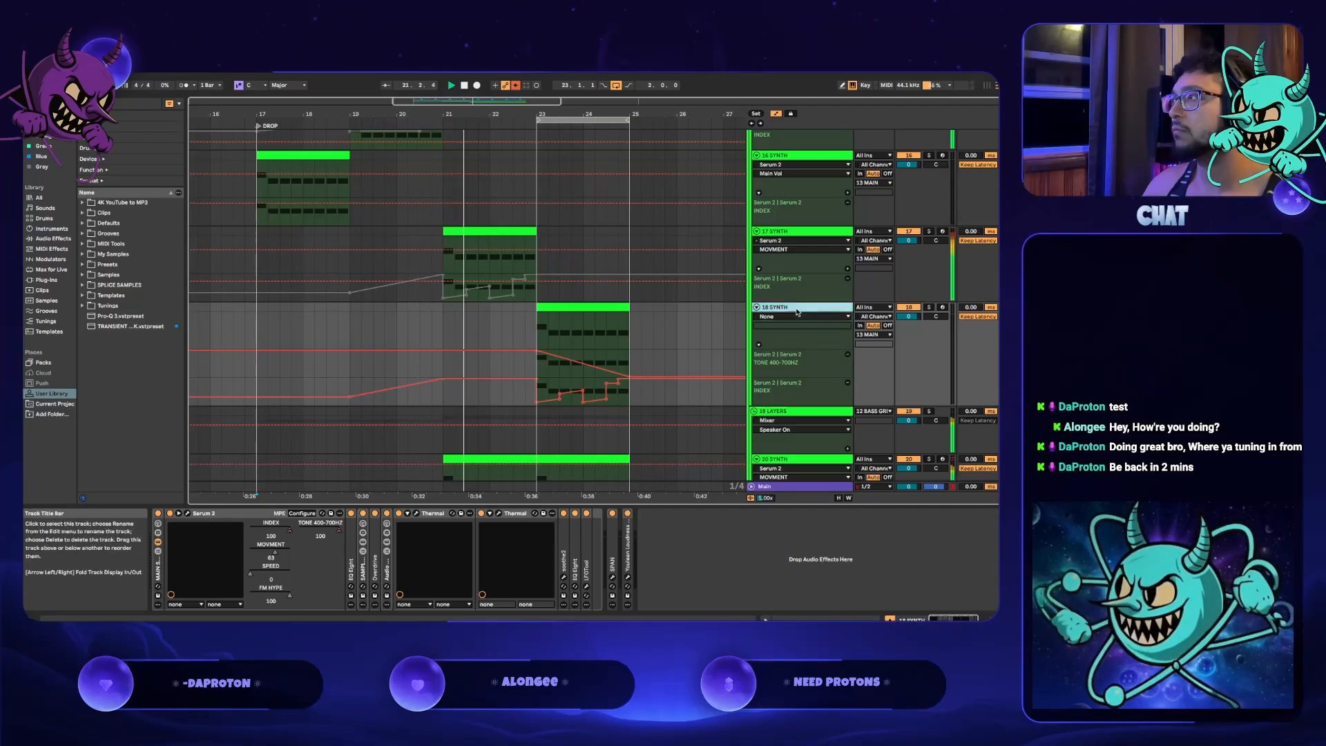
click(186, 514)
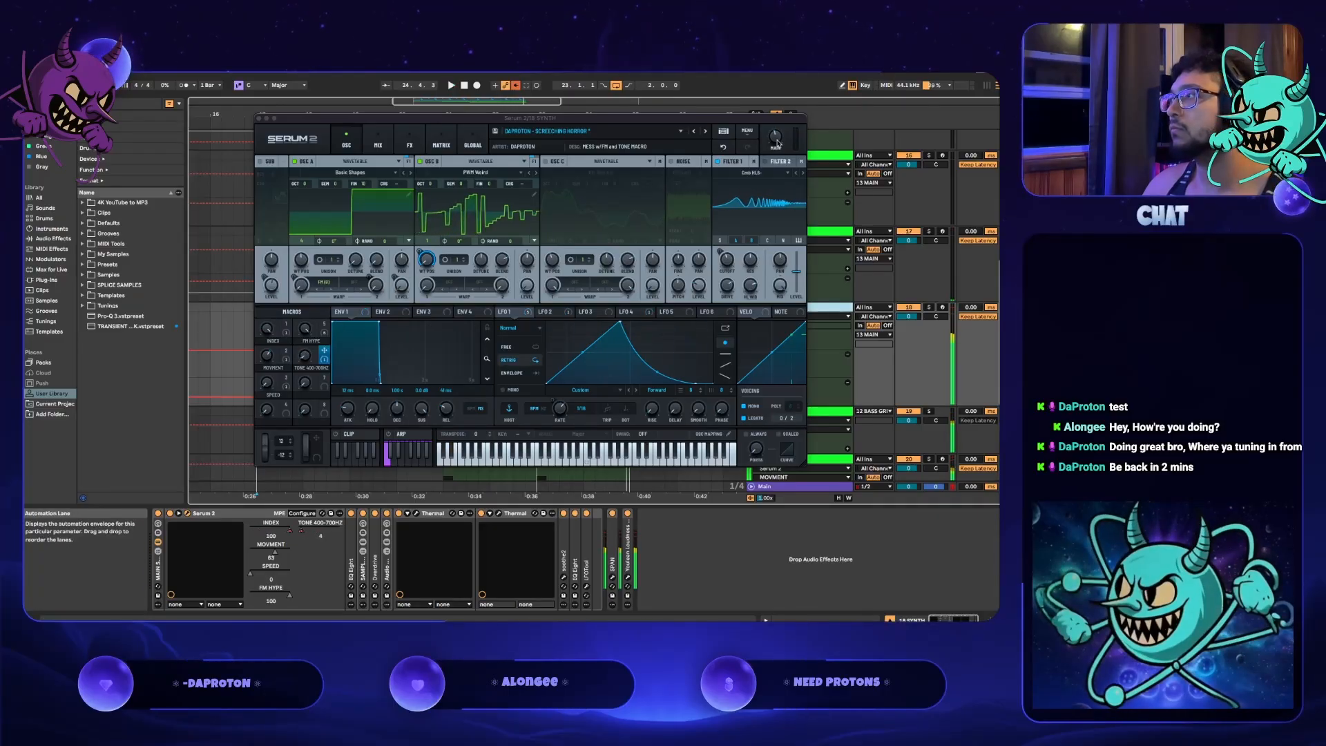
drag(777, 143, 781, 120)
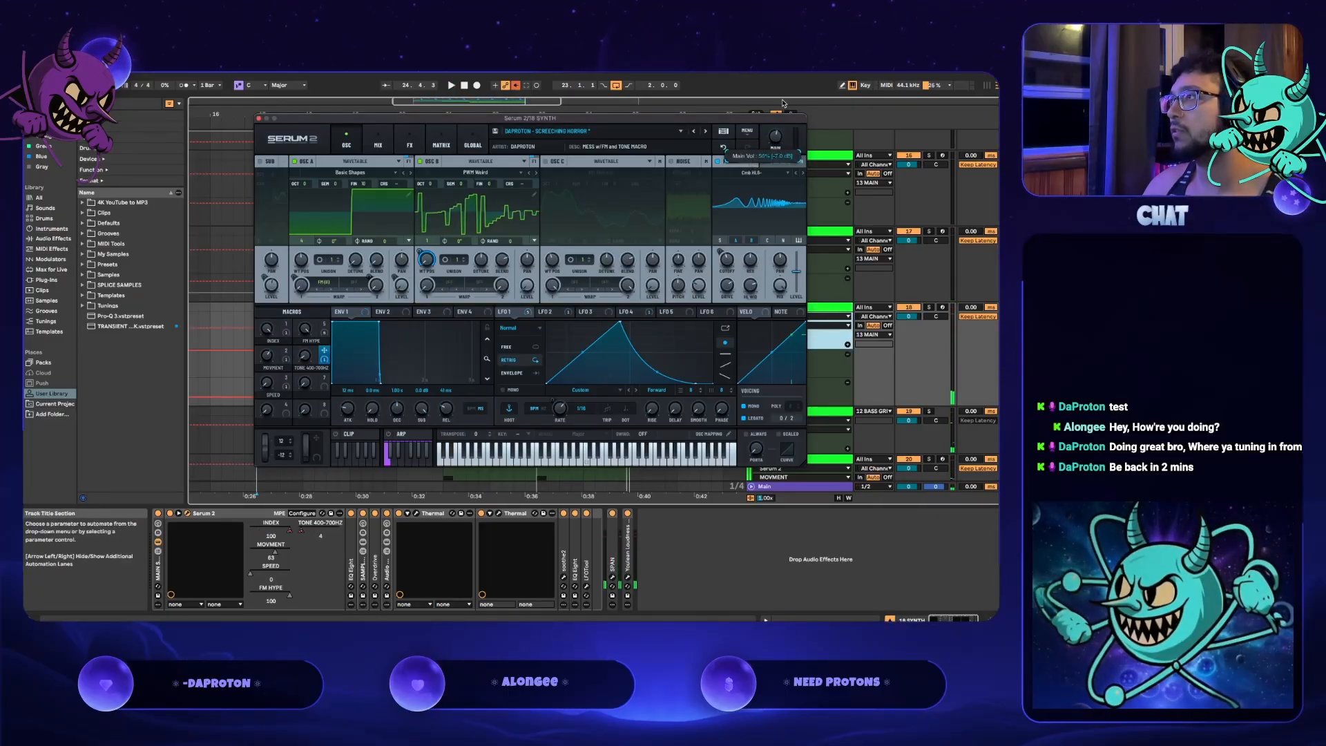
key(space)
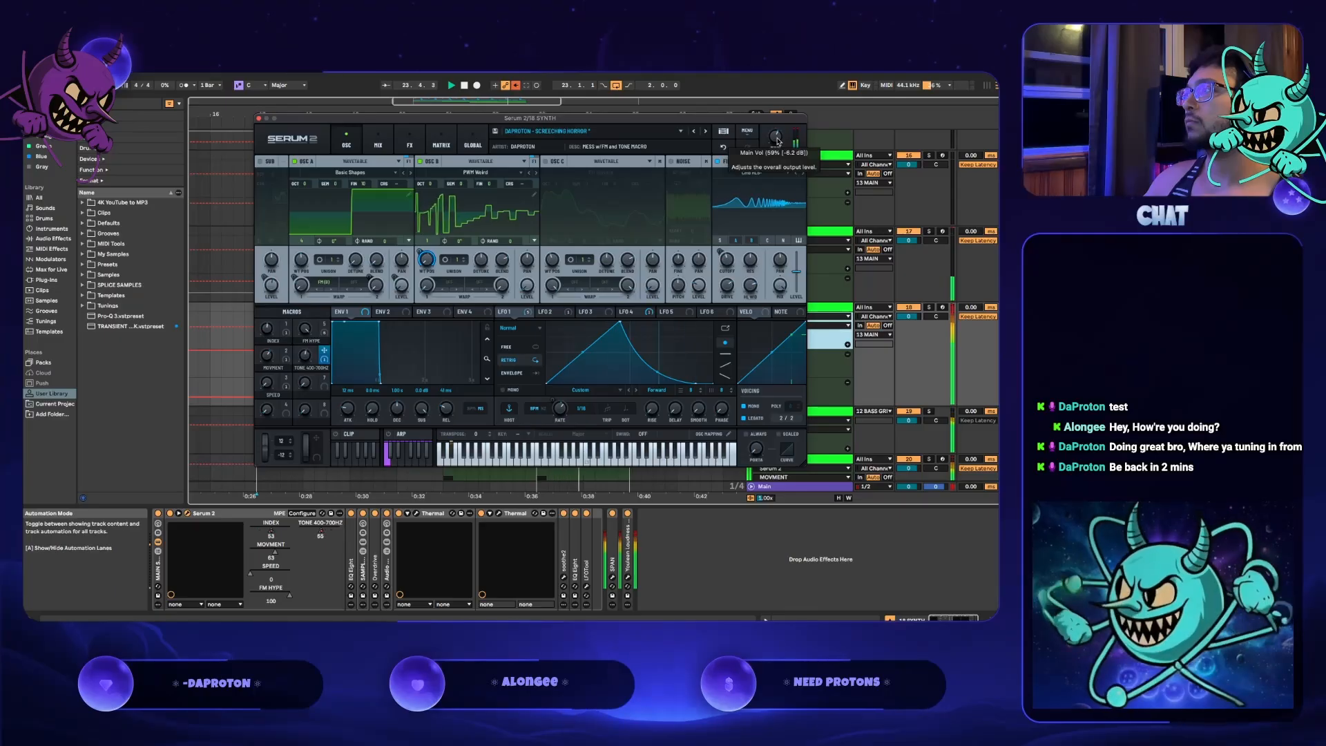
drag(778, 133, 783, 125)
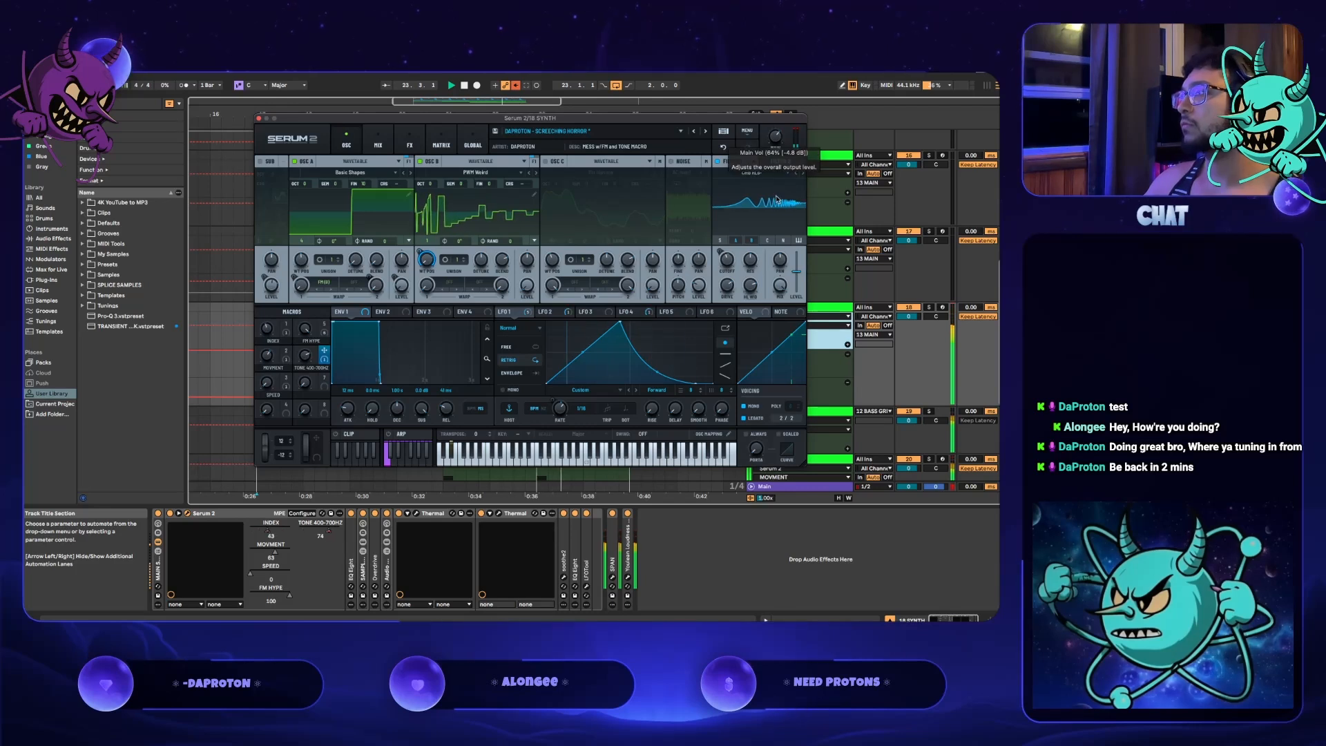
- Recheck the loop's spectrum and output level in the Main track's SPAN with the louder synth
click(809, 486)
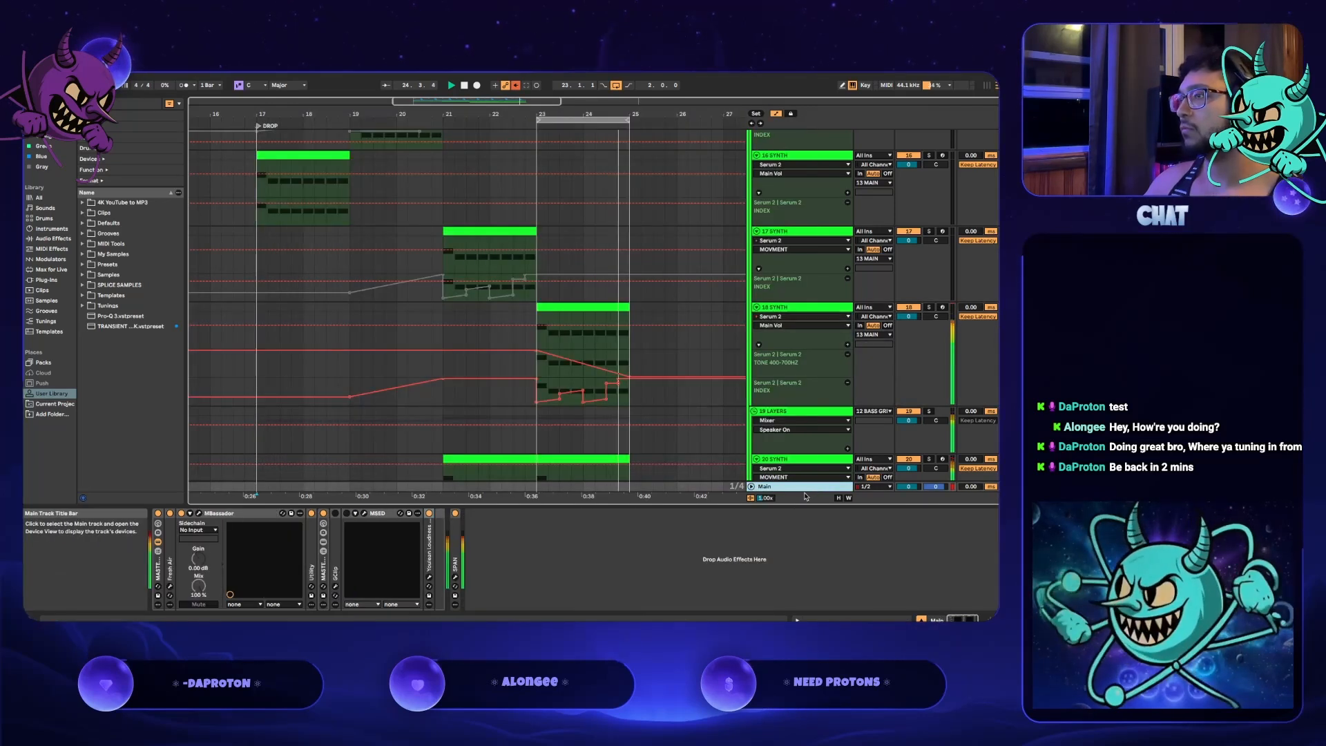
click(454, 577)
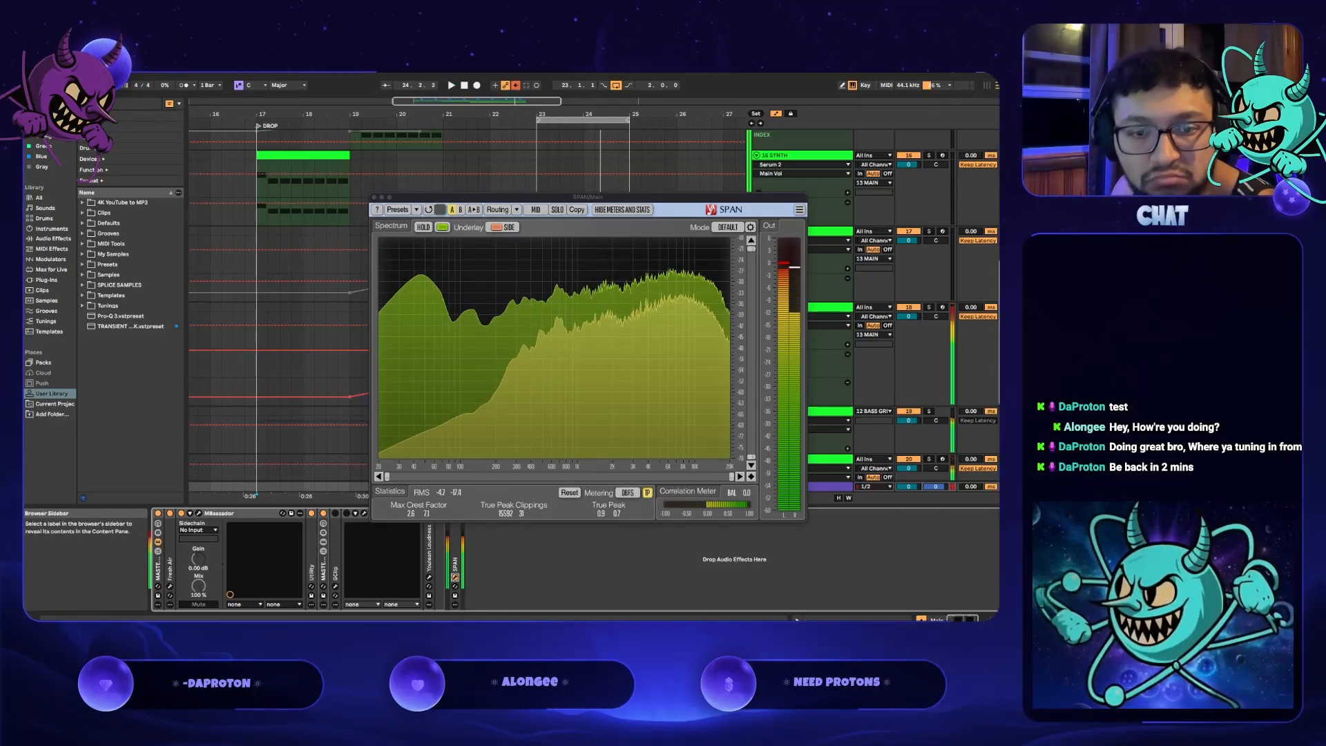
- Hide the automation lanes in the arrangement to show the clips of the drop
key(super+Tab)
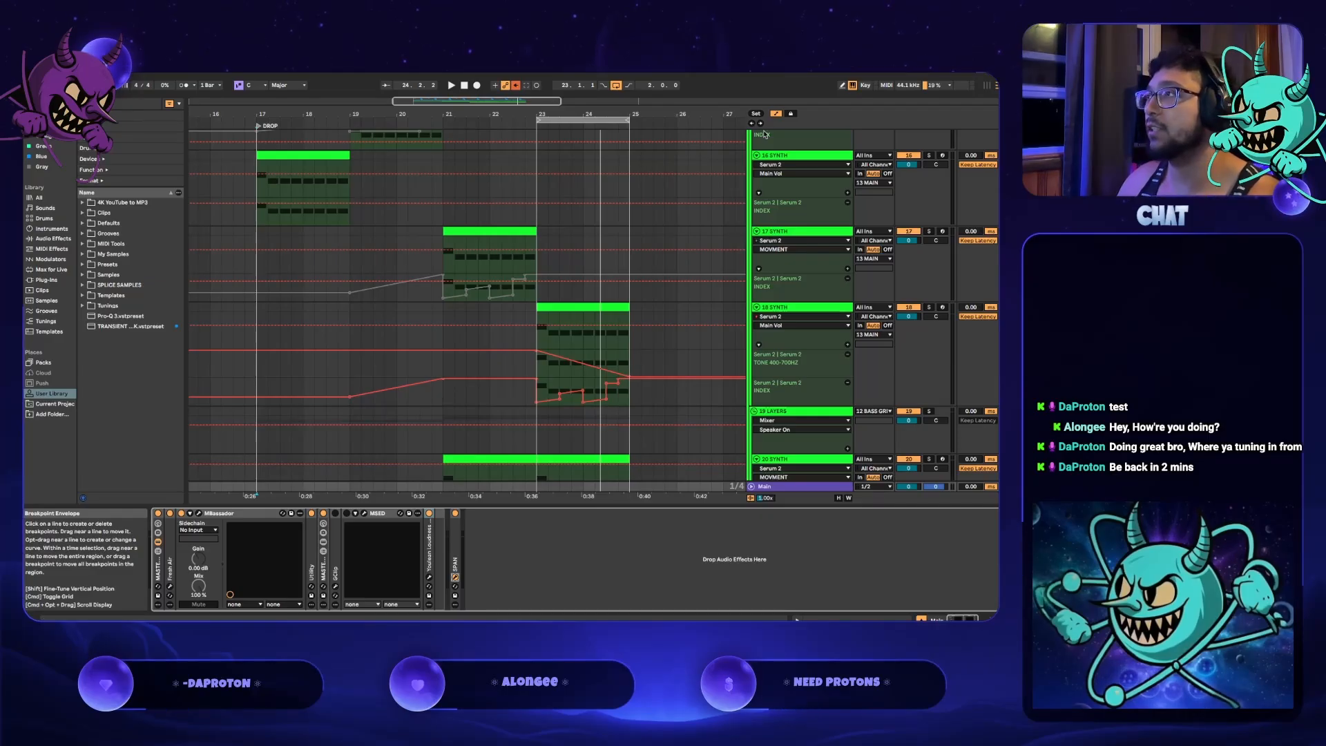
click(776, 115)
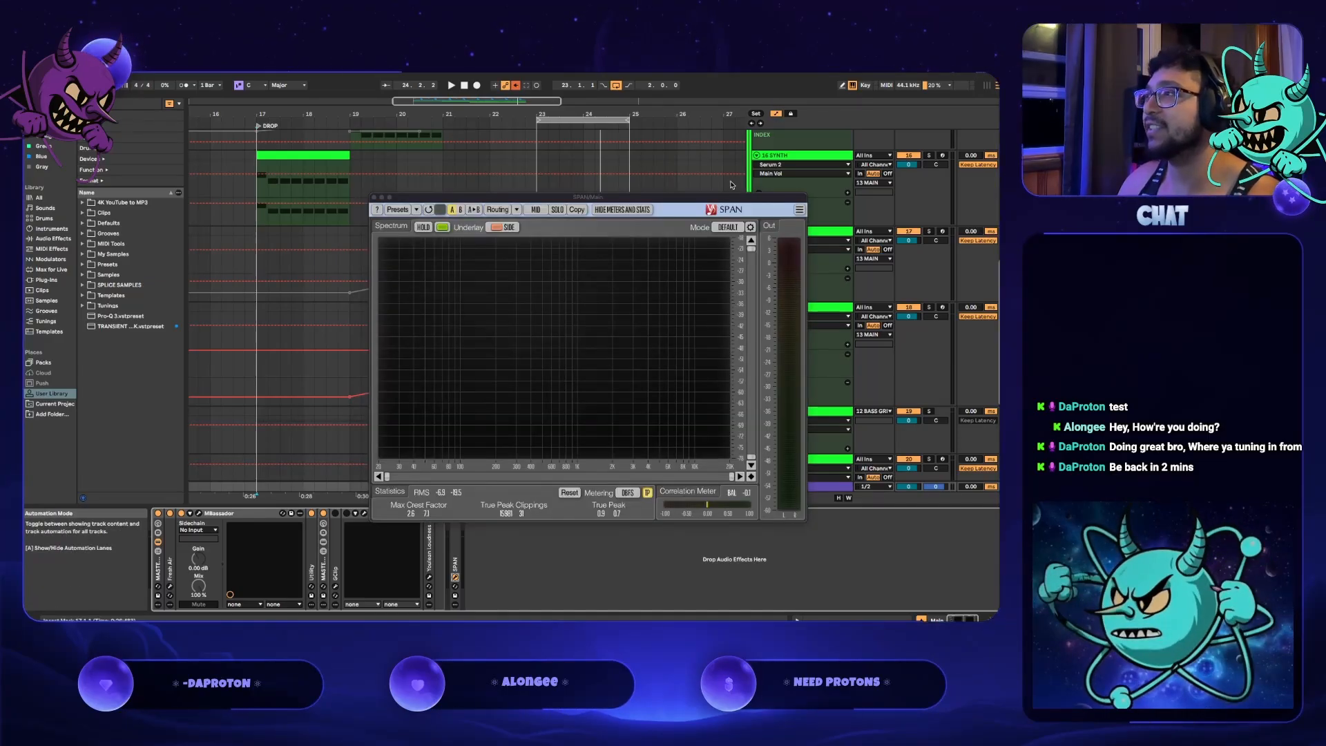
click(777, 114)
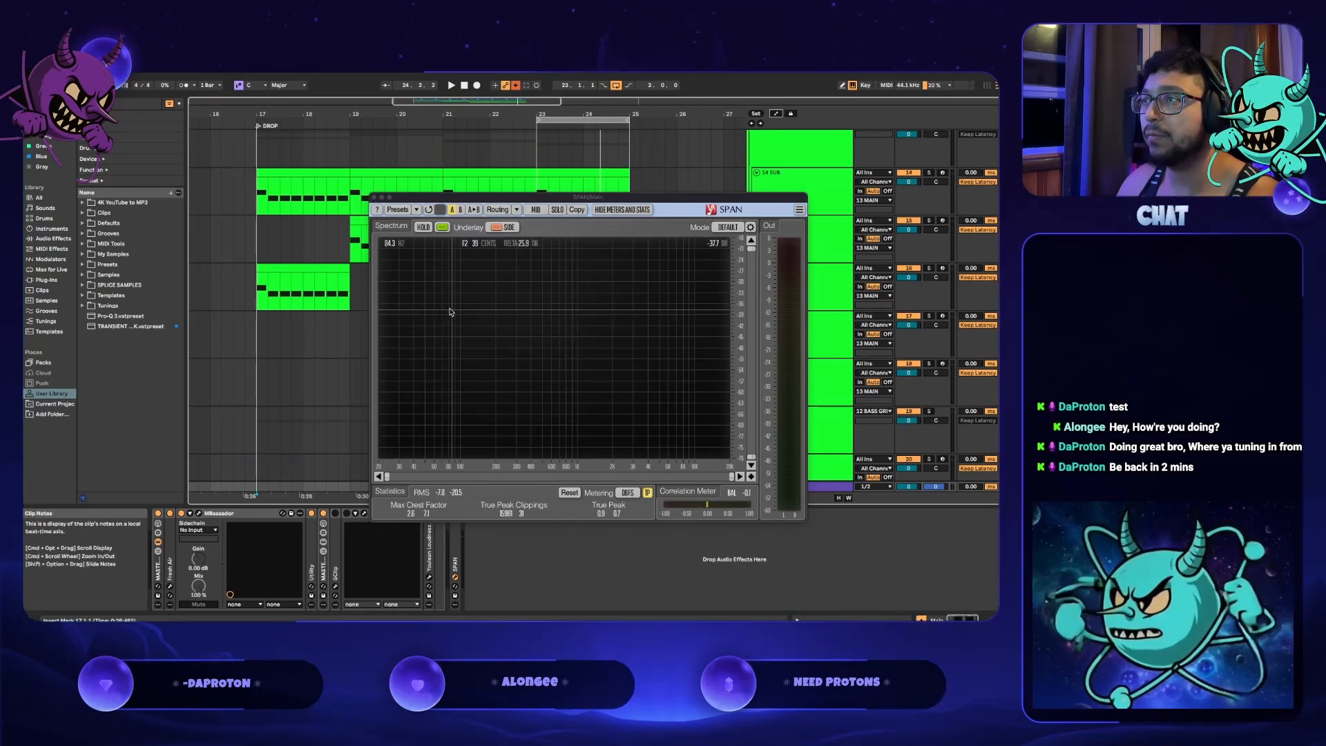
- Play through the drop while comparing each synth section's frequency spectrum in SPAN, and close the analyzer
key(space)
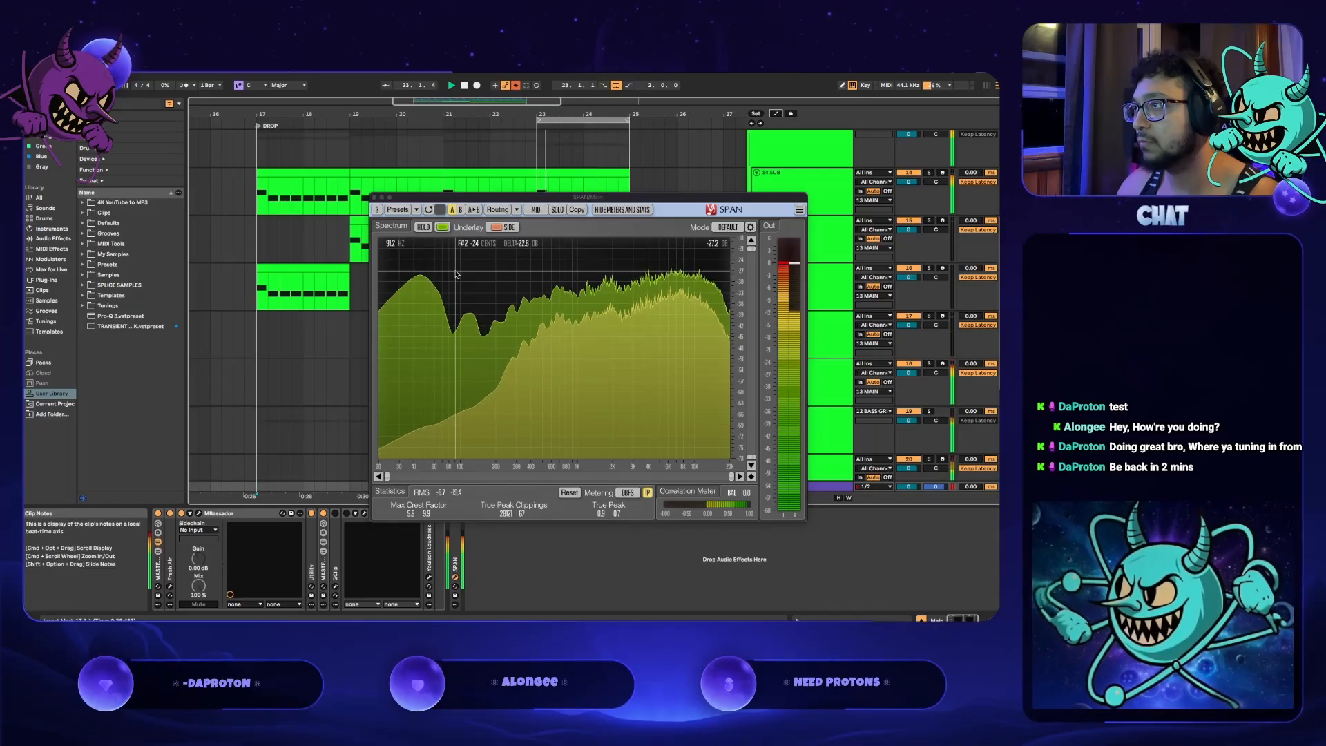
key(space)
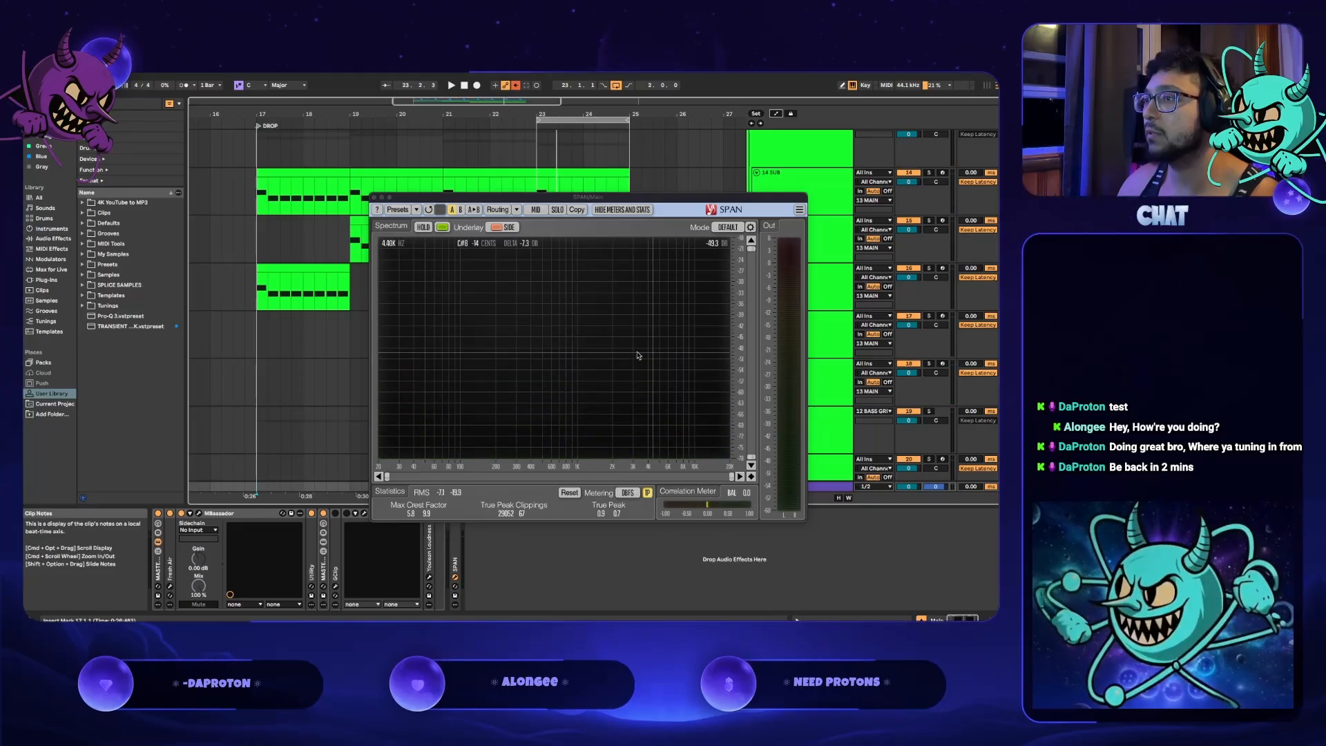
key(space)
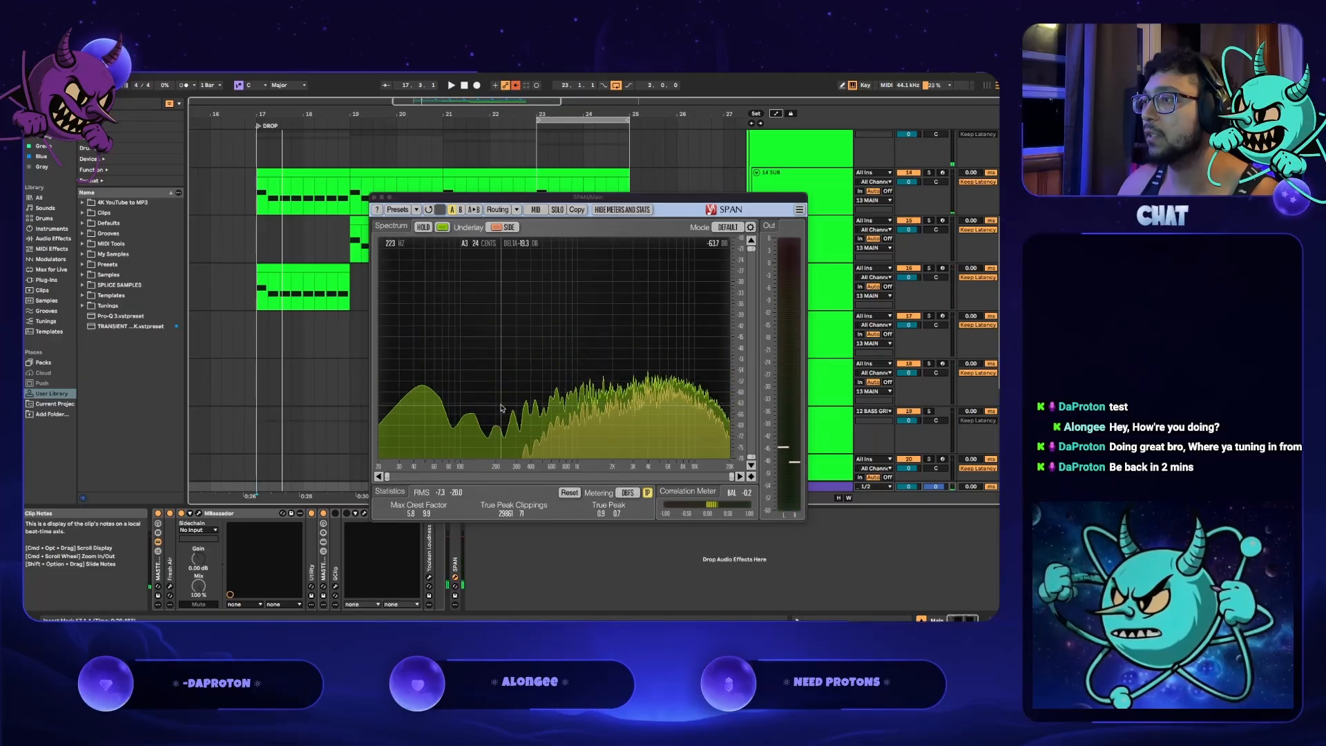
key(space)
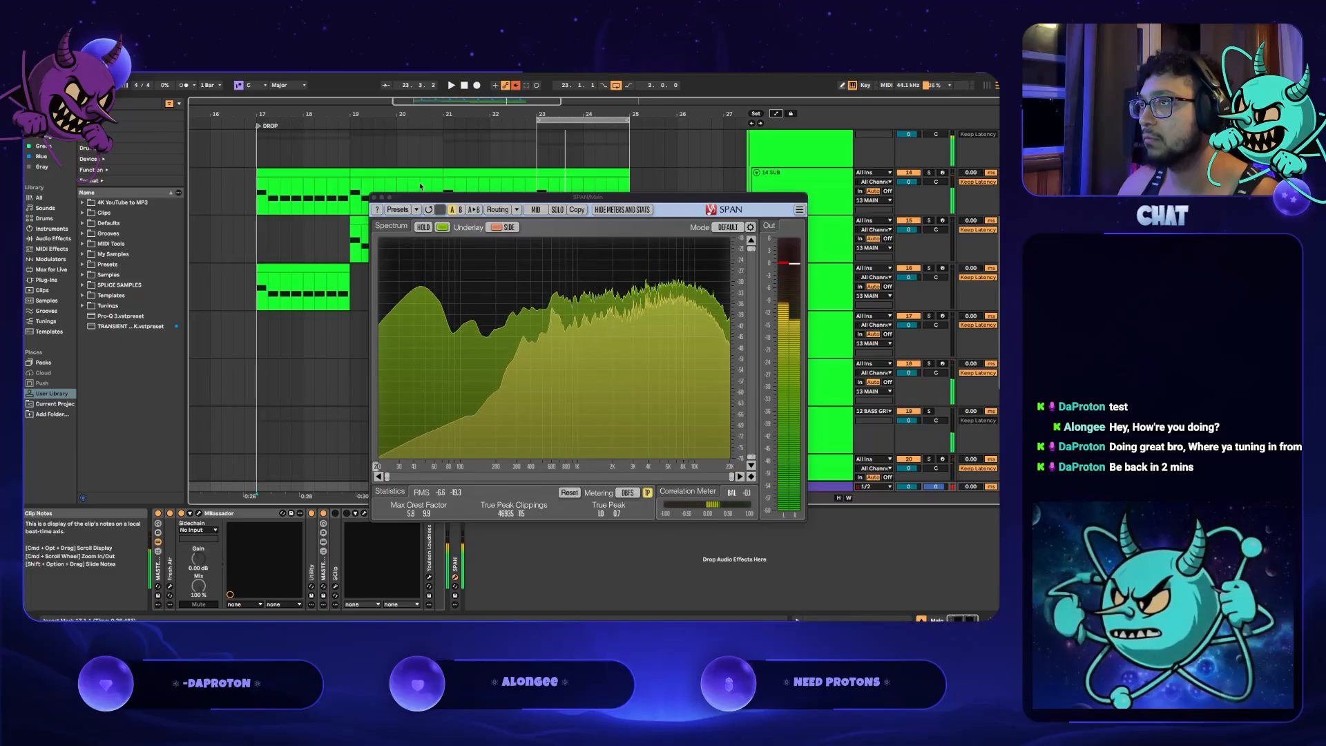
click(373, 197)
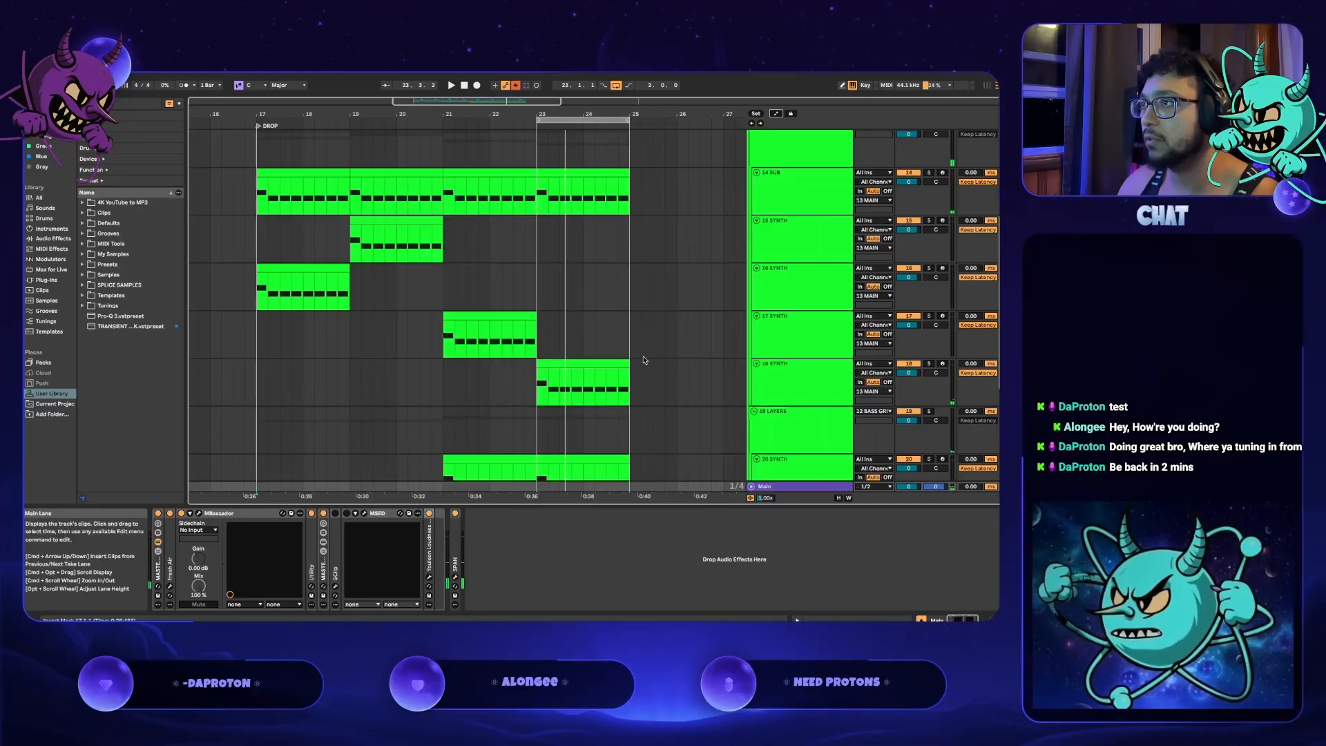
- Open 18 SYNTH's Serum 2, play the drop, and move the synth window clear of the arrangement clips
click(829, 414)
click(819, 376)
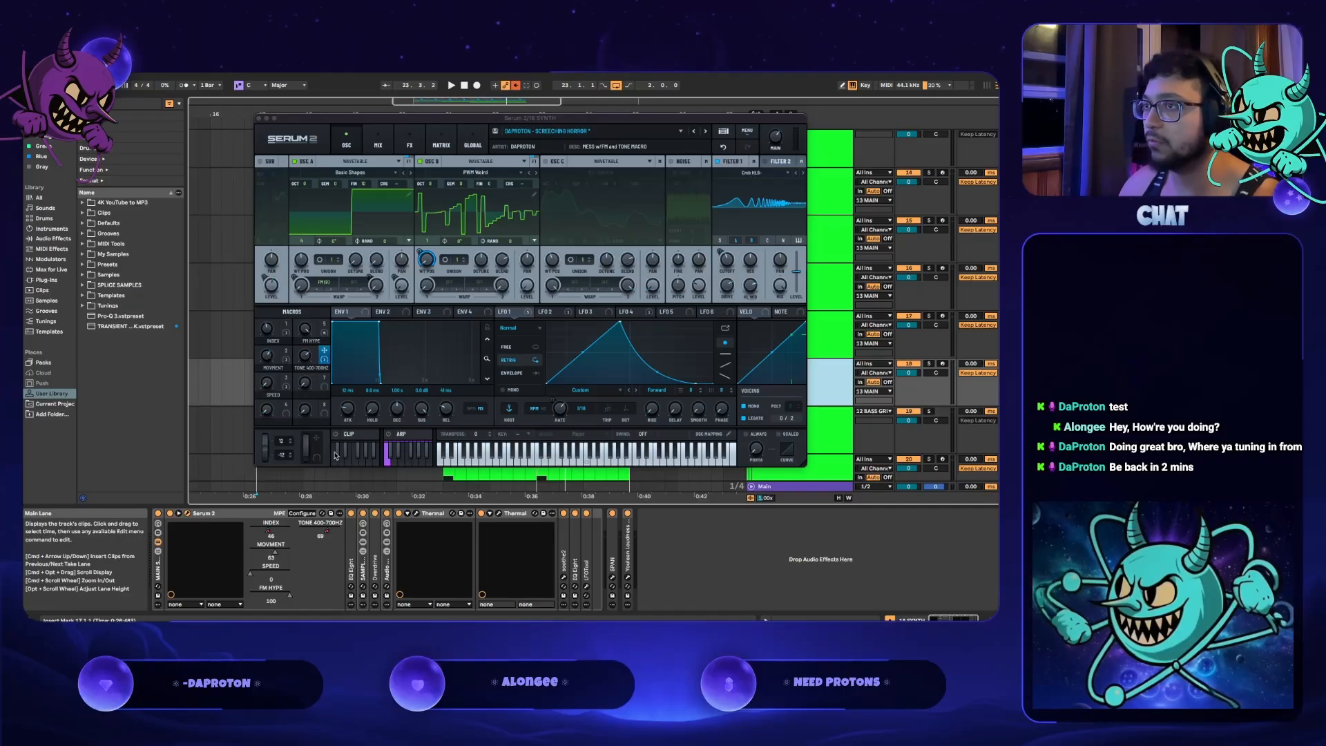
key(space)
drag(313, 355, 302, 404)
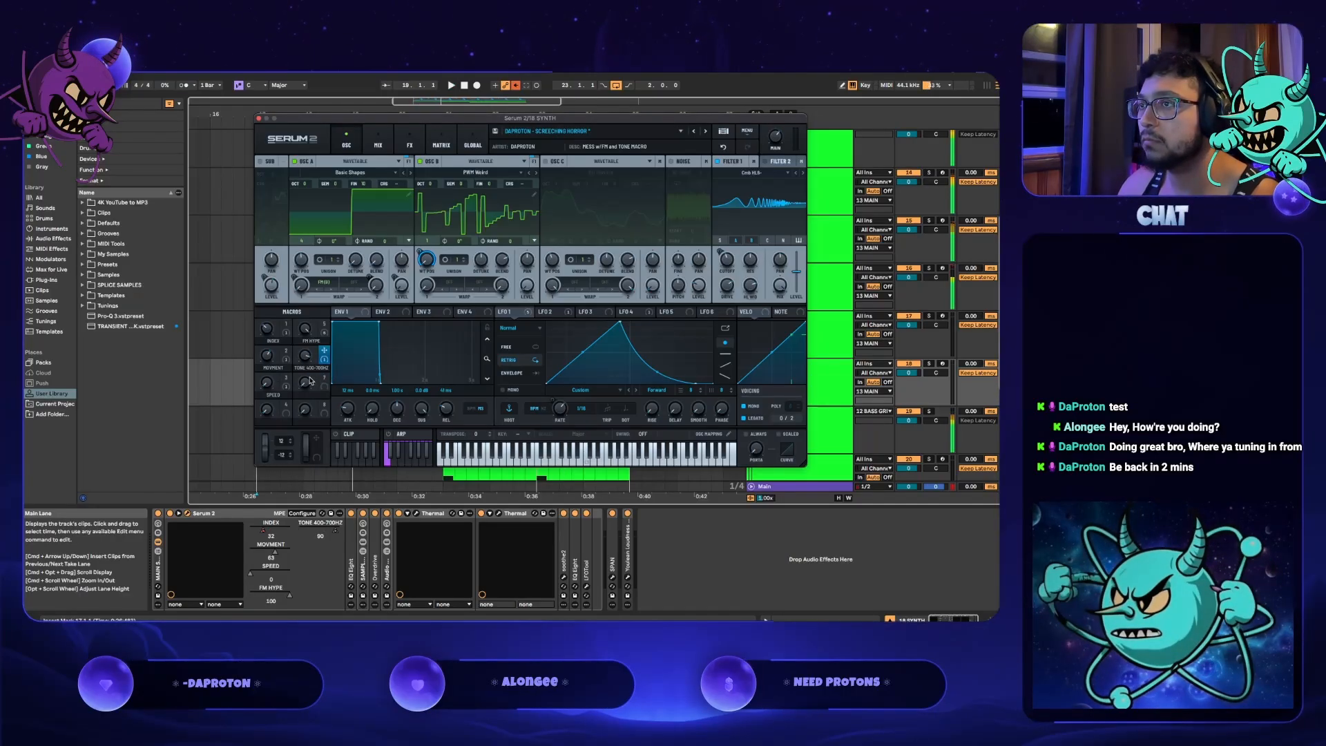
drag(495, 121, 437, 351)
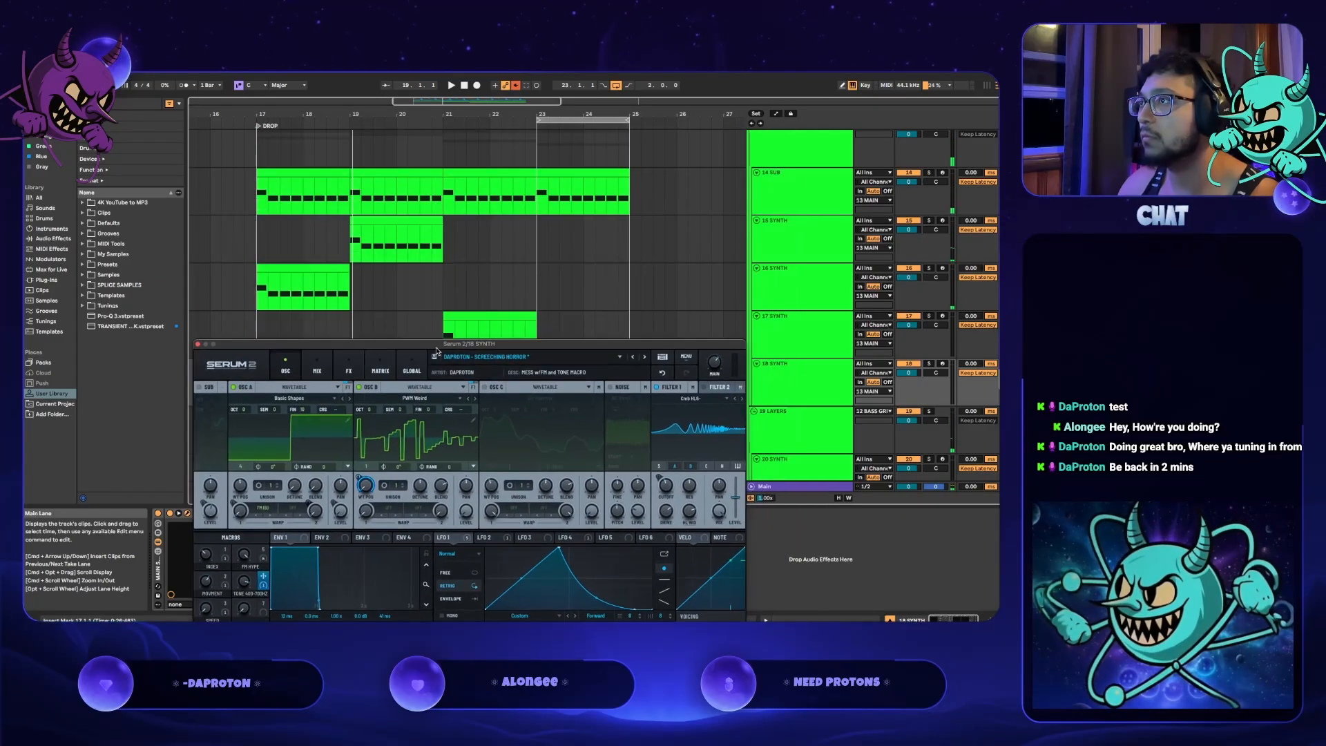
- Play the drop from the start of the 18 SYNTH clip at bar 23 with the Serum 2 macros fully in view
click(539, 295)
click(538, 377)
key(space)
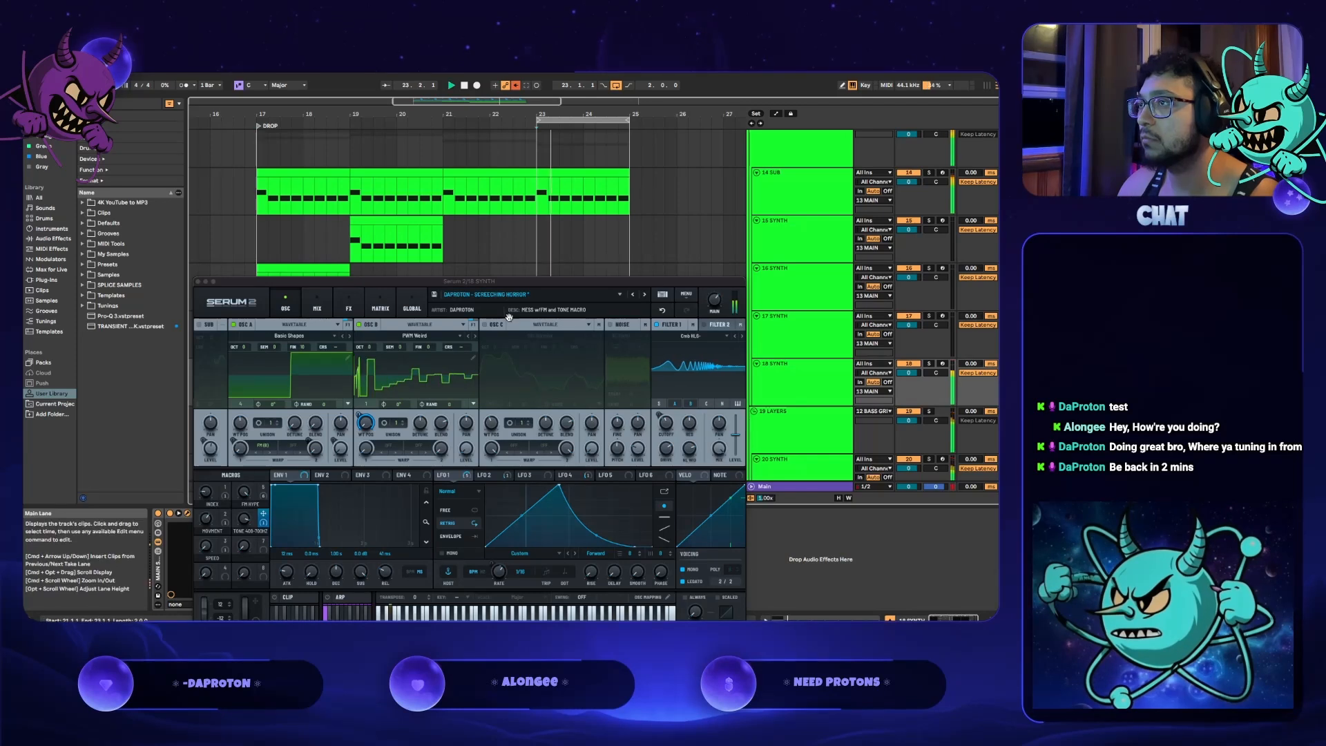
drag(502, 284, 565, 150)
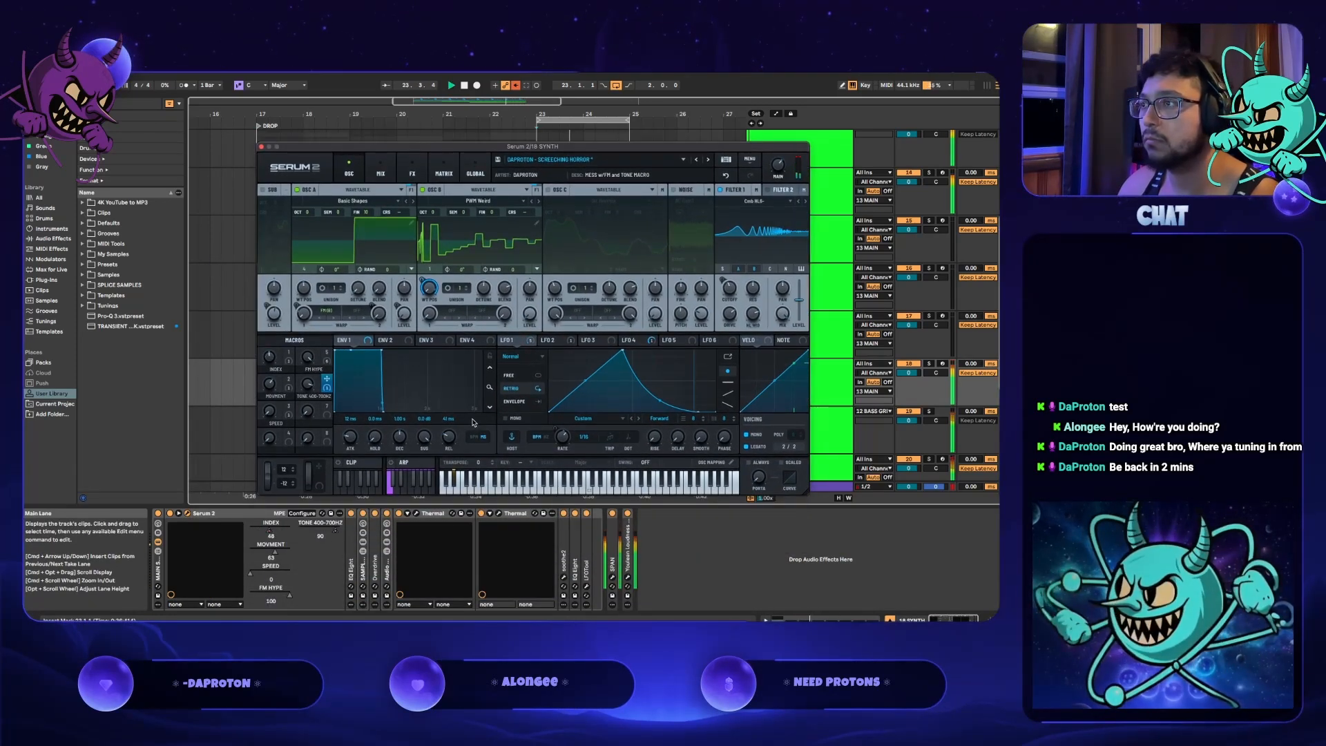
drag(515, 147, 518, 109)
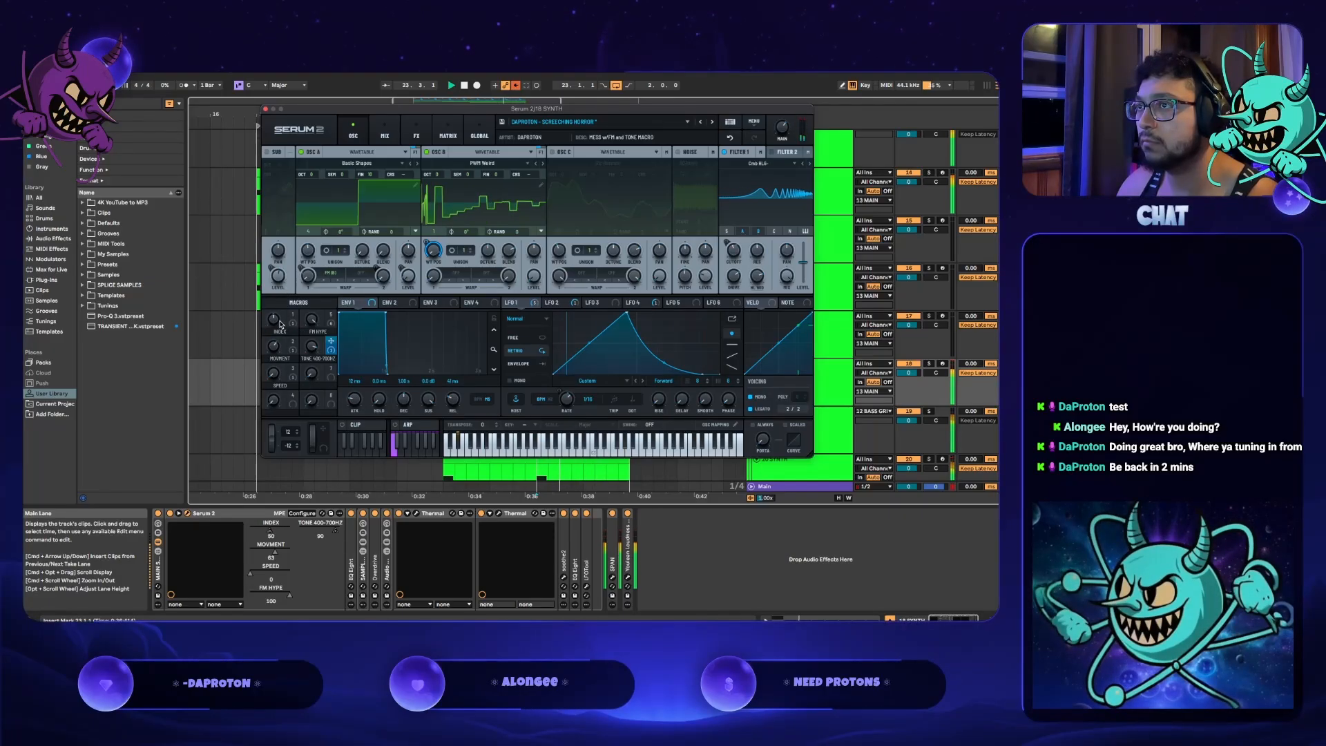
- Set the TONE 400-700HZ macro of 18 SYNTH's Serum 2 to 44 and the MOVEMENT macro to 38, and close the synth
drag(311, 345, 311, 397)
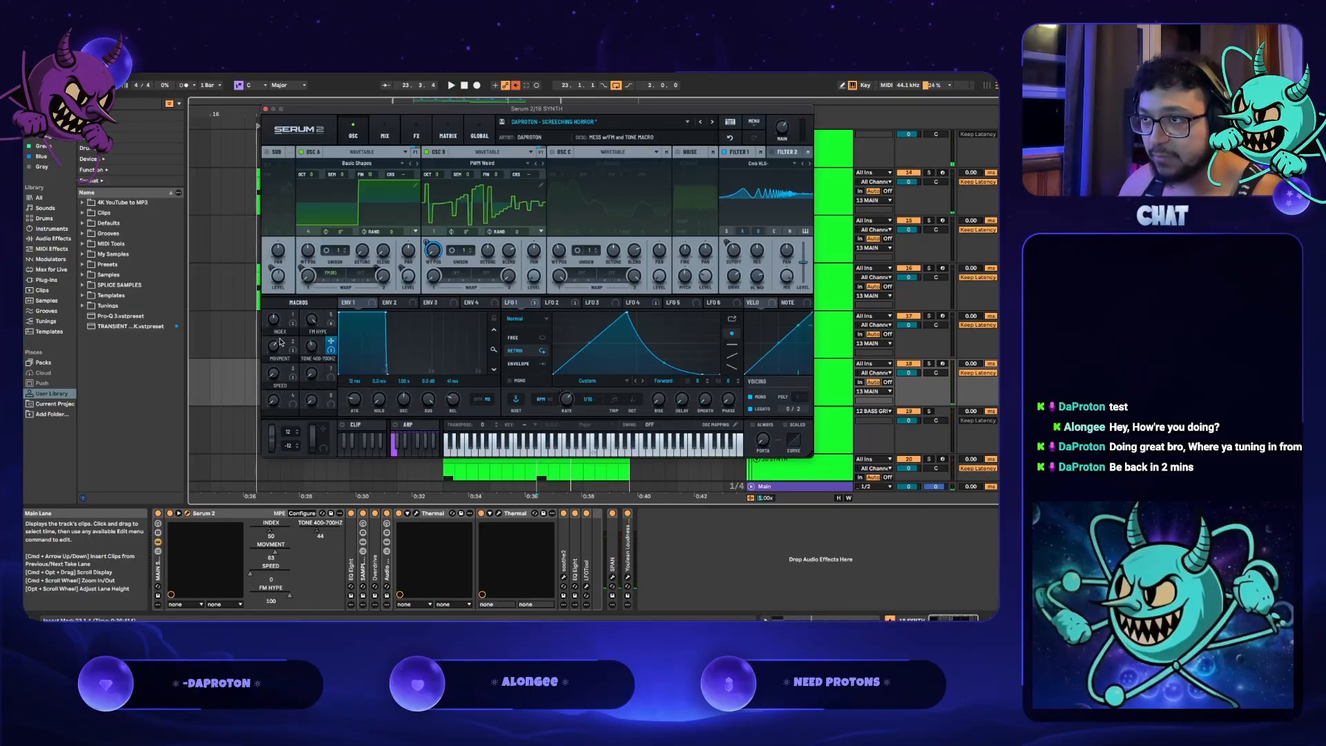
drag(279, 390, 317, 311)
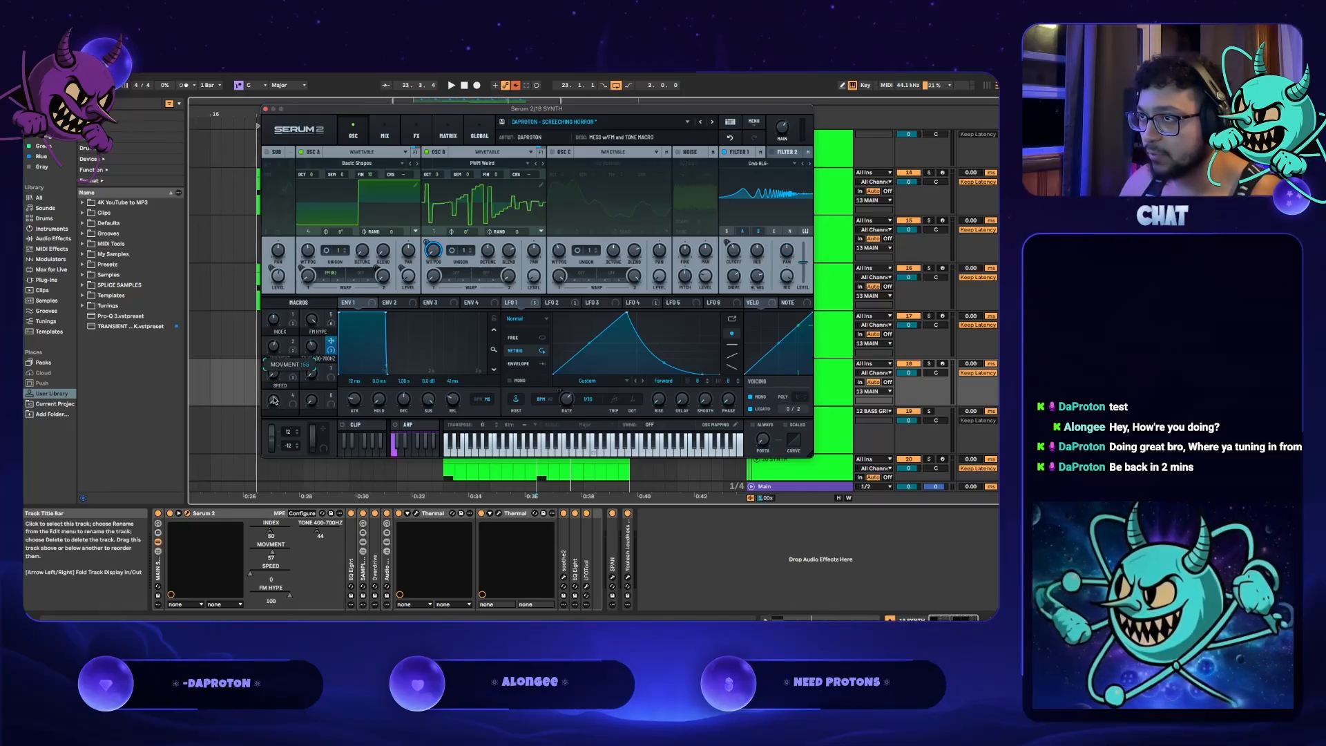
drag(274, 400, 274, 407)
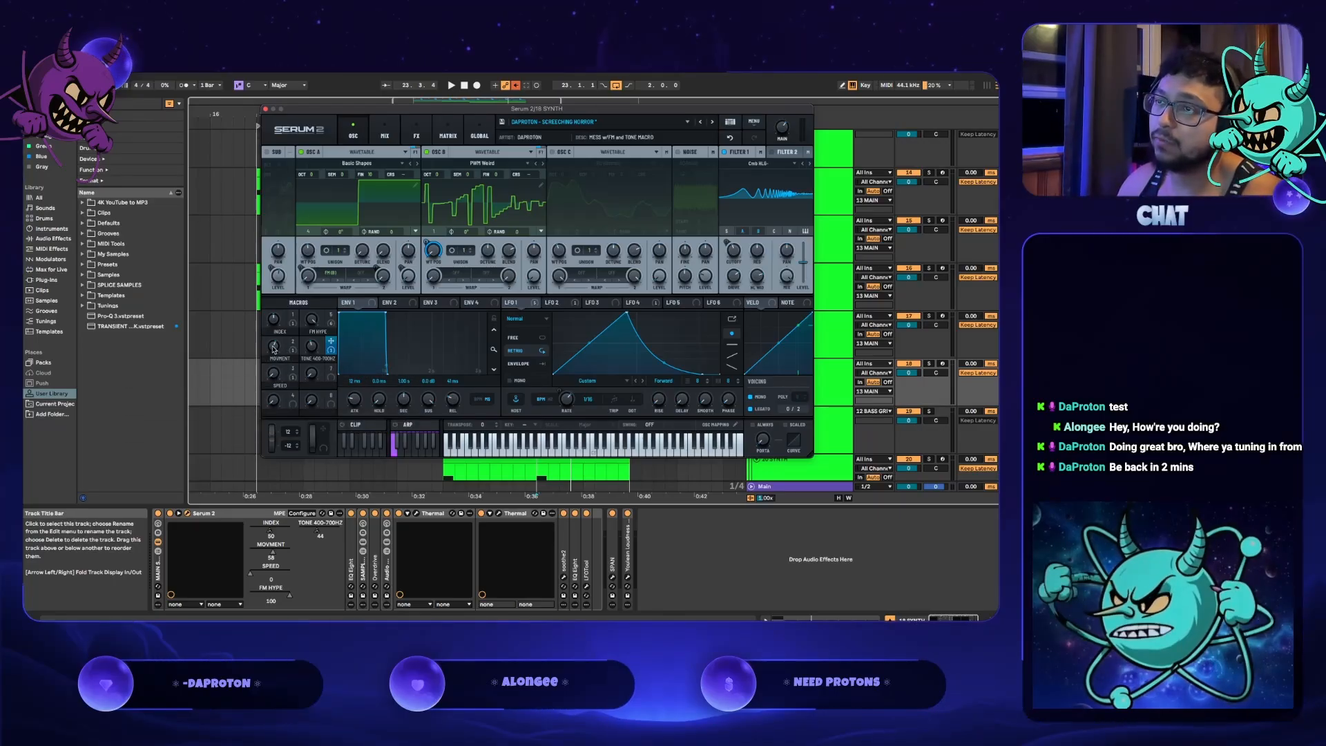
drag(275, 364, 269, 299)
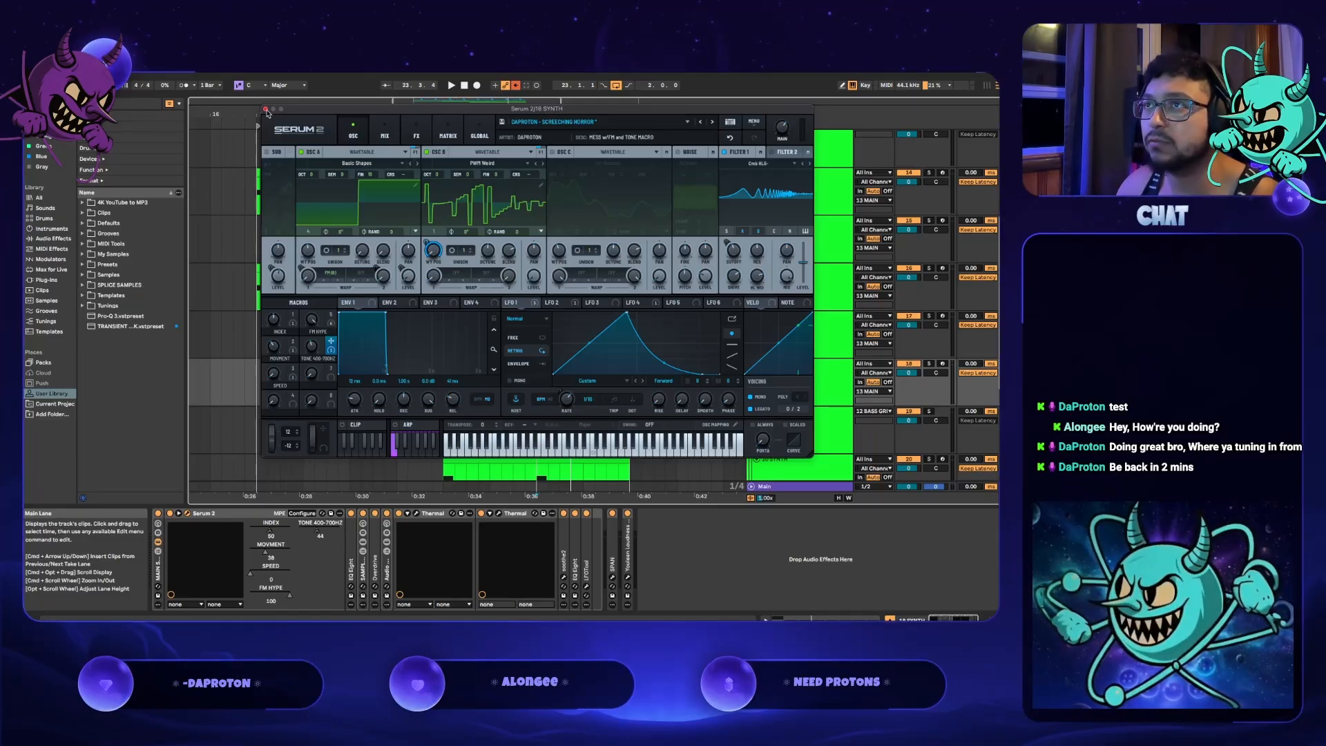
click(266, 109)
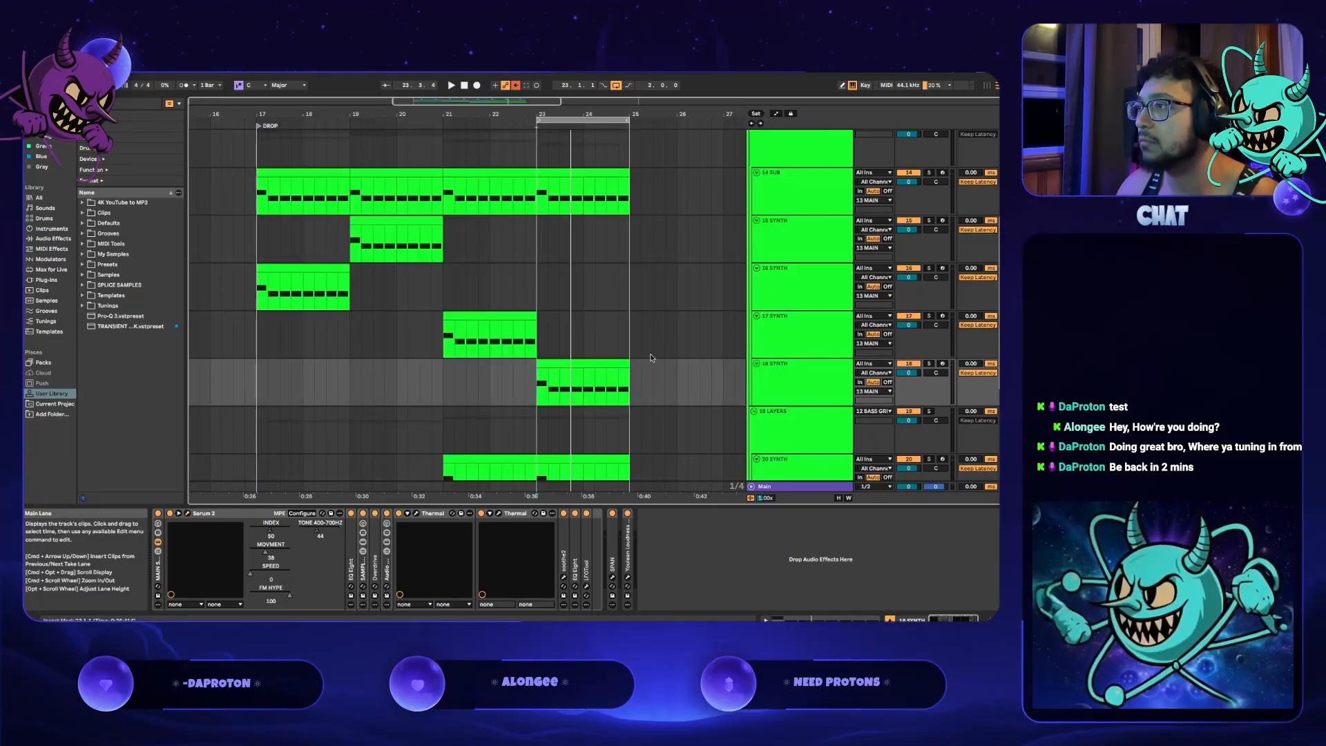
- Reopen 18 SYNTH's Serum 2 and examine the track's spectrum and output level in its SPAN during playback
click(790, 398)
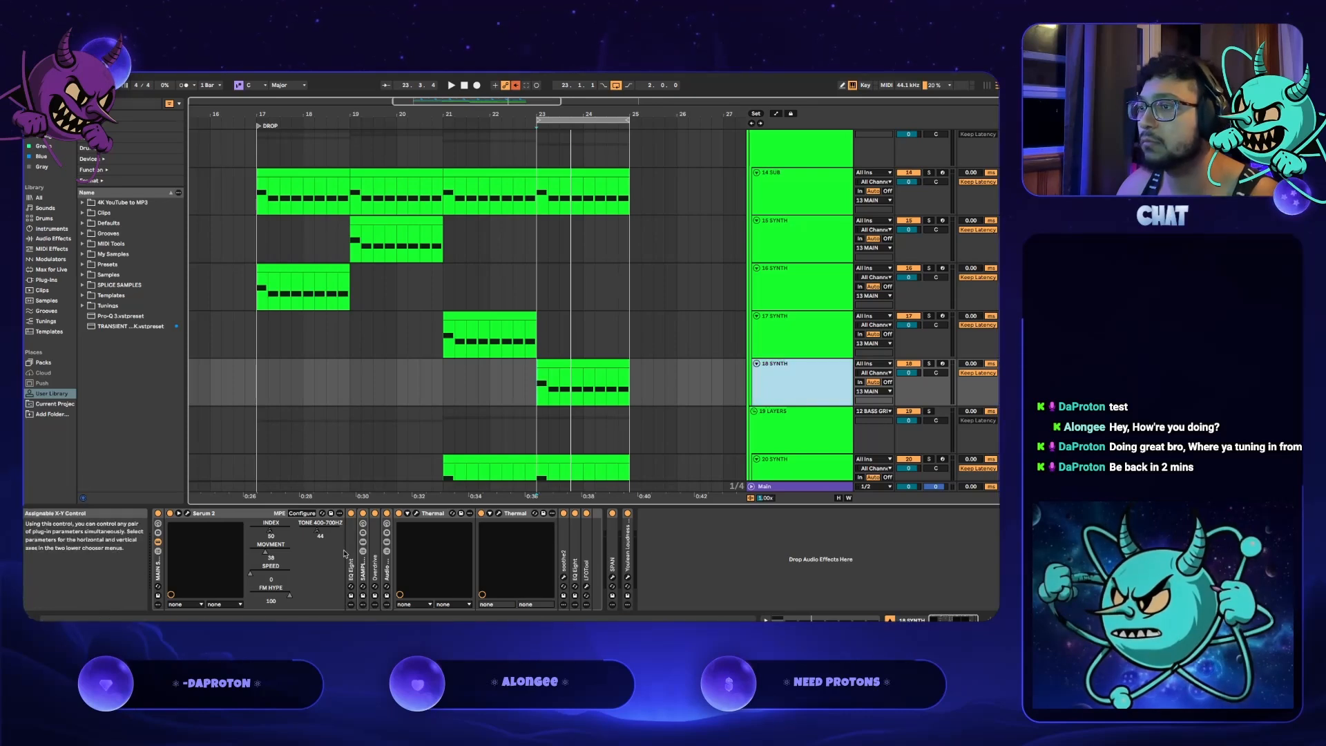
click(188, 513)
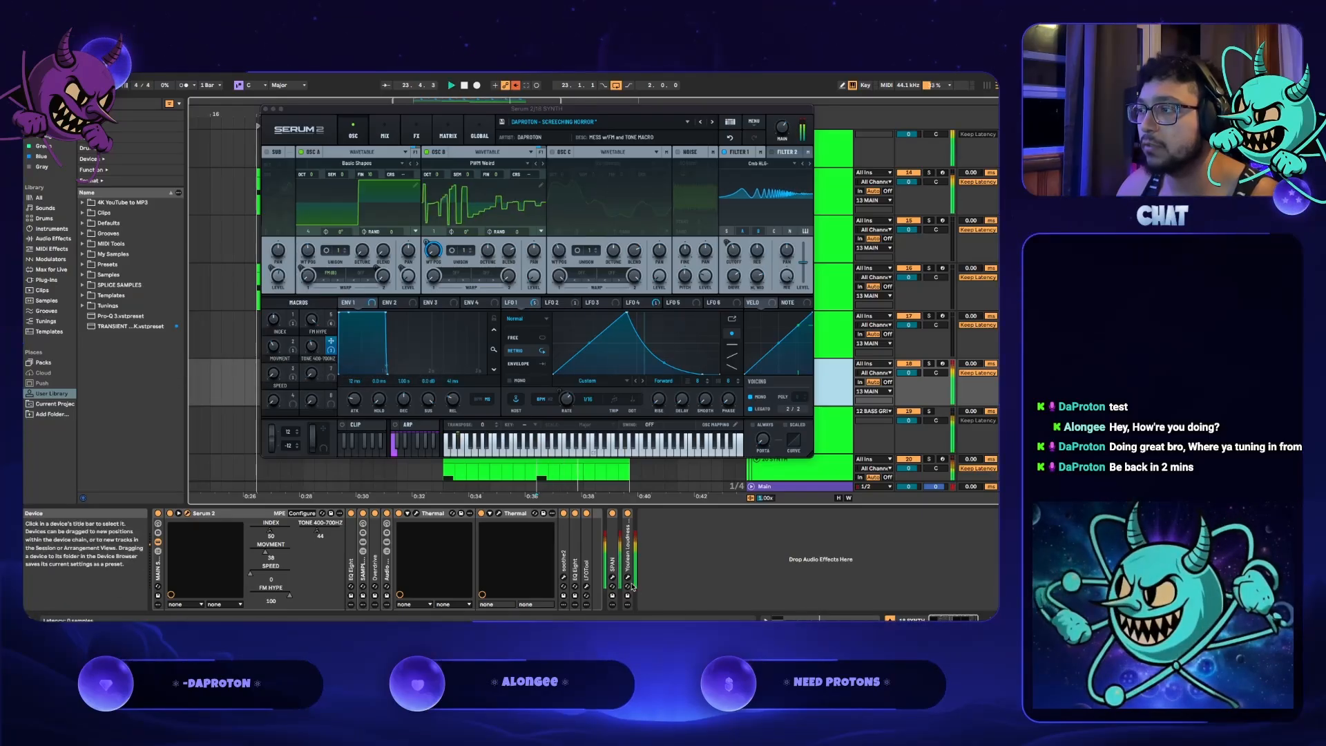
click(612, 577)
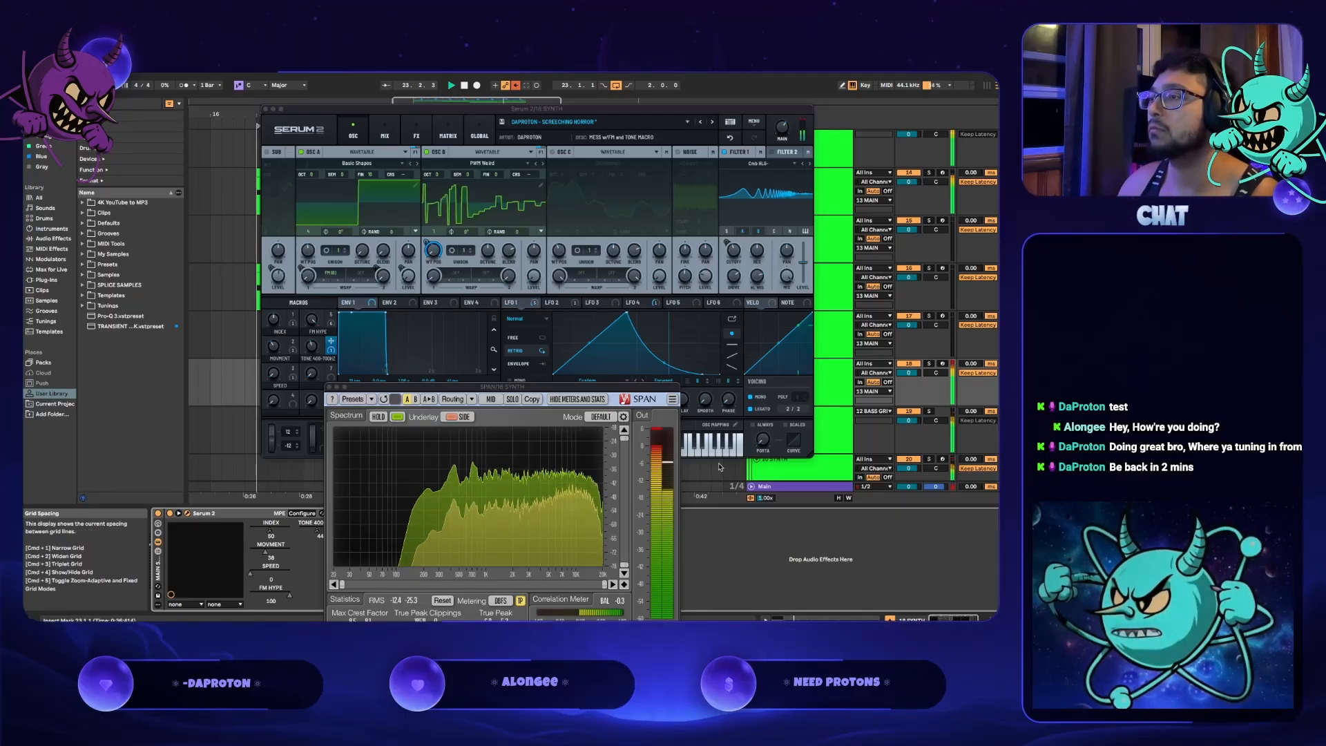
drag(456, 389, 466, 342)
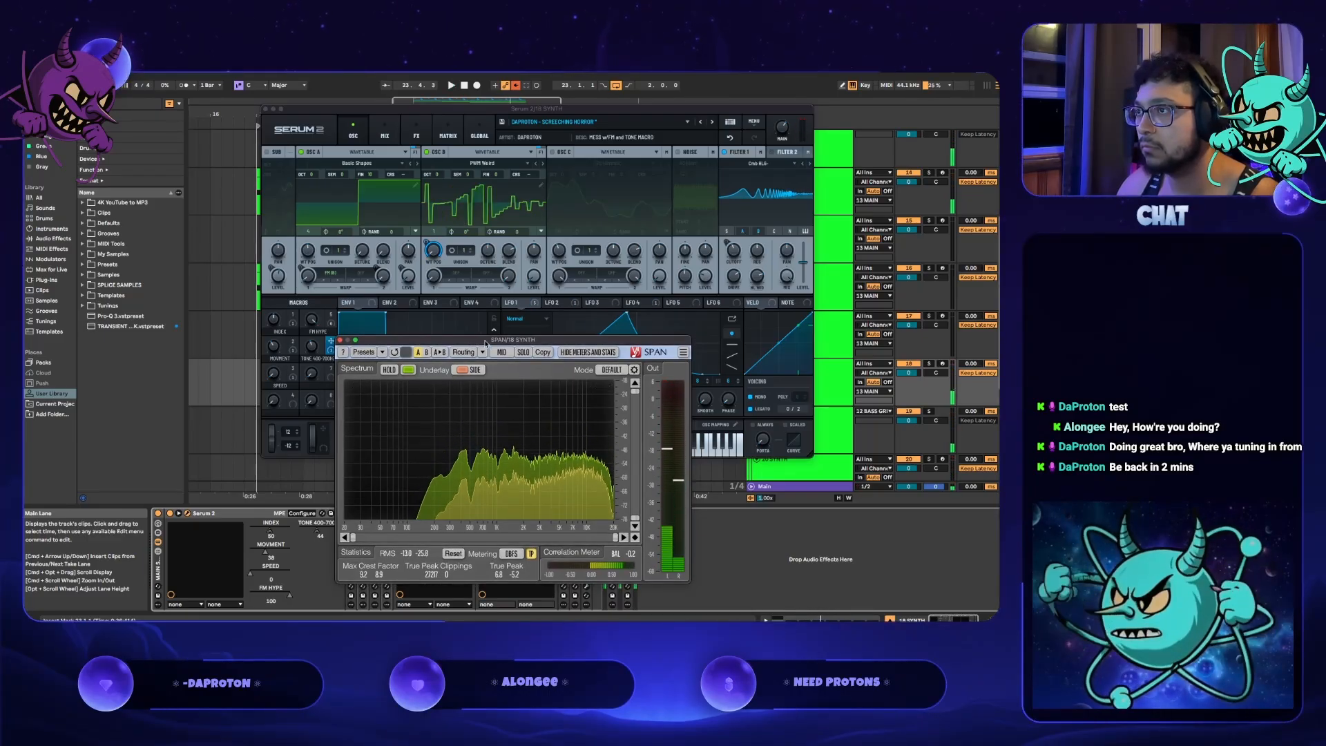
drag(481, 342, 533, 263)
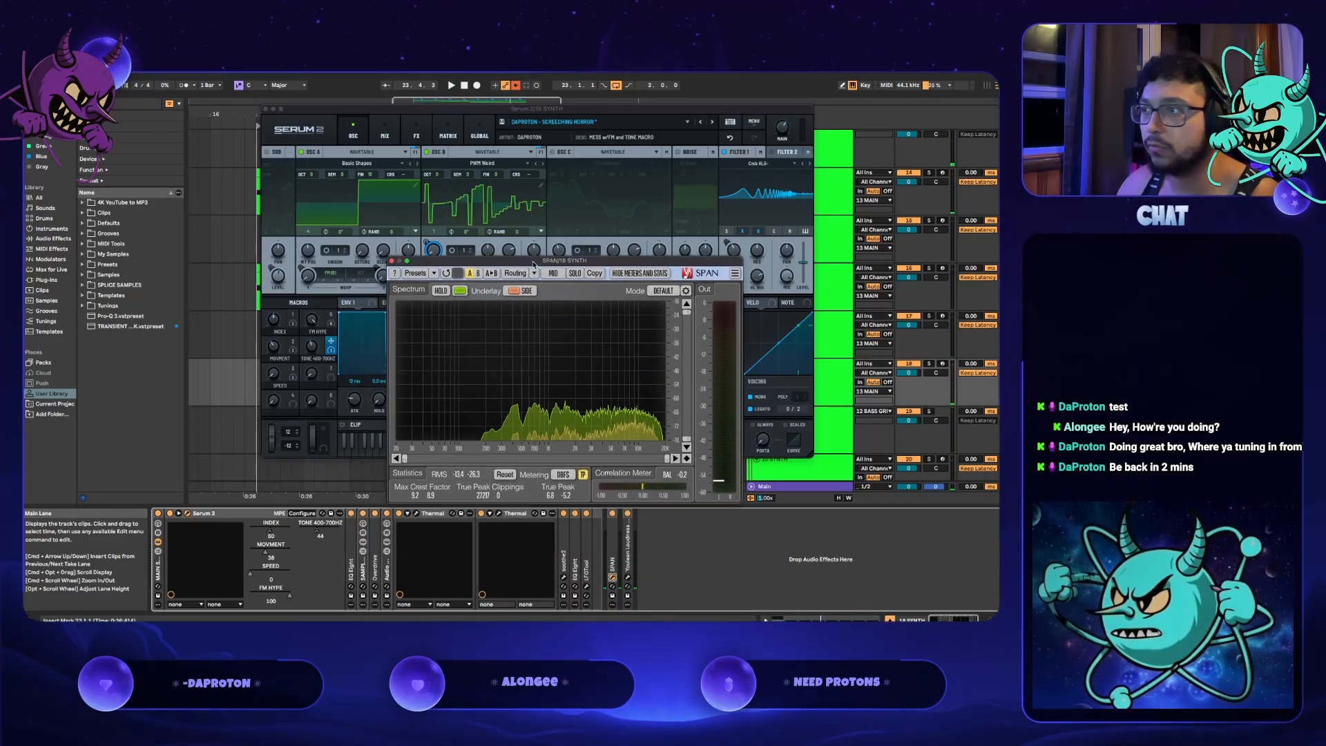
click(392, 261)
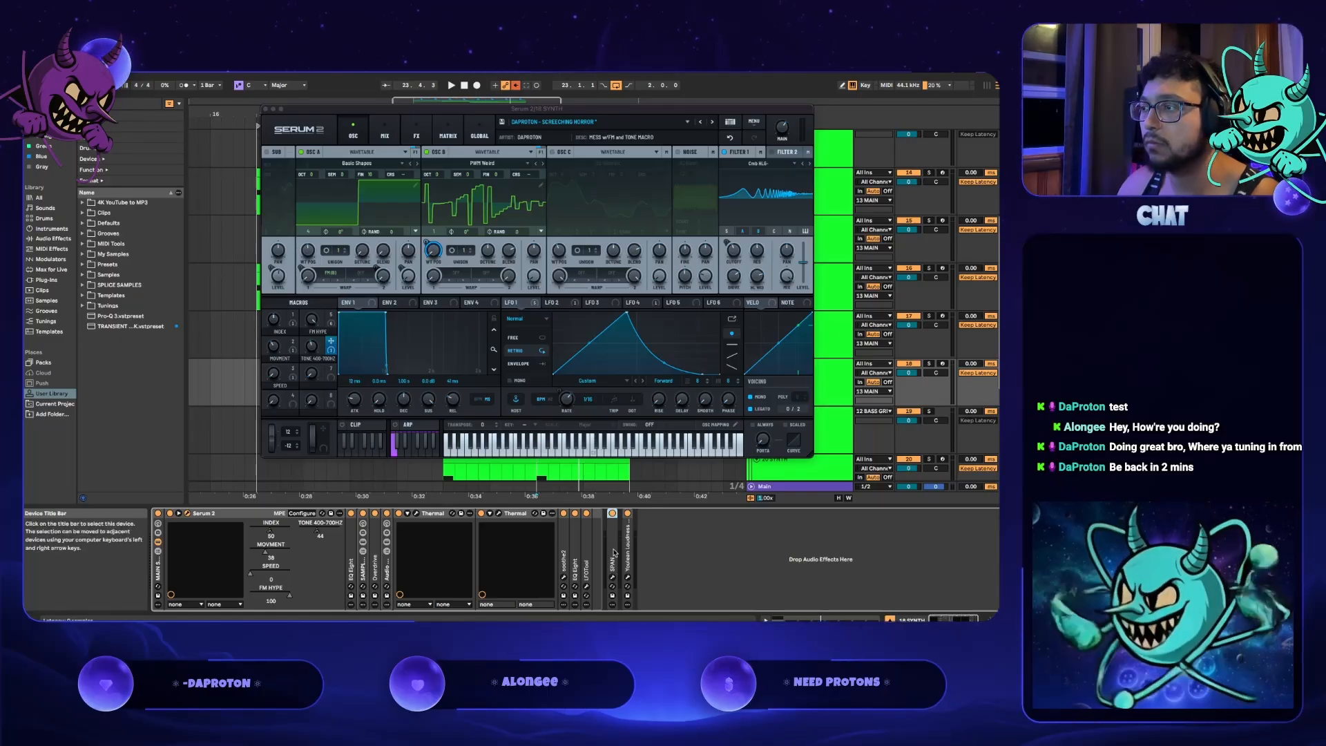
- Copy the SPAN analyzer from 18 SYNTH to the end of 16 SYNTH's device chain and open it while playing from the drop
click(266, 109)
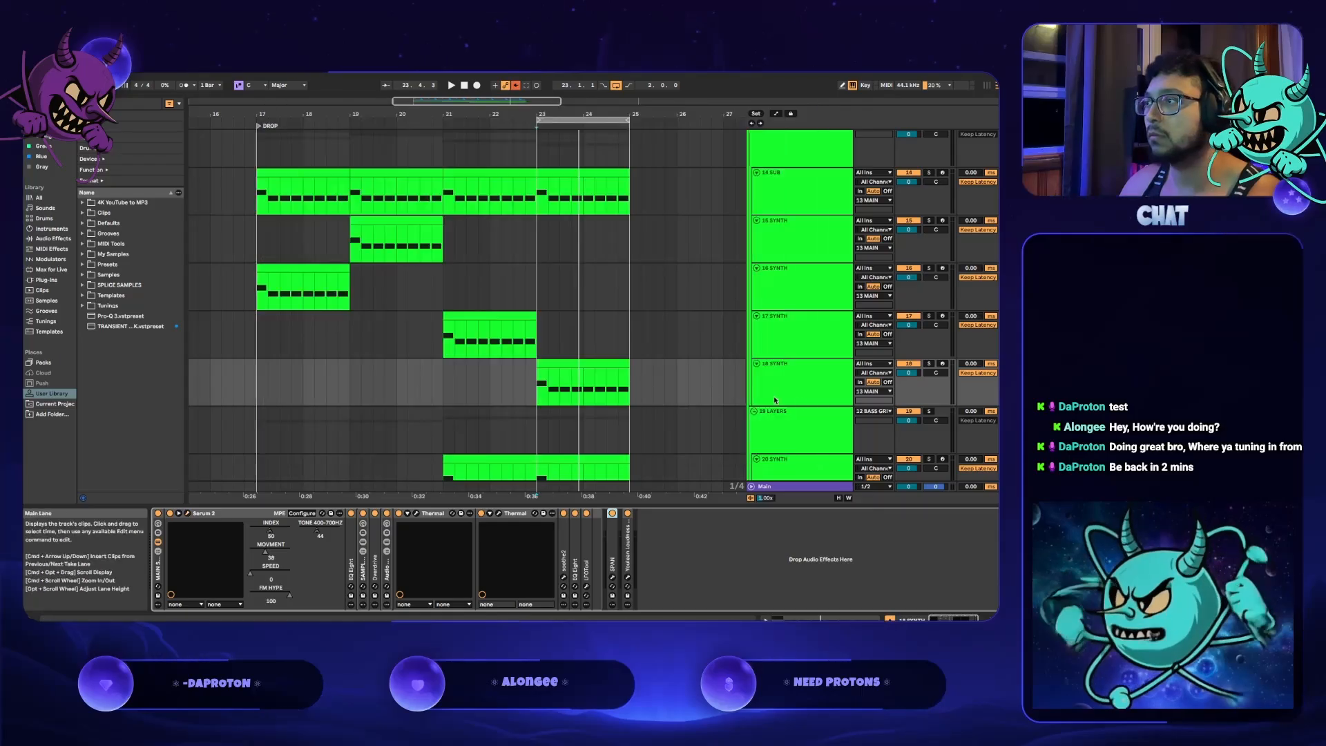
click(783, 293)
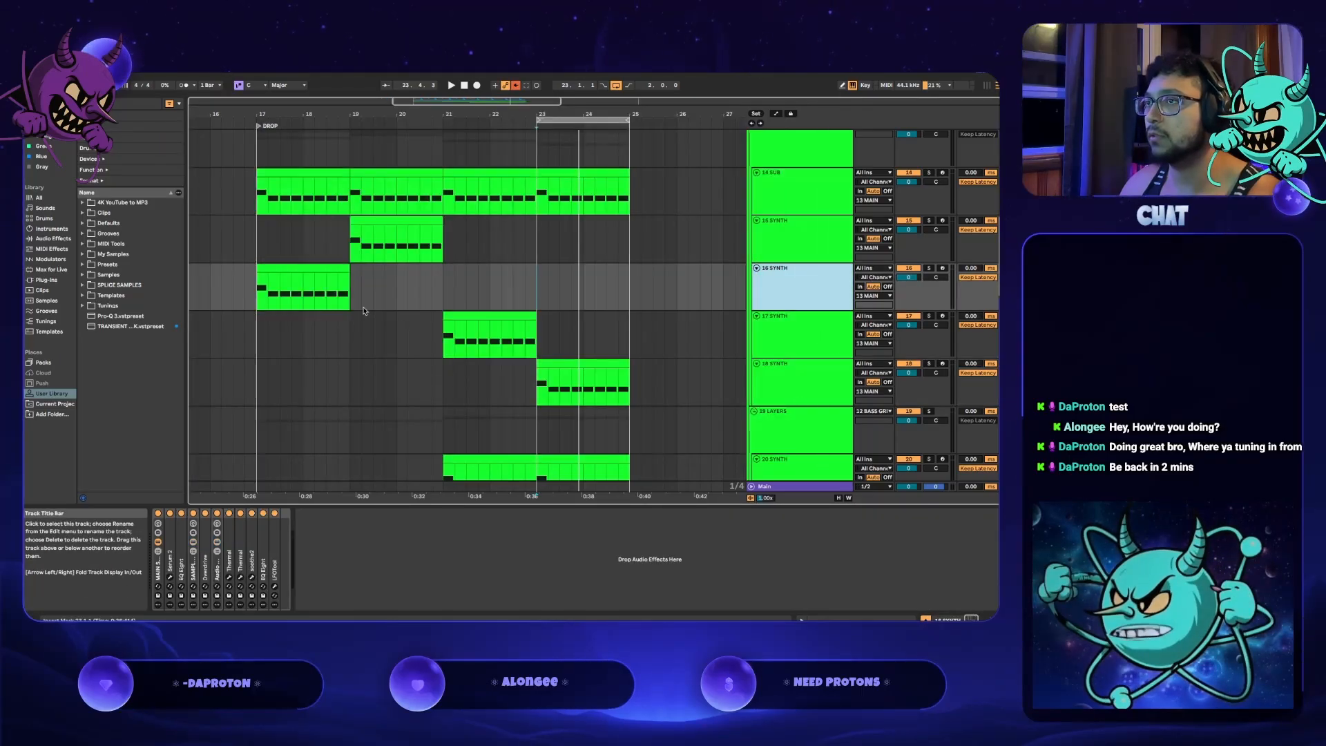
click(261, 301)
key(space)
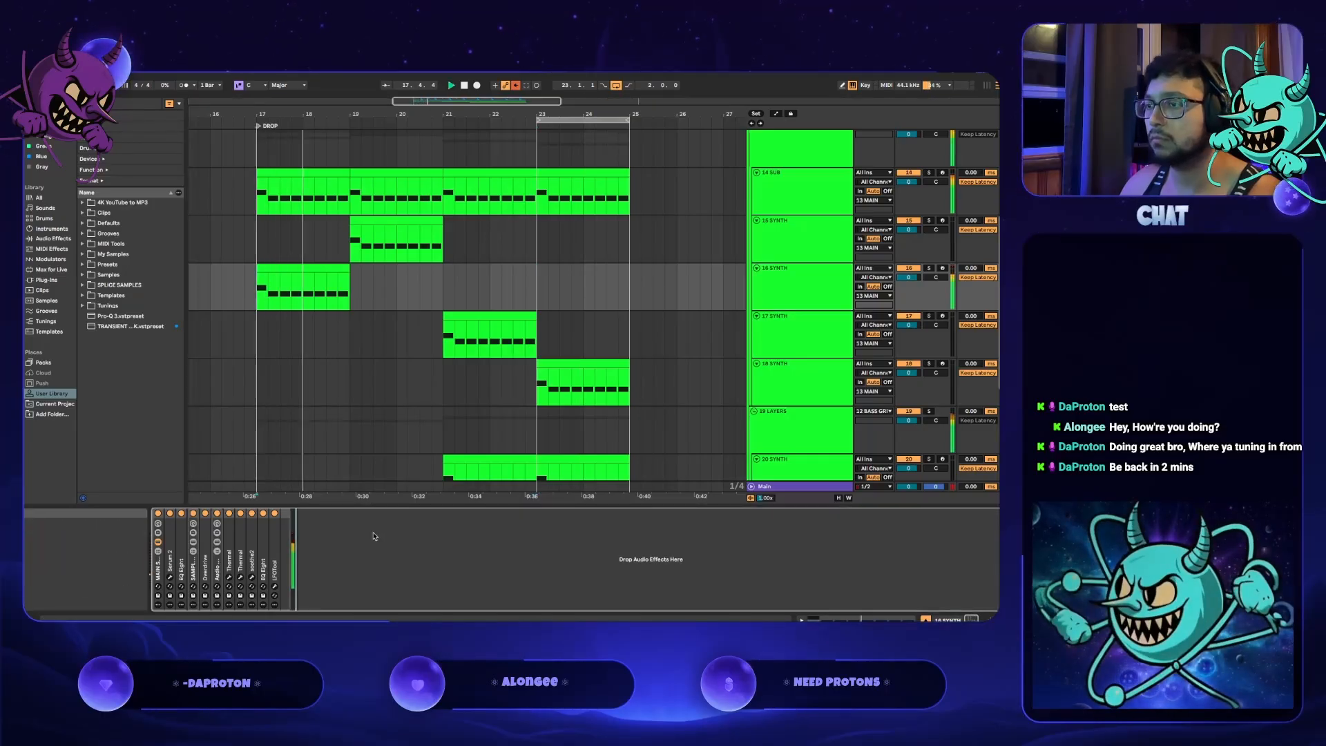
key(ctrl+v)
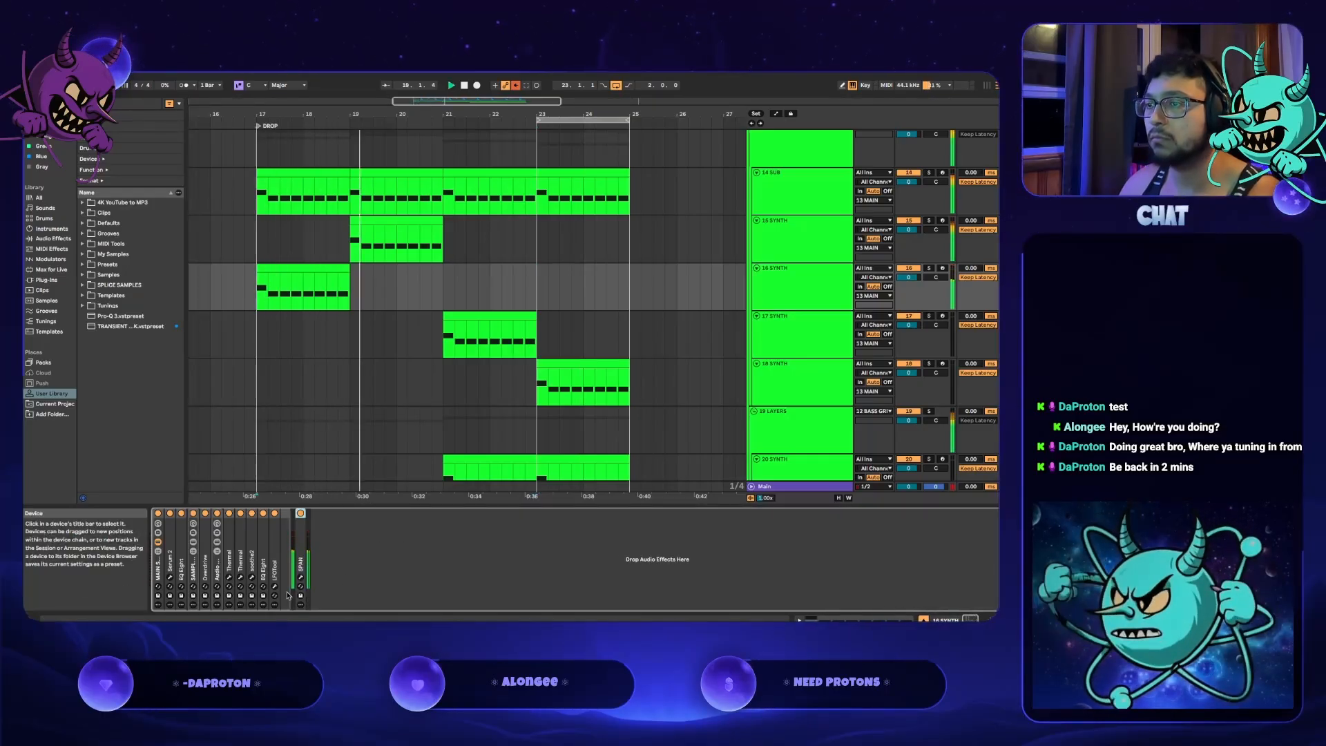
click(302, 577)
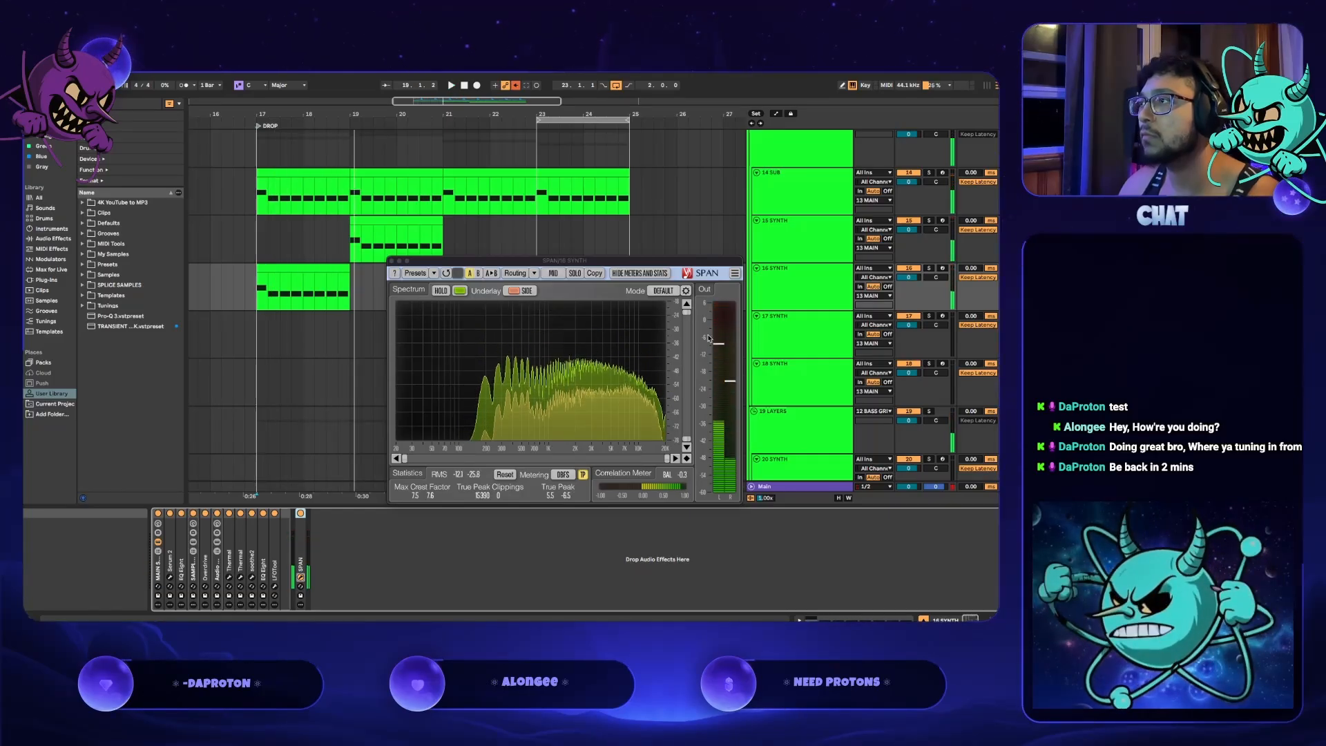
- Compare the SPAN spectra and output levels of 18 SYNTH and 16 SYNTH during playback, and close the analyzer
click(764, 387)
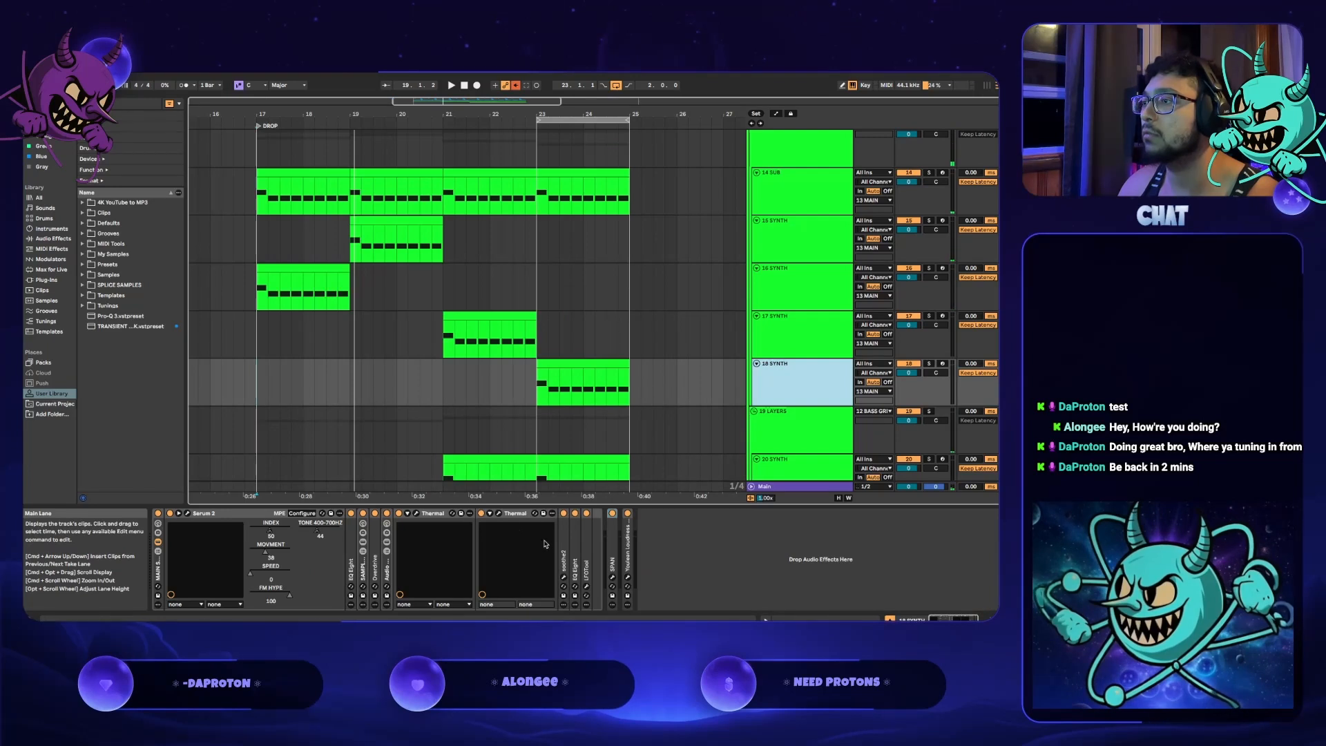
click(612, 577)
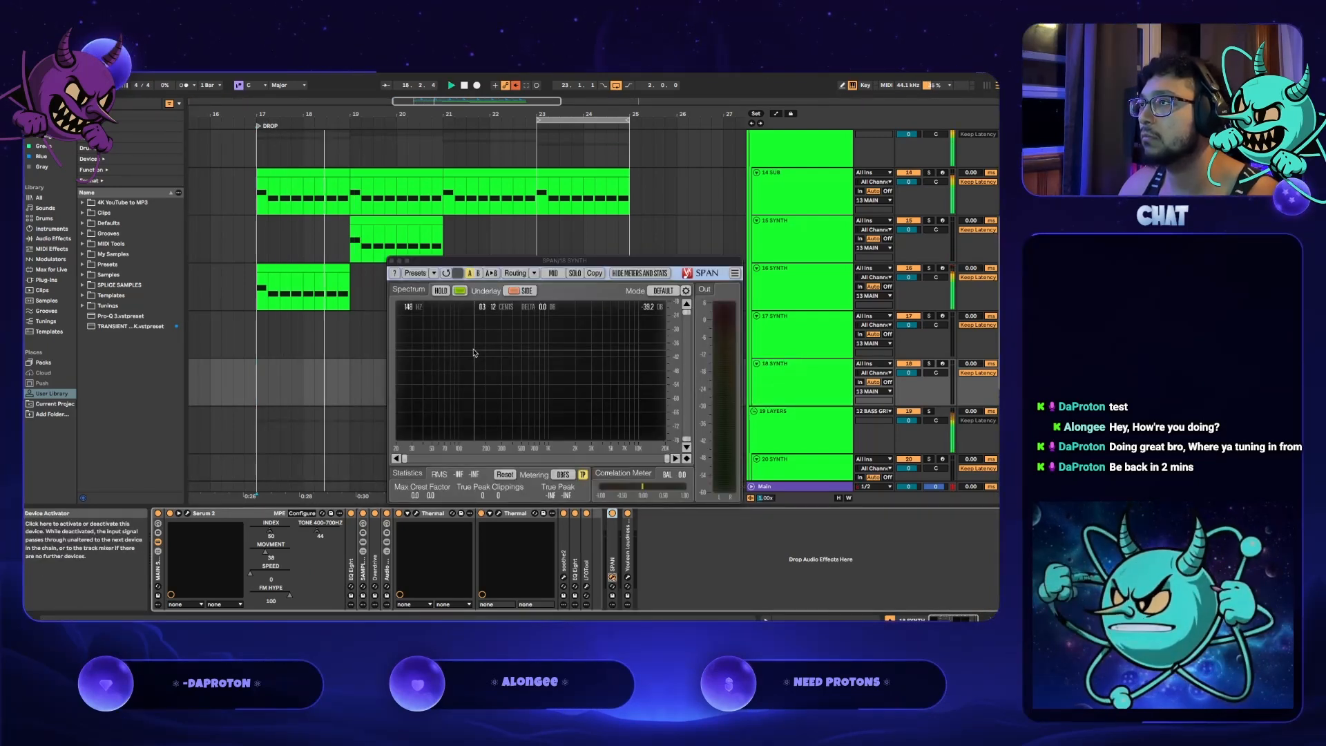
click(536, 251)
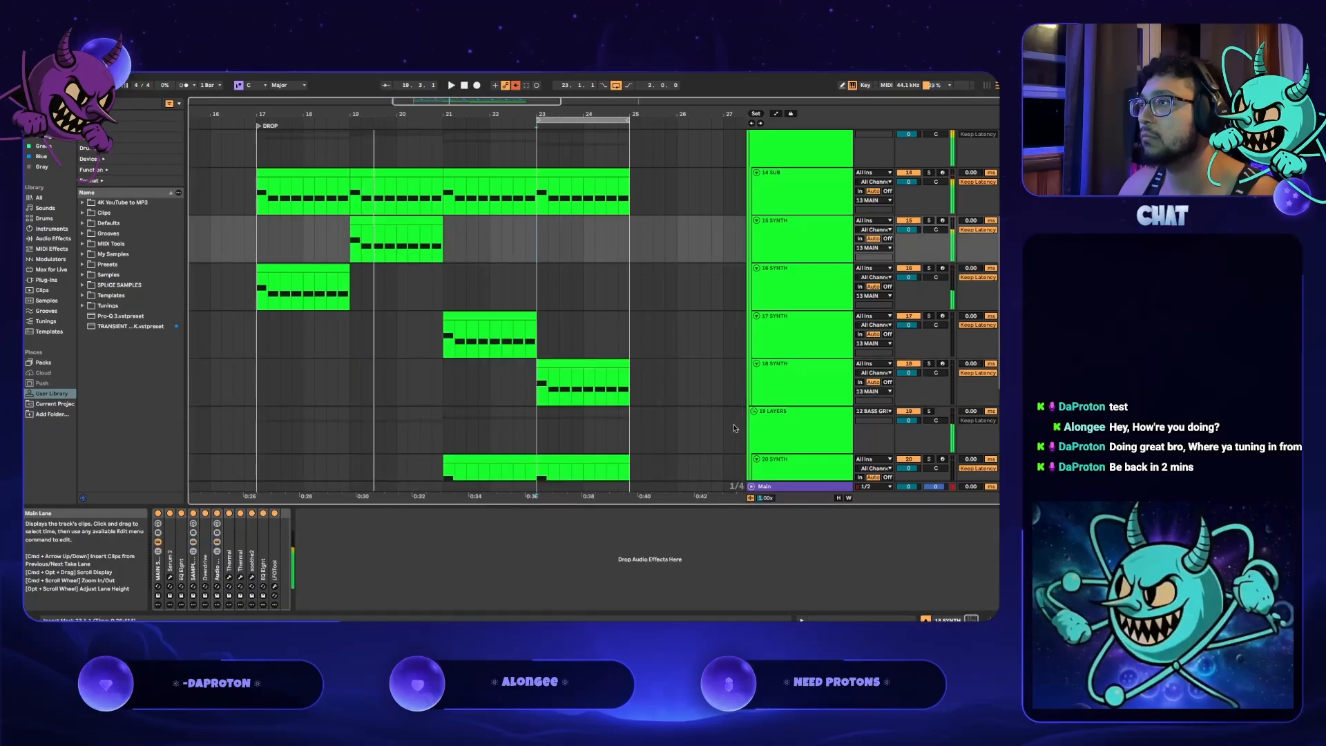
click(787, 379)
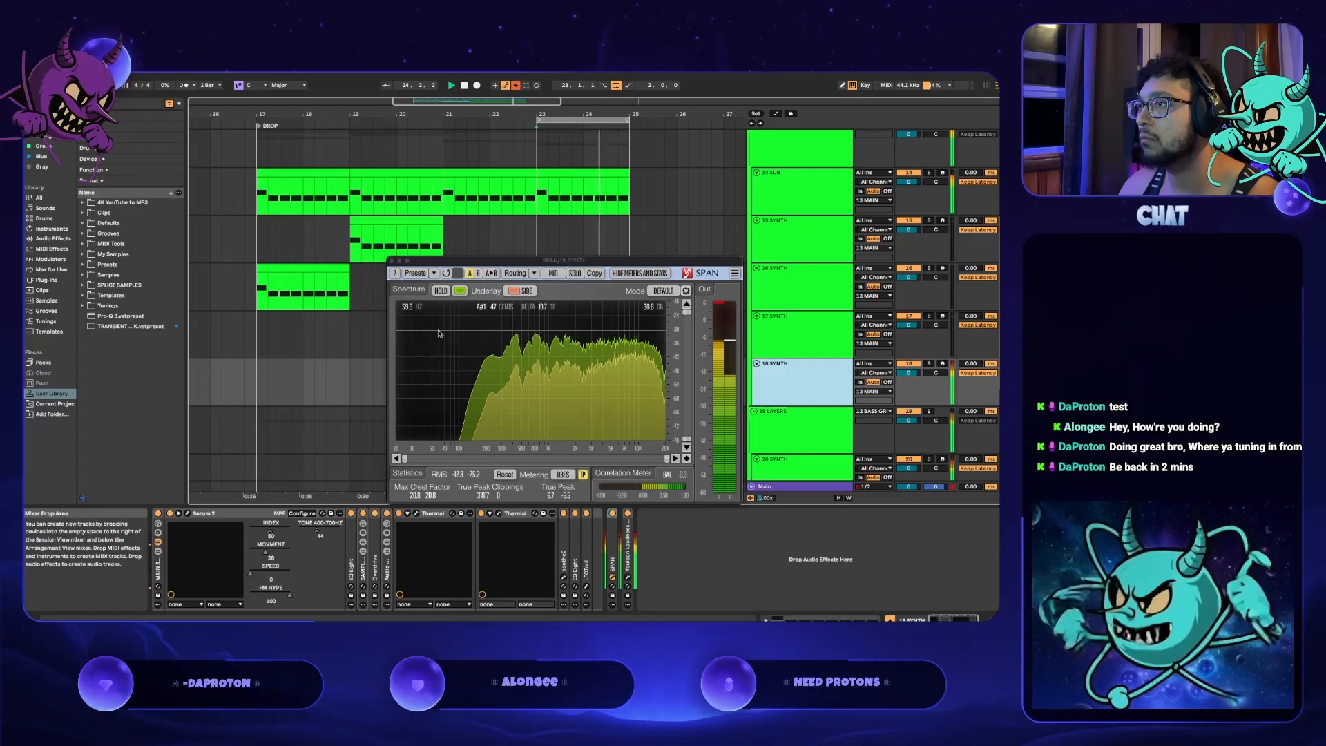
click(791, 268)
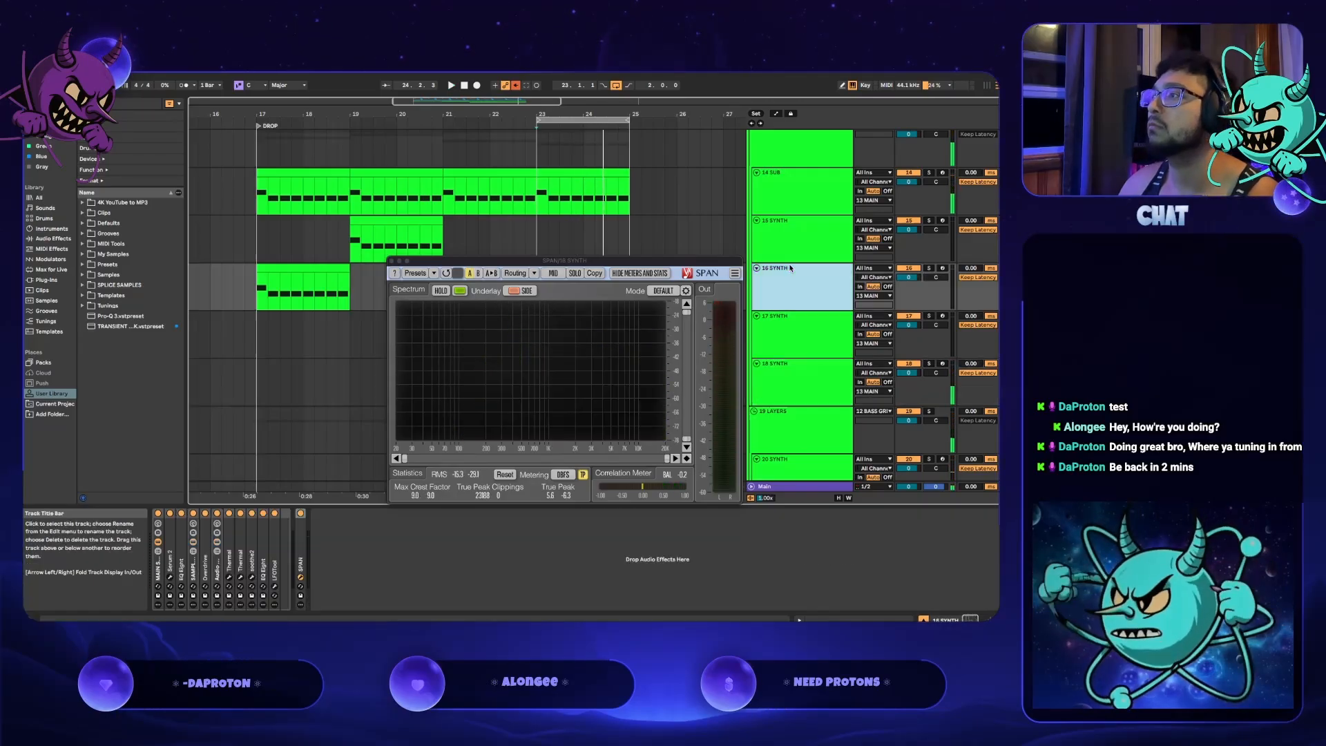
click(773, 374)
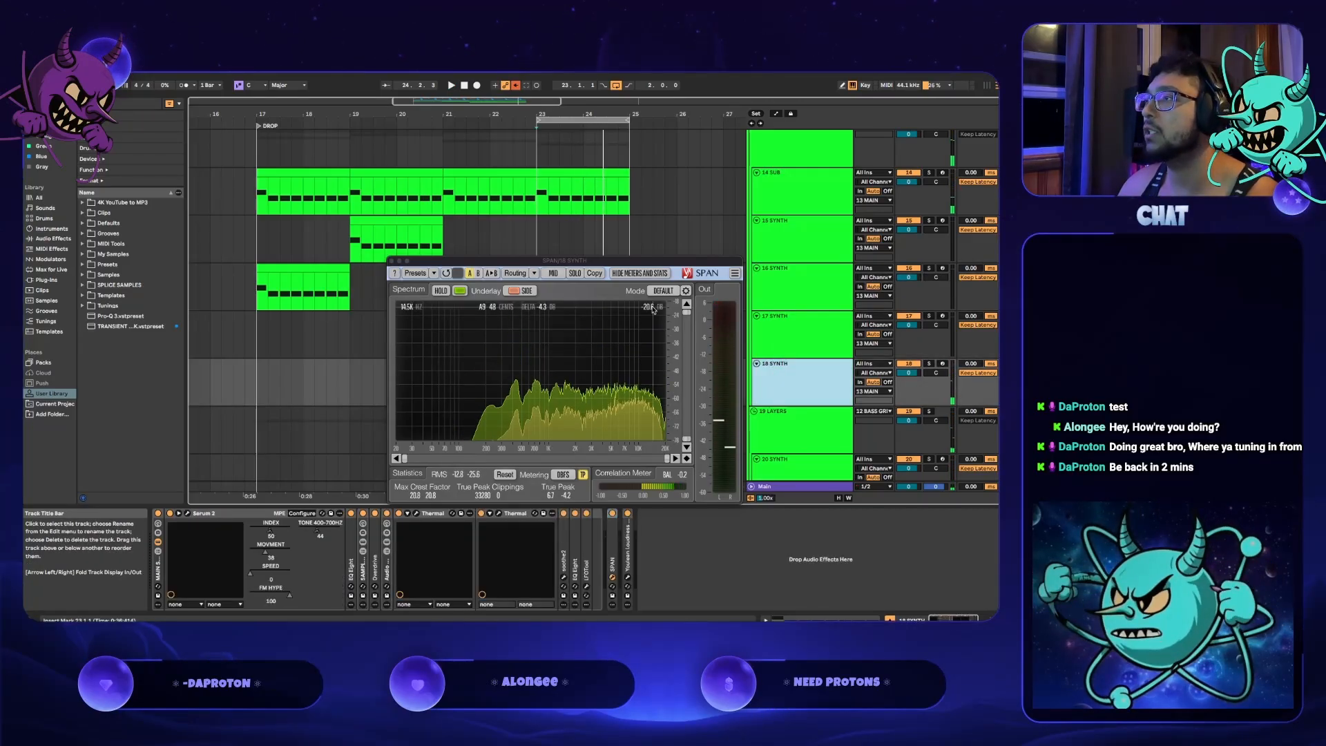
click(392, 261)
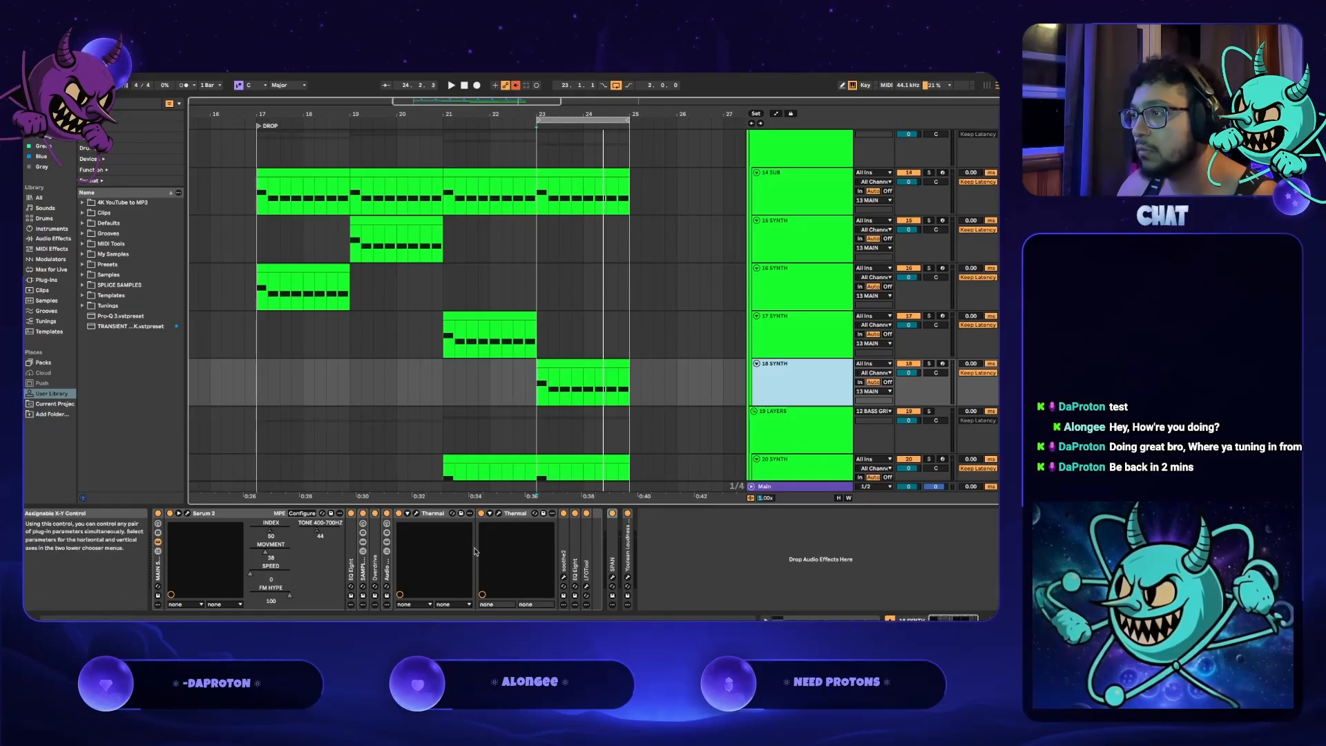
- Adjust the macro modulation amount on the high-band gain of the first equalizer in 18 SYNTH's Serum 2 effects while playing
click(187, 514)
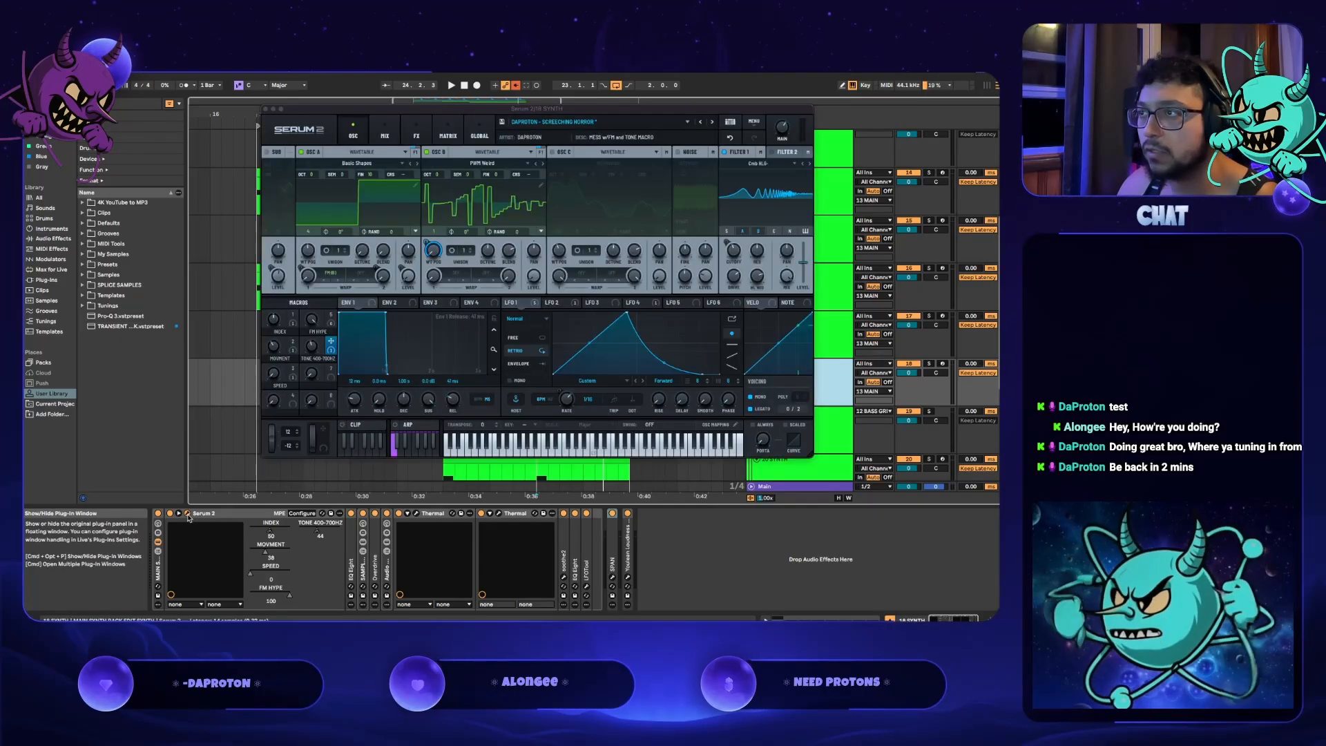
click(413, 137)
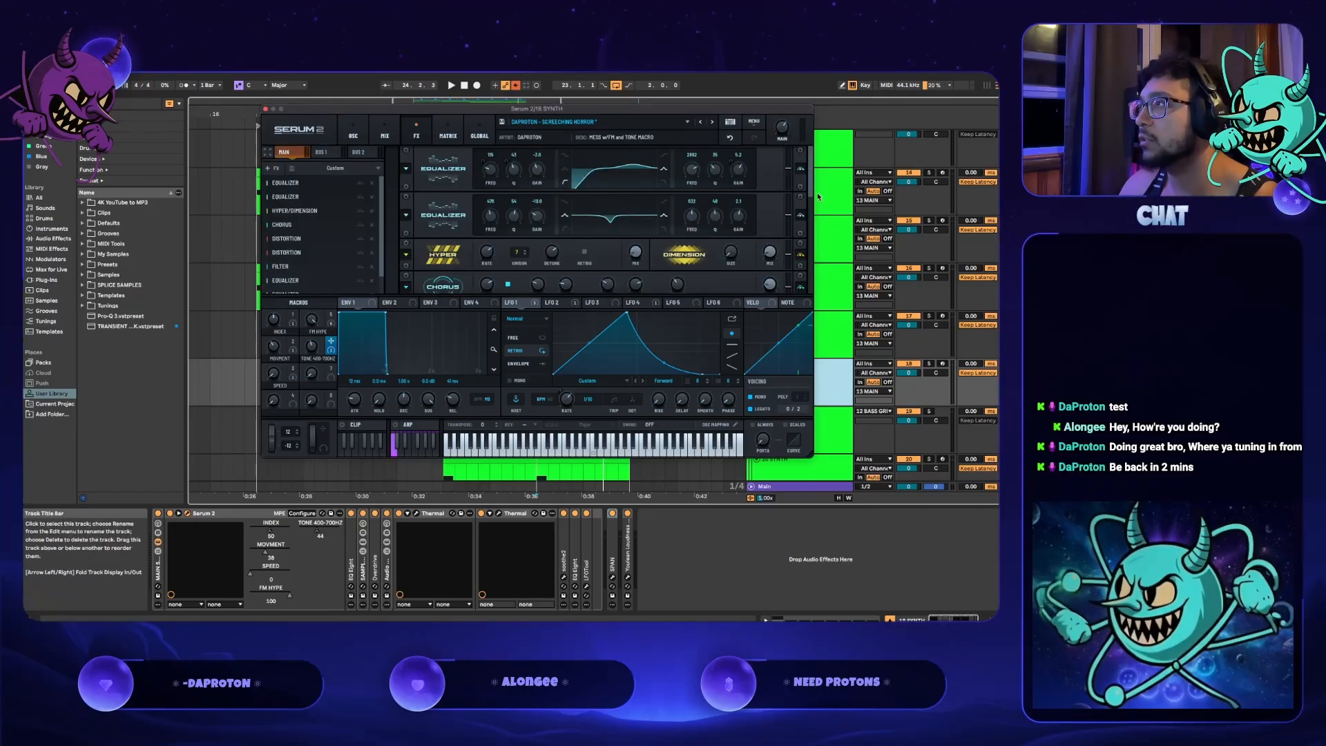
scroll(812, 192, down, 5)
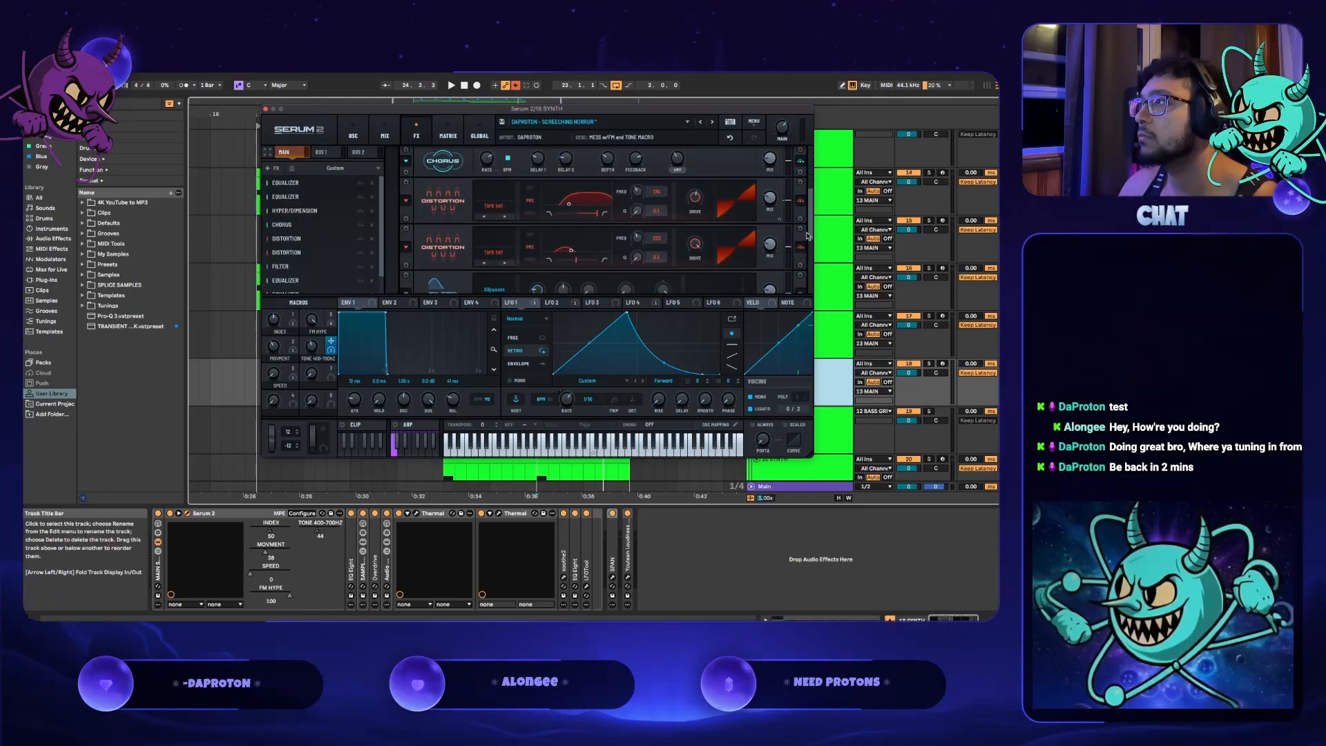
scroll(801, 277, down, 3)
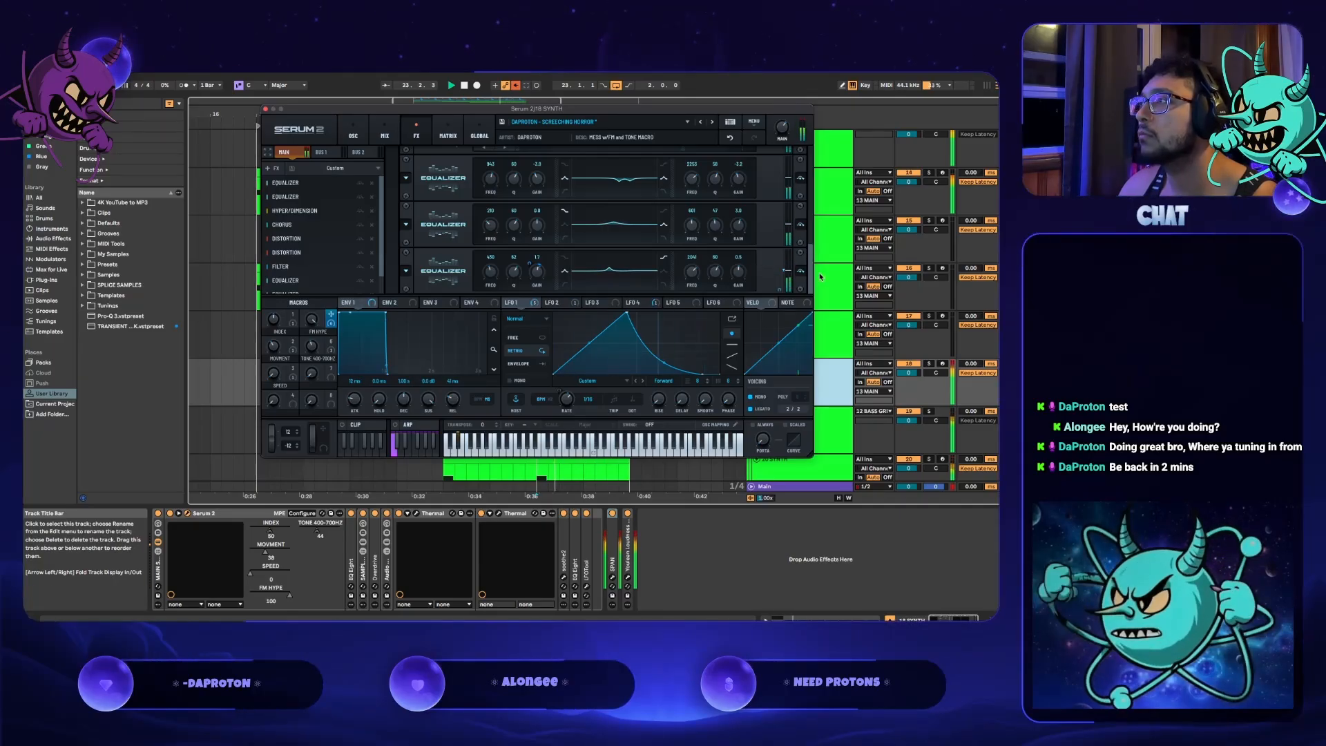
drag(810, 277, 812, 176)
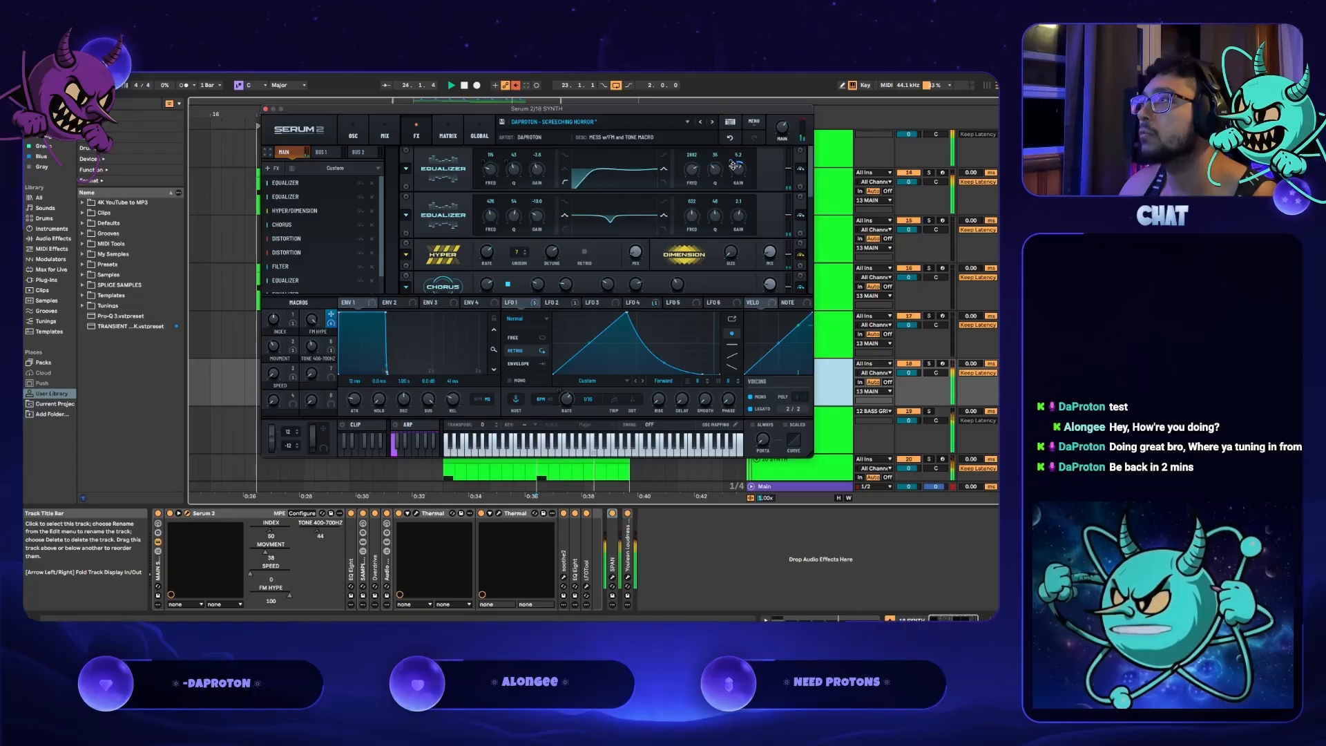
mouse_move(738, 169)
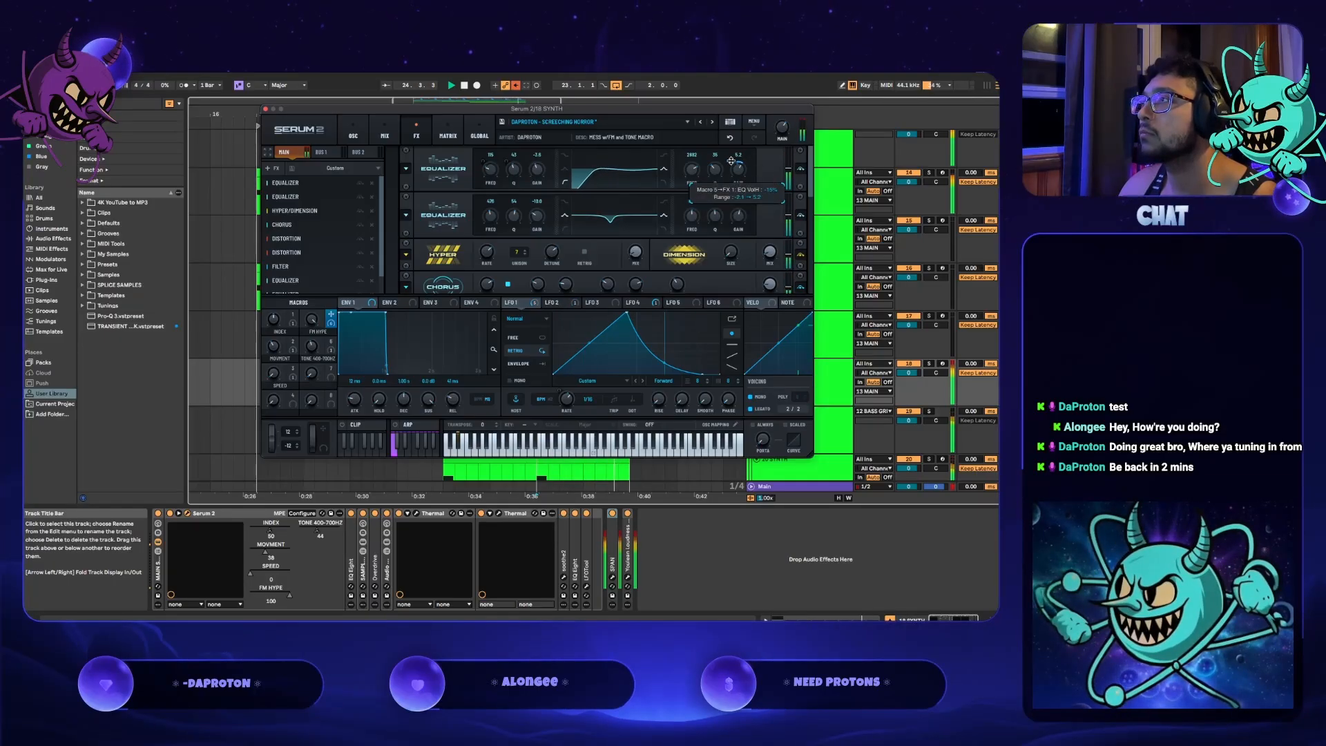
drag(731, 161, 732, 158)
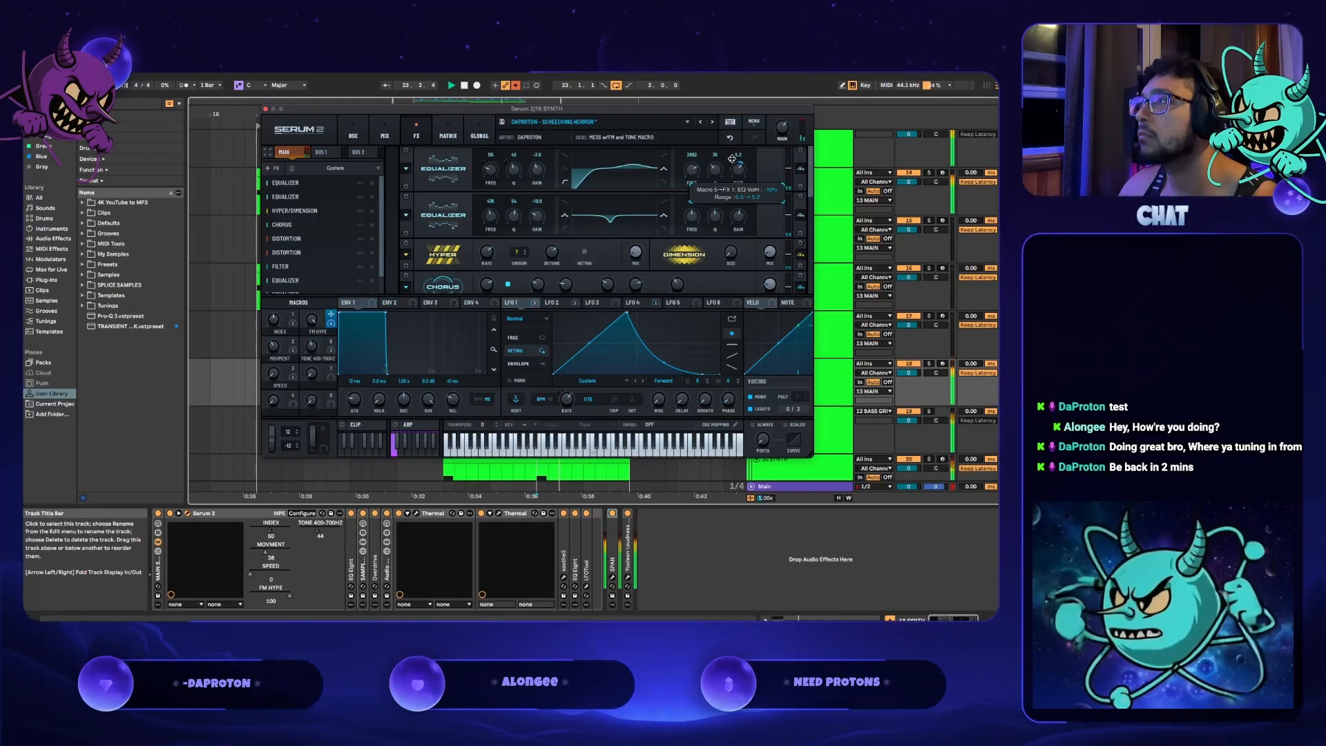
- Examine 18 SYNTH's spectrum in SPAN and its loudness in Youlean Loudness Meter 2 during playback, and close the loudness meter
click(827, 489)
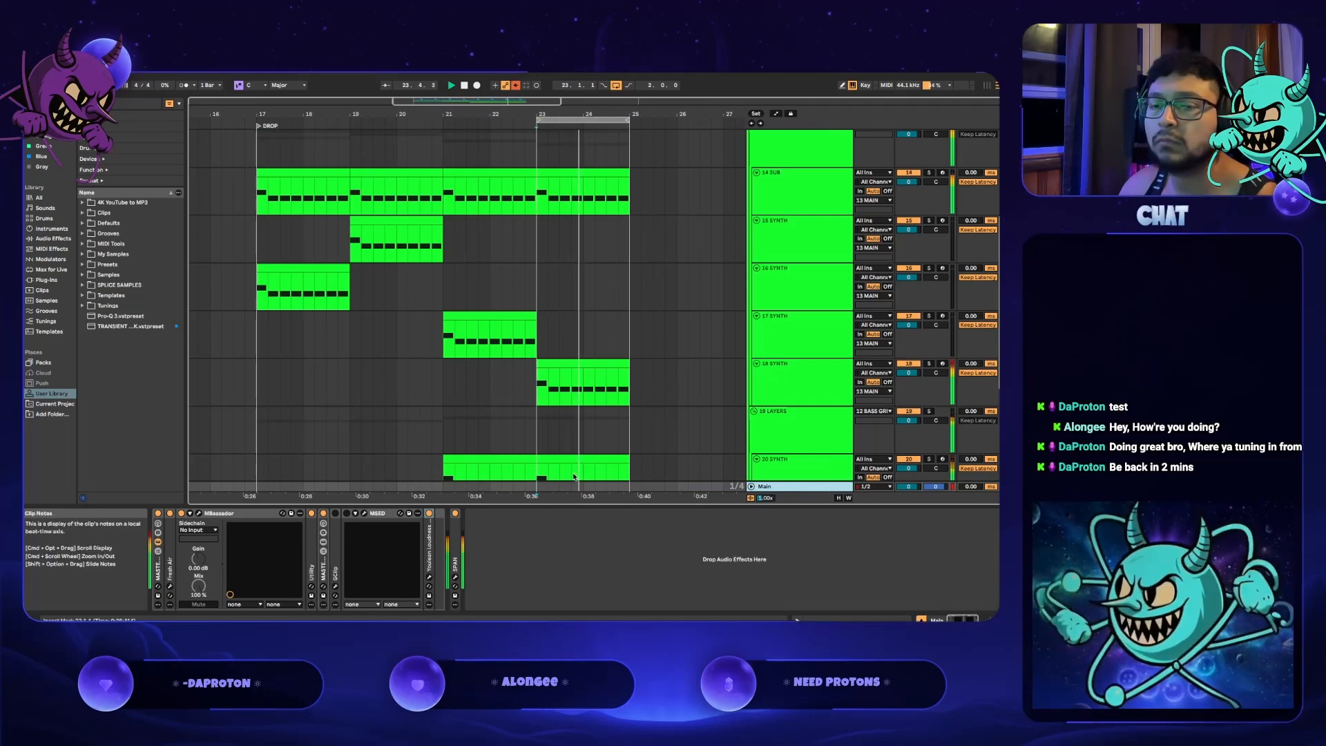
click(808, 180)
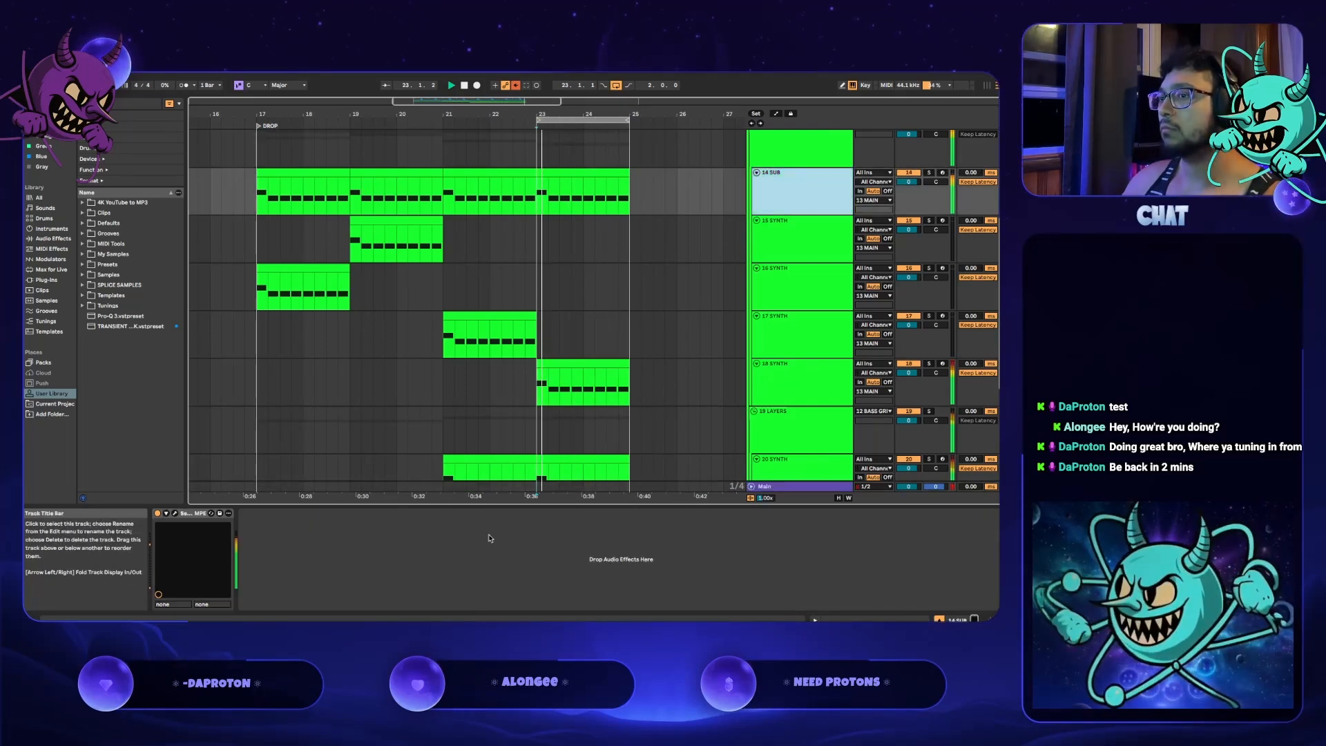
click(176, 519)
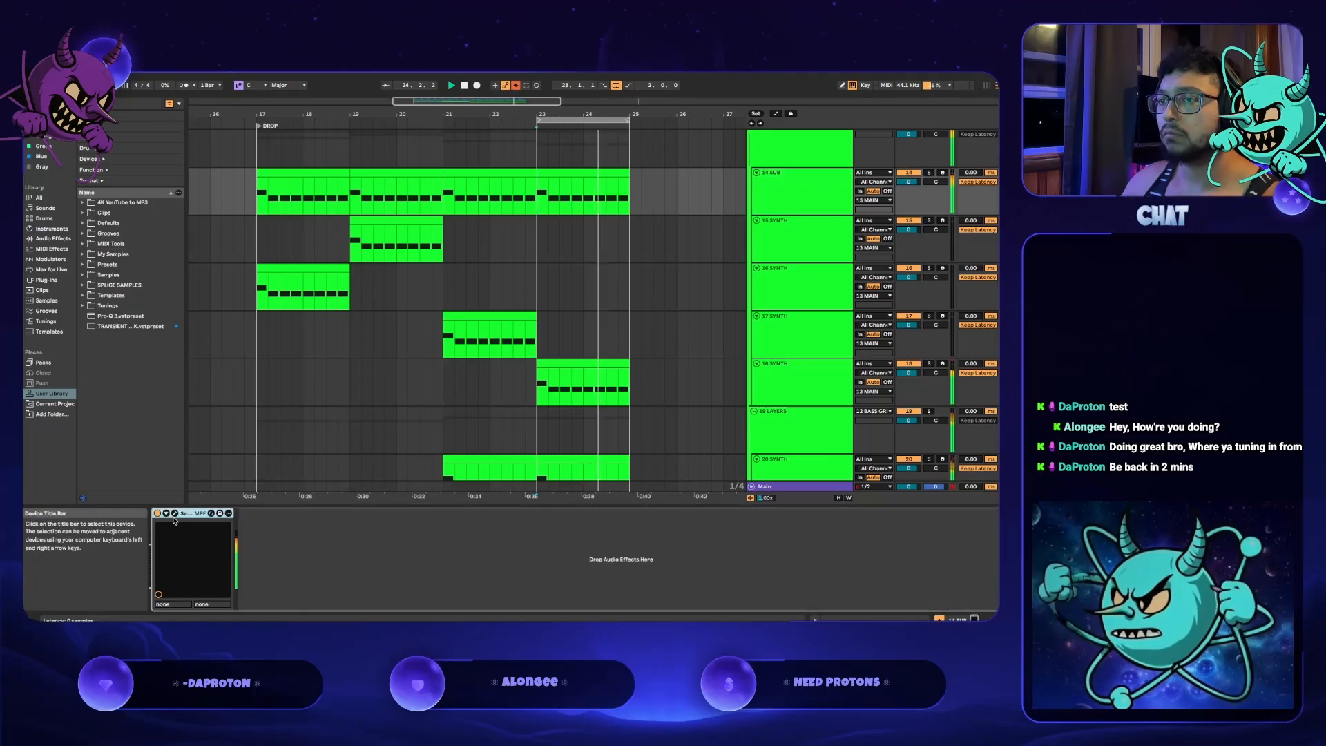
click(801, 342)
click(806, 379)
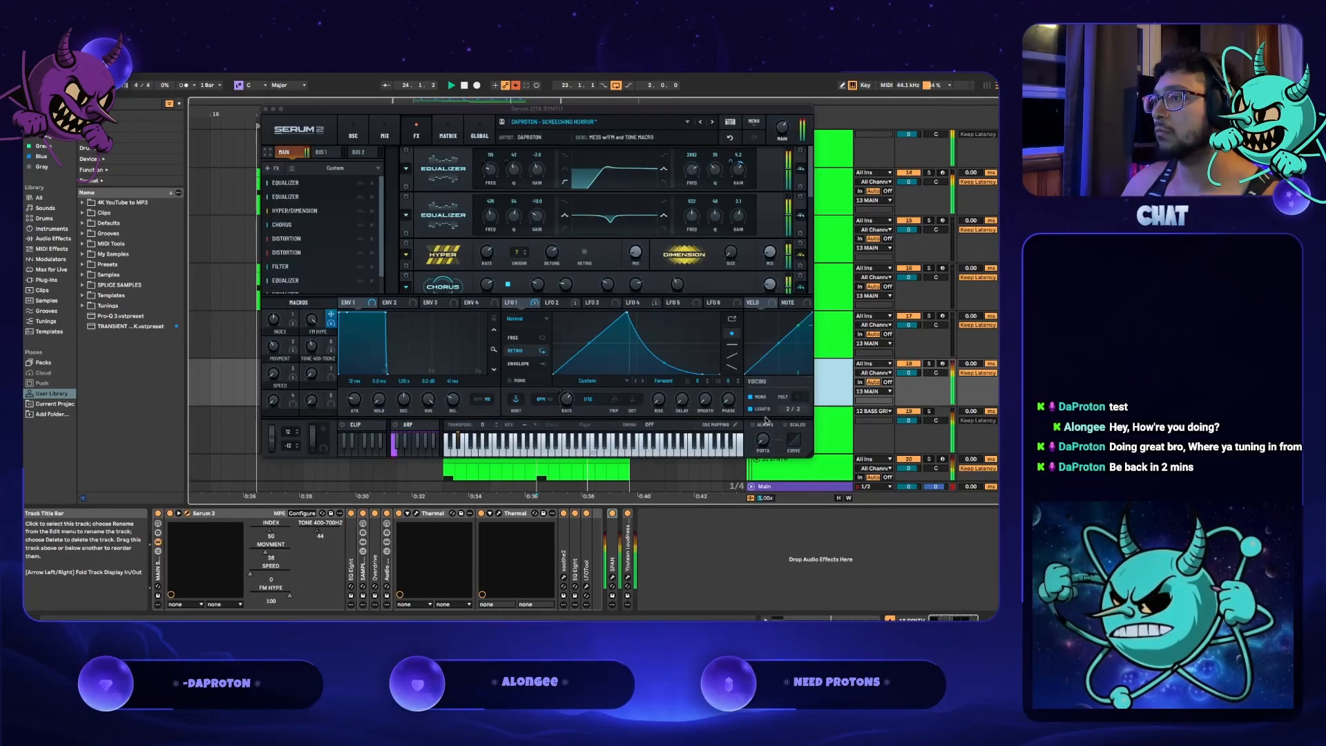
click(612, 577)
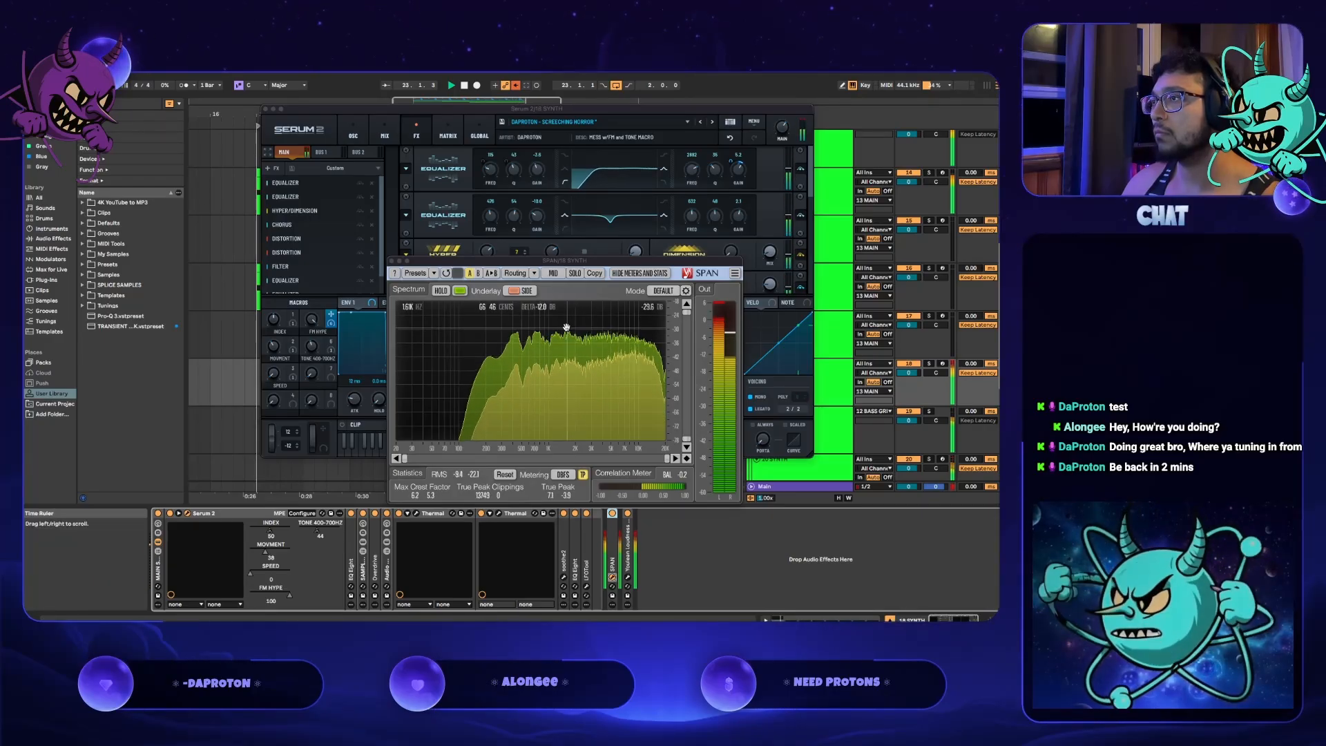
click(627, 578)
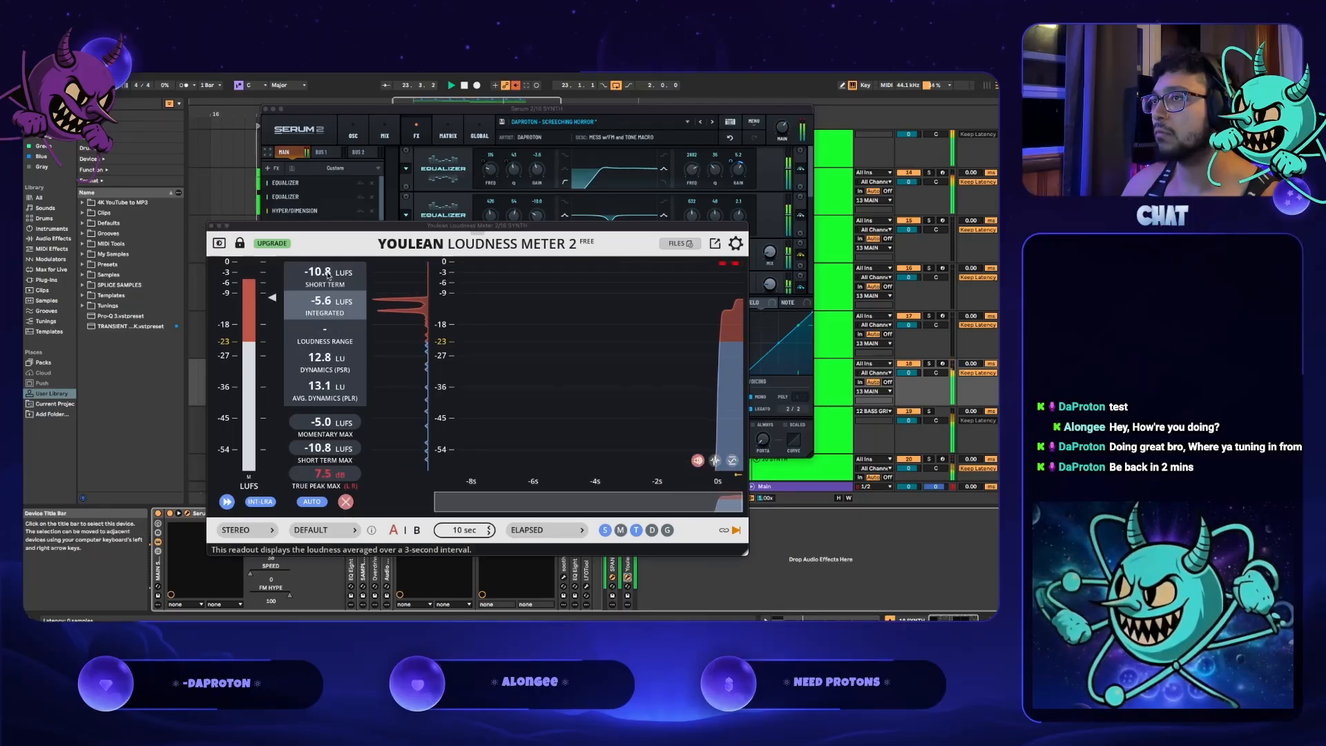
click(212, 226)
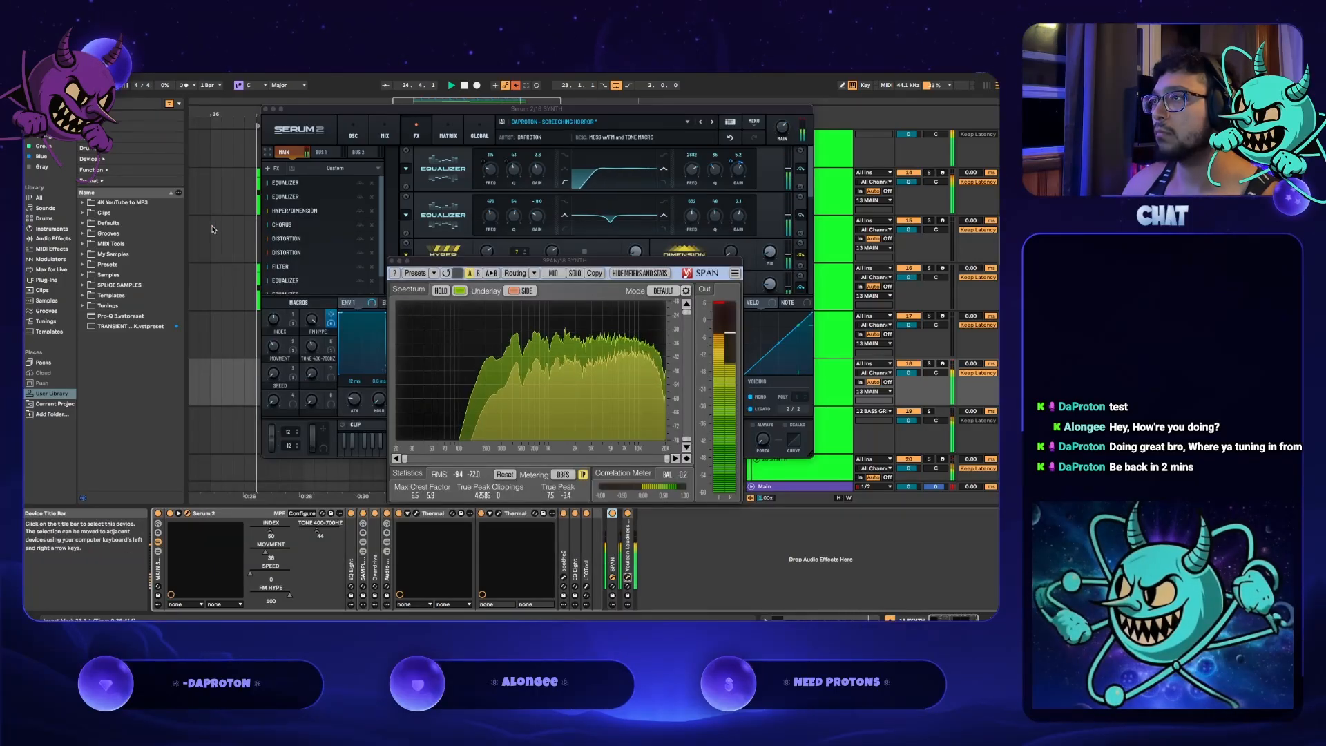
- Examine the Main track's spectrum and output level in its SPAN during playback, and close the analyzer
click(822, 486)
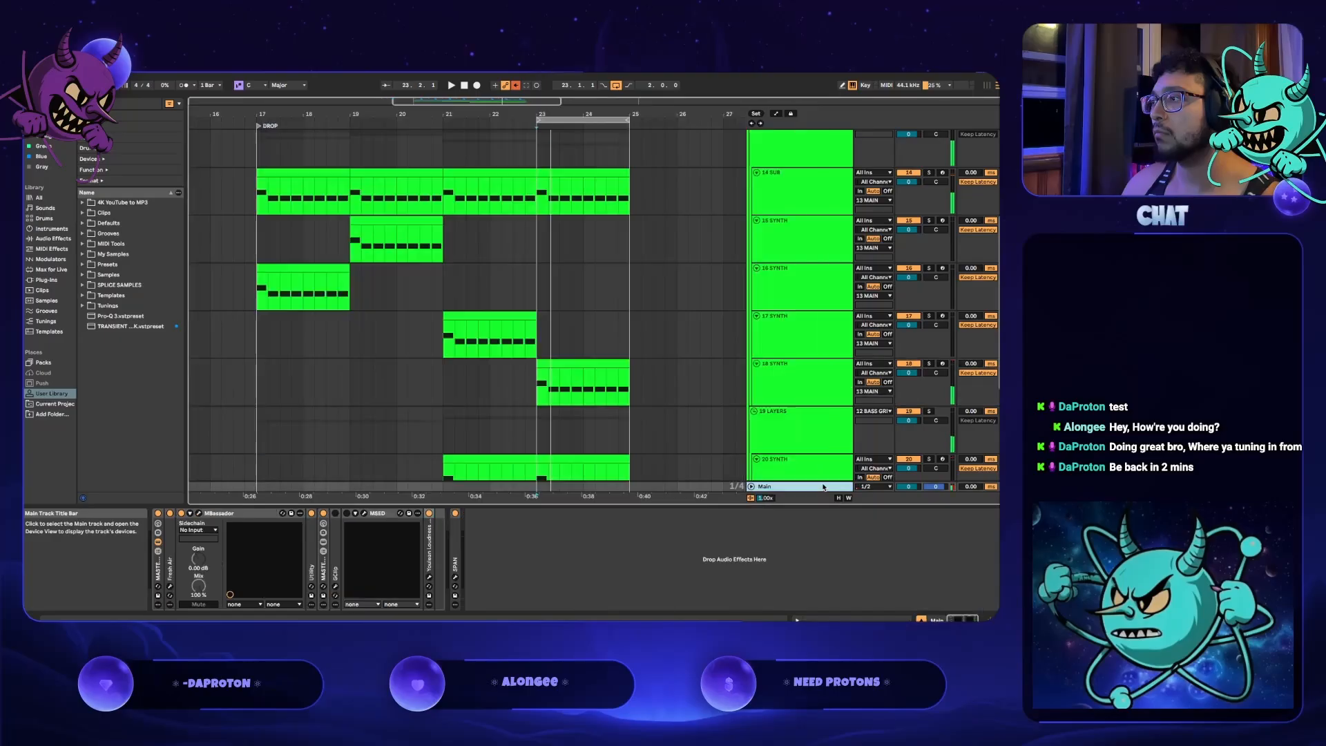
click(455, 578)
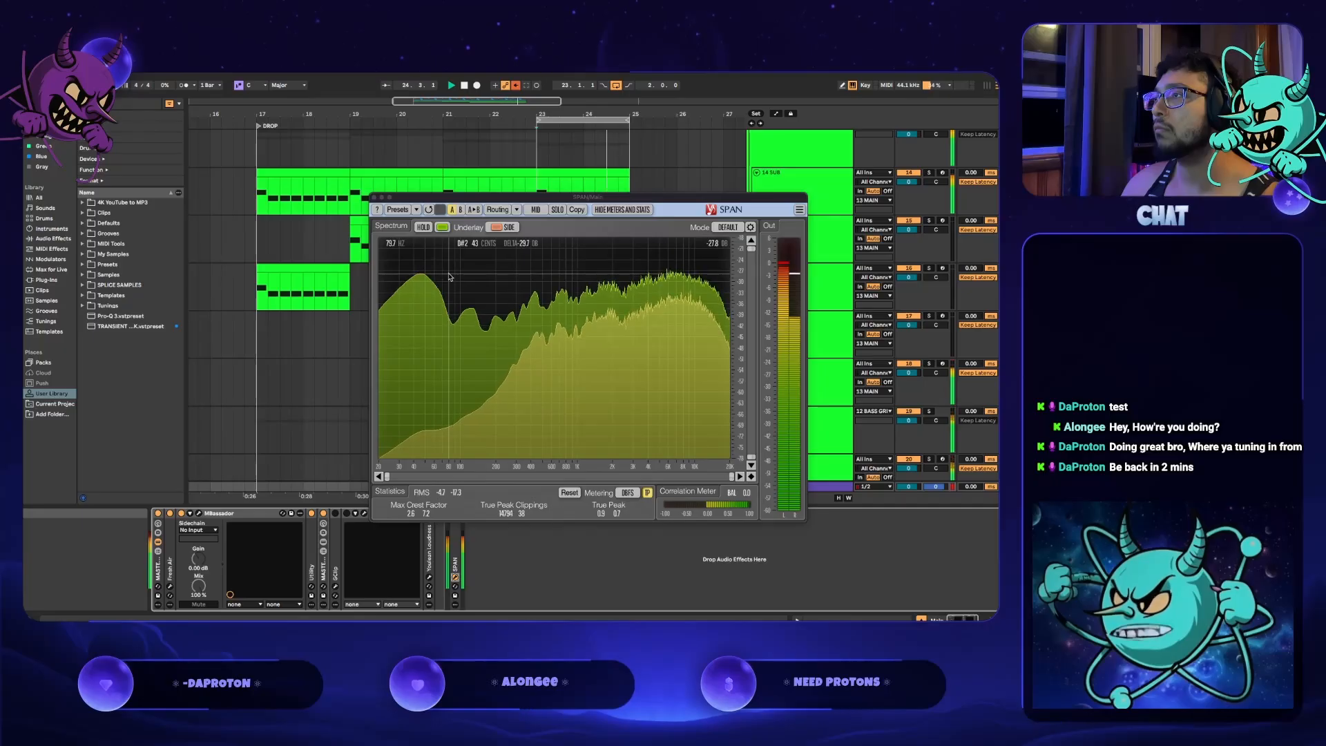
click(376, 198)
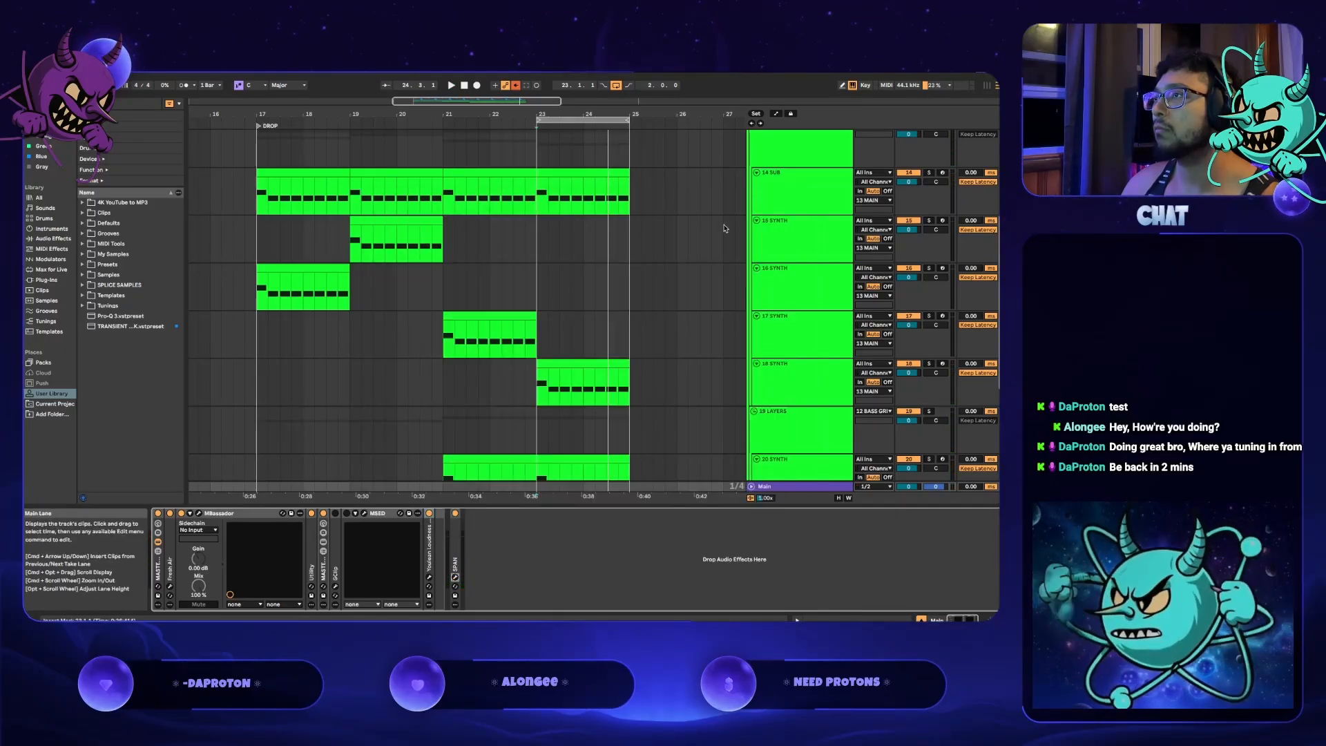
- Return to 18 SYNTH's Serum 2, readjust the macro modulation on the first equalizer's high-band gain, and play the loop
click(774, 228)
key(Up)
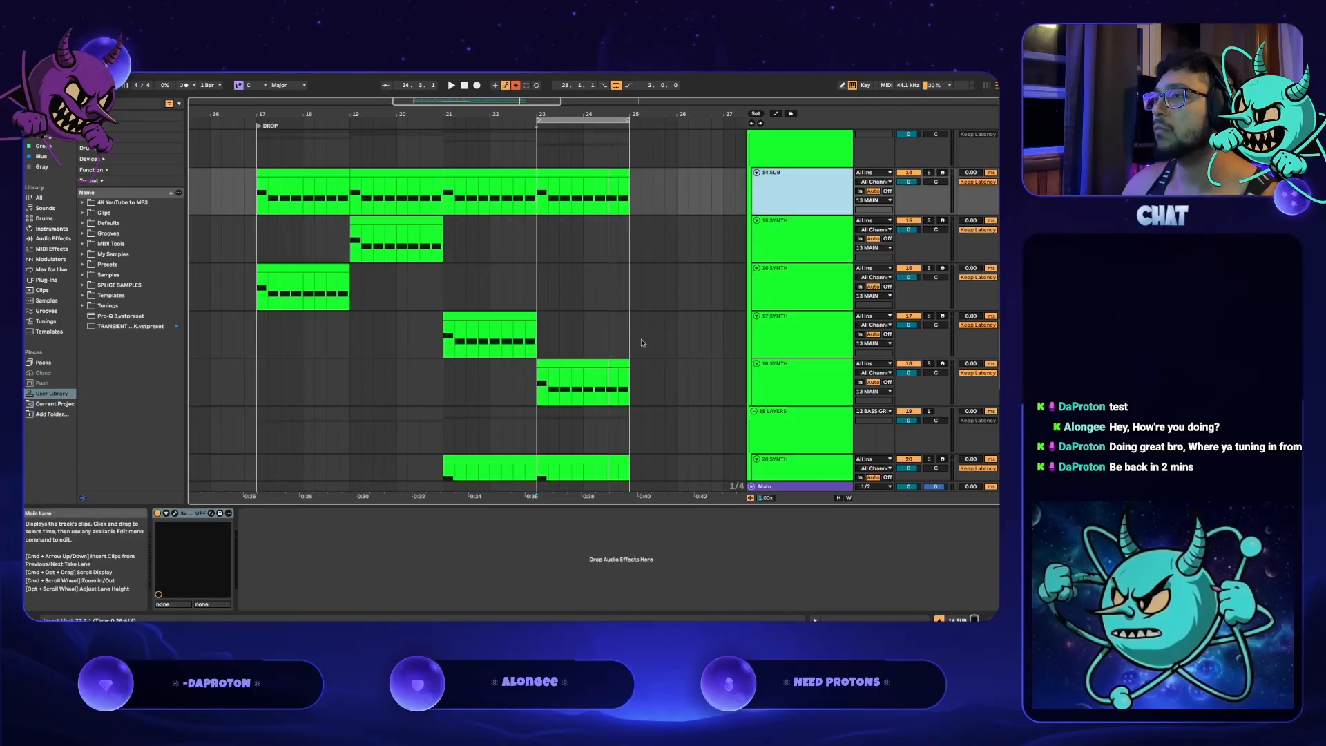
click(783, 373)
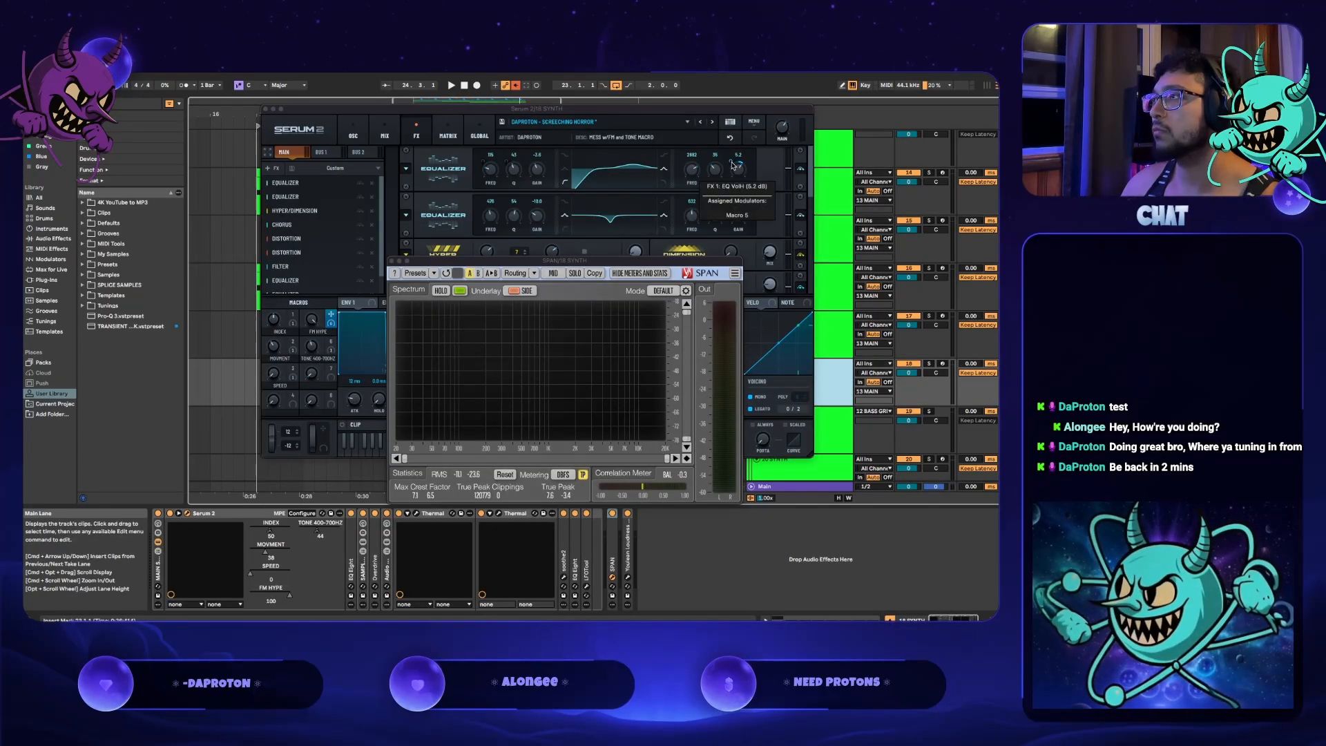
click(766, 173)
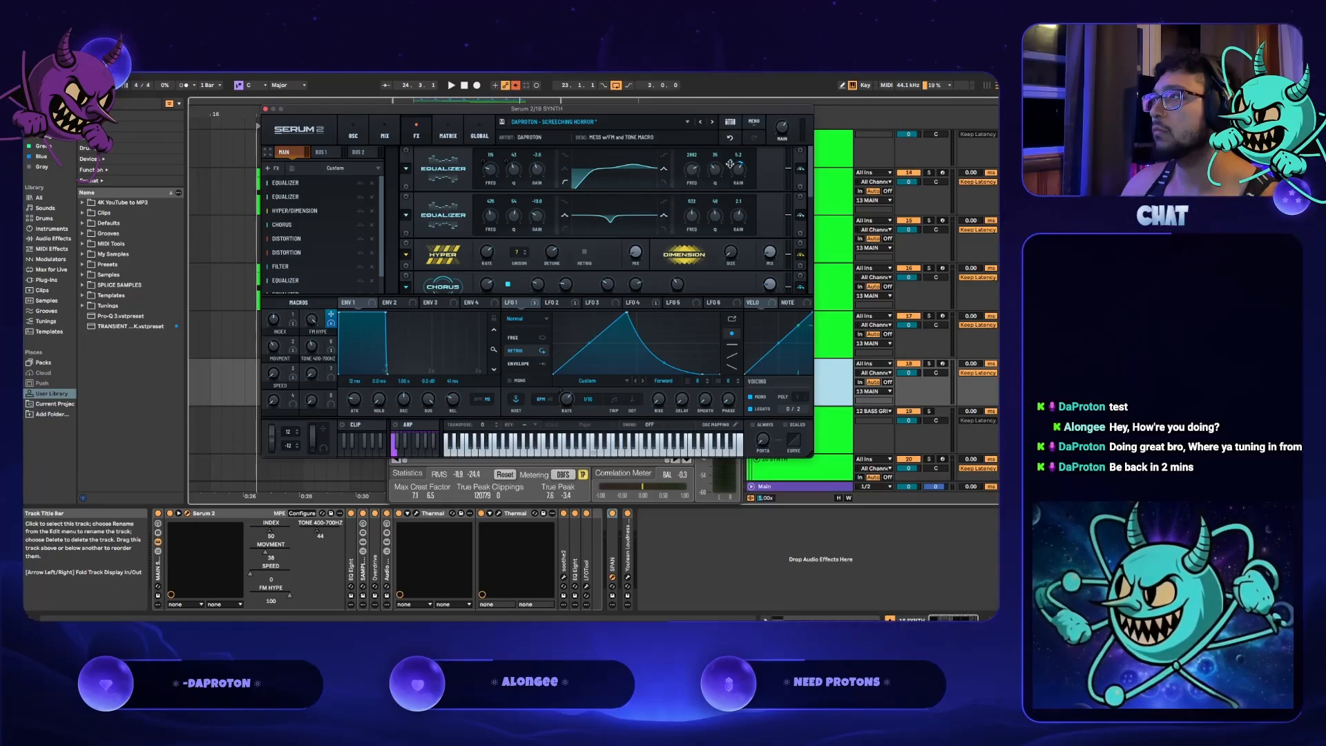
mouse_move(730, 162)
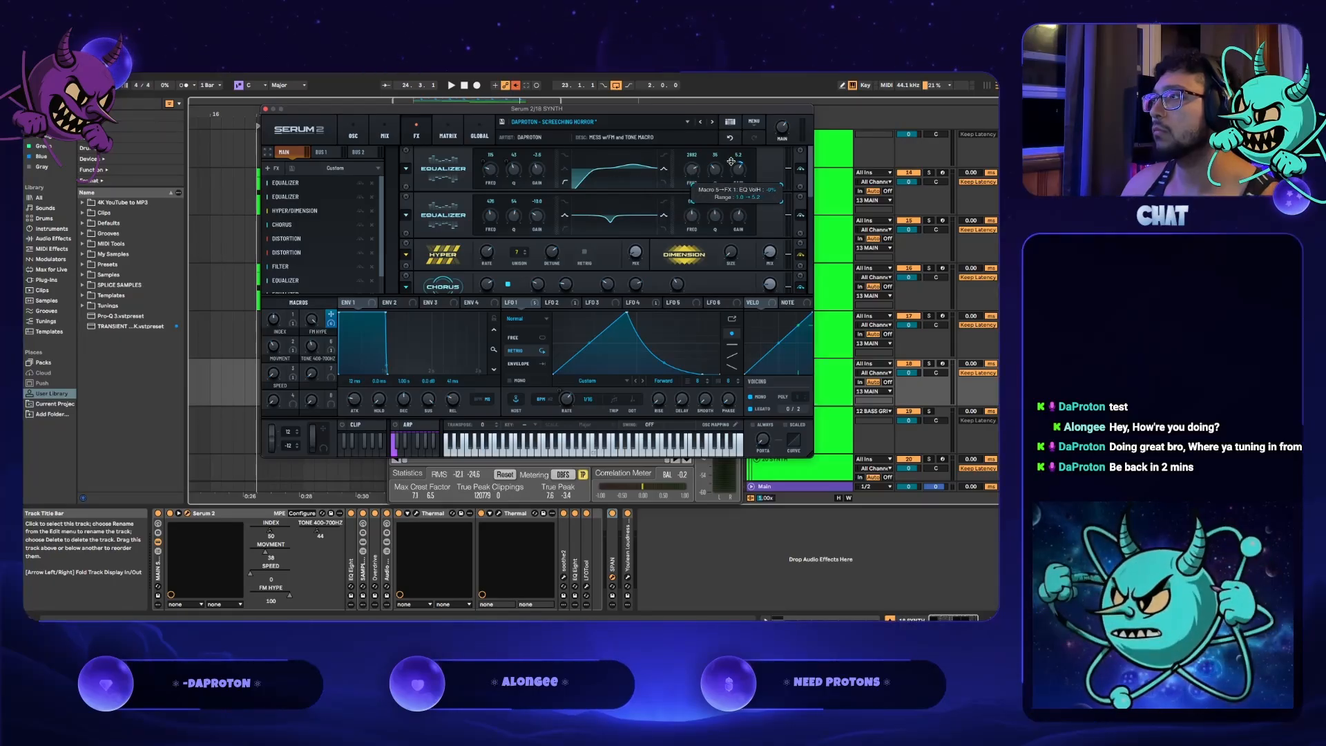
key(space)
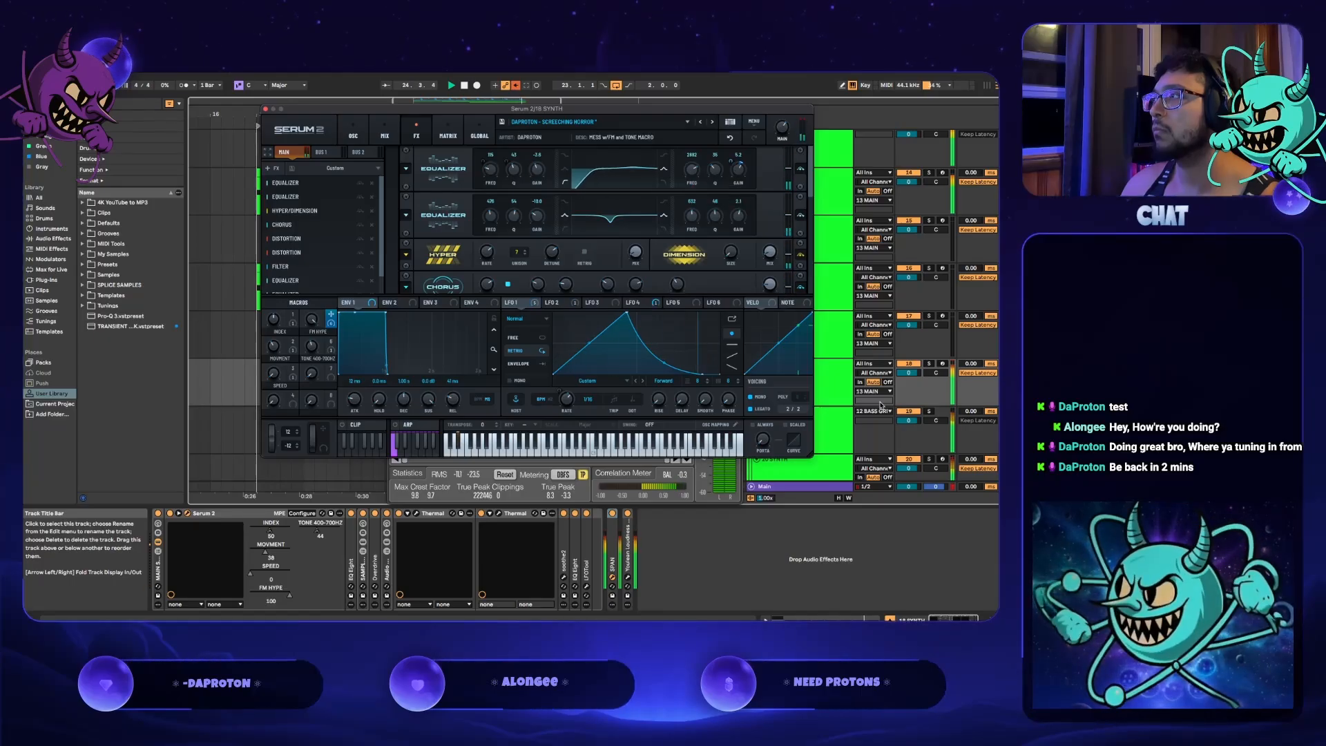
- Extend the loop back to bar 17 to cover all eight bars of the drop and check its playback in Main's SPAN
click(826, 487)
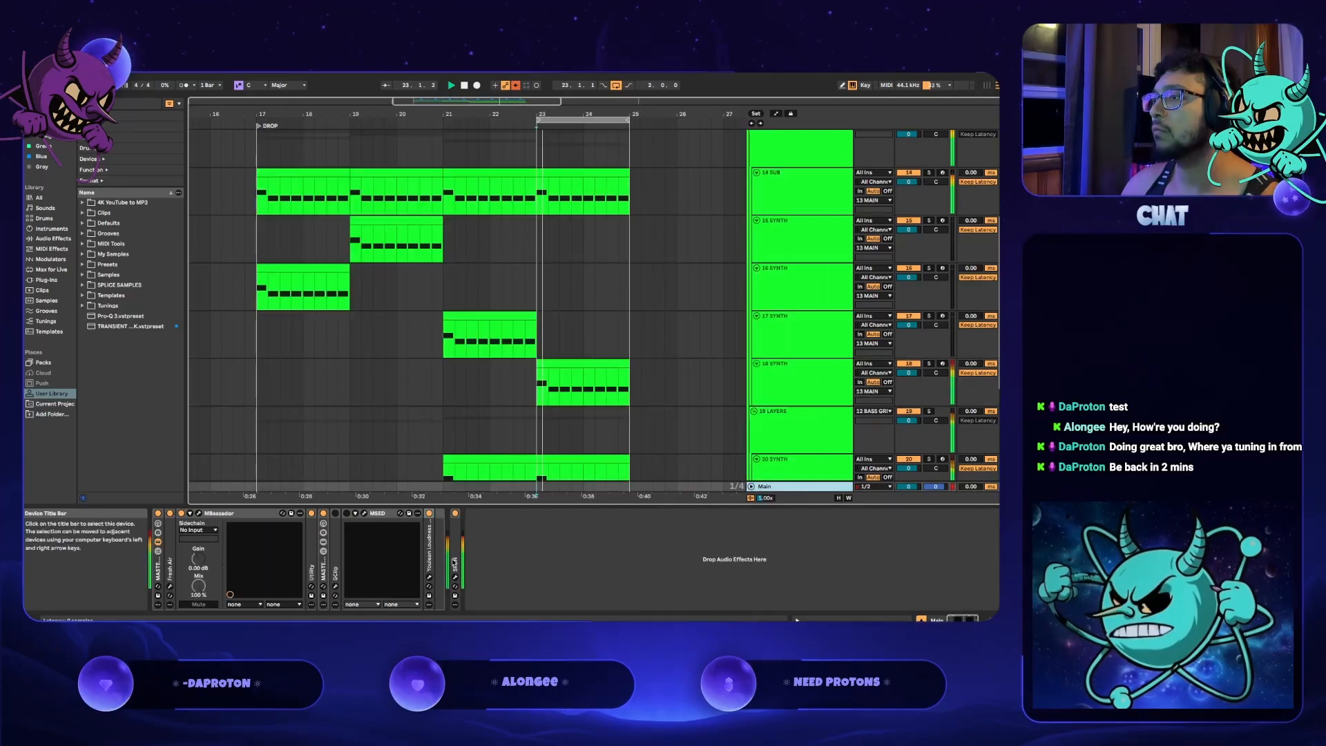
click(455, 576)
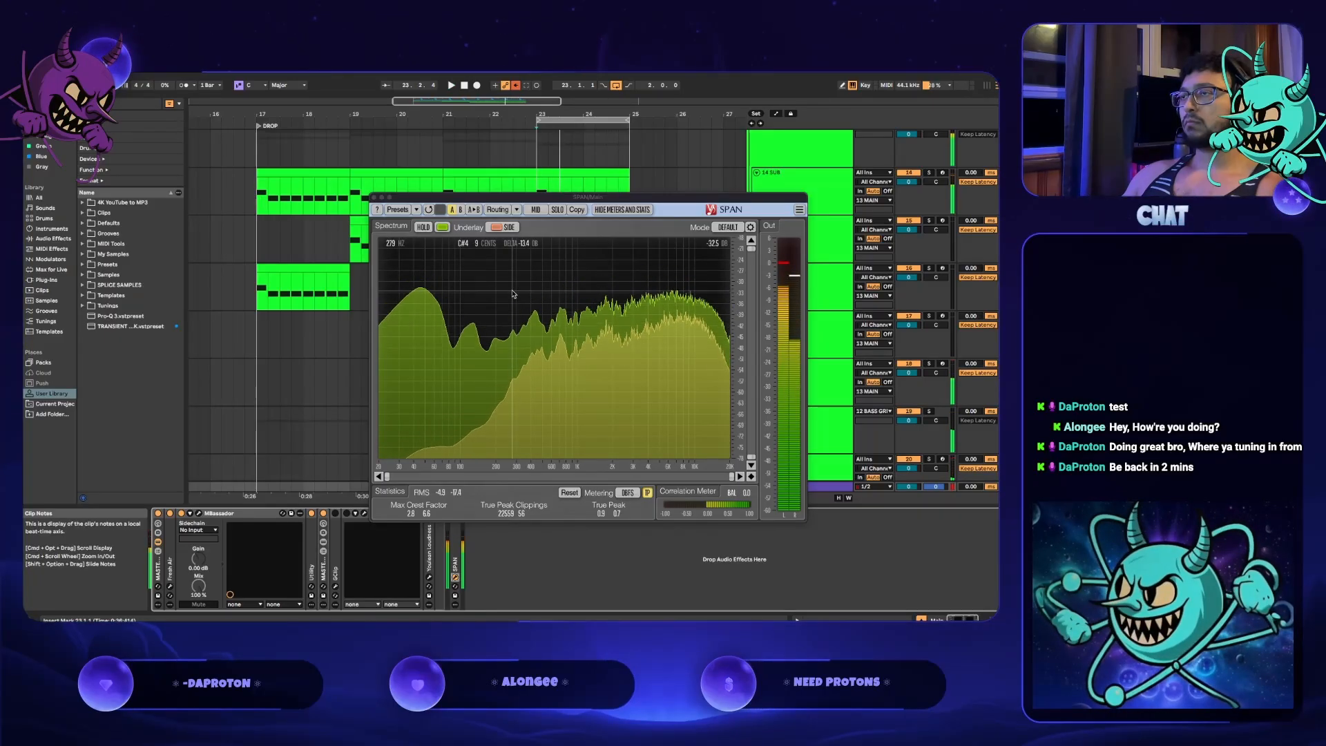
drag(538, 121, 257, 123)
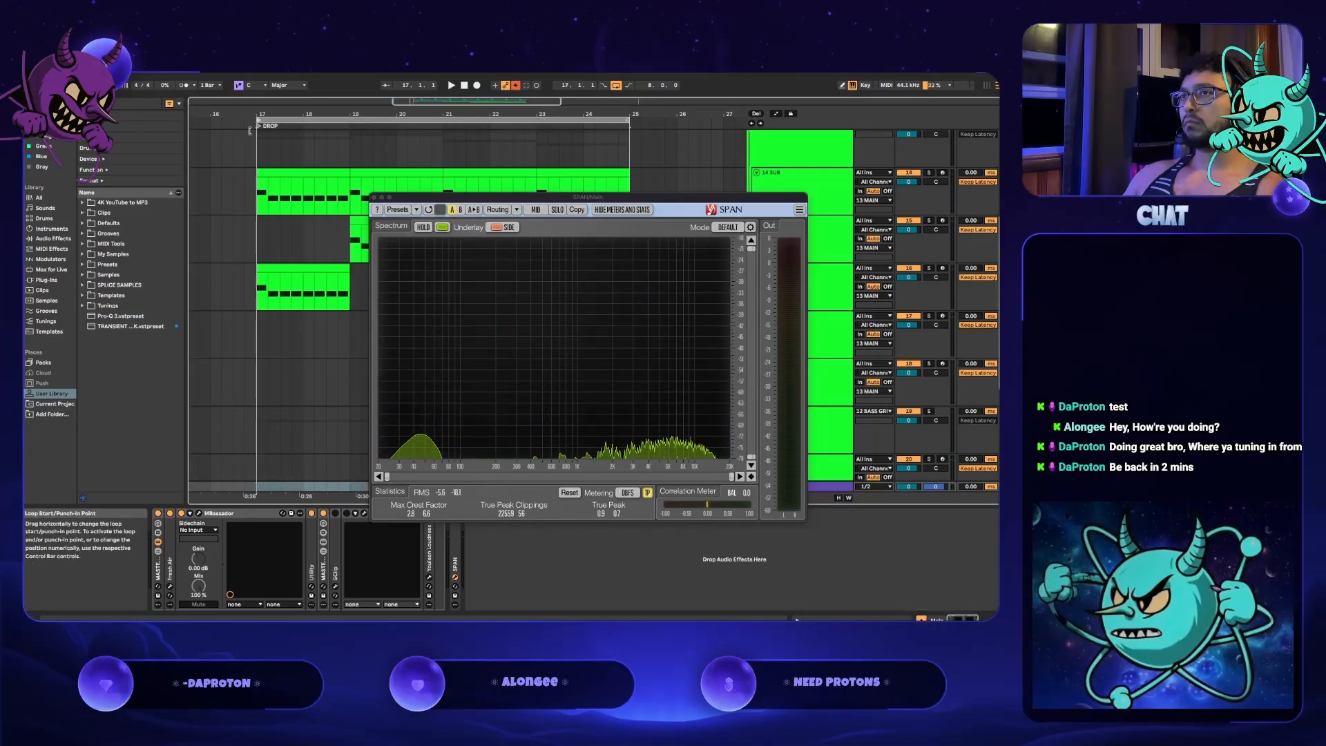
key(space)
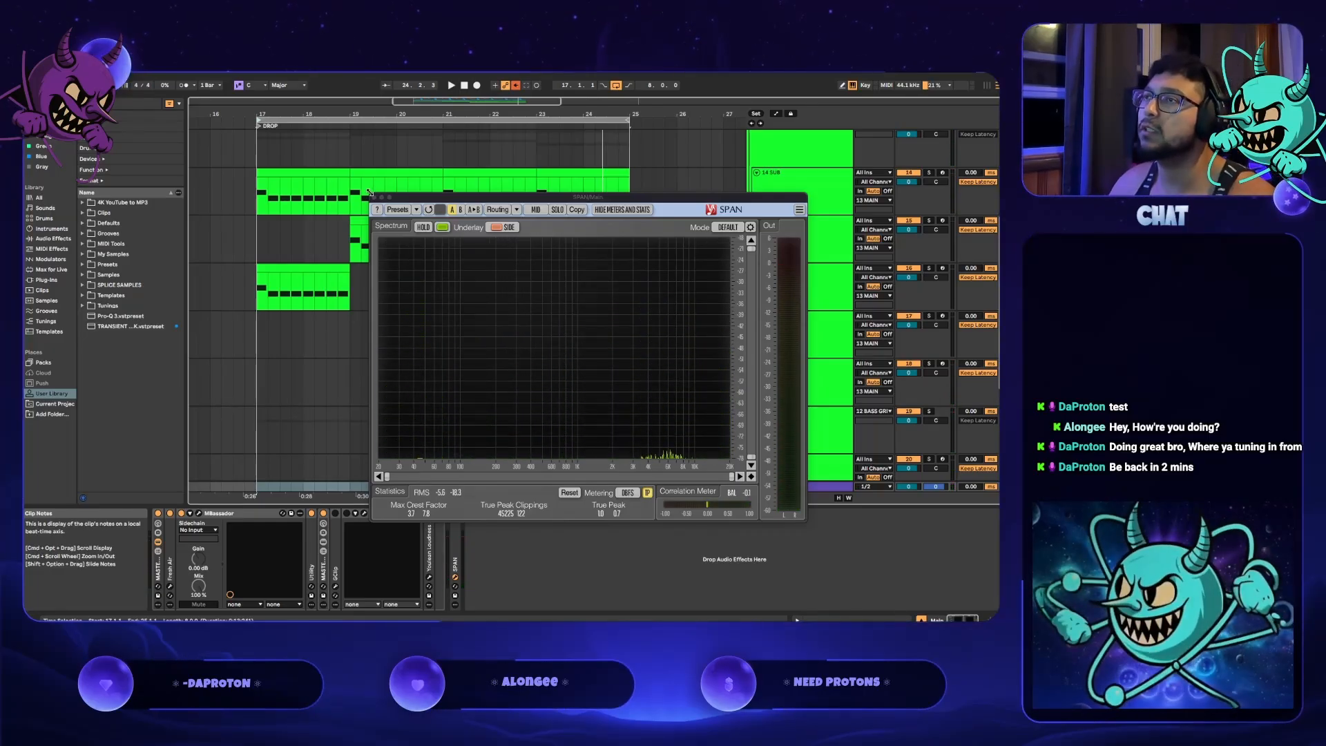
click(374, 197)
- Bring back 18 SYNTH's plug-in windows and close its SPAN analyzer, leaving Serum 2 open
scroll(527, 390, down, 1)
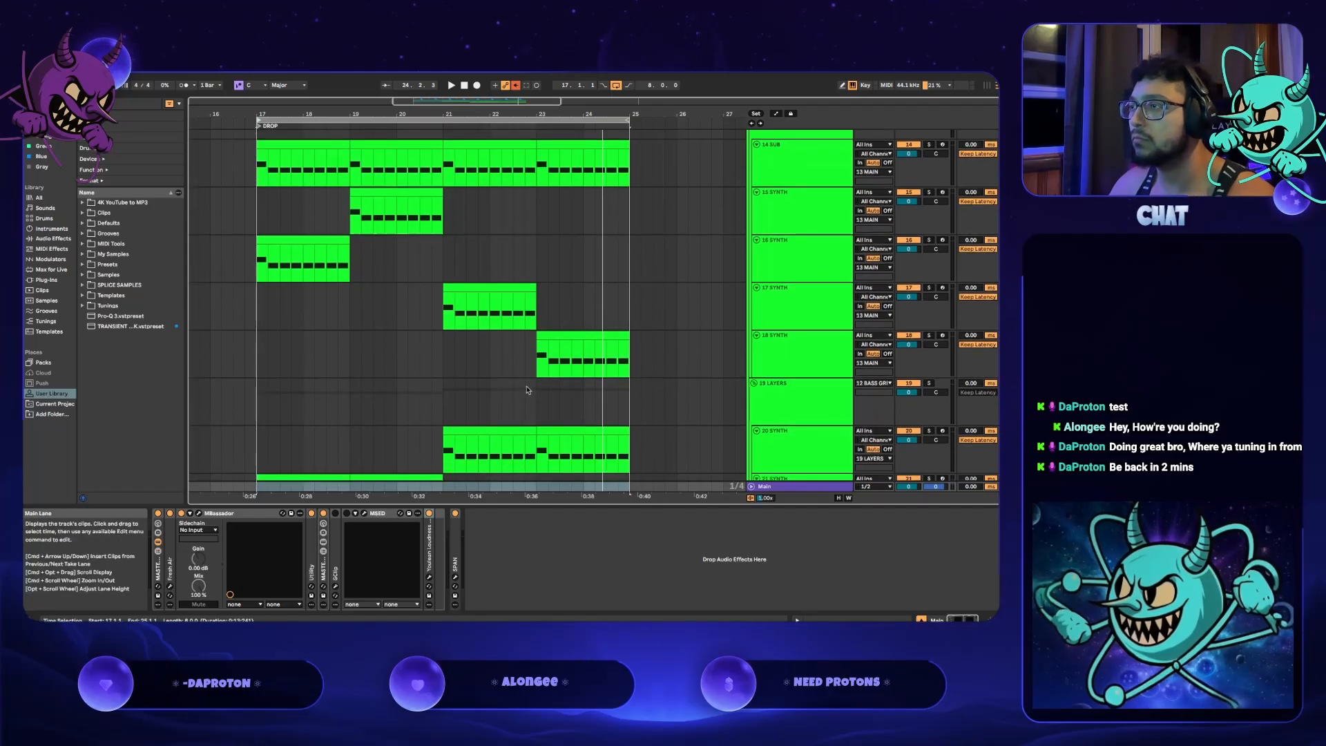
scroll(526, 390, down, 1)
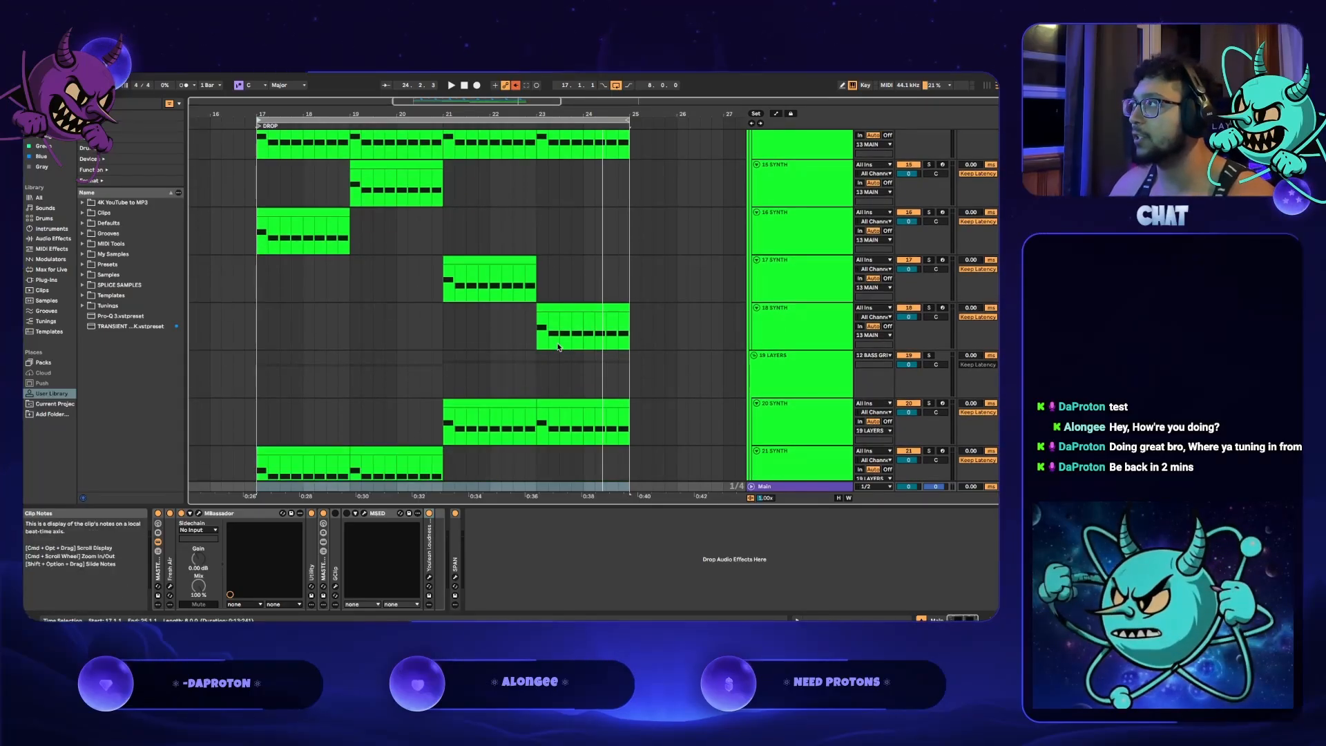
click(446, 322)
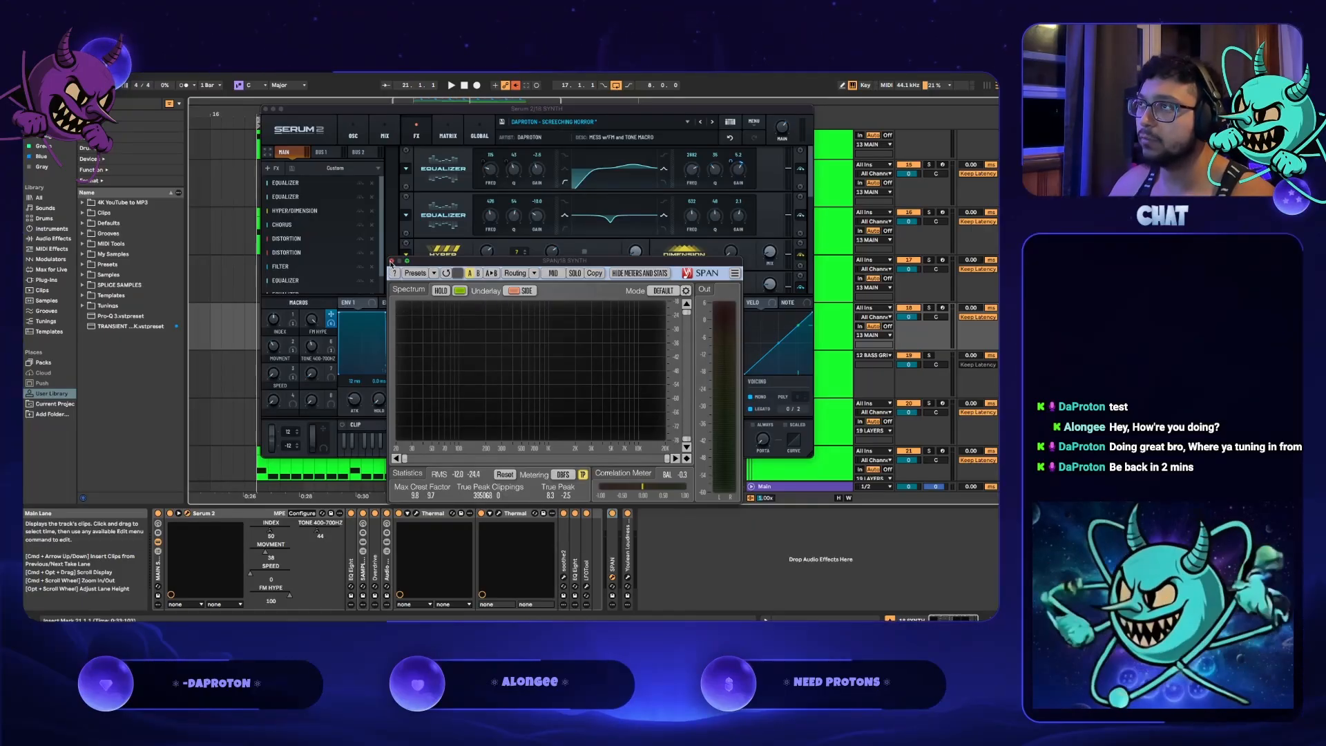
click(392, 261)
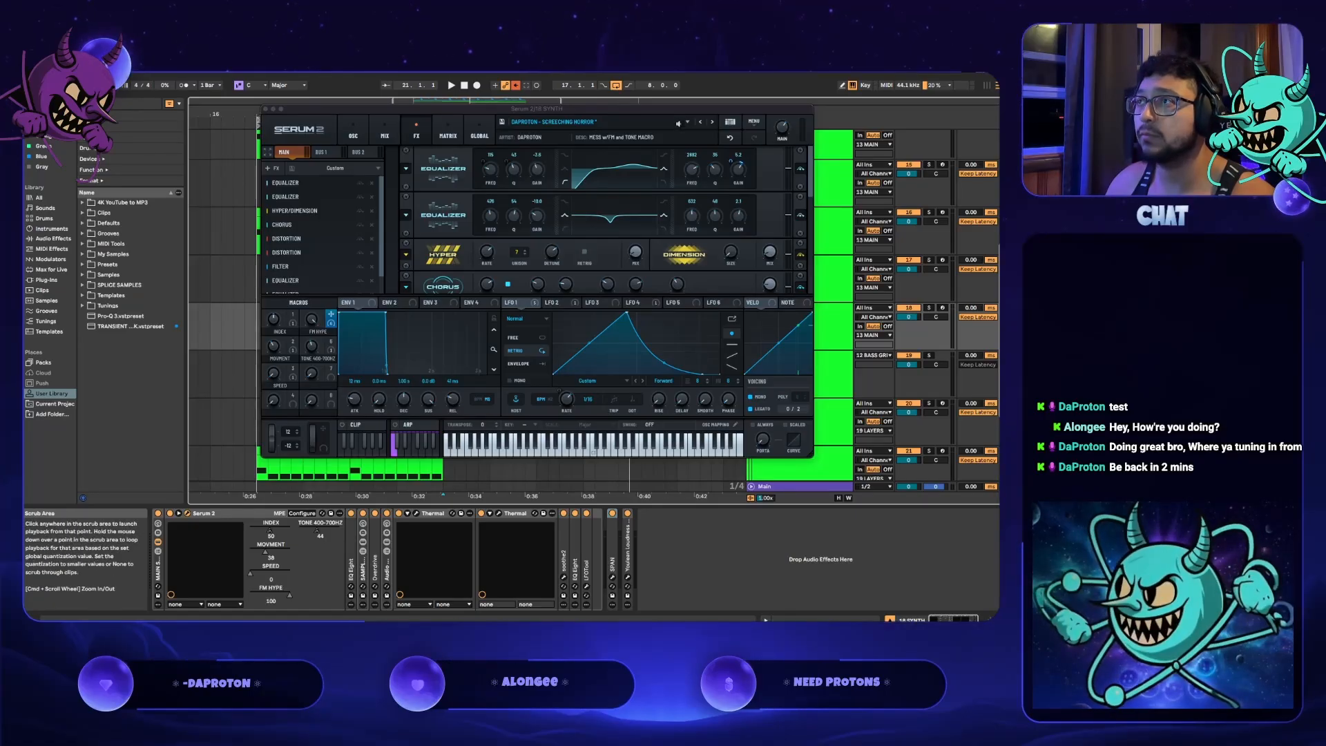
- Save the Serum 2 patch as the preset "DAPROTON - RIDDIM WARRIOR" in the BASS-LAYER folder and close the synth window
click(504, 122)
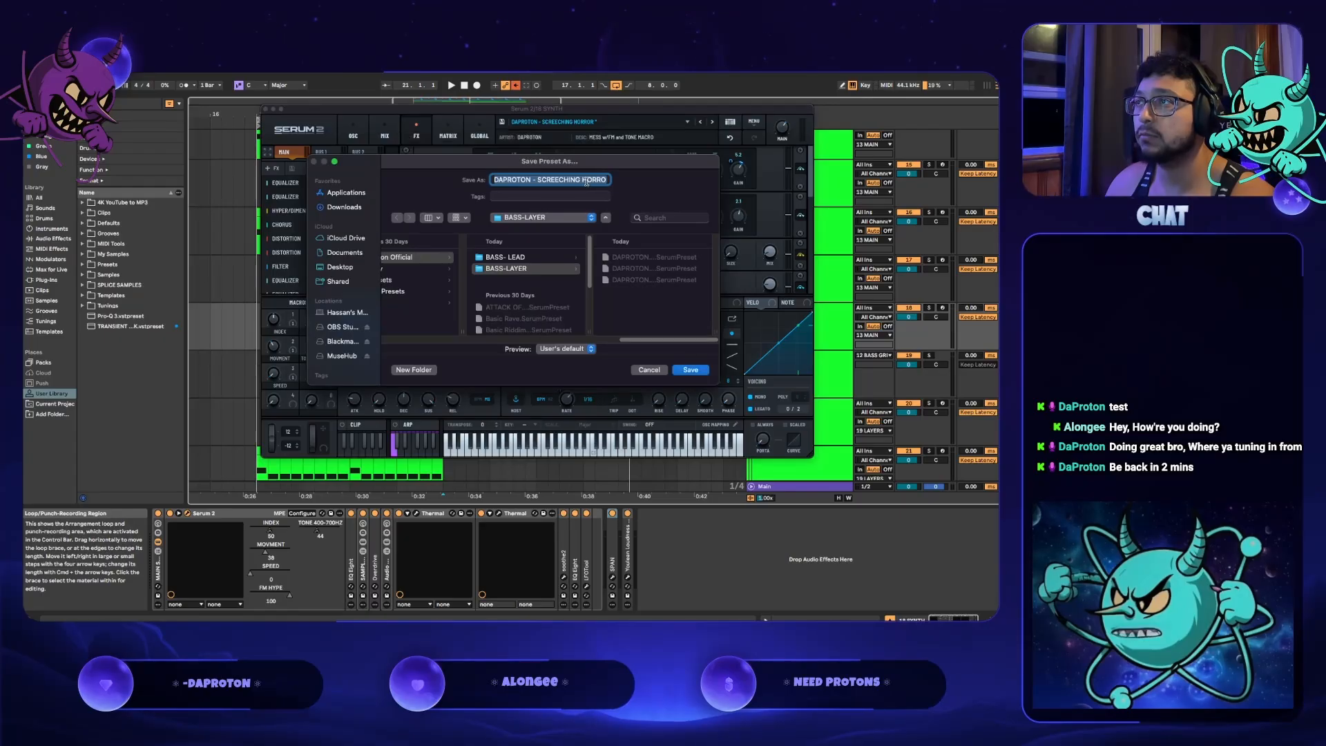
click(585, 181)
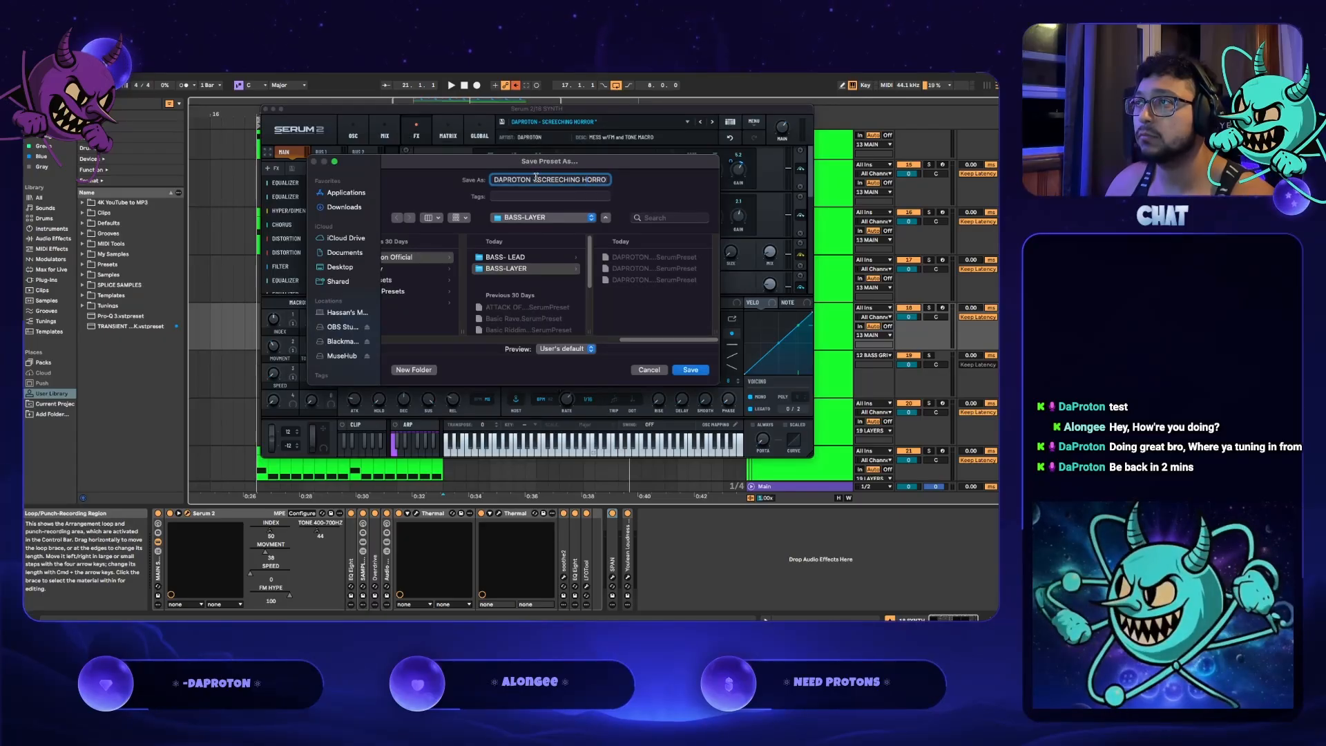
drag(601, 175, 658, 179)
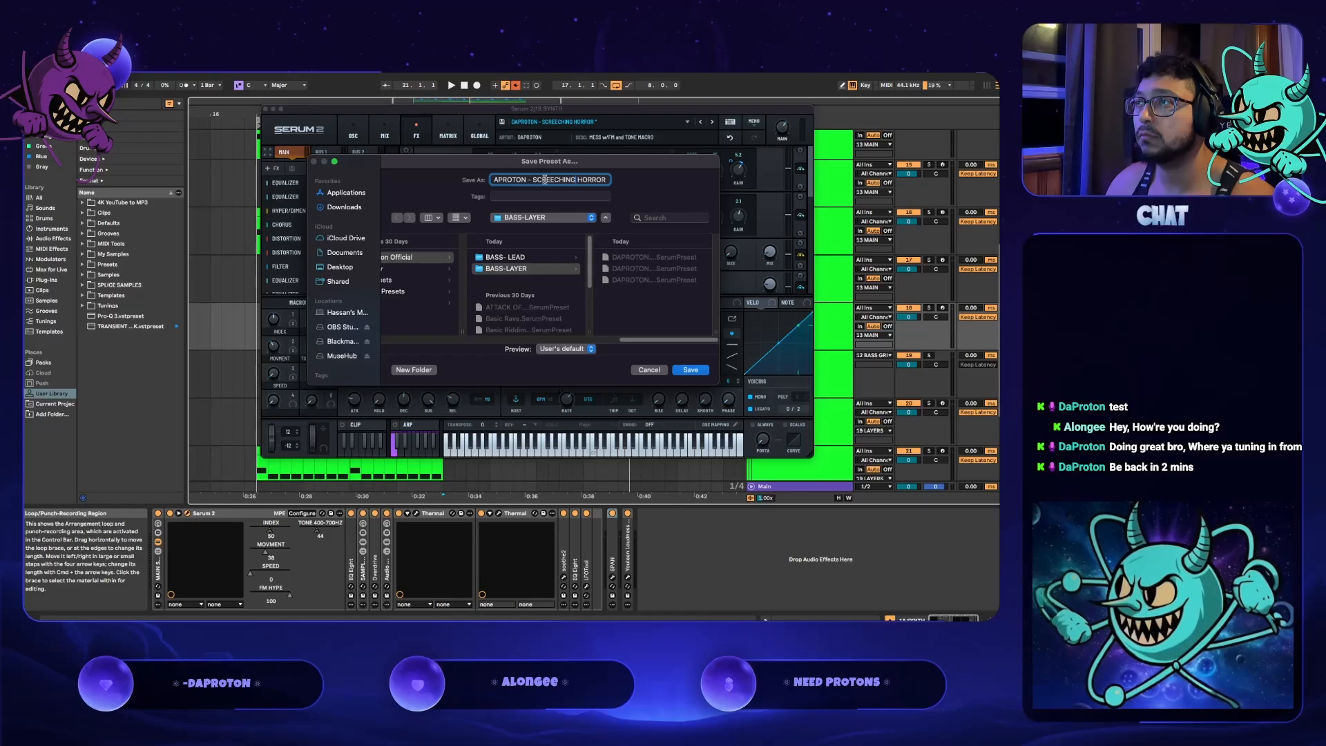
text(RIDDIM W)
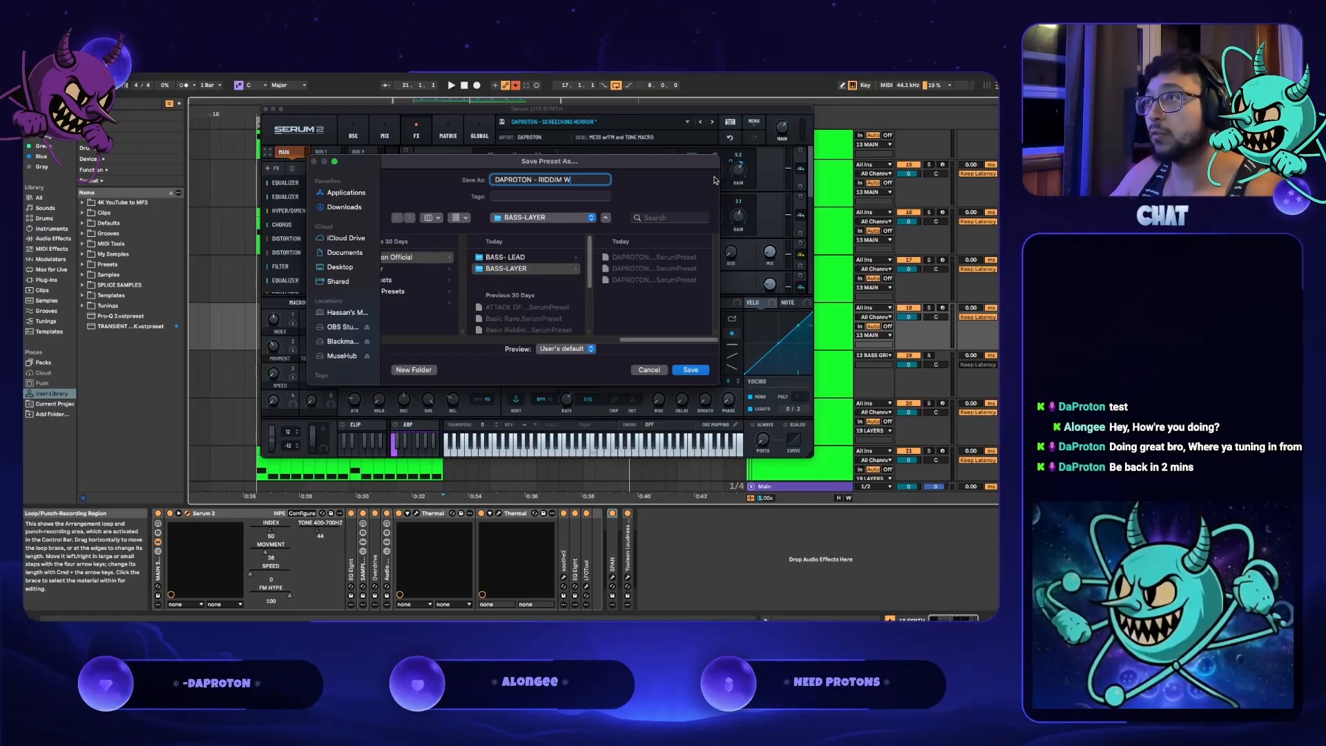
text(ARRIOR)
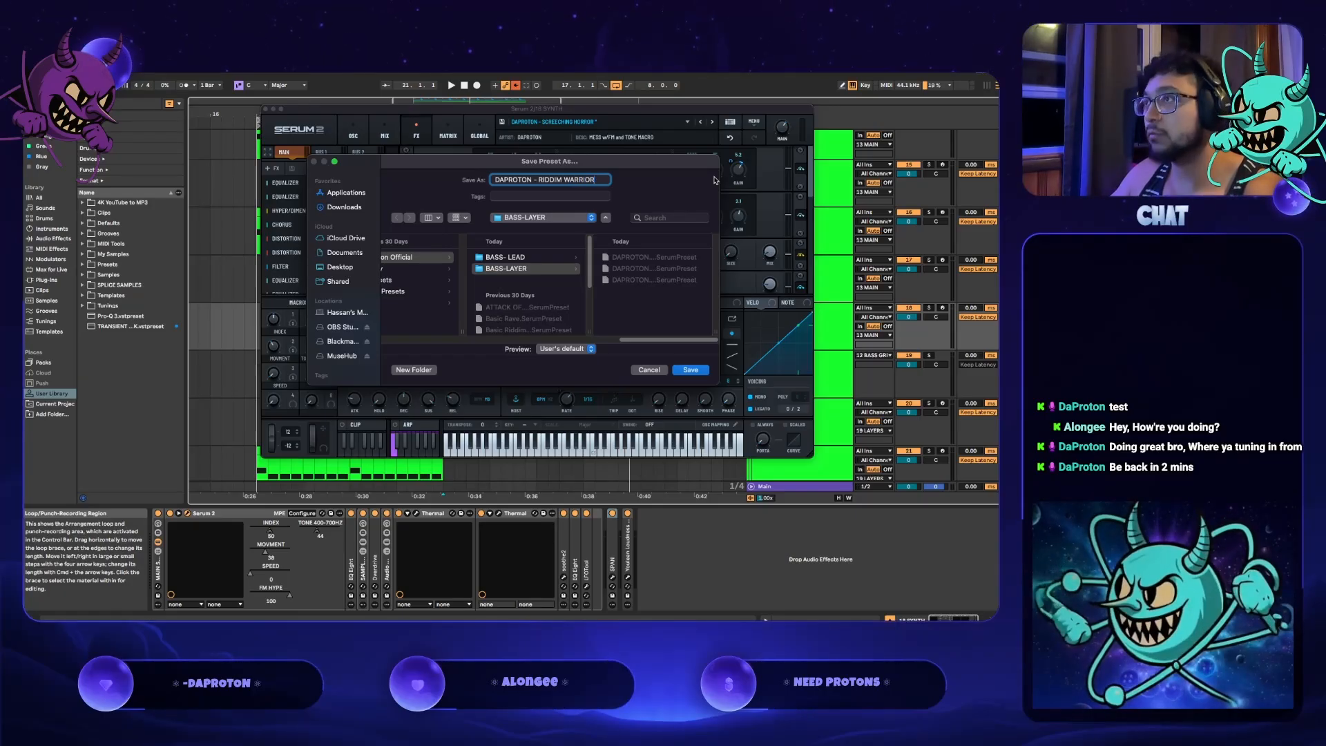
click(687, 375)
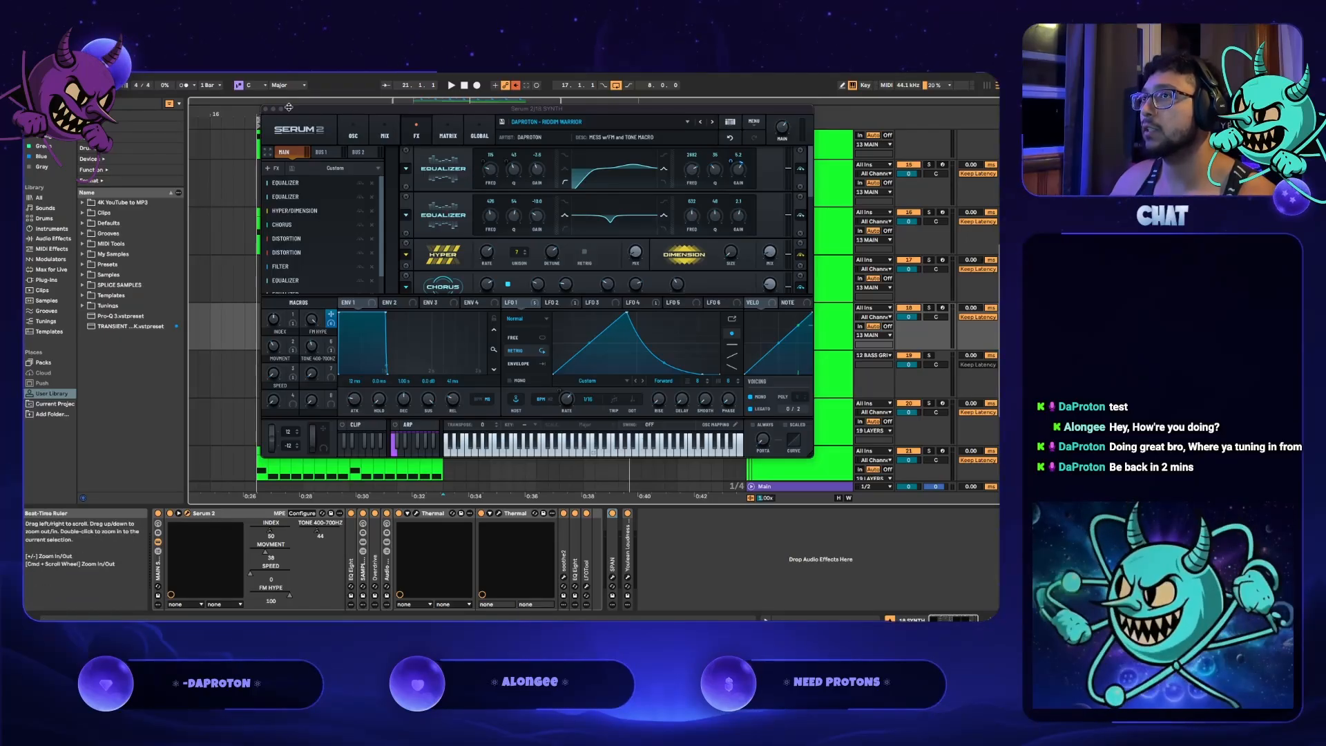
click(266, 108)
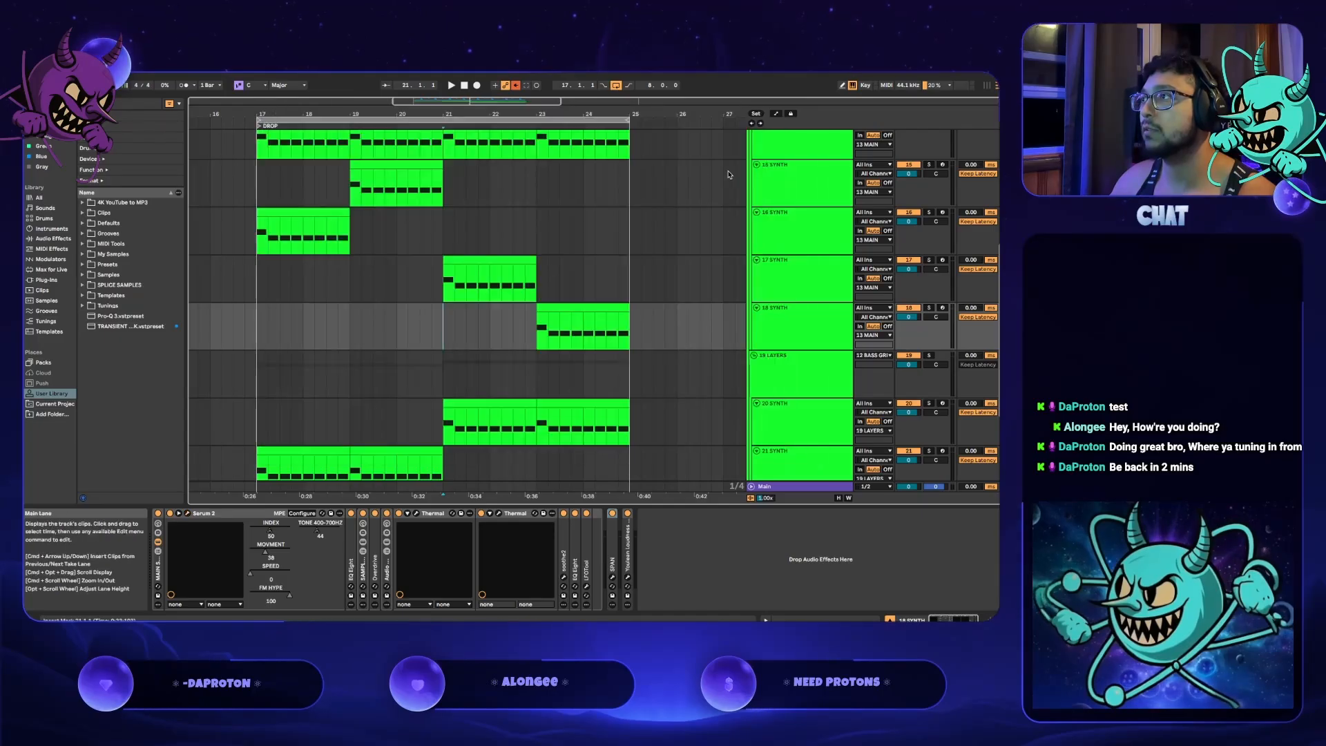
- Check which Serum 2 presets are loaded on 15 SYNTH and 16 SYNTH, closing each synth window after viewing
click(802, 177)
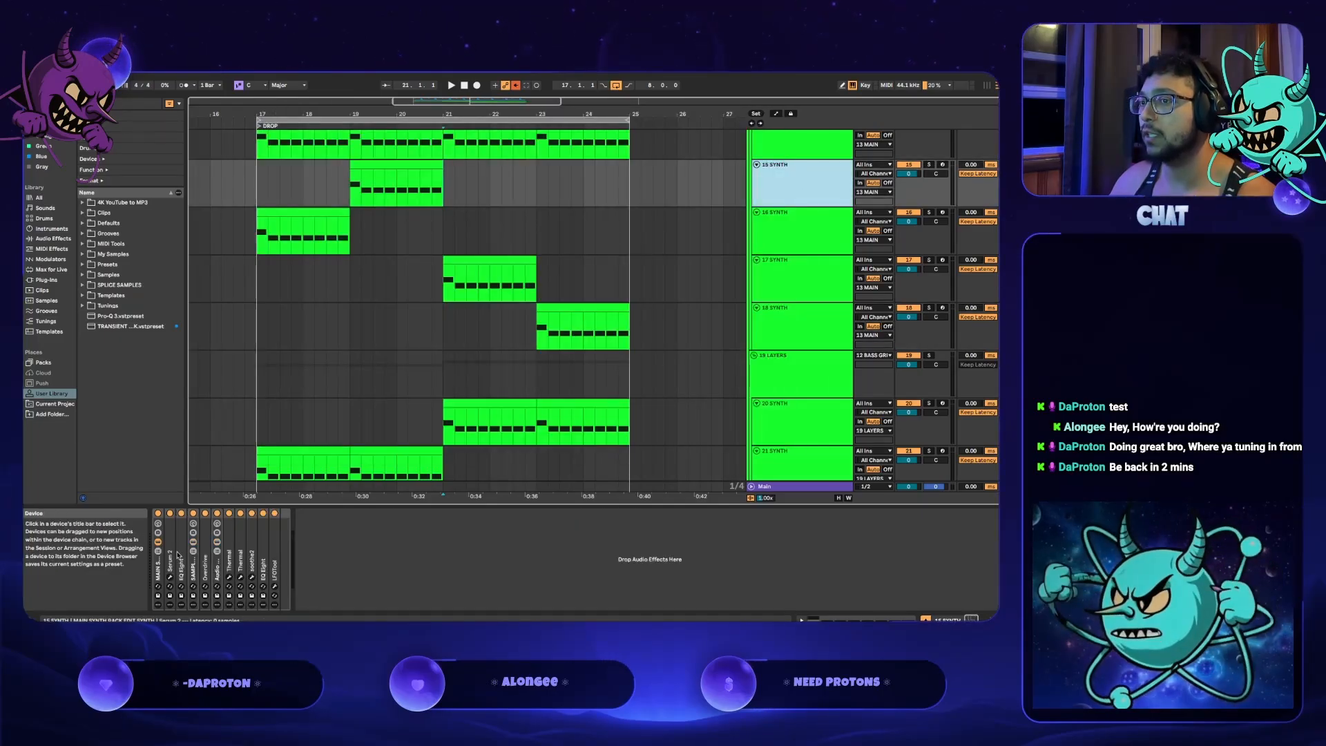
click(170, 579)
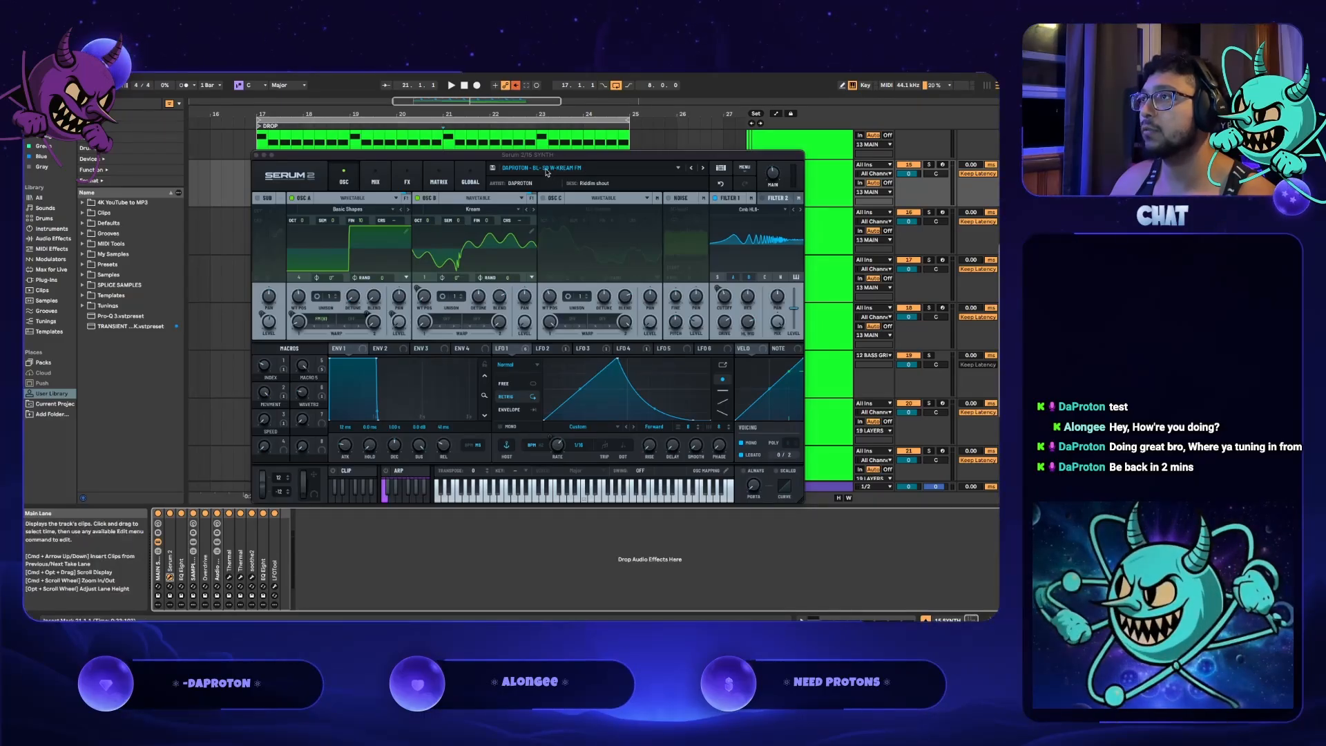
click(256, 156)
click(793, 224)
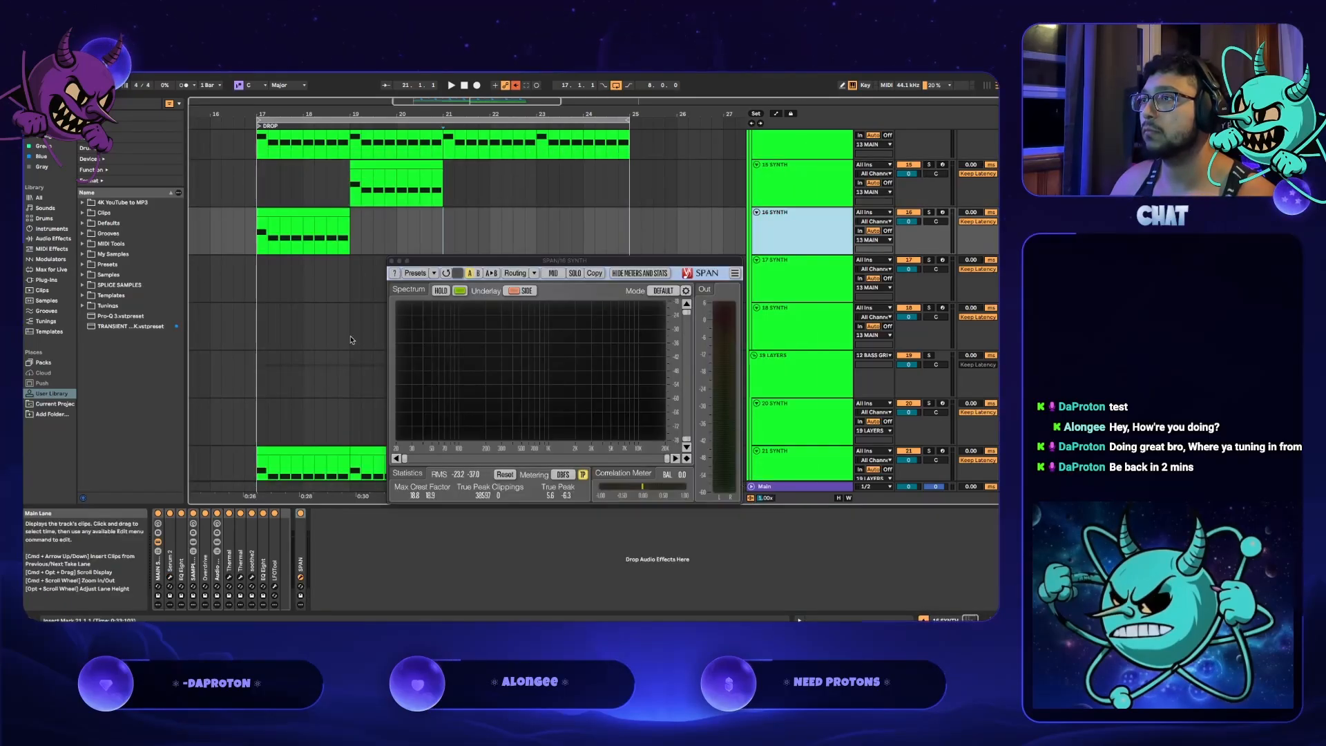
click(169, 577)
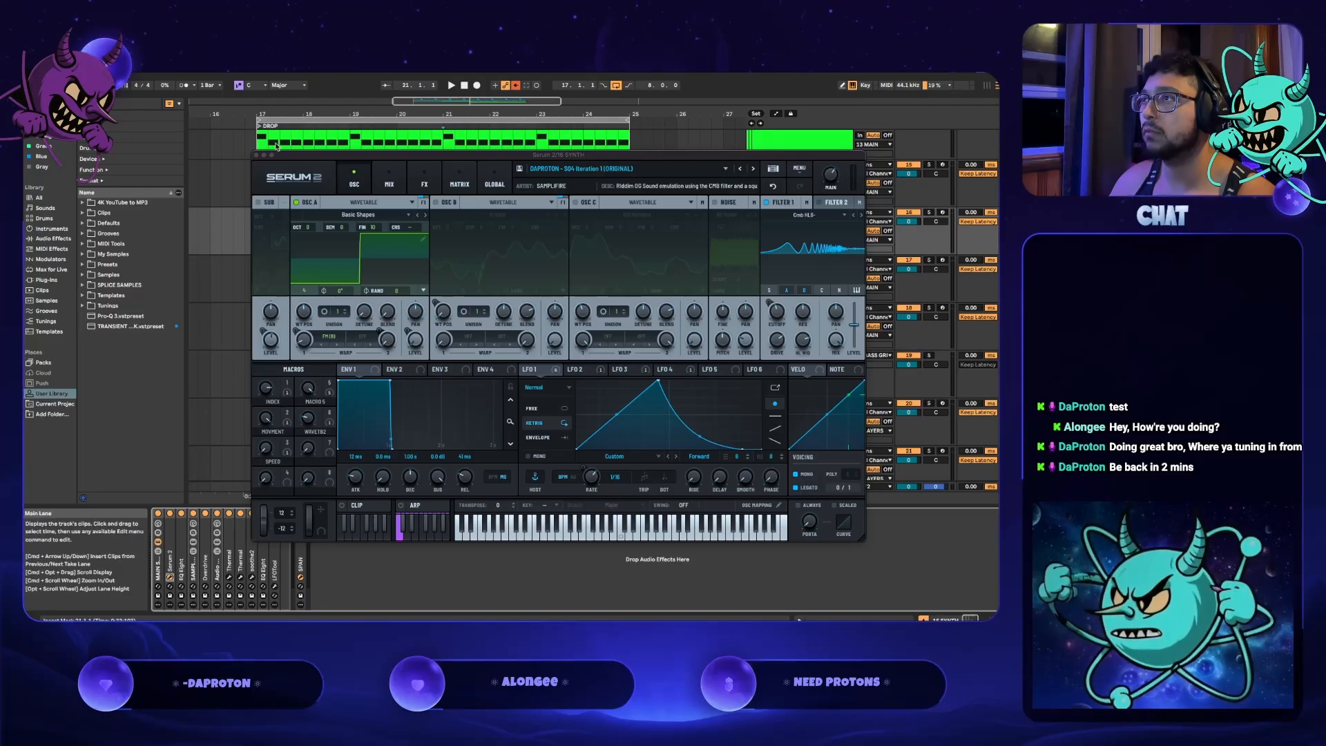
click(257, 155)
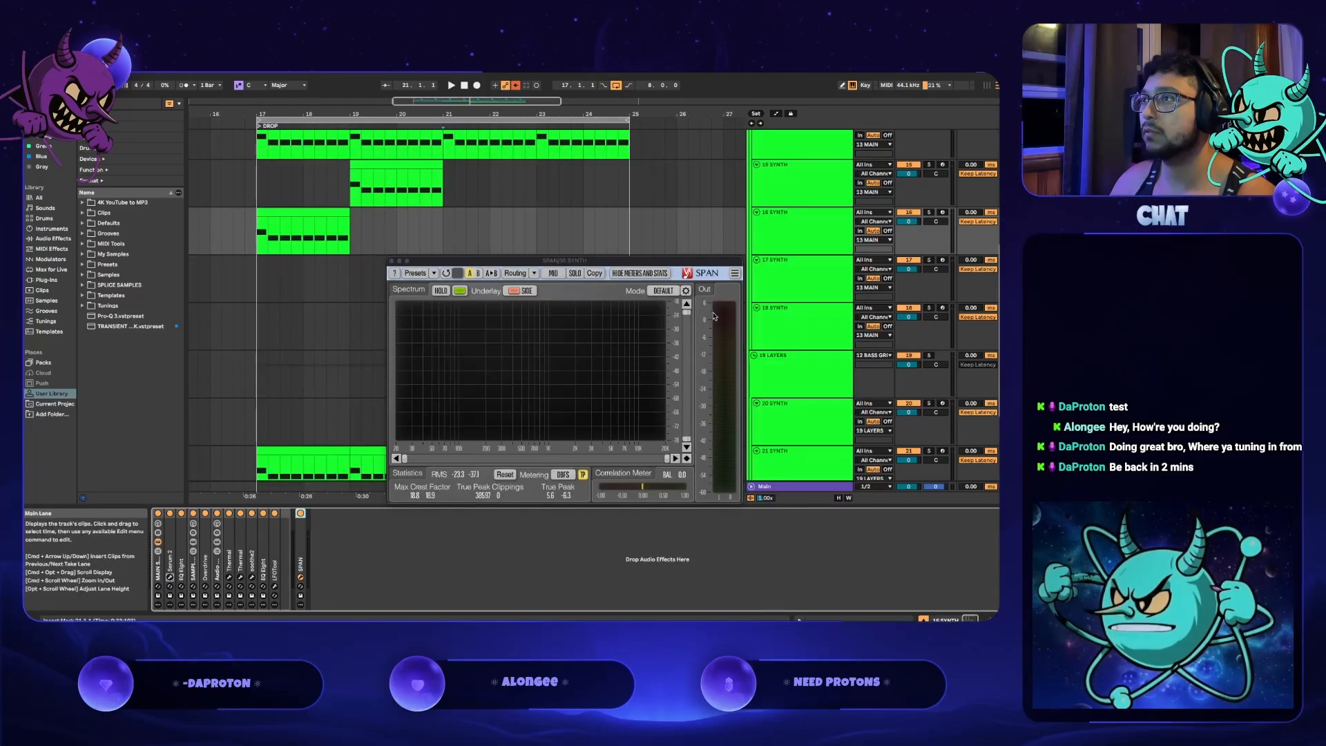
- Check which Serum 2 presets are loaded on 17 SYNTH and 18 SYNTH
click(812, 295)
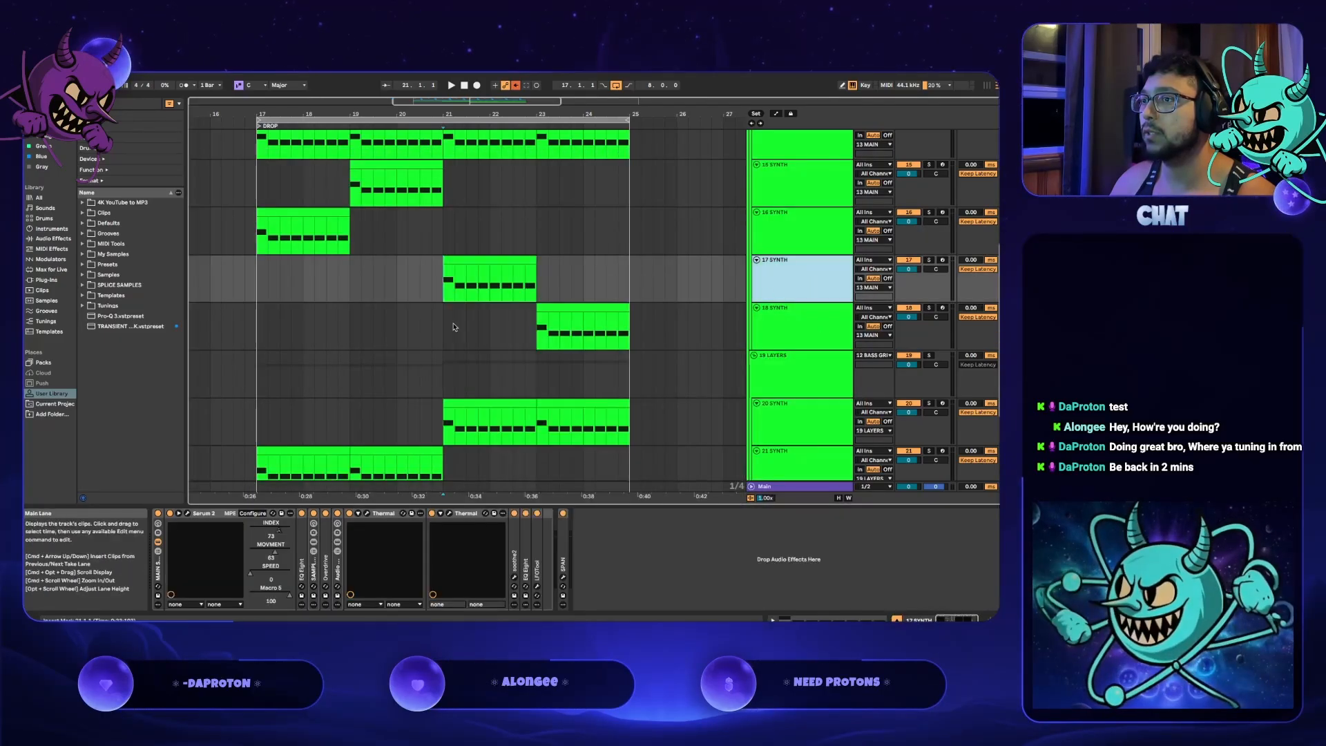
click(187, 514)
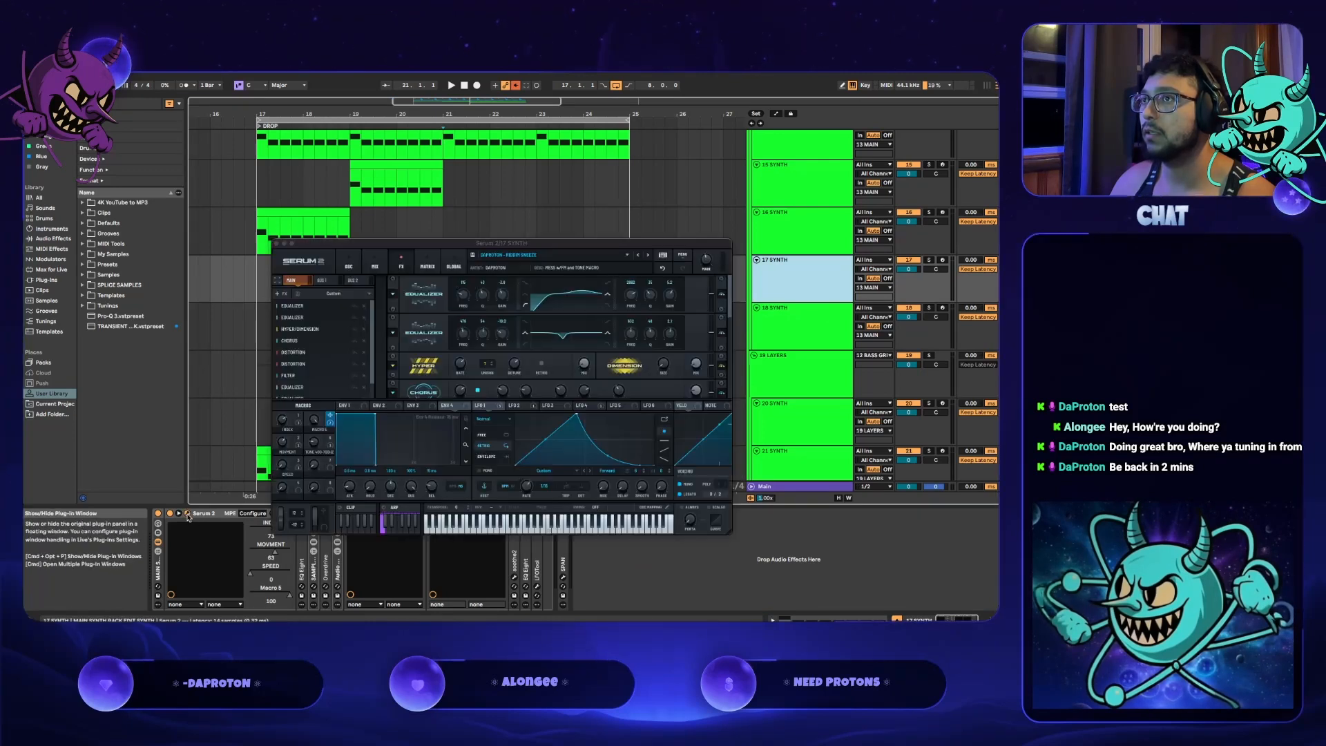
click(823, 329)
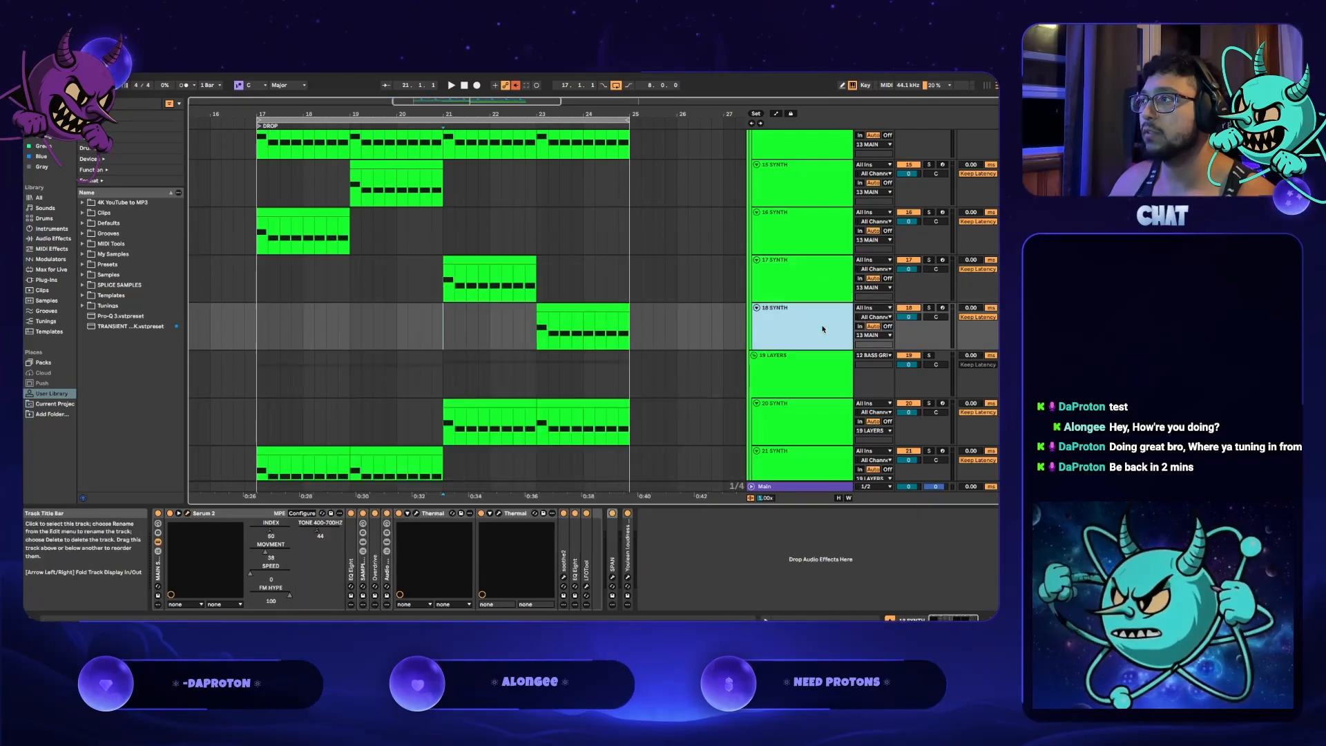
click(187, 514)
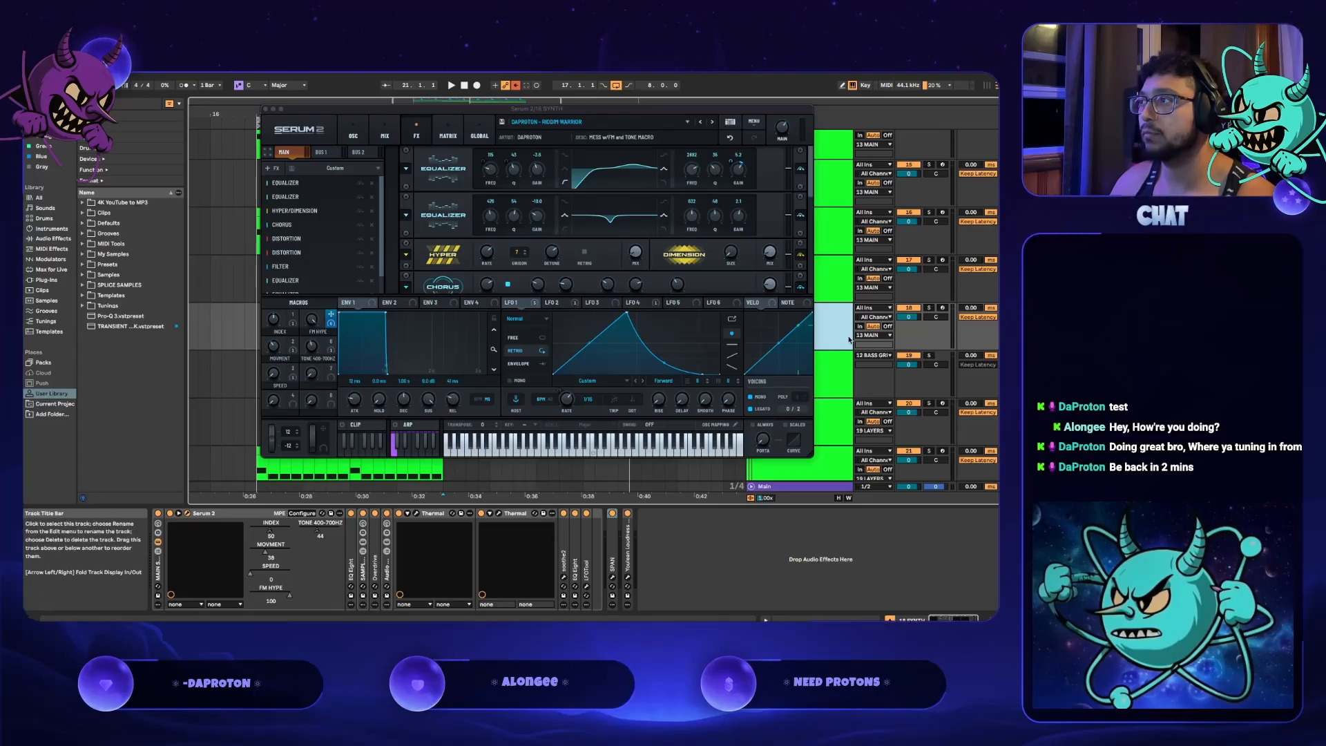
- Inspect the Serum 2 presets on the layer tracks 20 SYNTH and 21 SYNTH
click(830, 387)
click(816, 432)
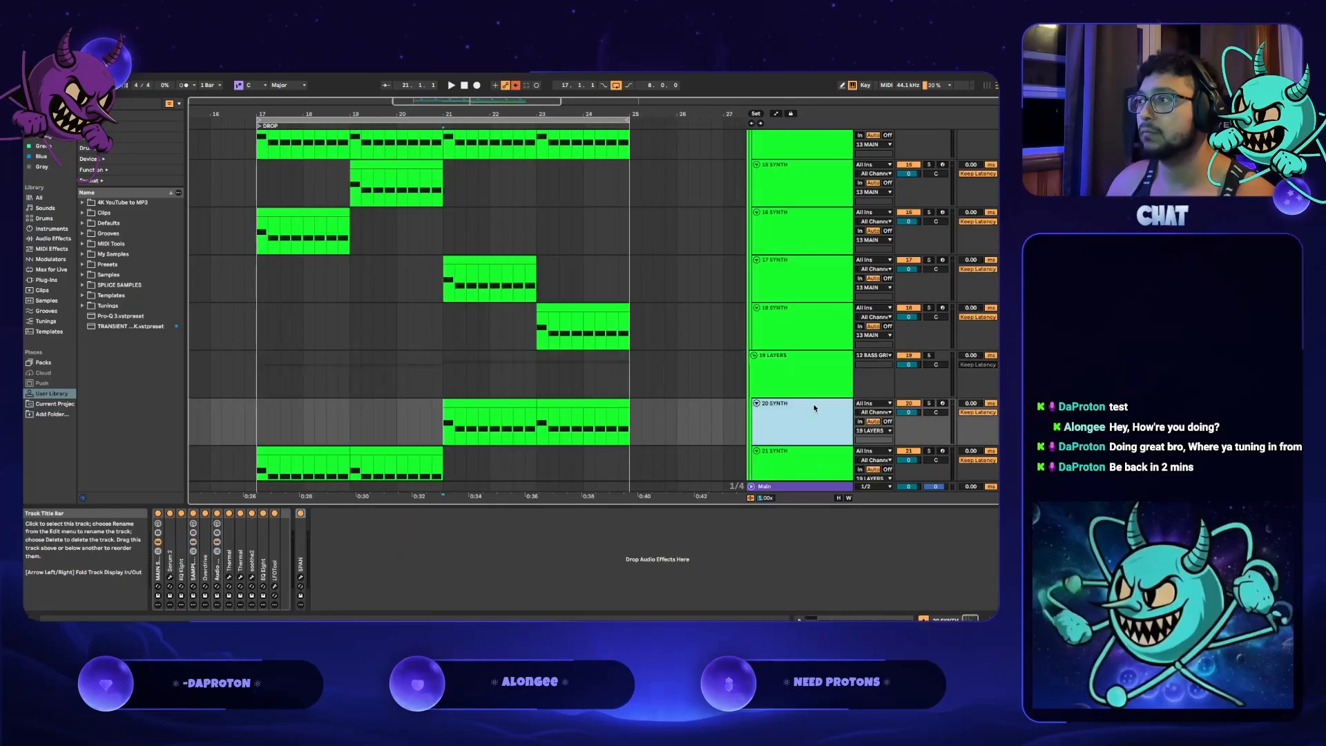
scroll(814, 408, down, 1)
scroll(808, 399, down, 1)
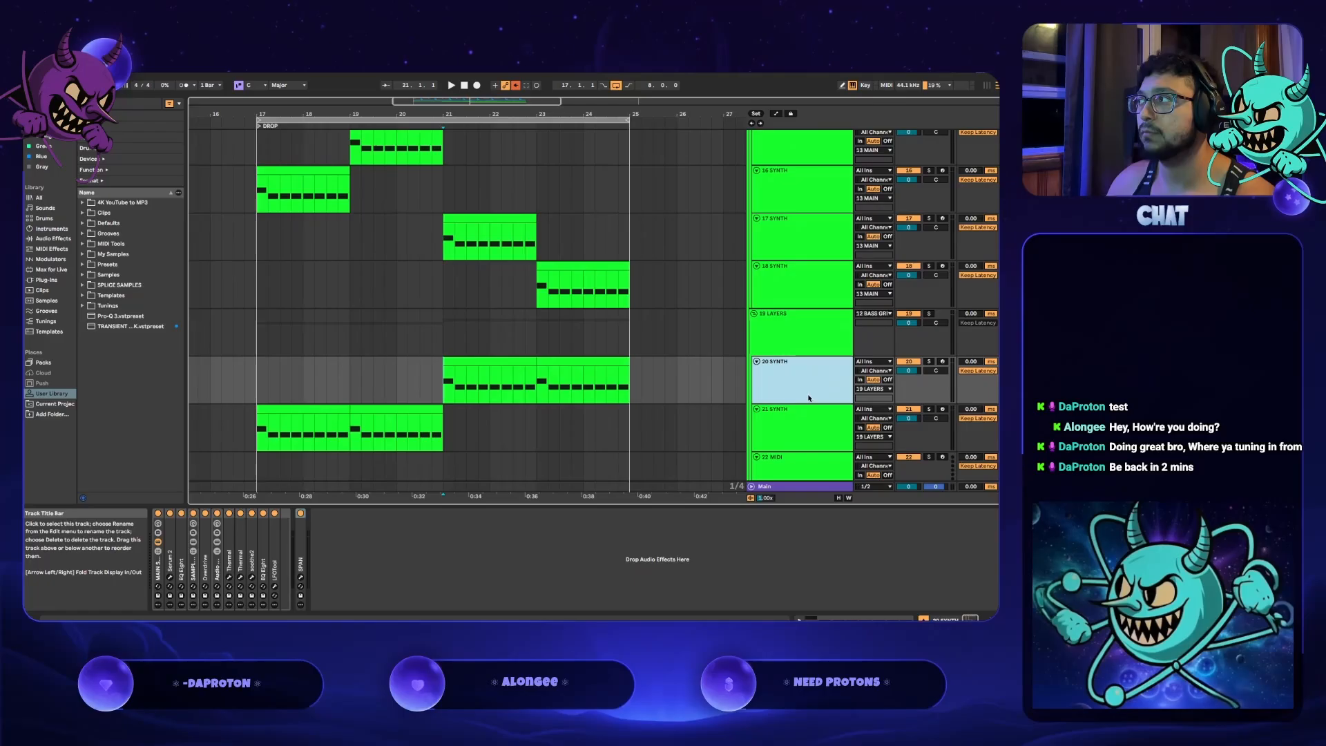
scroll(791, 341, down, 2)
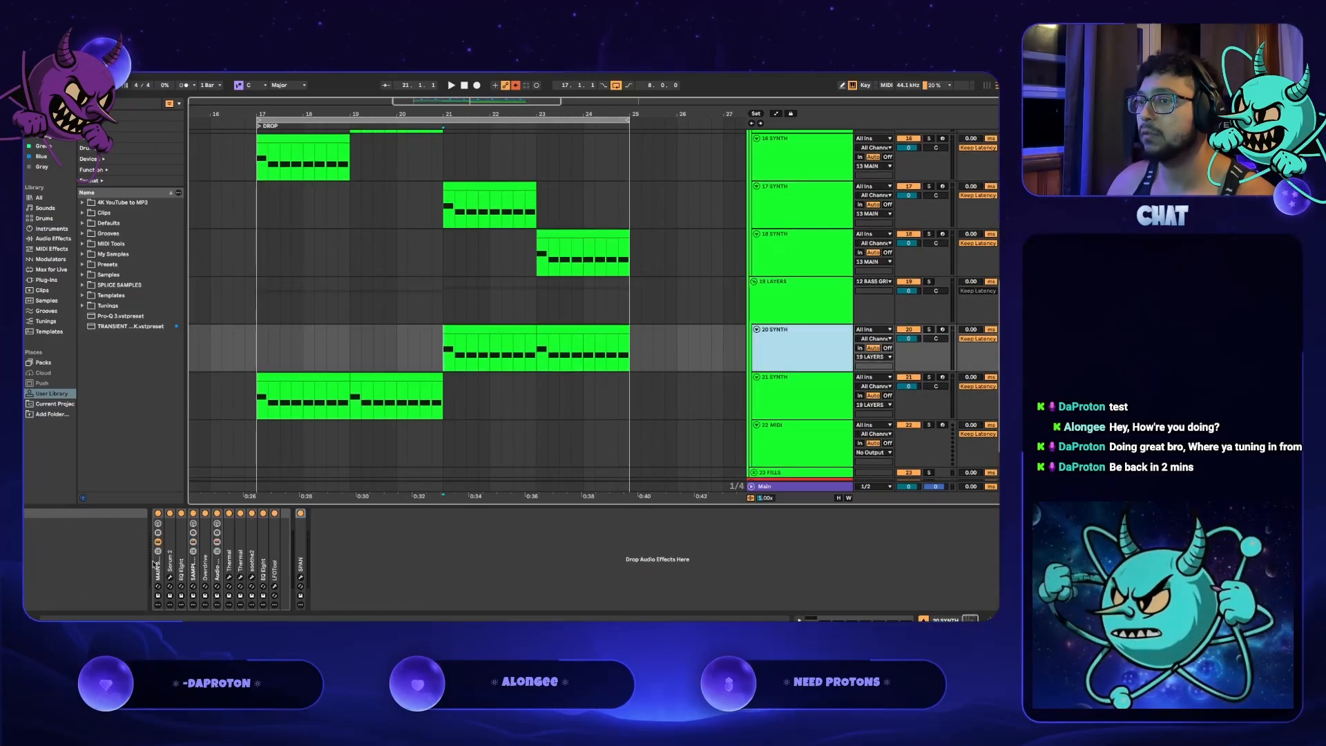
click(170, 577)
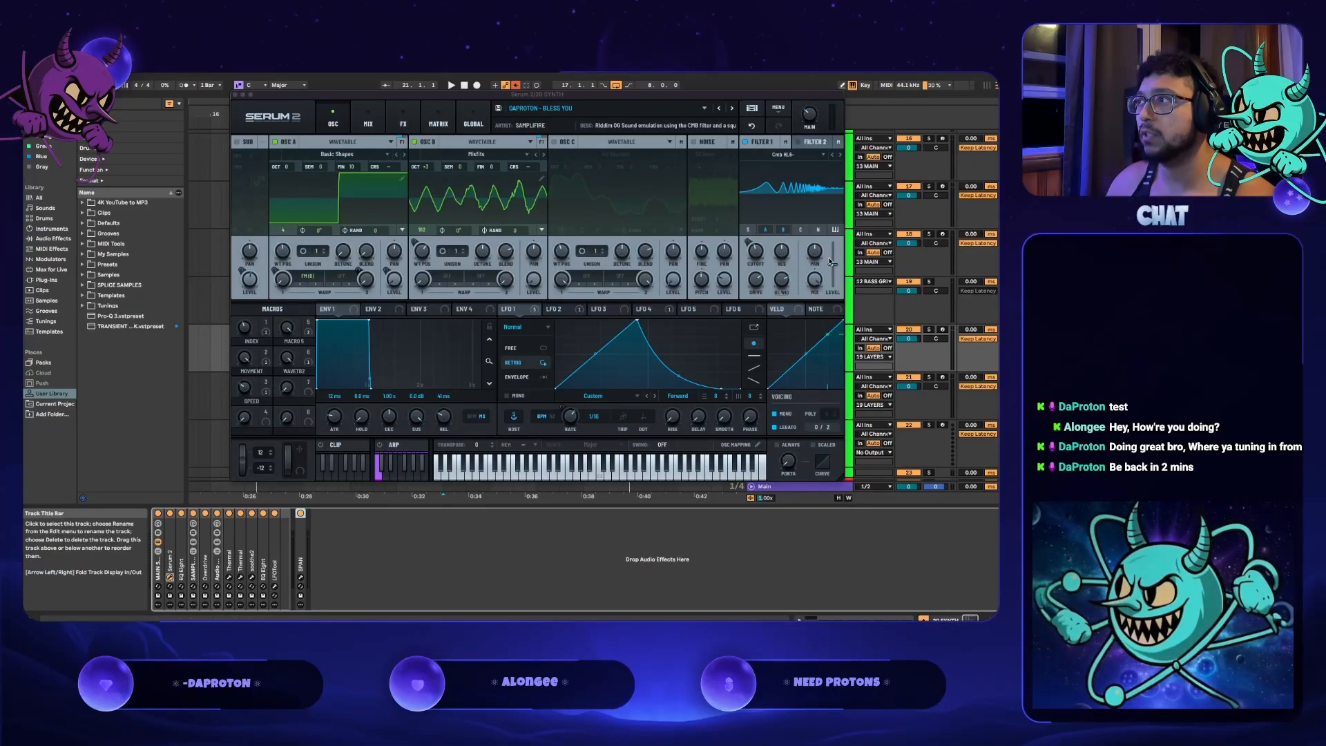
click(872, 306)
click(799, 399)
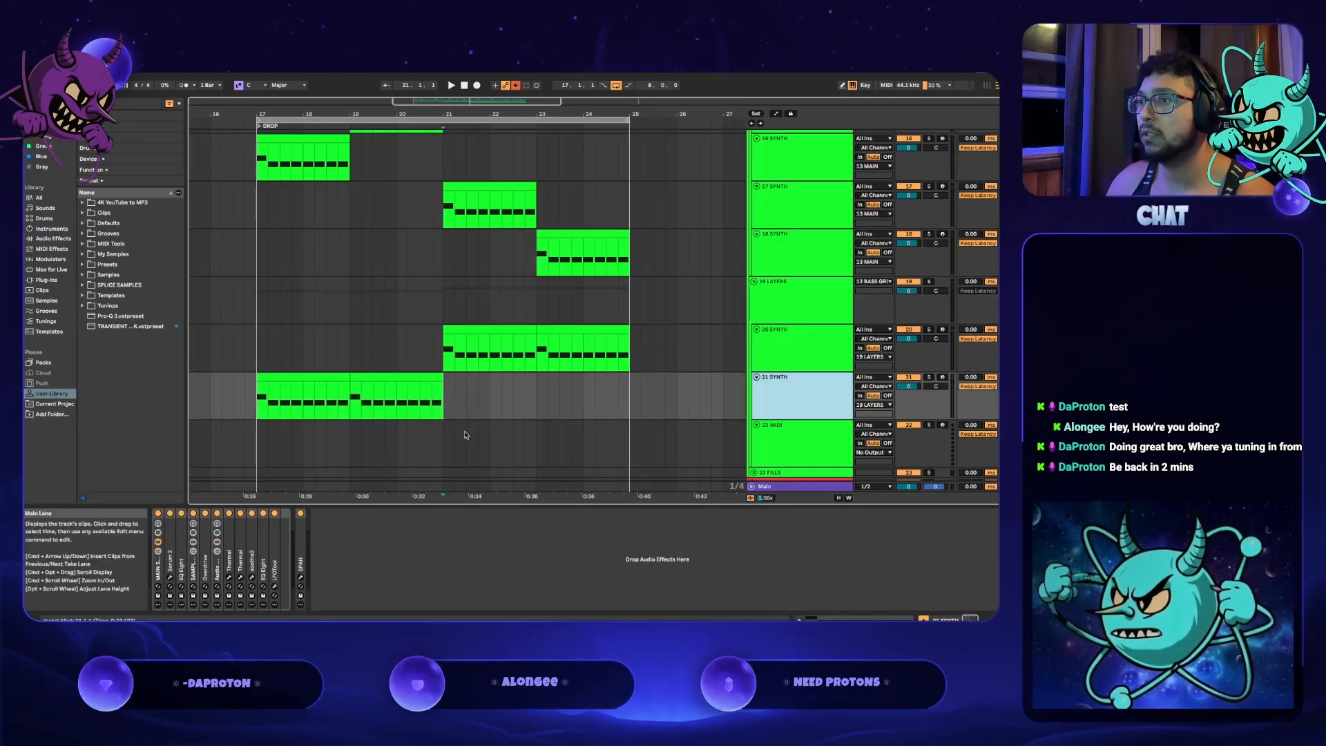
click(170, 578)
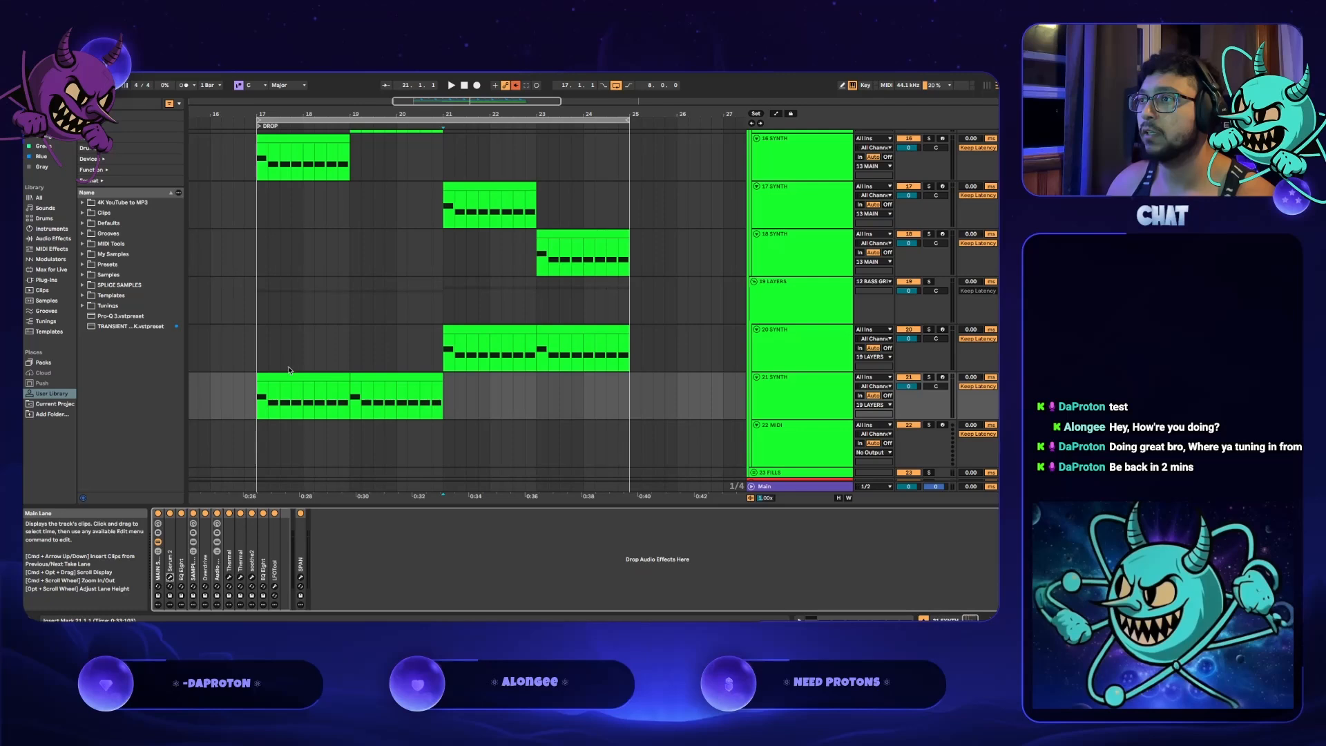
- Play the drop from bar 17 and examine the Main track's spectrum and level in its SPAN
click(256, 410)
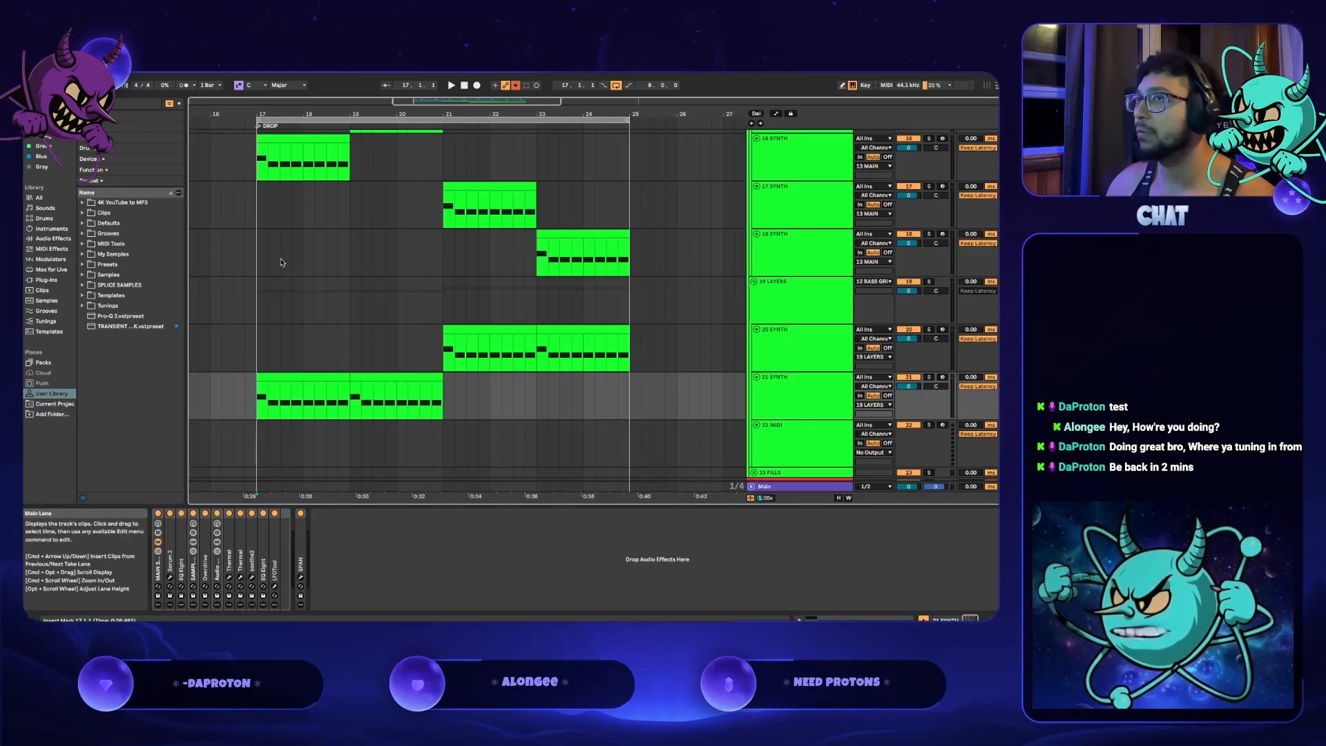
mouse_move(77, 77)
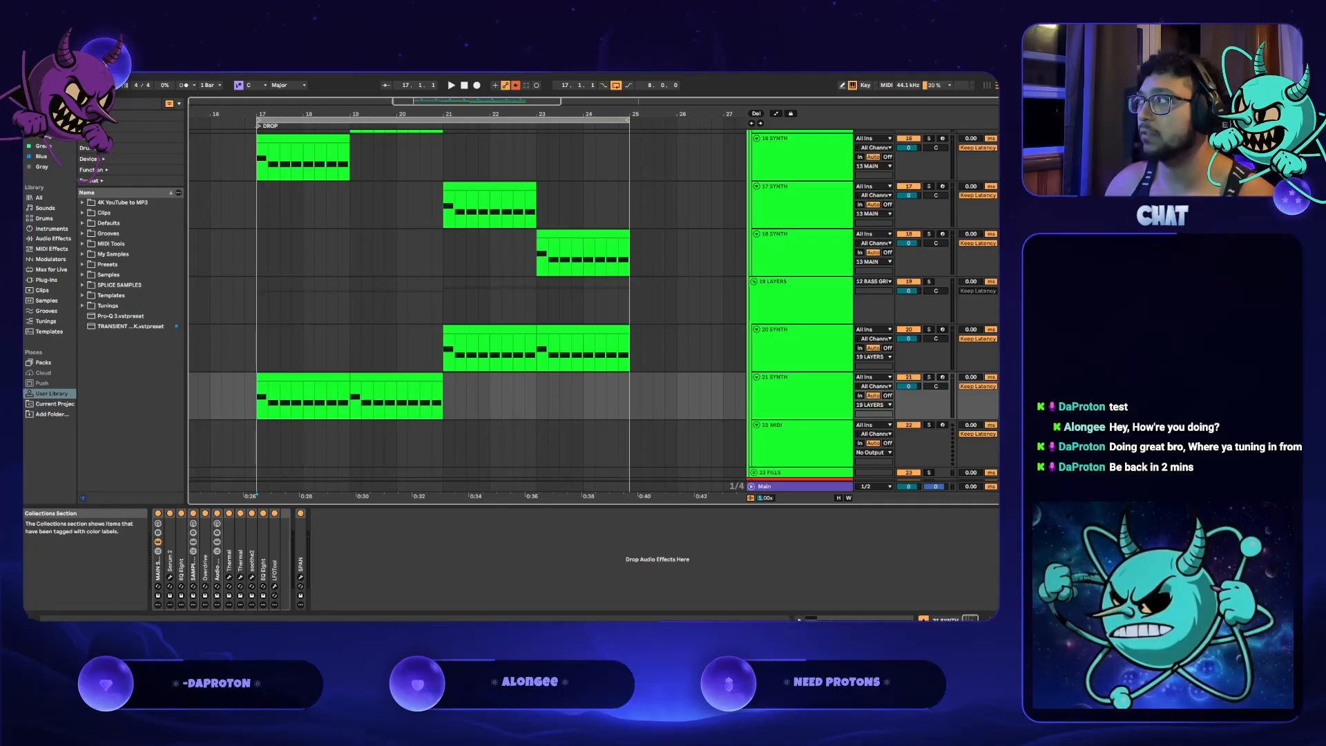
key(space)
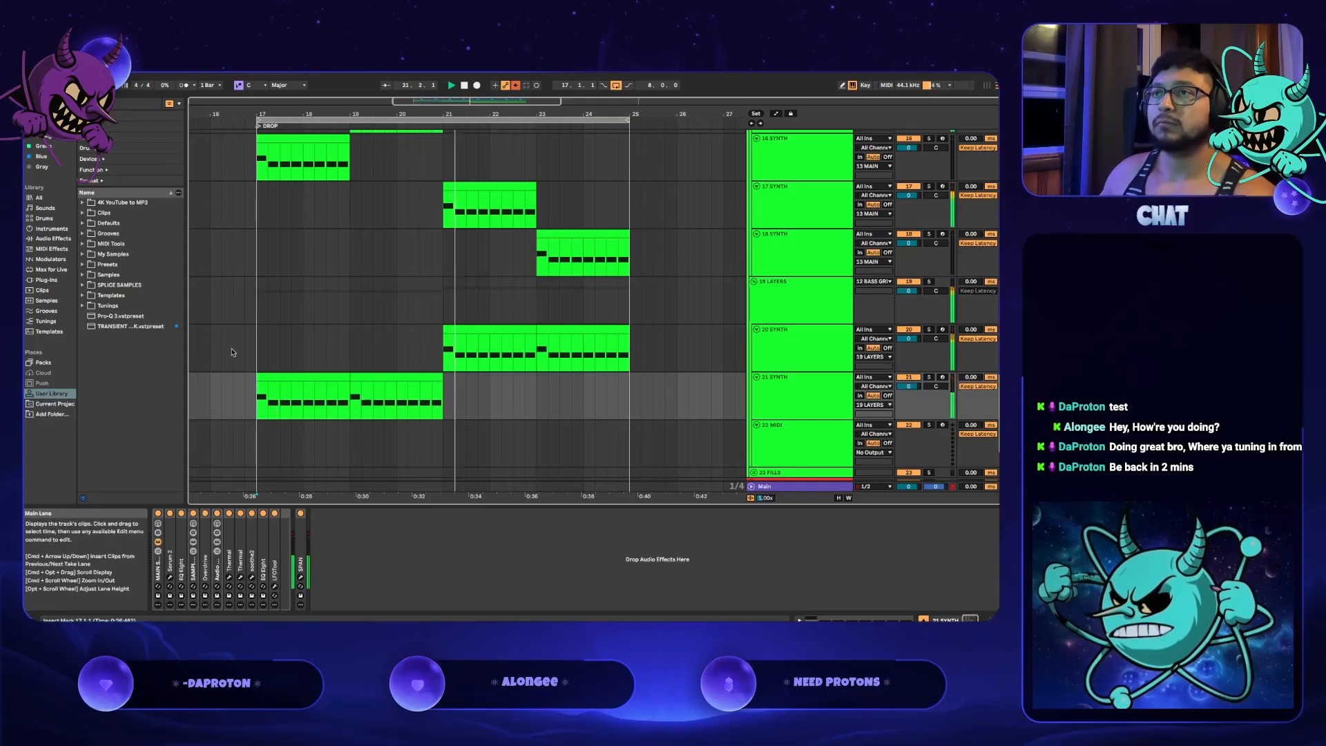
click(798, 487)
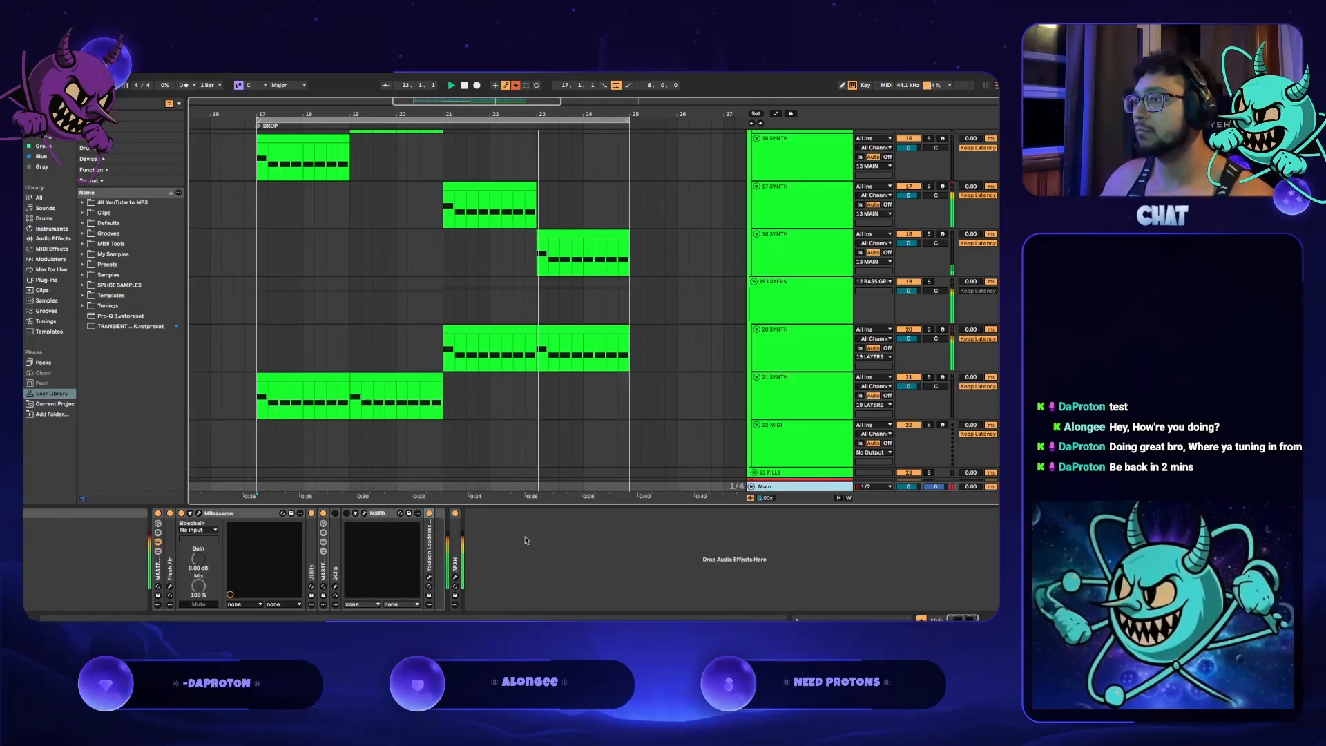
click(455, 577)
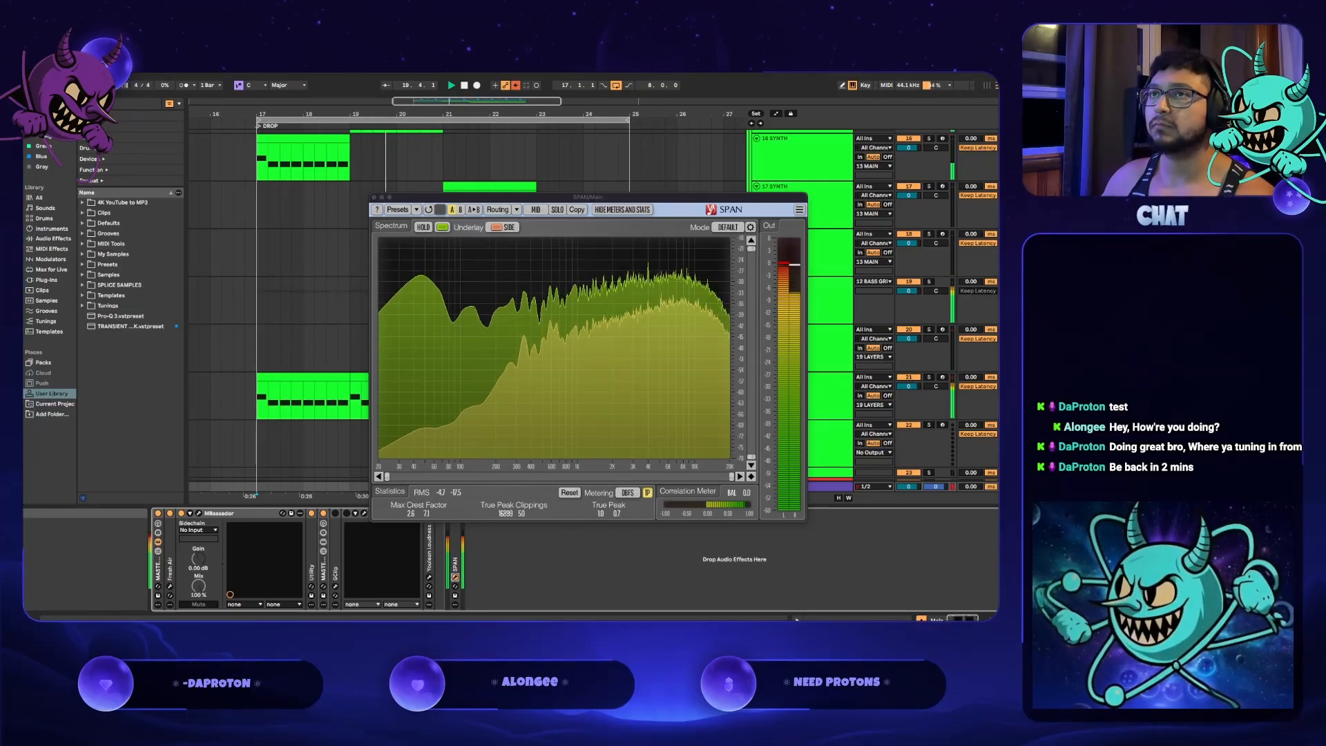
click(75, 78)
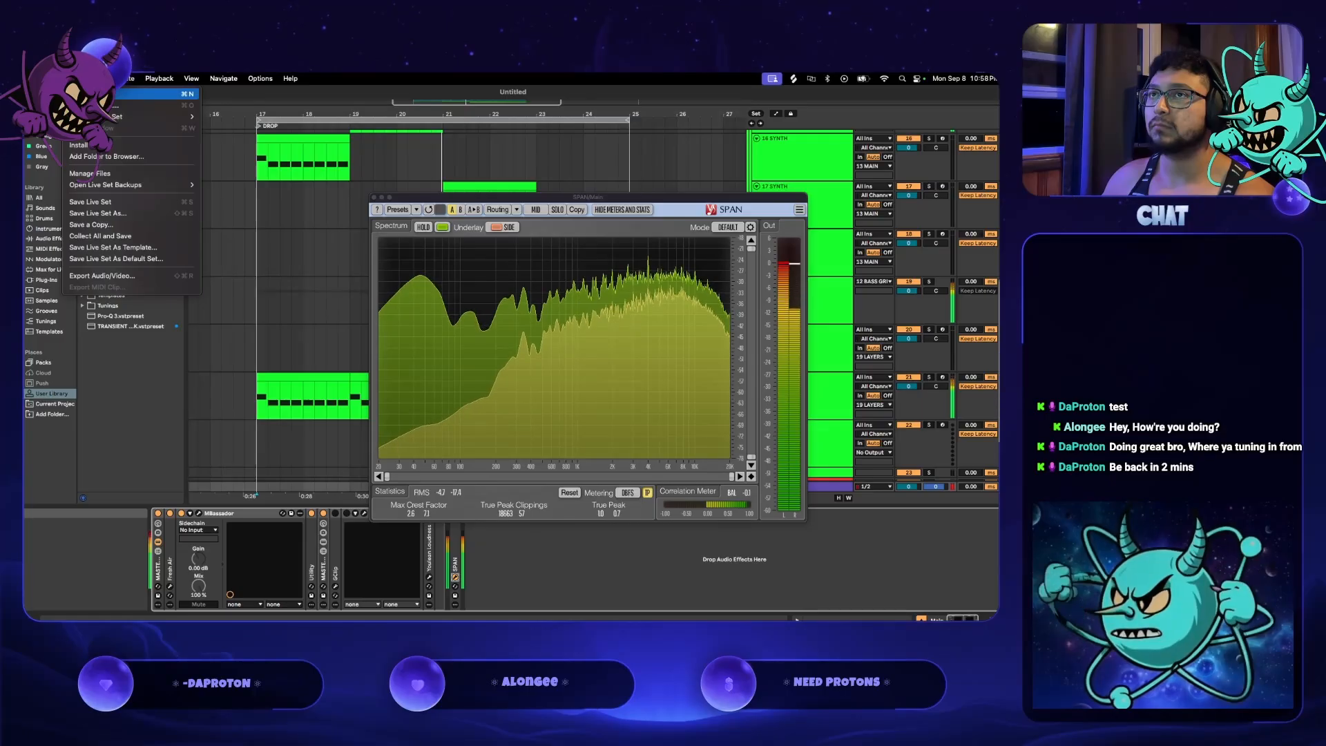
click(103, 201)
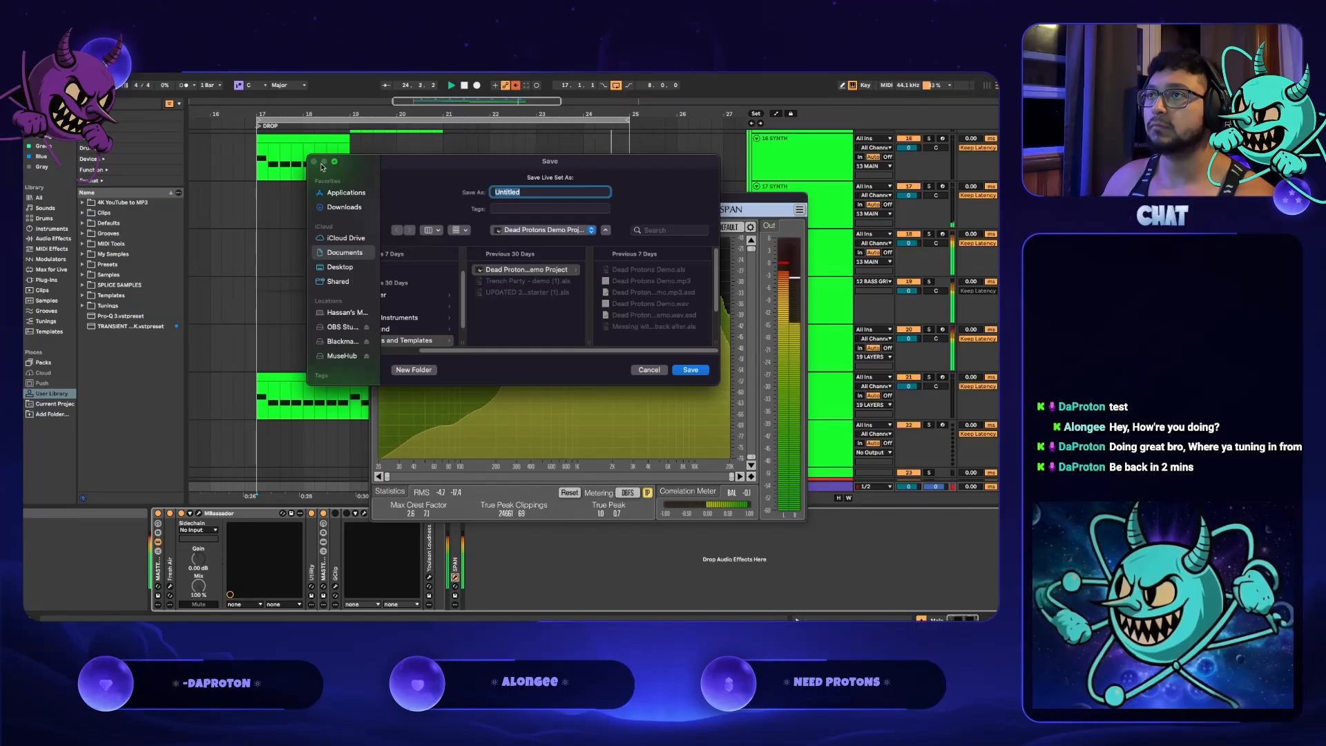
click(648, 370)
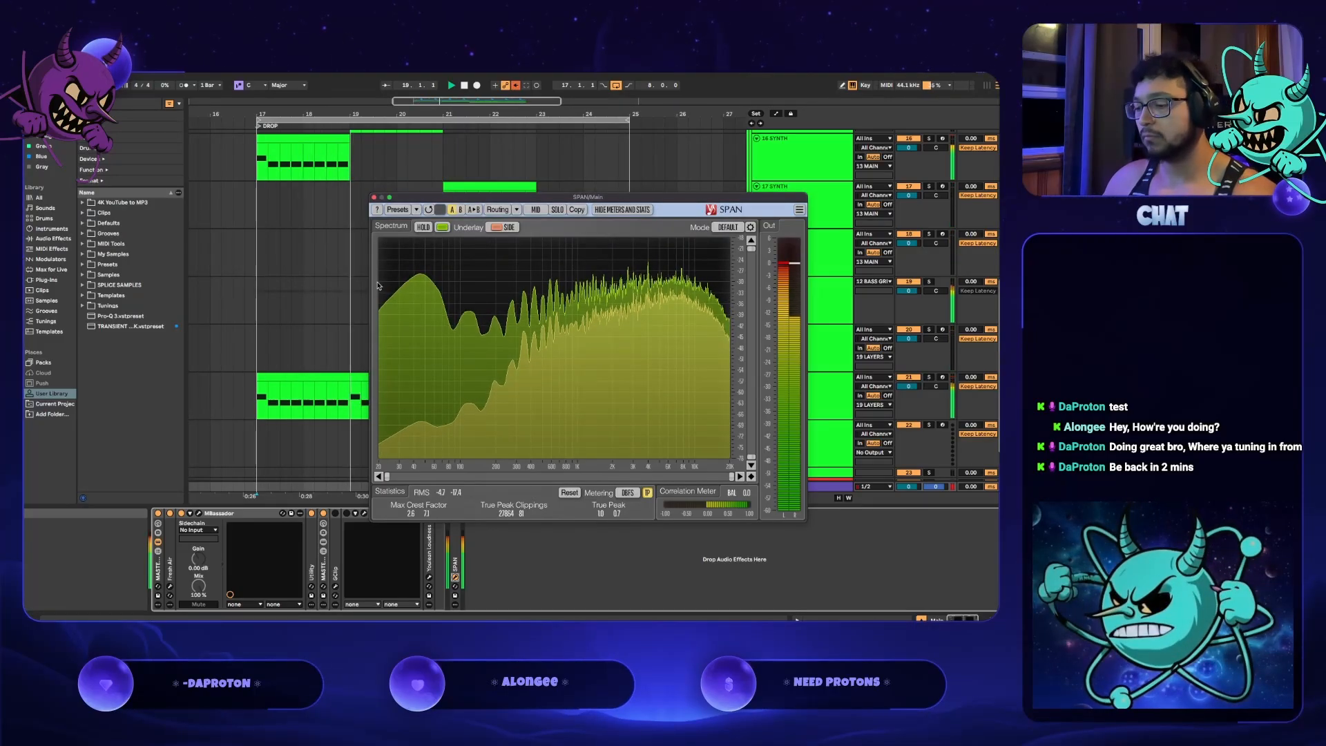
- Save the Live Set in a new folder named "Stream Projects 2026" inside Projects and Templates, keeping the Save dialog out of view
key(super+s)
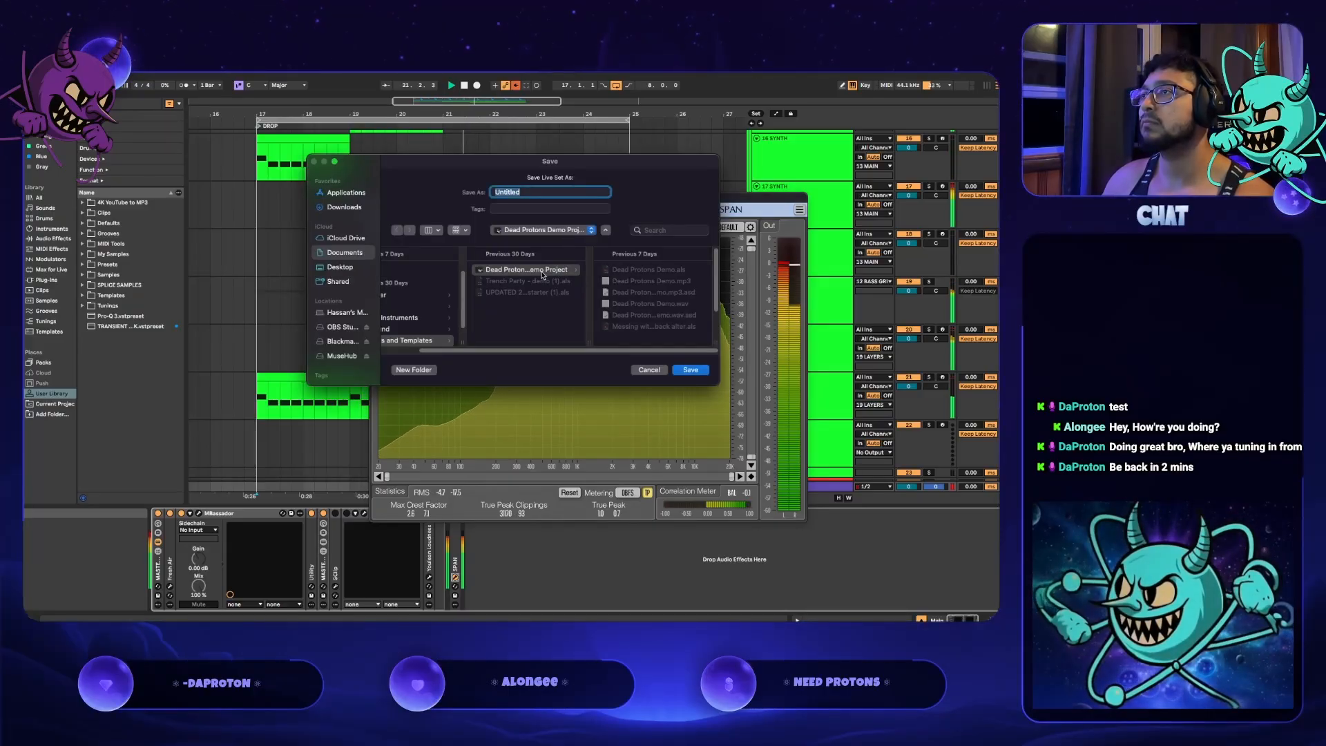
scroll(543, 276, left, 2)
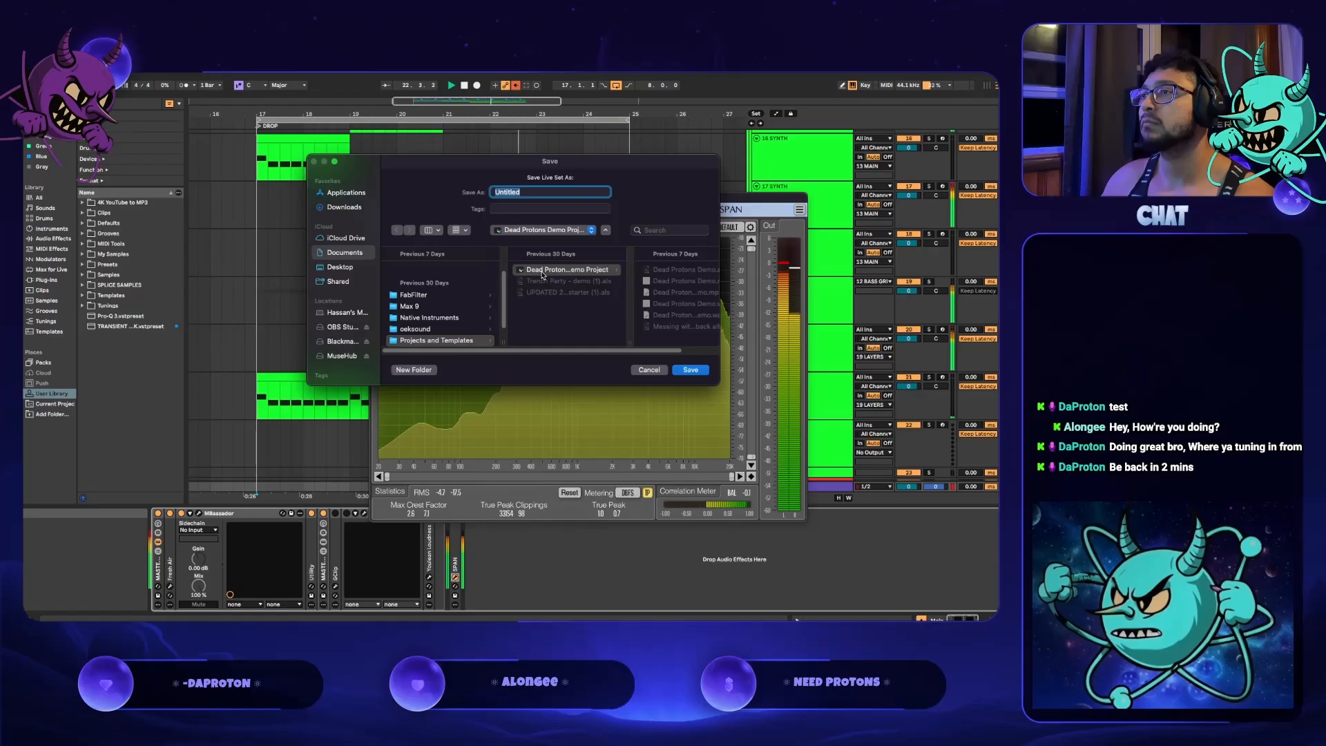
click(495, 341)
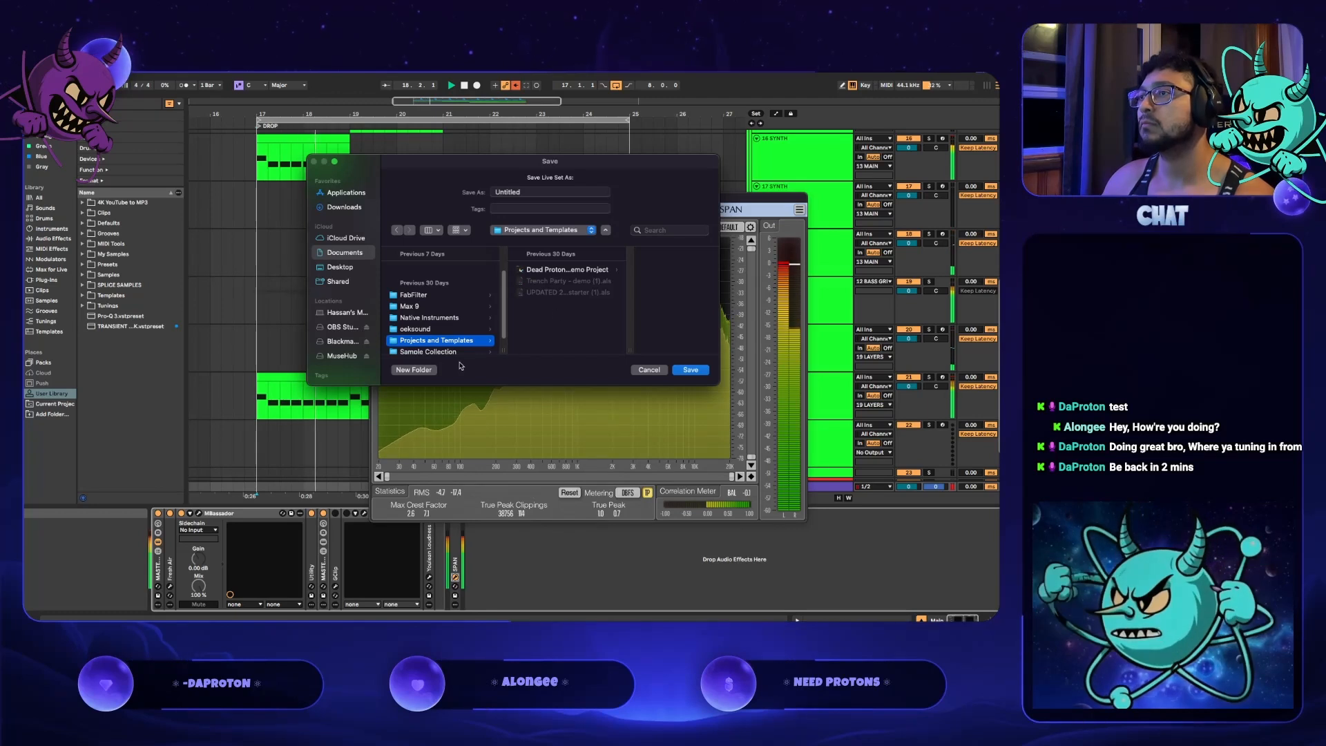
click(414, 369)
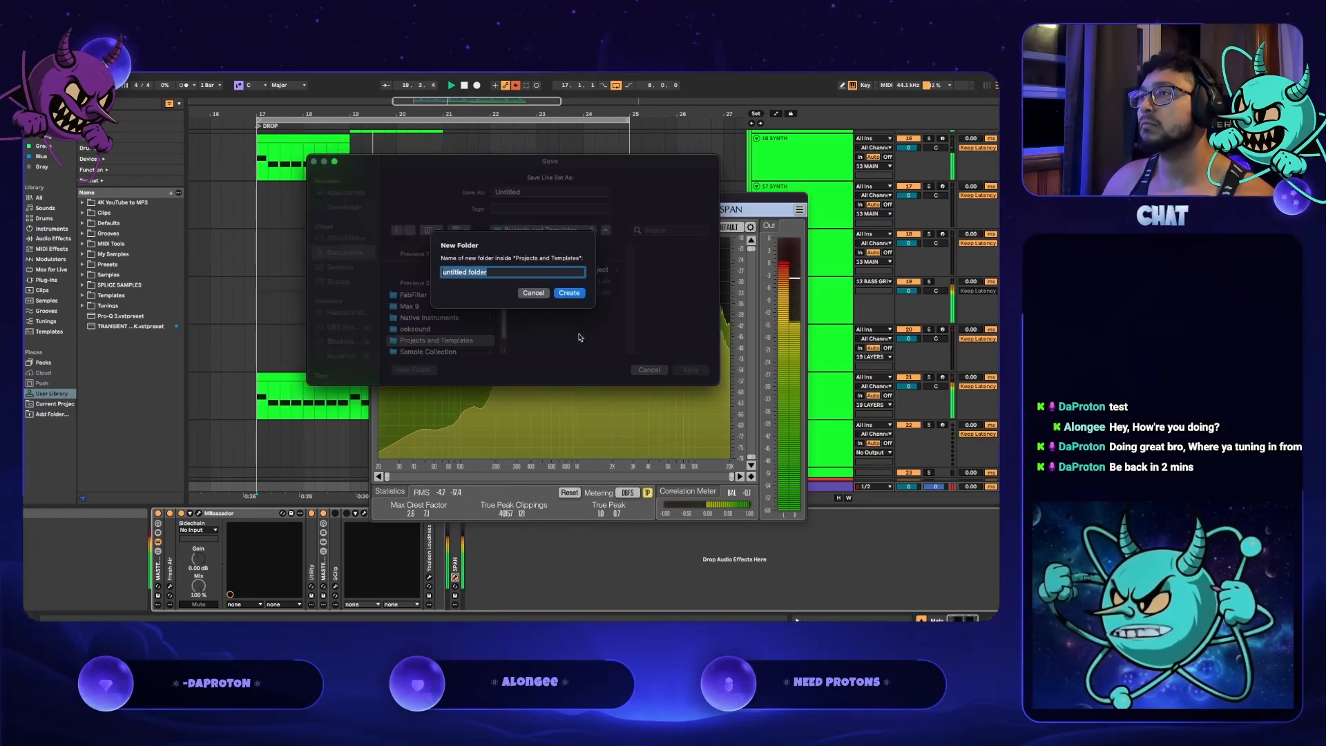
text(Stream Pr)
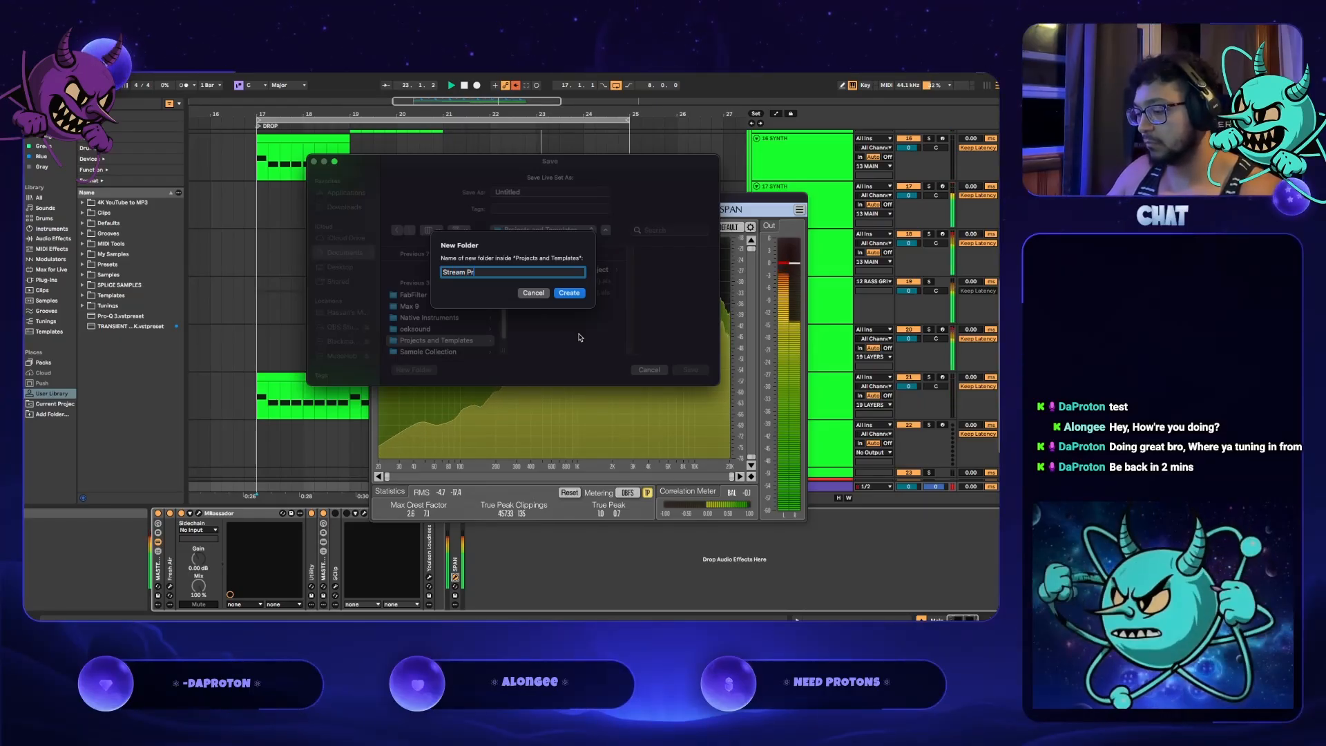
text(ojects 2026)
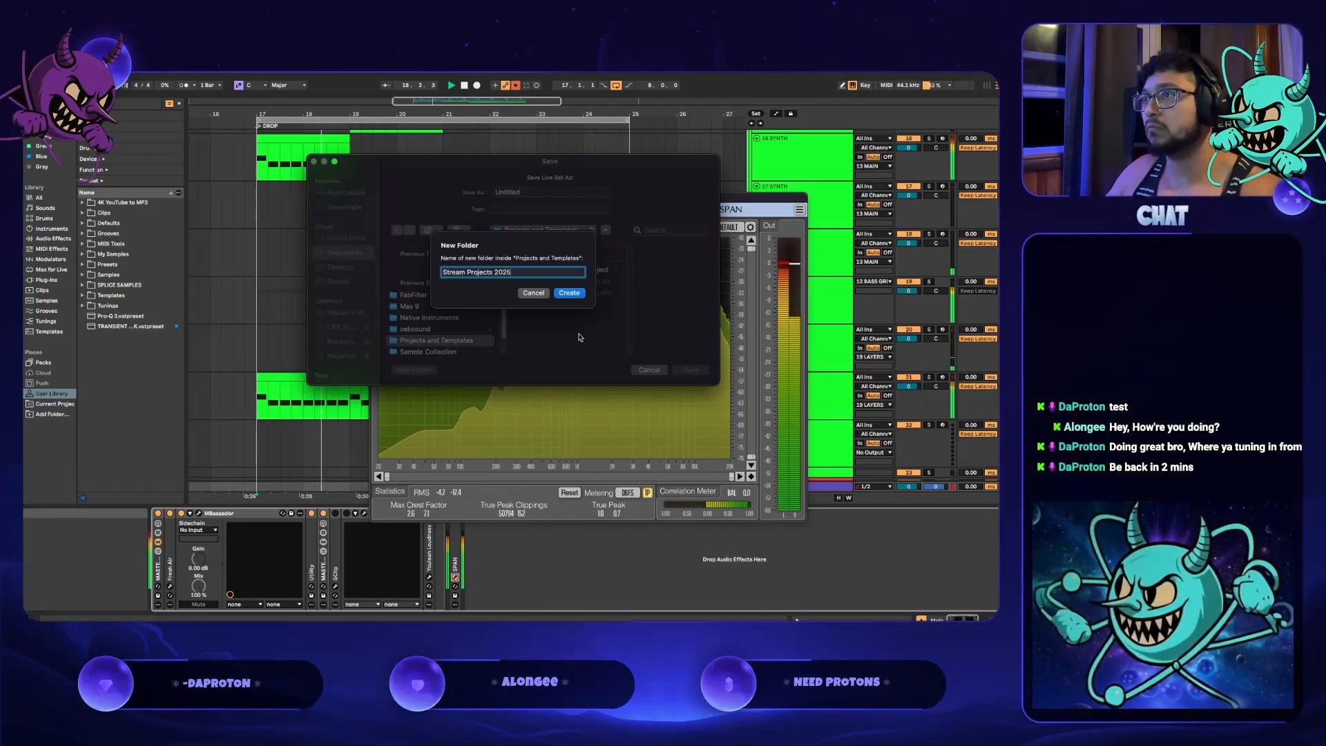
key(Return)
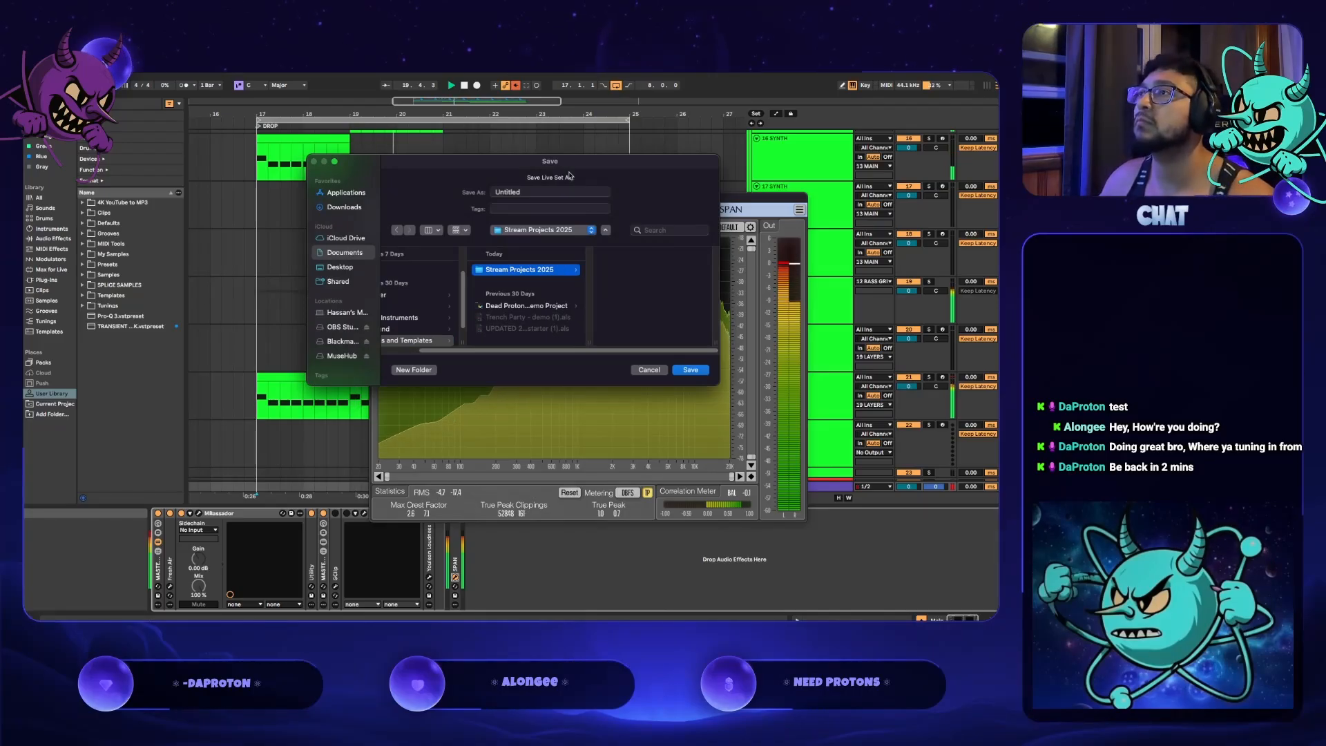
drag(566, 166, 998, 200)
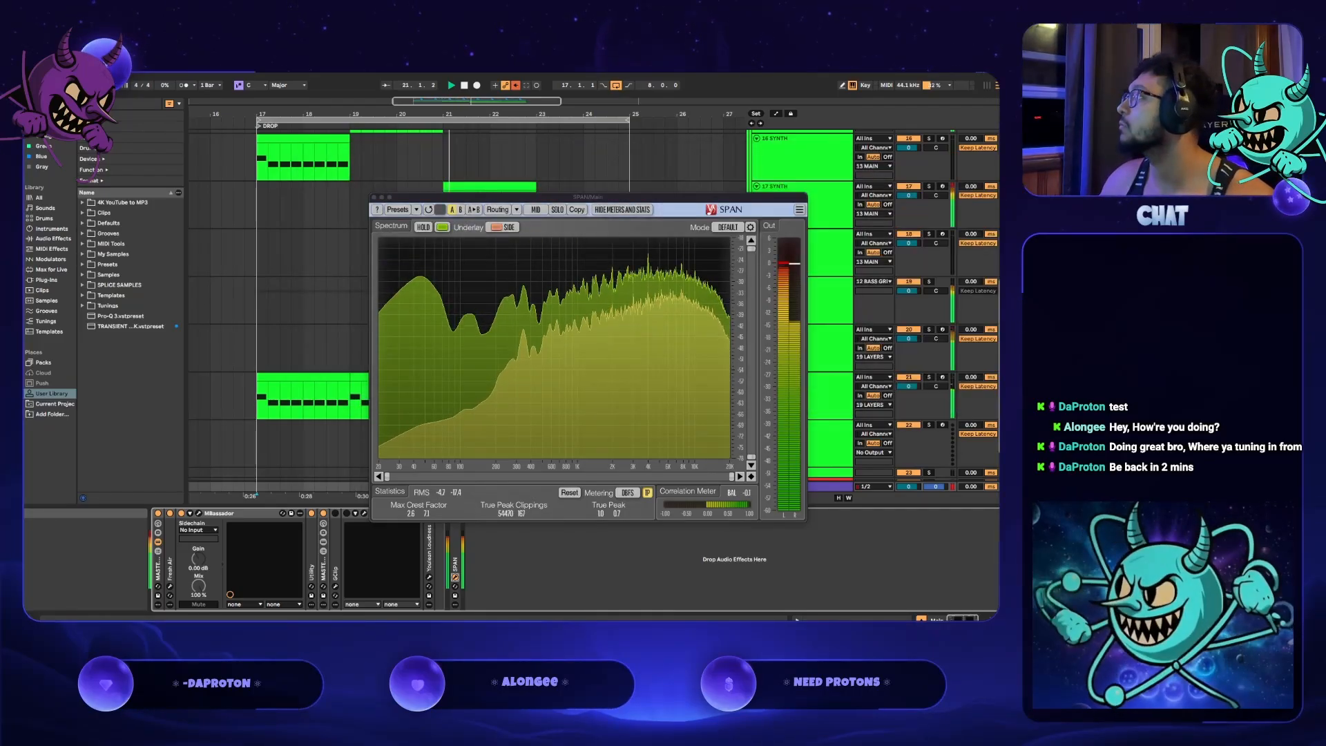
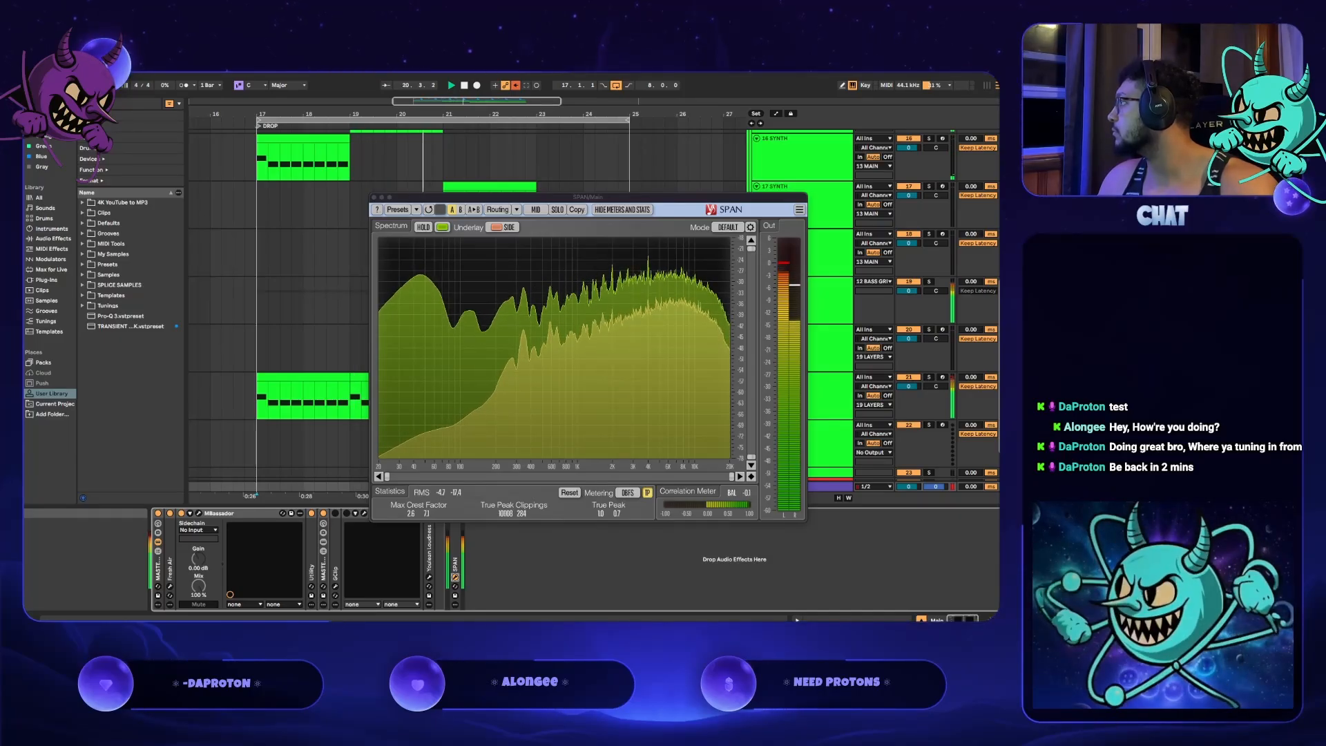
key(super+shift+s)
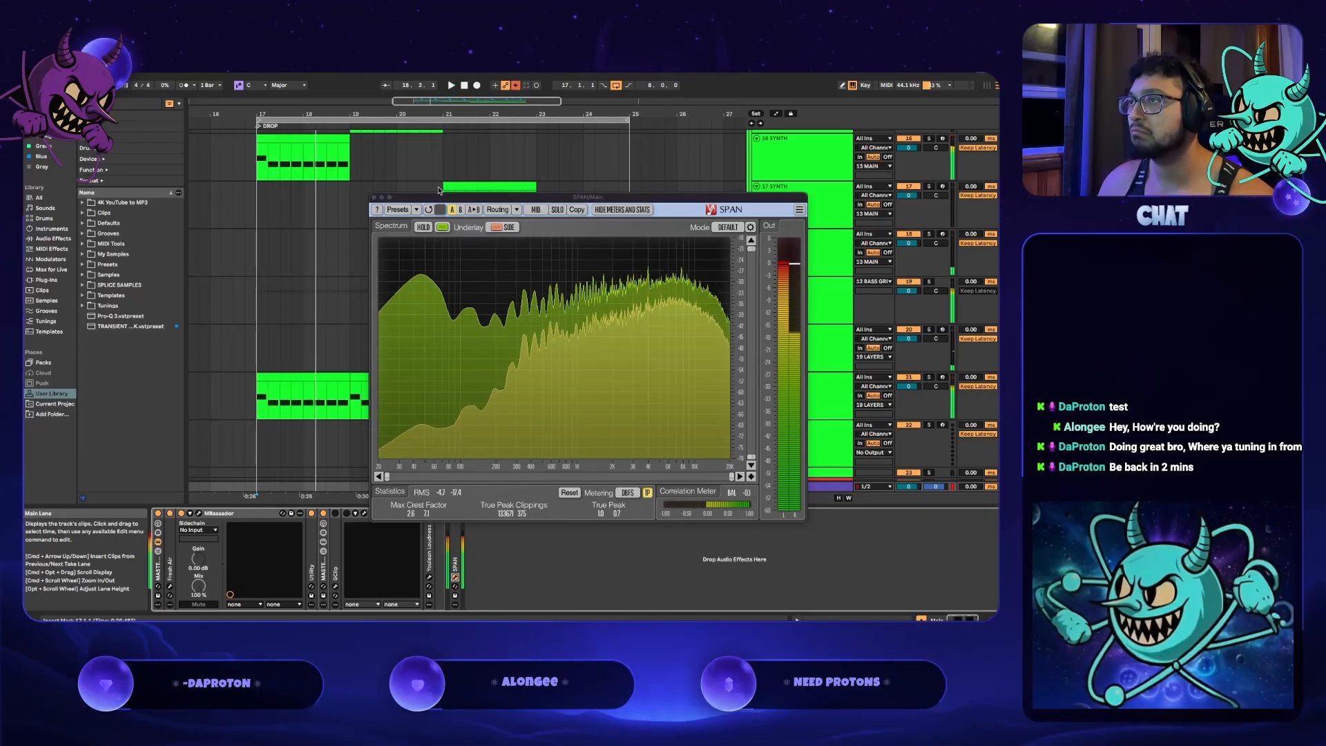
- Loop and play the drop's last two bars from bar 23, moving the SPAN window clear of the clips there
drag(442, 204, 358, 370)
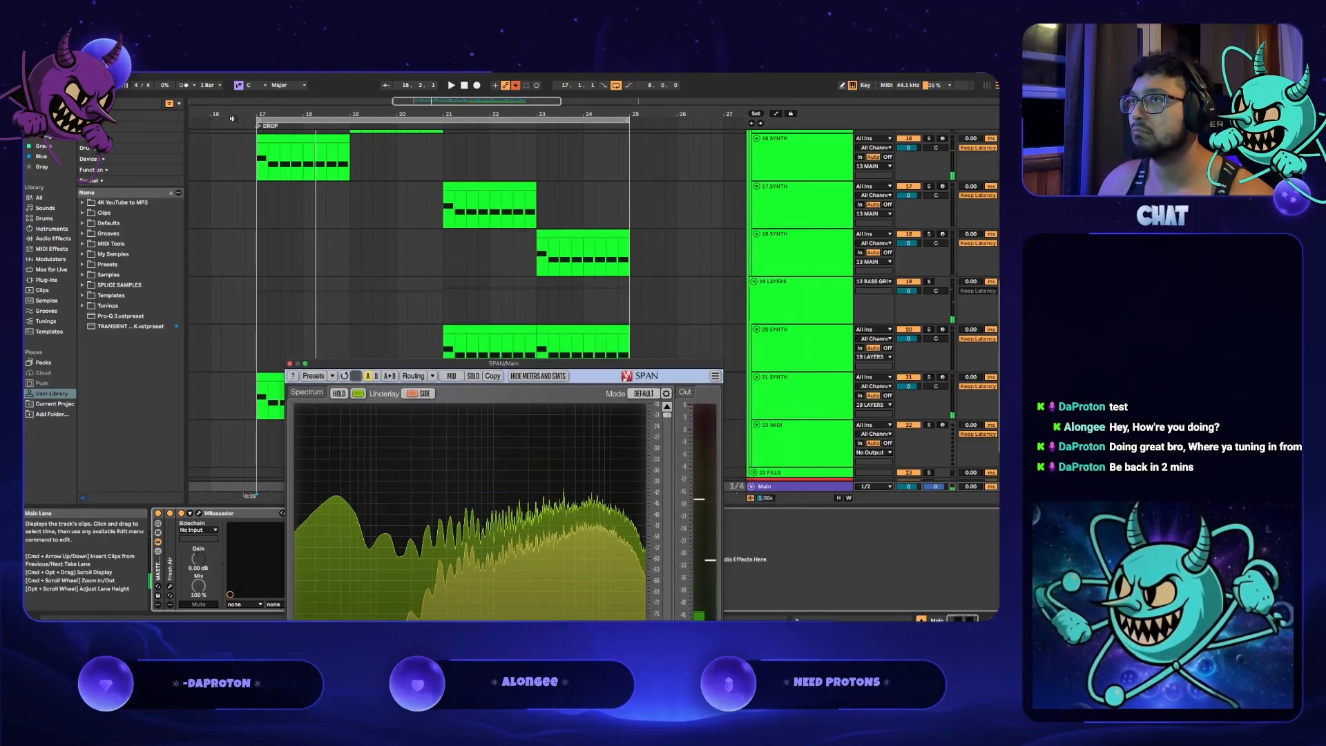
drag(258, 121, 537, 121)
key(space)
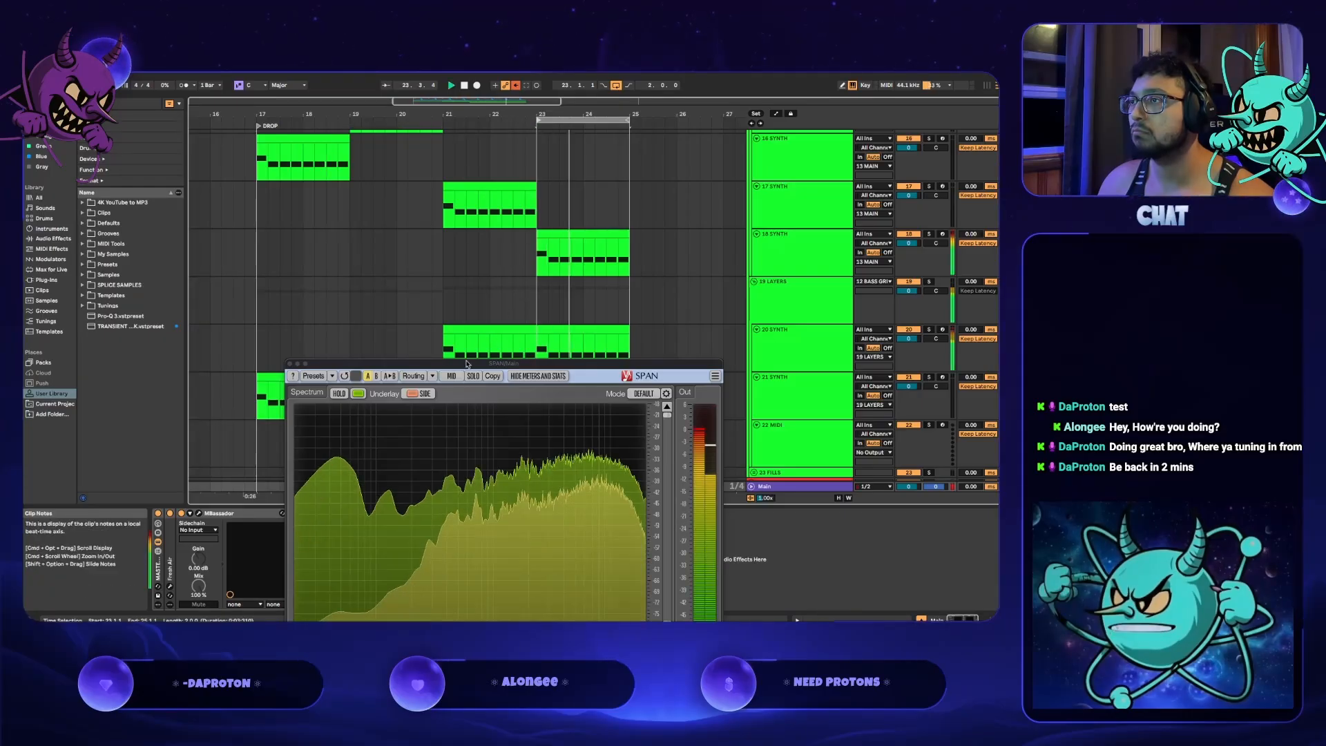
drag(487, 364, 759, 171)
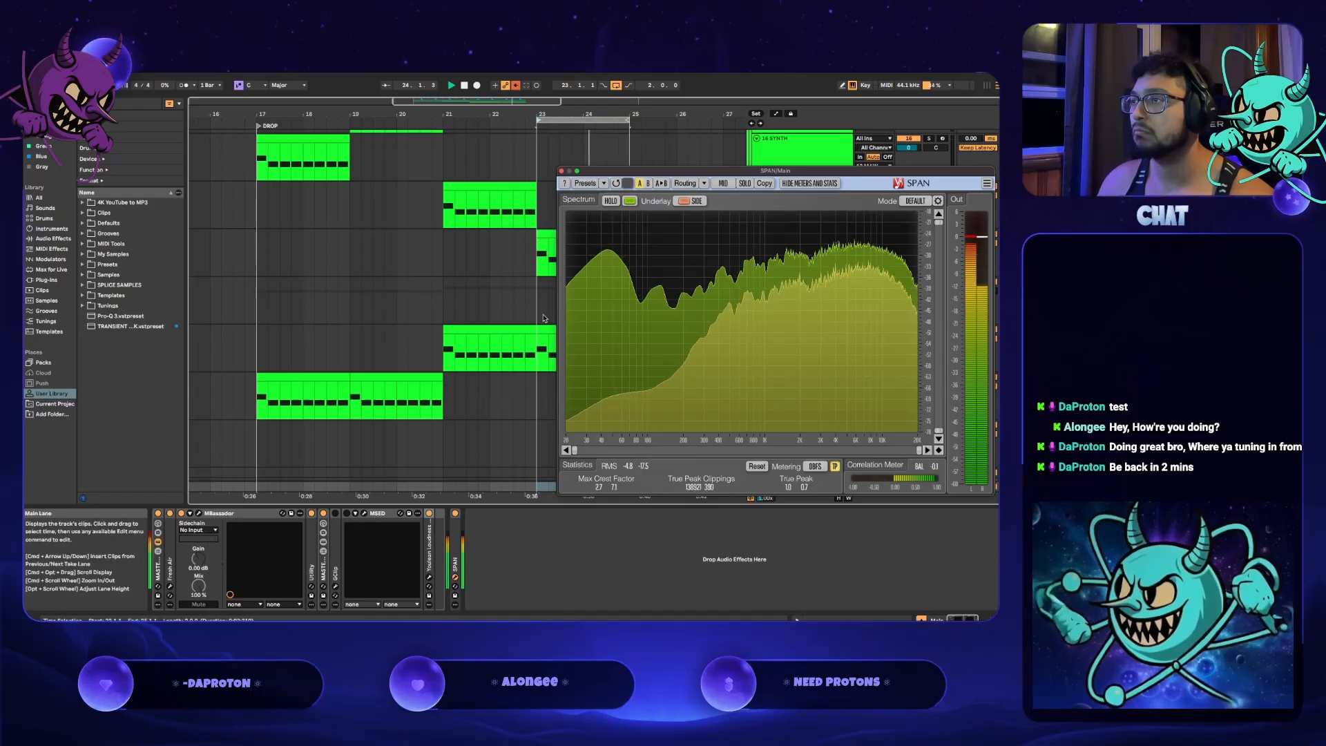
- Check the Serum 2 preset on 20 SYNTH, move its window aside and bring up the Serum 2 on 18 SYNTH
click(553, 342)
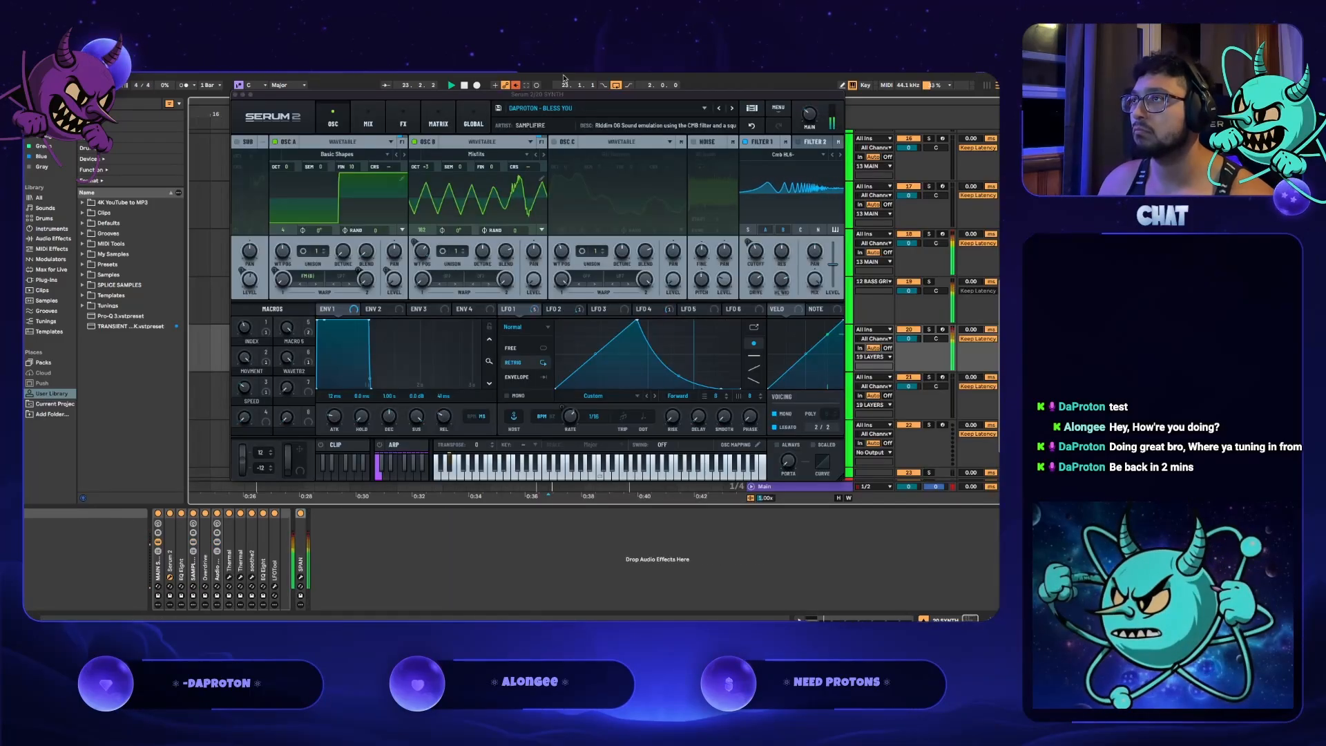
drag(544, 100, 464, 582)
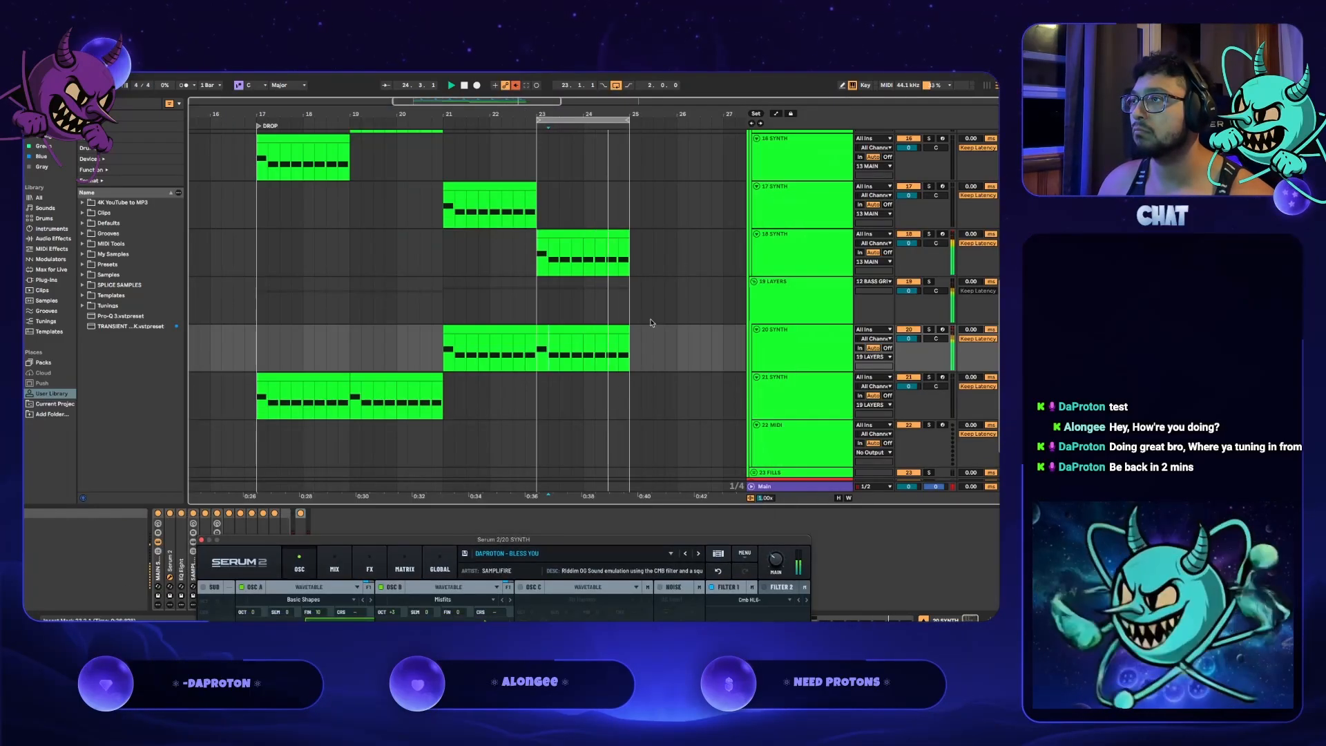
click(601, 224)
click(600, 230)
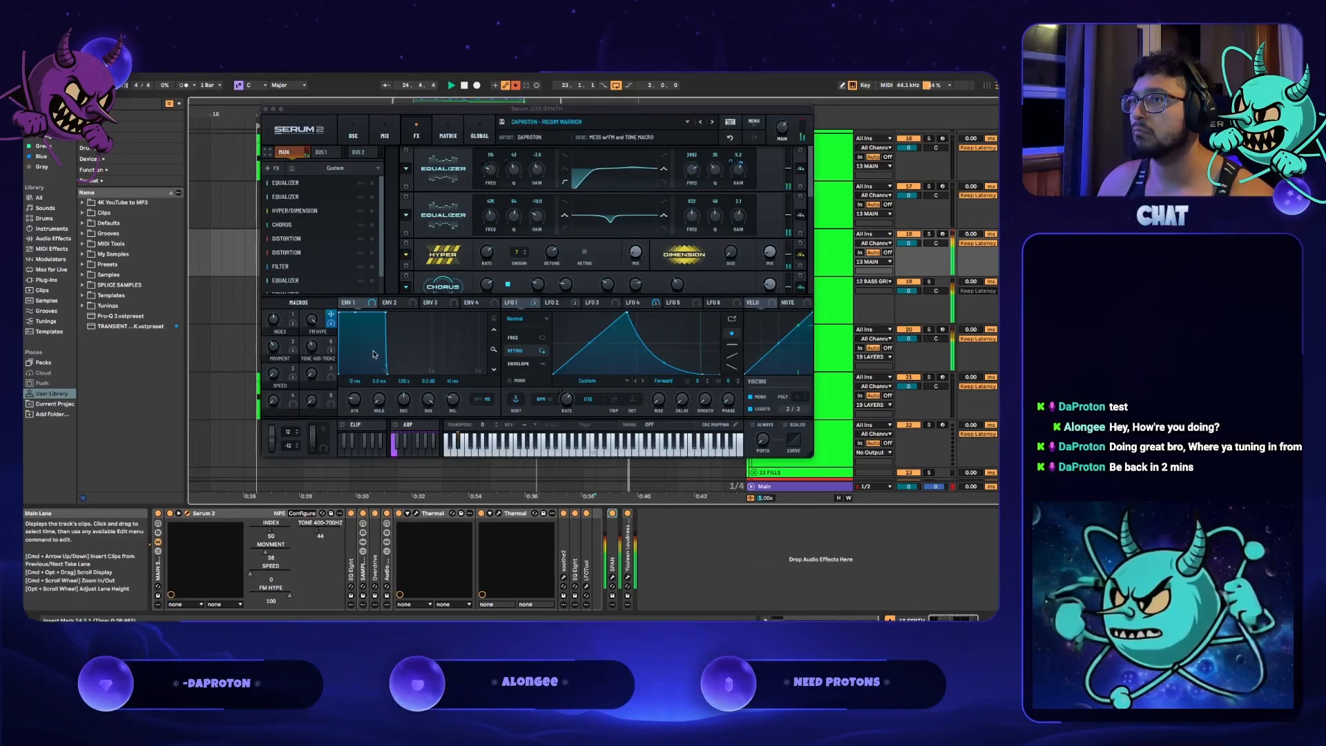
- Try 18 SYNTH's Serum 2 macros with INDEX at 33, MOVEMENT and TONE 400-700HZ at 100, and show the oscillator page
drag(278, 329, 275, 462)
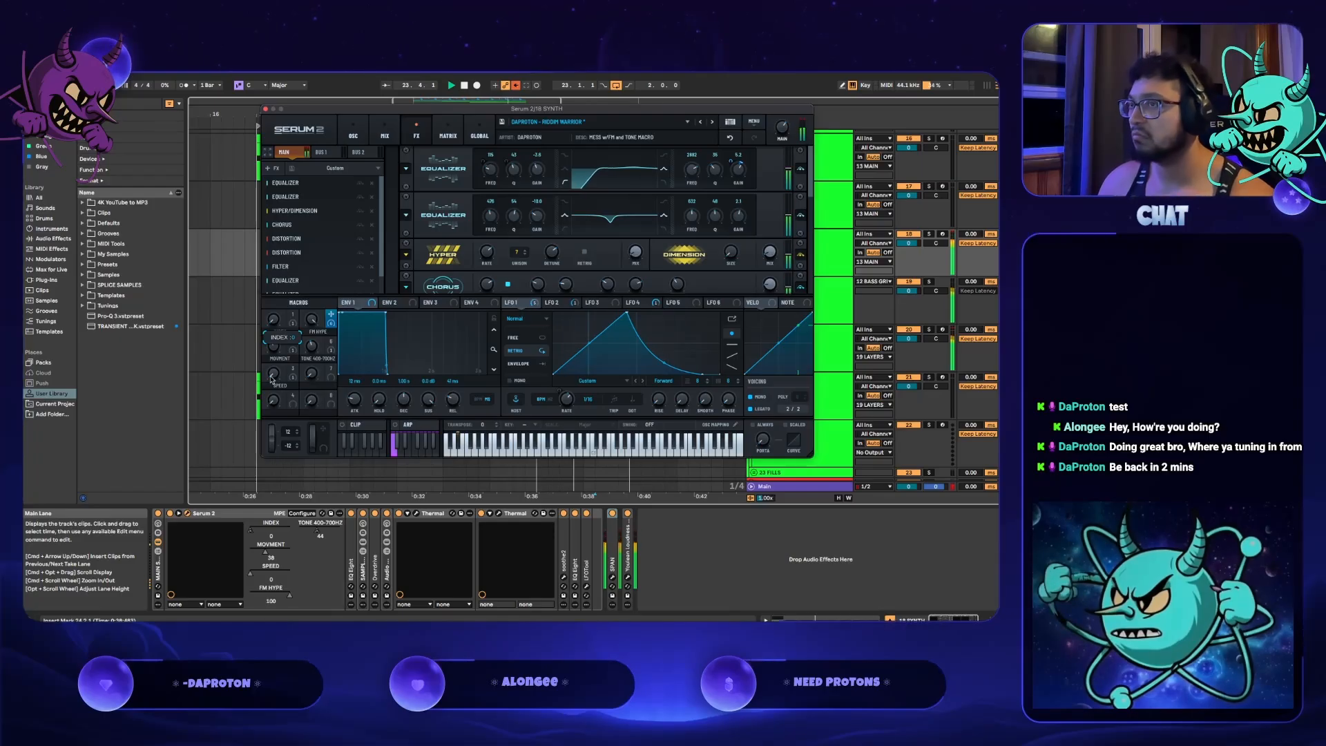
drag(271, 378, 279, 345)
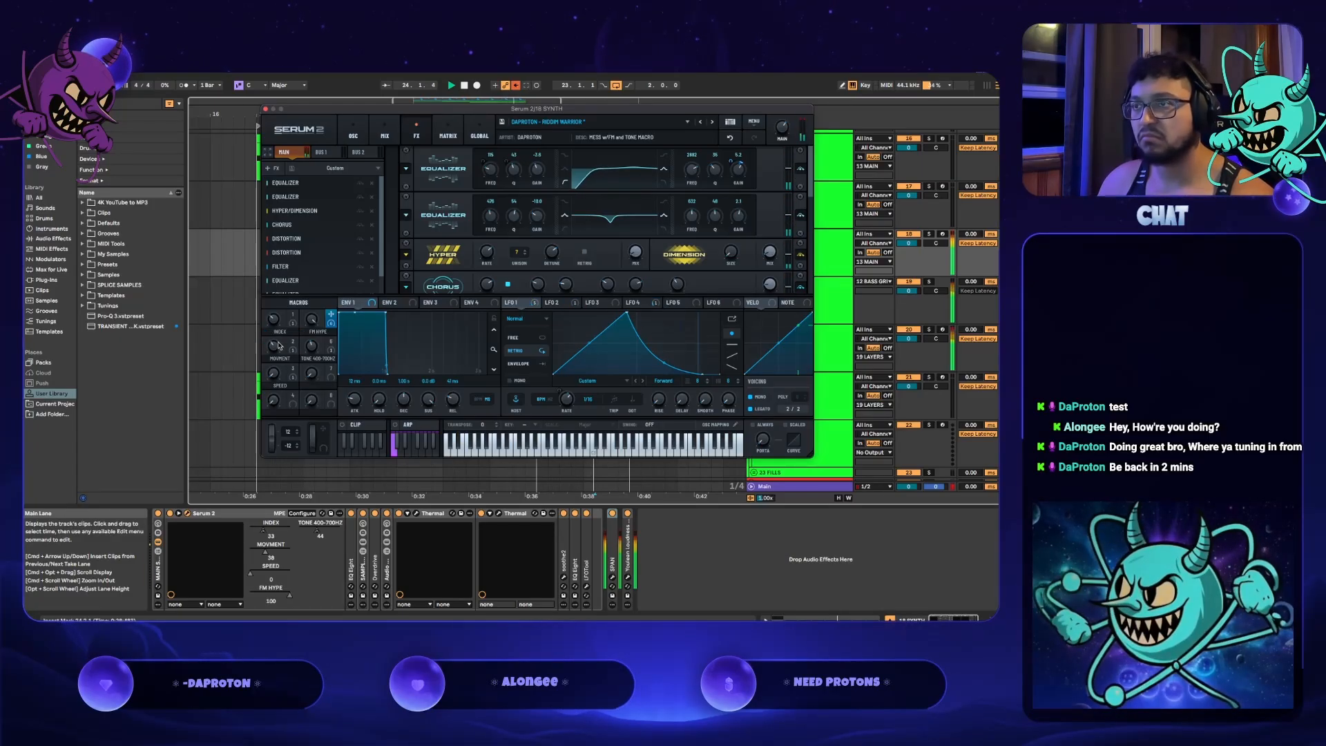
drag(274, 349, 286, 327)
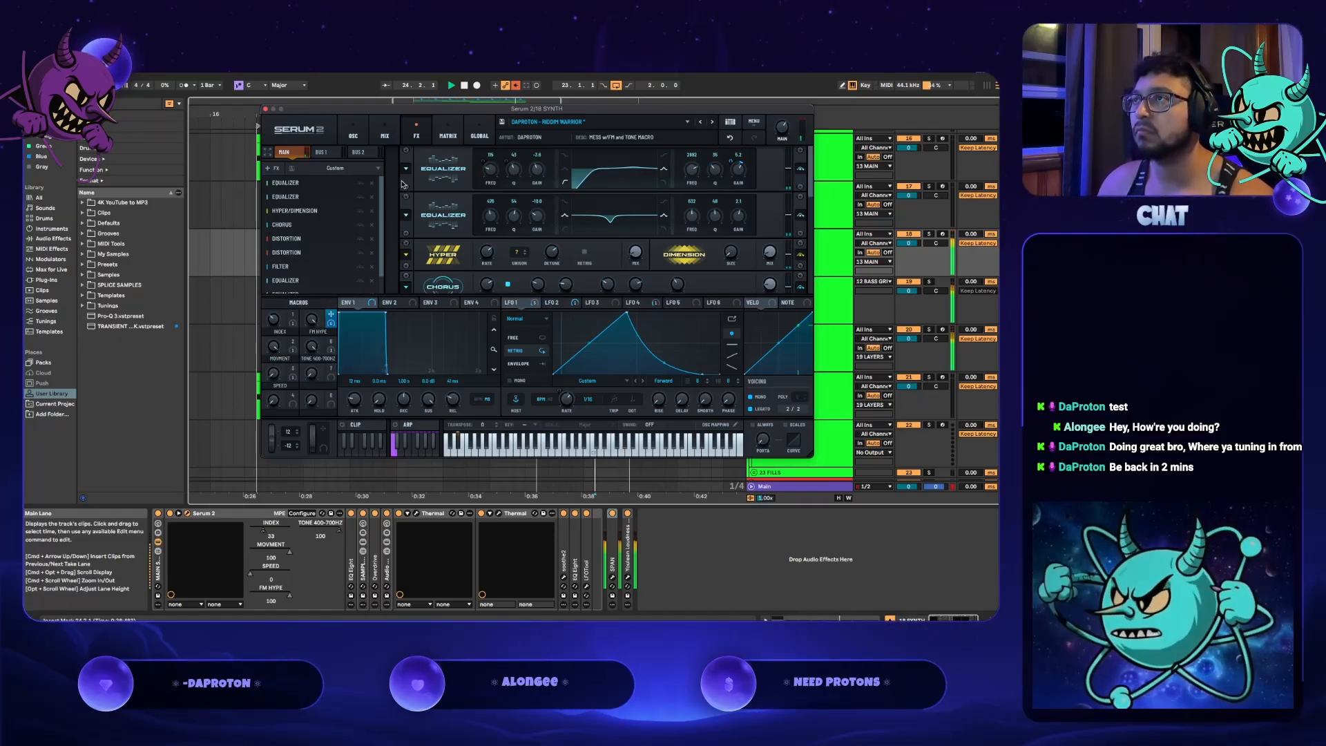
click(385, 136)
click(353, 136)
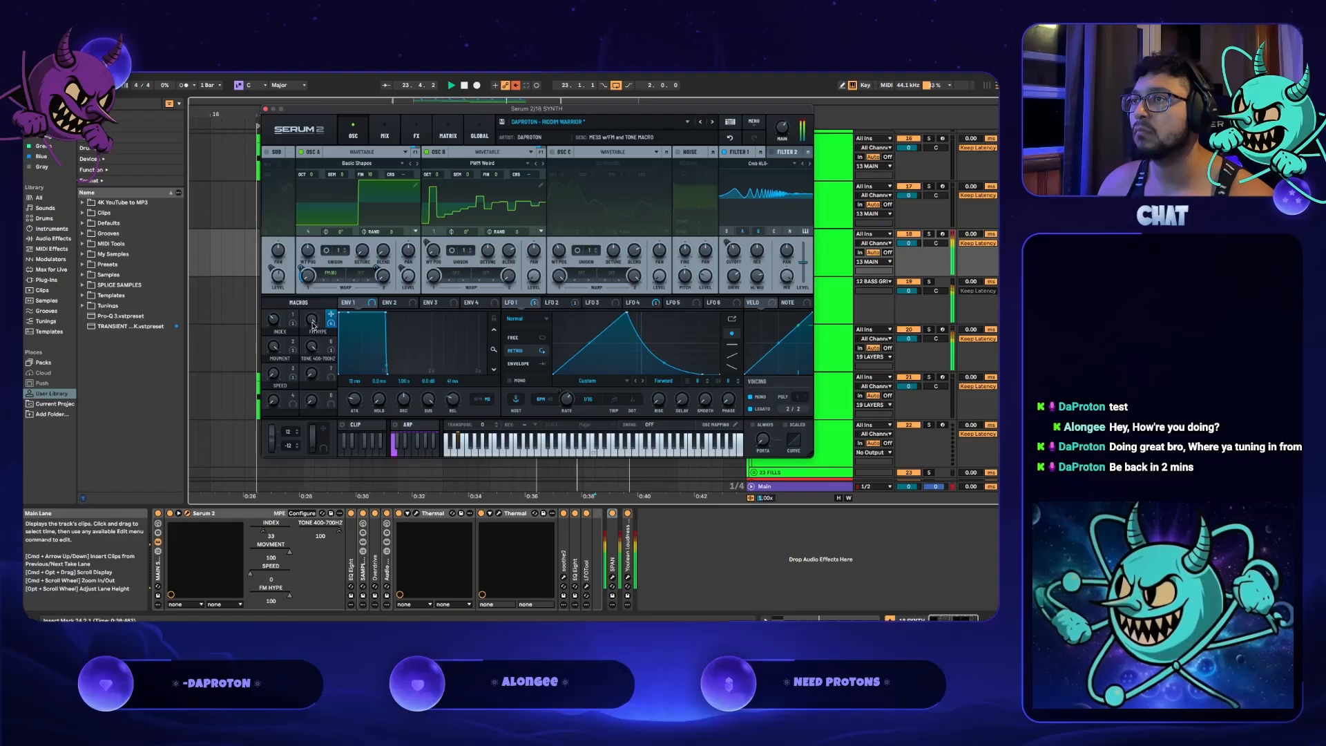
- Close the Main track's SPAN, return to 18 SYNTH's Serum 2 and set TONE 400-700HZ to 0 and FM HYPE to 100
click(824, 486)
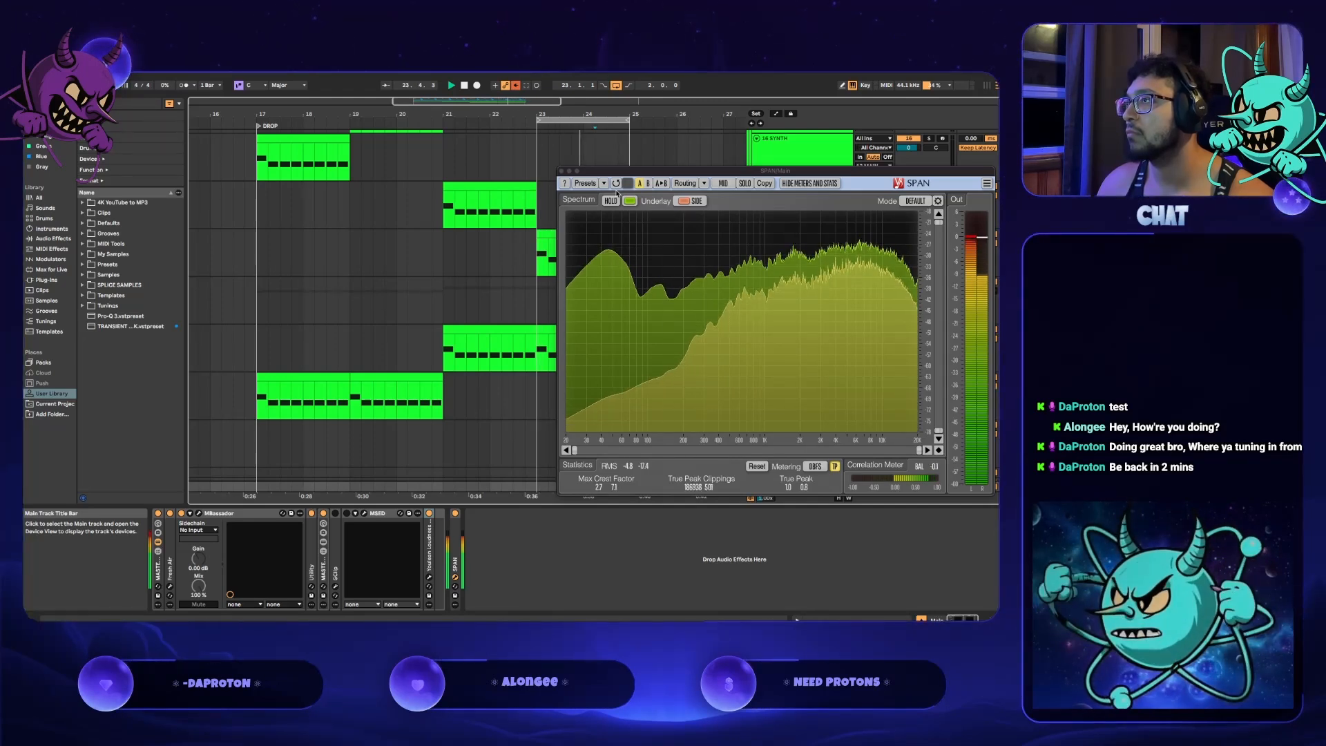
click(562, 171)
click(786, 272)
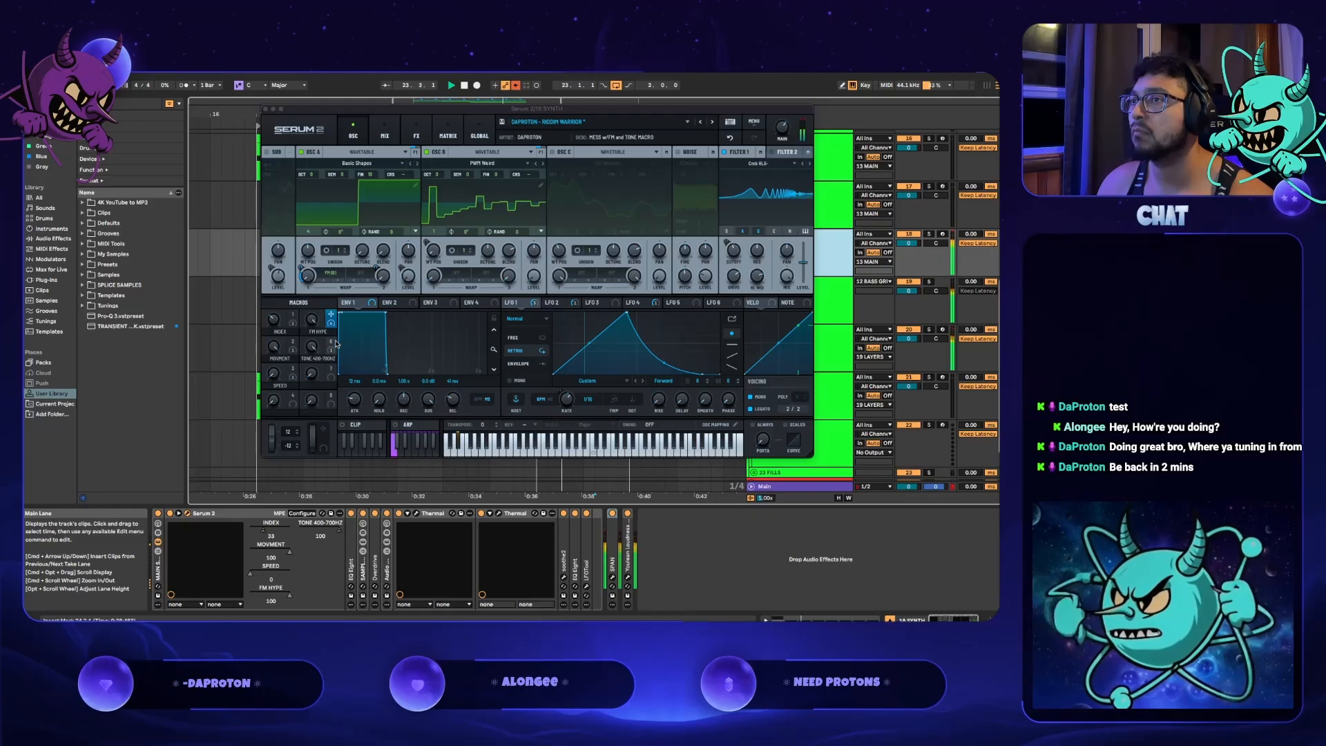
drag(315, 346, 315, 415)
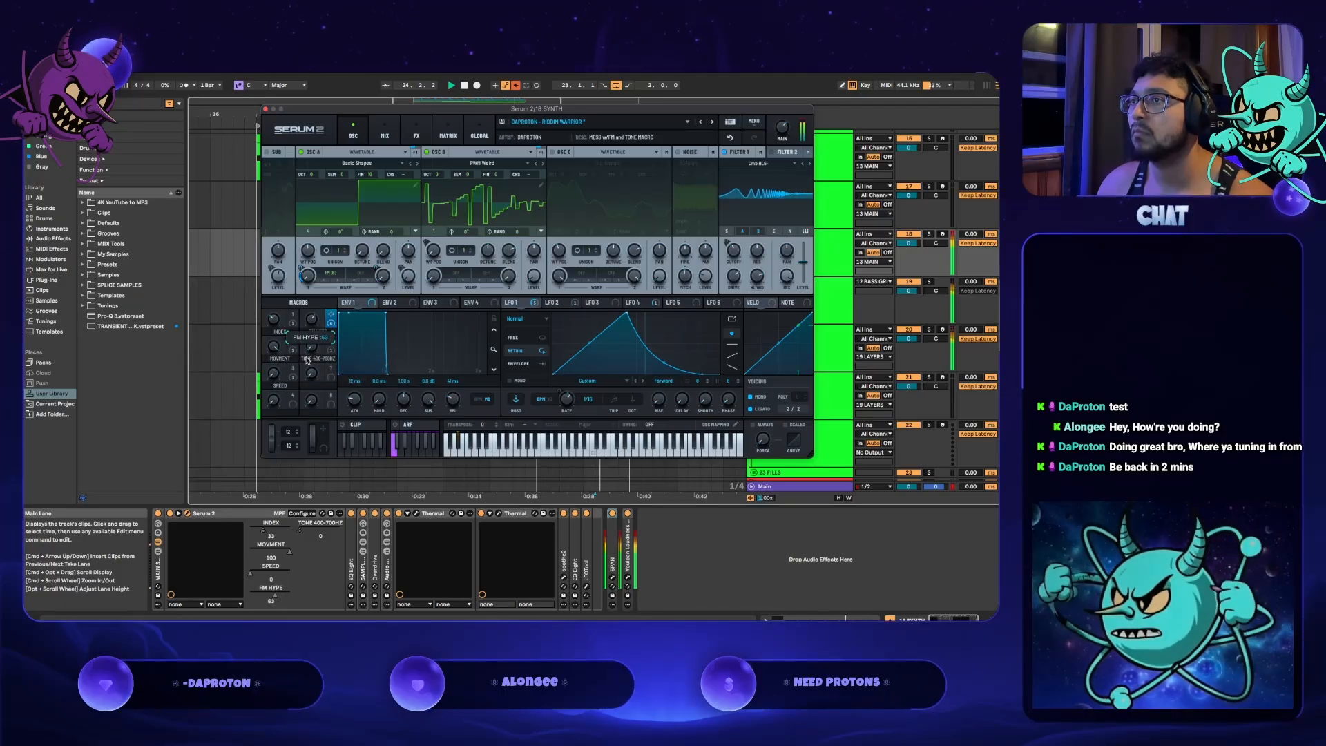
drag(307, 360, 302, 389)
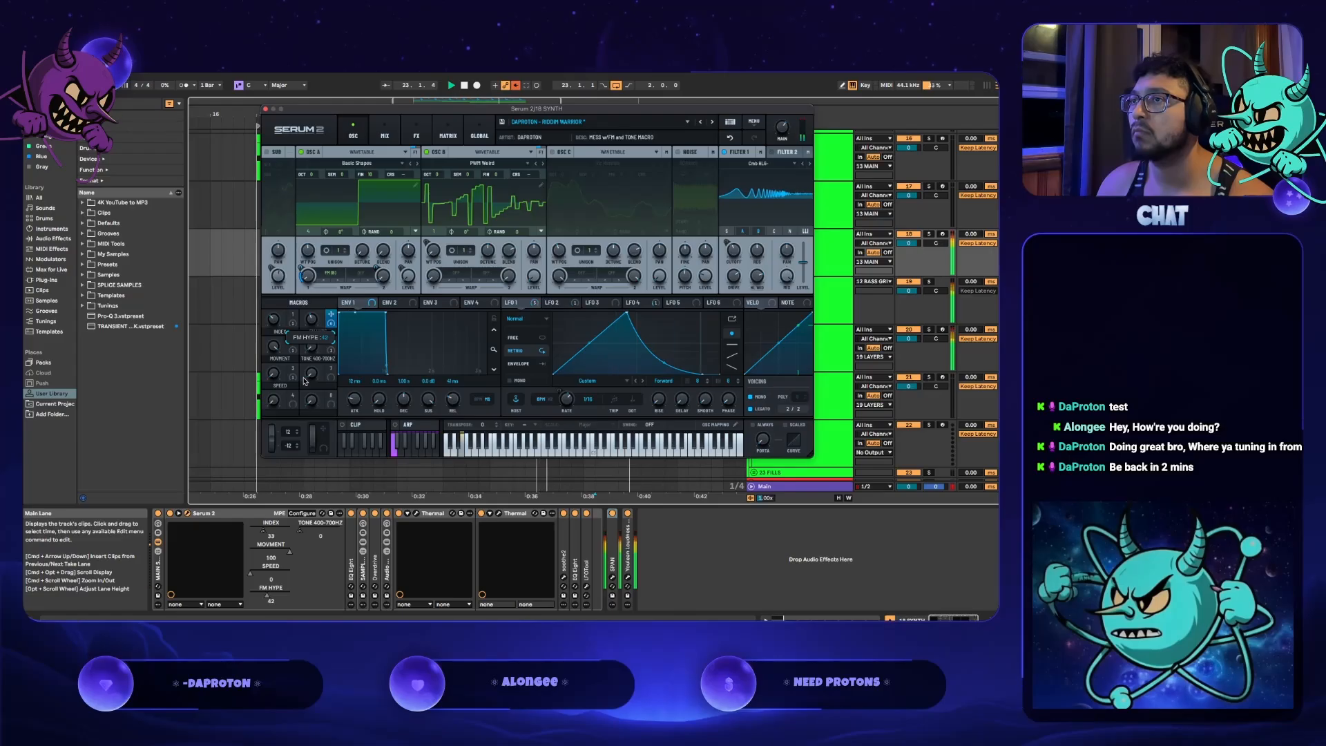
drag(304, 381, 302, 371)
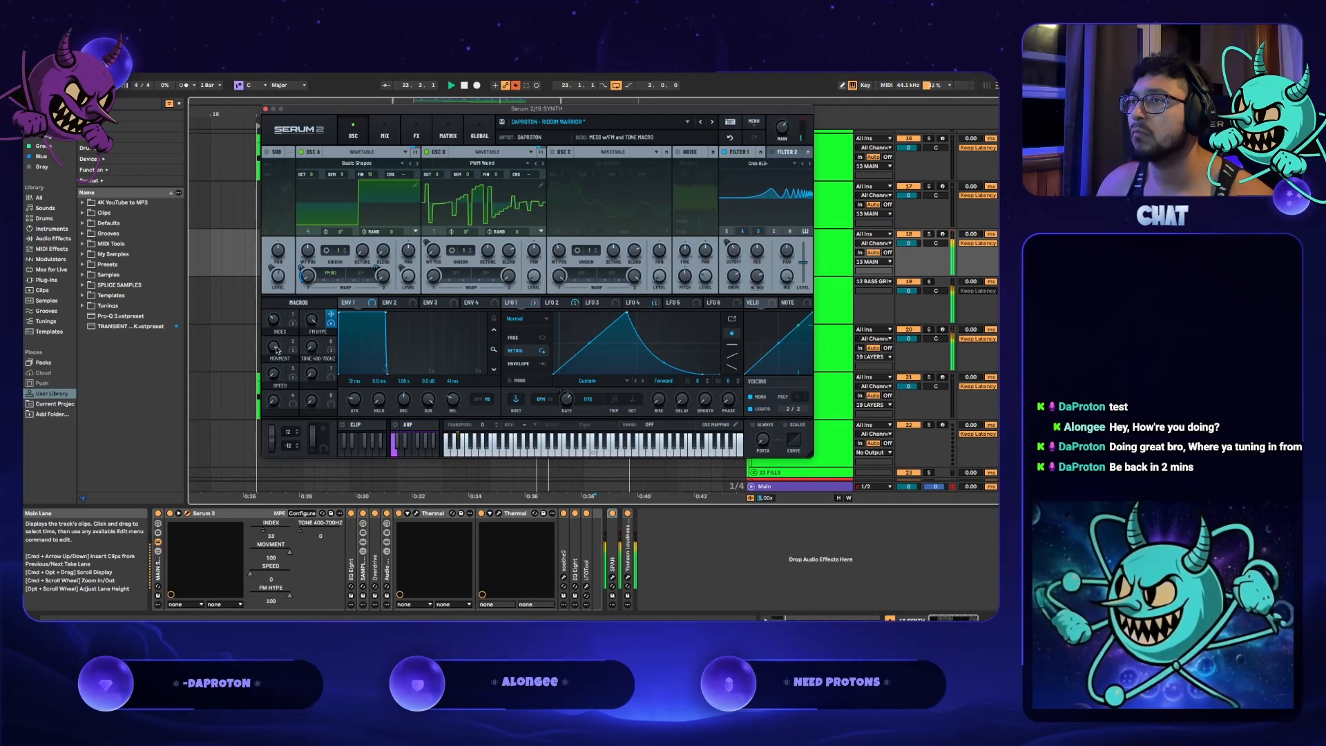
- Try out the SPEED macro and set MOVEMENT to 47, TONE 400-700HZ to 98 and INDEX to 53
drag(277, 363, 273, 403)
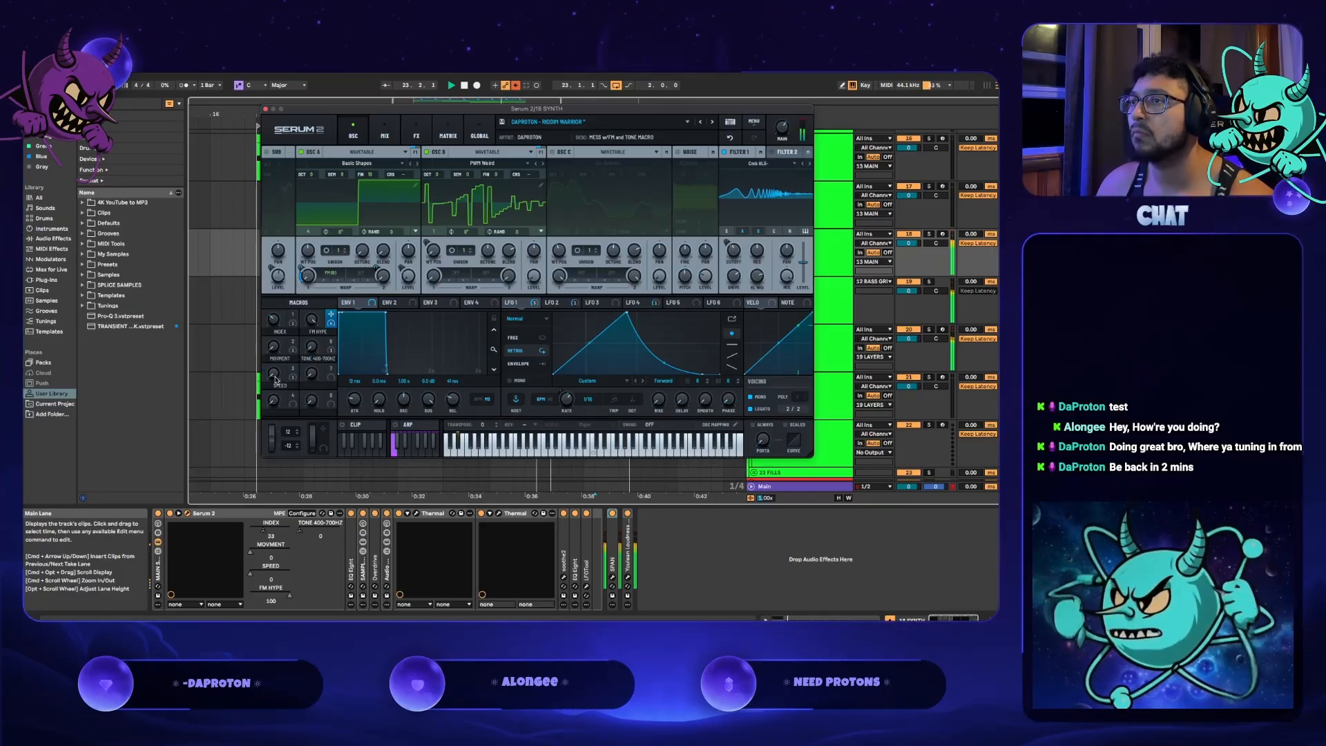
mouse_move(287, 382)
mouse_down()
mouse_move(283, 325)
mouse_move(285, 365)
mouse_up()
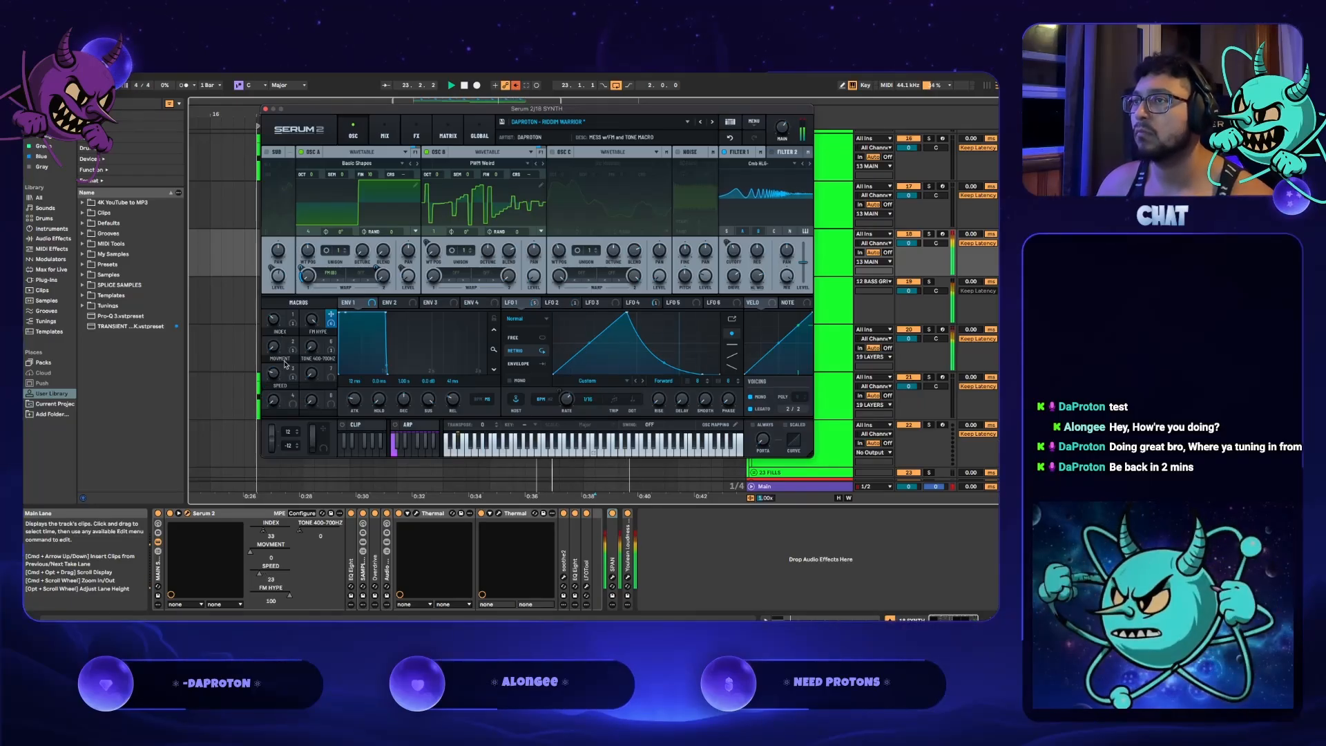
drag(312, 374, 310, 246)
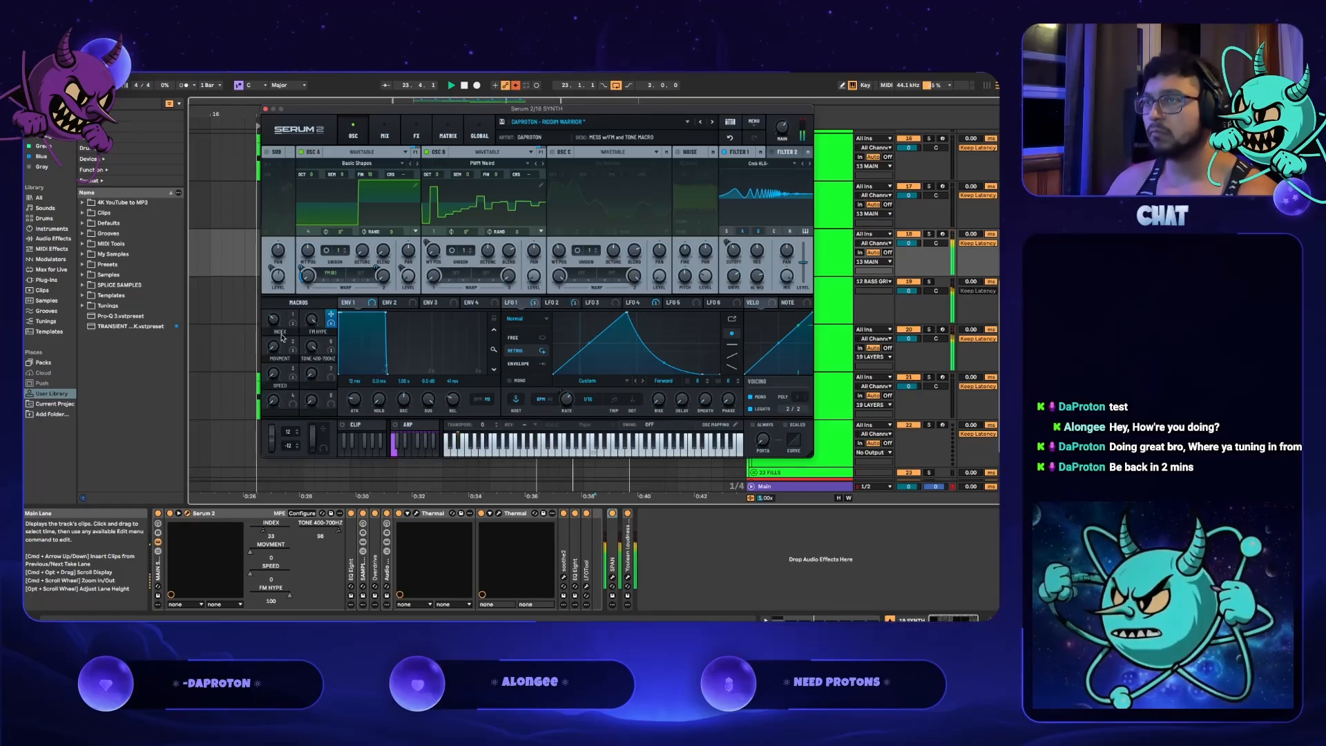
drag(273, 346, 278, 238)
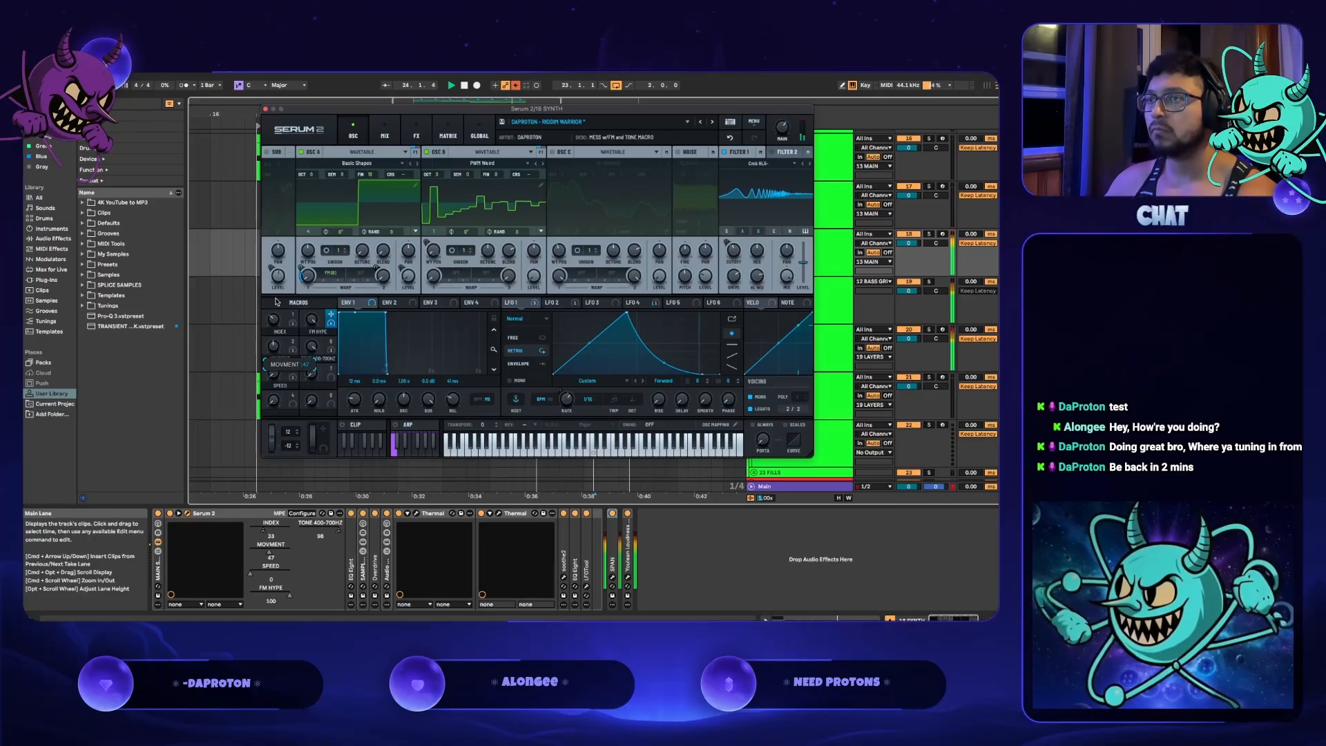
drag(276, 323, 290, 225)
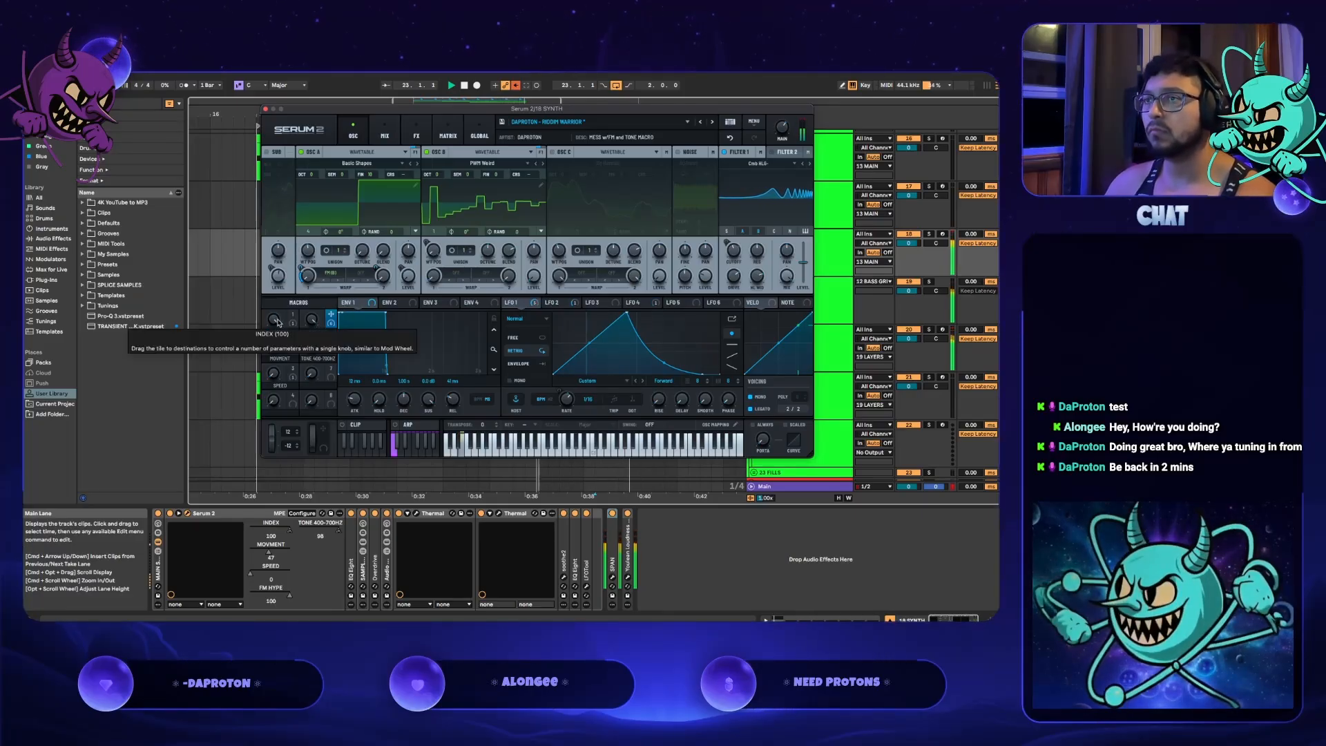
drag(277, 322, 279, 350)
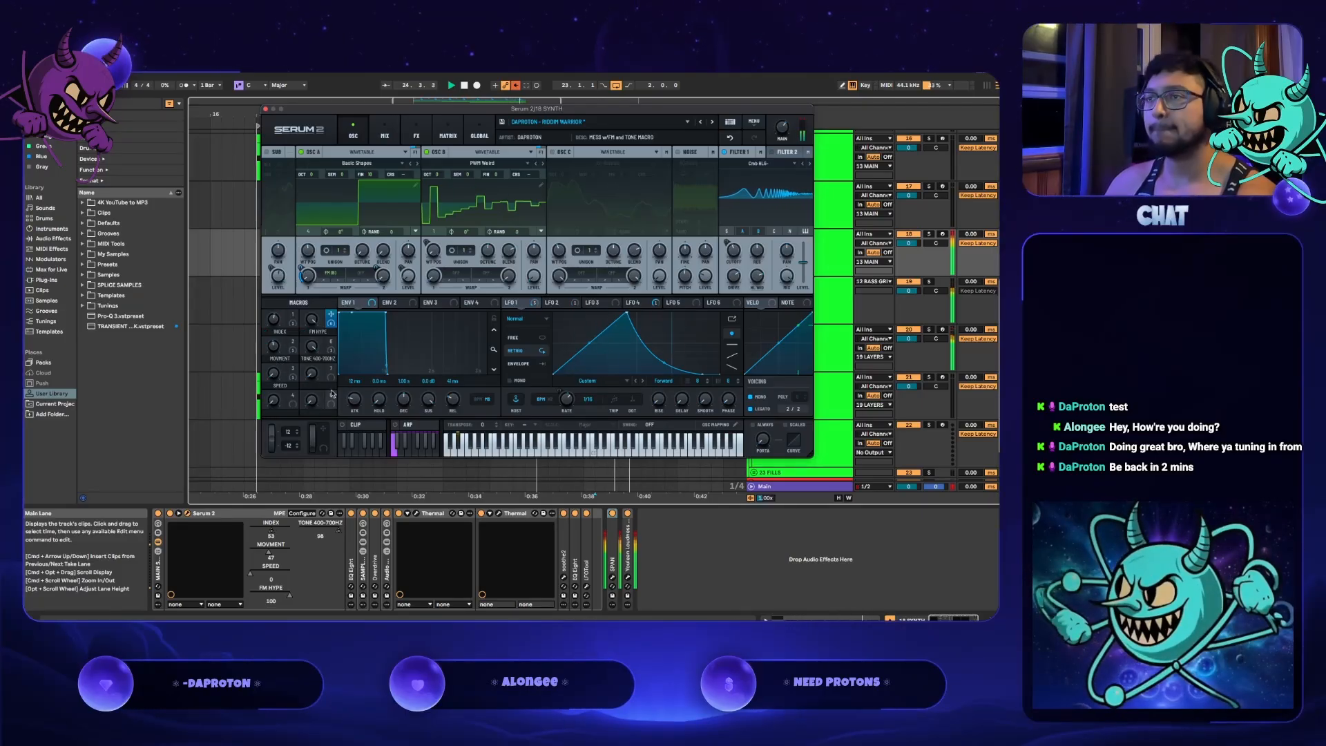
- Set the TONE 400-700HZ macro to 22 and rename it "WAVE TBL 2"
drag(315, 340, 320, 377)
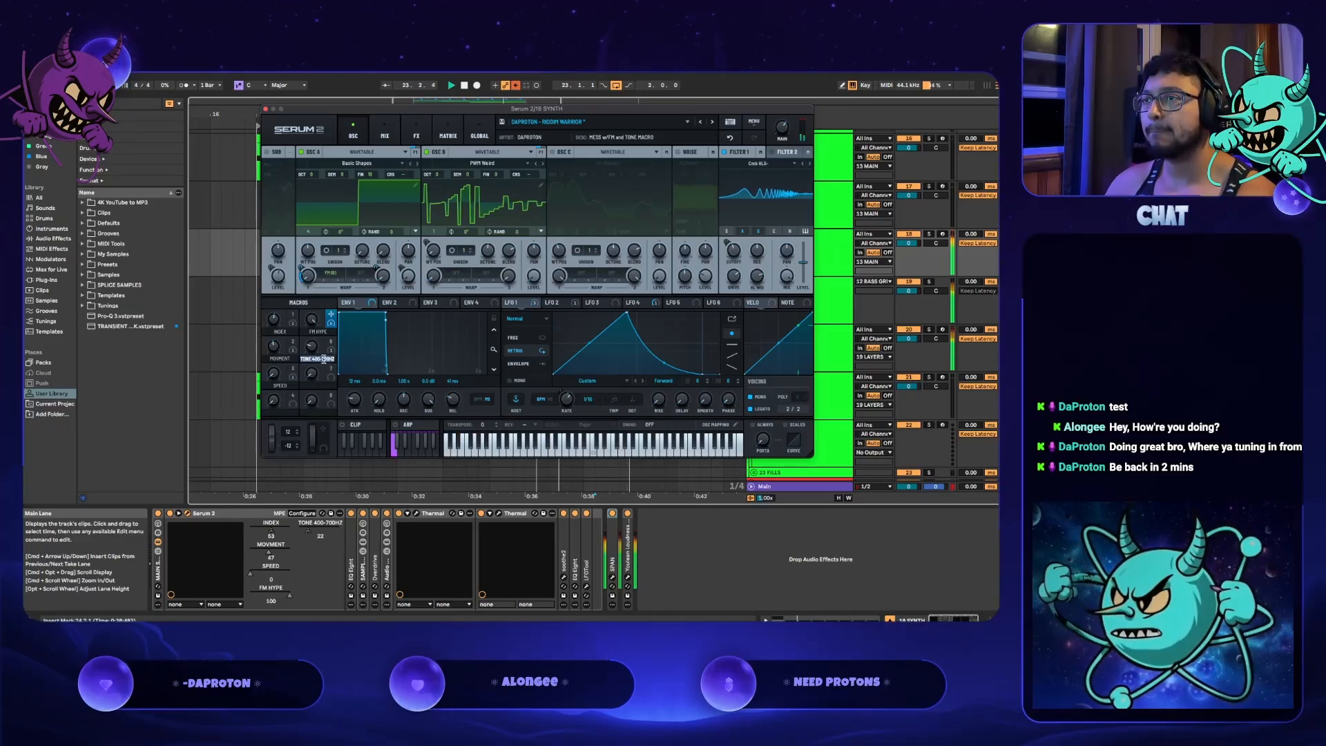
text(WAV)
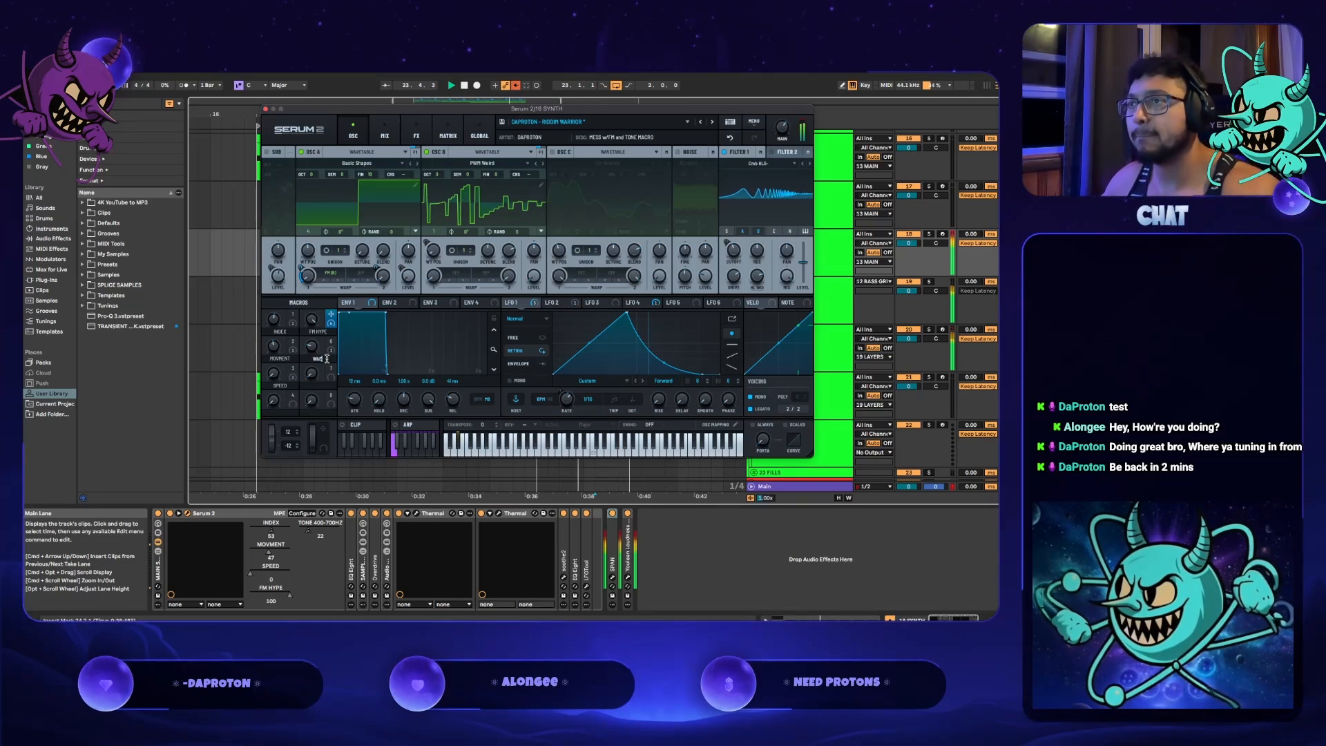
text(E)
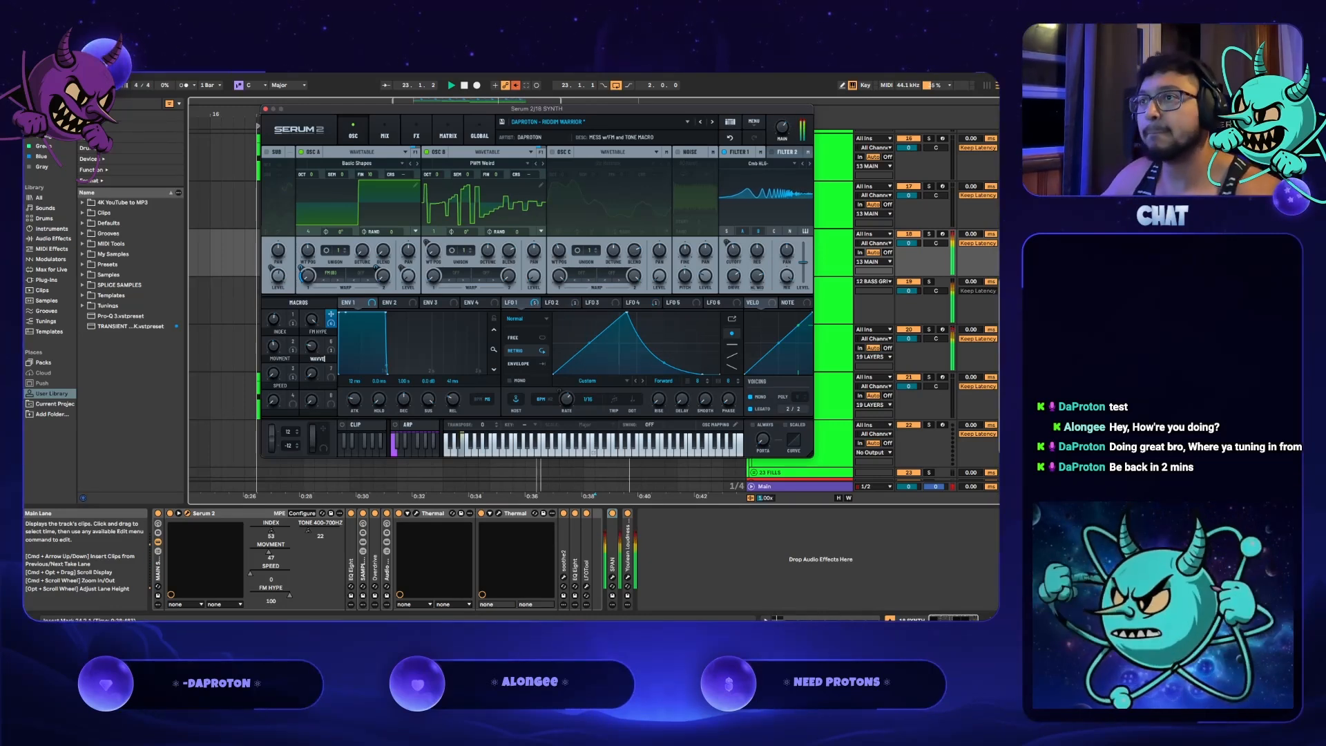
text(E TBL 2)
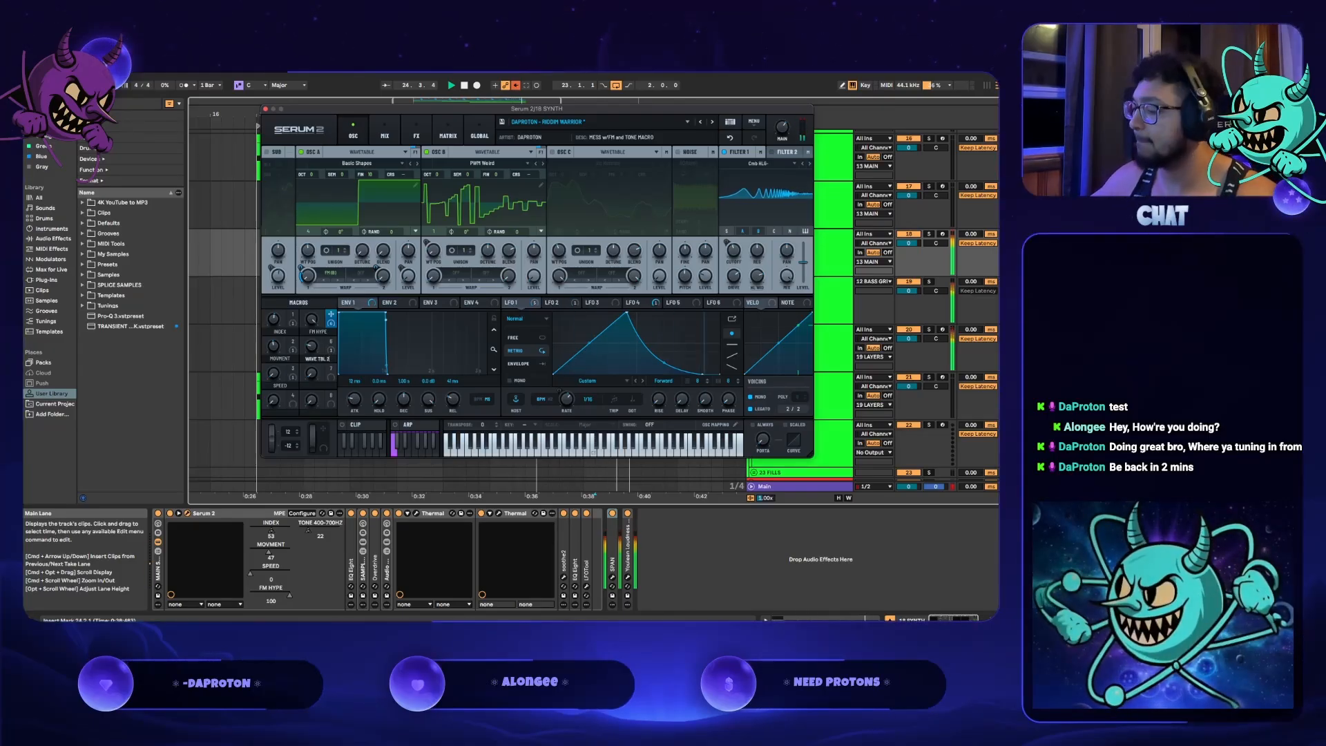
- Apply the WAVE TBL 2 macro name in 18 SYNTH's Serum 2 and set the INDEX macro to 41
key(Return)
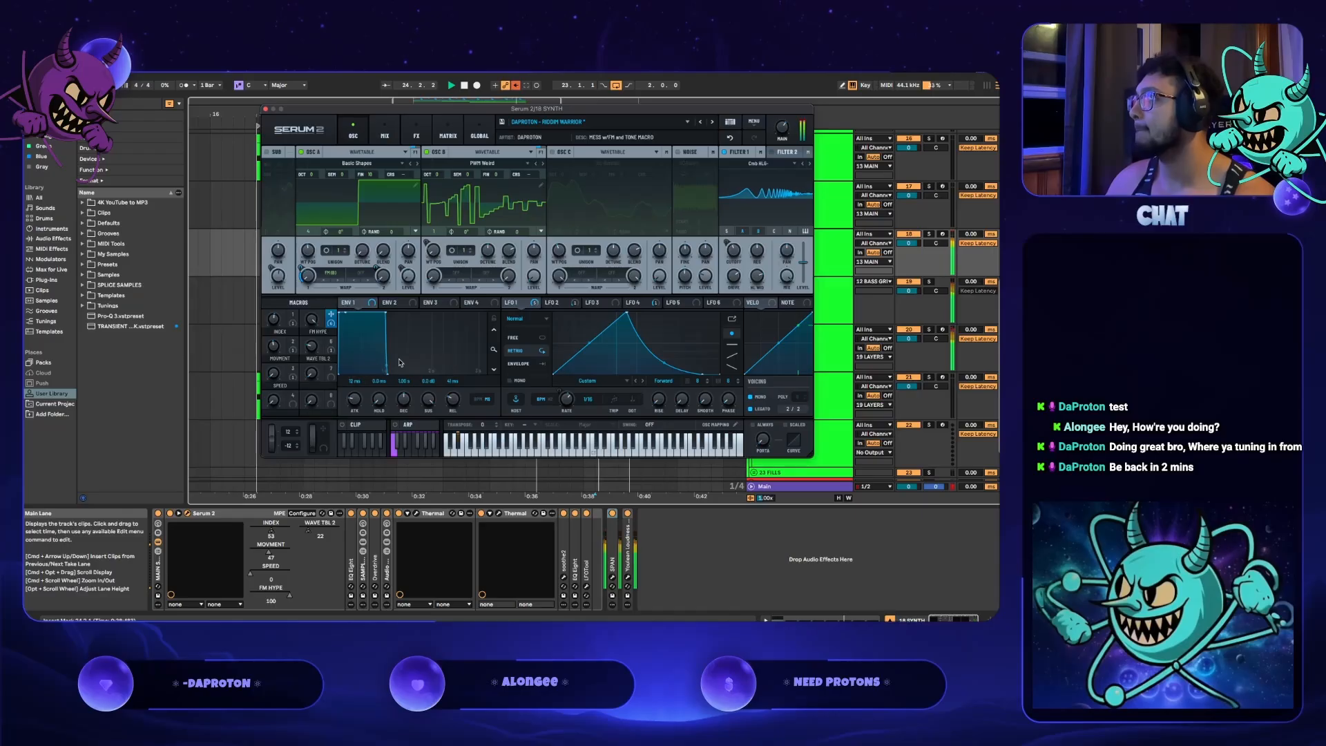
mouse_move(280, 335)
mouse_down()
mouse_move(260, 362)
mouse_move(273, 284)
mouse_move(265, 332)
mouse_up()
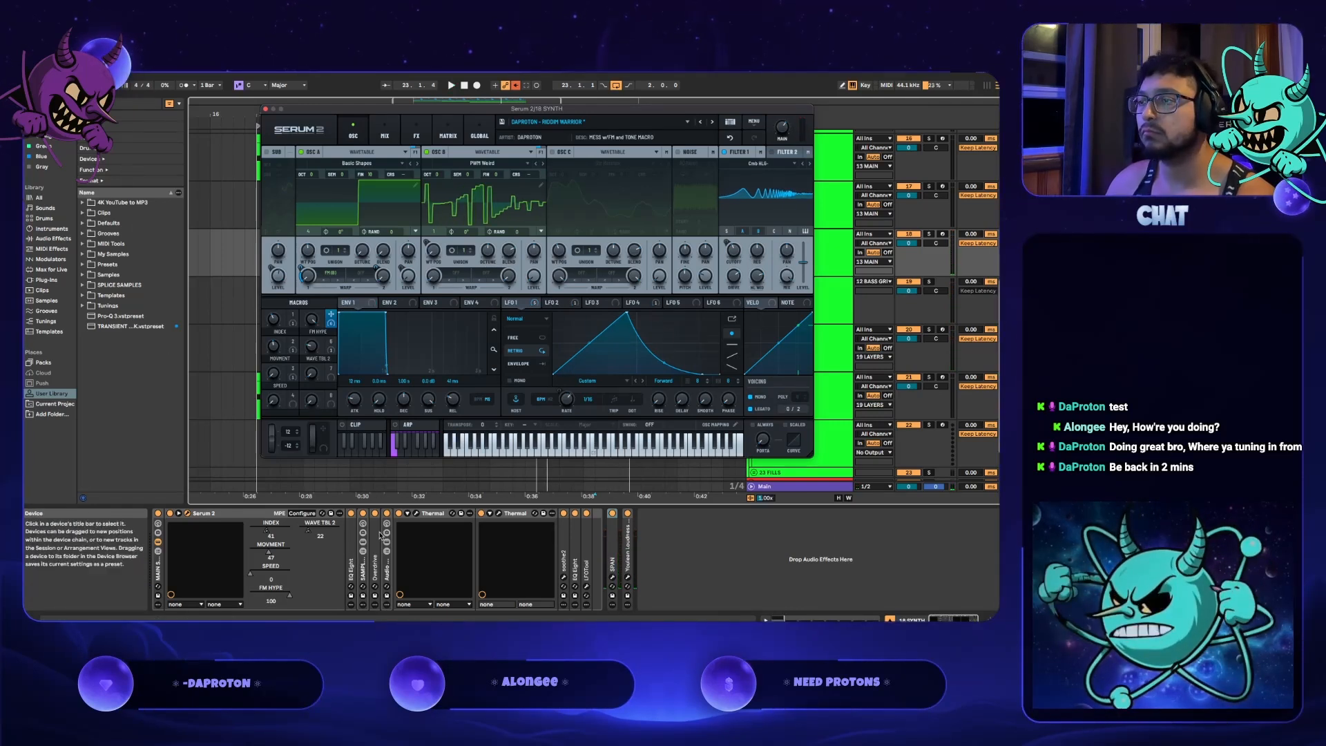
- Find the Thermal effect in the browser and add it to 18 SYNTH directly after Serum 2, keeping its window in view
click(138, 103)
text(ott)
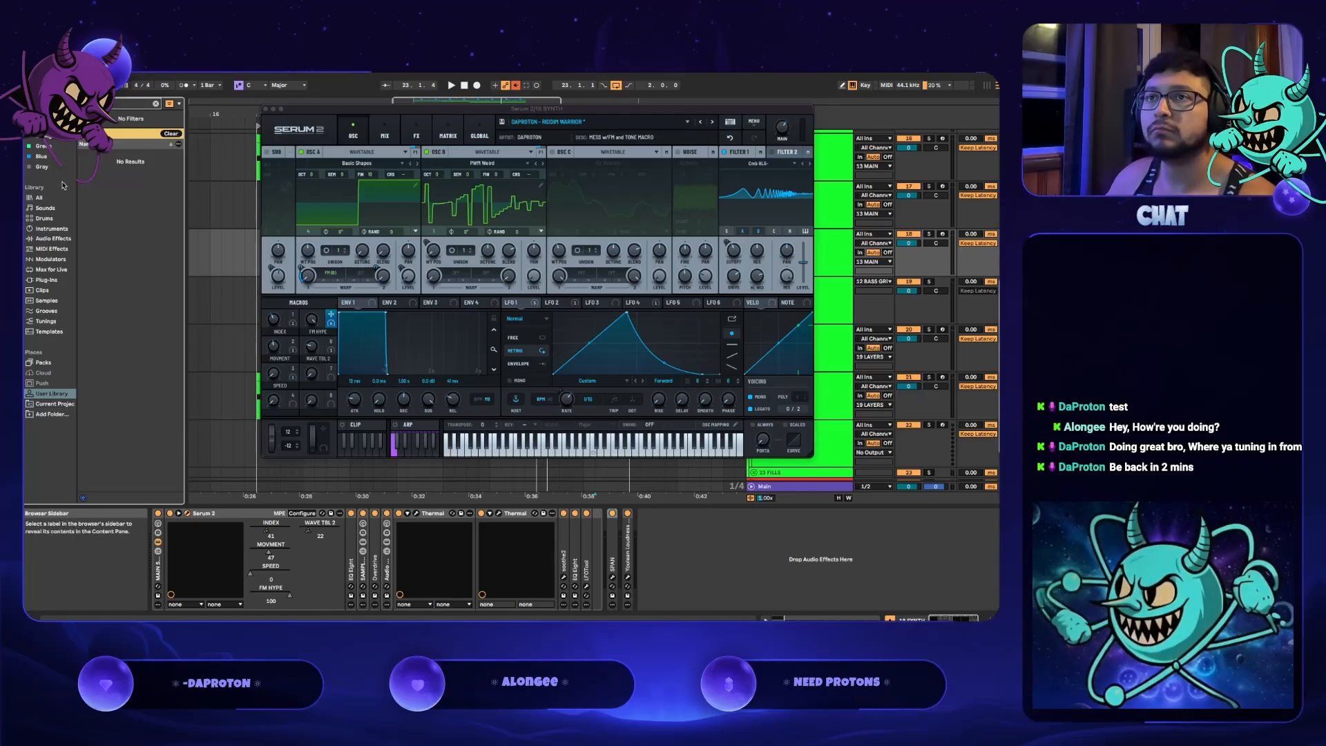
click(41, 198)
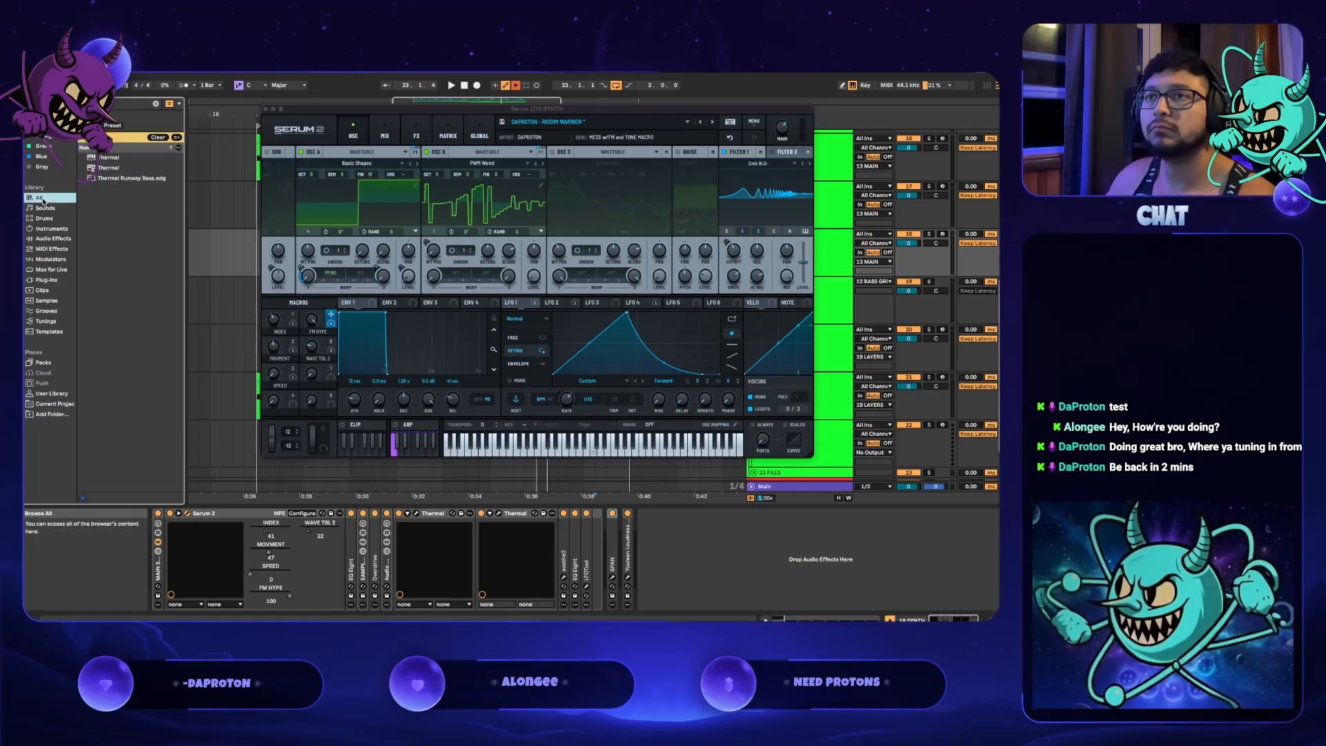
double_click(107, 167)
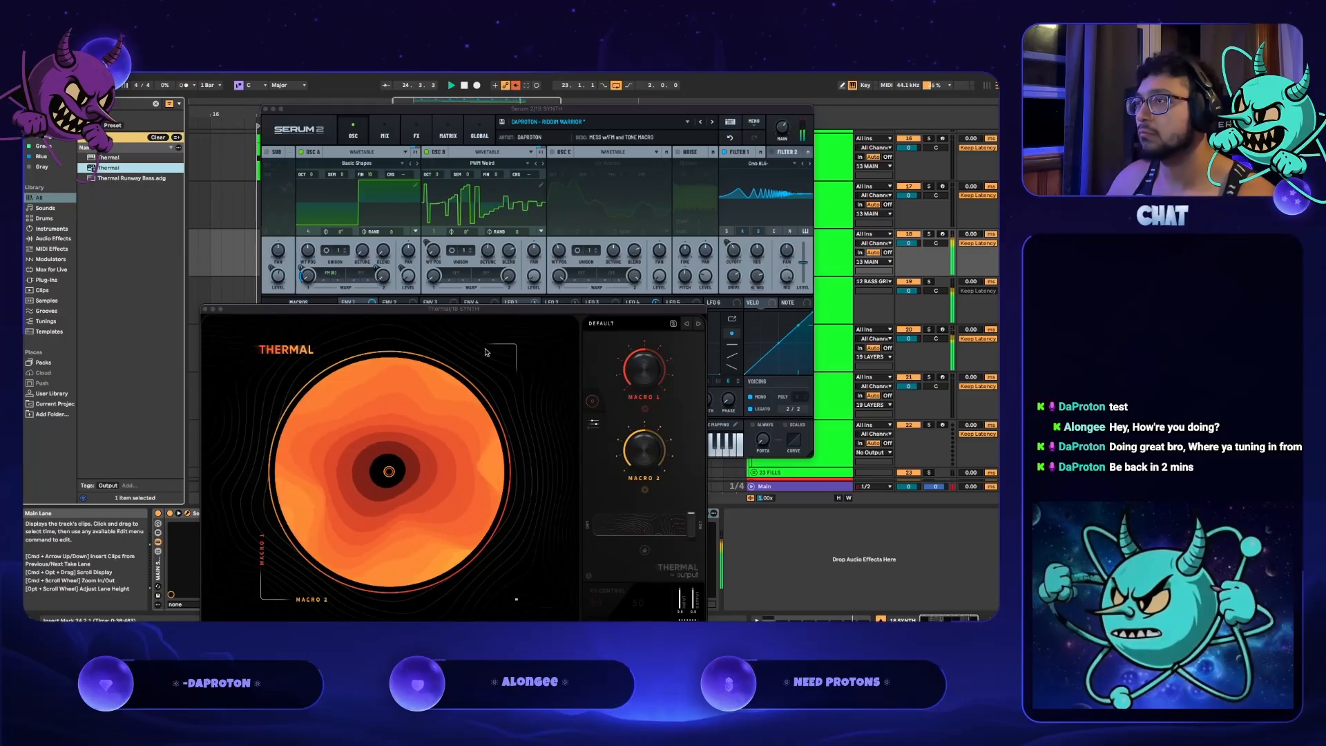
drag(486, 313, 648, 121)
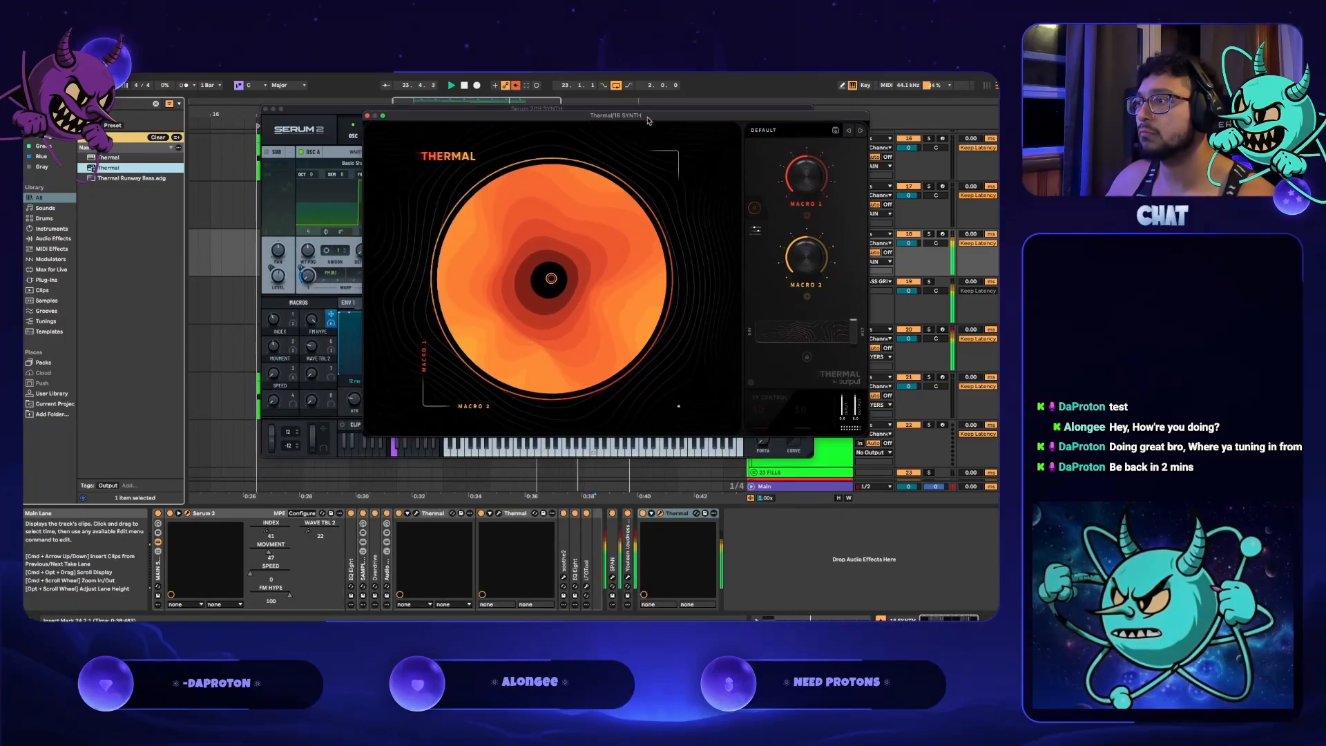
mouse_move(684, 518)
mouse_down()
mouse_move(663, 536)
mouse_move(345, 593)
mouse_up()
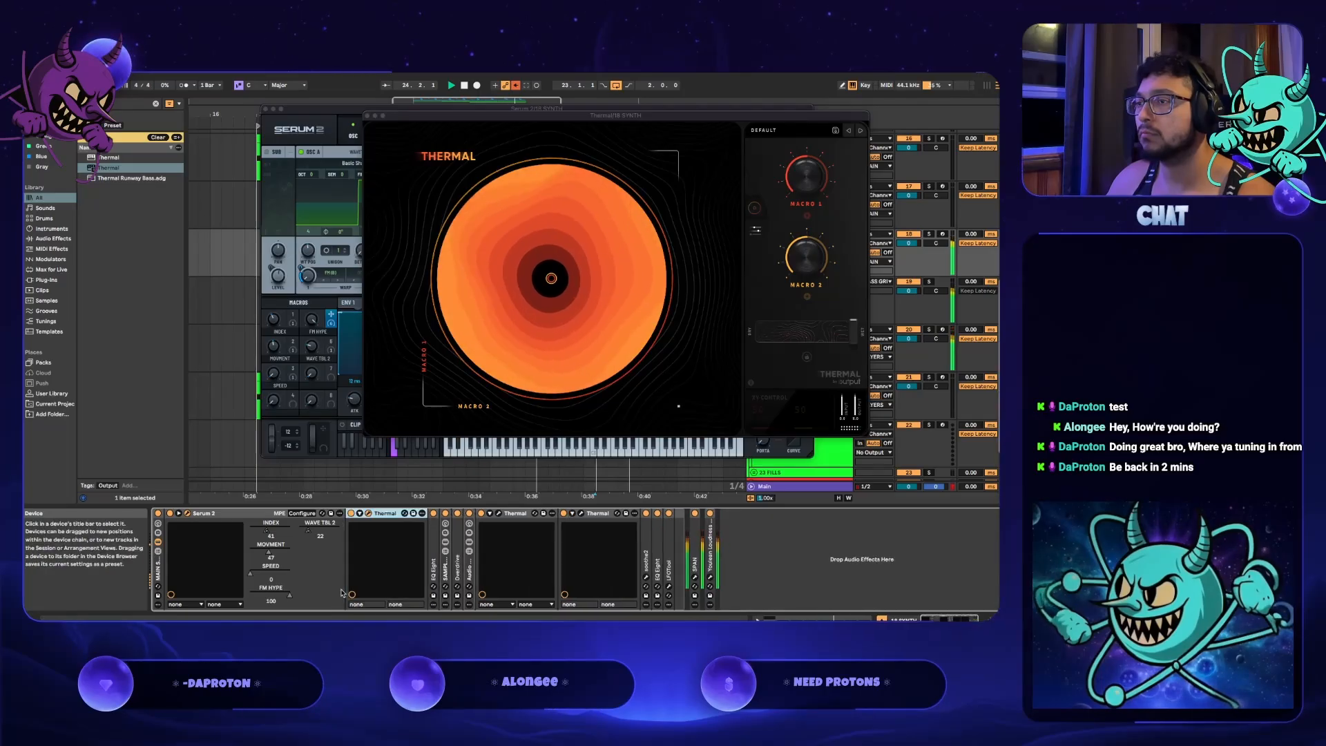
drag(637, 115, 569, 145)
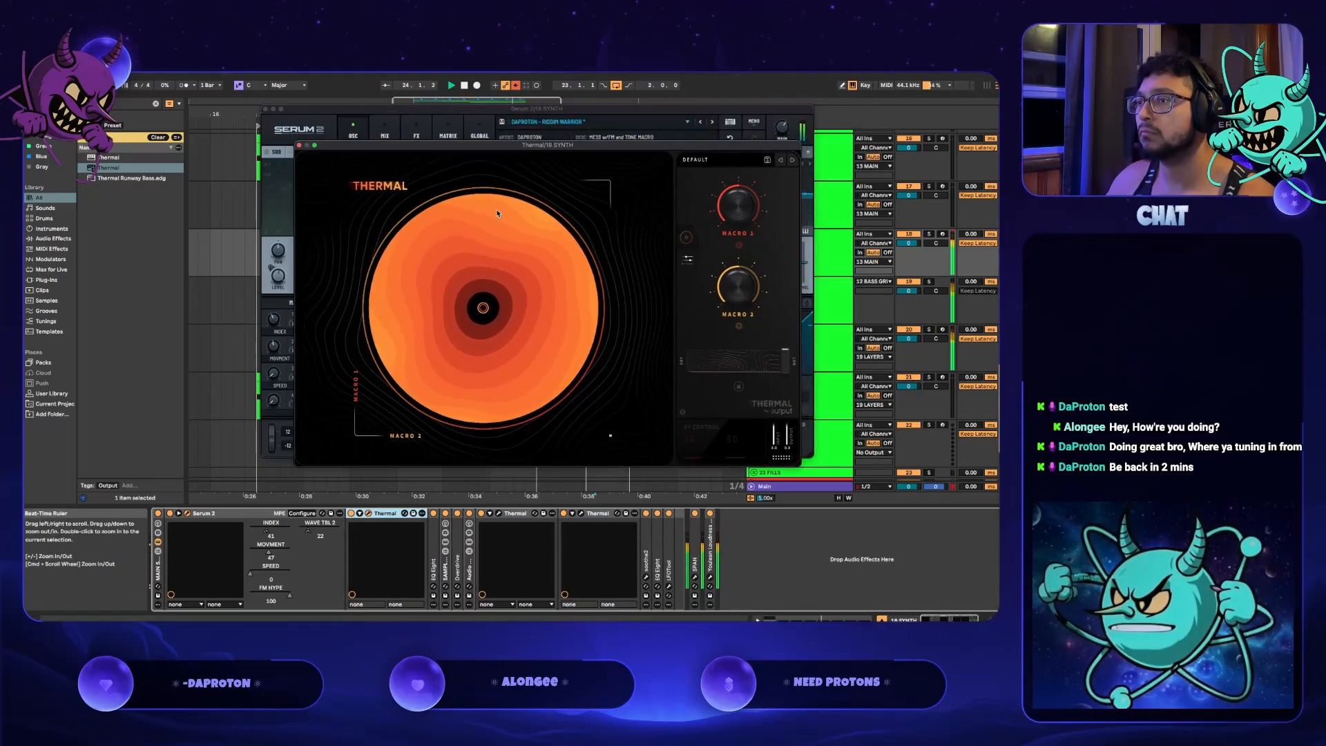
- Try Thermal's MOTHERSHIP preset on 18 SYNTH and lower its dry/wet to 25 and 10
click(351, 514)
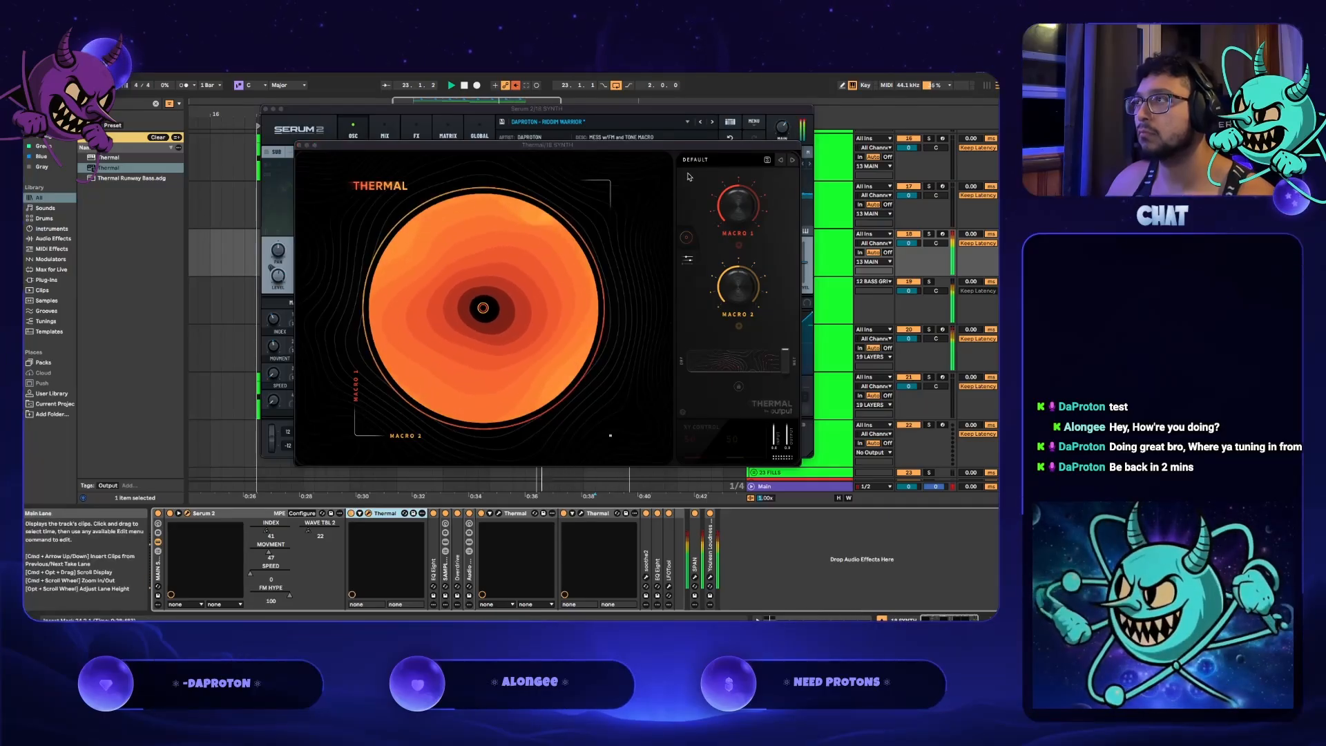
click(719, 158)
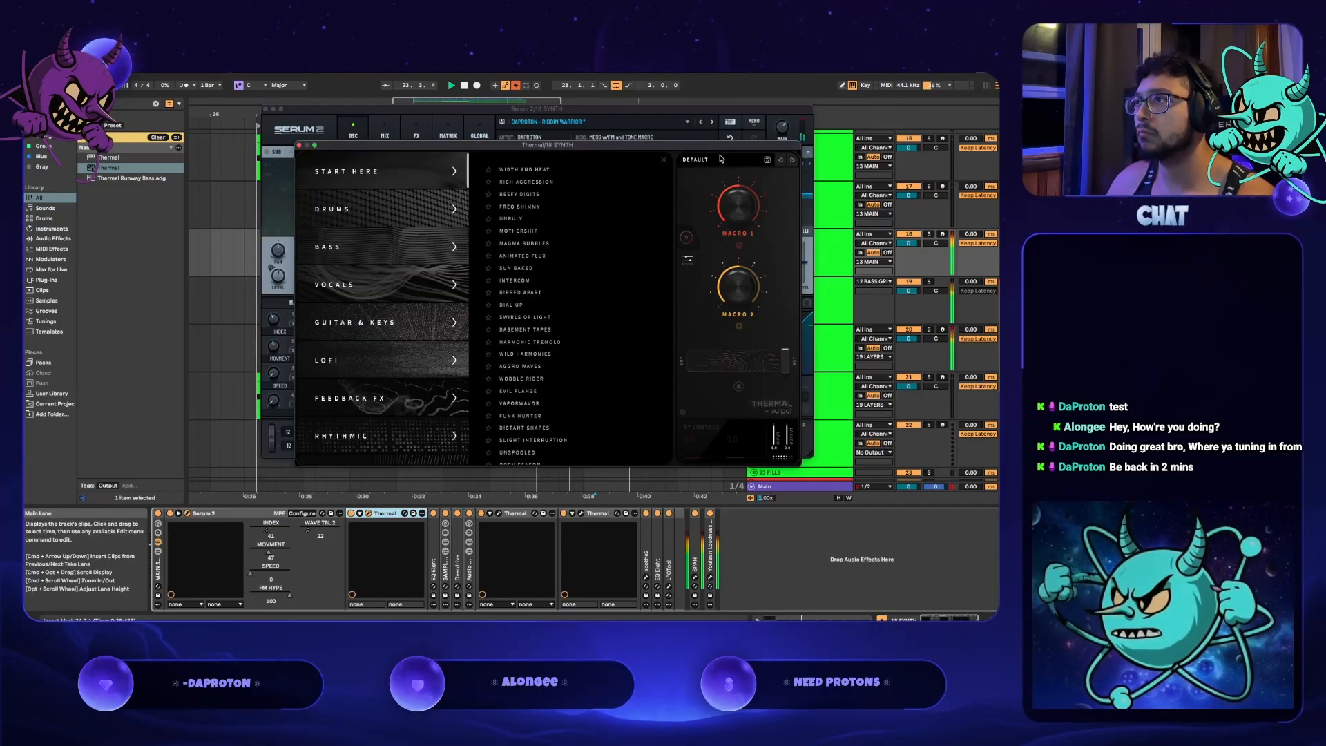
click(519, 231)
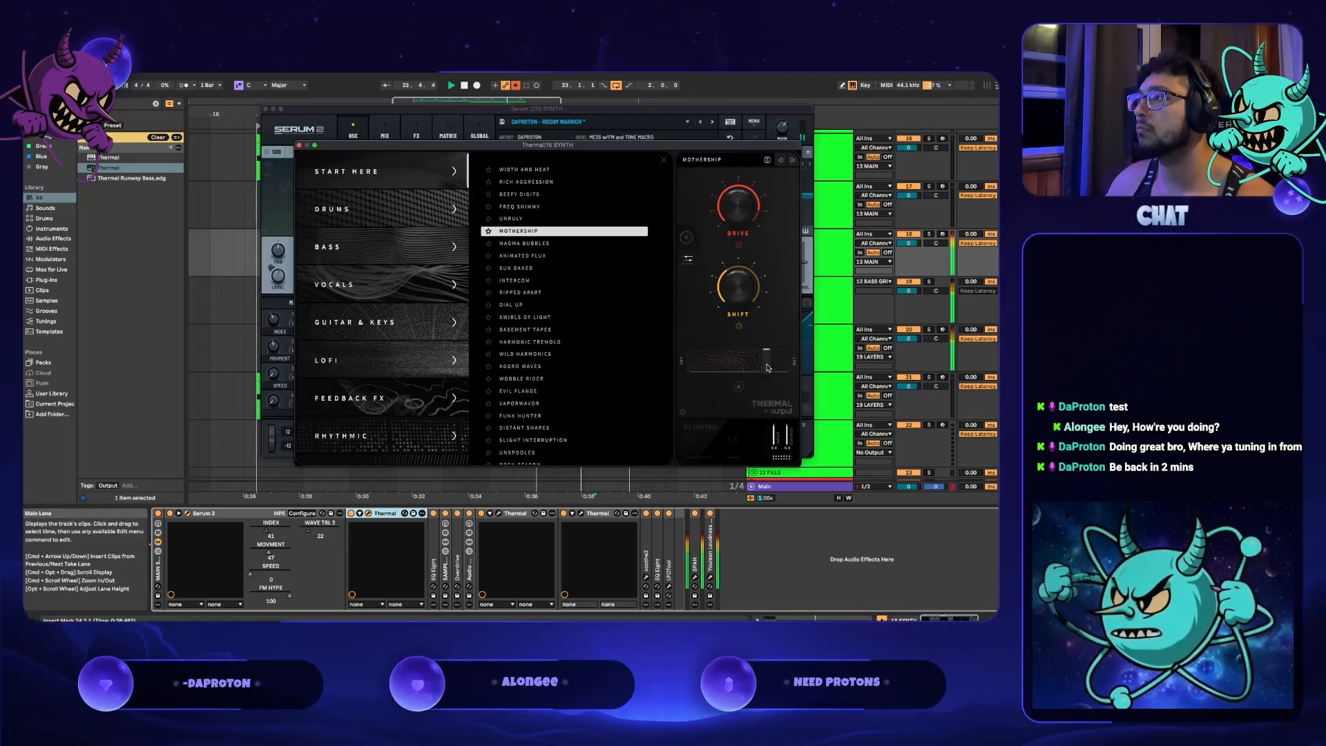
drag(742, 386, 746, 391)
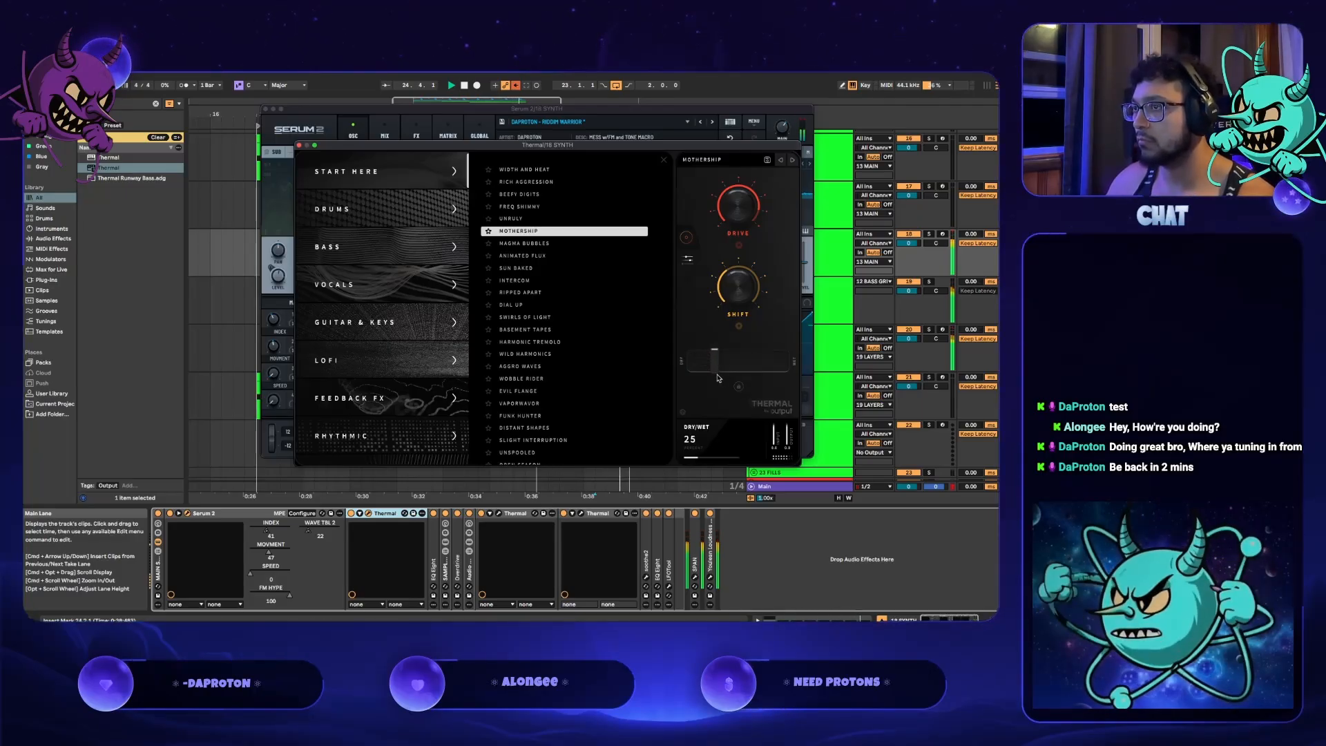
drag(715, 367, 704, 368)
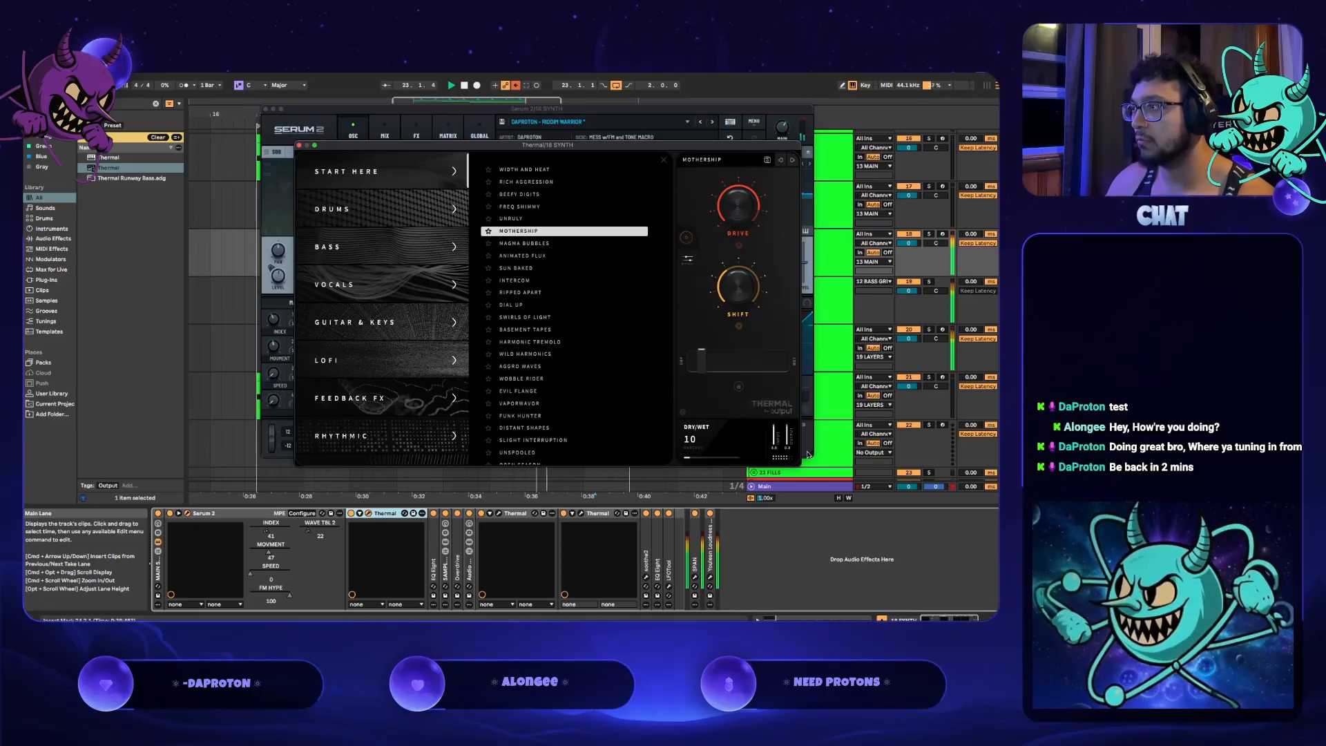
- Check the drop's spectrum in the Main track's SPAN and look at 20 SYNTH's Serum 2 patch, closing both windows
click(810, 486)
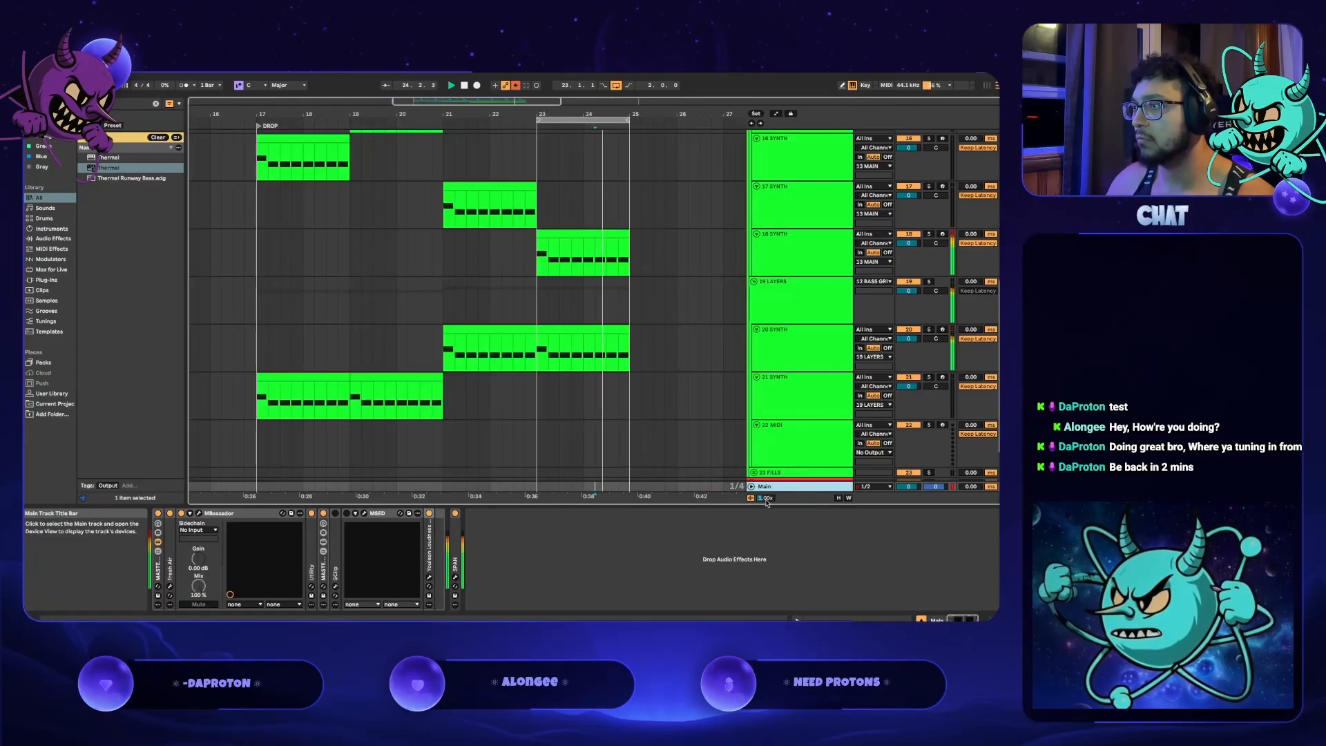
click(455, 578)
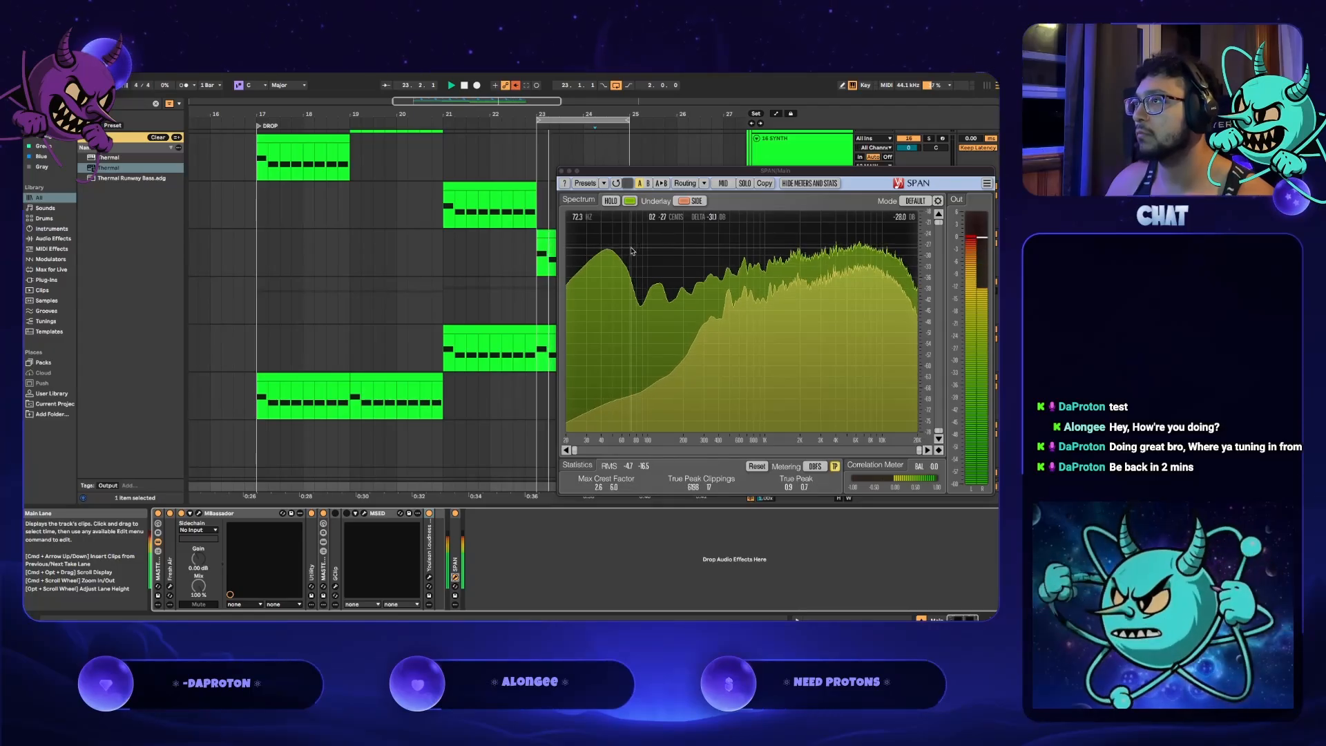
click(561, 171)
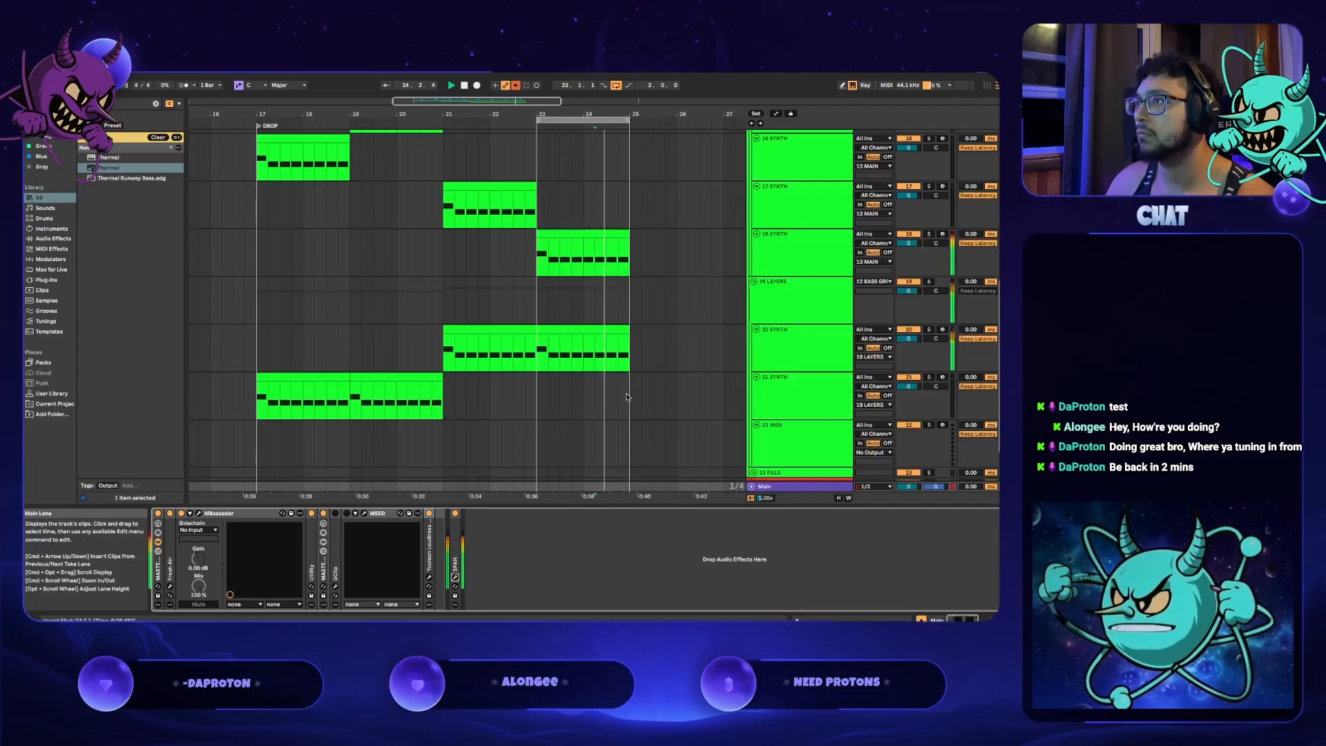
click(777, 346)
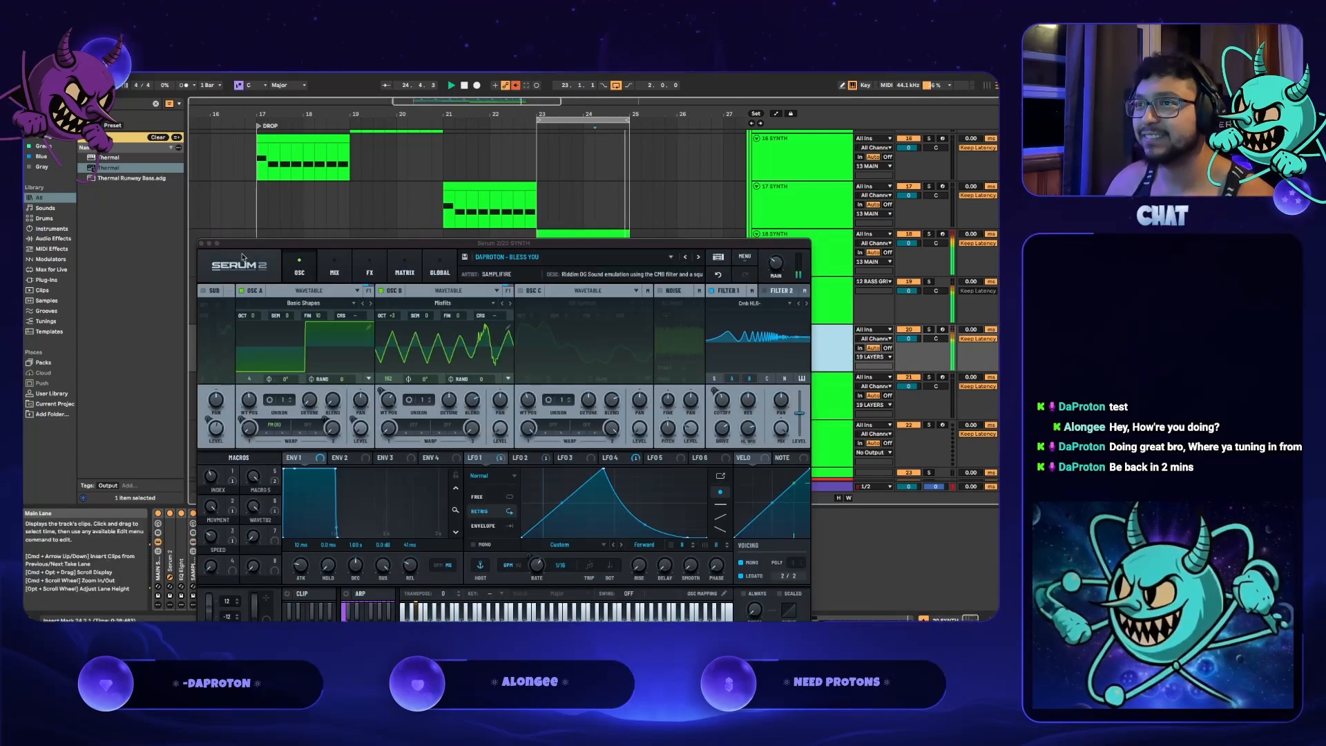
click(199, 244)
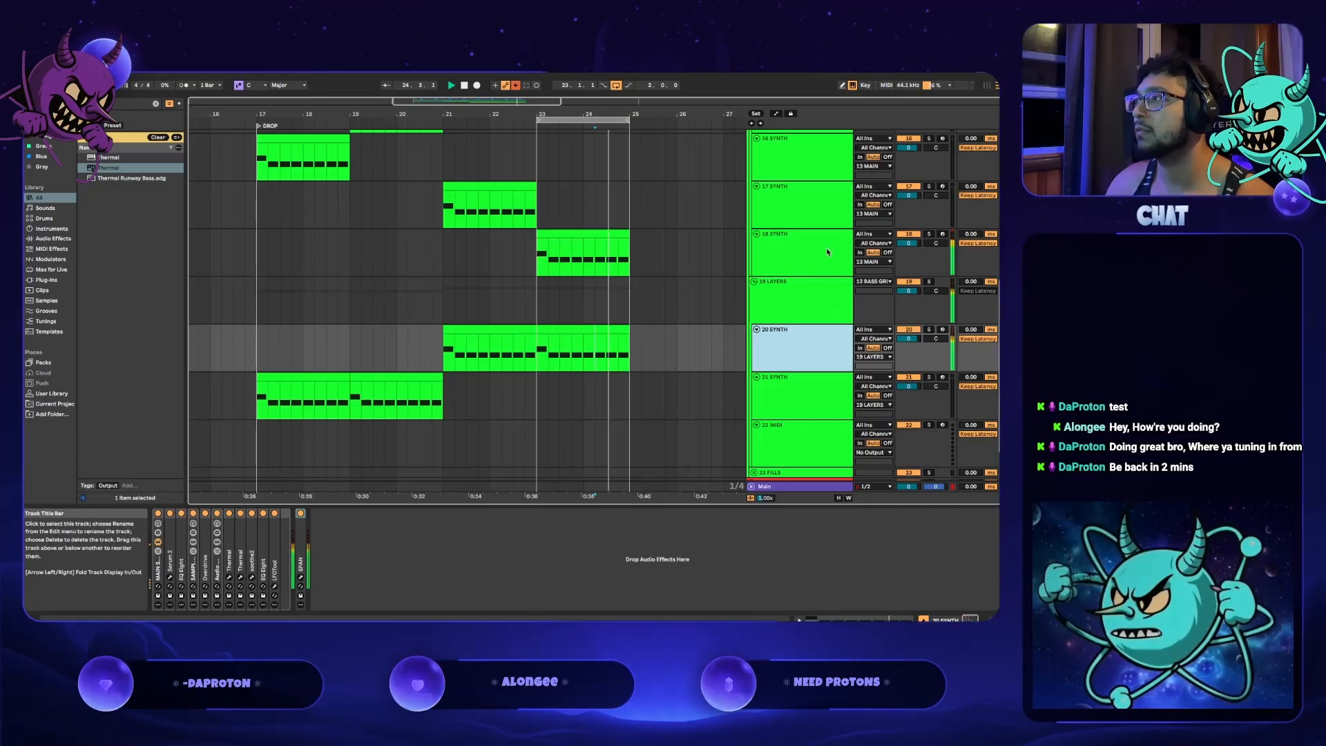
- Try a different volume on the 20 SYNTH track and reset it to its default of 0
click(928, 330)
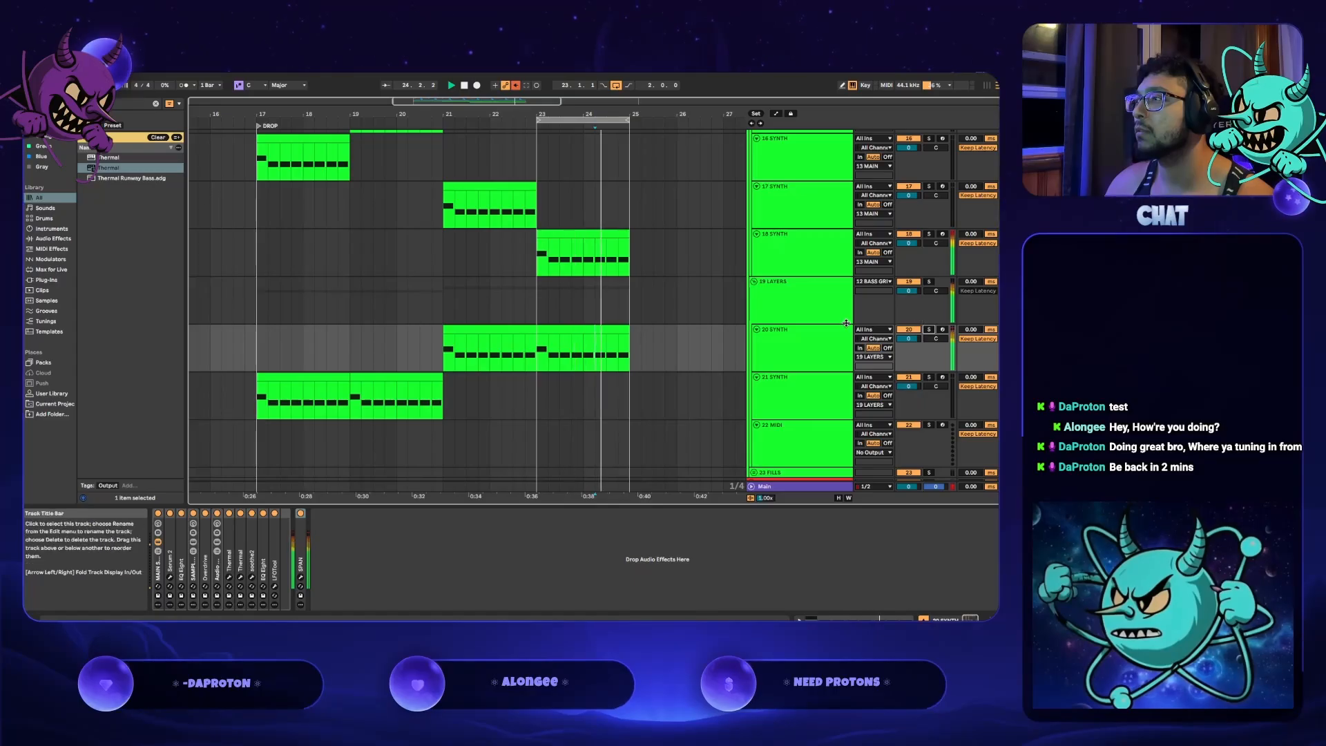
drag(908, 340, 908, 332)
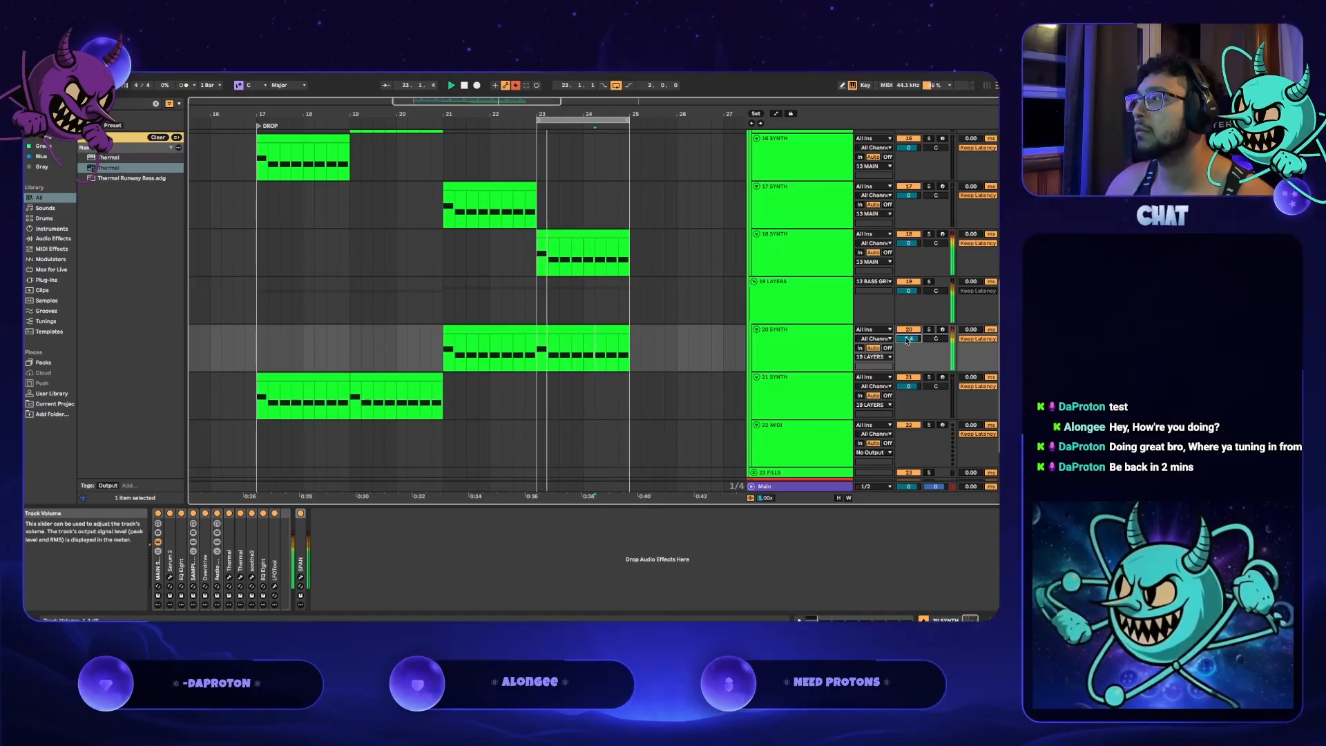
double_click(907, 340)
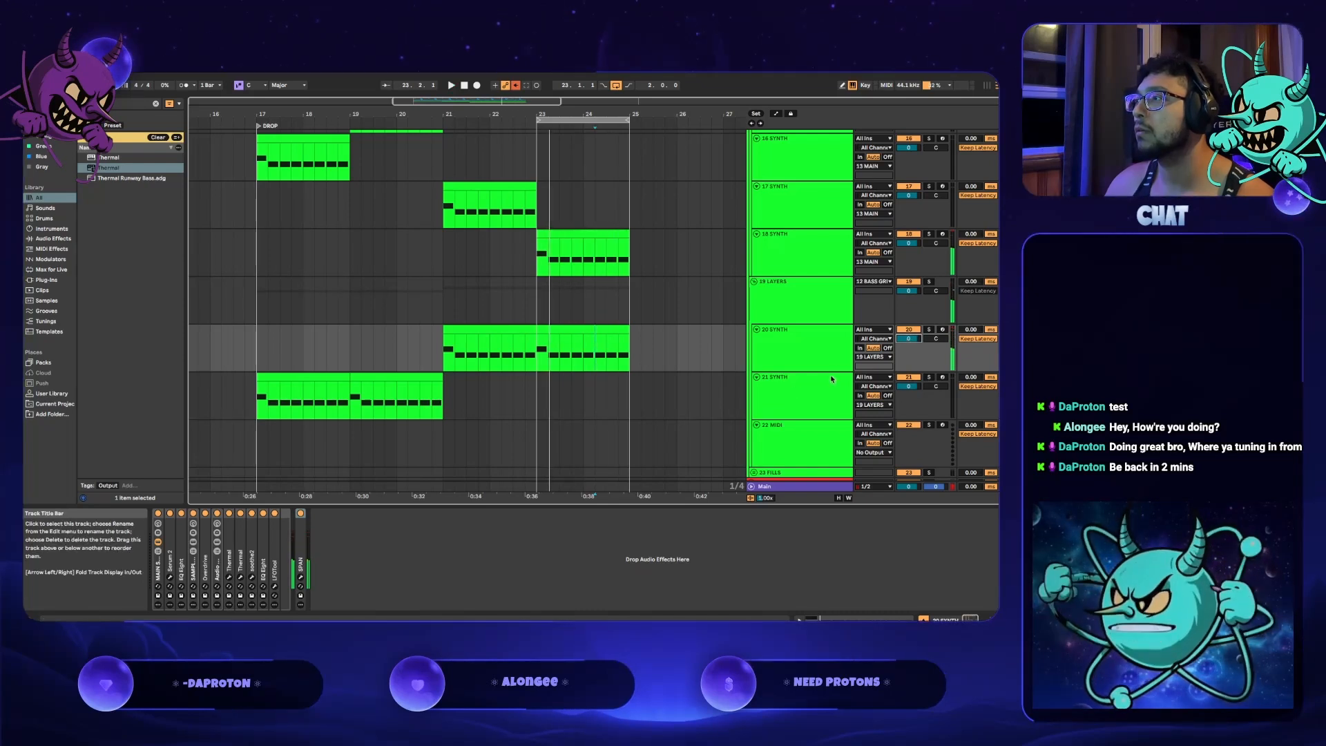
- Play the drop from 21 SYNTH's first clip and from 18 SYNTH's clip, trying Thermal's dry/wet at 19 and 10
click(273, 394)
key(space)
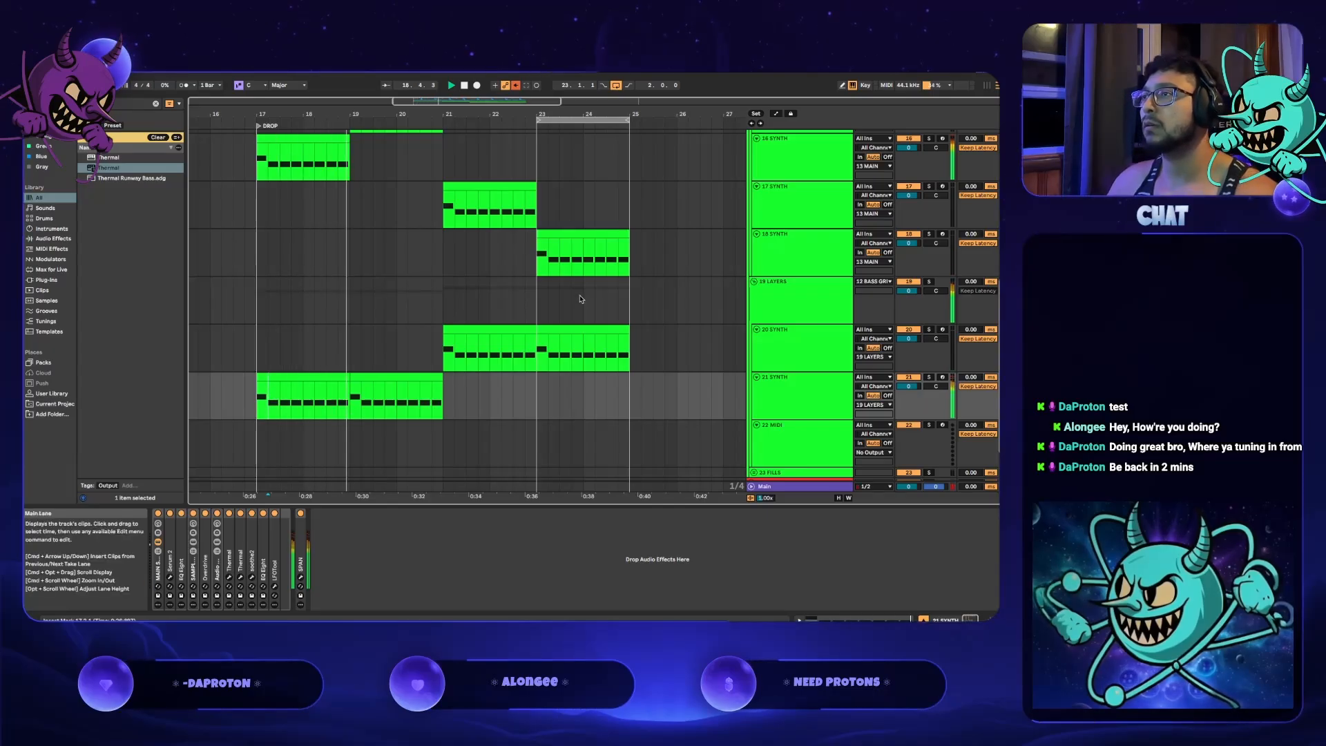
click(553, 276)
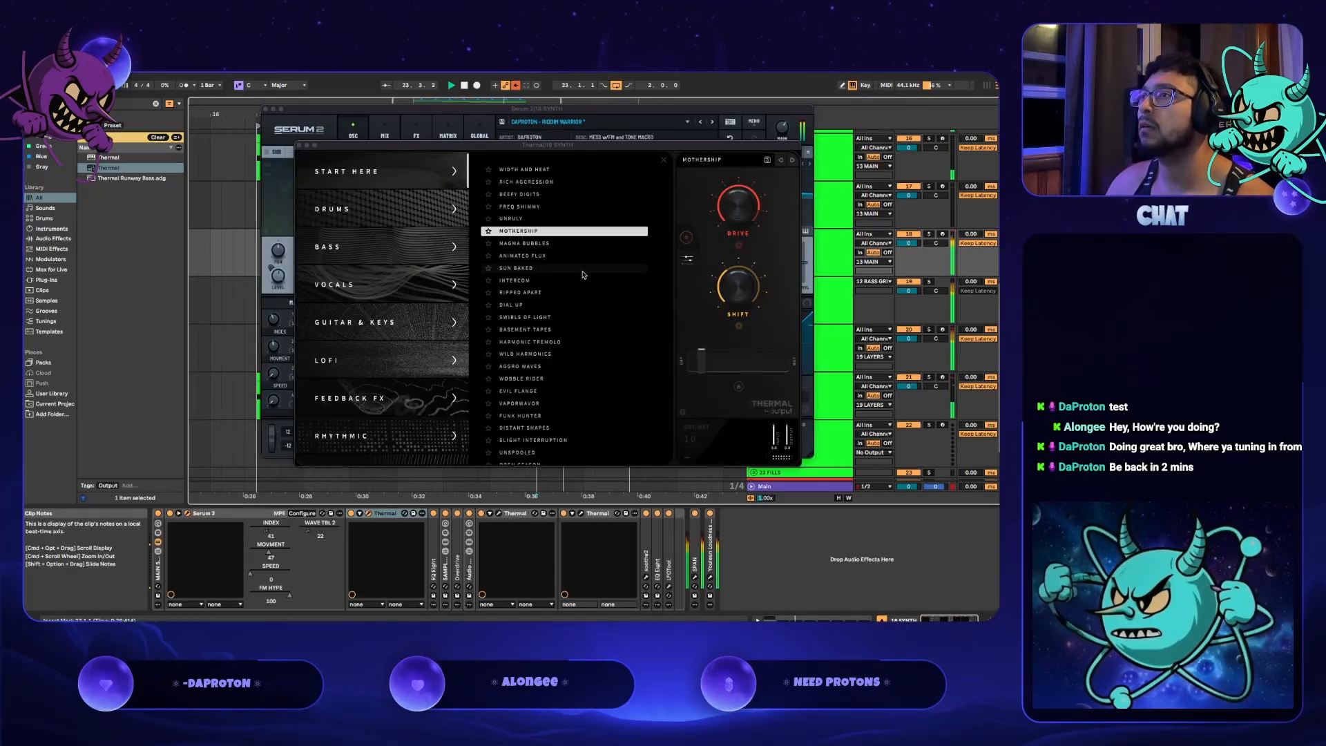
mouse_move(704, 366)
mouse_down()
mouse_move(677, 367)
mouse_move(725, 369)
mouse_move(712, 368)
mouse_up()
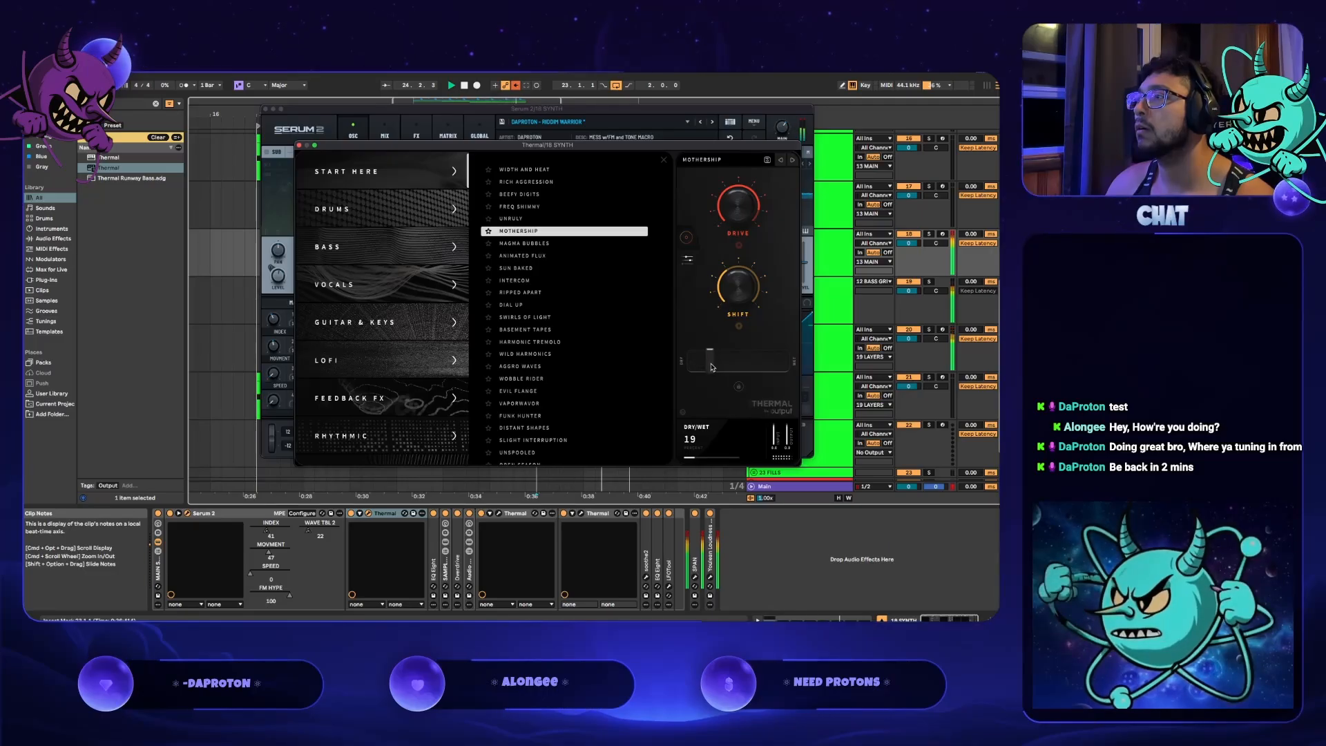
drag(712, 367, 701, 366)
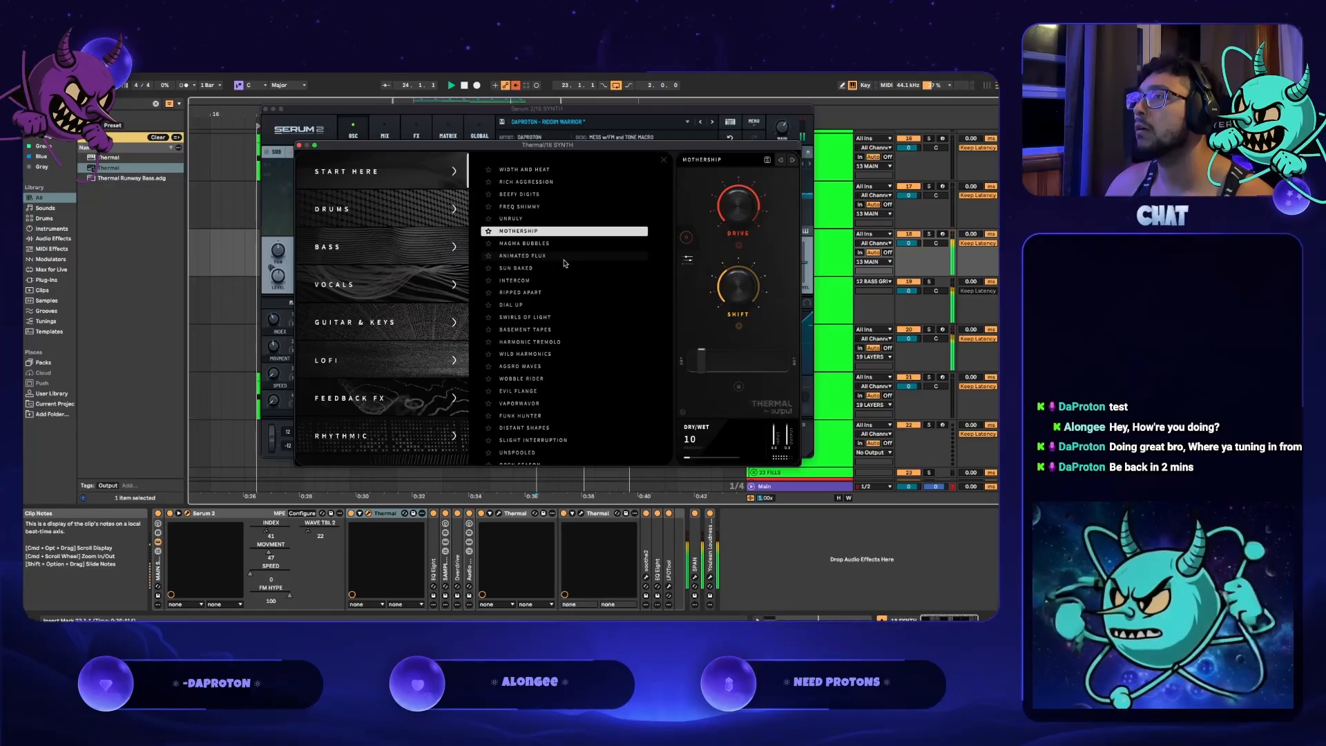
- Try Thermal's MAGMA BUBBLES preset on 18 SYNTH with dry/wet at 13, 24 and 50
click(539, 245)
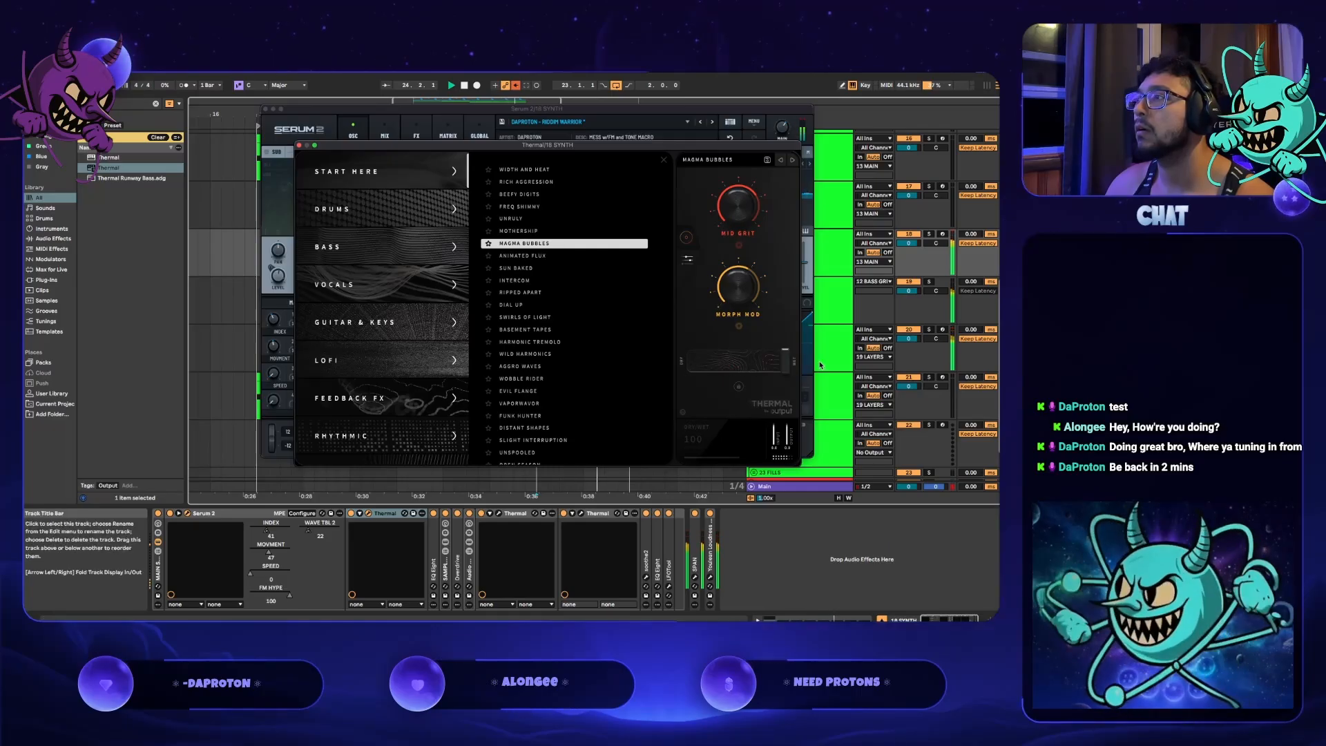
drag(702, 384, 714, 386)
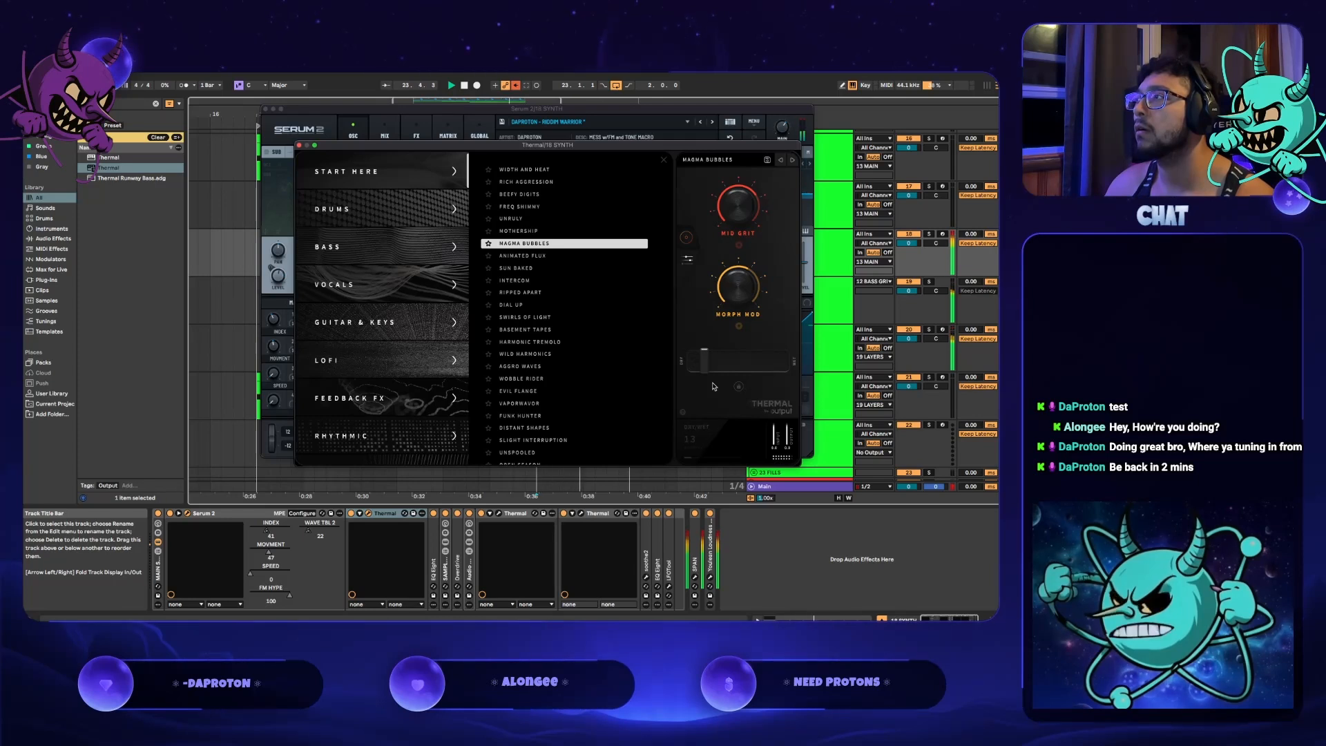
drag(714, 386, 719, 388)
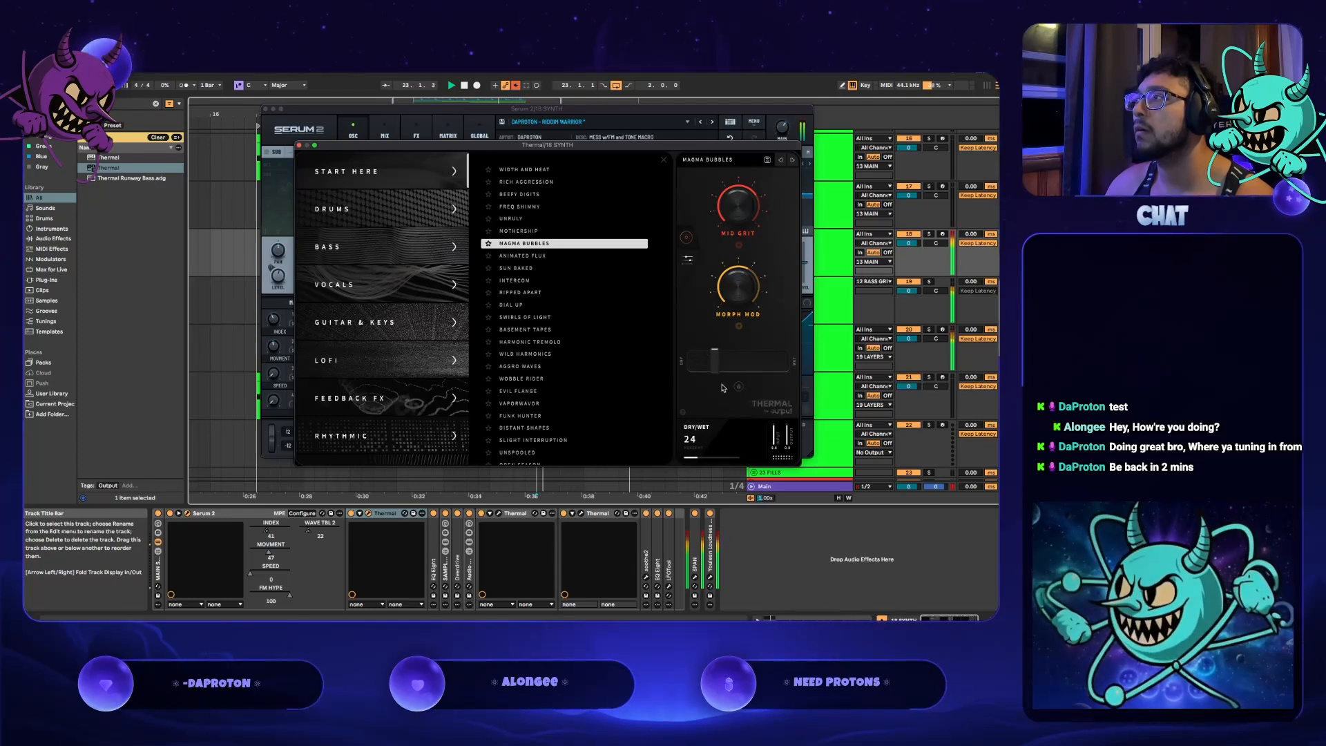
drag(722, 387, 742, 387)
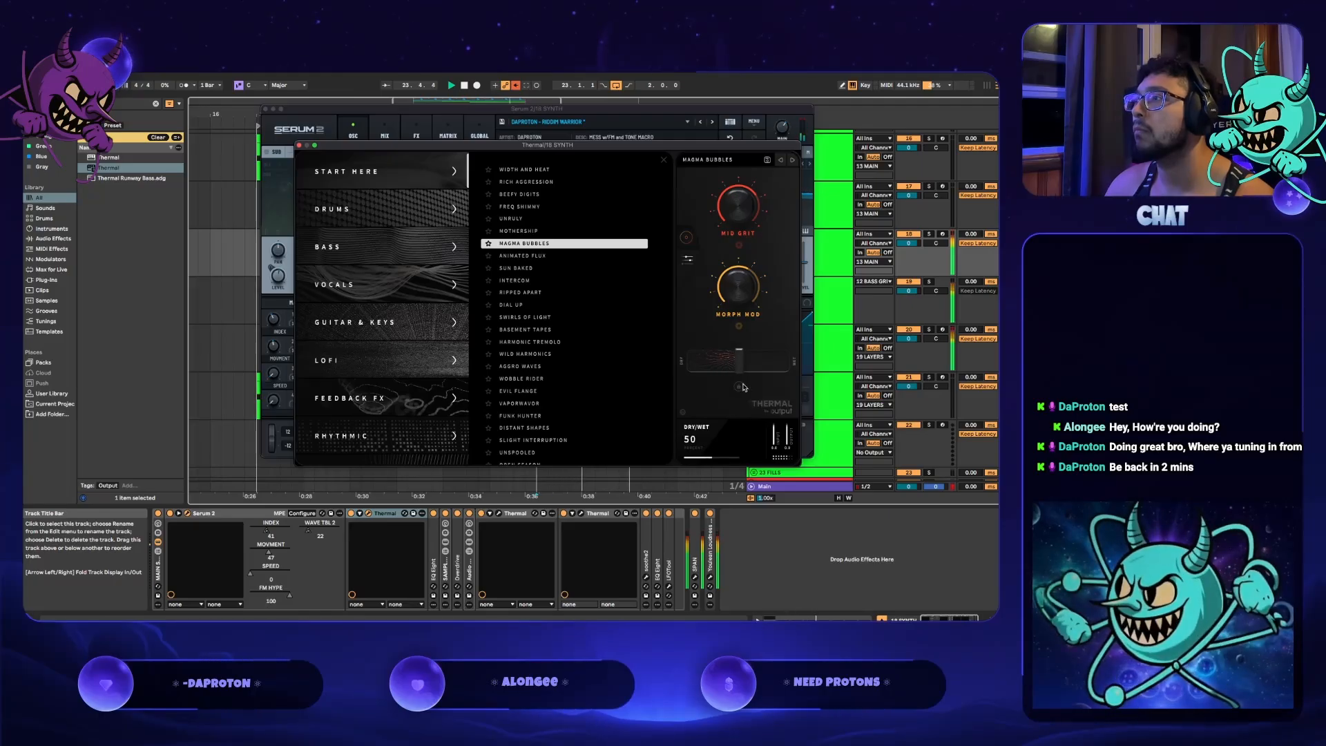
- Try Thermal's SUN BAKED preset with dry/wet at 48 and the FUNK HUNTER preset with dry/wet at 16 and 0
click(540, 273)
drag(715, 354, 694, 359)
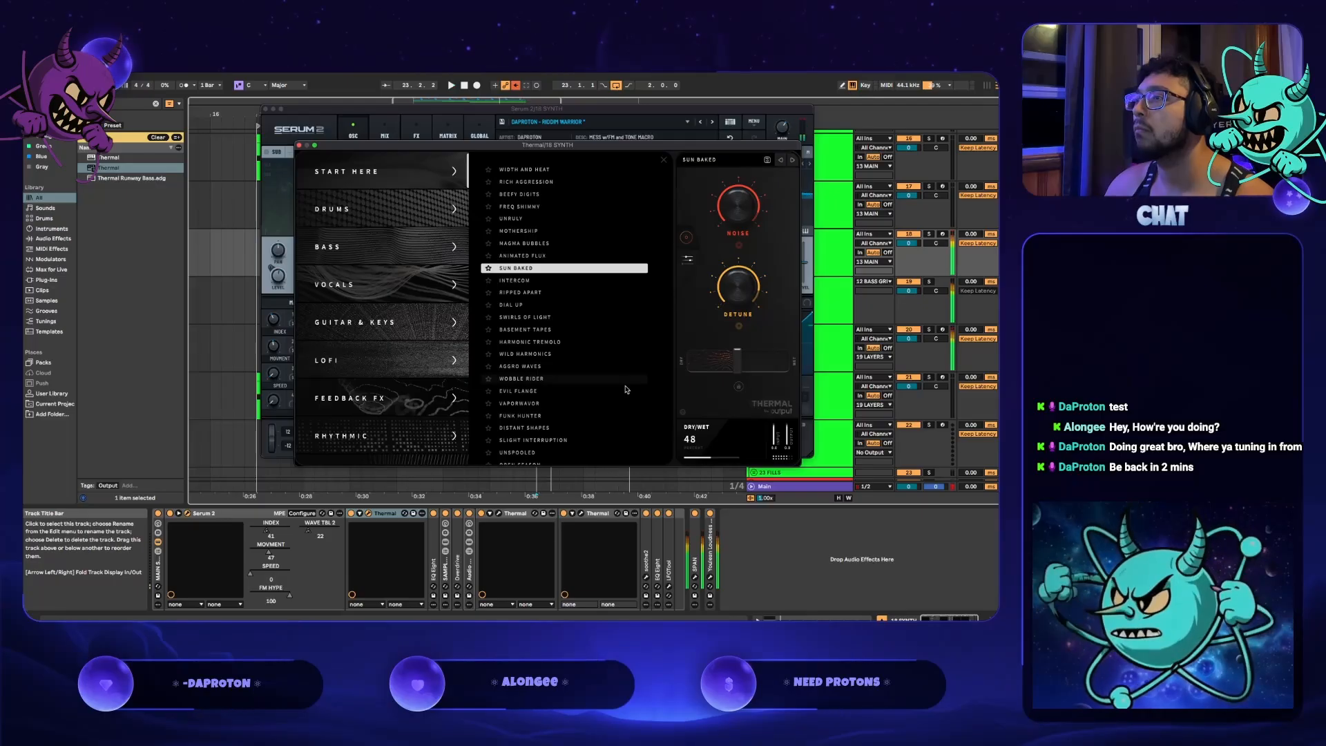
scroll(561, 417, down, 1)
click(561, 410)
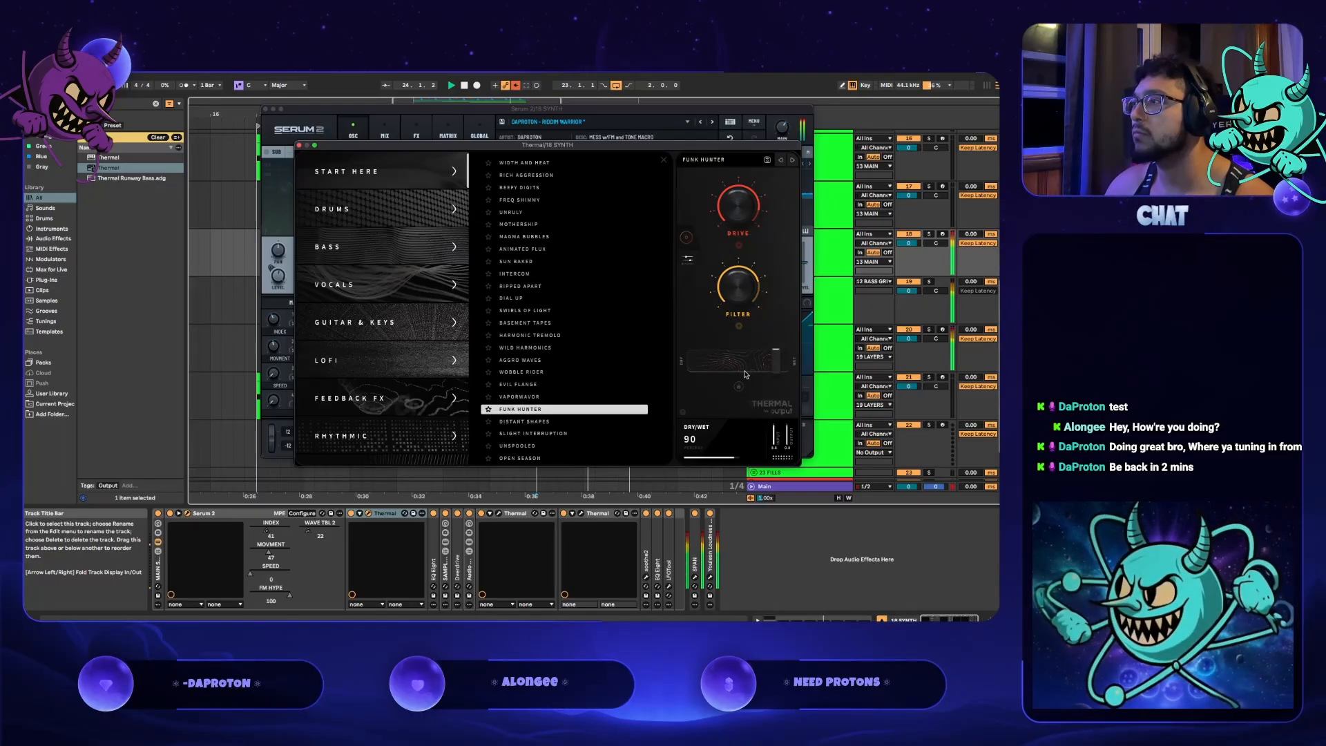
drag(764, 373, 685, 382)
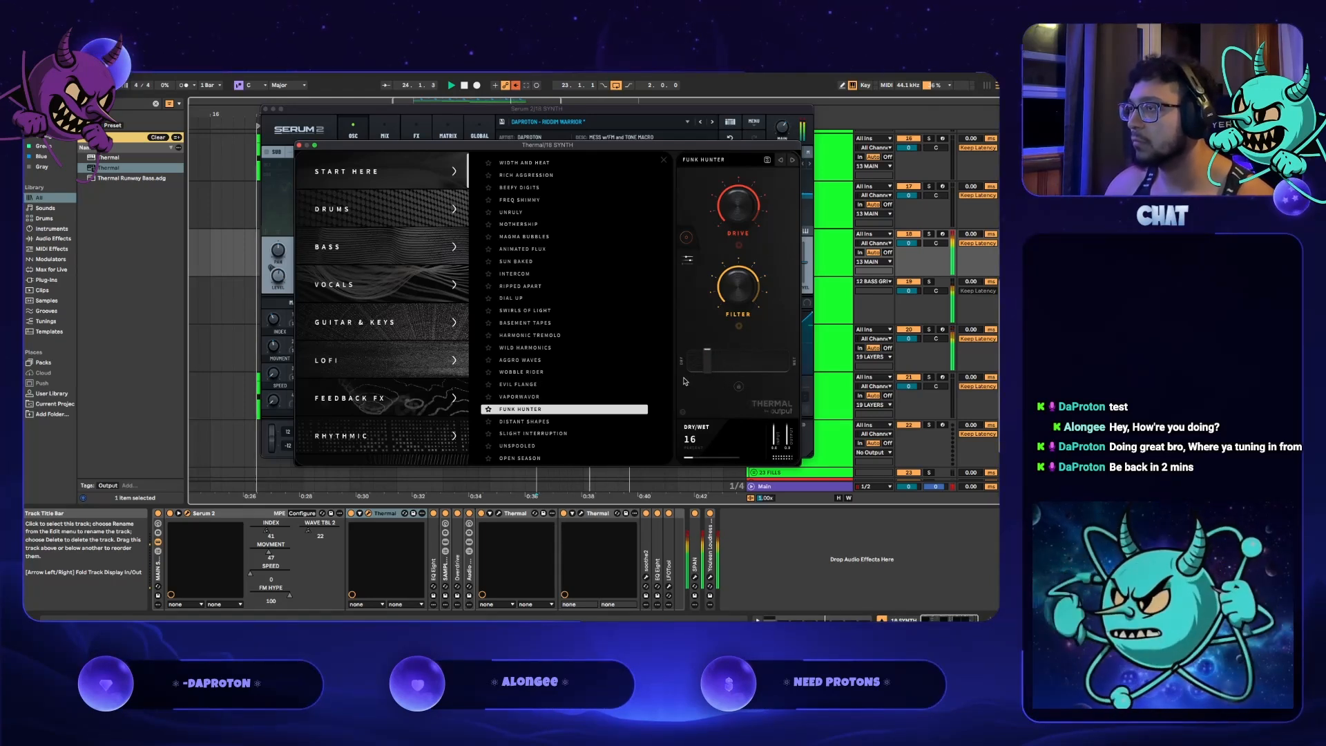
drag(685, 381, 670, 389)
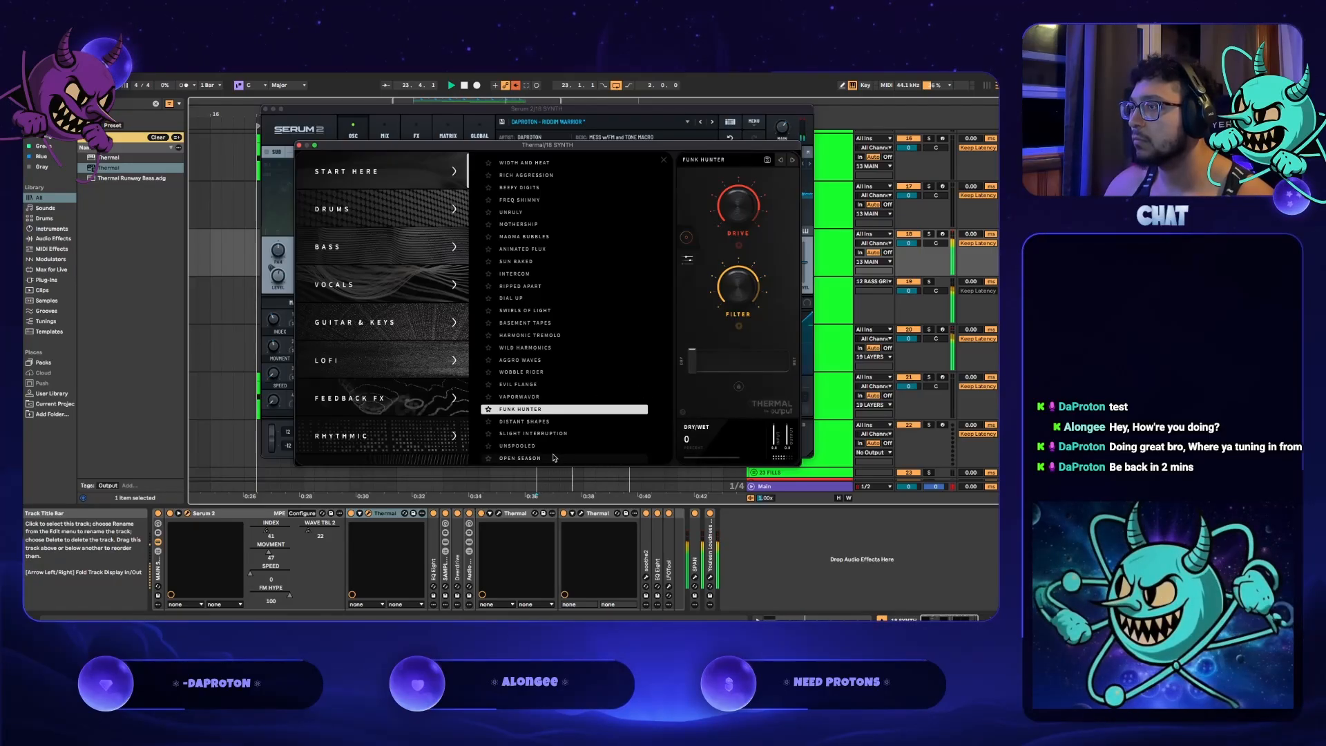
- Load Thermal's EVIL FLANGE preset on 18 SYNTH and compare dry/wet at 0 and 100, leaving it at 100
click(525, 385)
mouse_move(715, 371)
mouse_down()
mouse_move(730, 381)
mouse_move(711, 388)
mouse_up()
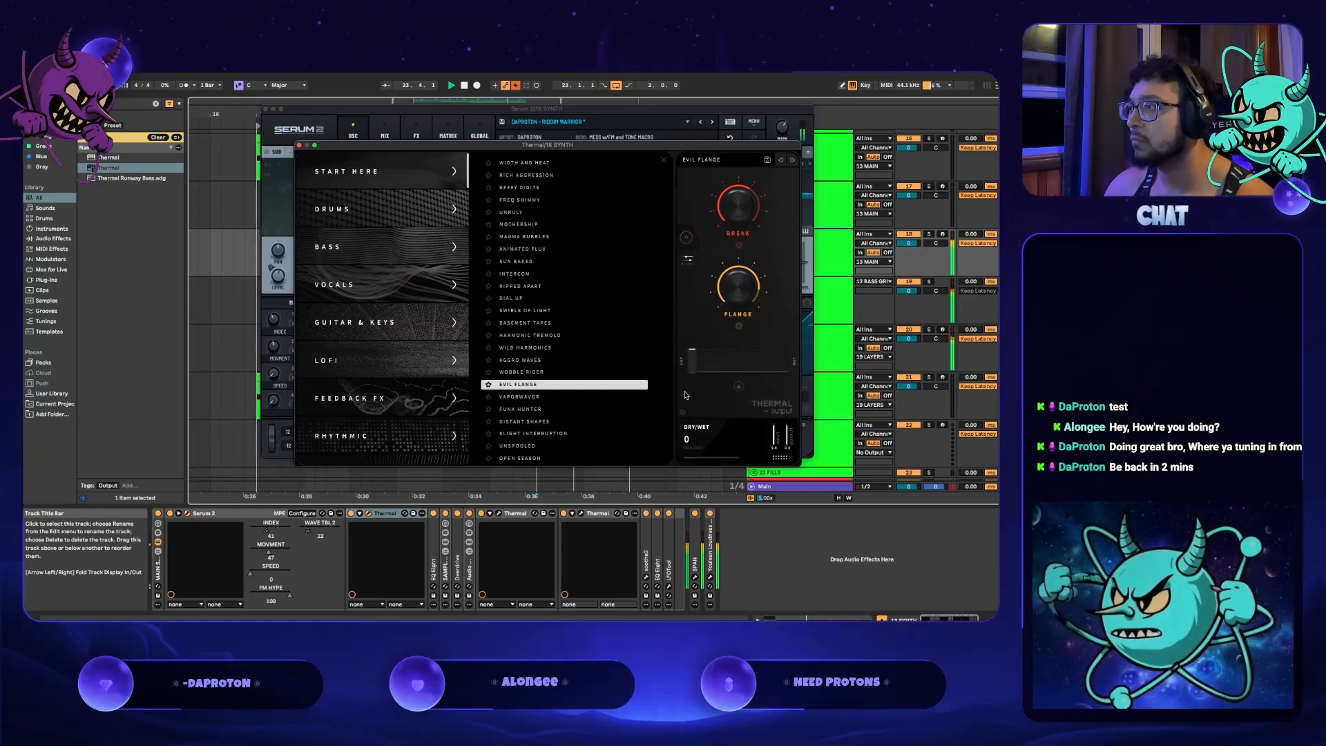
drag(686, 395, 878, 407)
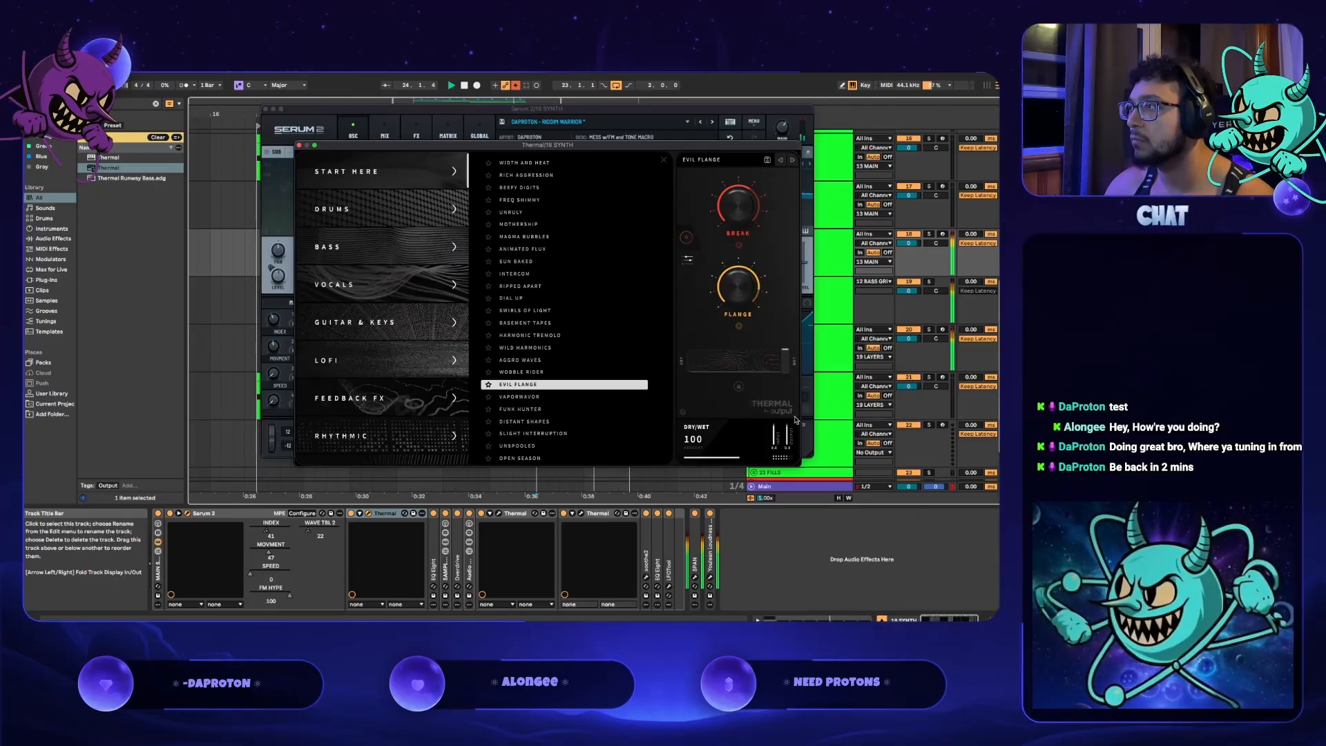
- Try Thermal's EVIL FLANGE at dry/wet 31 and 9, plus VAPORWAVOR, FUNK HUNTER, DISTANT SHAPES, SLIGHT INTERRUPTION, OPEN SEASON and UNSPOOLED
drag(751, 423, 737, 427)
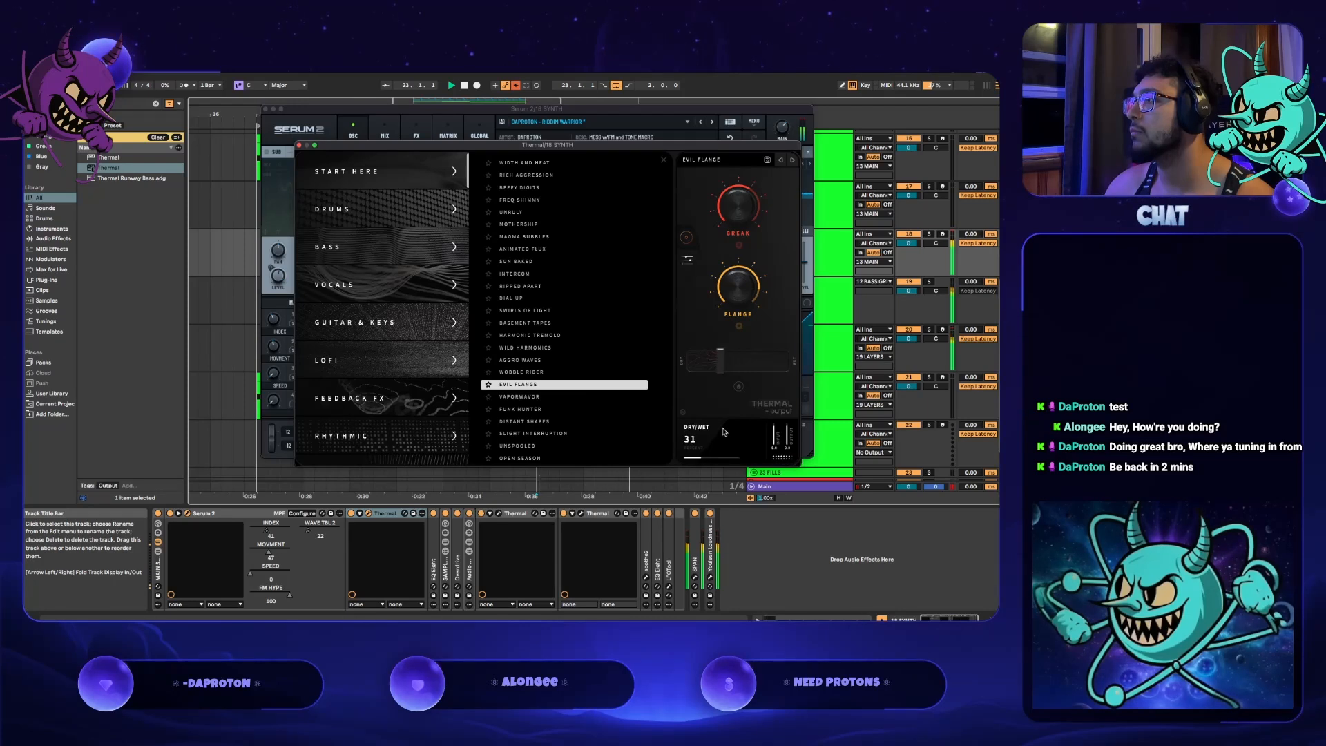
drag(724, 432, 708, 434)
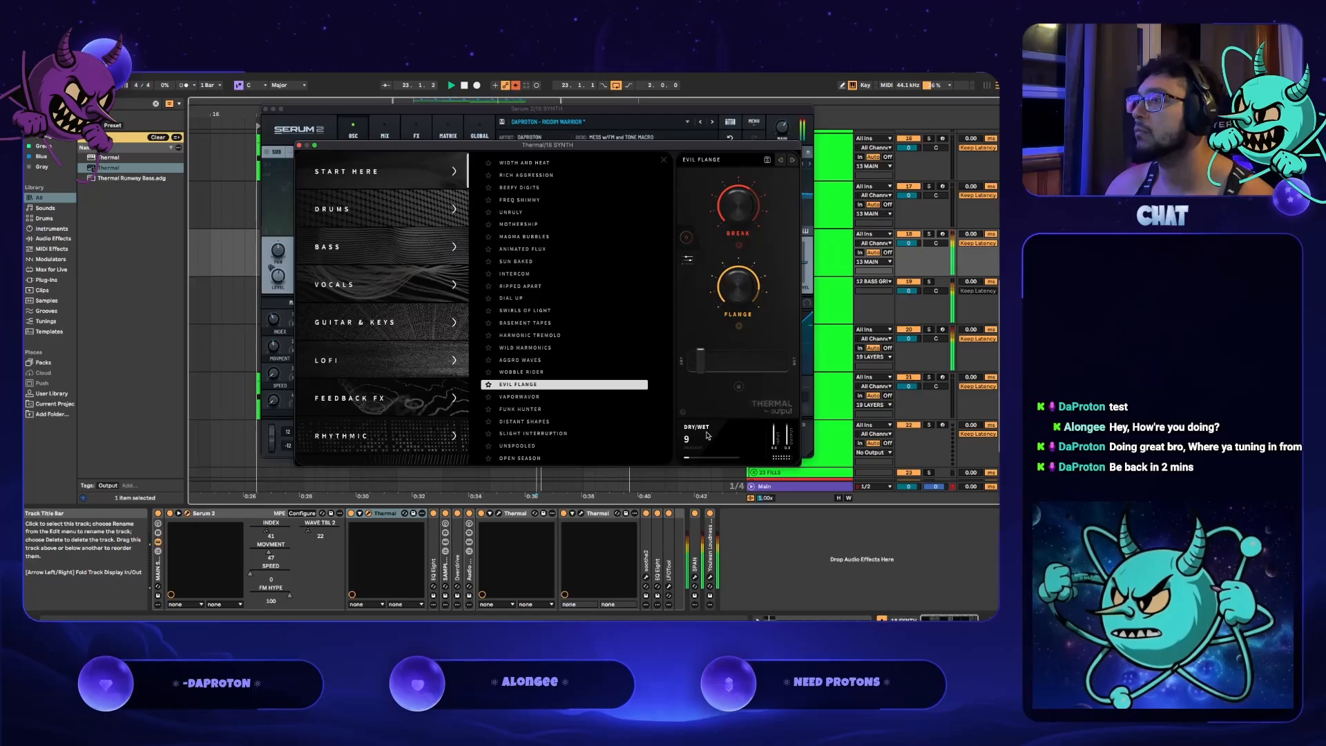
click(534, 397)
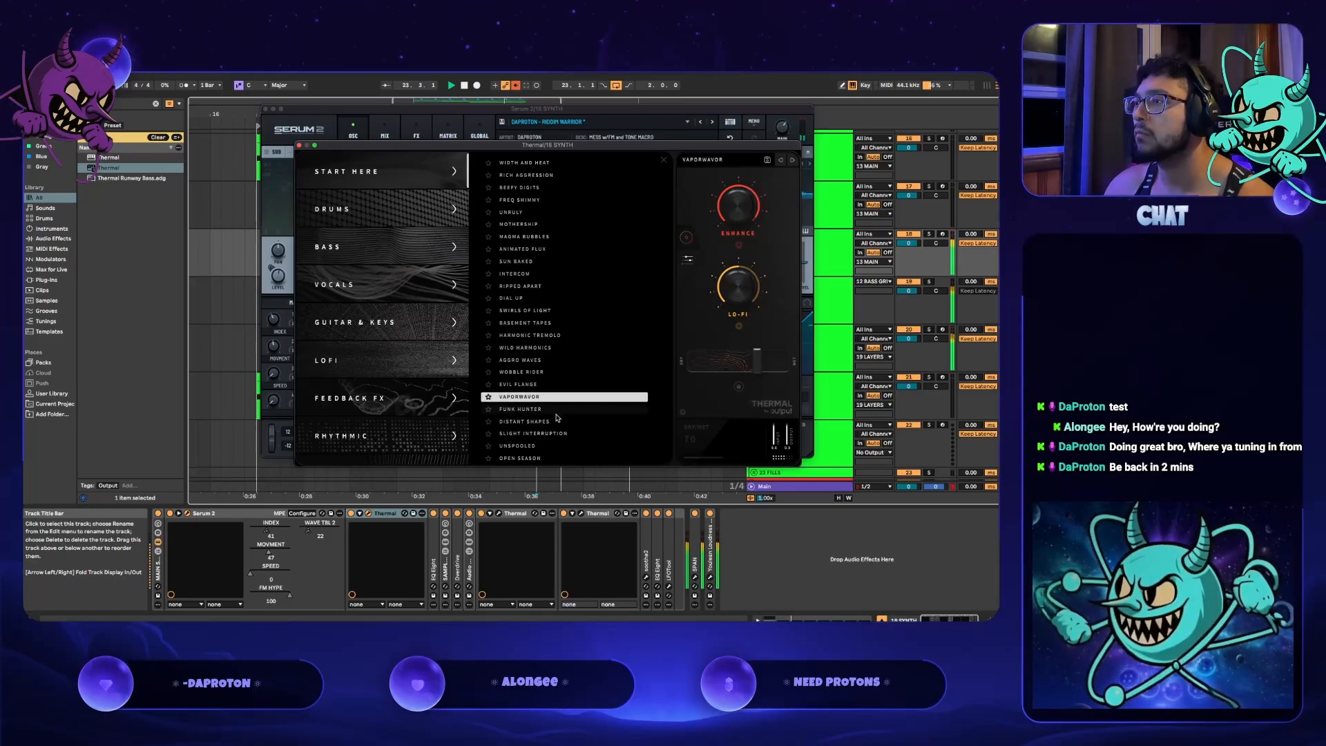
click(556, 413)
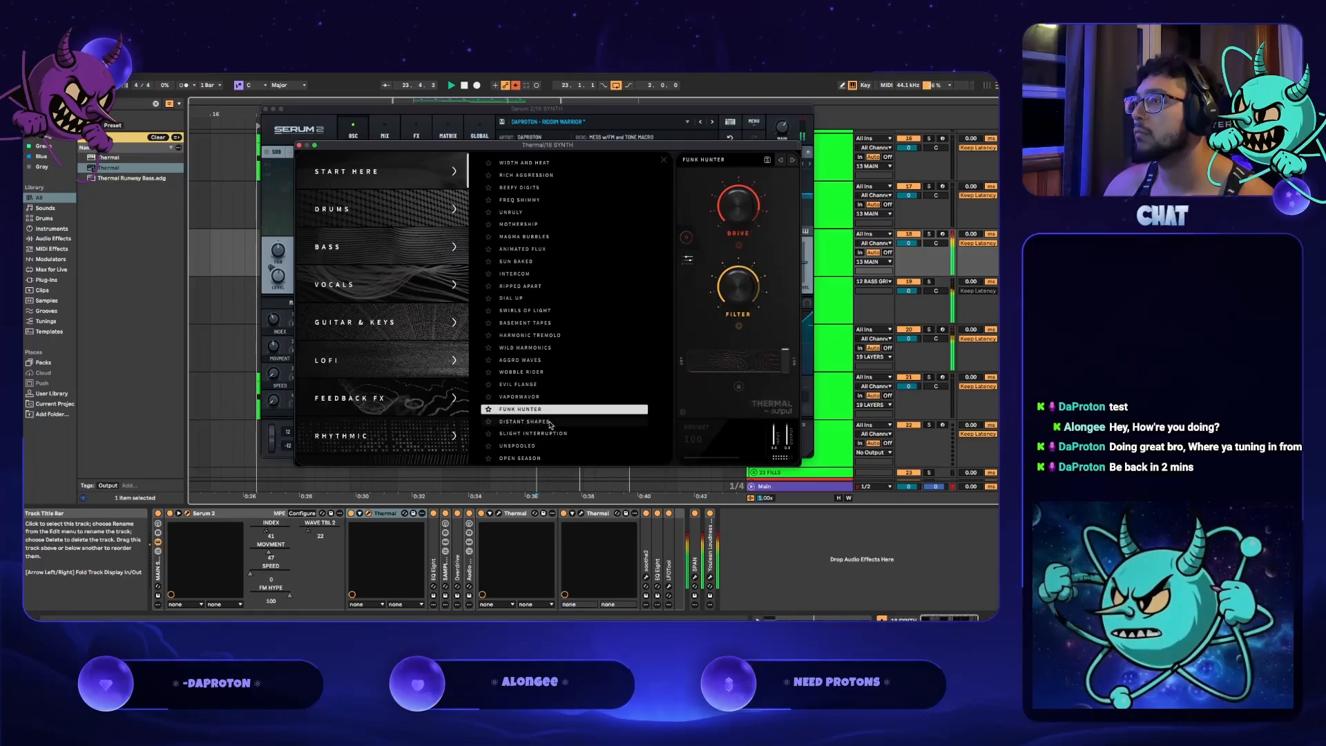
click(551, 422)
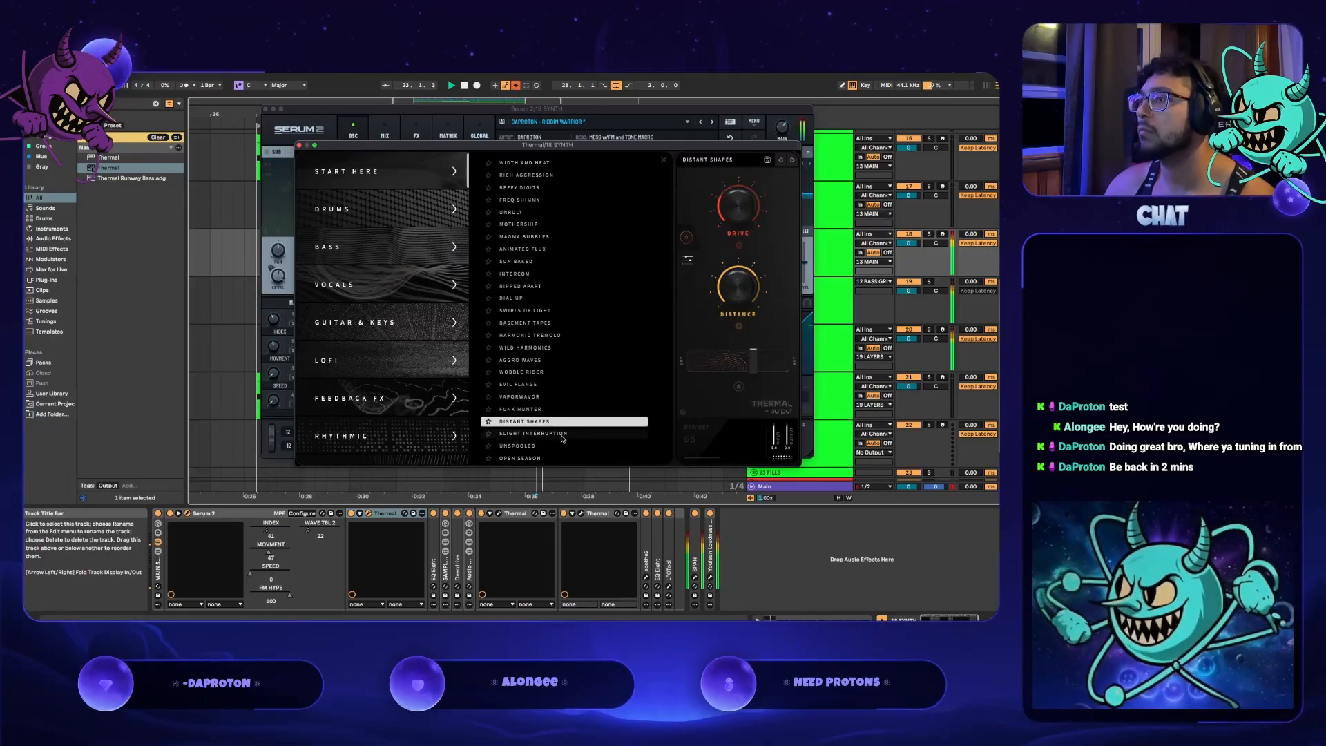
click(563, 435)
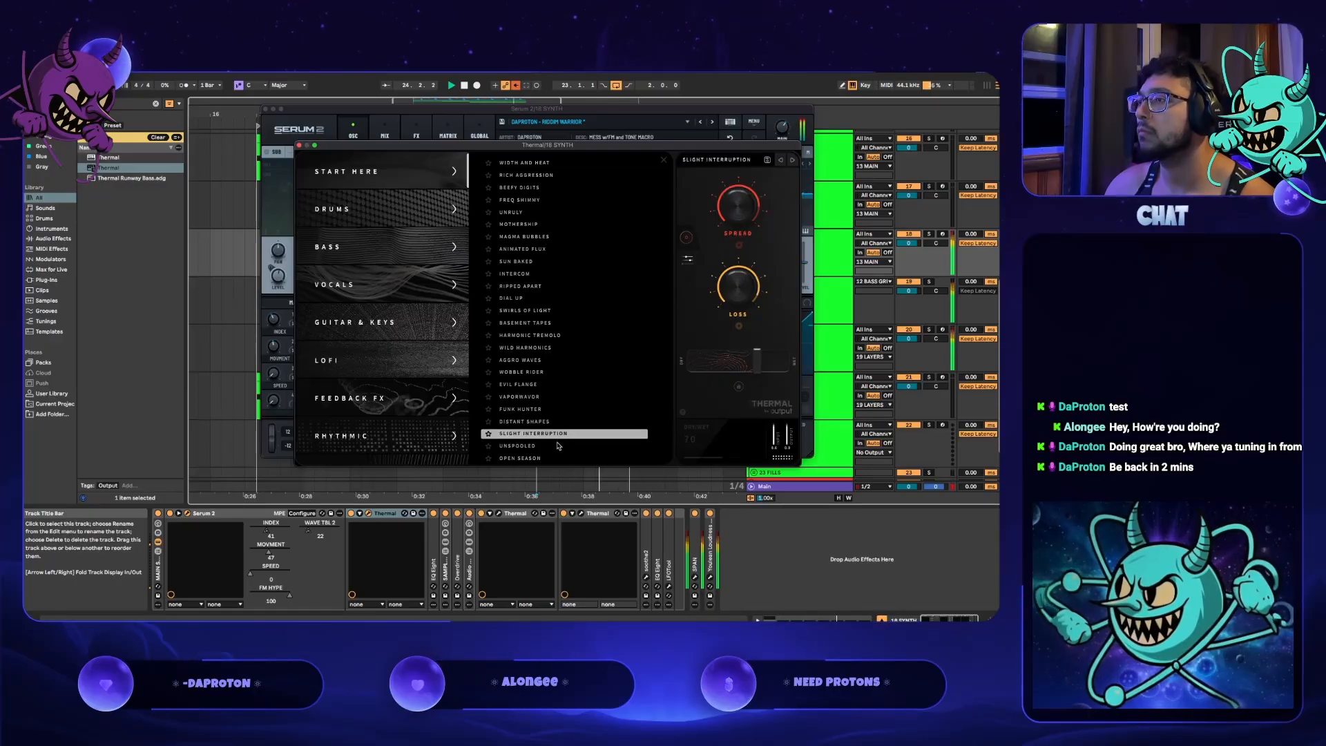
click(552, 457)
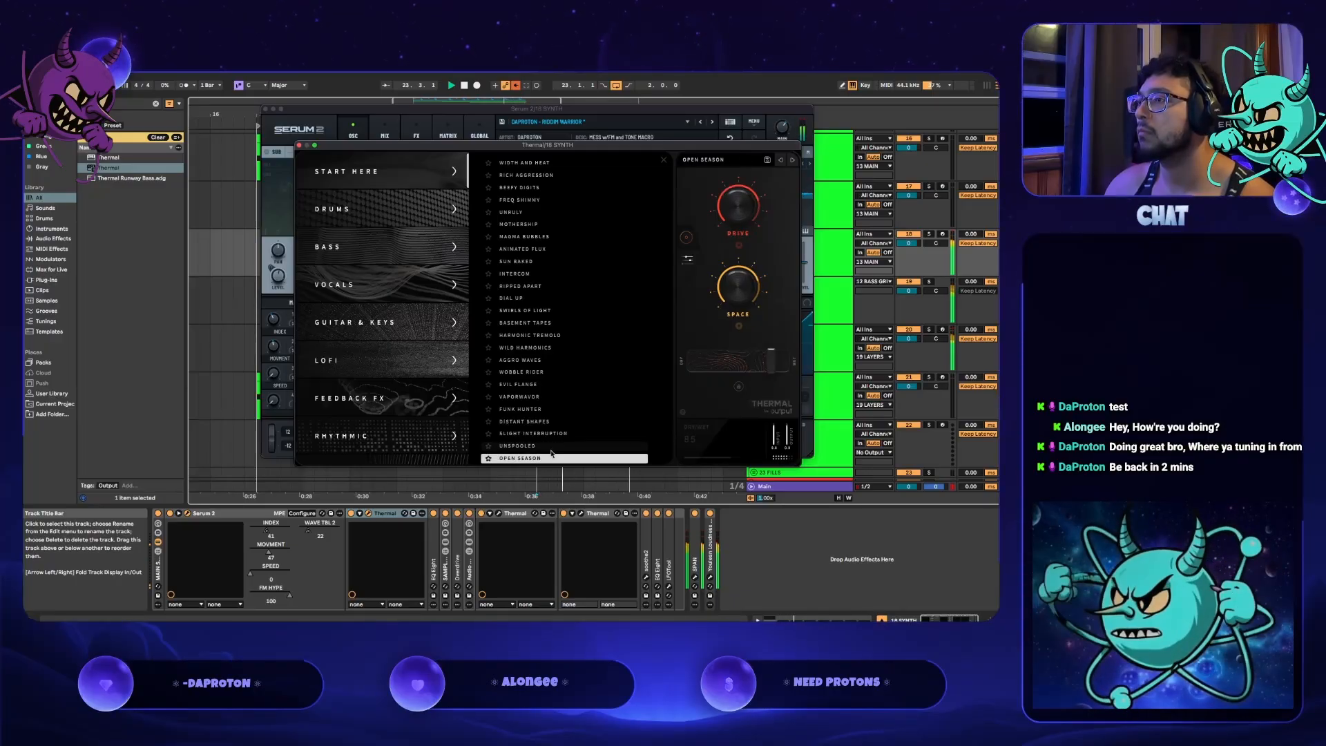
click(551, 446)
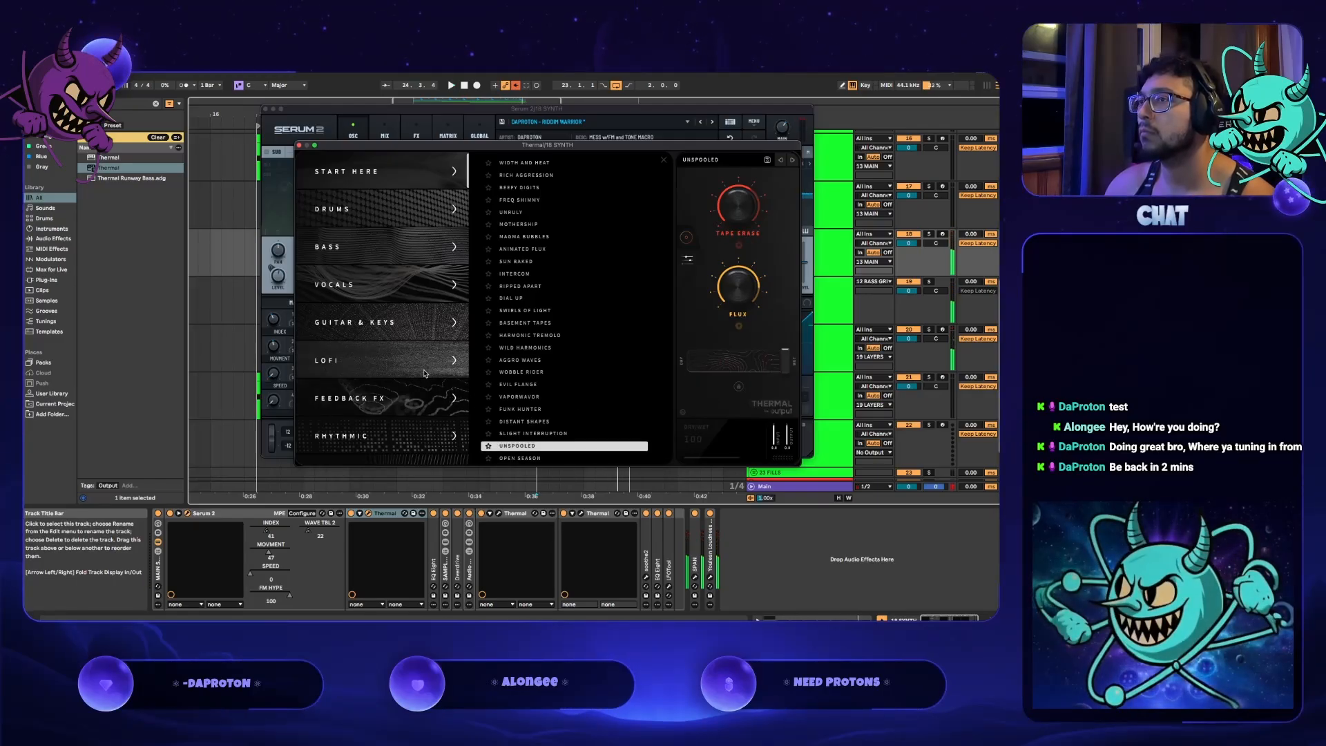
- Load the LOCUST preset from Thermal's IGNITION expansion on 18 SYNTH and play the section with it
scroll(404, 414, down, 5)
click(404, 414)
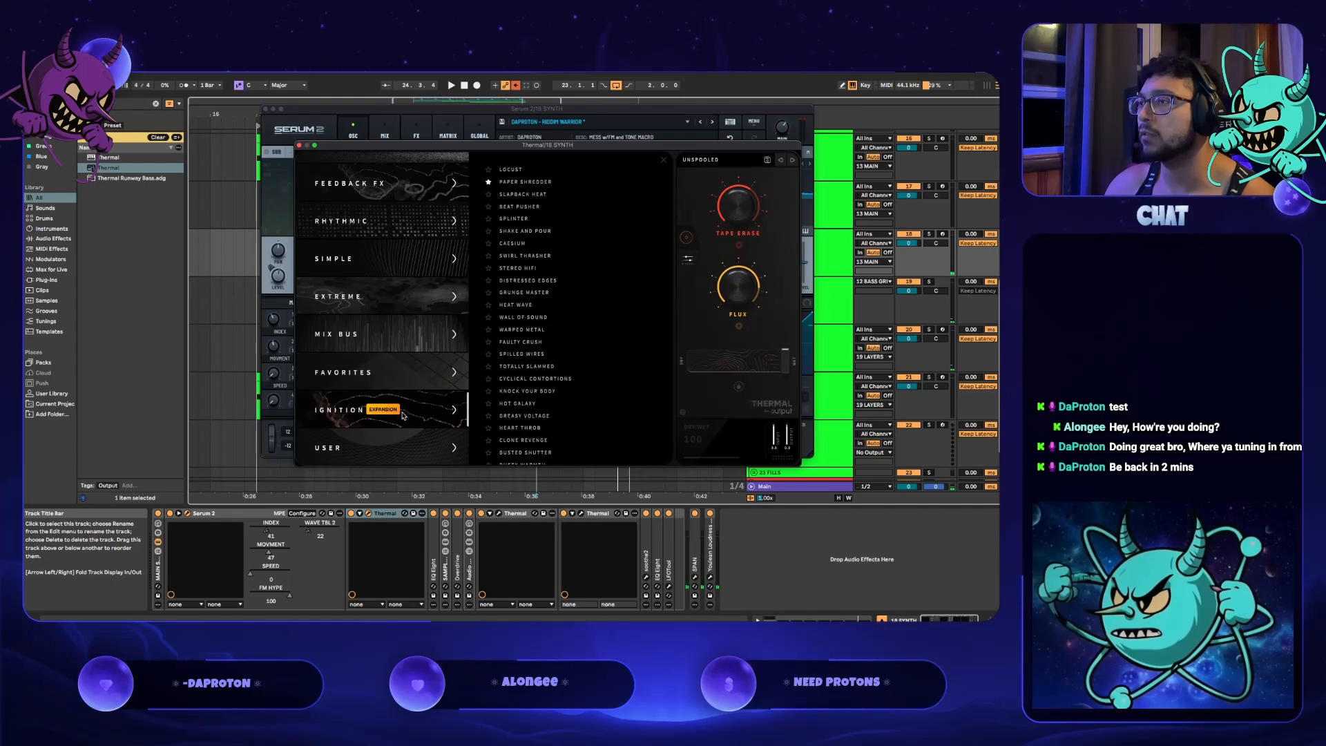
click(528, 170)
key(space)
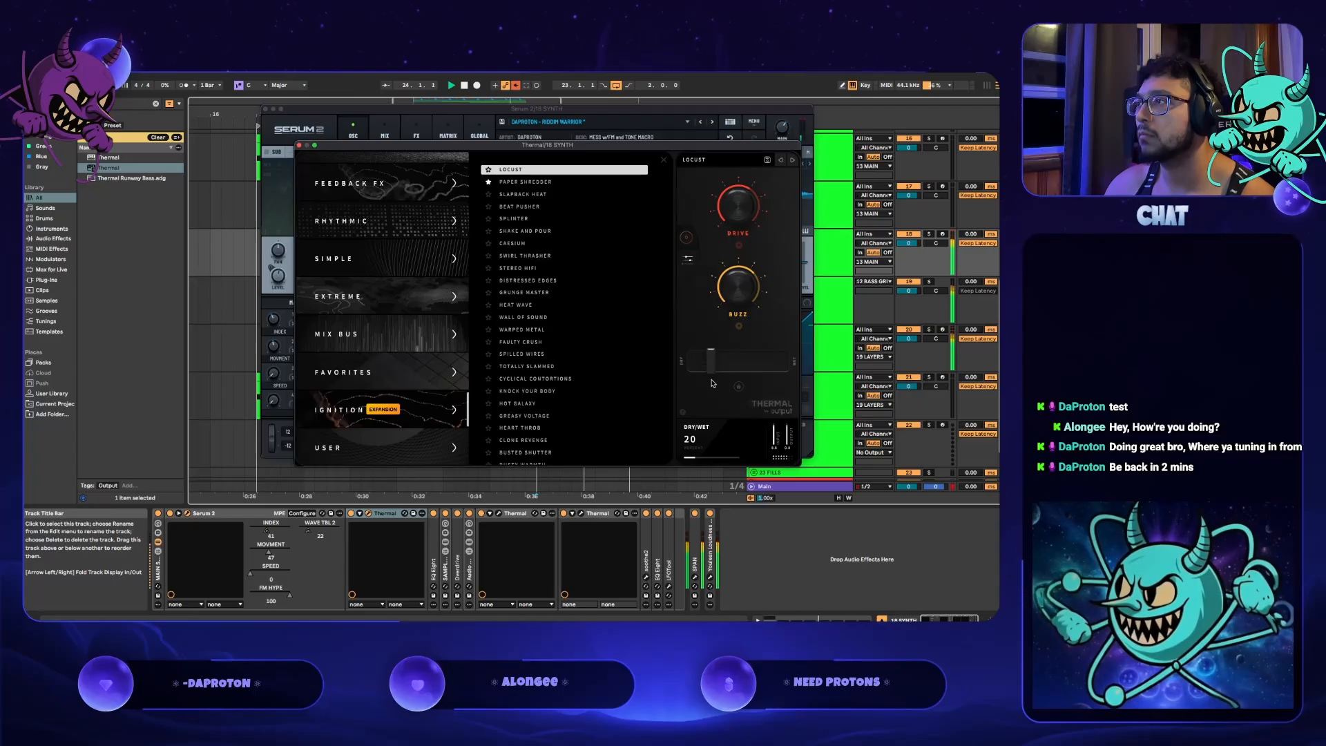
- Check the section's spectrum in SPAN on the Main track, look at 20 SYNTH and 18 SYNTH's devices, and replay it
click(818, 499)
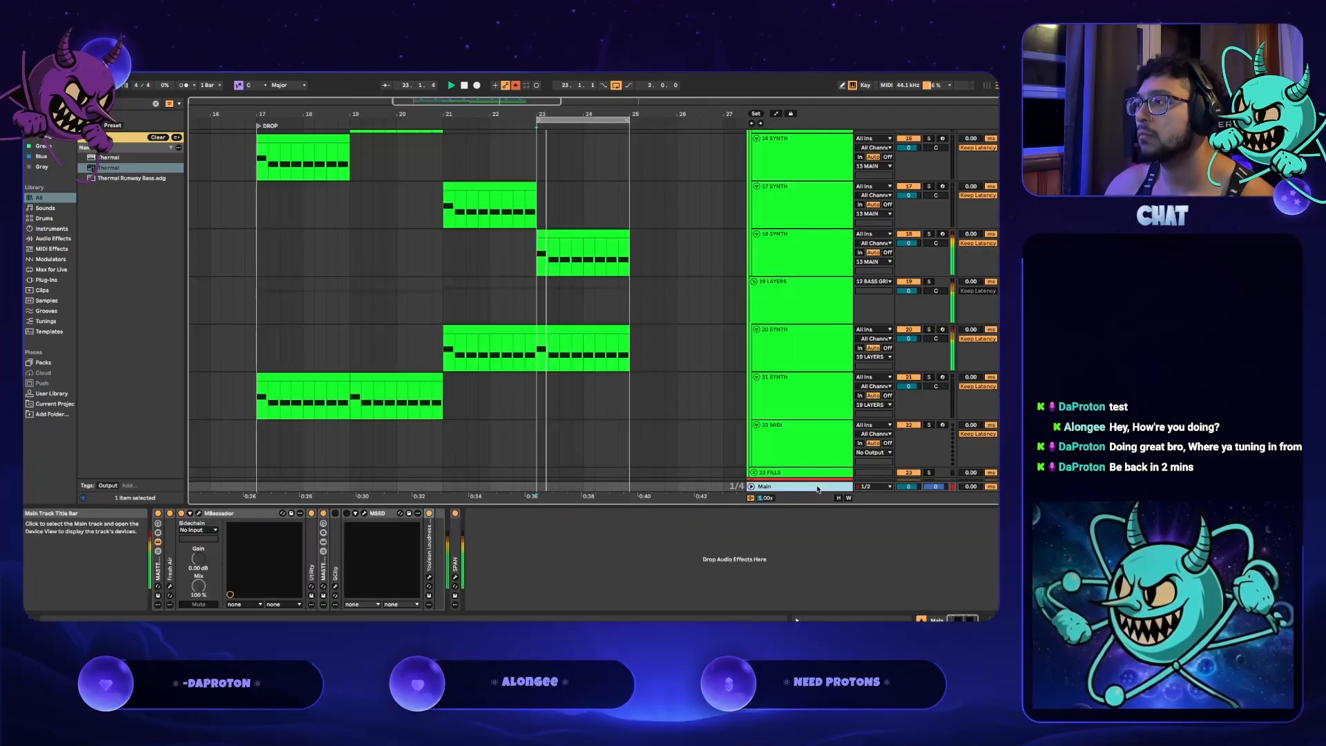
click(455, 577)
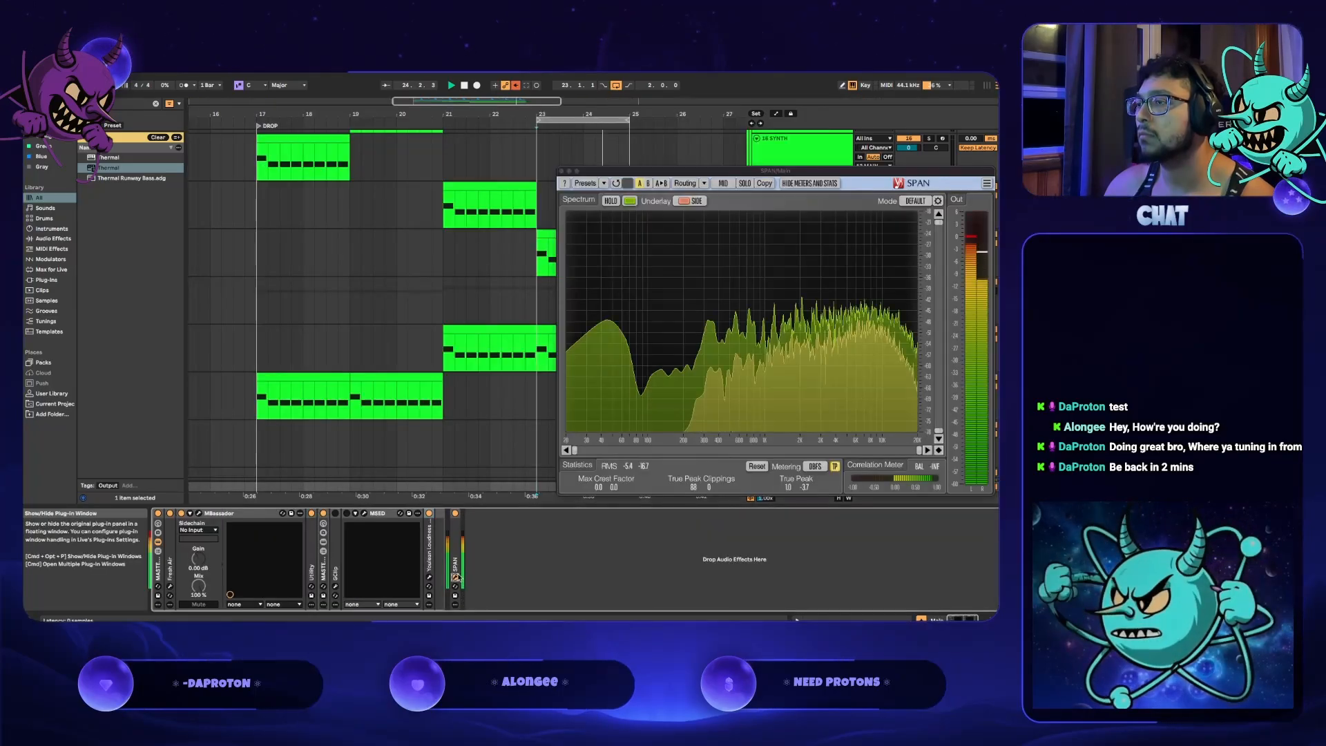
click(563, 172)
click(791, 348)
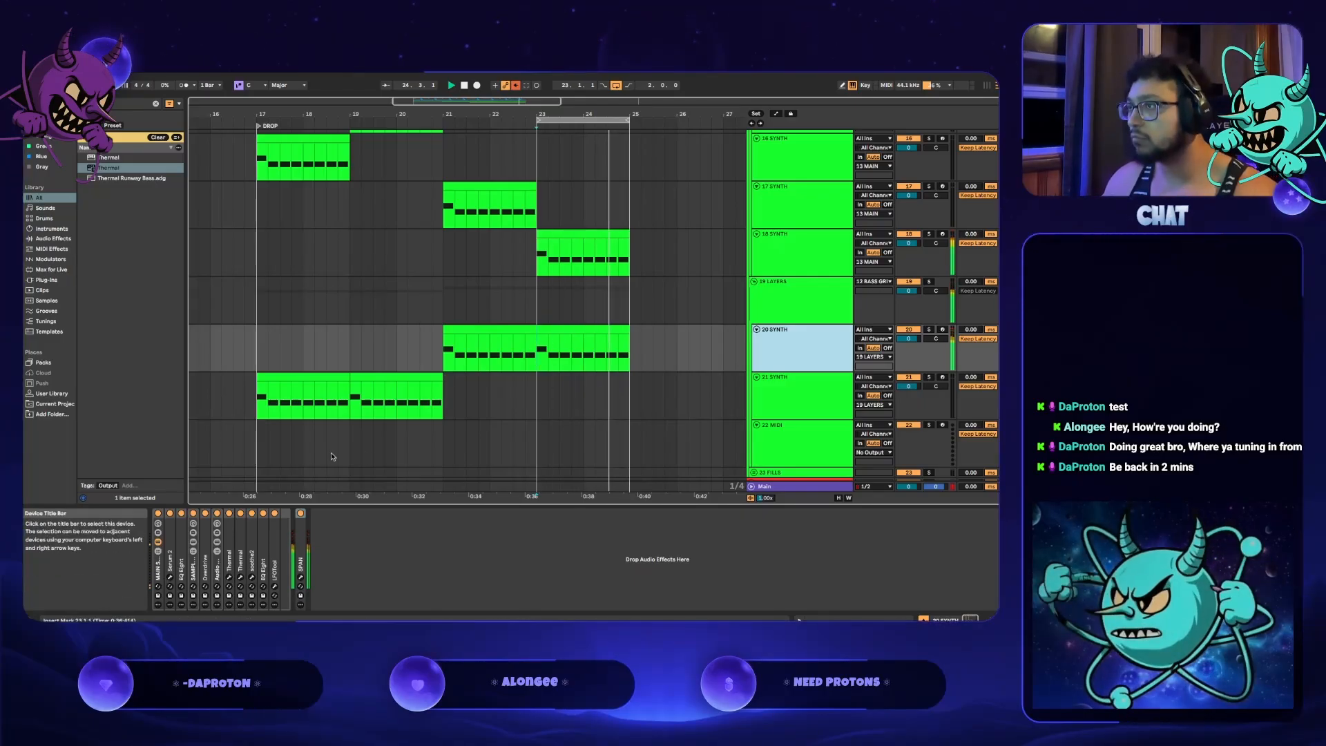
click(794, 272)
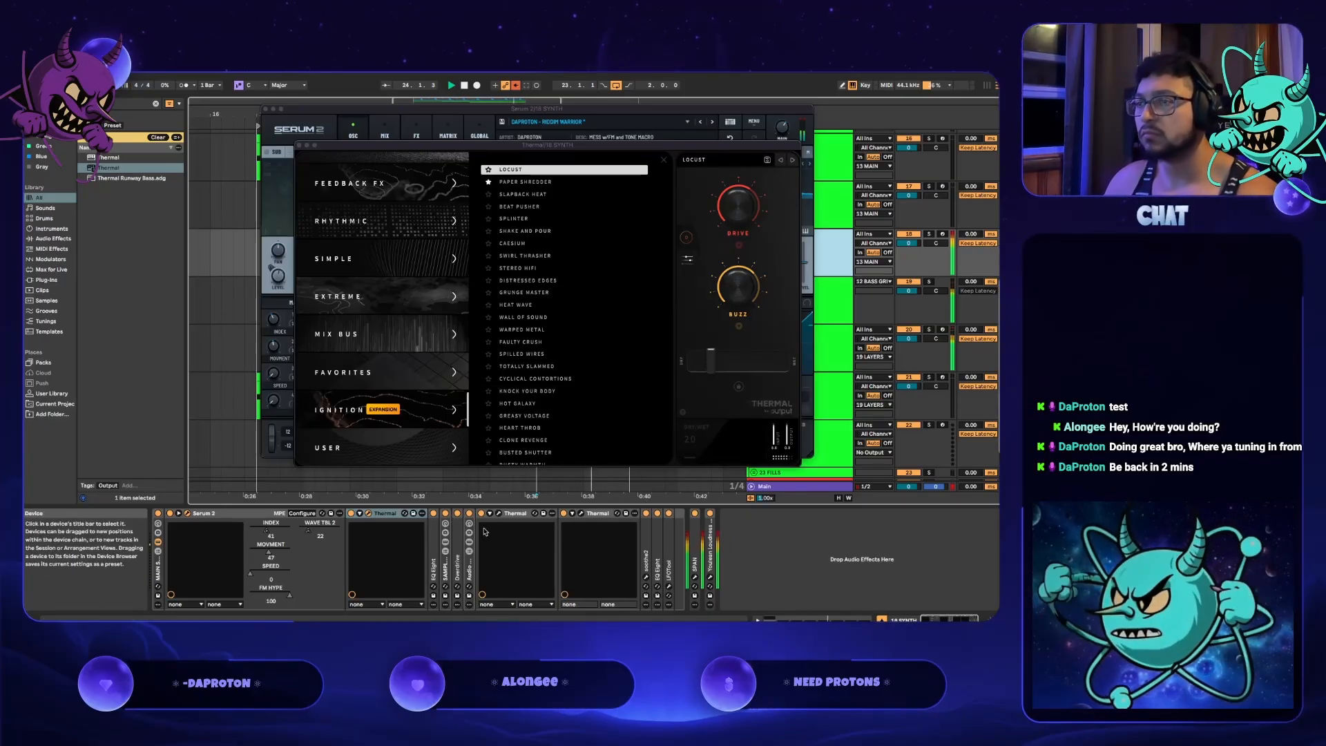
click(791, 487)
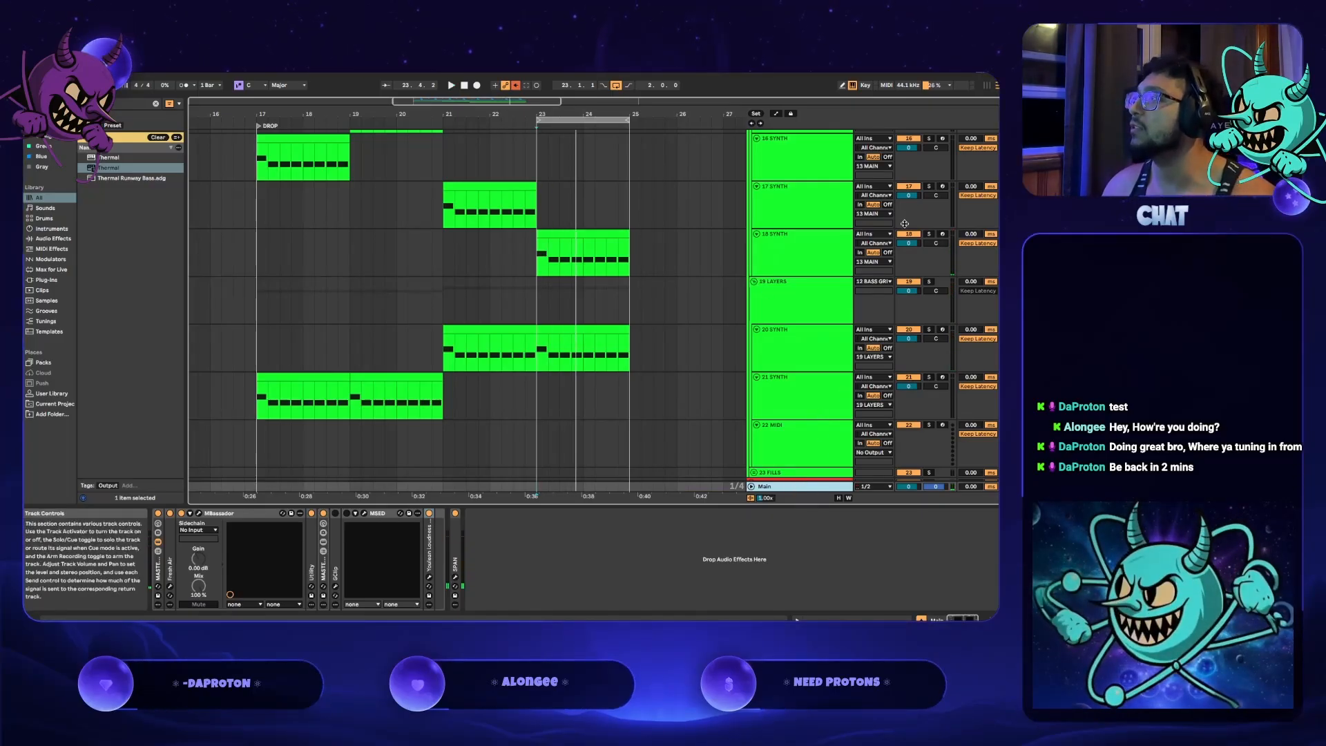
key(space)
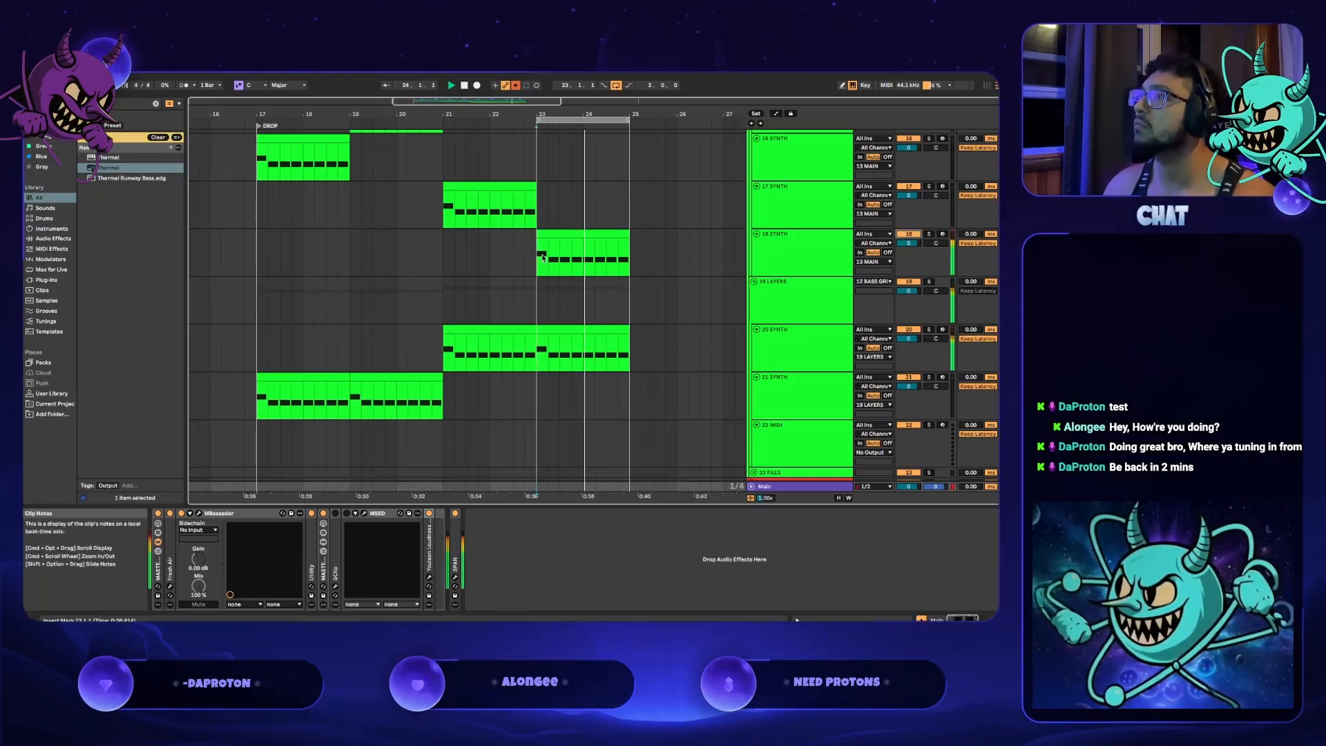
- Play the drop from bar 17 and examine its spectrum and levels in SPAN on the Main track
click(263, 260)
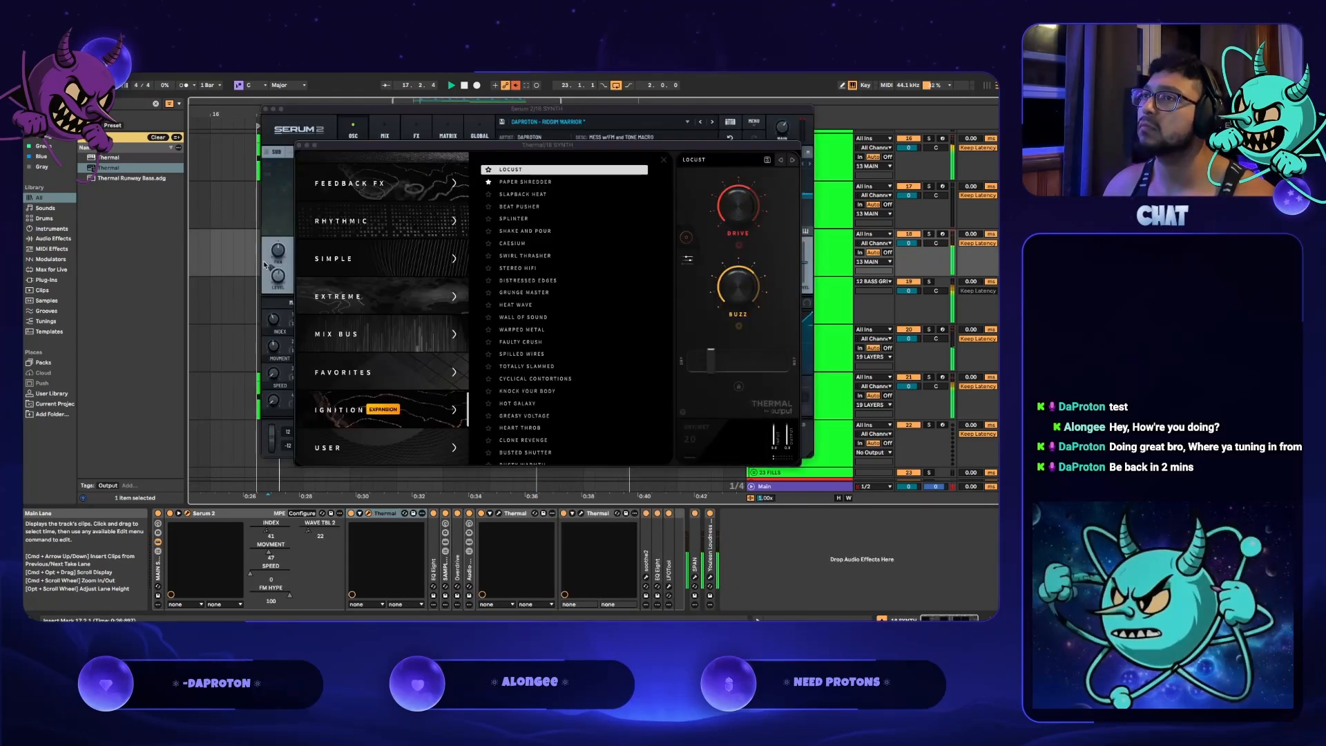
click(779, 486)
key(space)
key(space)
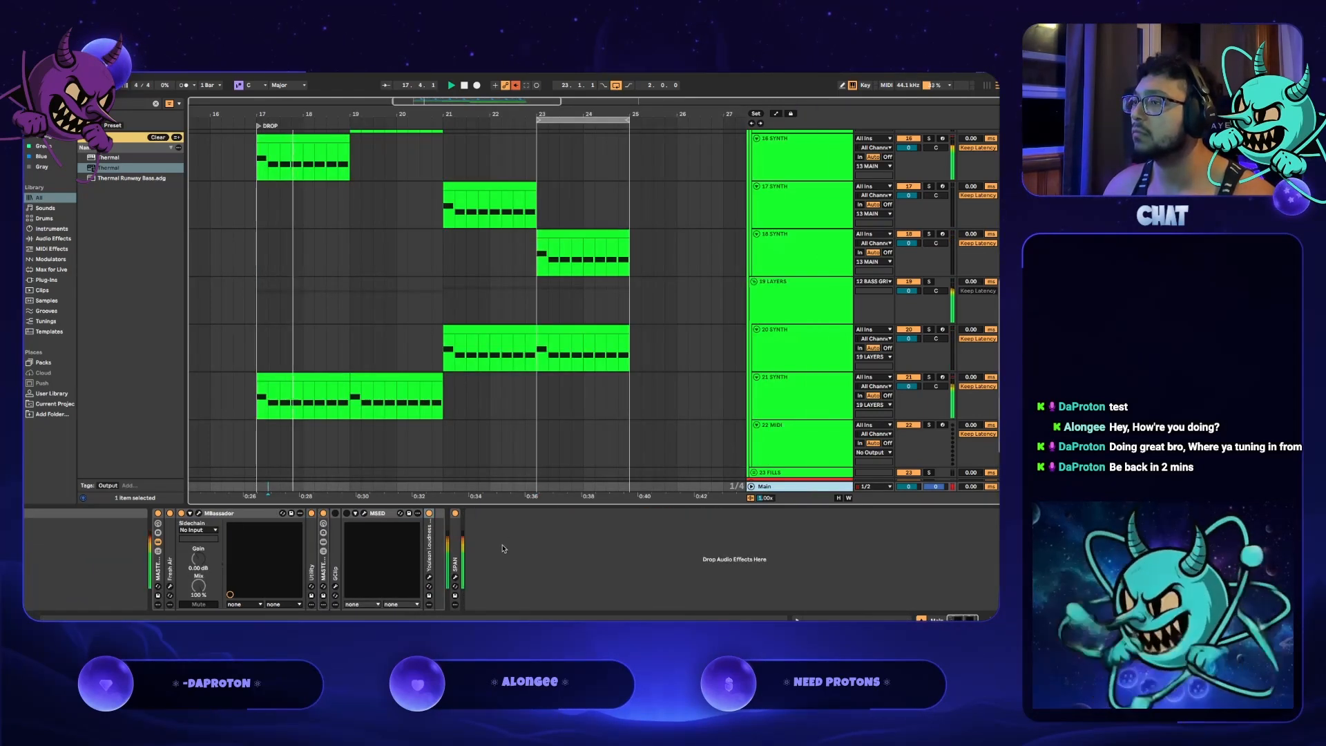
click(455, 577)
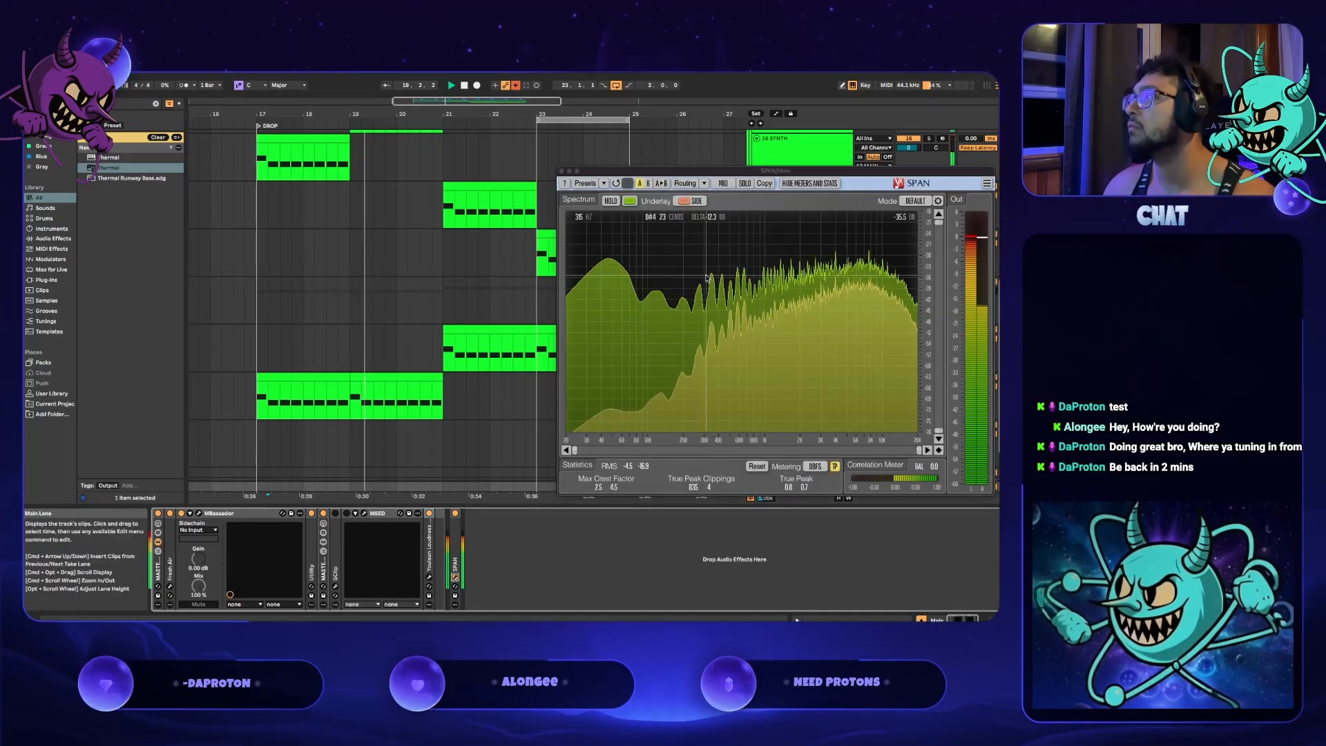
key(space)
key(space)
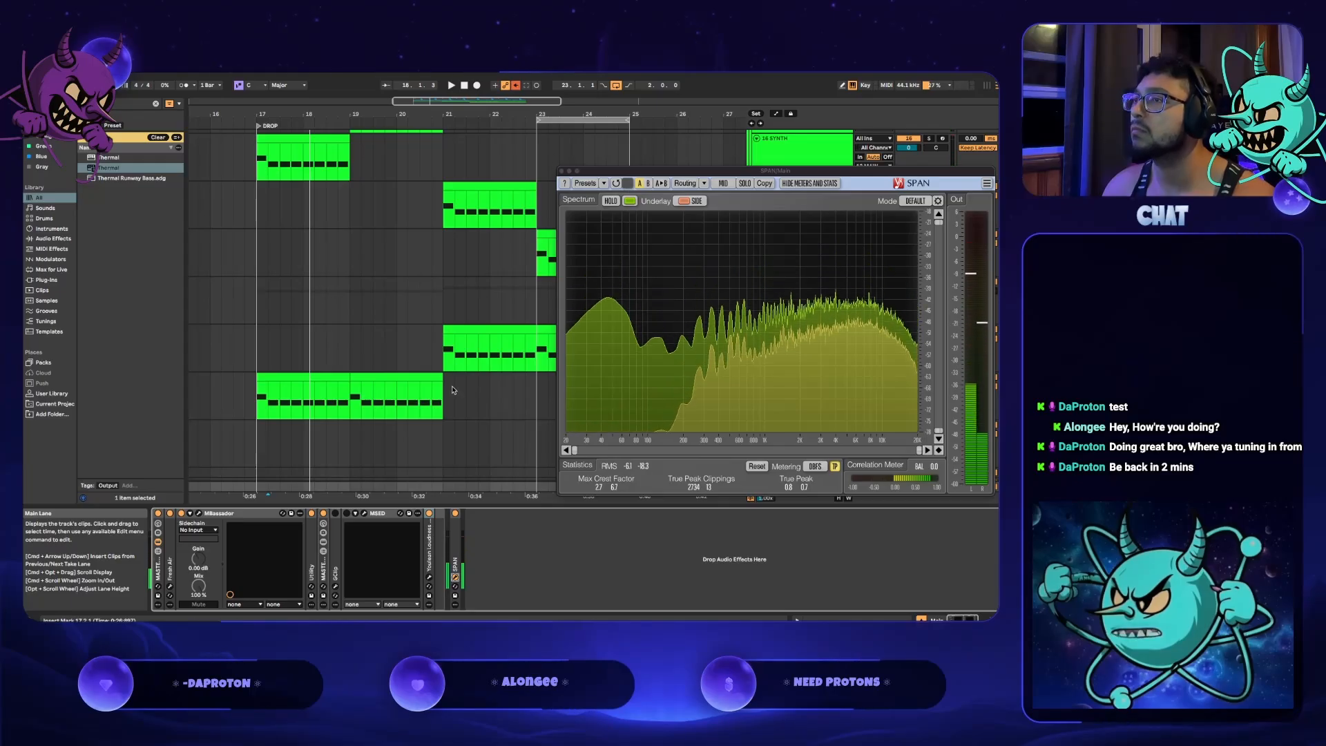
- Deactivate the 21 SYNTH clips across bars 17 to 21, replay the drop, and close SPAN
drag(453, 390, 244, 399)
key(space)
click(794, 487)
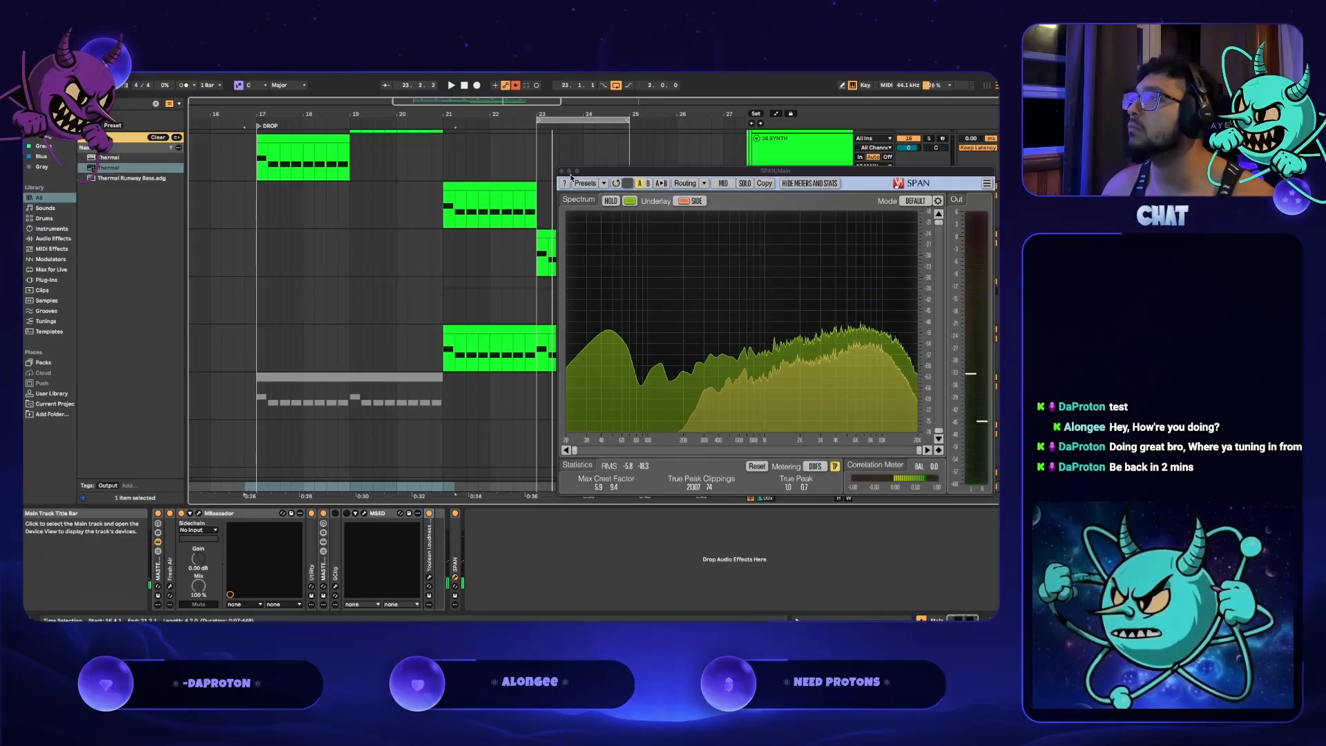
click(563, 171)
- Look through the device chains of the 20 SYNTH and 19 LAYERS tracks
click(786, 344)
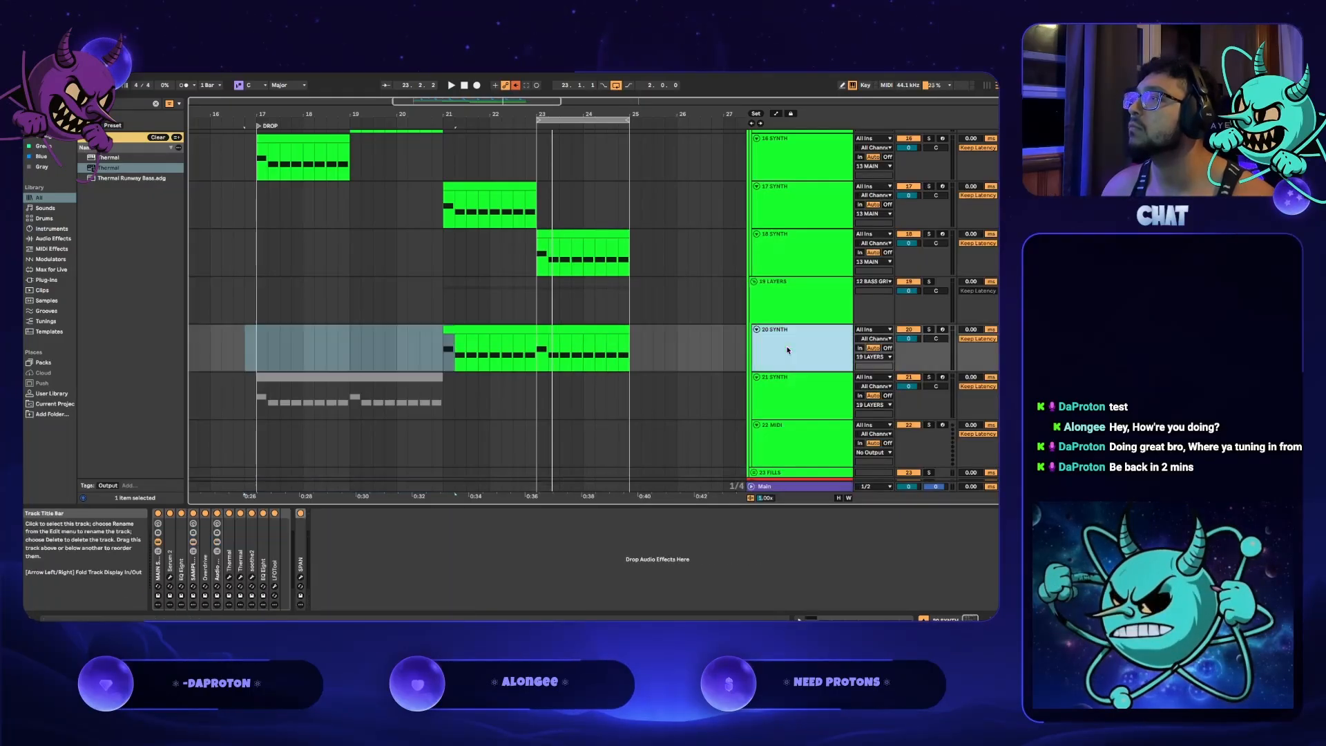
click(784, 314)
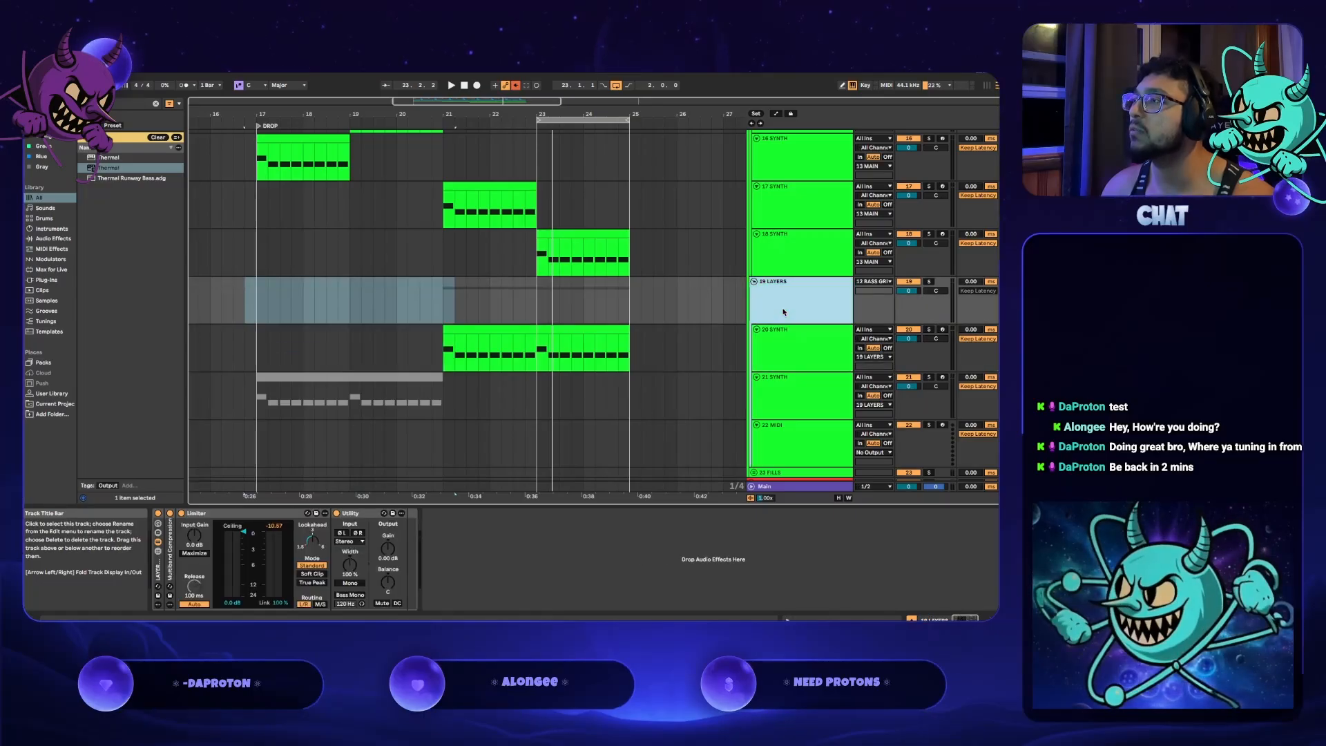
click(785, 347)
click(799, 296)
- In the last Equalizer of 18 SYNTH's Serum 2 effects rack, cut the high band's gain slightly and raise its frequency
click(795, 239)
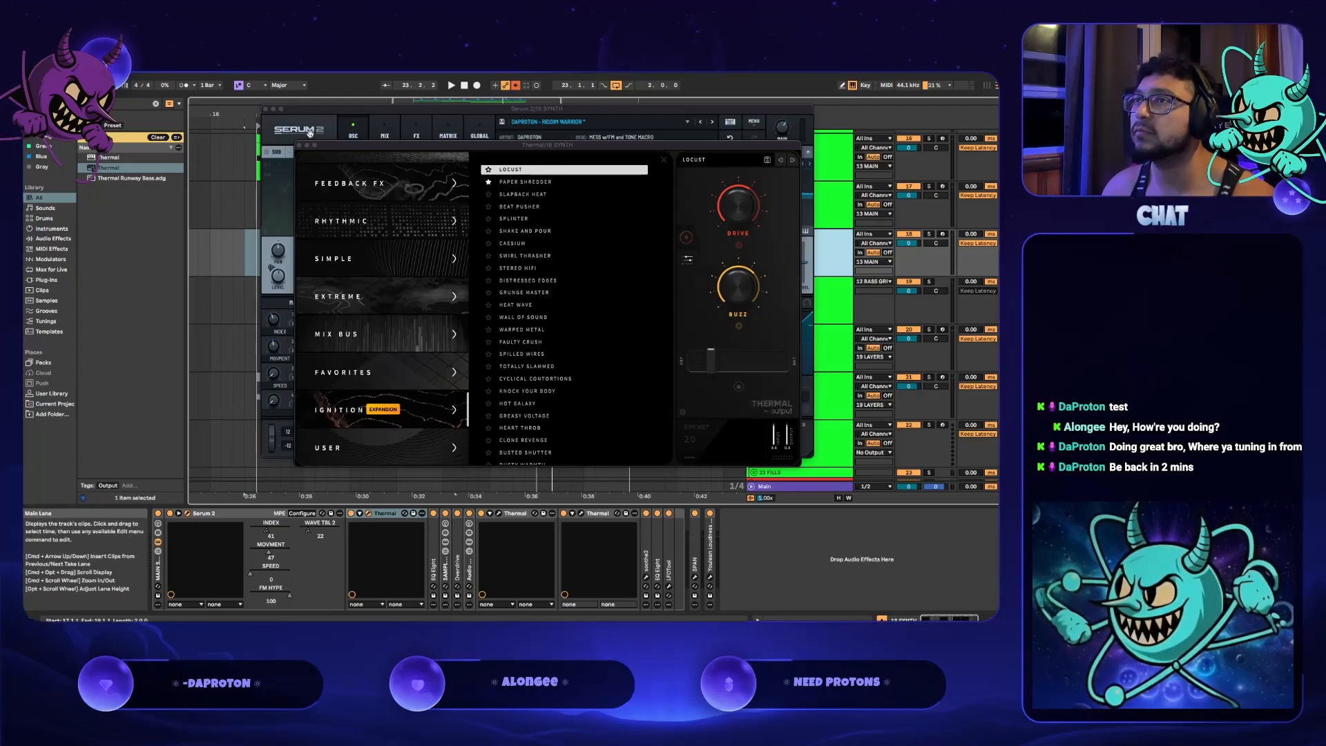
click(305, 138)
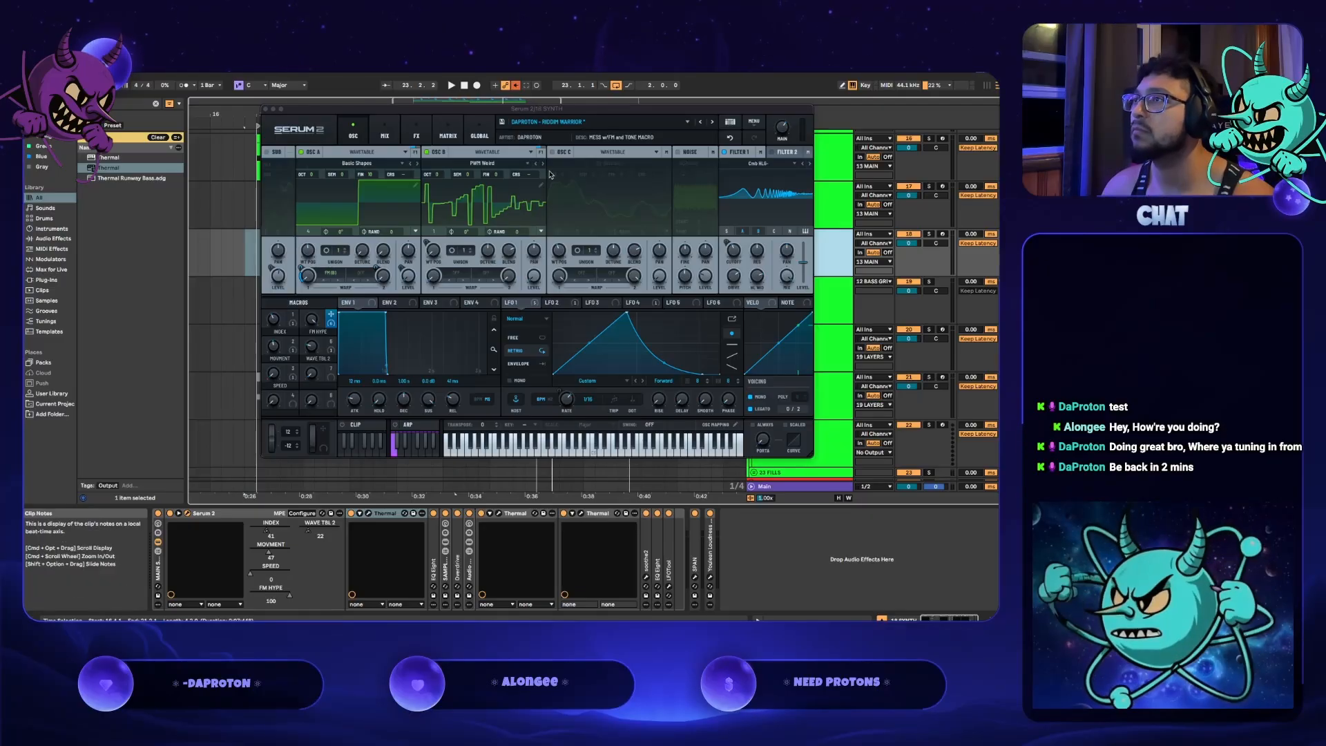
click(409, 139)
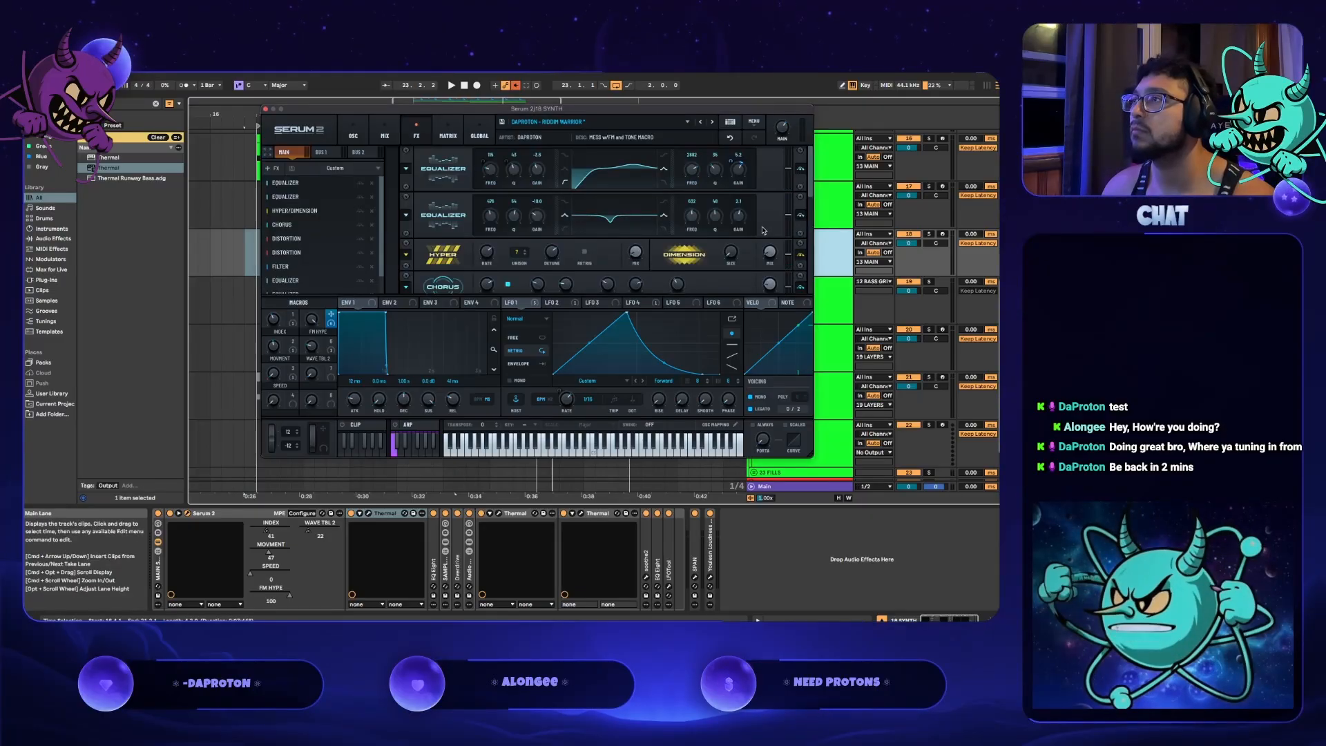
mouse_move(743, 172)
drag(811, 185, 818, 284)
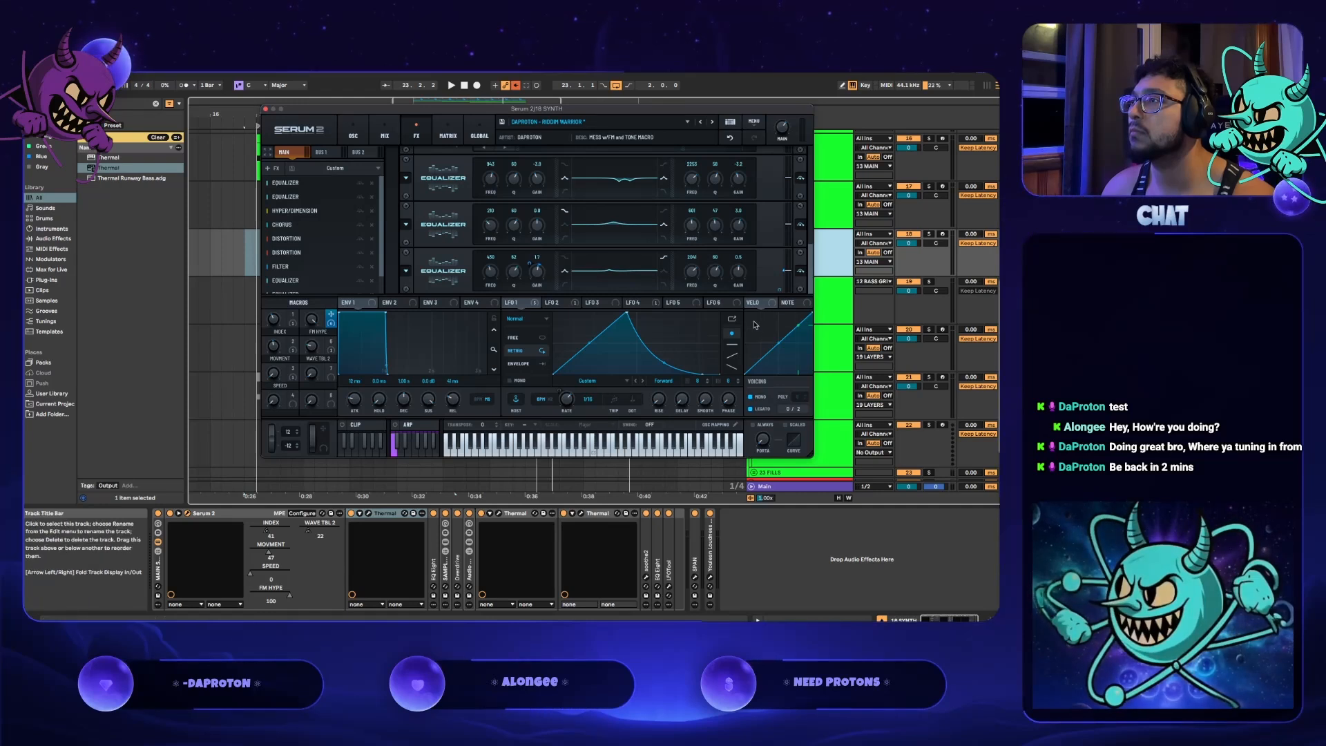
drag(741, 279, 743, 286)
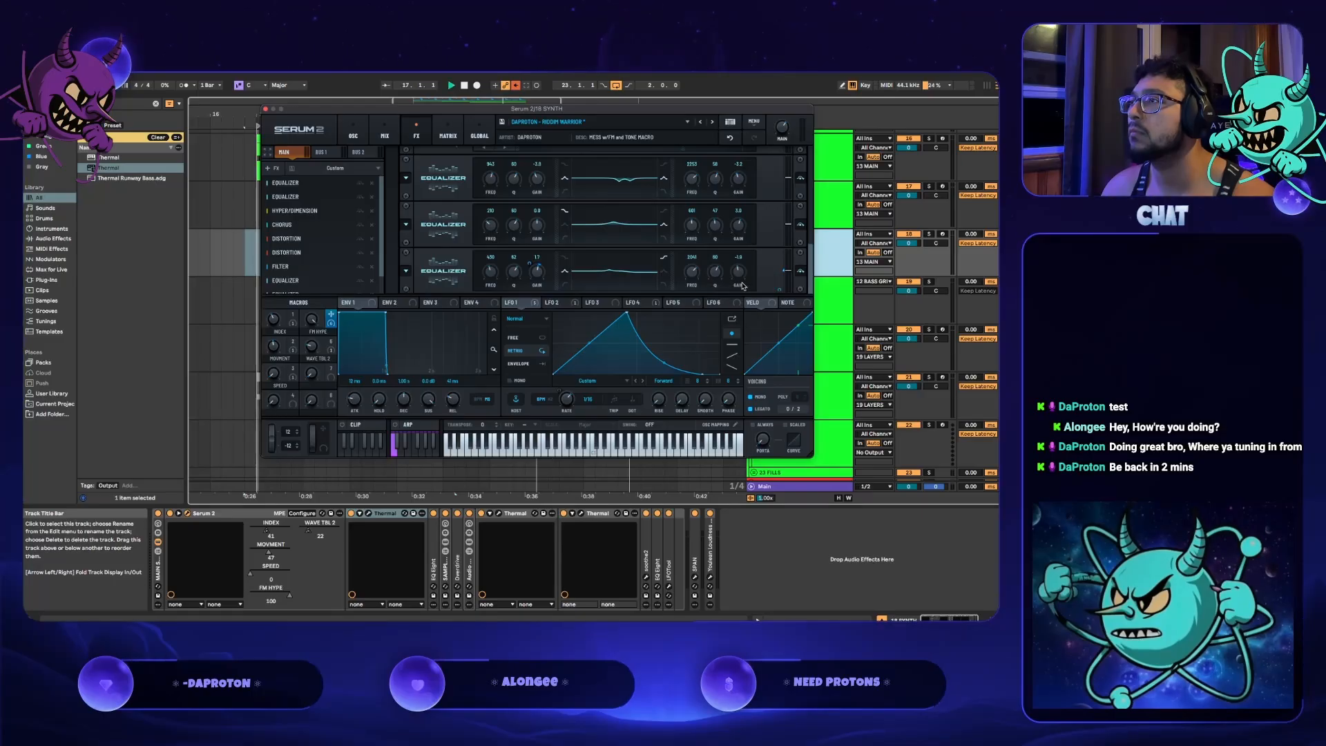
drag(702, 275, 694, 271)
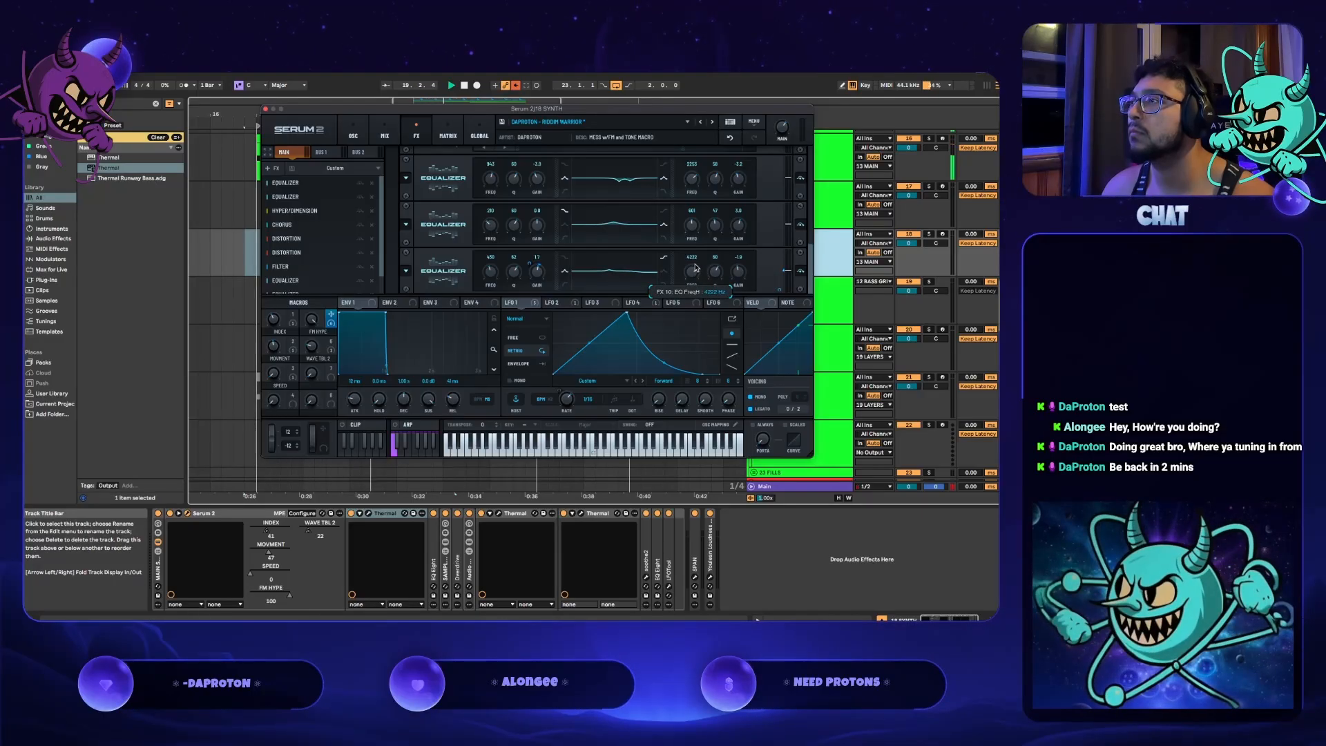
drag(696, 268, 693, 265)
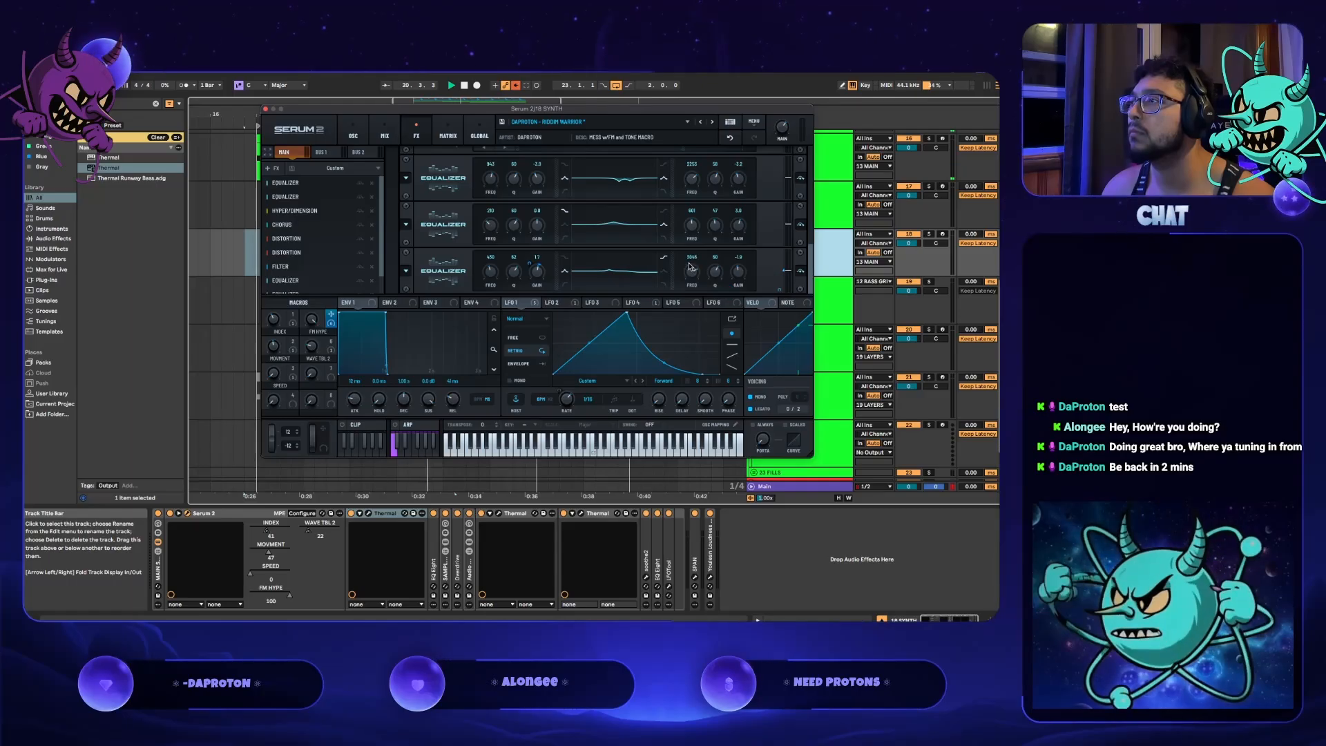
- Examine the playing drop's high end in SPAN on the Main track, and return to 18 SYNTH's Serum 2 effects
click(788, 486)
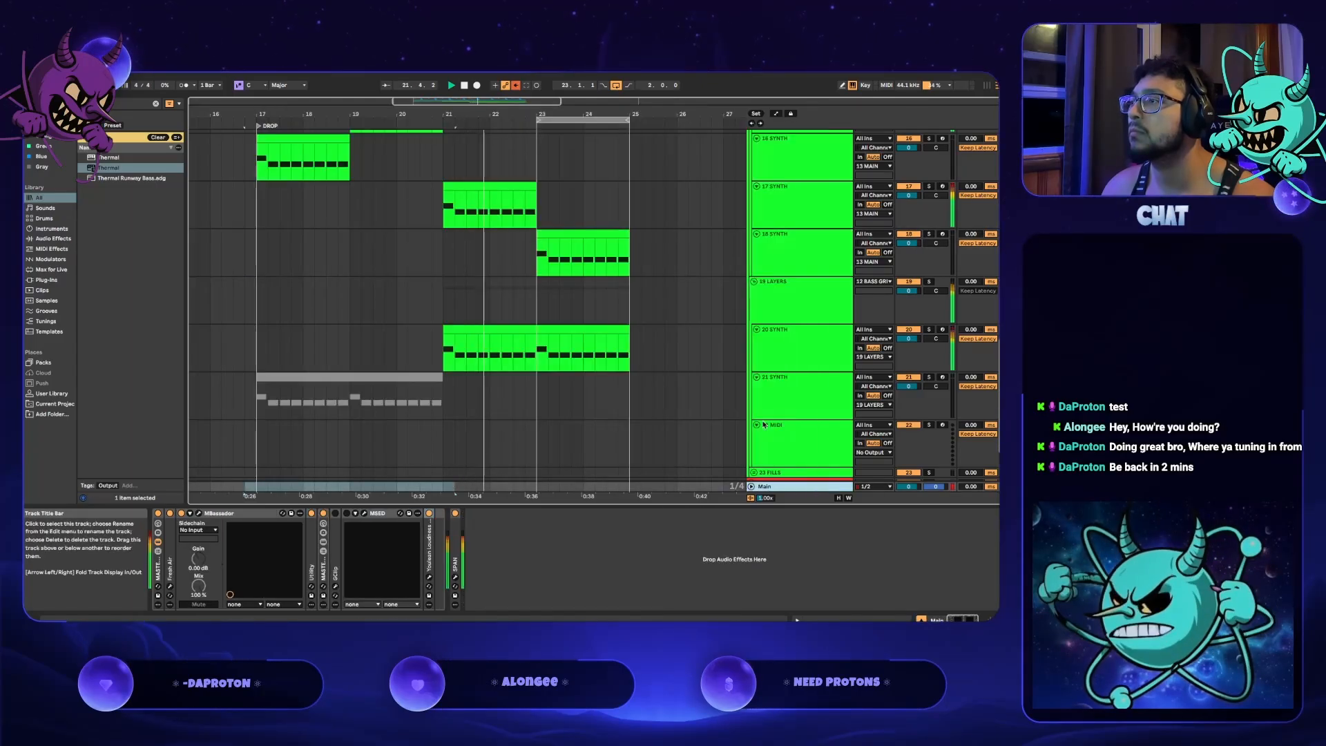
click(455, 576)
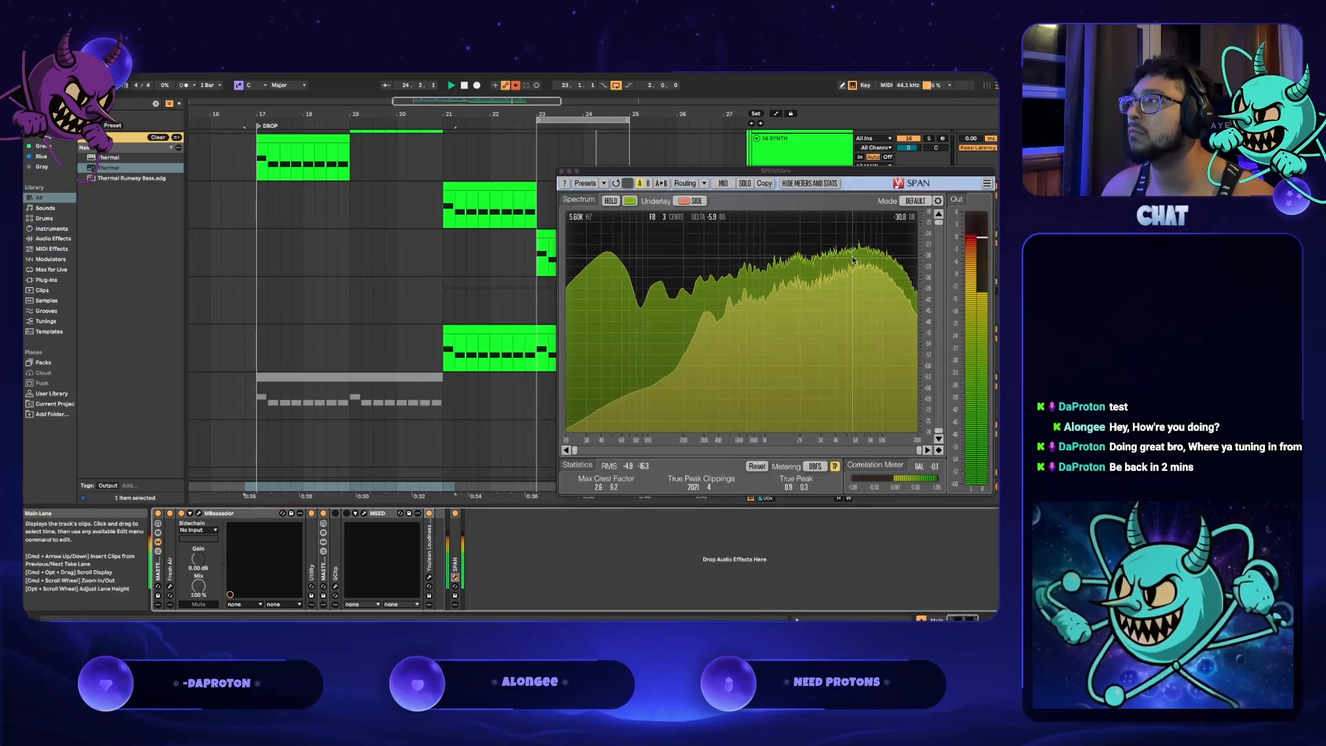
key(space)
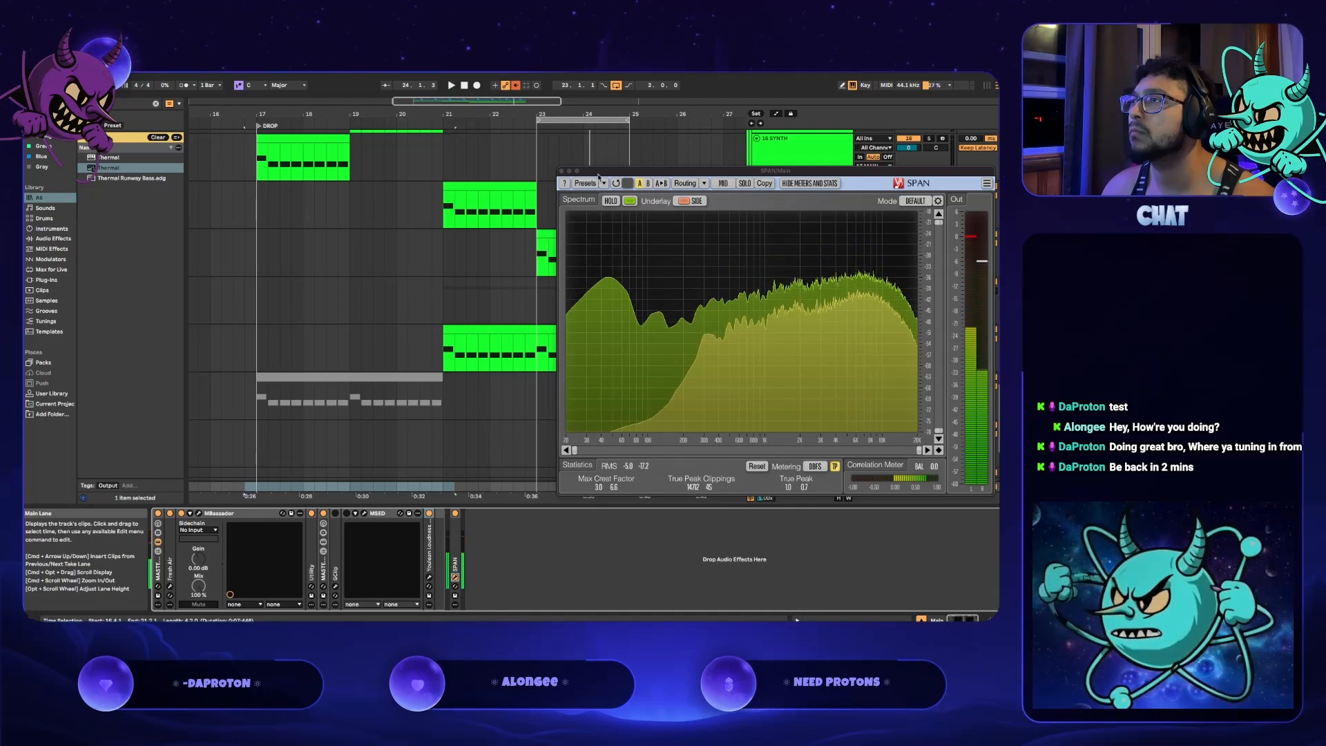
click(562, 171)
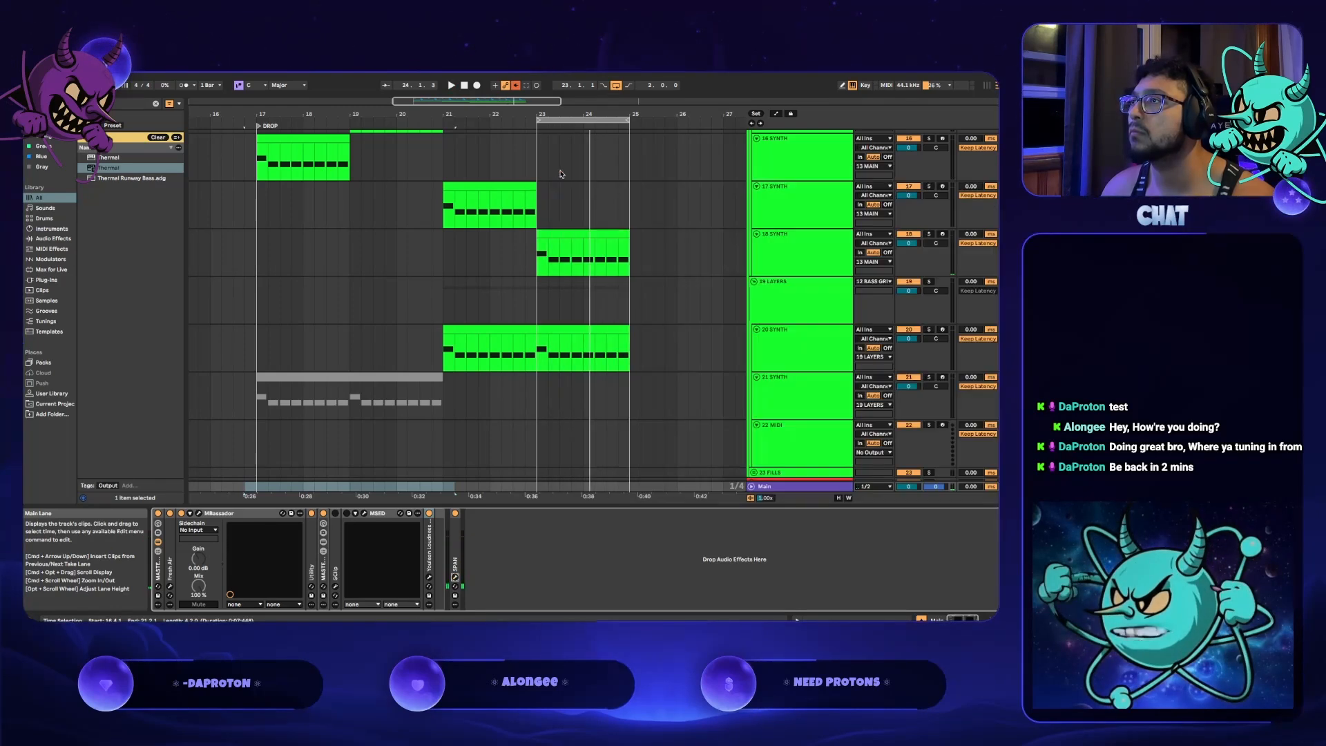
click(782, 259)
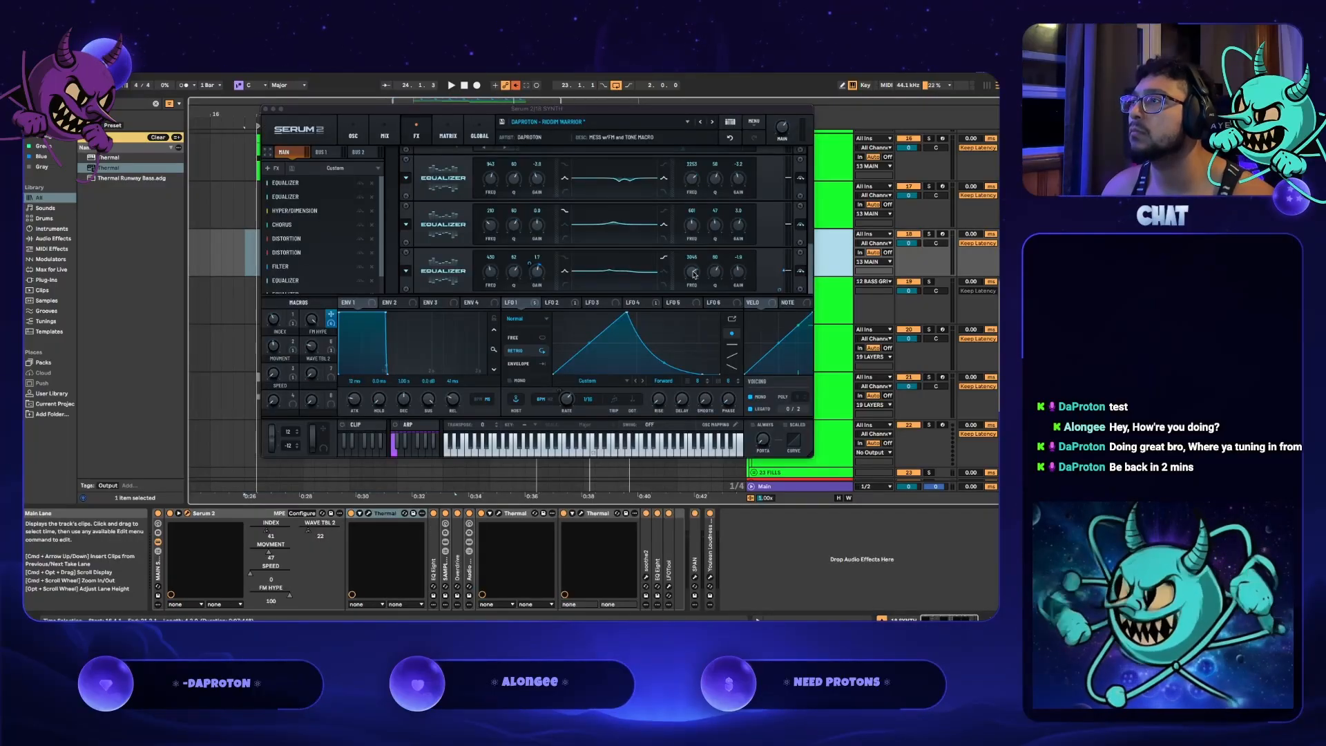
- Raise the high-band frequency of the last Equalizer in 18 SYNTH's Serum 2, fine-tune its gain, and play the drop from bar 23
drag(691, 275, 696, 243)
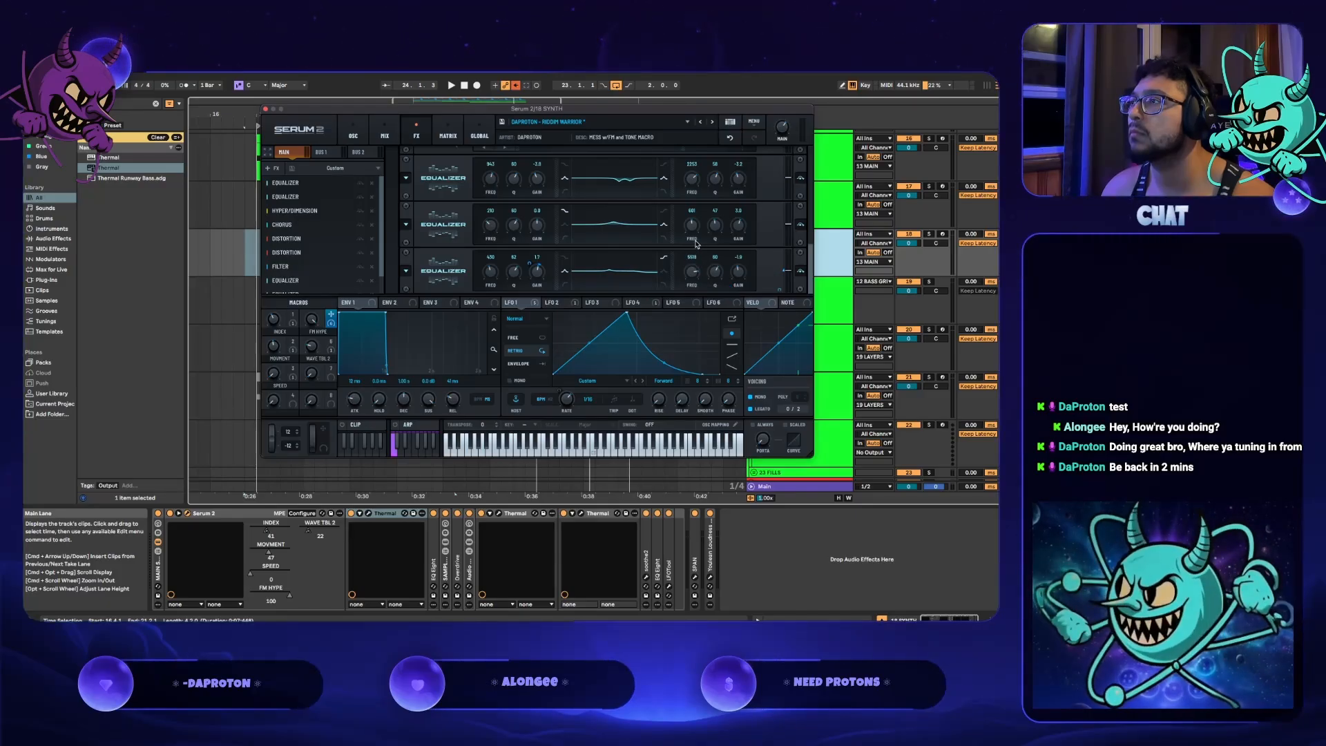
drag(739, 279, 742, 285)
key(space)
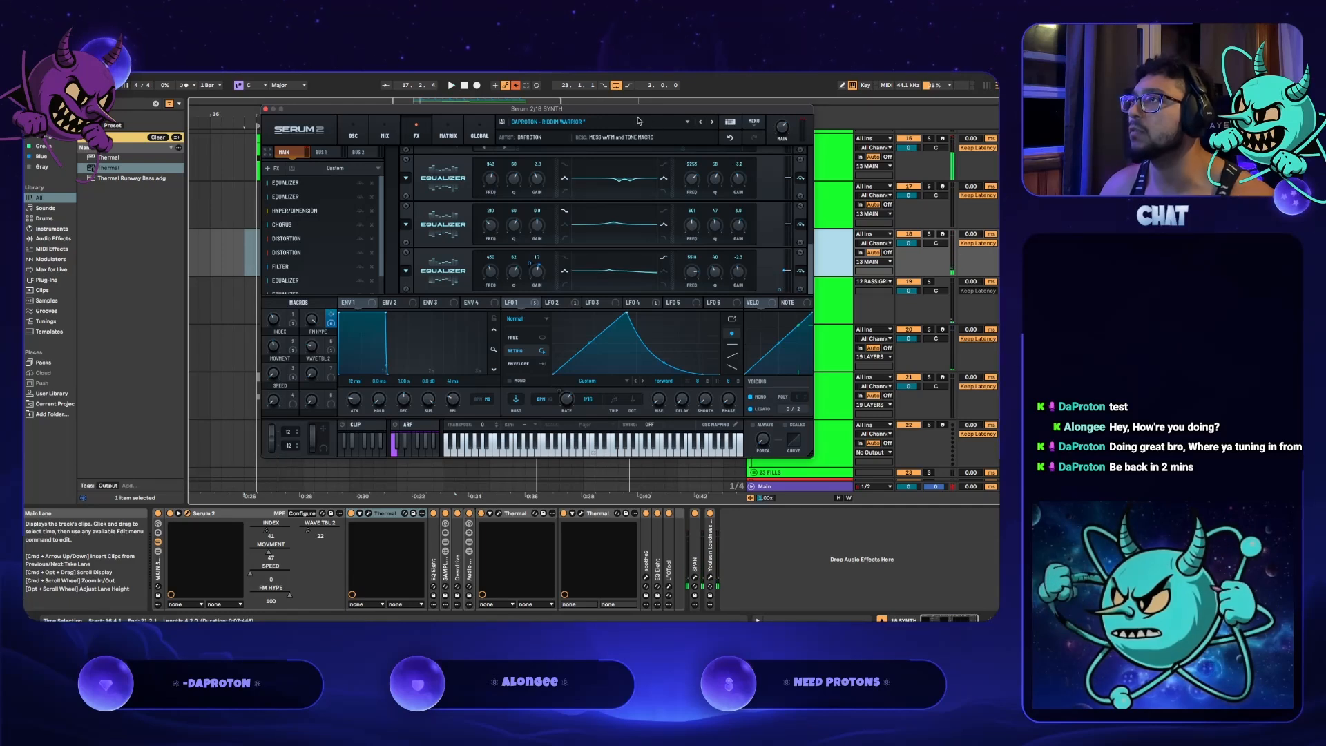
drag(627, 116, 660, 157)
click(543, 263)
key(space)
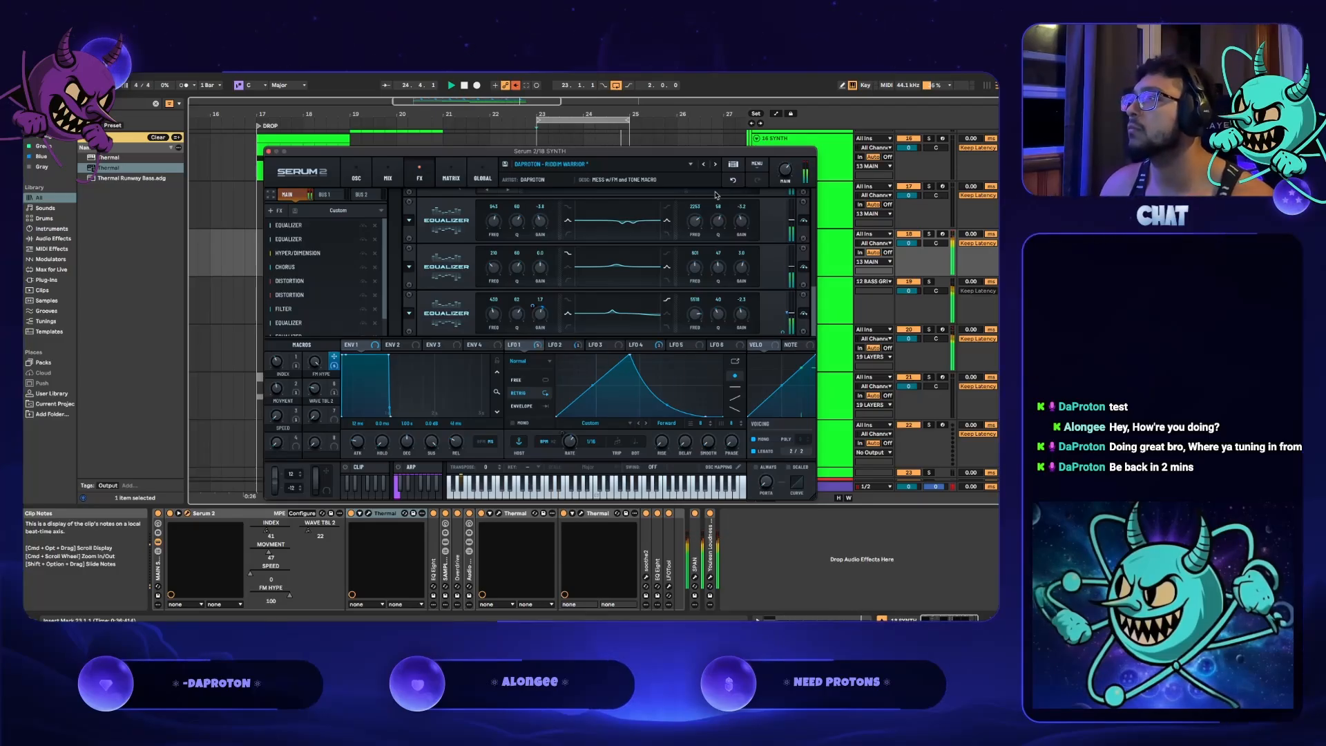
- Move the Serum 2 window aside and examine the looping bars 23 to 25 in SPAN on the Main track
drag(714, 151, 528, 156)
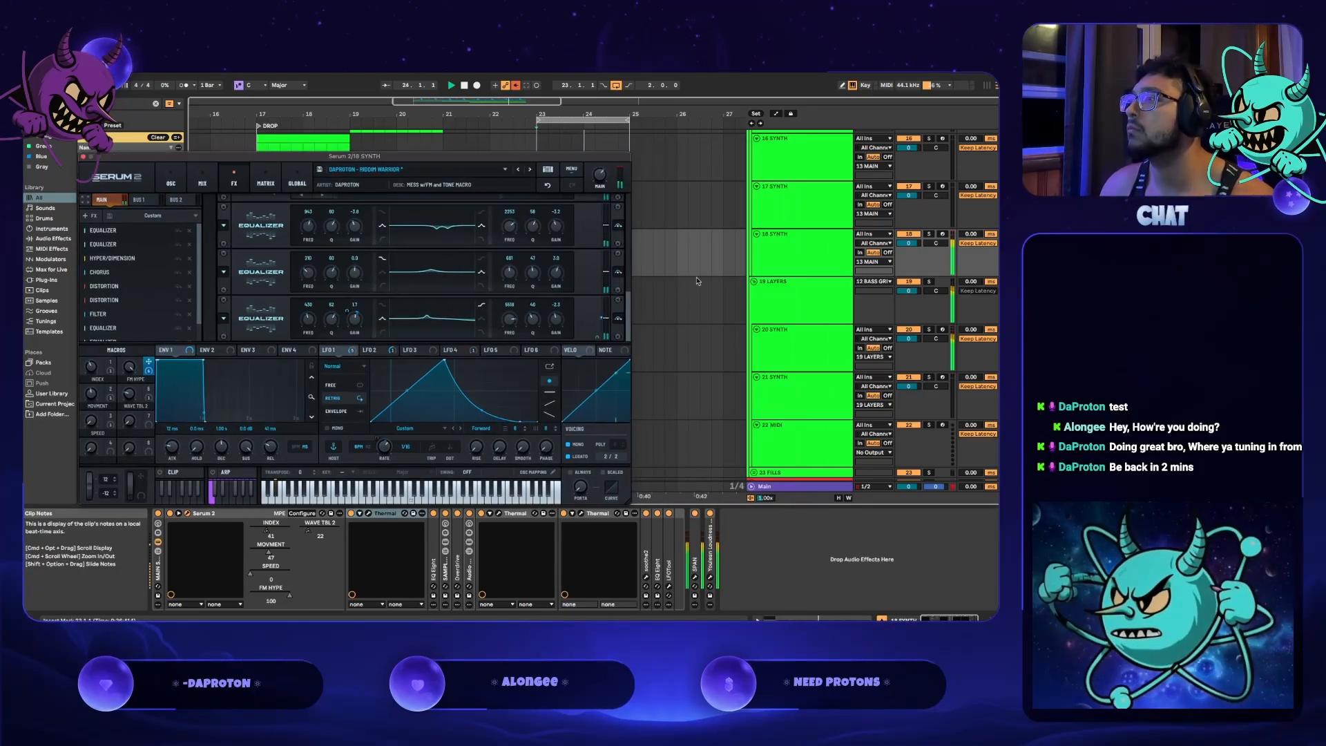
click(826, 485)
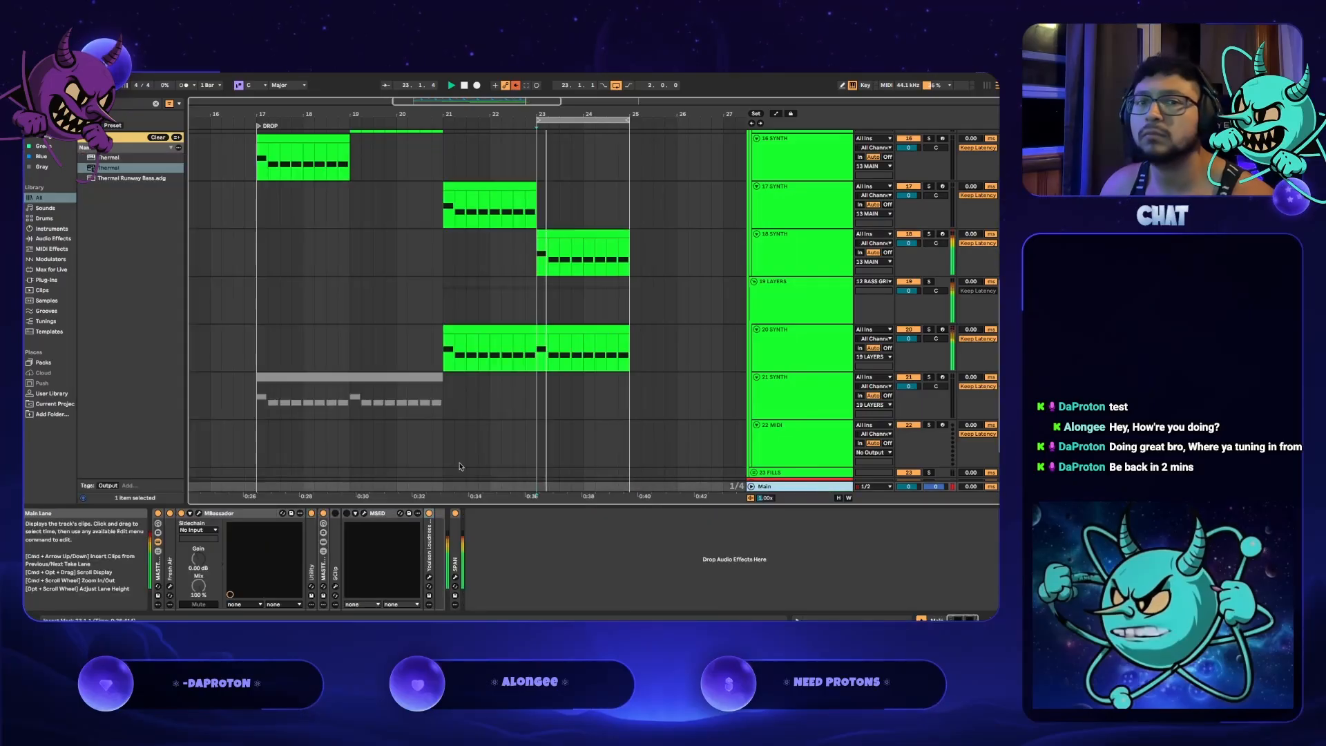
click(454, 576)
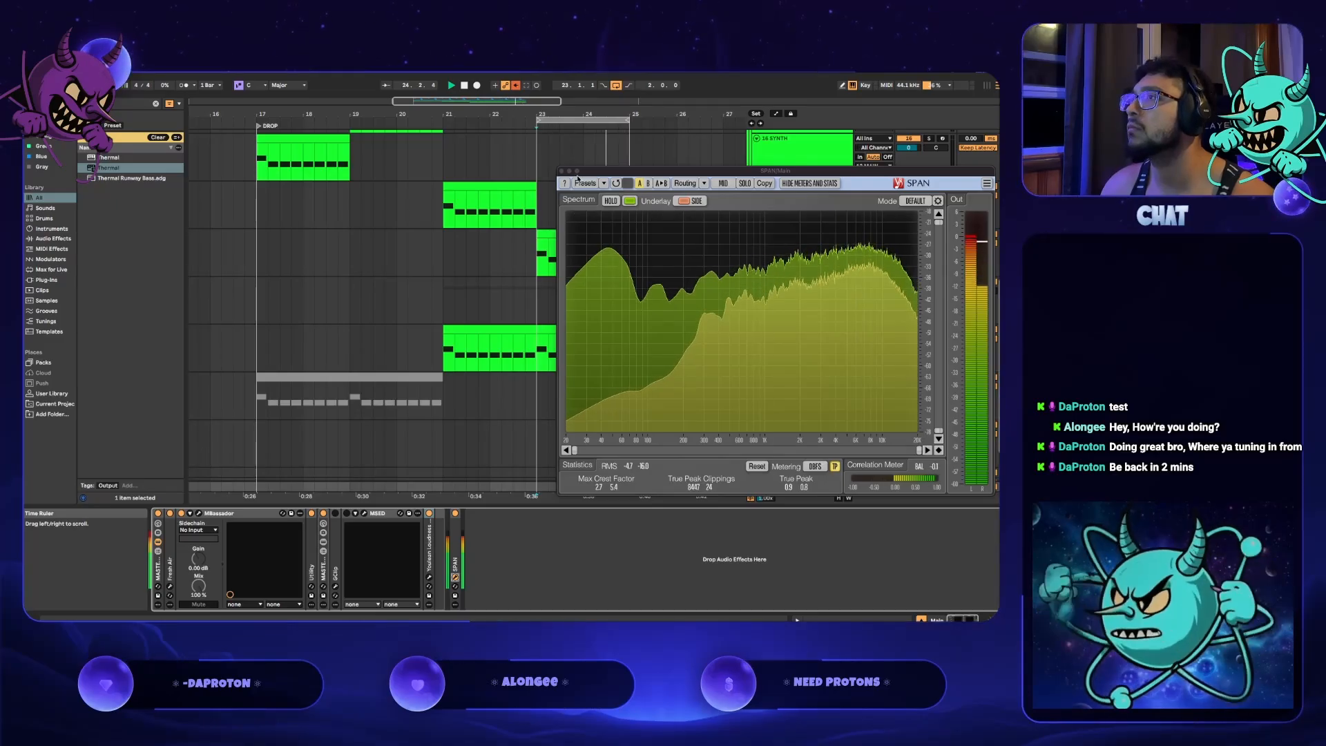
click(561, 174)
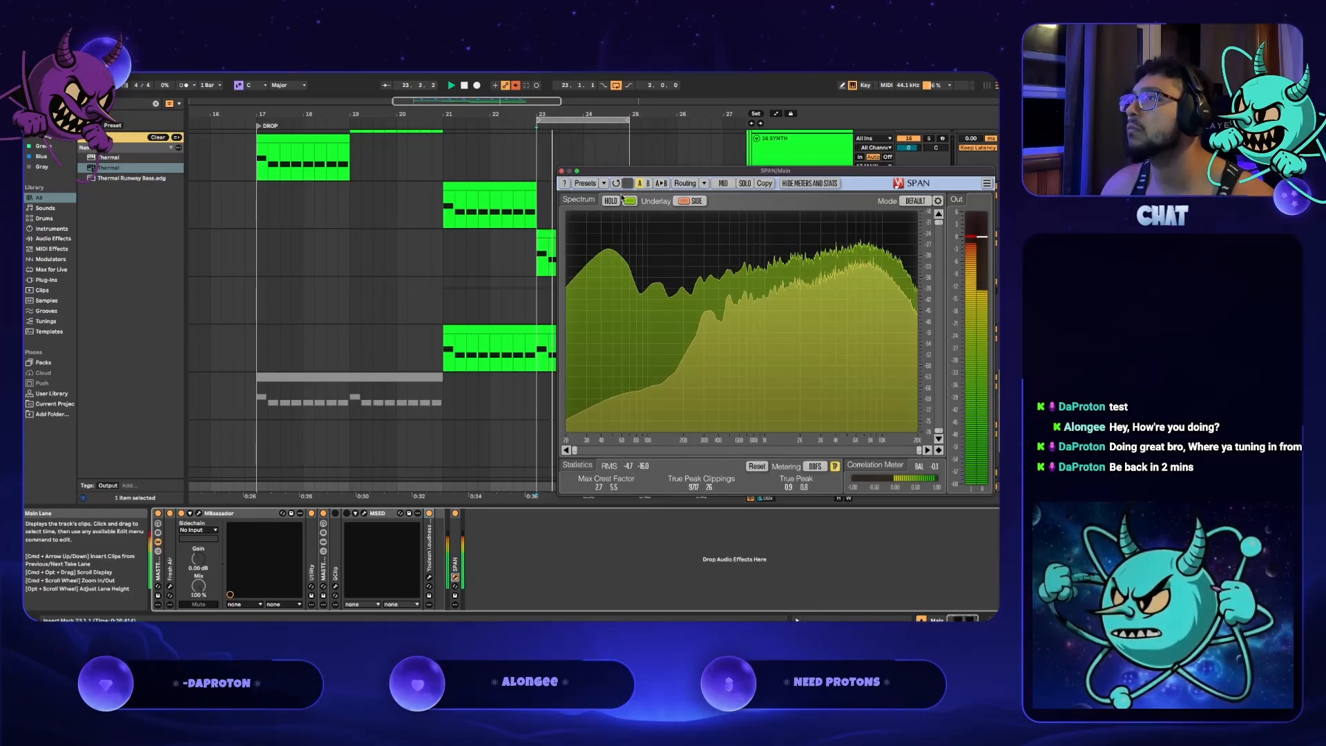
click(562, 171)
- Set the high-band gain of 18 SYNTH's last Equalizer to -2.4 dB and recheck the loop's spectrum in SPAN on Main
click(788, 254)
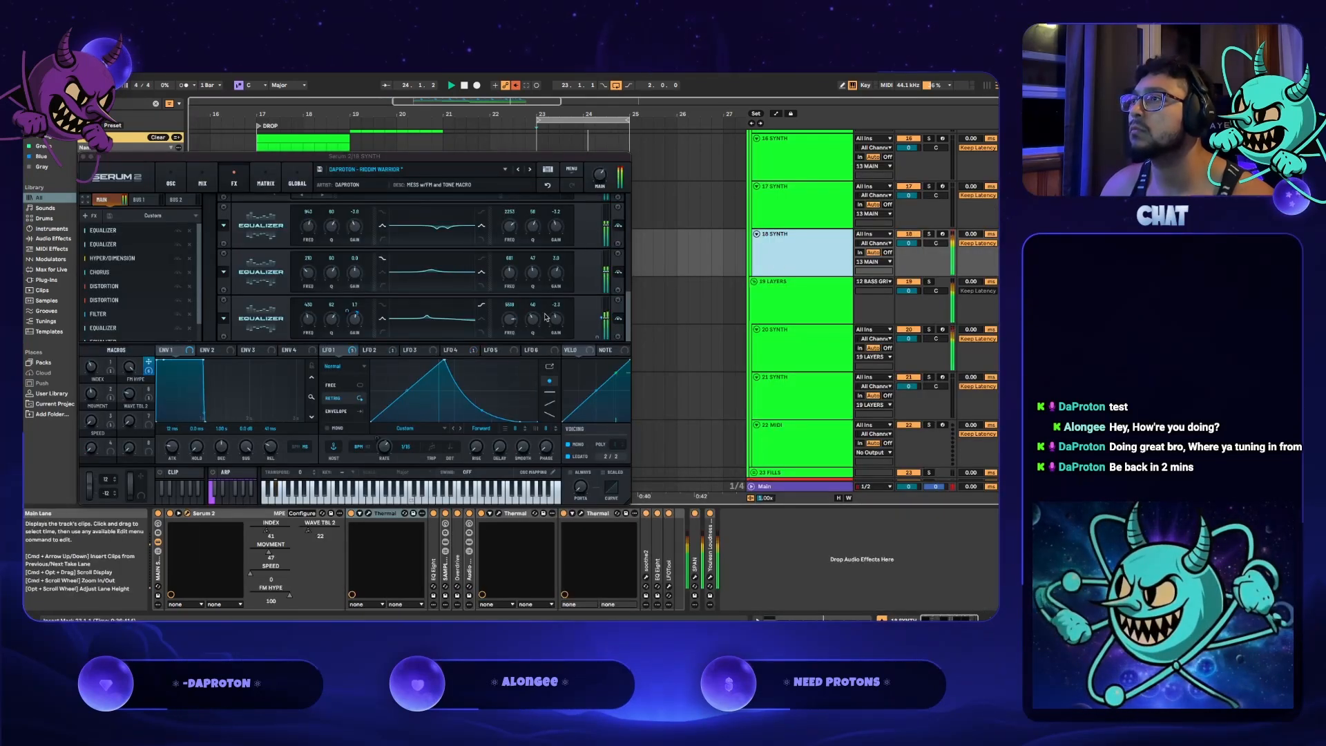
drag(556, 320, 554, 323)
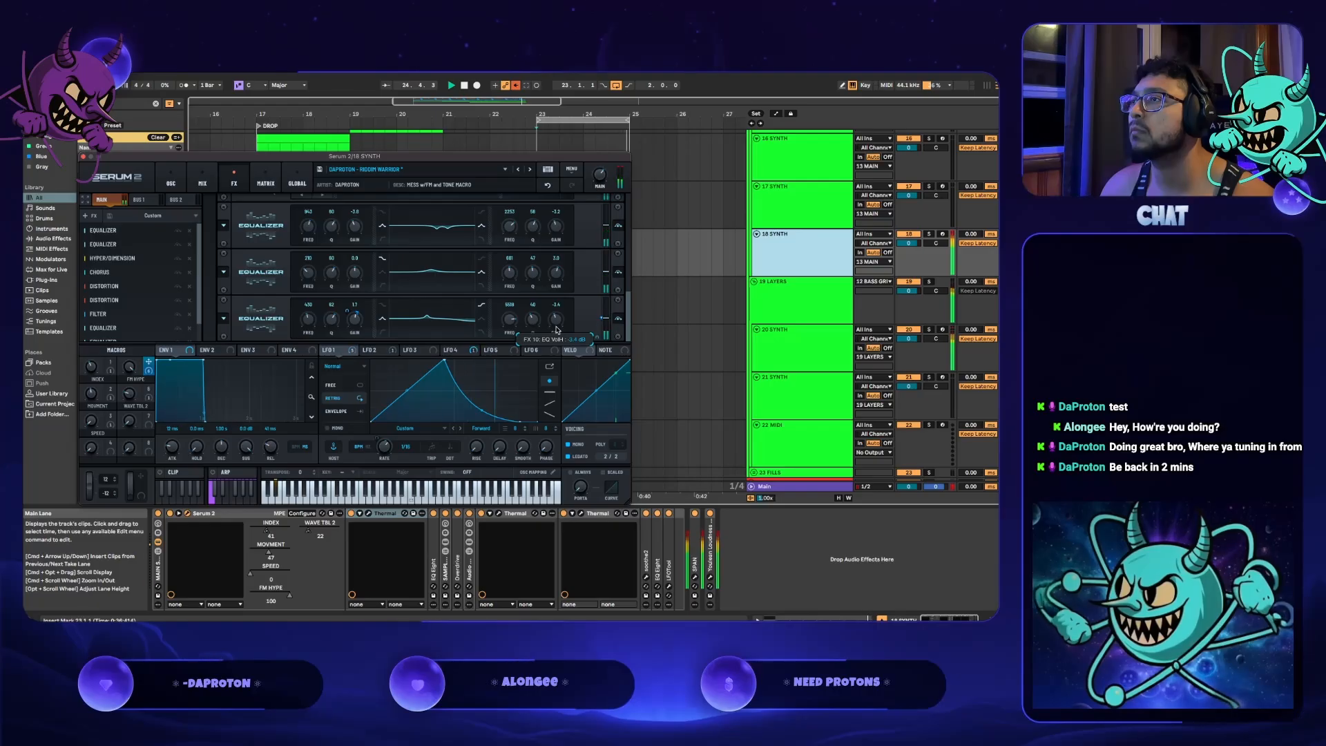
click(787, 486)
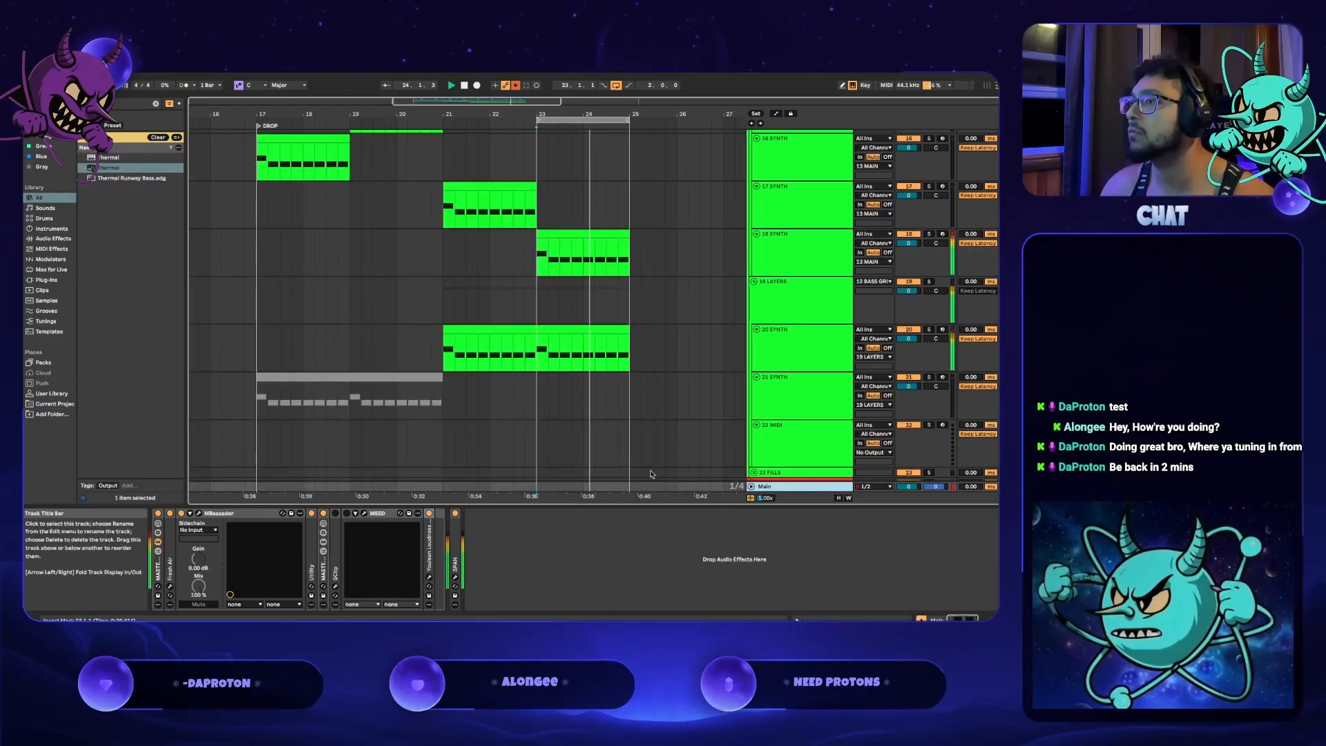
click(455, 579)
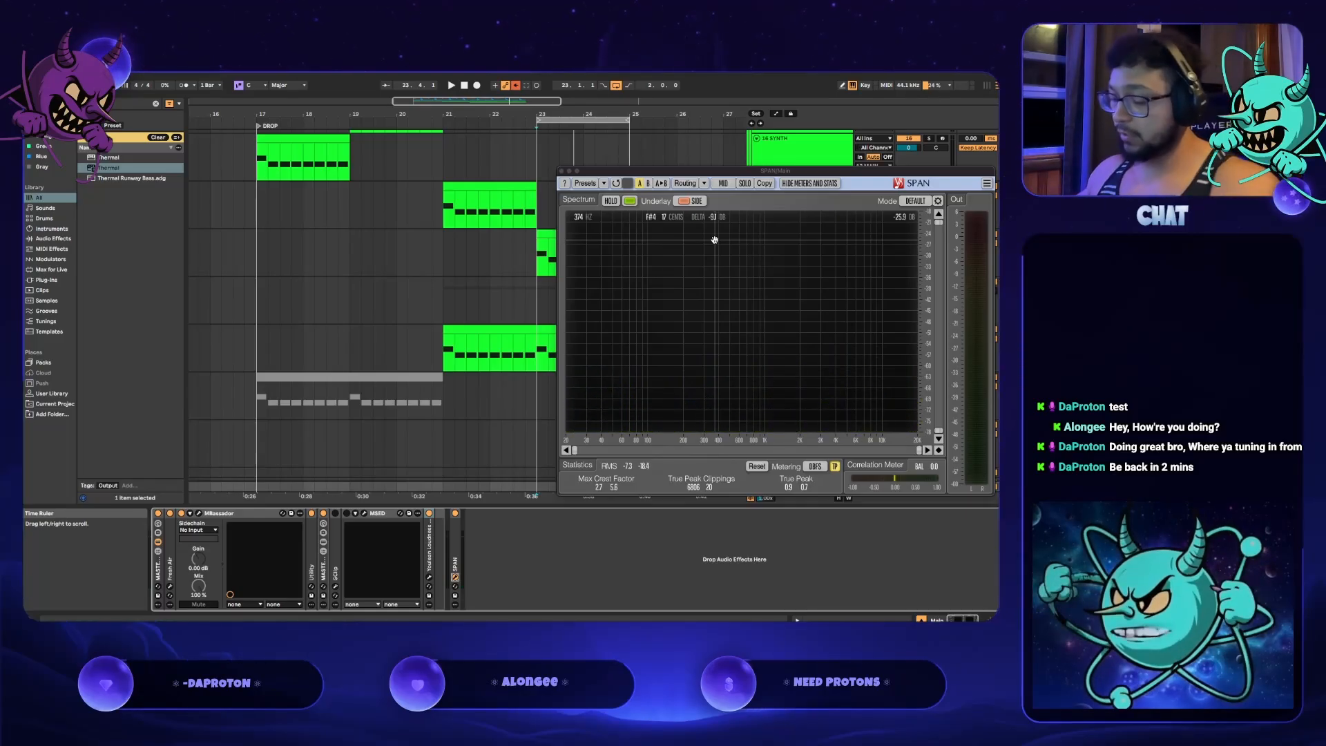
key(space)
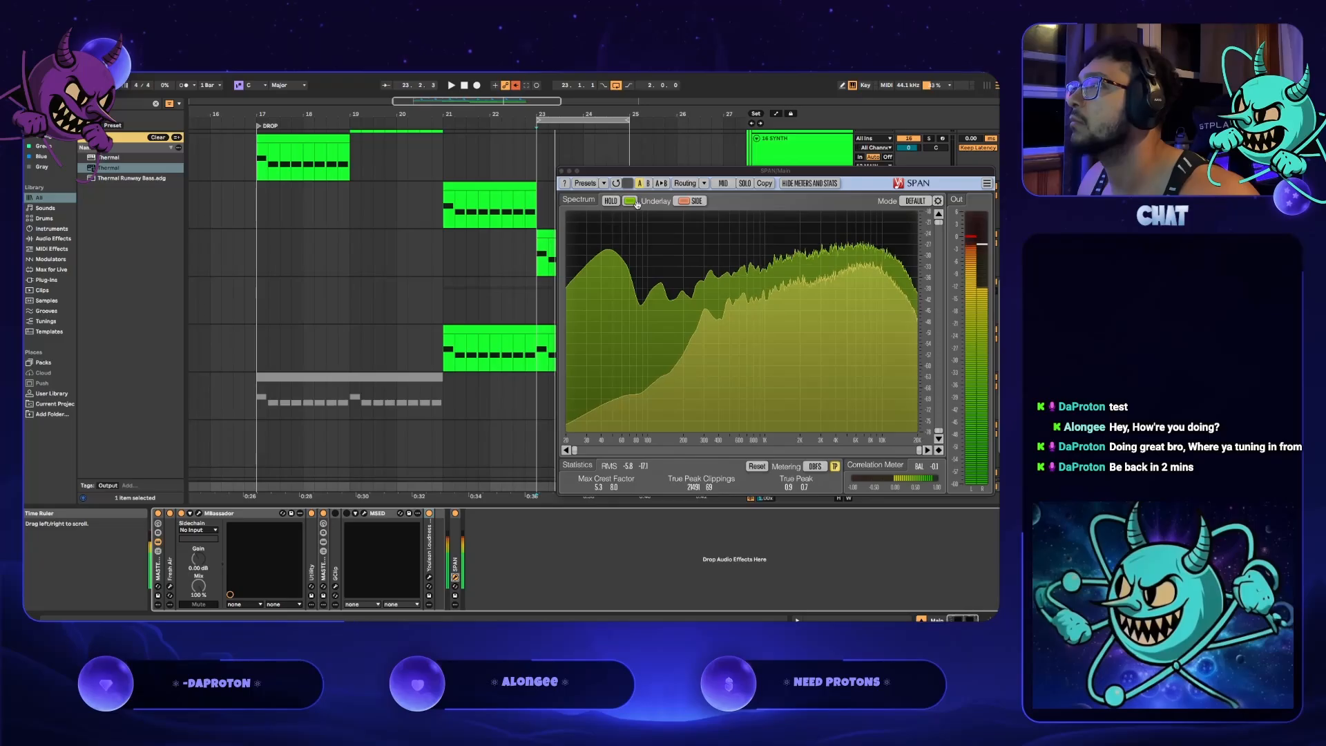
click(562, 171)
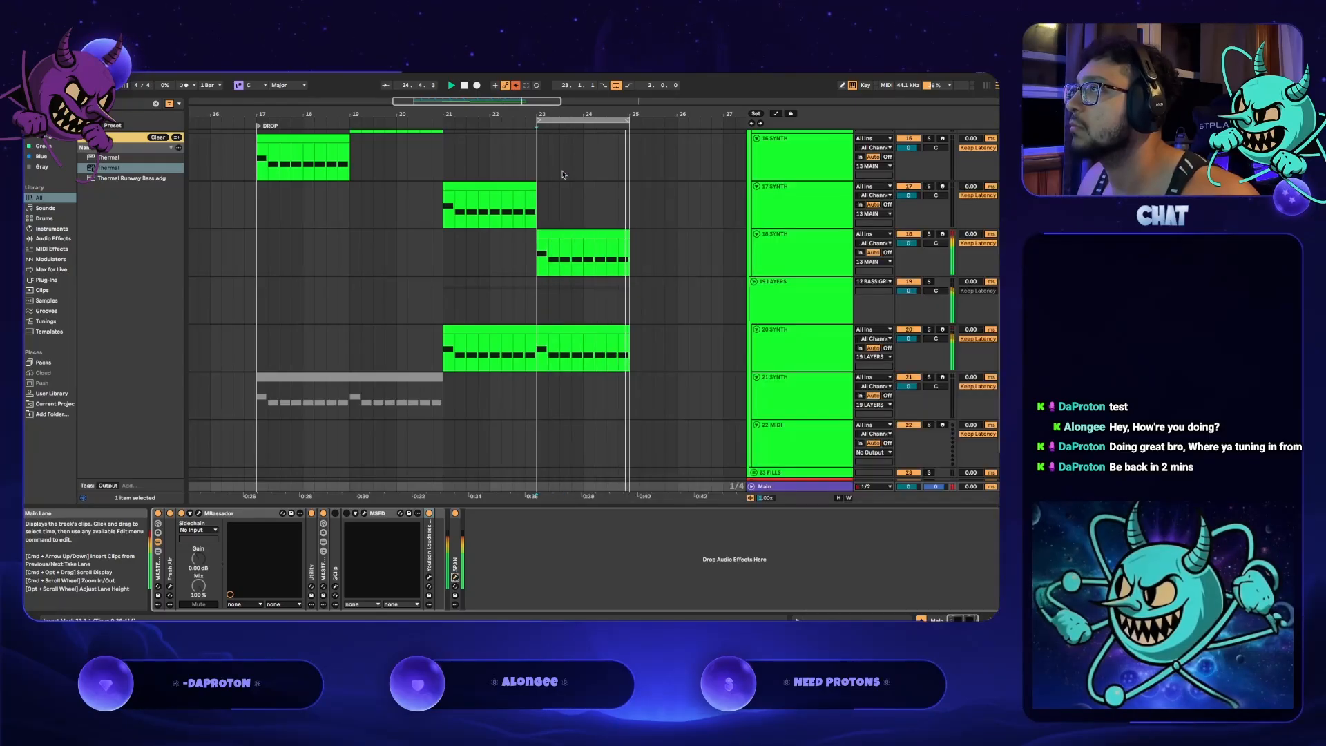
- Look through the device chains of the bass group, 13 MAIN and its synth tracks, ending on 20 SYNTH
click(805, 199)
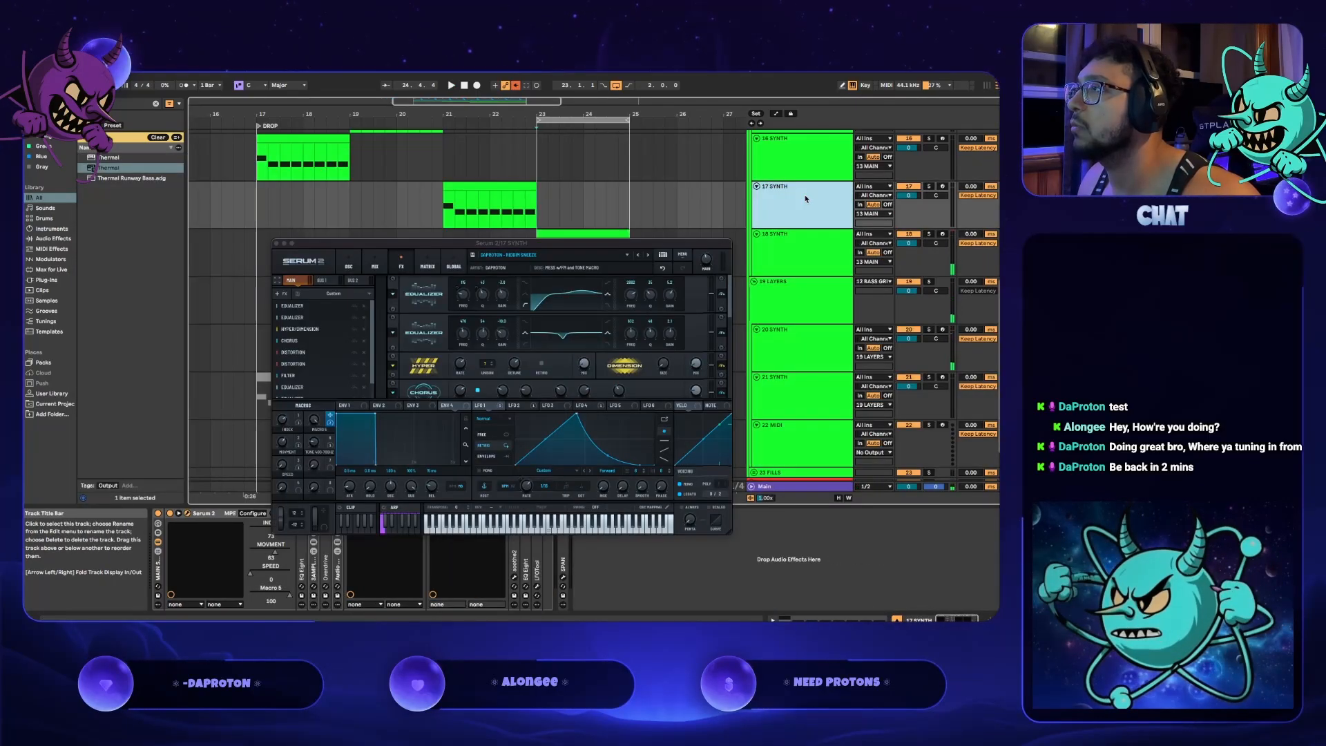
click(803, 173)
scroll(801, 169, up, 5)
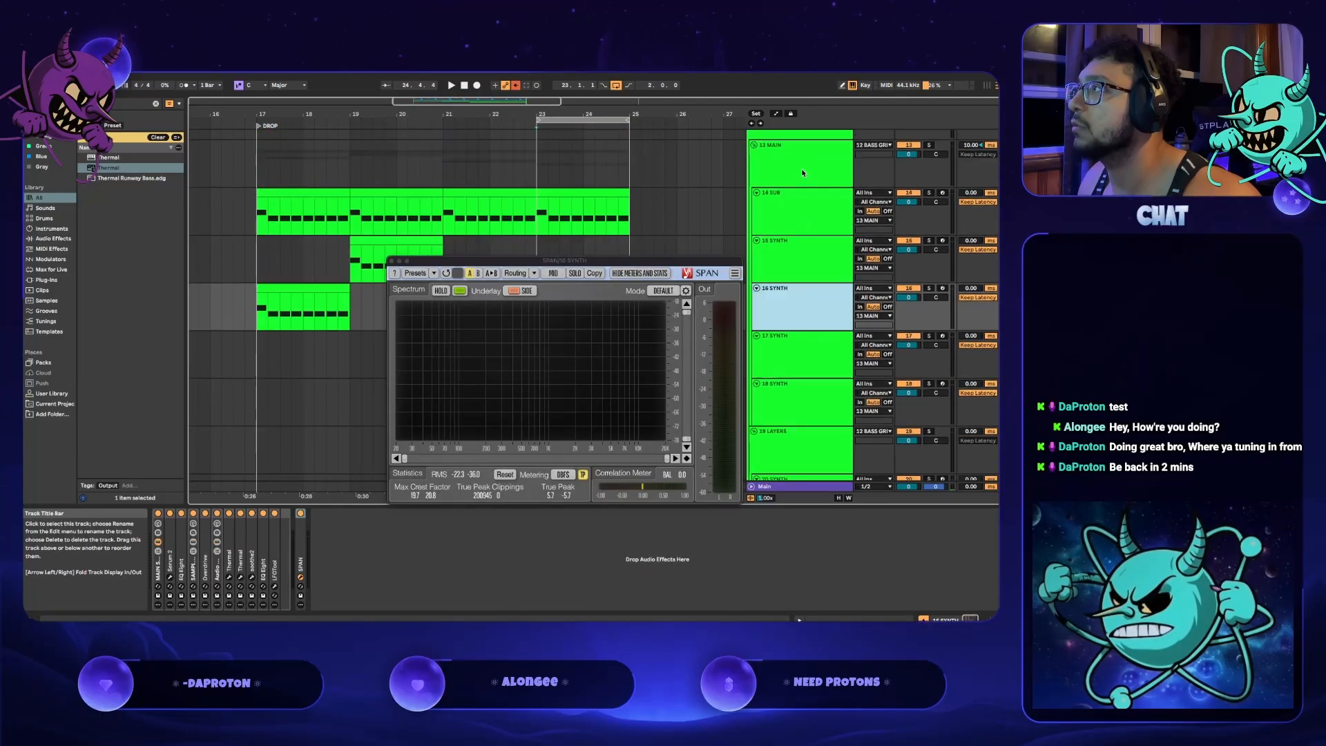
click(801, 230)
click(802, 177)
scroll(802, 178, up, 1)
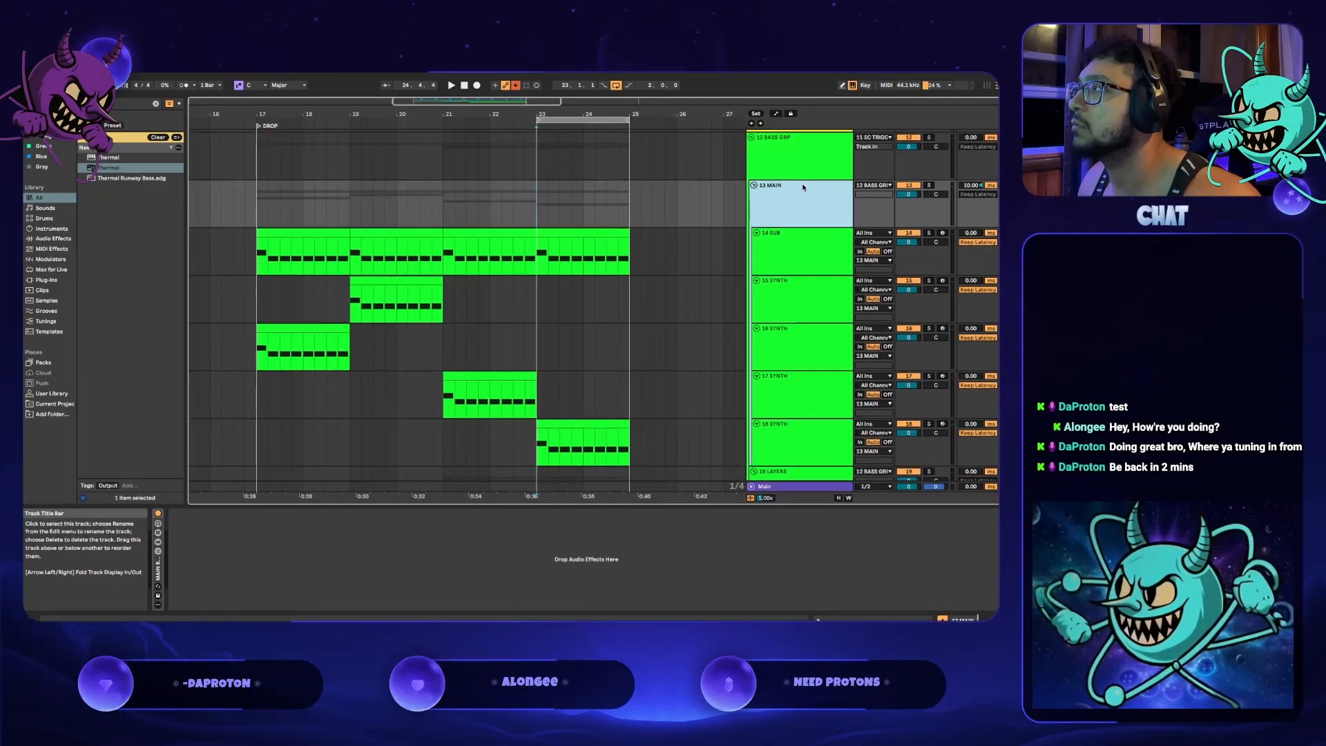
key(Up)
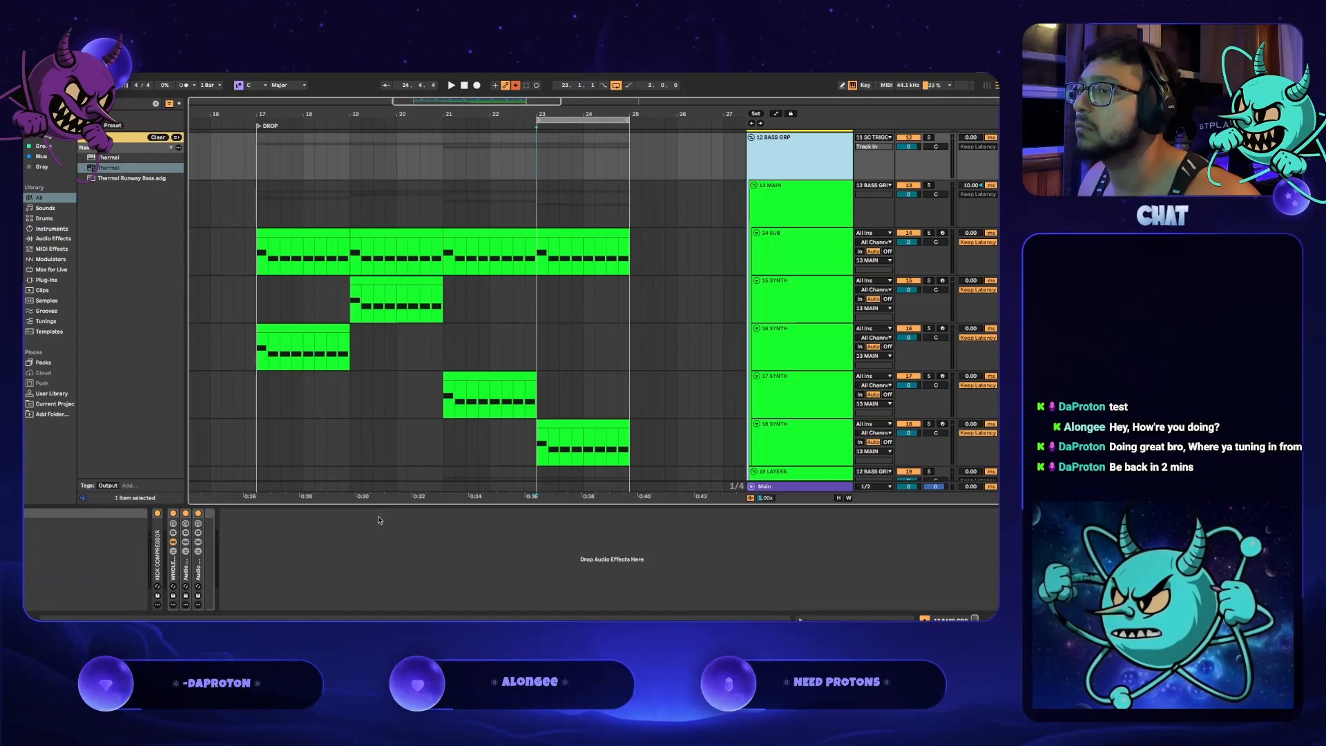
click(800, 220)
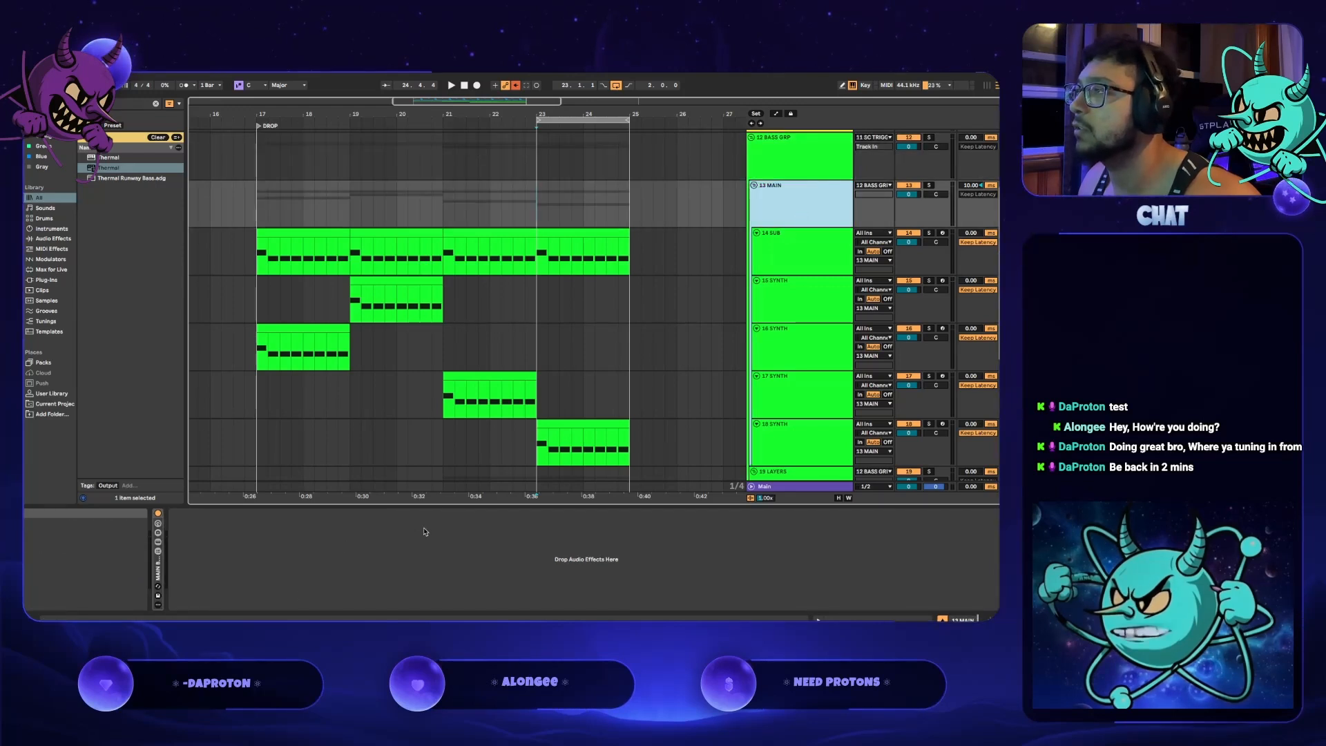
scroll(801, 386, down, 5)
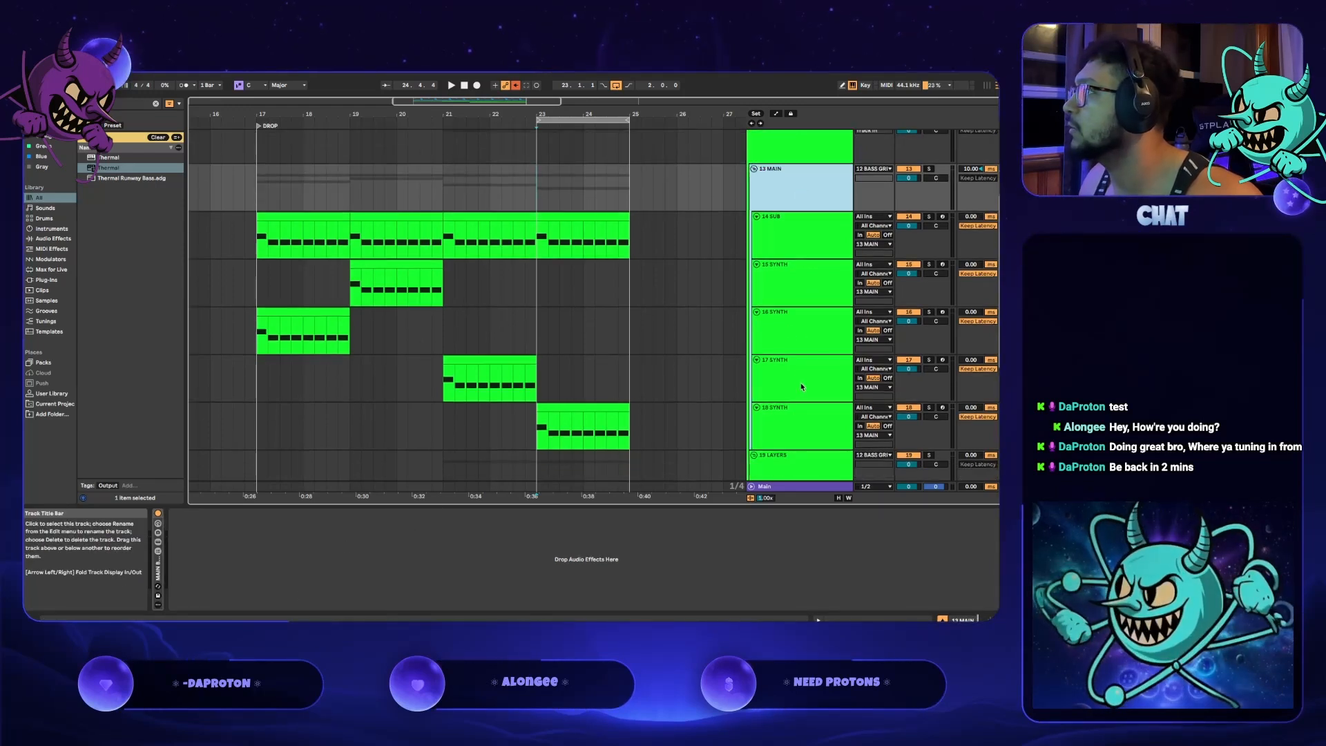
click(803, 363)
click(804, 321)
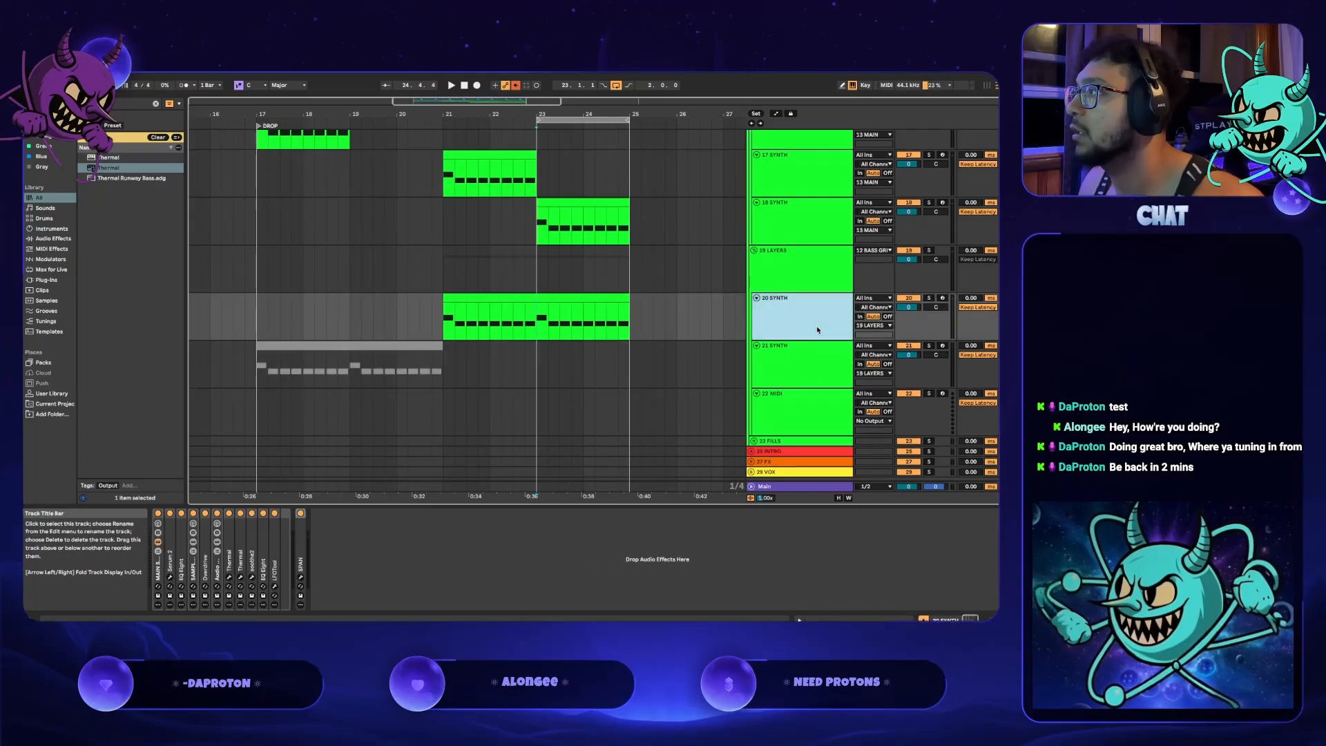
click(805, 284)
click(805, 316)
- Play the loop and examine the Equalizers at the end of 20 SYNTH's Serum 2 effects rack
key(space)
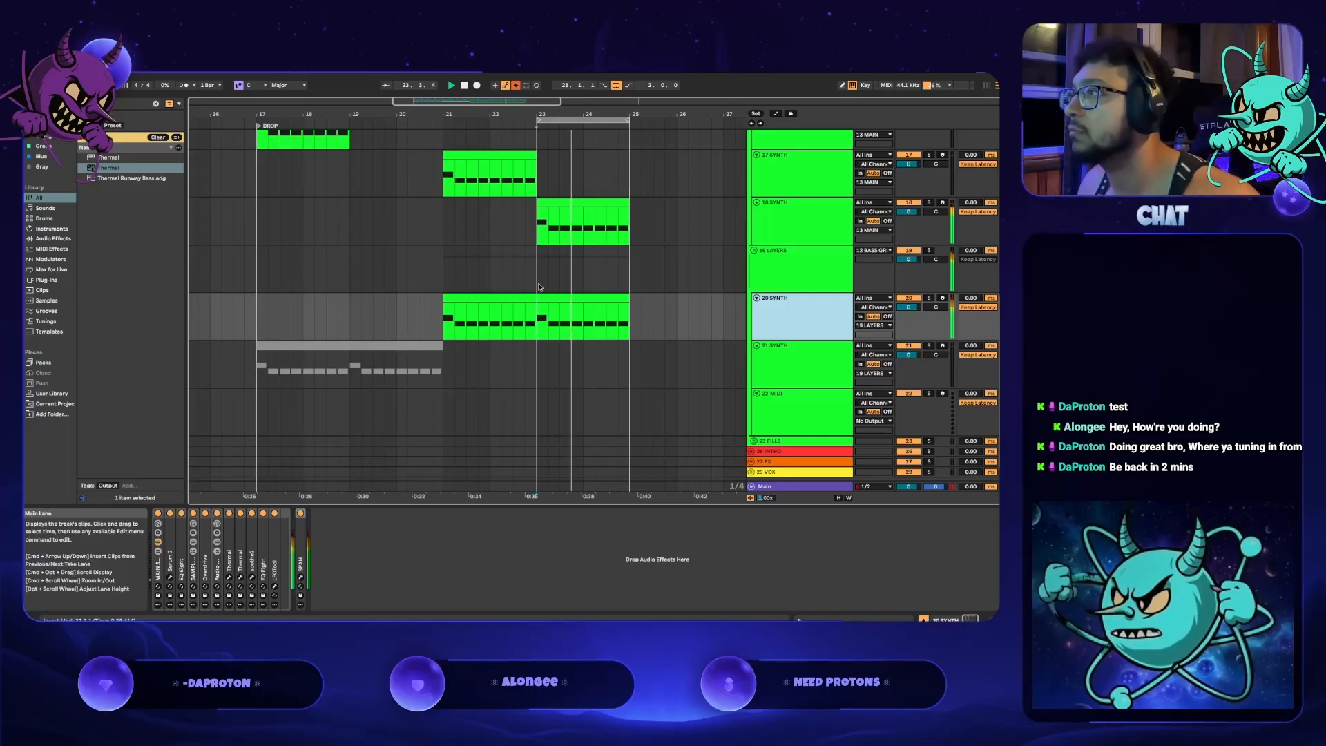
click(170, 578)
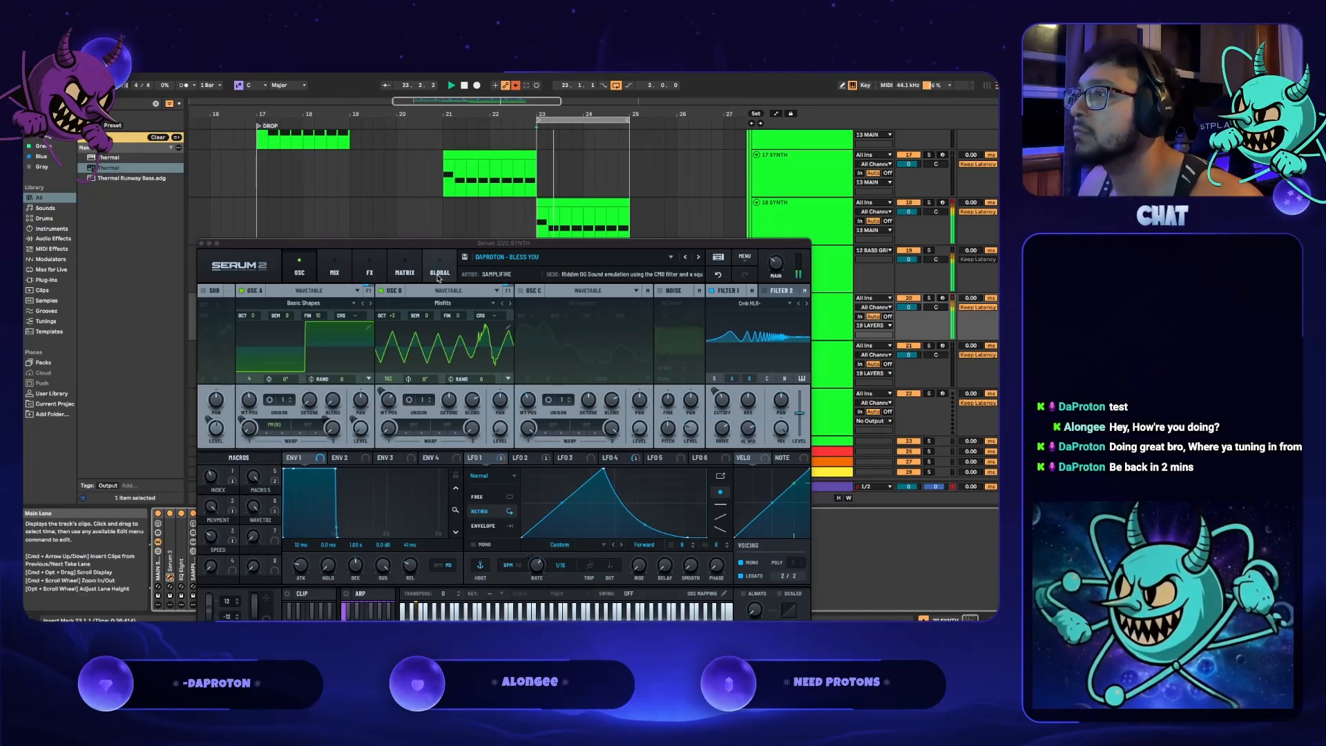
click(378, 272)
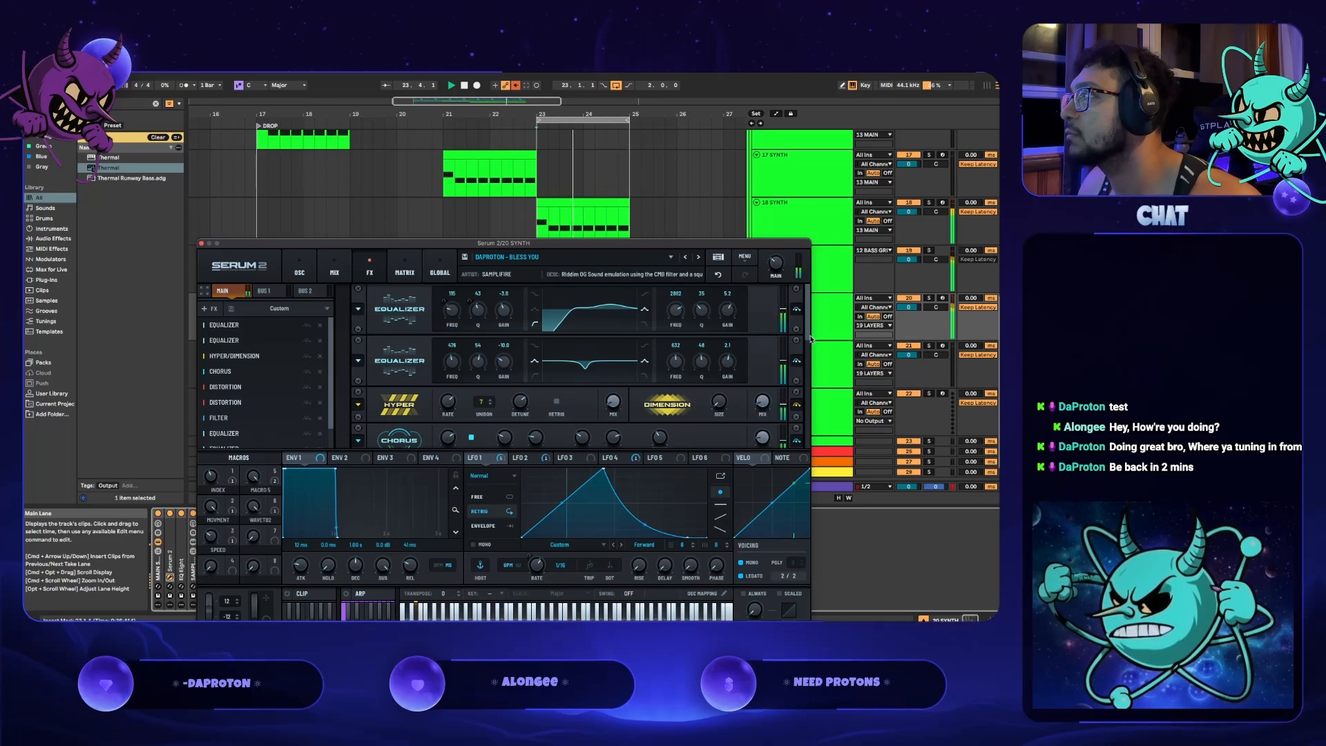
scroll(801, 359, down, 10)
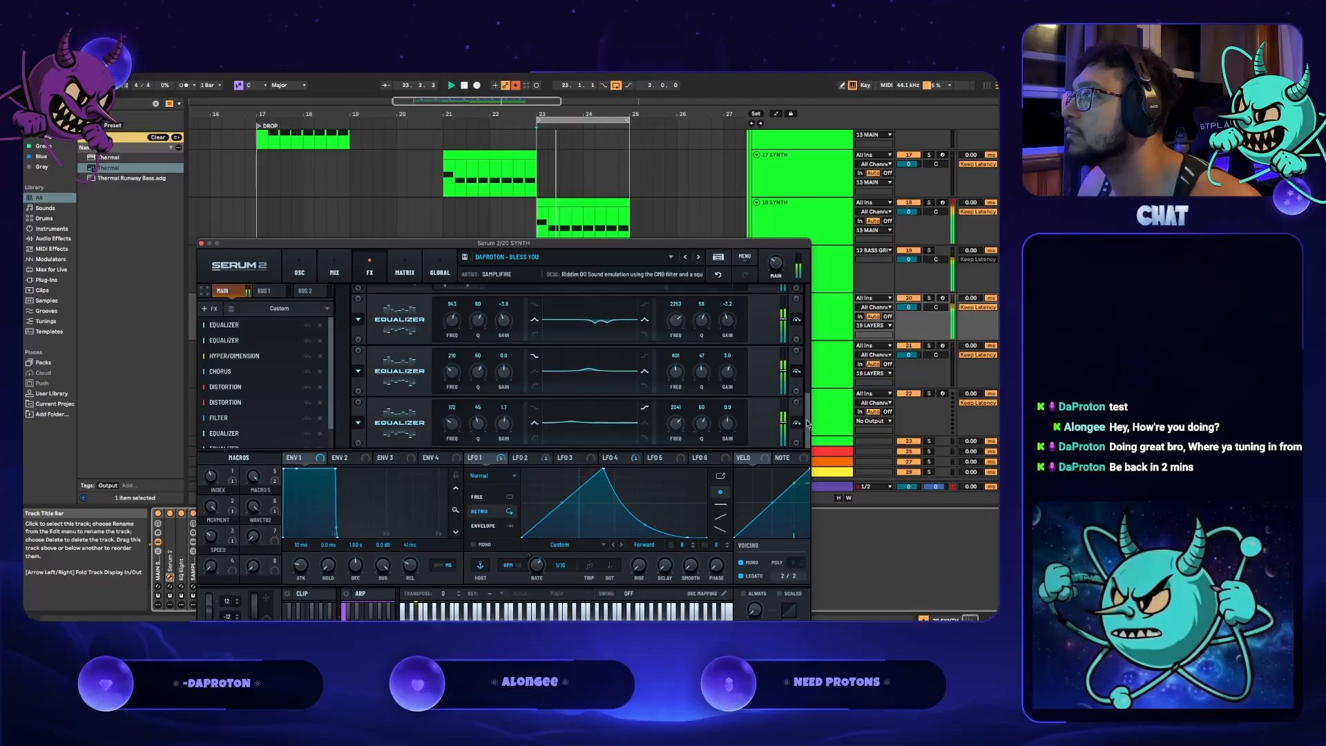
click(824, 271)
- In 18 SYNTH's last Equalizer, cut the high band's gain to -4.7 dB, lower its frequency, and try different Q settings
click(802, 209)
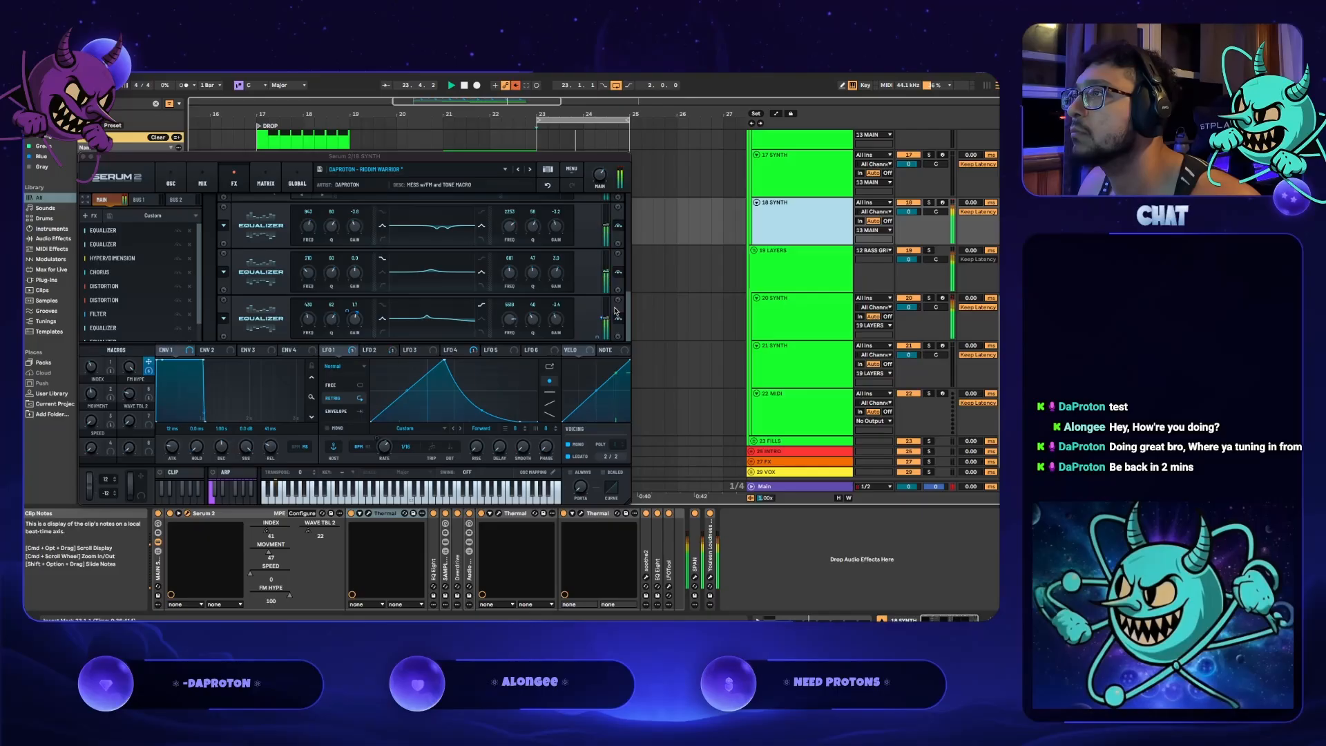
drag(560, 320, 565, 330)
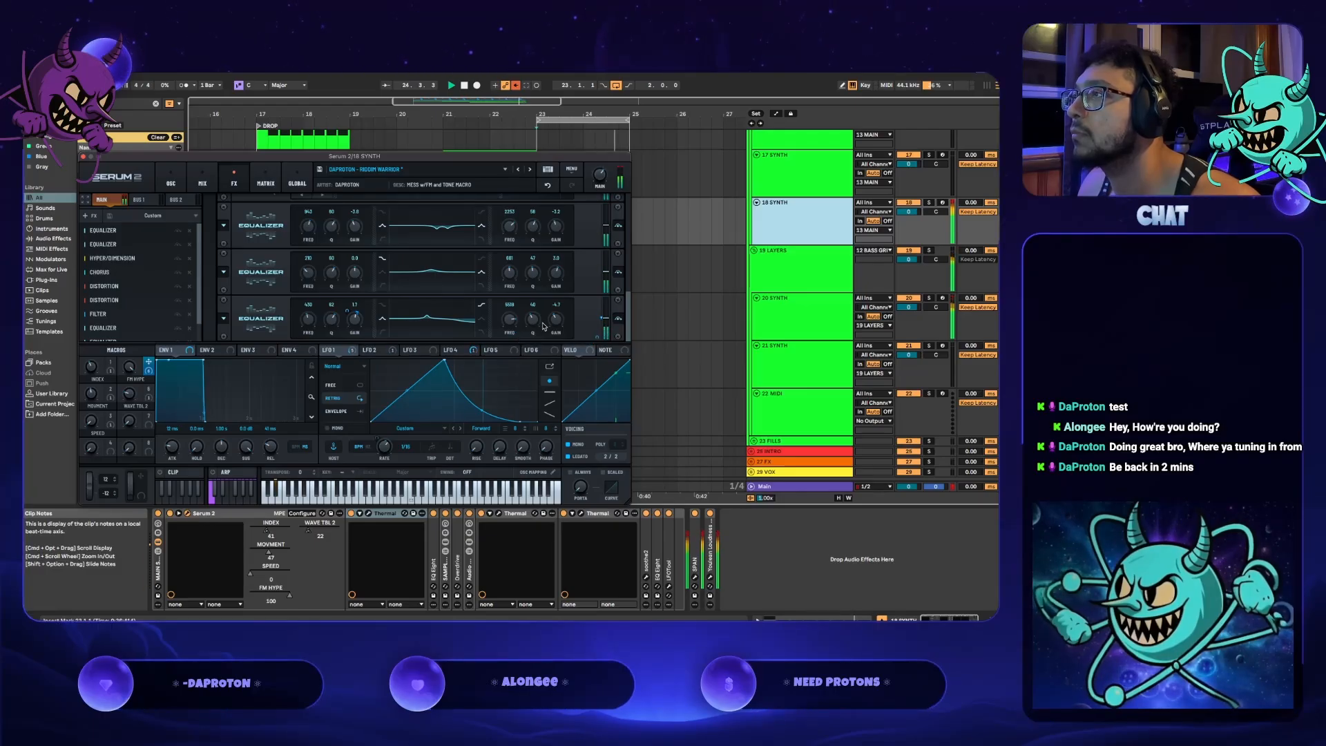
drag(514, 323, 518, 311)
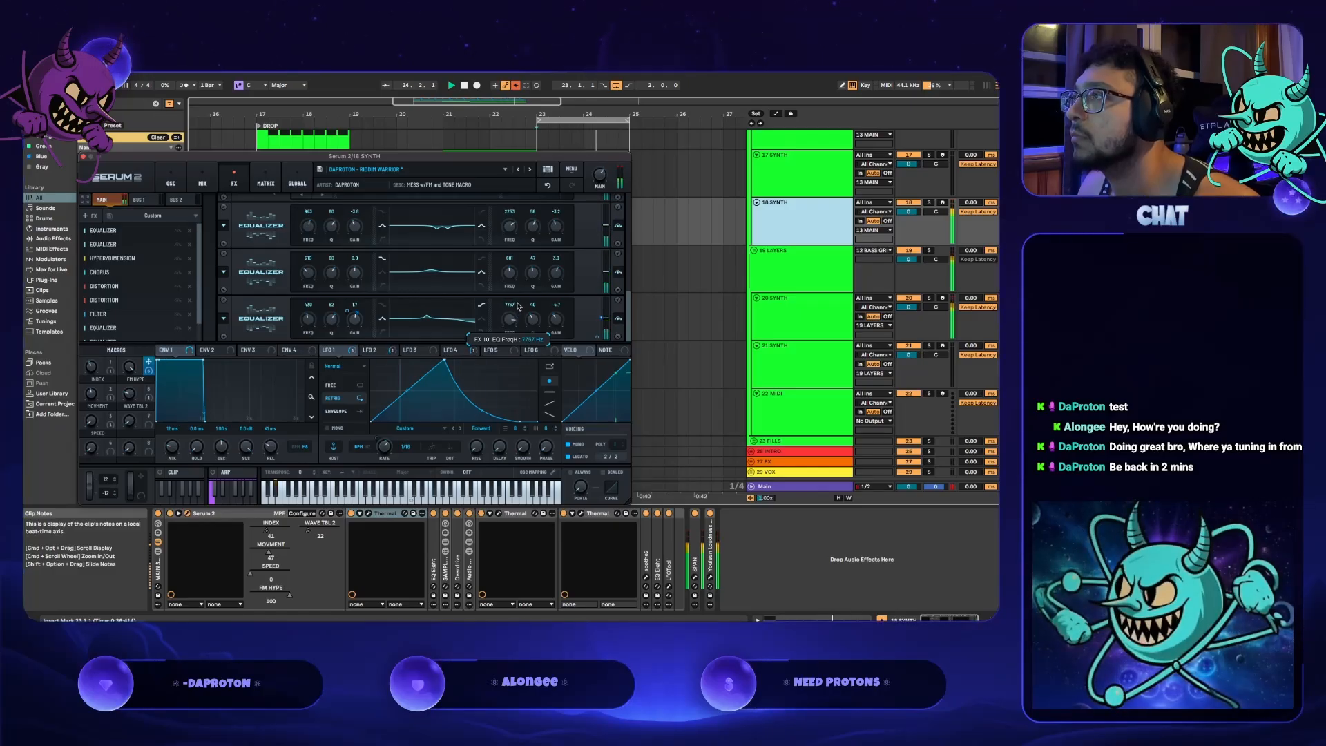
drag(519, 308, 521, 316)
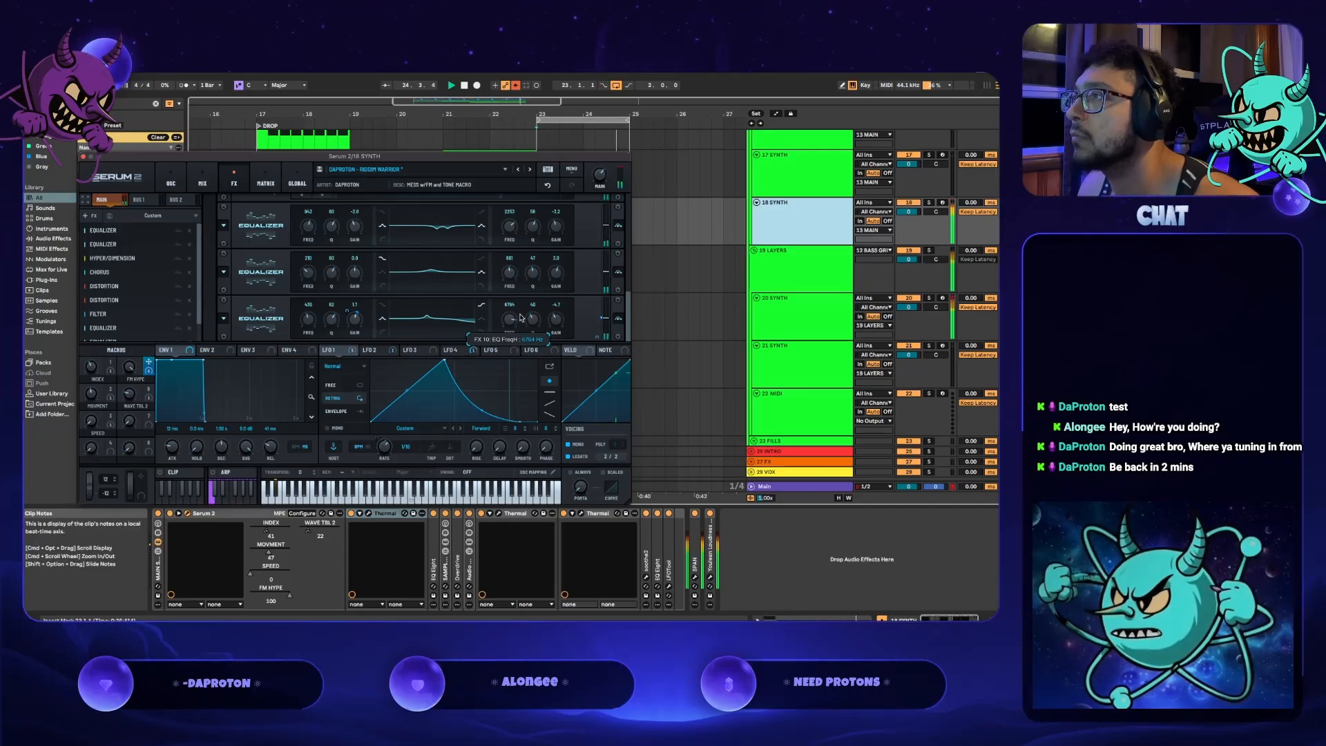
drag(521, 318, 521, 318)
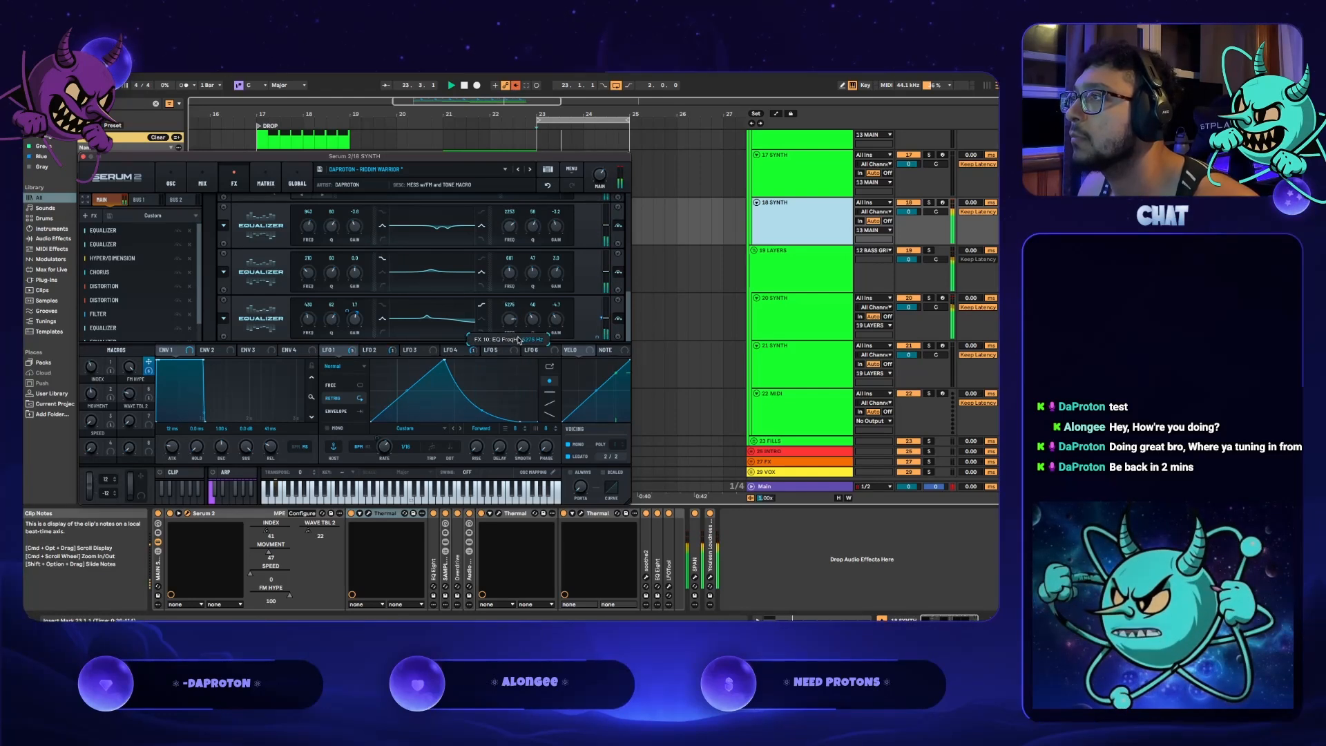
drag(519, 340, 524, 351)
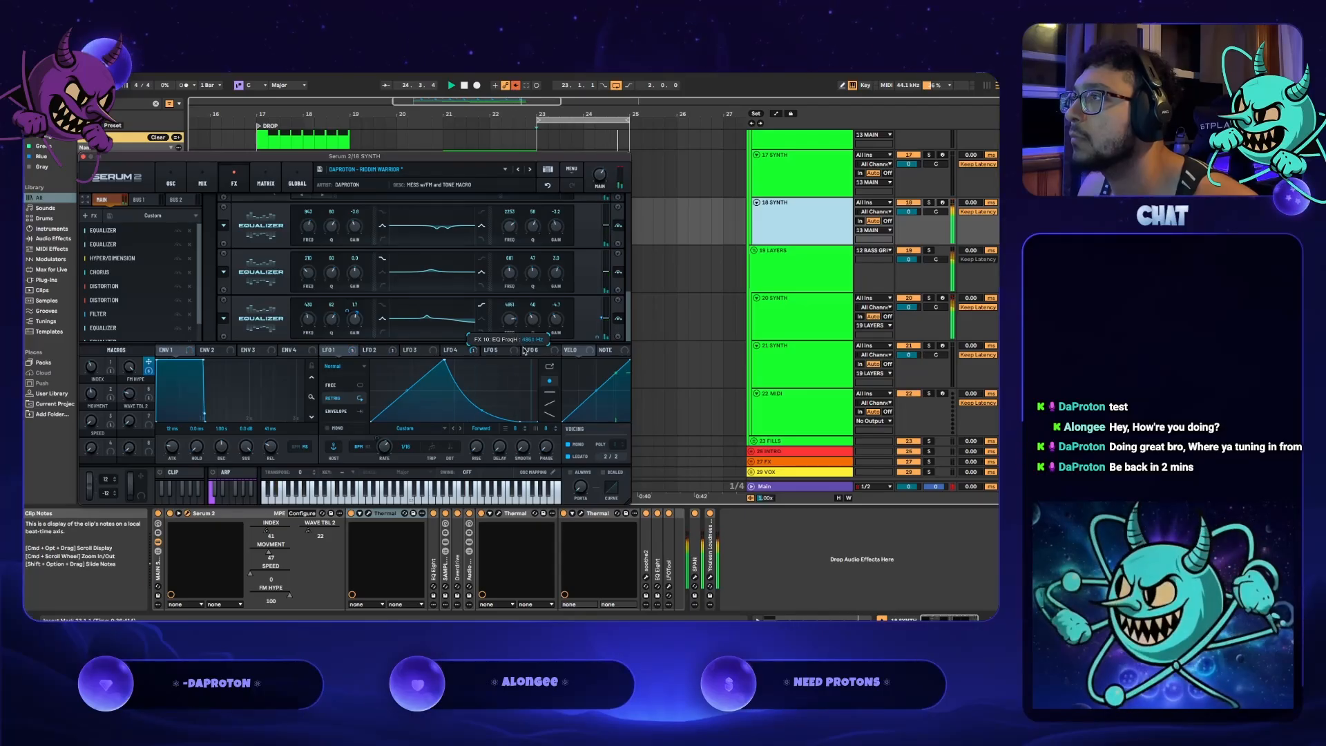
drag(527, 364, 528, 371)
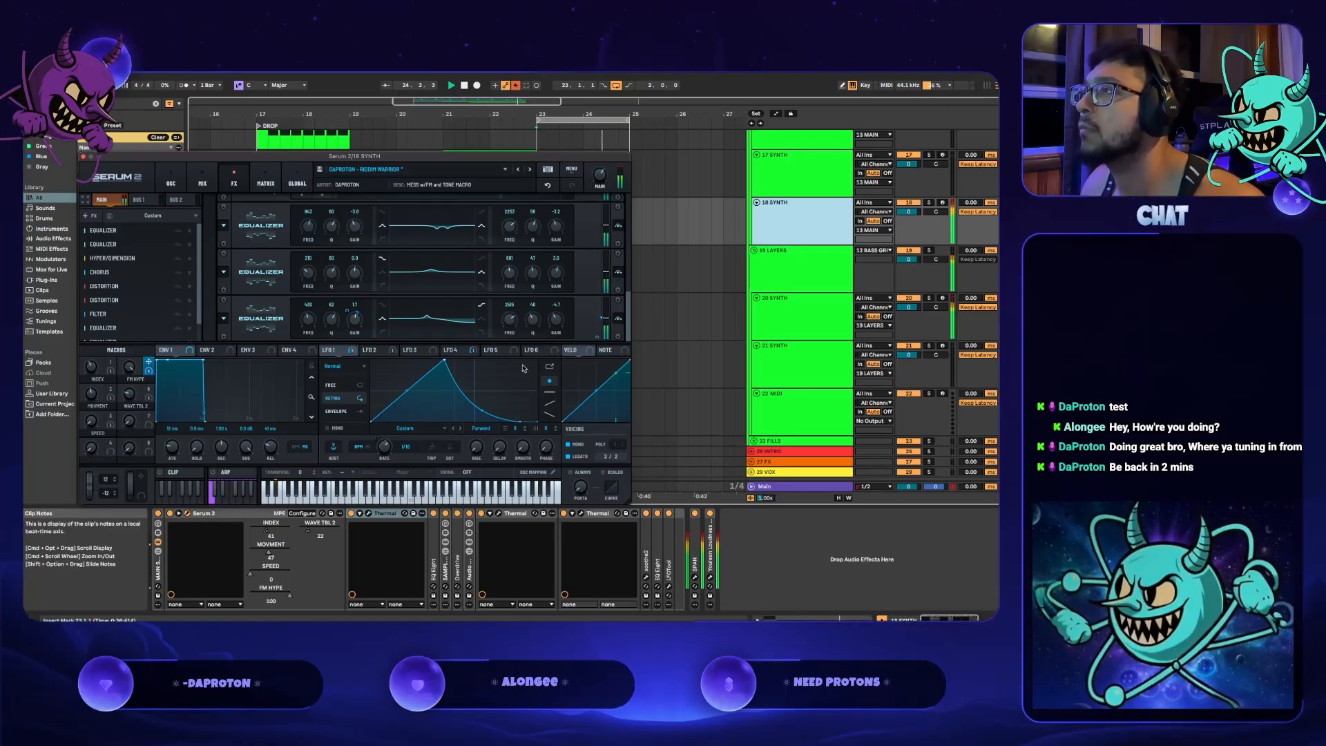
drag(531, 322, 526, 346)
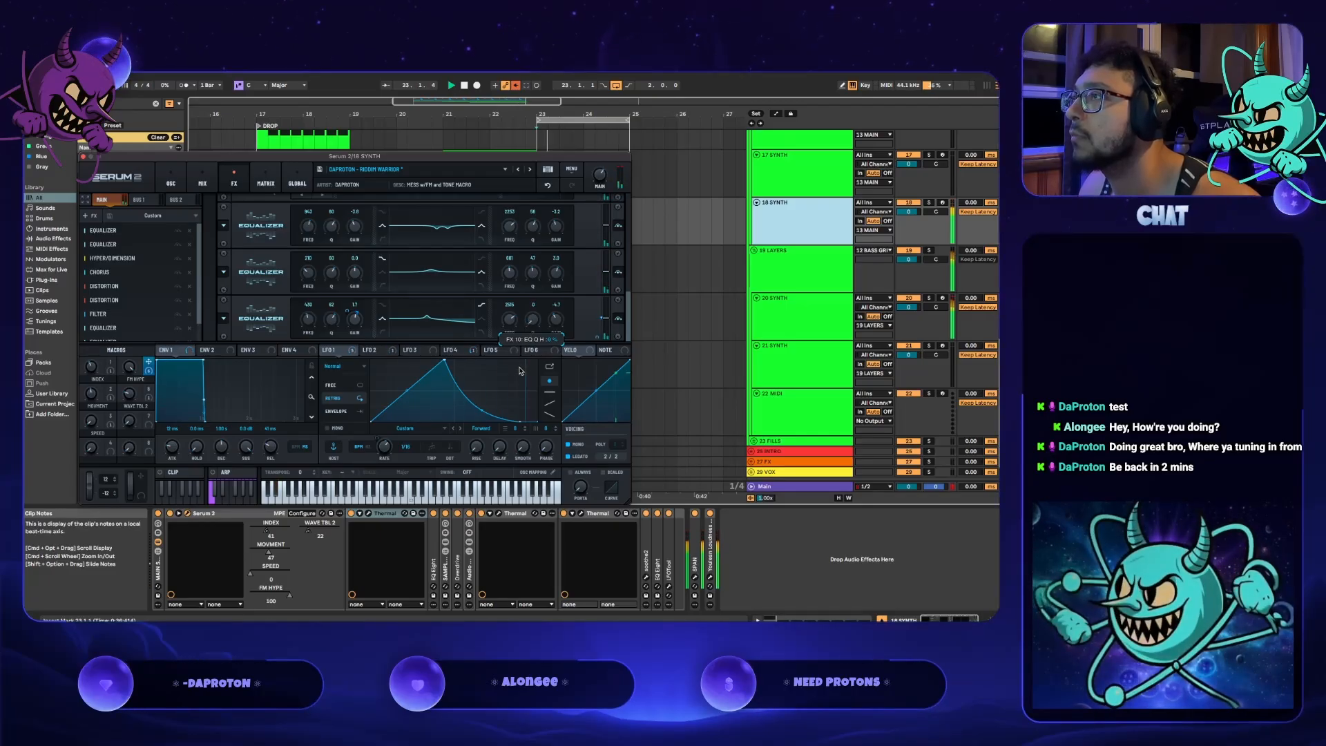
drag(495, 340, 480, 284)
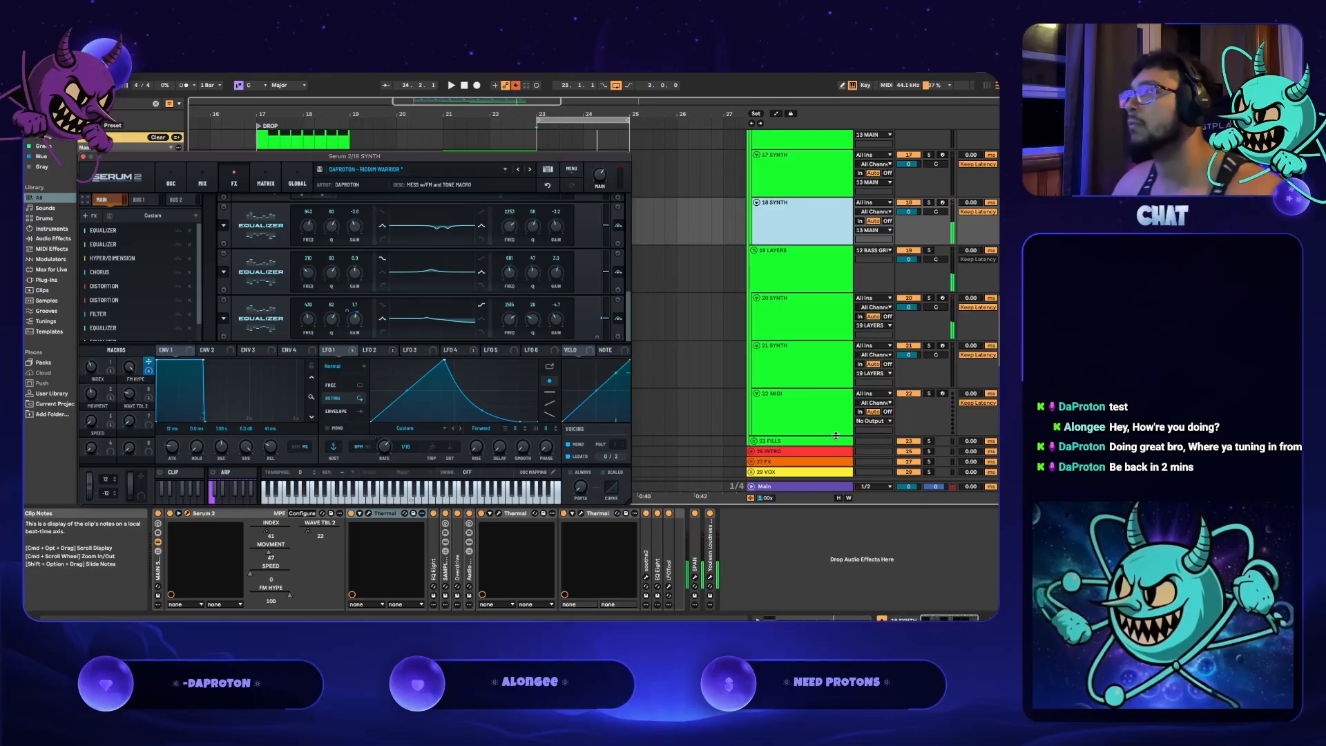
- Play the loop, compare the Serum 2 Equalizers of 20 SYNTH and 18 SYNTH, and check the spectrum in SPAN on Main
click(819, 485)
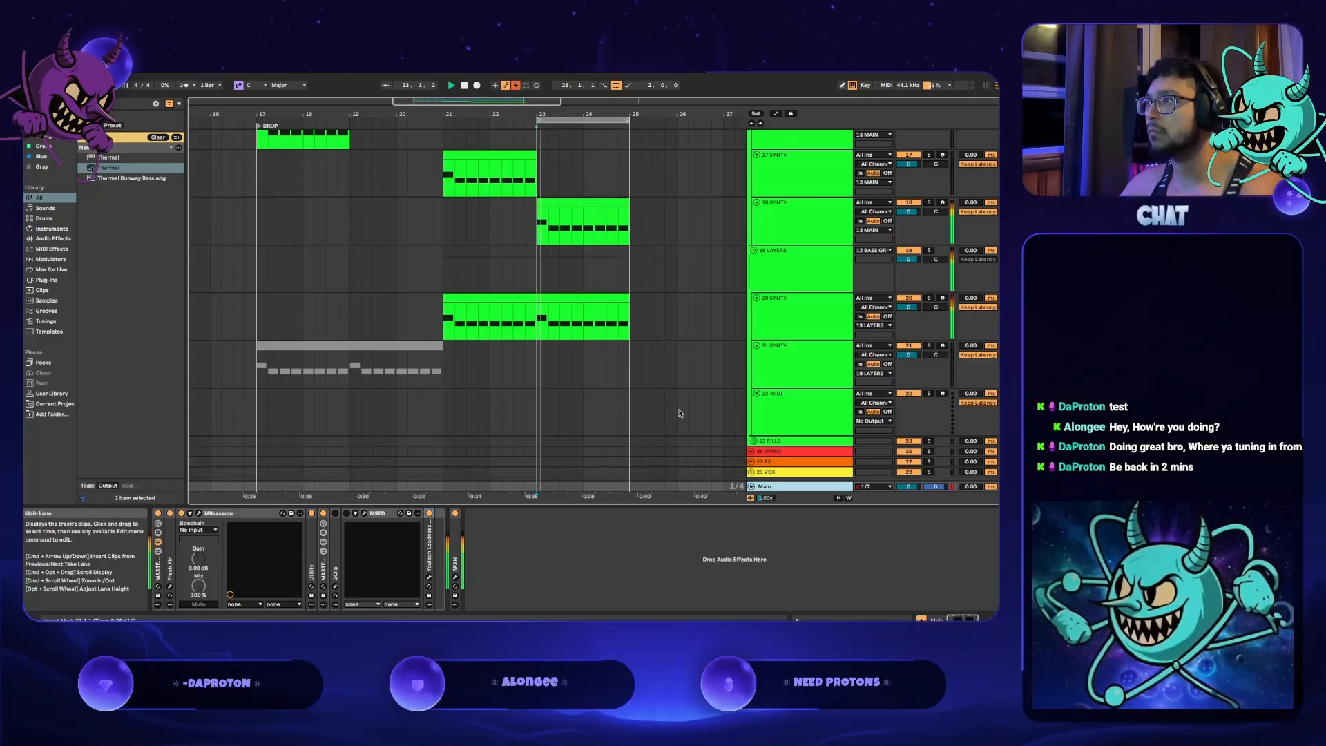
click(835, 306)
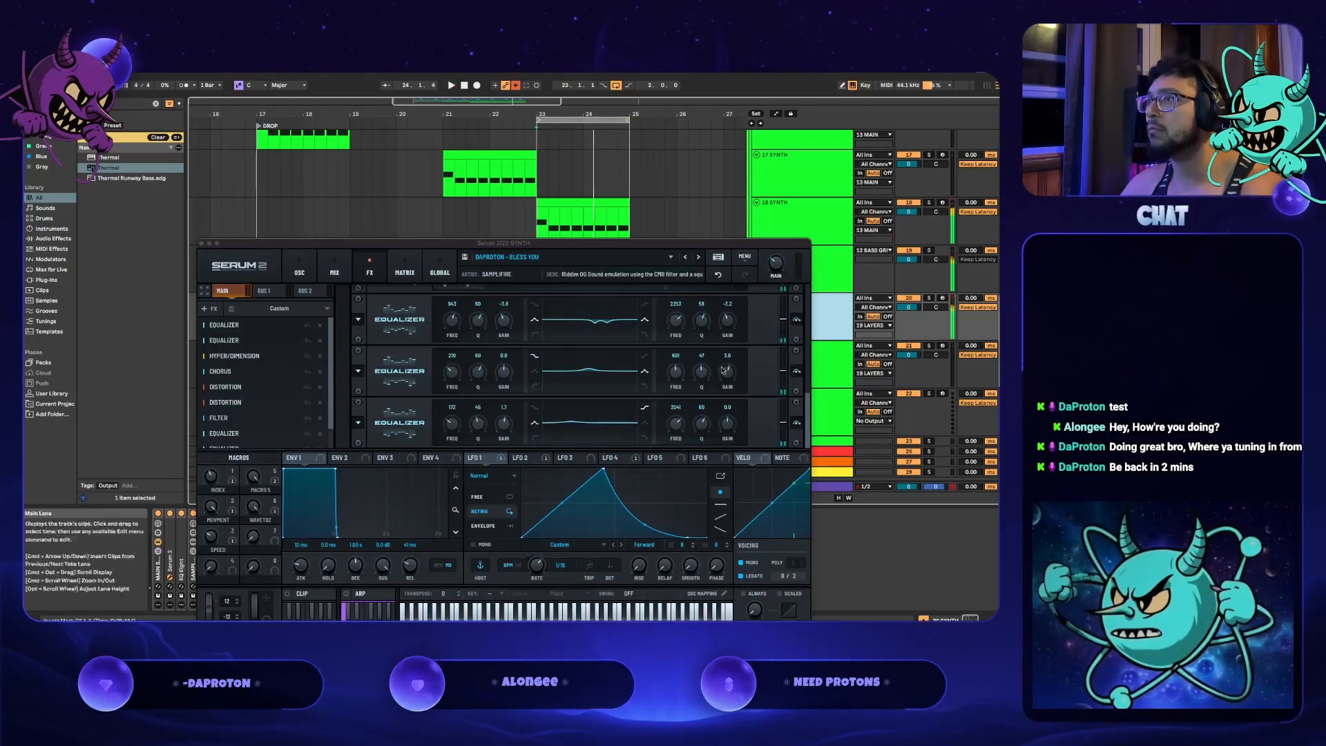
click(804, 214)
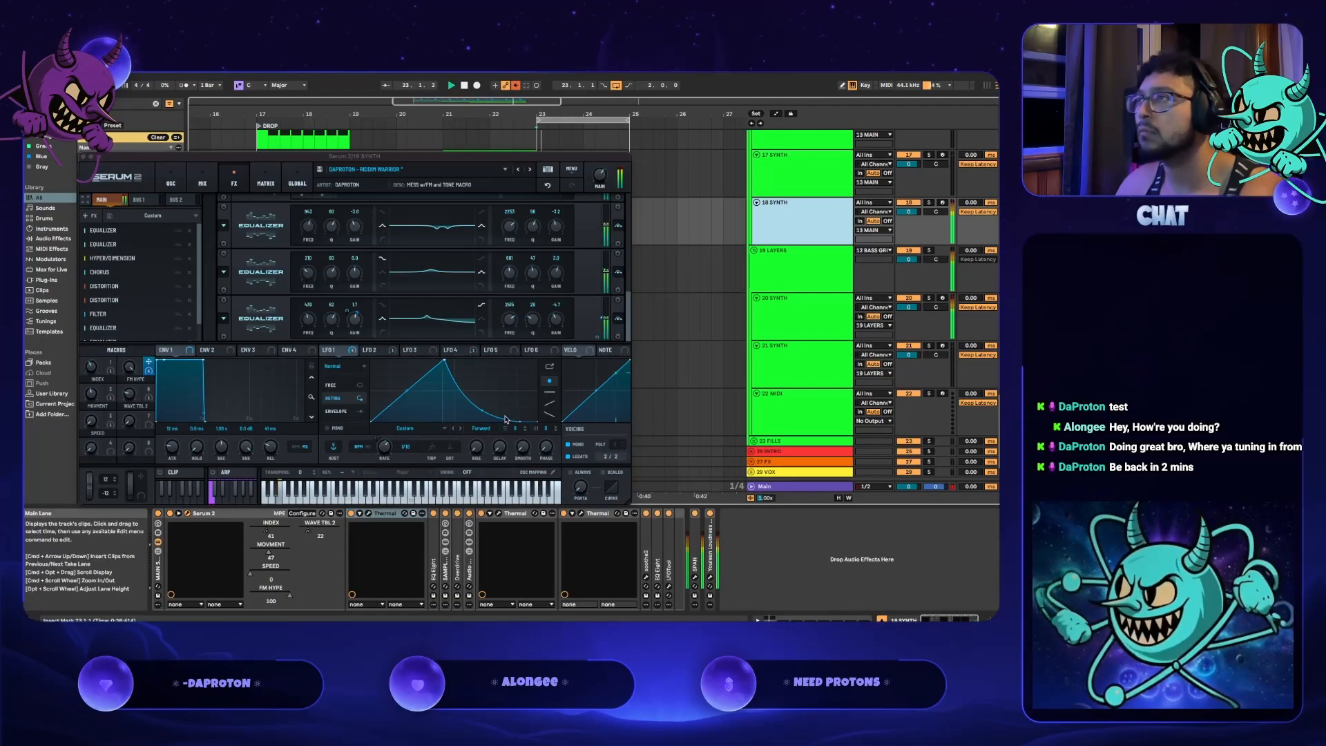
click(798, 487)
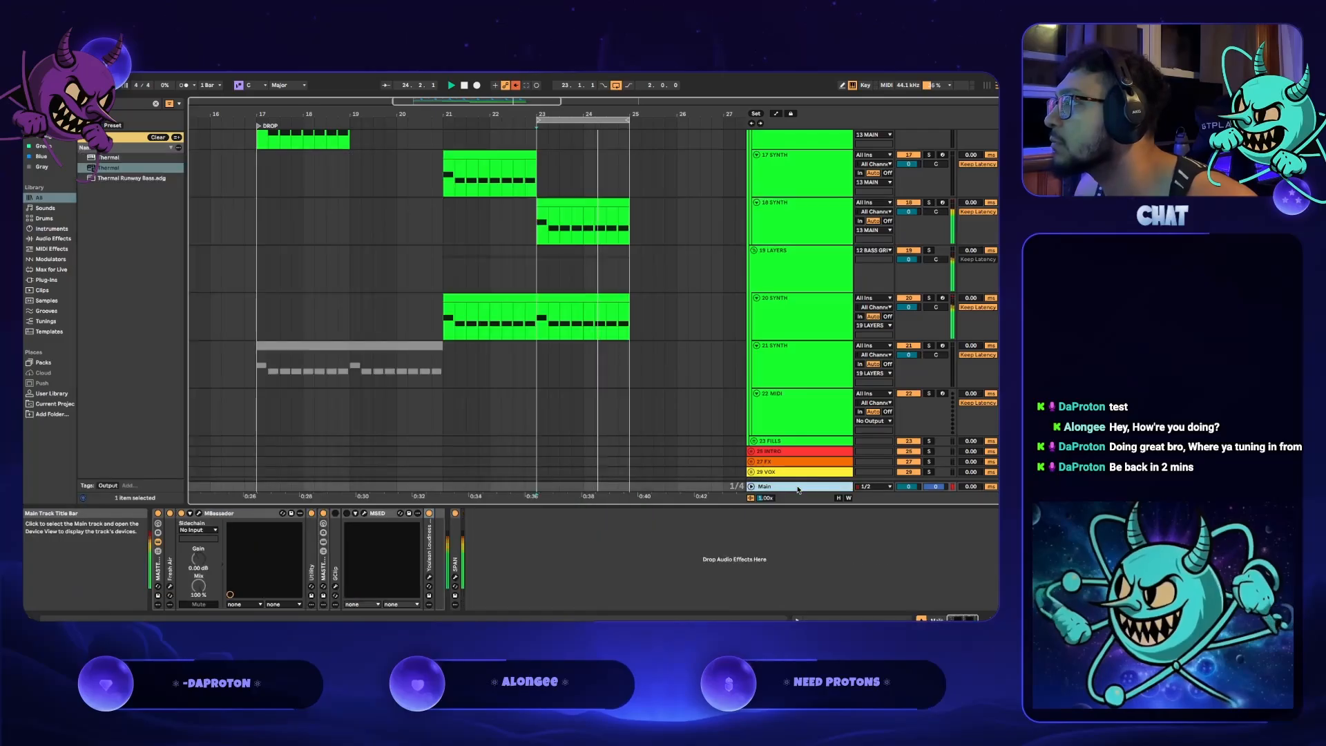
click(455, 578)
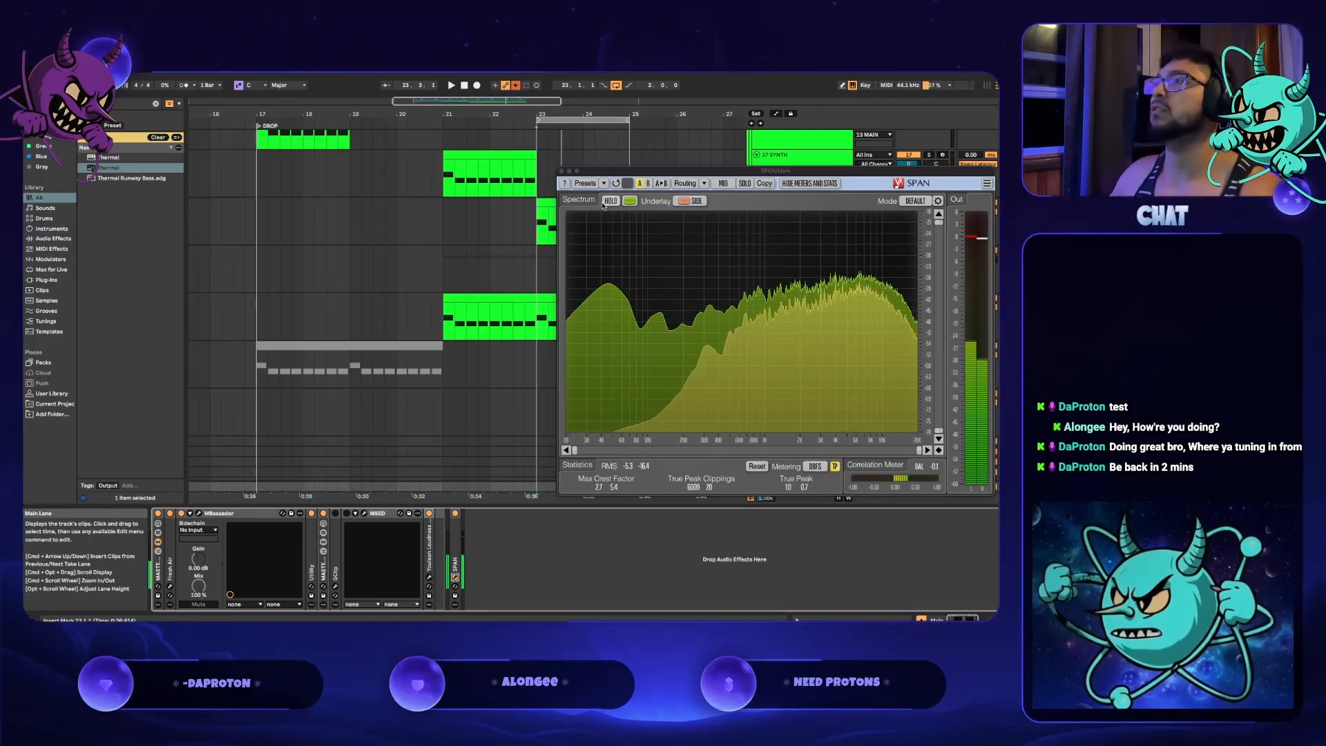
click(561, 172)
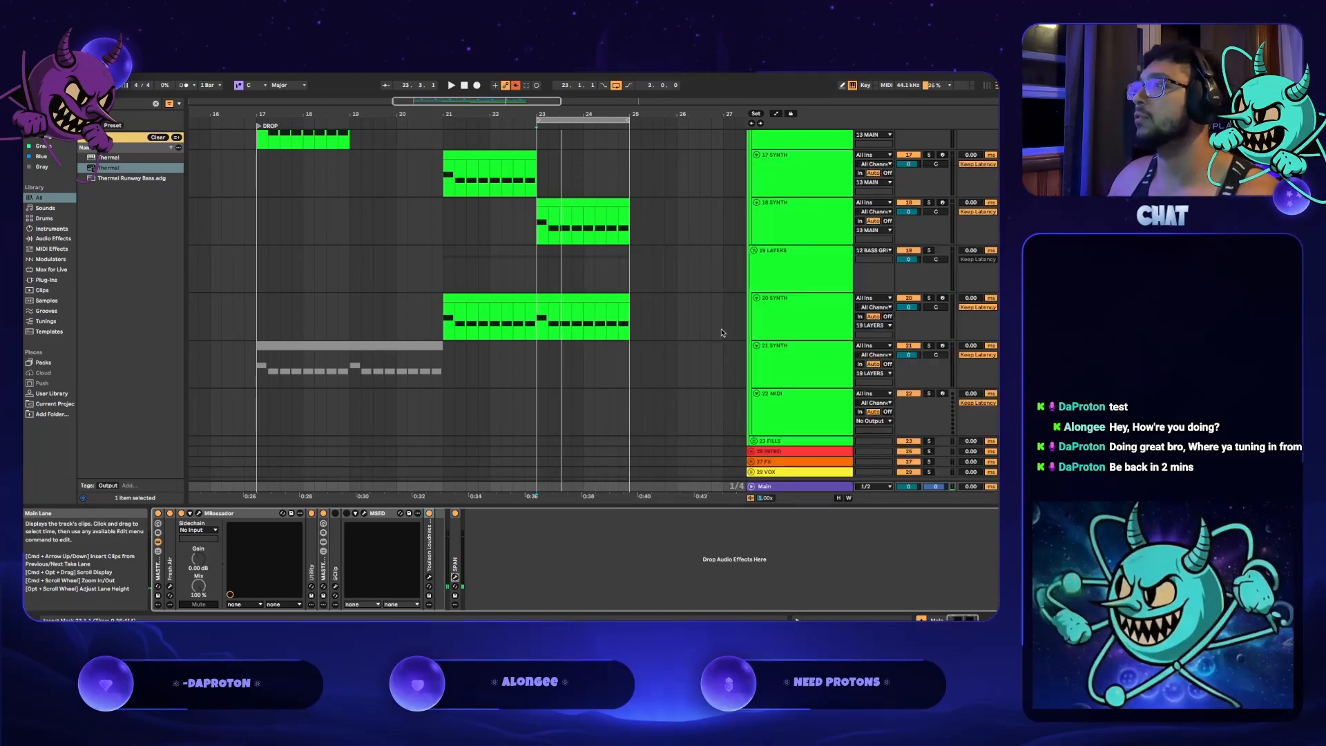
- Save 18 SYNTH's Serum 2 patch over the existing RIDDIM WARRIOR preset in the BASS-LAYER folder and close the plugin window
click(805, 326)
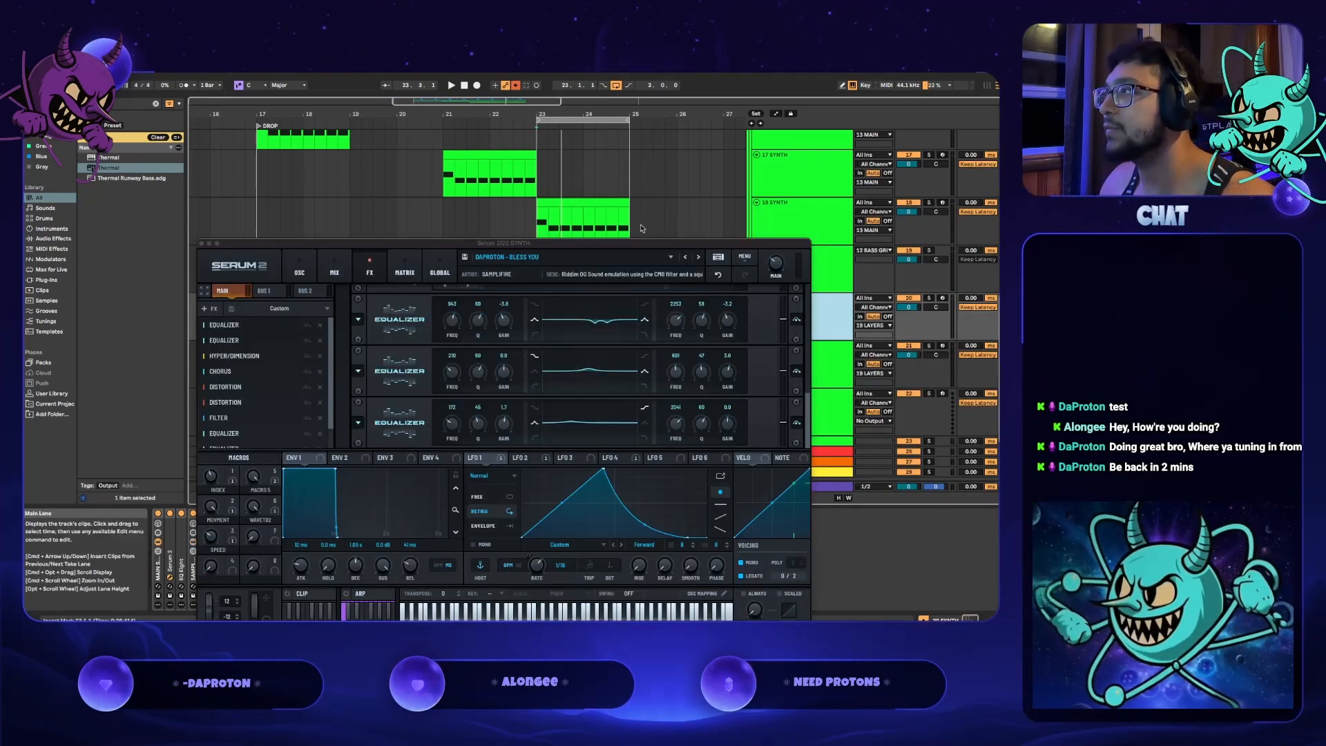
click(754, 223)
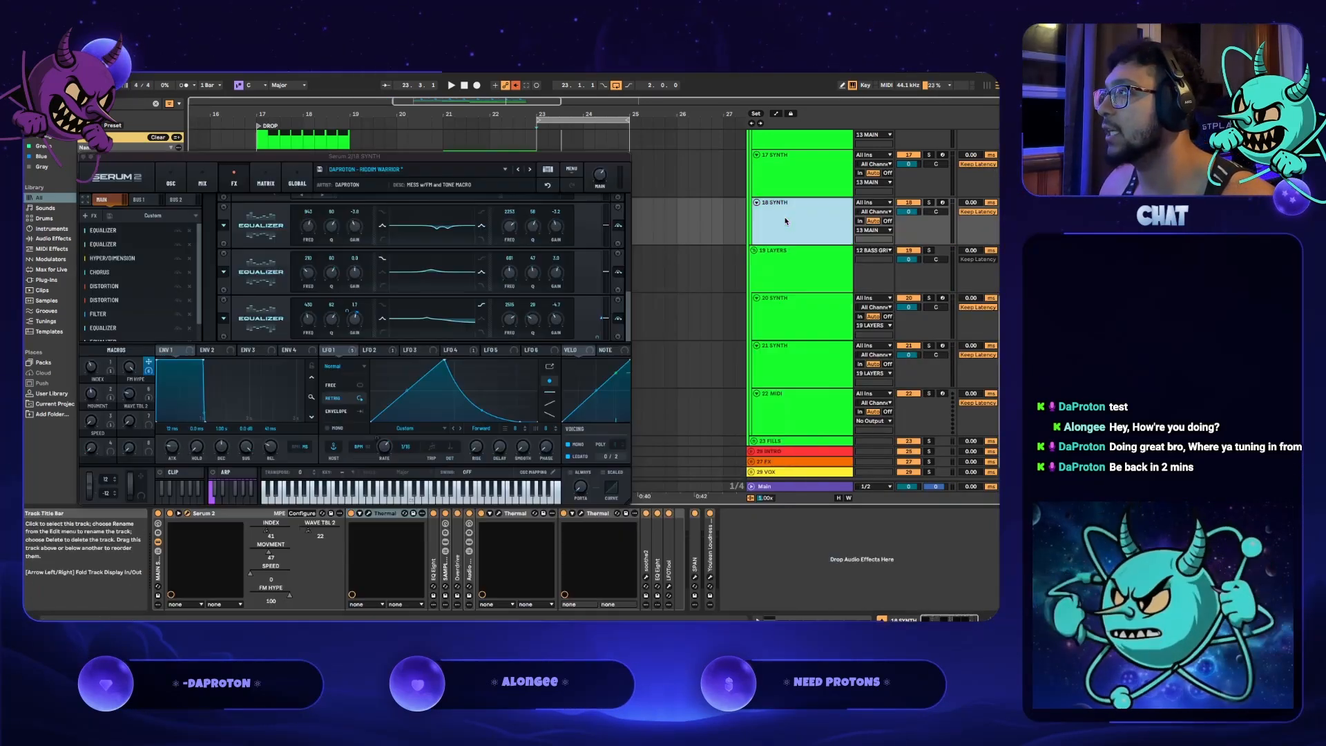
click(319, 170)
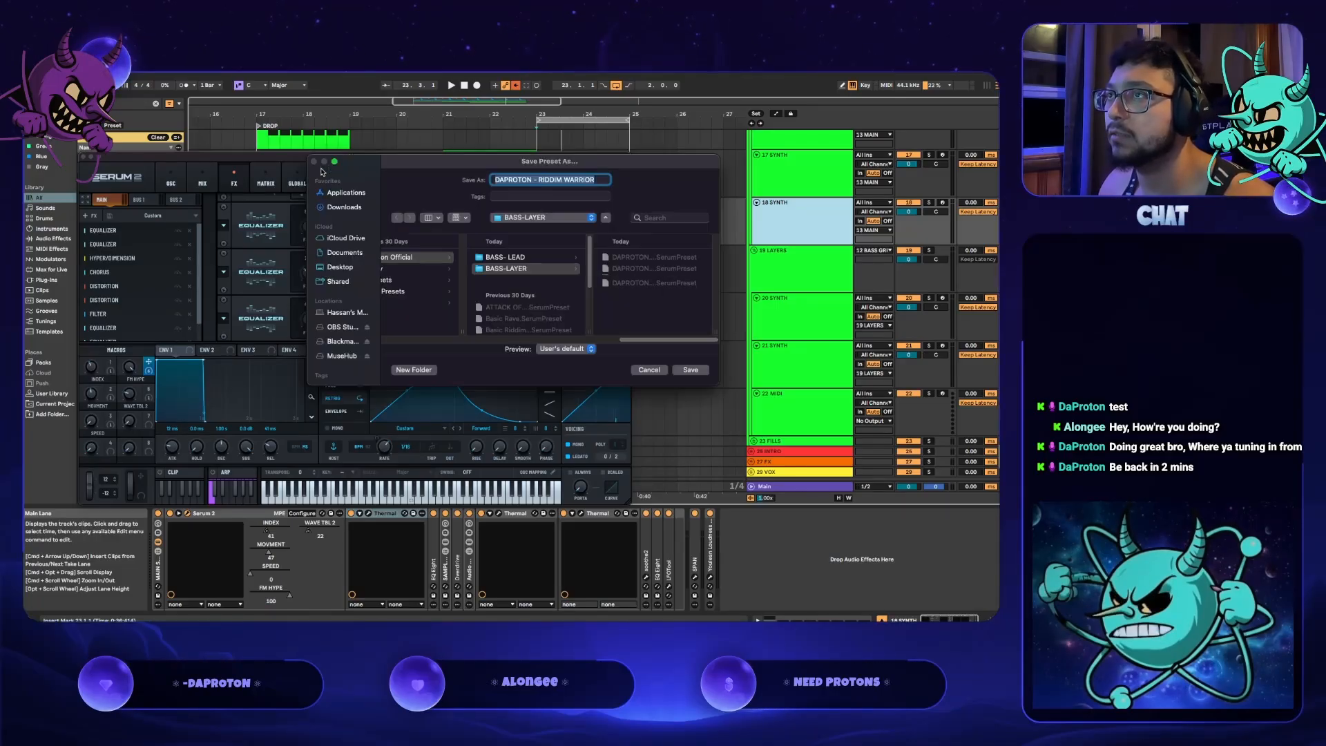
click(693, 371)
click(560, 323)
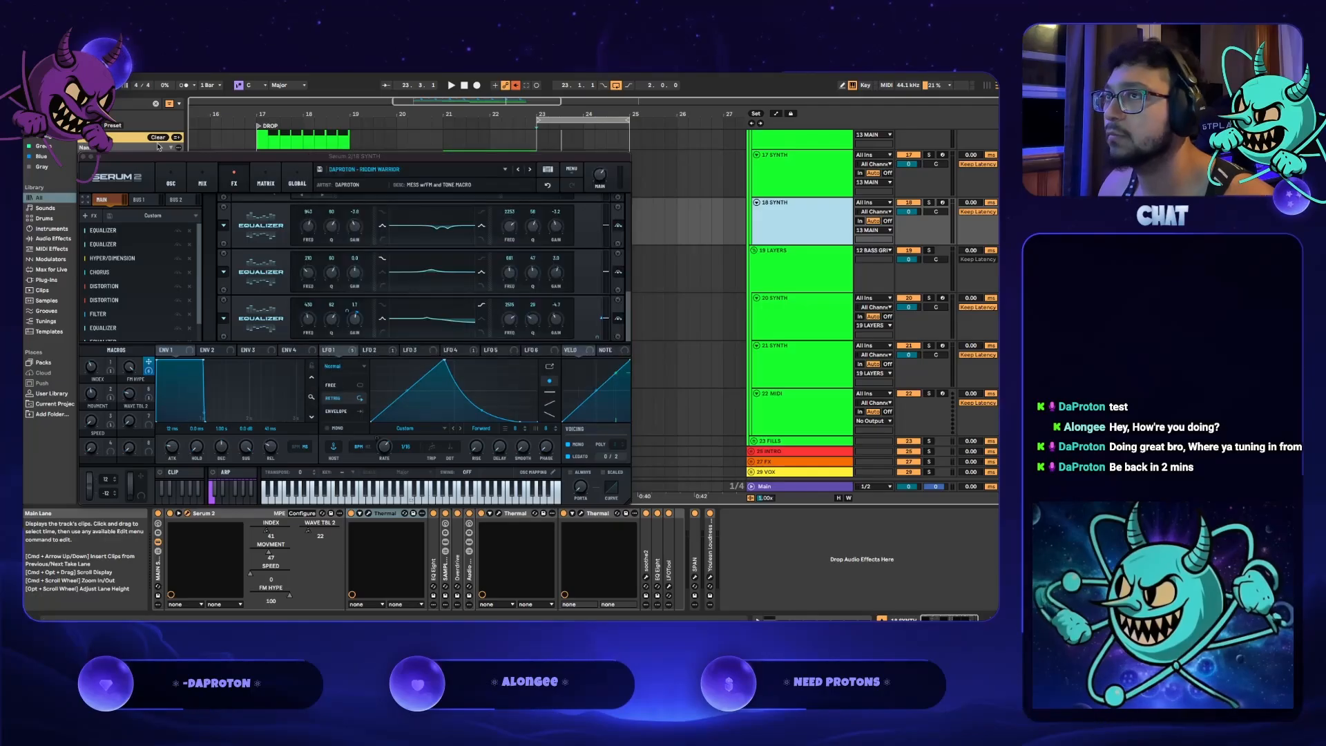
click(84, 158)
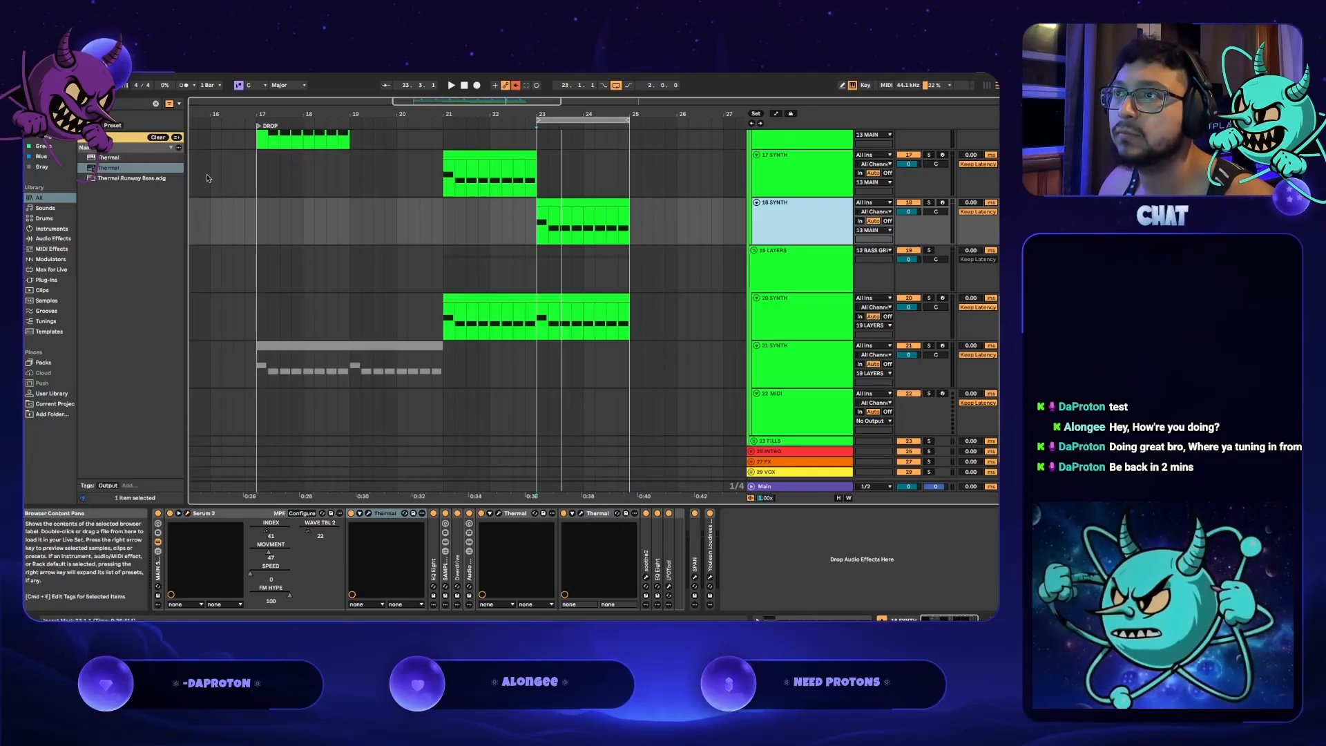
- Extend the loop's start back to bar 17 and reactivate the two muted clips on 21 SYNTH
click(291, 269)
click(288, 309)
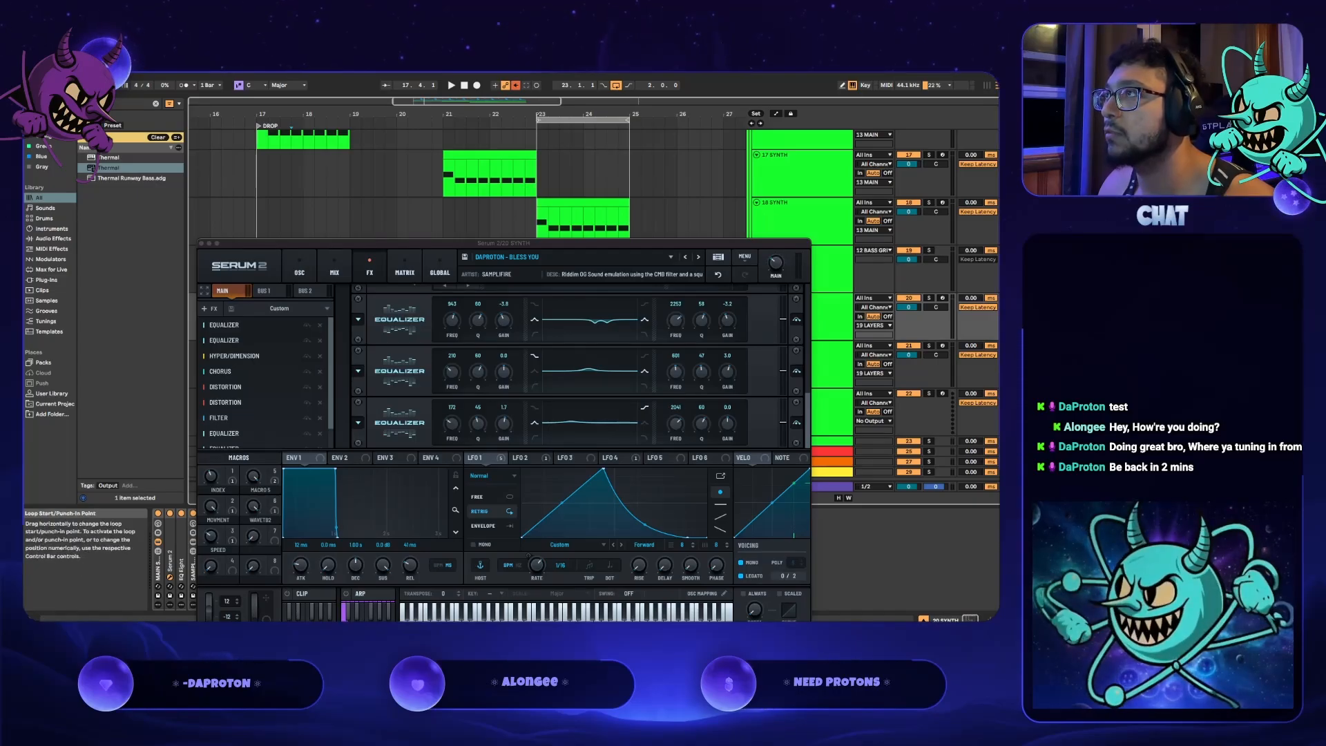
drag(246, 109, 258, 109)
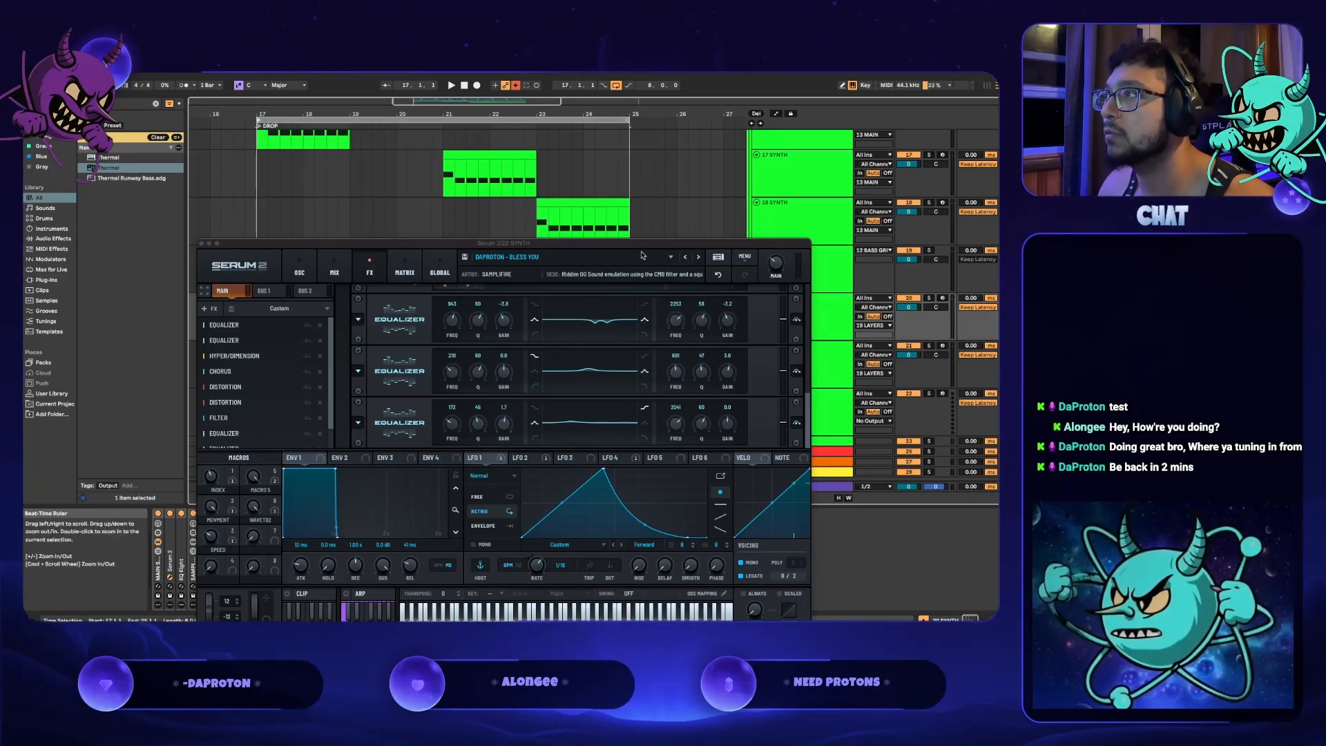
click(201, 243)
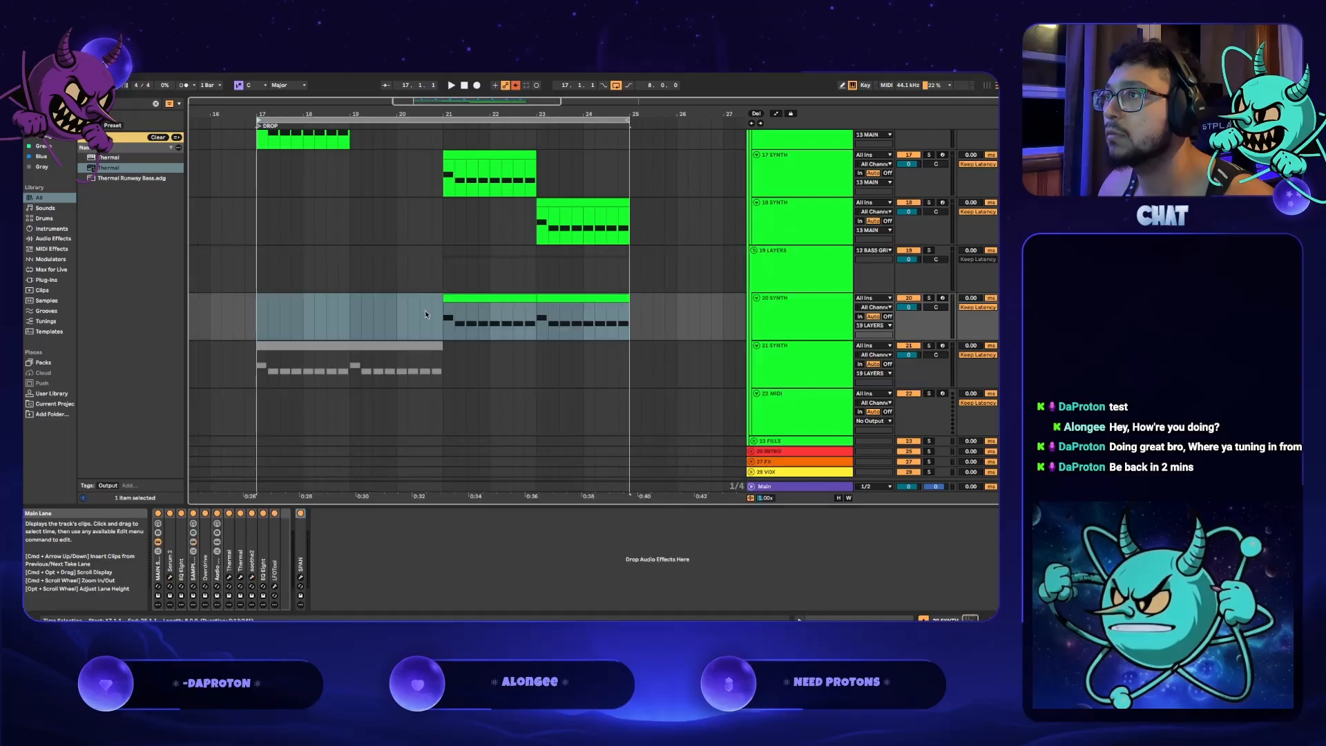
click(434, 346)
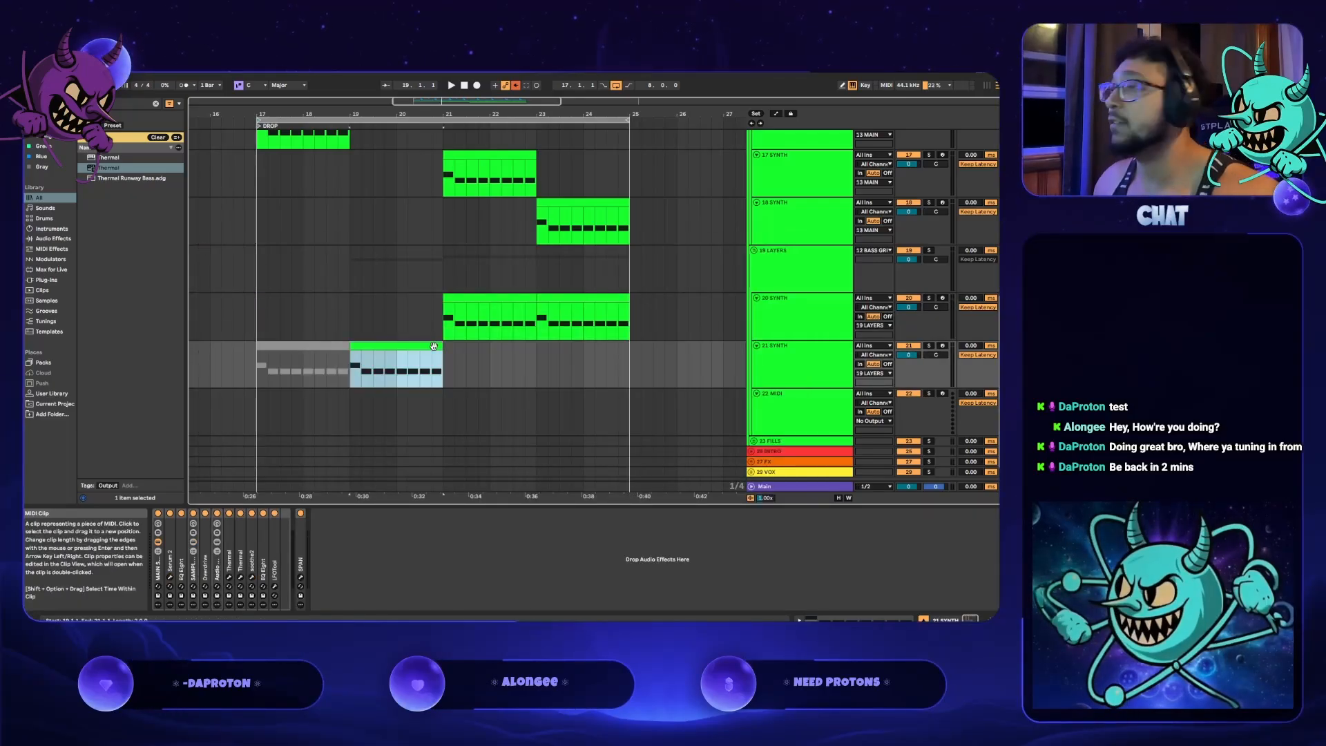
click(287, 346)
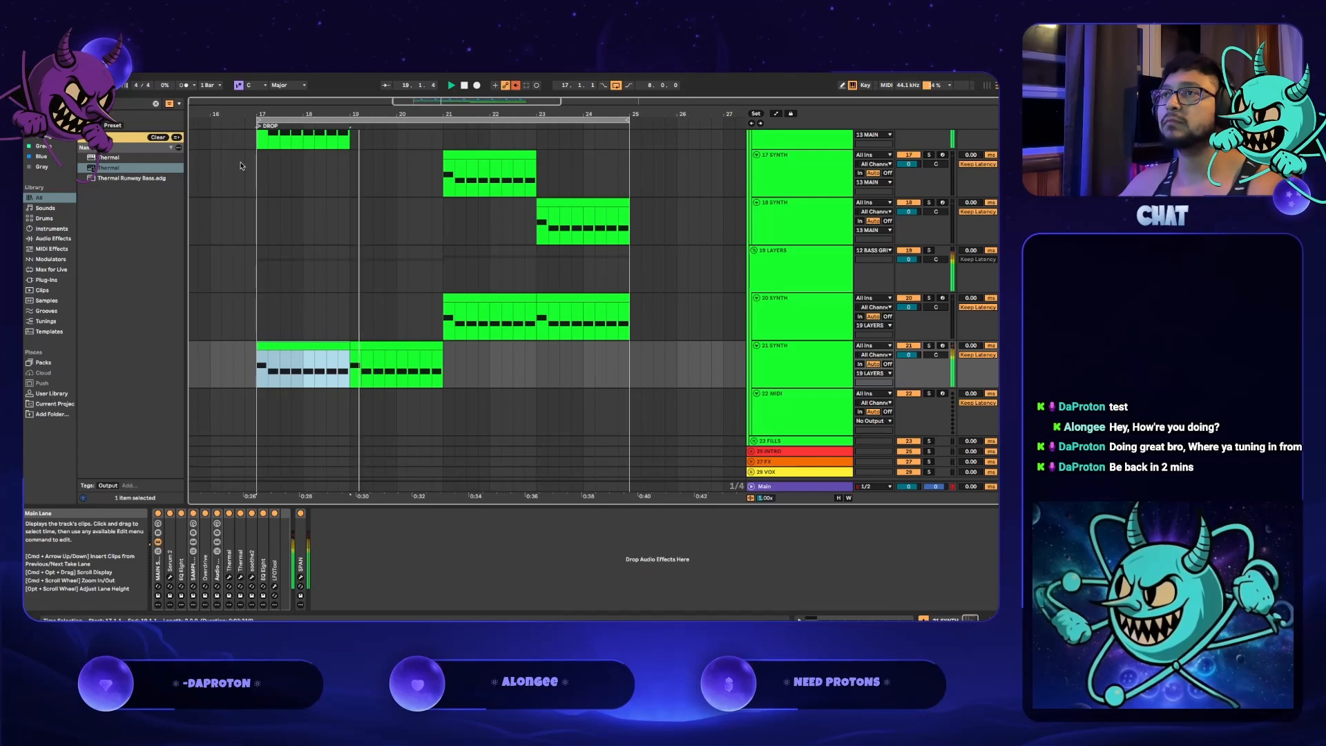
- Loop bars 23 to 25 during playback, try different INDEX macro values for 18 SYNTH's Serum 2, and set it to 43
drag(258, 123, 537, 122)
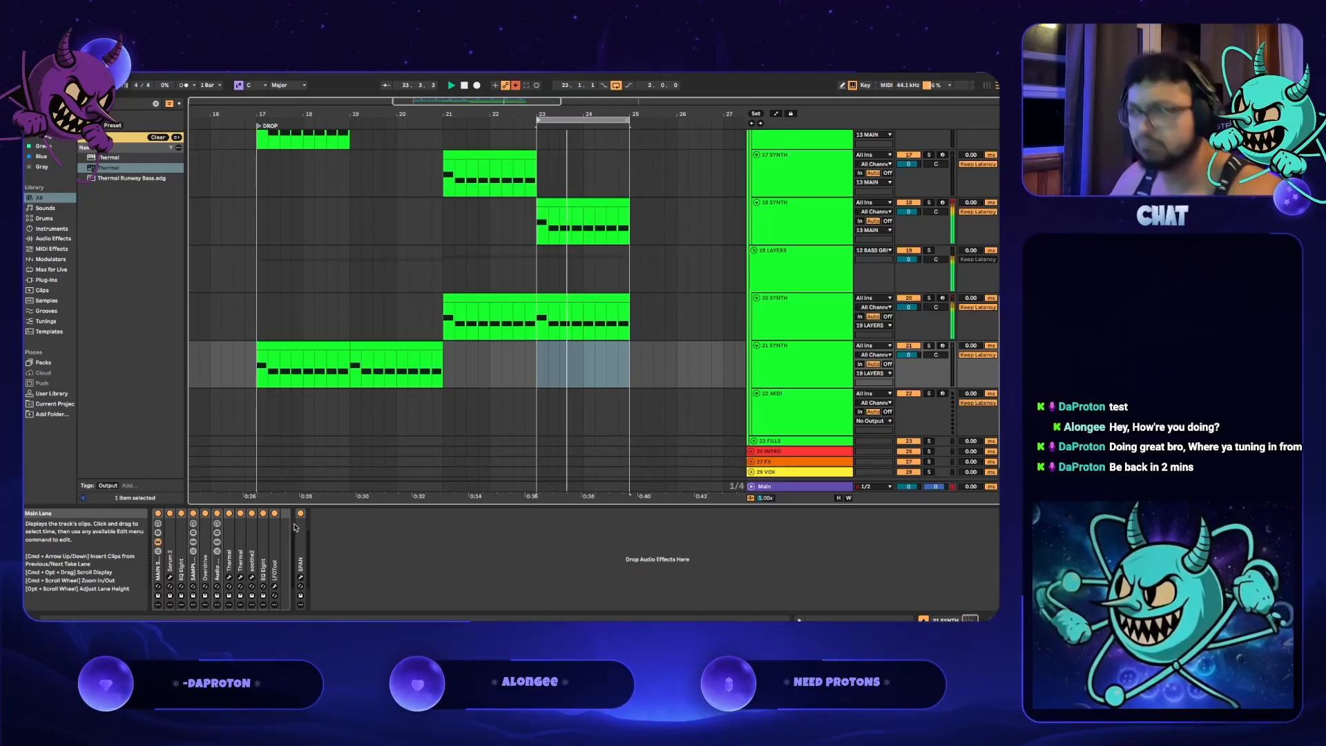
click(801, 221)
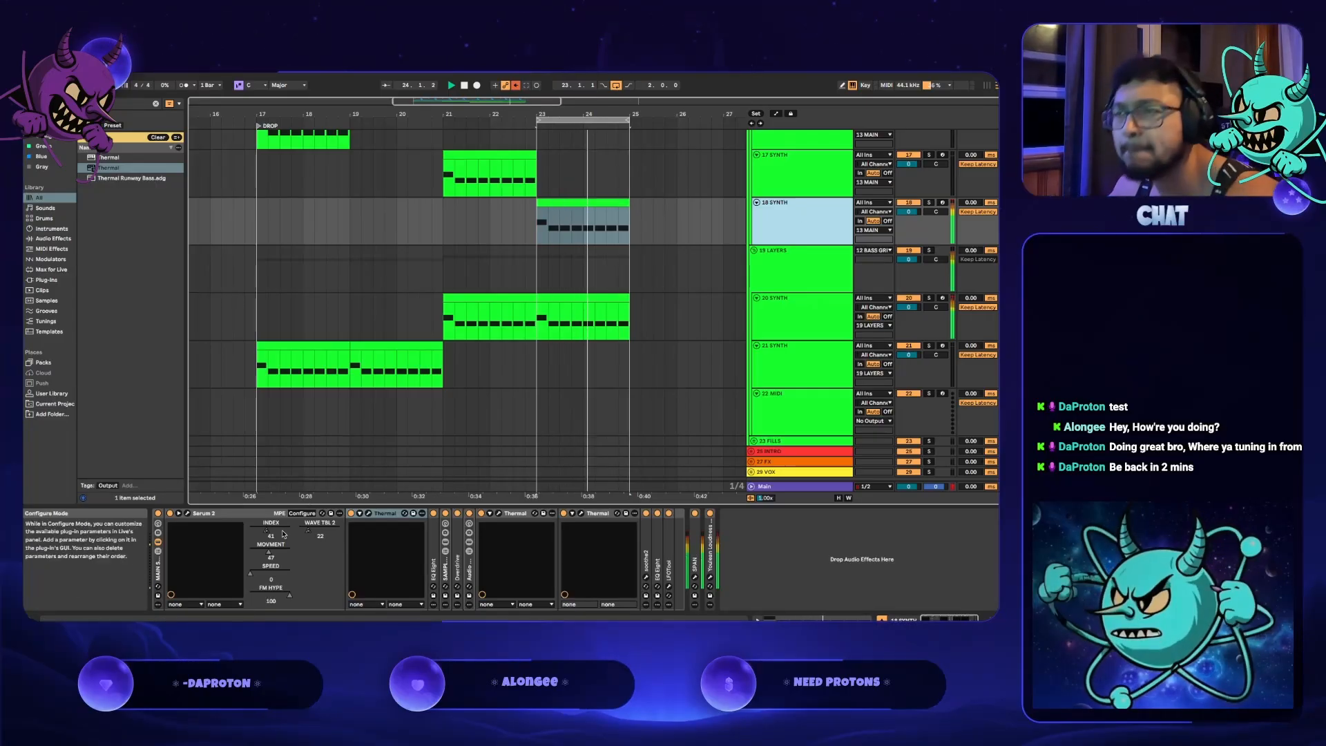
drag(269, 533, 268, 483)
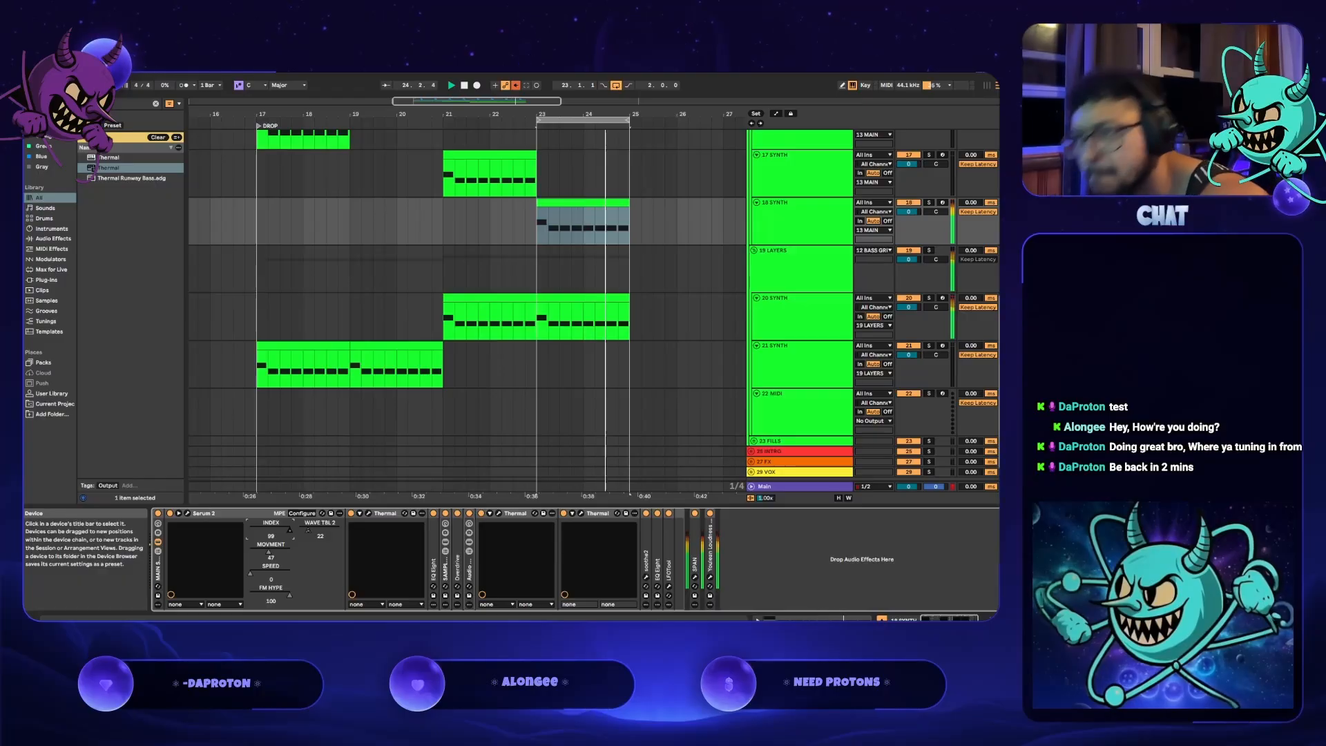
drag(289, 530, 285, 531)
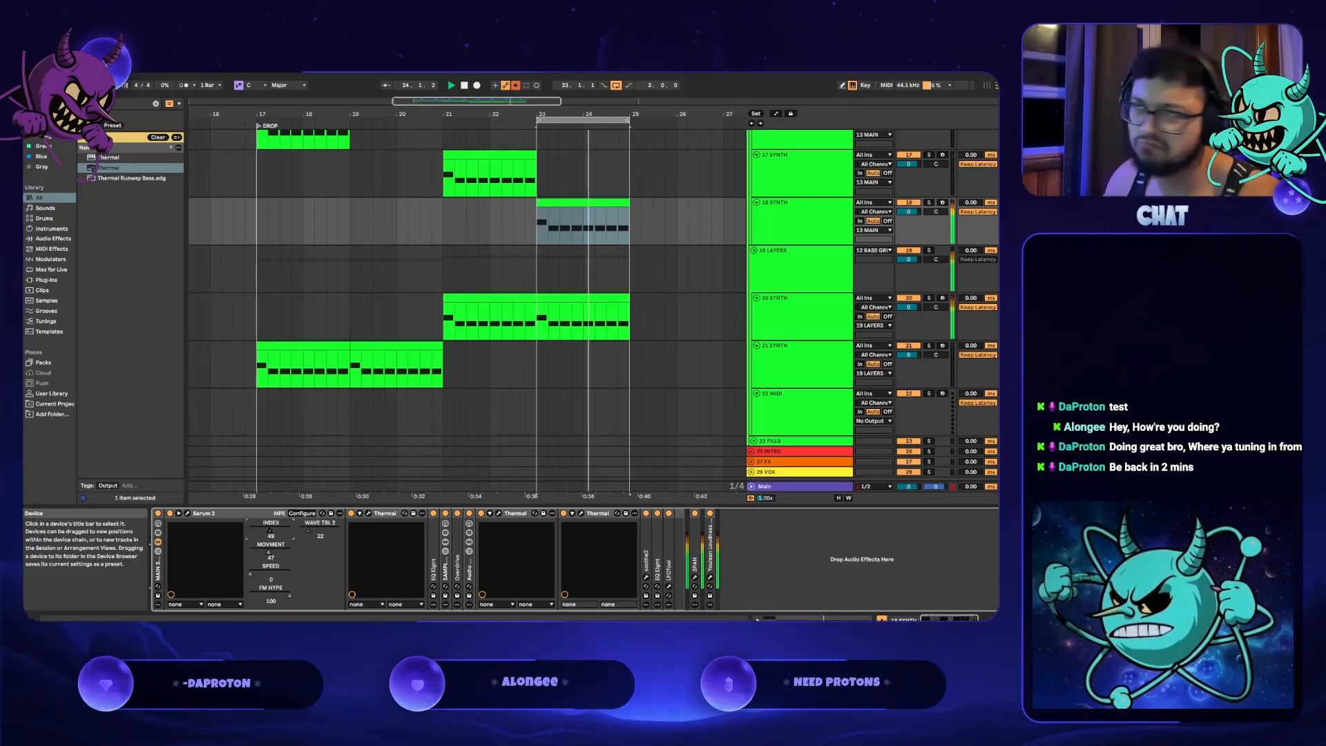
drag(286, 531, 270, 531)
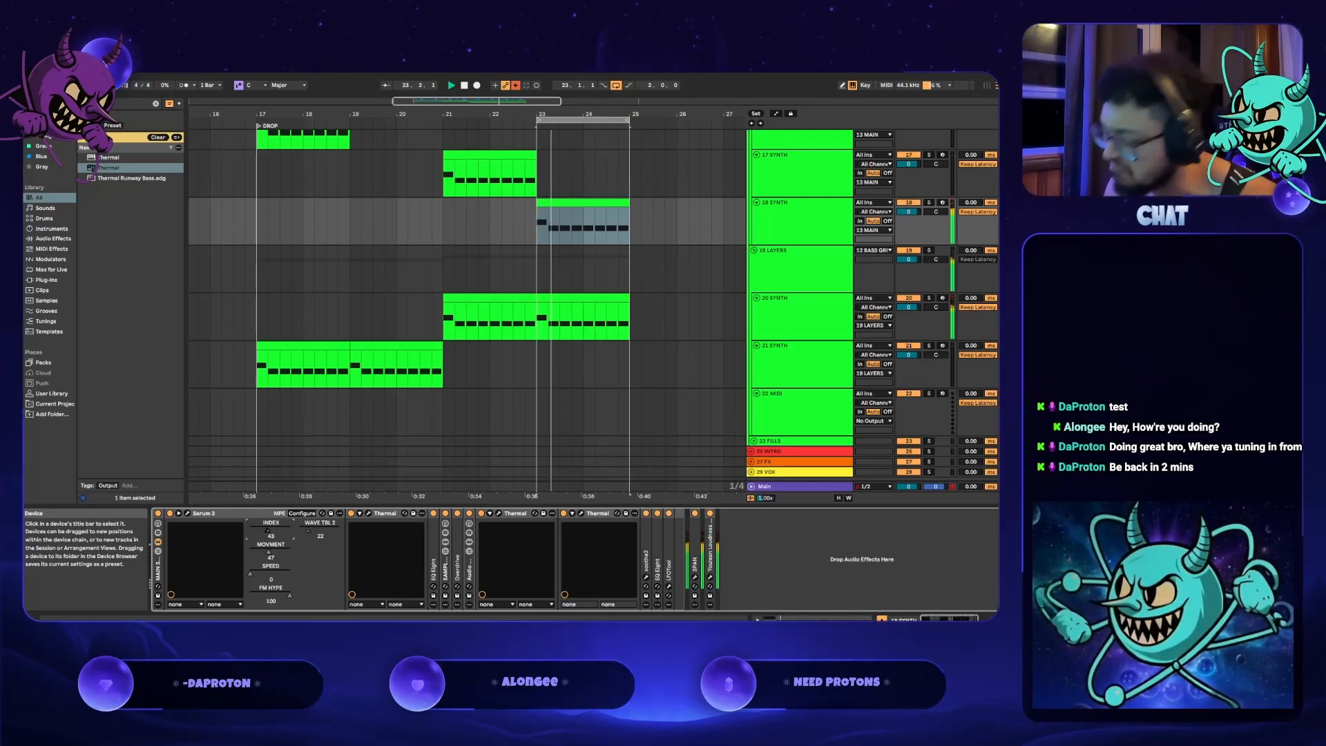